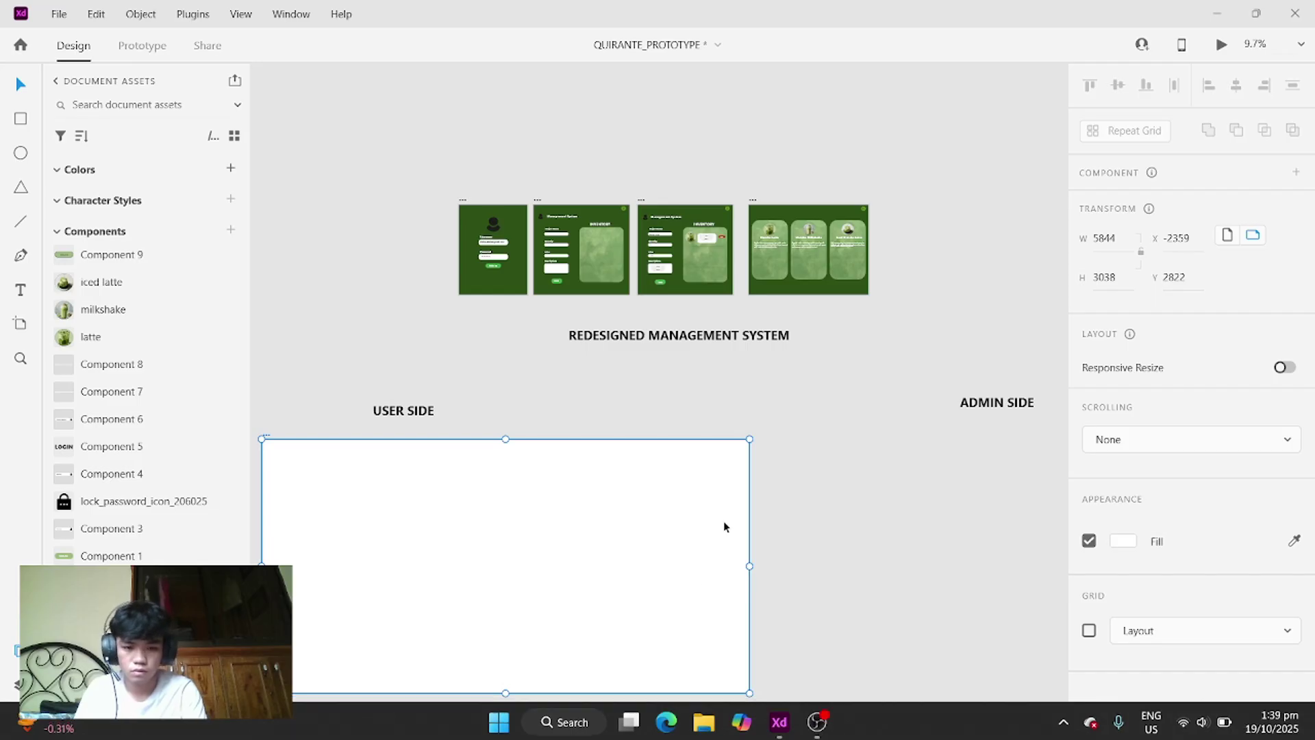
- Return to the QUIRANTE_PROTOTYPE canvas and zoom in on the sign-in and inventory artboards
{"action": "key", "text": "super+e"}
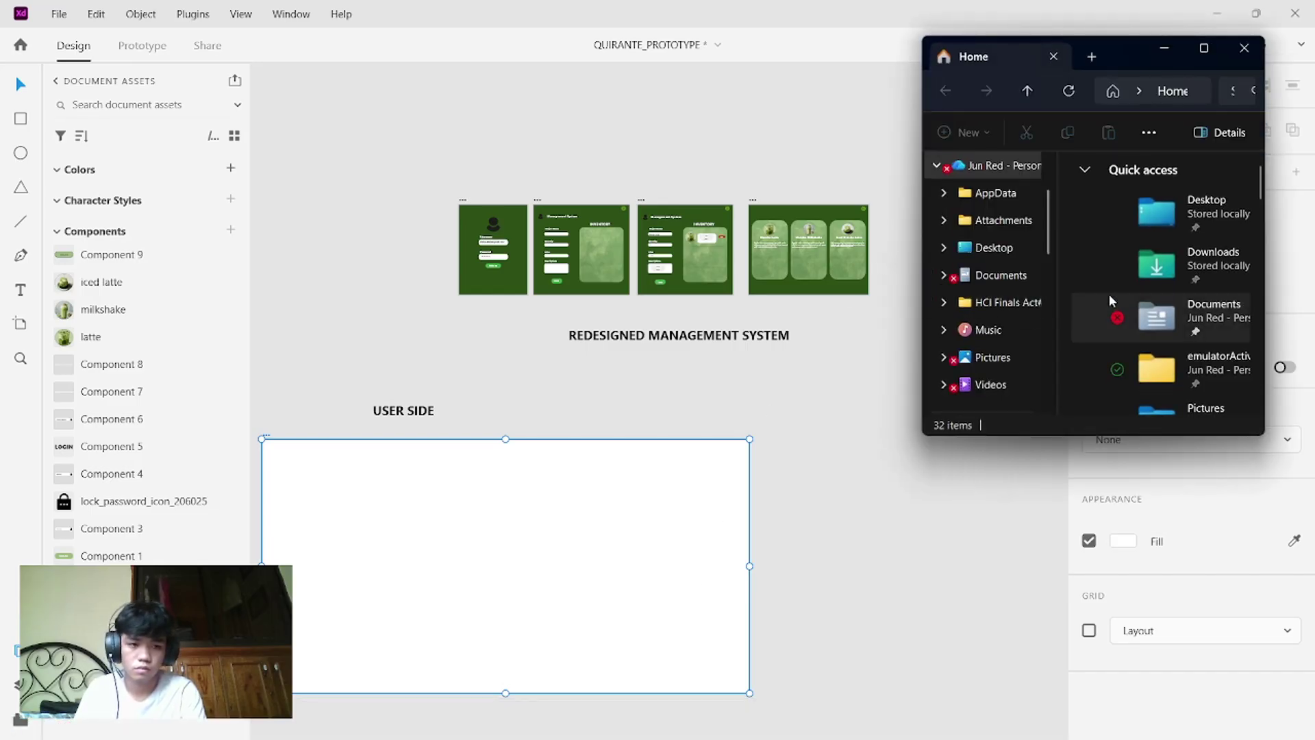
{"action": "left_click", "coordinate": [835, 383]}
{"action": "scroll", "coordinate": [836, 389], "scroll_direction": "up", "scroll_amount": 5}
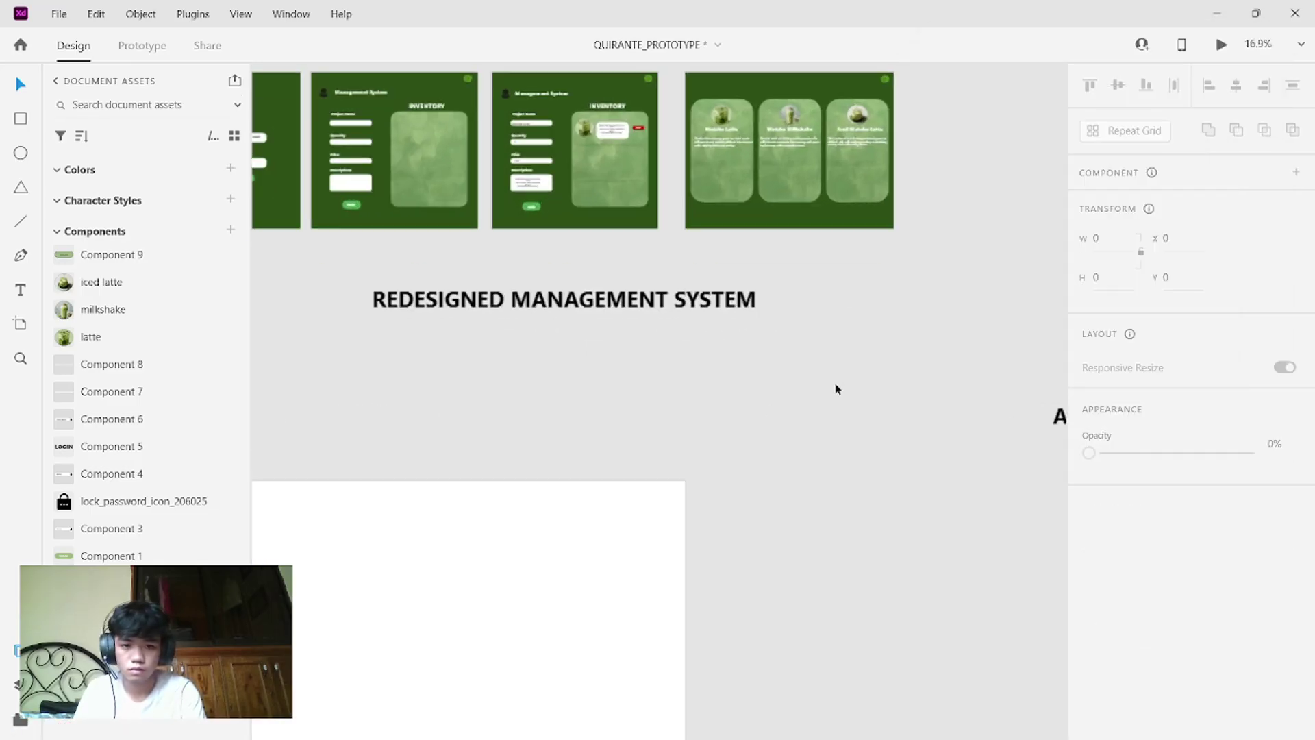
{"action": "scroll", "coordinate": [837, 389], "scroll_direction": "up", "scroll_amount": 5}
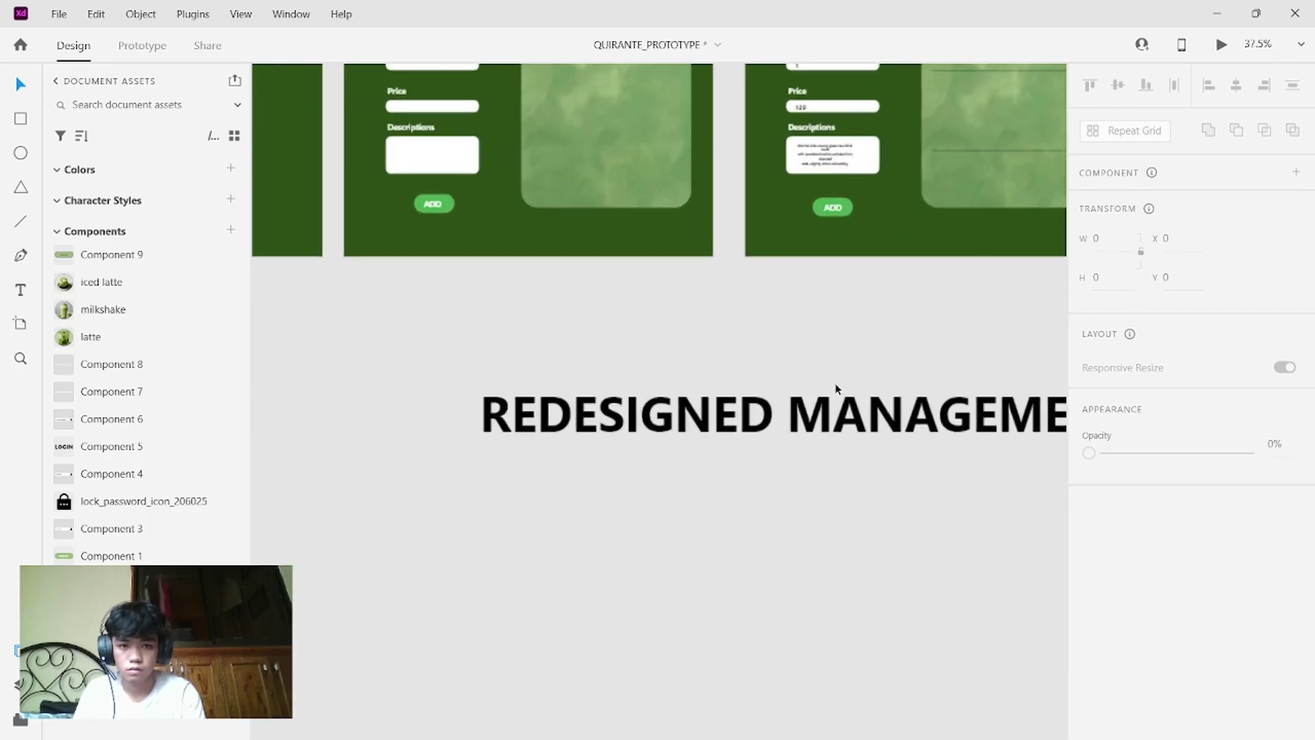
{"action": "scroll", "coordinate": [836, 389], "scroll_direction": "up", "scroll_amount": 2}
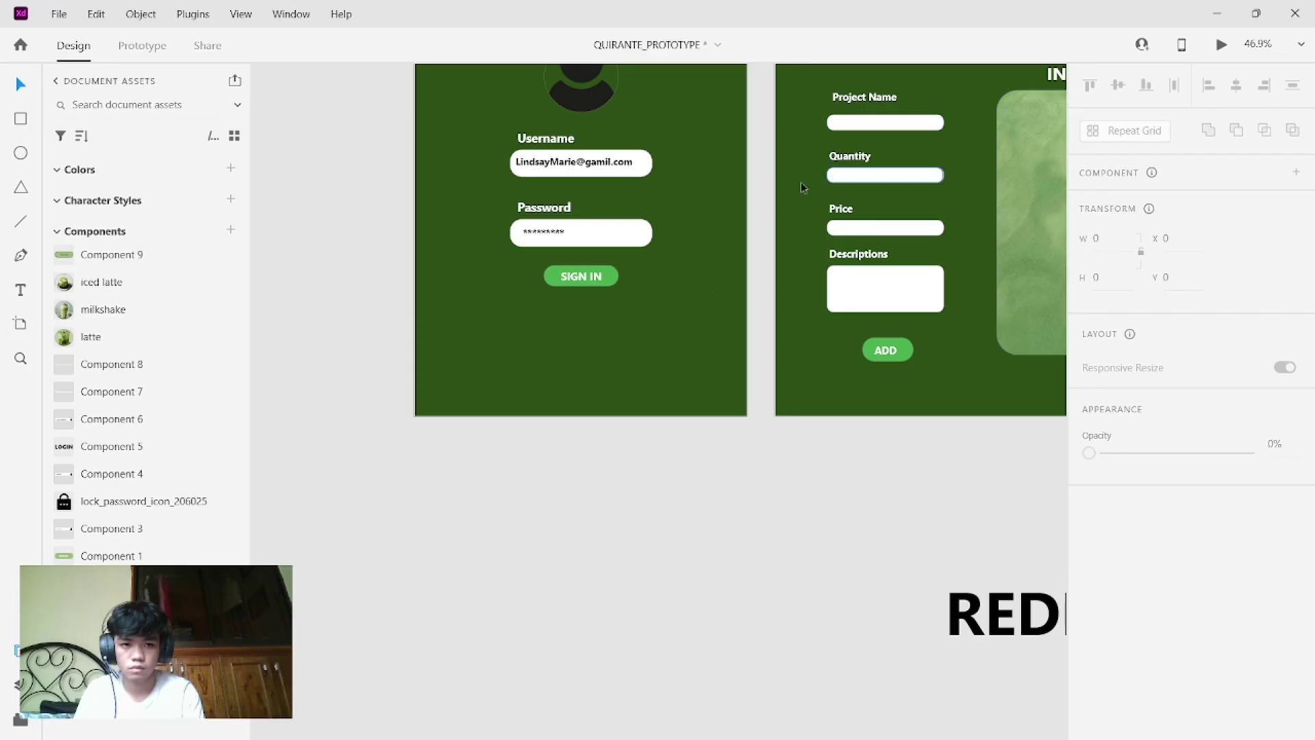
- Switch to Prototype mode and inspect the sign-in screen's link to Web 1920 – 2
{"action": "left_click", "coordinate": [640, 240]}
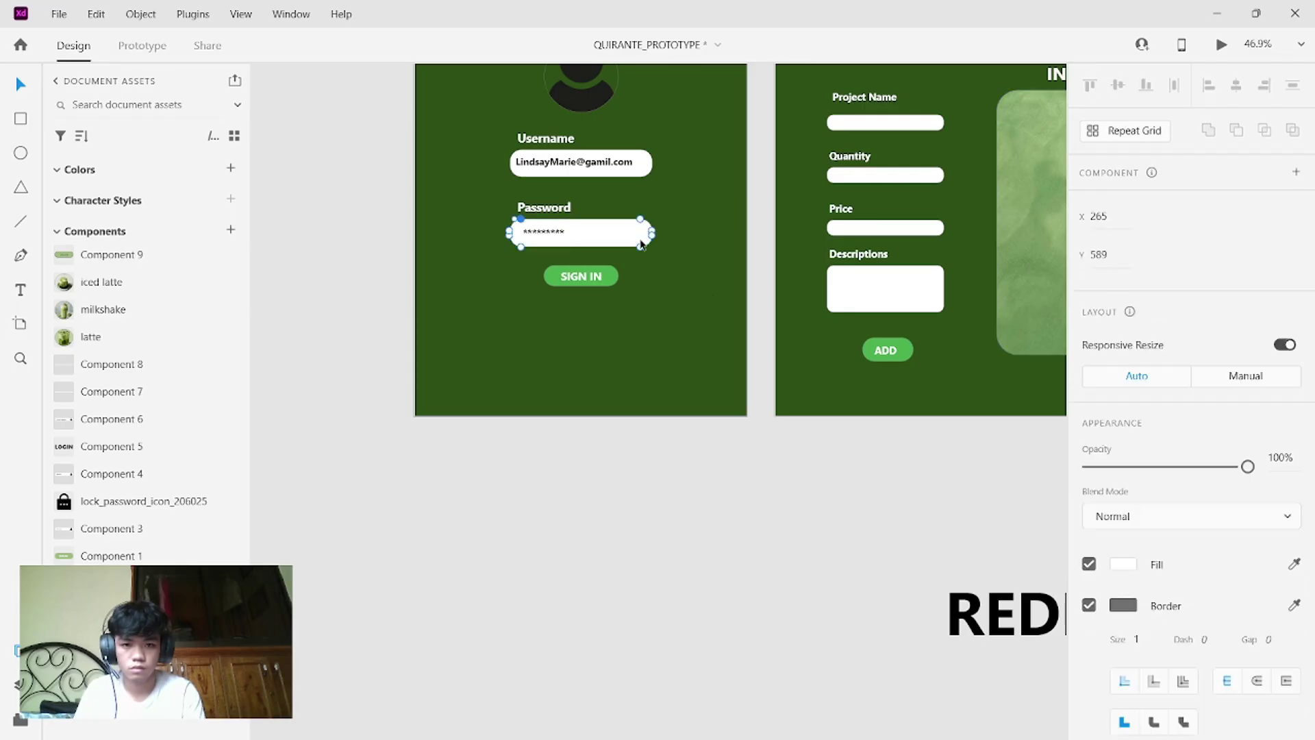
{"action": "left_click", "coordinate": [142, 45]}
{"action": "left_click", "coordinate": [705, 108]}
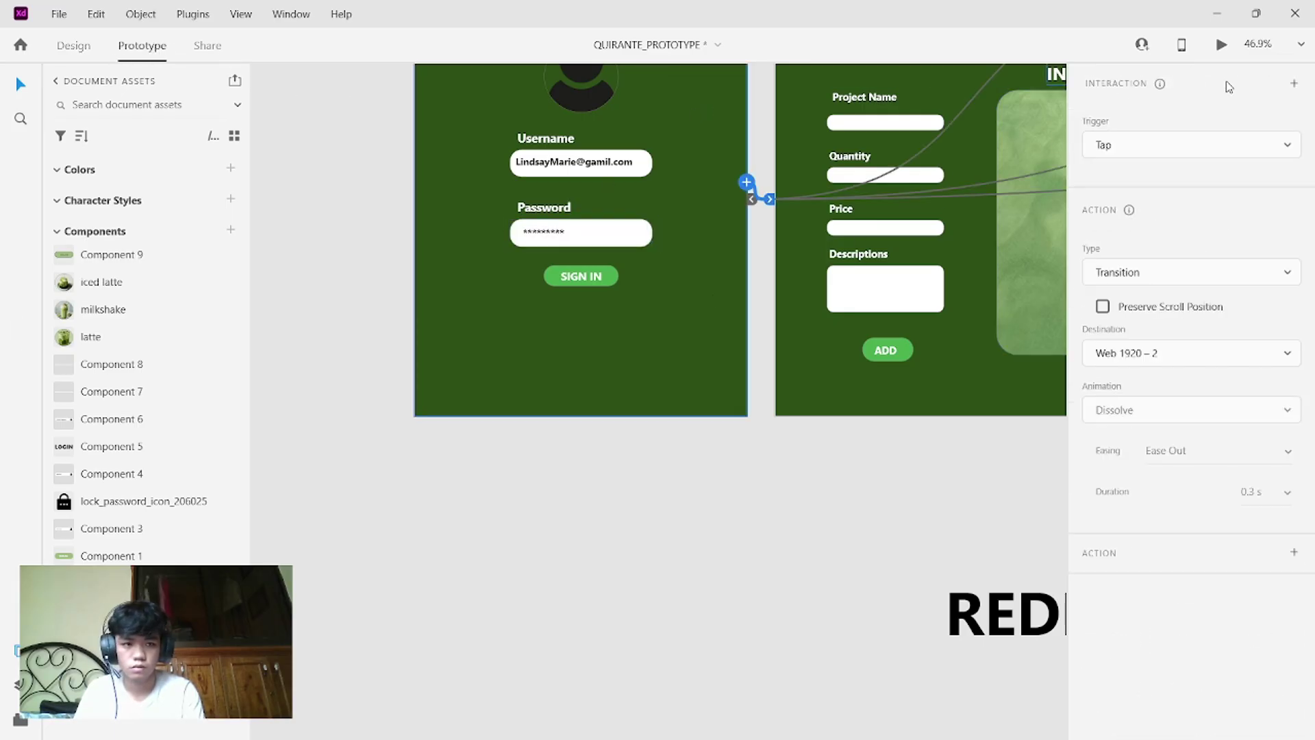
- Preview the prototype, tapping SIGN IN through to the filled inventory screen, then close it
{"action": "left_click", "coordinate": [1222, 45]}
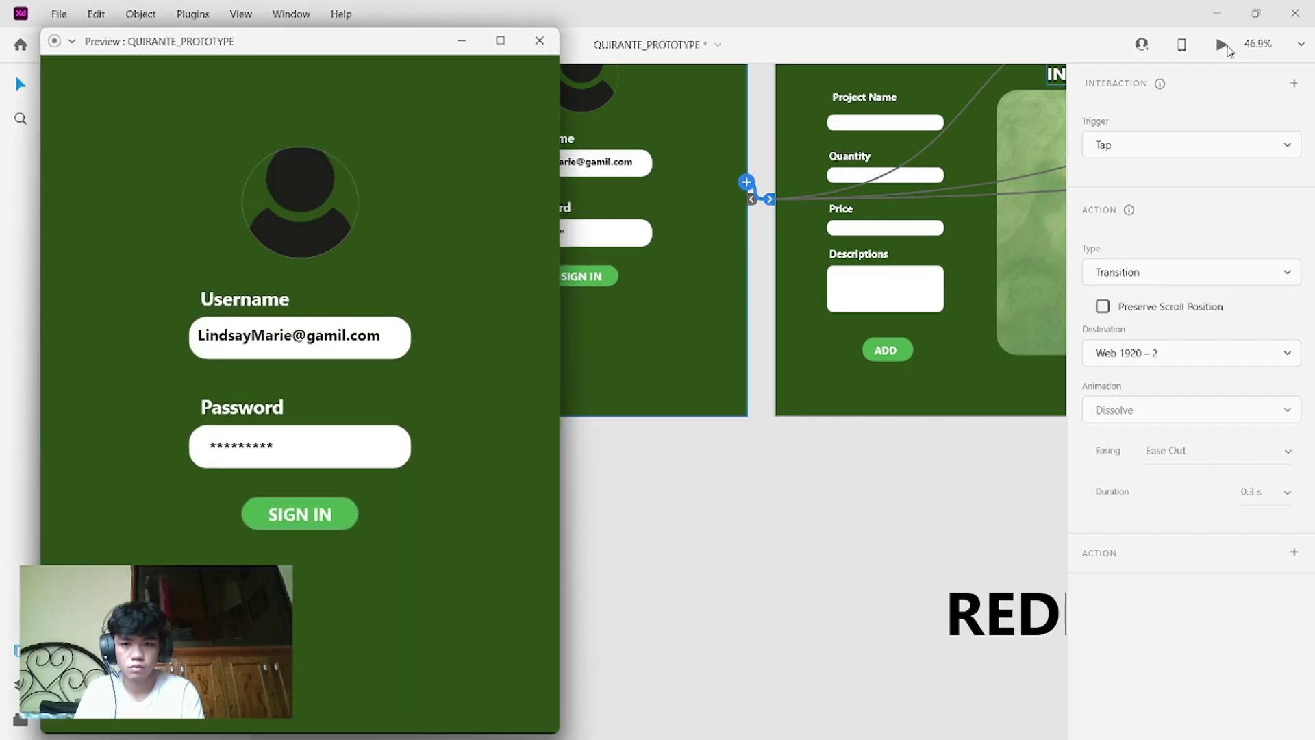
{"action": "left_click", "coordinate": [290, 513]}
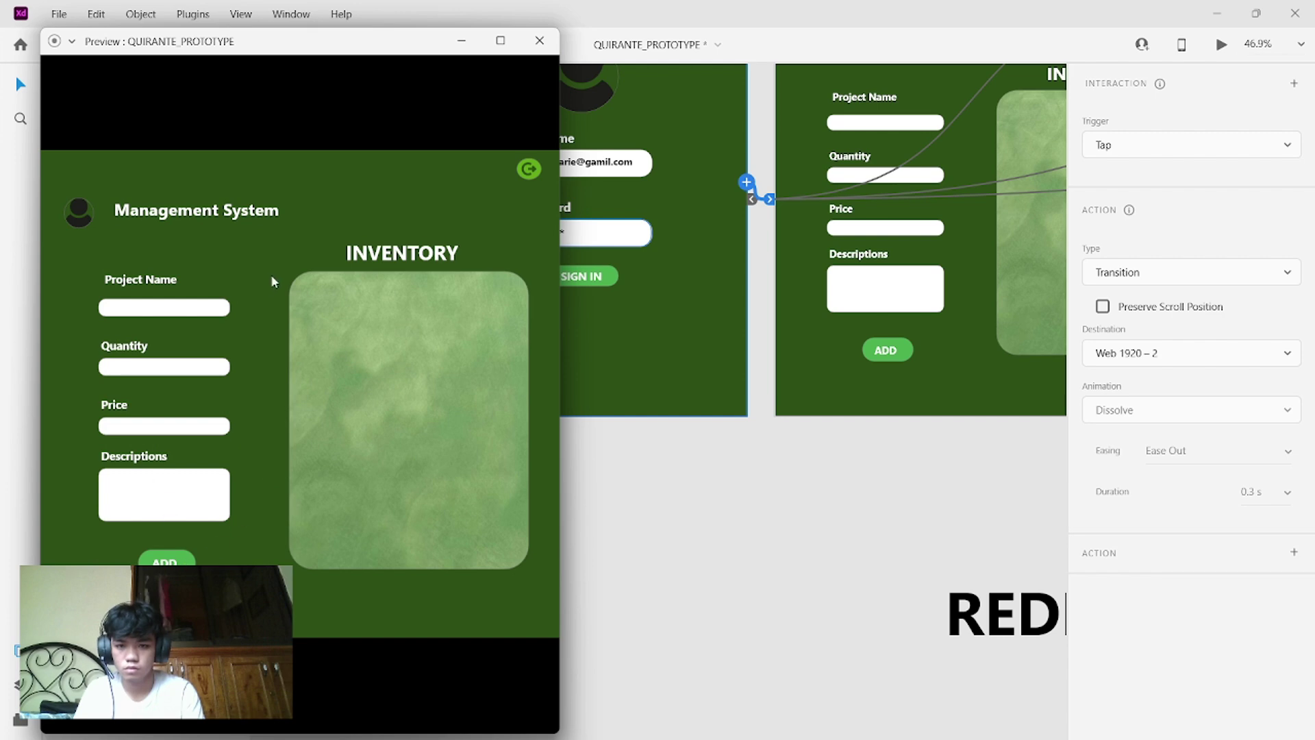
{"action": "left_click", "coordinate": [176, 561]}
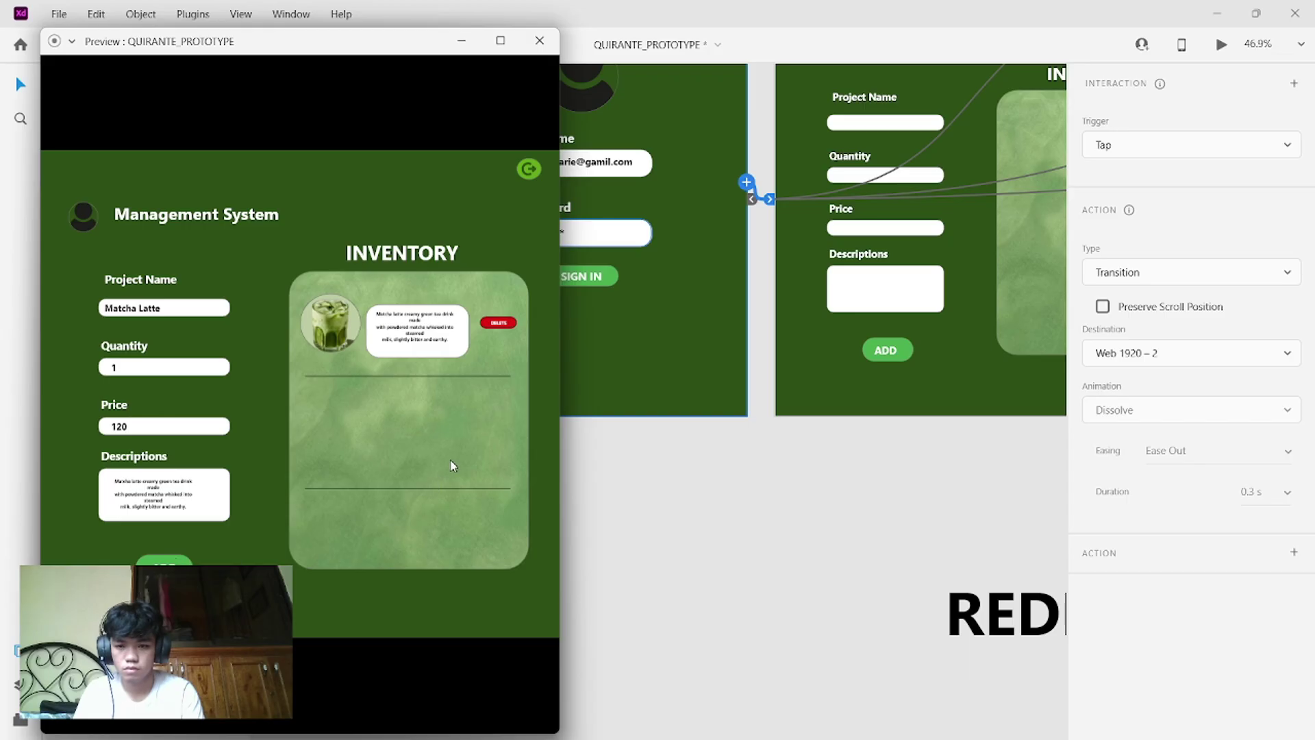
{"action": "left_click", "coordinate": [539, 40]}
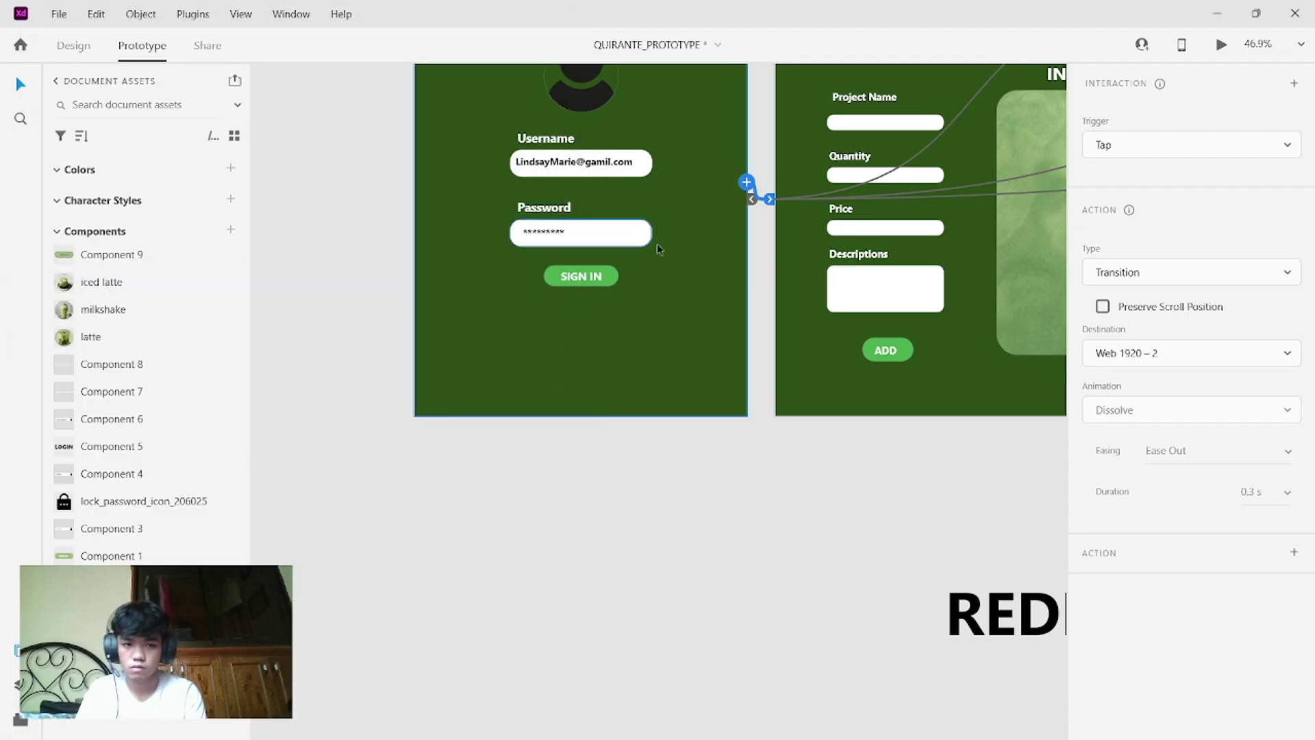
- Navigate the canvas to the blank USER SIDE artboard and open File Explorer alongside XD
{"action": "left_click", "coordinate": [770, 425]}
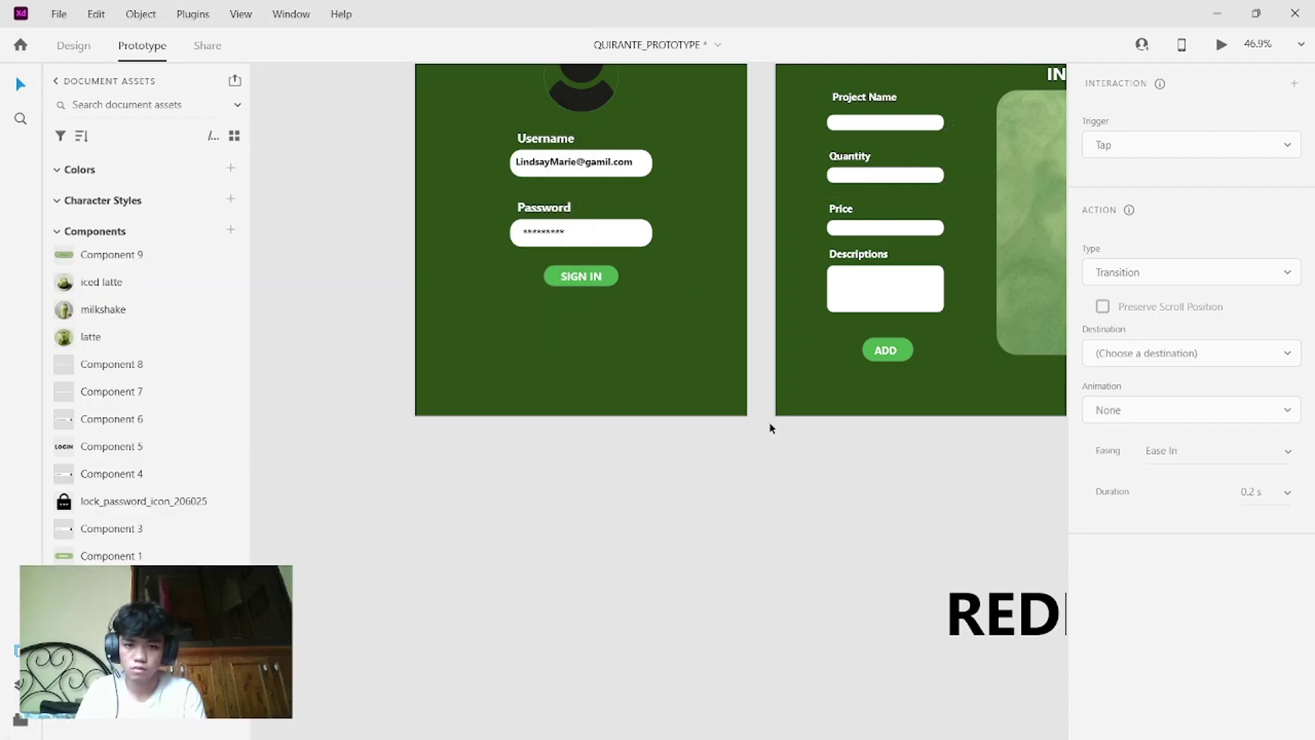
{"action": "scroll", "coordinate": [770, 425], "scroll_direction": "down", "scroll_amount": 3}
{"action": "scroll", "coordinate": [770, 422], "scroll_direction": "right", "scroll_amount": 5}
{"action": "scroll", "coordinate": [770, 422], "scroll_direction": "left", "scroll_amount": 4}
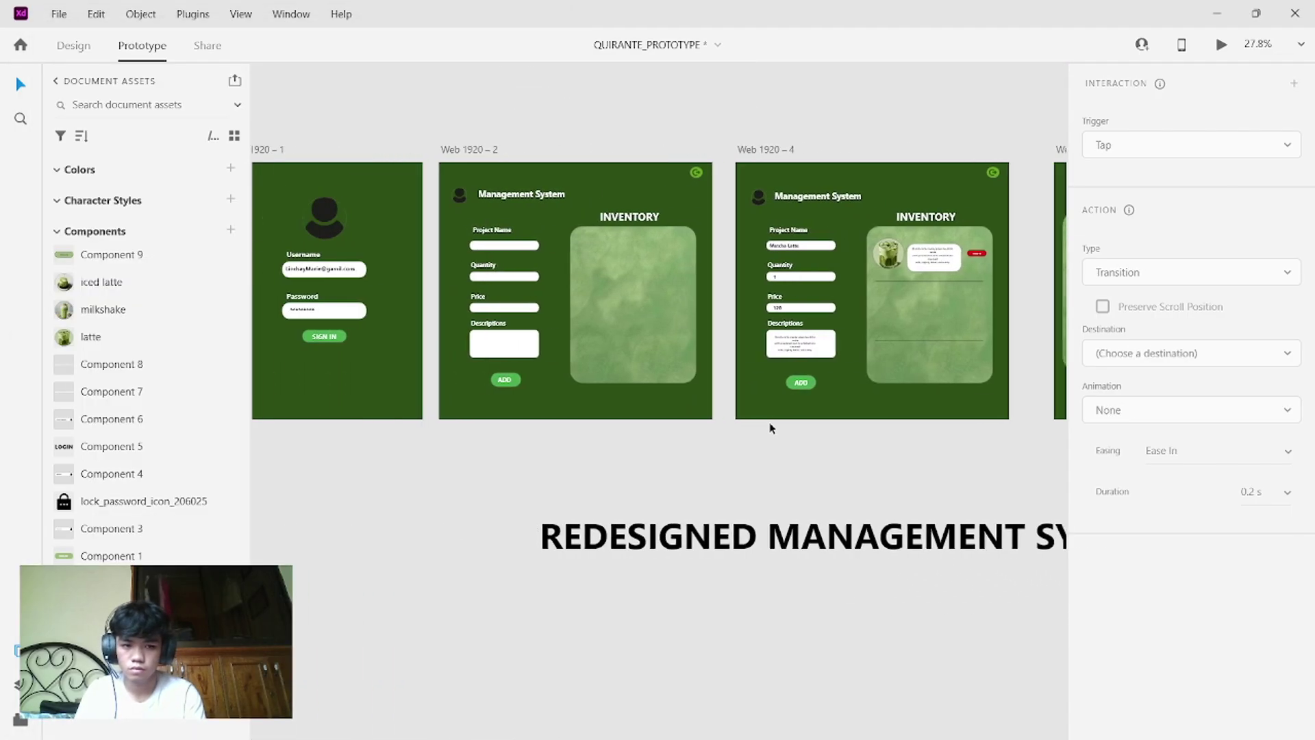
{"action": "scroll", "coordinate": [770, 422], "scroll_direction": "down", "scroll_amount": 2}
{"action": "scroll", "coordinate": [770, 427], "scroll_direction": "down", "scroll_amount": 5}
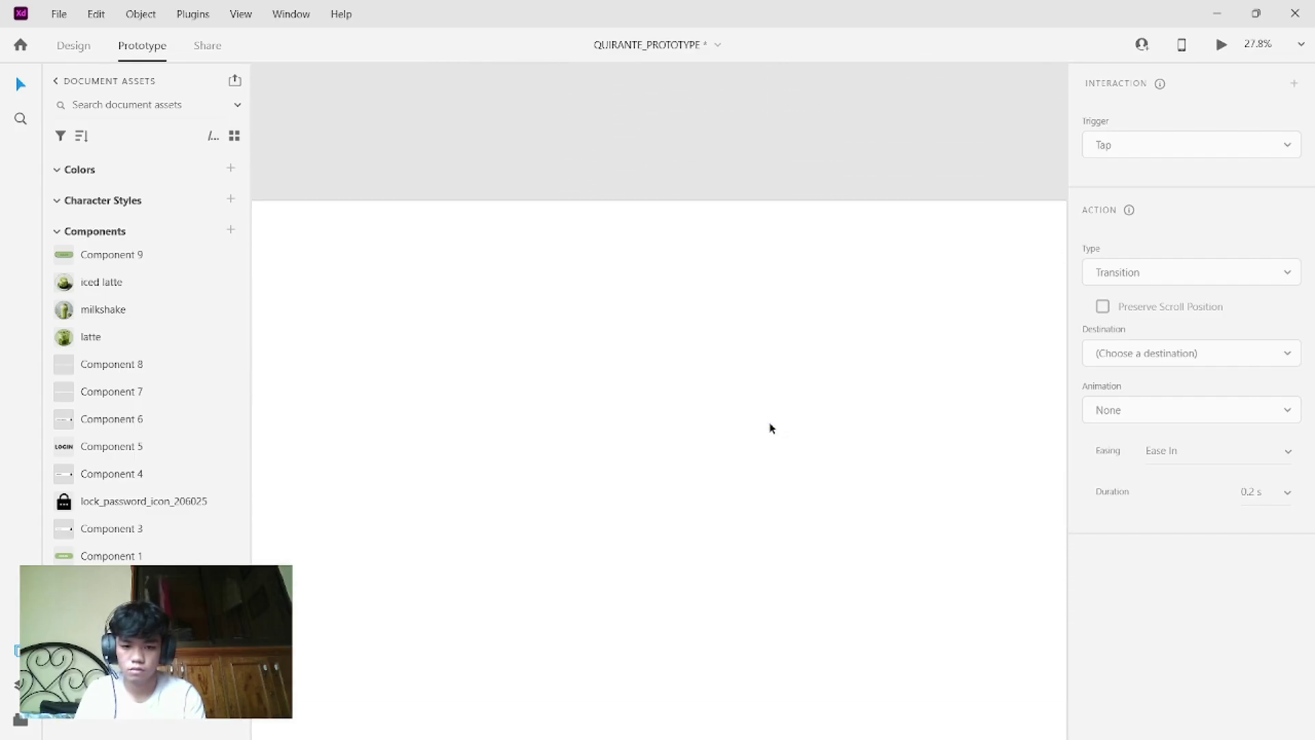
{"action": "scroll", "coordinate": [770, 427], "scroll_direction": "down", "scroll_amount": 4}
{"action": "scroll", "coordinate": [770, 428], "scroll_direction": "up", "scroll_amount": 3}
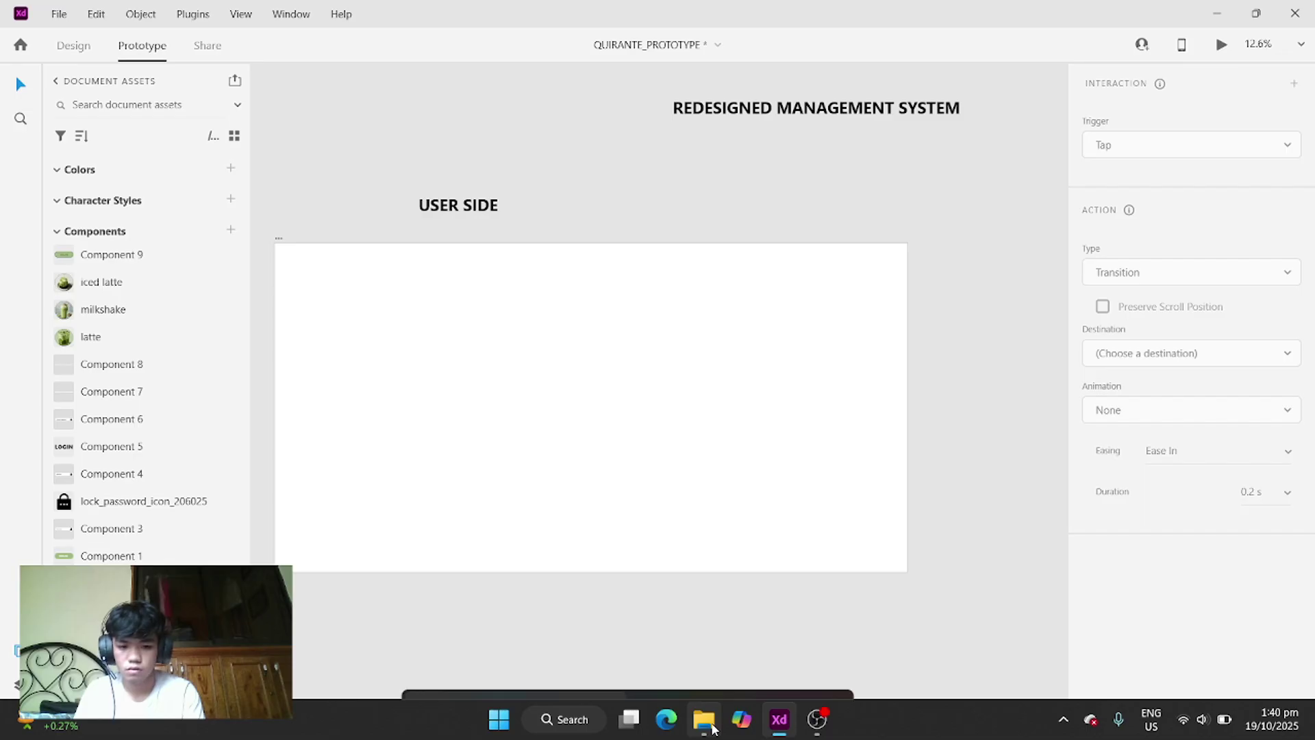
{"action": "left_click", "coordinate": [703, 720]}
- Drag the café interior photo from the Downloads folder onto the USER SIDE artboard
{"action": "scroll", "coordinate": [1133, 301], "scroll_direction": "down", "scroll_amount": 8}
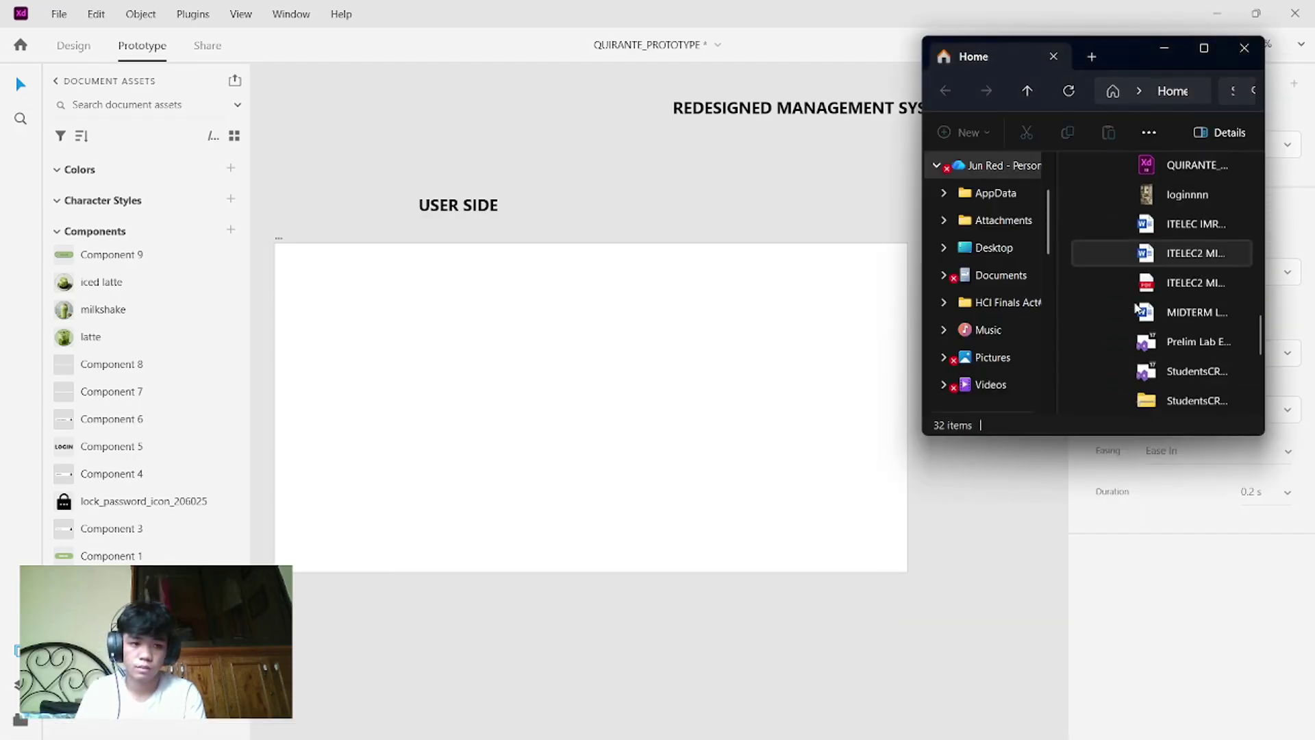
{"action": "scroll", "coordinate": [1135, 306], "scroll_direction": "up", "scroll_amount": 5}
{"action": "scroll", "coordinate": [983, 331], "scroll_direction": "down", "scroll_amount": 2}
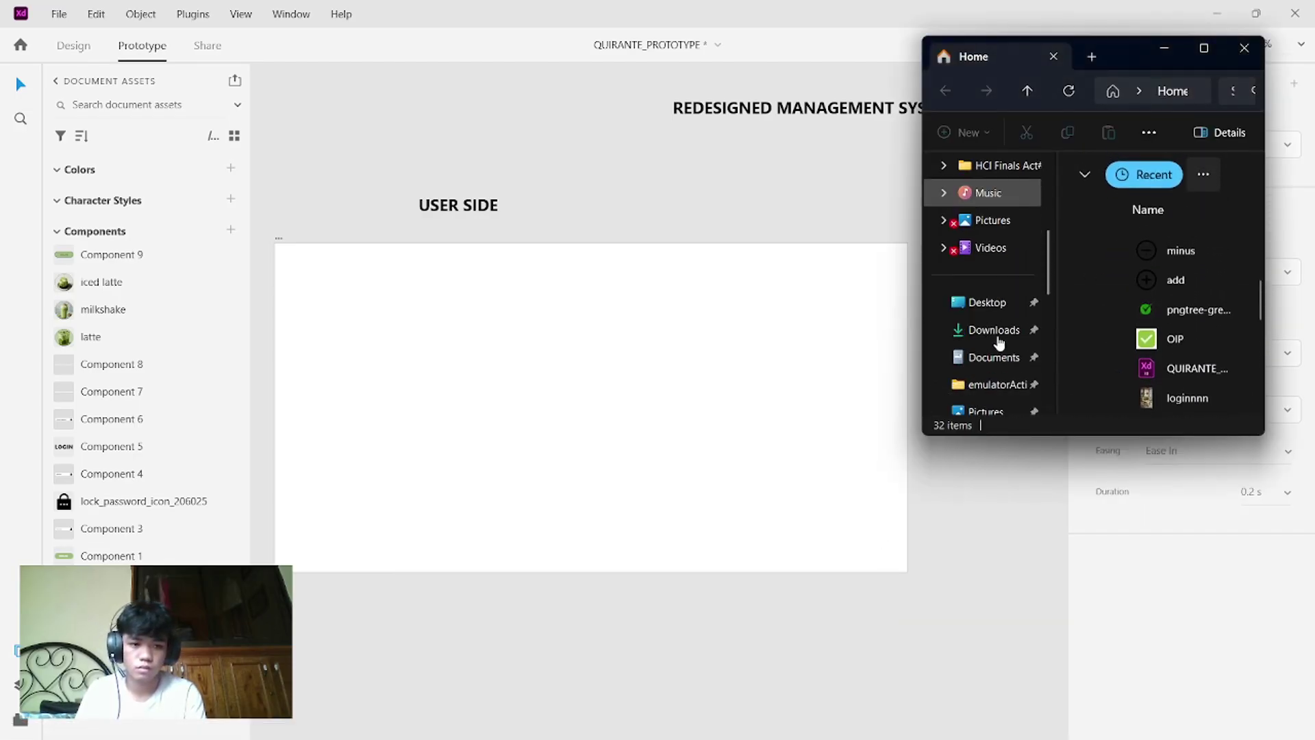
{"action": "left_click", "coordinate": [983, 332]}
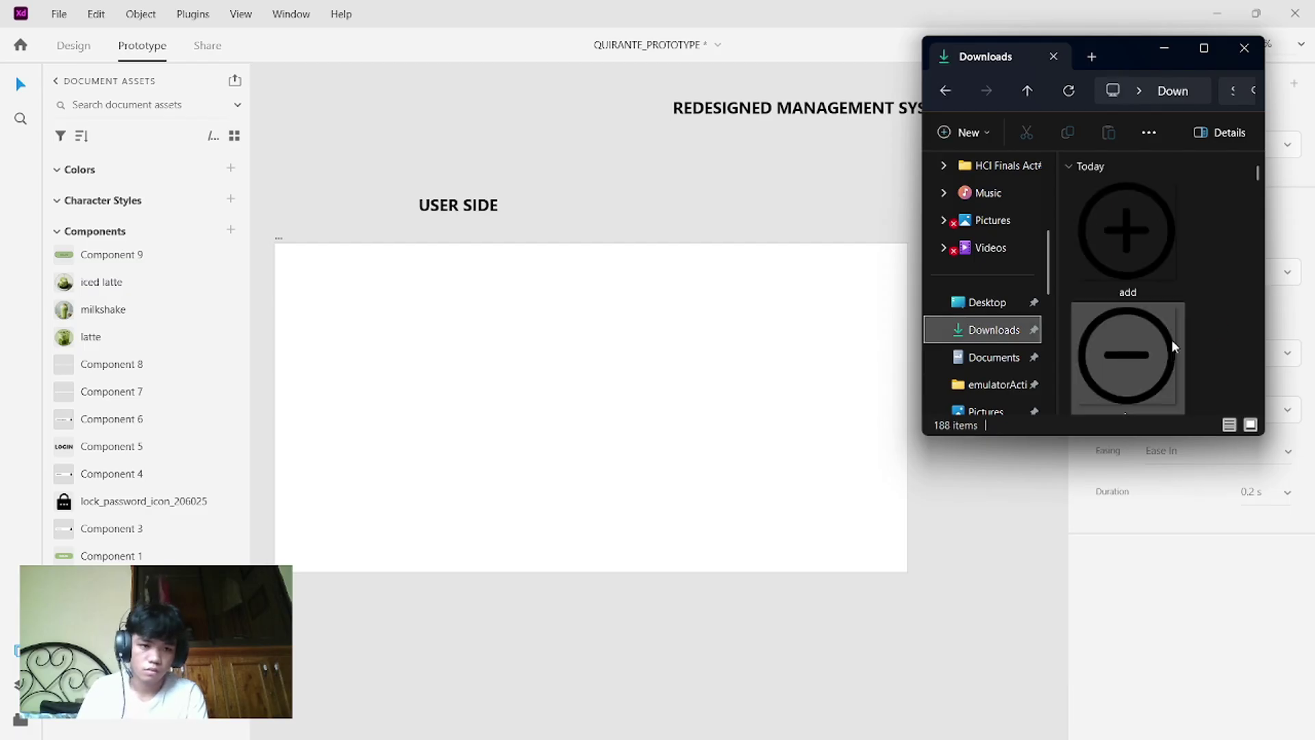
{"action": "scroll", "coordinate": [1171, 339], "scroll_direction": "down", "scroll_amount": 3}
{"action": "scroll", "coordinate": [1171, 339], "scroll_direction": "down", "scroll_amount": 10}
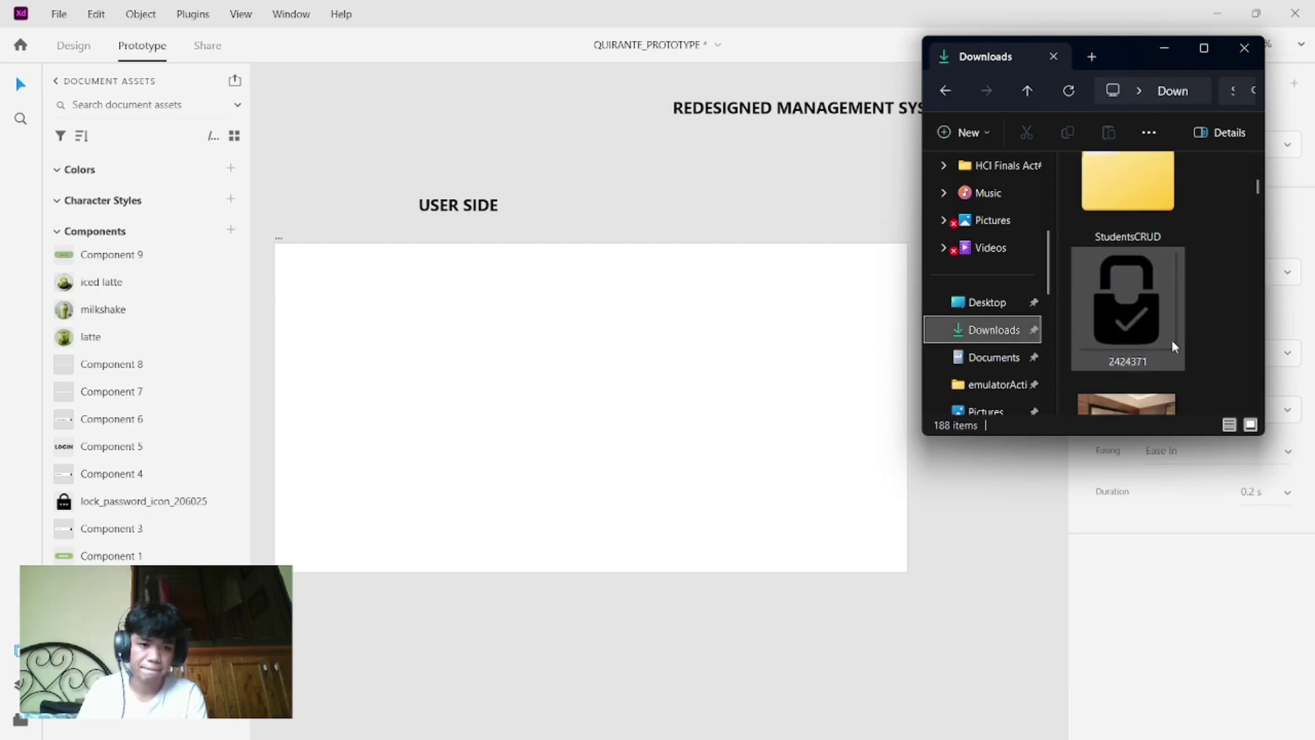
{"action": "scroll", "coordinate": [1171, 339], "scroll_direction": "down", "scroll_amount": 10}
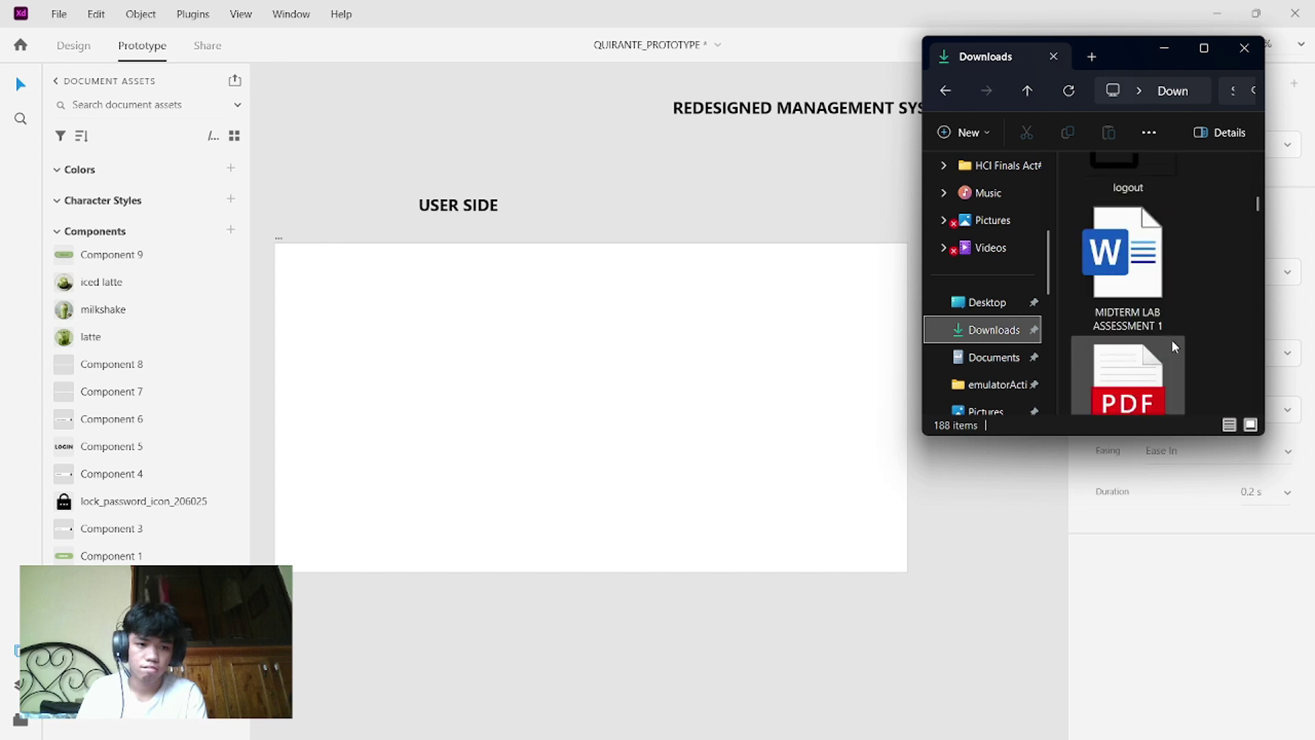
{"action": "scroll", "coordinate": [1171, 339], "scroll_direction": "down", "scroll_amount": 10}
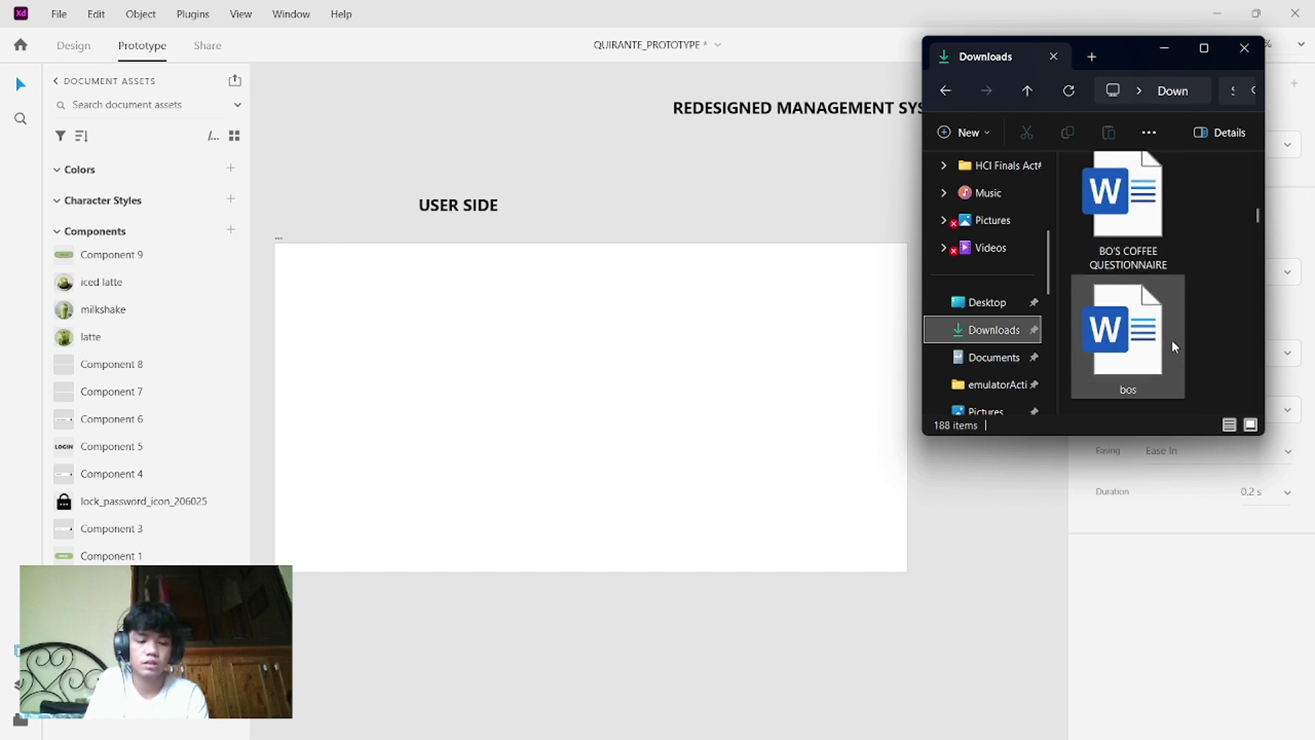
{"action": "scroll", "coordinate": [1172, 346], "scroll_direction": "up", "scroll_amount": 20}
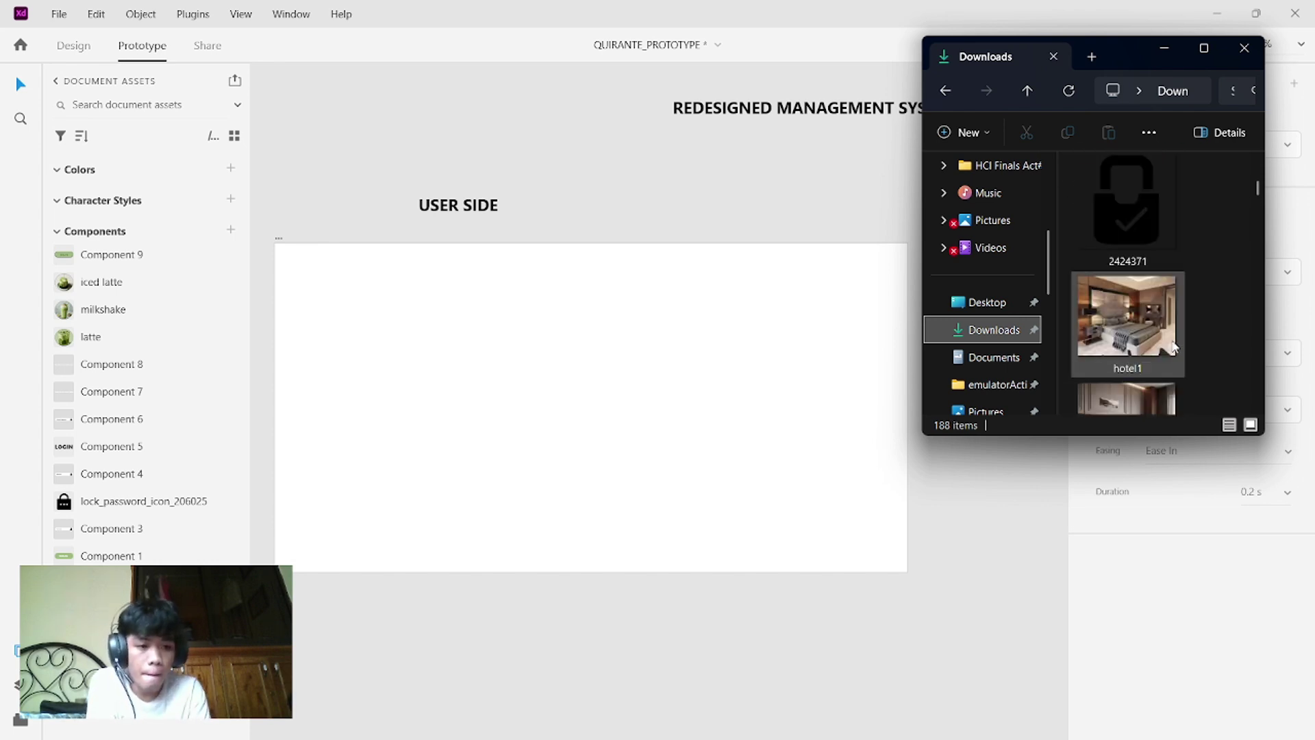
{"action": "scroll", "coordinate": [1173, 346], "scroll_direction": "up", "scroll_amount": 15}
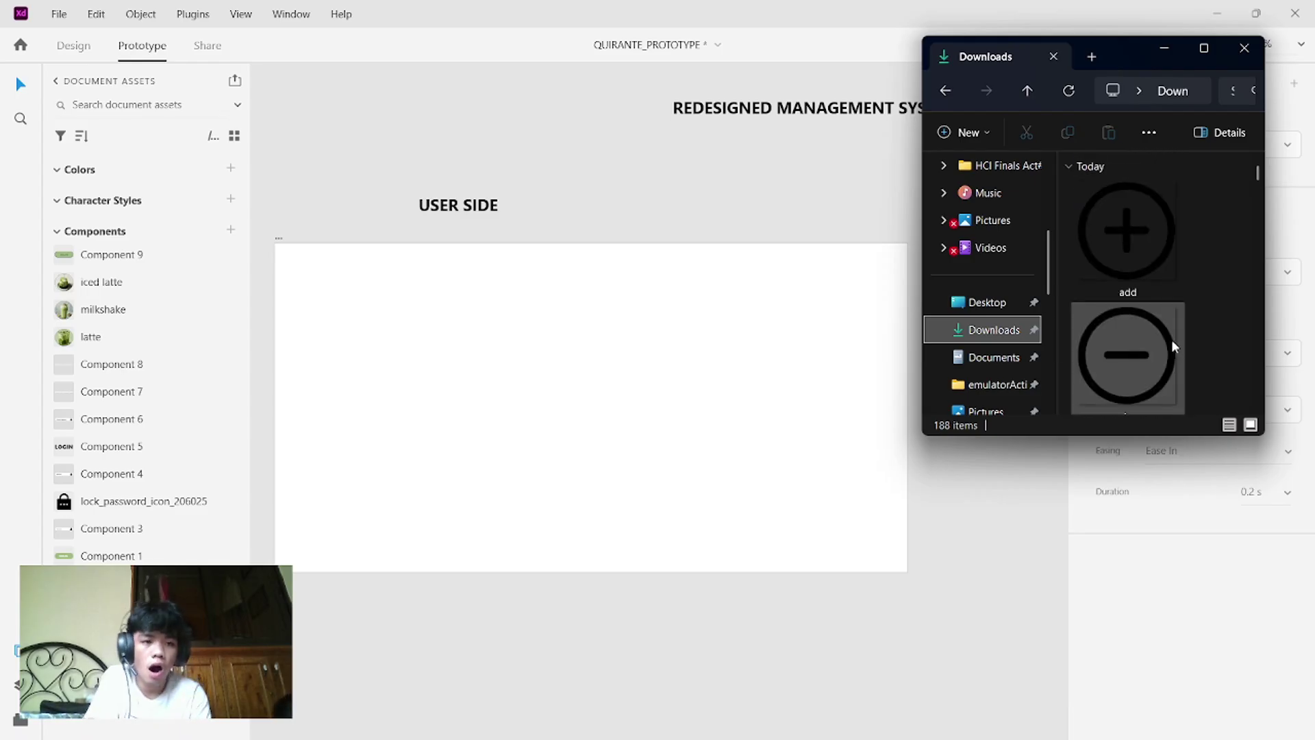
{"action": "scroll", "coordinate": [1171, 339], "scroll_direction": "down", "scroll_amount": 10}
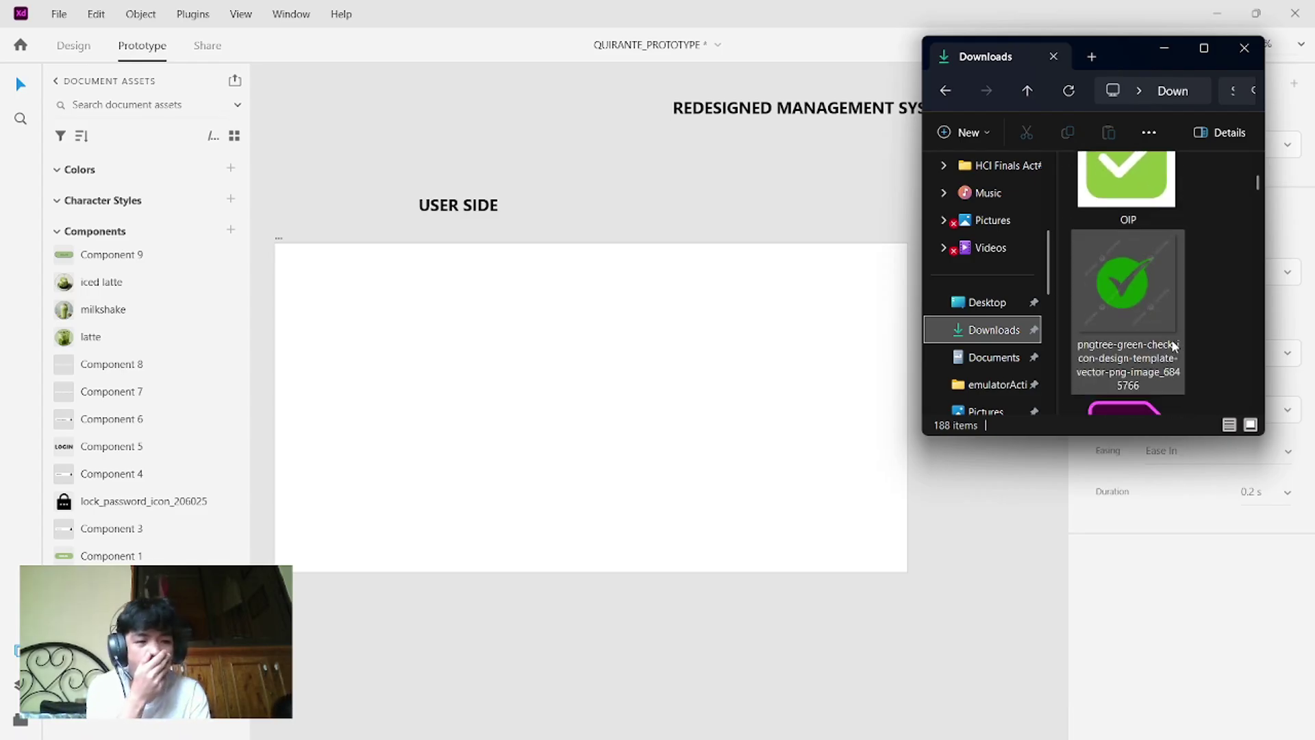
{"action": "scroll", "coordinate": [1172, 345], "scroll_direction": "down", "scroll_amount": 10}
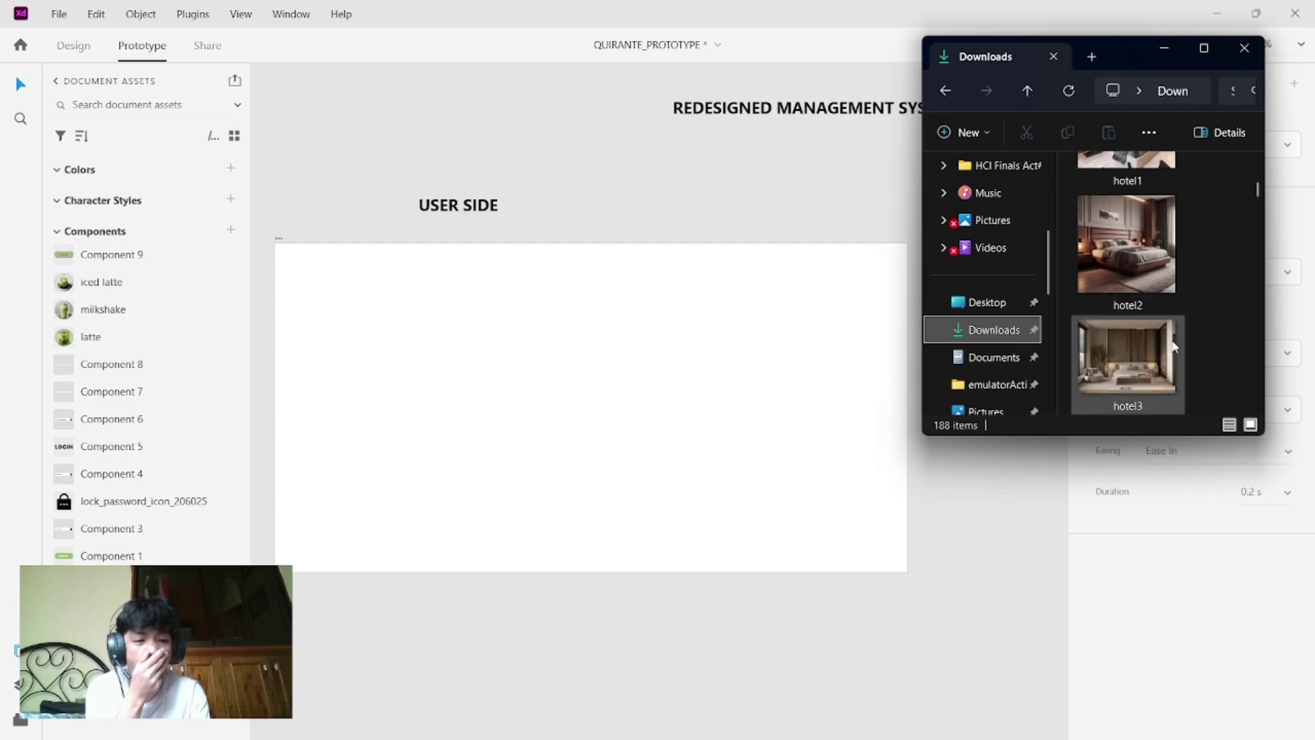
{"action": "scroll", "coordinate": [1171, 339], "scroll_direction": "down", "scroll_amount": 2}
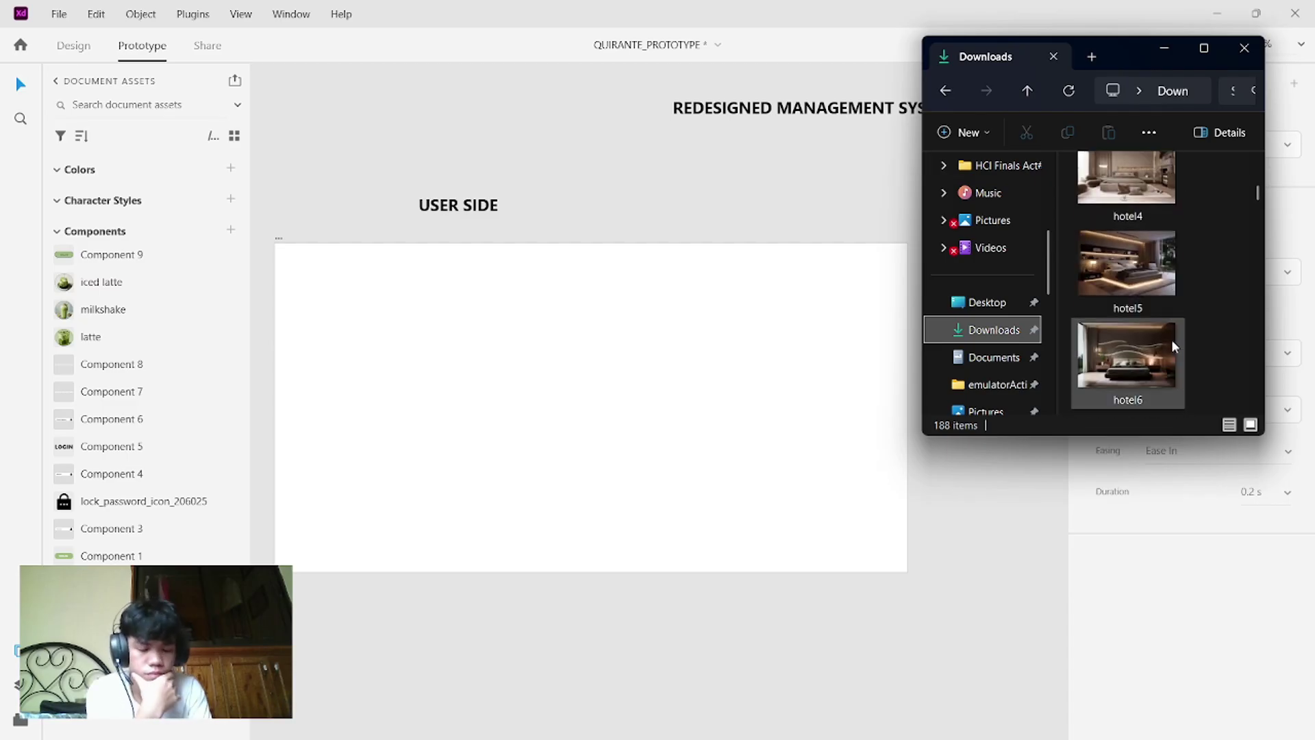
{"action": "scroll", "coordinate": [1172, 339], "scroll_direction": "up", "scroll_amount": 12}
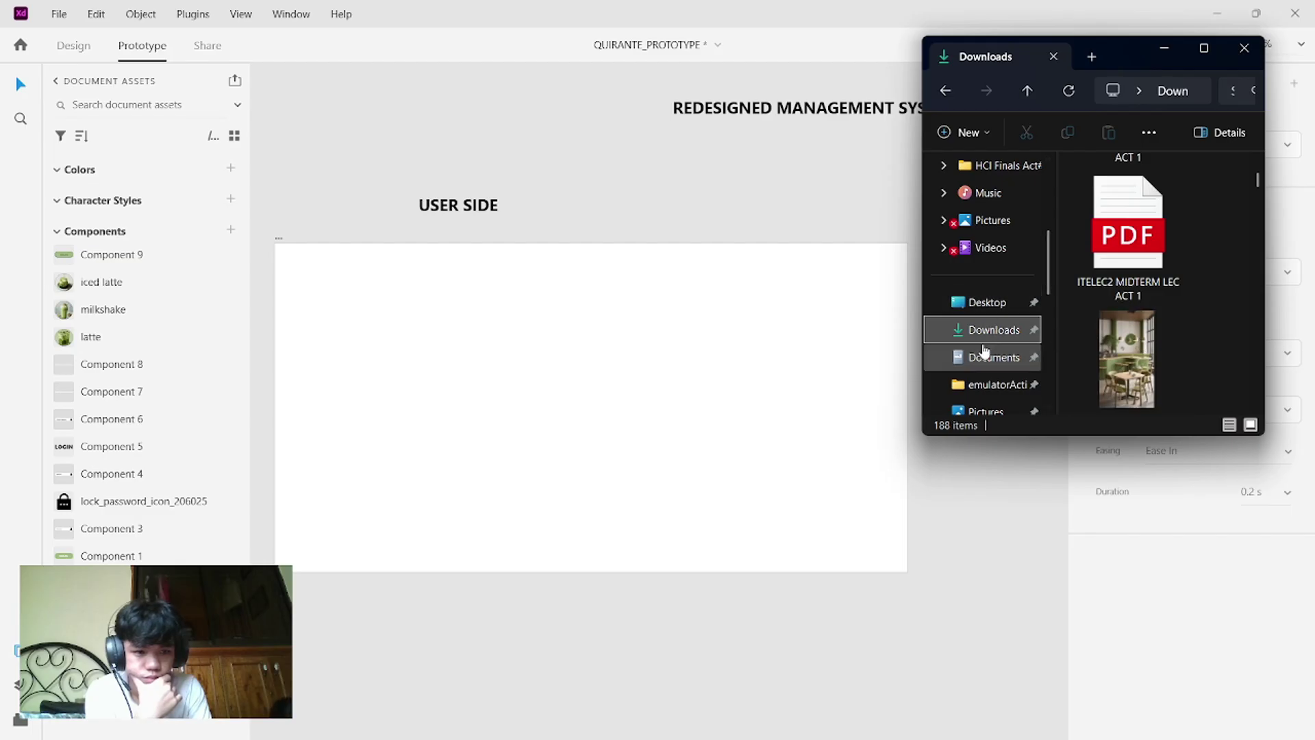
{"action": "left_click_drag", "start_coordinate": [1095, 357], "coordinate": [522, 381]}
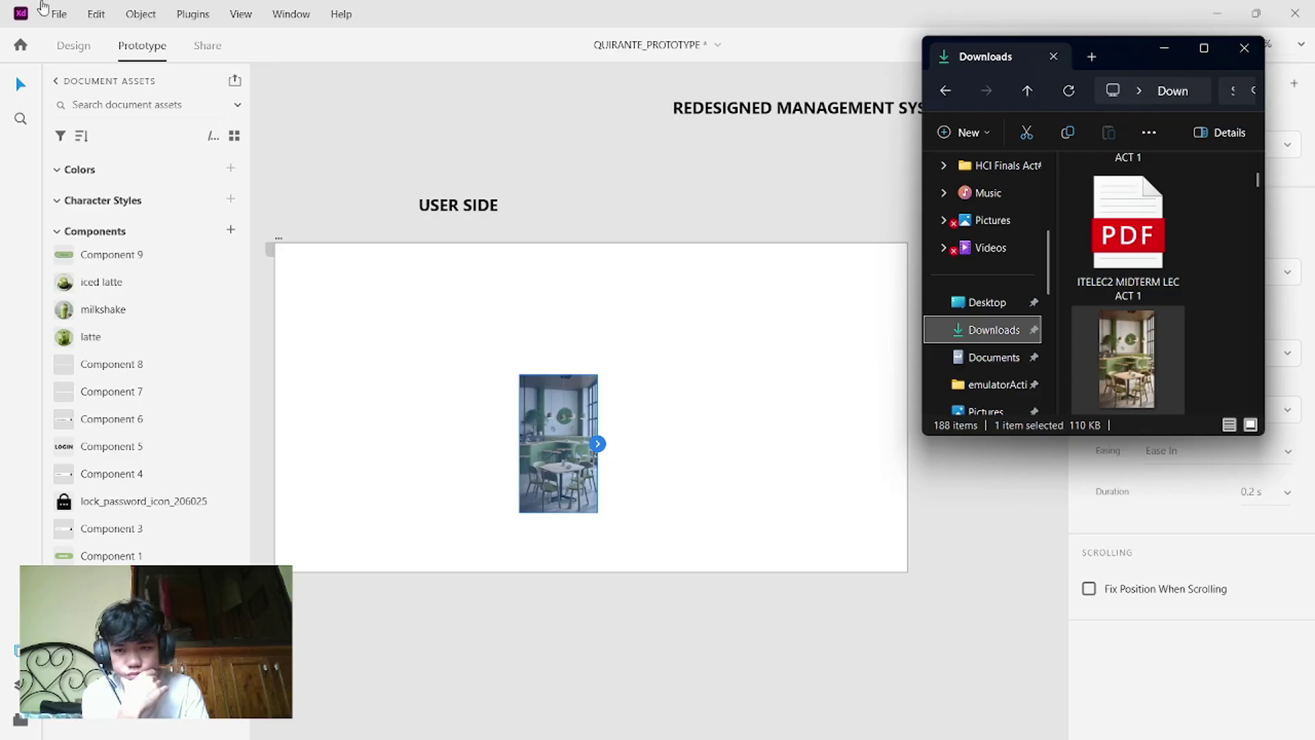
- Move the café photo to the artboard's top-left and enlarge it to full height, 1709 × 3038
{"action": "left_click", "coordinate": [70, 45]}
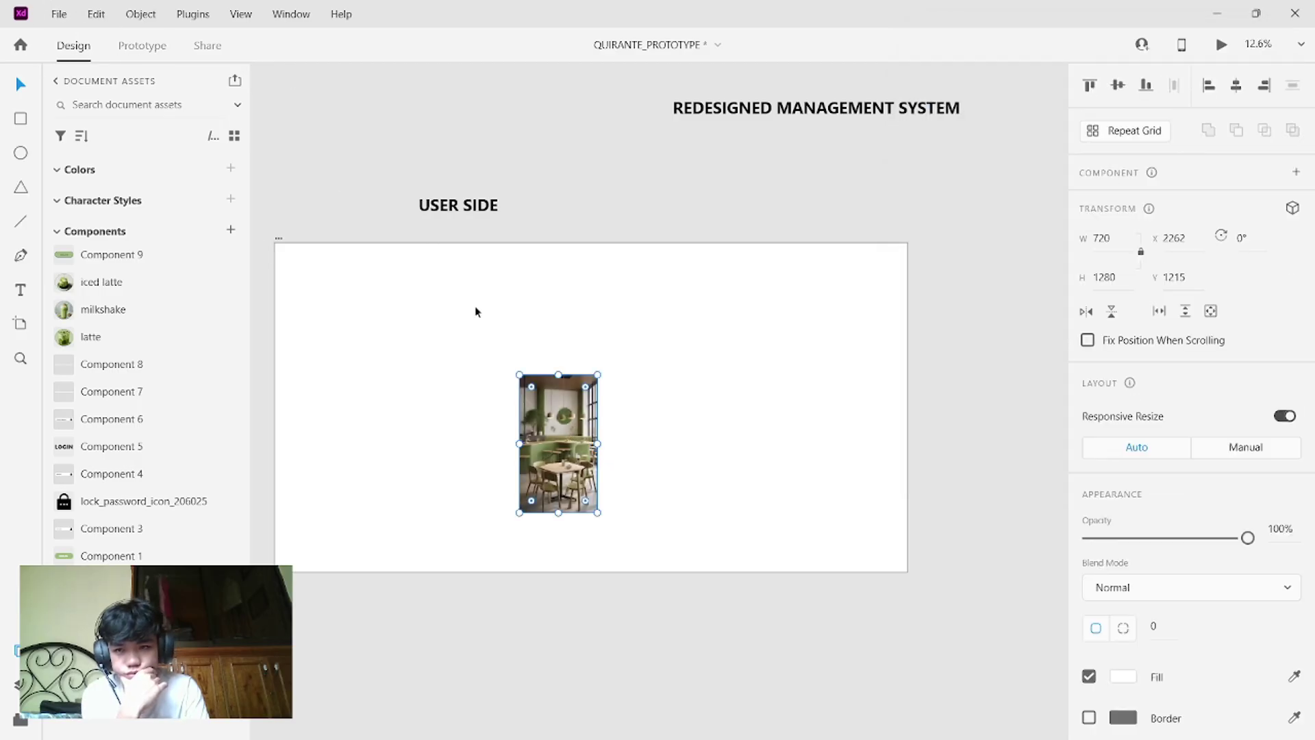
{"action": "left_click_drag", "start_coordinate": [583, 492], "coordinate": [344, 359]}
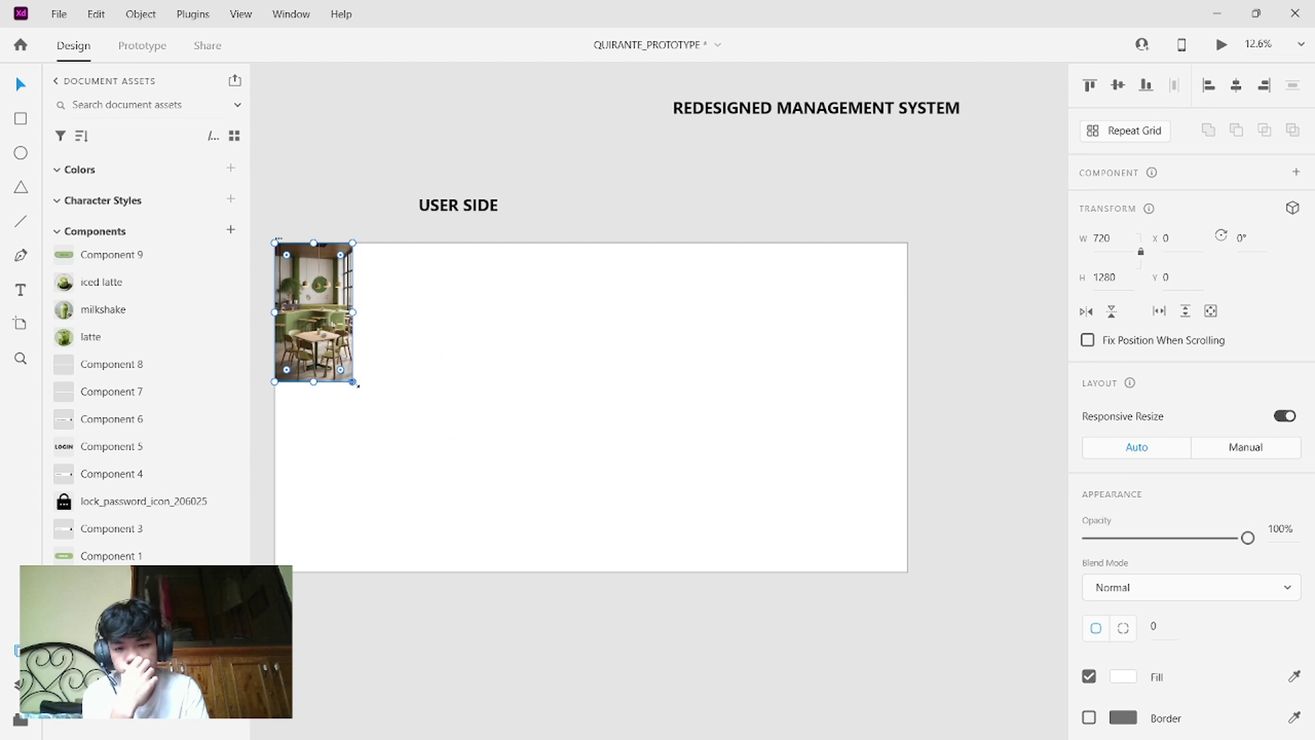
{"action": "left_click_drag", "start_coordinate": [355, 383], "coordinate": [557, 572]}
{"action": "left_click", "coordinate": [494, 616]}
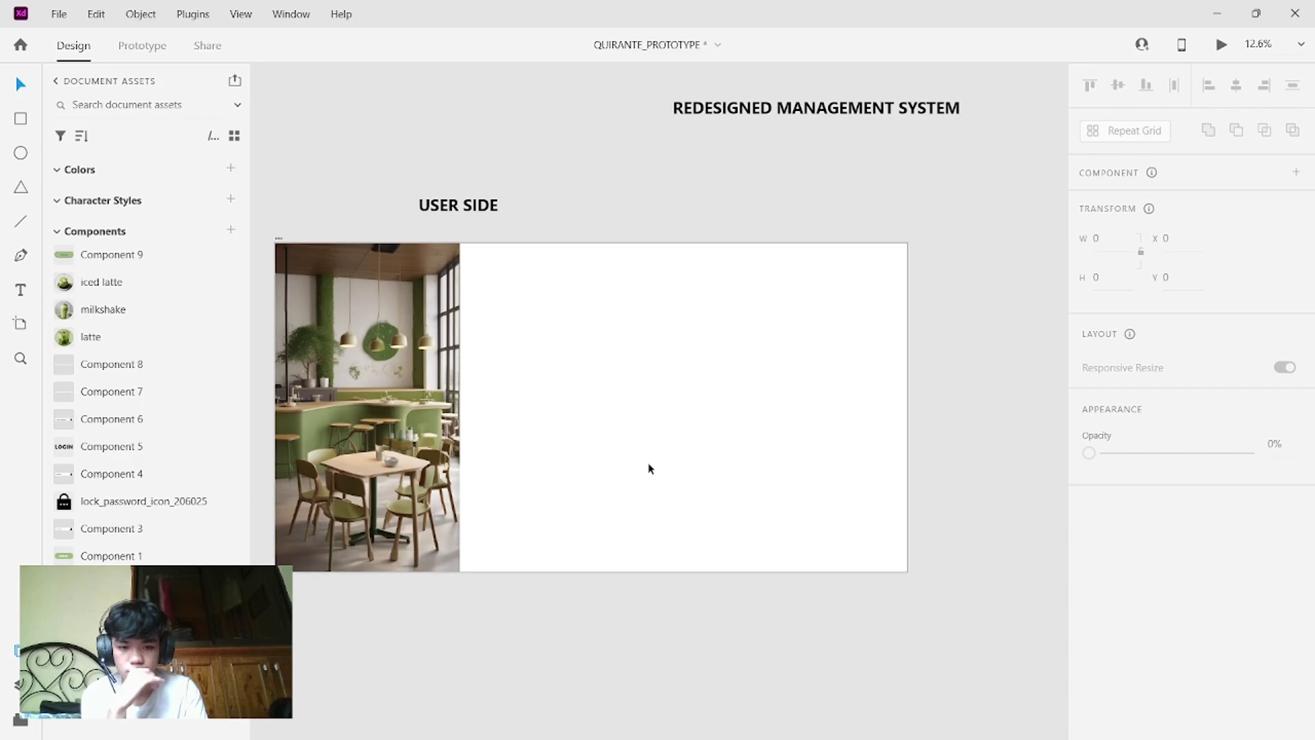
{"action": "scroll", "coordinate": [650, 469], "scroll_direction": "down", "scroll_amount": 1}
{"action": "scroll", "coordinate": [650, 468], "scroll_direction": "down", "scroll_amount": 2}
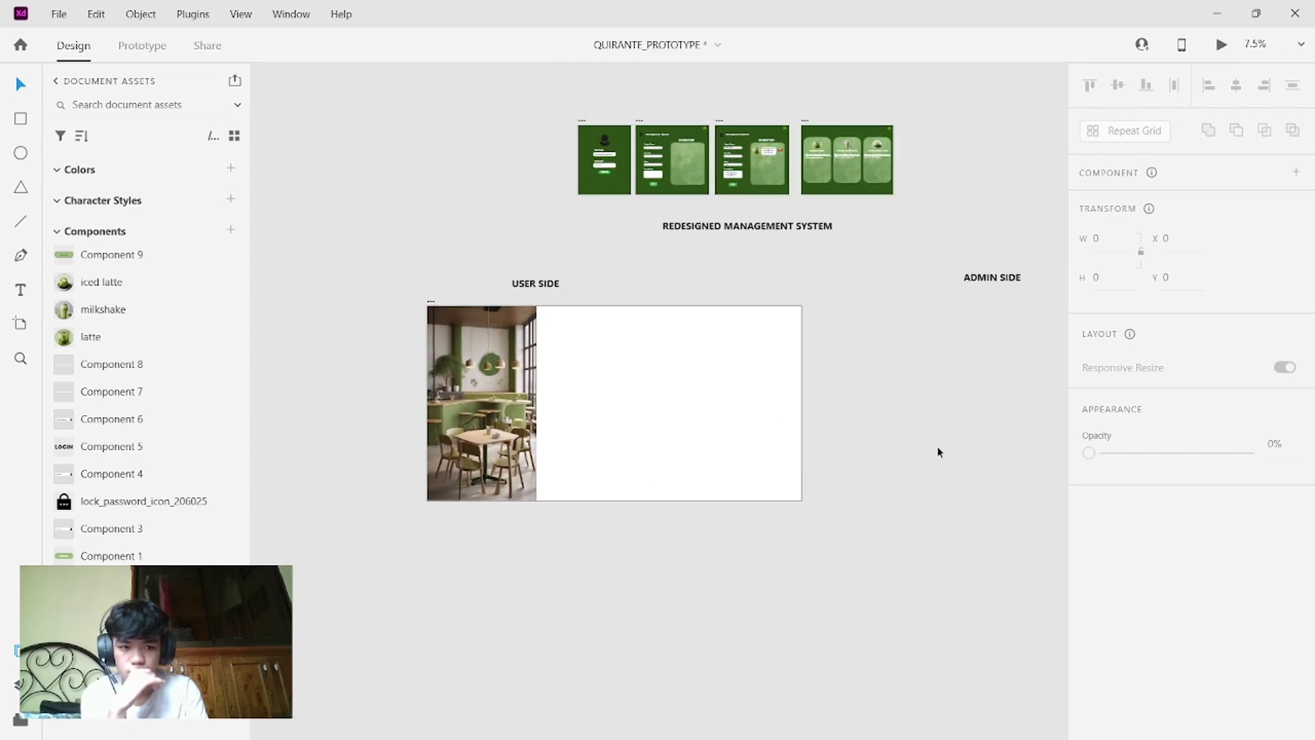
- Fill the USER SIDE artboard with a green picked using the Fill eyedropper
{"action": "left_click", "coordinate": [740, 393]}
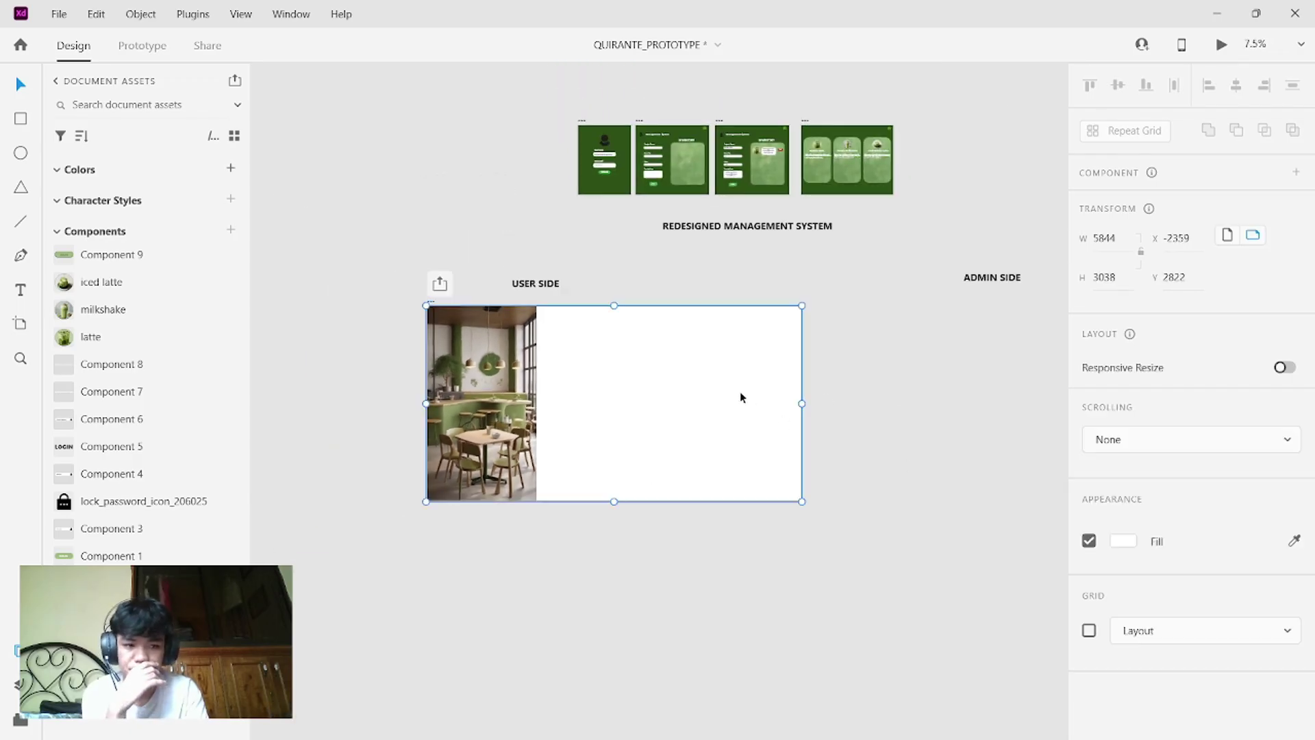
{"action": "left_click", "coordinate": [1124, 542]}
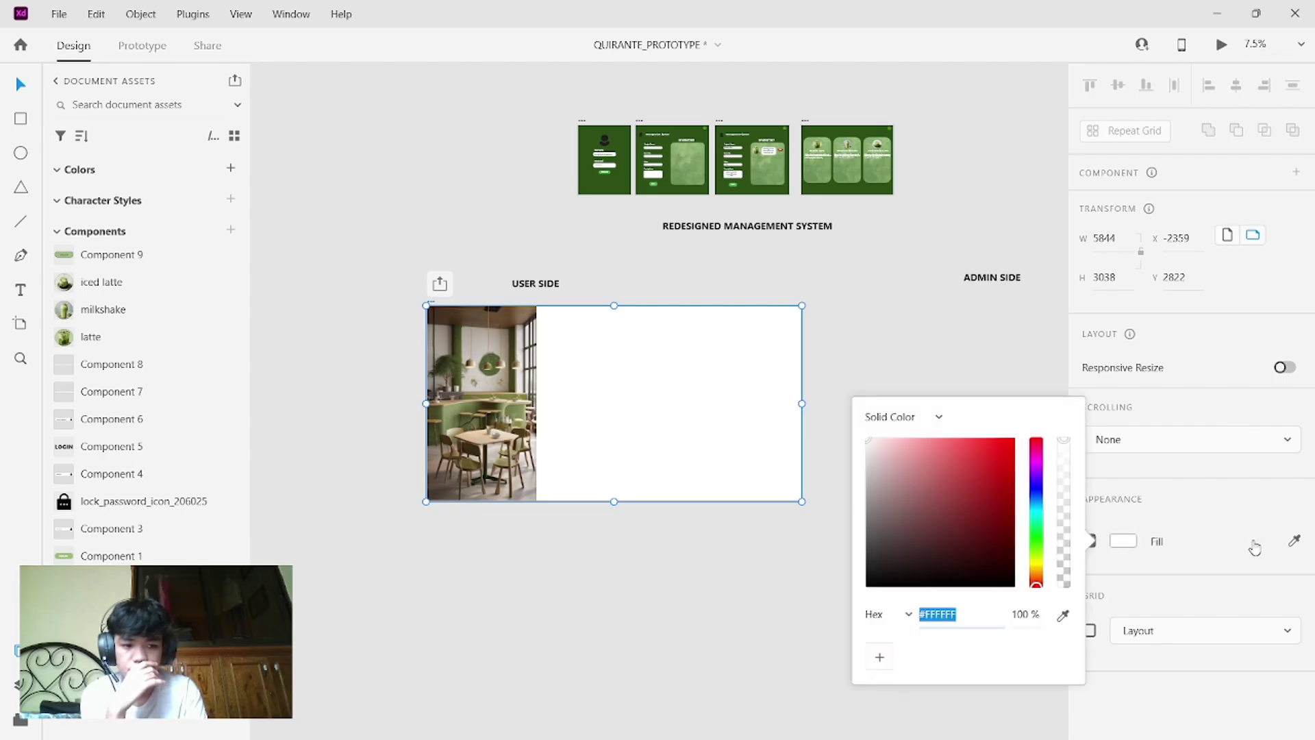
{"action": "left_click", "coordinate": [1294, 541]}
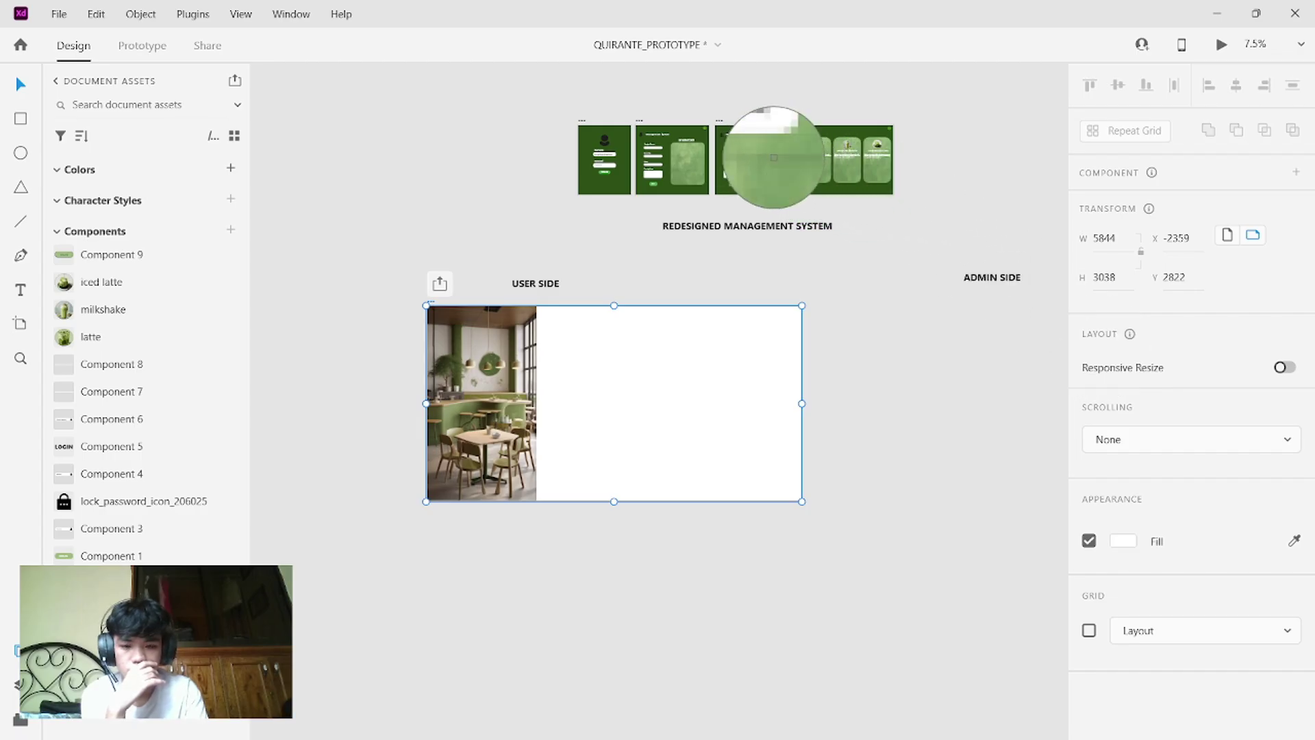
{"action": "left_click", "coordinate": [774, 157]}
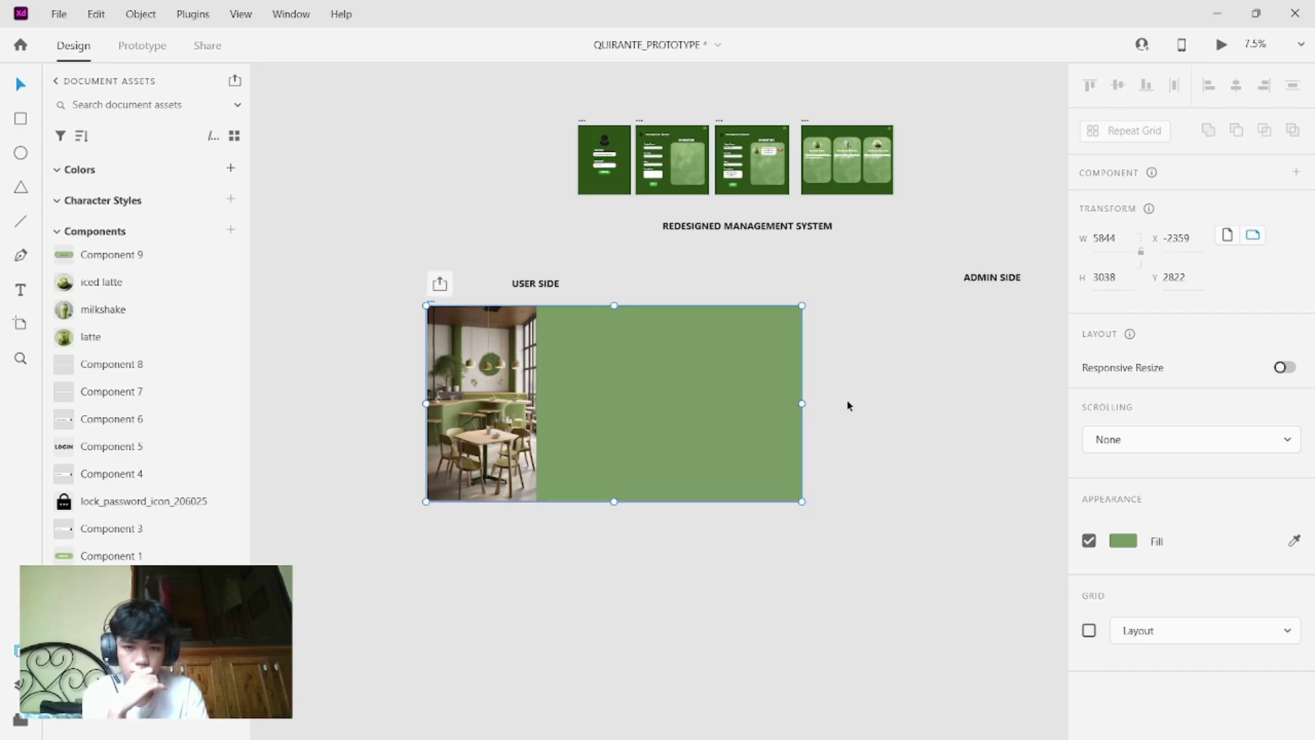
{"action": "left_click", "coordinate": [871, 395]}
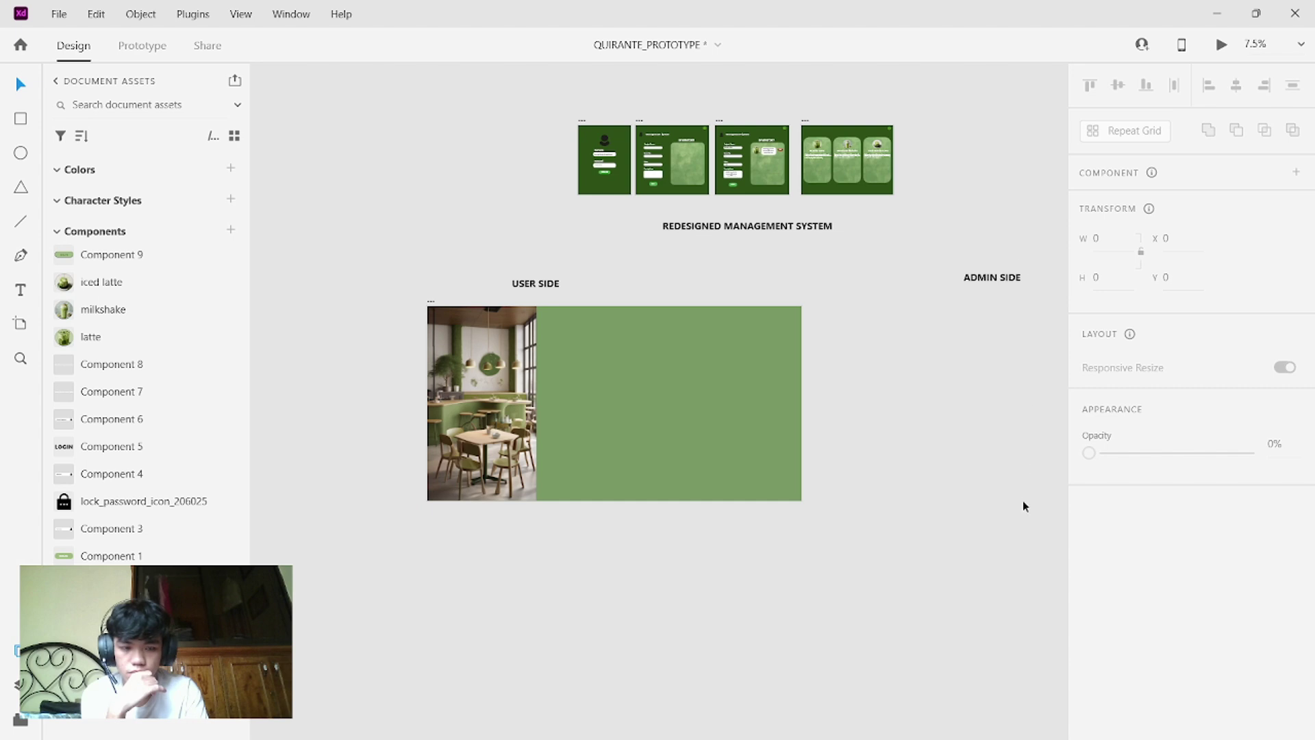
{"action": "scroll", "coordinate": [1022, 499], "scroll_direction": "down", "scroll_amount": 1}
{"action": "scroll", "coordinate": [1022, 500], "scroll_direction": "left", "scroll_amount": 1}
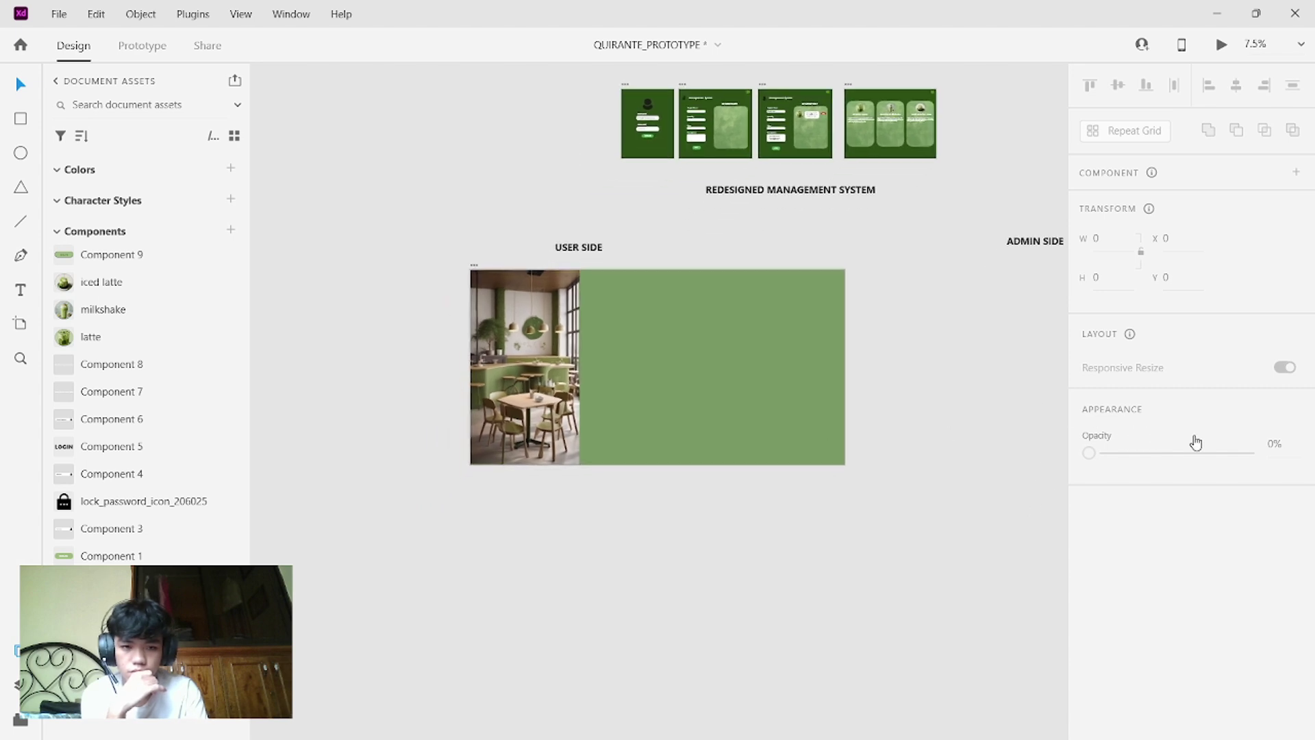
- Resample the artboard fill from the café photo, settling on a light sage green
{"action": "left_click", "coordinate": [827, 351]}
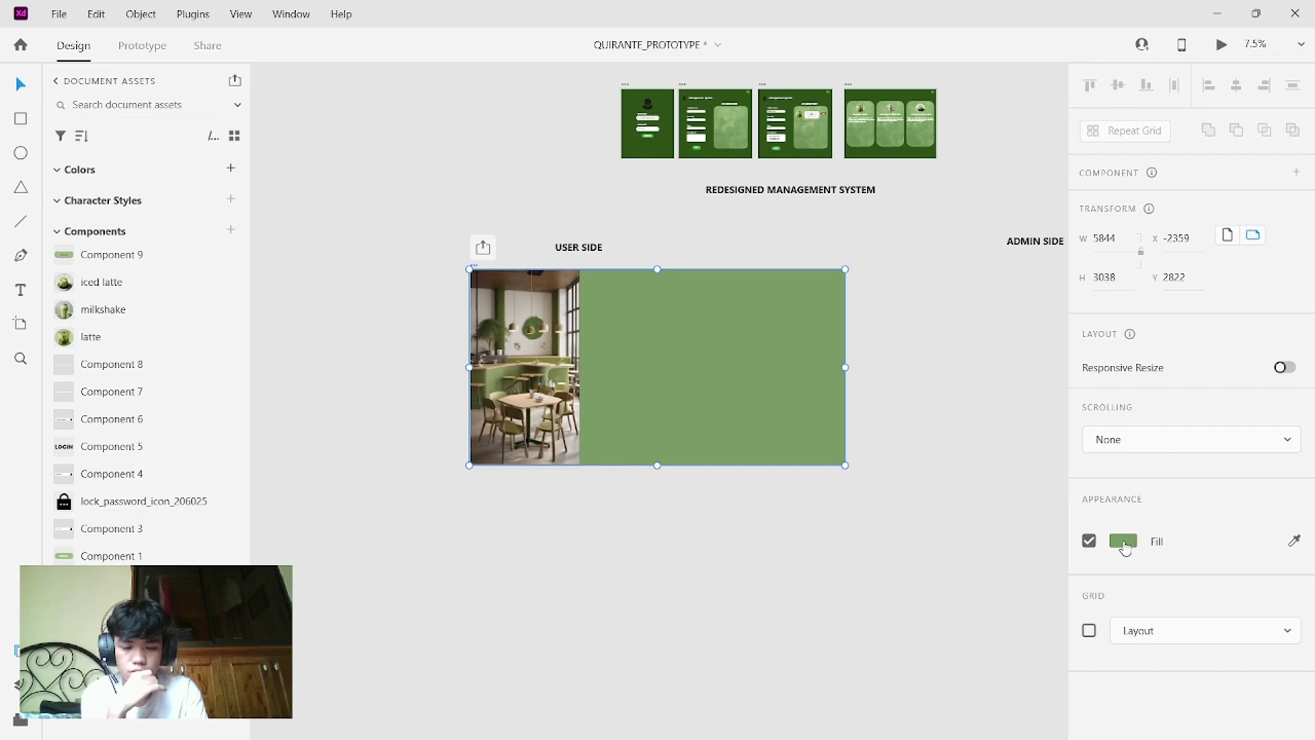
{"action": "left_click", "coordinate": [1123, 541]}
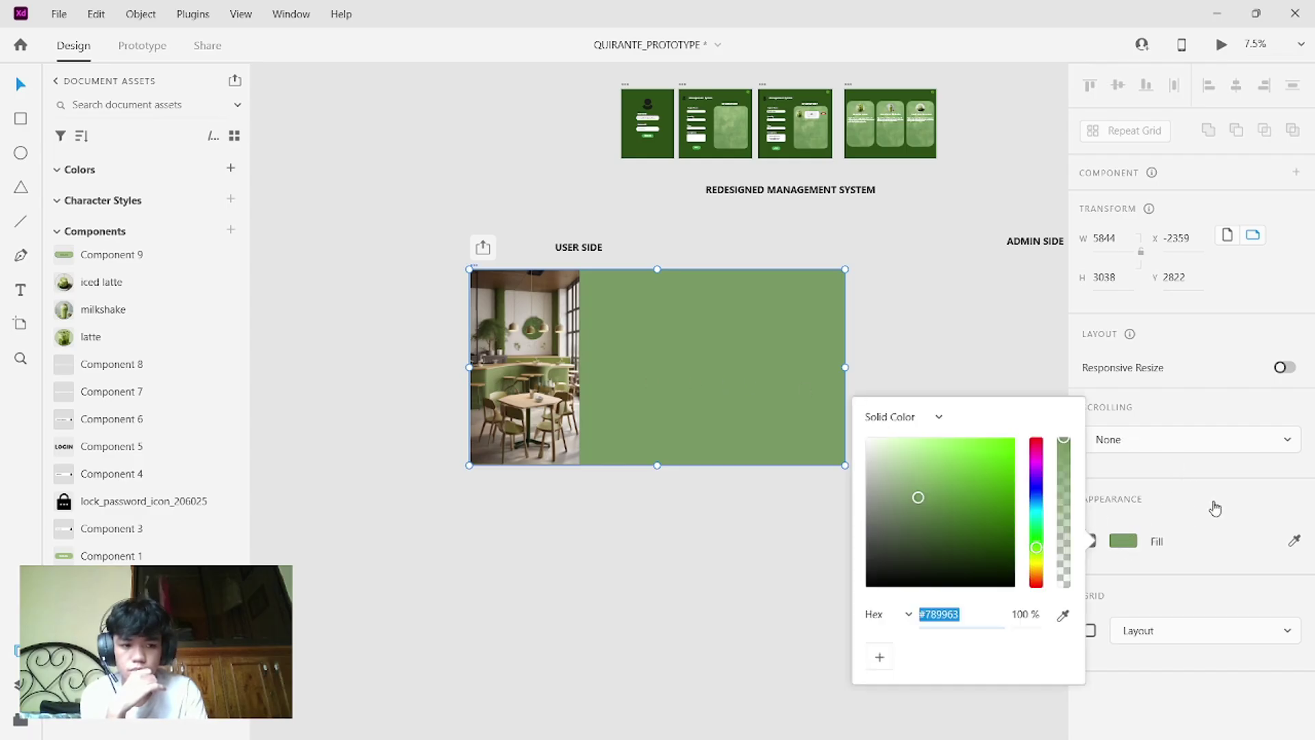
{"action": "left_click", "coordinate": [1295, 543]}
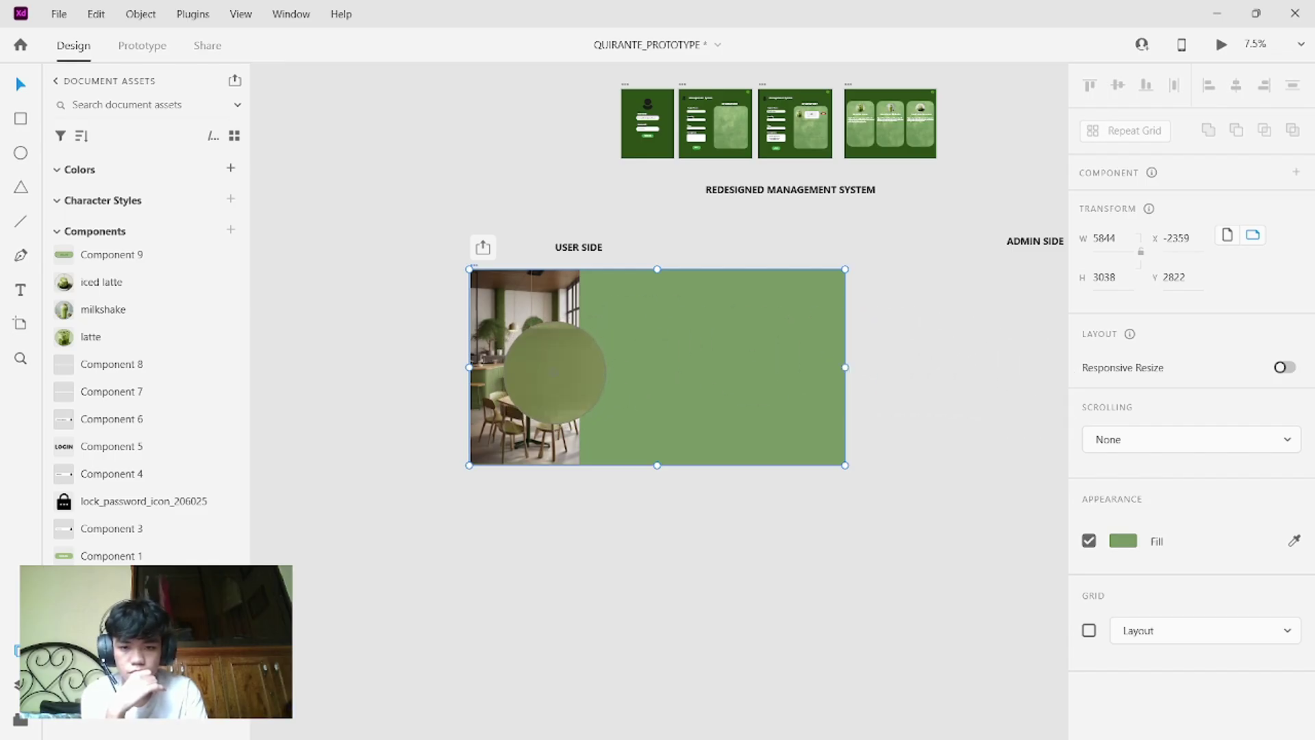
{"action": "left_click", "coordinate": [553, 373]}
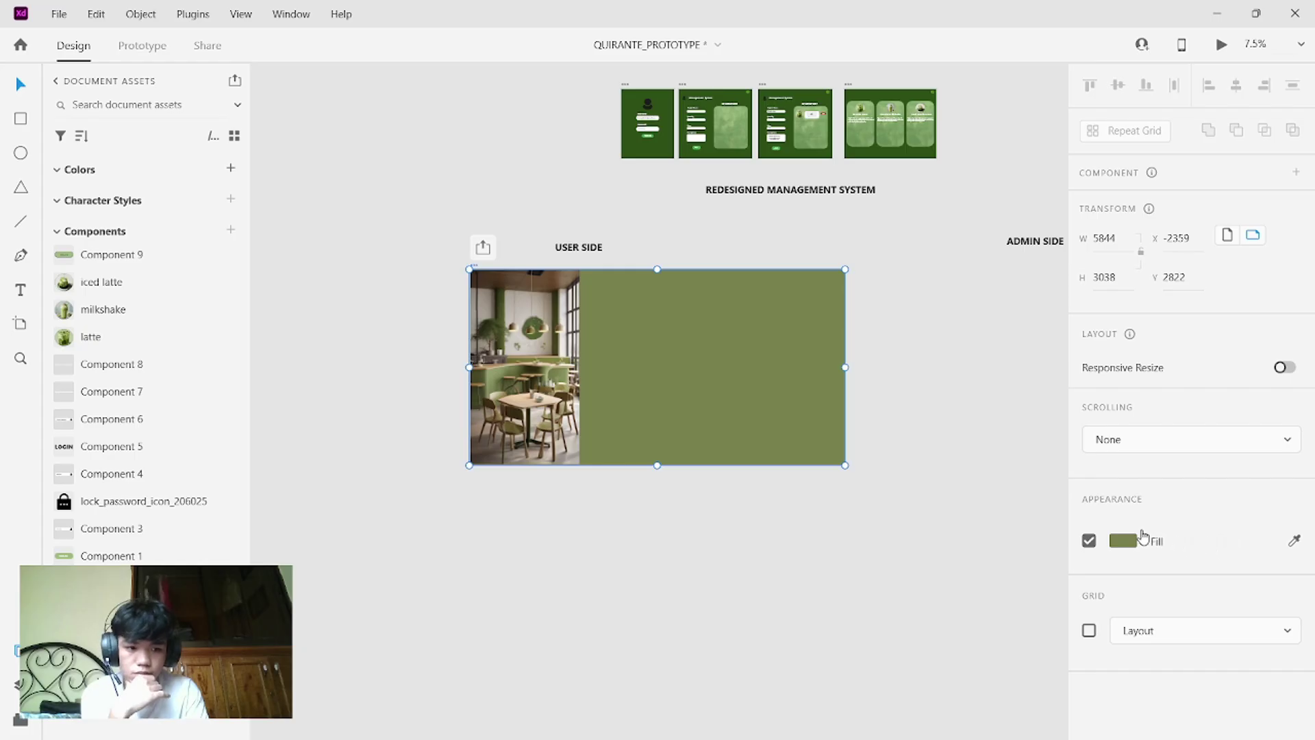
{"action": "left_click", "coordinate": [1291, 543]}
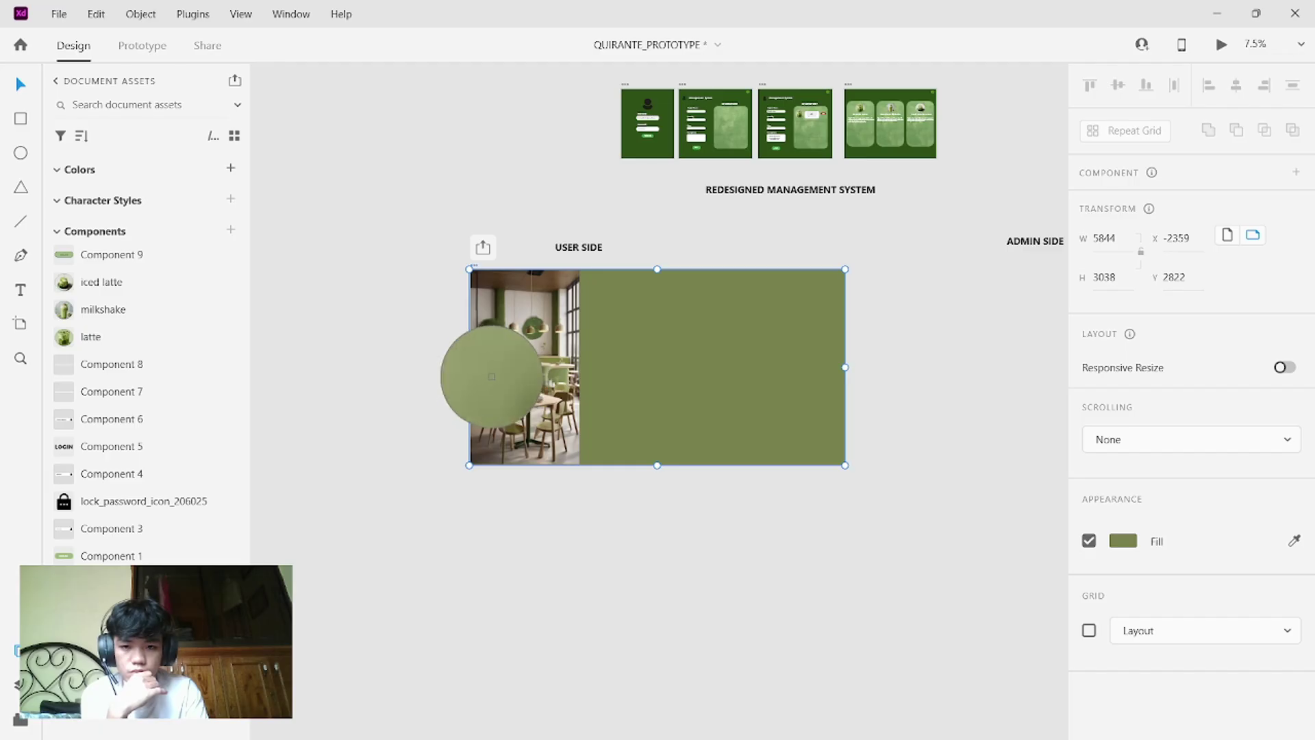
{"action": "left_click", "coordinate": [491, 376]}
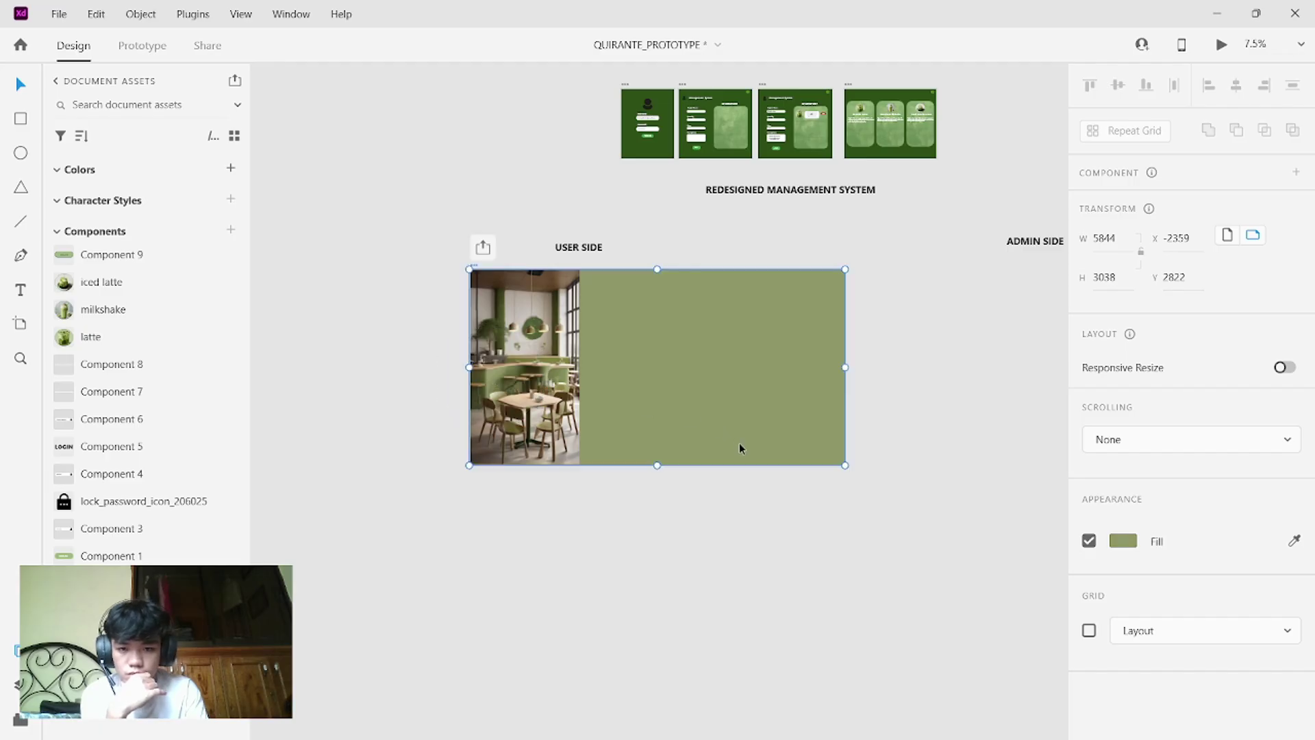
{"action": "left_click", "coordinate": [735, 540]}
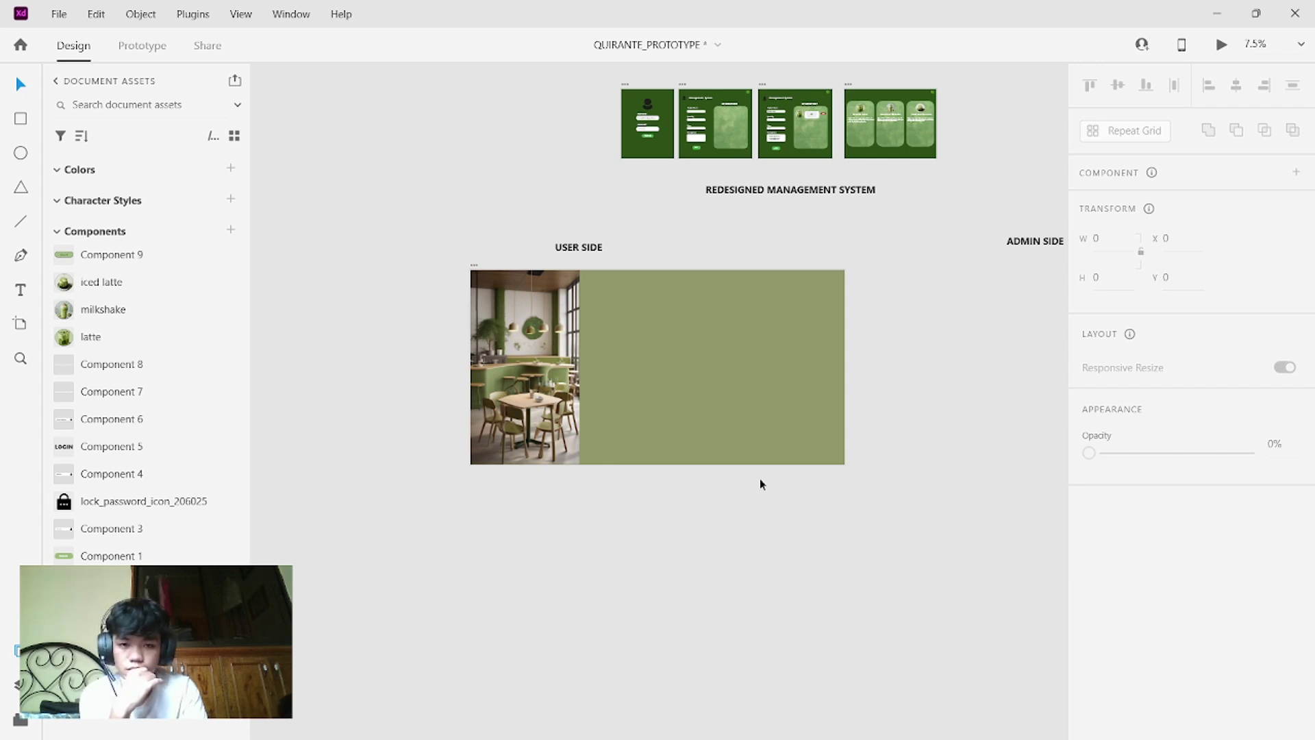
- Zoom in and scroll the green USER SIDE artboard into close view
{"action": "scroll", "coordinate": [706, 186], "scroll_direction": "up", "scroll_amount": 3}
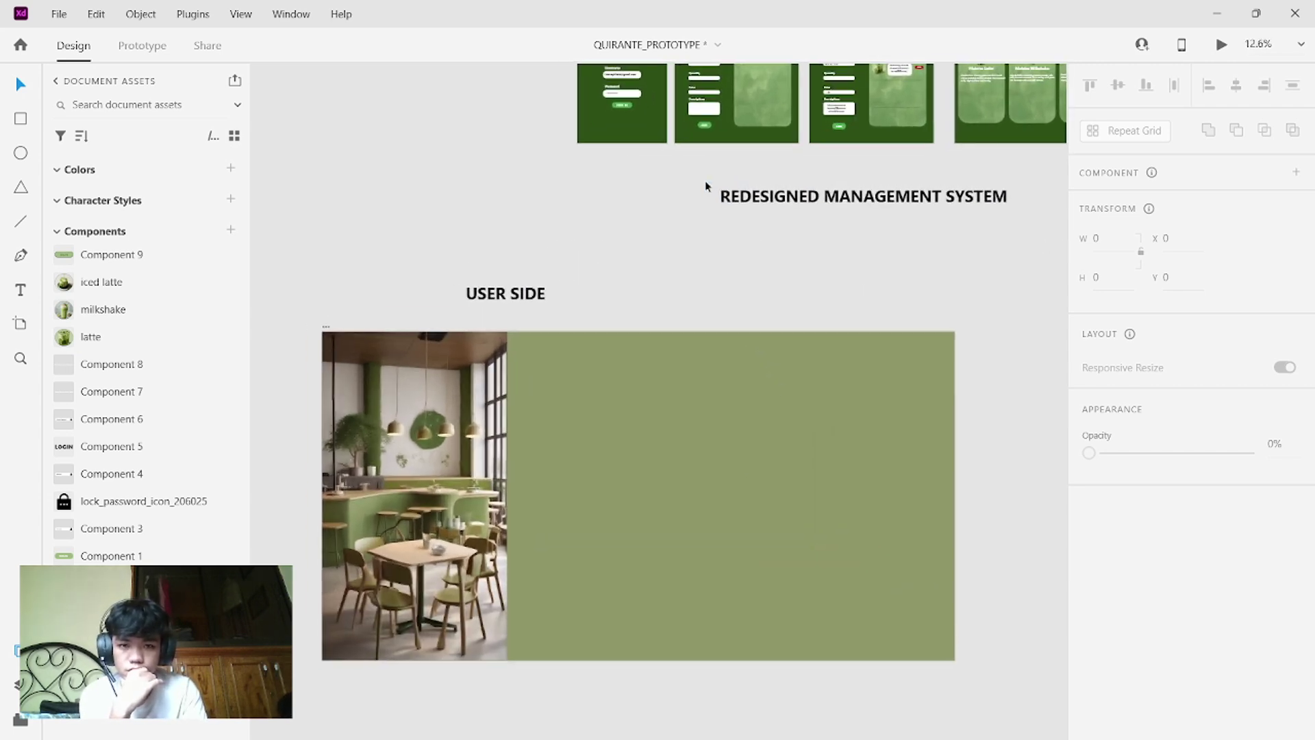
{"action": "scroll", "coordinate": [705, 186], "scroll_direction": "down", "scroll_amount": 3}
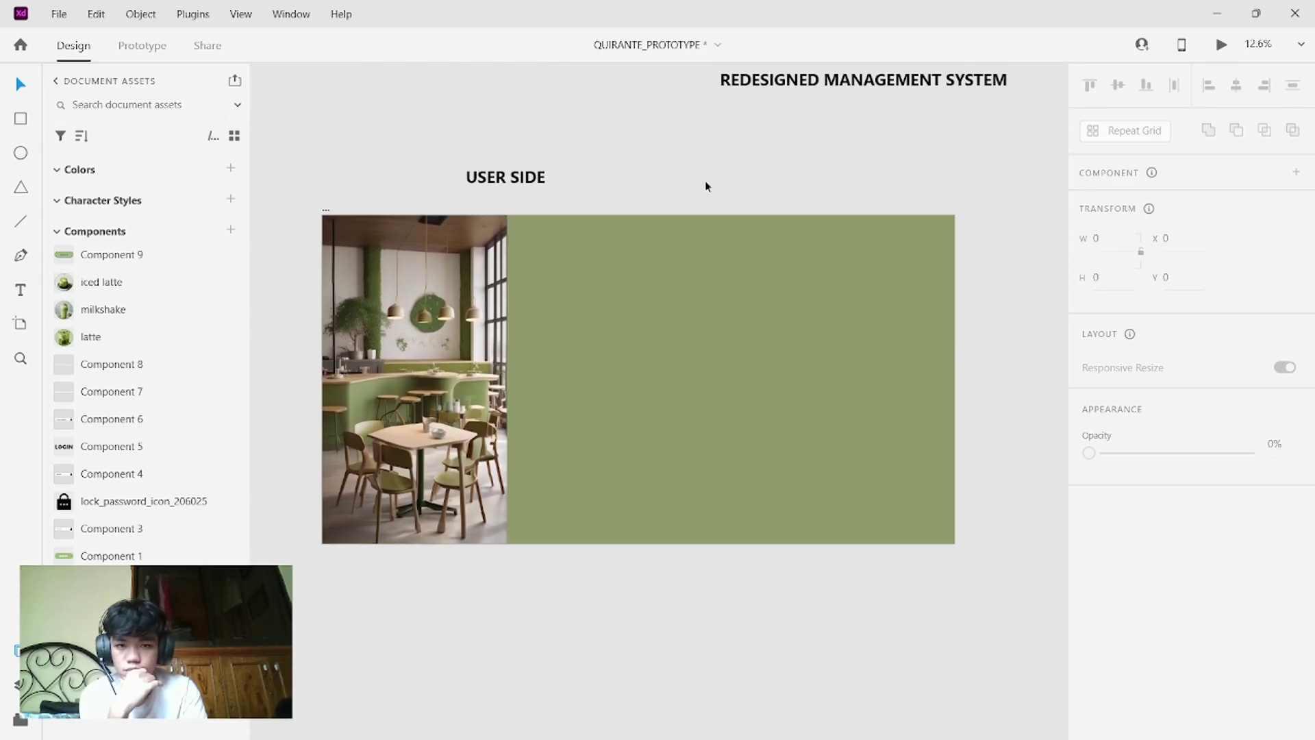
{"action": "scroll", "coordinate": [706, 187], "scroll_direction": "down", "scroll_amount": 1}
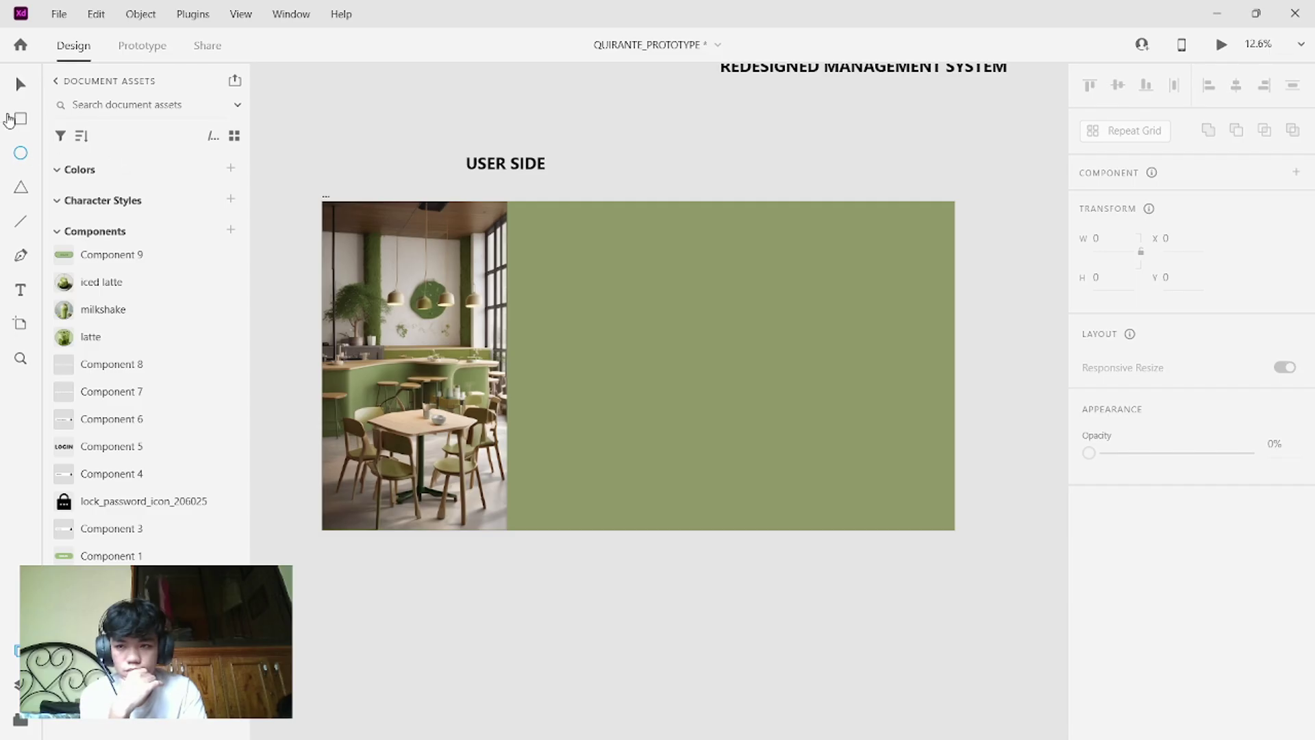
- Draw a white 1678 × 253 pill field on the green panel with a small circle near its right end
{"action": "key", "text": "r"}
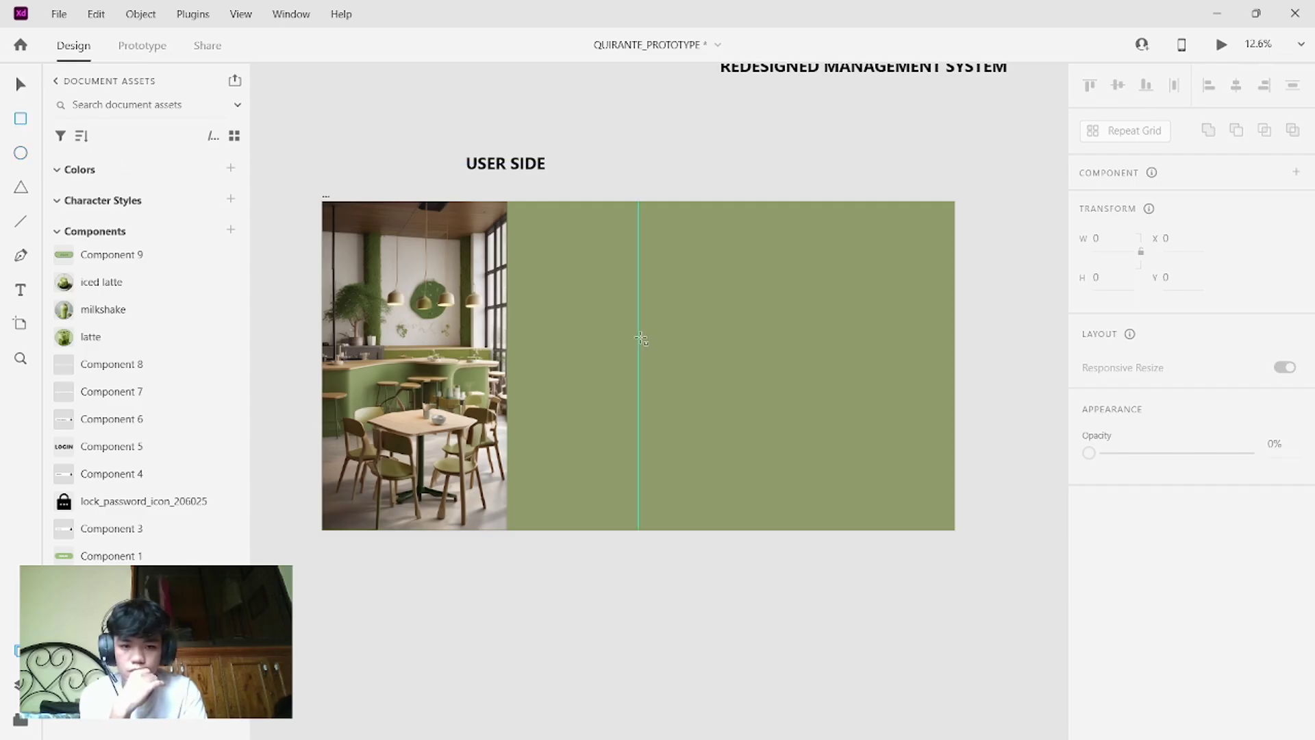
{"action": "mouse_move", "coordinate": [641, 338]}
{"action": "left_mouse_down"}
{"action": "mouse_move", "coordinate": [848, 380]}
{"action": "mouse_move", "coordinate": [781, 358]}
{"action": "mouse_move", "coordinate": [847, 344]}
{"action": "mouse_move", "coordinate": [824, 352]}
{"action": "left_mouse_up"}
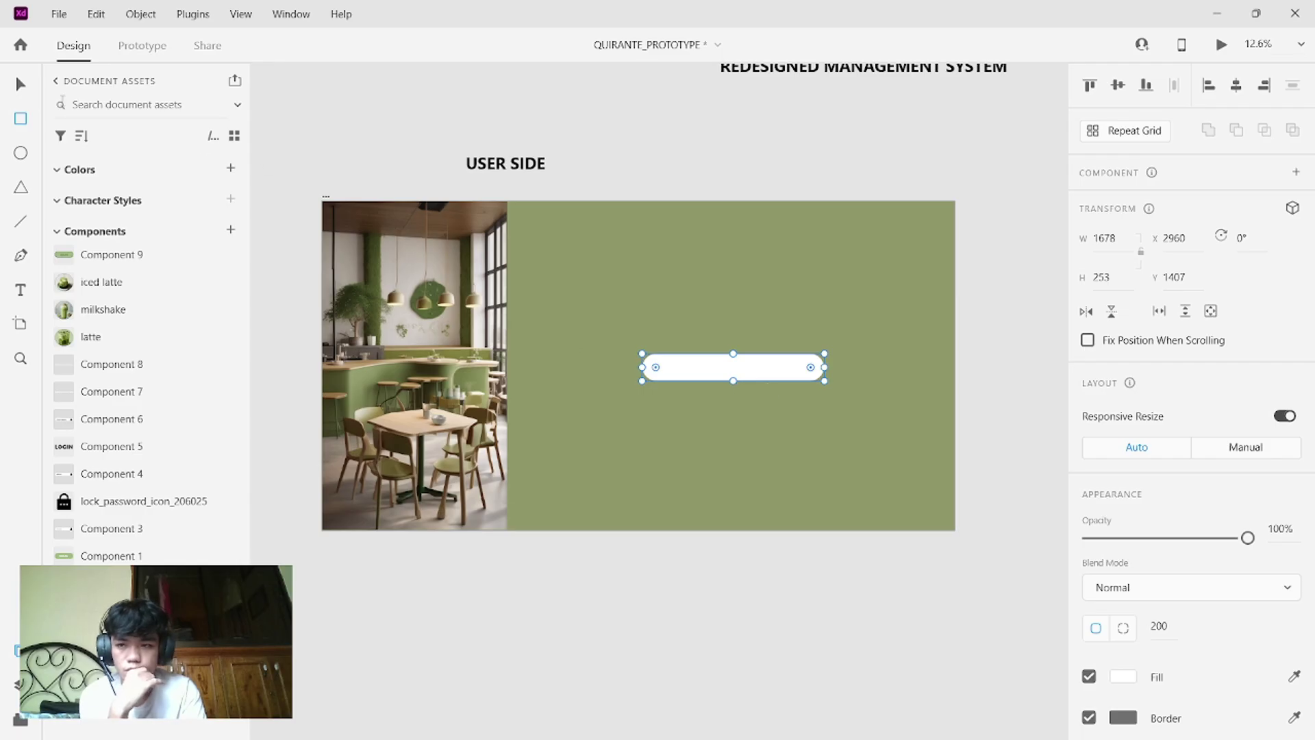
{"action": "left_click", "coordinate": [22, 154]}
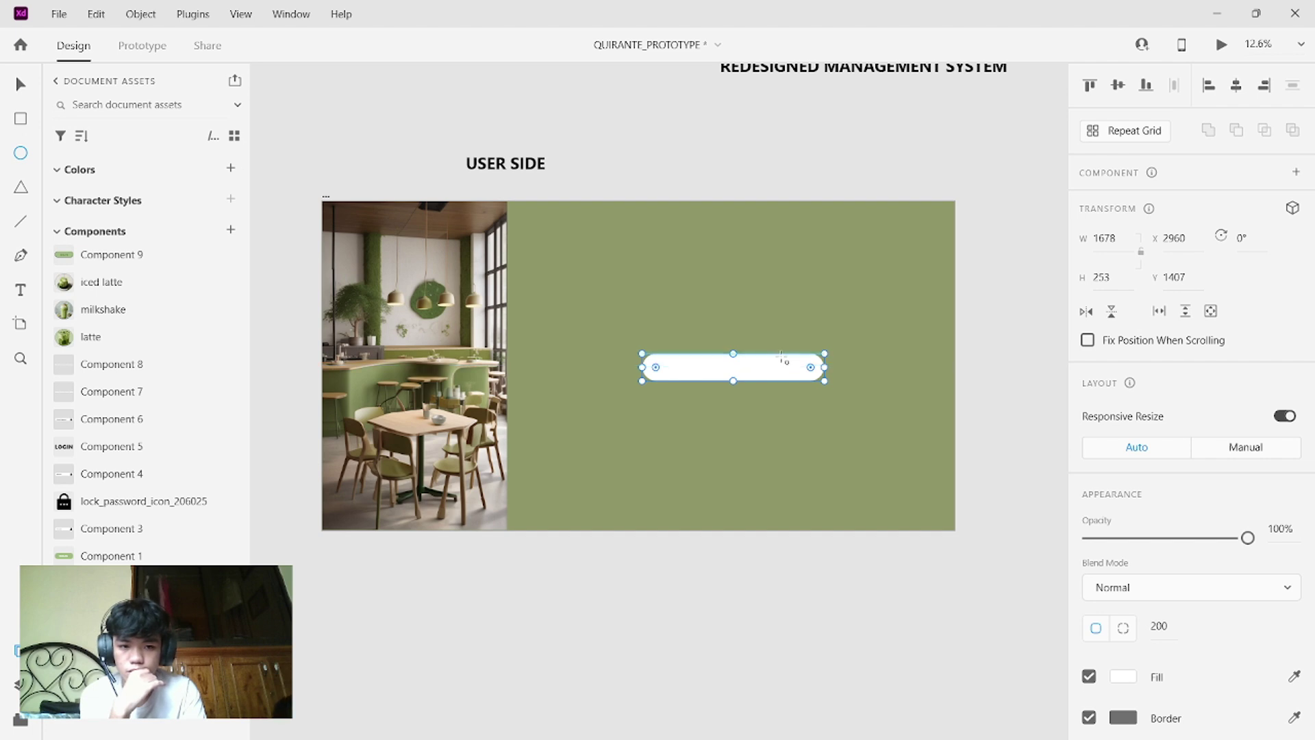
{"action": "left_click_drag", "start_coordinate": [782, 358], "coordinate": [811, 385]}
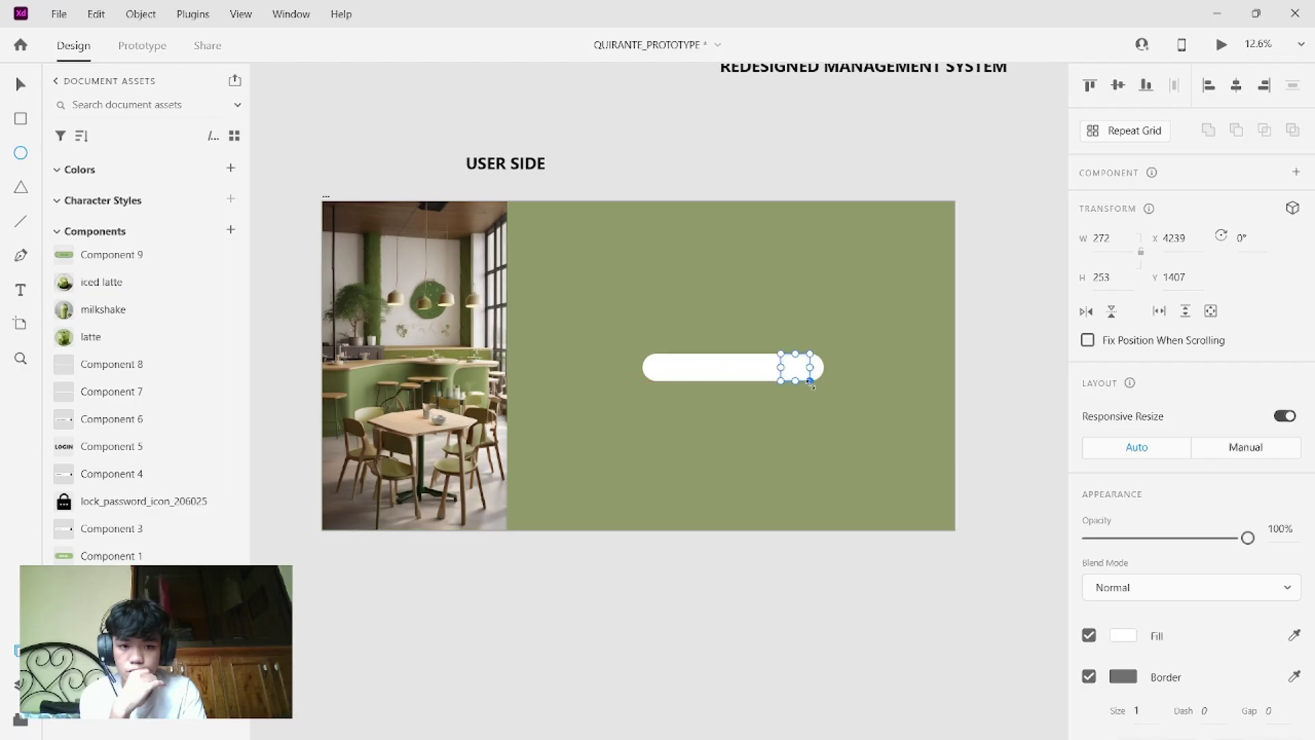
- Move the small circle to the bar's right end and fill it with the panel's sage green
{"action": "left_click", "coordinate": [21, 121]}
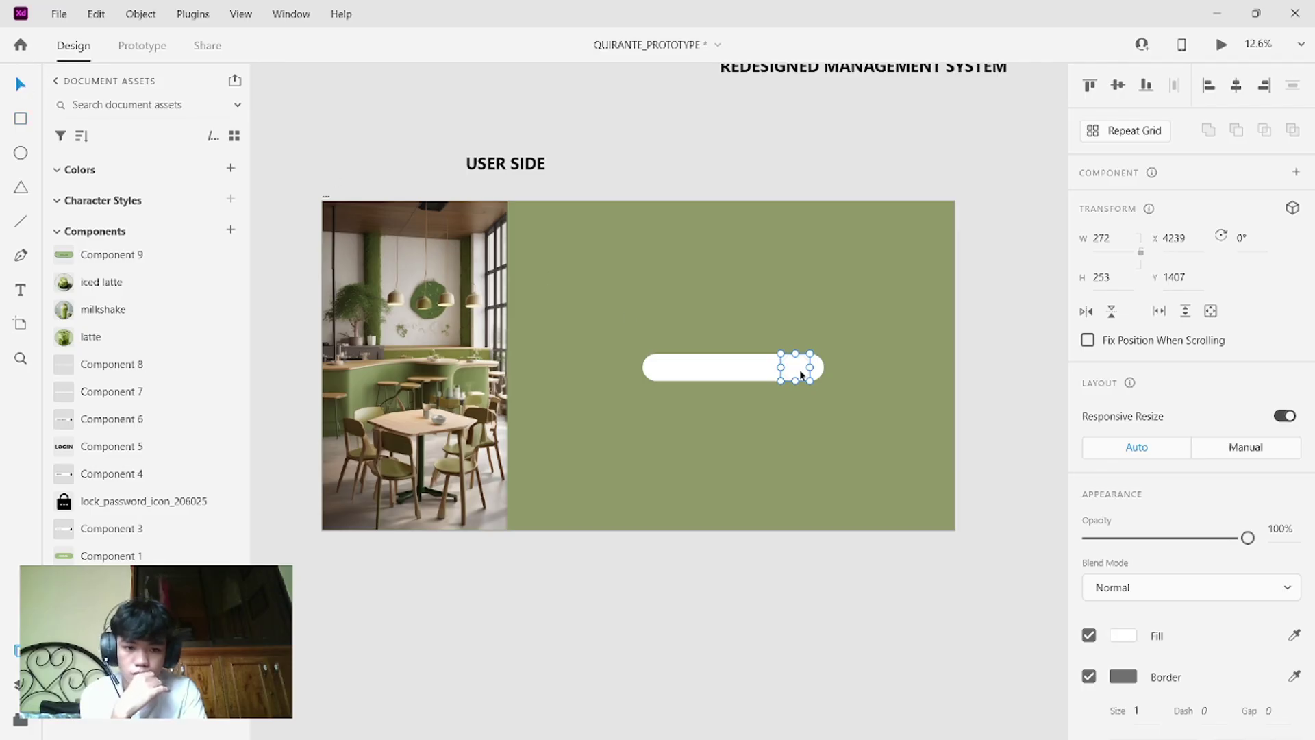
{"action": "left_click_drag", "start_coordinate": [796, 374], "coordinate": [811, 375]}
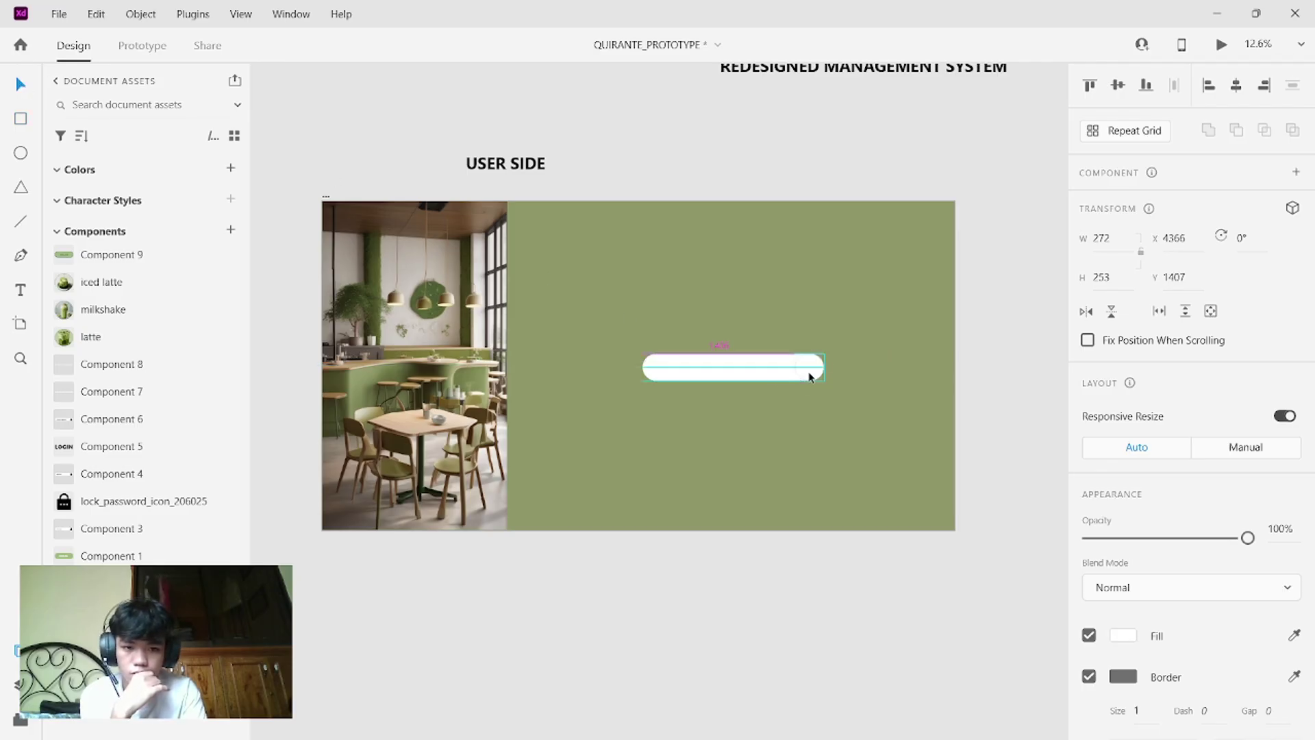
{"action": "scroll", "coordinate": [1145, 493], "scroll_direction": "down", "scroll_amount": 5}
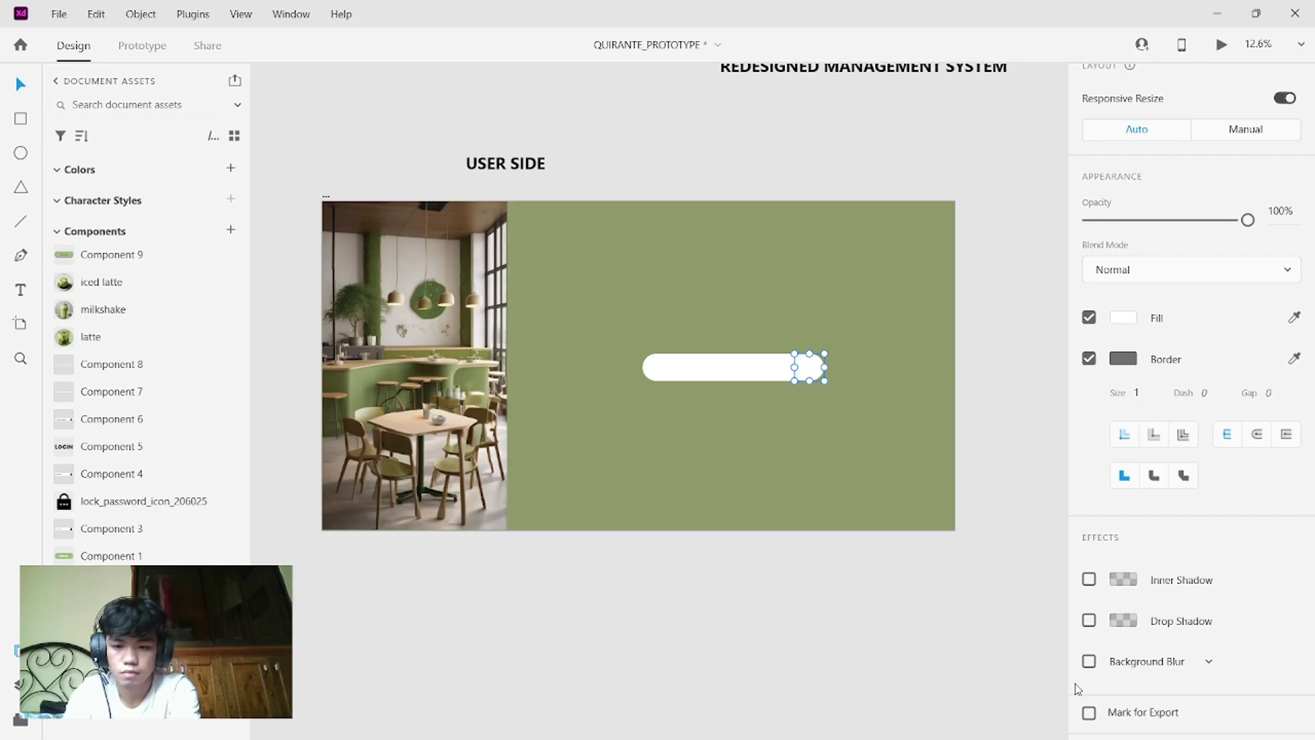
{"action": "mouse_move", "coordinate": [1208, 727]}
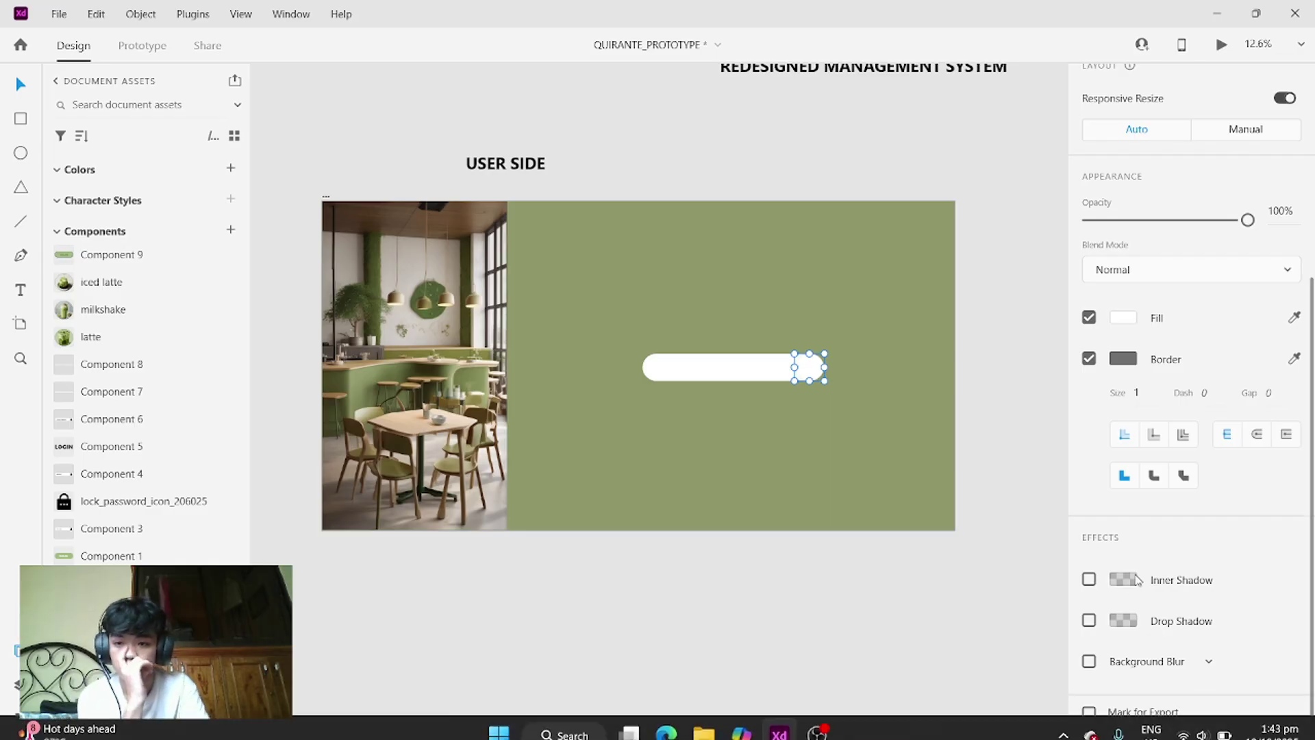
{"action": "scroll", "coordinate": [1278, 593], "scroll_direction": "down", "scroll_amount": 1}
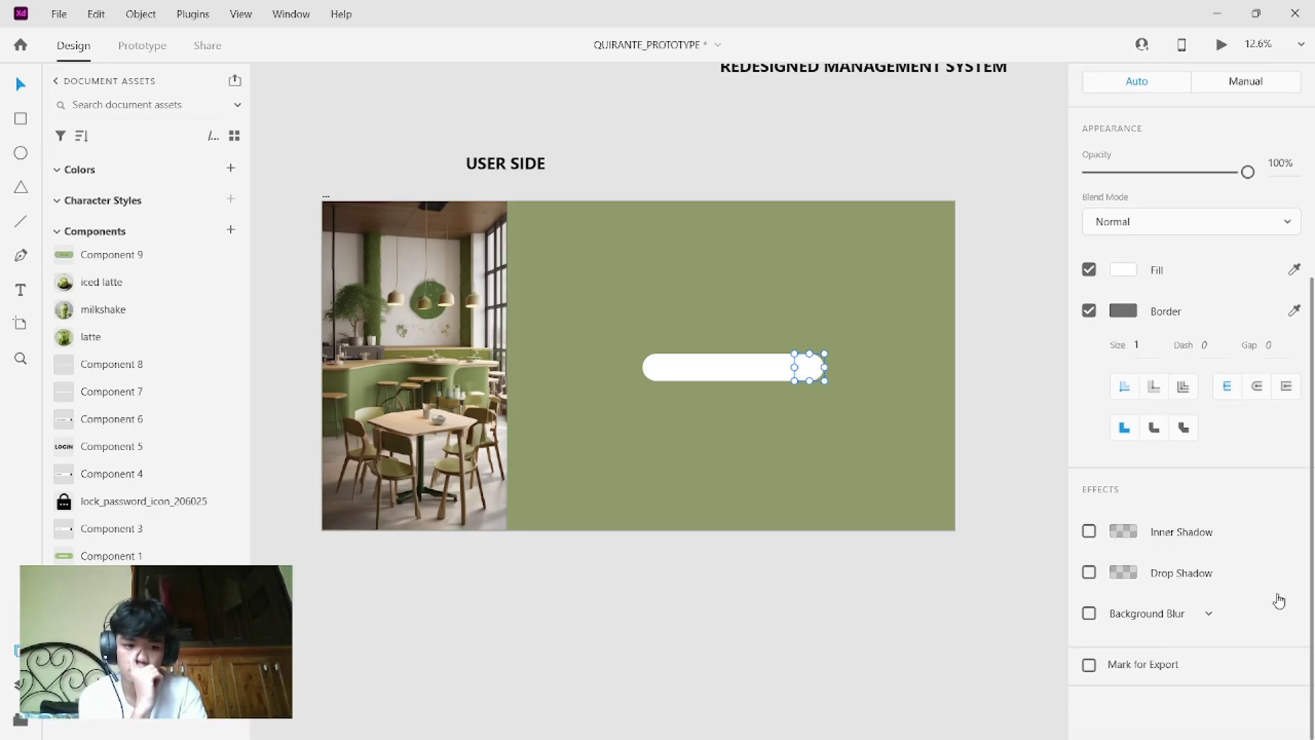
{"action": "scroll", "coordinate": [1277, 595], "scroll_direction": "up", "scroll_amount": 5}
{"action": "scroll", "coordinate": [1279, 601], "scroll_direction": "down", "scroll_amount": 5}
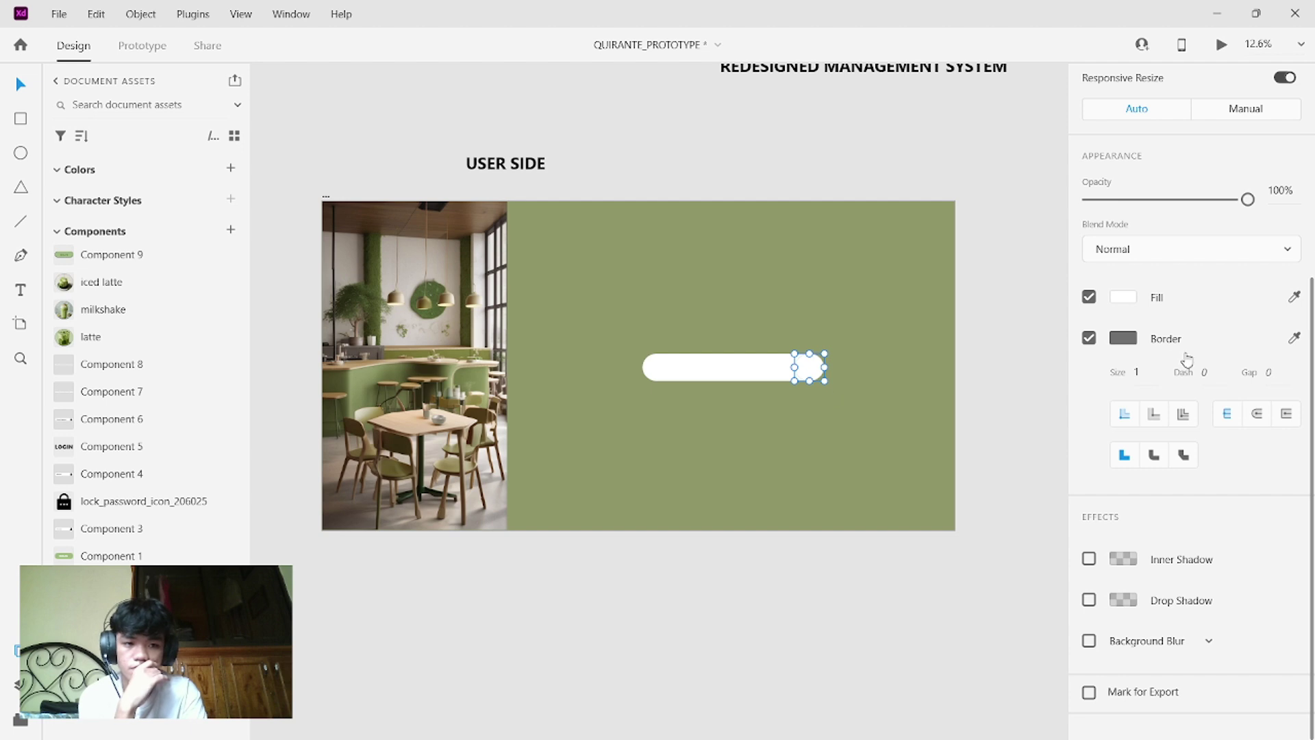
{"action": "left_click", "coordinate": [1112, 298]}
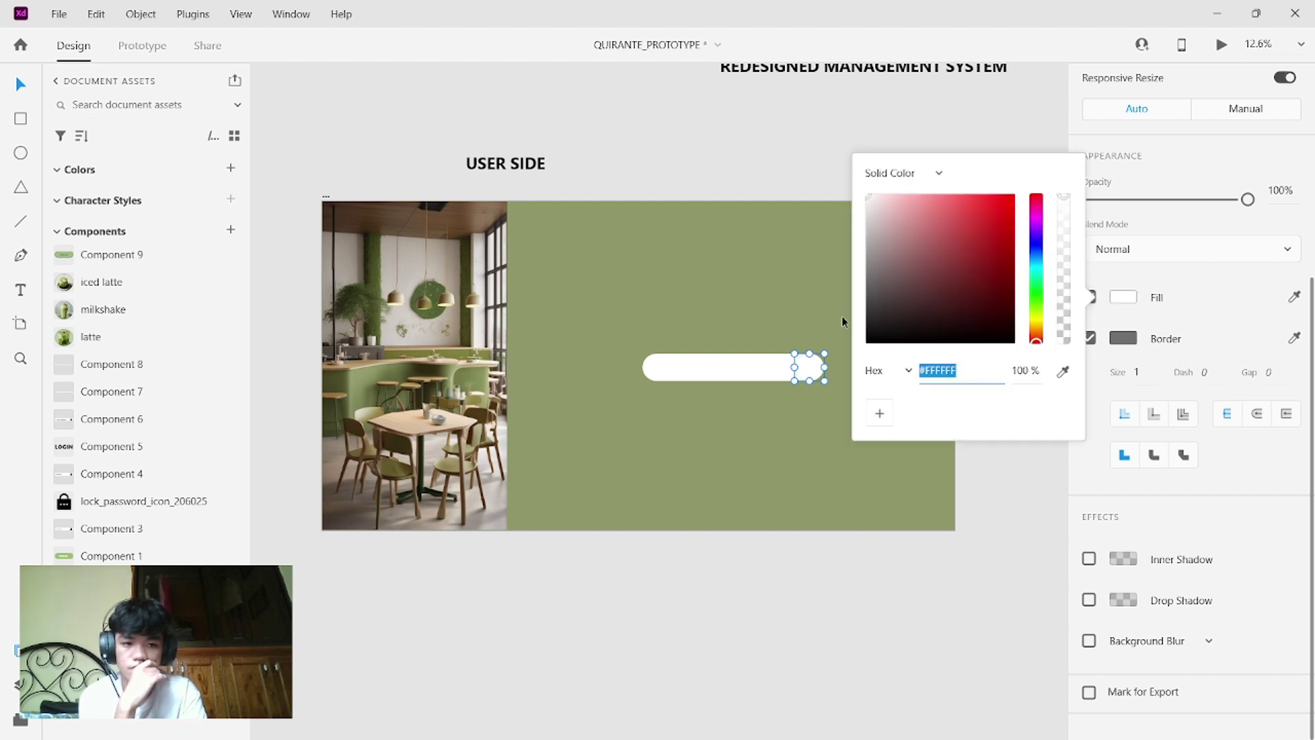
{"action": "left_click", "coordinate": [1294, 298]}
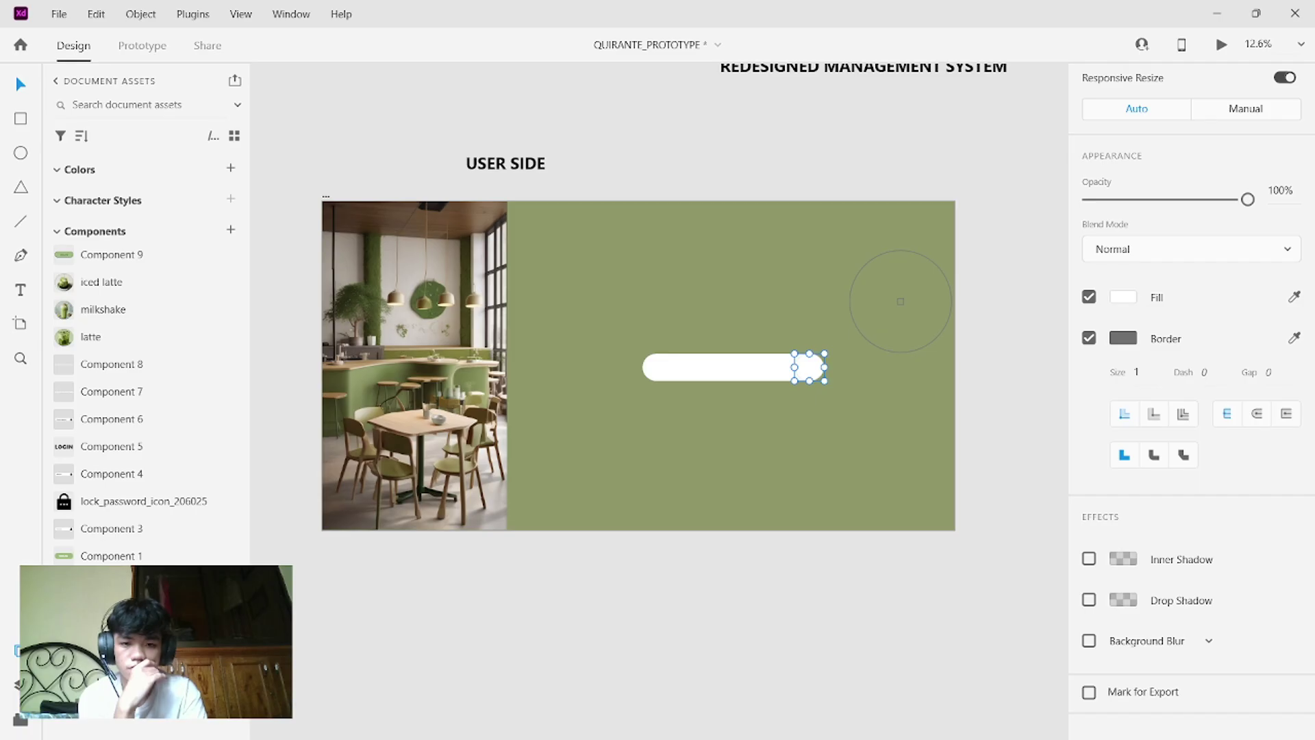
{"action": "left_click", "coordinate": [900, 301]}
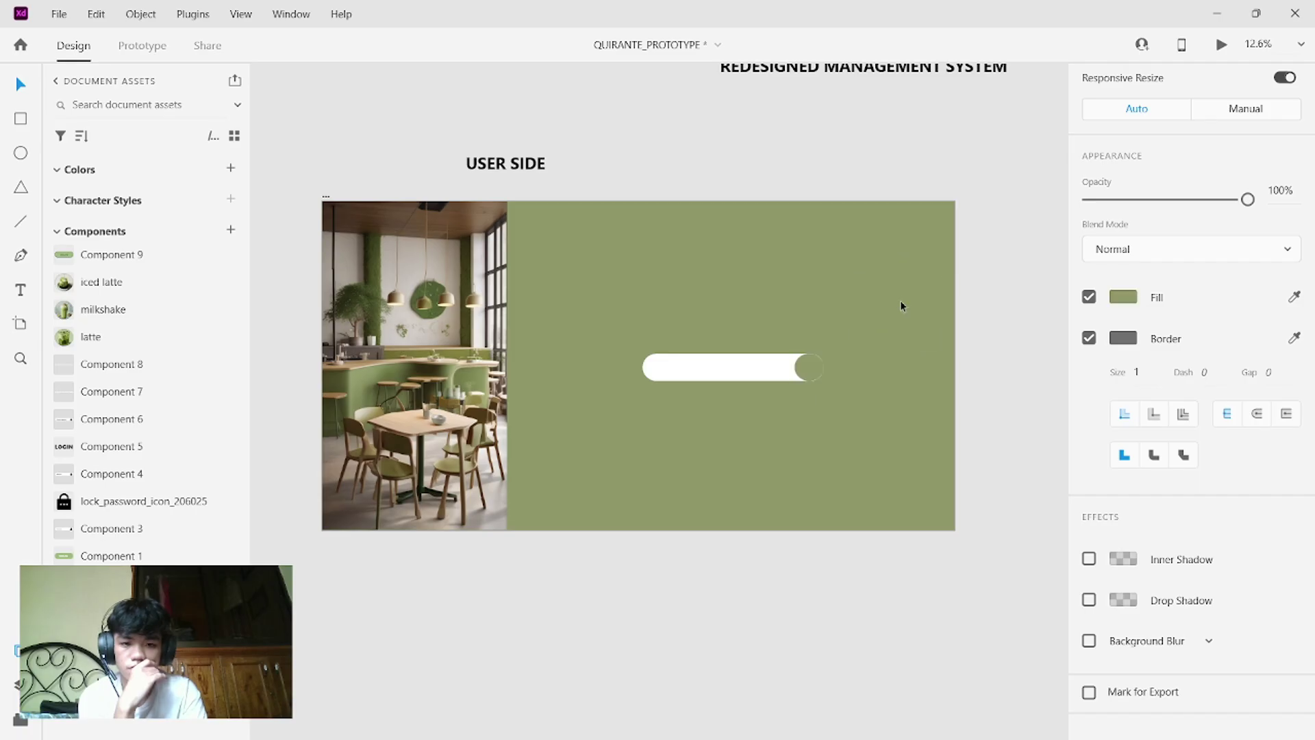
{"action": "left_click", "coordinate": [968, 367]}
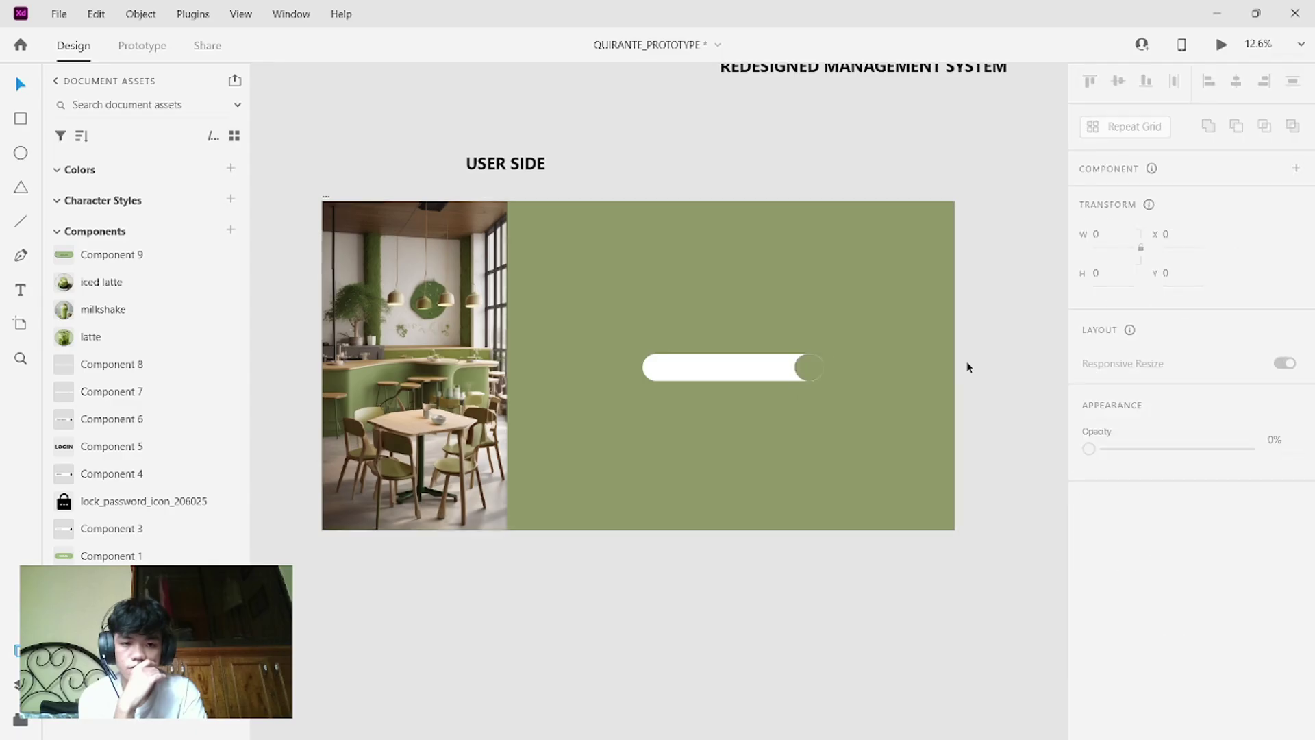
- Give the circle a border matching its green fill and align it vertically with the bar
{"action": "left_click", "coordinate": [809, 374]}
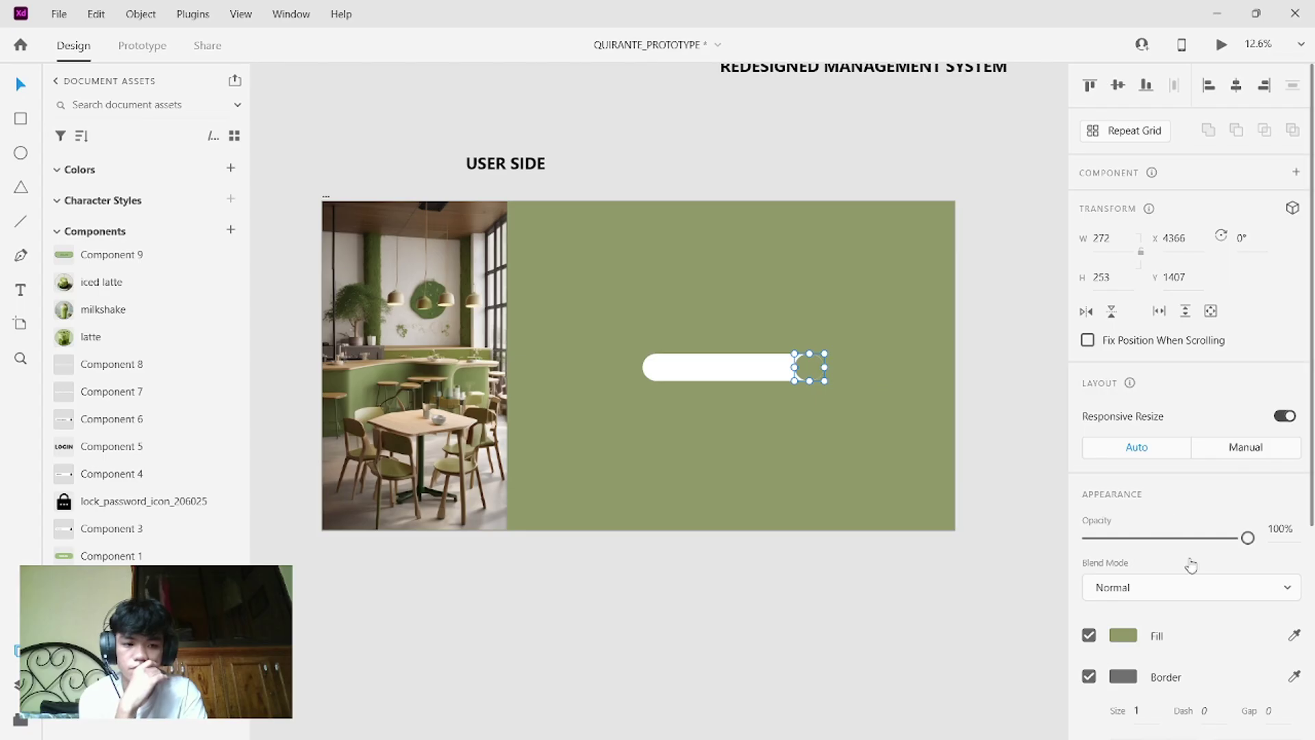
{"action": "scroll", "coordinate": [1191, 563], "scroll_direction": "down", "scroll_amount": 2}
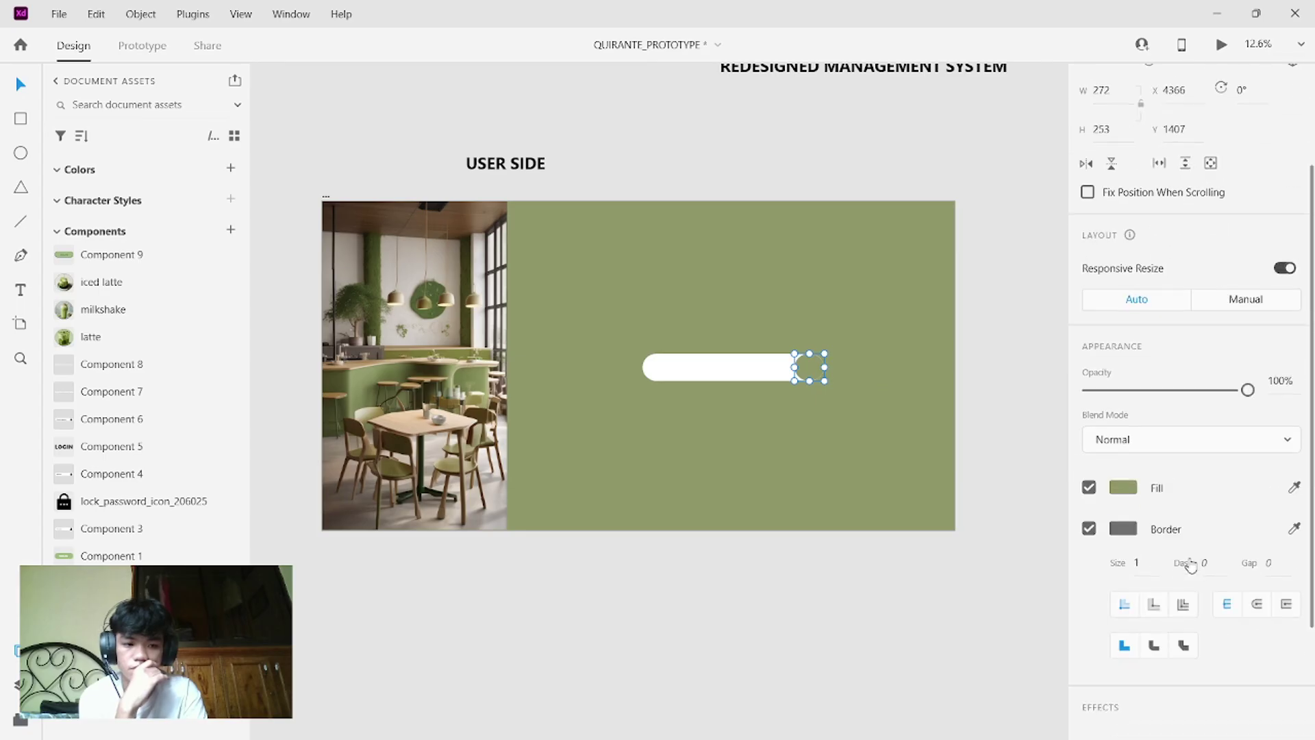
{"action": "left_click", "coordinate": [1294, 528]}
{"action": "left_click", "coordinate": [898, 480]}
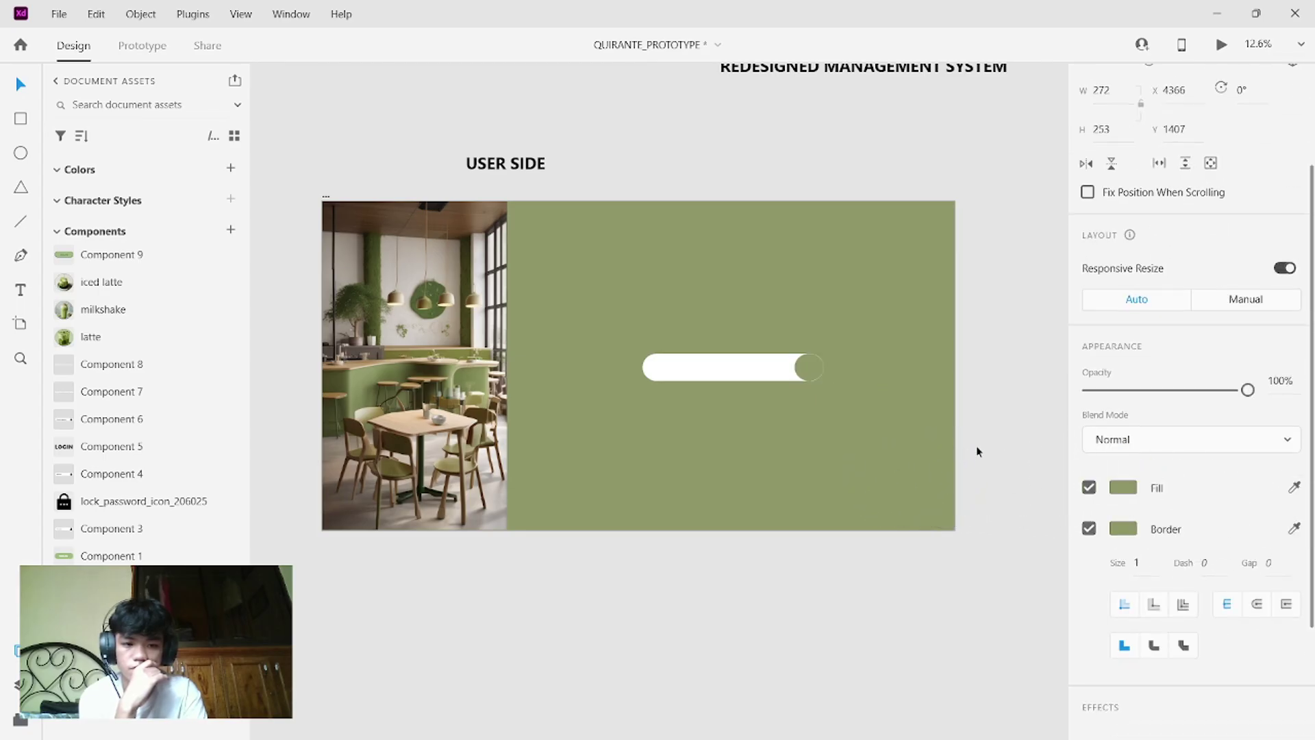
{"action": "left_click", "coordinate": [811, 382]}
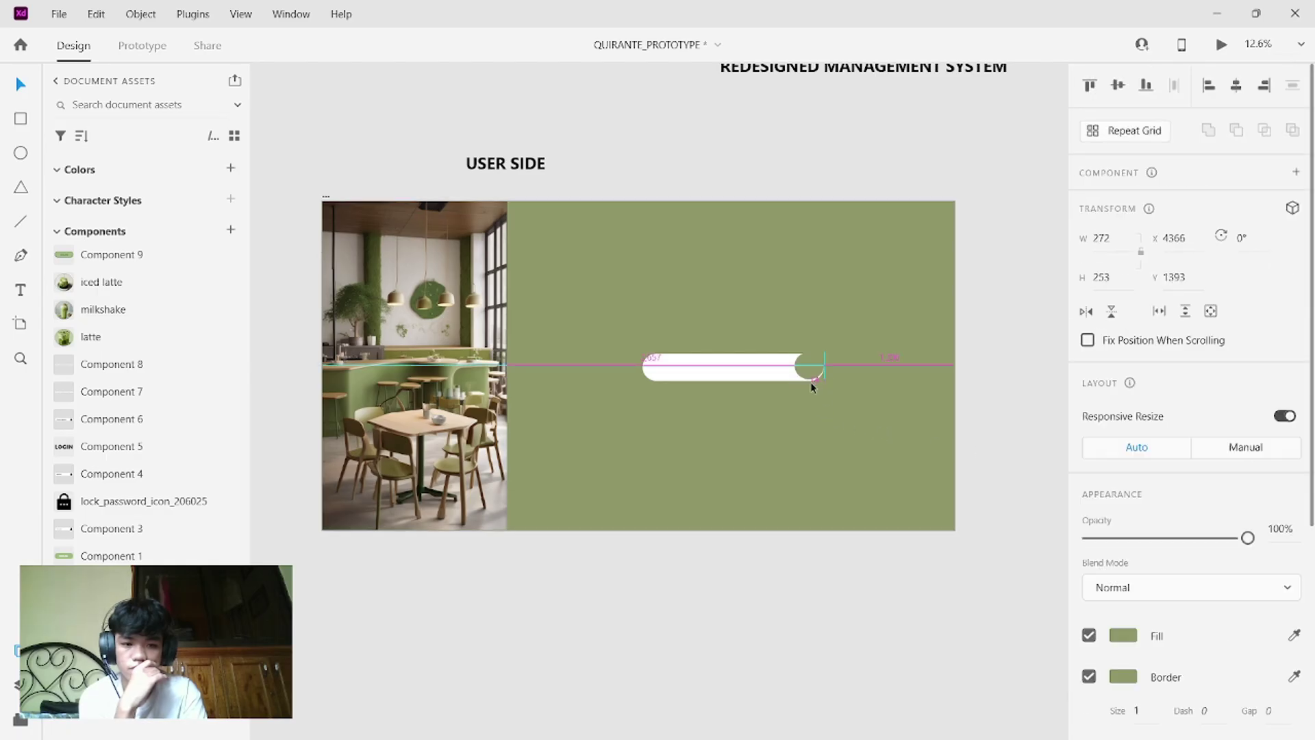
{"action": "left_click_drag", "start_coordinate": [810, 385], "coordinate": [811, 385]}
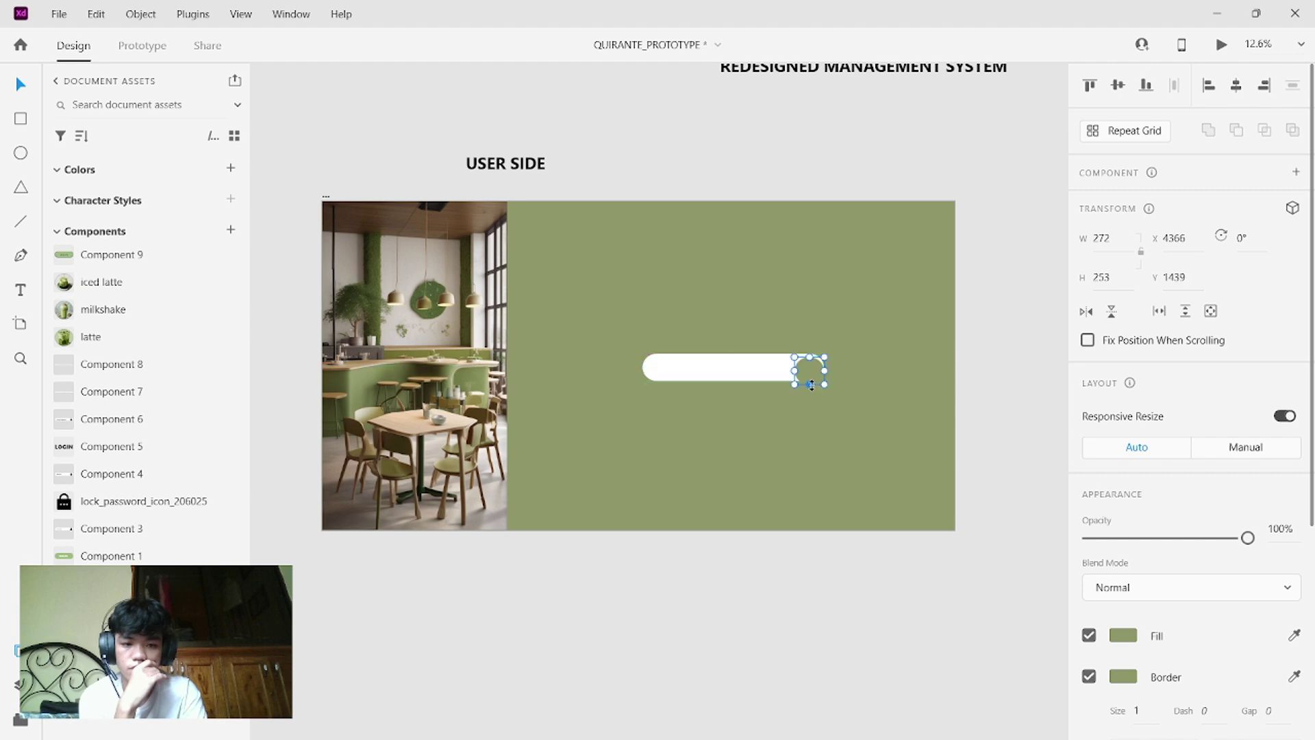
- Nudge the green circle up and resize it to 274 × 267, overlapping the bar's right end
{"action": "scroll", "coordinate": [811, 384], "scroll_direction": "up", "scroll_amount": 3}
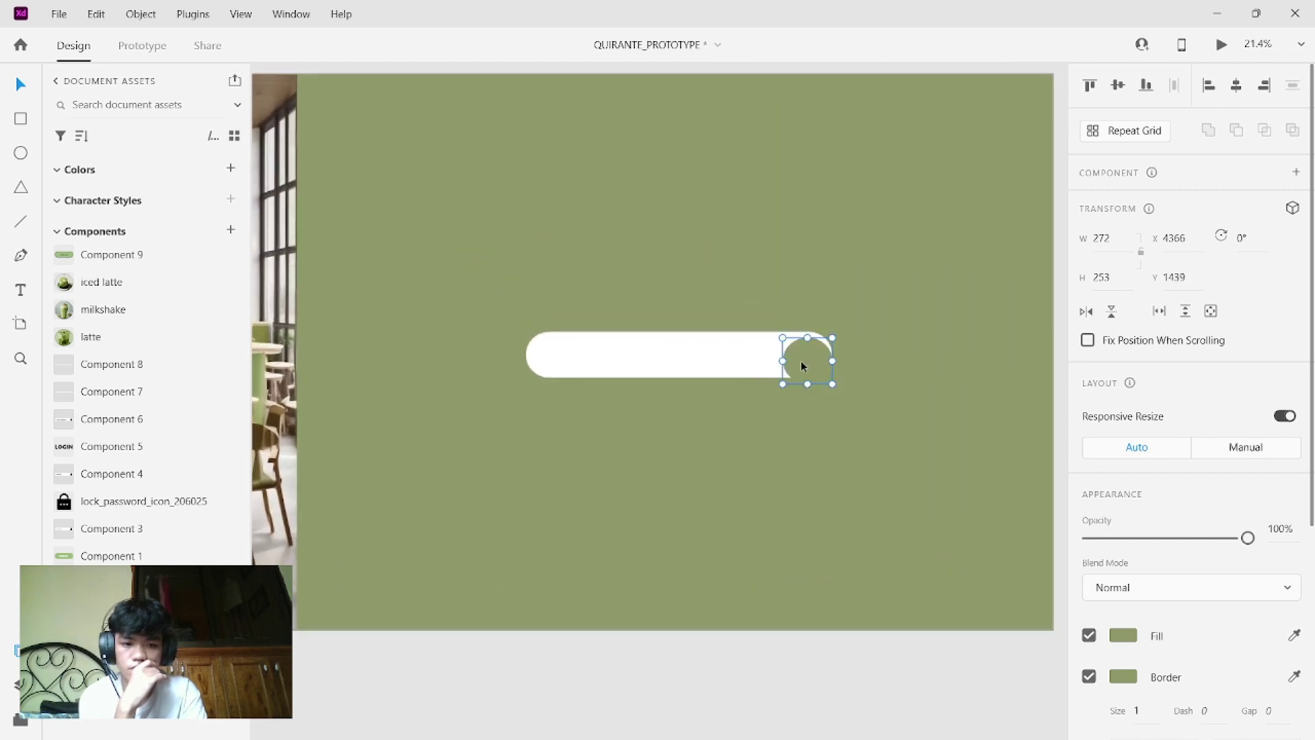
{"action": "left_click_drag", "start_coordinate": [803, 362], "coordinate": [802, 355]}
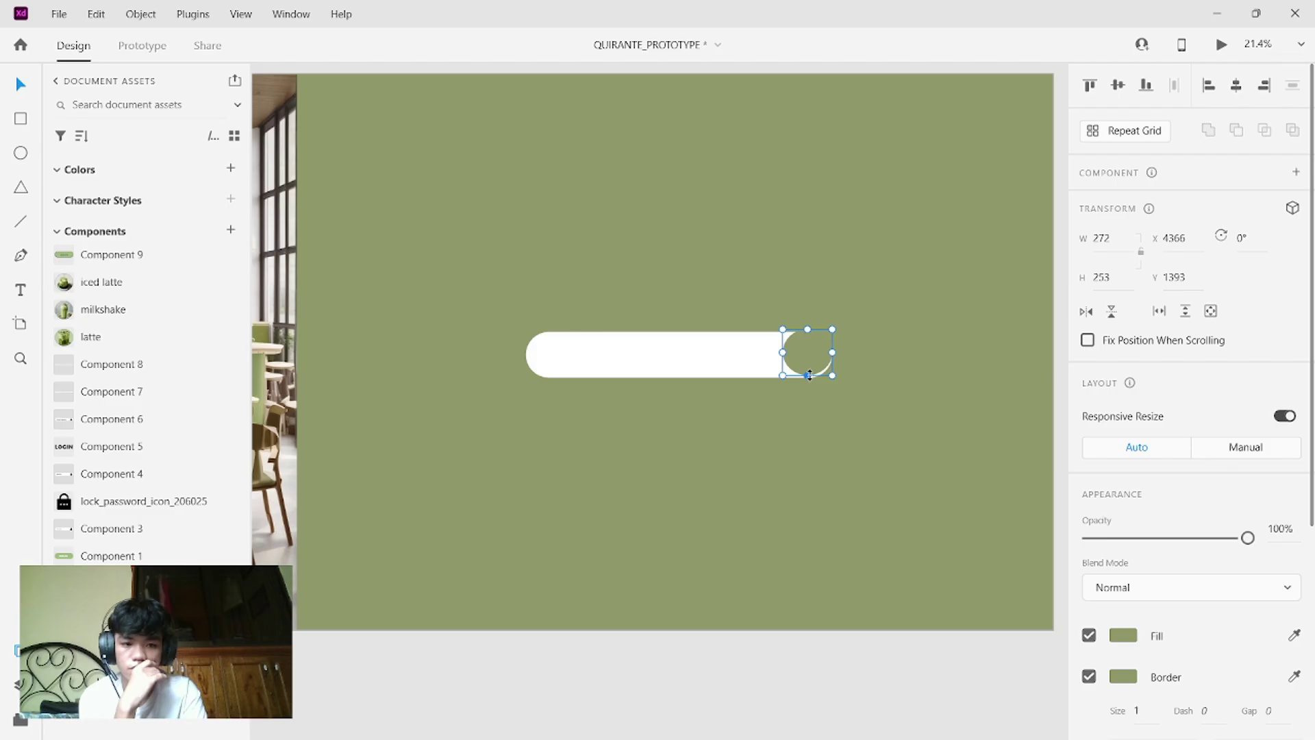
{"action": "left_click_drag", "start_coordinate": [808, 376], "coordinate": [808, 379]}
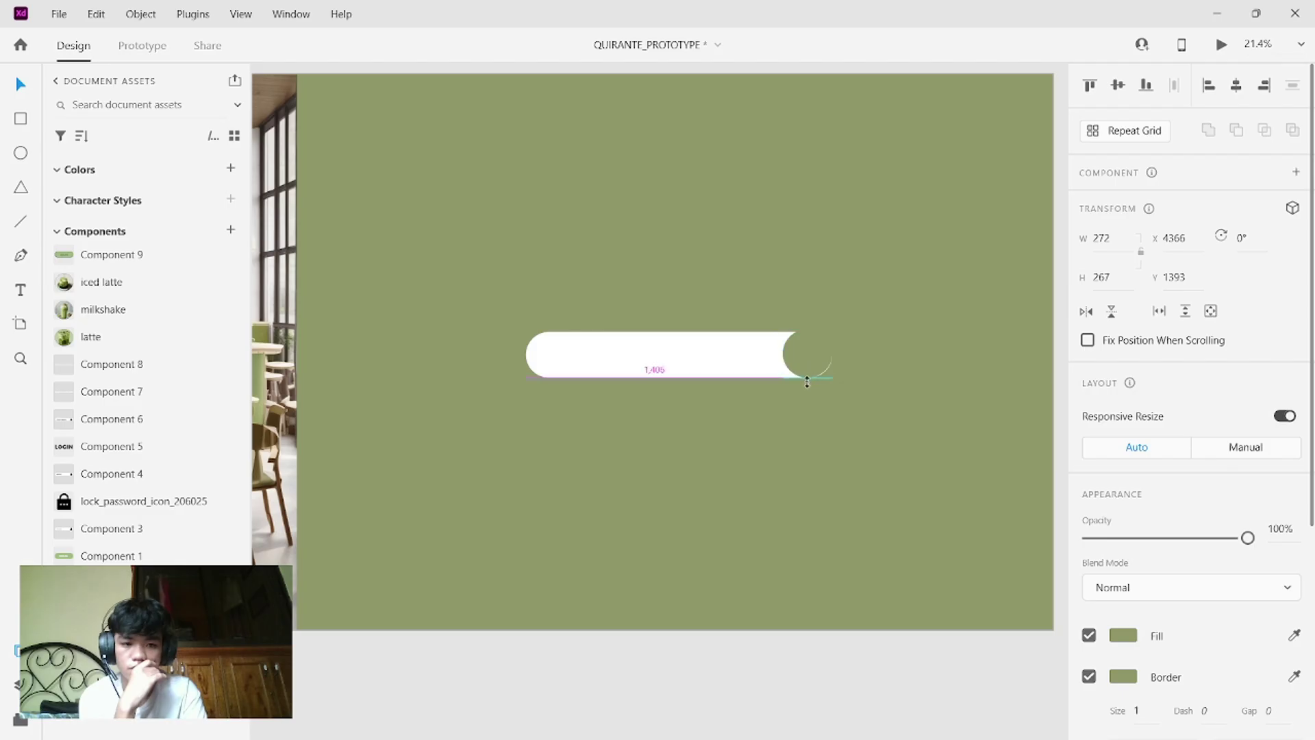
{"action": "left_click_drag", "start_coordinate": [807, 381], "coordinate": [833, 331]}
{"action": "left_click", "coordinate": [882, 307]}
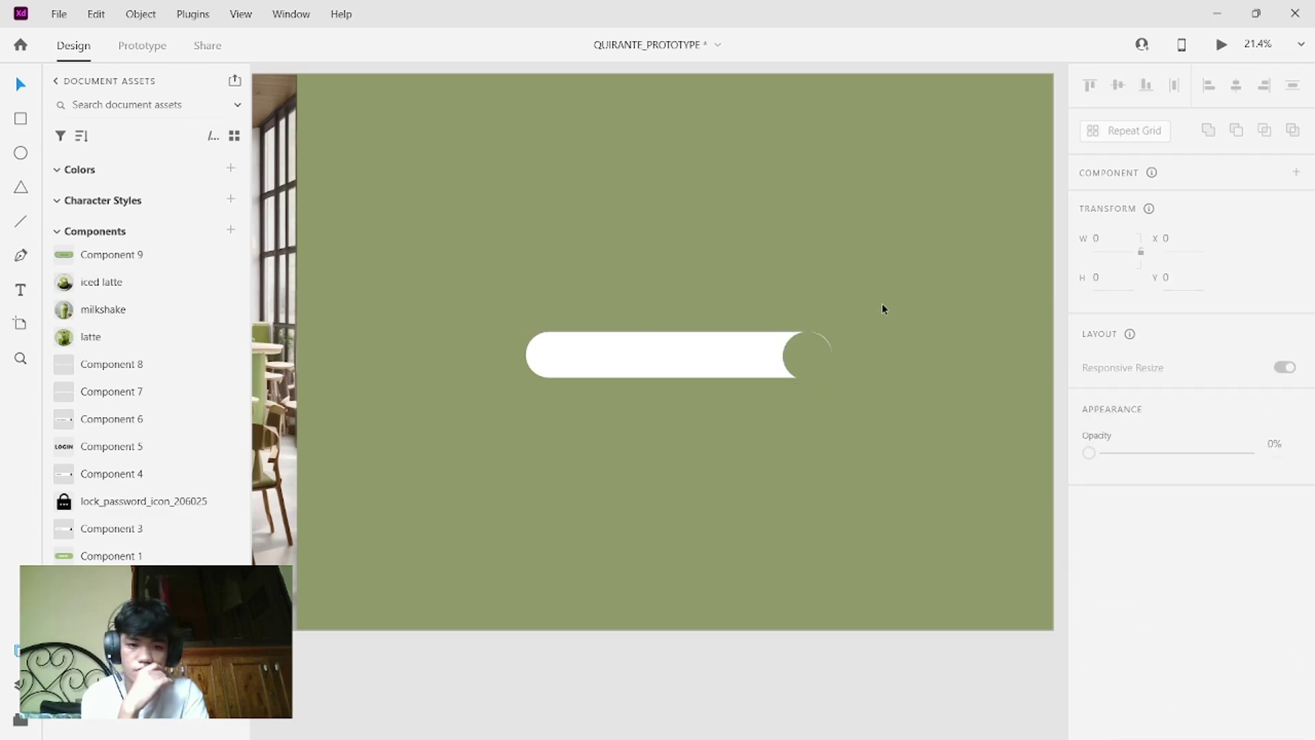
{"action": "left_click", "coordinate": [811, 374]}
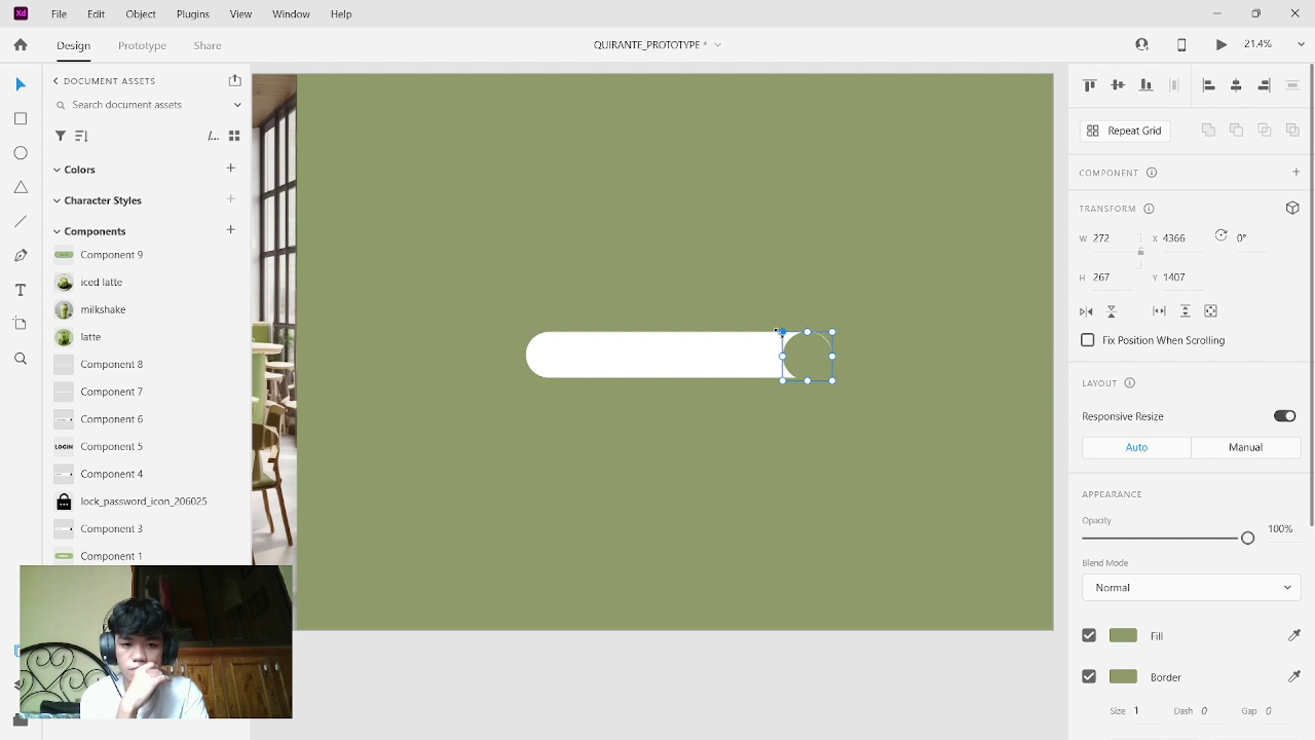
{"action": "left_click_drag", "start_coordinate": [780, 330], "coordinate": [814, 330]}
{"action": "mouse_move", "coordinate": [832, 356]}
{"action": "left_mouse_down"}
{"action": "mouse_move", "coordinate": [802, 344]}
{"action": "mouse_move", "coordinate": [819, 364]}
{"action": "left_mouse_up"}
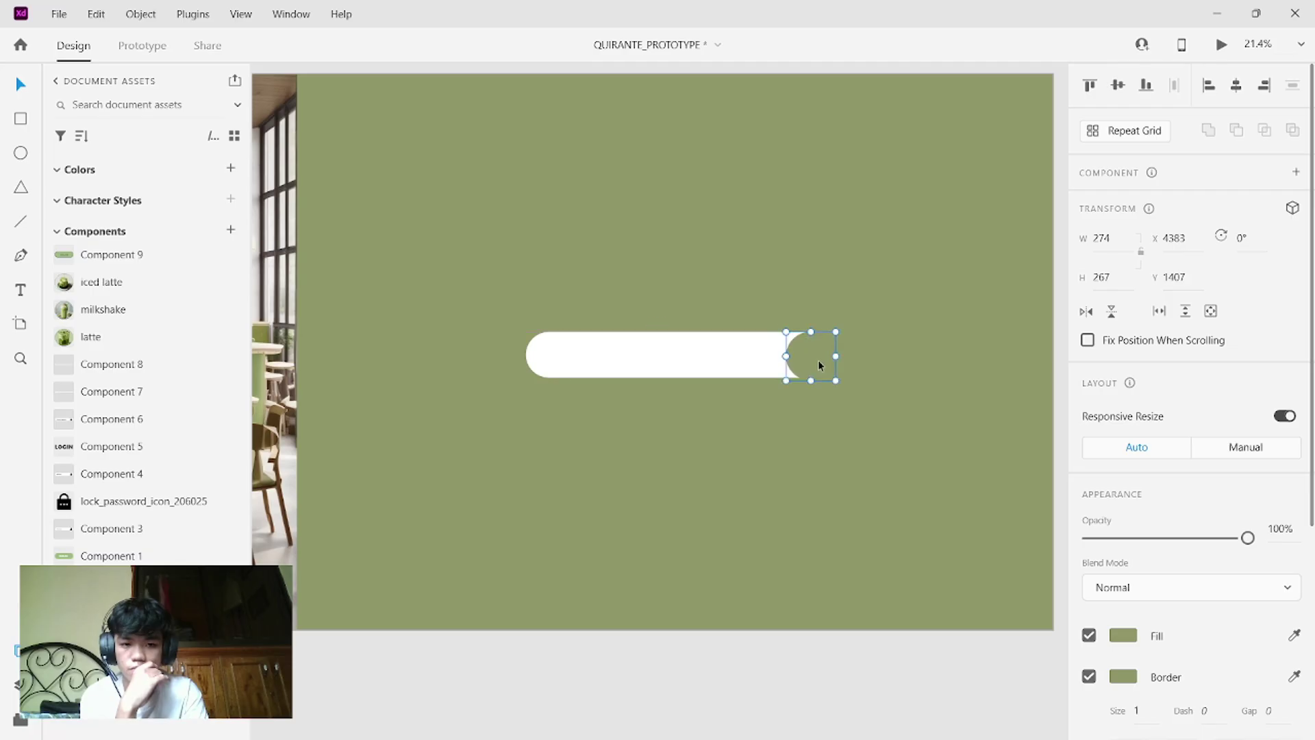
{"action": "left_click", "coordinate": [704, 629]}
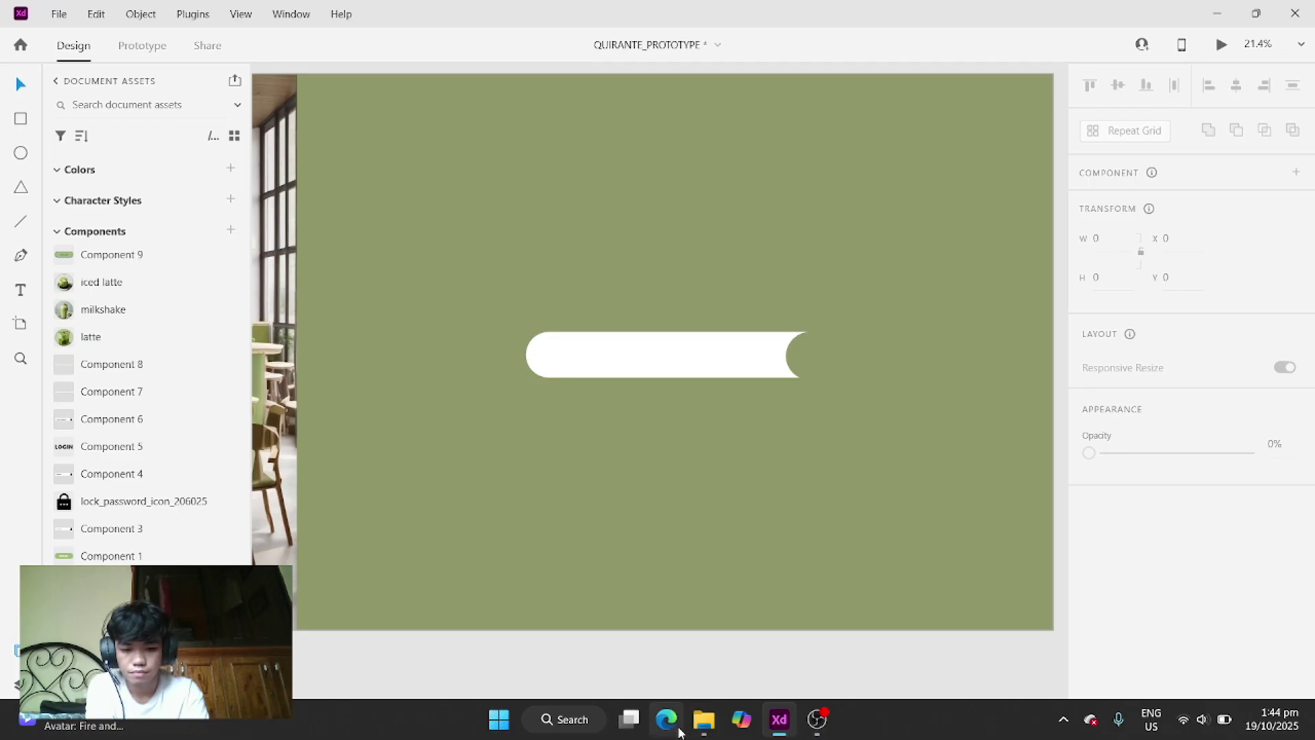
- Drag lock_password_icon_206025 from Downloads onto the green login panel
{"action": "left_click", "coordinate": [703, 719]}
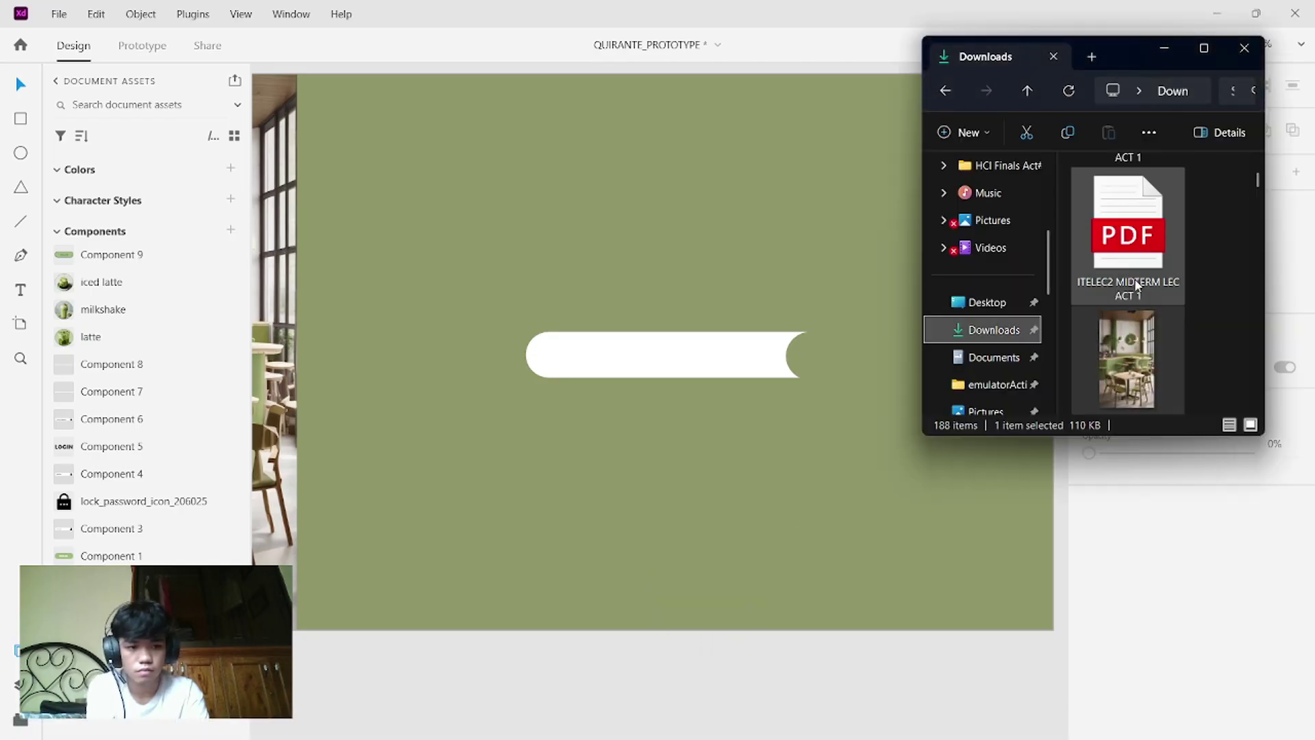
{"action": "scroll", "coordinate": [1138, 277], "scroll_direction": "up", "scroll_amount": 5}
{"action": "scroll", "coordinate": [1138, 276], "scroll_direction": "down", "scroll_amount": 10}
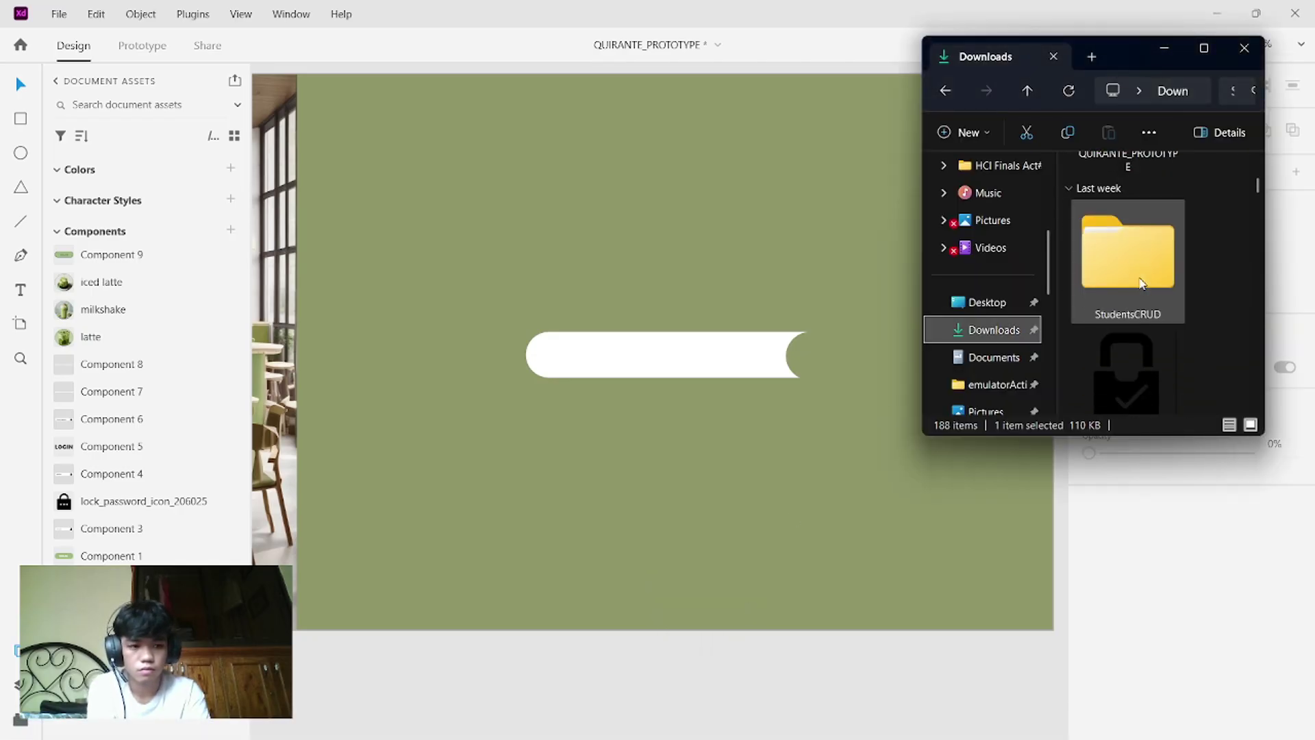
{"action": "scroll", "coordinate": [1138, 277], "scroll_direction": "up", "scroll_amount": 8}
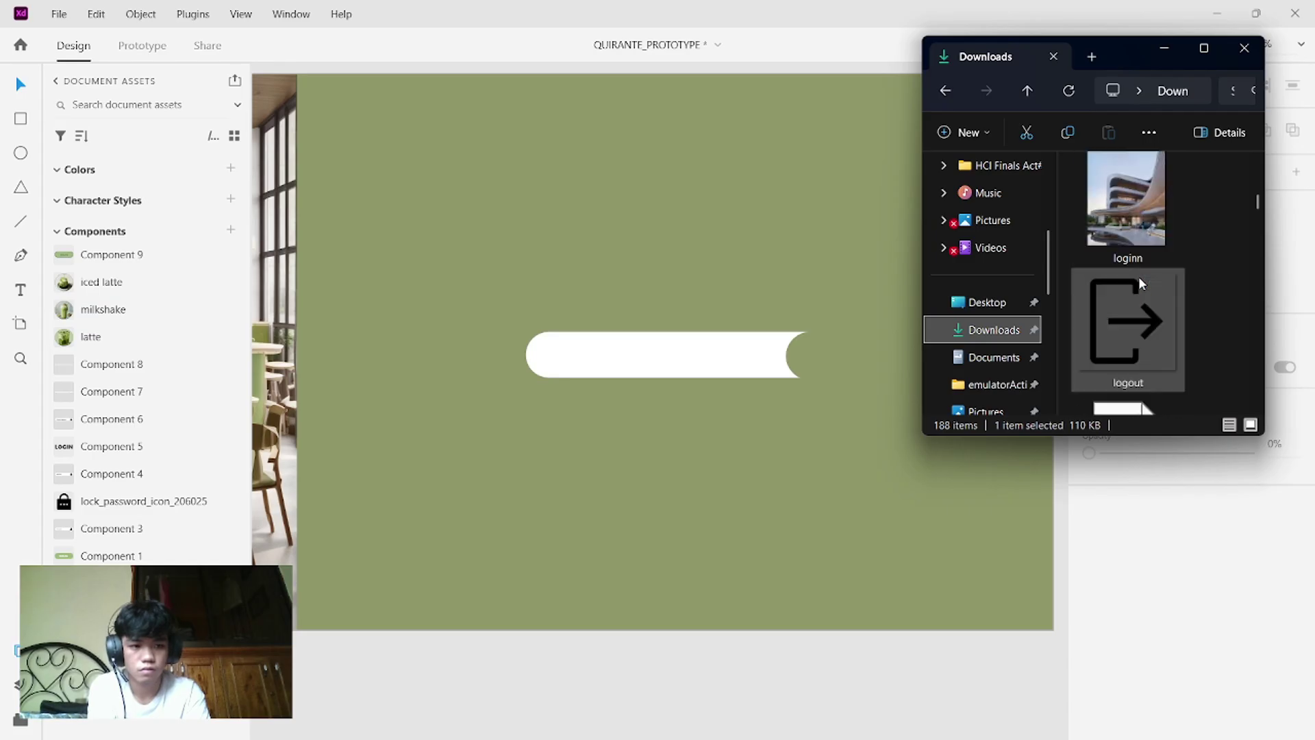
{"action": "scroll", "coordinate": [1139, 276], "scroll_direction": "down", "scroll_amount": 3}
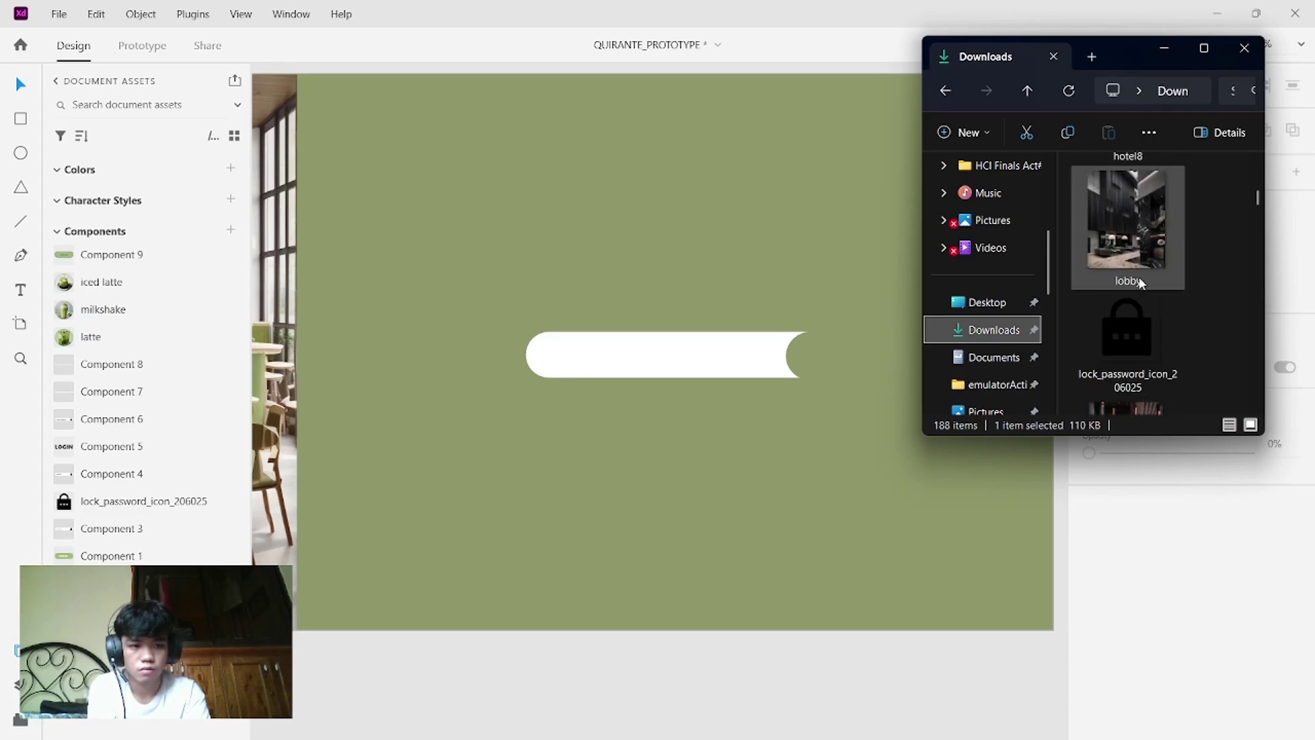
{"action": "left_click", "coordinate": [1125, 327]}
{"action": "left_click_drag", "start_coordinate": [836, 424], "coordinate": [824, 522]}
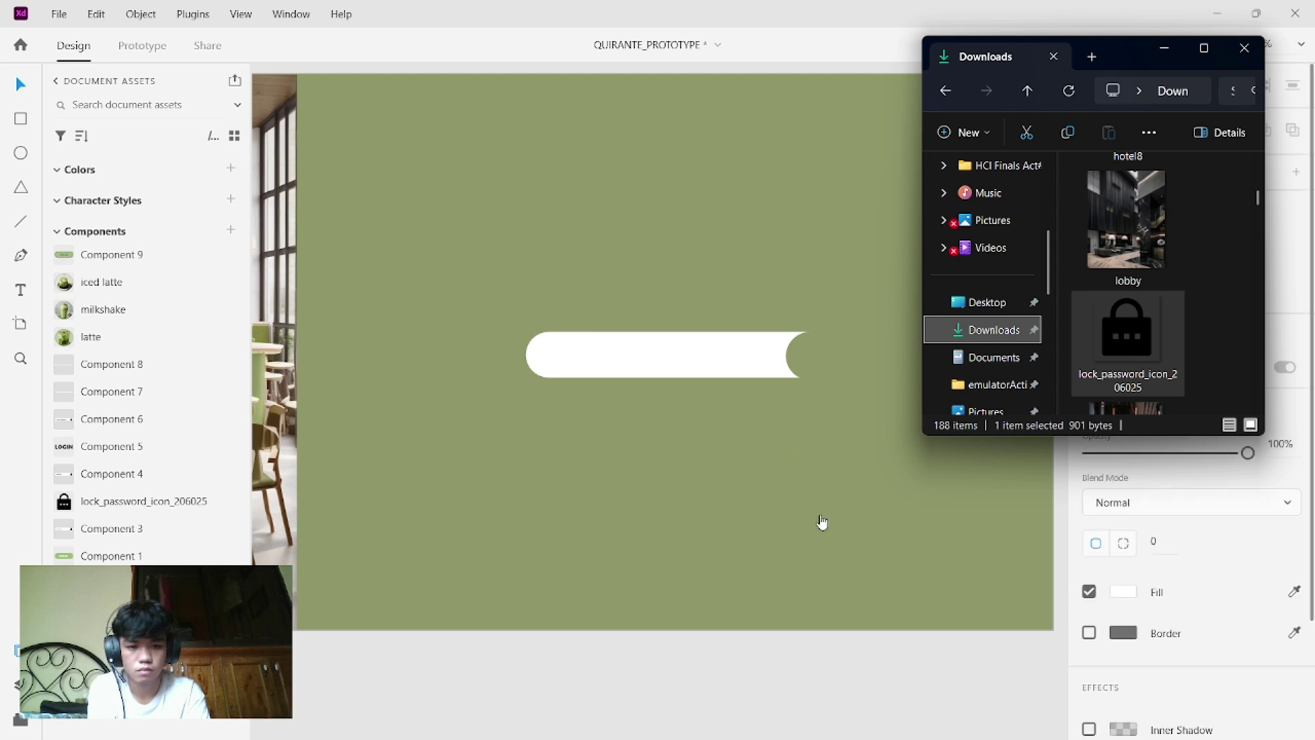
- Drag the man icon from Downloads onto the panel and shrink it to 122 × 122
{"action": "scroll", "coordinate": [1165, 274], "scroll_direction": "down", "scroll_amount": 10}
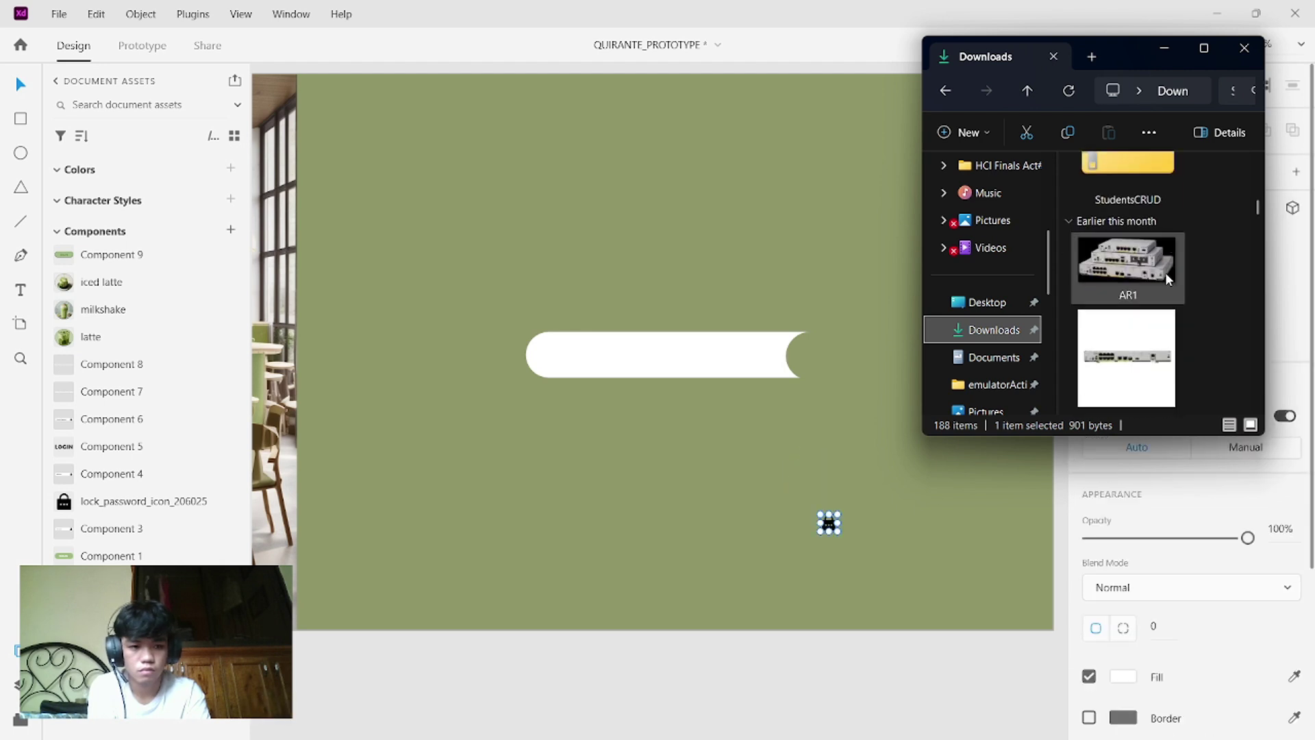
{"action": "scroll", "coordinate": [1167, 275], "scroll_direction": "down", "scroll_amount": 10}
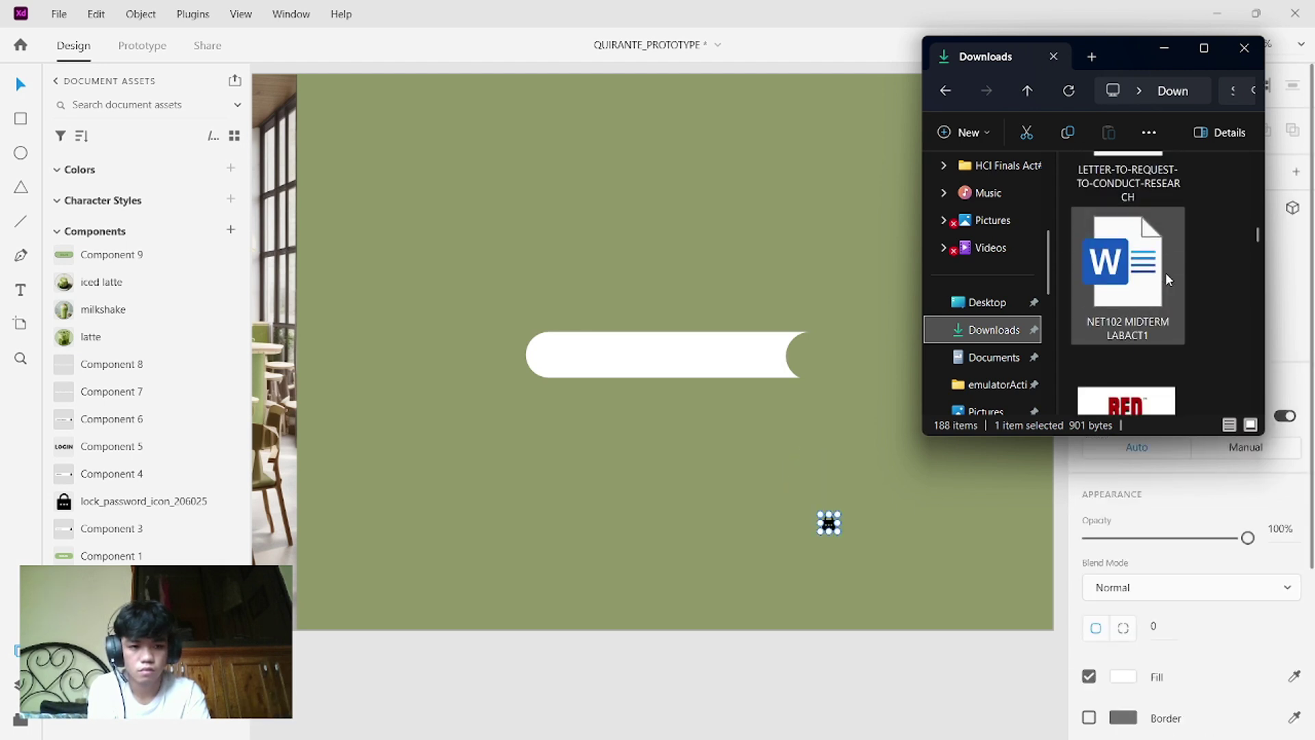
{"action": "scroll", "coordinate": [1165, 272], "scroll_direction": "down", "scroll_amount": 10}
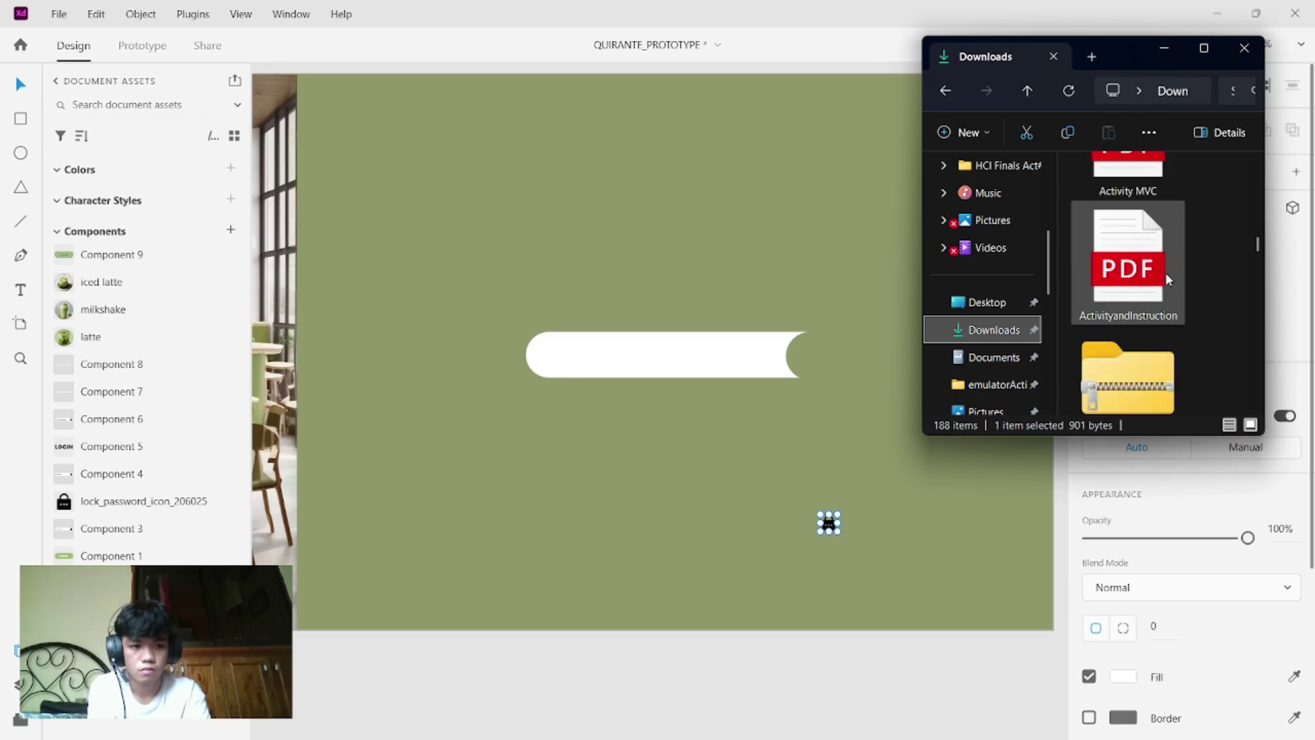
{"action": "scroll", "coordinate": [1165, 272], "scroll_direction": "down", "scroll_amount": 10}
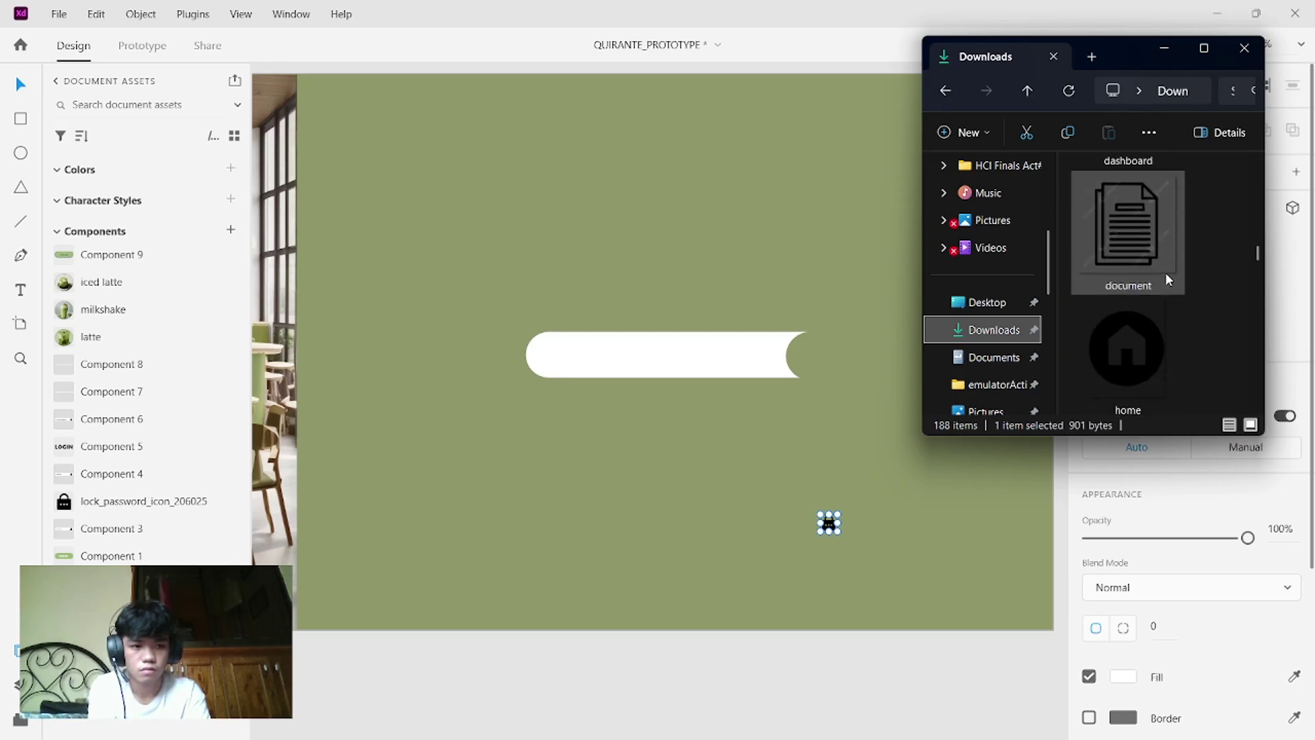
{"action": "scroll", "coordinate": [1165, 272], "scroll_direction": "up", "scroll_amount": 1}
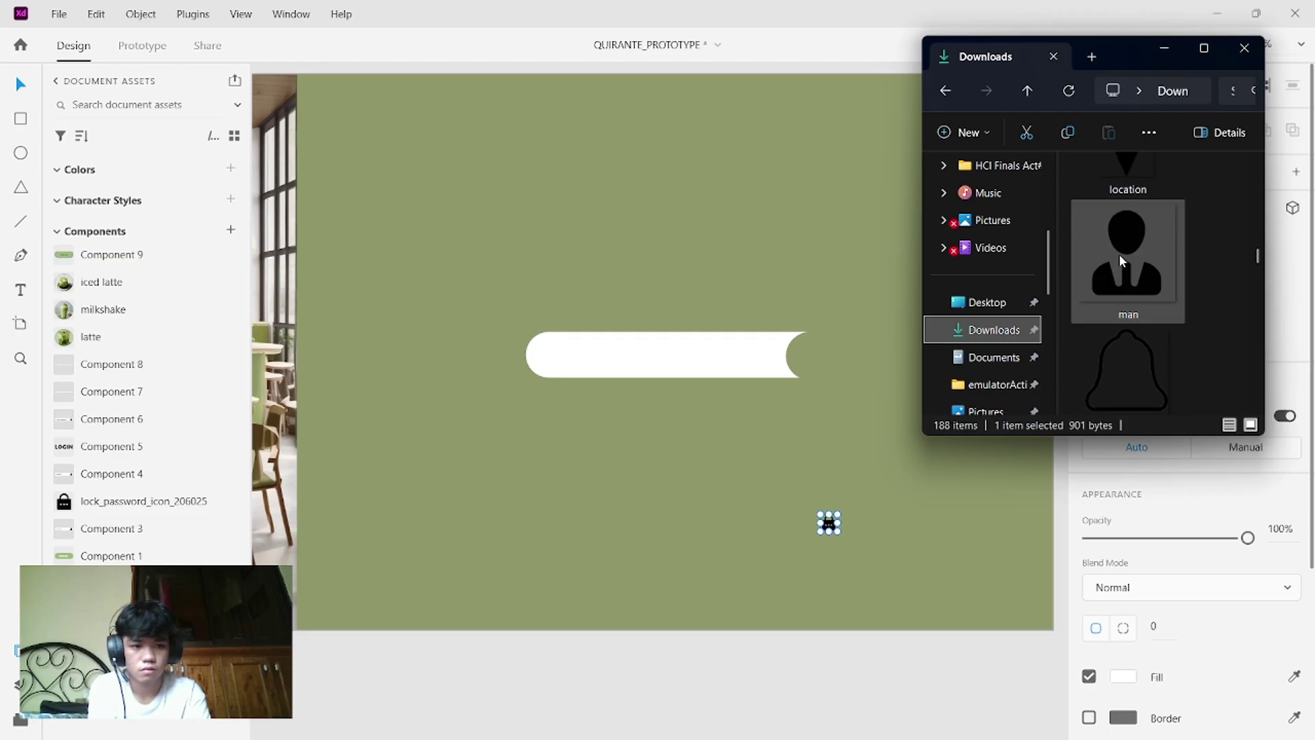
{"action": "left_click_drag", "start_coordinate": [1119, 253], "coordinate": [815, 447]}
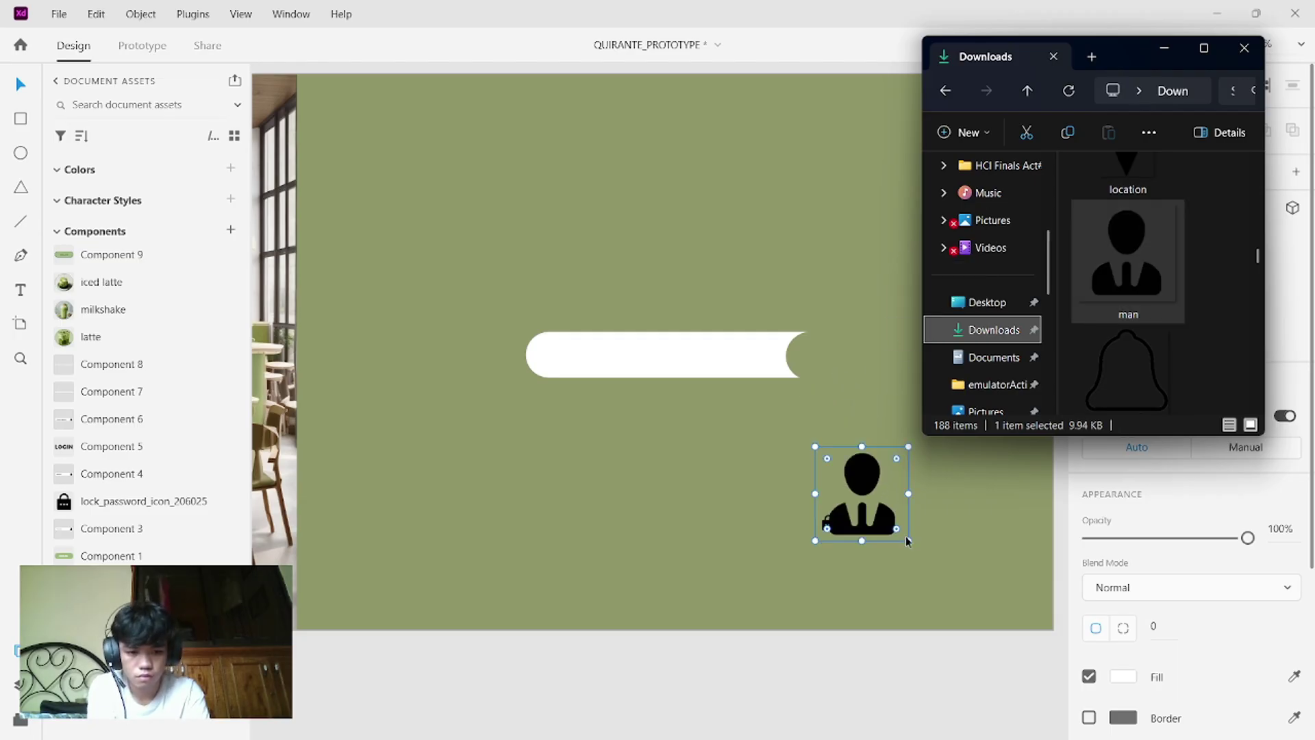
{"action": "left_click_drag", "start_coordinate": [910, 543], "coordinate": [837, 492]}
{"action": "scroll", "coordinate": [837, 492], "scroll_direction": "up", "scroll_amount": 1}
{"action": "scroll", "coordinate": [837, 492], "scroll_direction": "up", "scroll_amount": 1}
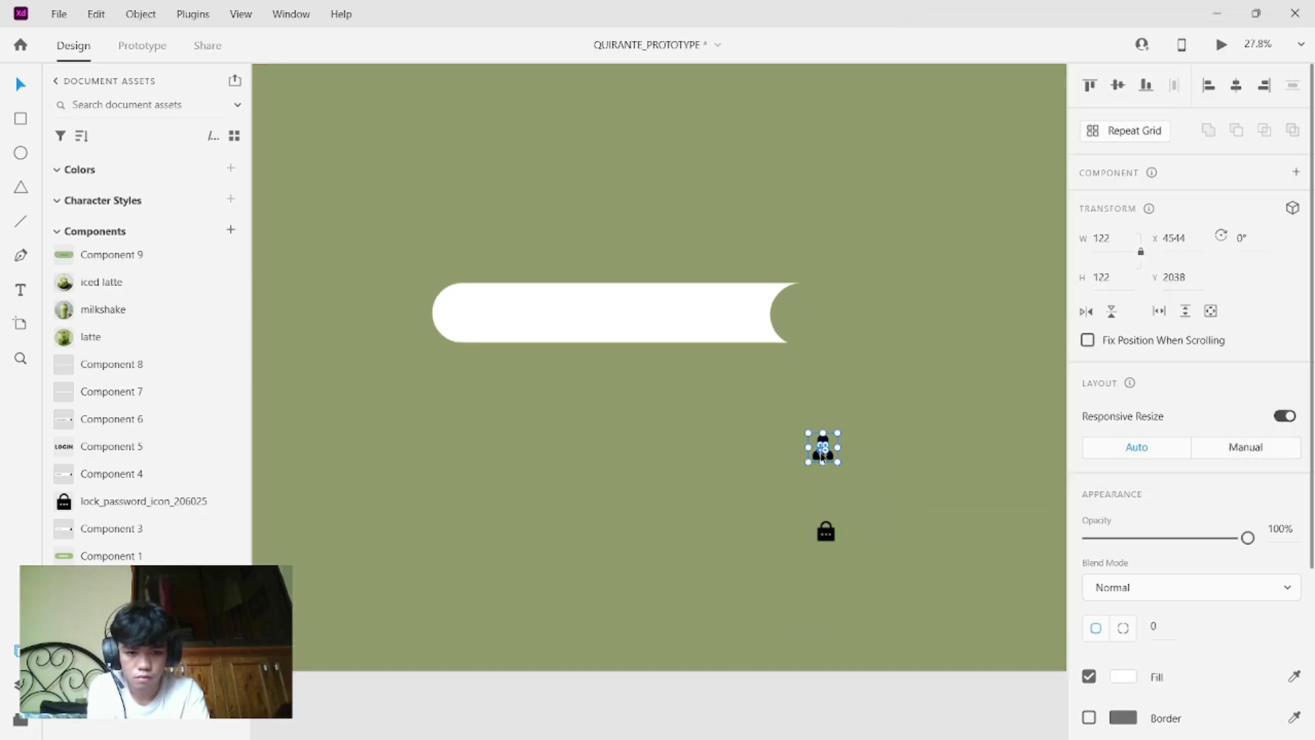
- Move the man icon into the green circle at the white bar's right end
{"action": "left_click_drag", "start_coordinate": [828, 462], "coordinate": [816, 313]}
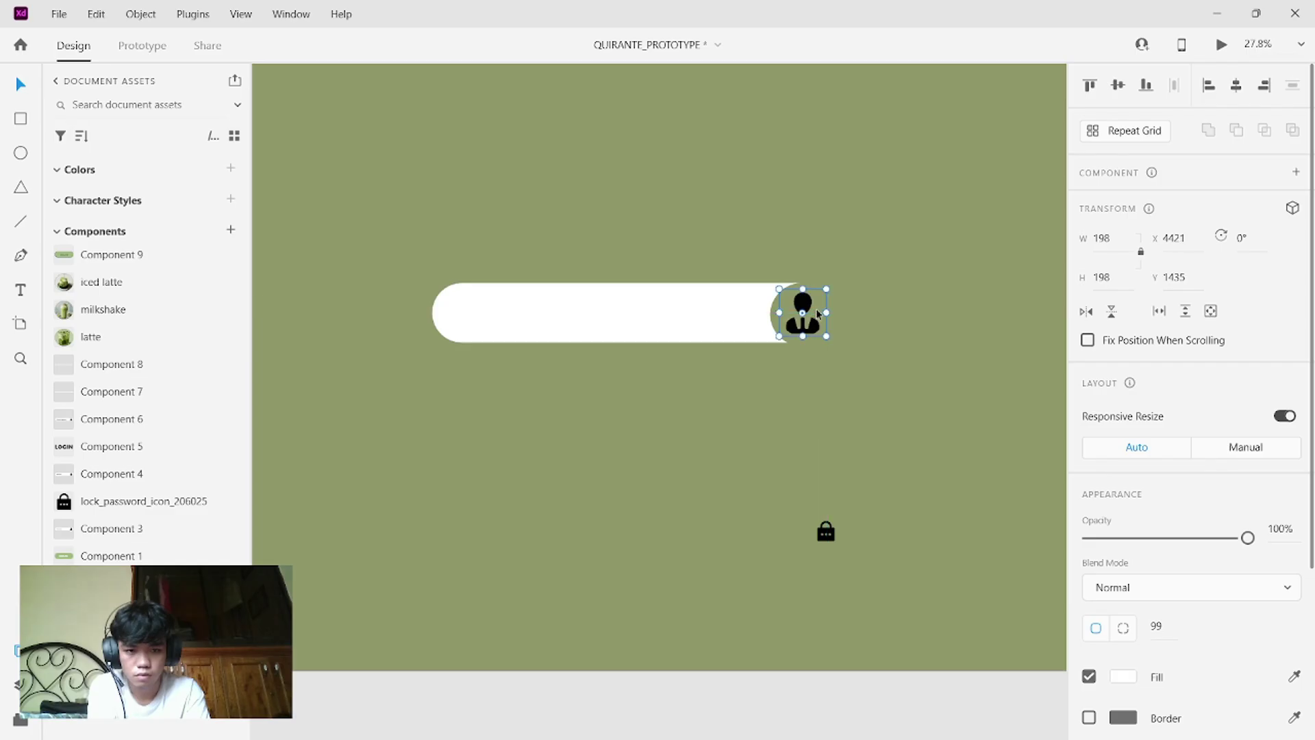
{"action": "left_click", "coordinate": [838, 385]}
{"action": "left_click_drag", "start_coordinate": [838, 384], "coordinate": [696, 310]}
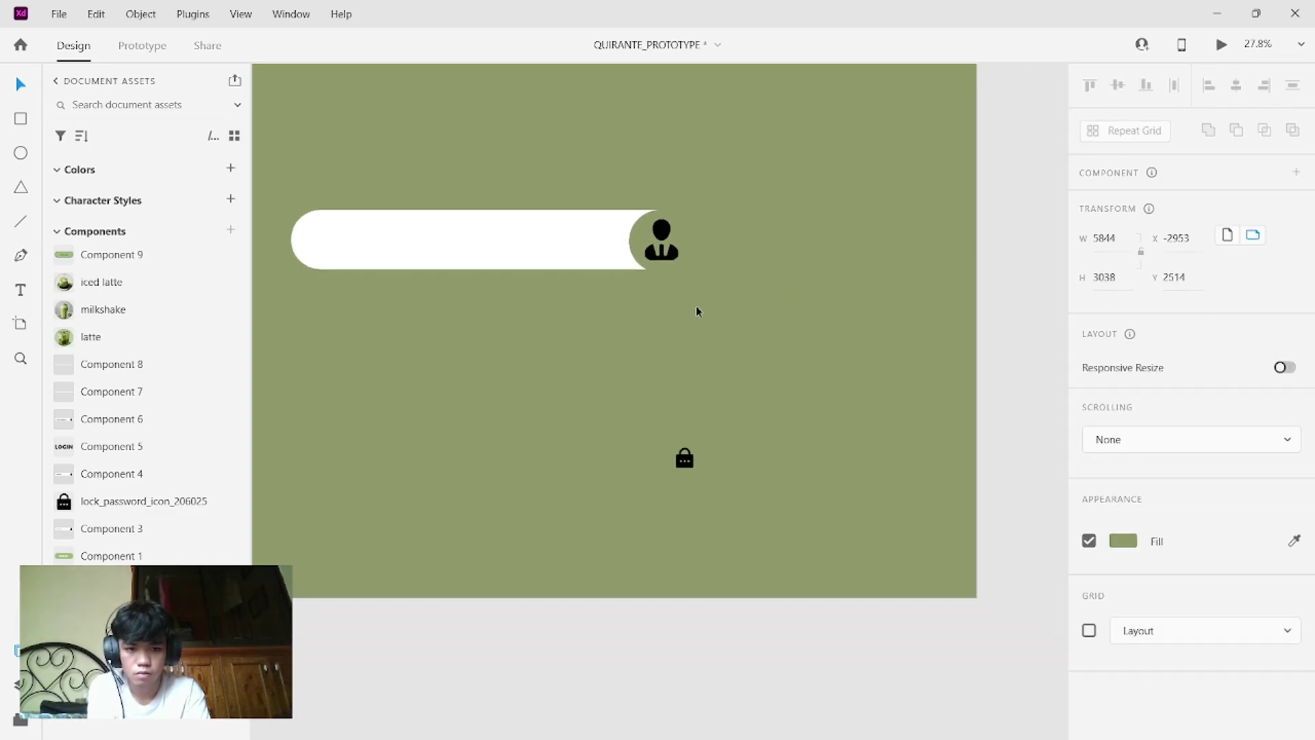
{"action": "scroll", "coordinate": [798, 379], "scroll_direction": "up", "scroll_amount": 3}
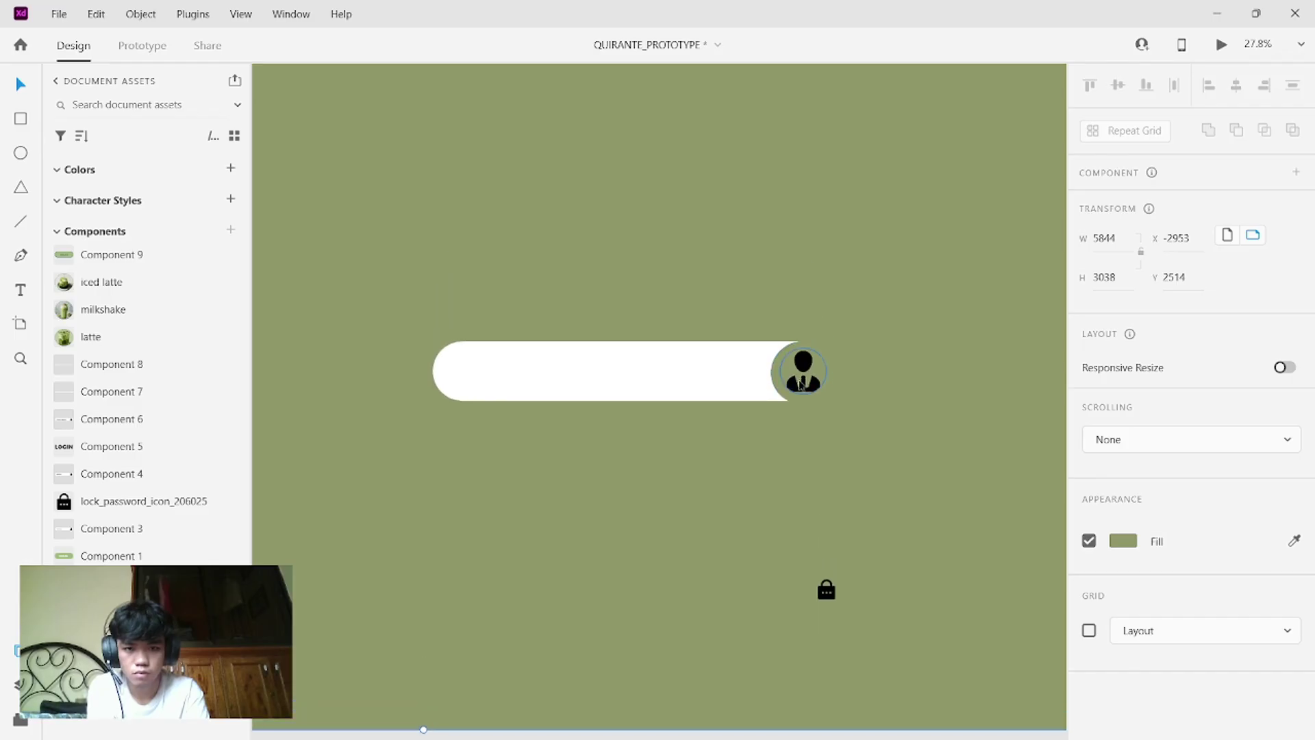
- Dismiss the canvas Paste menu without pasting and select the green artboard
{"action": "left_click", "coordinate": [800, 421]}
{"action": "mouse_move", "coordinate": [800, 421]}
{"action": "left_mouse_down"}
{"action": "mouse_move", "coordinate": [719, 391]}
{"action": "mouse_move", "coordinate": [810, 422]}
{"action": "left_mouse_up"}
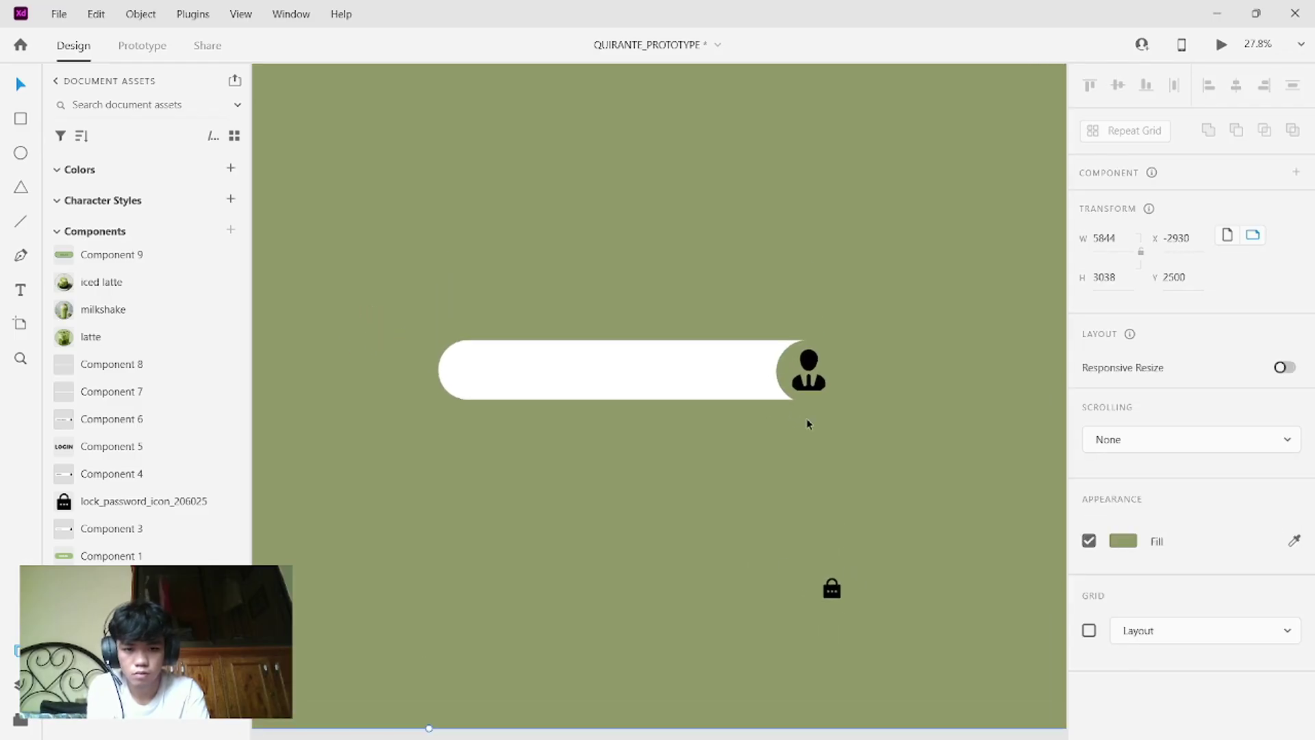
{"action": "right_click", "coordinate": [808, 419]}
{"action": "left_click", "coordinate": [963, 344]}
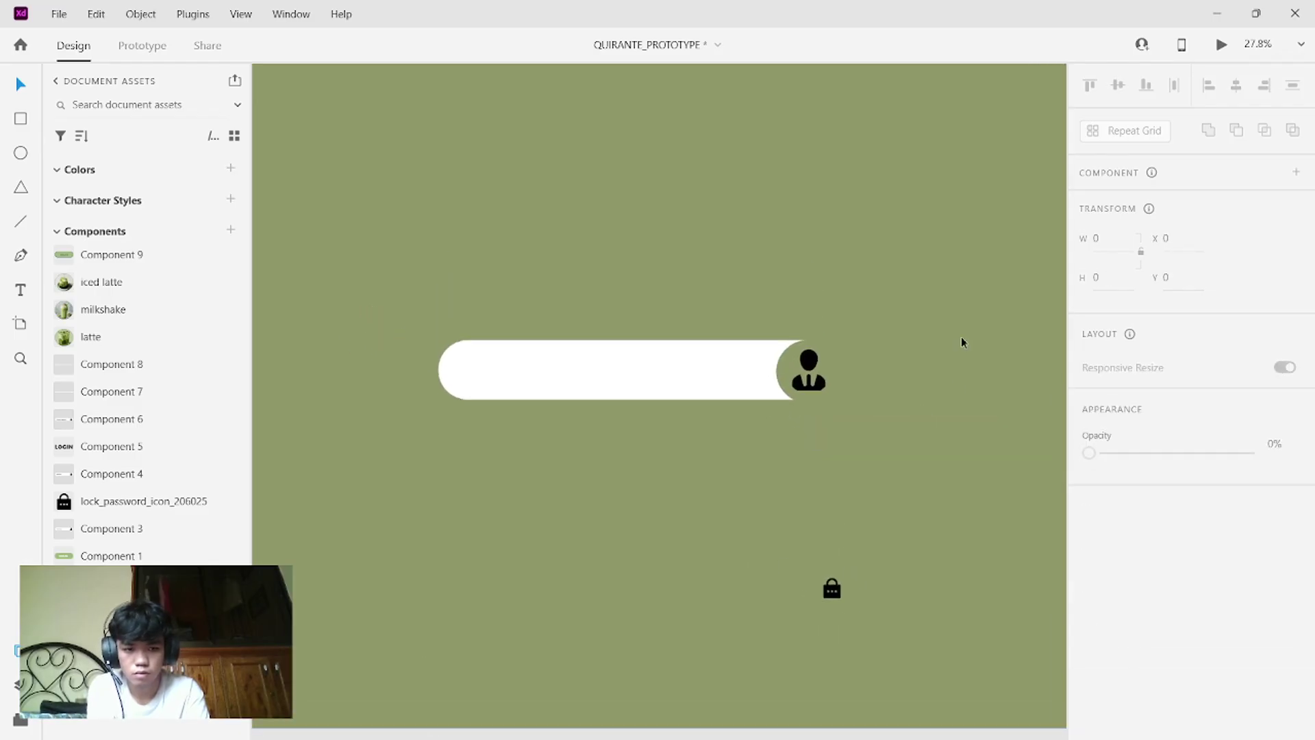
{"action": "right_click", "coordinate": [960, 336]}
{"action": "left_click", "coordinate": [887, 283]}
{"action": "right_click", "coordinate": [889, 287]}
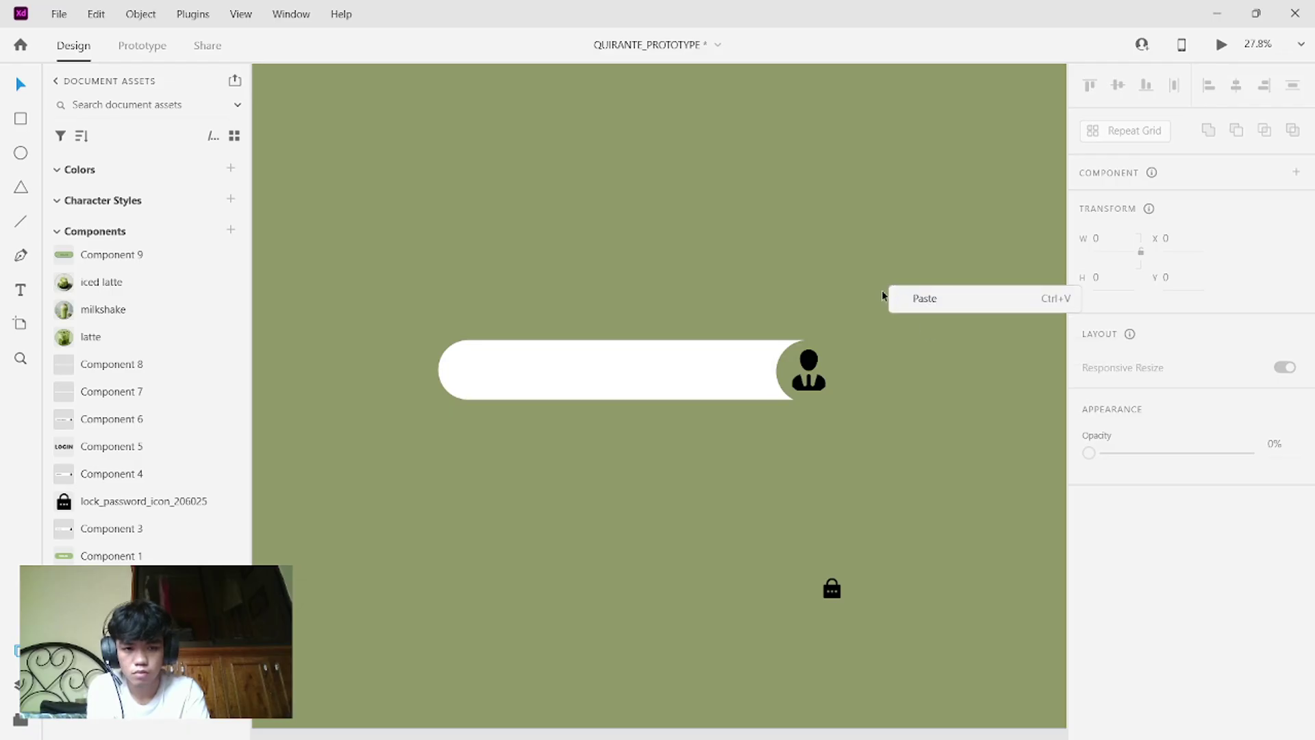
{"action": "left_click", "coordinate": [424, 336]}
{"action": "left_click", "coordinate": [794, 413]}
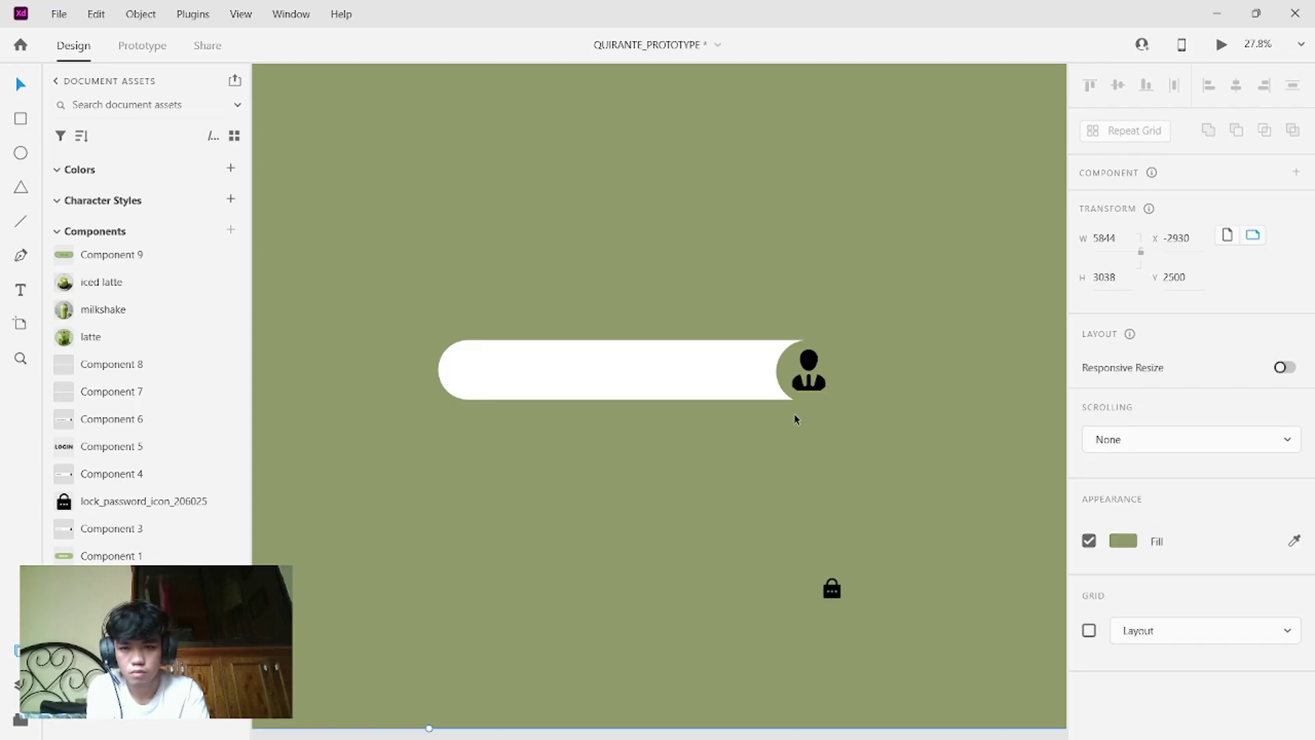
- Duplicate the pill below without its user icon, and move the lock icon up beside it
{"action": "left_click_drag", "start_coordinate": [408, 328], "coordinate": [850, 404]}
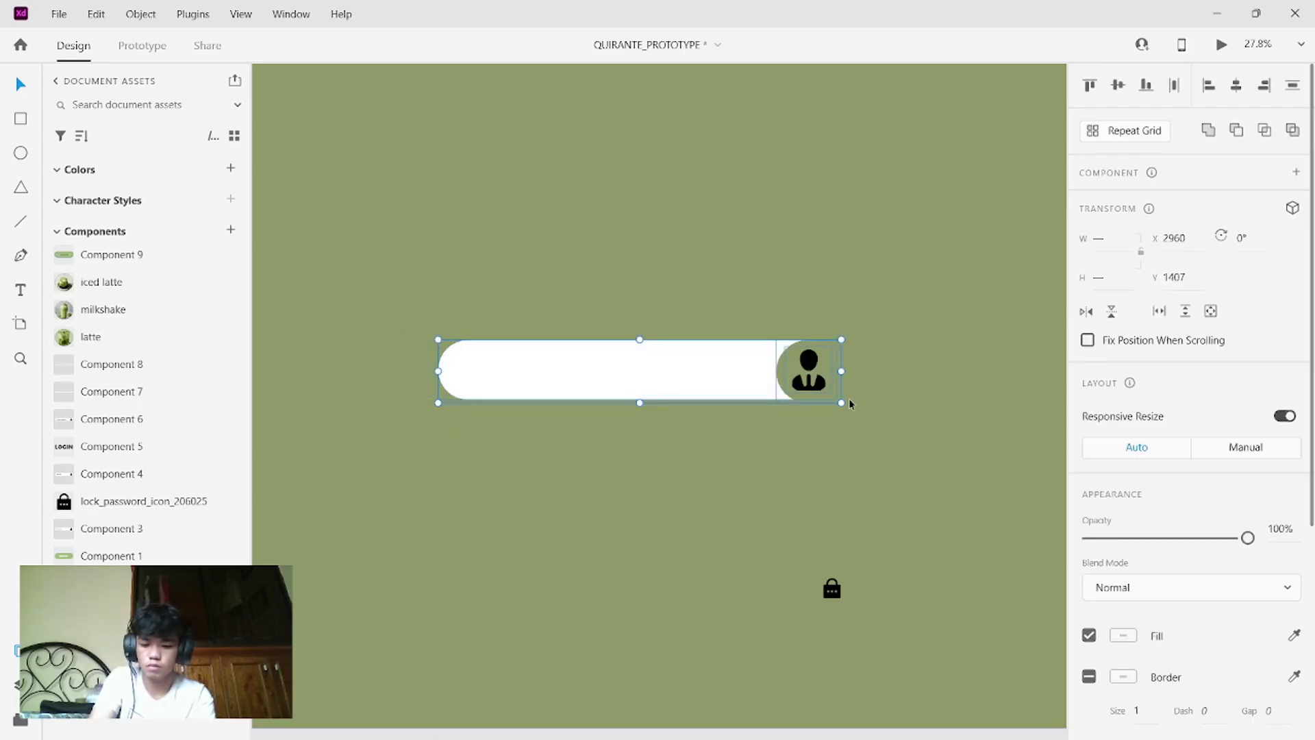
{"action": "left_click_drag", "start_coordinate": [743, 351], "coordinate": [719, 470]}
{"action": "left_click", "coordinate": [911, 482]}
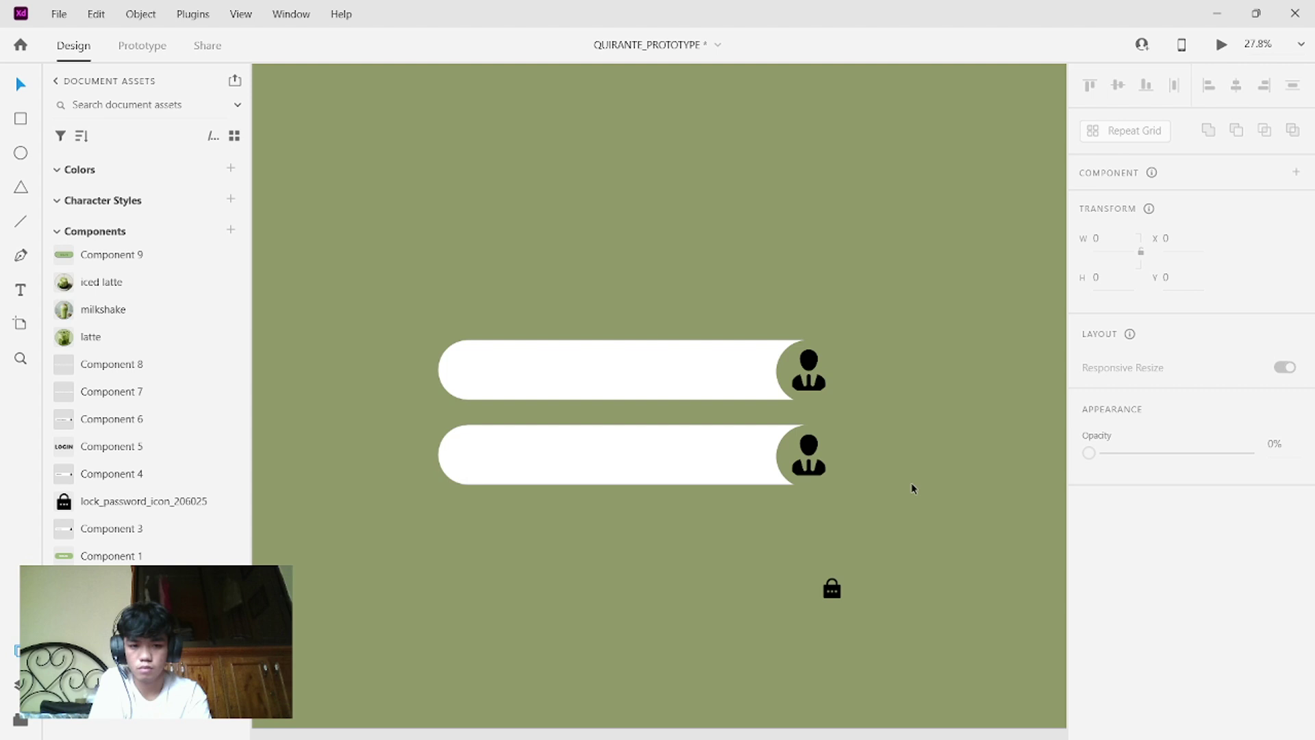
{"action": "left_click", "coordinate": [808, 476]}
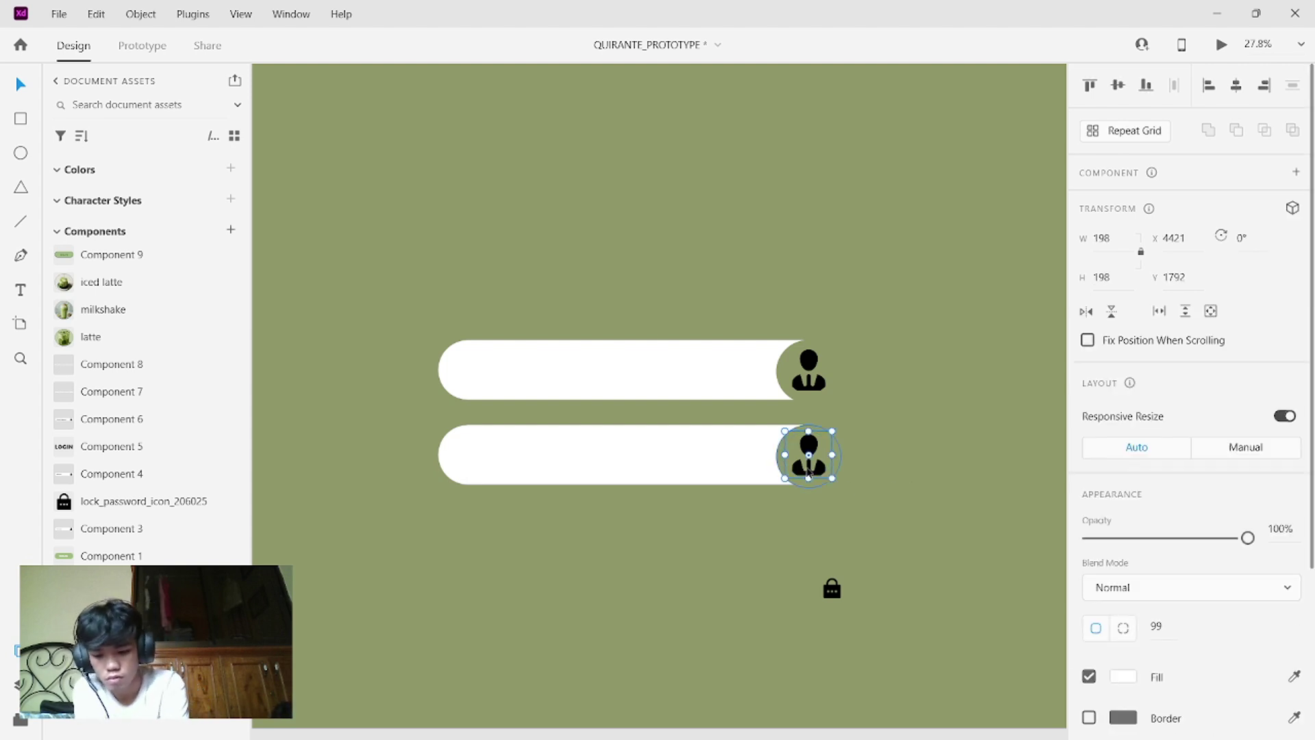
{"action": "key", "text": "Delete"}
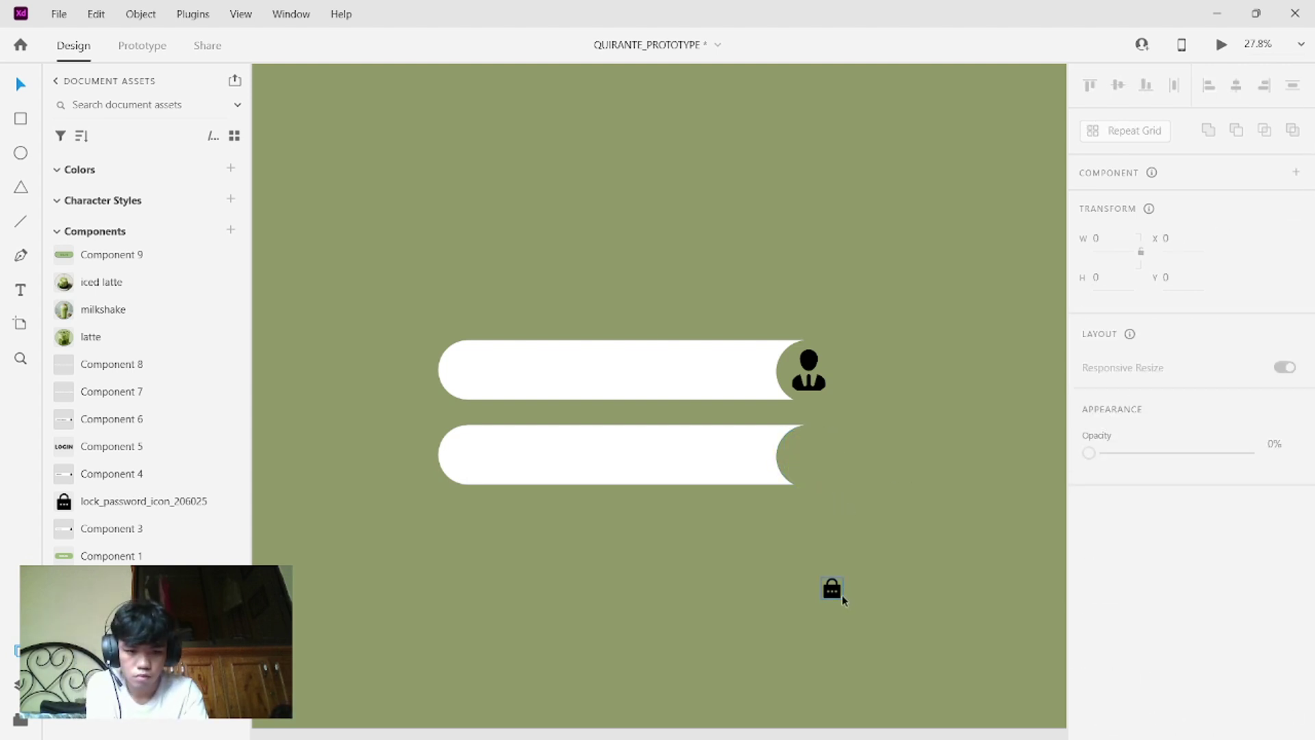
{"action": "left_click_drag", "start_coordinate": [841, 594], "coordinate": [864, 532]}
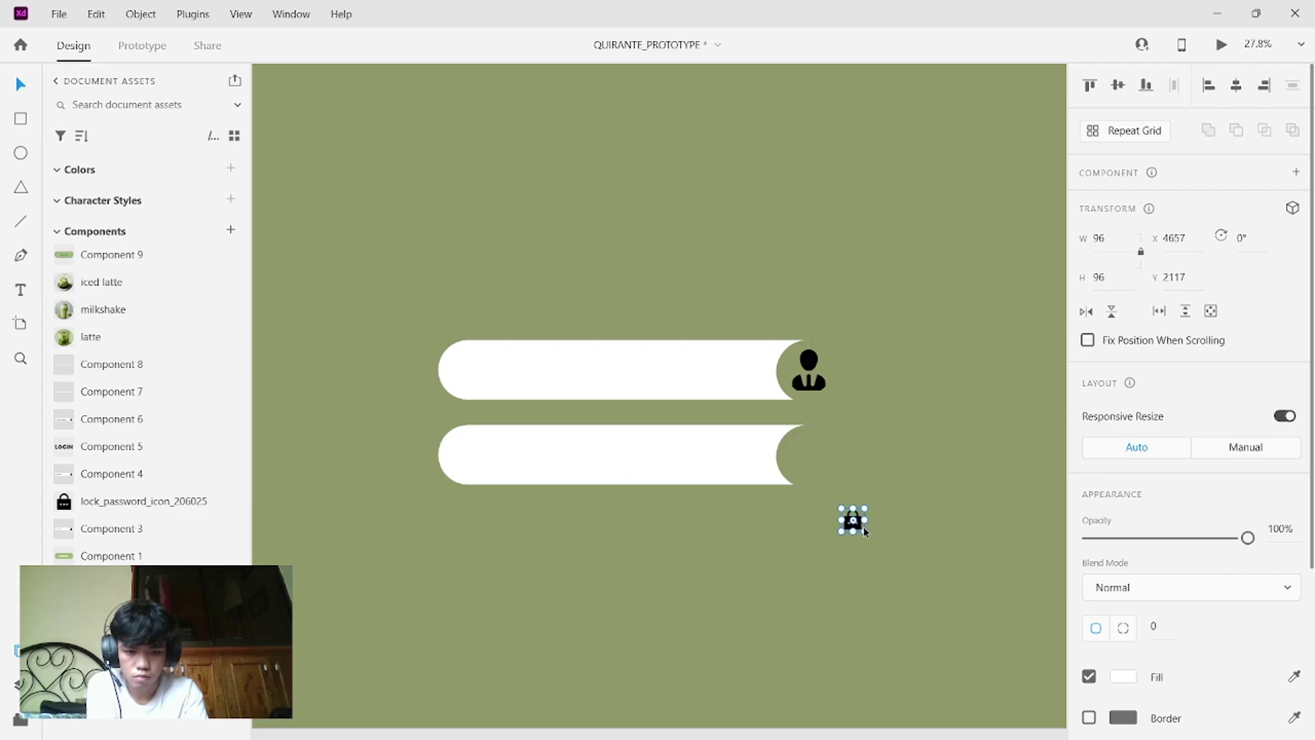
- Bring the lock icon to front, enlarge it from 96 to 156, and set it in the lower circle
{"action": "right_click", "coordinate": [864, 531]}
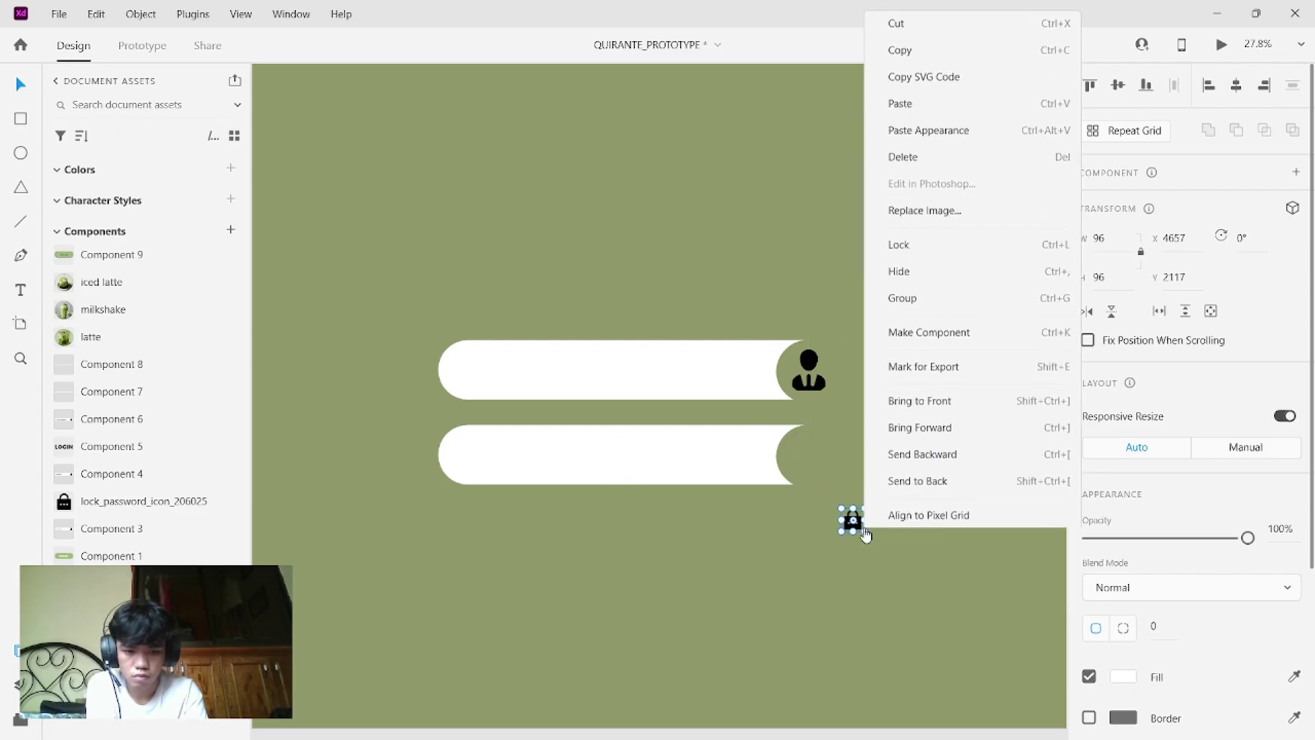
{"action": "left_click", "coordinate": [917, 405]}
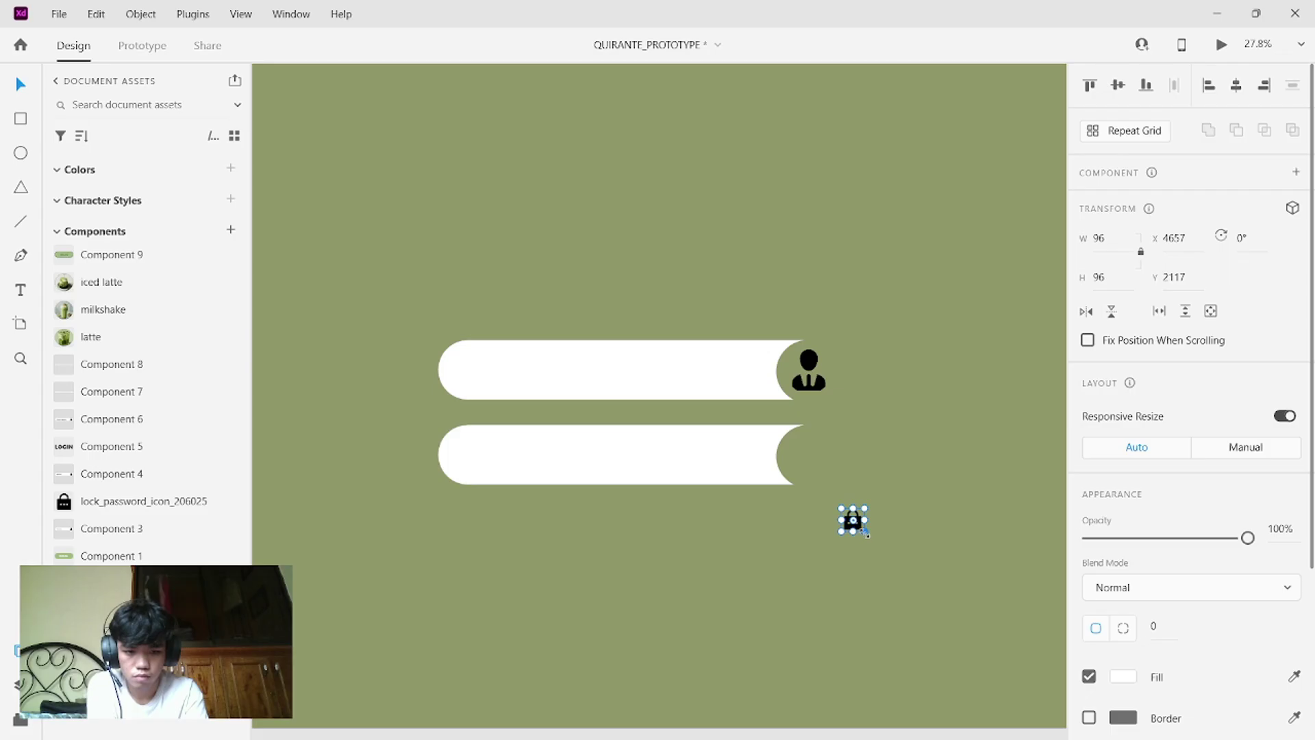
{"action": "left_click_drag", "start_coordinate": [867, 532], "coordinate": [826, 456]}
{"action": "left_click", "coordinate": [927, 430]}
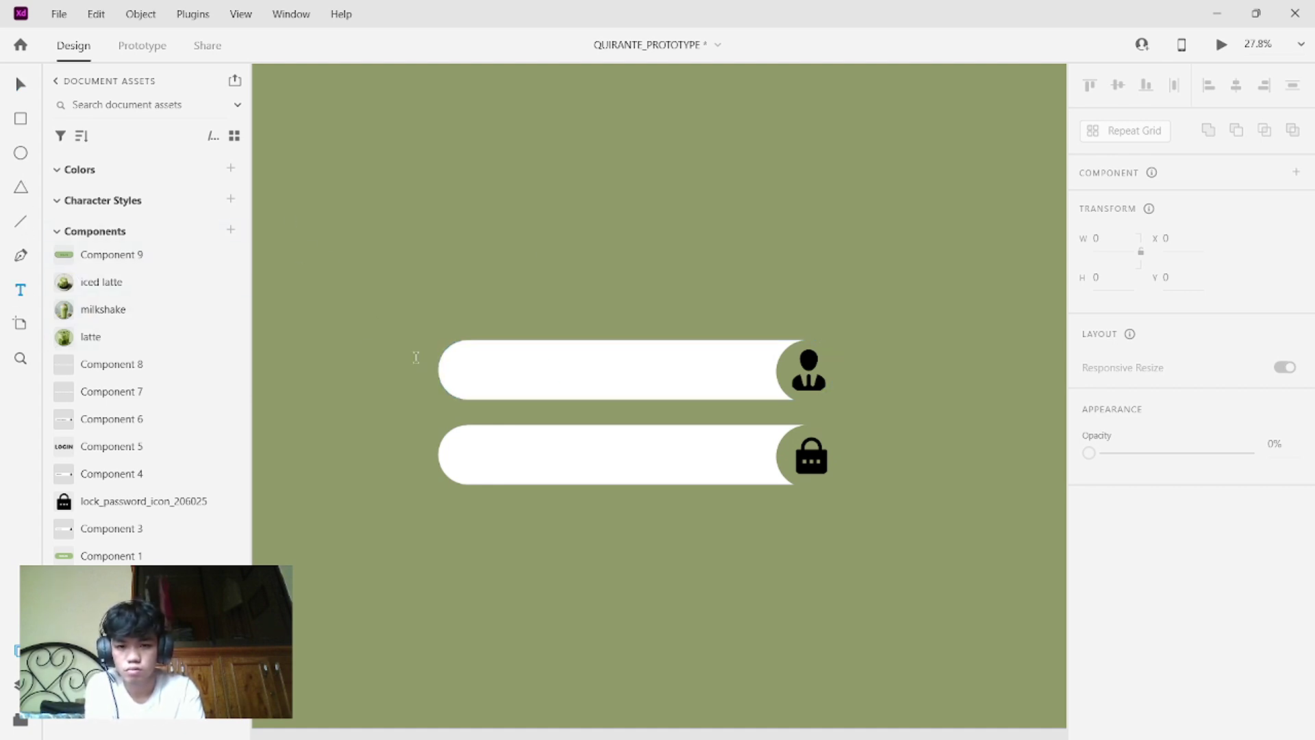
- Add a capitalised USERNAME text label inside the top pill
{"action": "left_click", "coordinate": [485, 369]}
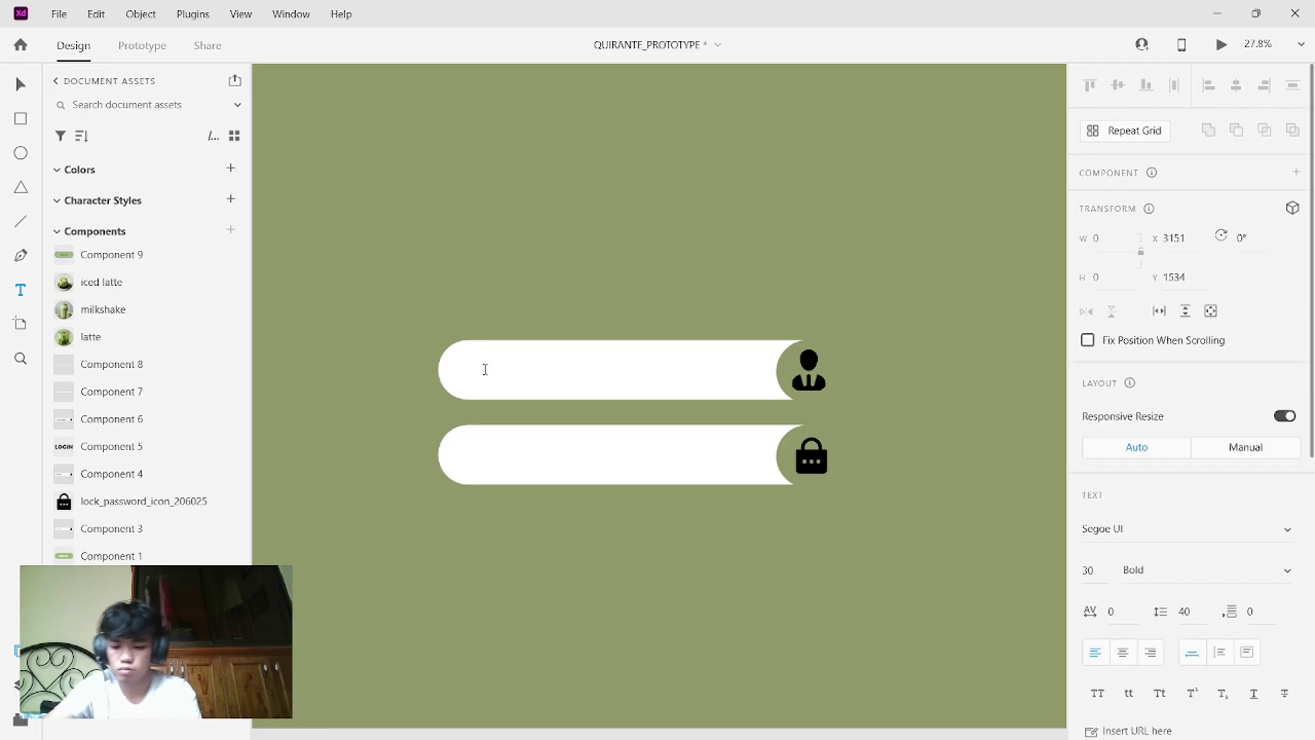
{"action": "key", "text": "Caps_Lock"}
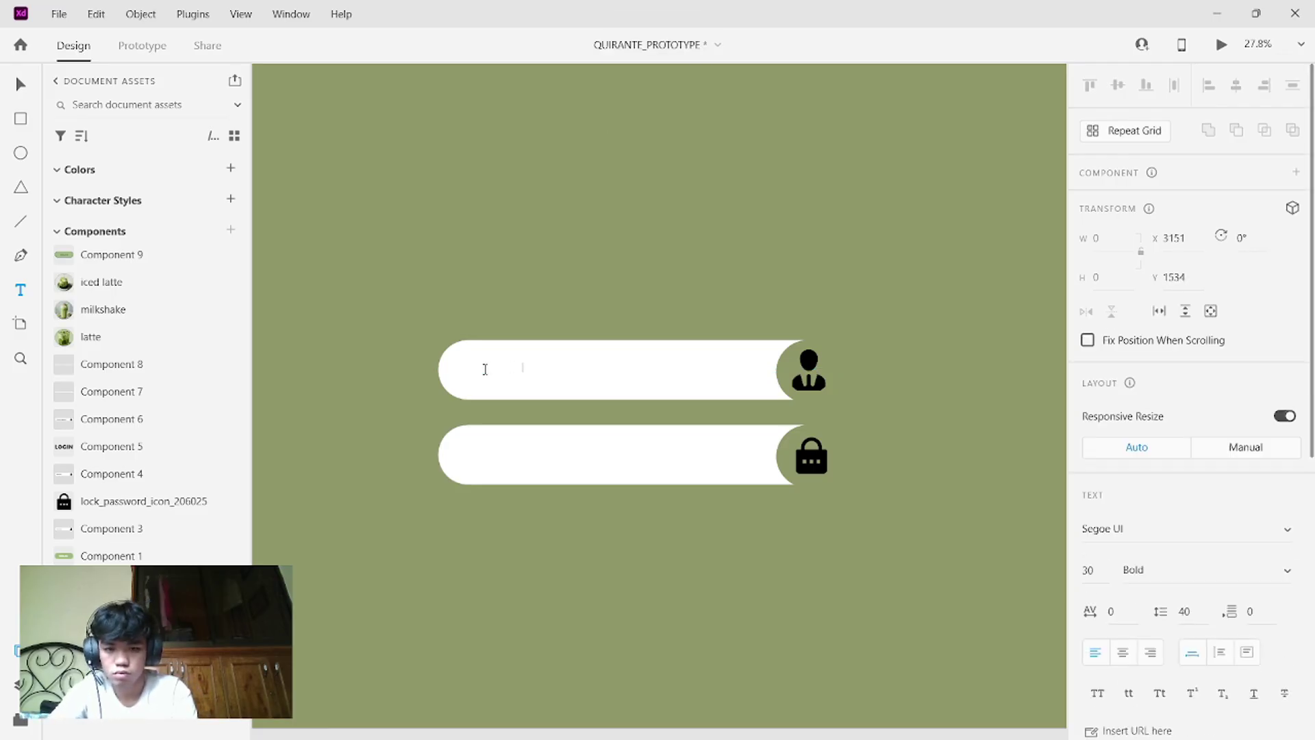
{"action": "scroll", "coordinate": [1143, 572], "scroll_direction": "down", "scroll_amount": 7}
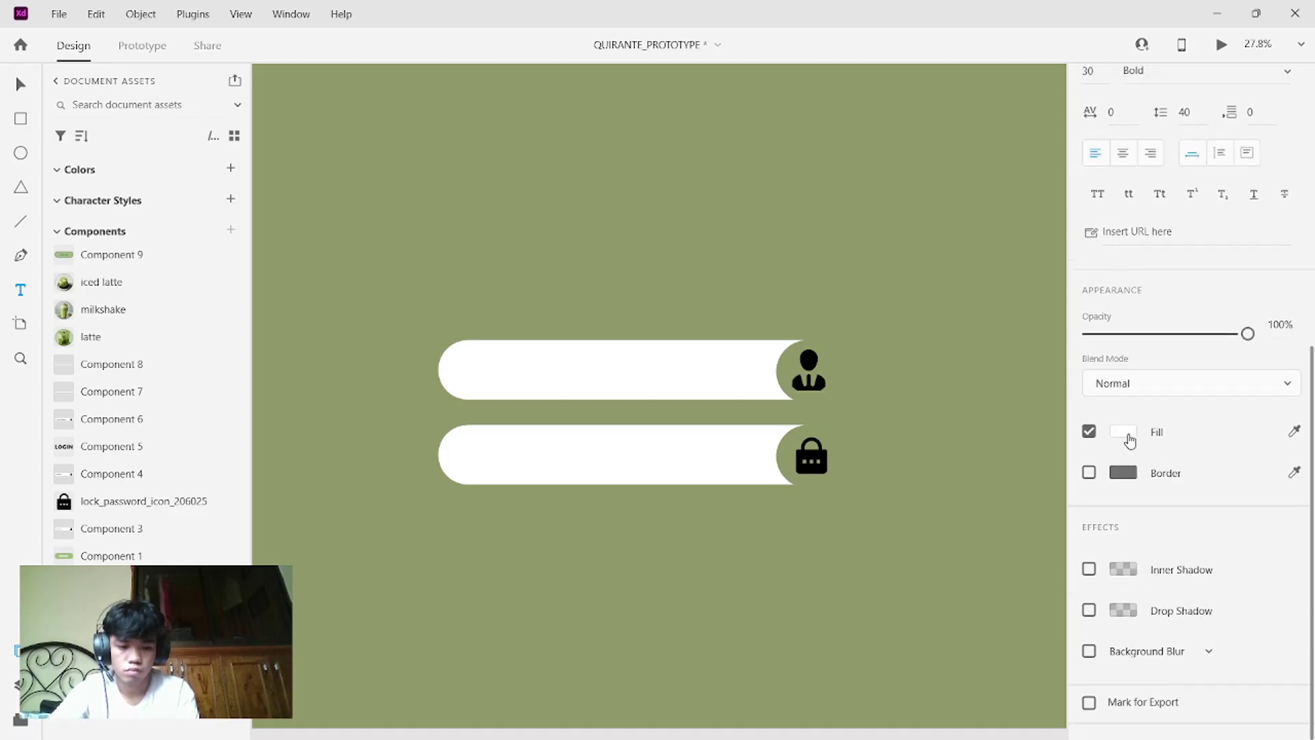
{"action": "left_click", "coordinate": [1124, 432]}
{"action": "left_click", "coordinate": [1294, 431]}
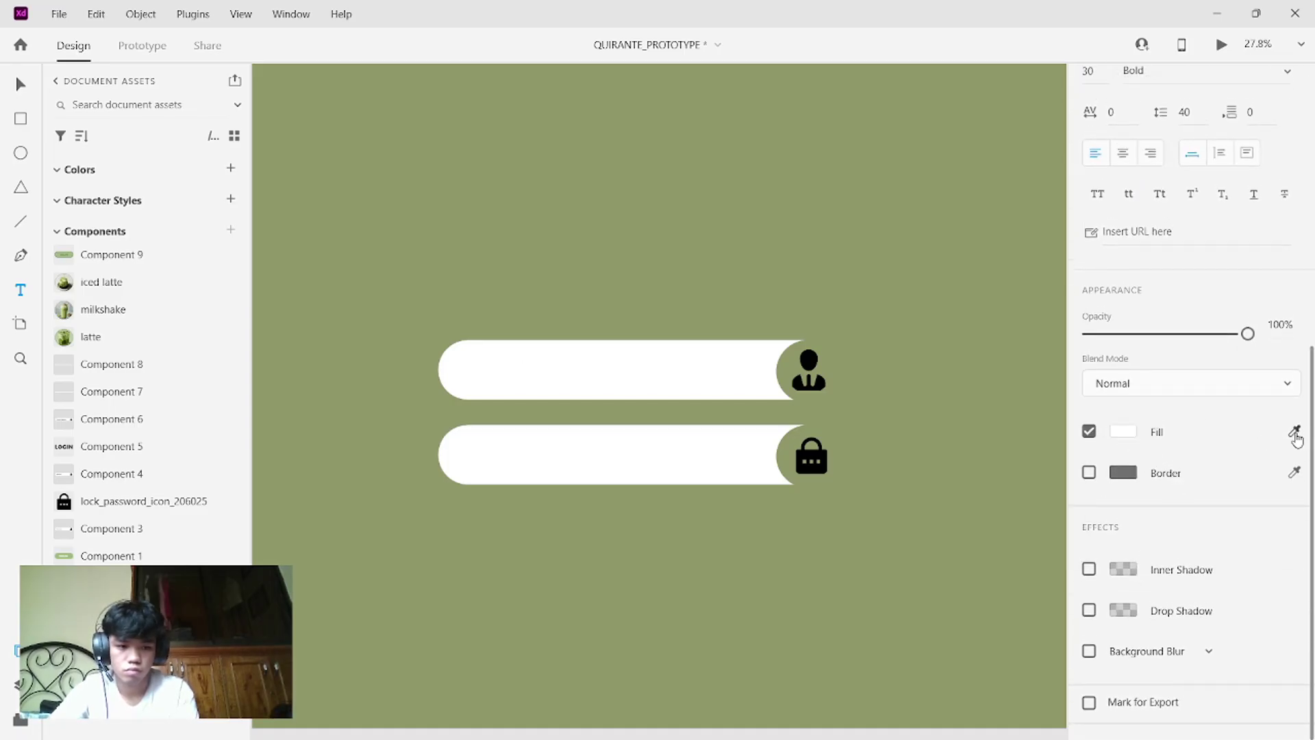
{"action": "left_click", "coordinate": [918, 342]}
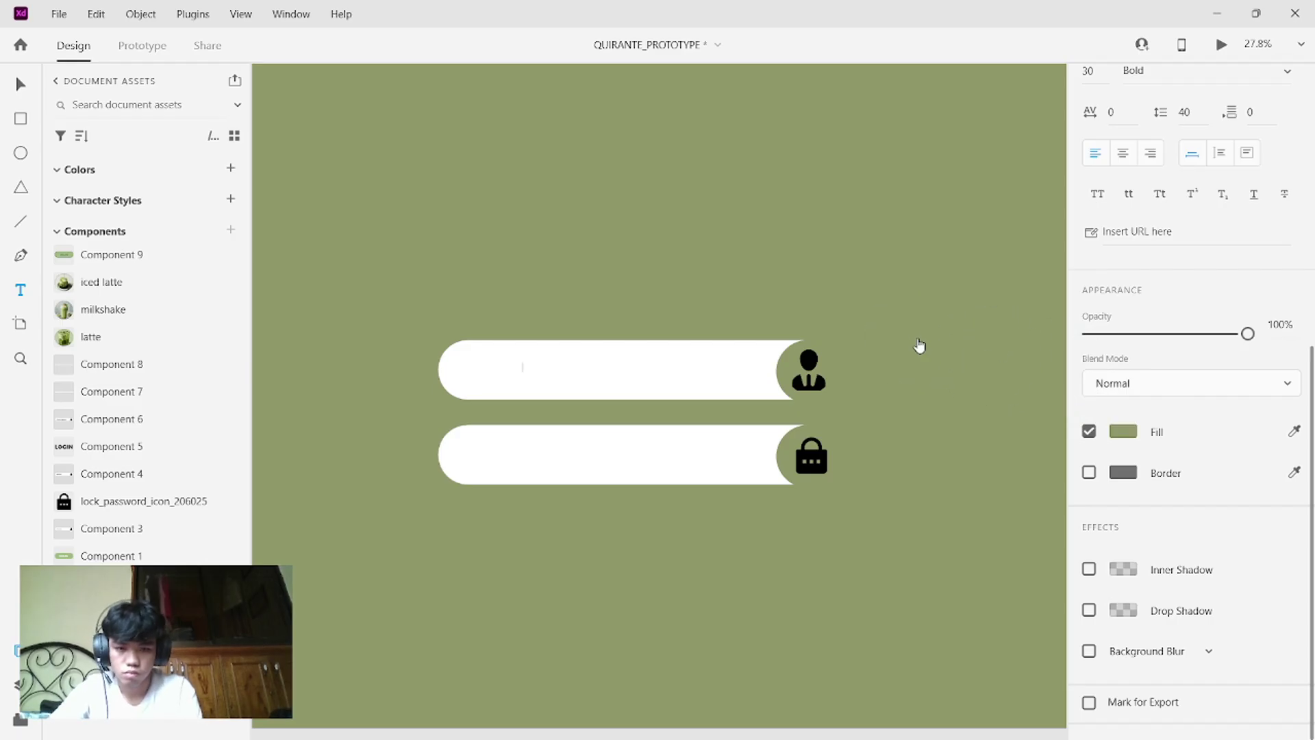
{"action": "key", "text": "ctrl+z"}
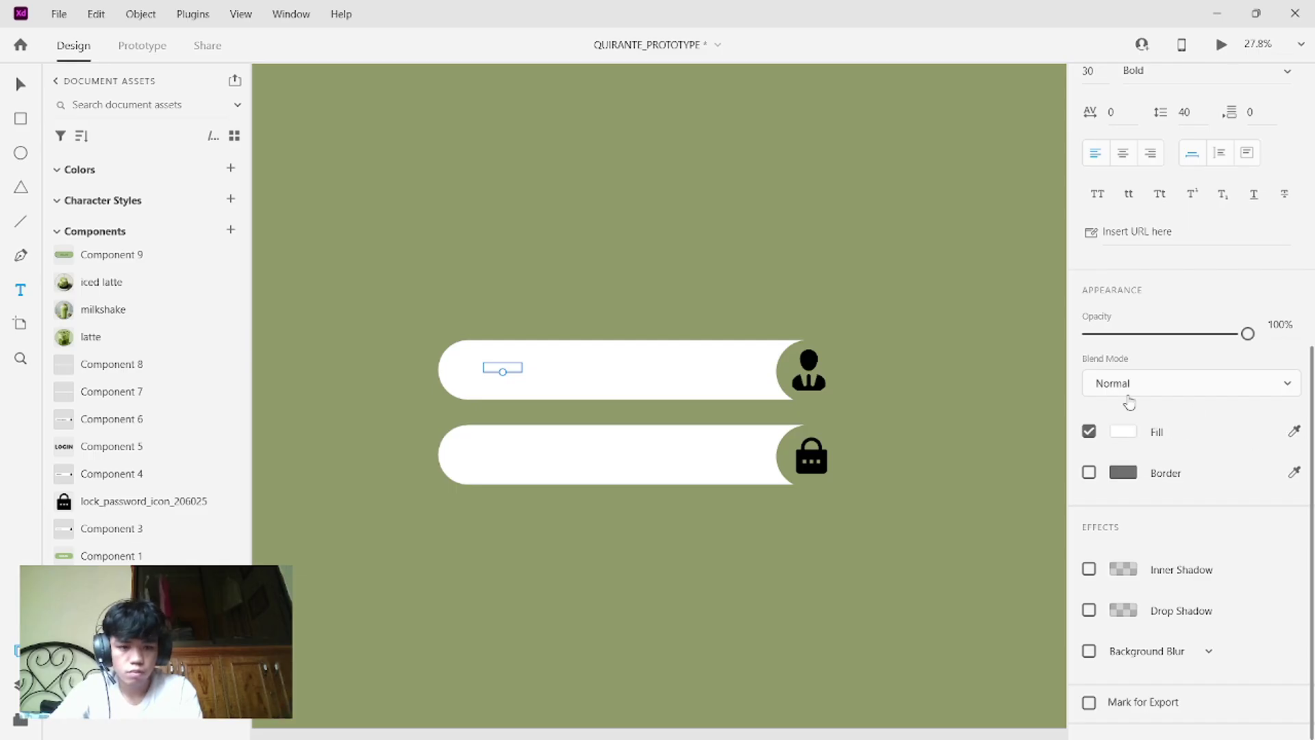
{"action": "left_click", "coordinate": [939, 373]}
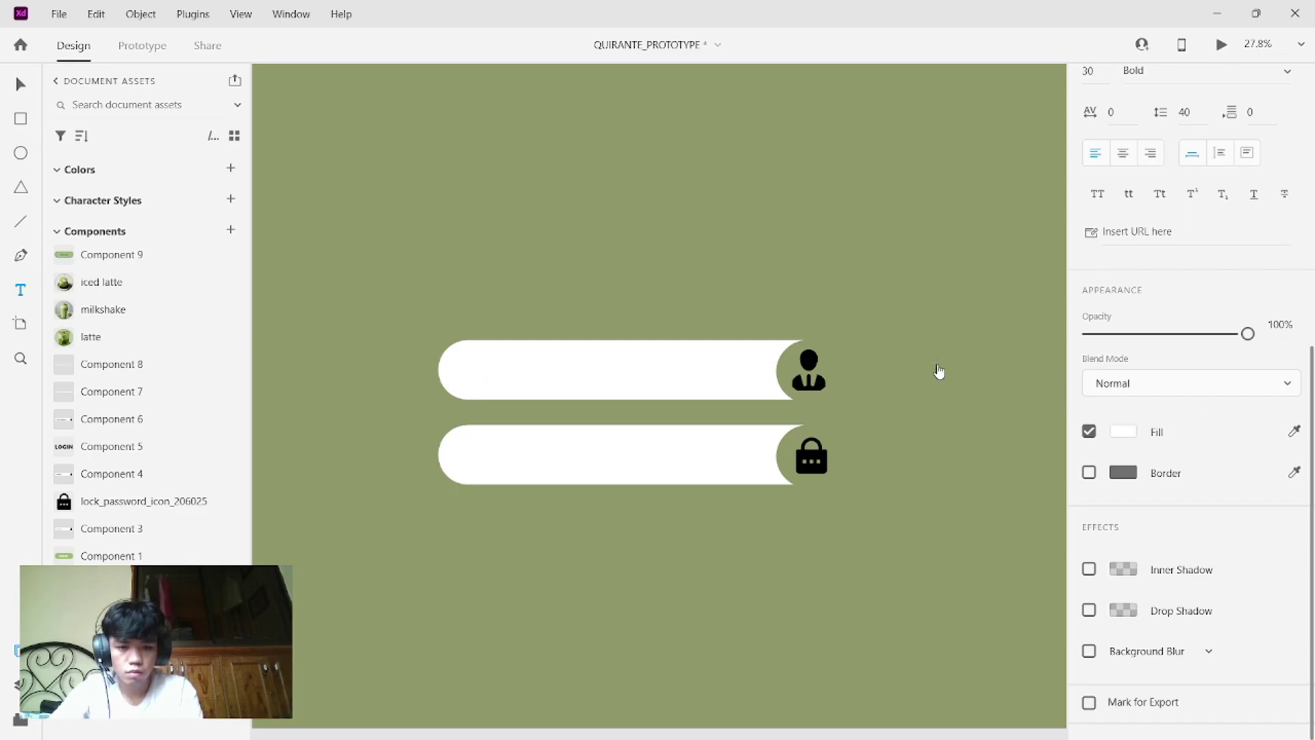
- Colour the USERNAME text with the green sampled from the artboard
{"action": "double_click", "coordinate": [494, 363]}
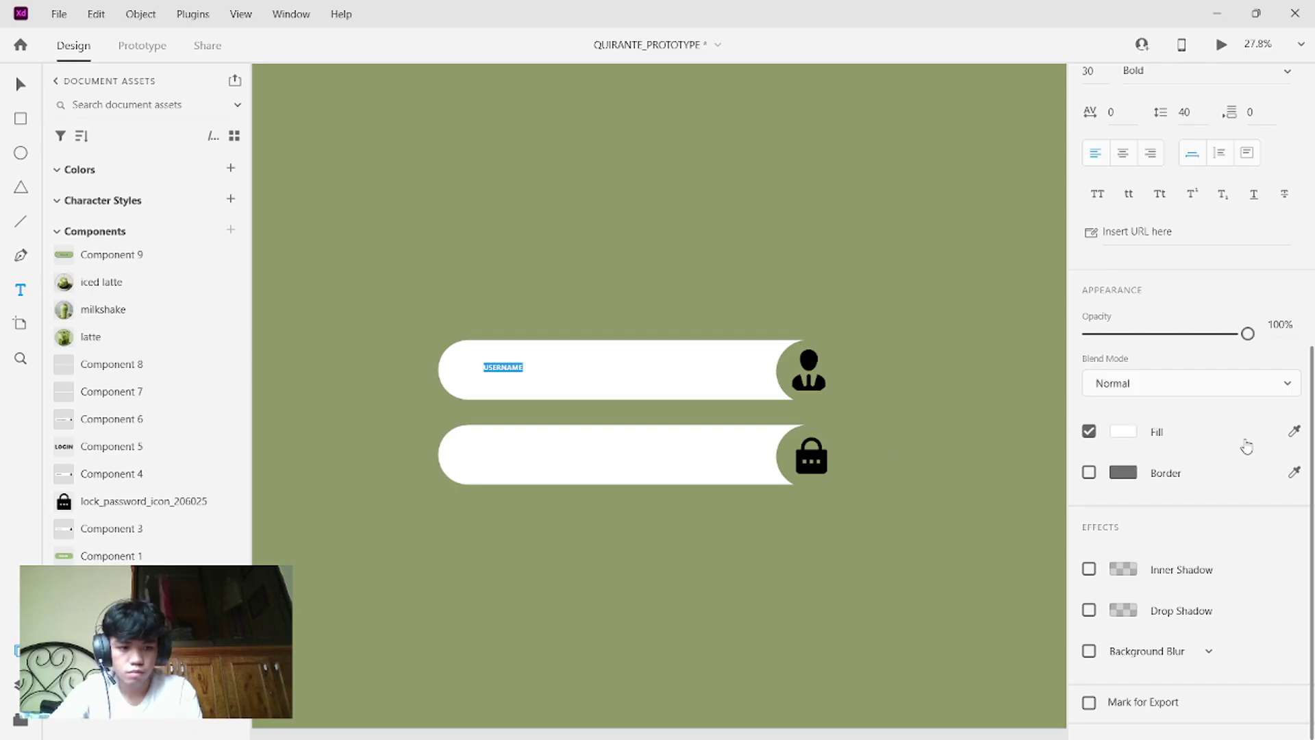
{"action": "left_click", "coordinate": [1296, 436]}
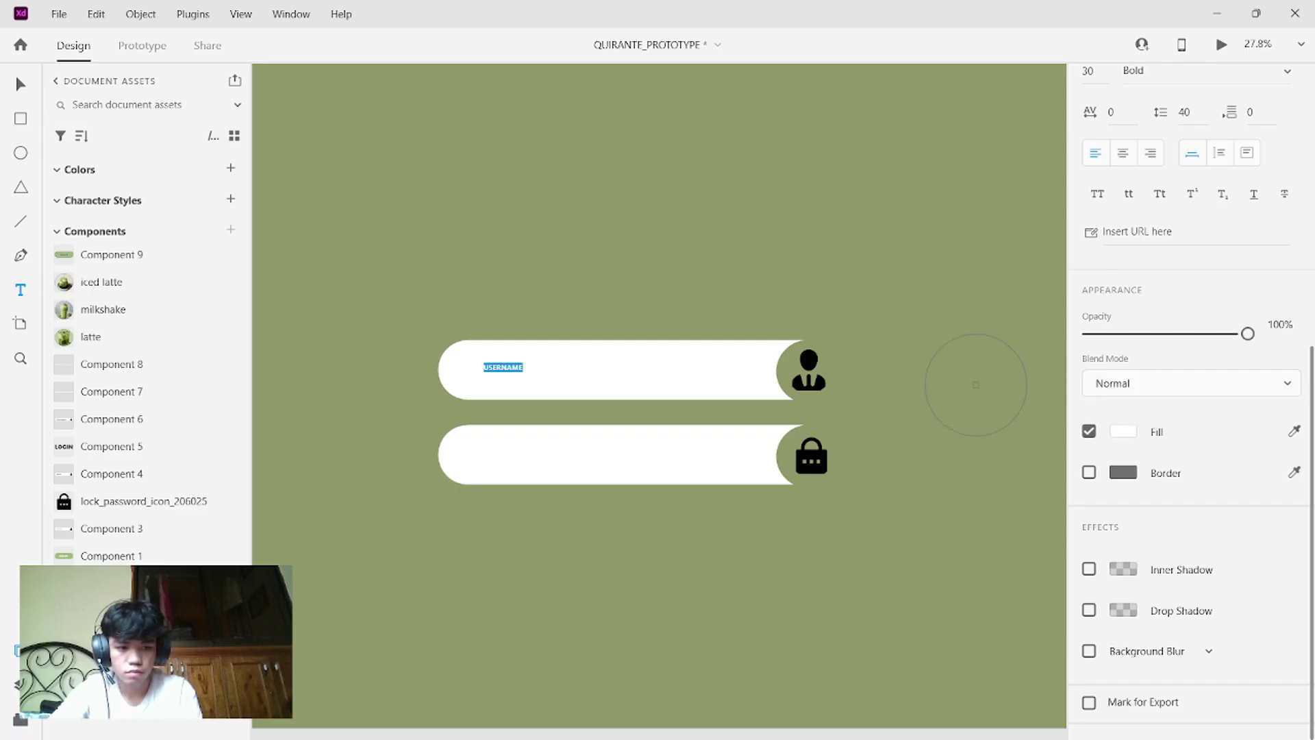
{"action": "left_click", "coordinate": [959, 380]}
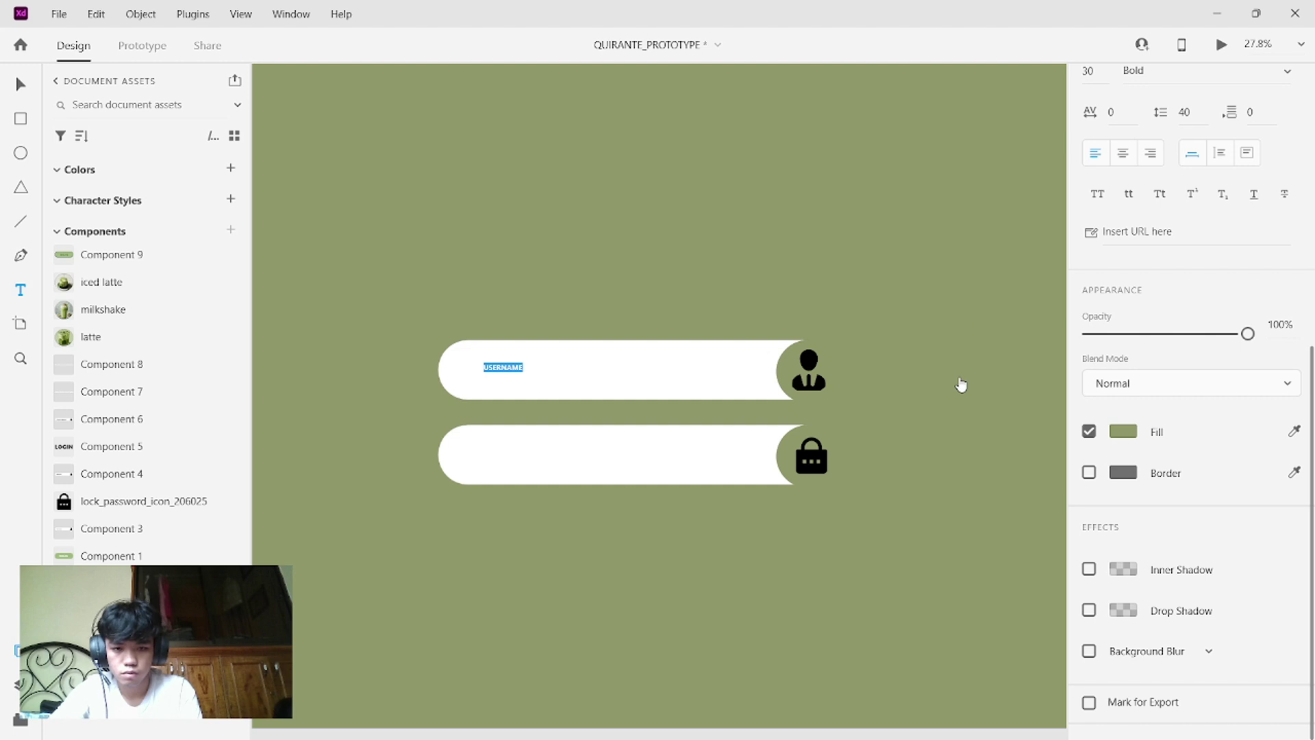
{"action": "key", "text": "Escape"}
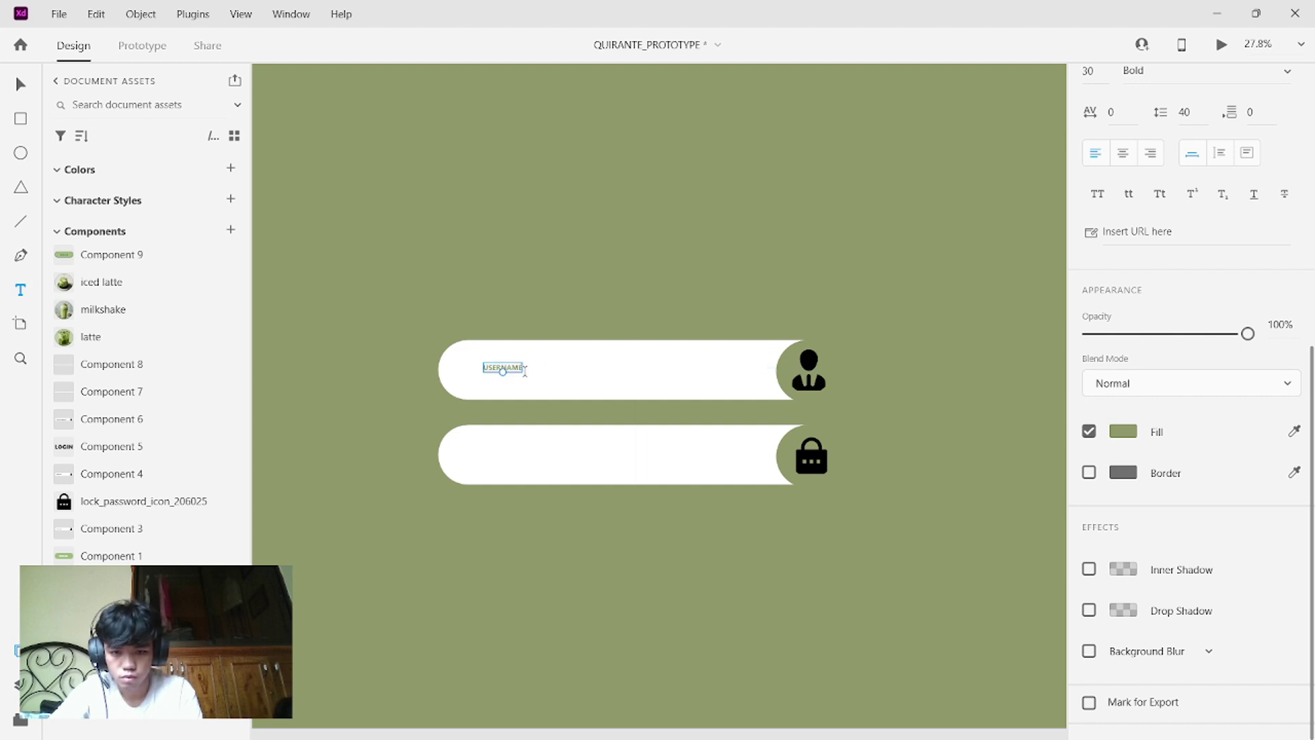
{"action": "double_click", "coordinate": [521, 370]}
{"action": "key", "text": "Escape"}
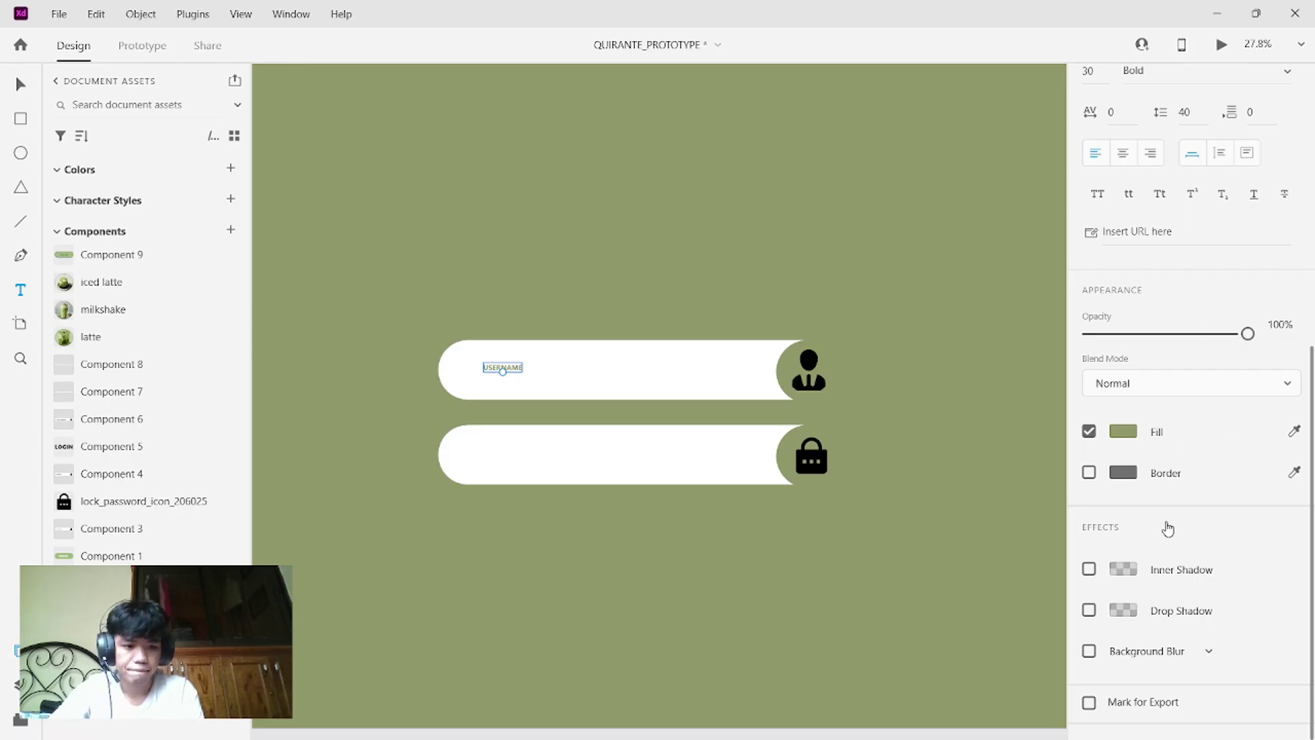
- Set the USERNAME label's font to Times New Roman
{"action": "scroll", "coordinate": [1171, 510], "scroll_direction": "down", "scroll_amount": 1}
{"action": "scroll", "coordinate": [1173, 493], "scroll_direction": "up", "scroll_amount": 8}
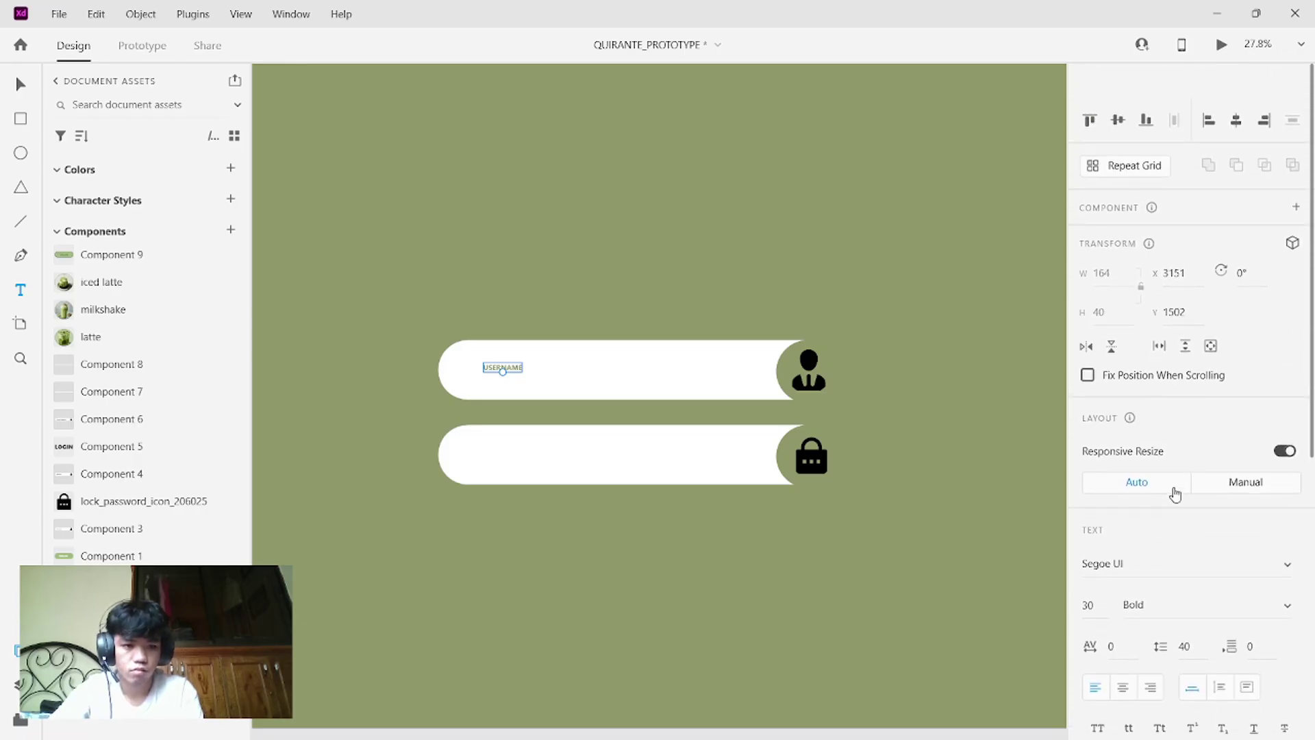
{"action": "scroll", "coordinate": [1175, 495], "scroll_direction": "down", "scroll_amount": 5}
{"action": "scroll", "coordinate": [1174, 493], "scroll_direction": "up", "scroll_amount": 5}
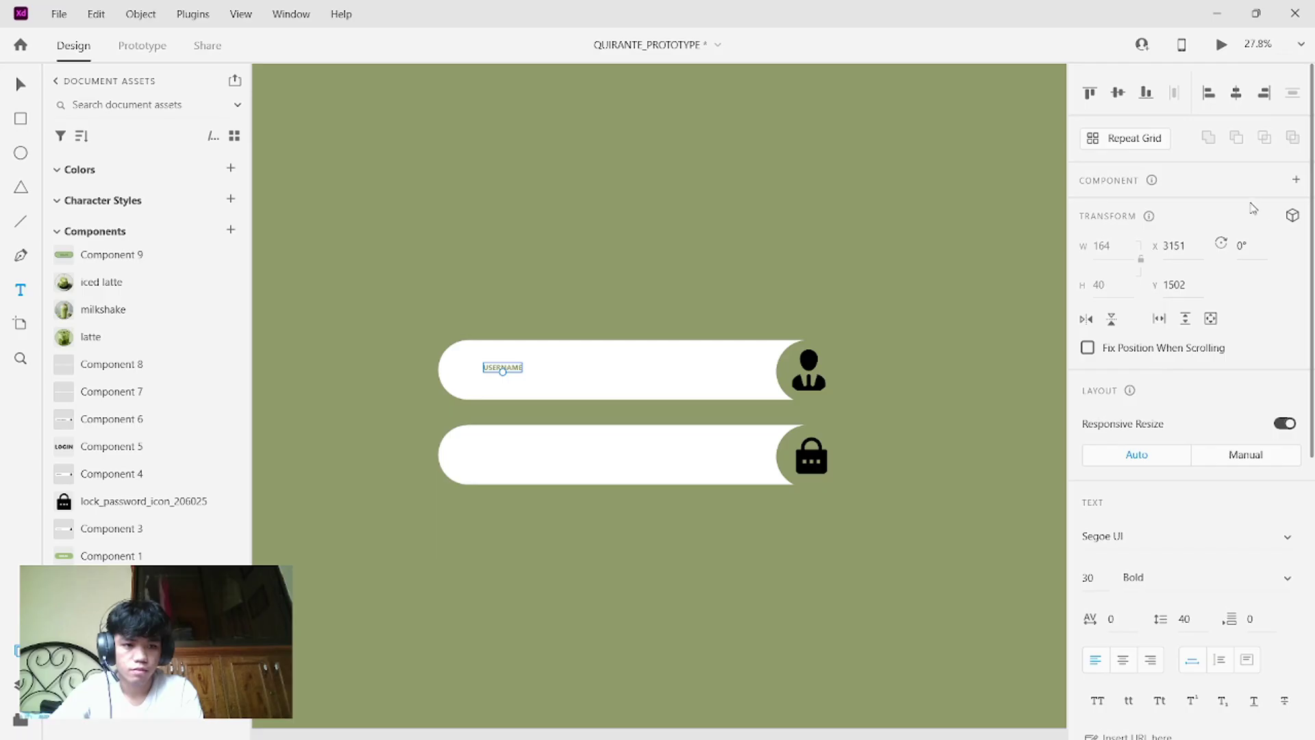
{"action": "scroll", "coordinate": [1239, 242], "scroll_direction": "down", "scroll_amount": 1}
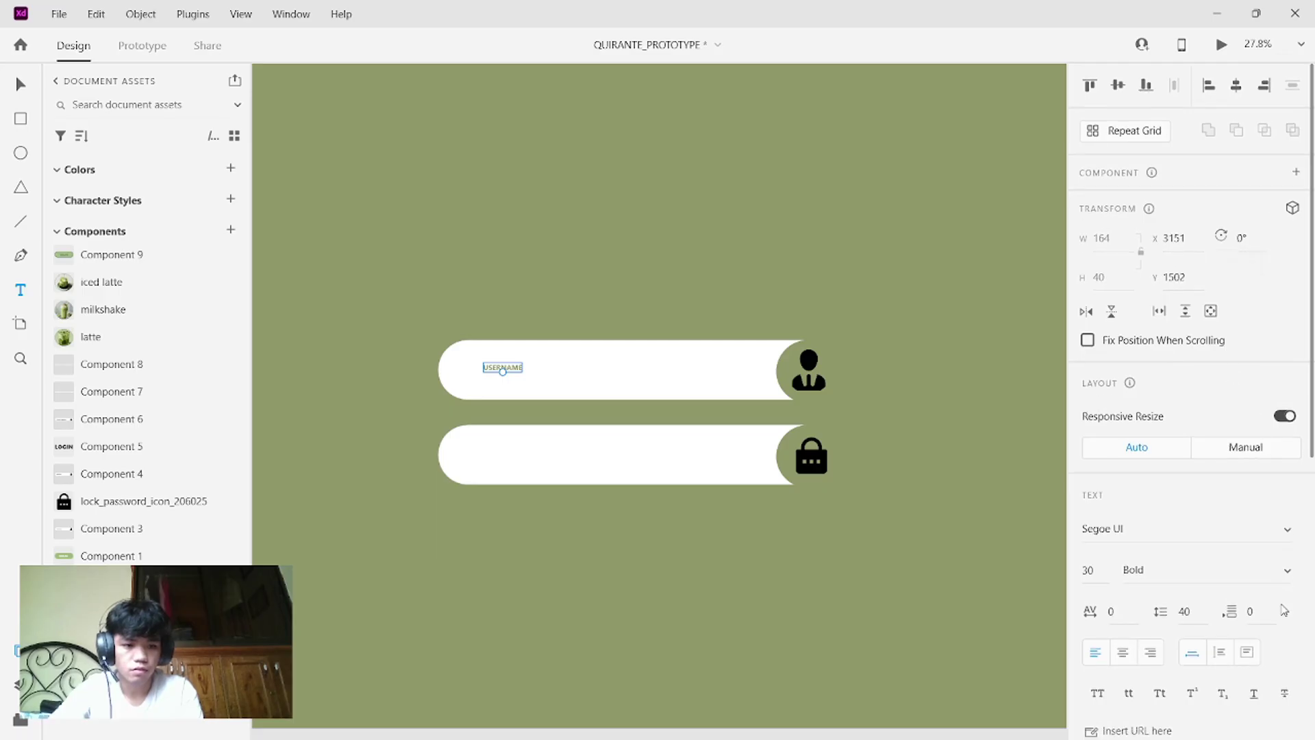
{"action": "left_click", "coordinate": [1289, 531]}
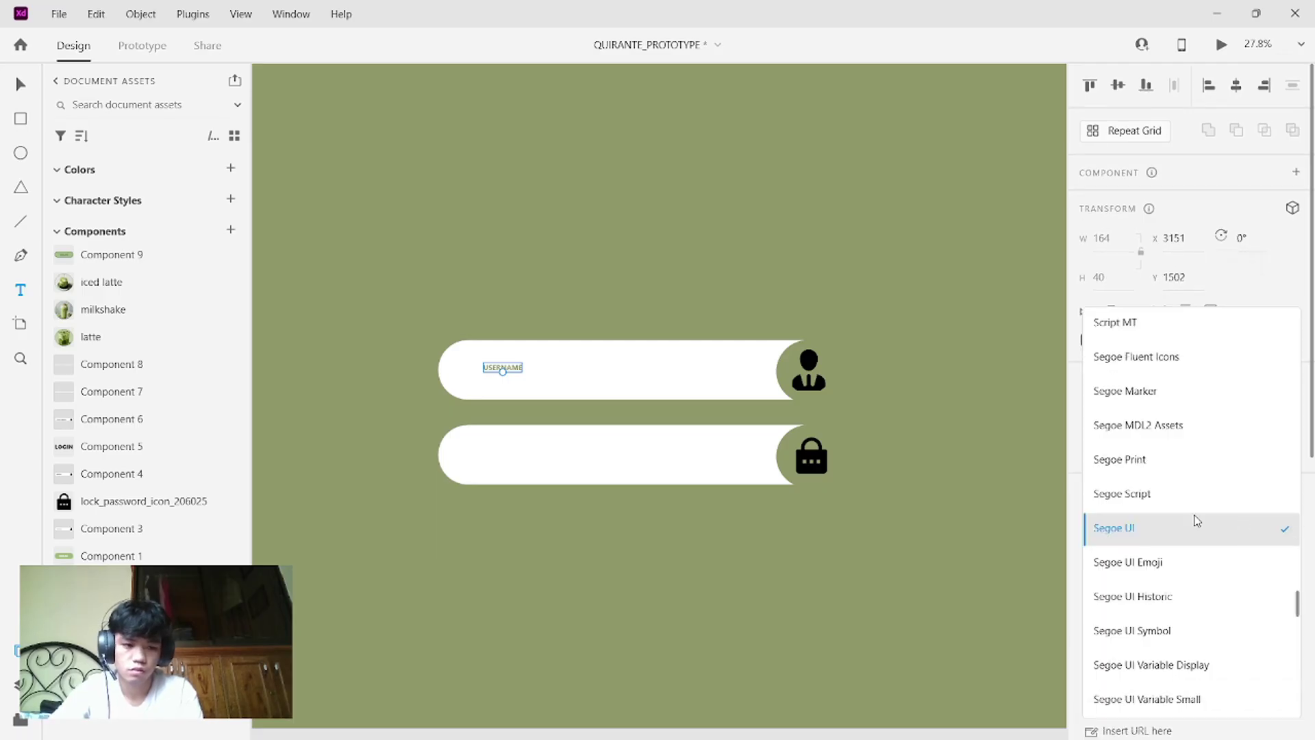
{"action": "scroll", "coordinate": [1194, 521], "scroll_direction": "down", "scroll_amount": 9}
{"action": "scroll", "coordinate": [1196, 520], "scroll_direction": "down", "scroll_amount": 9}
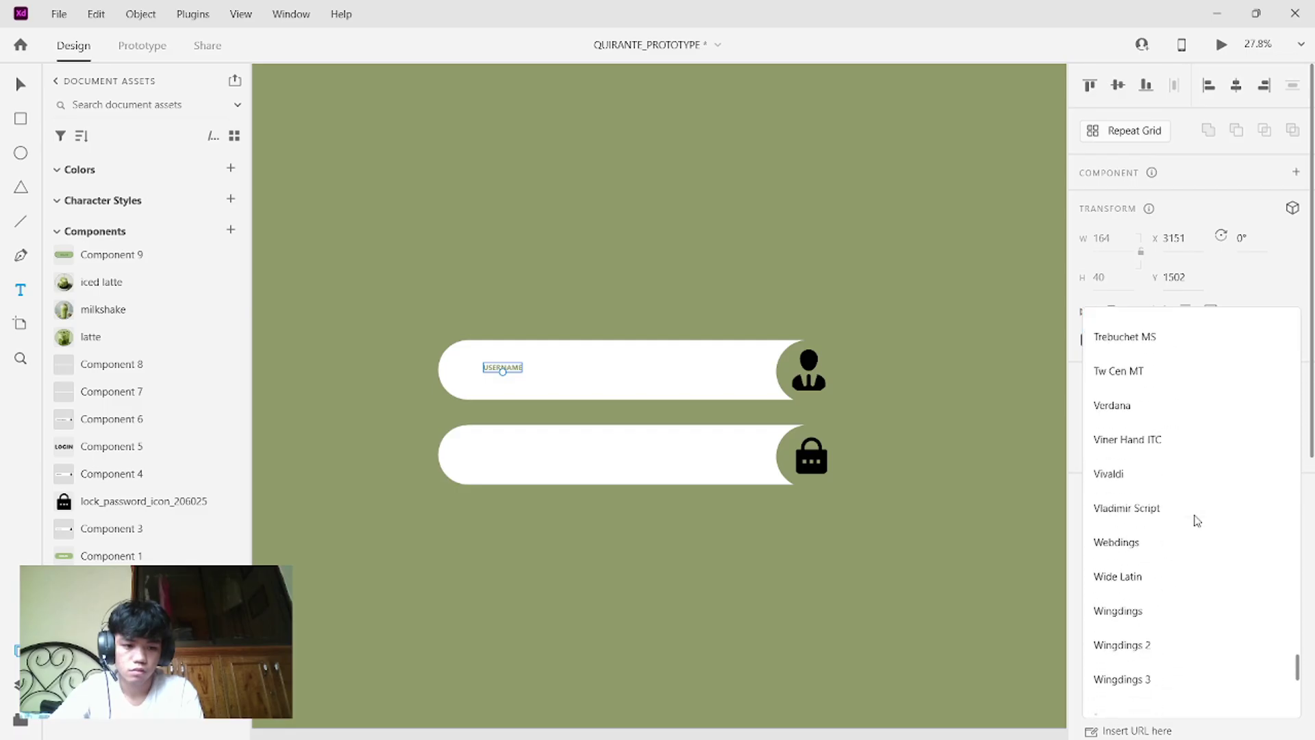
{"action": "scroll", "coordinate": [1197, 521], "scroll_direction": "up", "scroll_amount": 6}
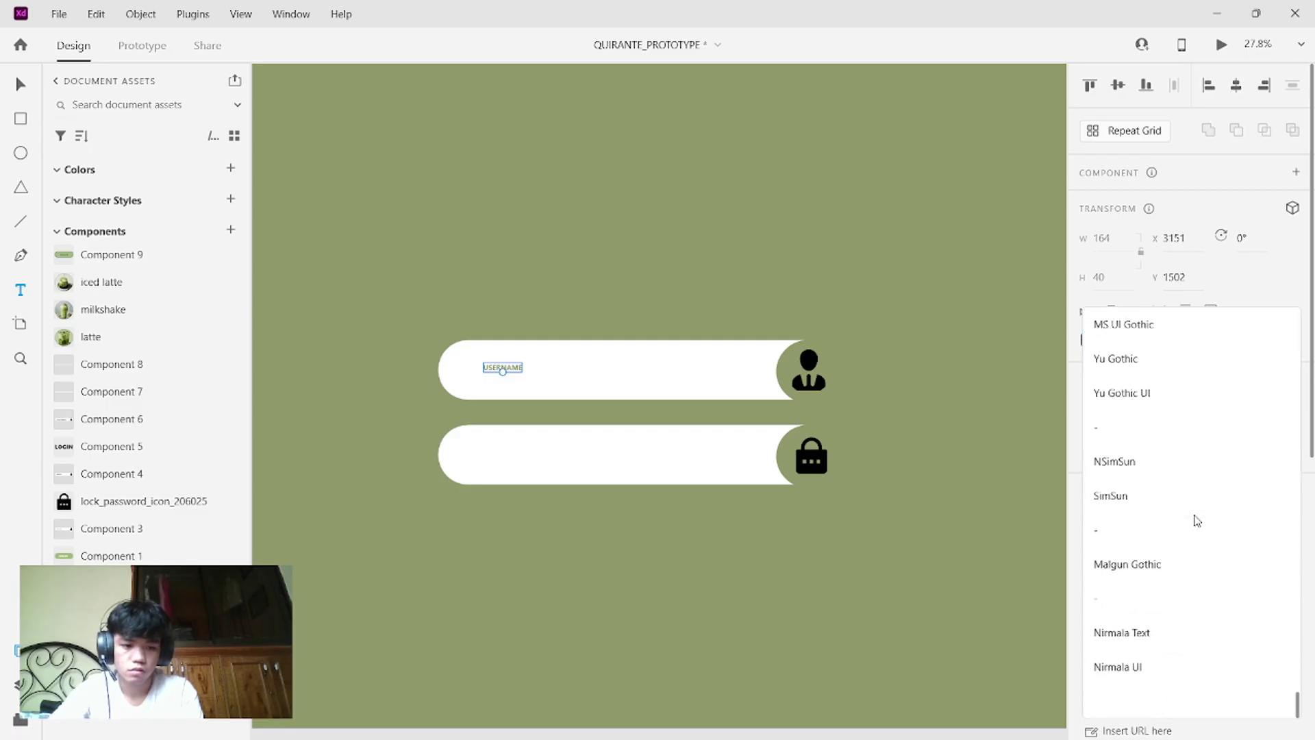
{"action": "scroll", "coordinate": [1196, 521], "scroll_direction": "up", "scroll_amount": 1}
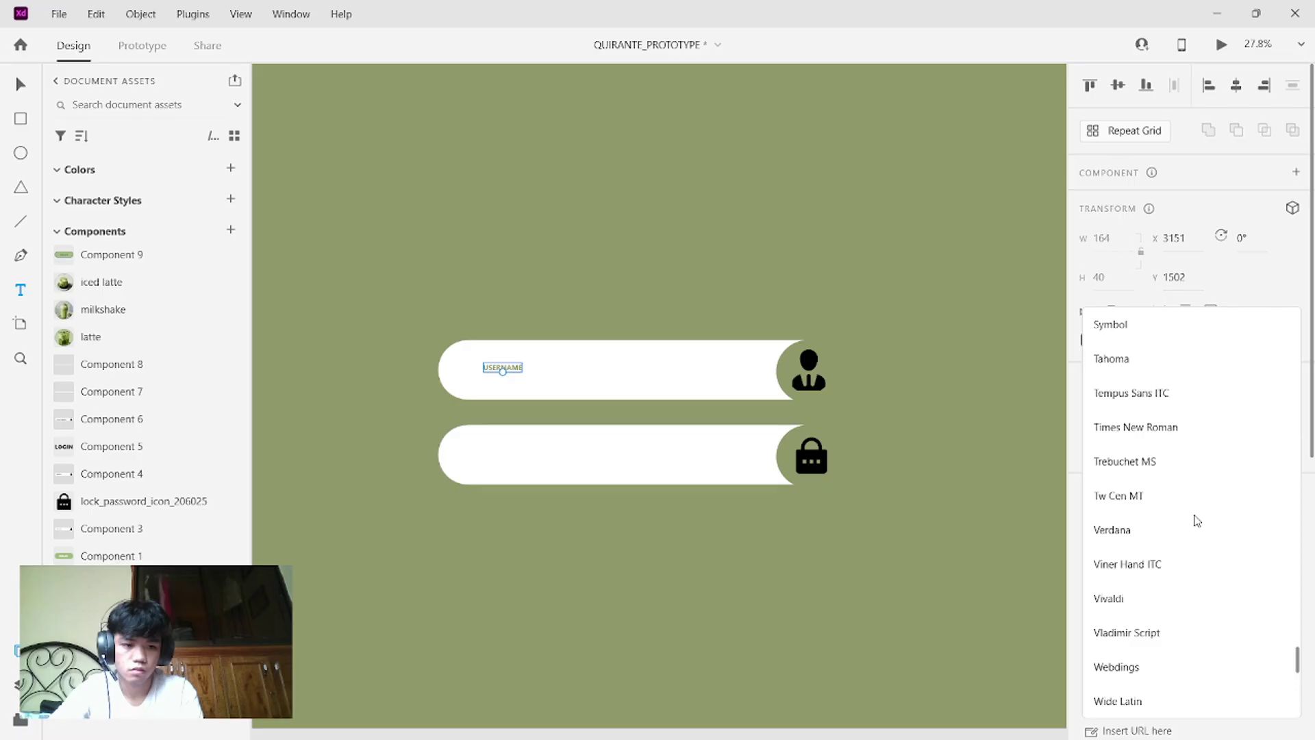
{"action": "left_click", "coordinate": [1145, 444]}
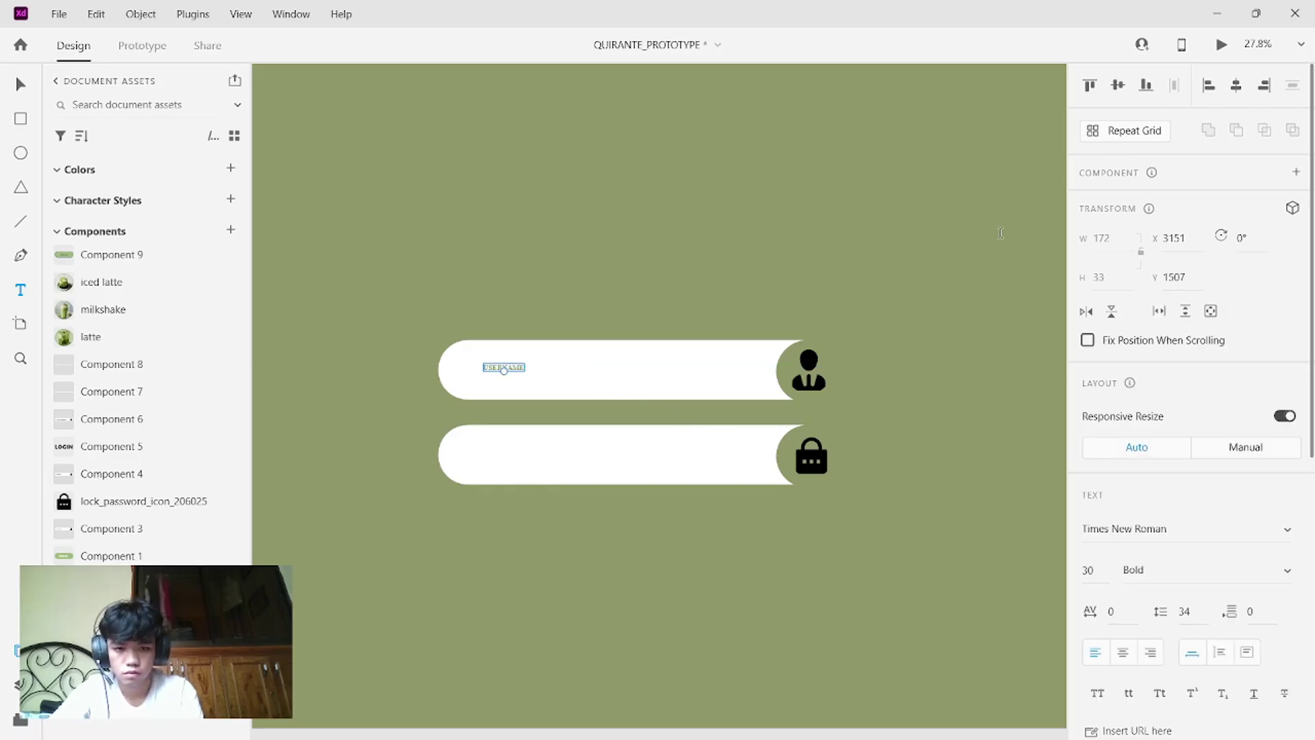
- Raise the USERNAME font size from 30 to 45 and move it down-left in the pill
{"action": "scroll", "coordinate": [601, 273], "scroll_direction": "up", "scroll_amount": 3}
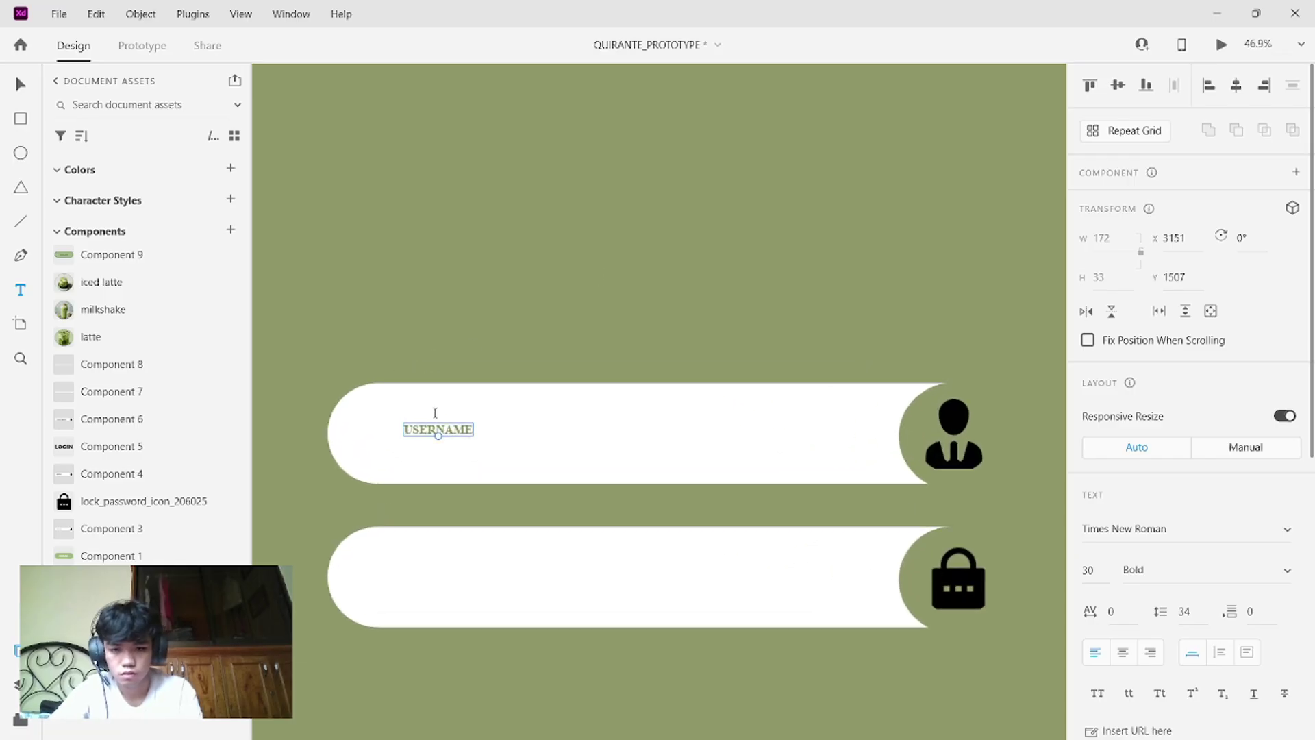
{"action": "left_click", "coordinate": [448, 429]}
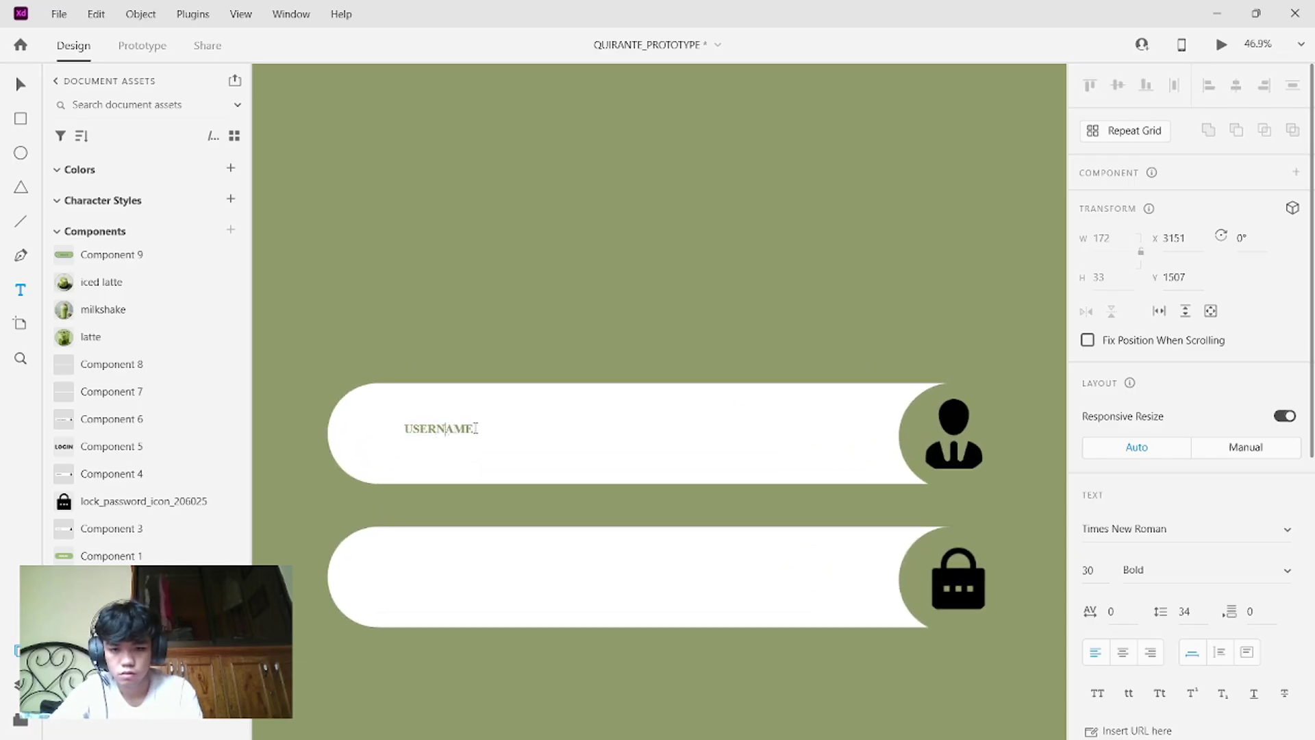
{"action": "key", "text": "ctrl+a"}
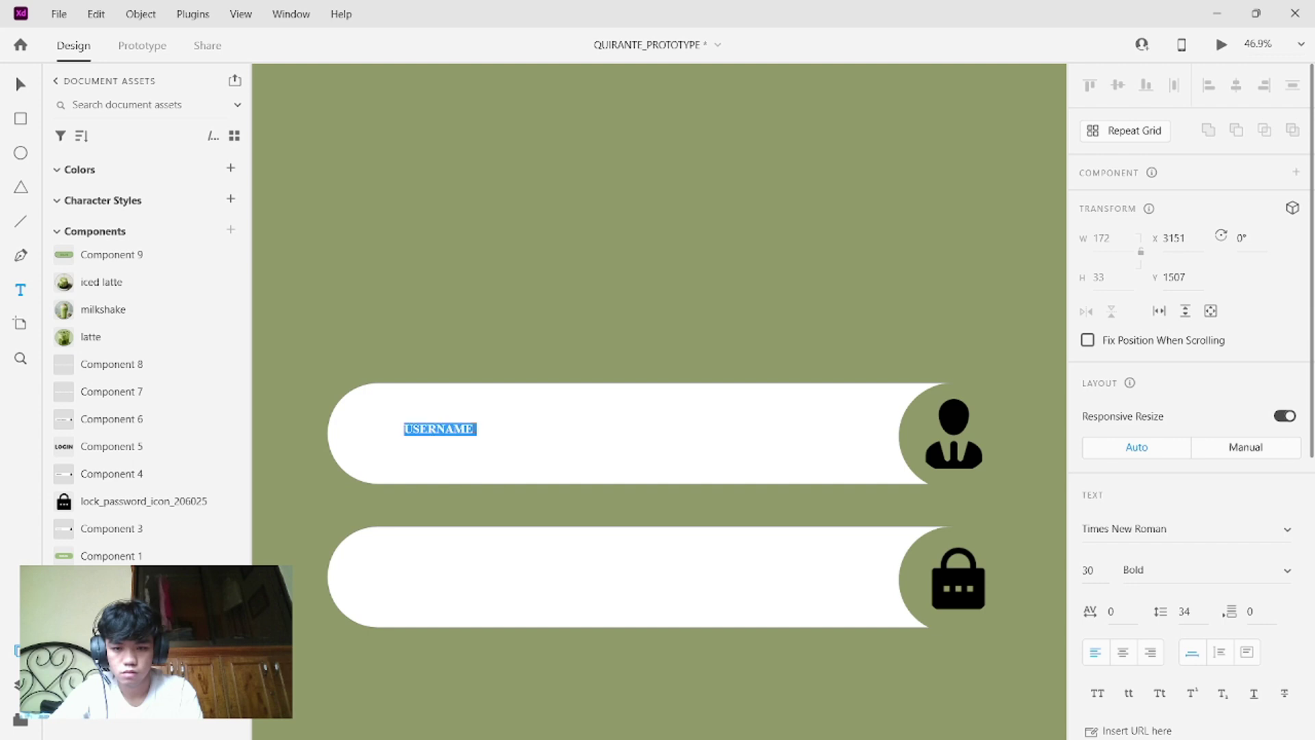
{"action": "left_click", "coordinate": [1096, 566]}
{"action": "key", "text": "BackSpace"}
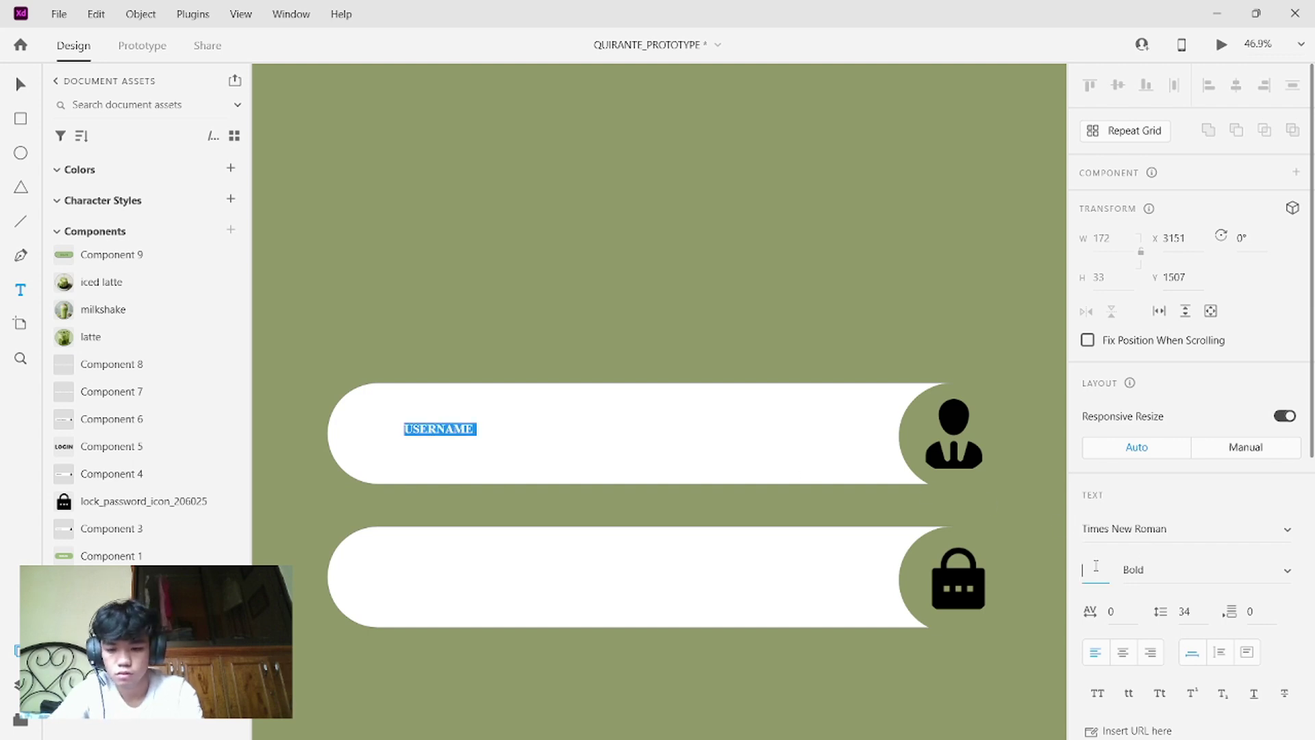
{"action": "key", "text": "Return"}
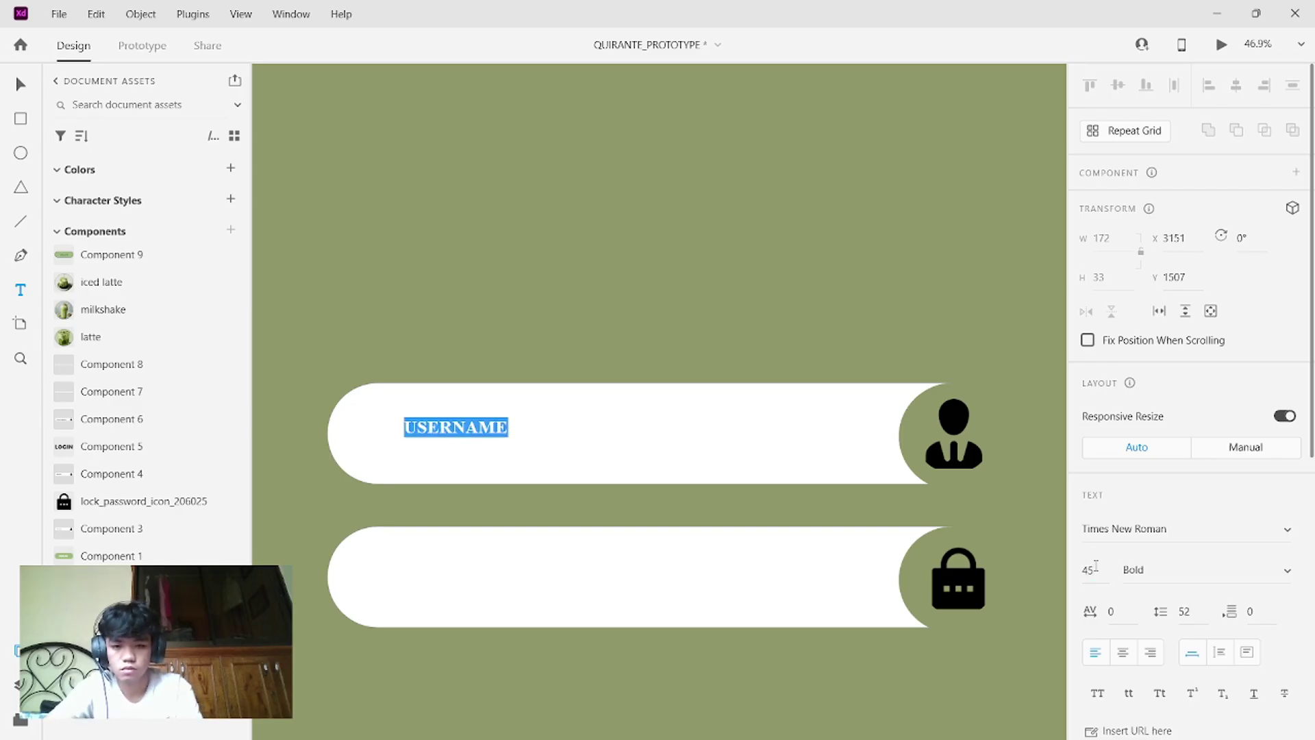
{"action": "left_click", "coordinate": [874, 336]}
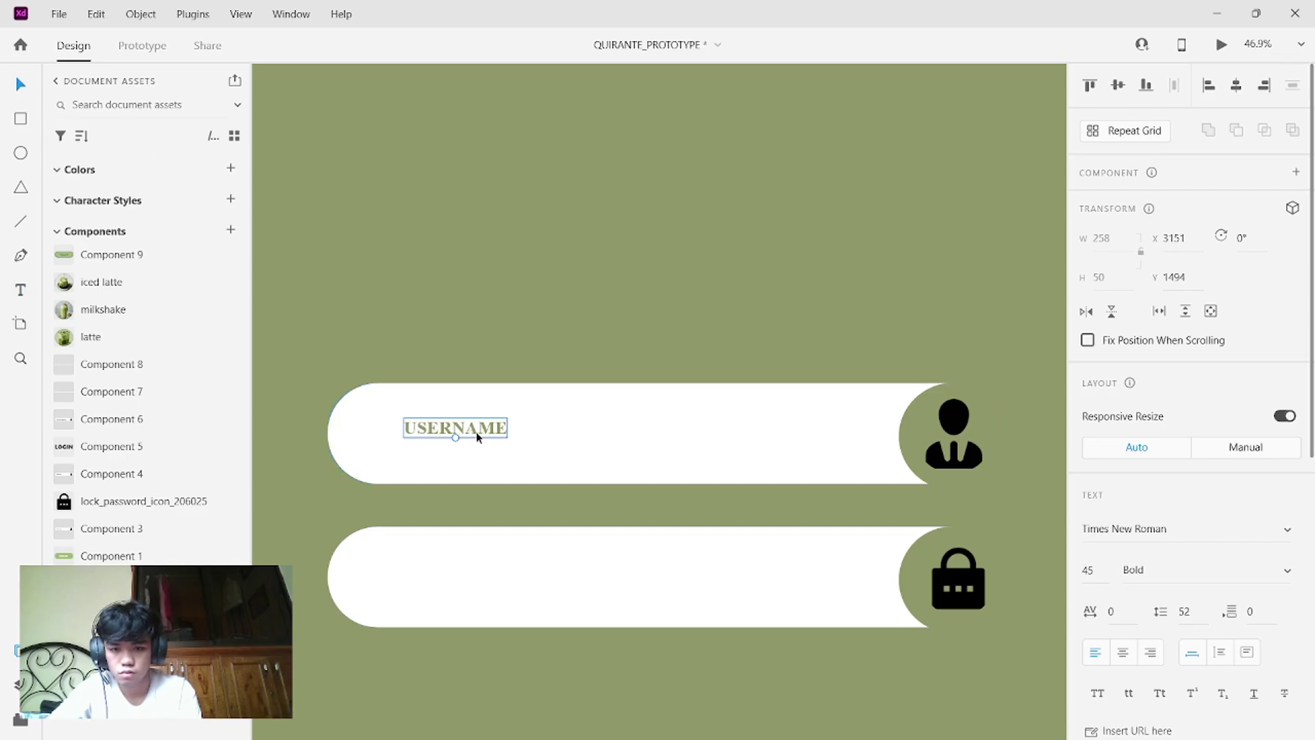
{"action": "left_click_drag", "start_coordinate": [476, 433], "coordinate": [442, 437]}
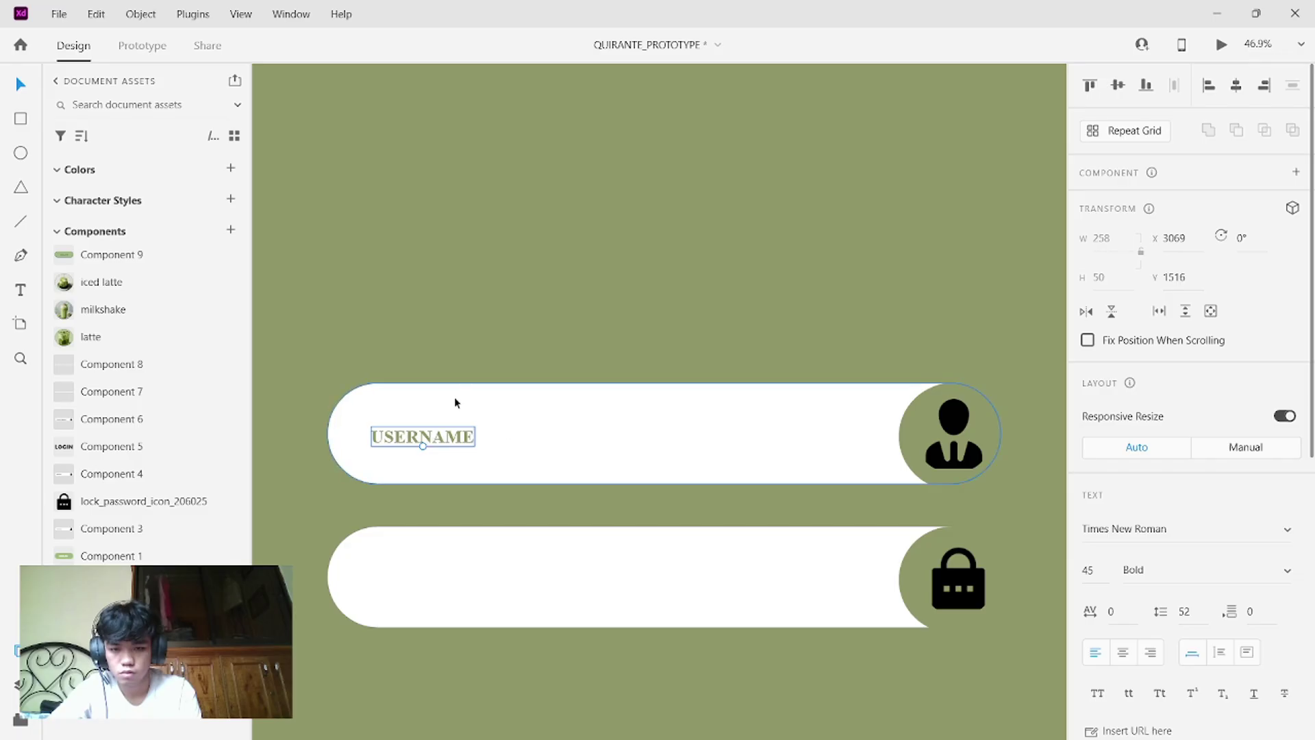
- Nudge the label within the pill and raise its font size to 50
{"action": "scroll", "coordinate": [521, 348], "scroll_direction": "down", "scroll_amount": 3}
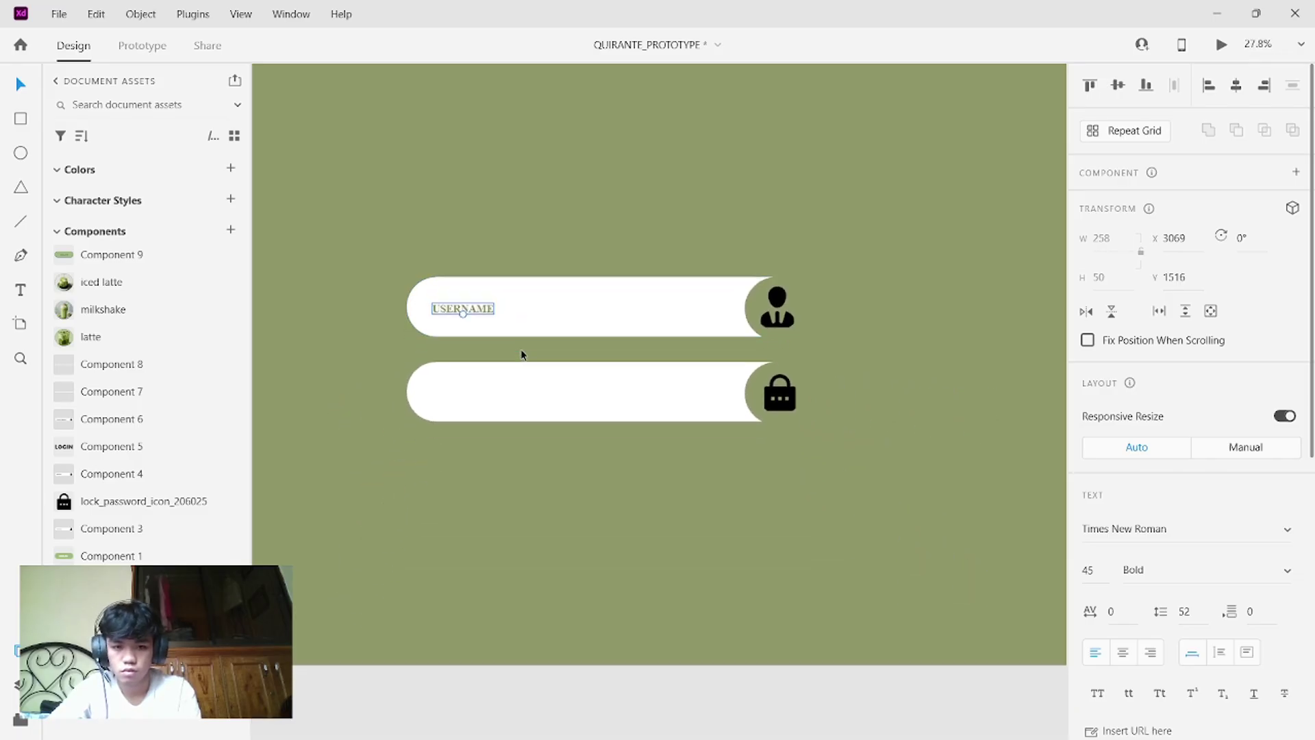
{"action": "scroll", "coordinate": [665, 220], "scroll_direction": "down", "scroll_amount": 4}
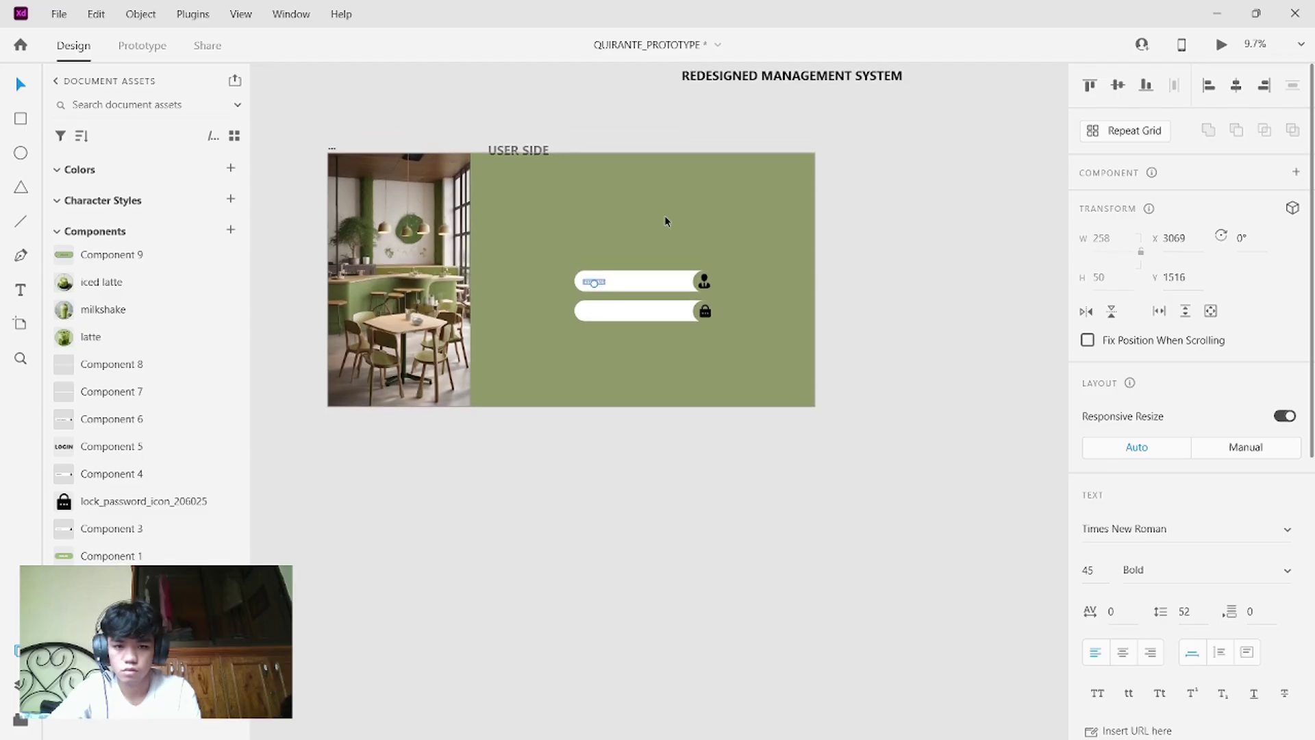
{"action": "scroll", "coordinate": [664, 221], "scroll_direction": "up", "scroll_amount": 2}
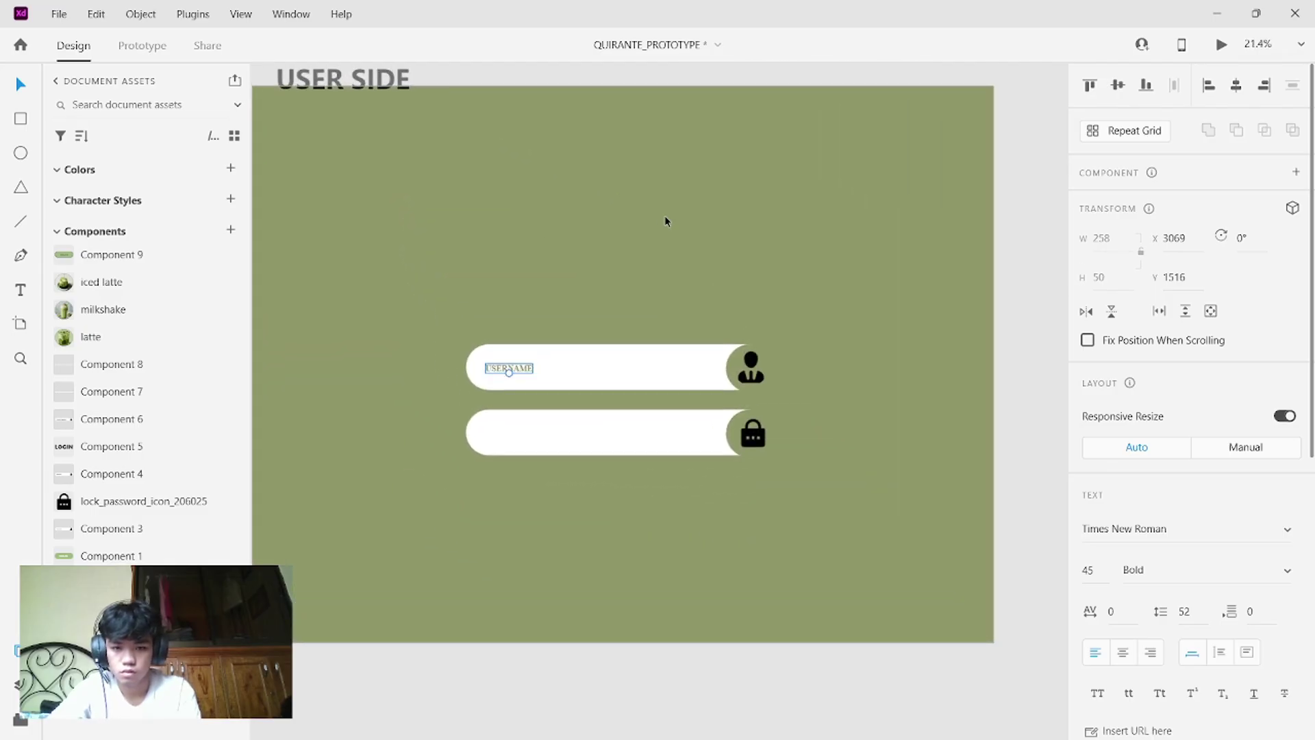
{"action": "left_click_drag", "start_coordinate": [526, 373], "coordinate": [528, 367]}
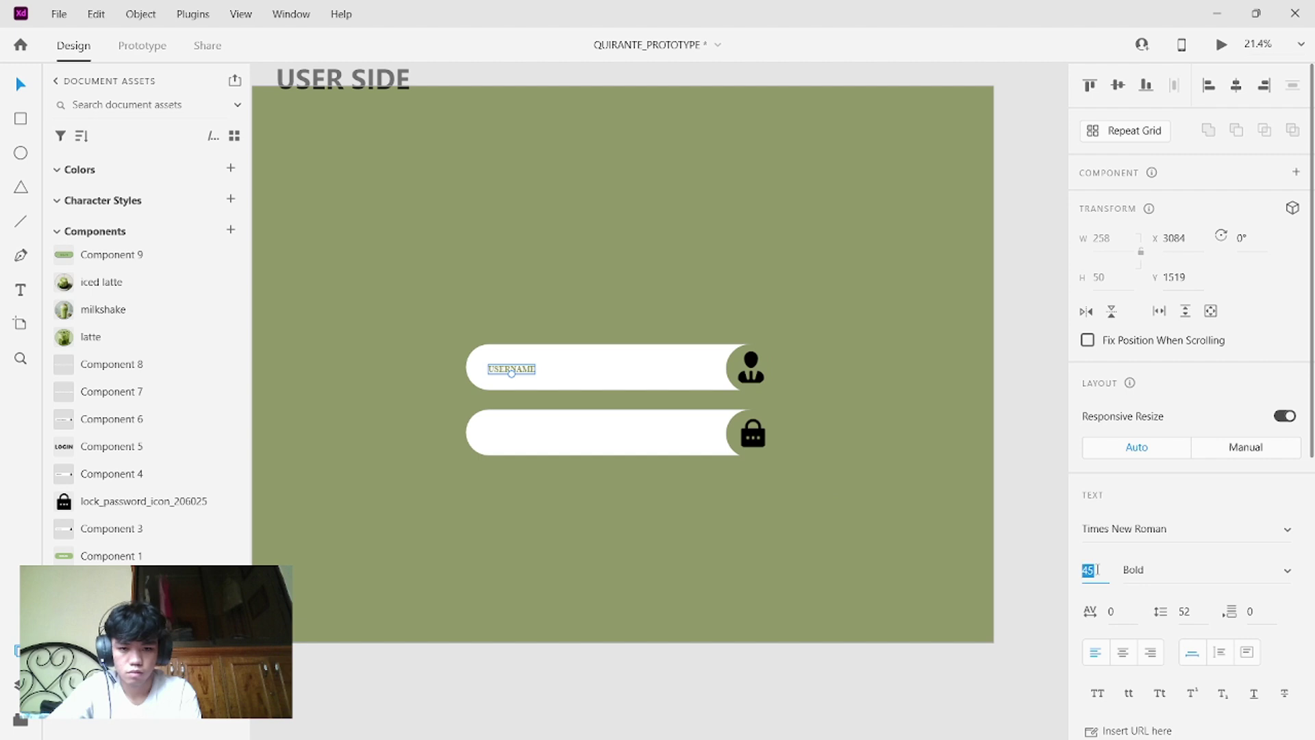
{"action": "key", "text": "BackSpace"}
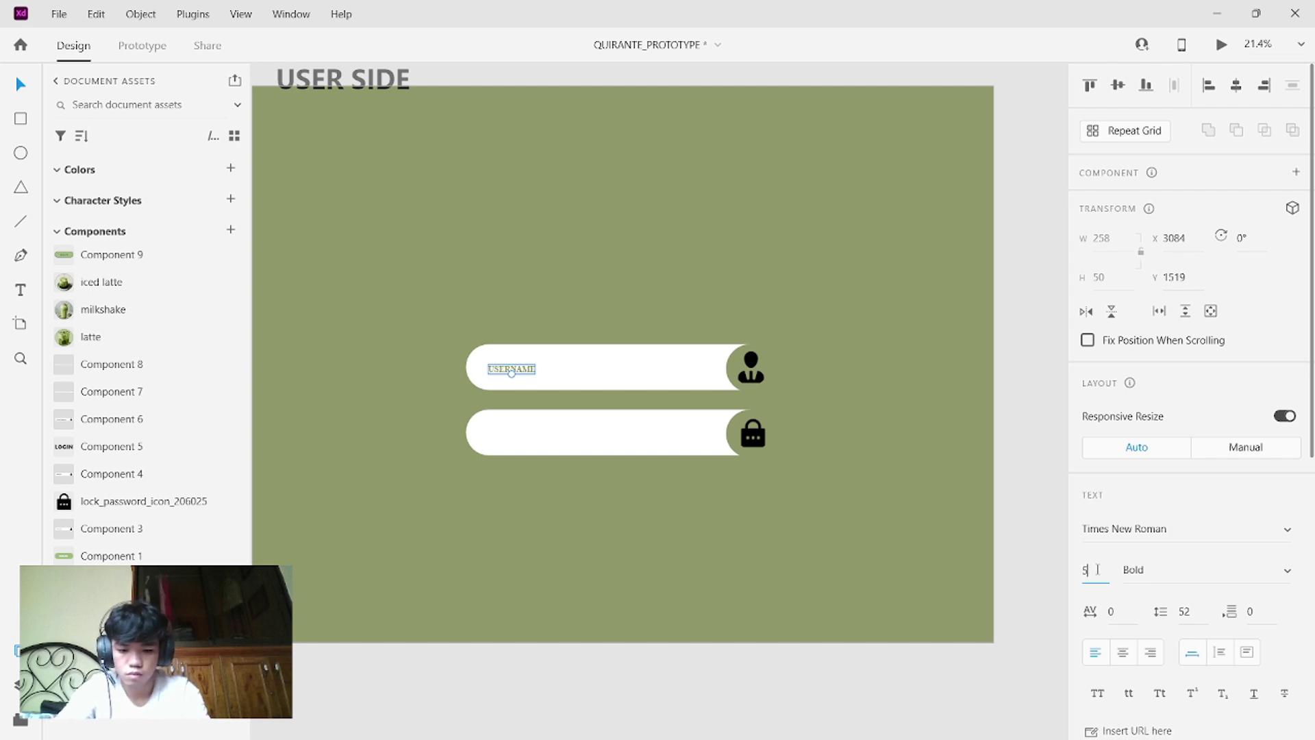
{"action": "type", "text": "50"}
{"action": "key", "text": "Return"}
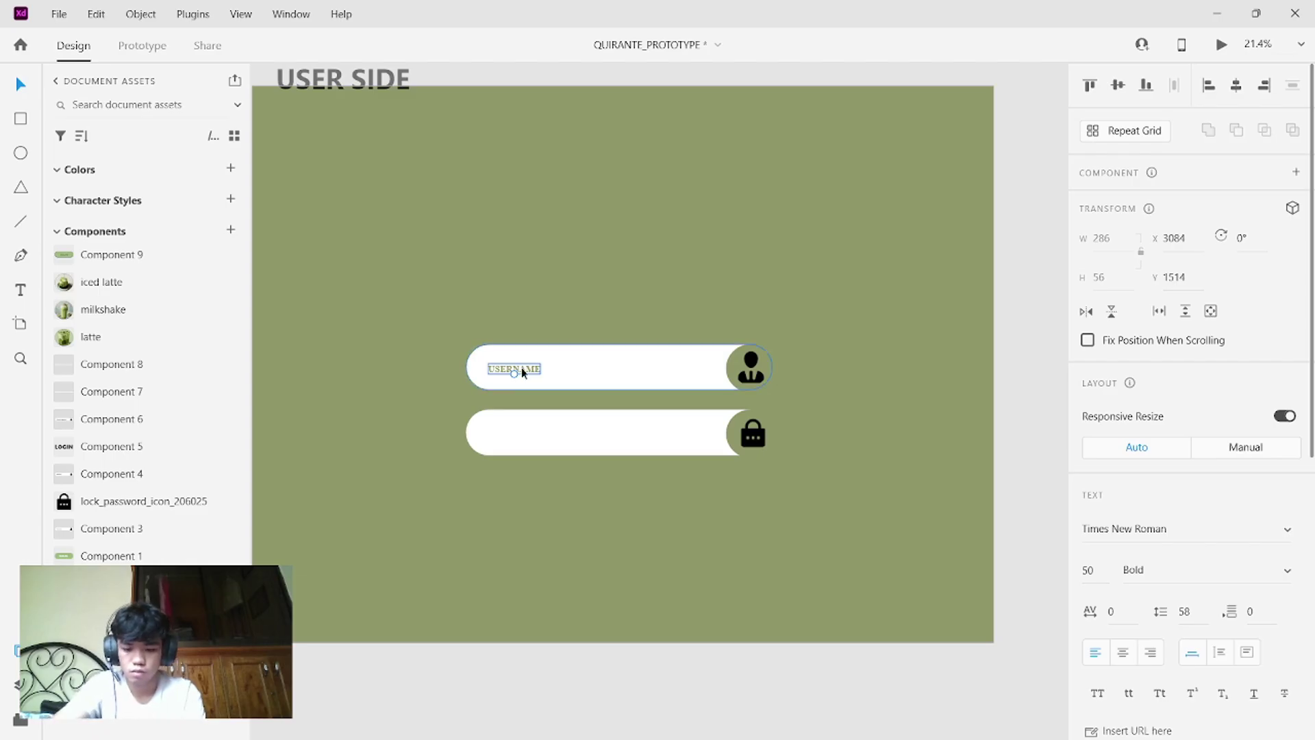
- Copy the USERNAME label into the lower pill and change its text to PASSWORD
{"action": "left_click_drag", "start_coordinate": [521, 367], "coordinate": [528, 434]}
{"action": "double_click", "coordinate": [529, 434]}
{"action": "key", "text": "BackSpace"}
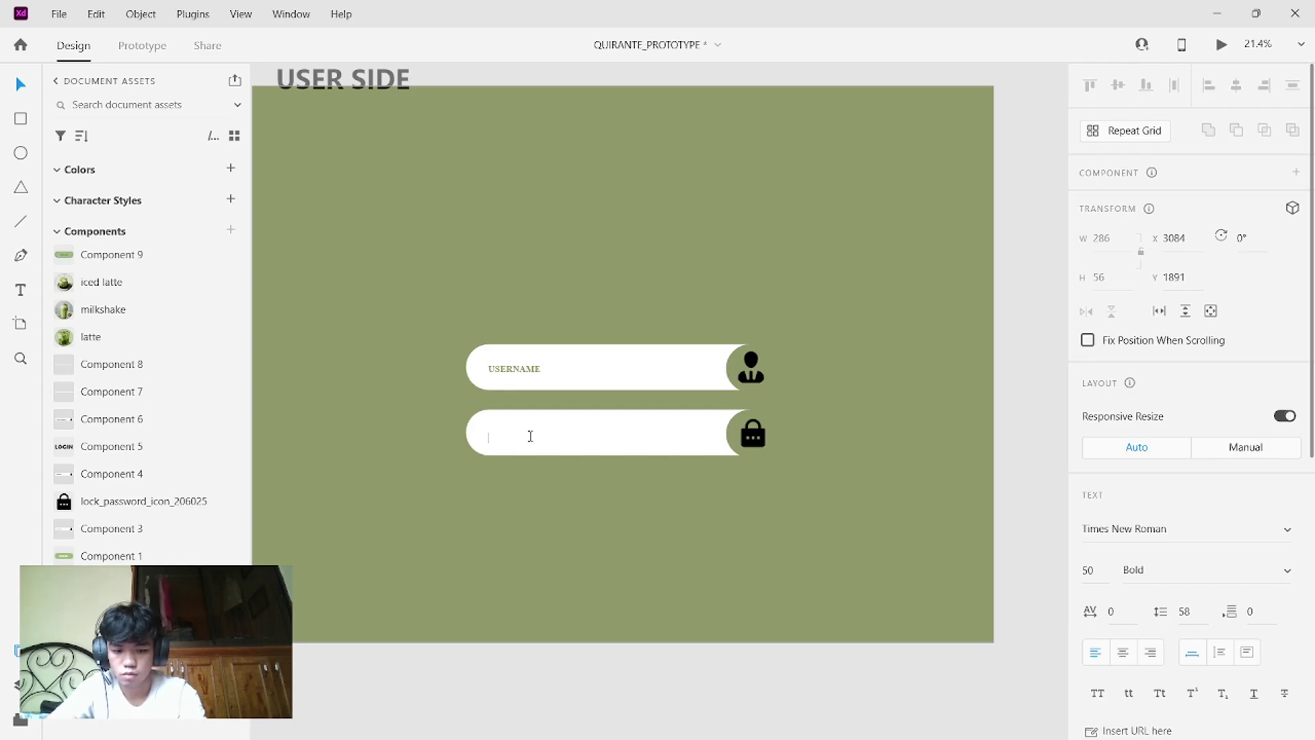
{"action": "type", "text": "PASSWORD"}
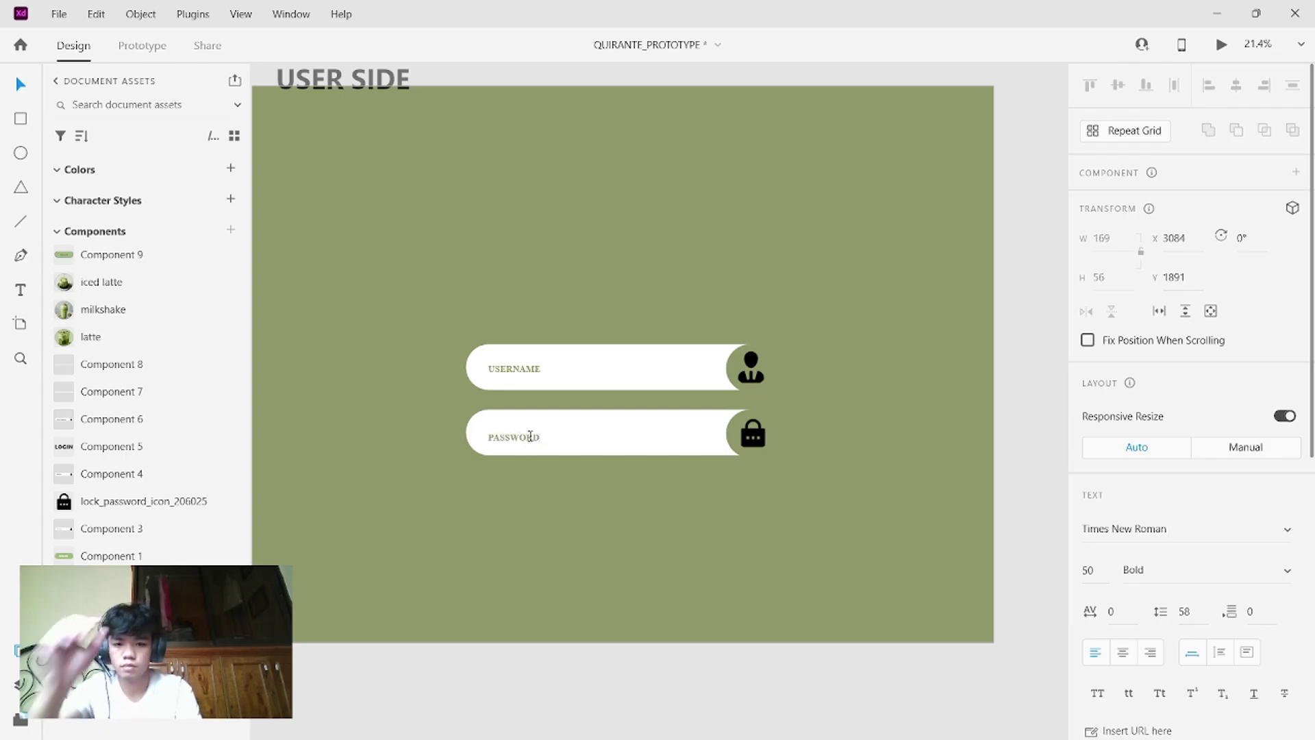
{"action": "key", "text": "Escape"}
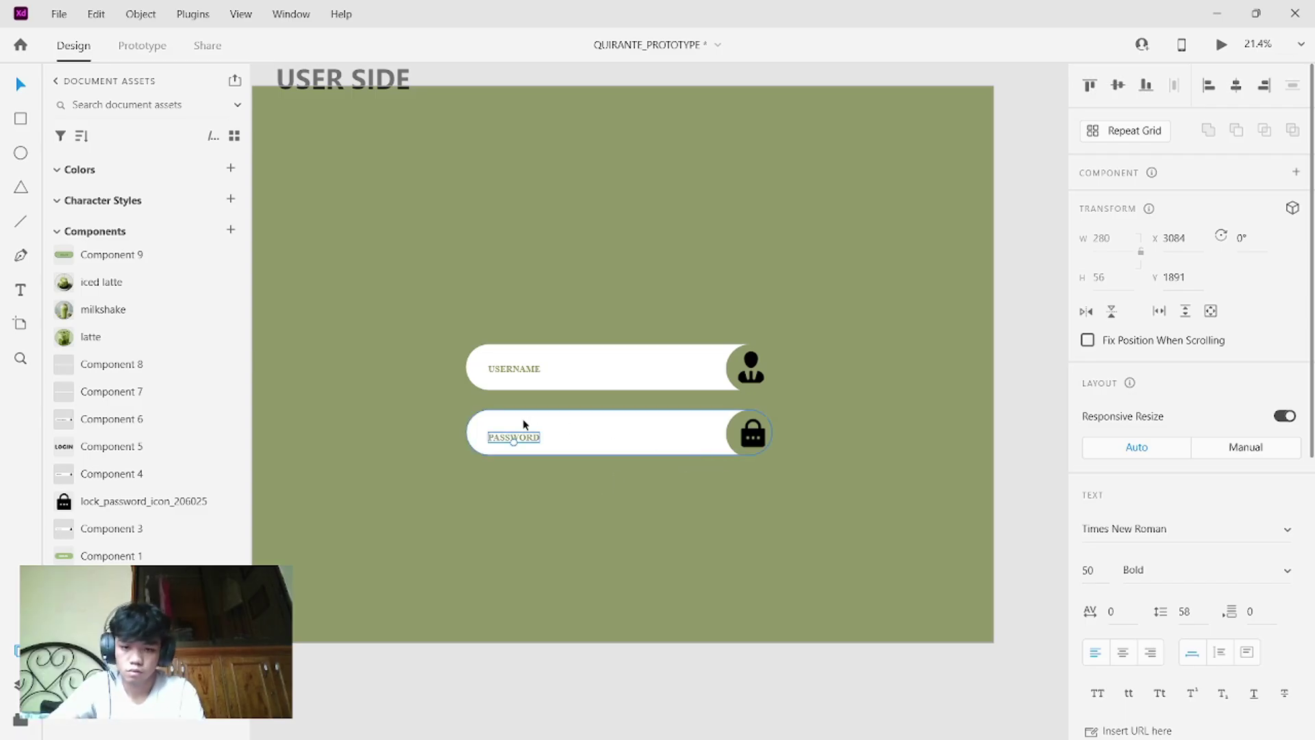
- Nudge the PASSWORD label up into alignment within the lower pill
{"action": "left_click_drag", "start_coordinate": [524, 433], "coordinate": [524, 430]}
{"action": "left_click", "coordinate": [711, 488]}
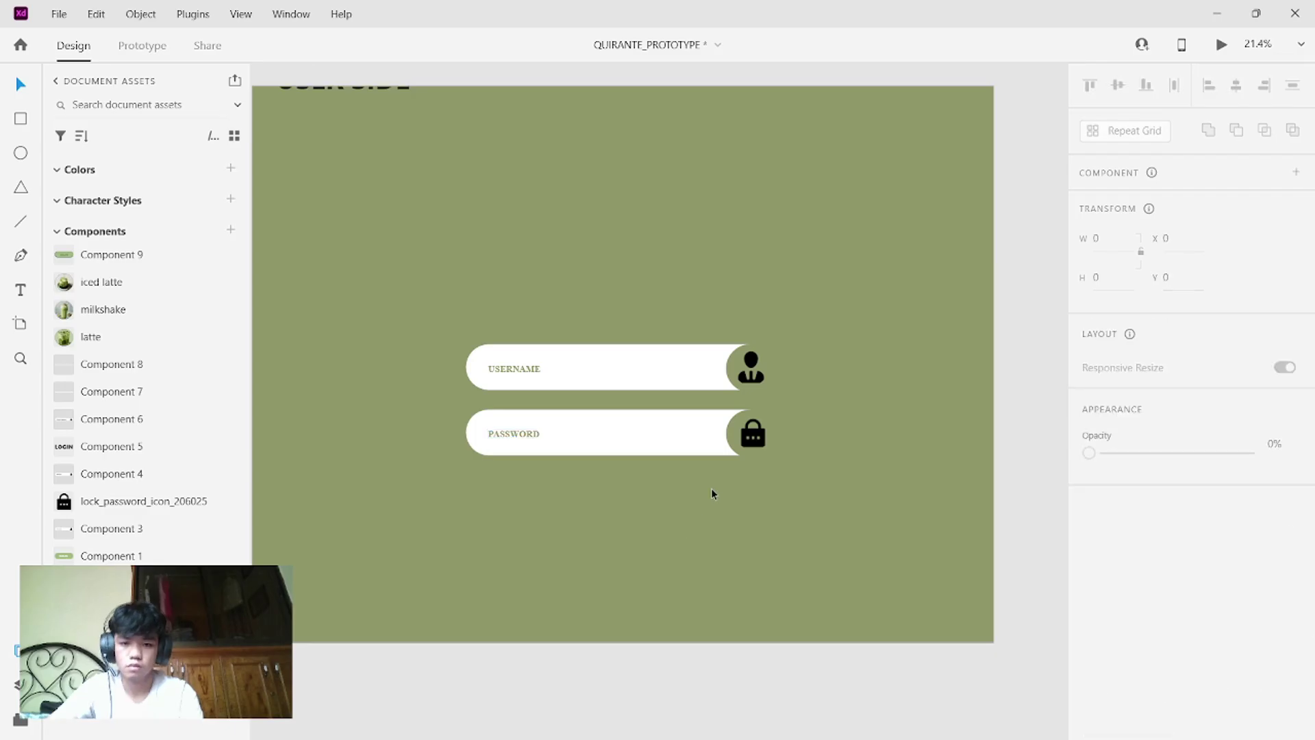
{"action": "scroll", "coordinate": [711, 488], "scroll_direction": "down", "scroll_amount": 3}
{"action": "scroll", "coordinate": [711, 487], "scroll_direction": "up", "scroll_amount": 2}
{"action": "scroll", "coordinate": [711, 488], "scroll_direction": "down", "scroll_amount": 1}
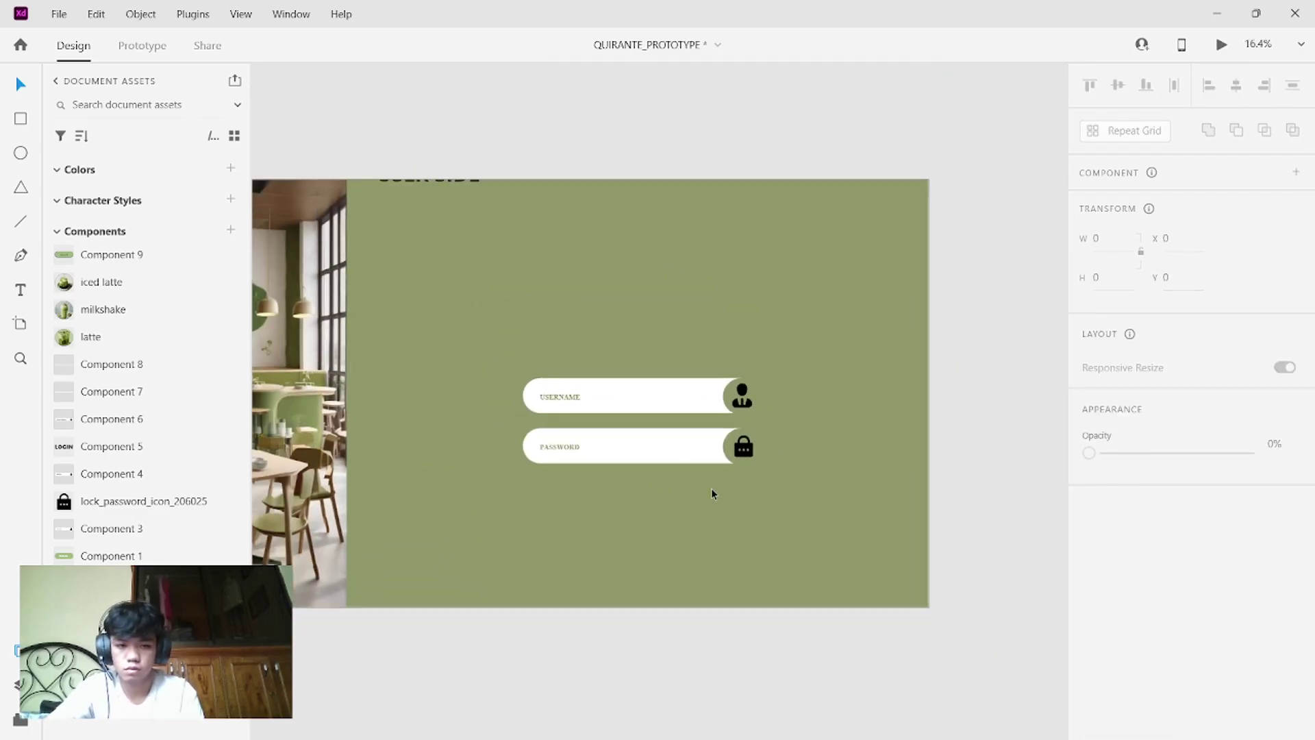
{"action": "scroll", "coordinate": [711, 488], "scroll_direction": "up", "scroll_amount": 3}
{"action": "scroll", "coordinate": [712, 491], "scroll_direction": "left", "scroll_amount": 2}
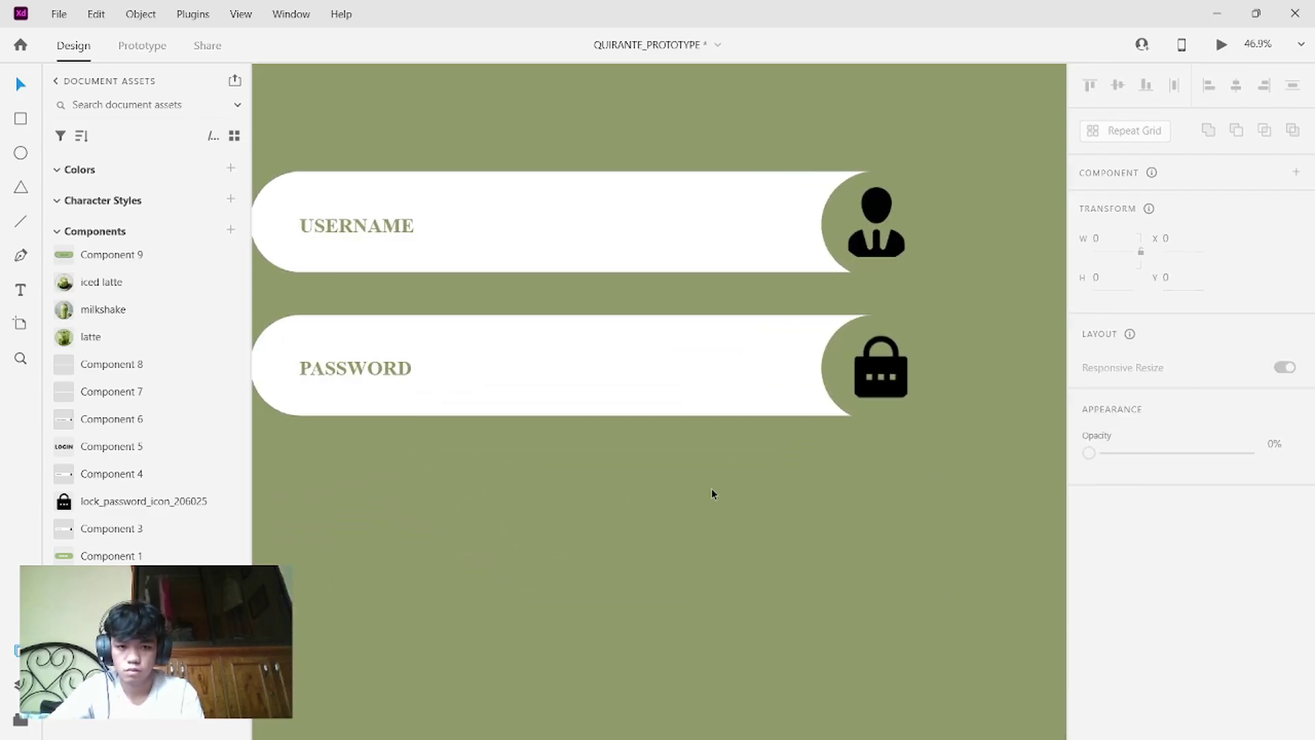
{"action": "scroll", "coordinate": [713, 488], "scroll_direction": "down", "scroll_amount": 3}
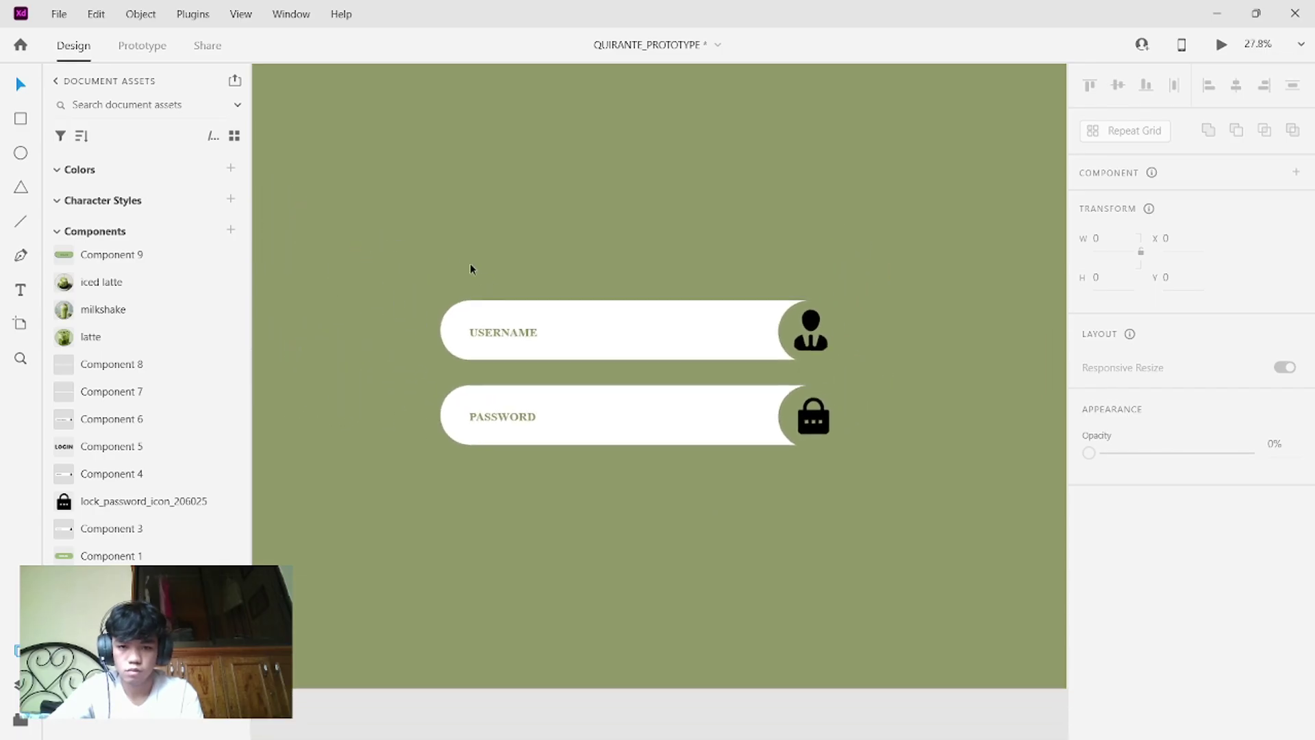
- Make the username pill Component 13 with Ctrl+K and add a Hover State
{"action": "left_click_drag", "start_coordinate": [438, 278], "coordinate": [827, 363]}
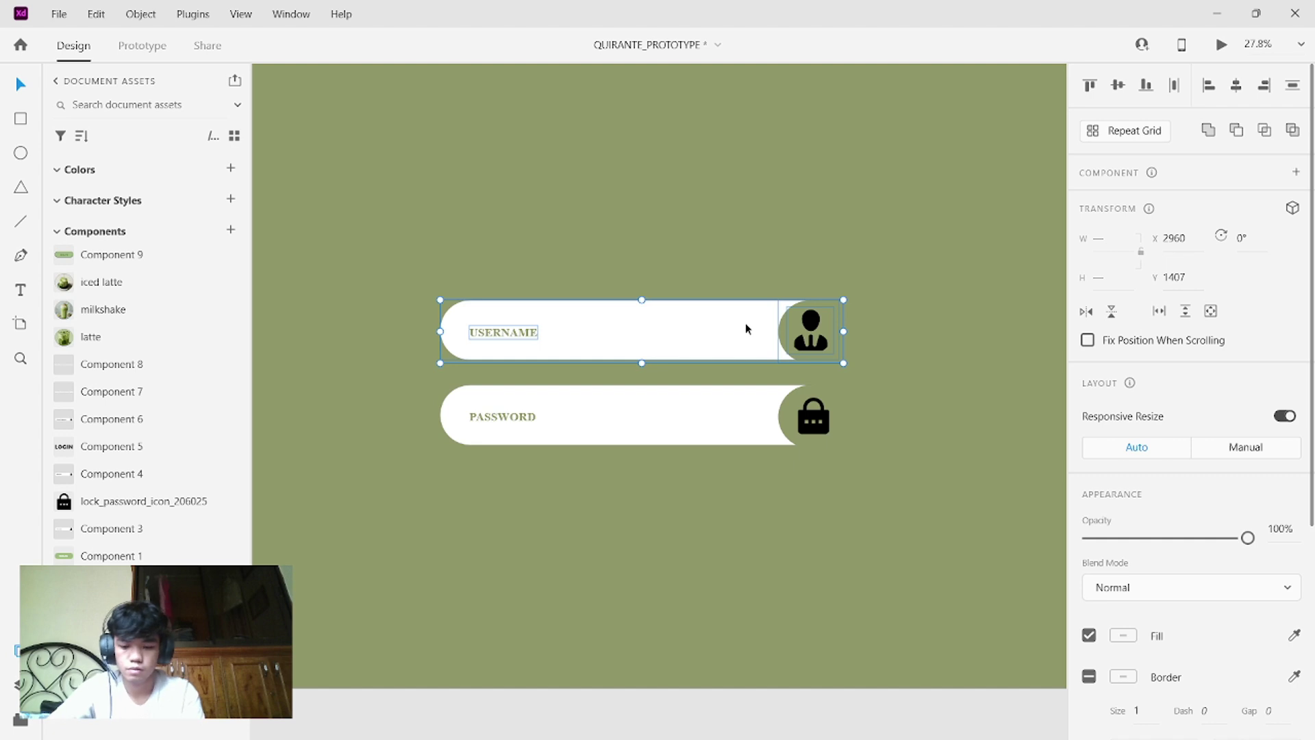
{"action": "key", "text": "ctrl+k"}
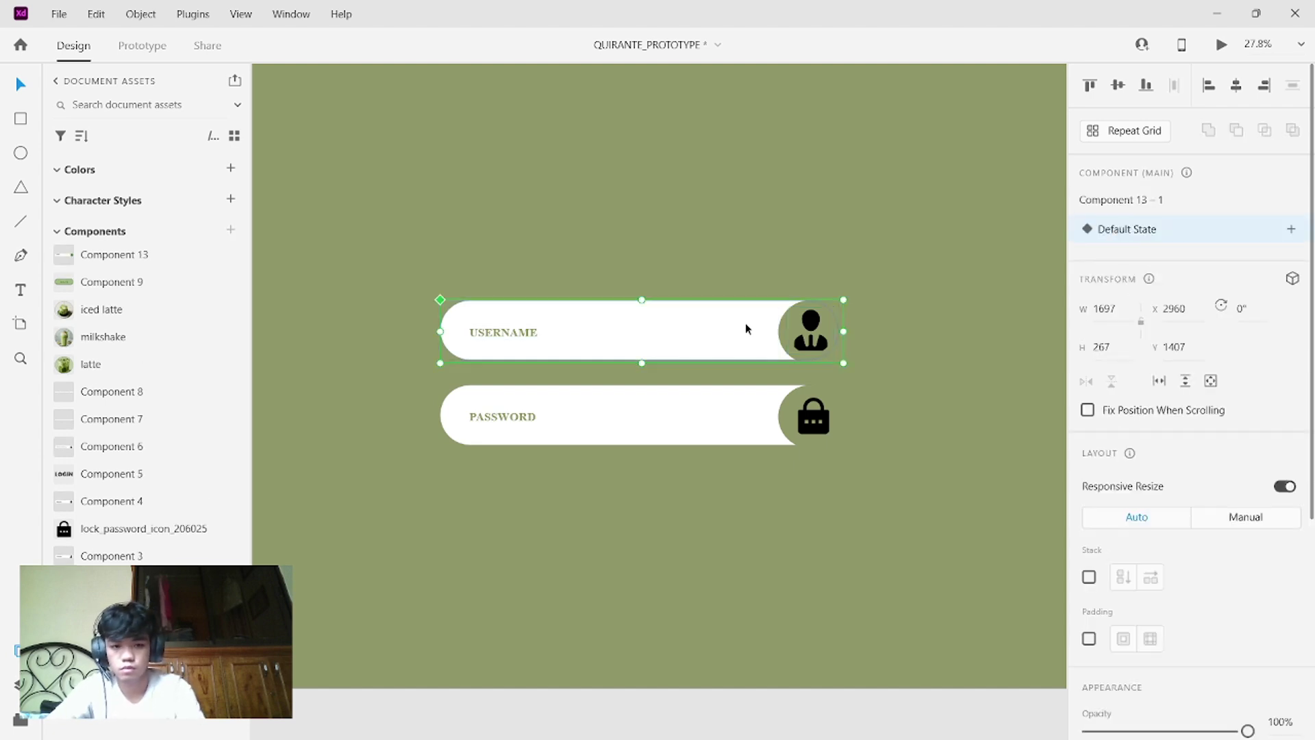
{"action": "left_click", "coordinate": [1291, 230]}
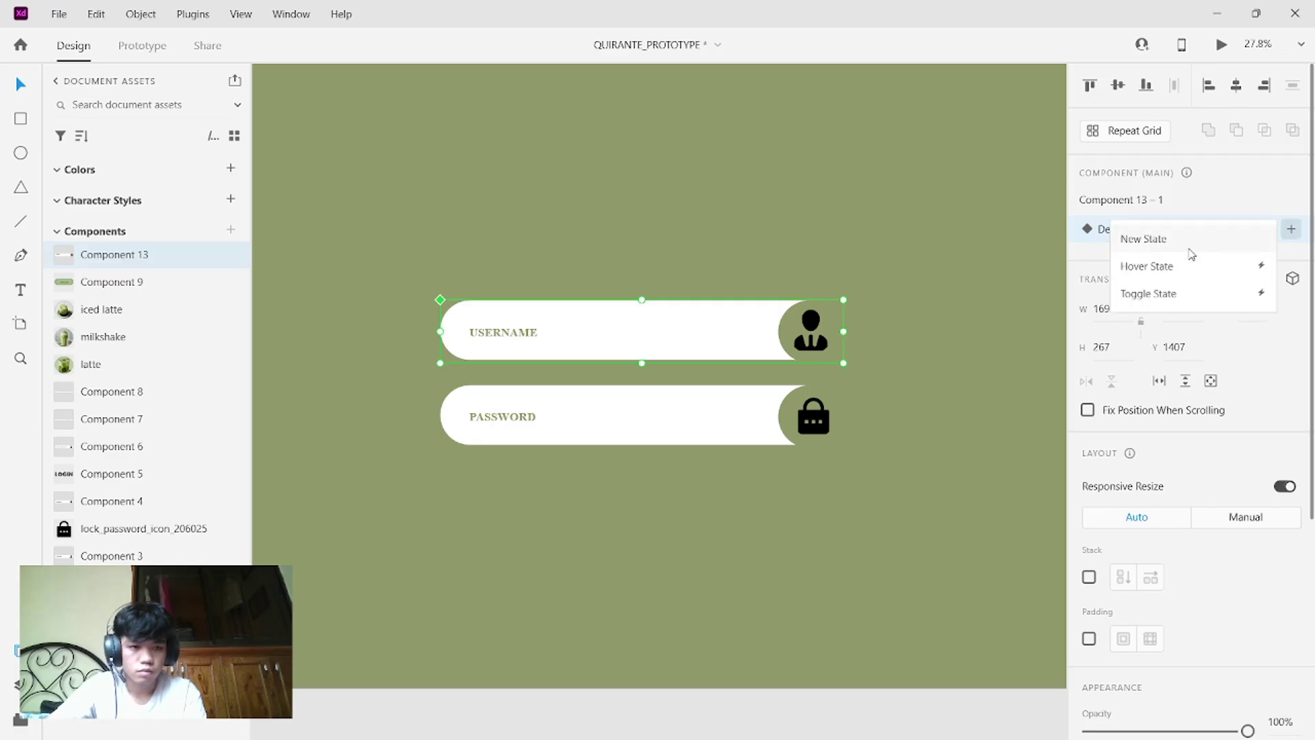
{"action": "left_click", "coordinate": [1185, 272]}
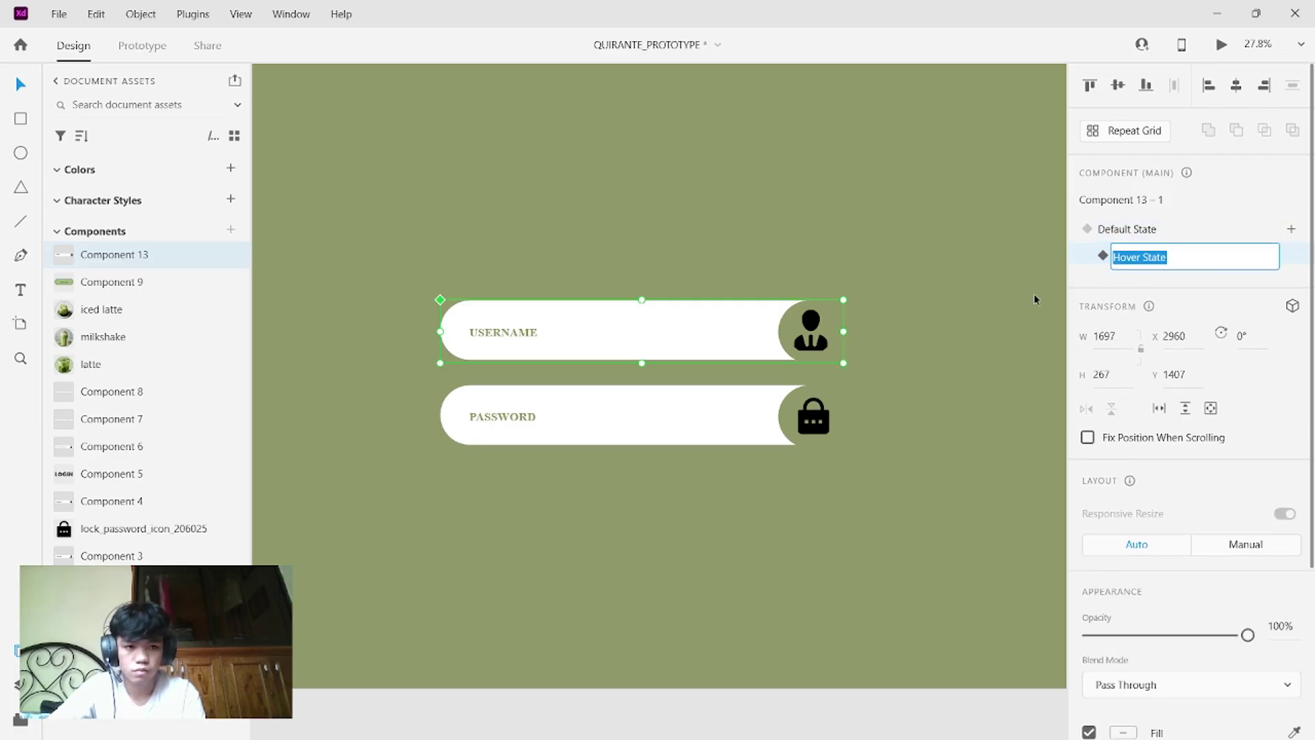
{"action": "left_click", "coordinate": [965, 305]}
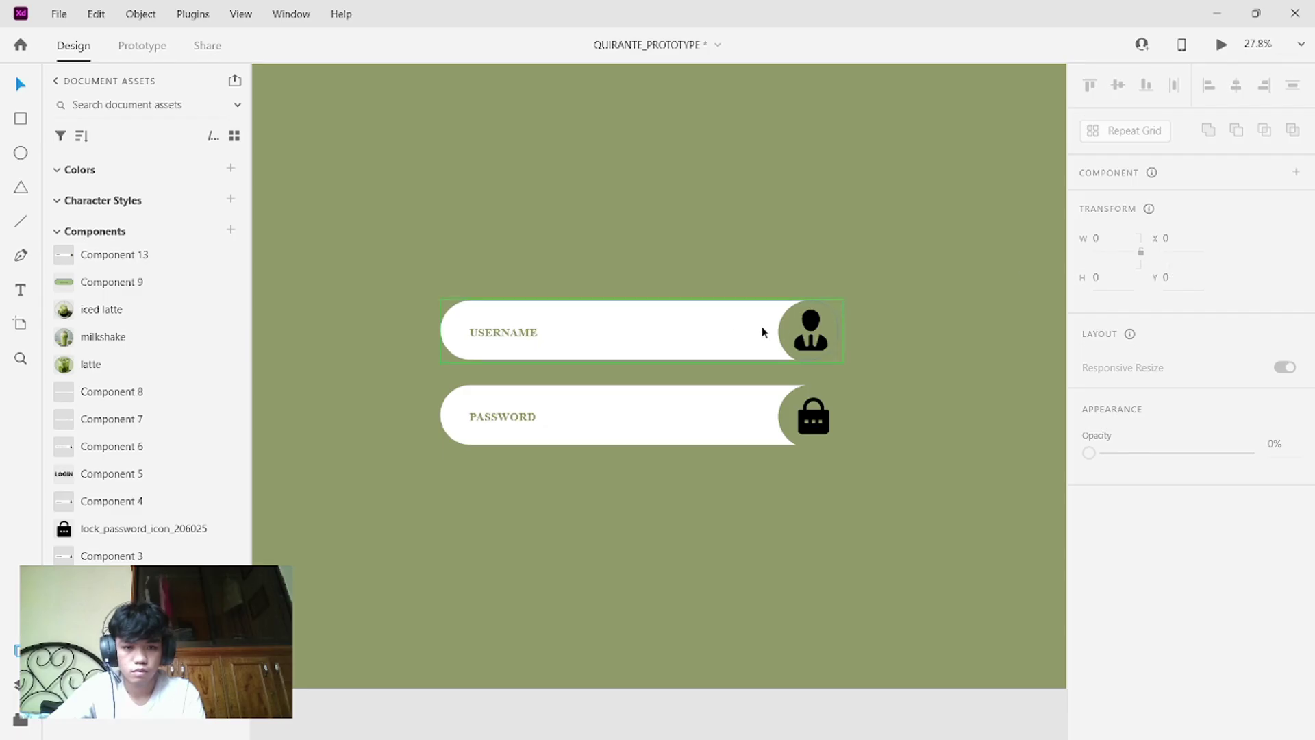
{"action": "left_click", "coordinate": [730, 331]}
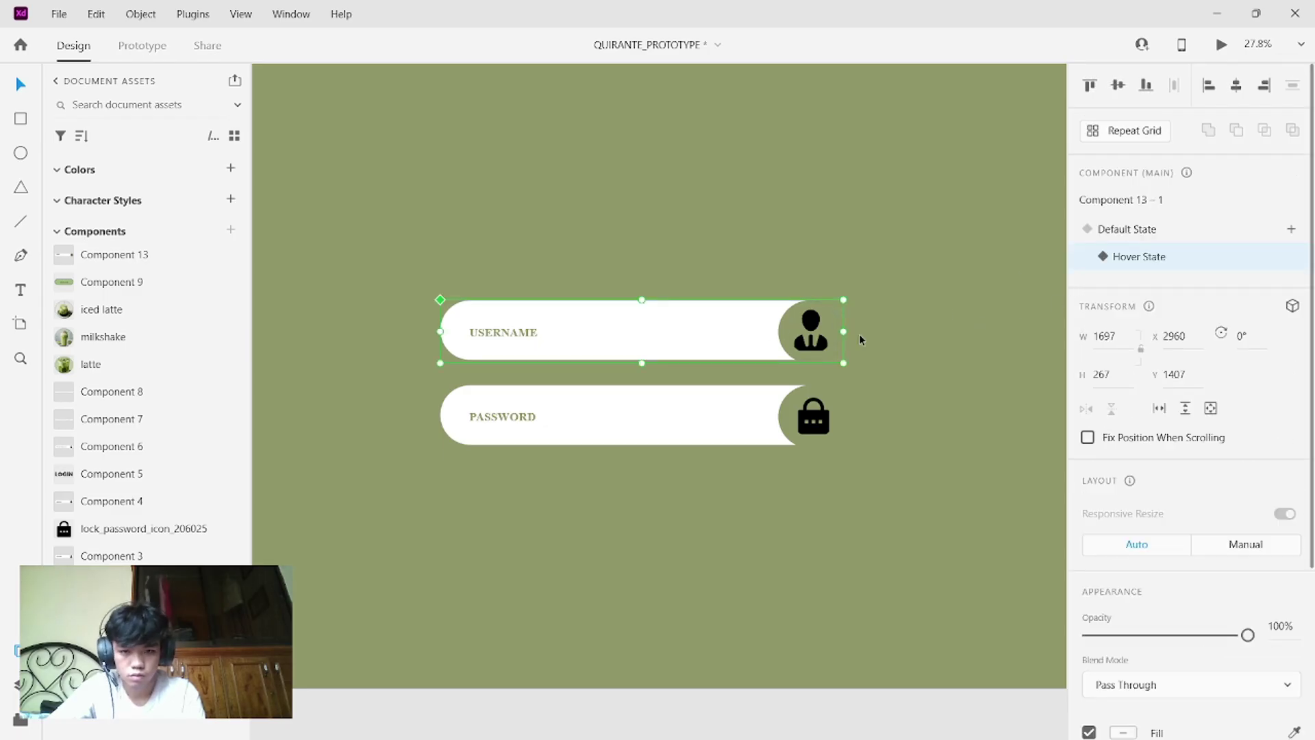
{"action": "mouse_move", "coordinate": [520, 337]}
{"action": "left_mouse_down"}
{"action": "mouse_move", "coordinate": [723, 189]}
{"action": "mouse_move", "coordinate": [515, 337]}
{"action": "left_mouse_up"}
- Move the USERNAME text aside and drag the user icon to the pill's left end
{"action": "double_click", "coordinate": [521, 336]}
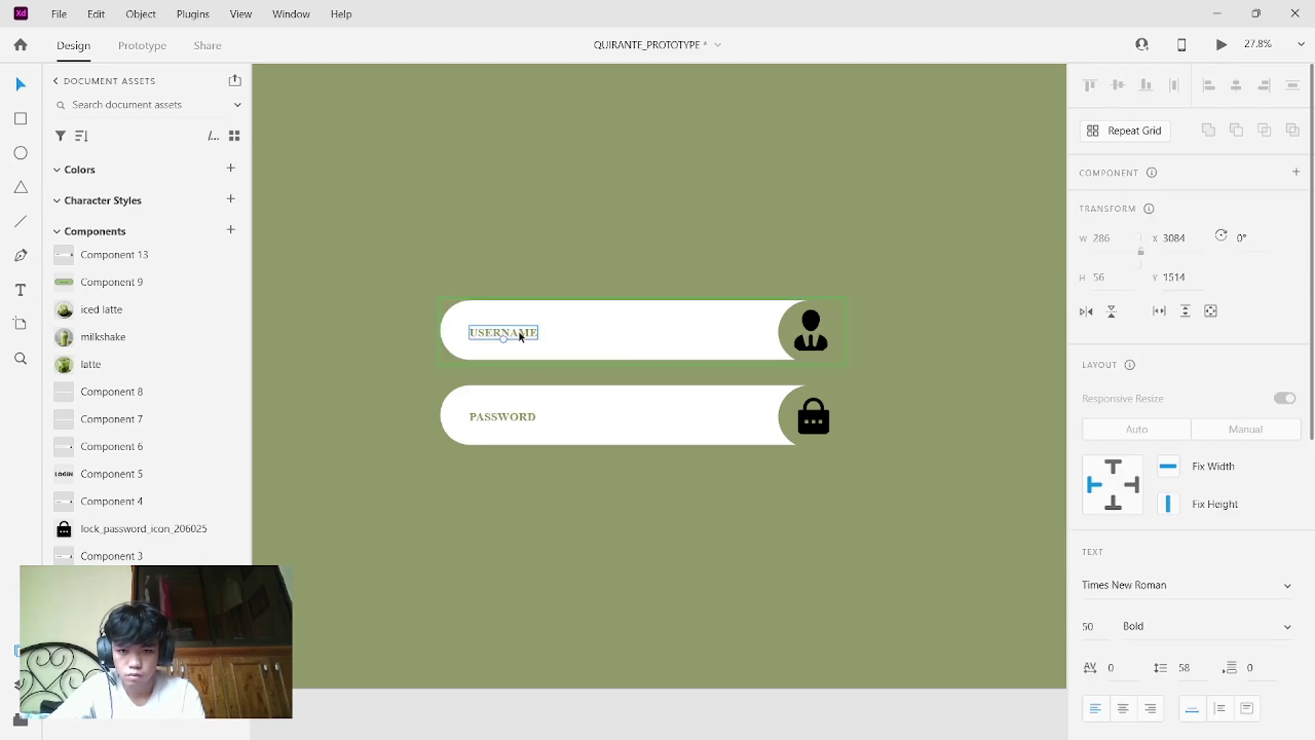
{"action": "left_click_drag", "start_coordinate": [524, 332], "coordinate": [751, 328]}
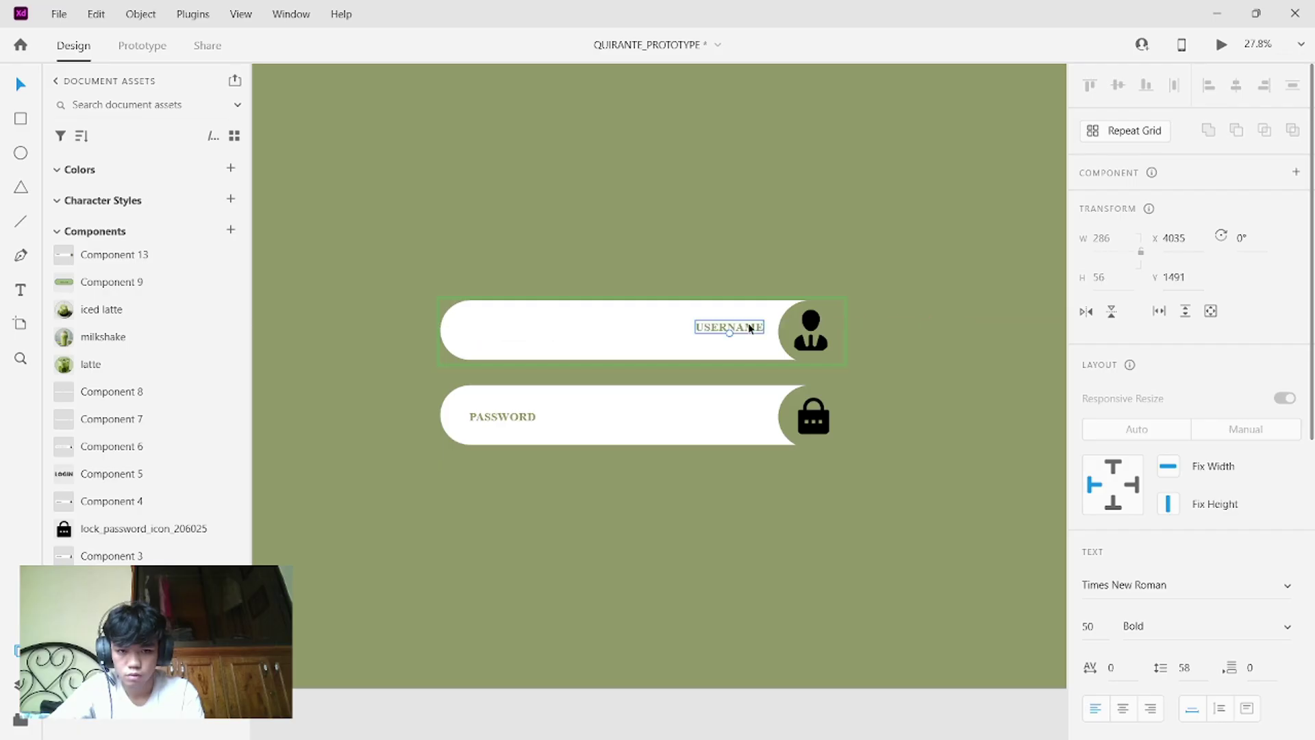
{"action": "left_click", "coordinate": [791, 329]}
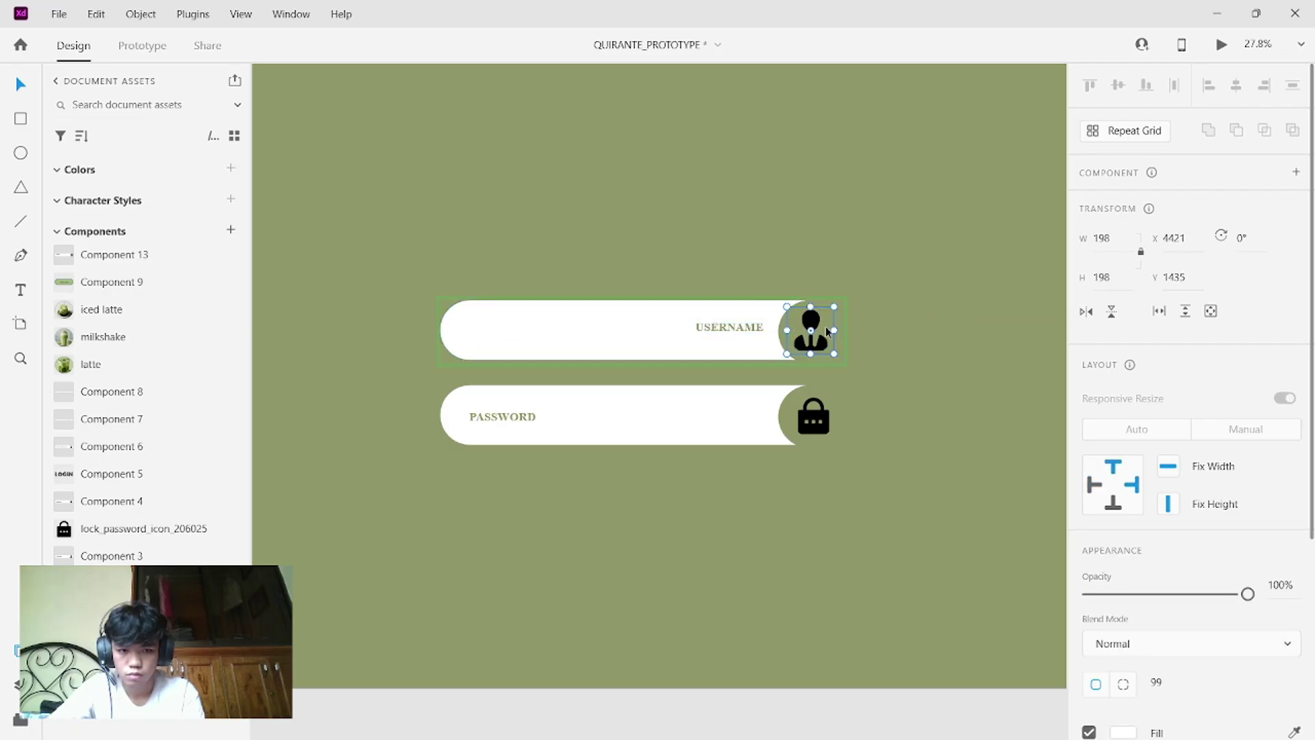
{"action": "left_click_drag", "start_coordinate": [822, 329], "coordinate": [844, 279]}
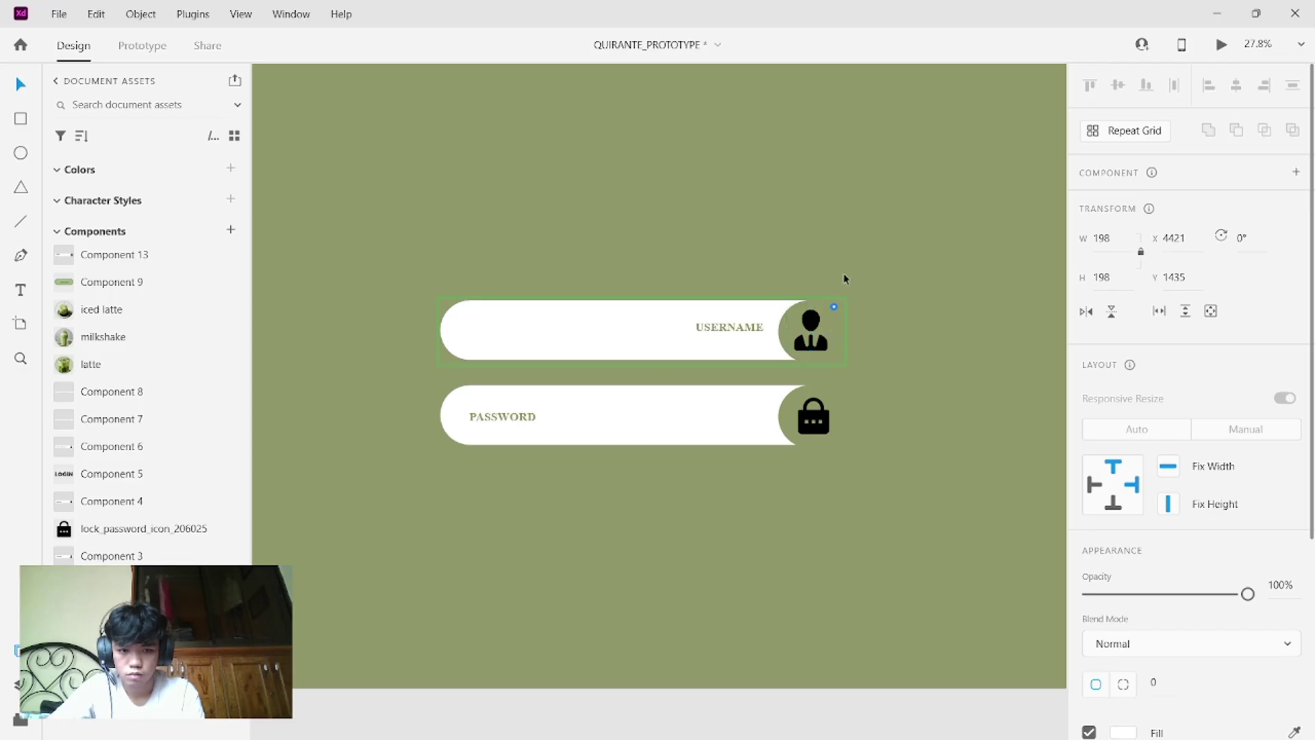
{"action": "left_click", "coordinate": [818, 335]}
{"action": "left_click_drag", "start_coordinate": [816, 331], "coordinate": [781, 271]}
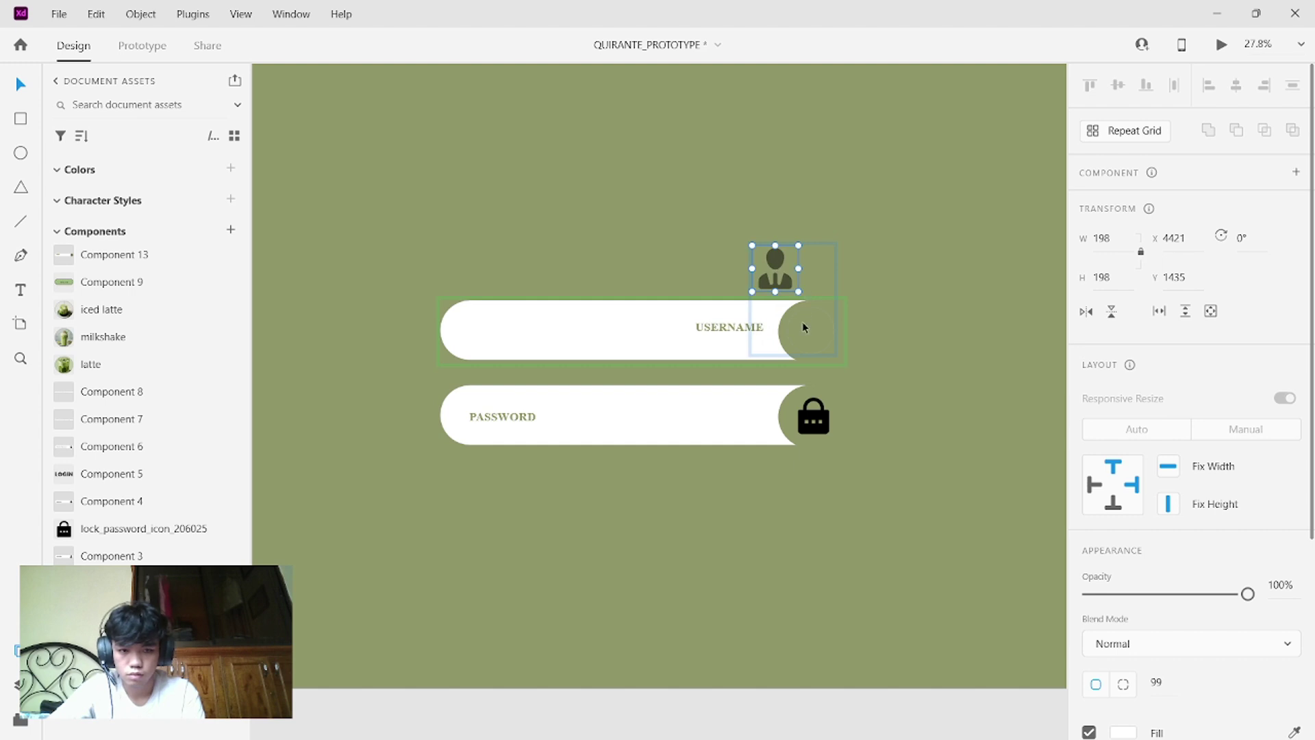
{"action": "left_click_drag", "start_coordinate": [774, 279], "coordinate": [473, 341]}
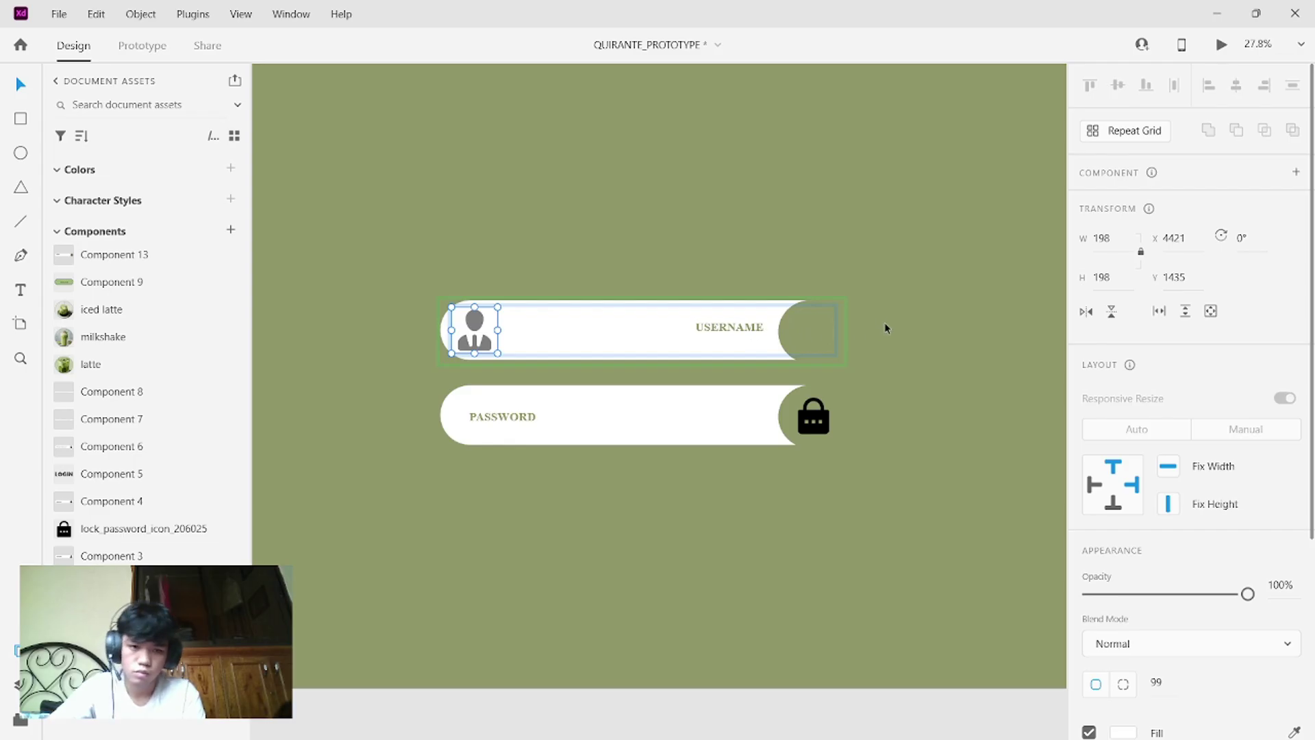
- Replace the old icon with the pasted person icon and move it and the green circle left
{"action": "key", "text": "Delete"}
{"action": "left_click", "coordinate": [791, 322]}
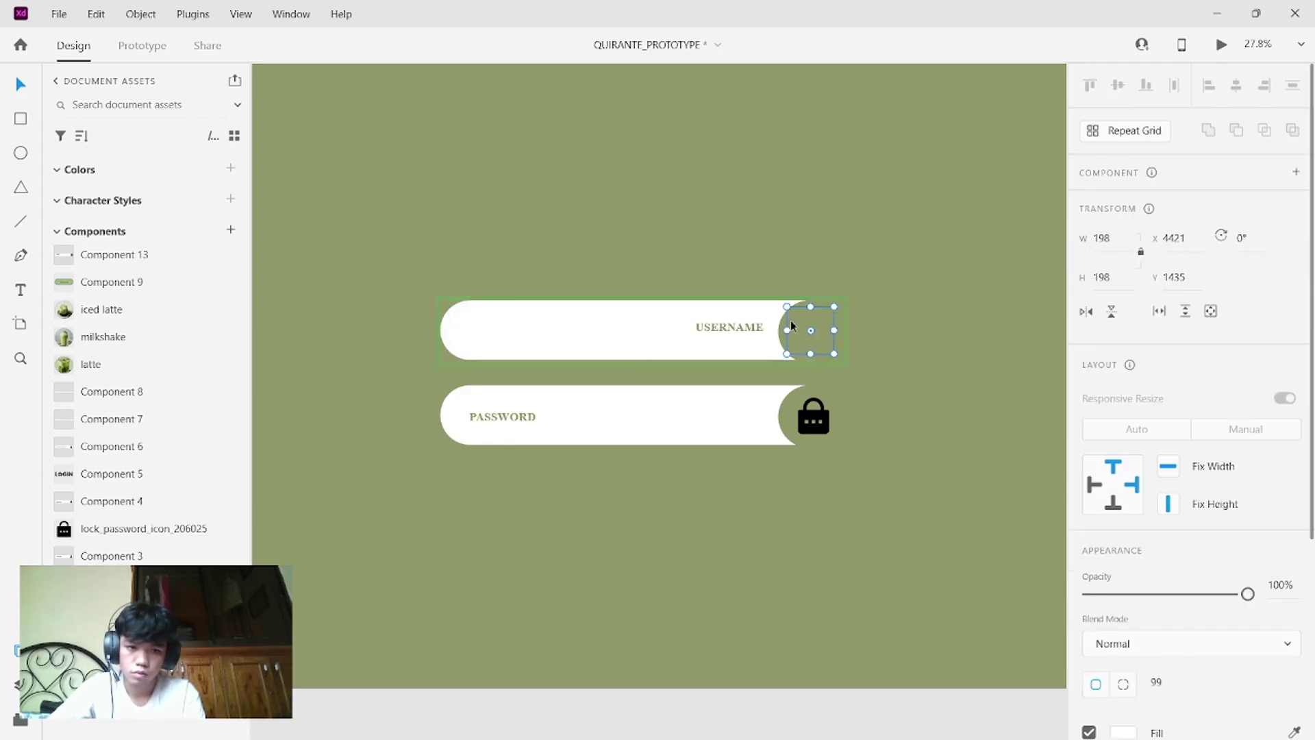
{"action": "mouse_move", "coordinate": [791, 321]}
{"action": "left_mouse_down"}
{"action": "mouse_move", "coordinate": [651, 307]}
{"action": "mouse_move", "coordinate": [749, 354]}
{"action": "mouse_move", "coordinate": [578, 320]}
{"action": "mouse_move", "coordinate": [794, 340]}
{"action": "left_mouse_up"}
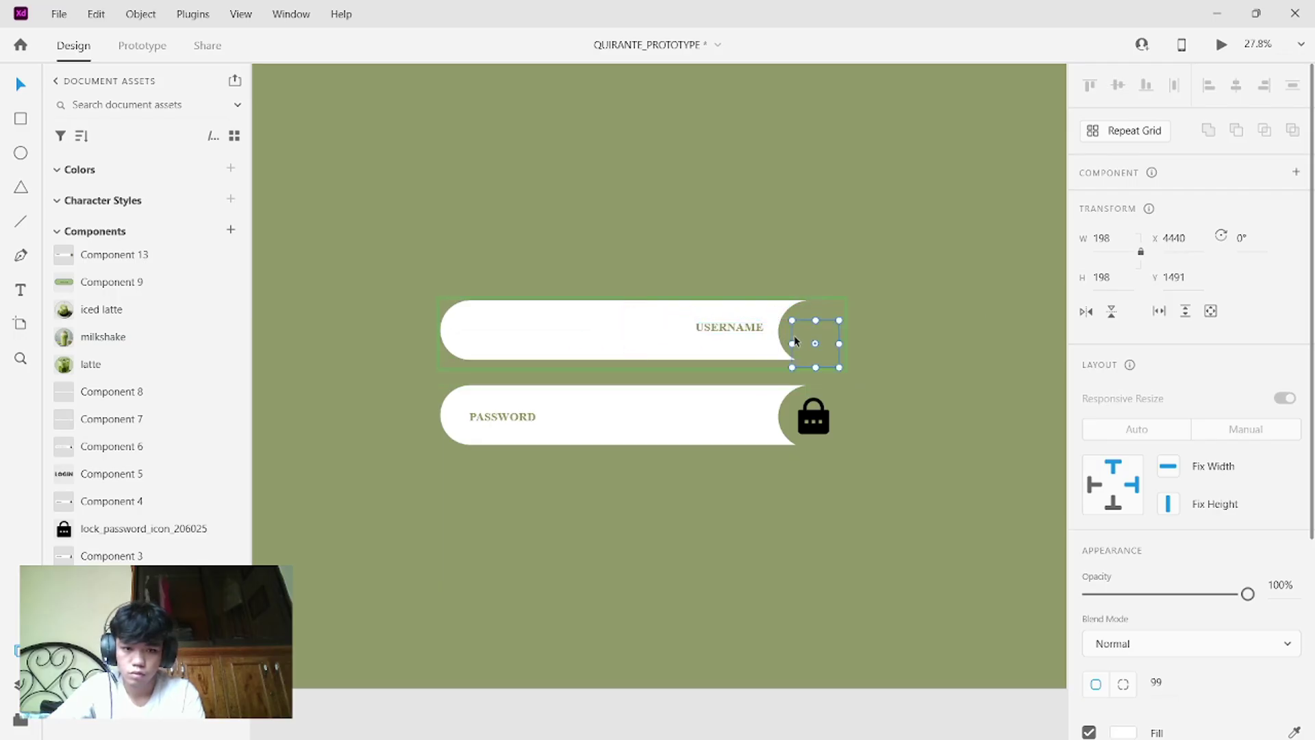
{"action": "key", "text": "ctrl+z"}
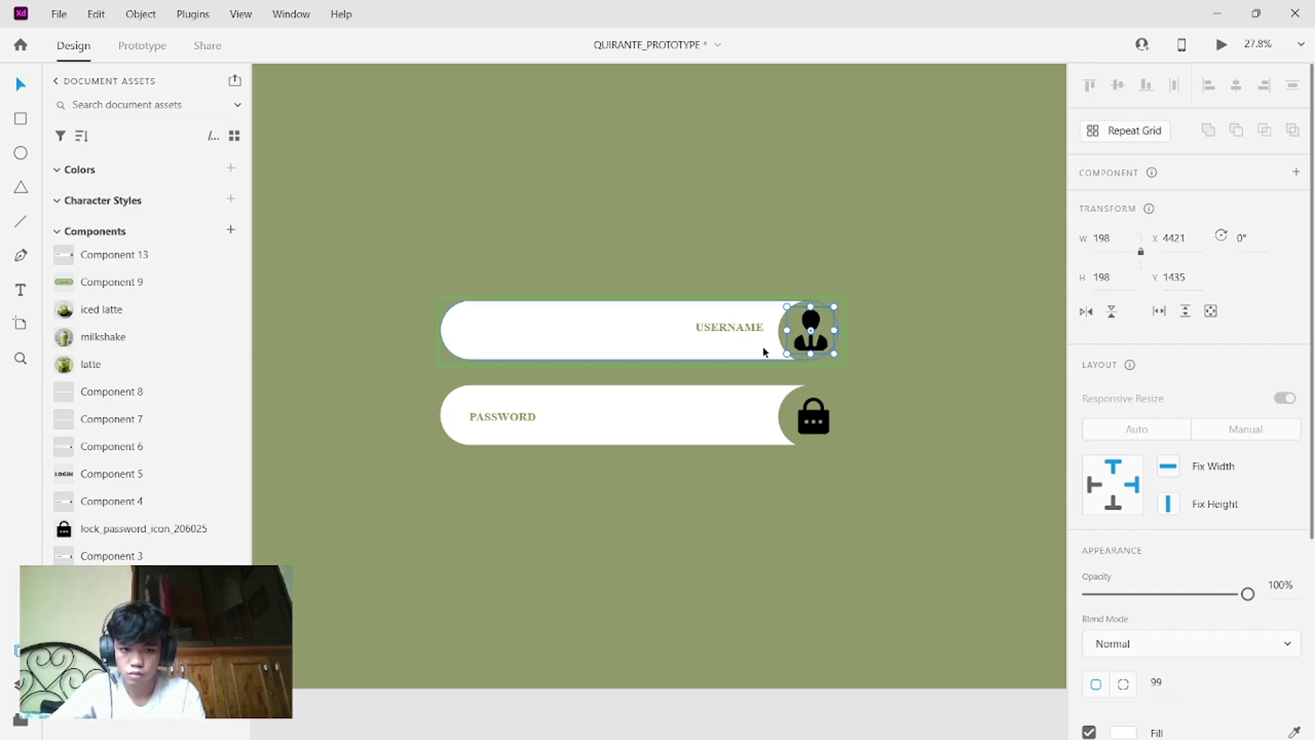
{"action": "key", "text": "ctrl+v"}
{"action": "left_click_drag", "start_coordinate": [736, 344], "coordinate": [469, 348]}
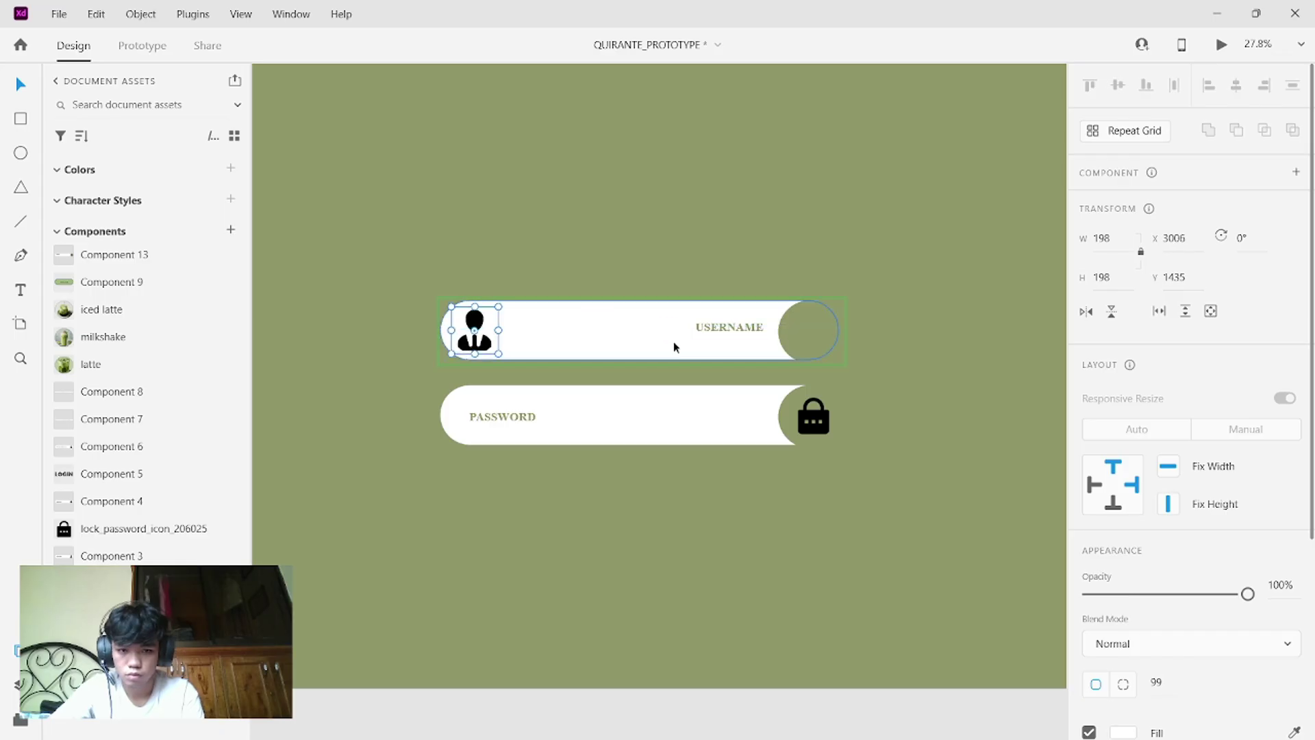
{"action": "left_click", "coordinate": [782, 346]}
{"action": "left_click_drag", "start_coordinate": [827, 335], "coordinate": [491, 332]}
- Centre the person icon within the green circle at the left end
{"action": "left_click", "coordinate": [490, 331]}
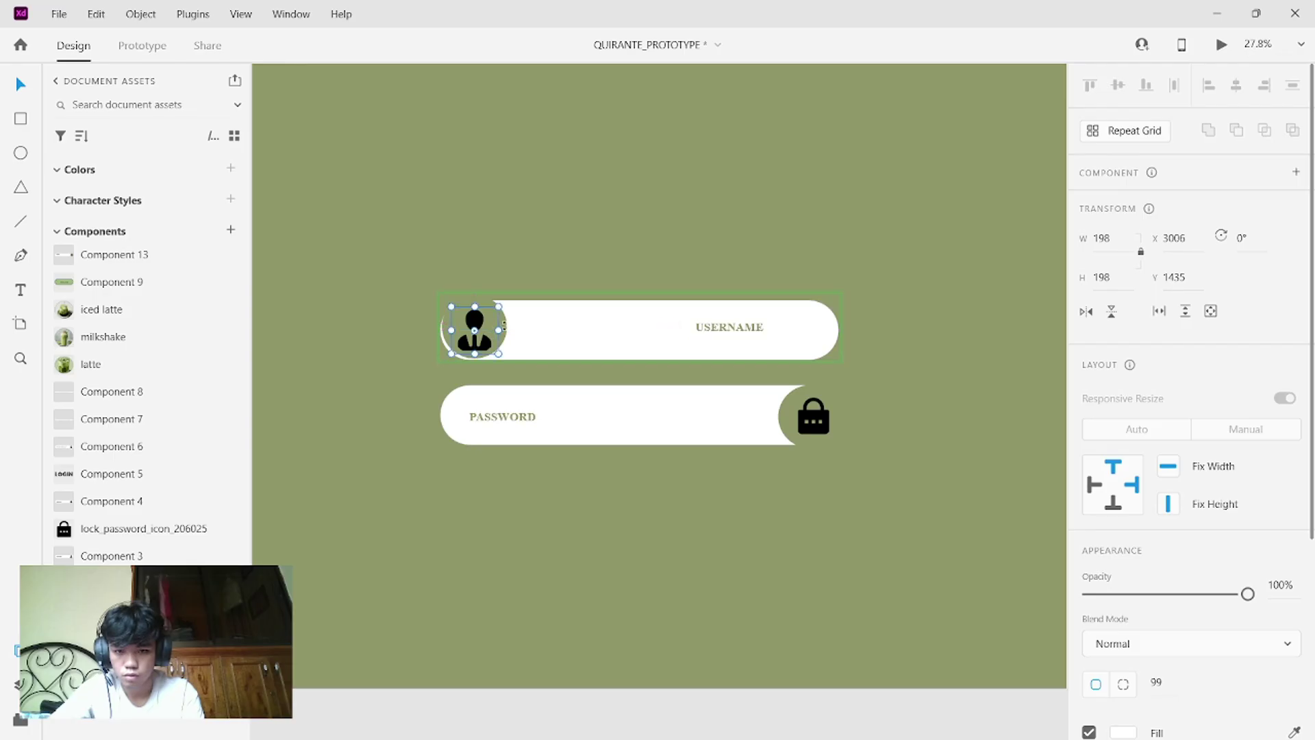
{"action": "double_click", "coordinate": [479, 298]}
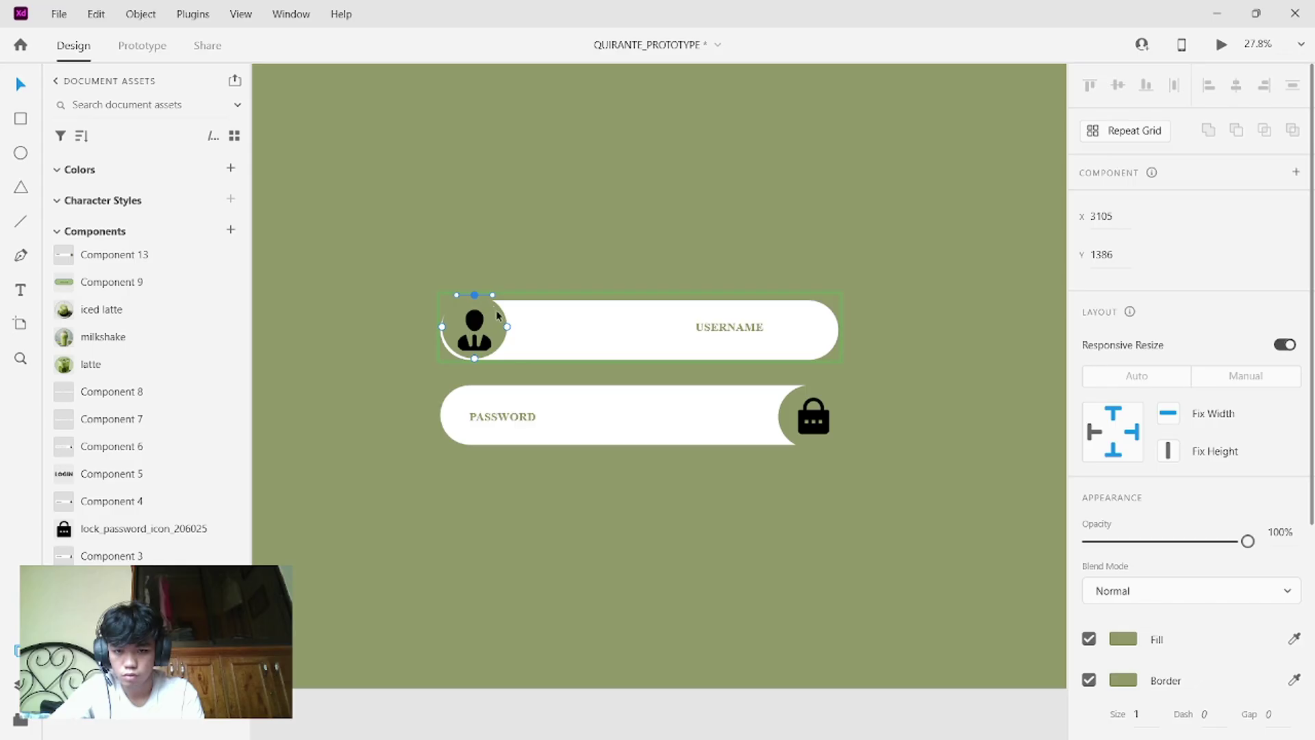
{"action": "left_click", "coordinate": [496, 312]}
{"action": "key", "text": "Escape"}
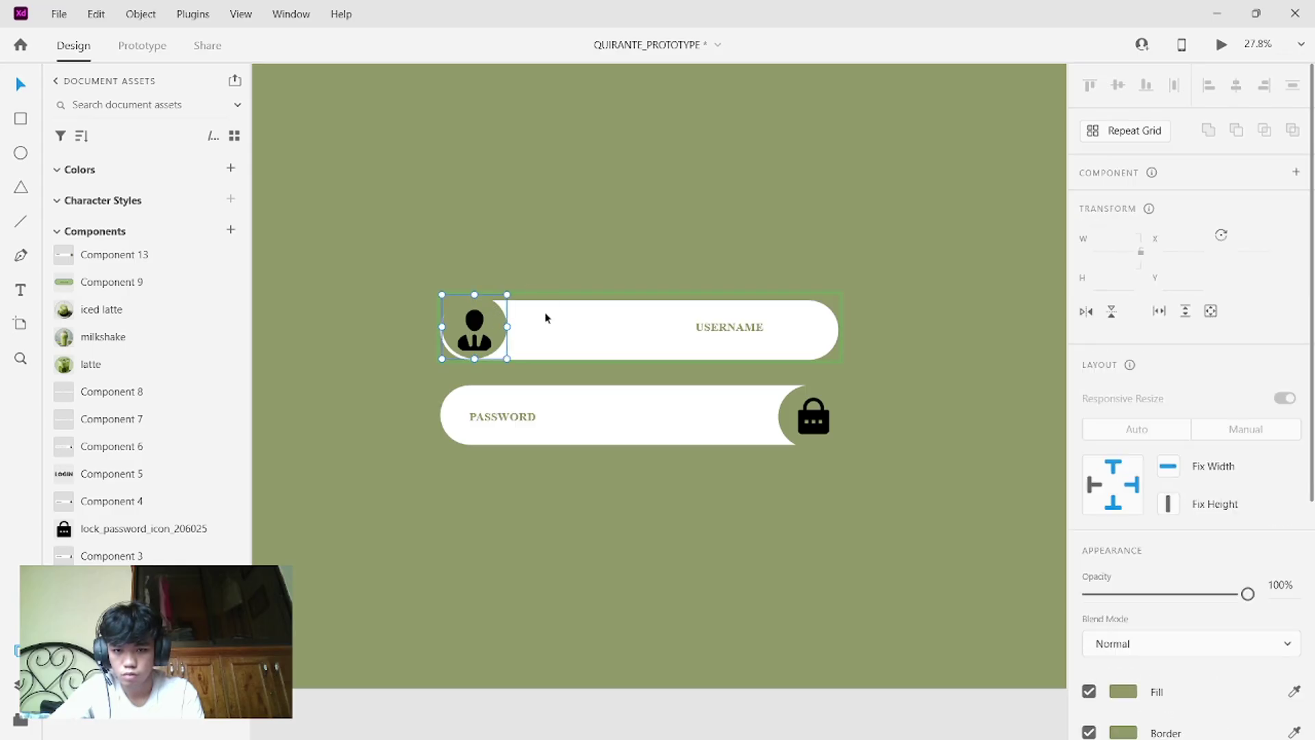
{"action": "left_click", "coordinate": [494, 337]}
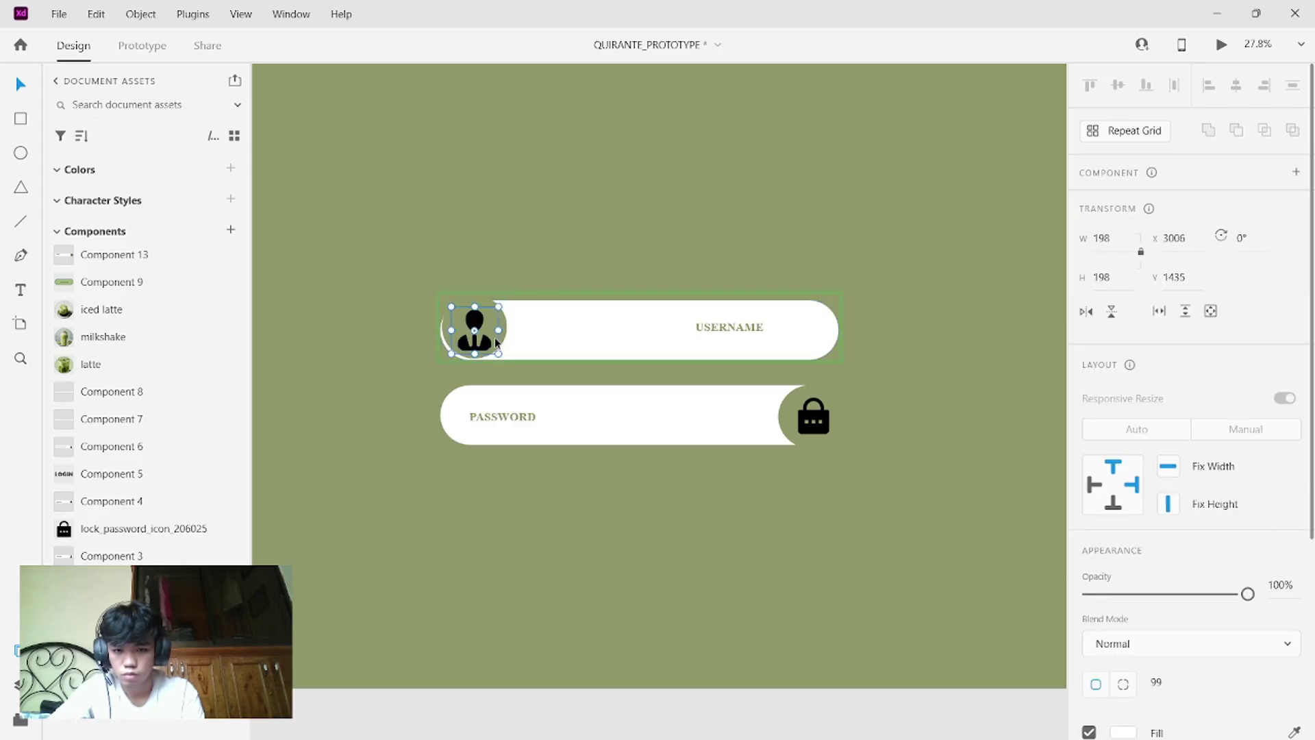
{"action": "left_click_drag", "start_coordinate": [494, 337], "coordinate": [465, 343]}
{"action": "left_click", "coordinate": [505, 335]}
- Move the USERNAME text left, beside the person icon
{"action": "left_click", "coordinate": [645, 337]}
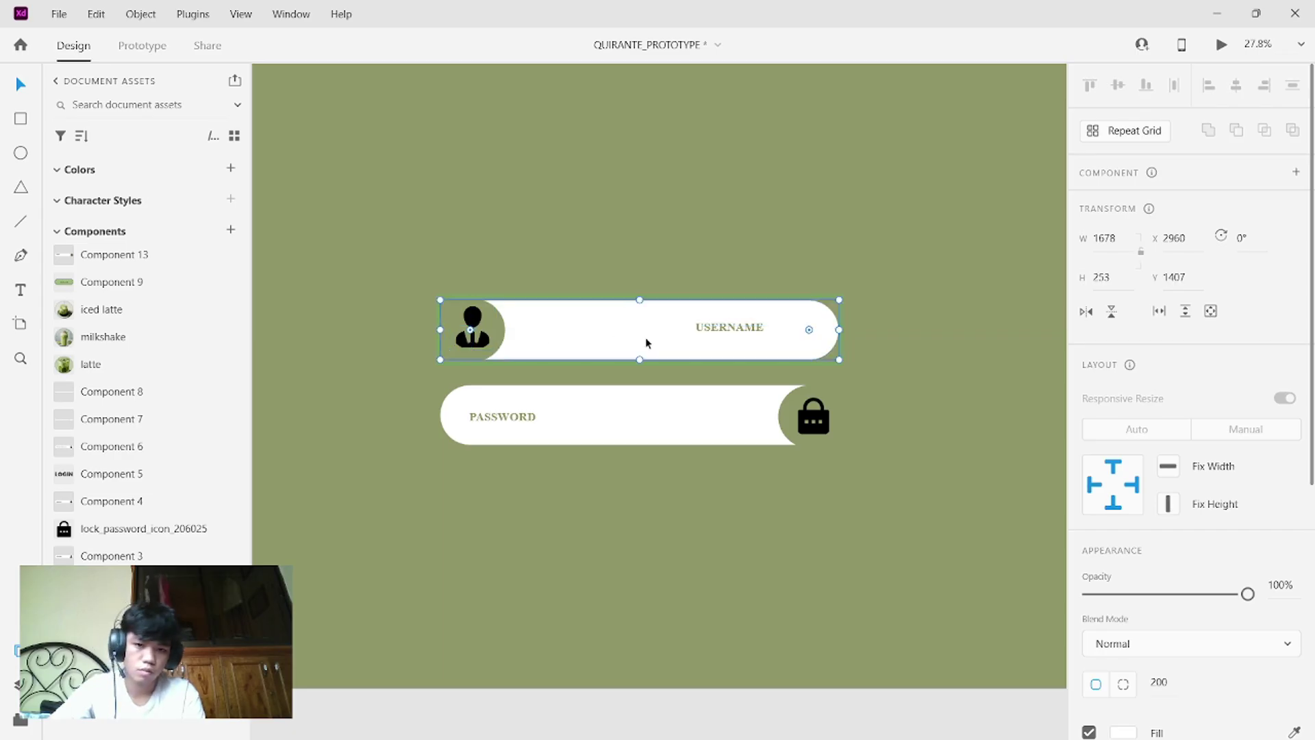
{"action": "double_click", "coordinate": [744, 327]}
{"action": "left_click_drag", "start_coordinate": [744, 327], "coordinate": [576, 333]}
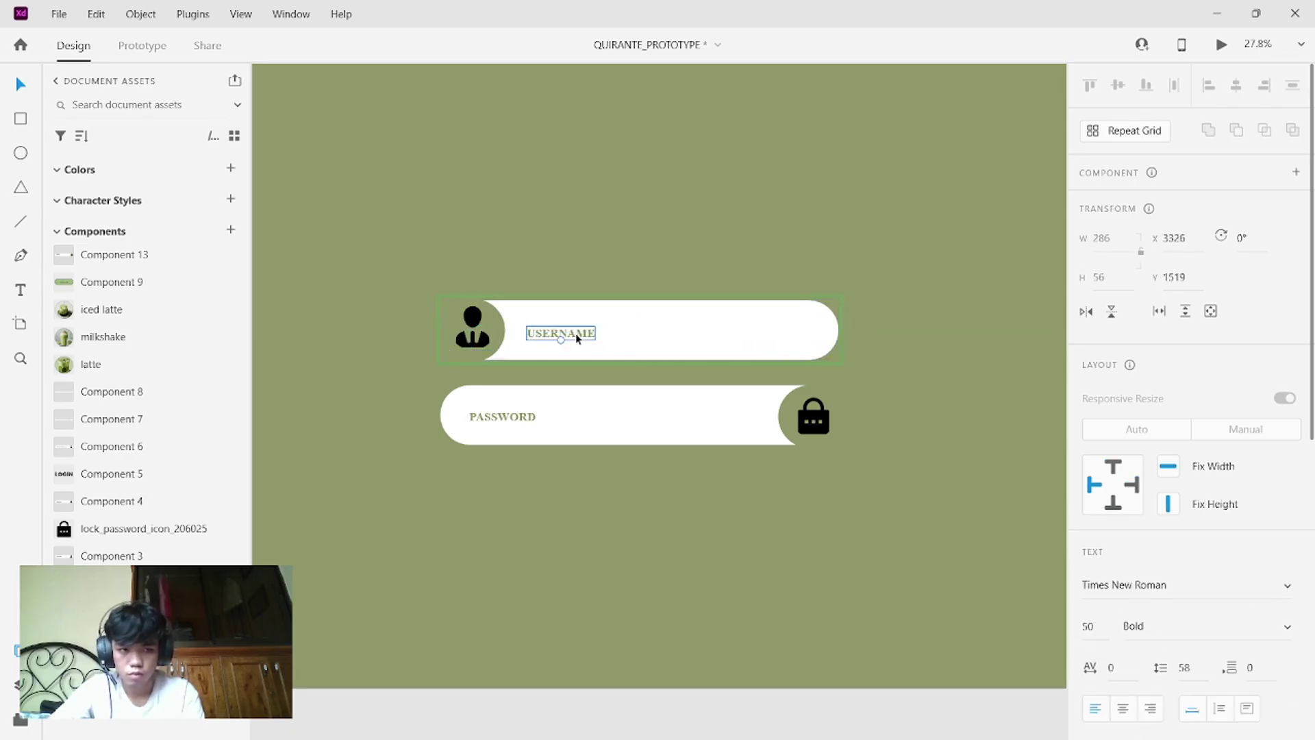
{"action": "left_click", "coordinate": [1050, 112]}
{"action": "left_click", "coordinate": [1221, 48]}
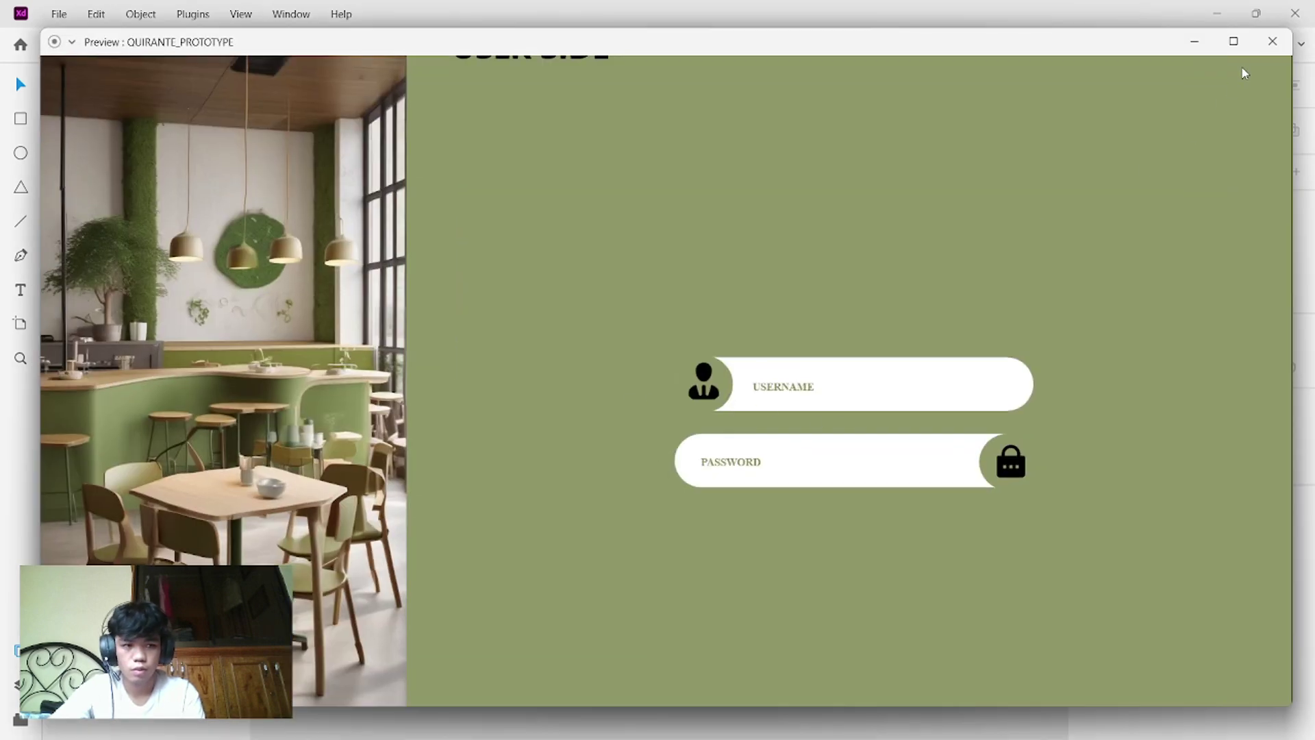
{"action": "left_click", "coordinate": [1273, 41]}
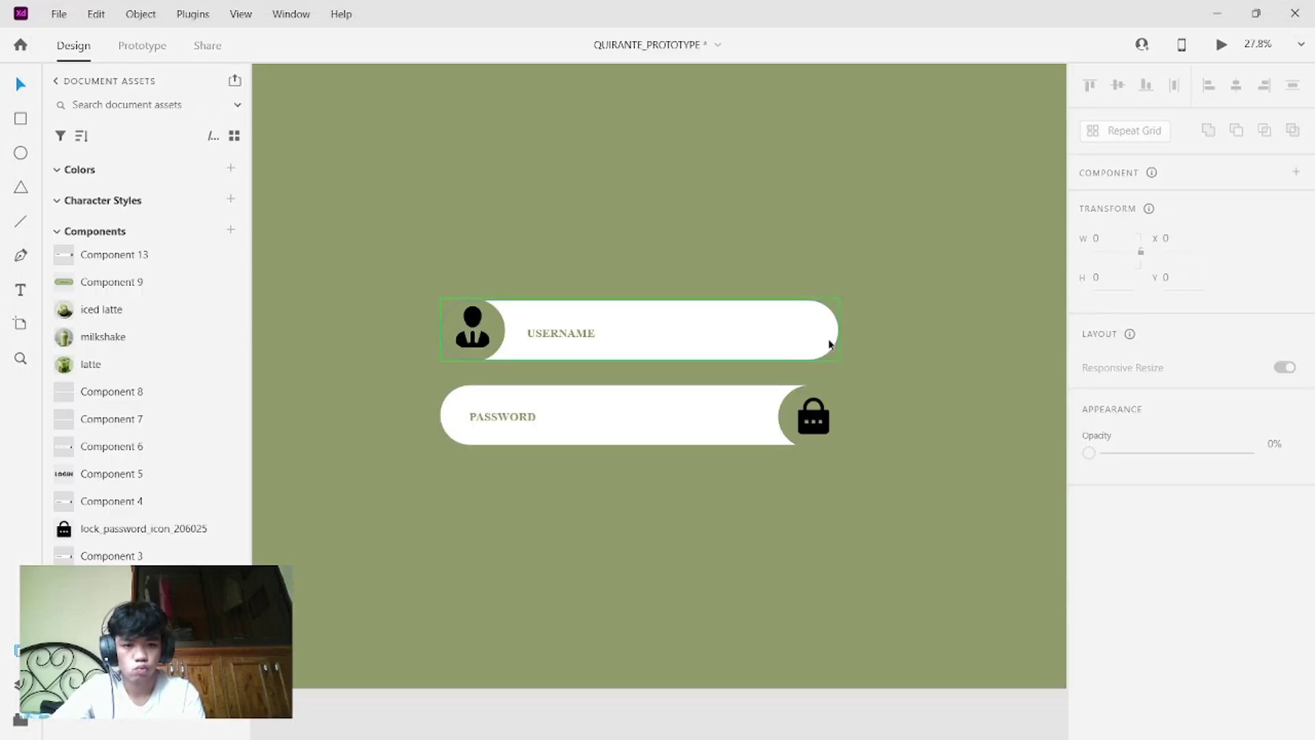
{"action": "left_click", "coordinate": [762, 340]}
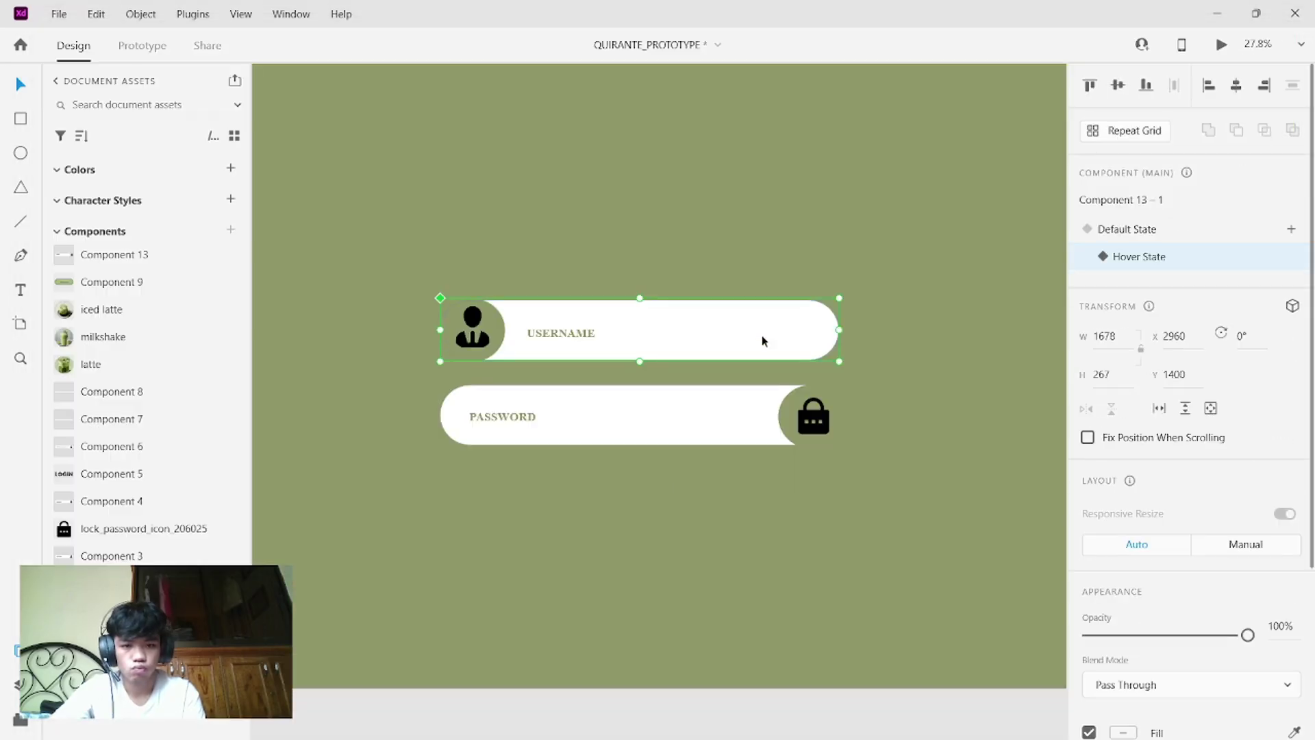
{"action": "left_click", "coordinate": [1096, 229]}
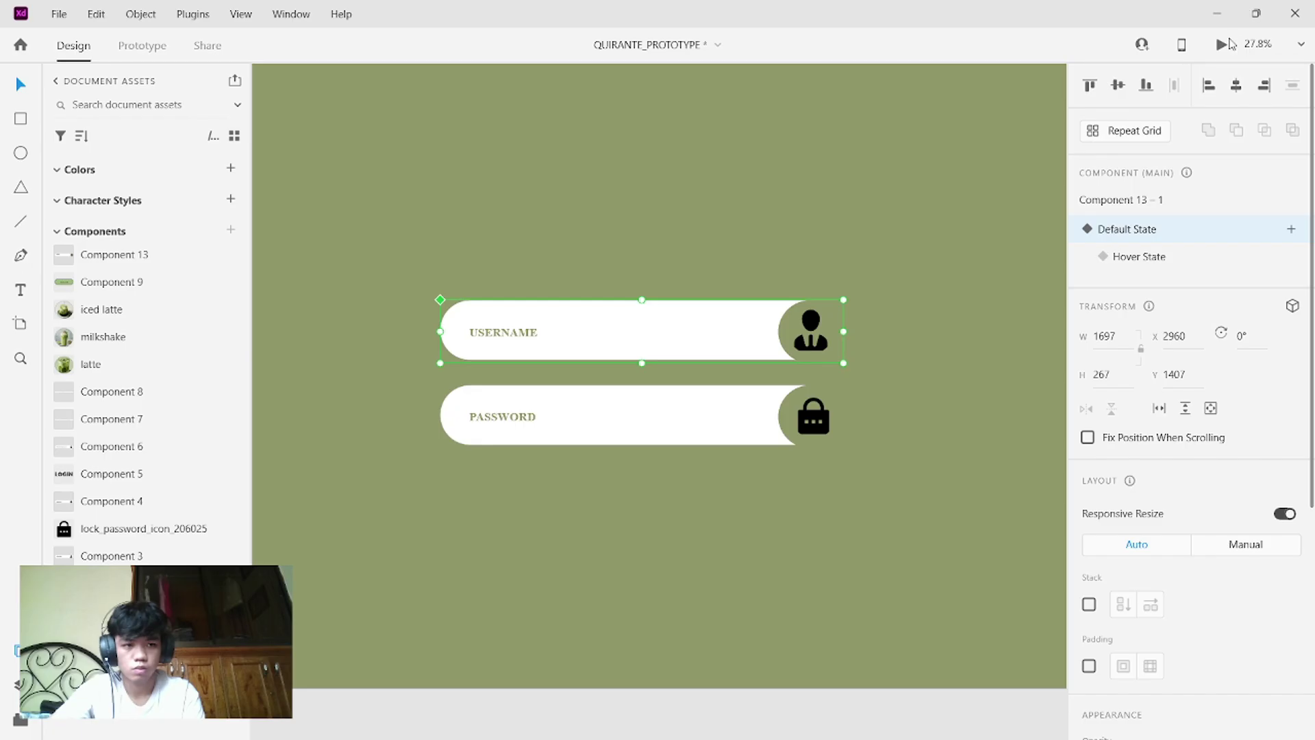
{"action": "left_click", "coordinate": [1223, 44]}
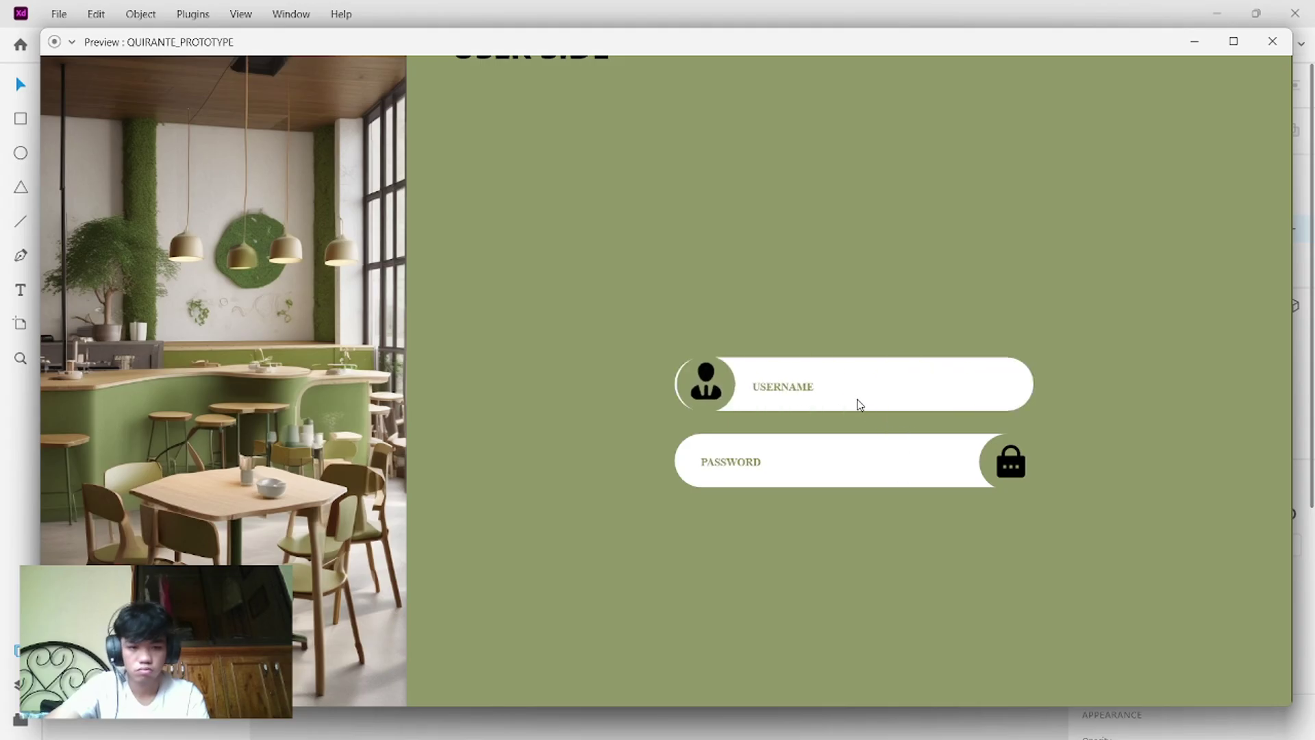
{"action": "left_click", "coordinate": [1259, 38]}
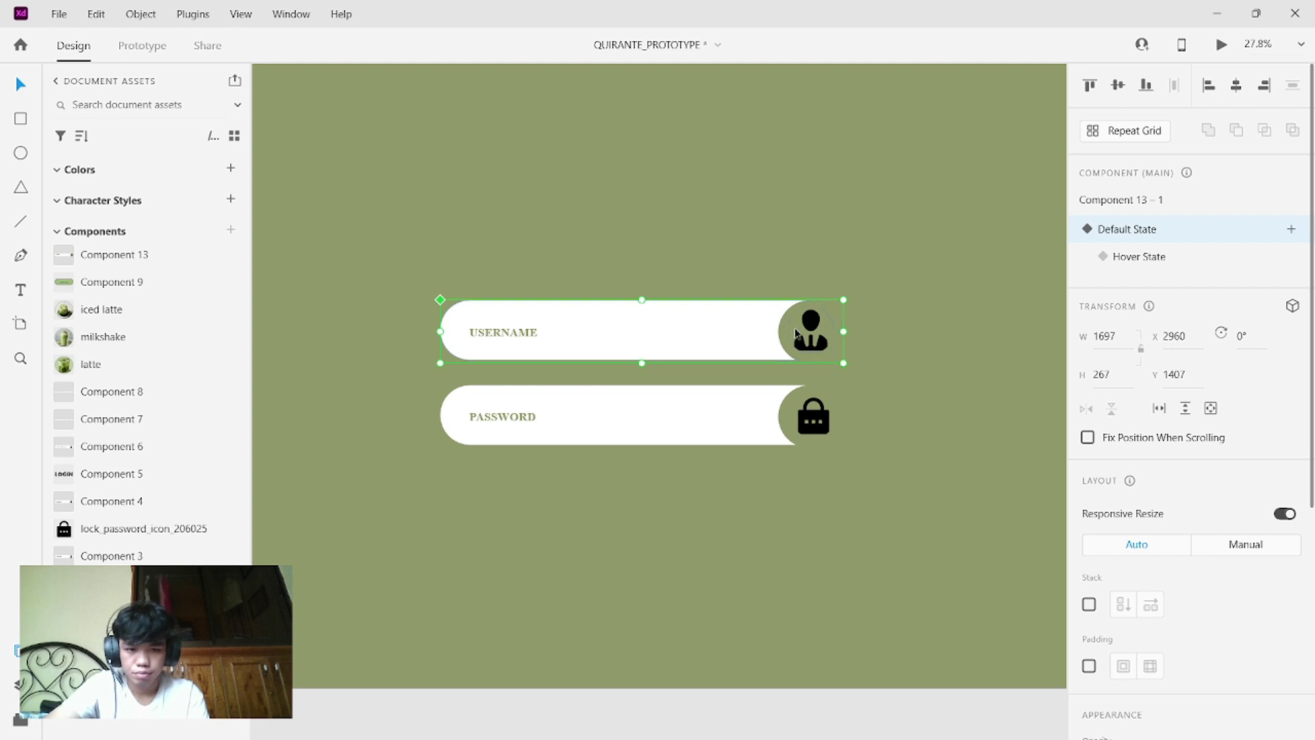
{"action": "left_click", "coordinate": [1123, 257]}
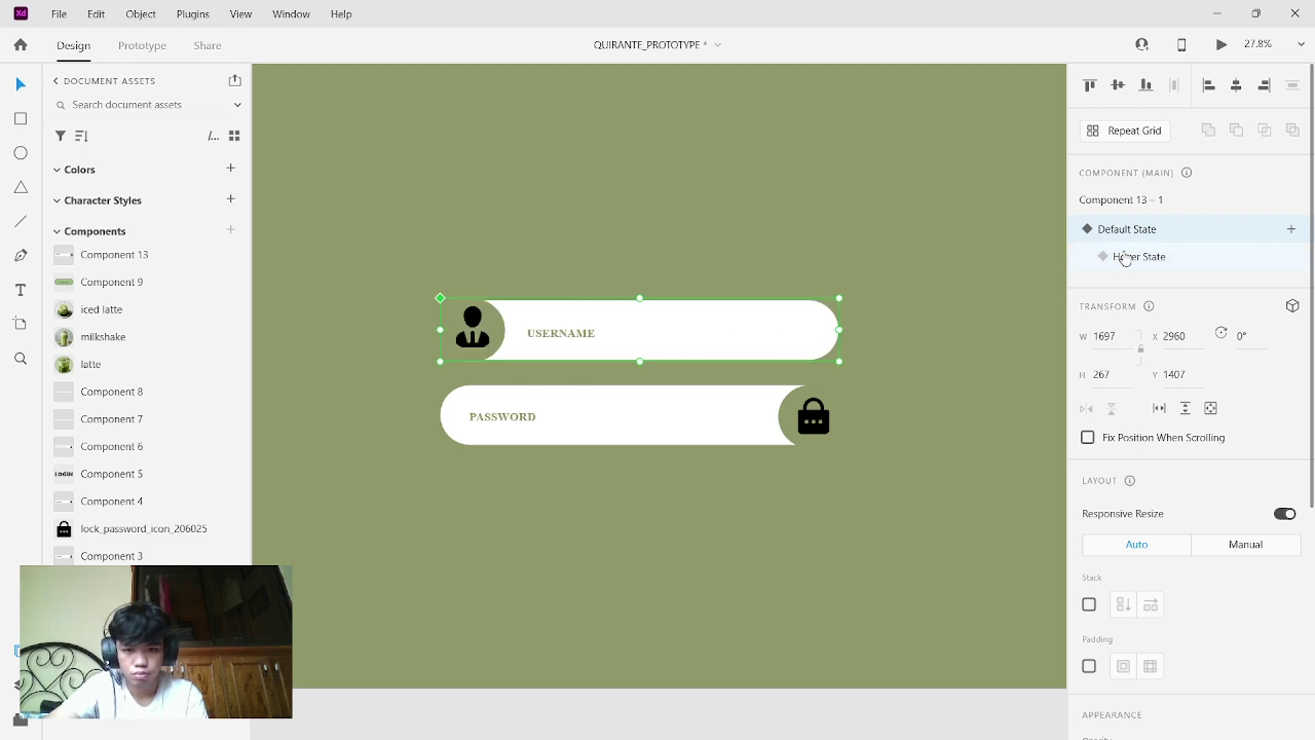
- Give the circle behind the user icon a white fill and white border, sampled from the password field
{"action": "double_click", "coordinate": [499, 340]}
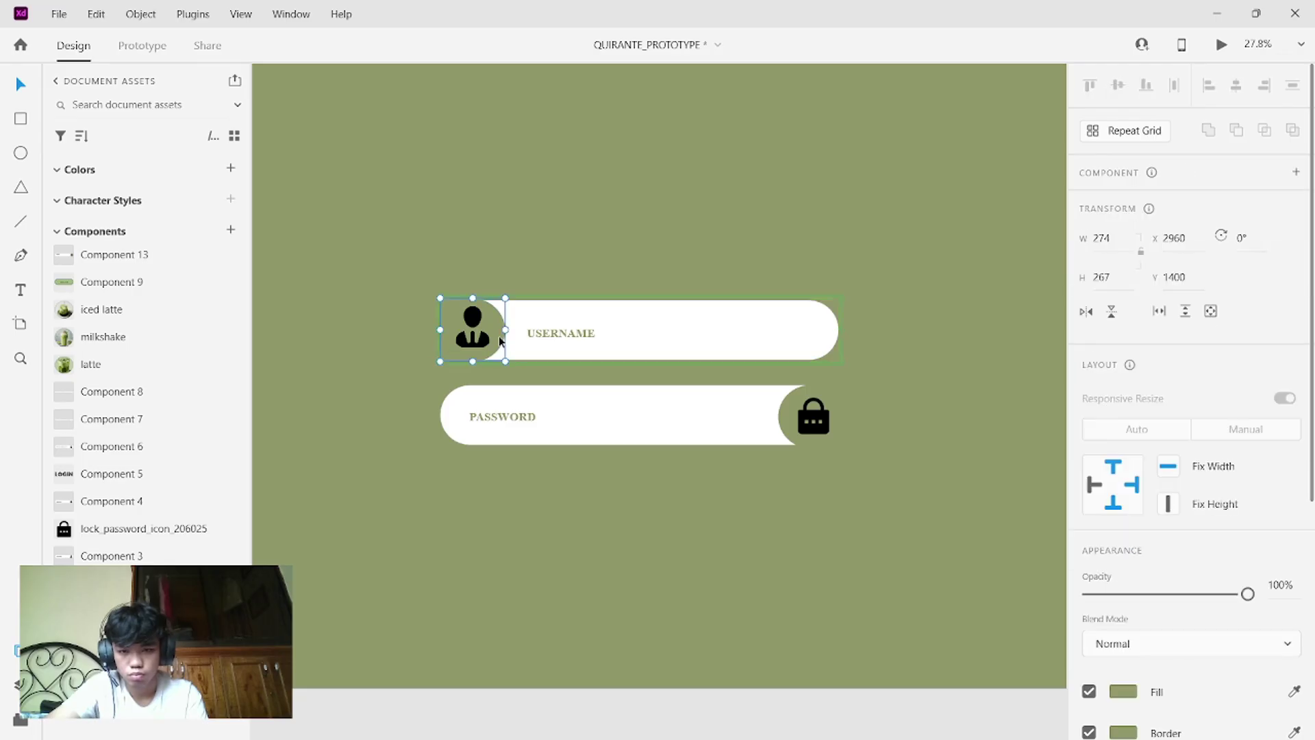
{"action": "scroll", "coordinate": [1128, 533], "scroll_direction": "down", "scroll_amount": 2}
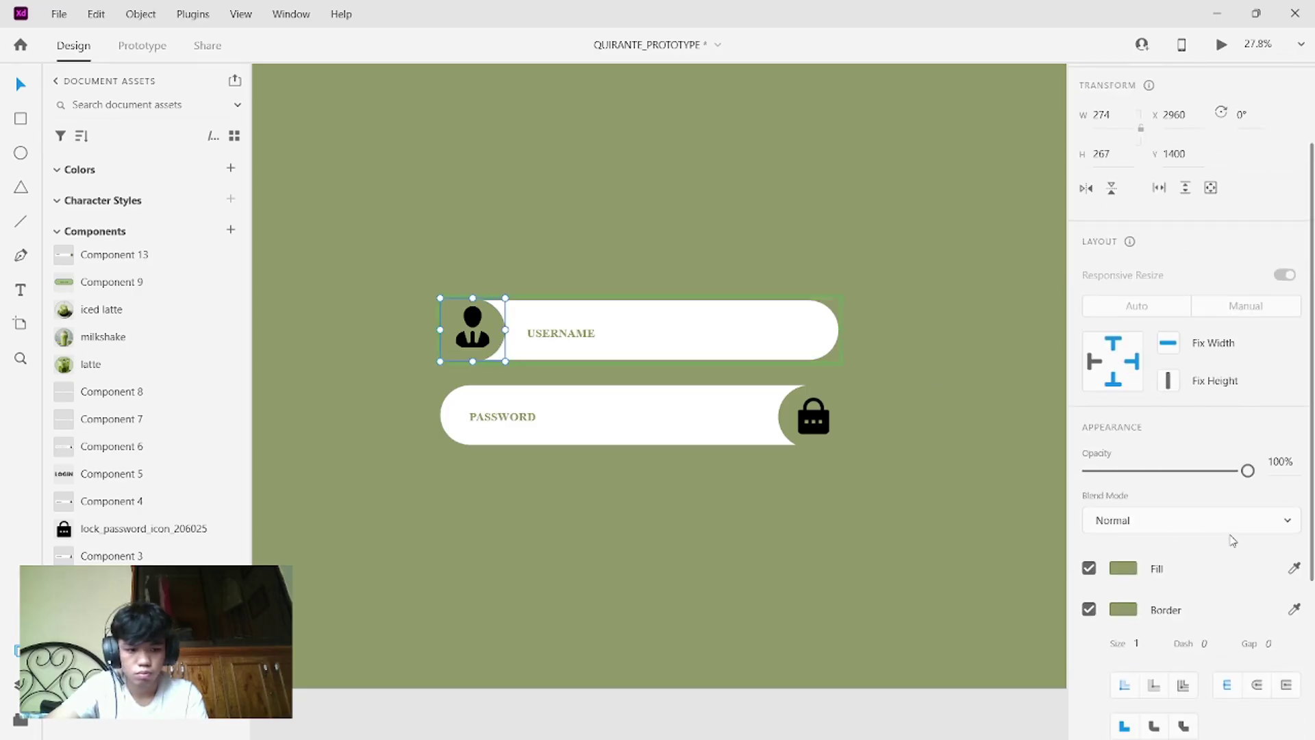
{"action": "left_click", "coordinate": [1294, 568]}
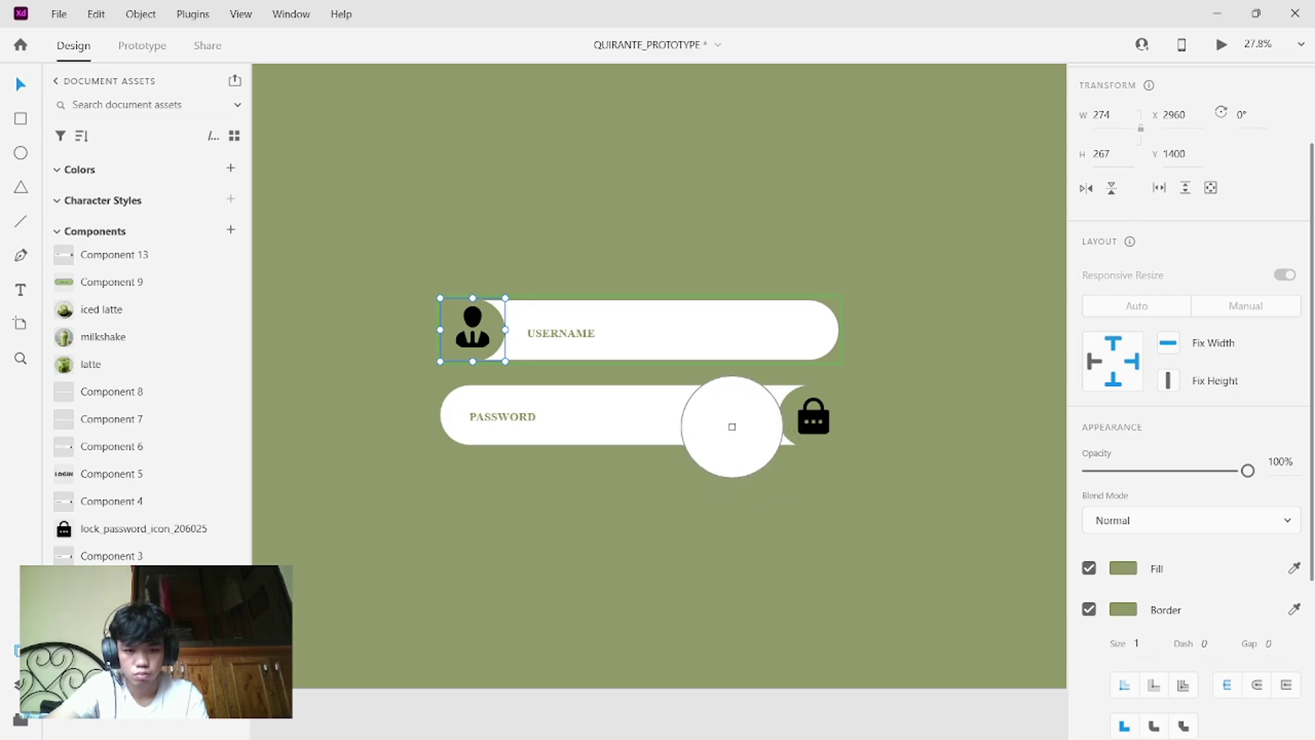
{"action": "left_click", "coordinate": [735, 433]}
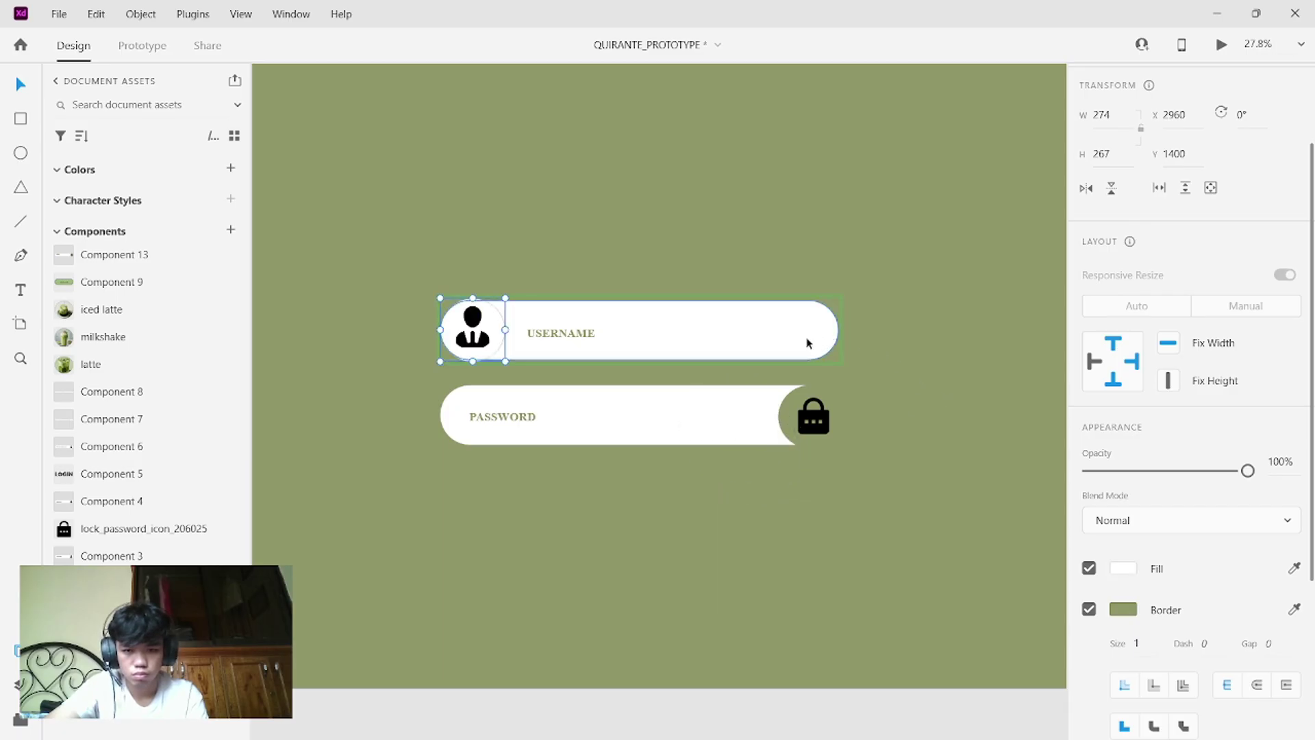
{"action": "left_click", "coordinate": [1295, 609]}
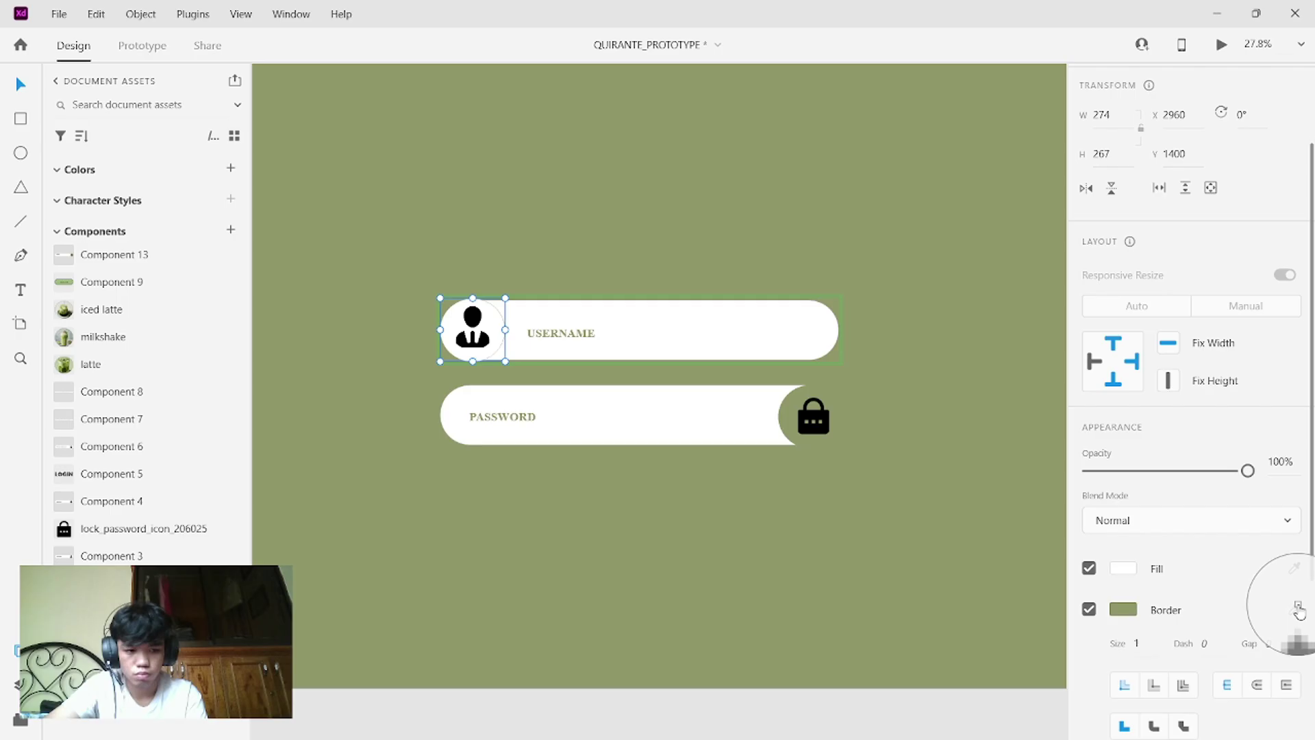
{"action": "left_click", "coordinate": [764, 335]}
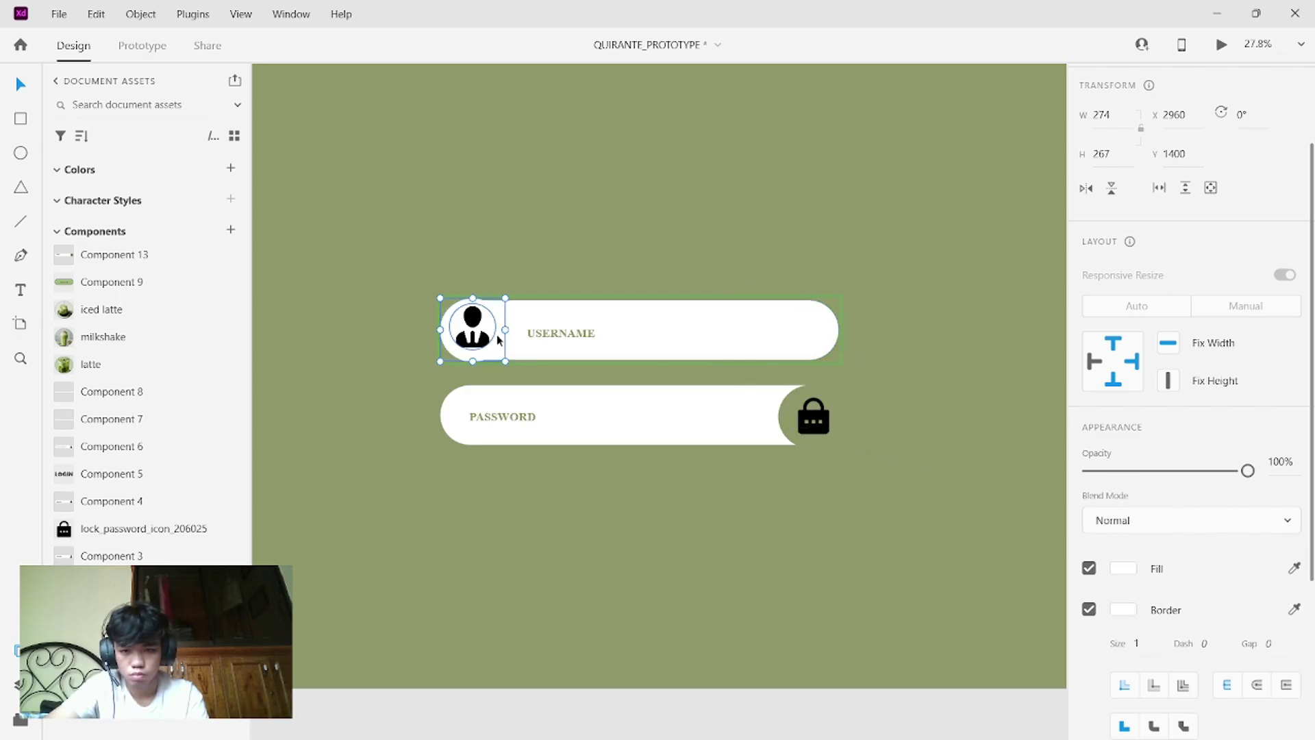
- Fill the whole USERNAME field with a light grey sampled with the eyedropper
{"action": "left_click", "coordinate": [769, 318]}
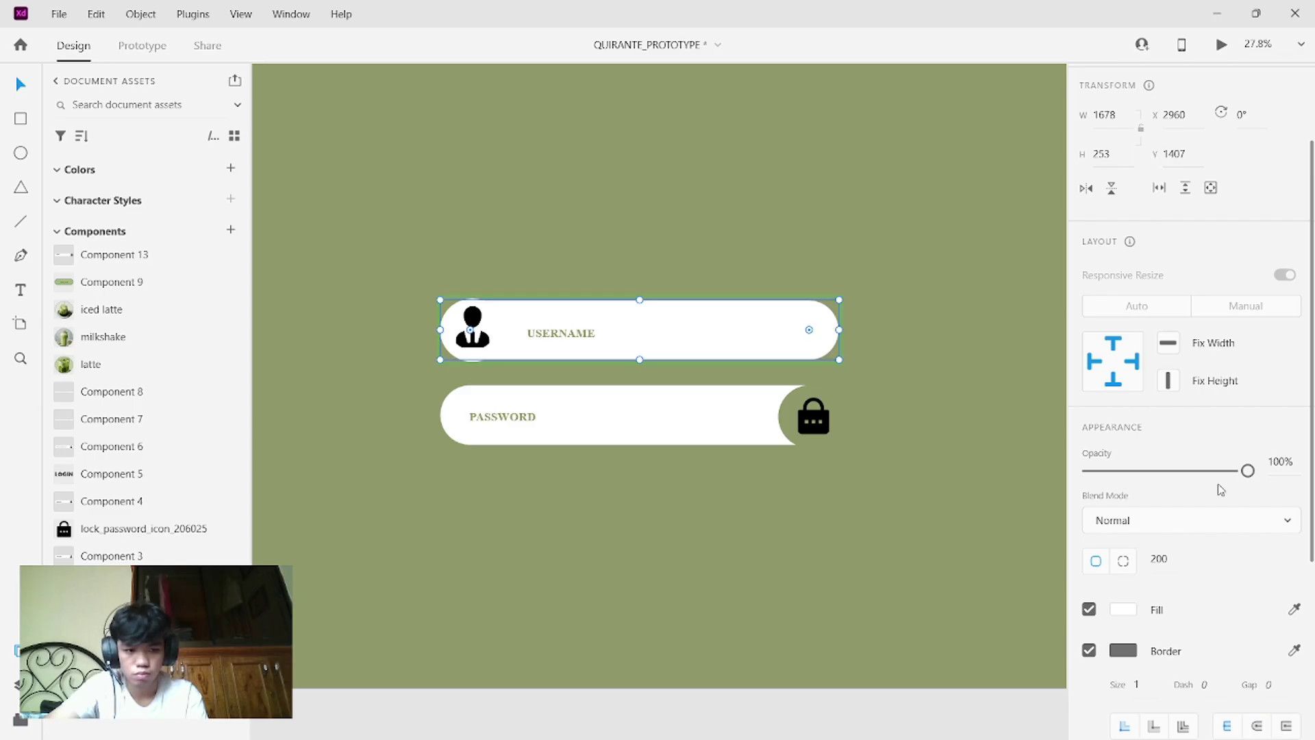
{"action": "scroll", "coordinate": [1246, 560], "scroll_direction": "down", "scroll_amount": 2}
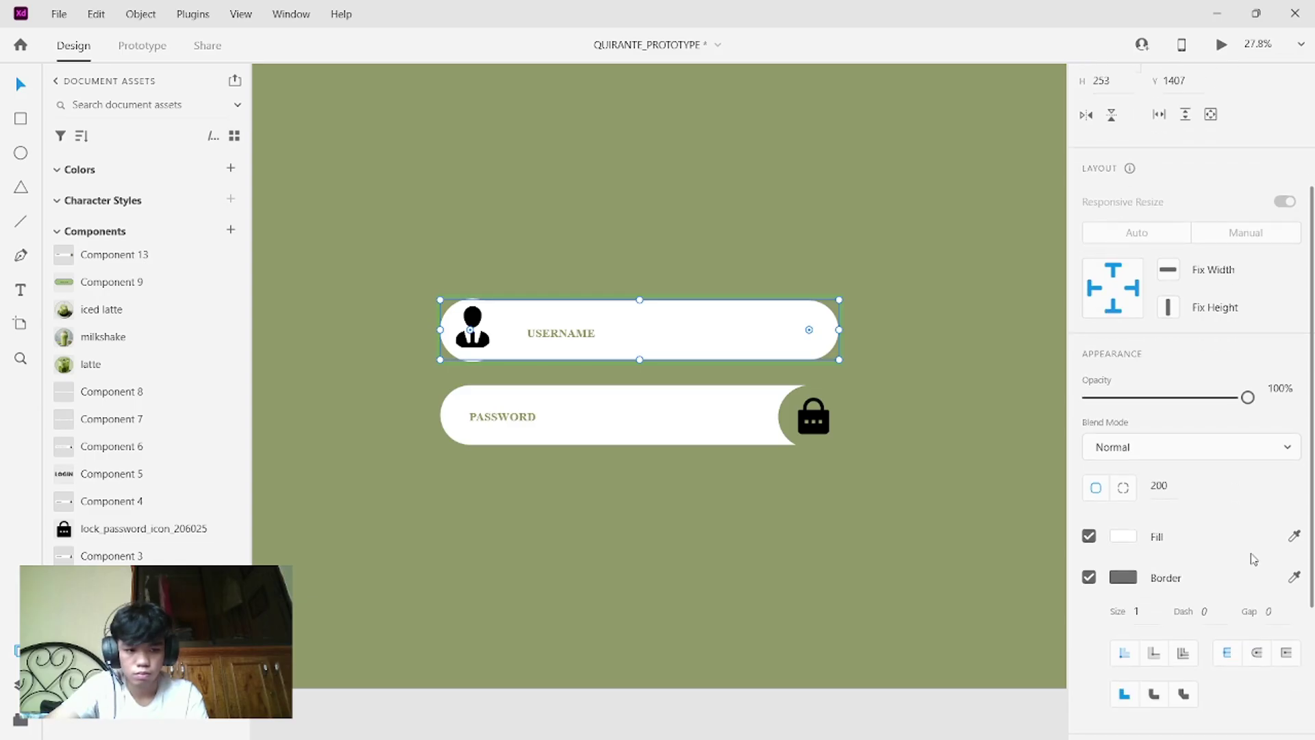
{"action": "left_click", "coordinate": [1293, 537]}
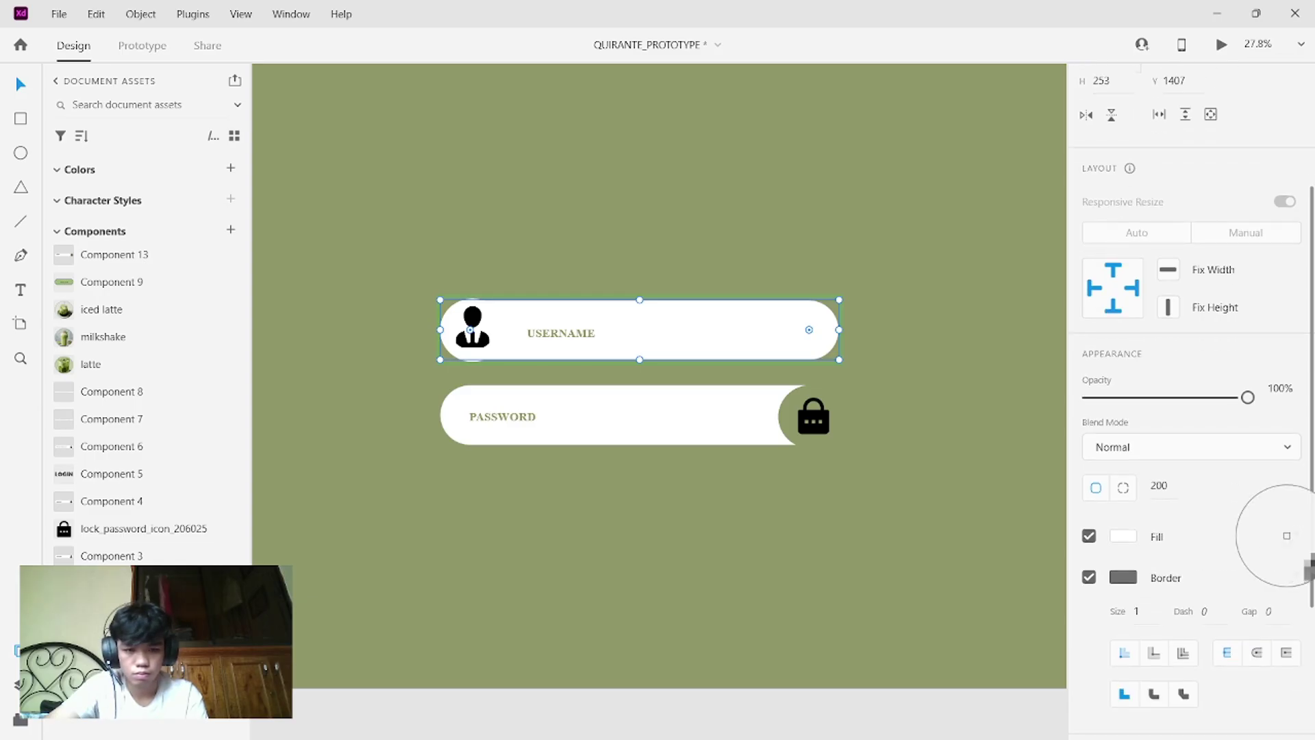
{"action": "left_click", "coordinate": [1152, 365]}
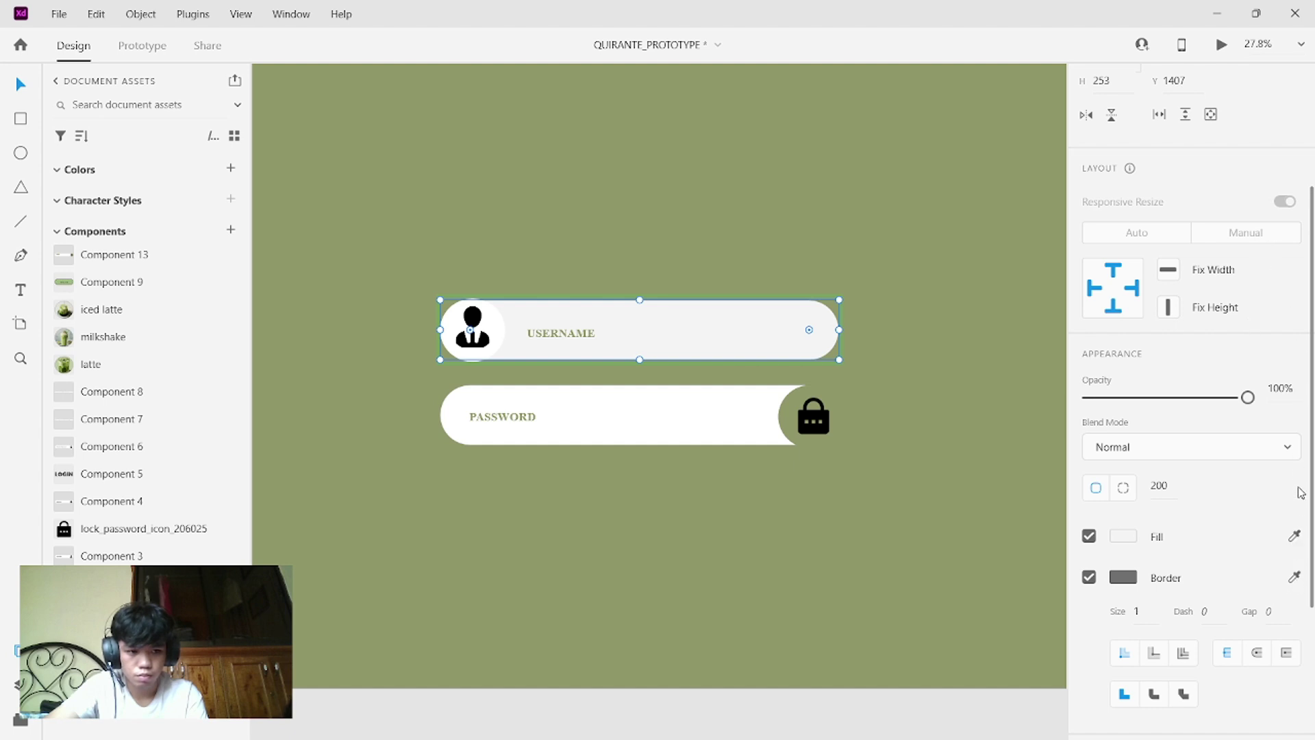
{"action": "left_click", "coordinate": [1293, 535]}
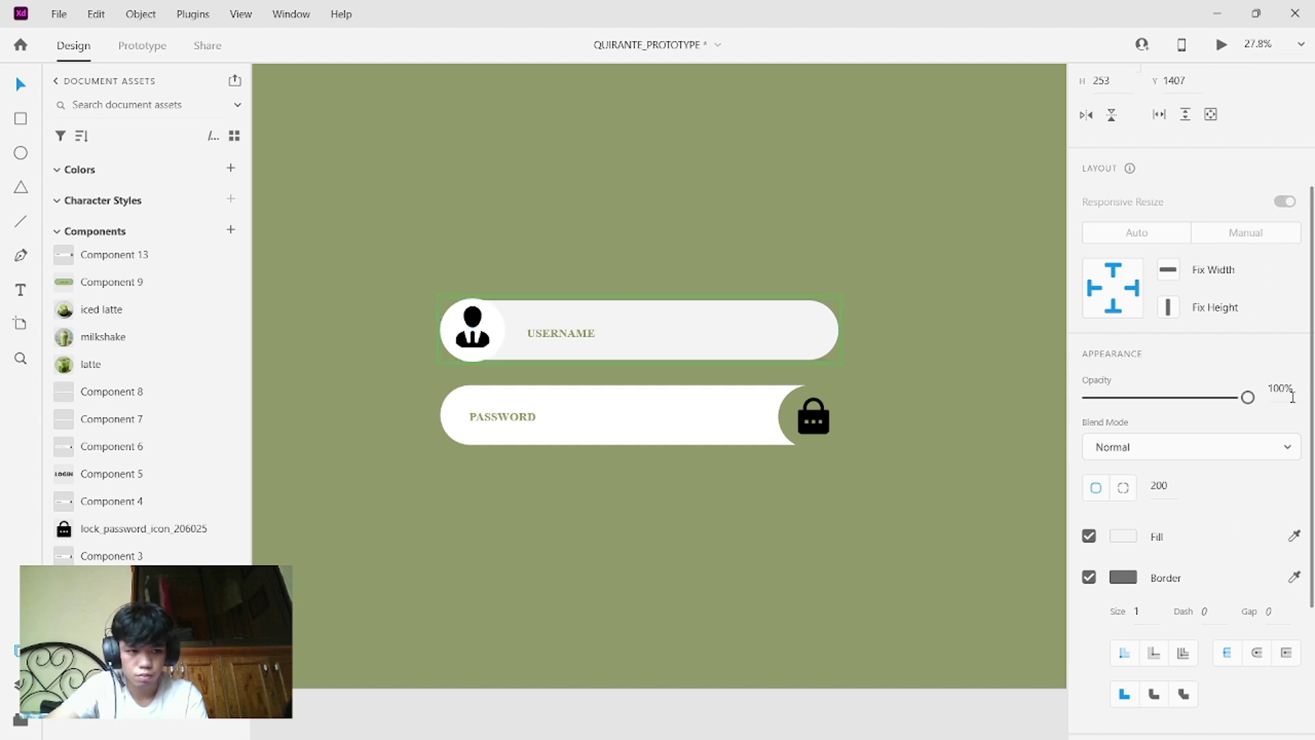
{"action": "left_click", "coordinate": [1292, 398]}
{"action": "left_click", "coordinate": [1294, 535]}
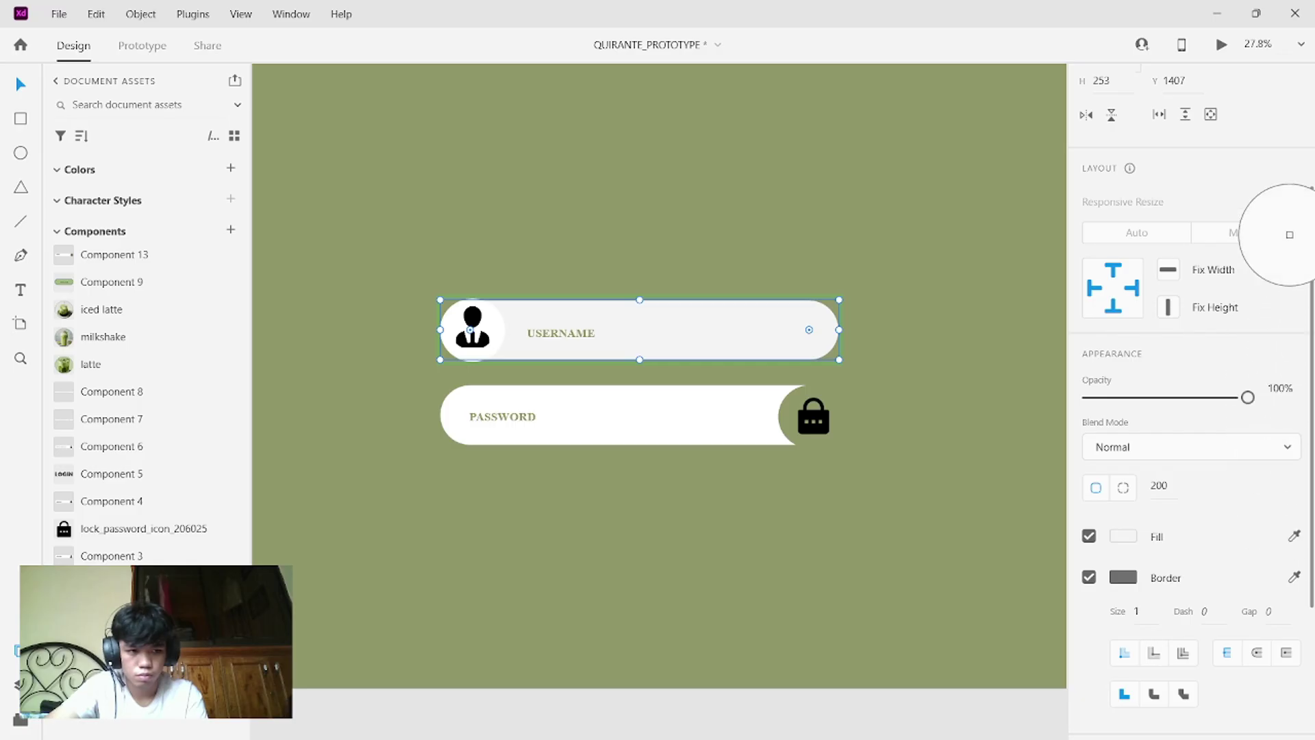
{"action": "left_click", "coordinate": [1280, 204]}
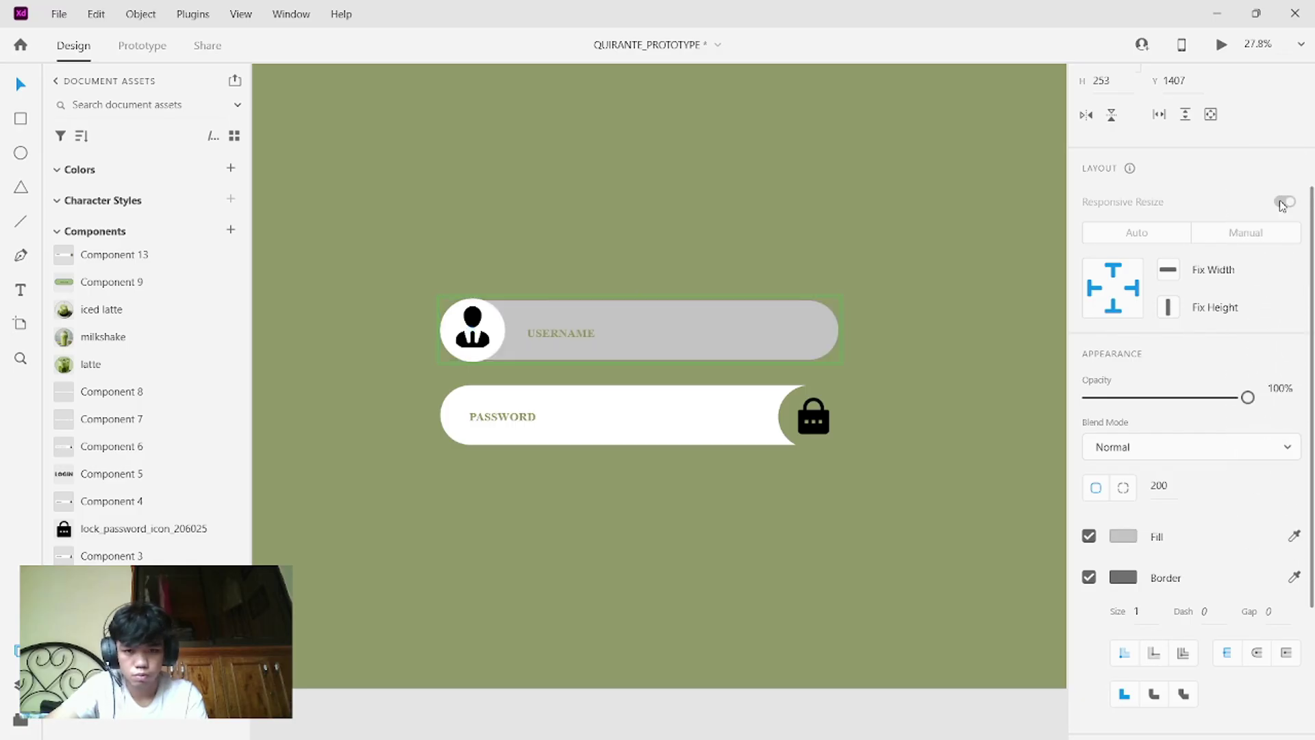
{"action": "left_click", "coordinate": [998, 475]}
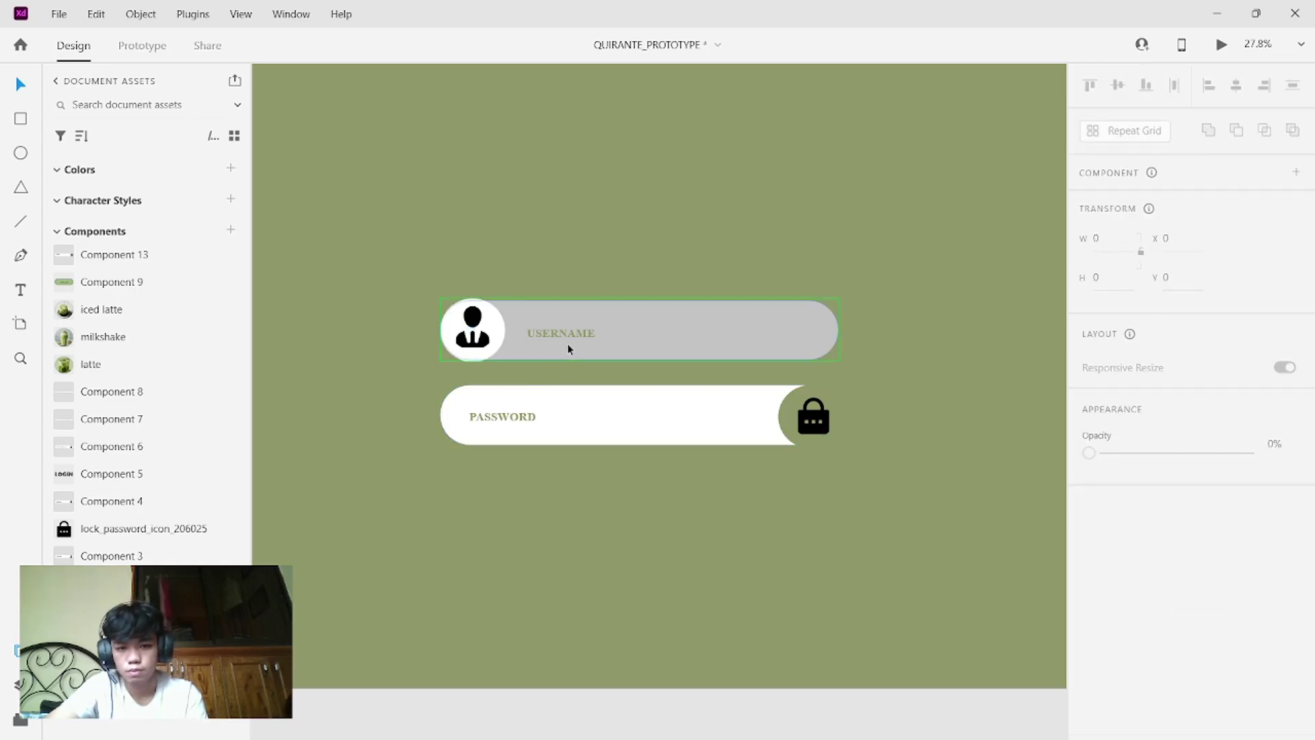
- Inspect the username component's context options and the icon circle inside it, leaving both unchanged
{"action": "left_click", "coordinate": [503, 339]}
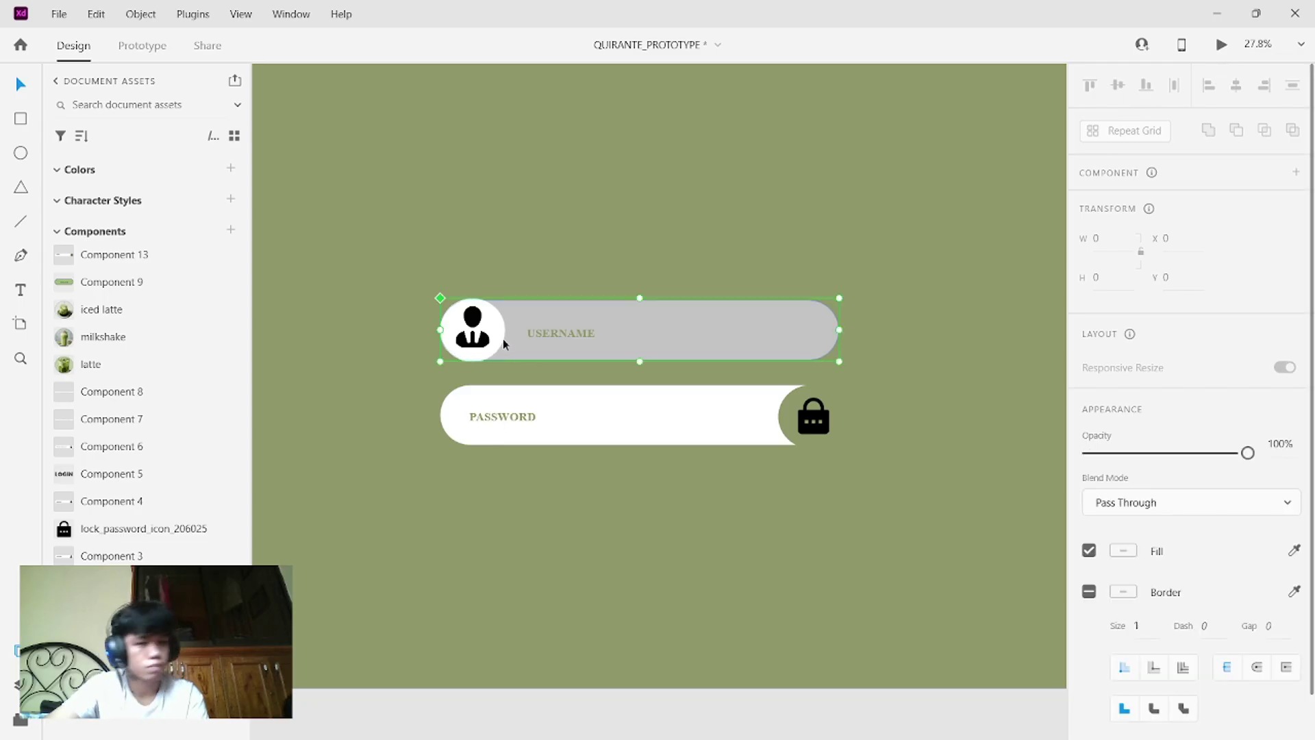
{"action": "right_click", "coordinate": [499, 348]}
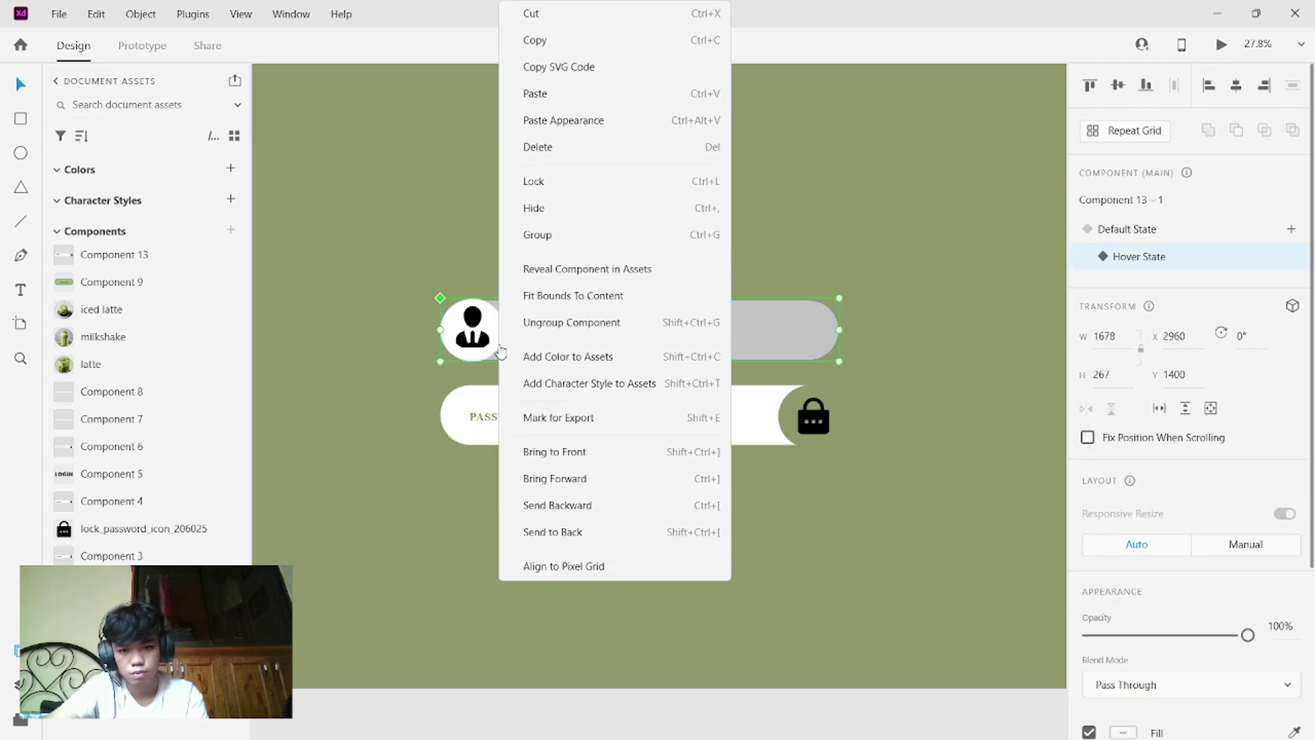
{"action": "left_click", "coordinate": [471, 354]}
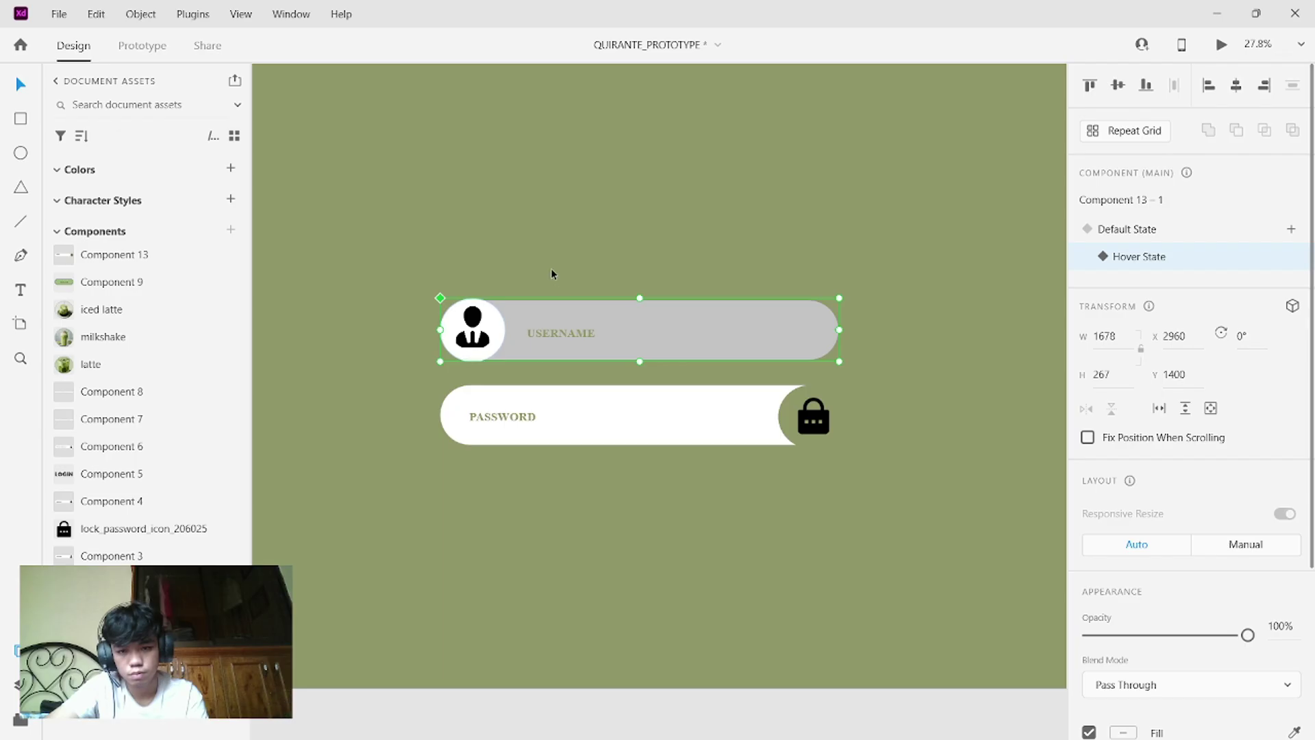
{"action": "left_click", "coordinate": [551, 270]}
{"action": "left_click", "coordinate": [501, 348]}
{"action": "double_click", "coordinate": [501, 348]}
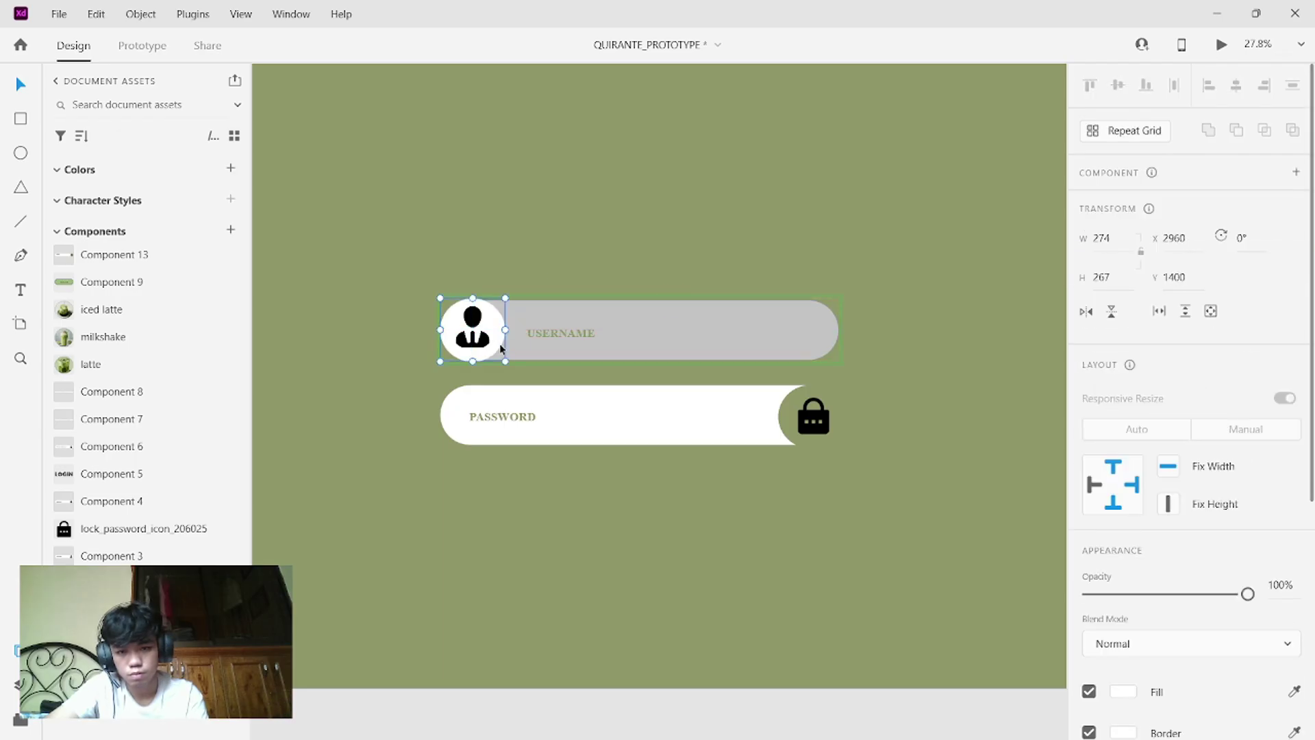
{"action": "left_click", "coordinate": [611, 239]}
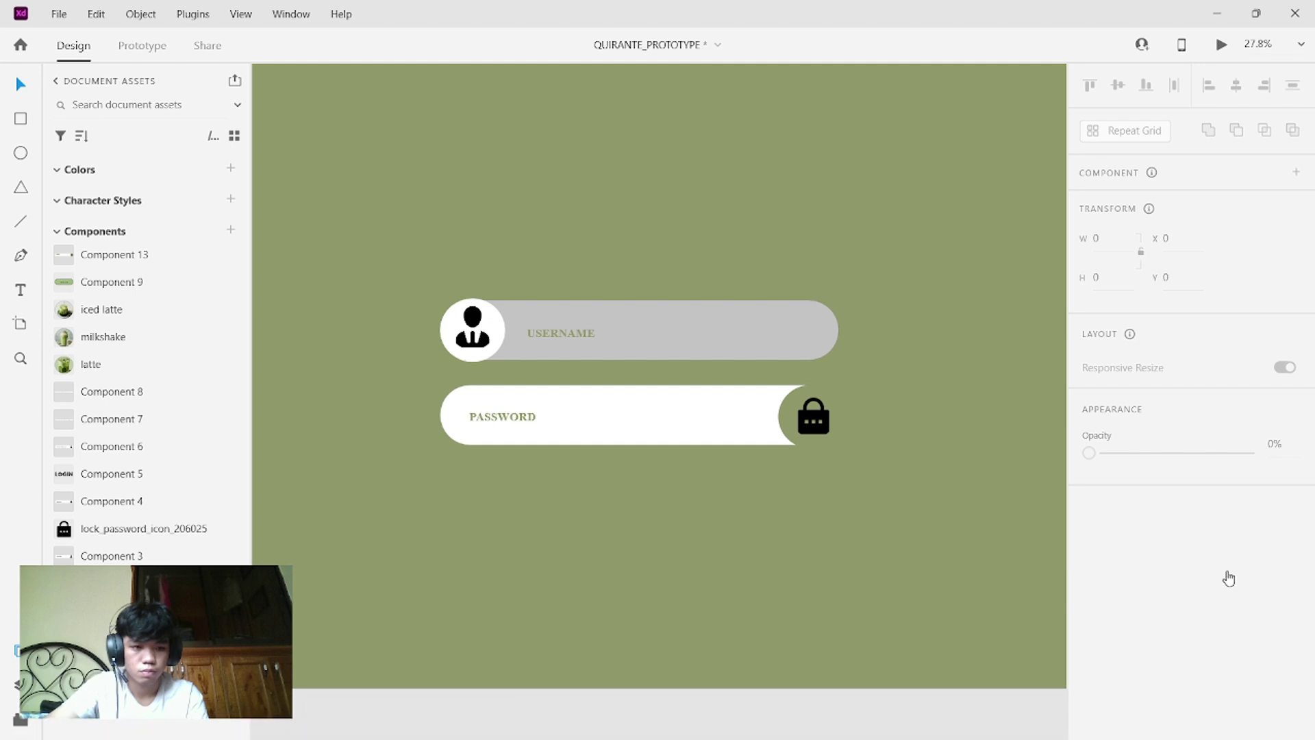
- Refill the username field's hover pill with grey, undoing the dark grey attempt
{"action": "left_click", "coordinate": [750, 343]}
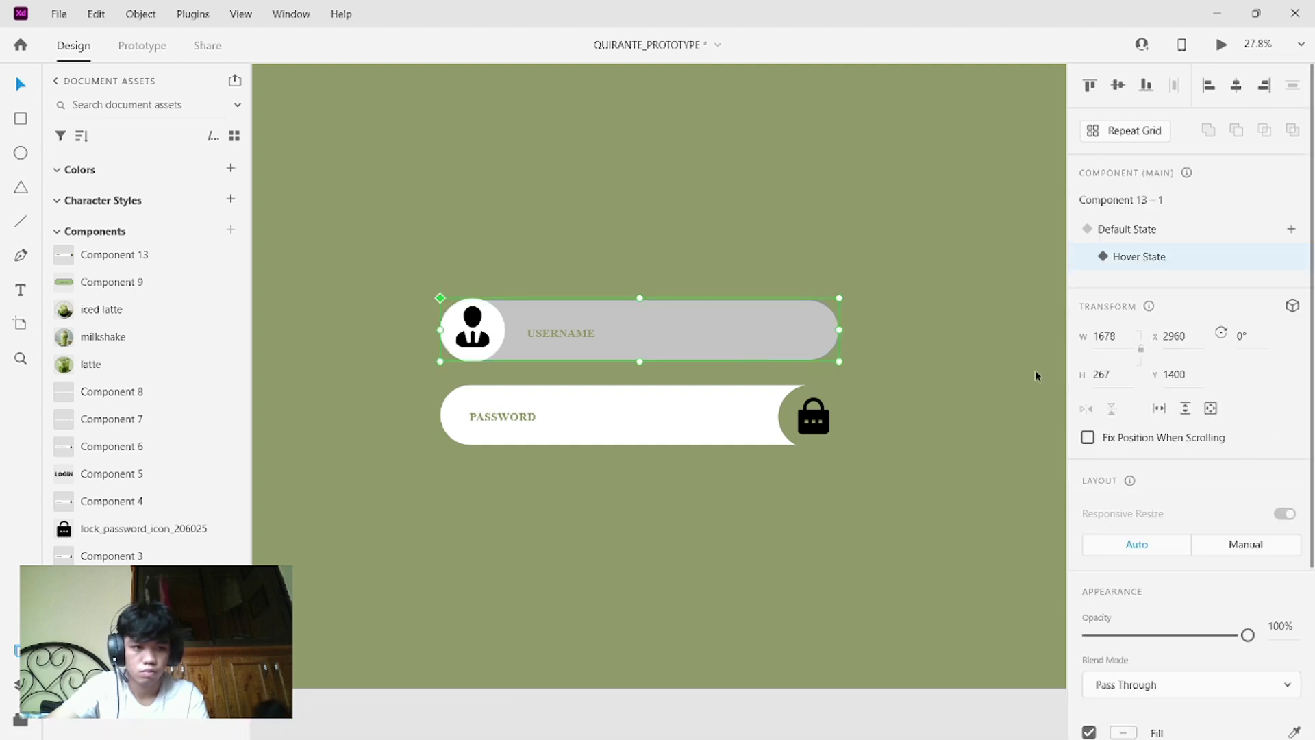
{"action": "scroll", "coordinate": [1184, 425], "scroll_direction": "down", "scroll_amount": 3}
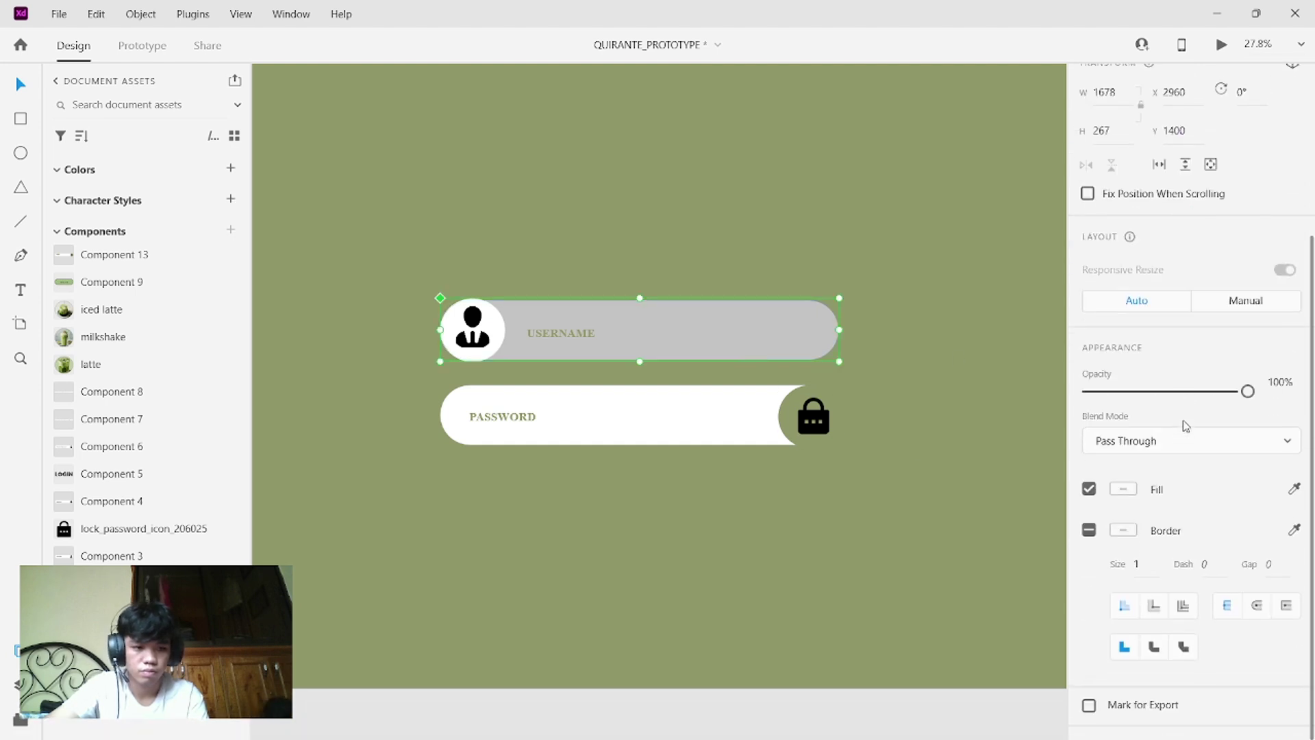
{"action": "left_click", "coordinate": [1295, 496]}
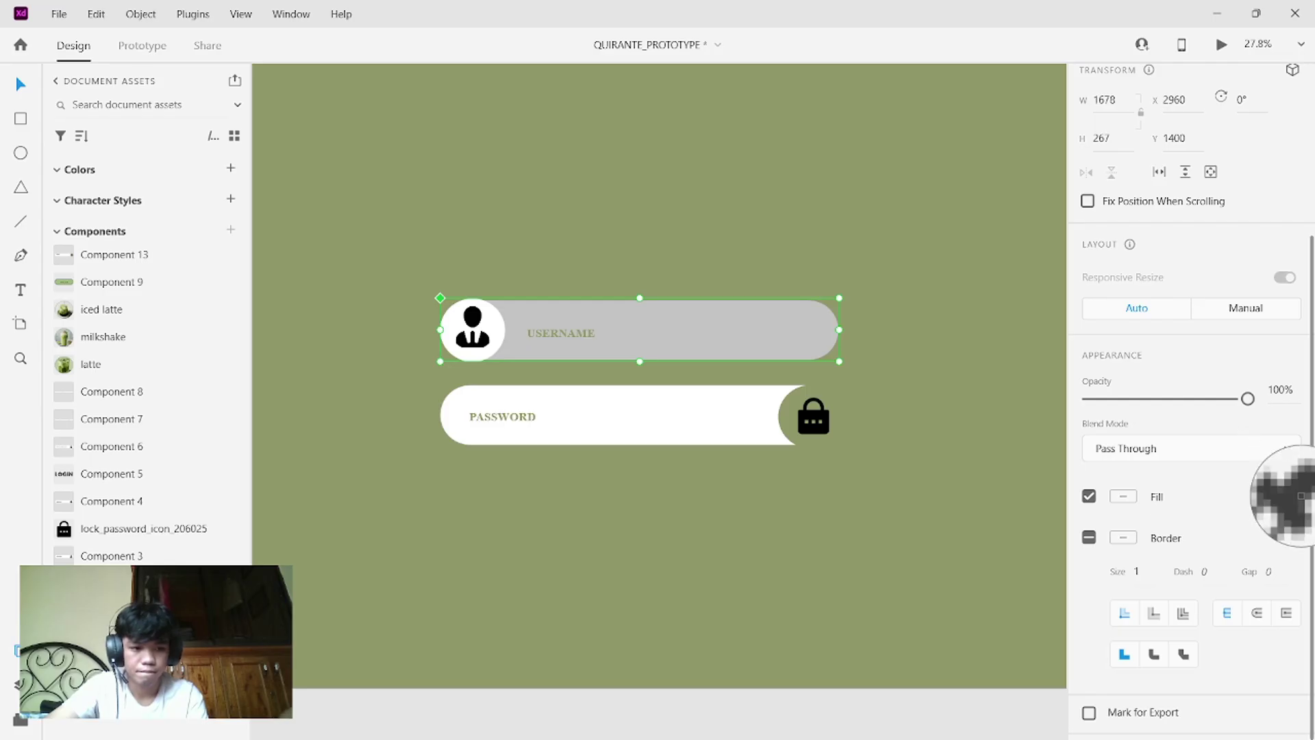
{"action": "left_click", "coordinate": [1302, 502]}
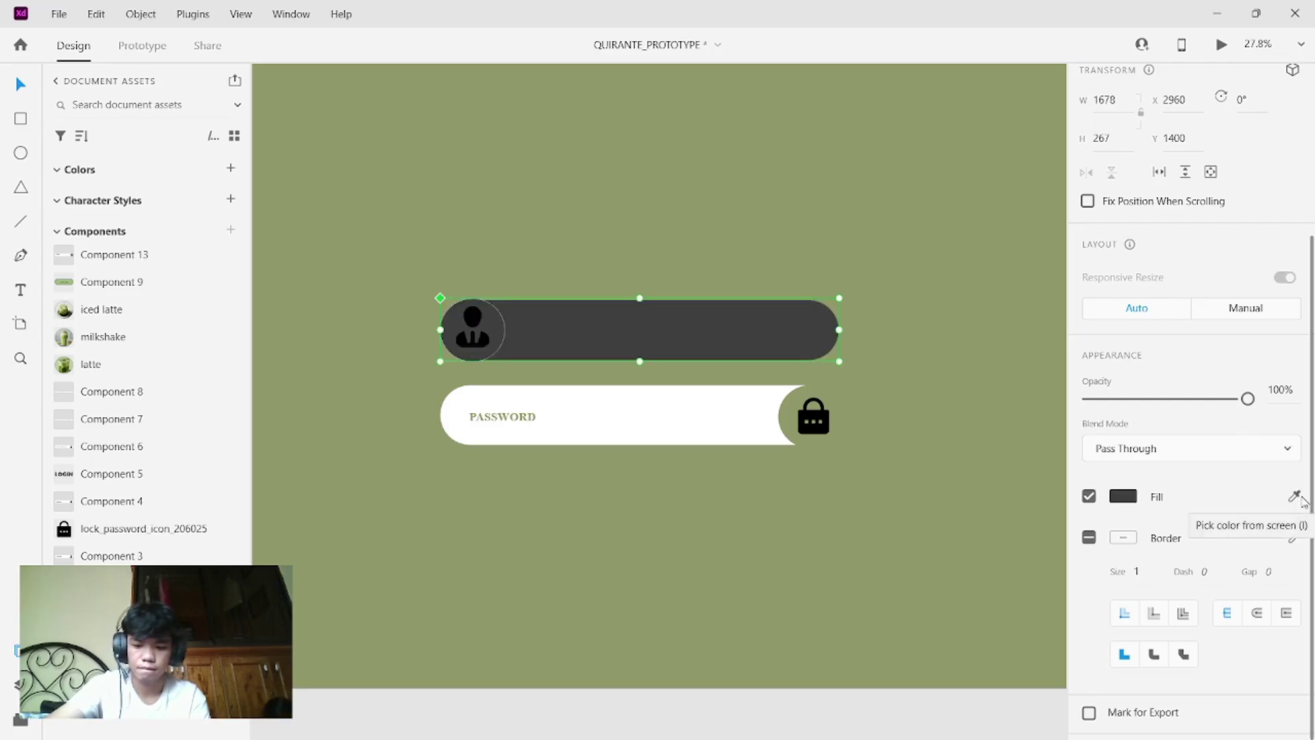
{"action": "key", "text": "ctrl+z"}
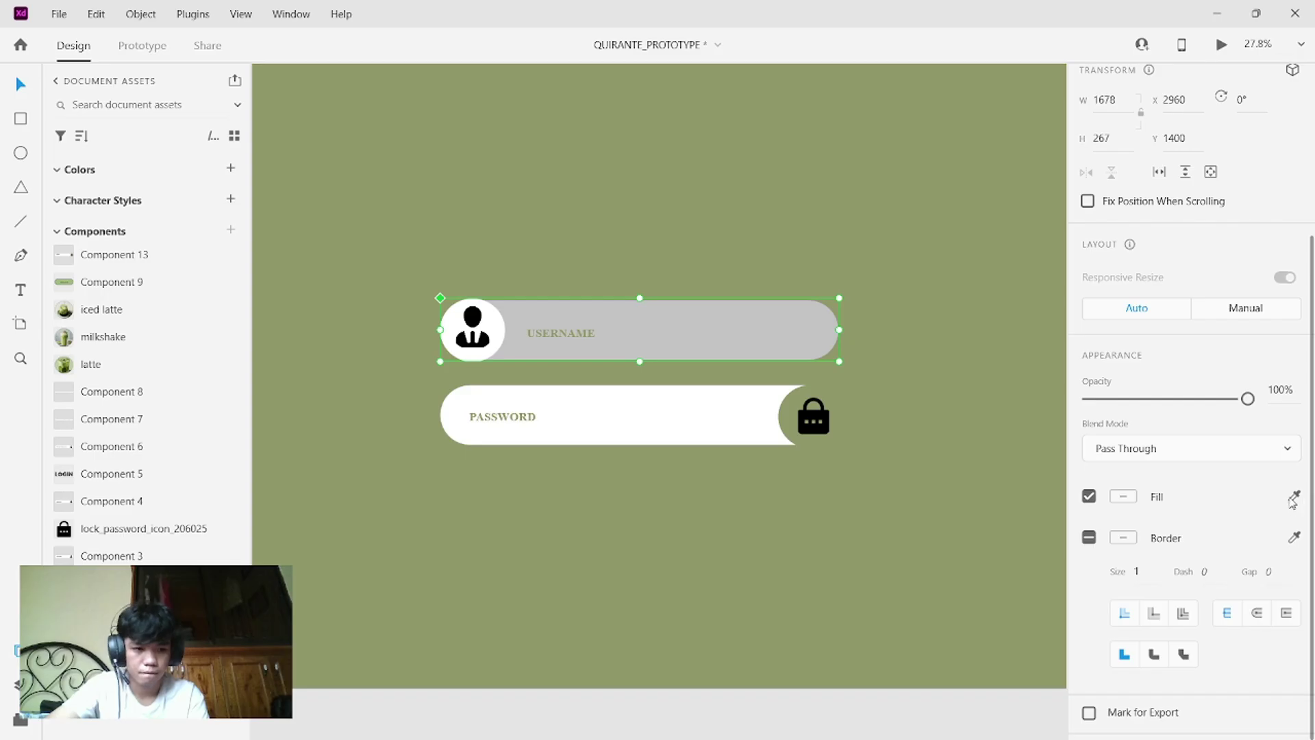
{"action": "left_click", "coordinate": [1295, 497]}
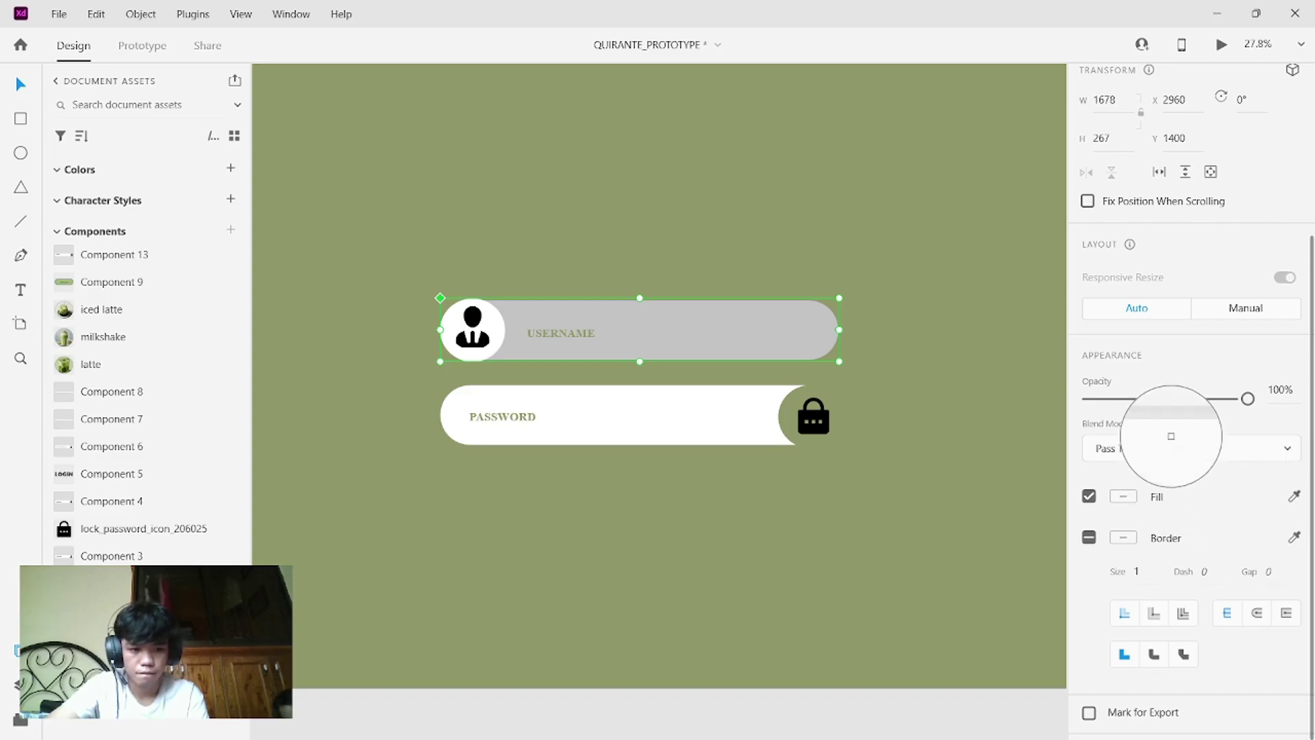
{"action": "left_click", "coordinate": [1171, 422]}
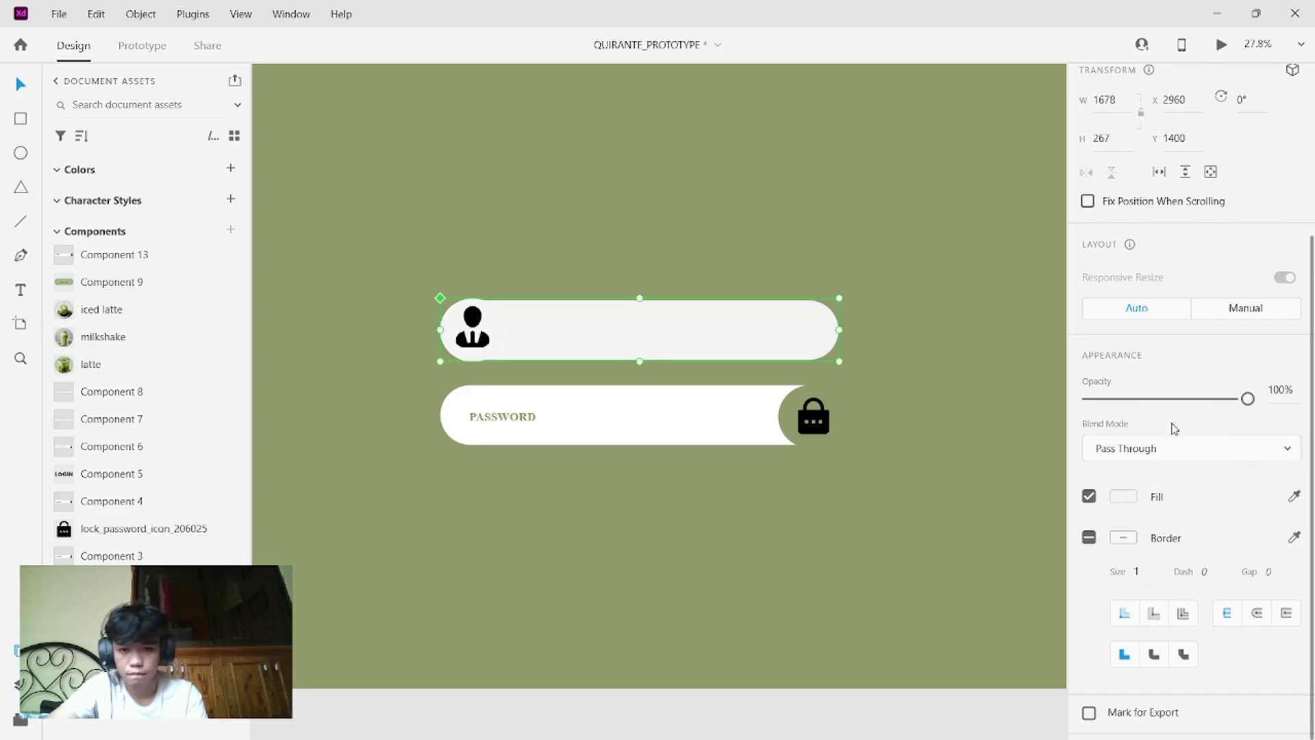
{"action": "left_click", "coordinate": [1294, 498]}
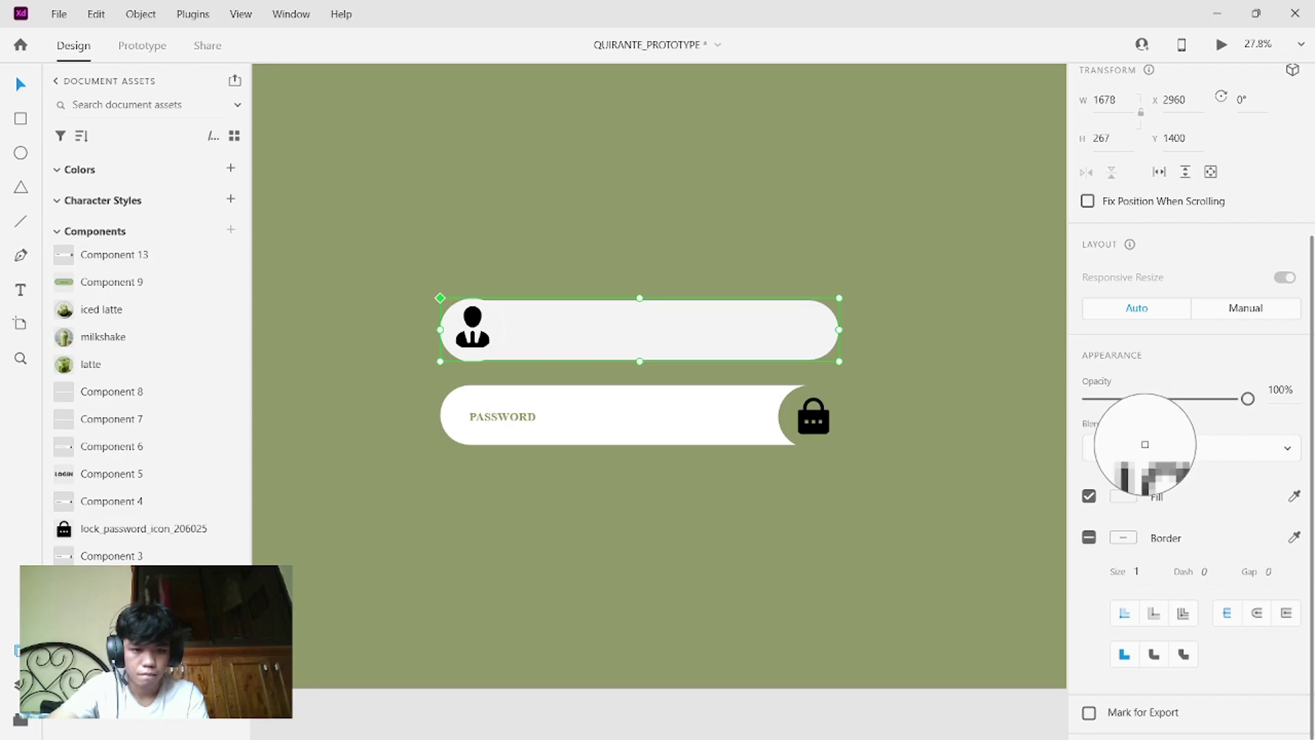
{"action": "left_click", "coordinate": [1100, 451]}
{"action": "left_click", "coordinate": [855, 450]}
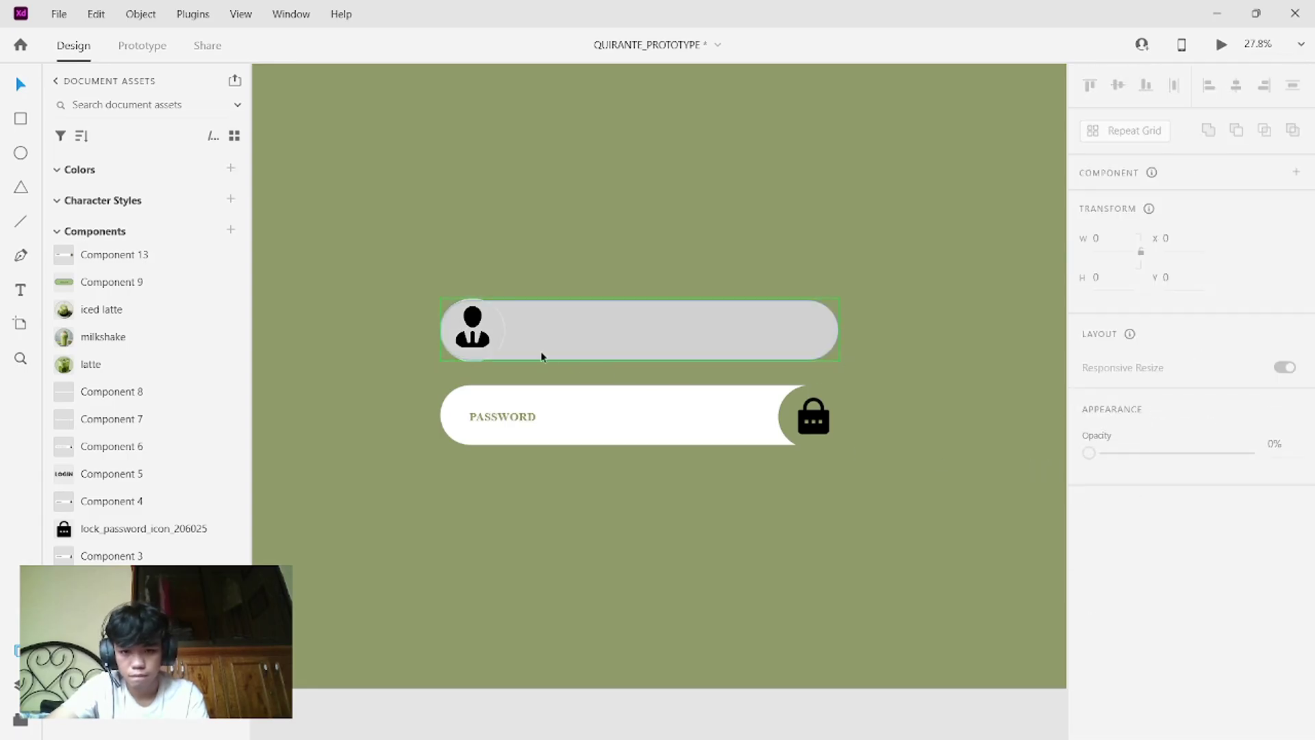
{"action": "left_click", "coordinate": [488, 348]}
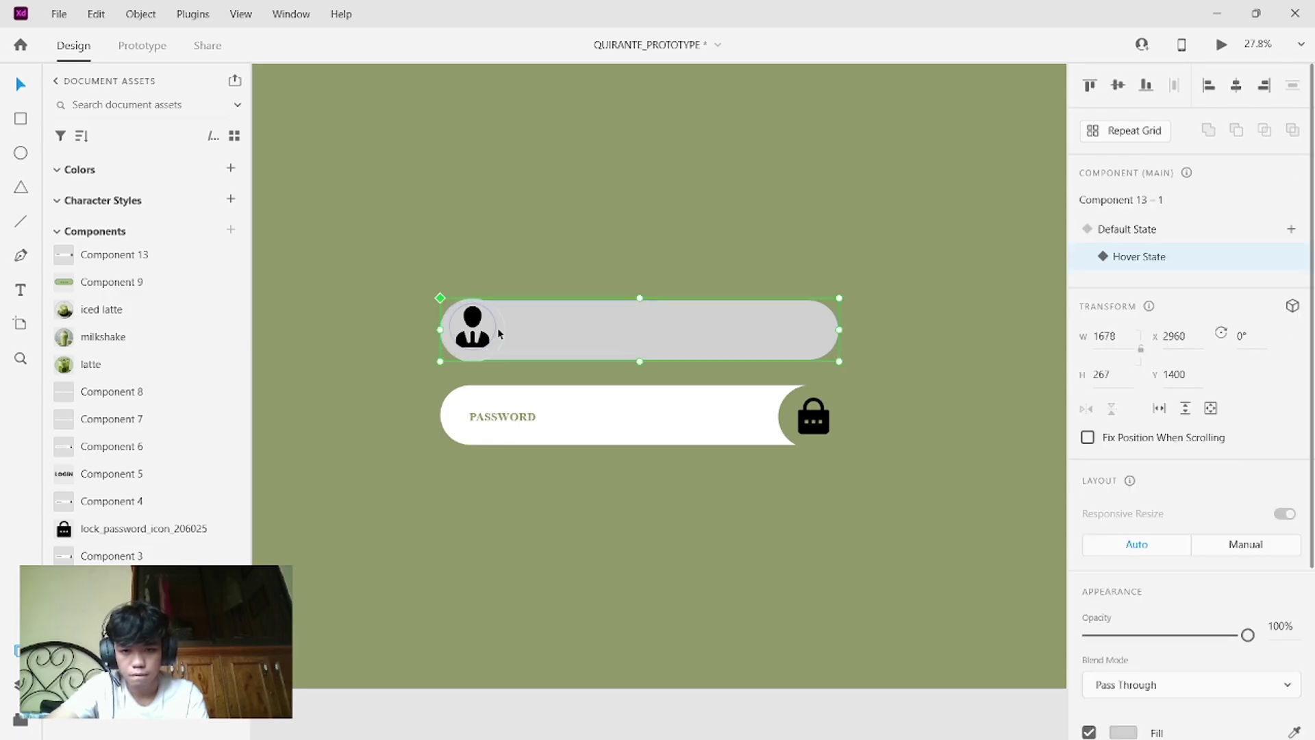
- Fill the circle behind the user icon with white again
{"action": "double_click", "coordinate": [472, 353]}
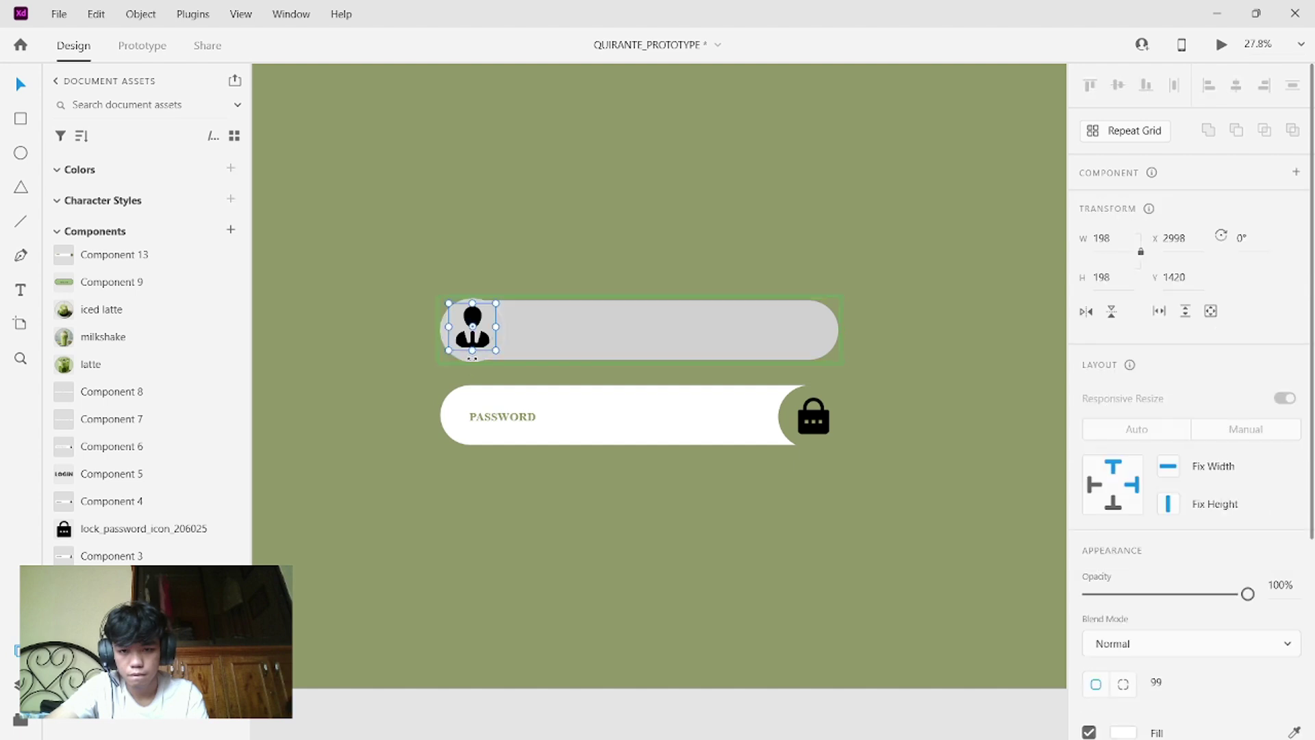
{"action": "left_click", "coordinate": [472, 356]}
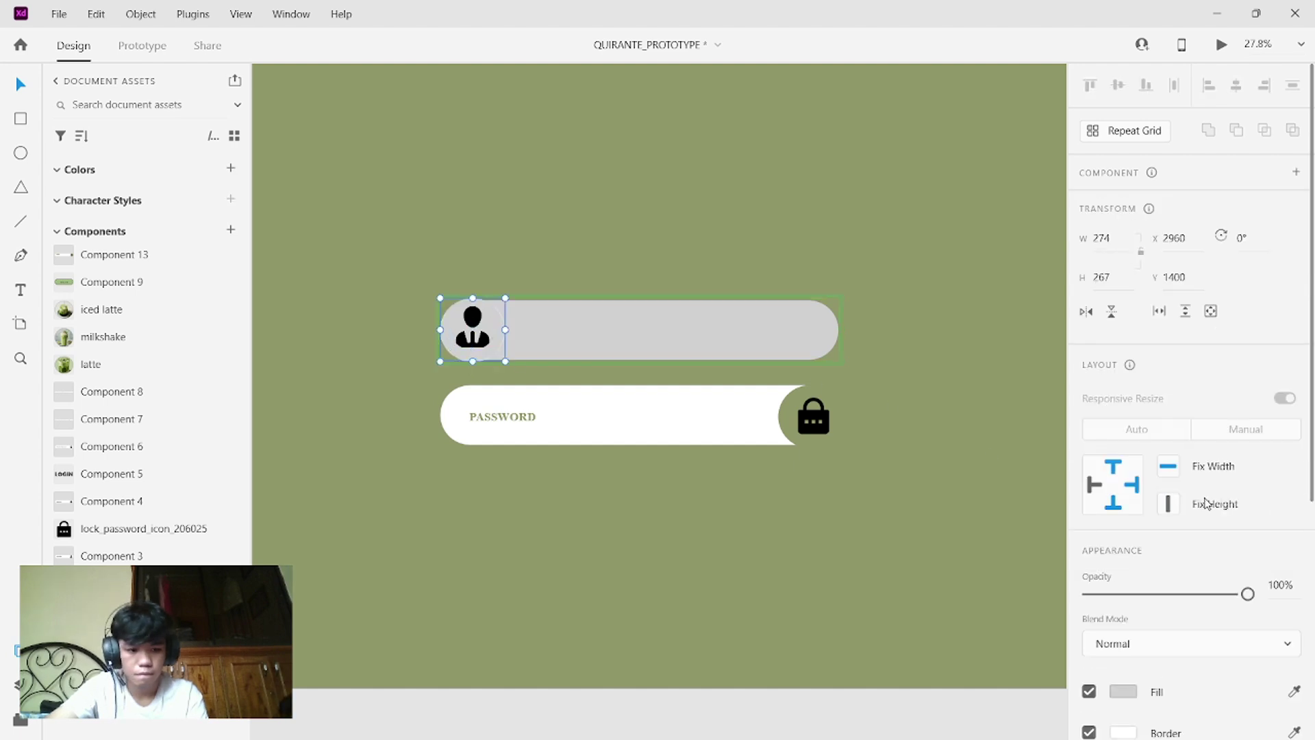
{"action": "scroll", "coordinate": [1207, 504], "scroll_direction": "down", "scroll_amount": 3}
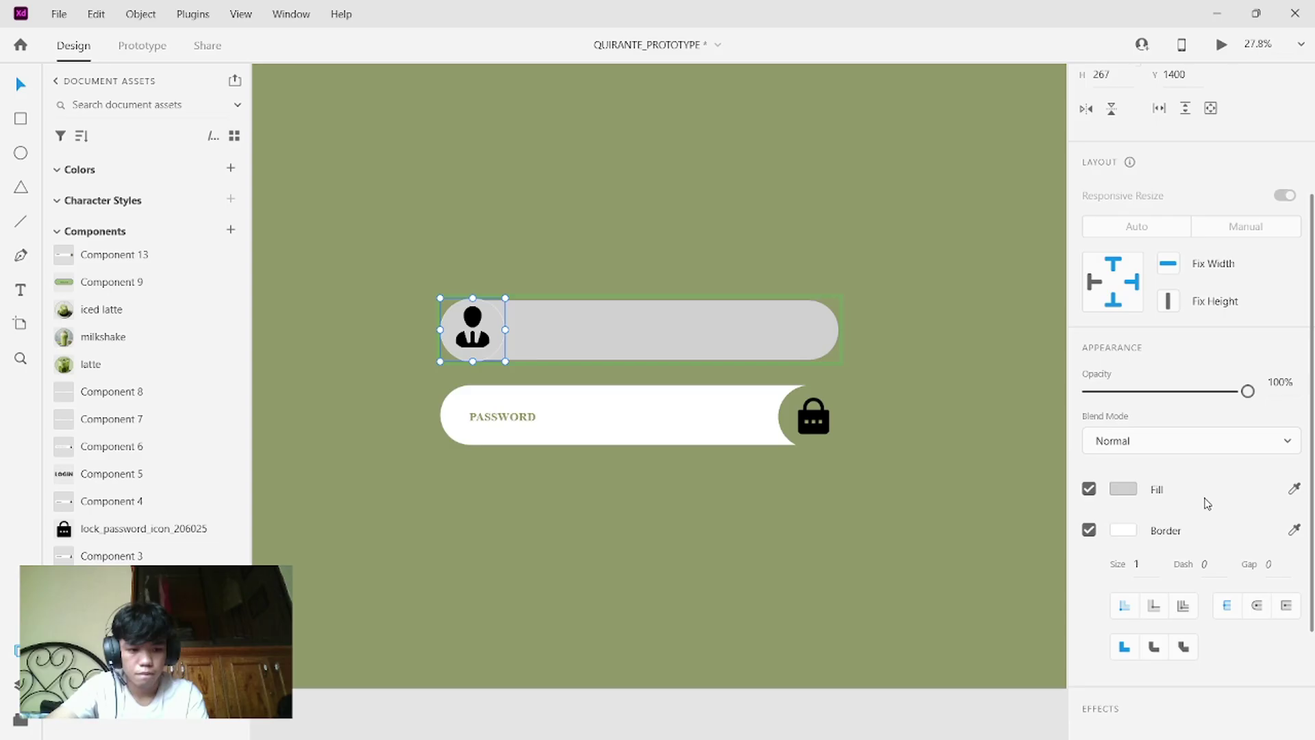
{"action": "left_click", "coordinate": [1295, 487]}
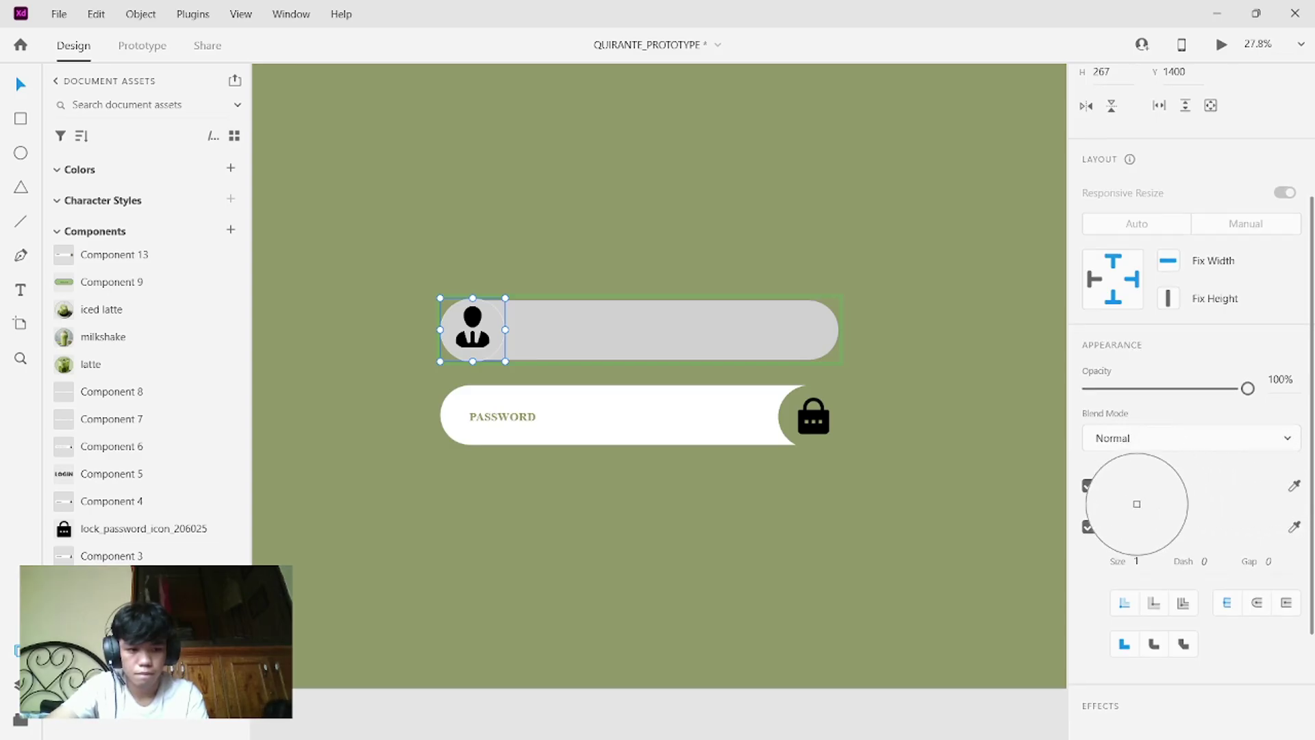
{"action": "left_click", "coordinate": [1128, 525]}
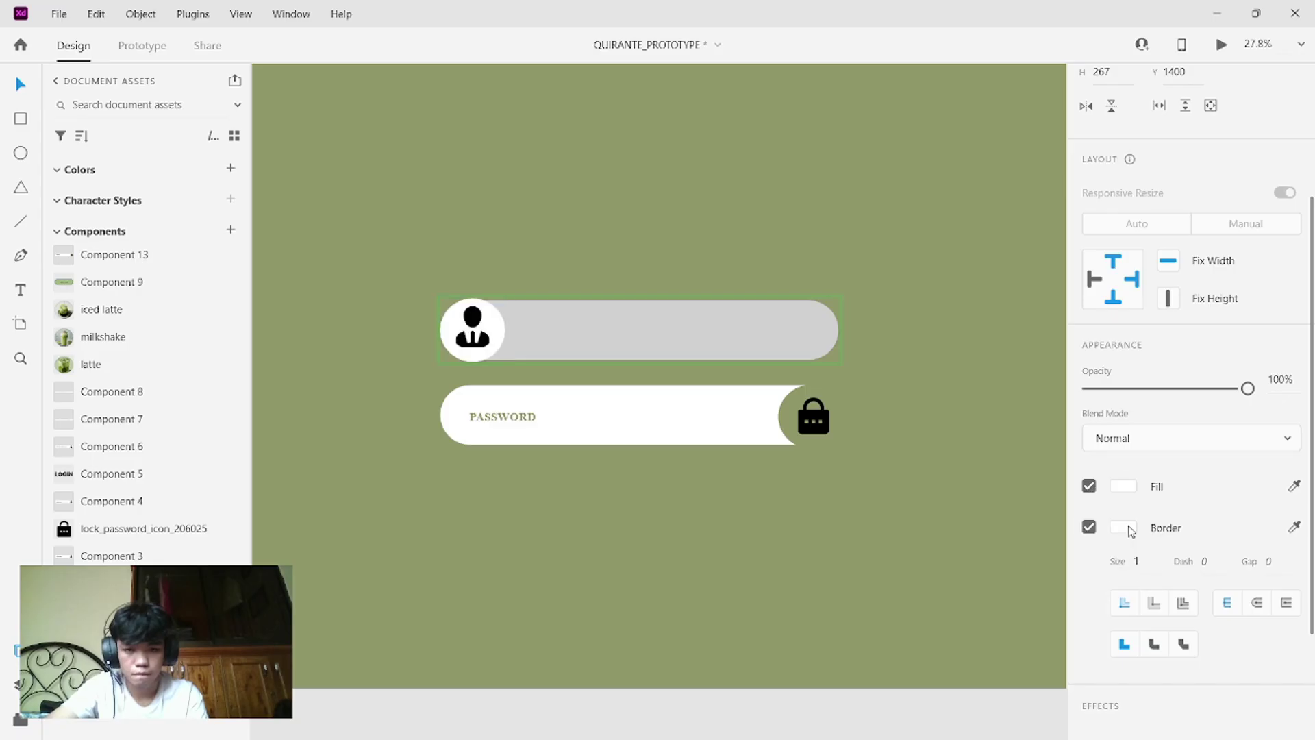
{"action": "left_click", "coordinate": [830, 470]}
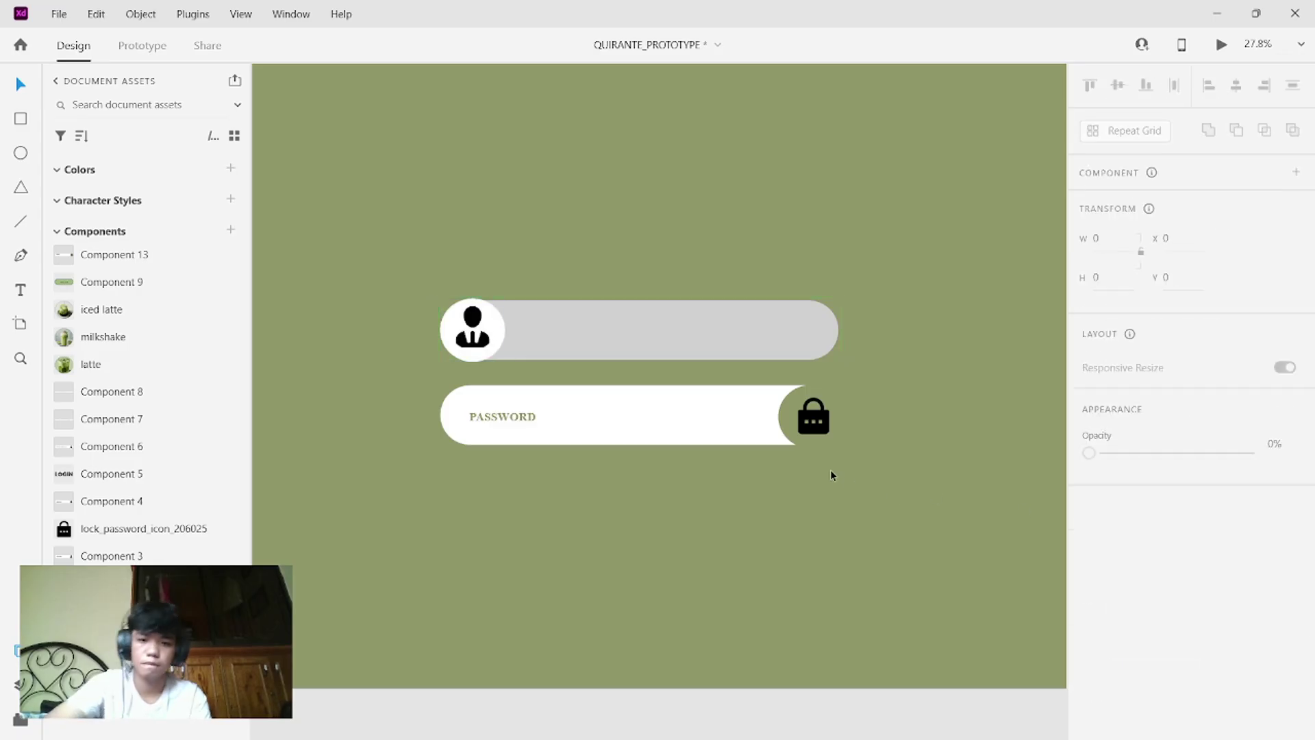
- Colour the USERNAME label white, sampled from the password field
{"action": "double_click", "coordinate": [544, 333]}
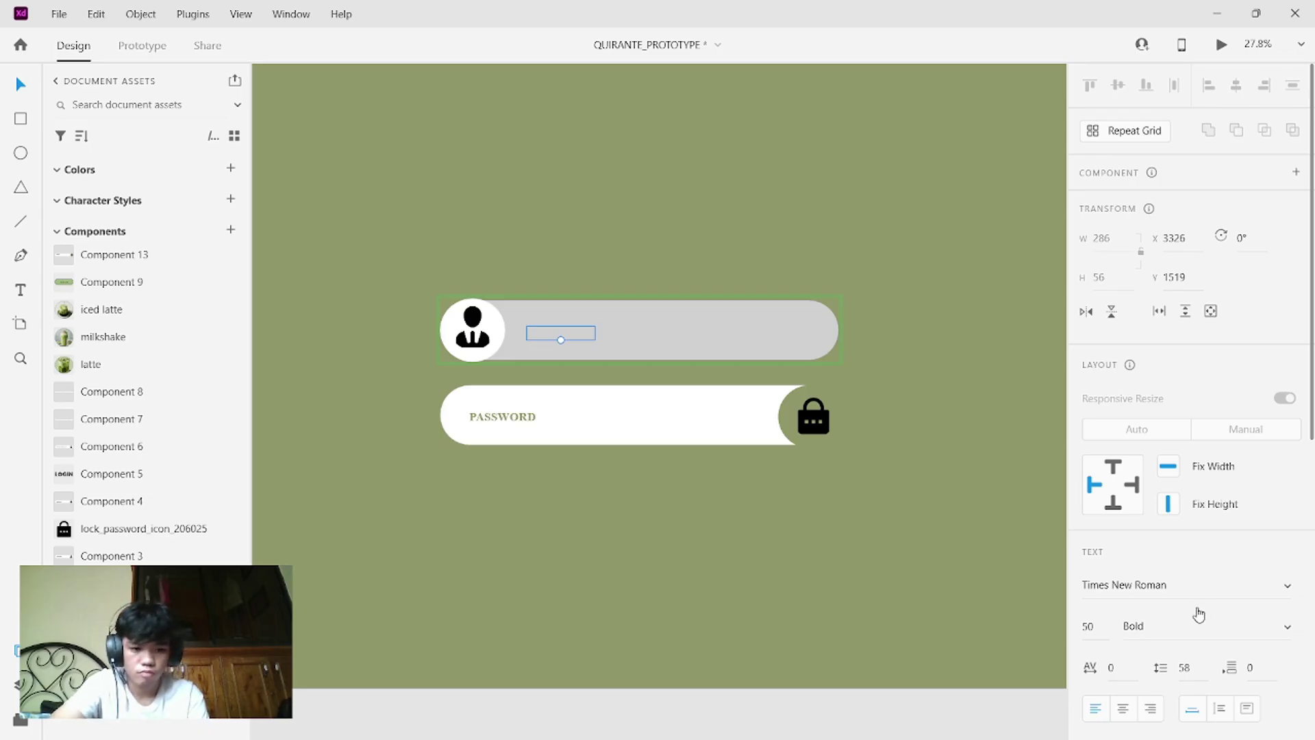
{"action": "scroll", "coordinate": [1199, 615], "scroll_direction": "down", "scroll_amount": 6}
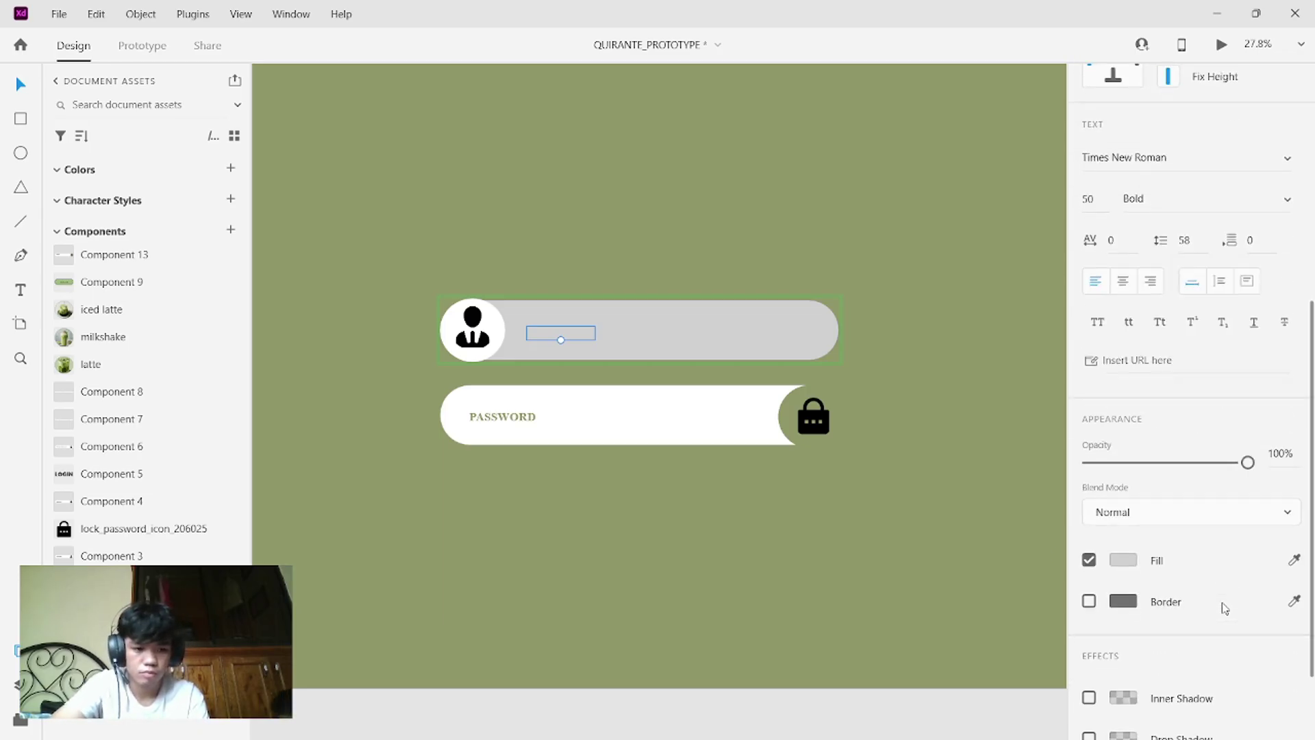
{"action": "left_click", "coordinate": [1294, 559]}
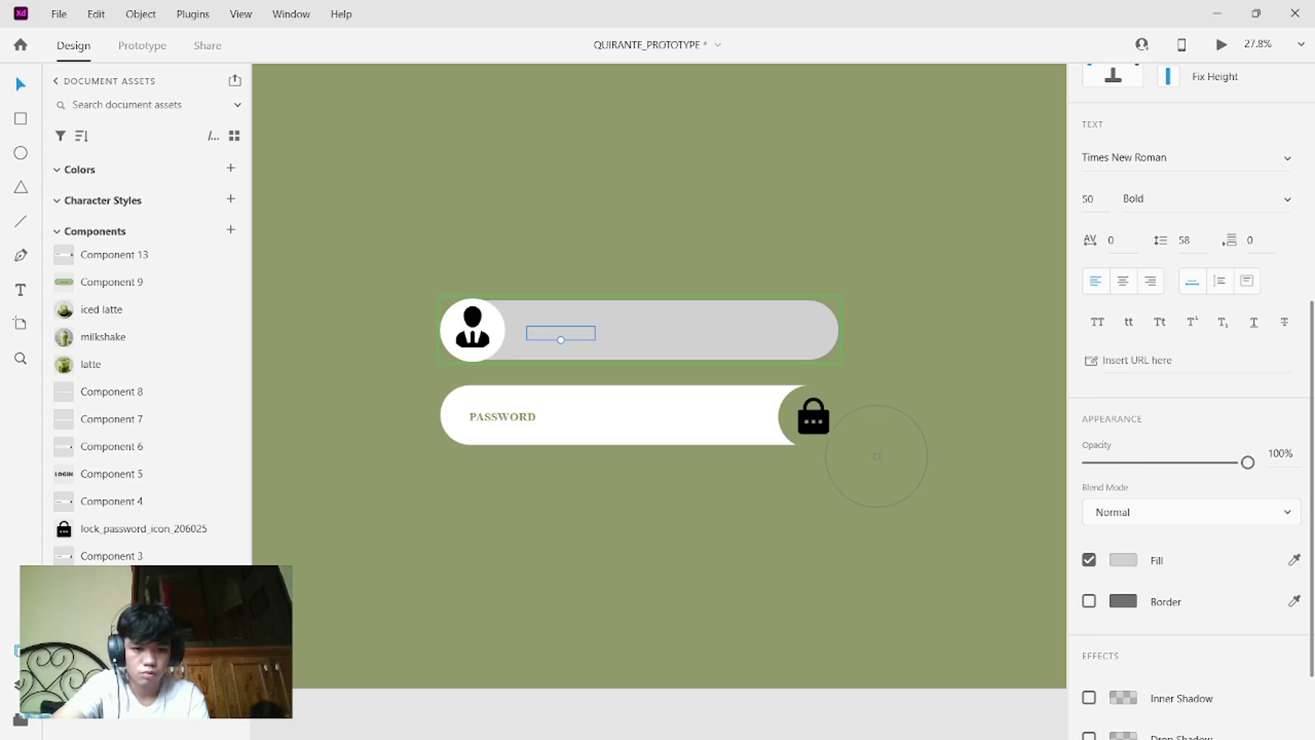
{"action": "left_click", "coordinate": [740, 416]}
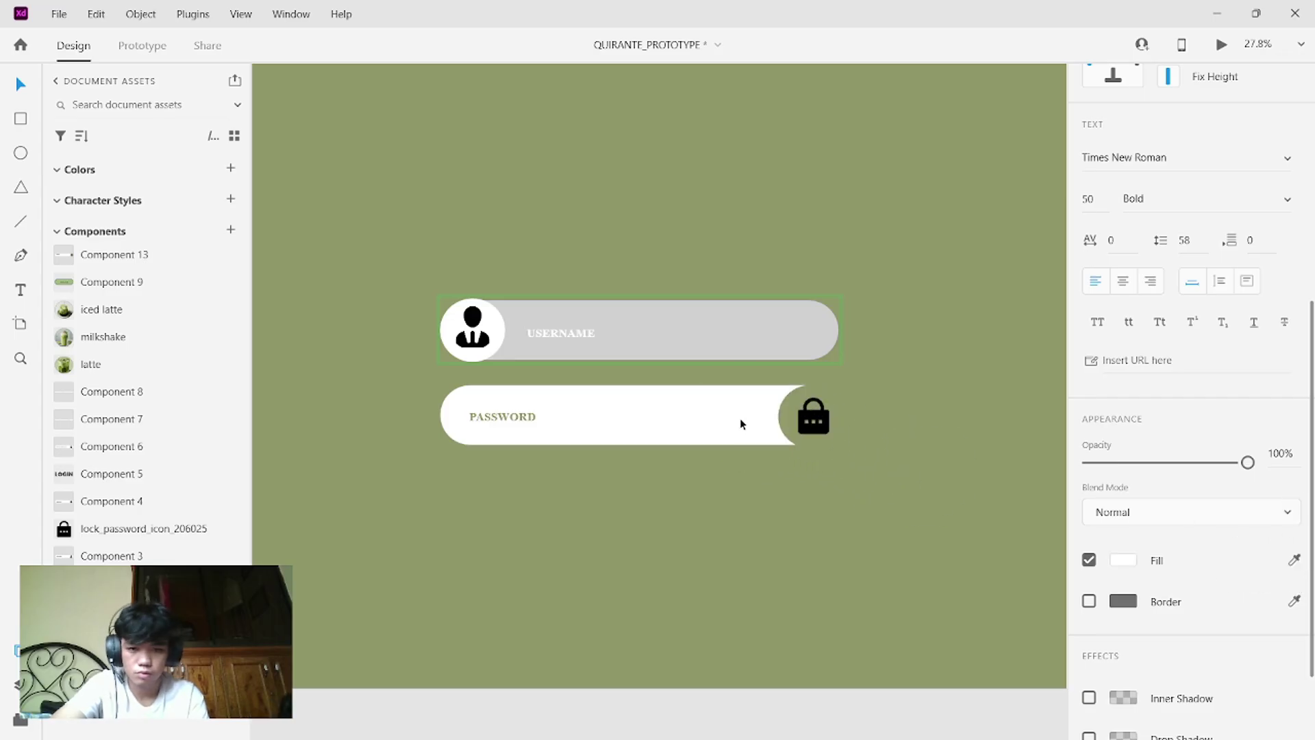
- Replace the USERNAME placeholder with a lowercase sample user name
{"action": "double_click", "coordinate": [578, 327]}
{"action": "key", "text": "BackSpace"}
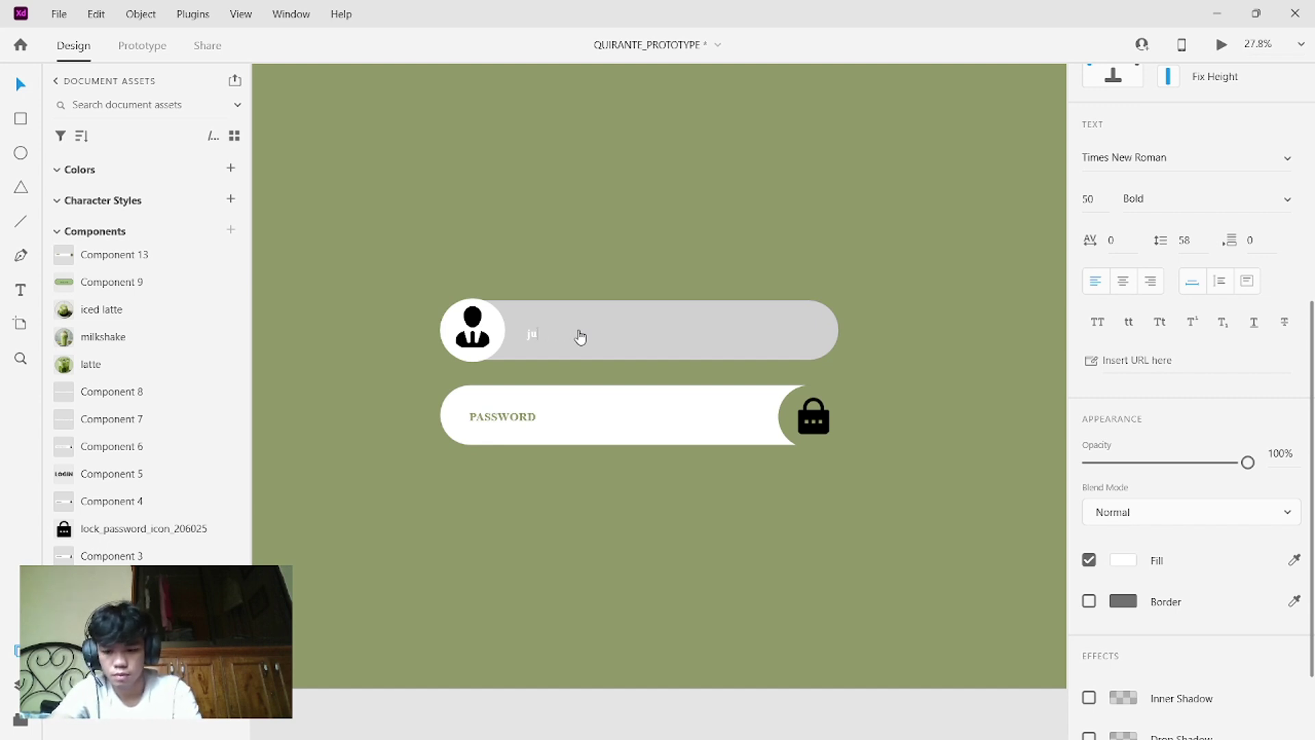
{"action": "key", "text": "Caps_Lock"}
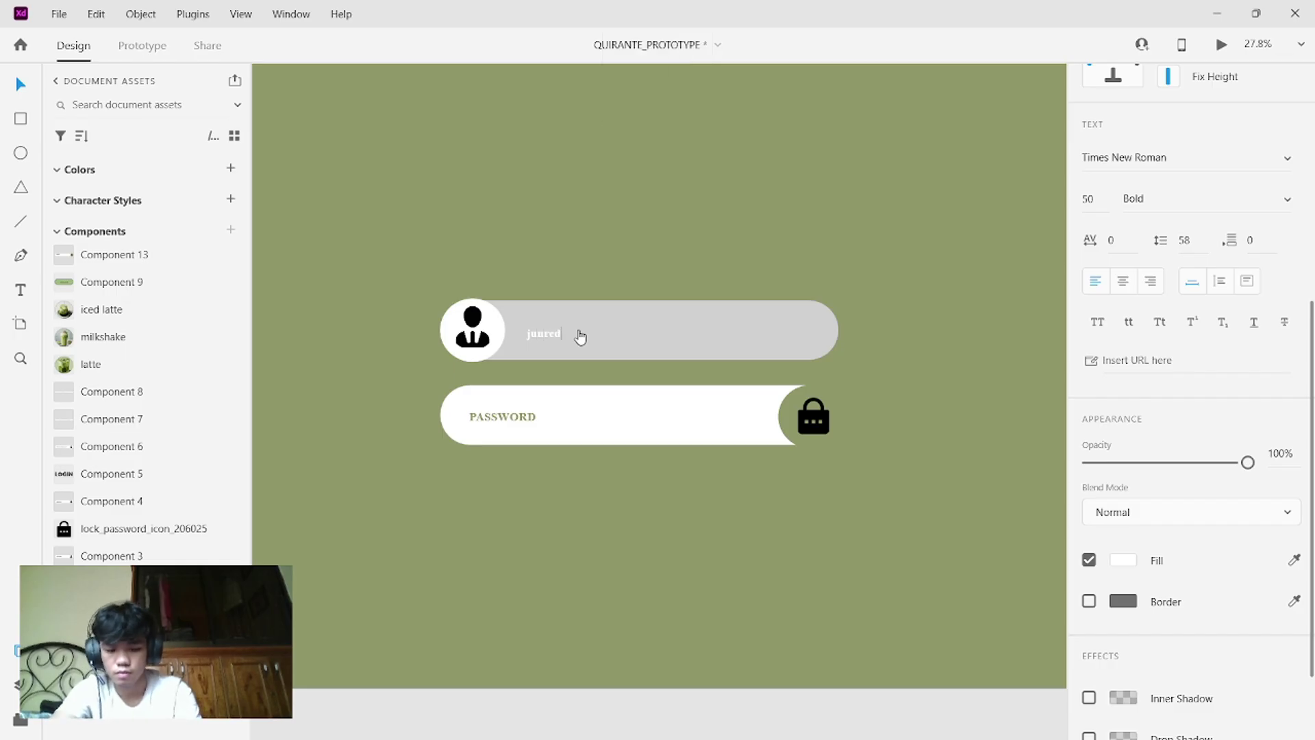
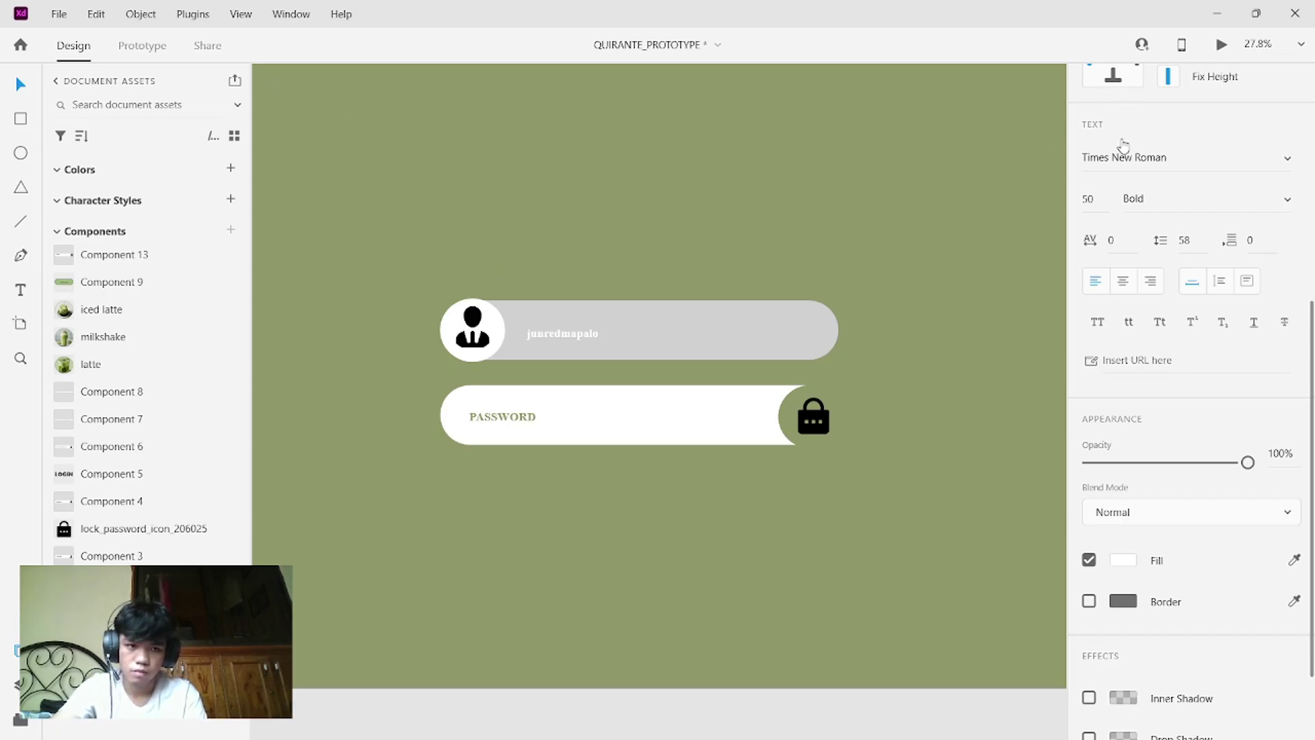
{"action": "scroll", "coordinate": [1123, 144], "scroll_direction": "up", "scroll_amount": 5}
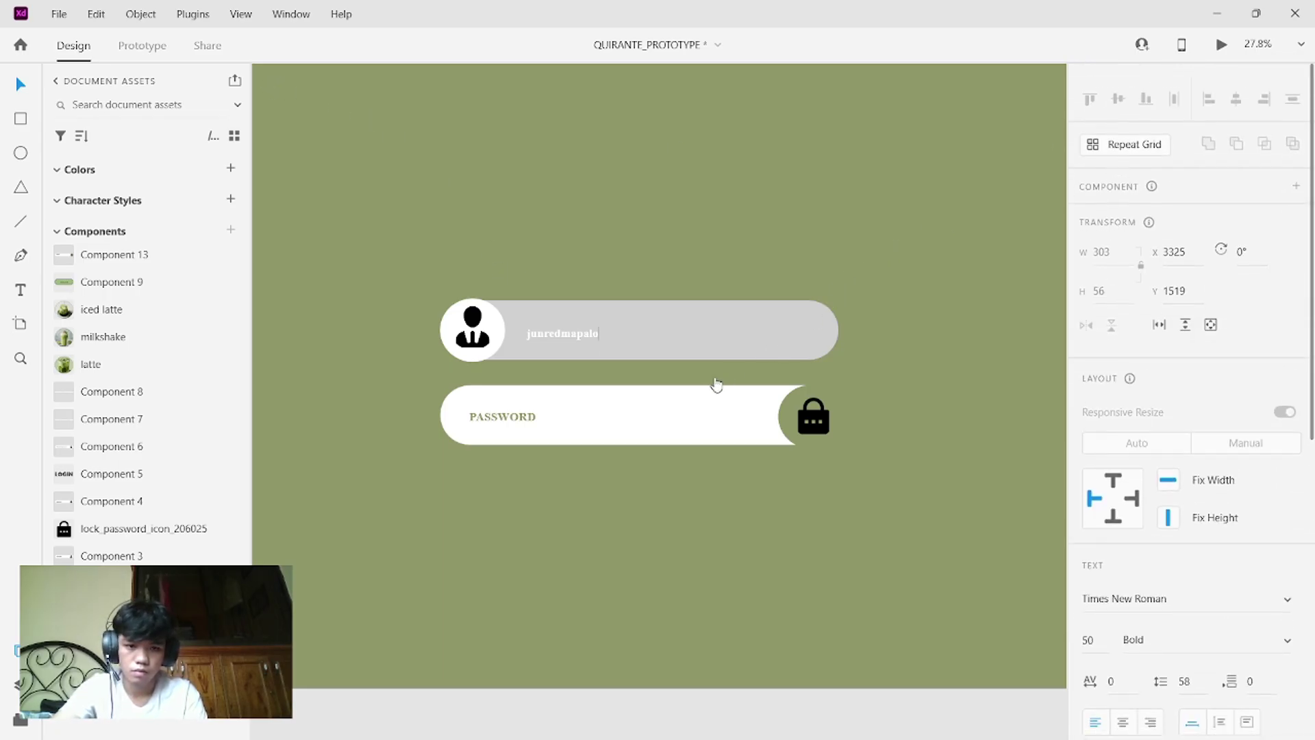
{"action": "left_click", "coordinate": [700, 415]}
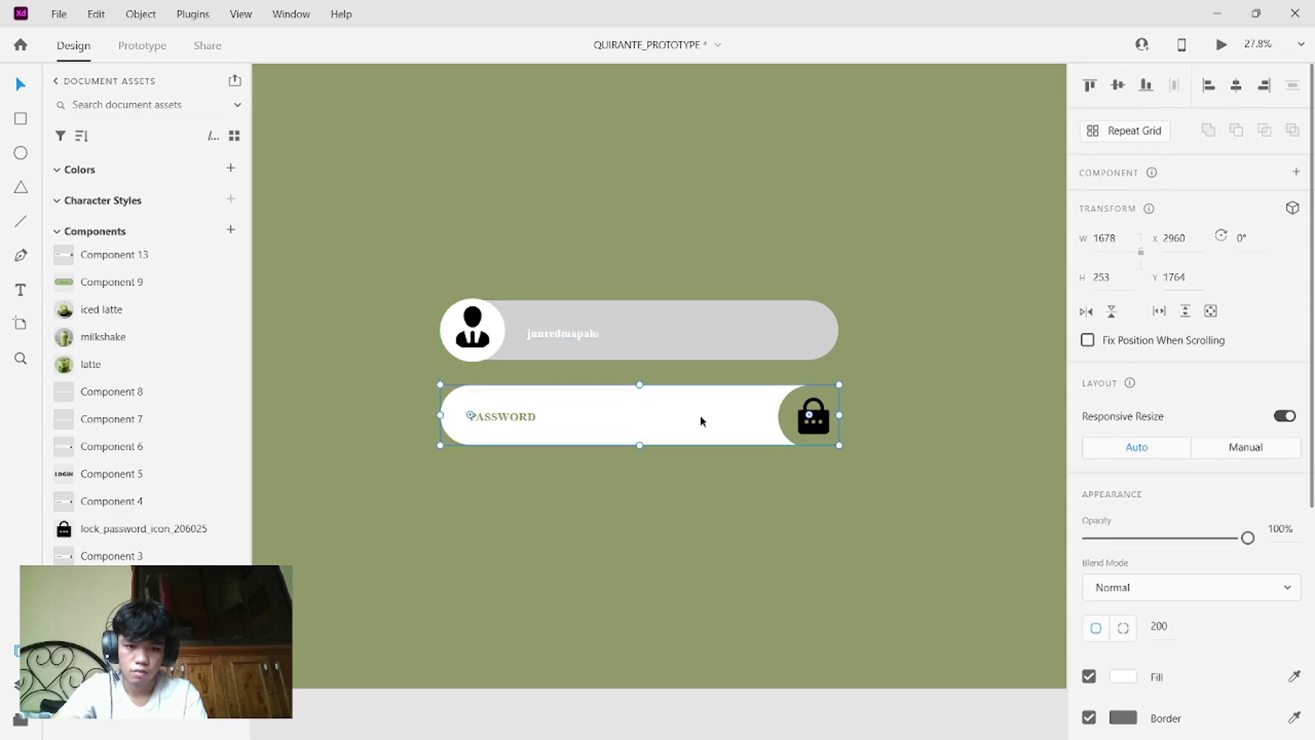
{"action": "left_click", "coordinate": [747, 342]}
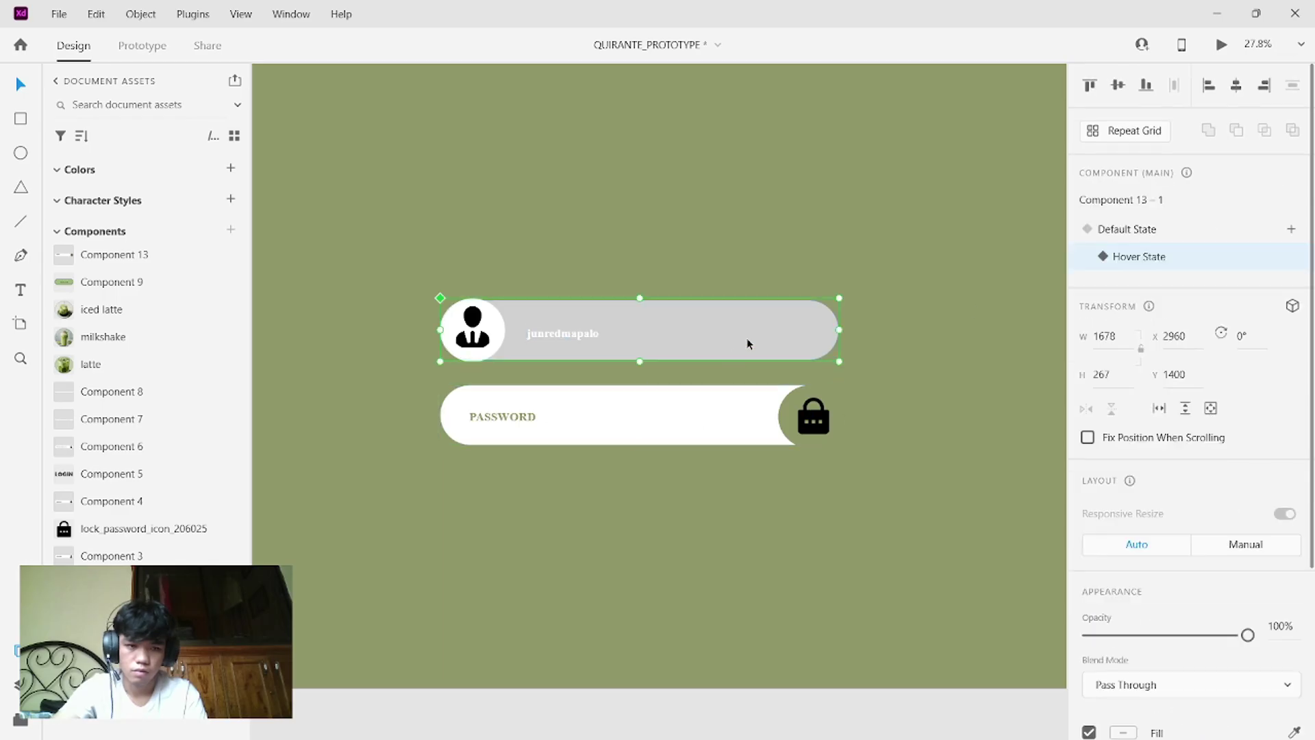
{"action": "left_click", "coordinate": [1134, 230]}
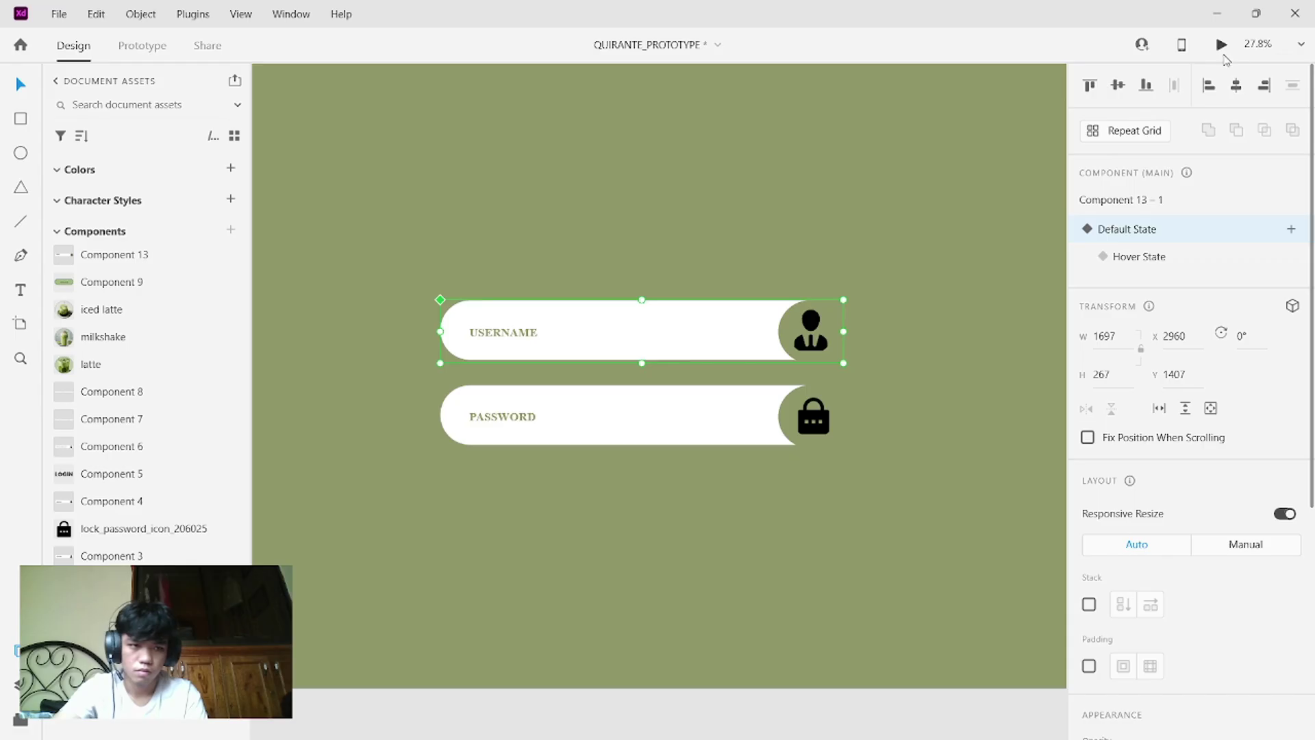
{"action": "left_click", "coordinate": [1222, 45]}
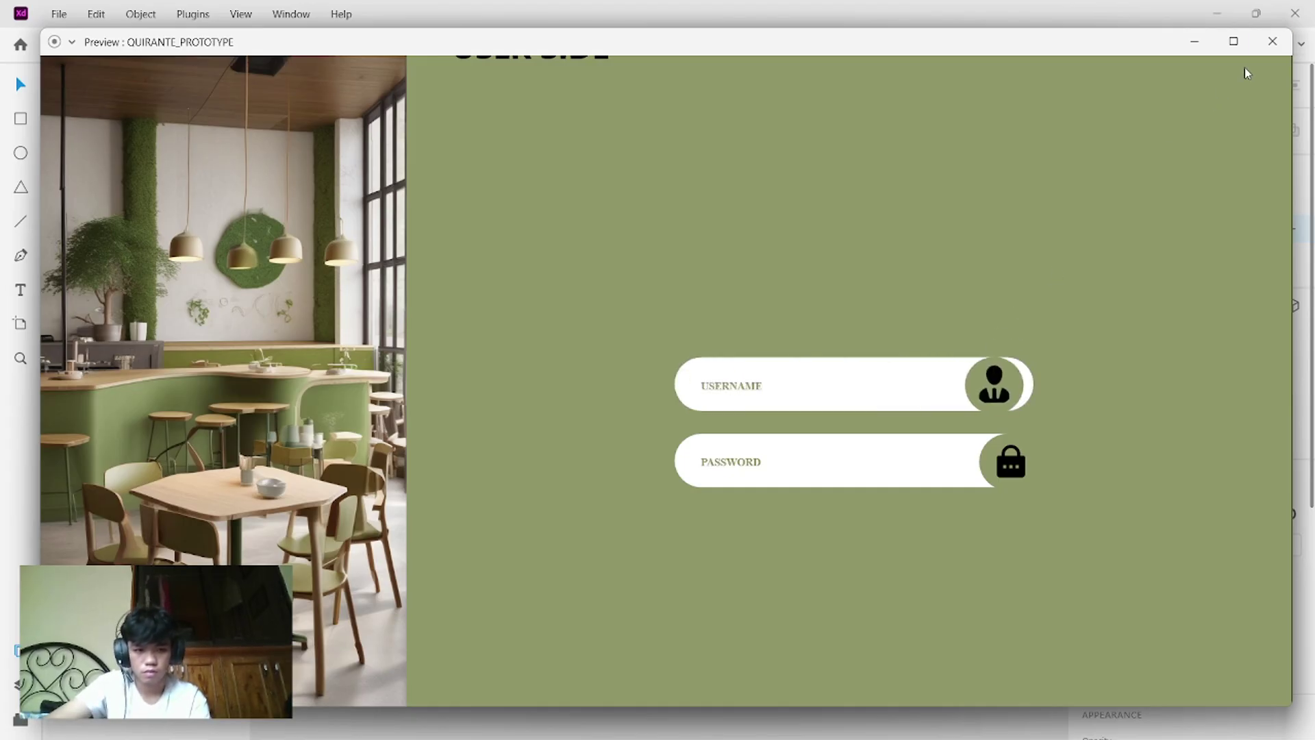
{"action": "left_click", "coordinate": [1272, 41]}
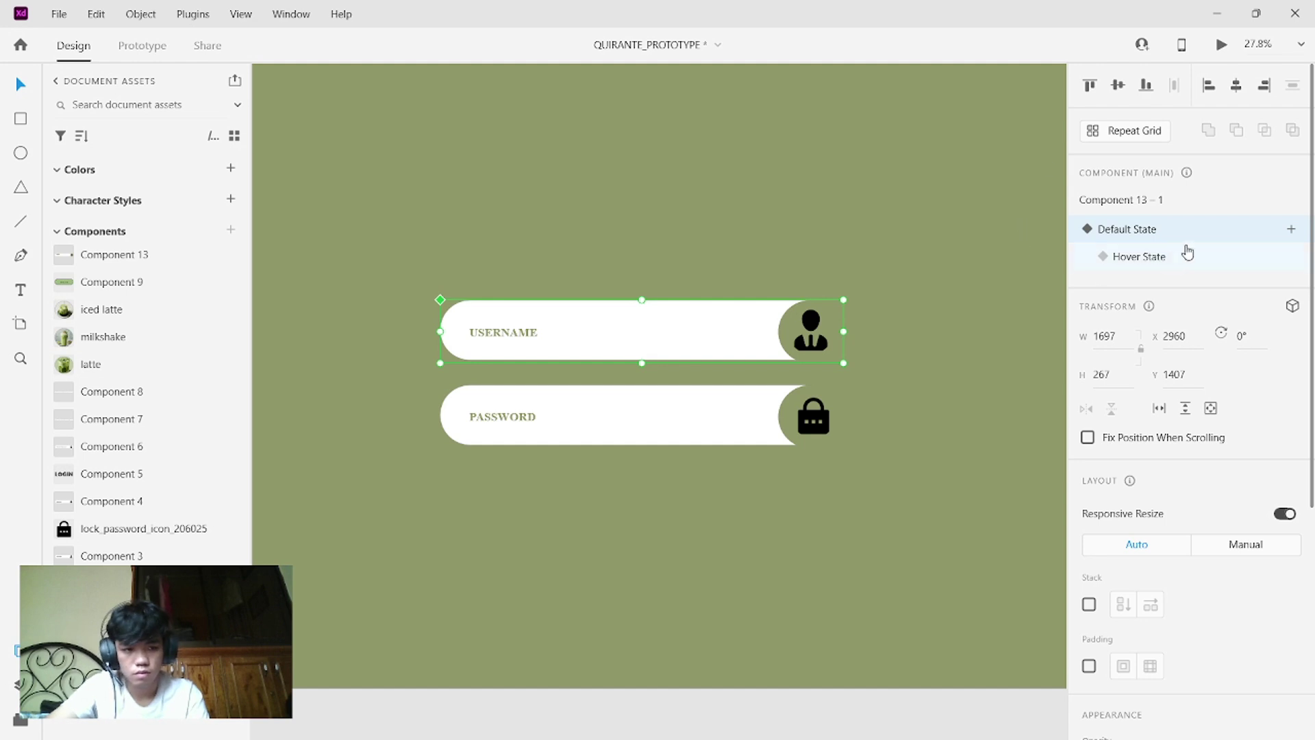
{"action": "left_click", "coordinate": [1169, 260]}
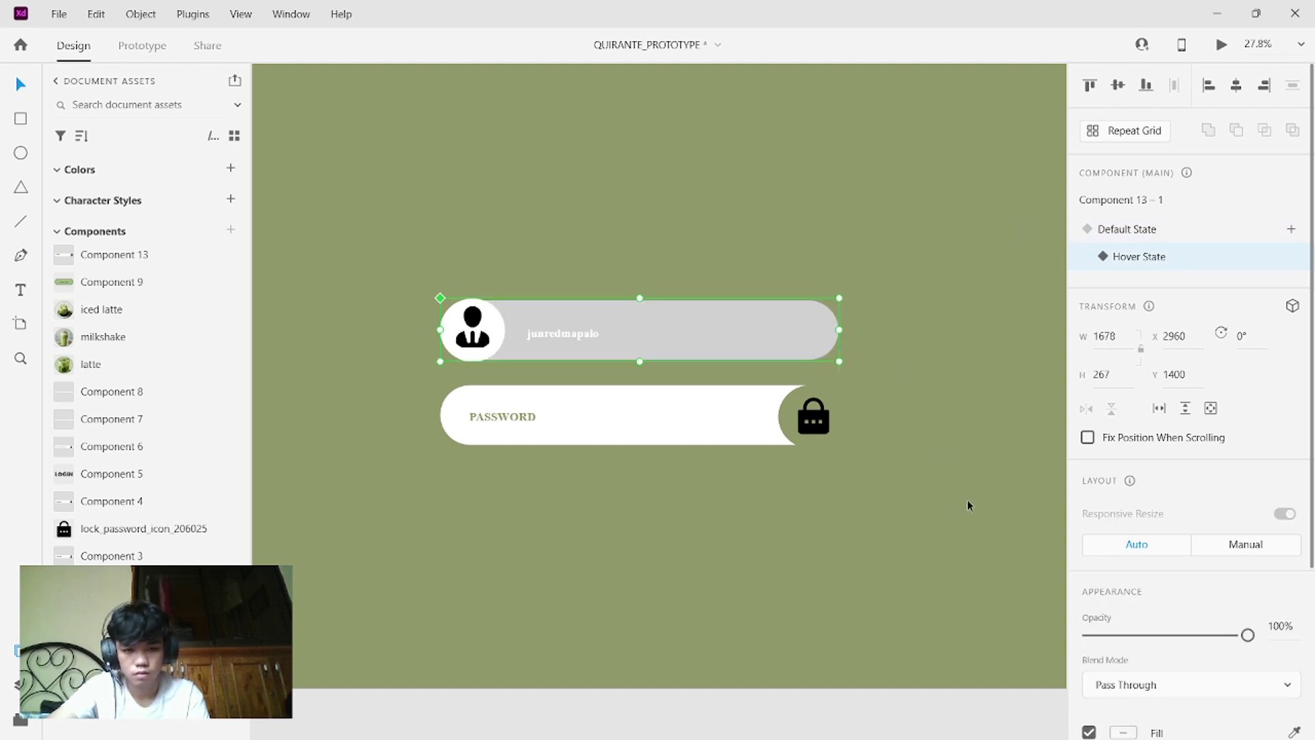
- Fill the hover pill with the background sage green and outline it in black from the icon
{"action": "scroll", "coordinate": [1178, 562], "scroll_direction": "down", "scroll_amount": 5}
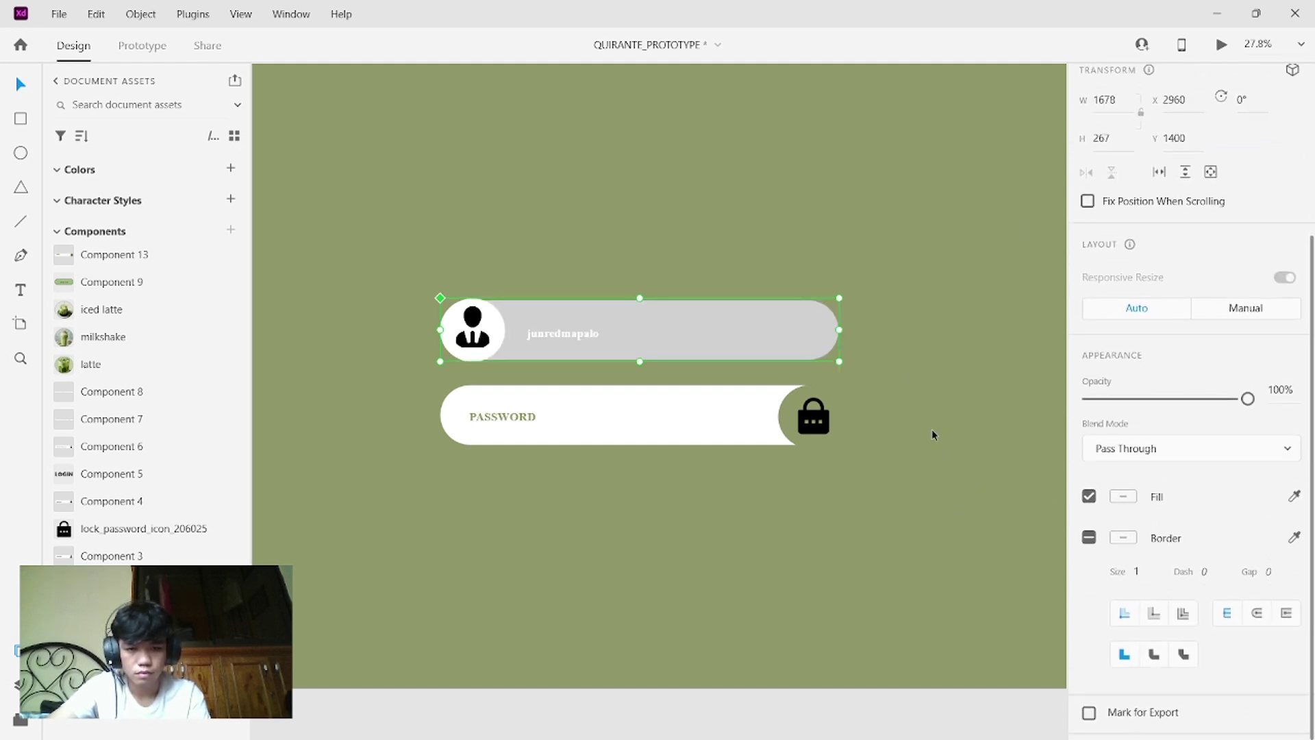
{"action": "left_click", "coordinate": [984, 438]}
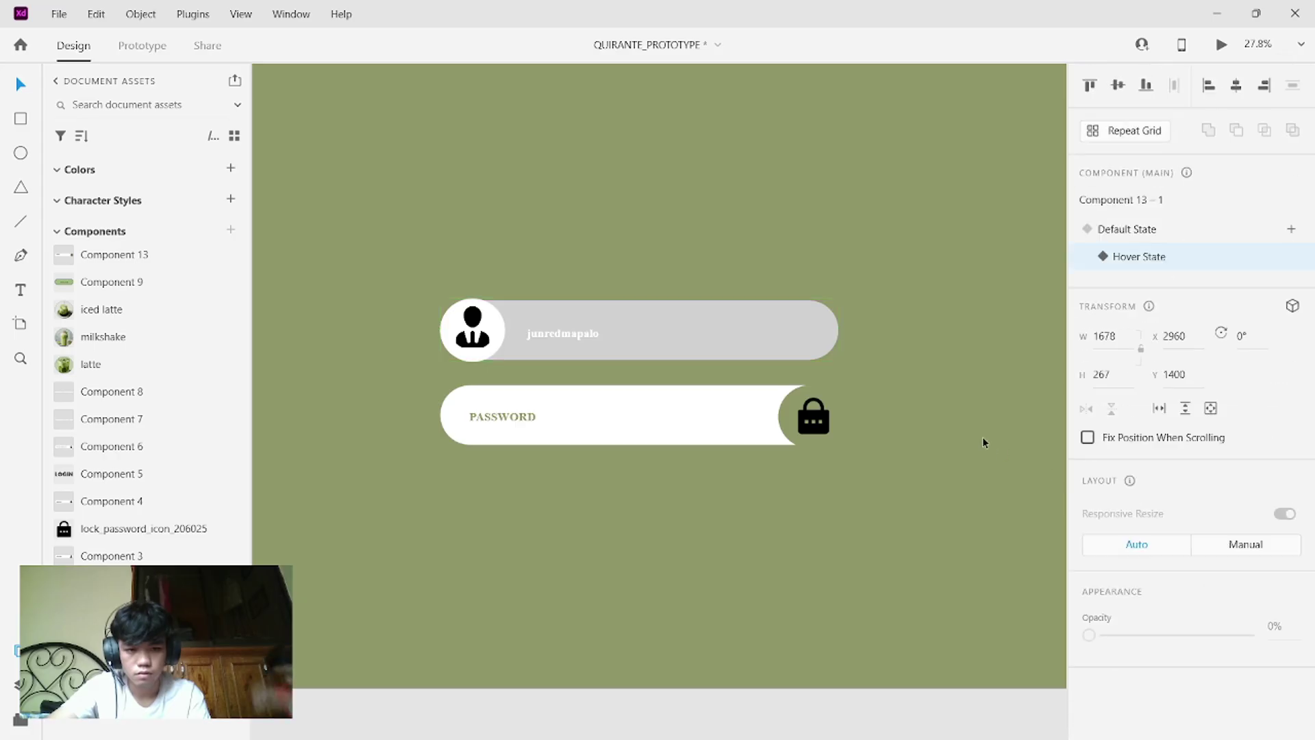
{"action": "left_click", "coordinate": [784, 351]}
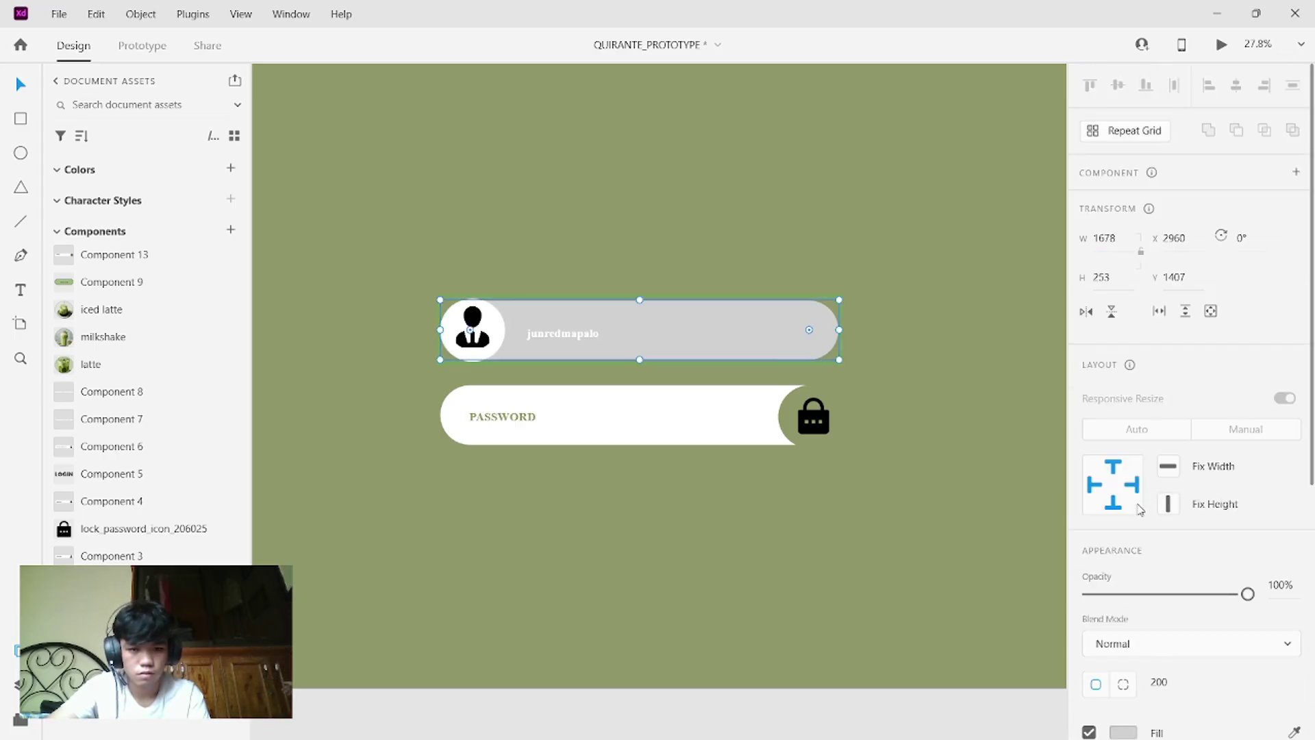
{"action": "scroll", "coordinate": [1205, 558], "scroll_direction": "down", "scroll_amount": 5}
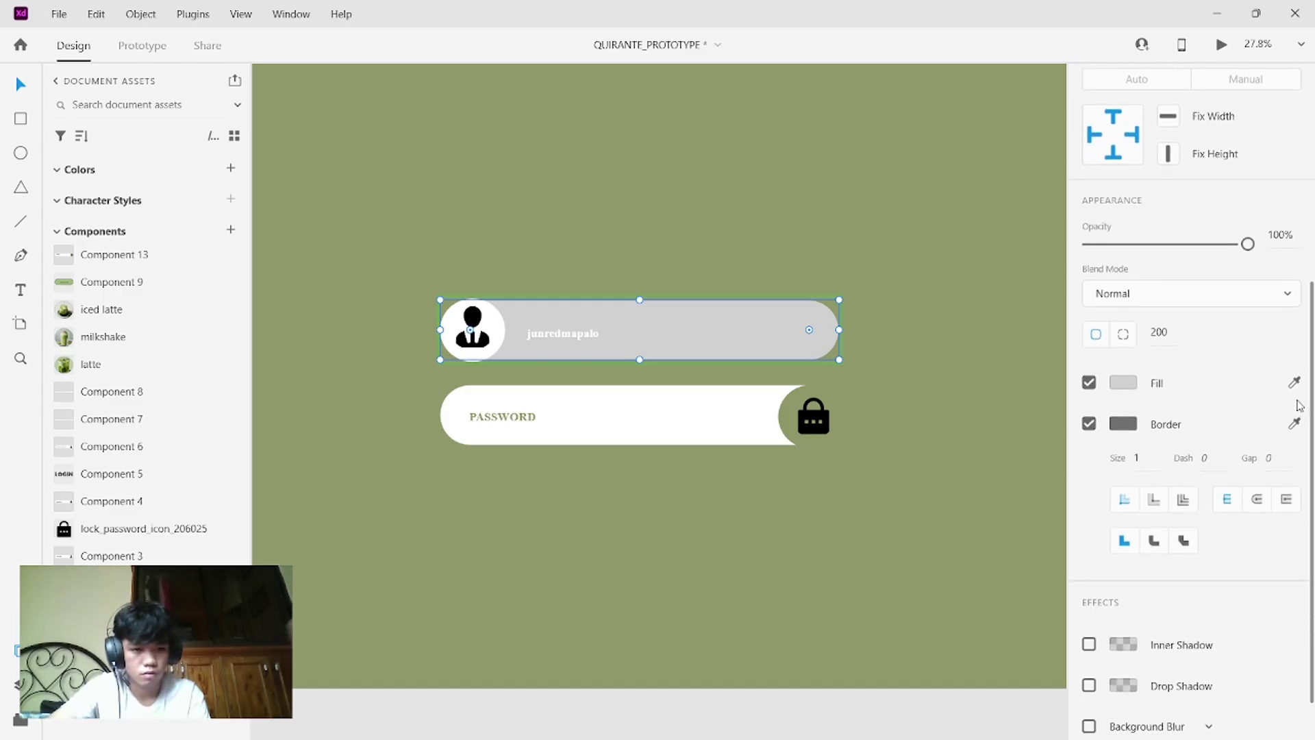
{"action": "left_click", "coordinate": [1294, 382]}
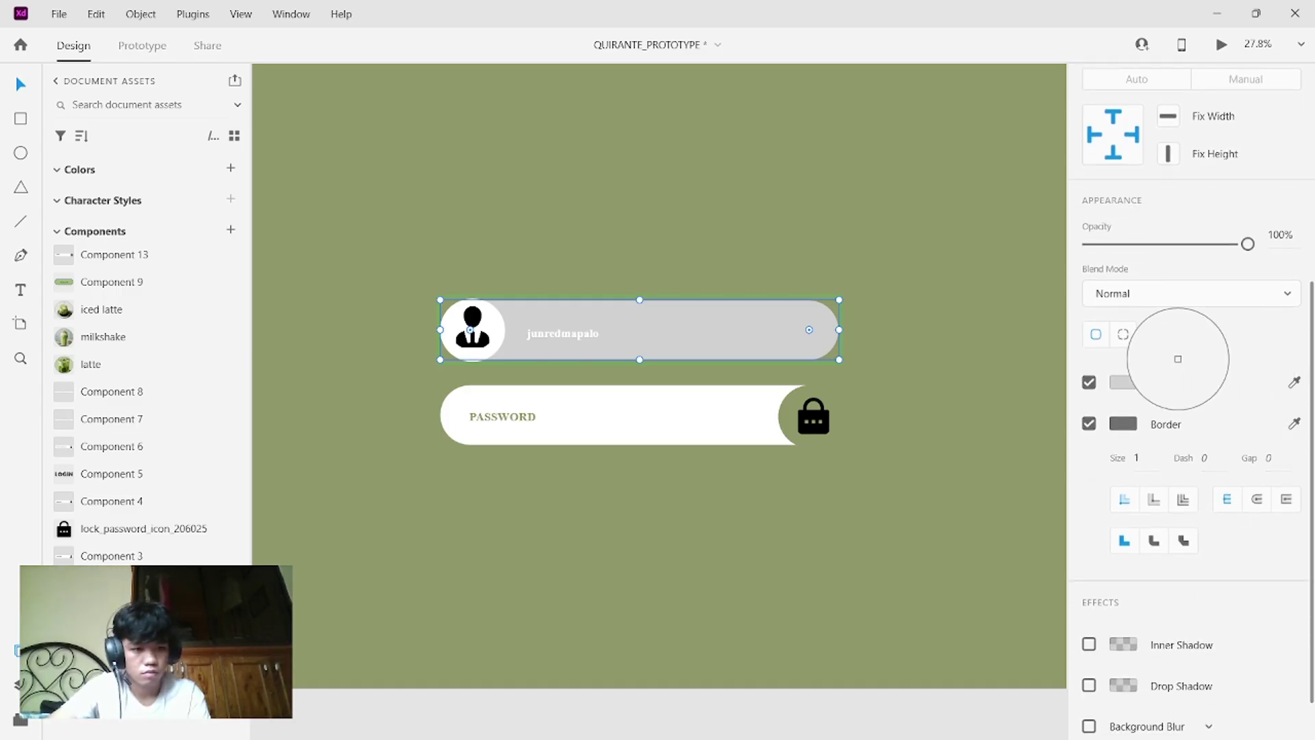
{"action": "left_click", "coordinate": [983, 330]}
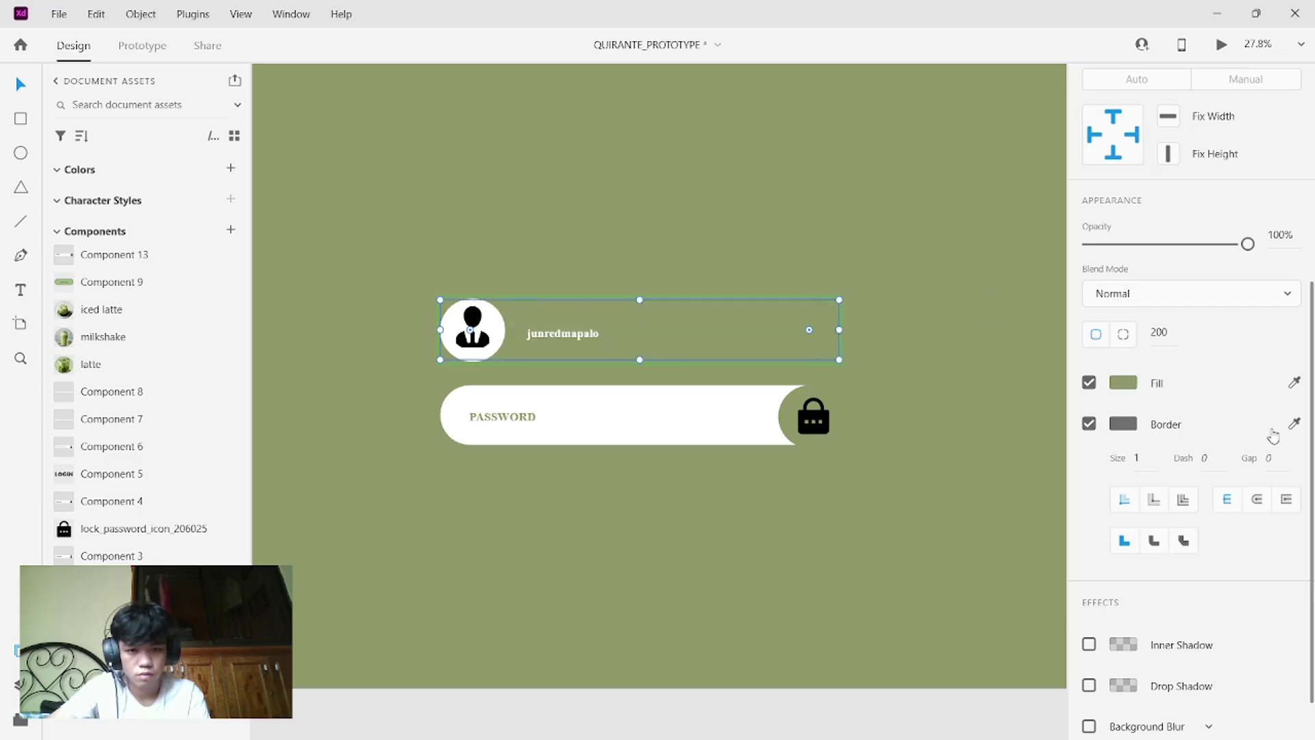
{"action": "left_click", "coordinate": [1294, 424]}
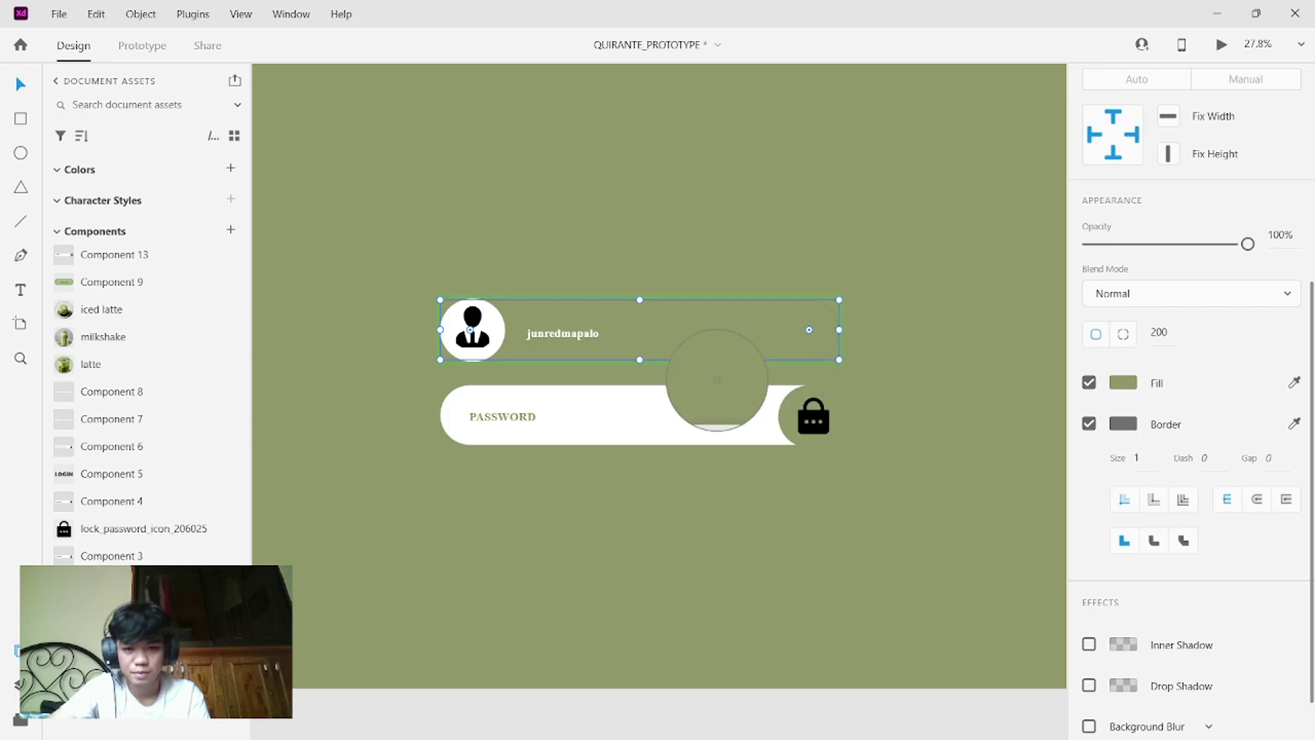
{"action": "left_click", "coordinate": [477, 313]}
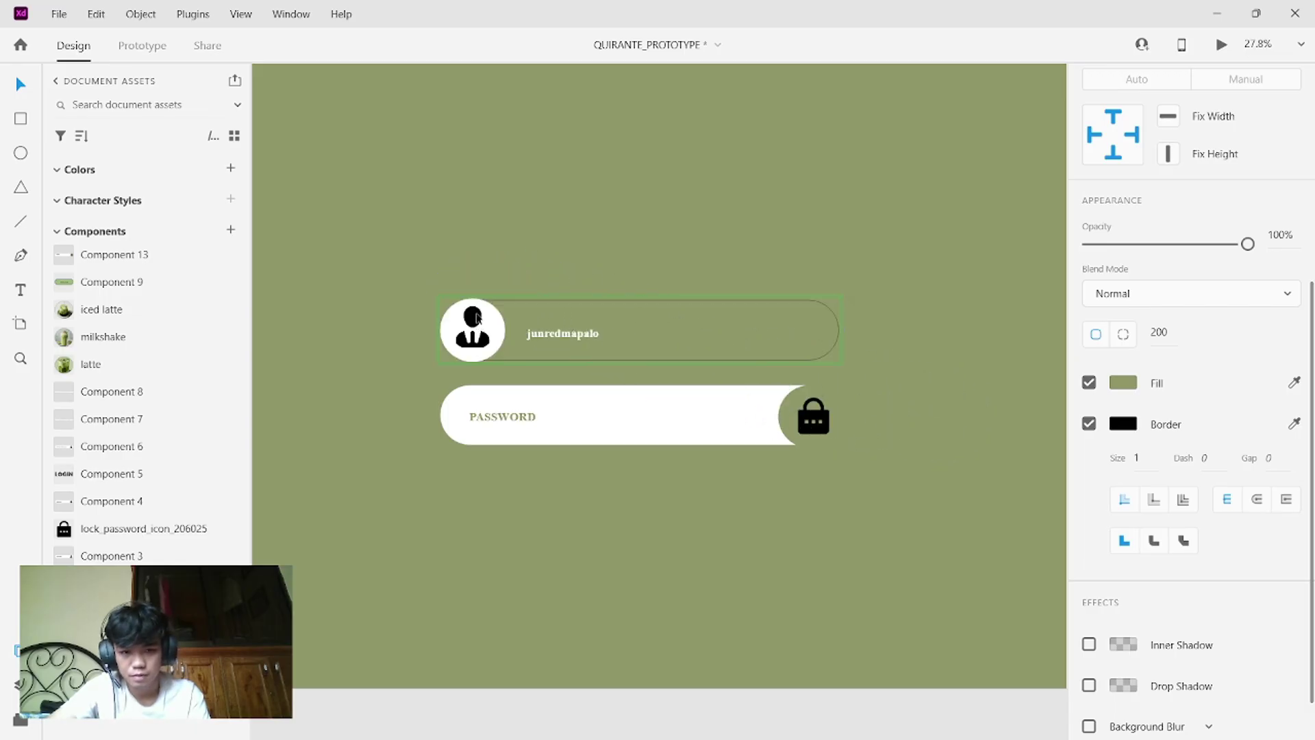
{"action": "left_click", "coordinate": [845, 261]}
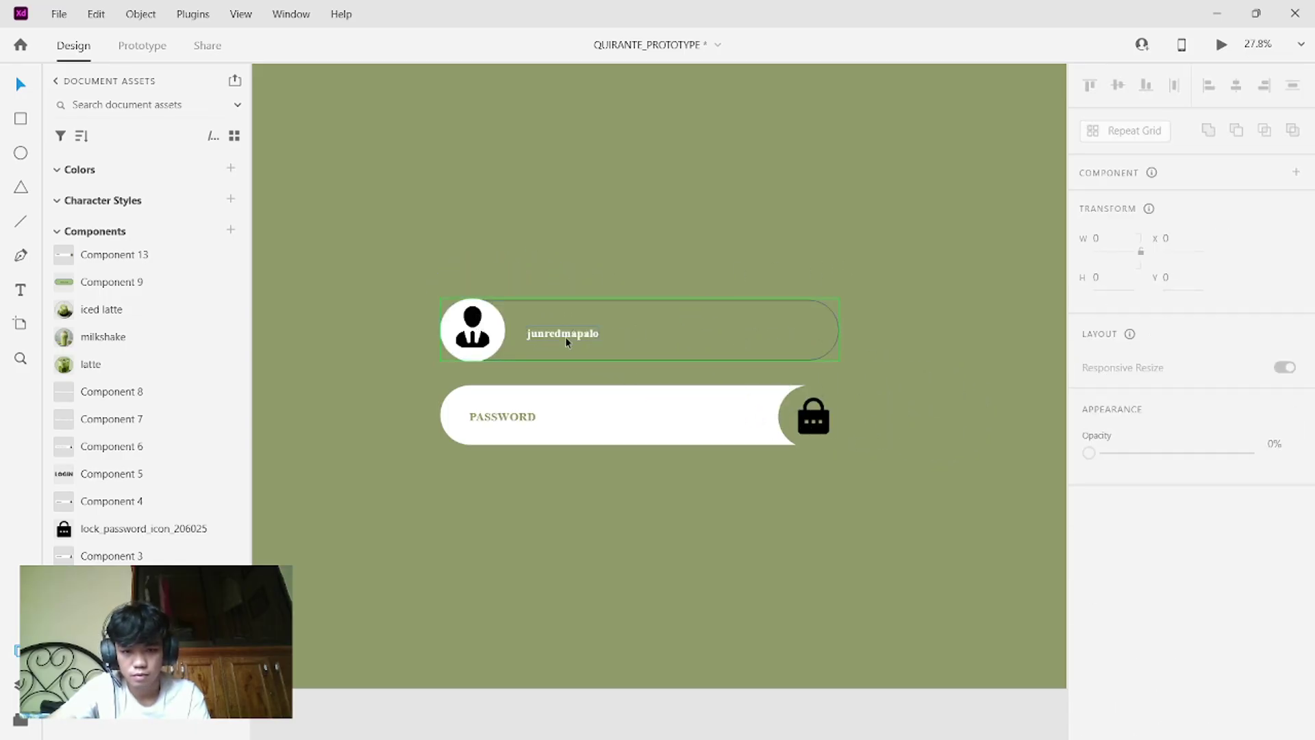
- Outline the white icon circle in black sampled from the user icon
{"action": "left_click", "coordinate": [499, 339]}
{"action": "double_click", "coordinate": [486, 352]}
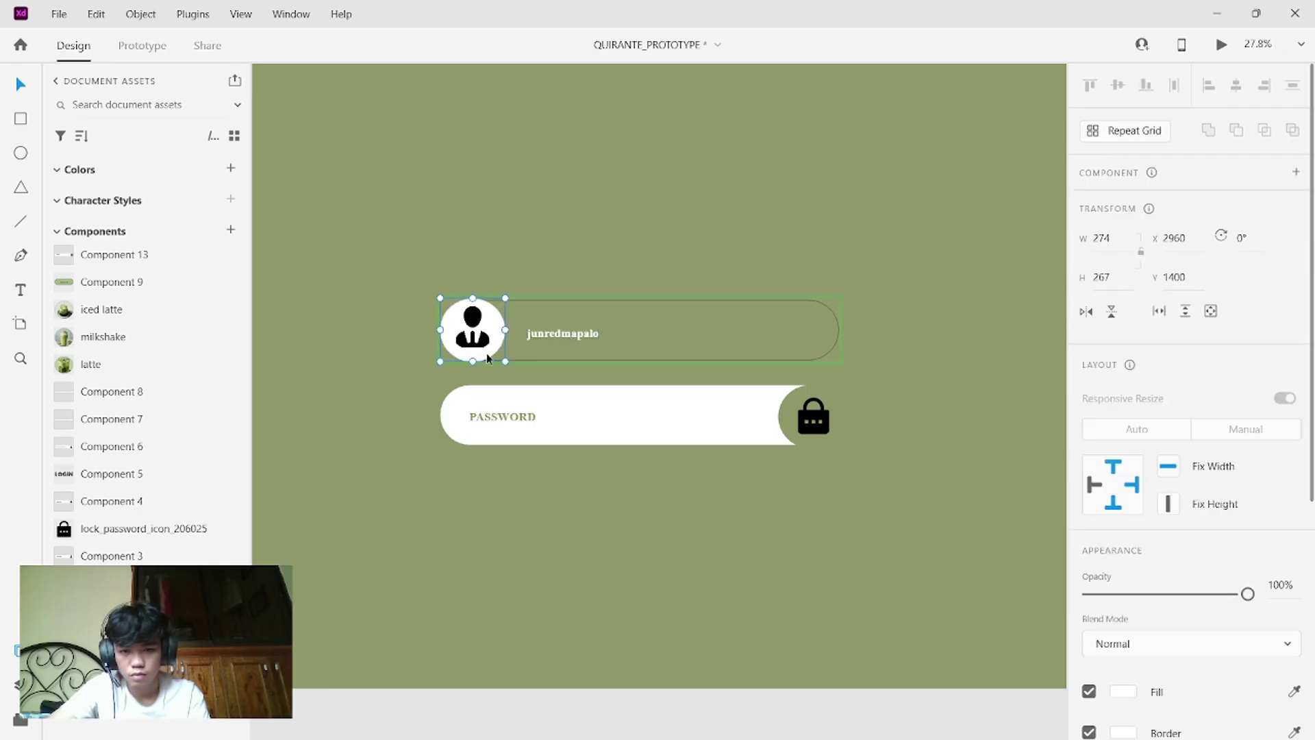
{"action": "scroll", "coordinate": [1214, 586], "scroll_direction": "down", "scroll_amount": 3}
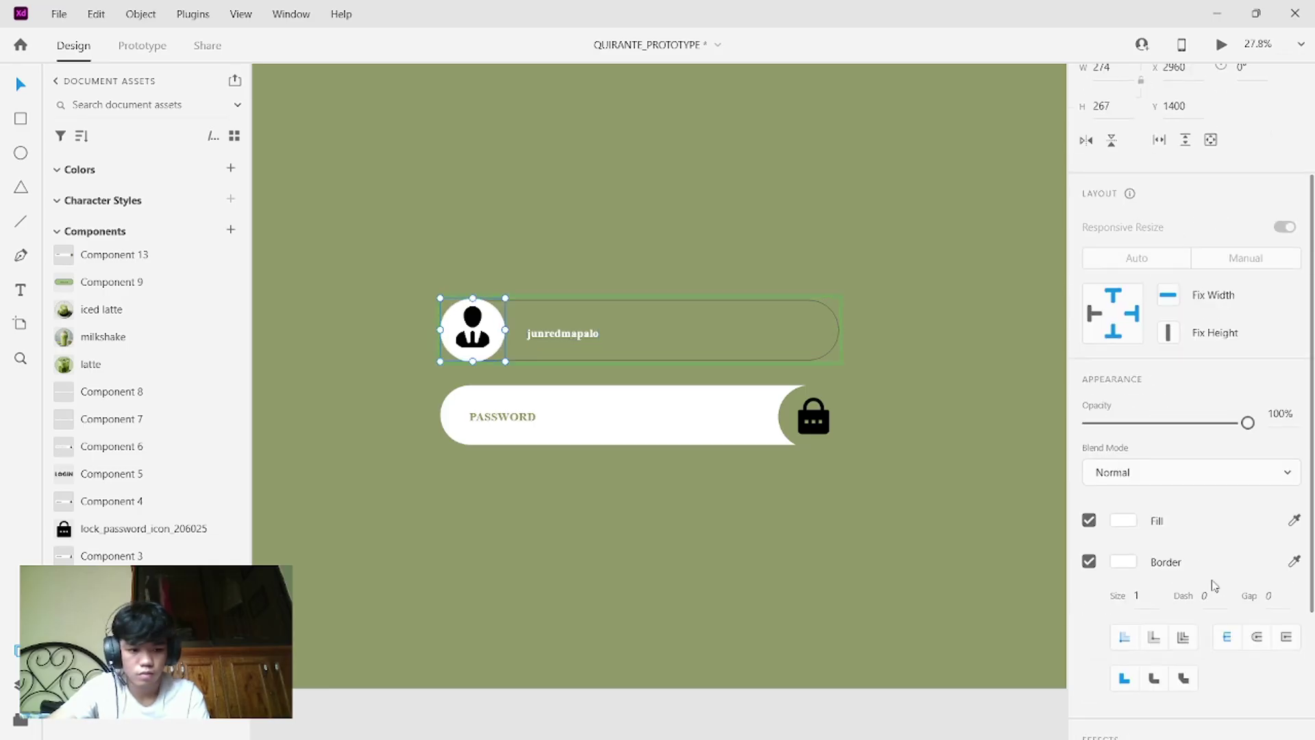
{"action": "left_click", "coordinate": [1294, 561]}
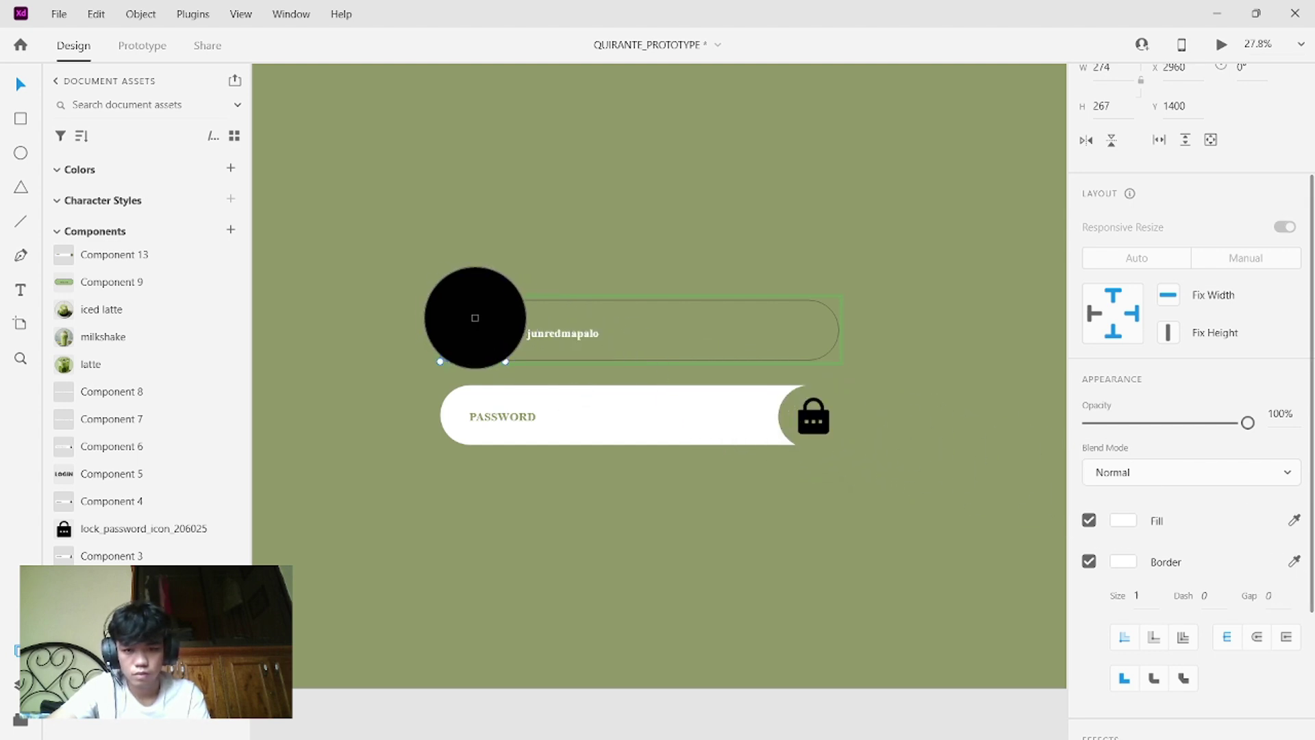
{"action": "left_click", "coordinate": [472, 316]}
{"action": "left_click", "coordinate": [751, 235]}
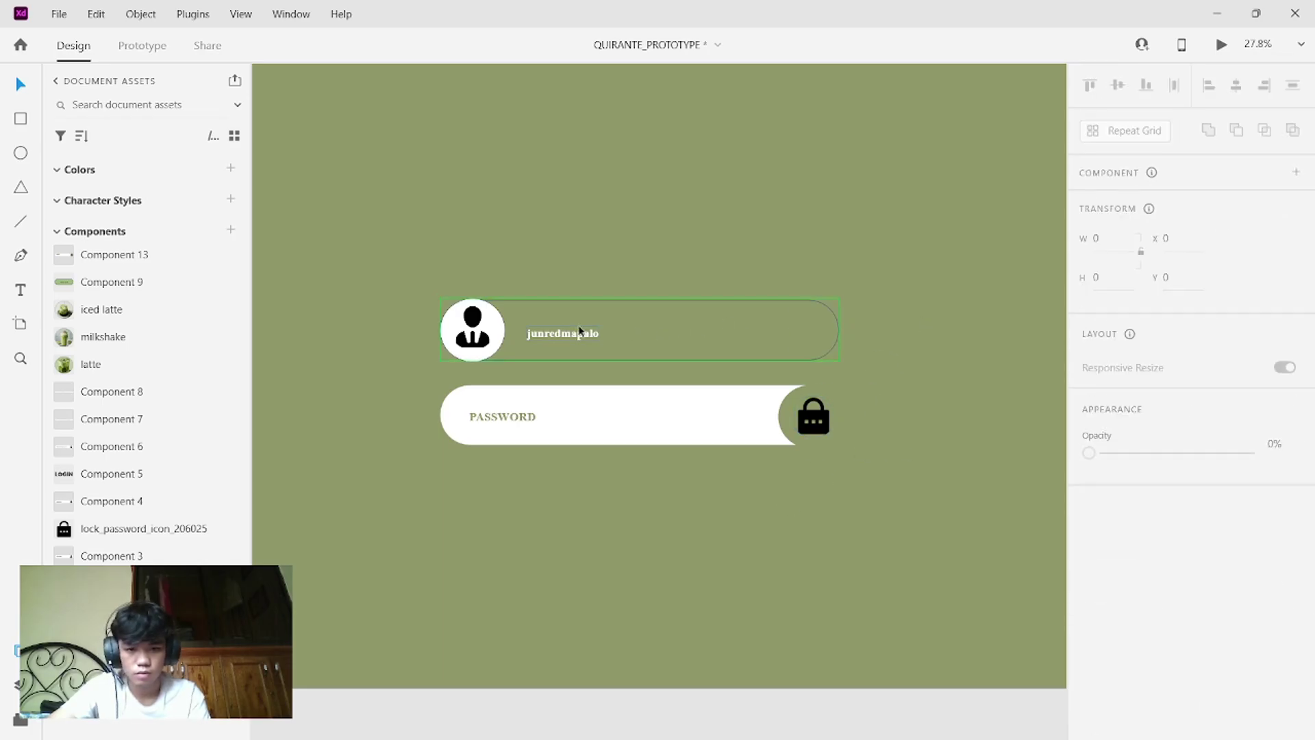
- Make the username field's outline white like the password field, testing then restoring full opacity
{"action": "left_click", "coordinate": [805, 328]}
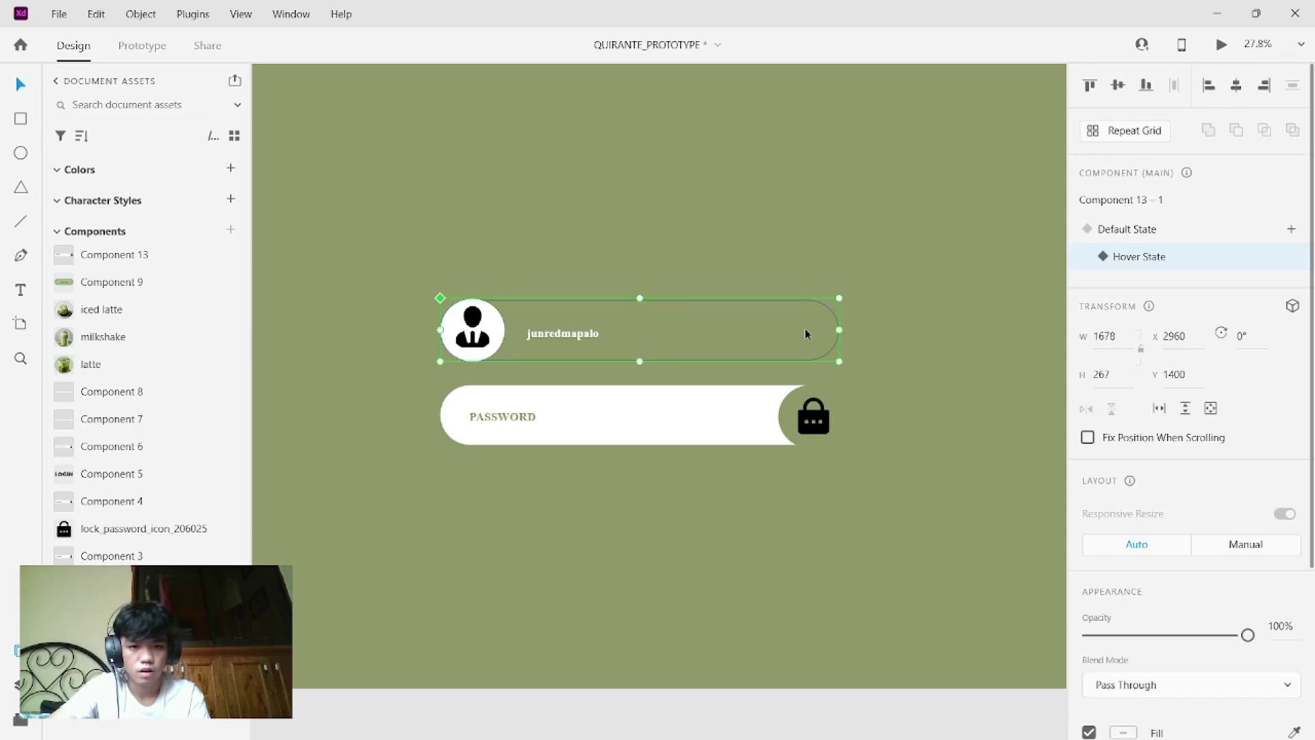
{"action": "scroll", "coordinate": [1192, 398], "scroll_direction": "down", "scroll_amount": 2}
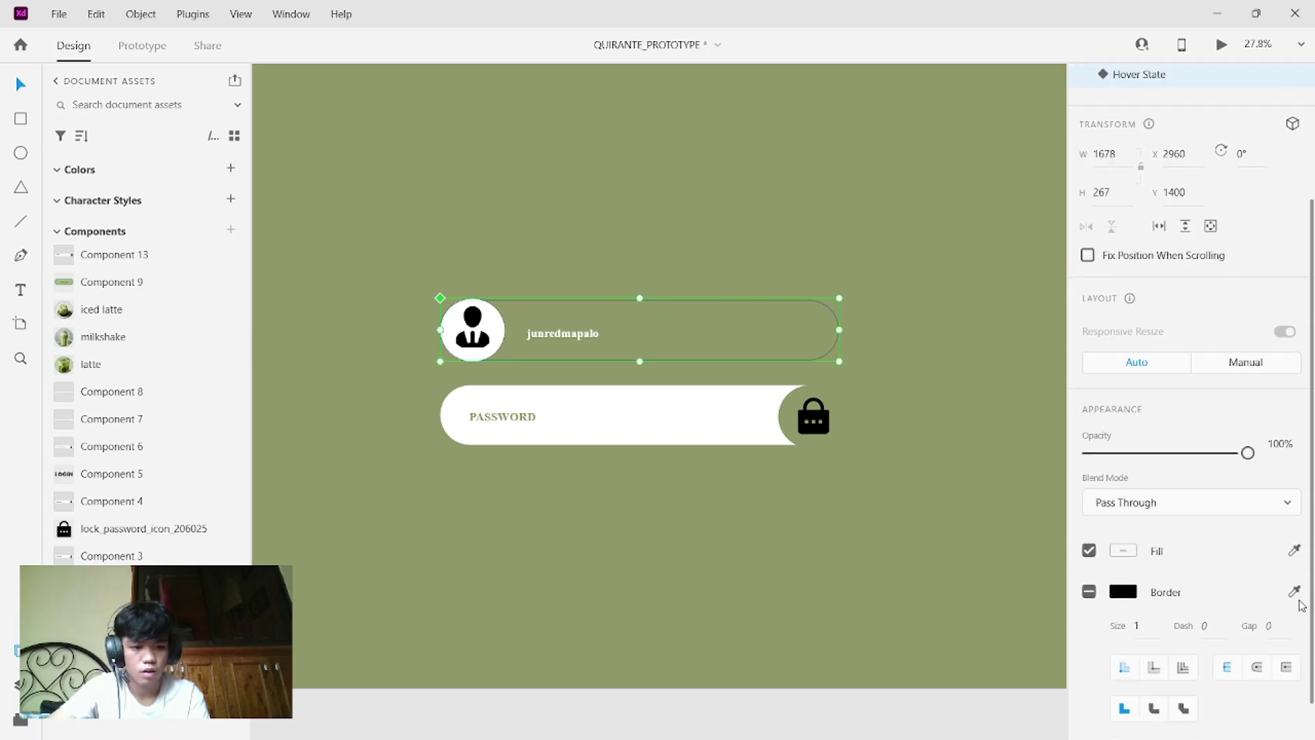
{"action": "left_click", "coordinate": [1295, 590]}
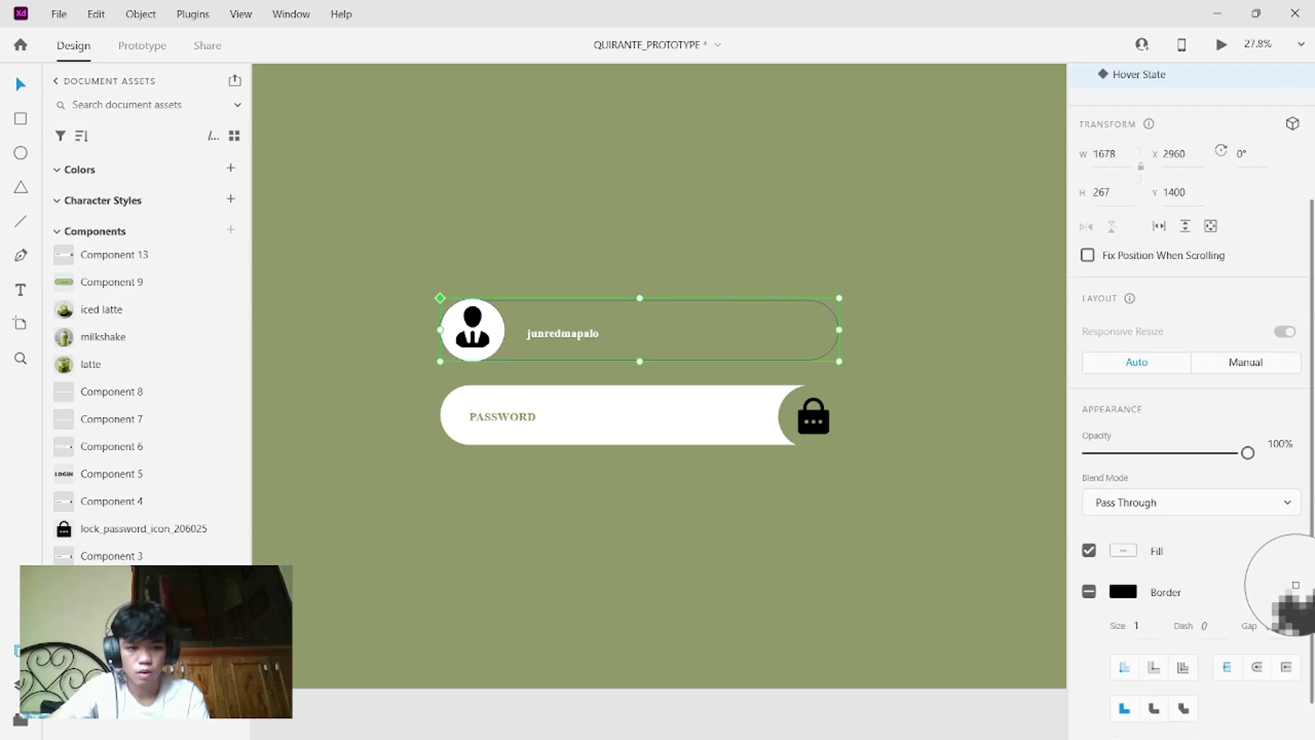
{"action": "left_click", "coordinate": [709, 397]}
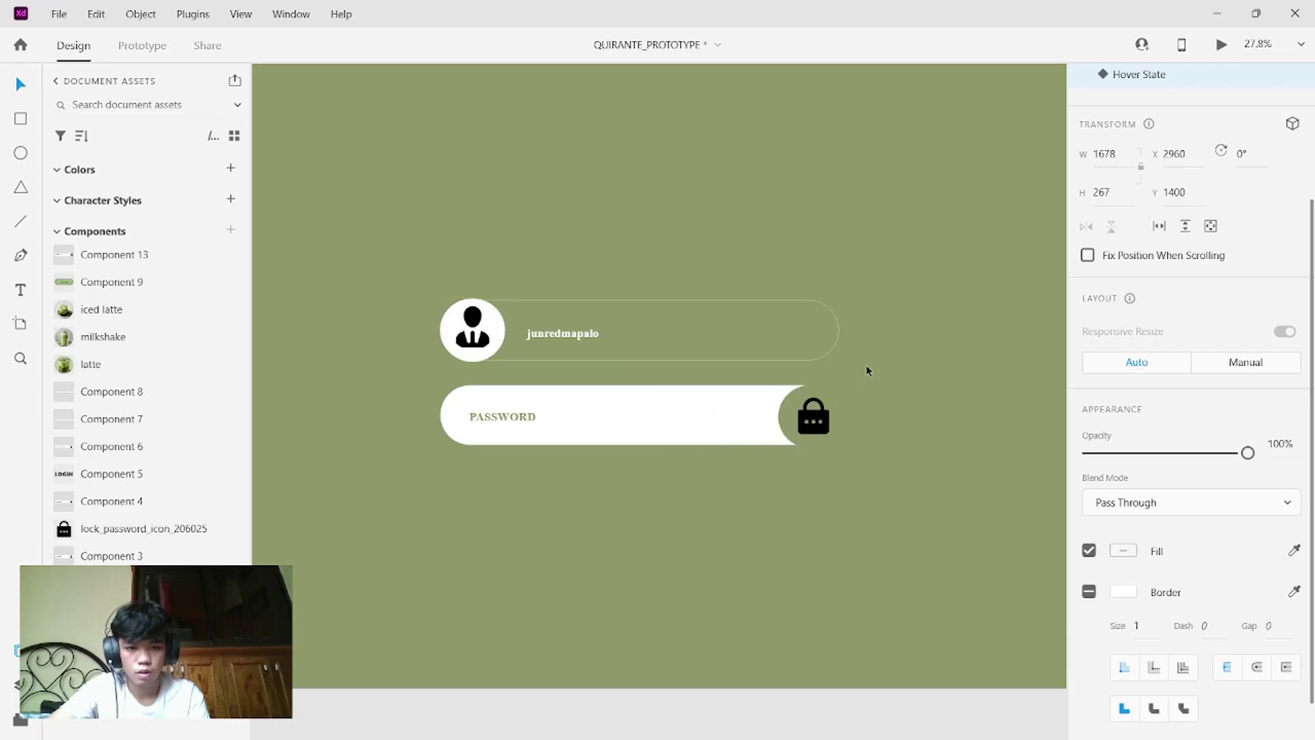
{"action": "left_click", "coordinate": [878, 453]}
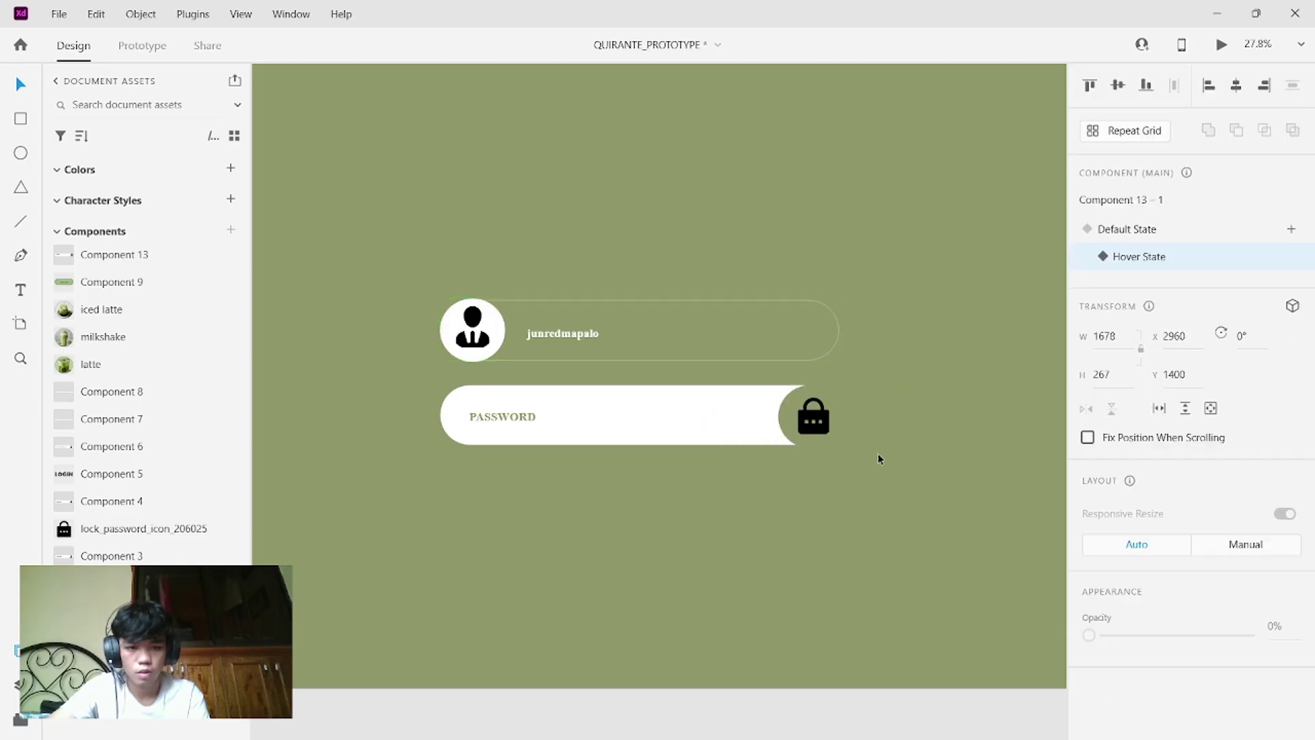
{"action": "left_click", "coordinate": [712, 335]}
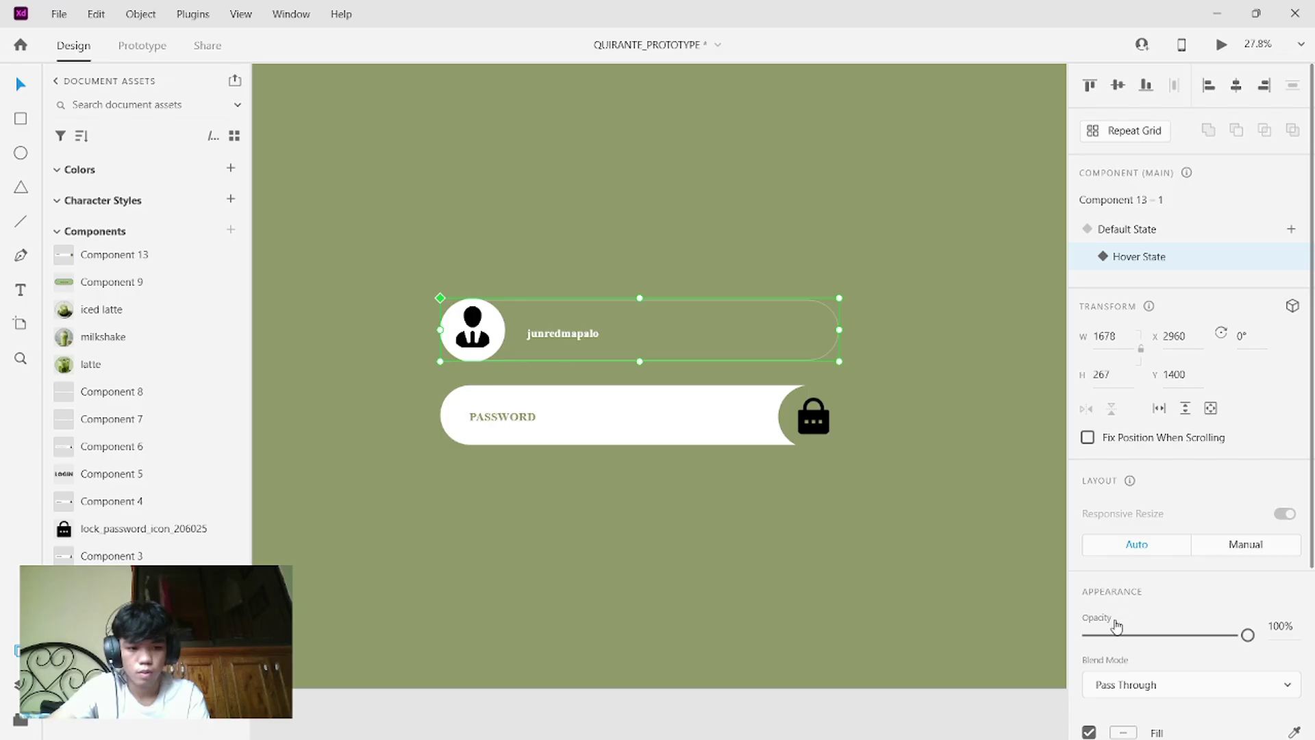
{"action": "left_click_drag", "start_coordinate": [1108, 634], "coordinate": [1248, 636]}
{"action": "left_click", "coordinate": [933, 541]}
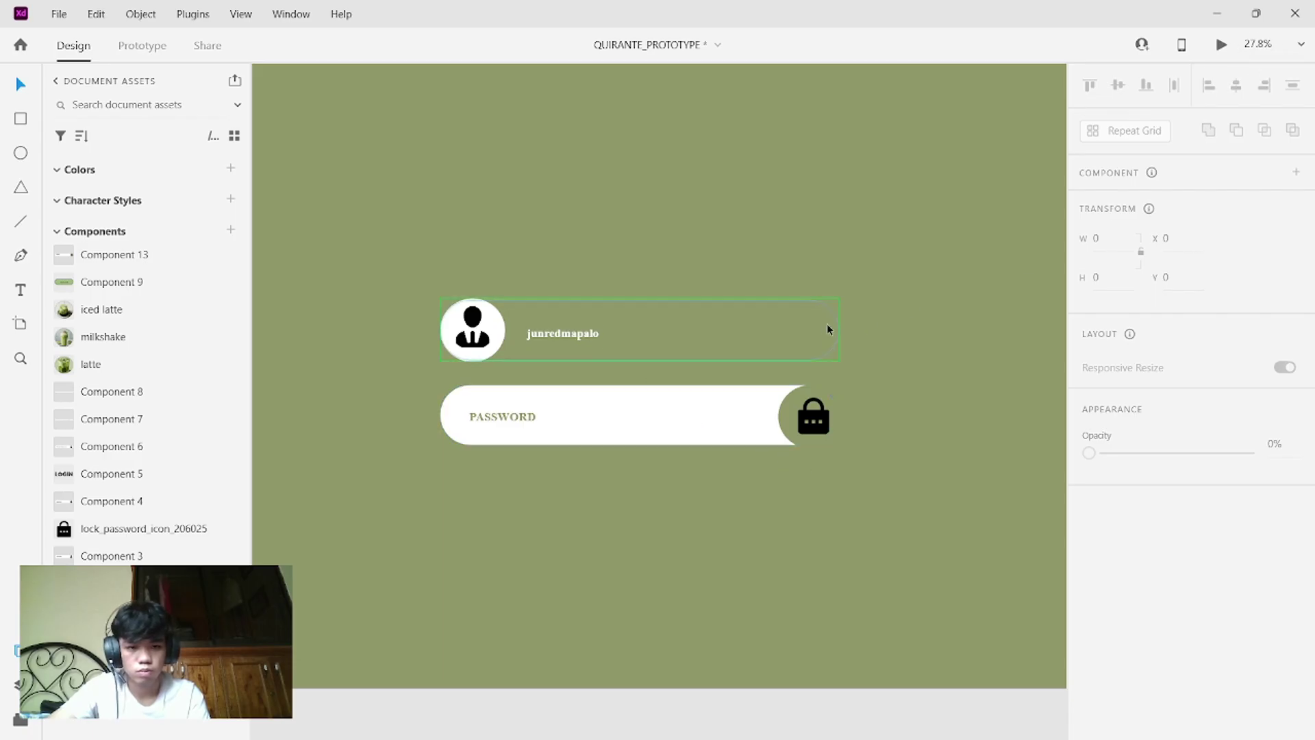
- Switch the component back to Default State and launch Desktop Preview to test the hover
{"action": "left_click", "coordinate": [809, 324]}
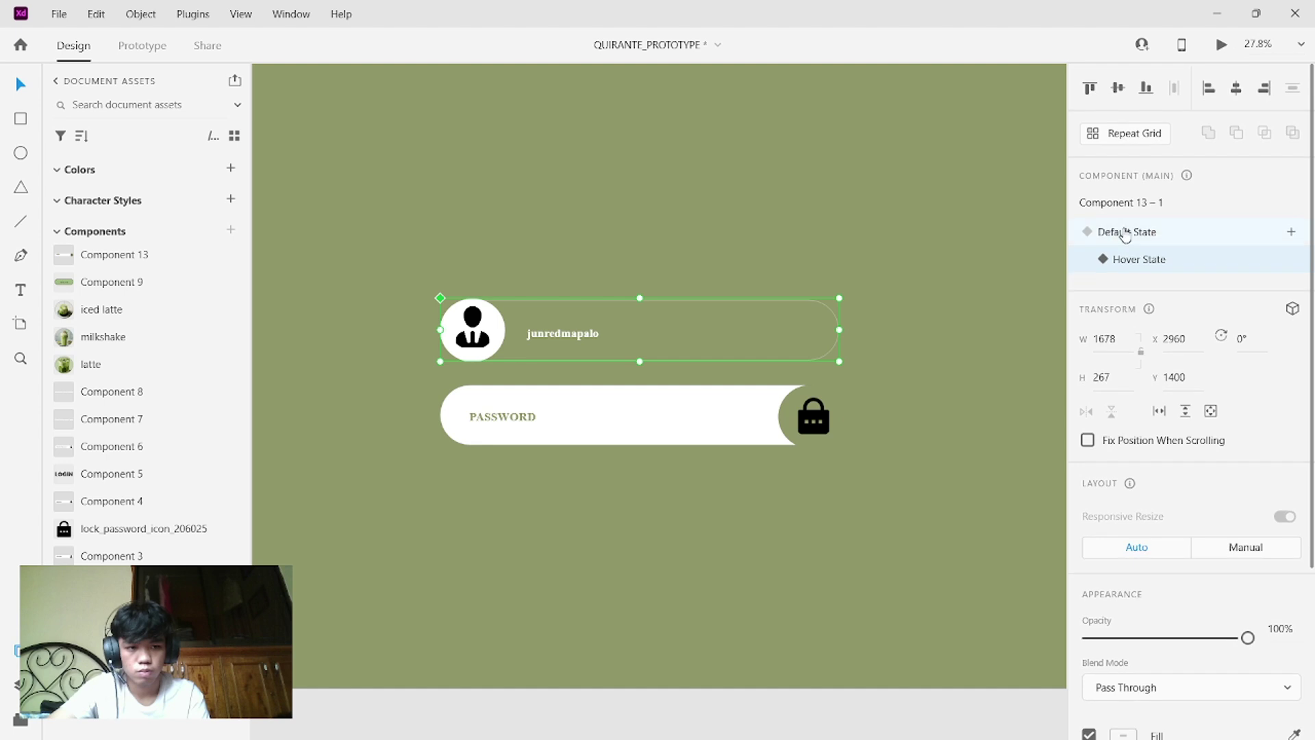
{"action": "left_click", "coordinate": [1119, 233]}
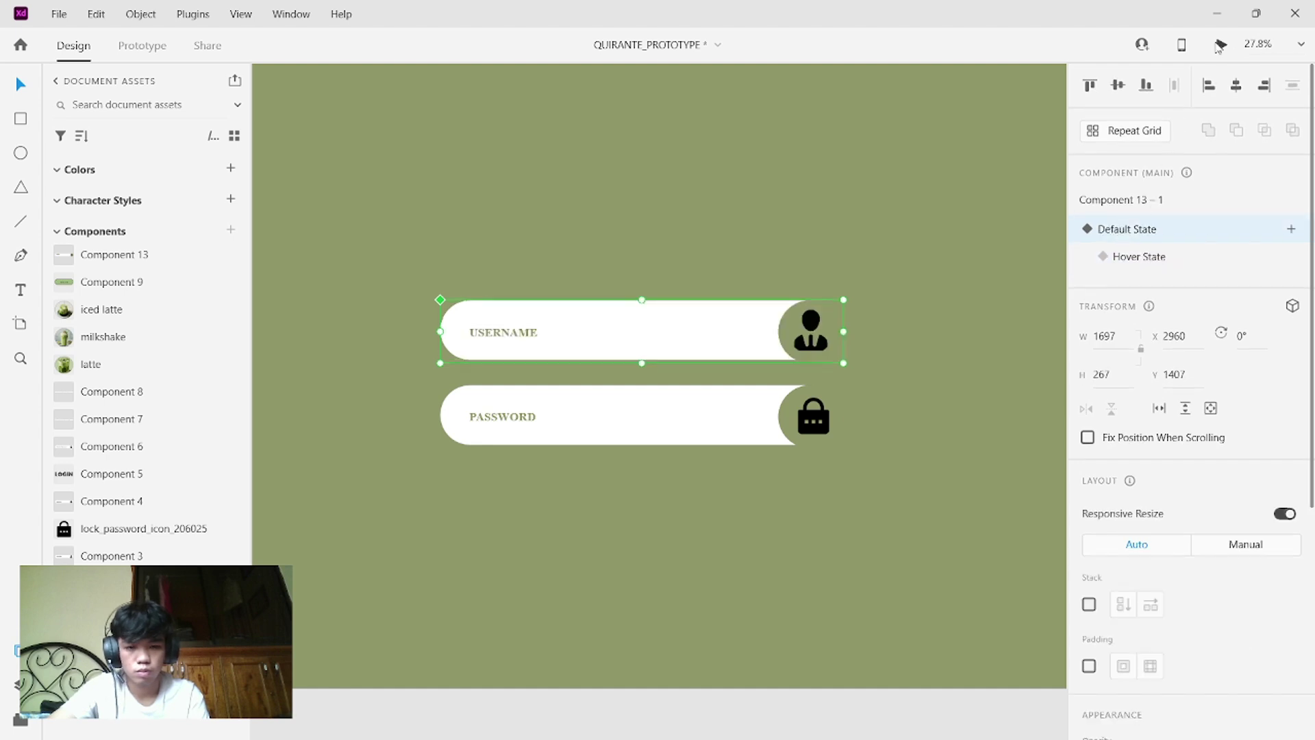
{"action": "left_click", "coordinate": [1219, 45]}
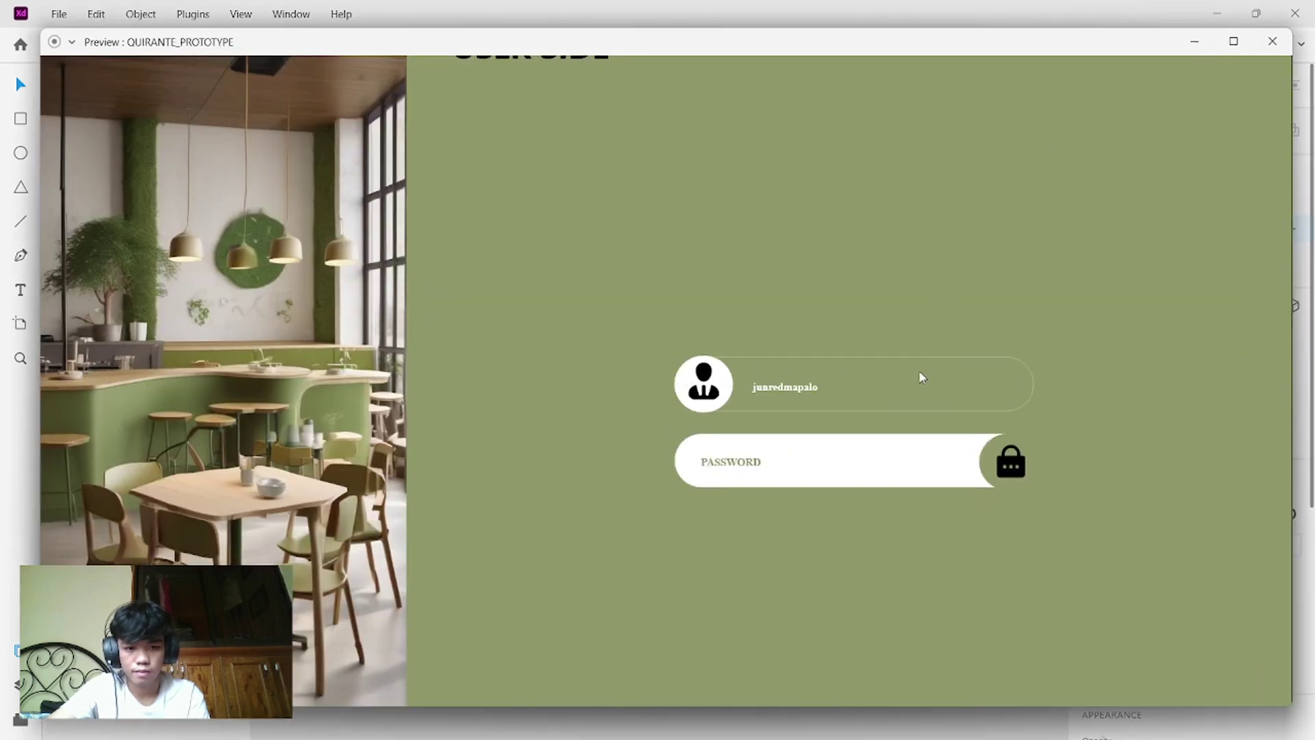
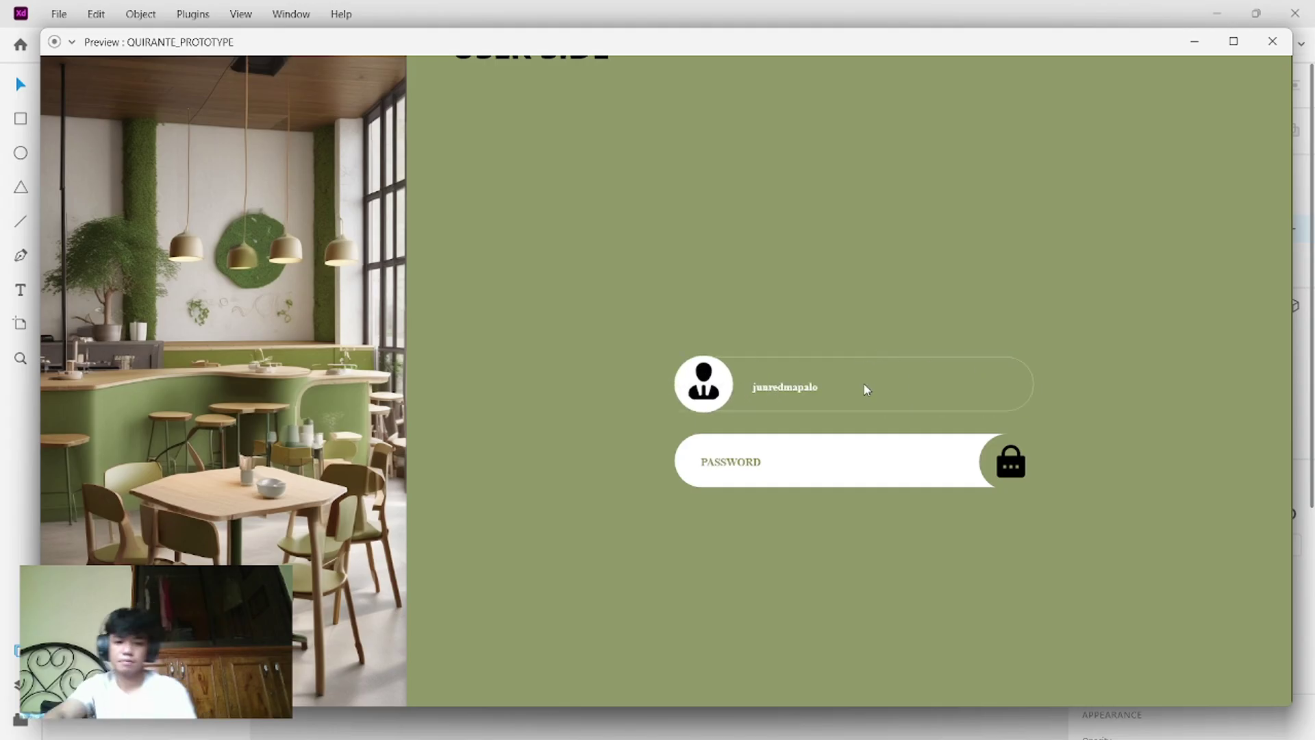
- Close the preview and delete the old password field
{"action": "left_click", "coordinate": [1272, 41]}
{"action": "left_click_drag", "start_coordinate": [800, 471], "coordinate": [601, 385]}
{"action": "key", "text": "Delete"}
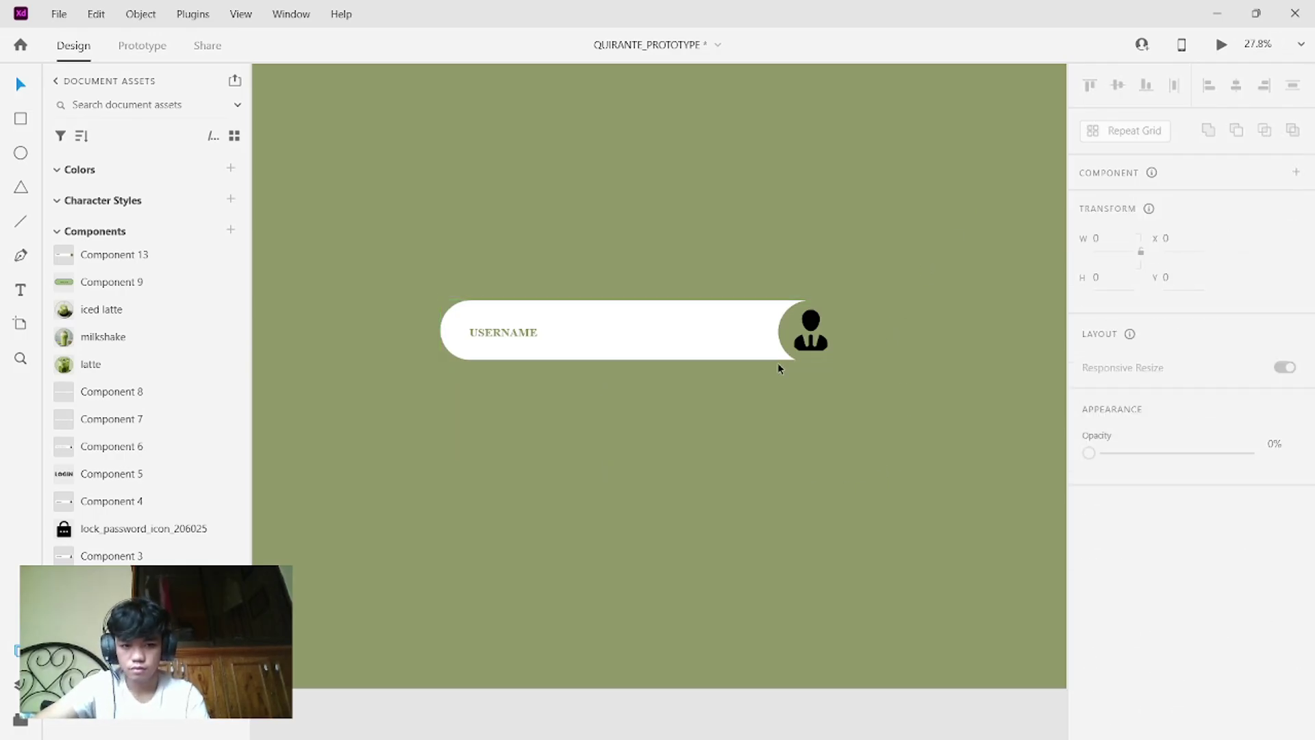
- Duplicate the USERNAME field with Ctrl+D and move the copy below the original
{"action": "left_click_drag", "start_coordinate": [834, 392], "coordinate": [432, 302]}
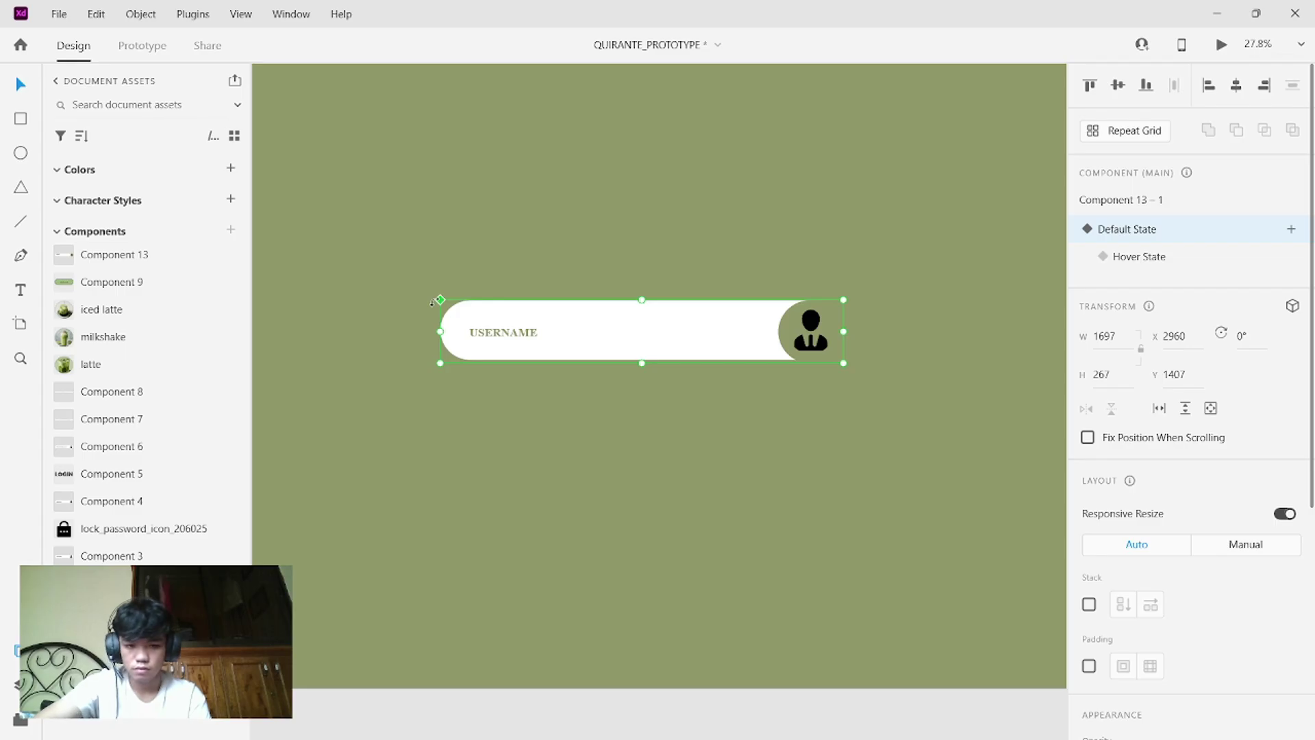
{"action": "key", "text": "ctrl+d"}
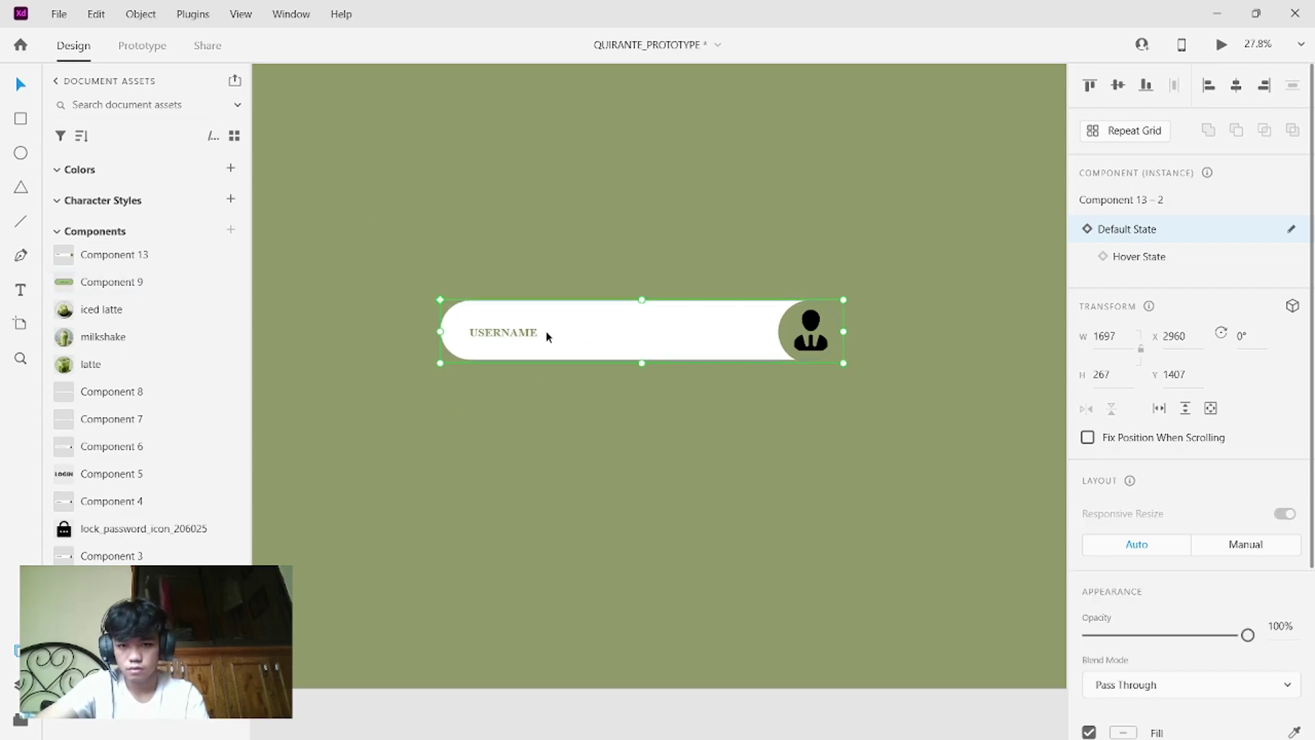
{"action": "left_click_drag", "start_coordinate": [574, 334], "coordinate": [570, 406]}
- Change the copied field's label from USERNAME to PASSWORD in capitals
{"action": "left_click", "coordinate": [584, 451]}
{"action": "double_click", "coordinate": [529, 411]}
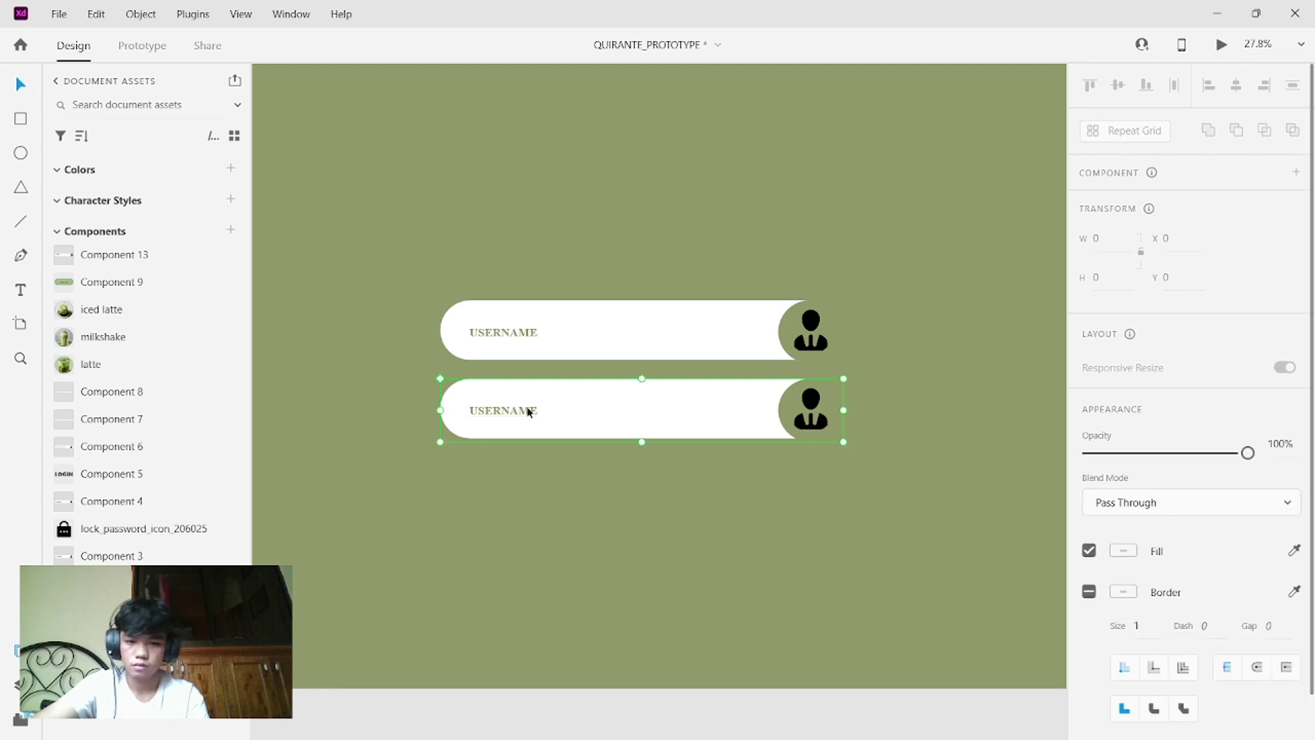
{"action": "double_click", "coordinate": [528, 411]}
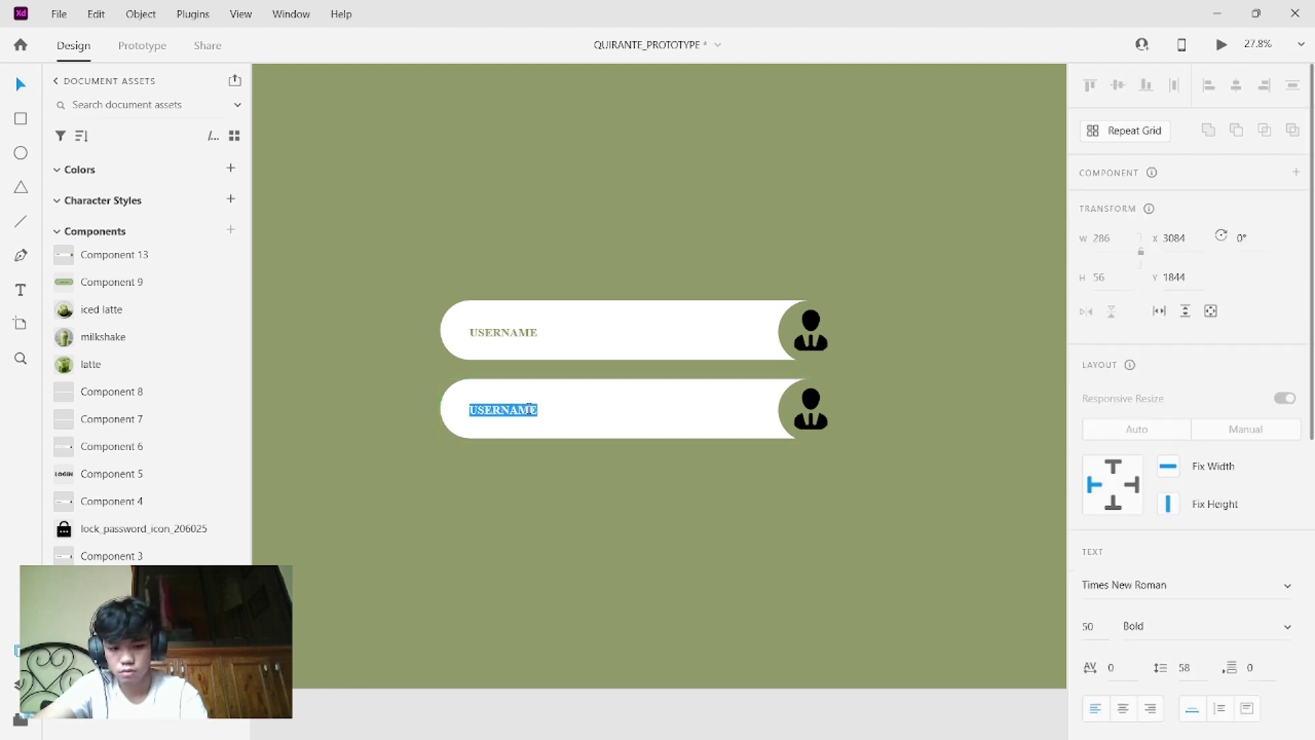
{"action": "key", "text": "BackSpace"}
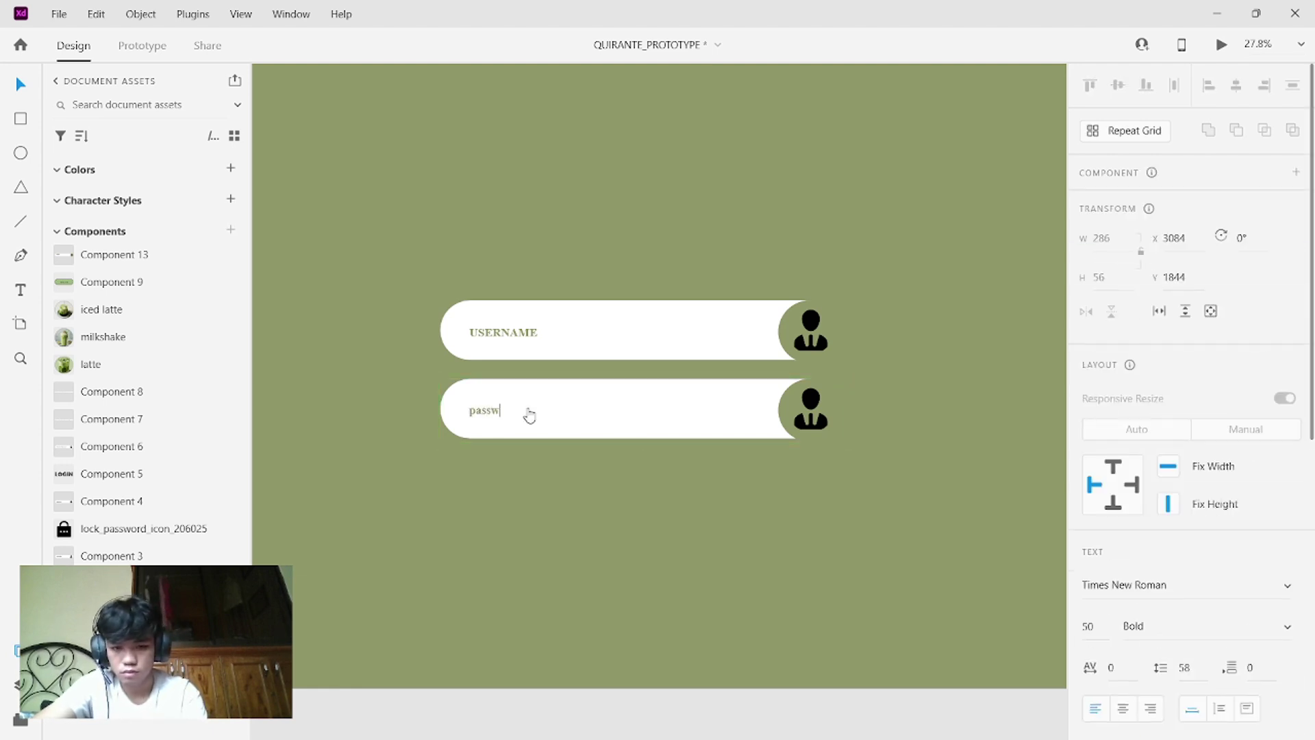
{"action": "type", "text": "passw"}
{"action": "key", "text": "BackSpace"}
{"action": "key", "text": "BackSpace"}
{"action": "key", "text": "BackSpace"}
{"action": "key", "text": "Caps_Lock"}
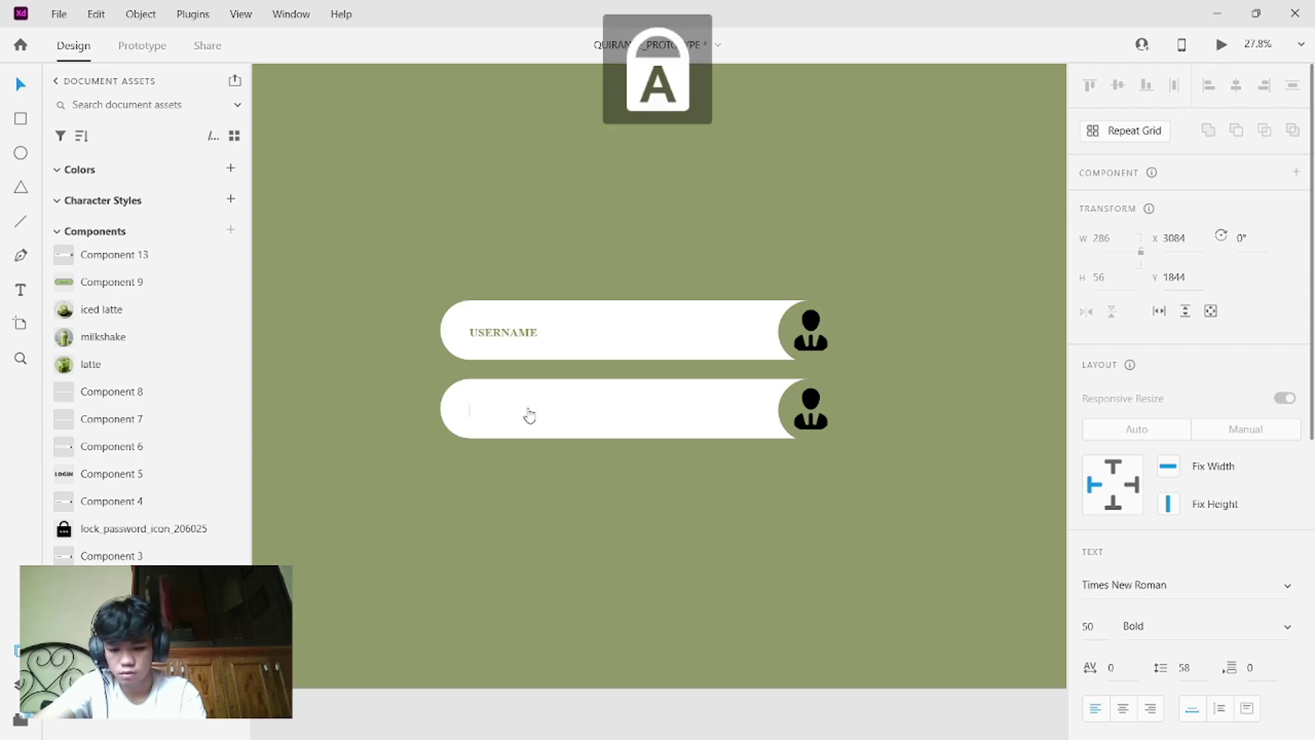
{"action": "type", "text": "PASSWORD"}
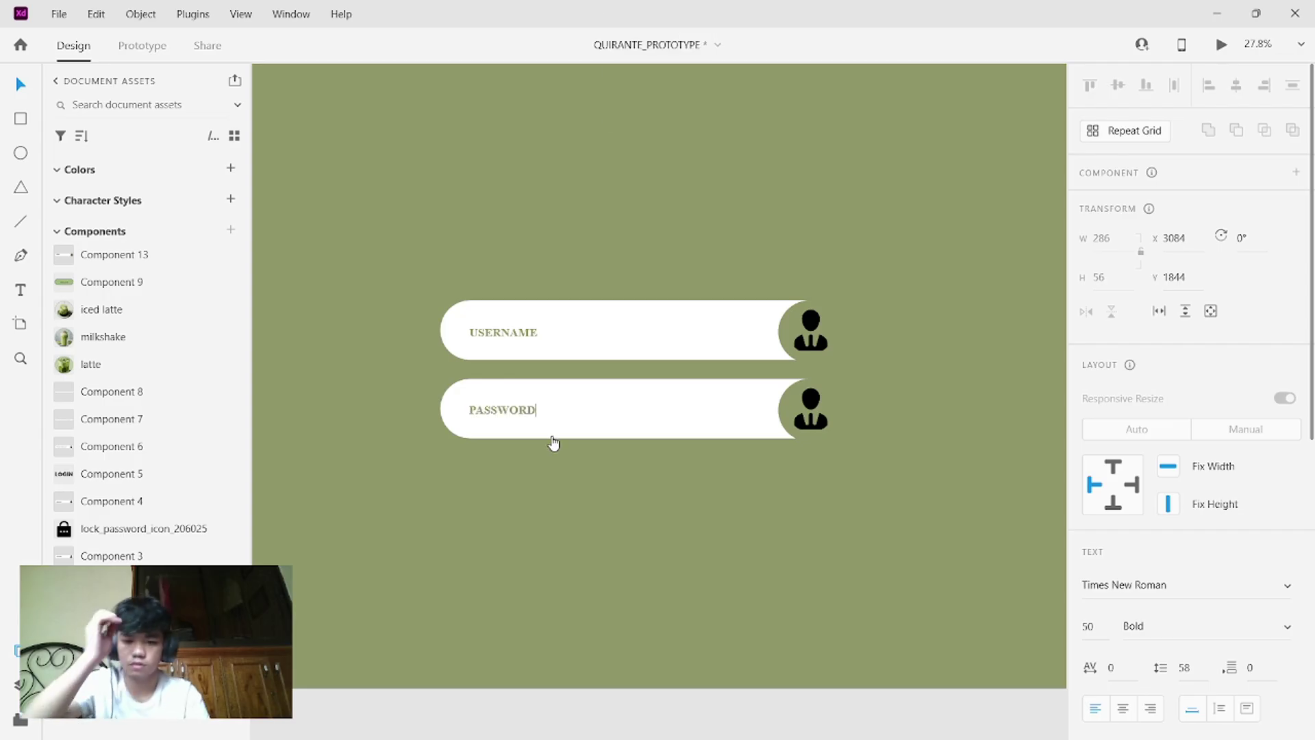
{"action": "key", "text": "Escape"}
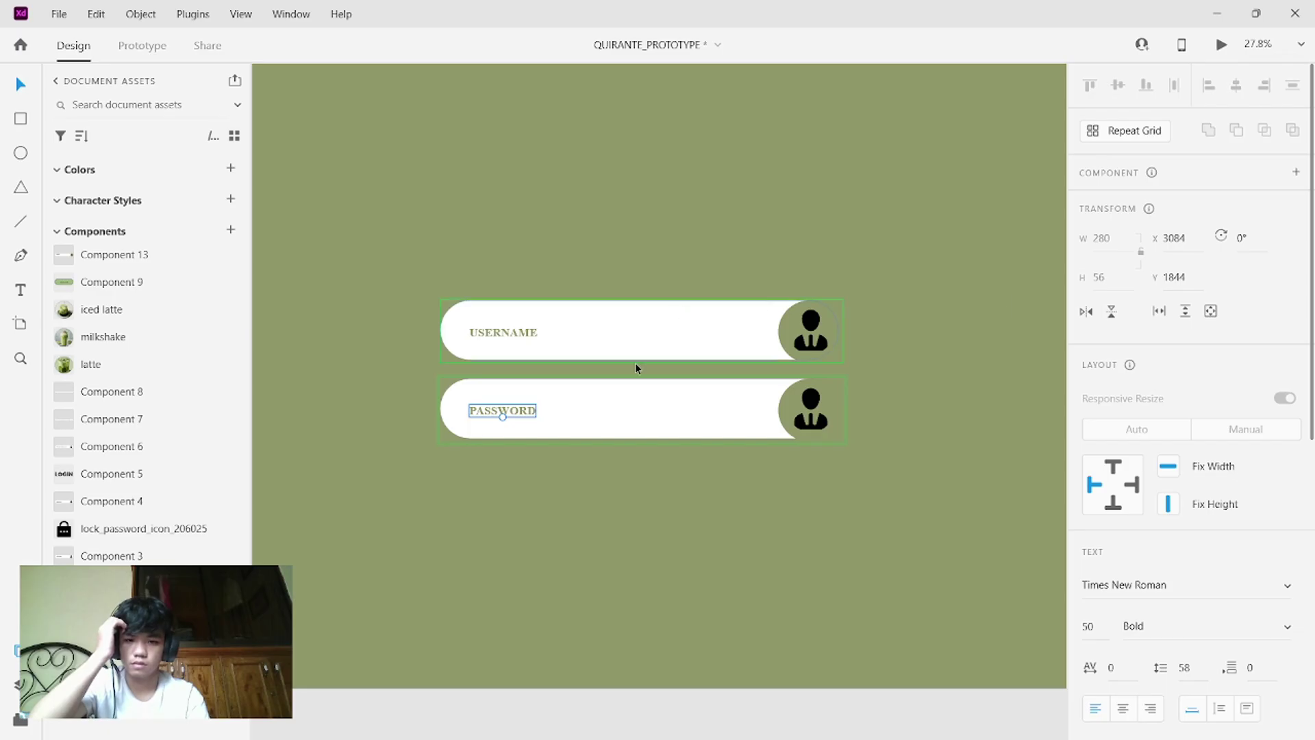
- Select the white field shape inside the password field group
{"action": "key", "text": "Escape"}
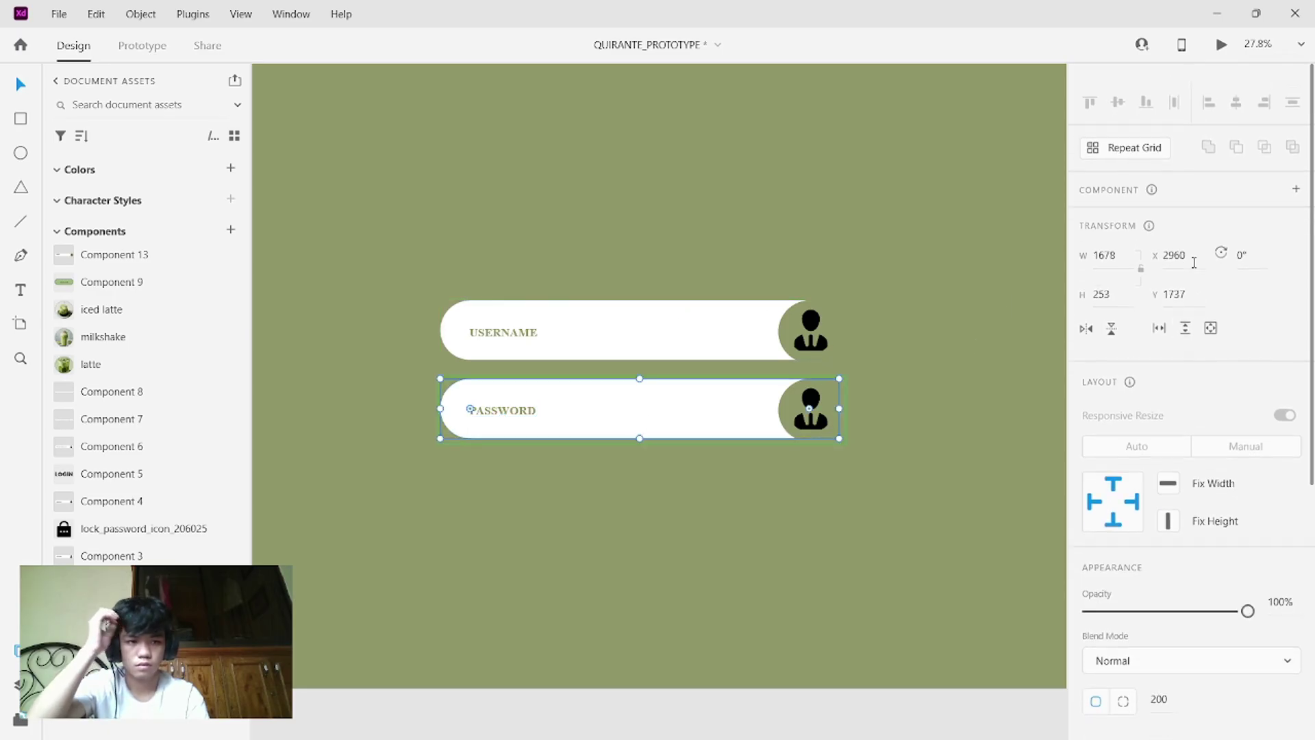
{"action": "scroll", "coordinate": [1194, 263], "scroll_direction": "down", "scroll_amount": 1}
{"action": "double_click", "coordinate": [722, 394]}
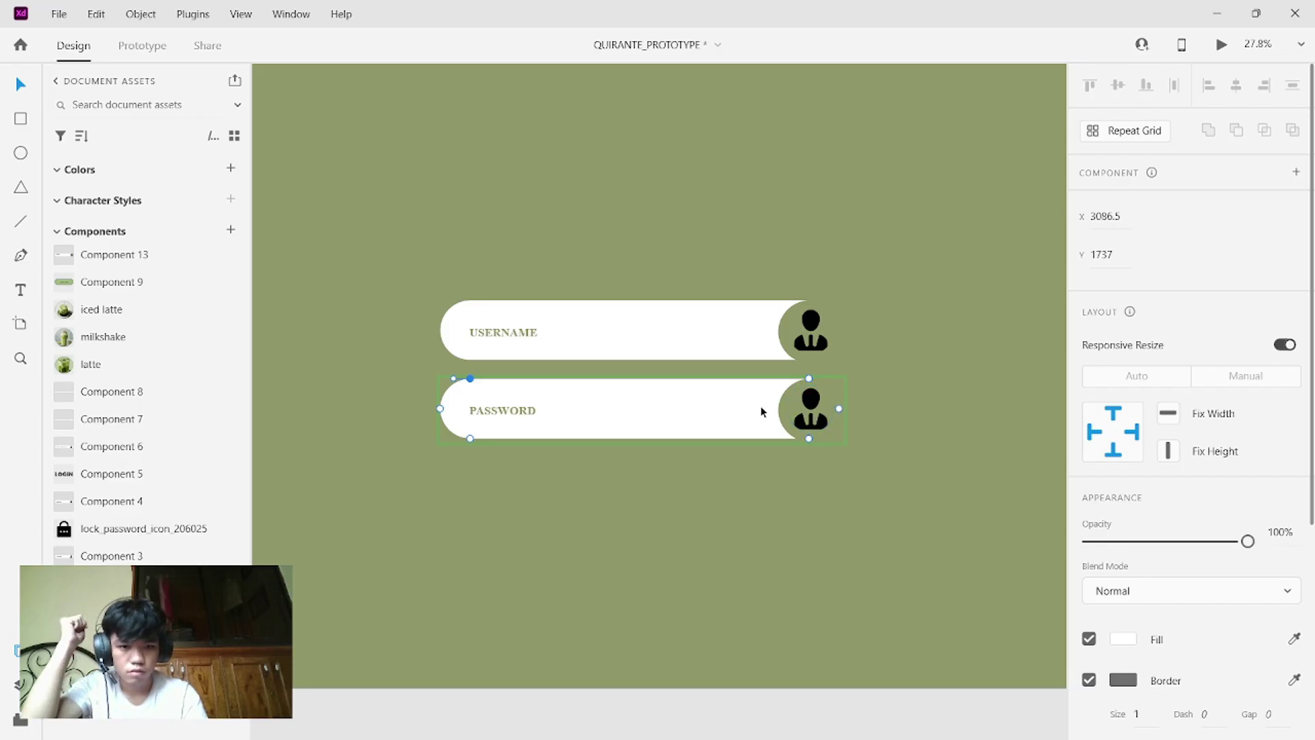
{"action": "scroll", "coordinate": [1100, 405], "scroll_direction": "down", "scroll_amount": 4}
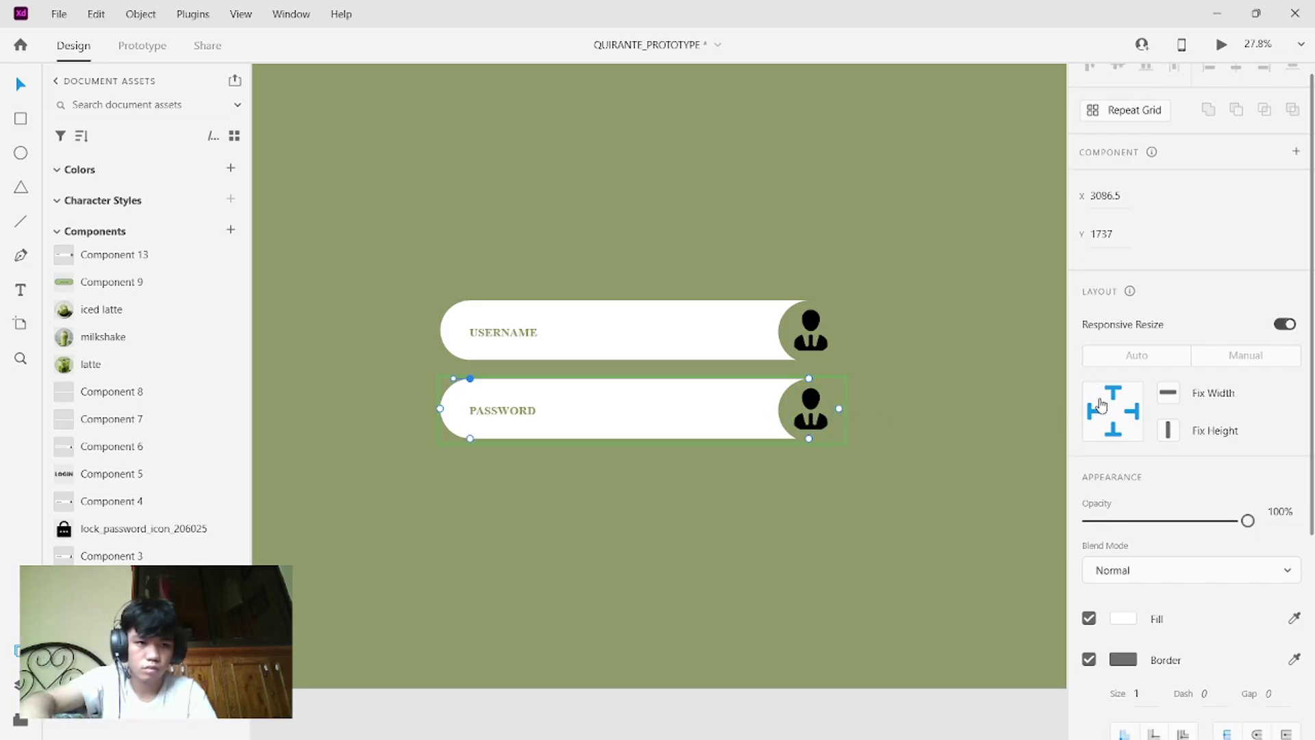
- In the password field's Hover State, replace the sample name with ten asterisks
{"action": "left_click", "coordinate": [678, 326]}
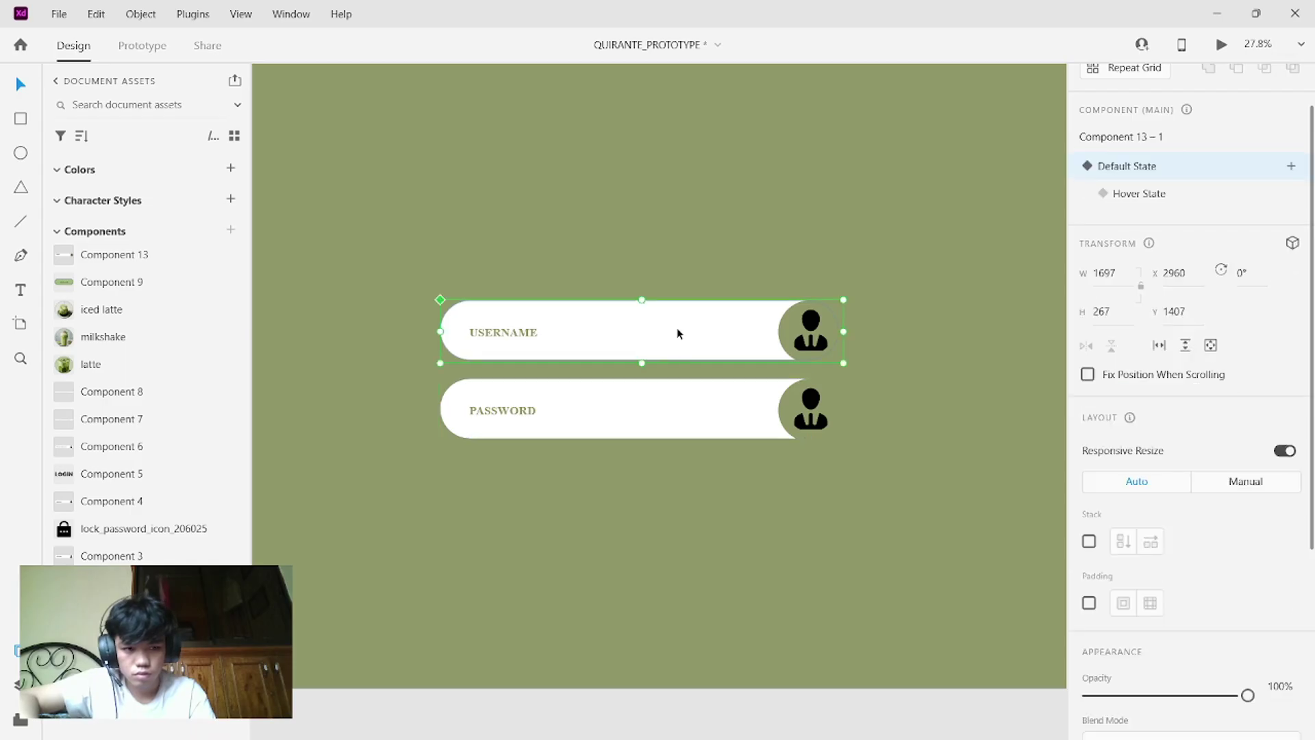
{"action": "left_click", "coordinate": [688, 387]}
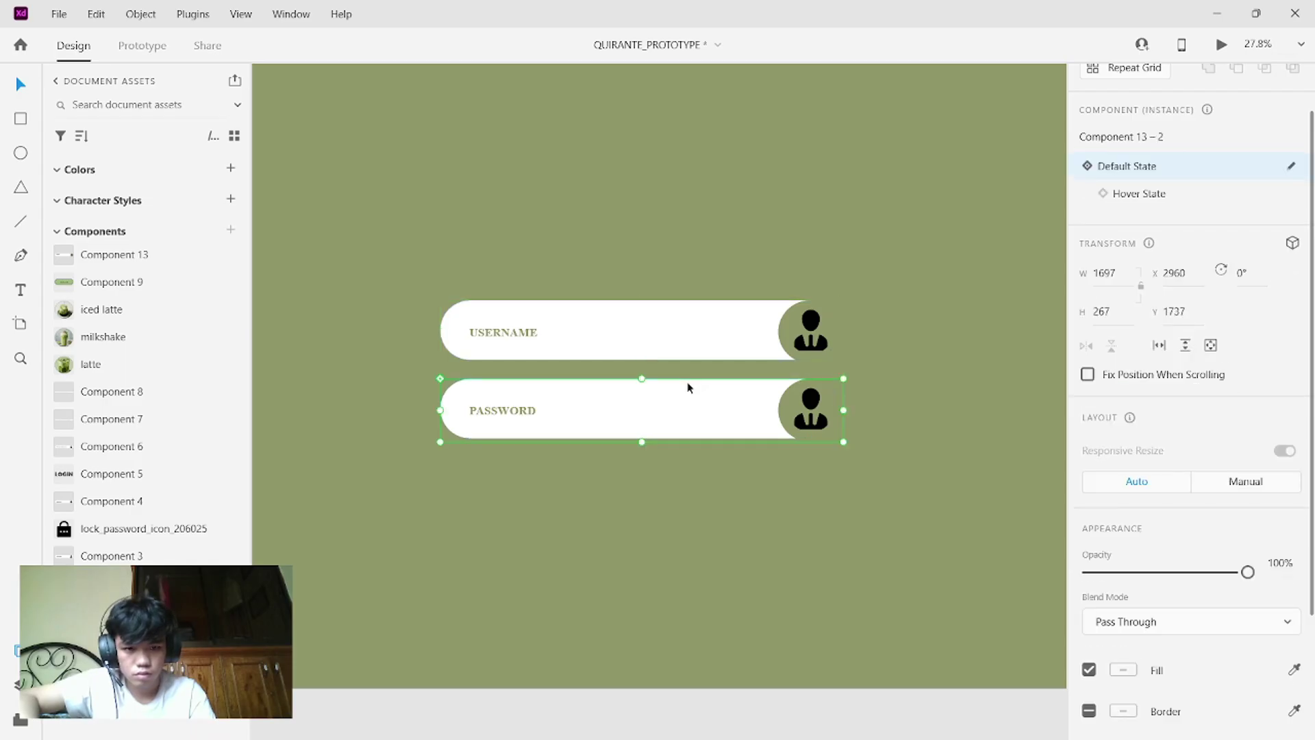
{"action": "left_click", "coordinate": [1135, 204]}
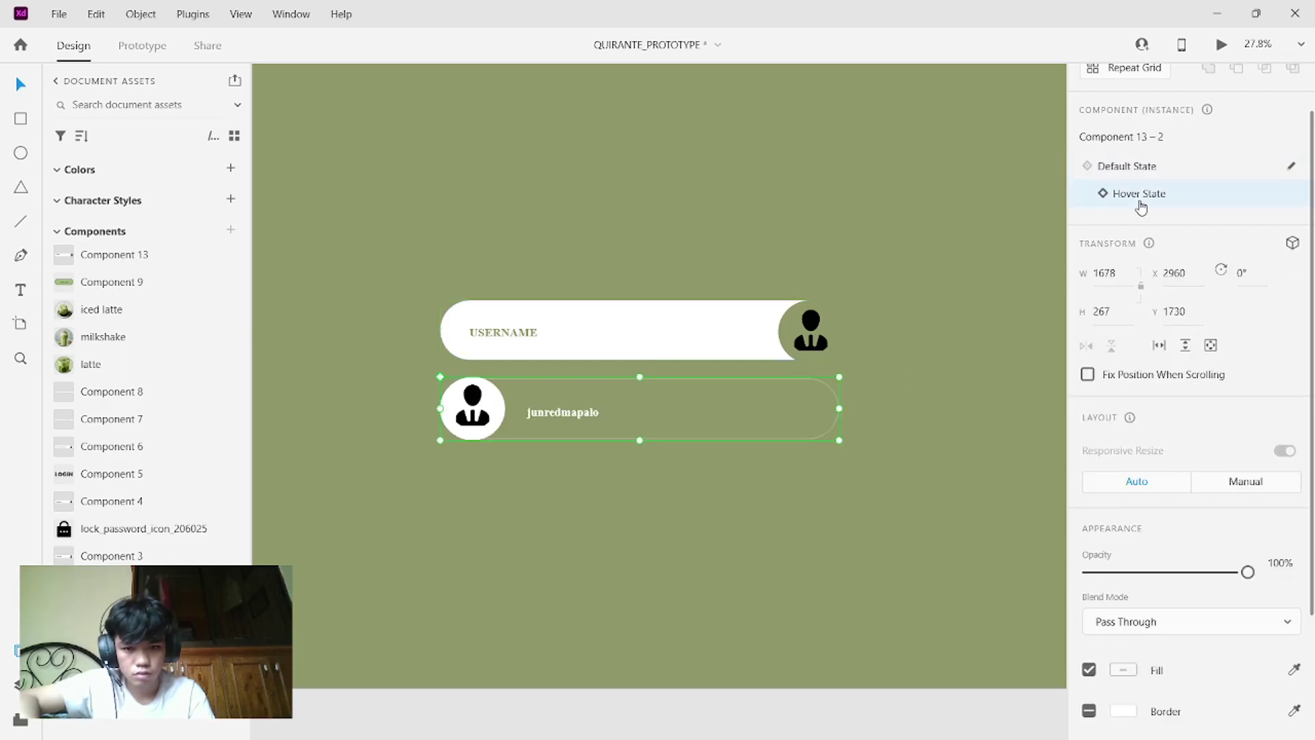
{"action": "double_click", "coordinate": [582, 405]}
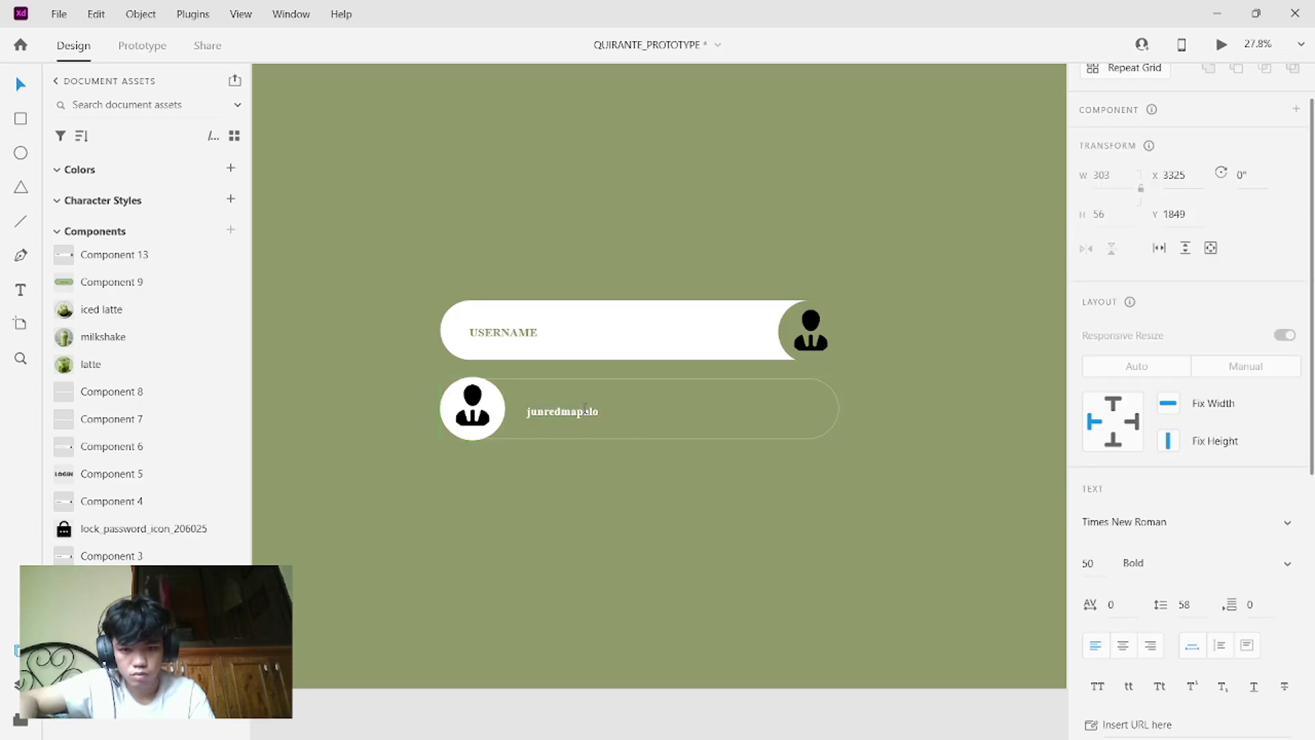
{"action": "double_click", "coordinate": [584, 410]}
{"action": "key", "text": "BackSpace"}
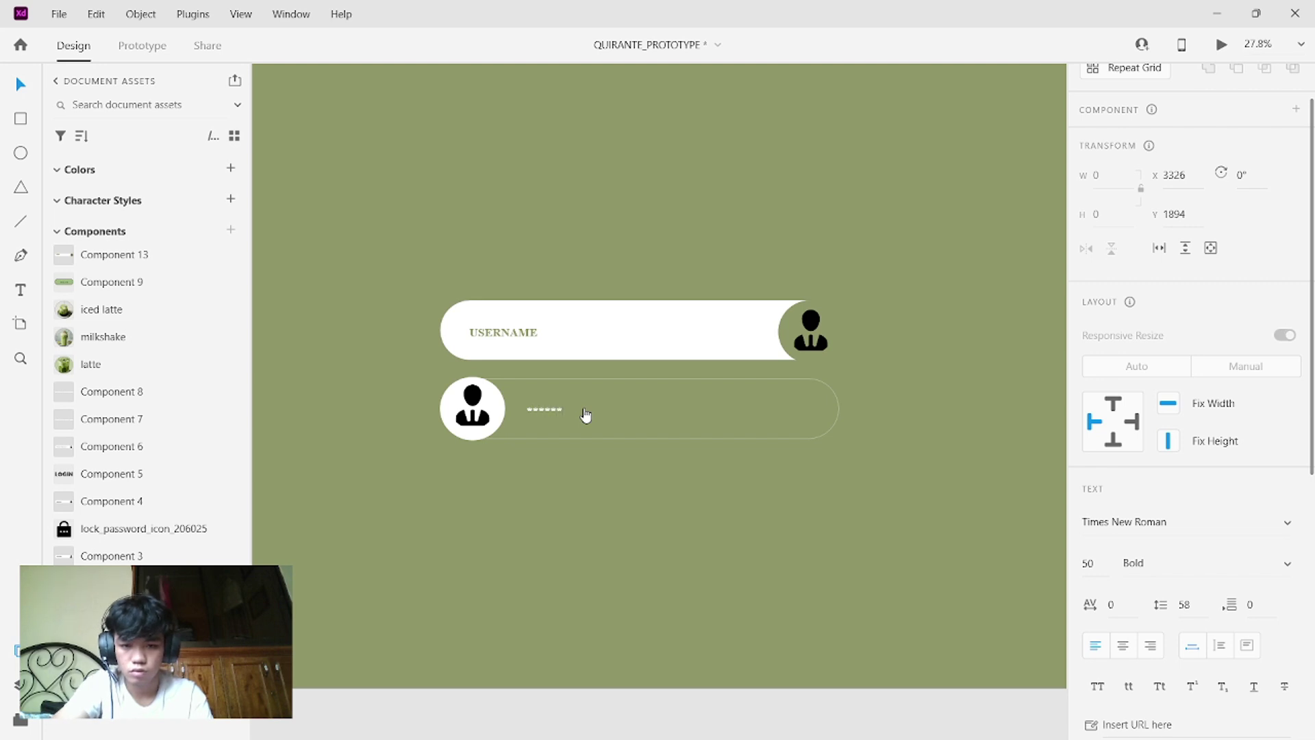
{"action": "type", "text": "********"}
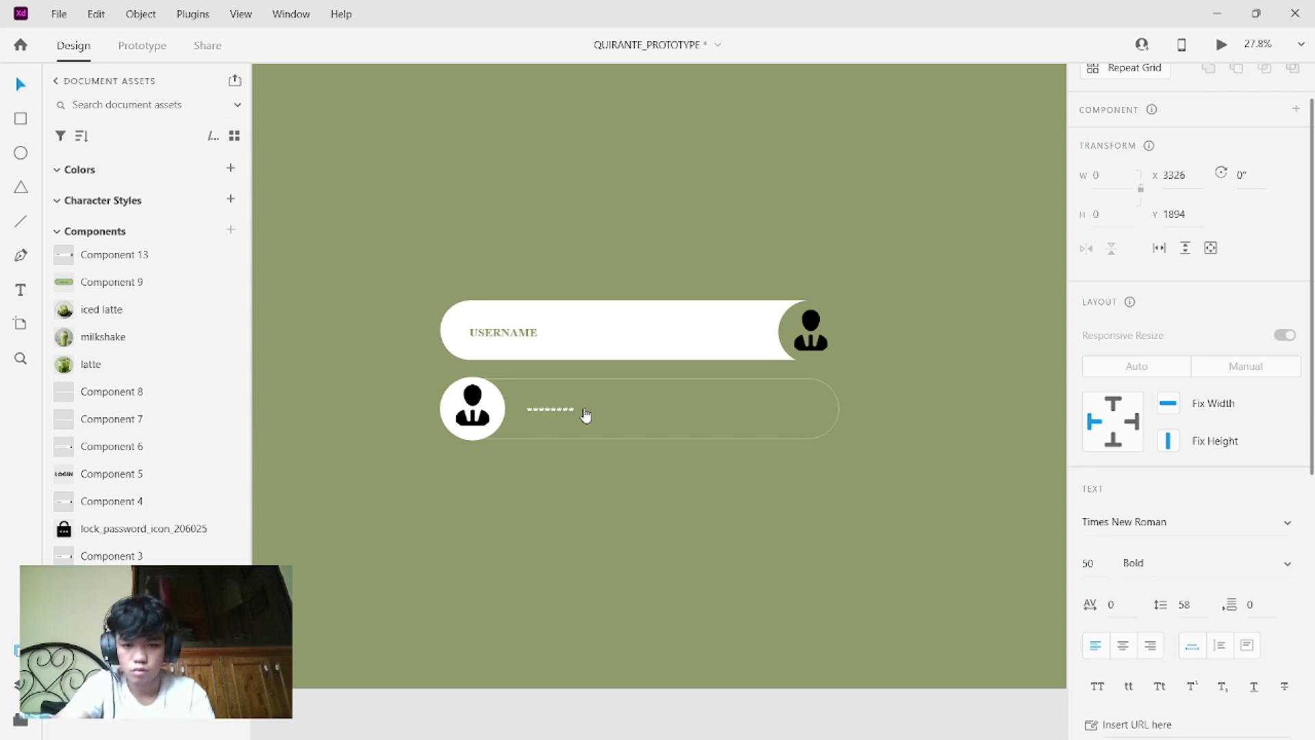
{"action": "type", "text": "**"}
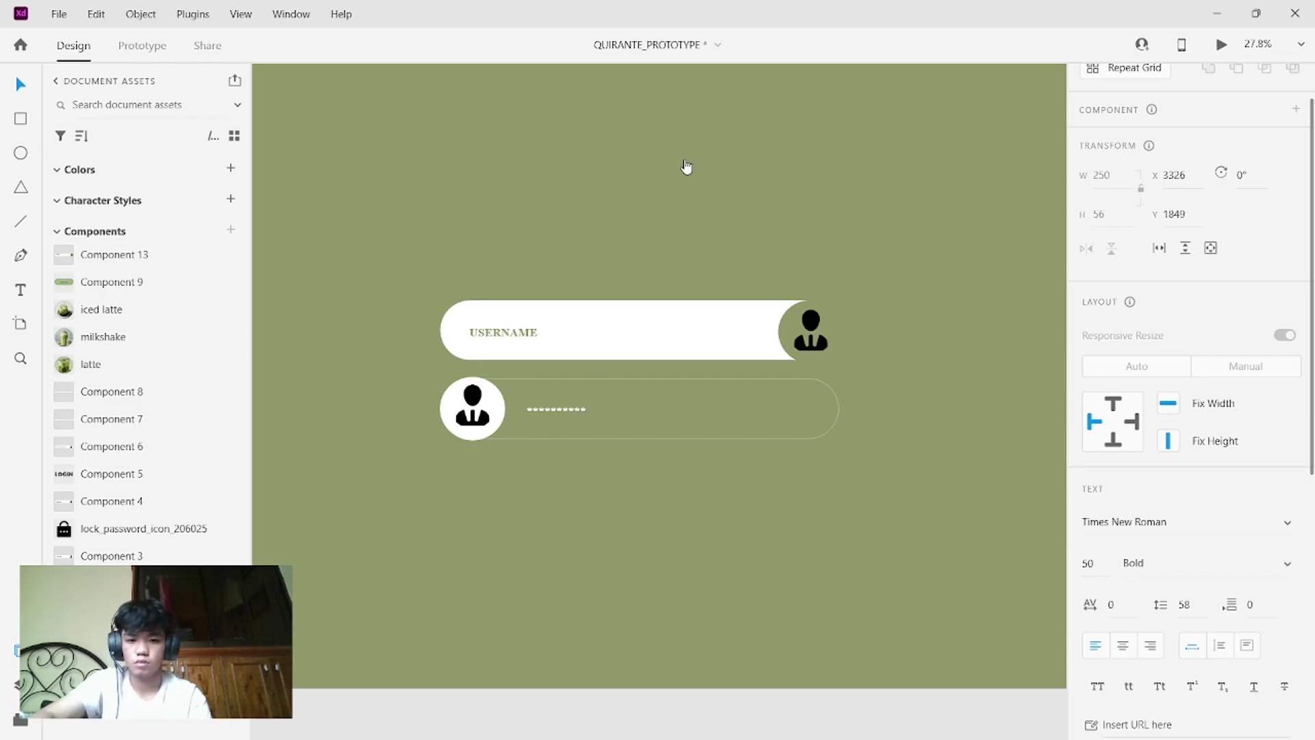
{"action": "key", "text": "Escape"}
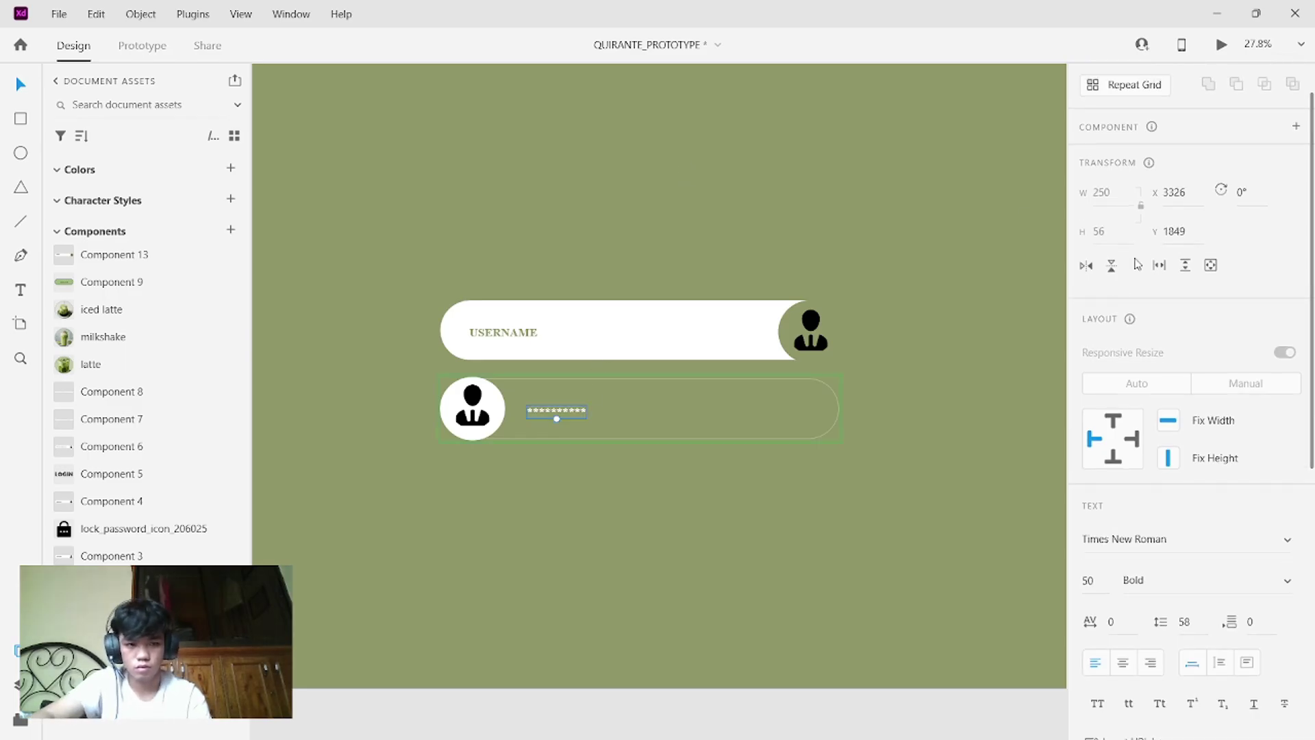
- Switch the password field instance back to its Default State
{"action": "left_click", "coordinate": [717, 396]}
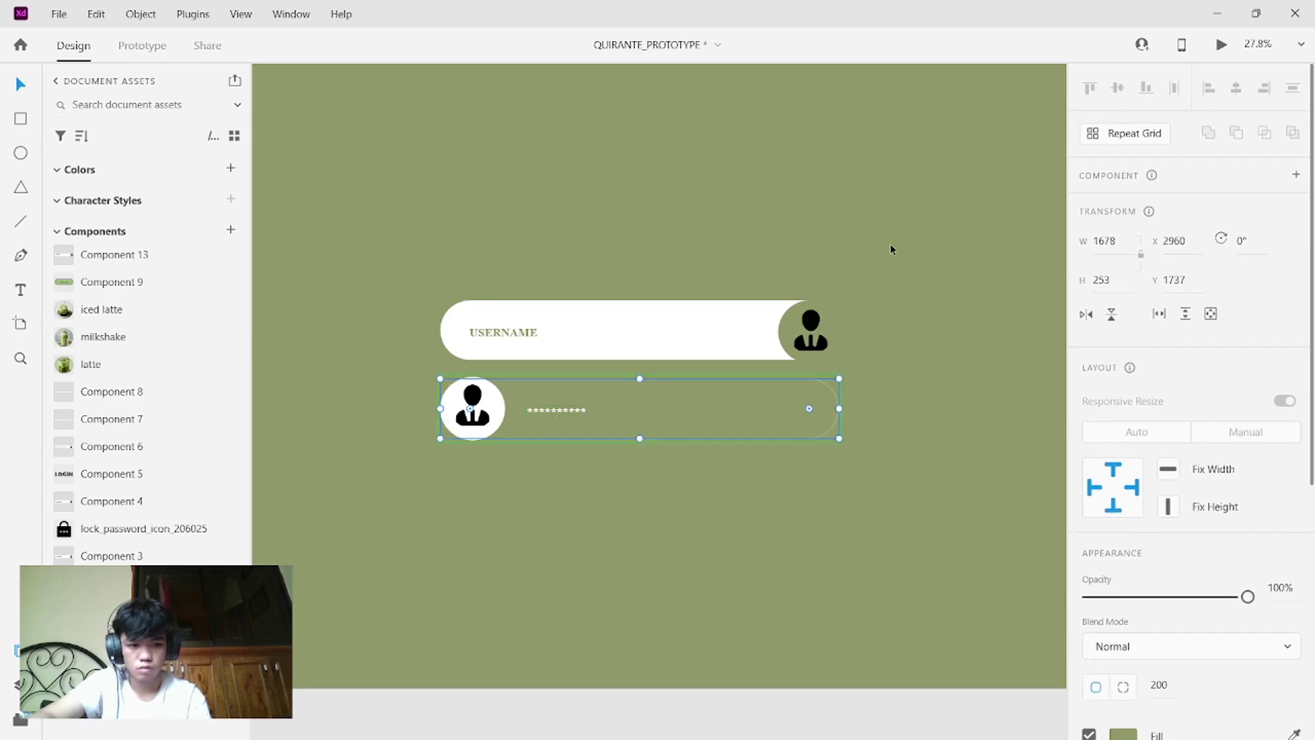
{"action": "left_click", "coordinate": [709, 395]}
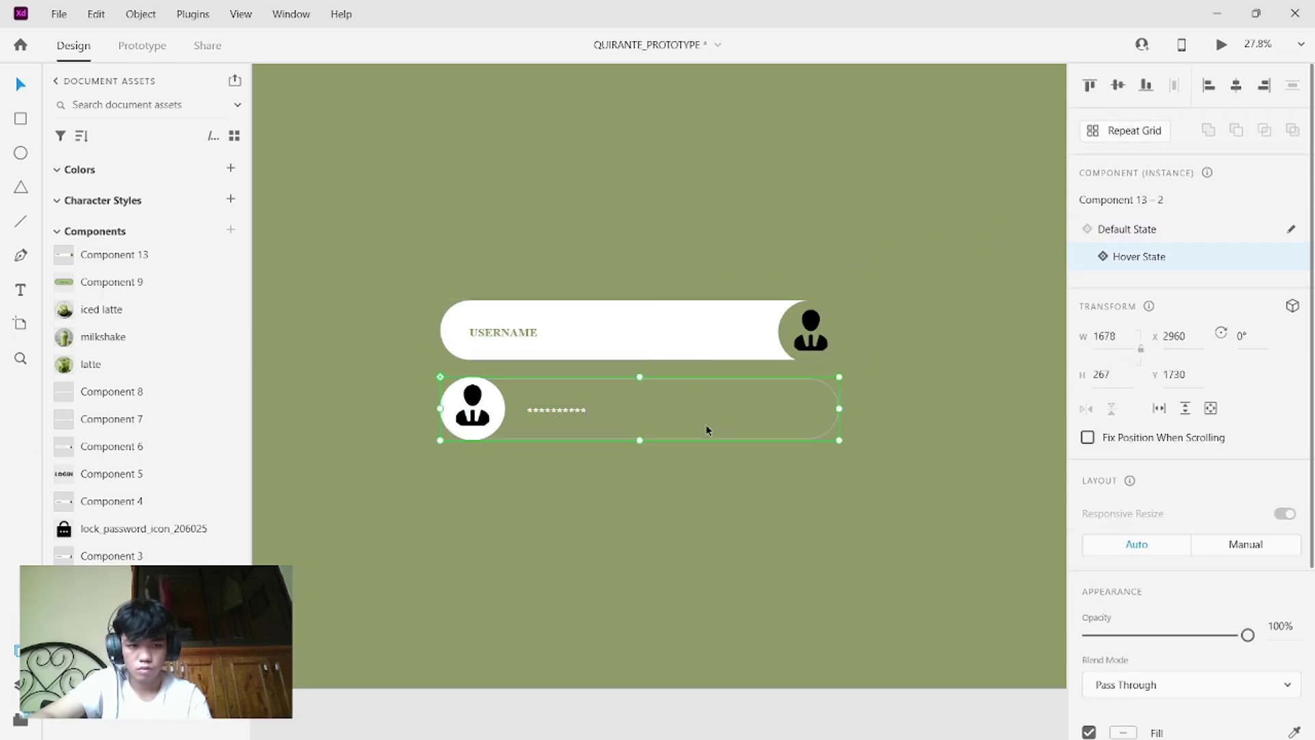
{"action": "left_click", "coordinate": [1102, 229]}
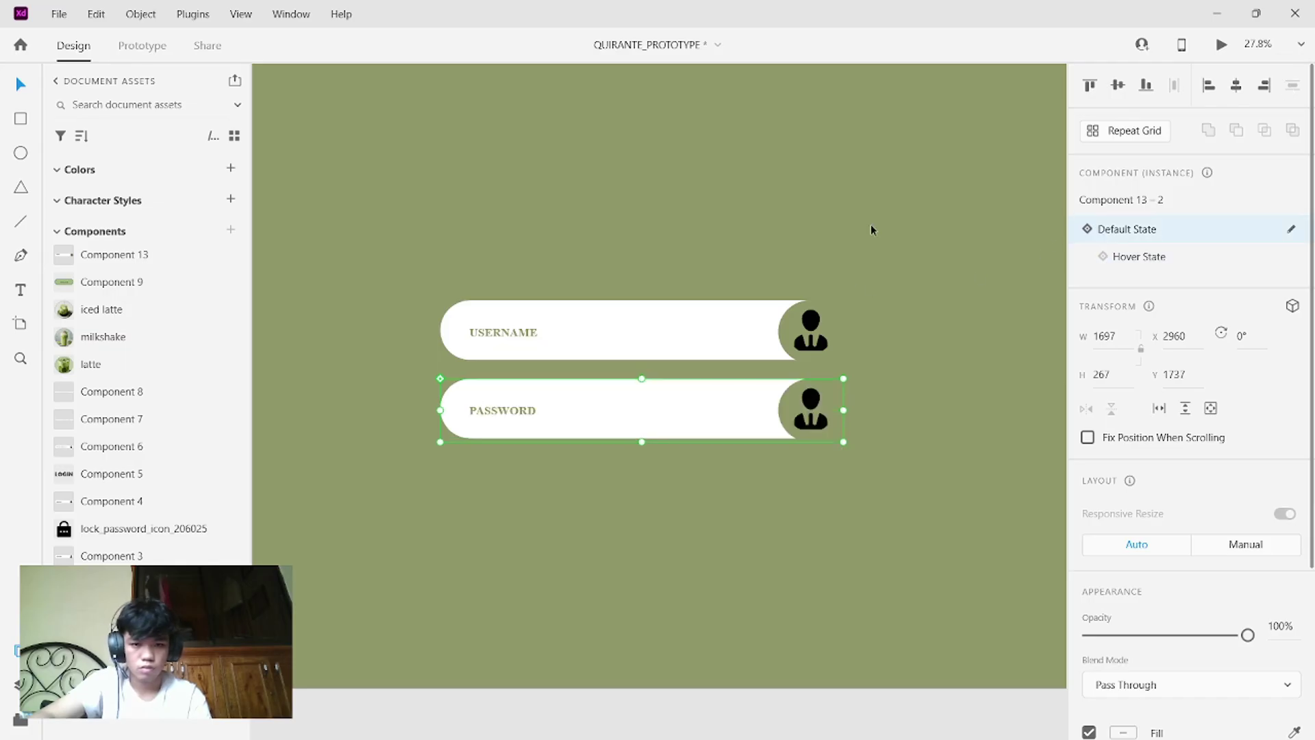
- Move the user avatar icon from Web 1920 – 1 onto the user login screen
{"action": "scroll", "coordinate": [869, 224], "scroll_direction": "down", "scroll_amount": 3}
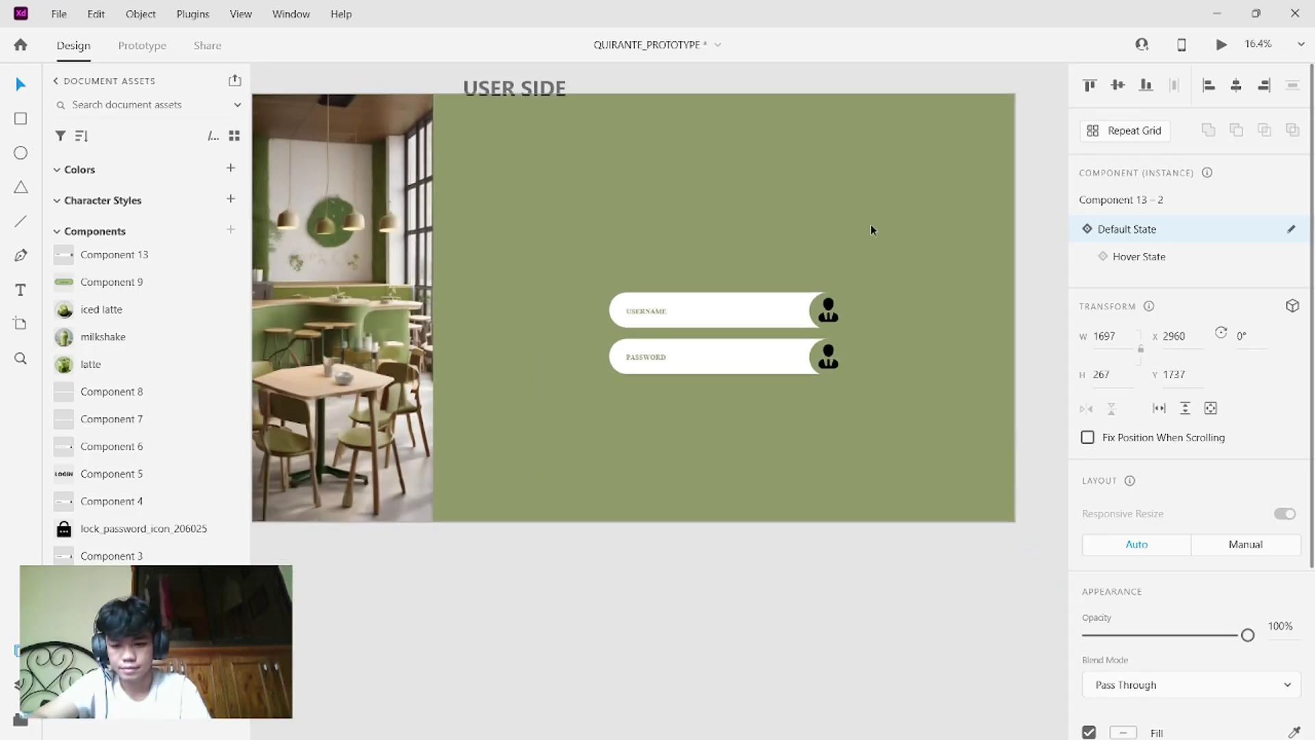
{"action": "scroll", "coordinate": [870, 224], "scroll_direction": "up", "scroll_amount": 8}
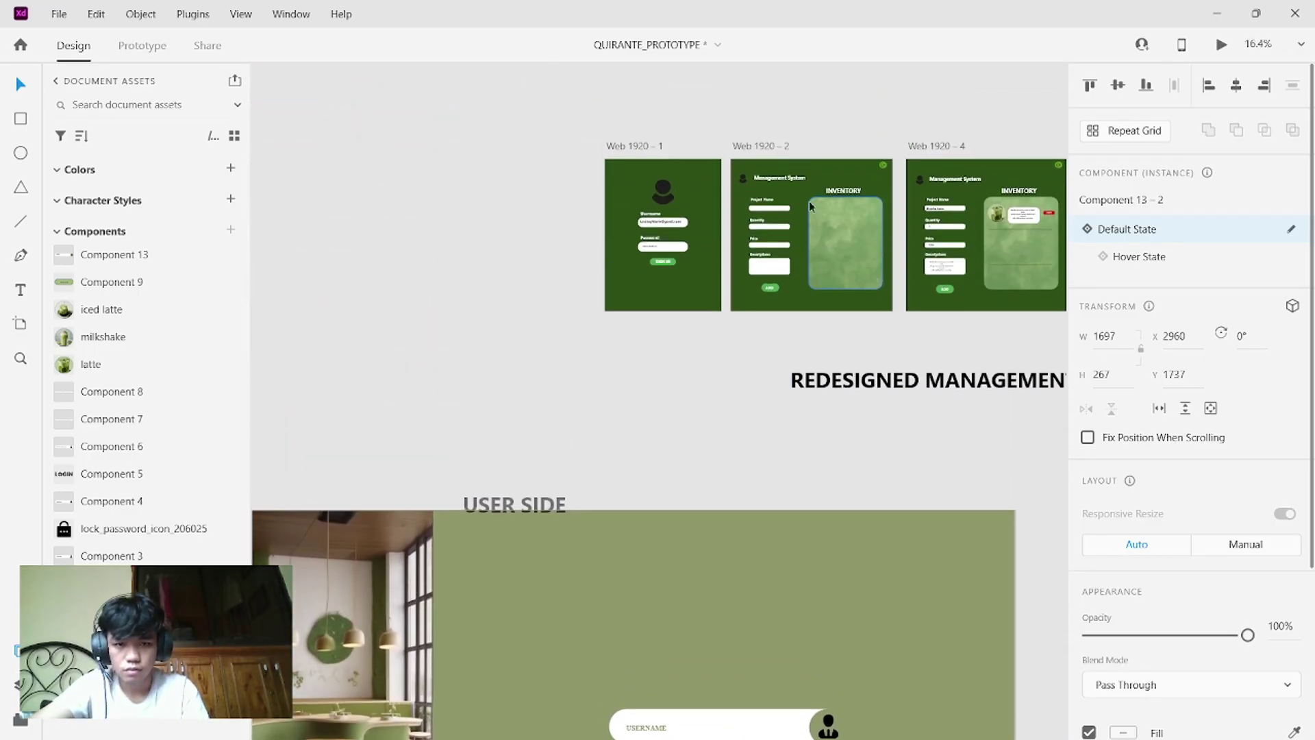
{"action": "left_click", "coordinate": [662, 189]}
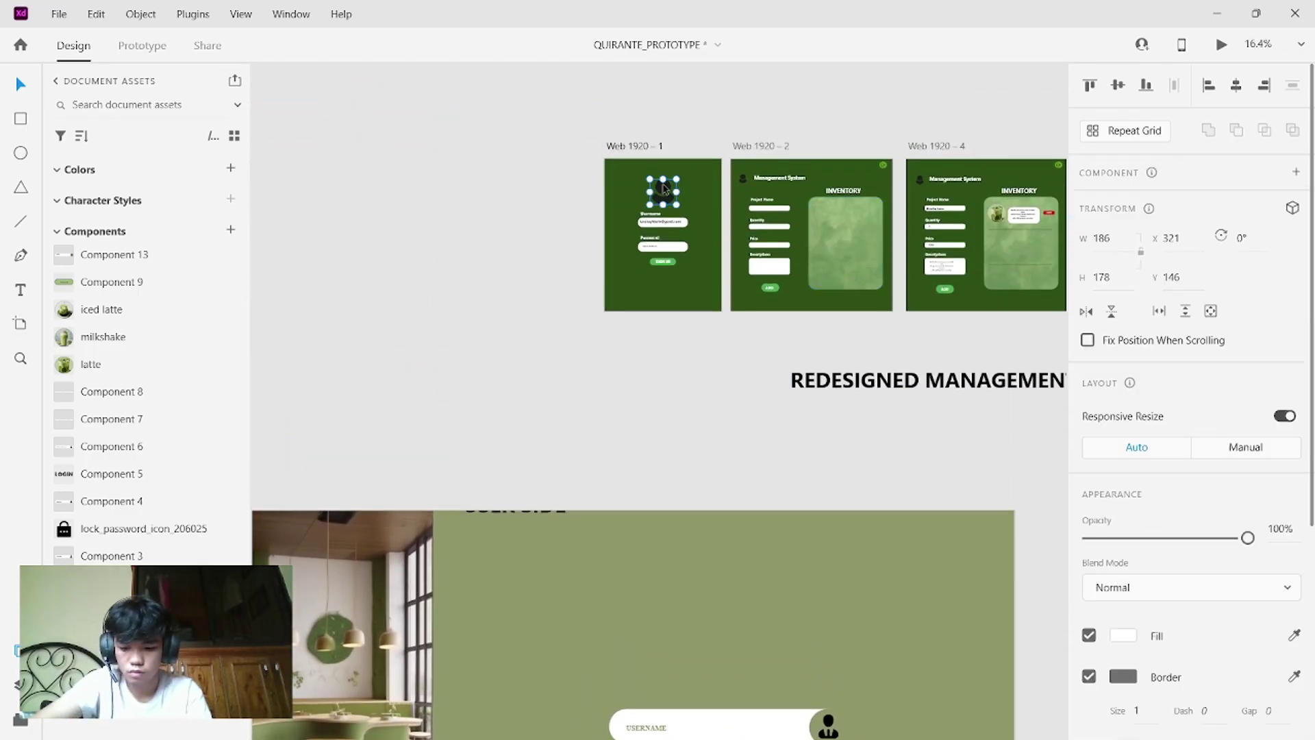
{"action": "left_click_drag", "start_coordinate": [662, 189], "coordinate": [715, 651]}
{"action": "scroll", "coordinate": [713, 651], "scroll_direction": "up", "scroll_amount": 2}
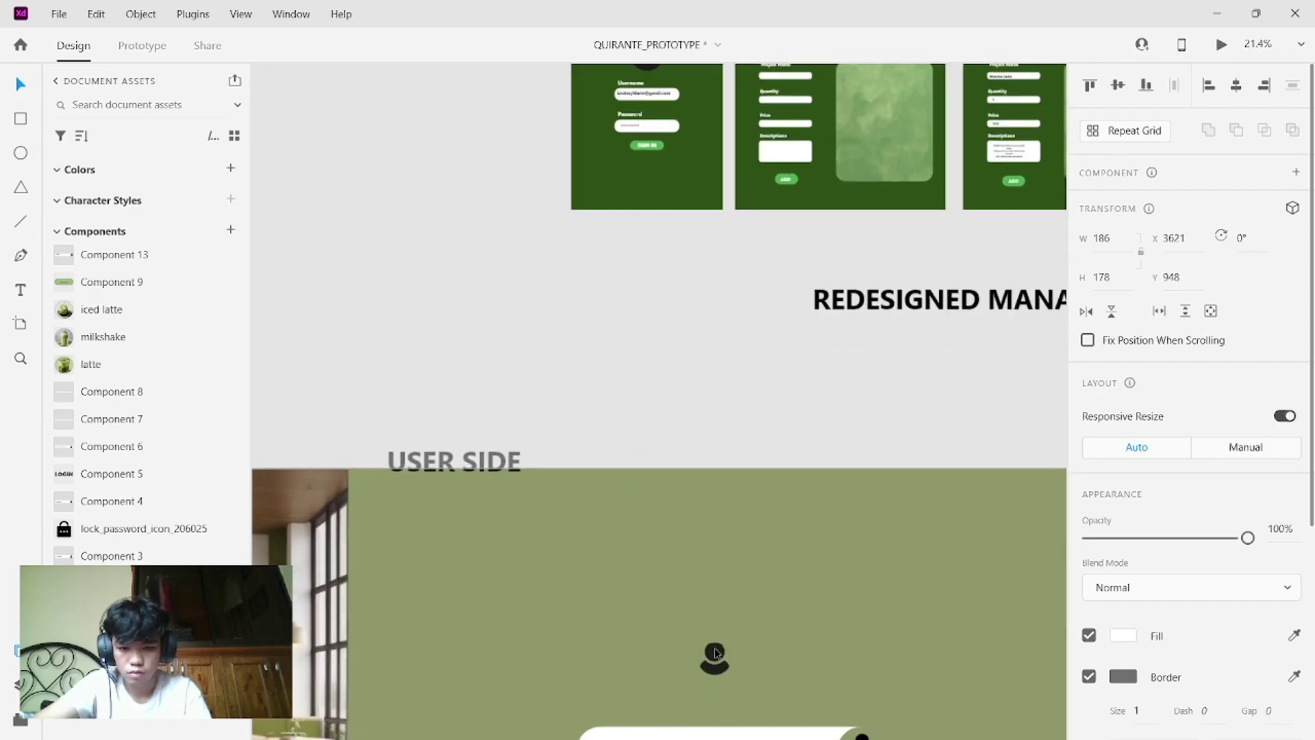
{"action": "scroll", "coordinate": [714, 651], "scroll_direction": "down", "scroll_amount": 5}
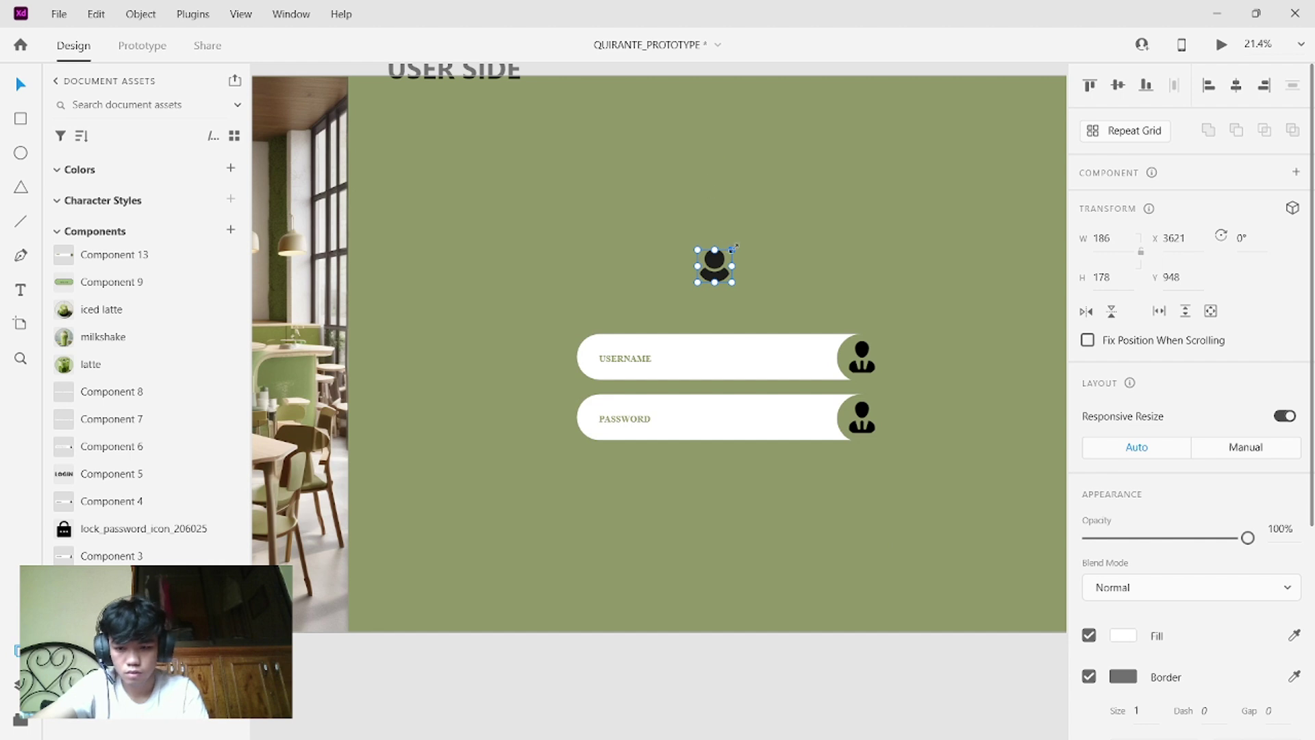
- Resize the avatar to about 471×454 and place it above the USERNAME field
{"action": "left_click_drag", "start_coordinate": [698, 250], "coordinate": [539, 226]}
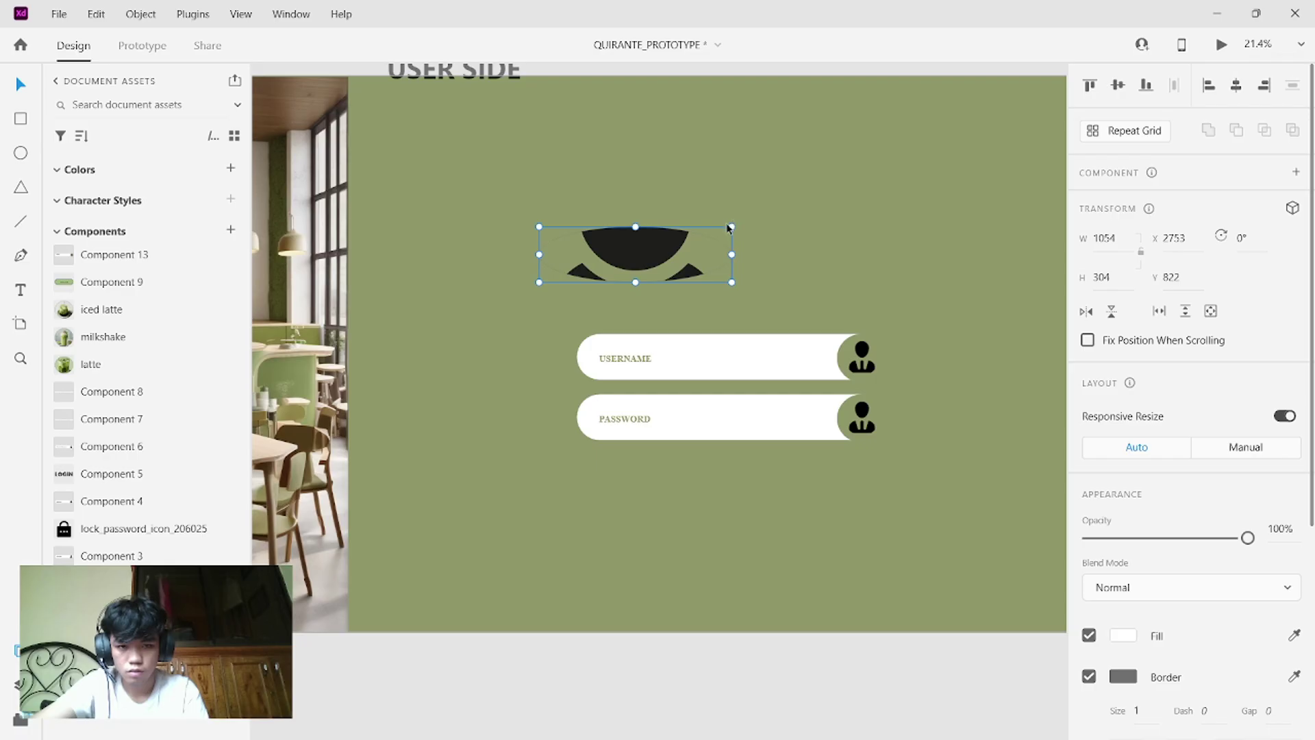
{"action": "left_click_drag", "start_coordinate": [732, 227], "coordinate": [732, 86]}
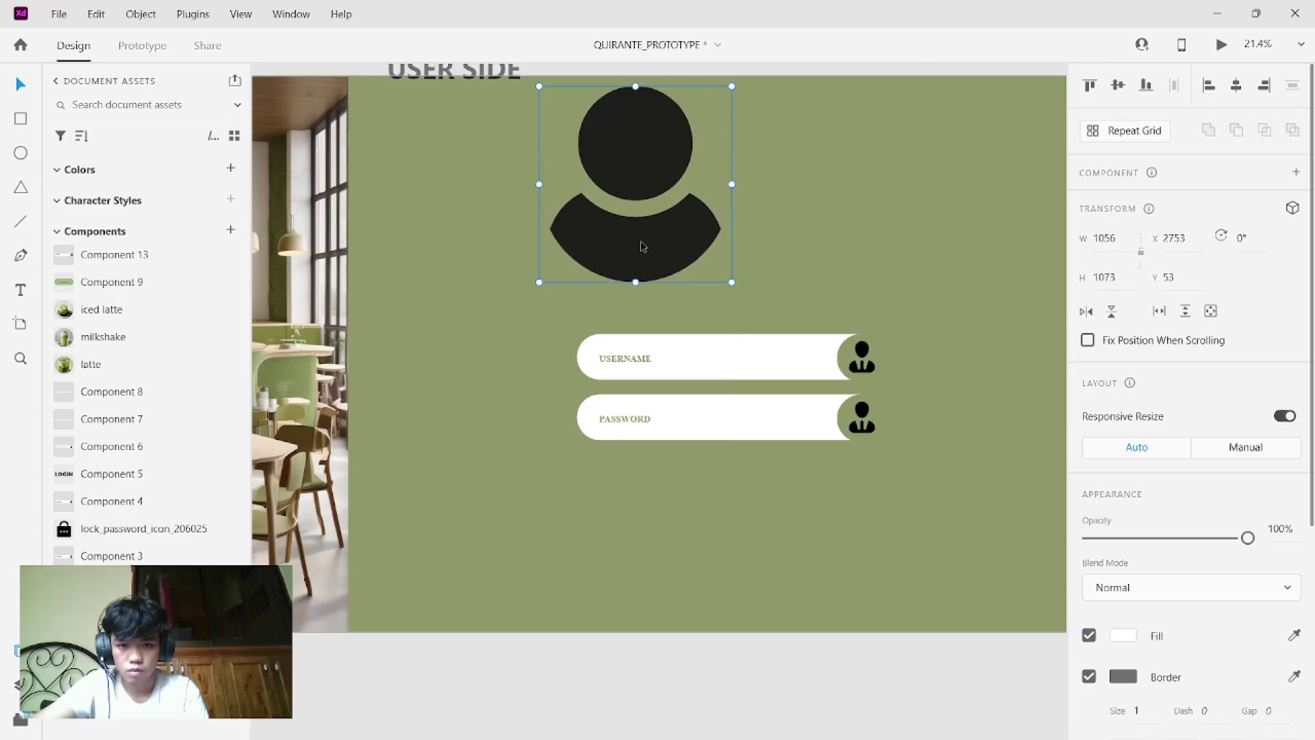
{"action": "left_click_drag", "start_coordinate": [642, 247], "coordinate": [724, 259]}
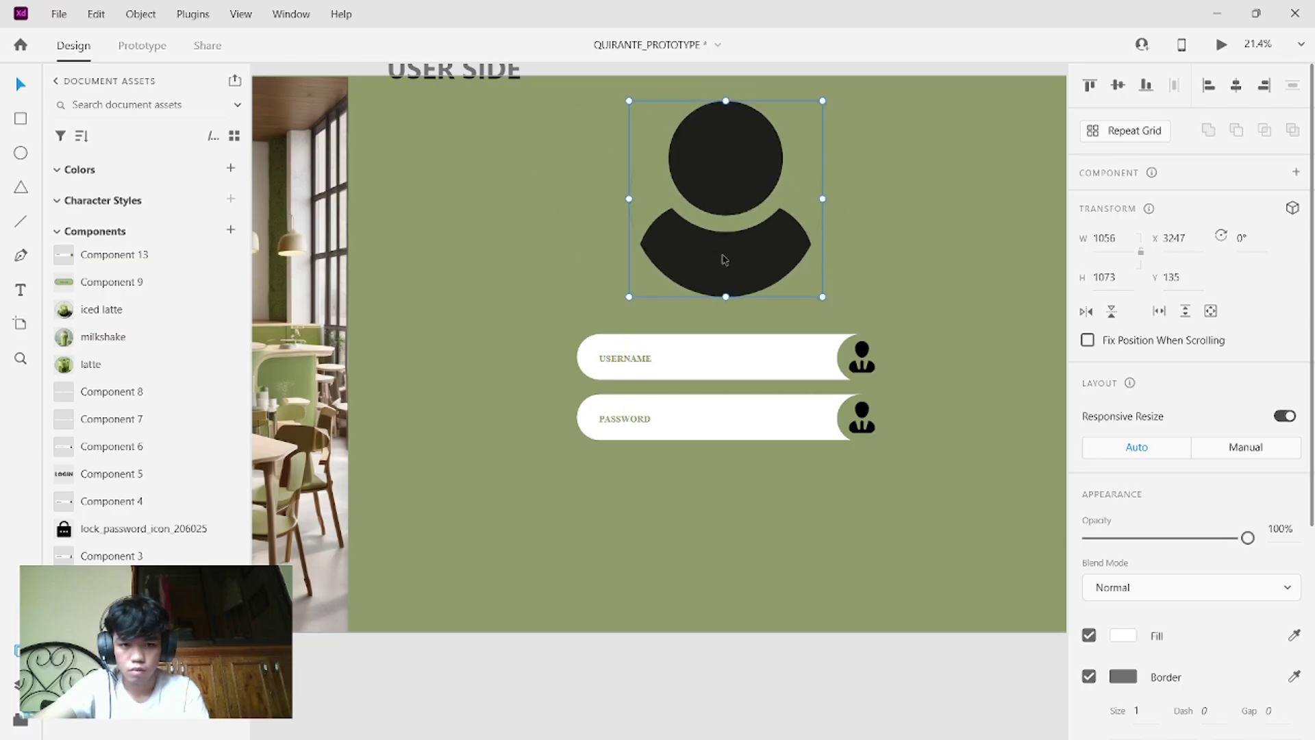
{"action": "left_click_drag", "start_coordinate": [629, 296], "coordinate": [737, 185]}
{"action": "left_click_drag", "start_coordinate": [799, 135], "coordinate": [748, 211]}
{"action": "left_click", "coordinate": [791, 213]}
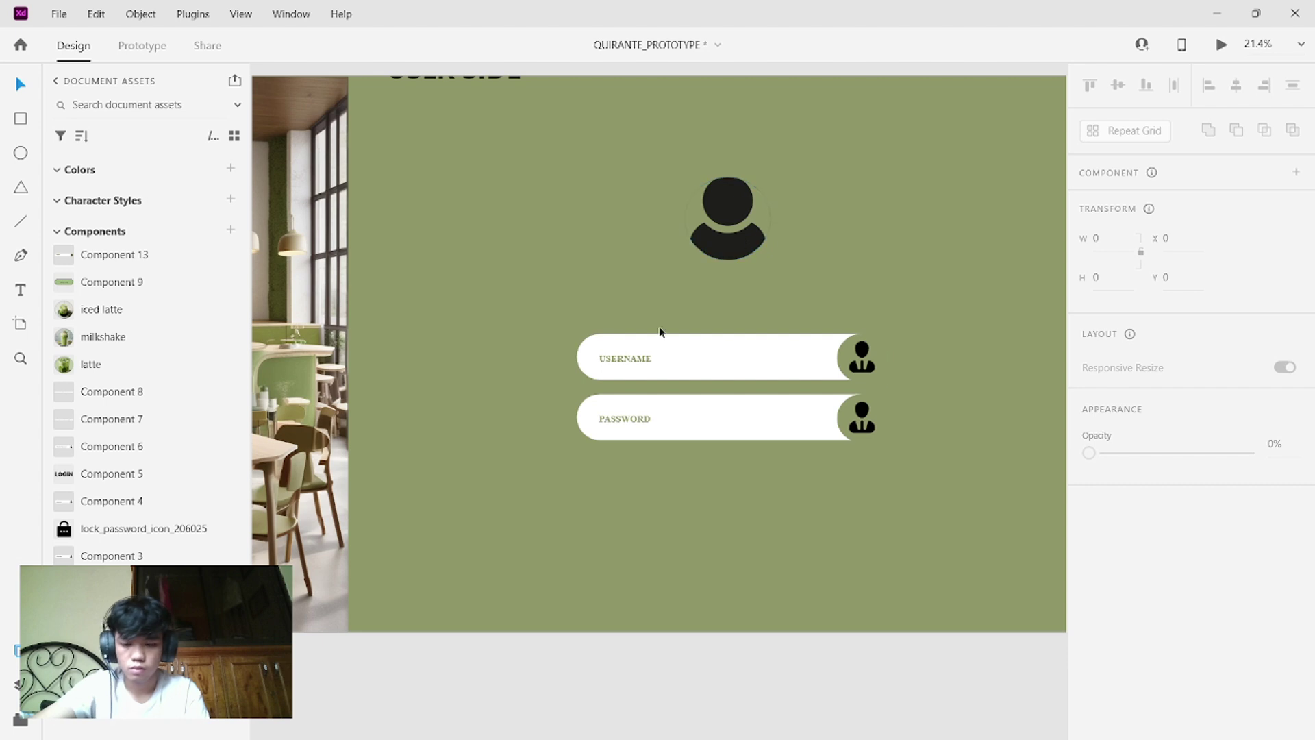
- Copy the USERNAME label up beneath the avatar and preview the result
{"action": "left_click", "coordinate": [616, 358]}
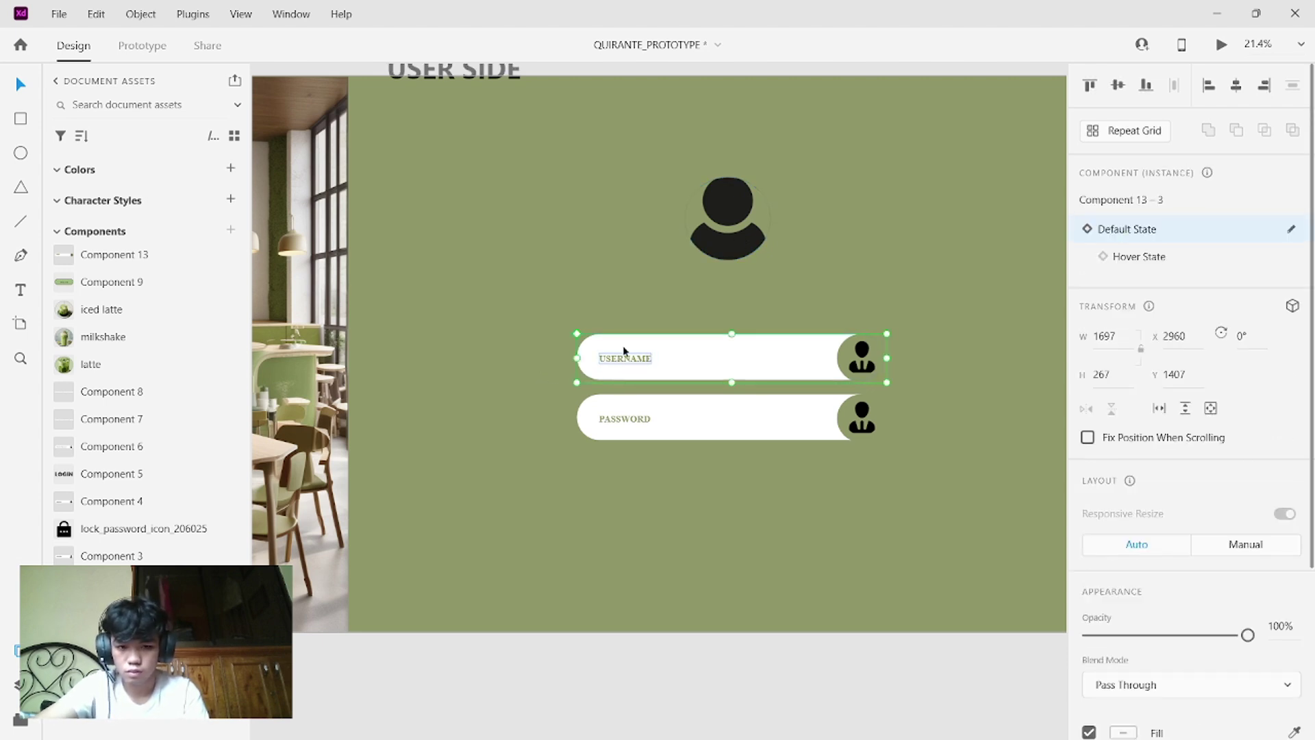
{"action": "left_click_drag", "start_coordinate": [617, 356], "coordinate": [675, 288]}
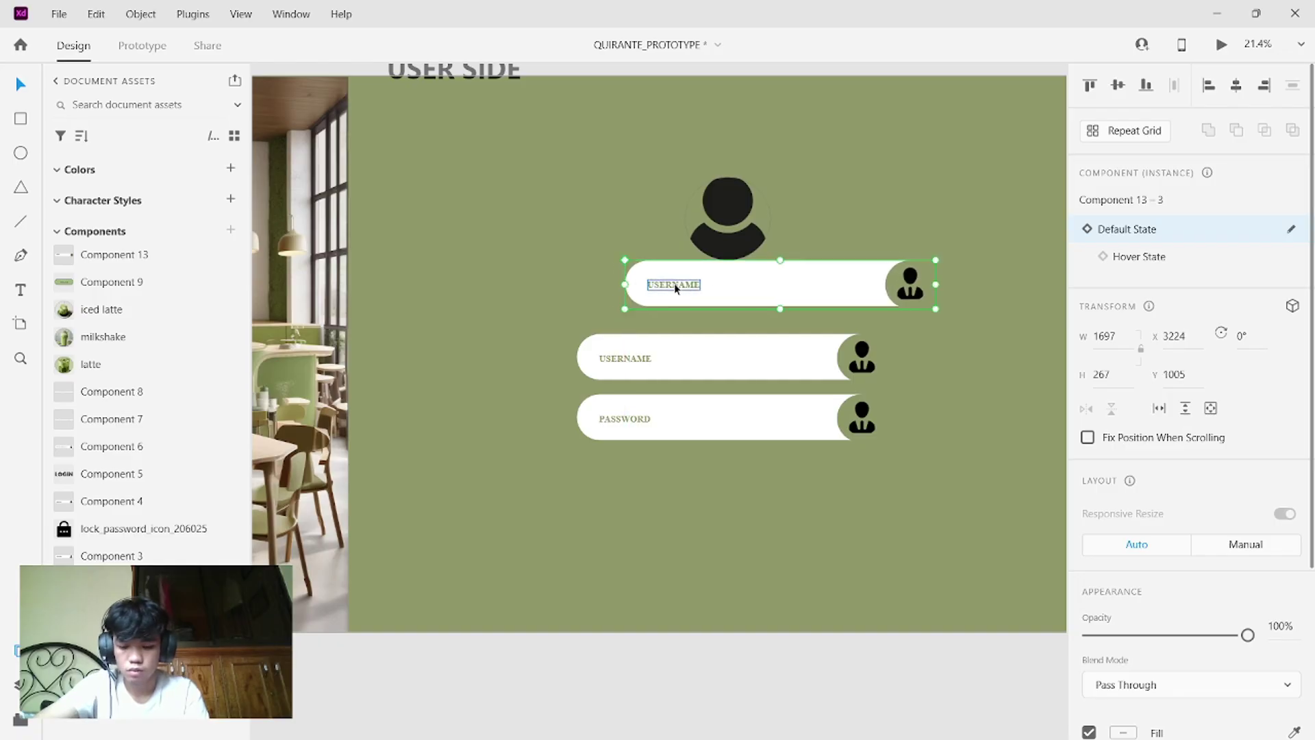
{"action": "key", "text": "ctrl+z"}
{"action": "key", "text": "ctrl+z"}
{"action": "key", "text": "ctrl+z"}
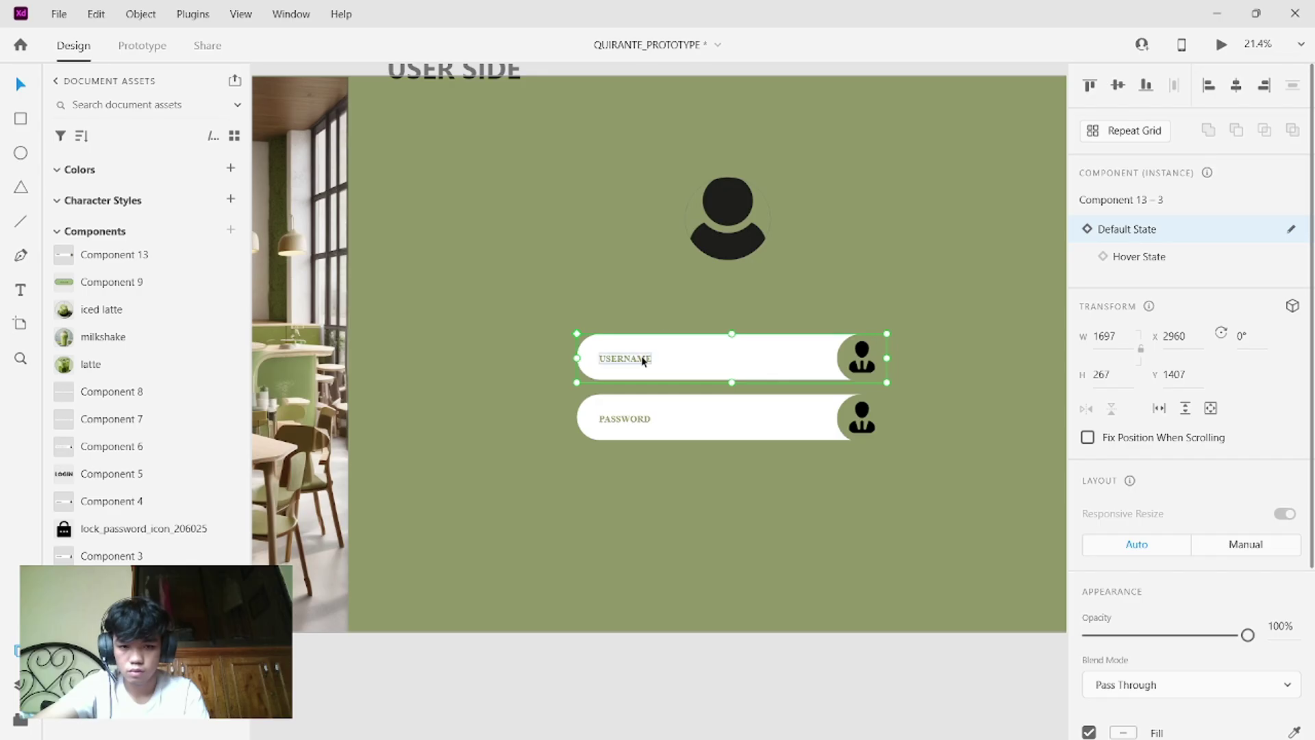
{"action": "double_click", "coordinate": [644, 359]}
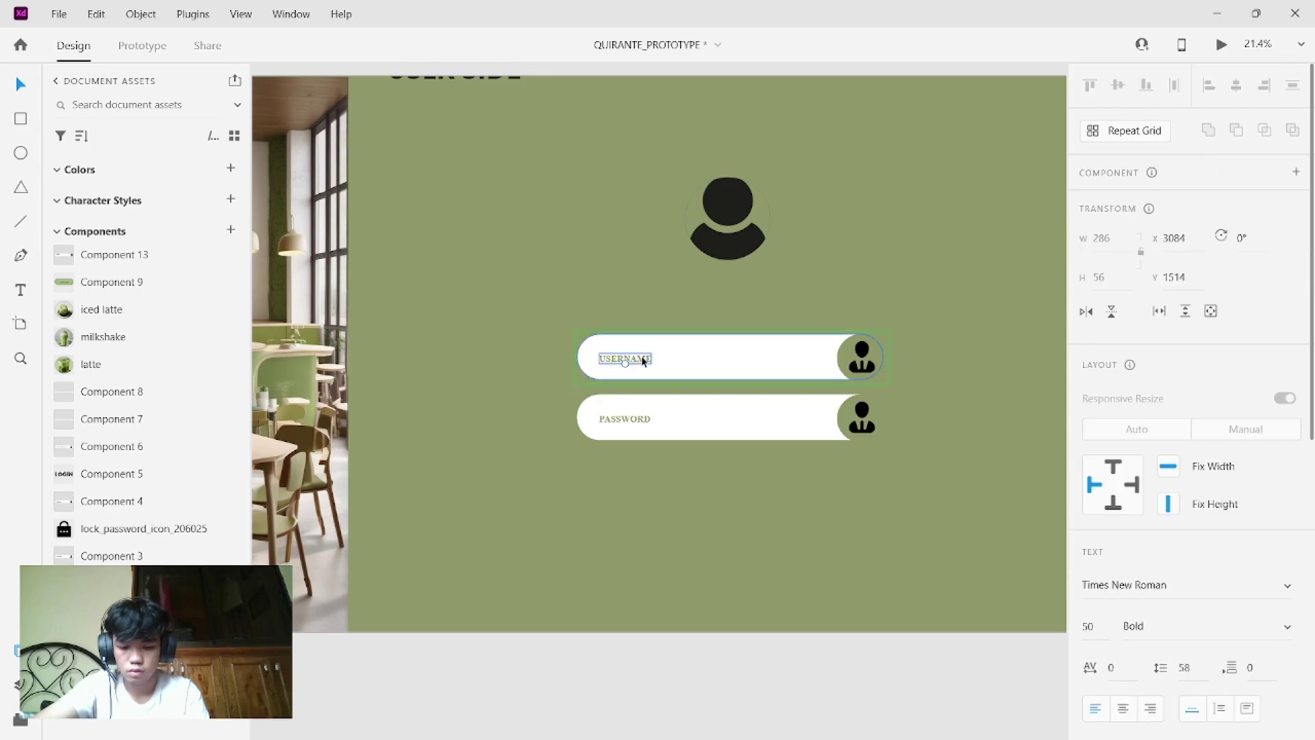
{"action": "left_click_drag", "start_coordinate": [644, 359], "coordinate": [745, 278]}
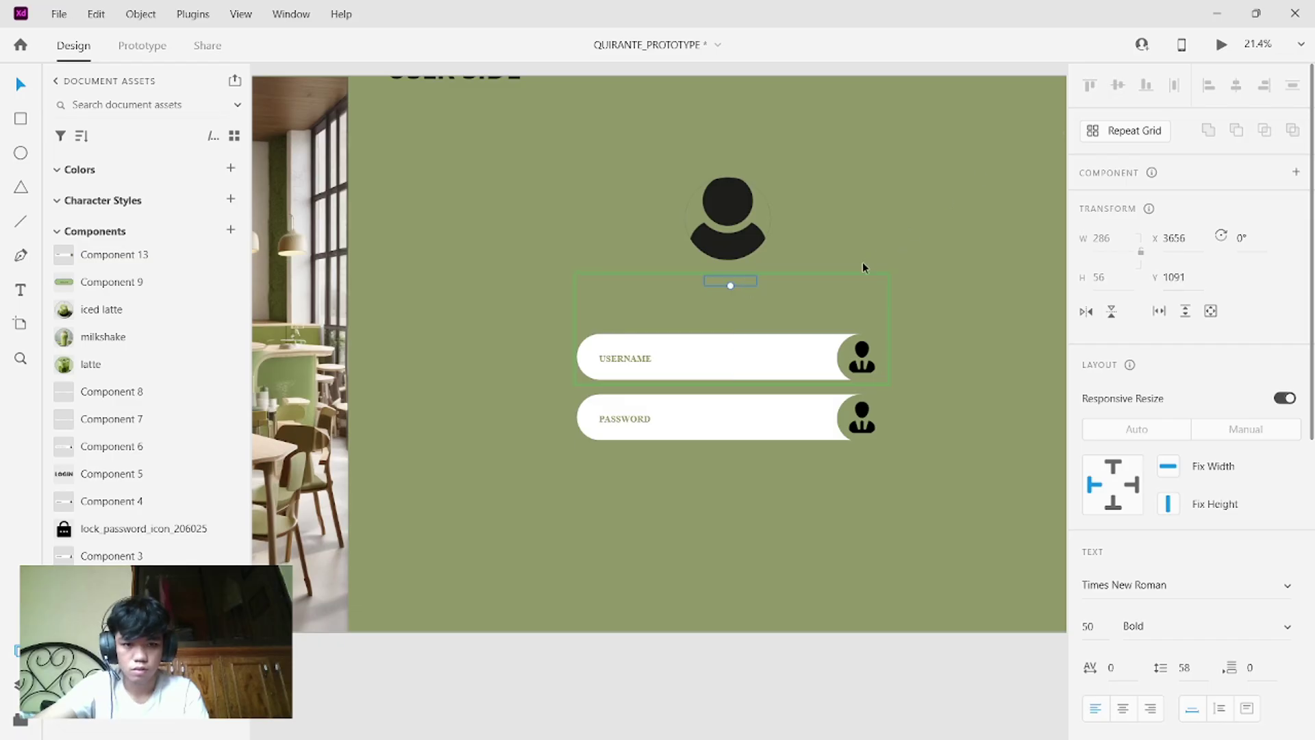
{"action": "left_click", "coordinate": [1220, 47]}
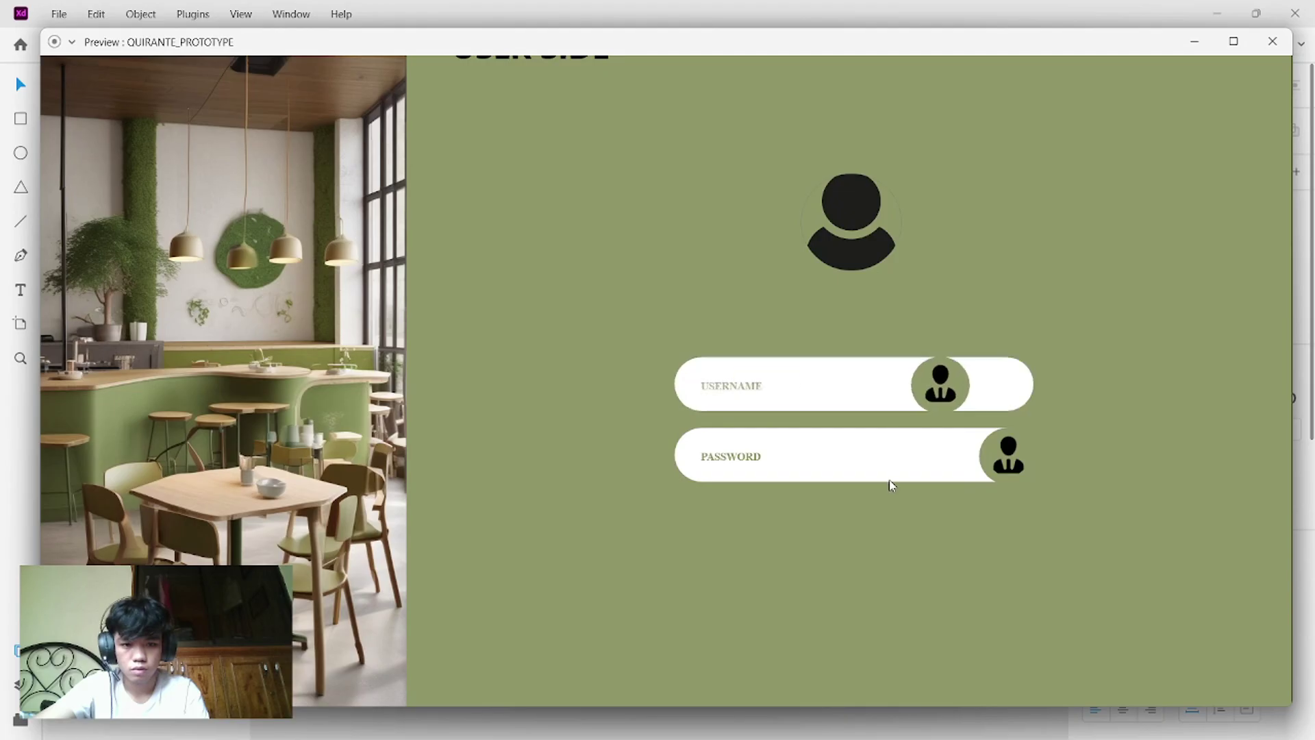
{"action": "left_click", "coordinate": [1285, 41]}
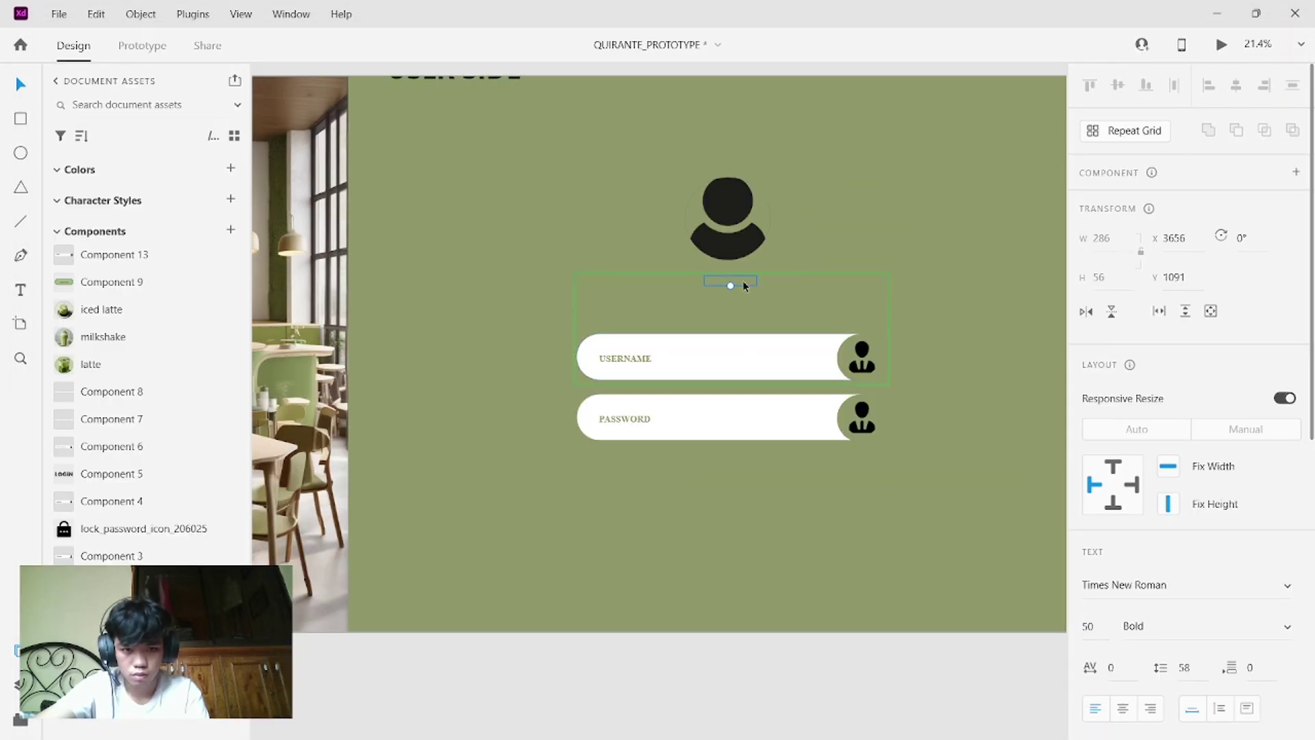
{"action": "key", "text": "ctrl+z"}
{"action": "key", "text": "ctrl+shift+z"}
{"action": "key", "text": "ctrl+z"}
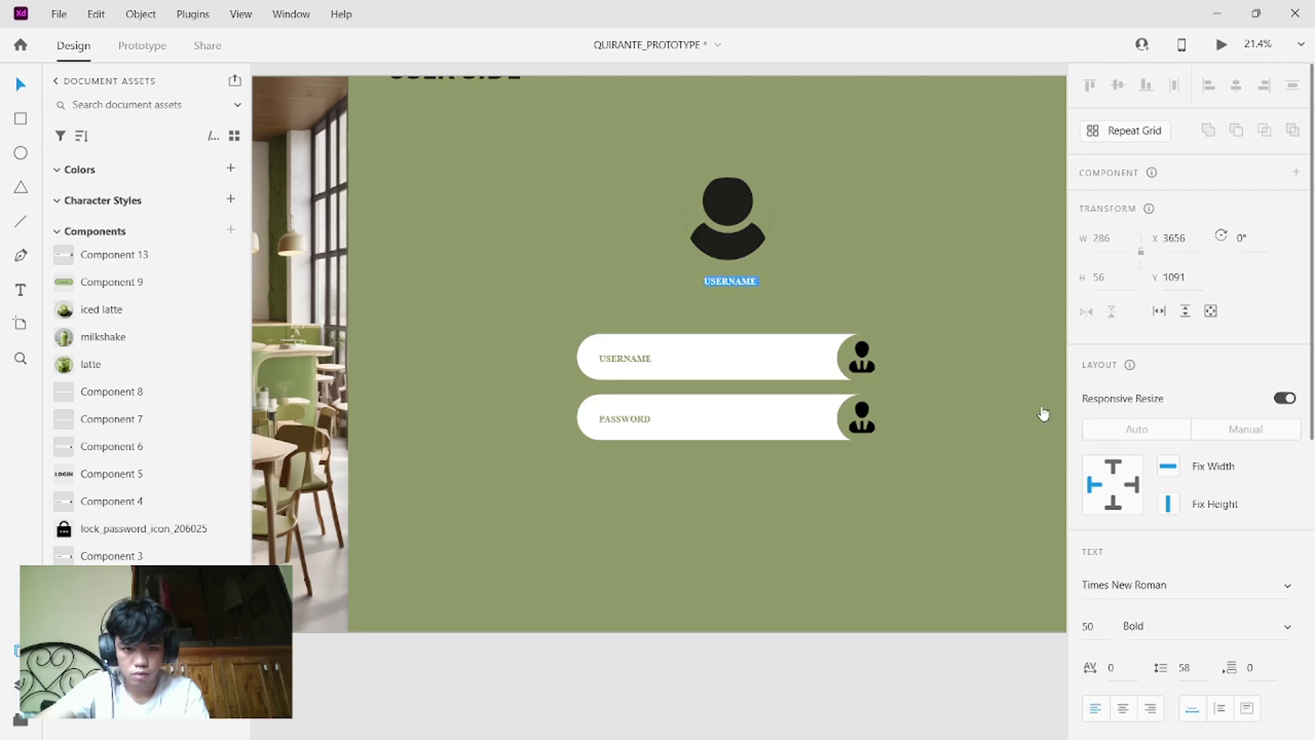
- Make the new label black, sampled from the avatar, and clear its wording
{"action": "scroll", "coordinate": [1171, 532], "scroll_direction": "down", "scroll_amount": 10}
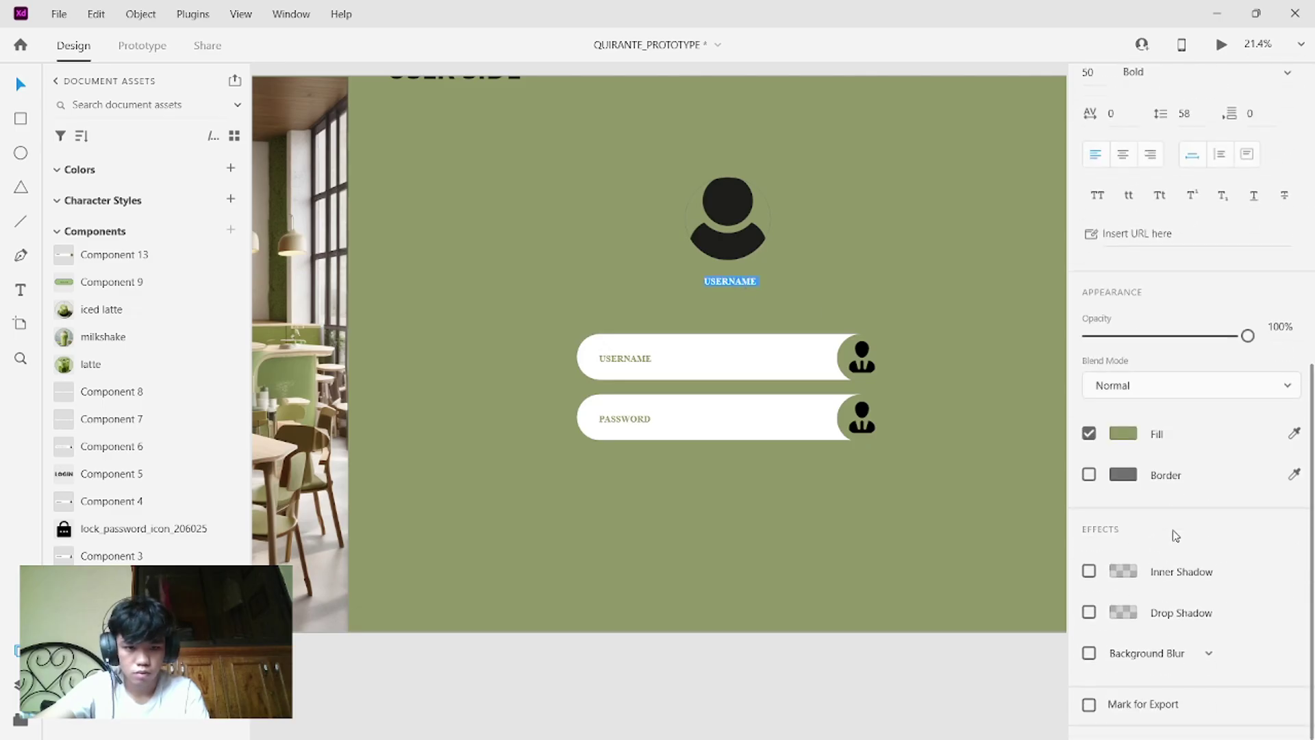
{"action": "left_click", "coordinate": [1292, 445]}
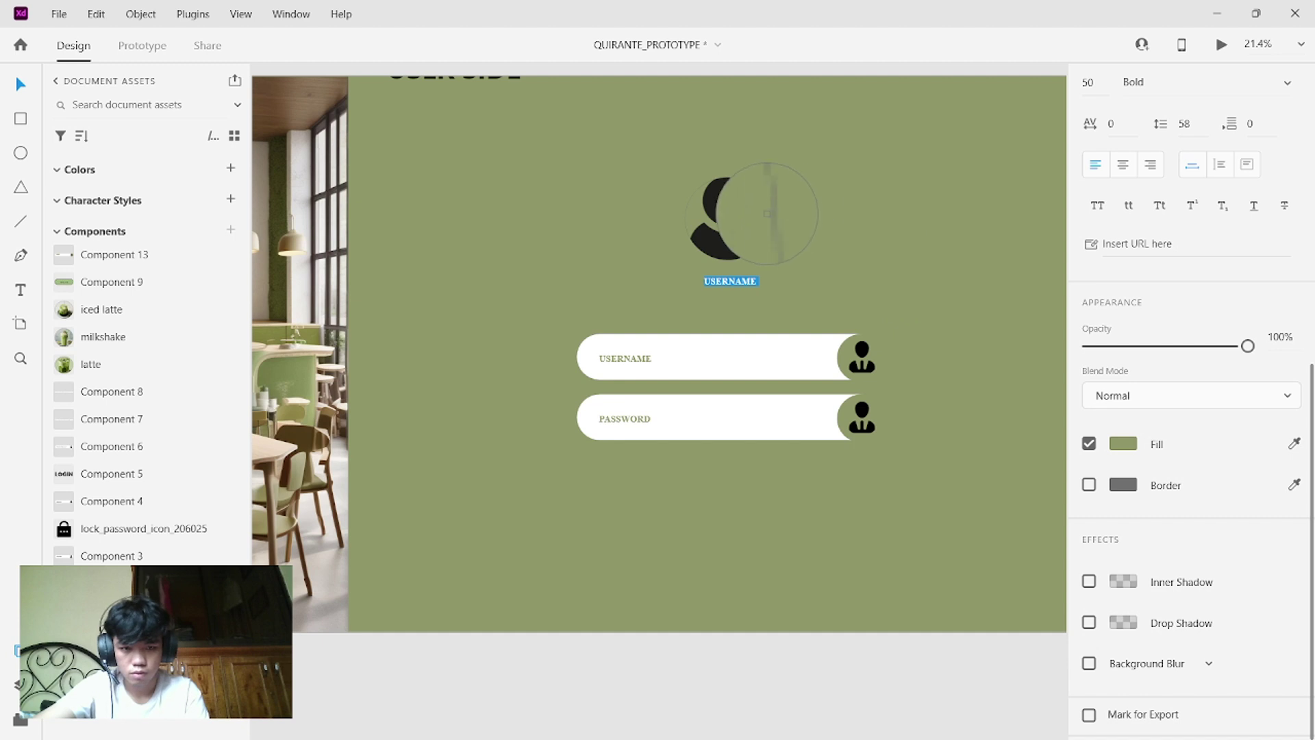
{"action": "left_click", "coordinate": [738, 205]}
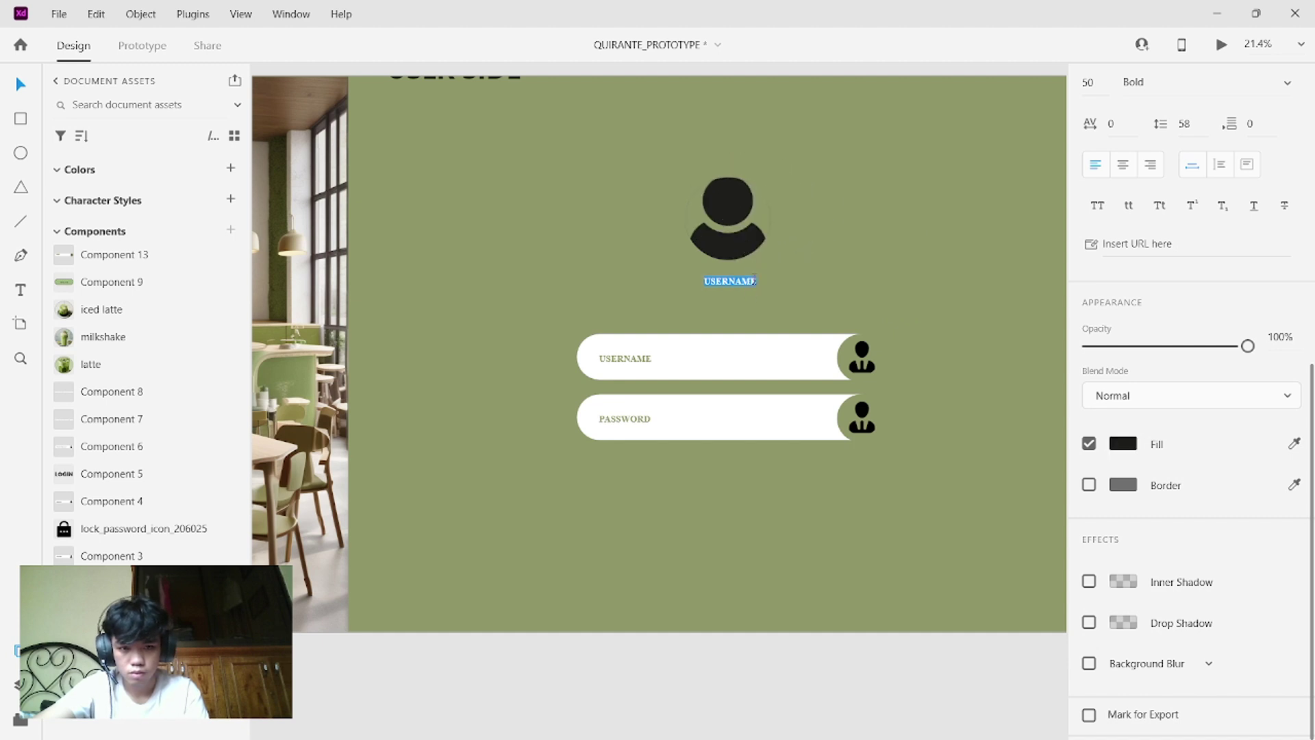
{"action": "key", "text": "BackSpace"}
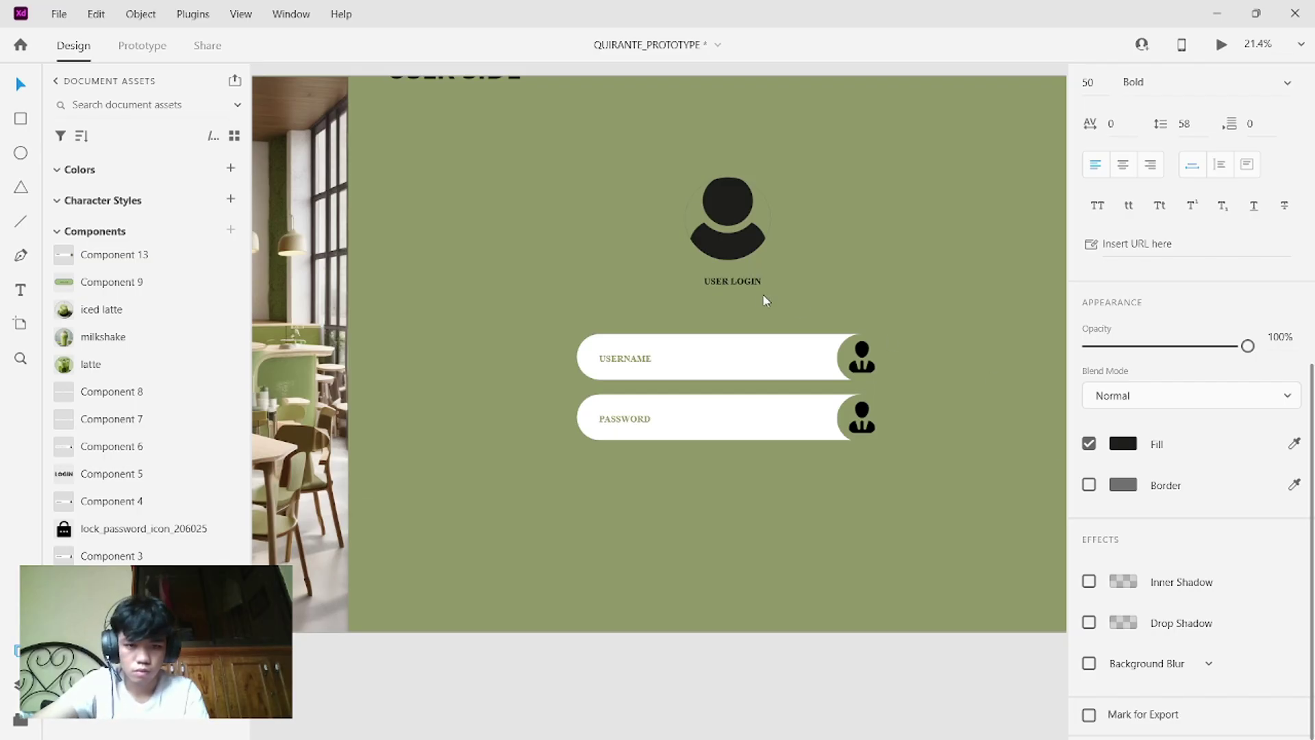
- Set the USER LOGIN text to font size 150 and centre it under the avatar
{"action": "double_click", "coordinate": [757, 281]}
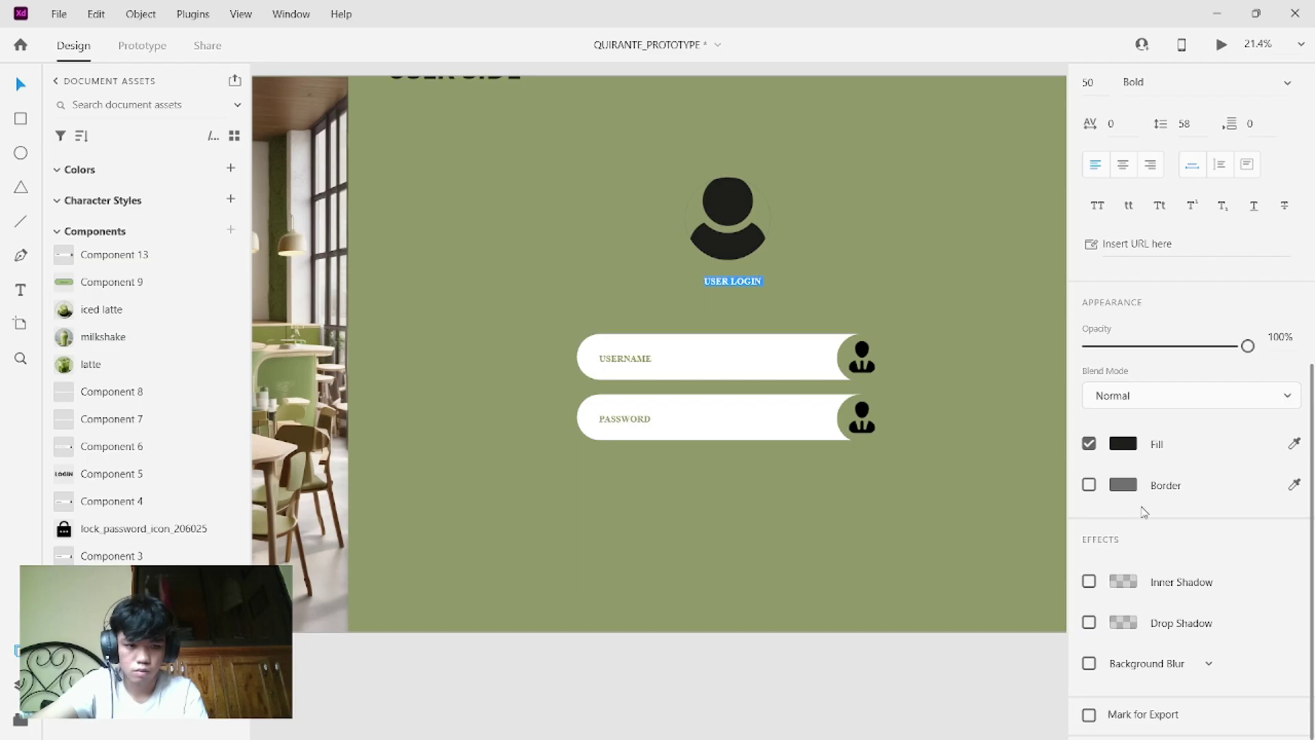
{"action": "scroll", "coordinate": [1142, 510], "scroll_direction": "down", "scroll_amount": 1}
{"action": "scroll", "coordinate": [1140, 431], "scroll_direction": "up", "scroll_amount": 8}
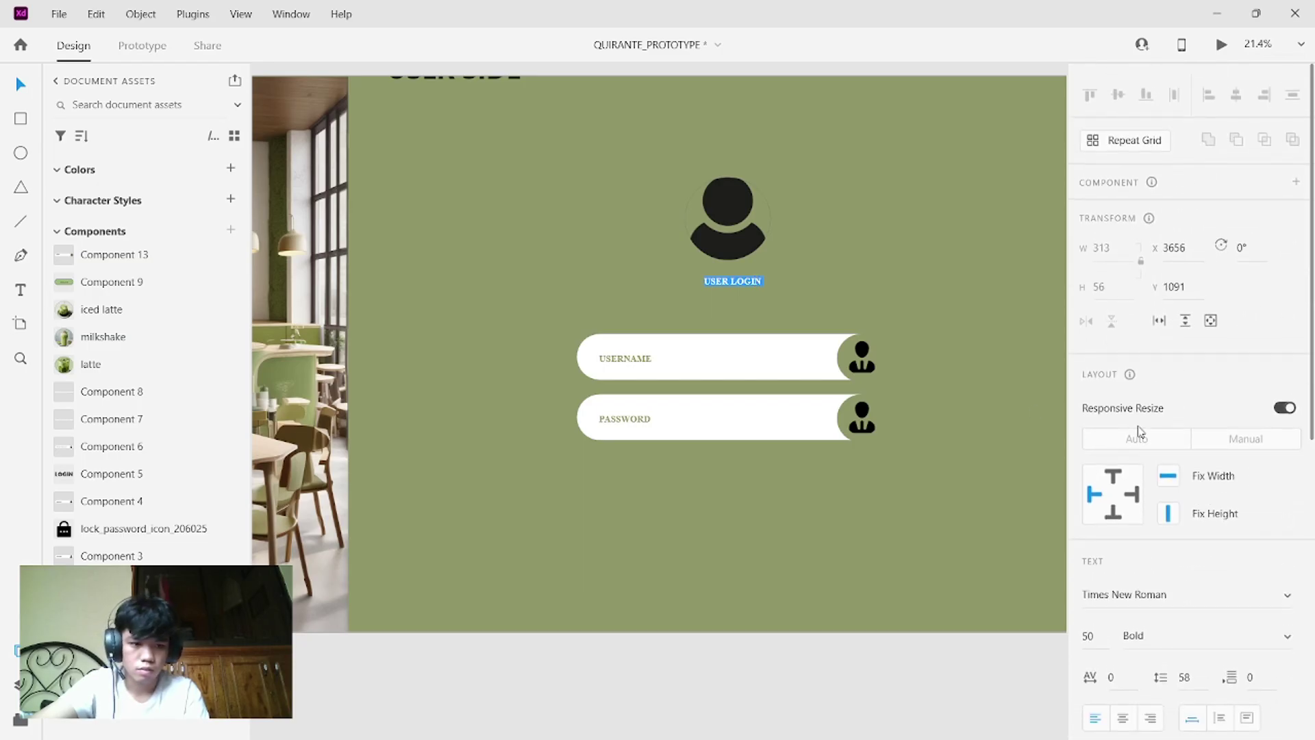
{"action": "left_click", "coordinate": [1098, 631]}
{"action": "key", "text": "BackSpace"}
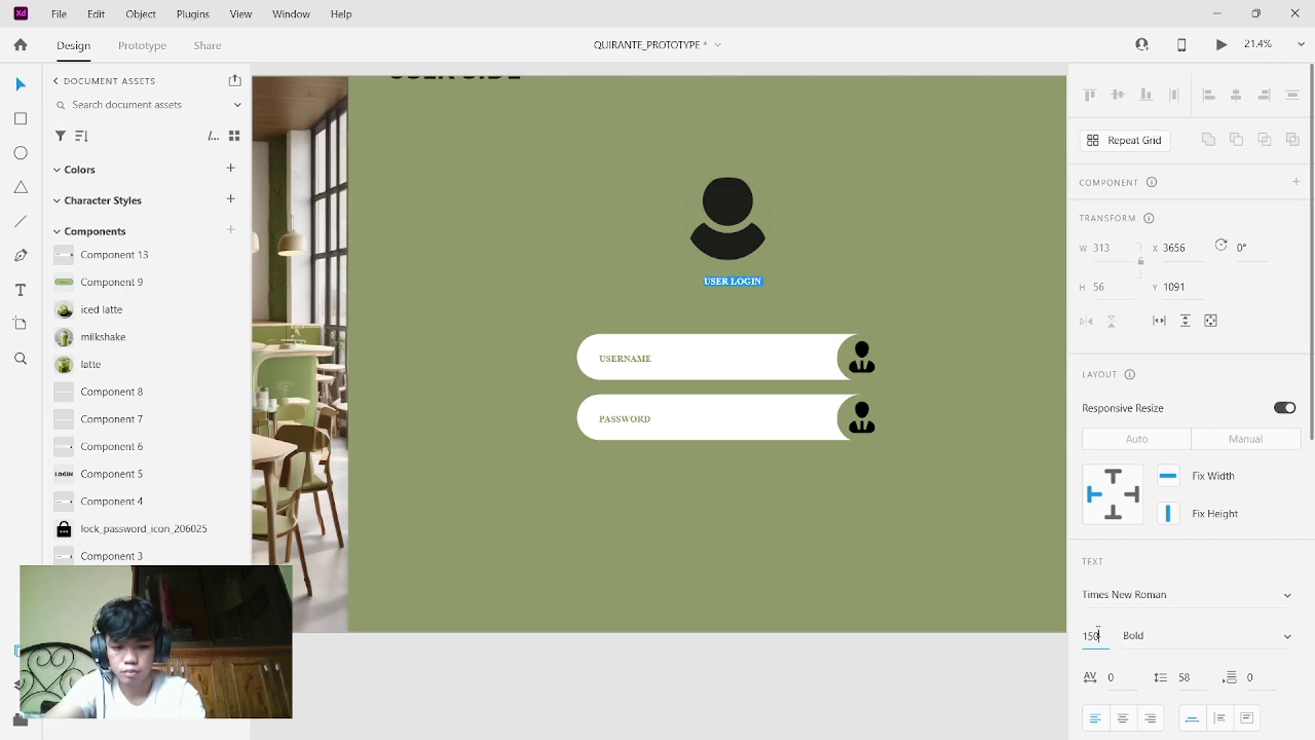
{"action": "key", "text": "Return"}
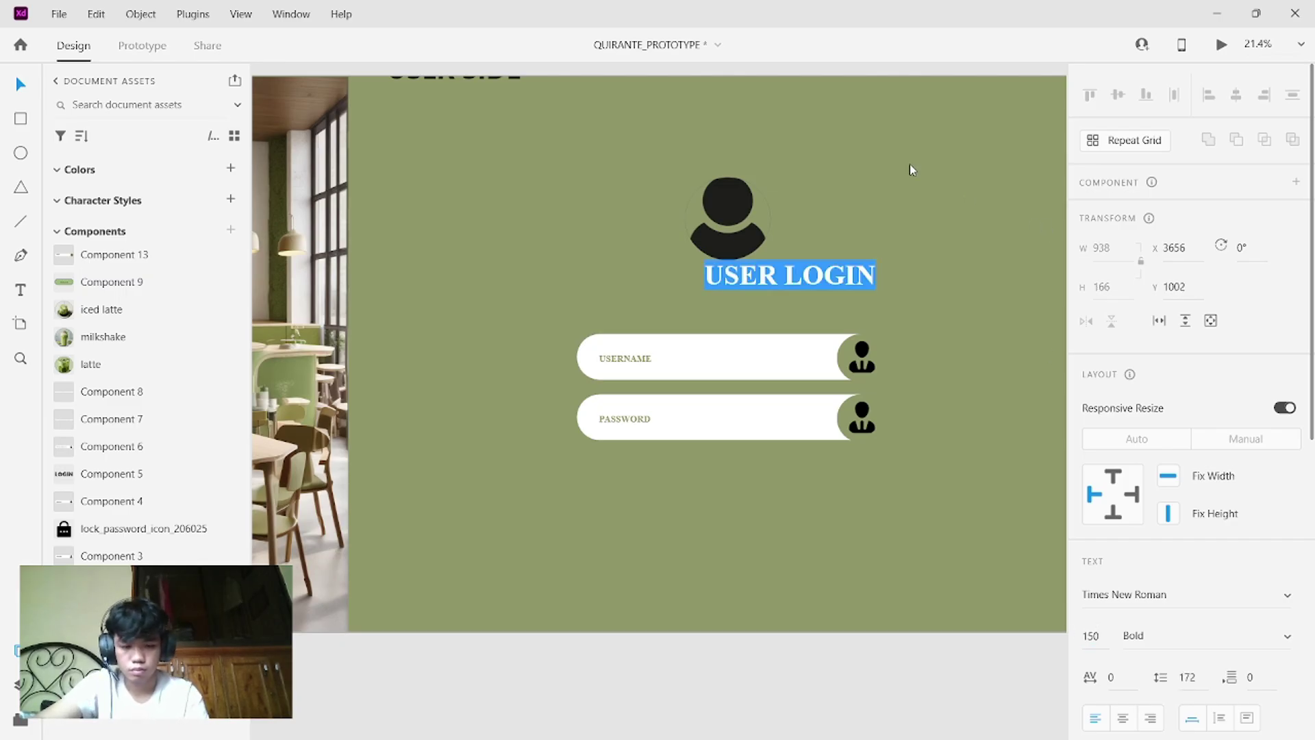
{"action": "key", "text": "Escape"}
{"action": "left_click_drag", "start_coordinate": [817, 272], "coordinate": [749, 284]}
{"action": "left_click", "coordinate": [854, 263]}
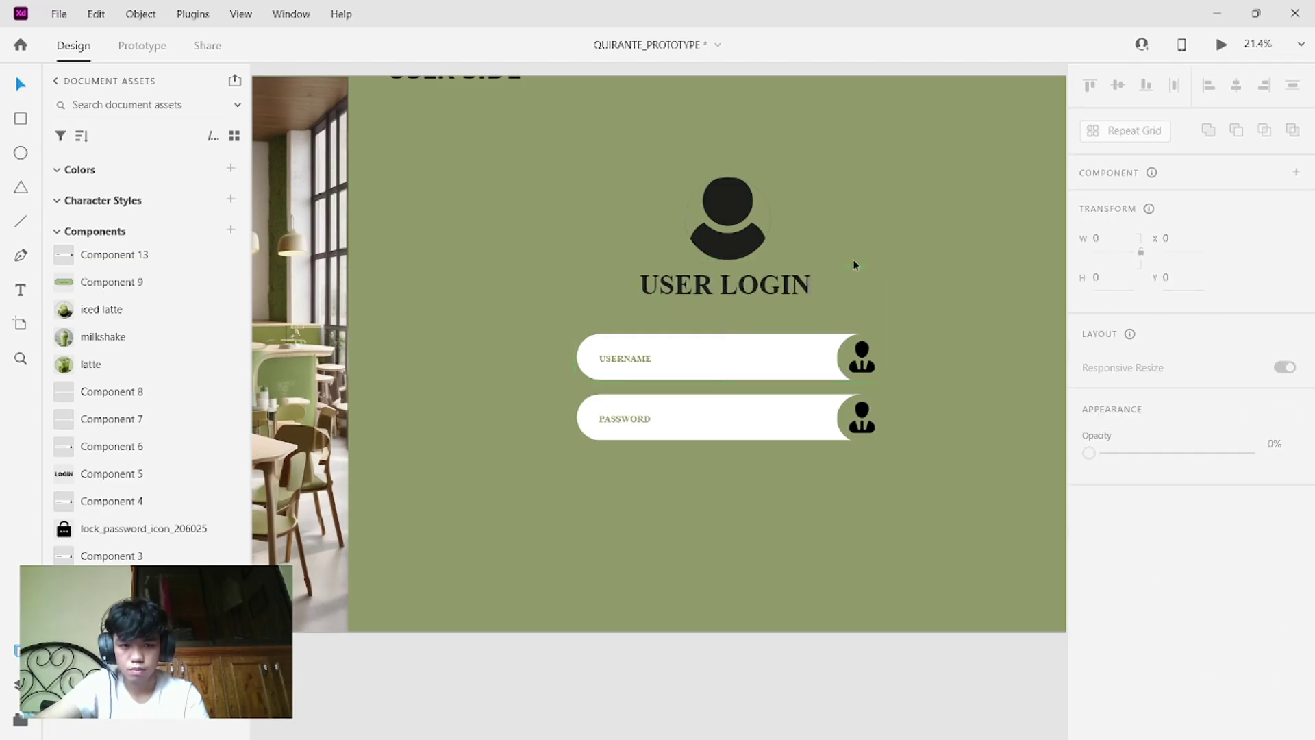
- Select the person icon inside the PASSWORD field
{"action": "left_click", "coordinate": [865, 429]}
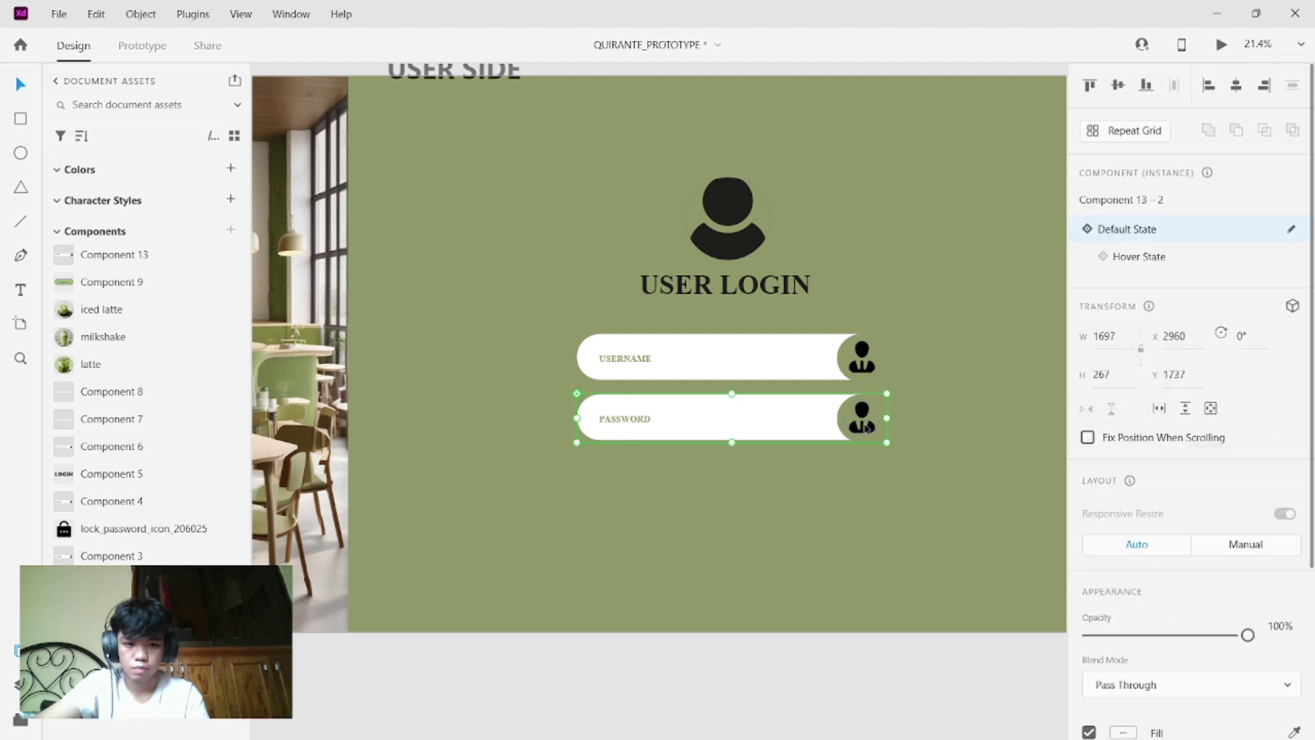
{"action": "left_click", "coordinate": [865, 429]}
{"action": "scroll", "coordinate": [864, 426], "scroll_direction": "down", "scroll_amount": 1}
{"action": "scroll", "coordinate": [865, 426], "scroll_direction": "down", "scroll_amount": 1}
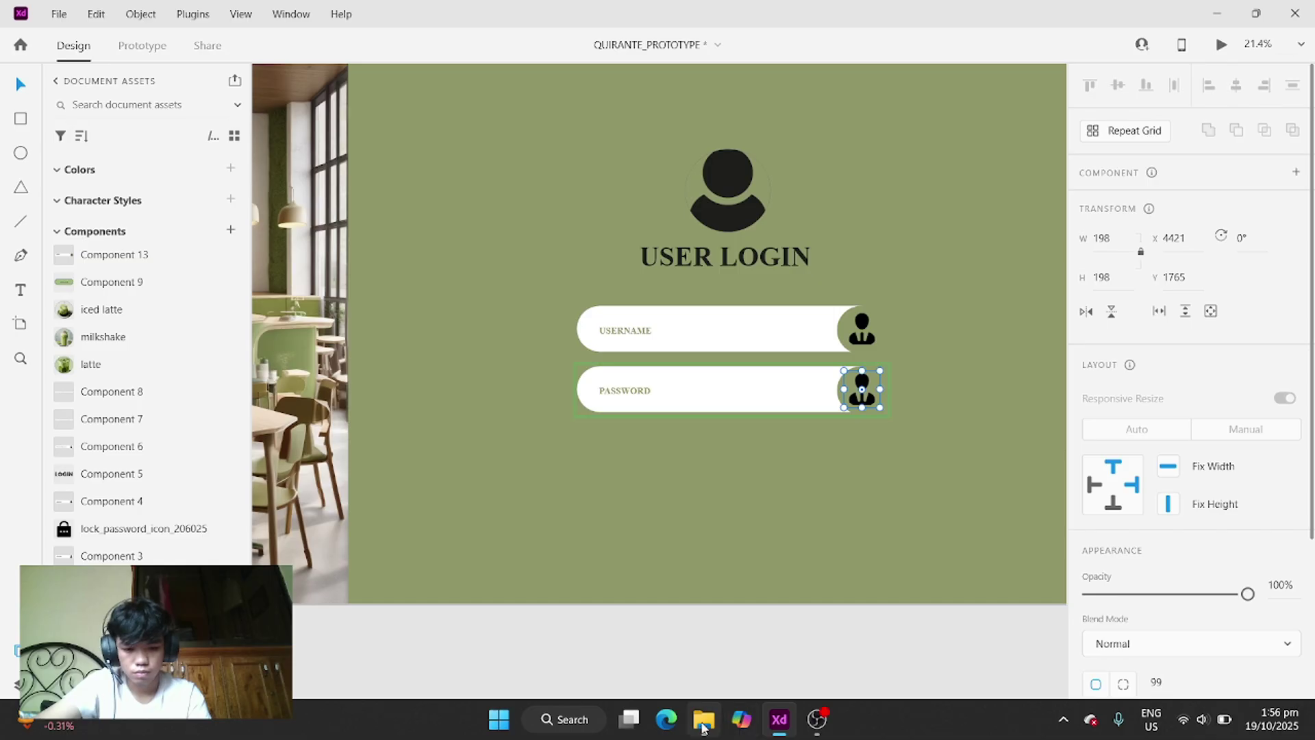
- Open File Explorer and browse Downloads for the lock_password_icon image
{"action": "left_click", "coordinate": [703, 721]}
{"action": "scroll", "coordinate": [1141, 271], "scroll_direction": "down", "scroll_amount": 5}
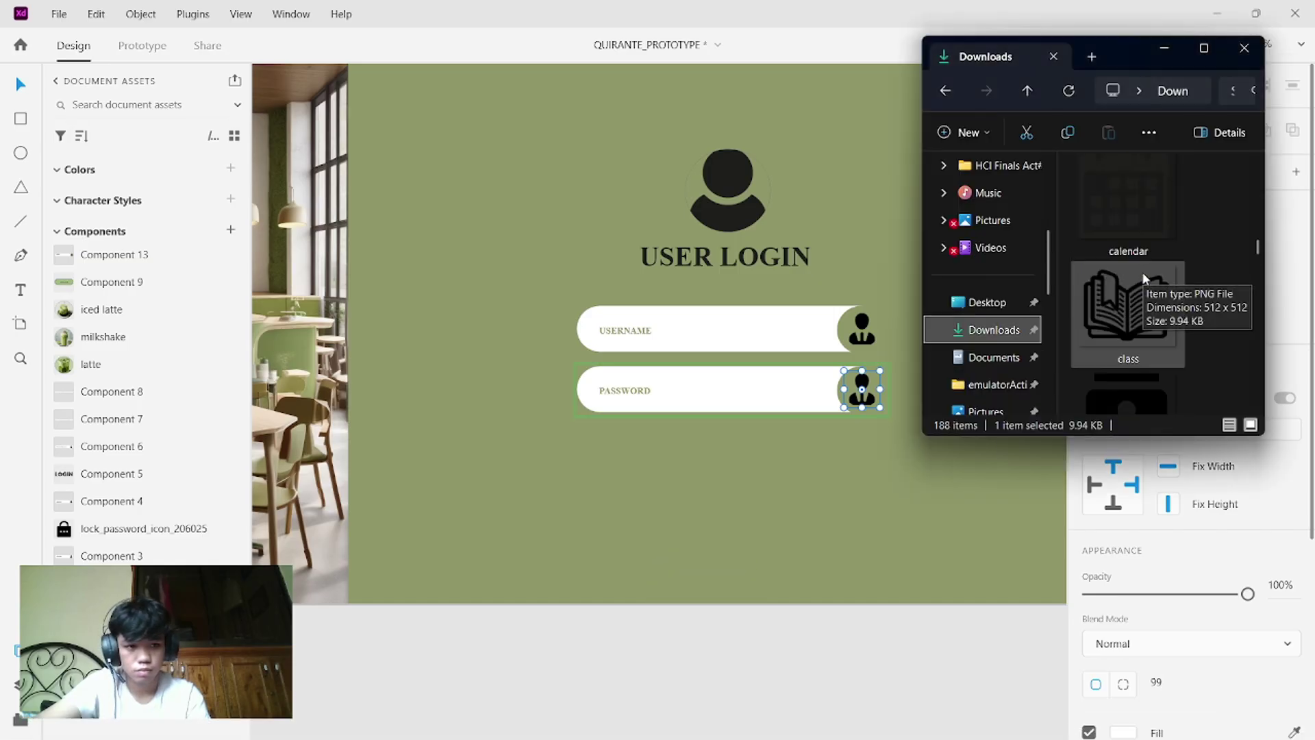
{"action": "scroll", "coordinate": [1143, 276], "scroll_direction": "up", "scroll_amount": 6}
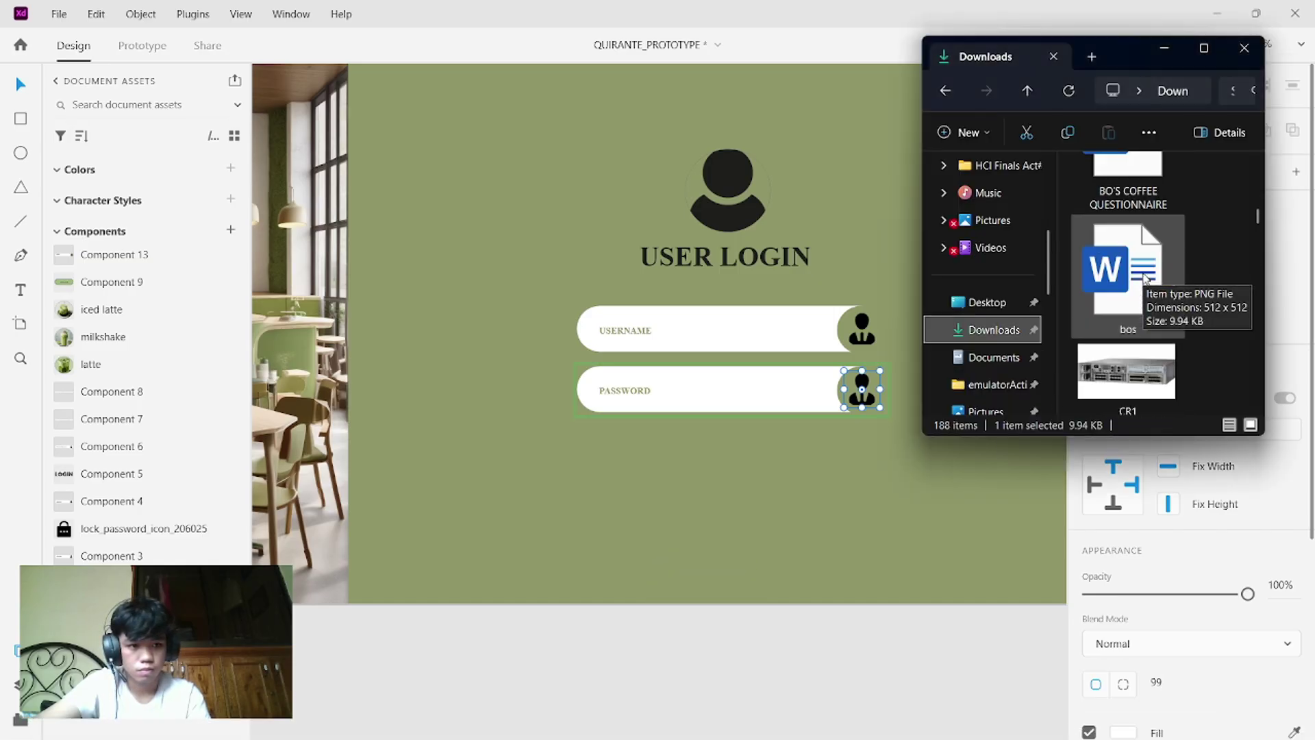
{"action": "scroll", "coordinate": [1142, 276], "scroll_direction": "up", "scroll_amount": 6}
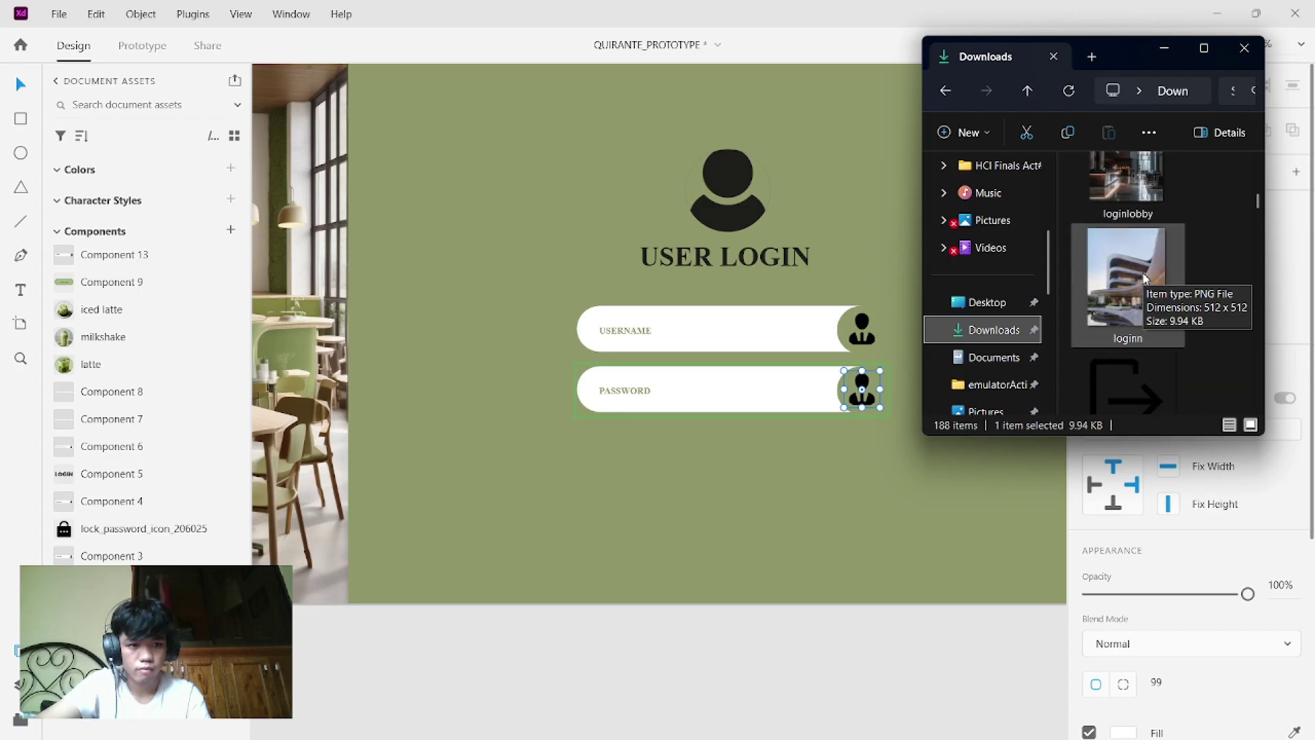
{"action": "scroll", "coordinate": [1142, 275], "scroll_direction": "up", "scroll_amount": 6}
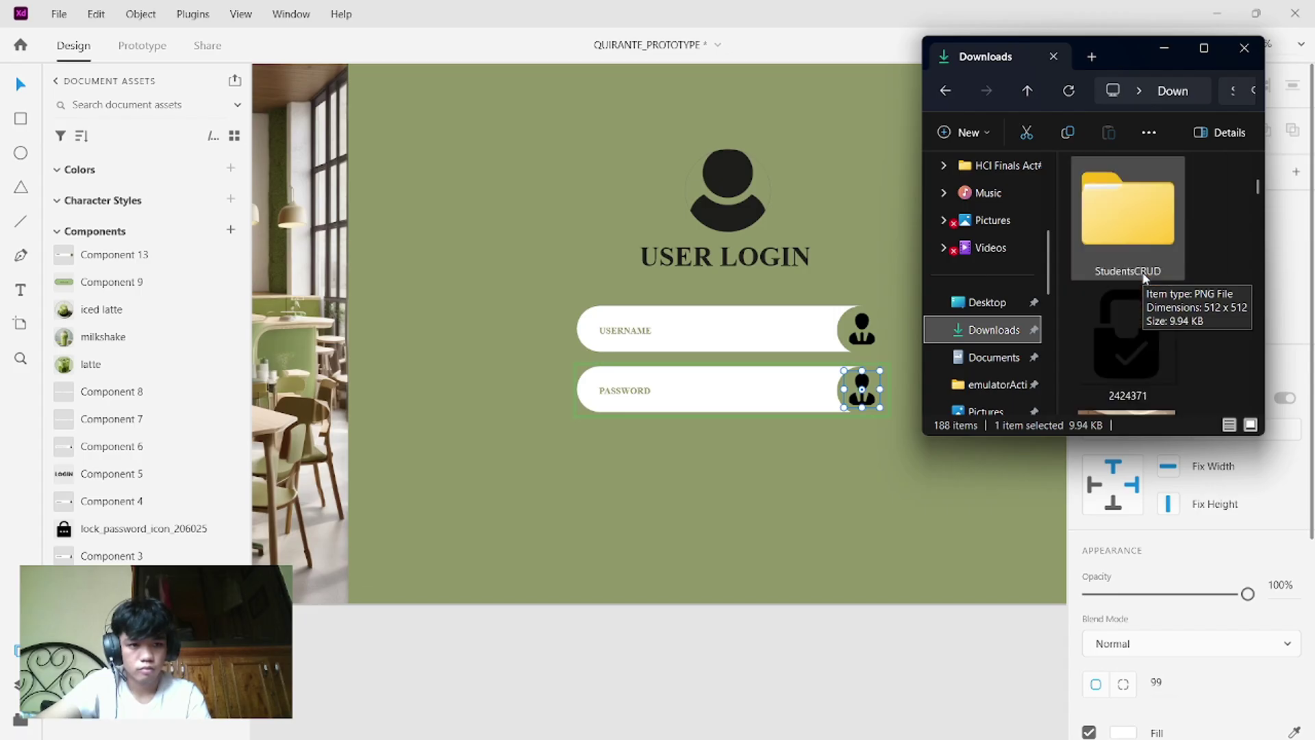
{"action": "scroll", "coordinate": [1144, 276], "scroll_direction": "up", "scroll_amount": 2}
{"action": "scroll", "coordinate": [1144, 276], "scroll_direction": "down", "scroll_amount": 6}
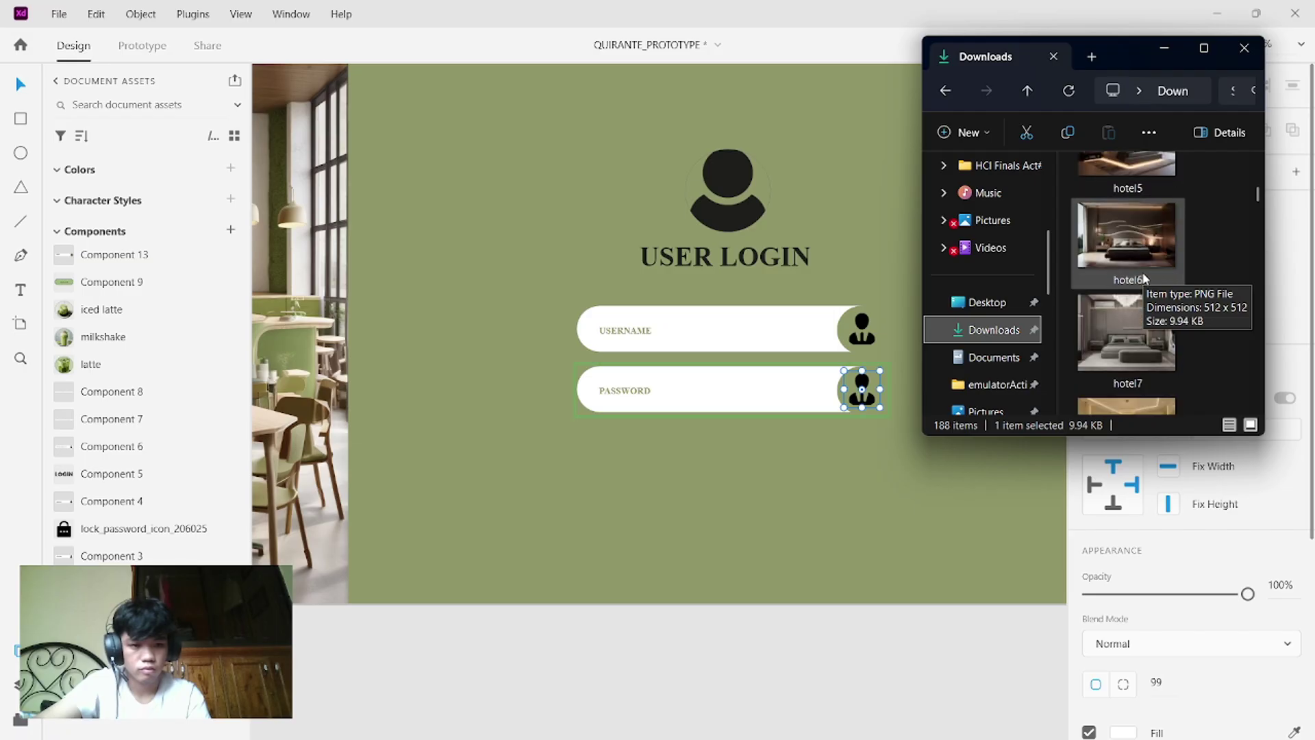
{"action": "scroll", "coordinate": [1143, 274], "scroll_direction": "down", "scroll_amount": 5}
{"action": "scroll", "coordinate": [1142, 274], "scroll_direction": "up", "scroll_amount": 4}
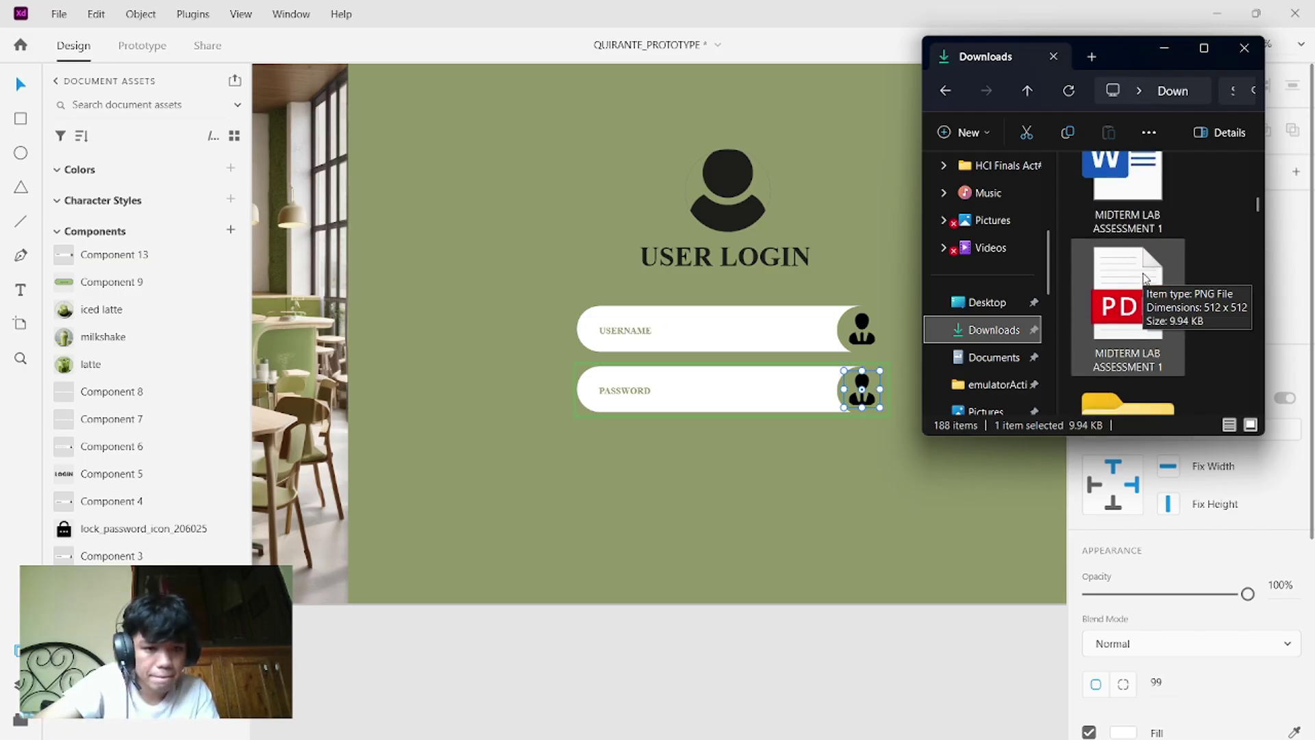
{"action": "scroll", "coordinate": [1143, 274], "scroll_direction": "up", "scroll_amount": 1}
- Bring the lock icon onto the canvas and try selecting it with the password field
{"action": "left_click_drag", "start_coordinate": [1130, 269], "coordinate": [952, 383]}
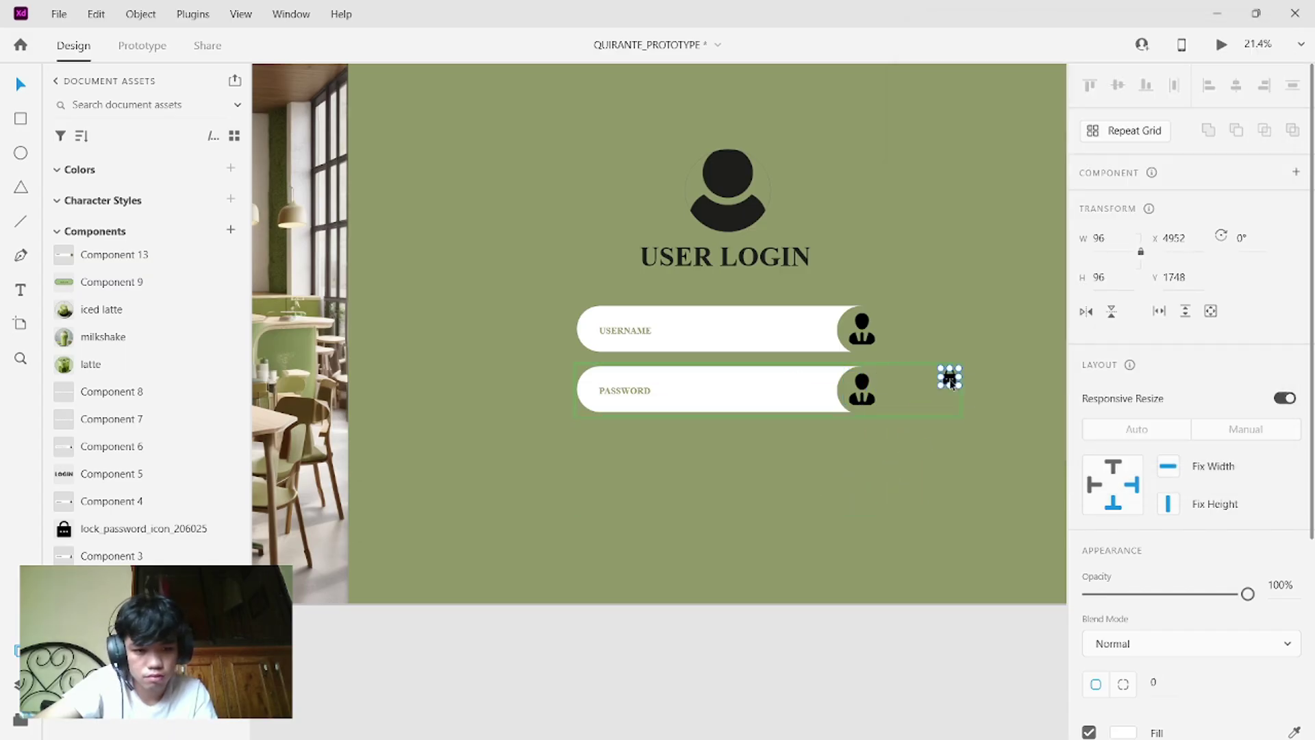
{"action": "left_click", "coordinate": [864, 397]}
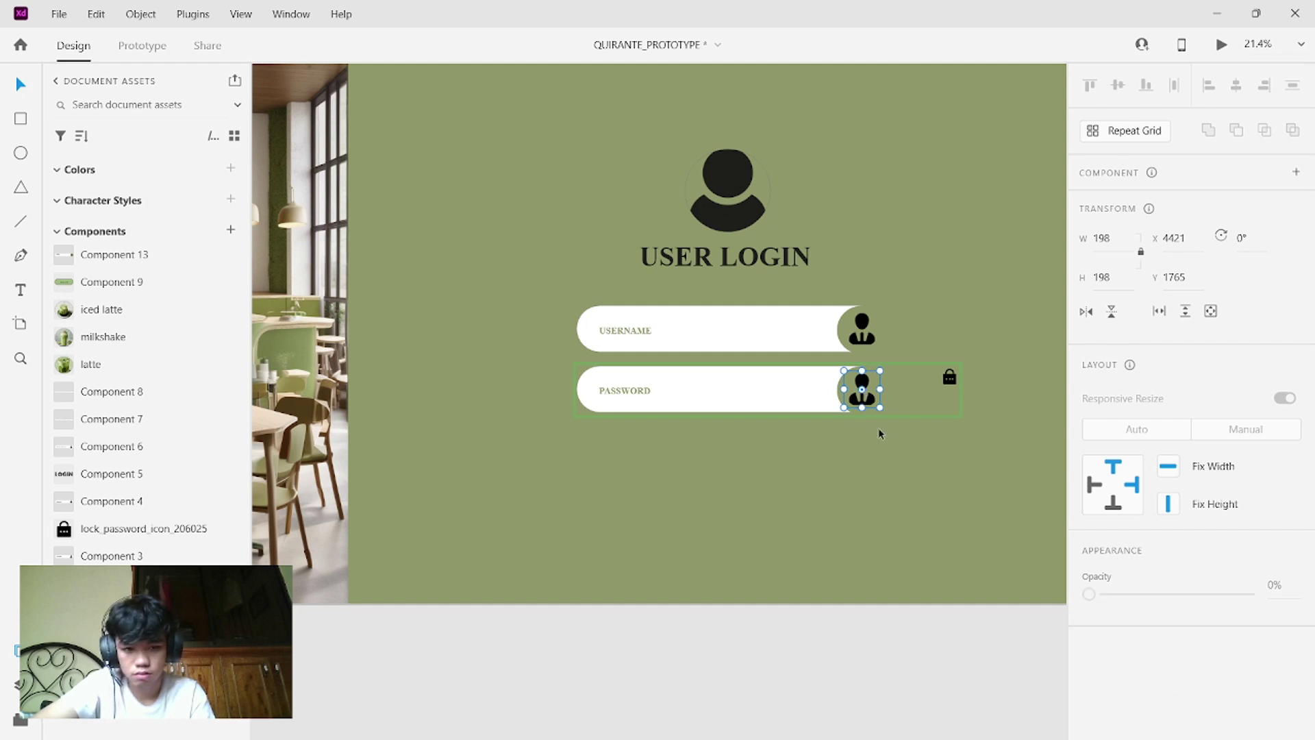
{"action": "left_click_drag", "start_coordinate": [878, 427], "coordinate": [662, 368]}
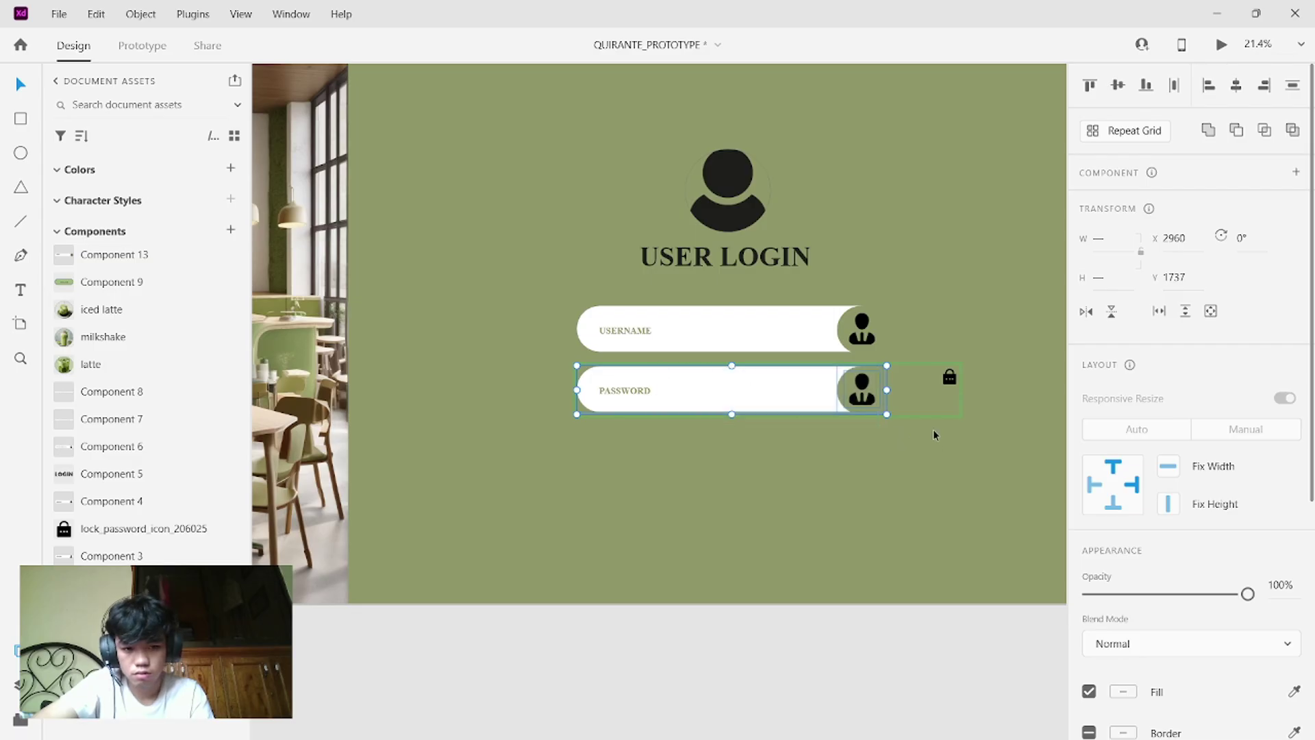
{"action": "left_click_drag", "start_coordinate": [957, 421], "coordinate": [579, 364]}
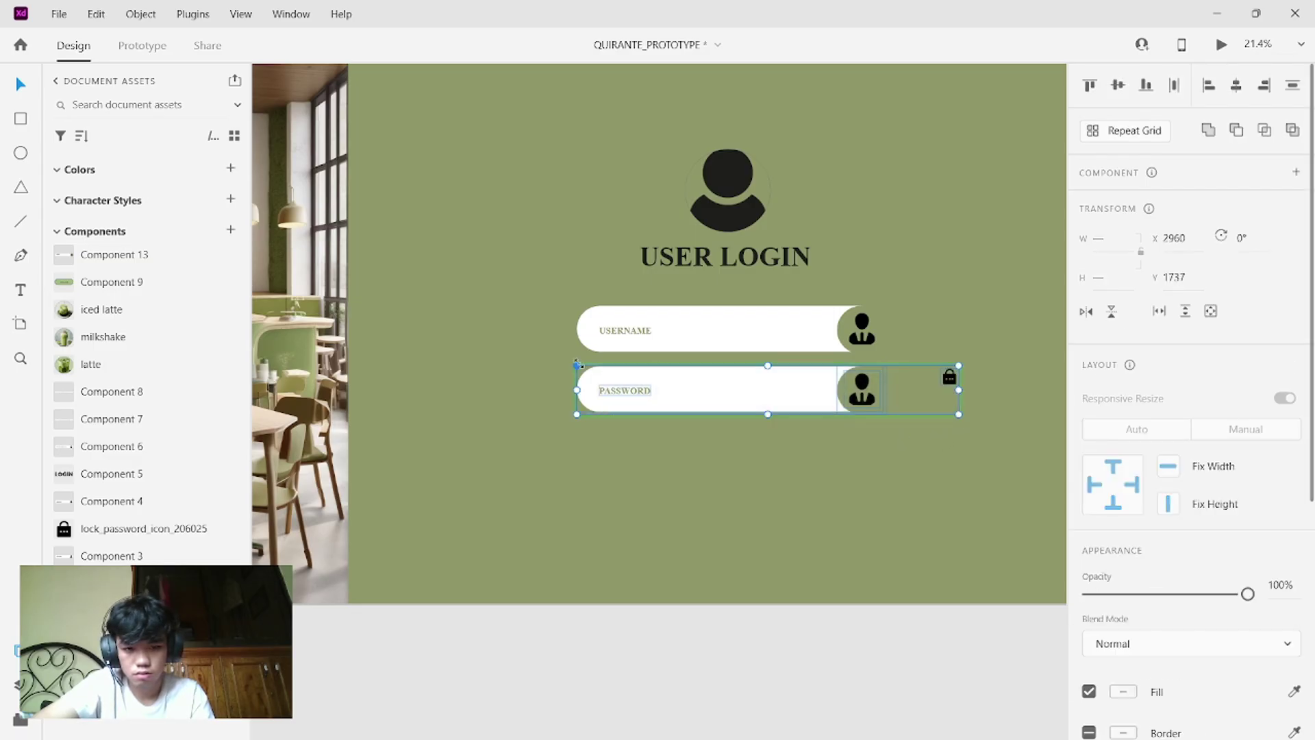
{"action": "right_click", "coordinate": [578, 362]}
{"action": "left_click", "coordinate": [975, 413]}
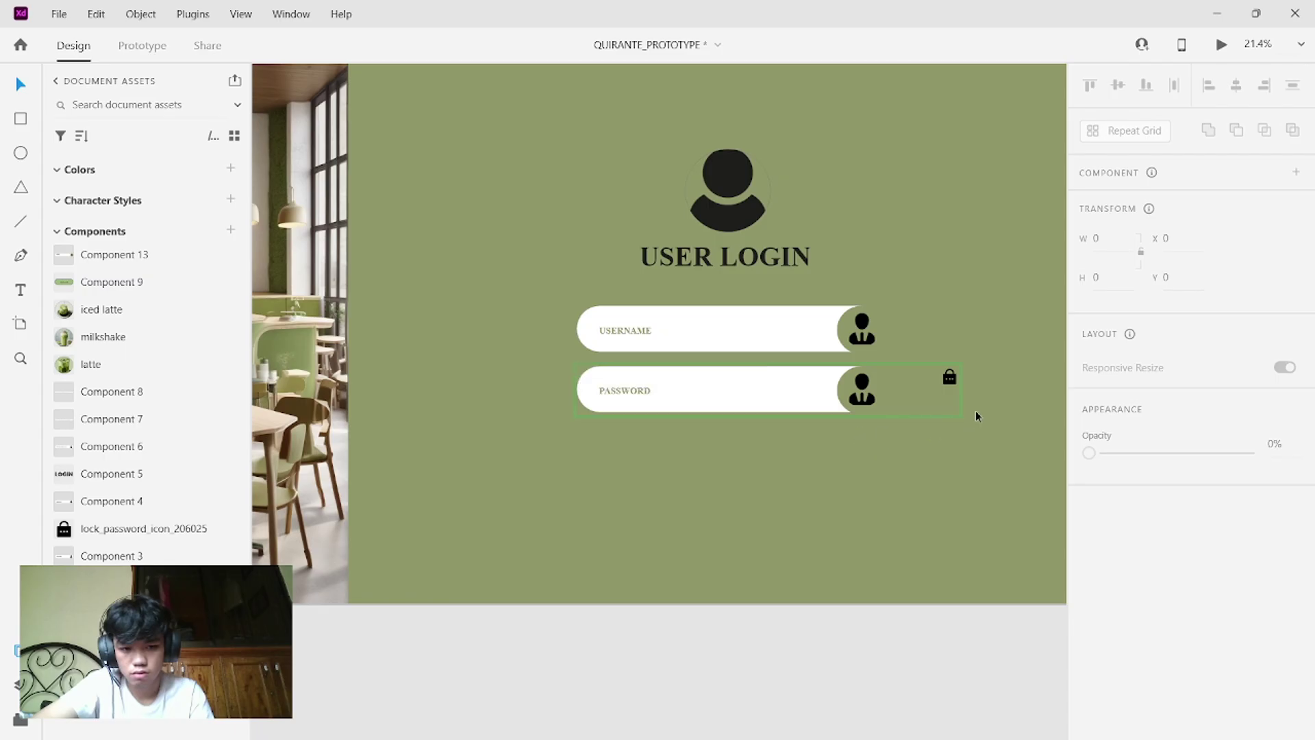
{"action": "left_click_drag", "start_coordinate": [565, 388], "coordinate": [987, 412]}
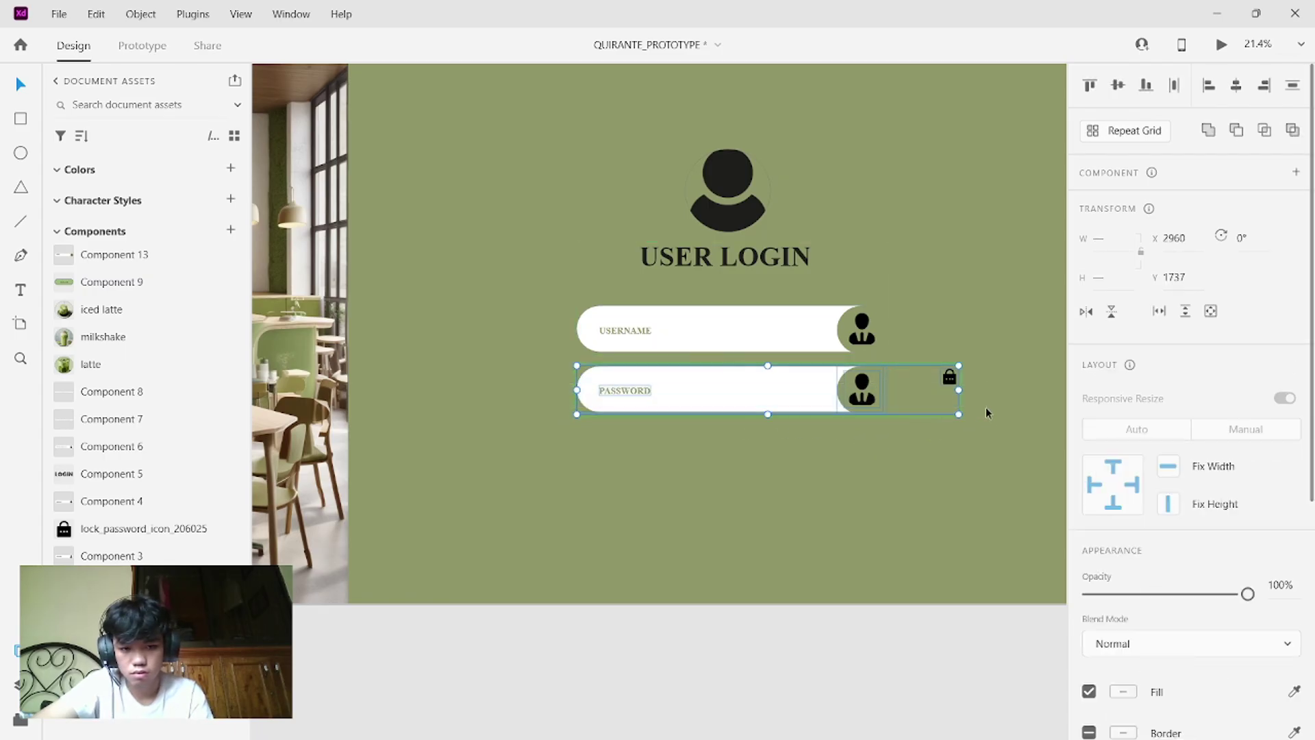
{"action": "right_click", "coordinate": [930, 411]}
{"action": "left_click", "coordinate": [930, 412]}
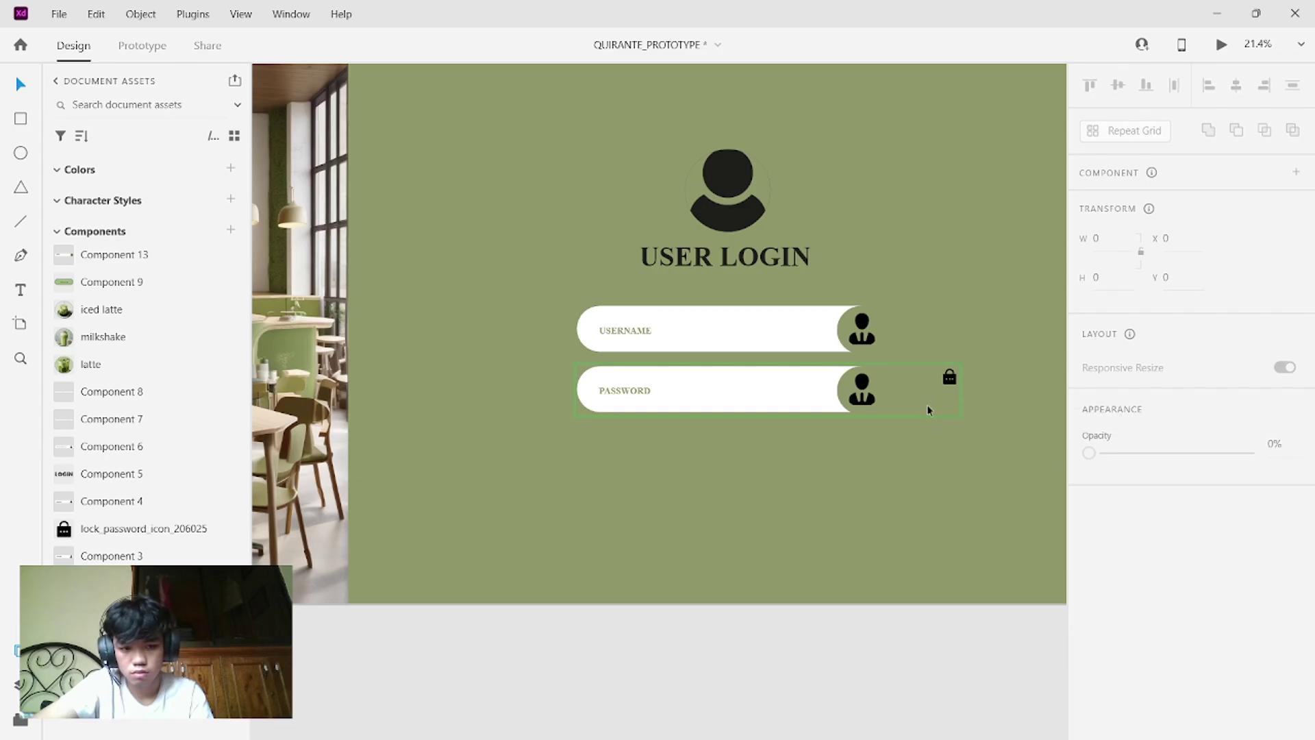
{"action": "right_click", "coordinate": [928, 409]}
- Ungroup the password field component and delete its person icon
{"action": "left_click", "coordinate": [887, 405]}
{"action": "left_click", "coordinate": [887, 404]}
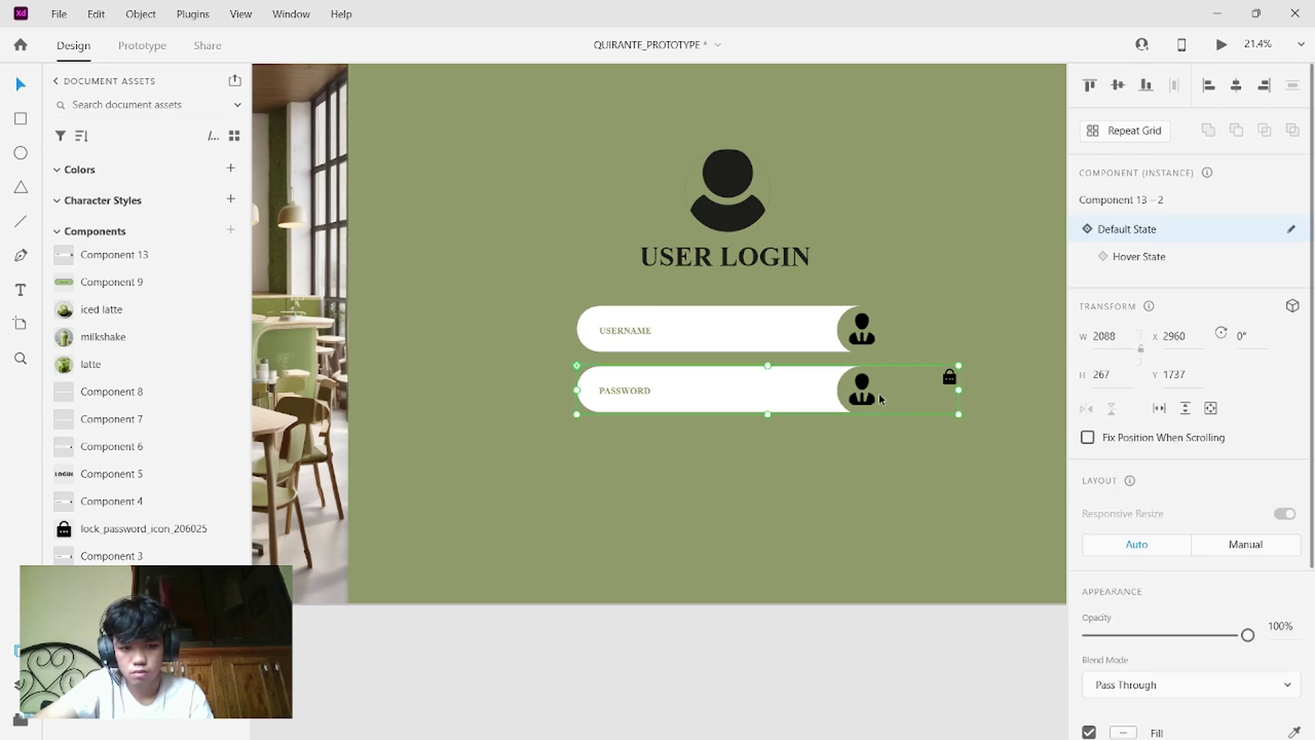
{"action": "right_click", "coordinate": [884, 404]}
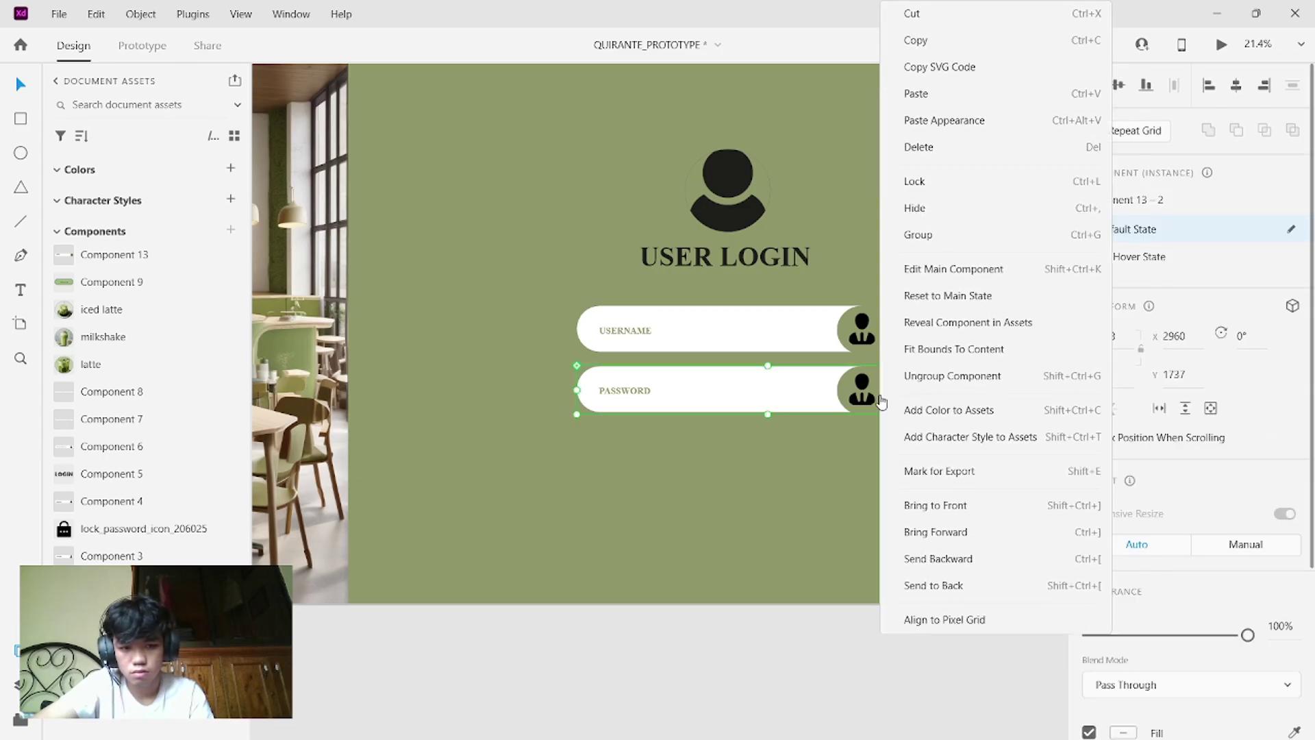
{"action": "left_click", "coordinate": [953, 375]}
{"action": "left_click", "coordinate": [917, 482]}
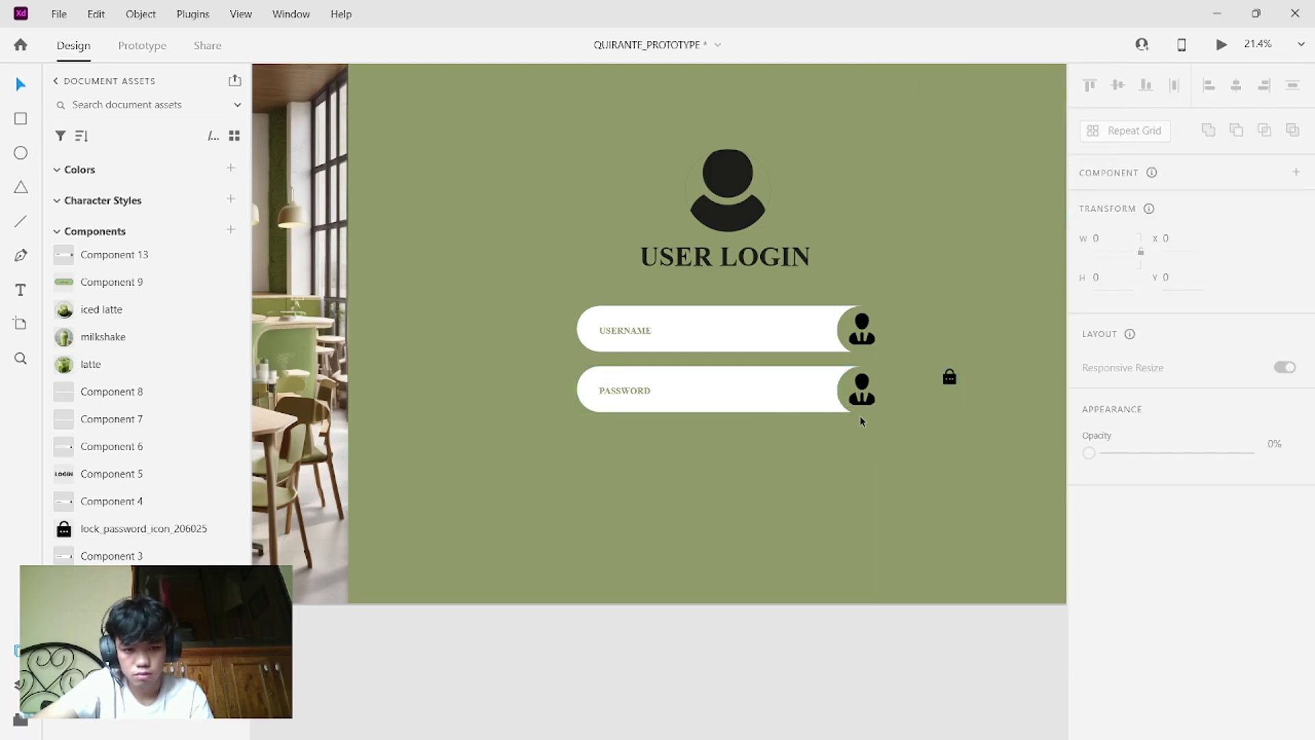
{"action": "left_click", "coordinate": [861, 392]}
{"action": "key", "text": "Delete"}
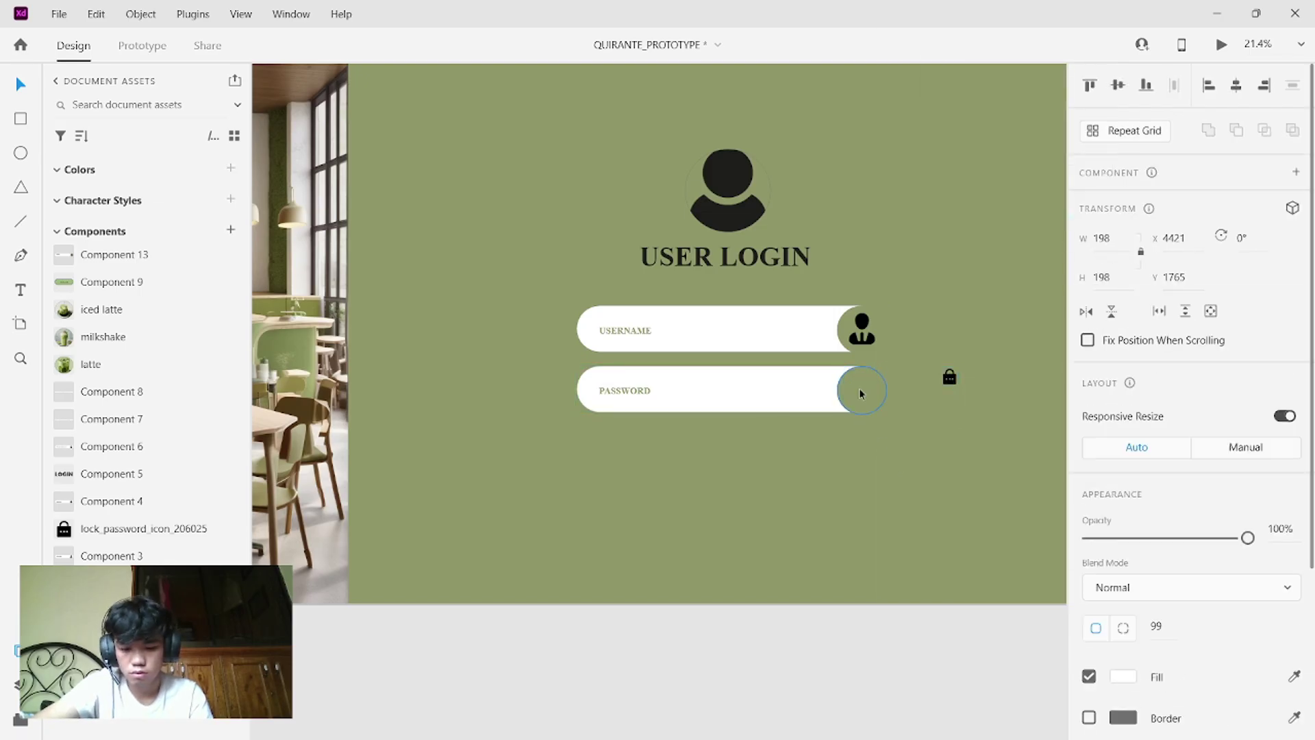
- Place the lock icon on the field and make everything a new component with Ctrl+K
{"action": "left_click_drag", "start_coordinate": [948, 376], "coordinate": [541, 360]}
{"action": "left_click", "coordinate": [922, 390]}
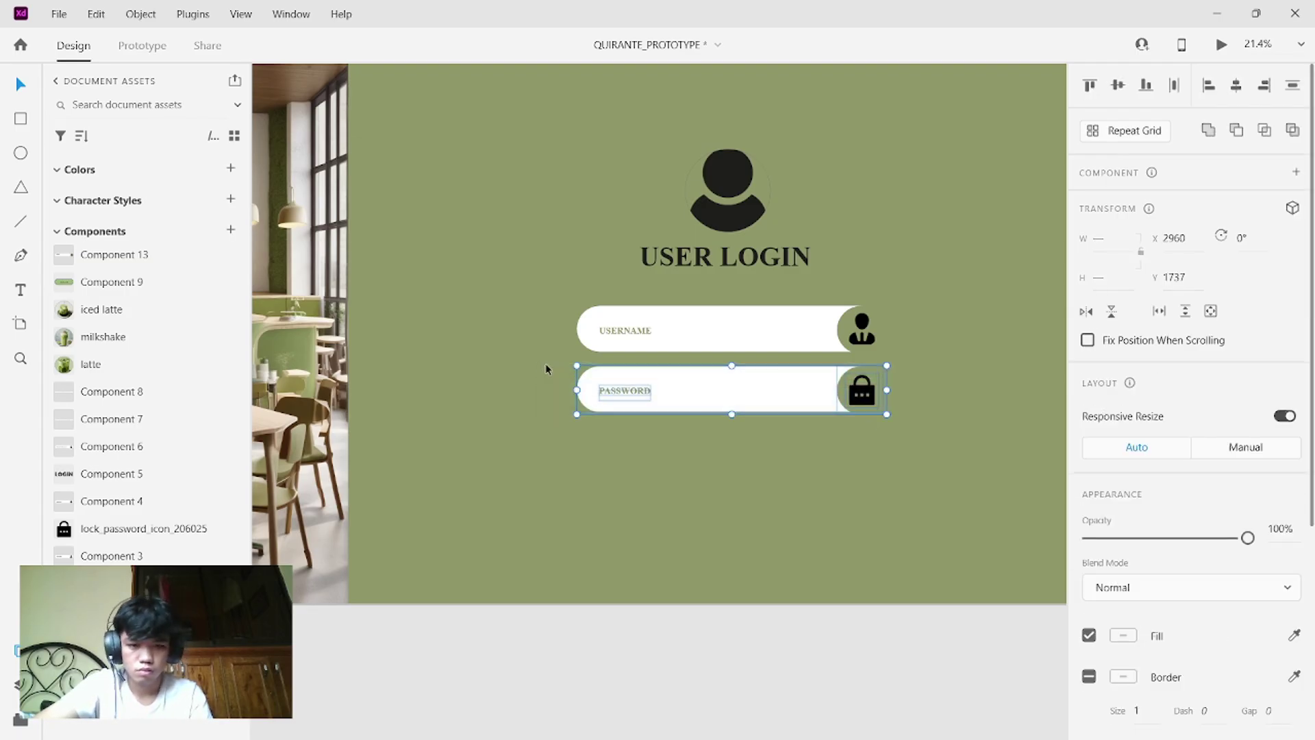
{"action": "right_click", "coordinate": [766, 417]}
{"action": "left_click", "coordinate": [774, 467]}
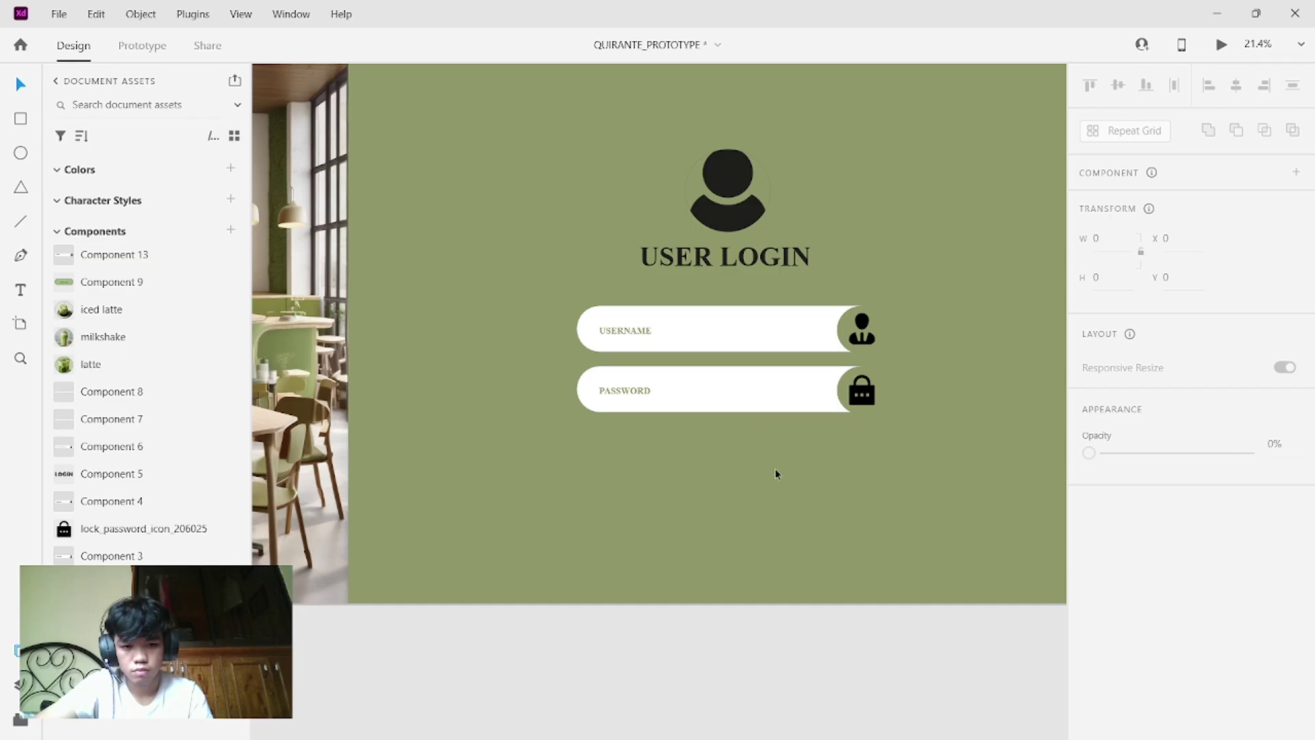
{"action": "left_click_drag", "start_coordinate": [895, 414], "coordinate": [589, 365]}
{"action": "key", "text": "ctrl+k"}
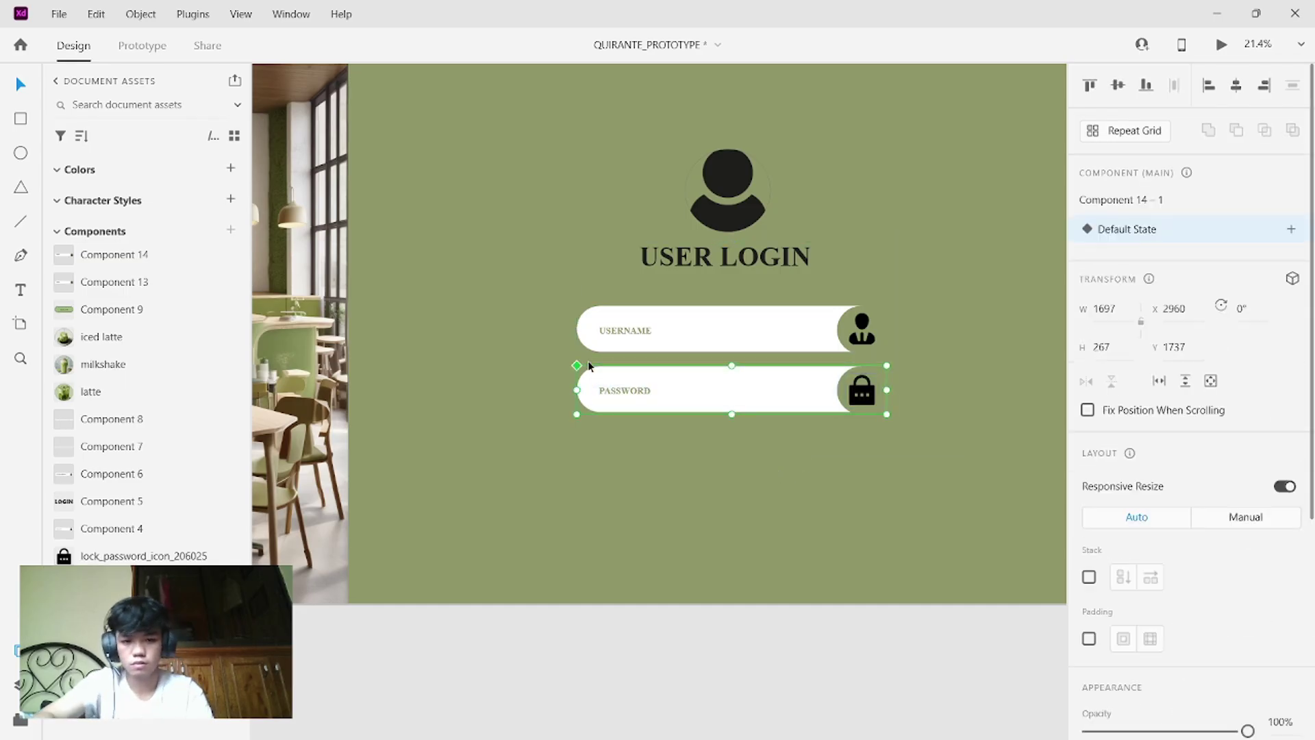
- Add a Hover State to the component and shift the PASSWORD text right
{"action": "left_click", "coordinate": [1290, 229]}
{"action": "left_click", "coordinate": [1204, 269]}
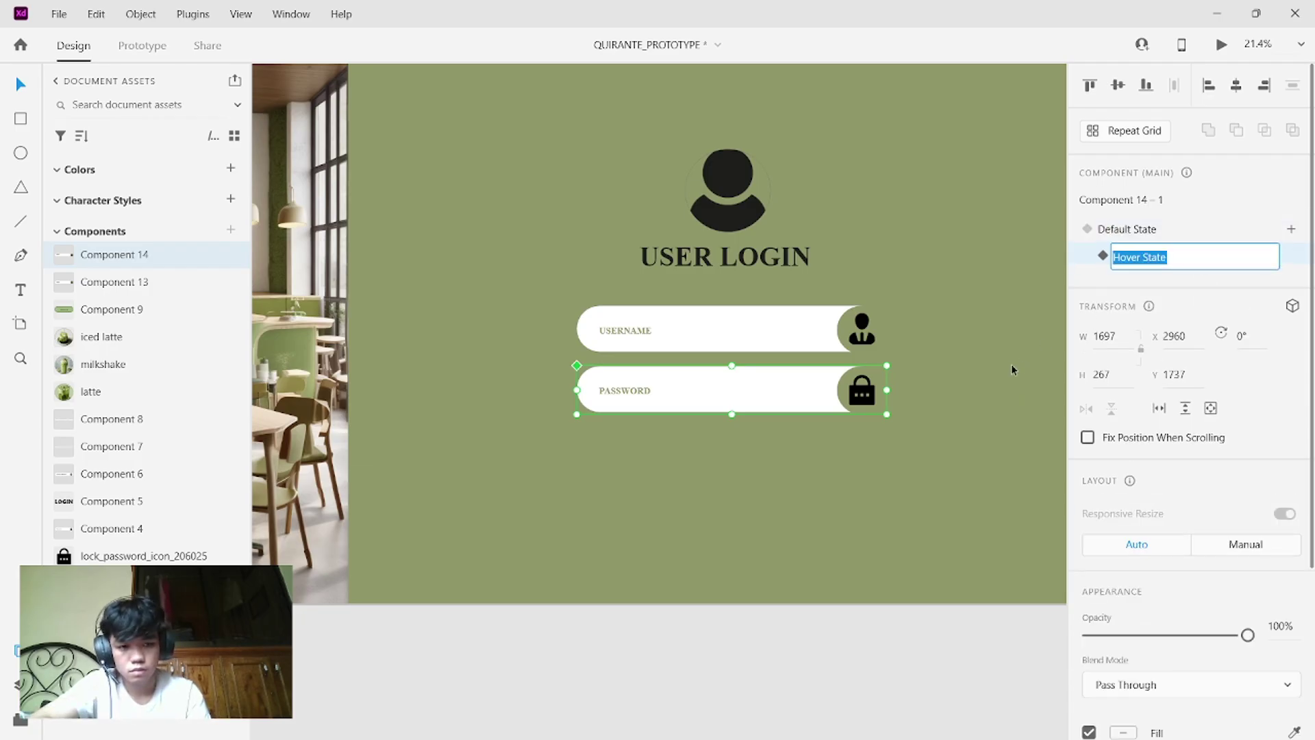
{"action": "key", "text": "Return"}
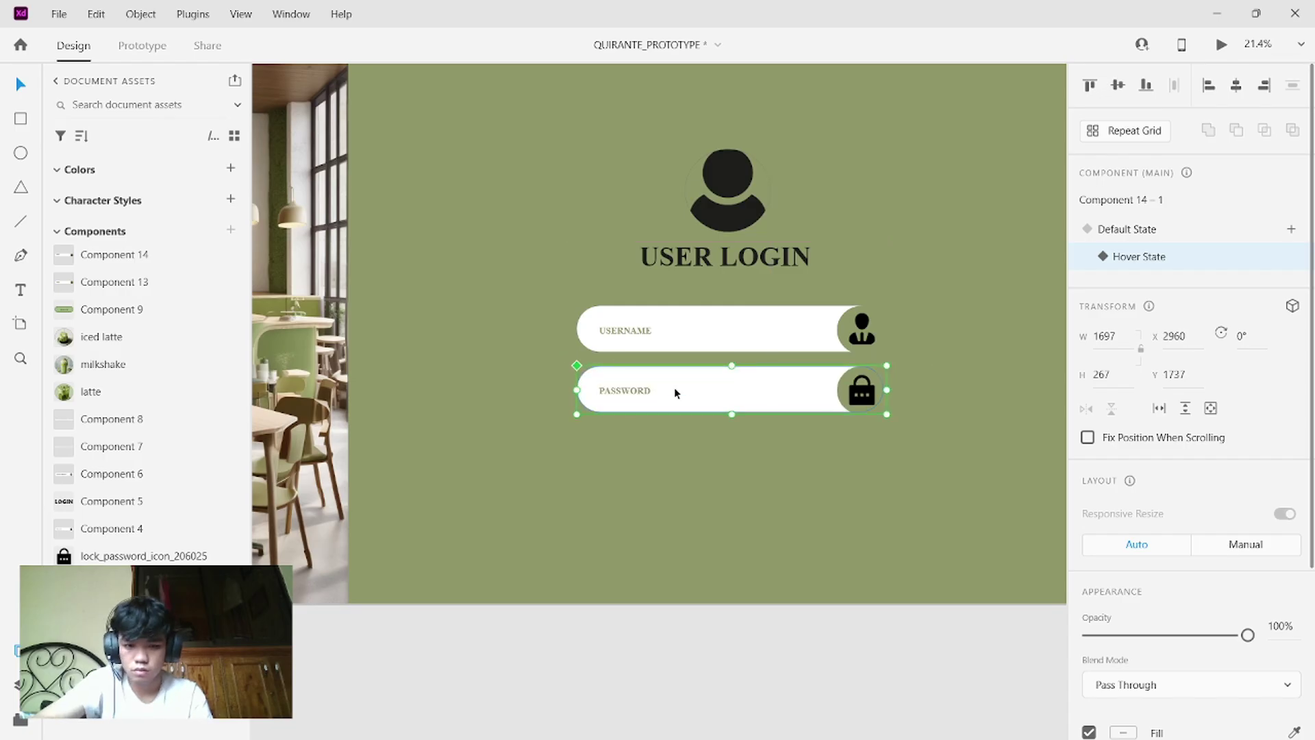
{"action": "mouse_move", "coordinate": [638, 397]}
{"action": "left_mouse_down"}
{"action": "mouse_move", "coordinate": [692, 375]}
{"action": "mouse_move", "coordinate": [661, 389]}
{"action": "left_mouse_up"}
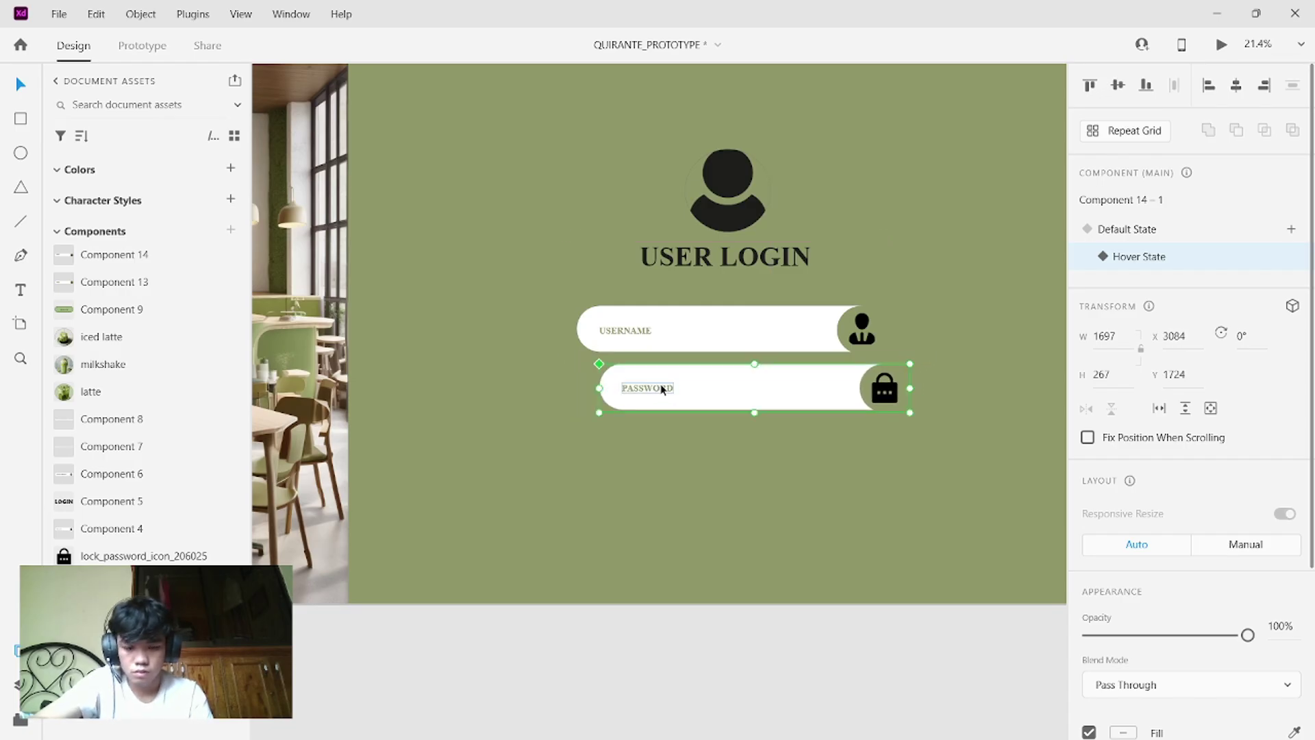
{"action": "key", "text": "ctrl+z"}
{"action": "double_click", "coordinate": [643, 390]}
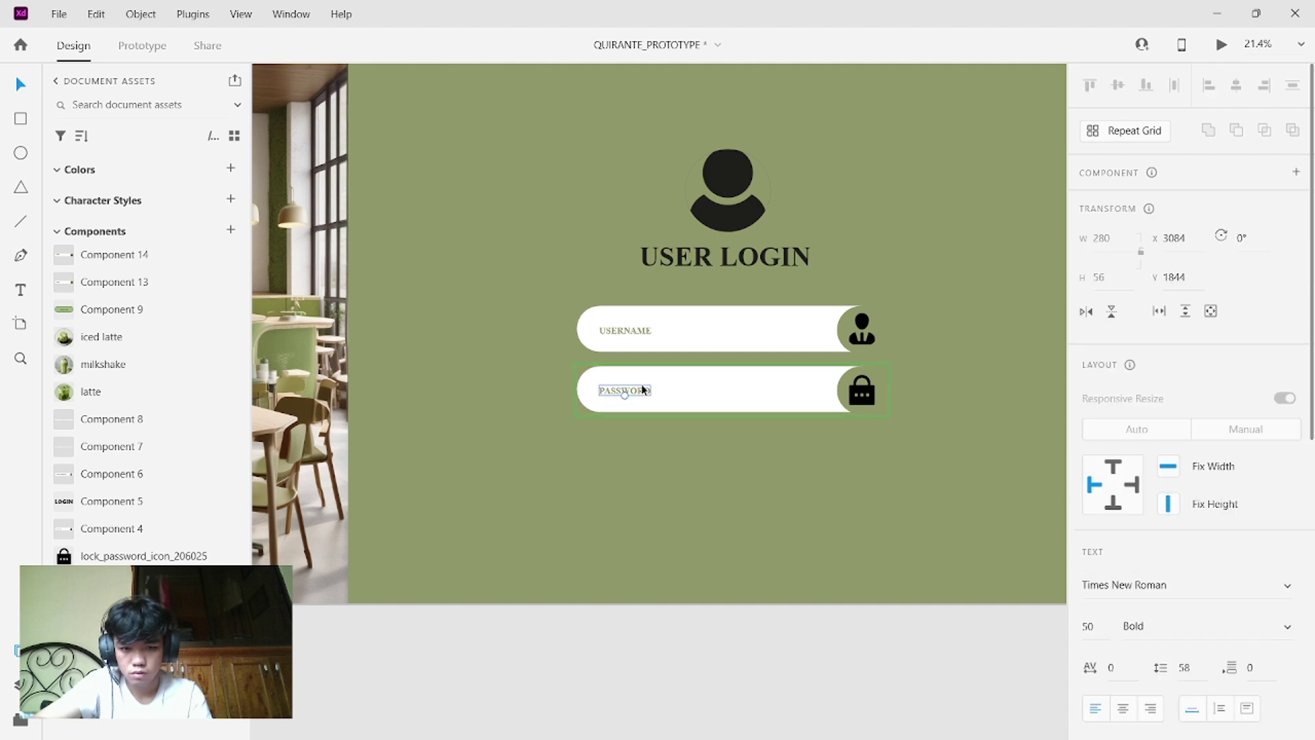
{"action": "left_click_drag", "start_coordinate": [641, 387], "coordinate": [773, 388]}
{"action": "key", "text": "Escape"}
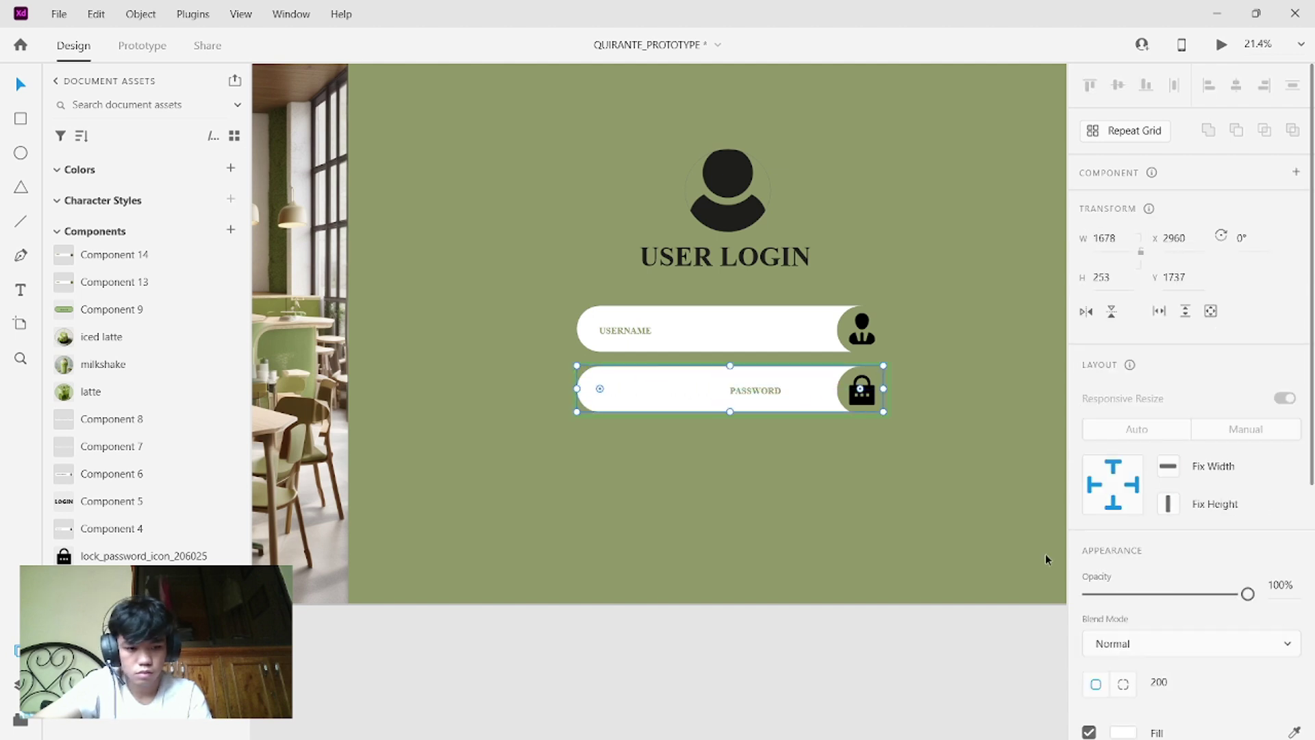
{"action": "scroll", "coordinate": [1058, 569], "scroll_direction": "down", "scroll_amount": 1}
{"action": "scroll", "coordinate": [1186, 695], "scroll_direction": "down", "scroll_amount": 3}
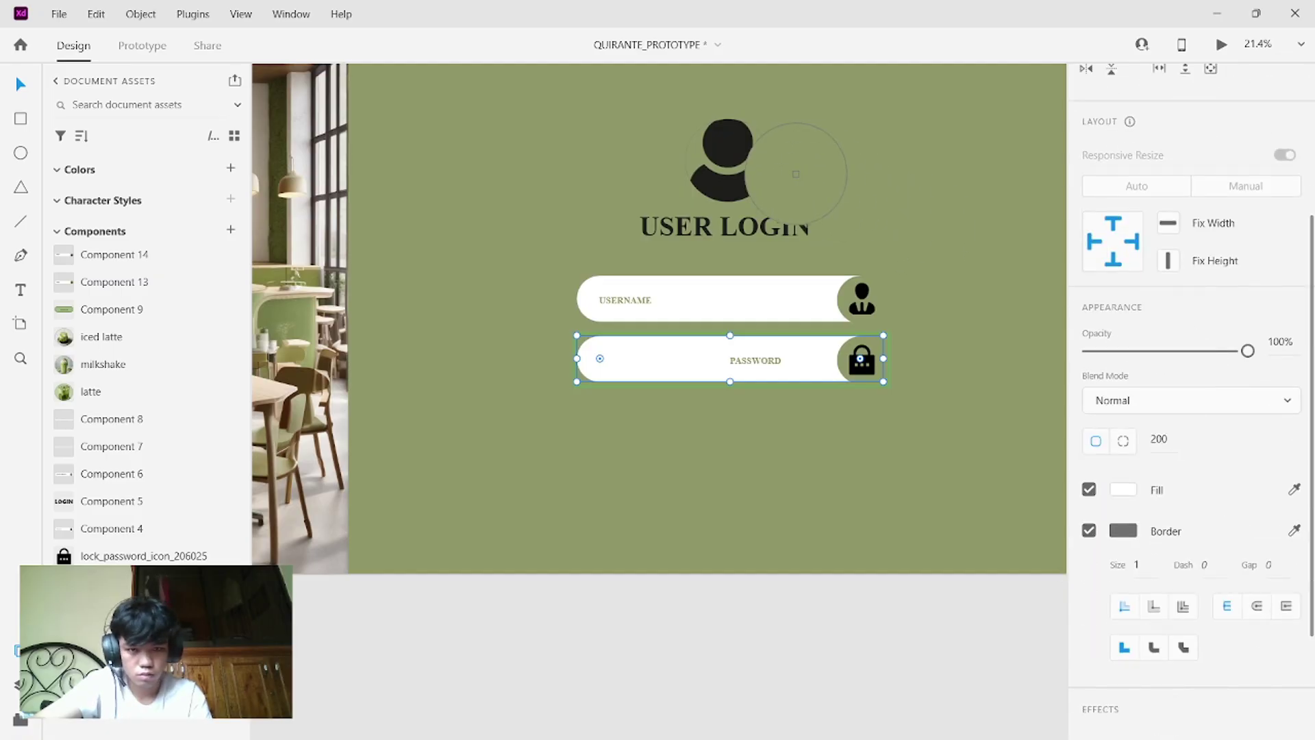
- Give the hover field a dark border, green fill and white PASSWORD text
{"action": "left_click", "coordinate": [749, 147]}
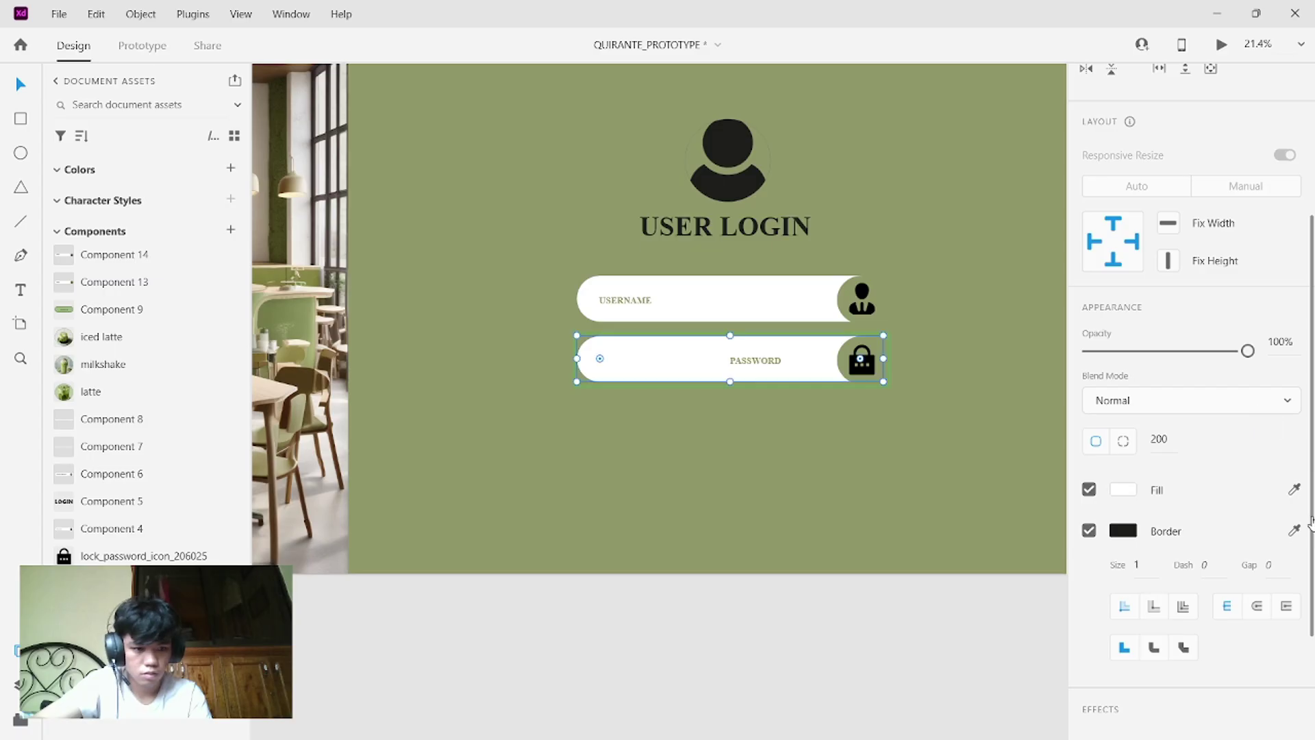
{"action": "left_click", "coordinate": [1294, 490]}
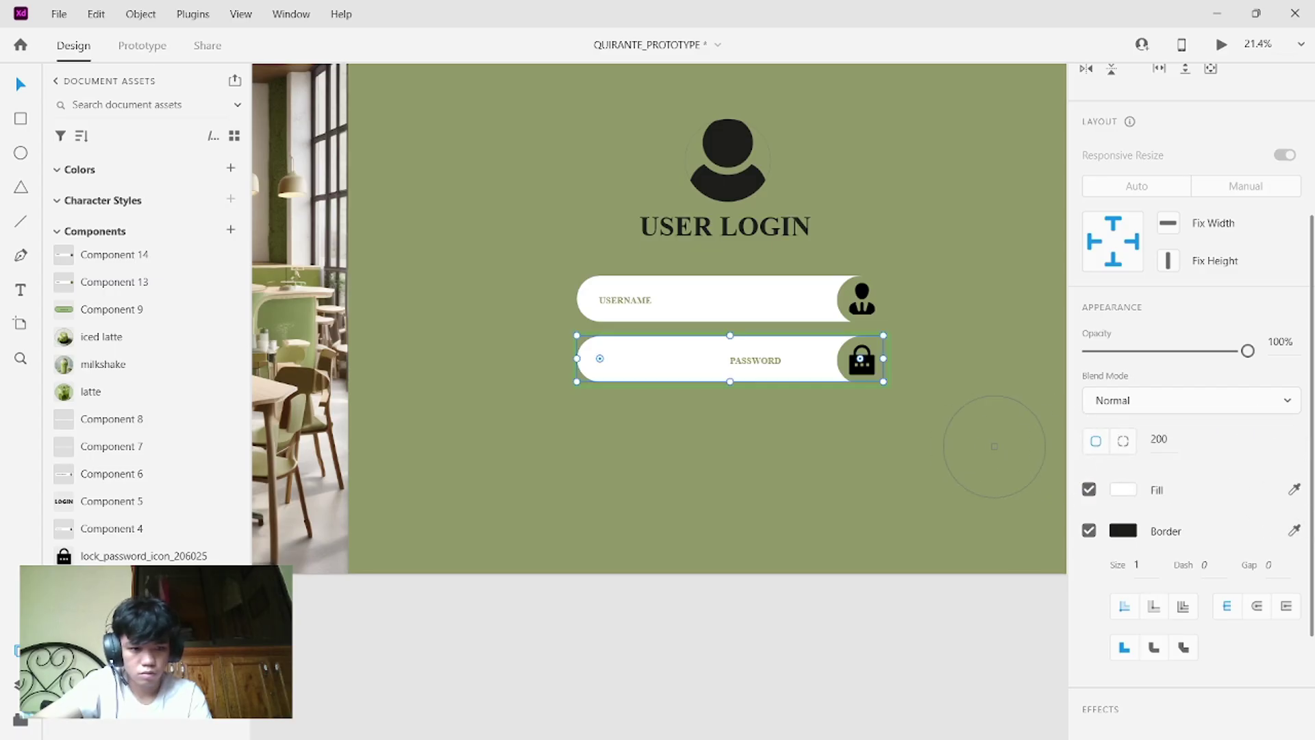
{"action": "left_click", "coordinate": [981, 446]}
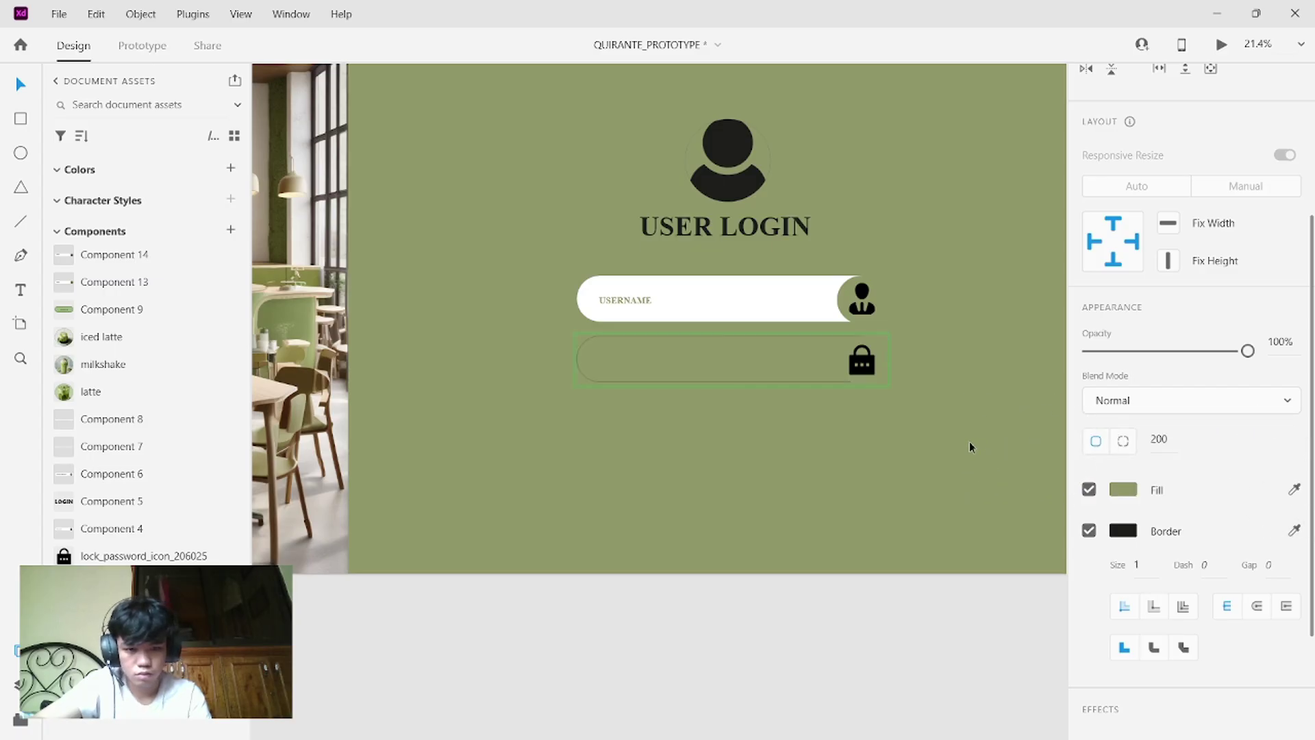
{"action": "double_click", "coordinate": [752, 360]}
{"action": "scroll", "coordinate": [1149, 533], "scroll_direction": "down", "scroll_amount": 5}
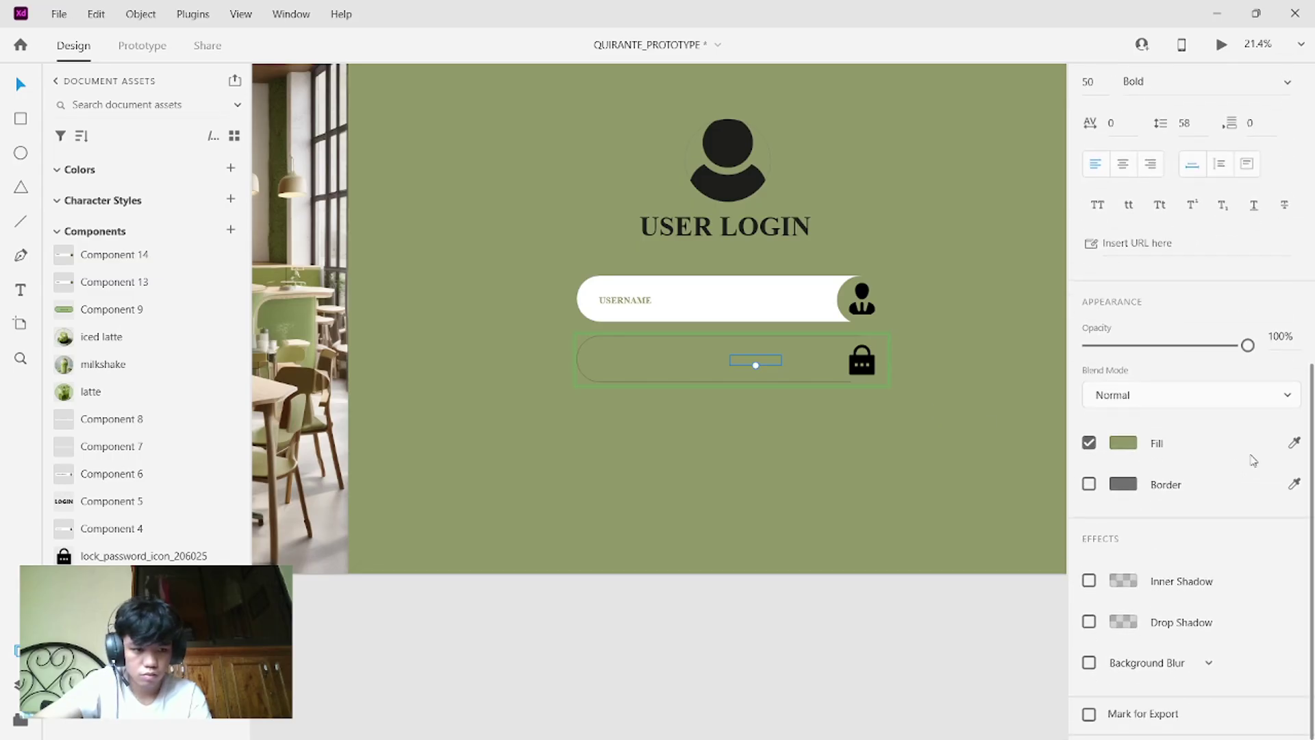
{"action": "left_click", "coordinate": [1294, 444]}
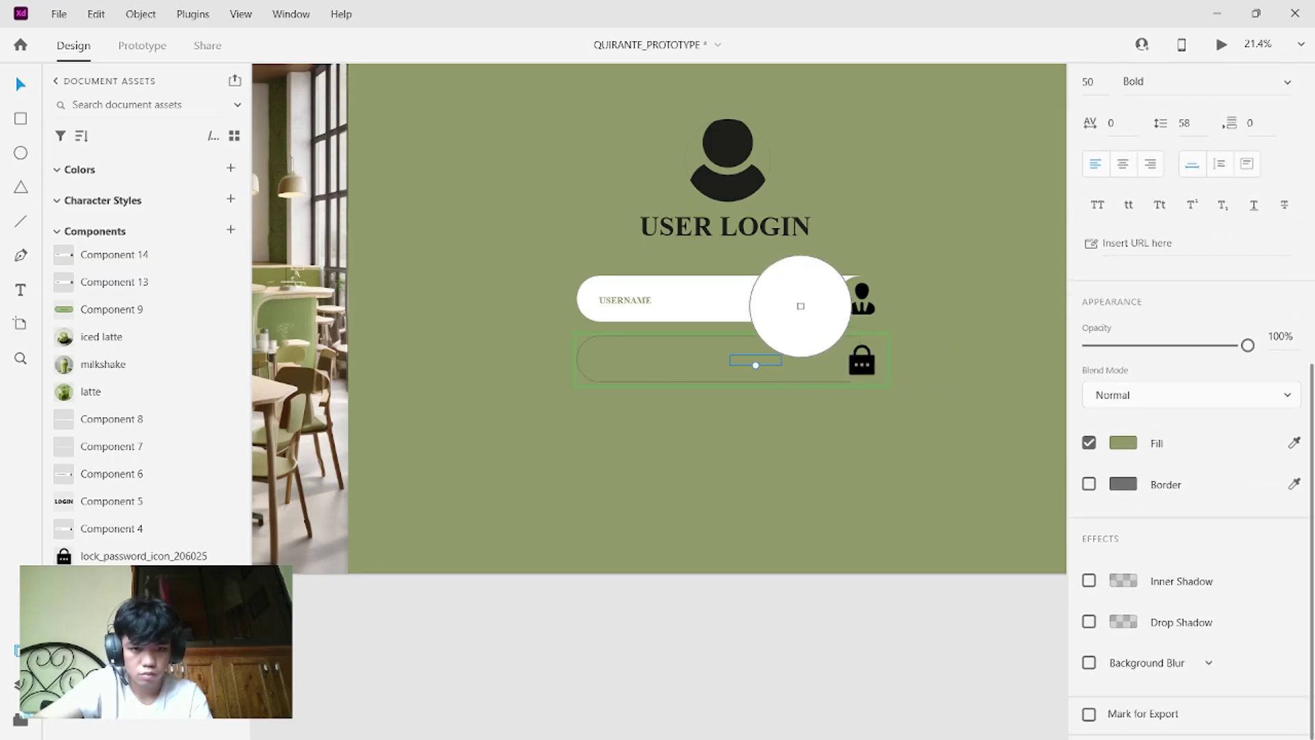
{"action": "left_click", "coordinate": [801, 309]}
- Fill the field's rounded rectangle with the green background and outline it white
{"action": "left_click", "coordinate": [829, 360]}
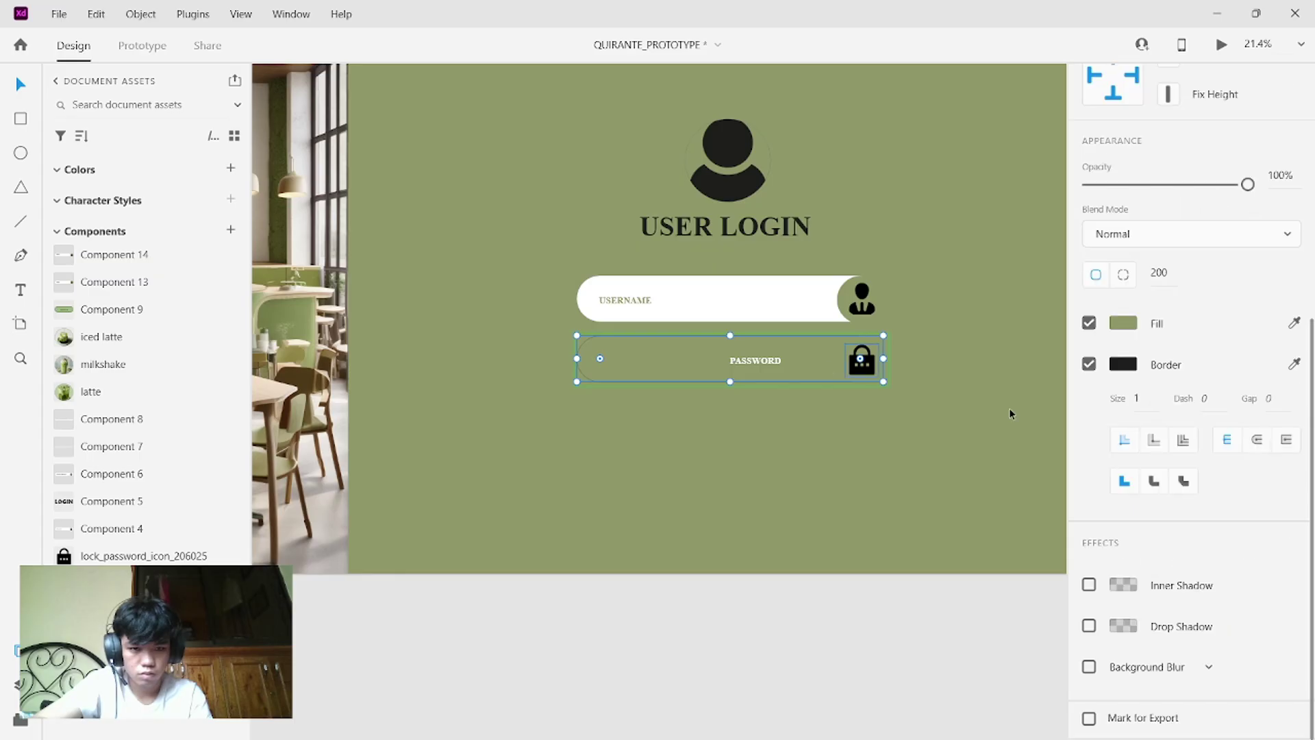
{"action": "left_click", "coordinate": [1294, 323]}
{"action": "left_click", "coordinate": [1292, 330]}
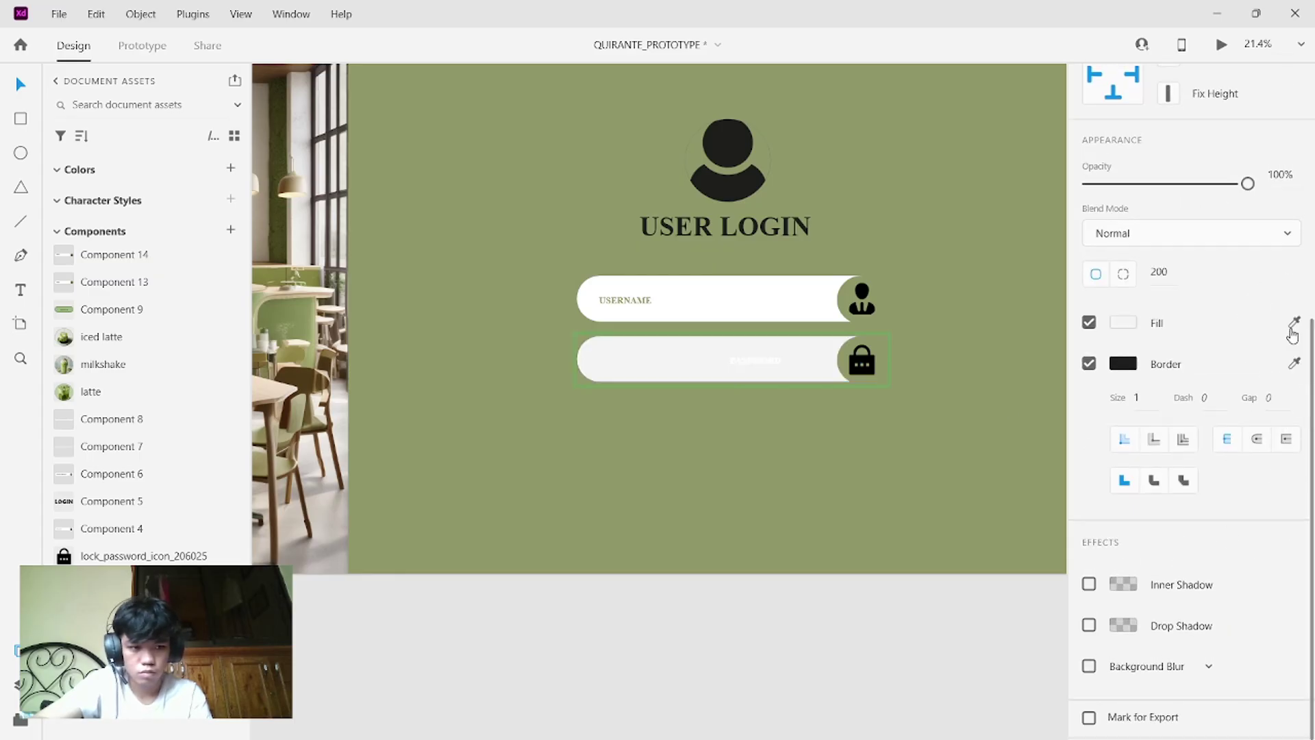
{"action": "left_click", "coordinate": [1293, 323]}
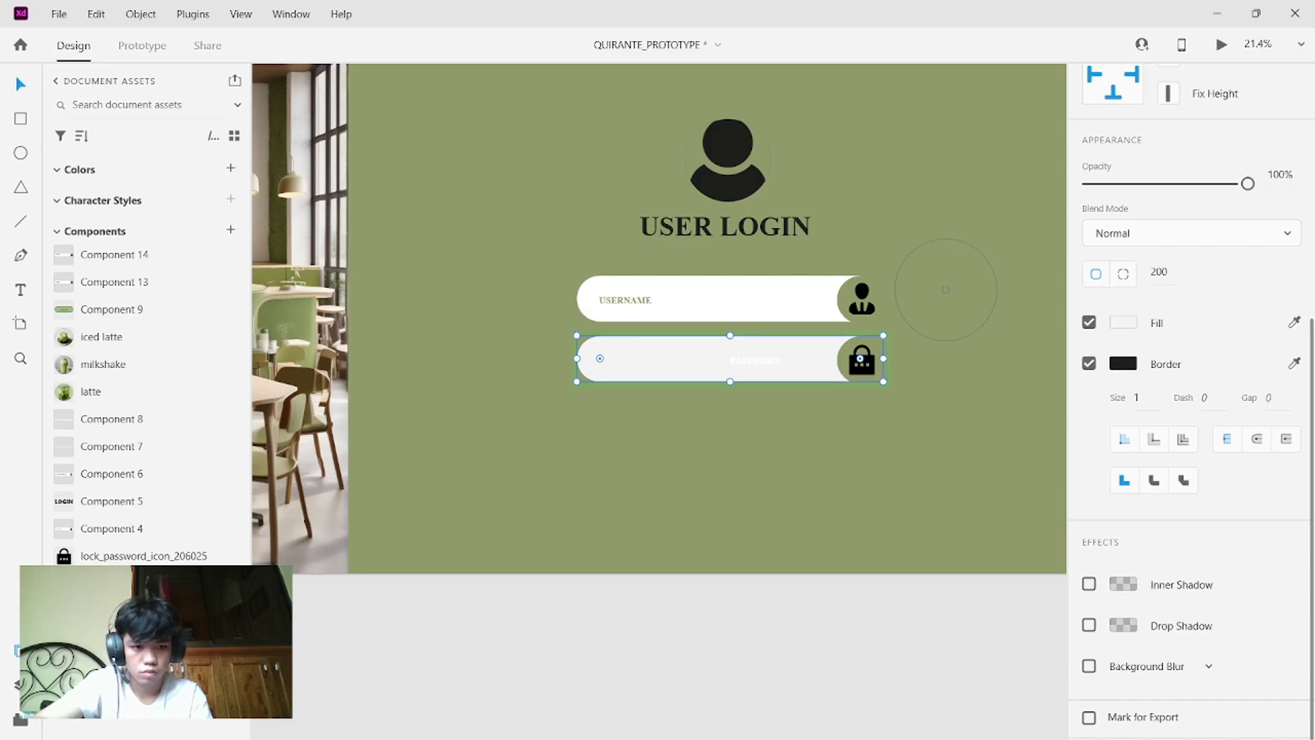
{"action": "left_click", "coordinate": [947, 298]}
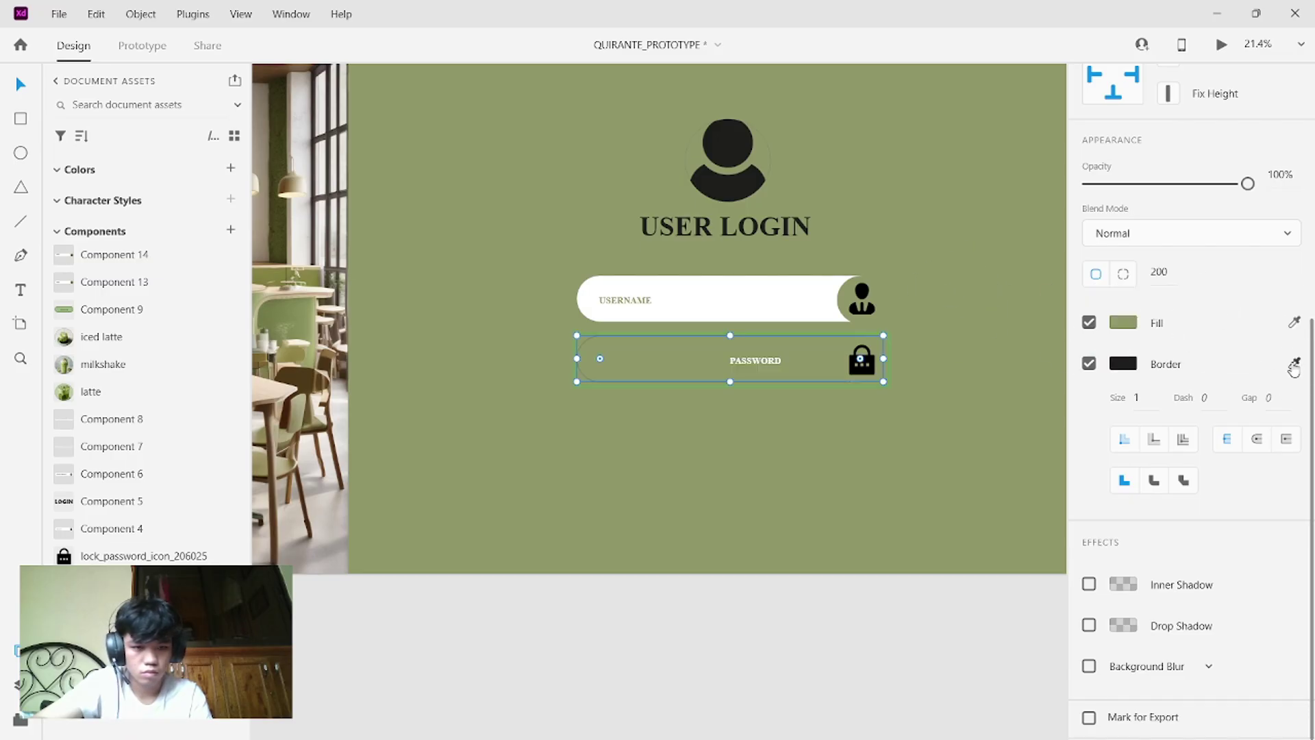
{"action": "left_click", "coordinate": [804, 301]}
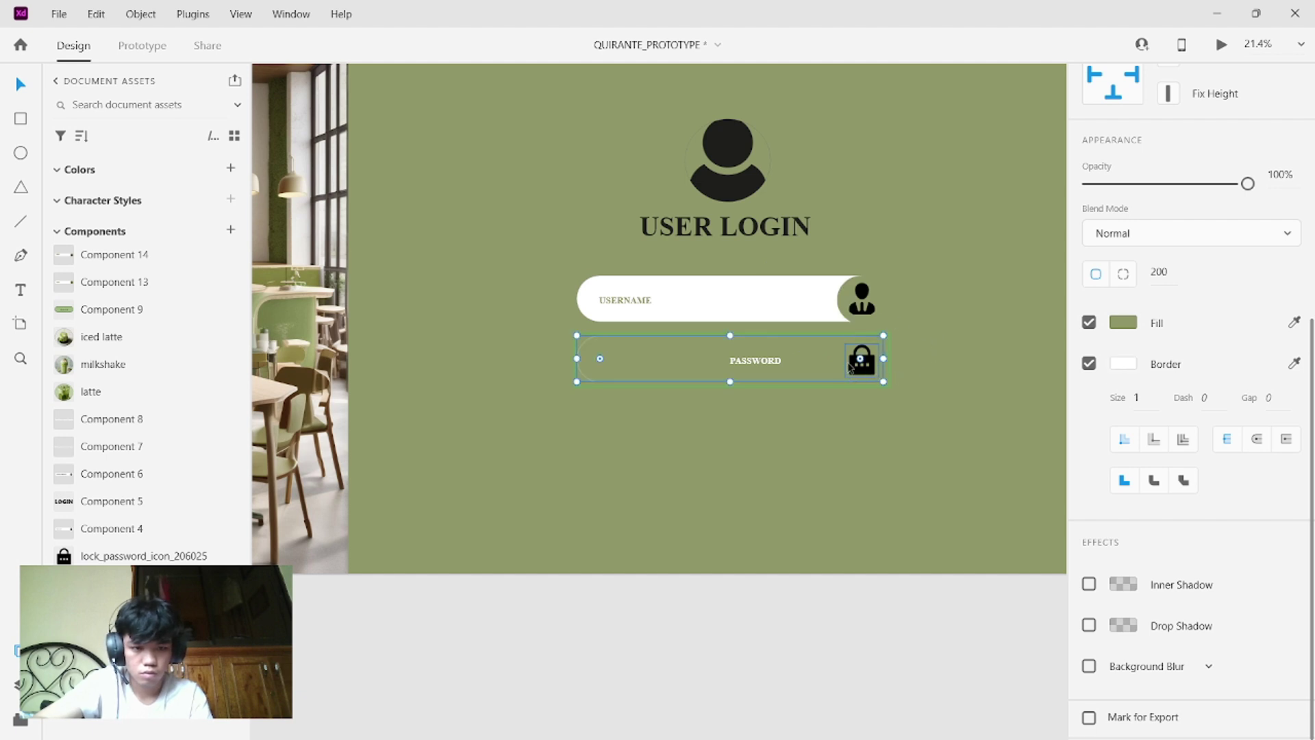
- Fill the lock's circle white and move the circle and lock to the field's left end
{"action": "left_click", "coordinate": [843, 363]}
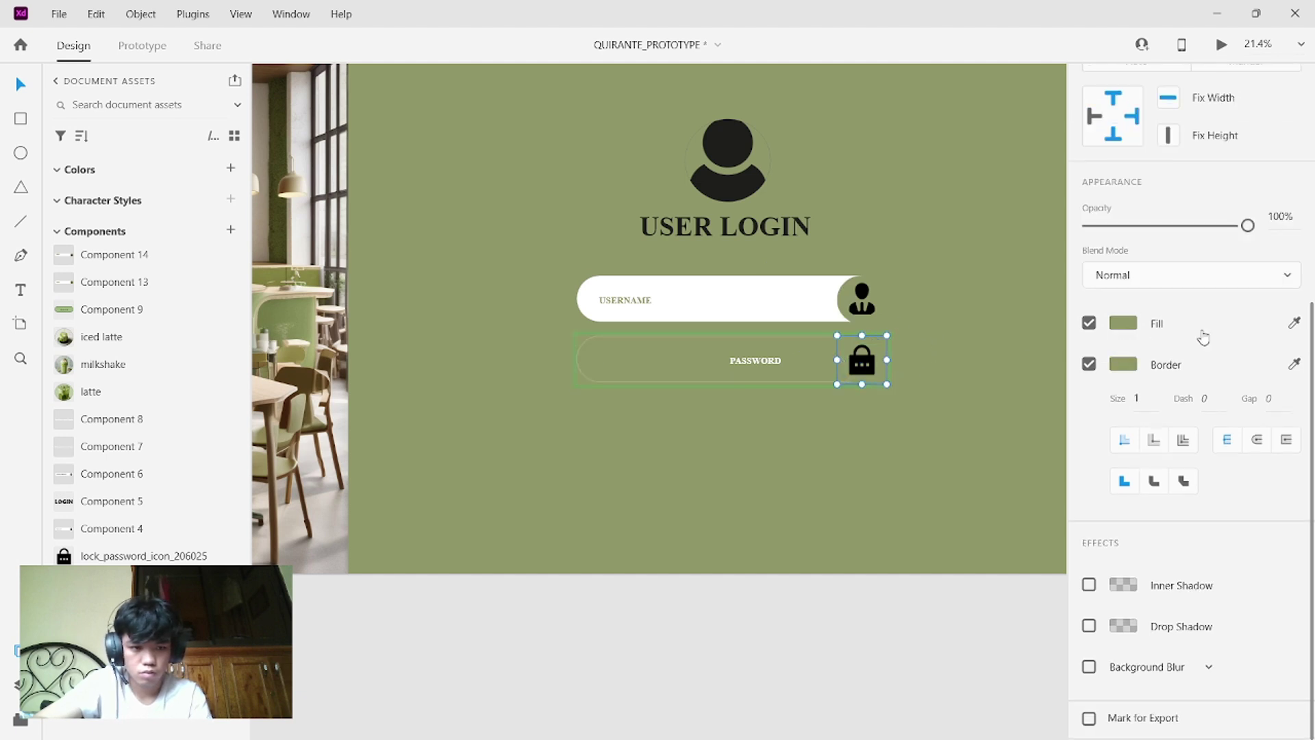
{"action": "left_click", "coordinate": [1296, 326]}
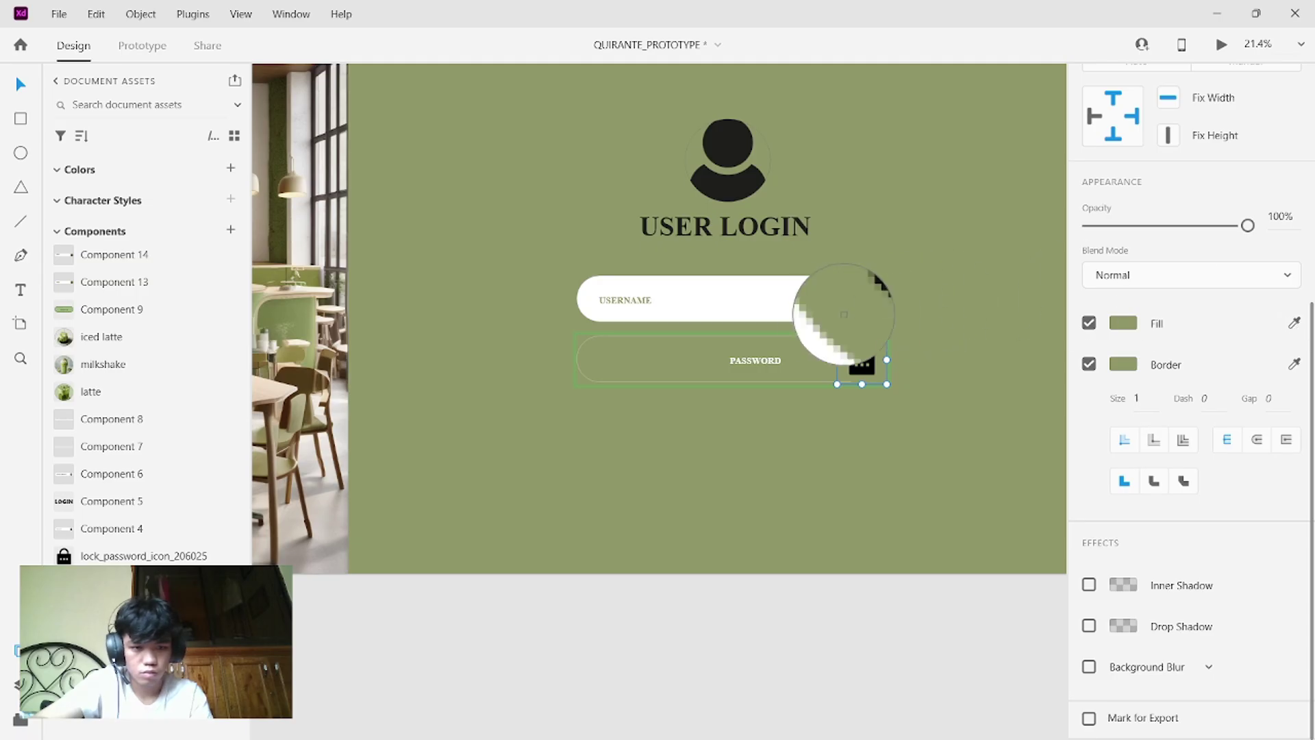
{"action": "left_click", "coordinate": [819, 316]}
{"action": "left_click", "coordinate": [867, 382]}
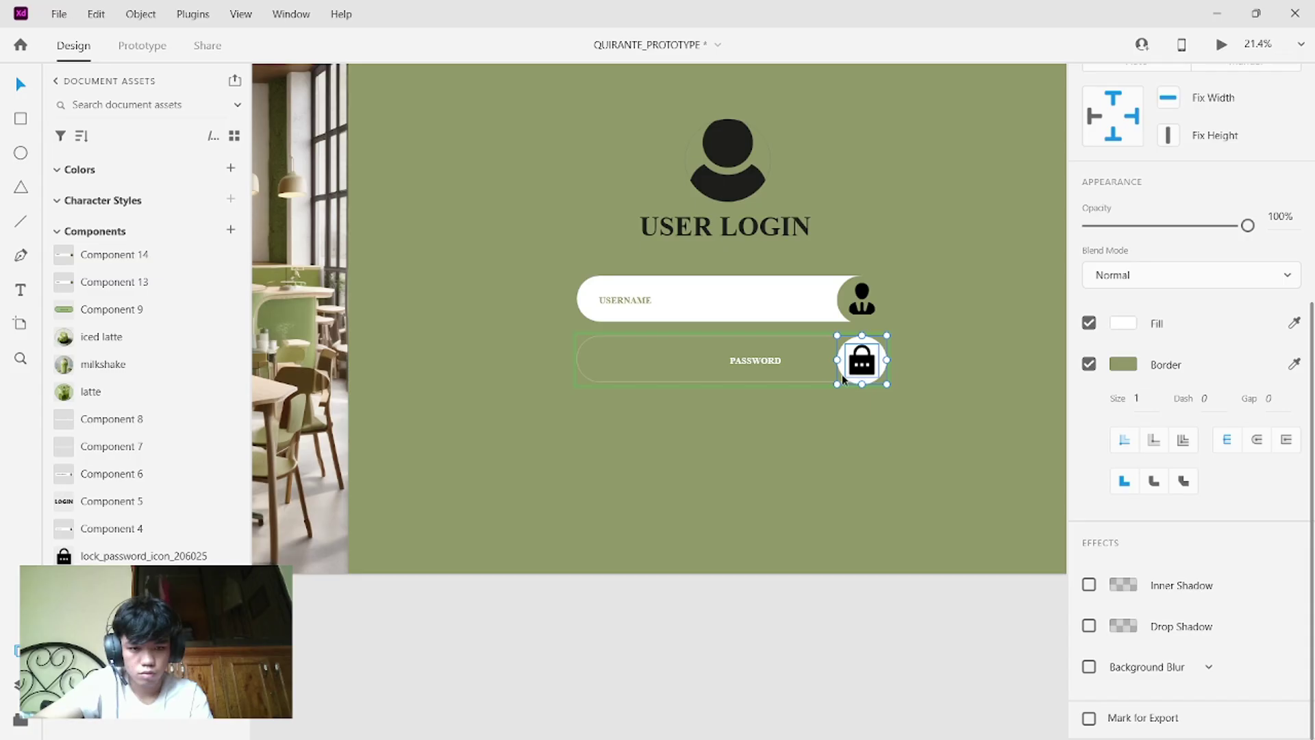
{"action": "left_click_drag", "start_coordinate": [841, 375], "coordinate": [590, 374]}
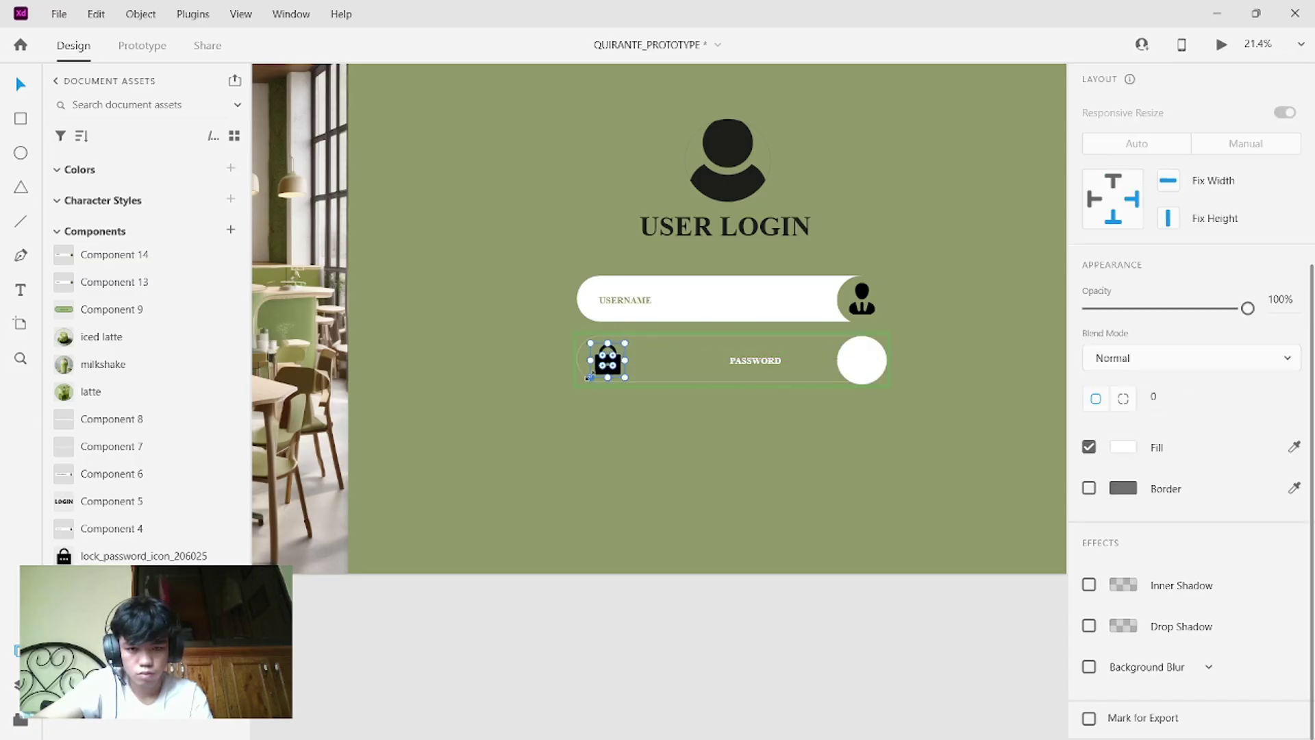
{"action": "left_click_drag", "start_coordinate": [839, 371], "coordinate": [600, 366]}
{"action": "left_click", "coordinate": [606, 363]}
- Replace the PASSWORD label in the password field's hover state with masked dots
{"action": "left_click", "coordinate": [697, 405]}
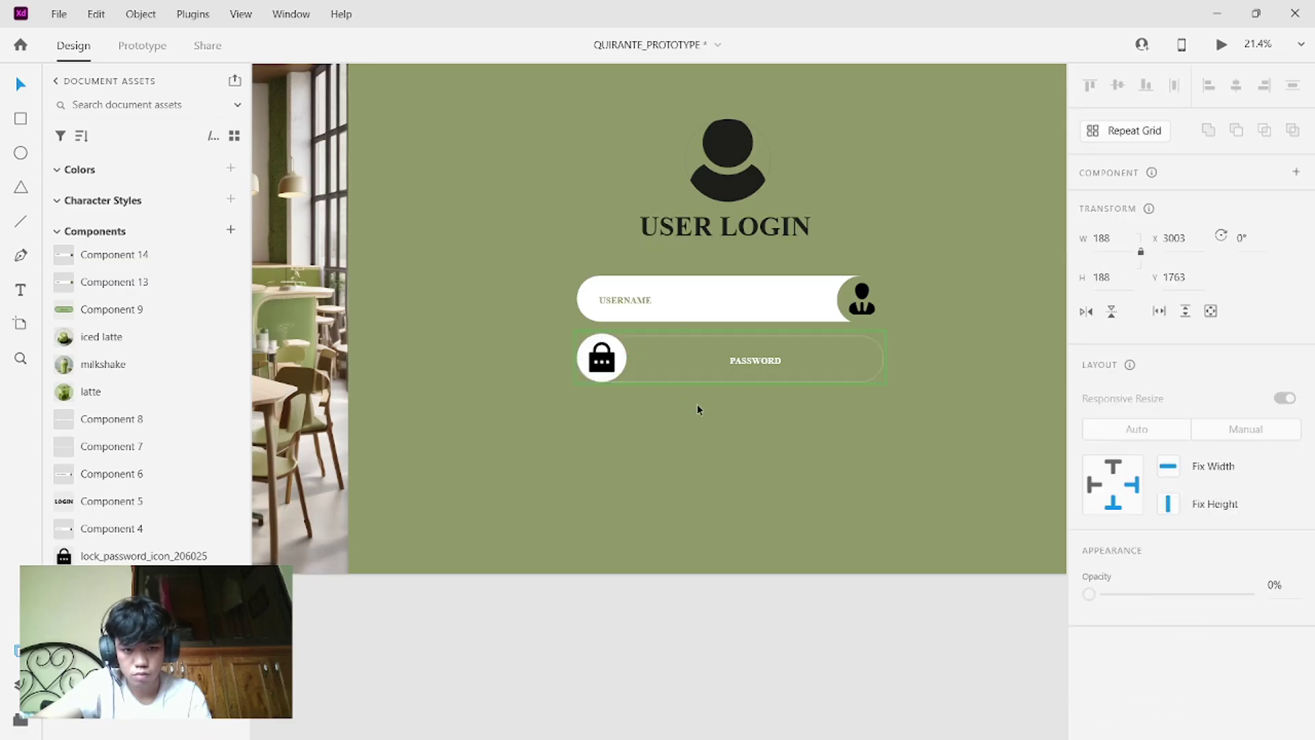
{"action": "left_click", "coordinate": [757, 360]}
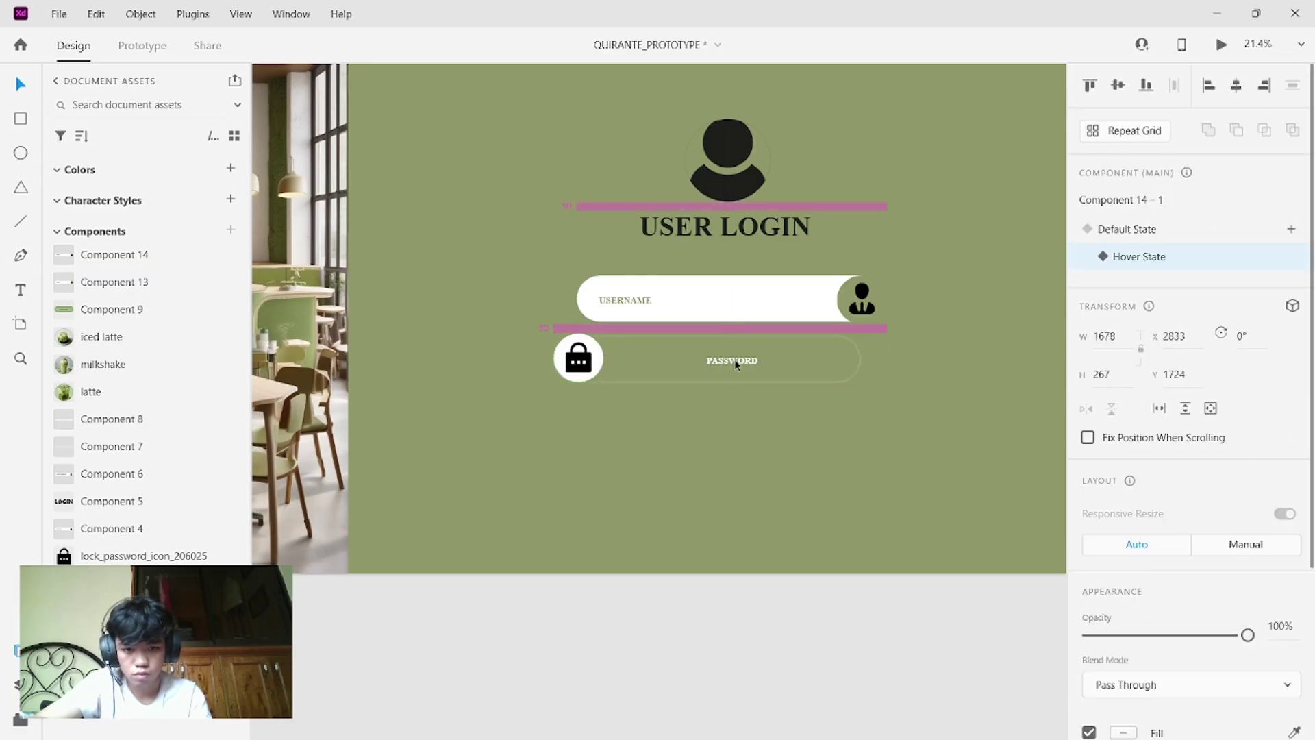
{"action": "double_click", "coordinate": [751, 357]}
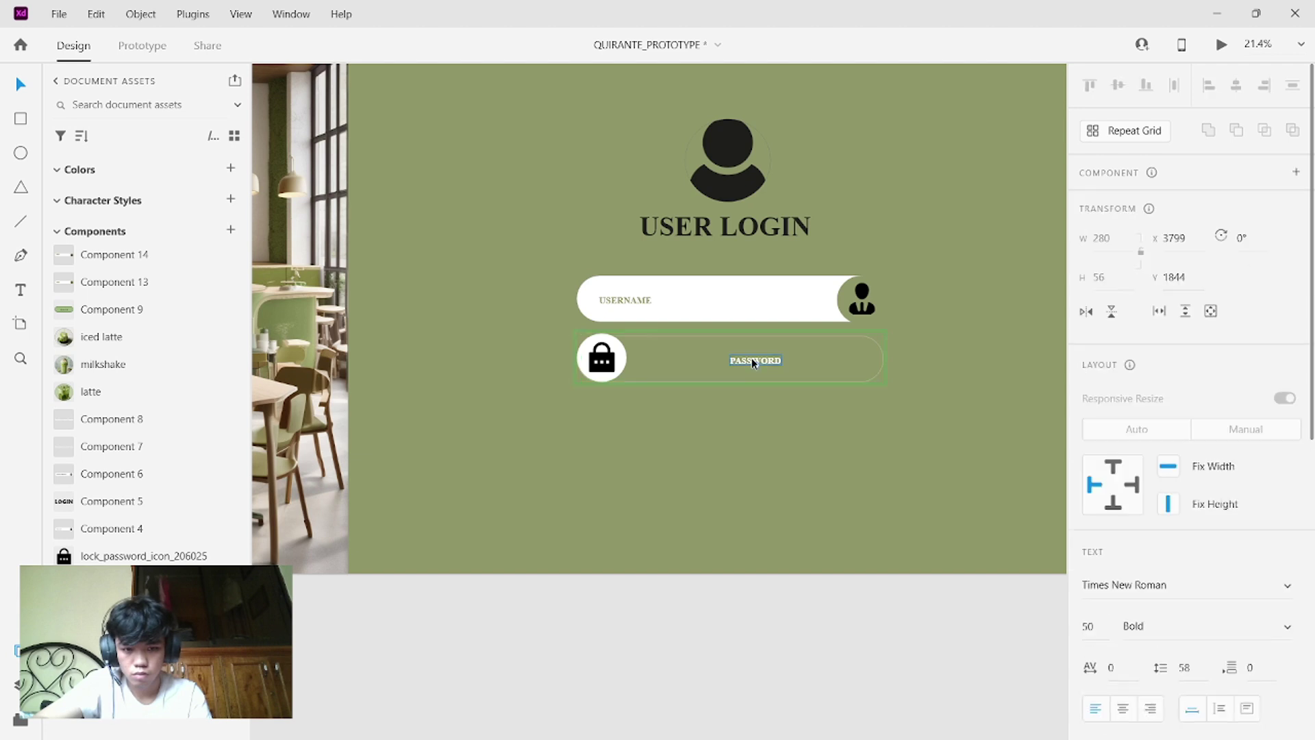
{"action": "left_click_drag", "start_coordinate": [751, 358], "coordinate": [674, 362]}
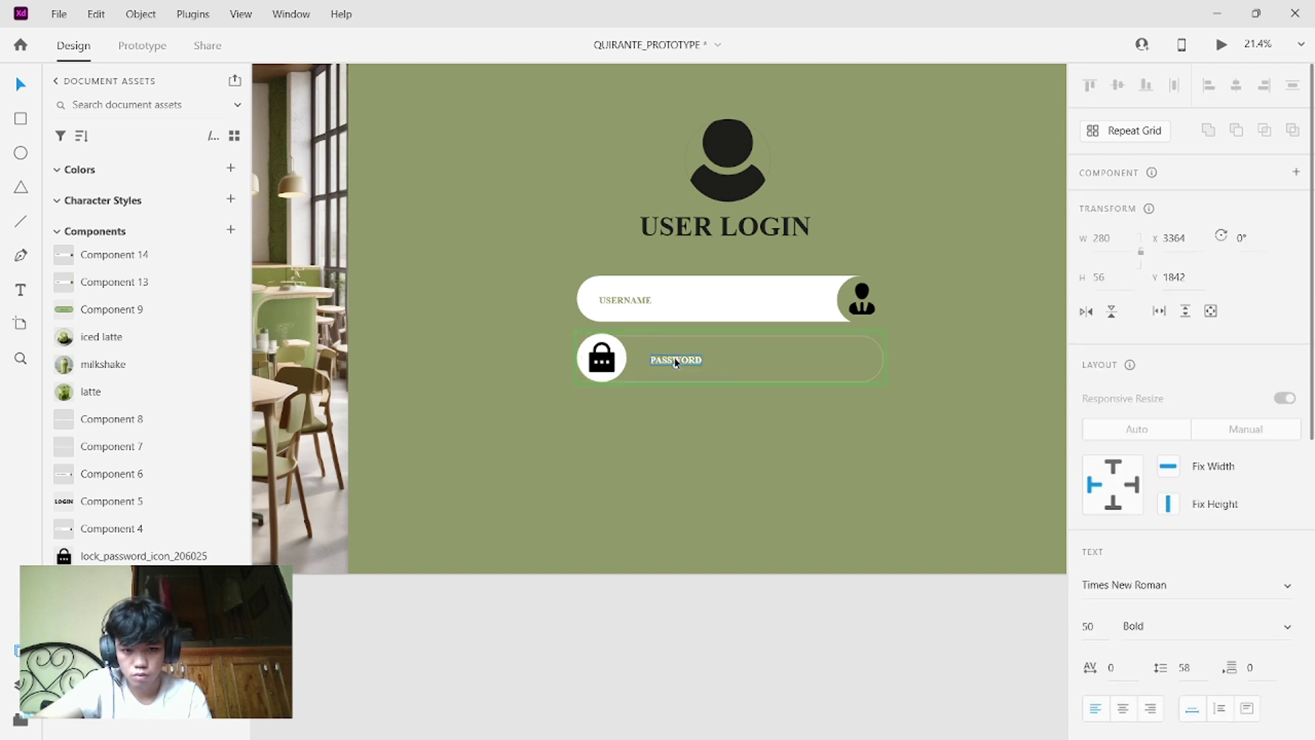
{"action": "key", "text": "BackSpace"}
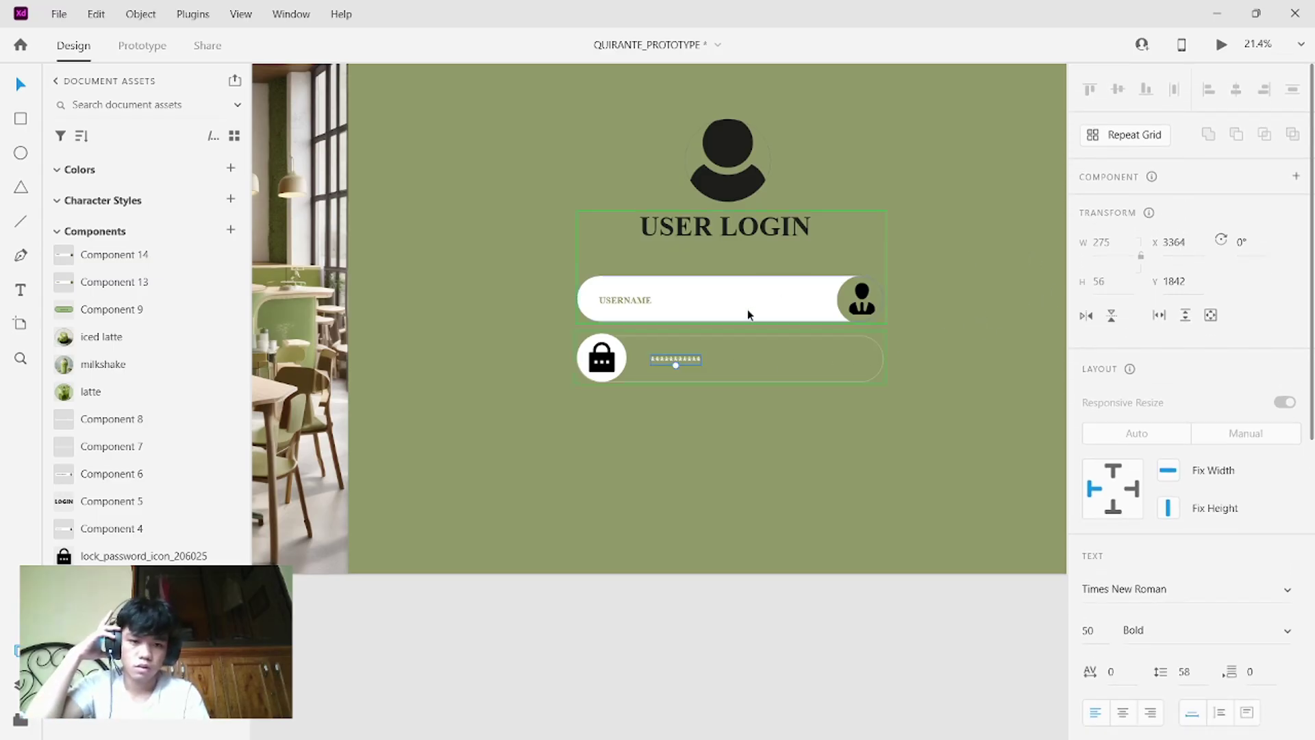
- Switch the password field back to its Default State and preview the login screen on desktop
{"action": "left_click", "coordinate": [779, 358]}
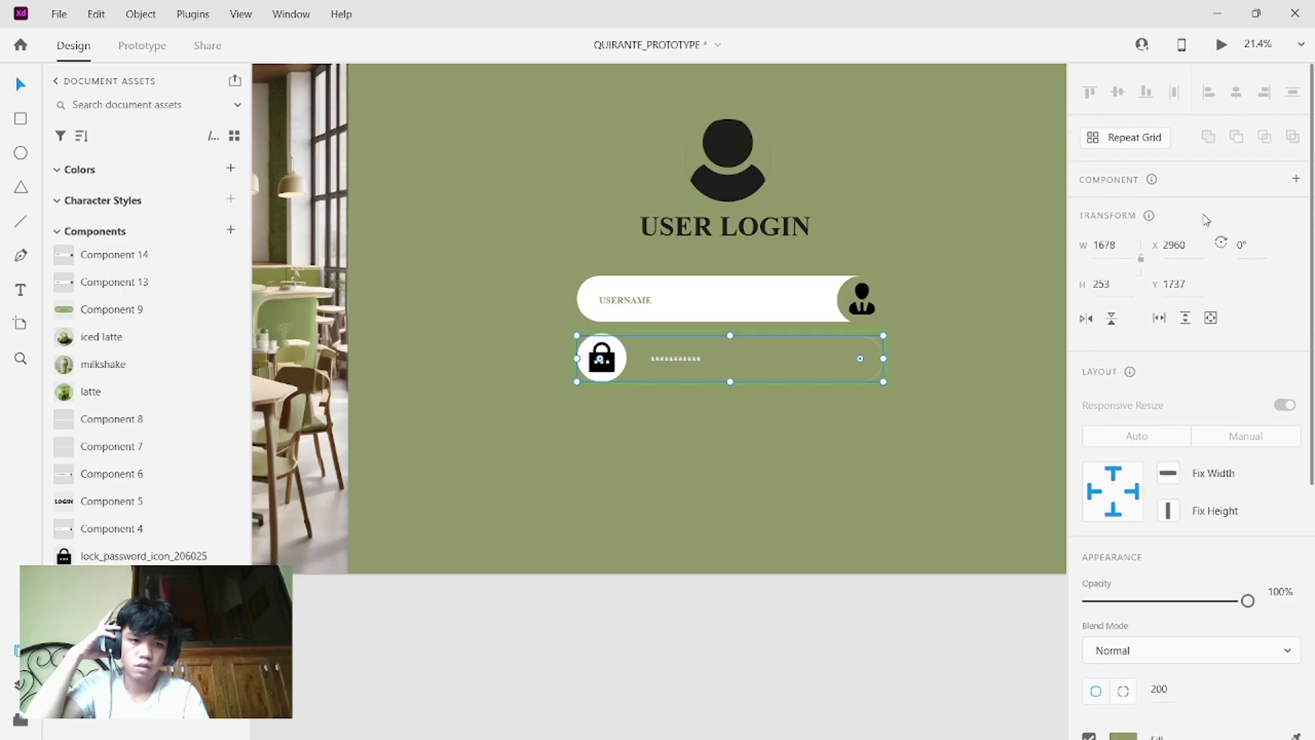
{"action": "left_click", "coordinate": [790, 308]}
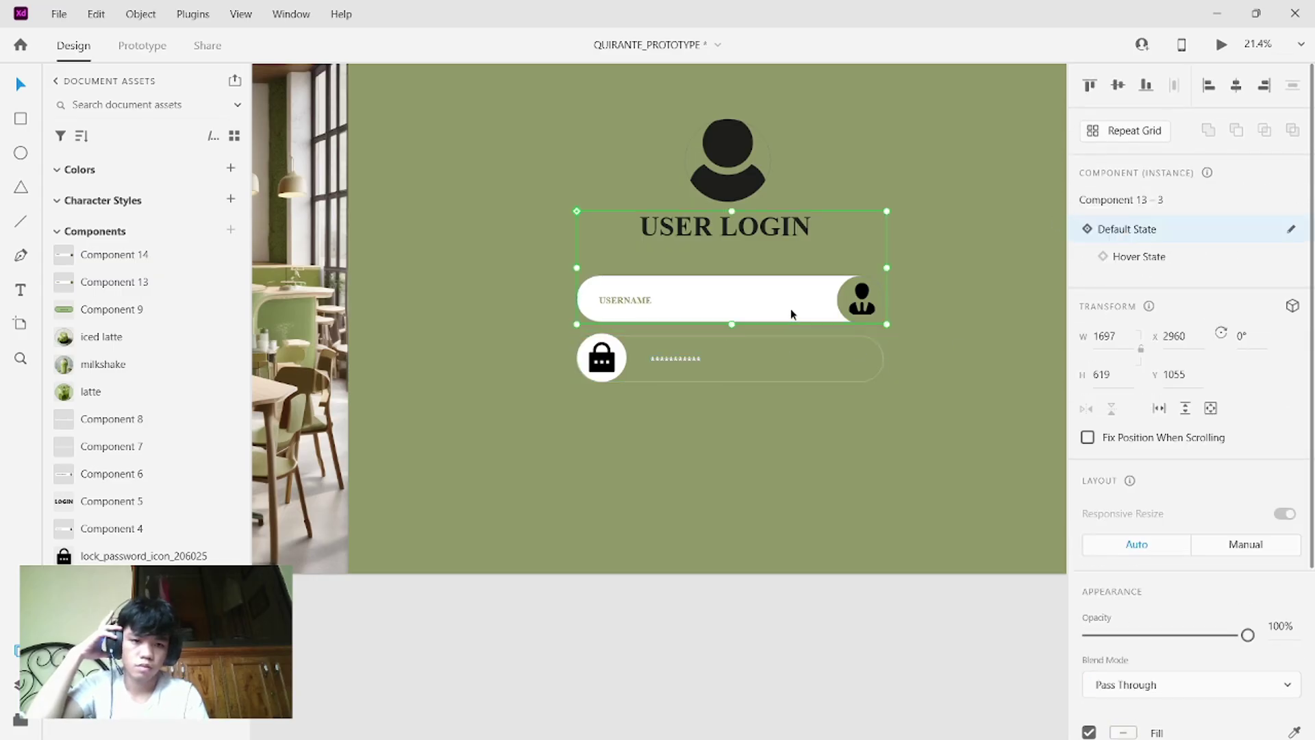
{"action": "left_click", "coordinate": [817, 368]}
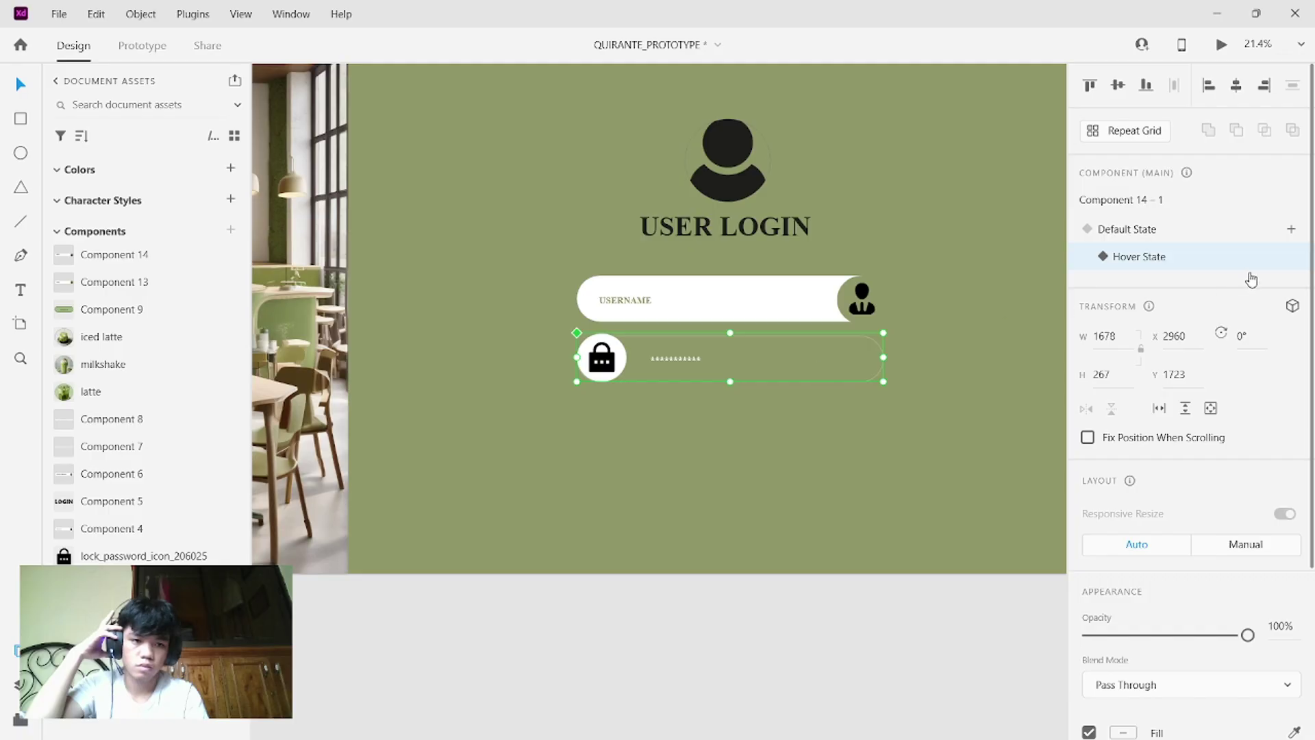
{"action": "left_click", "coordinate": [1200, 230]}
{"action": "left_click", "coordinate": [1199, 231]}
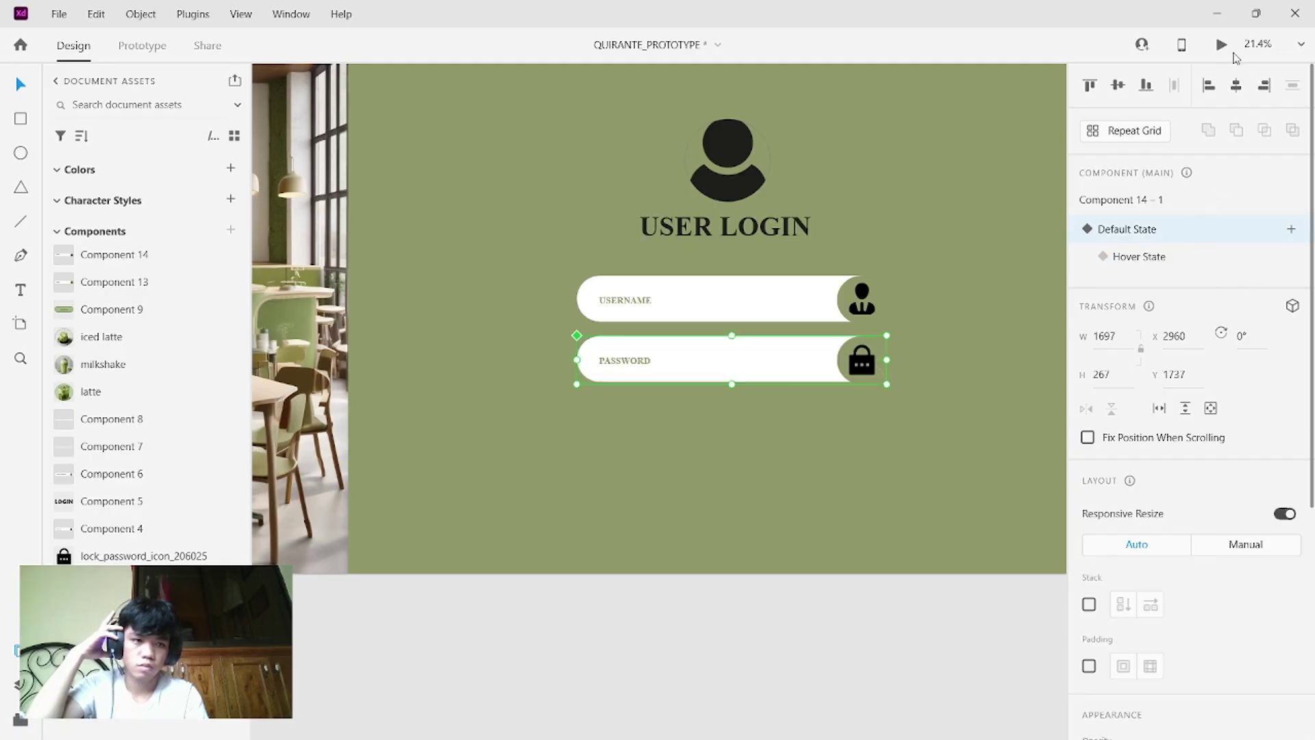
{"action": "left_click", "coordinate": [1222, 45]}
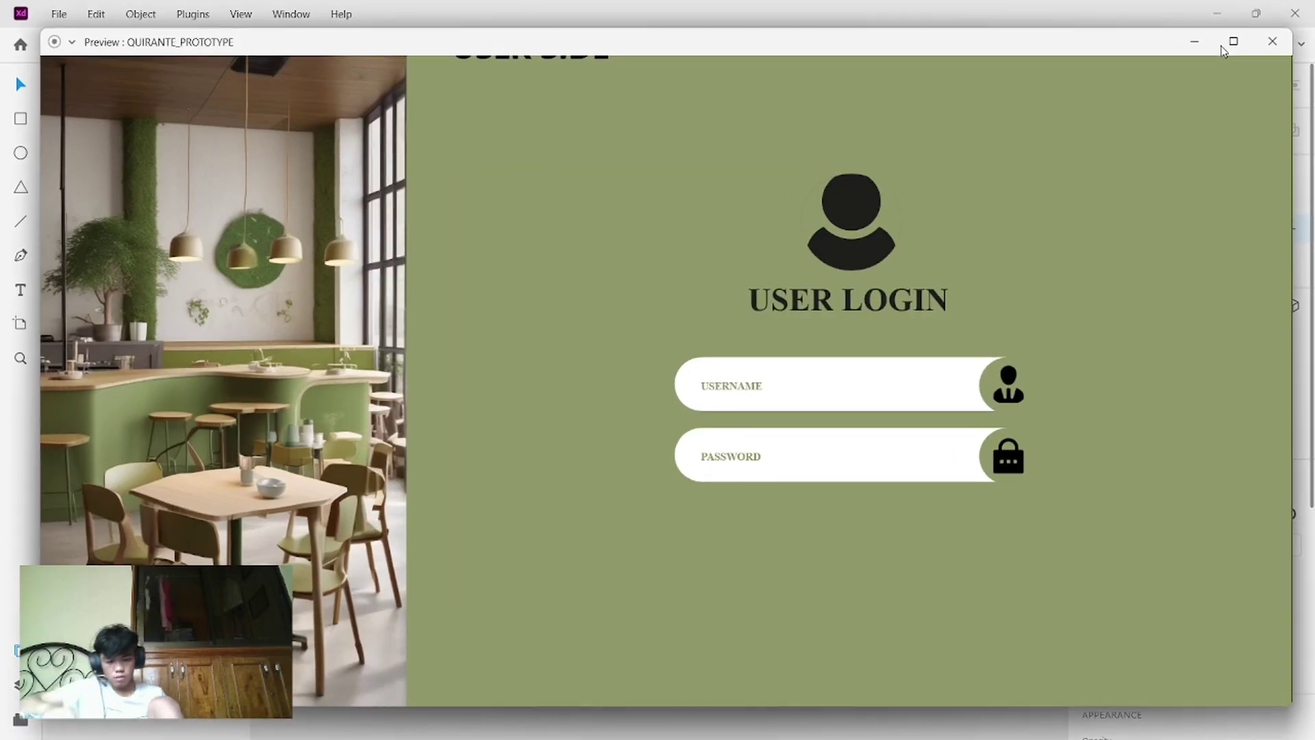
- Try the username and password hover effects in the preview, then close the preview window
{"action": "mouse_move", "coordinate": [1224, 52]}
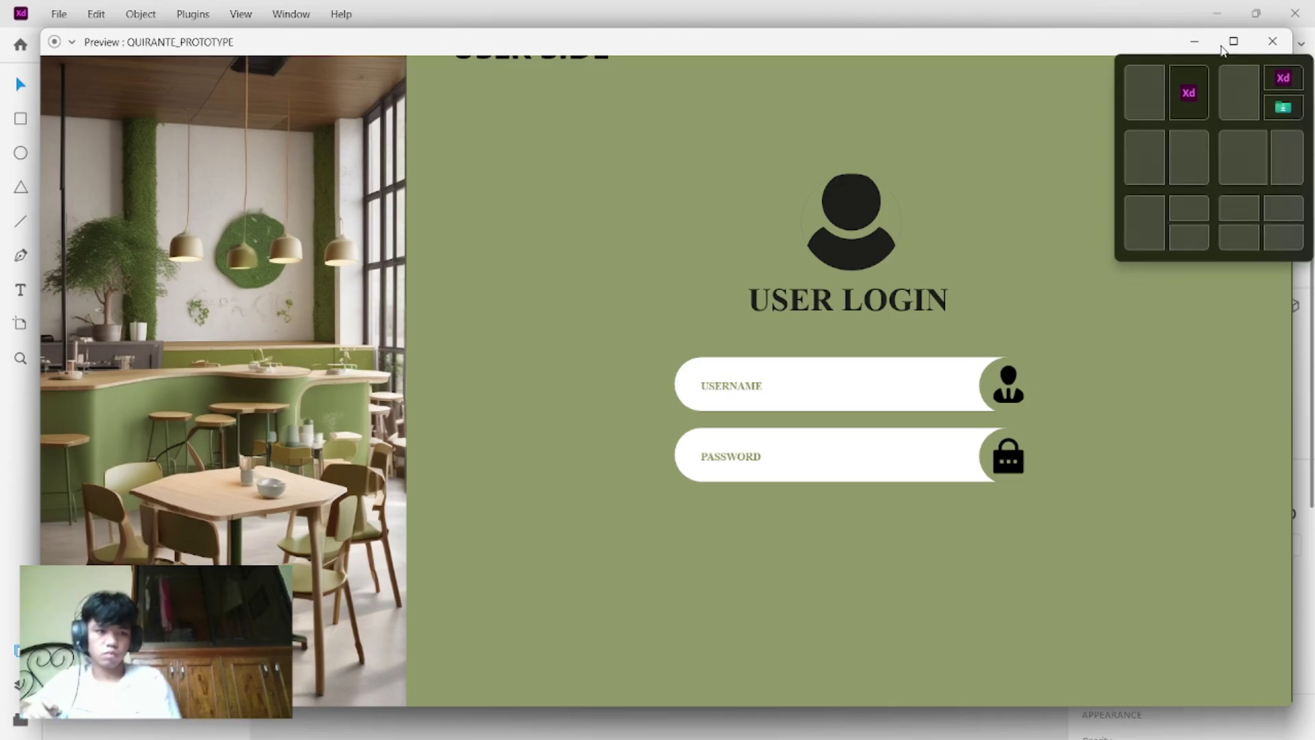
{"action": "mouse_move", "coordinate": [872, 454]}
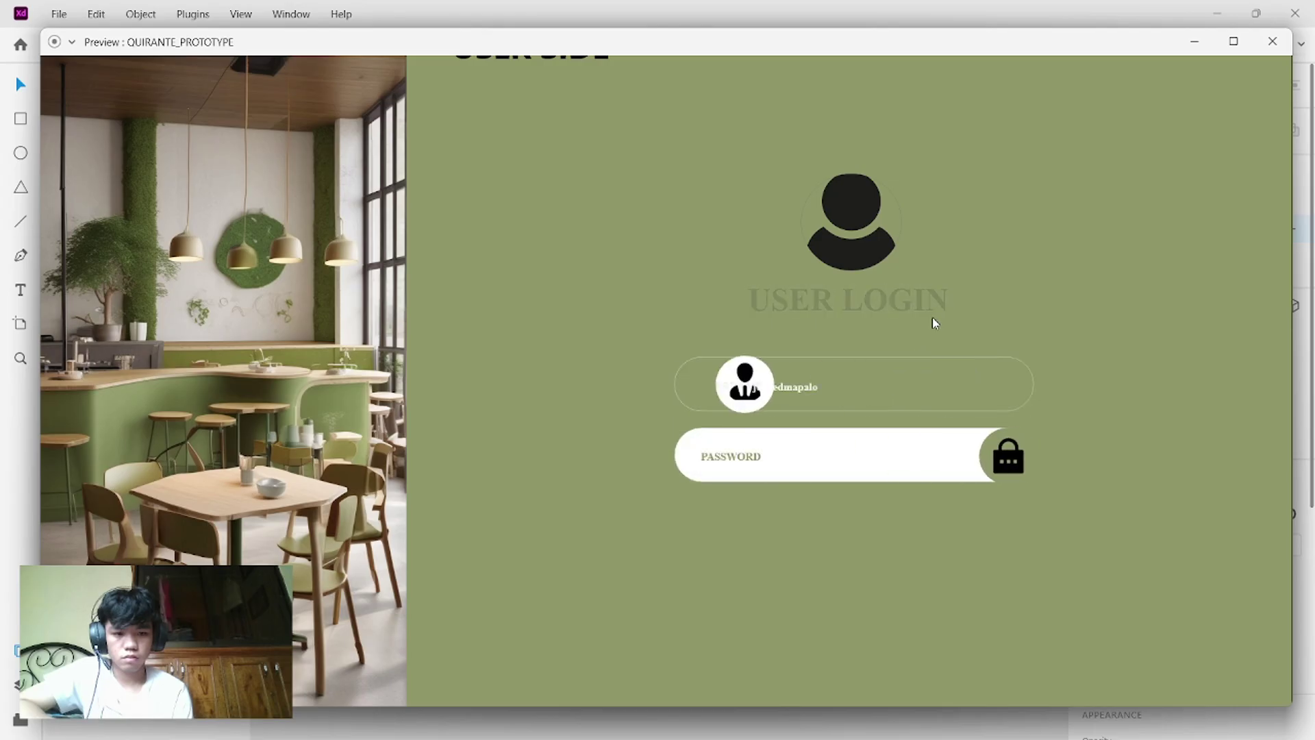
{"action": "left_click", "coordinate": [1273, 41]}
- Delete the USER LOGIN text inside the heading component
{"action": "left_click", "coordinate": [764, 236]}
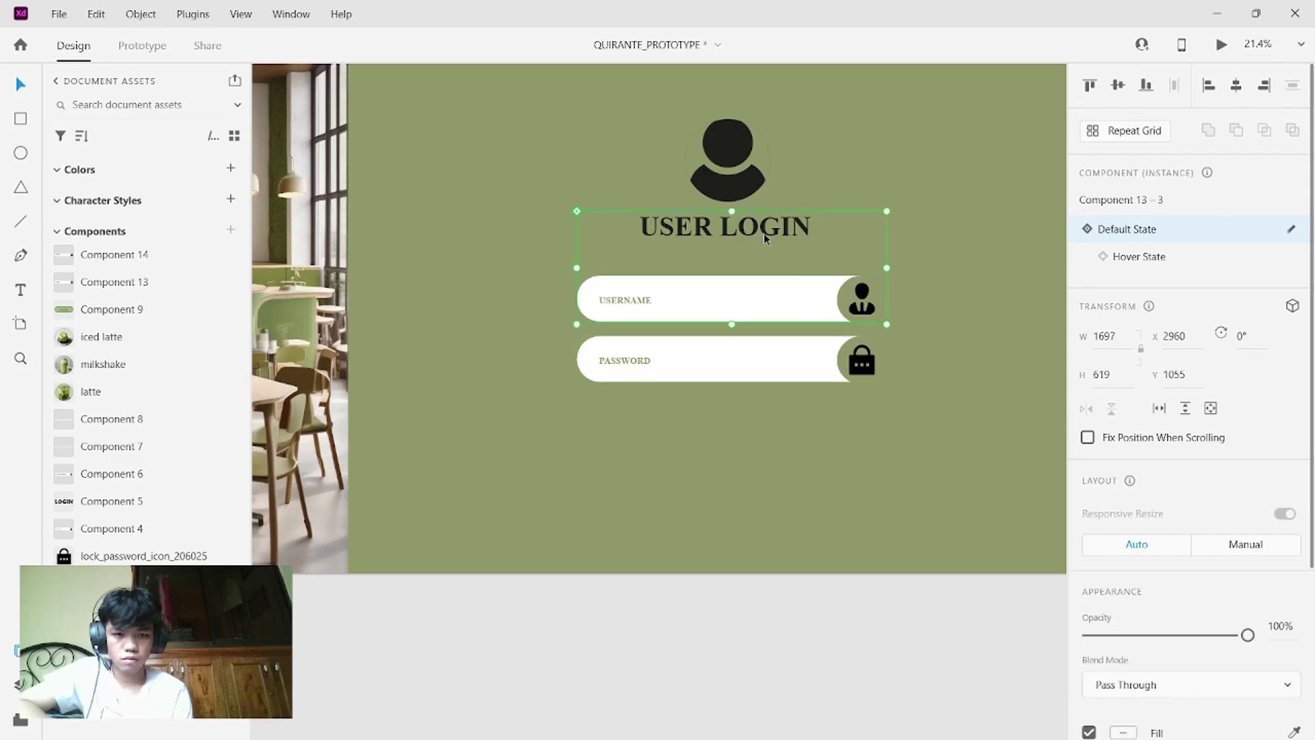
{"action": "right_click", "coordinate": [763, 233]}
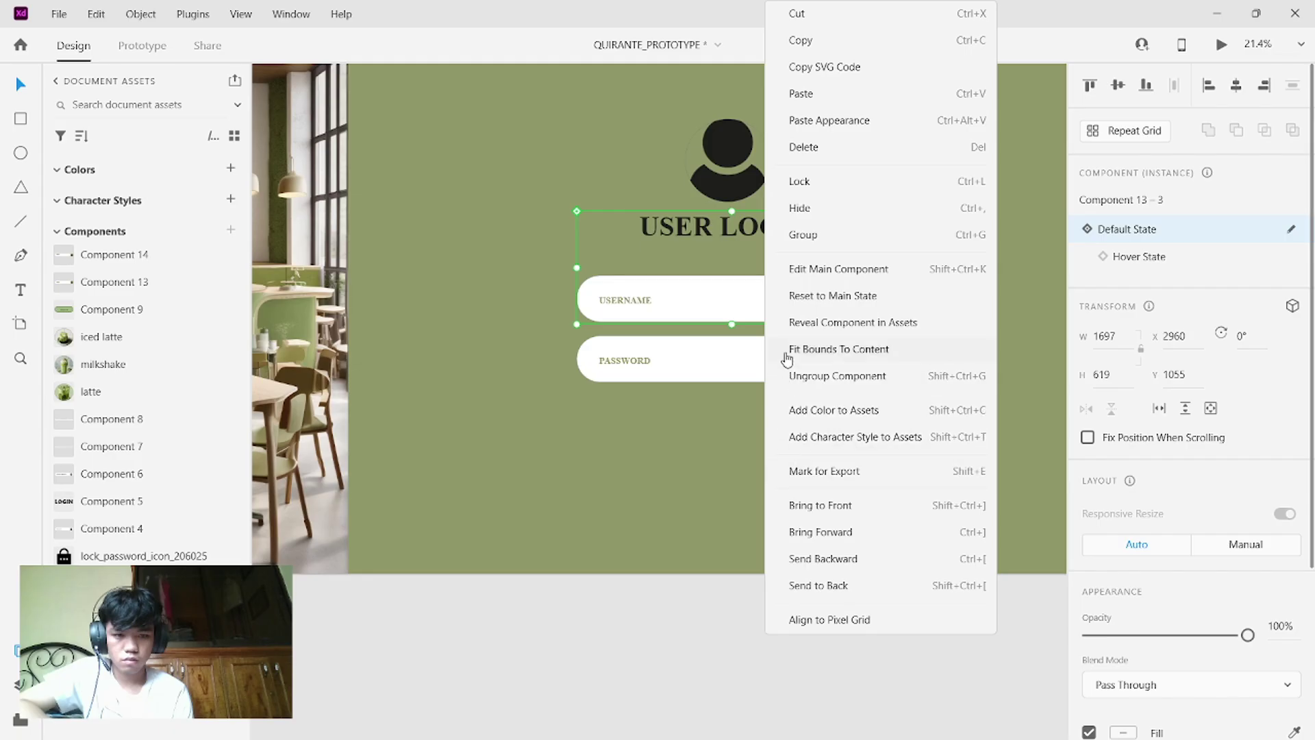
{"action": "left_click", "coordinate": [649, 162]}
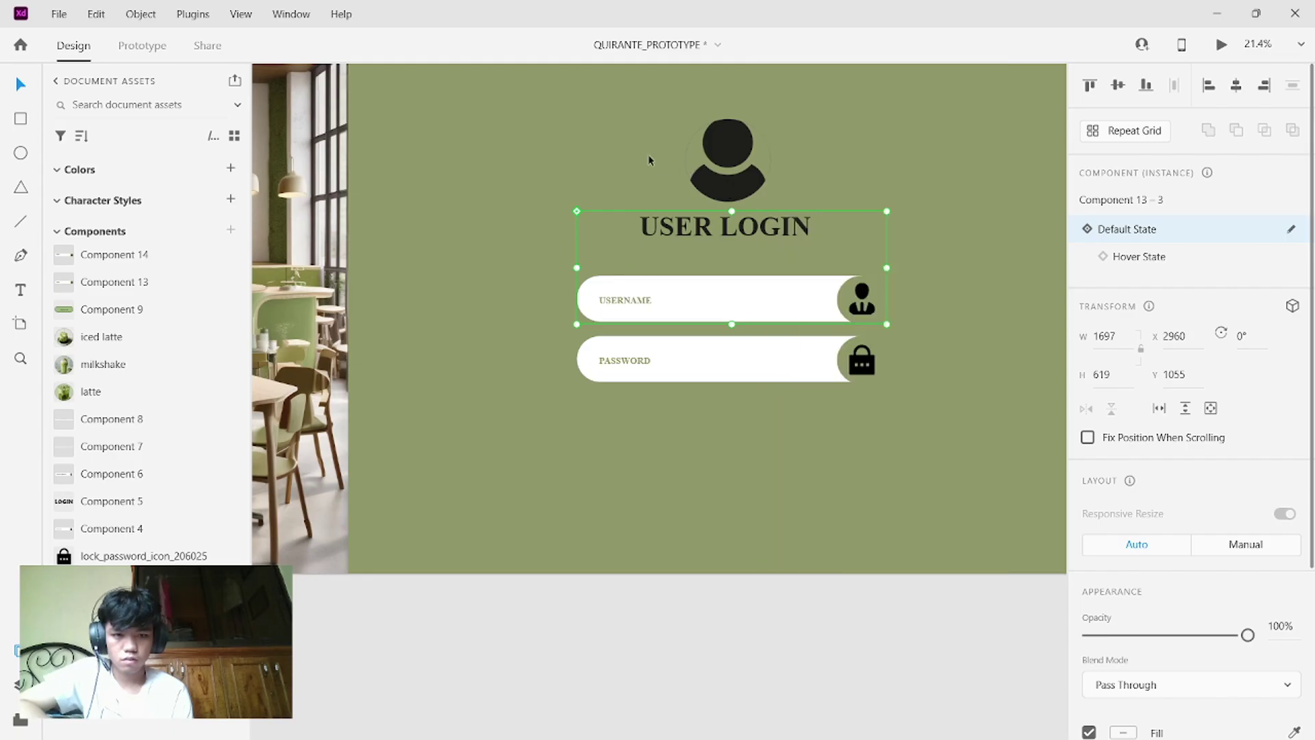
{"action": "double_click", "coordinate": [809, 231]}
{"action": "double_click", "coordinate": [810, 230]}
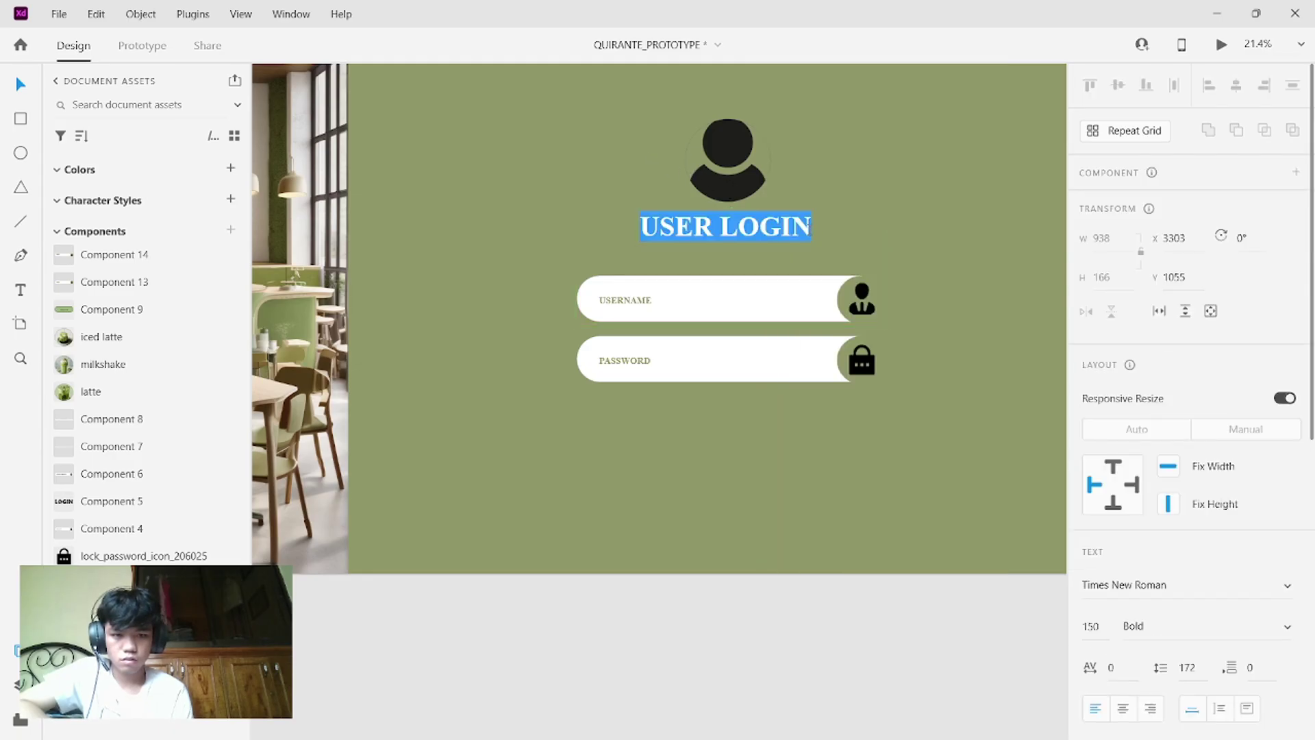
{"action": "key", "text": "BackSpace"}
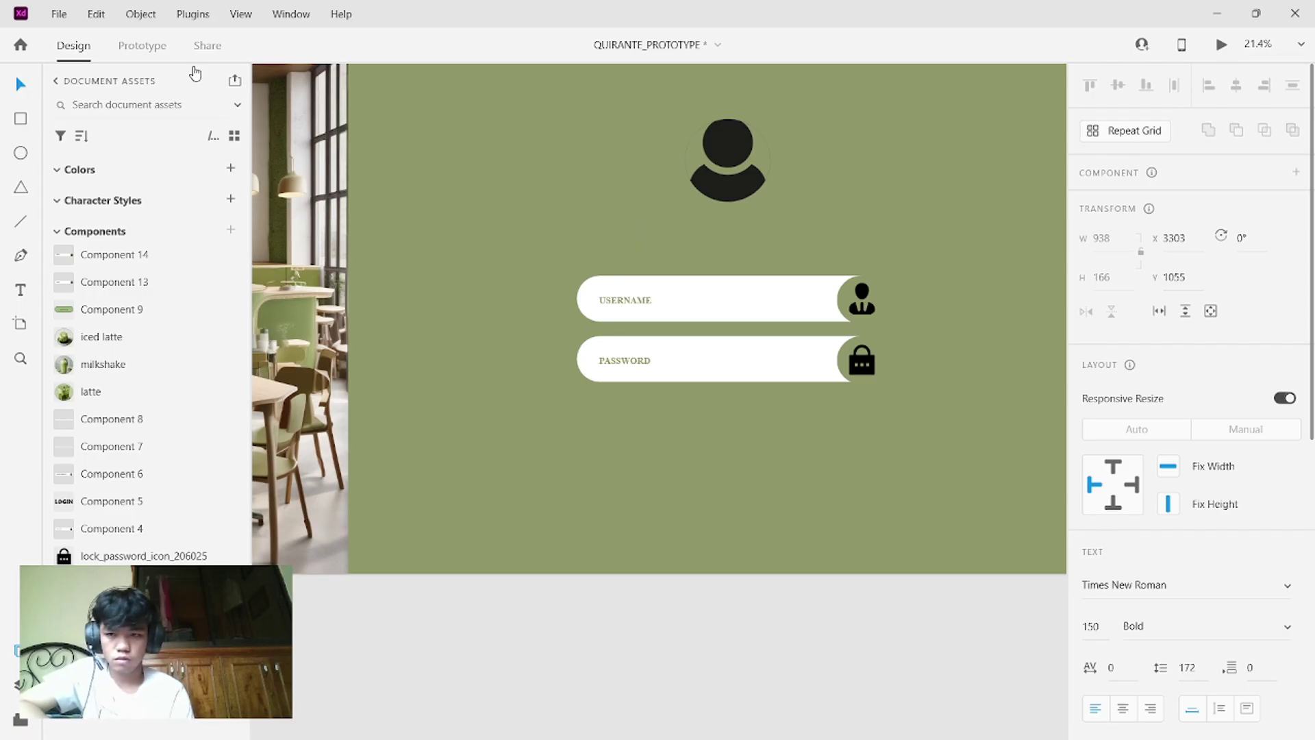
- Start a new USER LOGIN text label near the artboard's top-left
{"action": "key", "text": "Escape"}
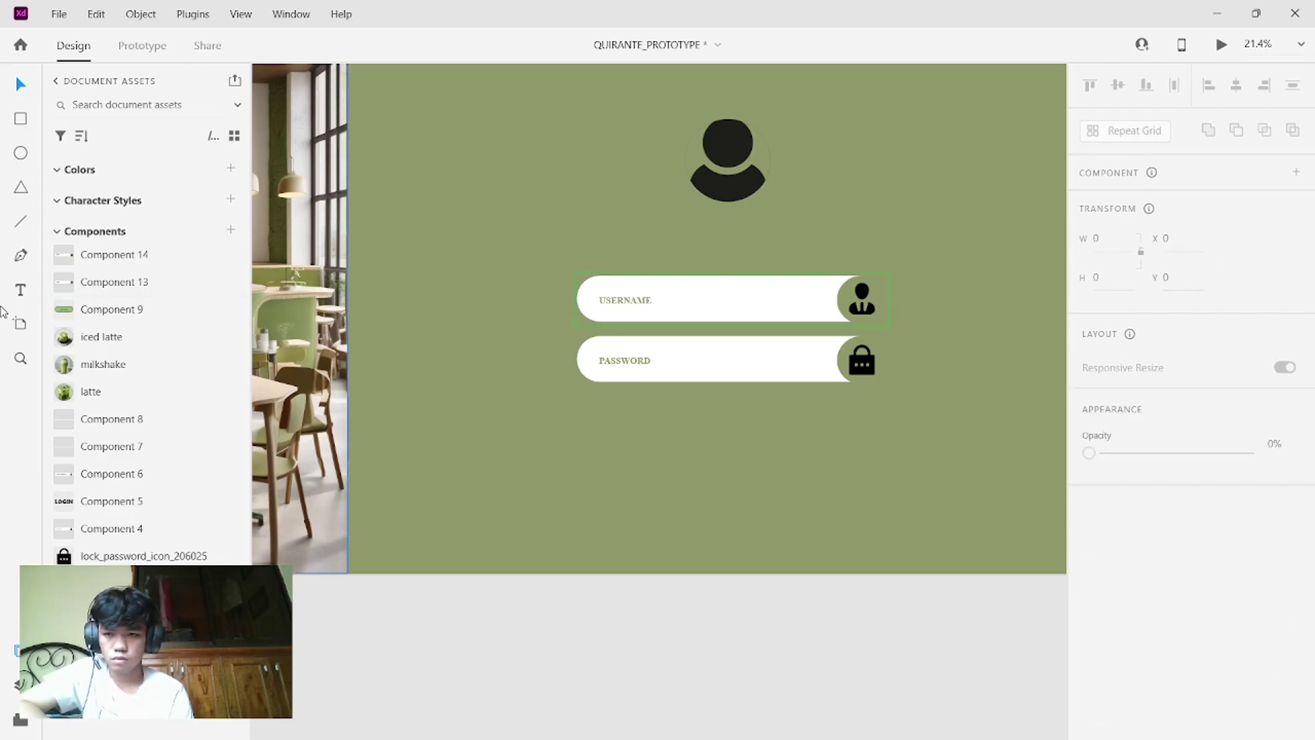
{"action": "left_click", "coordinate": [21, 289]}
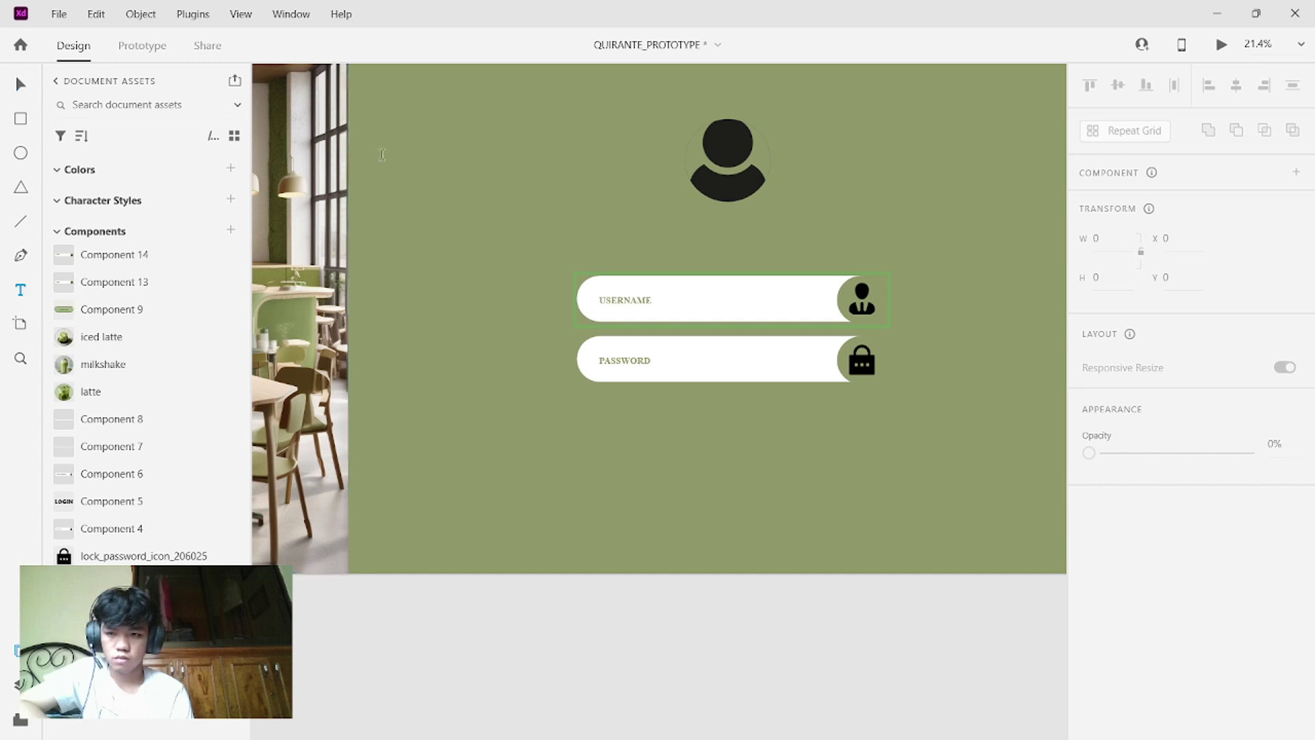
{"action": "left_click", "coordinate": [396, 125]}
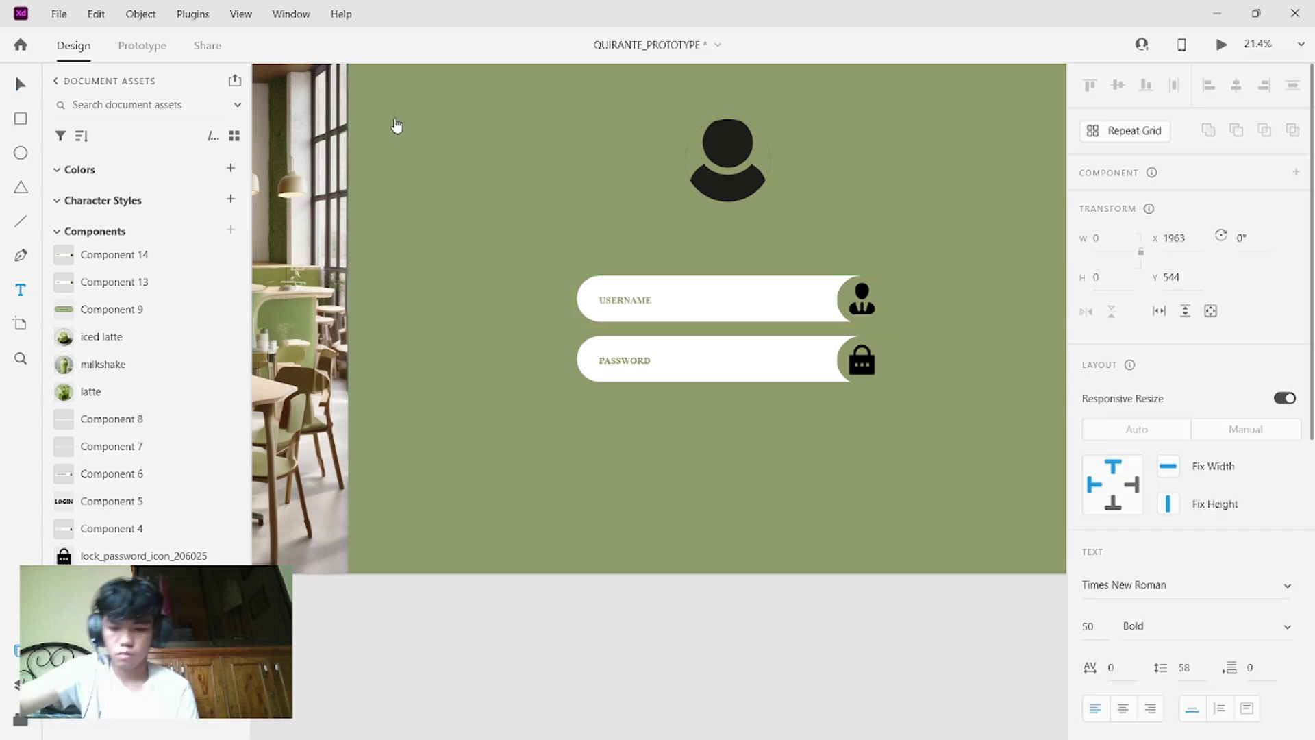
{"action": "type", "text": "USER LOGIN"}
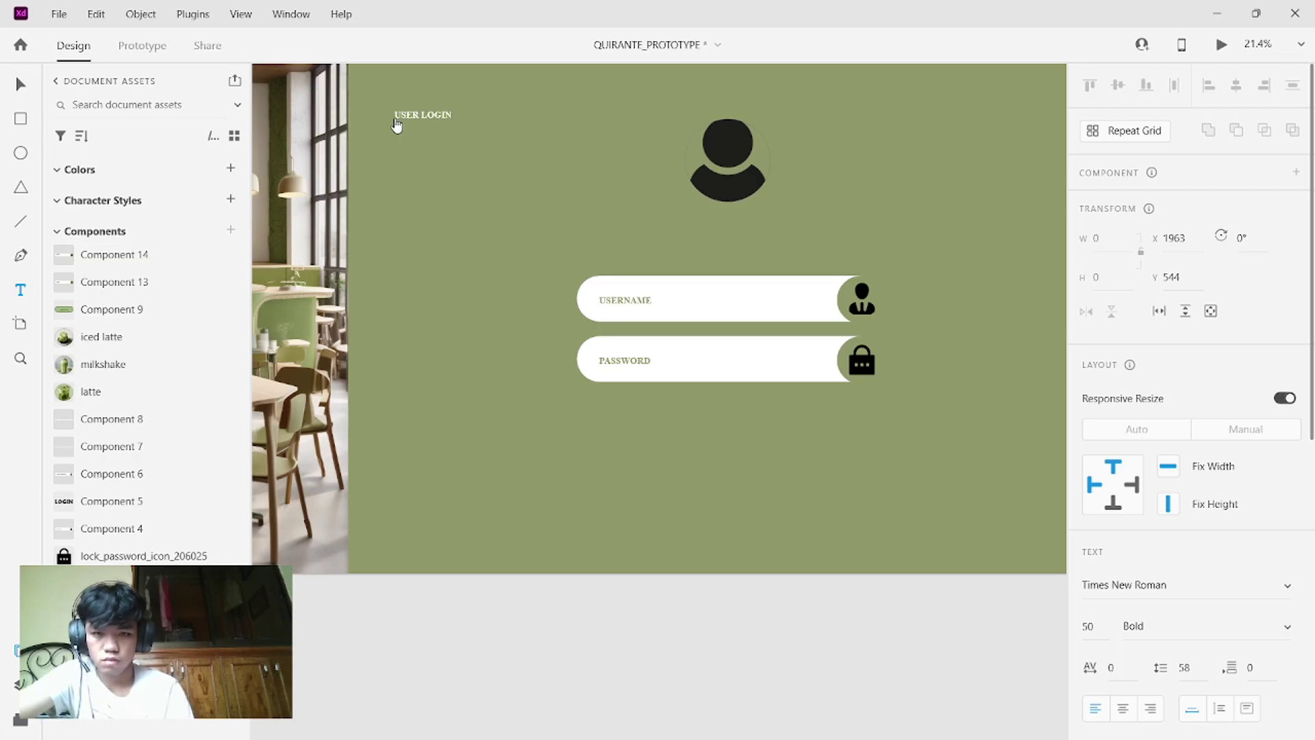
{"action": "key", "text": "Escape"}
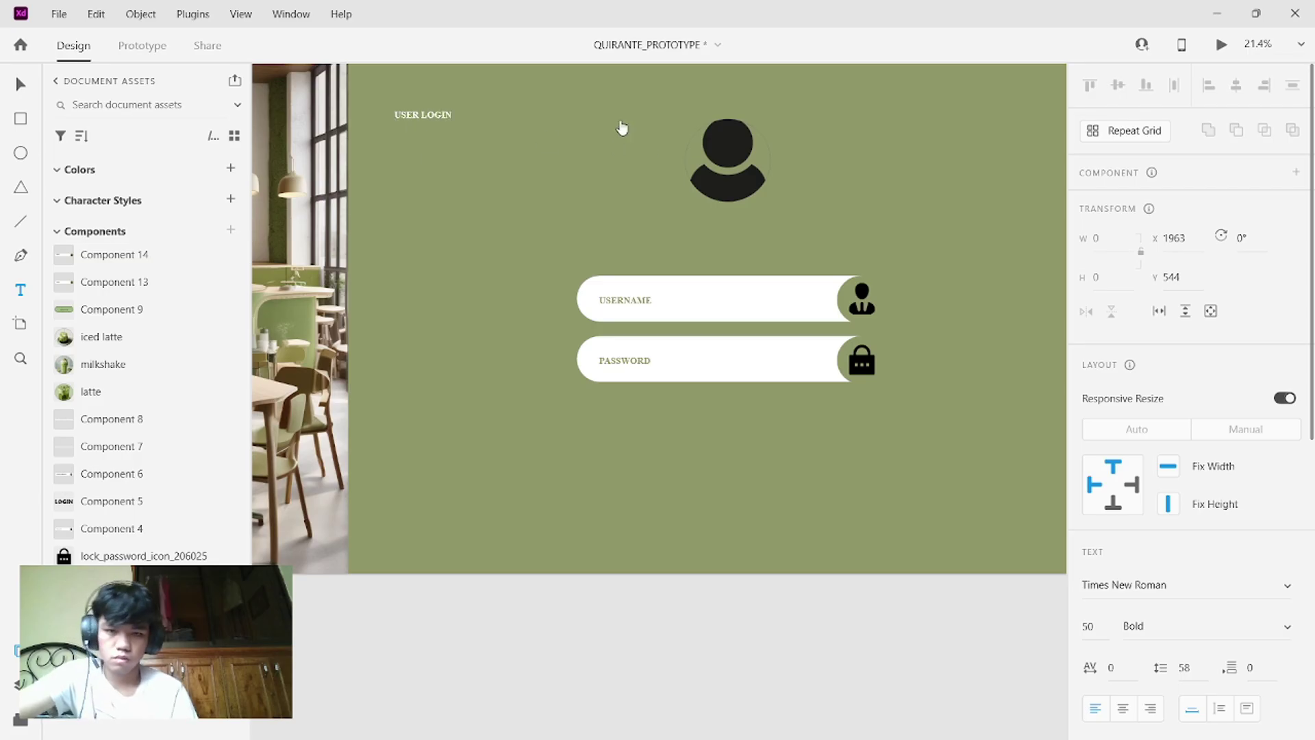
- Set the heading to size 150 with the avatar's dark colour, then delete it
{"action": "double_click", "coordinate": [449, 115]}
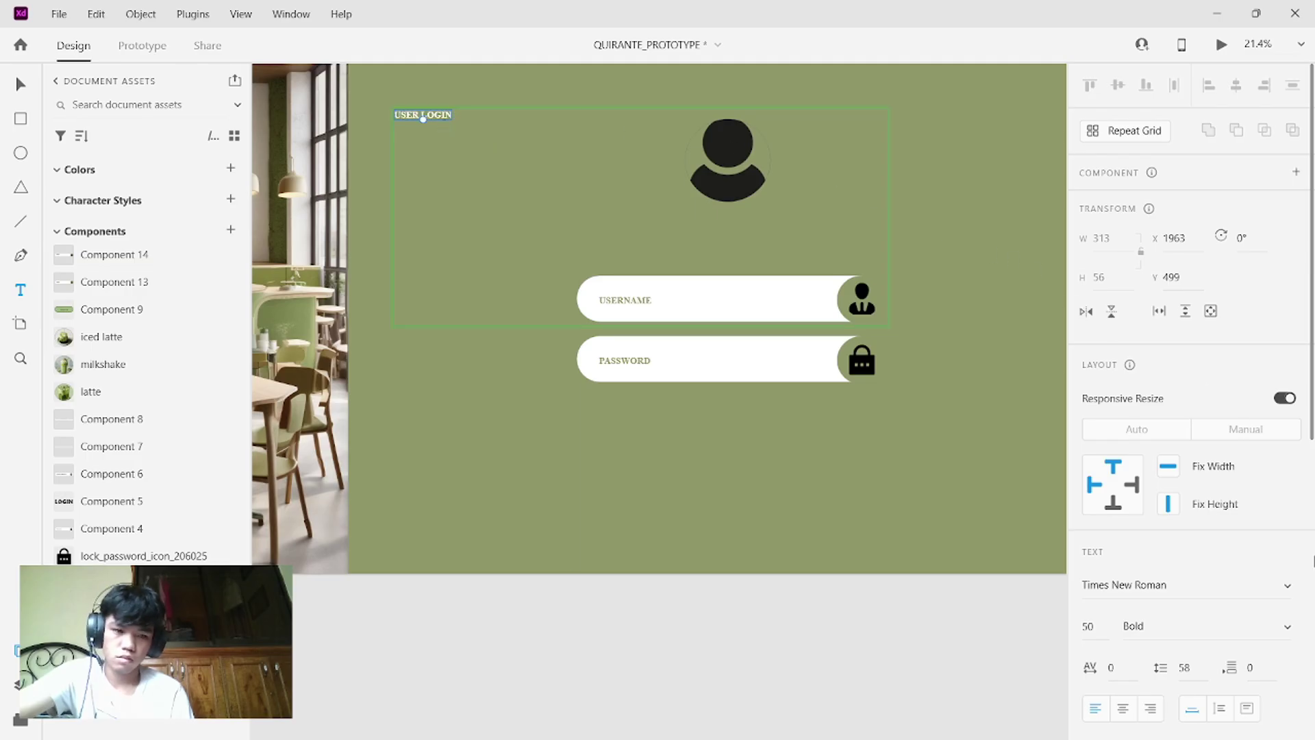
{"action": "scroll", "coordinate": [1197, 363], "scroll_direction": "down", "scroll_amount": 3}
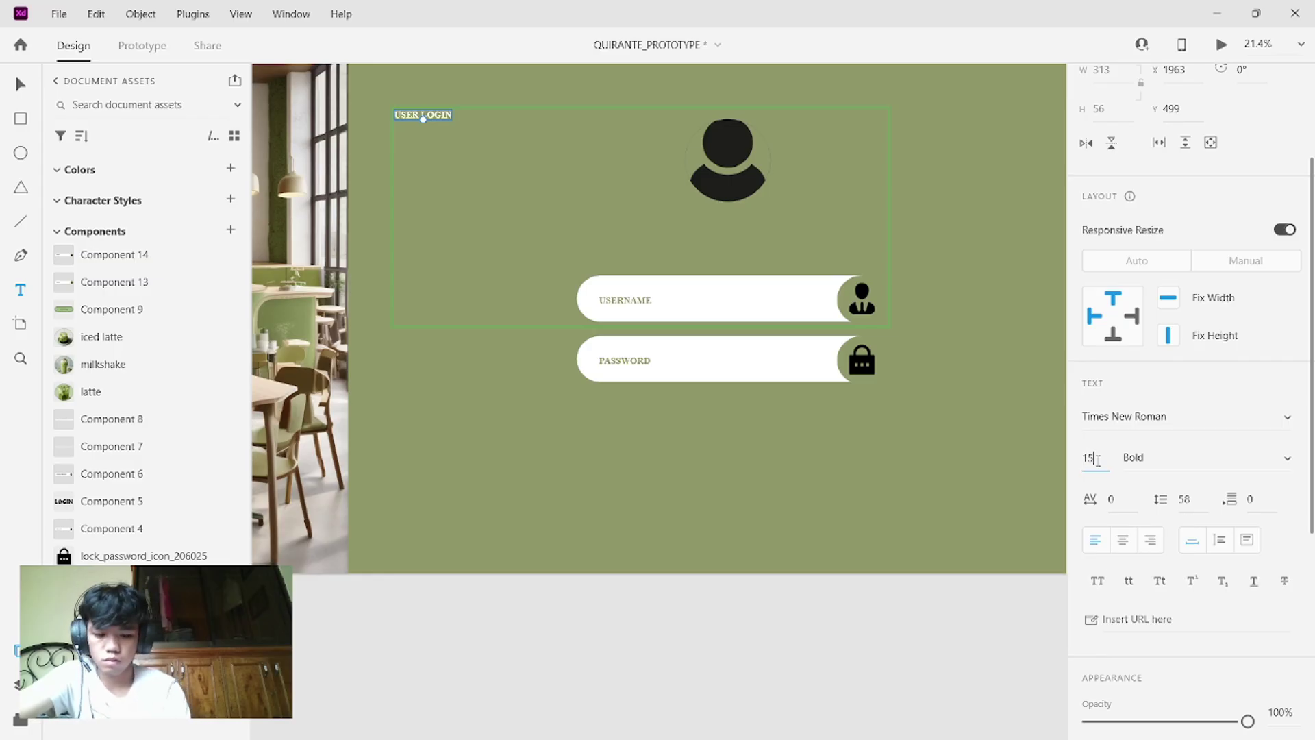
{"action": "scroll", "coordinate": [1182, 510], "scroll_direction": "down", "scroll_amount": 6}
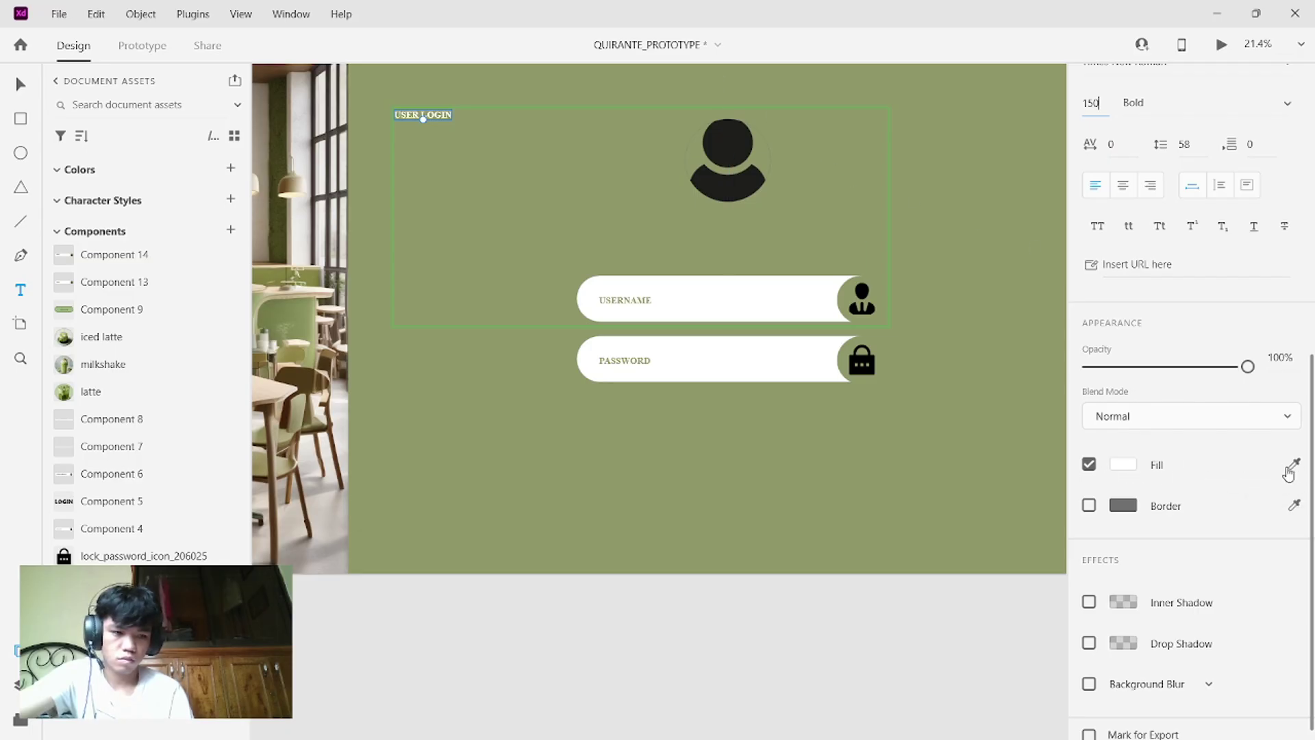
{"action": "key", "text": "Return"}
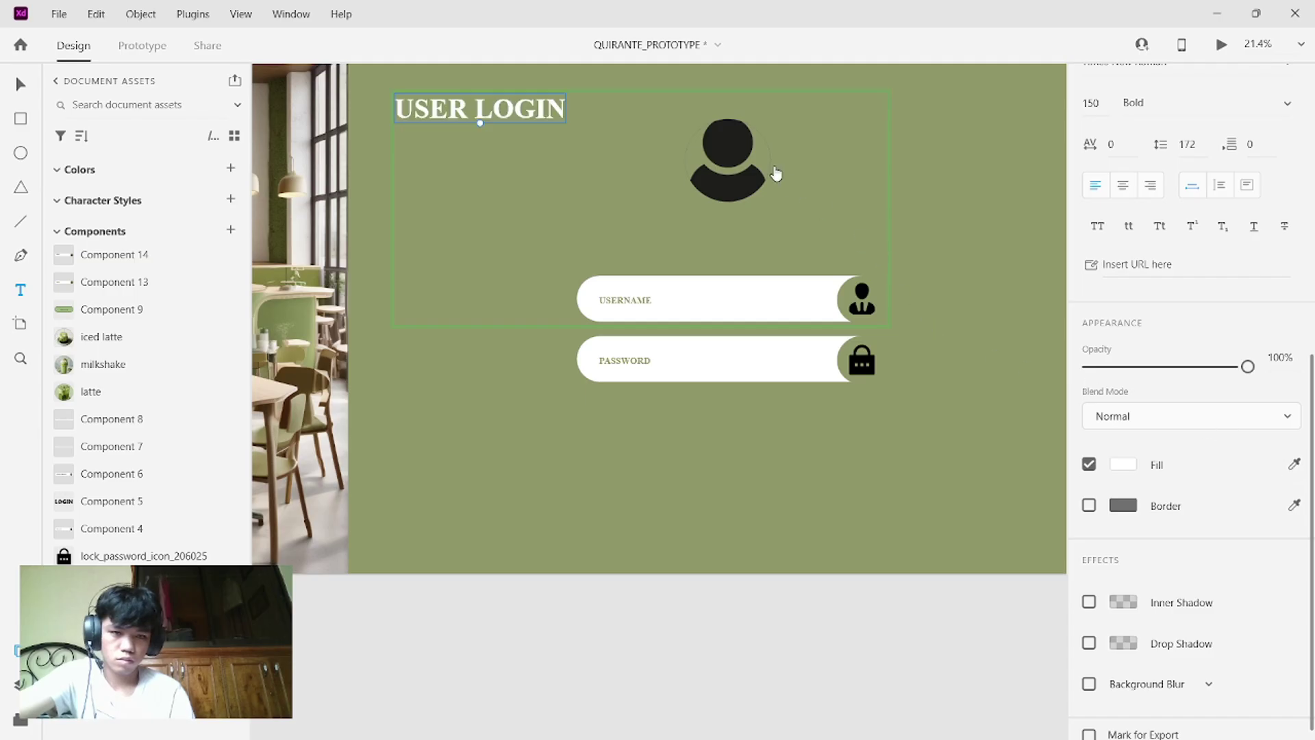
{"action": "left_click", "coordinate": [1296, 469]}
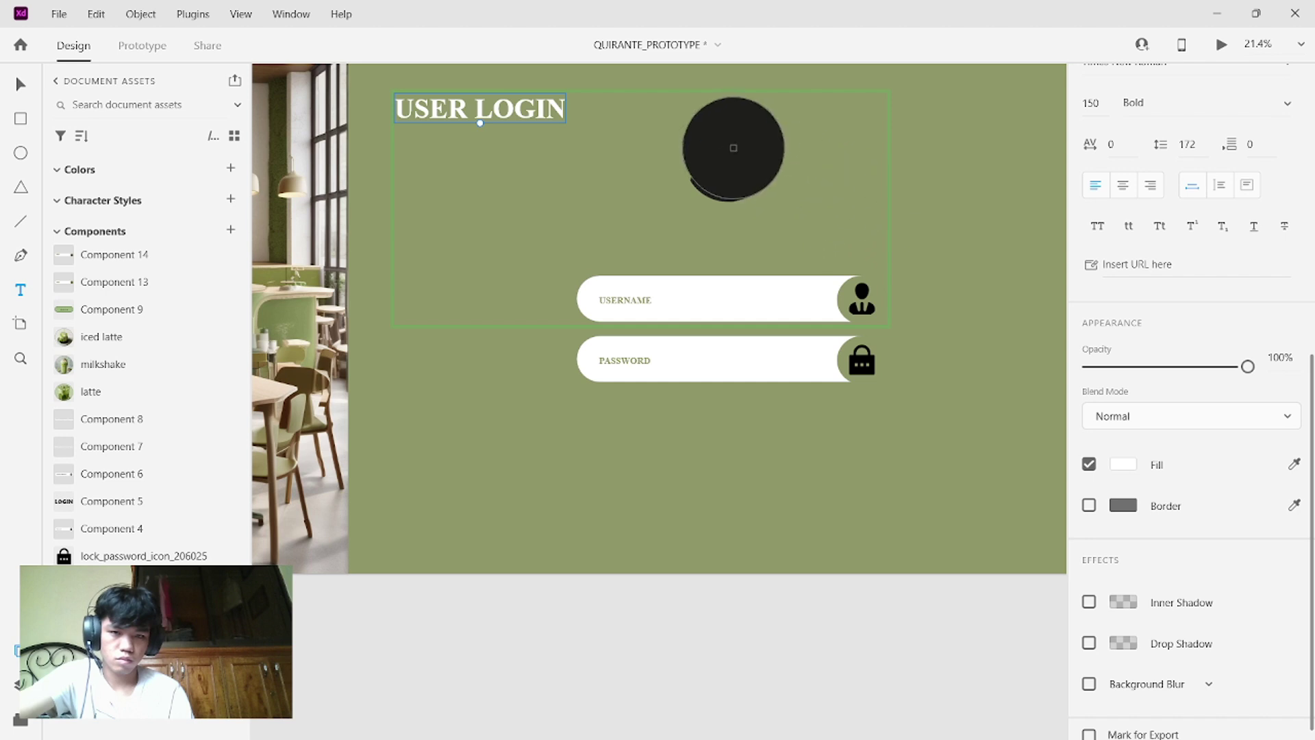
{"action": "left_click", "coordinate": [732, 148]}
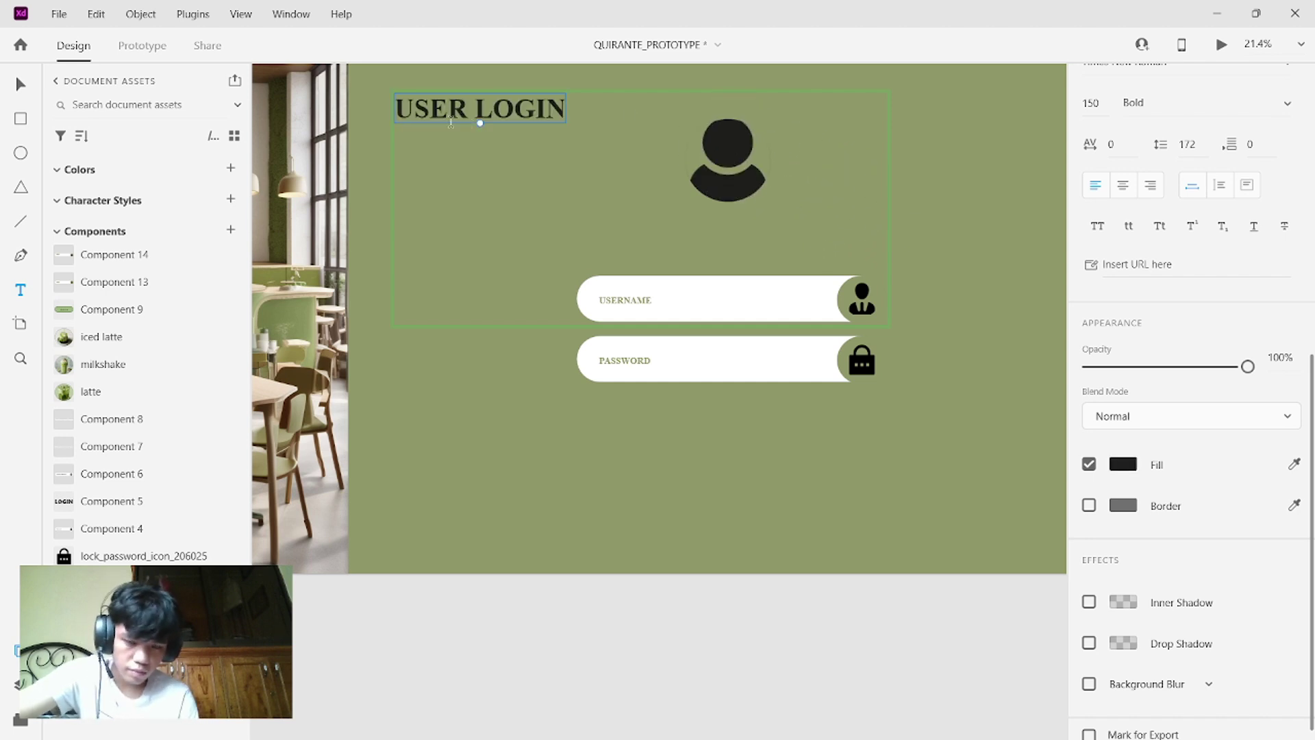
{"action": "key", "text": "BackSpace"}
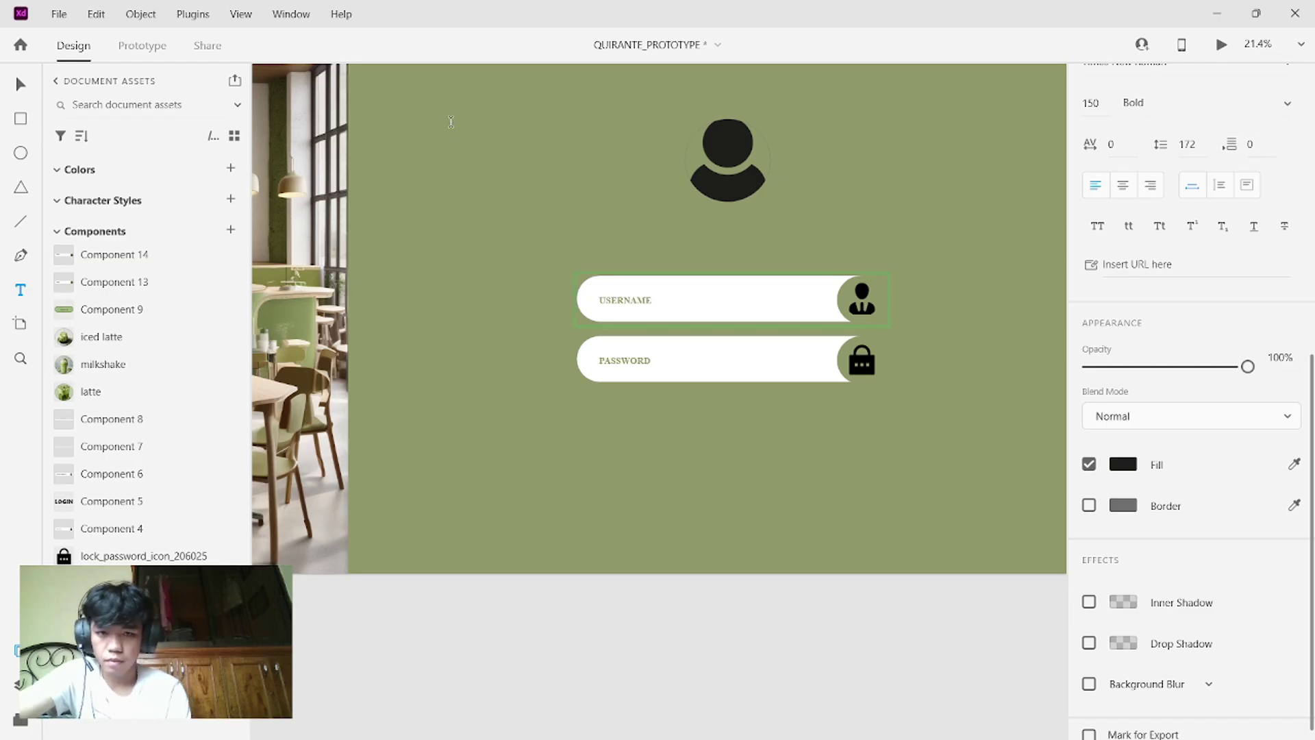
{"action": "key", "text": "Escape"}
- Lock the USERNAME and PASSWORD fields in place
{"action": "scroll", "coordinate": [582, 432], "scroll_direction": "down", "scroll_amount": 1}
{"action": "scroll", "coordinate": [581, 432], "scroll_direction": "down", "scroll_amount": 2}
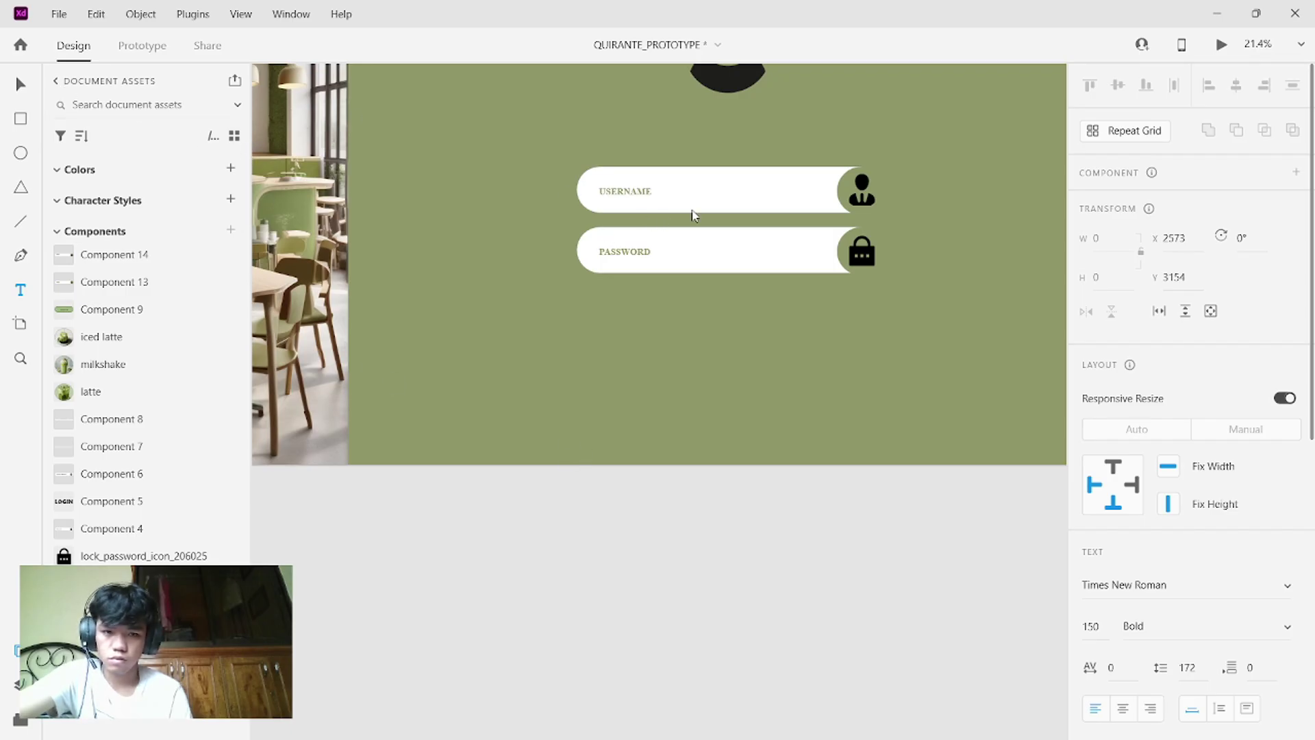
{"action": "right_click", "coordinate": [740, 181]}
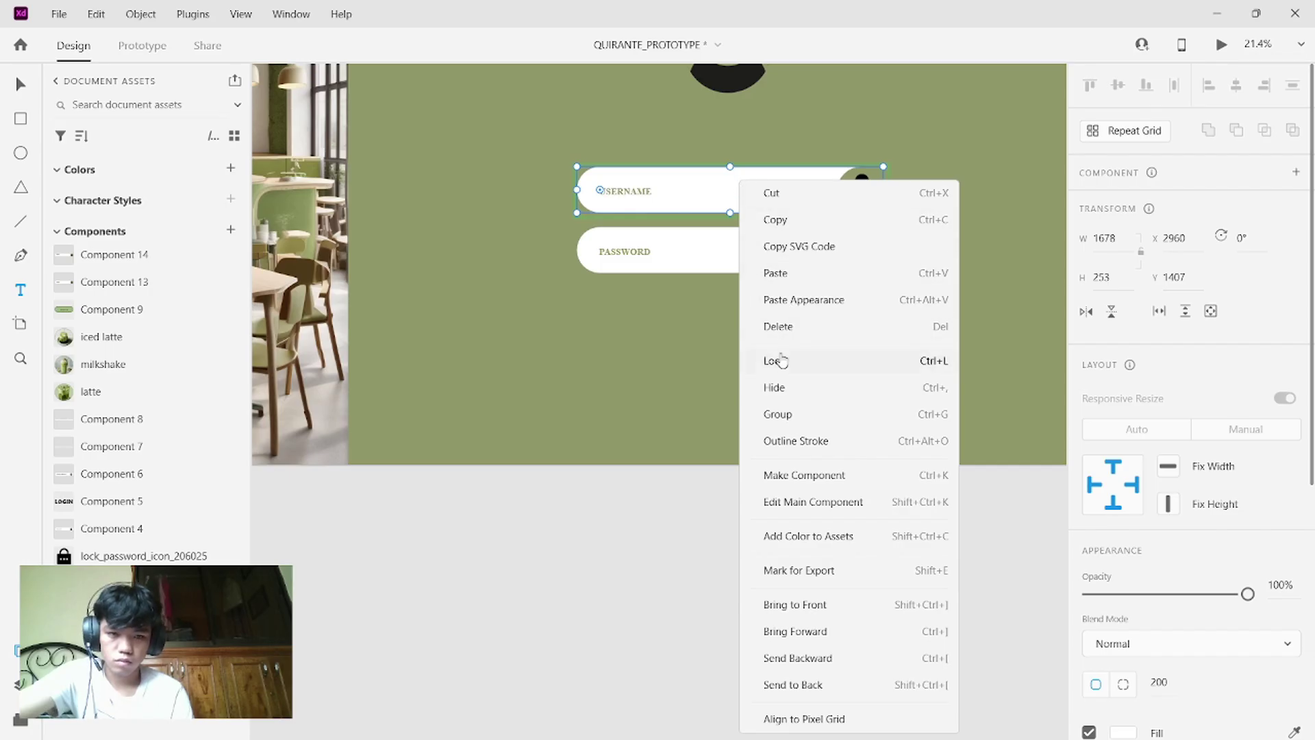
{"action": "left_click", "coordinate": [779, 360]}
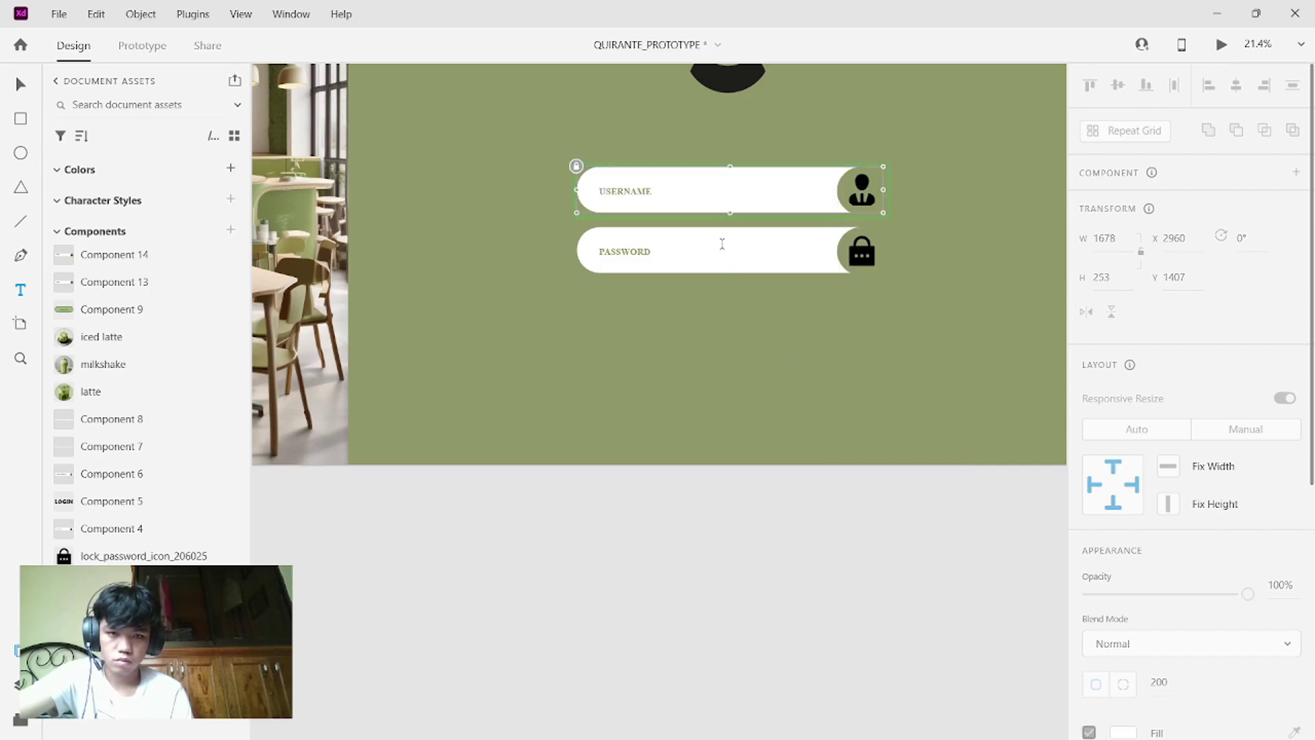
{"action": "right_click", "coordinate": [722, 244]}
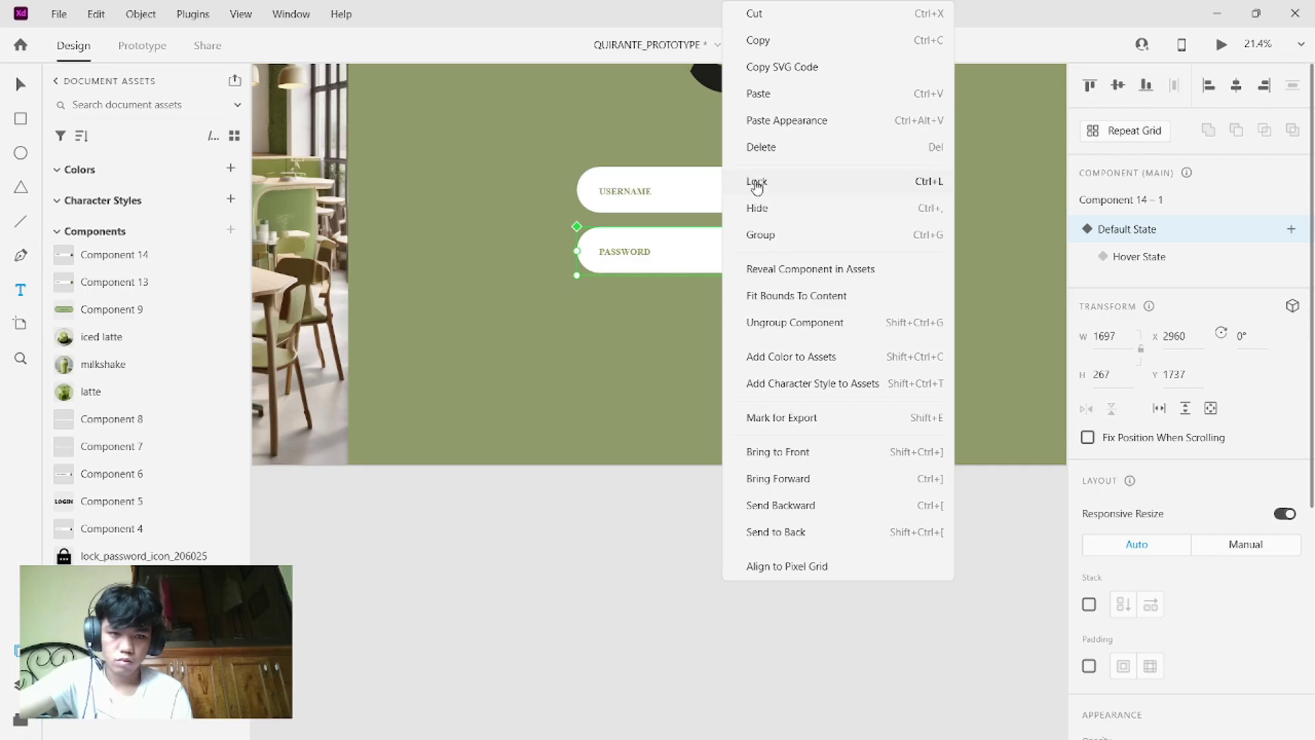
{"action": "left_click", "coordinate": [757, 183]}
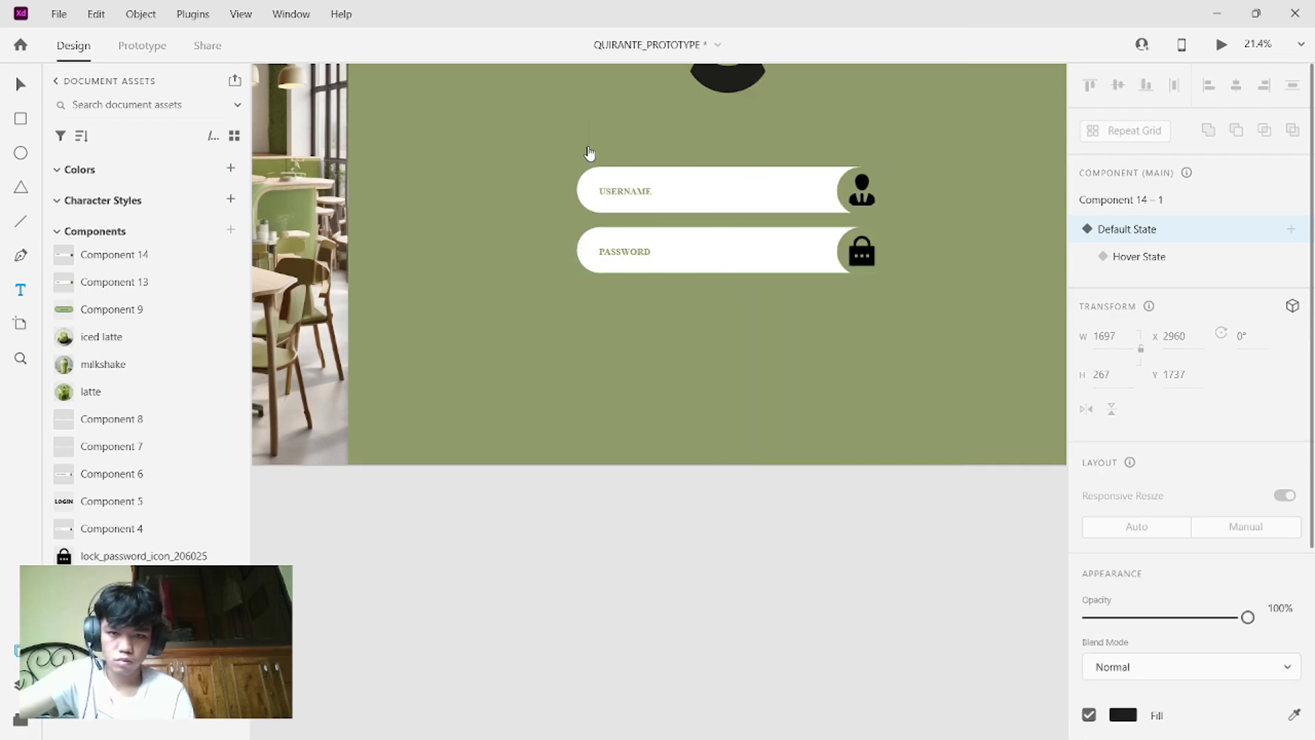
- Type a new USER LOGIN heading at the artboard's top left
{"action": "key", "text": "y"}
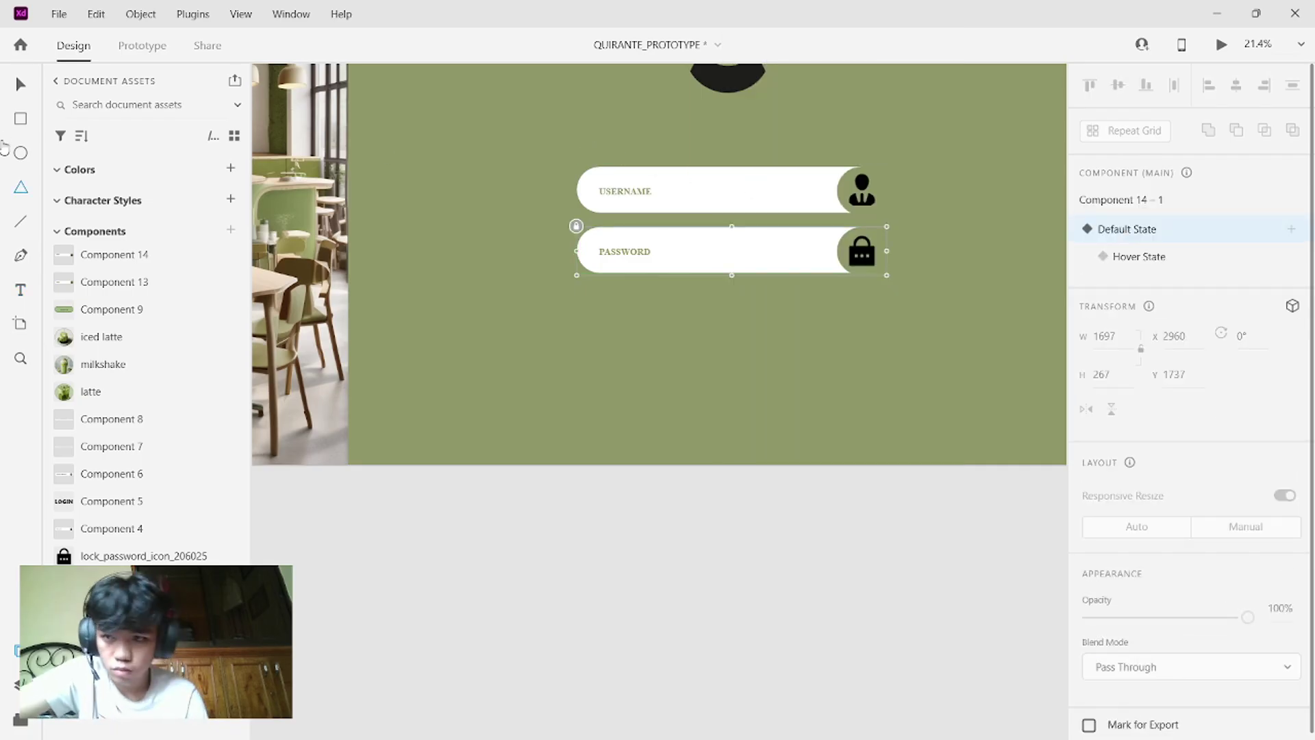
{"action": "left_click", "coordinate": [20, 289]}
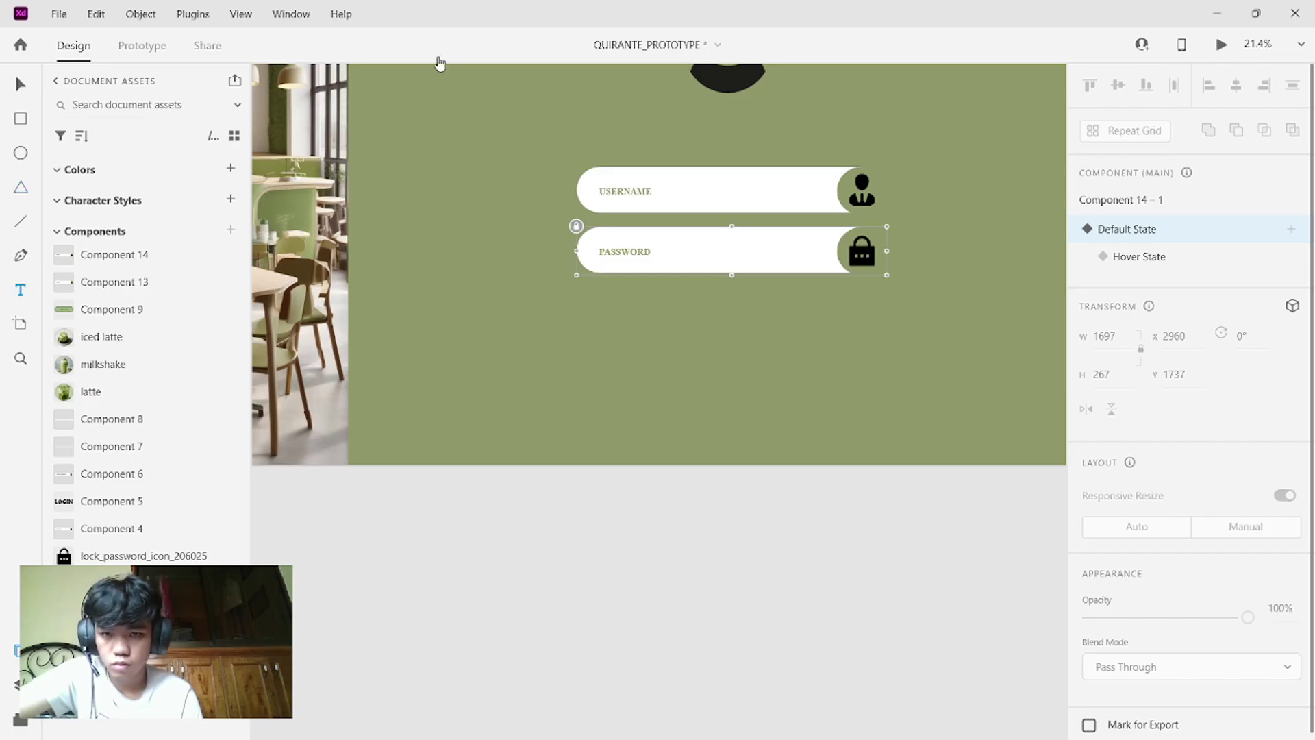
{"action": "key", "text": "Escape"}
{"action": "left_click", "coordinate": [436, 105]}
{"action": "type", "text": "GOIU"}
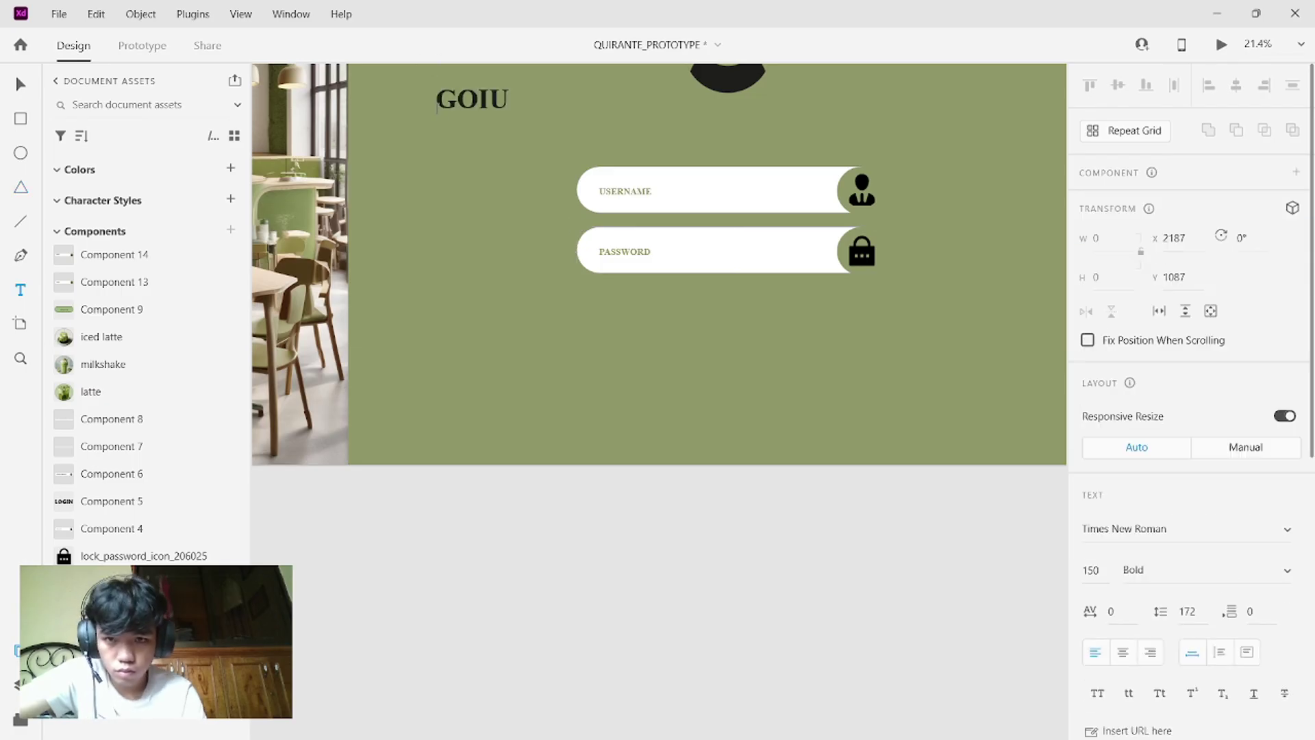
{"action": "key", "text": "BackSpace"}
{"action": "key", "text": "BackSpace"}
{"action": "key", "text": "BackSpace"}
{"action": "key", "text": "BackSpace"}
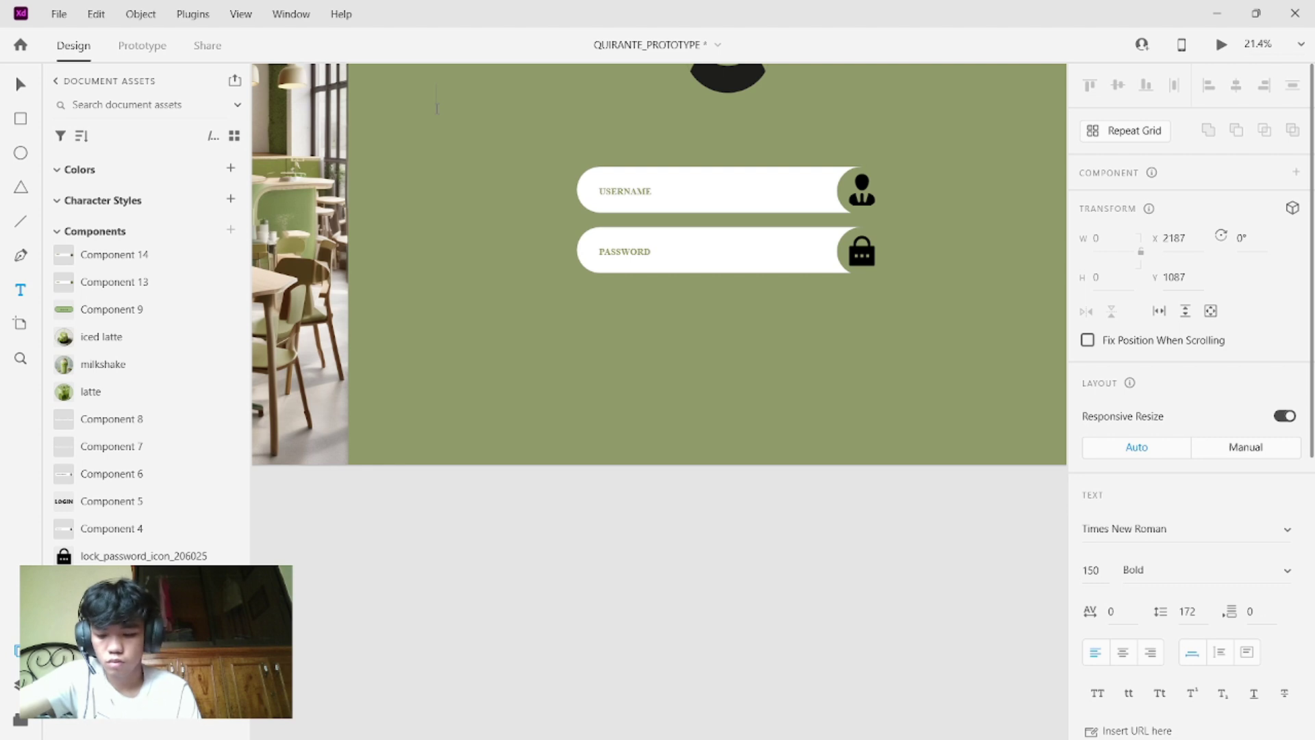
{"action": "type", "text": "USER L"}
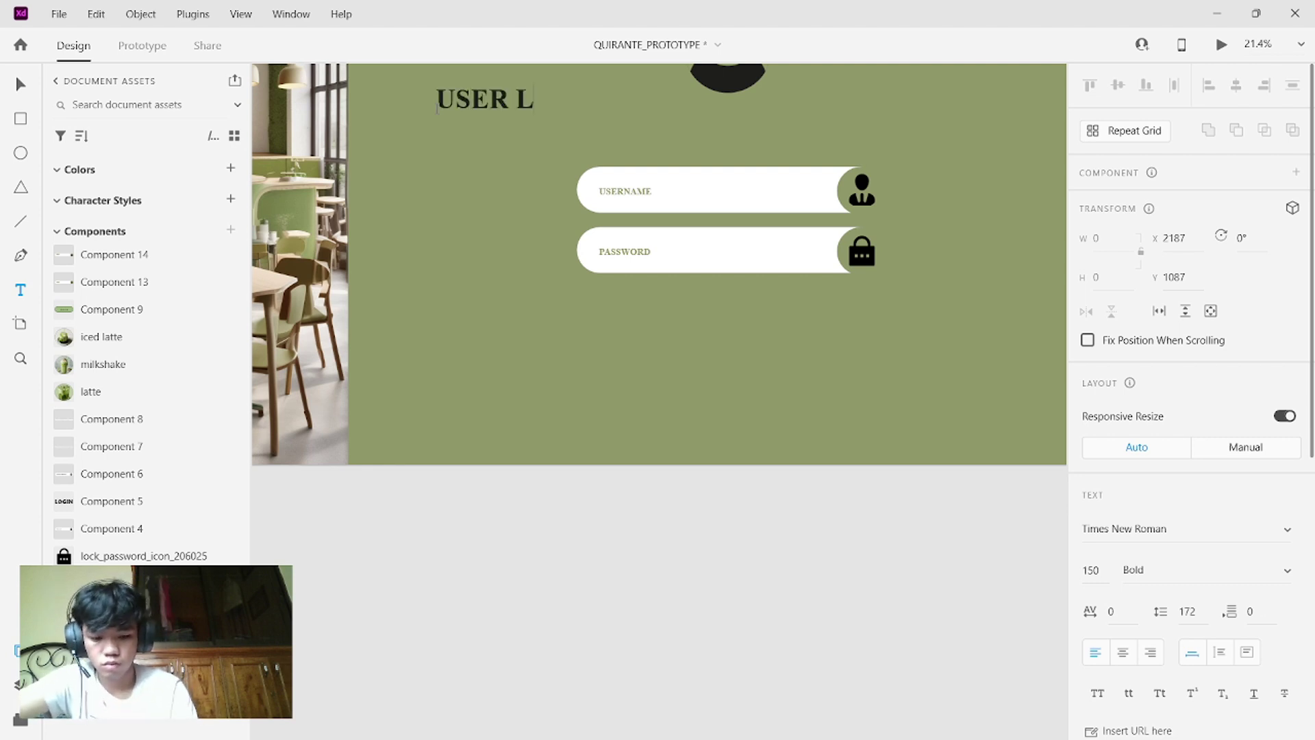
{"action": "type", "text": "OGION"}
{"action": "key", "text": "BackSpace"}
{"action": "key", "text": "BackSpace"}
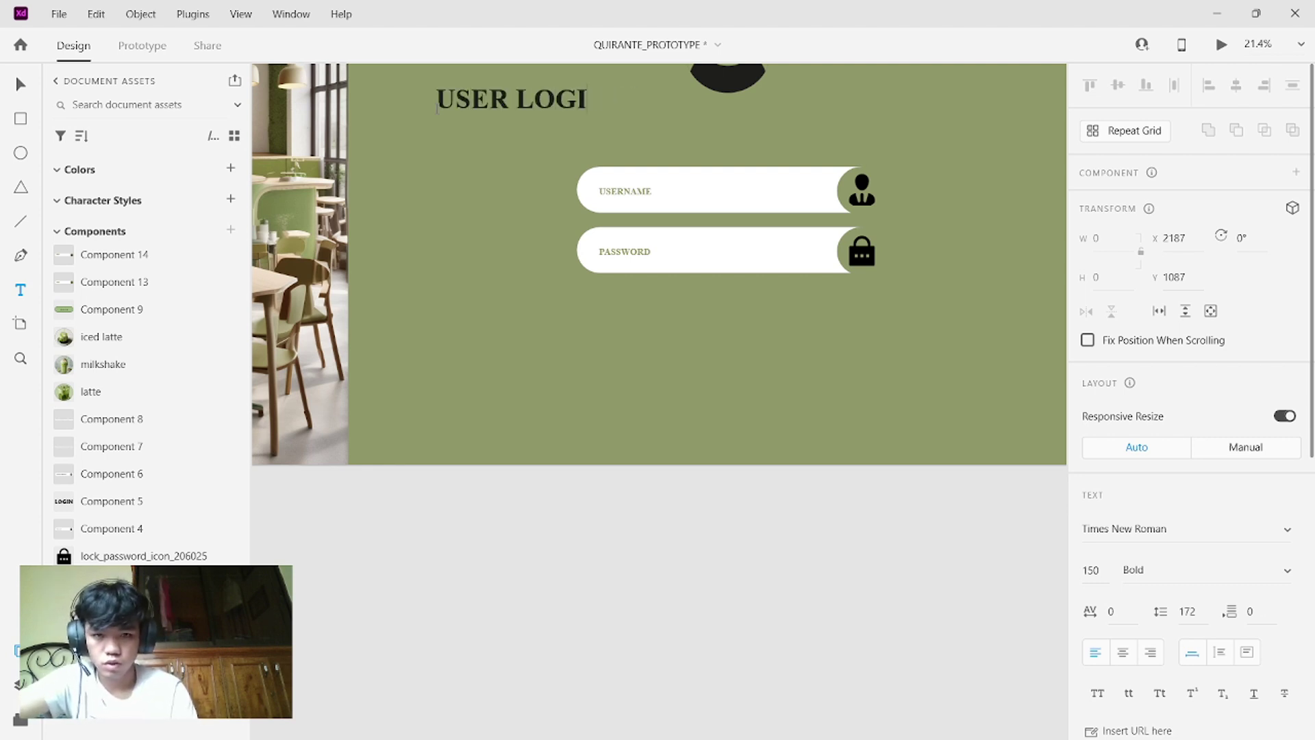
- Finish the USER LOGIN heading and drag it centred beneath the avatar, above the USERNAME field
{"action": "type", "text": "N"}
{"action": "key", "text": "Escape"}
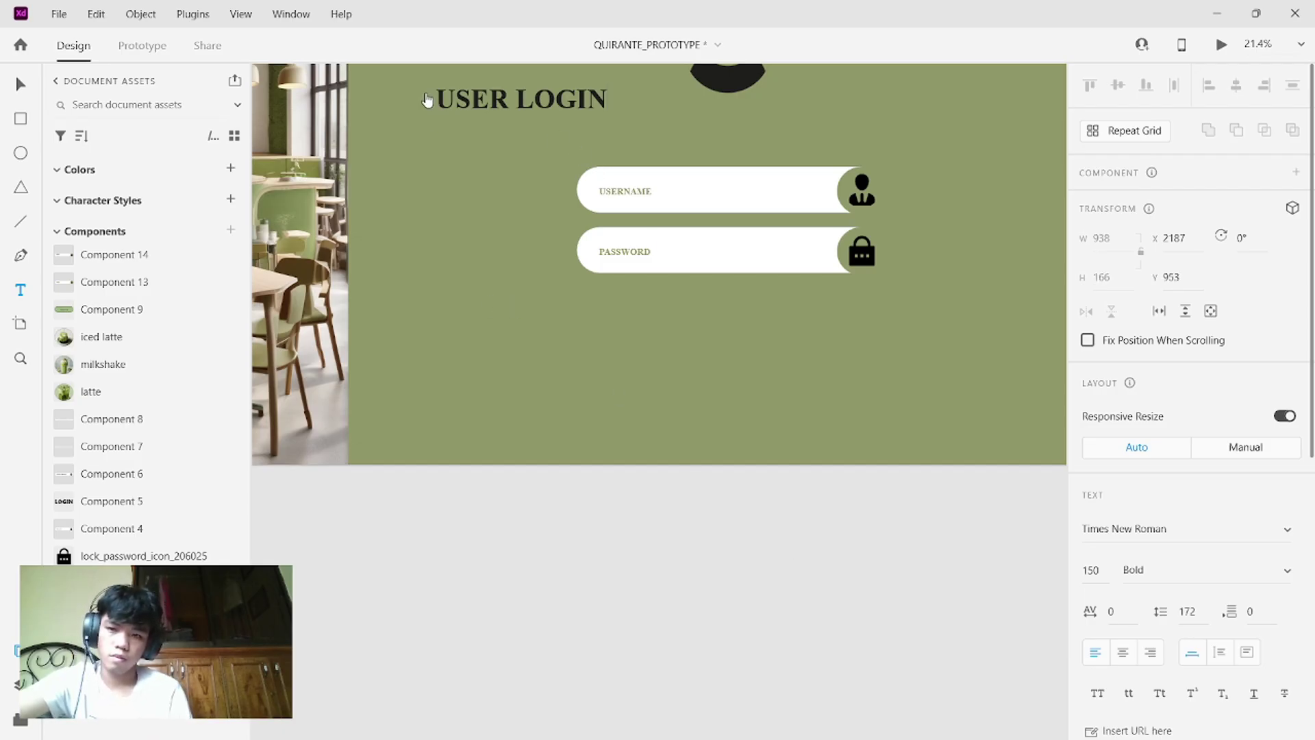
{"action": "left_click", "coordinate": [22, 85]}
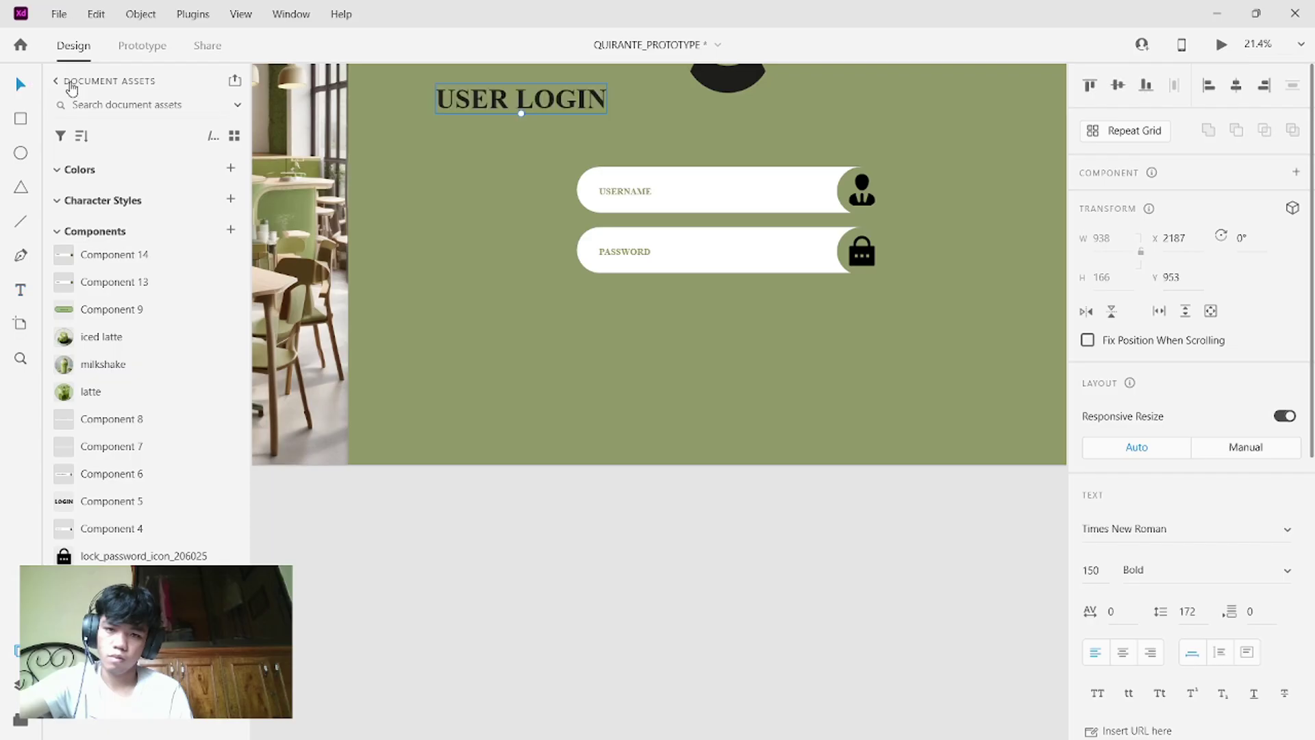
{"action": "left_click_drag", "start_coordinate": [576, 102], "coordinate": [786, 117]}
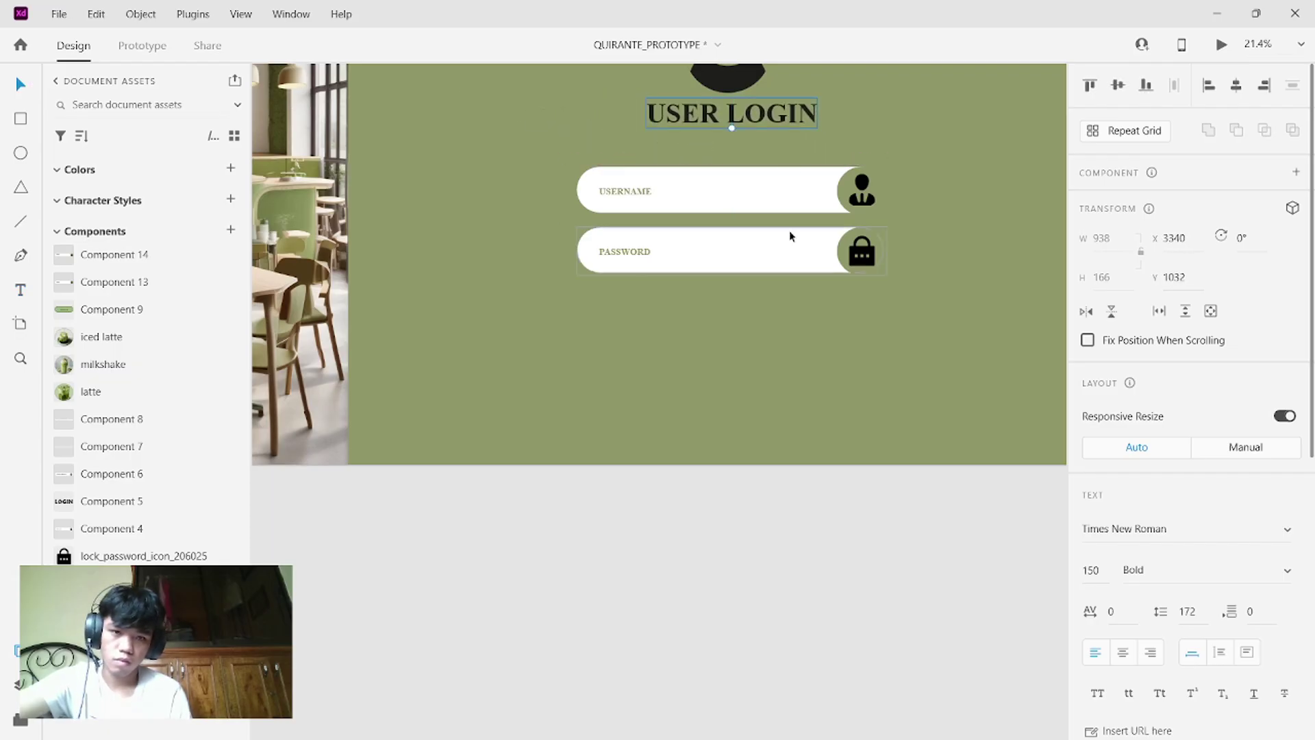
{"action": "scroll", "coordinate": [789, 233], "scroll_direction": "down", "scroll_amount": 3}
{"action": "scroll", "coordinate": [789, 236], "scroll_direction": "up", "scroll_amount": 1}
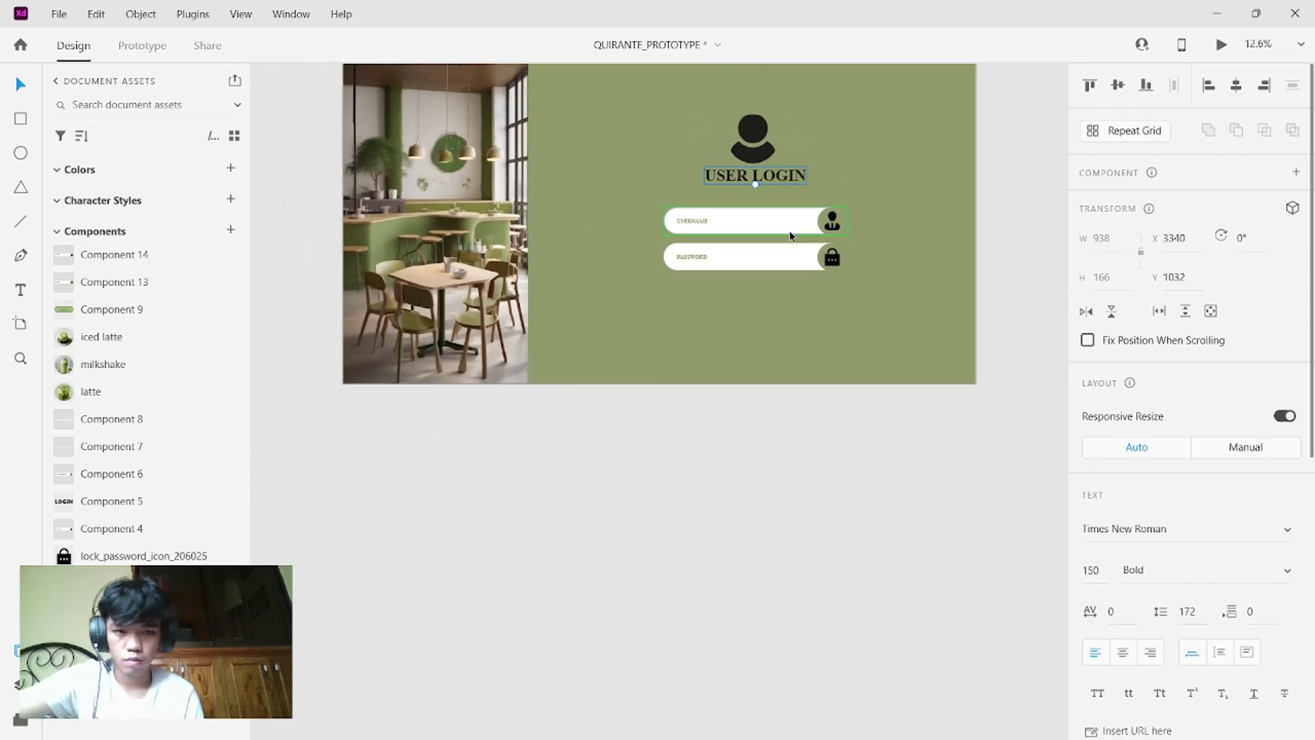
{"action": "scroll", "coordinate": [789, 235], "scroll_direction": "up", "scroll_amount": 2}
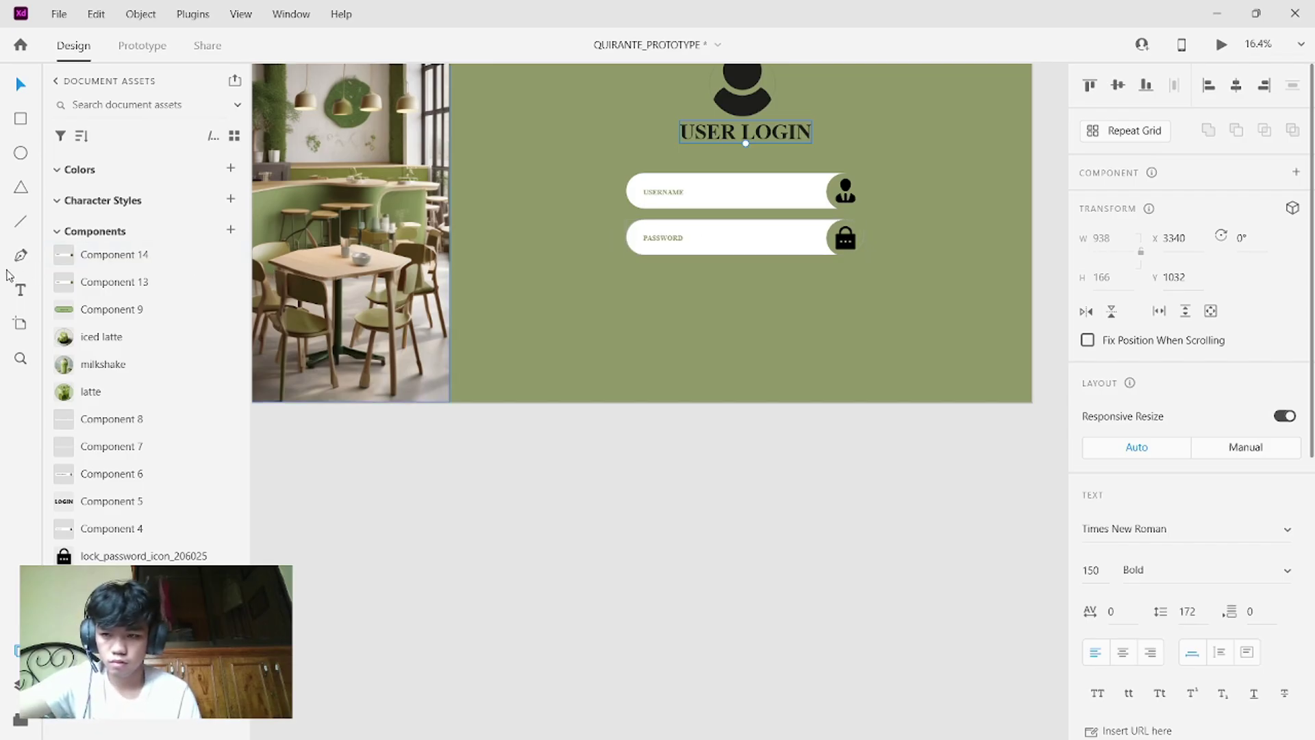
{"action": "left_click", "coordinate": [20, 293]}
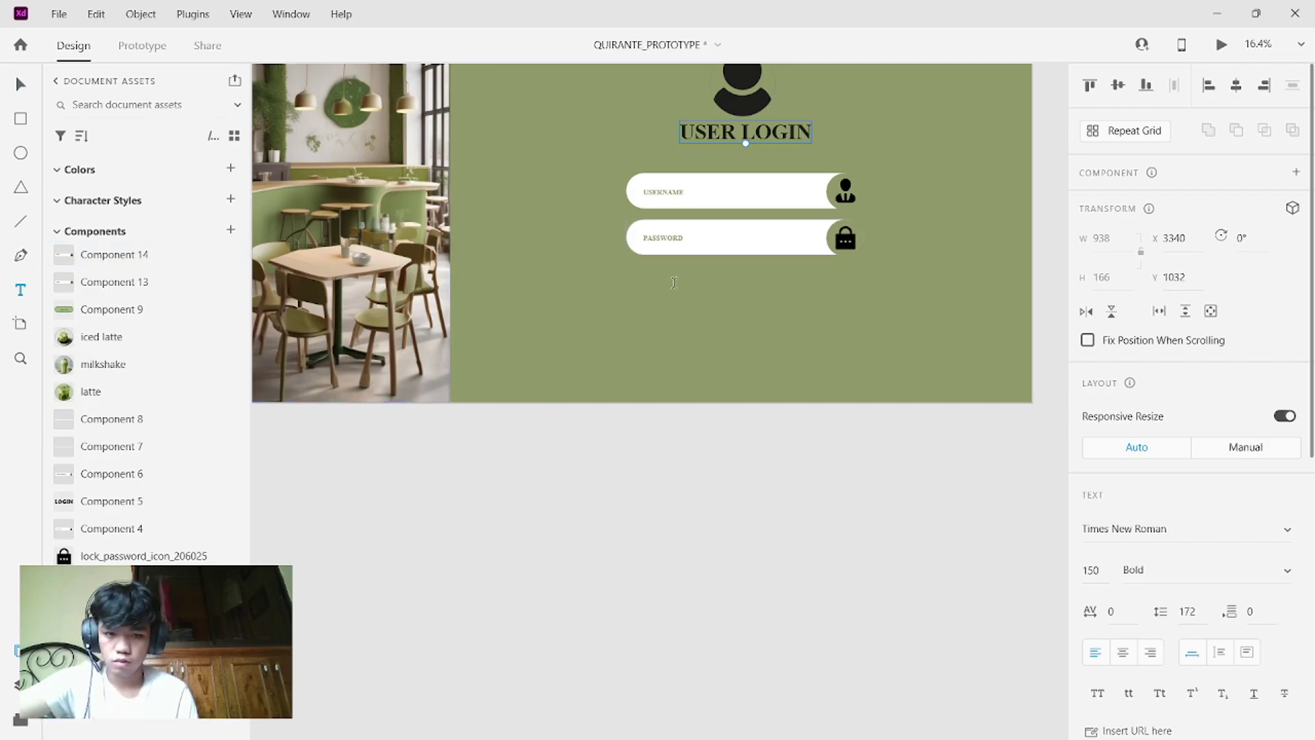
- Type "Doesn't have an account yet? Register" below the PASSWORD field and select its first phrase
{"action": "left_click", "coordinate": [639, 274]}
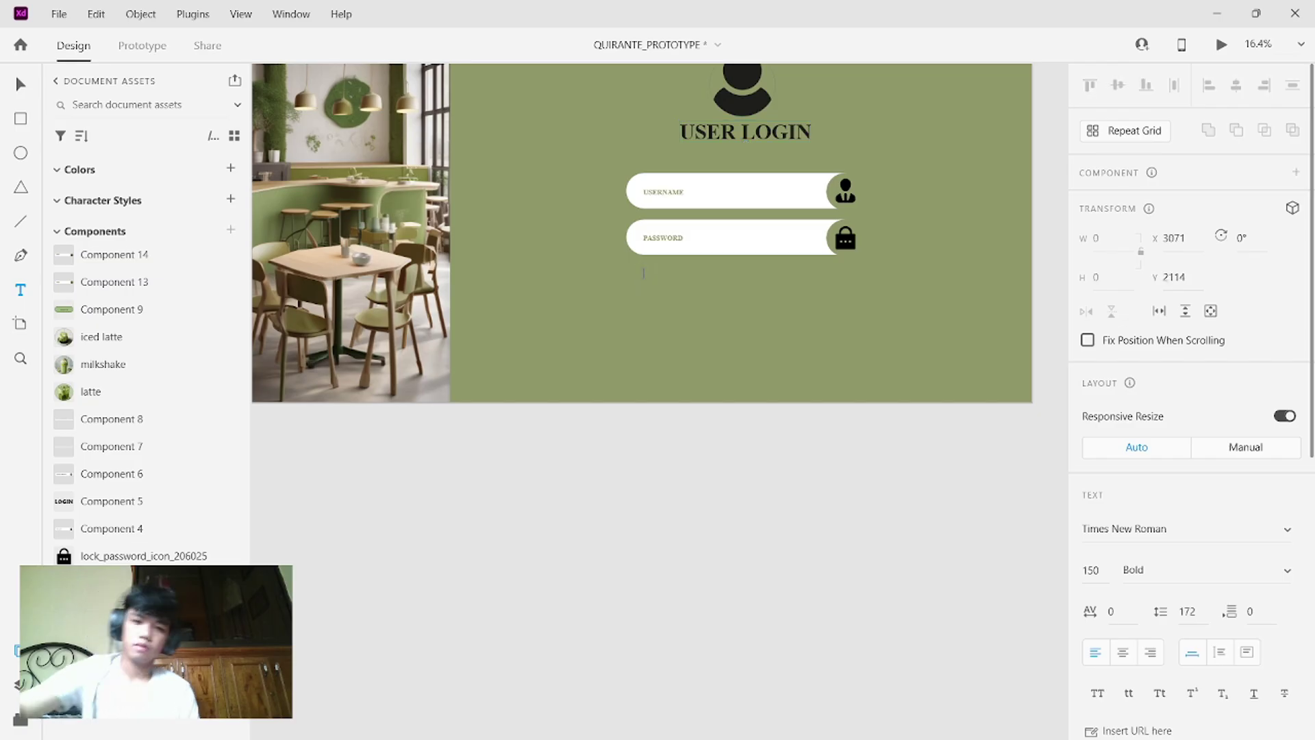
{"action": "key", "text": "Caps_Lock"}
{"action": "type", "text": "Doesn"}
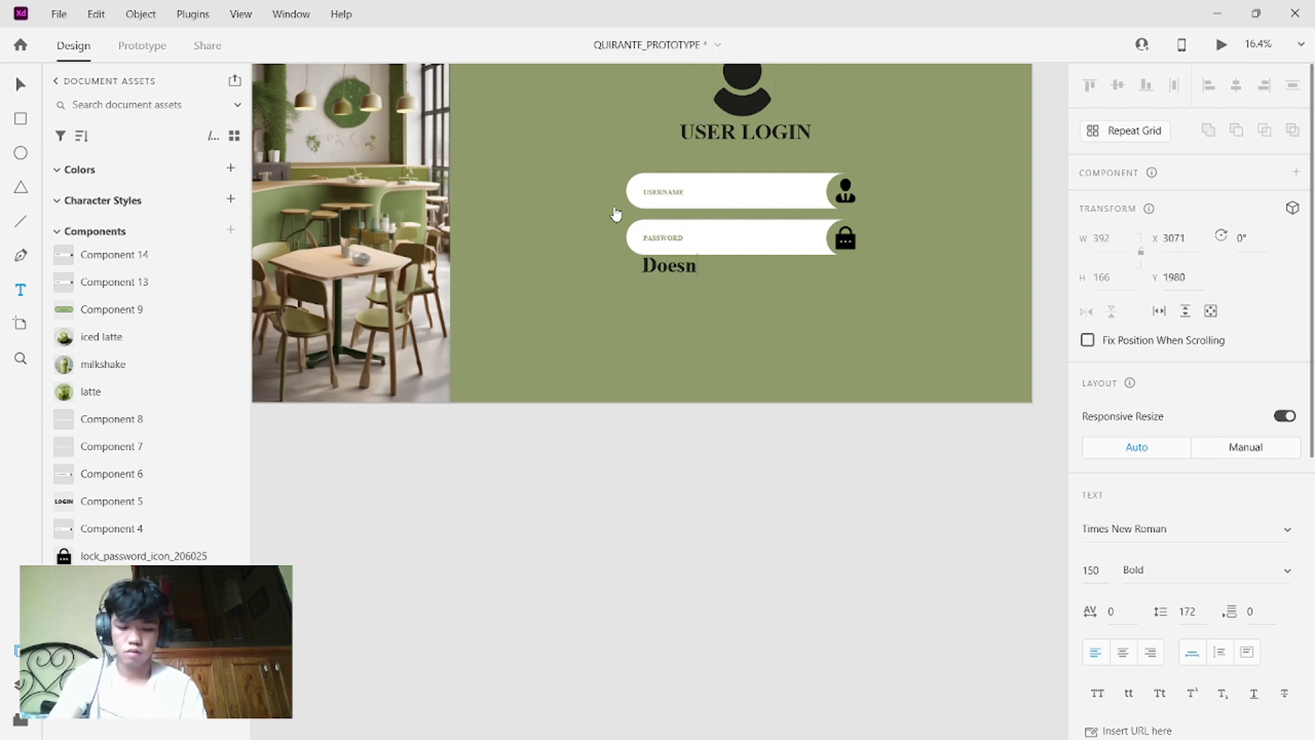
{"action": "type", "text": "'t hav"}
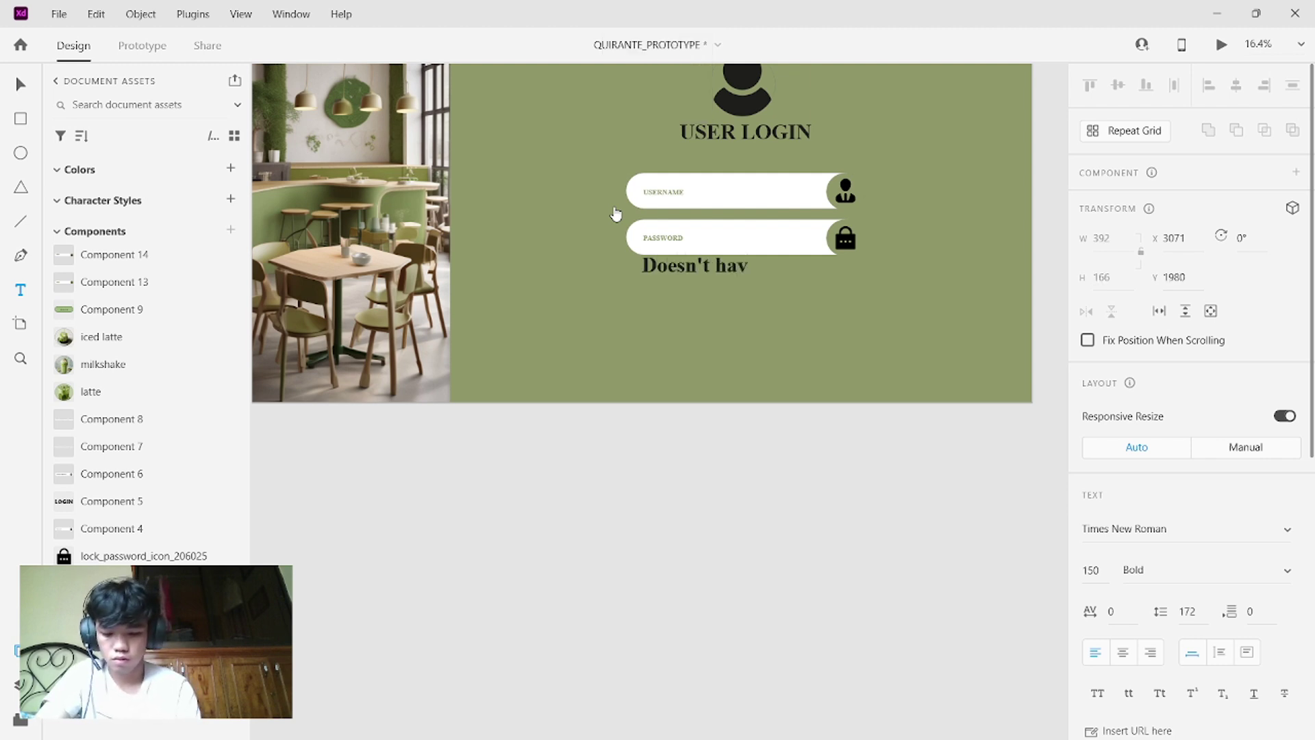
{"action": "type", "text": "e an accp"}
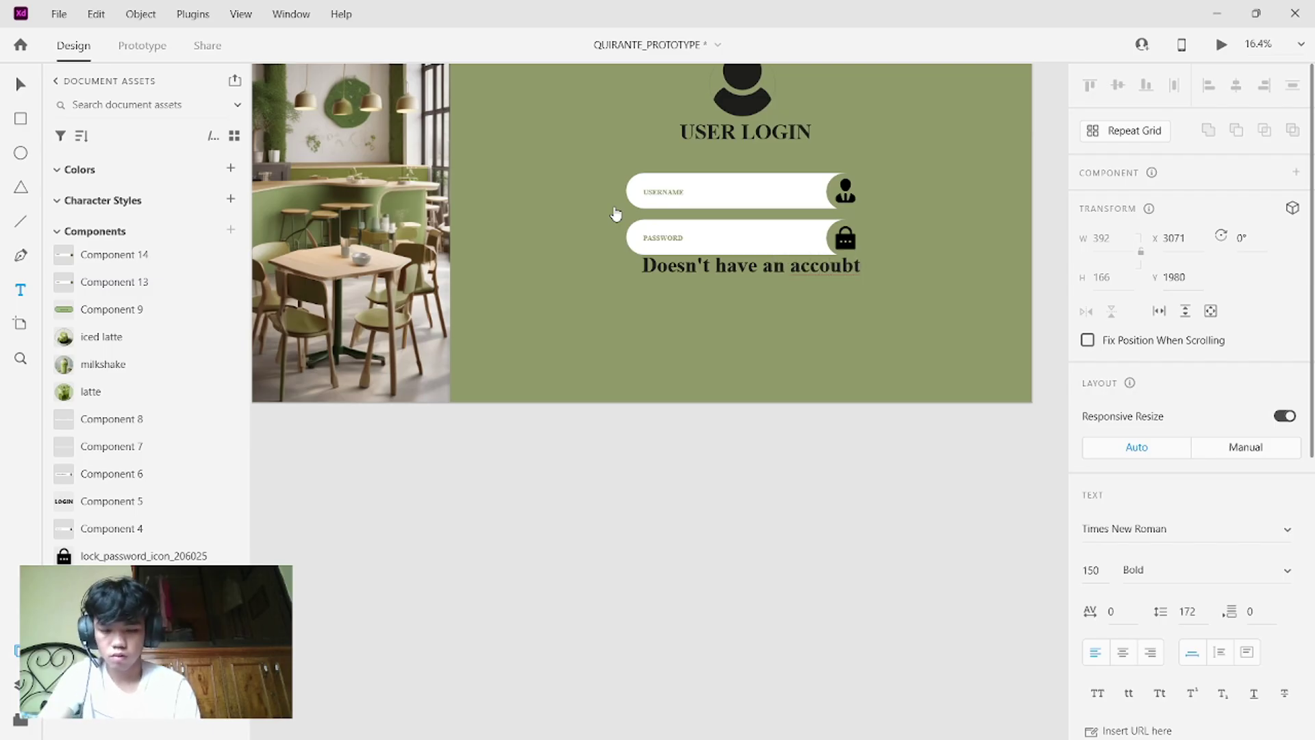
{"action": "type", "text": "unt y"}
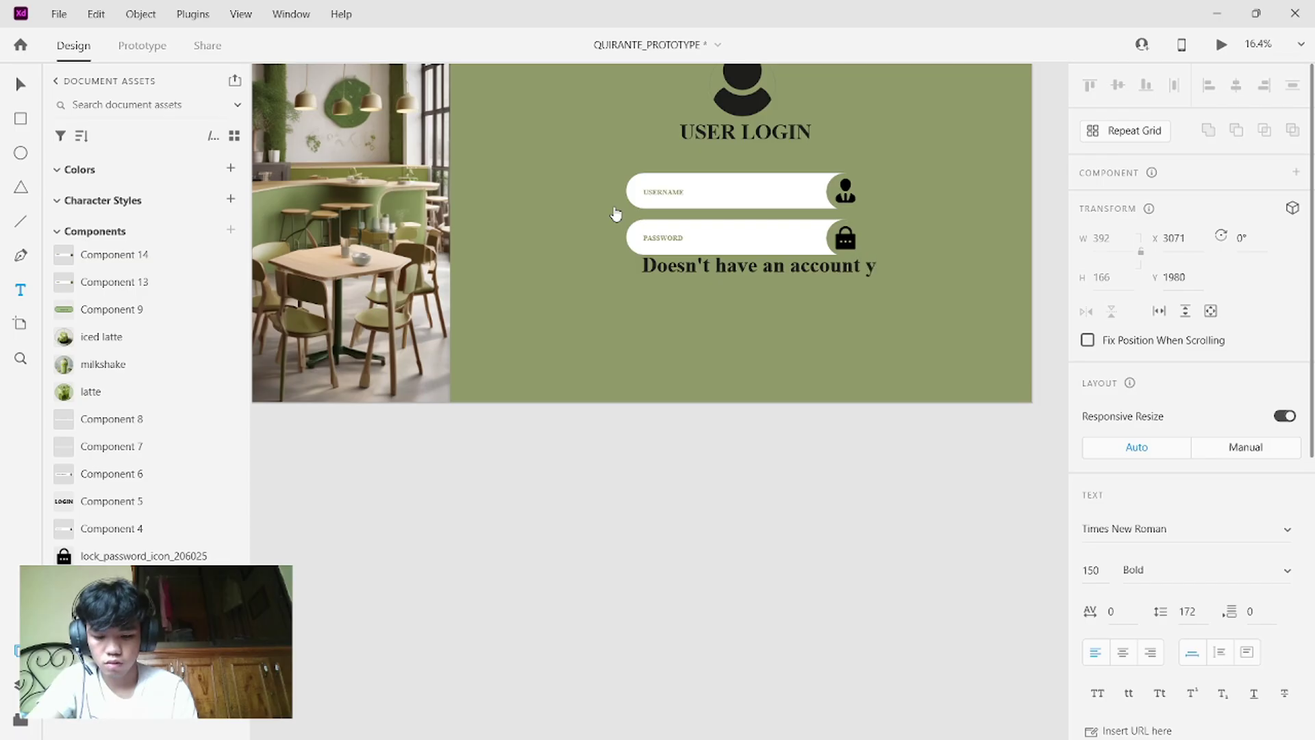
{"action": "type", "text": "et"}
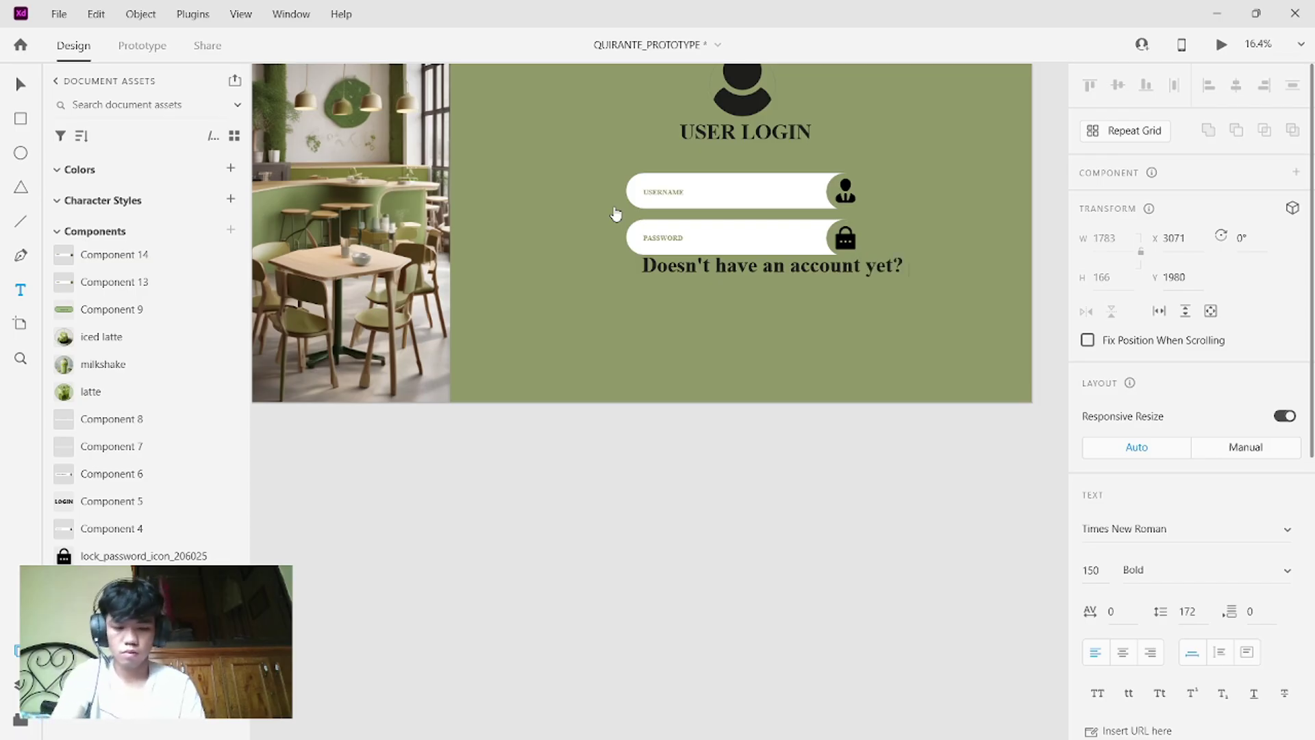
{"action": "type", "text": "? Re"}
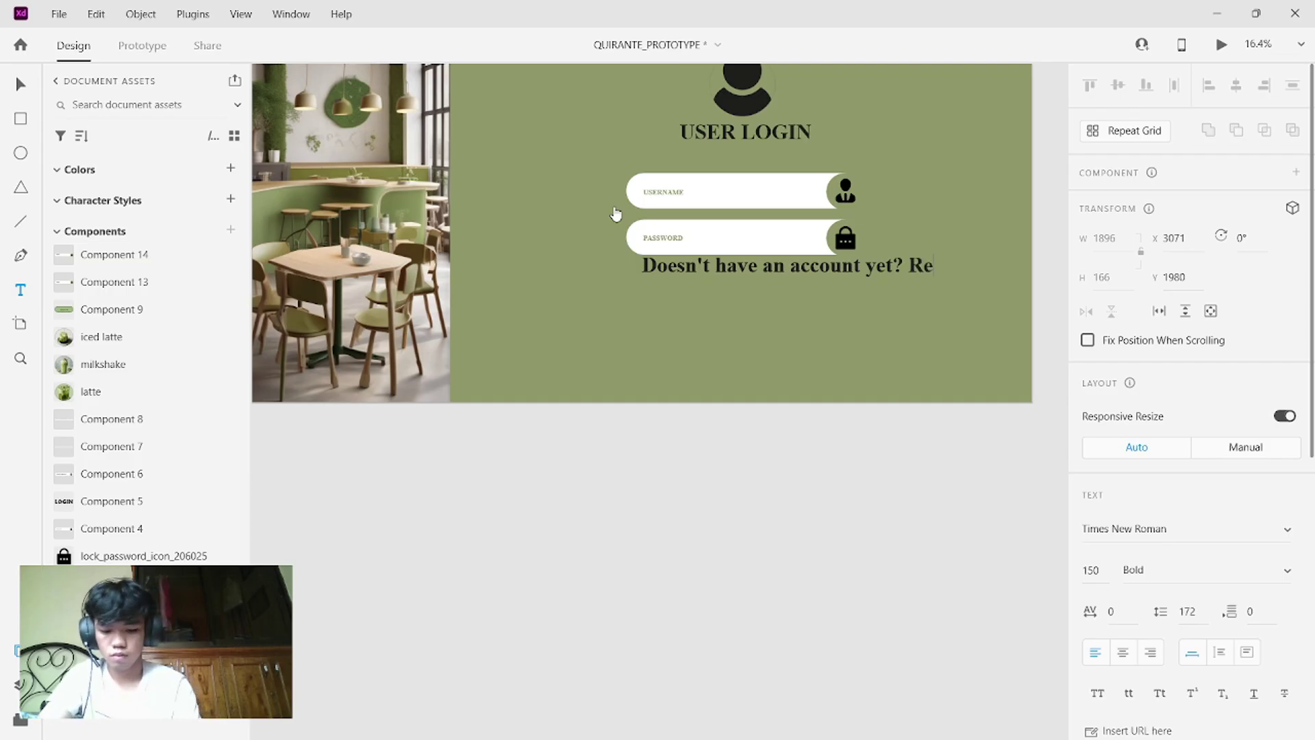
{"action": "type", "text": "gister"}
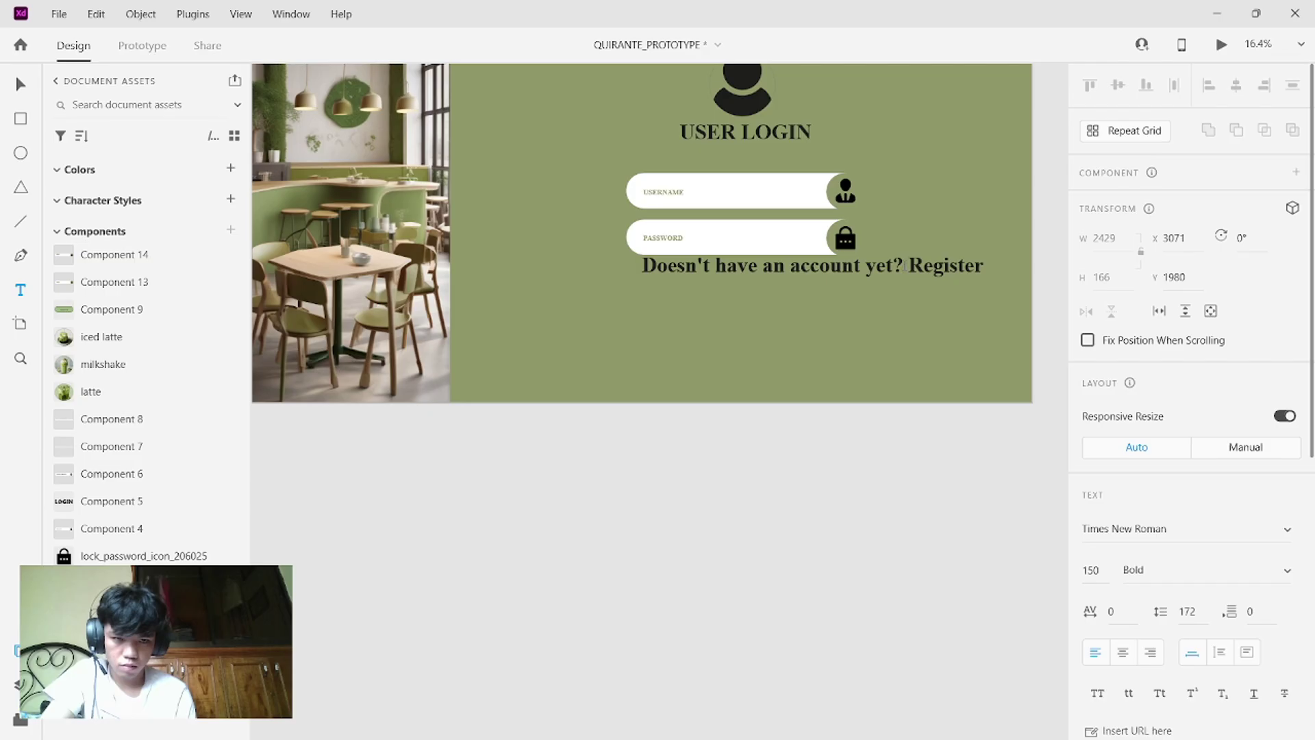
{"action": "left_click_drag", "start_coordinate": [905, 266], "coordinate": [641, 268]}
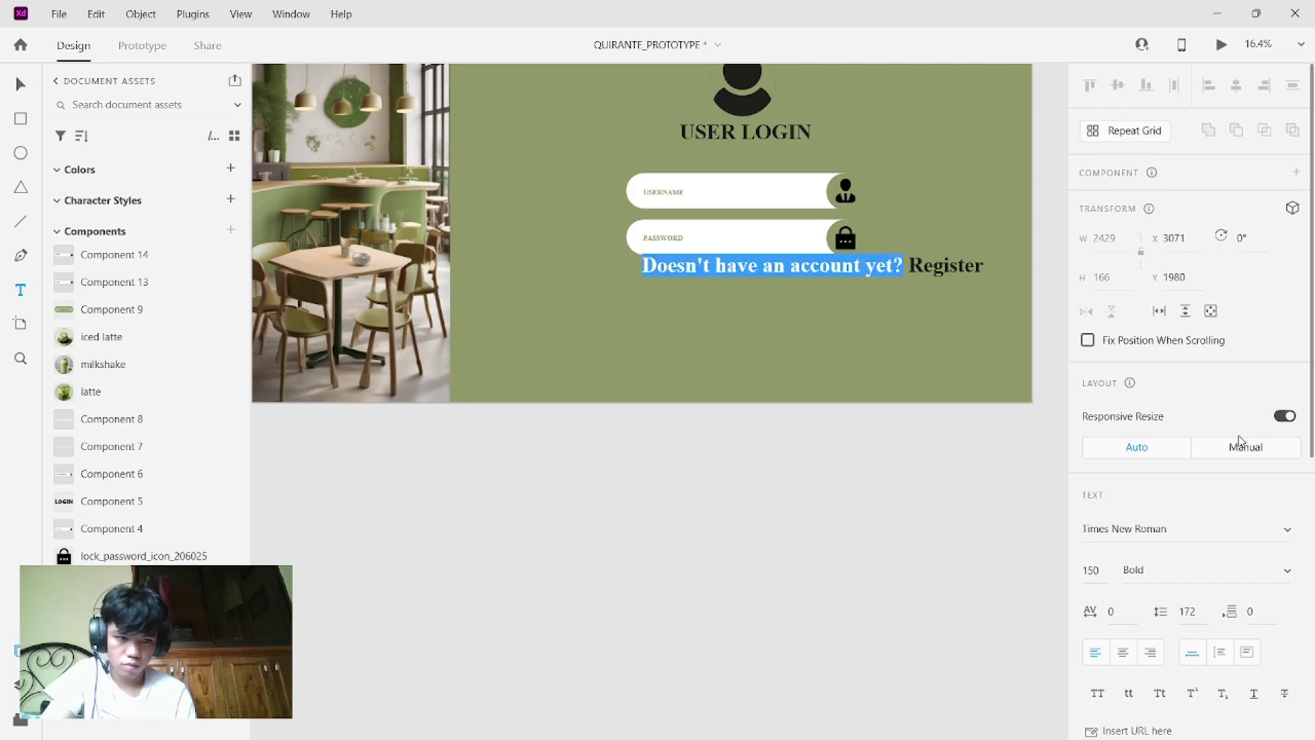
- Make "Doesn't have an account yet?" Regular weight while Register stays bold
{"action": "scroll", "coordinate": [1241, 441], "scroll_direction": "down", "scroll_amount": 2}
{"action": "left_click", "coordinate": [1288, 437]}
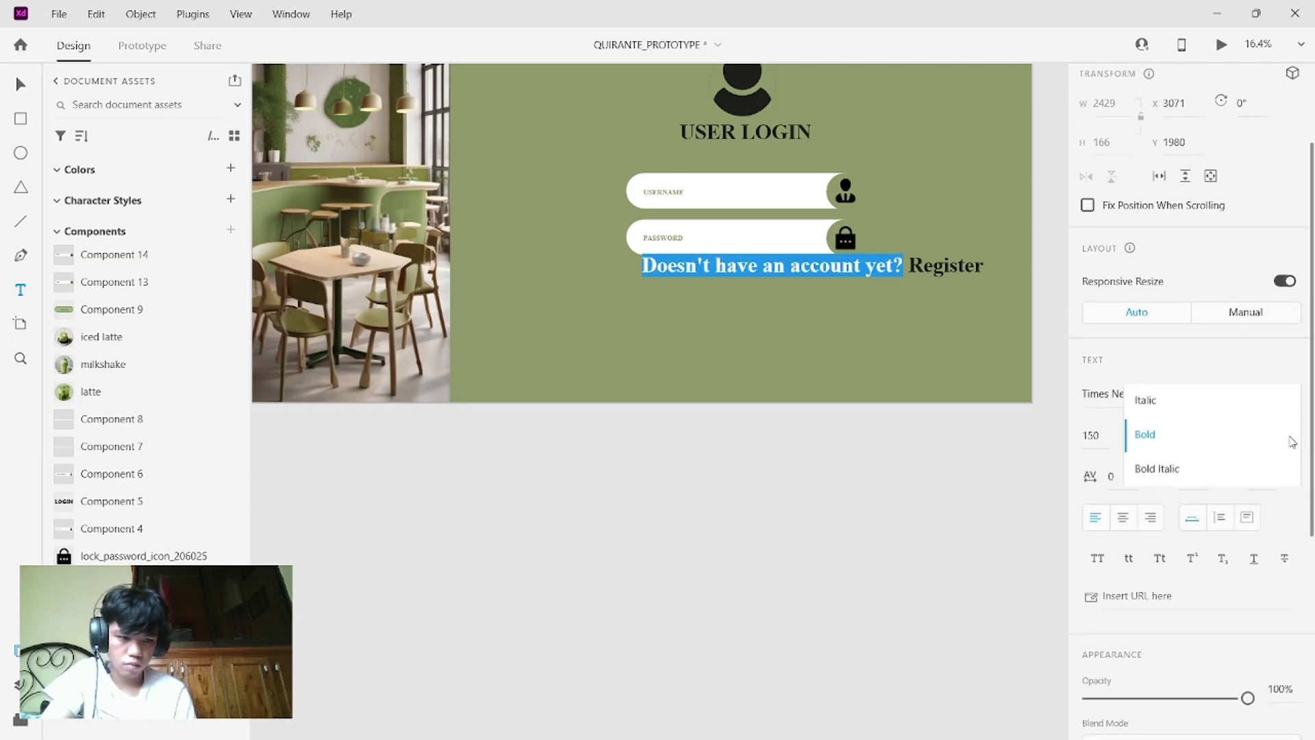
{"action": "left_click", "coordinate": [1178, 375]}
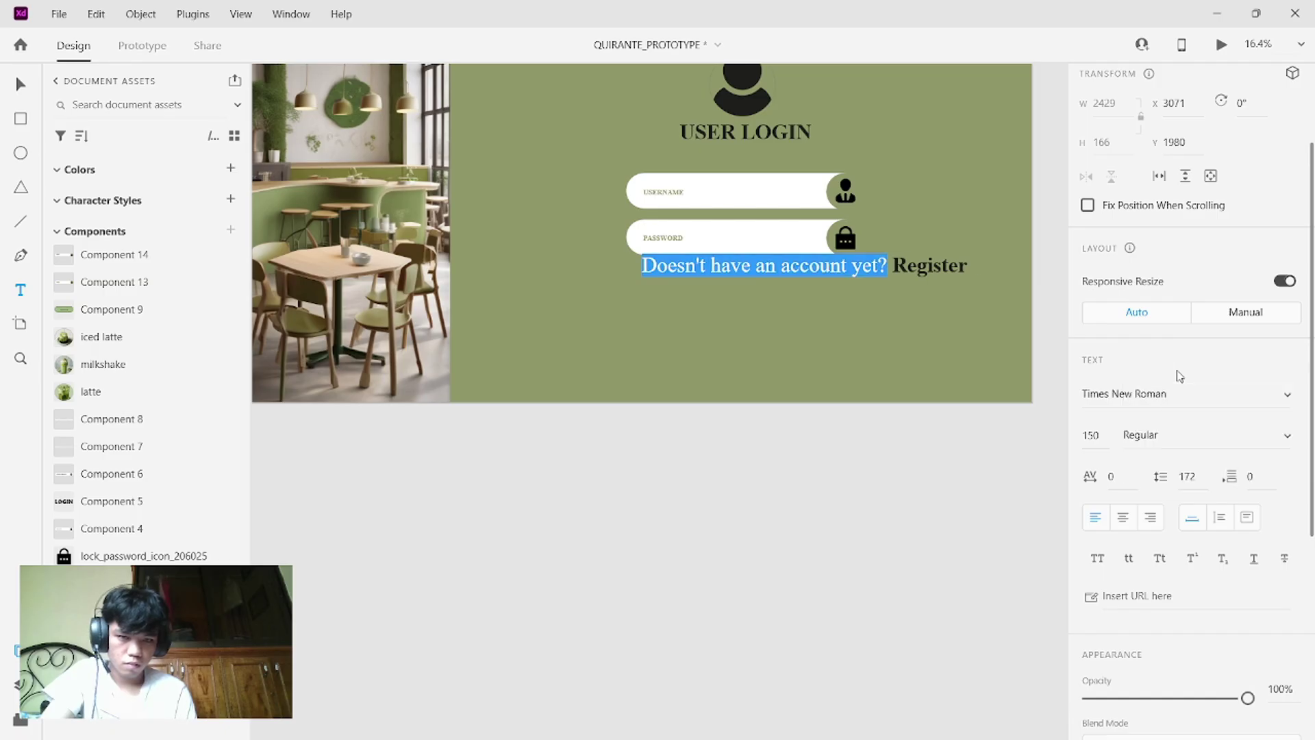
{"action": "double_click", "coordinate": [957, 271]}
{"action": "left_click", "coordinate": [966, 269]}
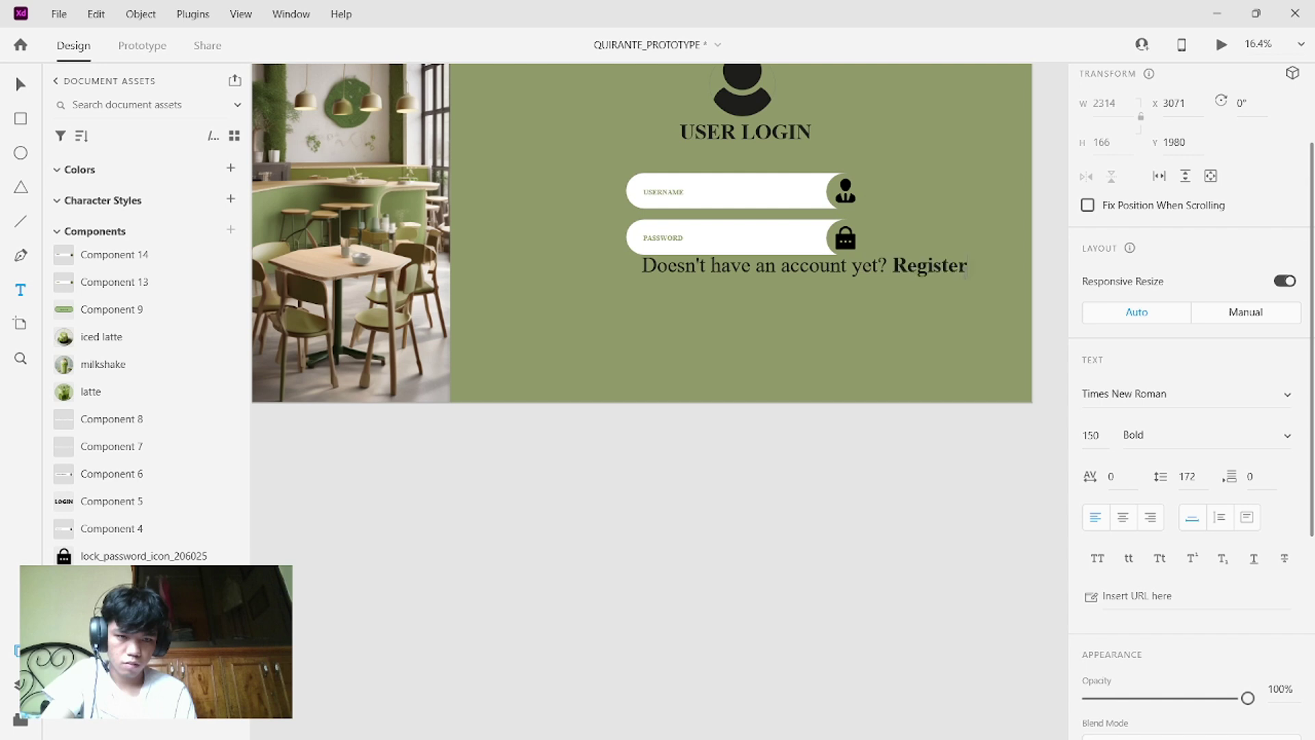
- Set the whole account line to font size 50
{"action": "left_click_drag", "start_coordinate": [965, 267], "coordinate": [607, 292]}
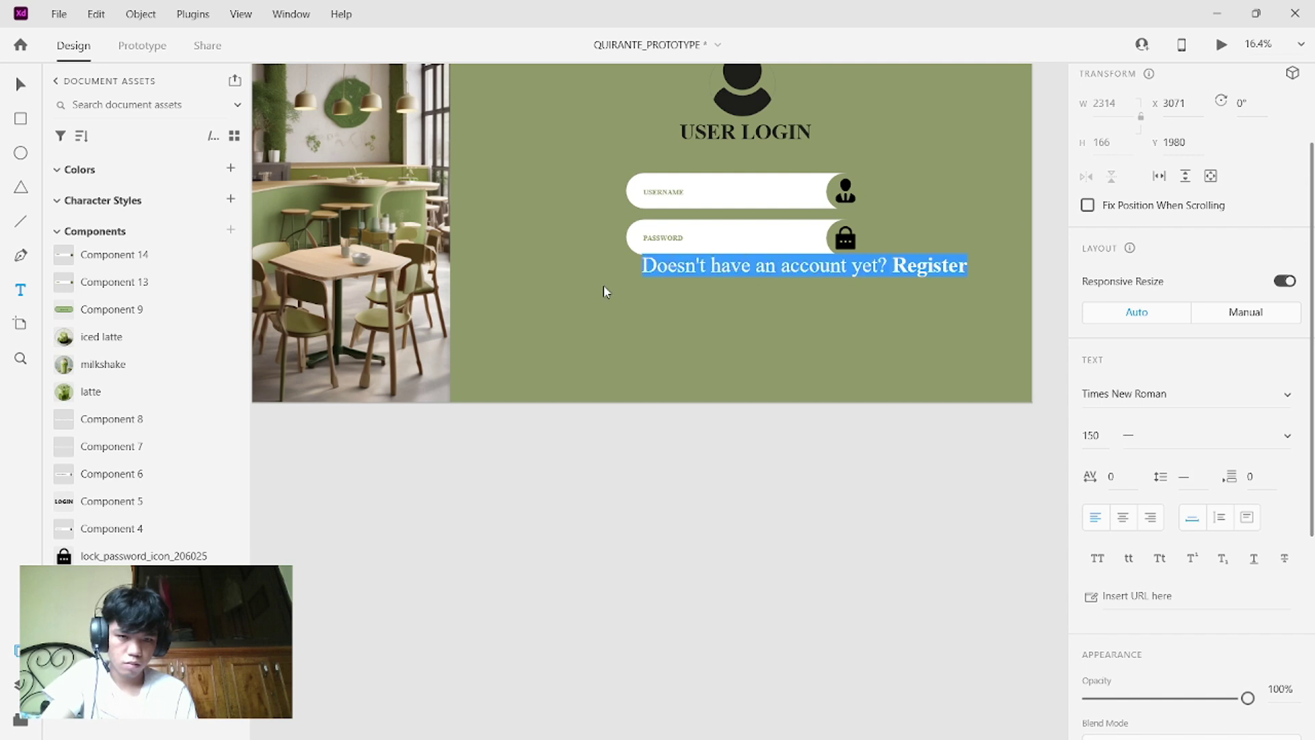
{"action": "left_click", "coordinate": [1101, 433]}
{"action": "key", "text": "BackSpace"}
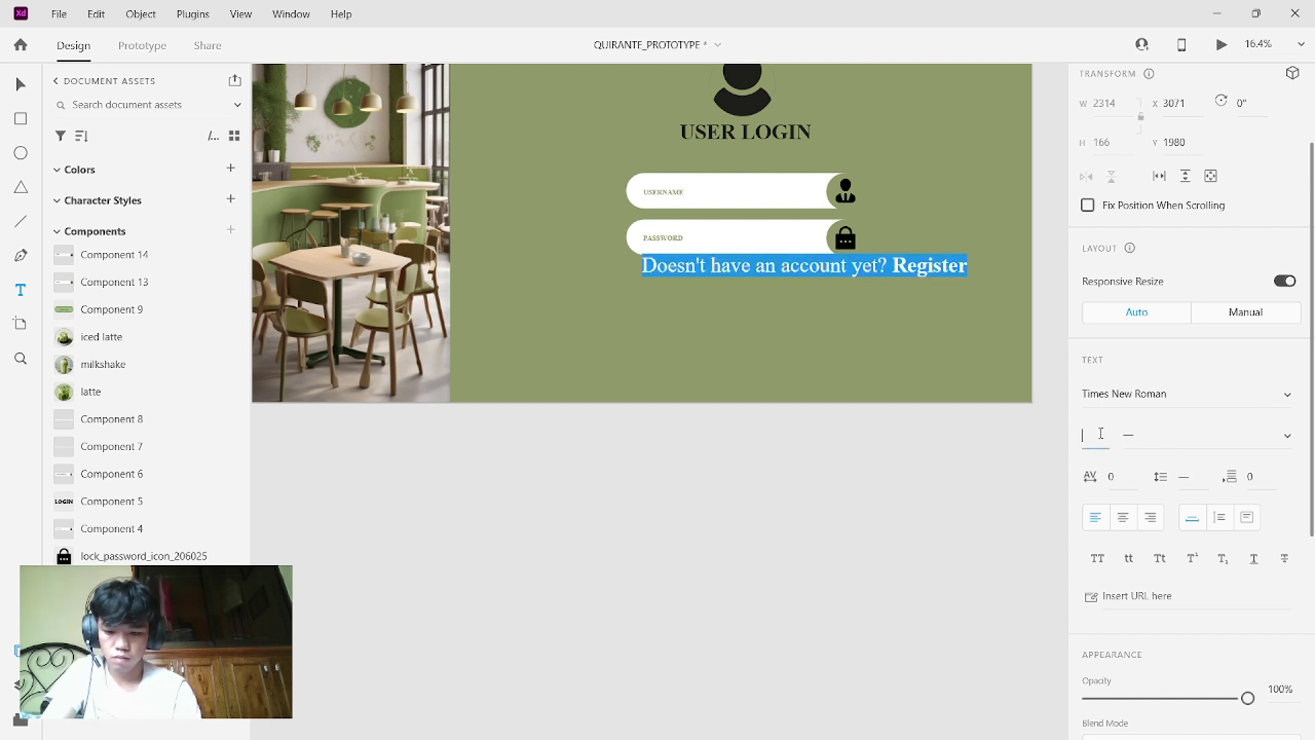
{"action": "key", "text": "Return"}
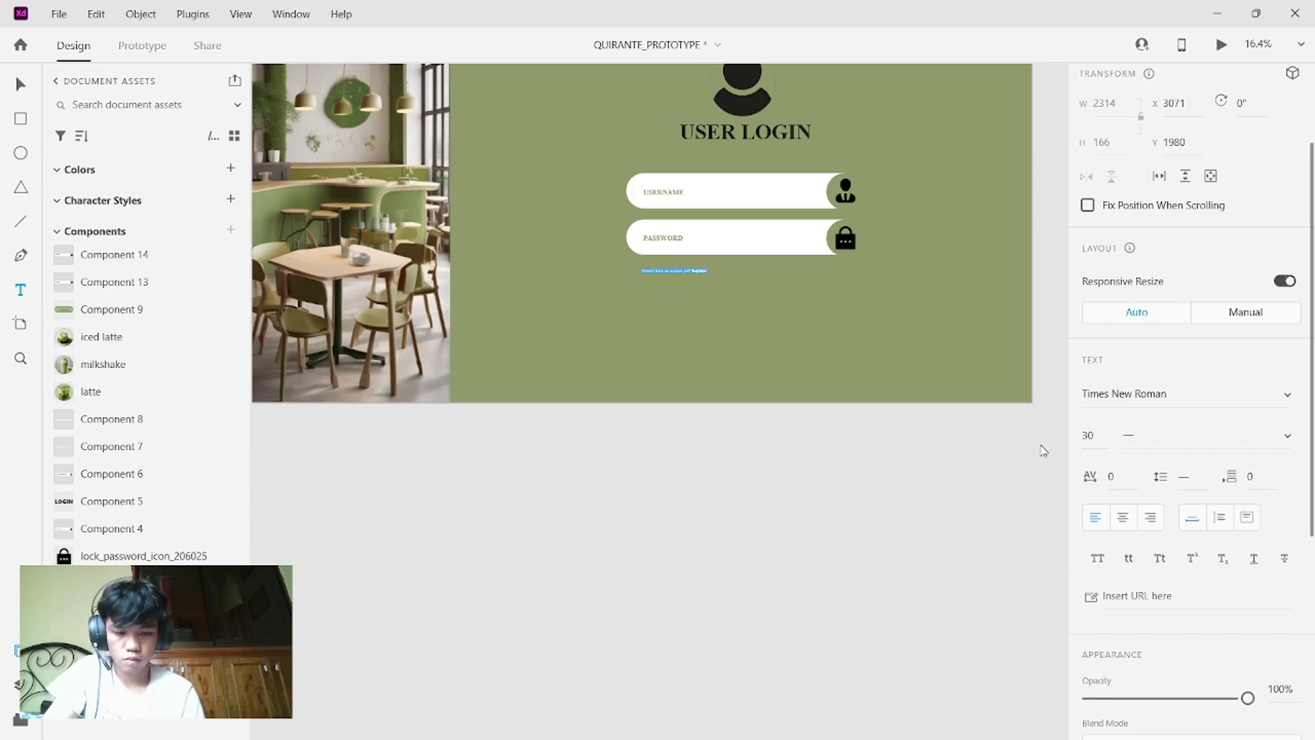
{"action": "key", "text": "BackSpace"}
{"action": "key", "text": "BackSpace"}
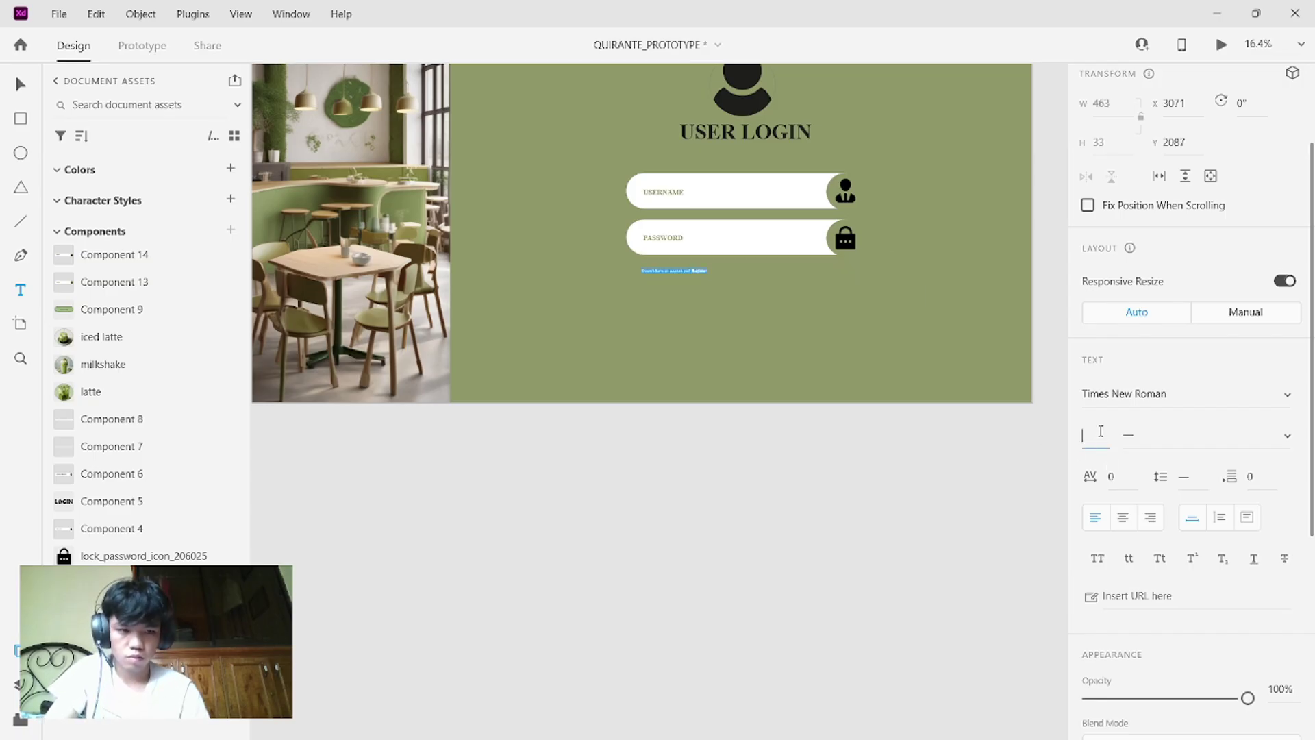
{"action": "type", "text": "50"}
{"action": "key", "text": "Return"}
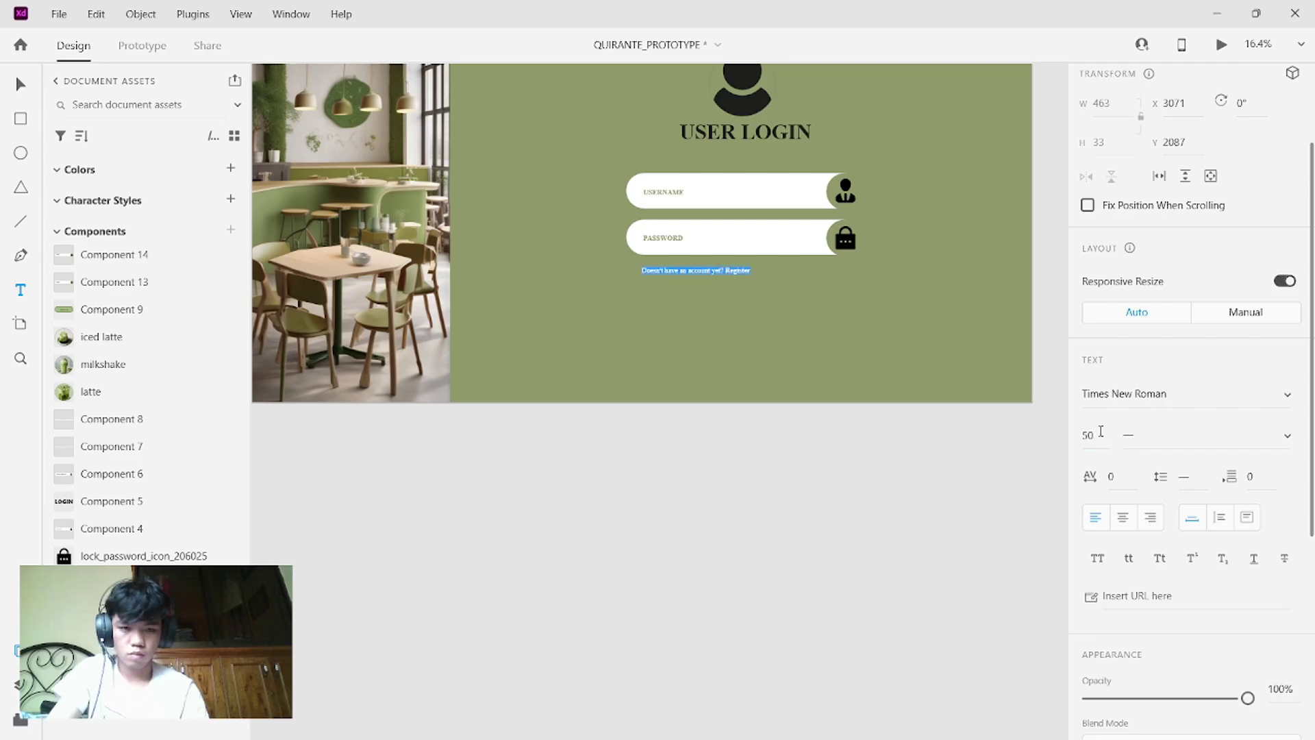
- Check the word Register and reselect the entire account line
{"action": "key", "text": "Escape"}
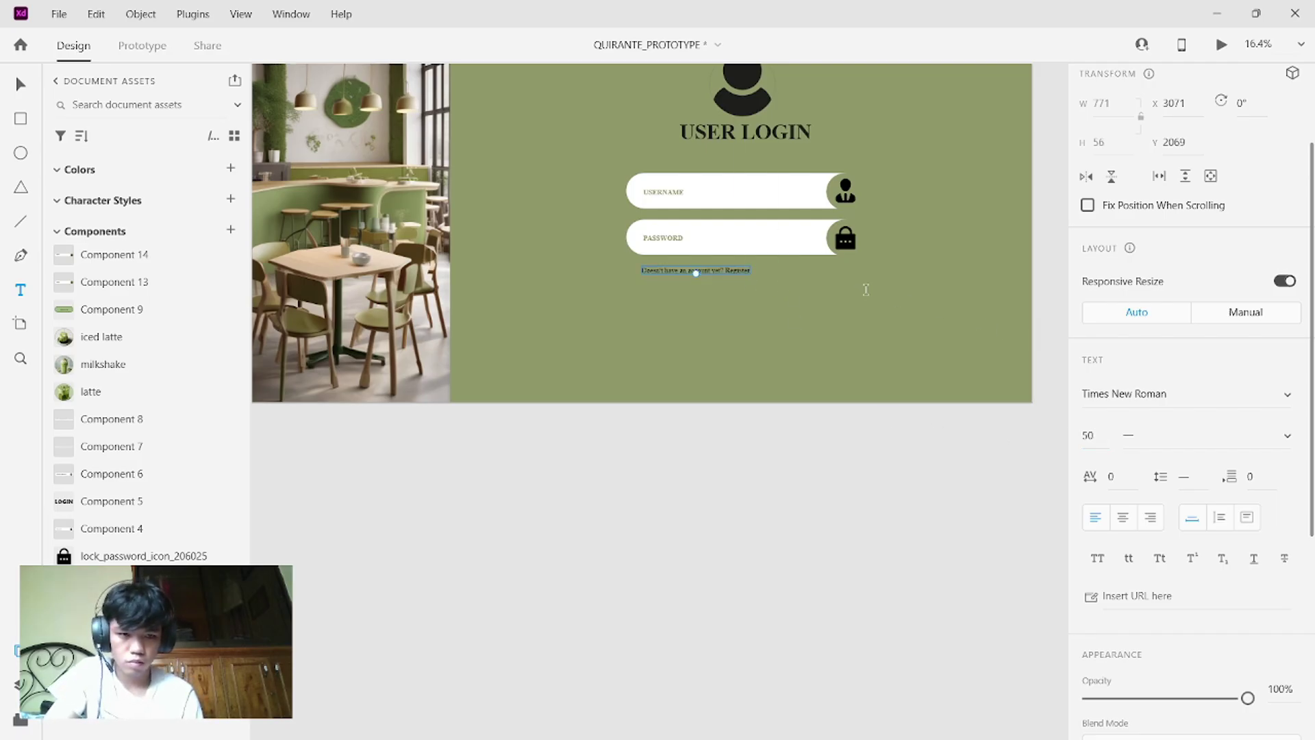
{"action": "double_click", "coordinate": [728, 272]}
{"action": "double_click", "coordinate": [737, 272]}
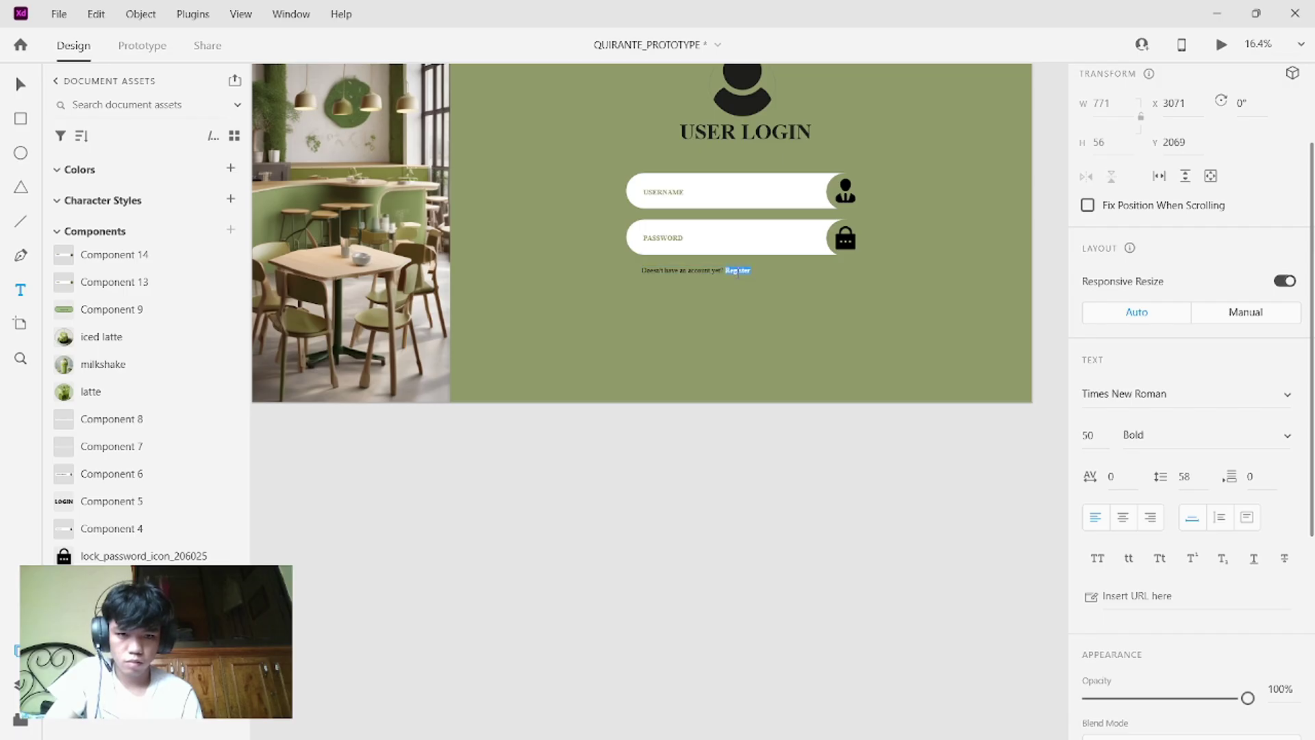
{"action": "left_click", "coordinate": [738, 271]}
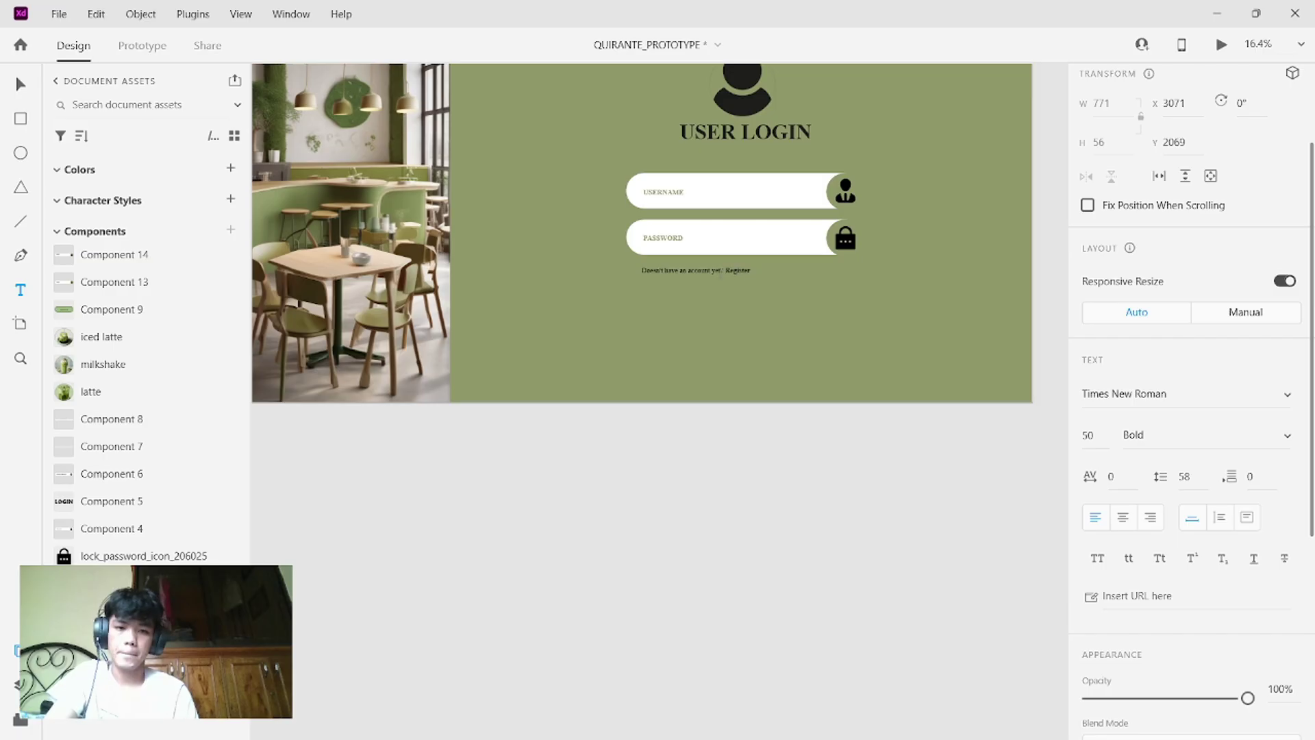
{"action": "triple_click", "coordinate": [719, 270]}
{"action": "double_click", "coordinate": [719, 271]}
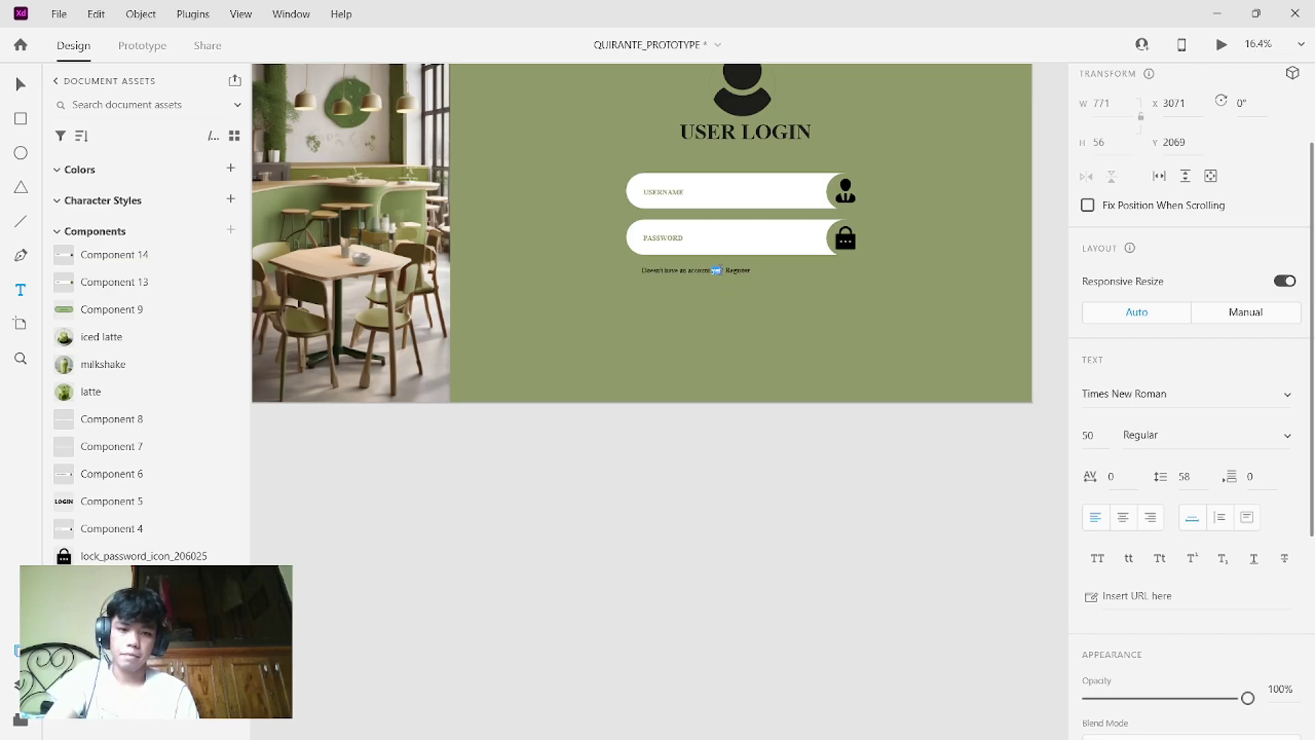
{"action": "double_click", "coordinate": [719, 271]}
{"action": "triple_click", "coordinate": [720, 270]}
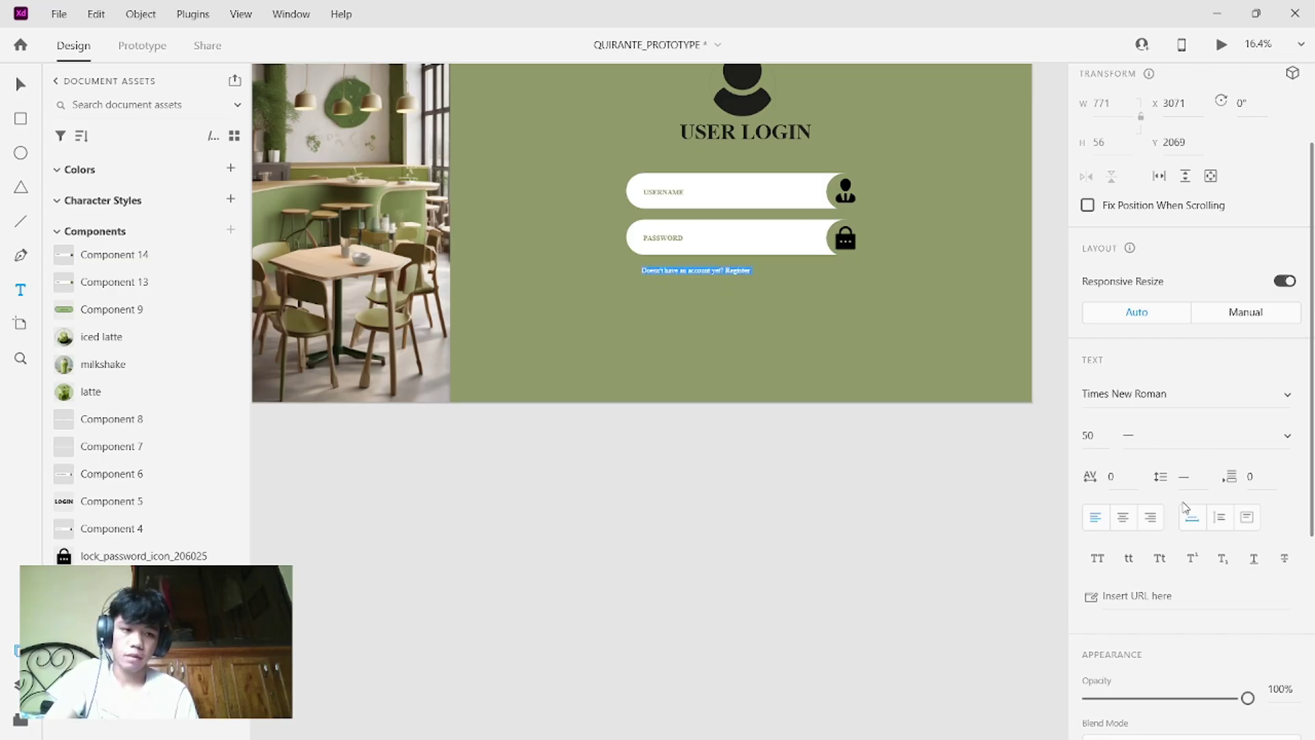
- Colour the account line white by sampling the username field
{"action": "scroll", "coordinate": [1184, 507], "scroll_direction": "down", "scroll_amount": 5}
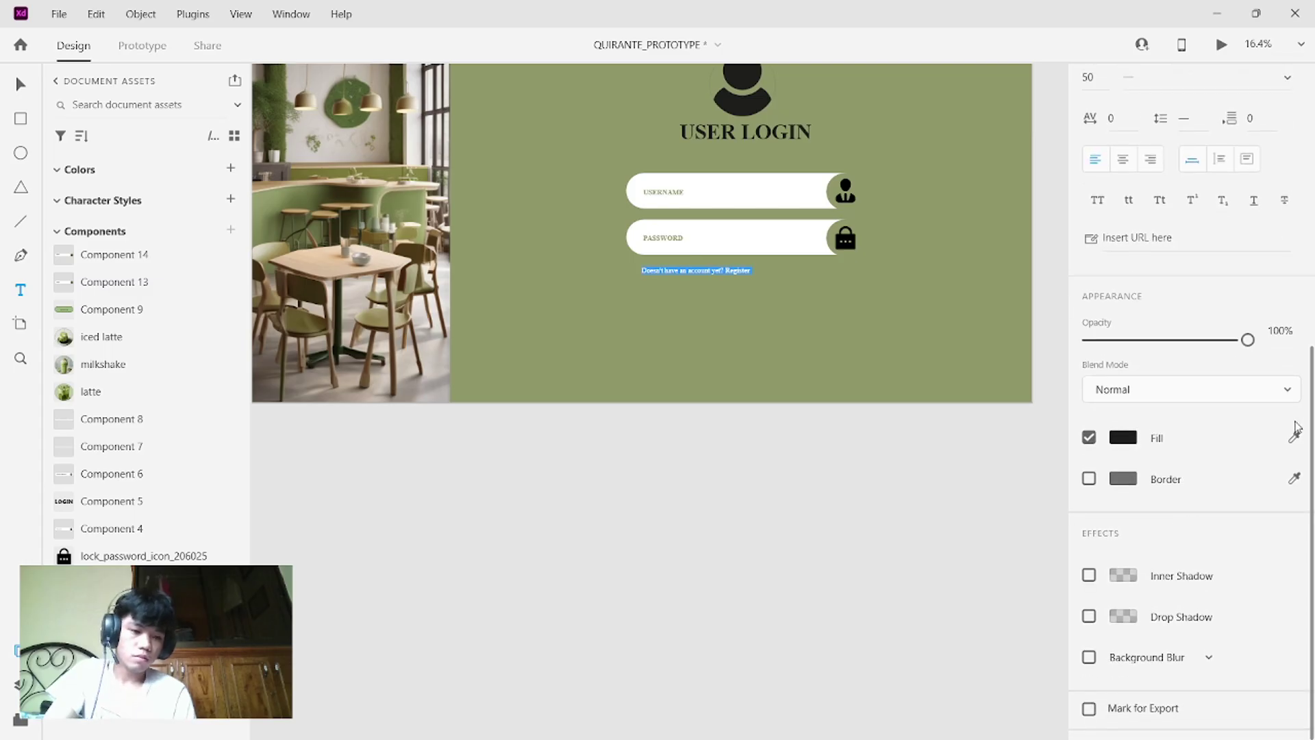
{"action": "left_click", "coordinate": [1295, 438]}
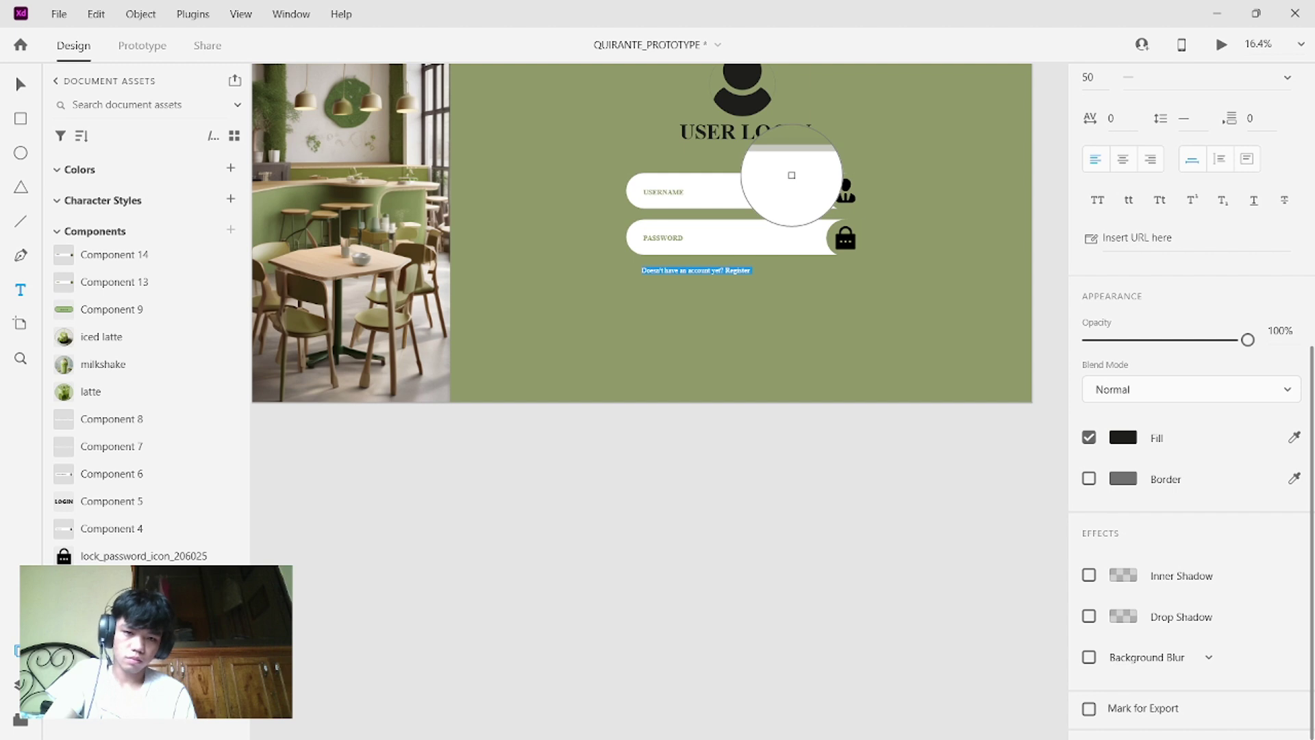
{"action": "left_click", "coordinate": [792, 175]}
{"action": "key", "text": "Escape"}
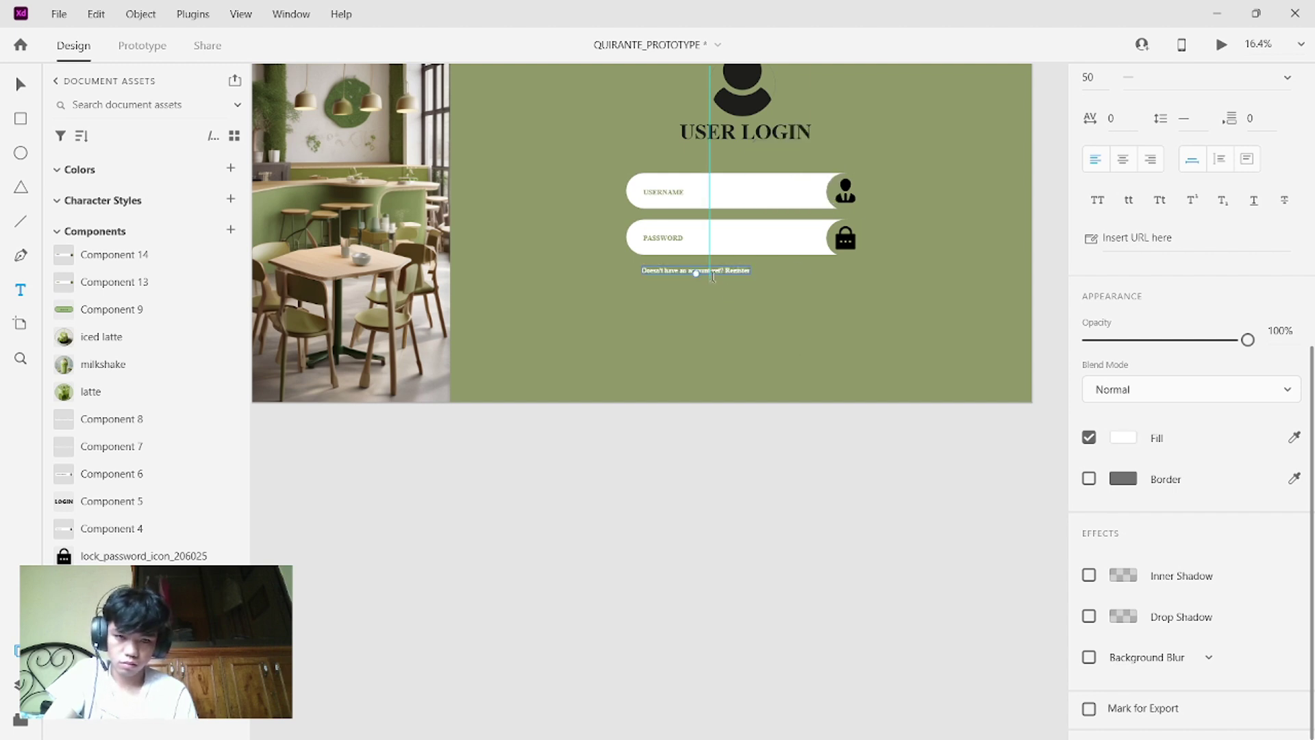
- Move the account line up just beneath the password field's left side
{"action": "scroll", "coordinate": [712, 276], "scroll_direction": "up", "scroll_amount": 5}
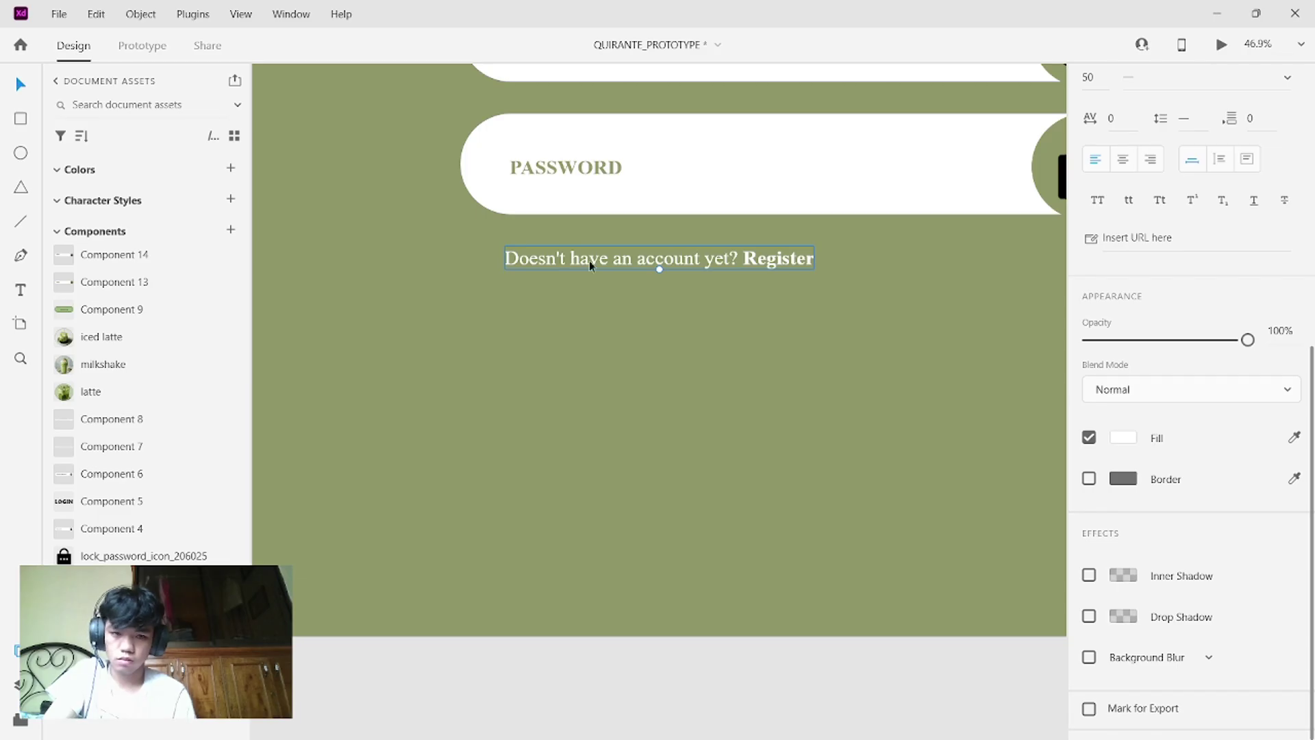
{"action": "left_click_drag", "start_coordinate": [602, 258], "coordinate": [575, 247]}
{"action": "left_click", "coordinate": [745, 302]}
{"action": "scroll", "coordinate": [745, 302], "scroll_direction": "down", "scroll_amount": 5}
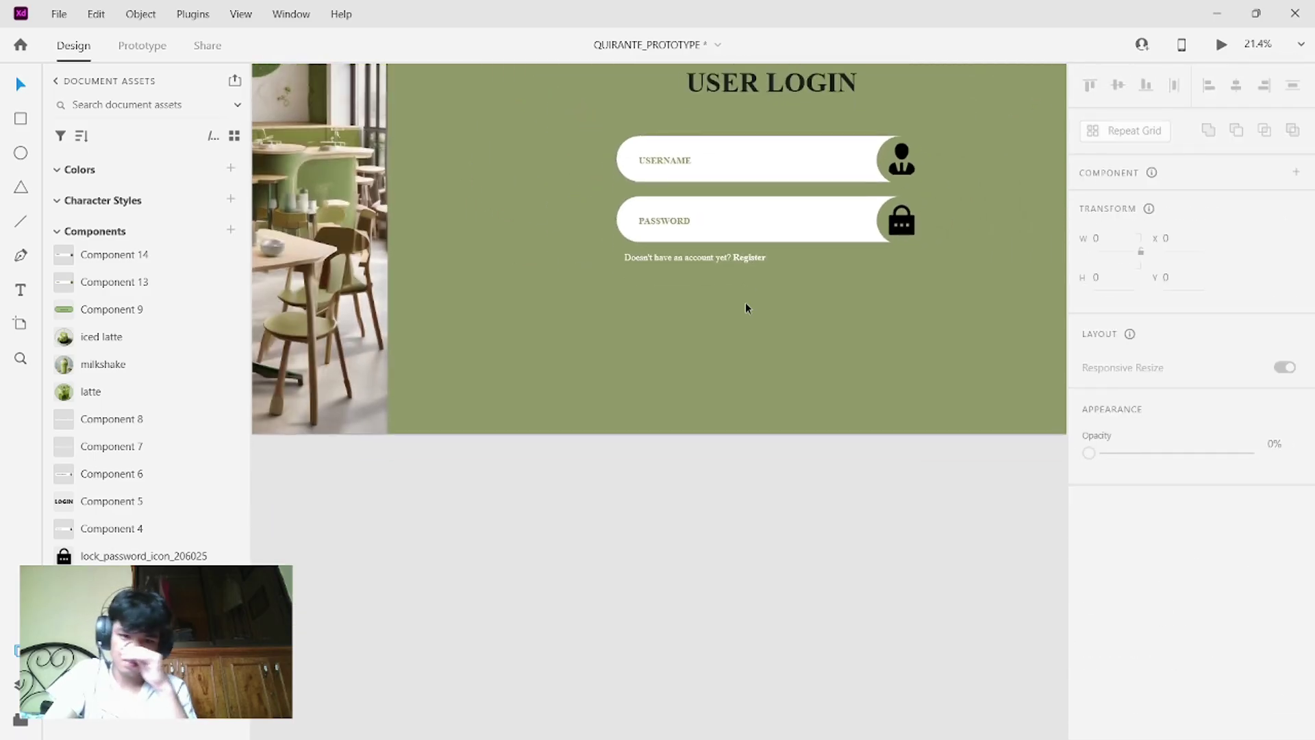
- Draw a rounded pill rectangle below the register line and delete the stray tiny shape
{"action": "left_click", "coordinate": [20, 118]}
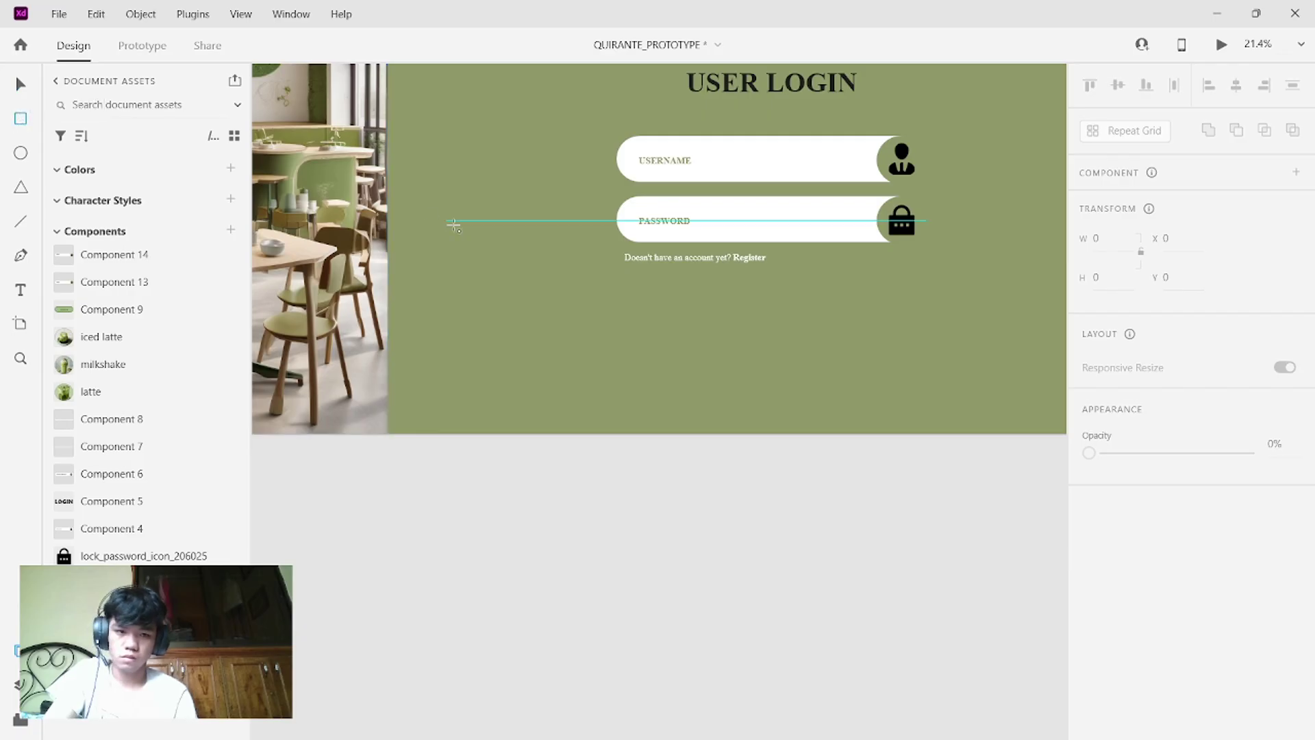
{"action": "mouse_move", "coordinate": [726, 302]}
{"action": "left_mouse_down"}
{"action": "mouse_move", "coordinate": [786, 308]}
{"action": "mouse_move", "coordinate": [853, 340]}
{"action": "mouse_move", "coordinate": [793, 315]}
{"action": "left_mouse_up"}
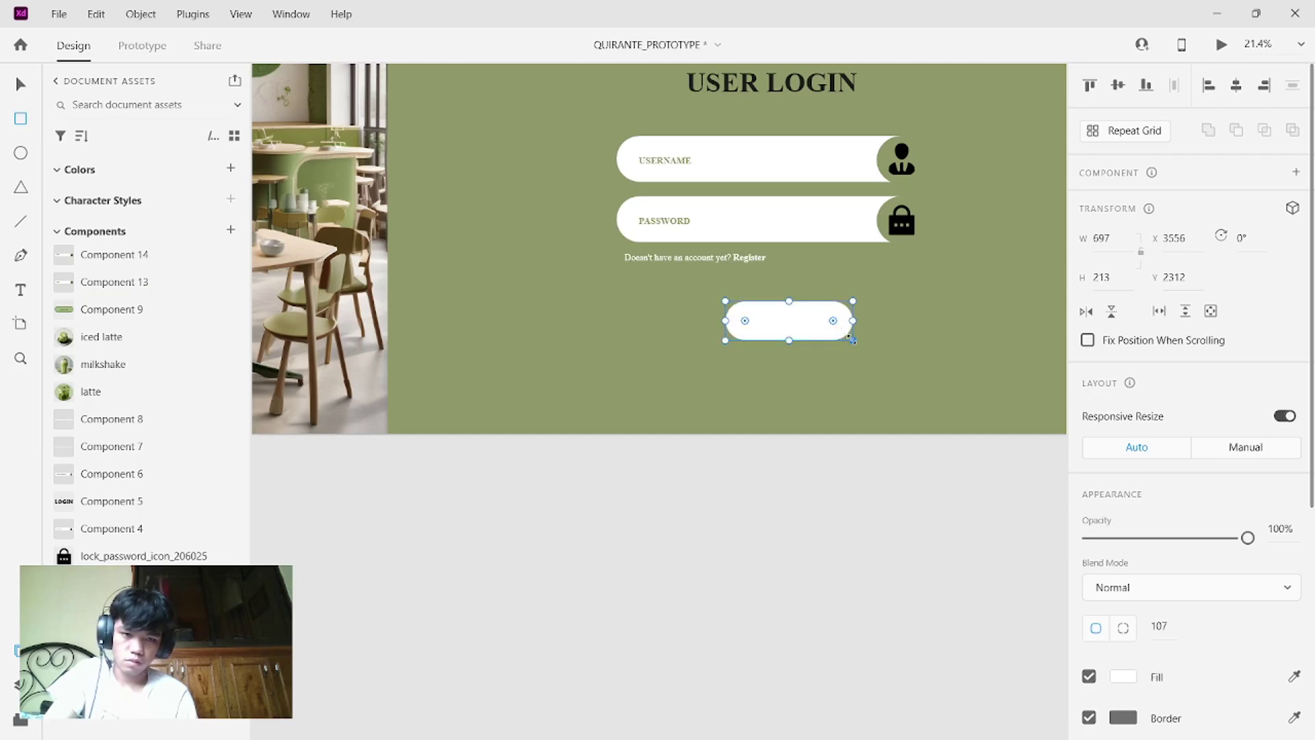
{"action": "left_click_drag", "start_coordinate": [808, 320], "coordinate": [797, 321]}
{"action": "left_click", "coordinate": [18, 87]}
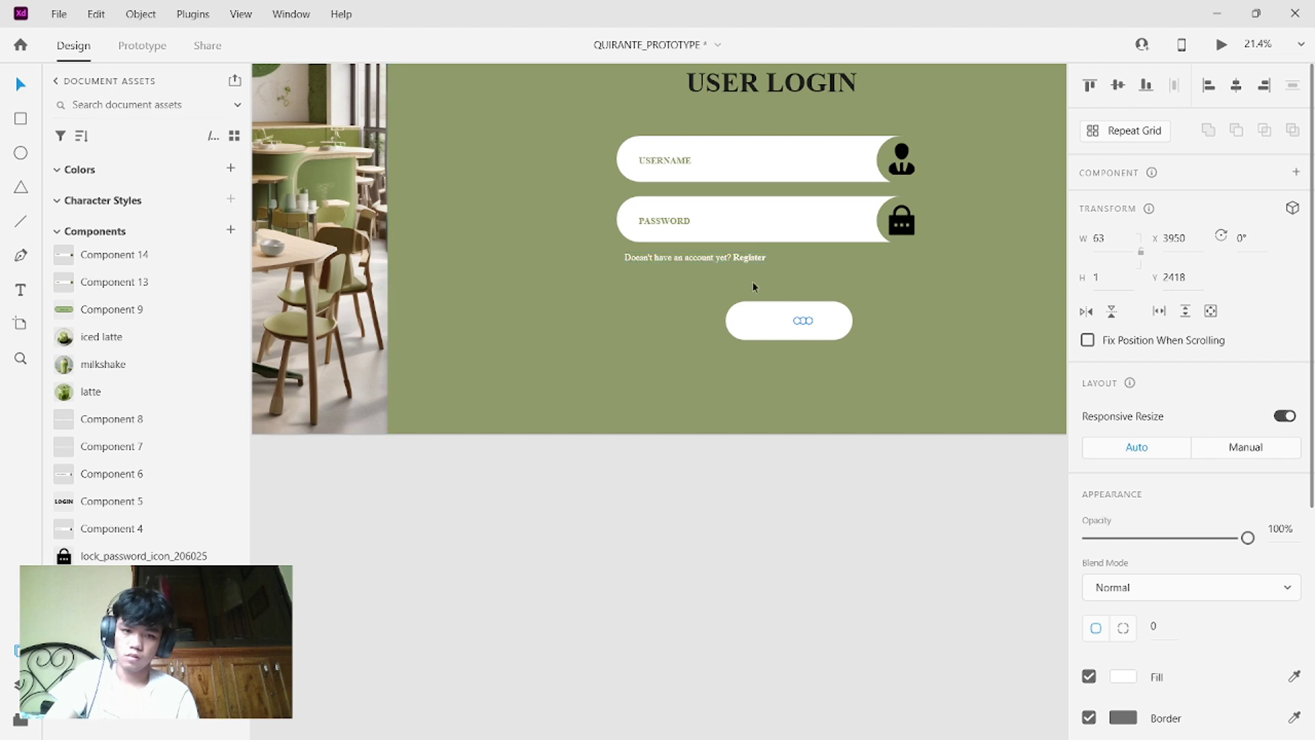
{"action": "key", "text": "Delete"}
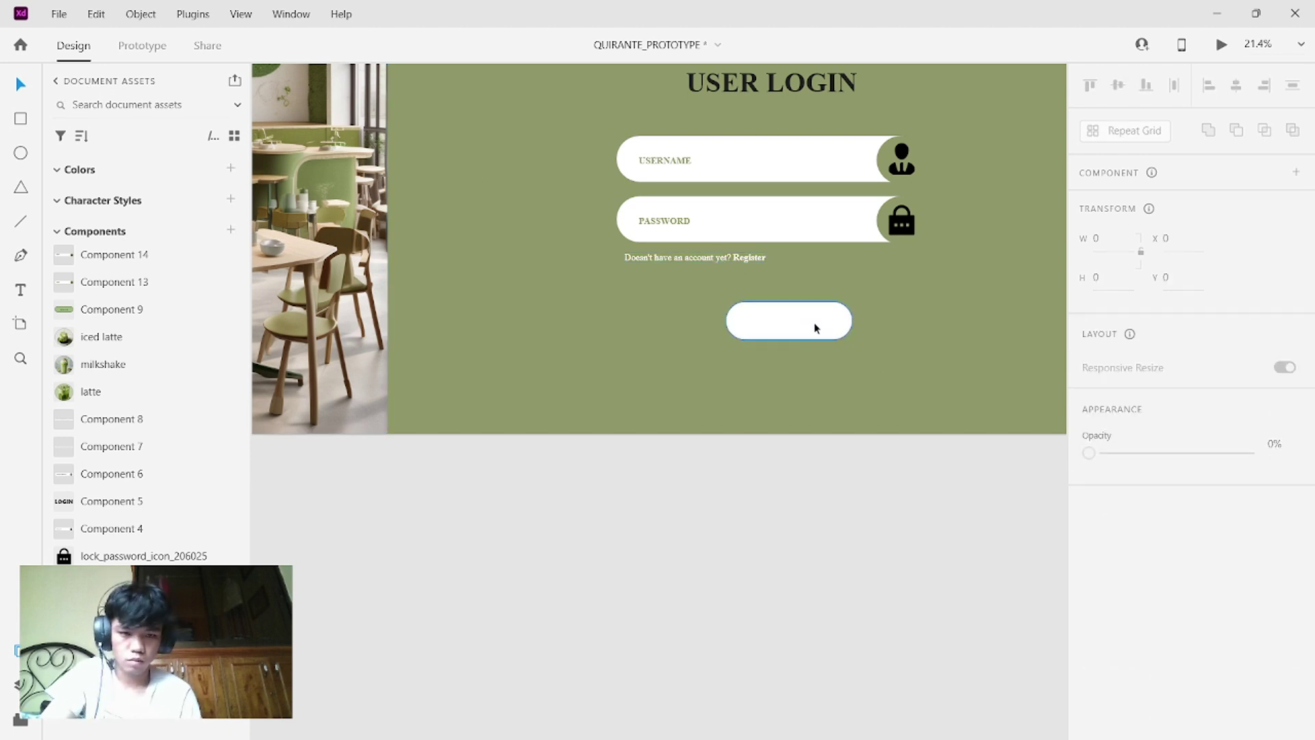
{"action": "left_click", "coordinate": [814, 322]}
- Give the pill the background green fill and a white border, and centre it below the account line
{"action": "left_click", "coordinate": [1294, 678]}
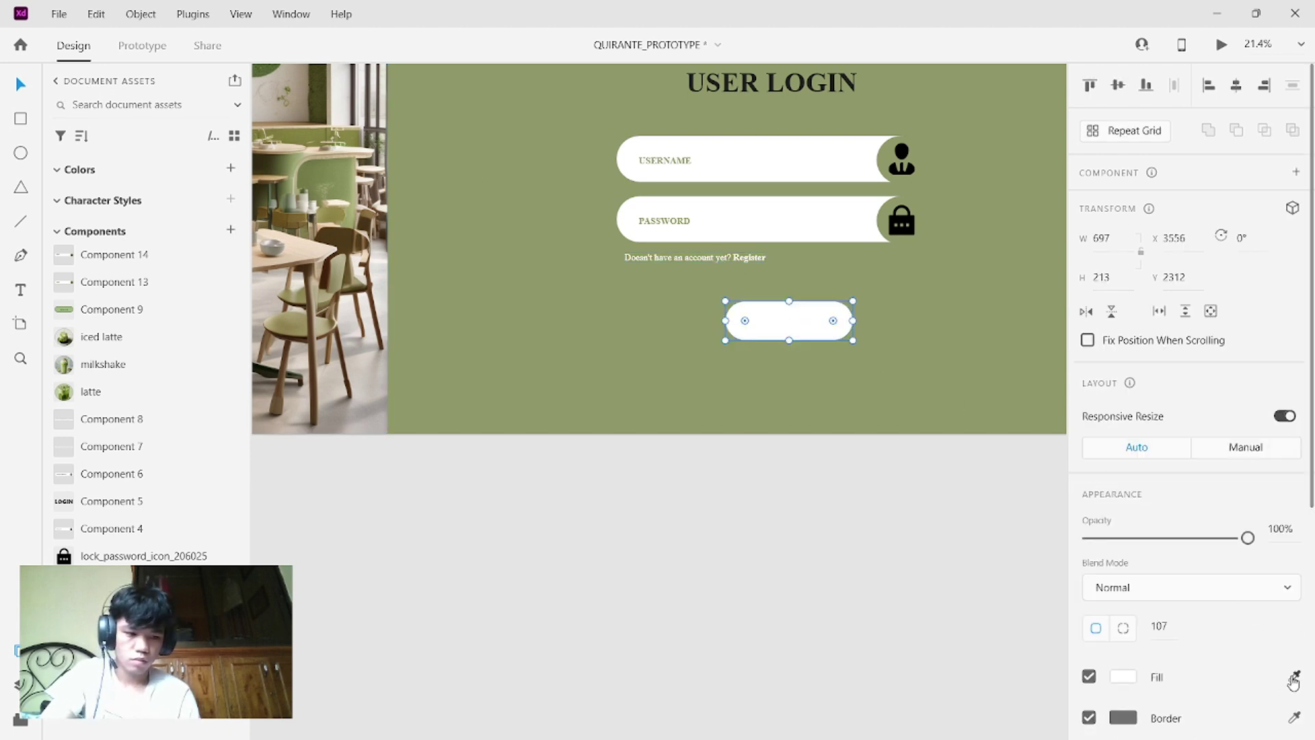
{"action": "left_click", "coordinate": [912, 354]}
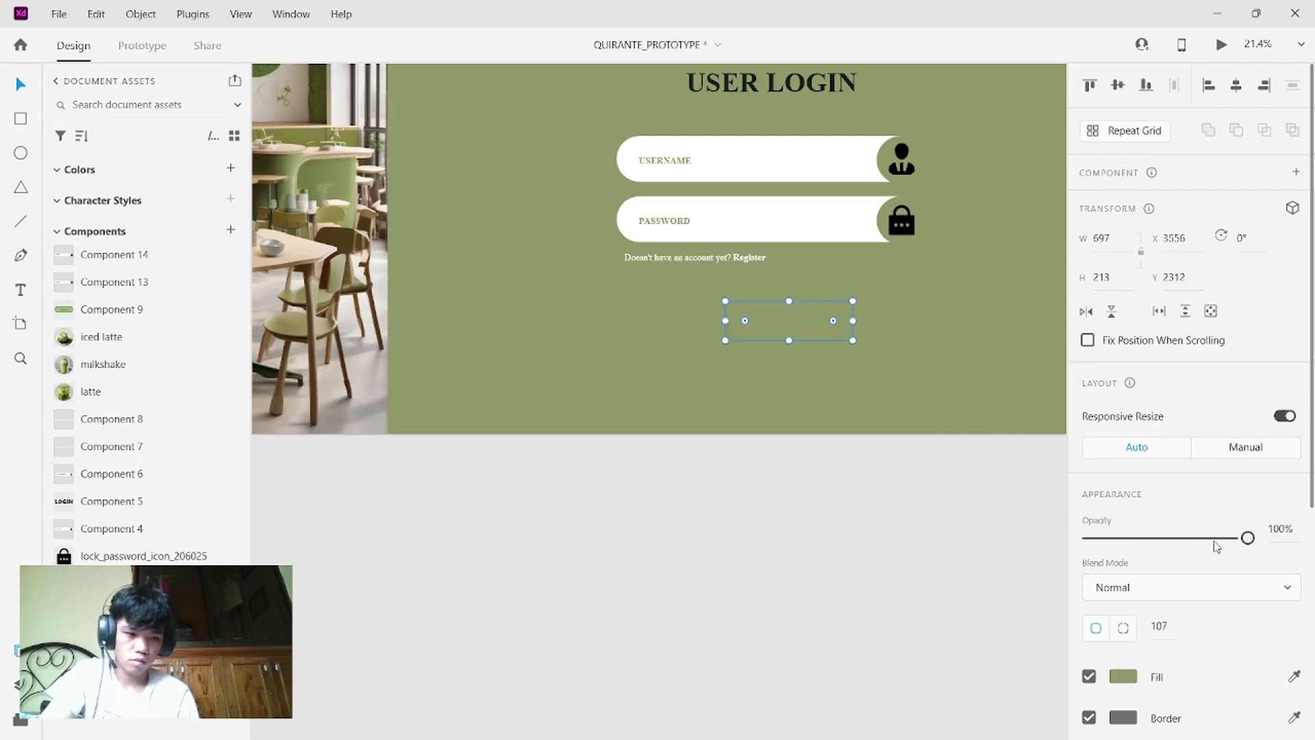
{"action": "left_click", "coordinate": [1294, 718]}
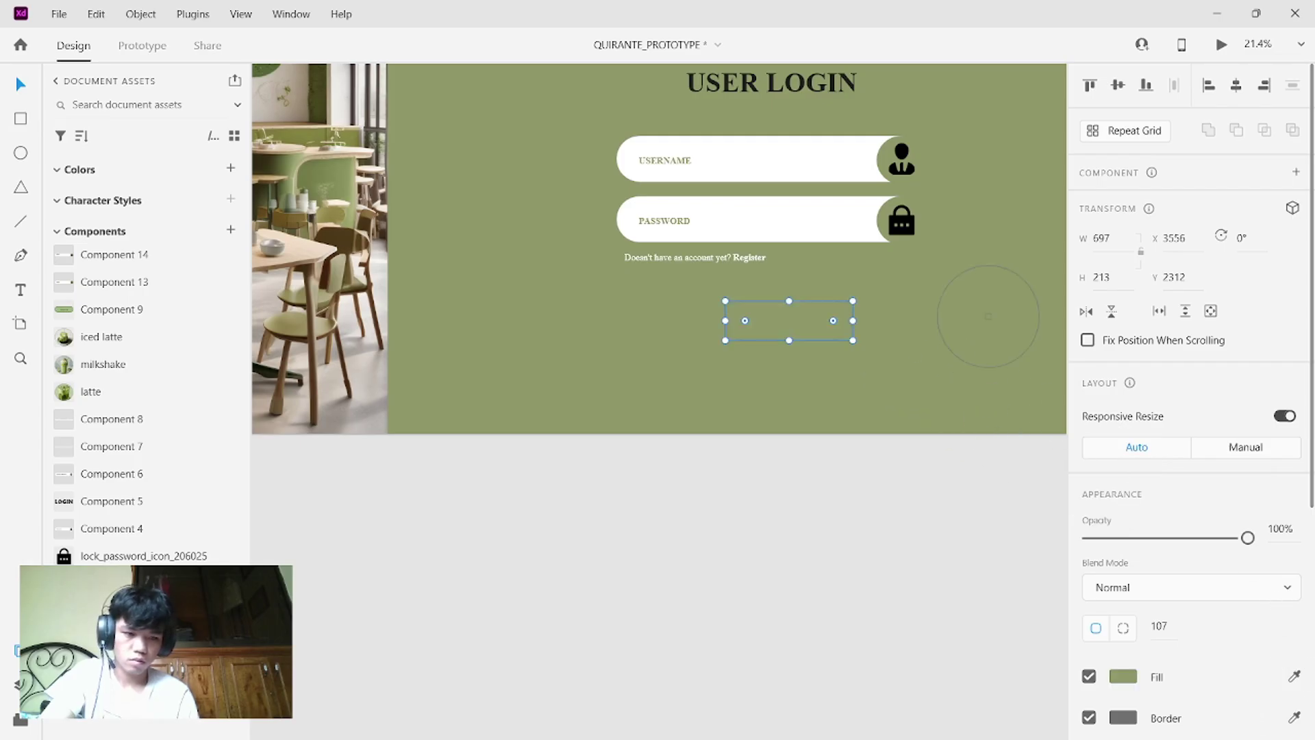
{"action": "left_click", "coordinate": [828, 209]}
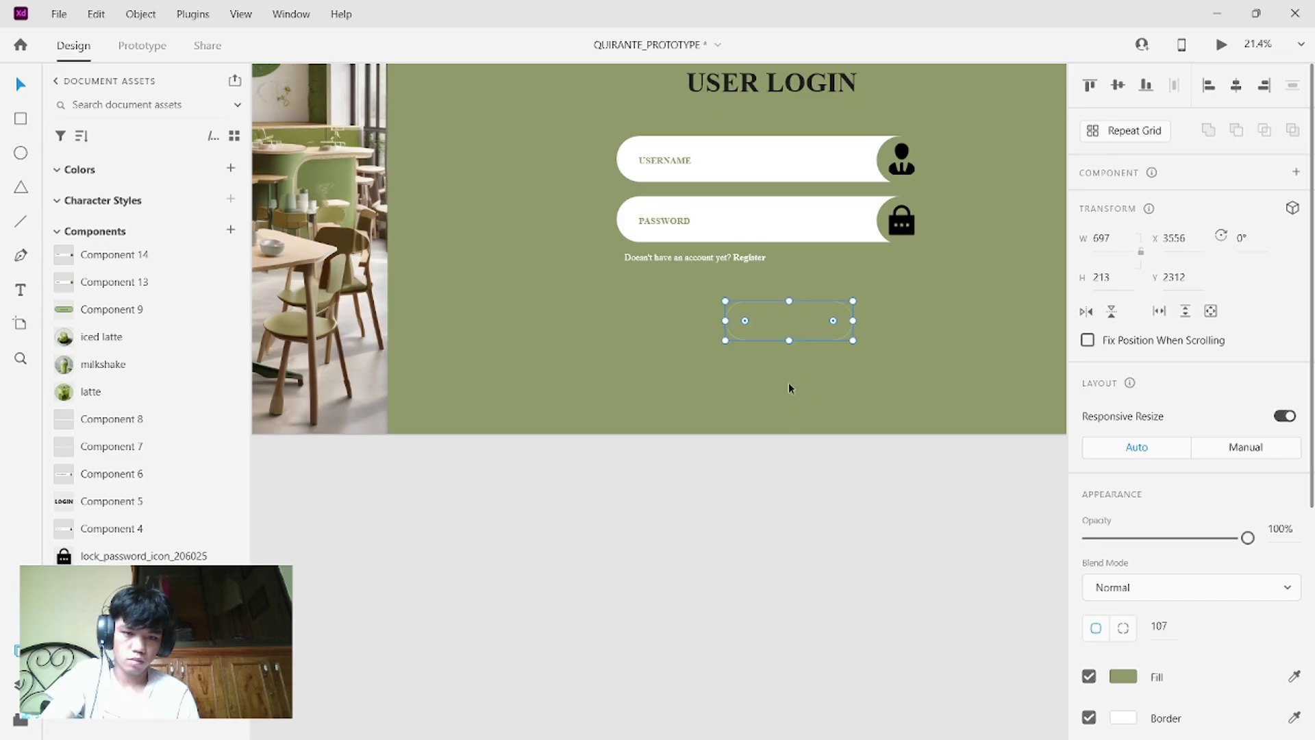
{"action": "mouse_move", "coordinate": [801, 322]}
{"action": "left_mouse_down"}
{"action": "mouse_move", "coordinate": [770, 318]}
{"action": "mouse_move", "coordinate": [784, 317]}
{"action": "left_mouse_up"}
{"action": "left_click", "coordinate": [786, 344]}
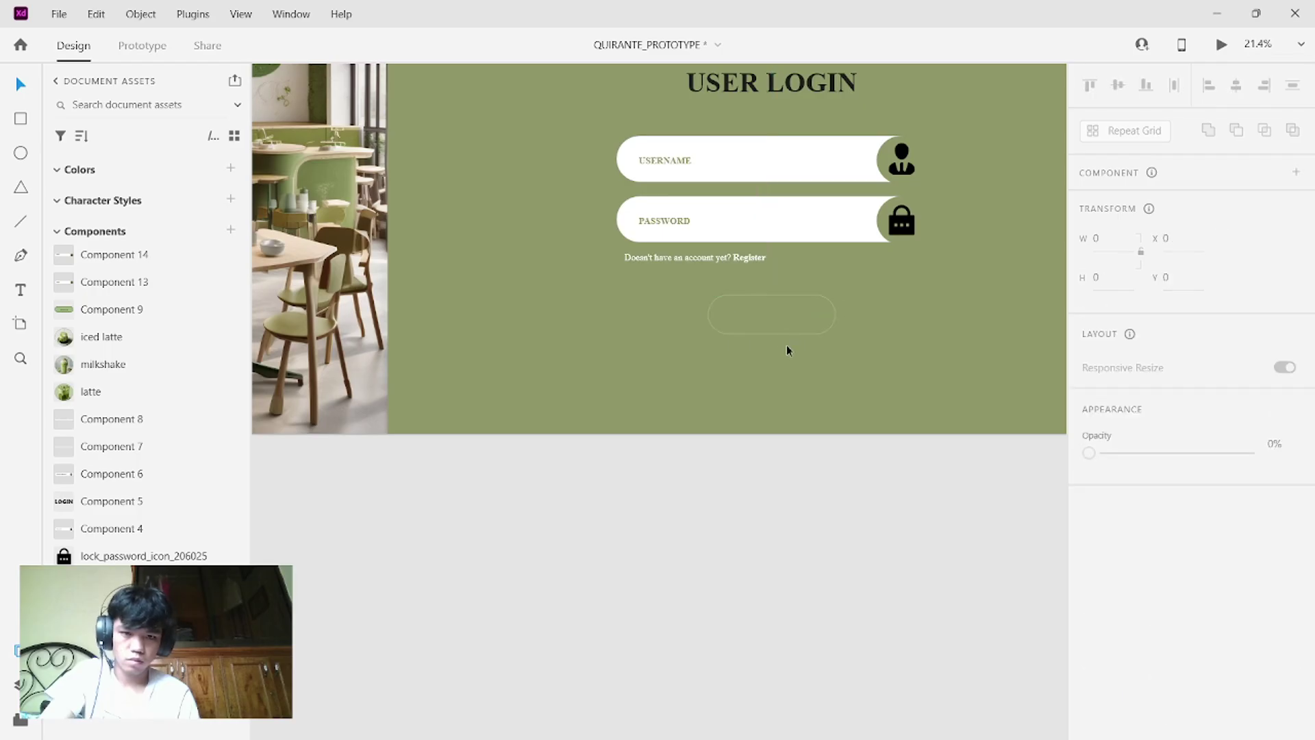
{"action": "left_click", "coordinate": [672, 223]}
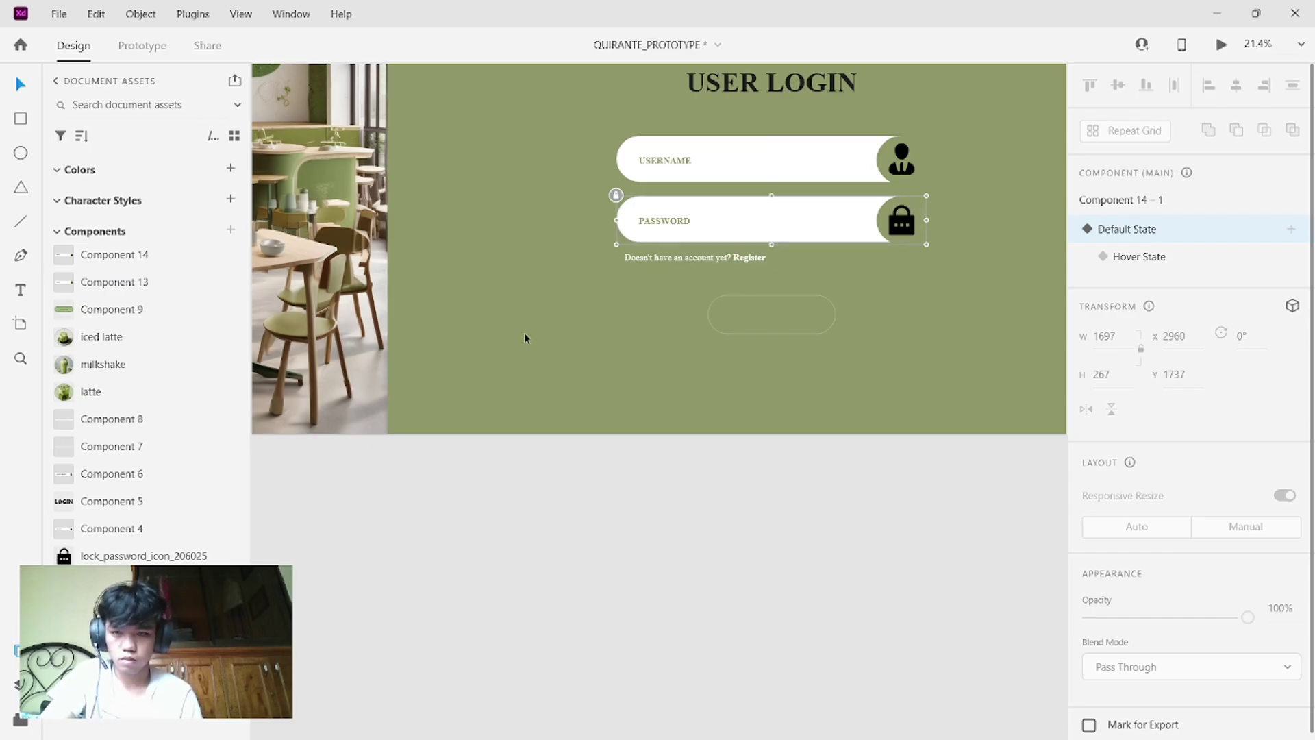
- Add a capitalised SIGN IN text label on the button at font size 70
{"action": "left_click", "coordinate": [21, 292]}
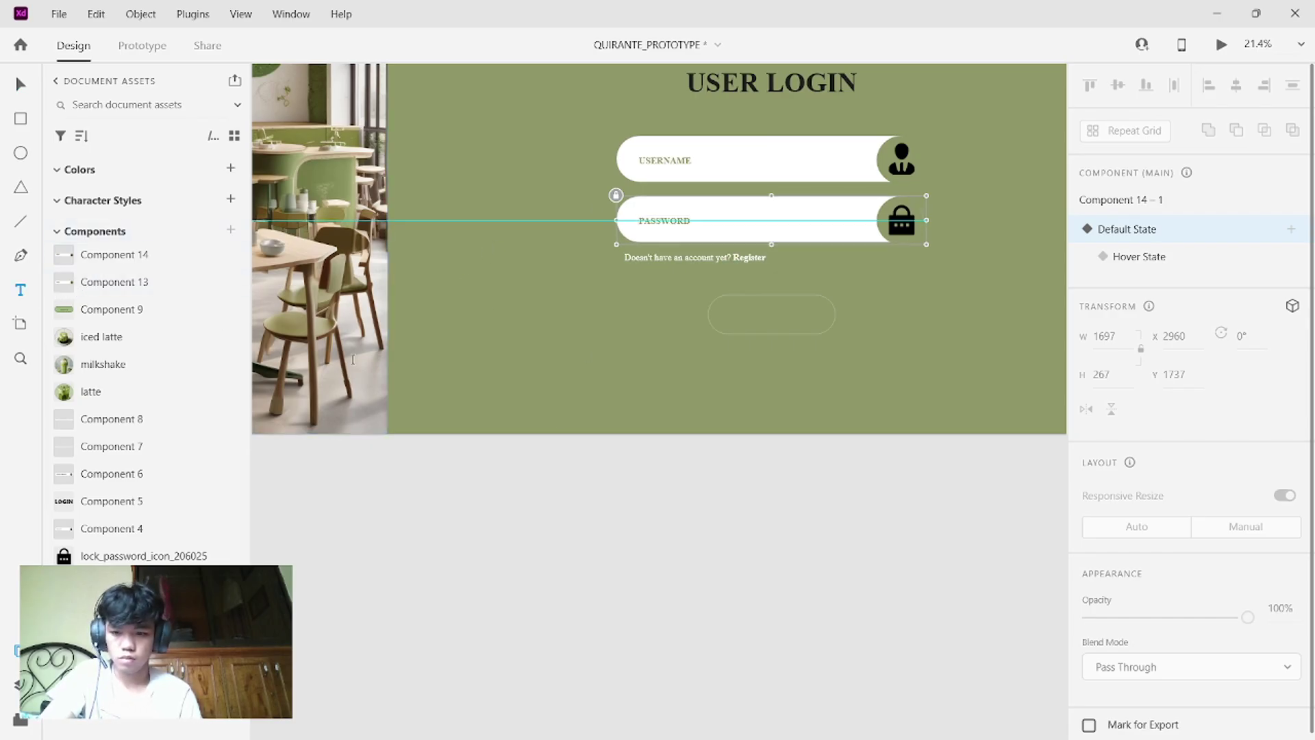
{"action": "left_click", "coordinate": [740, 324]}
{"action": "key", "text": "Caps_Lock"}
{"action": "type", "text": "SUGN"}
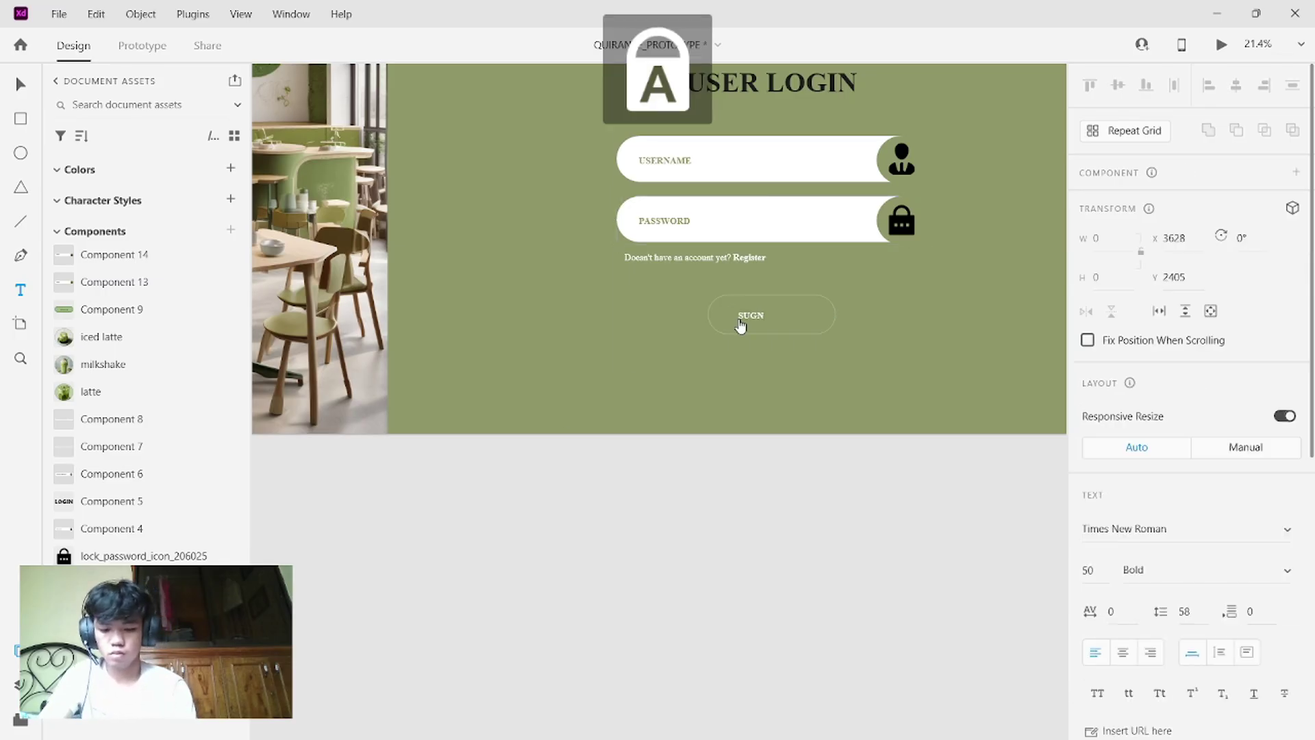
{"action": "type", "text": " U"}
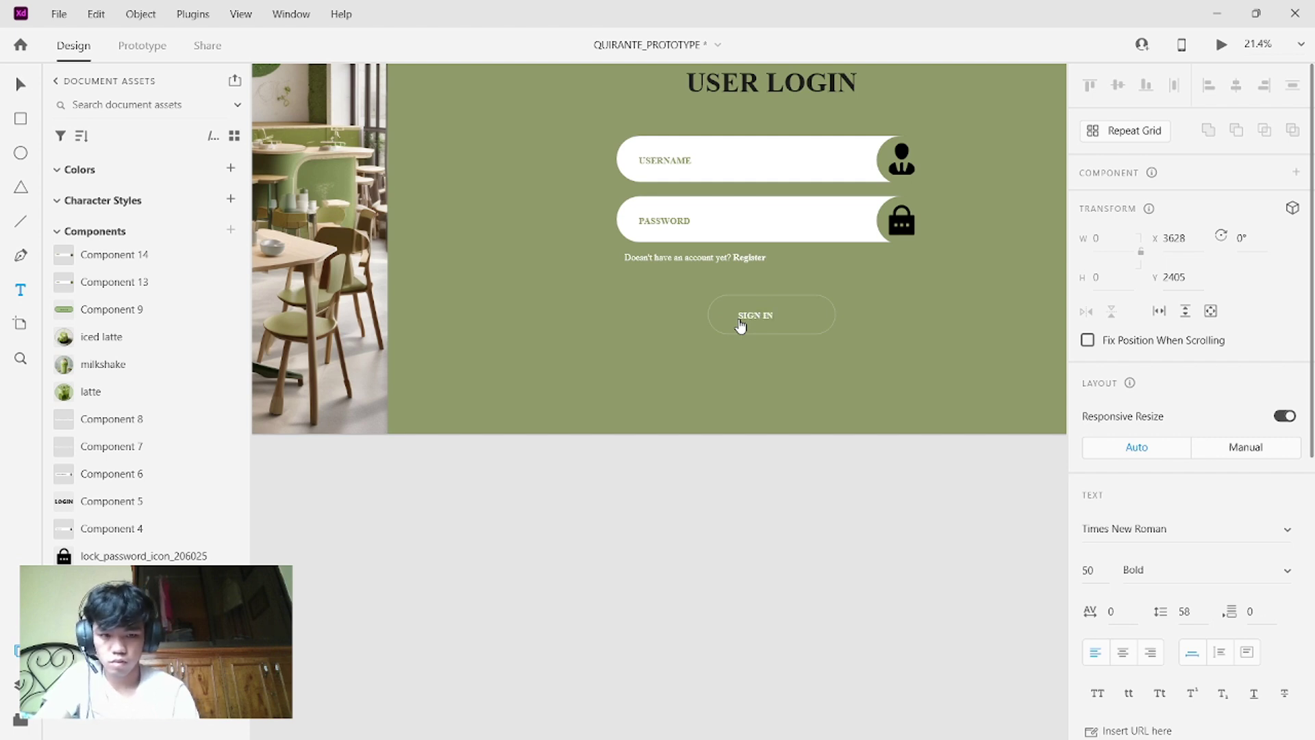
{"action": "key", "text": "Escape"}
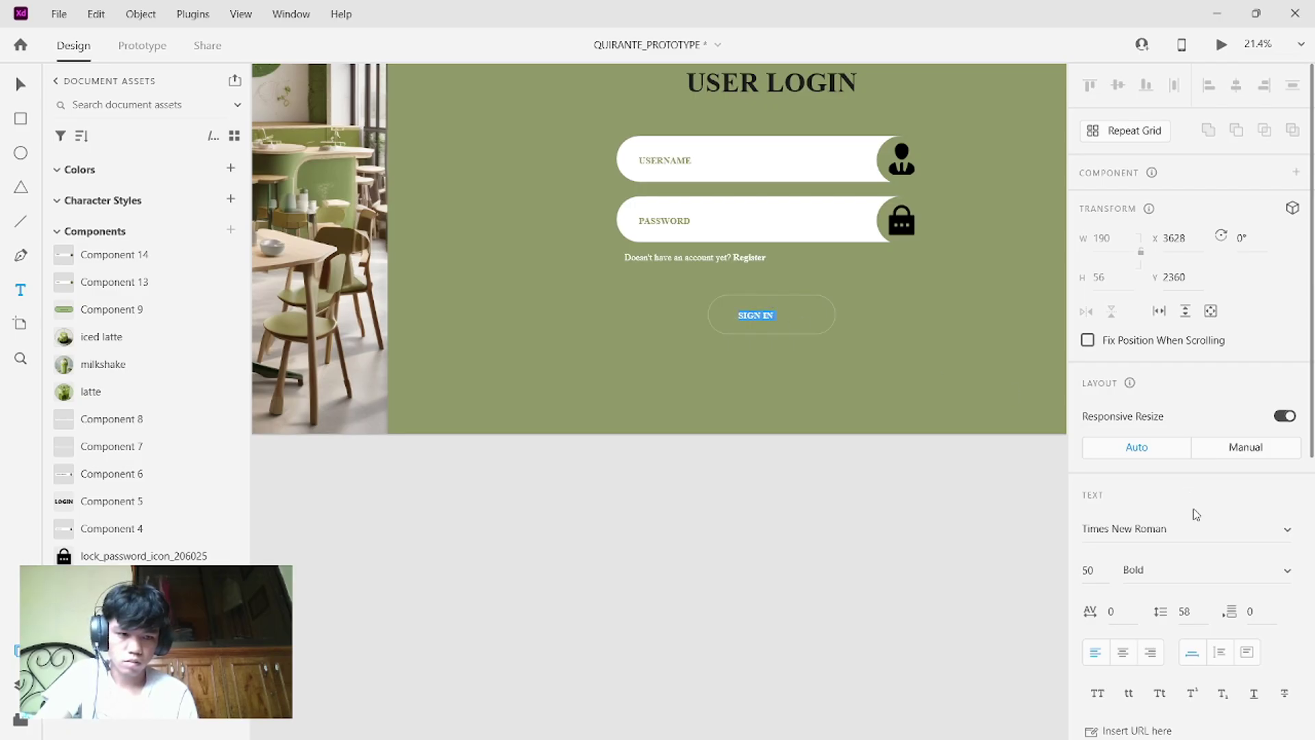
{"action": "left_click", "coordinate": [1101, 571]}
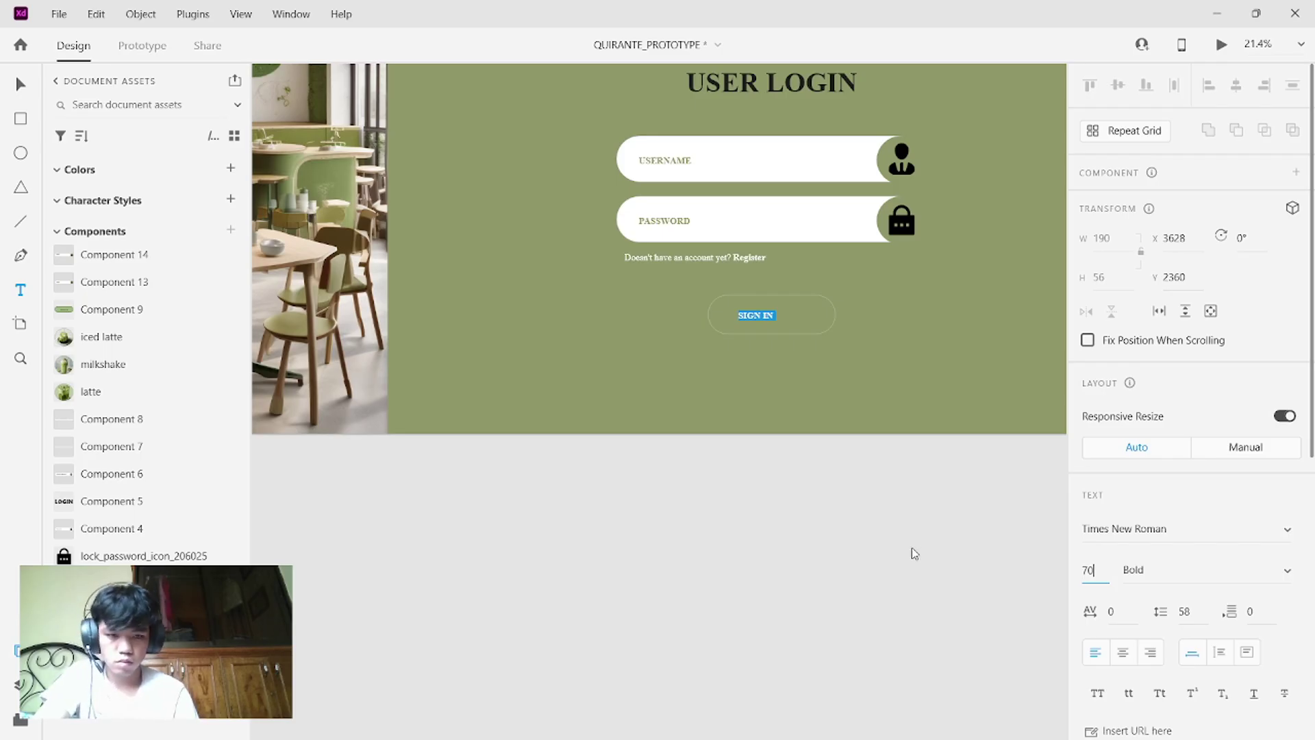
{"action": "key", "text": "Return"}
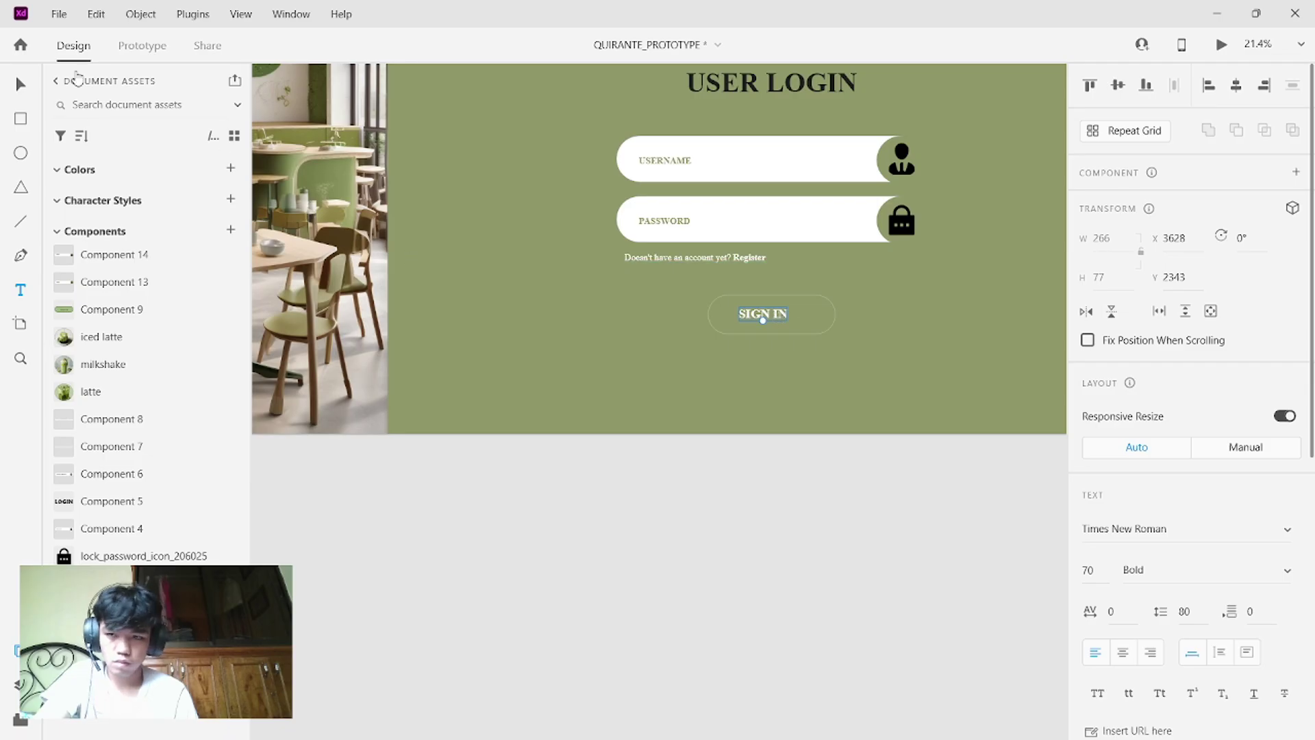
- Centre the SIGN IN text on the button, then select both button and label
{"action": "left_click", "coordinate": [18, 83]}
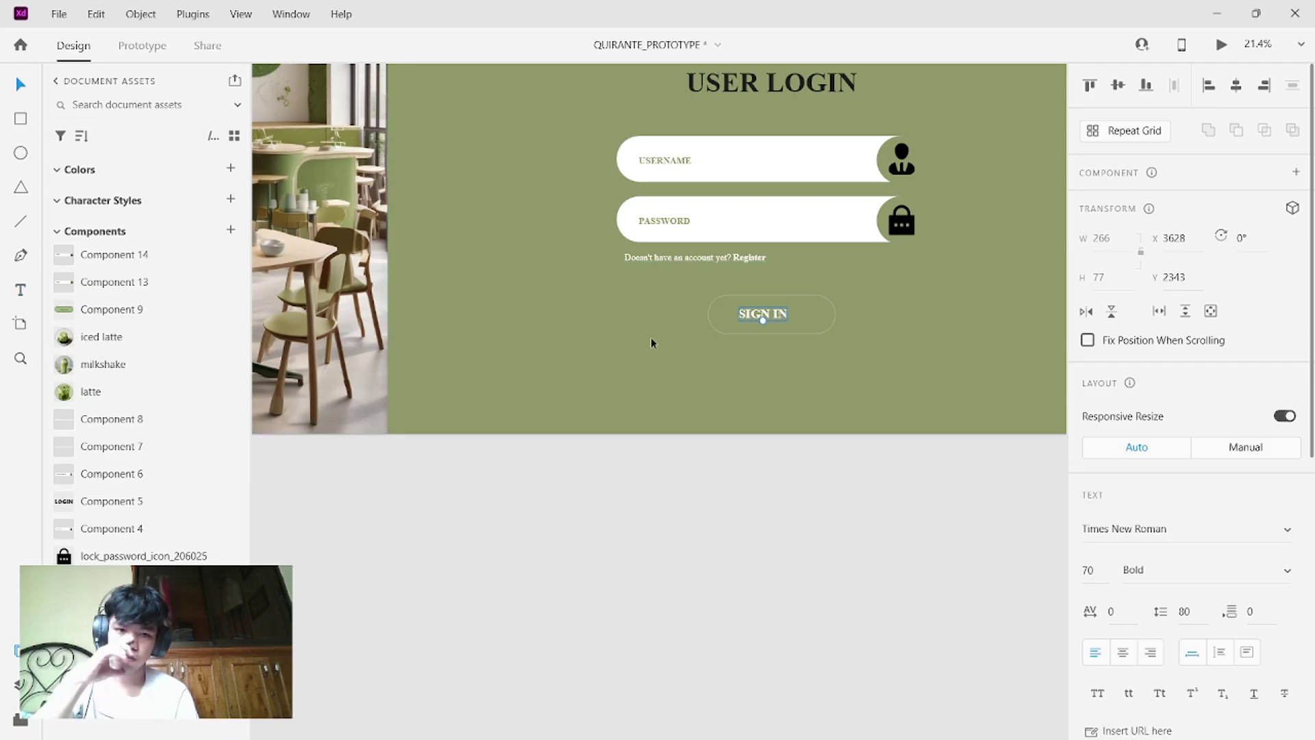
{"action": "mouse_move", "coordinate": [781, 311]}
{"action": "left_mouse_down"}
{"action": "mouse_move", "coordinate": [829, 333]}
{"action": "mouse_move", "coordinate": [761, 313]}
{"action": "left_mouse_up"}
{"action": "left_click", "coordinate": [810, 332]}
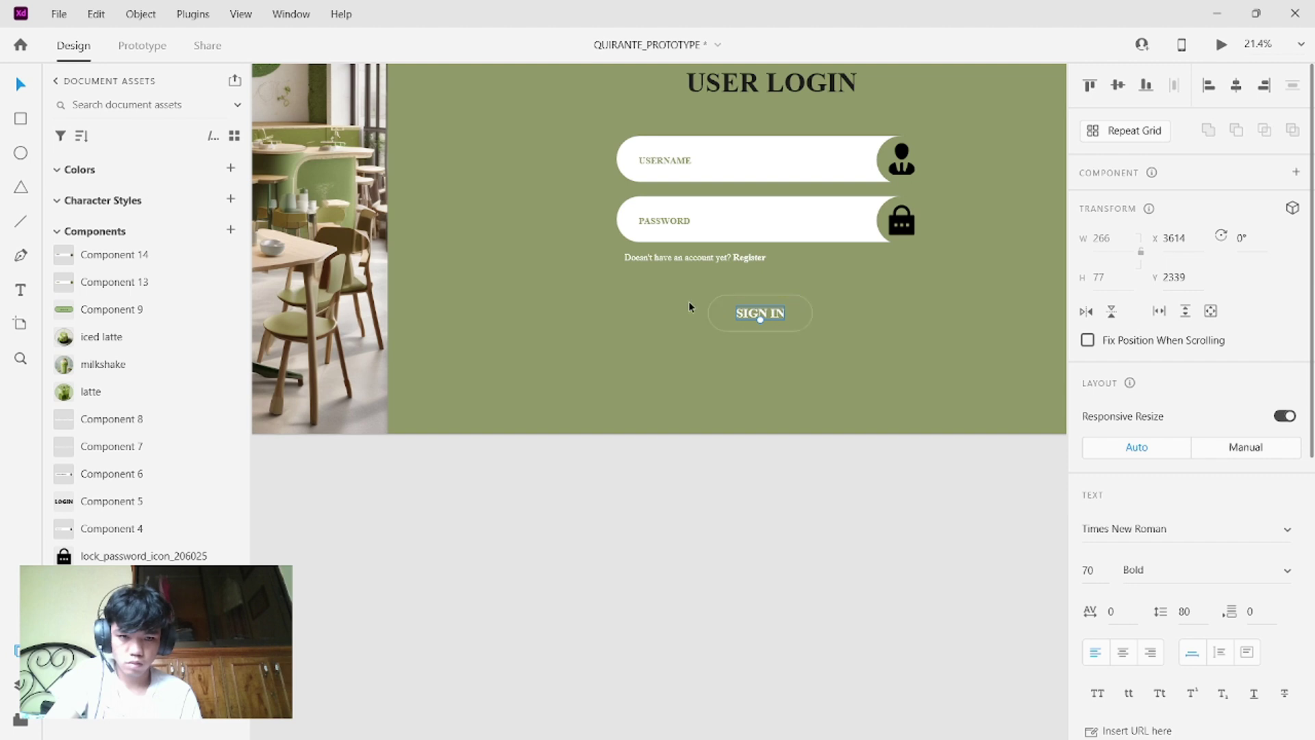
{"action": "left_click_drag", "start_coordinate": [688, 301], "coordinate": [807, 319]}
- Make the SIGN IN button a component and add a Hover state
{"action": "left_click", "coordinate": [849, 340]}
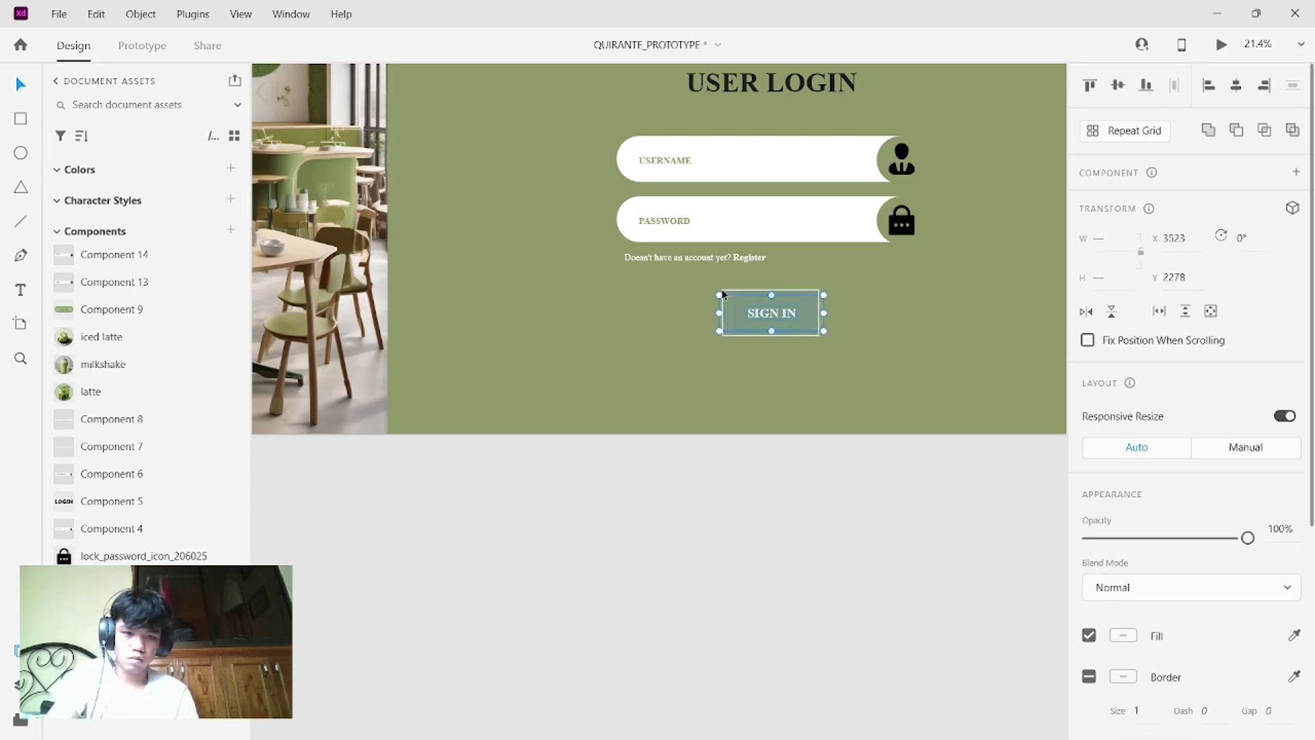
{"action": "right_click", "coordinate": [814, 325]}
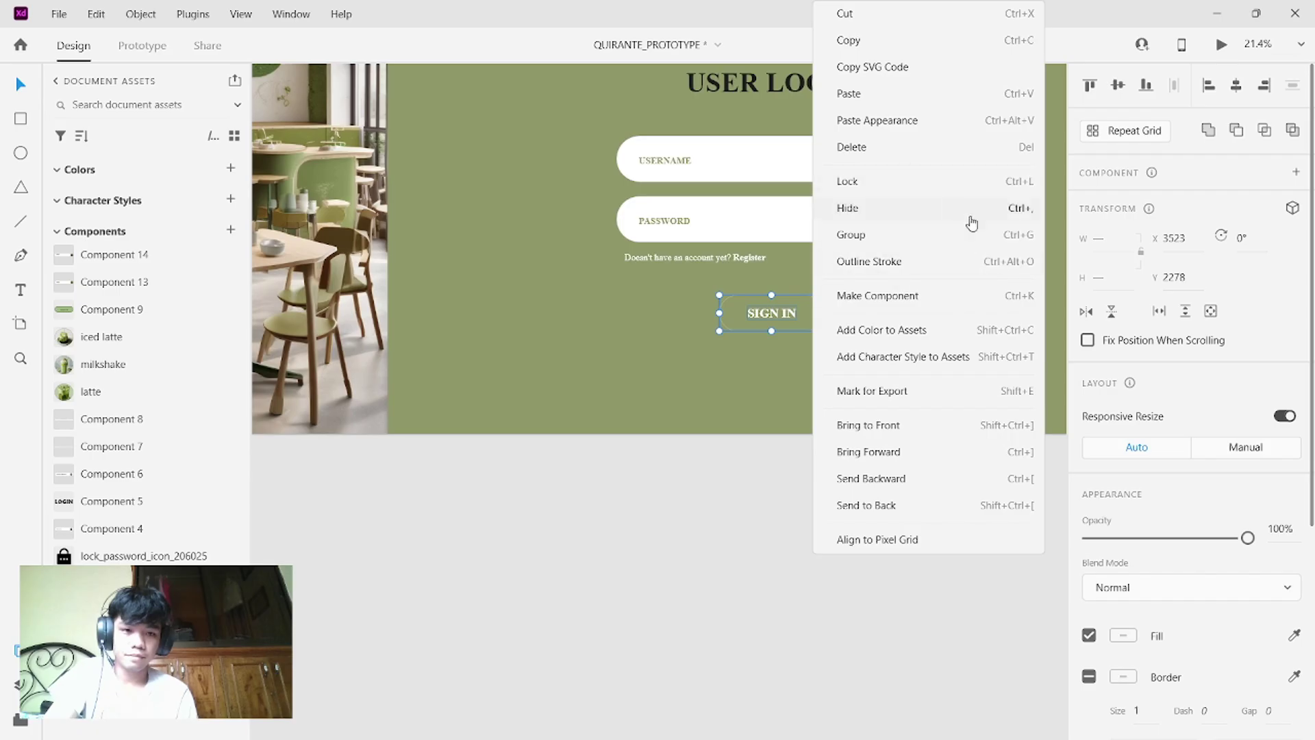
{"action": "left_click", "coordinate": [897, 299]}
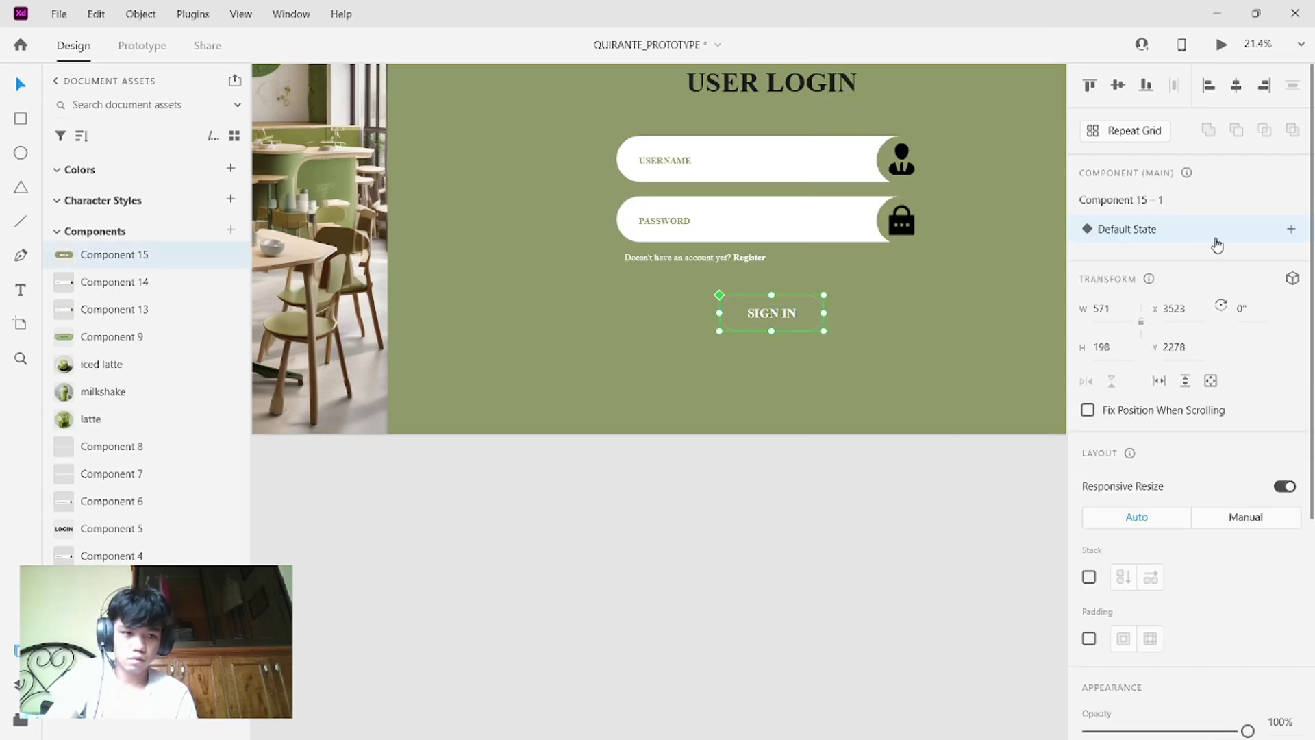
{"action": "left_click", "coordinate": [1291, 228]}
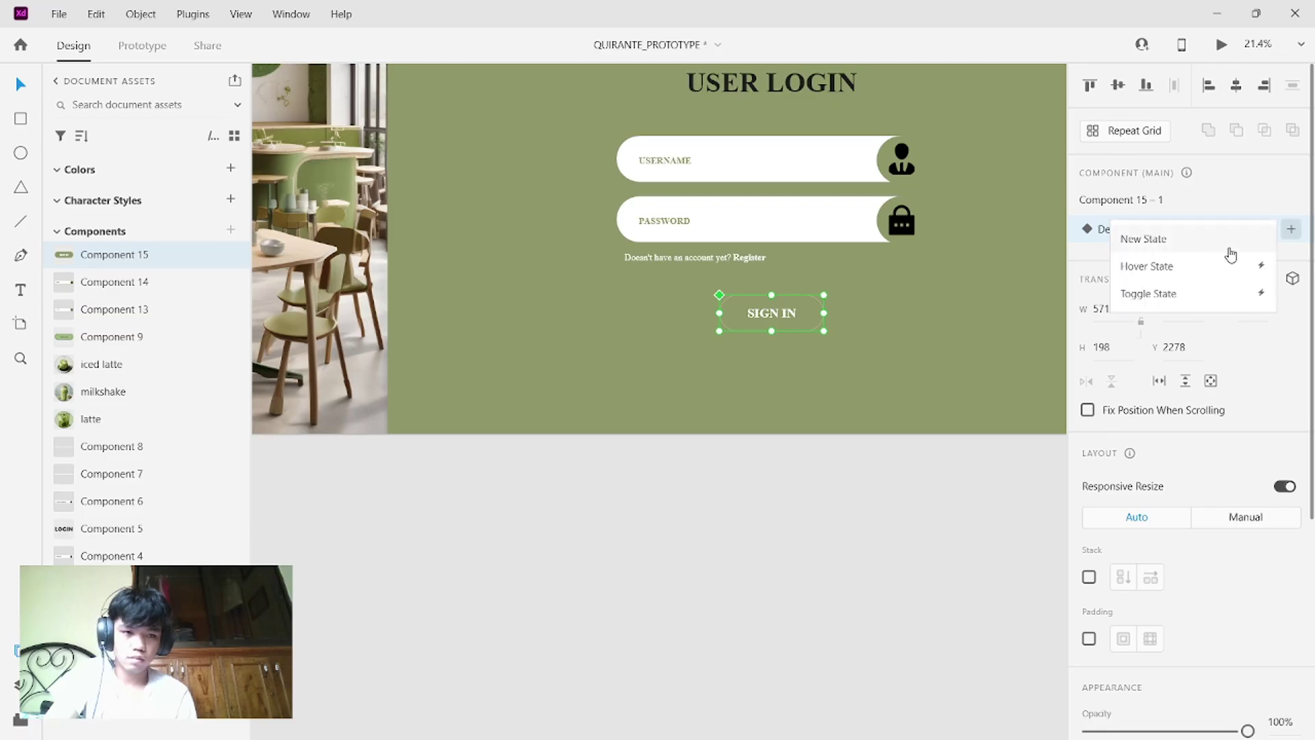
{"action": "left_click", "coordinate": [1185, 266]}
- In the hover state, fill the button white using the eyedropper on a field
{"action": "left_click", "coordinate": [902, 309]}
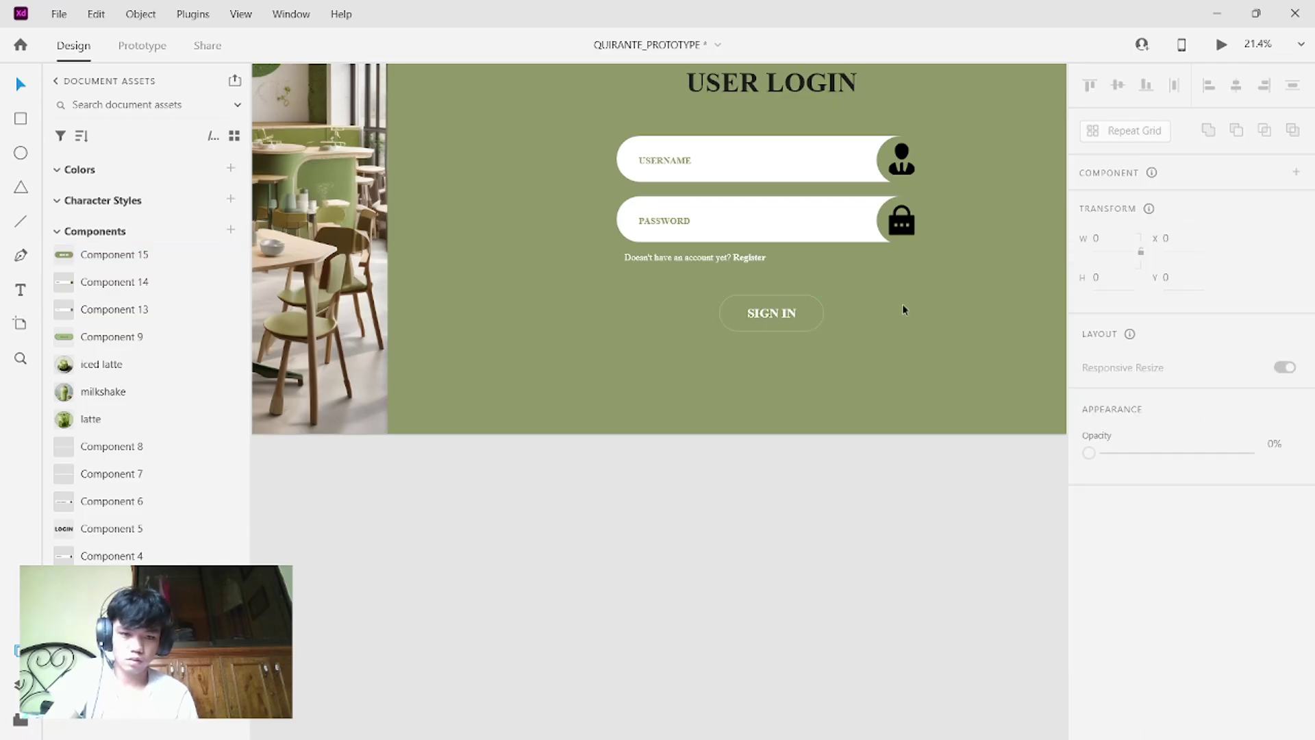
{"action": "left_click", "coordinate": [799, 317]}
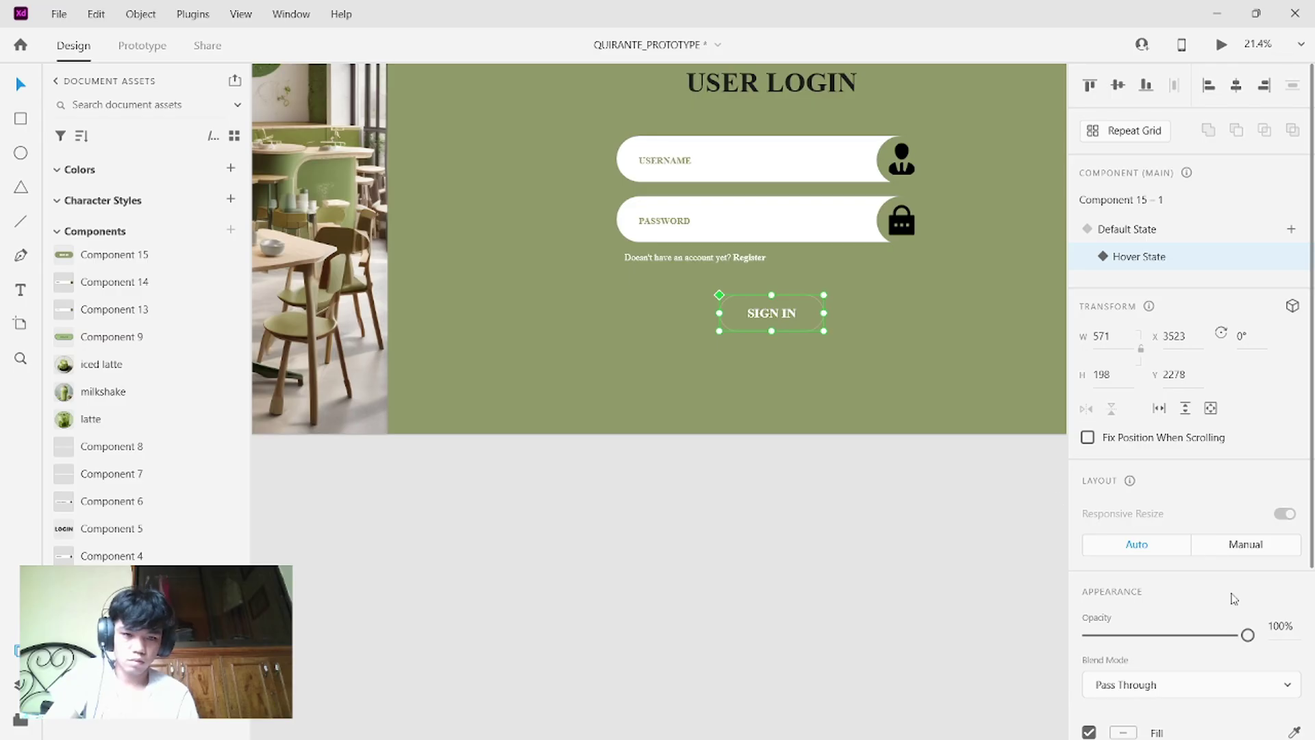
{"action": "scroll", "coordinate": [1232, 602], "scroll_direction": "down", "scroll_amount": 4}
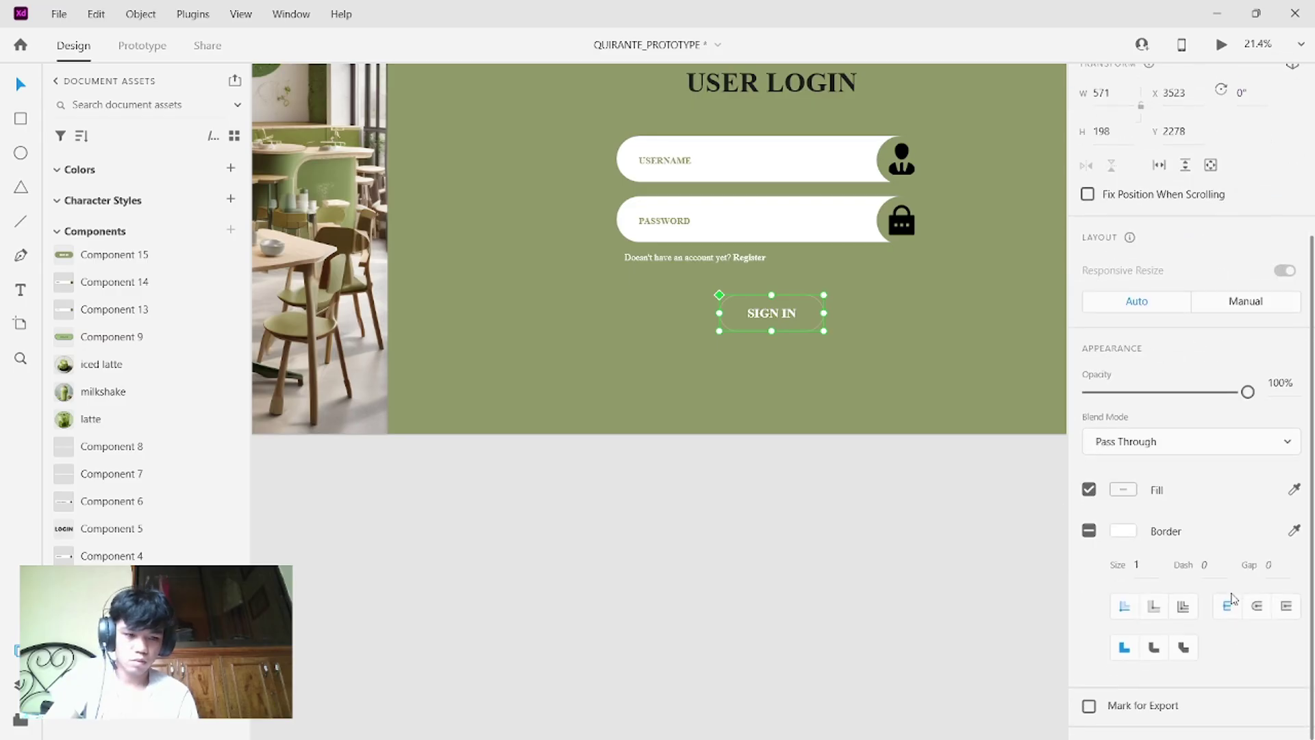
{"action": "left_click", "coordinate": [1294, 497]}
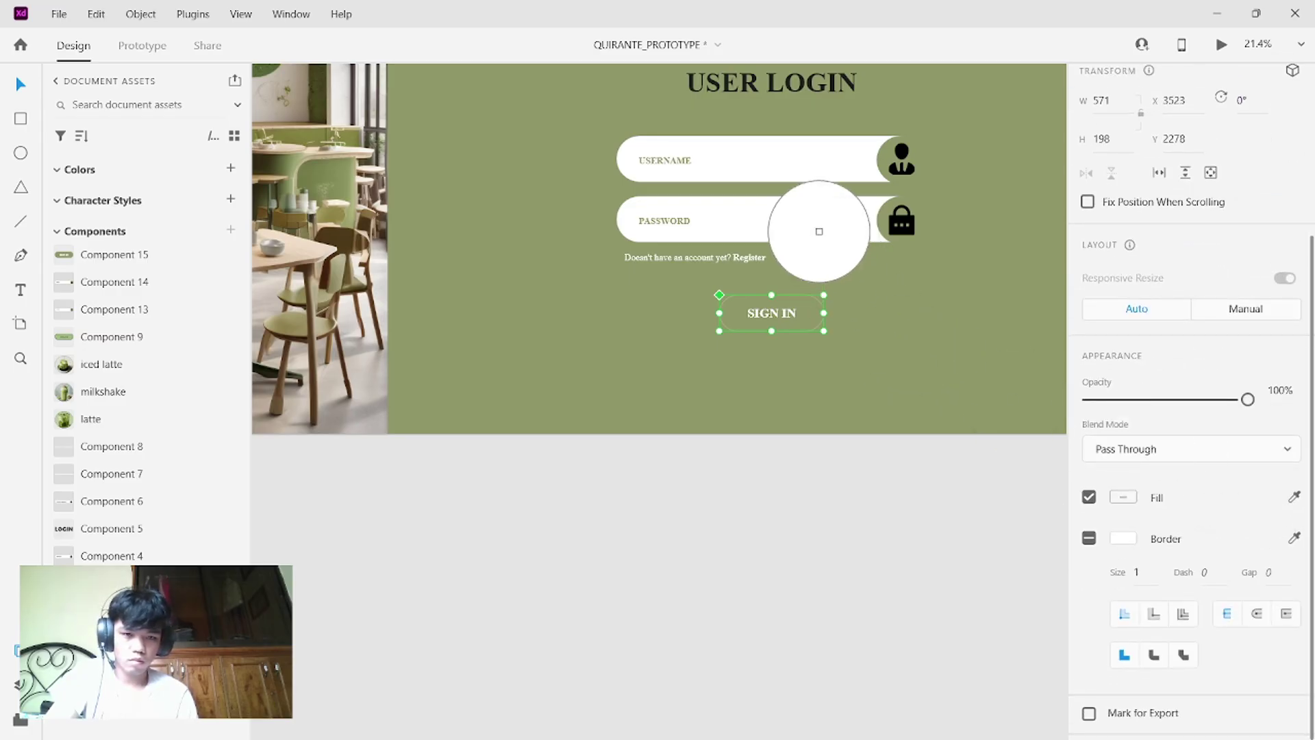
{"action": "left_click", "coordinate": [819, 232]}
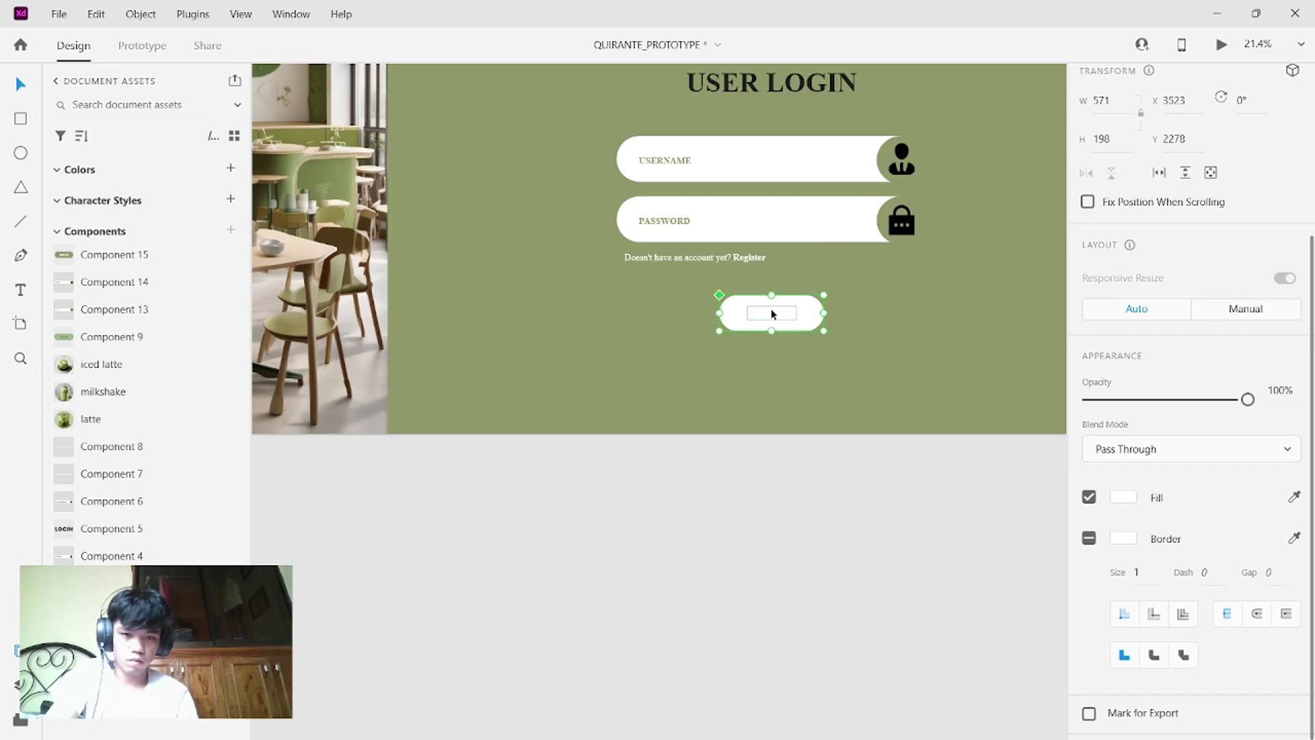
- Colour the hover-state SIGN IN label the background green, then return to Default State
{"action": "double_click", "coordinate": [771, 309]}
{"action": "scroll", "coordinate": [1187, 469], "scroll_direction": "down", "scroll_amount": 6}
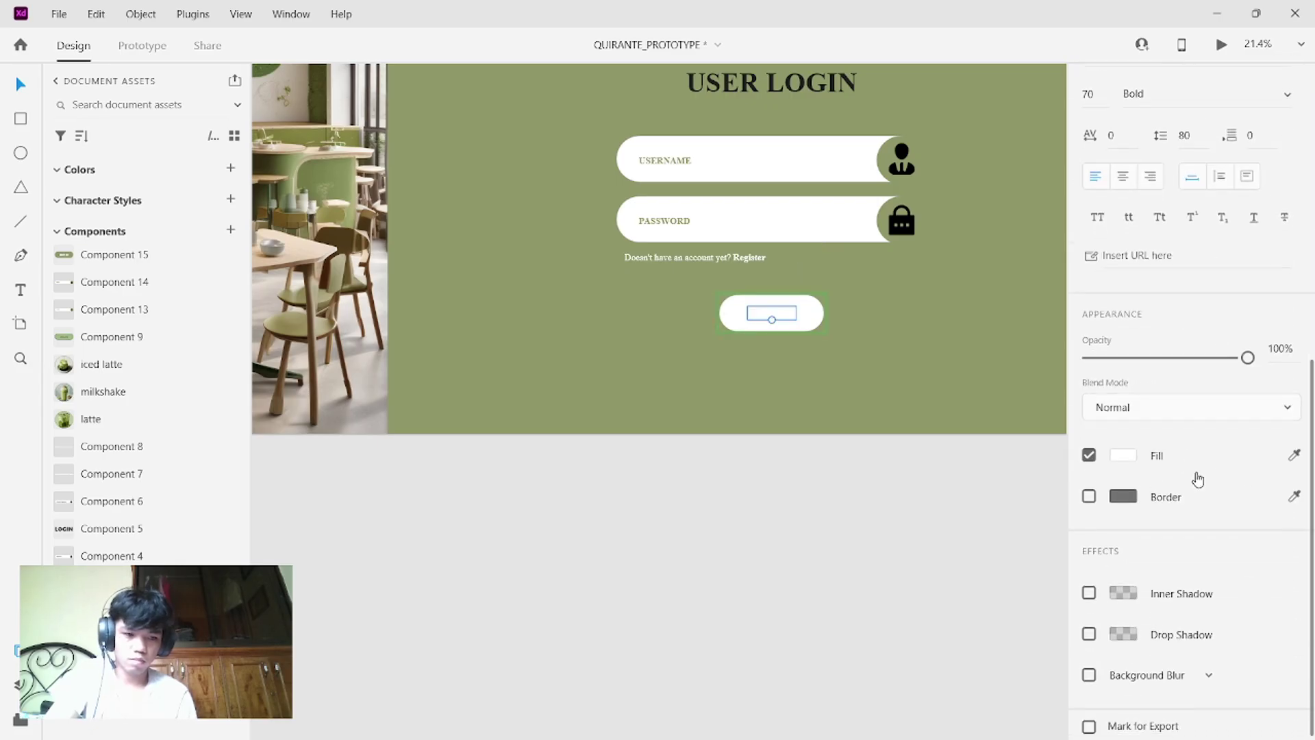
{"action": "left_click", "coordinate": [1294, 456]}
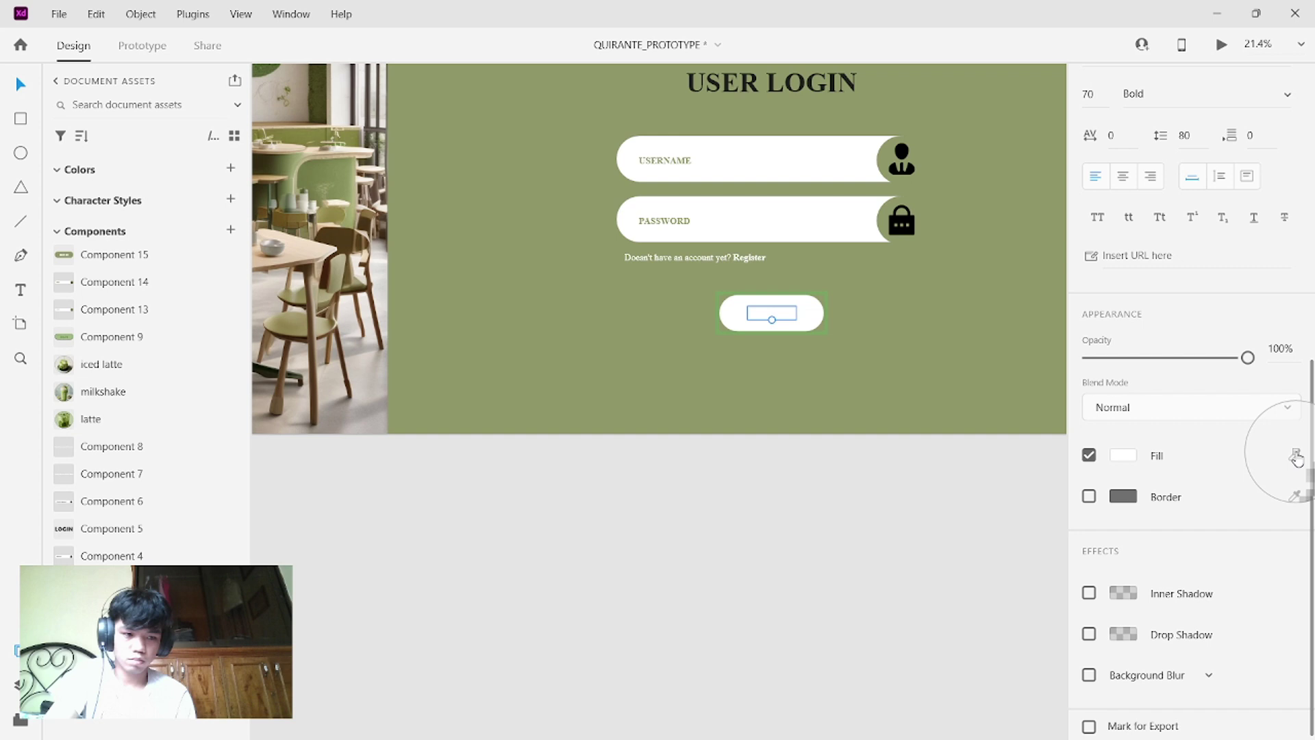
{"action": "left_click", "coordinate": [932, 362]}
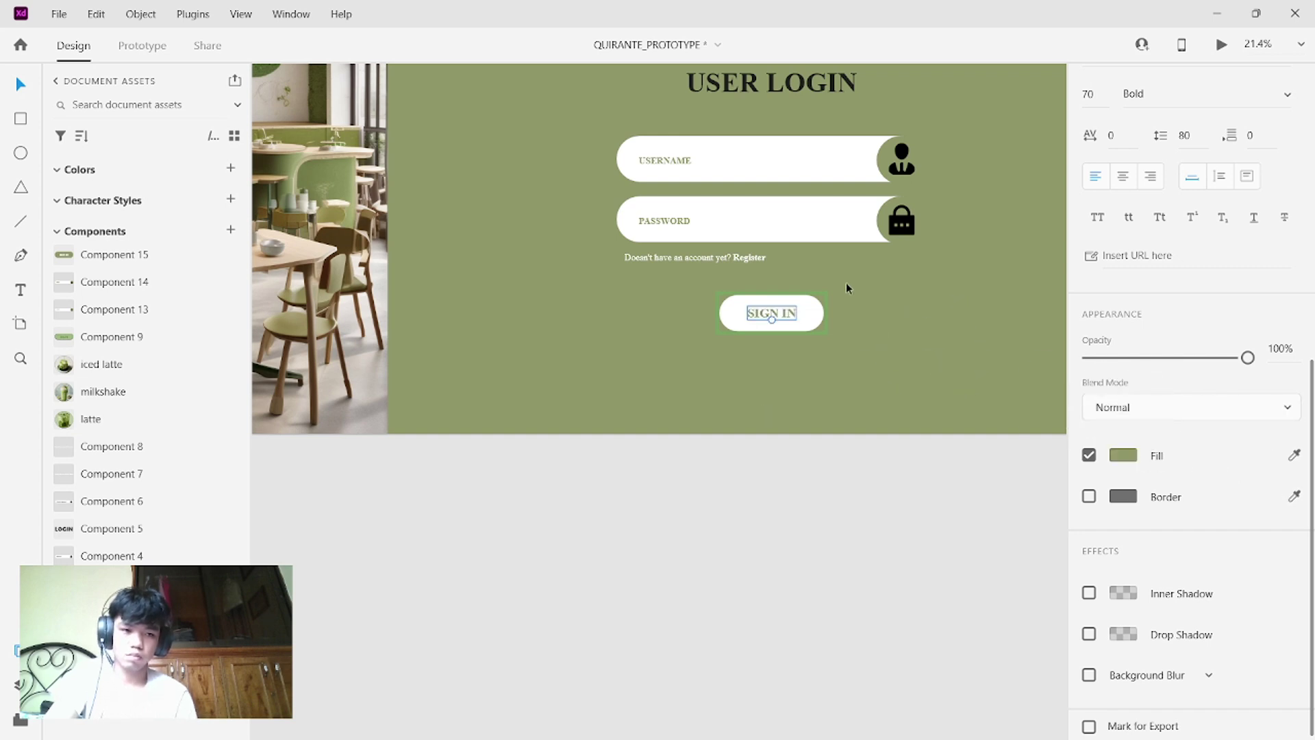
{"action": "left_click", "coordinate": [801, 216]}
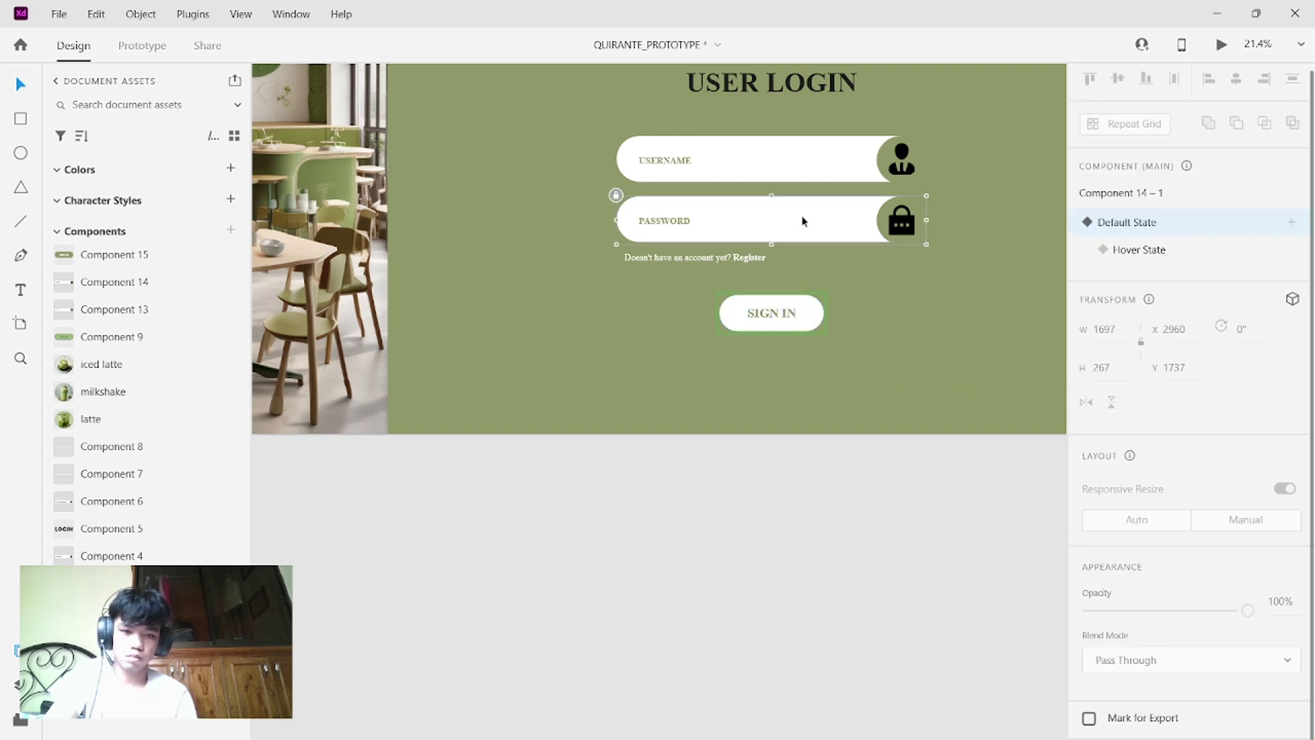
{"action": "left_click", "coordinate": [812, 317]}
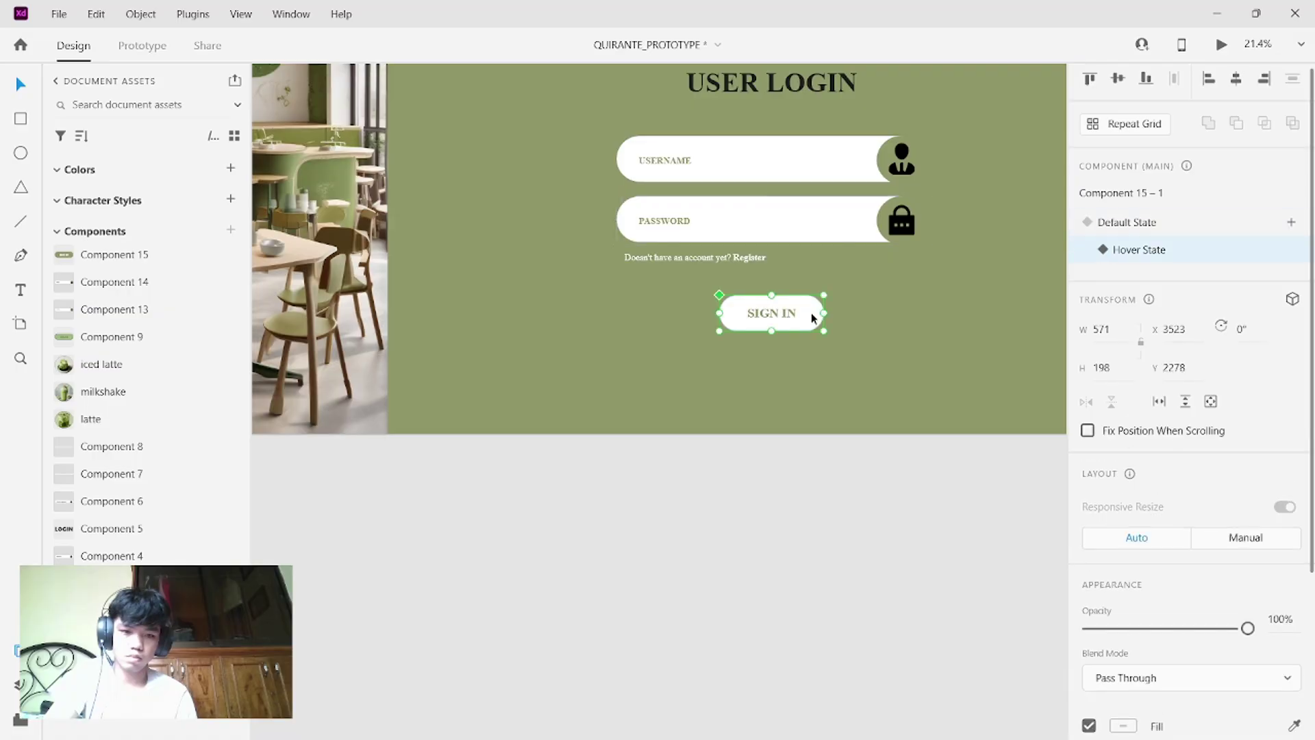
{"action": "left_click", "coordinate": [1177, 226]}
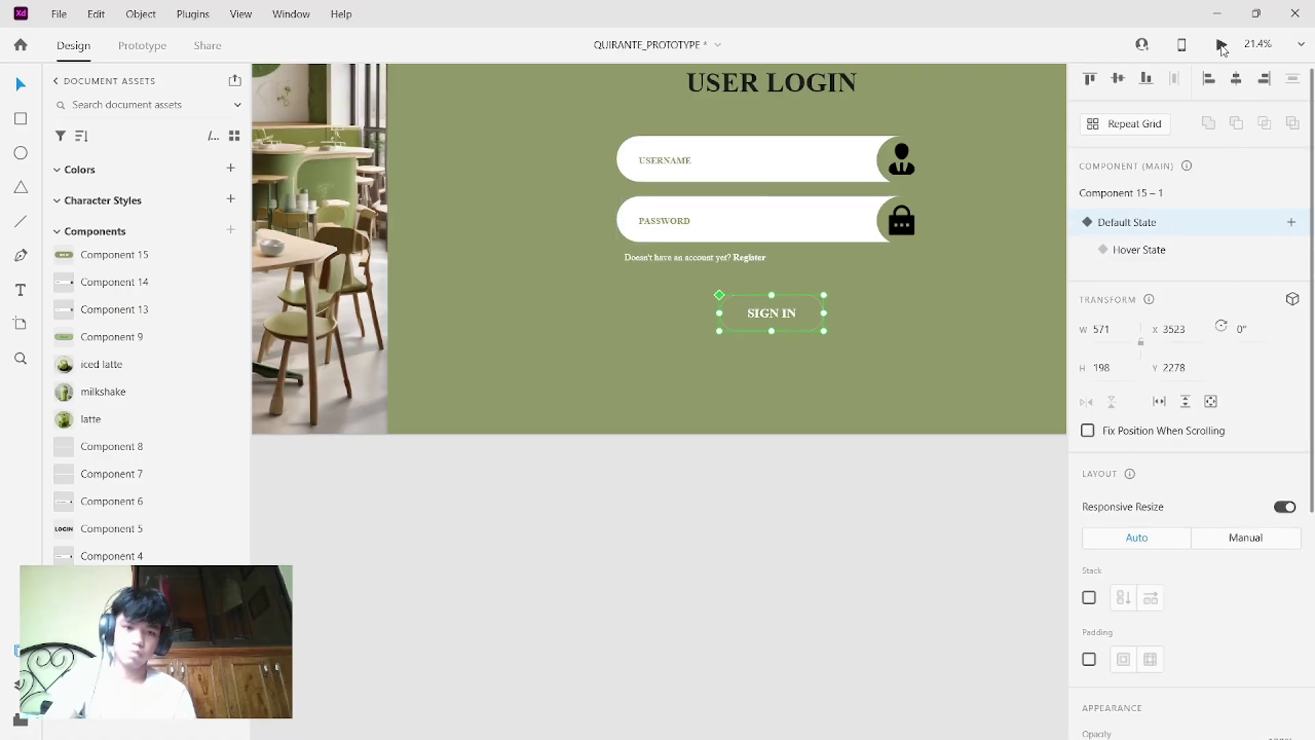
{"action": "left_click", "coordinate": [1221, 46]}
{"action": "left_click", "coordinate": [852, 378]}
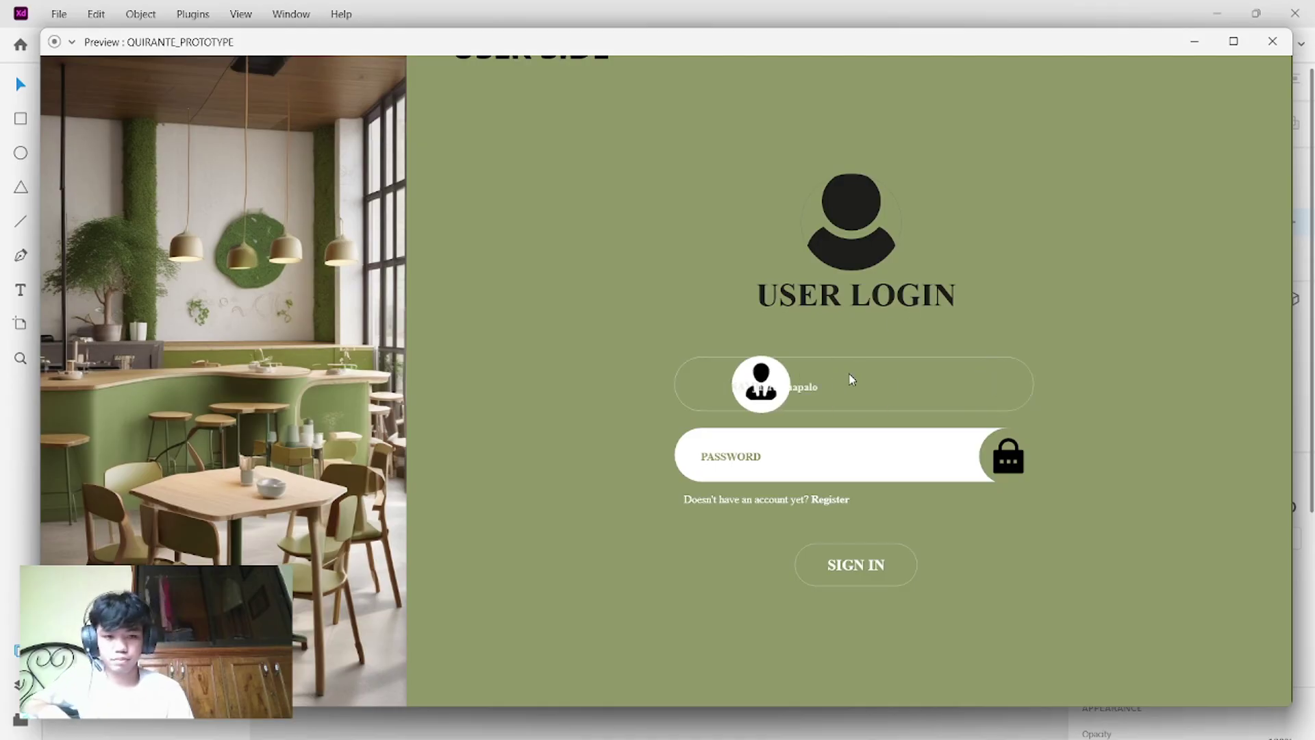
{"action": "left_click", "coordinate": [828, 444]}
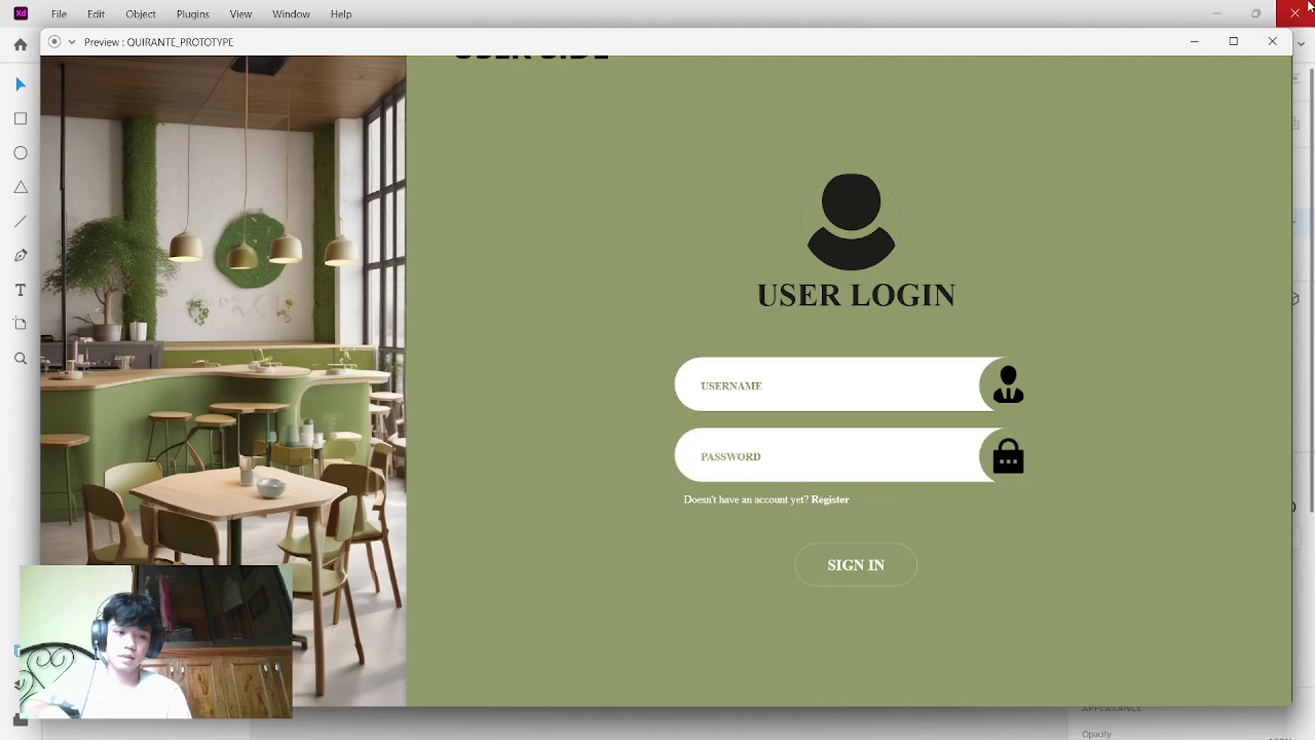
{"action": "left_click", "coordinate": [1272, 41]}
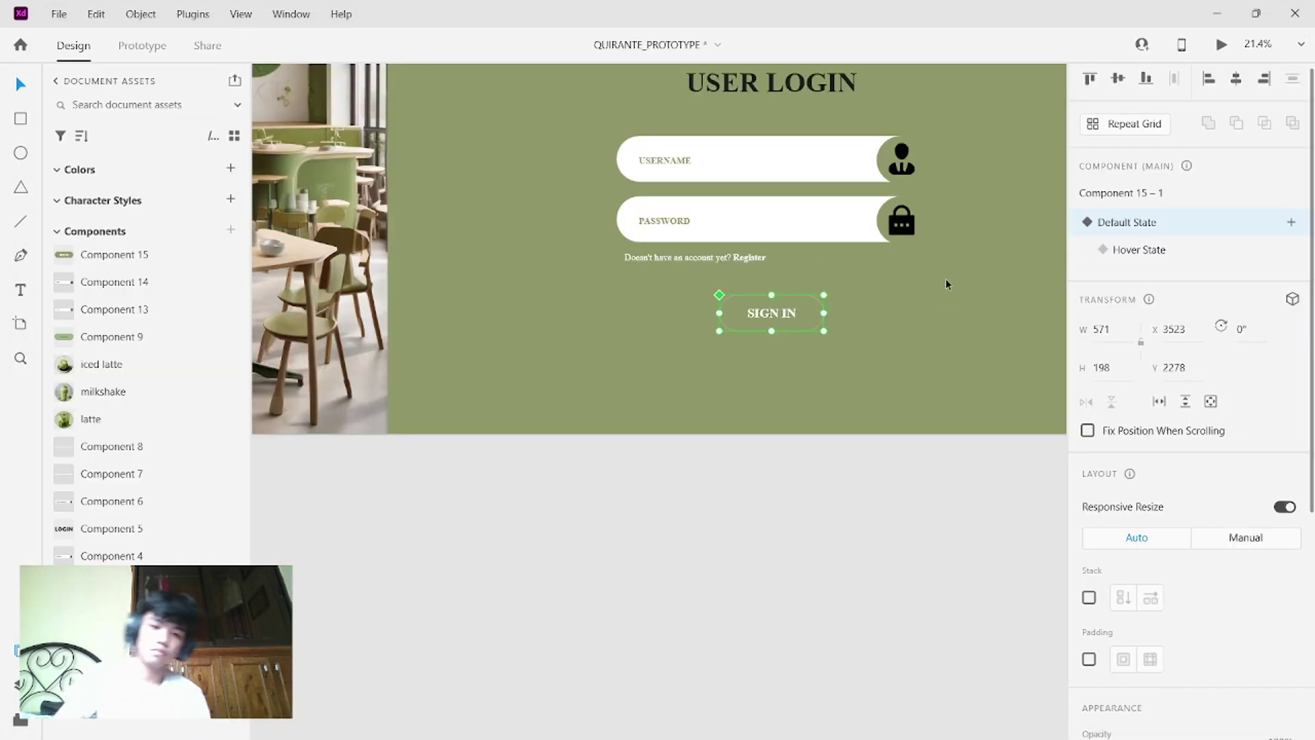
- Move the login artboard down-left and place the USER SIDE label above it
{"action": "scroll", "coordinate": [945, 281], "scroll_direction": "down", "scroll_amount": 5}
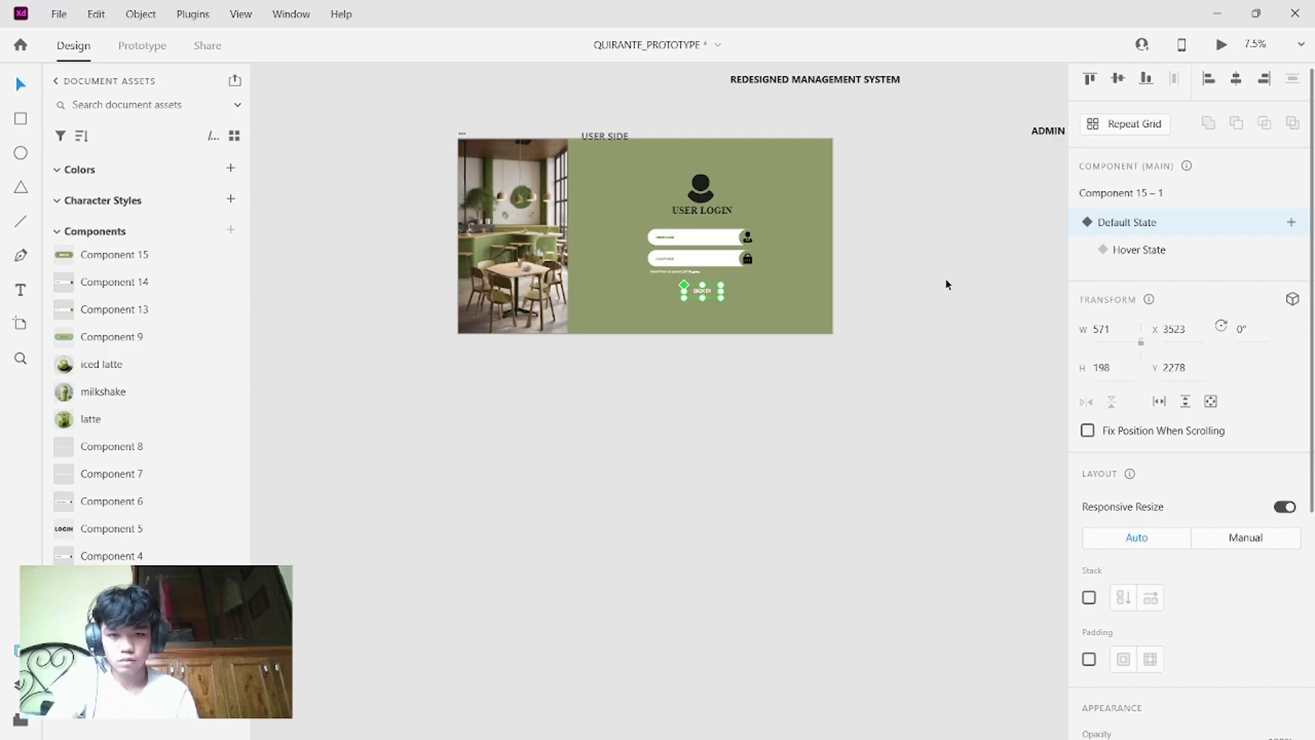
{"action": "scroll", "coordinate": [945, 284], "scroll_direction": "up", "scroll_amount": 1}
{"action": "left_click", "coordinate": [618, 171]}
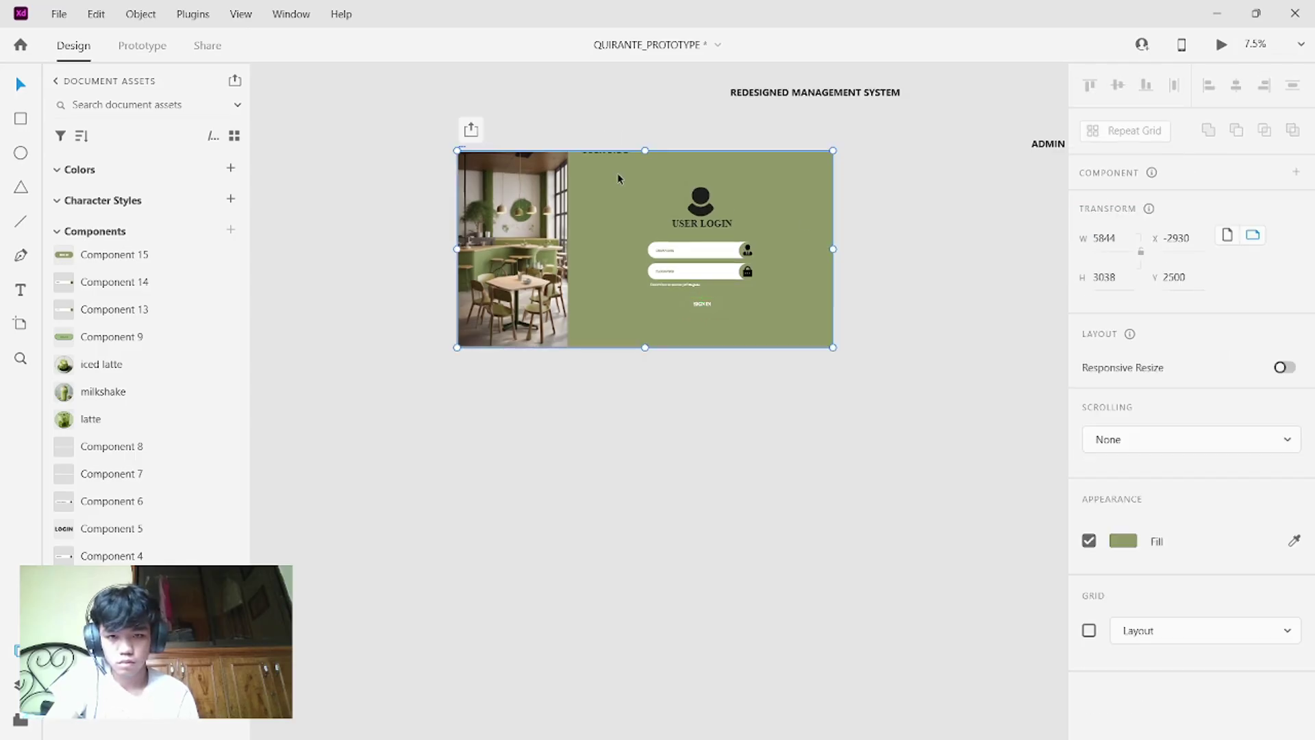
{"action": "left_click_drag", "start_coordinate": [618, 171], "coordinate": [599, 204]}
{"action": "left_click", "coordinate": [645, 152]}
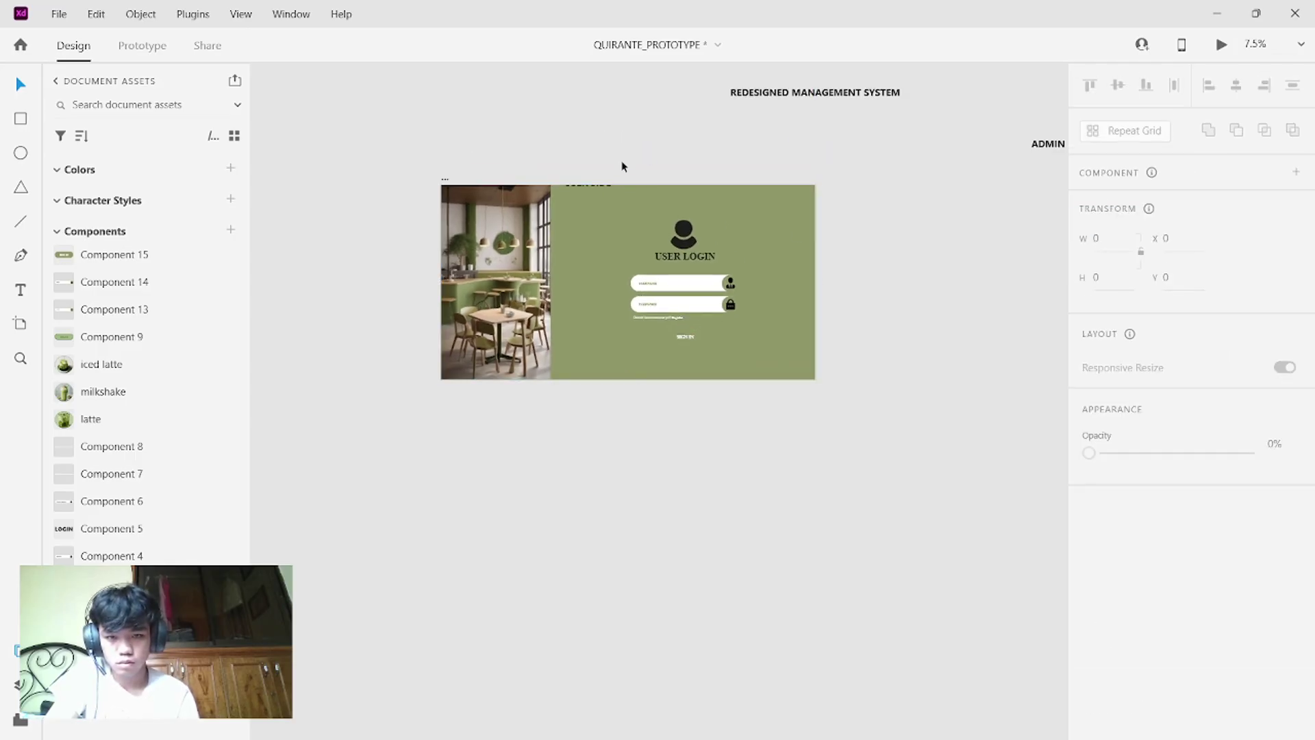
{"action": "left_click", "coordinate": [606, 210]}
{"action": "left_click_drag", "start_coordinate": [594, 186], "coordinate": [602, 158]}
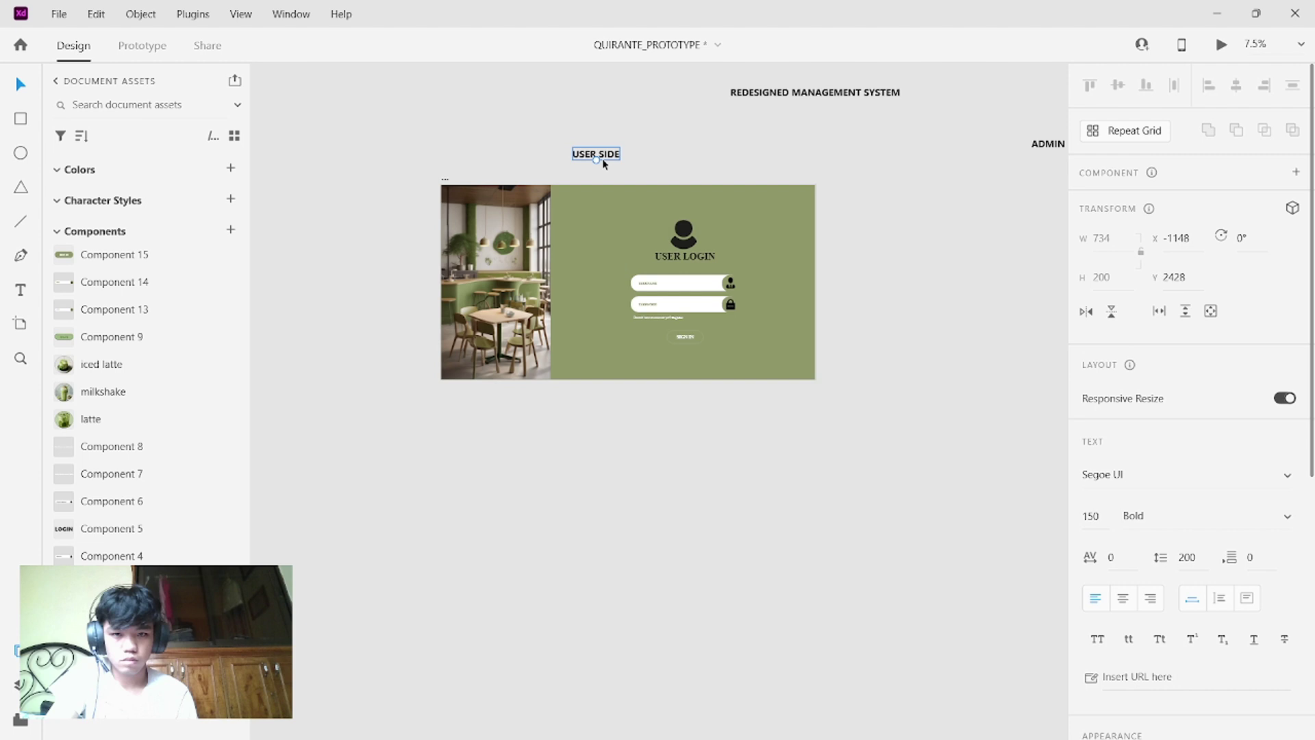
- Shift the login artboard further left and select the whole artboard
{"action": "left_click", "coordinate": [601, 204]}
{"action": "mouse_move", "coordinate": [600, 204]}
{"action": "left_mouse_down"}
{"action": "mouse_move", "coordinate": [560, 203]}
{"action": "mouse_move", "coordinate": [577, 200]}
{"action": "left_mouse_up"}
{"action": "scroll", "coordinate": [587, 311], "scroll_direction": "up", "scroll_amount": 5}
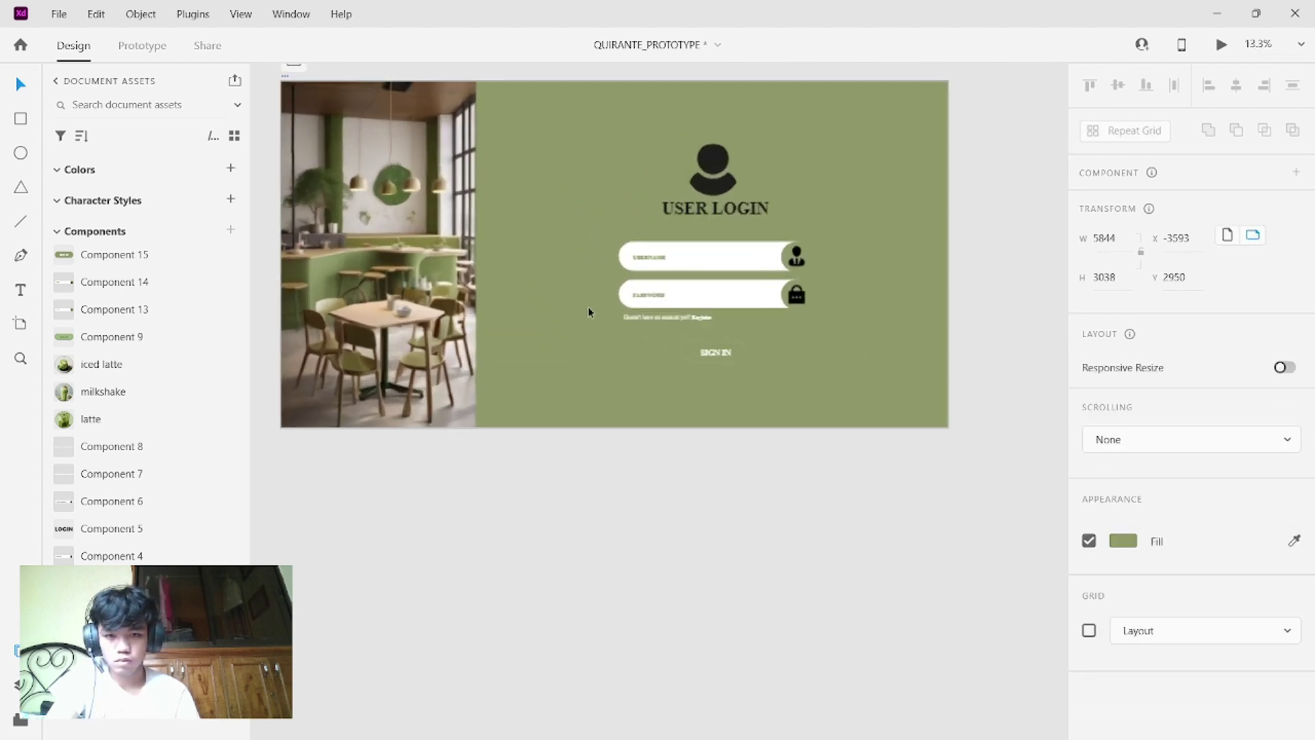
{"action": "scroll", "coordinate": [588, 312], "scroll_direction": "down", "scroll_amount": 4}
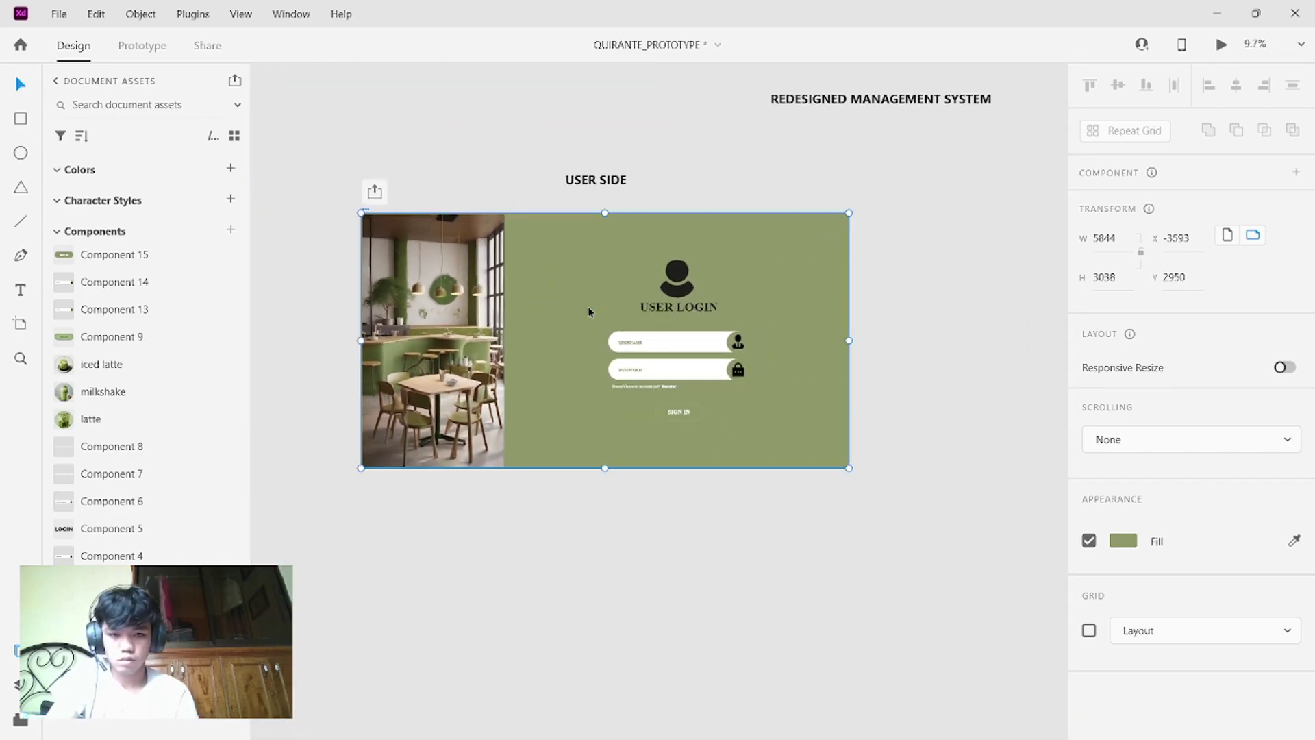
{"action": "left_click", "coordinate": [686, 476]}
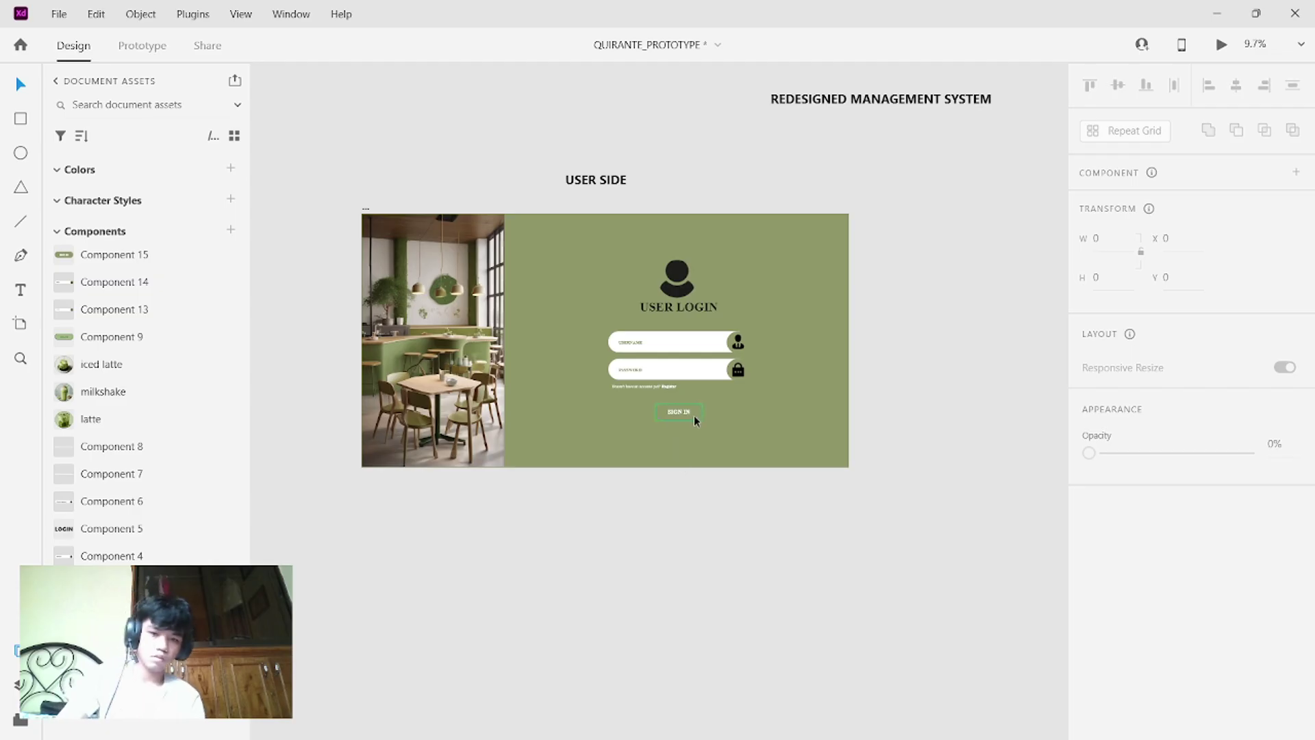
{"action": "left_click", "coordinate": [767, 429]}
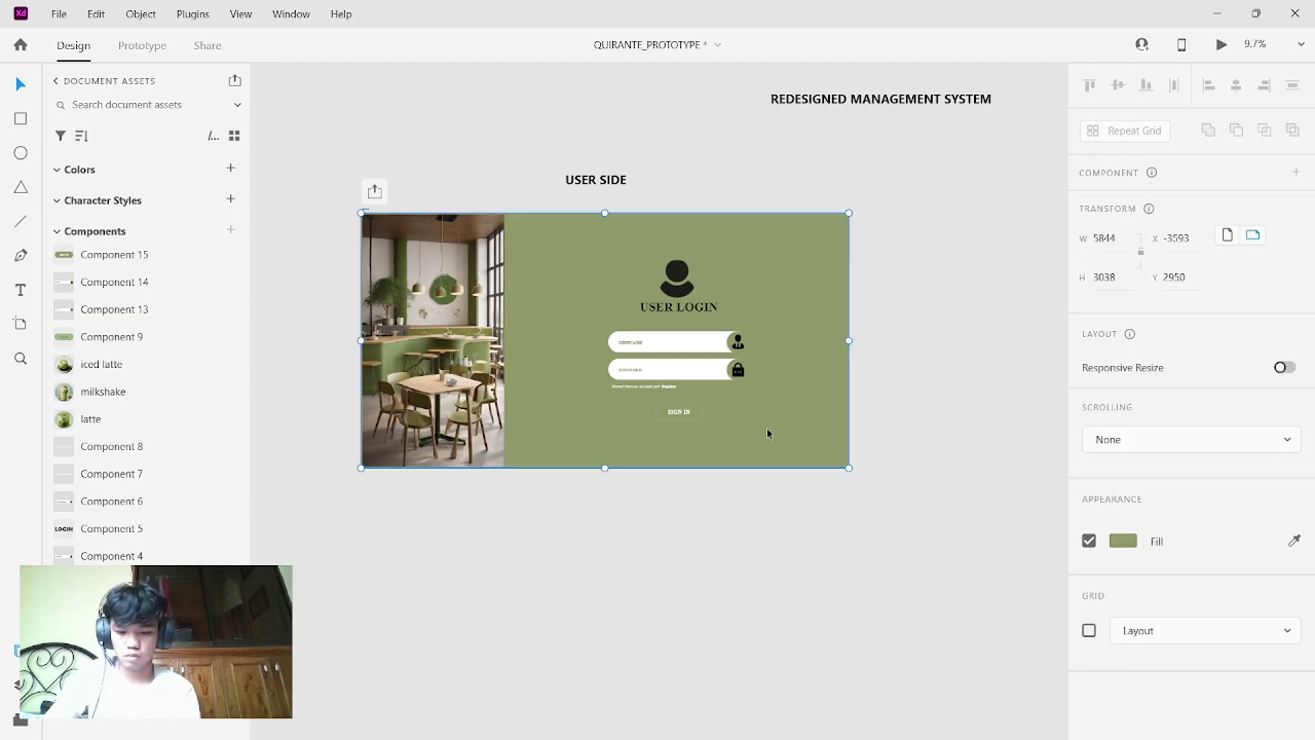
- Duplicate the login artboard and drag the copy below the original
{"action": "key", "text": "ctrl+v"}
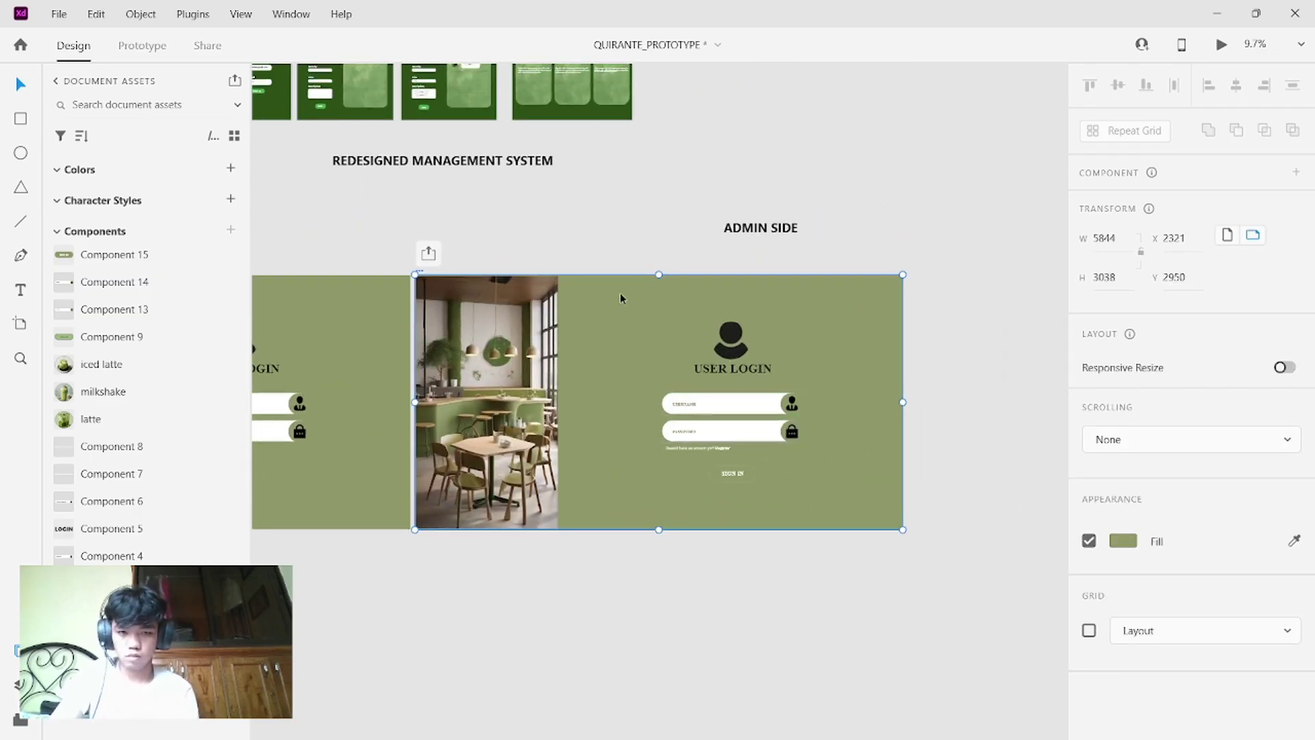
{"action": "left_click_drag", "start_coordinate": [602, 288], "coordinate": [569, 471]}
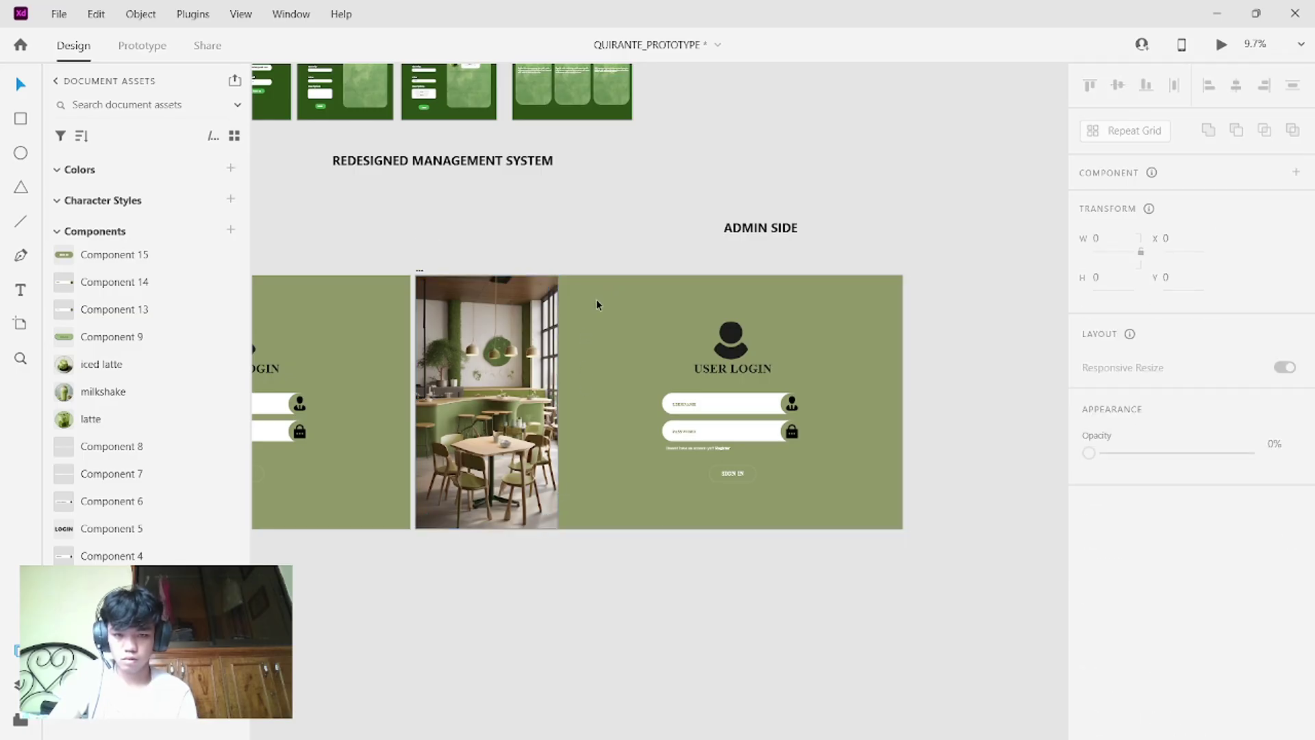
{"action": "left_click_drag", "start_coordinate": [596, 304], "coordinate": [302, 577]}
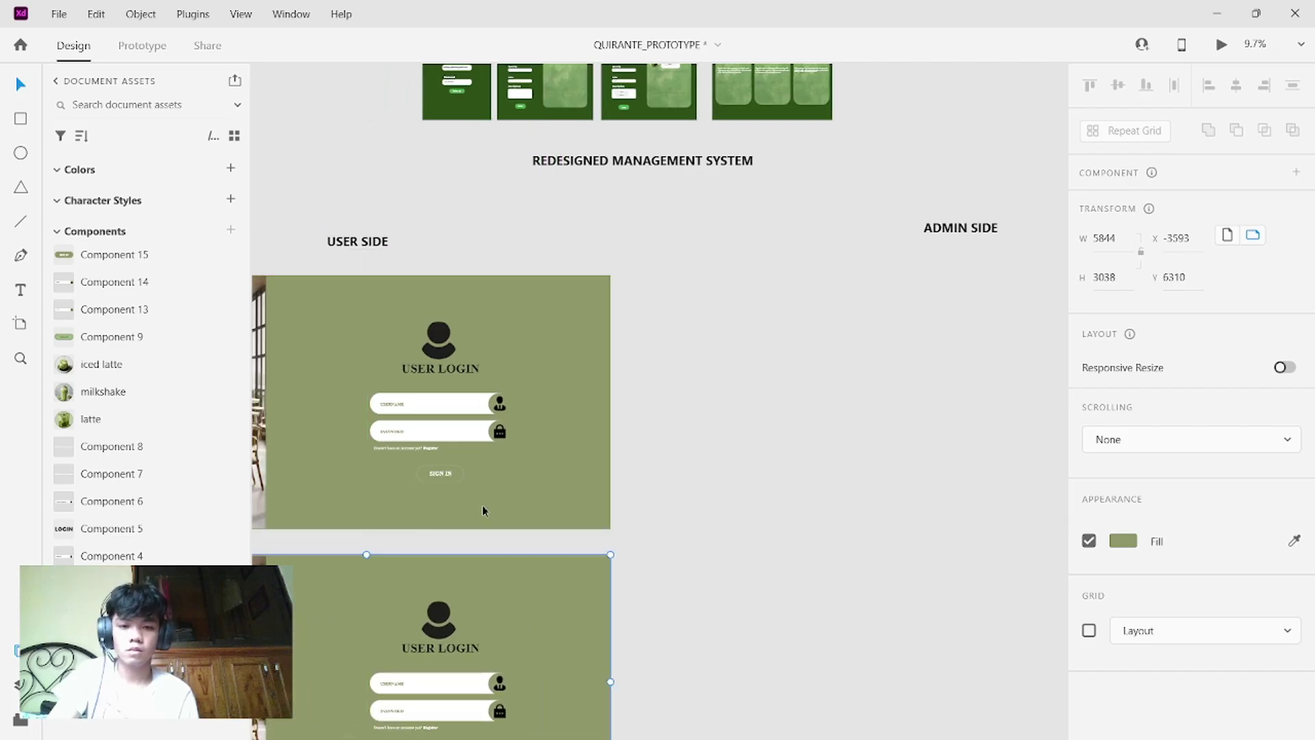
{"action": "scroll", "coordinate": [482, 511], "scroll_direction": "left", "scroll_amount": 6}
{"action": "scroll", "coordinate": [482, 510], "scroll_direction": "down", "scroll_amount": 4}
{"action": "scroll", "coordinate": [482, 511], "scroll_direction": "right", "scroll_amount": 7}
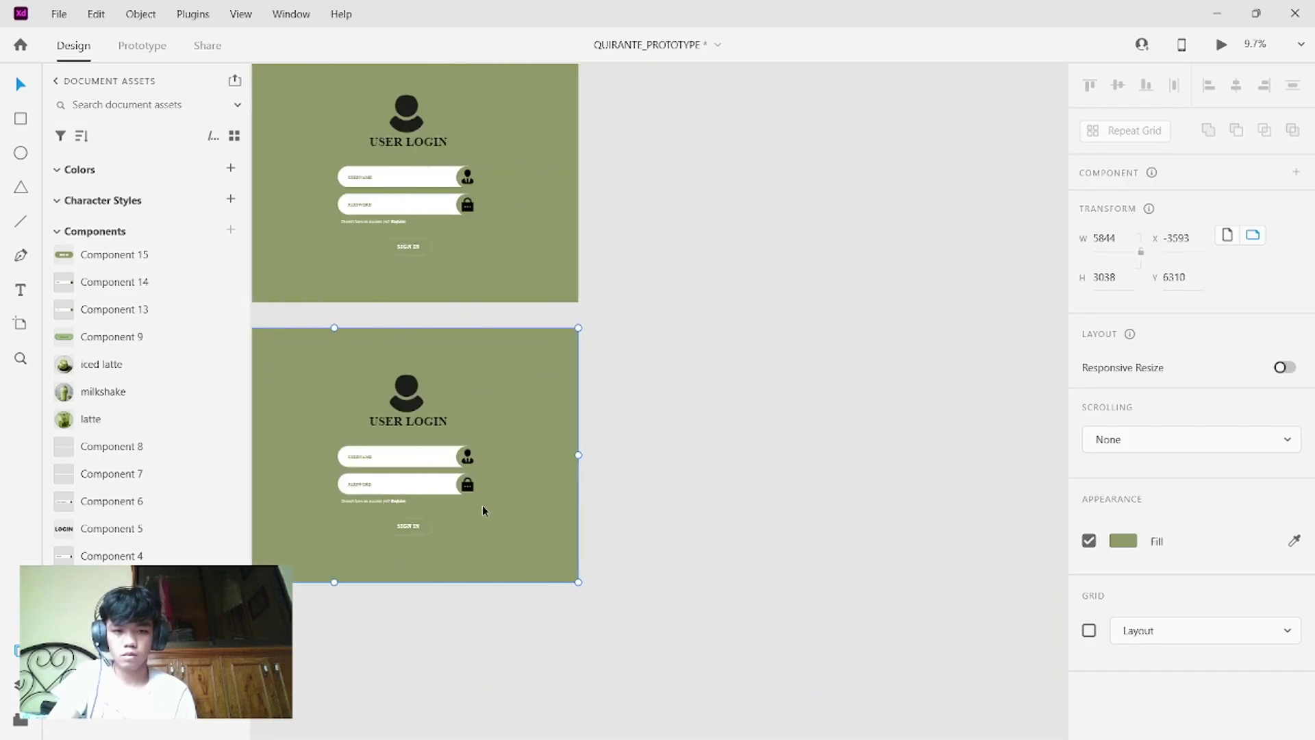
{"action": "scroll", "coordinate": [482, 510], "scroll_direction": "left", "scroll_amount": 10}
{"action": "scroll", "coordinate": [482, 511], "scroll_direction": "down", "scroll_amount": 2}
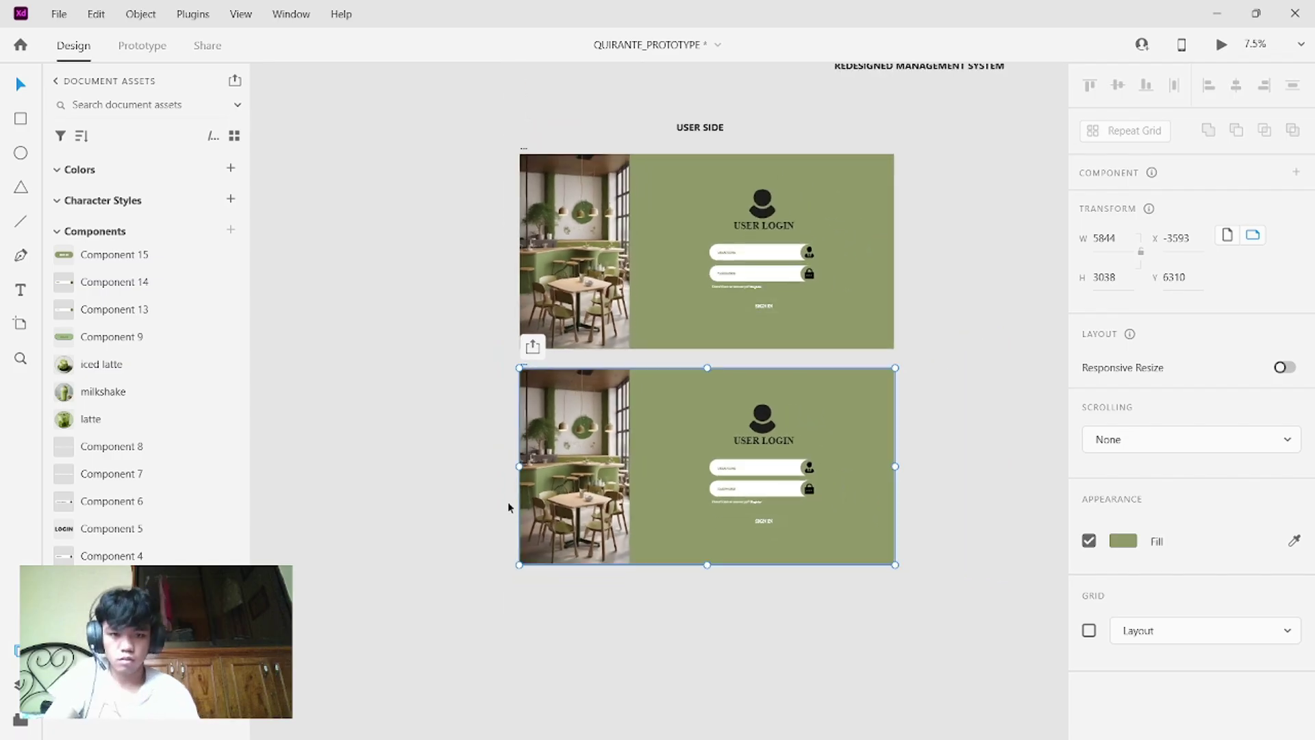
- Move the original artboard left and place the copy beside it
{"action": "left_click", "coordinate": [689, 174]}
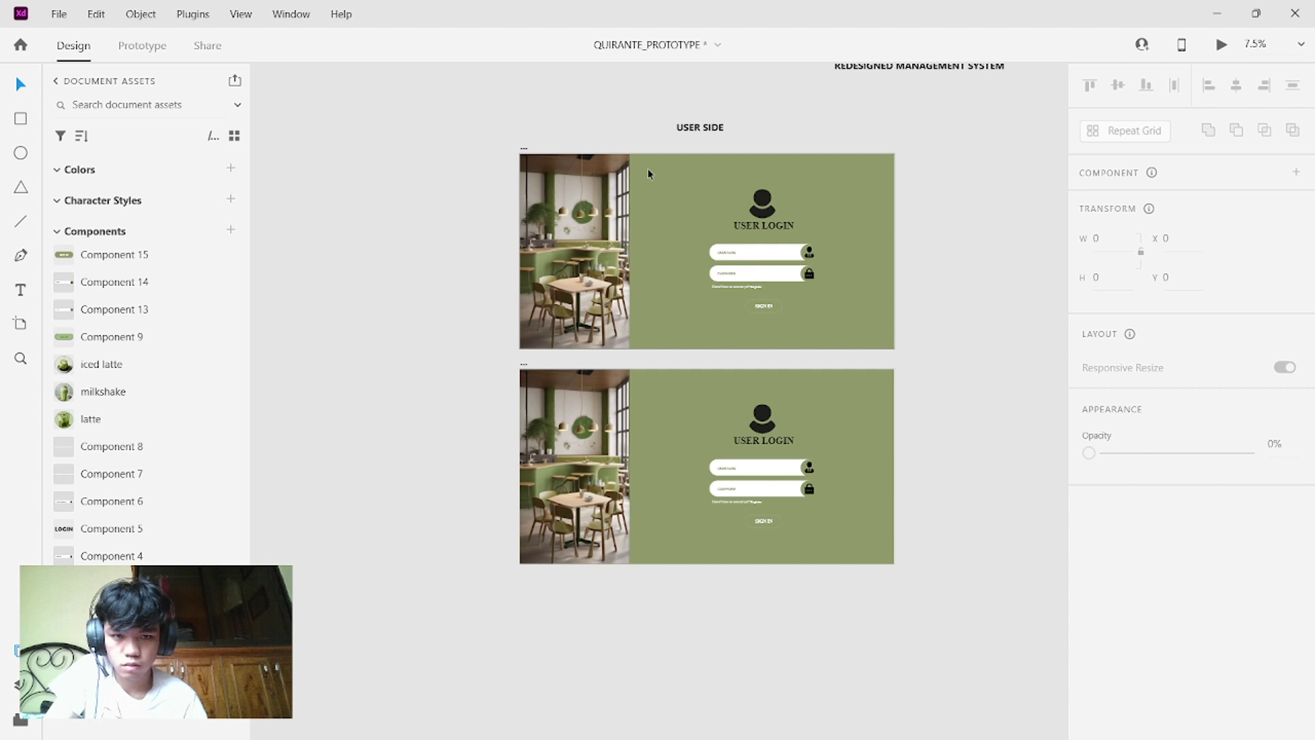
{"action": "left_click", "coordinate": [590, 164]}
{"action": "left_click_drag", "start_coordinate": [649, 166], "coordinate": [427, 167]}
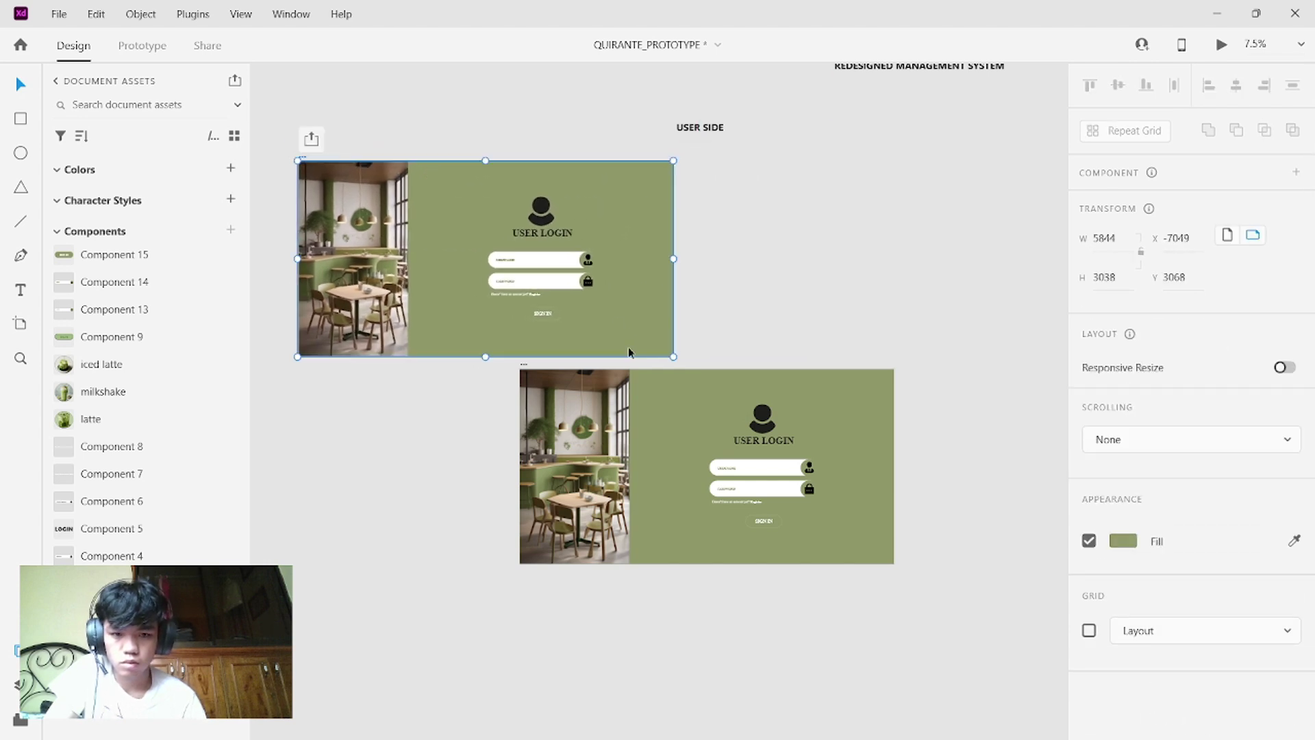
{"action": "left_click_drag", "start_coordinate": [701, 370], "coordinate": [862, 169]}
{"action": "scroll", "coordinate": [739, 332], "scroll_direction": "right", "scroll_amount": 2}
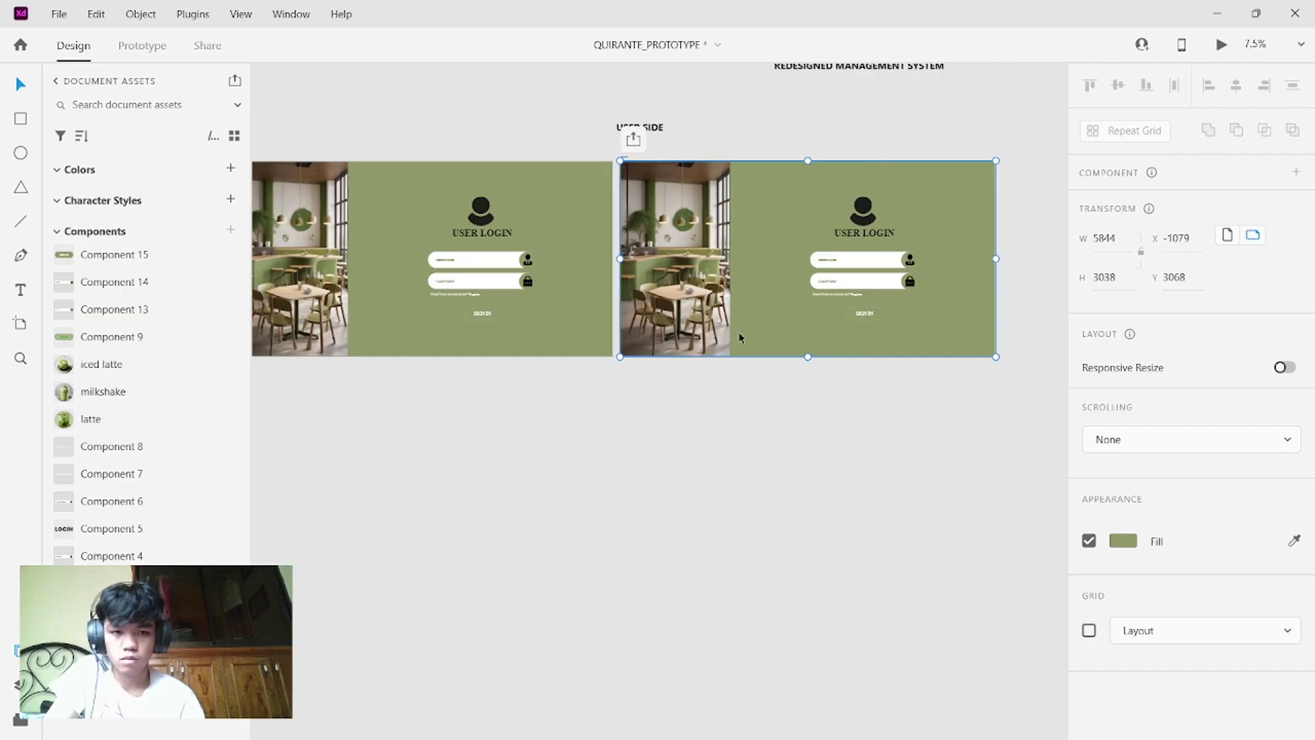
{"action": "scroll", "coordinate": [738, 332], "scroll_direction": "down", "scroll_amount": 4}
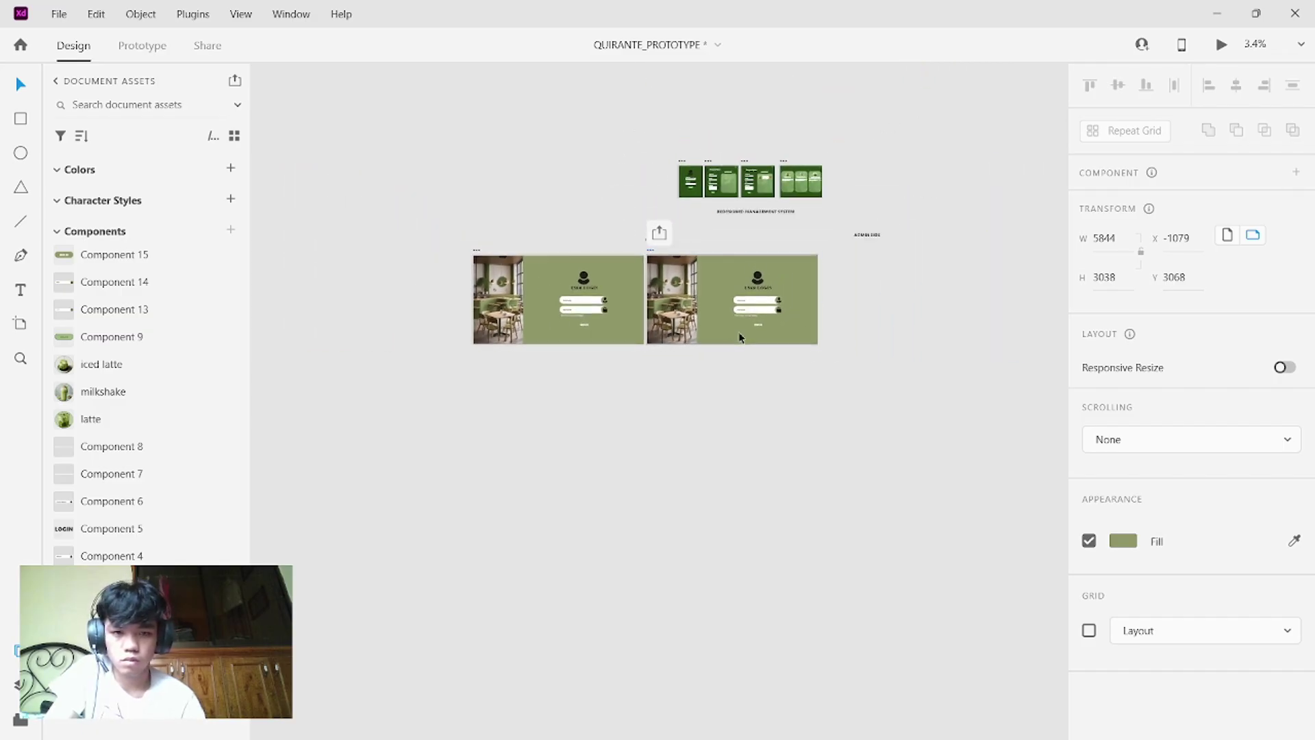
{"action": "scroll", "coordinate": [738, 331], "scroll_direction": "up", "scroll_amount": 4}
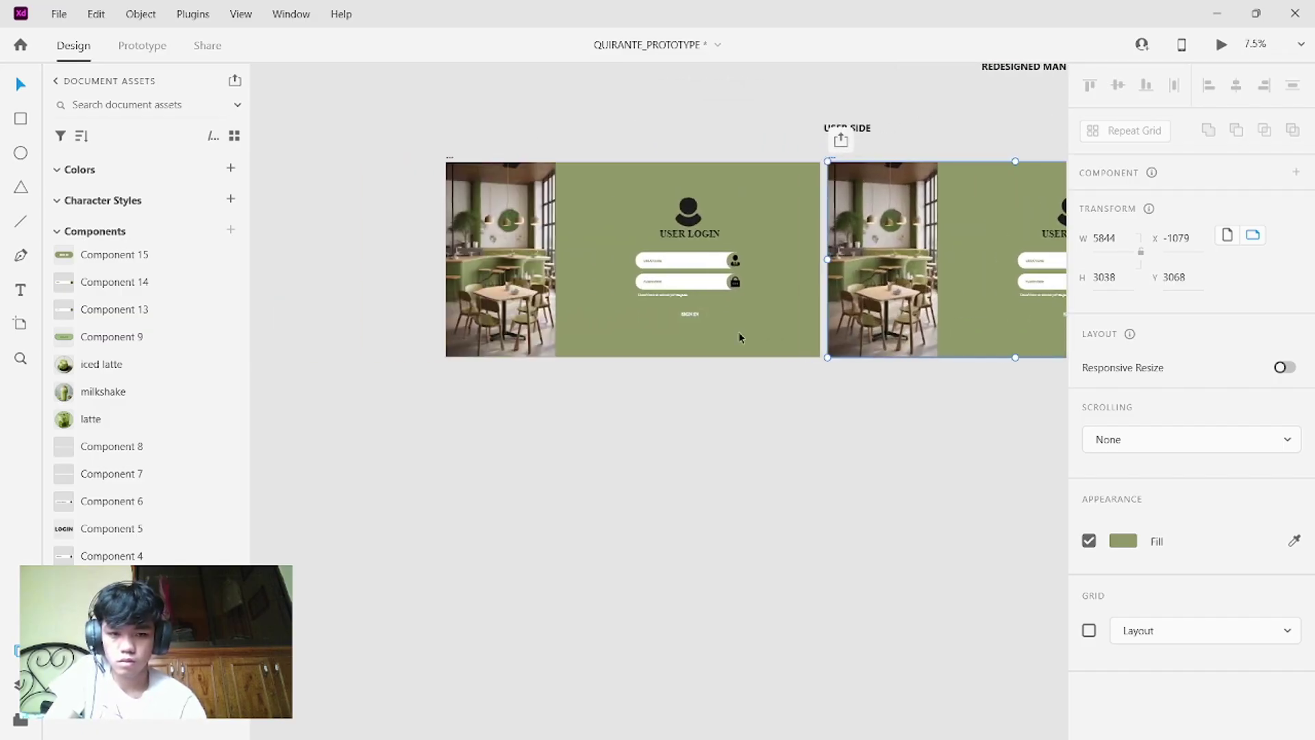
{"action": "scroll", "coordinate": [735, 338], "scroll_direction": "up", "scroll_amount": 2}
- Nudge the right-hand login artboard into alignment with the original
{"action": "right_click", "coordinate": [734, 338]}
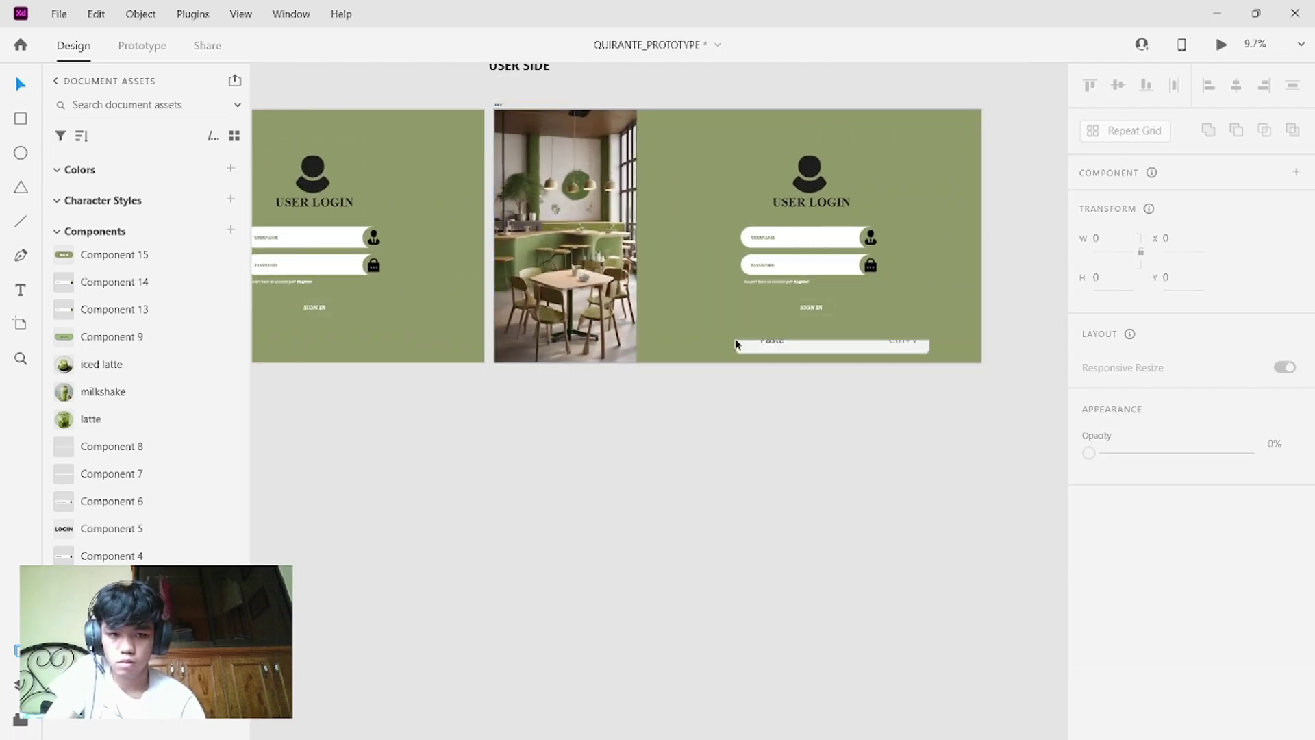
{"action": "left_click", "coordinate": [845, 318]}
{"action": "mouse_move", "coordinate": [845, 311]}
{"action": "left_mouse_down"}
{"action": "mouse_move", "coordinate": [811, 296]}
{"action": "mouse_move", "coordinate": [852, 312]}
{"action": "left_mouse_up"}
{"action": "scroll", "coordinate": [852, 313], "scroll_direction": "up", "scroll_amount": 1}
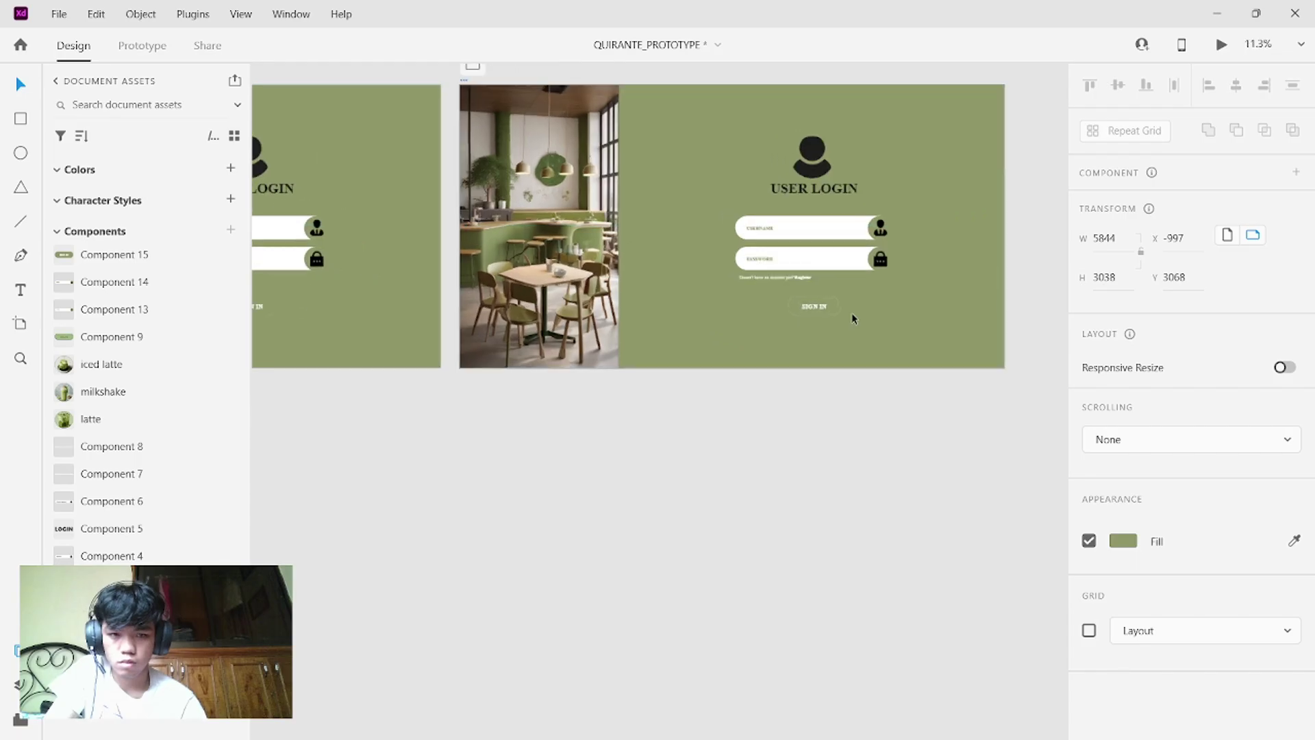
{"action": "scroll", "coordinate": [852, 312], "scroll_direction": "up", "scroll_amount": 2}
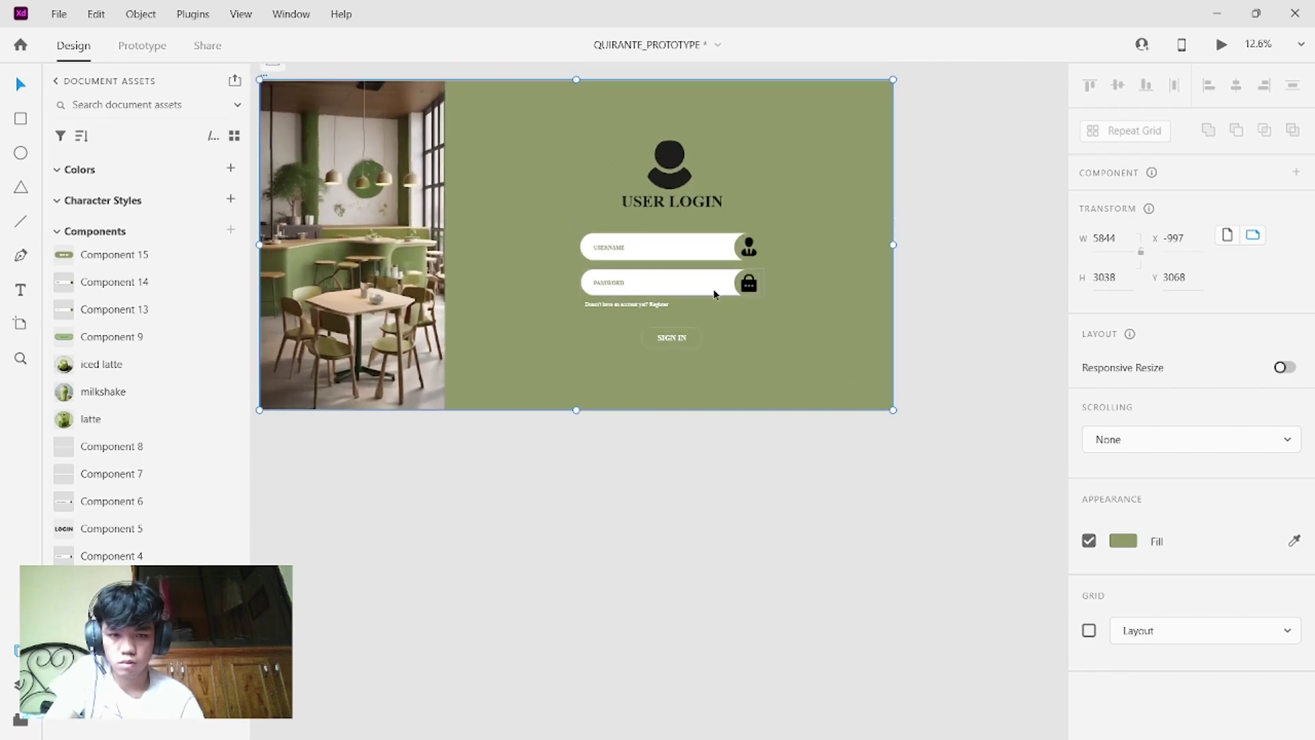
{"action": "mouse_move", "coordinate": [746, 340]}
{"action": "left_mouse_down"}
{"action": "mouse_move", "coordinate": [733, 333]}
{"action": "mouse_move", "coordinate": [754, 347]}
{"action": "left_mouse_up"}
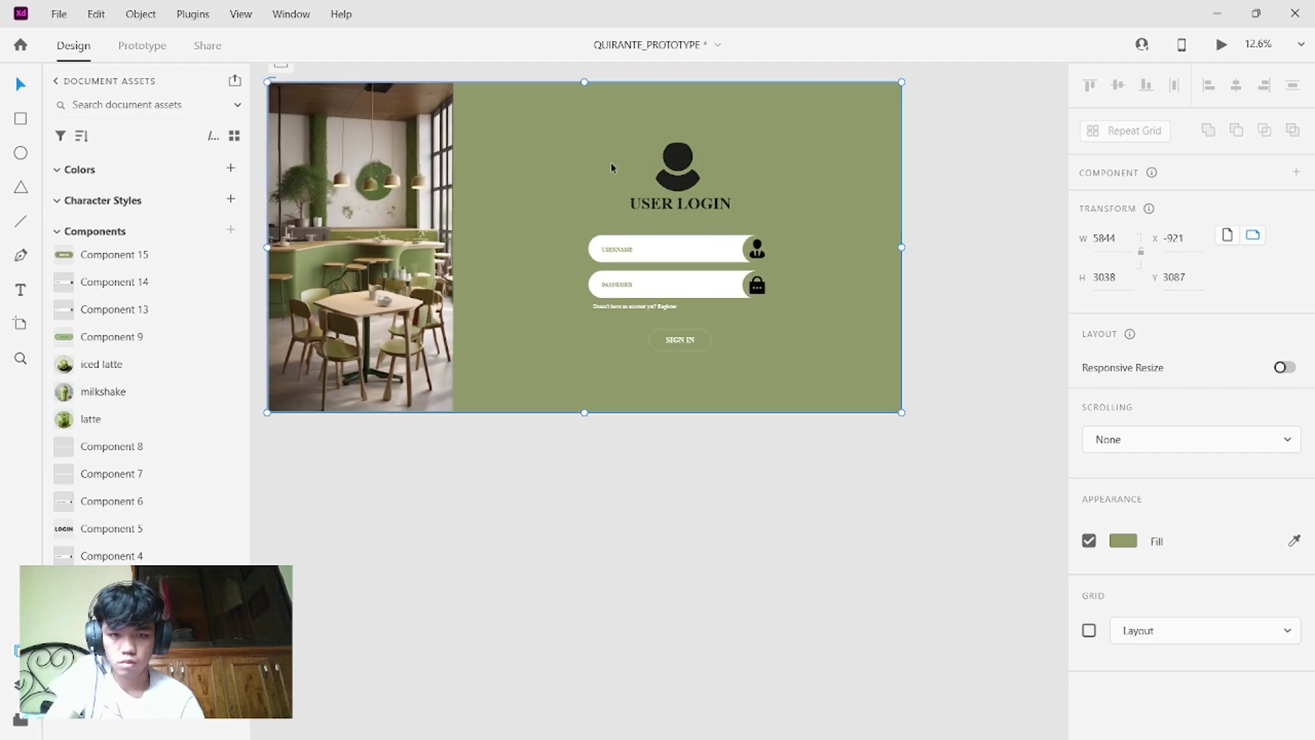
- Marquee-select the login form elements, undoing an accidental move of them
{"action": "left_click_drag", "start_coordinate": [610, 162], "coordinate": [778, 354]}
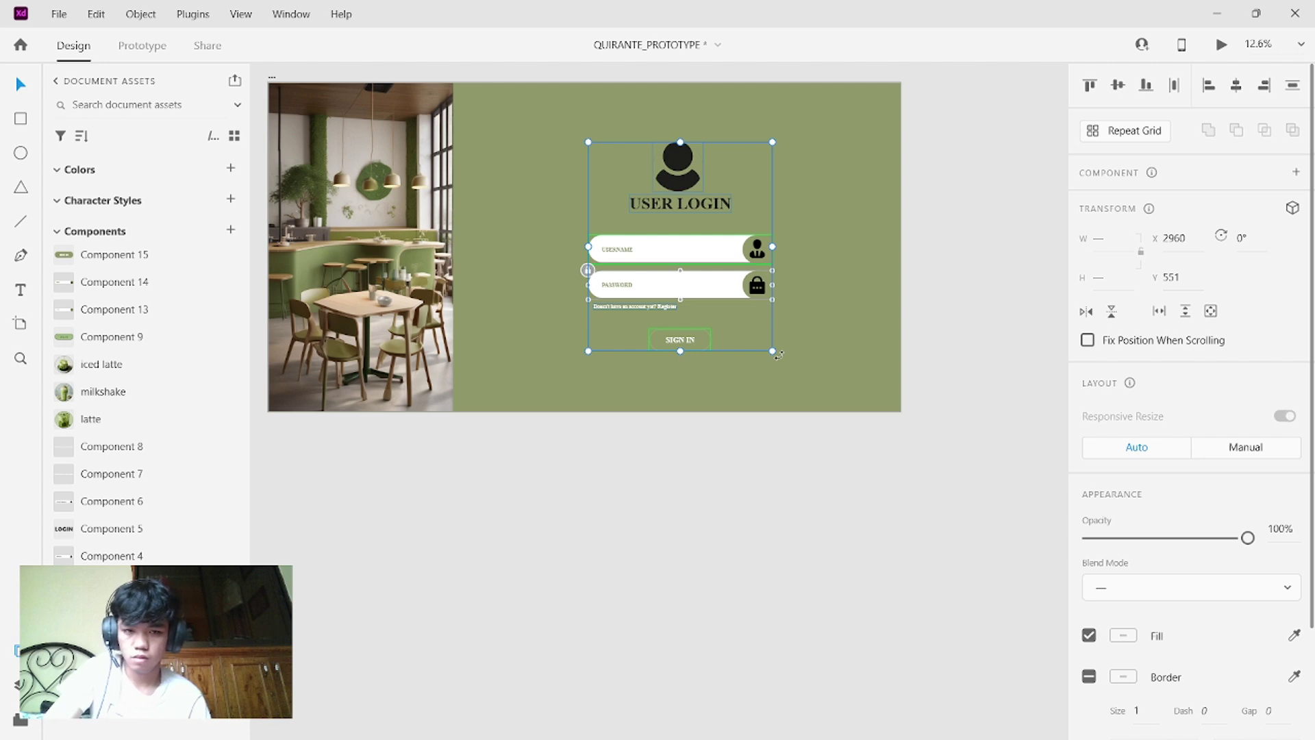
{"action": "left_click_drag", "start_coordinate": [626, 175], "coordinate": [790, 356]}
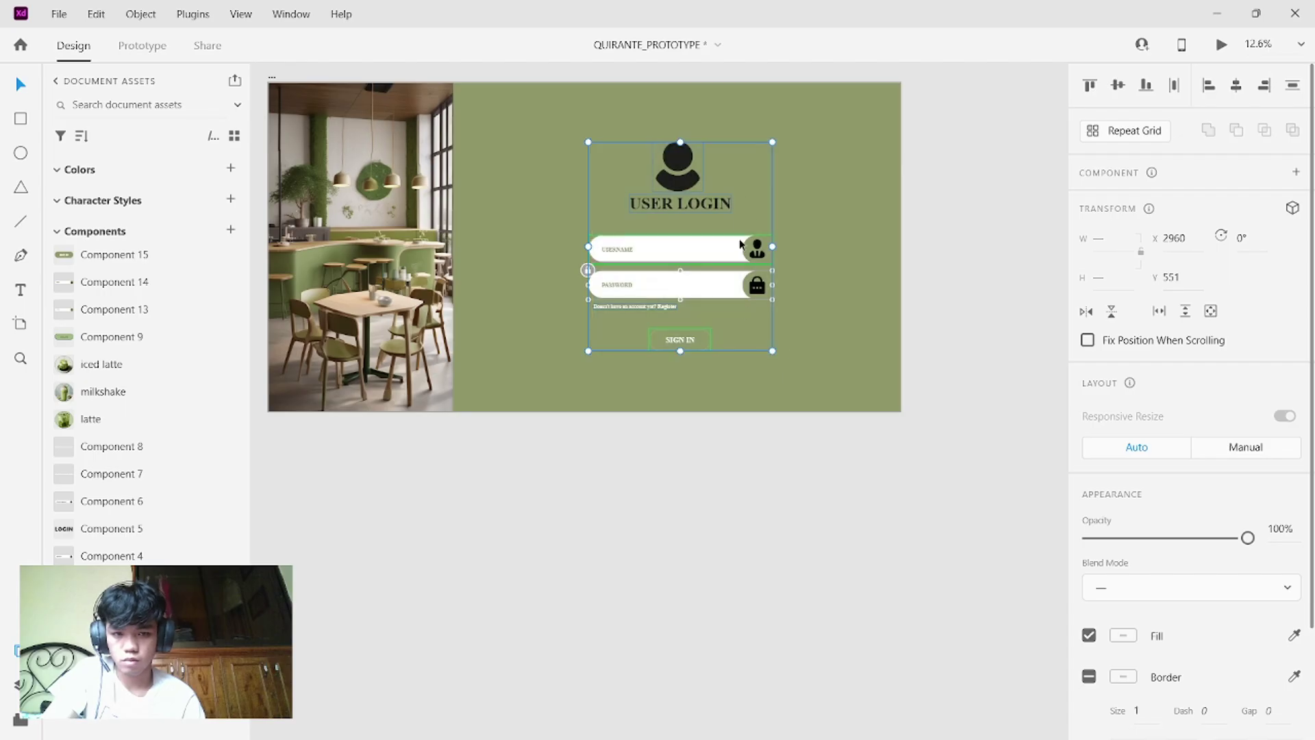
{"action": "left_click_drag", "start_coordinate": [739, 243], "coordinate": [680, 308]}
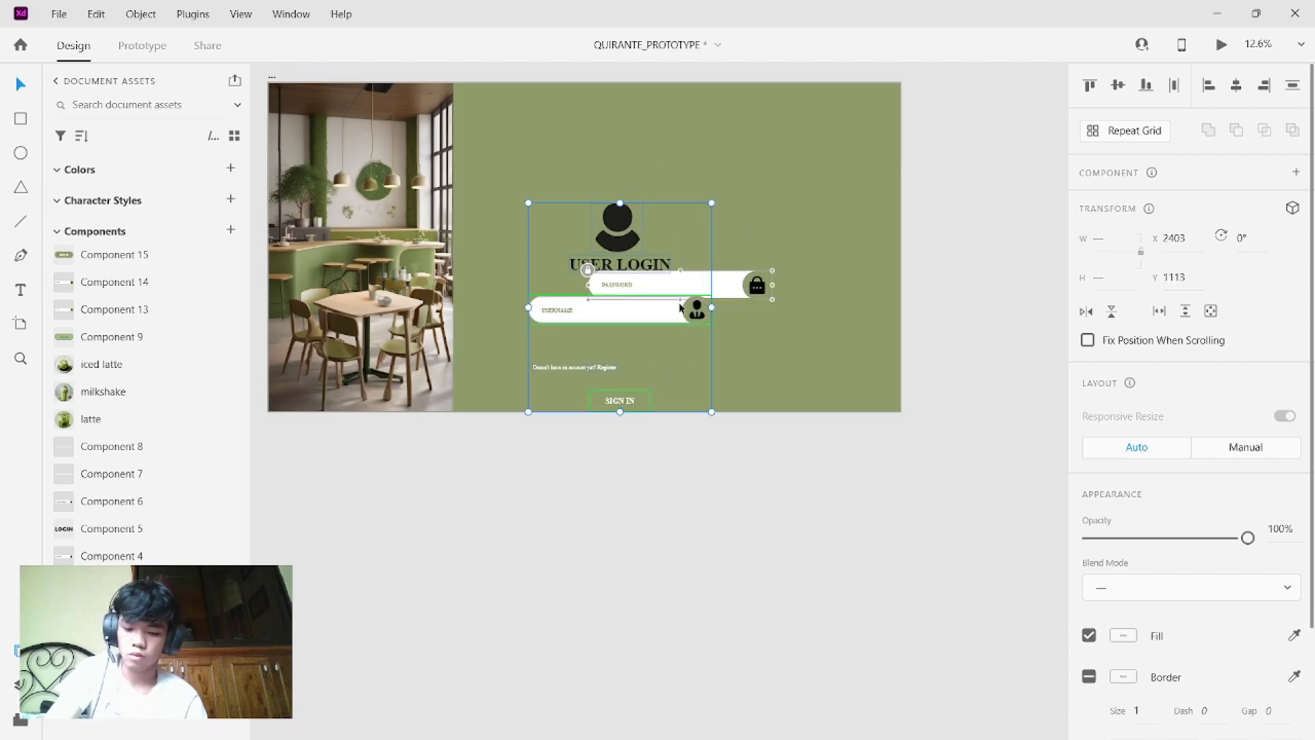
{"action": "key", "text": "ctrl+z"}
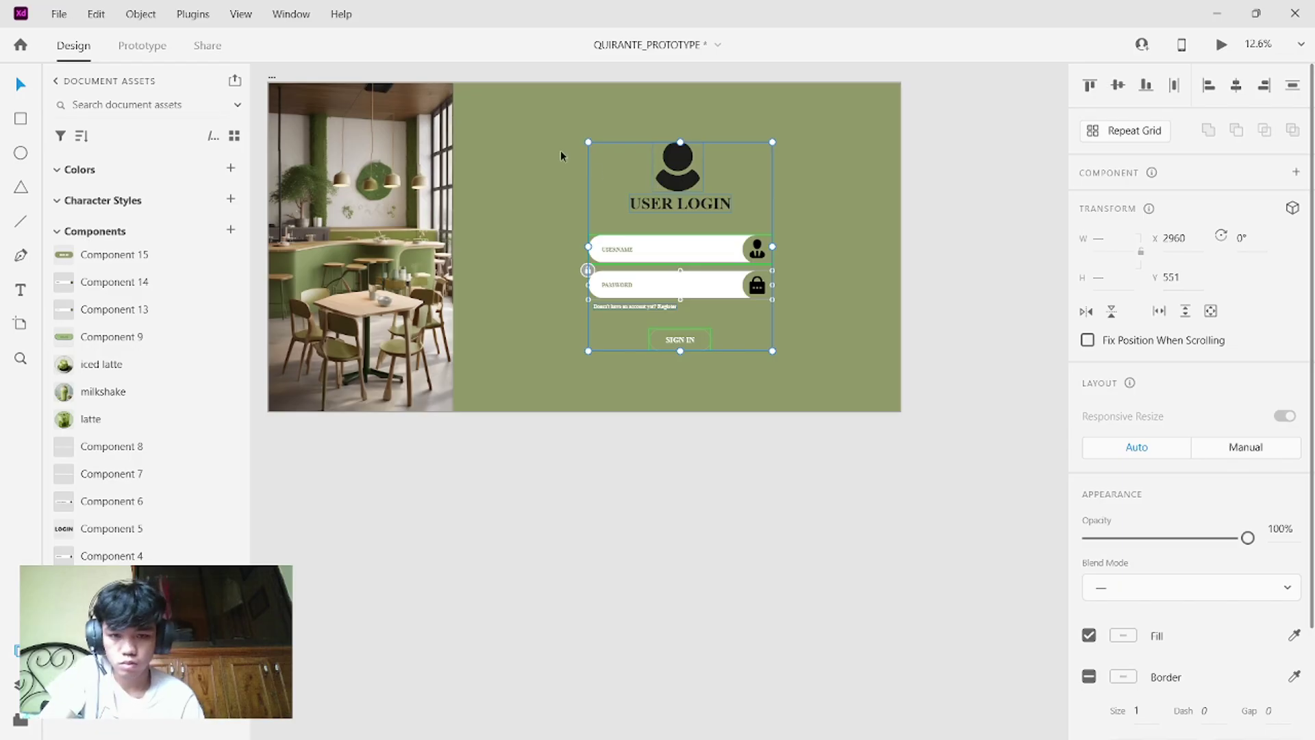
{"action": "left_click_drag", "start_coordinate": [560, 150], "coordinate": [788, 347]}
{"action": "left_click", "coordinate": [745, 181]}
{"action": "left_click", "coordinate": [674, 183]}
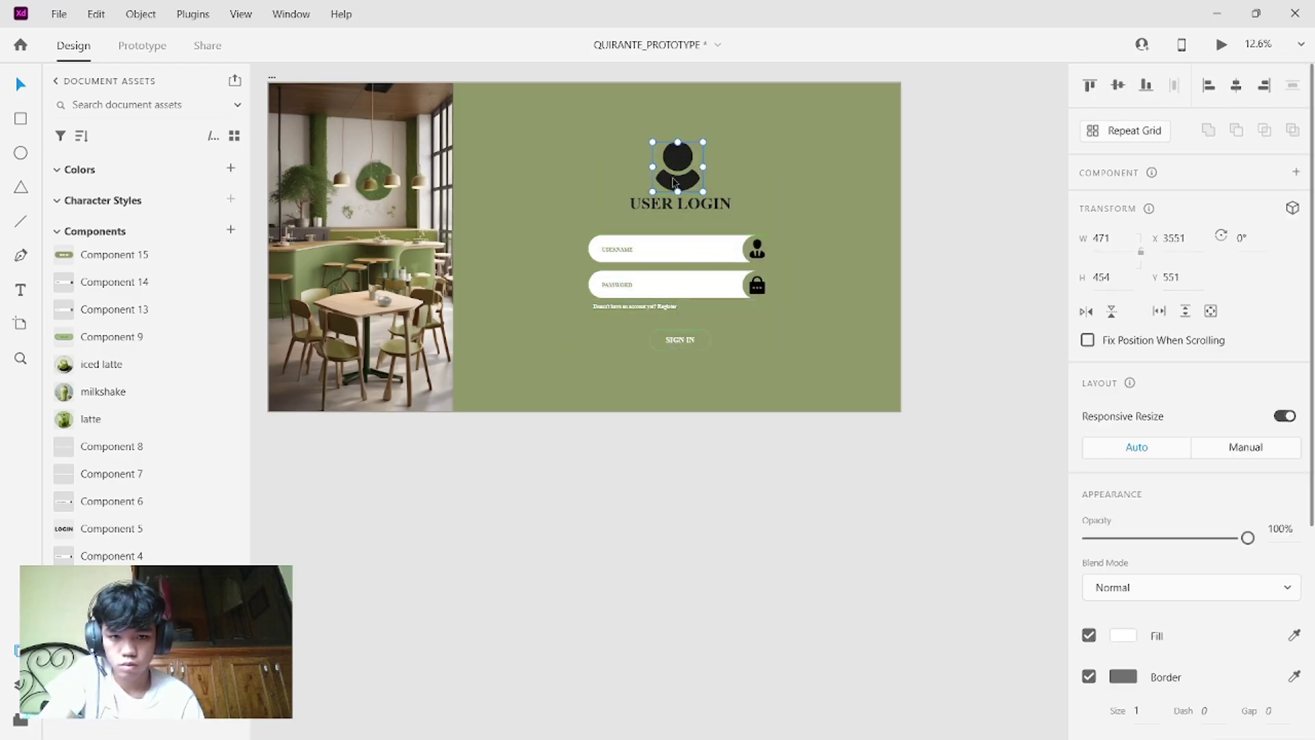
{"action": "left_click_drag", "start_coordinate": [599, 146], "coordinate": [778, 382]}
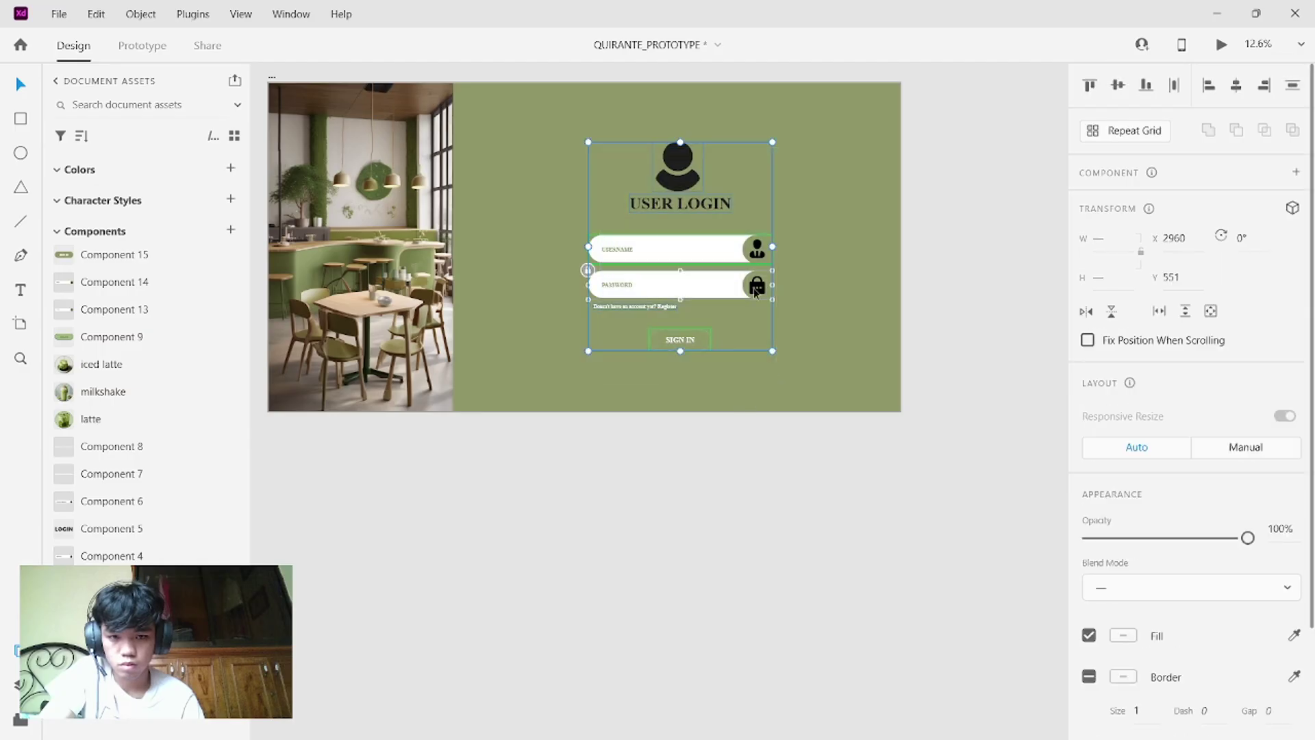
- Unlock the password field and marquee-select the entire login form
{"action": "left_click", "coordinate": [729, 201]}
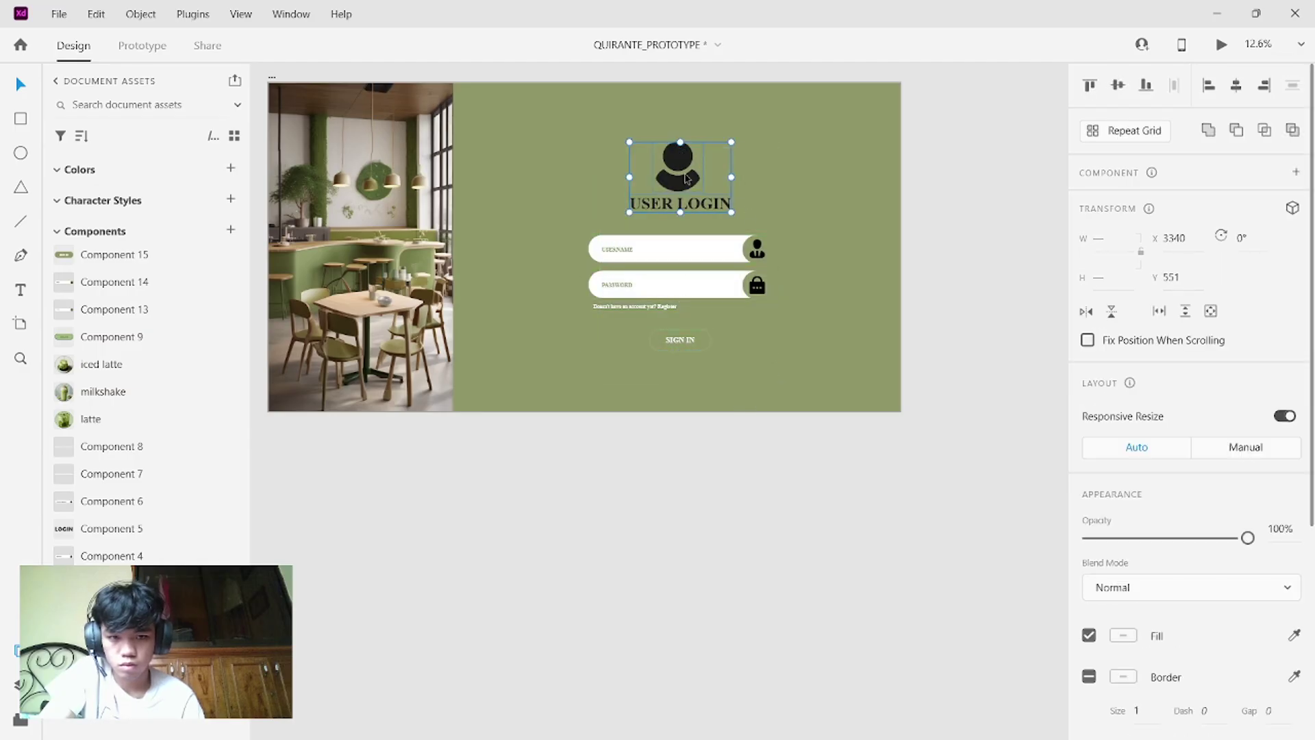
{"action": "left_click_drag", "start_coordinate": [686, 178], "coordinate": [615, 163]}
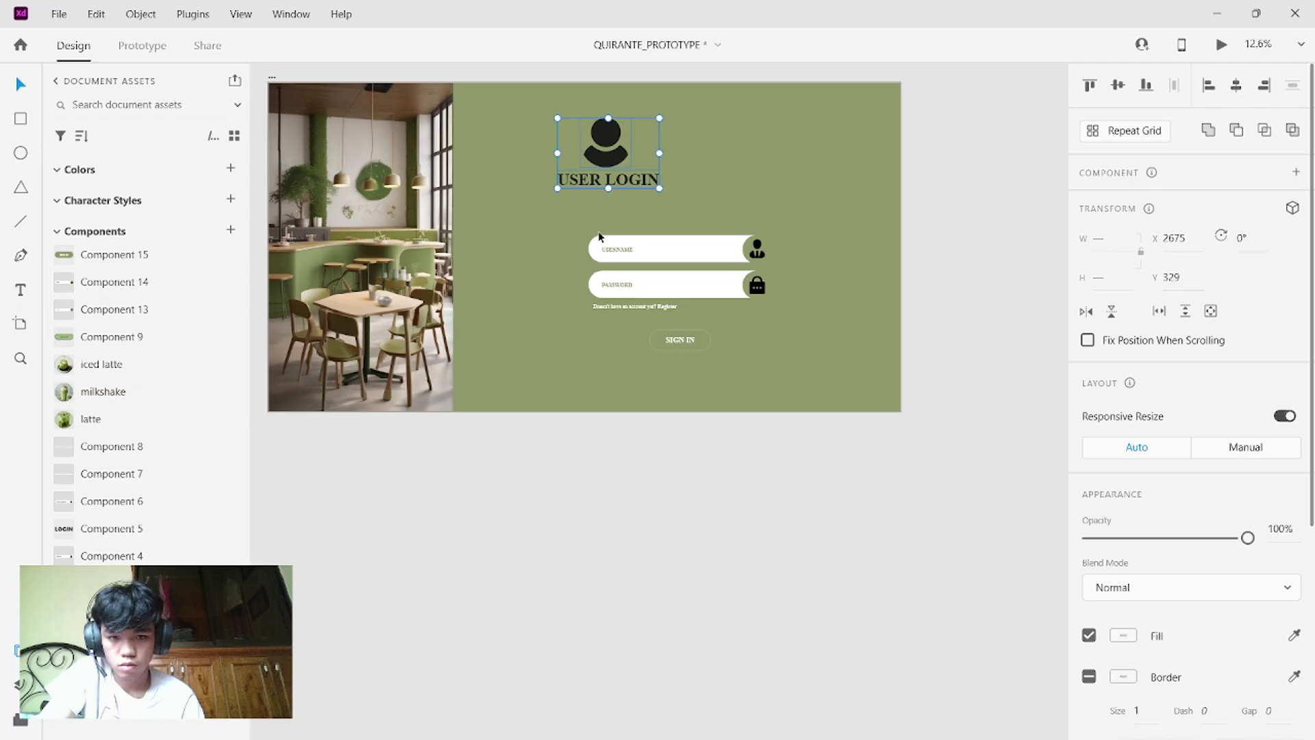
{"action": "left_click_drag", "start_coordinate": [599, 233], "coordinate": [685, 299]}
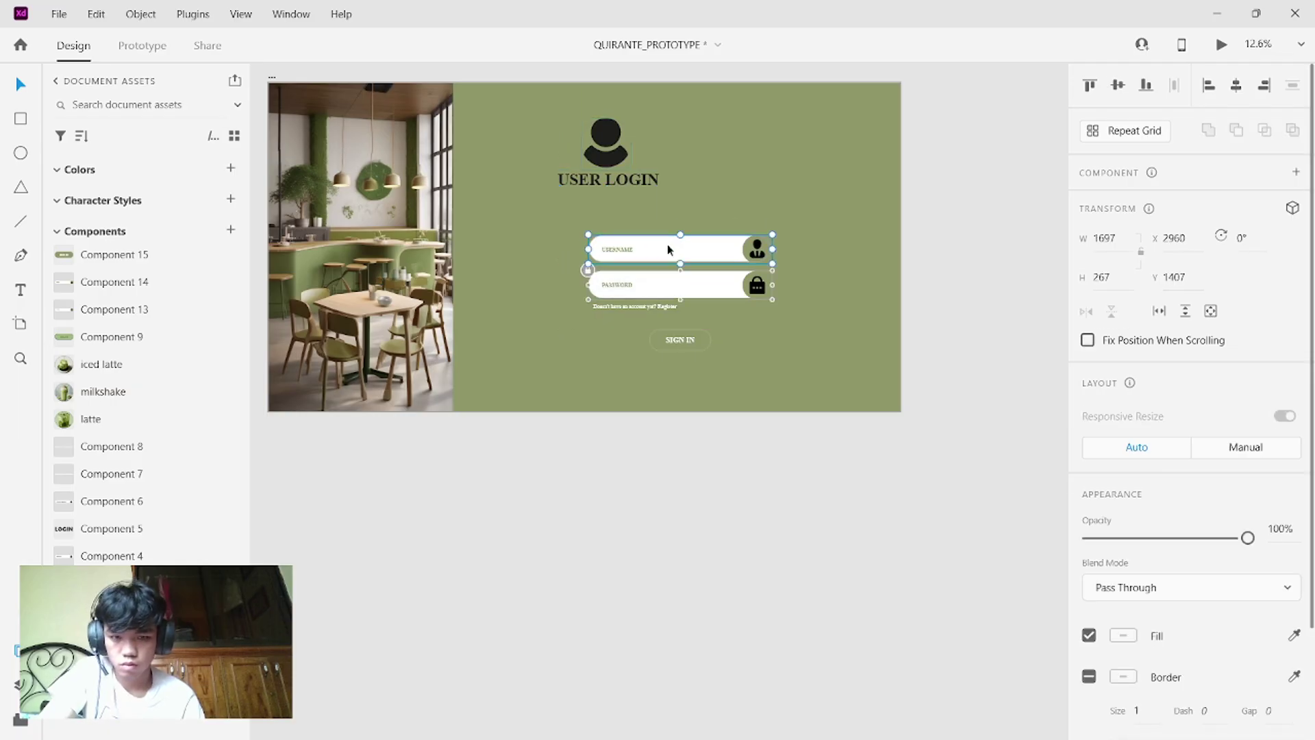
{"action": "key", "text": "ctrl+z"}
{"action": "left_click", "coordinate": [615, 281]}
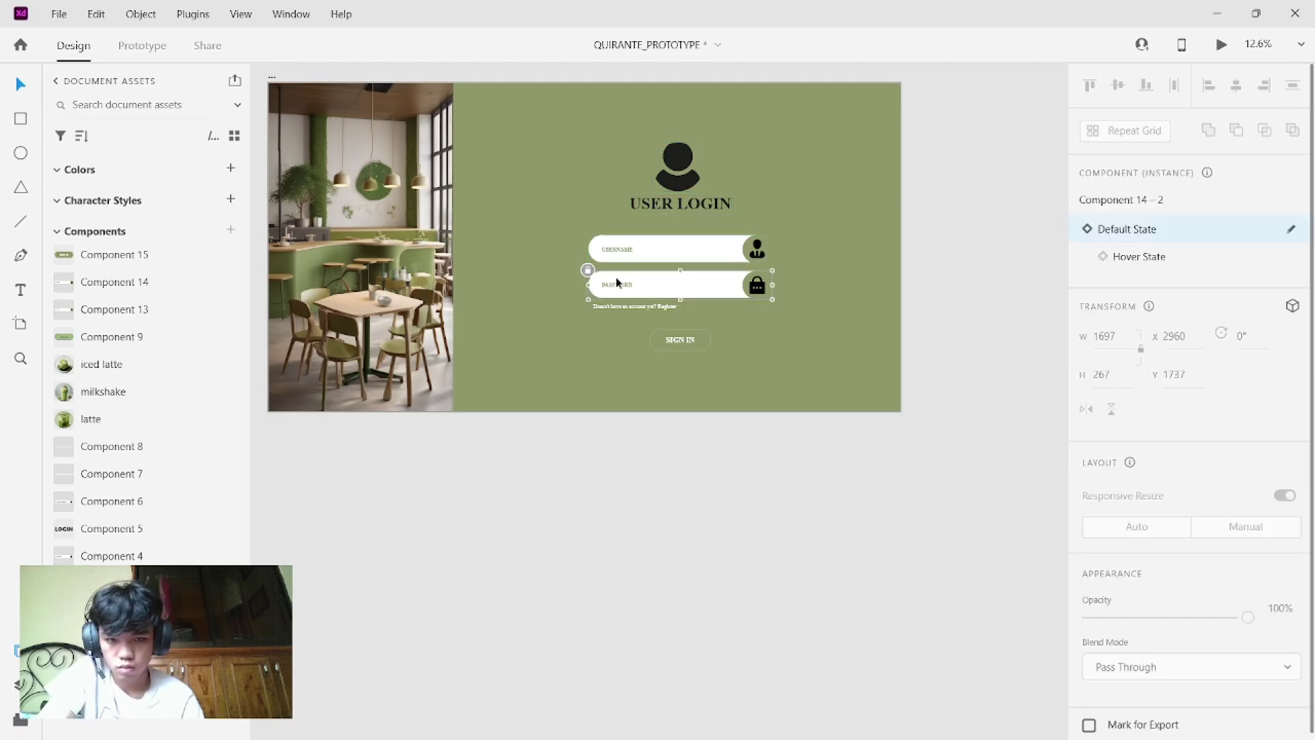
{"action": "right_click", "coordinate": [615, 277]}
{"action": "left_click", "coordinate": [657, 323]}
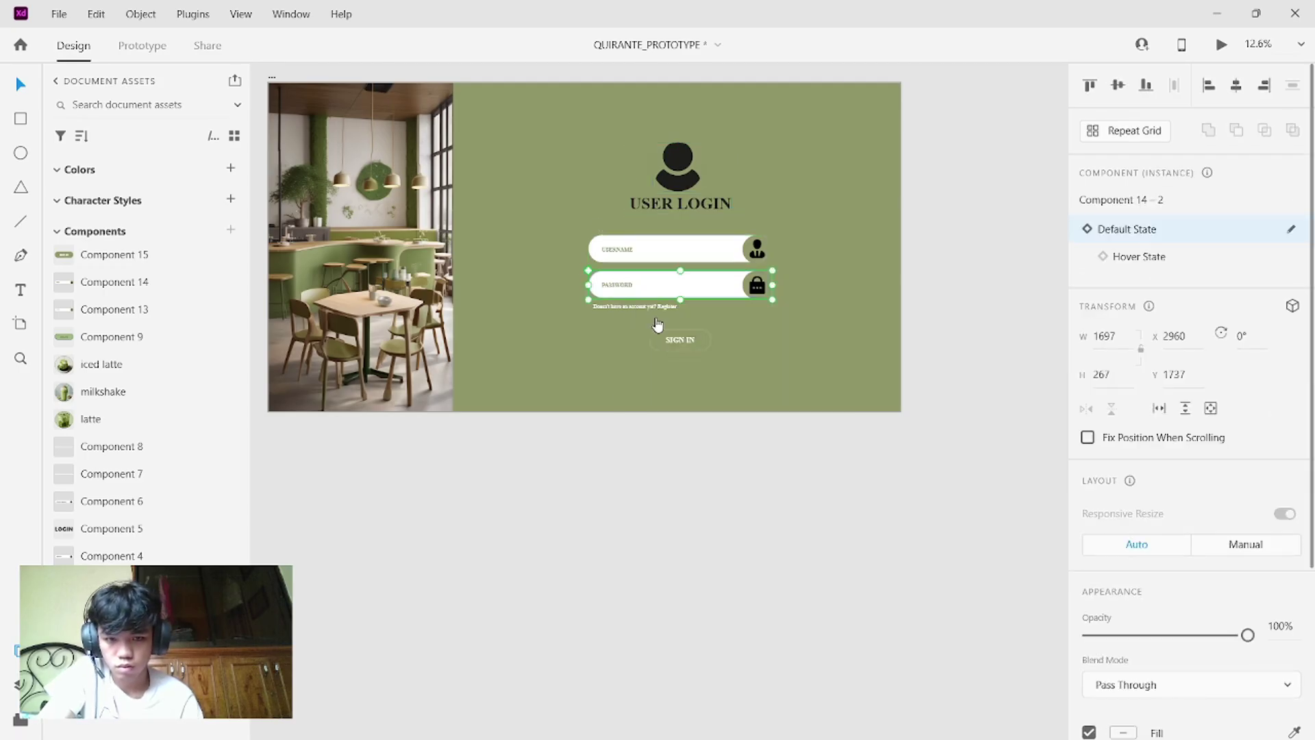
{"action": "left_click_drag", "start_coordinate": [587, 126], "coordinate": [757, 374]}
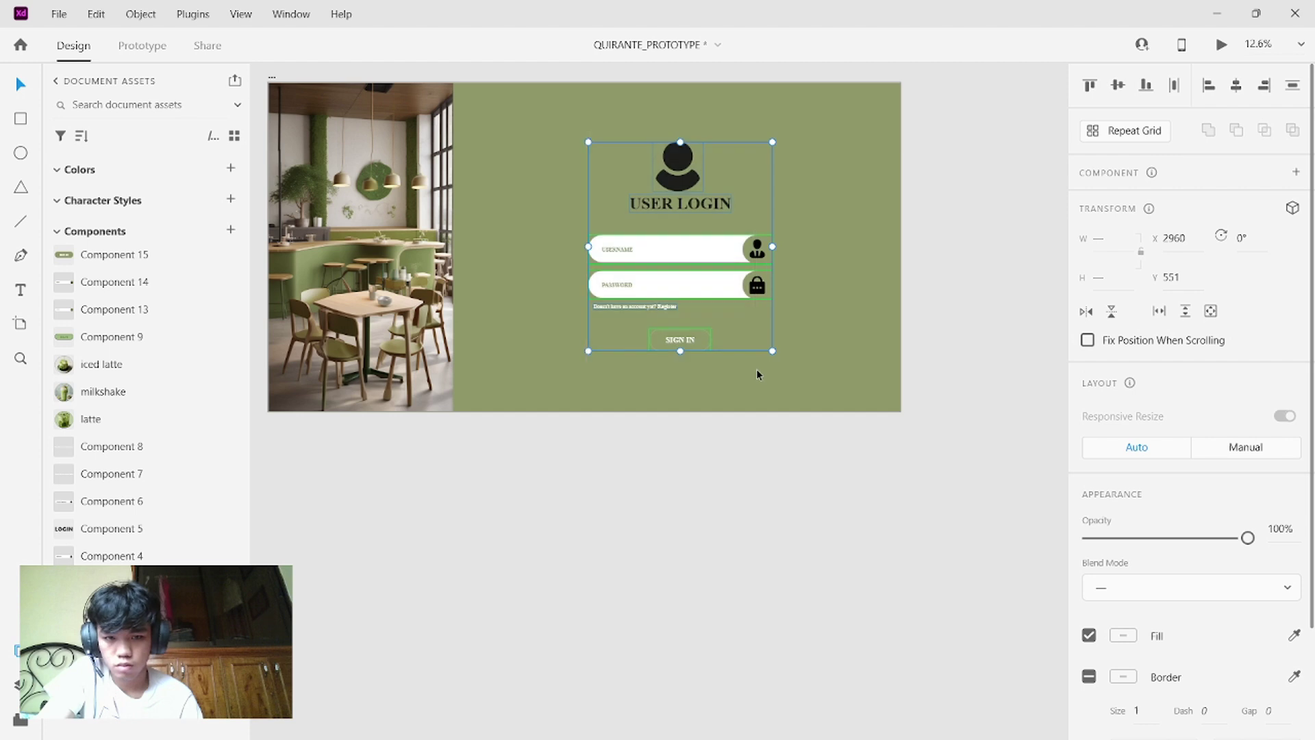
- Move the cafe photo to the artboard's right side, restoring it after an accidental delete
{"action": "left_click", "coordinate": [421, 201]}
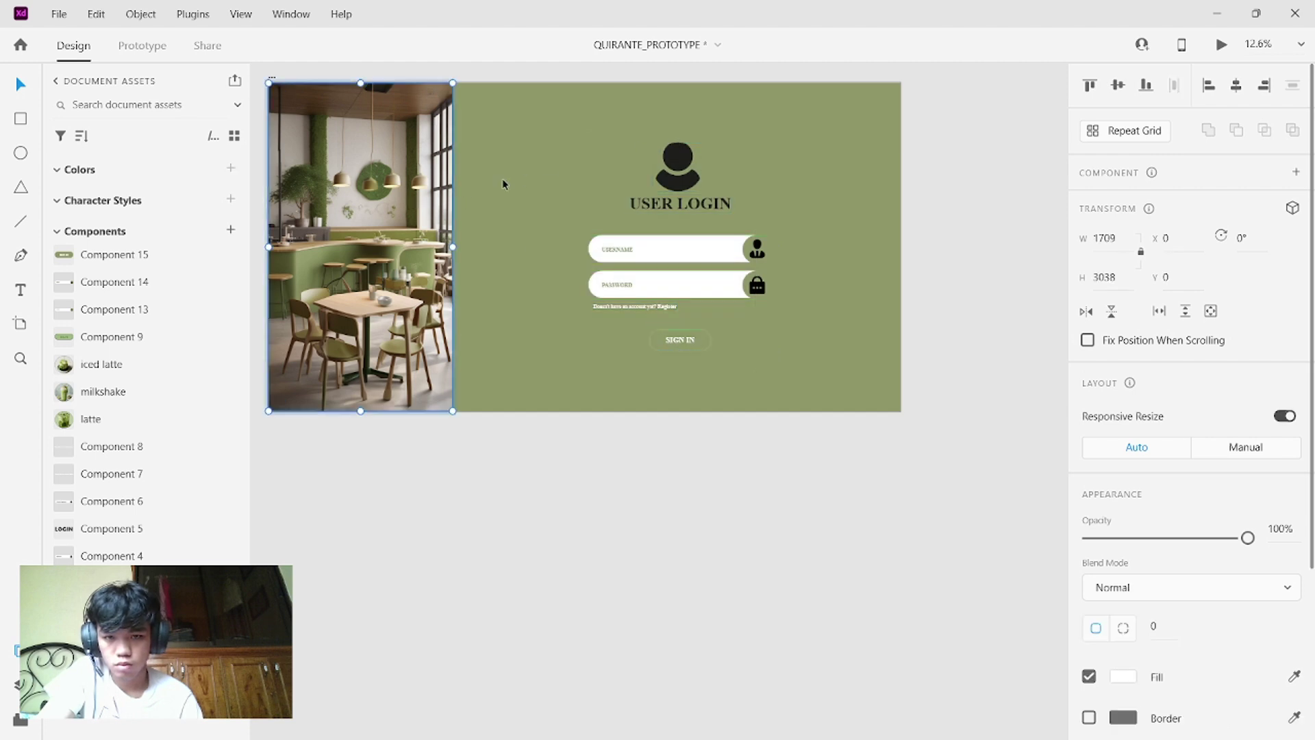
{"action": "left_click_drag", "start_coordinate": [385, 182], "coordinate": [928, 175]}
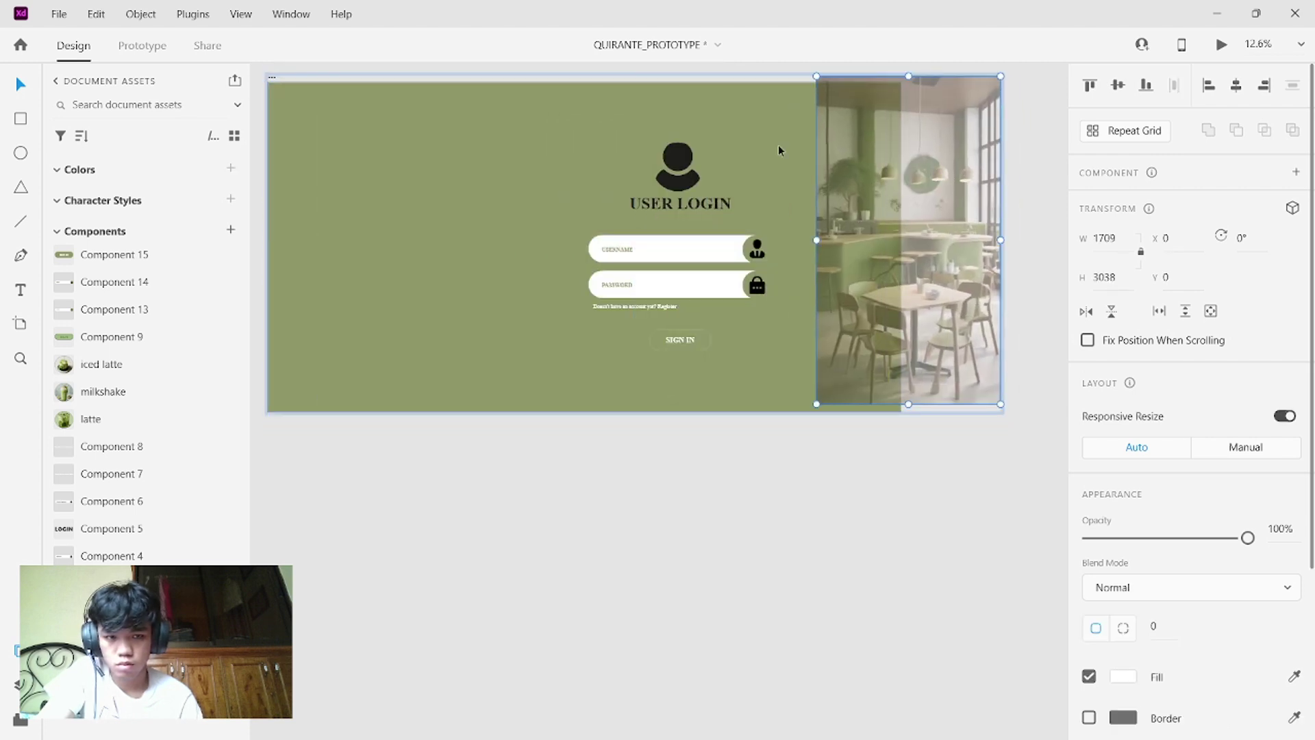
{"action": "key", "text": "Delete"}
{"action": "left_click_drag", "start_coordinate": [582, 150], "coordinate": [778, 346]}
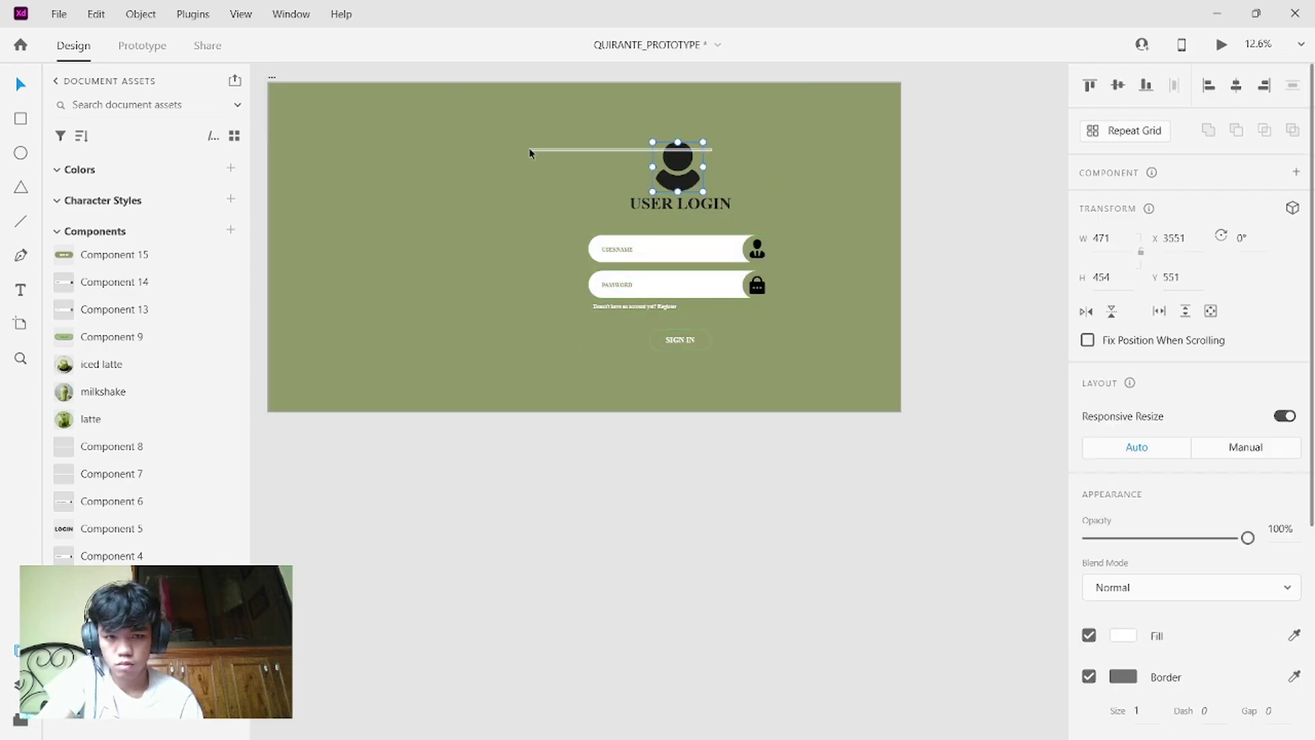
{"action": "left_click_drag", "start_coordinate": [530, 146], "coordinate": [791, 367]}
{"action": "left_click", "coordinate": [750, 208]}
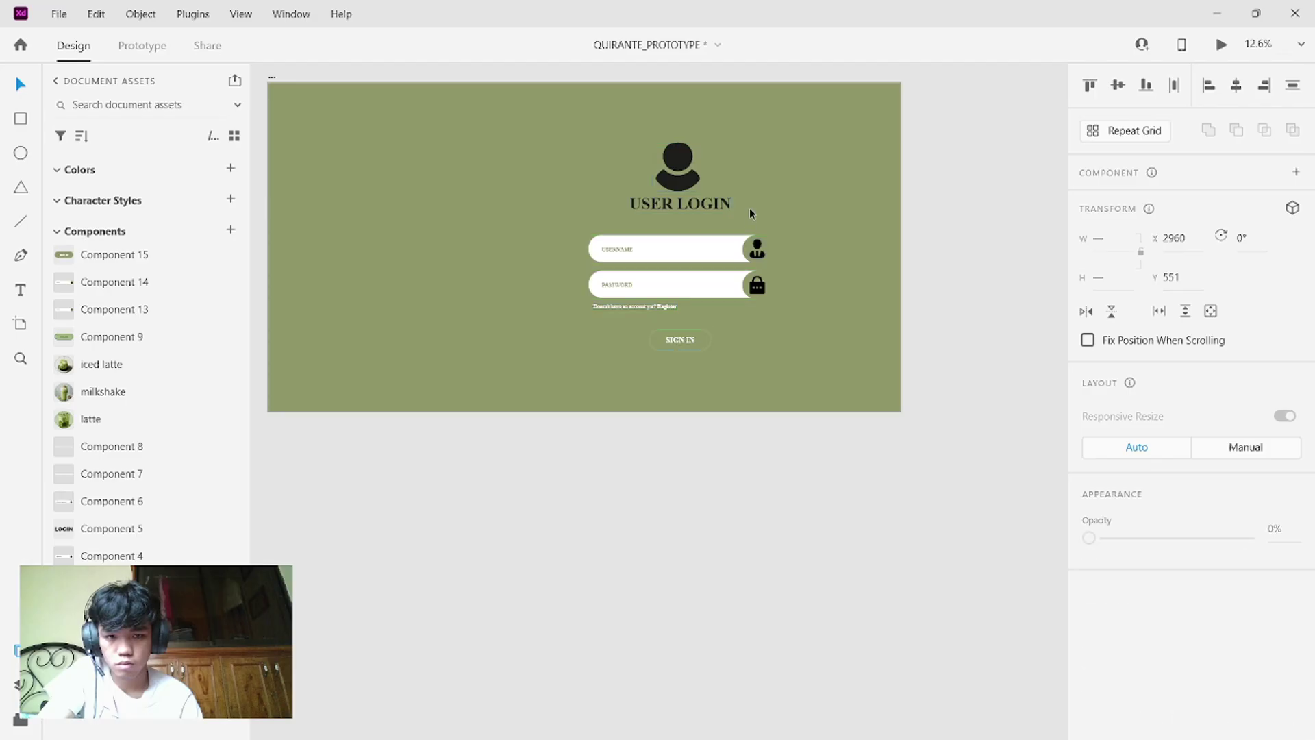
{"action": "left_click", "coordinate": [634, 181]}
{"action": "key", "text": "ctrl+z"}
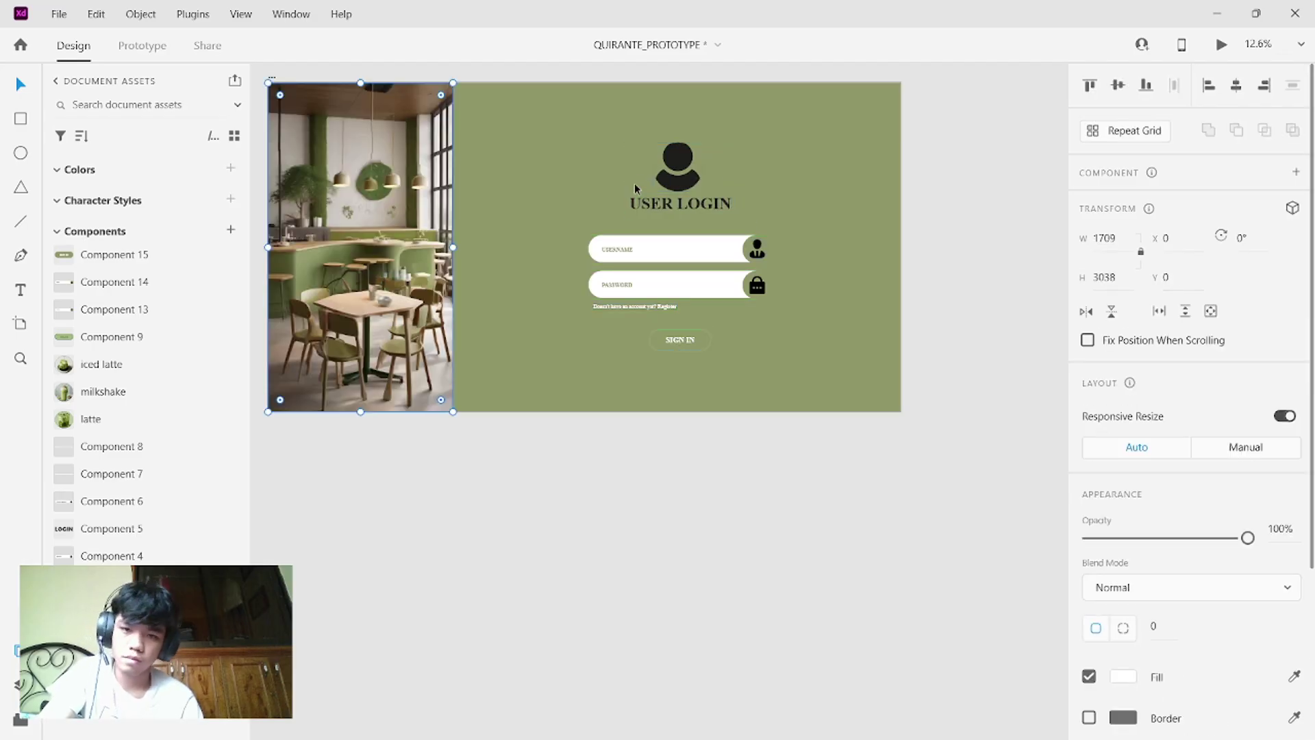
{"action": "left_click_drag", "start_coordinate": [371, 150], "coordinate": [886, 156]}
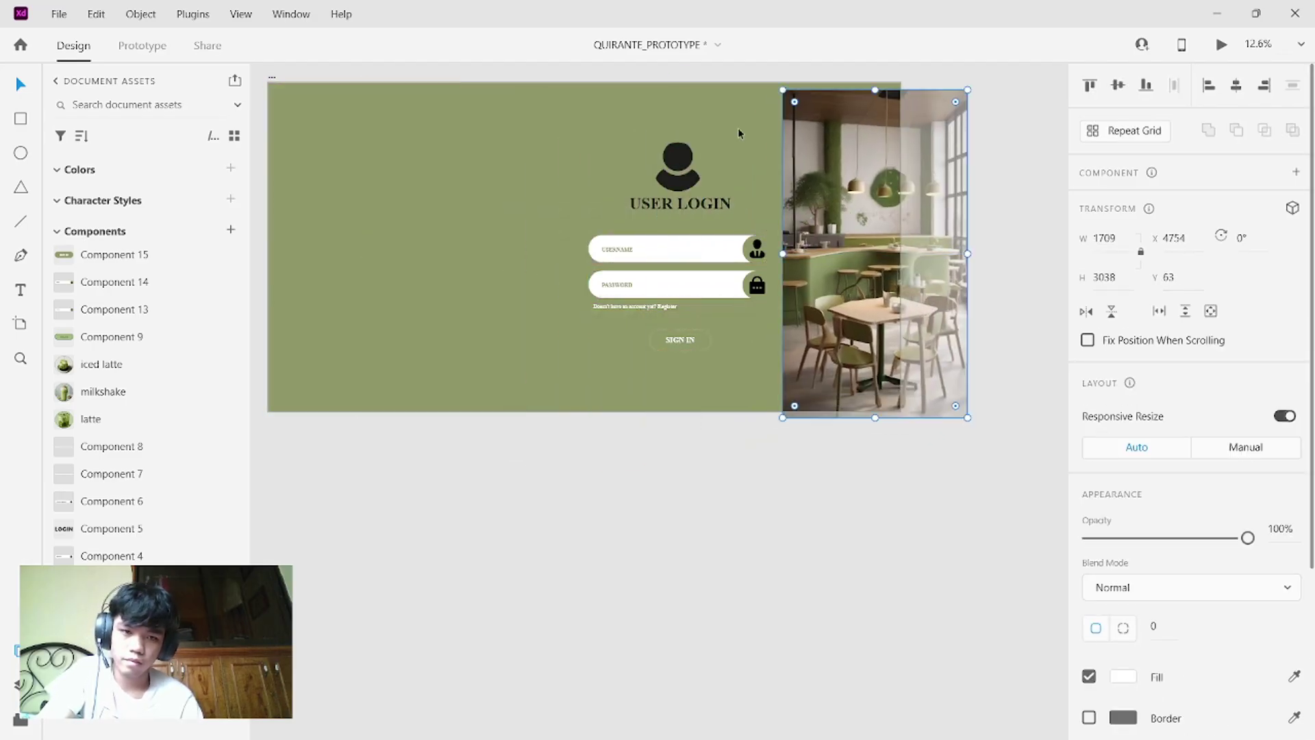
{"action": "left_click", "coordinate": [714, 118]}
- Move the icon, USER LOGIN title, fields and SIGN IN button left; align the photo flush right
{"action": "left_click_drag", "start_coordinate": [577, 135], "coordinate": [749, 345]}
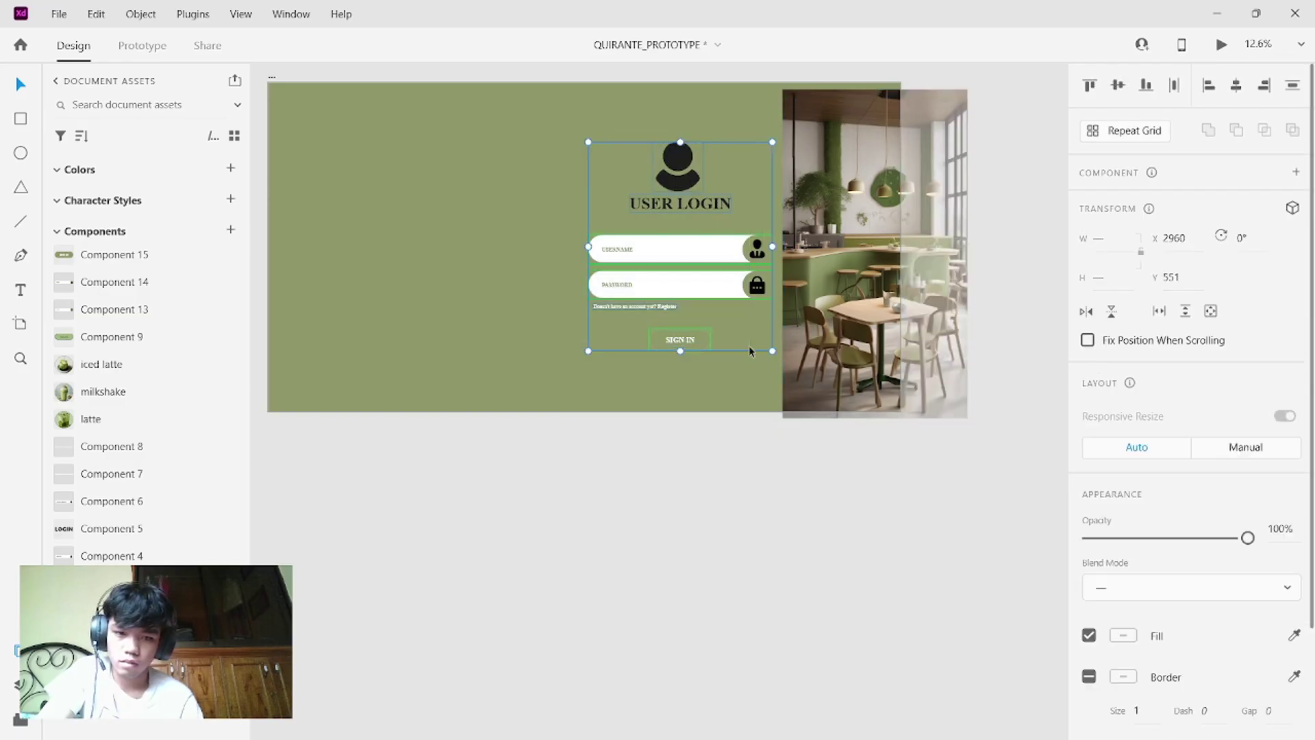
{"action": "left_click", "coordinate": [692, 223]}
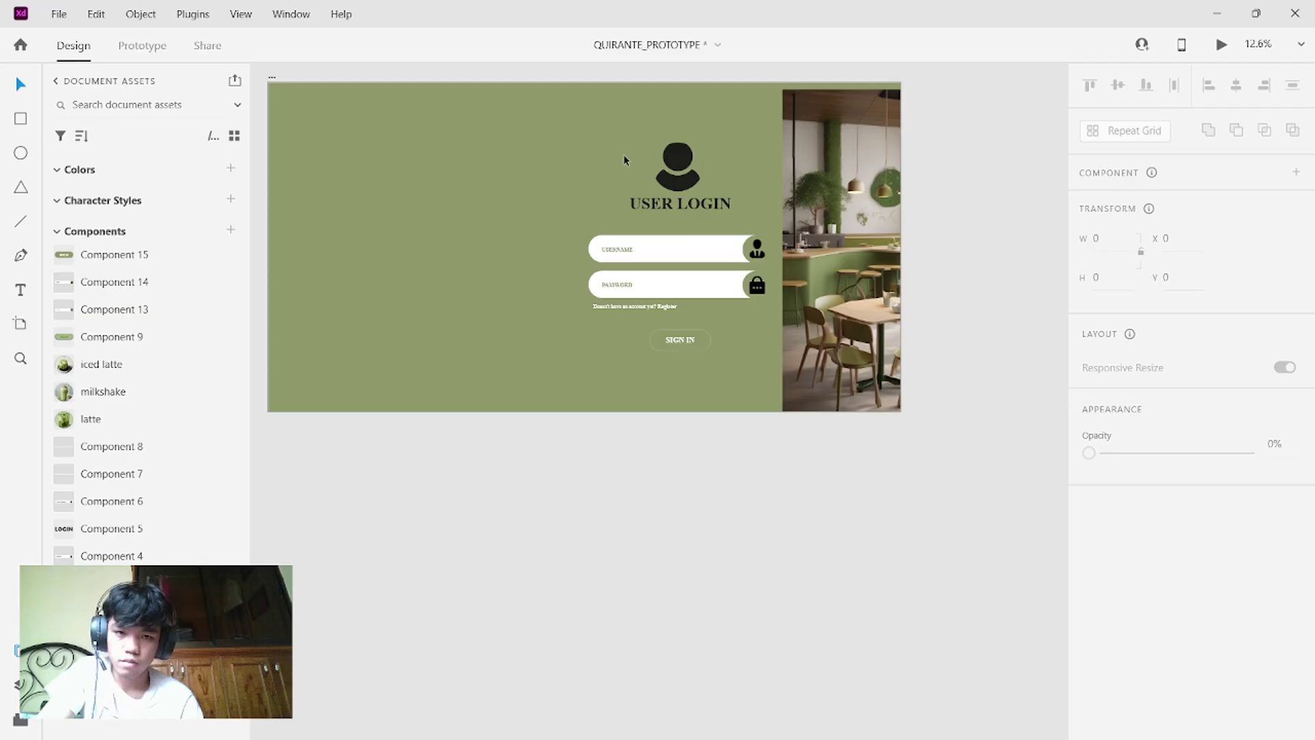
{"action": "left_click_drag", "start_coordinate": [624, 161], "coordinate": [476, 193]}
{"action": "left_click_drag", "start_coordinate": [569, 228], "coordinate": [753, 310]}
{"action": "left_click_drag", "start_coordinate": [684, 246], "coordinate": [458, 221]}
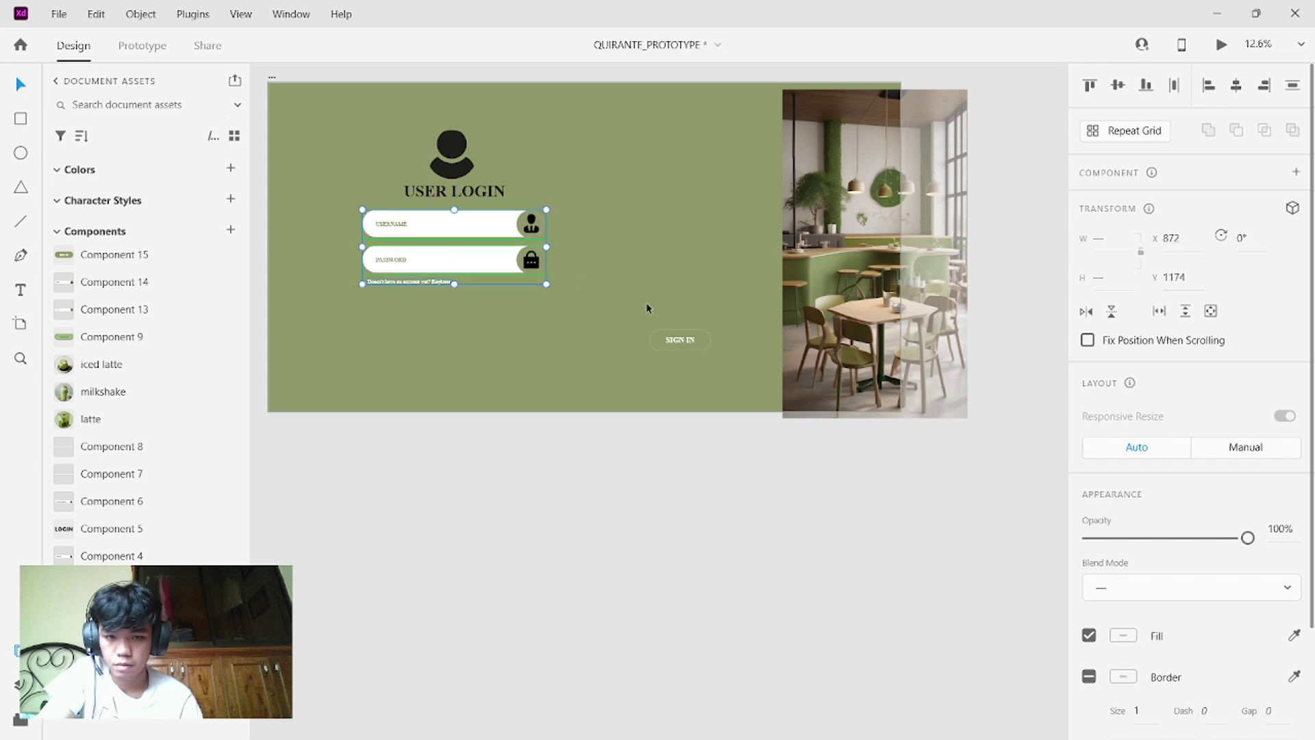
{"action": "left_click", "coordinate": [669, 341]}
{"action": "left_click_drag", "start_coordinate": [669, 341], "coordinate": [463, 338]}
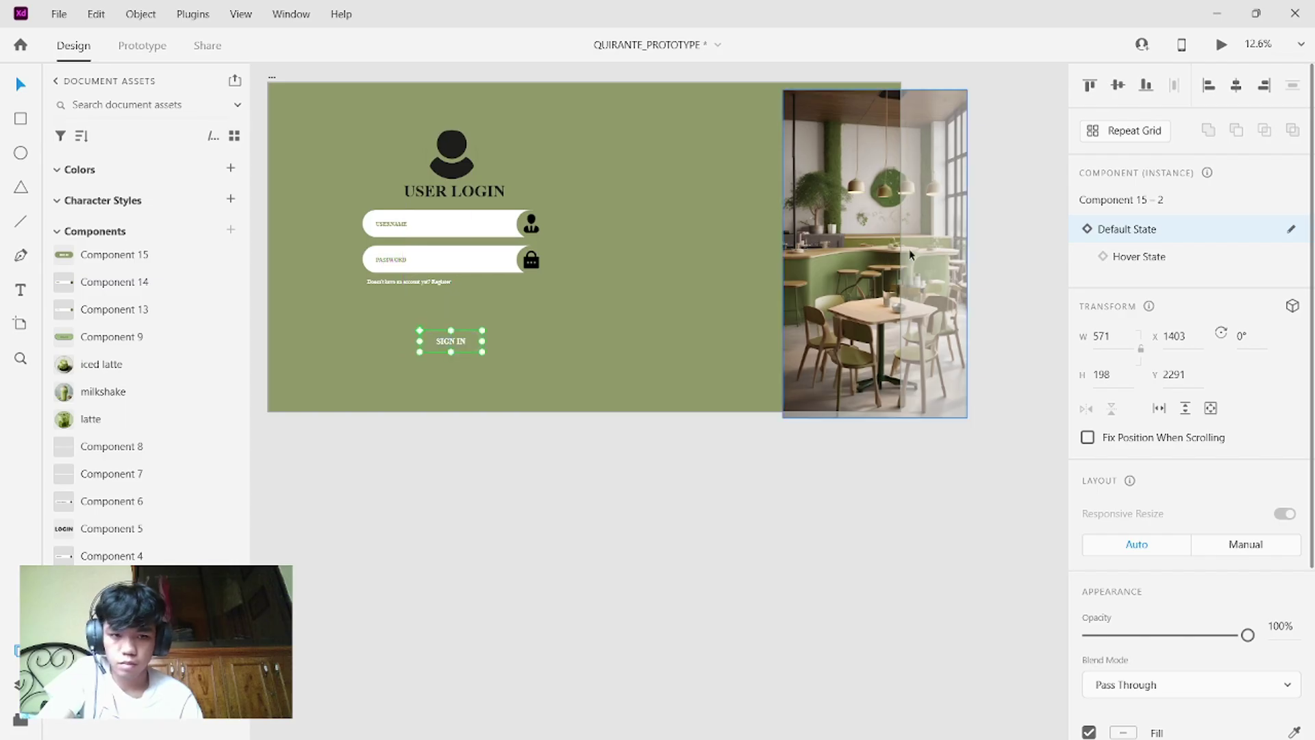
{"action": "left_click_drag", "start_coordinate": [891, 259], "coordinate": [824, 252]}
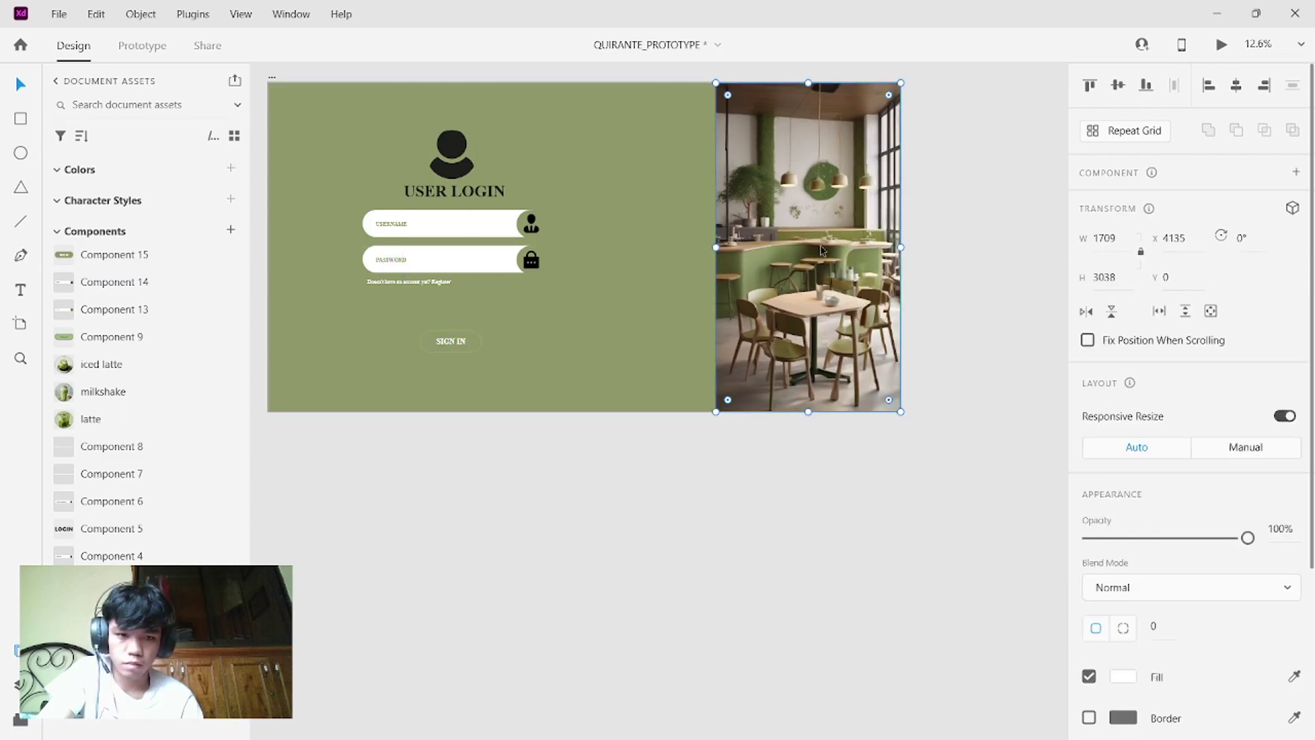
- Shift the whole login form right and slightly up within the green area
{"action": "left_click", "coordinate": [699, 252]}
{"action": "scroll", "coordinate": [697, 248], "scroll_direction": "left", "scroll_amount": 3}
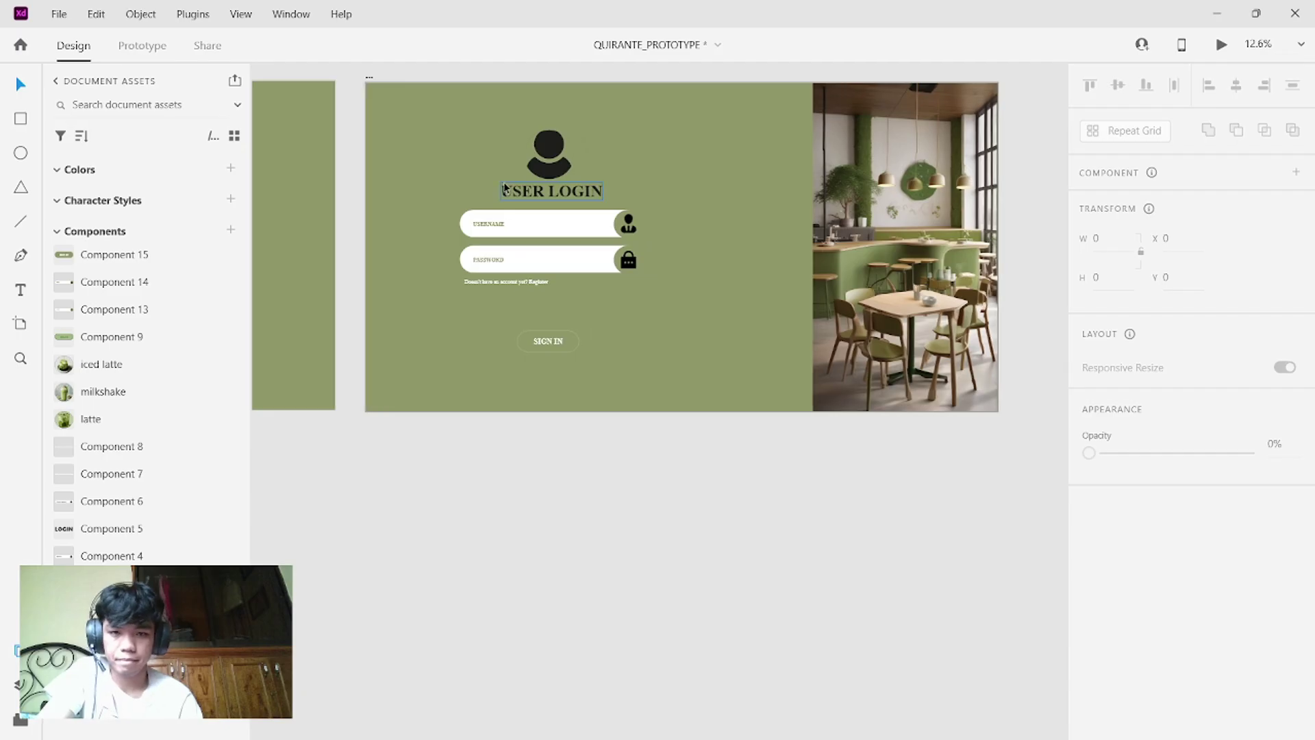
{"action": "left_click_drag", "start_coordinate": [459, 152], "coordinate": [643, 347]}
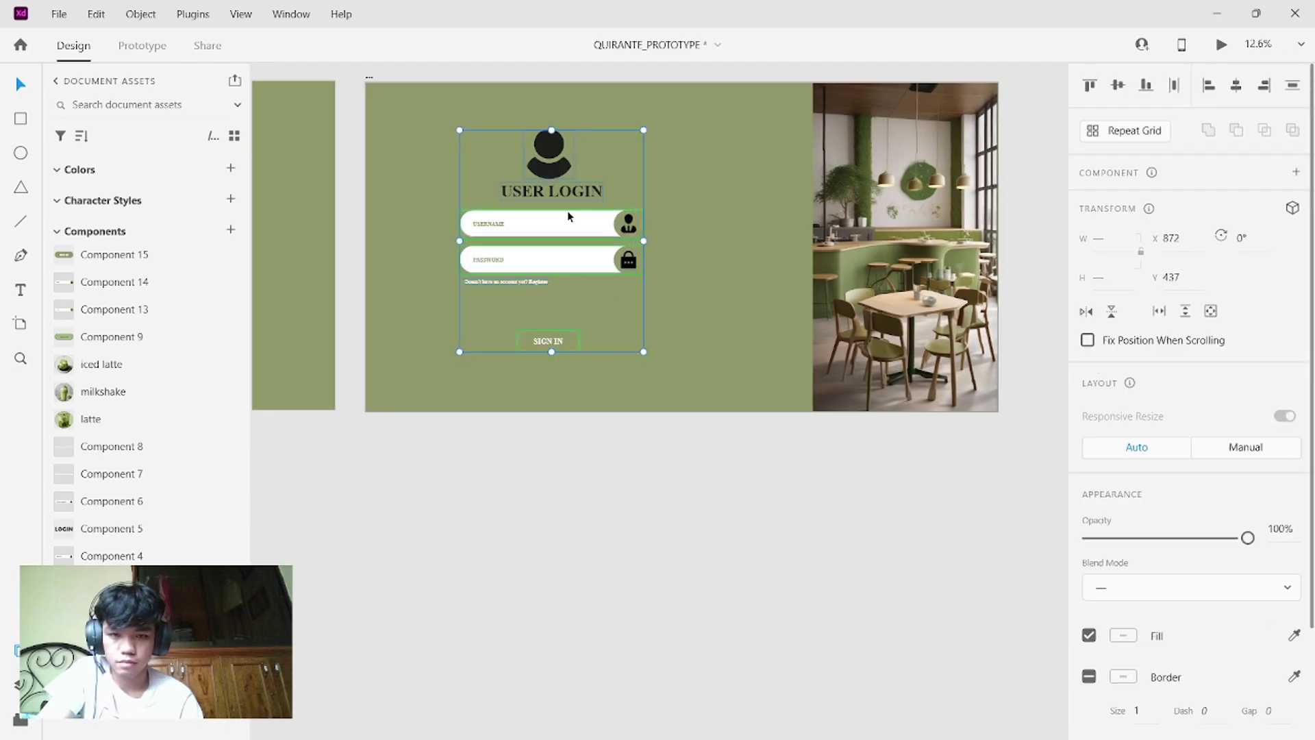
{"action": "left_click_drag", "start_coordinate": [577, 205], "coordinate": [610, 187]}
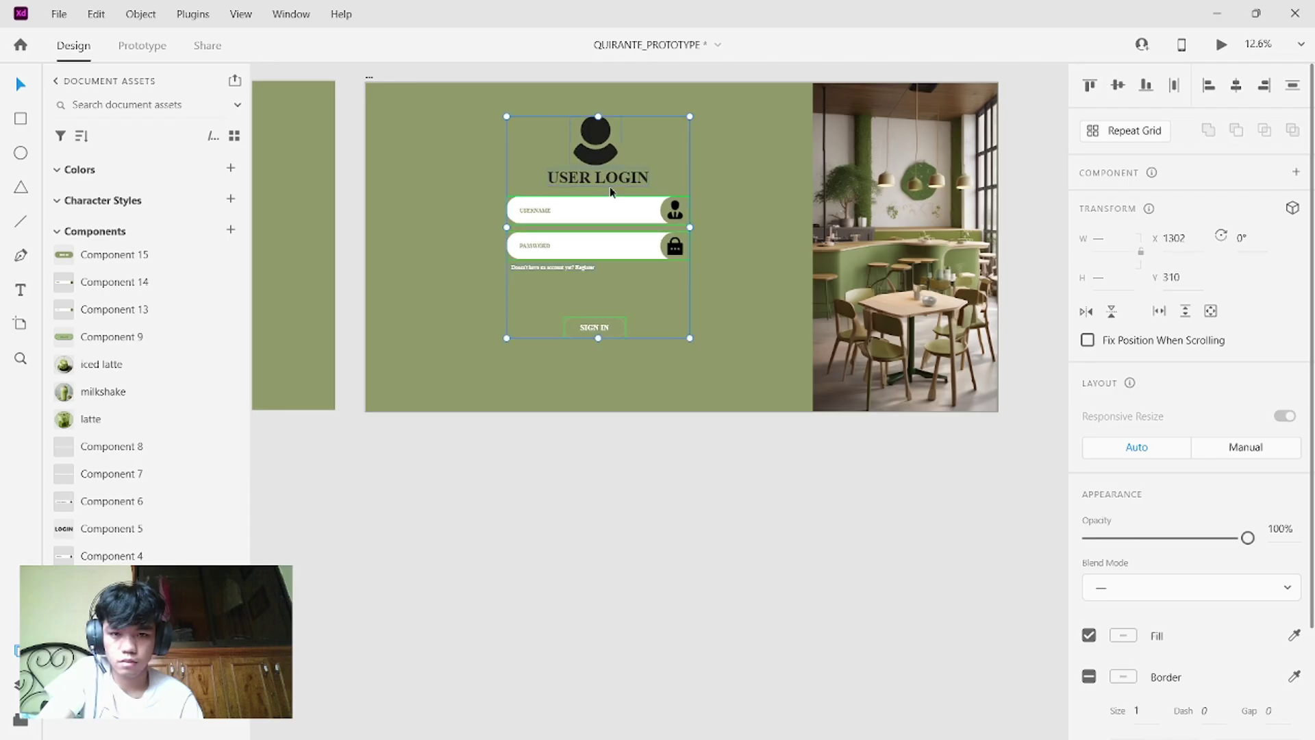
{"action": "left_click", "coordinate": [721, 163]}
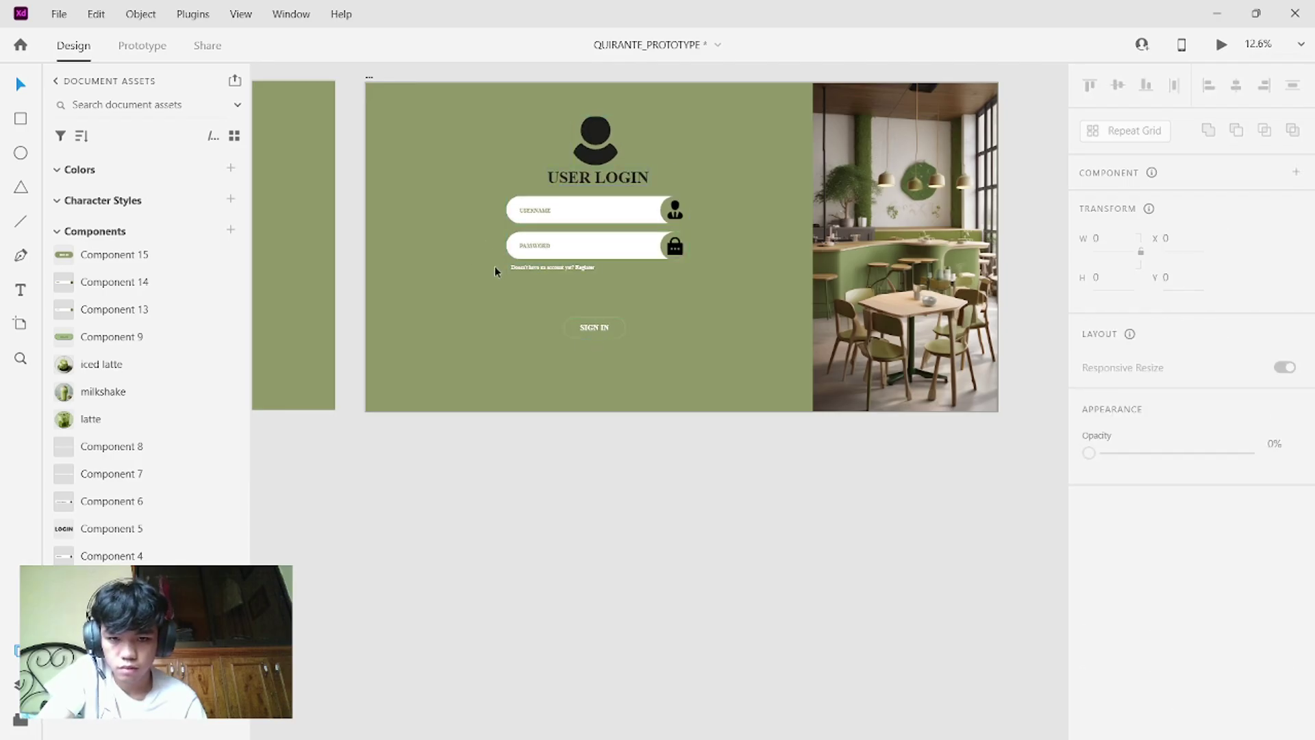
- Lower the Register line further below the password field, then select the password field
{"action": "left_click_drag", "start_coordinate": [528, 270], "coordinate": [601, 364]}
{"action": "left_click", "coordinate": [560, 319]}
{"action": "left_click", "coordinate": [574, 321]}
{"action": "key", "text": "ctrl+z"}
{"action": "left_click_drag", "start_coordinate": [554, 299], "coordinate": [554, 321]}
{"action": "left_click", "coordinate": [585, 243]}
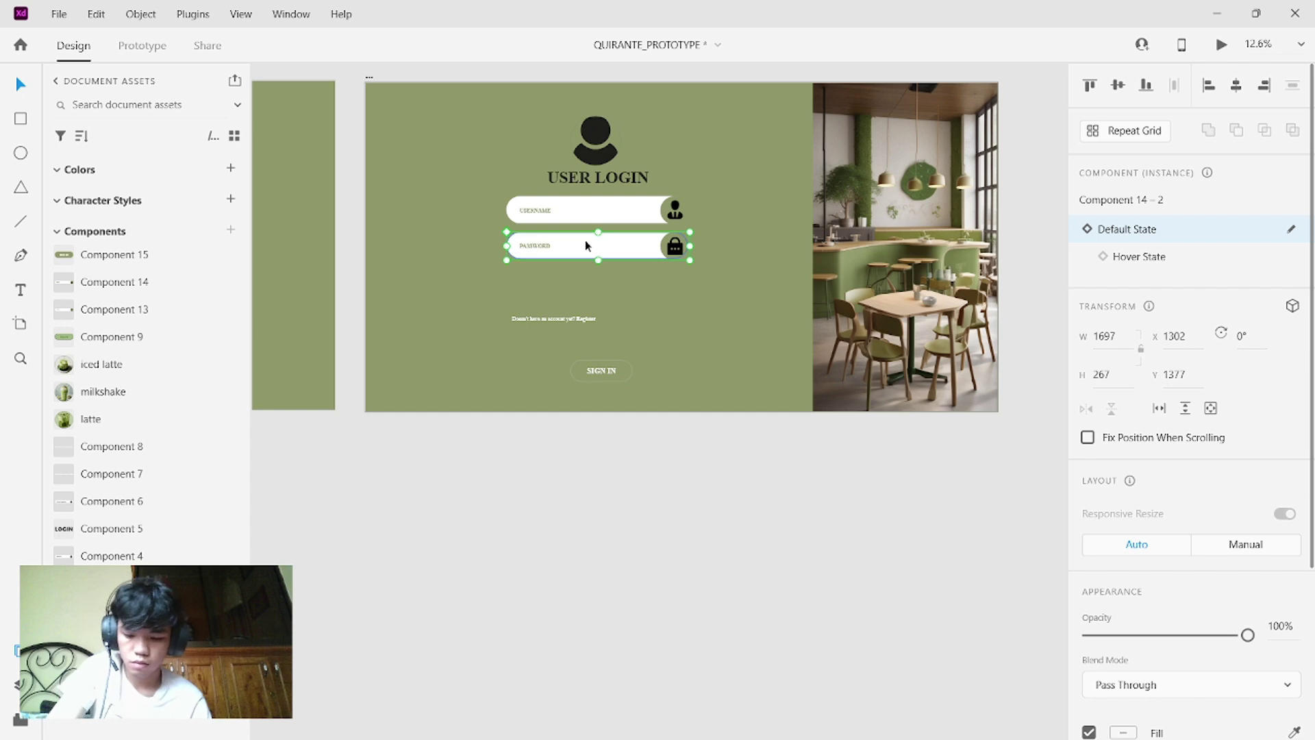
- Alt-drag a copy of the password field below it, ungroup its component and delete its lock icon
{"action": "left_click_drag", "start_coordinate": [644, 249], "coordinate": [643, 287]}
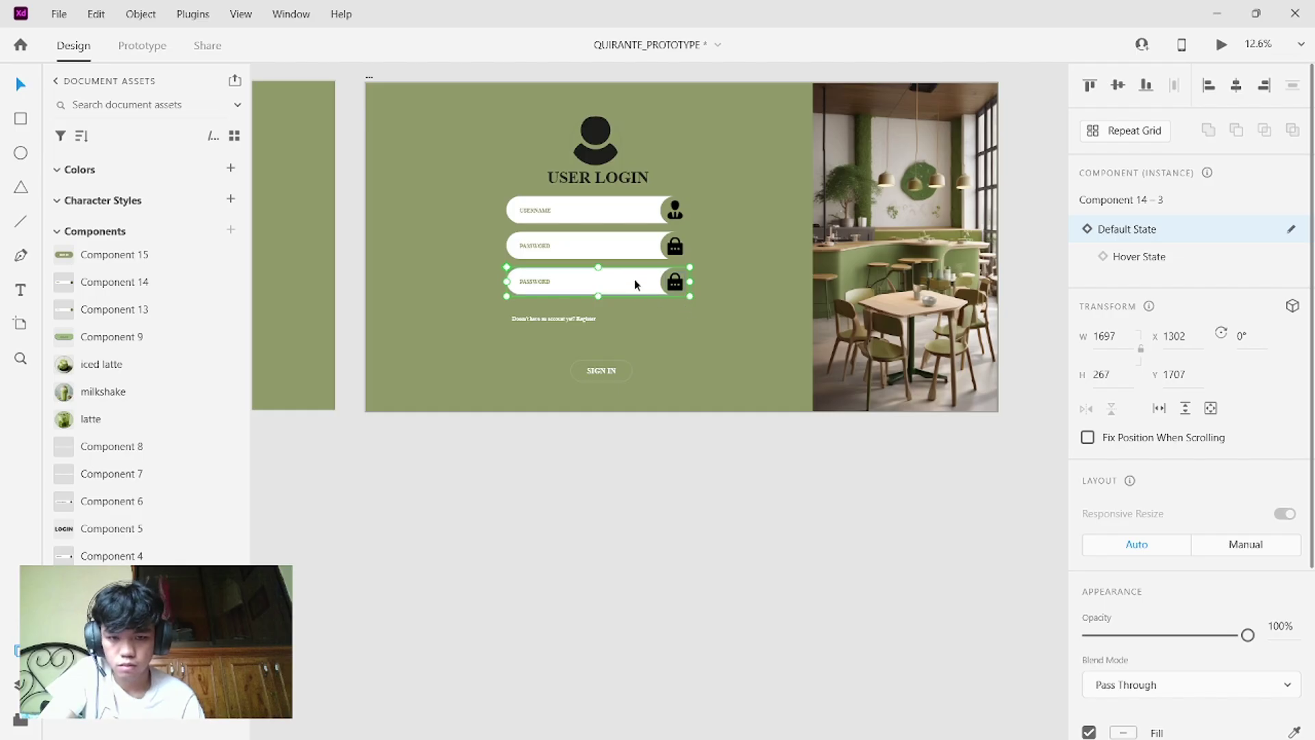
{"action": "right_click", "coordinate": [634, 278]}
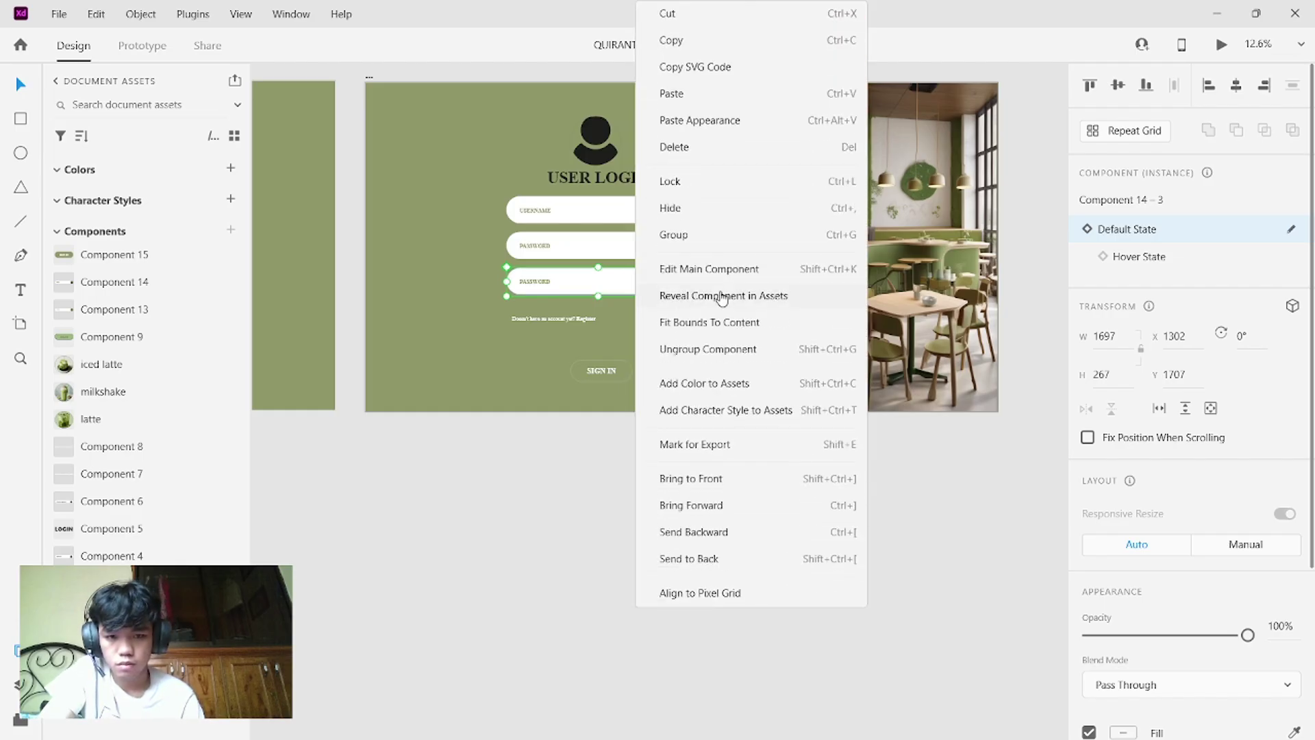
{"action": "left_click", "coordinate": [705, 350]}
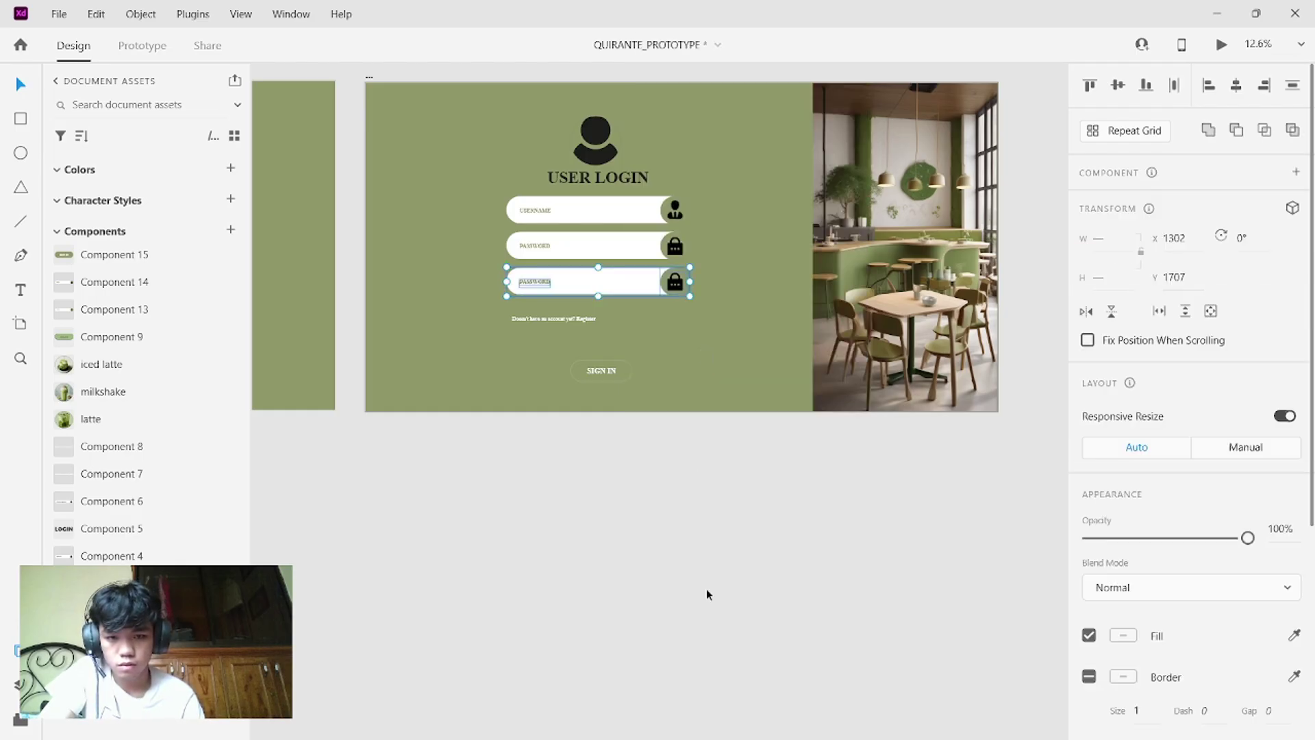
{"action": "left_click", "coordinate": [673, 291]}
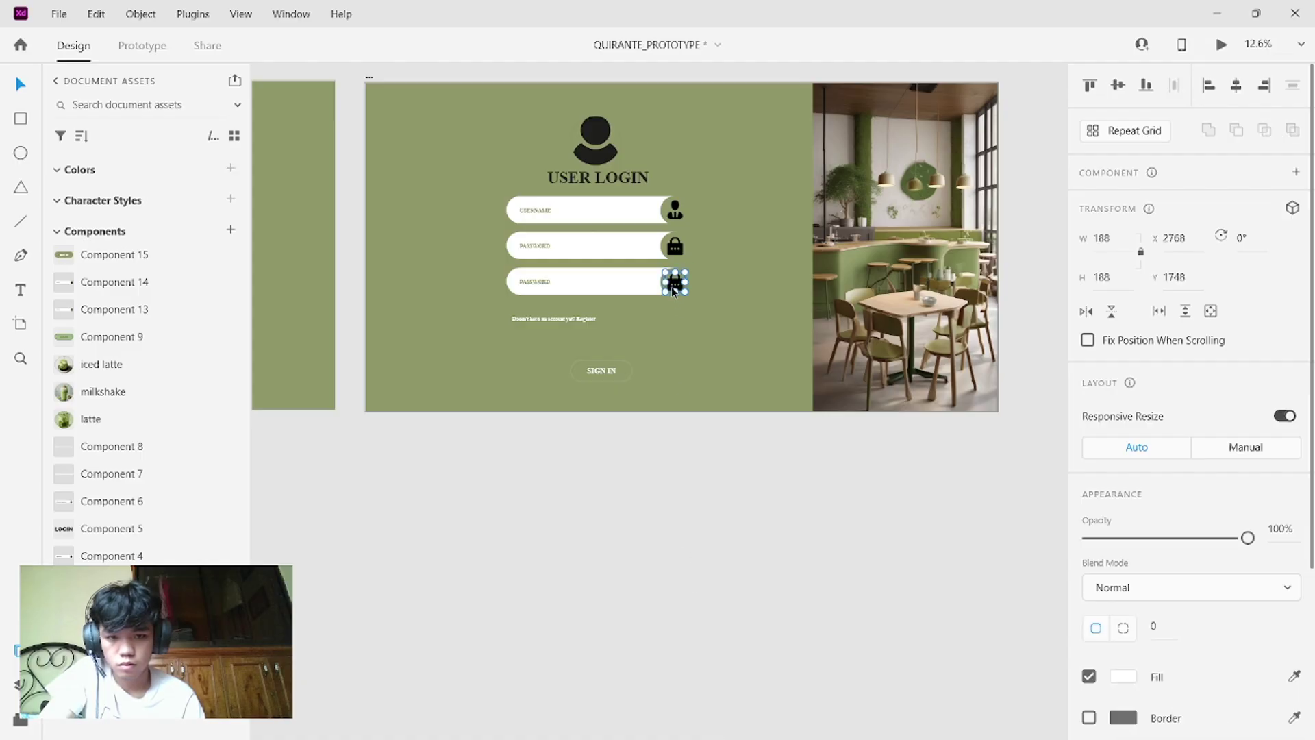
{"action": "key", "text": "Delete"}
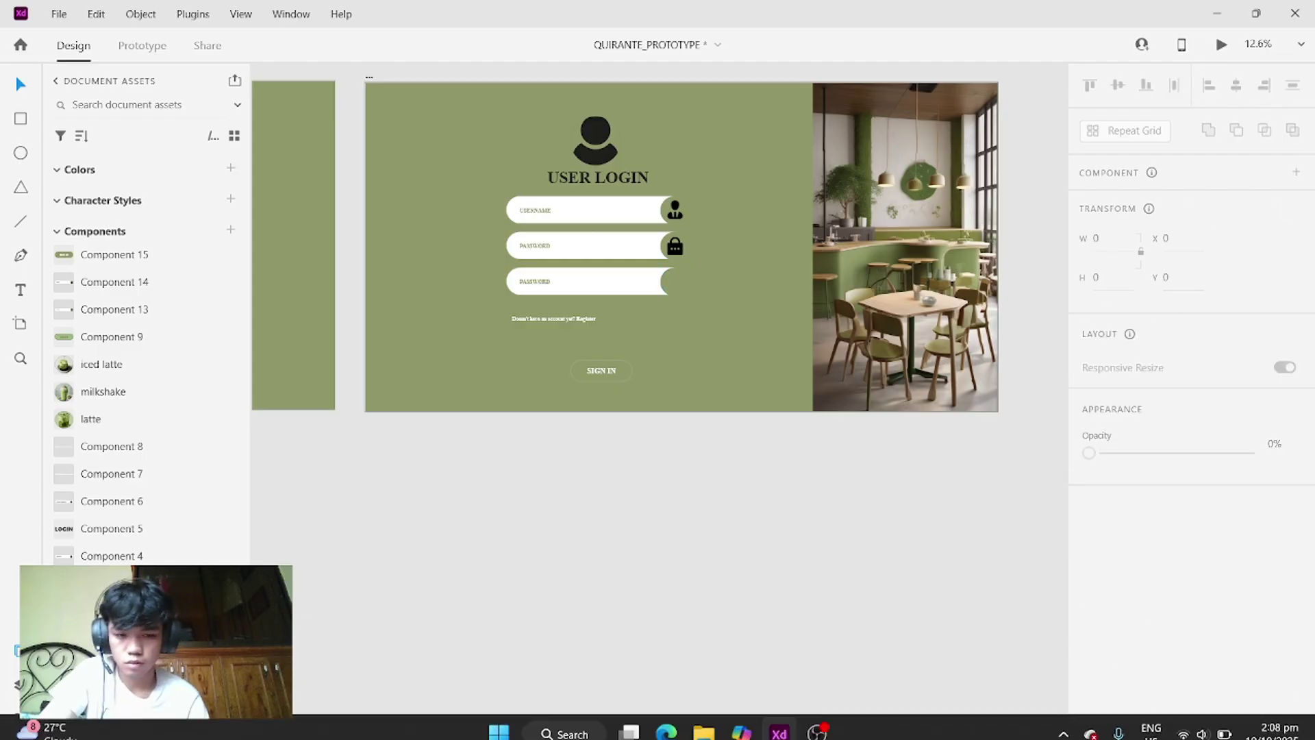
- Drag 2424371.png from the Downloads folder onto the artboard beside the third field
{"action": "left_click", "coordinate": [694, 720]}
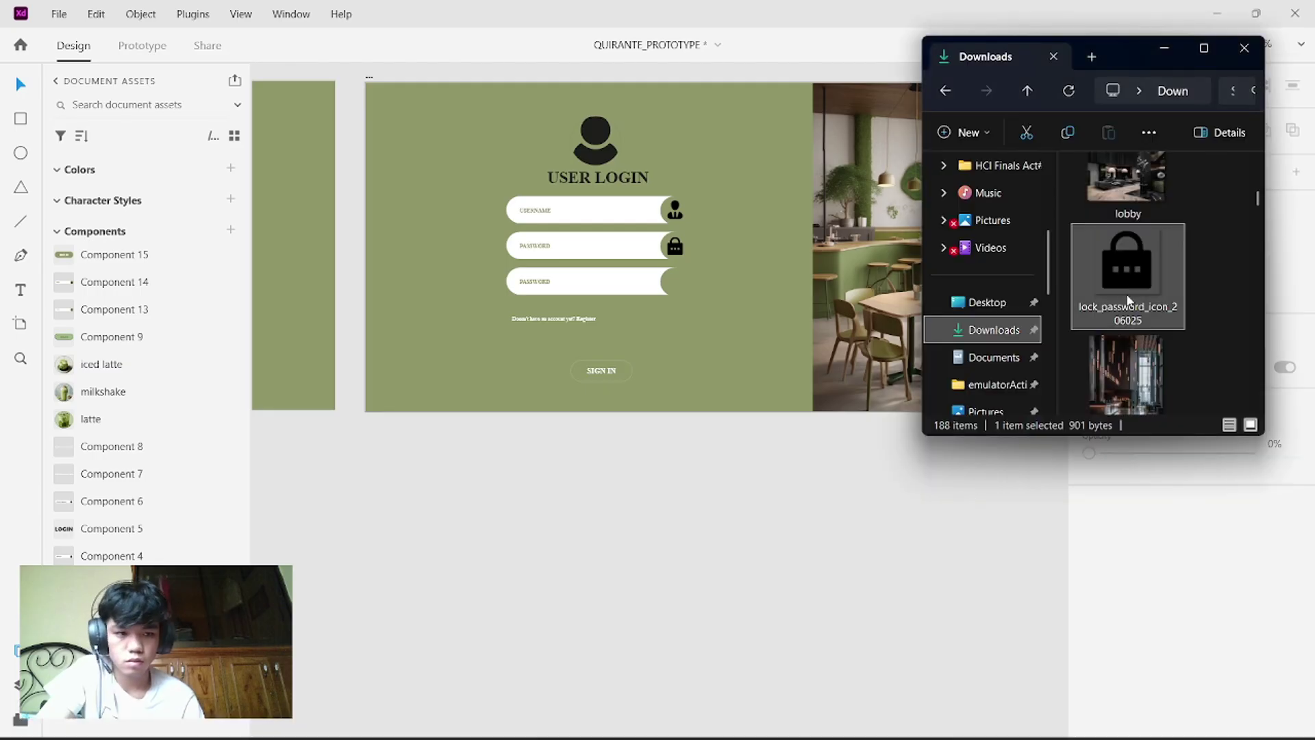
{"action": "scroll", "coordinate": [1120, 288], "scroll_direction": "up", "scroll_amount": 5}
{"action": "scroll", "coordinate": [1121, 276], "scroll_direction": "up", "scroll_amount": 5}
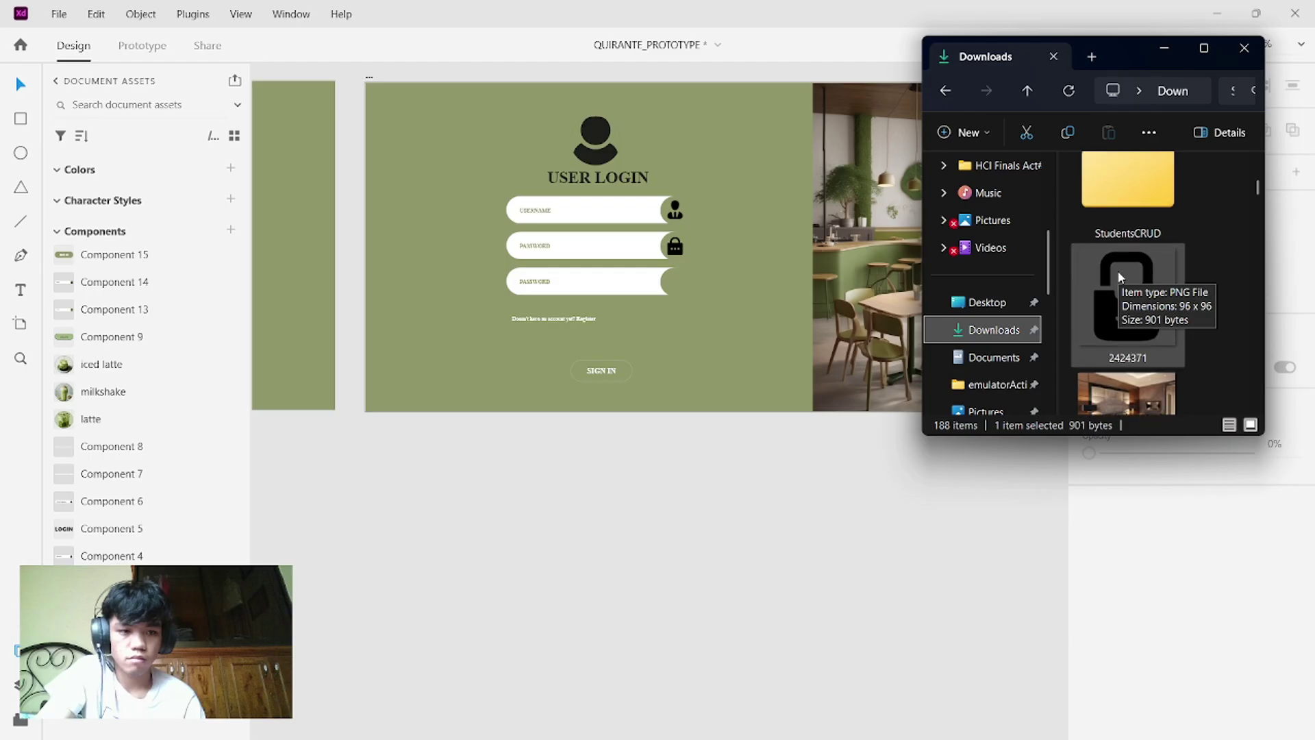
{"action": "left_click_drag", "start_coordinate": [1119, 277], "coordinate": [672, 277]}
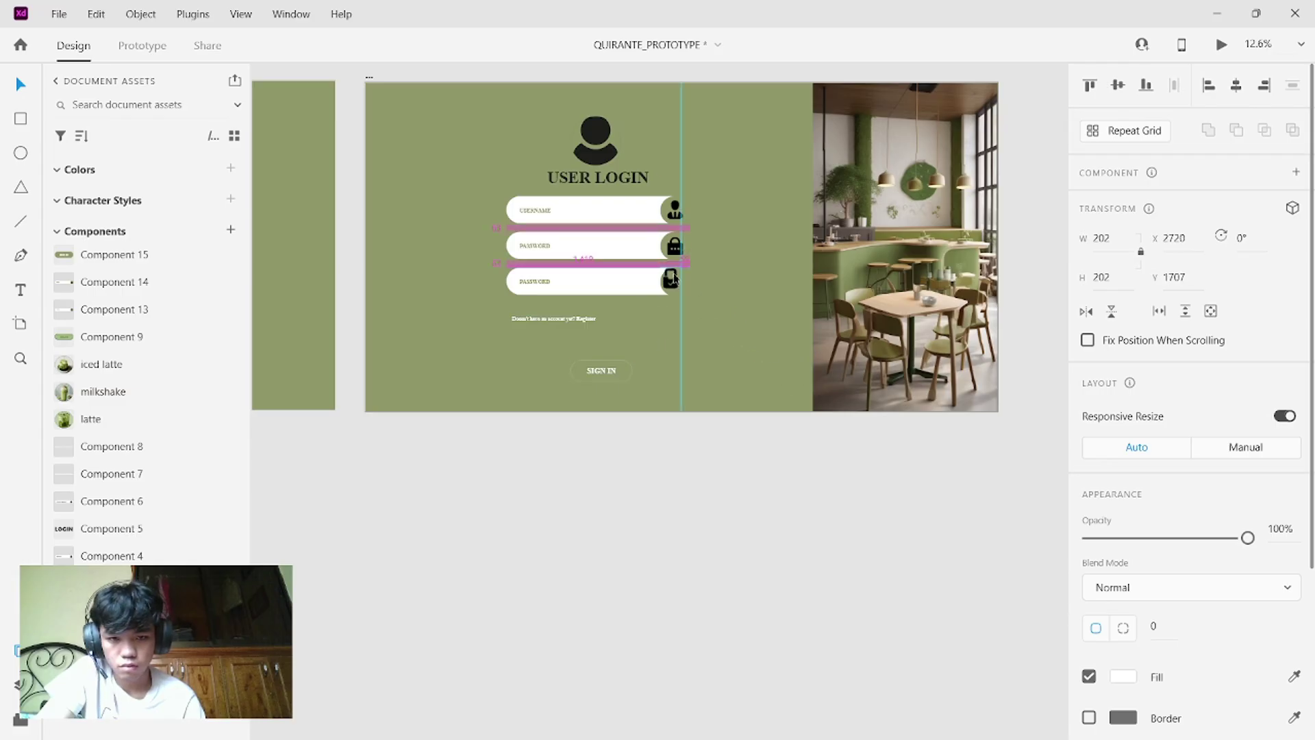
- Seat the lock image inside the third field's circle and open that field's PASSWORD label for editing
{"action": "left_click_drag", "start_coordinate": [675, 279], "coordinate": [677, 281]}
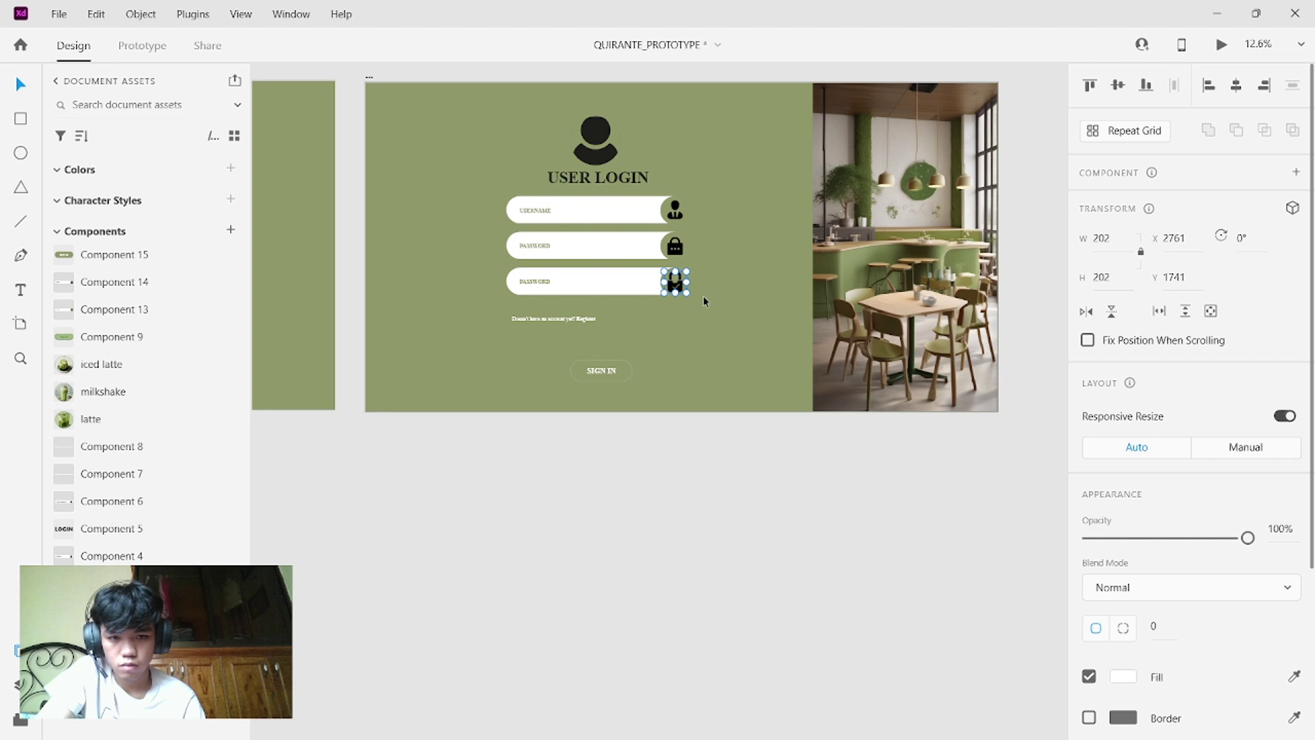
{"action": "left_click", "coordinate": [702, 294]}
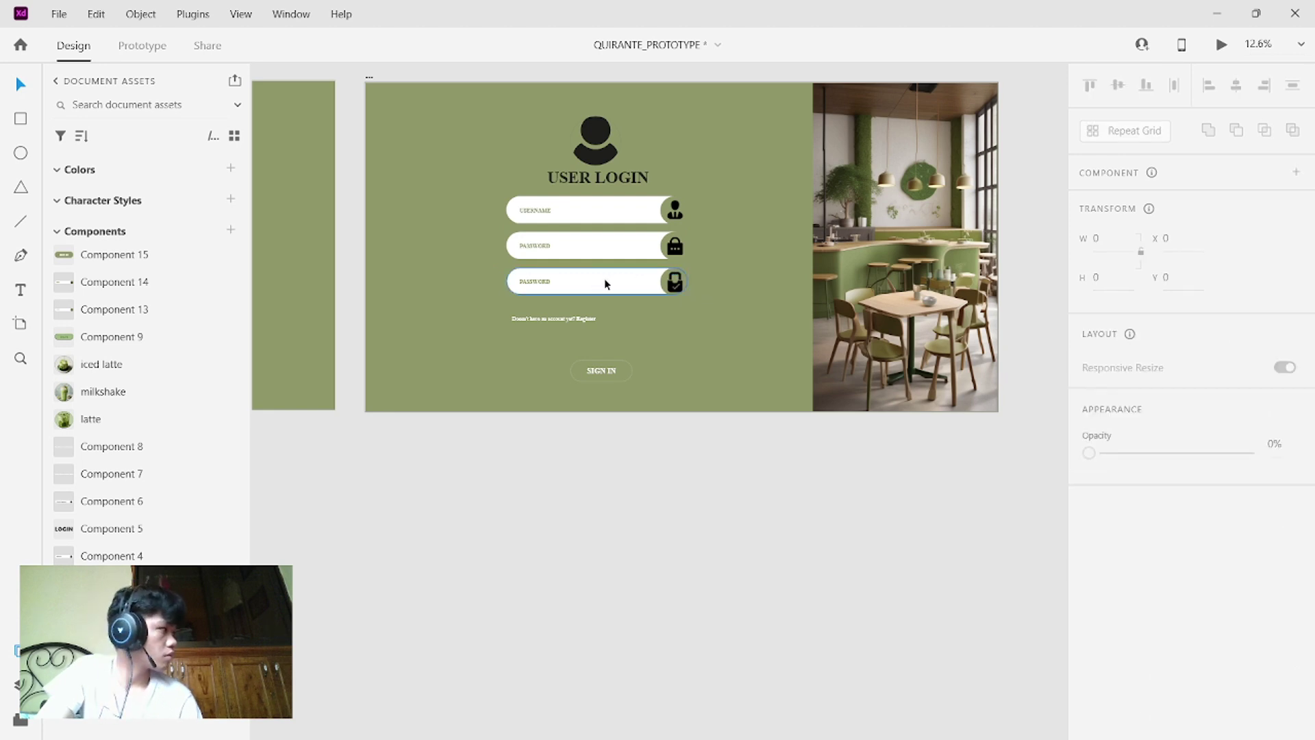
{"action": "double_click", "coordinate": [524, 282]}
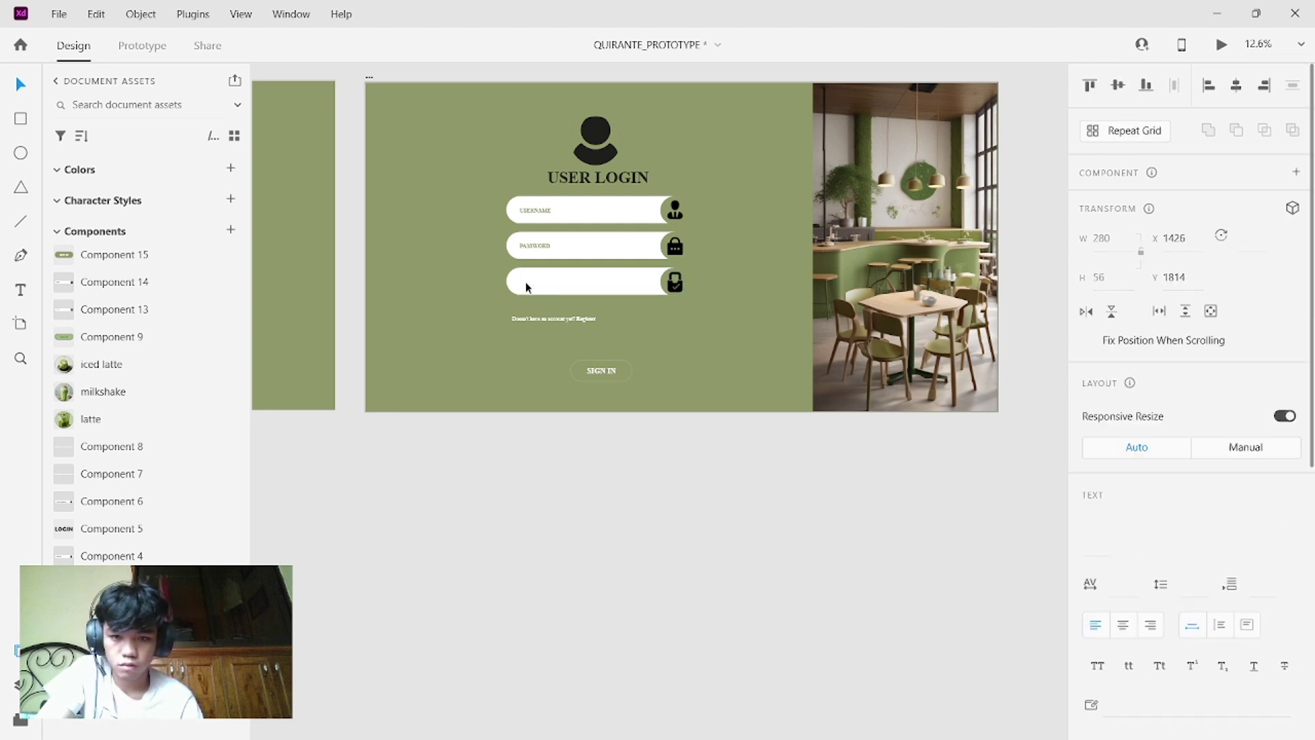
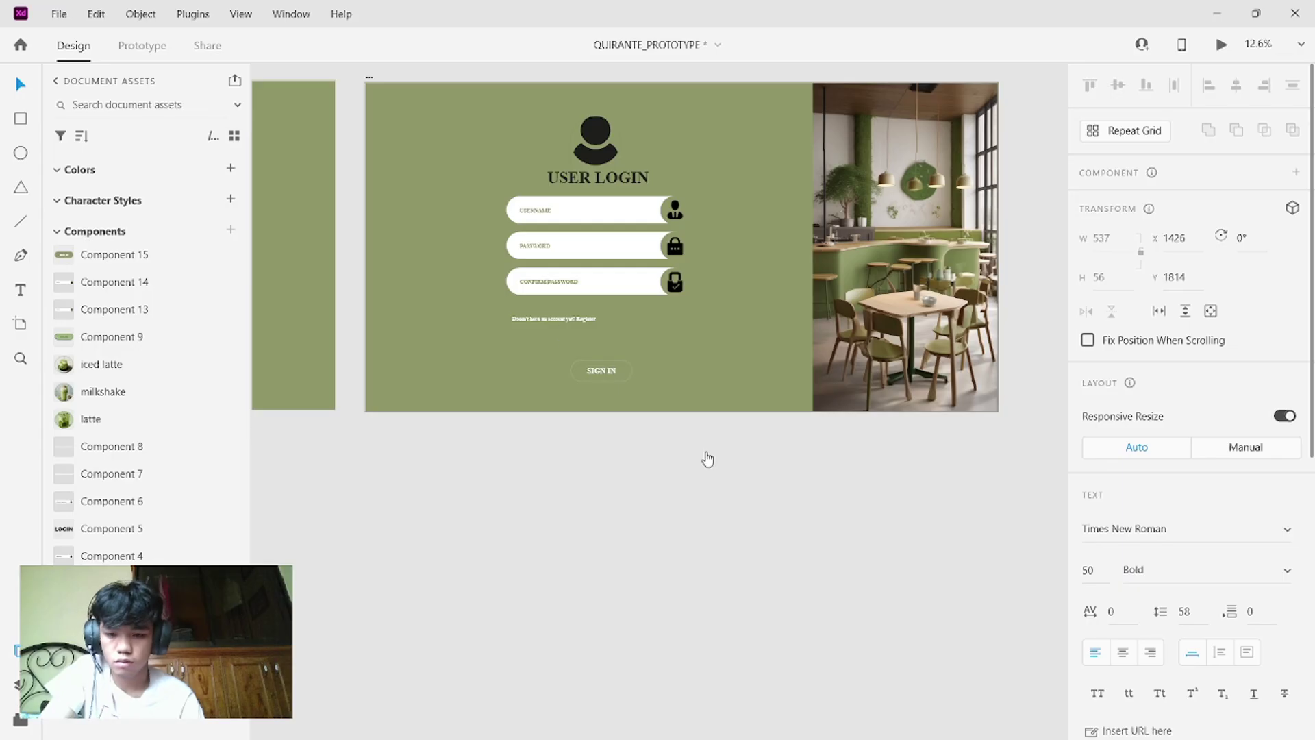
- Undo an accidental artboard move, then make the confirm-password field a component with a Hover state
{"action": "key", "text": "Escape"}
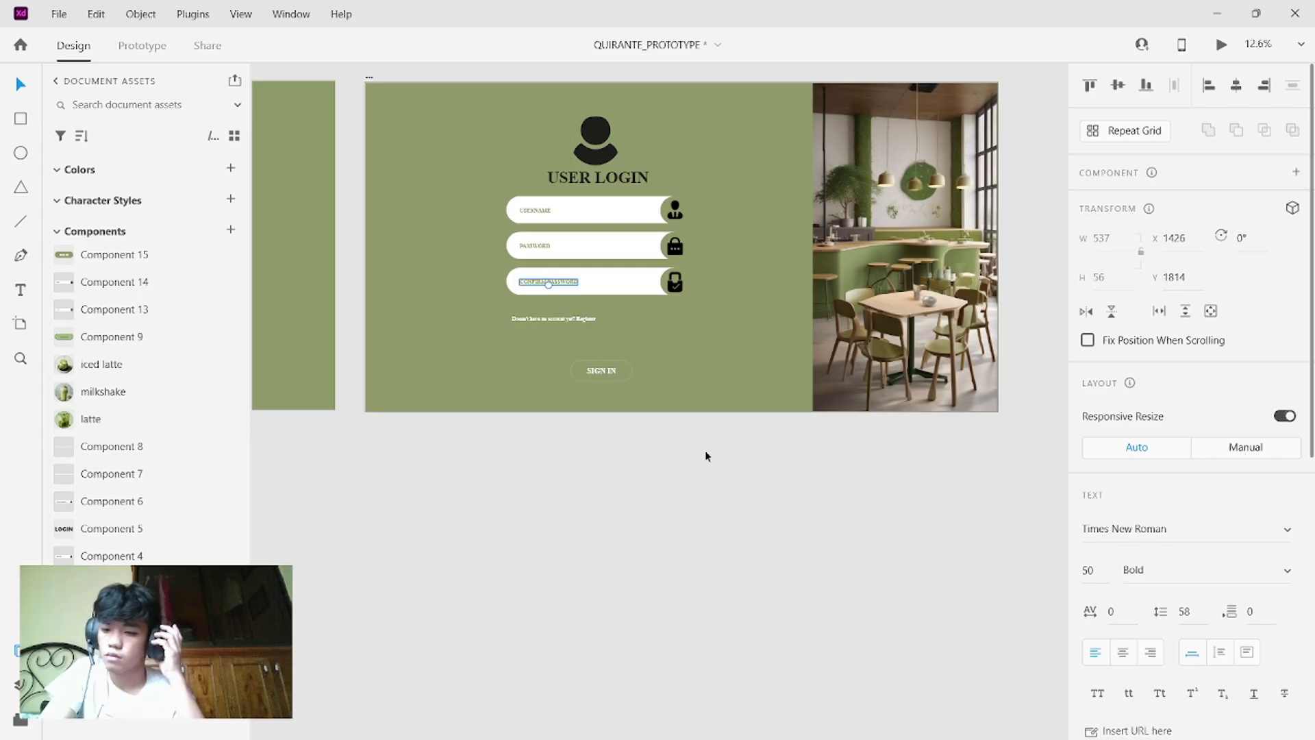
{"action": "left_click", "coordinate": [487, 271]}
{"action": "left_click_drag", "start_coordinate": [488, 271], "coordinate": [563, 317]}
{"action": "key", "text": "ctrl+z"}
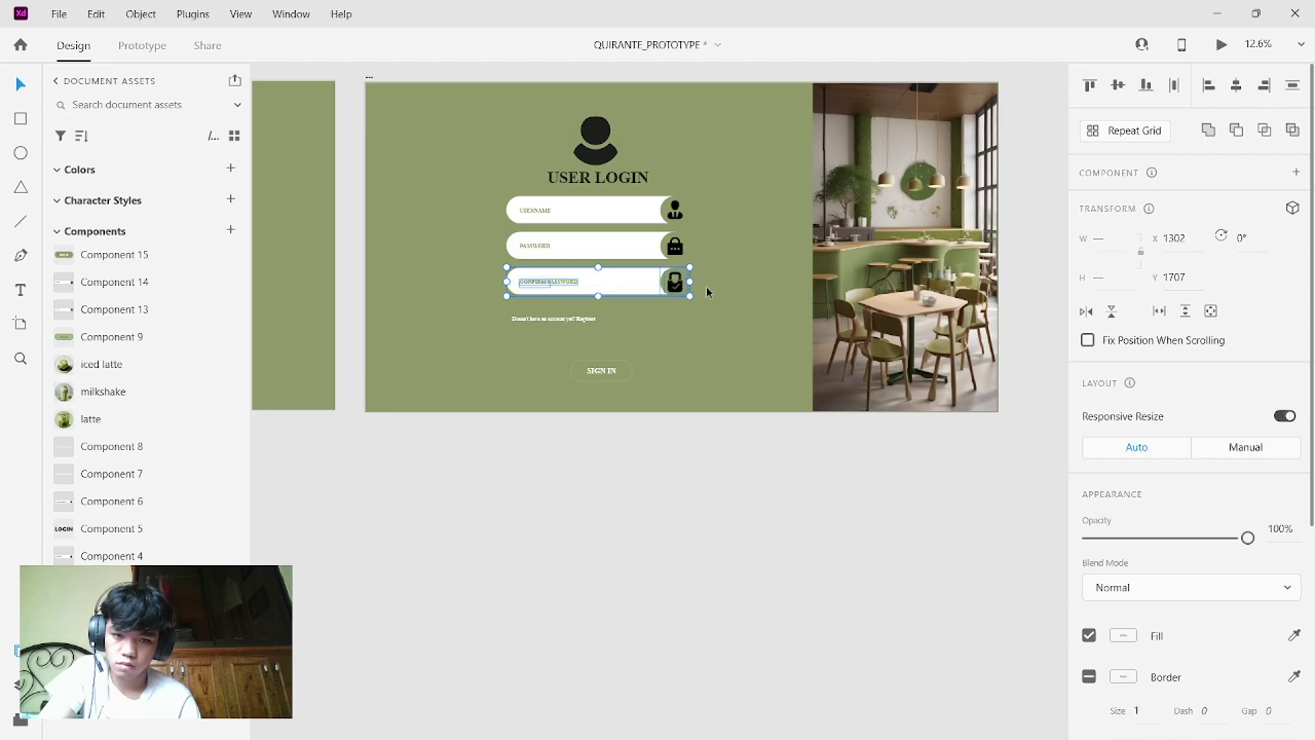
{"action": "right_click", "coordinate": [654, 282]}
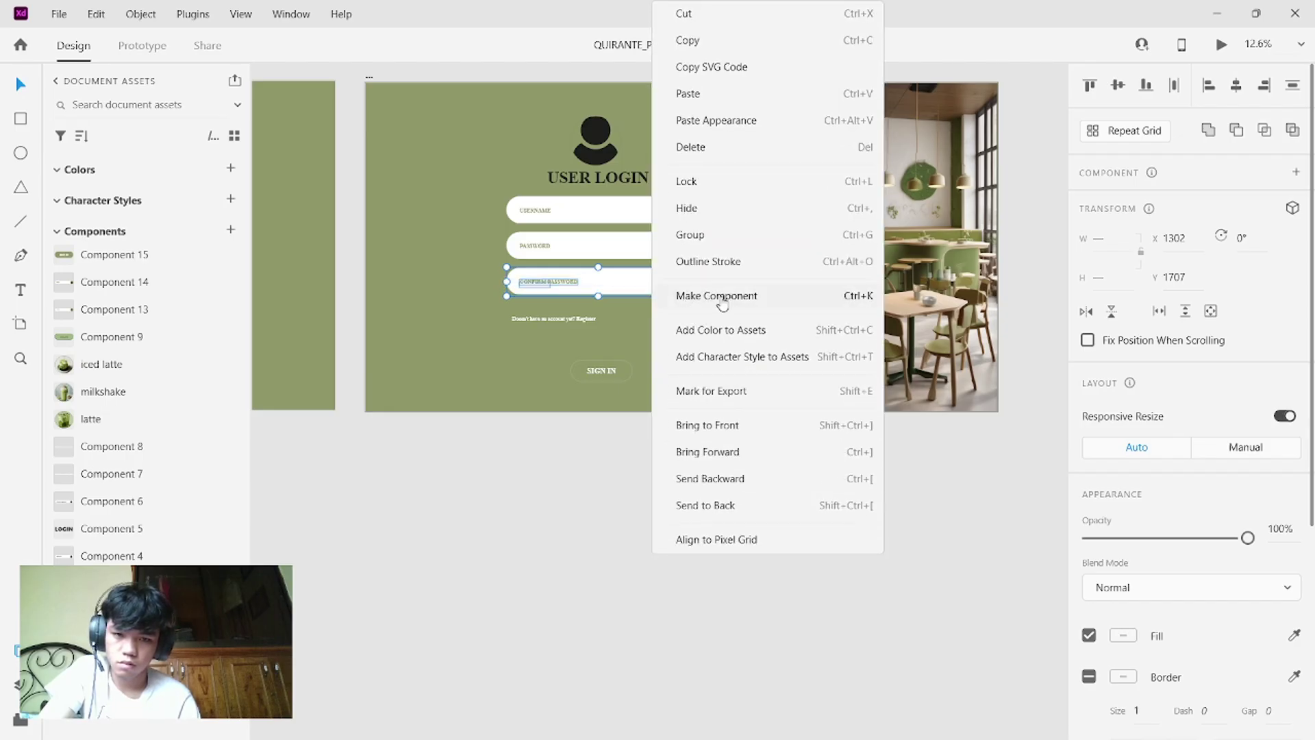
{"action": "left_click", "coordinate": [722, 302]}
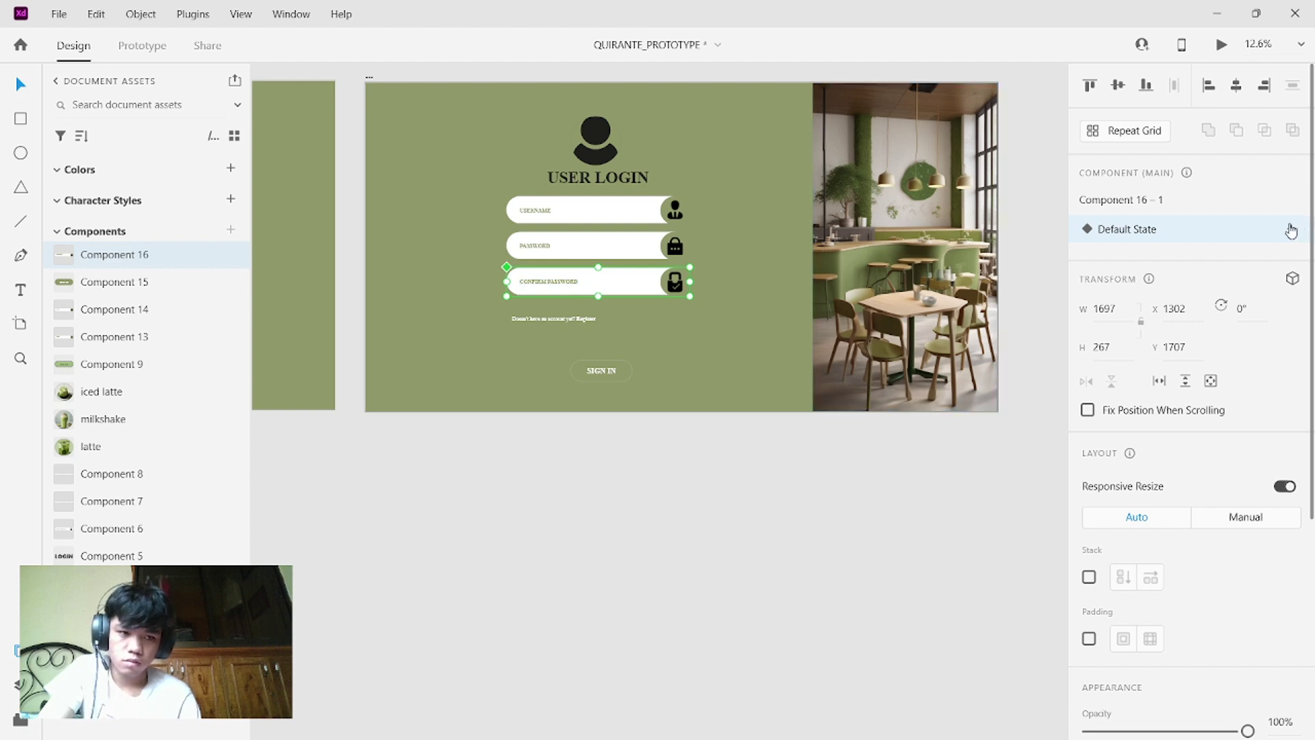
{"action": "left_click", "coordinate": [1291, 230]}
{"action": "left_click", "coordinate": [1180, 264]}
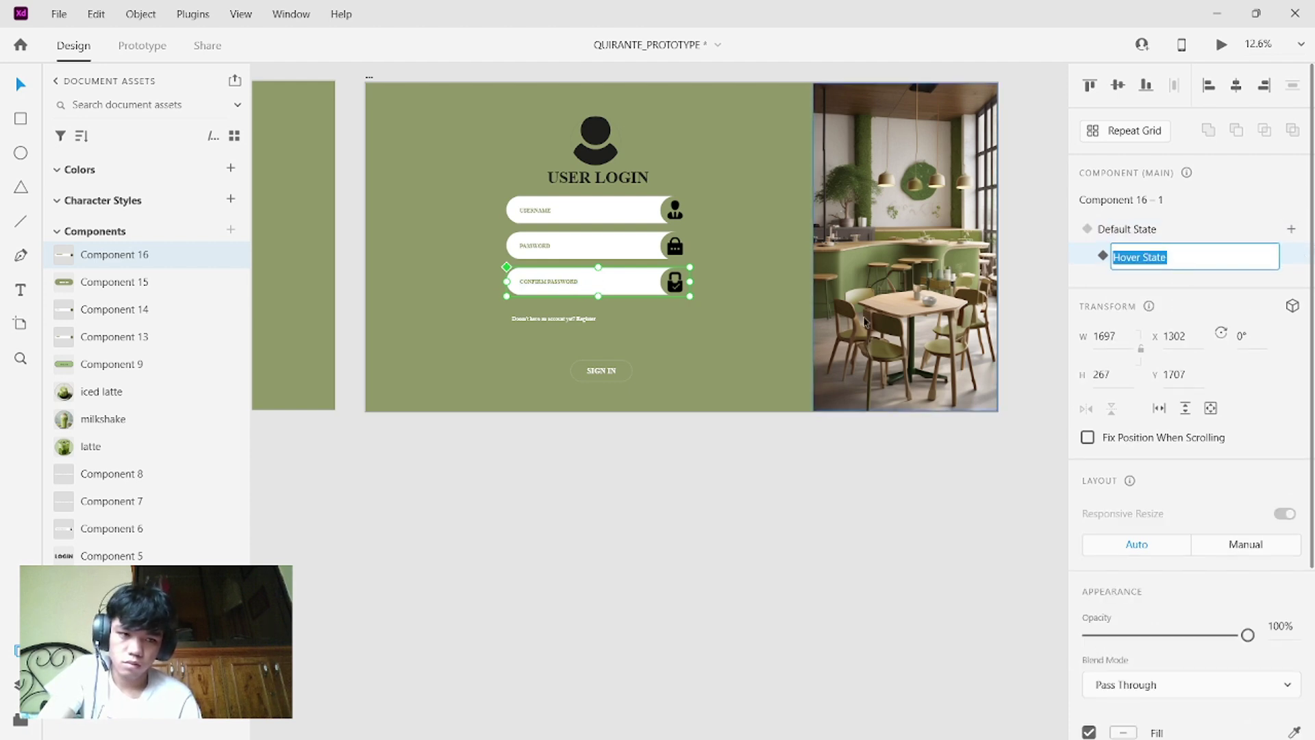
{"action": "left_click", "coordinate": [729, 335]}
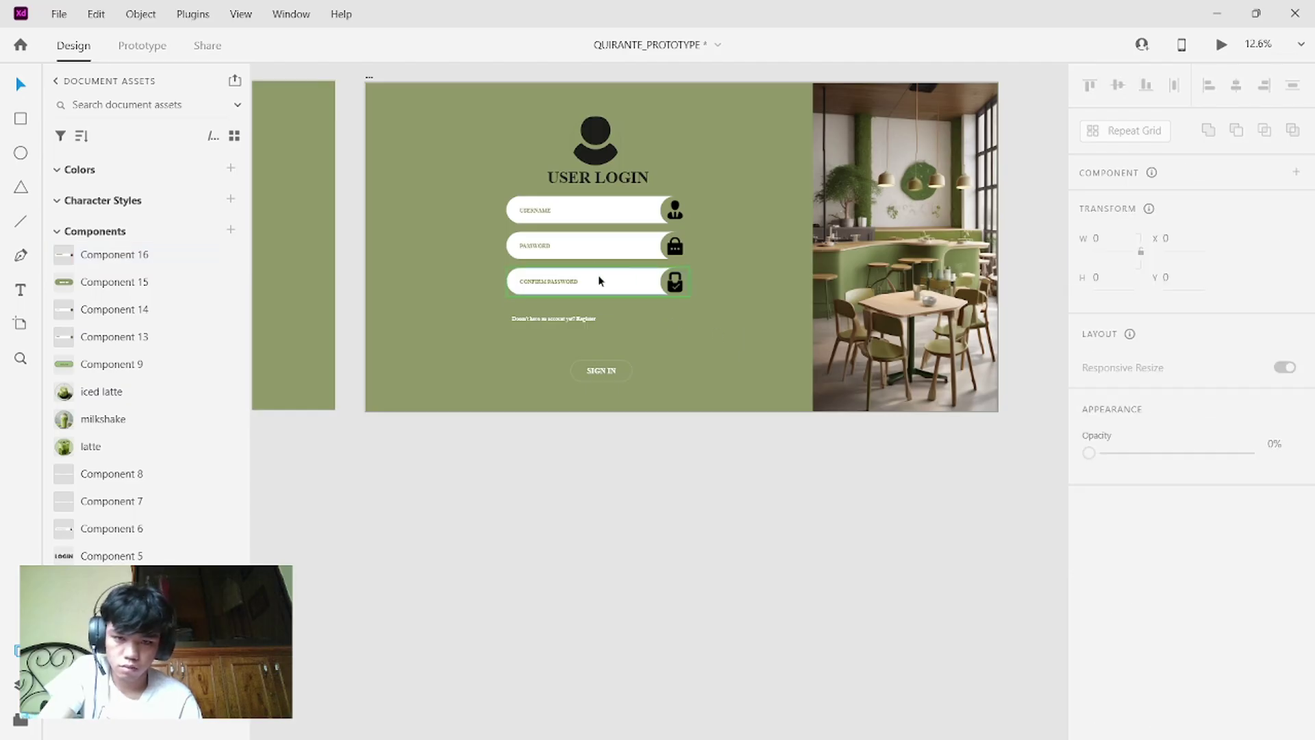
- Move the circle and lock icon to the field's left end, centring the lock in the circle
{"action": "mouse_move", "coordinate": [541, 282]}
{"action": "left_mouse_down"}
{"action": "mouse_move", "coordinate": [637, 285]}
{"action": "mouse_move", "coordinate": [515, 285]}
{"action": "left_mouse_up"}
{"action": "key", "text": "ctrl+z"}
{"action": "double_click", "coordinate": [553, 287]}
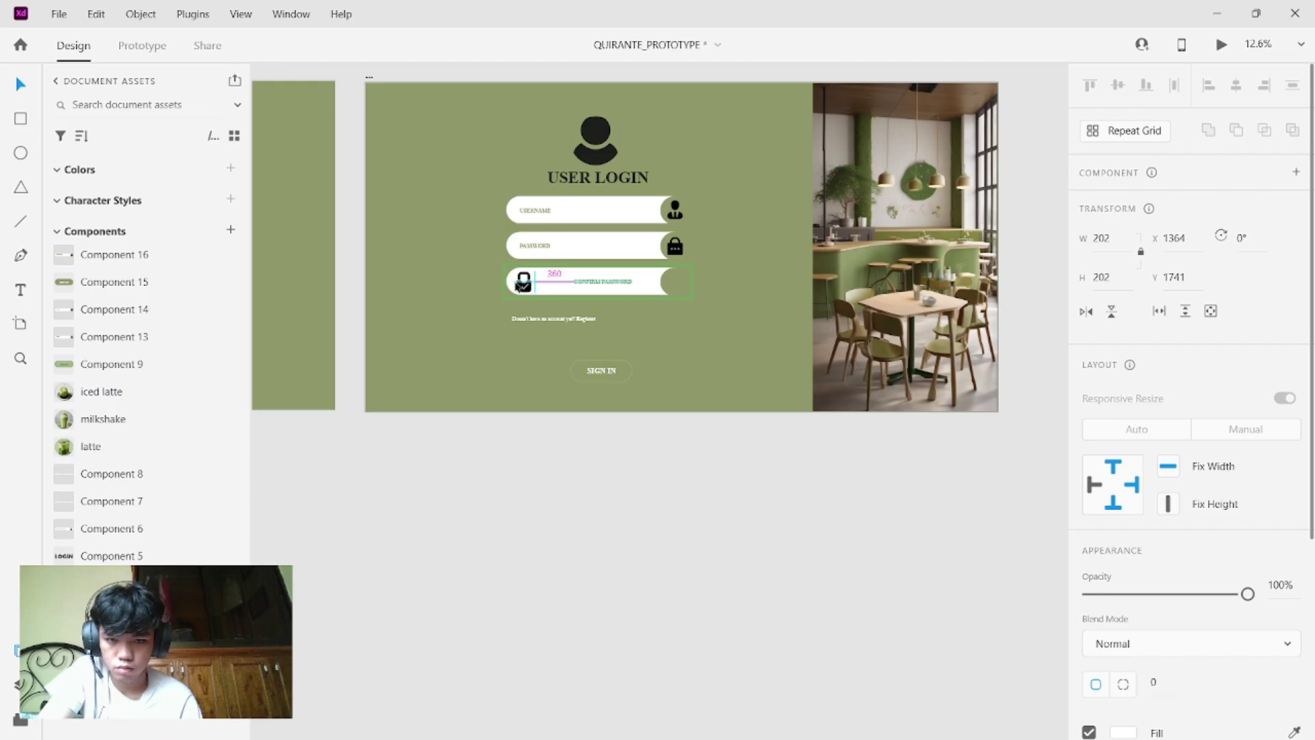
{"action": "left_click_drag", "start_coordinate": [515, 285], "coordinate": [517, 284]}
{"action": "left_click", "coordinate": [675, 286]}
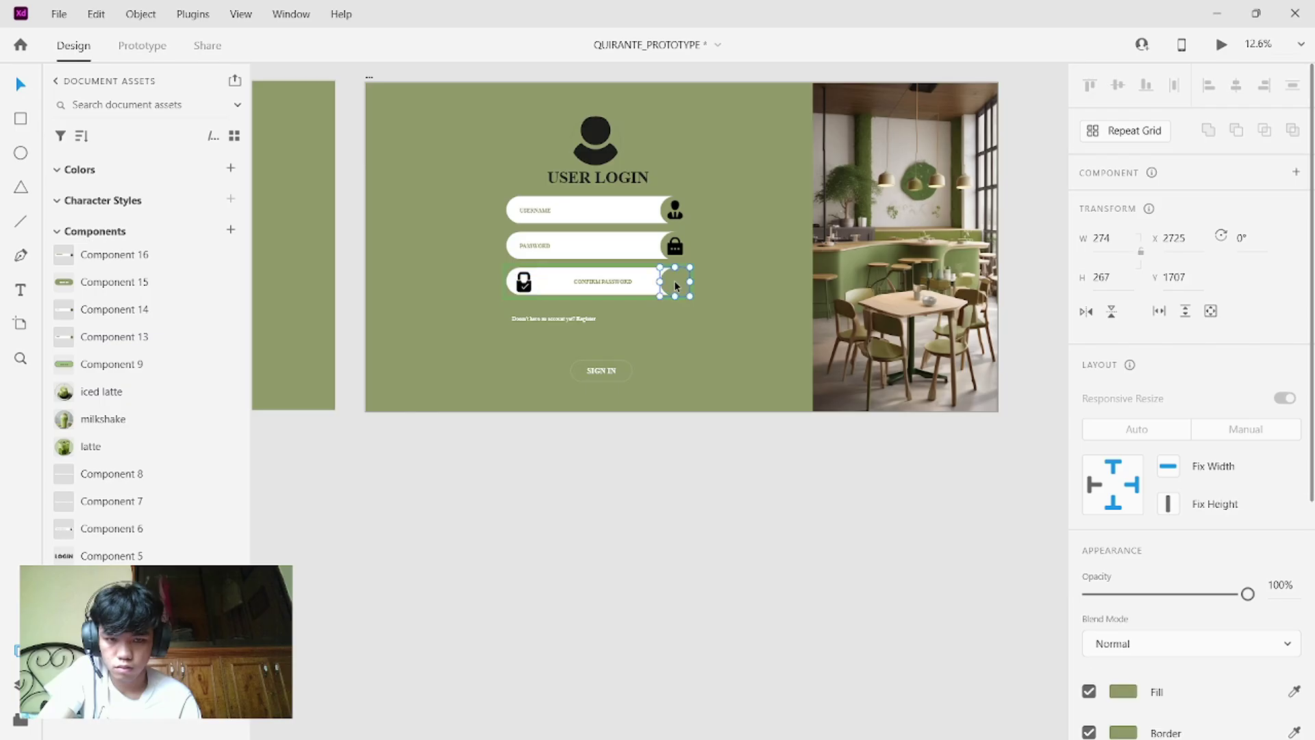
{"action": "left_click_drag", "start_coordinate": [676, 286], "coordinate": [513, 288]}
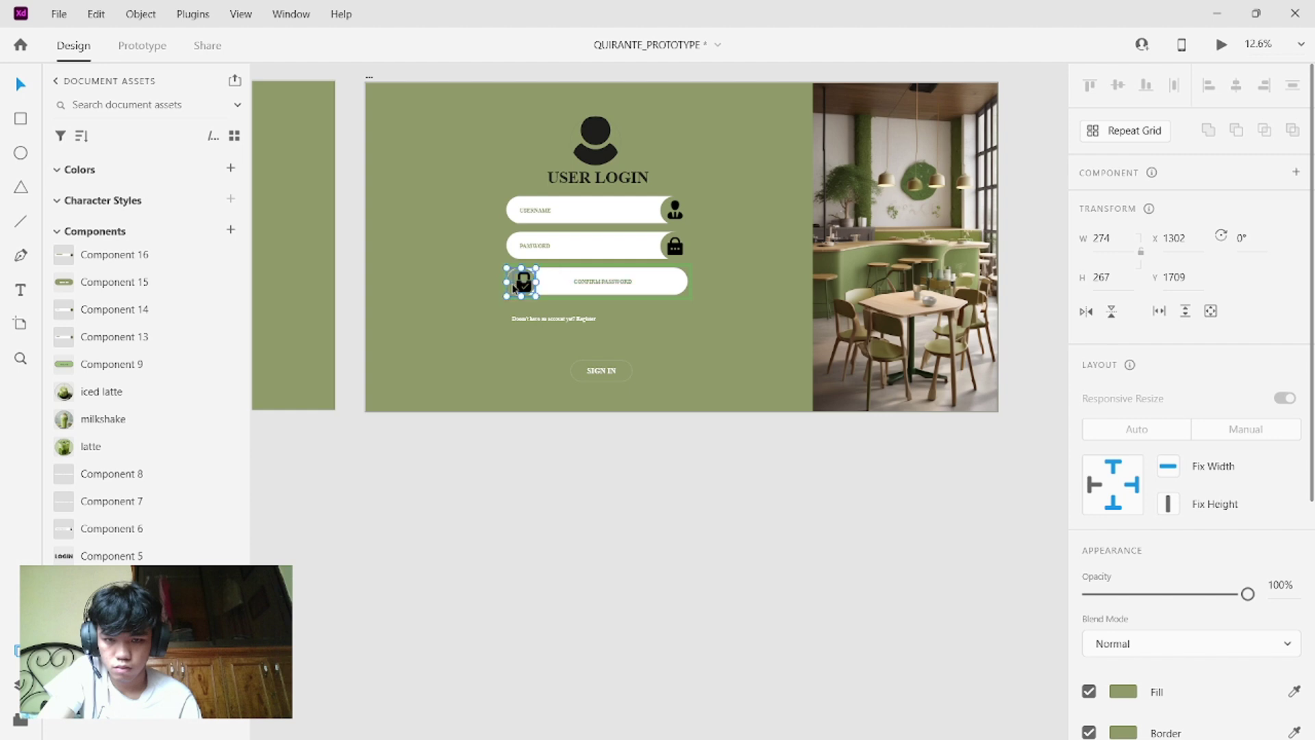
{"action": "left_click", "coordinate": [522, 286]}
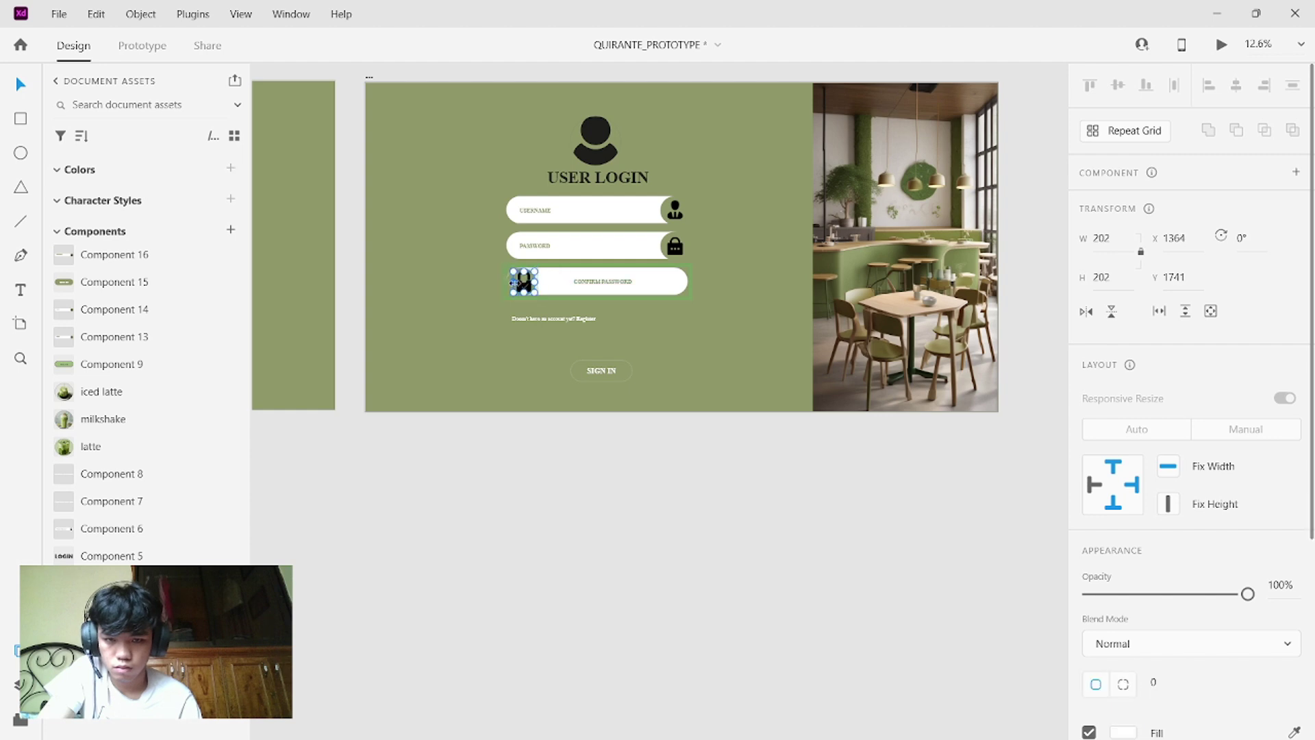
{"action": "left_click_drag", "start_coordinate": [524, 286], "coordinate": [526, 286]}
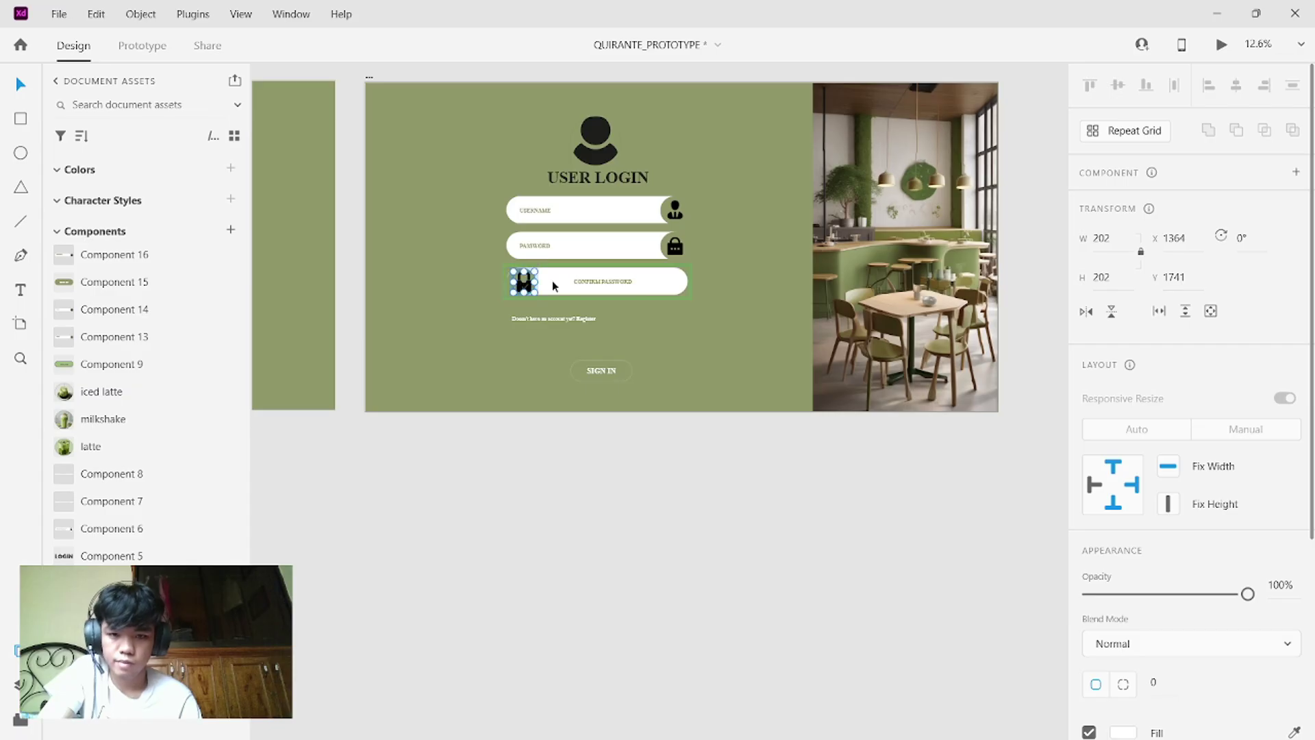
{"action": "left_click", "coordinate": [586, 281]}
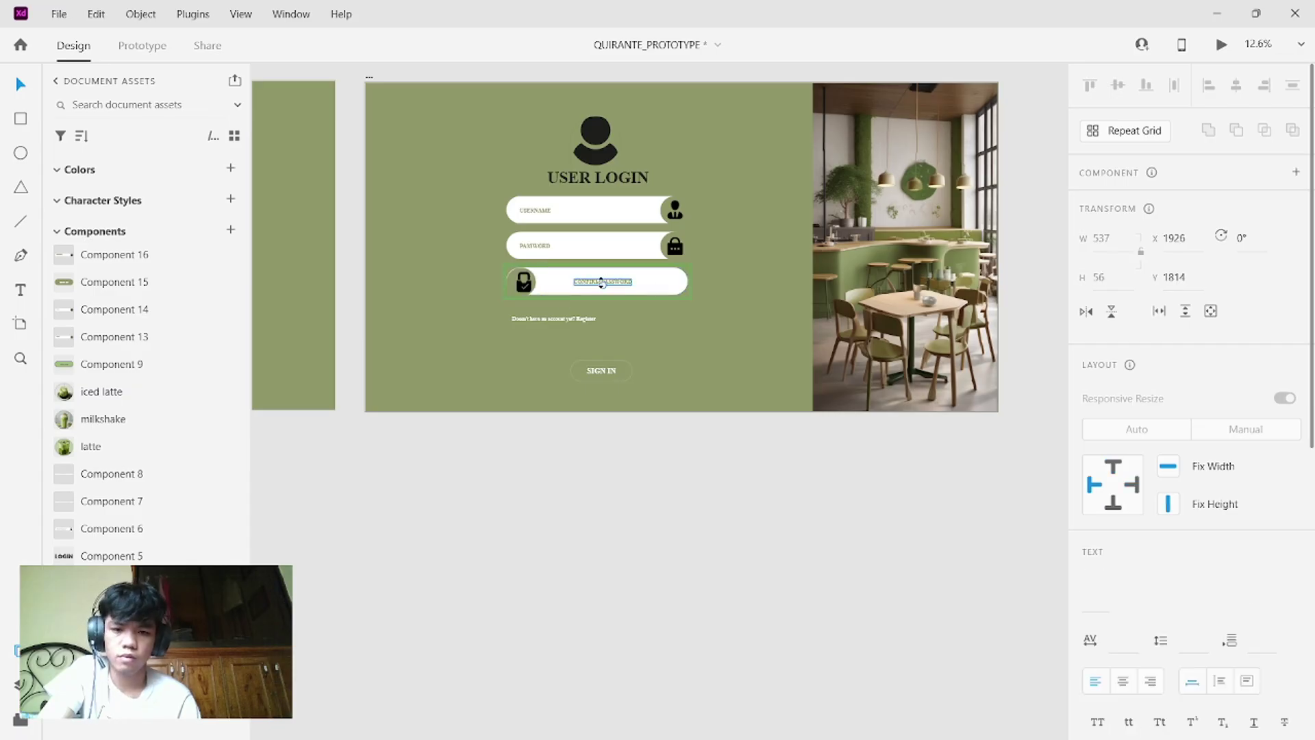
{"action": "left_click", "coordinate": [523, 285]}
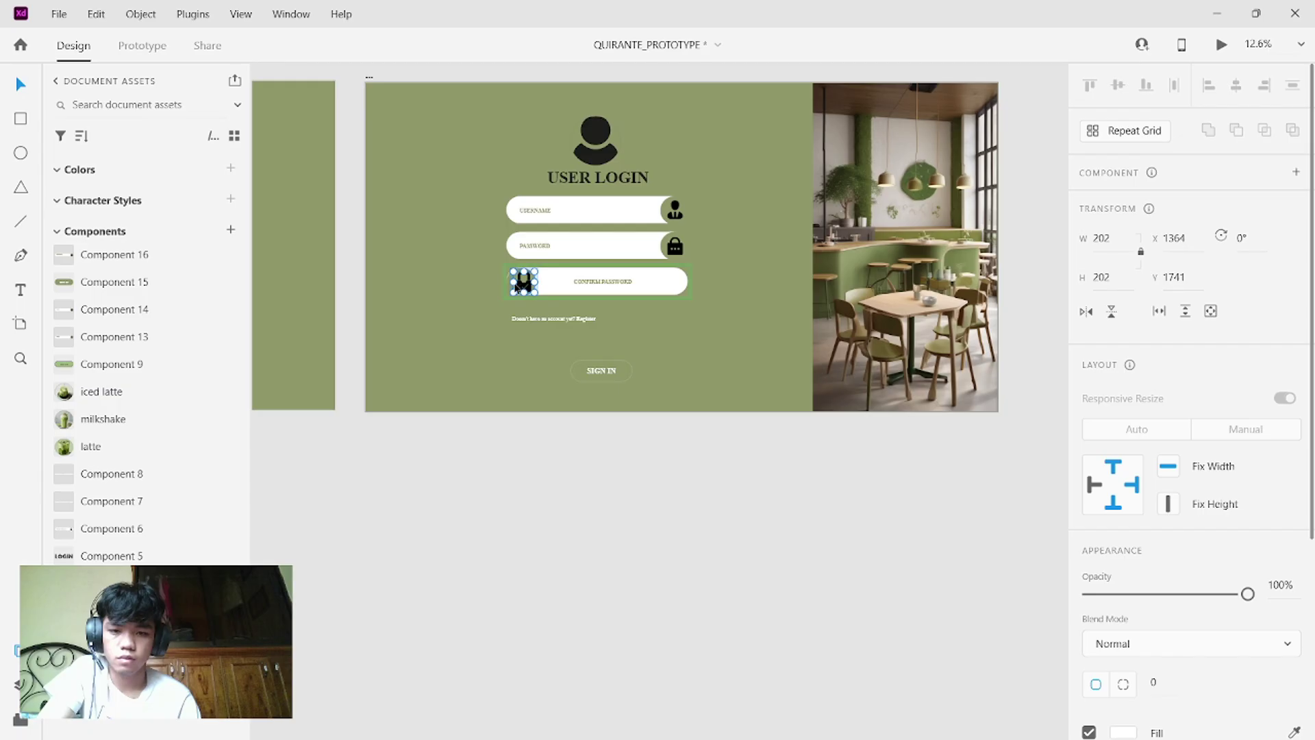
{"action": "left_click_drag", "start_coordinate": [522, 287], "coordinate": [517, 288]}
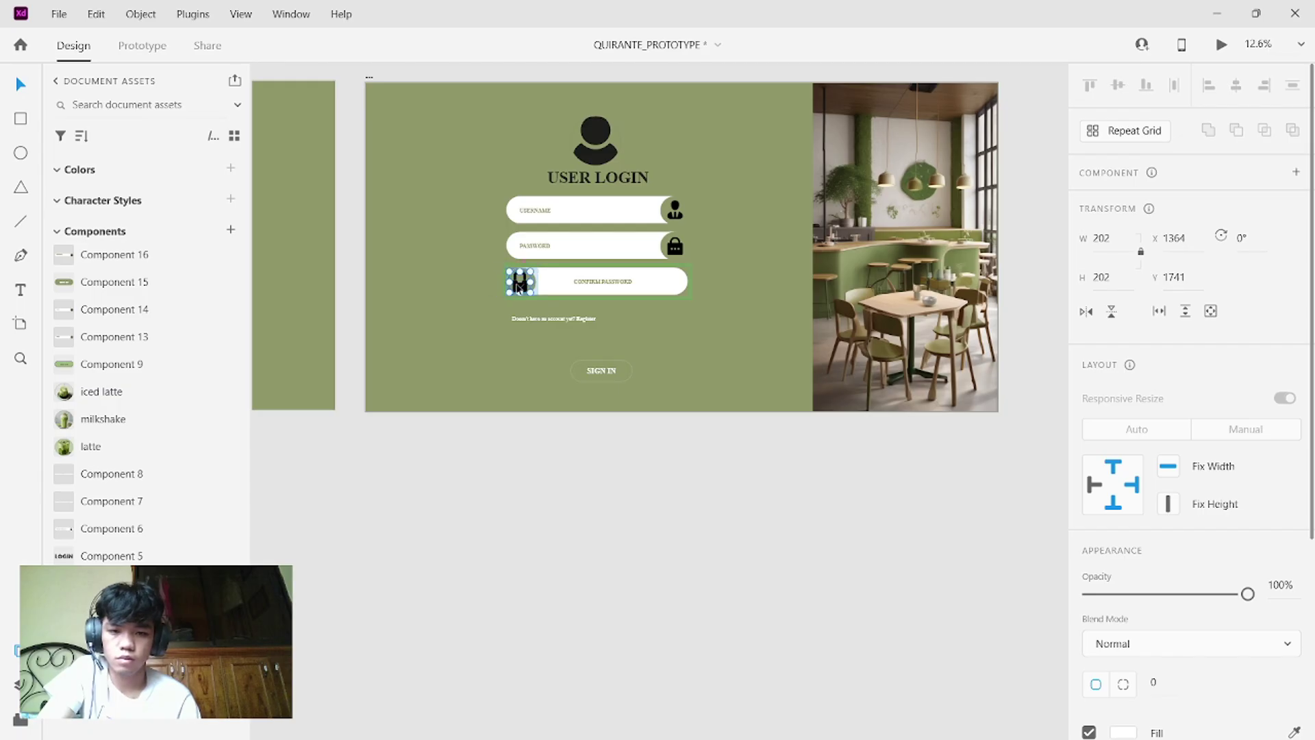
- Replace the CONFIRM PASSWORD label text with masked password dots
{"action": "double_click", "coordinate": [602, 281]}
{"action": "left_click", "coordinate": [604, 287]}
{"action": "triple_click", "coordinate": [604, 287]}
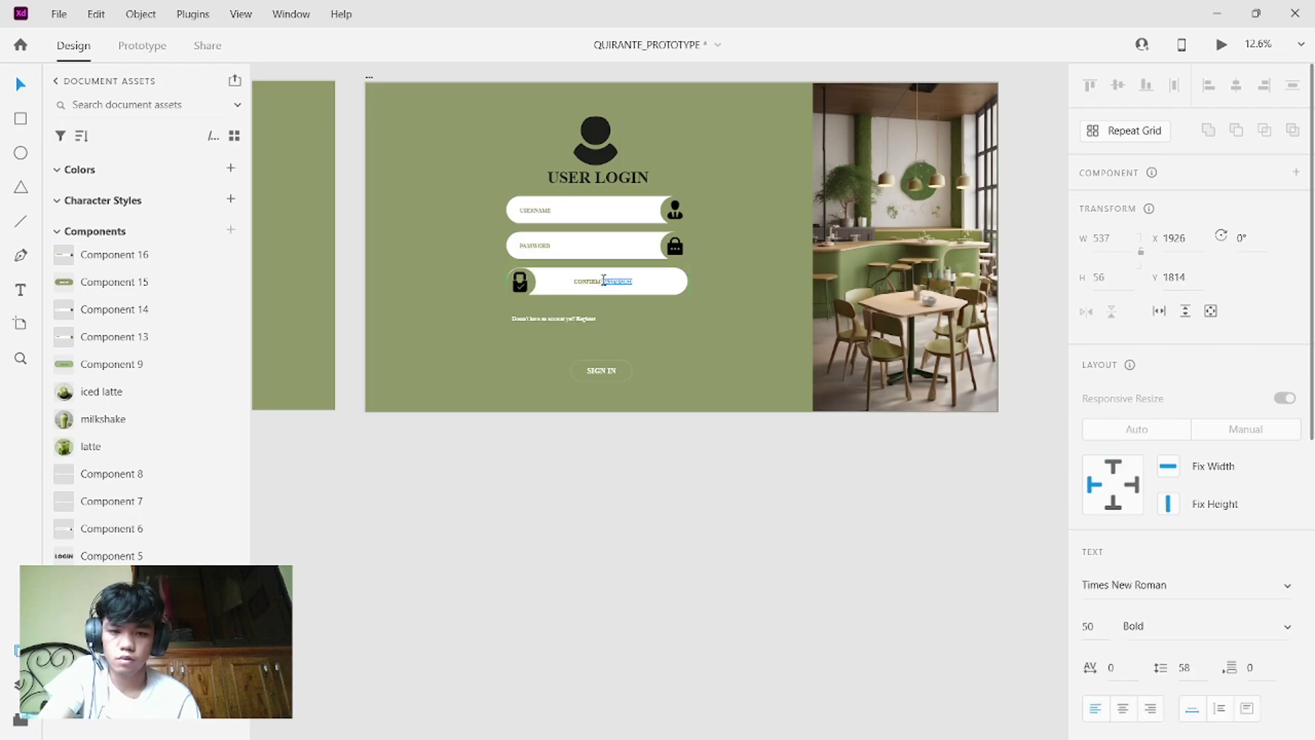
{"action": "key", "text": "BackSpace"}
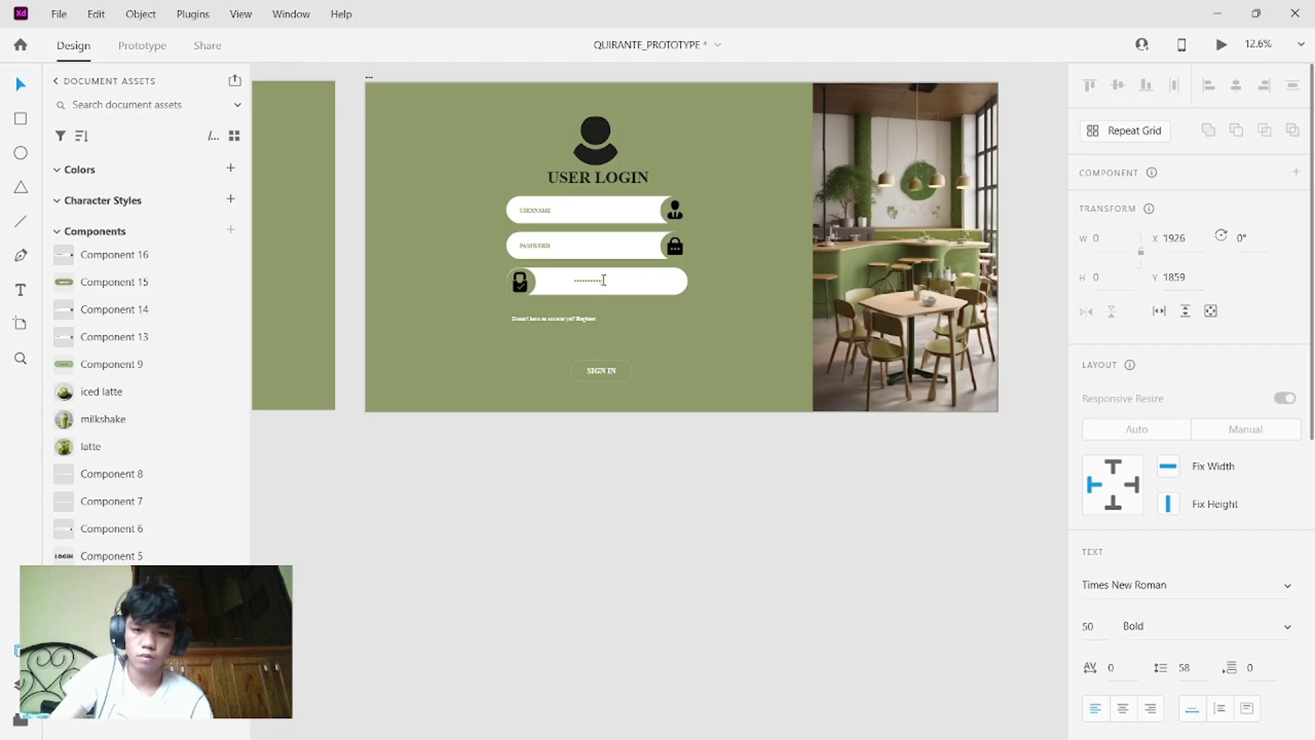
{"action": "key", "text": "Escape"}
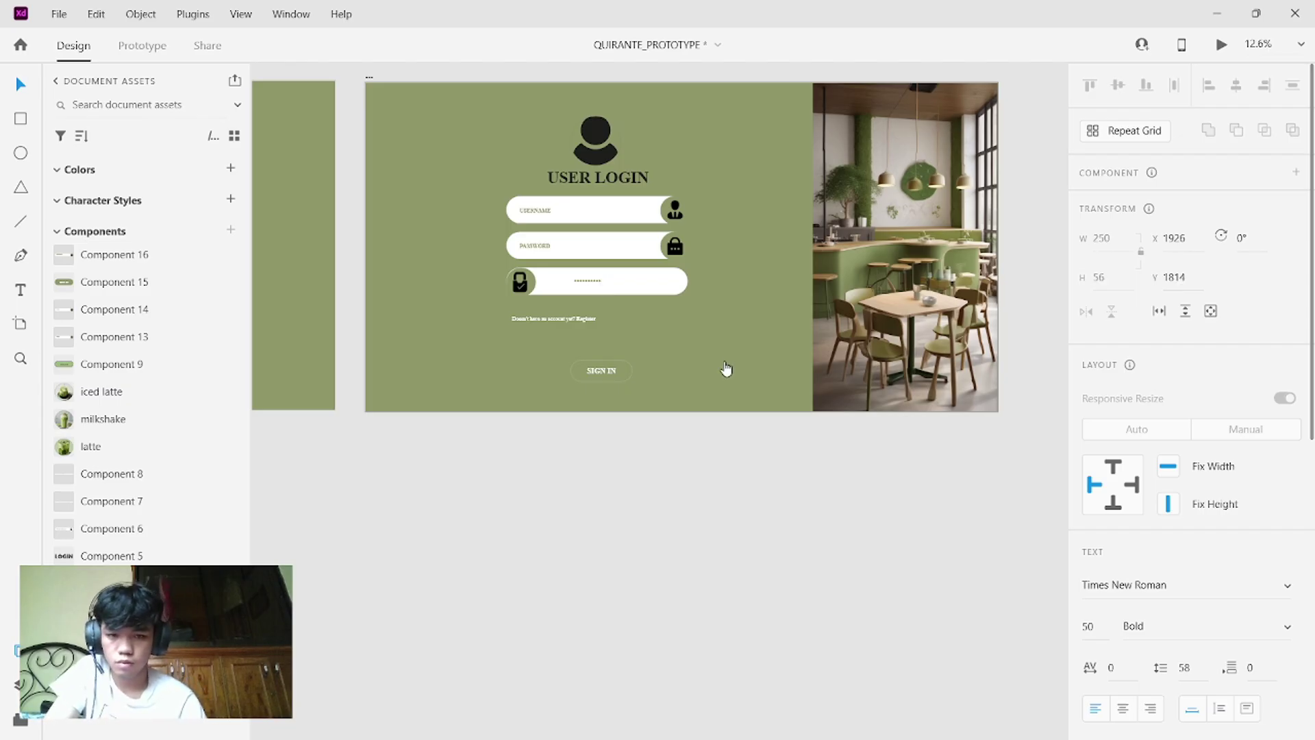
- In the confirm-password hover state, fill the field with the artboard green
{"action": "left_click", "coordinate": [743, 492]}
{"action": "scroll", "coordinate": [680, 443], "scroll_direction": "up", "scroll_amount": 2}
{"action": "scroll", "coordinate": [679, 445], "scroll_direction": "up", "scroll_amount": 2}
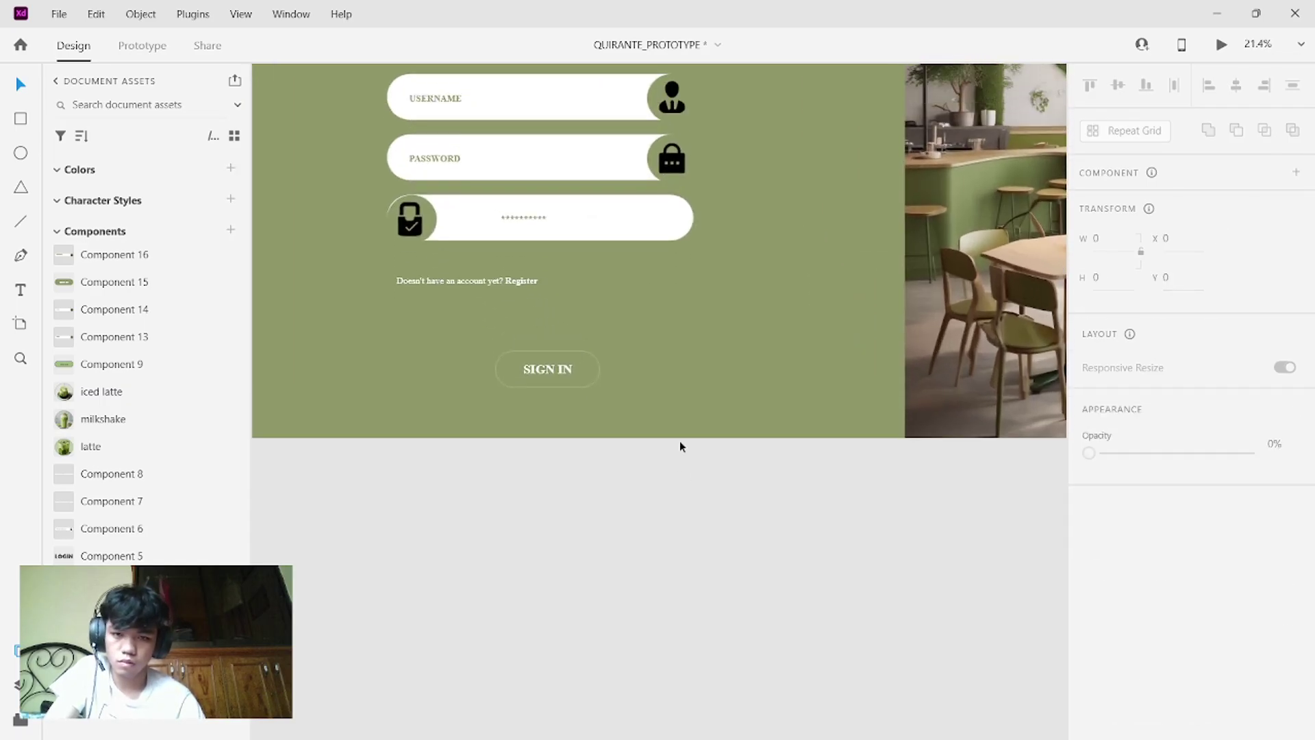
{"action": "left_click", "coordinate": [721, 247]}
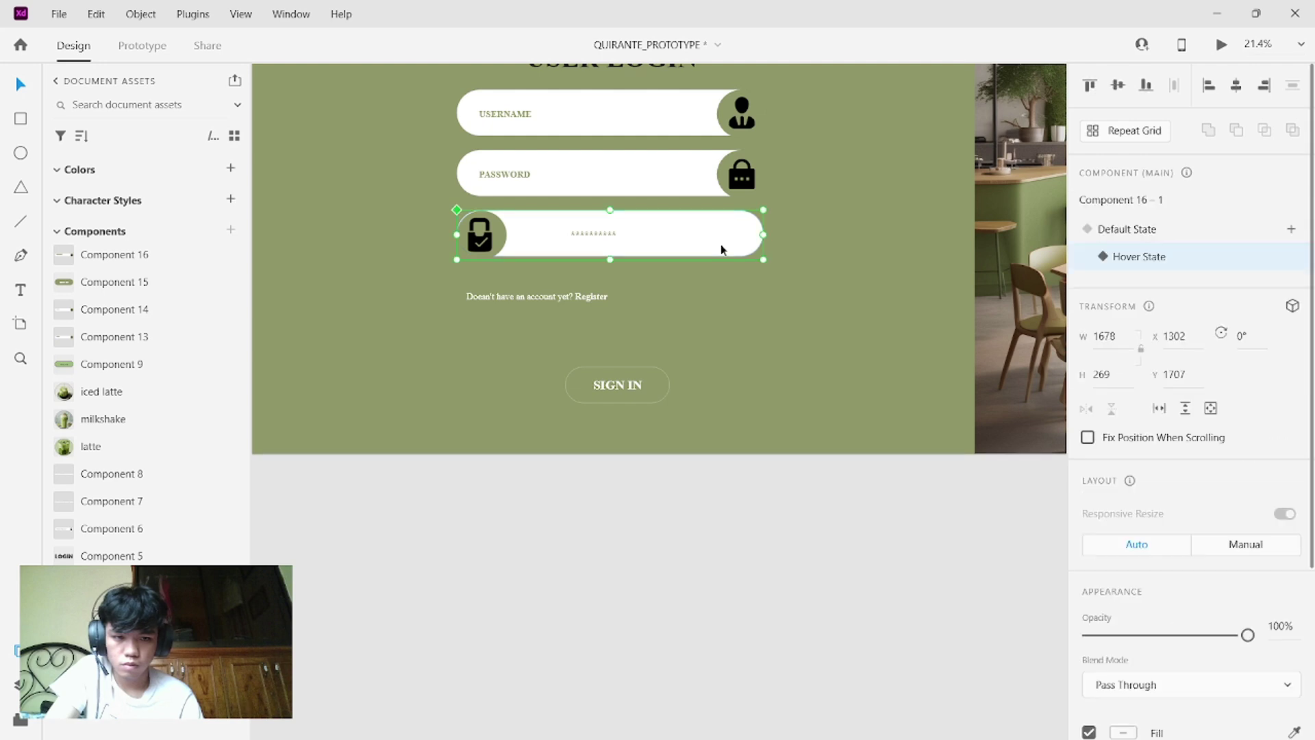
{"action": "scroll", "coordinate": [1220, 504], "scroll_direction": "down", "scroll_amount": 3}
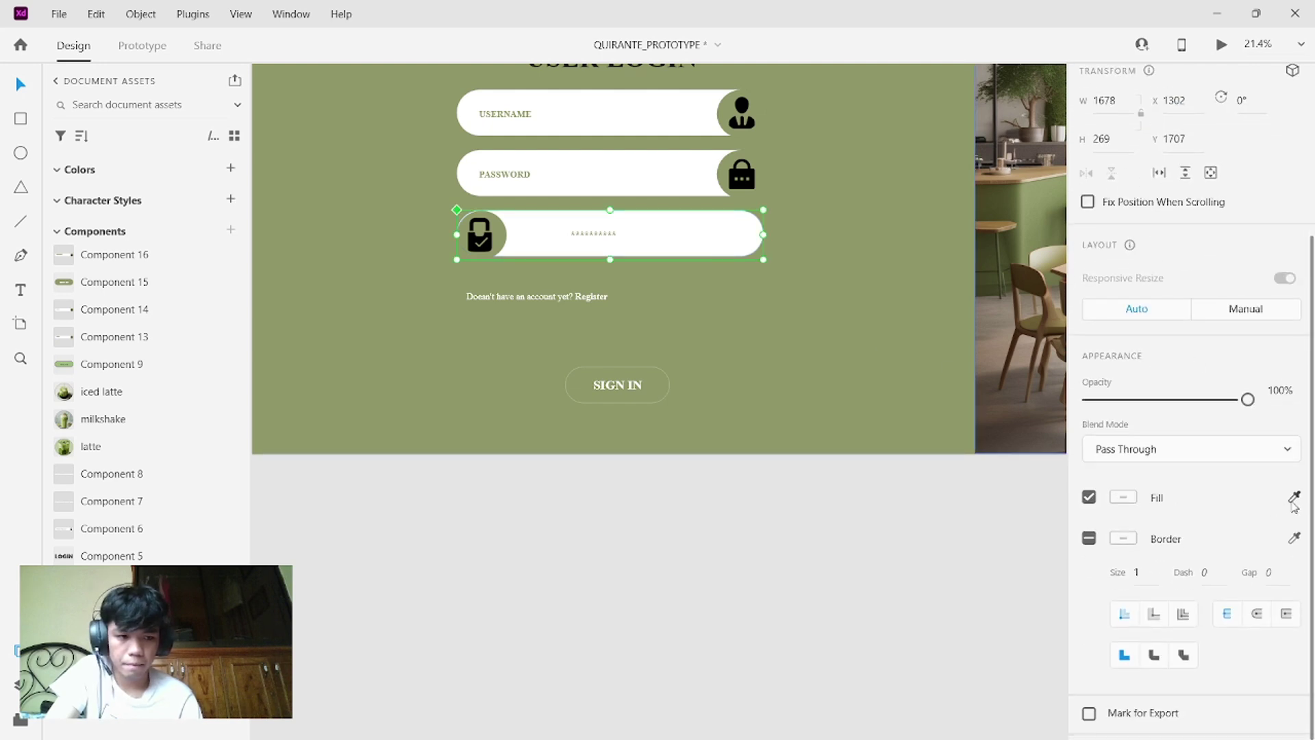
{"action": "left_click", "coordinate": [1293, 498]}
{"action": "left_click", "coordinate": [869, 384]}
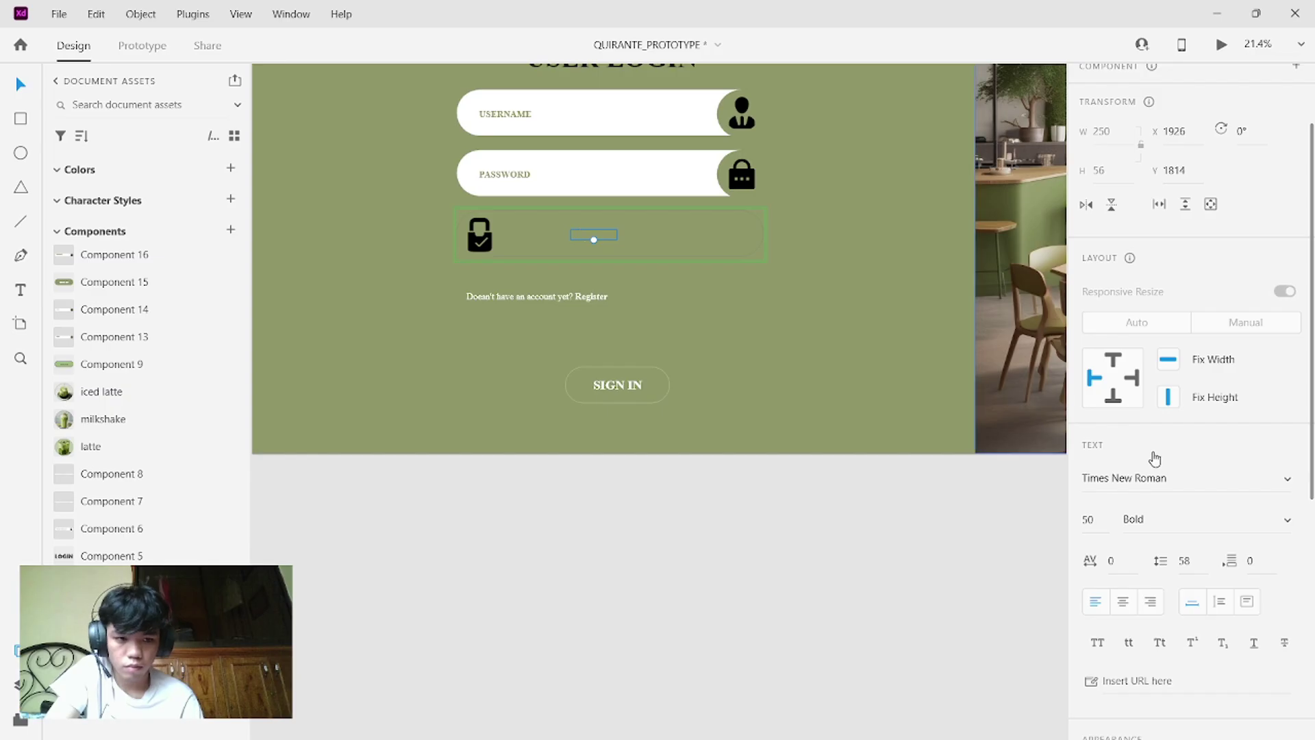
- Make the hover-state masked text white and give its rounded rectangle a white outline
{"action": "scroll", "coordinate": [1237, 507], "scroll_direction": "down", "scroll_amount": 8}
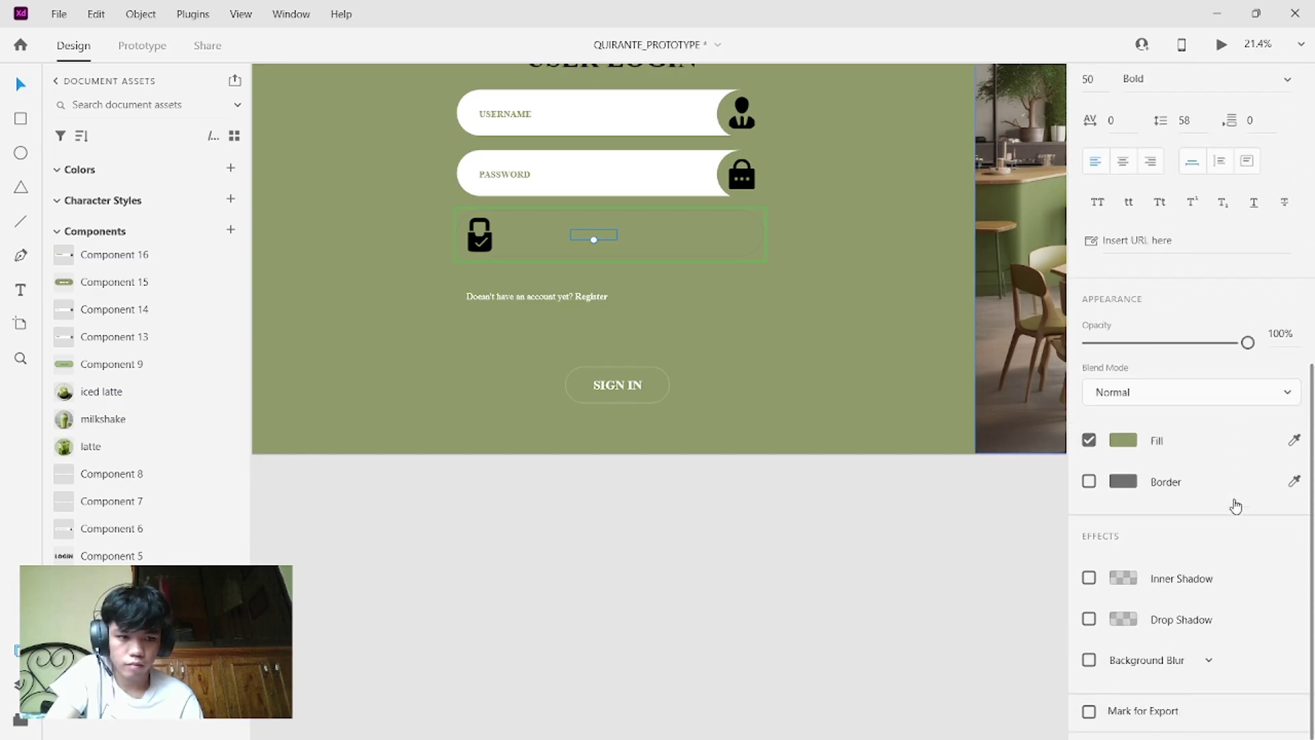
{"action": "left_click", "coordinate": [1295, 444]}
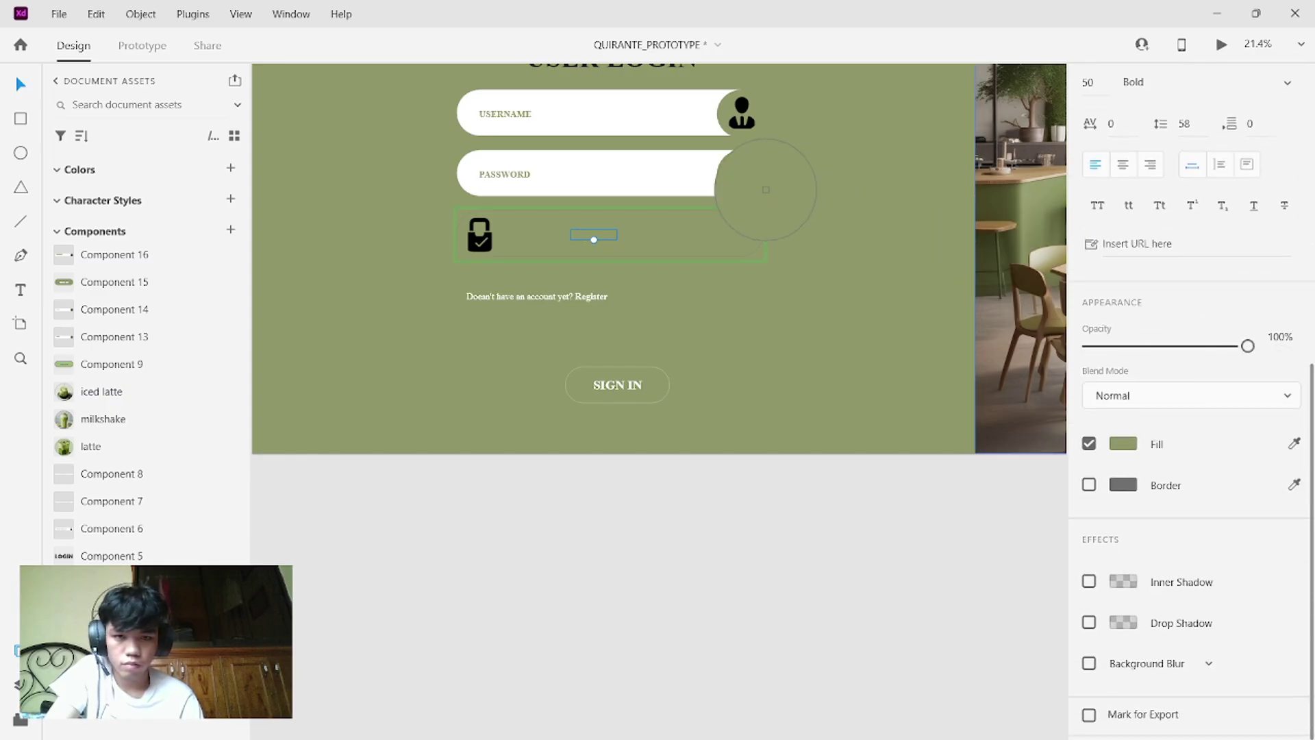
{"action": "left_click", "coordinate": [678, 174]}
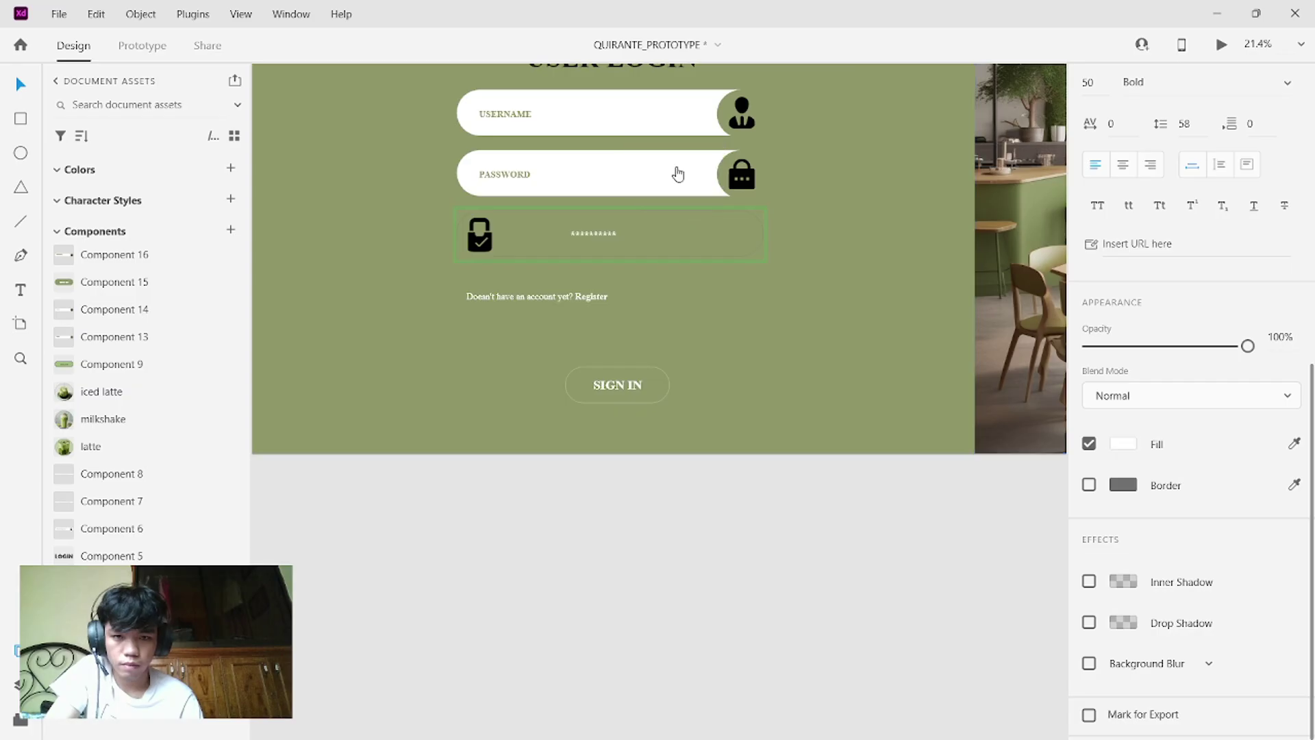
{"action": "left_click", "coordinate": [726, 240]}
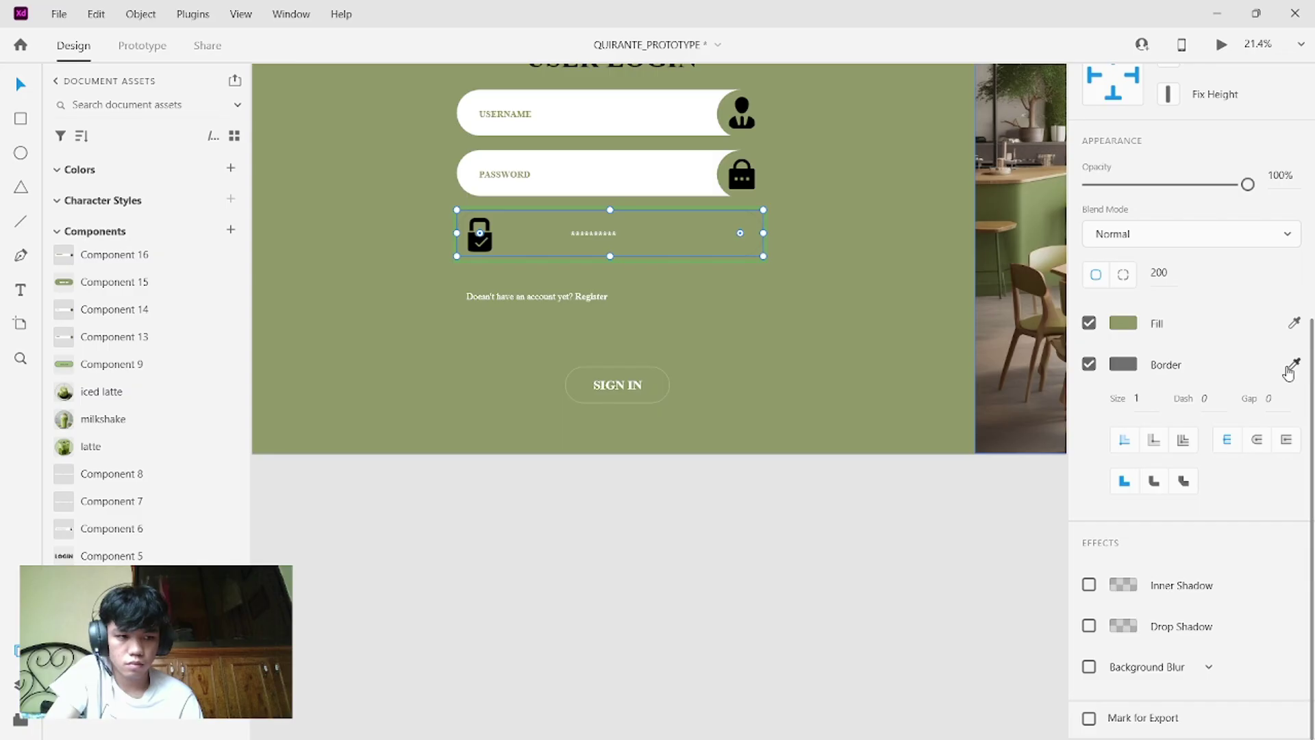
{"action": "left_click", "coordinate": [1292, 365]}
{"action": "left_click", "coordinate": [670, 175]}
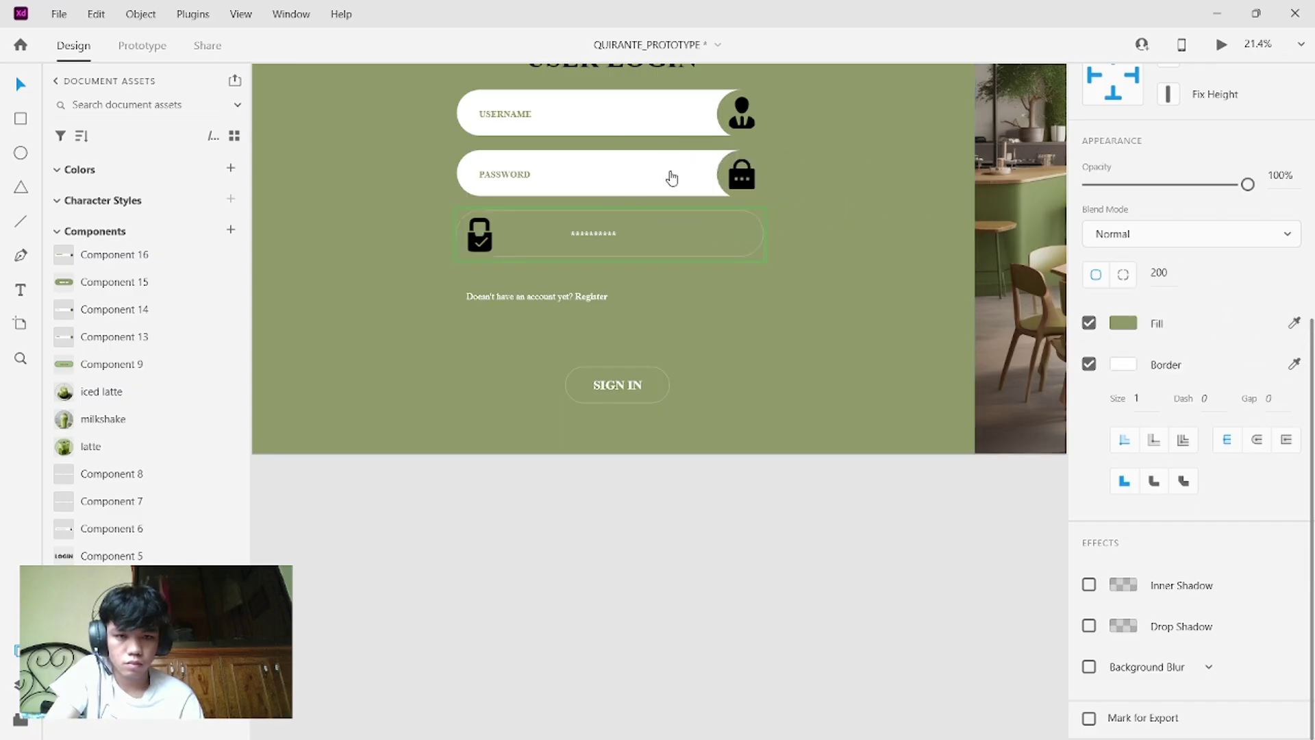
{"action": "left_click", "coordinate": [758, 334]}
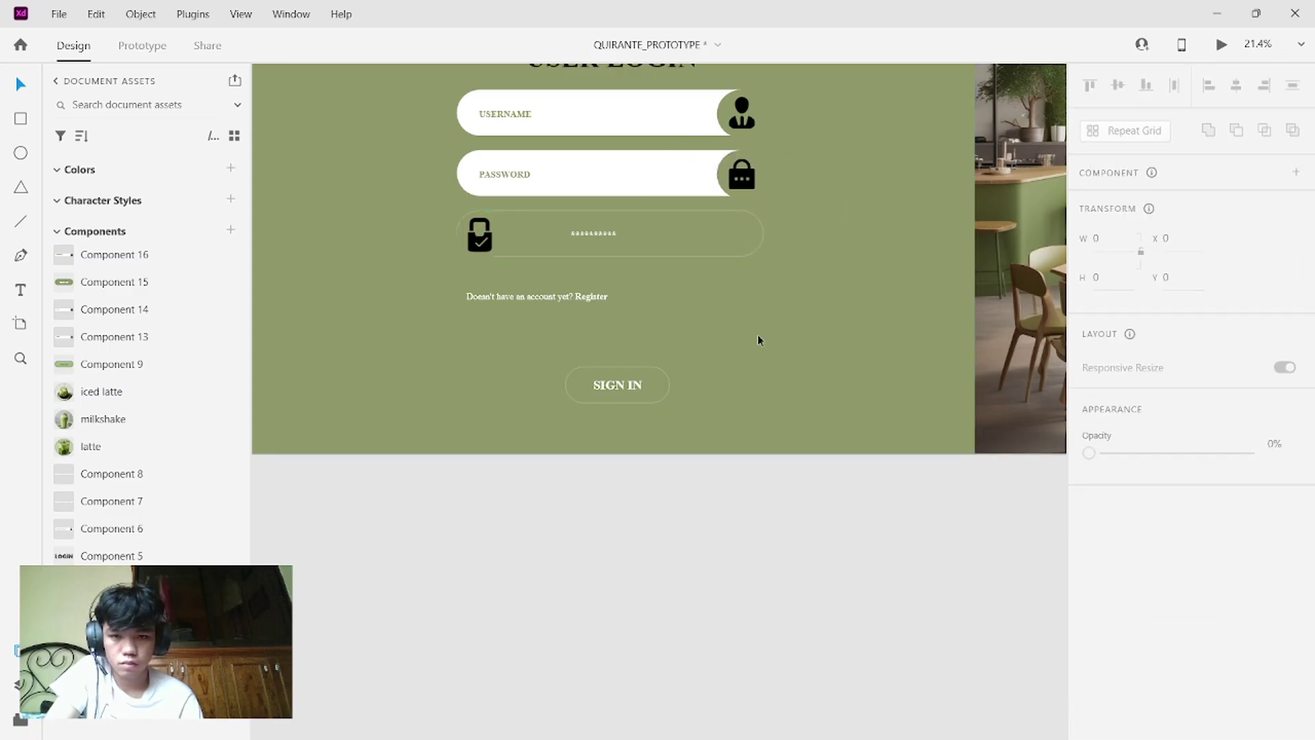
- Fill the shape behind the check-lock icon with white sampled from the password field
{"action": "left_click", "coordinate": [496, 241]}
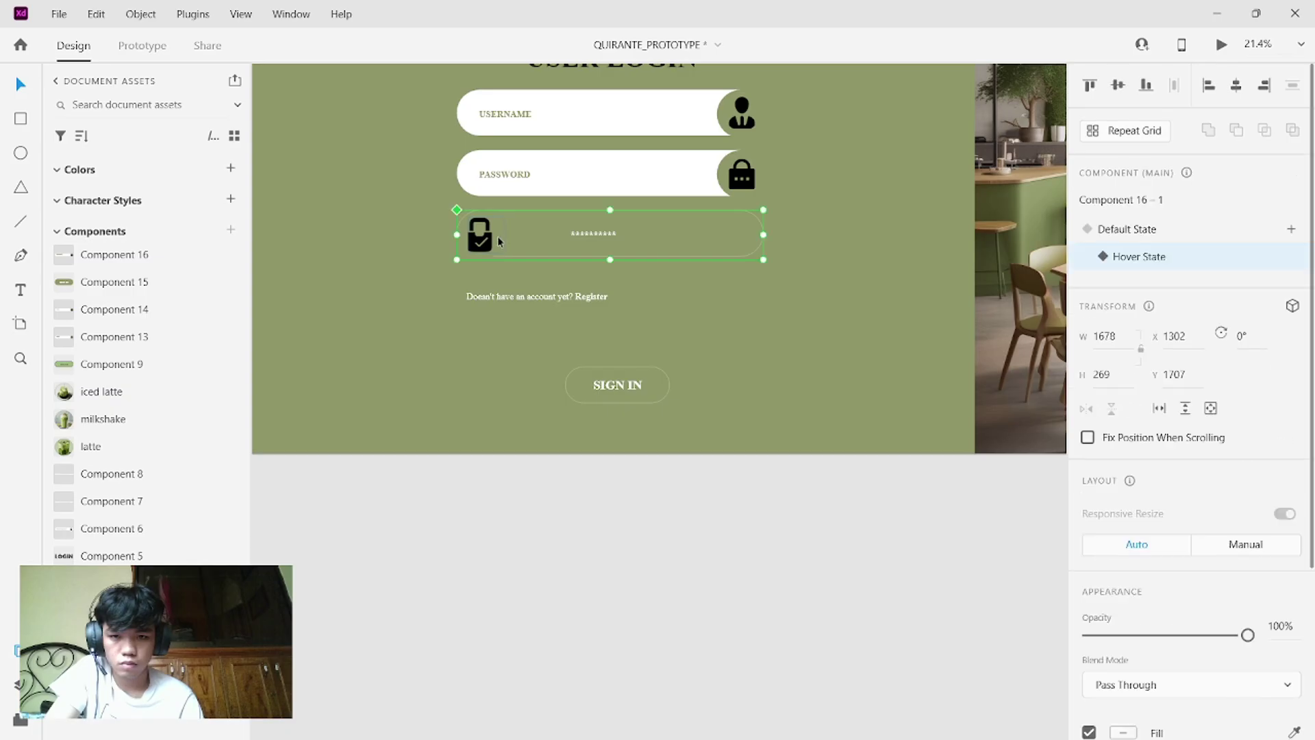
{"action": "double_click", "coordinate": [497, 235]}
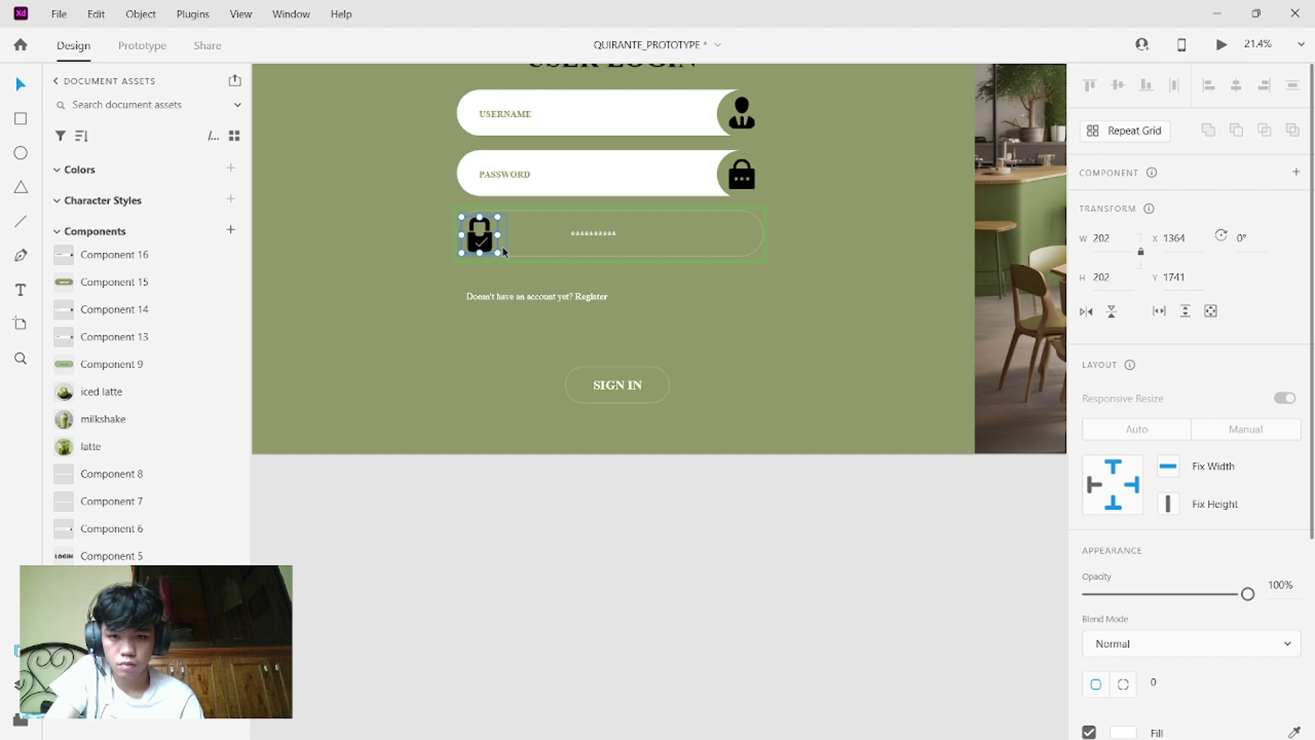
{"action": "scroll", "coordinate": [1171, 579], "scroll_direction": "down", "scroll_amount": 5}
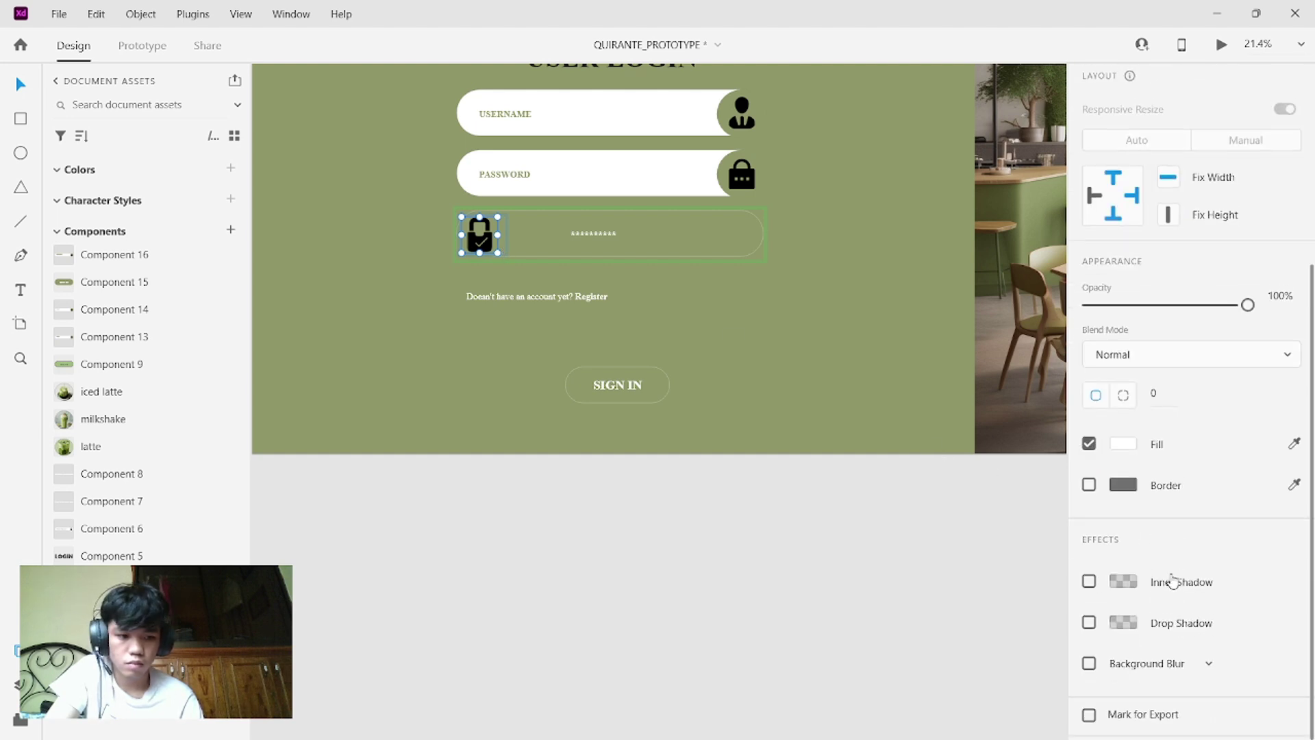
{"action": "left_click", "coordinate": [1294, 446]}
{"action": "left_click", "coordinate": [655, 190]}
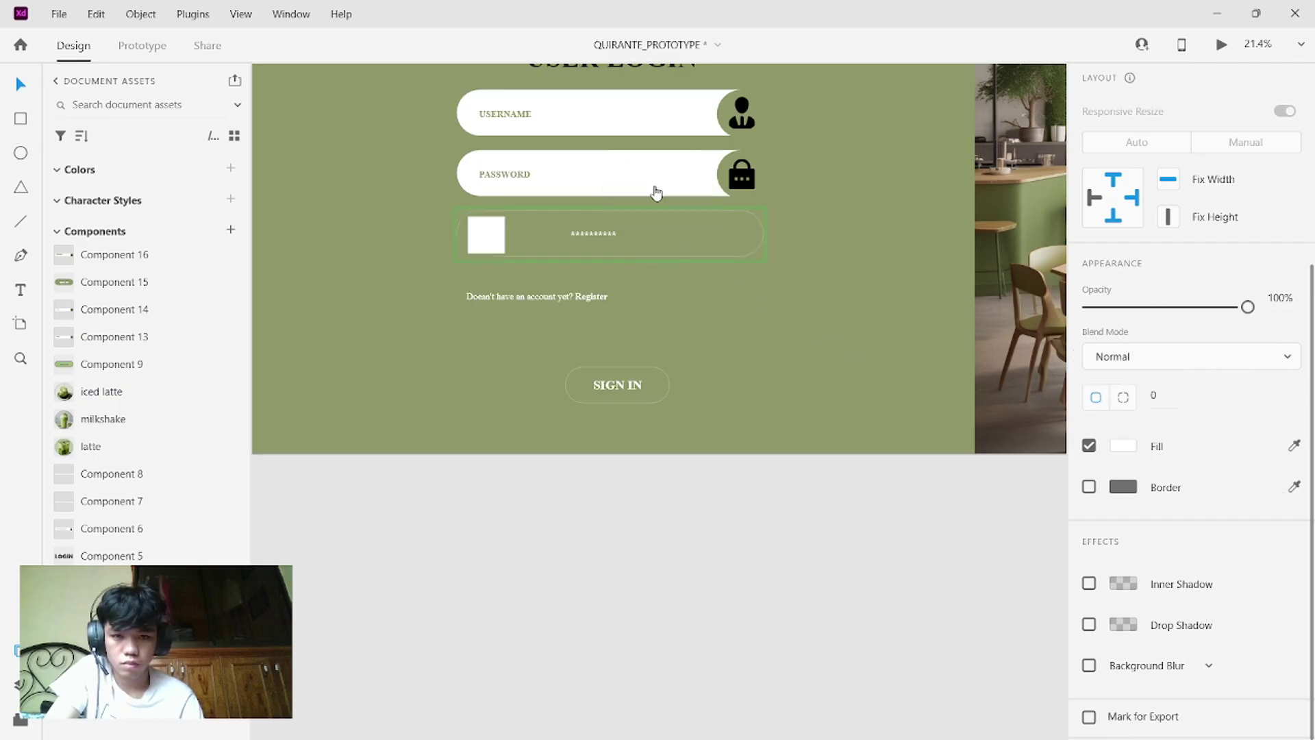
{"action": "key", "text": "ctrl+z"}
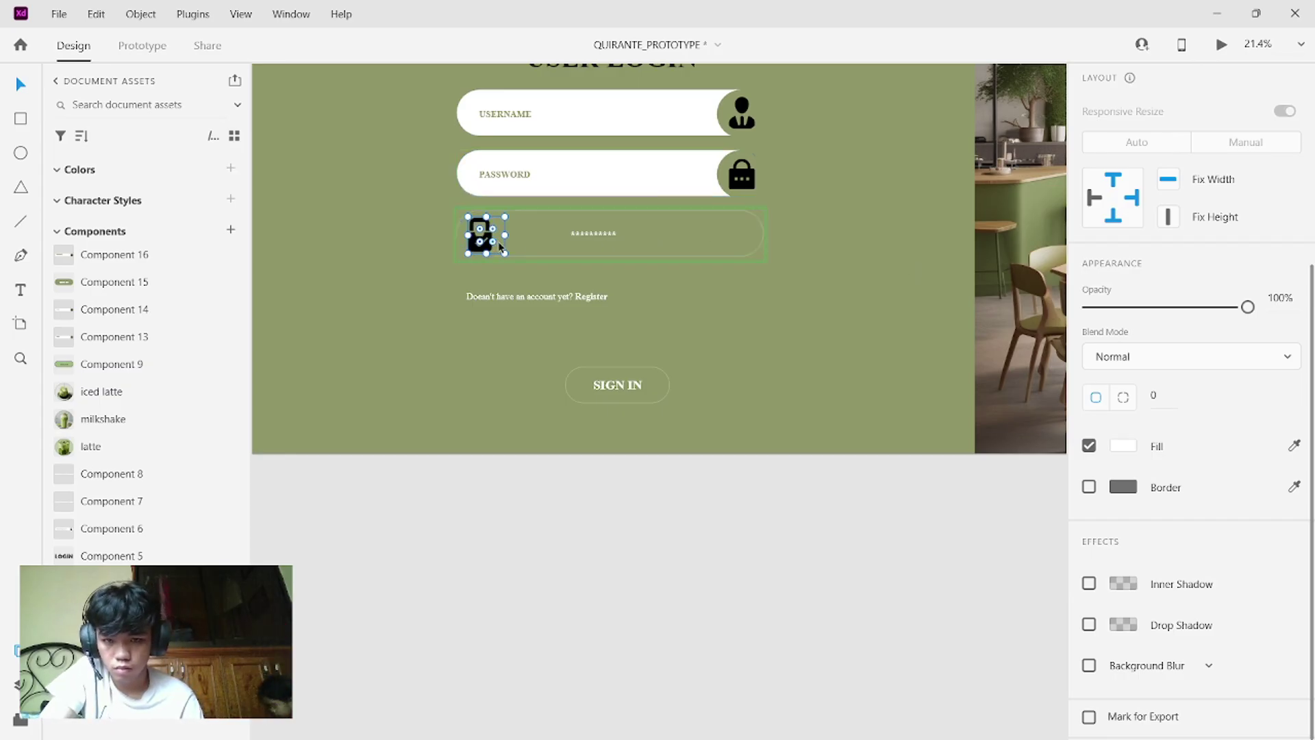
{"action": "left_click", "coordinate": [455, 236]}
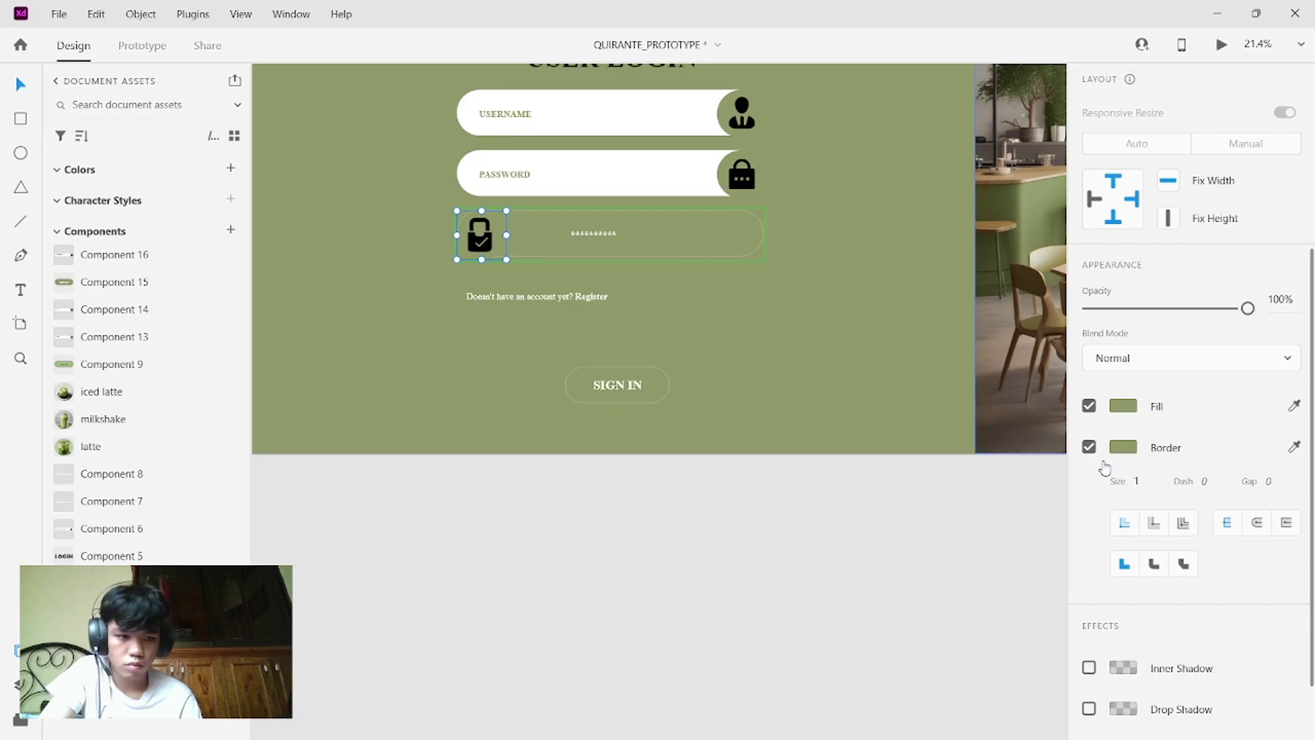
{"action": "left_click", "coordinate": [1292, 407]}
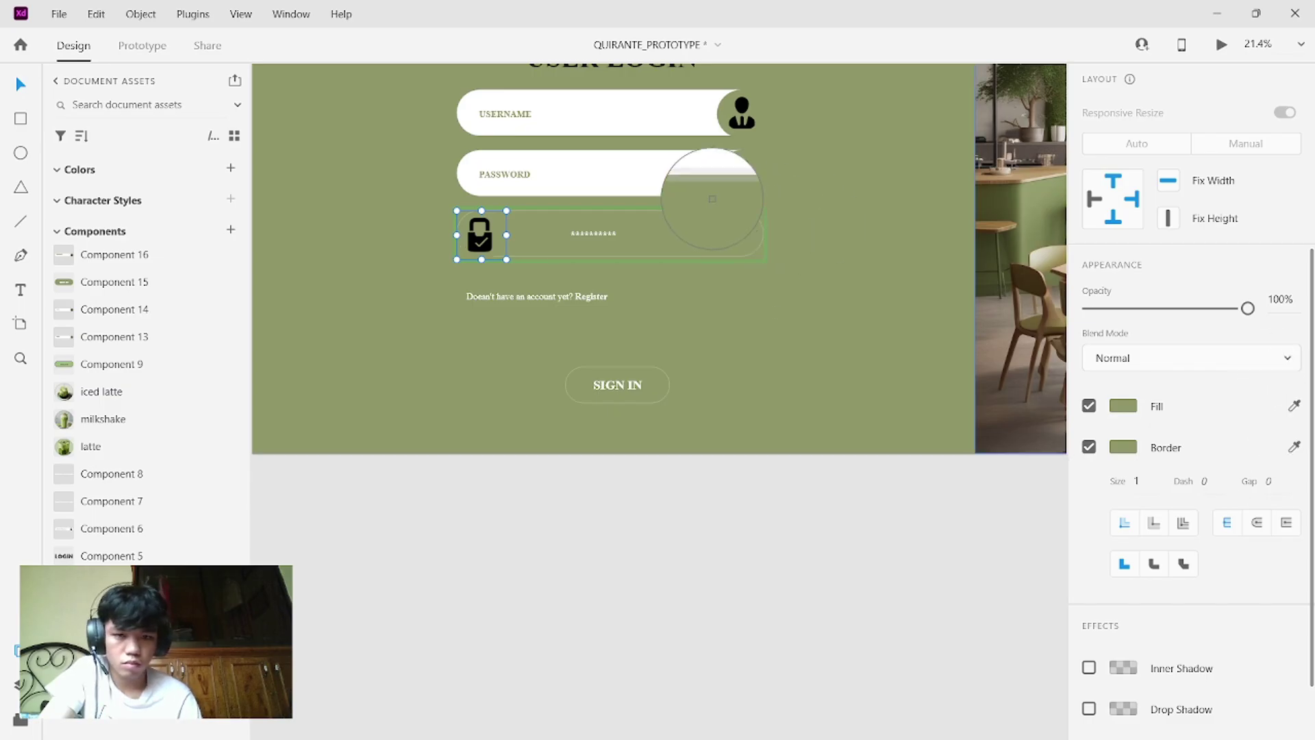
{"action": "left_click", "coordinate": [648, 179]}
- Show the password field's hover state and align the confirm-password asterisks with its asterisks
{"action": "left_click", "coordinate": [751, 327]}
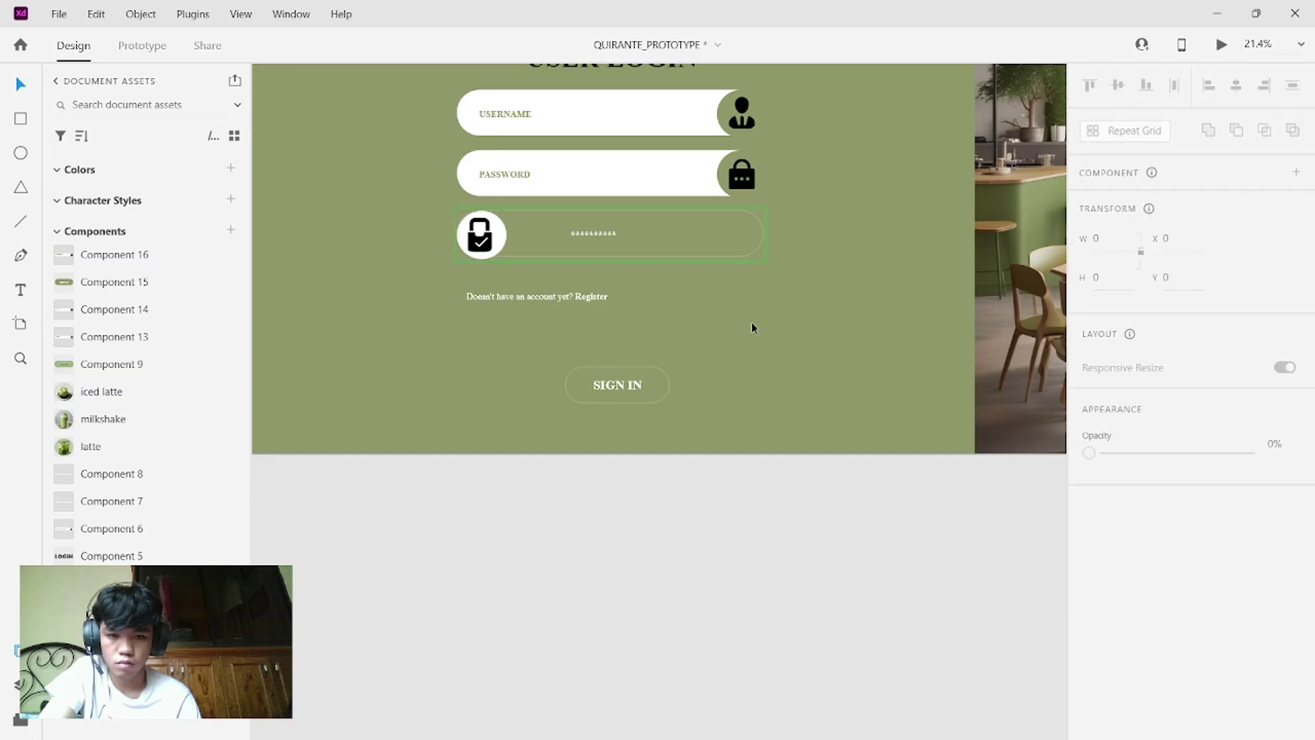
{"action": "left_click", "coordinate": [667, 164]}
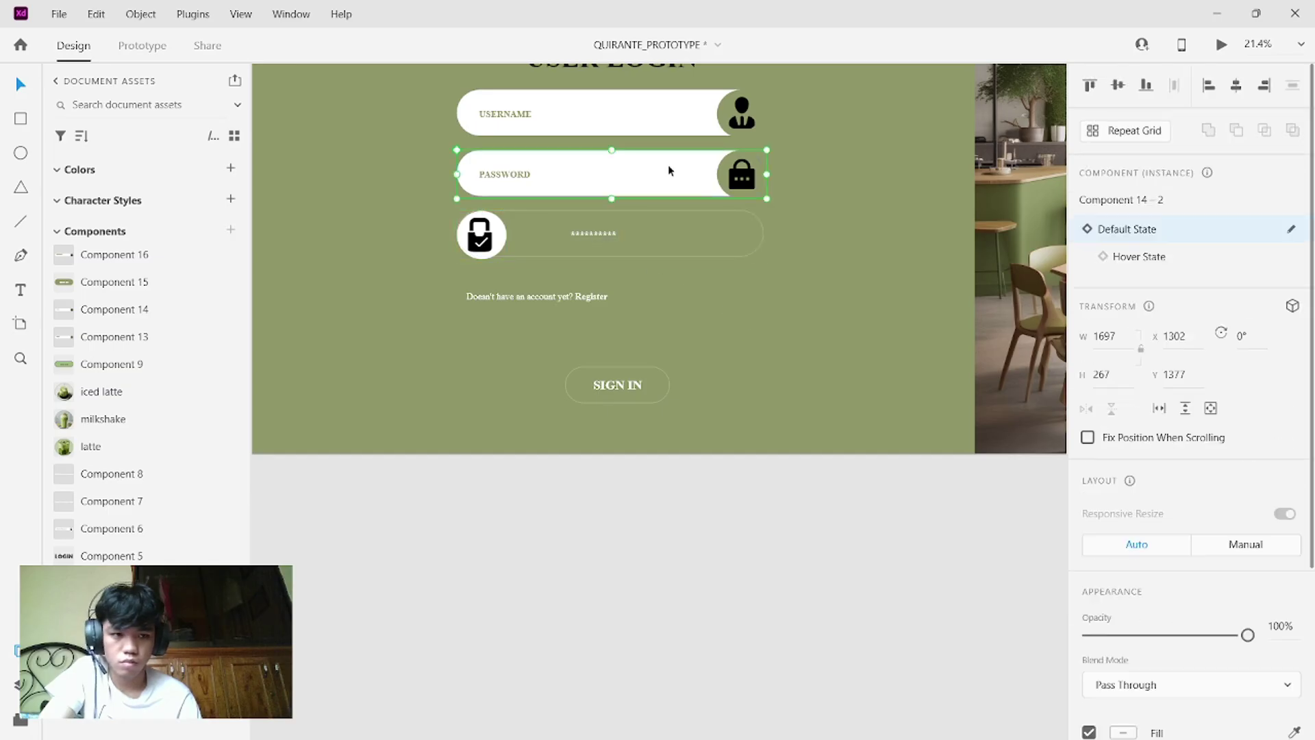
{"action": "left_click", "coordinate": [1158, 260]}
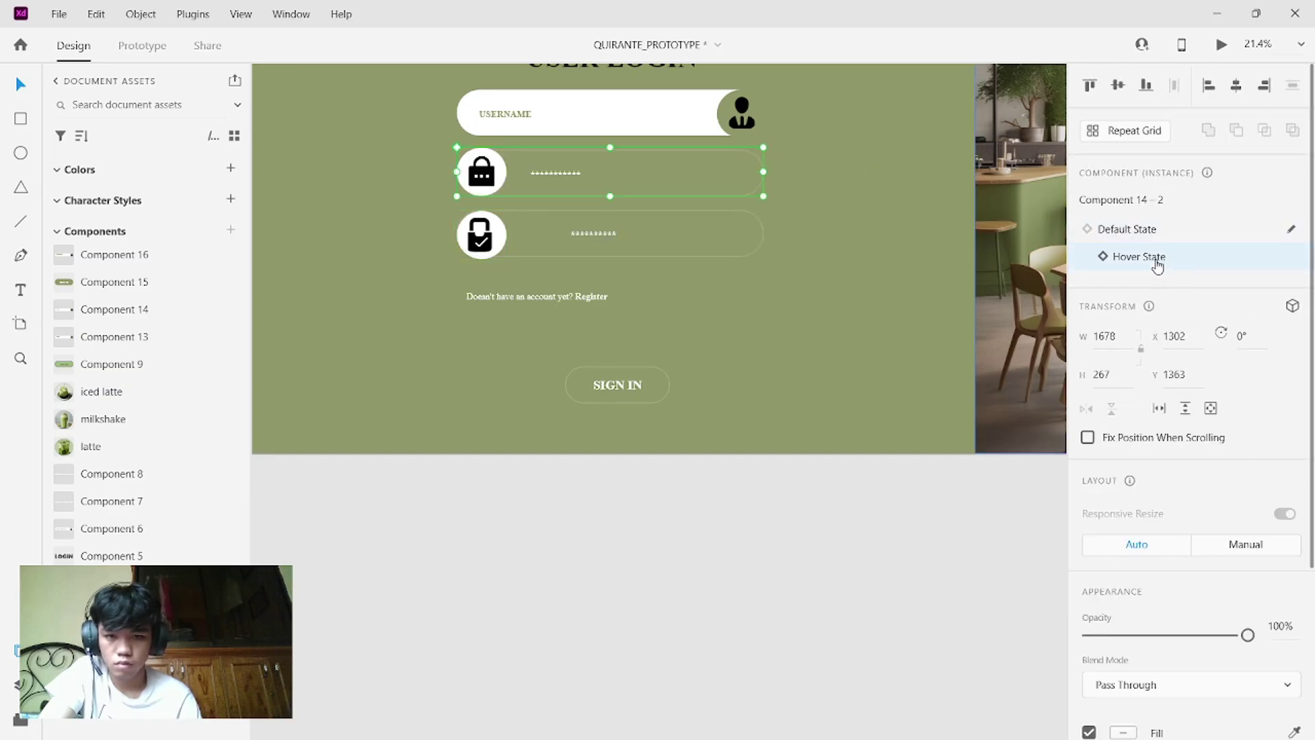
{"action": "left_click", "coordinate": [588, 236]}
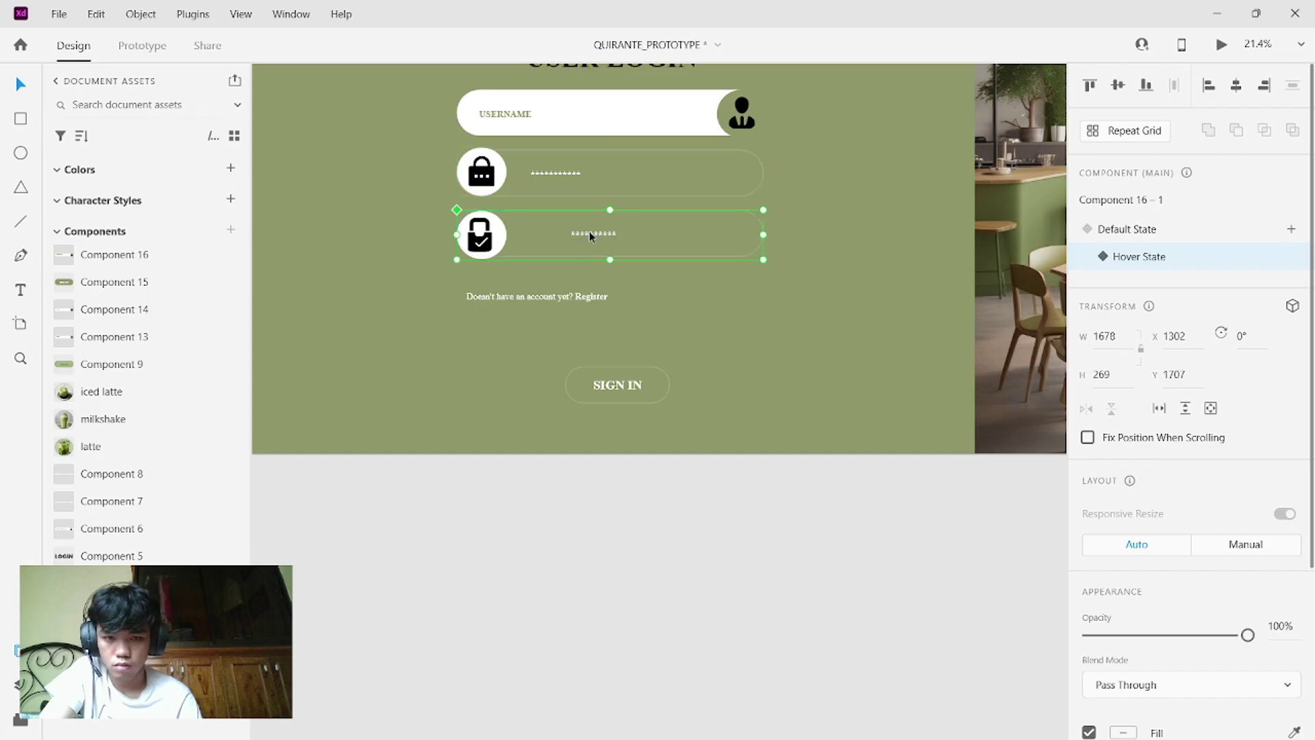
{"action": "double_click", "coordinate": [589, 232]}
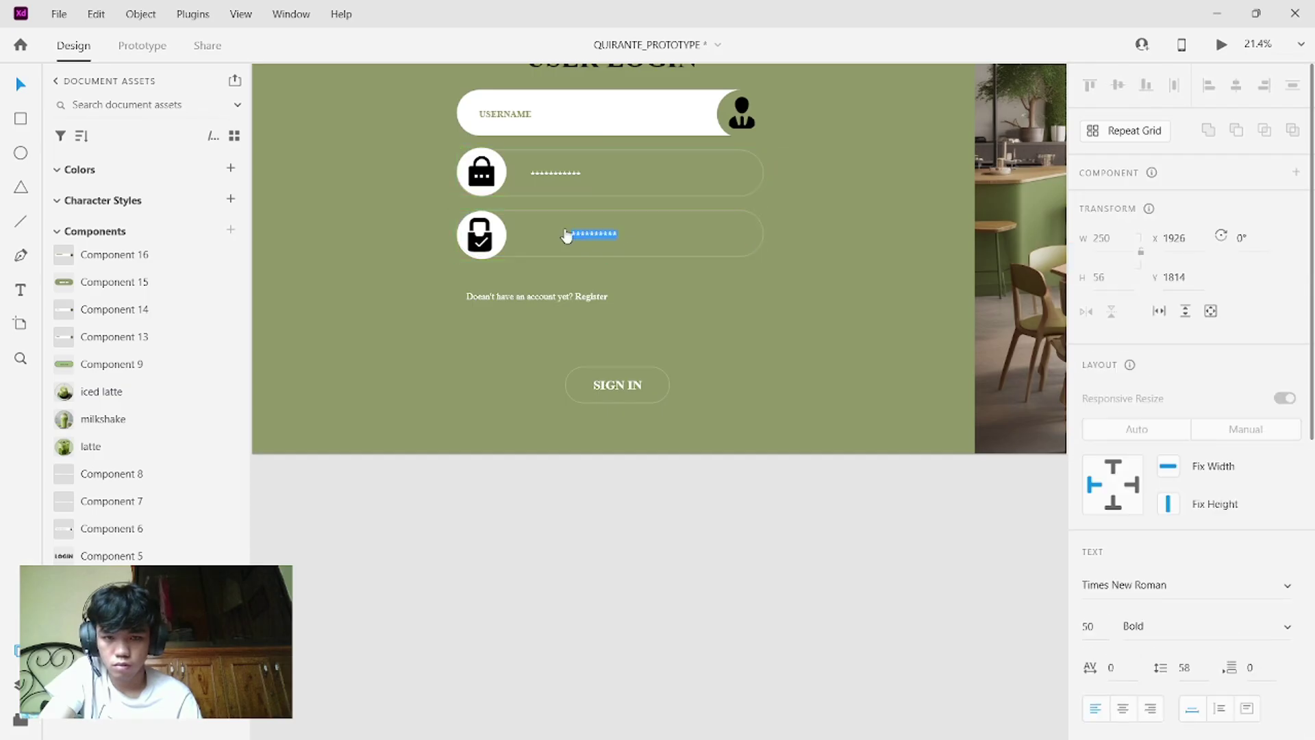
{"action": "key", "text": "Escape"}
{"action": "left_click_drag", "start_coordinate": [590, 233], "coordinate": [548, 234]}
{"action": "left_click", "coordinate": [714, 264]}
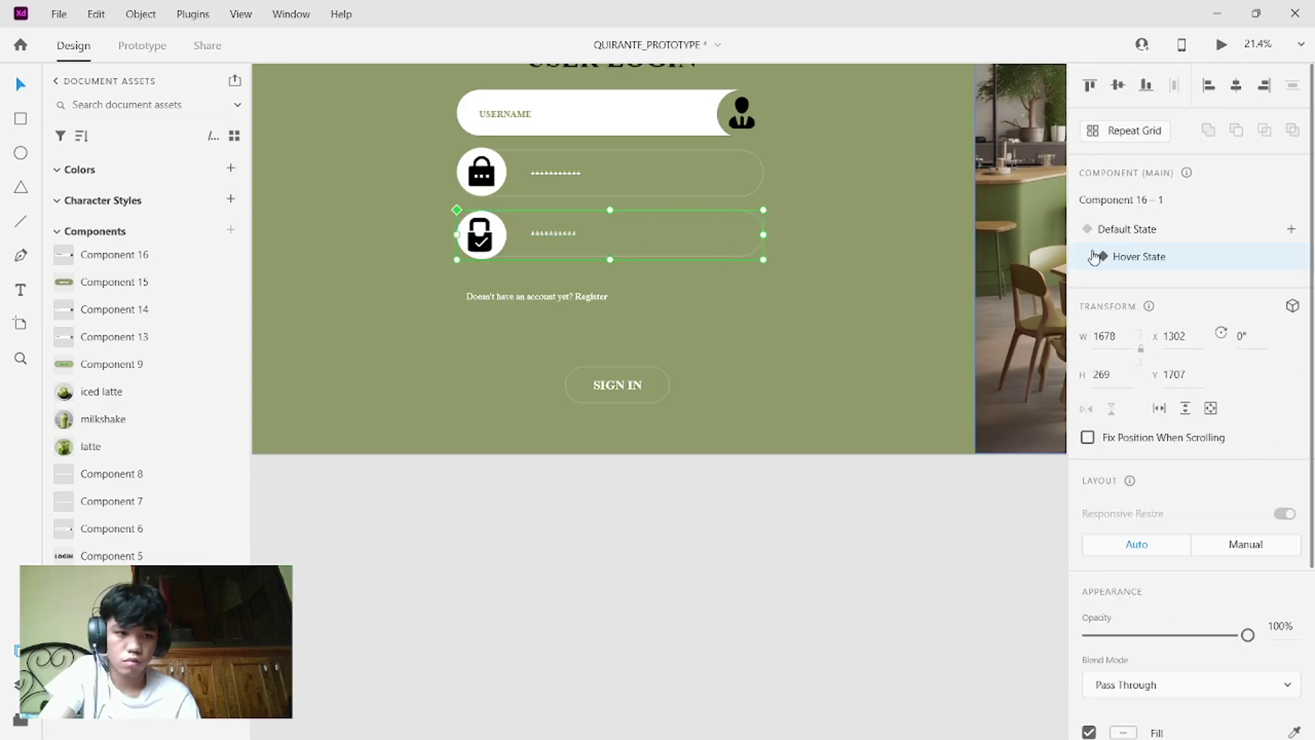
- Set both the confirm-password and password fields back to Default State
{"action": "left_click", "coordinate": [1150, 228]}
{"action": "left_click", "coordinate": [701, 162]}
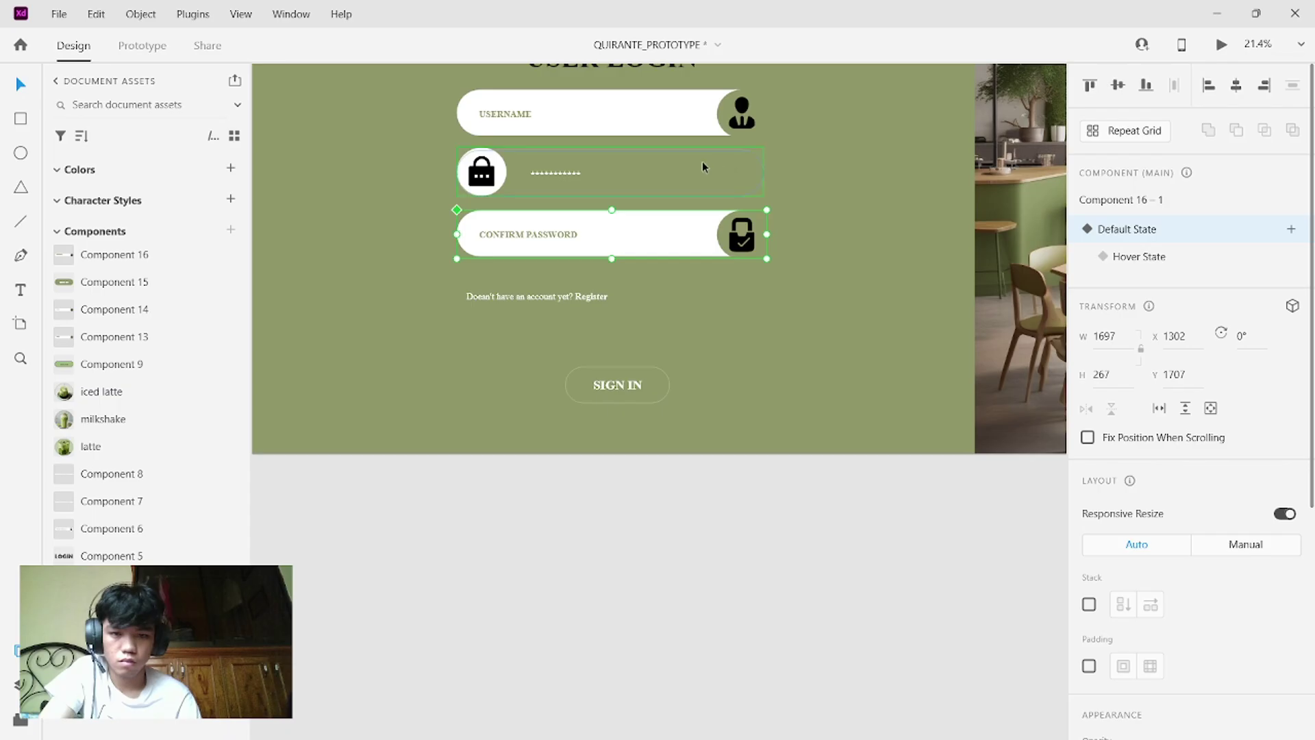
{"action": "left_click", "coordinate": [1137, 229]}
{"action": "scroll", "coordinate": [746, 270], "scroll_direction": "down", "scroll_amount": 1}
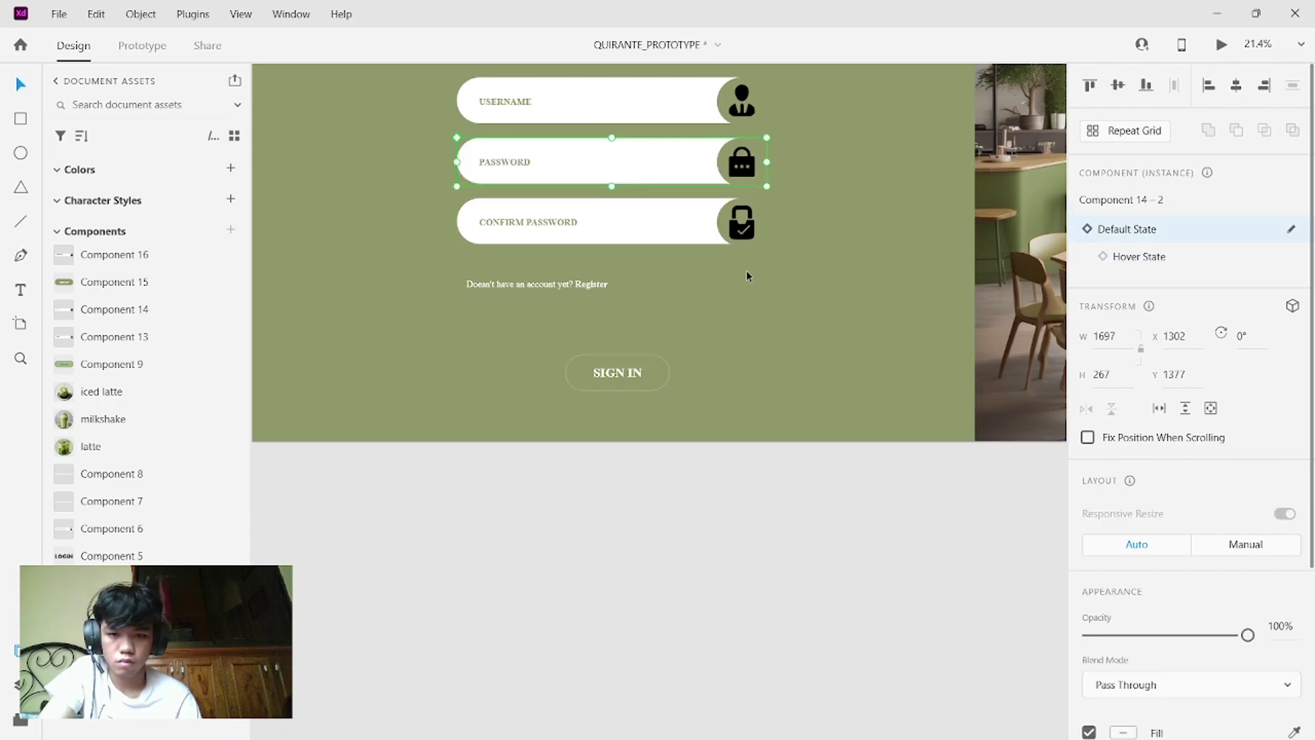
- Replace the word Register with Login in the account prompt
{"action": "left_click", "coordinate": [591, 285]}
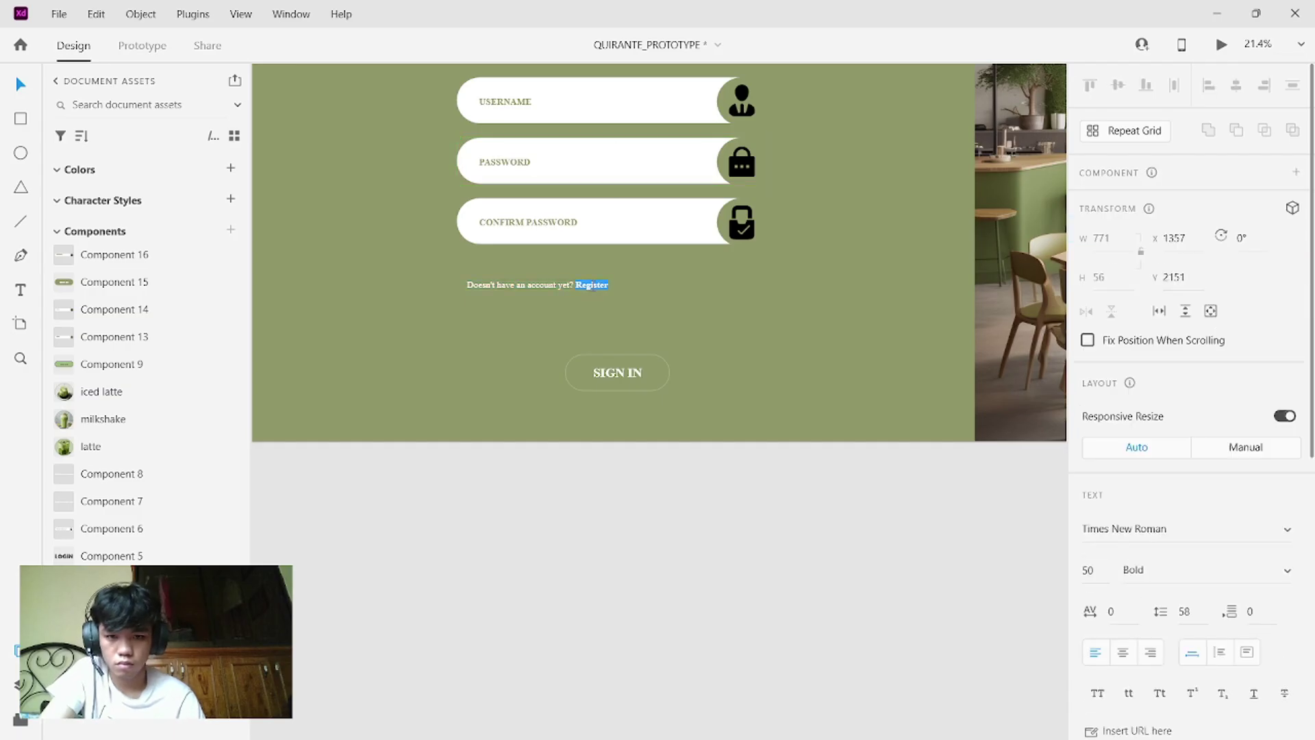
{"action": "key", "text": "BackSpace"}
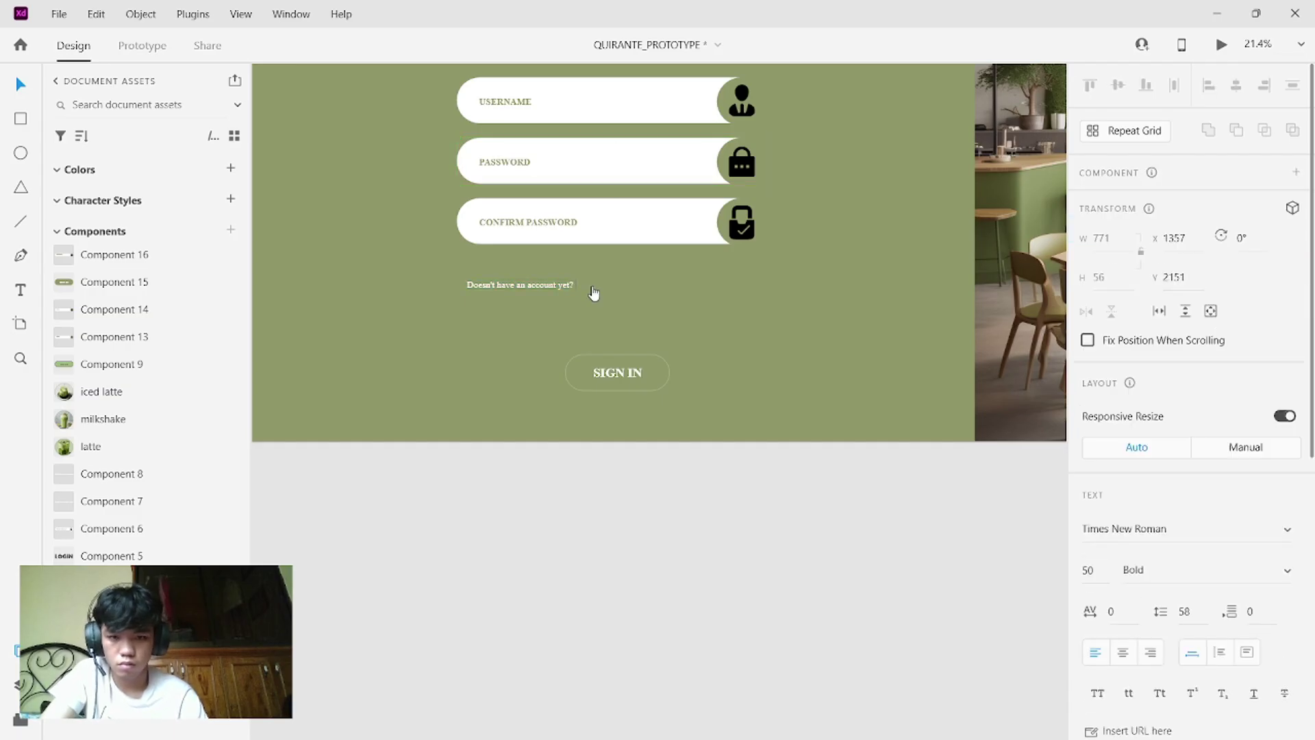
{"action": "type", "text": "L"}
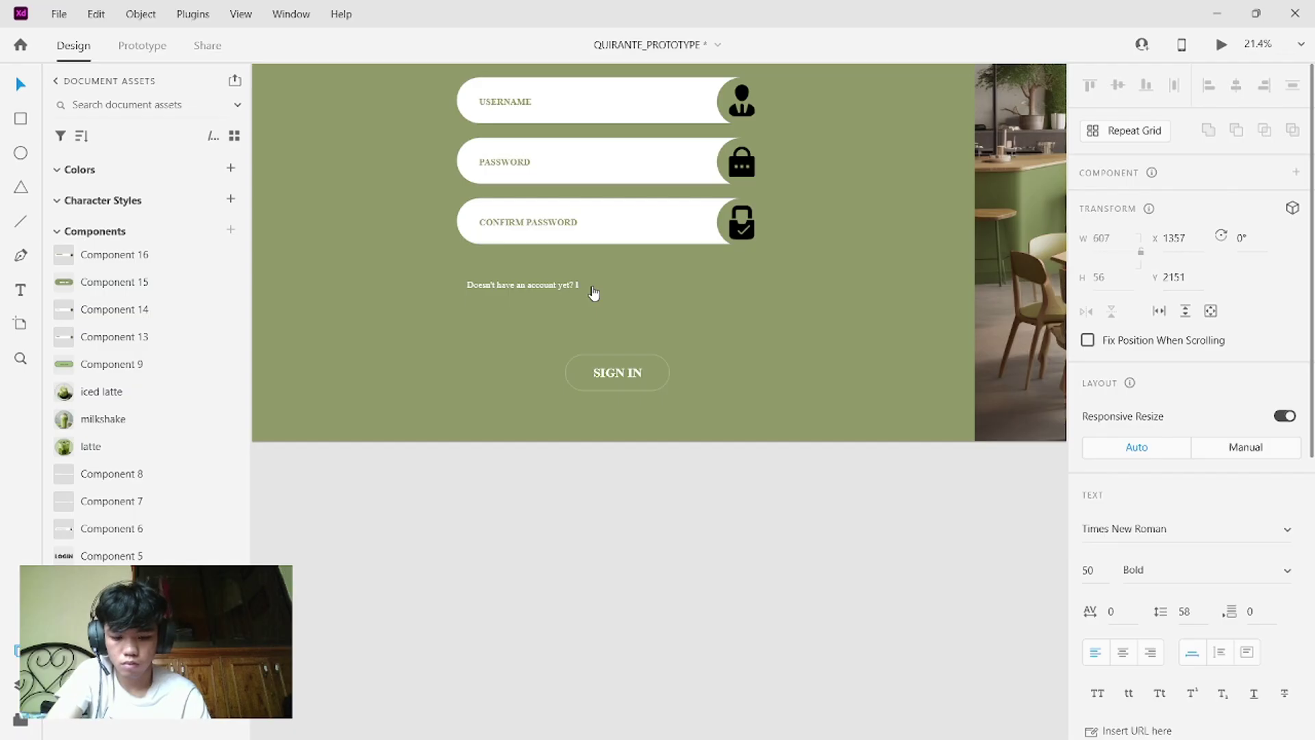
{"action": "type", "text": "OG"}
{"action": "key", "text": "BackSpace"}
{"action": "key", "text": "BackSpace"}
{"action": "key", "text": "BackSpace"}
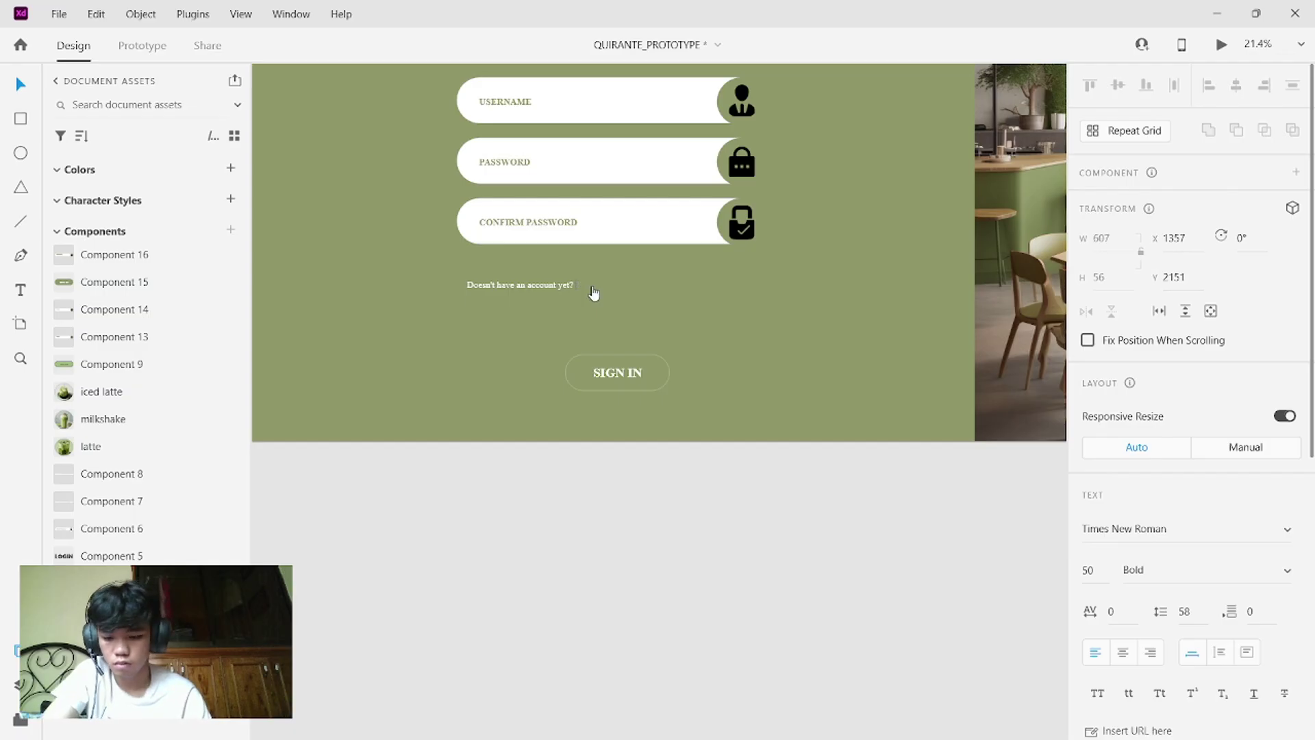
{"action": "type", "text": "L"}
{"action": "key", "text": "Caps_Lock"}
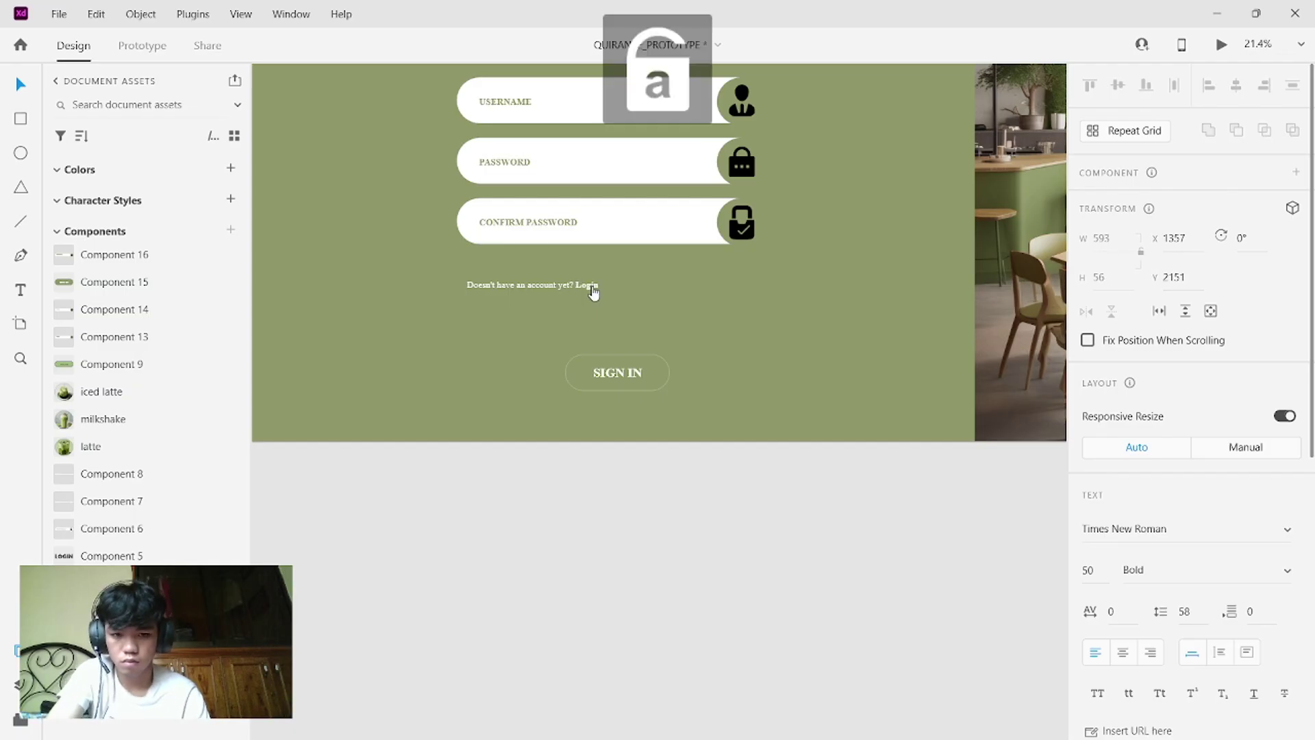
{"action": "type", "text": "ogin"}
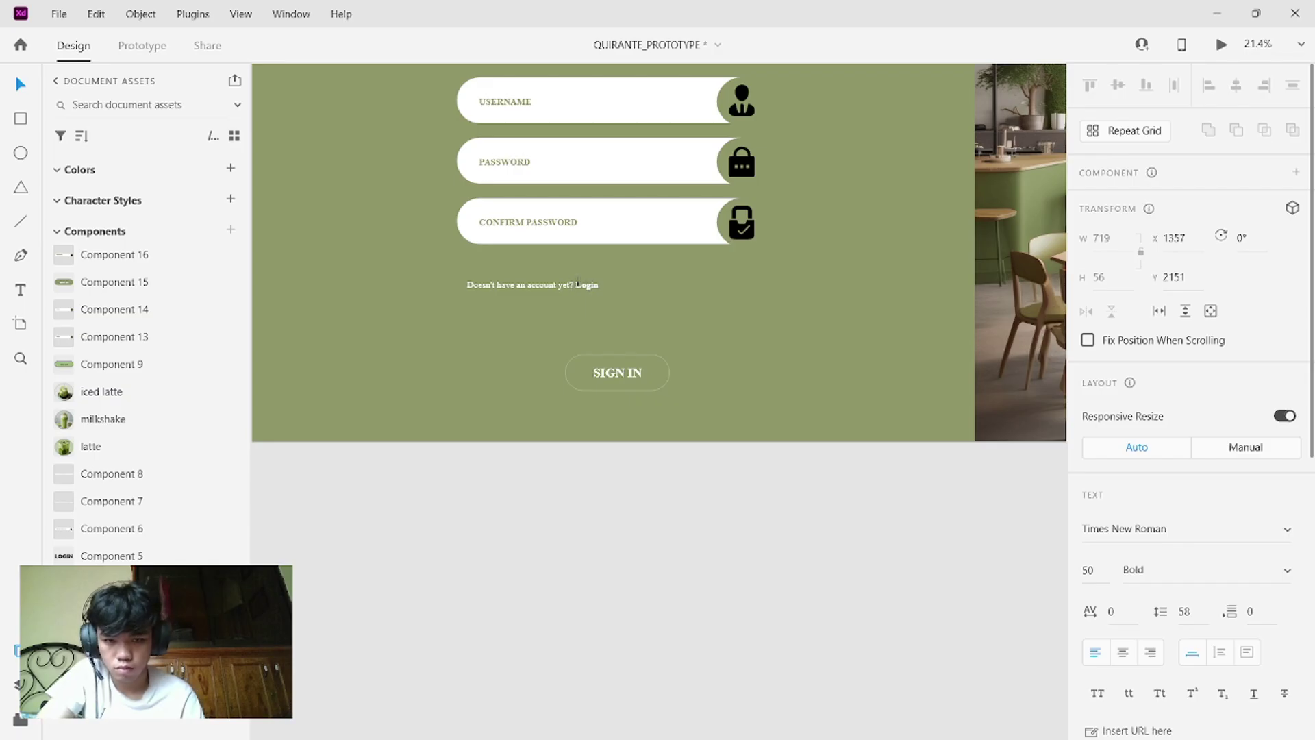
- Replace "Doesn't have an account yet" with "Already have an account" in the prompt
{"action": "left_click", "coordinate": [577, 280]}
{"action": "left_click", "coordinate": [577, 280]}
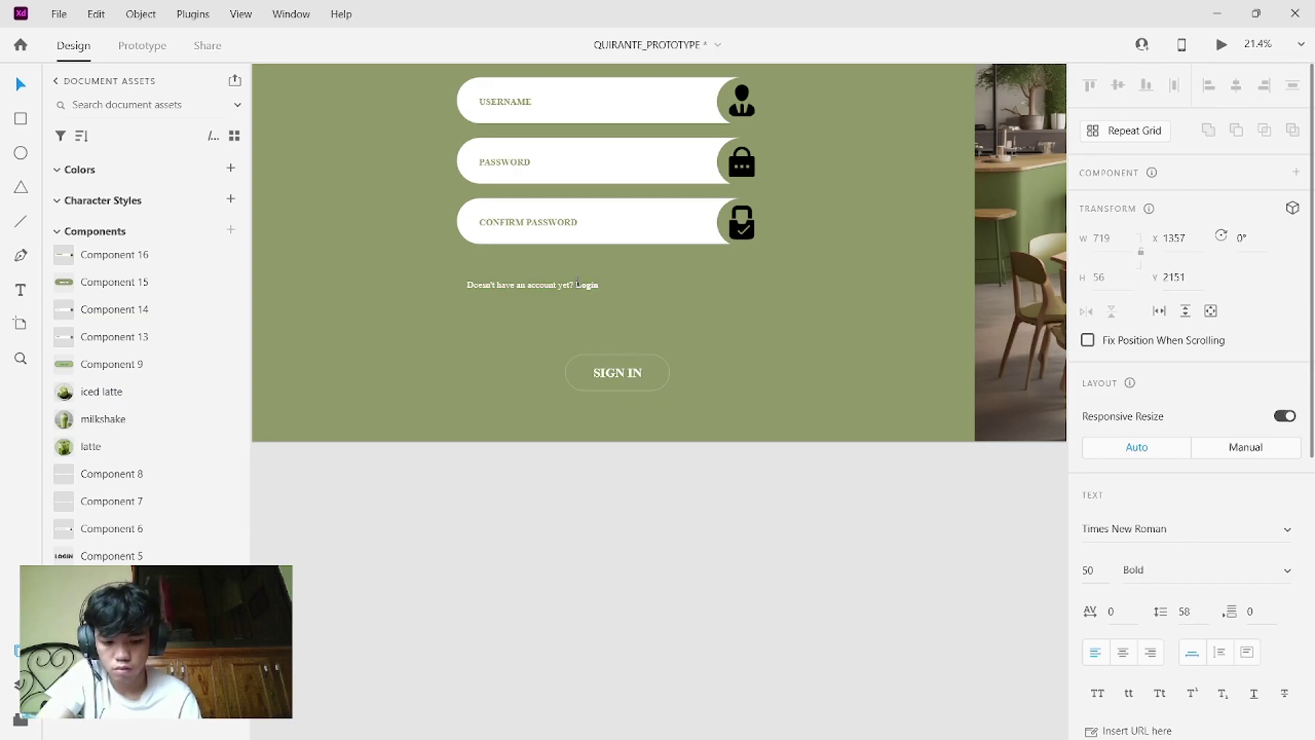
{"action": "key", "text": "Left"}
{"action": "key", "text": "BackSpace"}
{"action": "key", "text": "BackSpace"}
{"action": "key", "text": "BackSpace"}
{"action": "key", "text": "BackSpace"}
{"action": "key", "text": "BackSpace"}
{"action": "key", "text": "BackSpace"}
{"action": "key", "text": "BackSpace"}
{"action": "key", "text": "BackSpace"}
{"action": "key", "text": "BackSpace"}
{"action": "key", "text": "BackSpace"}
{"action": "key", "text": "BackSpace"}
{"action": "key", "text": "BackSpace"}
{"action": "key", "text": "BackSpace"}
{"action": "key", "text": "BackSpace"}
{"action": "key", "text": "BackSpace"}
{"action": "key", "text": "BackSpace"}
{"action": "key", "text": "BackSpace"}
{"action": "key", "text": "BackSpace"}
{"action": "key", "text": "BackSpace"}
{"action": "key", "text": "BackSpace"}
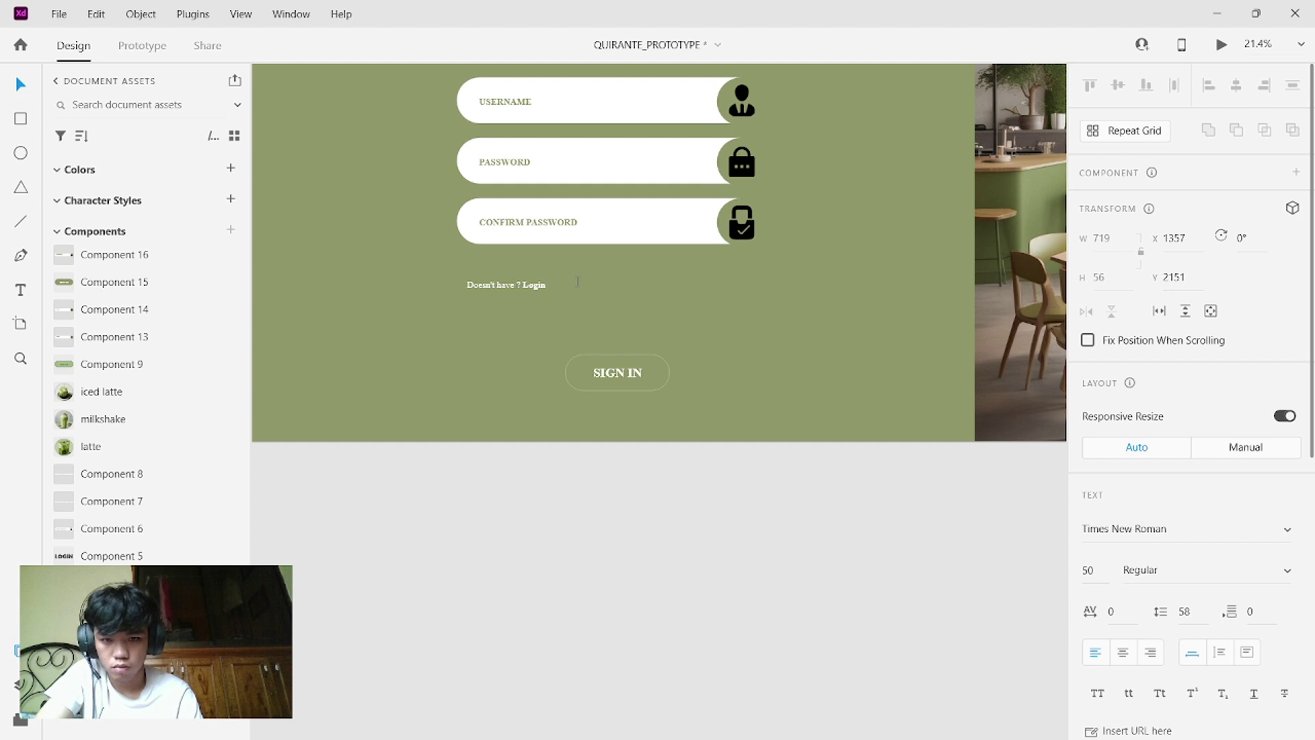
{"action": "type", "text": "Already "}
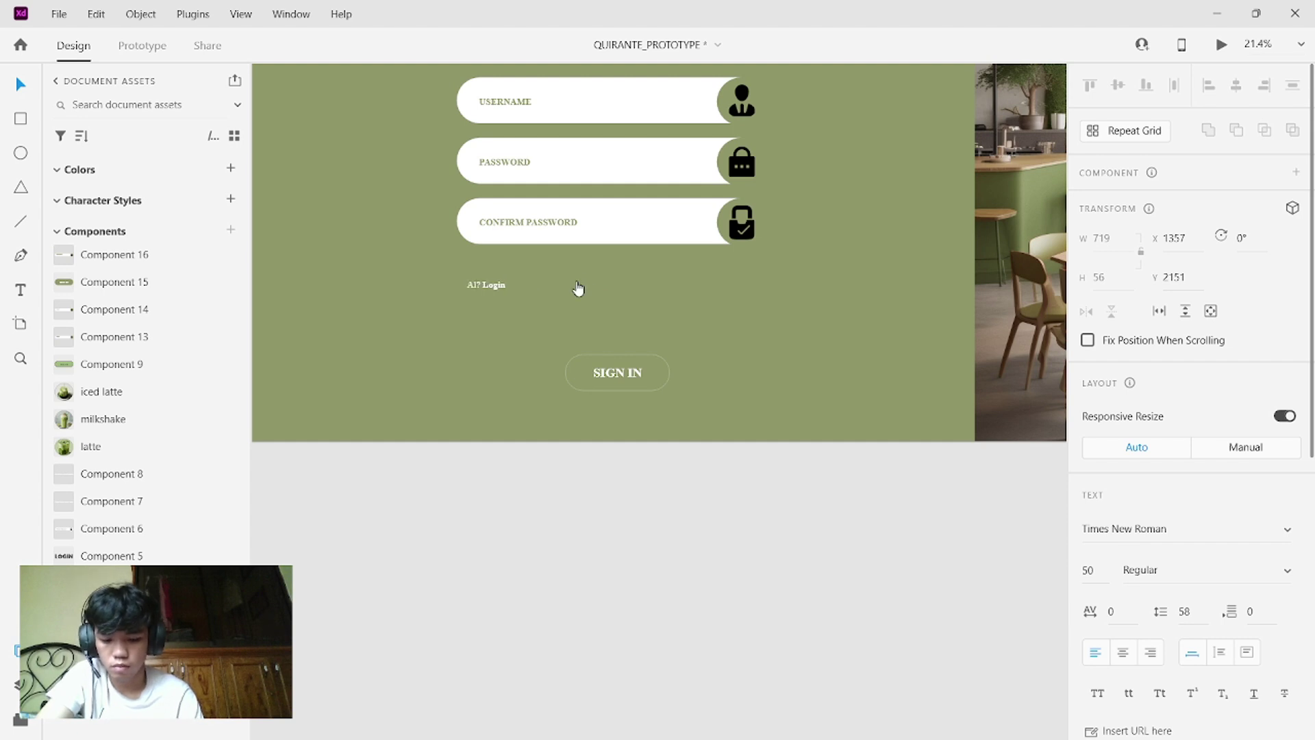
{"action": "type", "text": "have an ac"}
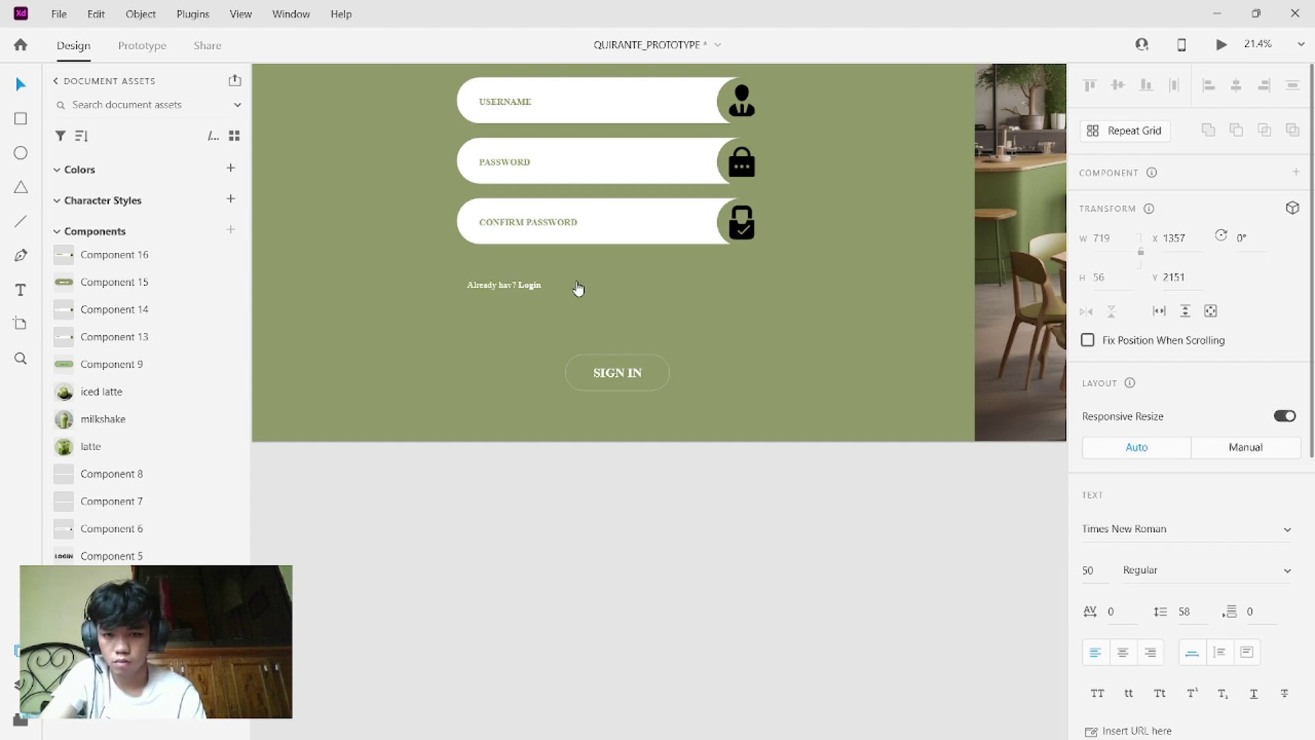
{"action": "type", "text": "count"}
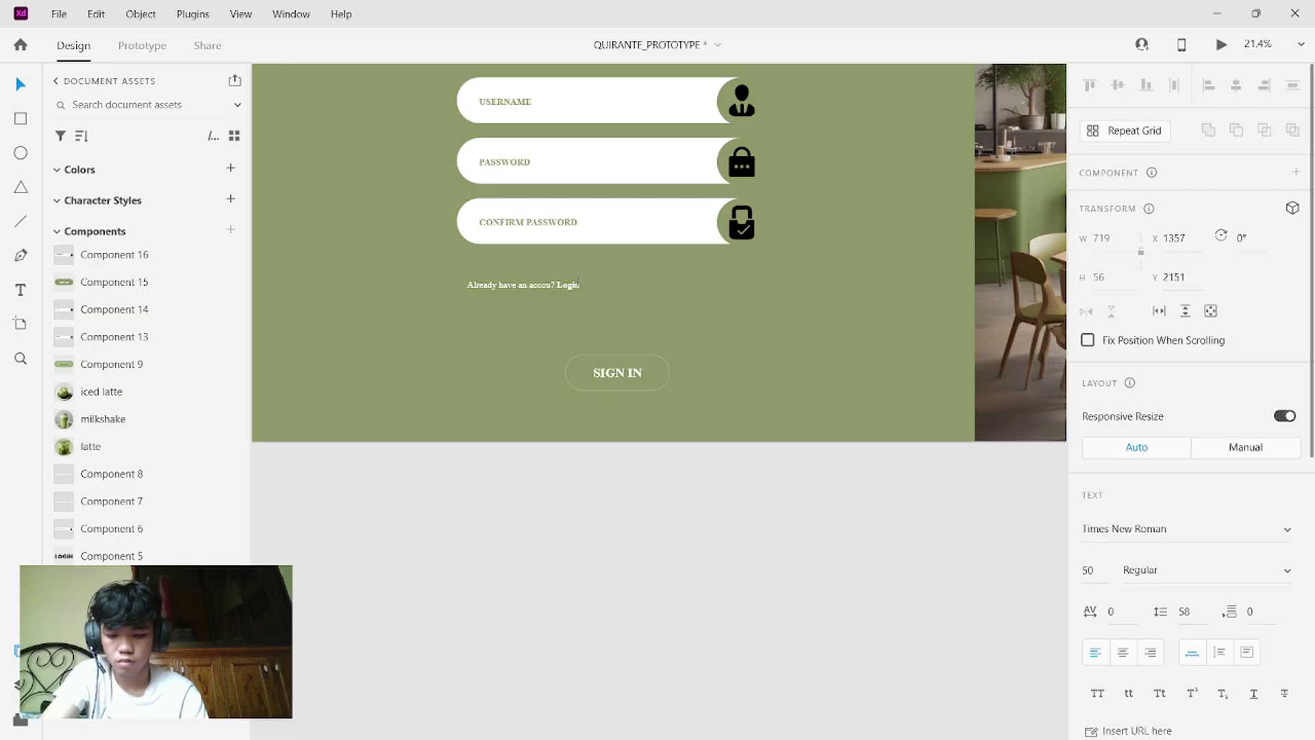
{"action": "left_click", "coordinate": [560, 325]}
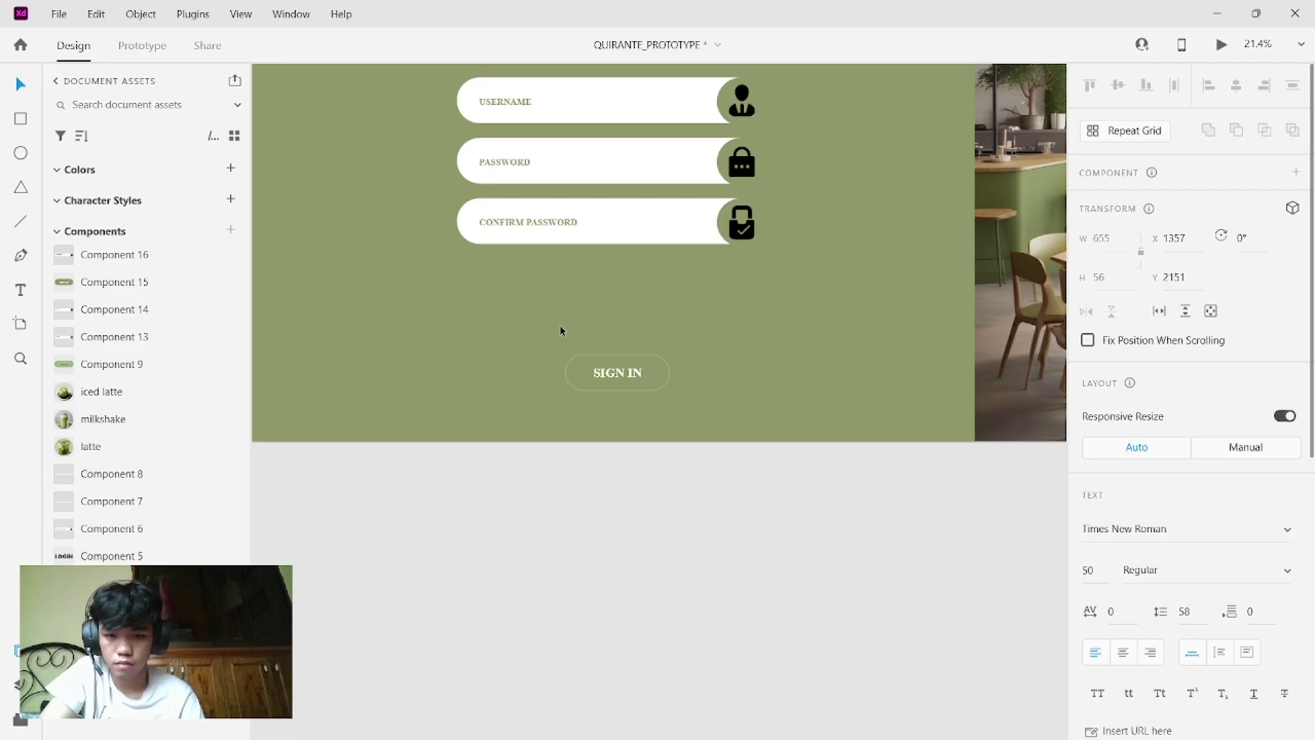
- Move the 'Already have an account? Login' line up beneath Confirm Password
{"action": "left_click", "coordinate": [552, 284]}
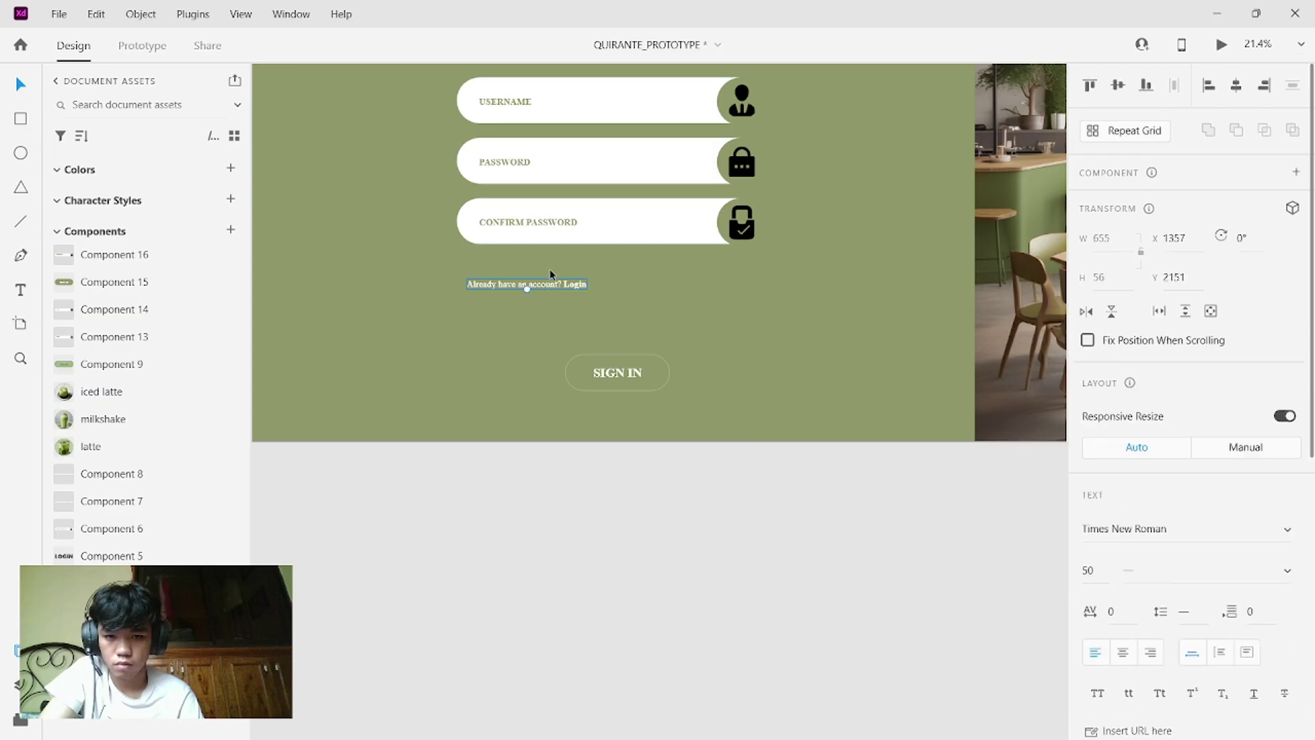
{"action": "mouse_move", "coordinate": [549, 286]}
{"action": "left_mouse_down"}
{"action": "mouse_move", "coordinate": [554, 232]}
{"action": "mouse_move", "coordinate": [553, 264]}
{"action": "left_mouse_up"}
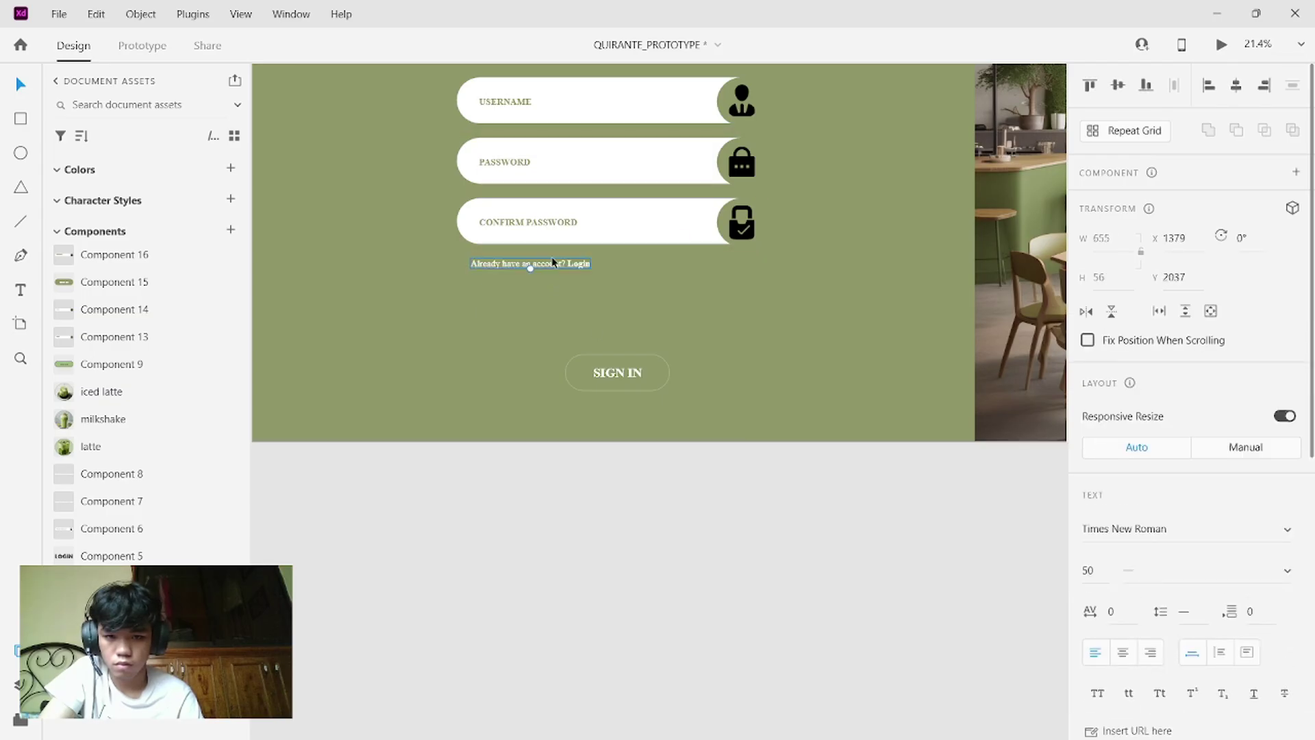
{"action": "left_click", "coordinate": [552, 373]}
- Relabel the SIGN IN button as SIGN UP in capitals
{"action": "left_click_drag", "start_coordinate": [552, 373], "coordinate": [663, 345]}
{"action": "double_click", "coordinate": [636, 330]}
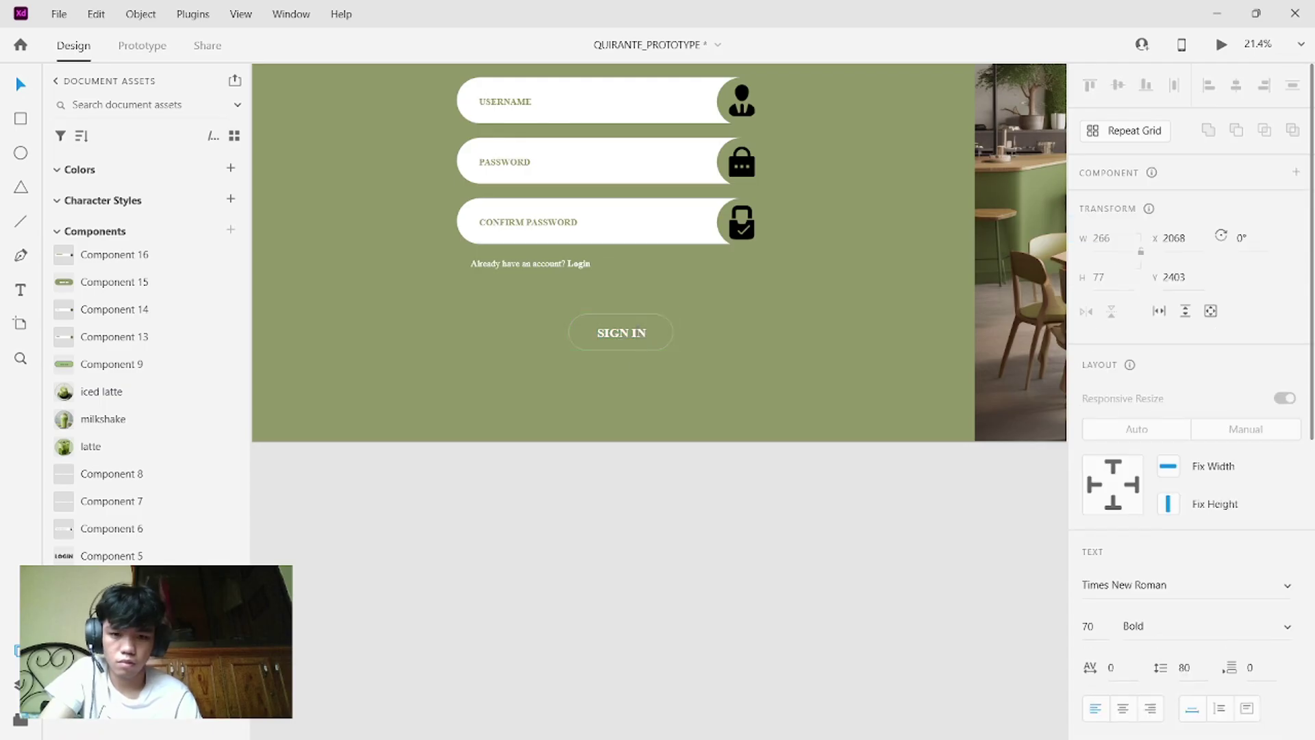
{"action": "key", "text": "BackSpace"}
{"action": "type", "text": "up"}
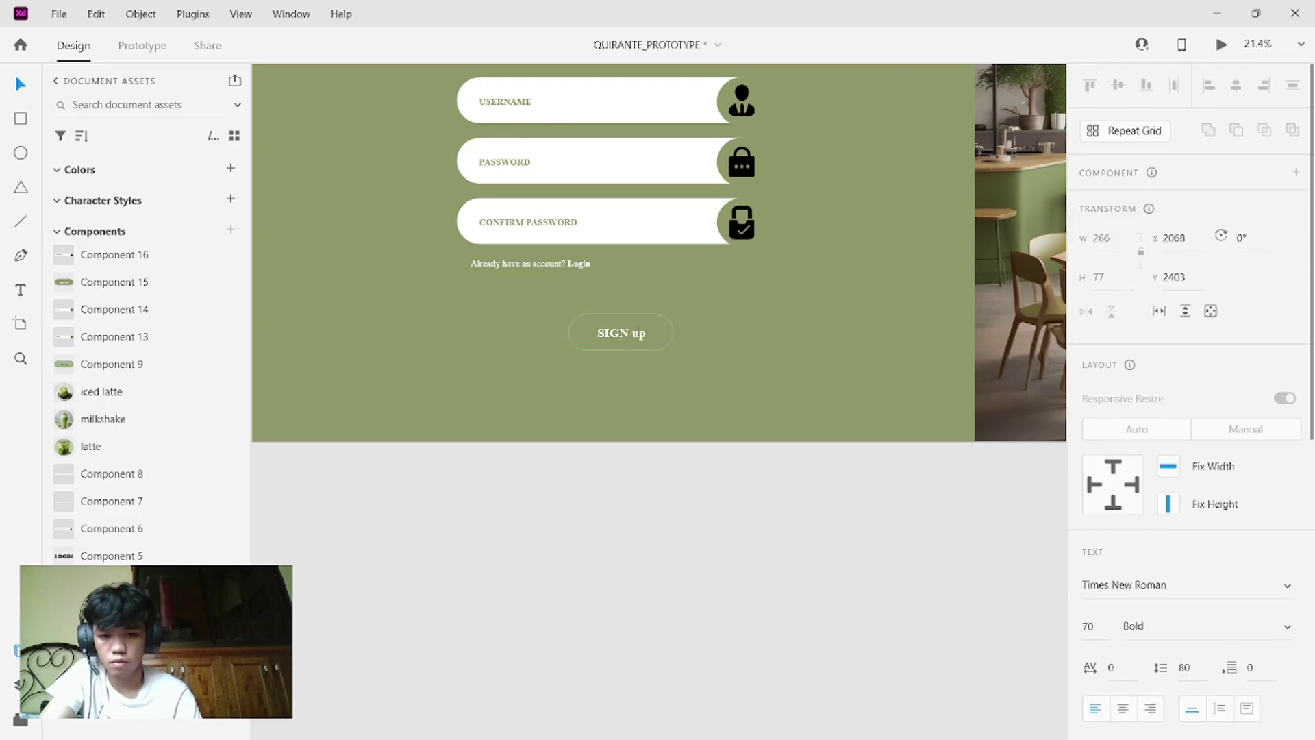
{"action": "key", "text": "BackSpace"}
{"action": "key", "text": "Caps_Lock"}
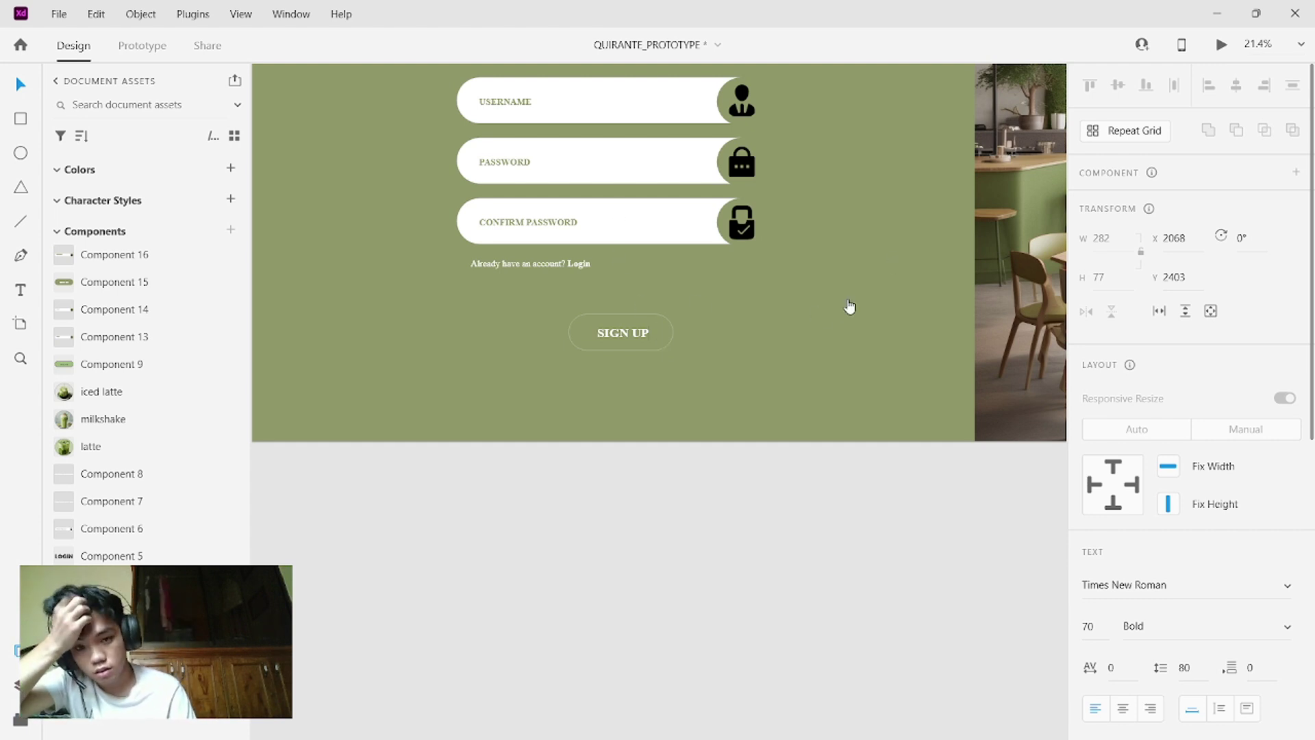
{"action": "left_click", "coordinate": [608, 206]}
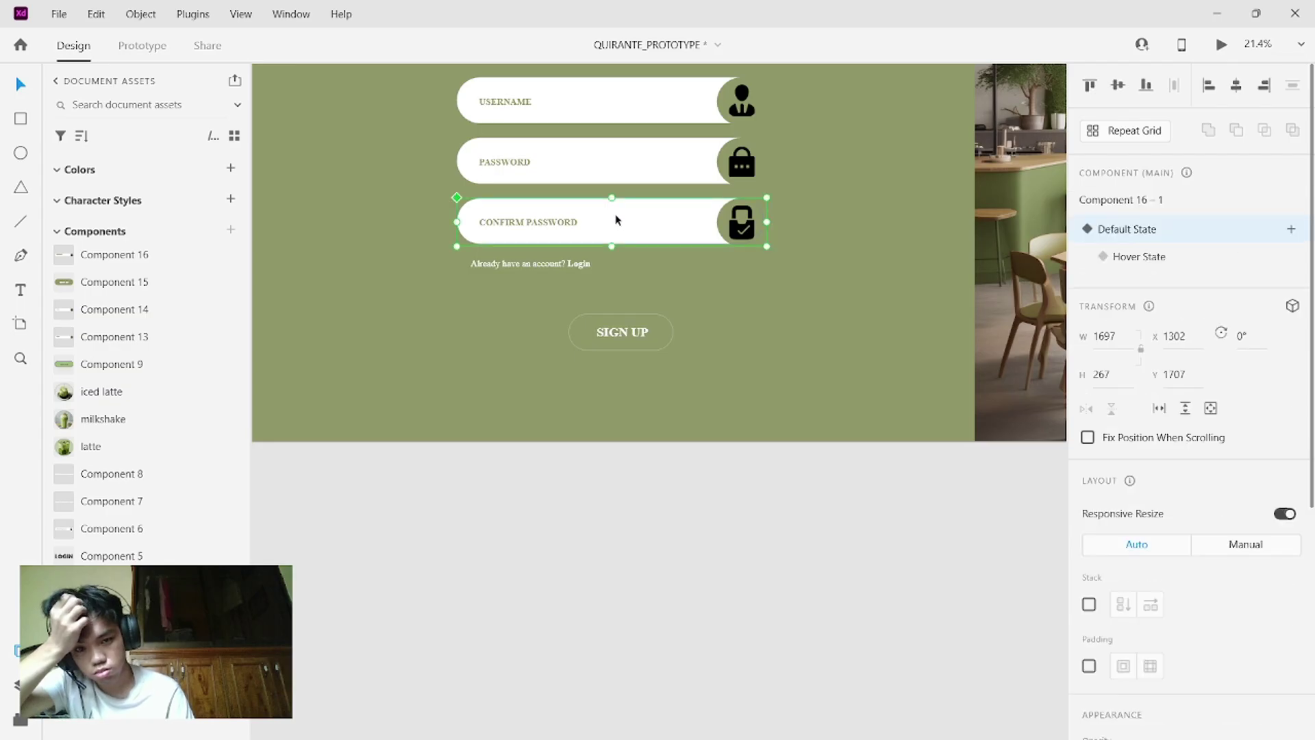
- Move the existing button's hover-state version below the Login link, then return to Default State
{"action": "left_click", "coordinate": [635, 330]}
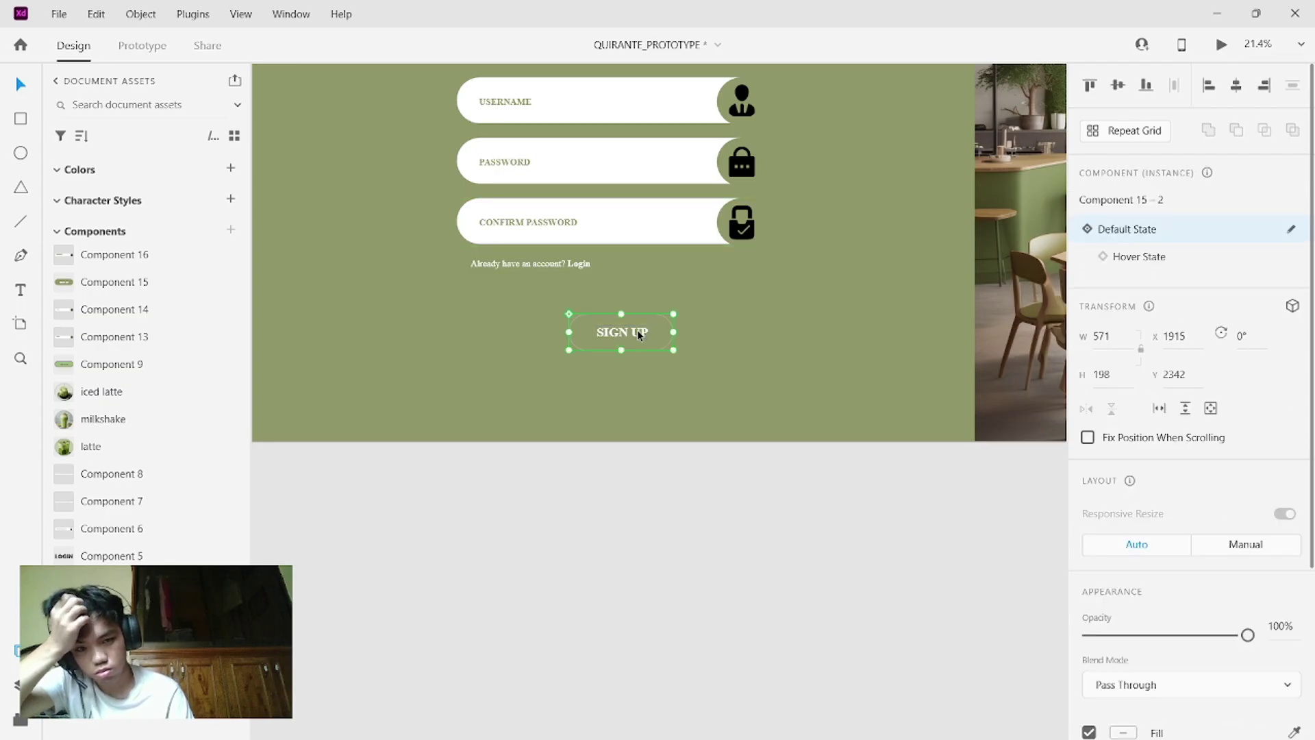
{"action": "left_click", "coordinate": [1133, 256]}
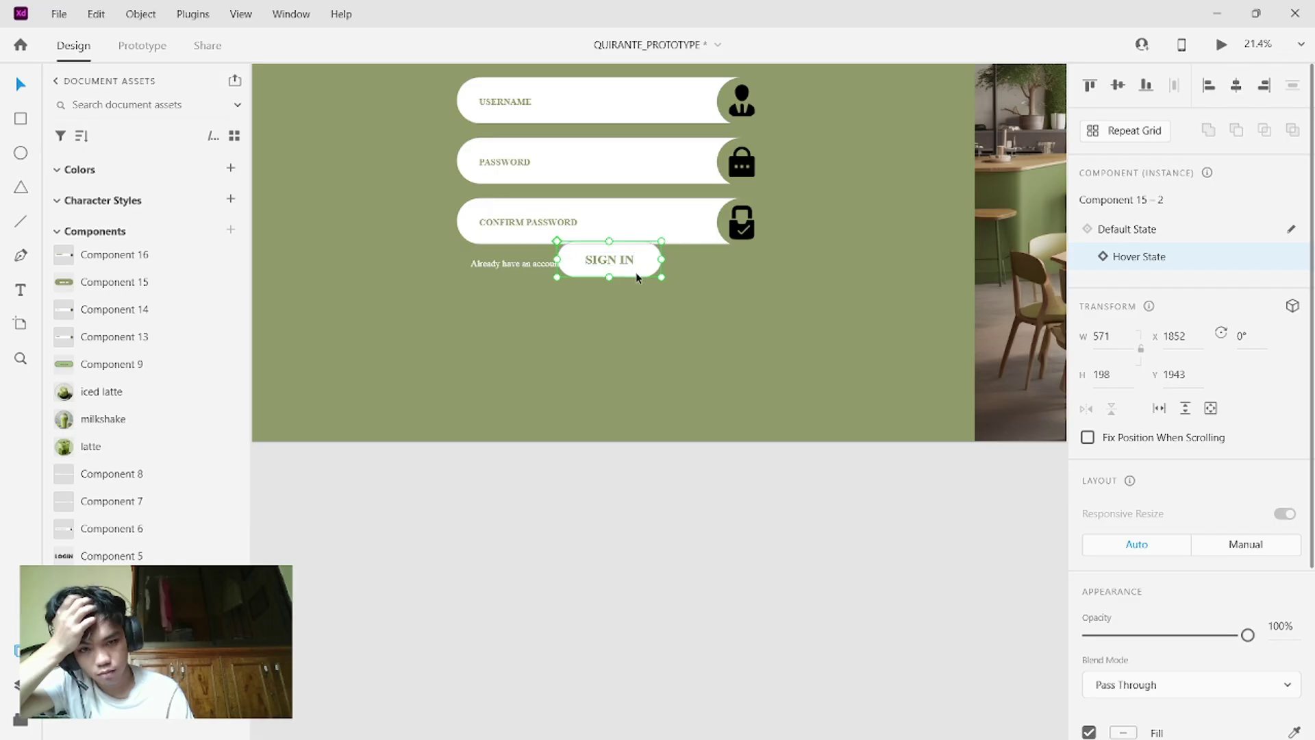
{"action": "left_click_drag", "start_coordinate": [637, 278], "coordinate": [633, 348]}
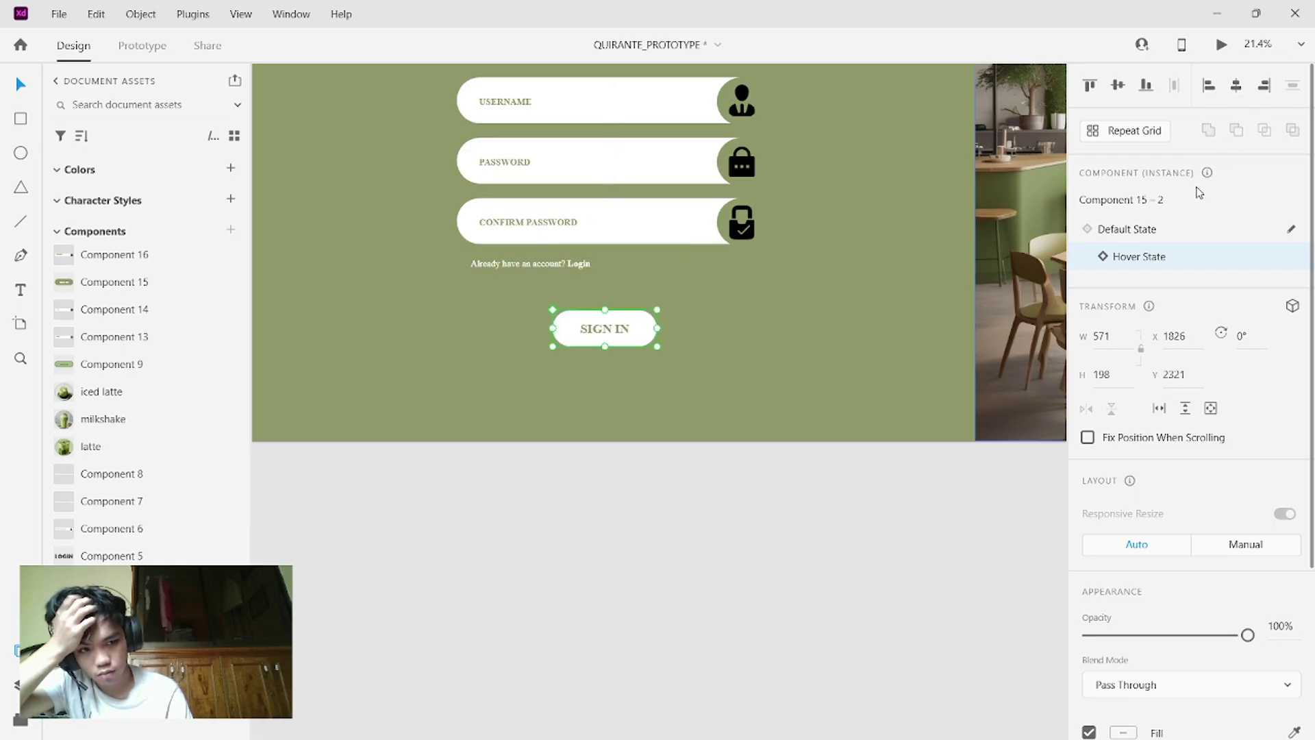
{"action": "left_click", "coordinate": [1174, 231]}
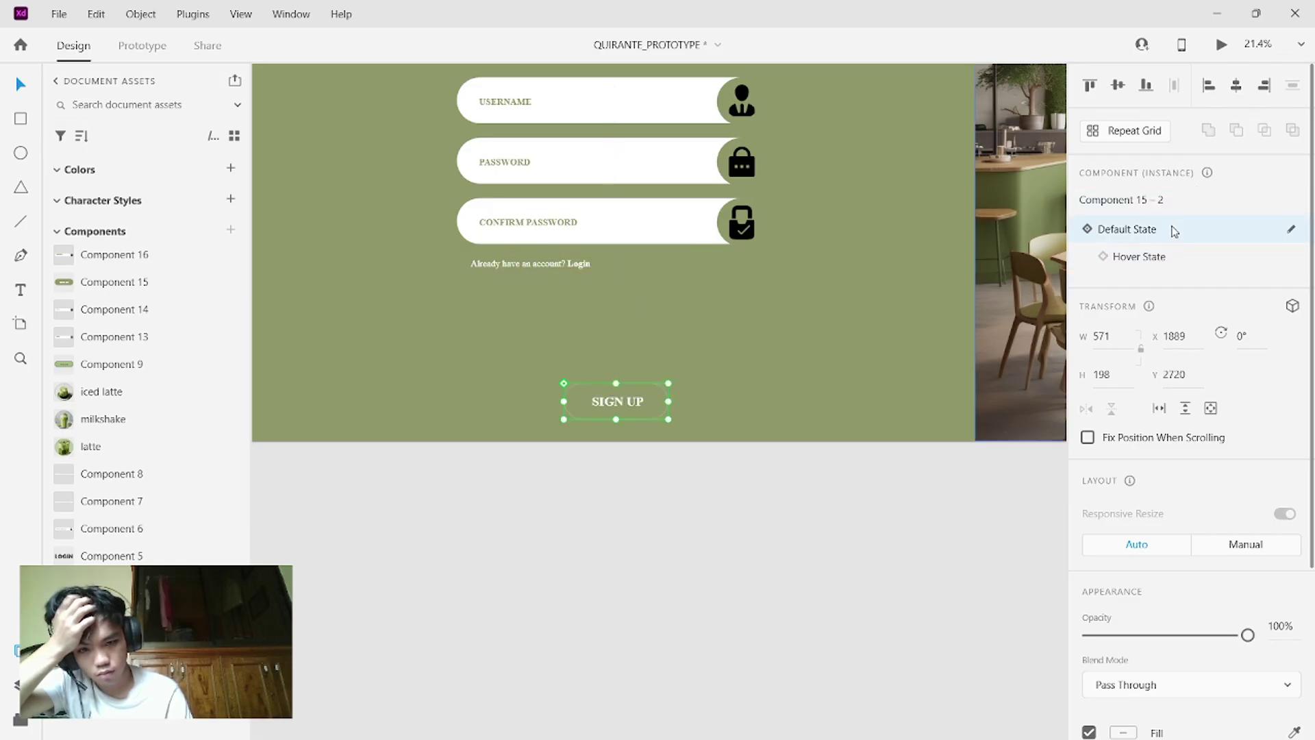
{"action": "scroll", "coordinate": [749, 380], "scroll_direction": "down", "scroll_amount": 3}
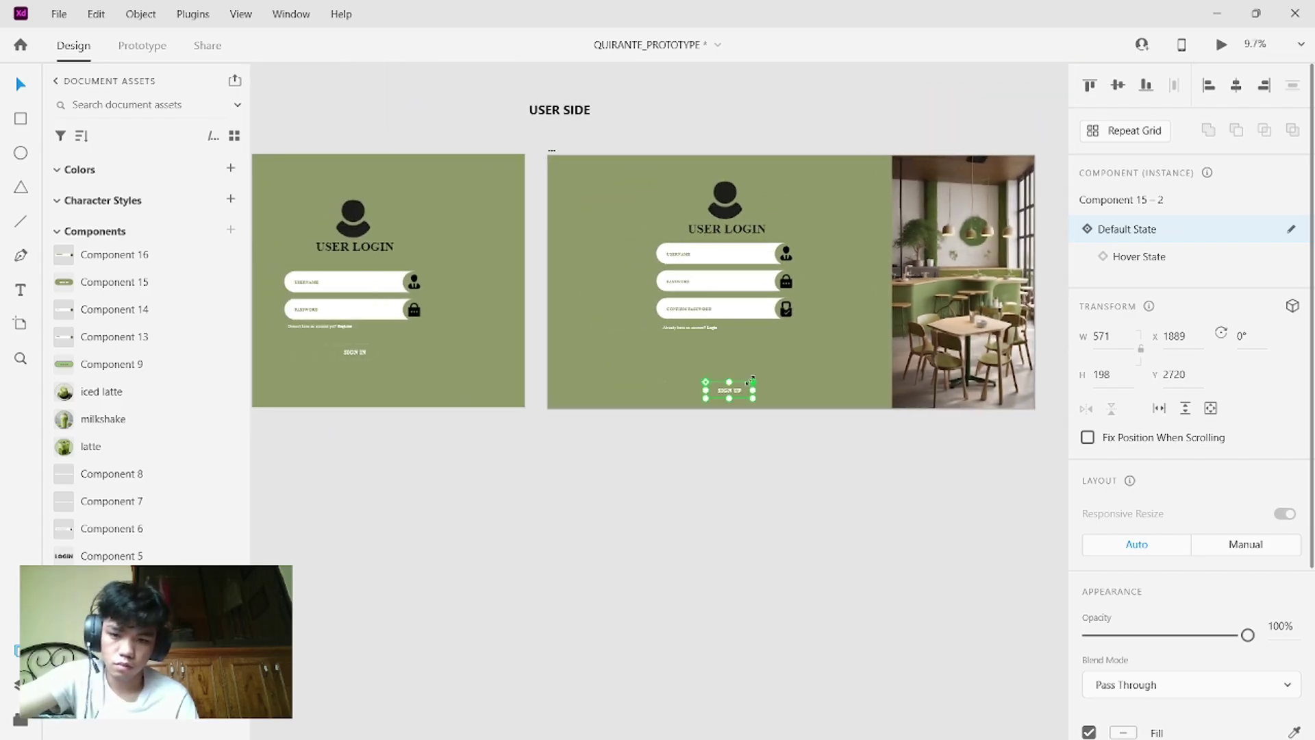
{"action": "left_click", "coordinate": [723, 391]}
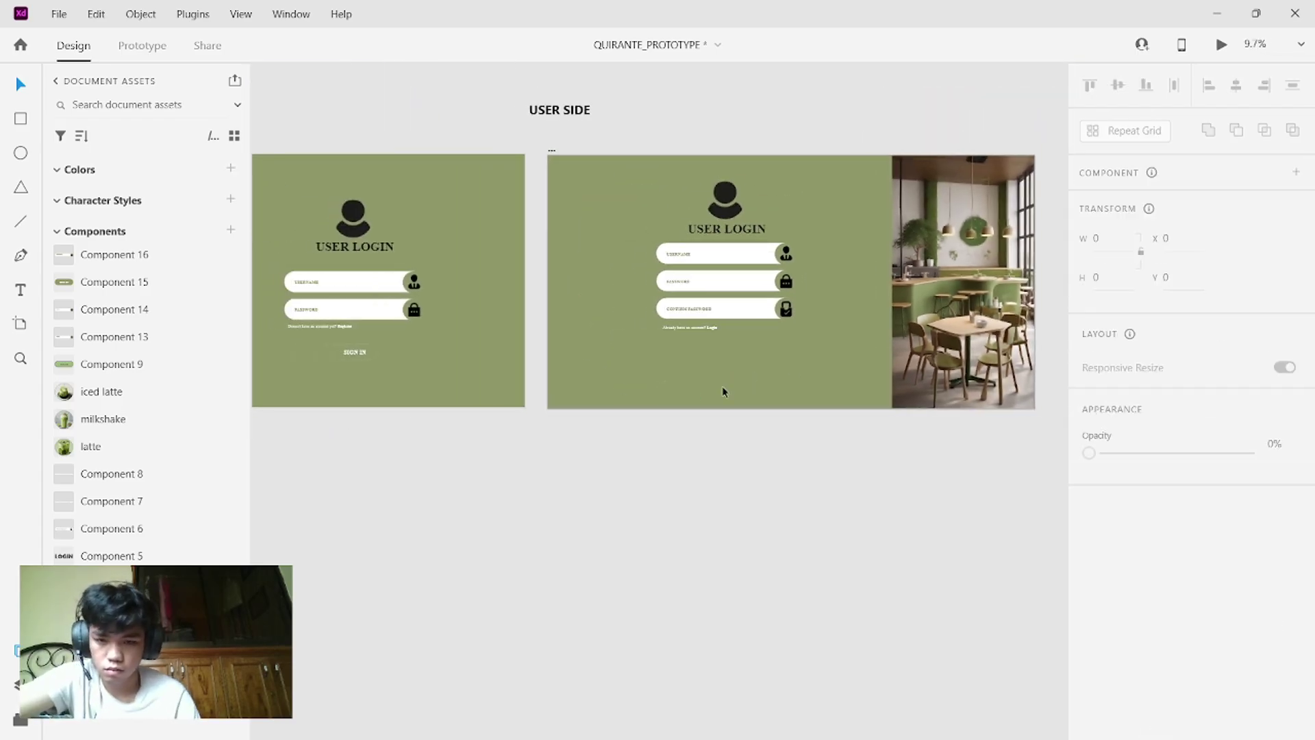
- Alt-drag the login artboard's SIGN IN button into the sign-up artboard and relabel it SIGN UP
{"action": "left_click", "coordinate": [355, 353]}
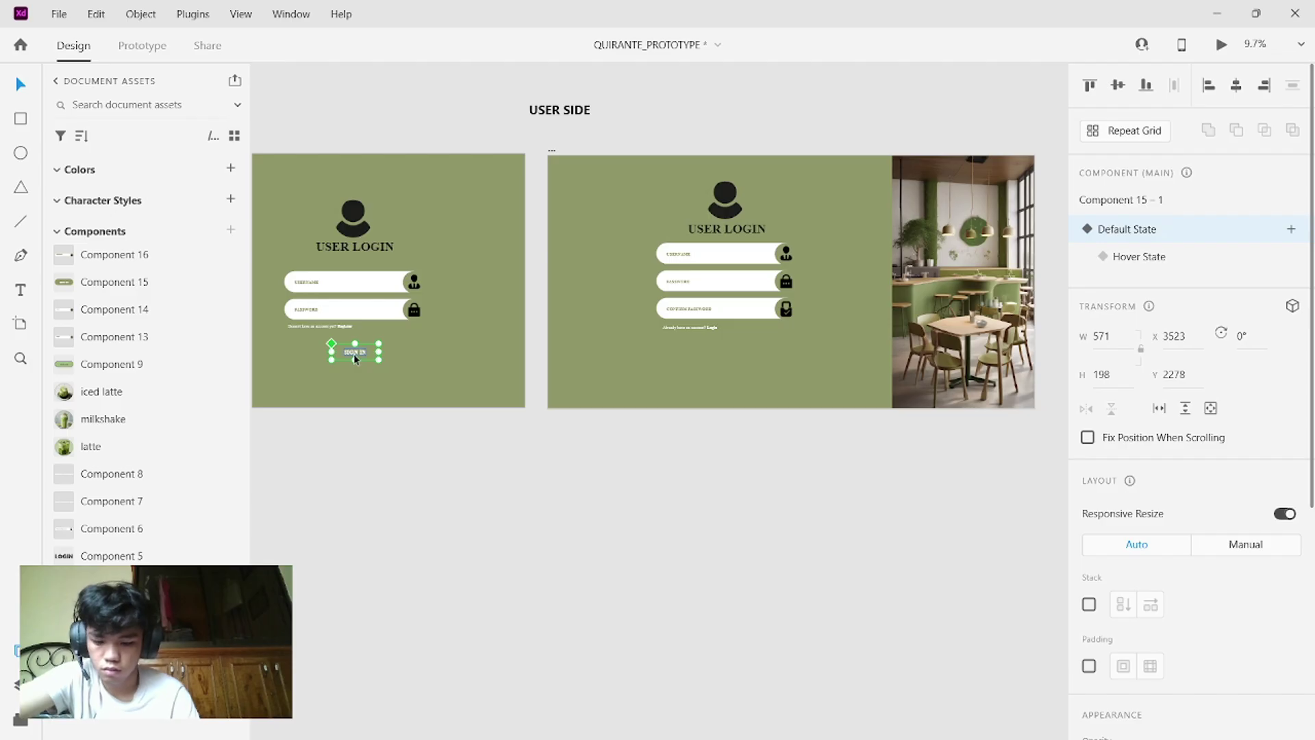
{"action": "left_click_drag", "start_coordinate": [354, 354], "coordinate": [723, 358]}
{"action": "scroll", "coordinate": [724, 358], "scroll_direction": "up", "scroll_amount": 5}
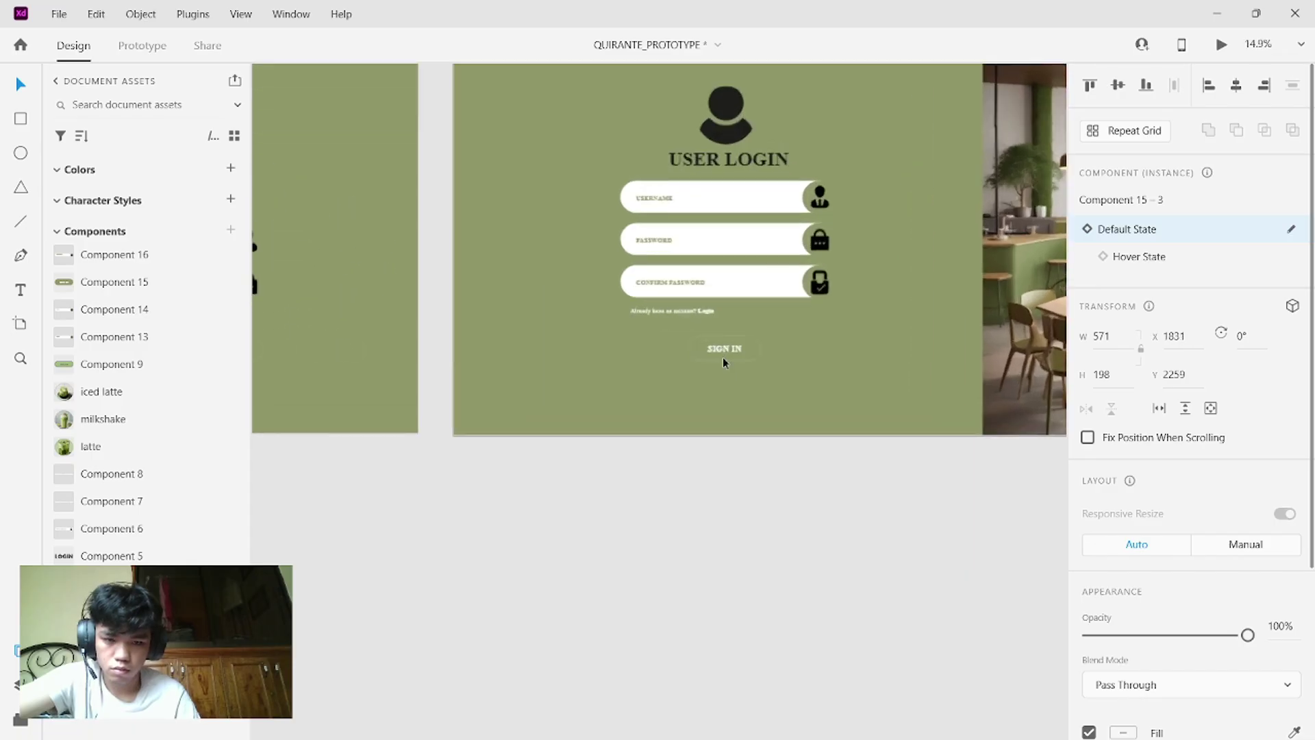
{"action": "scroll", "coordinate": [723, 357], "scroll_direction": "up", "scroll_amount": 1}
{"action": "double_click", "coordinate": [769, 327]}
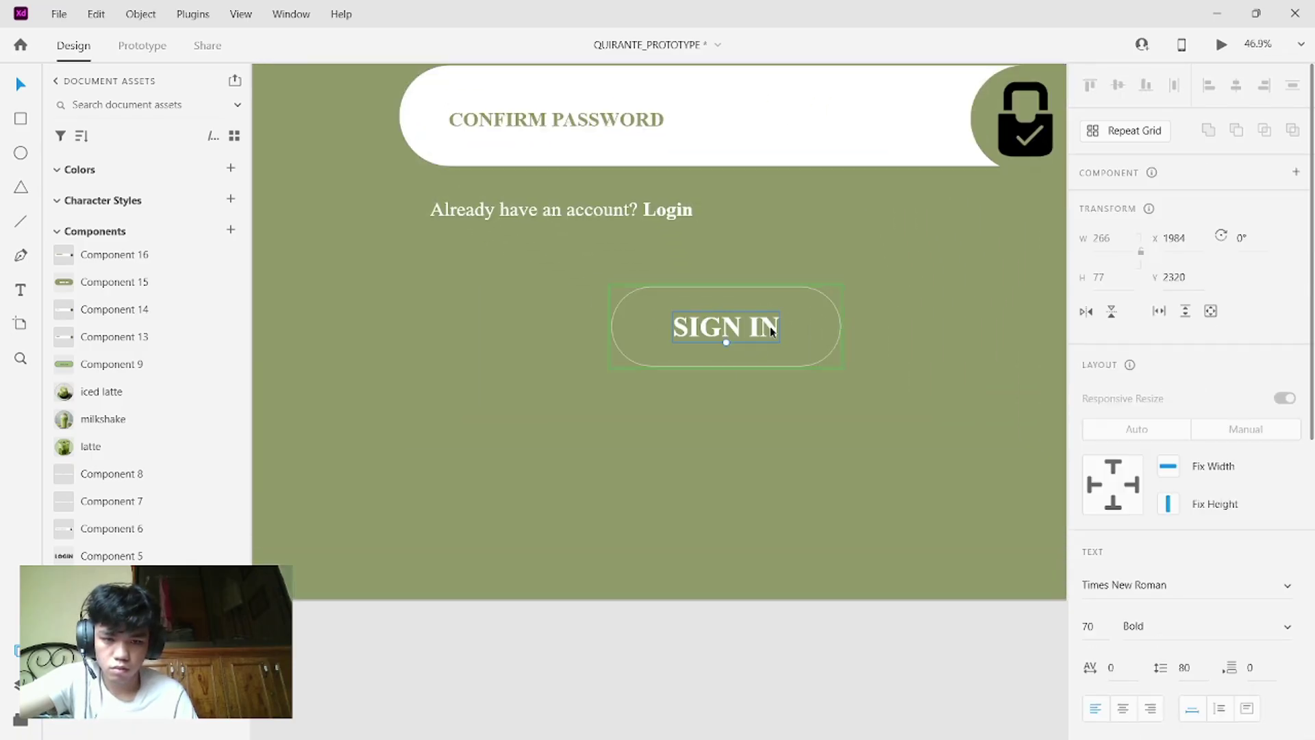
{"action": "double_click", "coordinate": [770, 326]}
{"action": "left_click", "coordinate": [770, 326]}
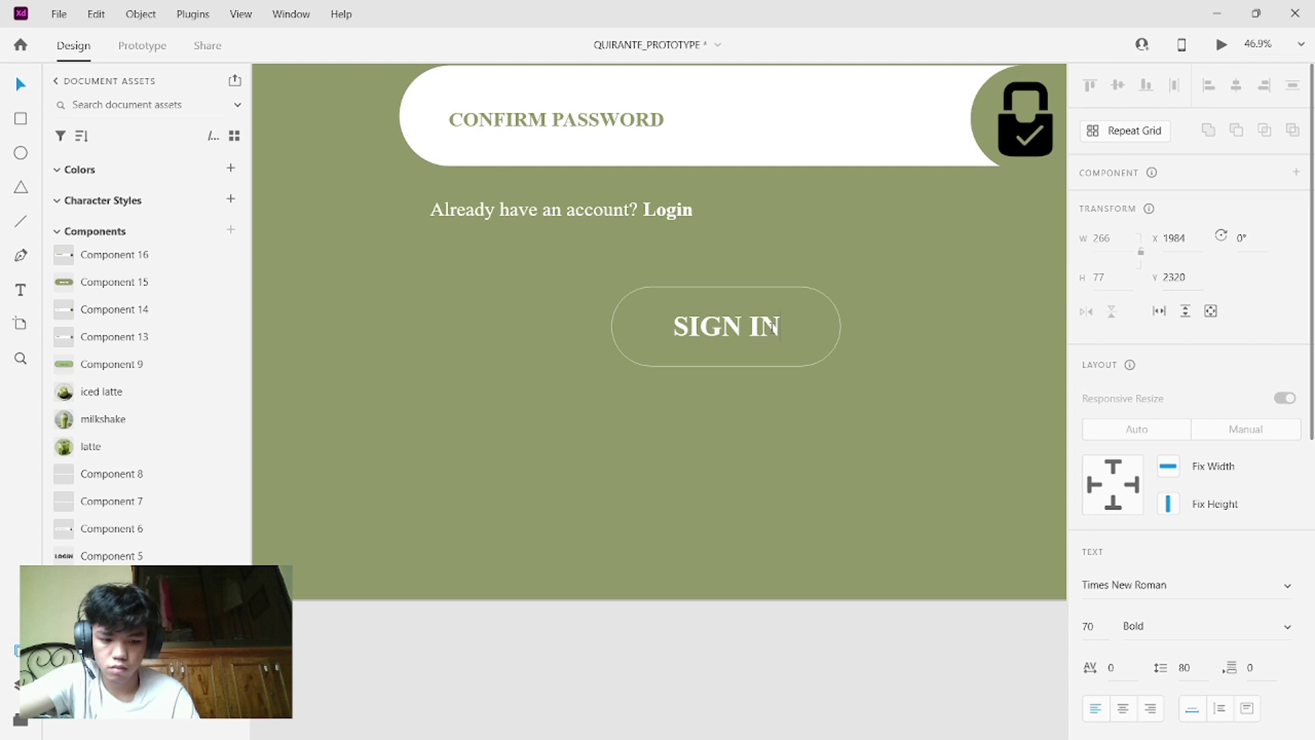
{"action": "key", "text": "BackSpace"}
{"action": "key", "text": "BackSpace"}
{"action": "type", "text": "UP"}
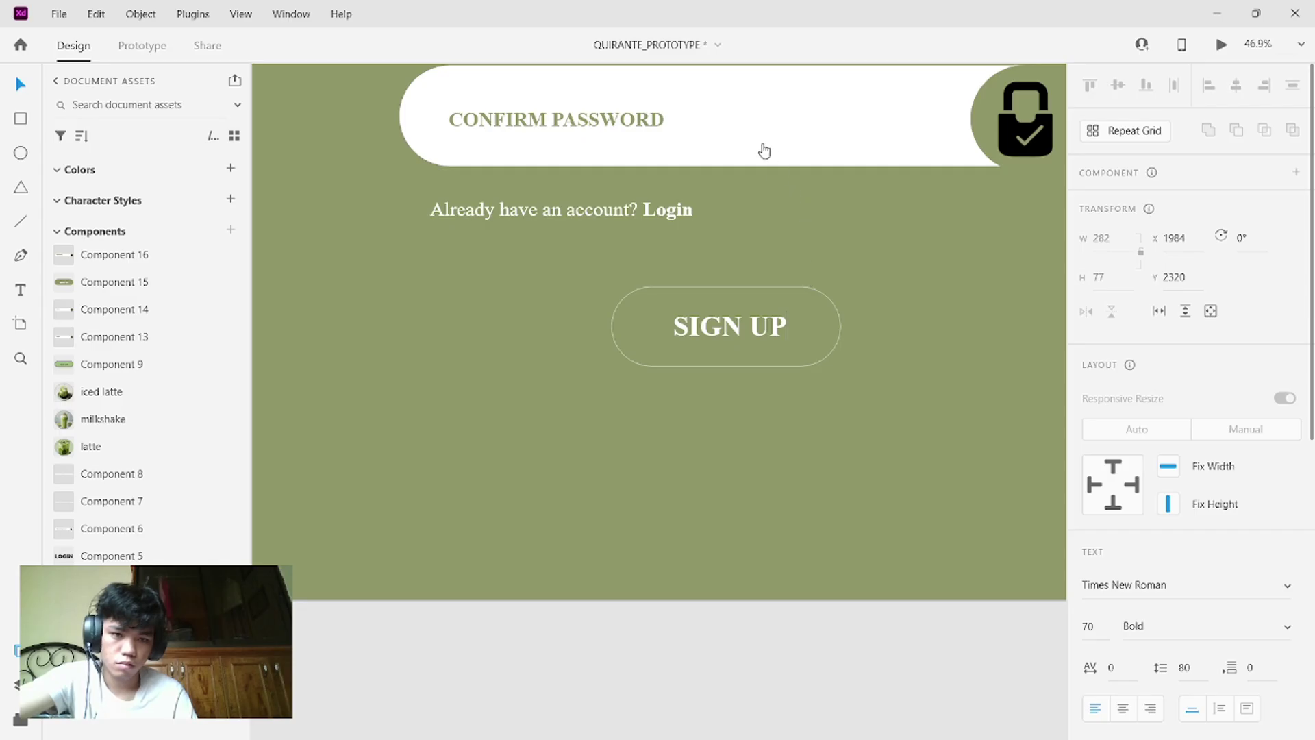
{"action": "left_click", "coordinate": [762, 143]}
- Change the new button's Hover state label from SIGN IN to SIGN UP
{"action": "left_click", "coordinate": [815, 326]}
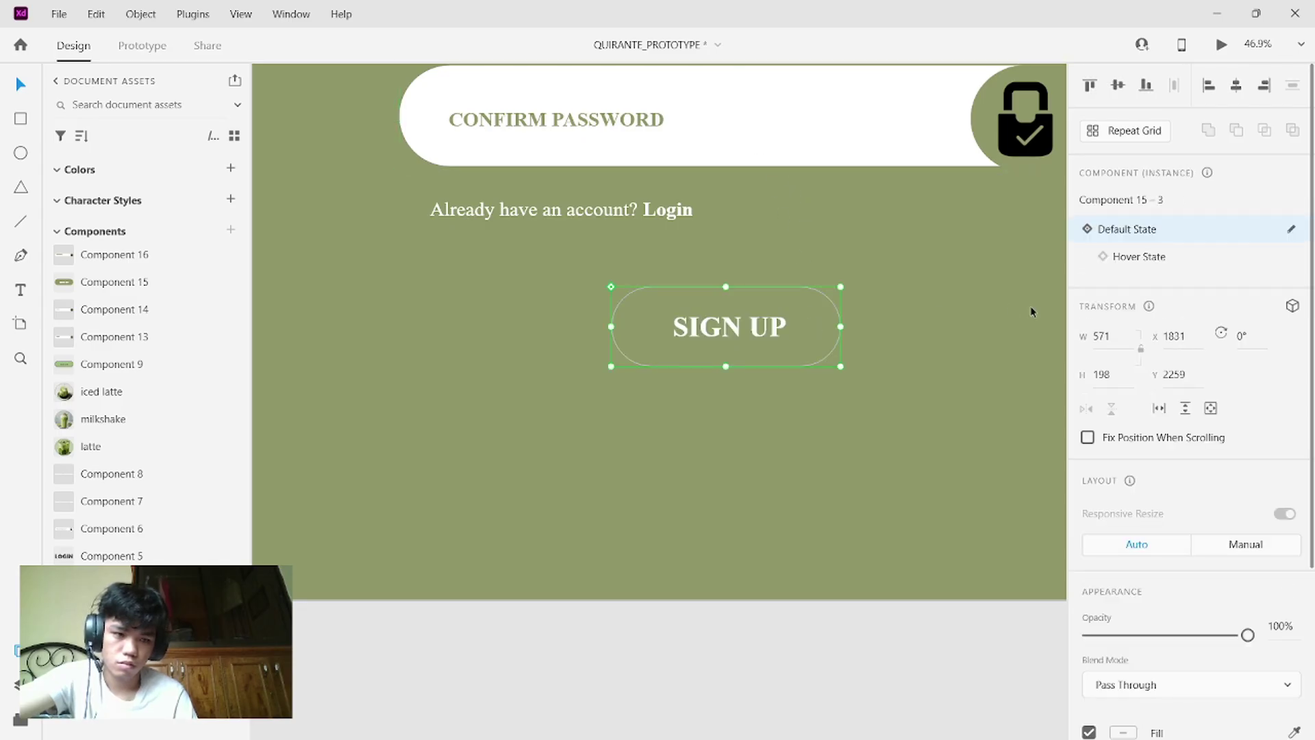
{"action": "left_click", "coordinate": [1134, 260]}
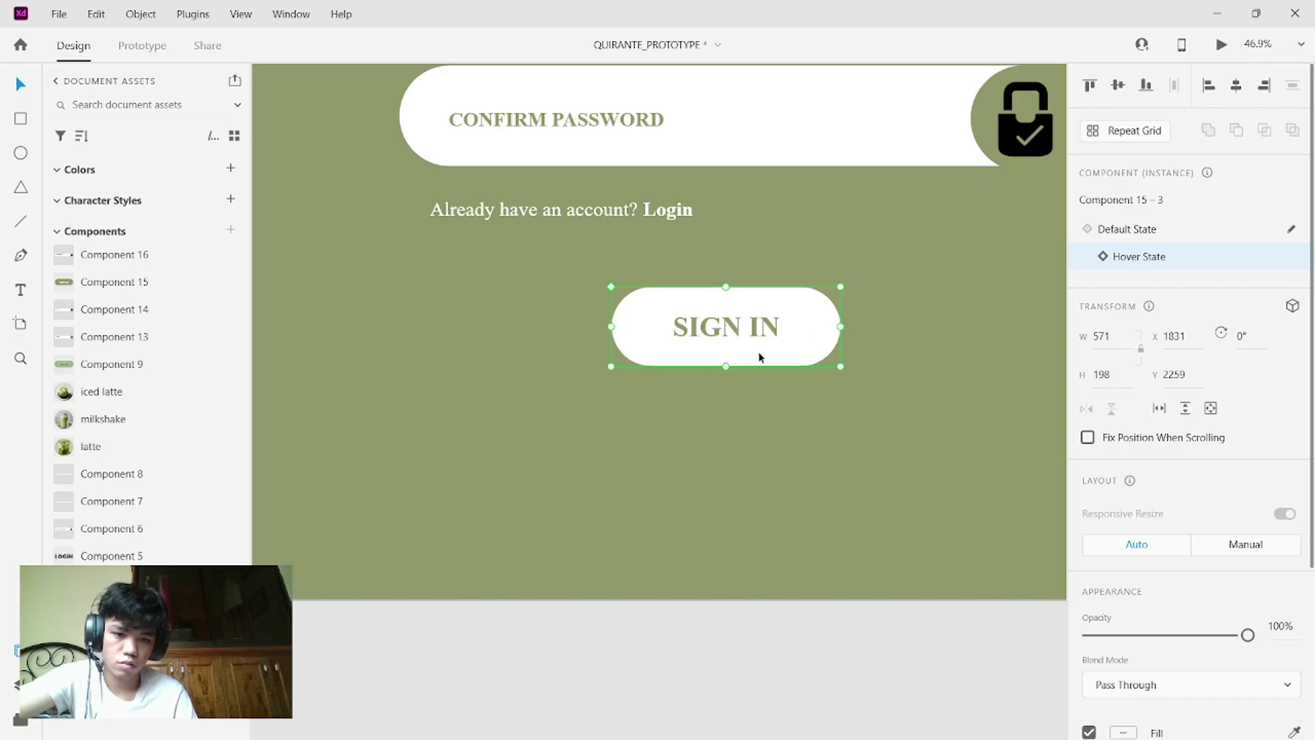
{"action": "double_click", "coordinate": [775, 335]}
{"action": "double_click", "coordinate": [775, 331]}
{"action": "left_click", "coordinate": [779, 328]}
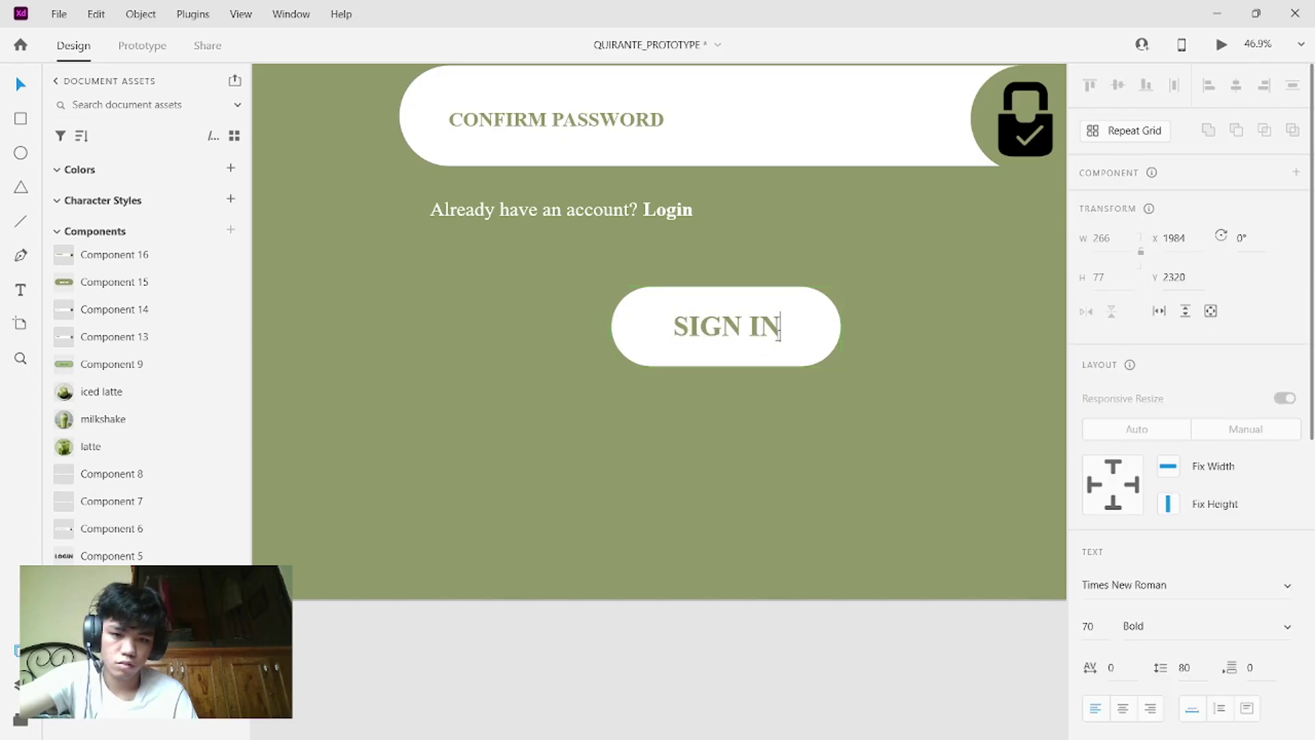
{"action": "key", "text": "BackSpace"}
{"action": "key", "text": "BackSpace"}
{"action": "type", "text": "UP"}
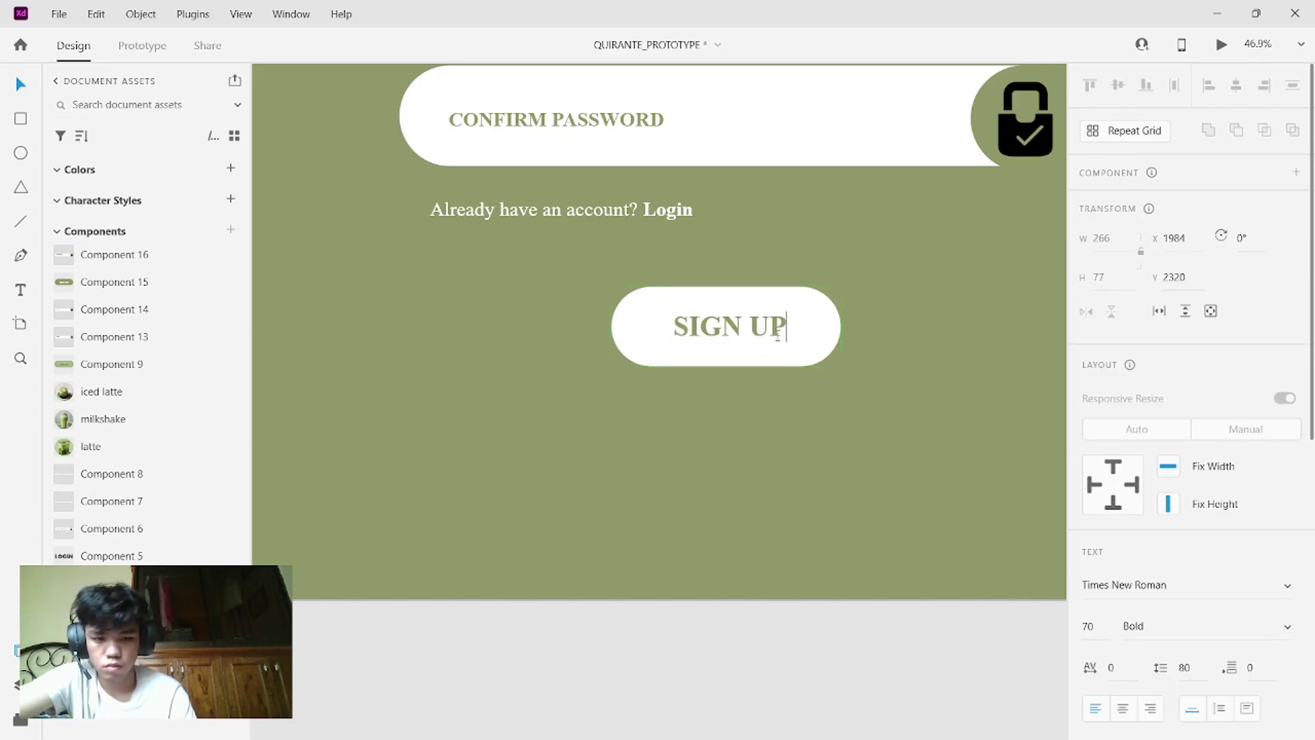
{"action": "left_click", "coordinate": [866, 342]}
{"action": "scroll", "coordinate": [866, 343], "scroll_direction": "down", "scroll_amount": 5}
{"action": "scroll", "coordinate": [866, 342], "scroll_direction": "down", "scroll_amount": 2}
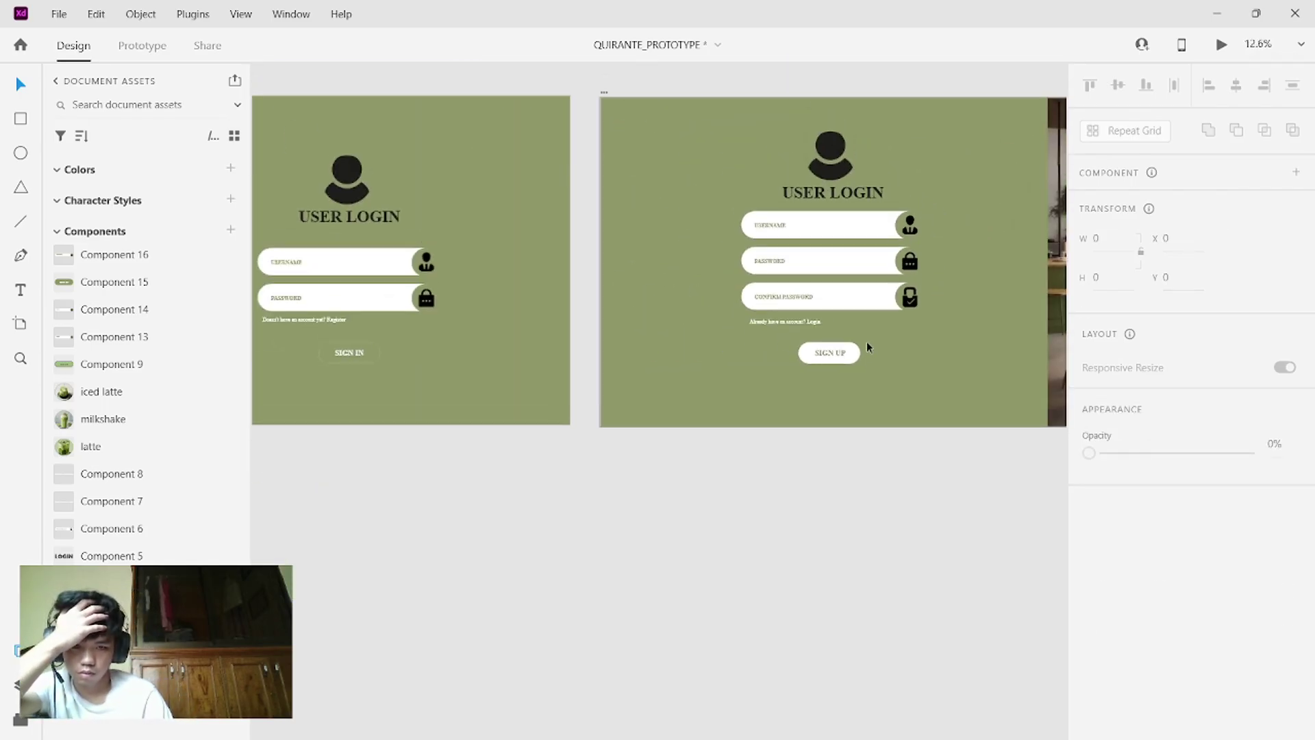
{"action": "left_click", "coordinate": [1221, 45]}
{"action": "mouse_move", "coordinate": [572, 396]}
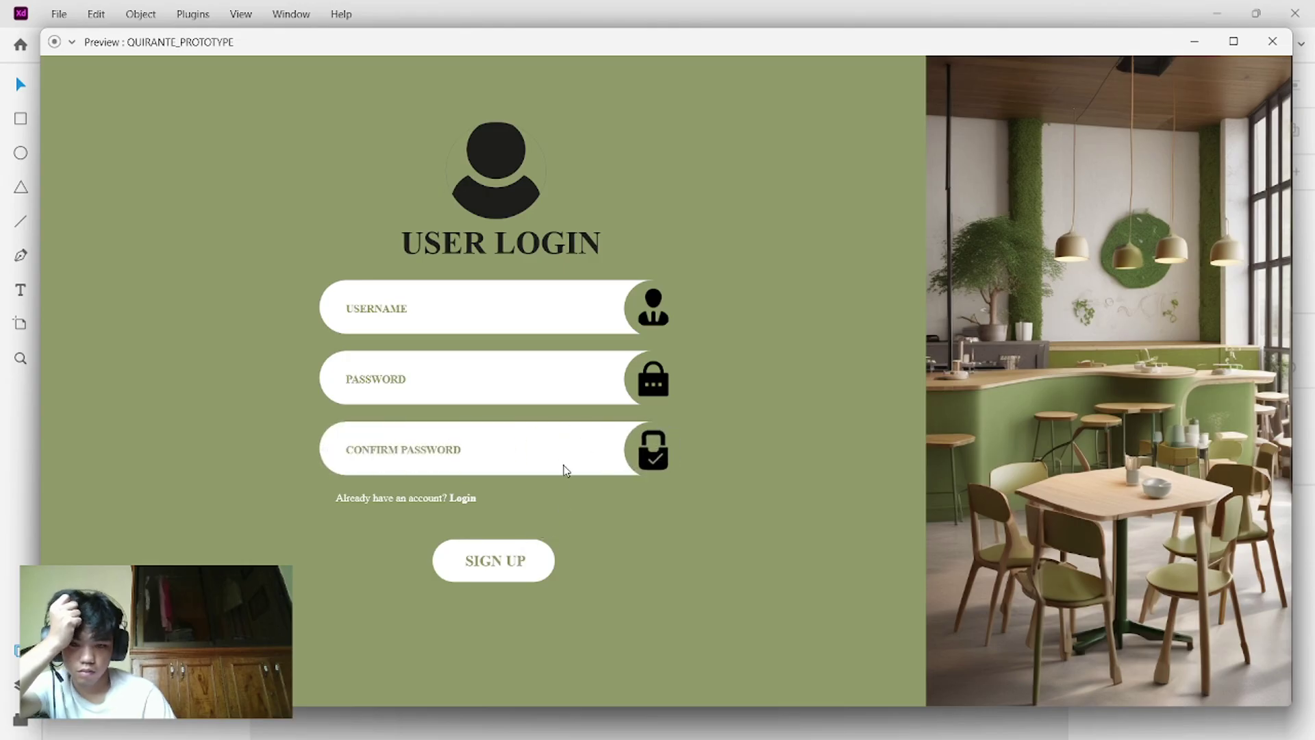
{"action": "left_click", "coordinate": [1270, 45]}
{"action": "left_click", "coordinate": [910, 356]}
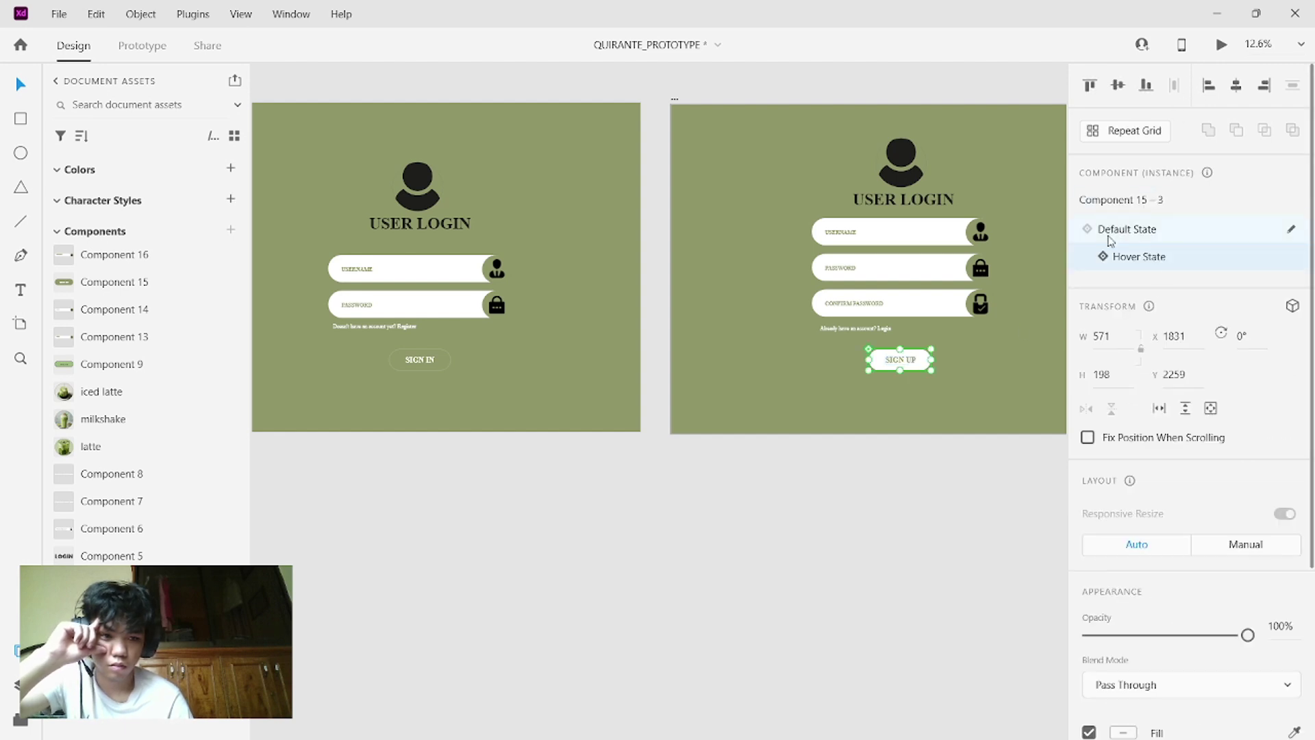
- Pan to the sign-up artboard and marquee-select its form elements, then deselect them
{"action": "left_click", "coordinate": [1035, 343]}
{"action": "scroll", "coordinate": [1034, 343], "scroll_direction": "down", "scroll_amount": 2}
{"action": "scroll", "coordinate": [1034, 348], "scroll_direction": "right", "scroll_amount": 3}
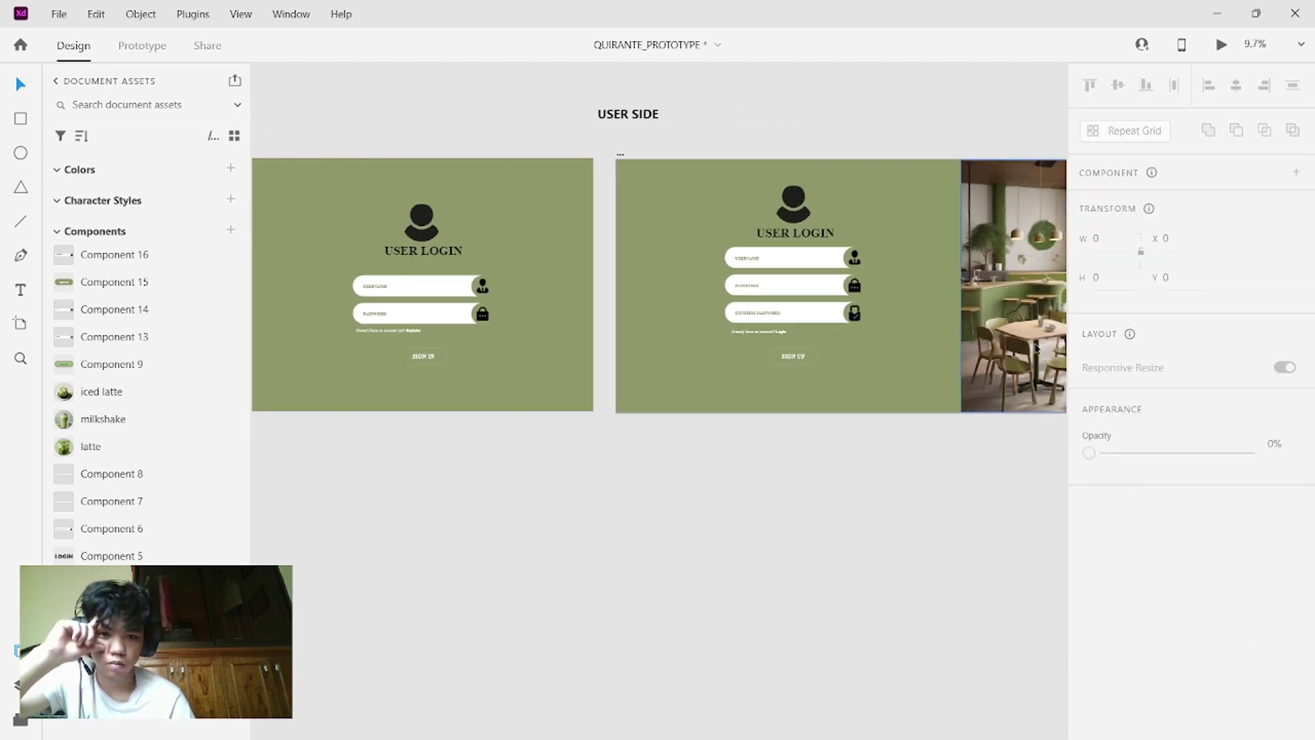
{"action": "scroll", "coordinate": [1034, 348], "scroll_direction": "down", "scroll_amount": 2}
{"action": "scroll", "coordinate": [1034, 348], "scroll_direction": "right", "scroll_amount": 2}
{"action": "scroll", "coordinate": [1035, 348], "scroll_direction": "down", "scroll_amount": 2}
{"action": "scroll", "coordinate": [1034, 348], "scroll_direction": "right", "scroll_amount": 2}
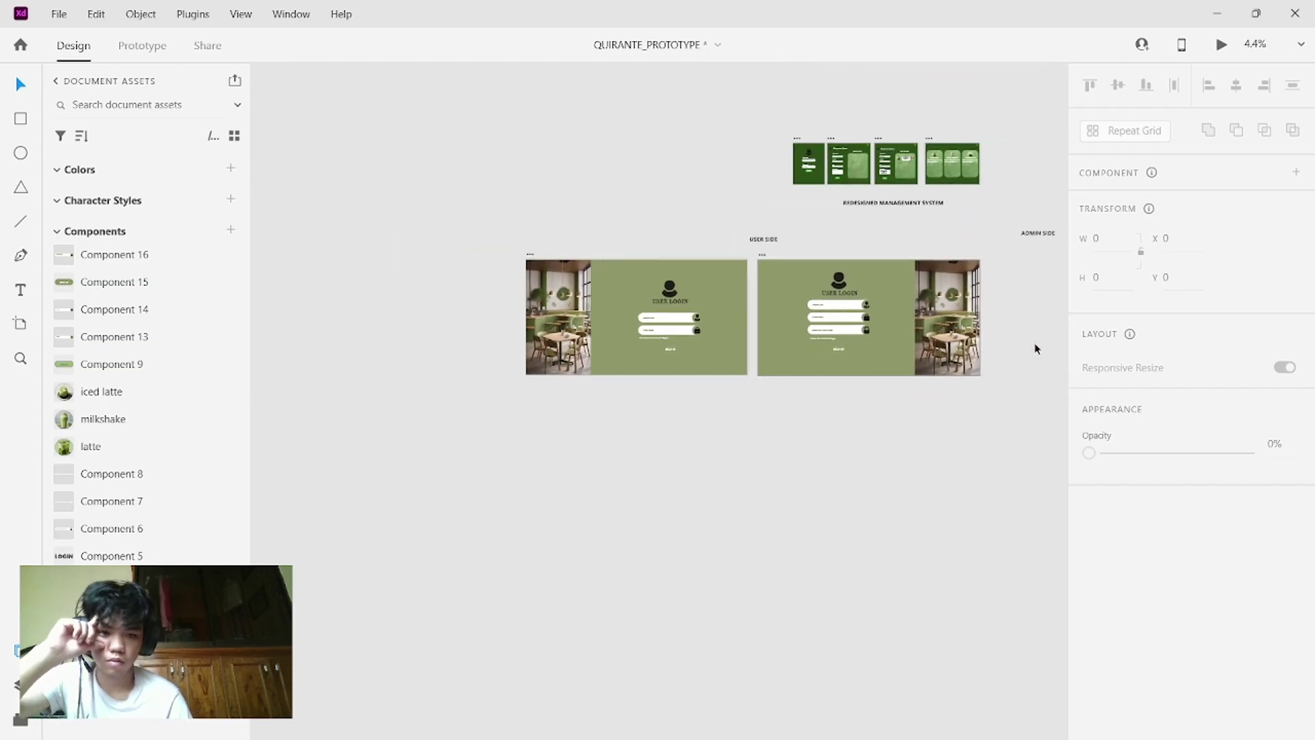
{"action": "scroll", "coordinate": [1034, 347], "scroll_direction": "up", "scroll_amount": 4}
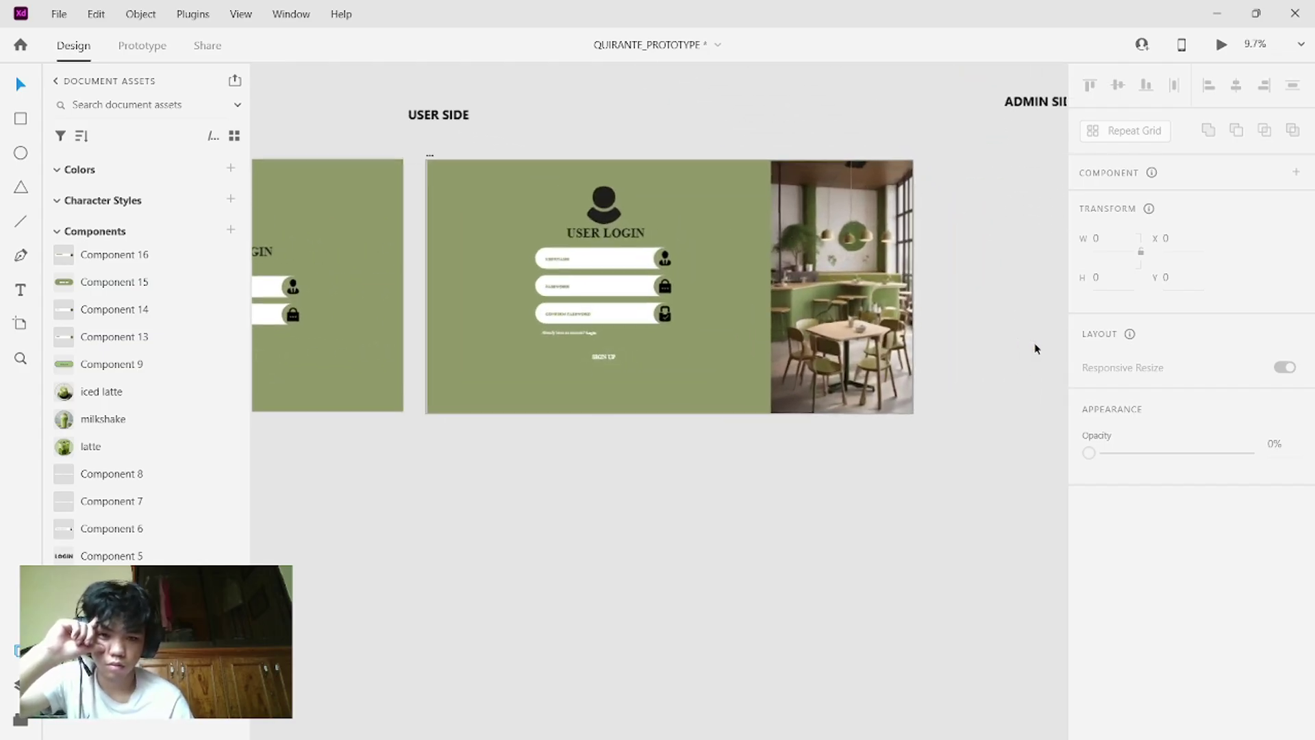
{"action": "left_click_drag", "start_coordinate": [680, 376], "coordinate": [512, 199]}
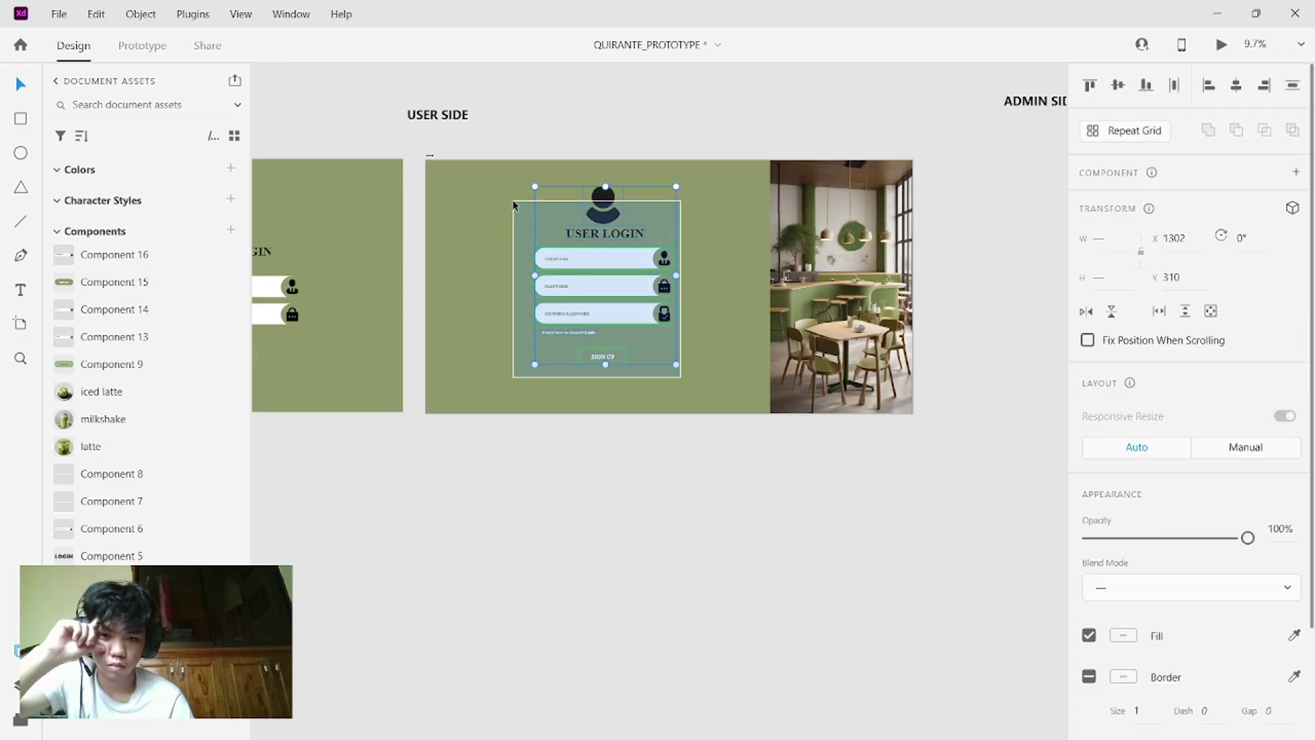
{"action": "left_click", "coordinate": [571, 195]}
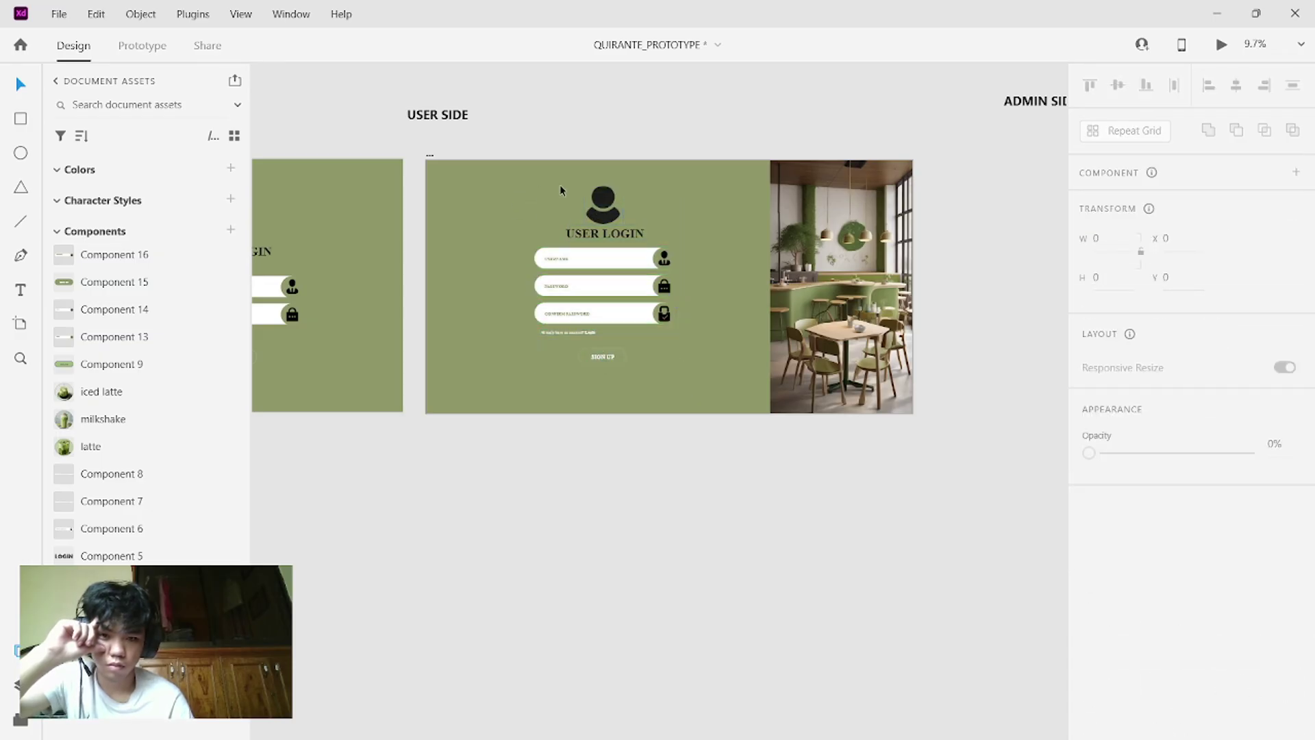
{"action": "left_click_drag", "start_coordinate": [560, 184], "coordinate": [685, 370]}
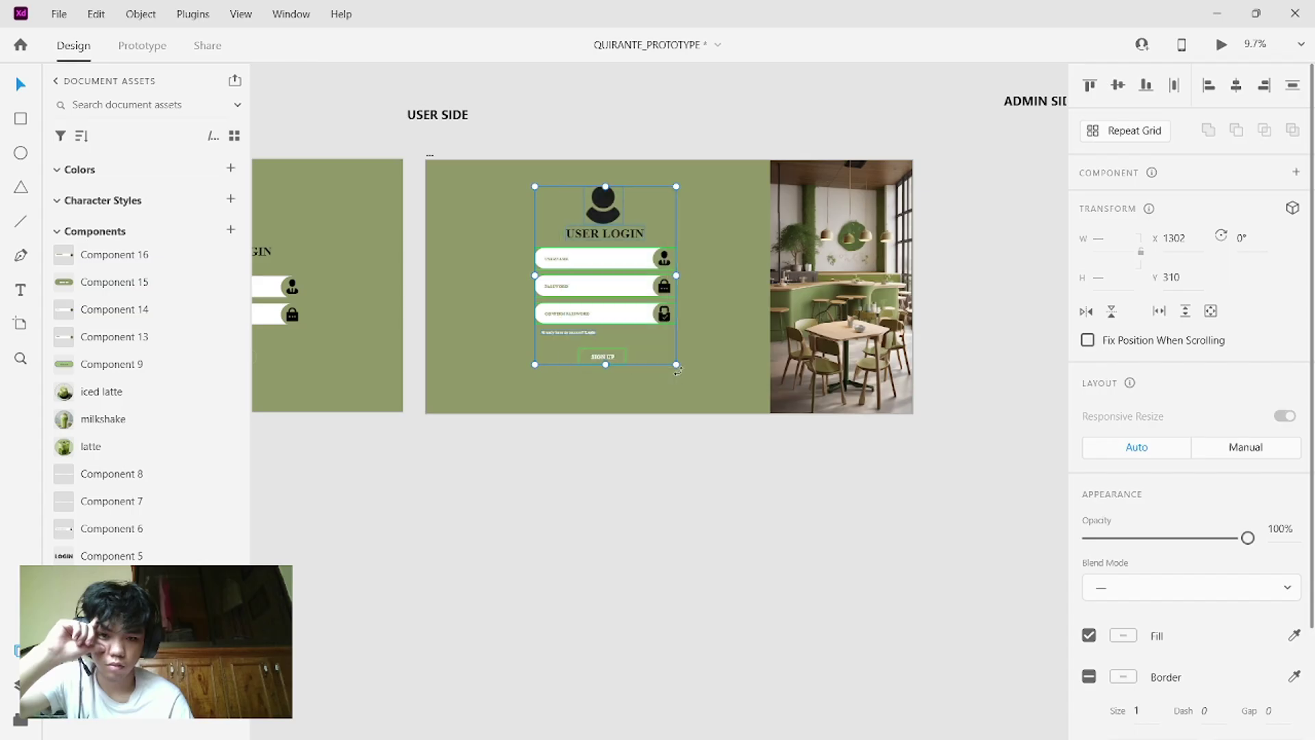
{"action": "left_click", "coordinate": [639, 213]}
{"action": "left_click", "coordinate": [676, 236]}
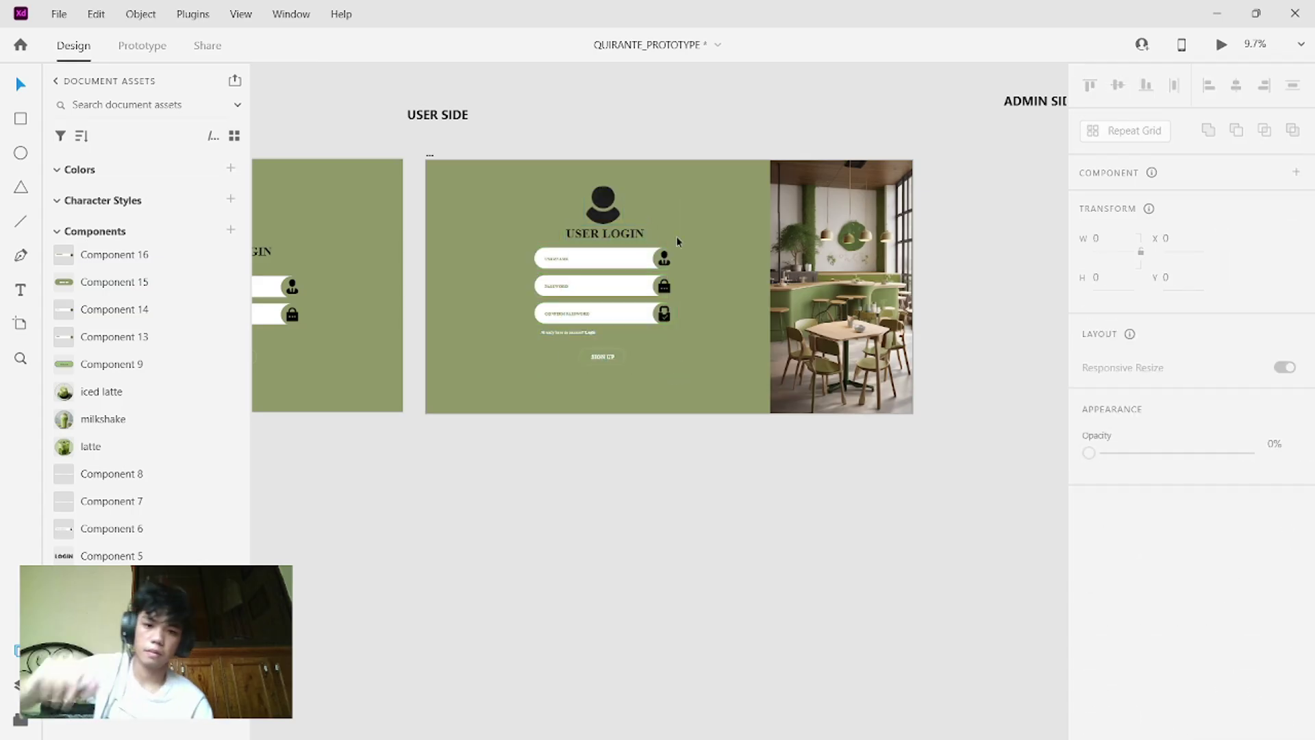
{"action": "scroll", "coordinate": [676, 235], "scroll_direction": "down", "scroll_amount": 3}
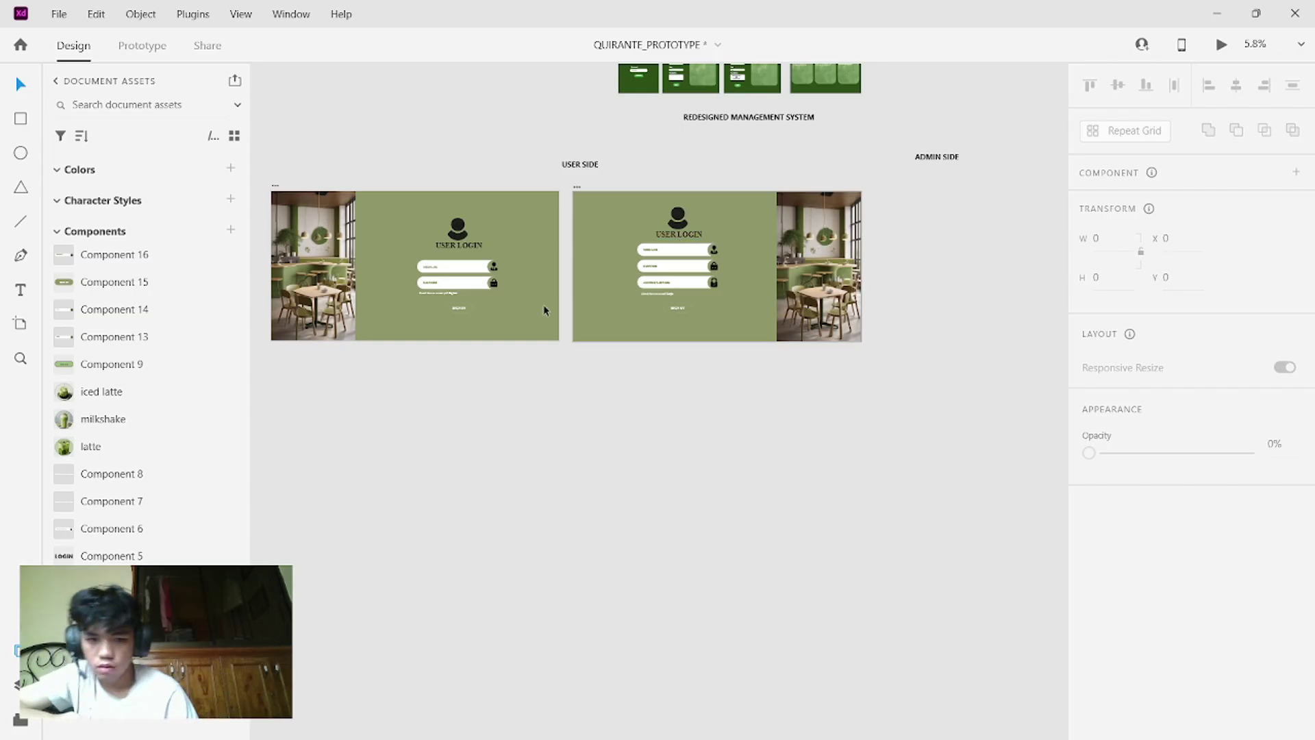
- Duplicate the sign-up artboard with Ctrl+D
{"action": "left_click", "coordinate": [614, 337]}
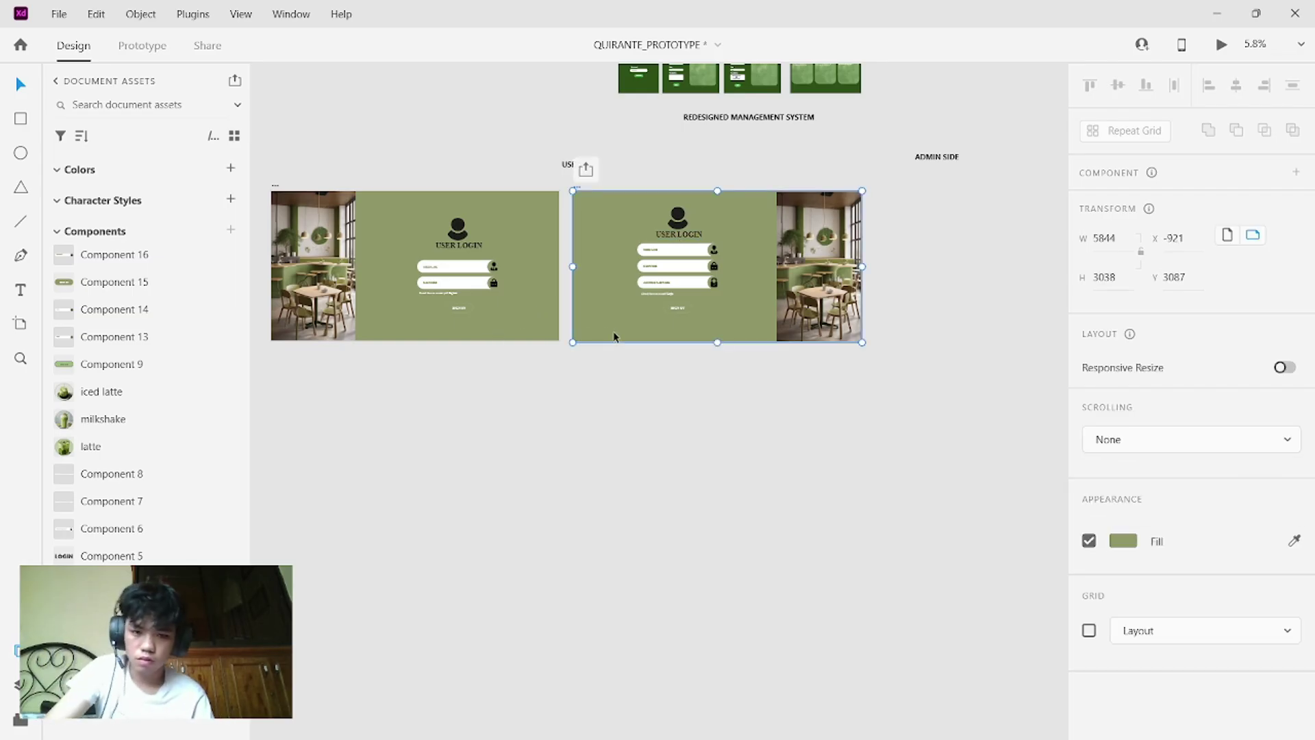
{"action": "key", "text": "ctrl+d"}
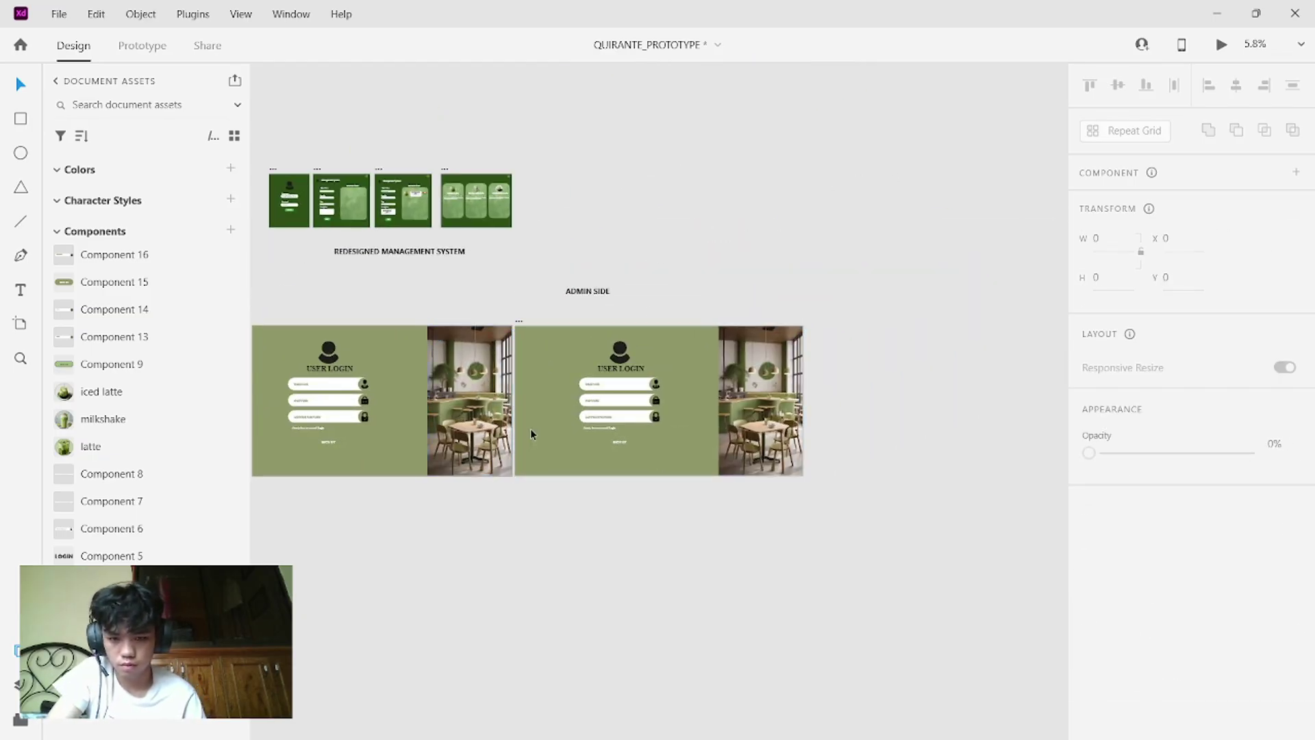
{"action": "left_click", "coordinate": [560, 373]}
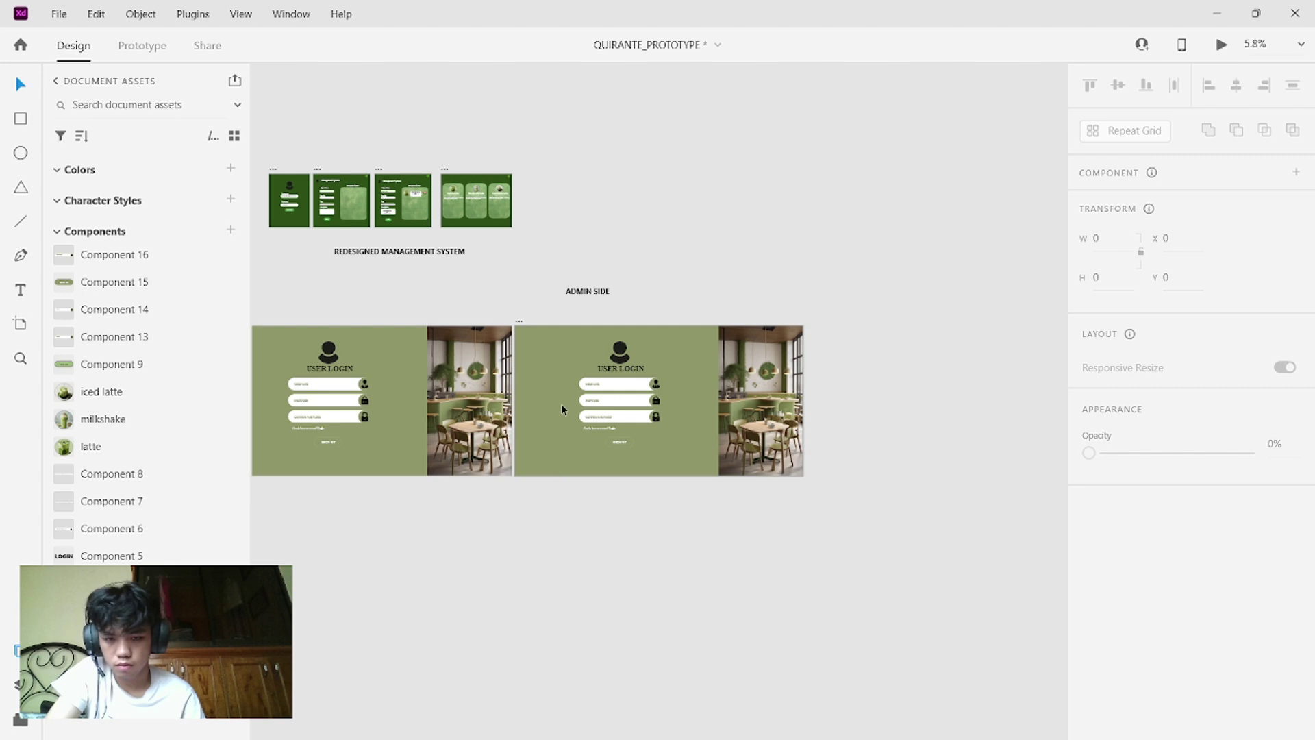
{"action": "left_click", "coordinate": [561, 404]}
{"action": "key", "text": "Escape"}
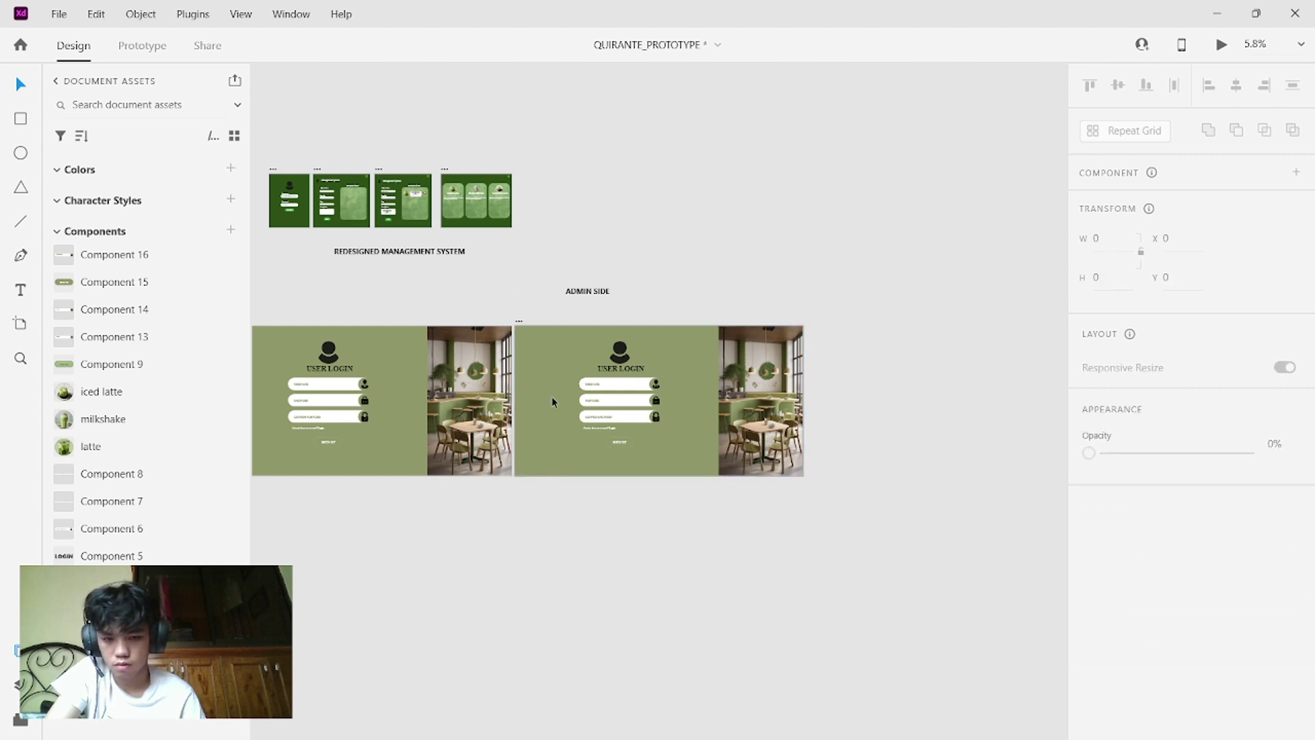
- Drag the artboard copy below the two user-side login screens
{"action": "left_click_drag", "start_coordinate": [554, 429], "coordinate": [284, 647]}
{"action": "scroll", "coordinate": [409, 646], "scroll_direction": "left", "scroll_amount": 1}
{"action": "scroll", "coordinate": [409, 646], "scroll_direction": "left", "scroll_amount": 2}
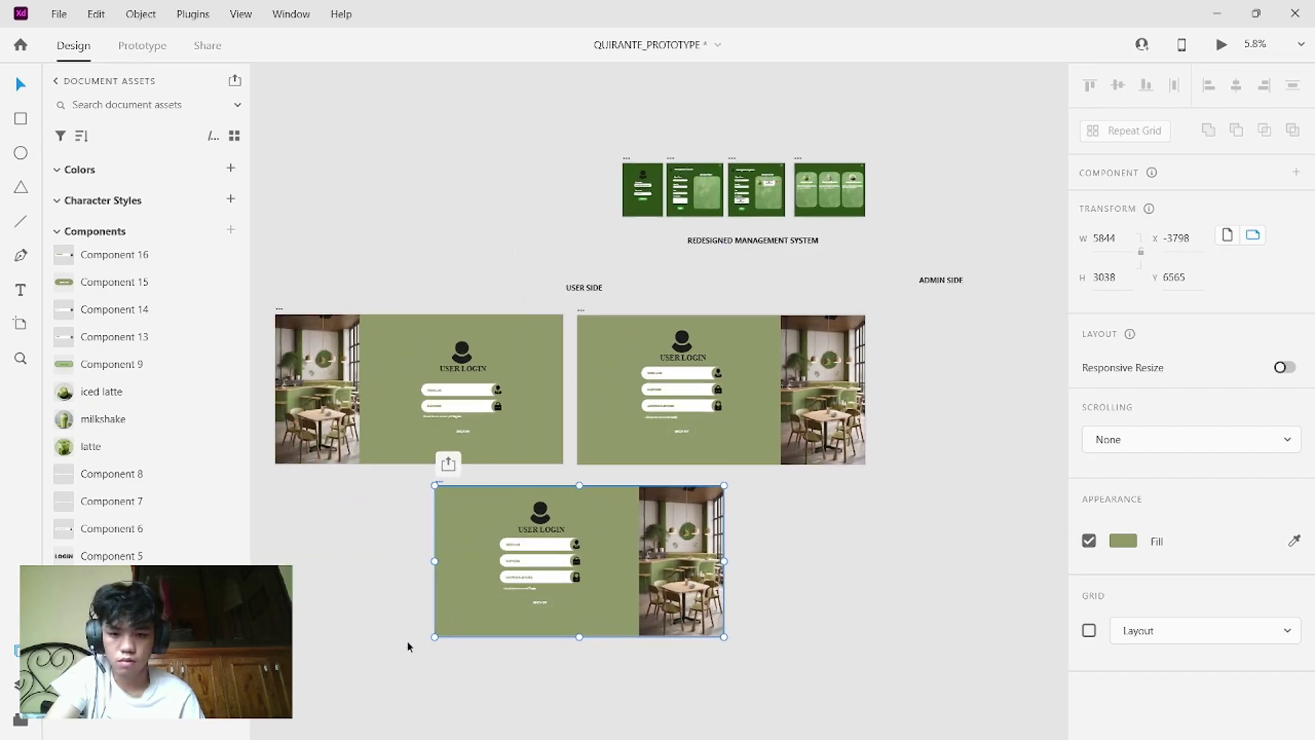
{"action": "scroll", "coordinate": [409, 646], "scroll_direction": "down", "scroll_amount": 4}
{"action": "scroll", "coordinate": [409, 646], "scroll_direction": "left", "scroll_amount": 1}
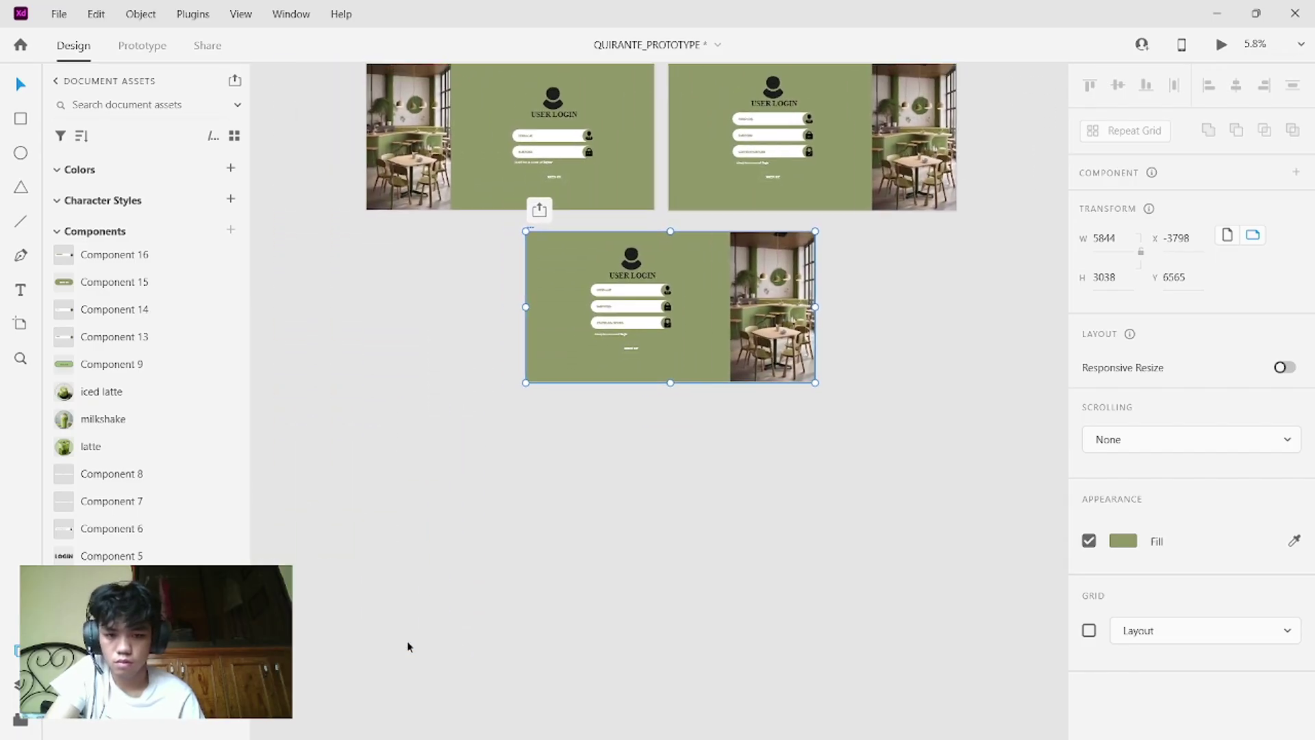
{"action": "scroll", "coordinate": [407, 647], "scroll_direction": "up", "scroll_amount": 2, "text": "ctrl"}
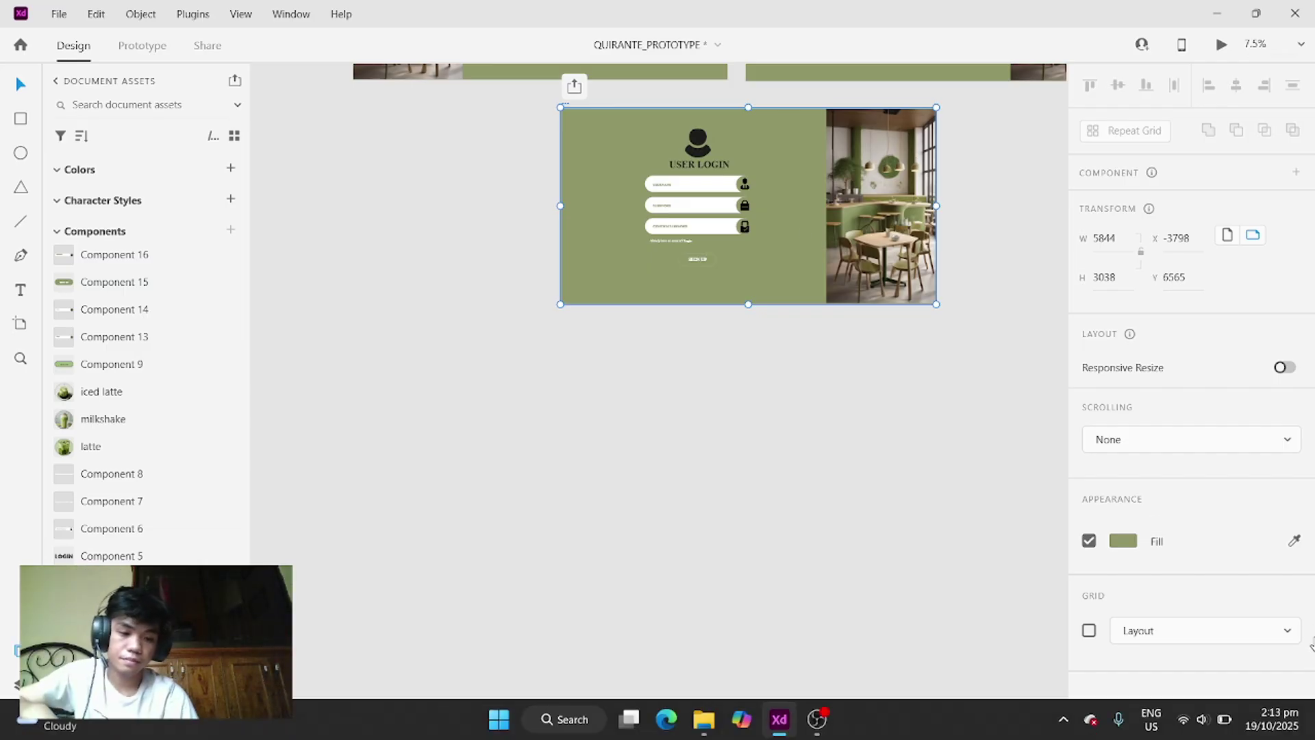
- Bring the OBS Studio recording window to the front from the taskbar
{"action": "mouse_move", "coordinate": [1039, 700]}
{"action": "mouse_move", "coordinate": [817, 719]}
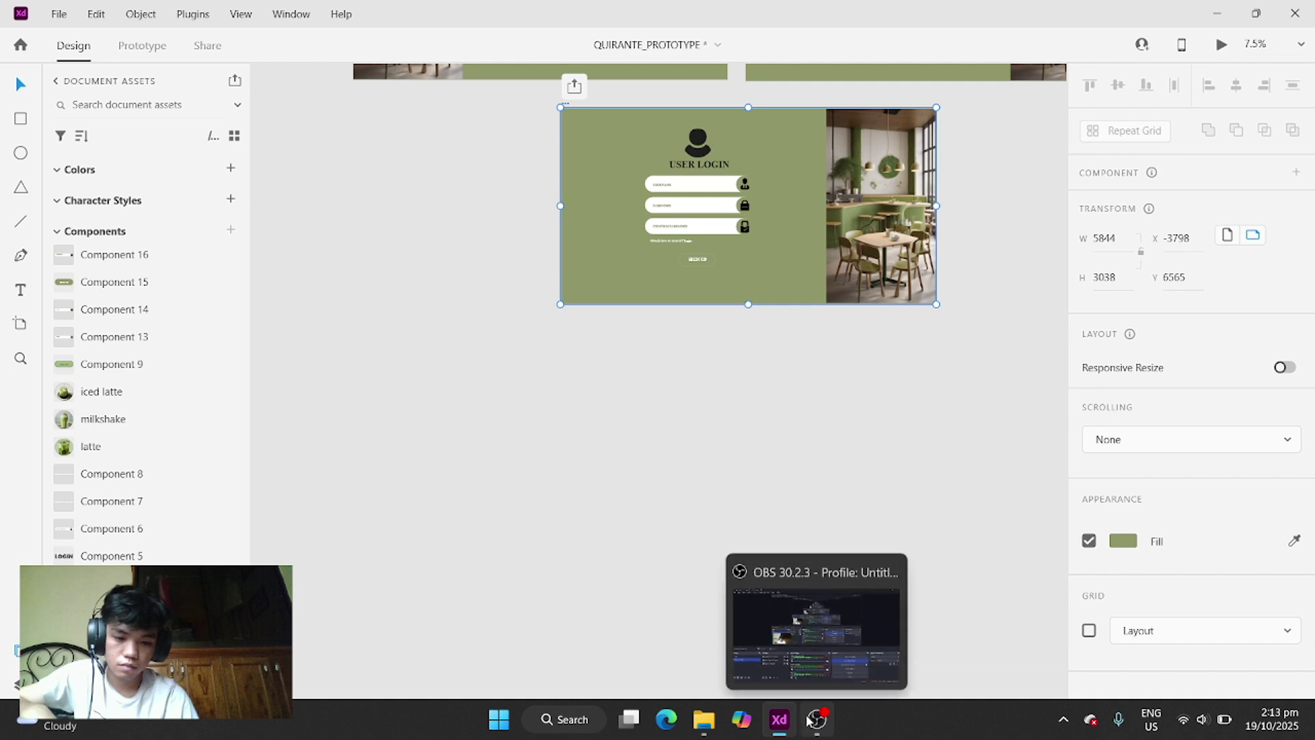
{"action": "left_click", "coordinate": [906, 626]}
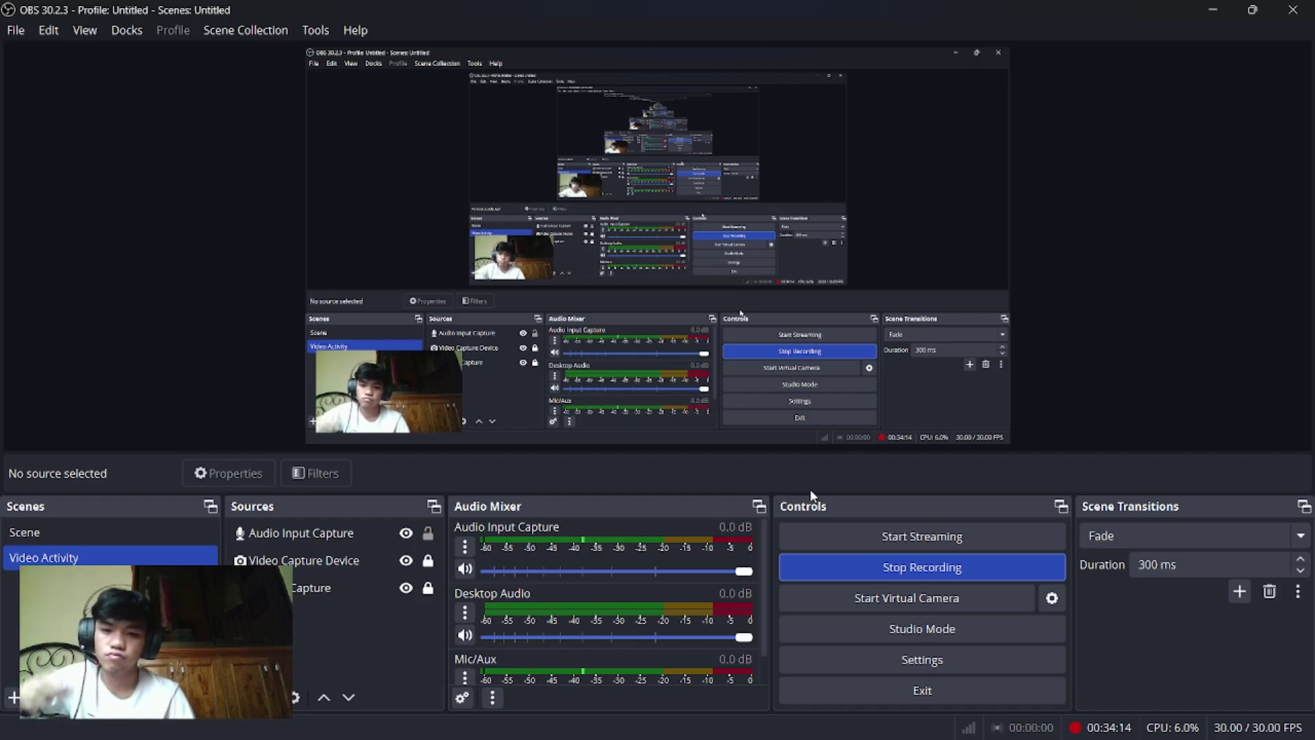
- Delete the login form from the copied artboard
{"action": "left_click", "coordinate": [1211, 10]}
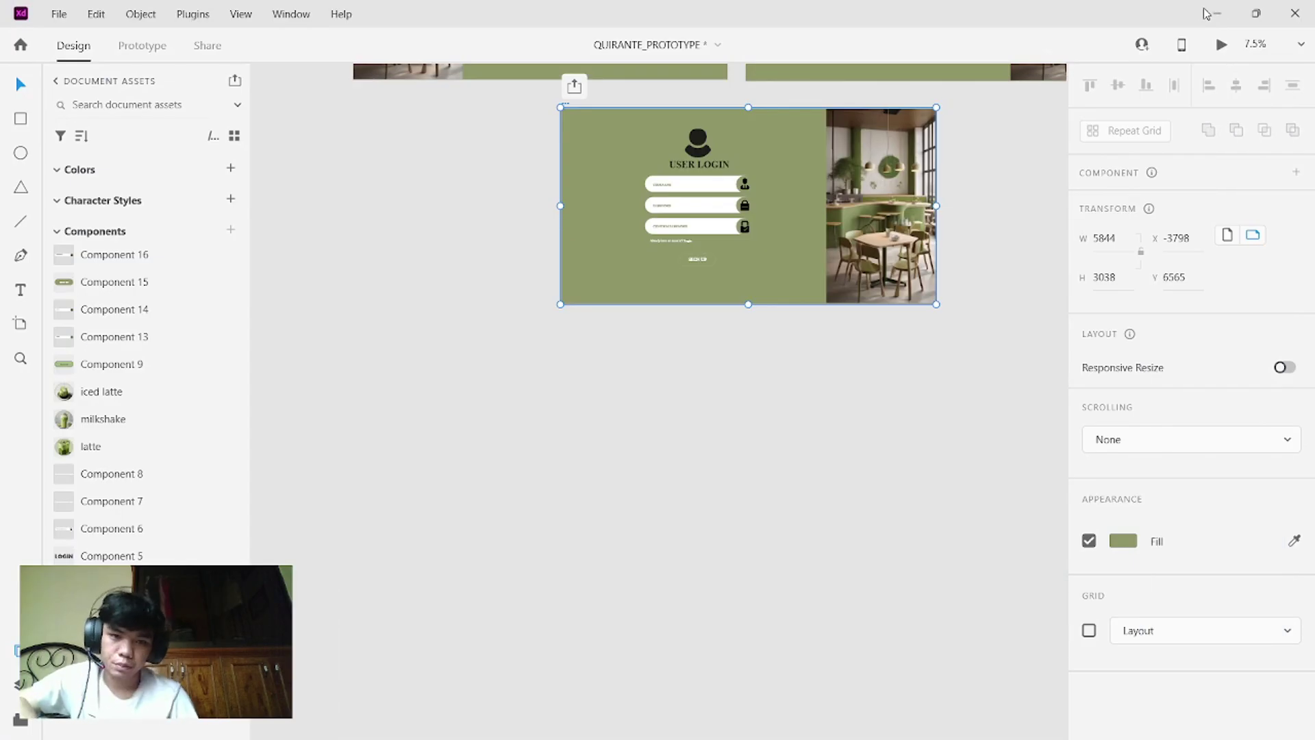
{"action": "mouse_move", "coordinate": [775, 261]}
{"action": "left_mouse_down"}
{"action": "mouse_move", "coordinate": [720, 241]}
{"action": "mouse_move", "coordinate": [637, 169]}
{"action": "mouse_move", "coordinate": [619, 133]}
{"action": "left_mouse_up"}
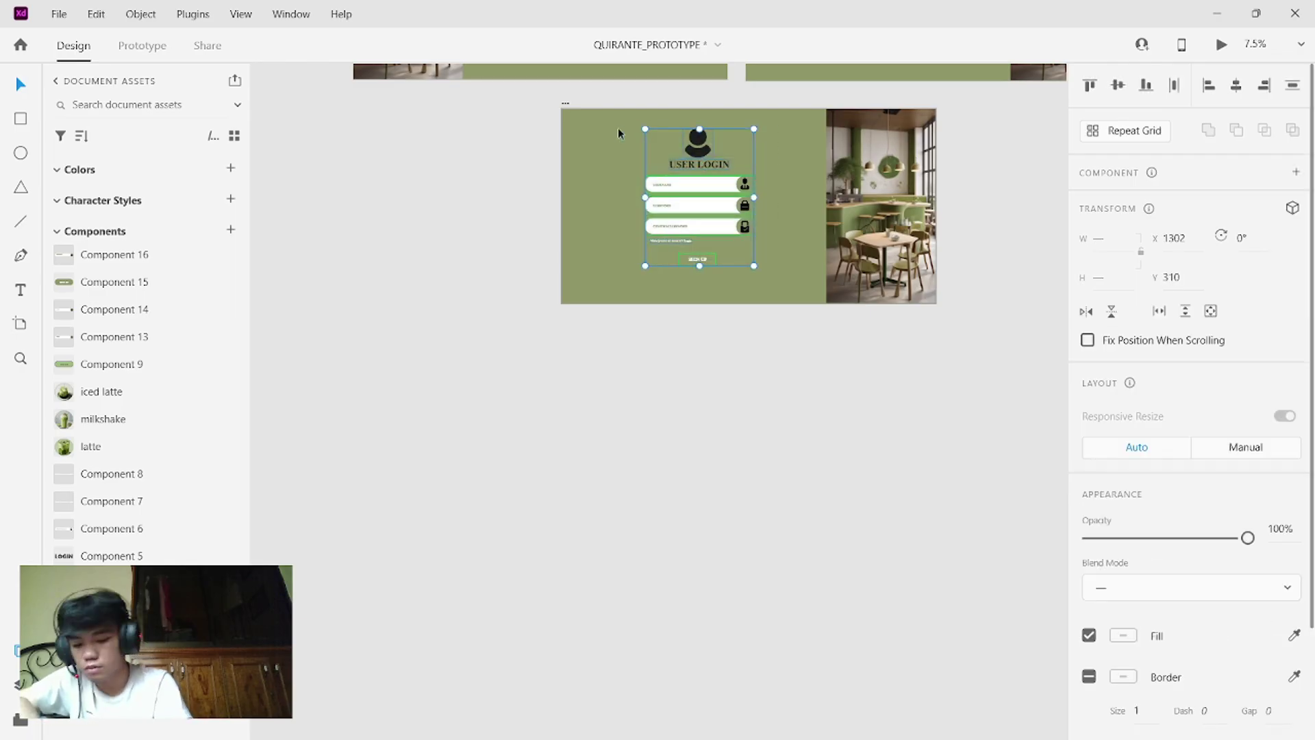
{"action": "key", "text": "Delete"}
- Delete the café photo so the artboard is plain green
{"action": "left_click", "coordinate": [853, 167]}
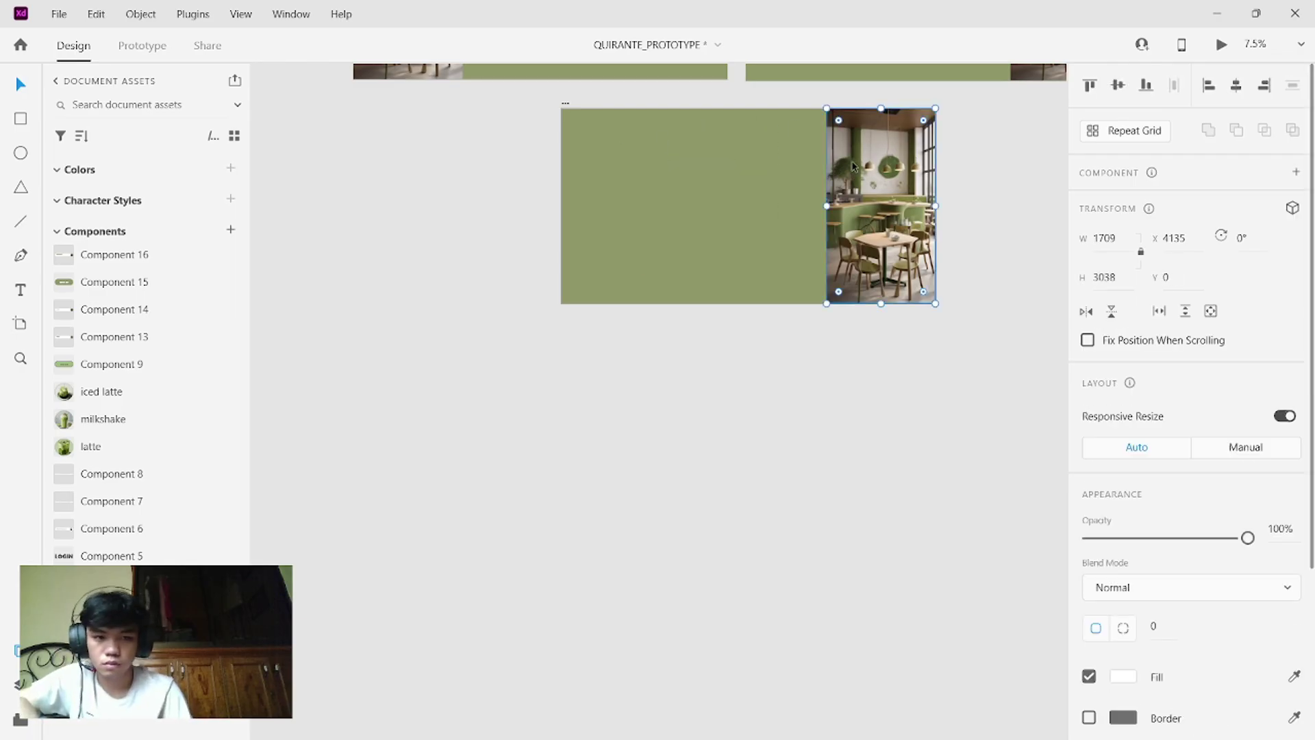
{"action": "key", "text": "Delete"}
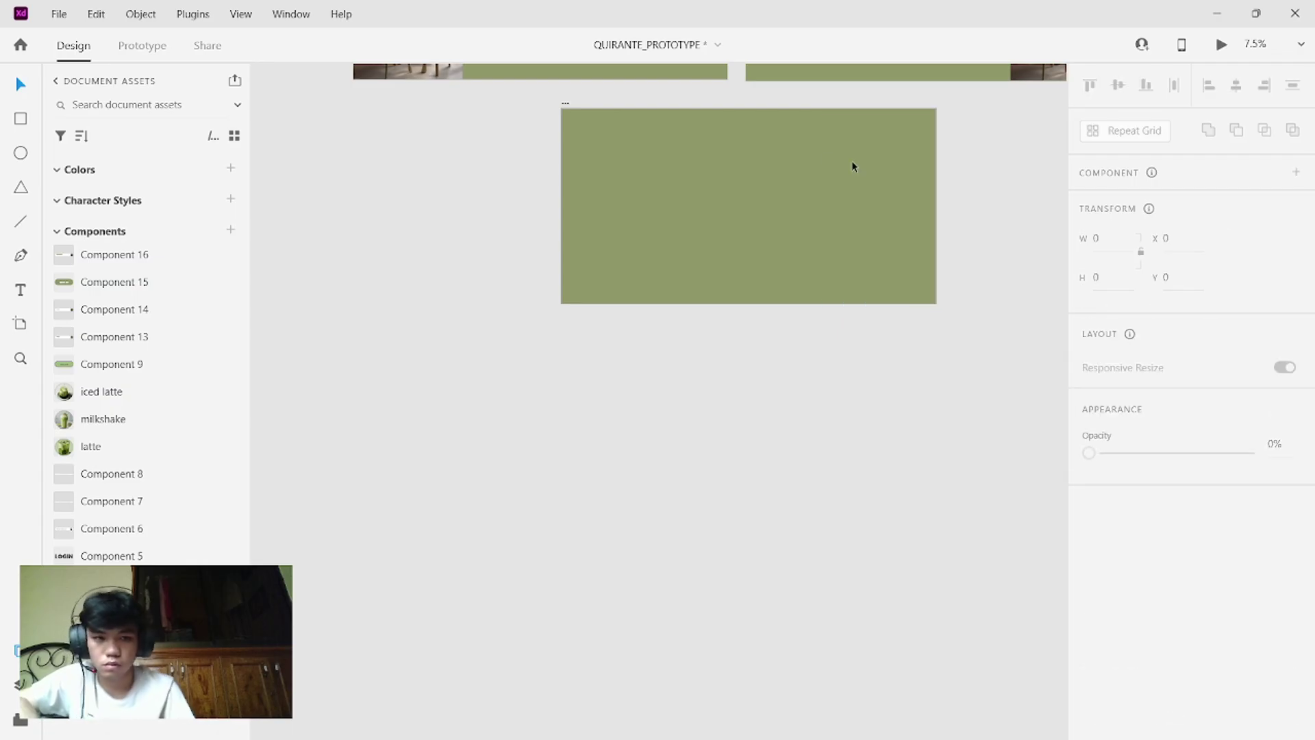
{"action": "scroll", "coordinate": [705, 144], "scroll_direction": "up", "scroll_amount": 3}
{"action": "scroll", "coordinate": [707, 149], "scroll_direction": "down", "scroll_amount": 5}
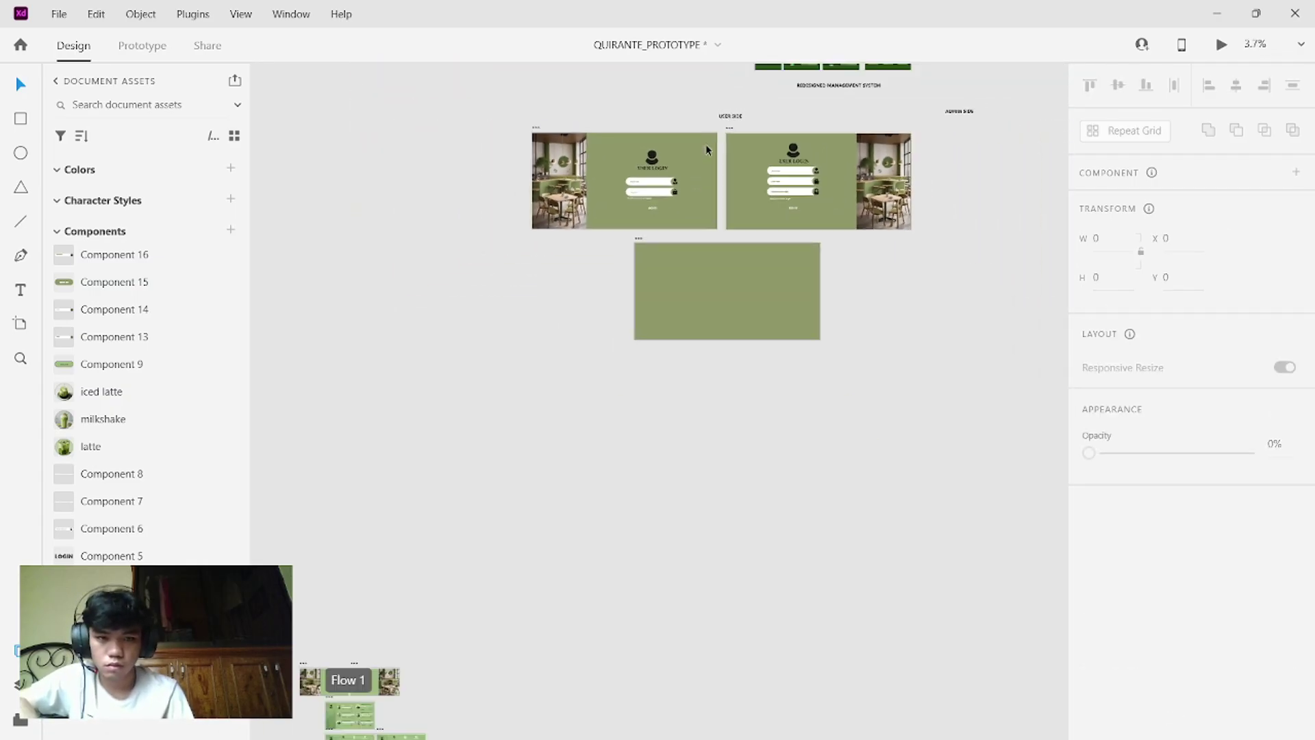
{"action": "scroll", "coordinate": [708, 150], "scroll_direction": "up", "scroll_amount": 5}
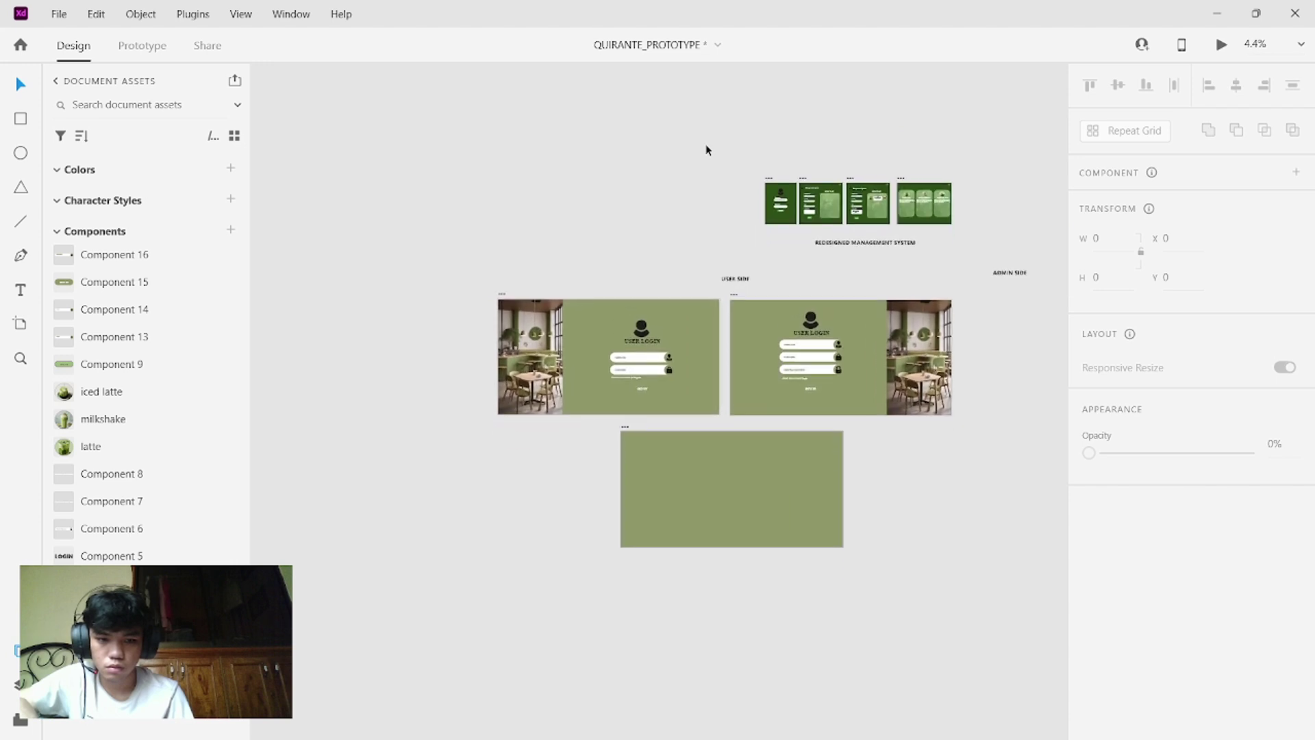
{"action": "scroll", "coordinate": [708, 149], "scroll_direction": "down", "scroll_amount": 5}
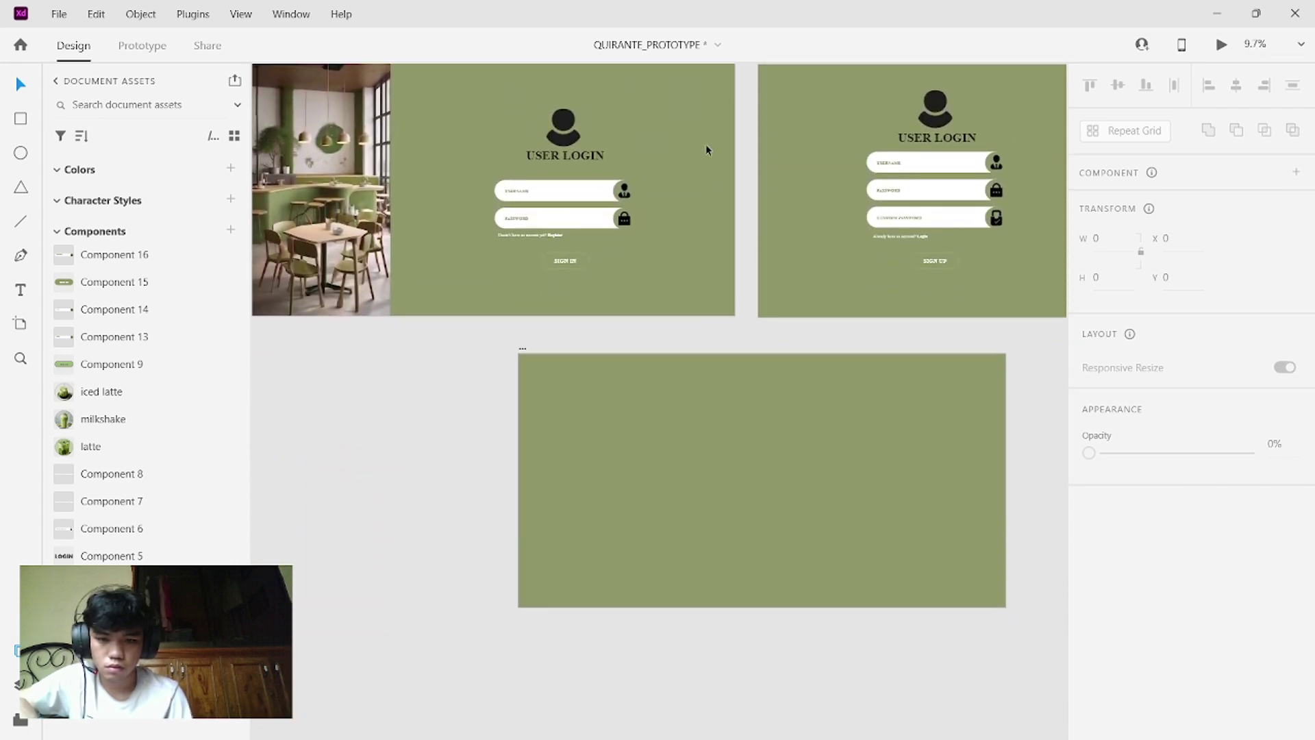
{"action": "scroll", "coordinate": [705, 145], "scroll_direction": "down", "scroll_amount": 1}
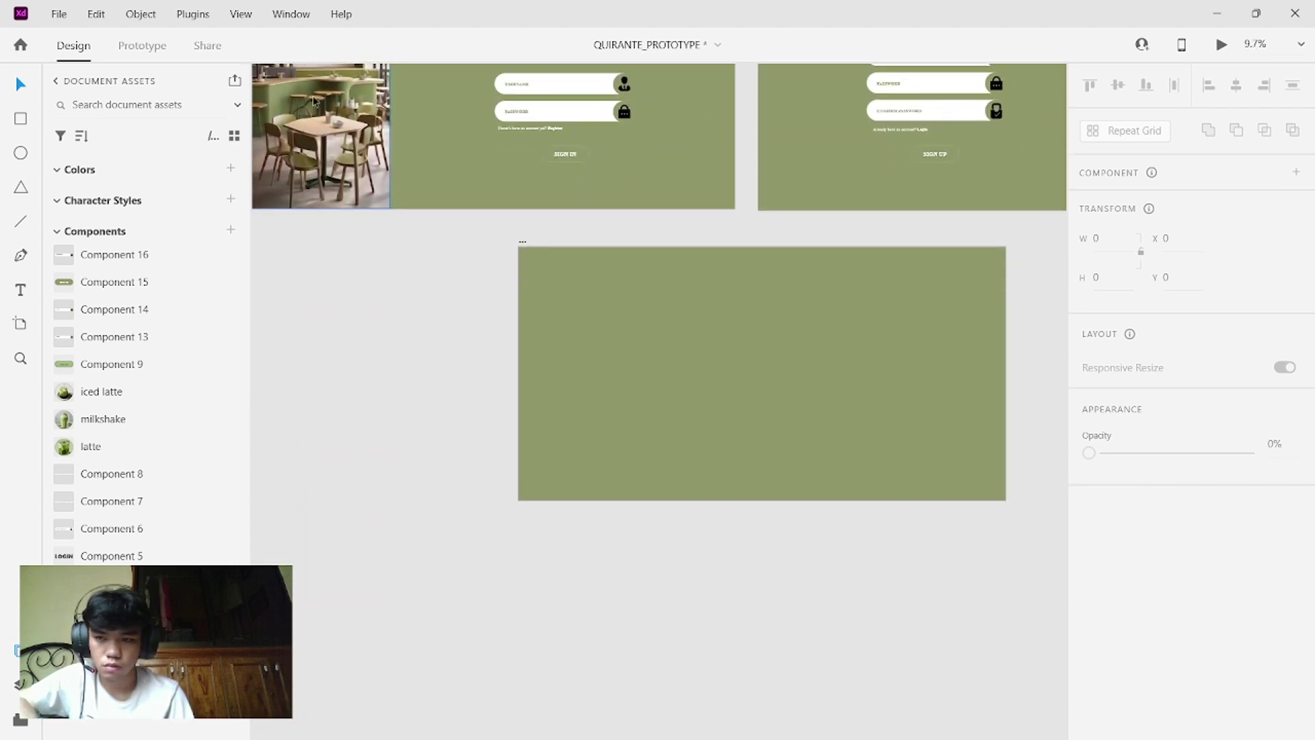
{"action": "left_click", "coordinate": [20, 117]}
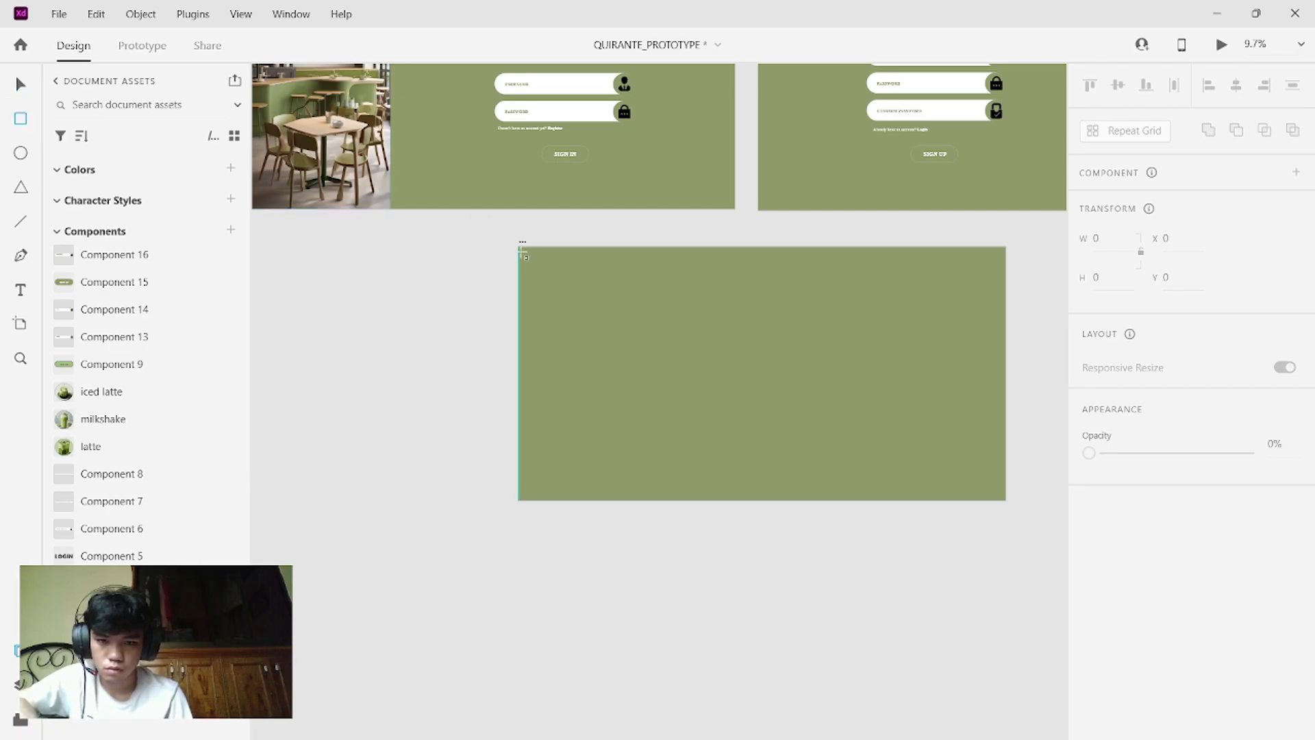
- Draw a tall rectangle down the artboard's left edge and fill it with a sampled dark olive green
{"action": "left_click_drag", "start_coordinate": [518, 246], "coordinate": [609, 500]}
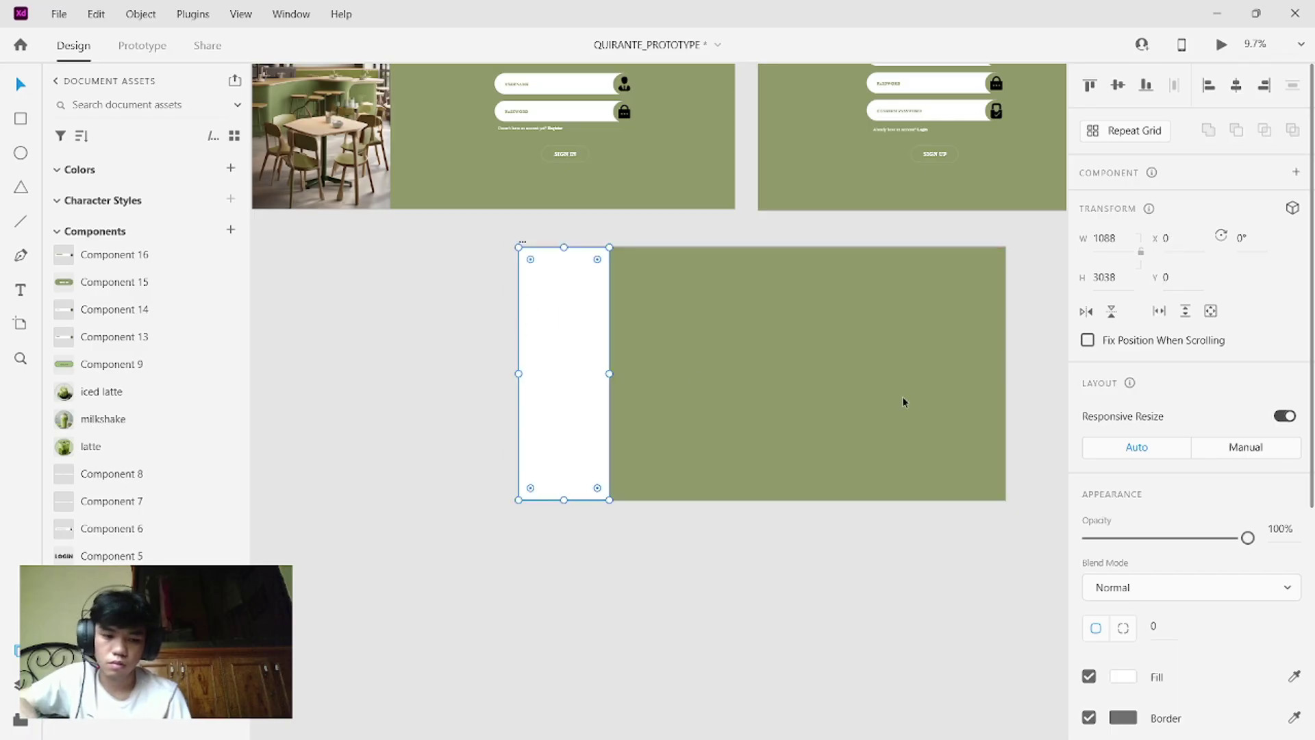
{"action": "left_click", "coordinate": [1295, 677]}
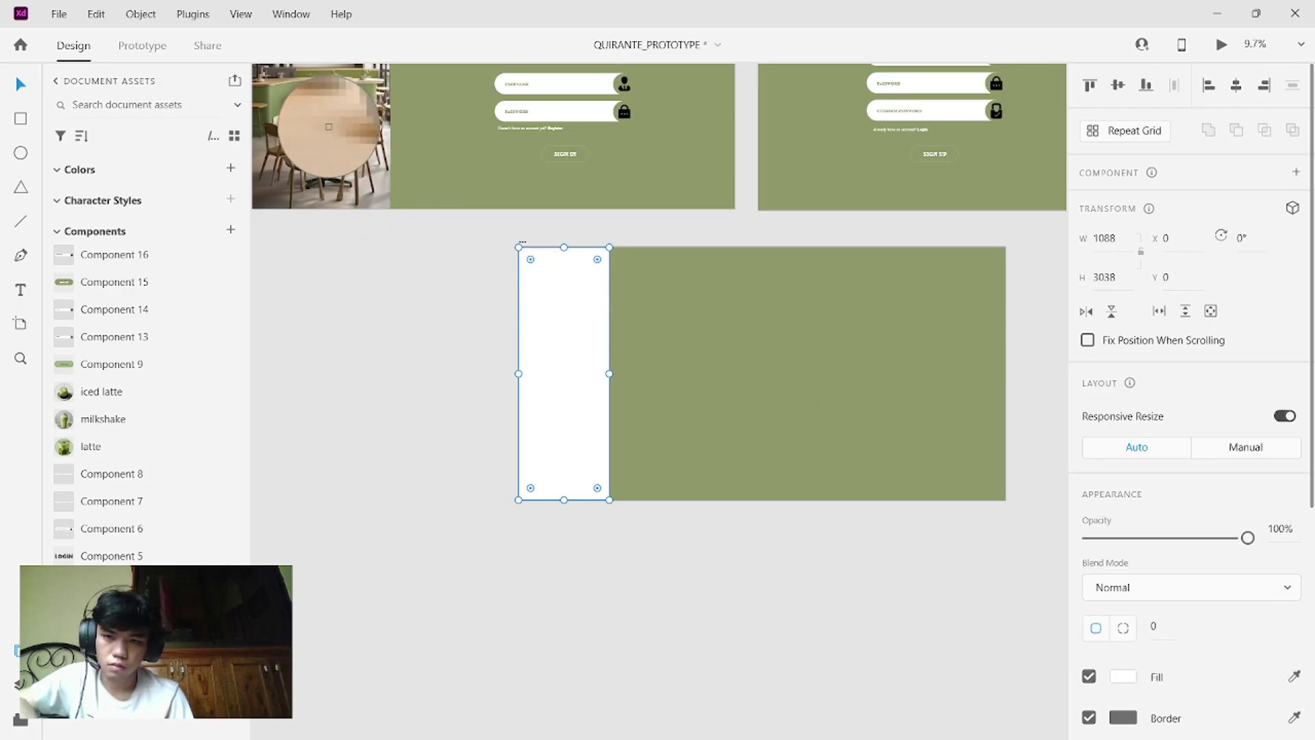
{"action": "left_click", "coordinate": [325, 129]}
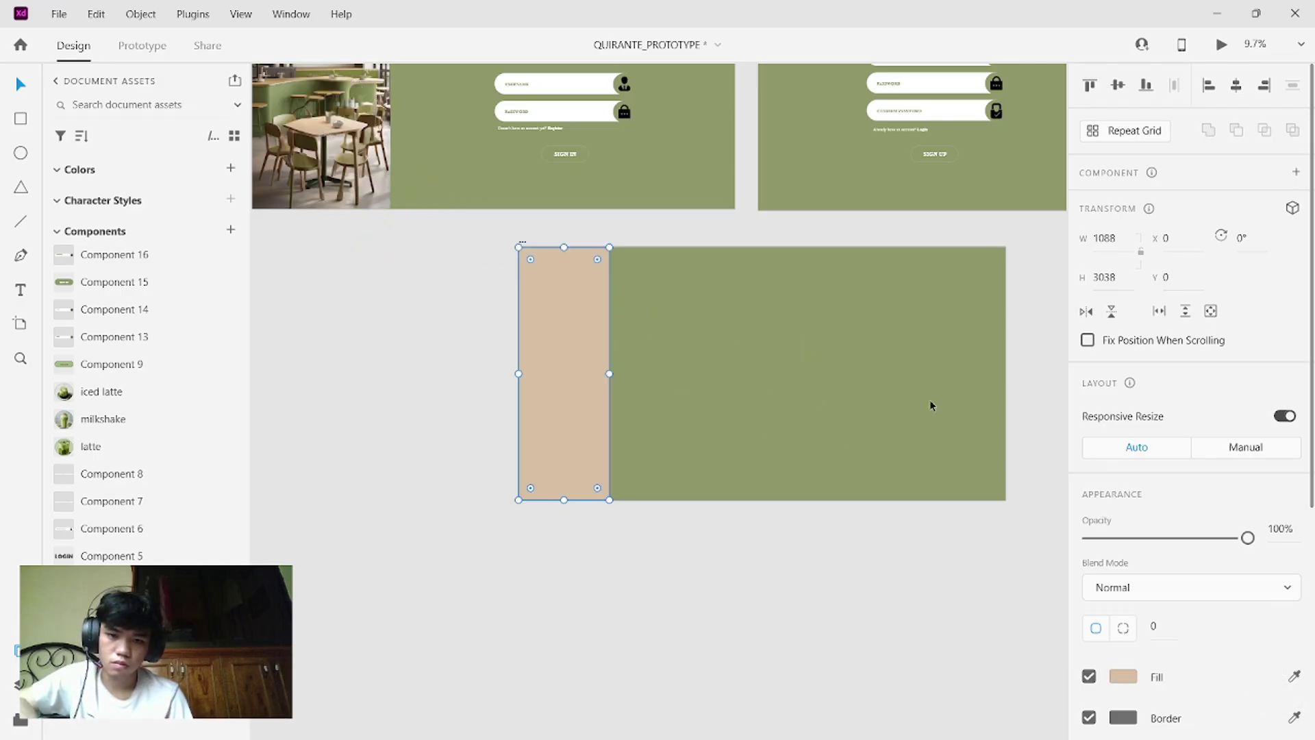
{"action": "left_click", "coordinate": [1295, 677]}
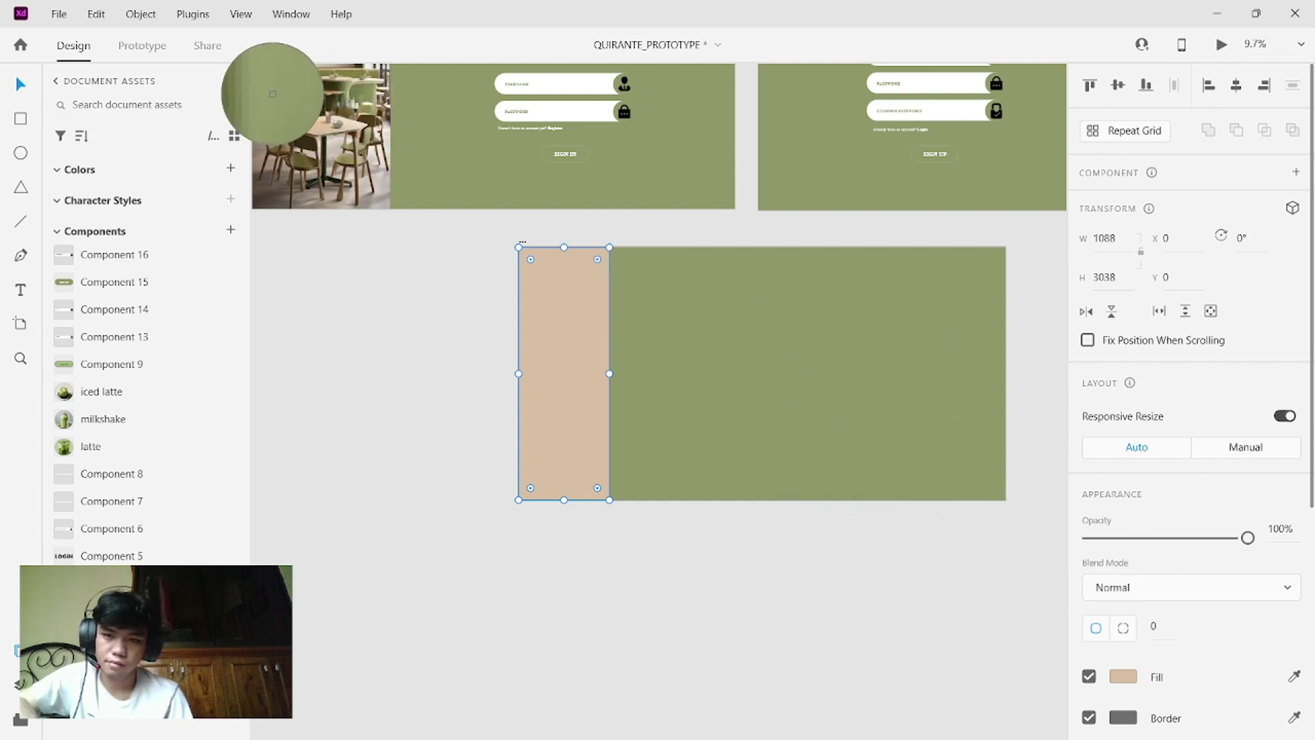
{"action": "left_click", "coordinate": [267, 96]}
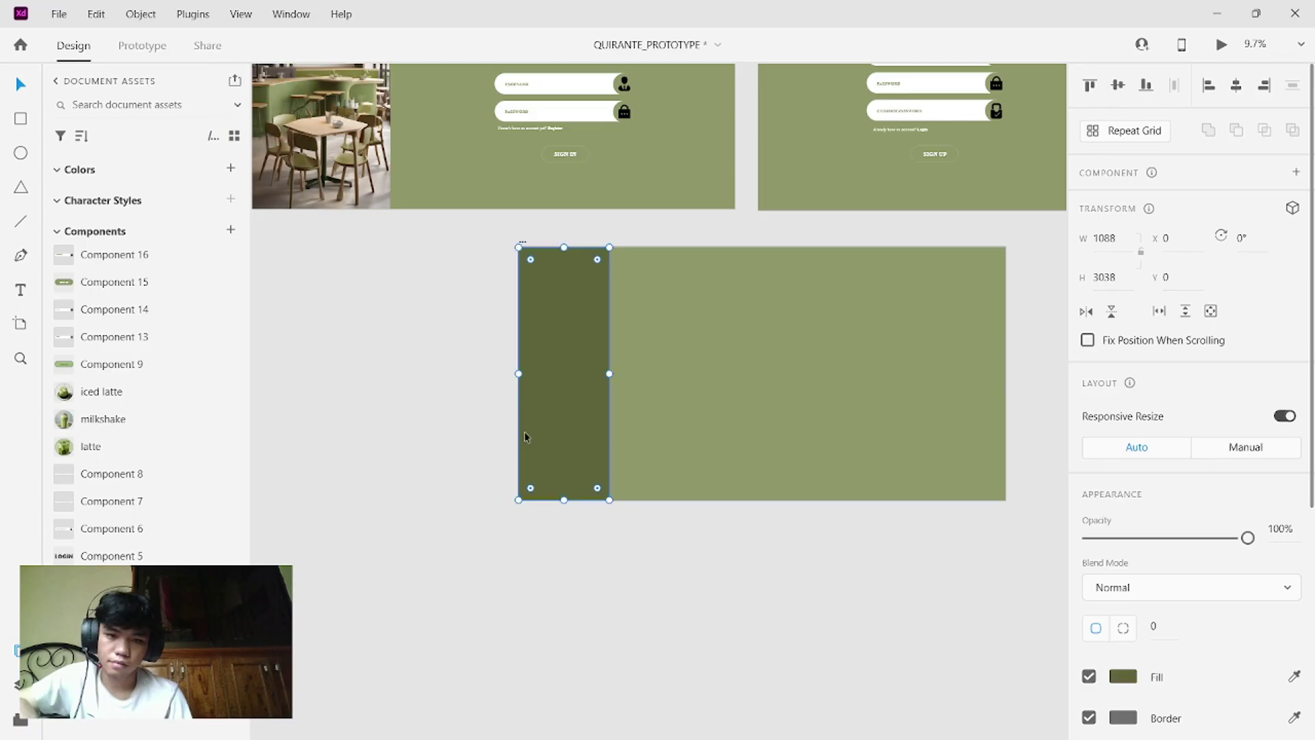
{"action": "left_click", "coordinate": [778, 527]}
- Select the dark green sidebar rectangle on the dashboard artboard
{"action": "scroll", "coordinate": [778, 533], "scroll_direction": "up", "scroll_amount": 1}
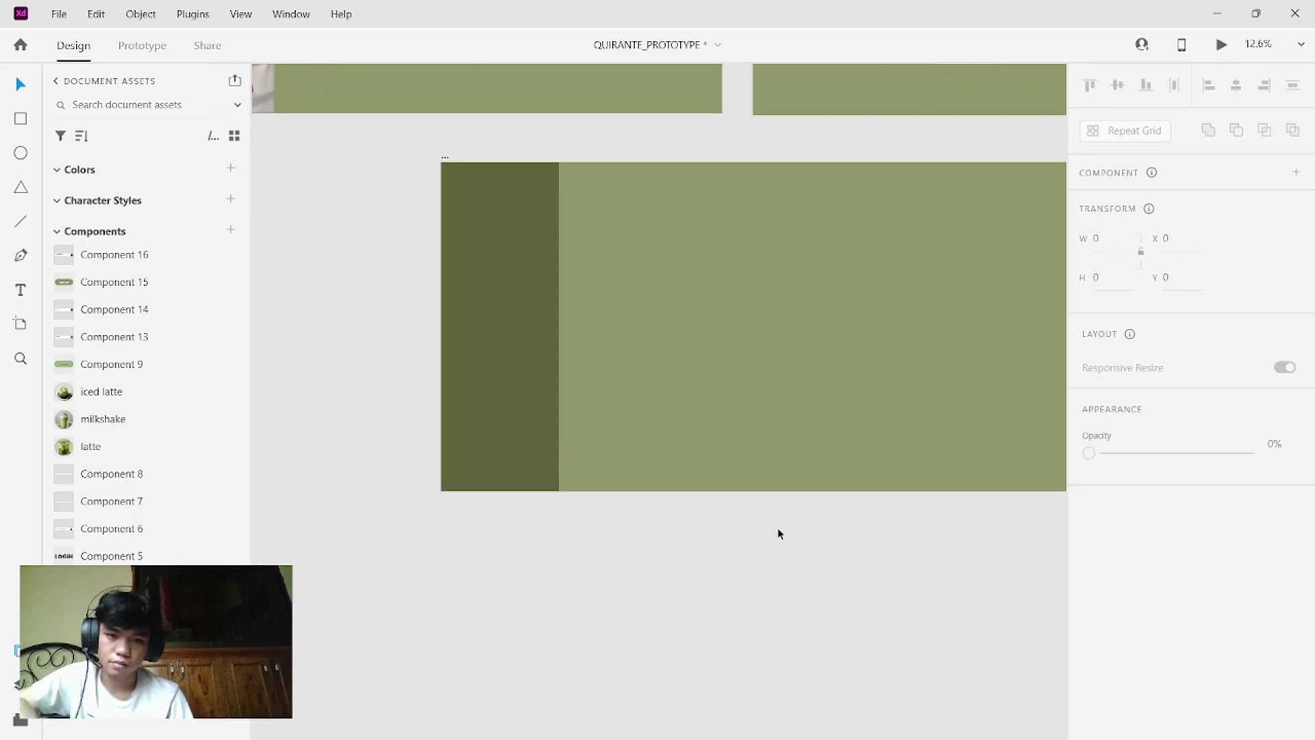
{"action": "scroll", "coordinate": [778, 533], "scroll_direction": "down", "scroll_amount": 3}
{"action": "scroll", "coordinate": [778, 534], "scroll_direction": "up", "scroll_amount": 2}
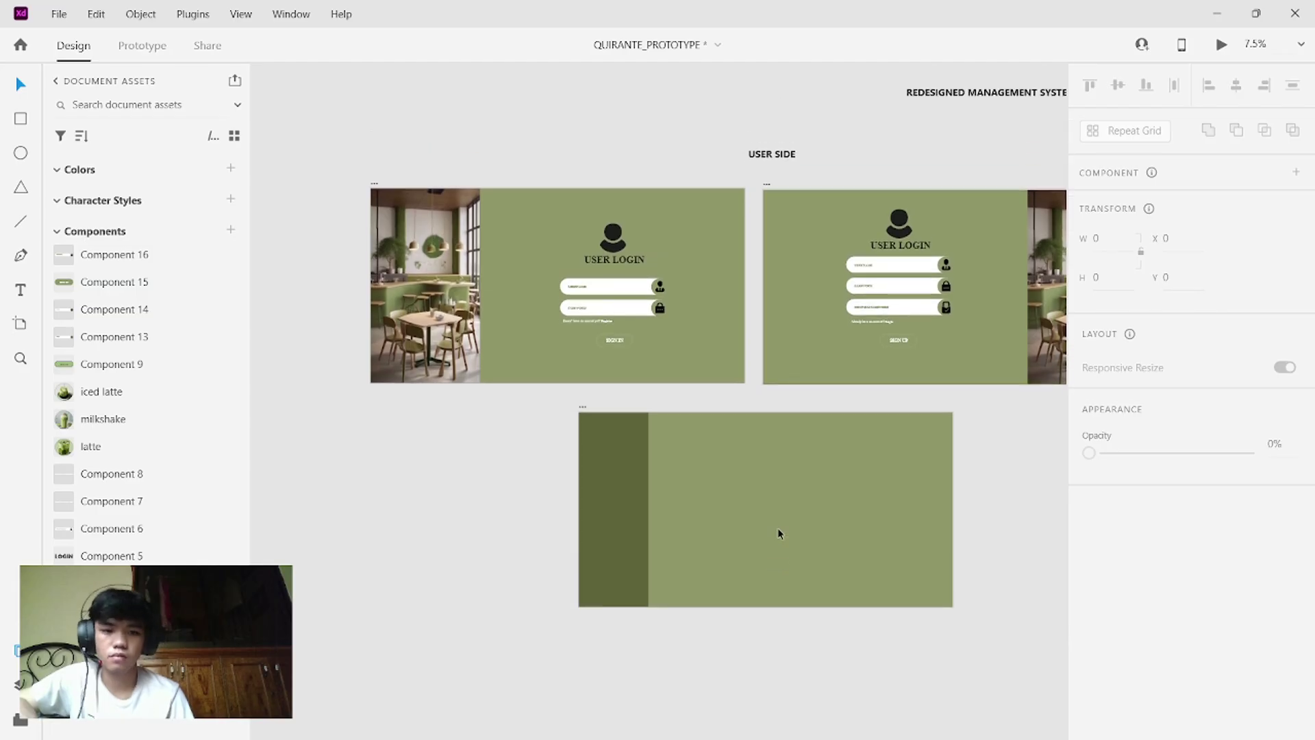
{"action": "scroll", "coordinate": [778, 533], "scroll_direction": "down", "scroll_amount": 1}
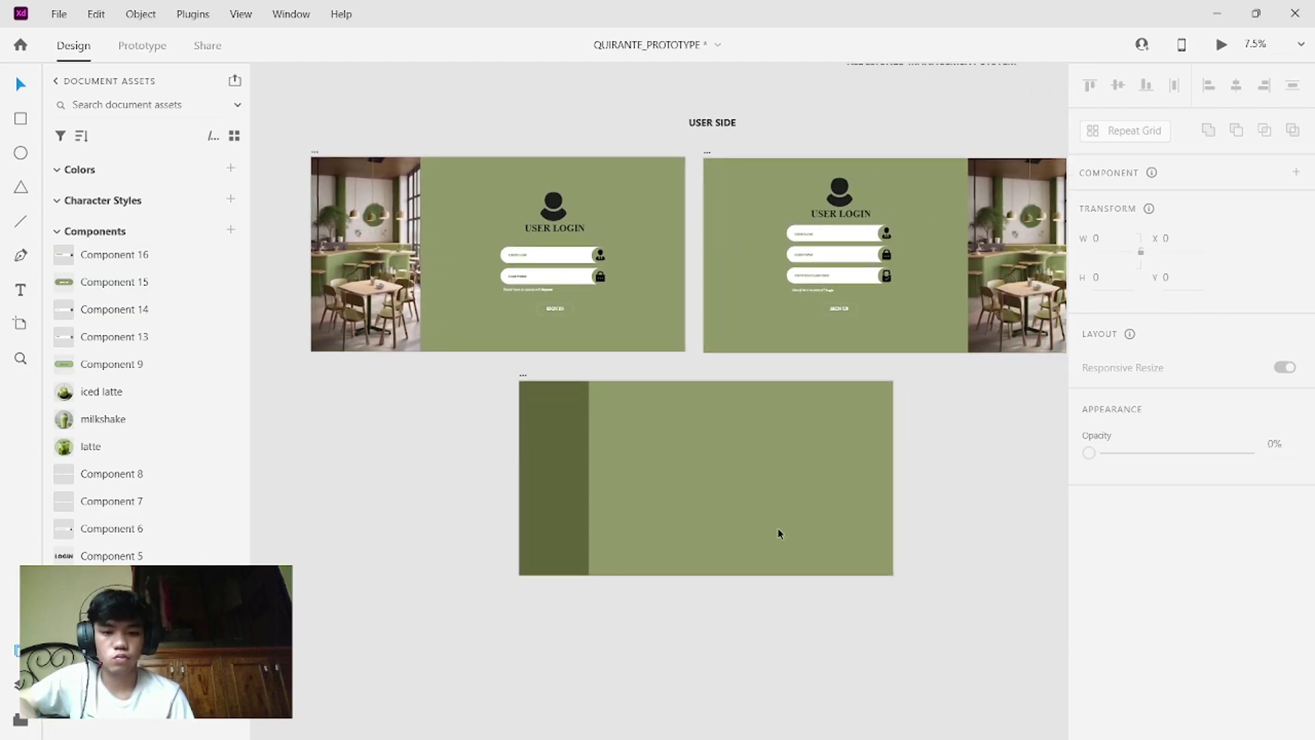
{"action": "scroll", "coordinate": [778, 533], "scroll_direction": "up", "scroll_amount": 2}
{"action": "scroll", "coordinate": [778, 533], "scroll_direction": "down", "scroll_amount": 2}
{"action": "scroll", "coordinate": [778, 533], "scroll_direction": "left", "scroll_amount": 1}
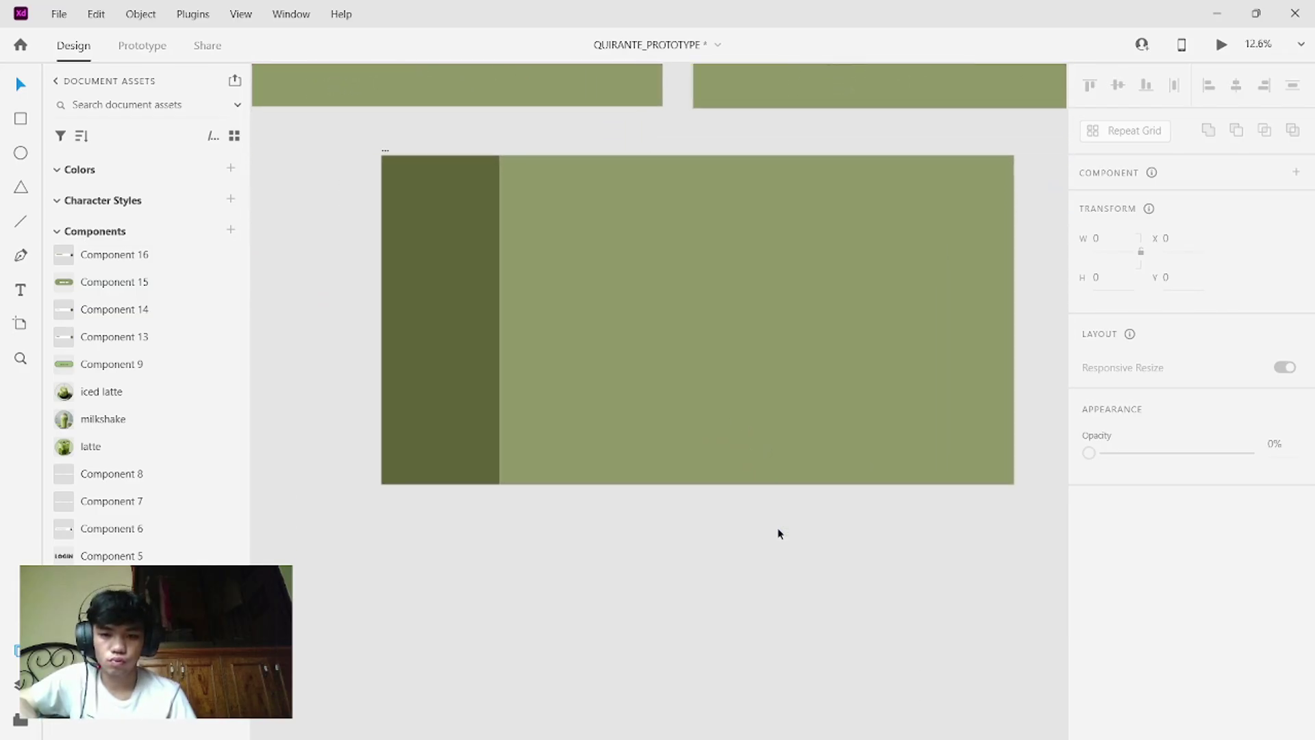
{"action": "left_click", "coordinate": [458, 264]}
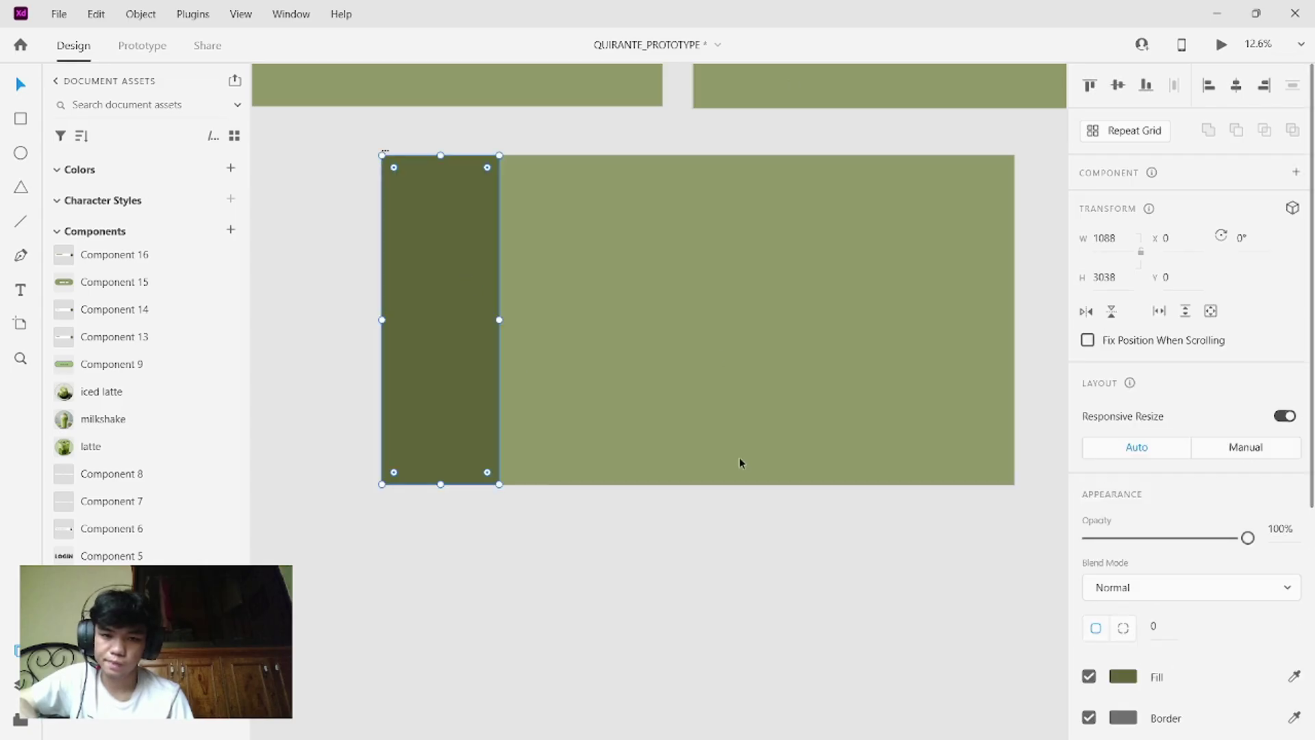
- Try moving the username field's user icon onto the sidebar, then undo the move
{"action": "scroll", "coordinate": [718, 320], "scroll_direction": "down", "scroll_amount": 1}
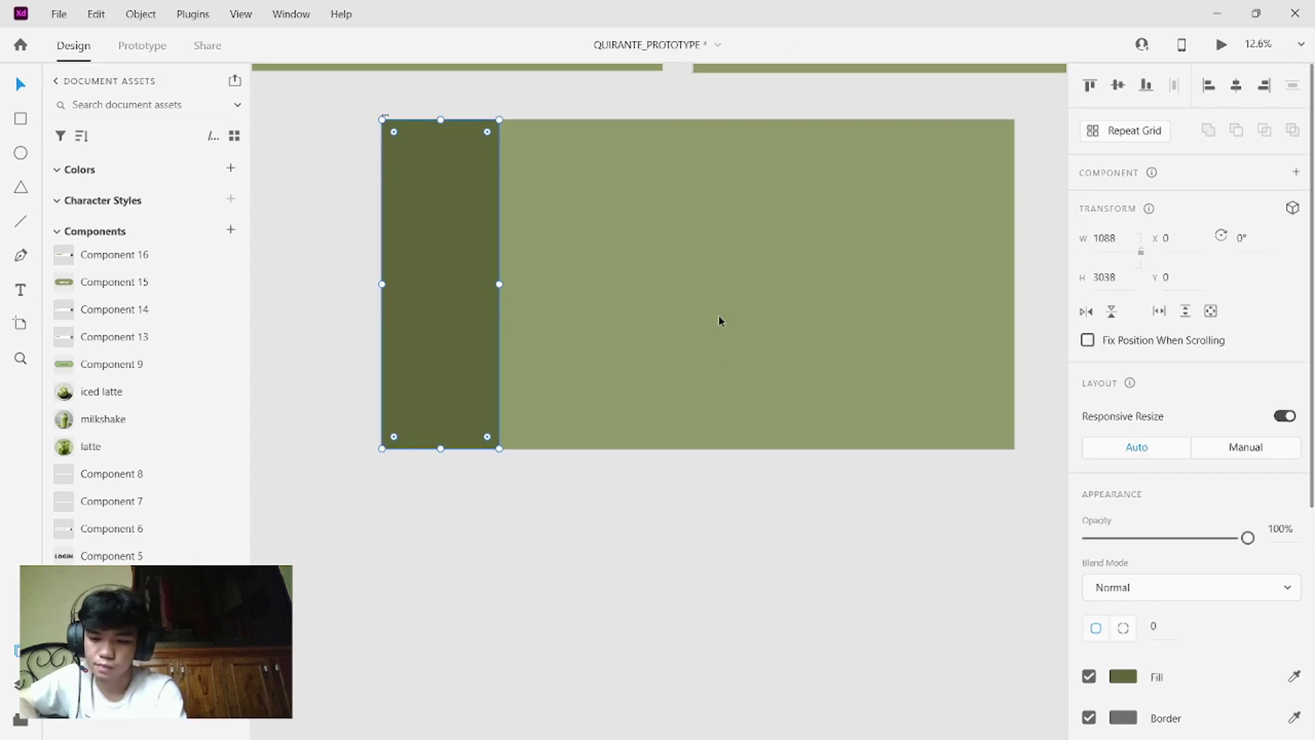
{"action": "scroll", "coordinate": [787, 408], "scroll_direction": "up", "scroll_amount": 5}
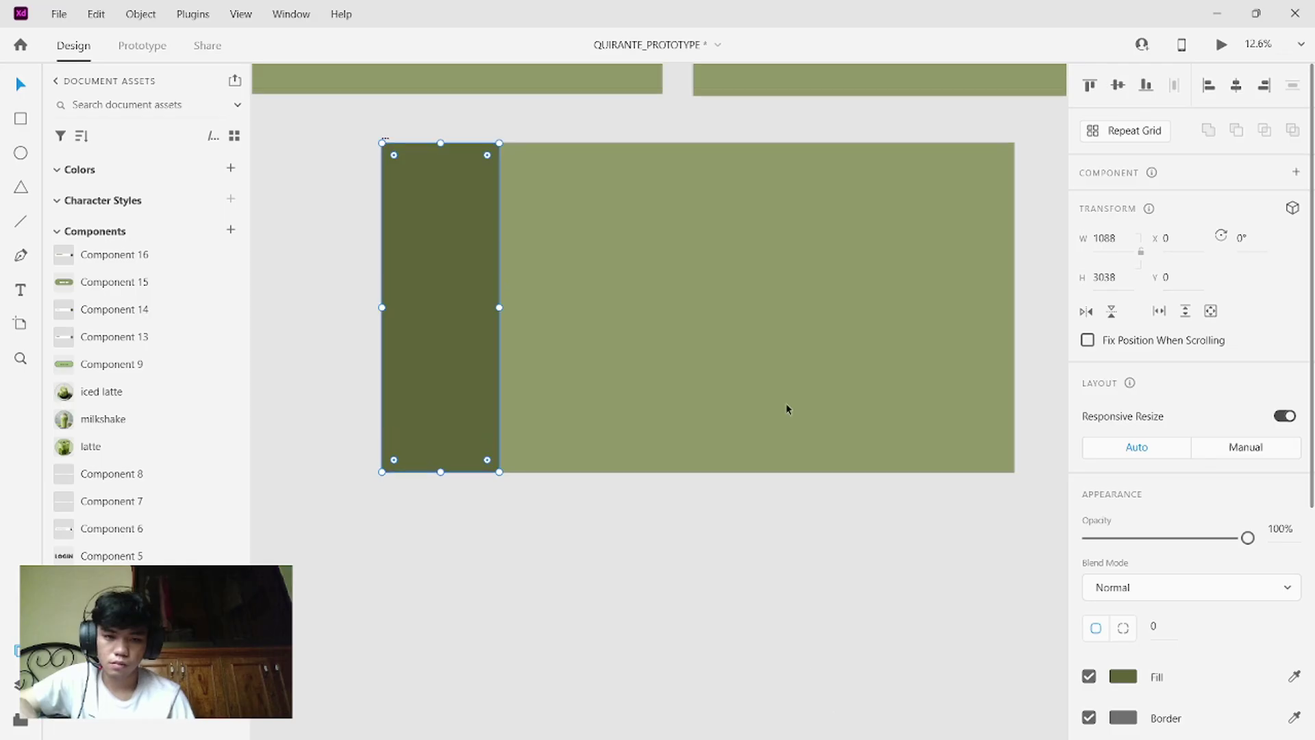
{"action": "scroll", "coordinate": [786, 409], "scroll_direction": "up", "scroll_amount": 3}
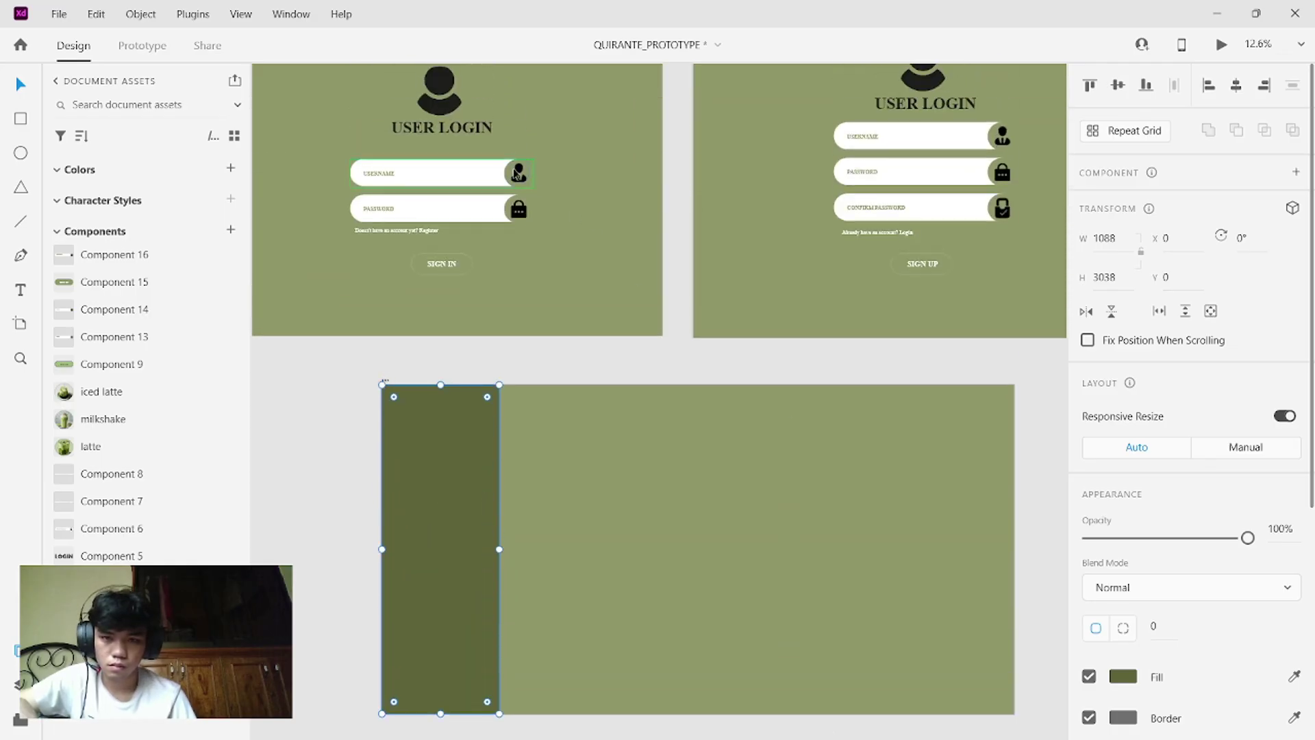
{"action": "double_click", "coordinate": [518, 174]}
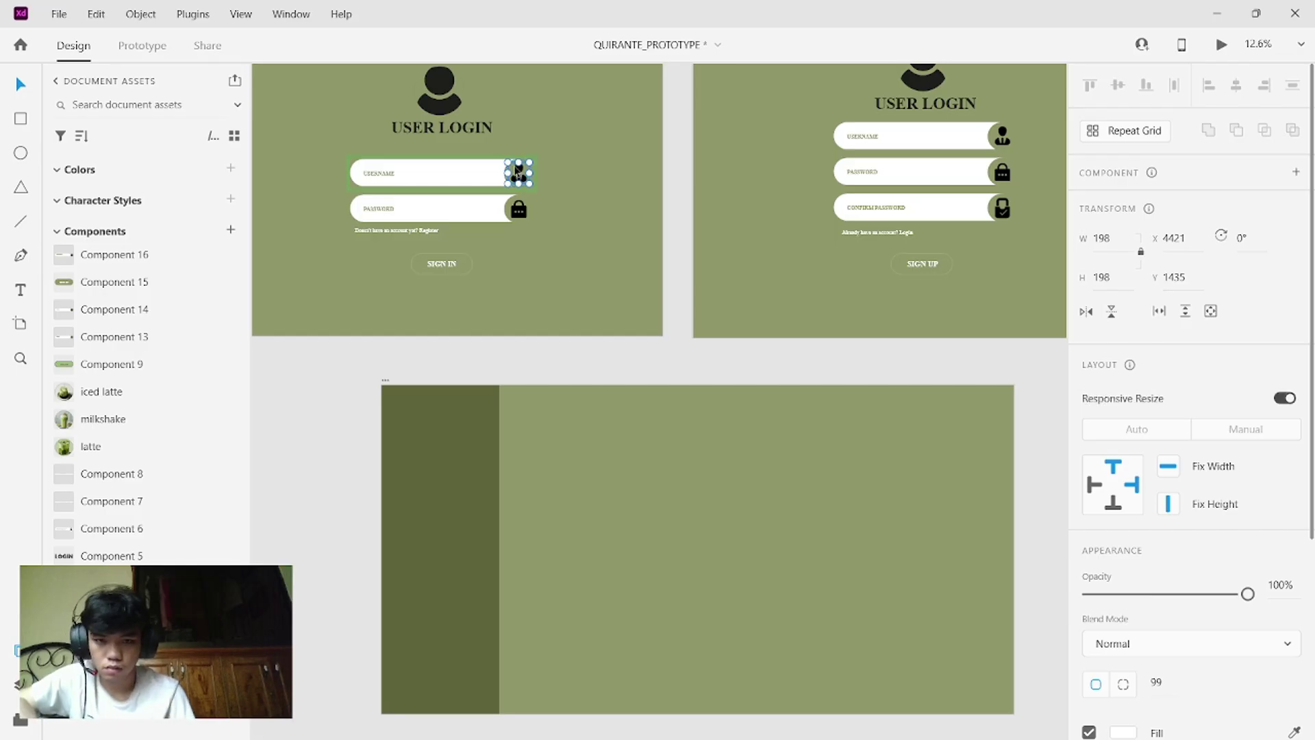
{"action": "left_click_drag", "start_coordinate": [517, 174], "coordinate": [430, 441]}
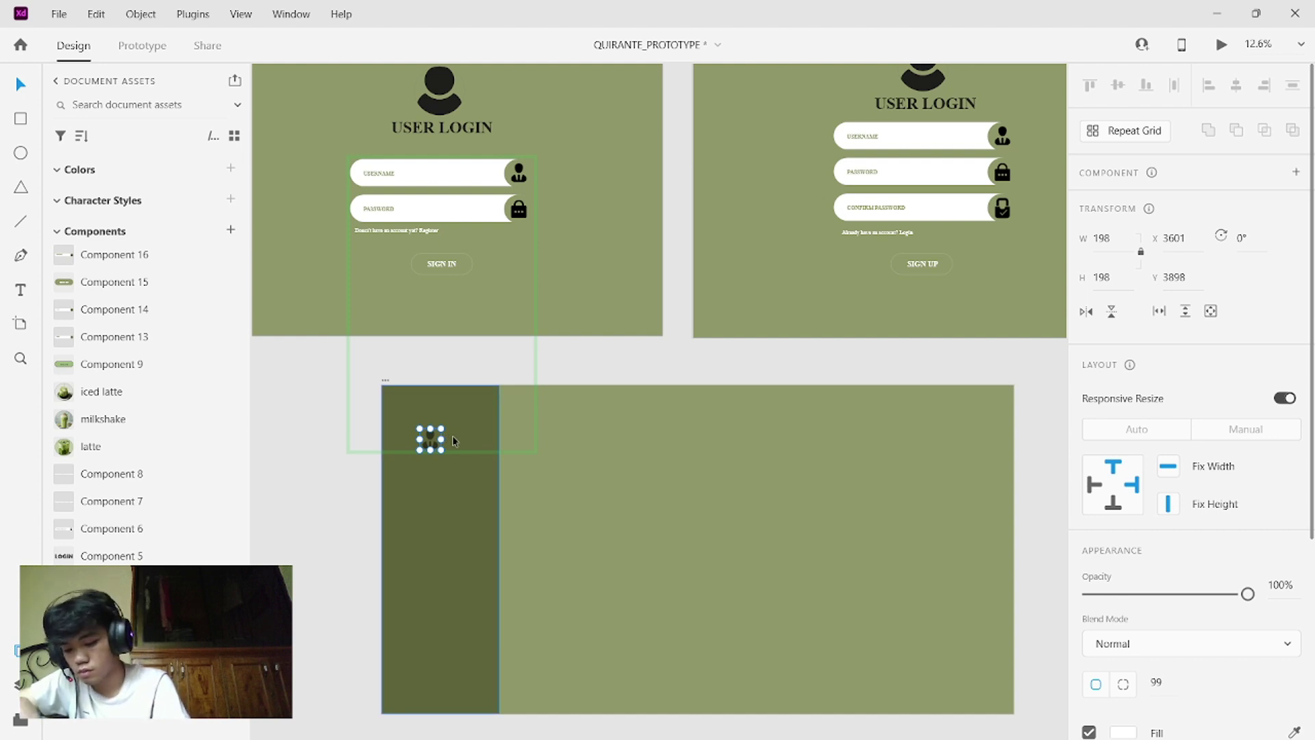
{"action": "key", "text": "ctrl+z"}
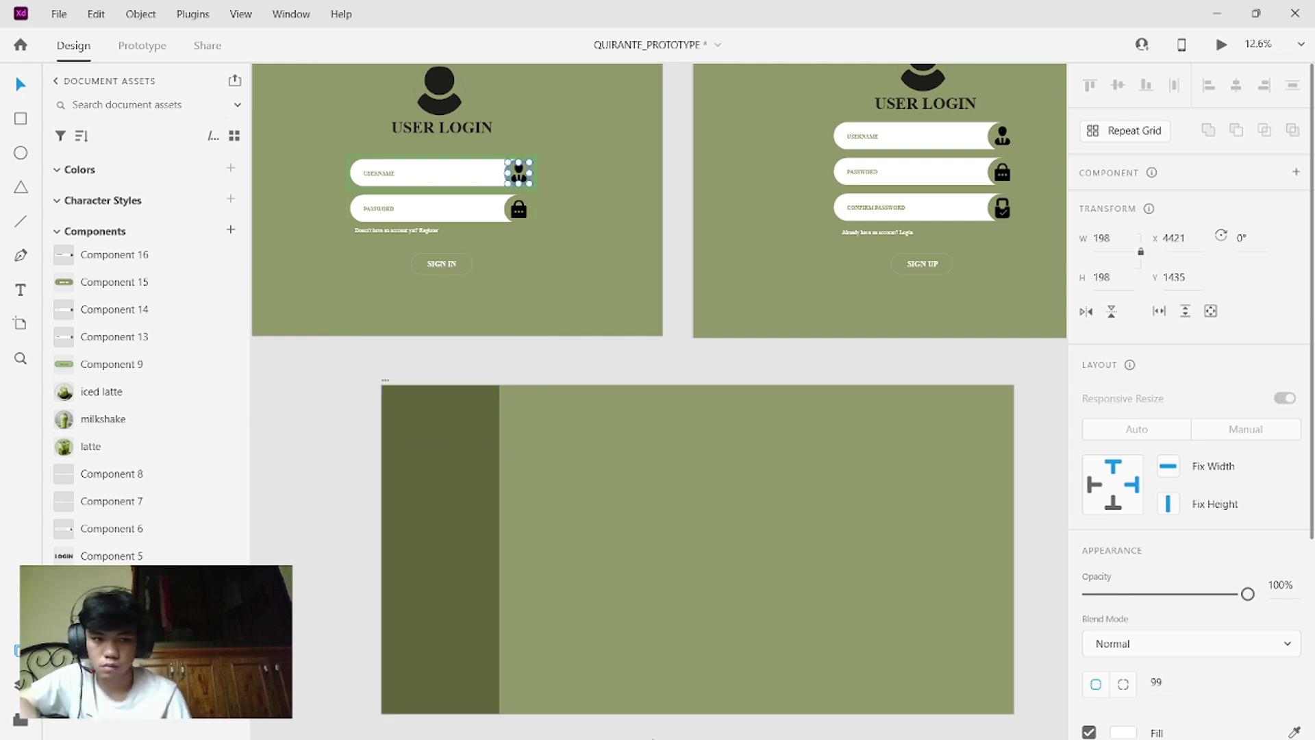
{"action": "mouse_move", "coordinate": [690, 733]}
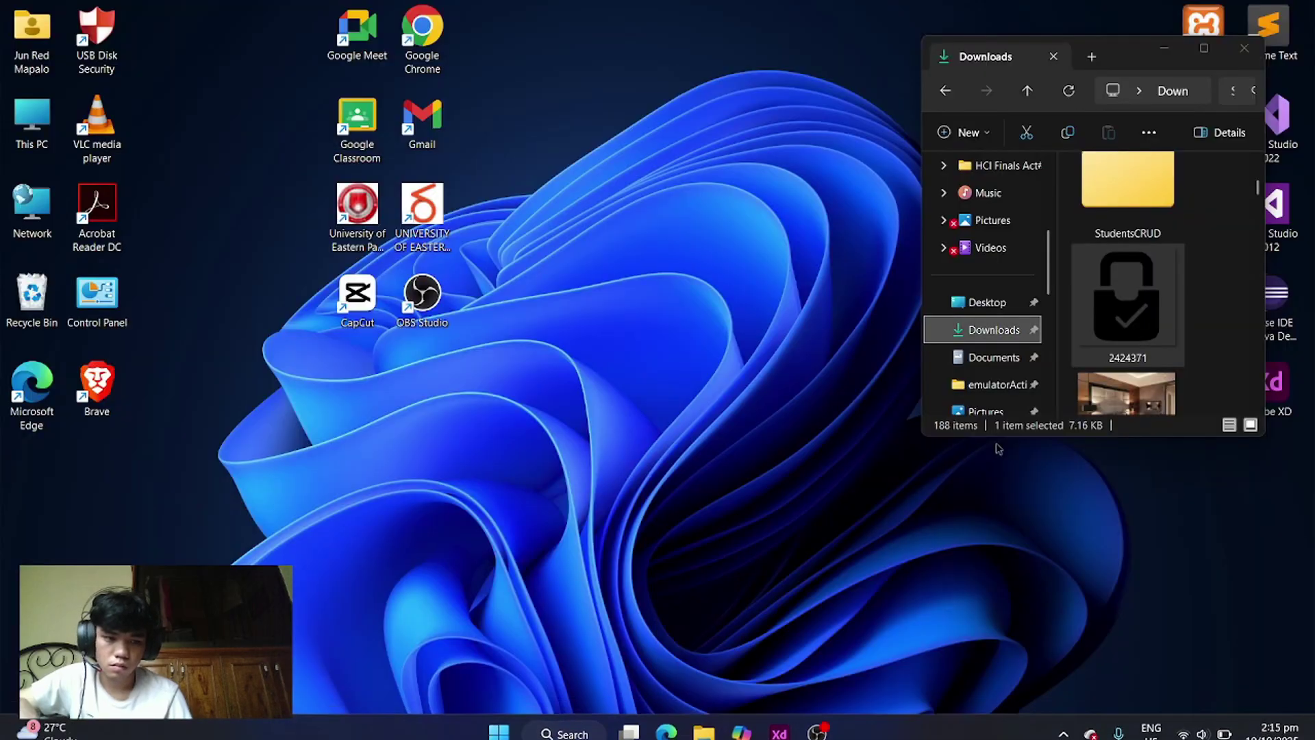
{"action": "left_click", "coordinate": [703, 637]}
{"action": "scroll", "coordinate": [1166, 279], "scroll_direction": "down", "scroll_amount": 2}
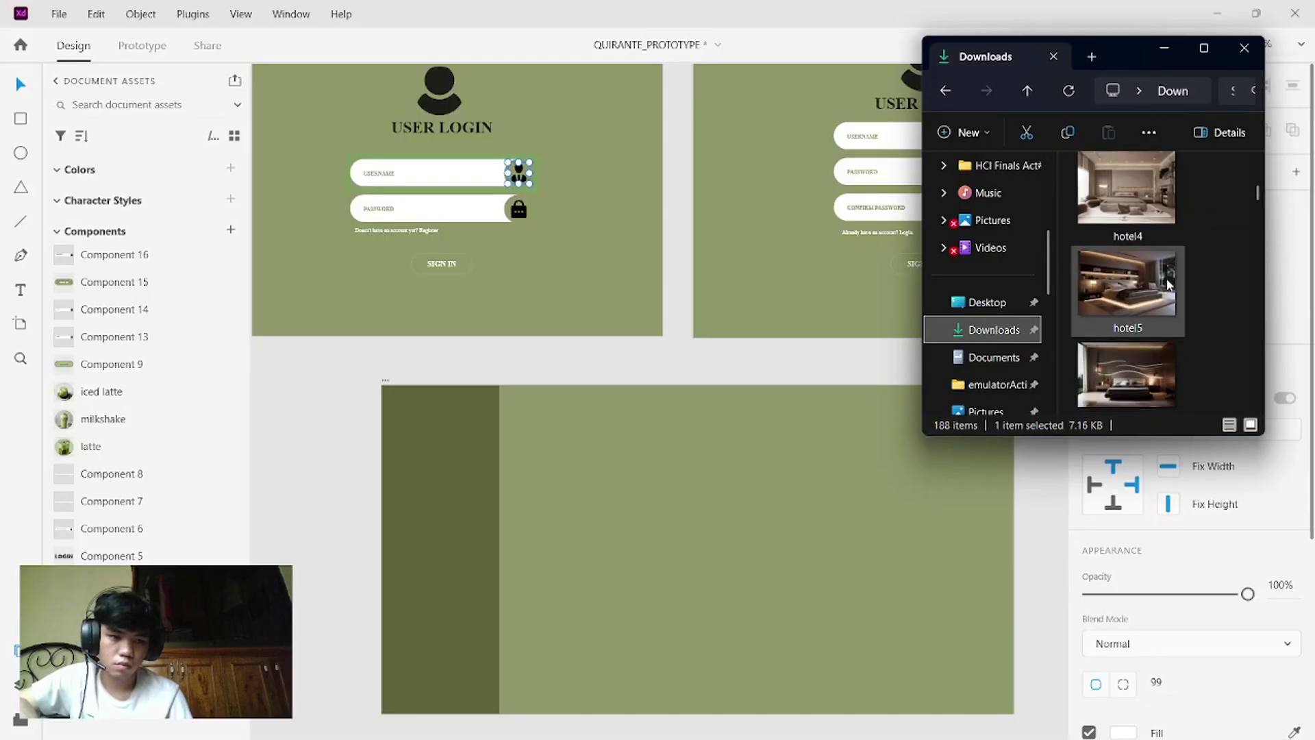
{"action": "scroll", "coordinate": [1166, 279], "scroll_direction": "down", "scroll_amount": 10}
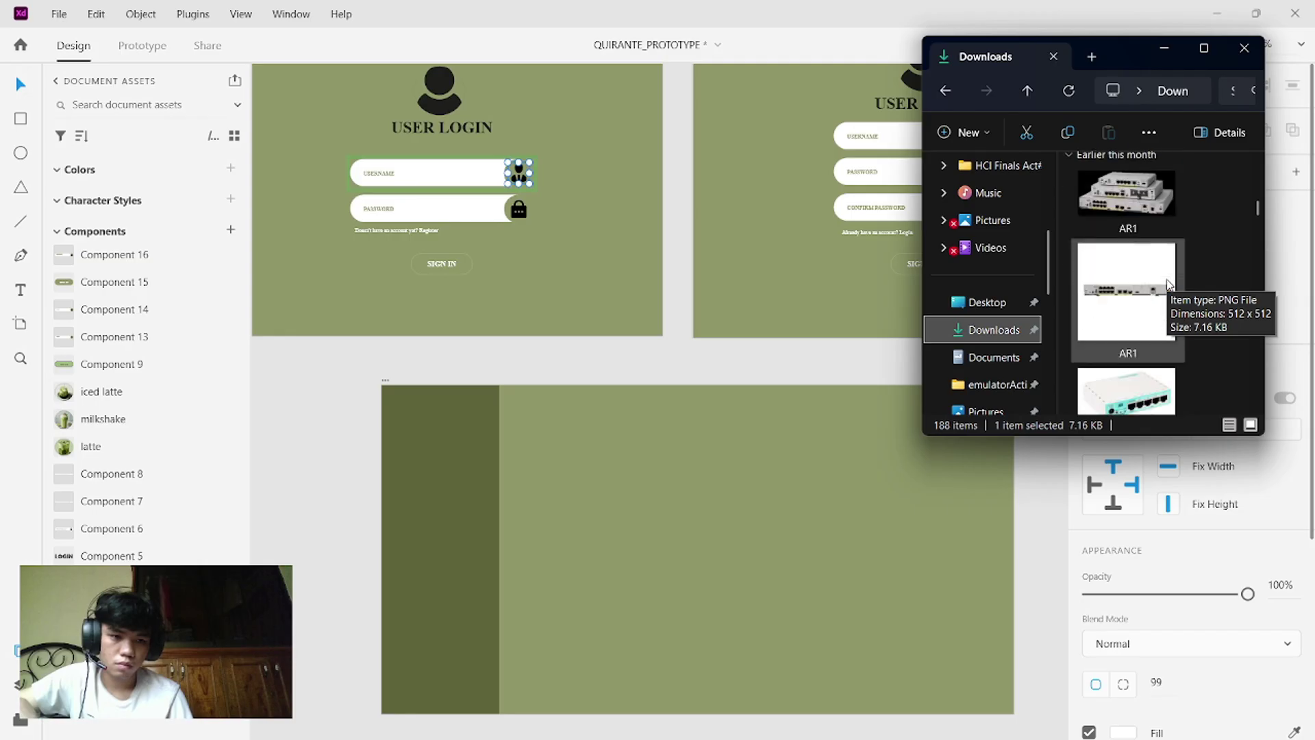
{"action": "scroll", "coordinate": [1167, 280], "scroll_direction": "down", "scroll_amount": 8}
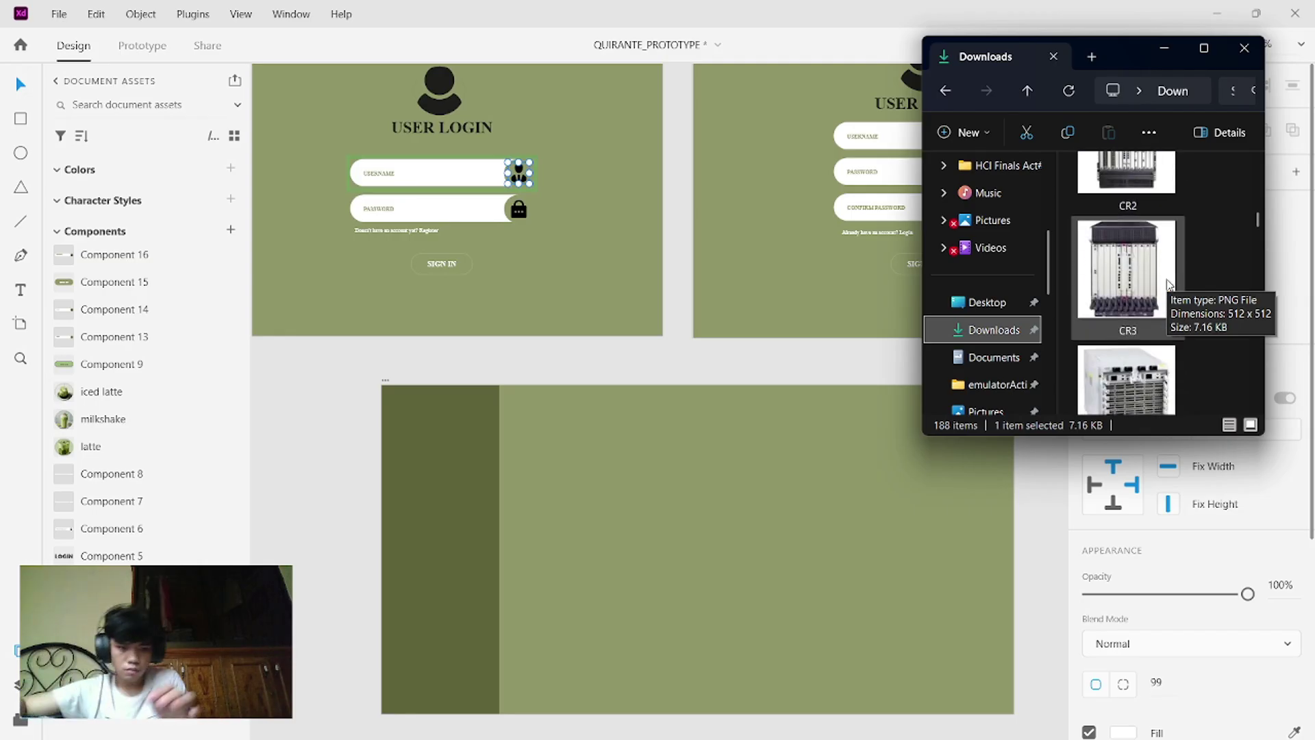
{"action": "scroll", "coordinate": [1167, 279], "scroll_direction": "down", "scroll_amount": 8}
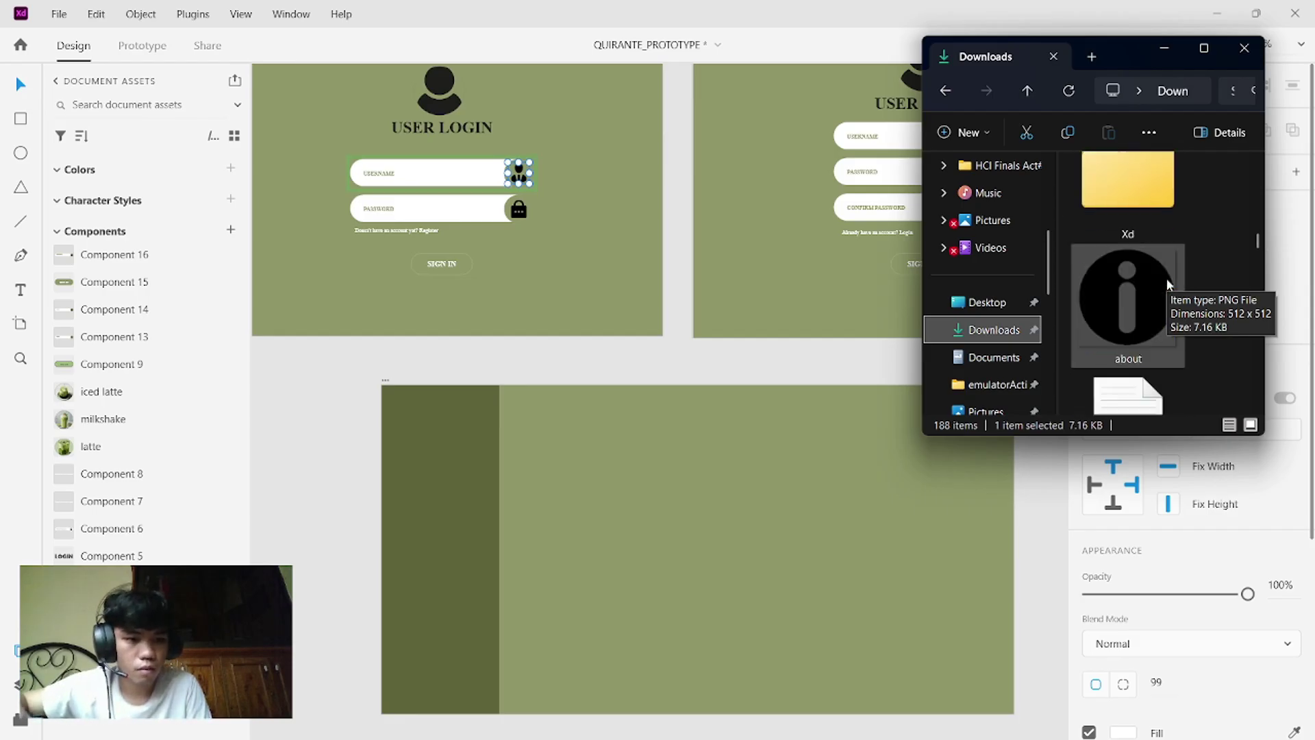
{"action": "scroll", "coordinate": [1166, 278], "scroll_direction": "down", "scroll_amount": 6}
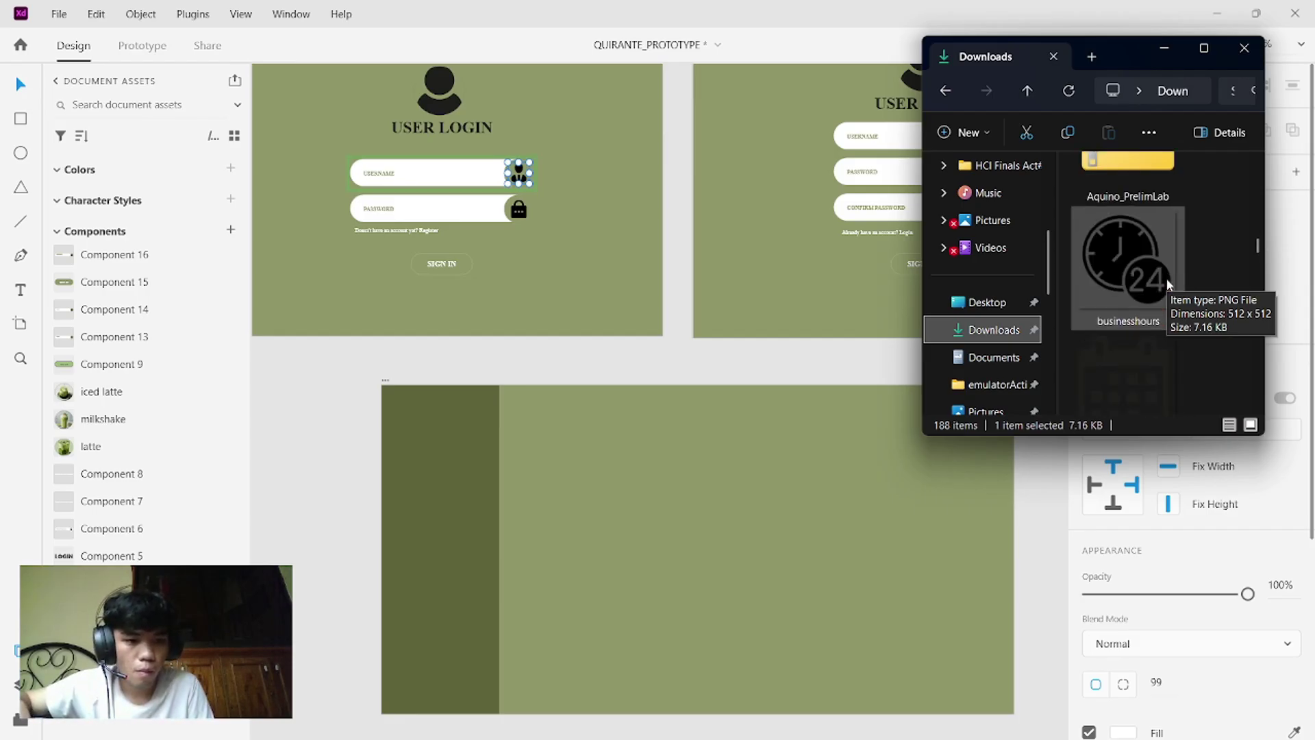
{"action": "scroll", "coordinate": [1166, 278], "scroll_direction": "down", "scroll_amount": 6}
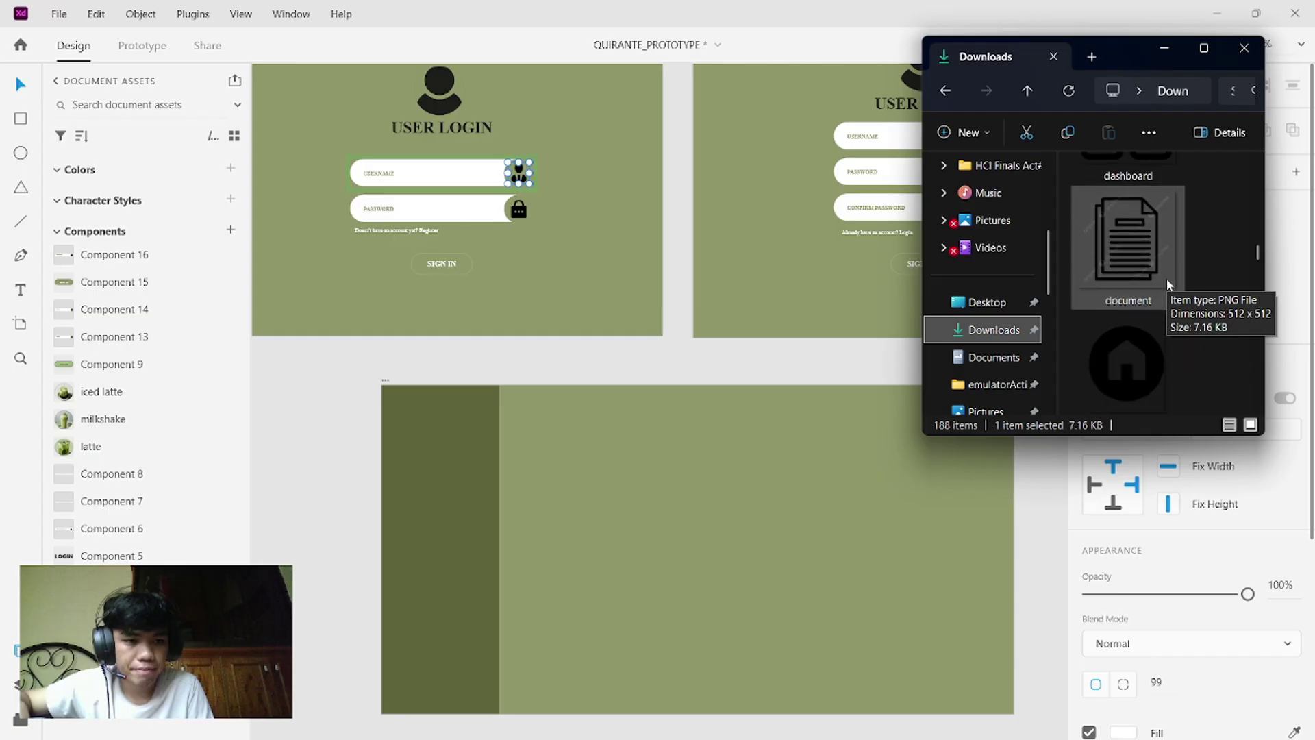
{"action": "scroll", "coordinate": [1166, 278], "scroll_direction": "down", "scroll_amount": 4}
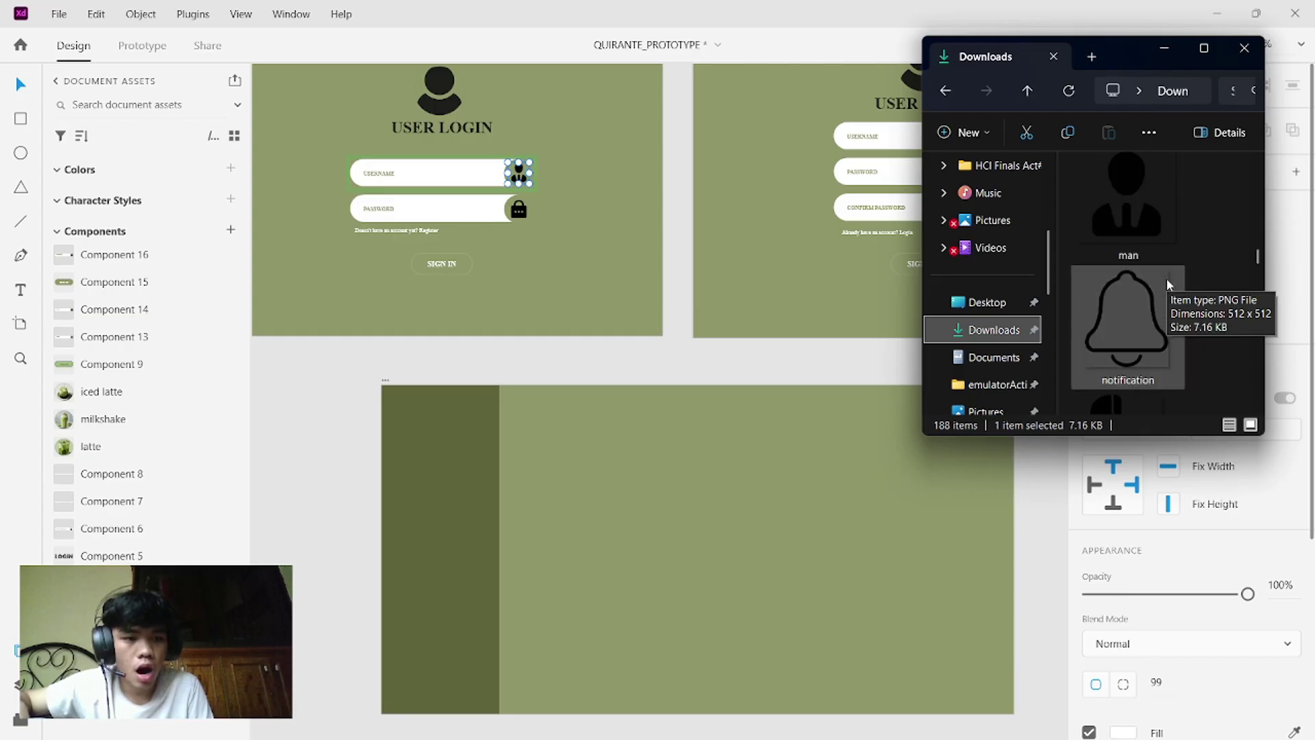
{"action": "scroll", "coordinate": [1166, 278], "scroll_direction": "up", "scroll_amount": 1}
{"action": "left_click", "coordinate": [1131, 245]}
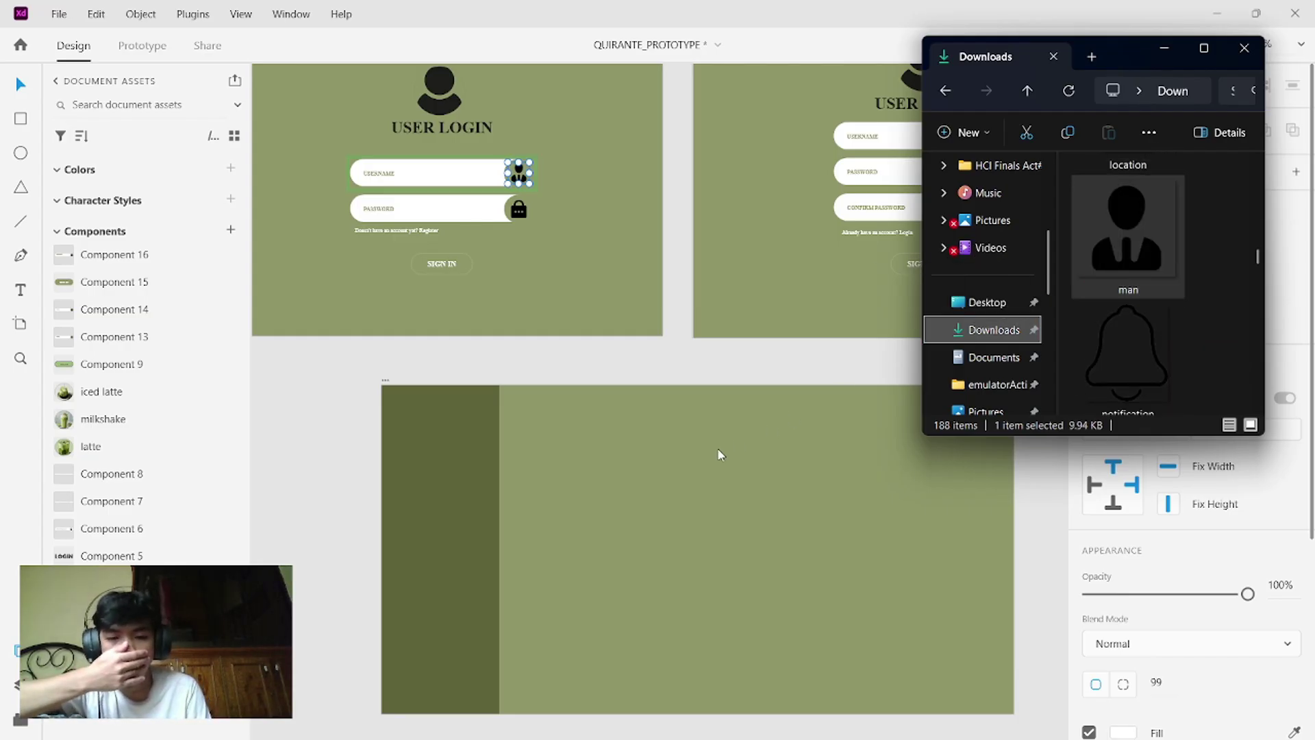
{"action": "left_click_drag", "start_coordinate": [719, 454], "coordinate": [684, 480]}
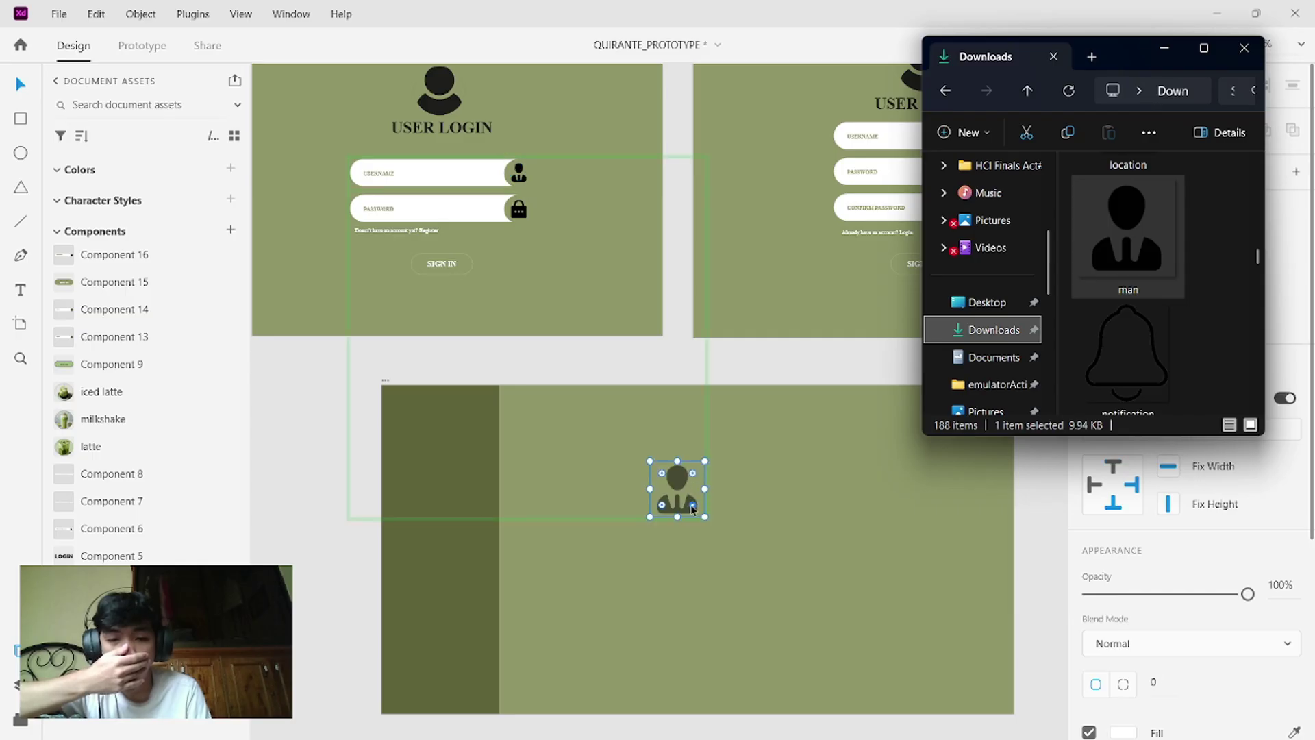
{"action": "key", "text": "ctrl+z"}
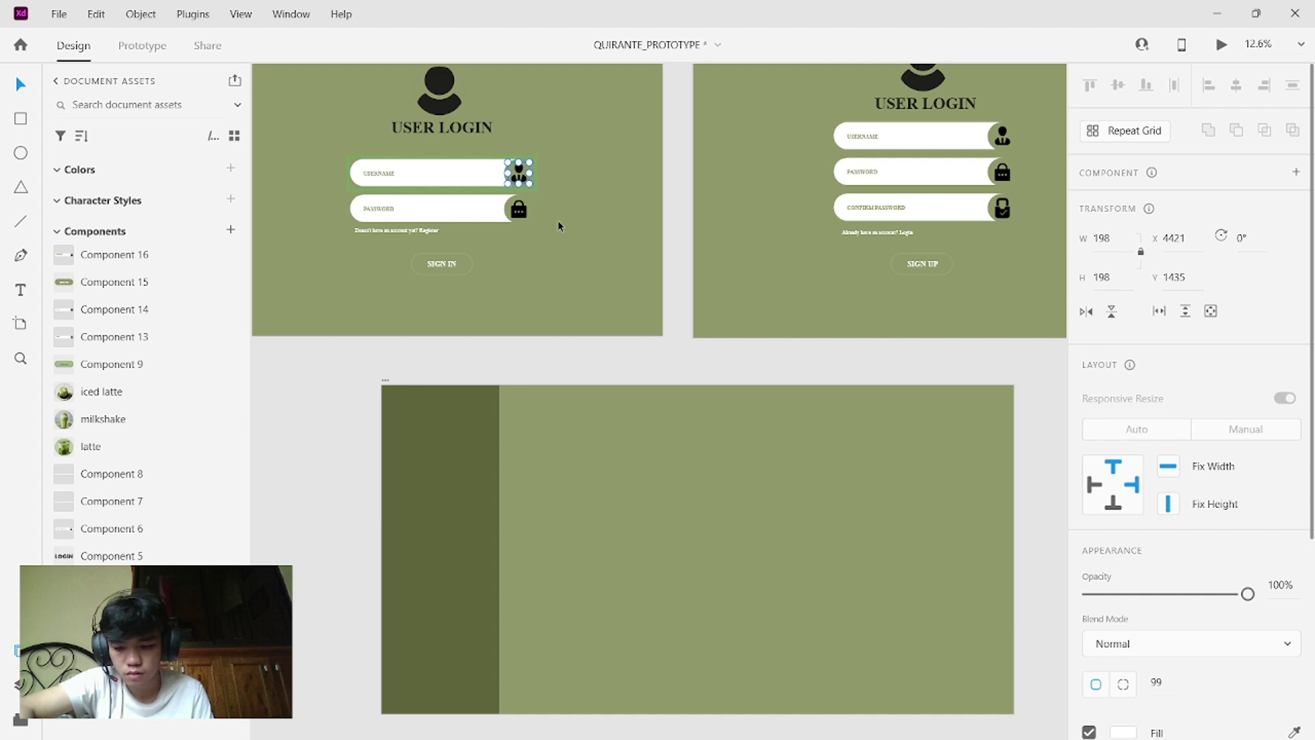
- Recolour the sidebar with olive green sampled from the café photo
{"action": "key", "text": "ctrl+z"}
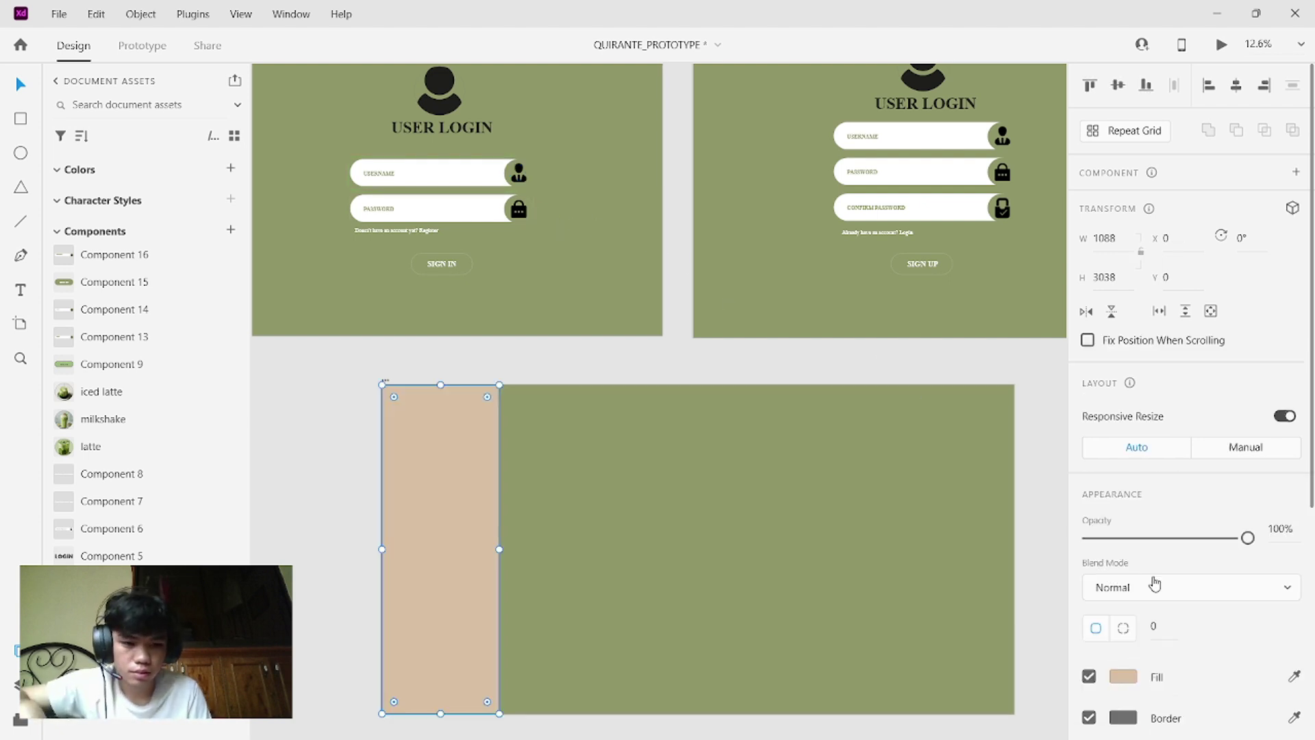
{"action": "left_click", "coordinate": [1294, 678]}
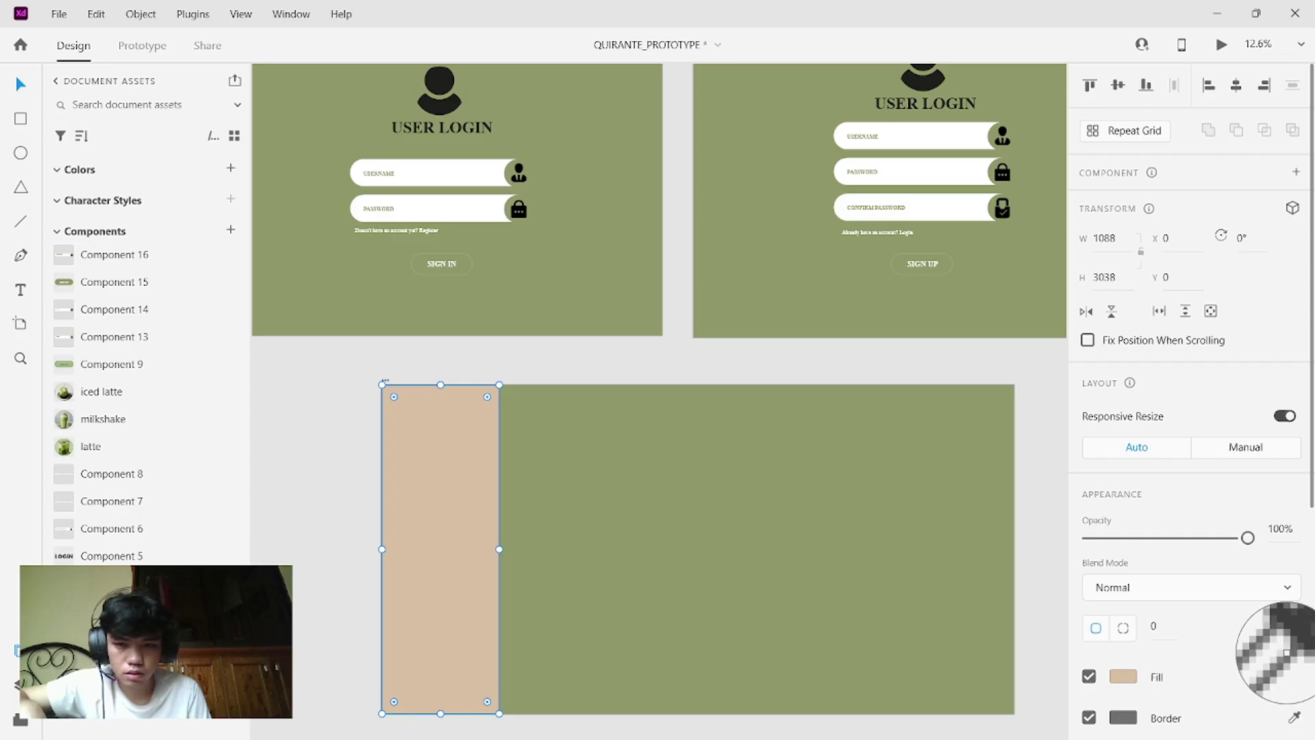
{"action": "left_click", "coordinate": [581, 355]}
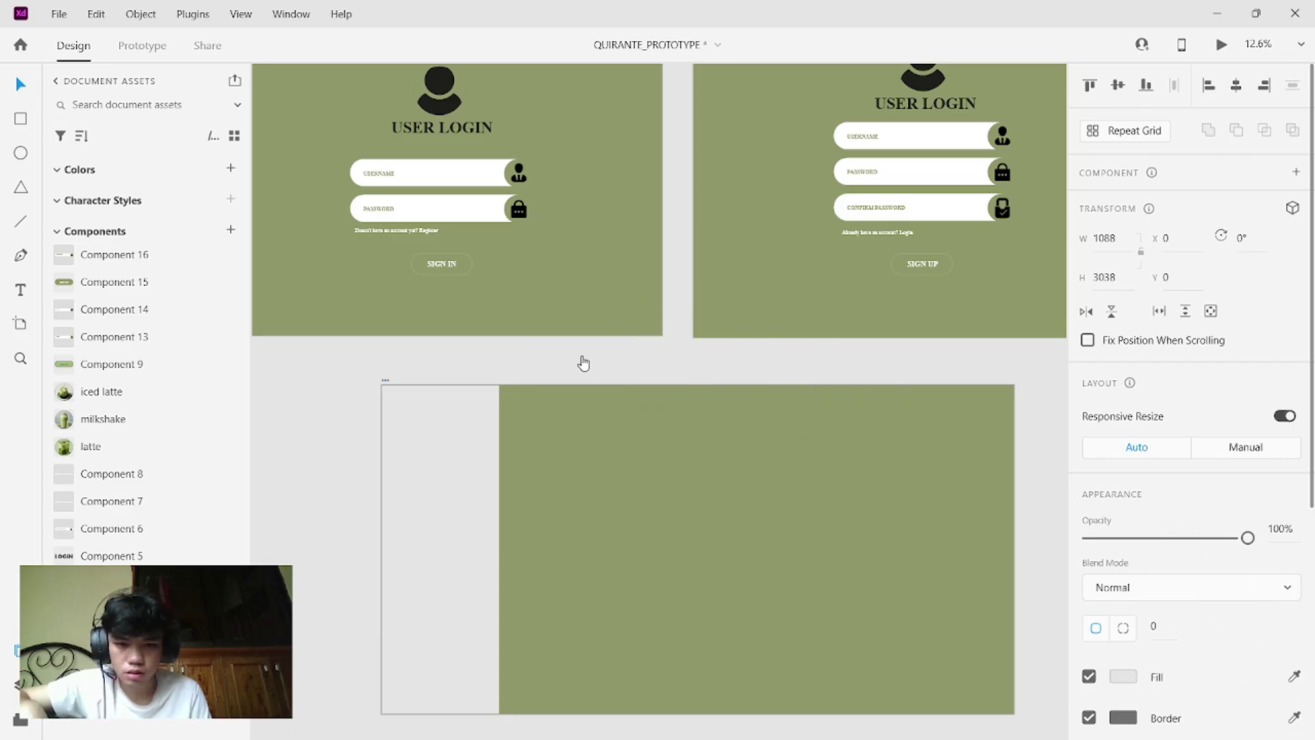
{"action": "scroll", "coordinate": [581, 355], "scroll_direction": "left", "scroll_amount": 5}
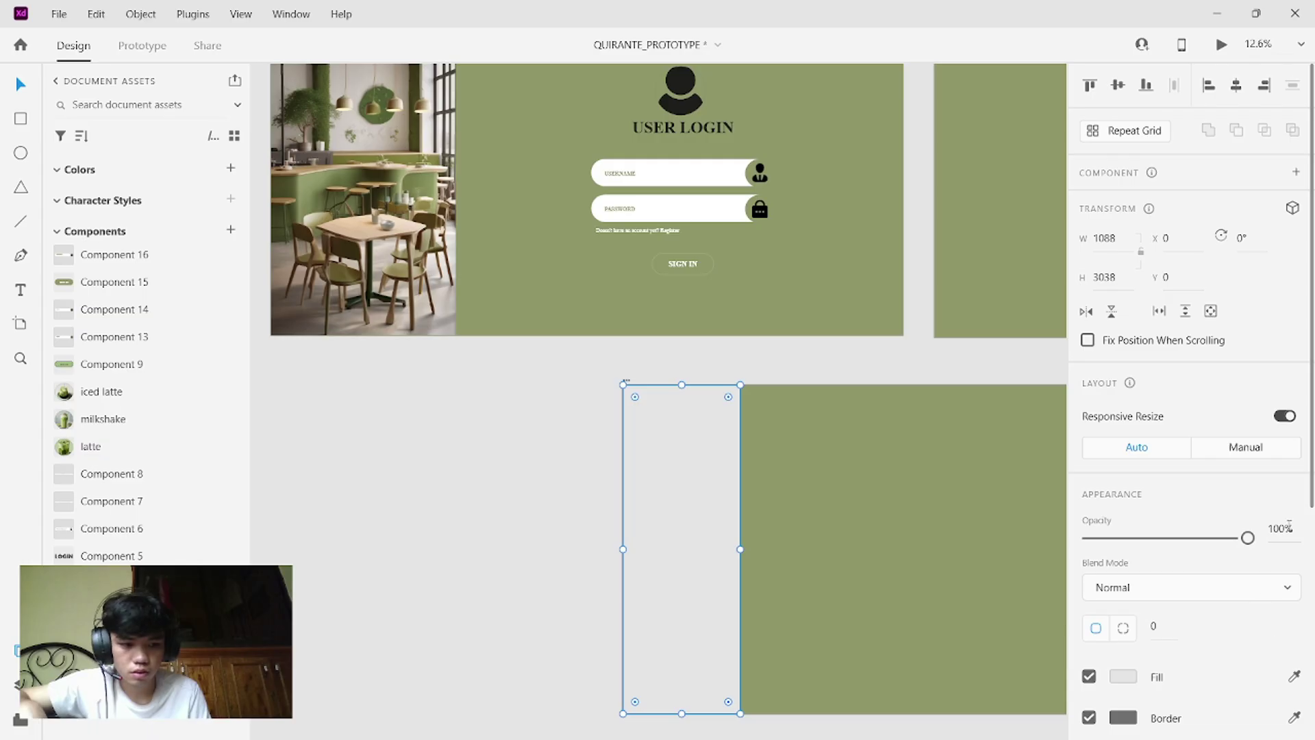
{"action": "left_click", "coordinate": [1294, 678]}
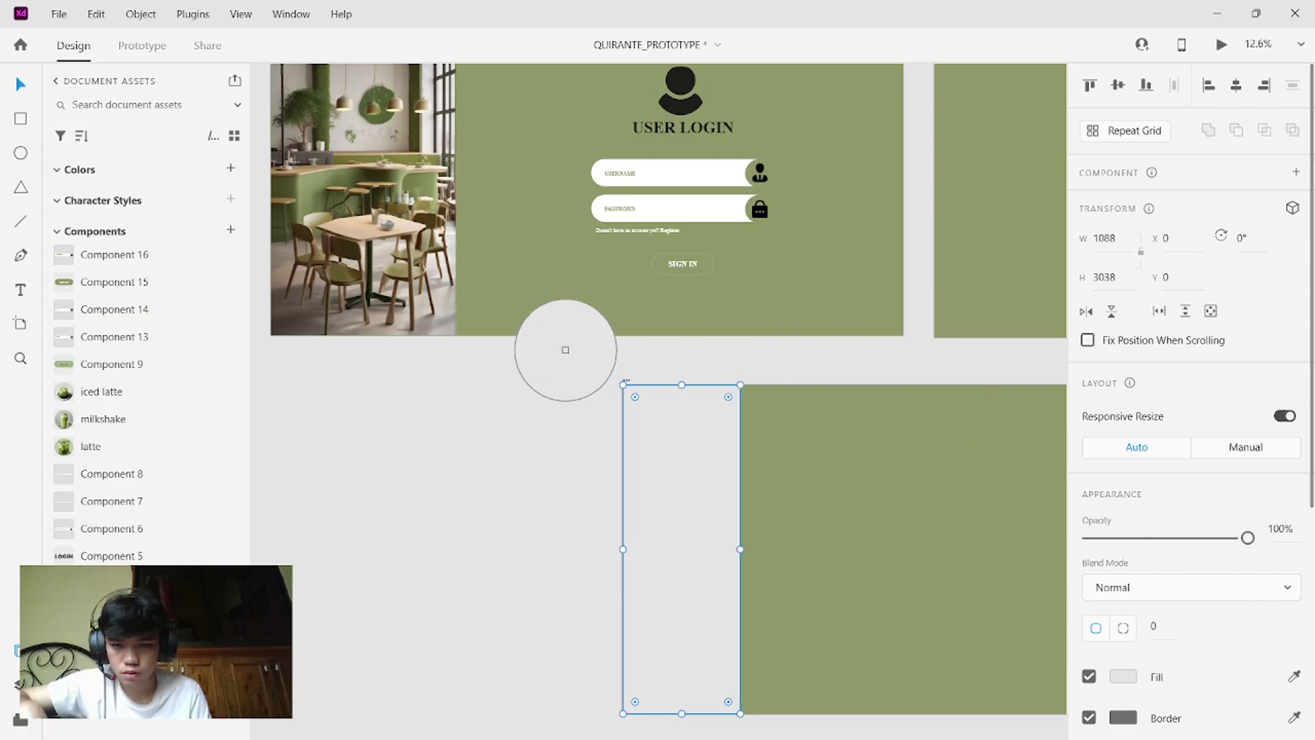
{"action": "left_click", "coordinate": [296, 195]}
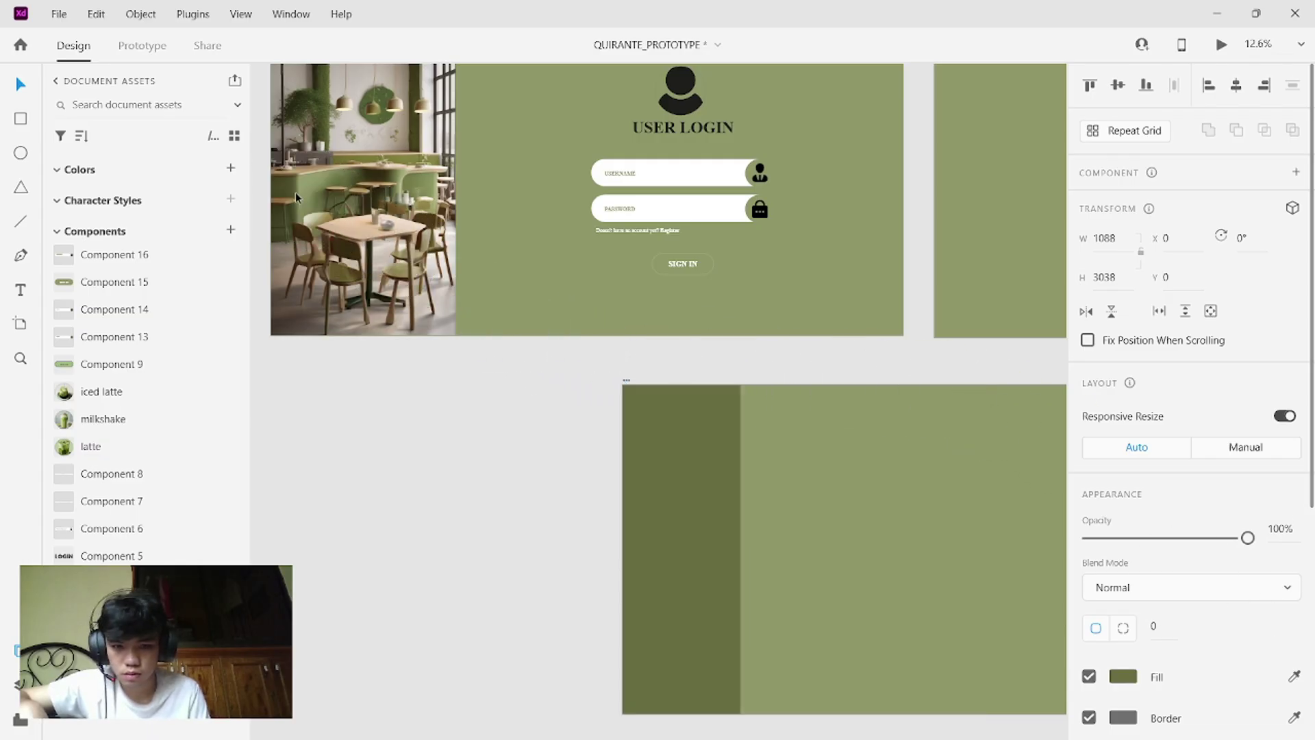
{"action": "left_click", "coordinate": [478, 466]}
{"action": "scroll", "coordinate": [921, 549], "scroll_direction": "right", "scroll_amount": 3}
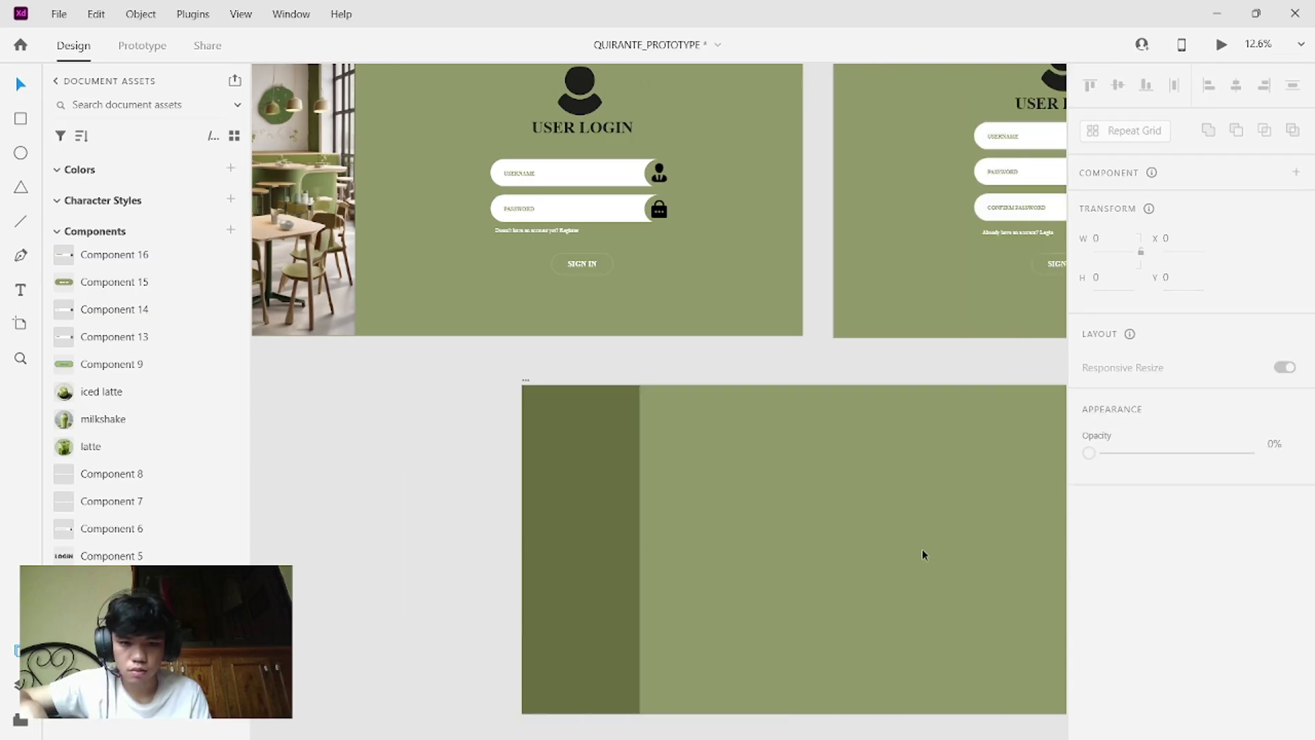
{"action": "scroll", "coordinate": [922, 548], "scroll_direction": "down", "scroll_amount": 2}
{"action": "scroll", "coordinate": [922, 549], "scroll_direction": "down", "scroll_amount": 1}
{"action": "scroll", "coordinate": [922, 548], "scroll_direction": "right", "scroll_amount": 3}
{"action": "scroll", "coordinate": [922, 549], "scroll_direction": "left", "scroll_amount": 3}
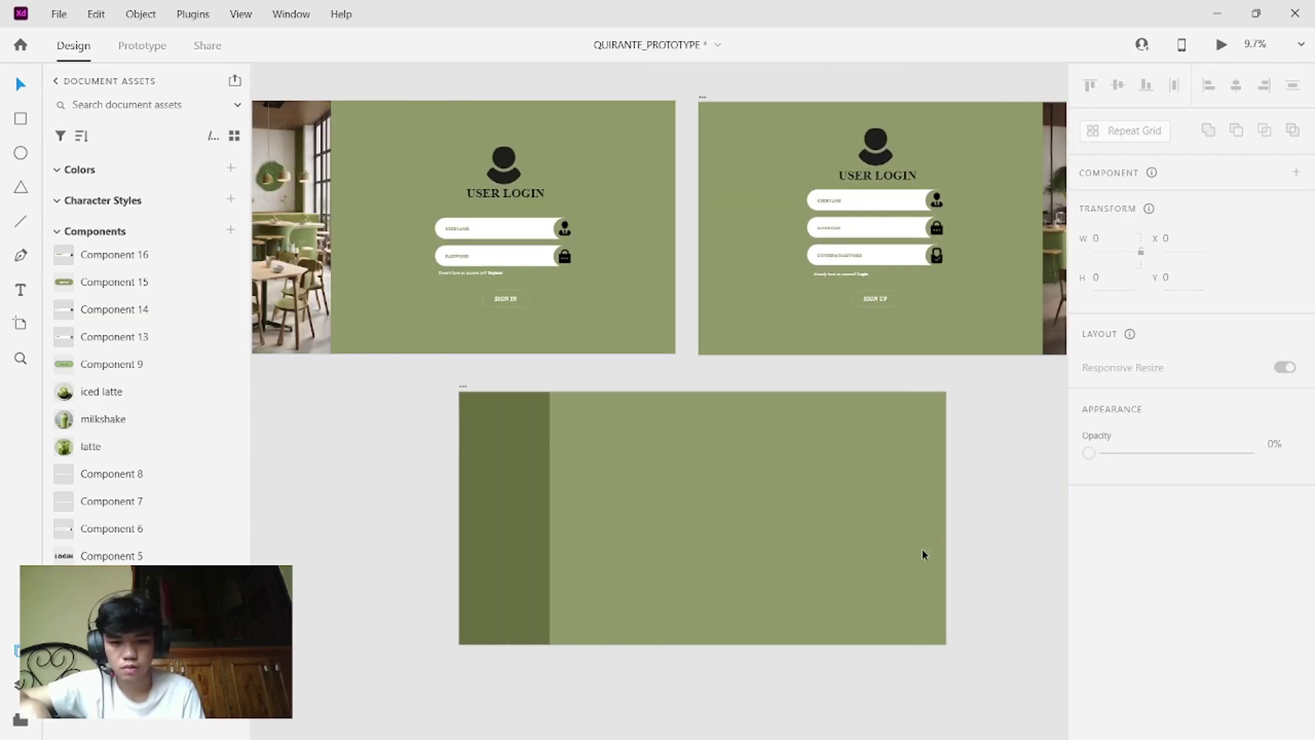
{"action": "scroll", "coordinate": [922, 553], "scroll_direction": "right", "scroll_amount": 1}
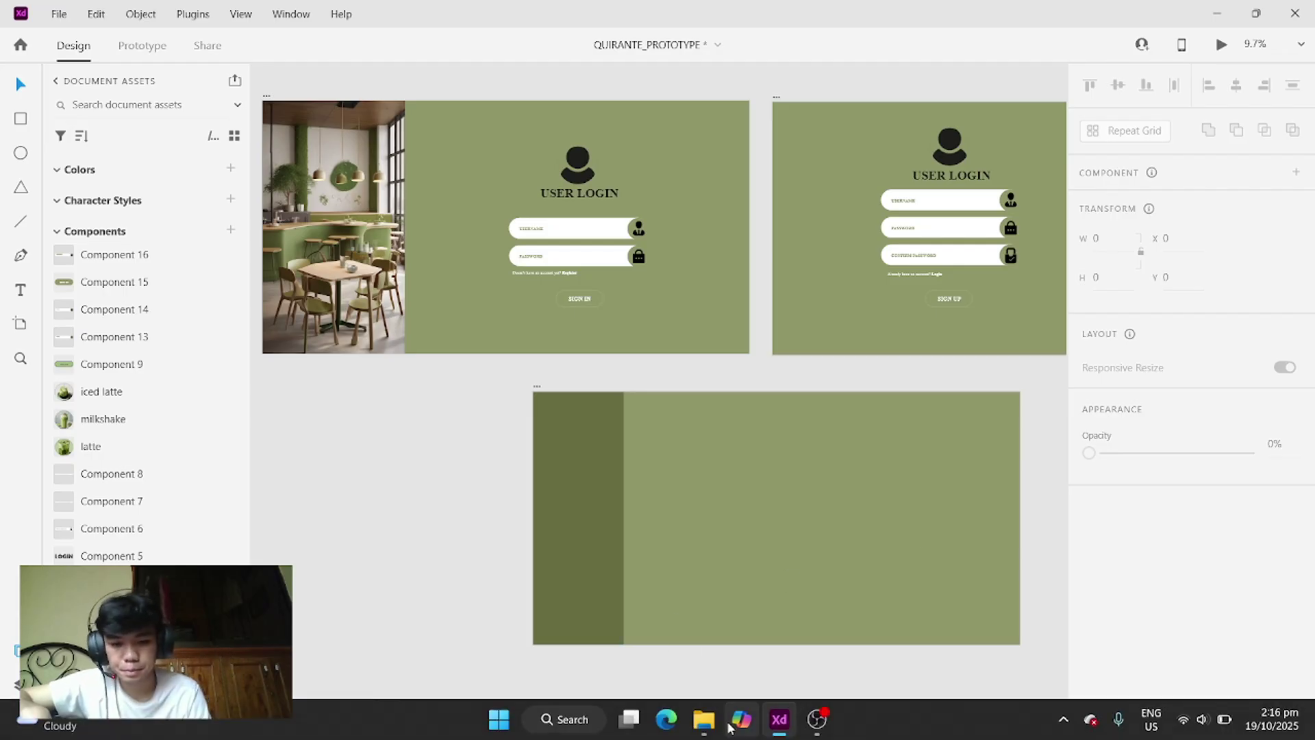
- Lock the login artboard's username and password fields
{"action": "mouse_move", "coordinate": [704, 719]}
{"action": "left_click_drag", "start_coordinate": [647, 282], "coordinate": [499, 218]}
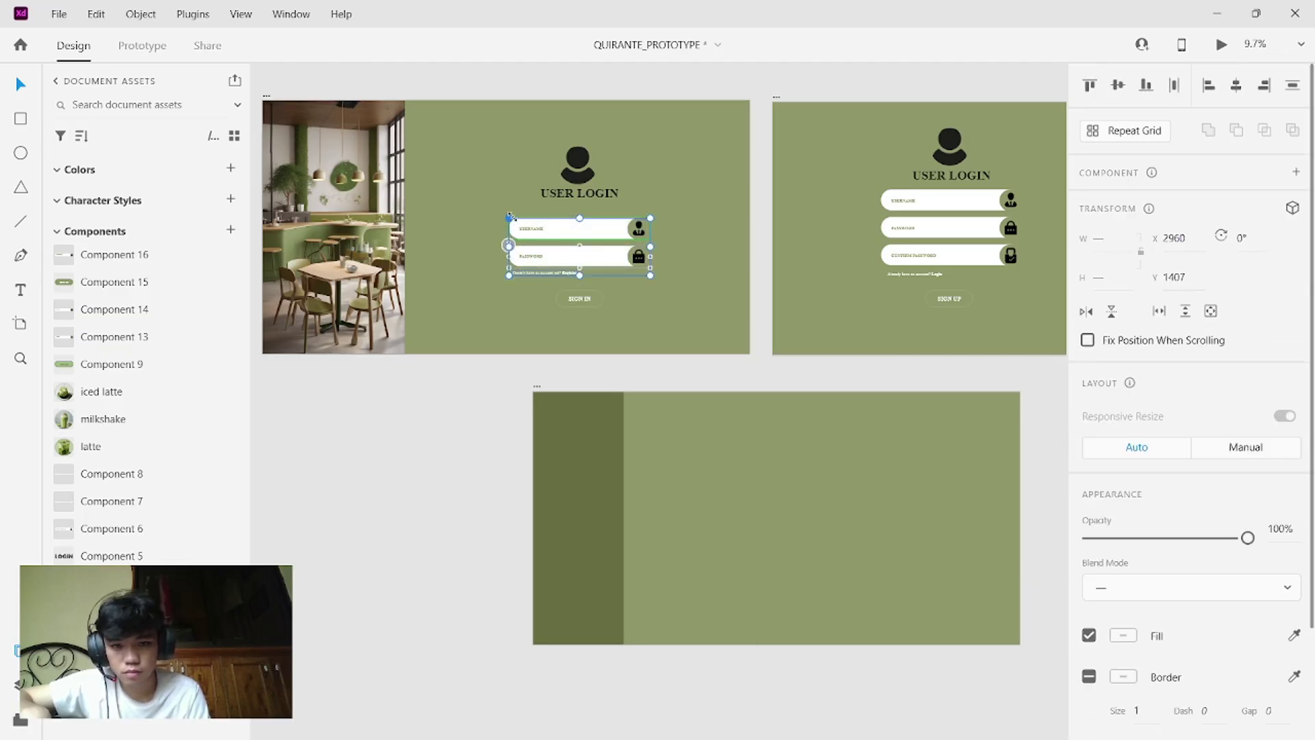
{"action": "right_click", "coordinate": [537, 233]}
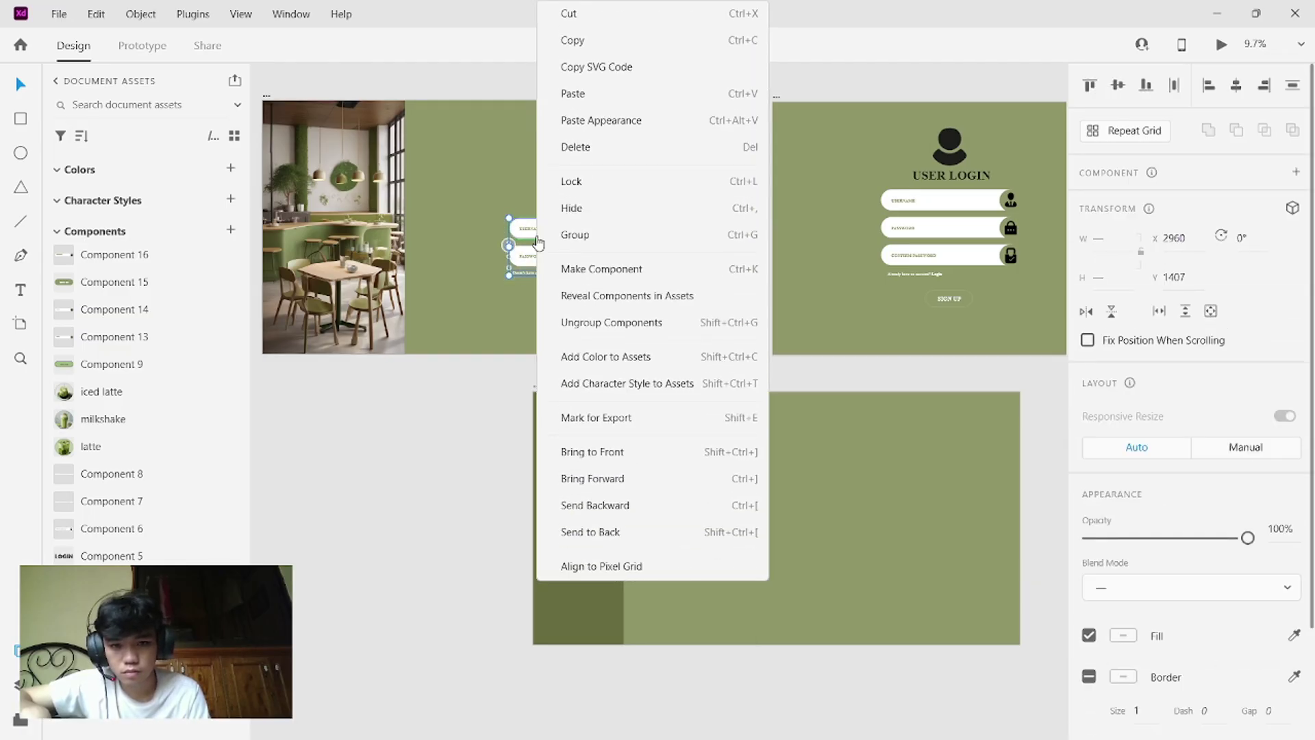
{"action": "left_click", "coordinate": [587, 183]}
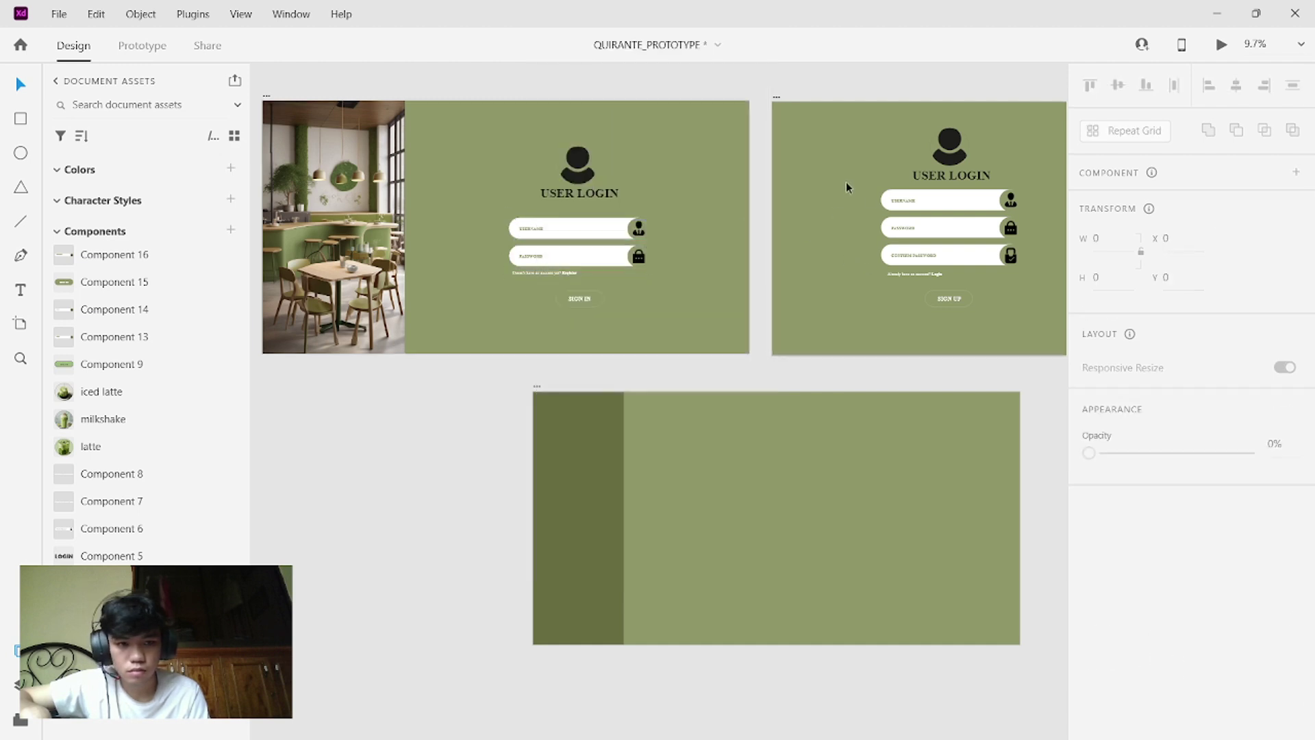
- Group the three sign-up input fields
{"action": "left_click_drag", "start_coordinate": [845, 183], "coordinate": [1030, 270]}
{"action": "right_click", "coordinate": [1029, 269]}
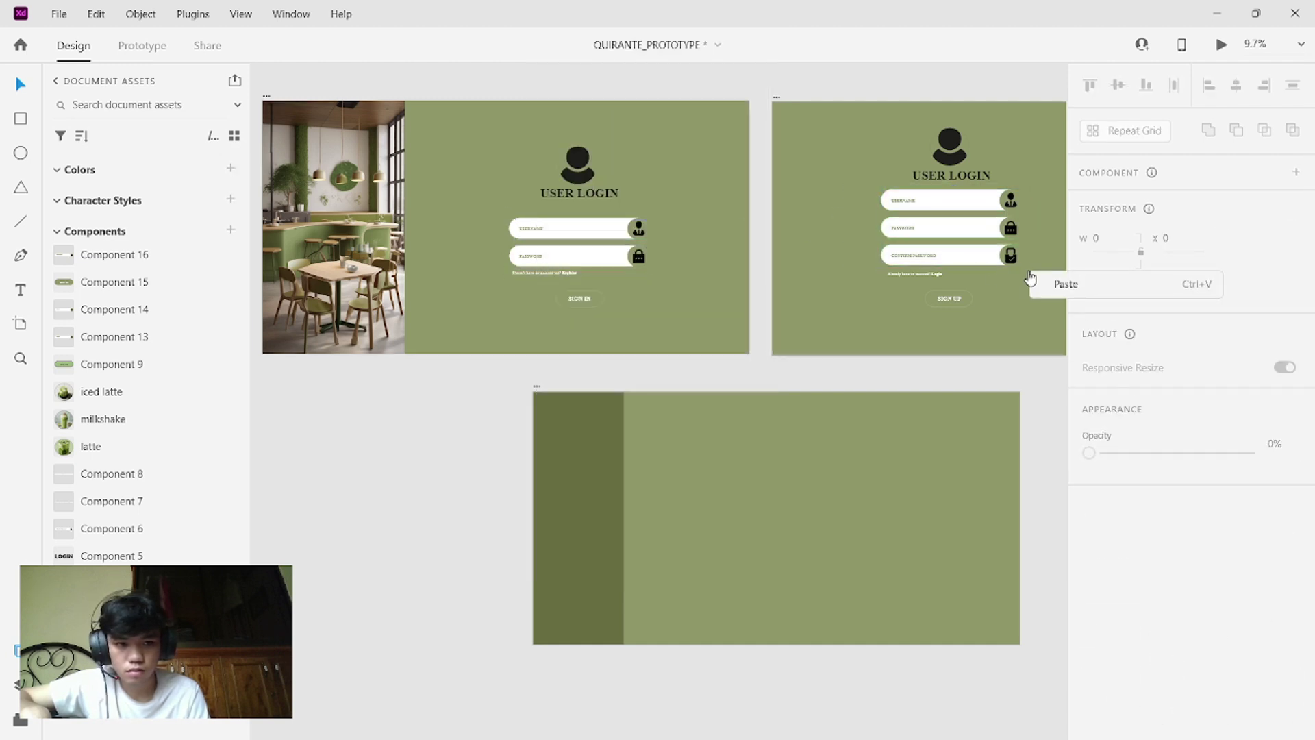
{"action": "key", "text": "Escape"}
{"action": "left_click_drag", "start_coordinate": [859, 185], "coordinate": [1013, 270]}
{"action": "right_click", "coordinate": [969, 226]}
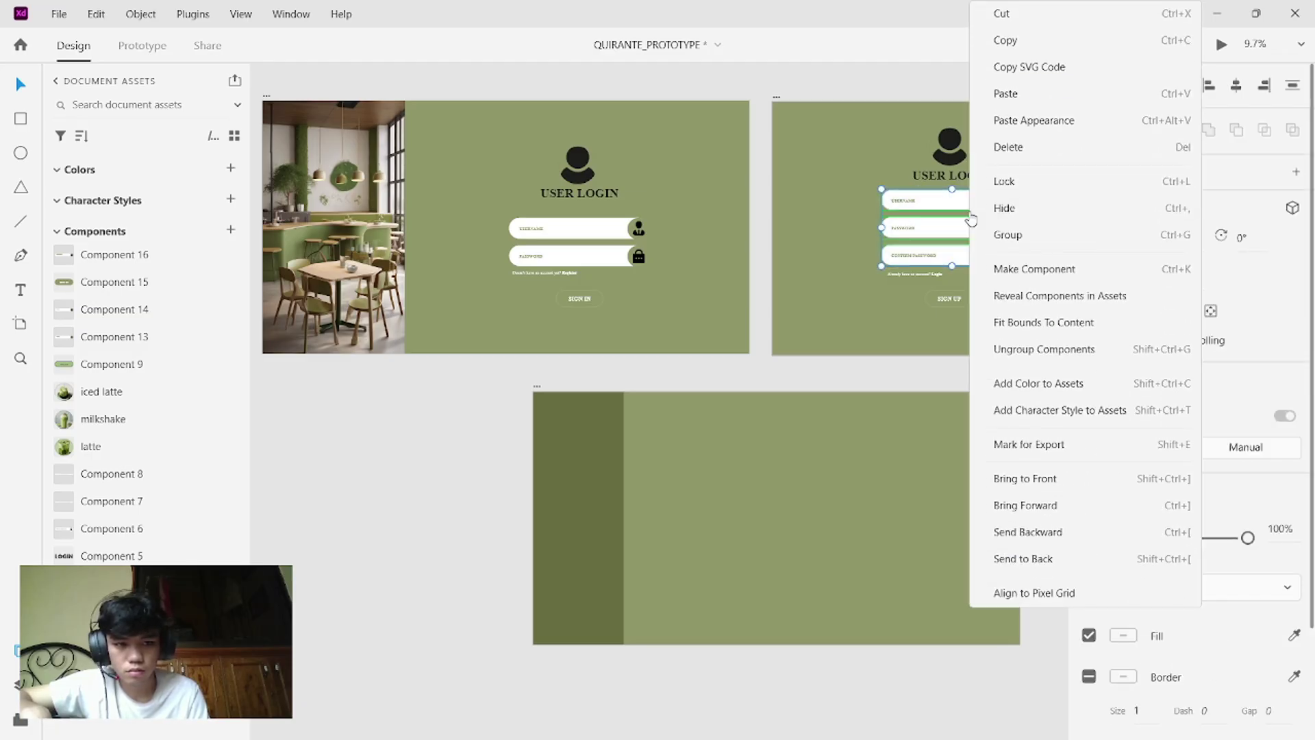
{"action": "left_click", "coordinate": [1014, 236]}
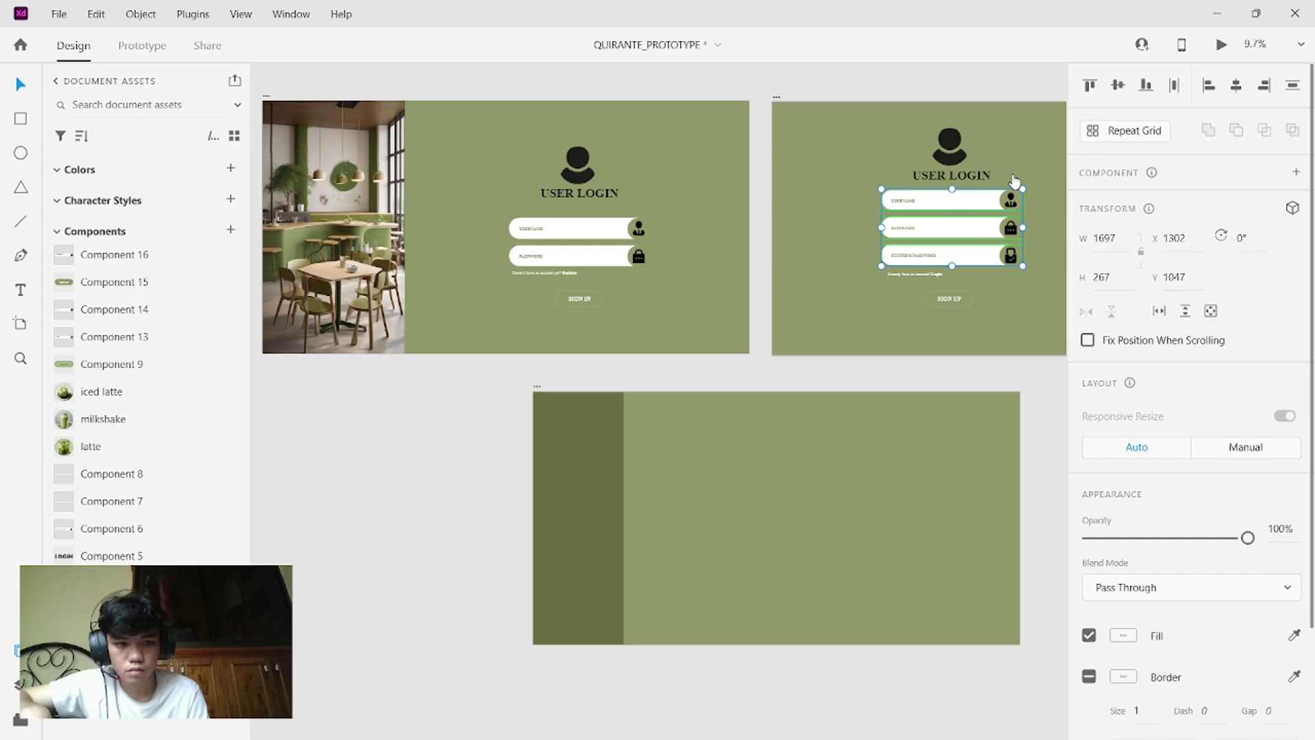
{"action": "left_click", "coordinate": [886, 519]}
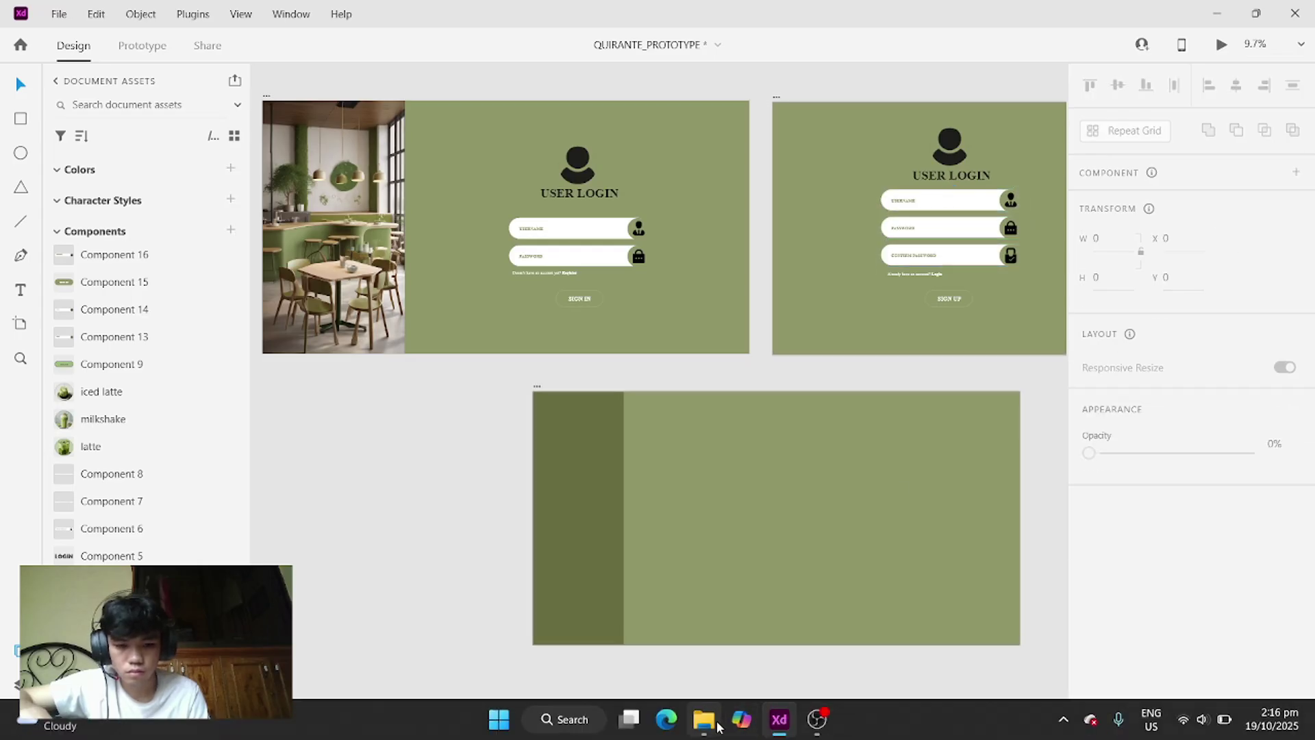
- Drag the man icon from the Downloads folder onto the dashboard artboard
{"action": "left_click", "coordinate": [712, 726]}
{"action": "left_click", "coordinate": [1123, 293]}
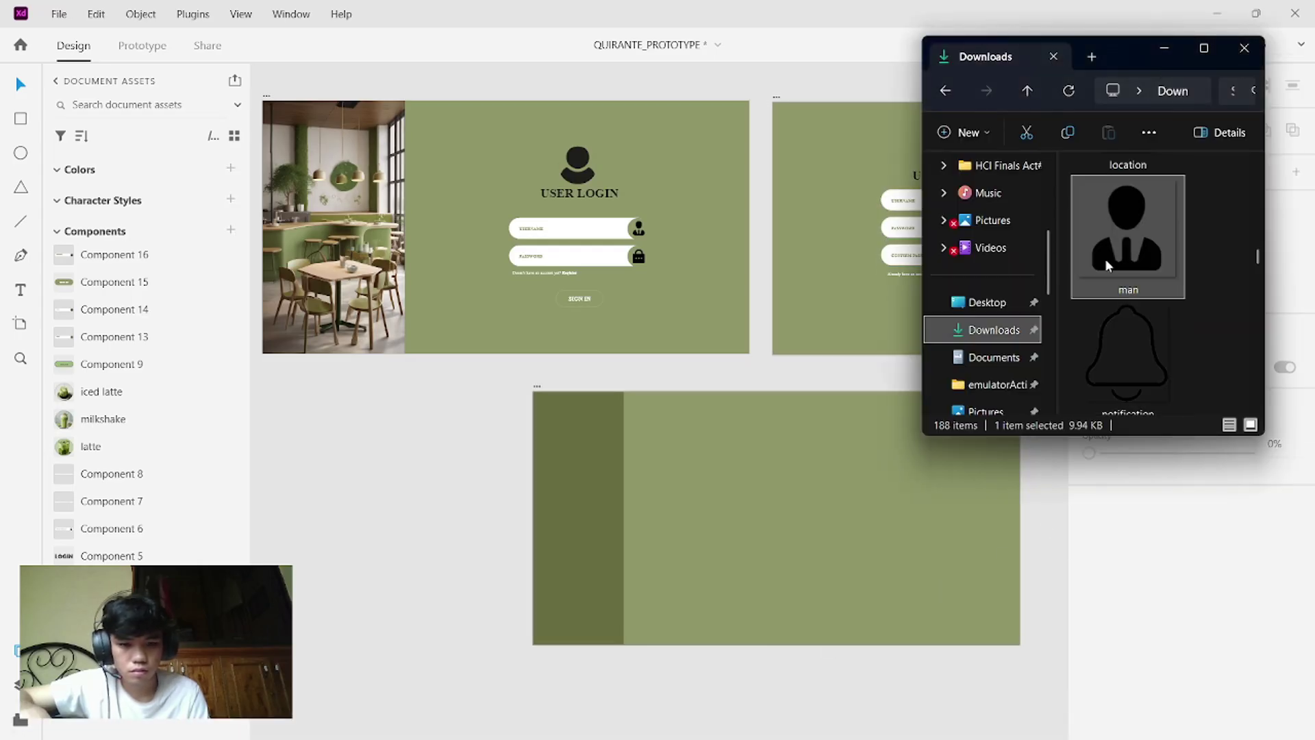
{"action": "left_click_drag", "start_coordinate": [1108, 265], "coordinate": [744, 470]}
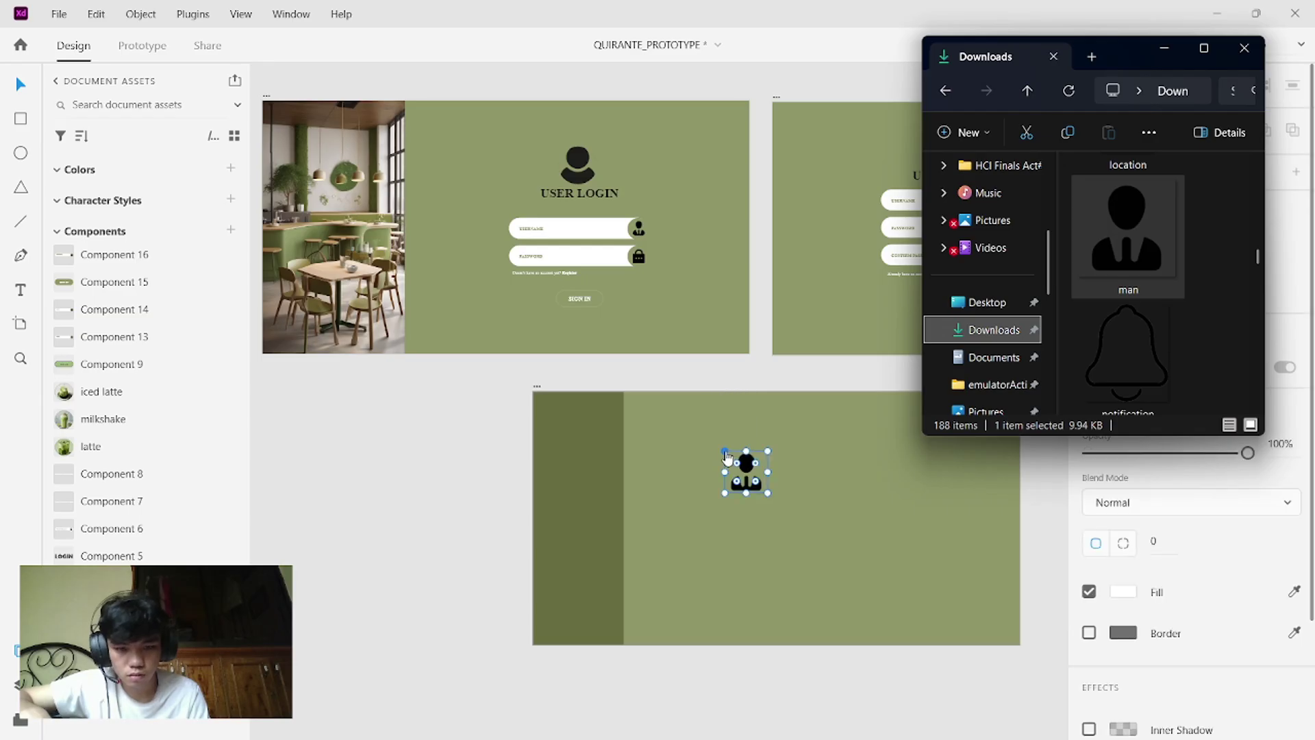
{"action": "left_click", "coordinate": [754, 482]}
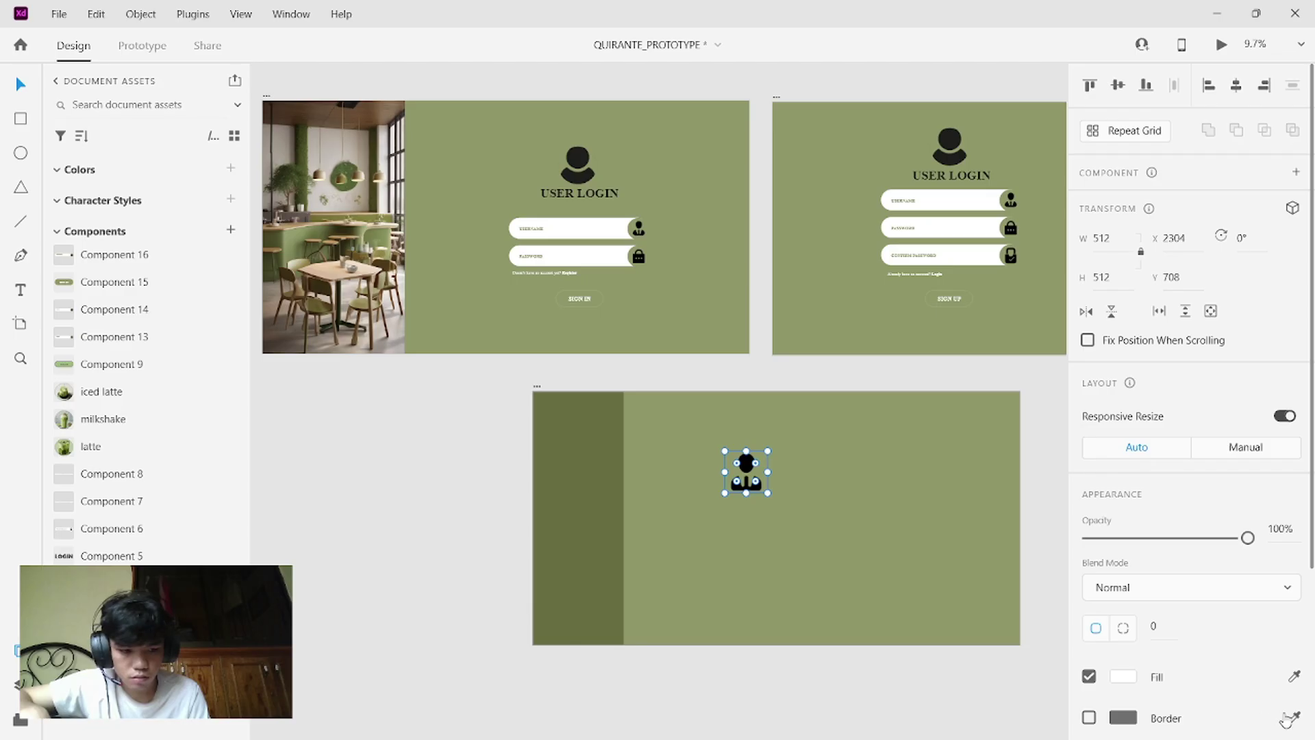
- Move the user icon near the top of the sidebar and shrink it to 263×263
{"action": "left_click_drag", "start_coordinate": [752, 476], "coordinate": [586, 442]}
{"action": "scroll", "coordinate": [587, 442], "scroll_direction": "up", "scroll_amount": 1}
{"action": "left_click", "coordinate": [845, 449]}
{"action": "scroll", "coordinate": [844, 450], "scroll_direction": "left", "scroll_amount": 3}
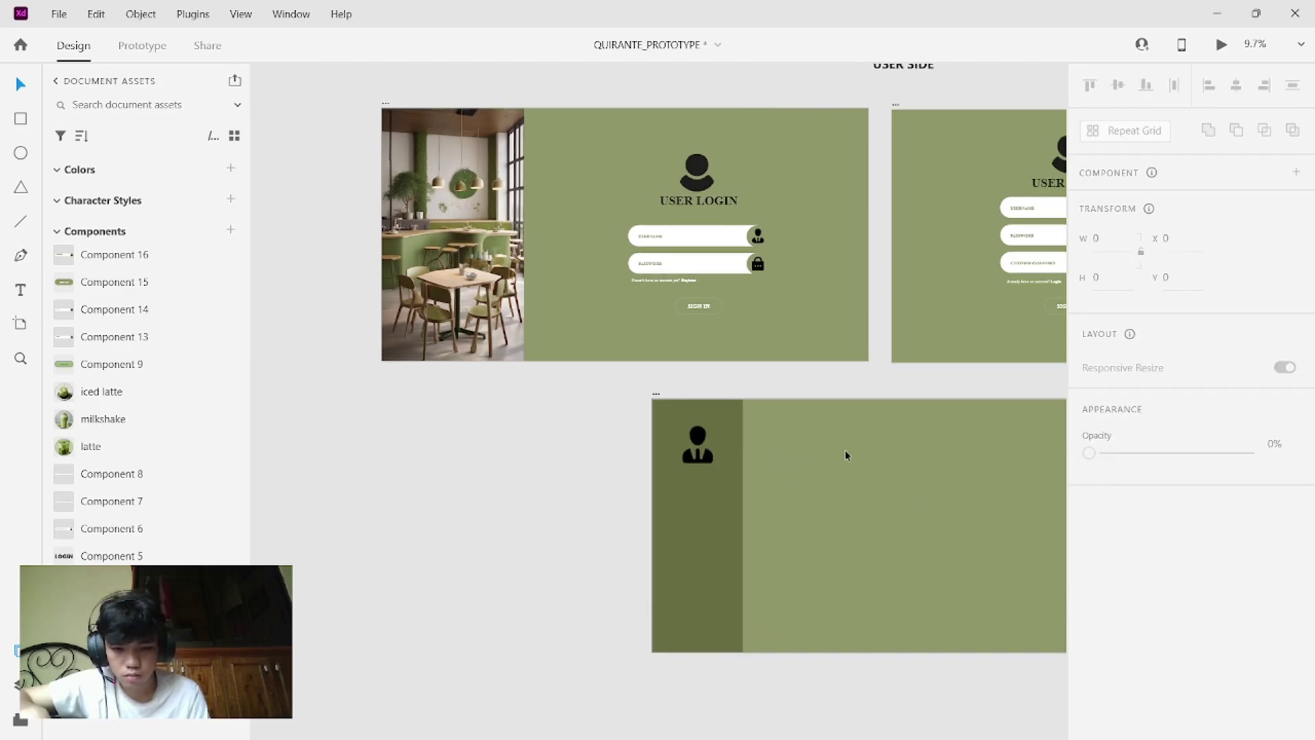
{"action": "scroll", "coordinate": [844, 450], "scroll_direction": "right", "scroll_amount": 2}
{"action": "scroll", "coordinate": [844, 449], "scroll_direction": "up", "scroll_amount": 3}
{"action": "scroll", "coordinate": [845, 452], "scroll_direction": "up", "scroll_amount": 1}
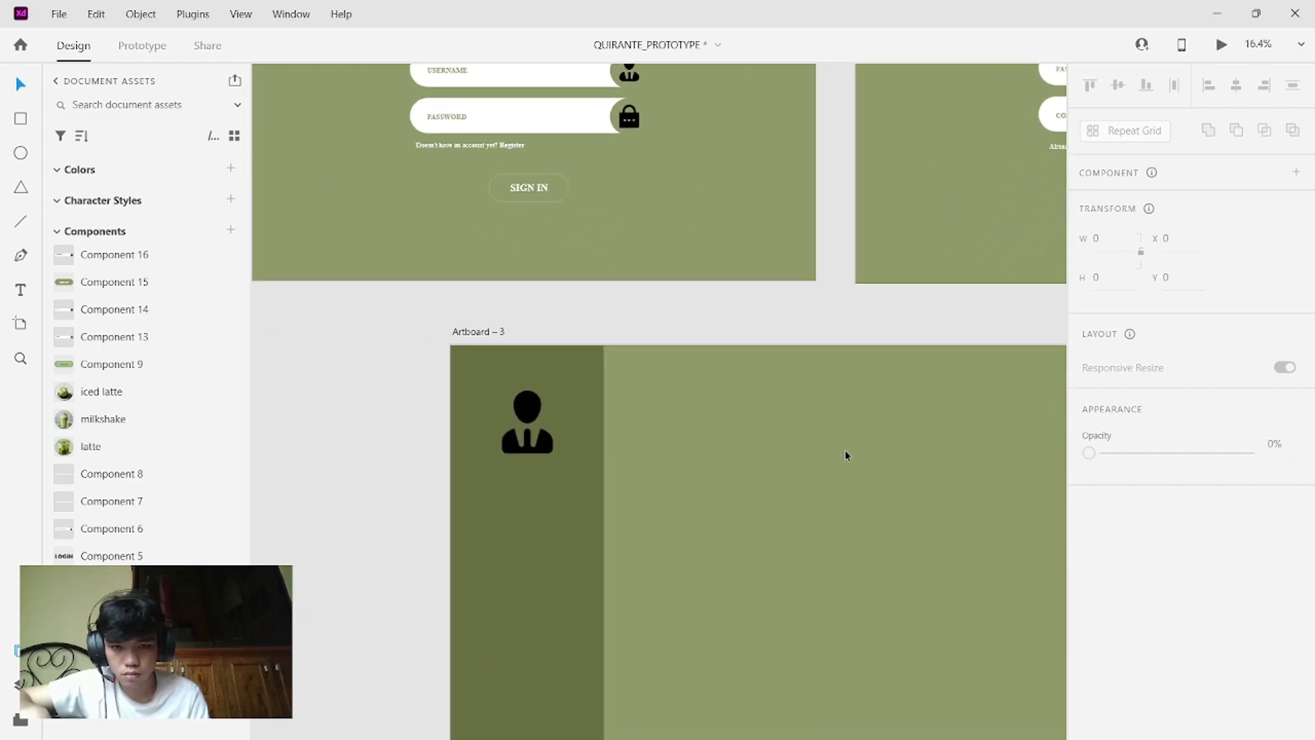
{"action": "scroll", "coordinate": [844, 452], "scroll_direction": "left", "scroll_amount": 2}
{"action": "mouse_move", "coordinate": [596, 438]}
{"action": "left_mouse_down"}
{"action": "mouse_move", "coordinate": [634, 414]}
{"action": "mouse_move", "coordinate": [573, 462]}
{"action": "mouse_move", "coordinate": [583, 454]}
{"action": "left_mouse_up"}
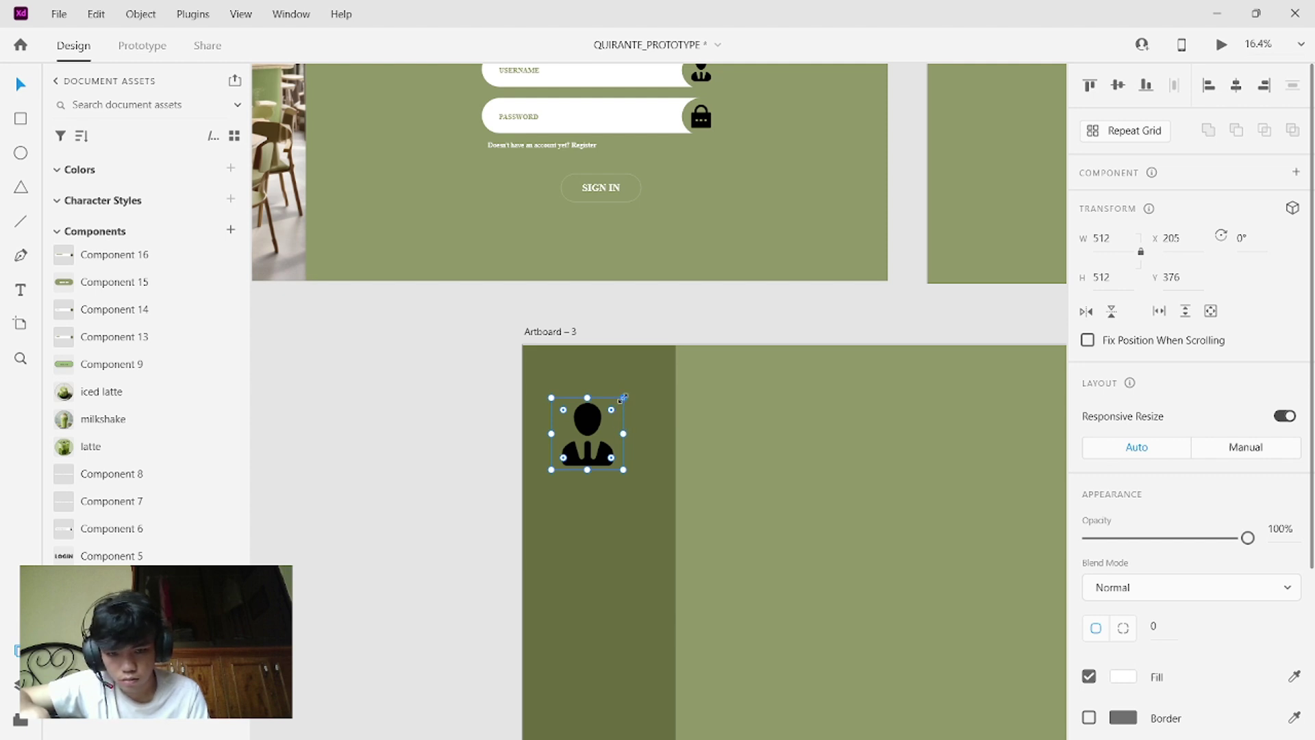
{"action": "left_click_drag", "start_coordinate": [622, 398], "coordinate": [549, 402]}
- Give the user icon a black border sampled from the login icon and reposition it
{"action": "scroll", "coordinate": [1178, 561], "scroll_direction": "down", "scroll_amount": 3}
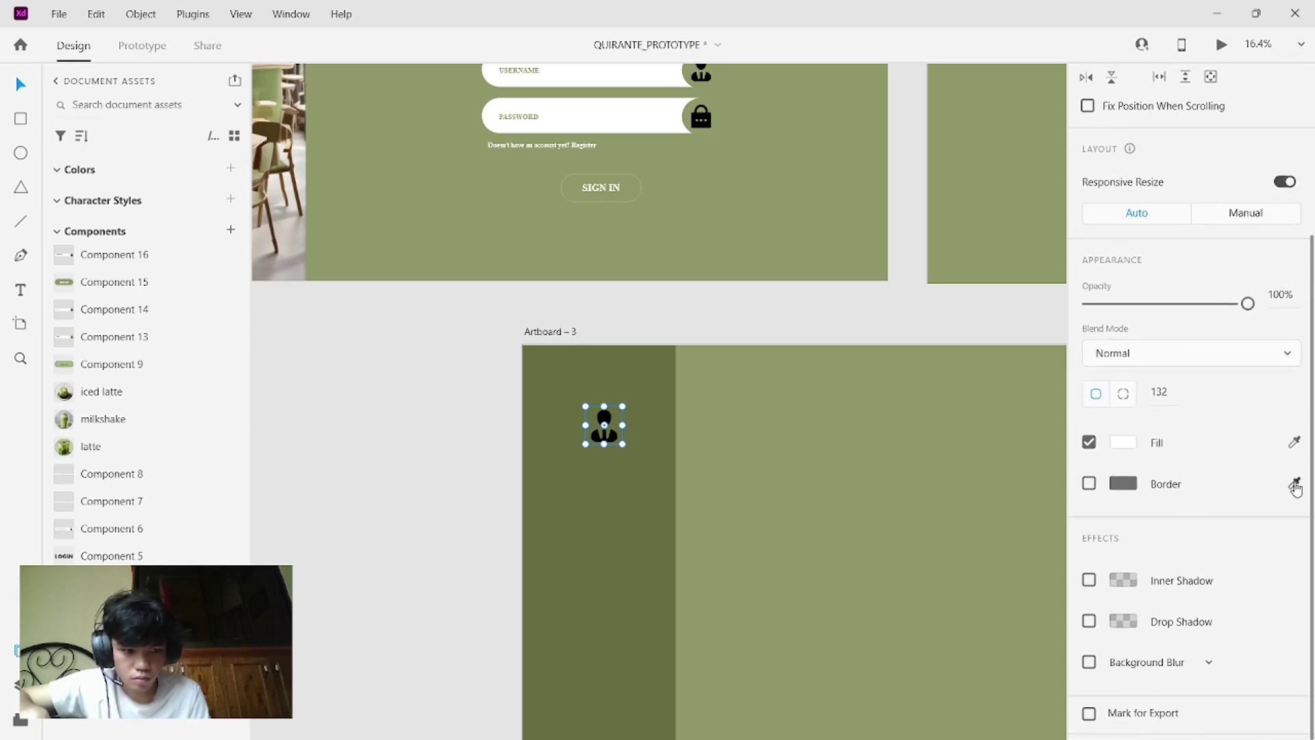
{"action": "left_click", "coordinate": [1295, 485]}
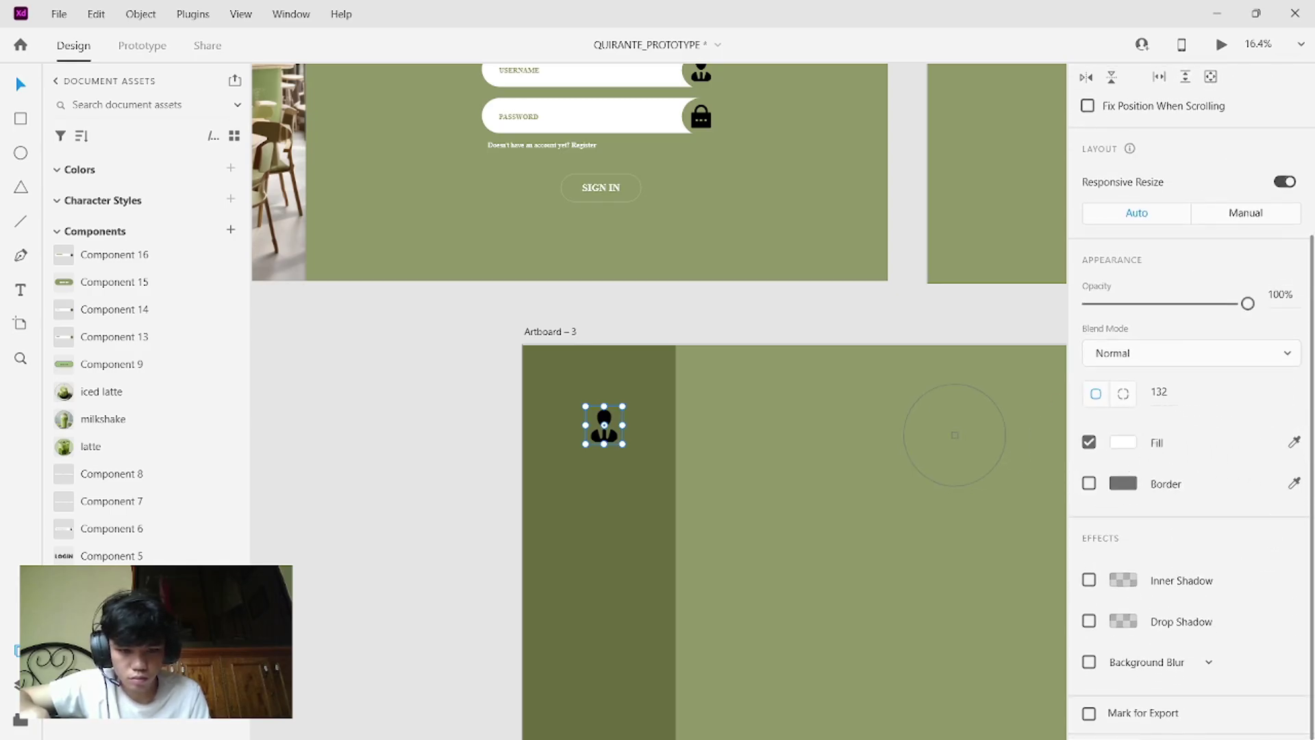
{"action": "left_click", "coordinate": [955, 435]}
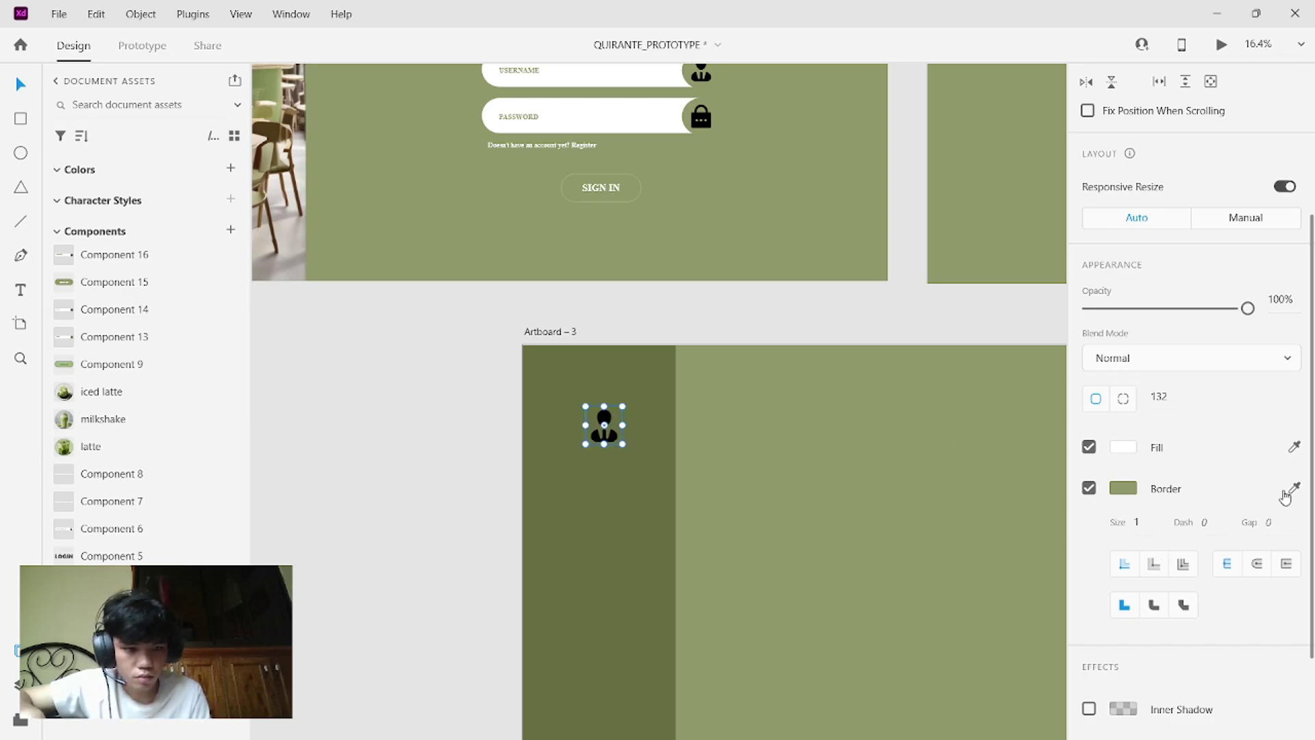
{"action": "left_click", "coordinate": [1293, 487]}
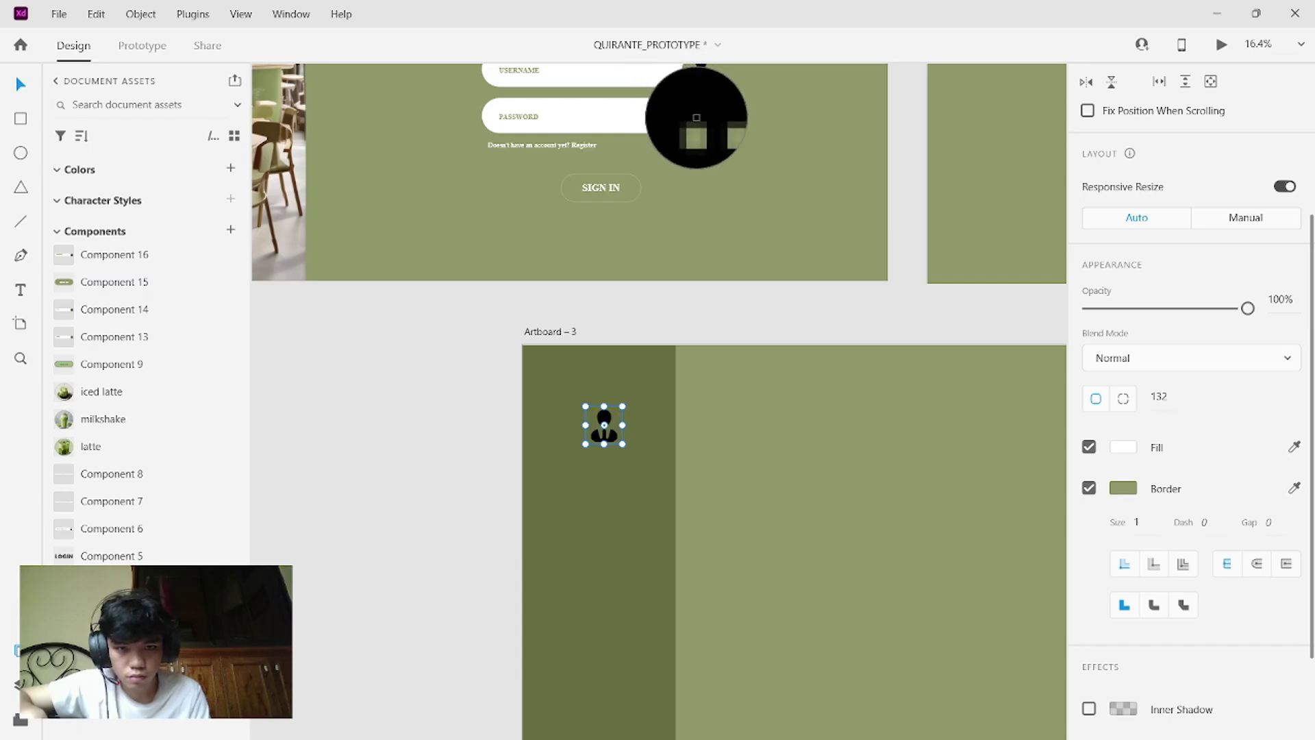
{"action": "left_click", "coordinate": [697, 118]}
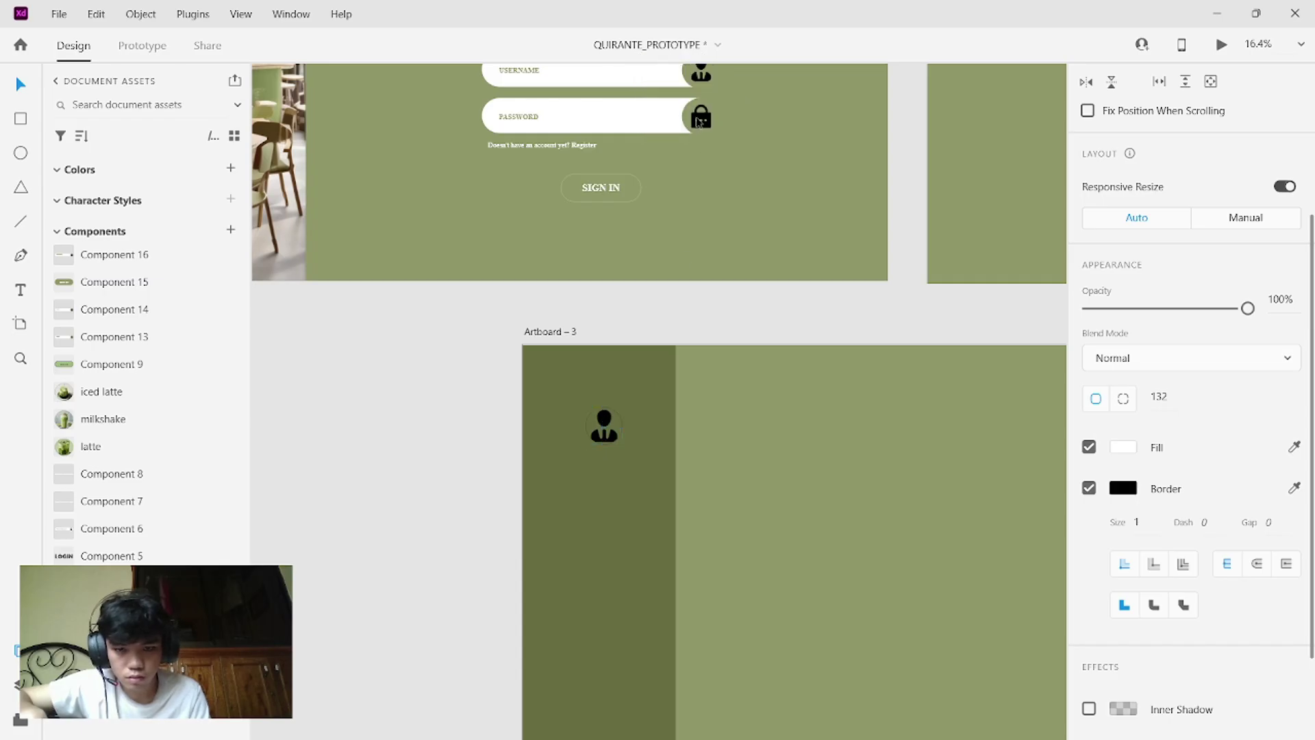
{"action": "left_click", "coordinate": [708, 439]}
{"action": "mouse_move", "coordinate": [602, 430]}
{"action": "left_mouse_down"}
{"action": "mouse_move", "coordinate": [699, 502]}
{"action": "mouse_move", "coordinate": [664, 495]}
{"action": "mouse_move", "coordinate": [561, 419]}
{"action": "mouse_move", "coordinate": [621, 429]}
{"action": "mouse_move", "coordinate": [604, 423]}
{"action": "mouse_move", "coordinate": [633, 408]}
{"action": "mouse_move", "coordinate": [618, 415]}
{"action": "left_mouse_up"}
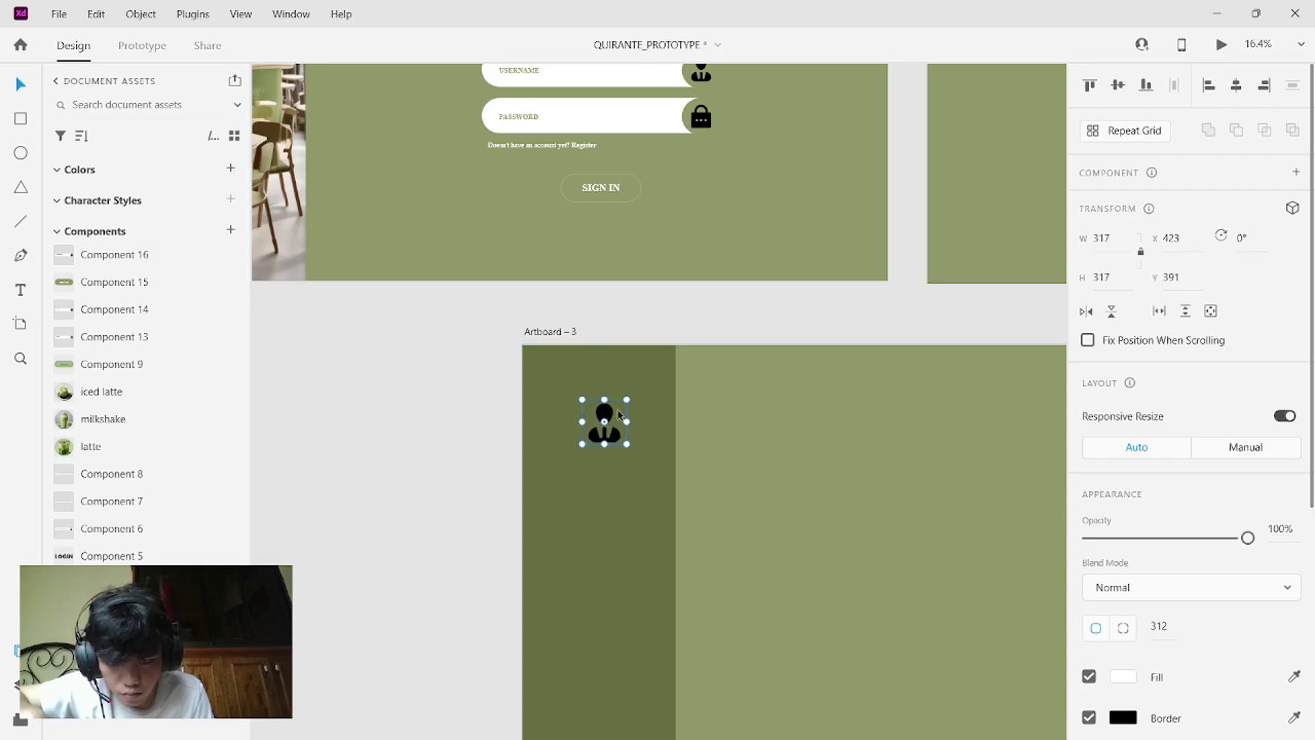
- Add a text box below the user icon containing the user's full name
{"action": "left_click", "coordinate": [526, 144]}
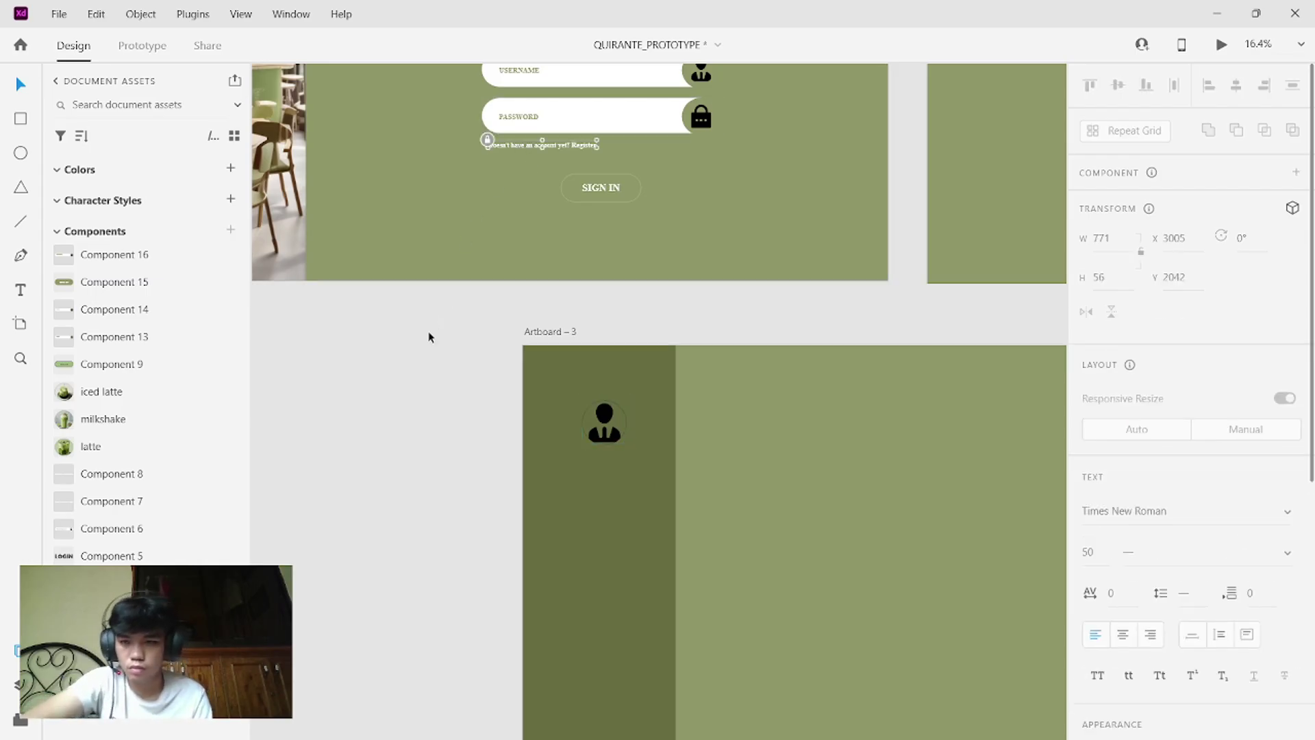
{"action": "left_click", "coordinate": [21, 291]}
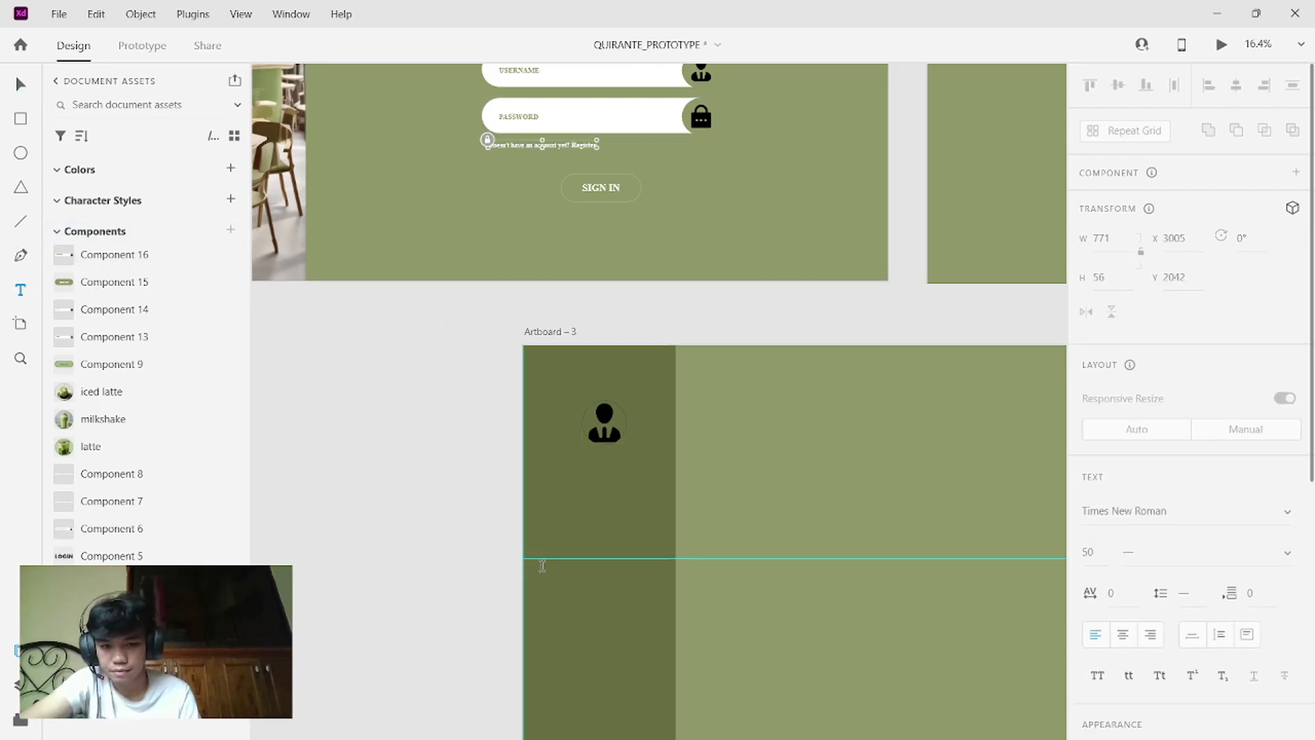
{"action": "left_click", "coordinate": [562, 463]}
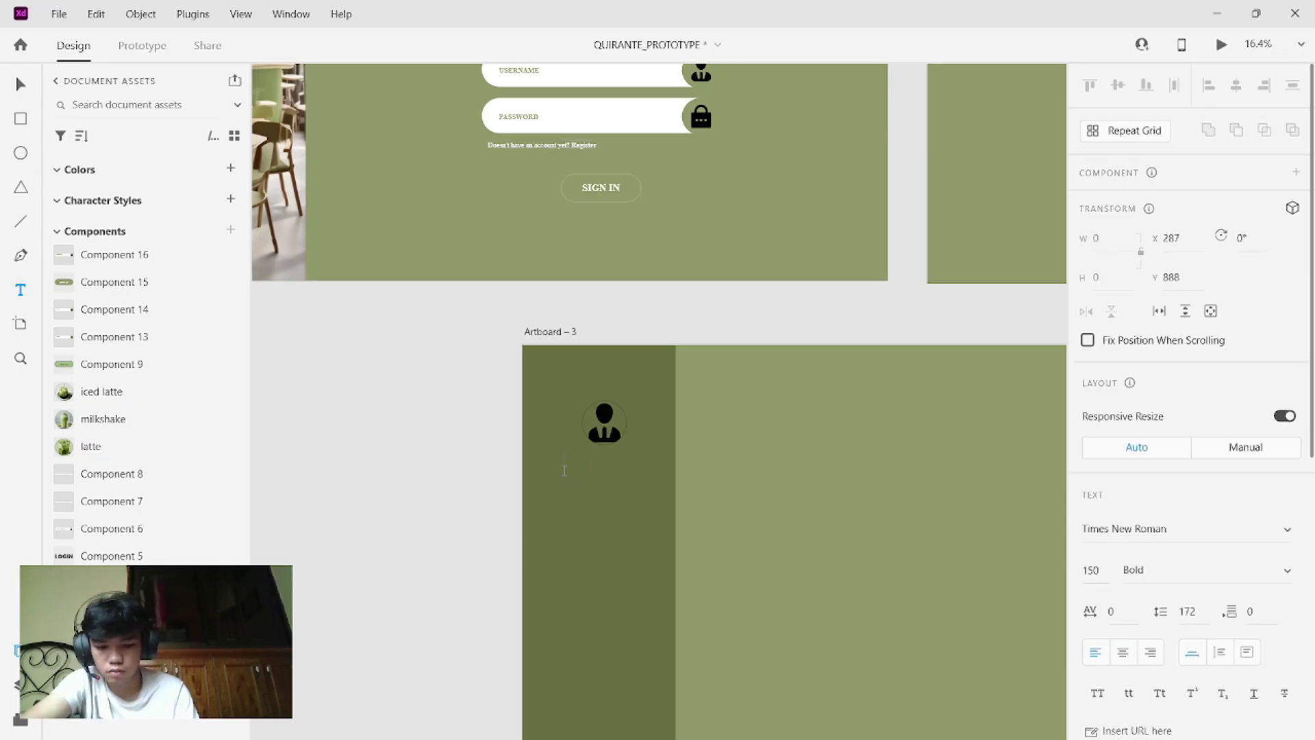
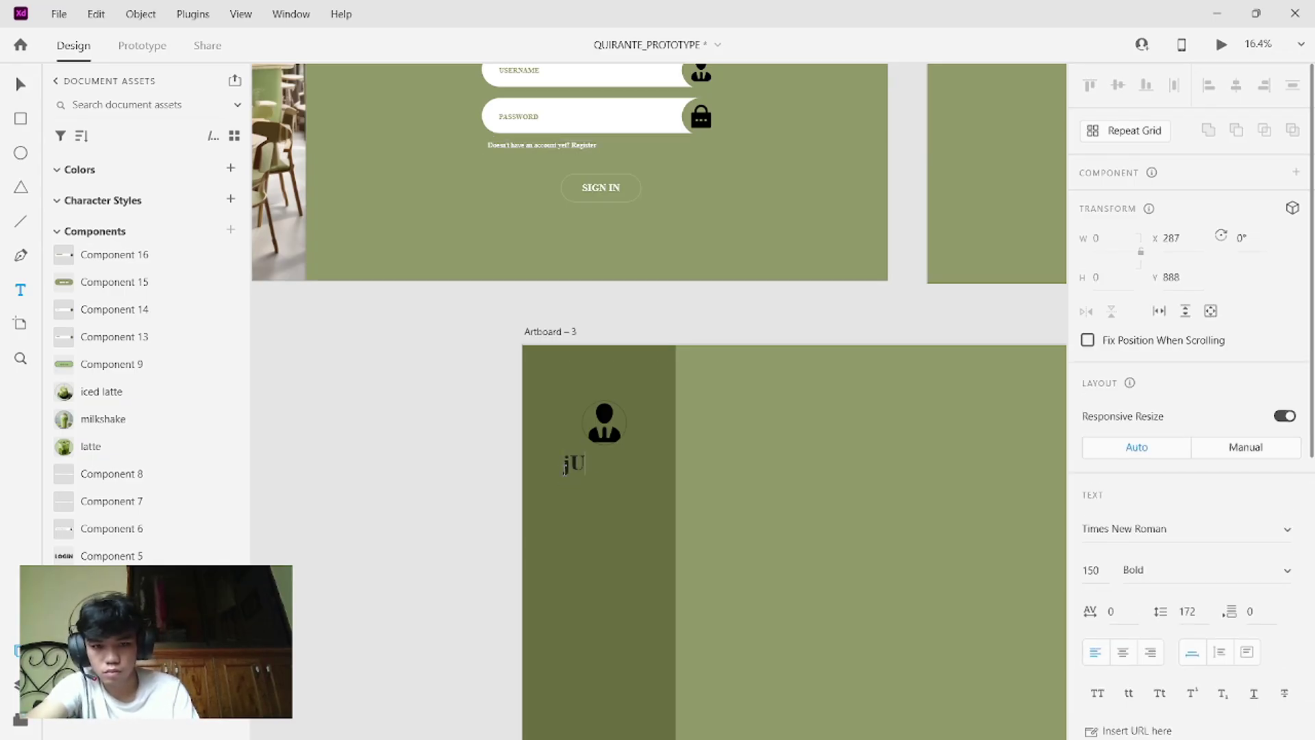
{"action": "key", "text": "Caps_Lock"}
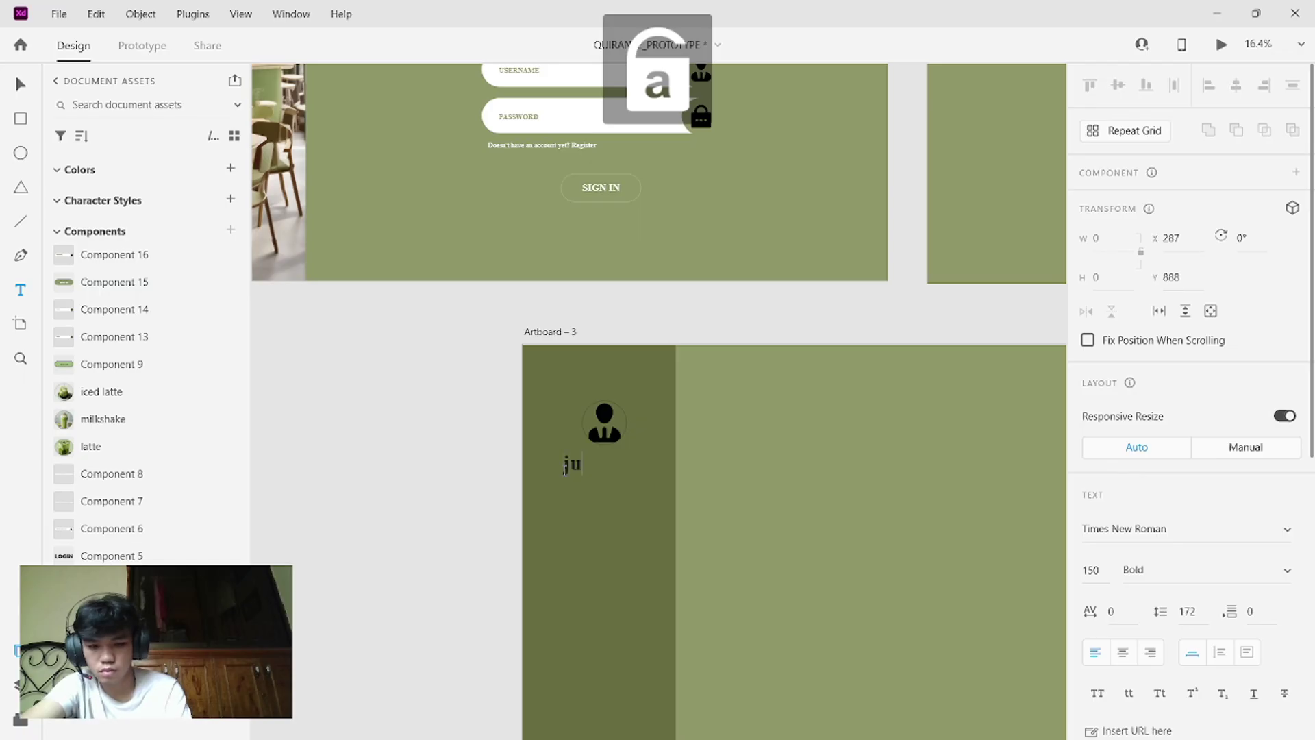
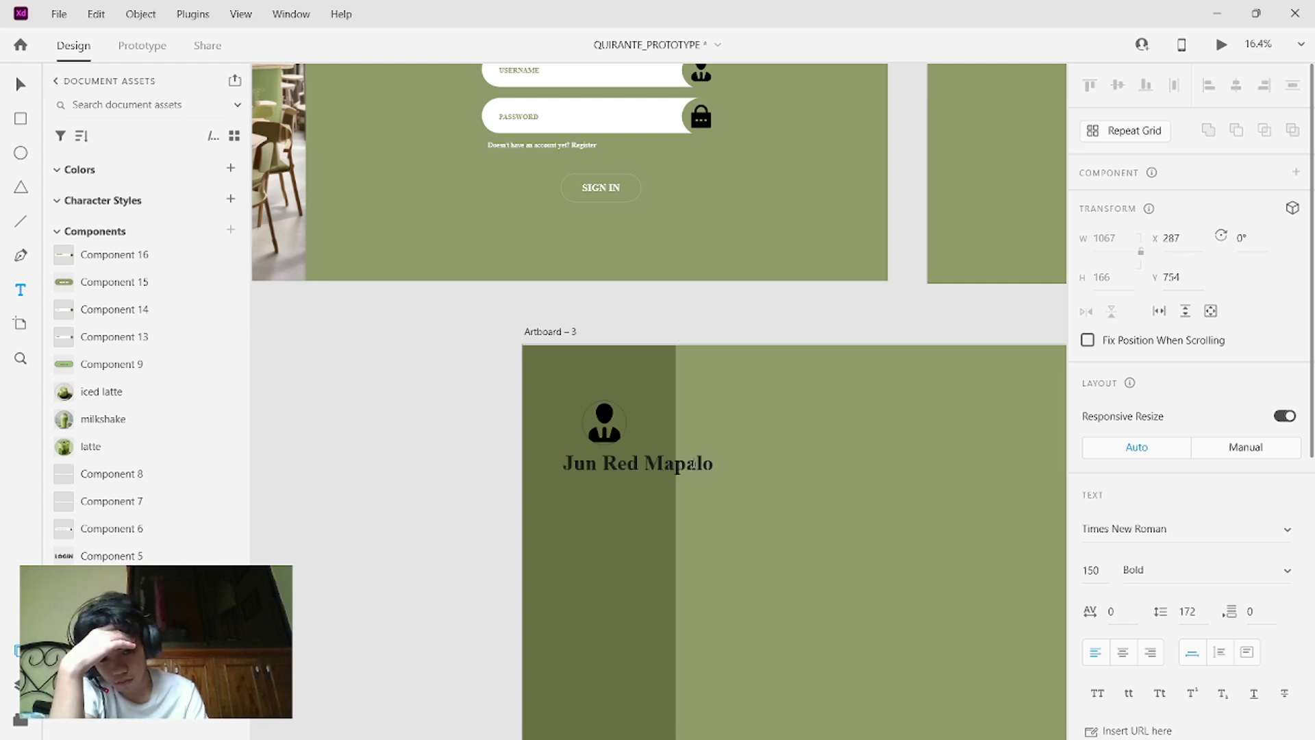
- Select the entire name line in the text box
{"action": "double_click", "coordinate": [691, 464]}
{"action": "left_click", "coordinate": [692, 464]}
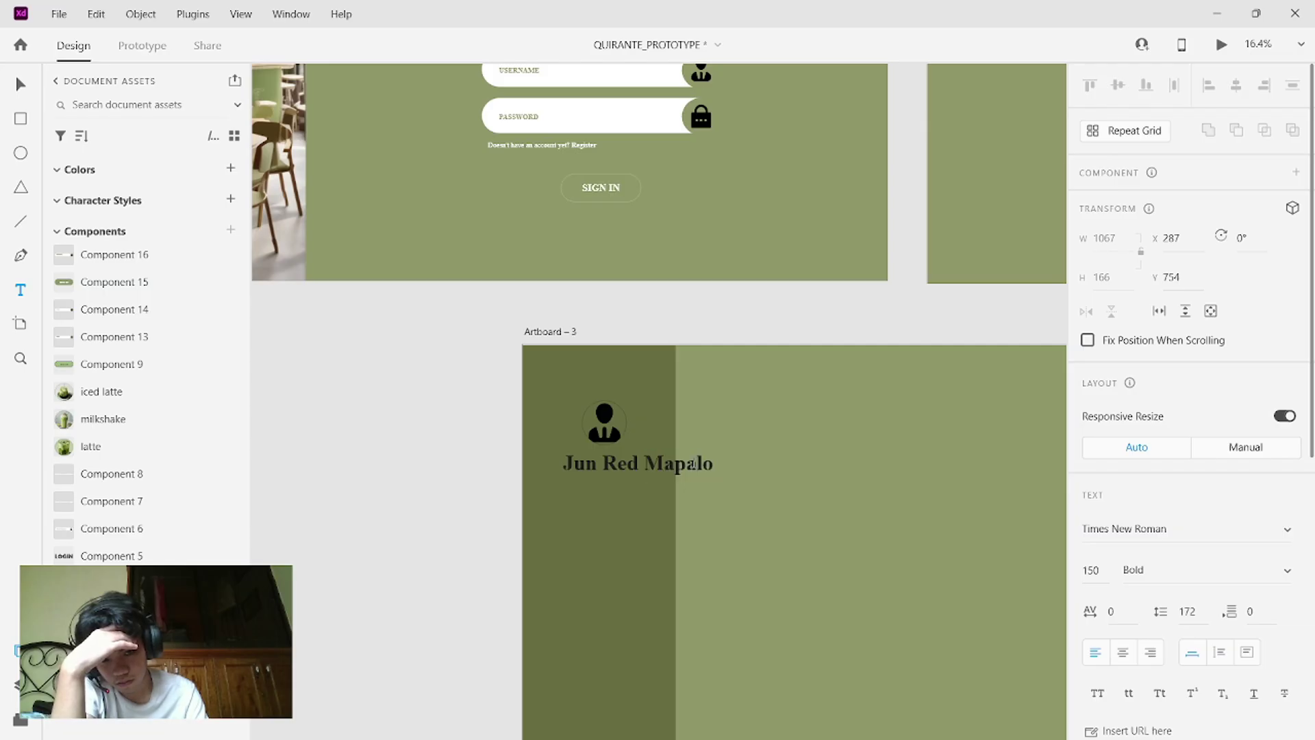
{"action": "double_click", "coordinate": [692, 464]}
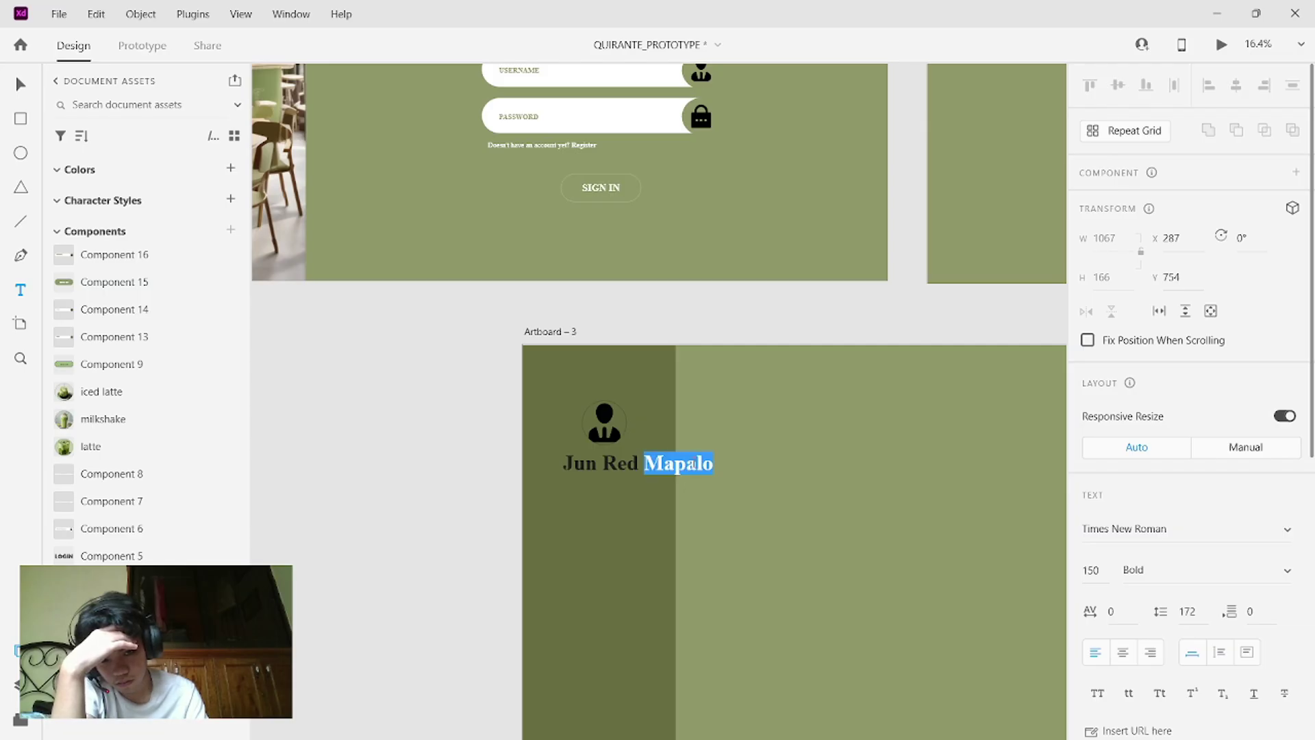
{"action": "double_click", "coordinate": [693, 465]}
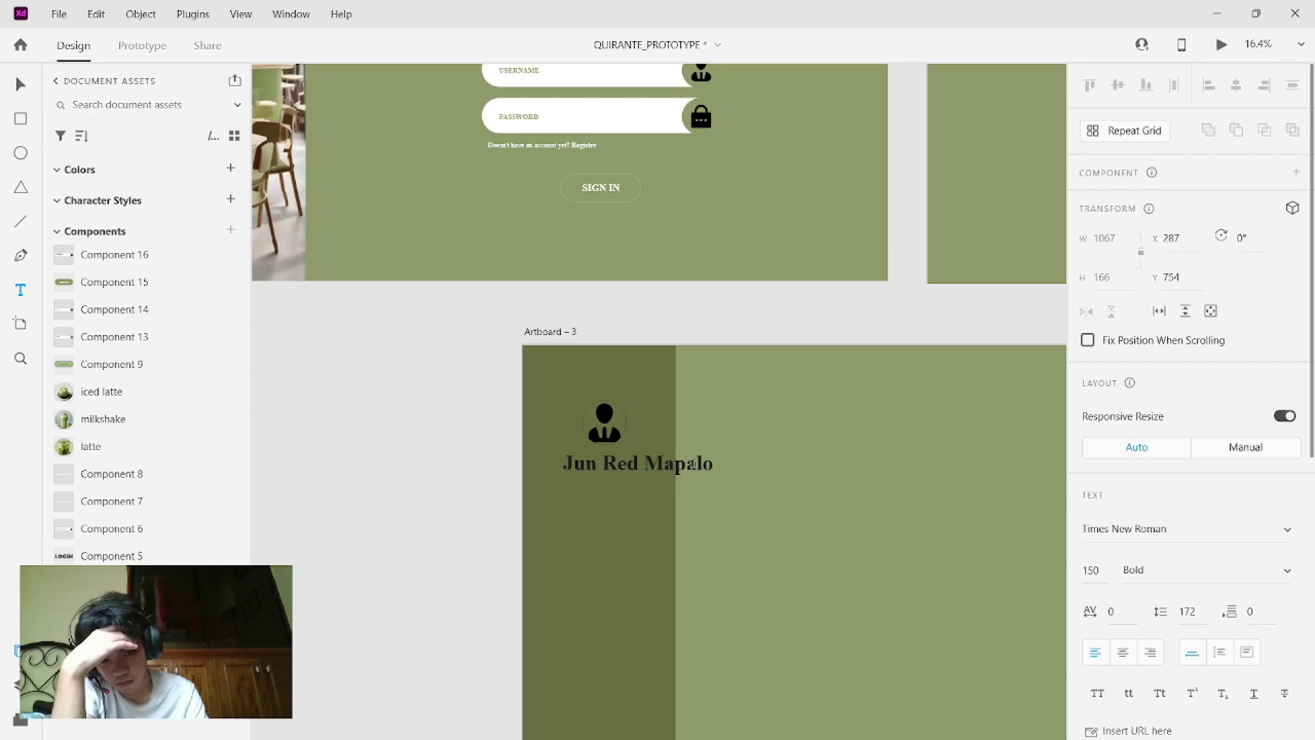
{"action": "double_click", "coordinate": [693, 464]}
{"action": "left_click_drag", "start_coordinate": [693, 464], "coordinate": [636, 464]}
{"action": "triple_click", "coordinate": [637, 464]}
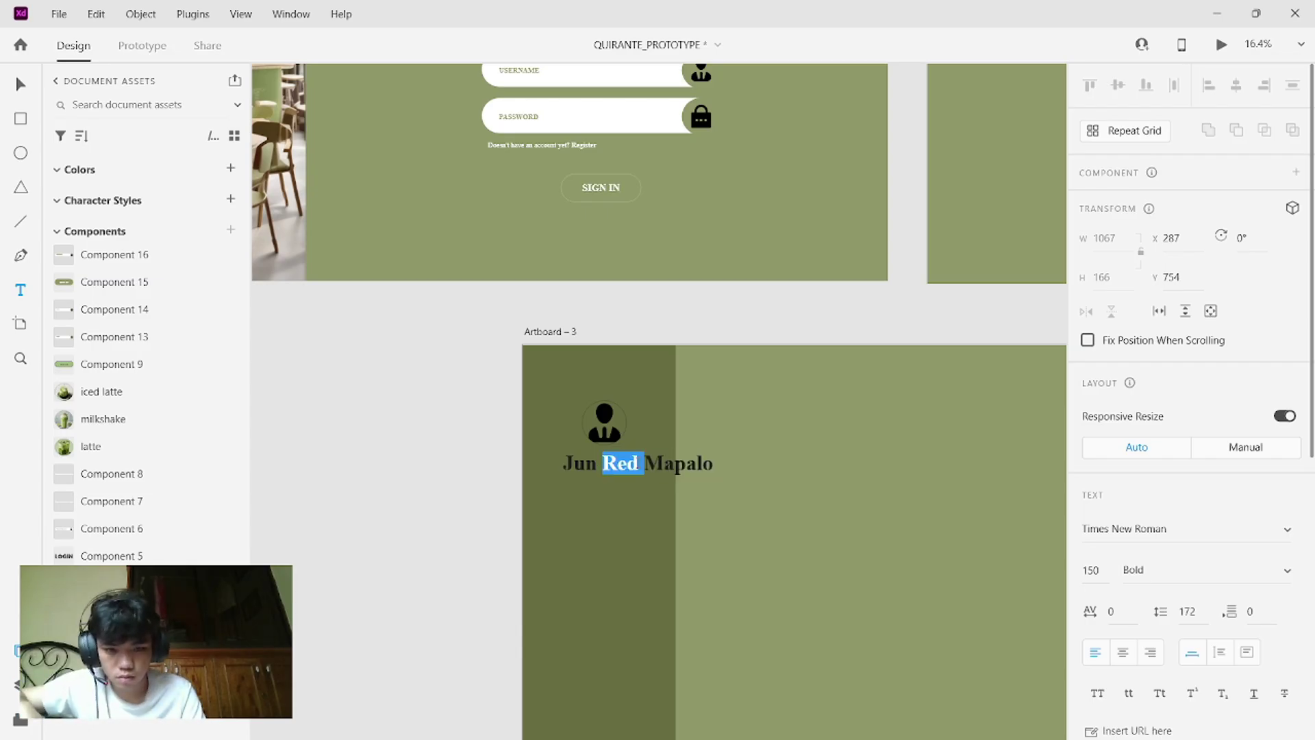
{"action": "triple_click", "coordinate": [637, 464]}
{"action": "double_click", "coordinate": [637, 464]}
{"action": "triple_click", "coordinate": [637, 464]}
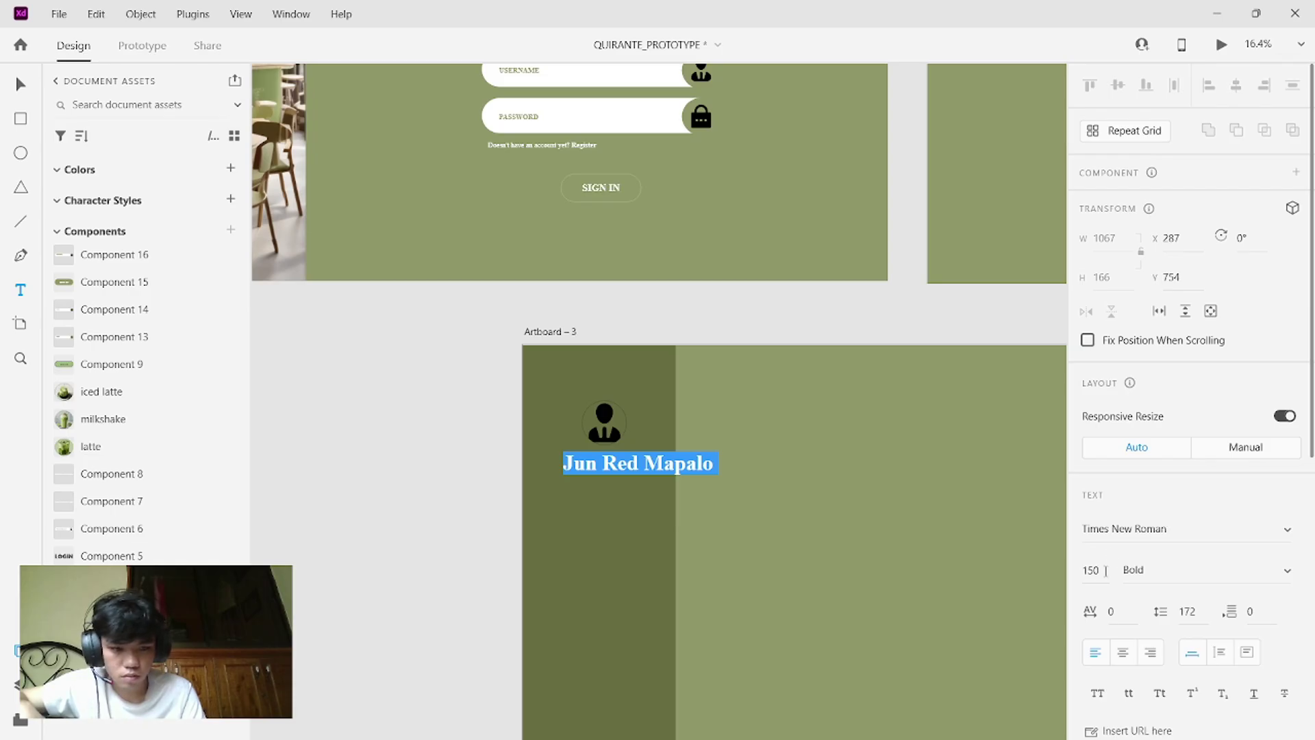
- Try name font sizes of 30, 40 and 50
{"action": "left_click", "coordinate": [1096, 569]}
{"action": "key", "text": "BackSpace"}
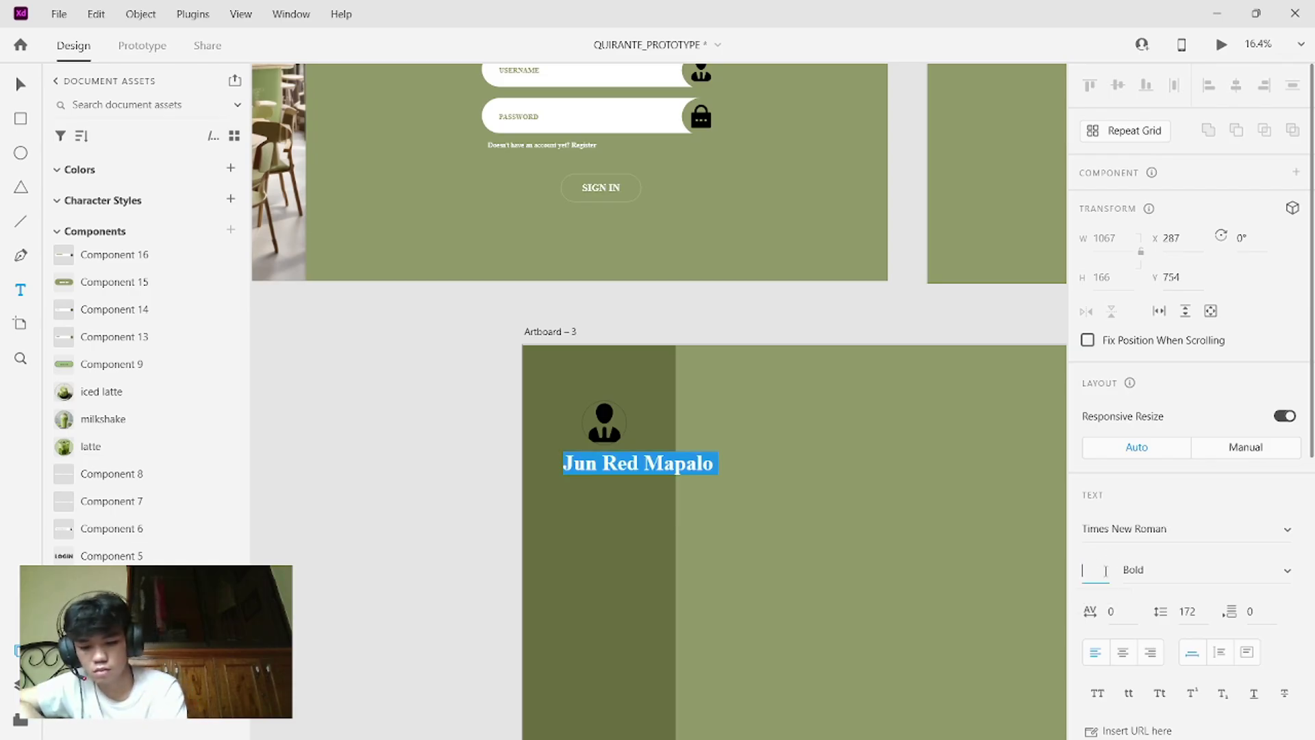
{"action": "key", "text": "Return"}
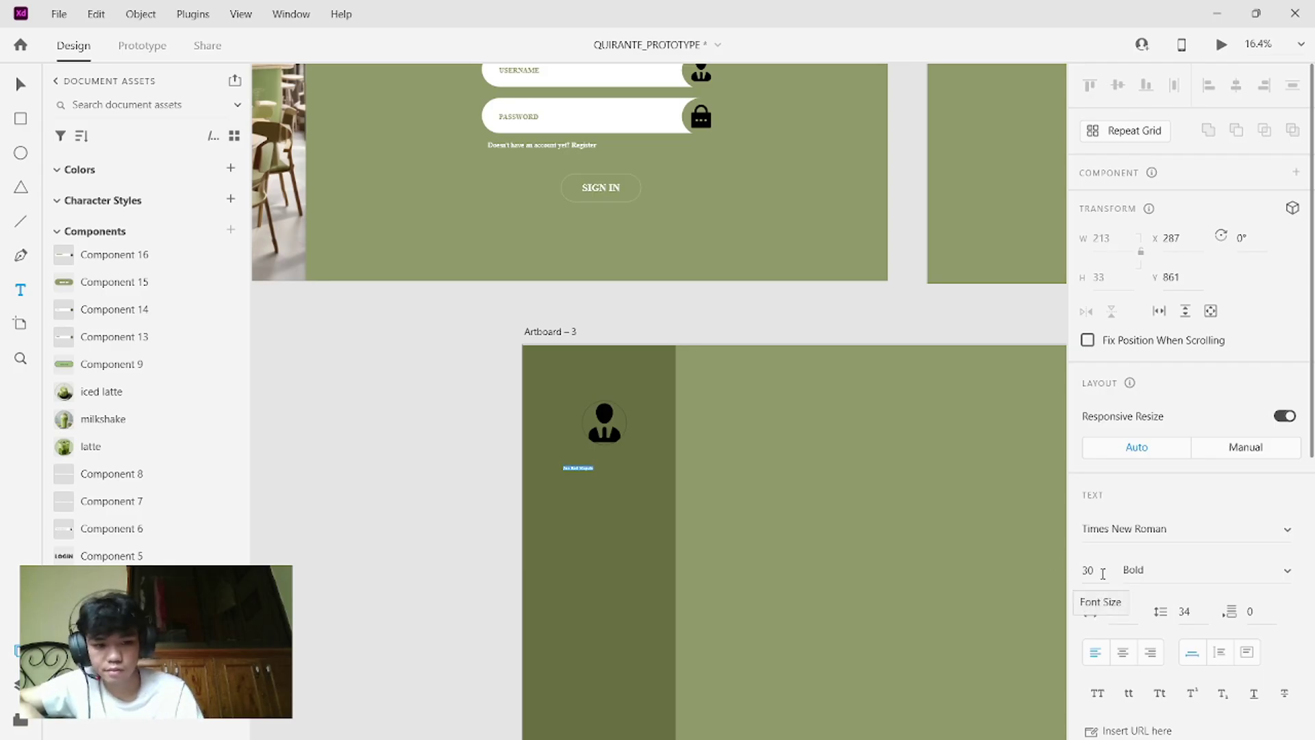
{"action": "left_click", "coordinate": [1103, 573]}
{"action": "key", "text": "BackSpace"}
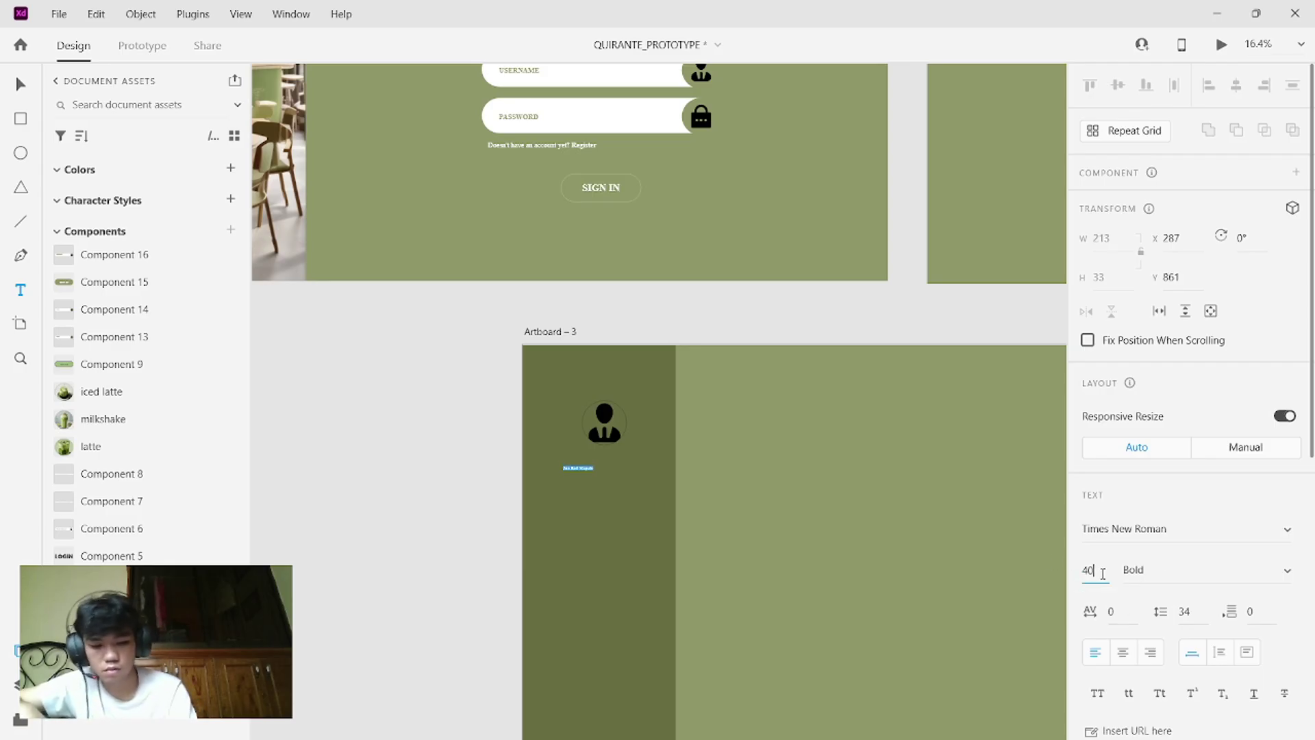
{"action": "key", "text": "Return"}
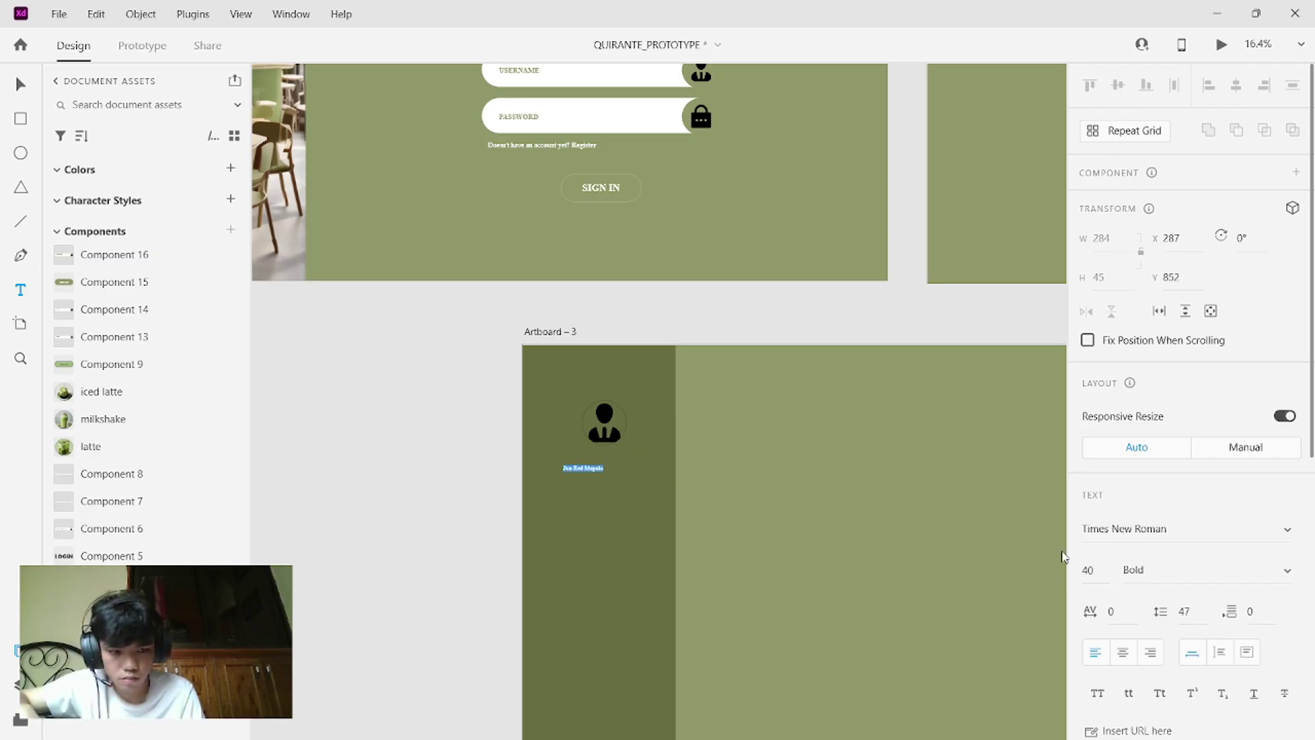
{"action": "left_click", "coordinate": [1109, 577]}
{"action": "key", "text": "BackSpace"}
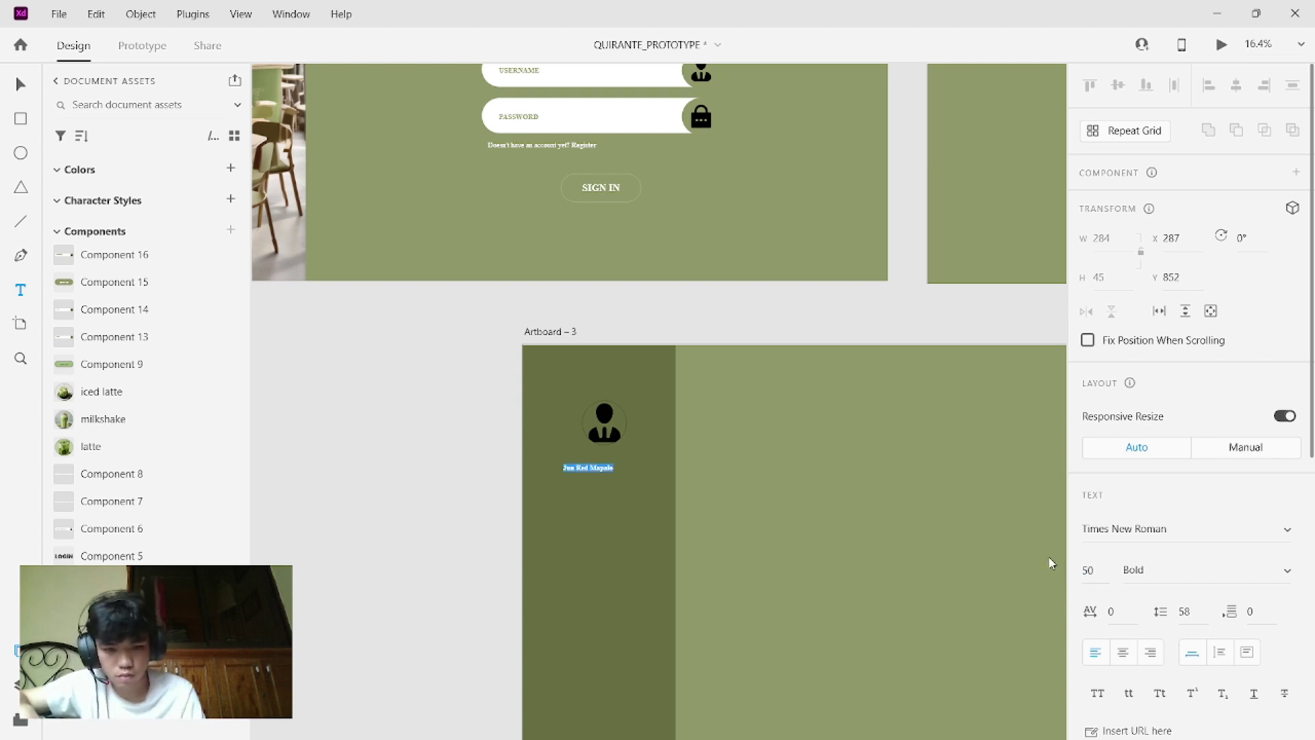
{"action": "key", "text": "Return"}
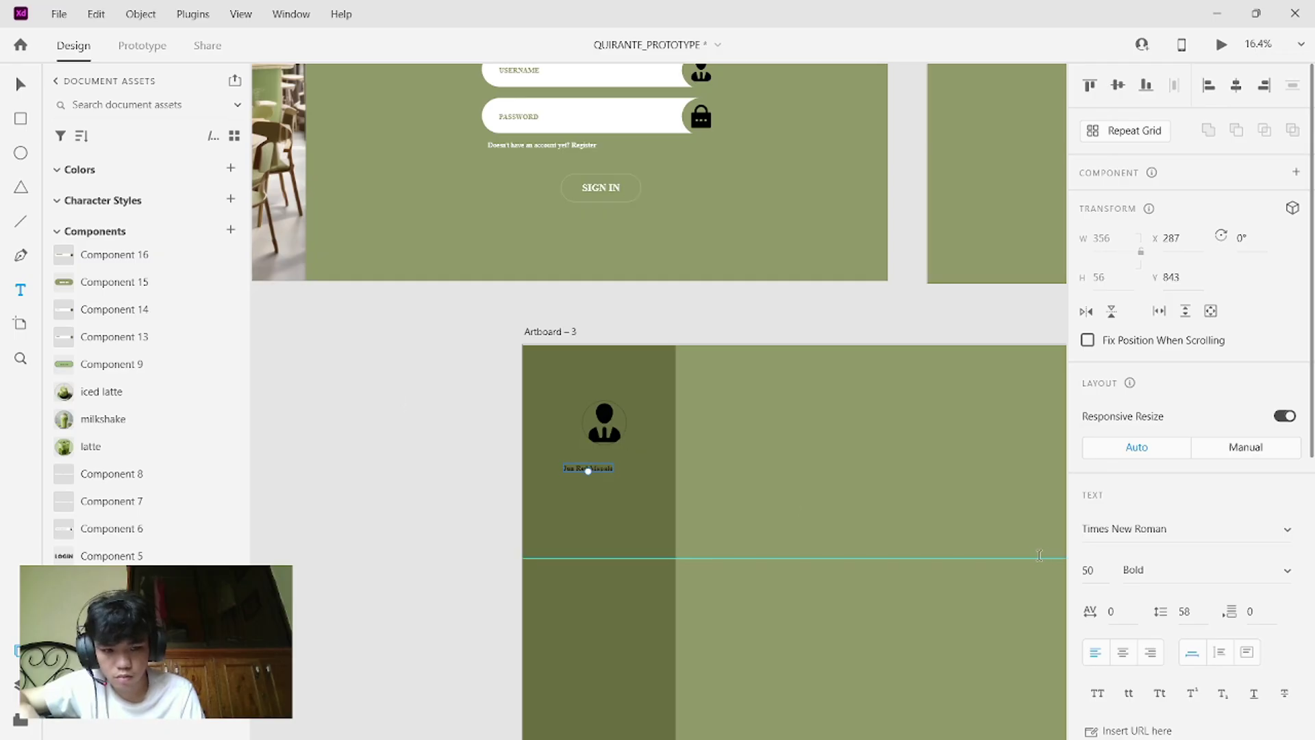
- Set the name text to the larger font size 87
{"action": "left_click", "coordinate": [1094, 571]}
{"action": "key", "text": "BackSpace"}
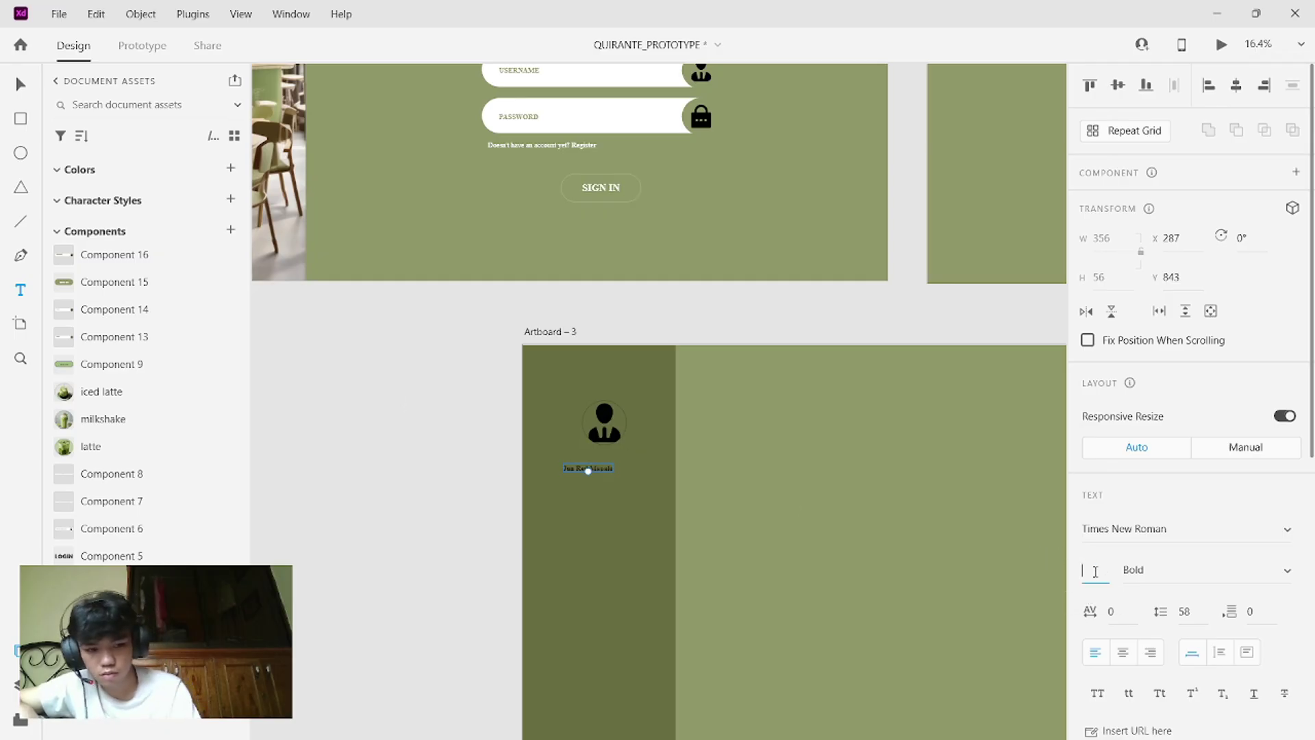
{"action": "type", "text": "87"}
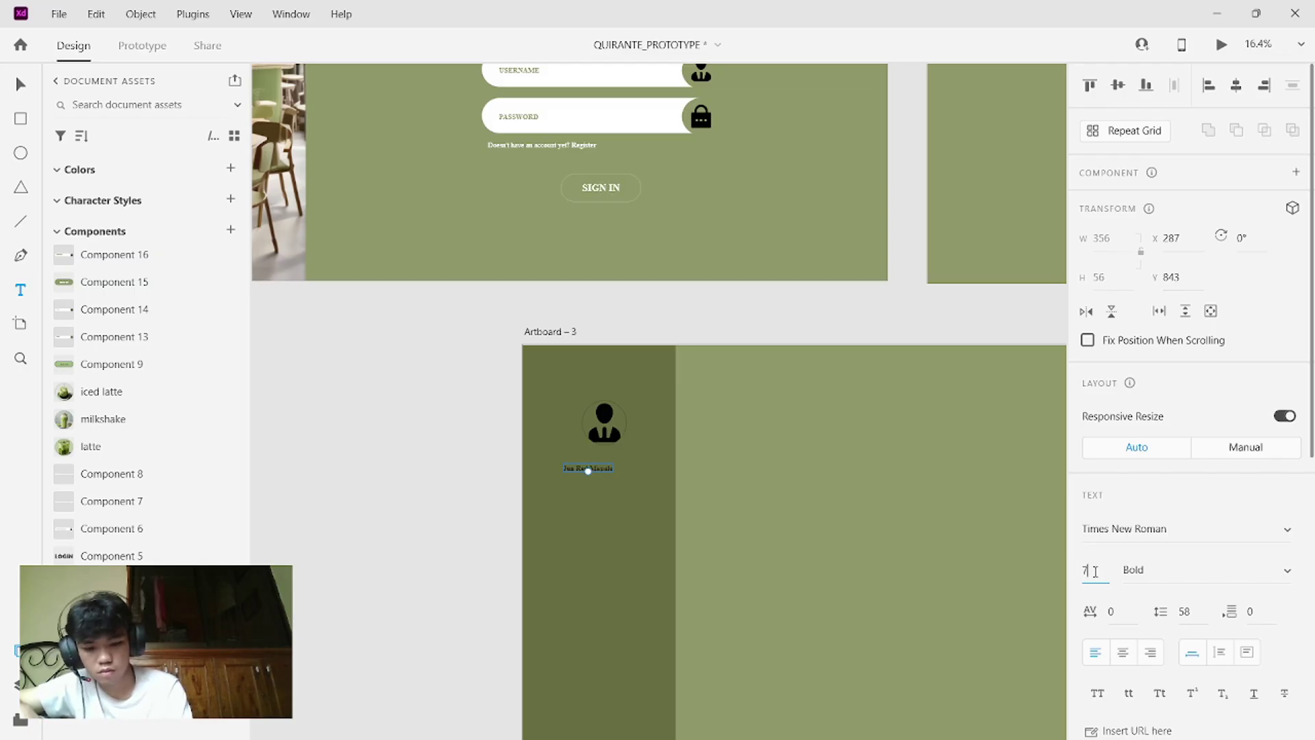
{"action": "key", "text": "Return"}
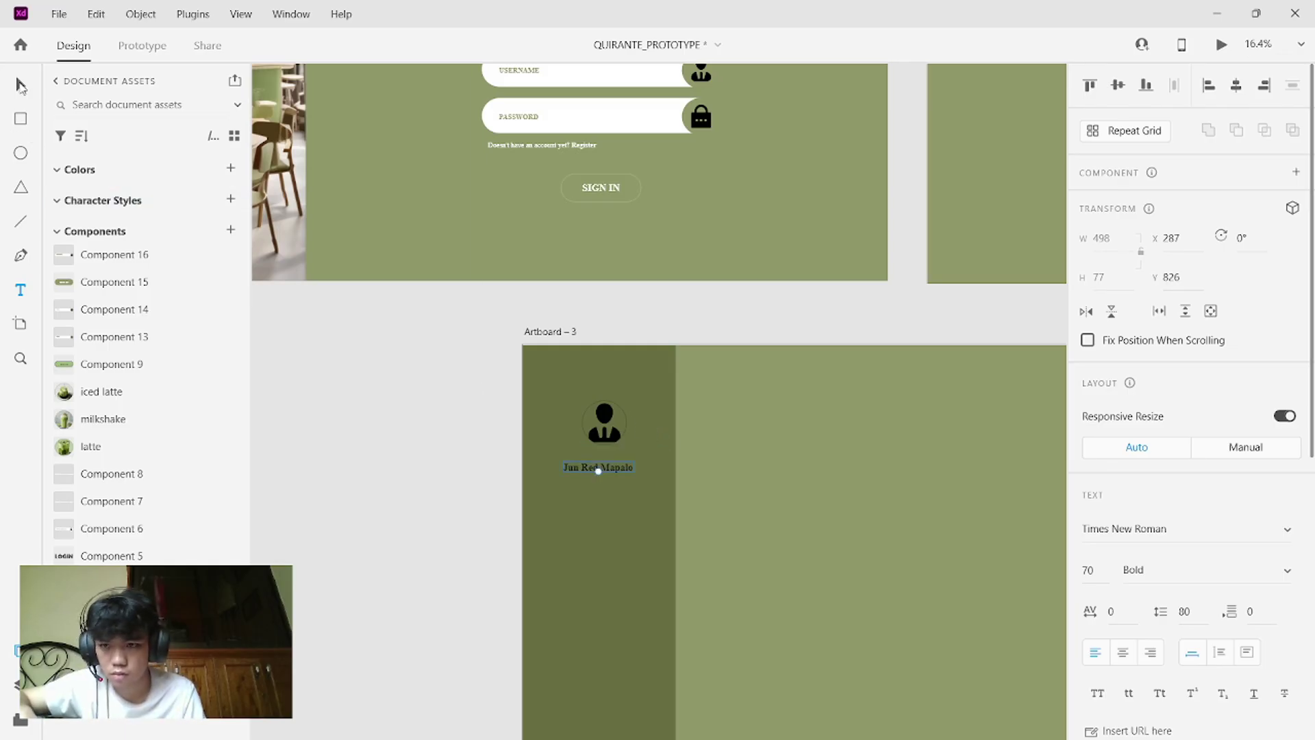
{"action": "left_click", "coordinate": [19, 85]}
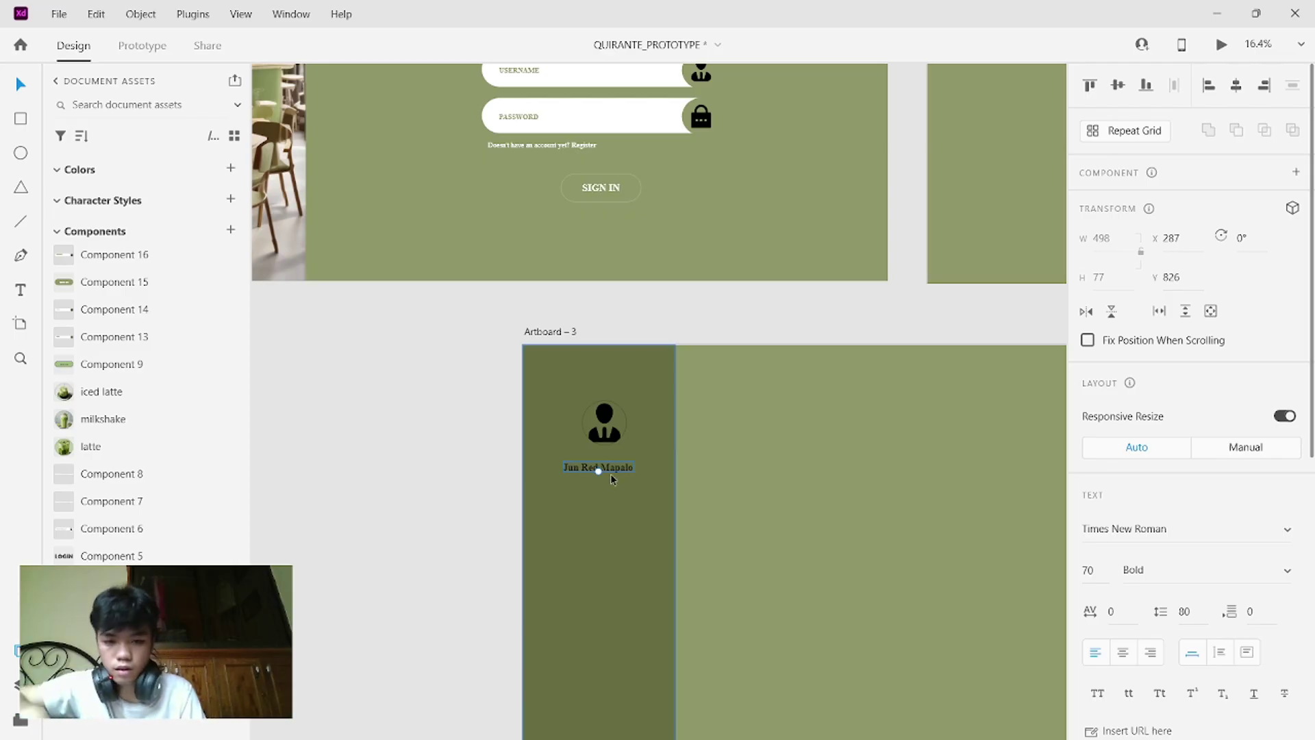
- Centre the name text just below the person icon
{"action": "left_click_drag", "start_coordinate": [602, 470], "coordinate": [612, 457]}
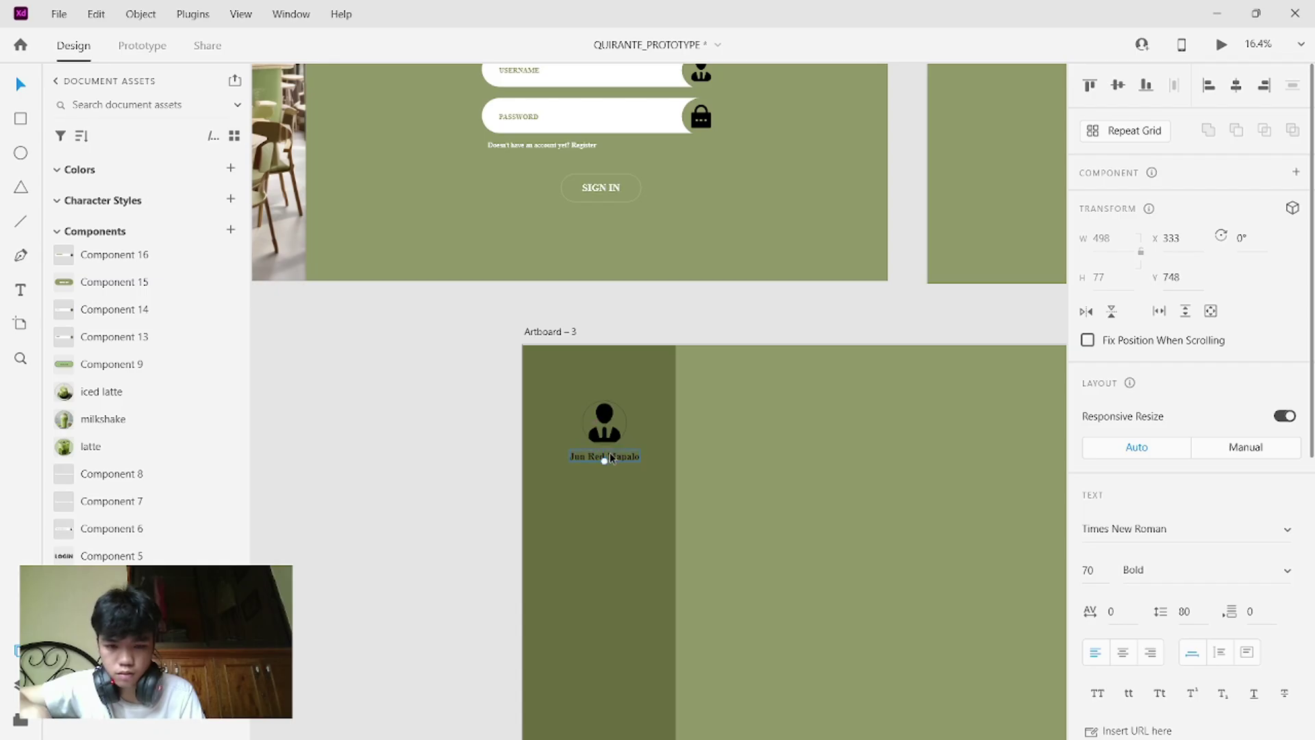
{"action": "left_click", "coordinate": [614, 515]}
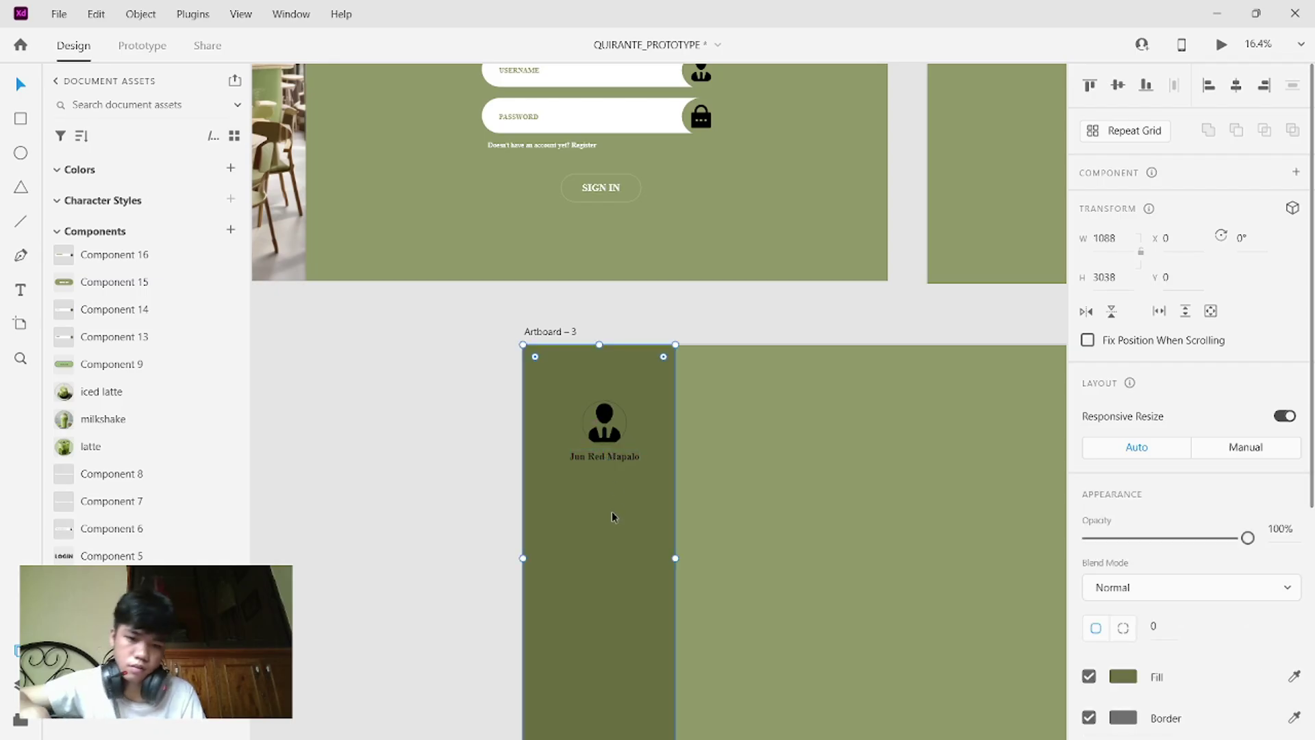
{"action": "left_click_drag", "start_coordinate": [613, 465], "coordinate": [618, 460]}
{"action": "left_click", "coordinate": [616, 467]}
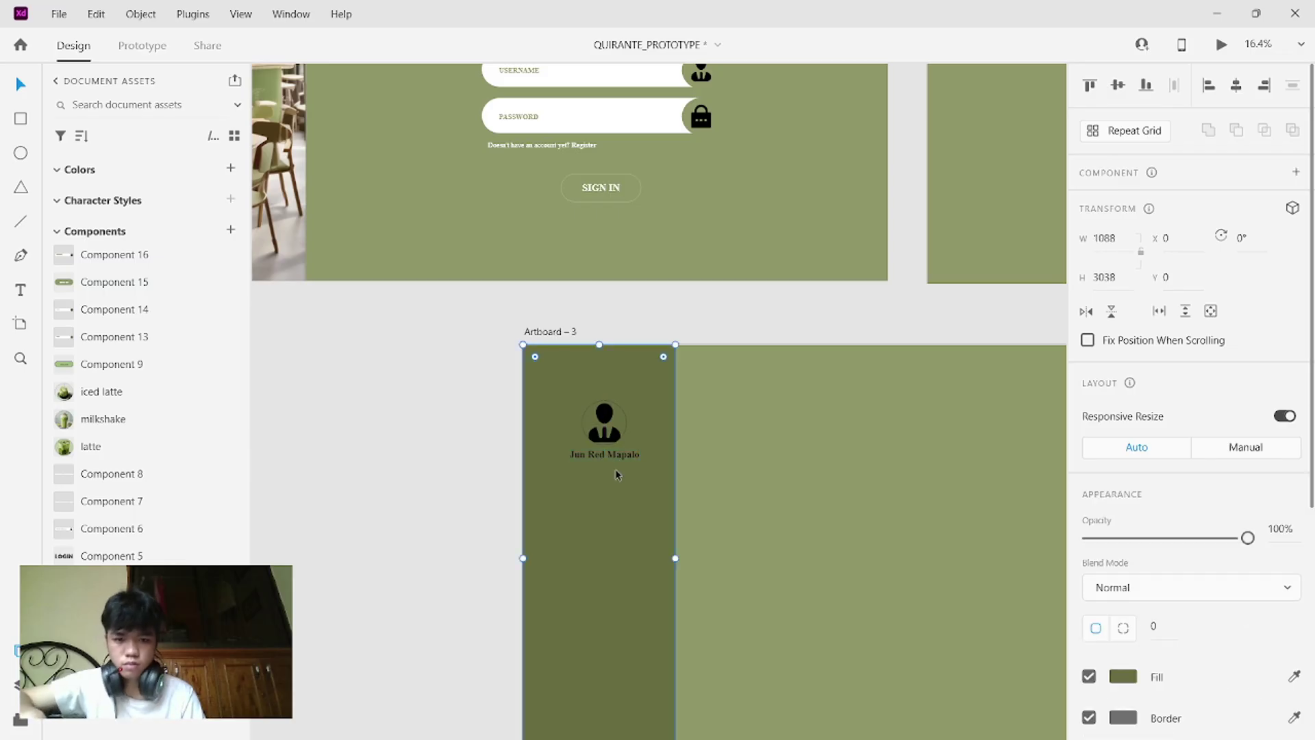
{"action": "scroll", "coordinate": [615, 469], "scroll_direction": "down", "scroll_amount": 2, "text": "ctrl"}
{"action": "scroll", "coordinate": [615, 470], "scroll_direction": "down", "scroll_amount": 3}
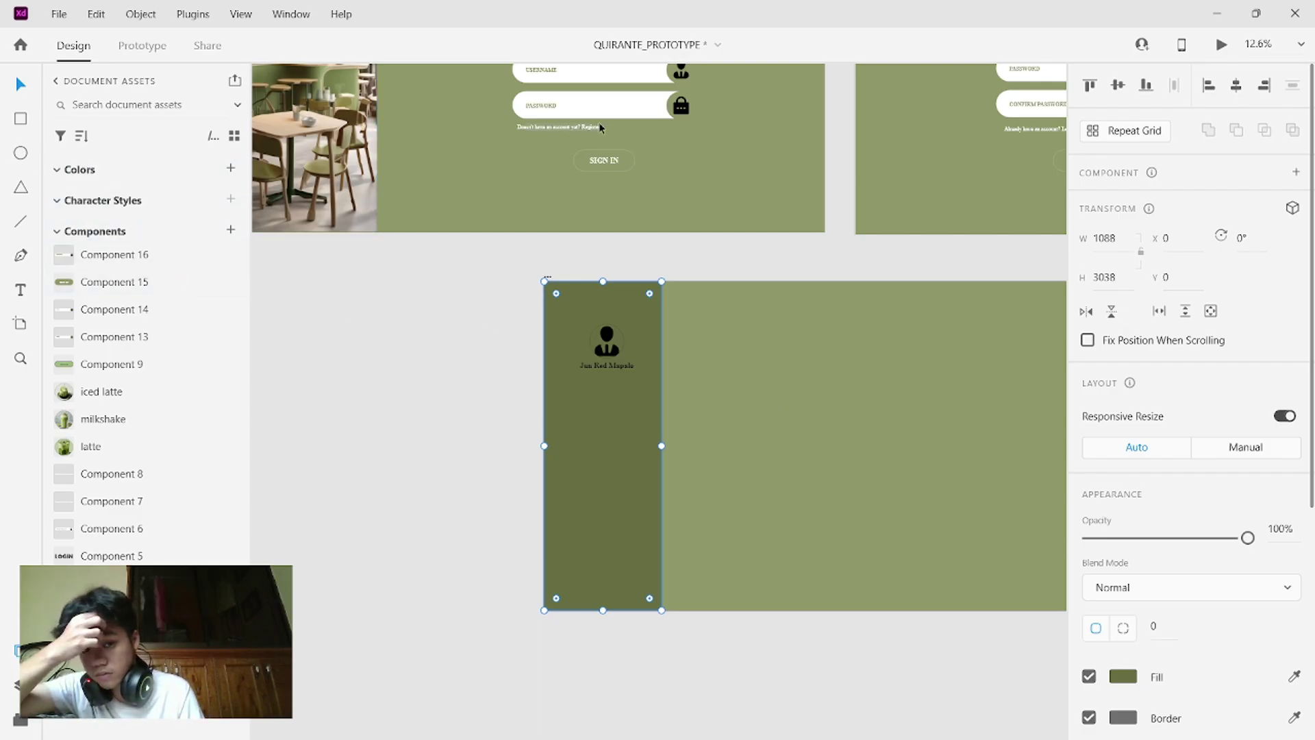
- Duplicate the login screen's SIGN IN button and move the copy into the sidebar
{"action": "left_click", "coordinate": [629, 160]}
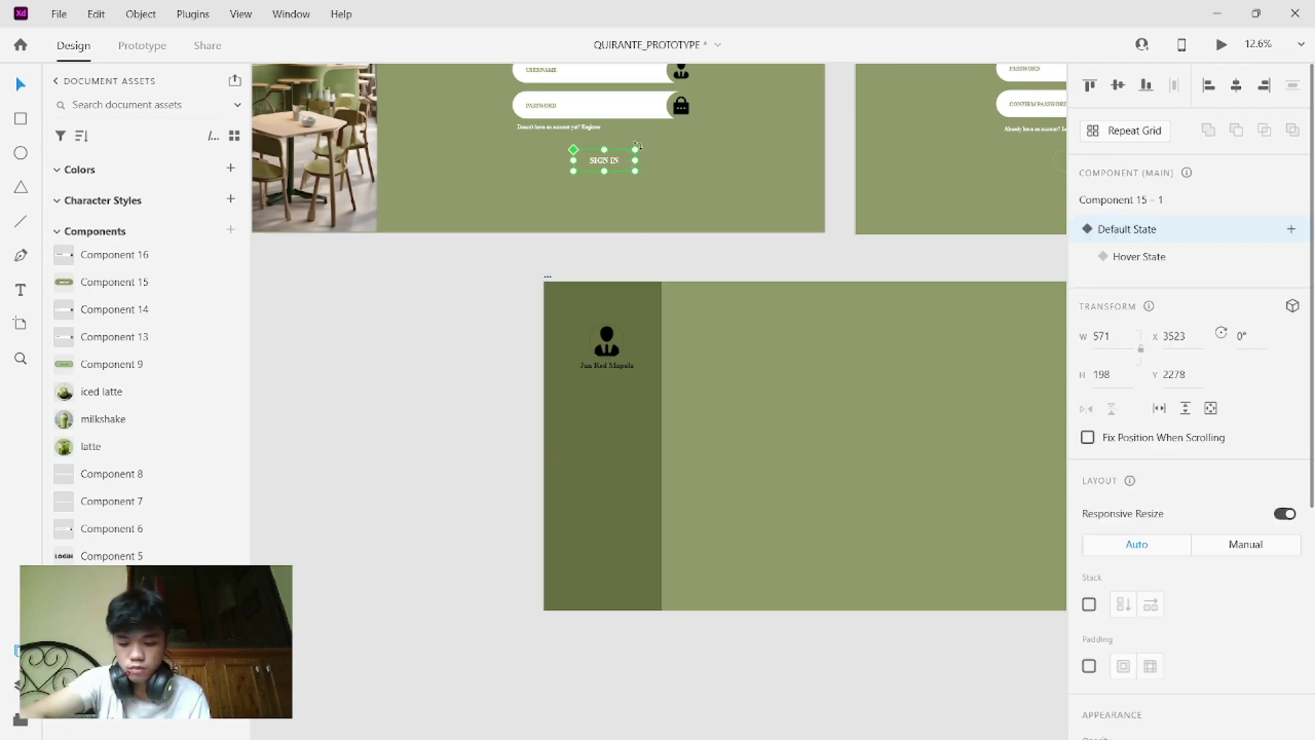
{"action": "key", "text": "ctrl+d"}
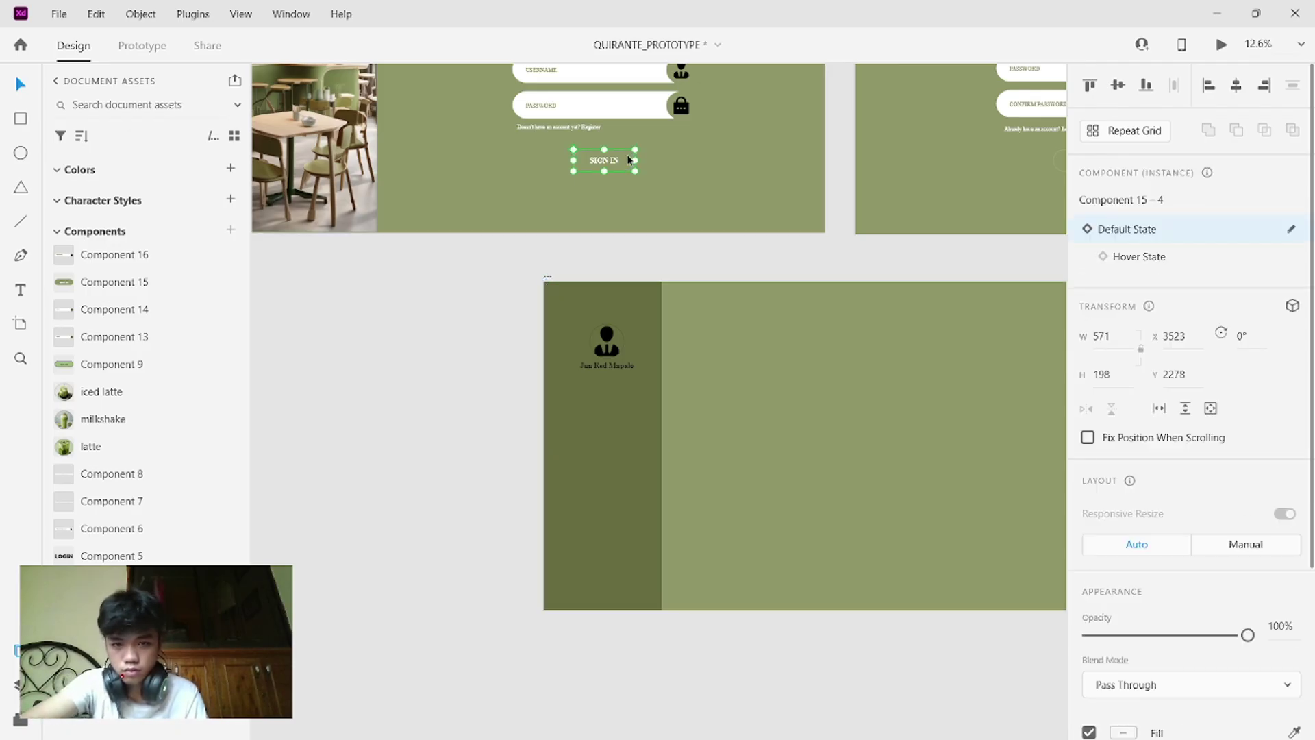
{"action": "left_click_drag", "start_coordinate": [629, 160], "coordinate": [632, 403]}
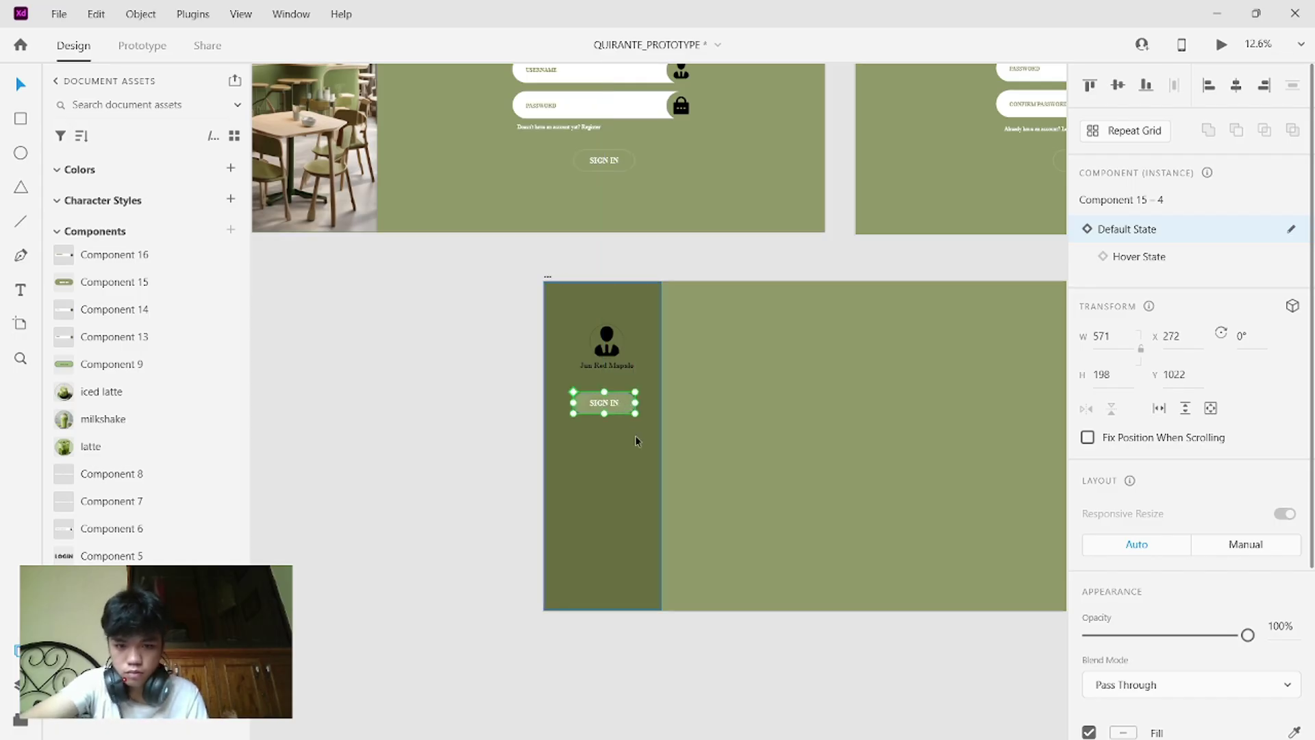
- Duplicate the sidebar SIGN IN button and place the copy below the first
{"action": "scroll", "coordinate": [693, 441], "scroll_direction": "up", "scroll_amount": 3}
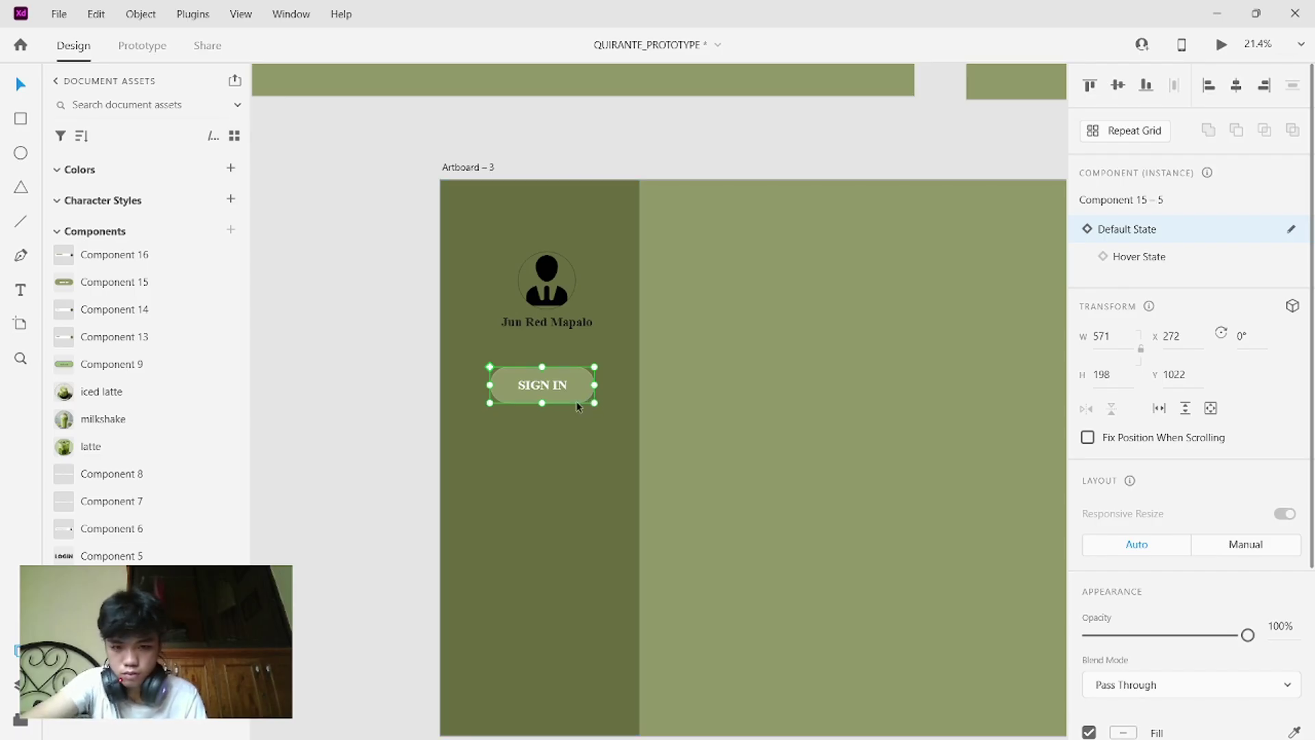
{"action": "right_click", "coordinate": [575, 392]}
{"action": "left_click", "coordinate": [566, 467]}
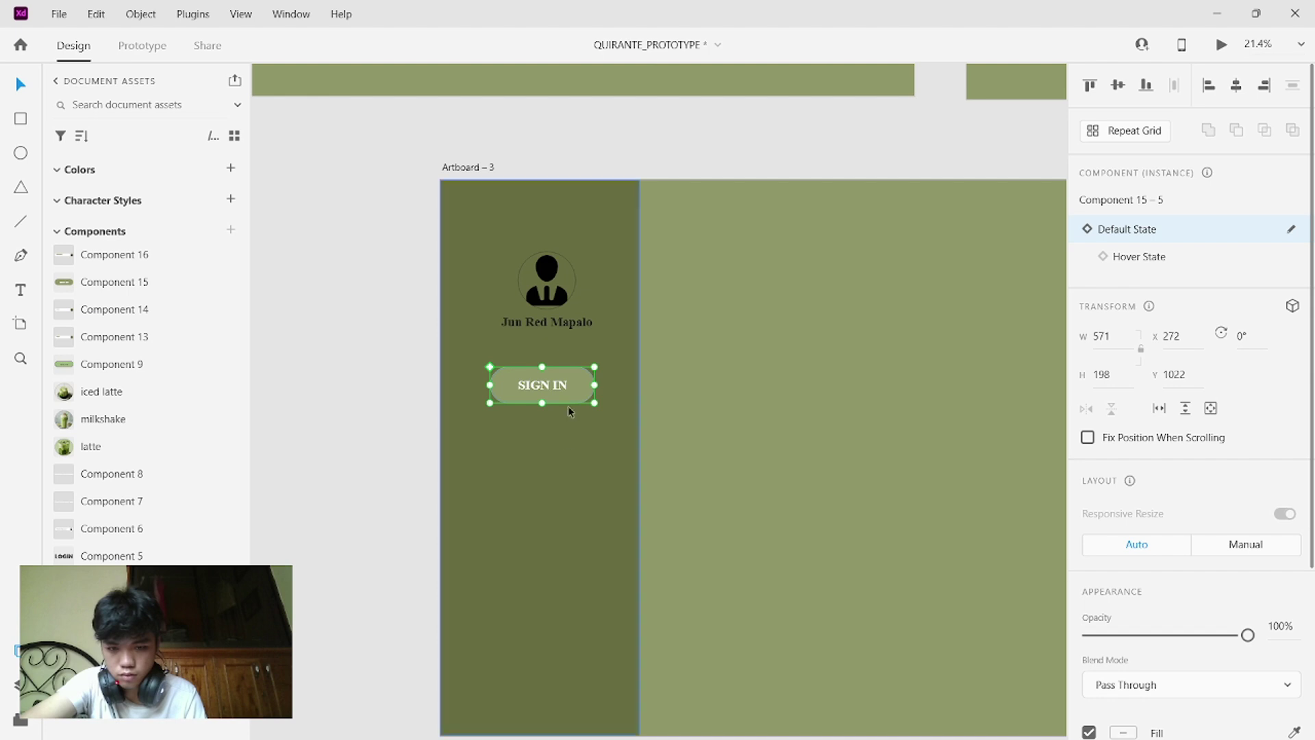
{"action": "left_click_drag", "start_coordinate": [570, 382], "coordinate": [569, 430]}
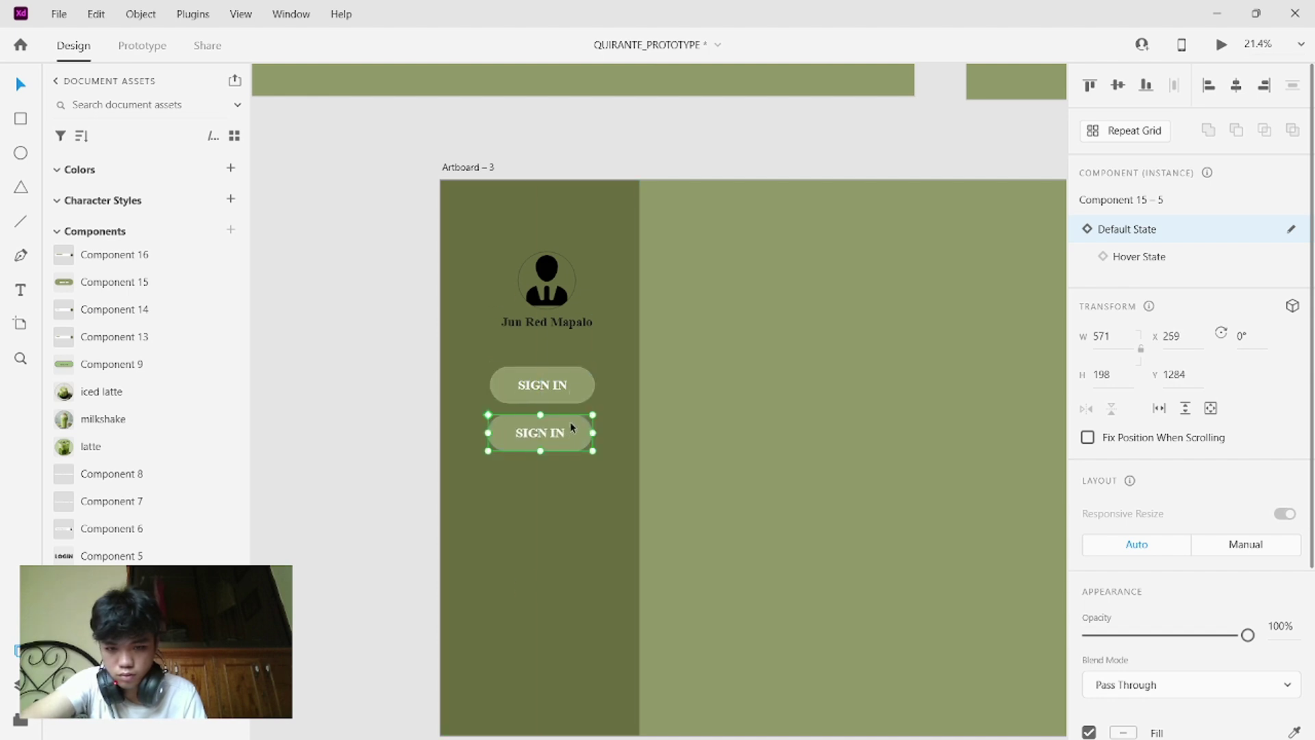
- Resize the upper SIGN IN button to a slimmer 661 × 124
{"action": "left_click", "coordinate": [580, 380]}
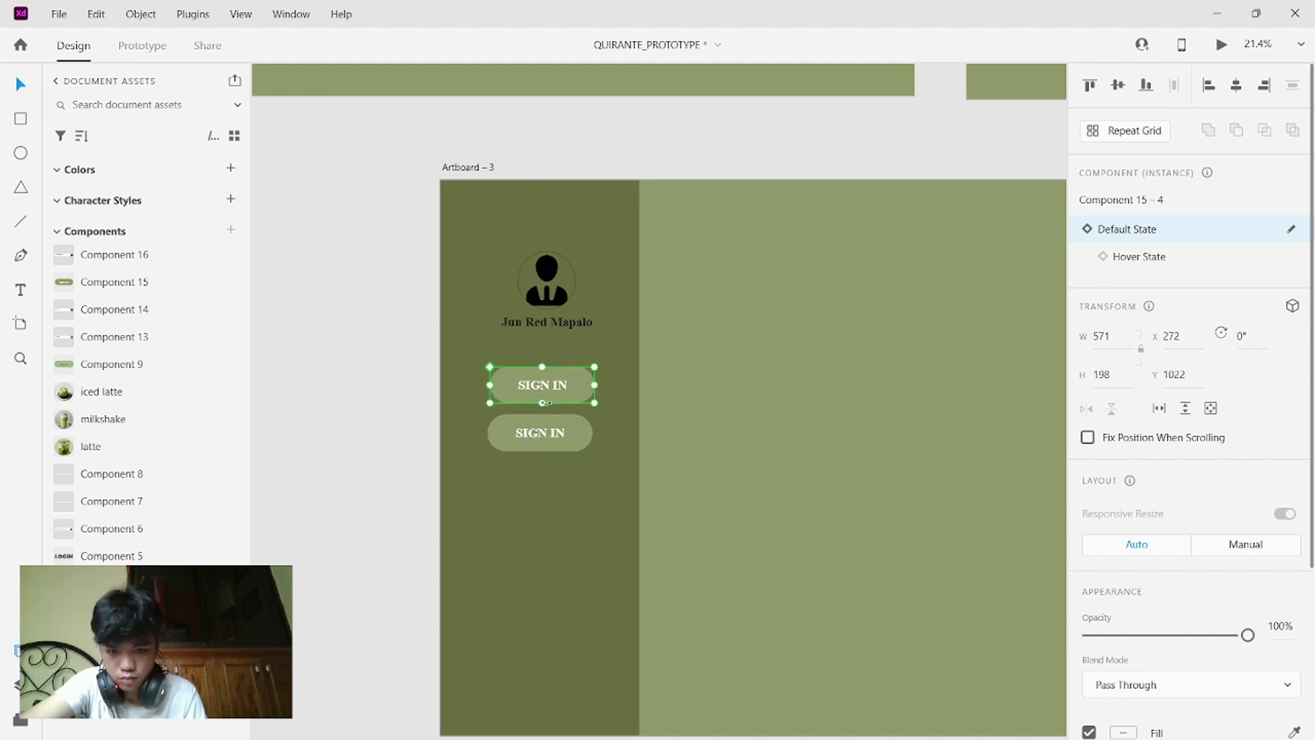
{"action": "left_click_drag", "start_coordinate": [546, 399], "coordinate": [547, 400]}
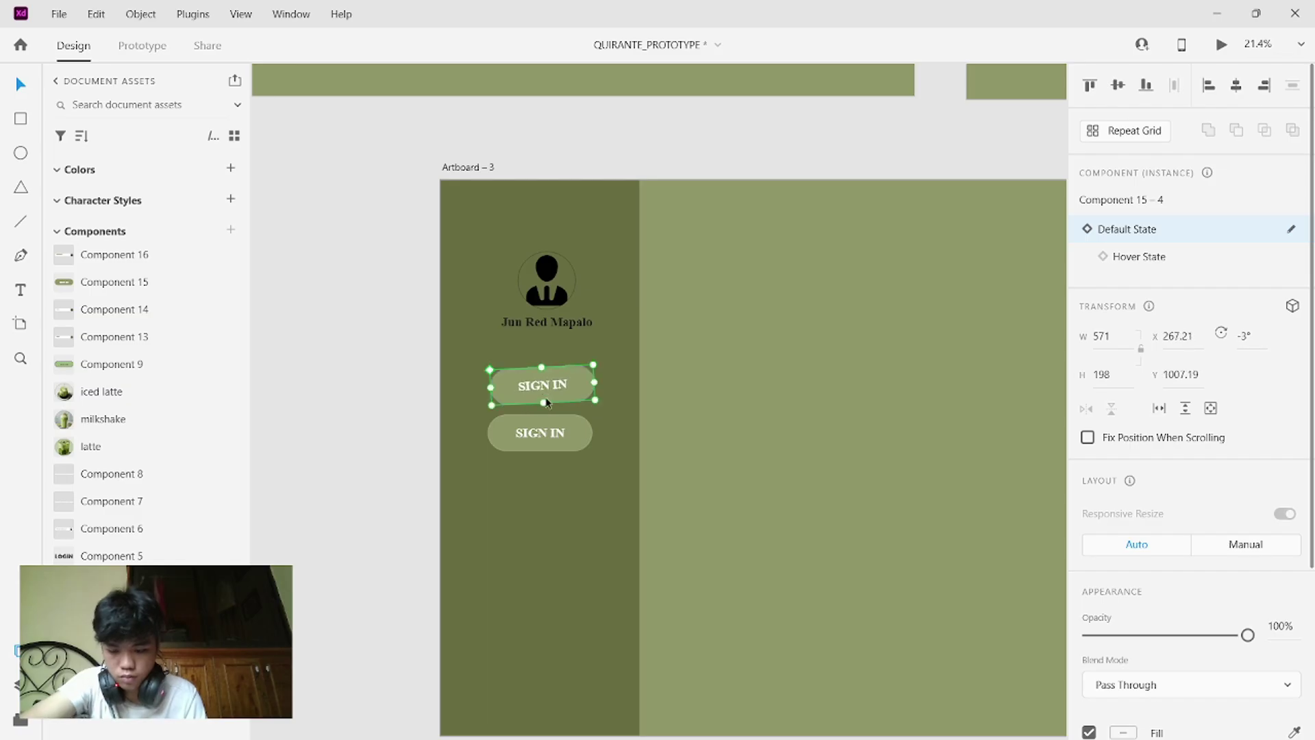
{"action": "key", "text": "ctrl+z"}
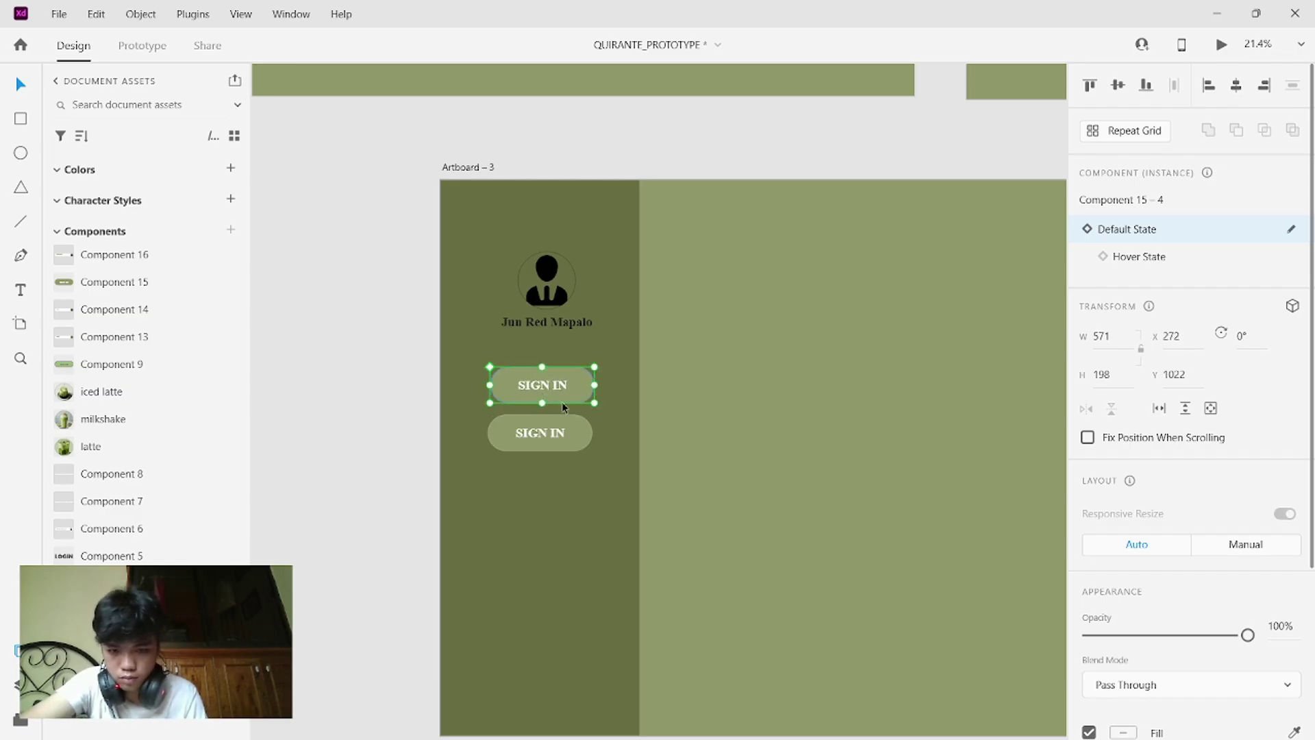
{"action": "left_click_drag", "start_coordinate": [544, 396], "coordinate": [583, 393]}
{"action": "left_click", "coordinate": [714, 324]}
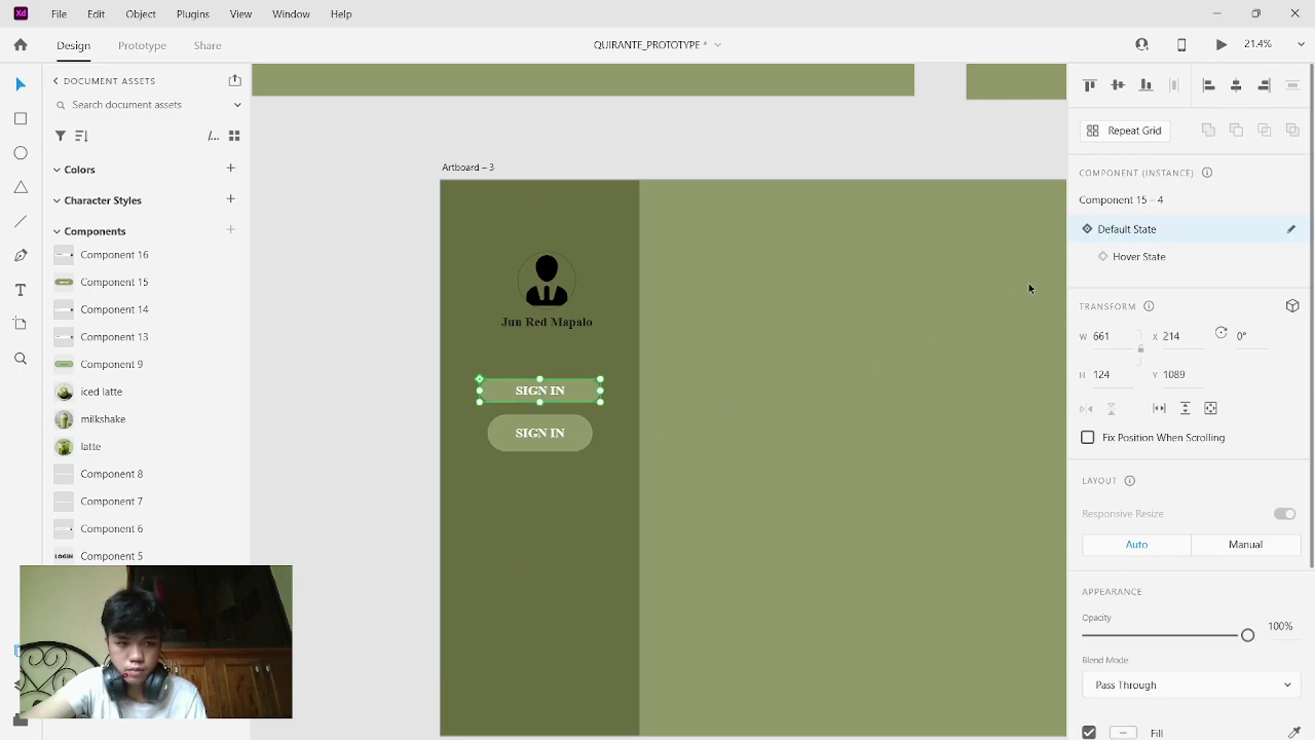
- Move the button copy up and resize its hover look to match the button's width and height
{"action": "left_click", "coordinate": [1152, 260]}
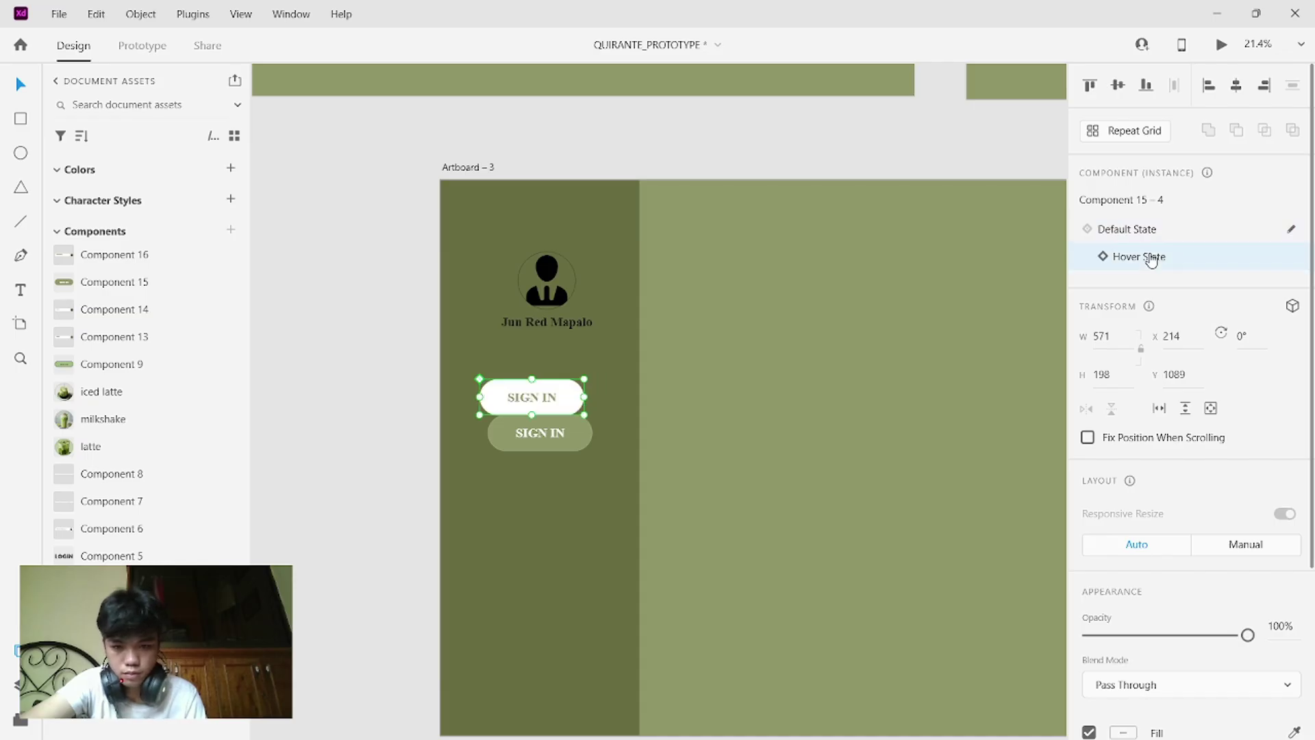
{"action": "left_click", "coordinate": [1142, 228]}
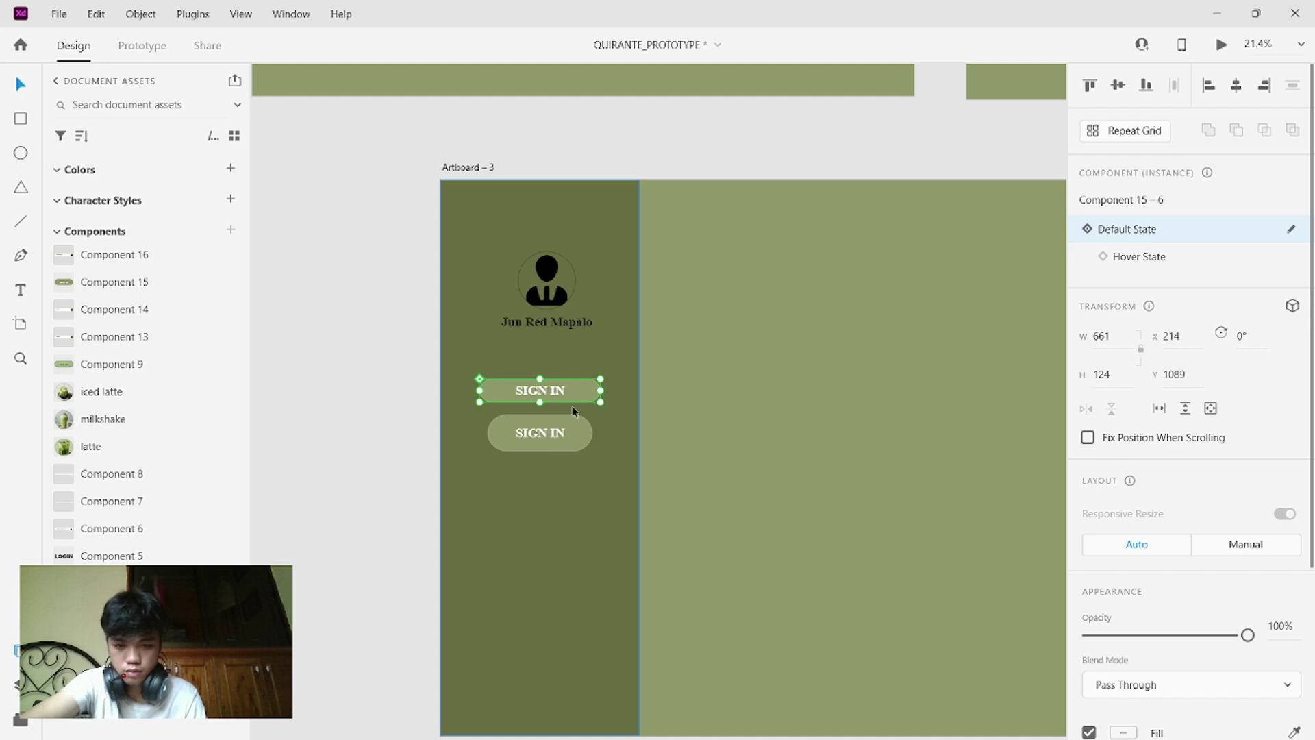
{"action": "left_click_drag", "start_coordinate": [572, 392], "coordinate": [572, 364]}
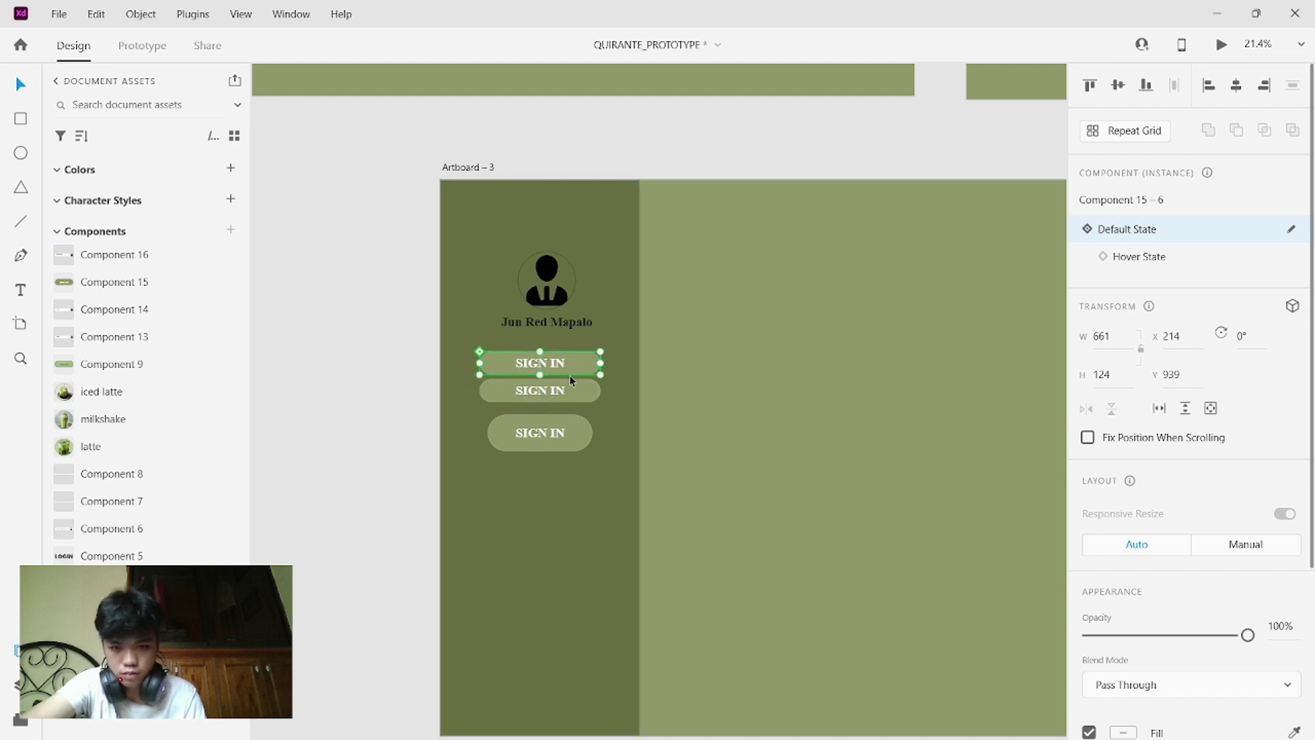
{"action": "left_click", "coordinate": [1177, 253]}
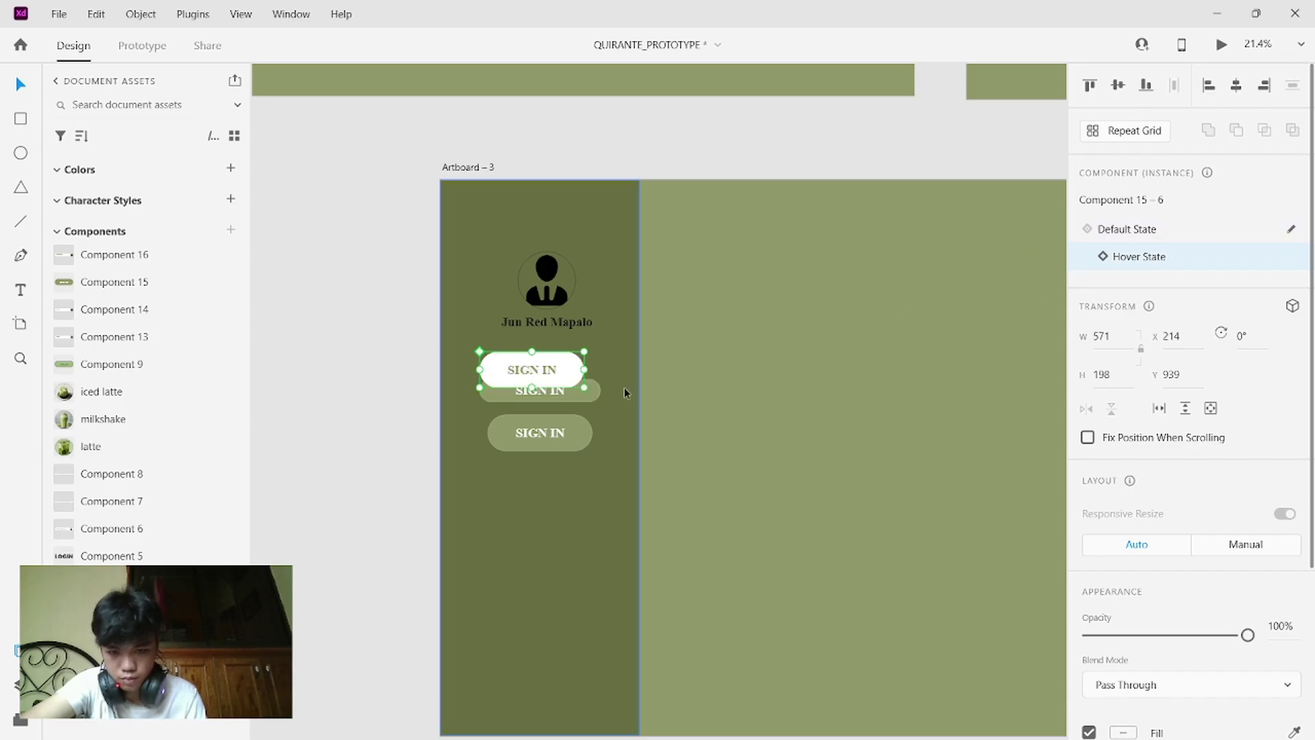
{"action": "left_click_drag", "start_coordinate": [587, 370], "coordinate": [599, 369]}
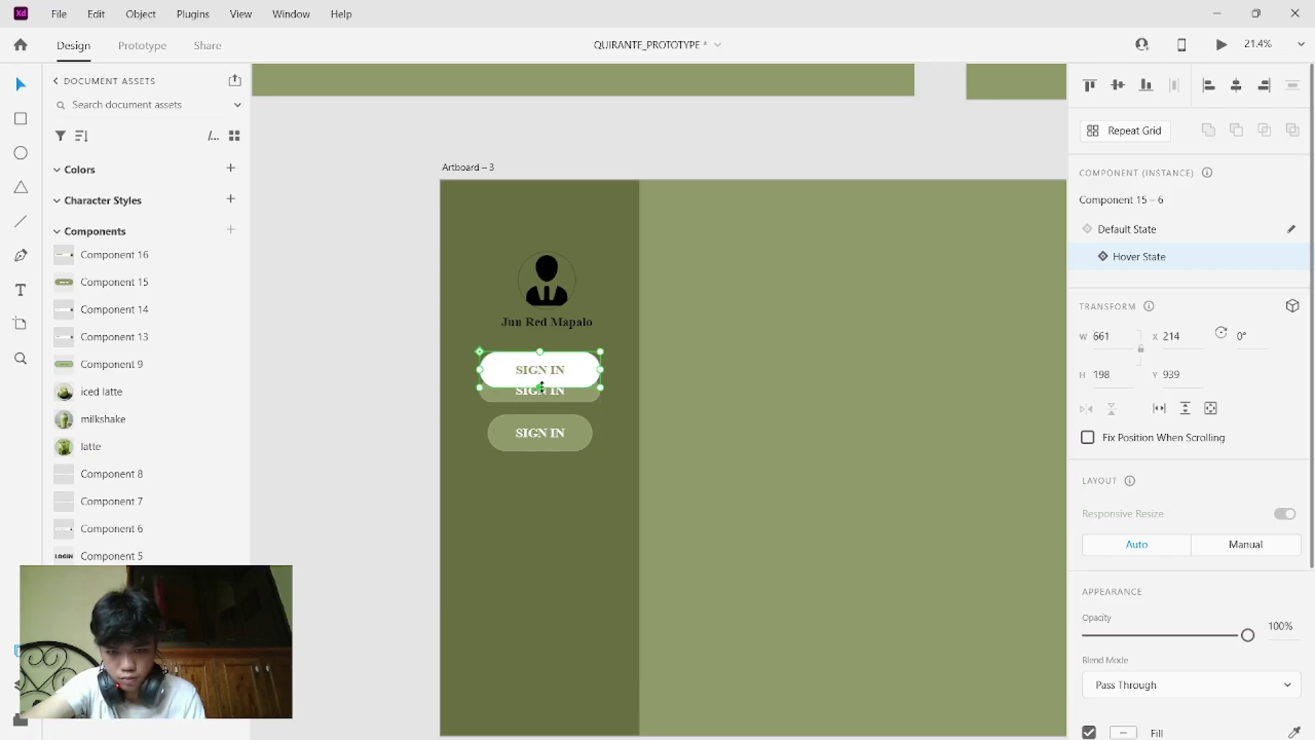
{"action": "left_click_drag", "start_coordinate": [541, 386], "coordinate": [545, 378]}
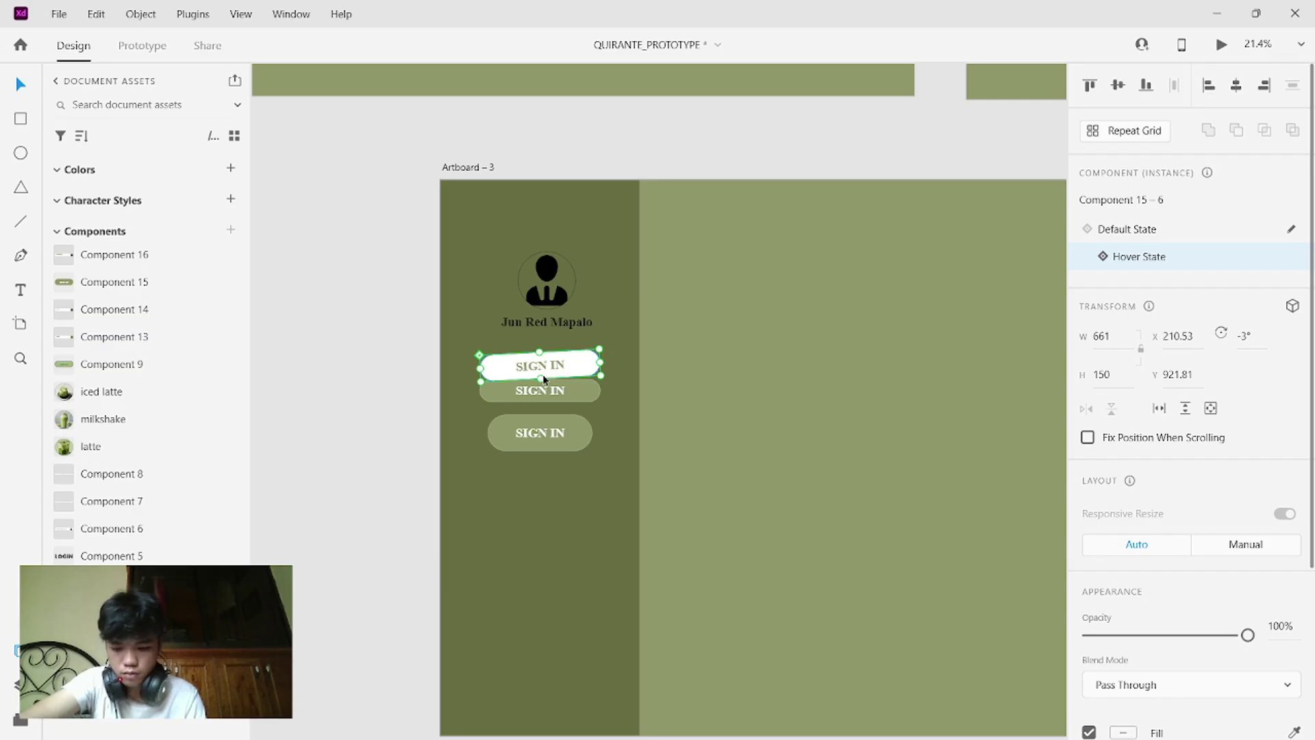
{"action": "key", "text": "ctrl+z"}
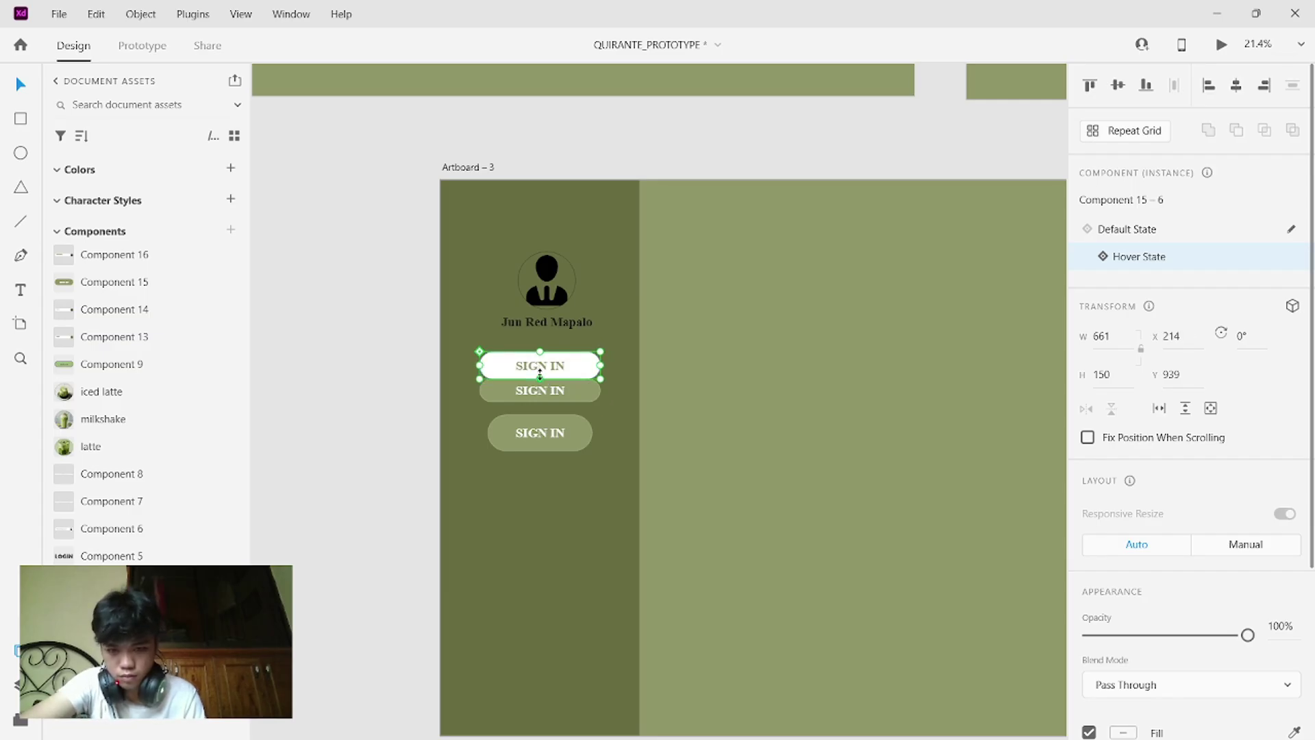
{"action": "left_click_drag", "start_coordinate": [540, 375], "coordinate": [541, 376]}
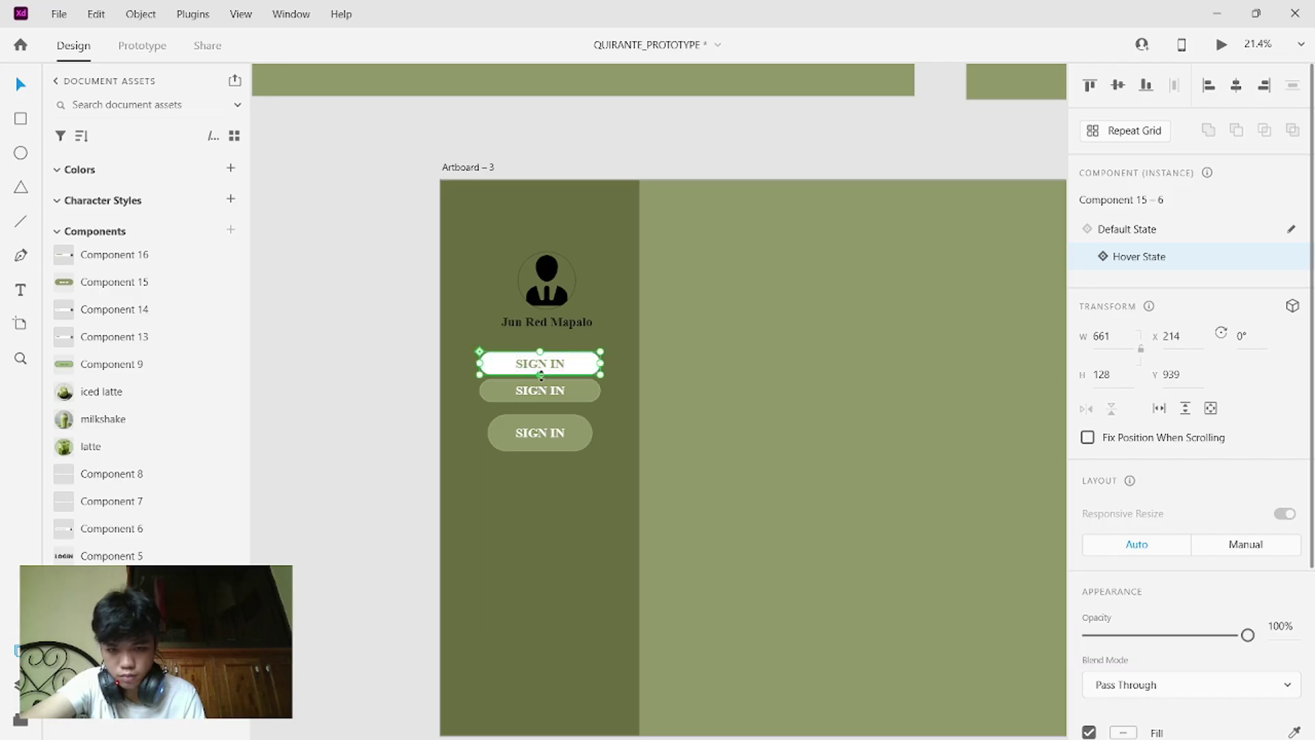
{"action": "left_click", "coordinate": [615, 405]}
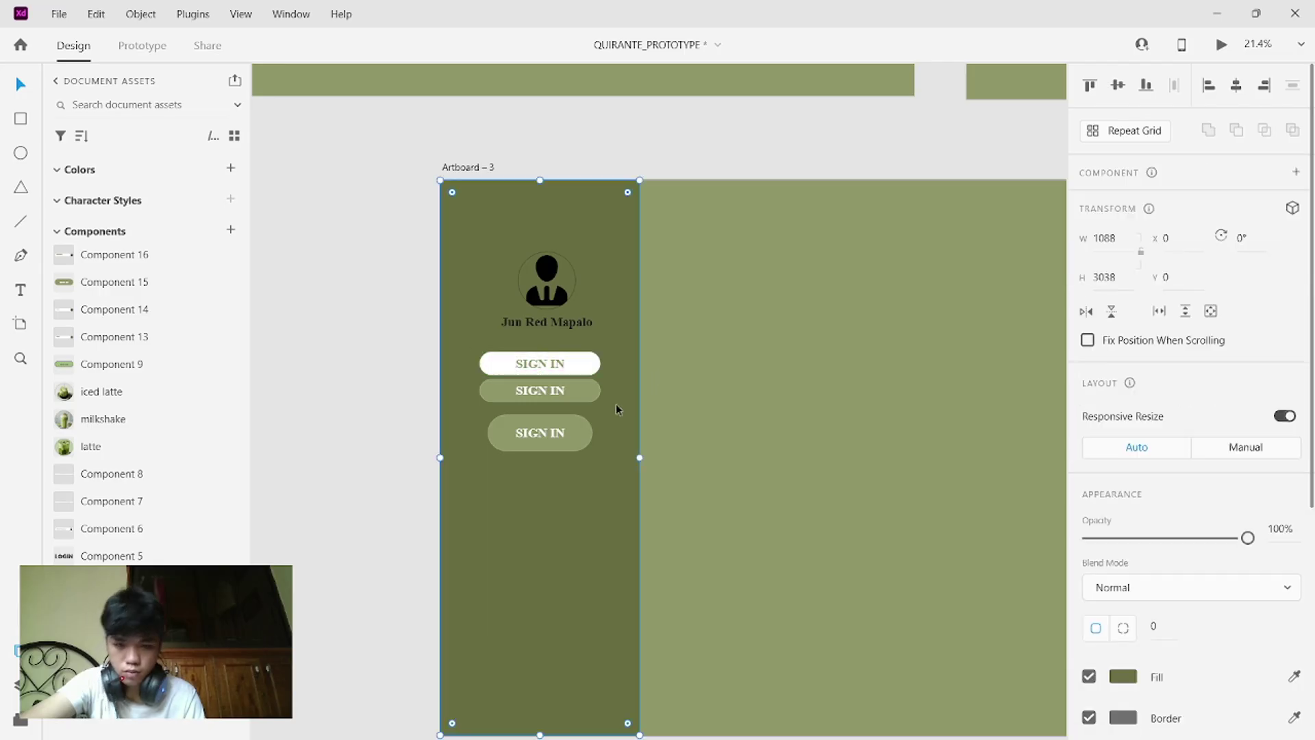
- Delete the extra third and duplicate SIGN IN buttons, then select the remaining one
{"action": "left_click", "coordinate": [577, 432]}
{"action": "key", "text": "Delete"}
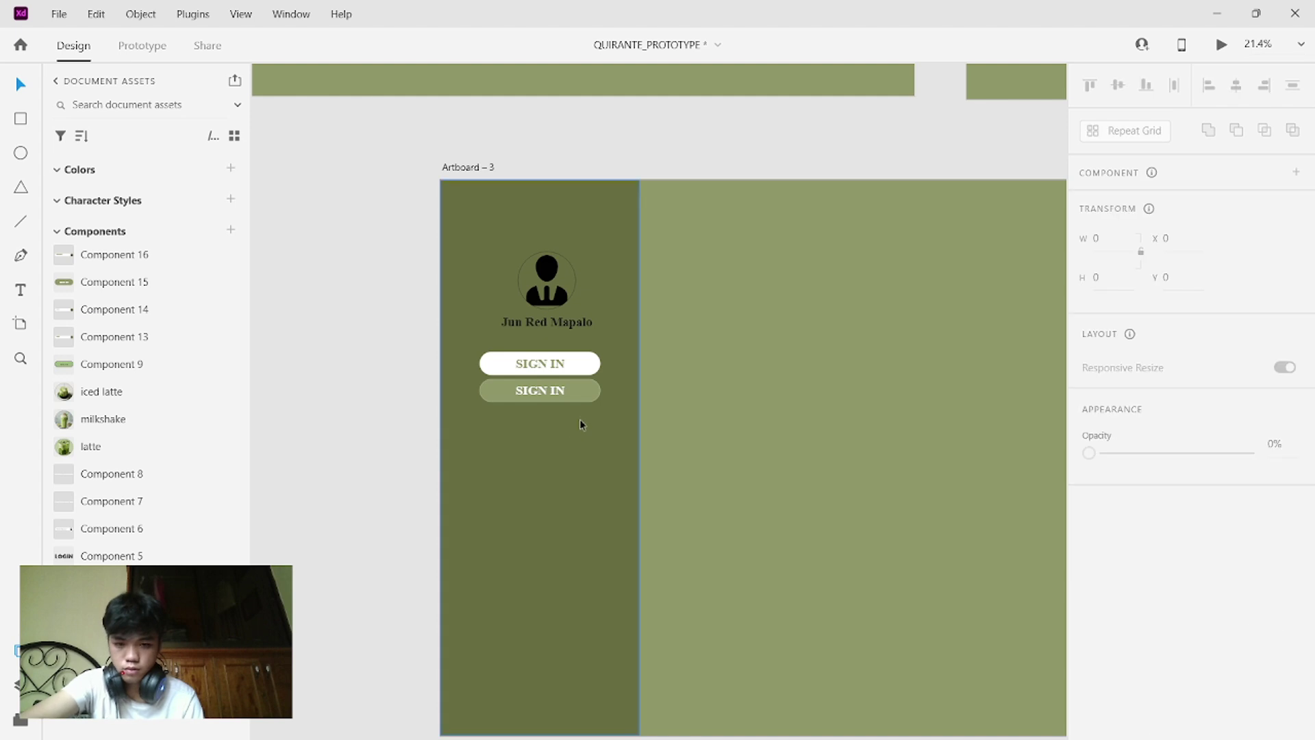
{"action": "left_click", "coordinate": [577, 394]}
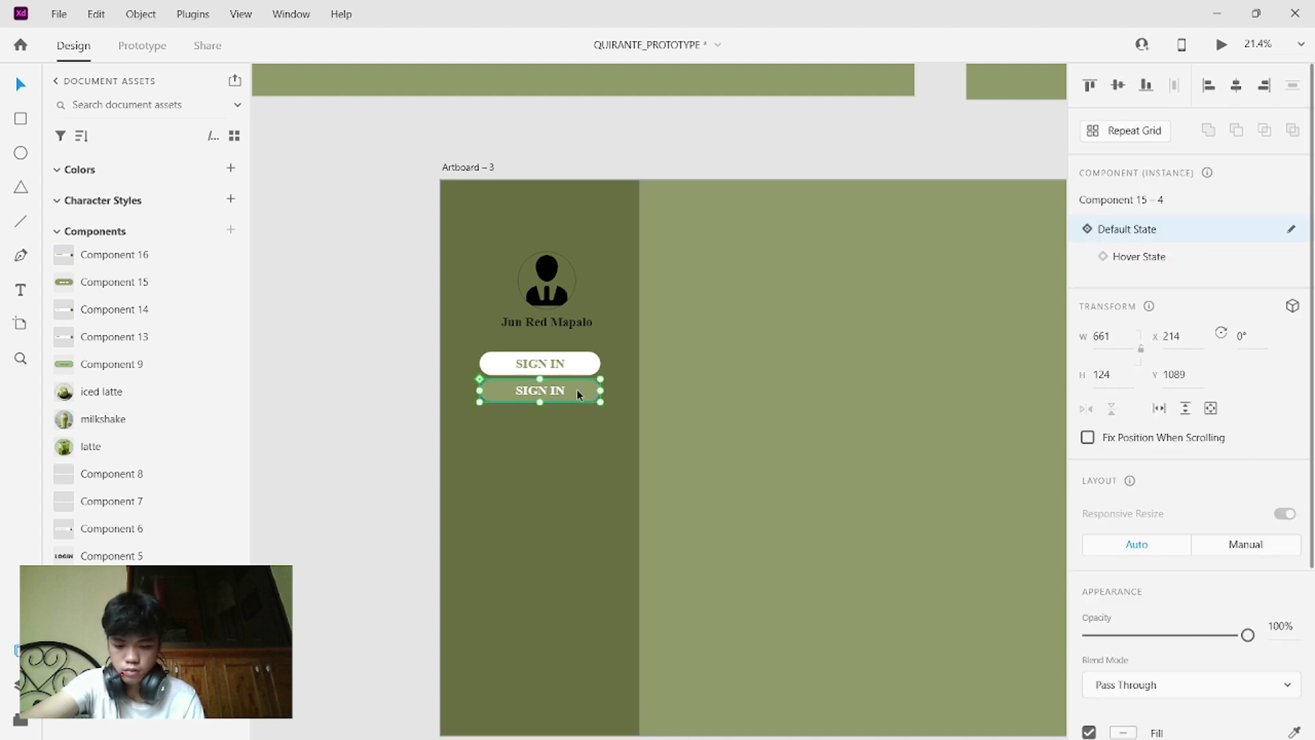
{"action": "key", "text": "Delete"}
{"action": "left_click", "coordinate": [581, 363]}
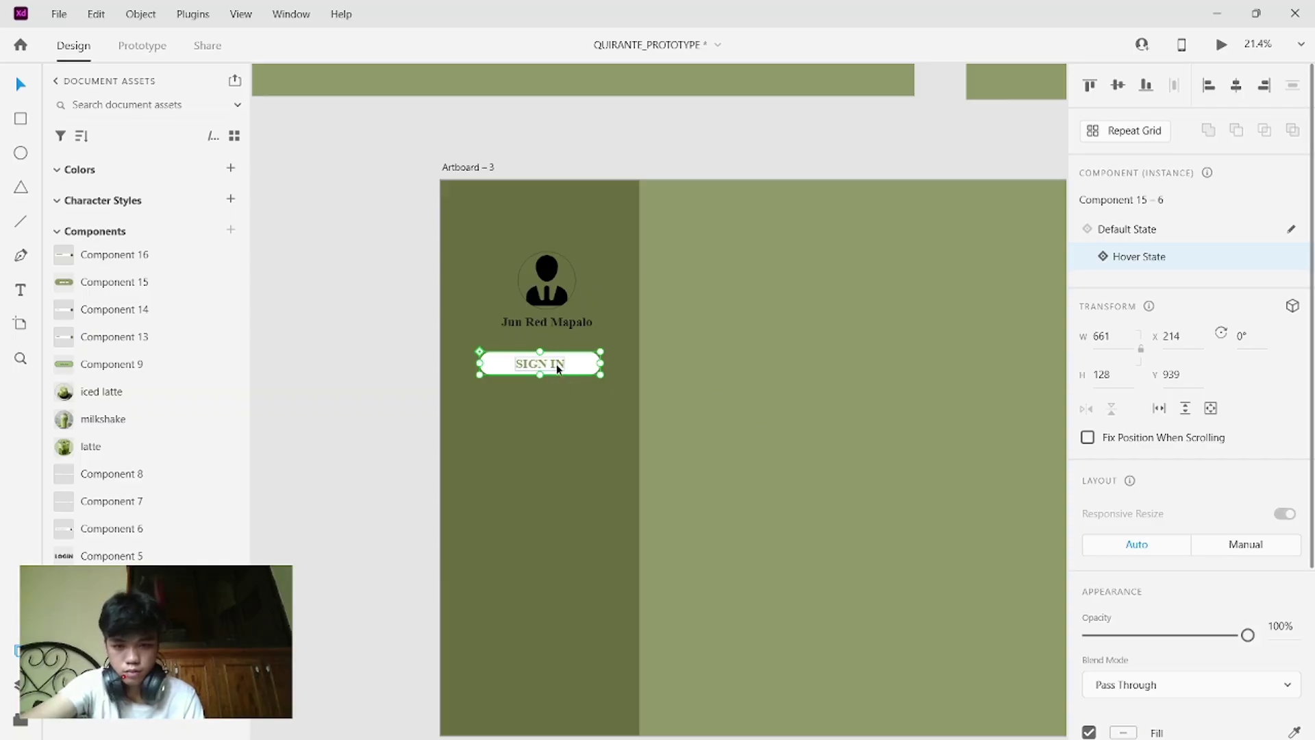
{"action": "double_click", "coordinate": [556, 366]}
{"action": "scroll", "coordinate": [633, 265], "scroll_direction": "up", "scroll_amount": 10}
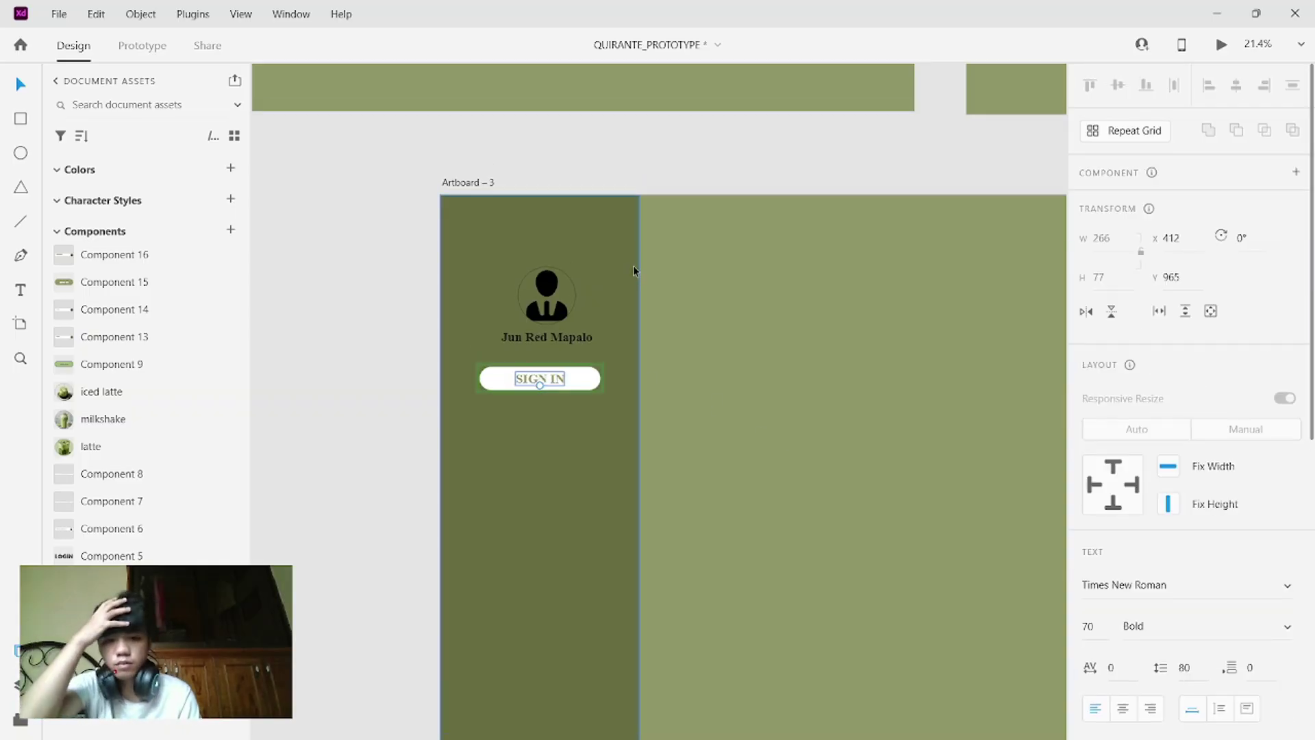
{"action": "scroll", "coordinate": [633, 265], "scroll_direction": "down", "scroll_amount": 5}
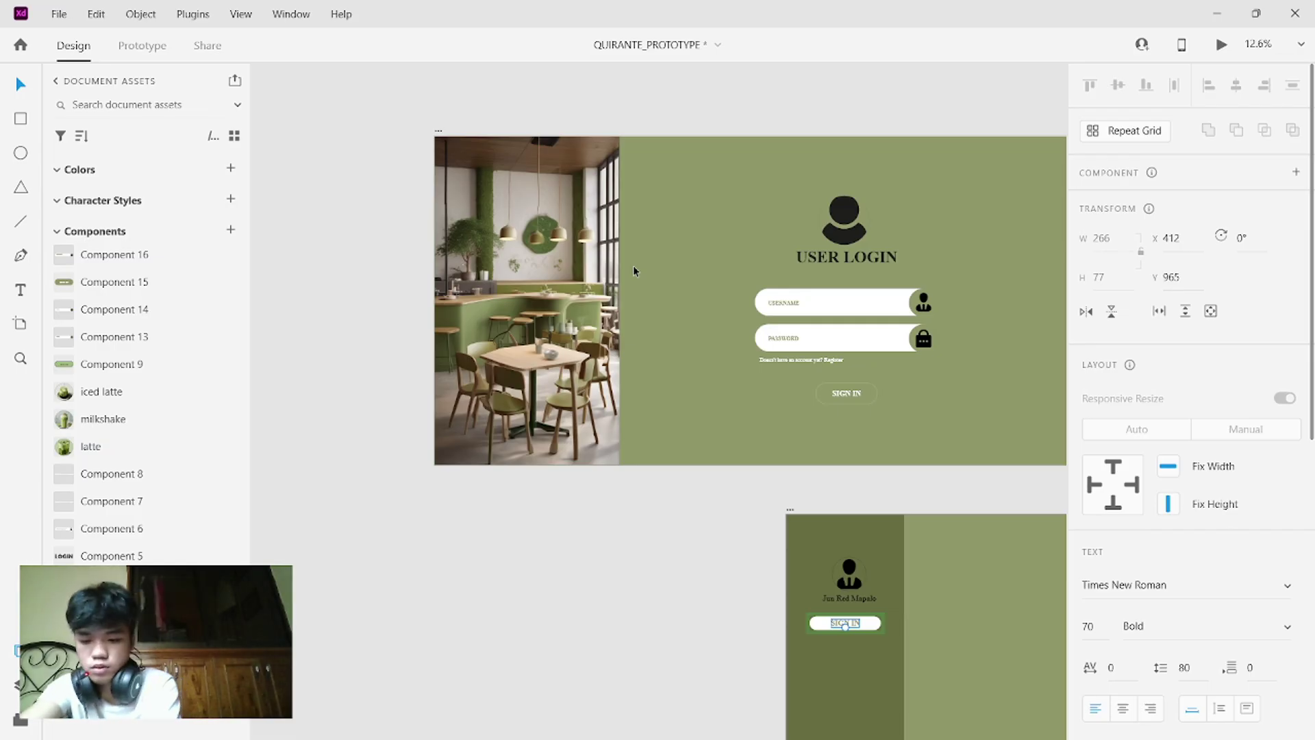
{"action": "scroll", "coordinate": [706, 252], "scroll_direction": "down", "scroll_amount": 5}
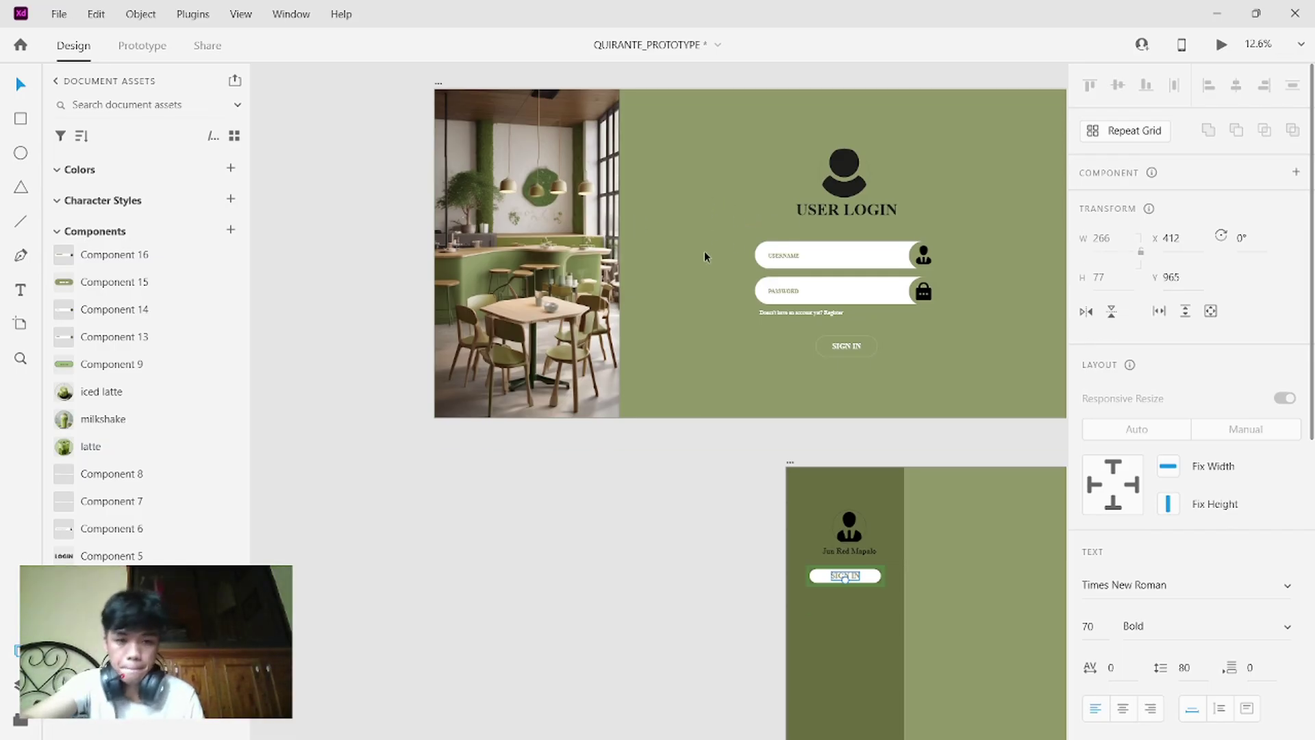
{"action": "scroll", "coordinate": [705, 254], "scroll_direction": "right", "scroll_amount": 5}
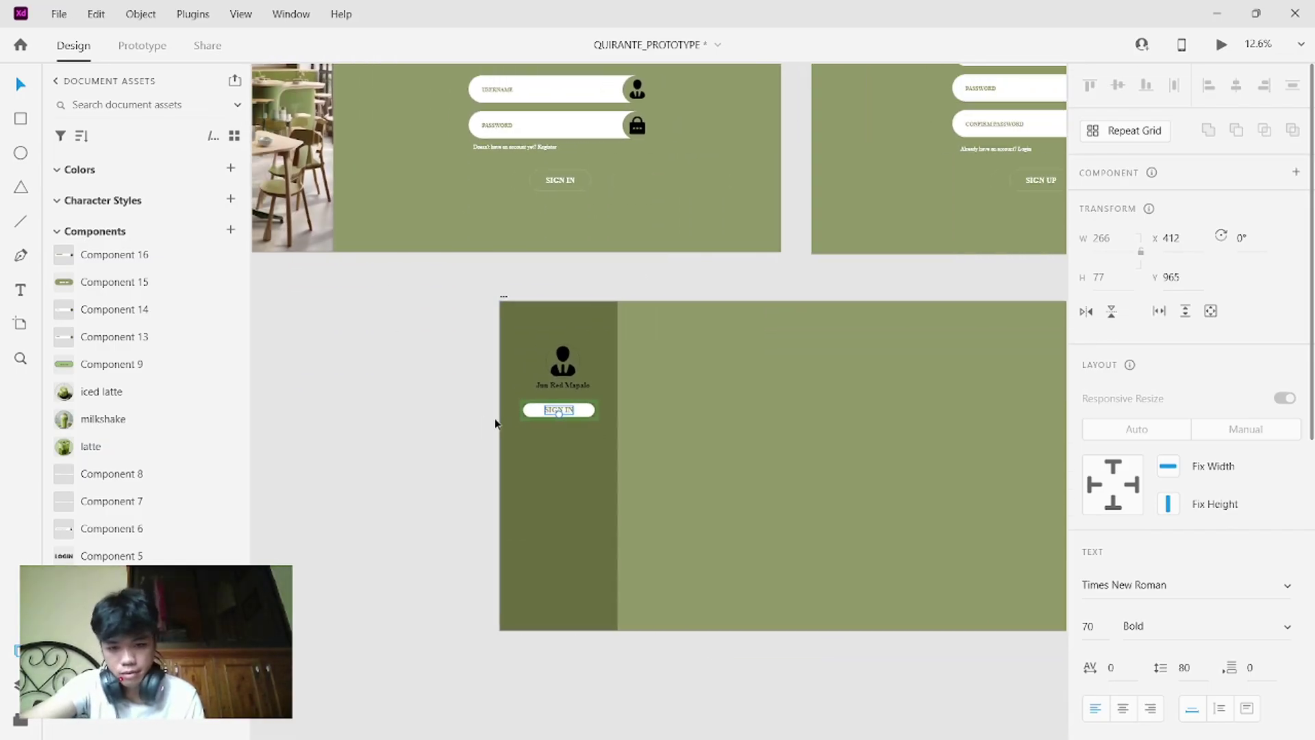
- Change the hover-state button label from SIGN IN to MENU
{"action": "double_click", "coordinate": [566, 410]}
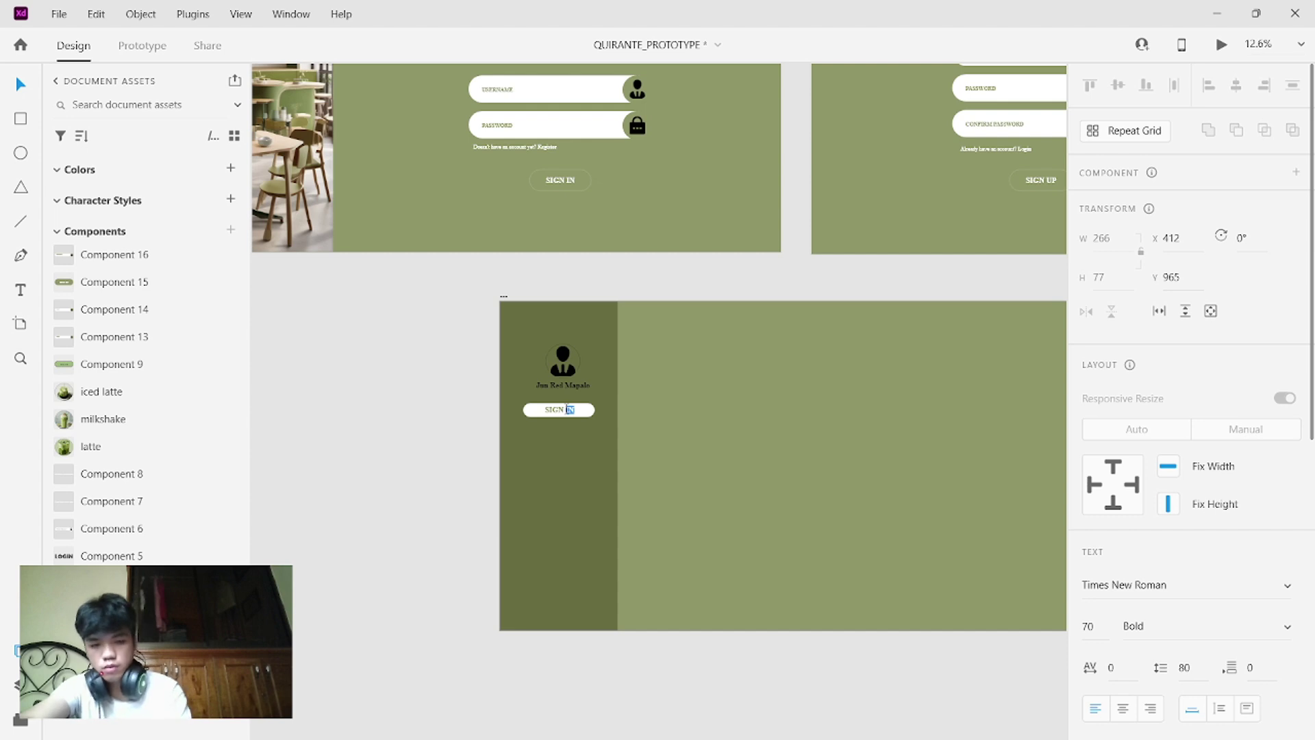
{"action": "key", "text": "BackSpace"}
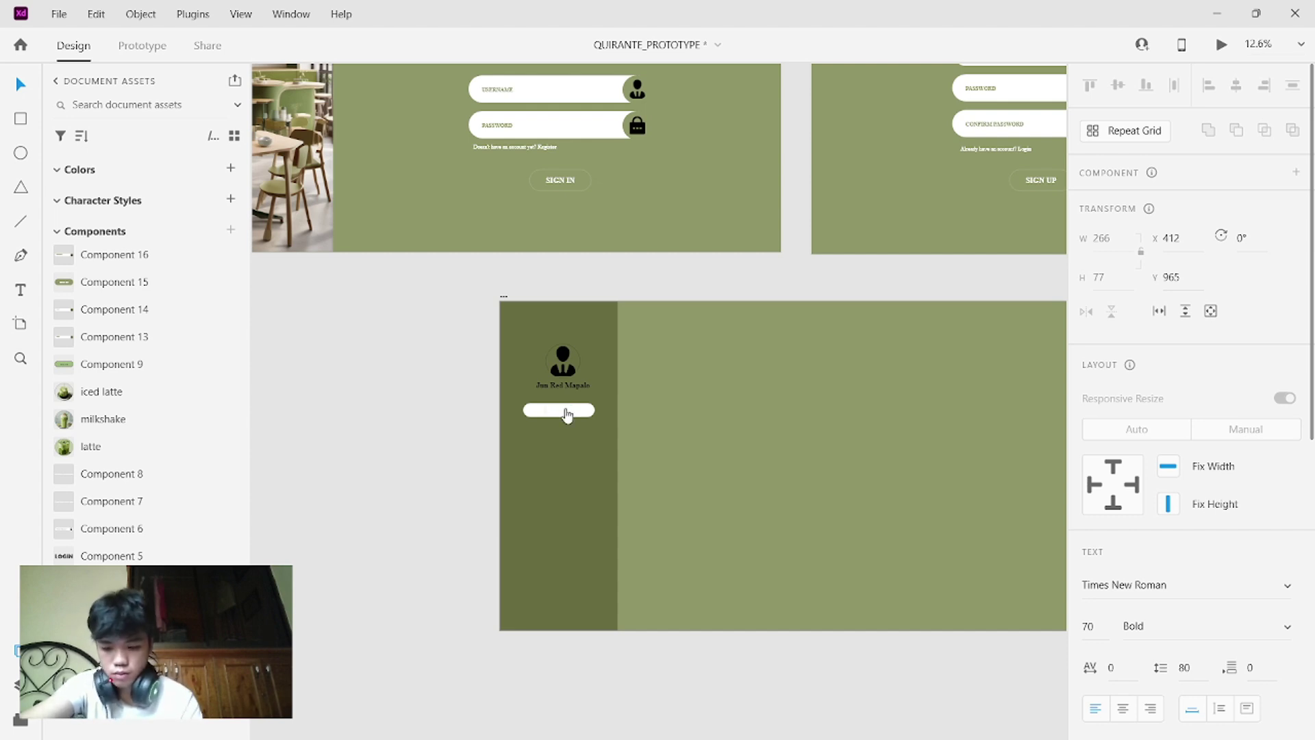
{"action": "key", "text": "Caps_Lock"}
{"action": "type", "text": "MENEU"}
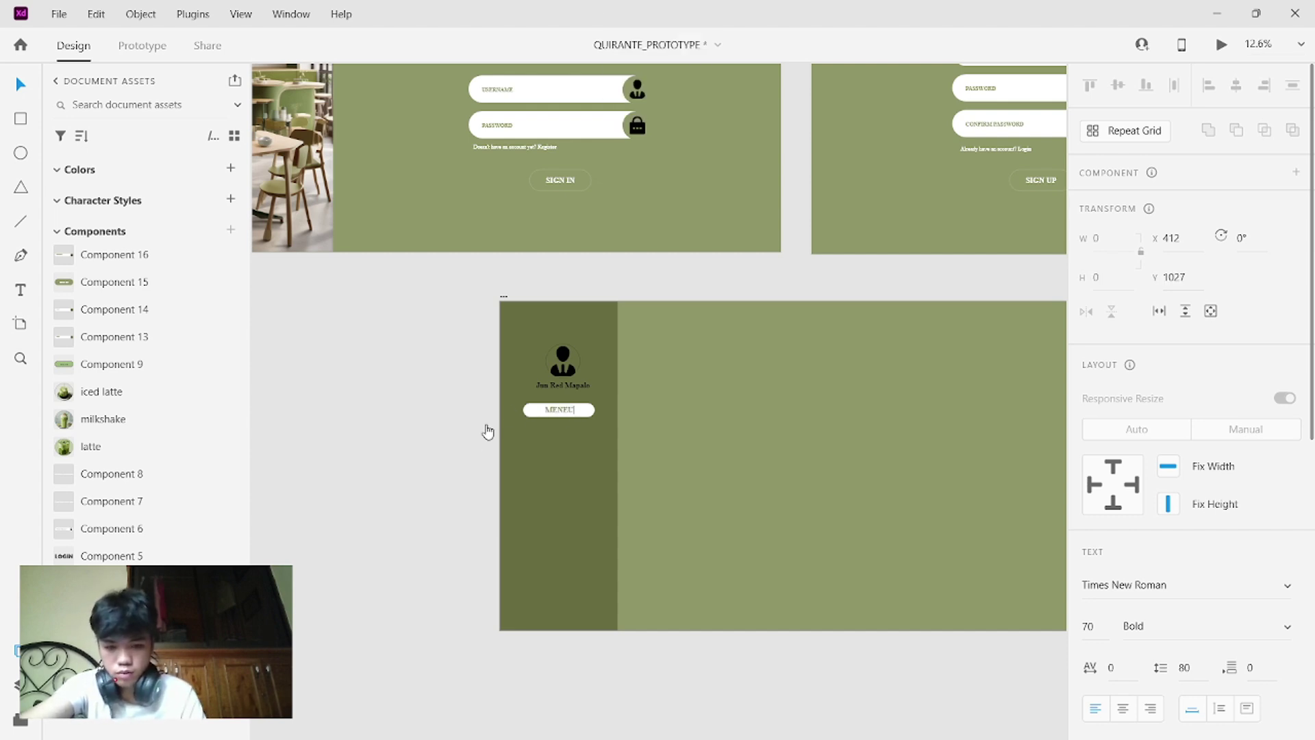
{"action": "key", "text": "BackSpace"}
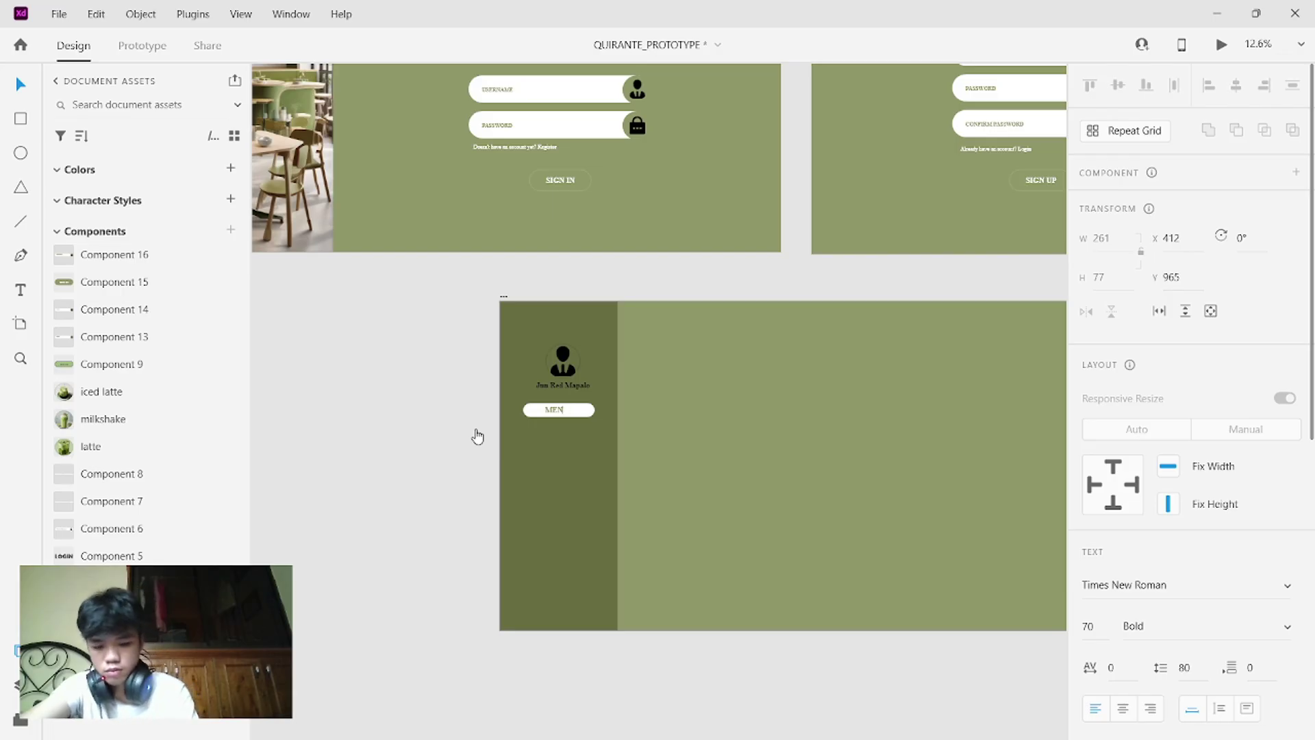
{"action": "left_click", "coordinate": [584, 431]}
- Change the default-state button label from SIGN IN to MENU
{"action": "left_click", "coordinate": [582, 413]}
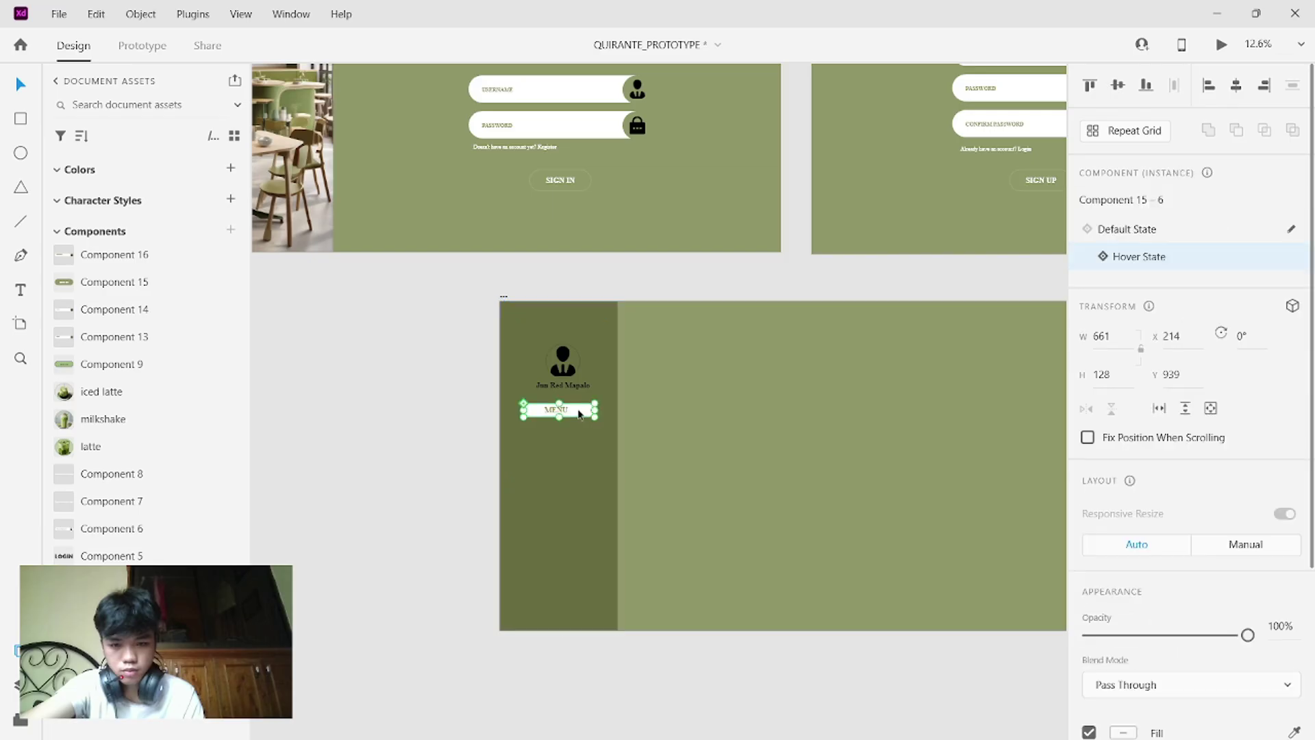
{"action": "left_click", "coordinate": [1134, 230]}
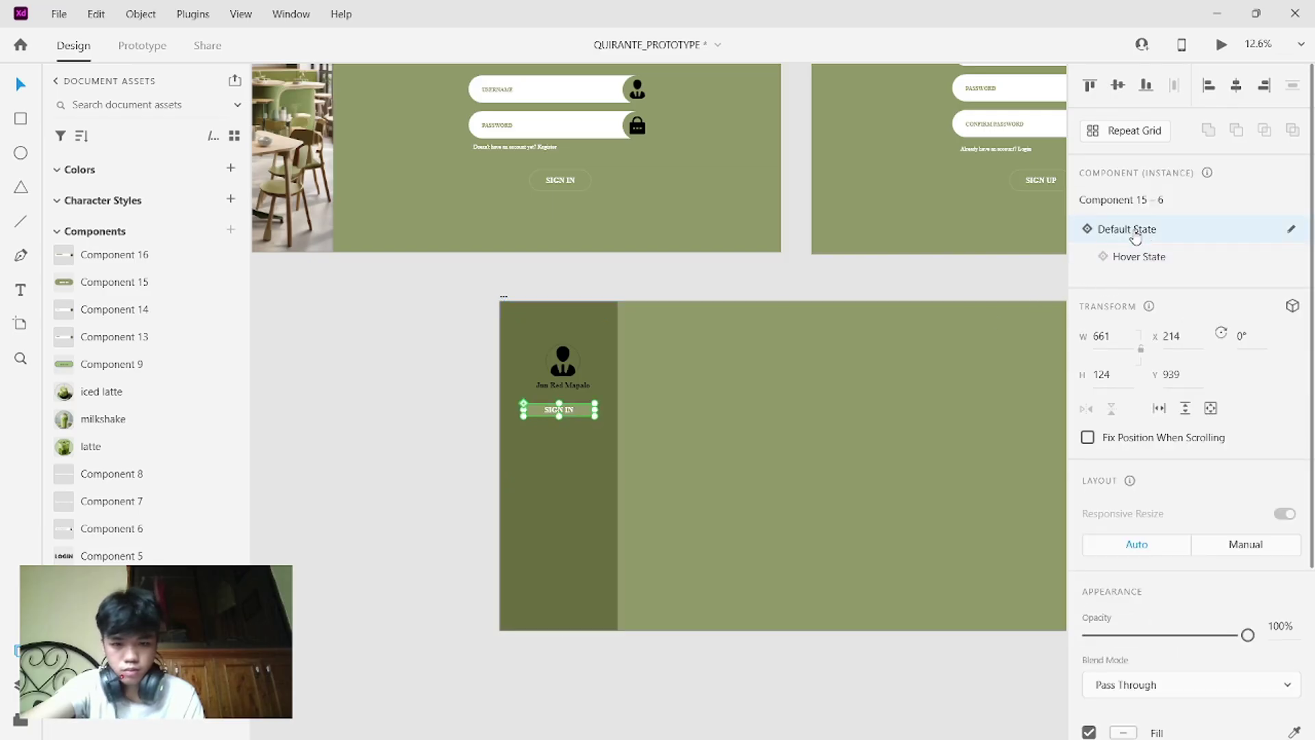
{"action": "double_click", "coordinate": [569, 410]}
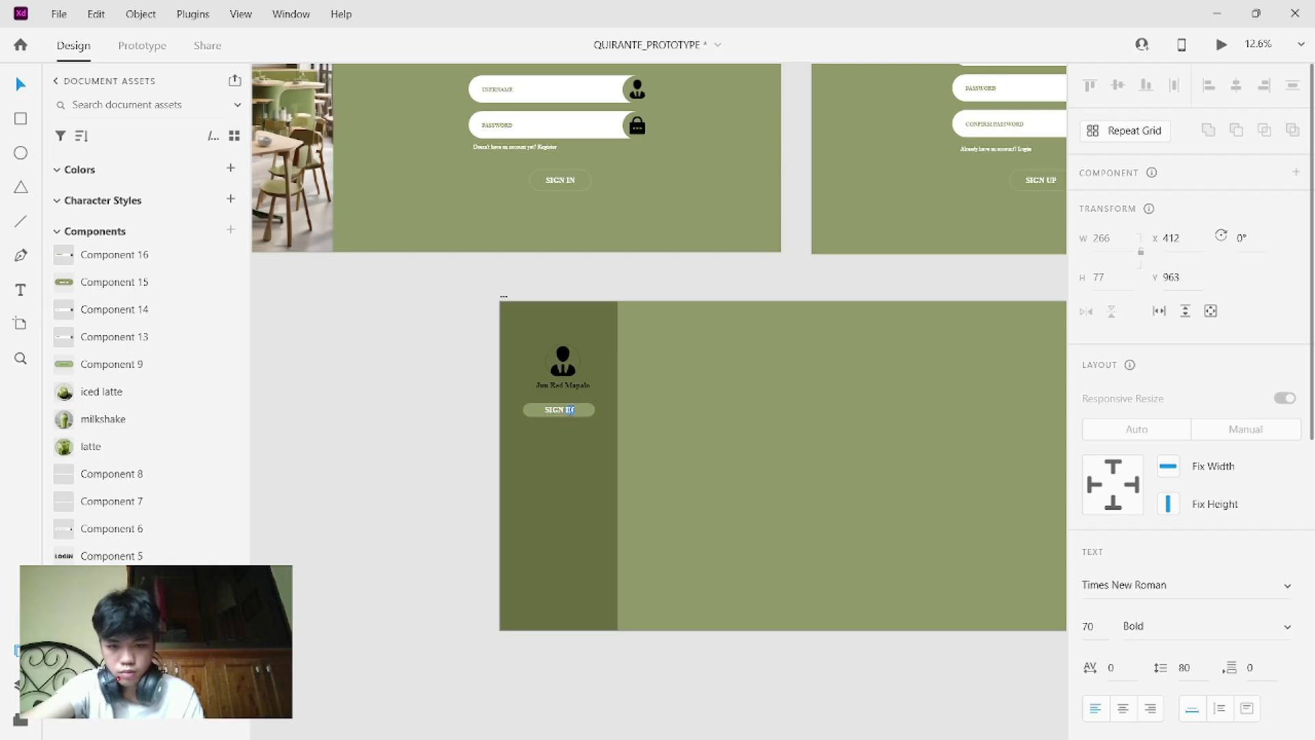
{"action": "key", "text": "BackSpace"}
{"action": "key", "text": "BackSpace"}
{"action": "key", "text": "BackSpace"}
{"action": "key", "text": "BackSpace"}
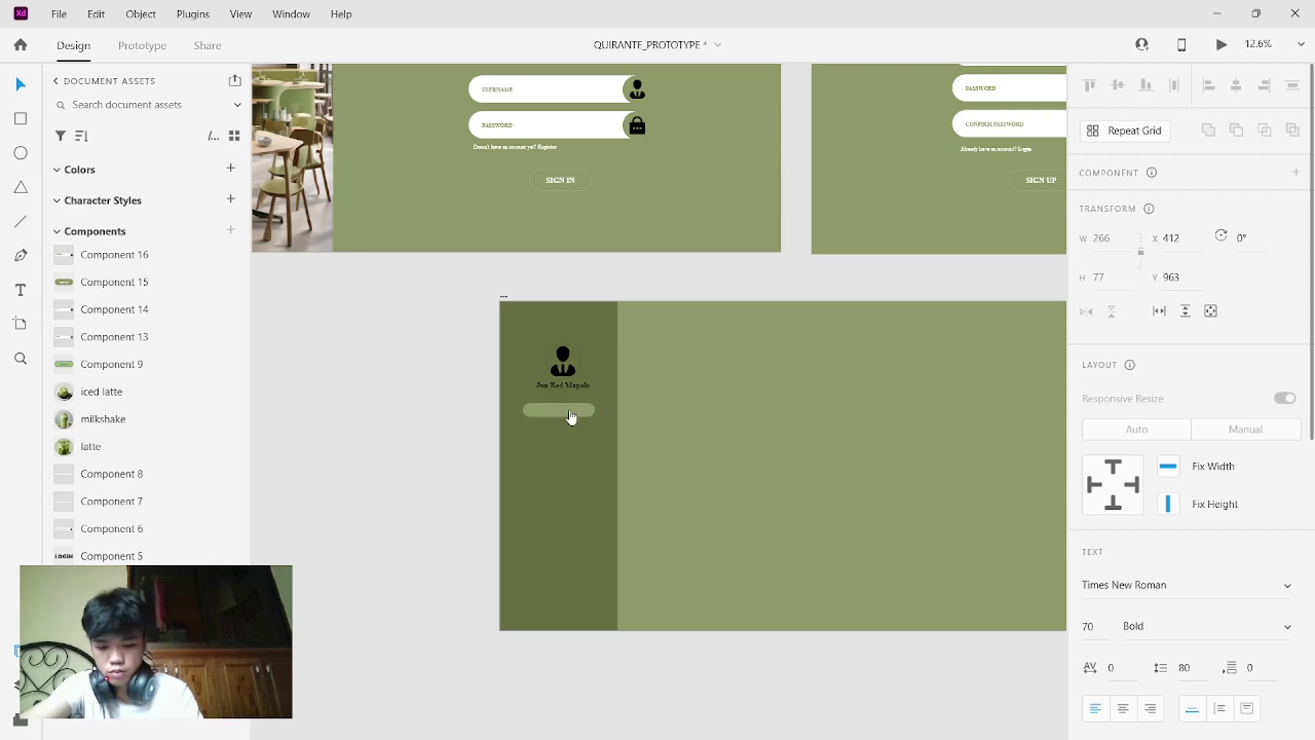
{"action": "type", "text": "MENU"}
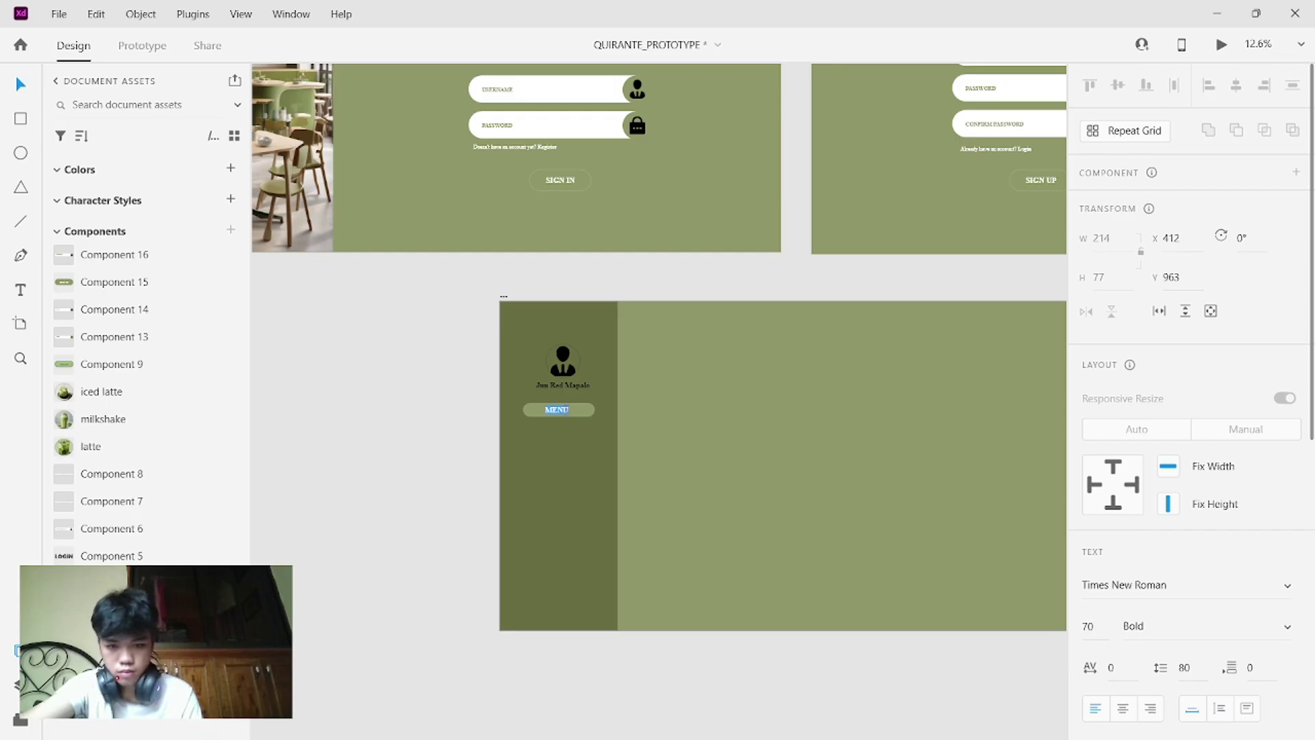
- Make the default-state MENU label black using the eyedropper on the login icon
{"action": "scroll", "coordinate": [1137, 548], "scroll_direction": "down", "scroll_amount": 8}
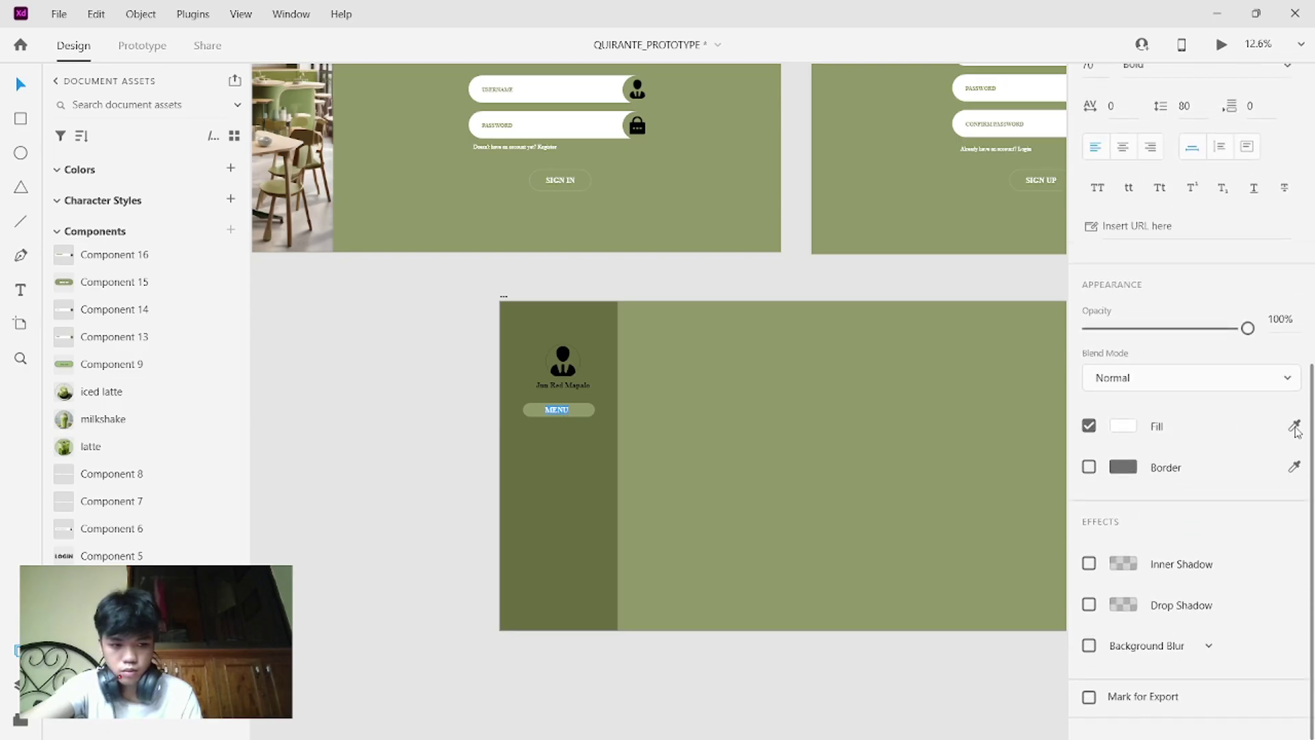
{"action": "left_click", "coordinate": [1294, 426]}
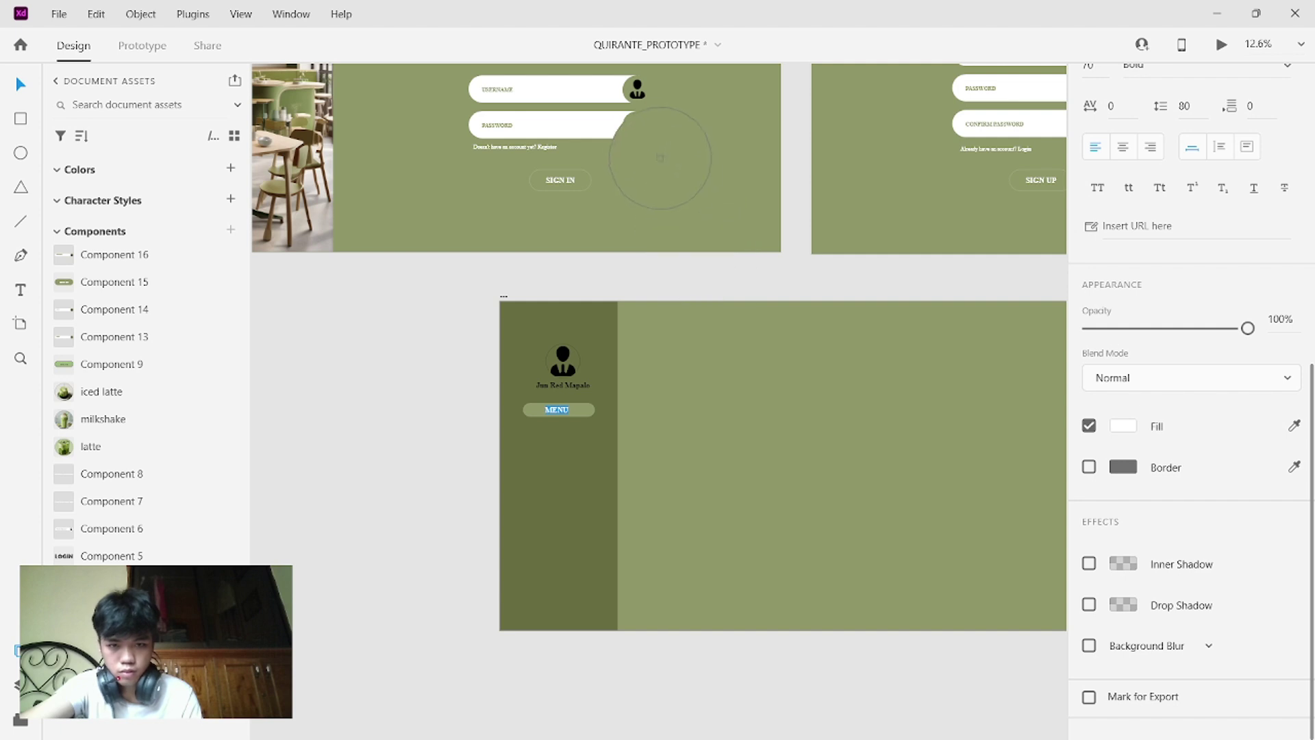
{"action": "left_click", "coordinate": [643, 130]}
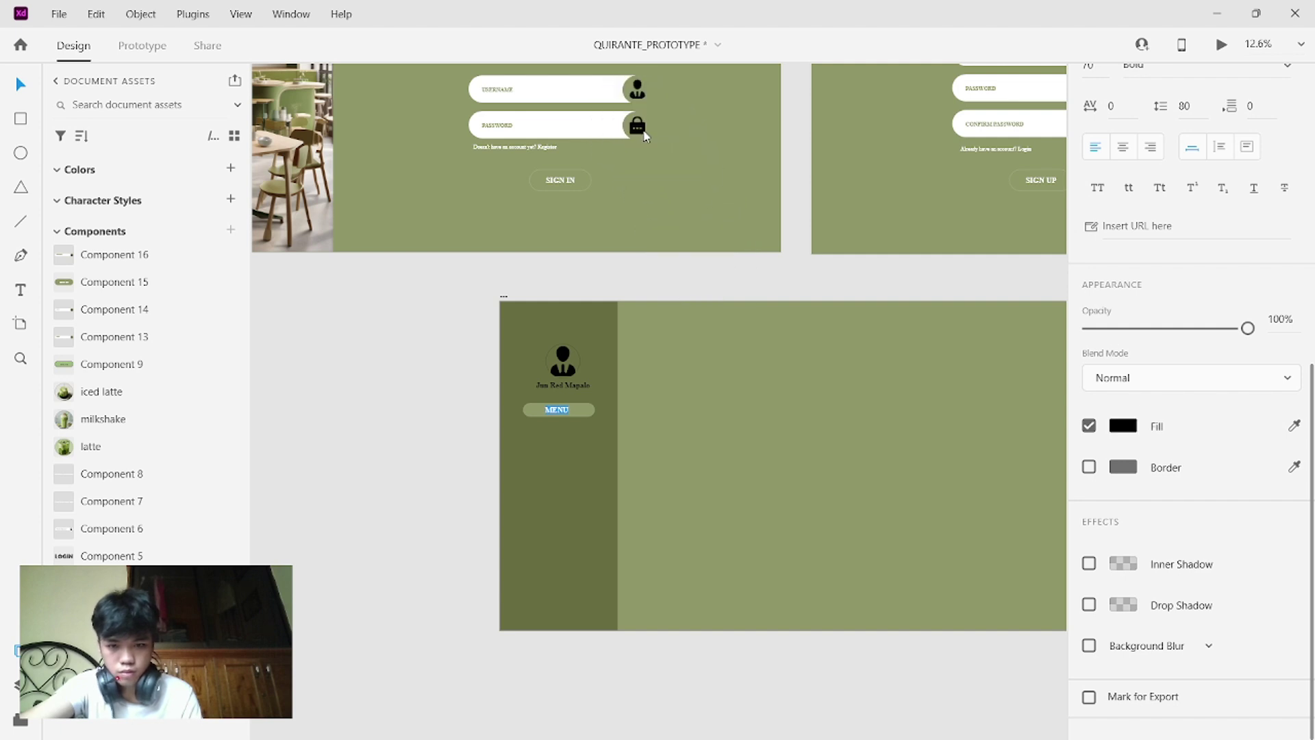
{"action": "left_click", "coordinate": [557, 495]}
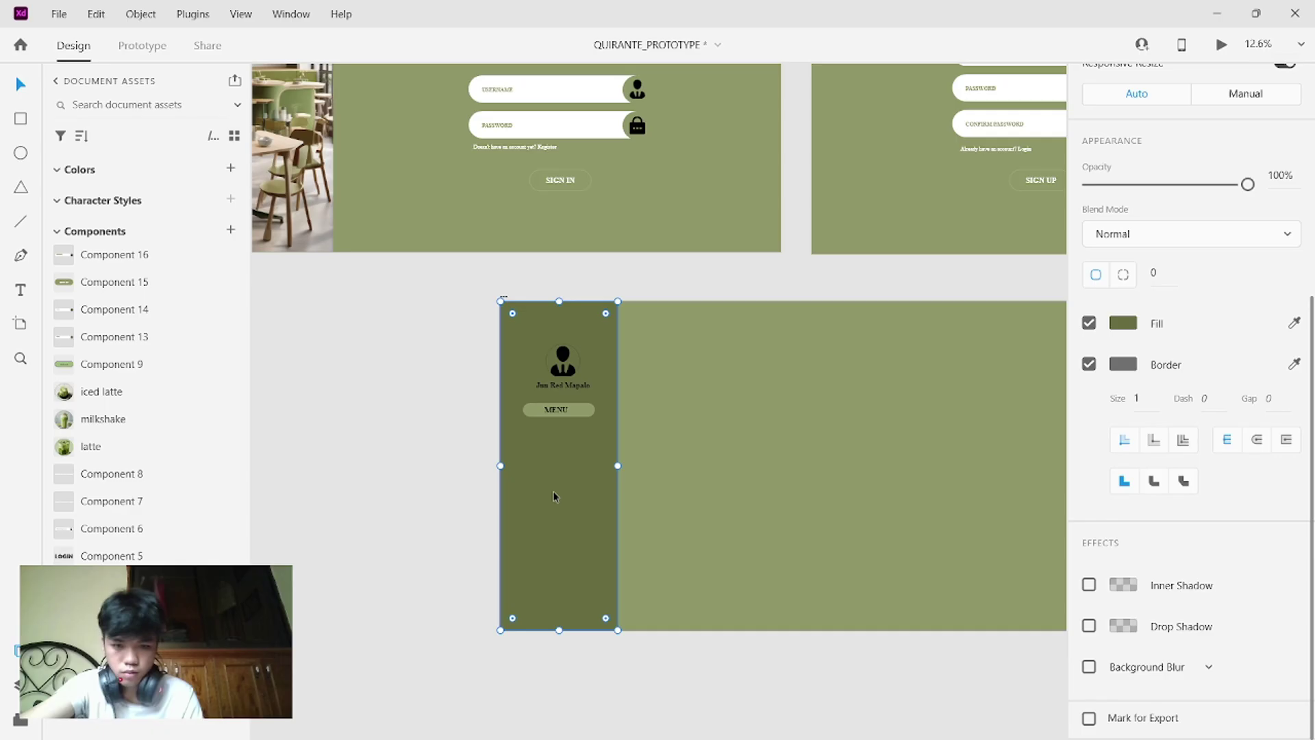
- Make the hover-state MENU label dark olive, sampled from the sidebar
{"action": "left_click", "coordinate": [589, 415]}
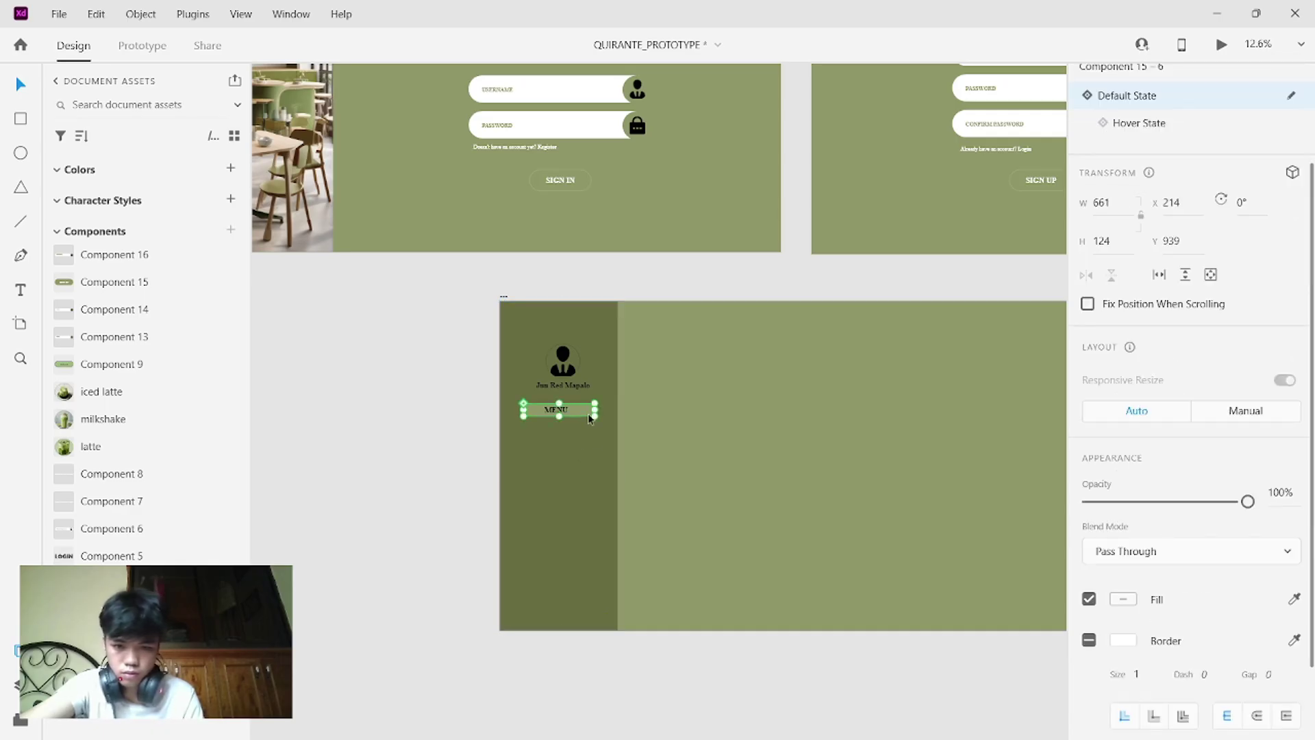
{"action": "left_click", "coordinate": [1152, 126]}
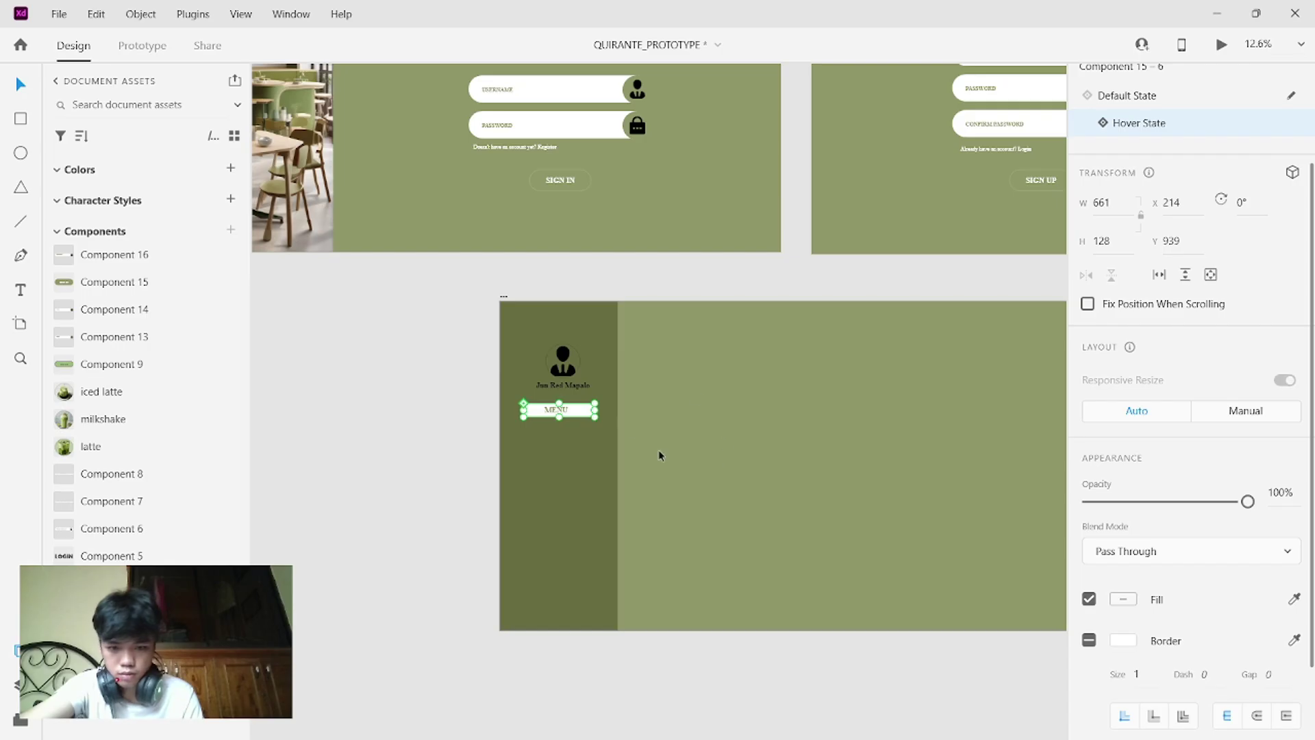
{"action": "double_click", "coordinate": [567, 414]}
{"action": "double_click", "coordinate": [567, 414]}
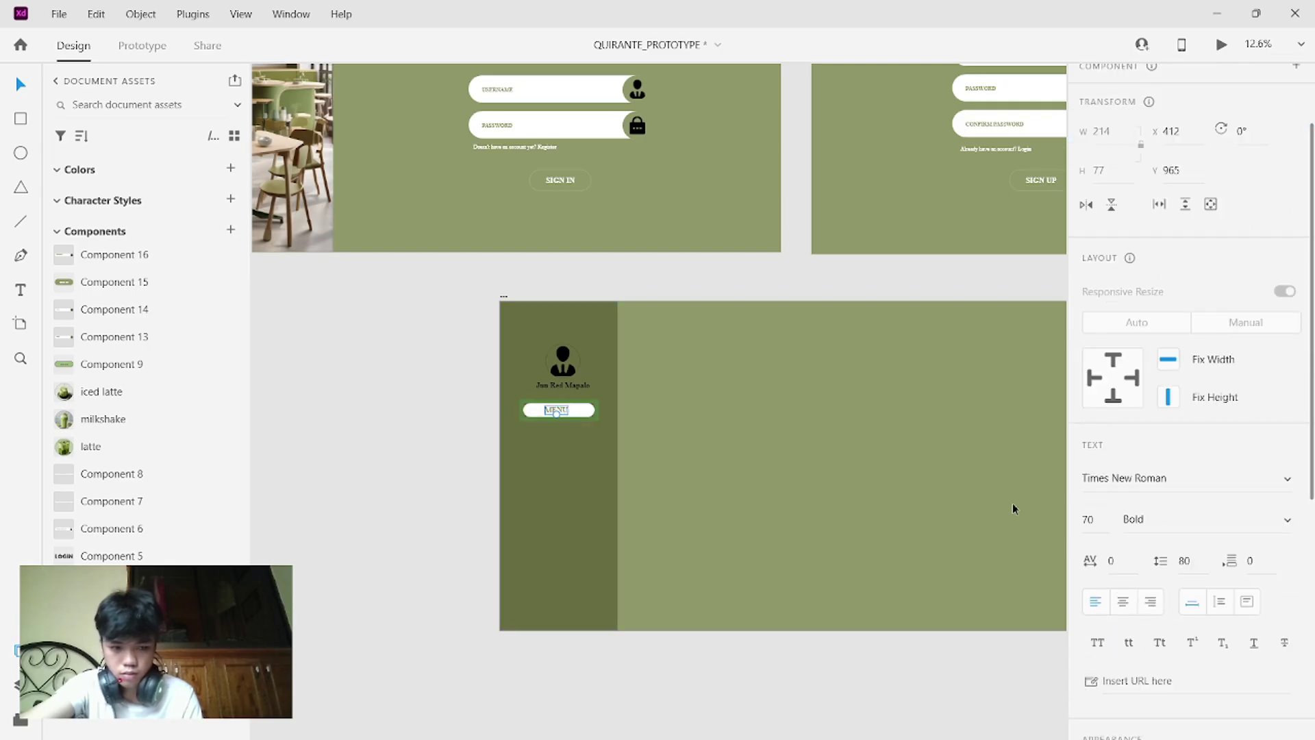
{"action": "scroll", "coordinate": [1301, 496], "scroll_direction": "down", "scroll_amount": 5}
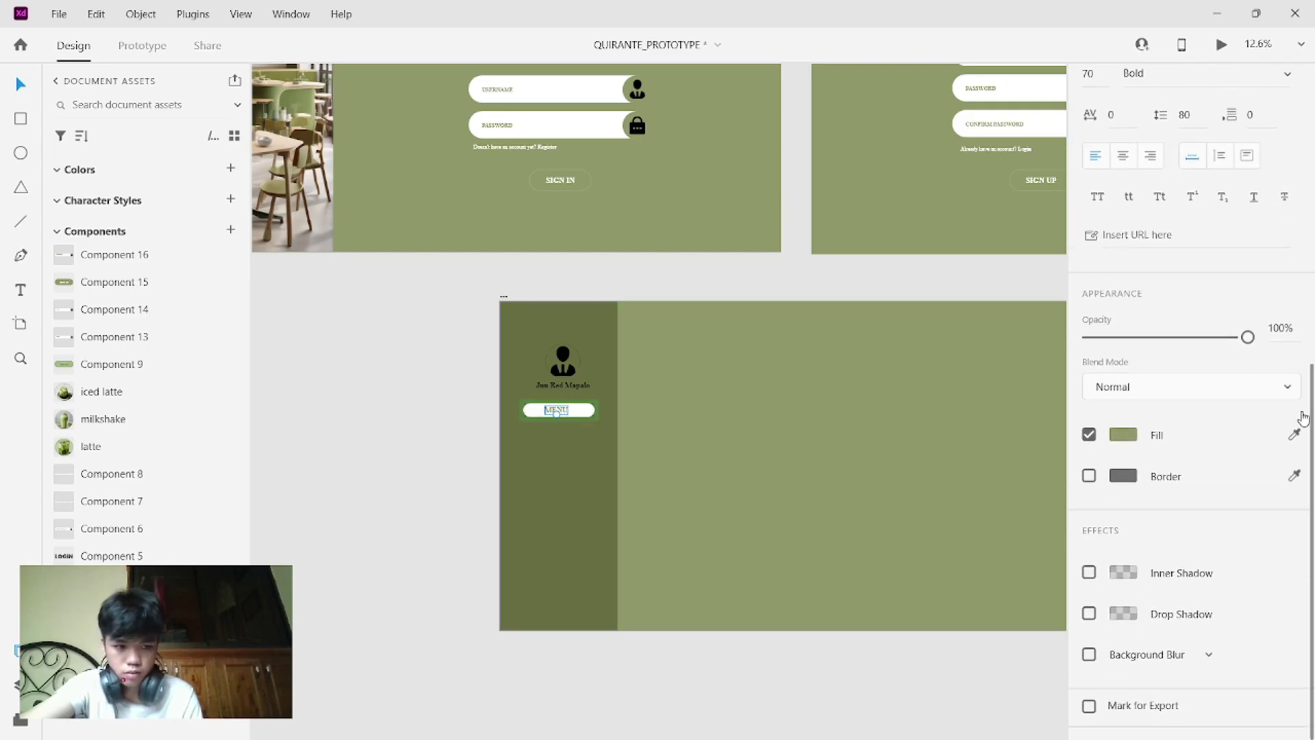
{"action": "left_click", "coordinate": [1294, 434]}
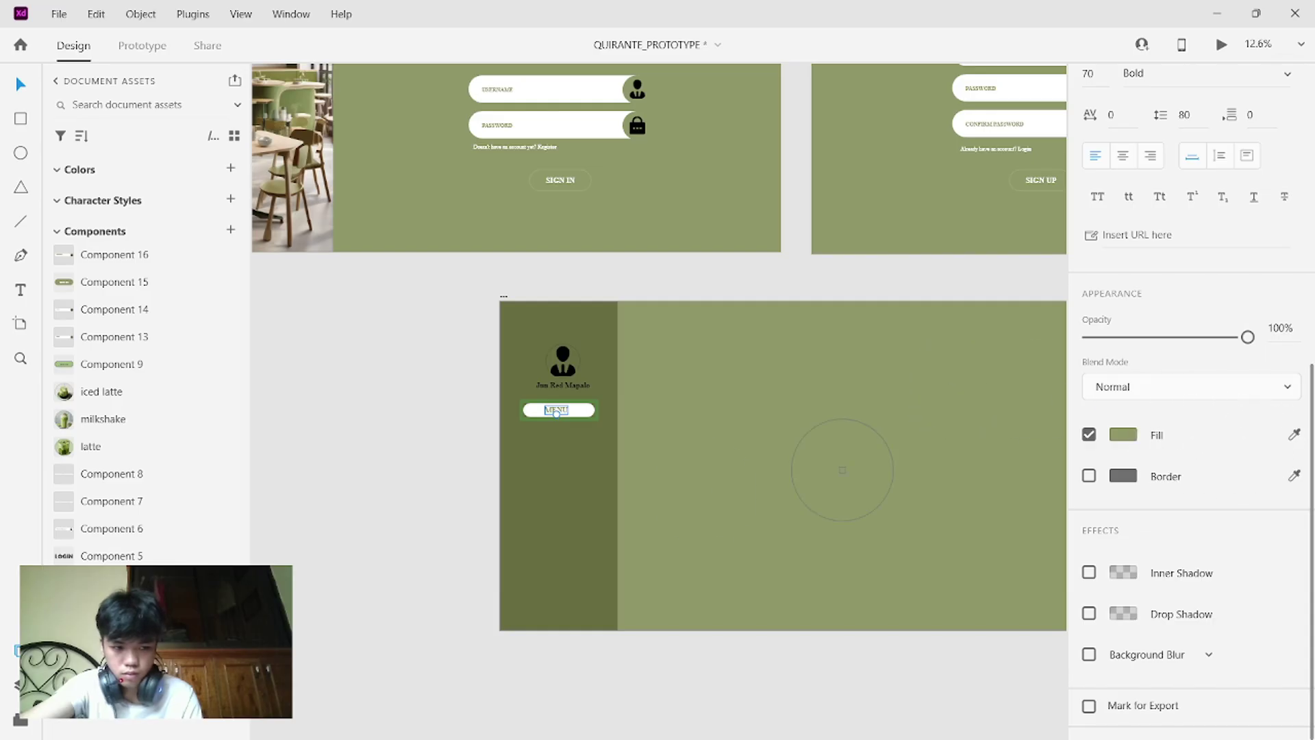
{"action": "left_click", "coordinate": [582, 512]}
{"action": "left_click", "coordinate": [684, 222]}
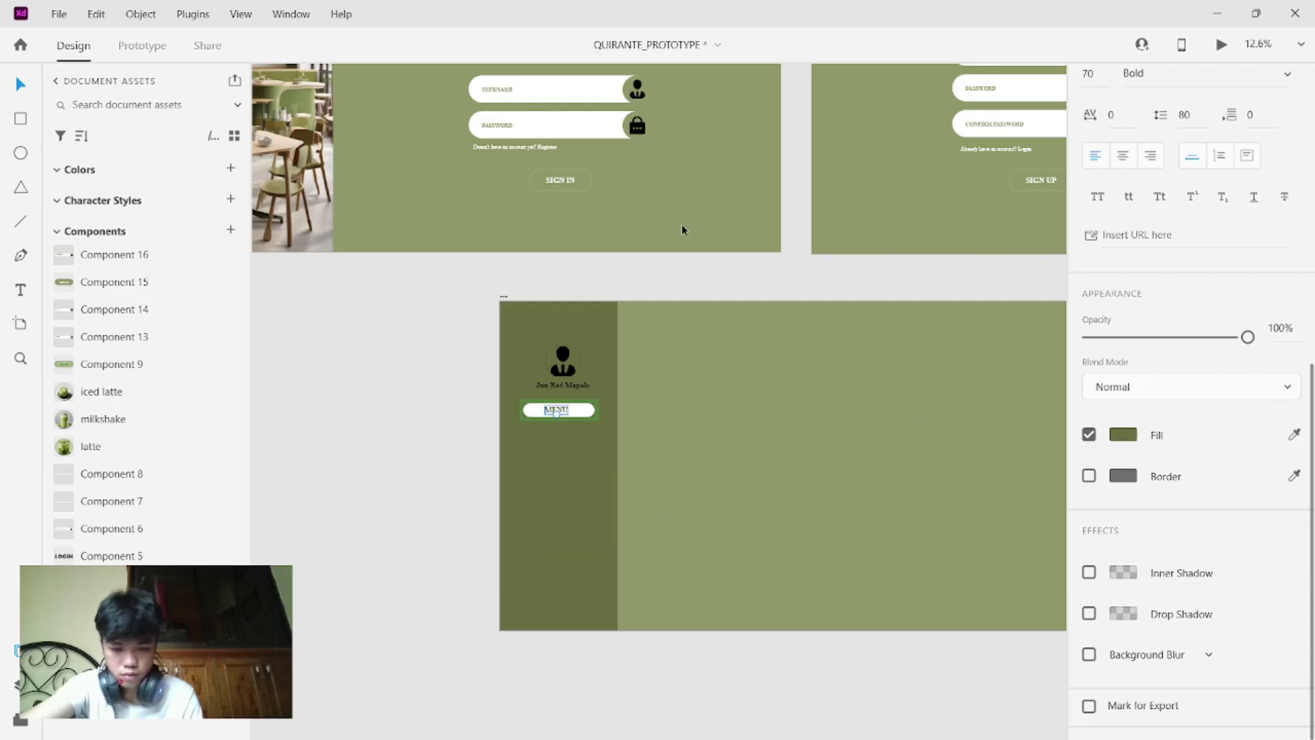
{"action": "left_click", "coordinate": [680, 224]}
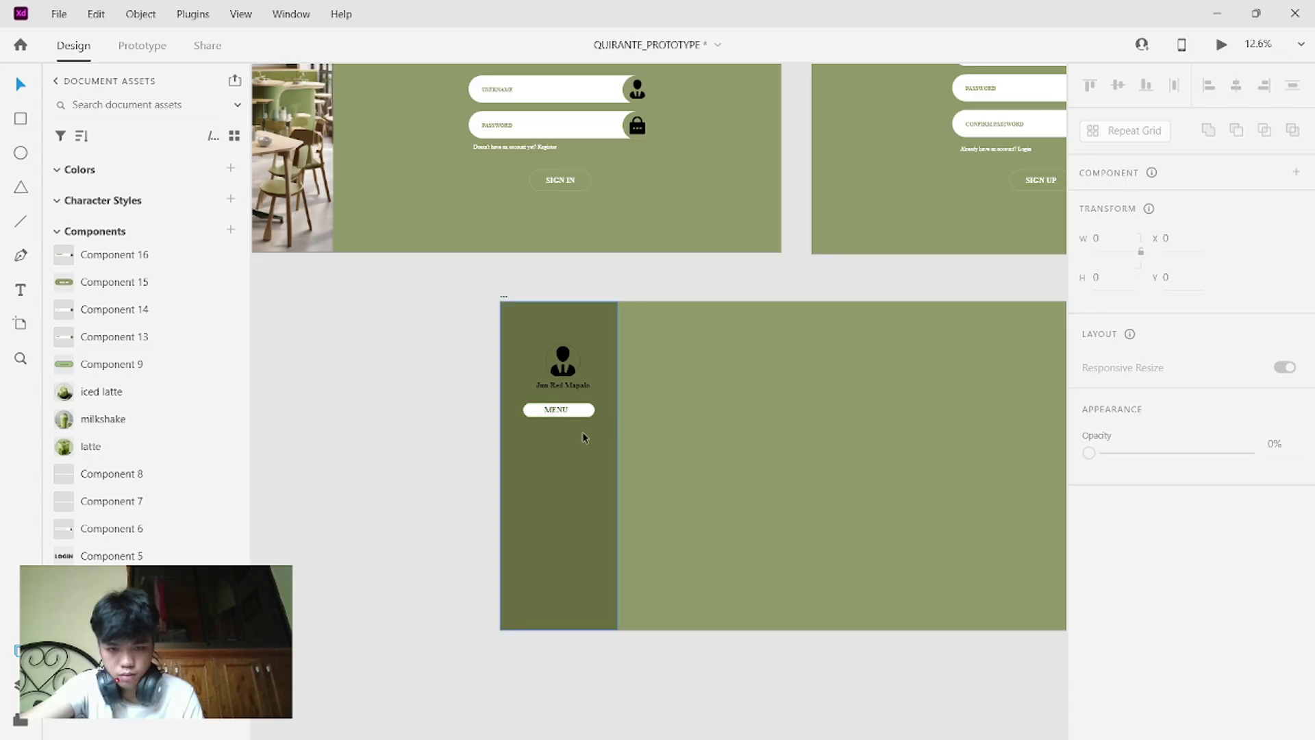
- Return the MENU button to its default state and preview the dashboard artboard
{"action": "left_click", "coordinate": [584, 408]}
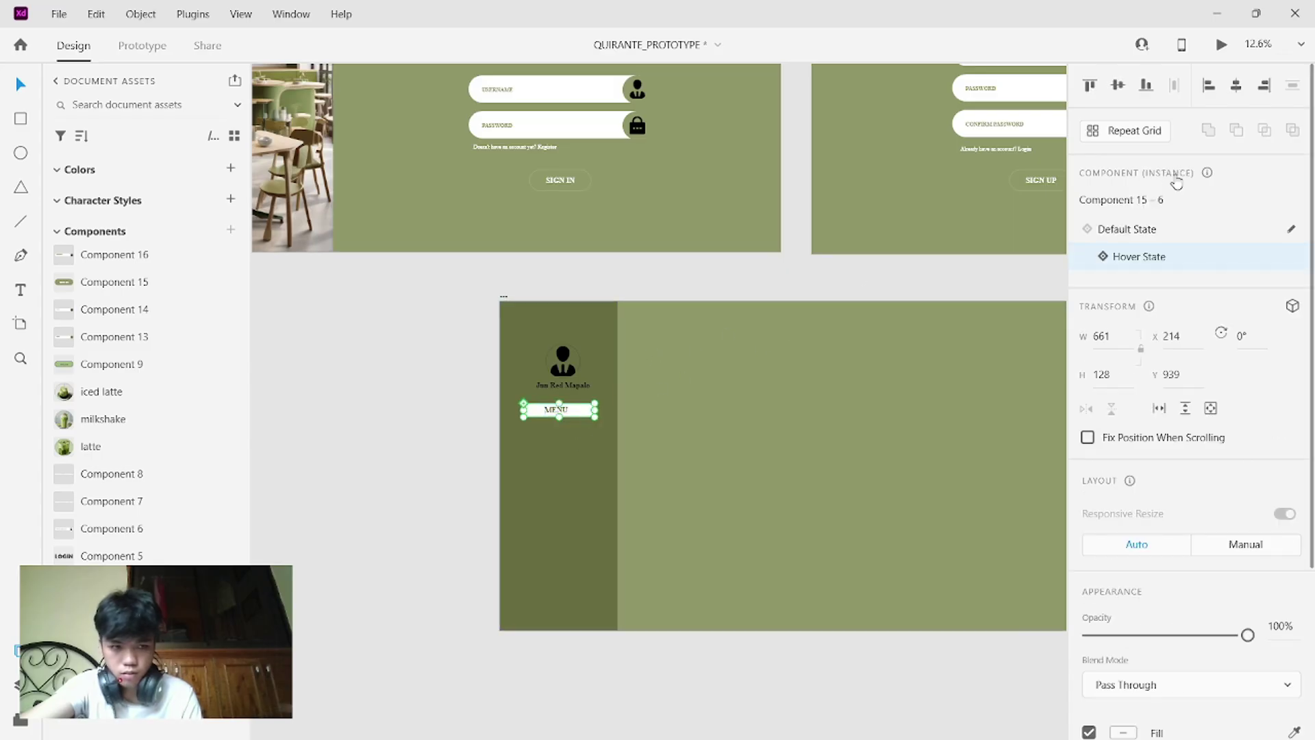
{"action": "left_click", "coordinate": [1129, 230]}
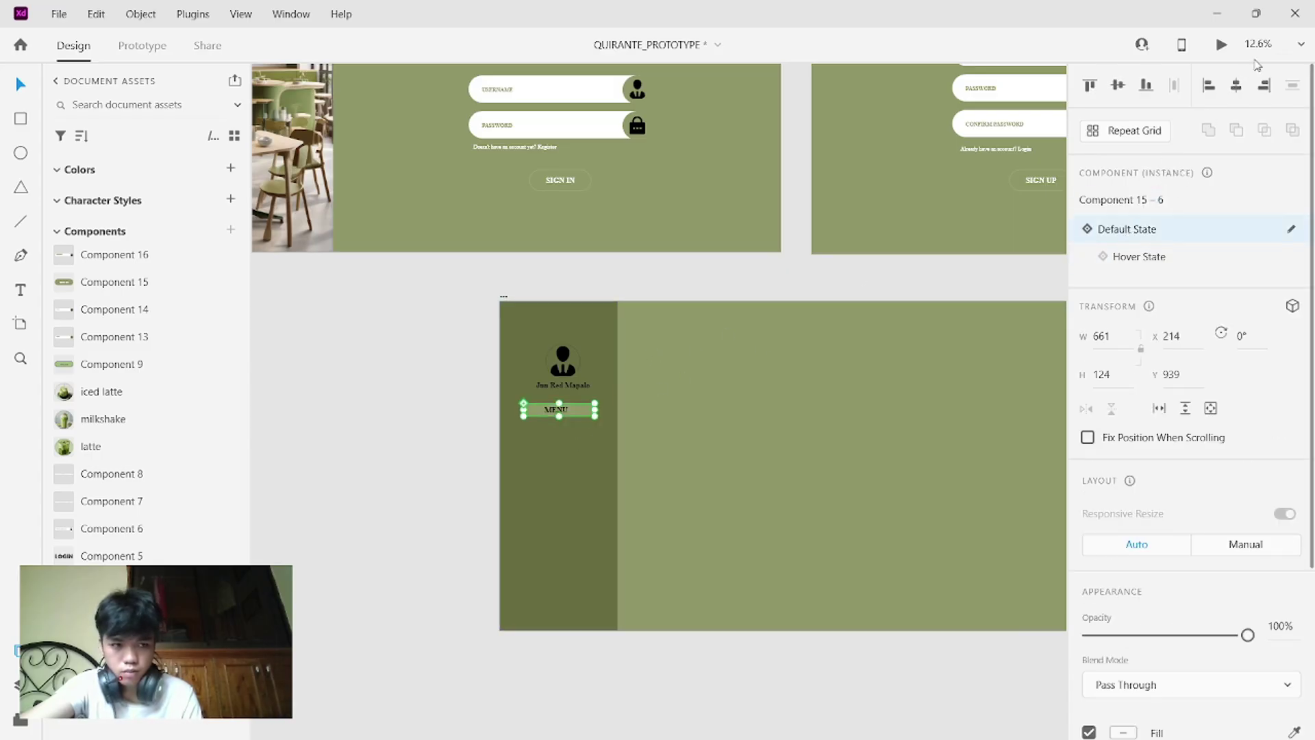
{"action": "left_click", "coordinate": [993, 405]}
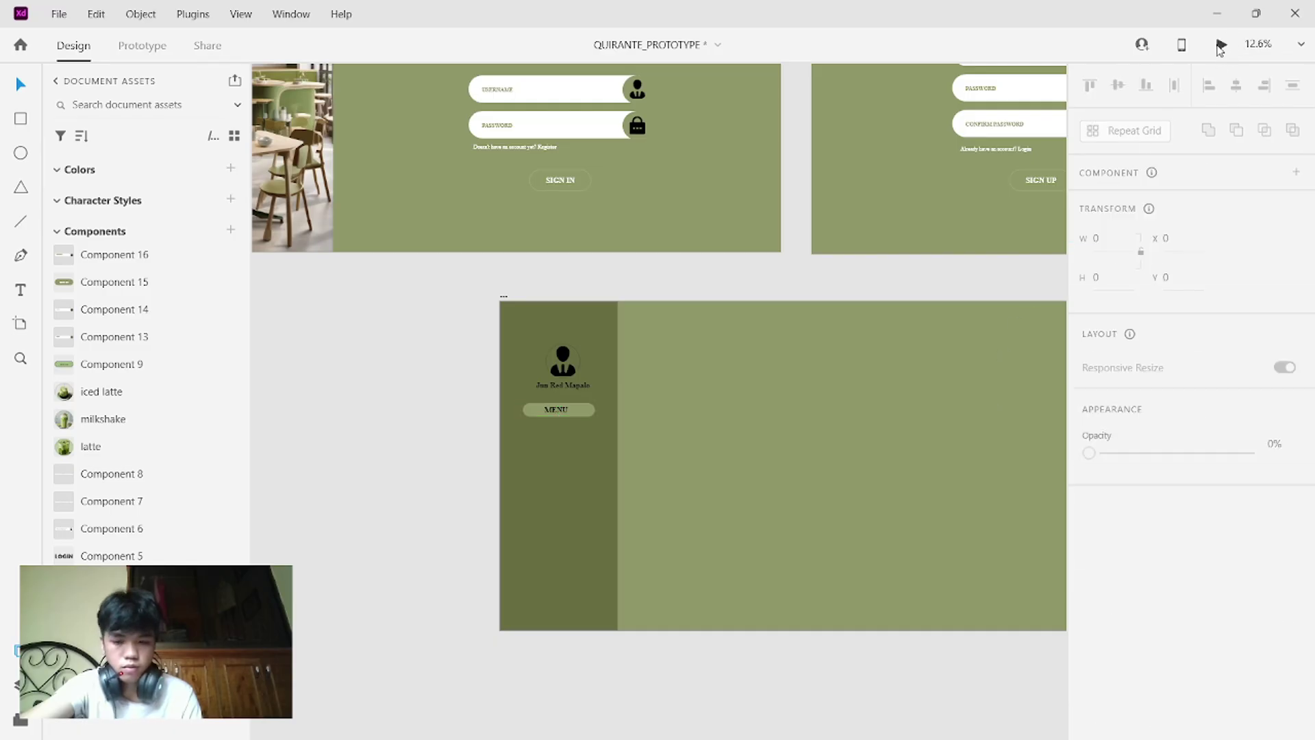
{"action": "left_click", "coordinate": [1221, 47]}
{"action": "mouse_move", "coordinate": [1219, 48]}
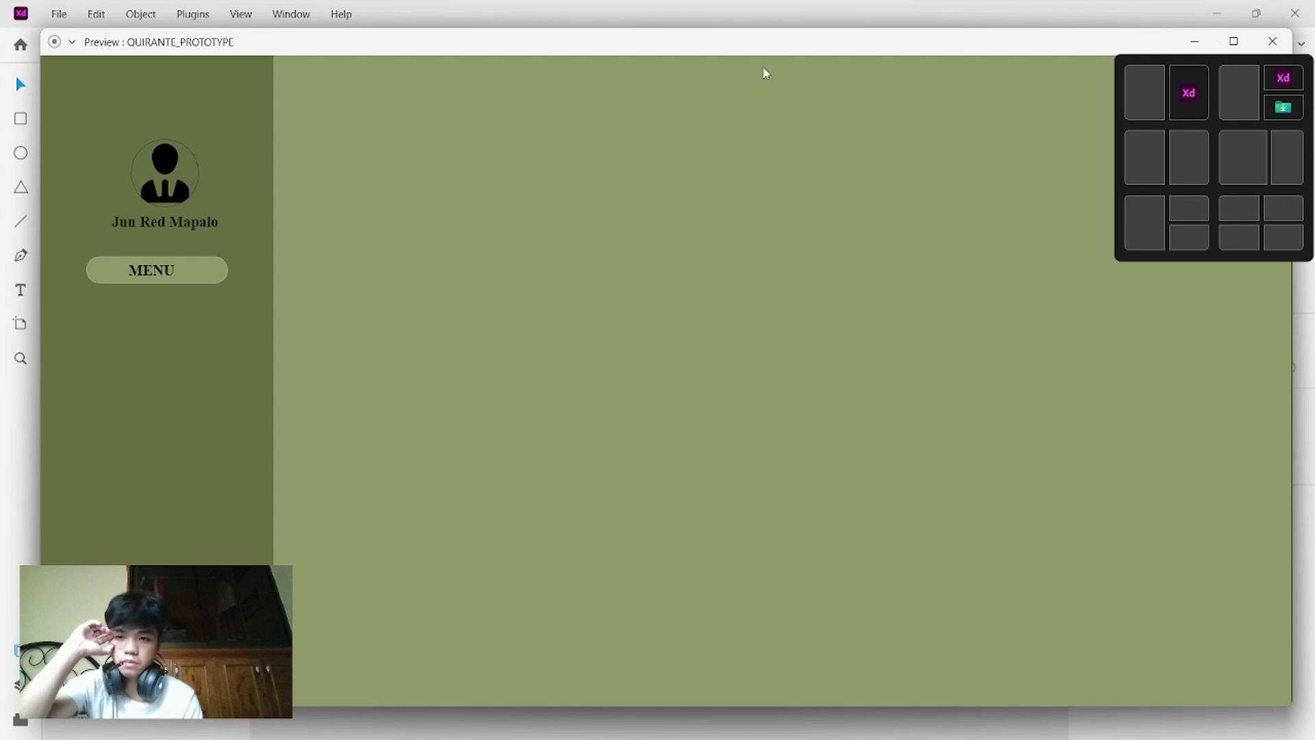
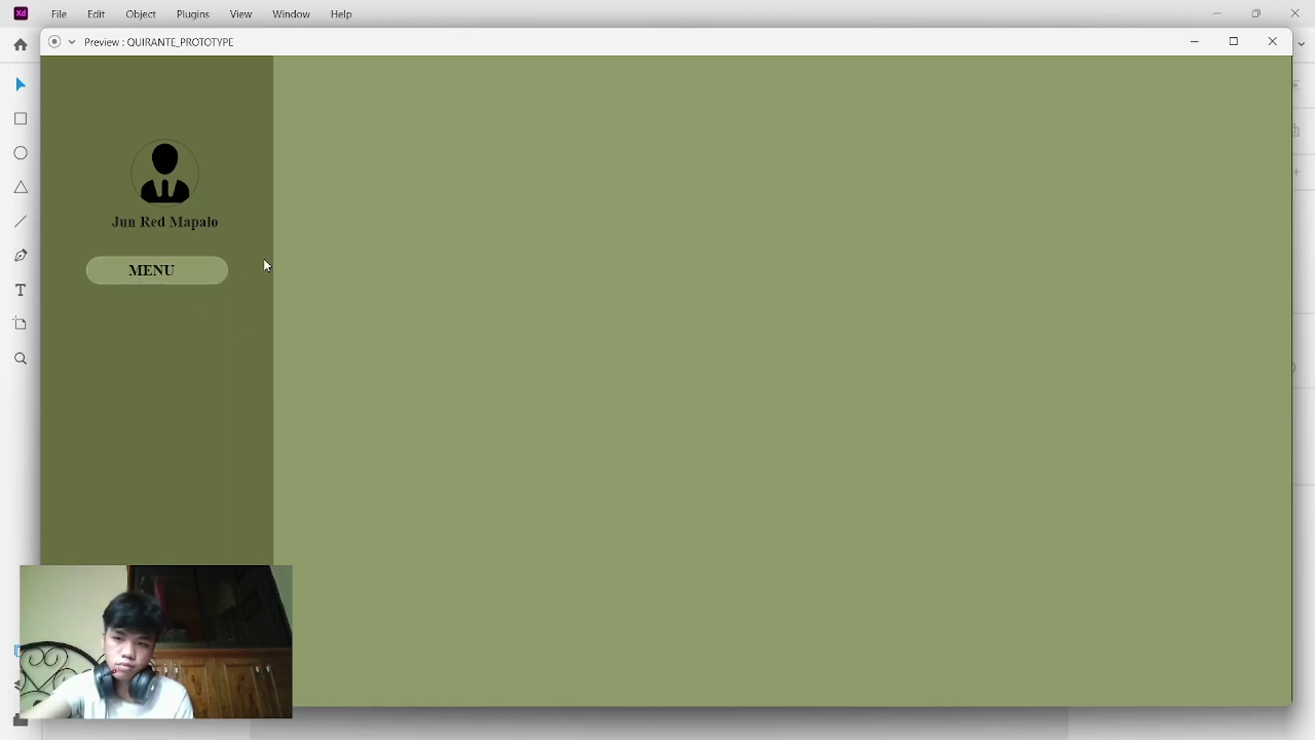
- Close the preview and select the MENU button on the dashboard artboard's sidebar
{"action": "left_click", "coordinate": [1271, 42]}
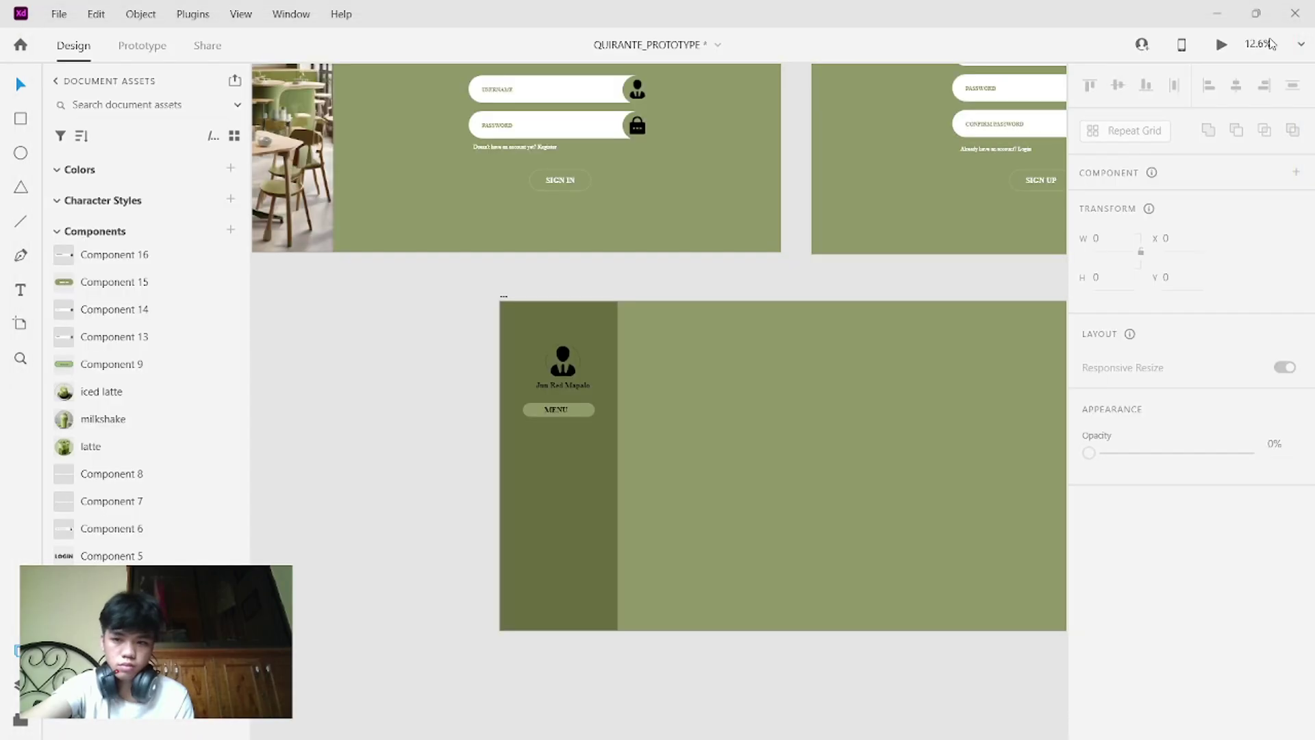
{"action": "scroll", "coordinate": [797, 359], "scroll_direction": "down", "scroll_amount": 3}
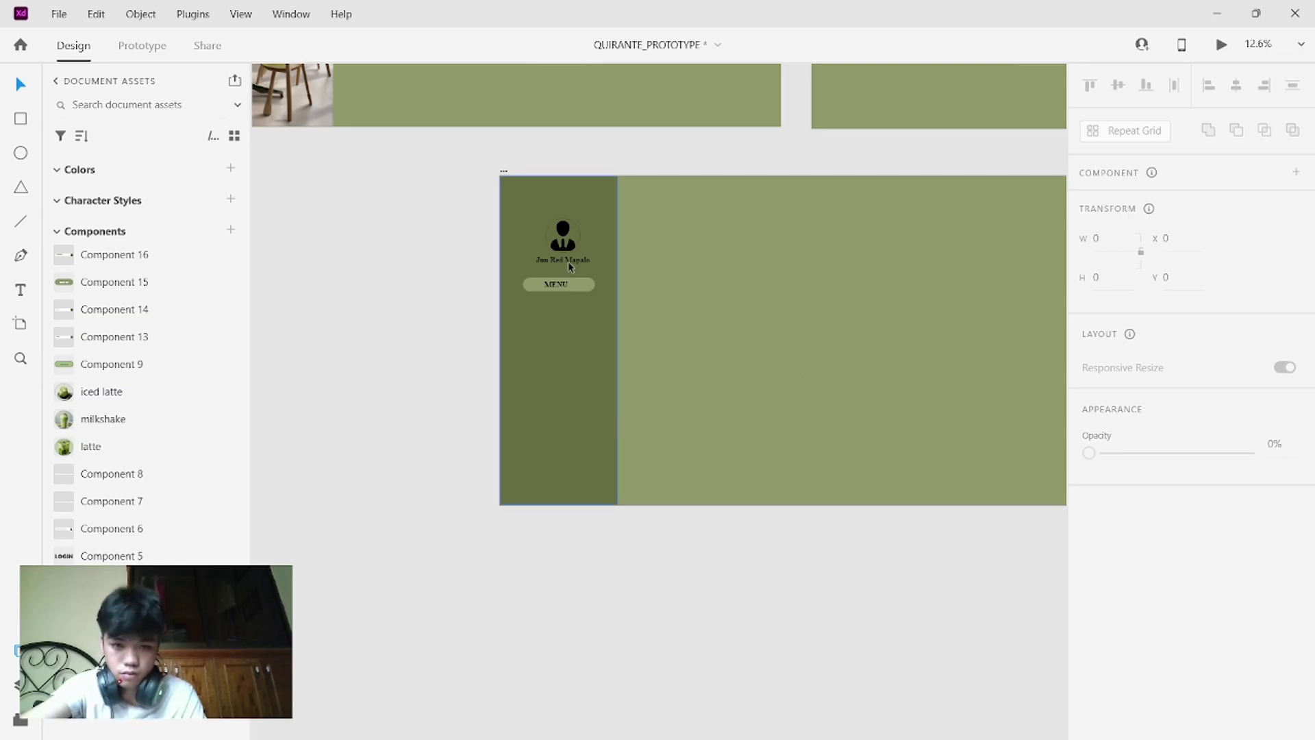
{"action": "left_click", "coordinate": [580, 288]}
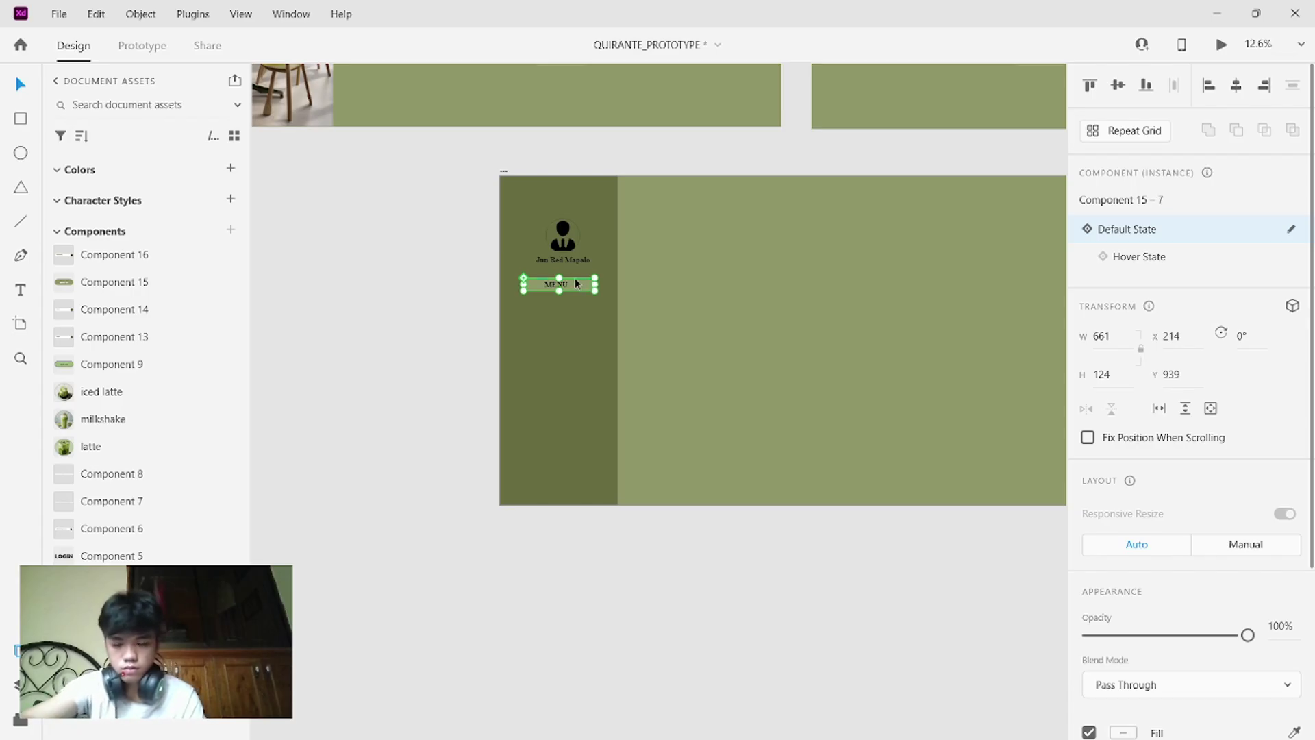
- Alt-drag a copy of the MENU button to sit directly beneath the original in the sidebar
{"action": "mouse_move", "coordinate": [574, 280]}
{"action": "left_mouse_down"}
{"action": "mouse_move", "coordinate": [574, 315]}
{"action": "mouse_move", "coordinate": [574, 301]}
{"action": "left_mouse_up"}
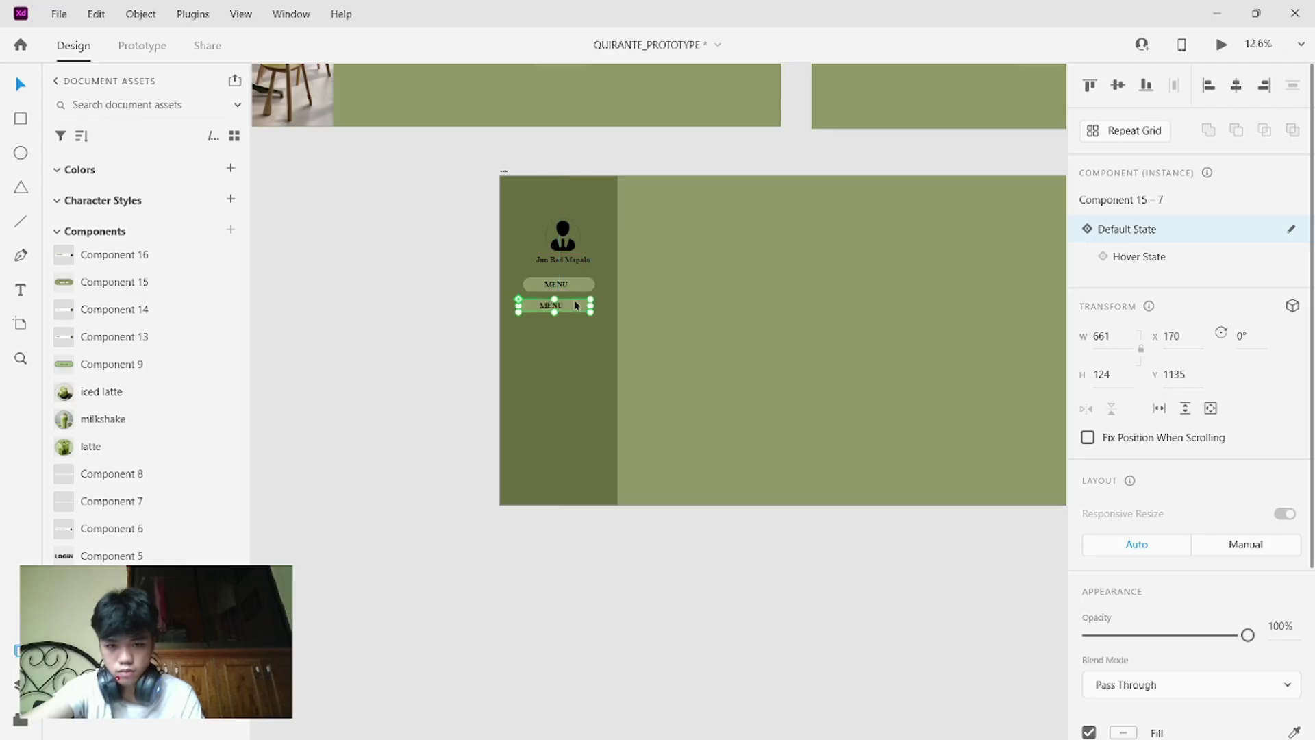
{"action": "left_click_drag", "start_coordinate": [577, 306], "coordinate": [577, 298]}
{"action": "left_click", "coordinate": [565, 346]}
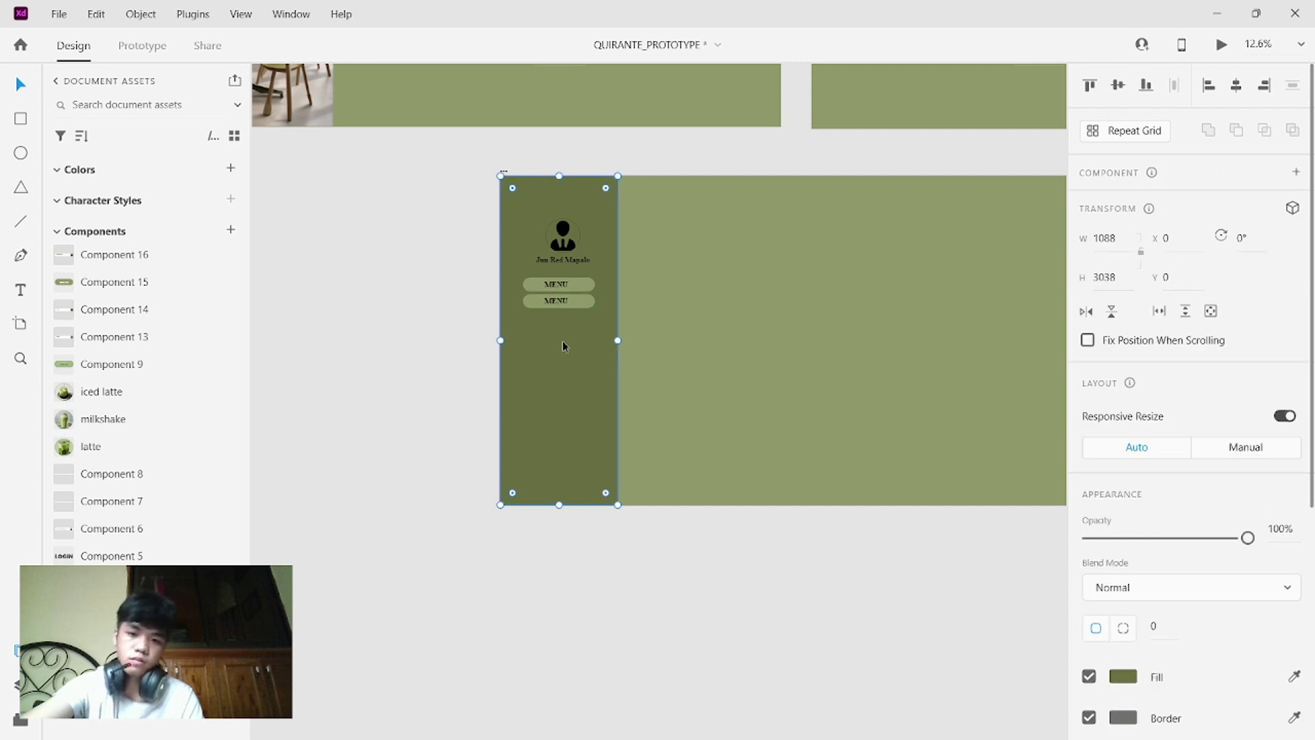
{"action": "scroll", "coordinate": [663, 347], "scroll_direction": "up", "scroll_amount": 2}
{"action": "scroll", "coordinate": [663, 347], "scroll_direction": "down", "scroll_amount": 4}
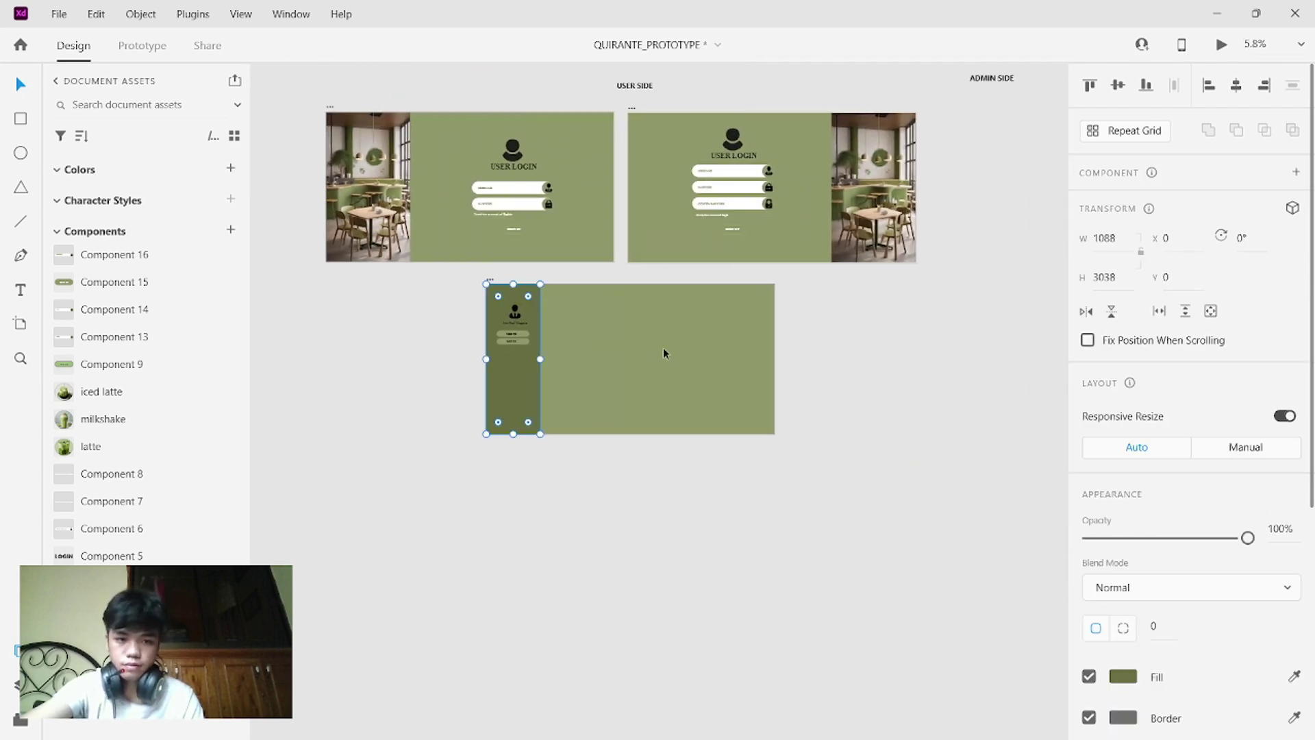
{"action": "scroll", "coordinate": [663, 347], "scroll_direction": "up", "scroll_amount": 2}
{"action": "scroll", "coordinate": [663, 347], "scroll_direction": "down", "scroll_amount": 4}
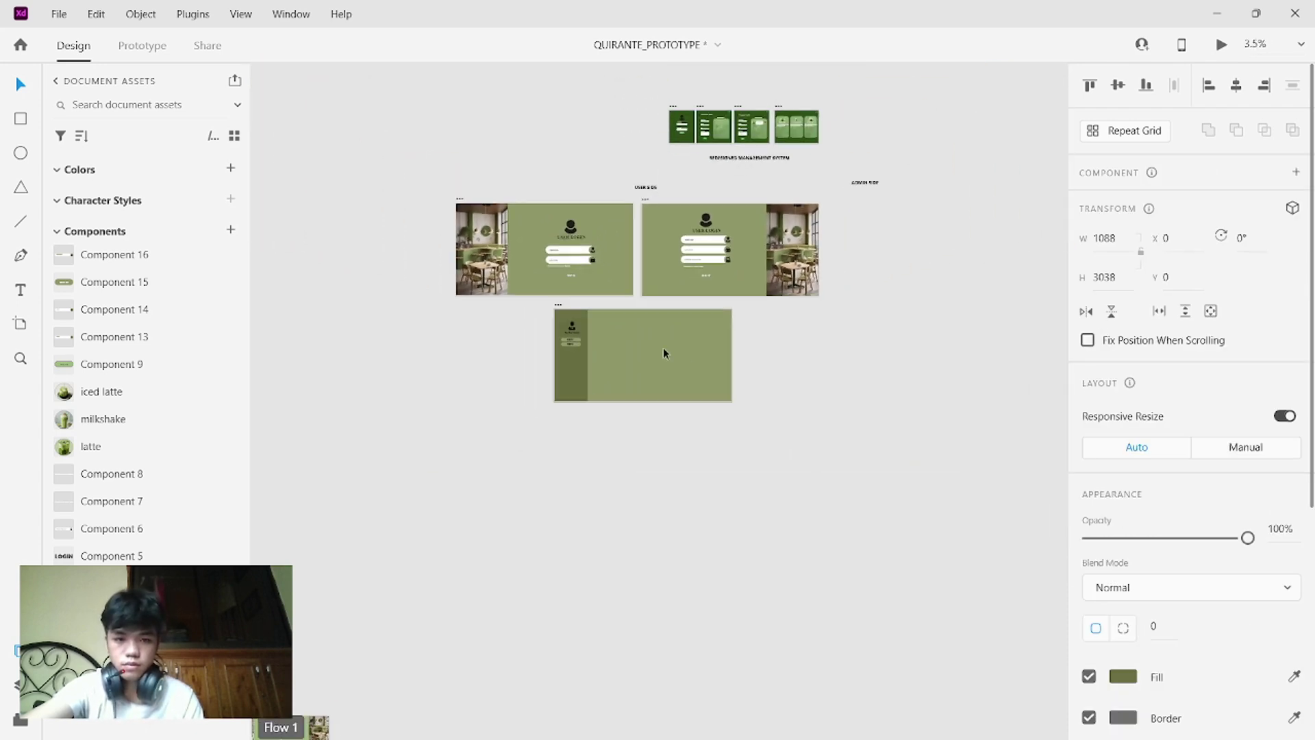
{"action": "scroll", "coordinate": [663, 353], "scroll_direction": "up", "scroll_amount": 4}
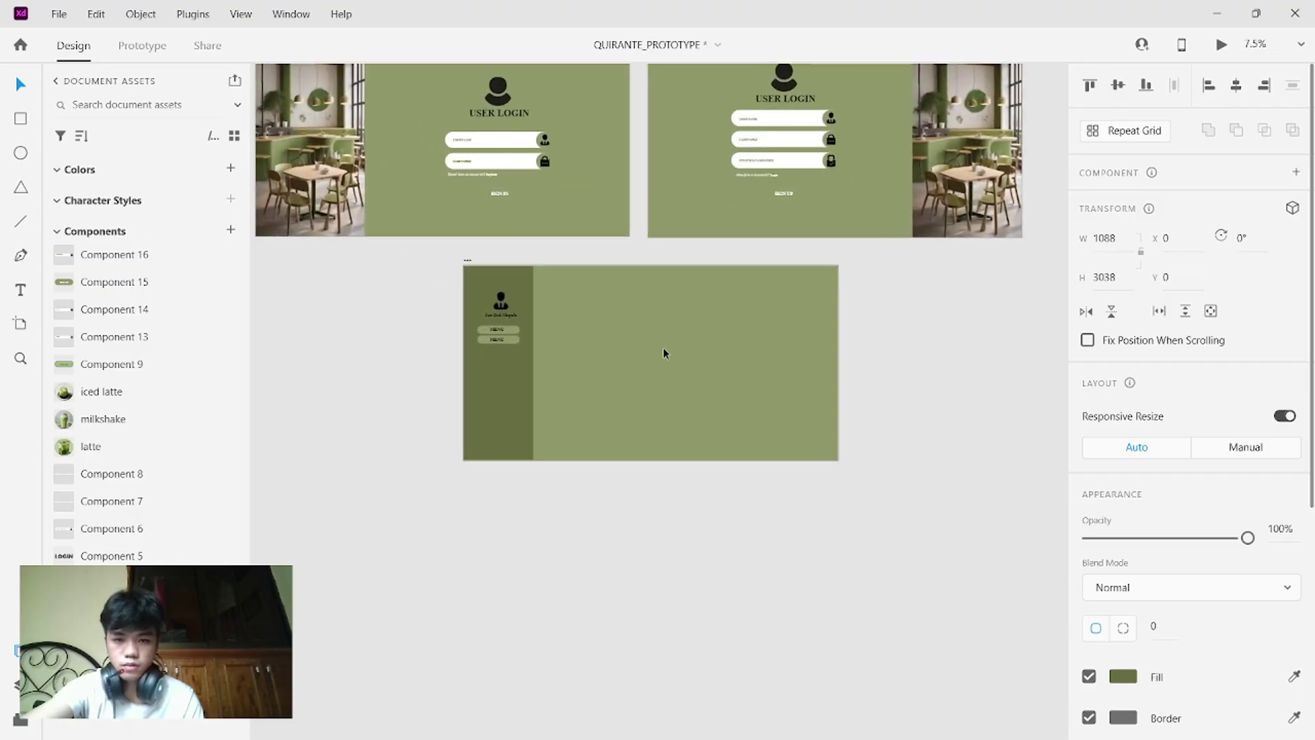
{"action": "scroll", "coordinate": [663, 348], "scroll_direction": "left", "scroll_amount": 1}
{"action": "mouse_move", "coordinate": [857, 718]}
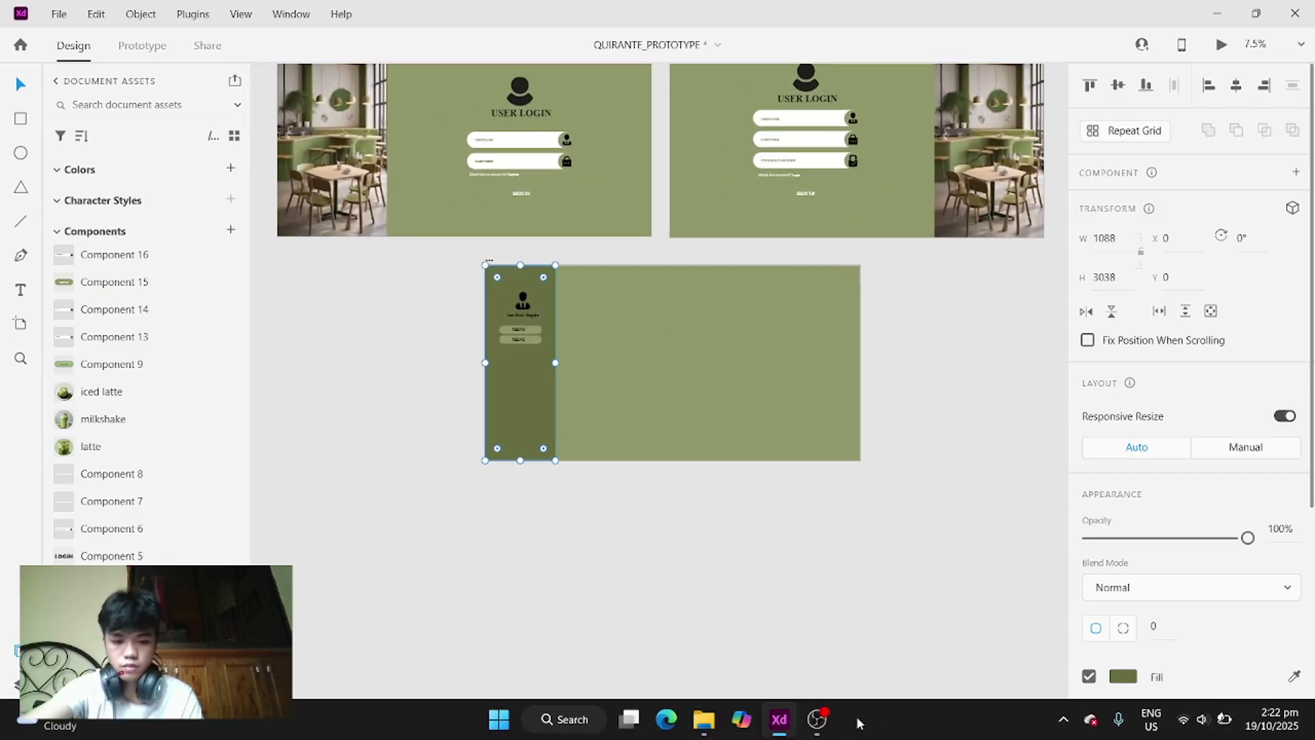
{"action": "left_click", "coordinate": [811, 718]}
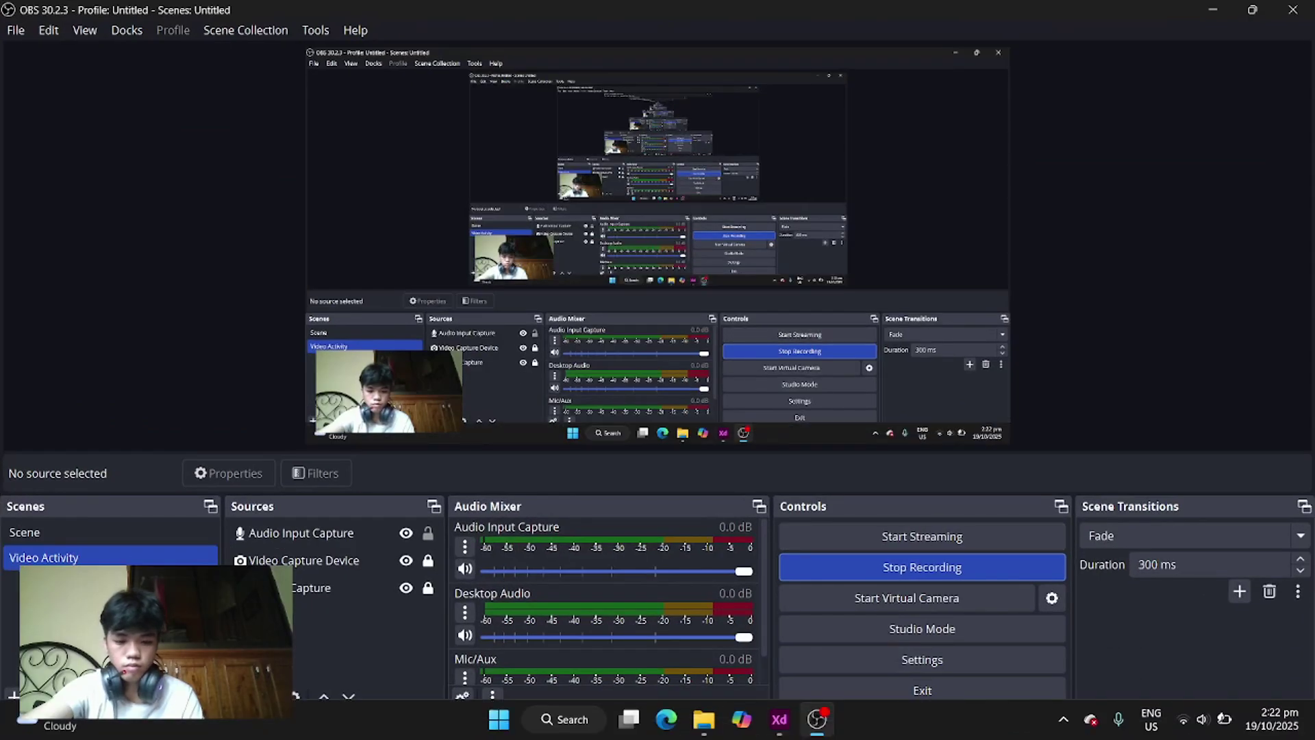
{"action": "left_click", "coordinate": [770, 668]}
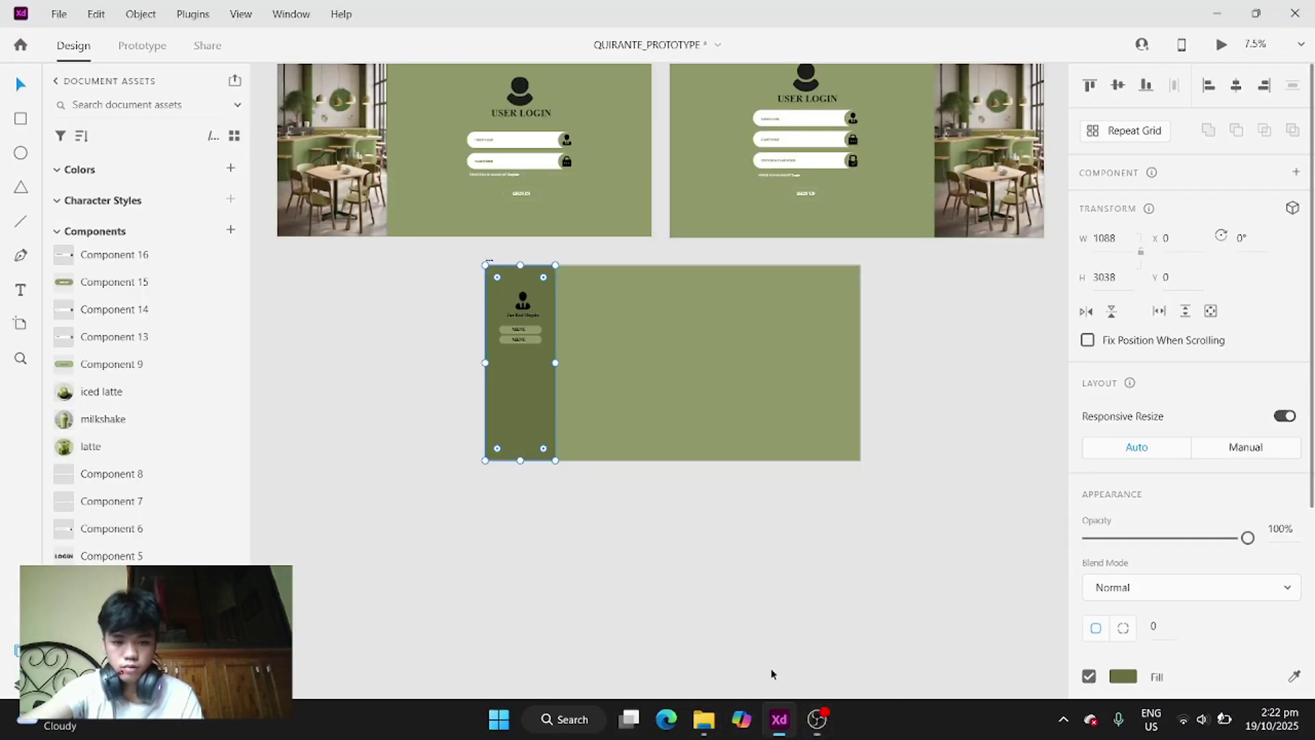
{"action": "scroll", "coordinate": [572, 340], "scroll_direction": "up", "scroll_amount": 3}
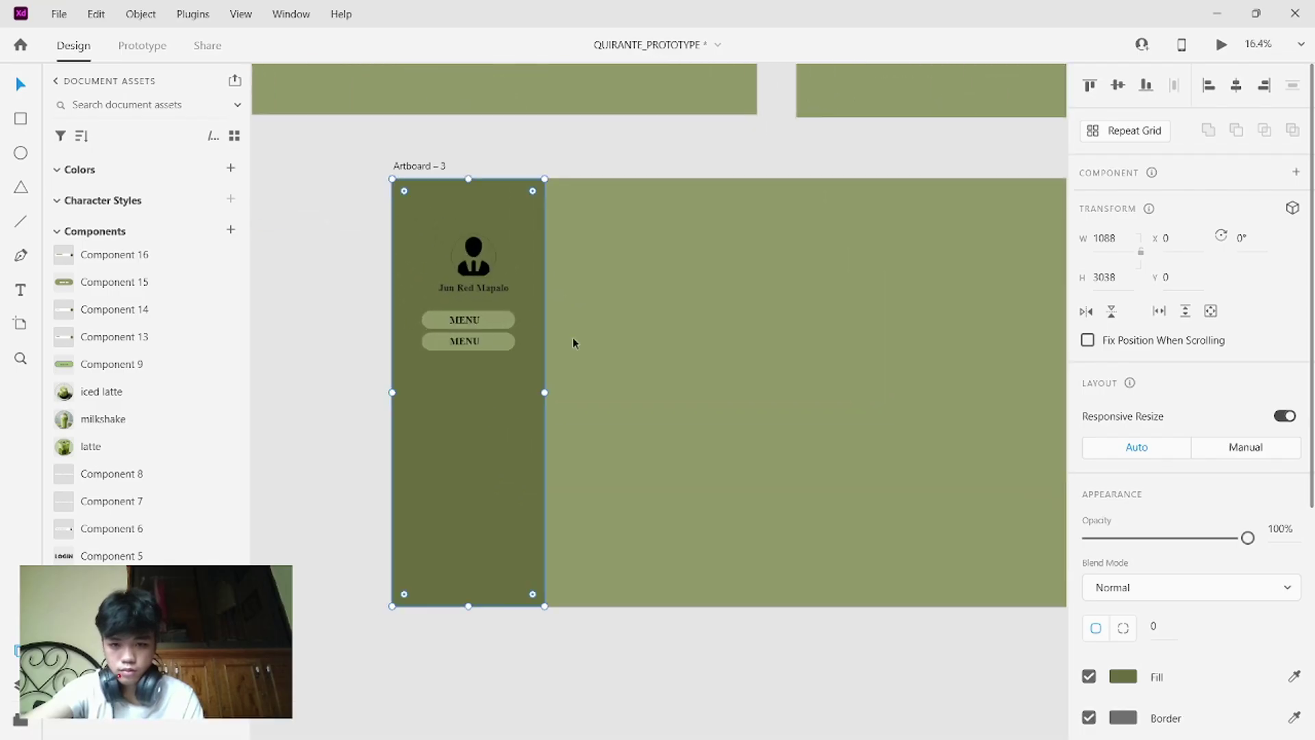
- Change the second button's default-state label from MENU to ORDERS
{"action": "left_click", "coordinate": [465, 343]}
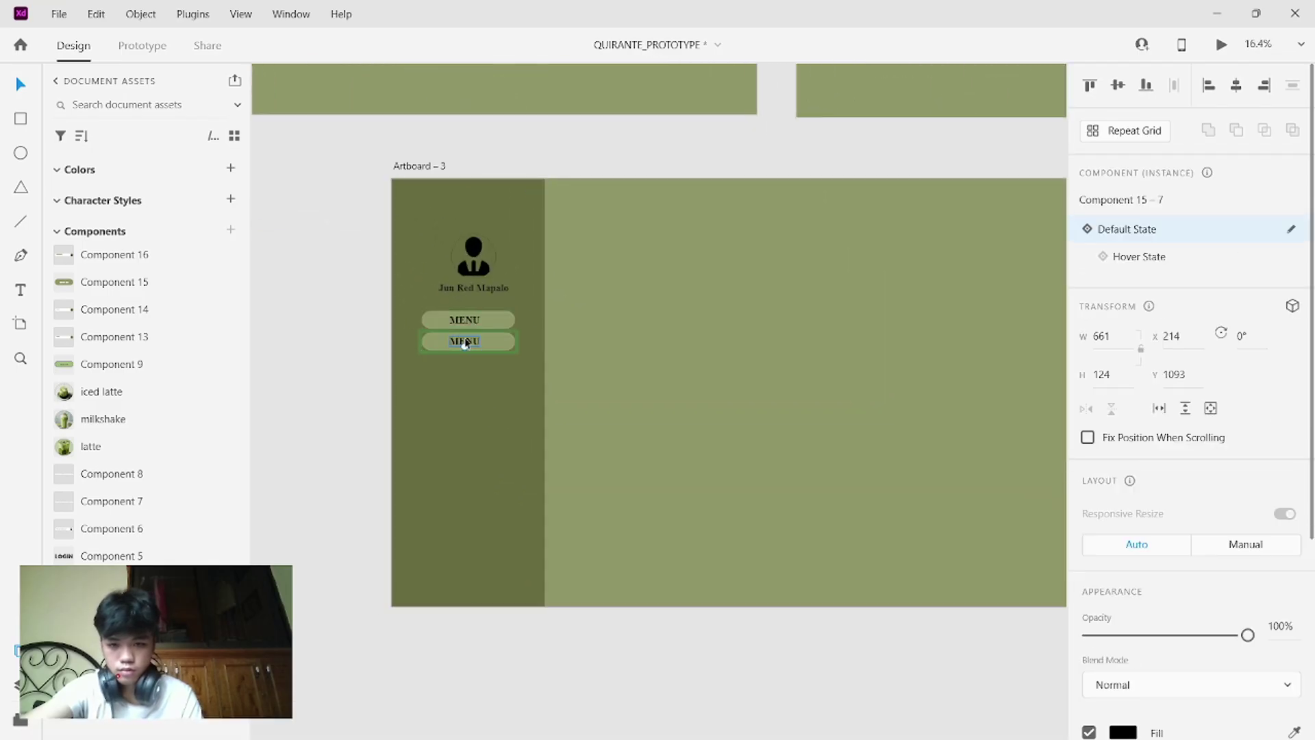
{"action": "double_click", "coordinate": [465, 342]}
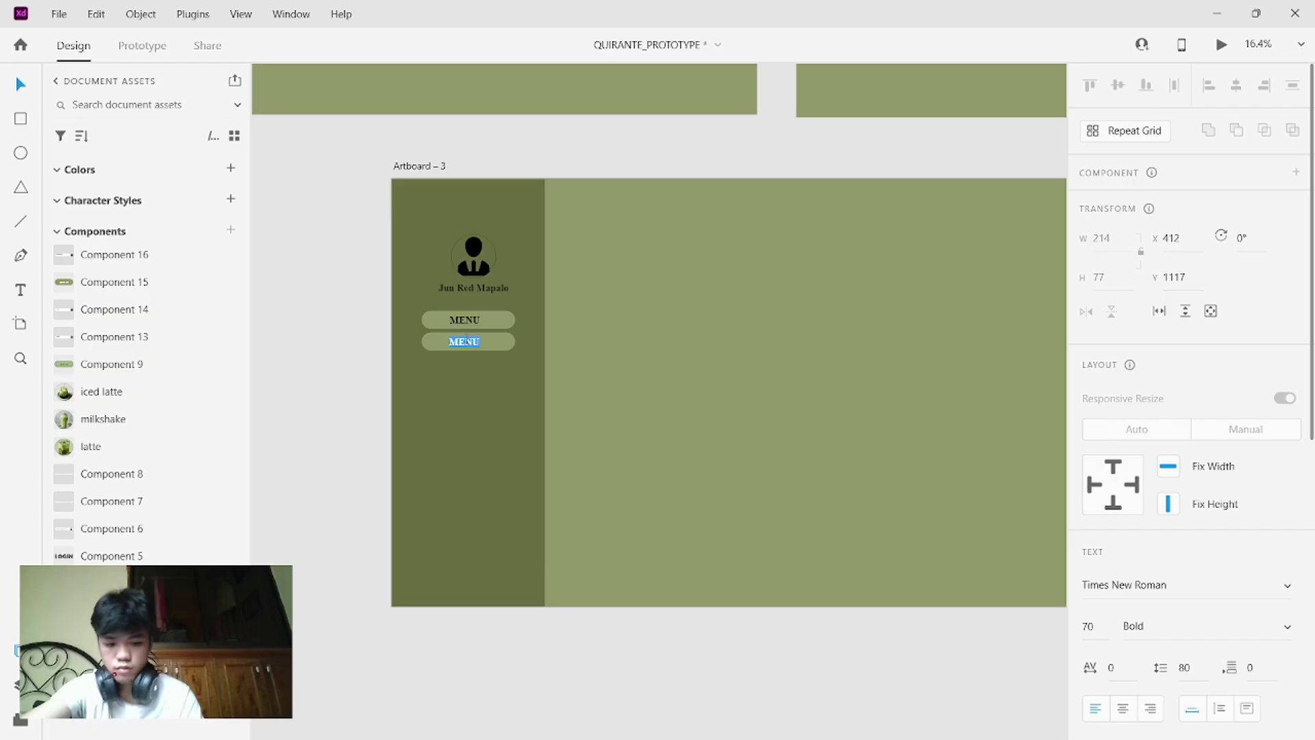
{"action": "key", "text": "BackSpace"}
{"action": "type", "text": "ORD"}
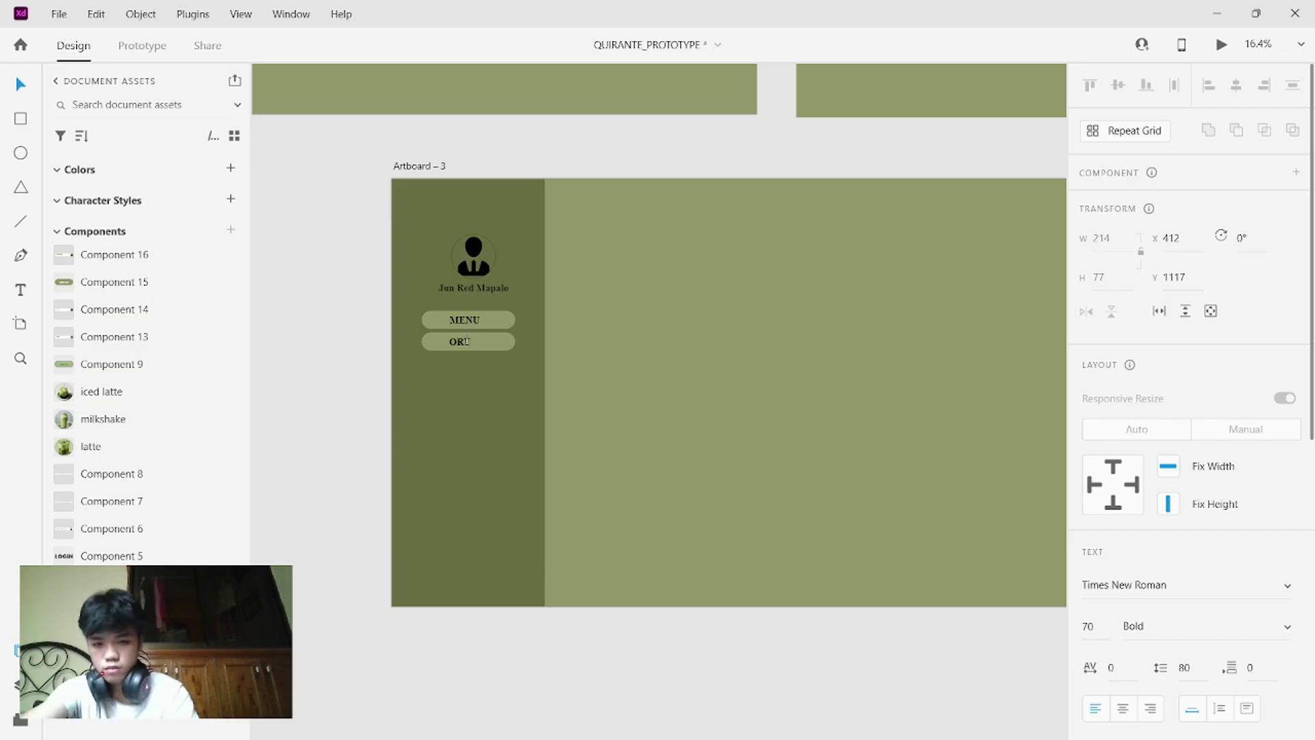
{"action": "type", "text": "ERS"}
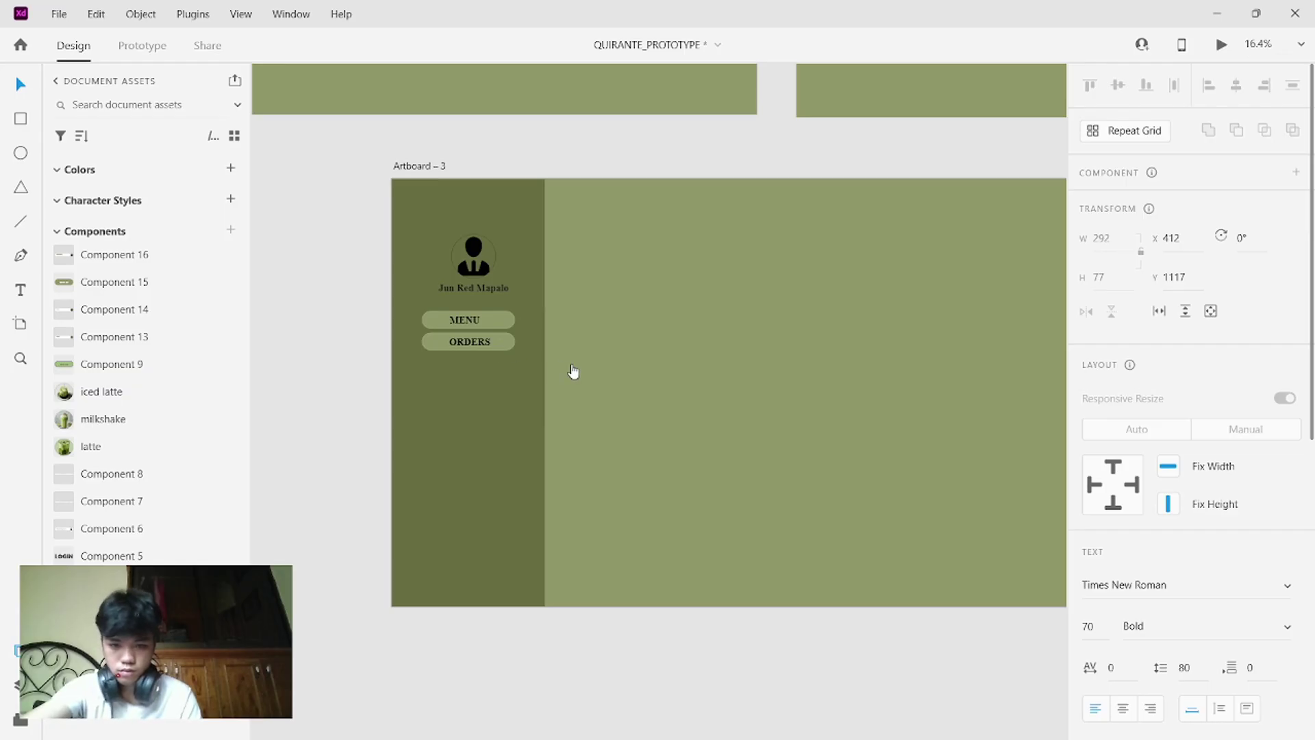
{"action": "left_click", "coordinate": [507, 347]}
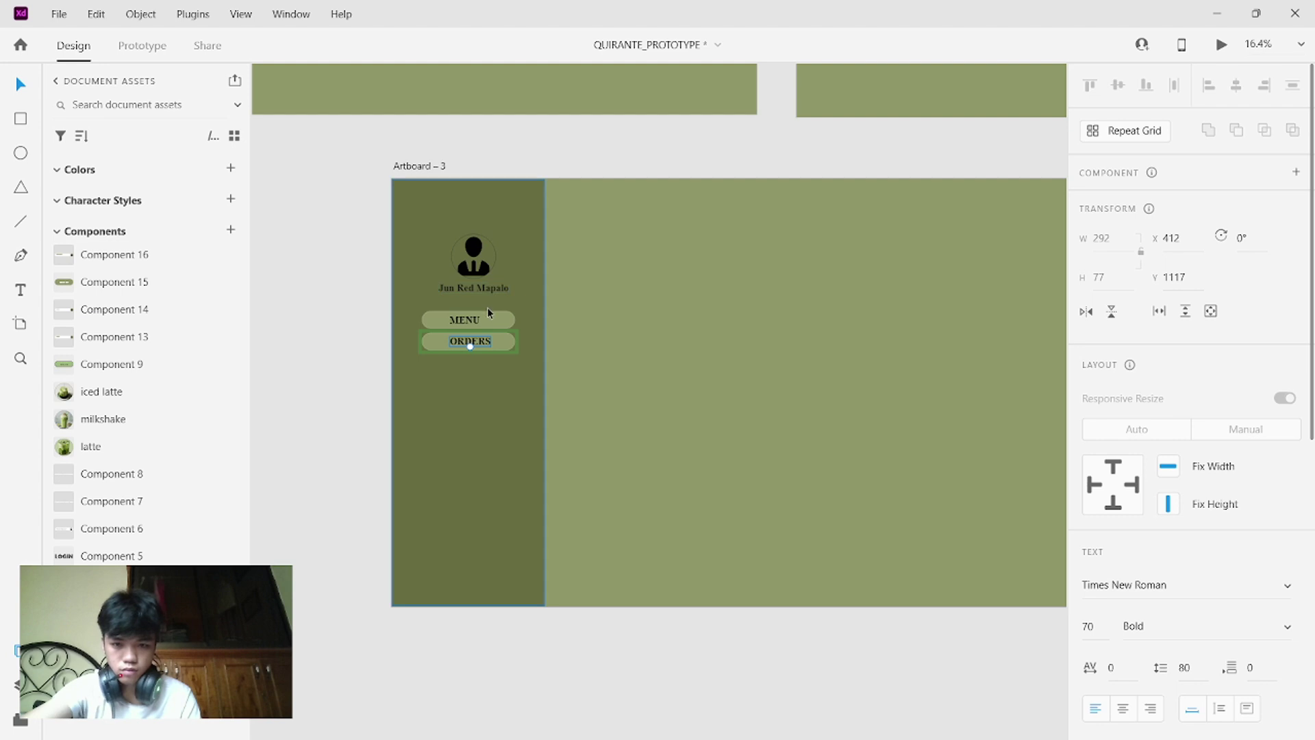
{"action": "left_click", "coordinate": [490, 312]}
{"action": "left_click", "coordinate": [496, 346]}
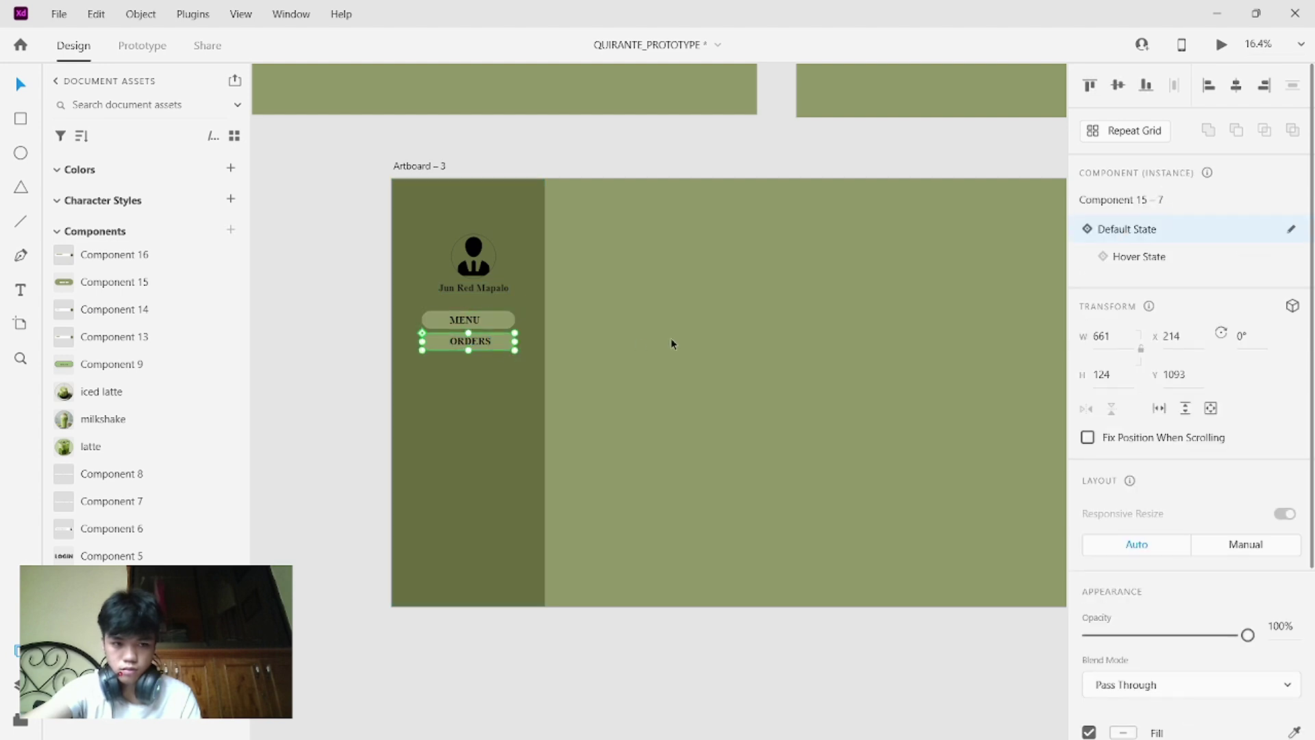
- Change the hover-state label to ORDERS as well, then return to the default state
{"action": "left_click", "coordinate": [1171, 258]}
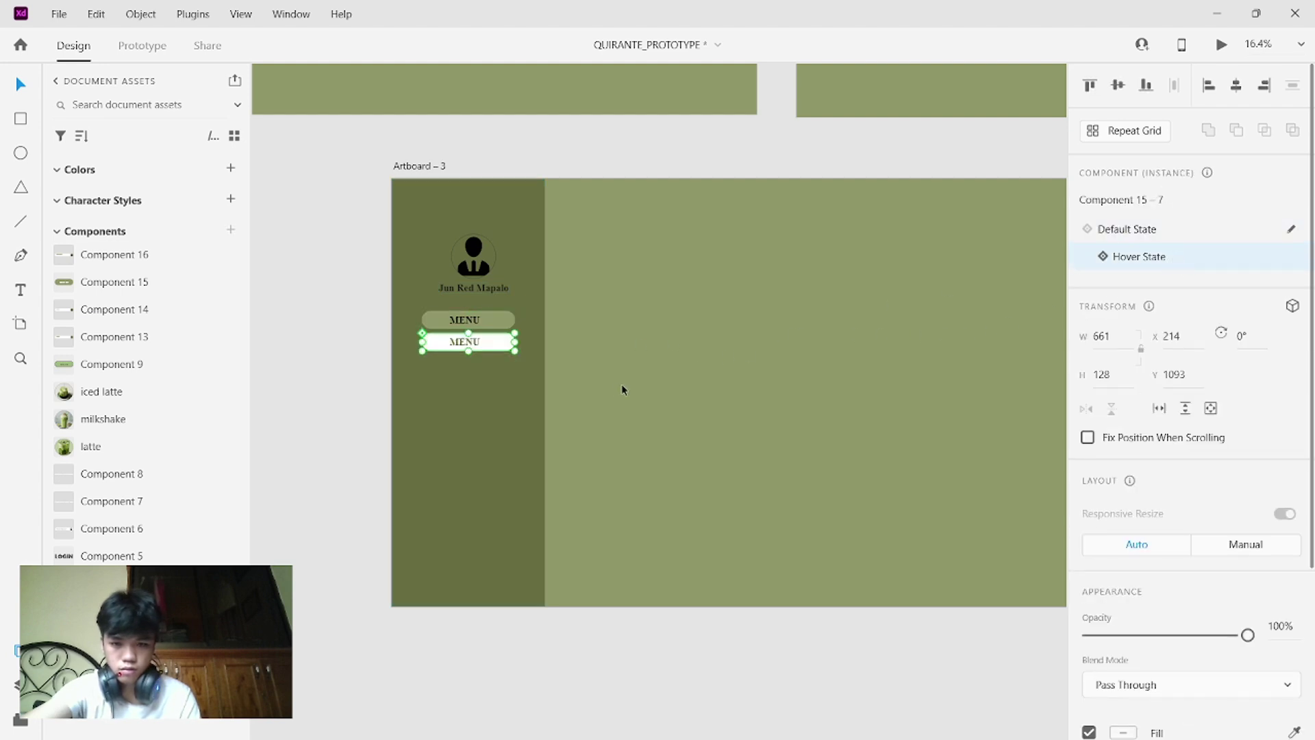
{"action": "left_click", "coordinate": [474, 343]}
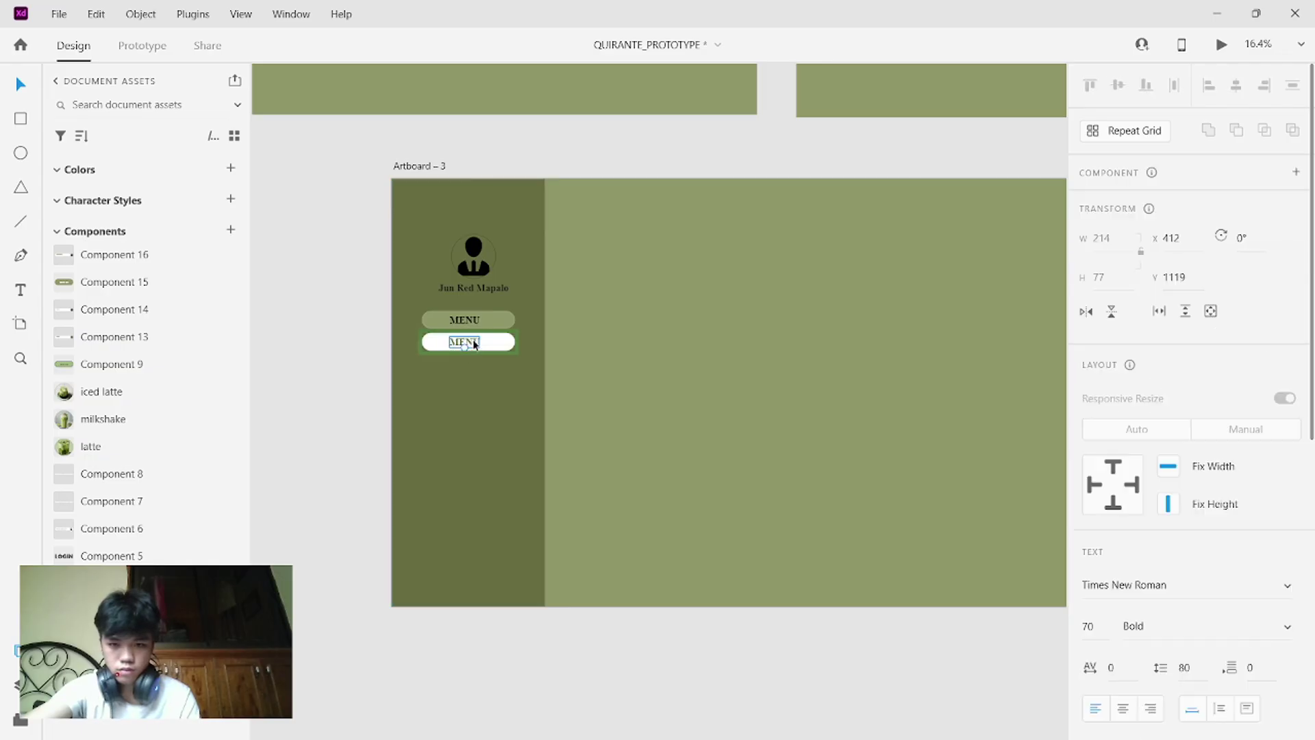
{"action": "double_click", "coordinate": [474, 342]}
{"action": "left_click", "coordinate": [474, 341]}
{"action": "double_click", "coordinate": [474, 342]}
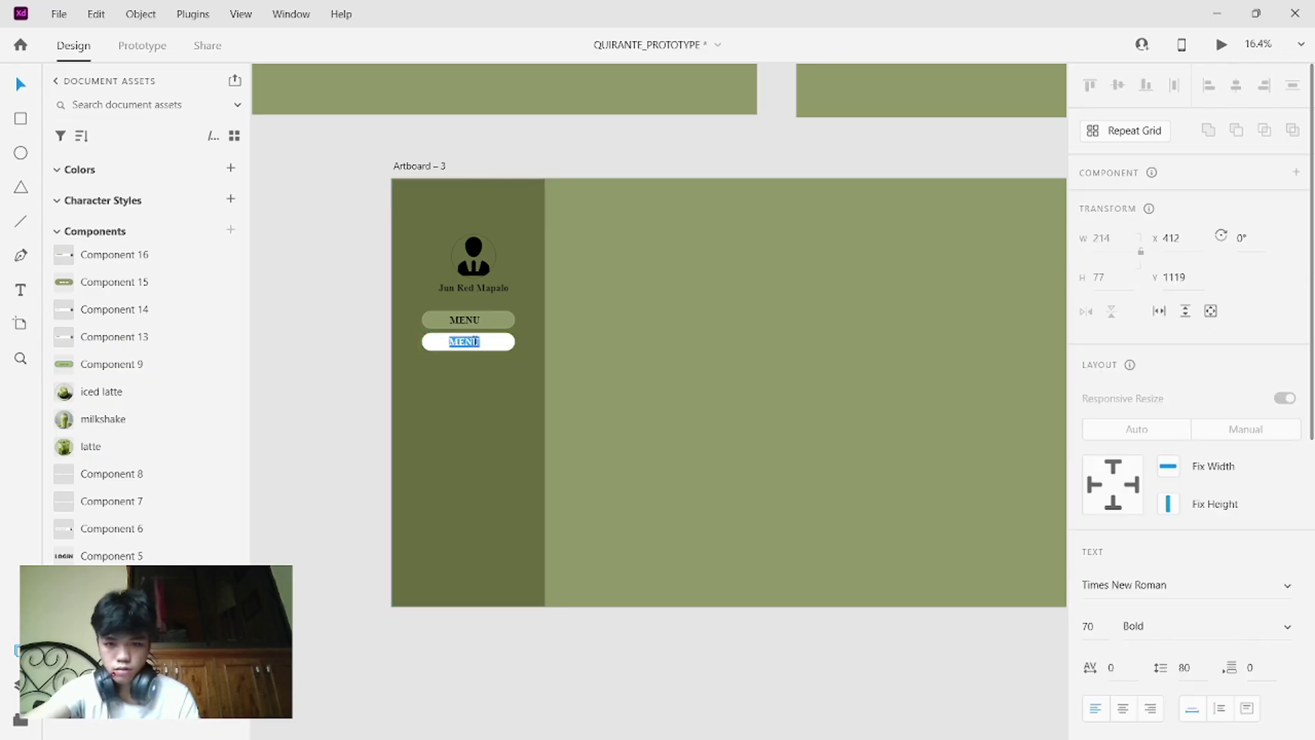
{"action": "key", "text": "BackSpace"}
{"action": "type", "text": "ORDERS"}
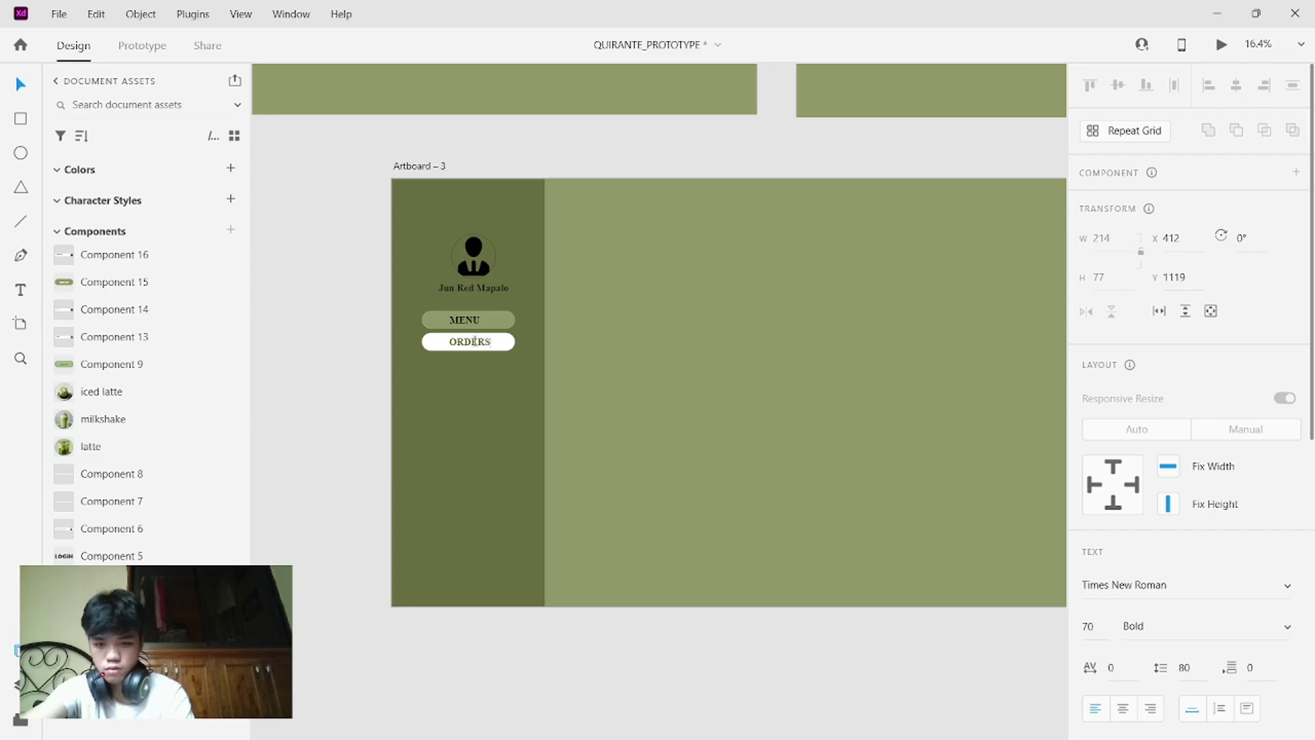
{"action": "key", "text": "Escape"}
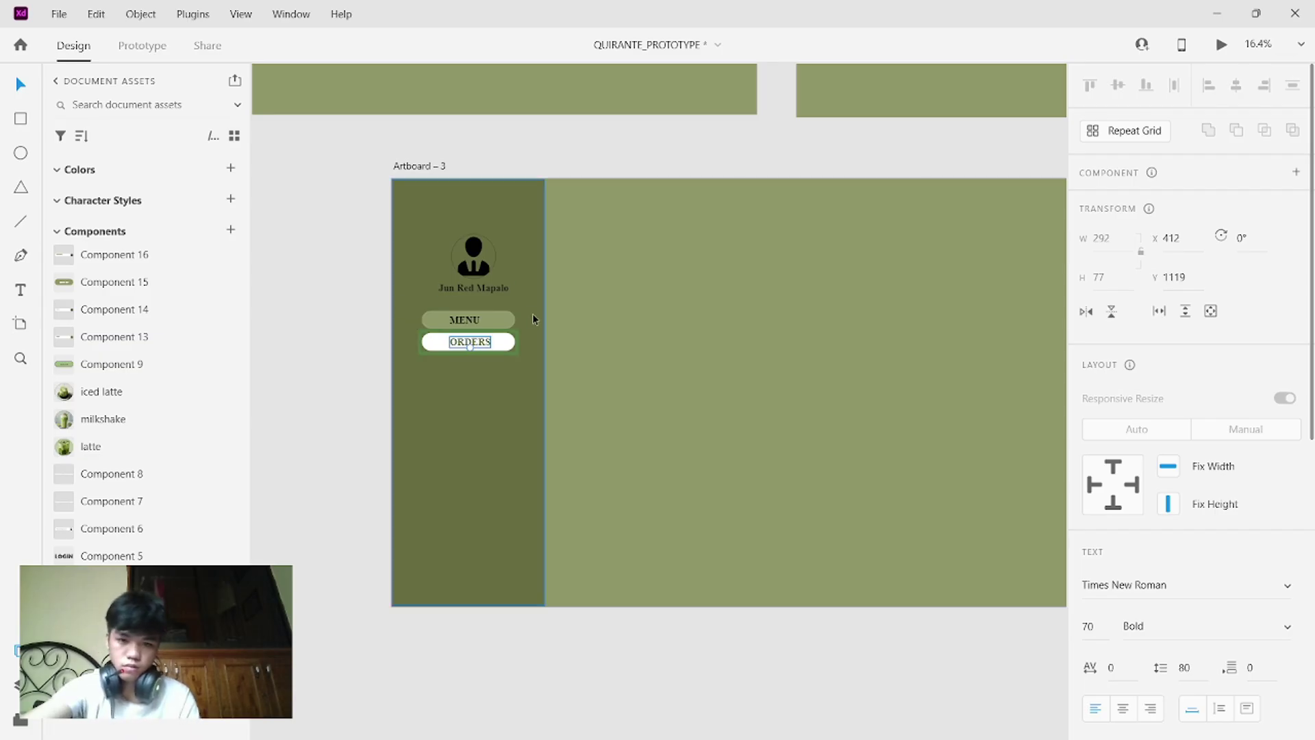
{"action": "key", "text": "Escape"}
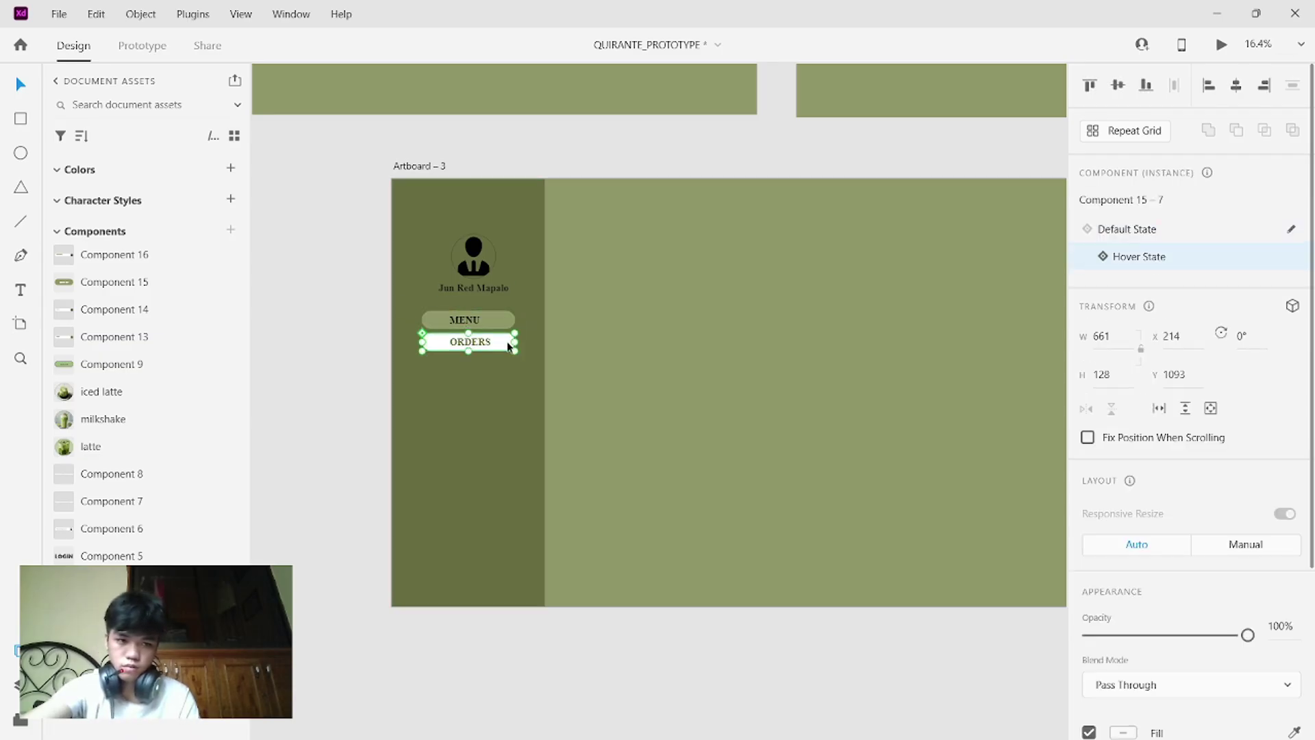
{"action": "left_click", "coordinate": [1118, 230]}
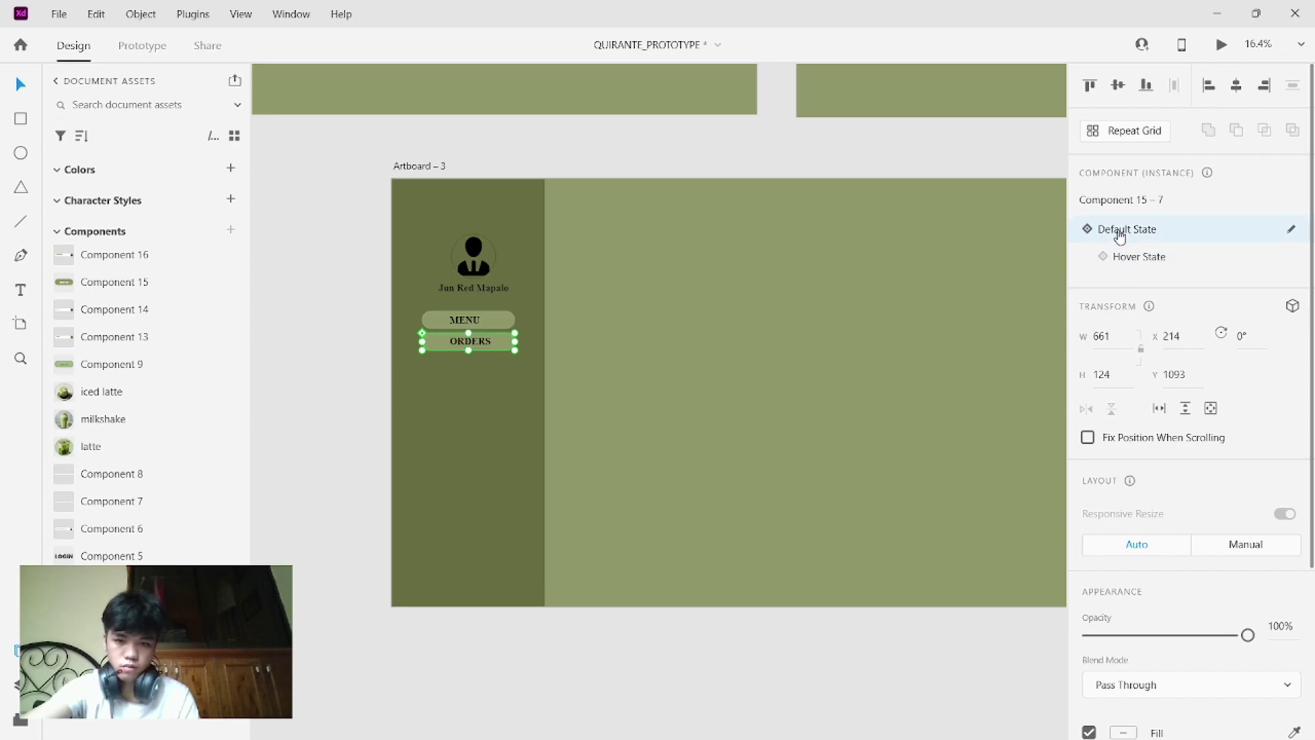
{"action": "scroll", "coordinate": [782, 348], "scroll_direction": "down", "scroll_amount": 3}
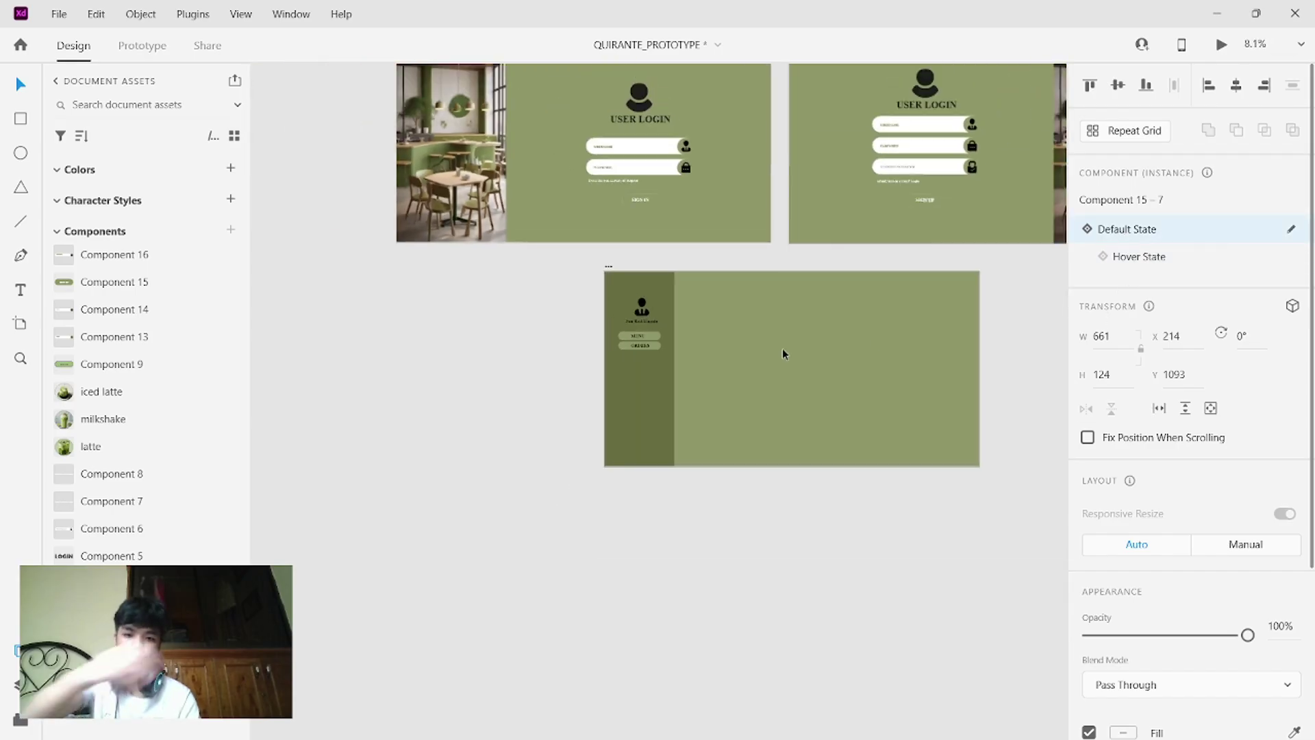
{"action": "scroll", "coordinate": [730, 397], "scroll_direction": "right", "scroll_amount": 3}
{"action": "left_click", "coordinate": [731, 399]}
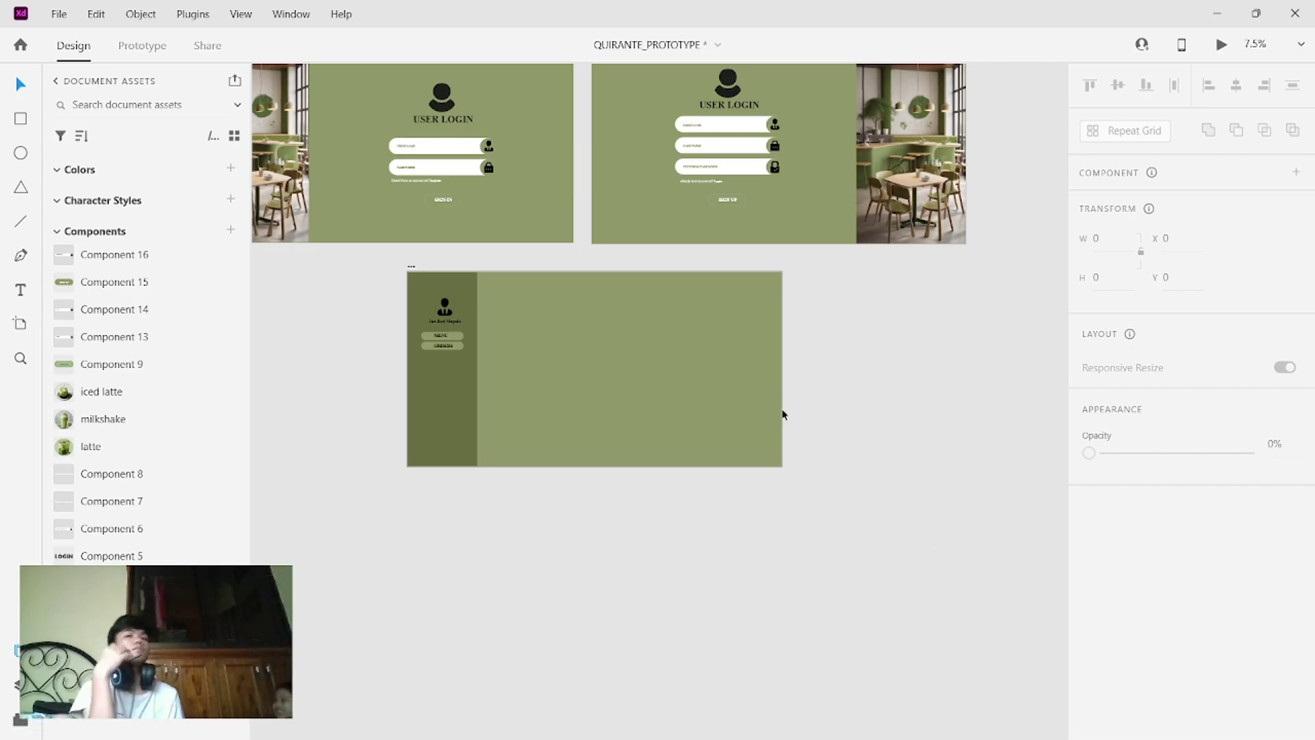
{"action": "scroll", "coordinate": [664, 380], "scroll_direction": "up", "scroll_amount": 1}
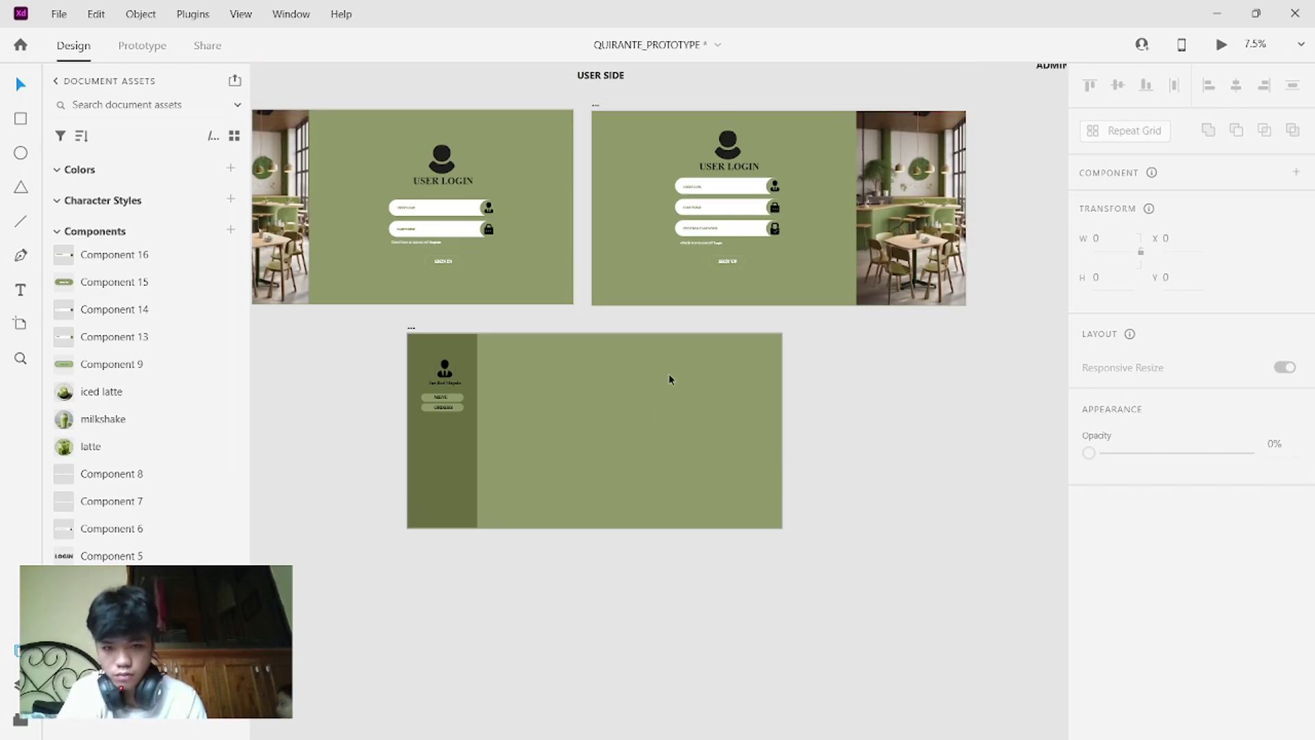
{"action": "scroll", "coordinate": [669, 379], "scroll_direction": "up", "scroll_amount": 9}
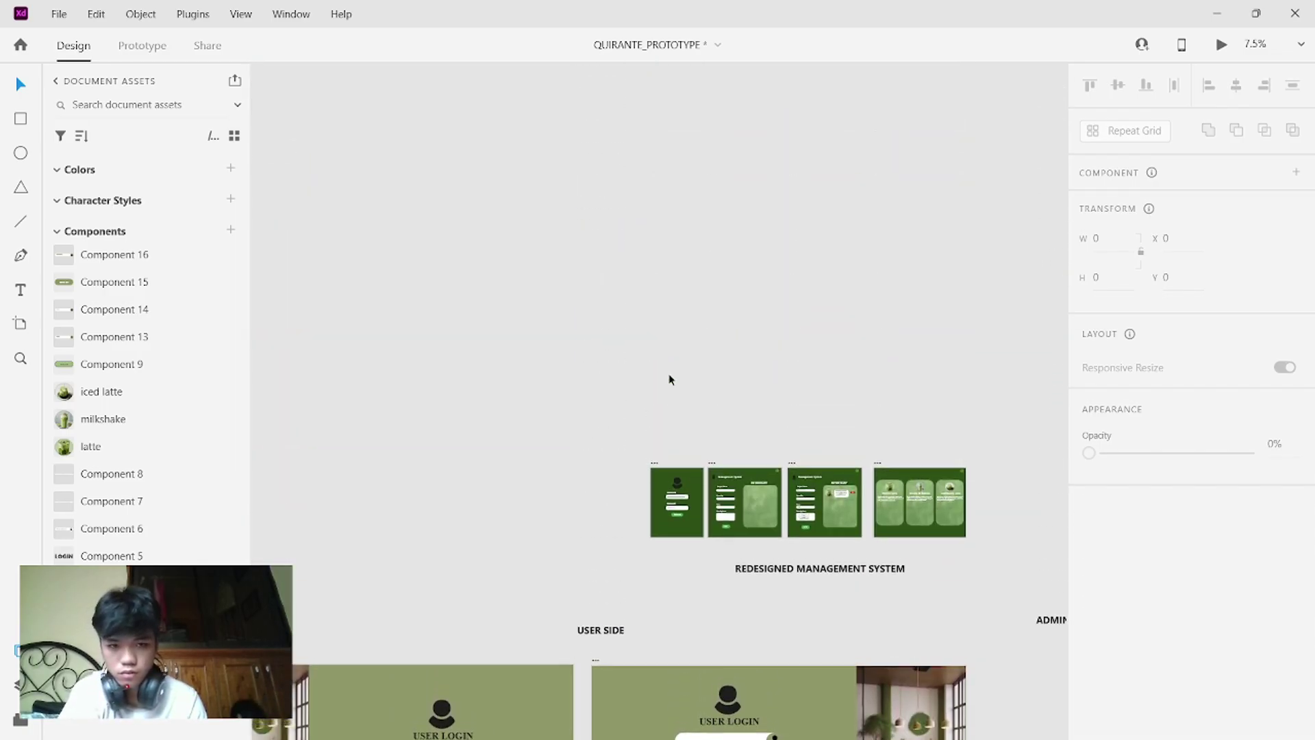
{"action": "scroll", "coordinate": [669, 379], "scroll_direction": "up", "scroll_amount": 1}
{"action": "scroll", "coordinate": [670, 379], "scroll_direction": "up", "scroll_amount": 5}
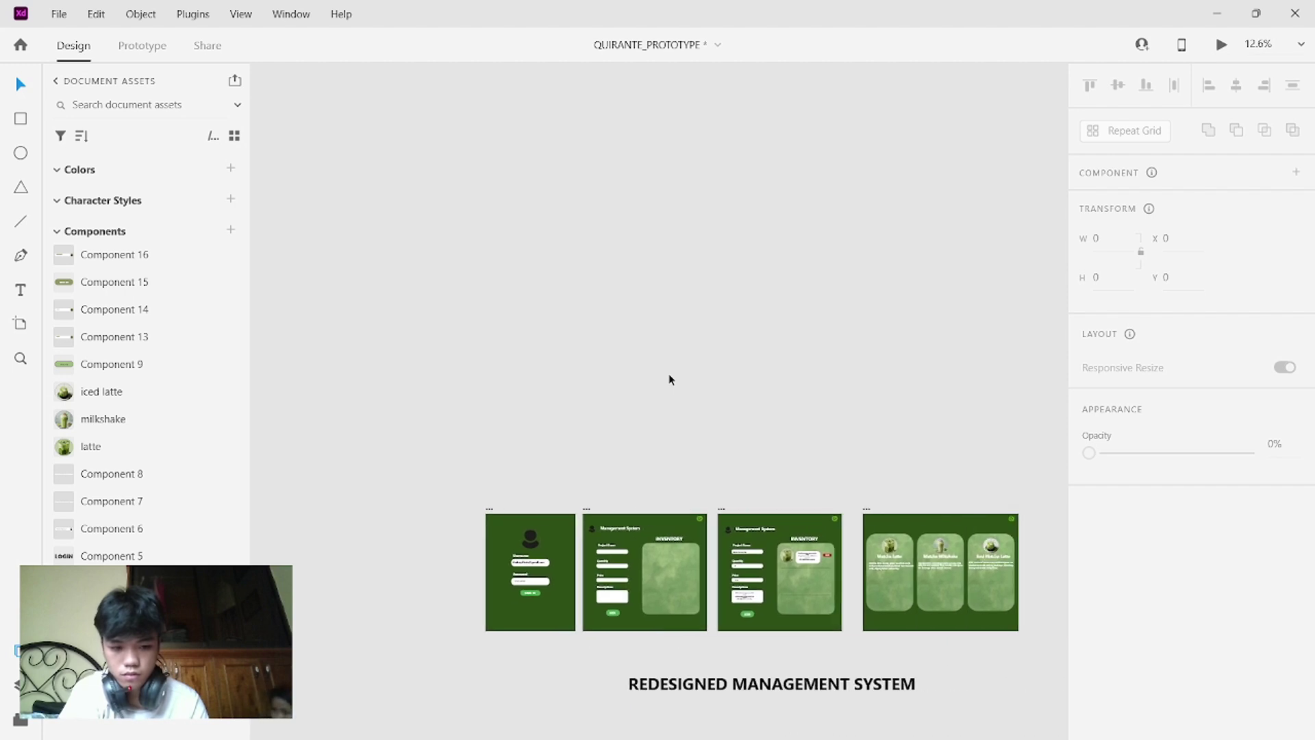
{"action": "scroll", "coordinate": [670, 378], "scroll_direction": "right", "scroll_amount": 5}
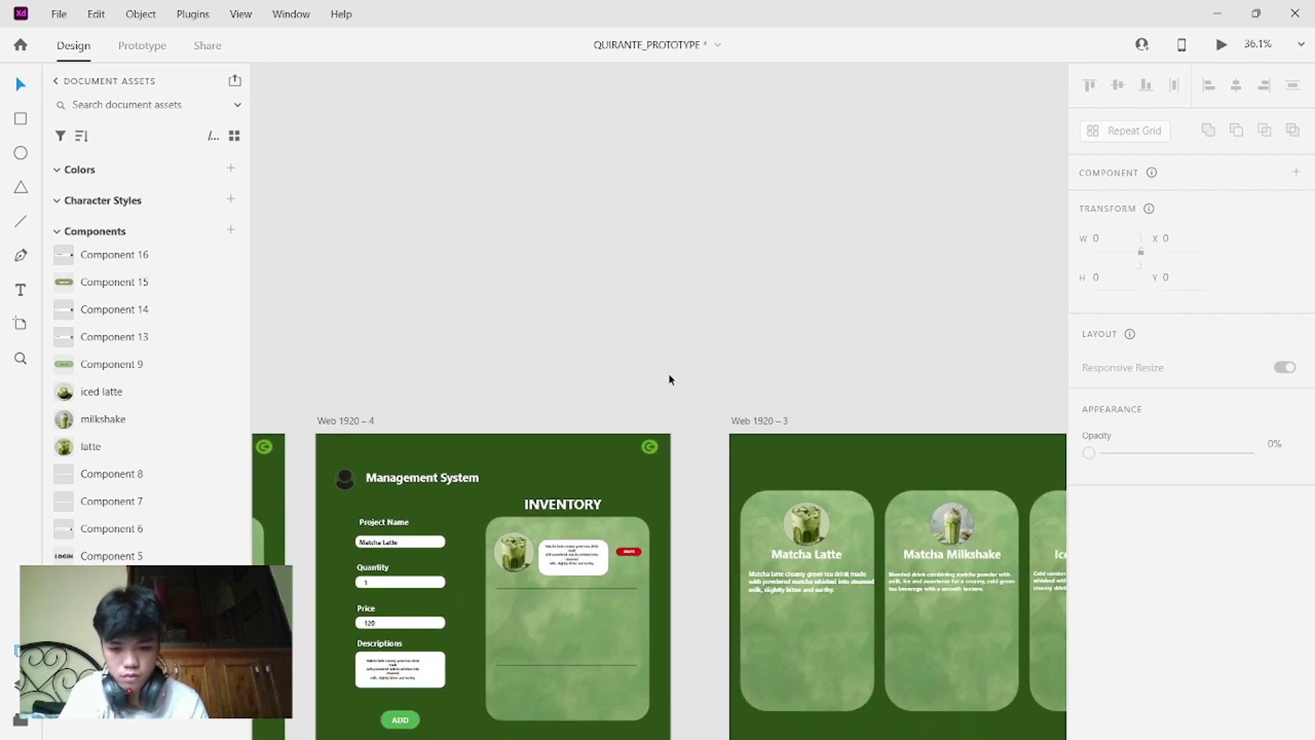
{"action": "scroll", "coordinate": [670, 376], "scroll_direction": "down", "scroll_amount": 2}
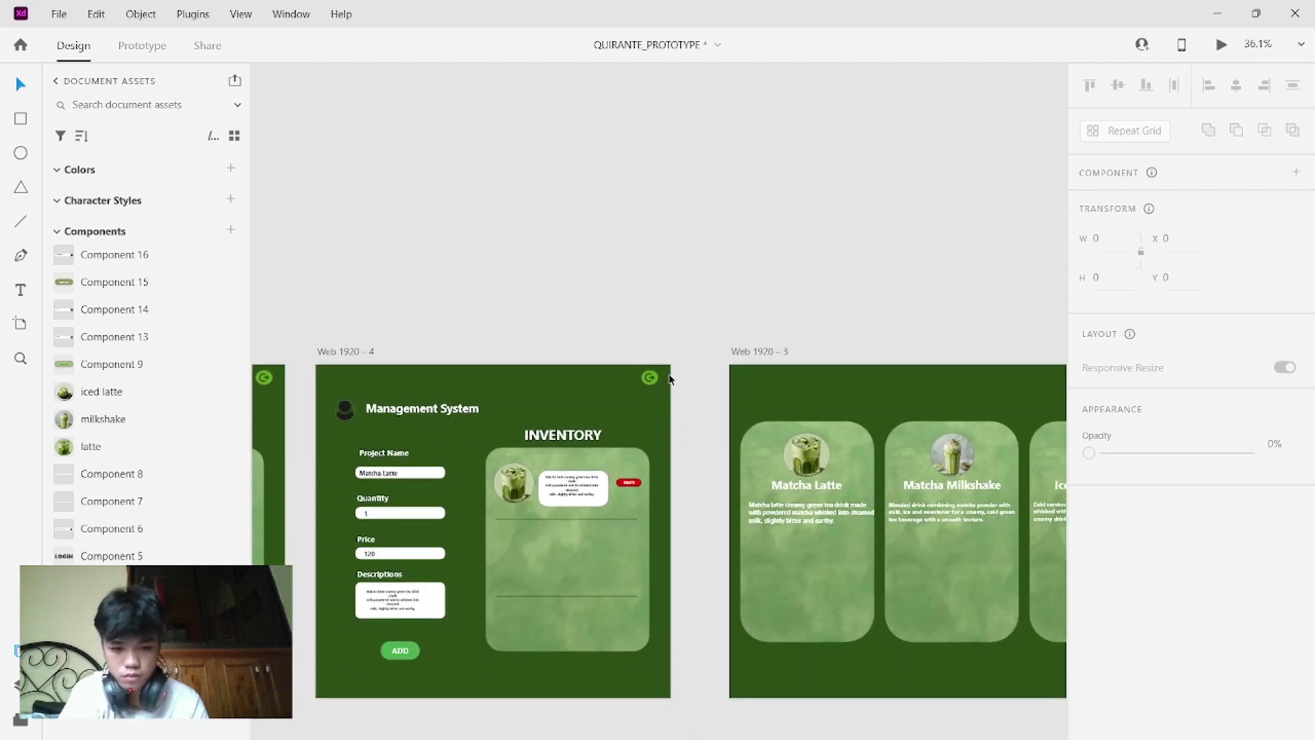
{"action": "left_click", "coordinate": [843, 534]}
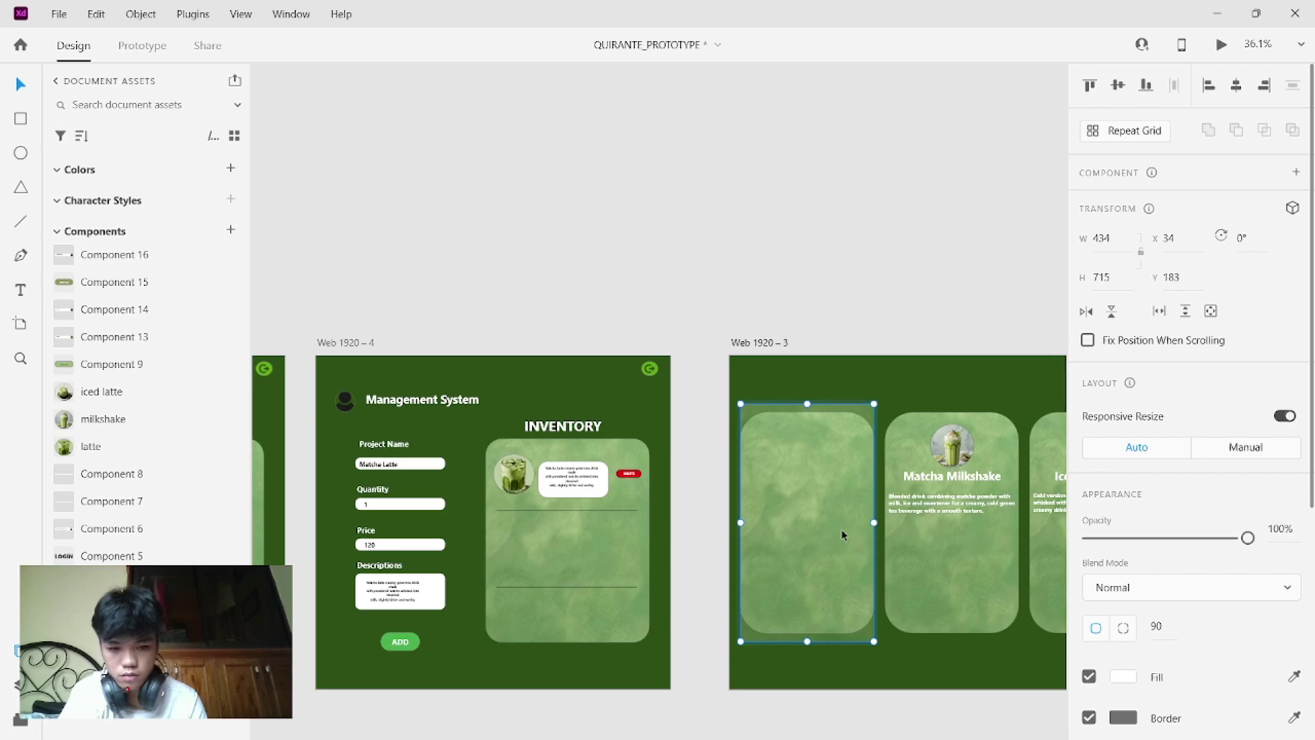
{"action": "left_click", "coordinate": [910, 249]}
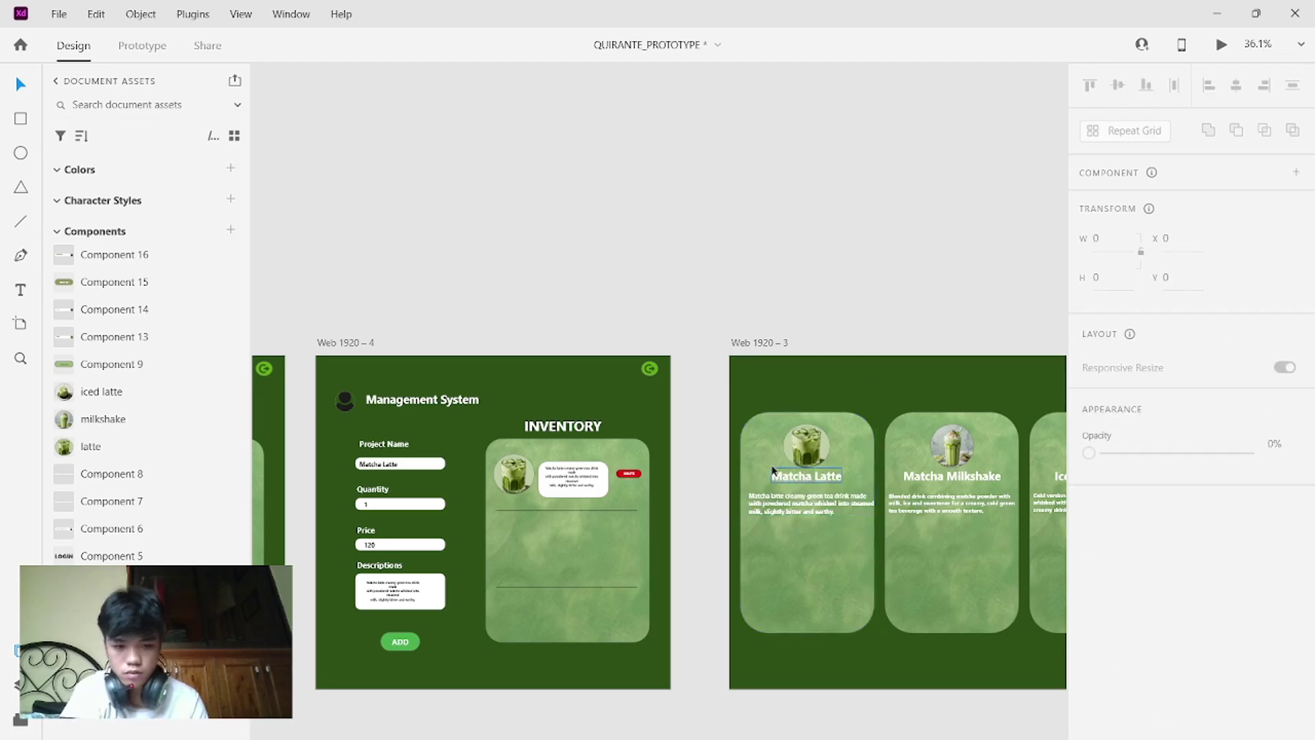
{"action": "left_click_drag", "start_coordinate": [766, 434], "coordinate": [793, 173]}
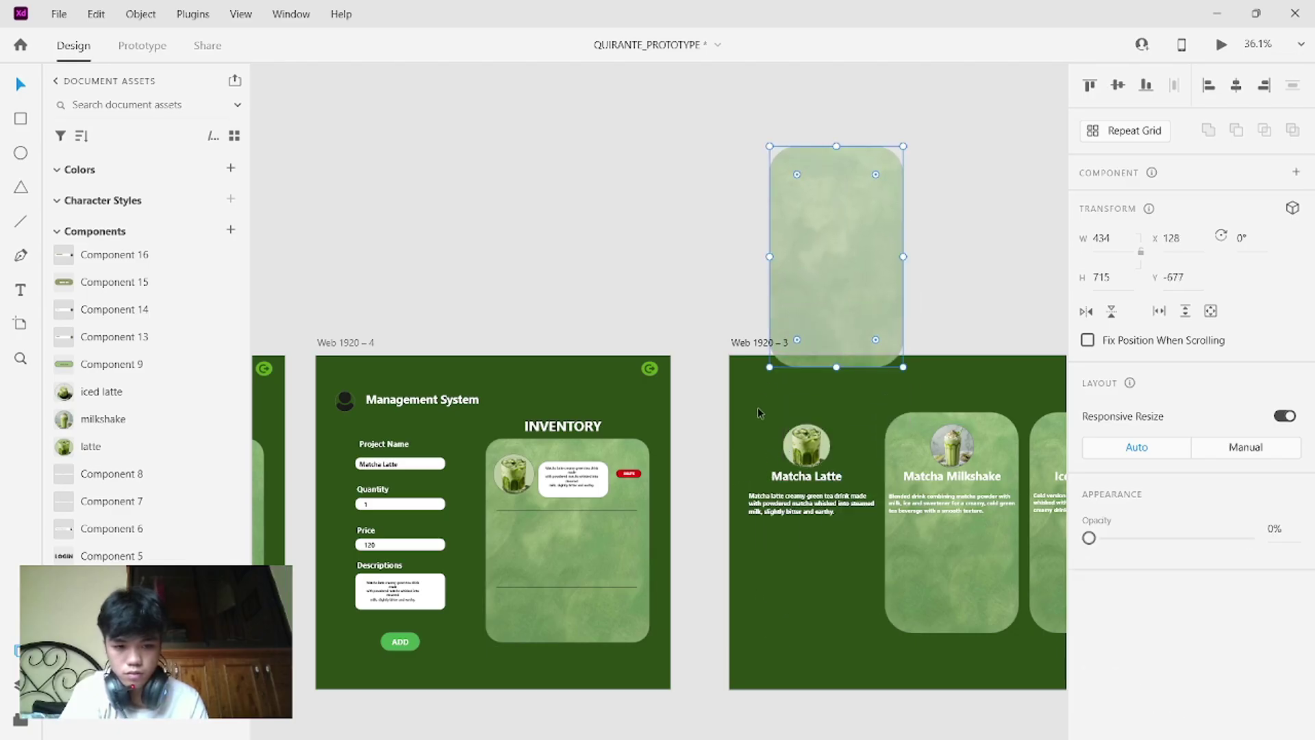
{"action": "mouse_move", "coordinate": [757, 407]}
{"action": "left_mouse_down"}
{"action": "mouse_move", "coordinate": [802, 537]}
{"action": "mouse_move", "coordinate": [842, 552]}
{"action": "left_mouse_up"}
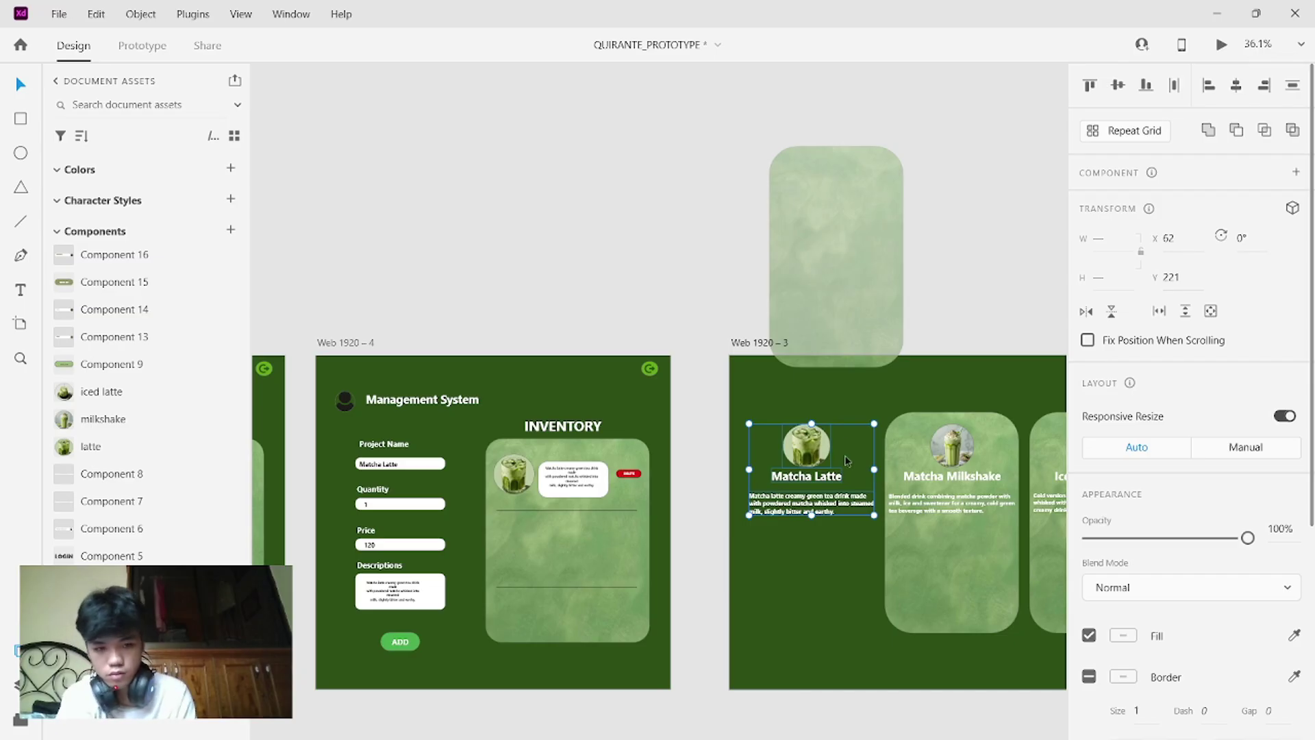
{"action": "key", "text": "ctrl+z"}
{"action": "key", "text": "ctrl+z"}
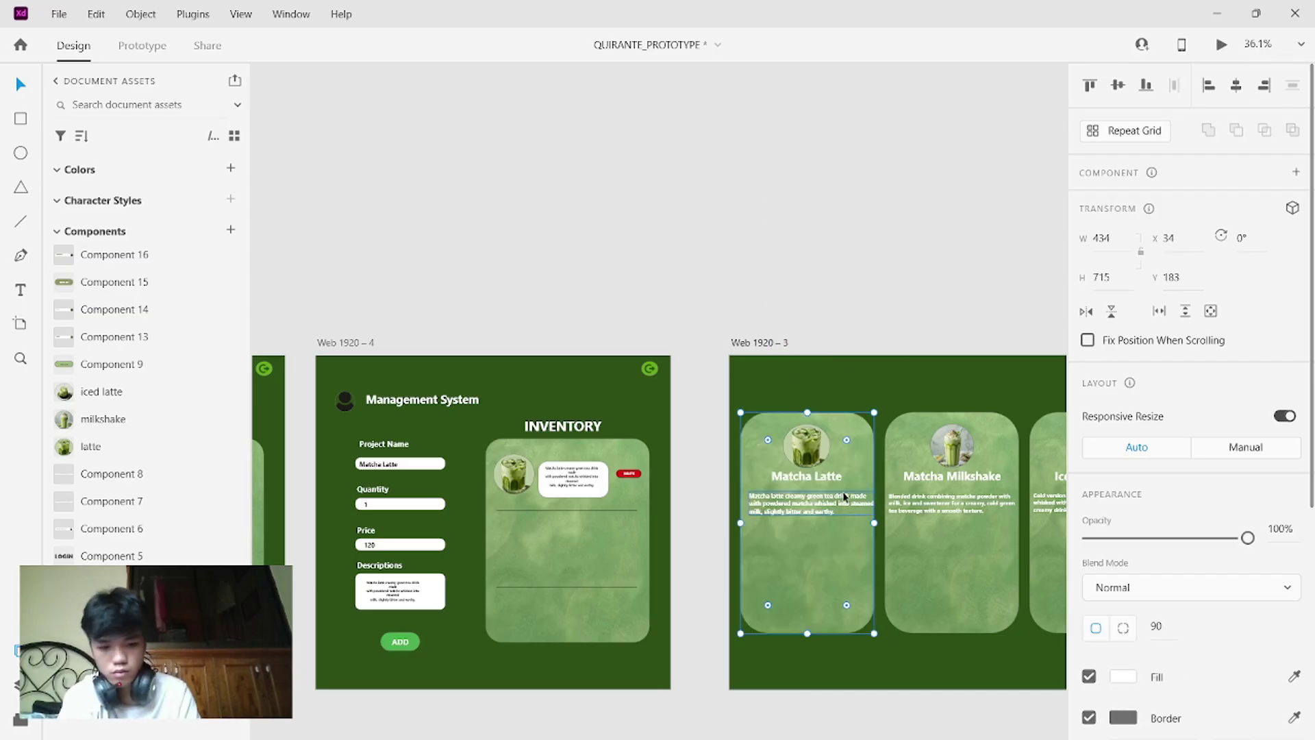
- Paste the Matcha Latte content into Artboard – 3 and move it into the main content area
{"action": "scroll", "coordinate": [843, 491], "scroll_direction": "down", "scroll_amount": 10}
{"action": "scroll", "coordinate": [843, 491], "scroll_direction": "down", "scroll_amount": 6}
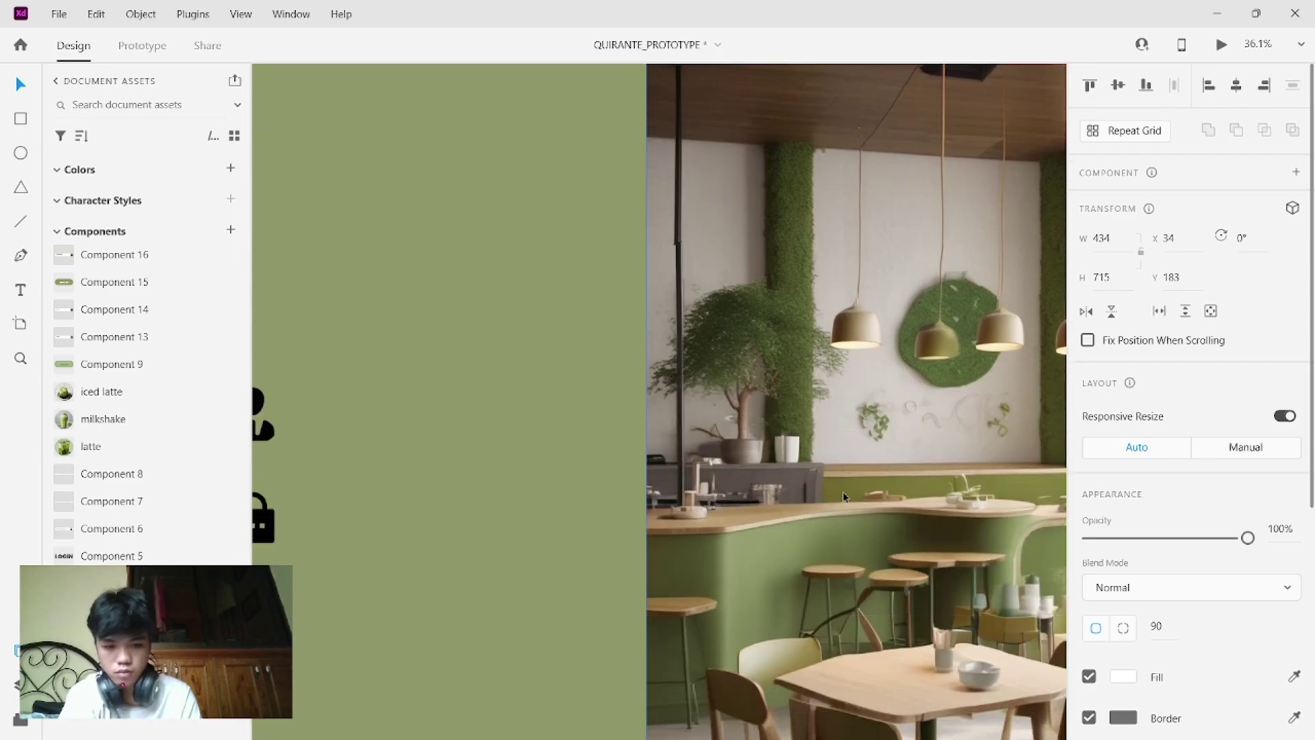
{"action": "scroll", "coordinate": [842, 491], "scroll_direction": "down", "scroll_amount": 4}
{"action": "scroll", "coordinate": [843, 497], "scroll_direction": "down", "scroll_amount": 6}
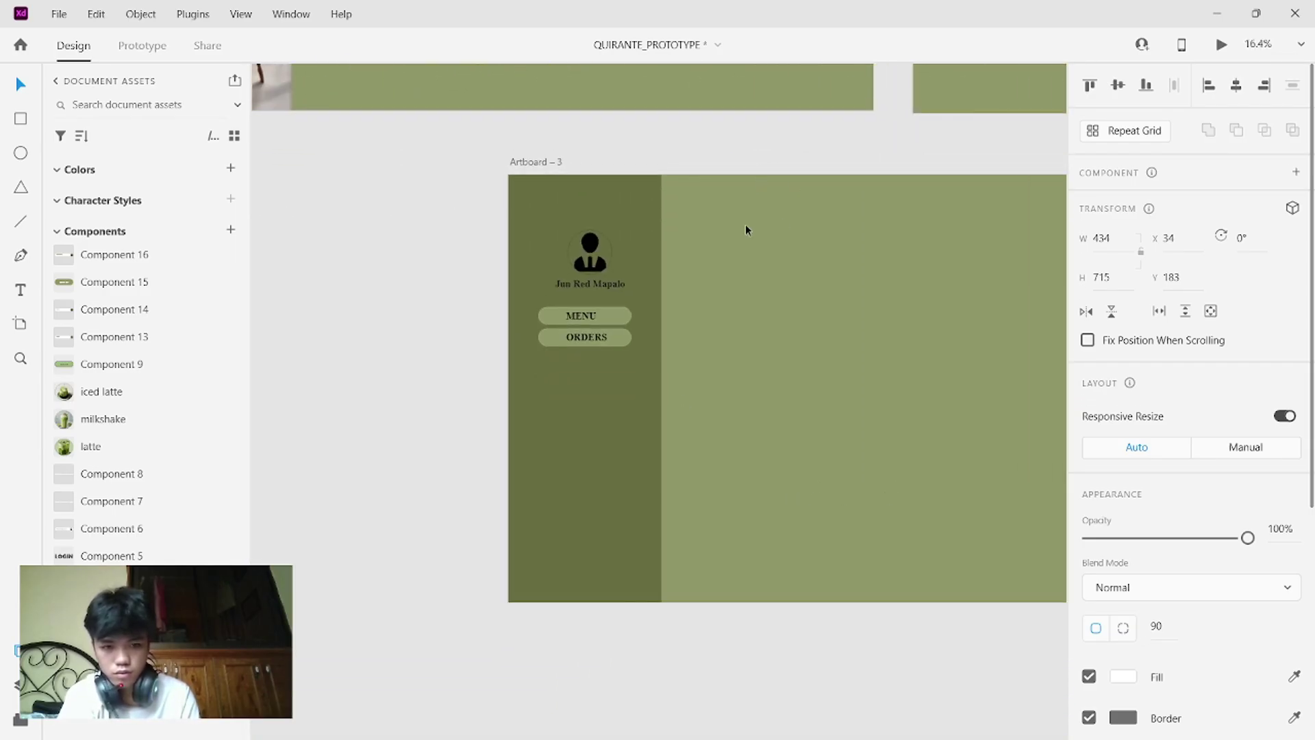
{"action": "left_click", "coordinate": [747, 228]}
{"action": "key", "text": "ctrl+v"}
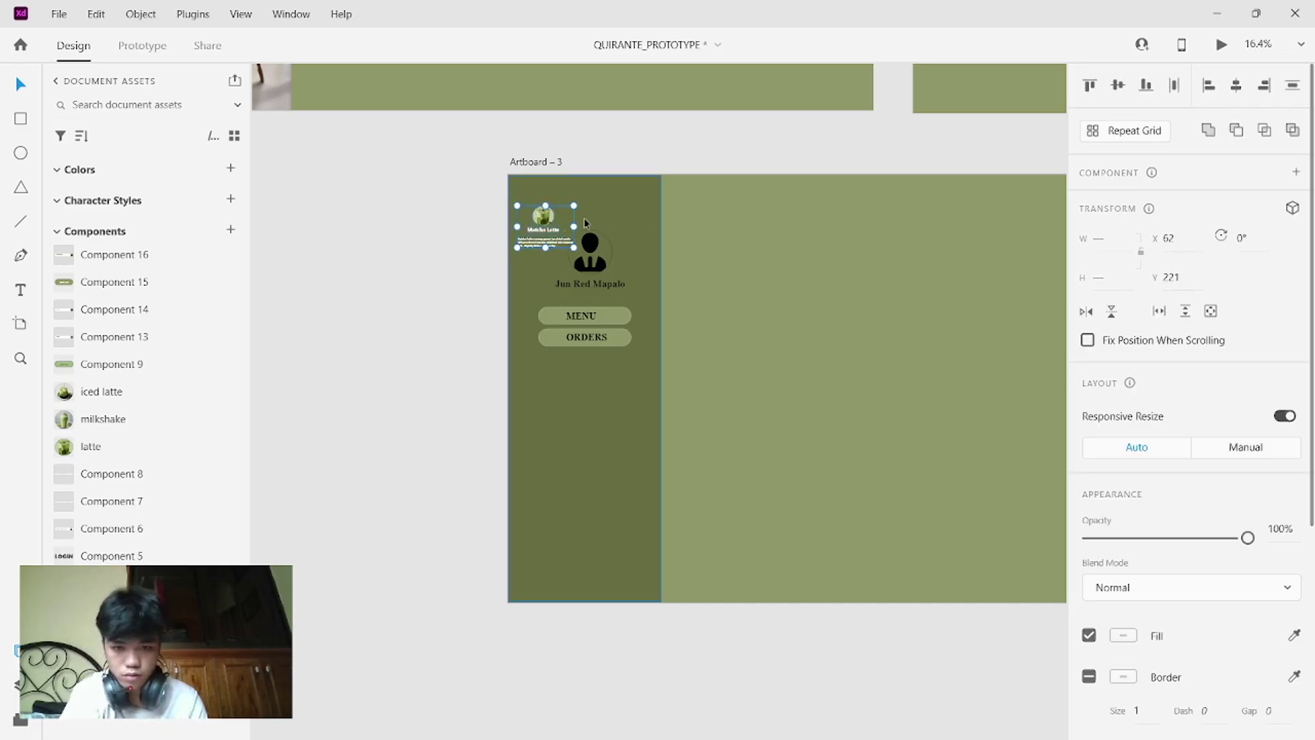
{"action": "left_click_drag", "start_coordinate": [553, 212], "coordinate": [762, 240]}
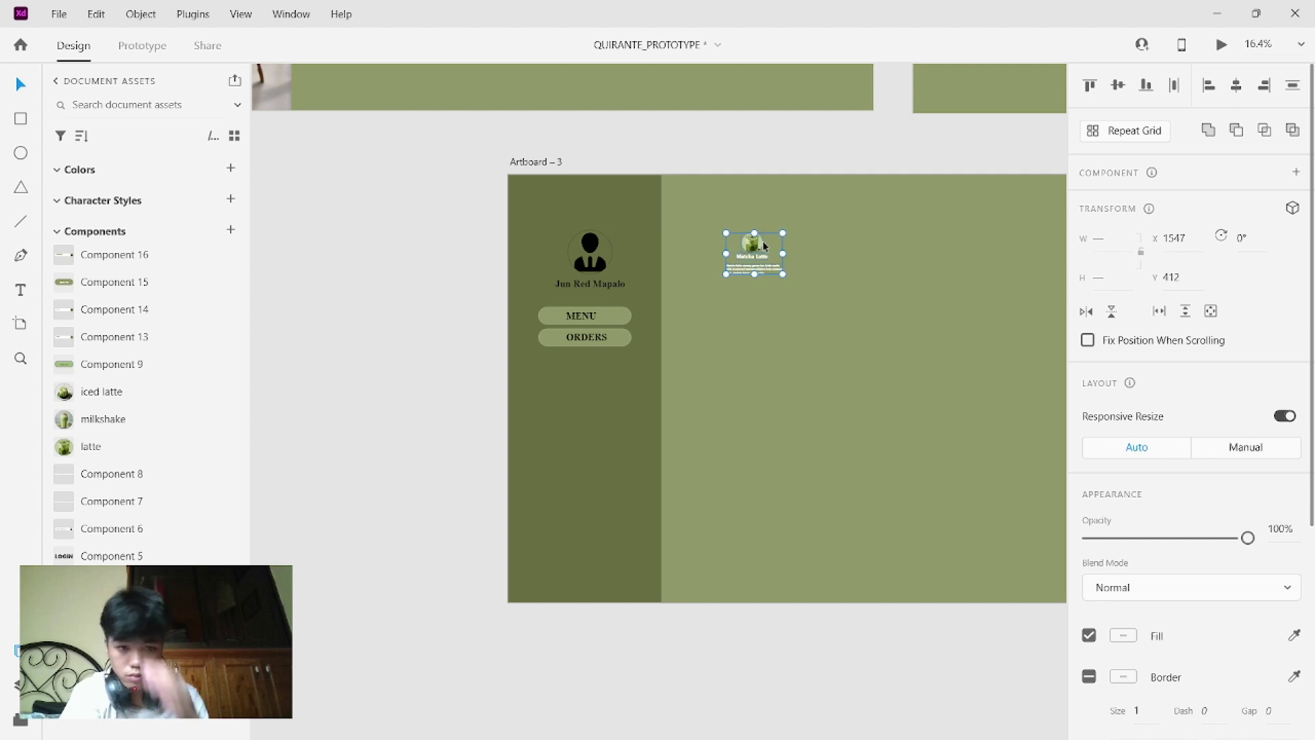
- Enlarge the round drink image, undoing an accidental rotation
{"action": "scroll", "coordinate": [763, 241], "scroll_direction": "up", "scroll_amount": 5}
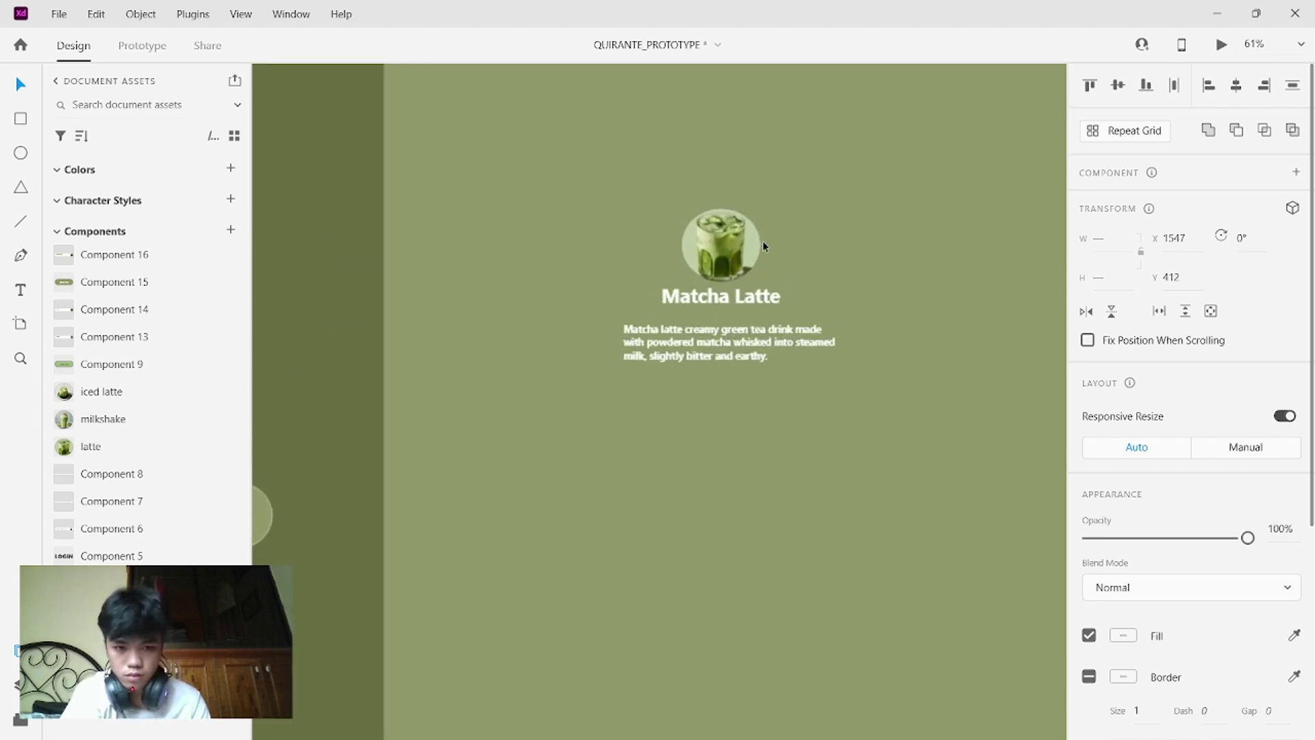
{"action": "scroll", "coordinate": [762, 241], "scroll_direction": "down", "scroll_amount": 1}
{"action": "scroll", "coordinate": [762, 240], "scroll_direction": "down", "scroll_amount": 3}
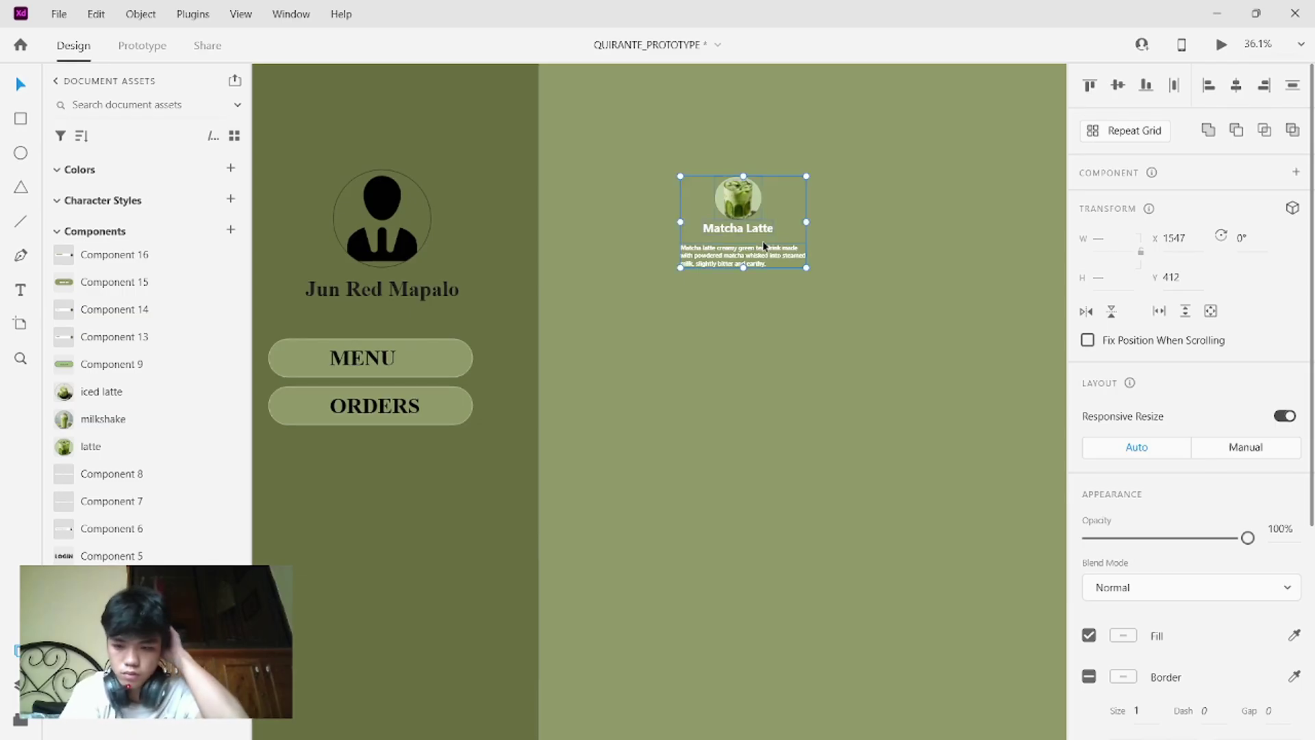
{"action": "left_click", "coordinate": [949, 248]}
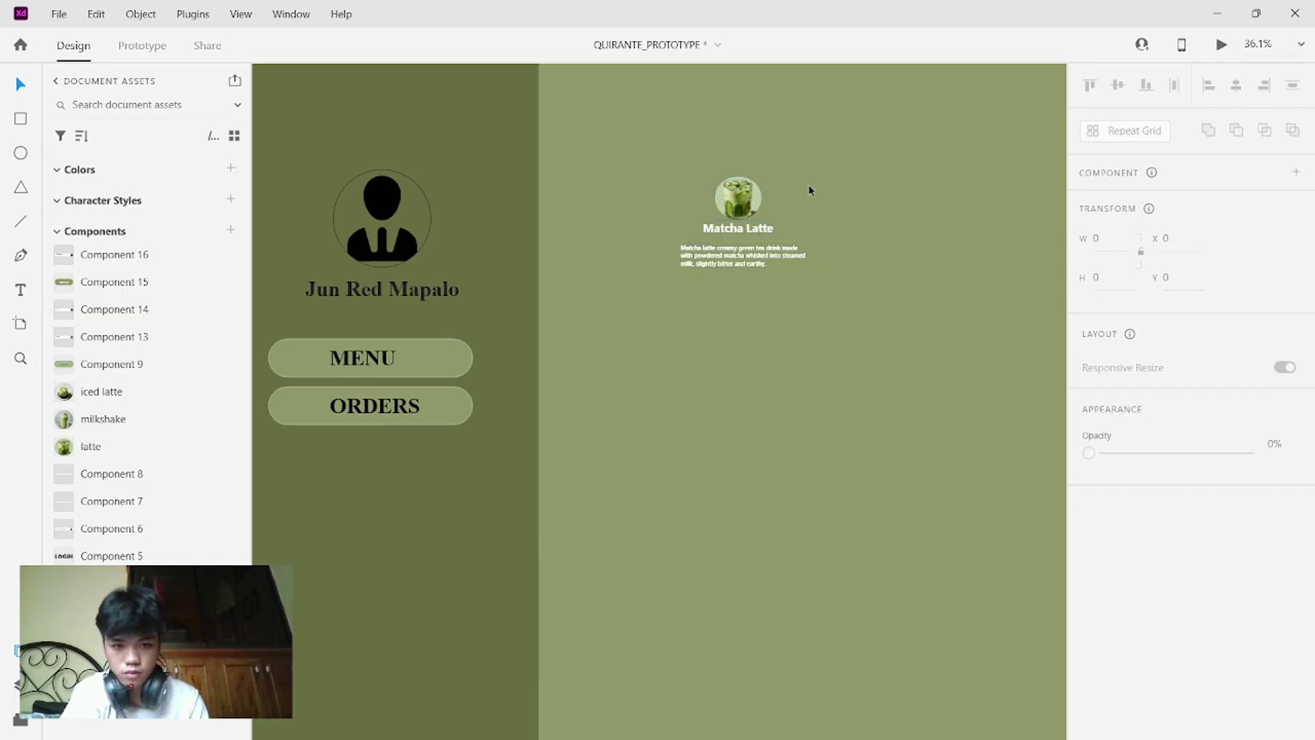
{"action": "double_click", "coordinate": [758, 197]}
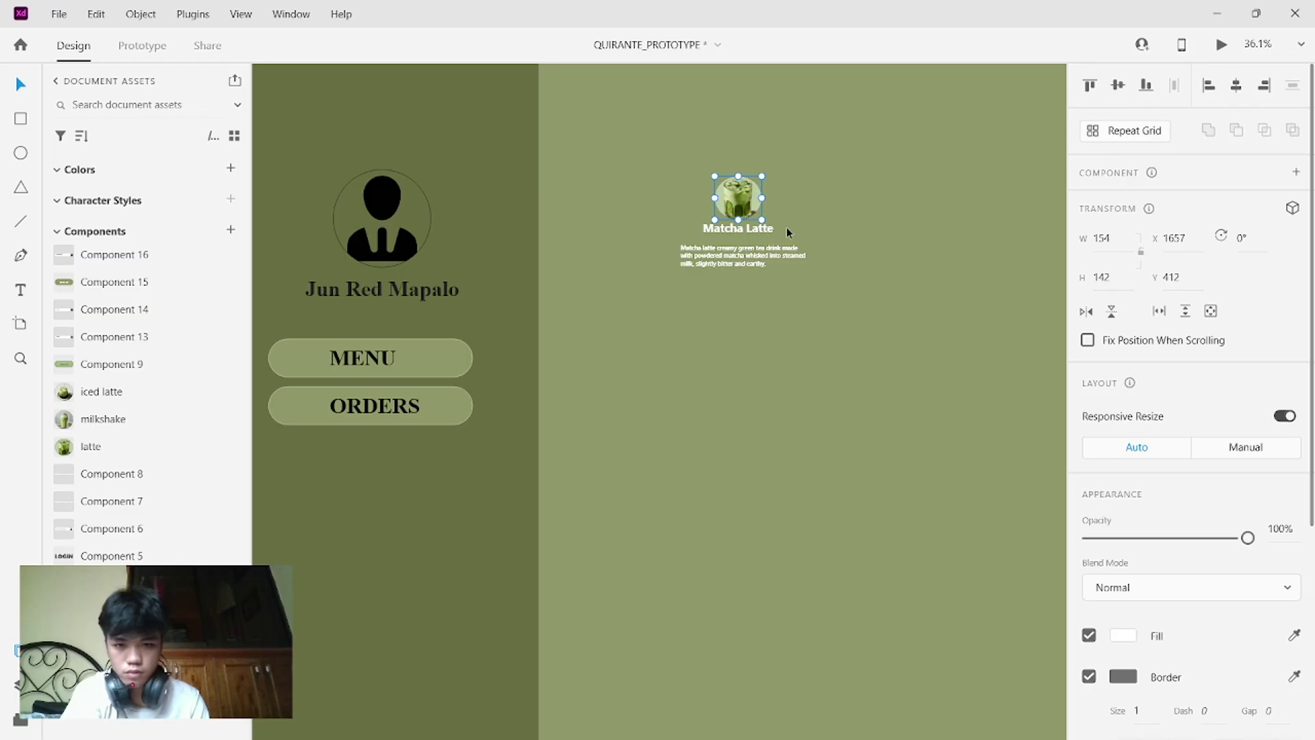
{"action": "key", "text": "ctrl+minus"}
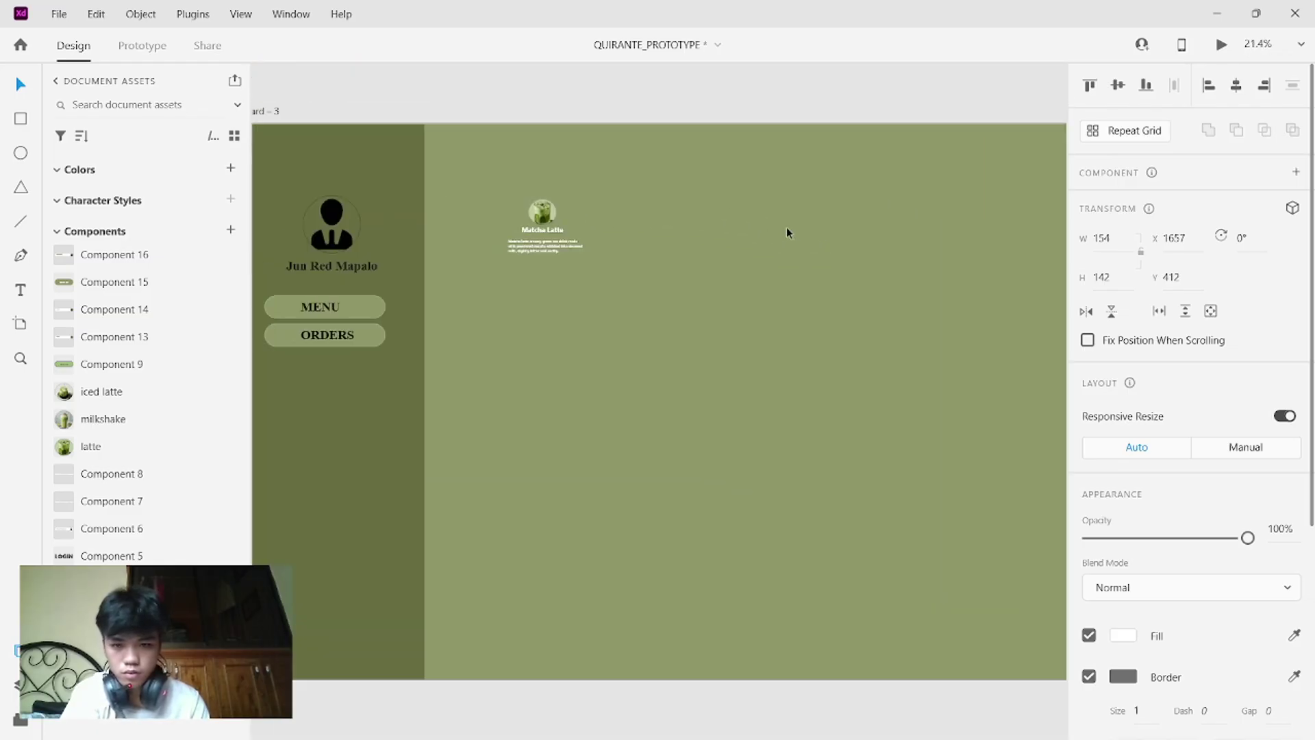
{"action": "left_click_drag", "start_coordinate": [666, 262], "coordinate": [589, 192]}
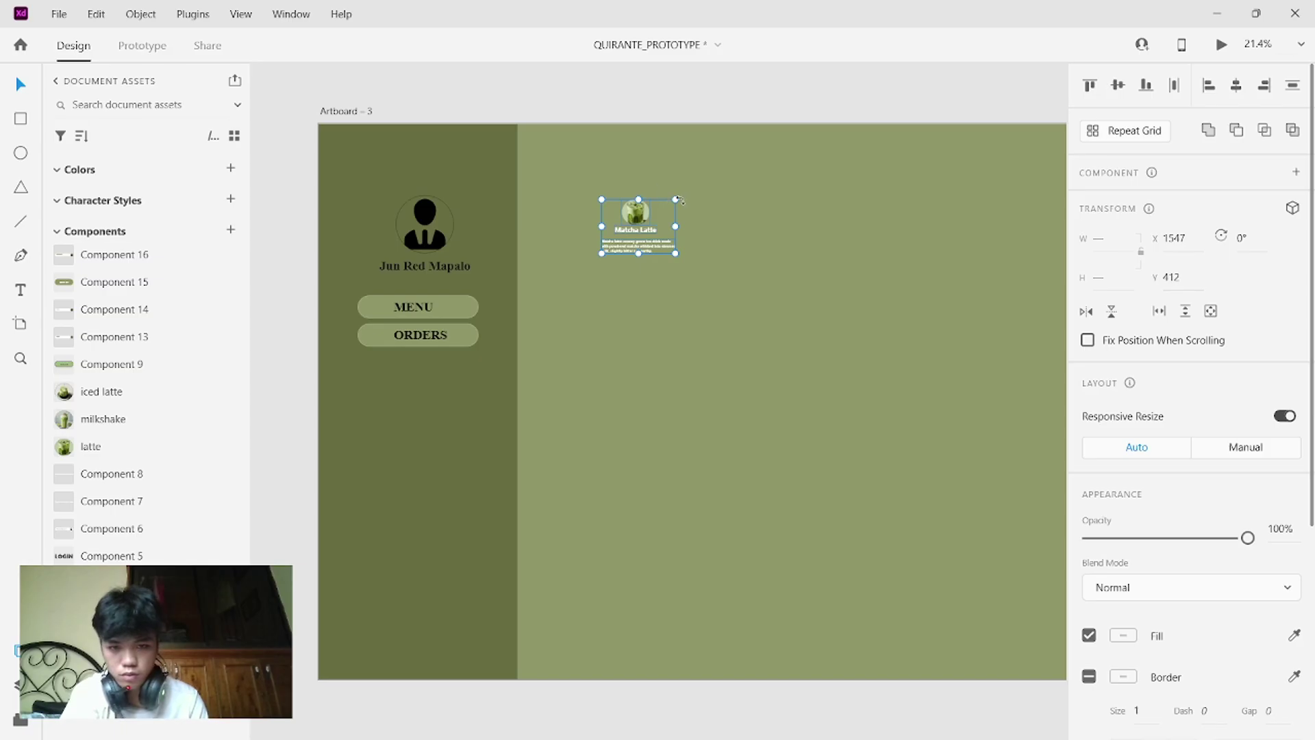
{"action": "left_click_drag", "start_coordinate": [679, 200], "coordinate": [604, 259]}
{"action": "key", "text": "ctrl+z"}
{"action": "left_click", "coordinate": [690, 243]}
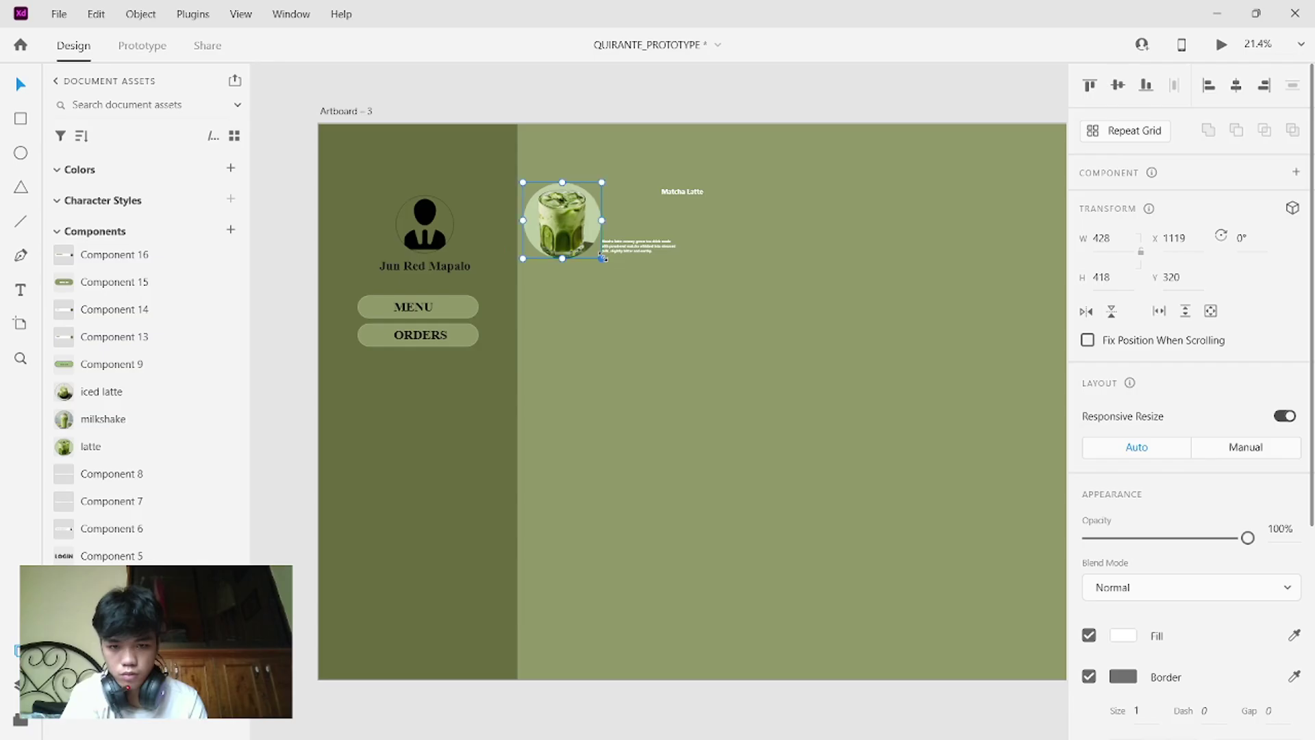
- Move the drink image toward the top-left and place the title and description beside it
{"action": "left_click", "coordinate": [636, 219]}
{"action": "mouse_move", "coordinate": [583, 229]}
{"action": "left_mouse_down"}
{"action": "mouse_move", "coordinate": [615, 212]}
{"action": "mouse_move", "coordinate": [605, 218]}
{"action": "left_mouse_up"}
{"action": "left_click", "coordinate": [688, 192]}
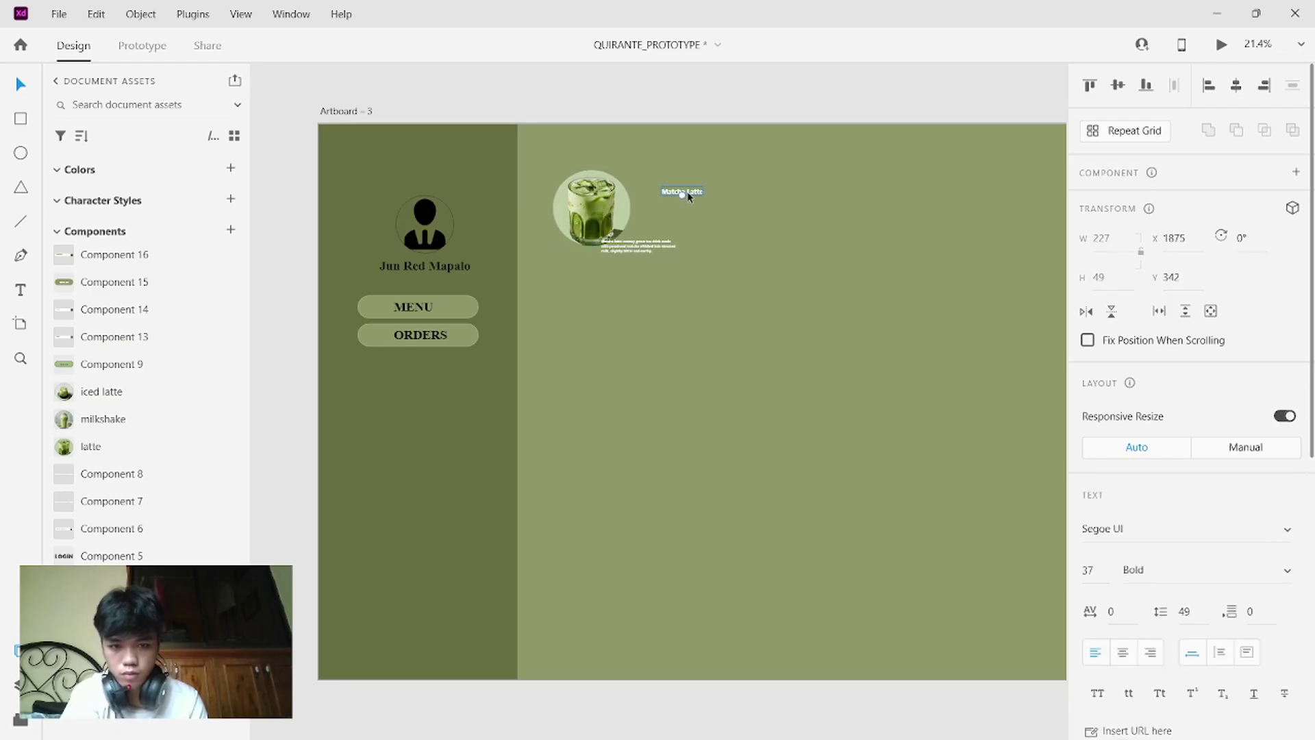
{"action": "left_click", "coordinate": [643, 242]}
{"action": "left_click_drag", "start_coordinate": [640, 242], "coordinate": [657, 176]}
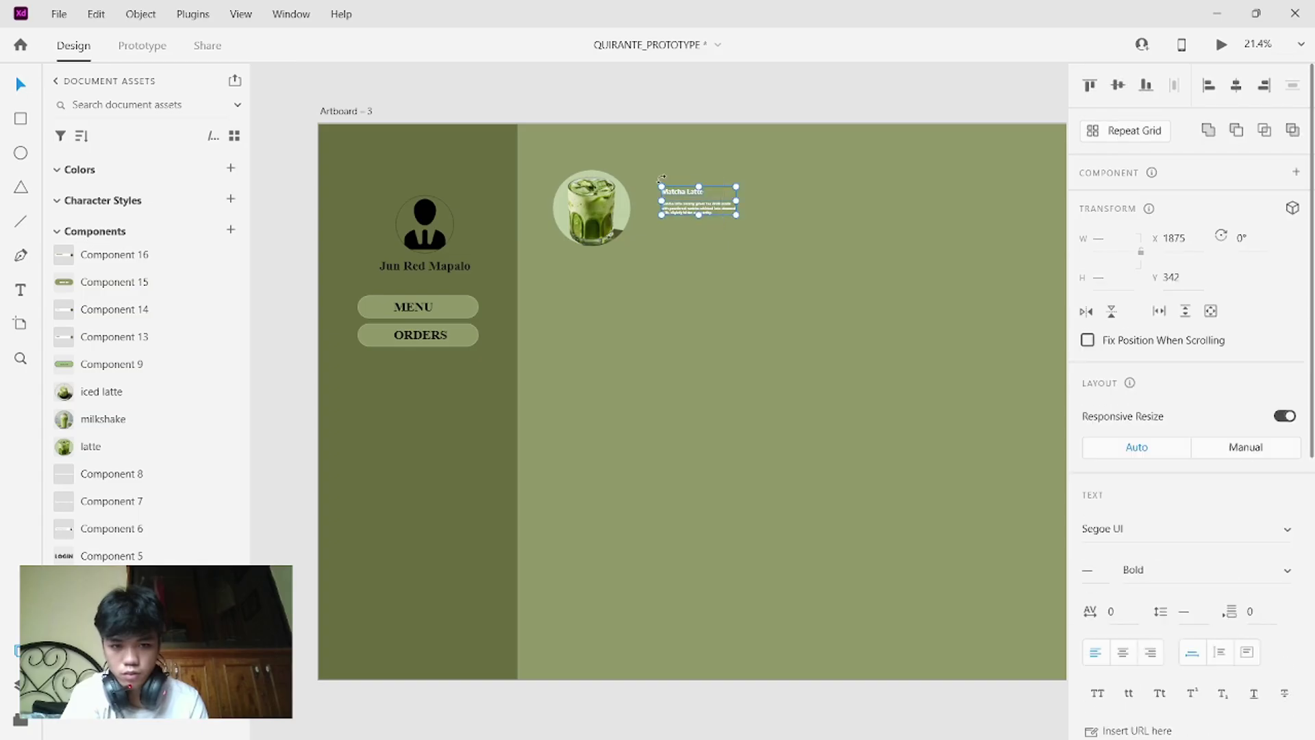
{"action": "left_click", "coordinate": [734, 187]}
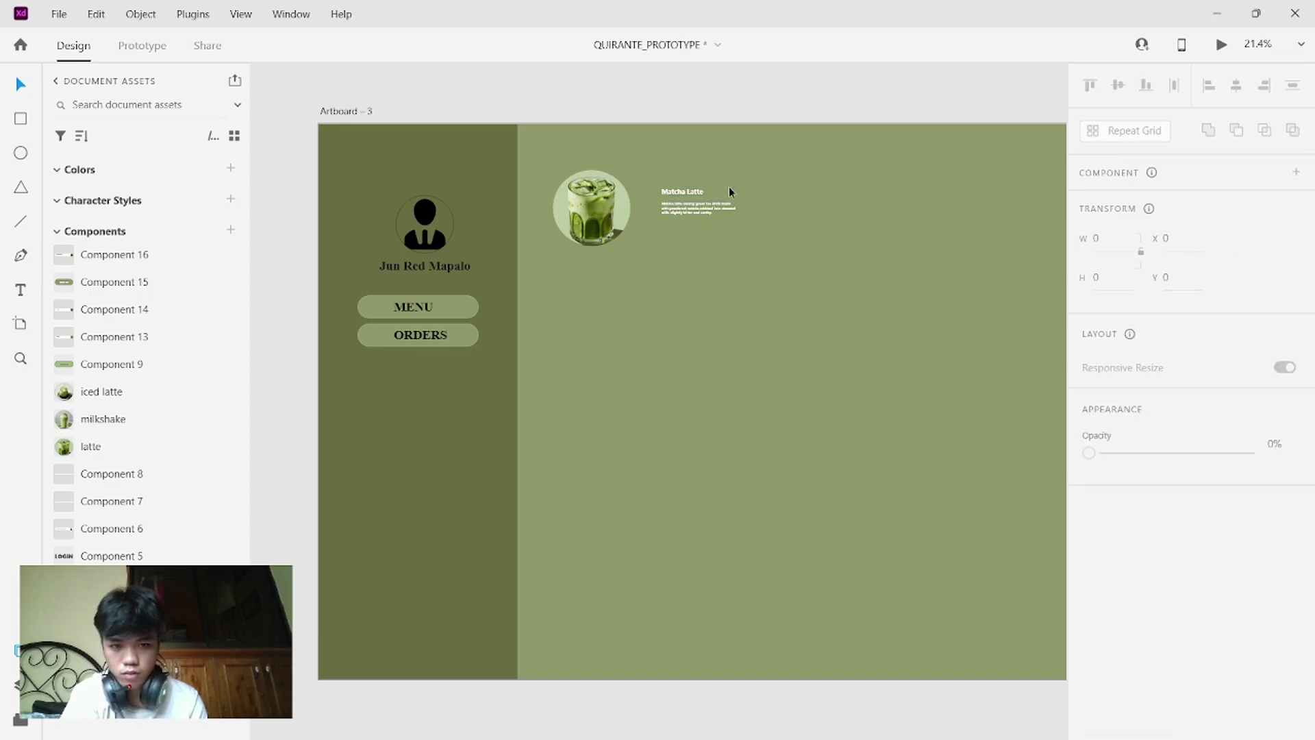
{"action": "left_click_drag", "start_coordinate": [649, 175], "coordinate": [875, 188]}
{"action": "key", "text": "ctrl+z"}
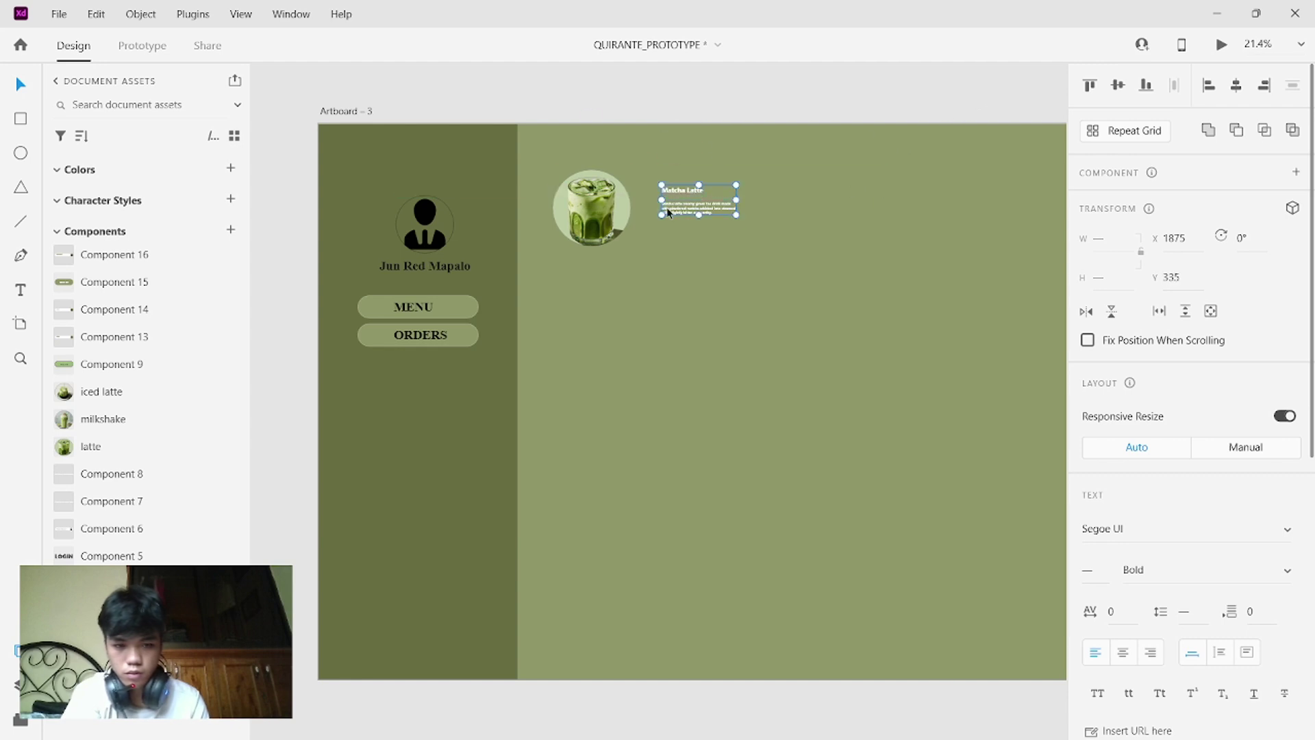
- Set the drink description to font size 30
{"action": "double_click", "coordinate": [668, 212]}
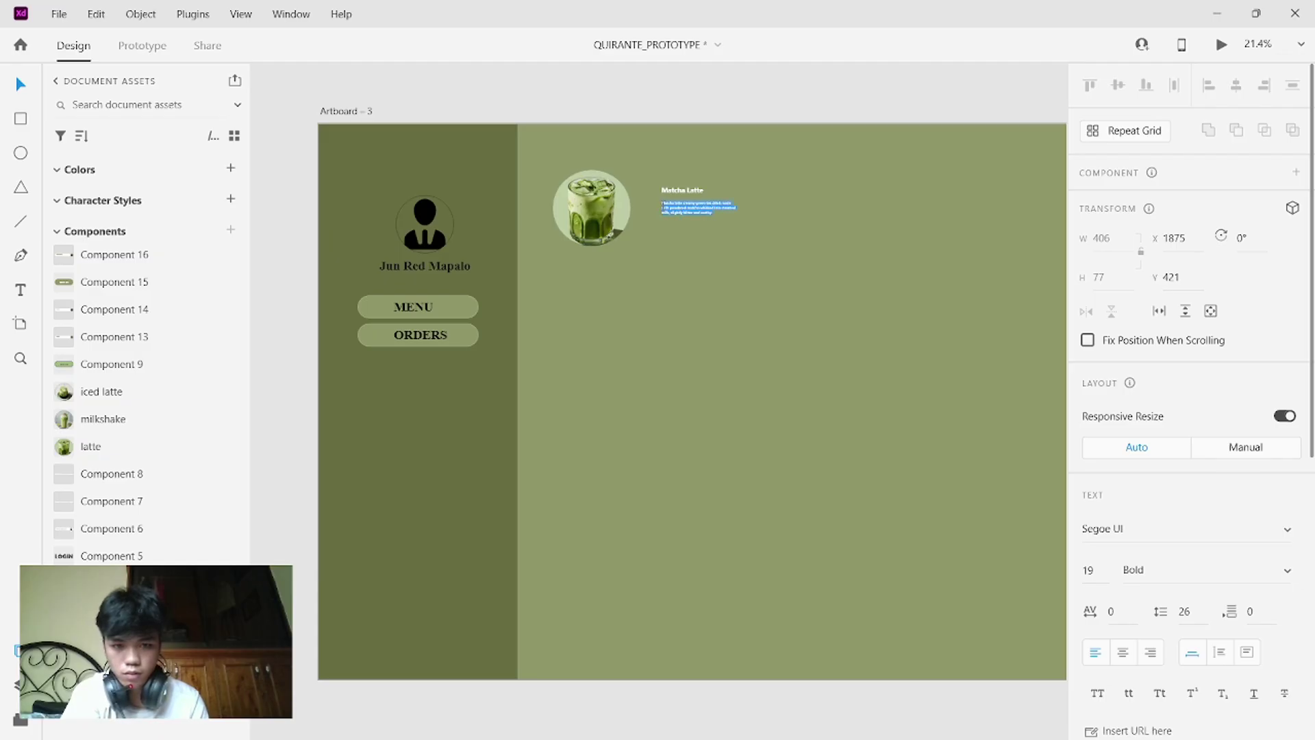
{"action": "left_click", "coordinate": [1100, 572]}
{"action": "type", "text": "30"}
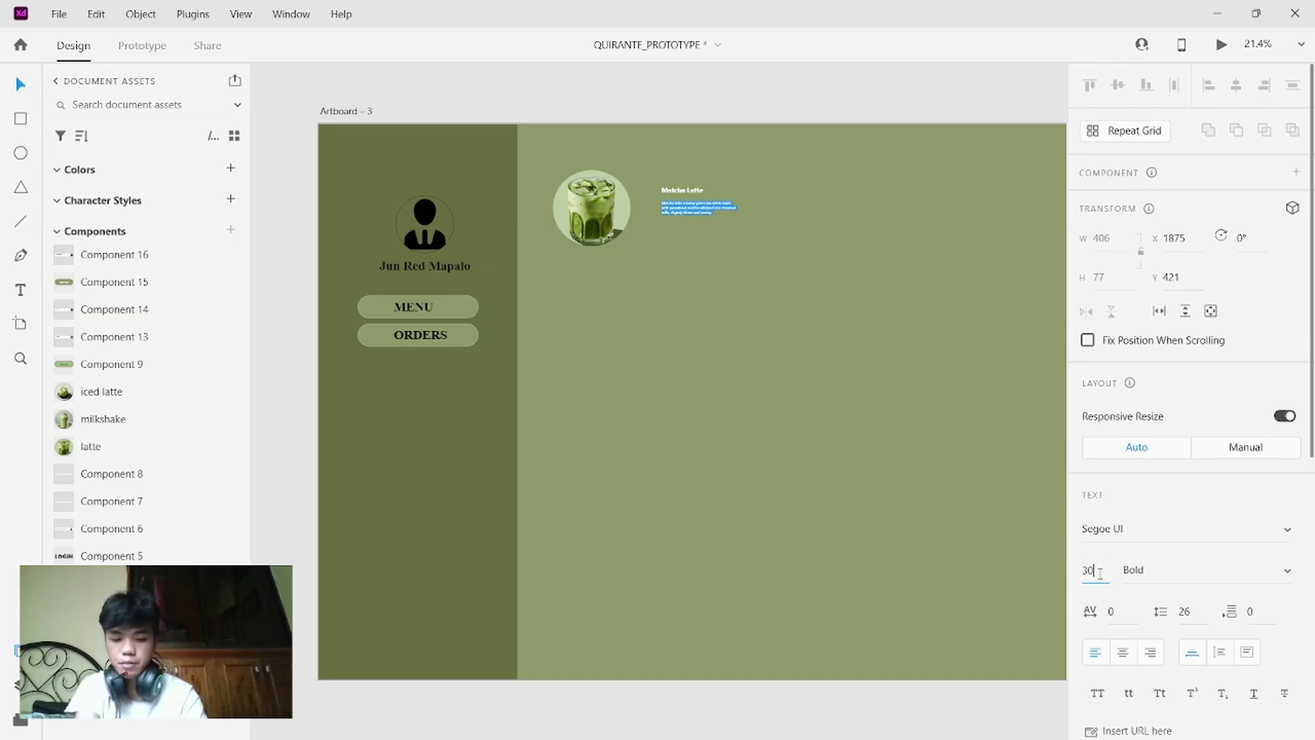
{"action": "key", "text": "Return"}
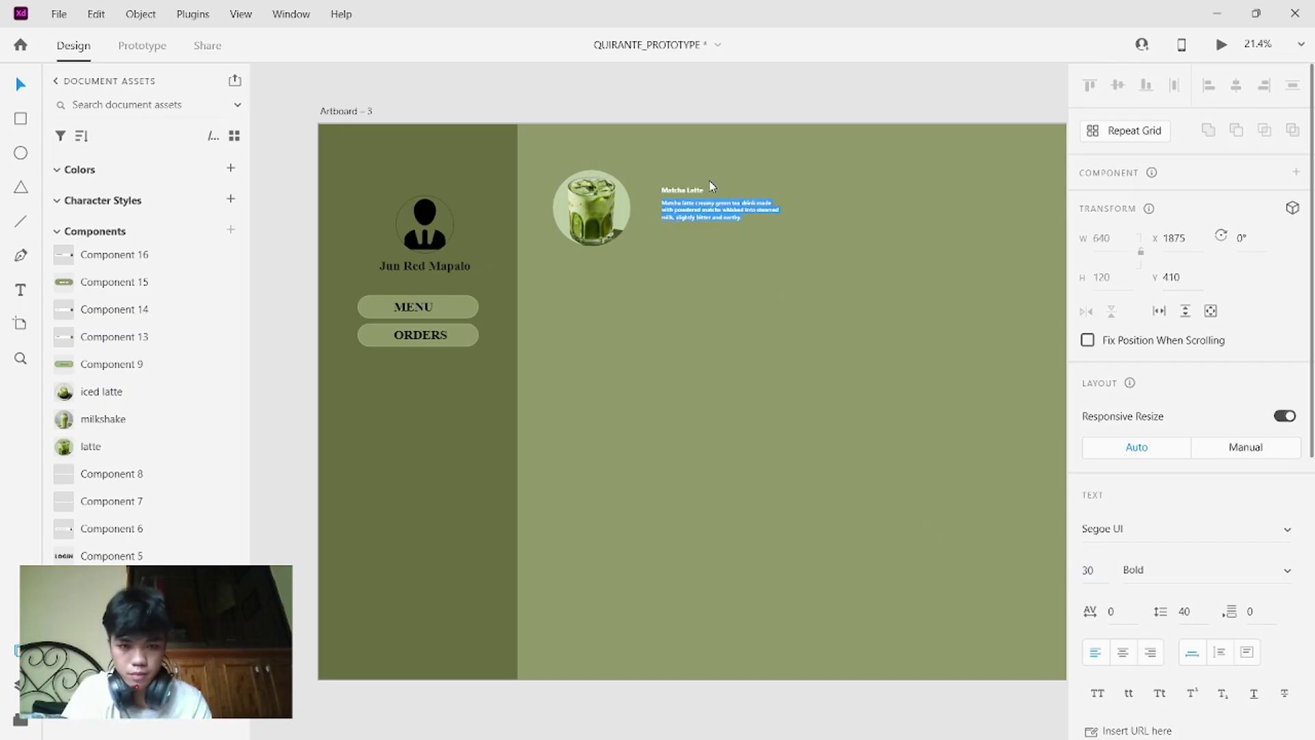
- Enlarge the Matcha Latte title from 37 to font size 70
{"action": "left_click", "coordinate": [697, 187]}
{"action": "double_click", "coordinate": [699, 189]}
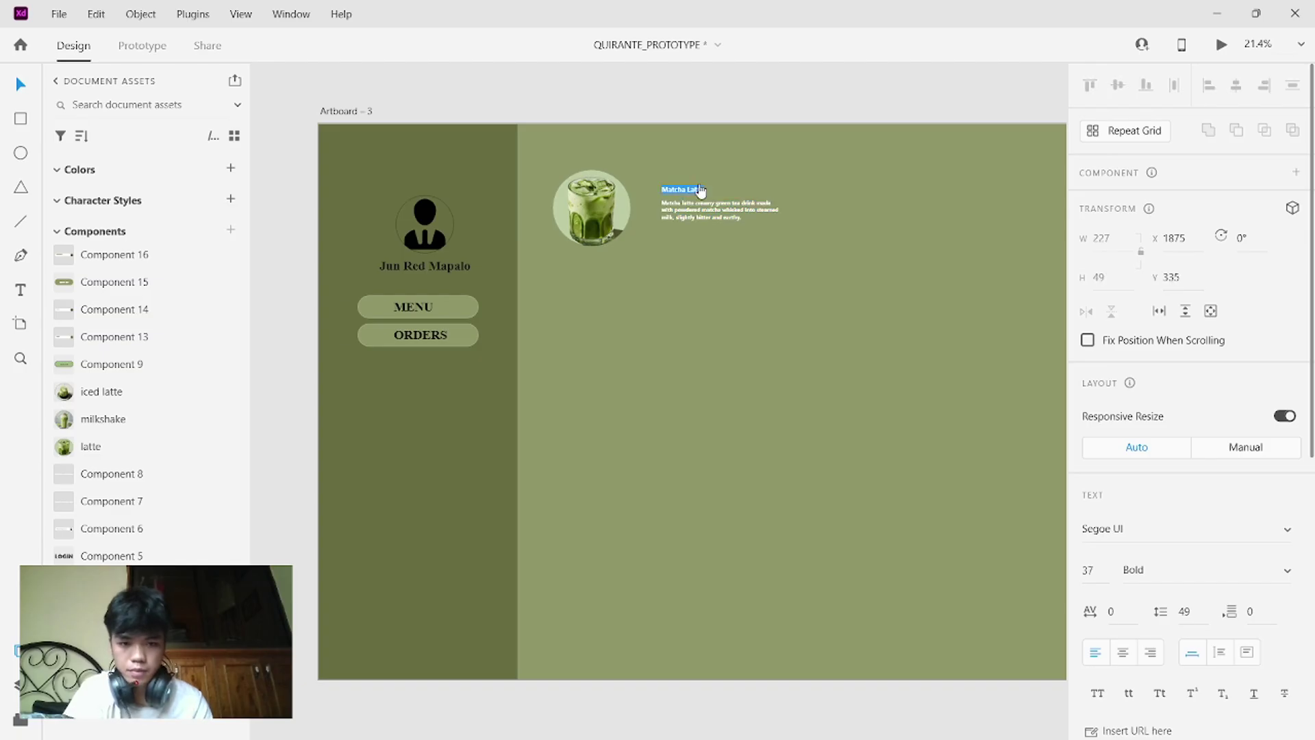
{"action": "left_click", "coordinate": [1095, 573]}
{"action": "key", "text": "BackSpace"}
{"action": "type", "text": "50"}
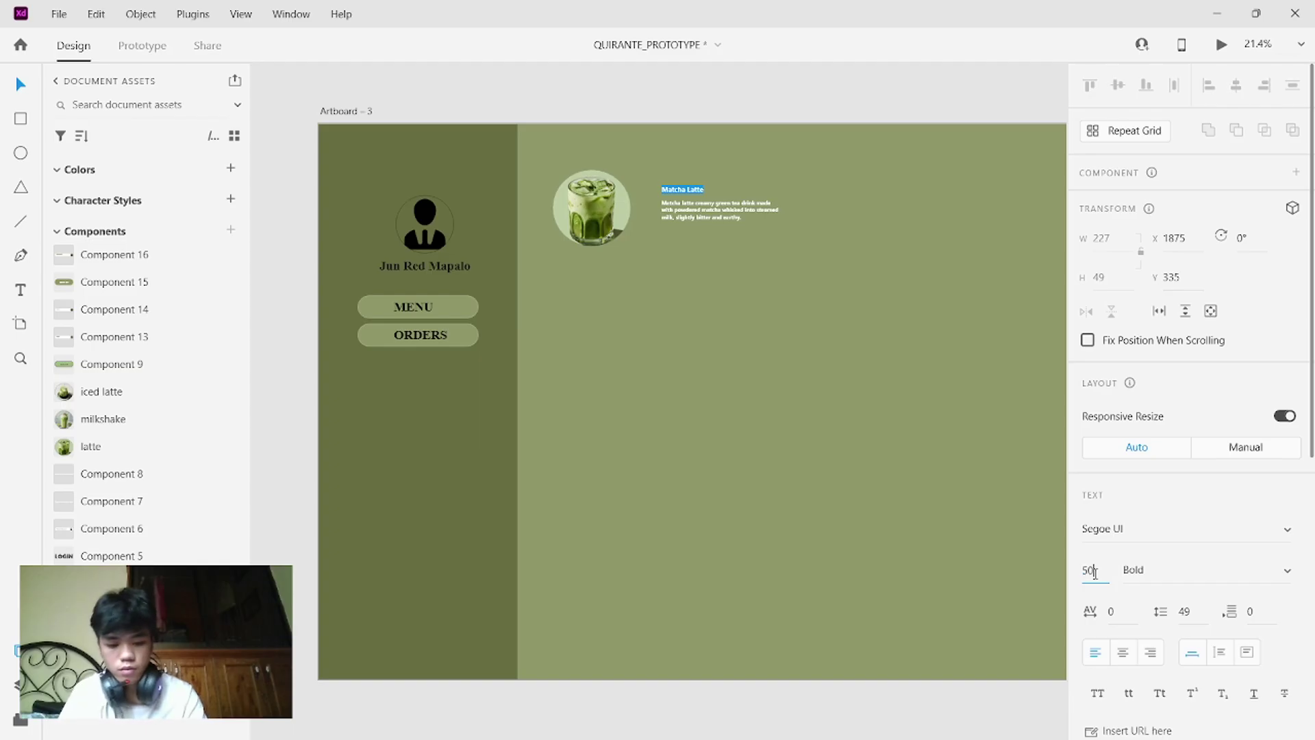
{"action": "key", "text": "Return"}
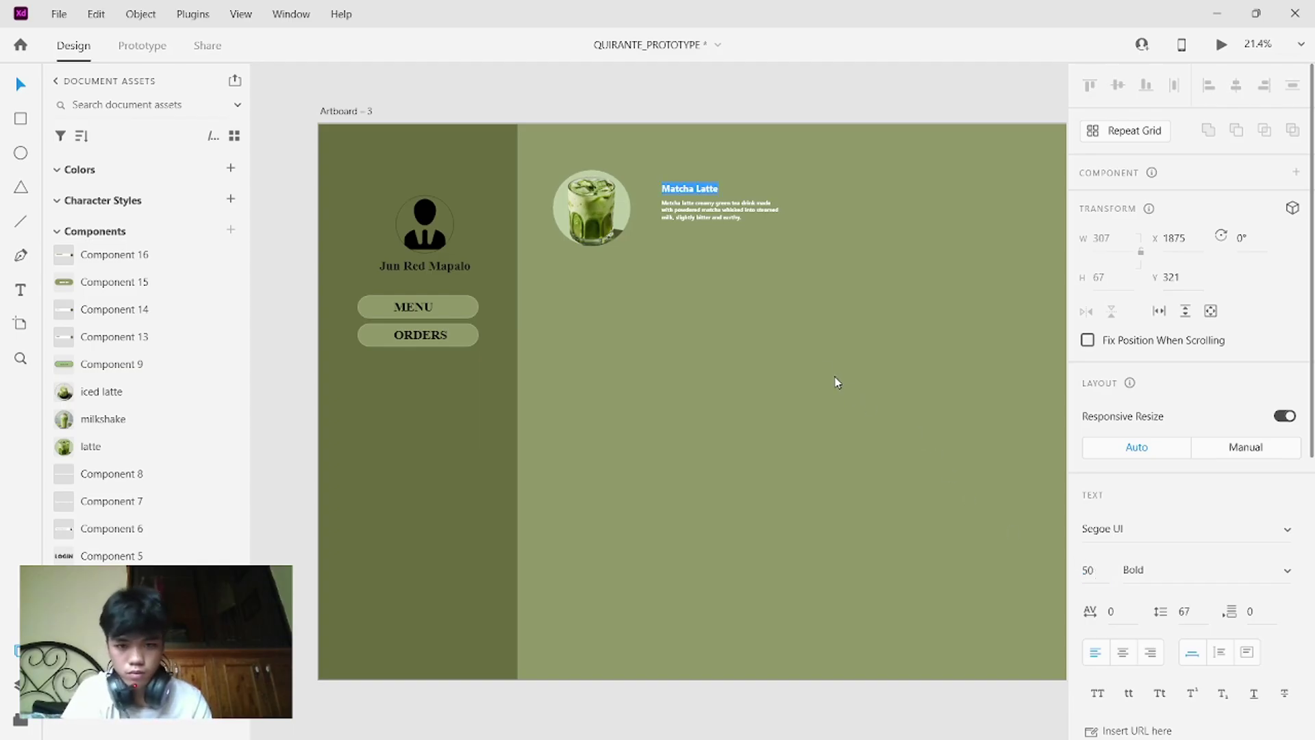
{"action": "left_click", "coordinate": [1101, 570]}
{"action": "key", "text": "BackSpace"}
{"action": "type", "text": "70"}
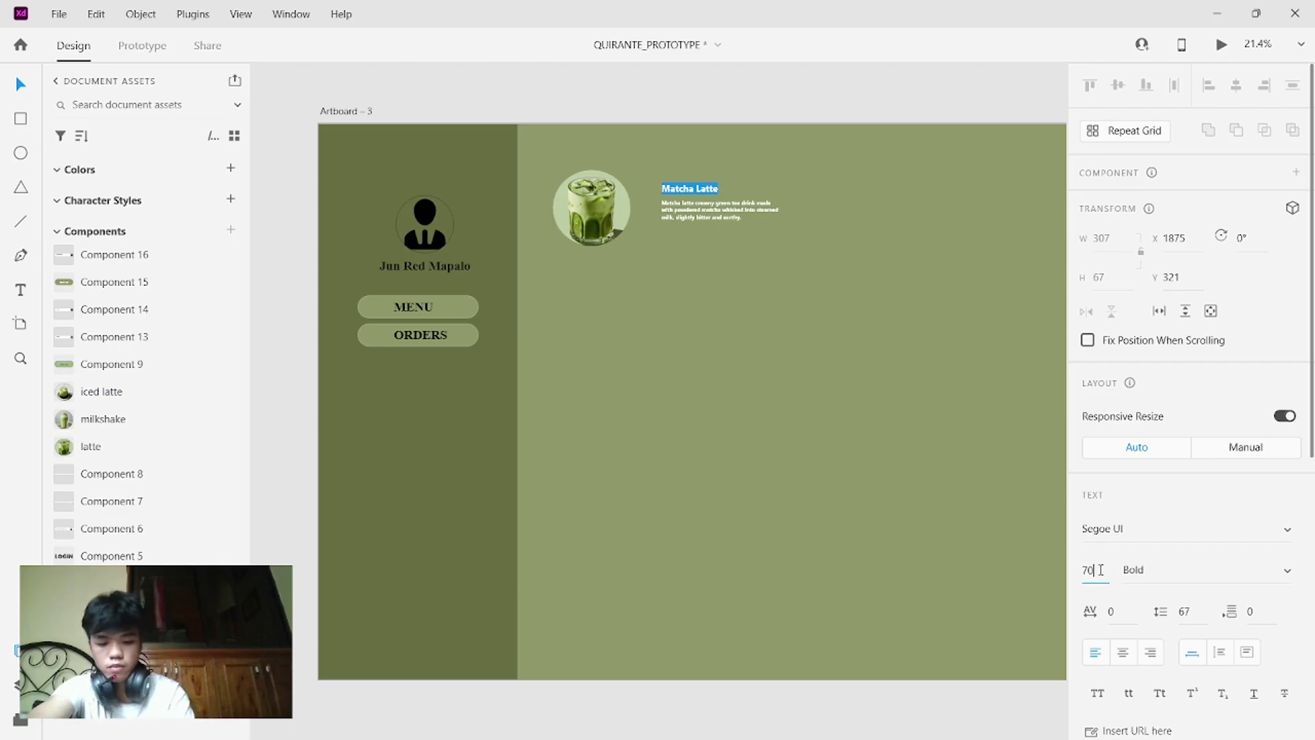
{"action": "key", "text": "Return"}
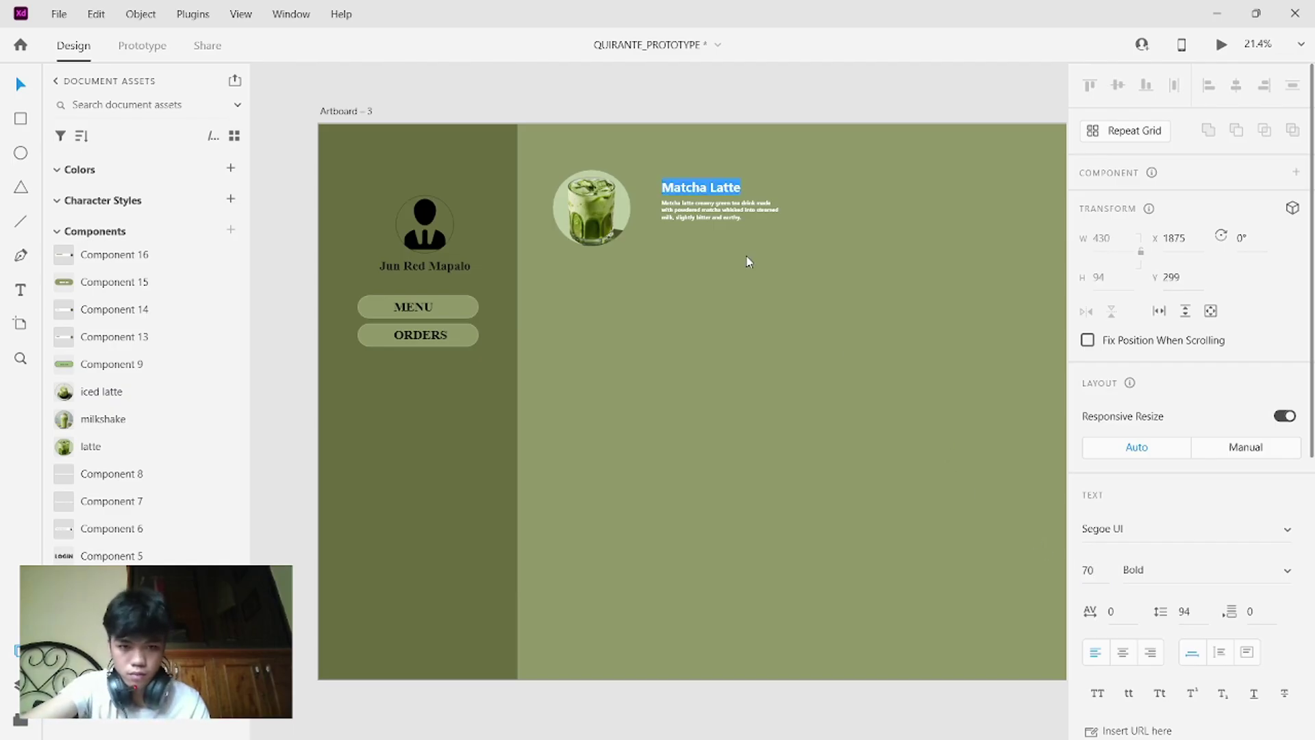
{"action": "key", "text": "Escape"}
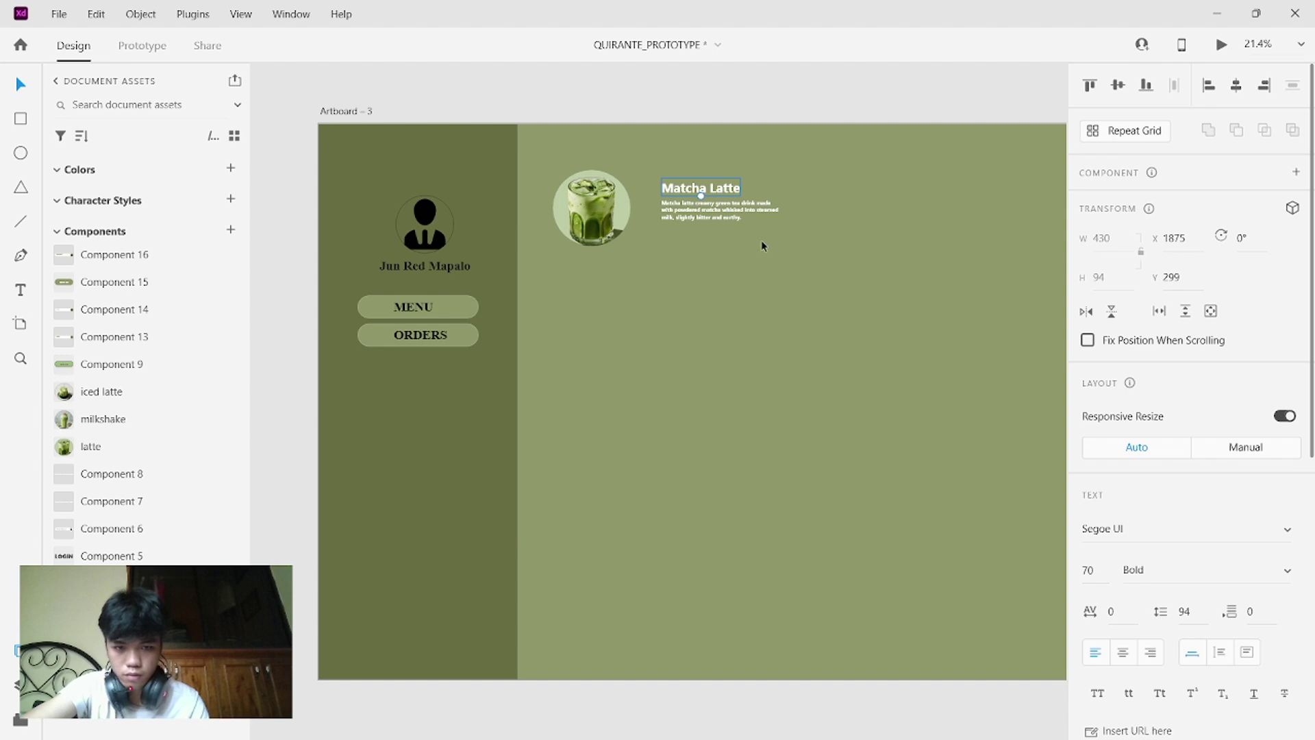
{"action": "left_click_drag", "start_coordinate": [761, 240], "coordinate": [696, 191]}
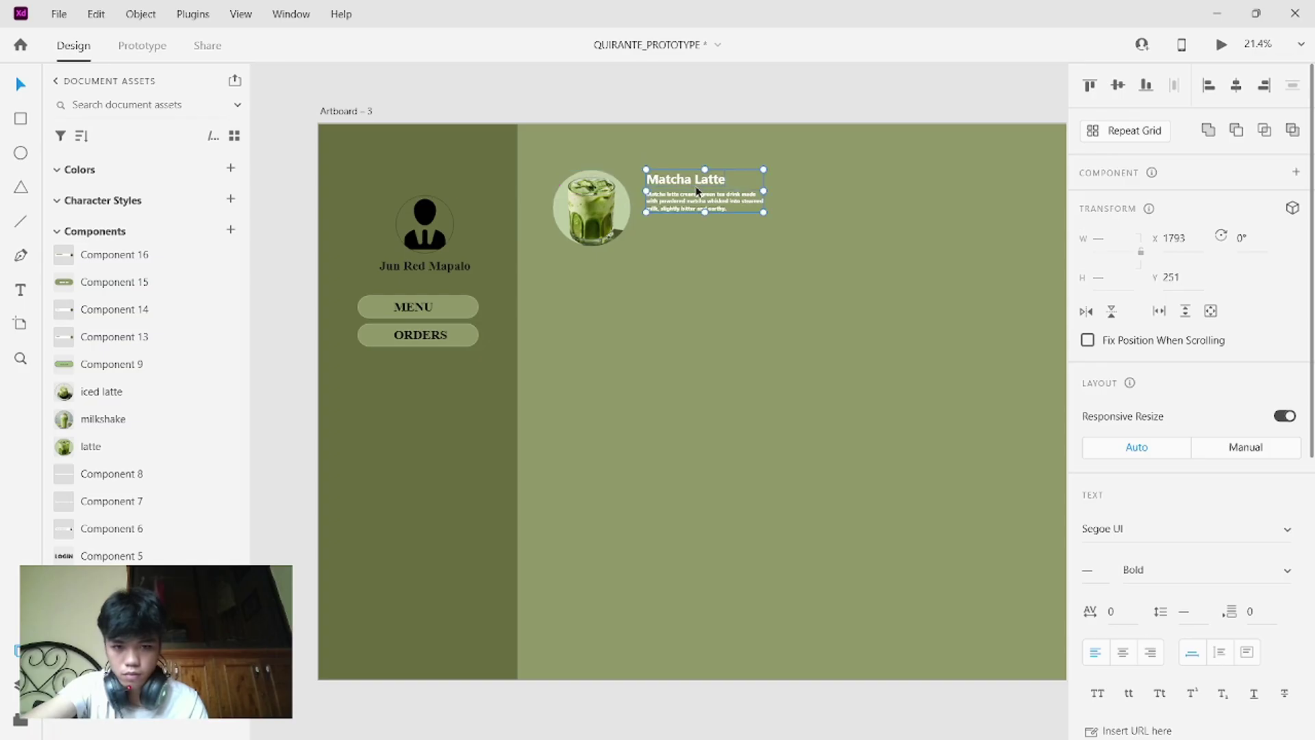
{"action": "left_click", "coordinate": [688, 275]}
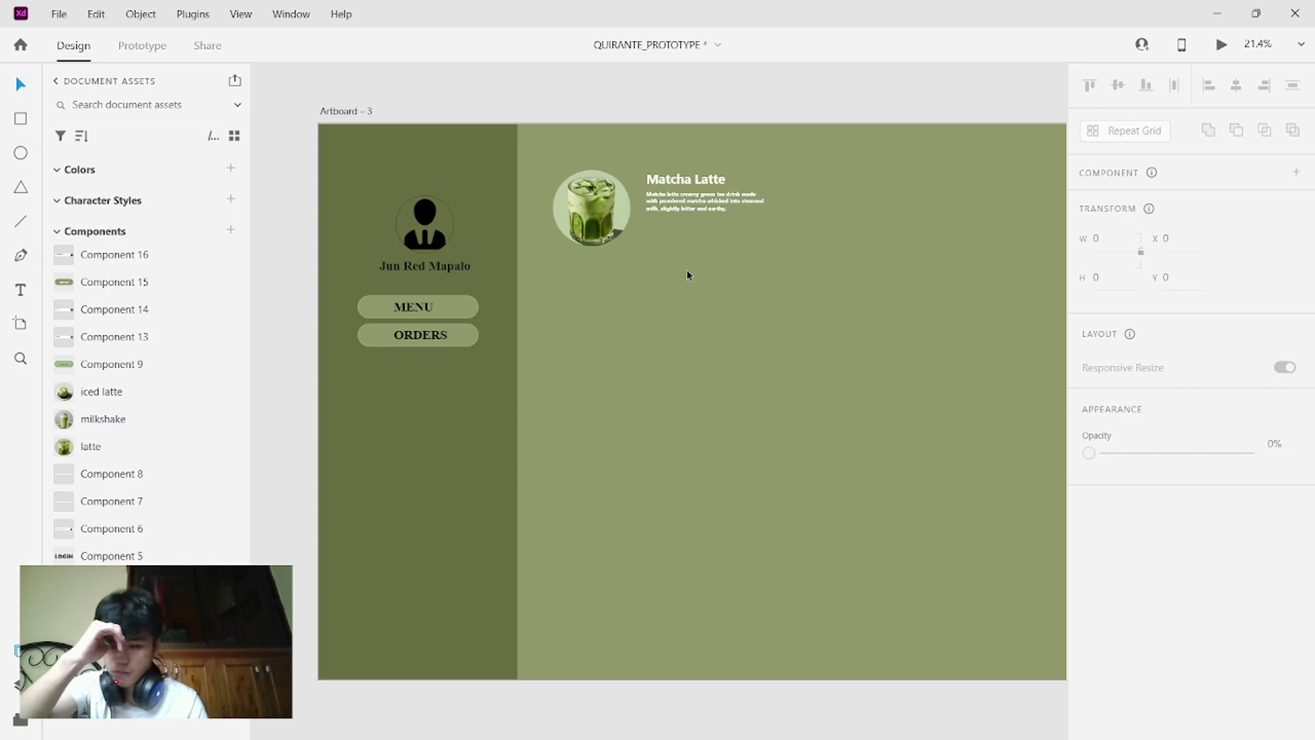
{"action": "left_click", "coordinate": [713, 208]}
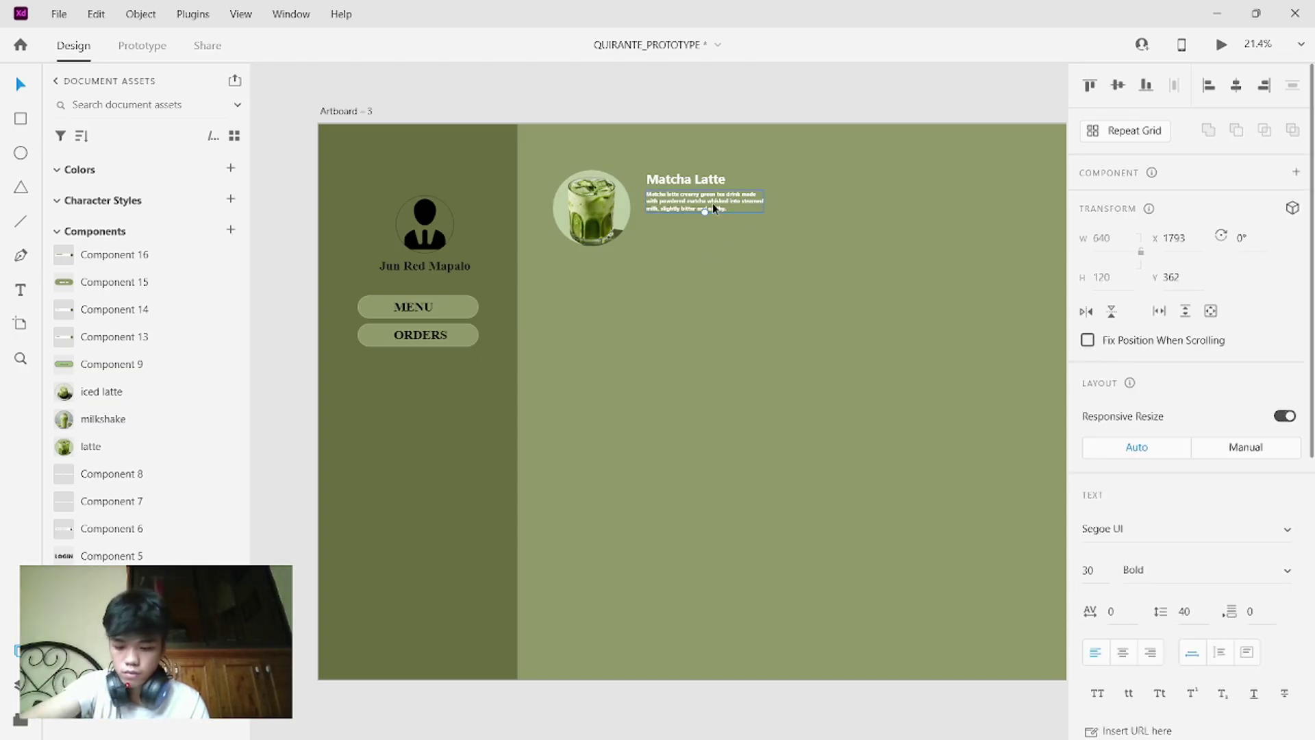
- Duplicate the description into a 'Php 270.00' price at size 70, left-aligned beneath it
{"action": "left_click_drag", "start_coordinate": [748, 193], "coordinate": [741, 219], "text": "alt"}
{"action": "key", "text": "Delete"}
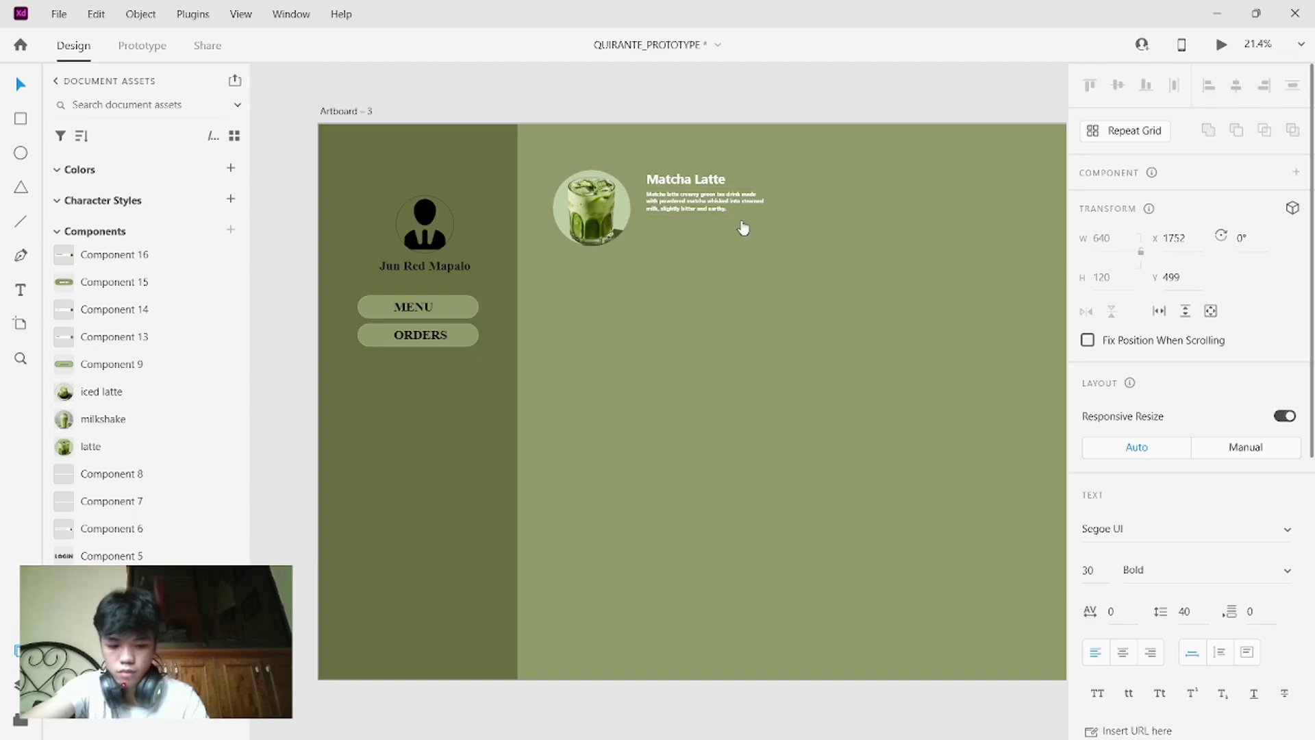
{"action": "type", "text": "Ph"}
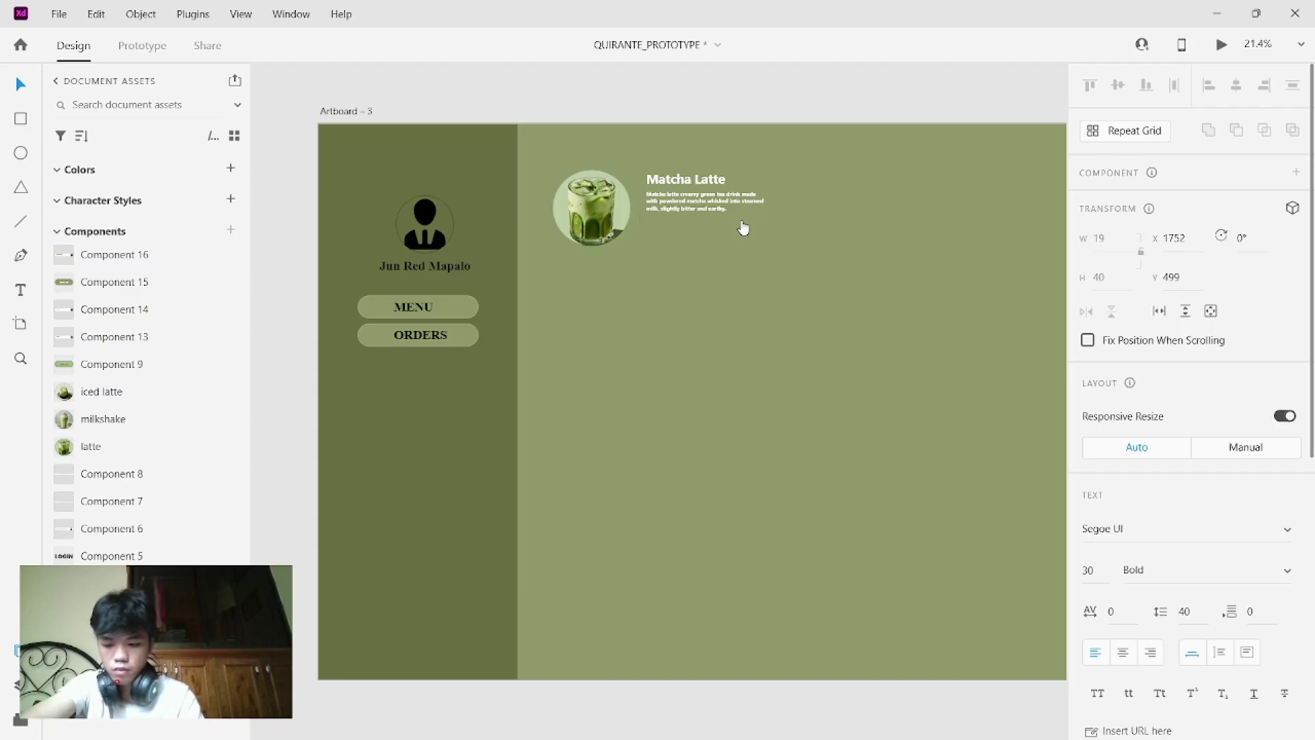
{"action": "key", "text": "Caps_Lock"}
{"action": "key", "text": "BackSpace"}
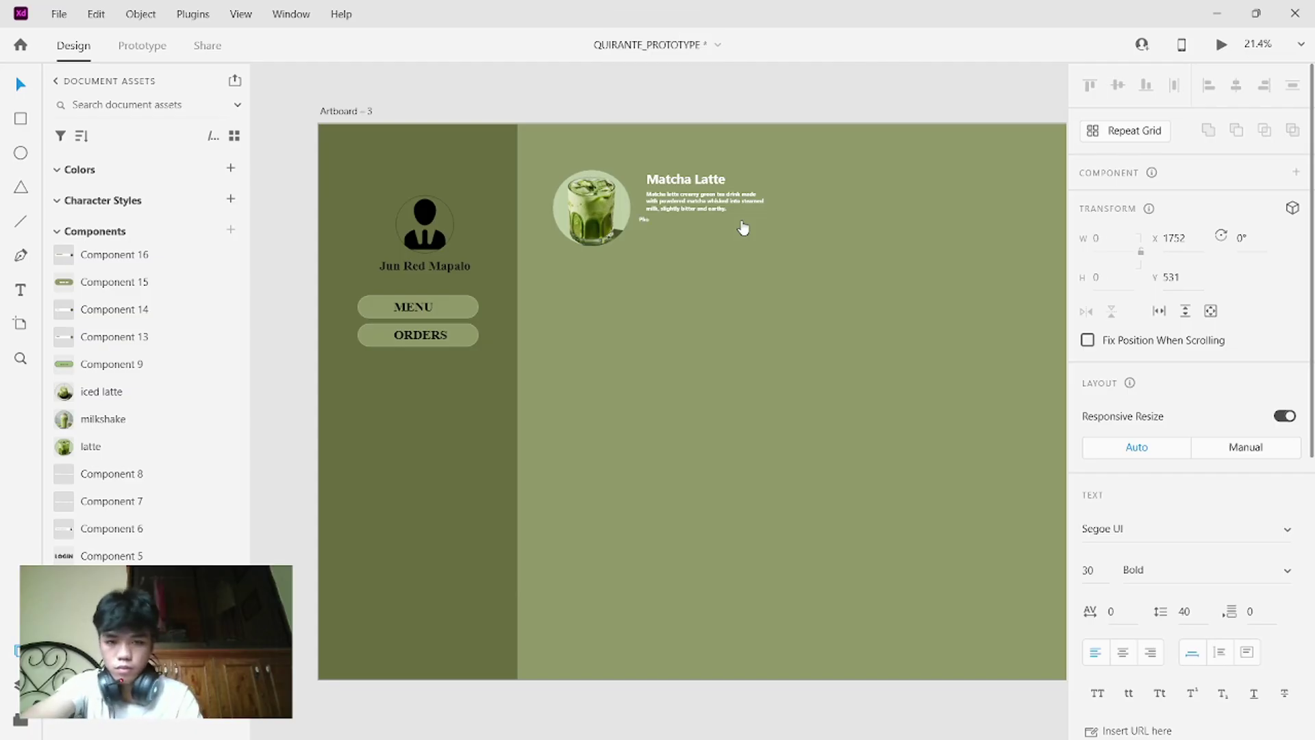
{"action": "type", "text": "P"}
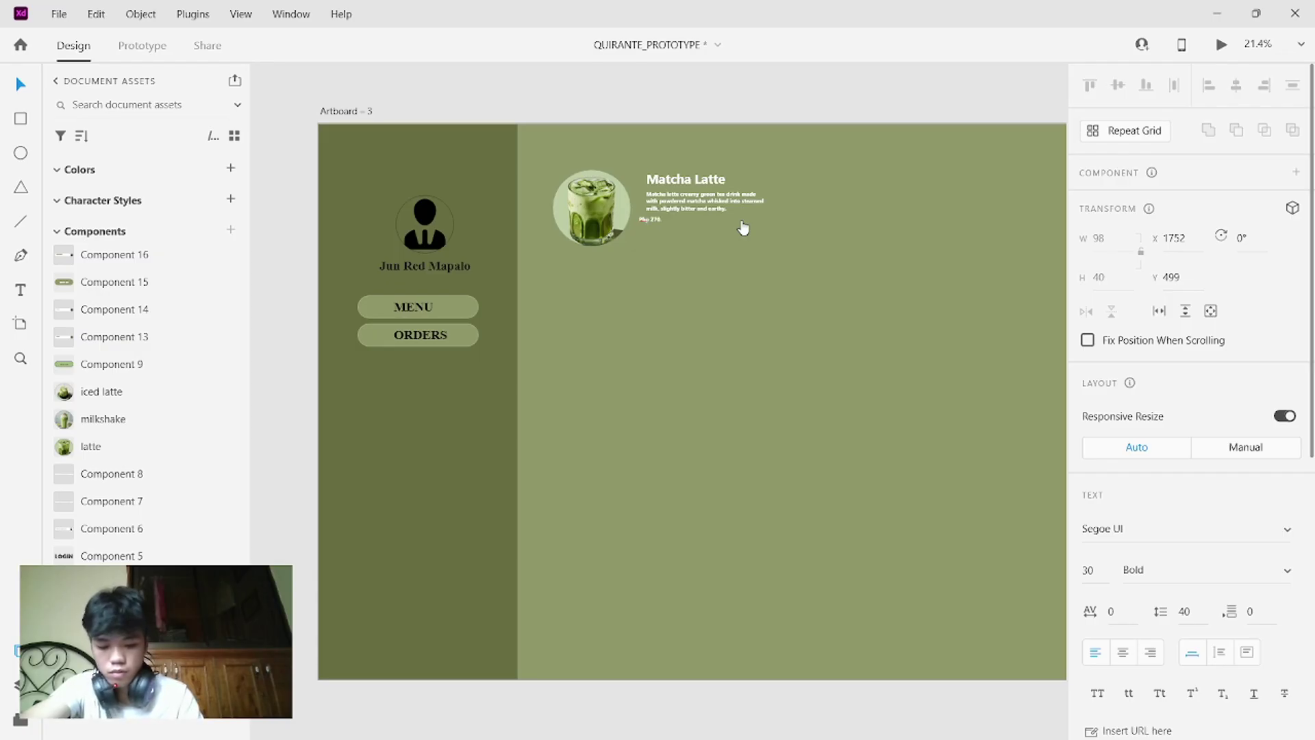
{"action": "type", "text": "hp 270.00"}
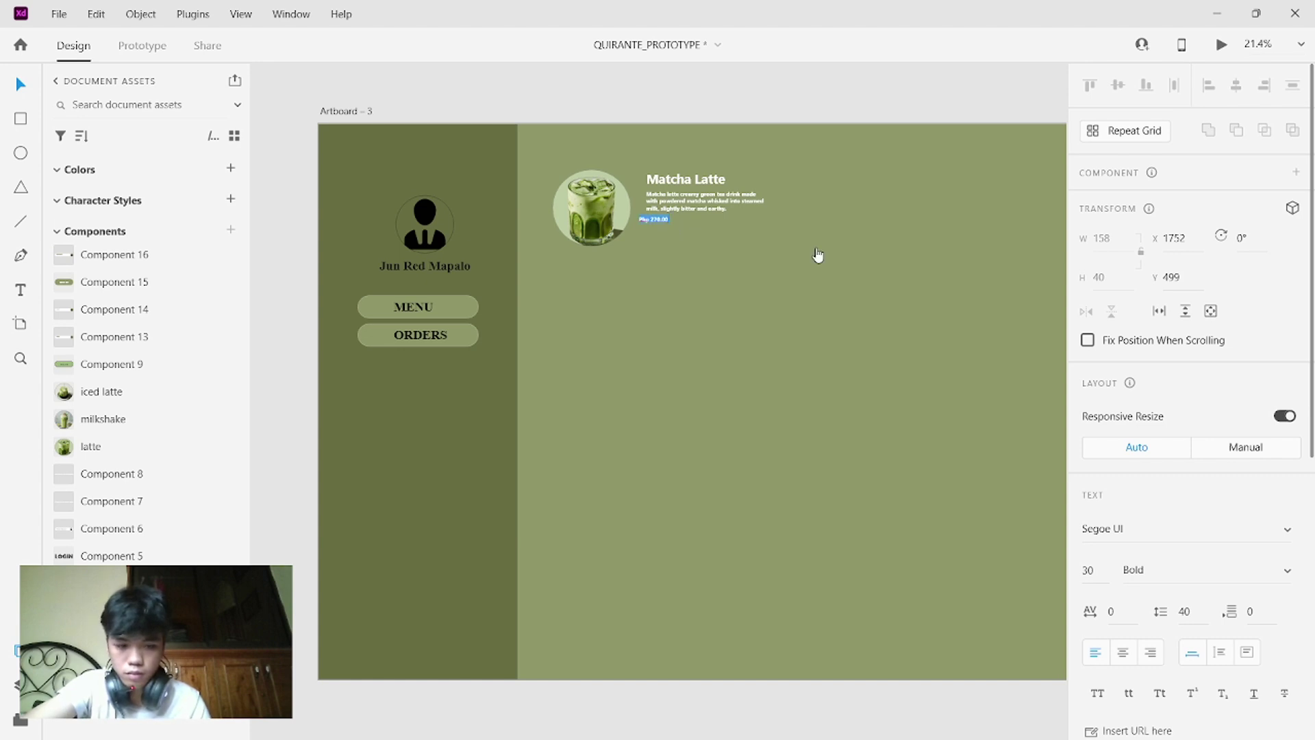
{"action": "scroll", "coordinate": [1171, 486], "scroll_direction": "down", "scroll_amount": 2}
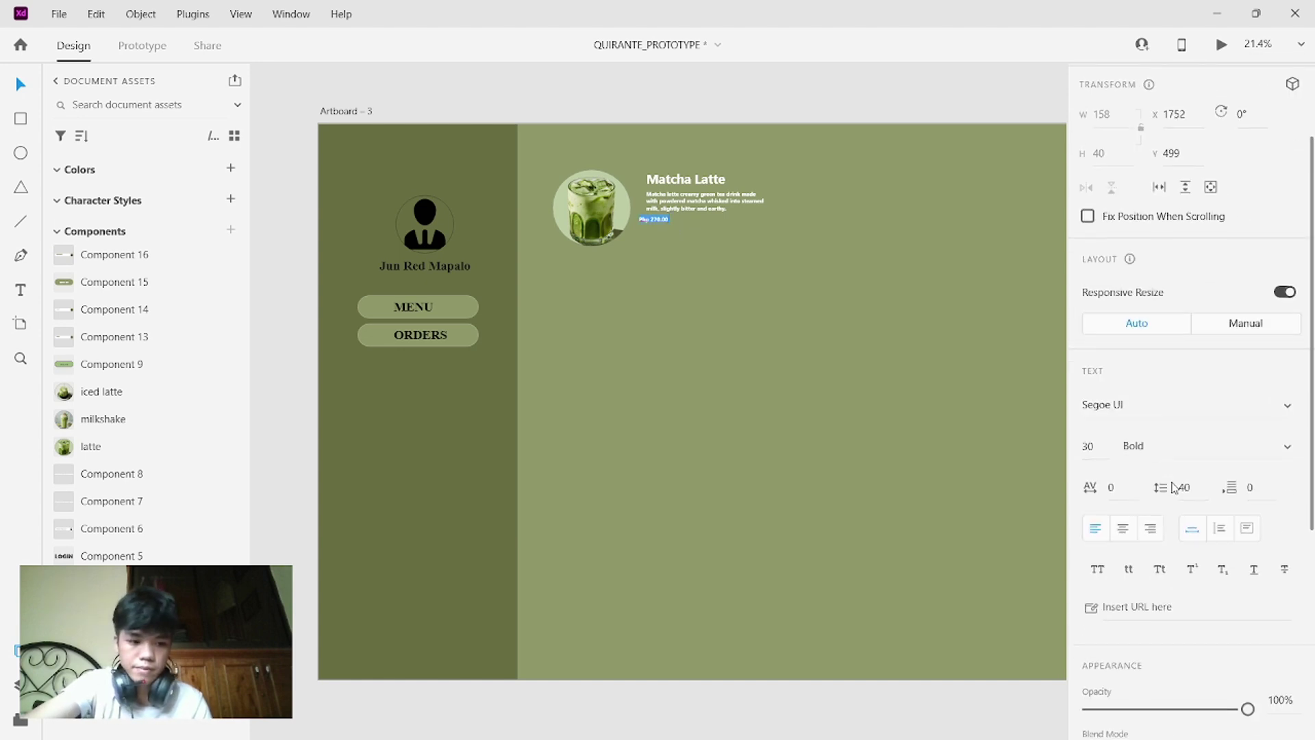
{"action": "left_click", "coordinate": [1103, 448]}
{"action": "key", "text": "BackSpace"}
{"action": "type", "text": "70"}
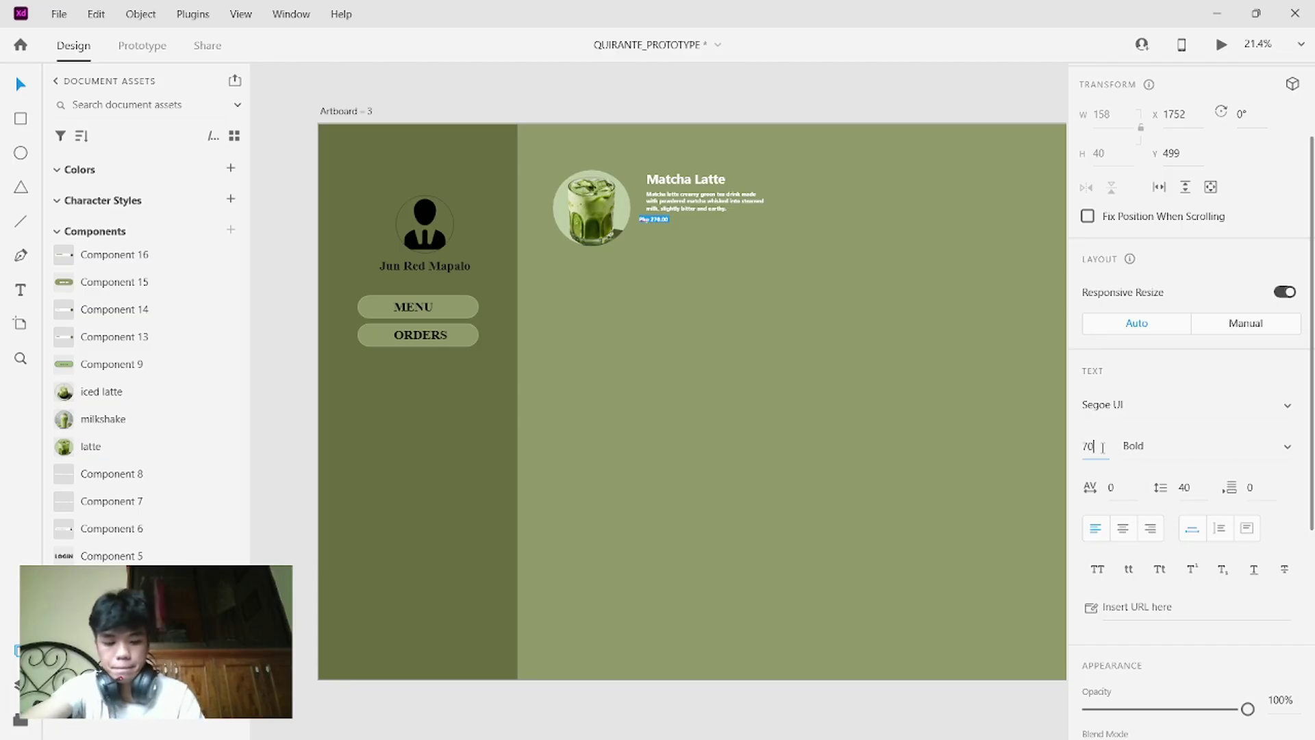
{"action": "key", "text": "Return"}
{"action": "key", "text": "Escape"}
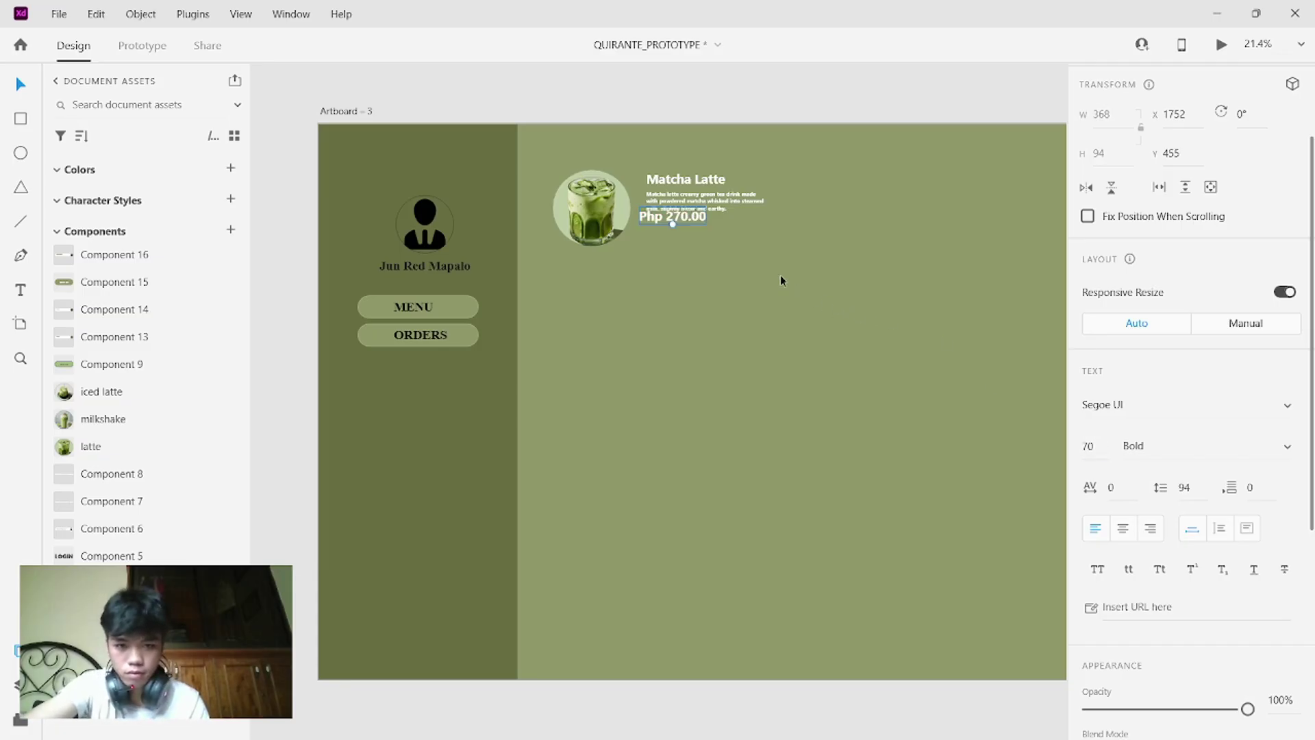
{"action": "left_click_drag", "start_coordinate": [685, 219], "coordinate": [693, 232]}
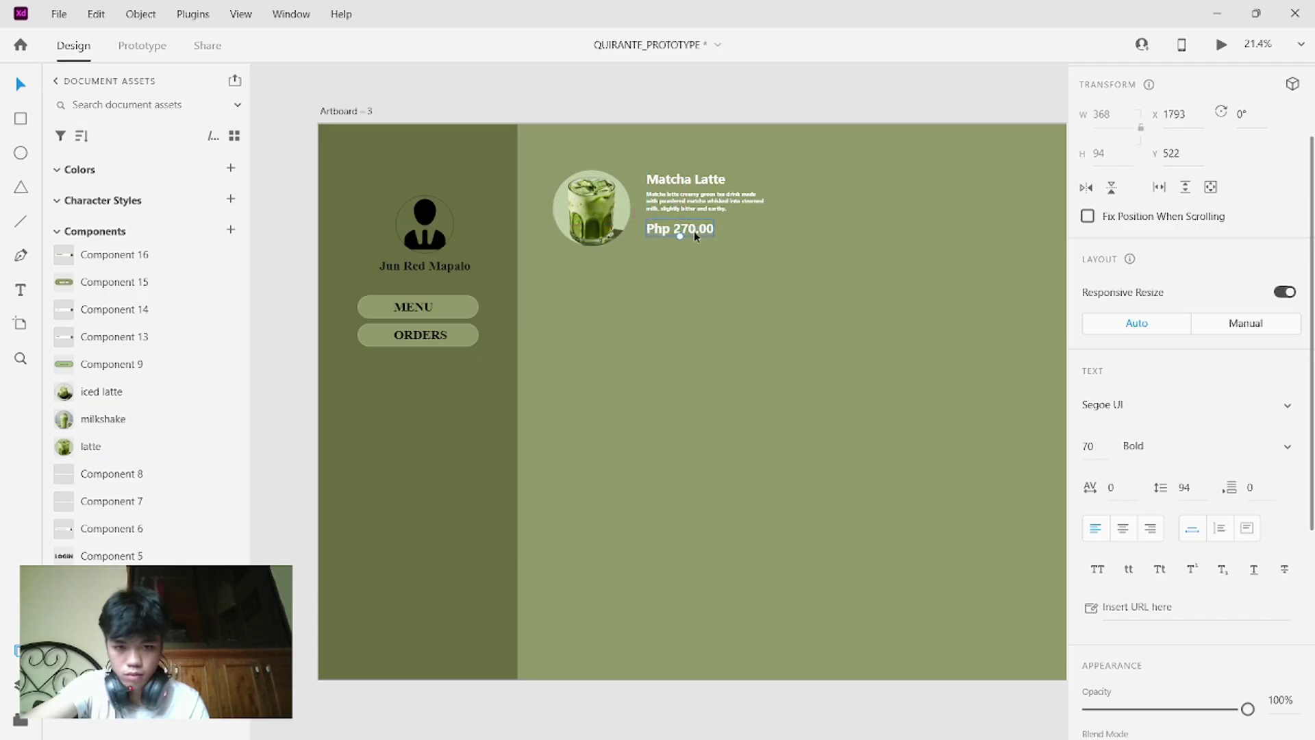
- Increase the Matcha Latte title to font size 80
{"action": "double_click", "coordinate": [713, 180]}
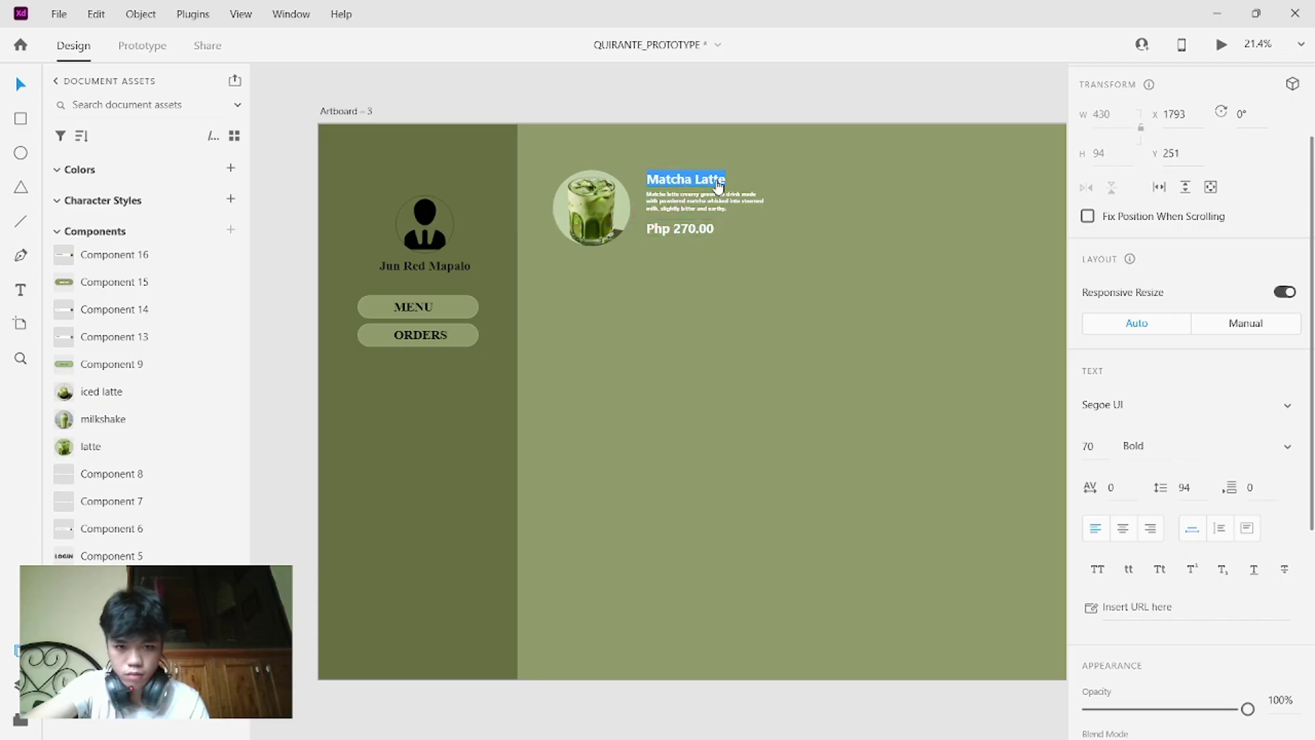
{"action": "left_click", "coordinate": [1100, 436]}
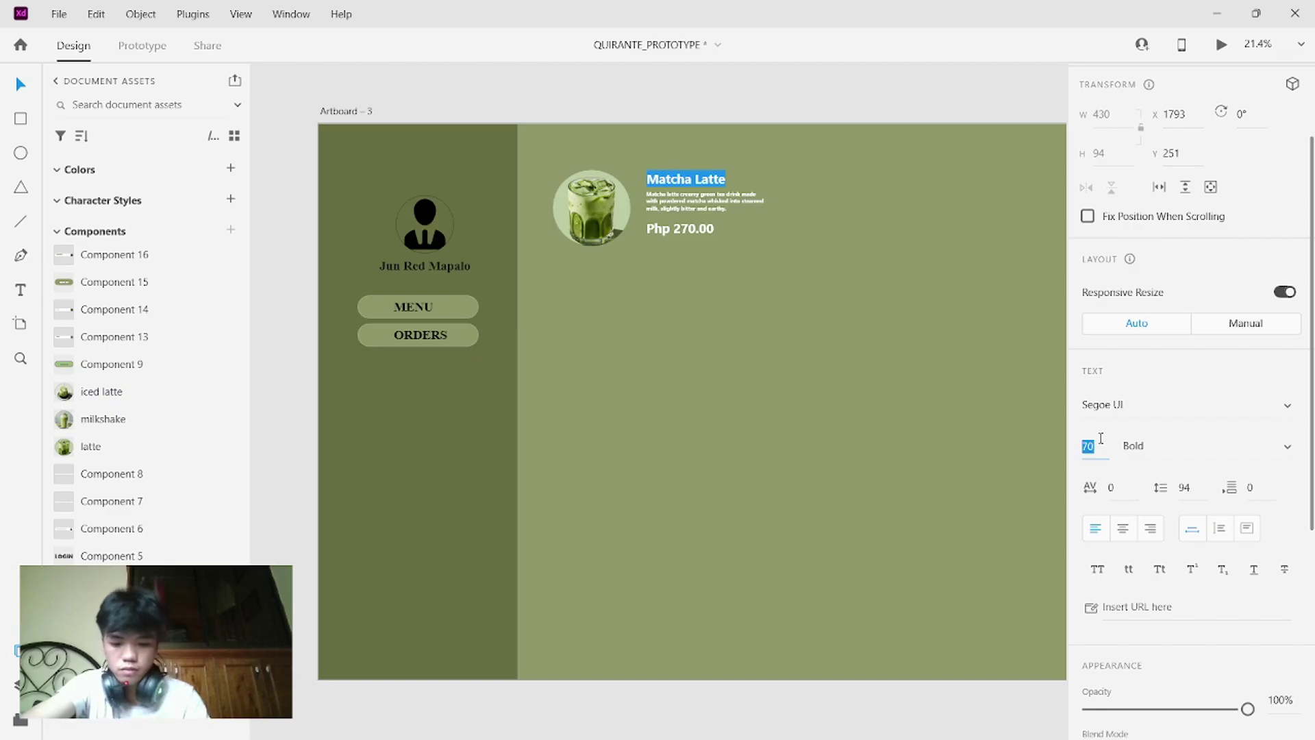
{"action": "type", "text": "80"}
{"action": "key", "text": "Return"}
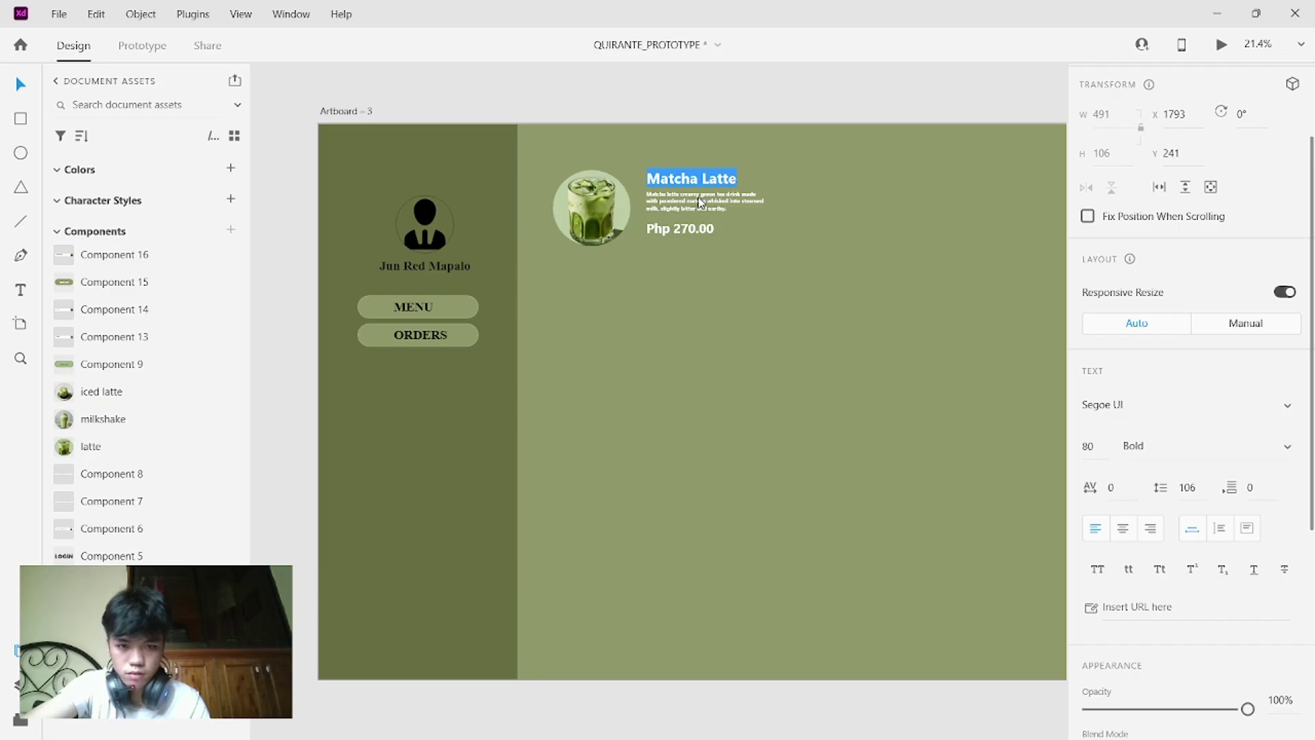
{"action": "left_click", "coordinate": [750, 220]}
{"action": "left_click_drag", "start_coordinate": [733, 216], "coordinate": [689, 237]}
- Nudge the text and price into alignment and colour the title with the sidebar's dark olive green
{"action": "left_click", "coordinate": [759, 247]}
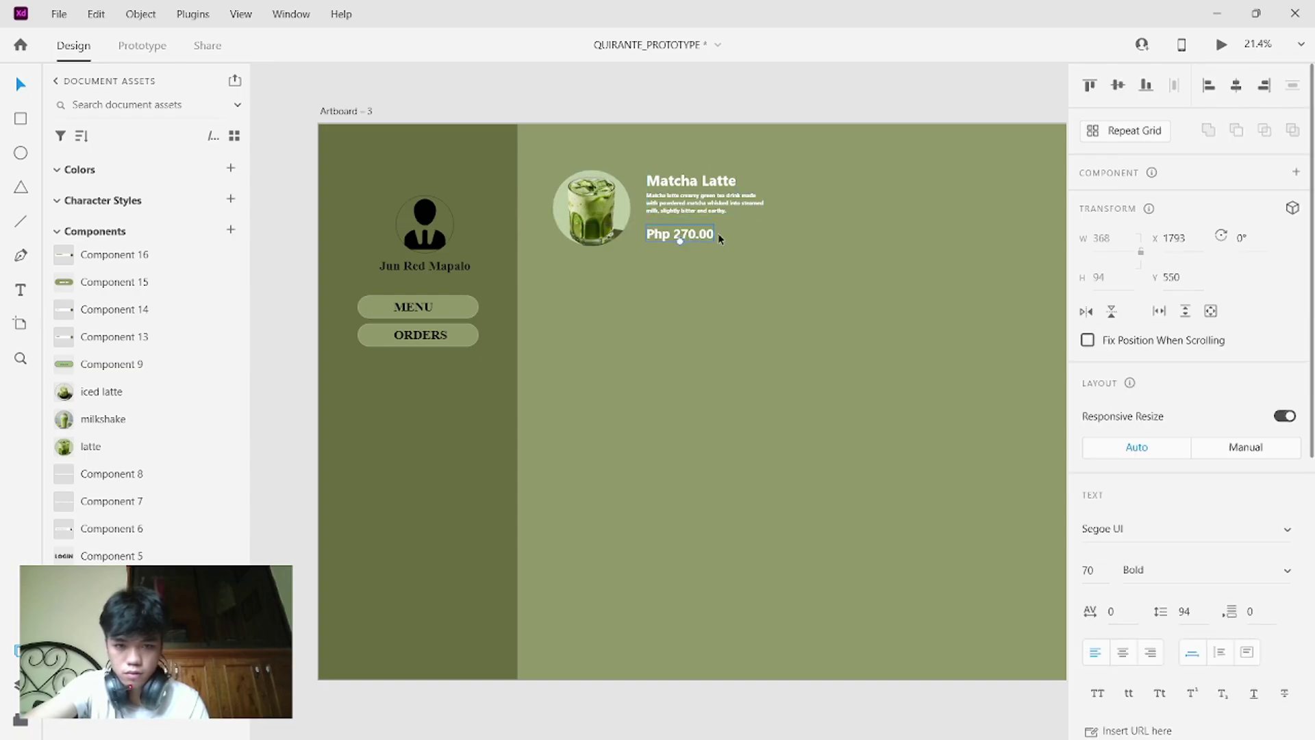
{"action": "left_click", "coordinate": [736, 229]}
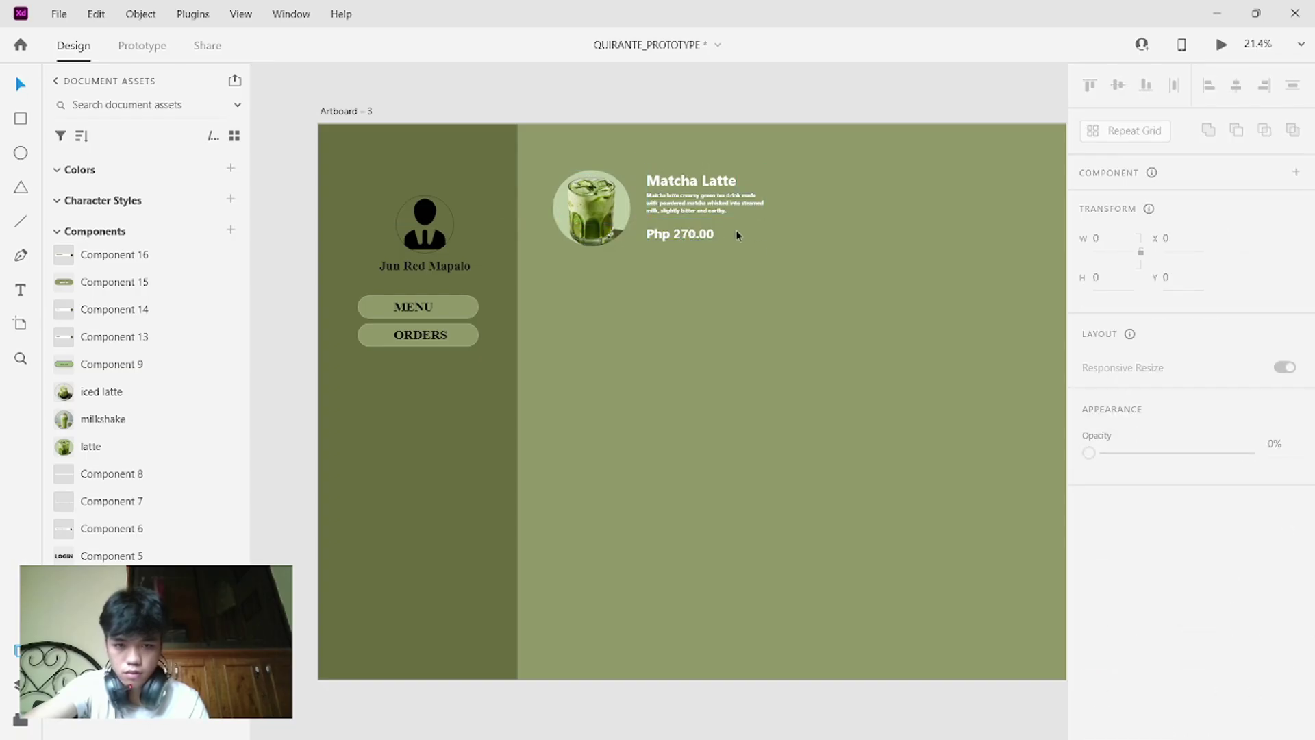
{"action": "double_click", "coordinate": [698, 176]}
{"action": "scroll", "coordinate": [1205, 563], "scroll_direction": "down", "scroll_amount": 5}
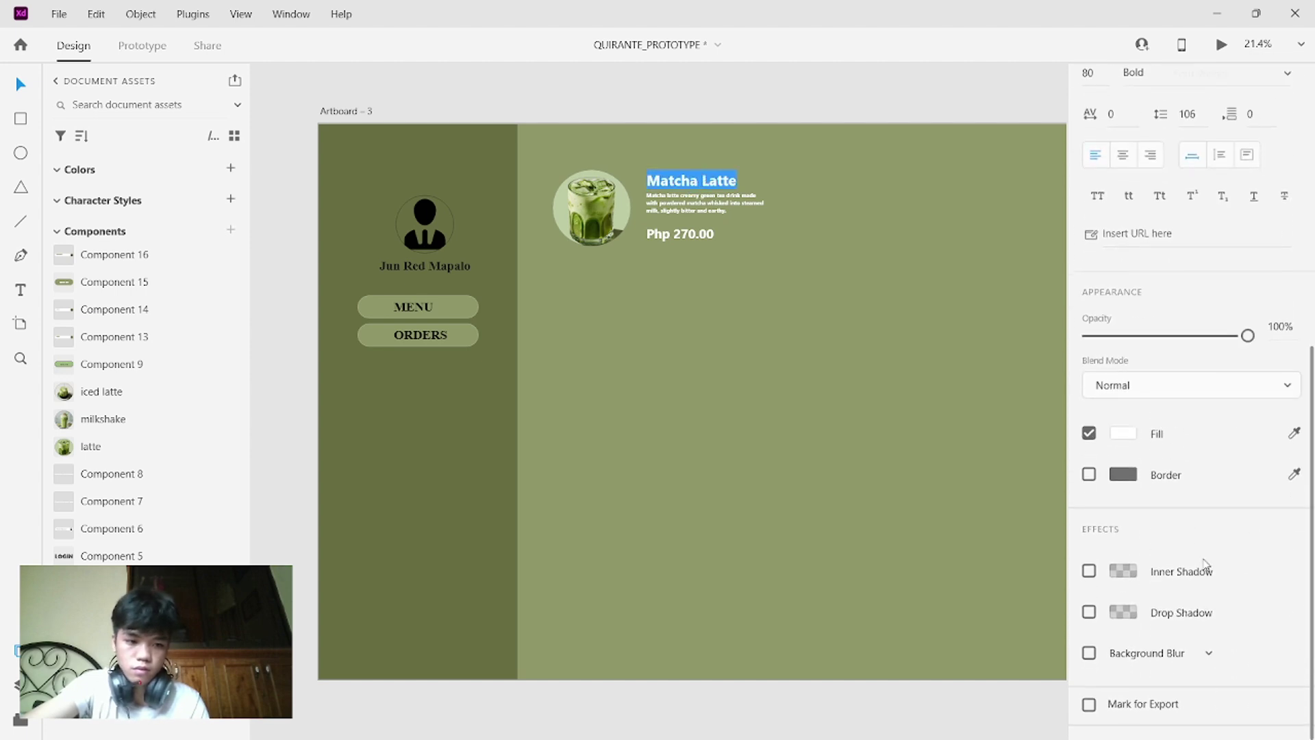
{"action": "left_click", "coordinate": [1294, 435]}
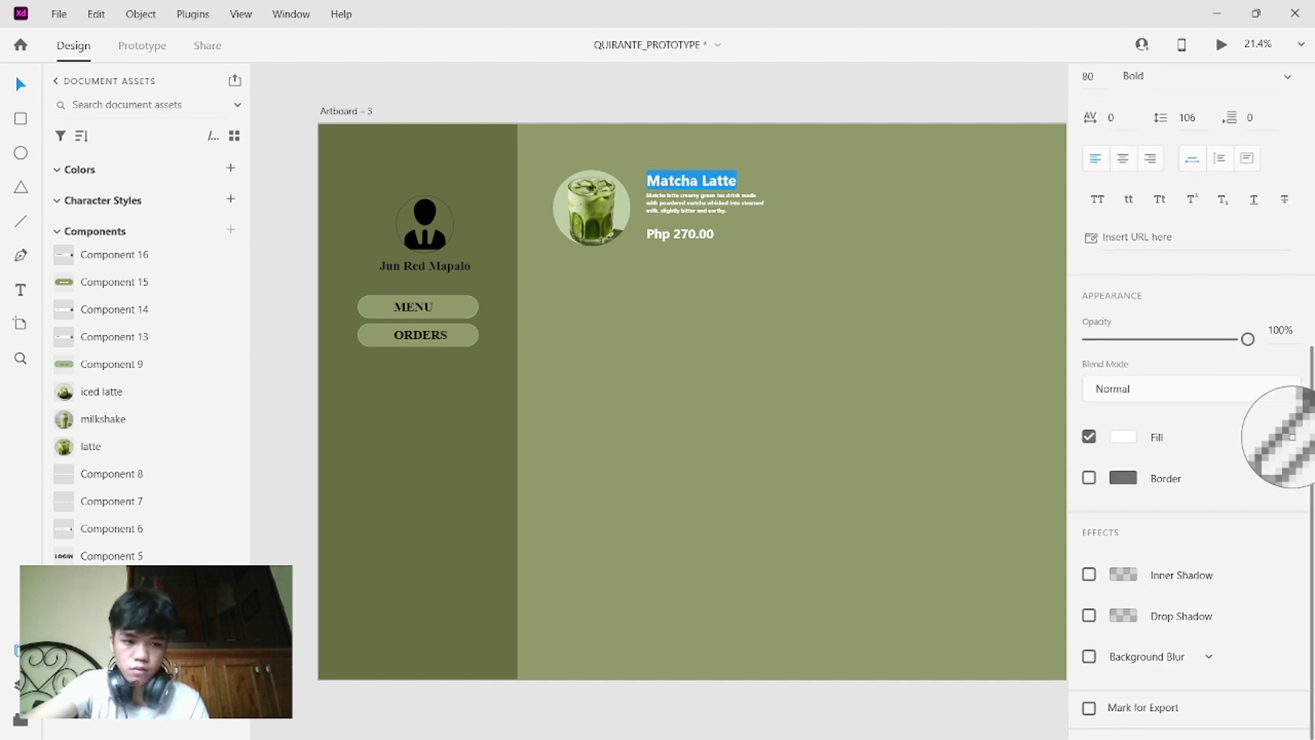
{"action": "left_click", "coordinate": [512, 186]}
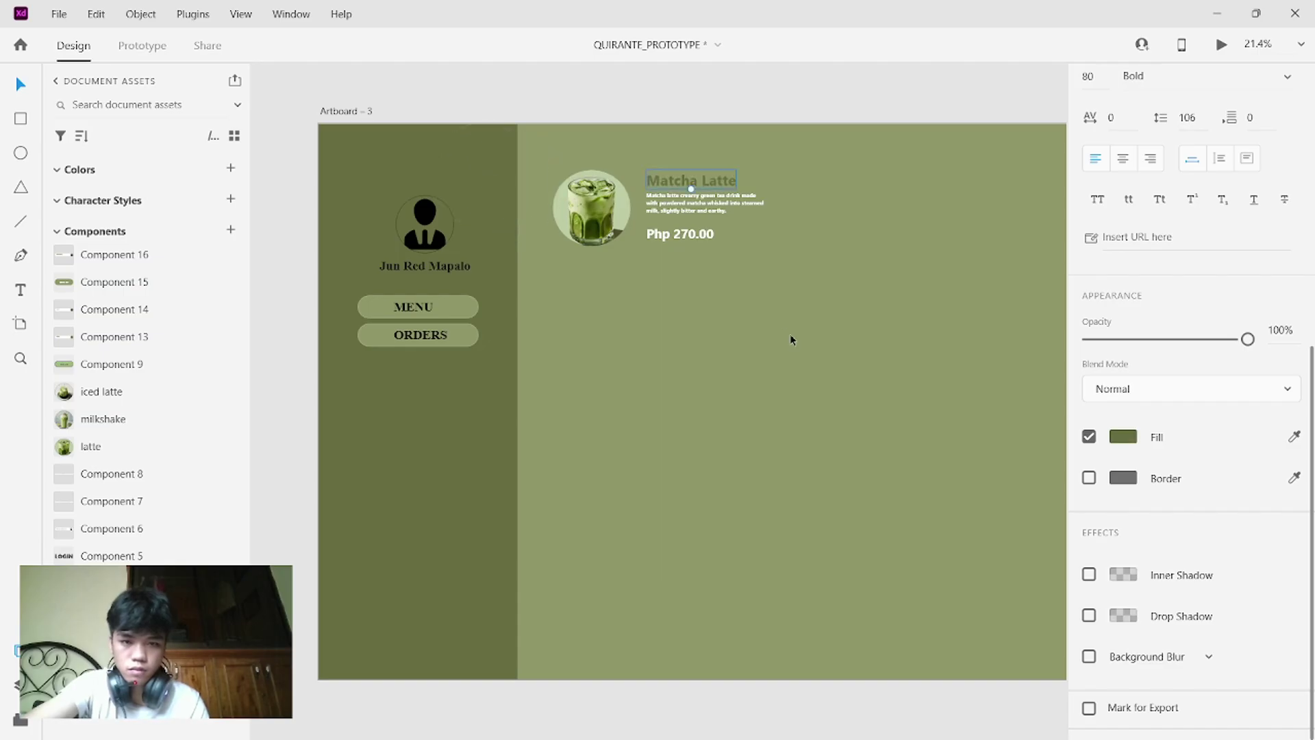
{"action": "left_click", "coordinate": [708, 315]}
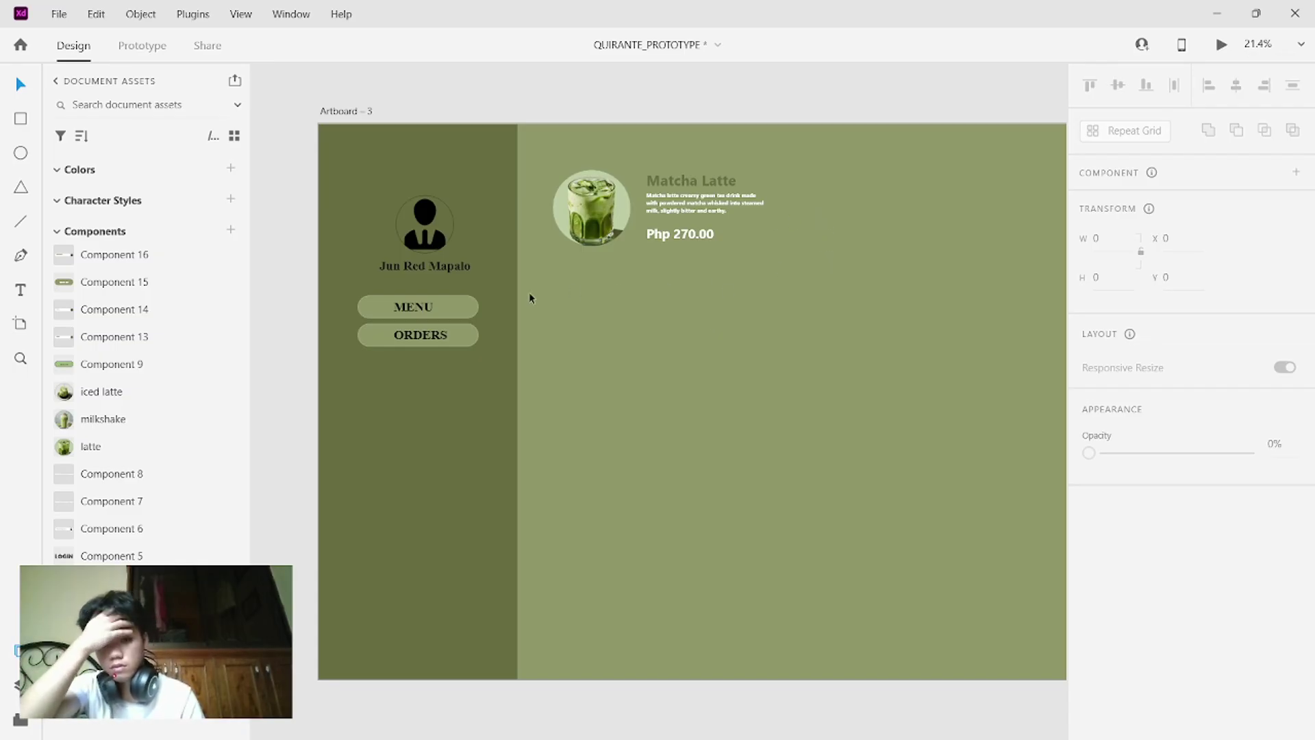
- Place a narrowed copy of the MENU button beside the Php 270.00 price
{"action": "left_click", "coordinate": [471, 306]}
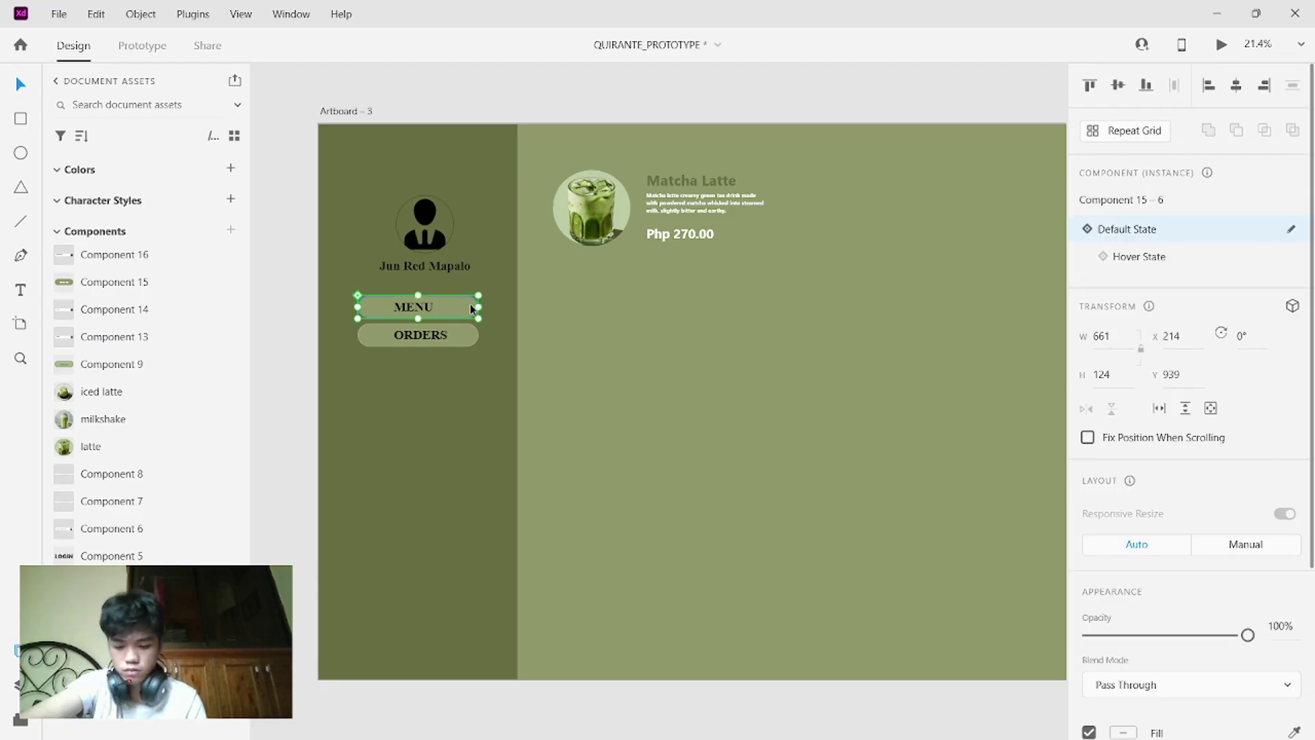
{"action": "left_click_drag", "start_coordinate": [452, 303], "coordinate": [784, 247]}
{"action": "left_click_drag", "start_coordinate": [734, 257], "coordinate": [816, 227]}
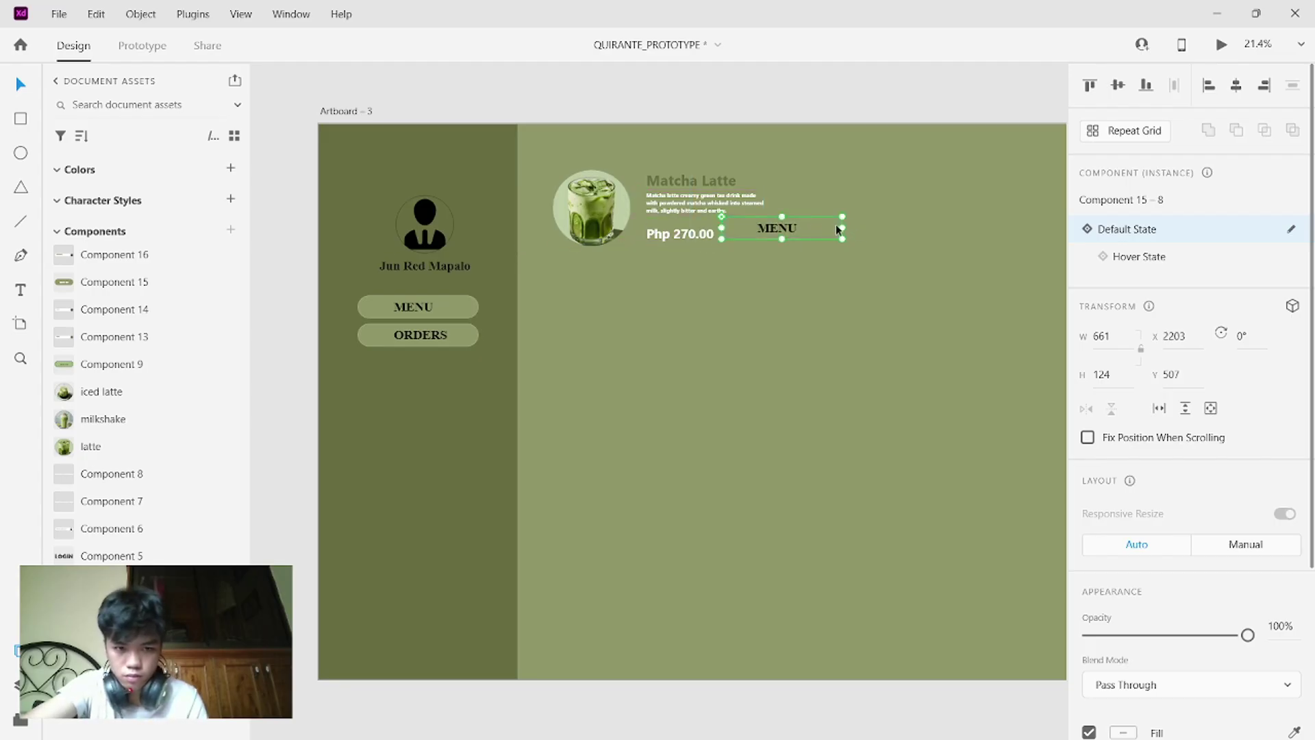
{"action": "left_click_drag", "start_coordinate": [841, 227], "coordinate": [795, 229]}
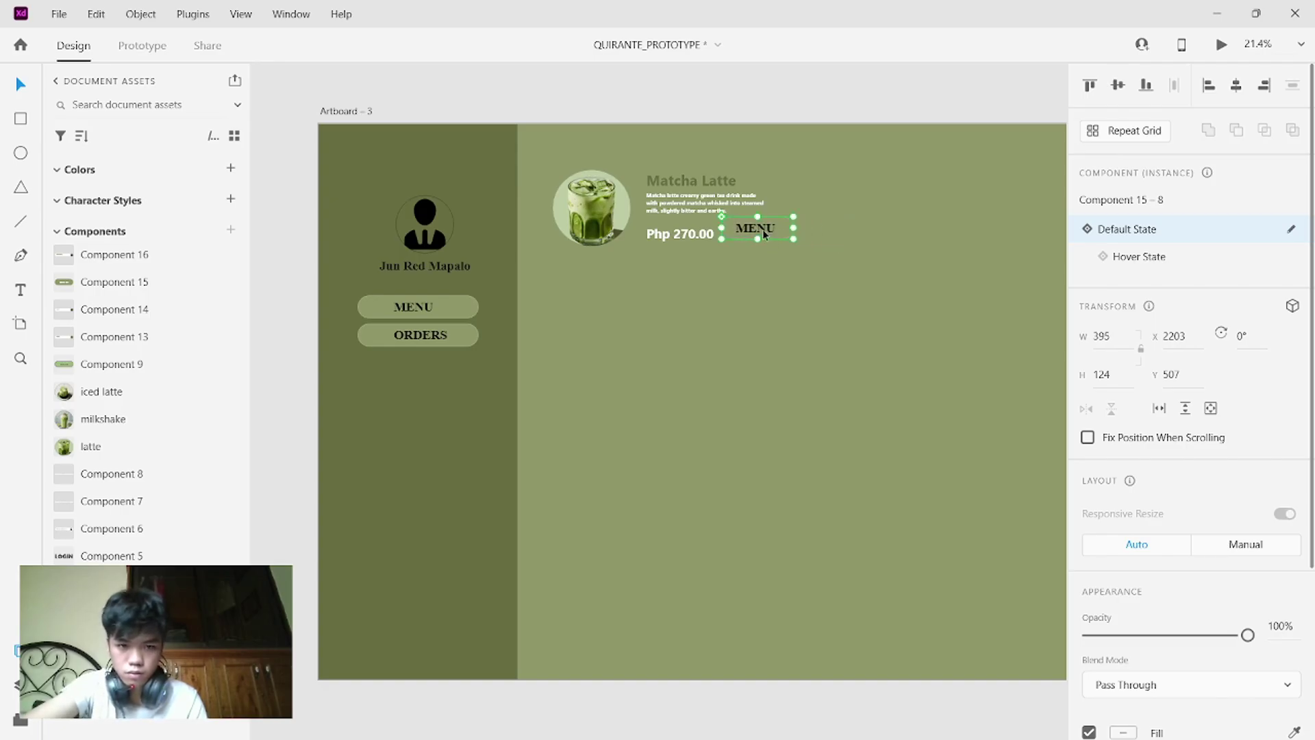
- Relabel the button copy 'Order' in white at font size 50, centred in the button
{"action": "double_click", "coordinate": [766, 231]}
{"action": "double_click", "coordinate": [766, 232]}
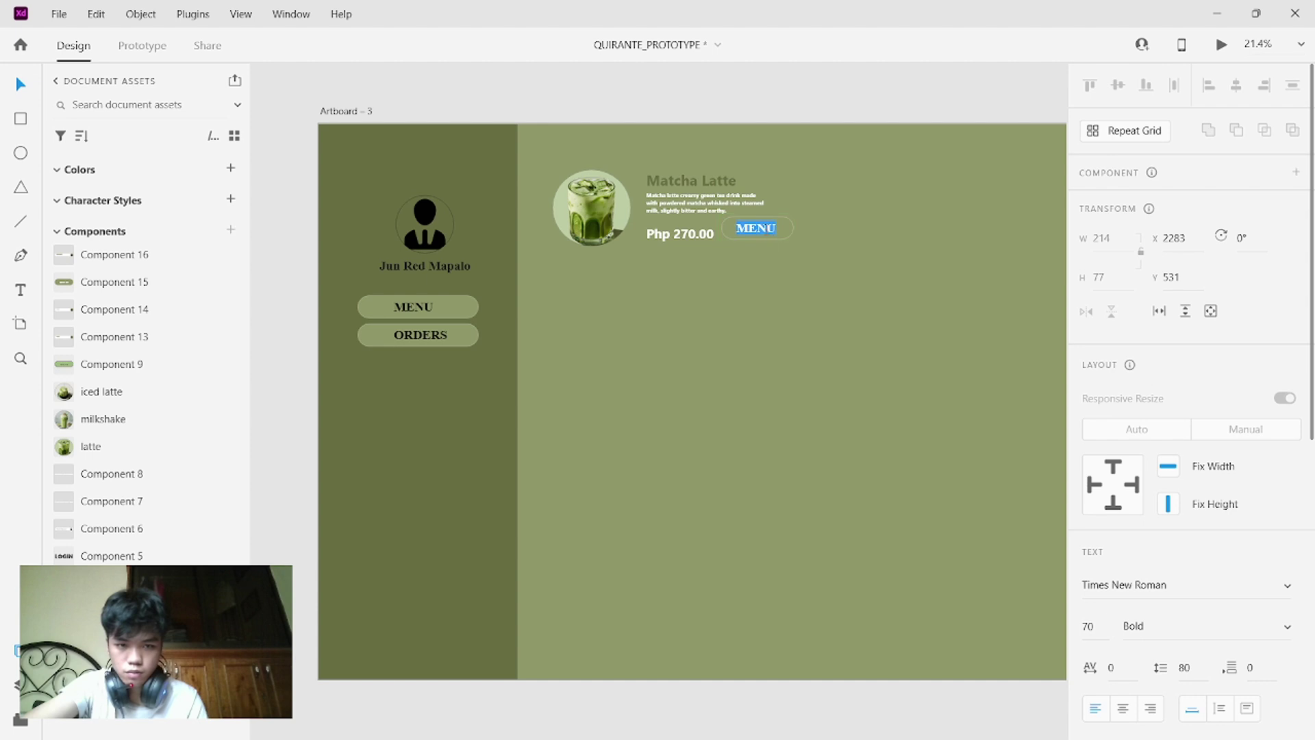
{"action": "key", "text": "BackSpace"}
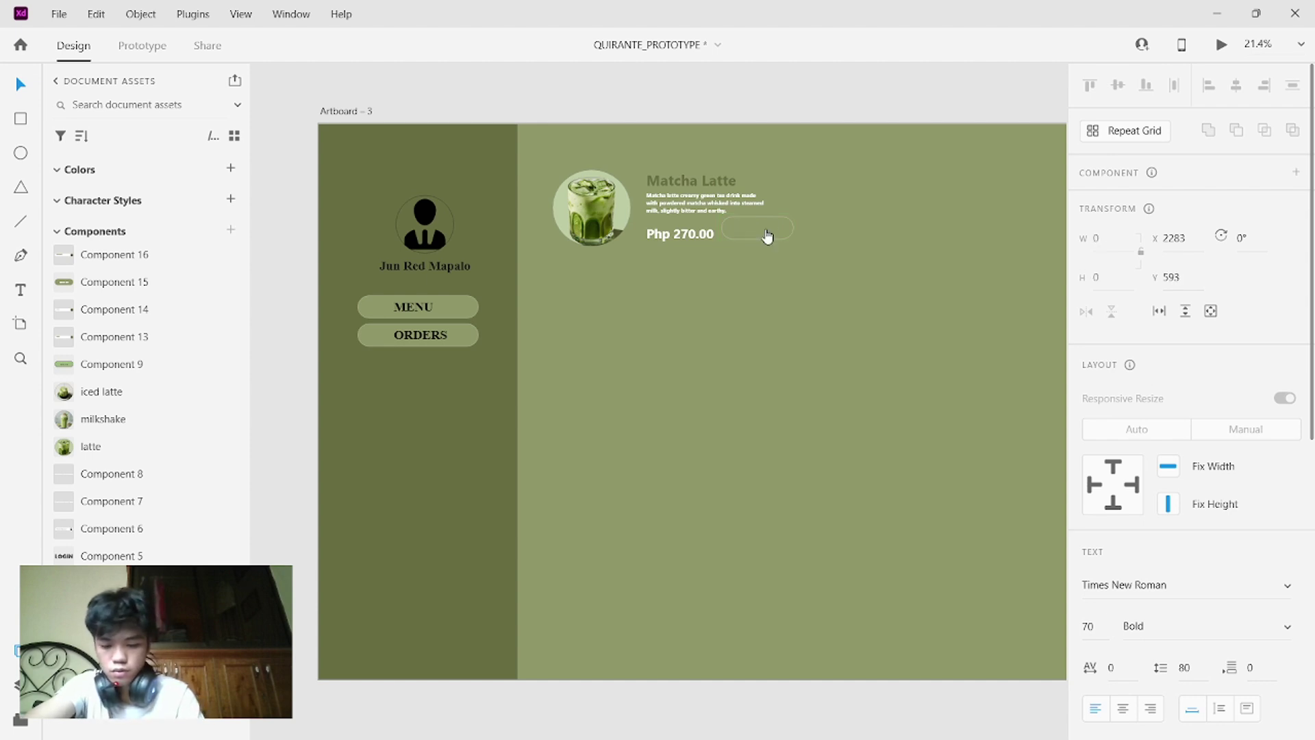
{"action": "key", "text": "Caps_Lock"}
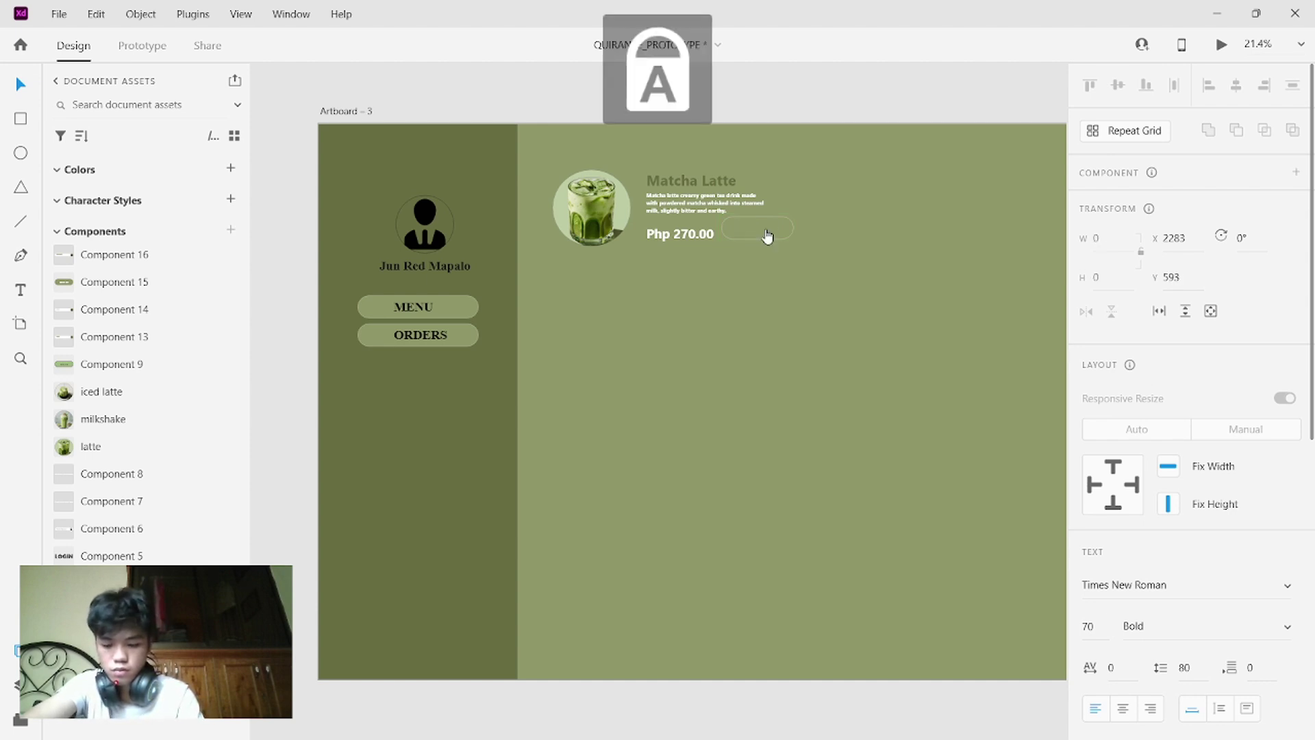
{"action": "type", "text": "O"}
{"action": "key", "text": "Caps_Lock"}
{"action": "type", "text": "rder"}
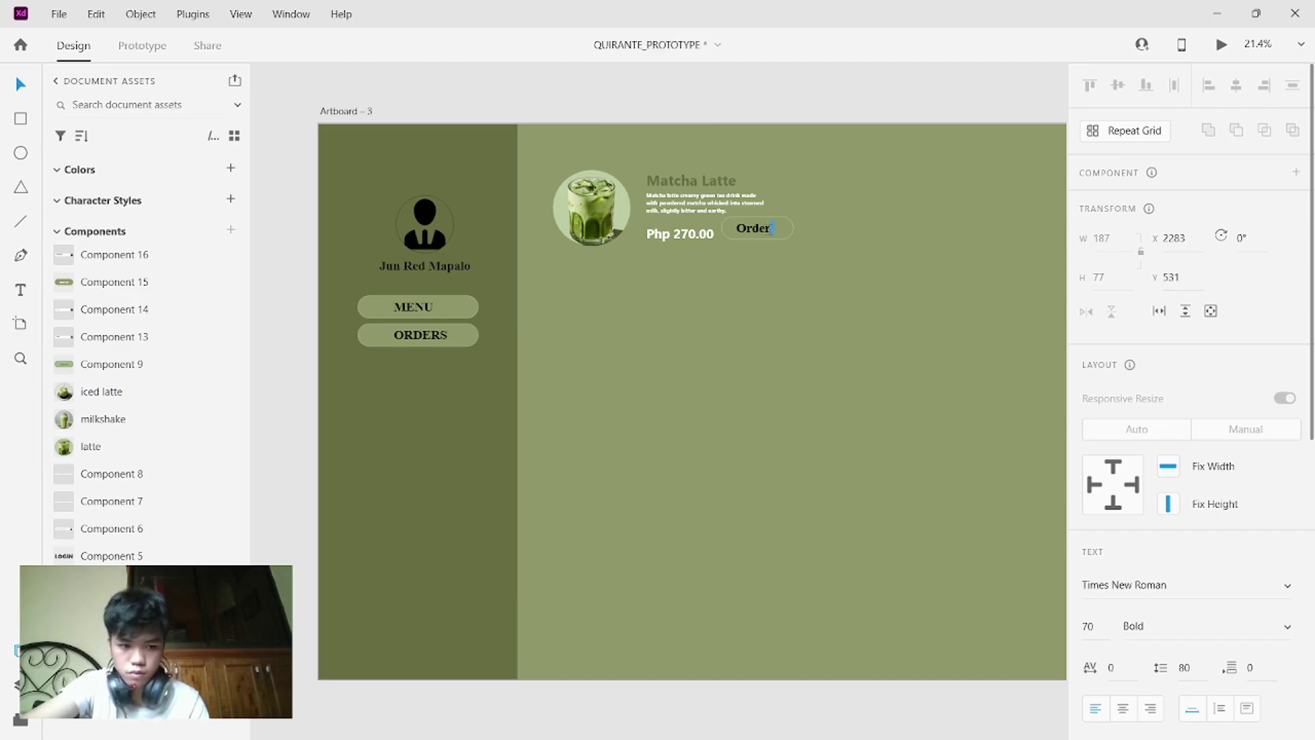
{"action": "key", "text": "ctrl+a"}
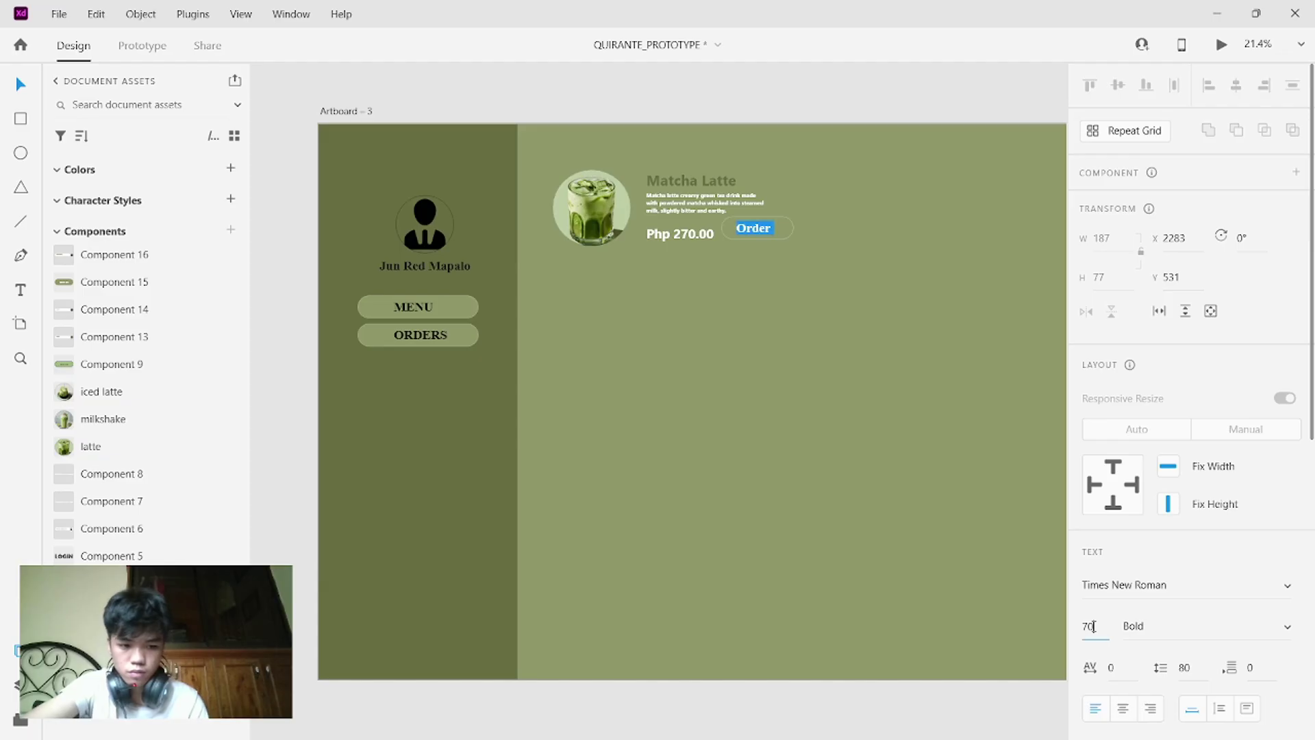
{"action": "double_click", "coordinate": [1094, 626]}
{"action": "type", "text": "50"}
{"action": "key", "text": "Return"}
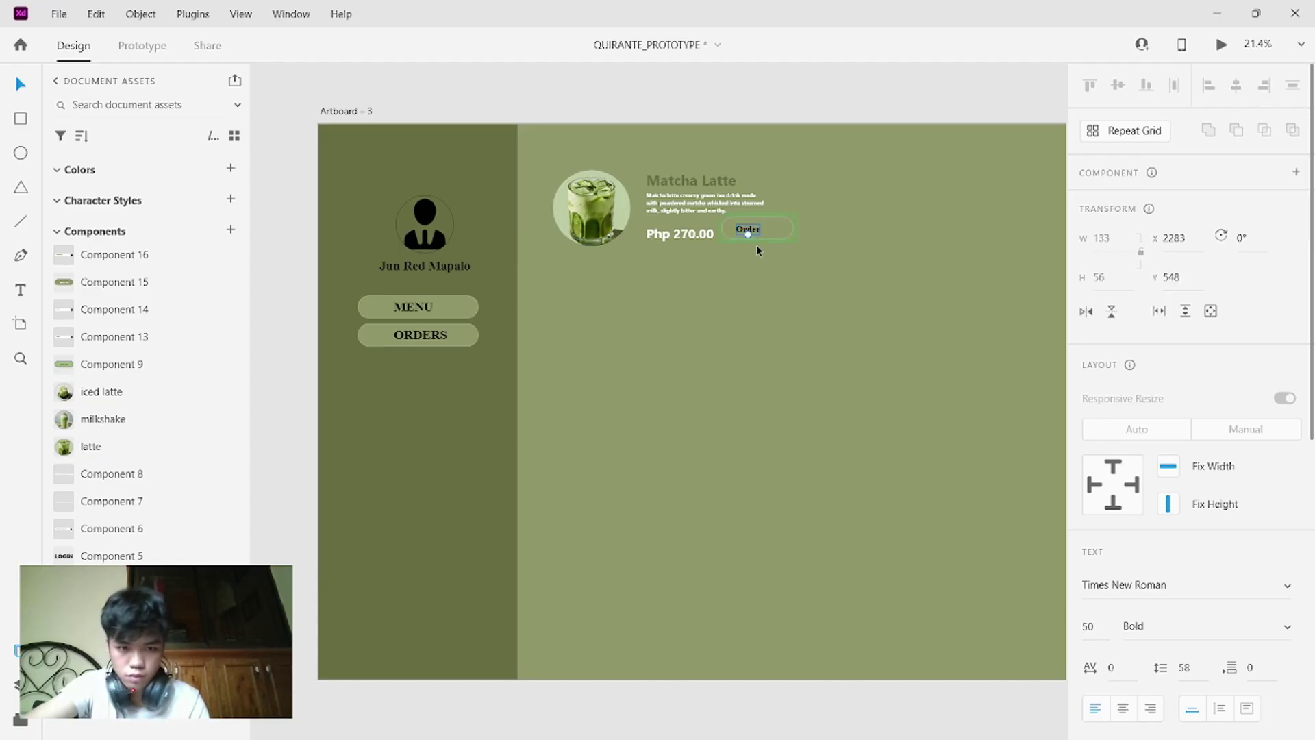
{"action": "left_click_drag", "start_coordinate": [752, 234], "coordinate": [761, 228]}
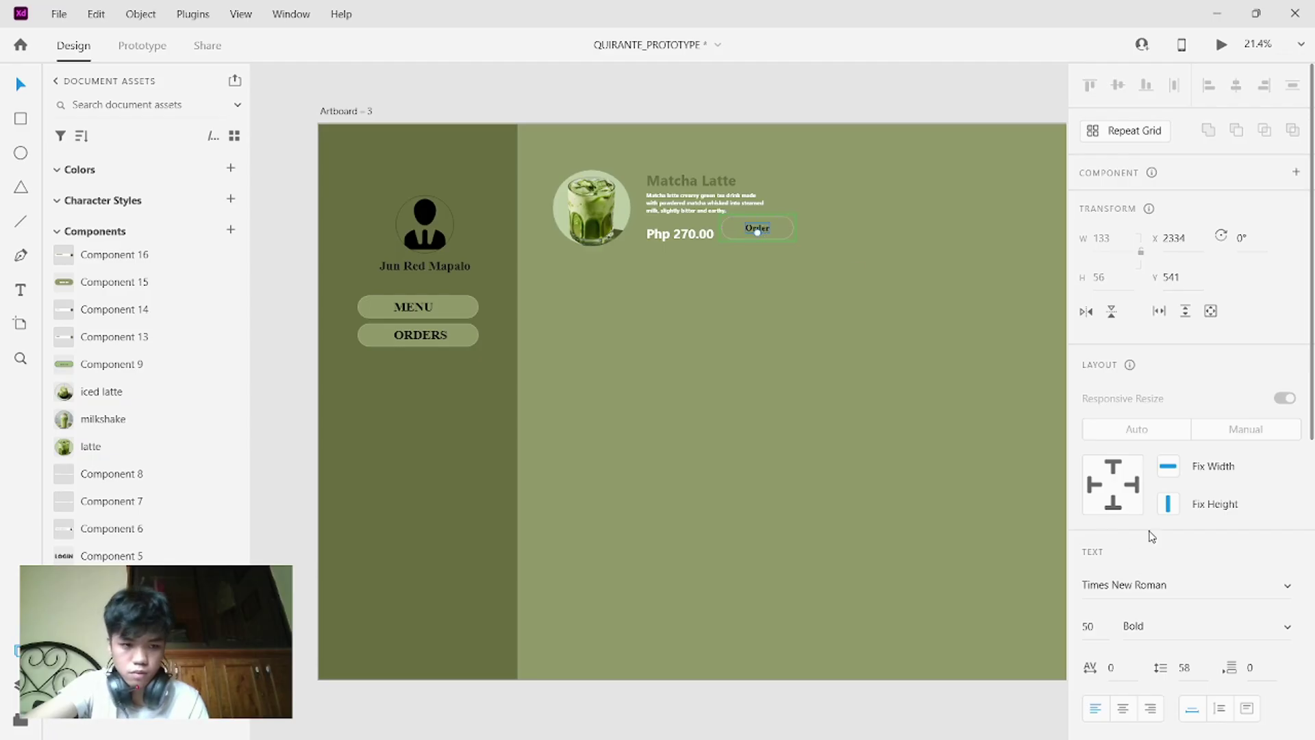
{"action": "scroll", "coordinate": [1153, 537], "scroll_direction": "down", "scroll_amount": 8}
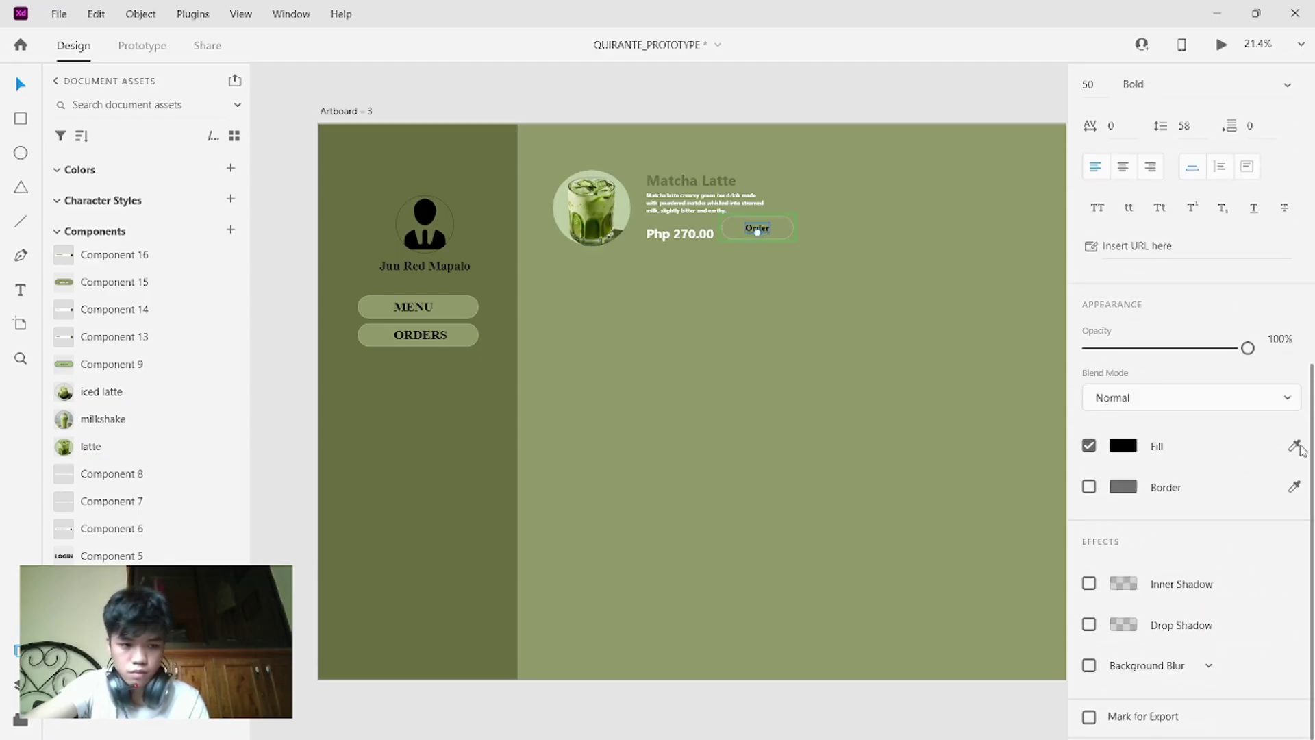
{"action": "left_click", "coordinate": [1300, 448]}
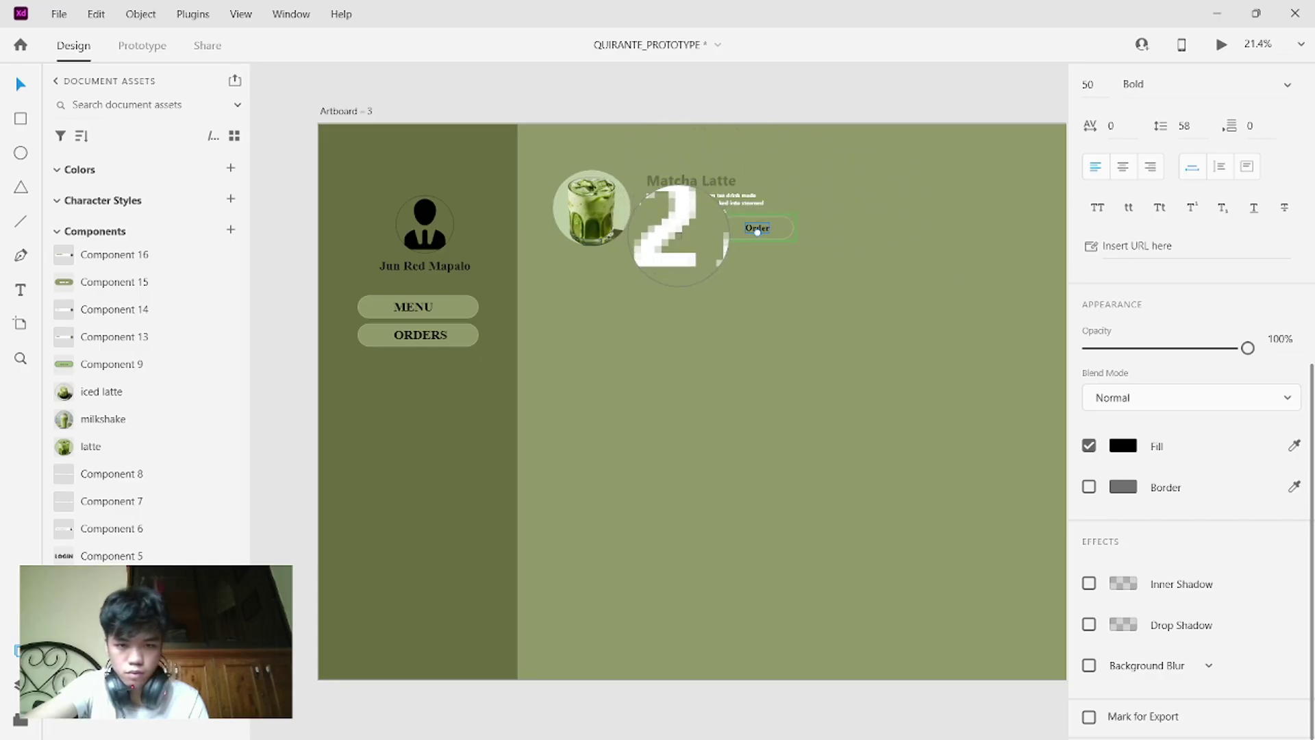
{"action": "left_click", "coordinate": [675, 238]}
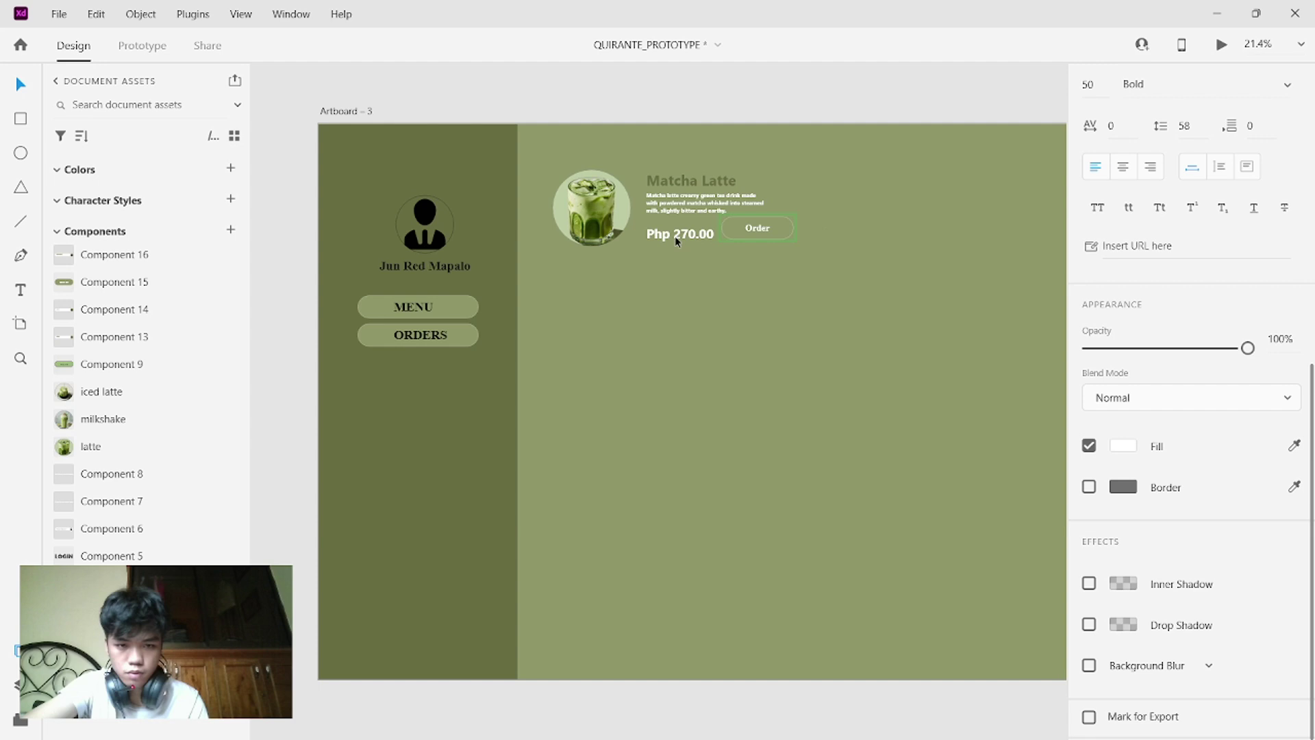
{"action": "left_click", "coordinate": [797, 239]}
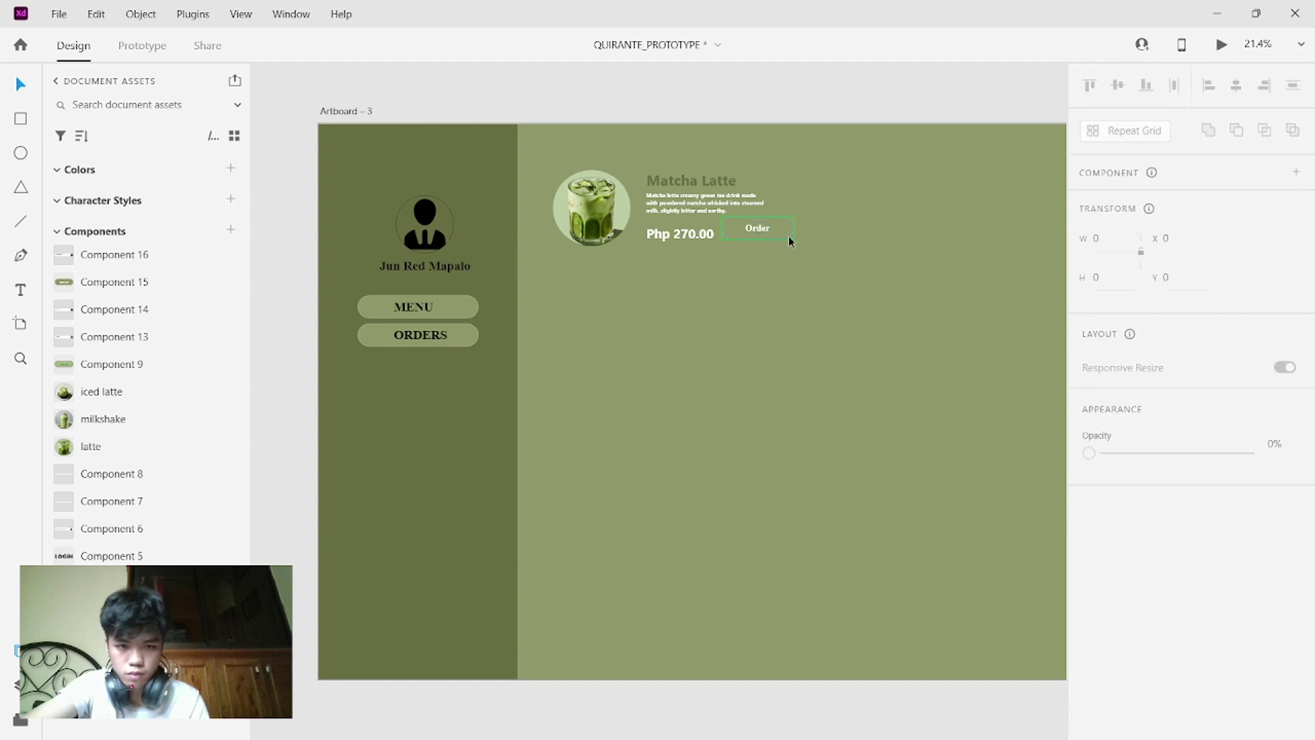
- Shrink the Order button to about 279×90 and put a copy directly below it
{"action": "left_click", "coordinate": [789, 237]}
{"action": "left_click_drag", "start_coordinate": [794, 237], "coordinate": [779, 234]}
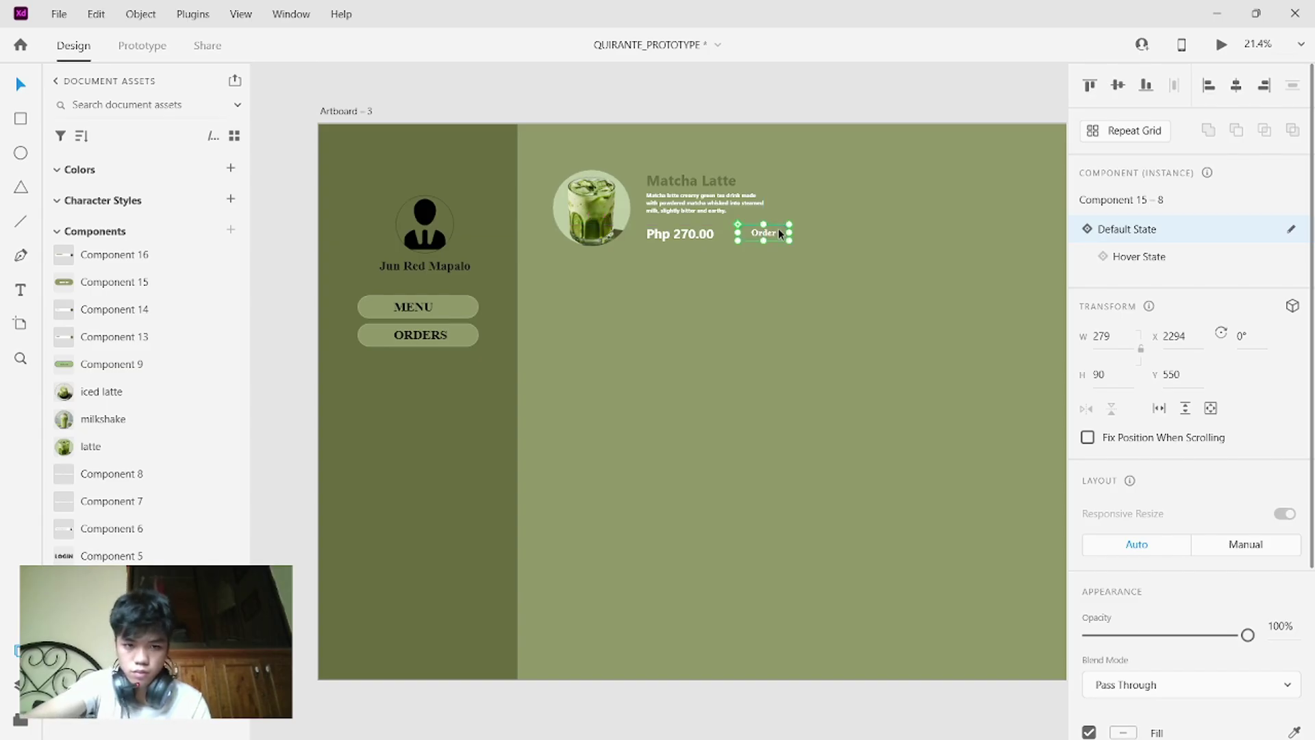
{"action": "left_click_drag", "start_coordinate": [778, 228], "coordinate": [779, 250]}
- In the Order button's Hover State, shrink it to button size and relabel MENU as 'Order'
{"action": "left_click", "coordinate": [779, 233]}
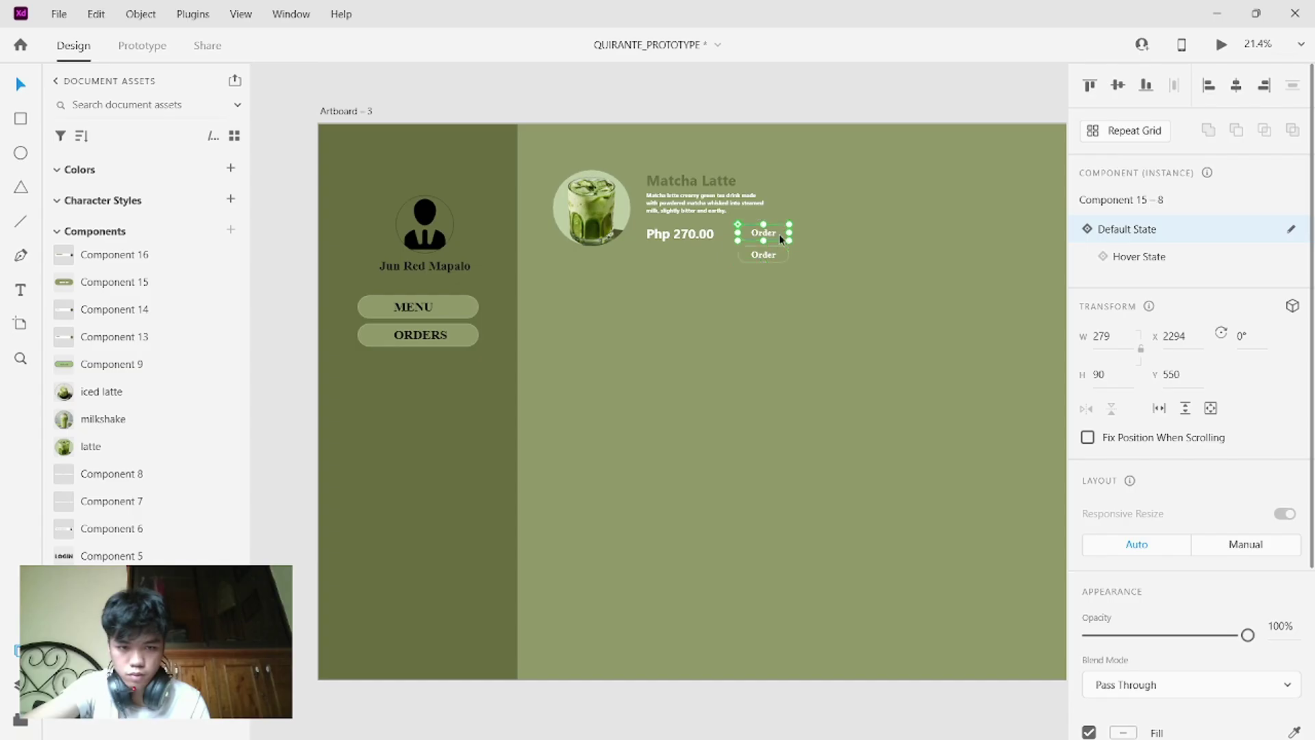
{"action": "left_click", "coordinate": [1165, 257]}
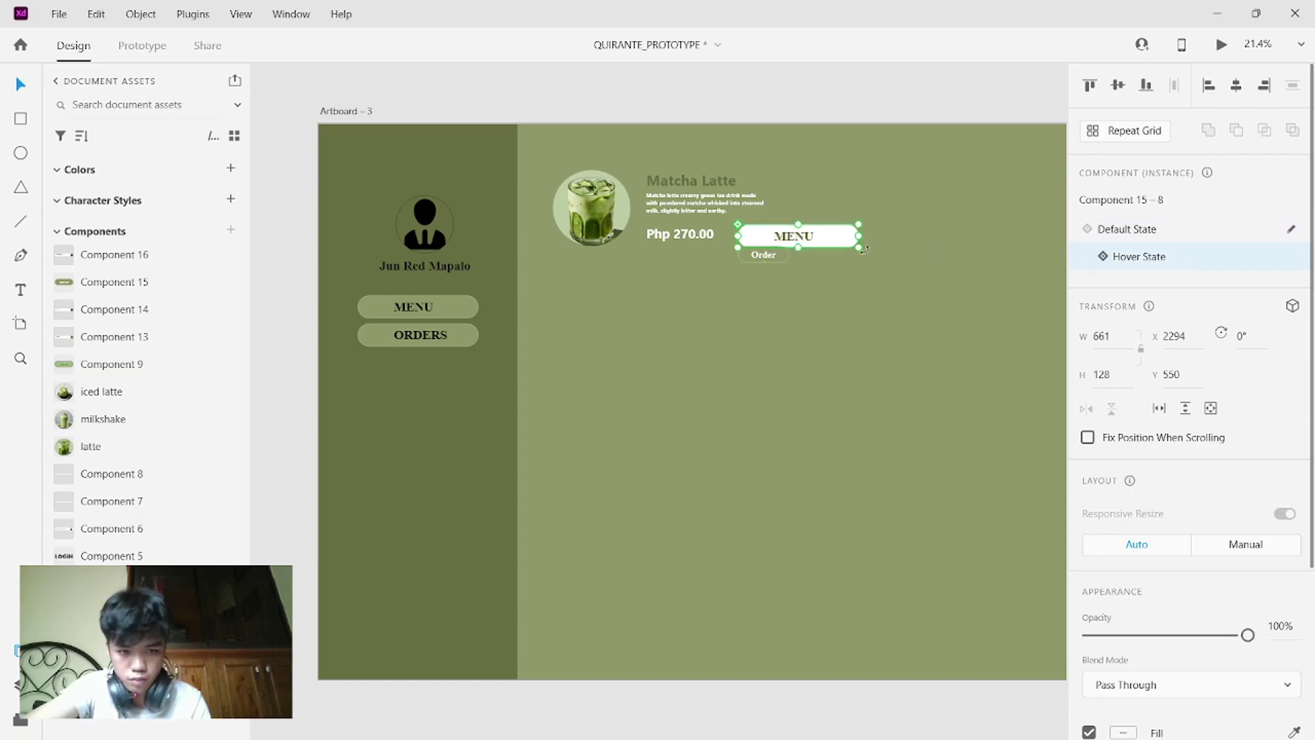
{"action": "left_click_drag", "start_coordinate": [863, 251], "coordinate": [791, 242]}
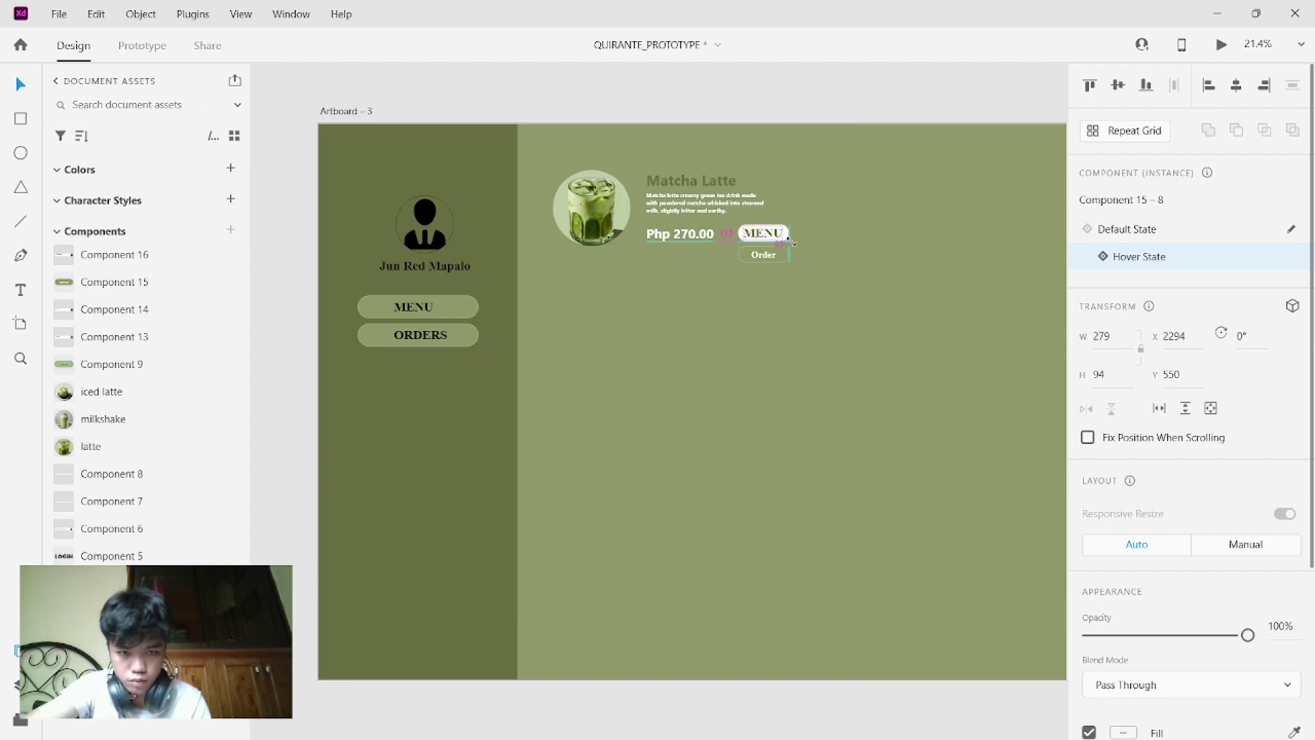
{"action": "double_click", "coordinate": [766, 236]}
{"action": "double_click", "coordinate": [766, 236]}
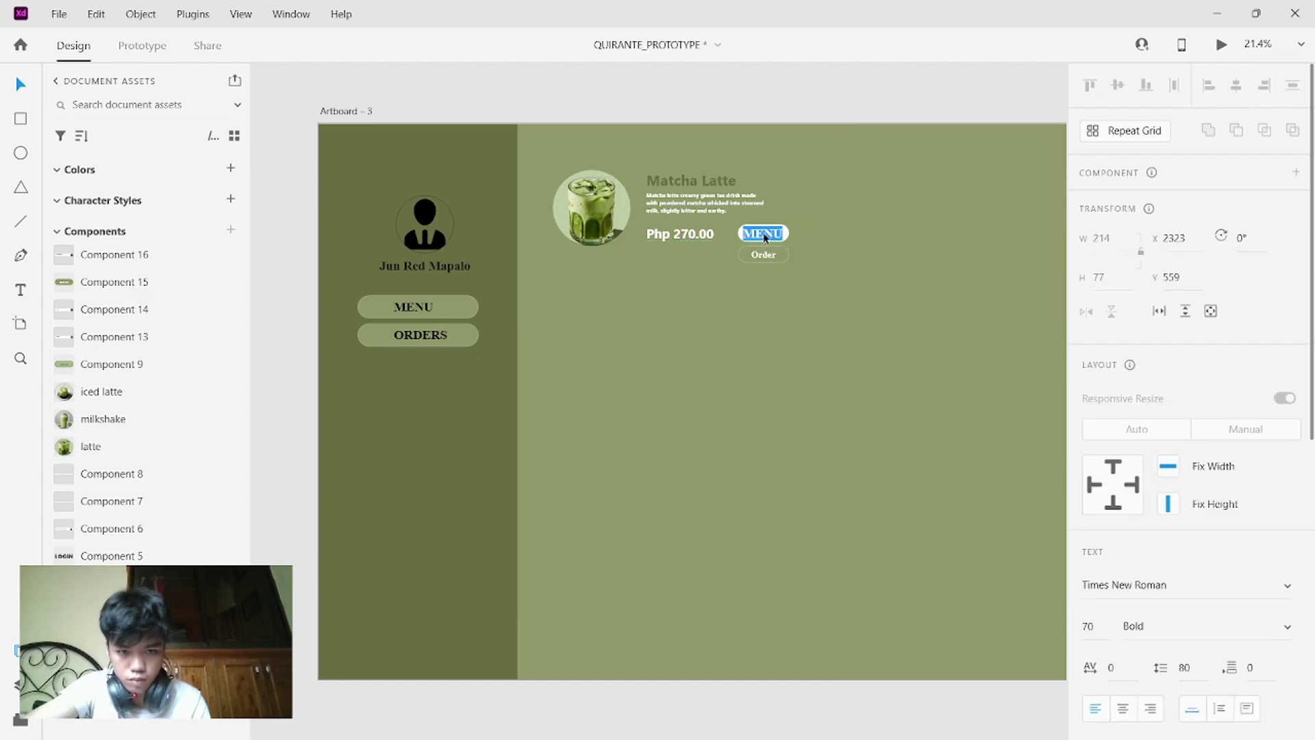
{"action": "key", "text": "BackSpace"}
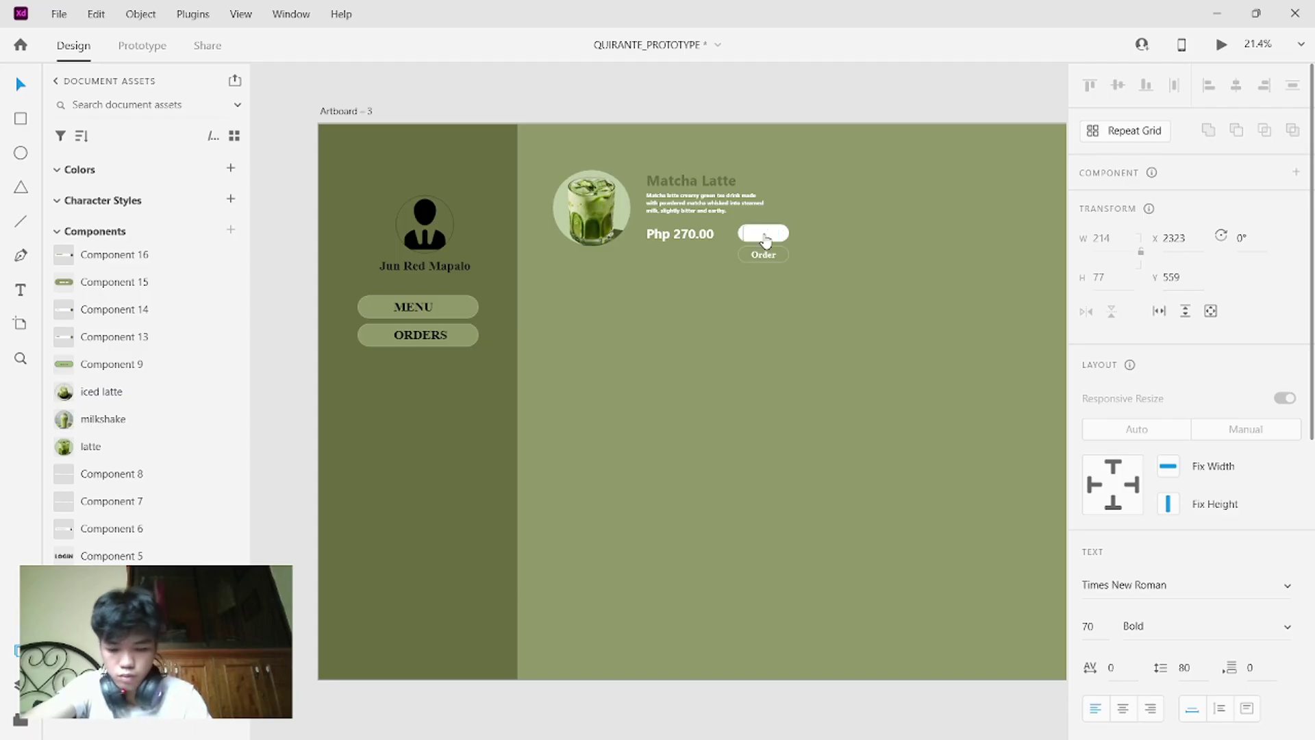
{"action": "type", "text": "Order"}
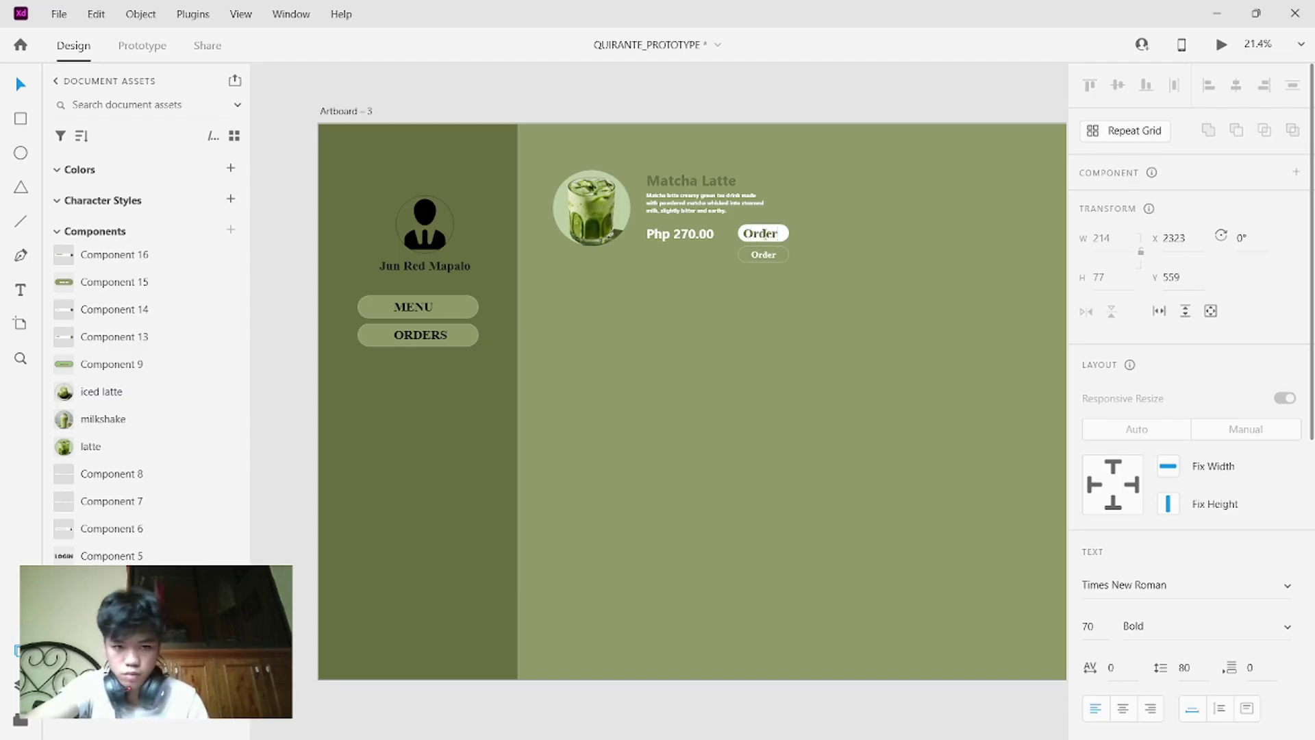
- Set the hover-state Order label's font size to 50
{"action": "left_click", "coordinate": [1098, 626]}
{"action": "key", "text": "BackSpace"}
{"action": "type", "text": "50"}
{"action": "key", "text": "Return"}
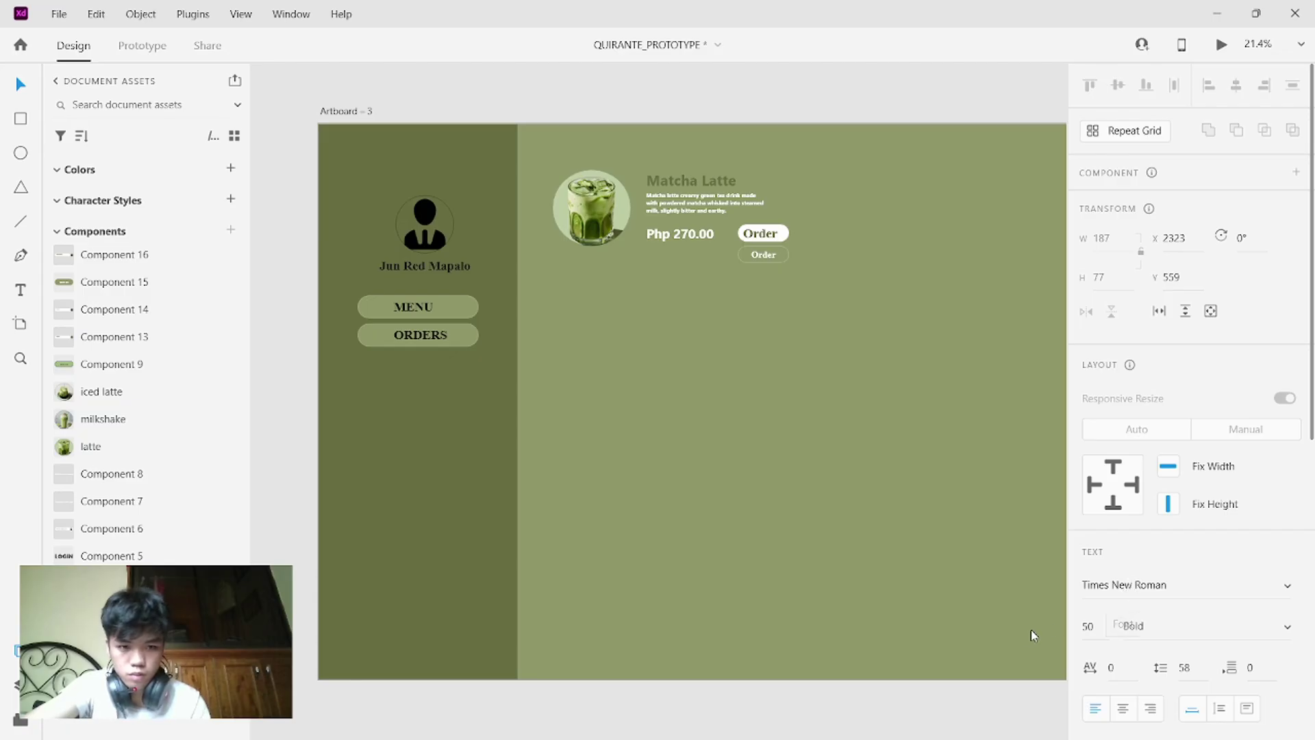
{"action": "key", "text": "Return"}
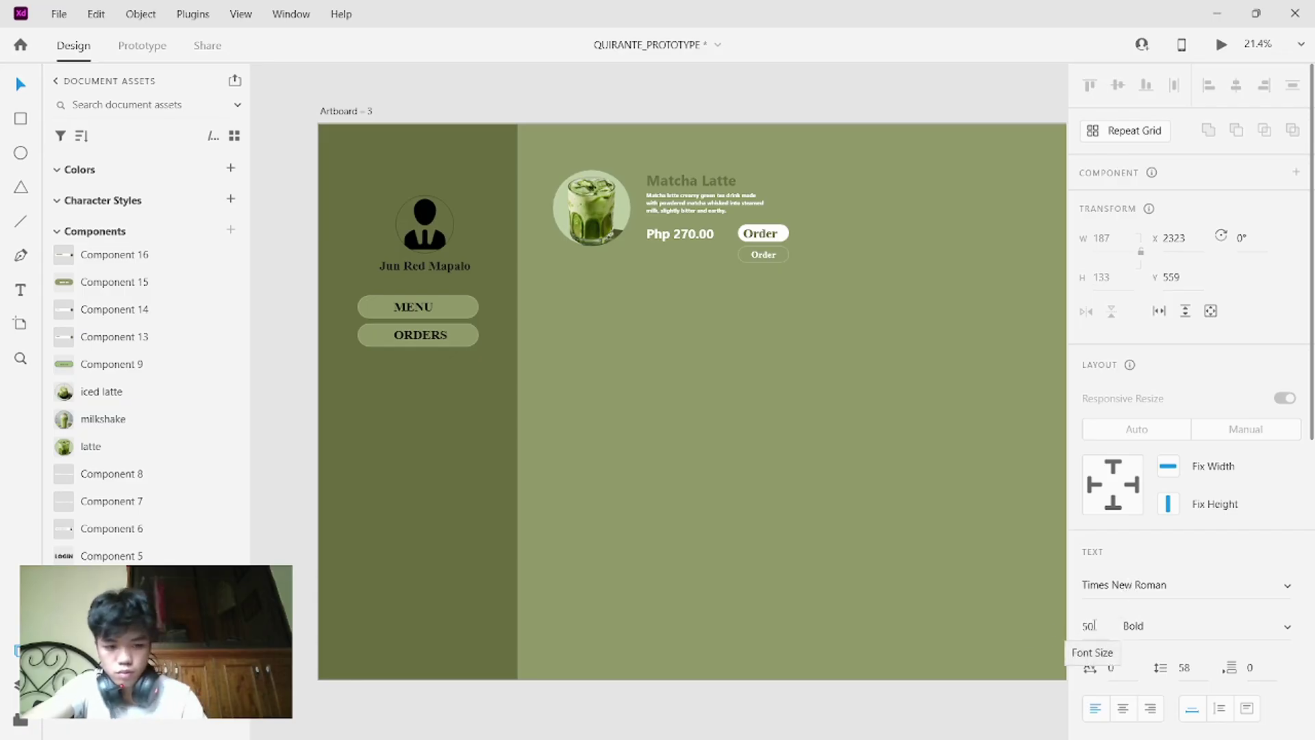
{"action": "left_click", "coordinate": [1094, 625]}
{"action": "key", "text": "BackSpace"}
{"action": "type", "text": "30"}
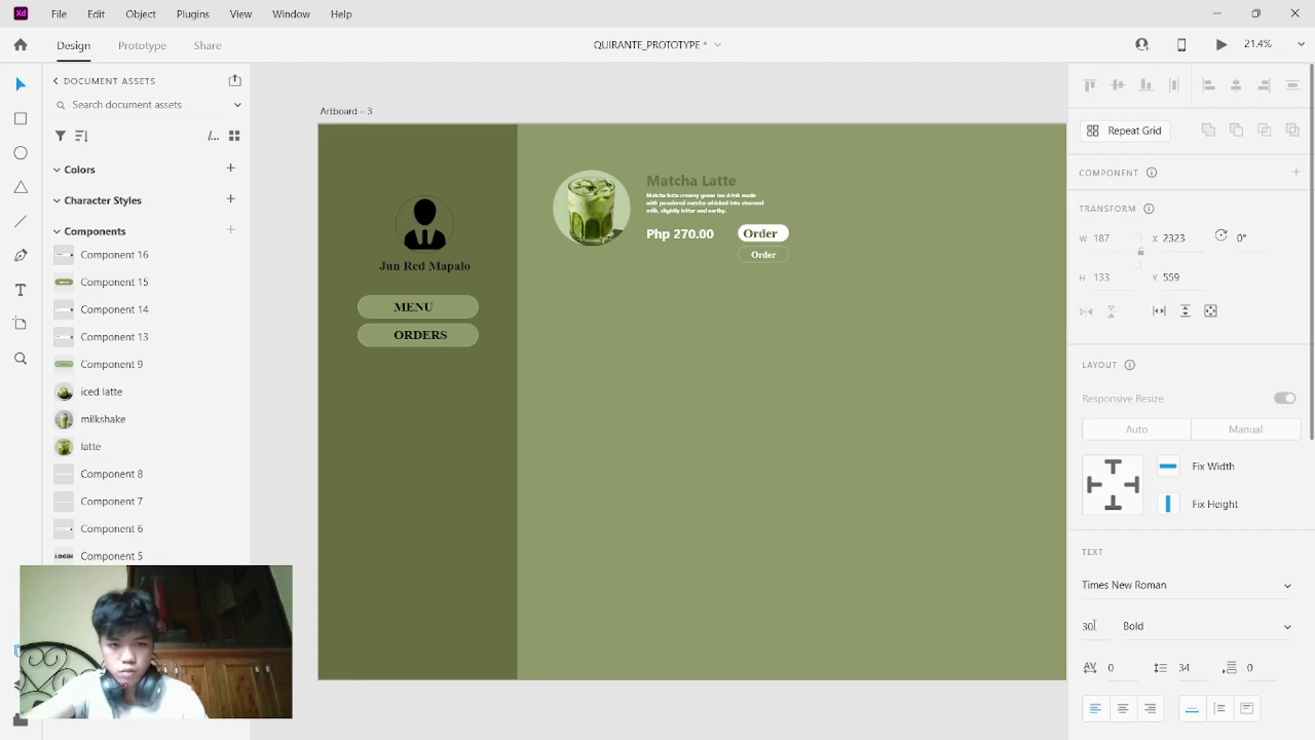
{"action": "double_click", "coordinate": [764, 231]}
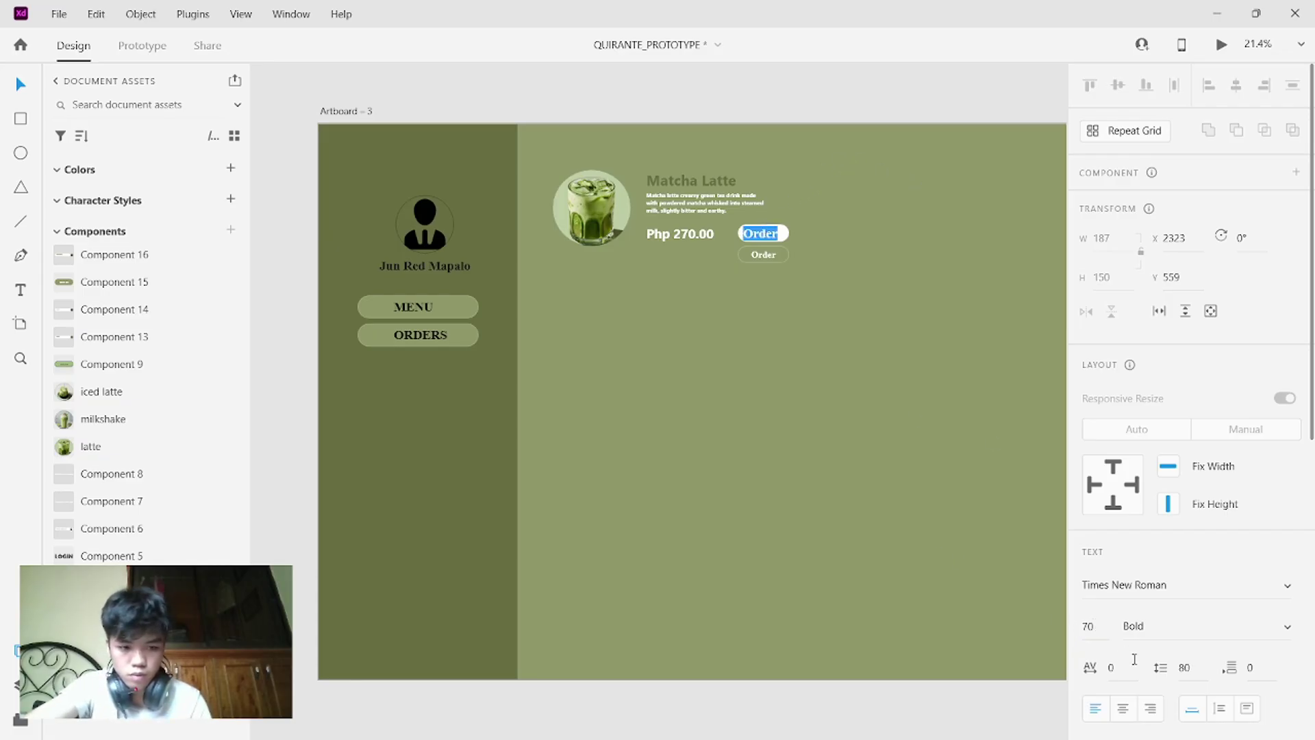
{"action": "double_click", "coordinate": [1093, 624]}
{"action": "type", "text": "50"}
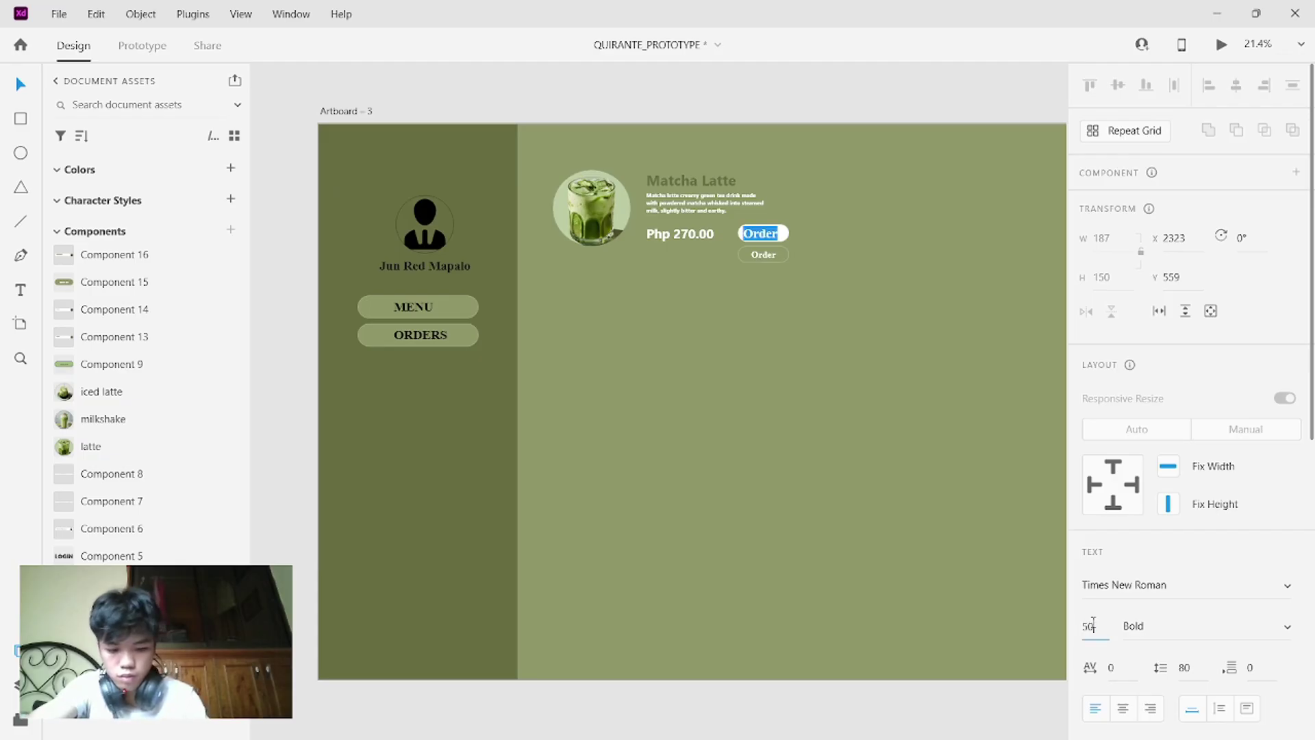
{"action": "key", "text": "Return"}
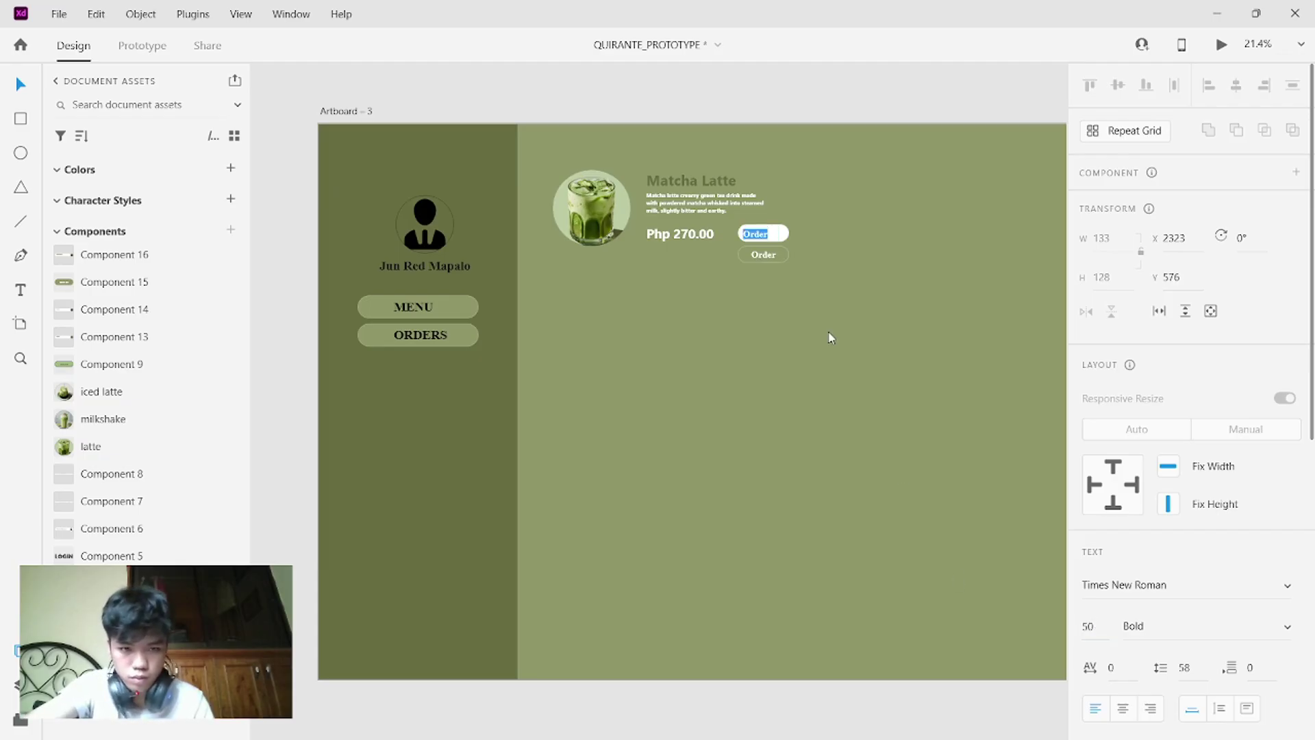
- Center the Order label within the white pill button
{"action": "left_click", "coordinate": [762, 254]}
{"action": "left_click_drag", "start_coordinate": [756, 244], "coordinate": [759, 245]}
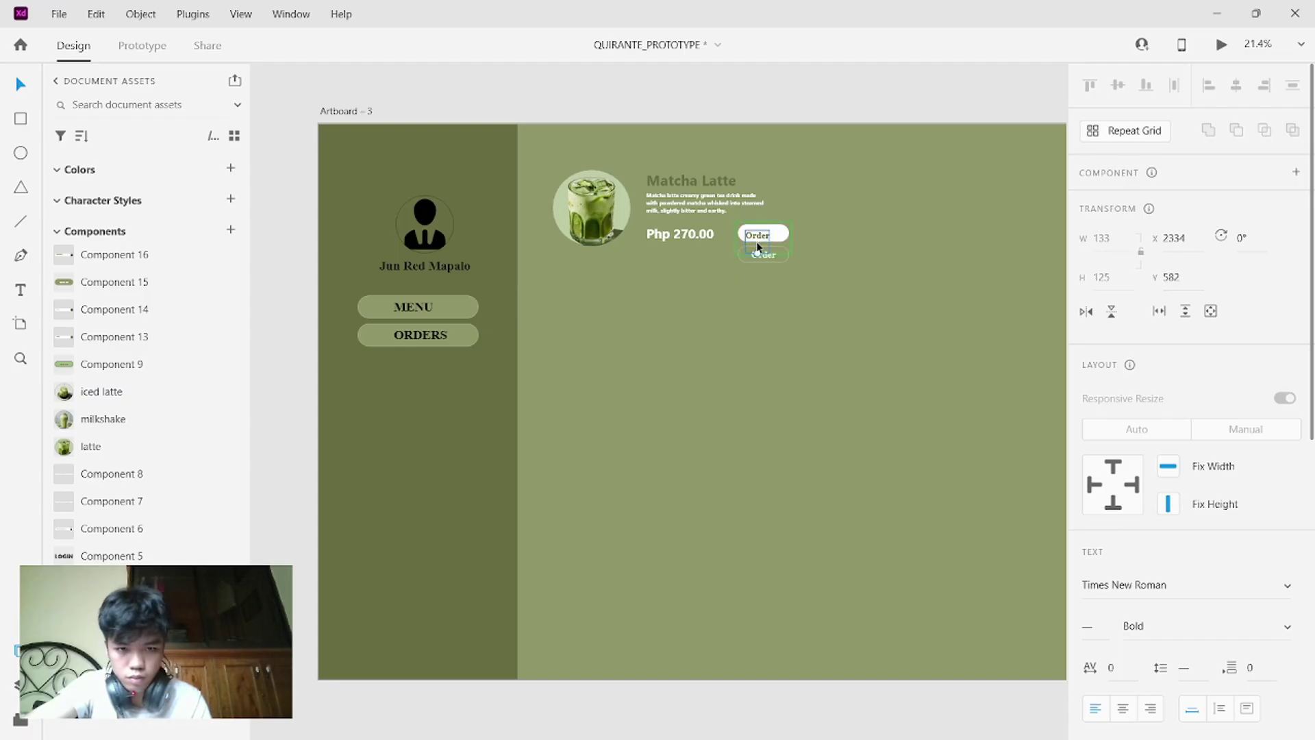
{"action": "double_click", "coordinate": [758, 245]}
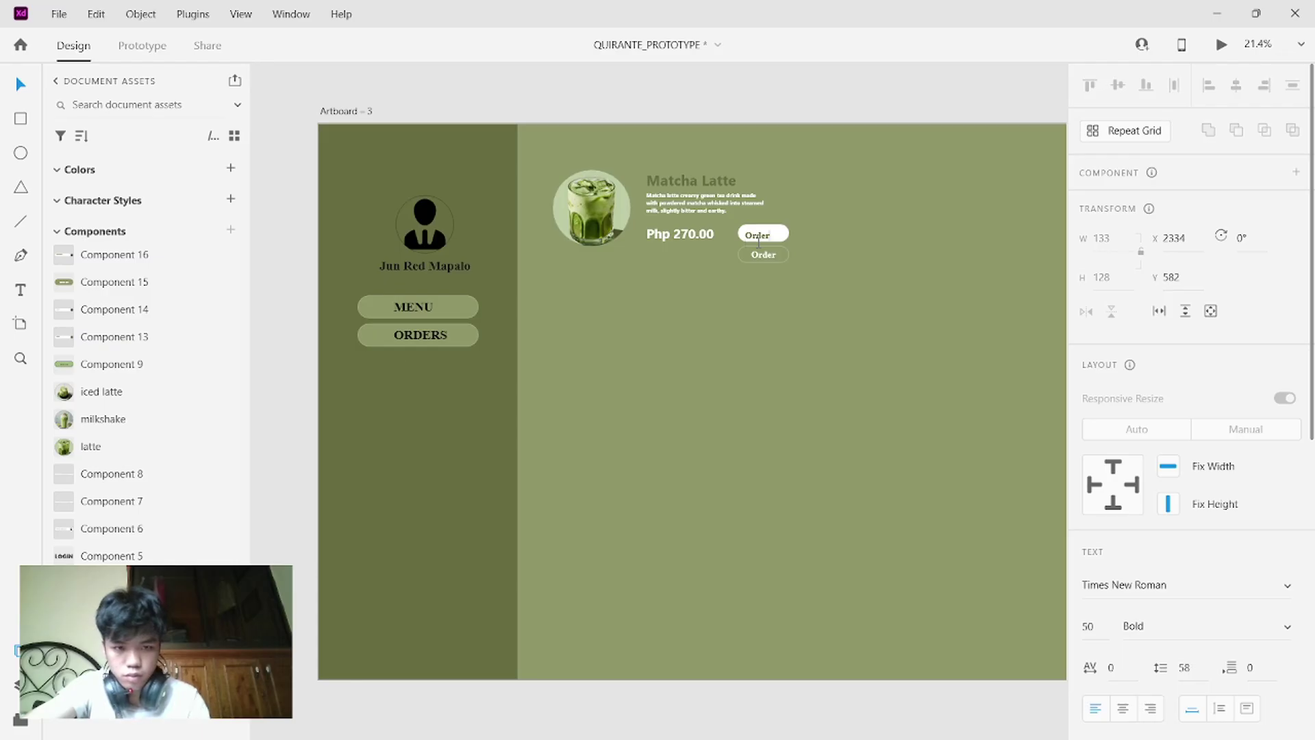
{"action": "key", "text": "Escape"}
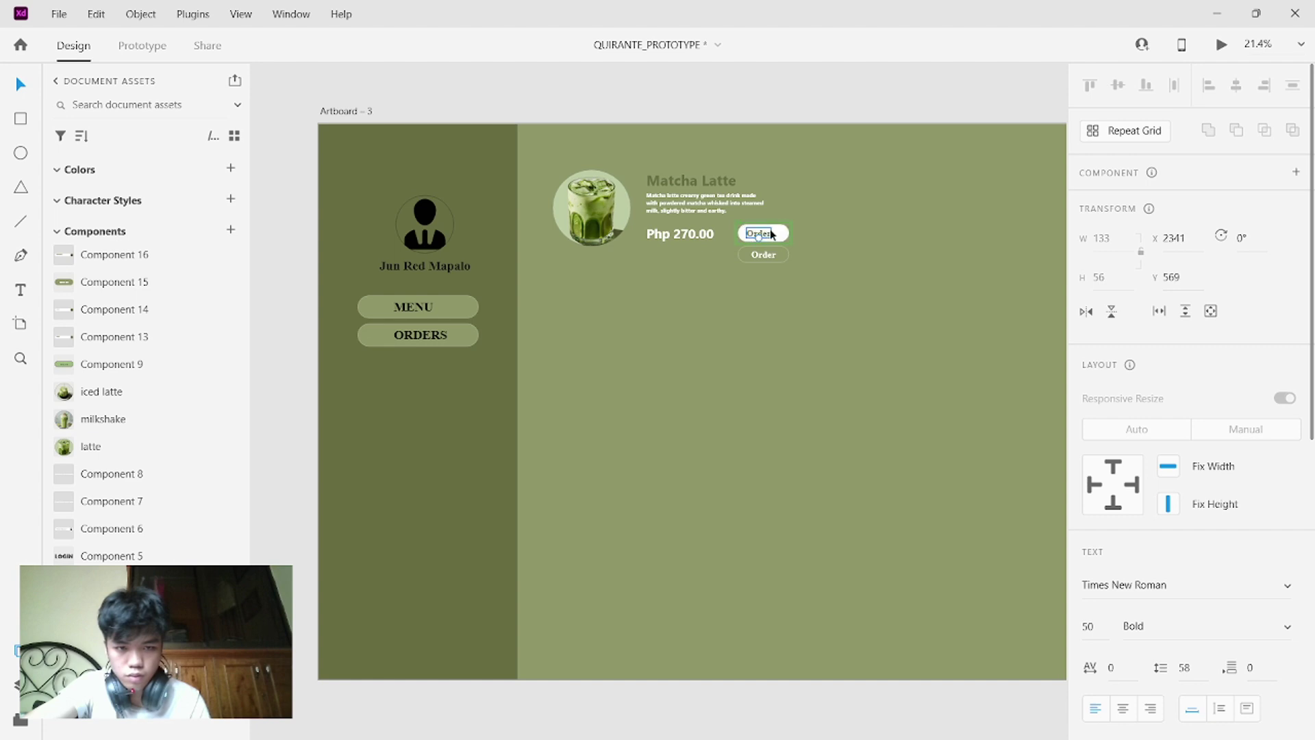
{"action": "left_click_drag", "start_coordinate": [768, 234], "coordinate": [773, 235]}
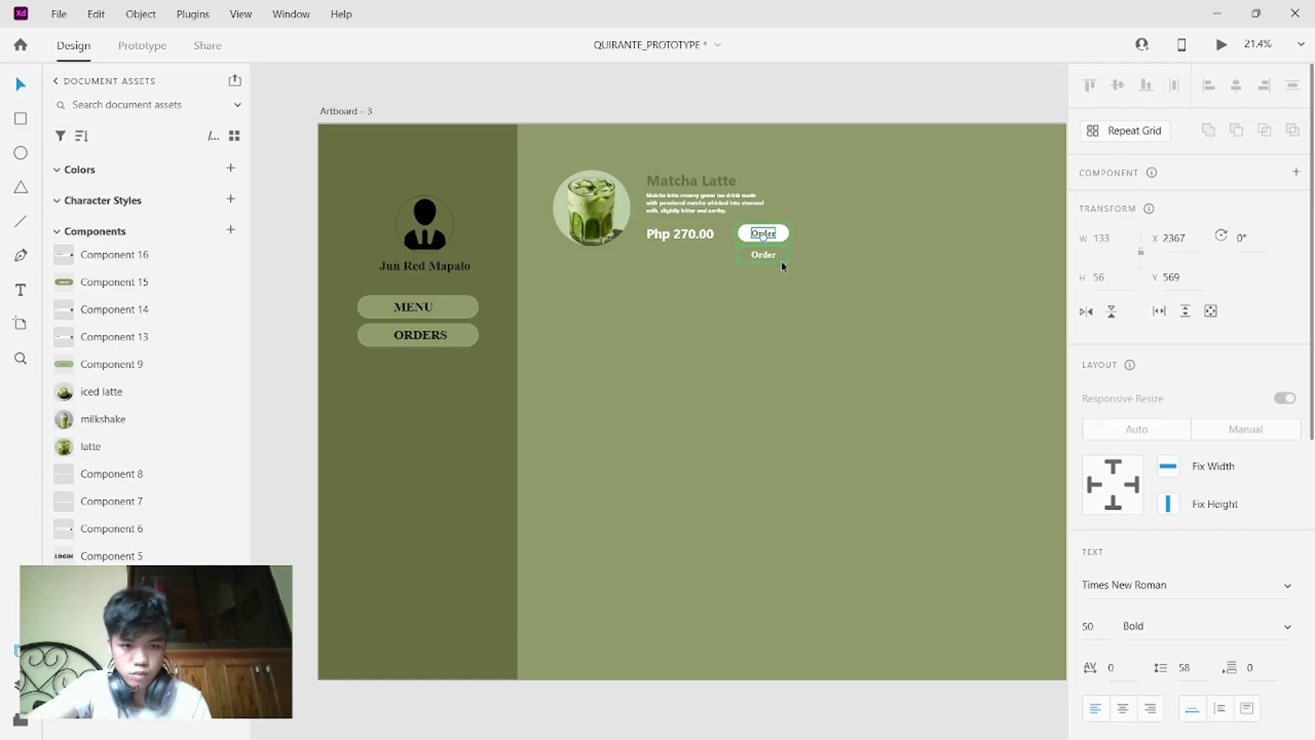
- Return the button to its Default State and select the extra Order button copy
{"action": "left_click", "coordinate": [783, 265]}
{"action": "left_click", "coordinate": [783, 236]}
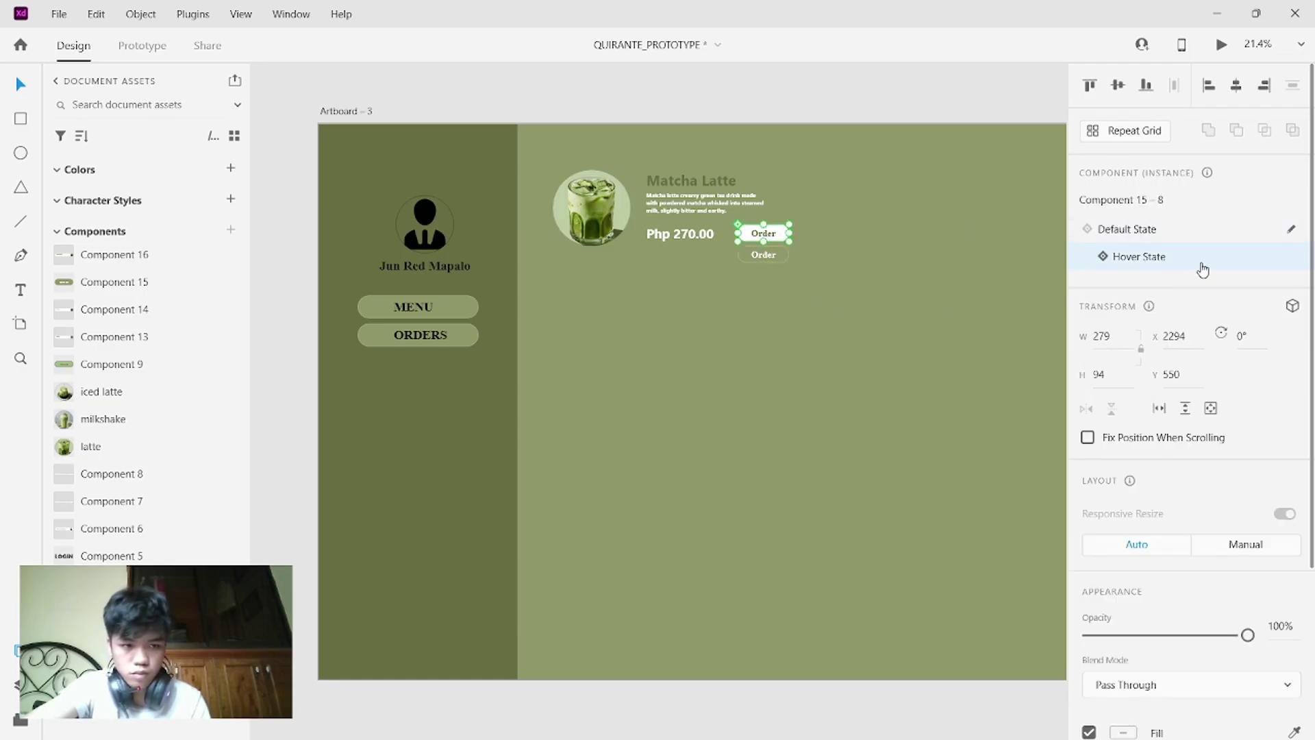
{"action": "left_click", "coordinate": [1159, 235]}
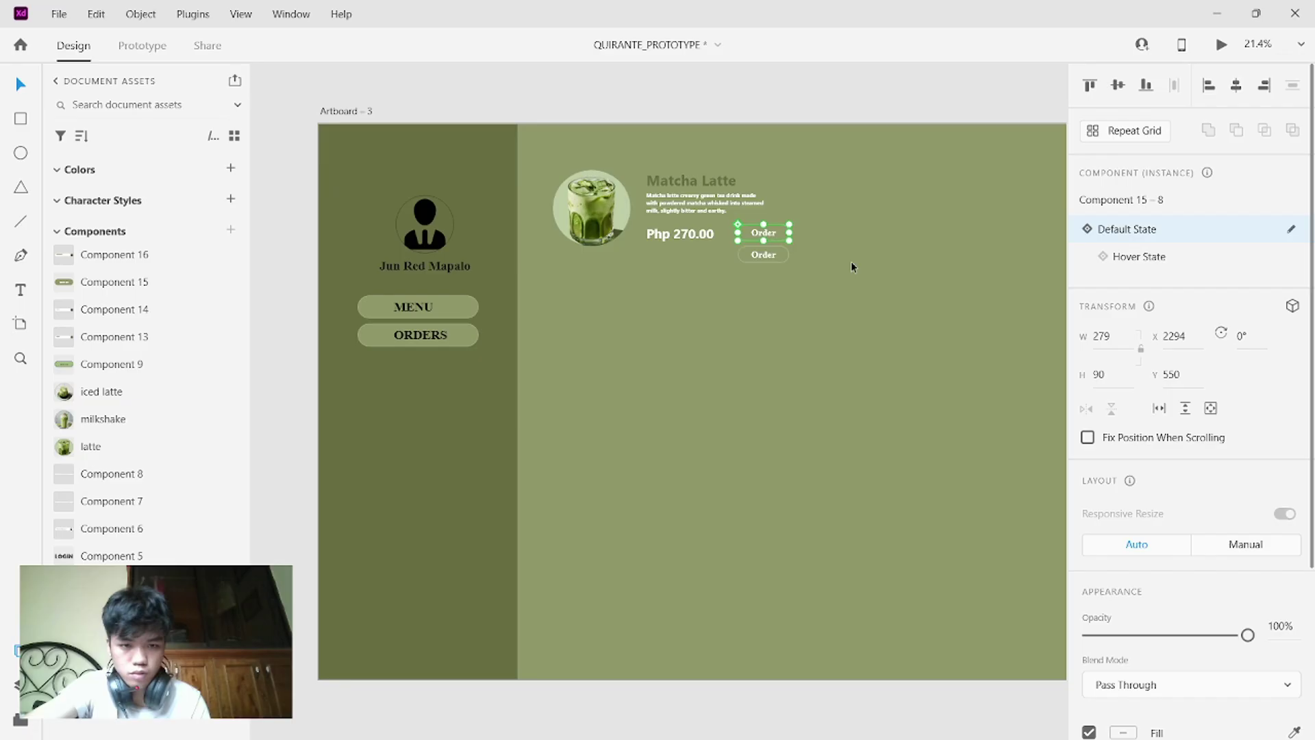
{"action": "left_click", "coordinate": [783, 255]}
- Delete the extra Order button copy and scroll to the admin-side menu artboard
{"action": "key", "text": "Delete"}
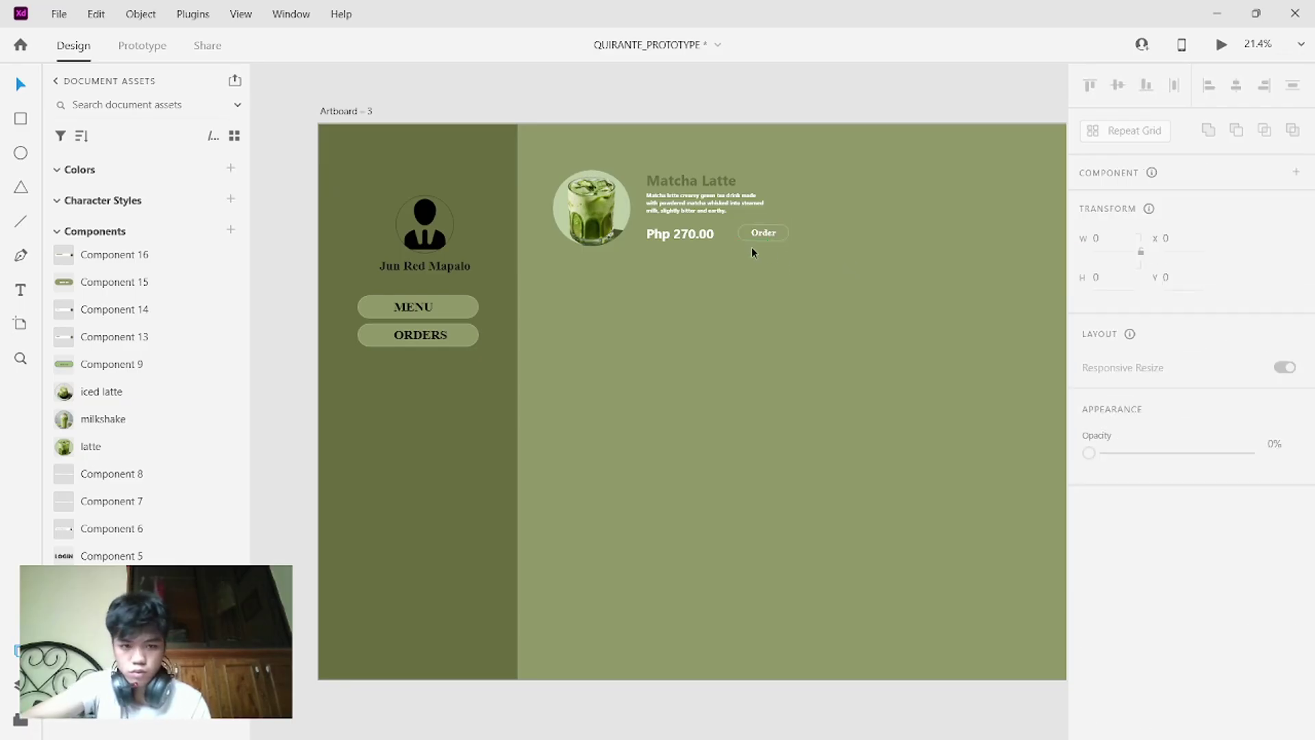
{"action": "scroll", "coordinate": [722, 293], "scroll_direction": "right", "scroll_amount": 4}
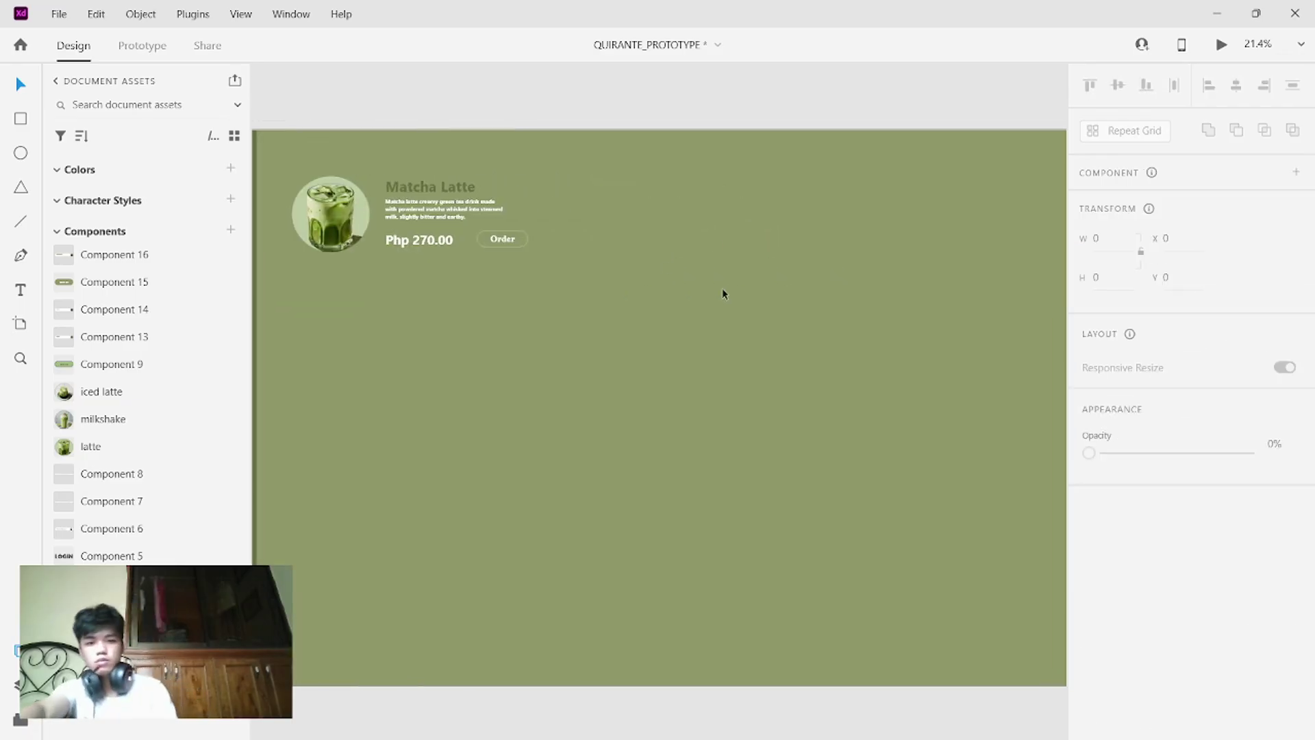
{"action": "scroll", "coordinate": [722, 294], "scroll_direction": "down", "scroll_amount": 5}
{"action": "scroll", "coordinate": [722, 294], "scroll_direction": "right", "scroll_amount": 1}
{"action": "scroll", "coordinate": [722, 293], "scroll_direction": "up", "scroll_amount": 2}
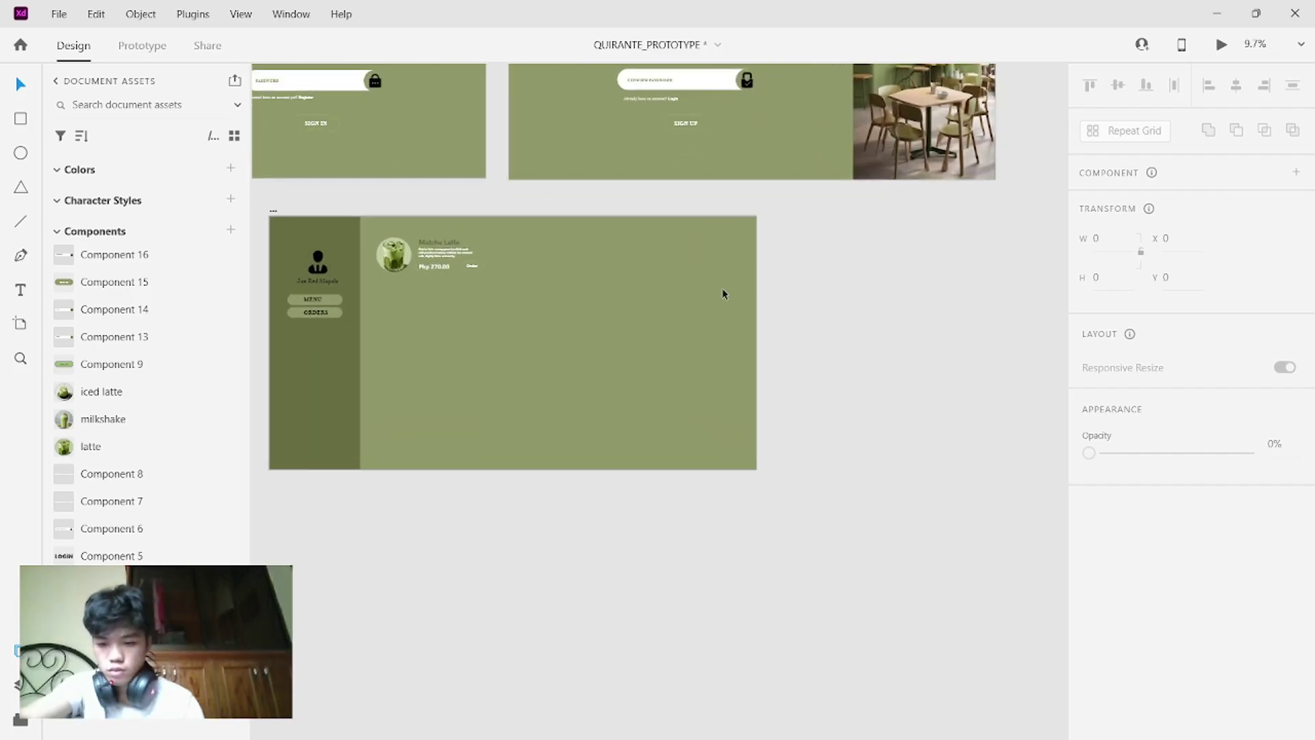
{"action": "scroll", "coordinate": [722, 294], "scroll_direction": "up", "scroll_amount": 1}
{"action": "scroll", "coordinate": [722, 294], "scroll_direction": "left", "scroll_amount": 2}
{"action": "scroll", "coordinate": [722, 293], "scroll_direction": "up", "scroll_amount": 8}
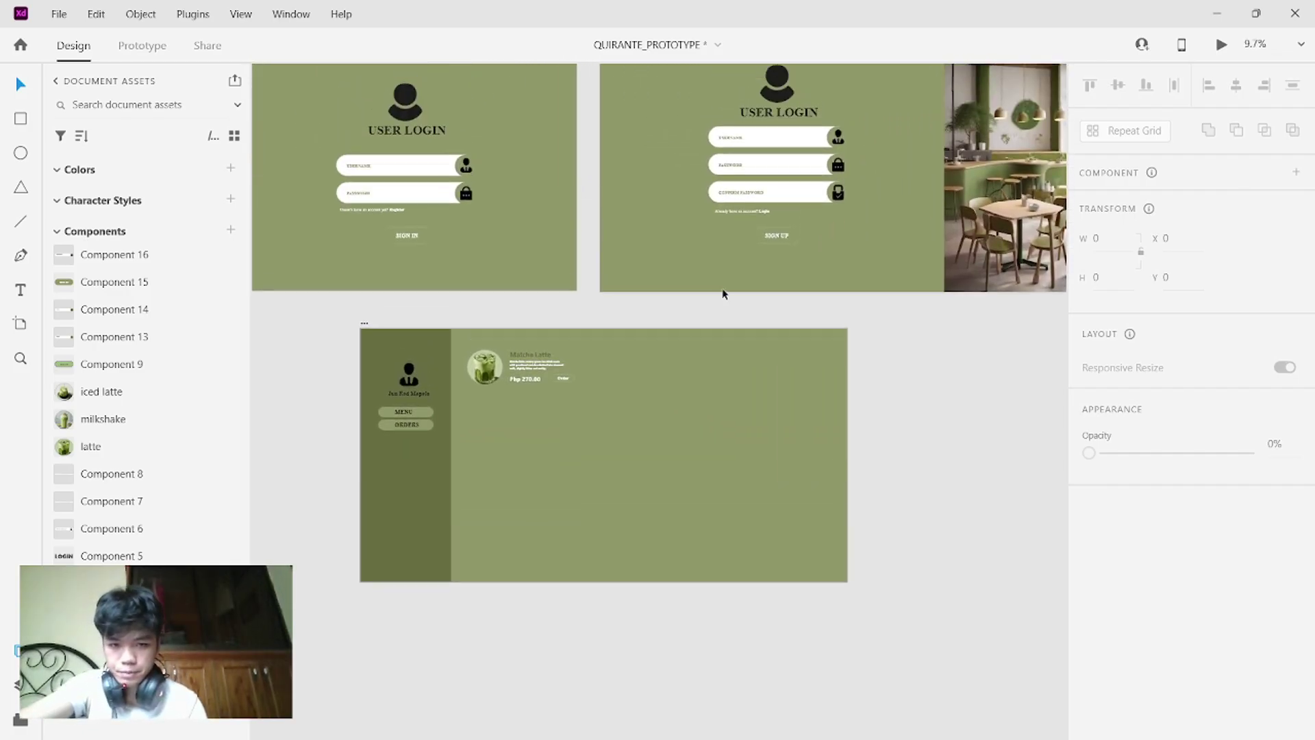
{"action": "scroll", "coordinate": [723, 294], "scroll_direction": "up", "scroll_amount": 2}
{"action": "scroll", "coordinate": [723, 294], "scroll_direction": "right", "scroll_amount": 6}
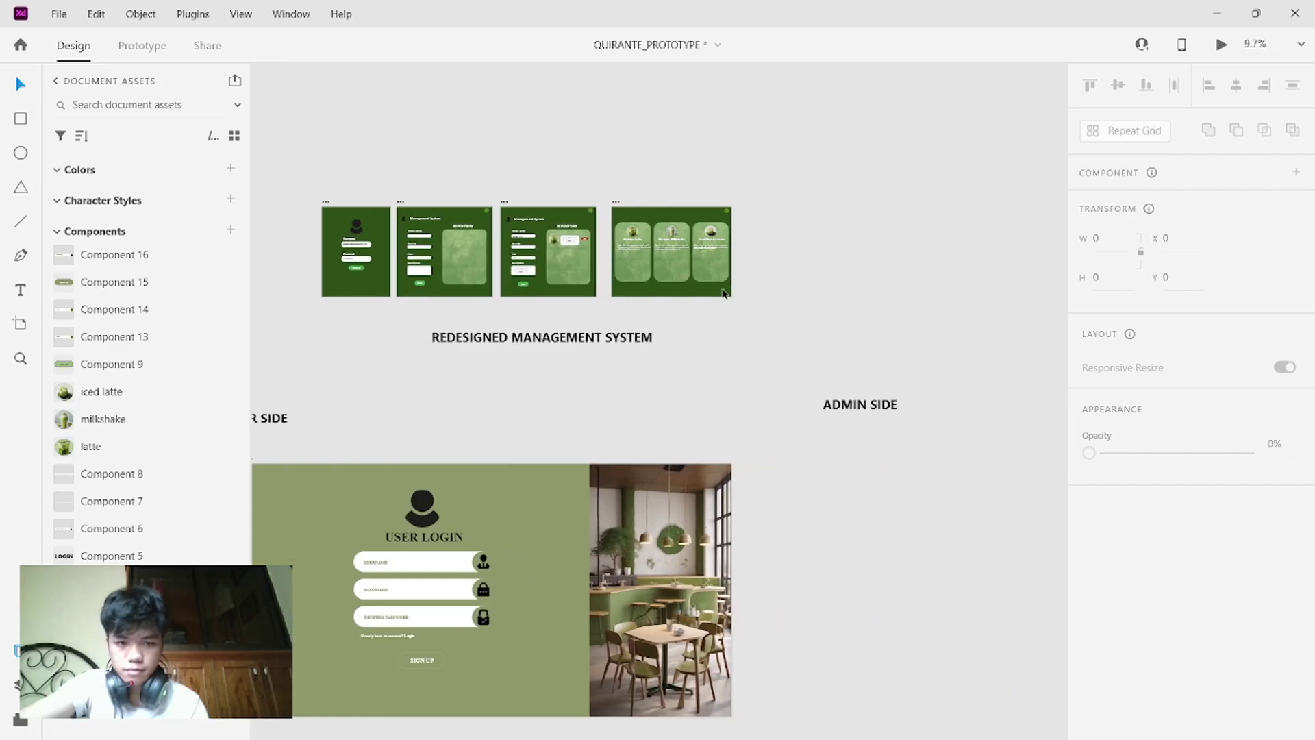
{"action": "scroll", "coordinate": [723, 293], "scroll_direction": "up", "scroll_amount": 3}
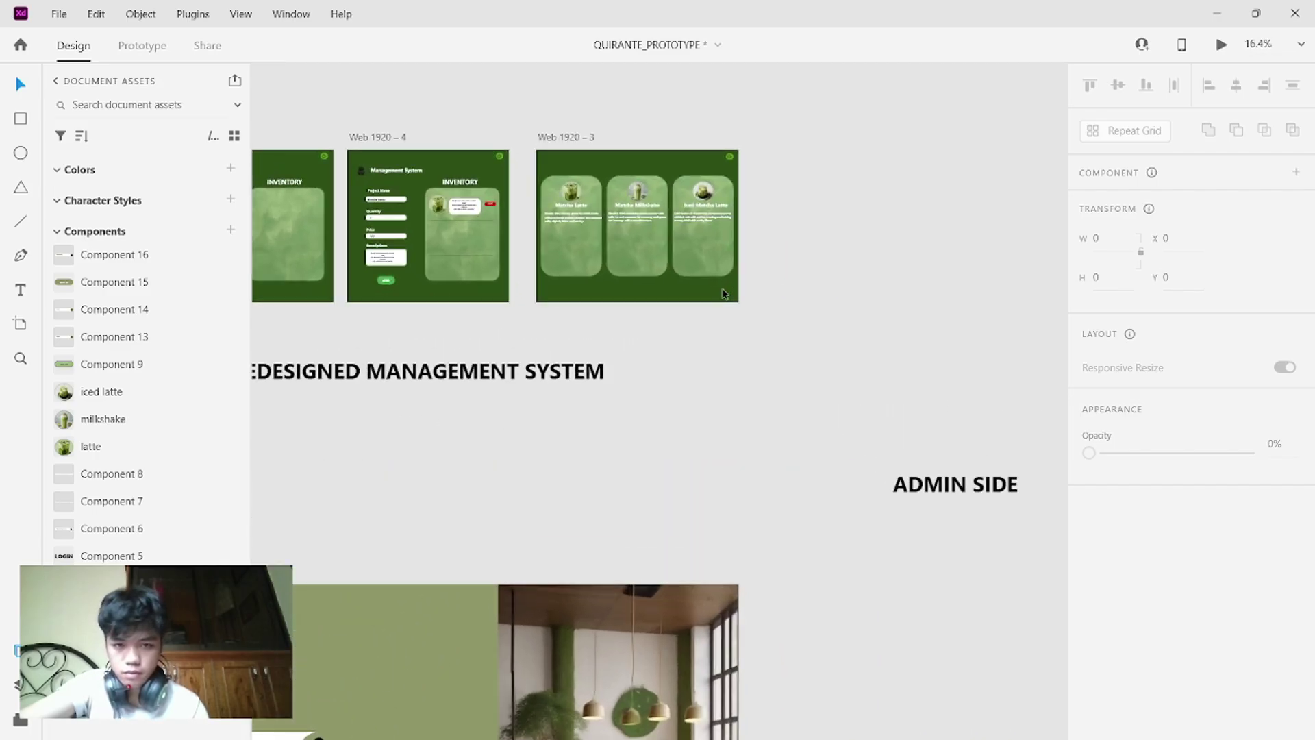
{"action": "scroll", "coordinate": [595, 233], "scroll_direction": "up", "scroll_amount": 4}
- Select the Matcha Milkshake image, title and description, keeping its background panel in its slot
{"action": "left_click", "coordinate": [718, 229]}
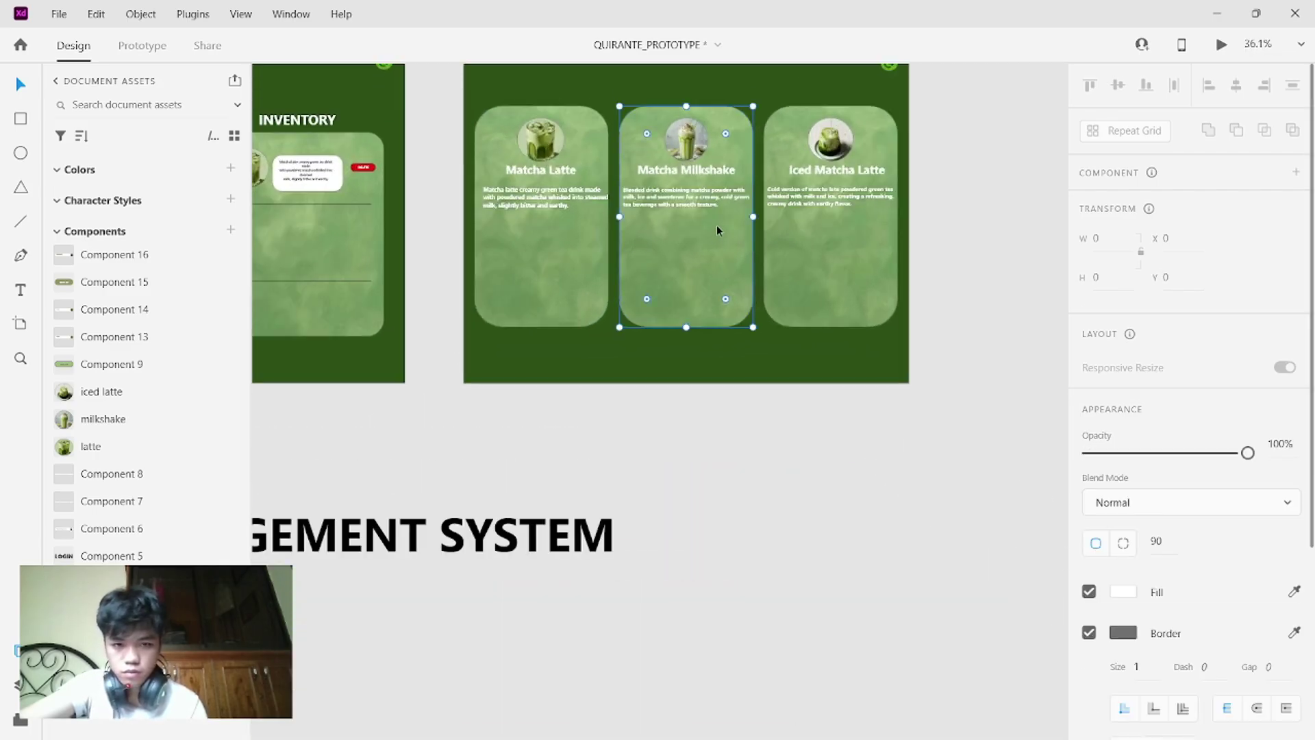
{"action": "double_click", "coordinate": [717, 228]}
{"action": "left_click_drag", "start_coordinate": [713, 227], "coordinate": [726, 498]}
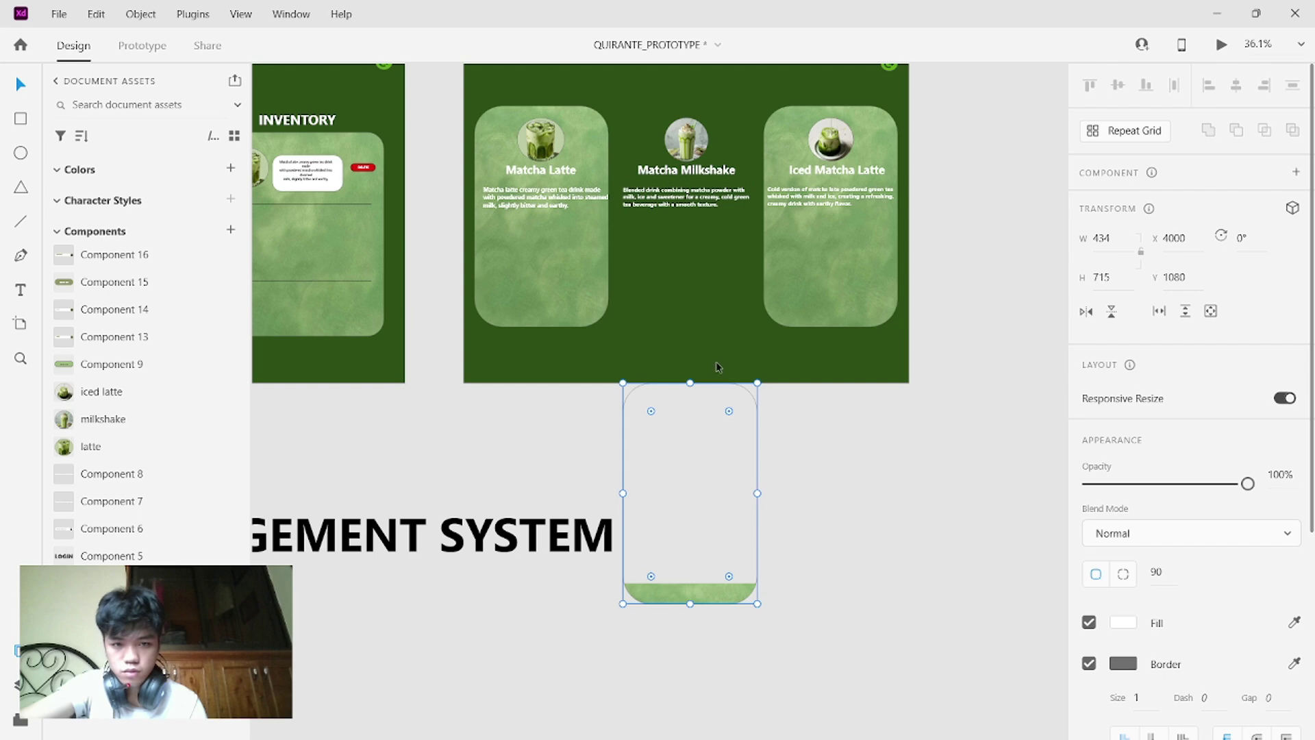
{"action": "left_click", "coordinate": [725, 233]}
{"action": "left_click", "coordinate": [714, 220]}
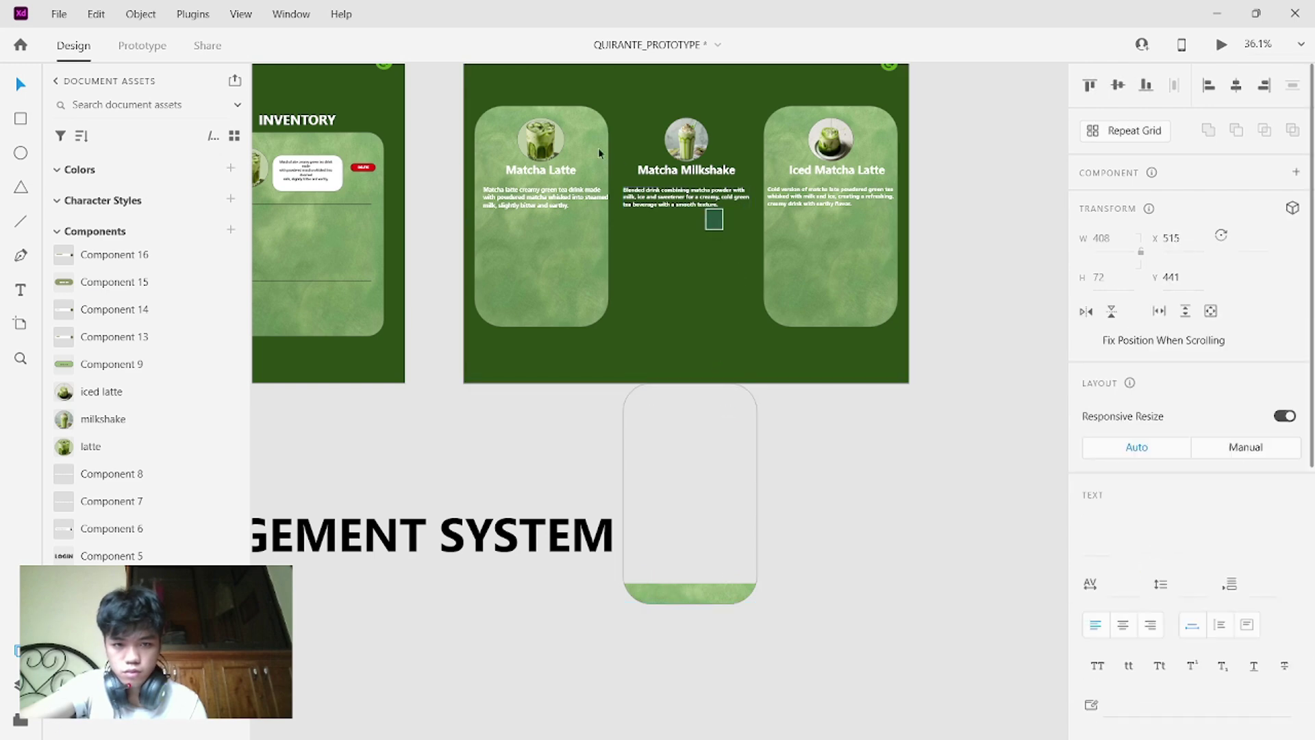
{"action": "left_click_drag", "start_coordinate": [724, 230], "coordinate": [623, 111]}
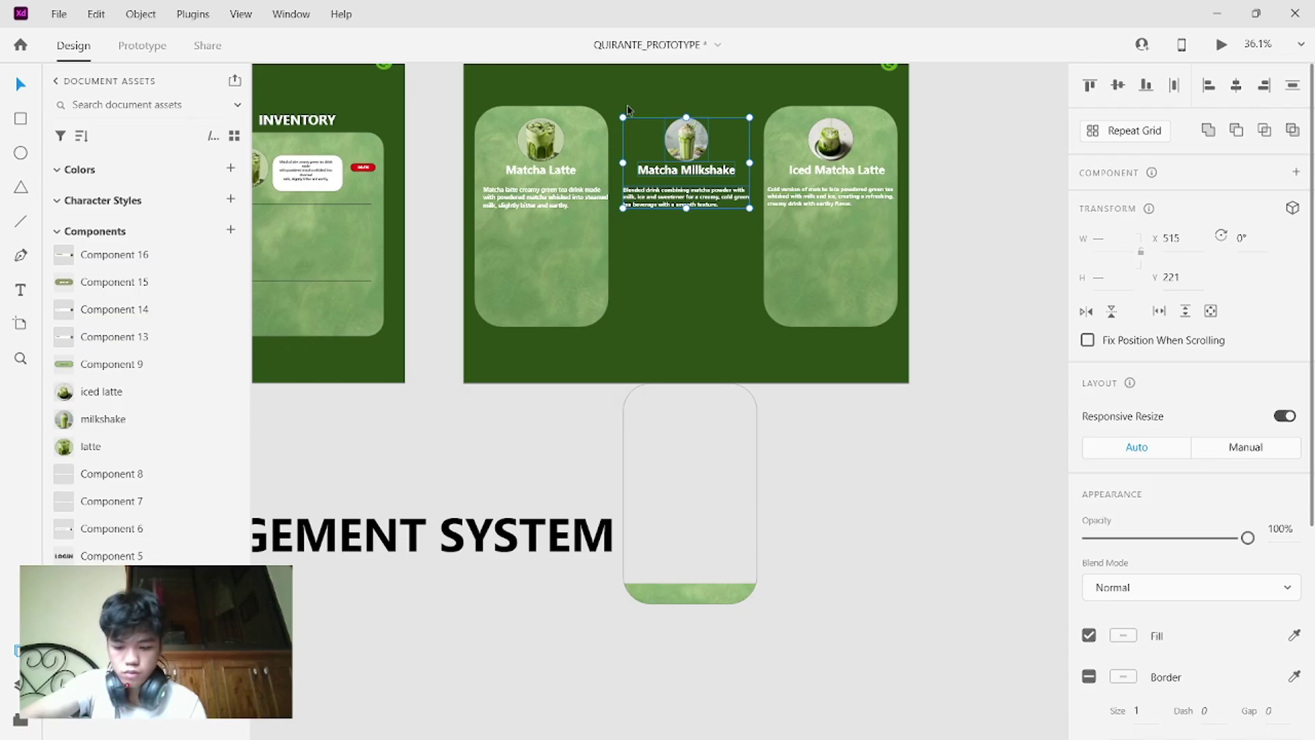
{"action": "key", "text": "ctrl+z"}
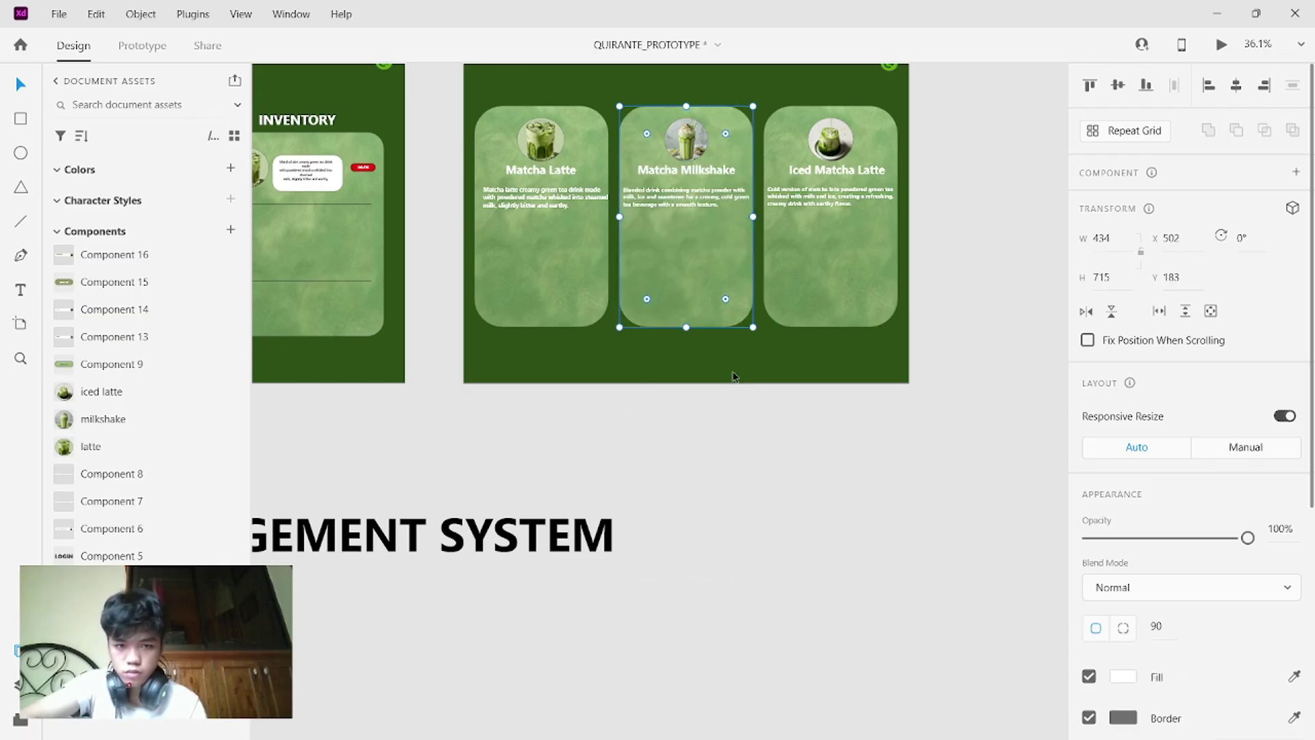
- Paste the Matcha Milkshake card onto the Matcha Latte artboard, undoing a stray sidebar move
{"action": "scroll", "coordinate": [734, 377], "scroll_direction": "down", "scroll_amount": 3}
{"action": "scroll", "coordinate": [733, 377], "scroll_direction": "down", "scroll_amount": 20}
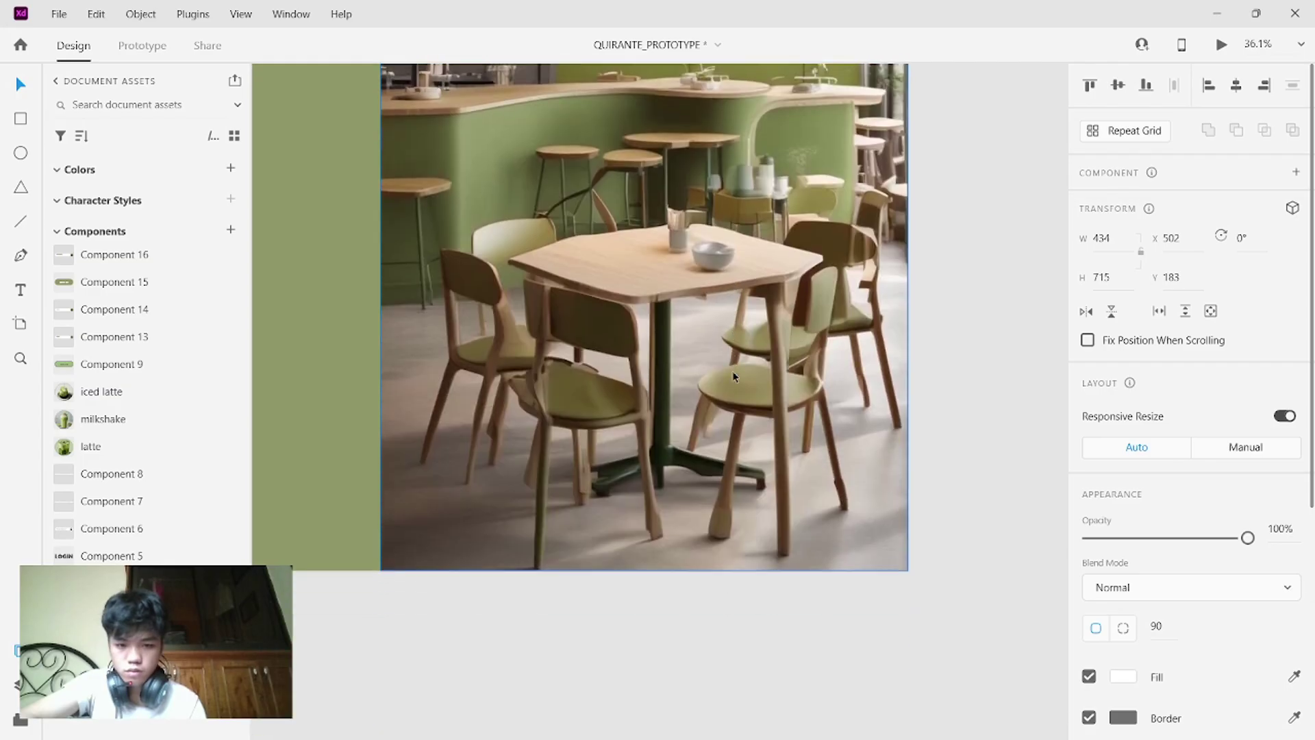
{"action": "scroll", "coordinate": [732, 374], "scroll_direction": "down", "scroll_amount": 15}
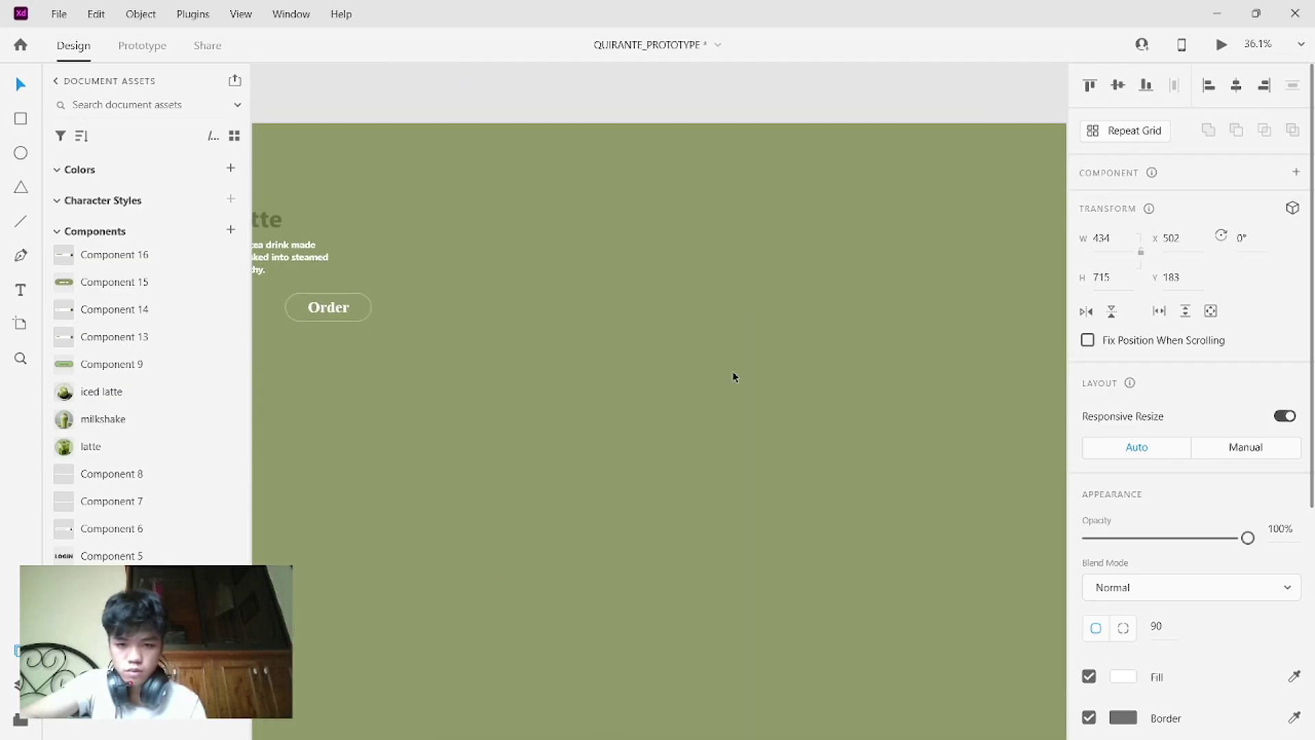
{"action": "scroll", "coordinate": [733, 376], "scroll_direction": "right", "scroll_amount": 1}
{"action": "left_click", "coordinate": [452, 463]}
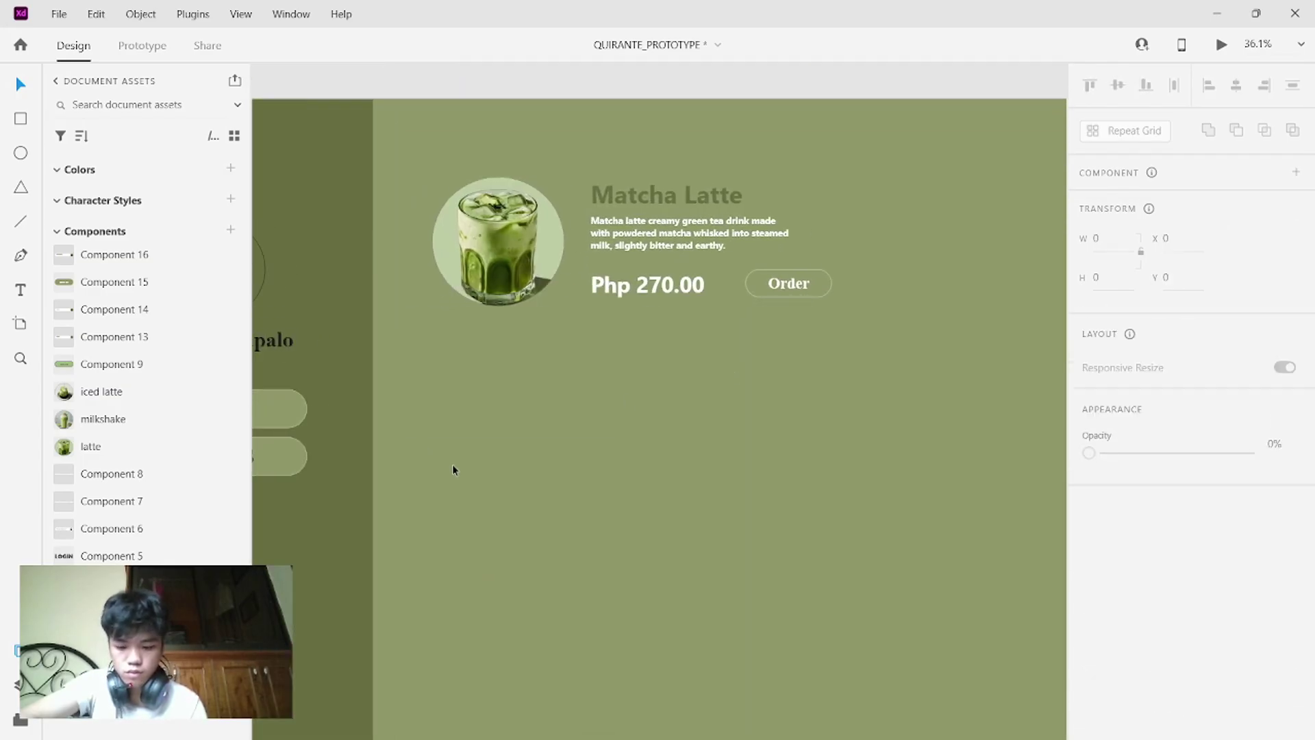
{"action": "key", "text": "ctrl+v"}
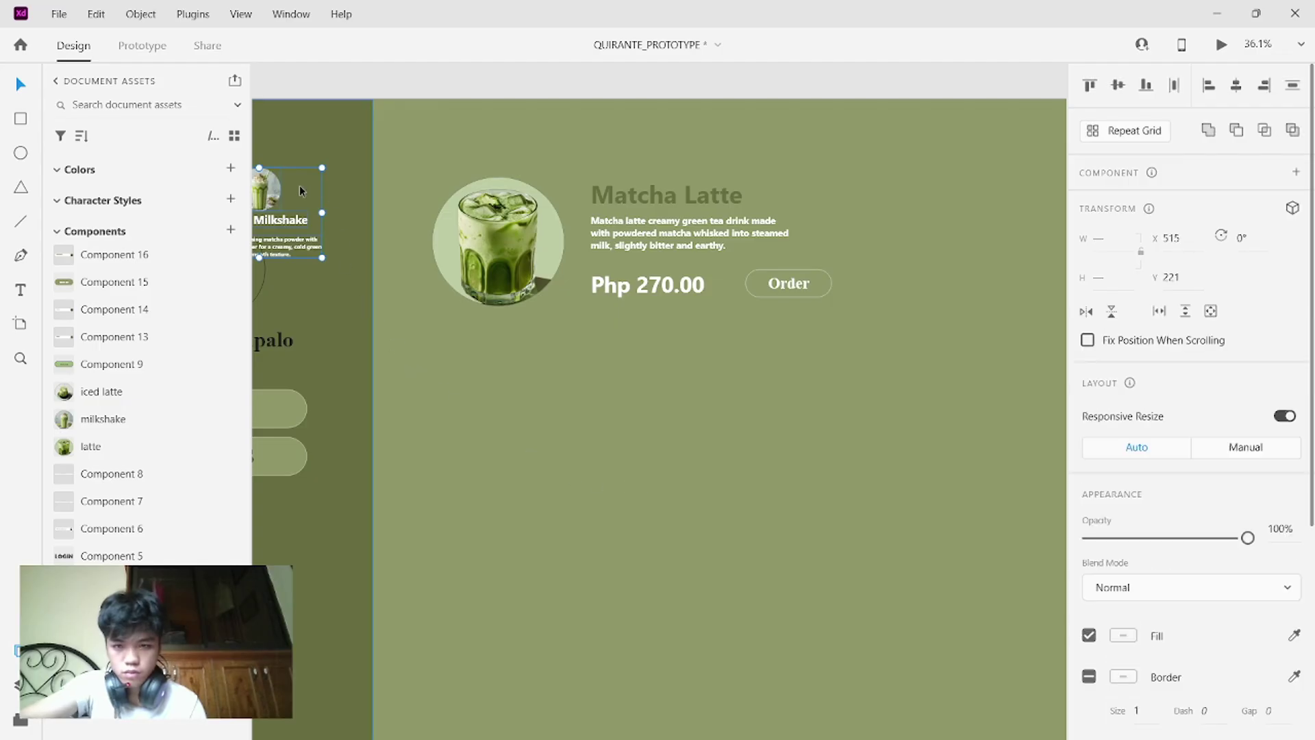
{"action": "left_click_drag", "start_coordinate": [298, 185], "coordinate": [437, 289]}
{"action": "key", "text": "ctrl+z"}
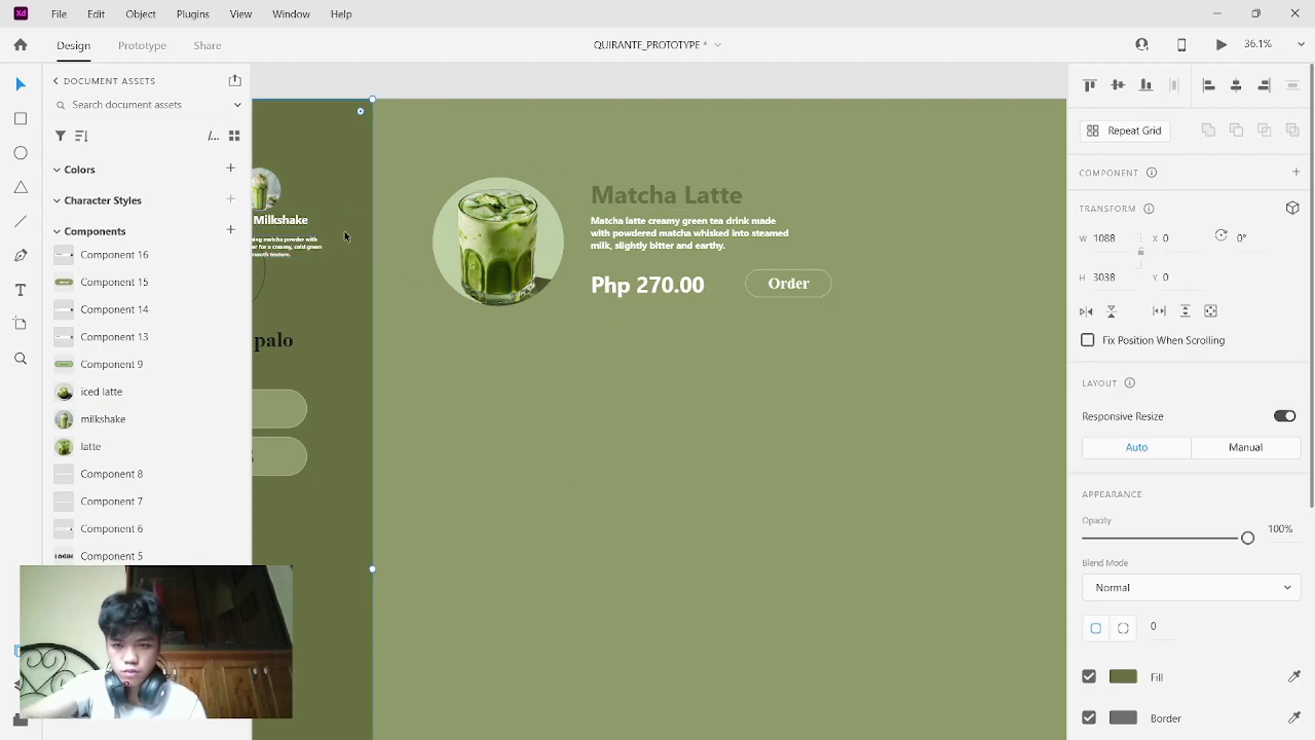
- Undo trial moves of the milkshake photo and title, then lock the dark sidebar
{"action": "left_click", "coordinate": [273, 197]}
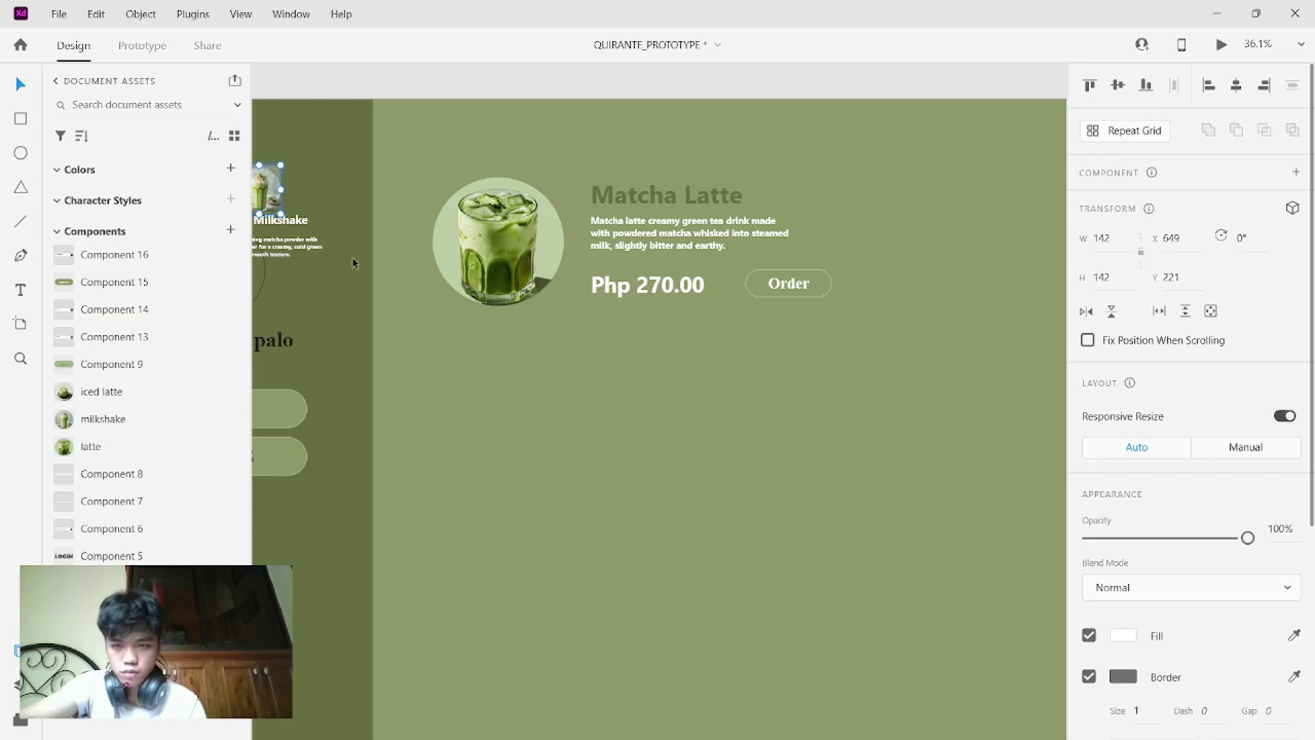
{"action": "left_click_drag", "start_coordinate": [274, 195], "coordinate": [510, 415]}
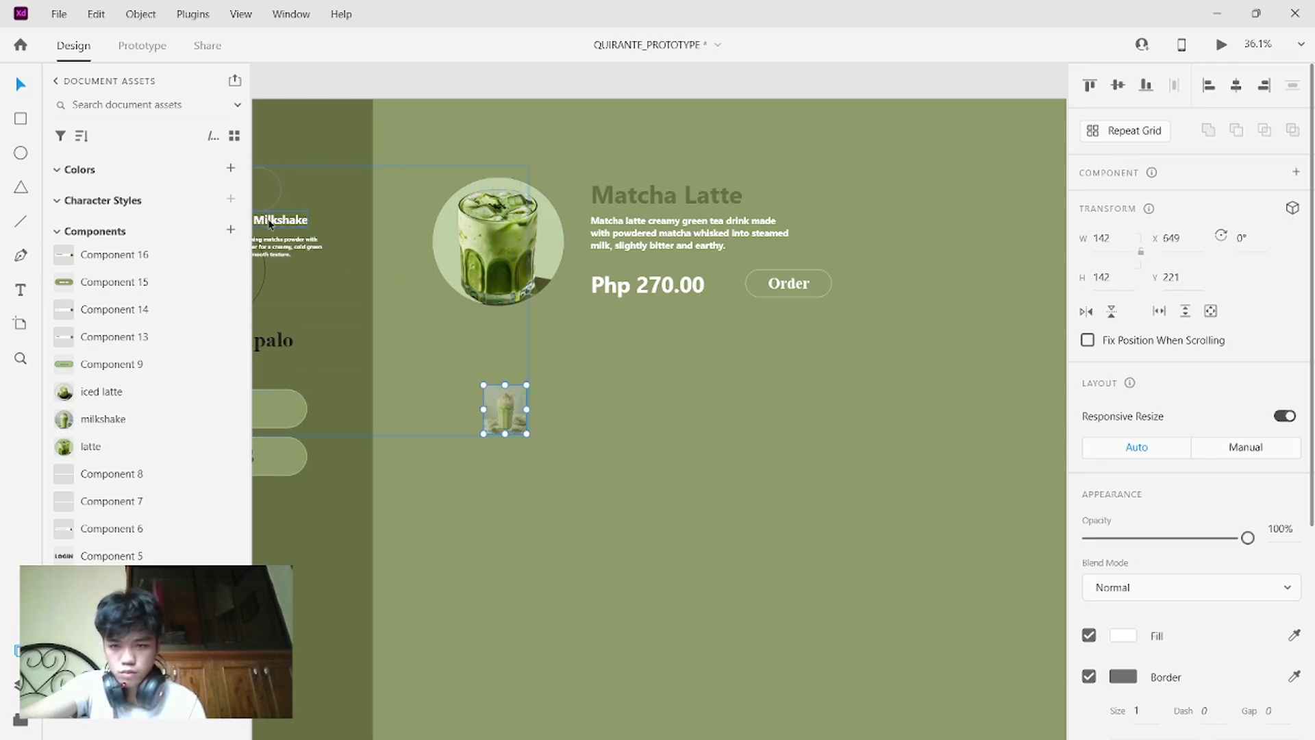
{"action": "left_click_drag", "start_coordinate": [267, 220], "coordinate": [663, 473]}
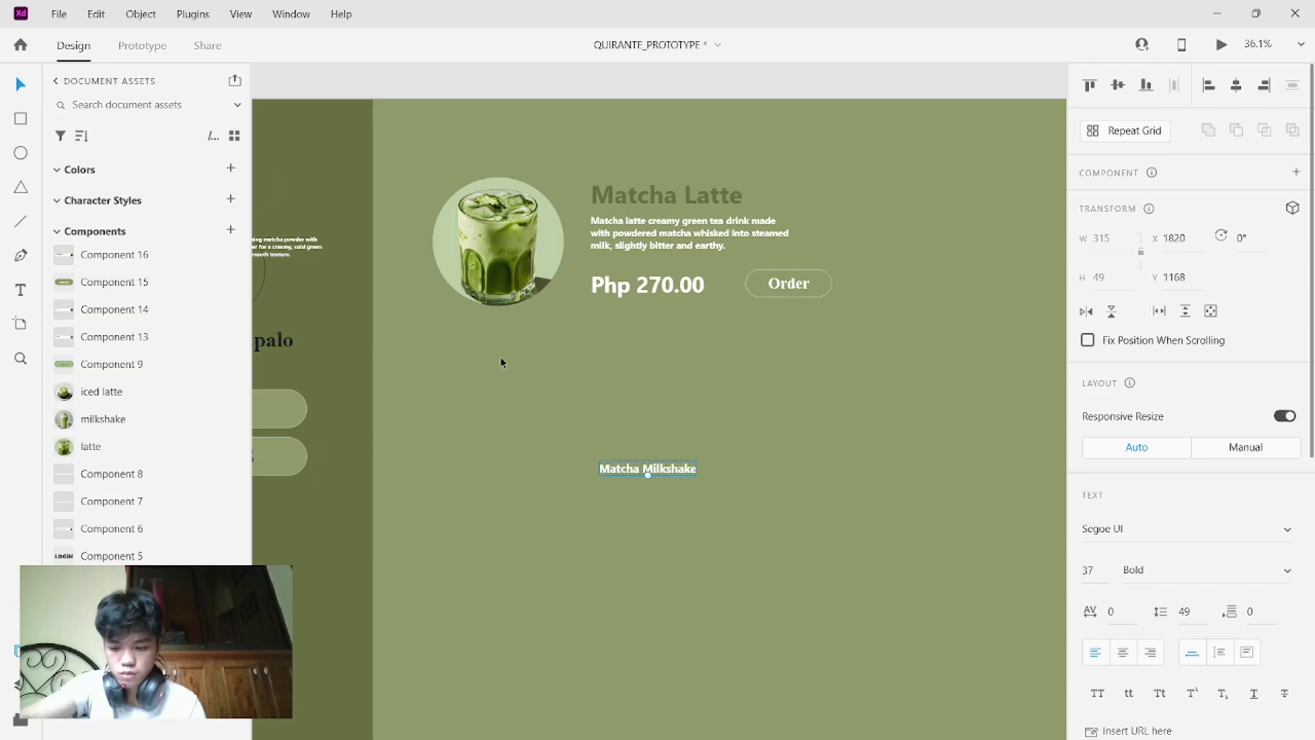
{"action": "key", "text": "ctrl+z"}
{"action": "key", "text": "ctrl+z"}
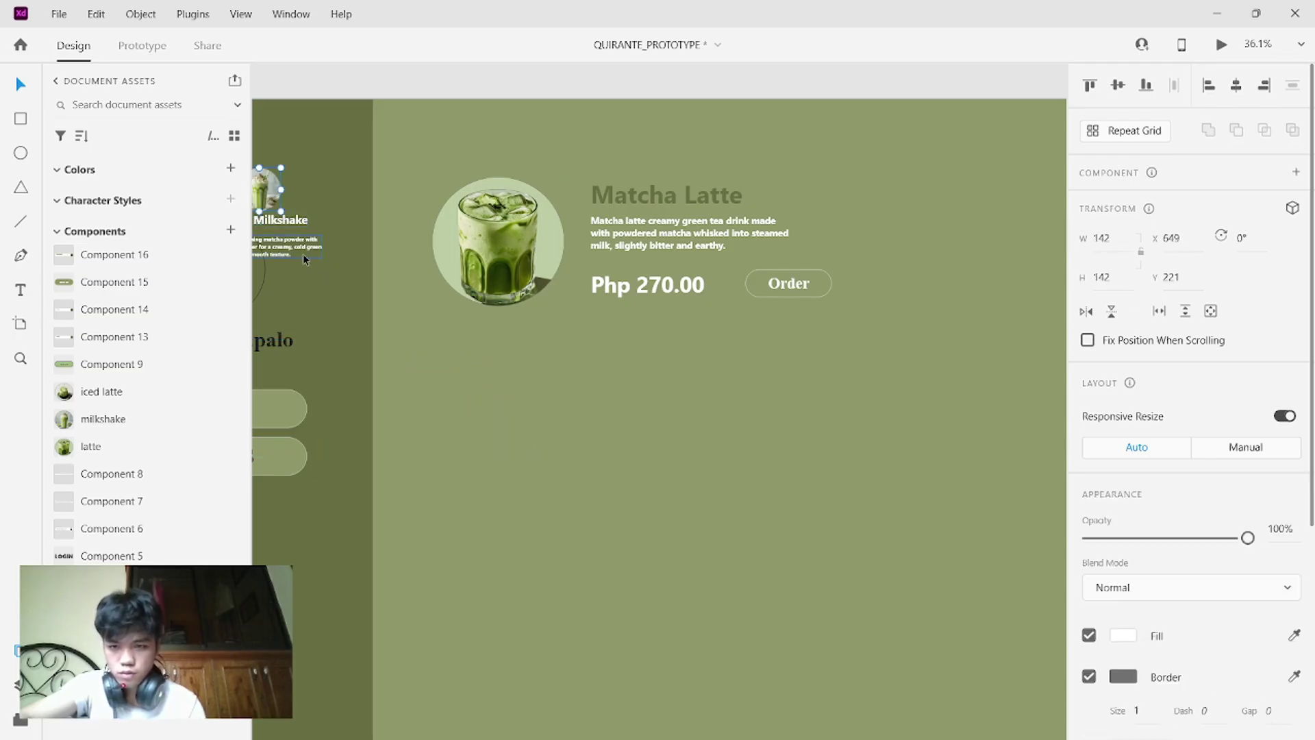
{"action": "key", "text": "ctrl+z"}
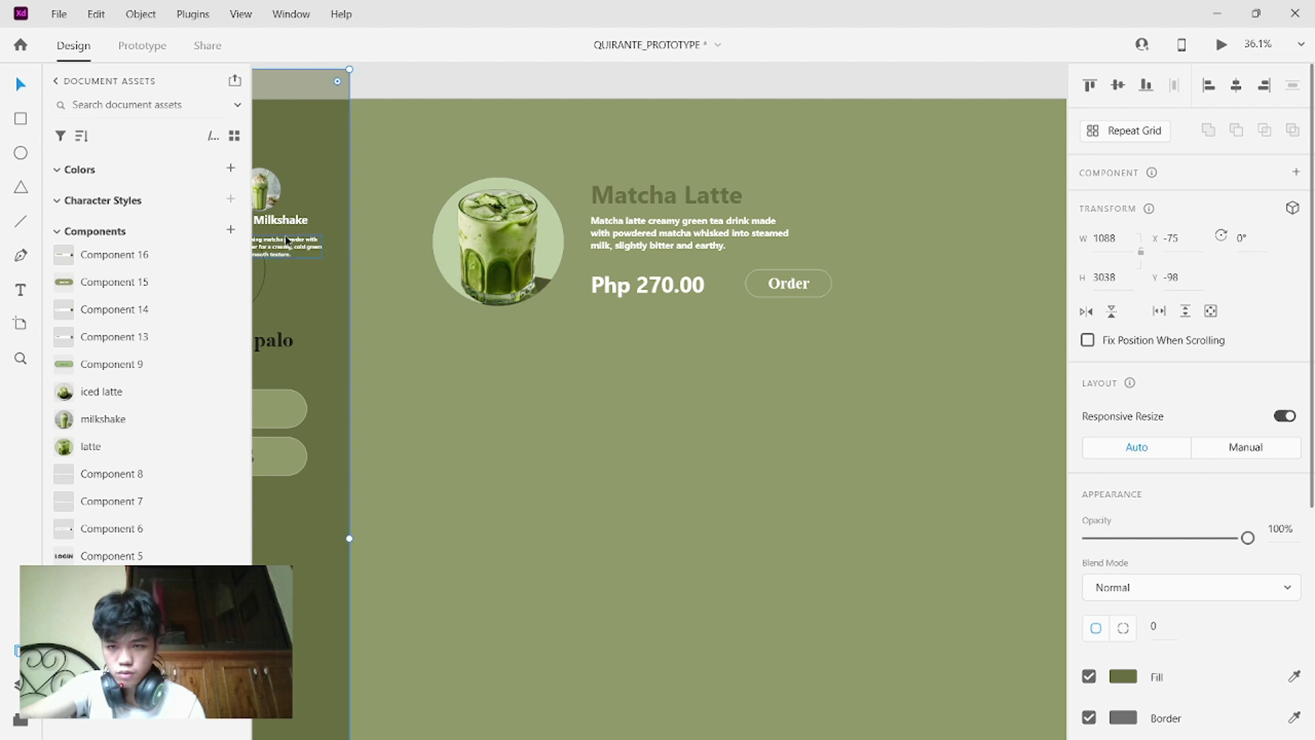
{"action": "key", "text": "ctrl+z"}
{"action": "right_click", "coordinate": [368, 144]}
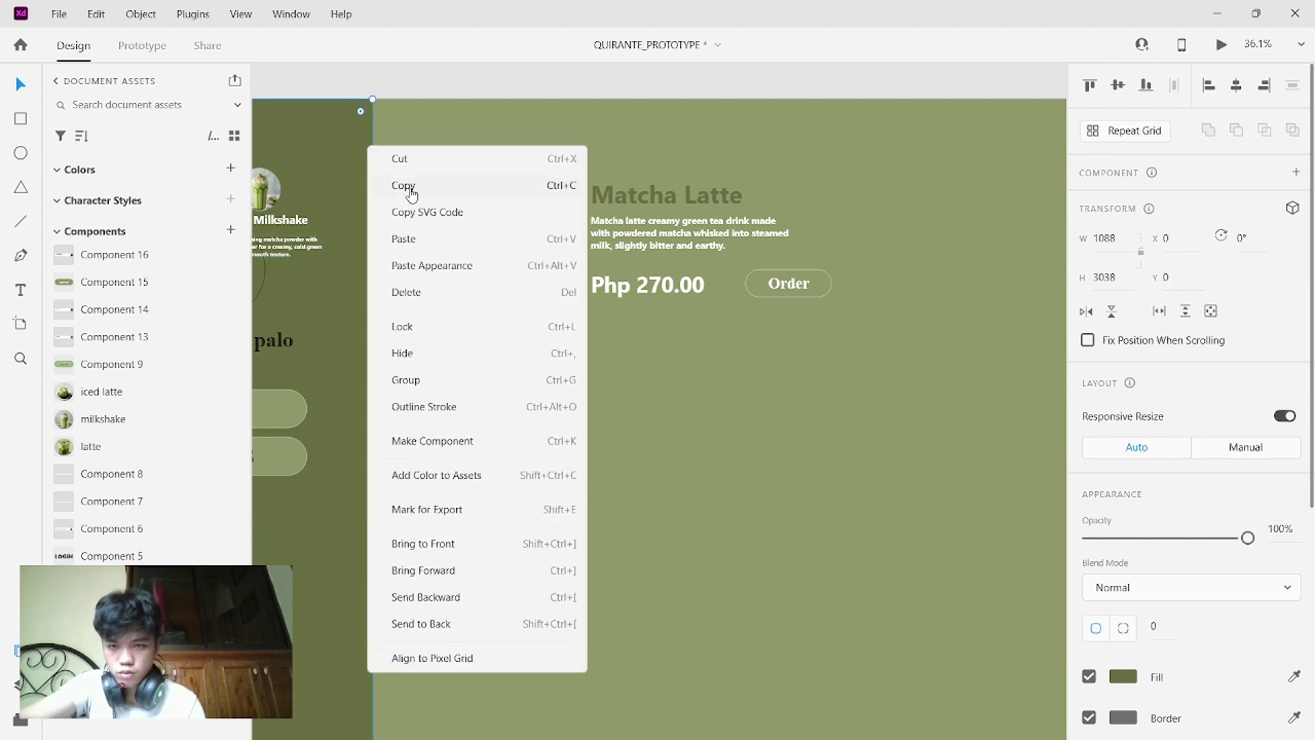
{"action": "left_click", "coordinate": [403, 326]}
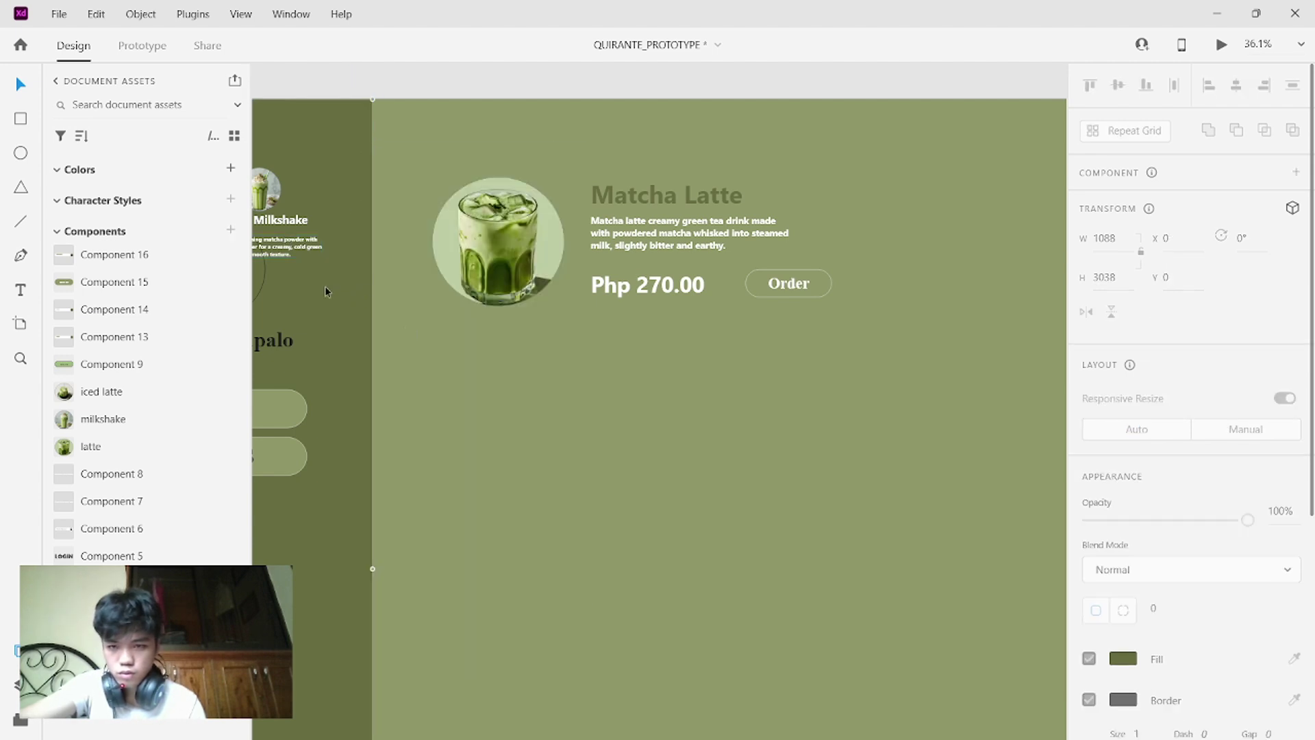
{"action": "left_click", "coordinate": [275, 184]}
- Move the Matcha Milkshake card below the Matcha Latte card and shift its description right
{"action": "left_click_drag", "start_coordinate": [274, 184], "coordinate": [556, 389]}
{"action": "scroll", "coordinate": [617, 394], "scroll_direction": "down", "scroll_amount": 3}
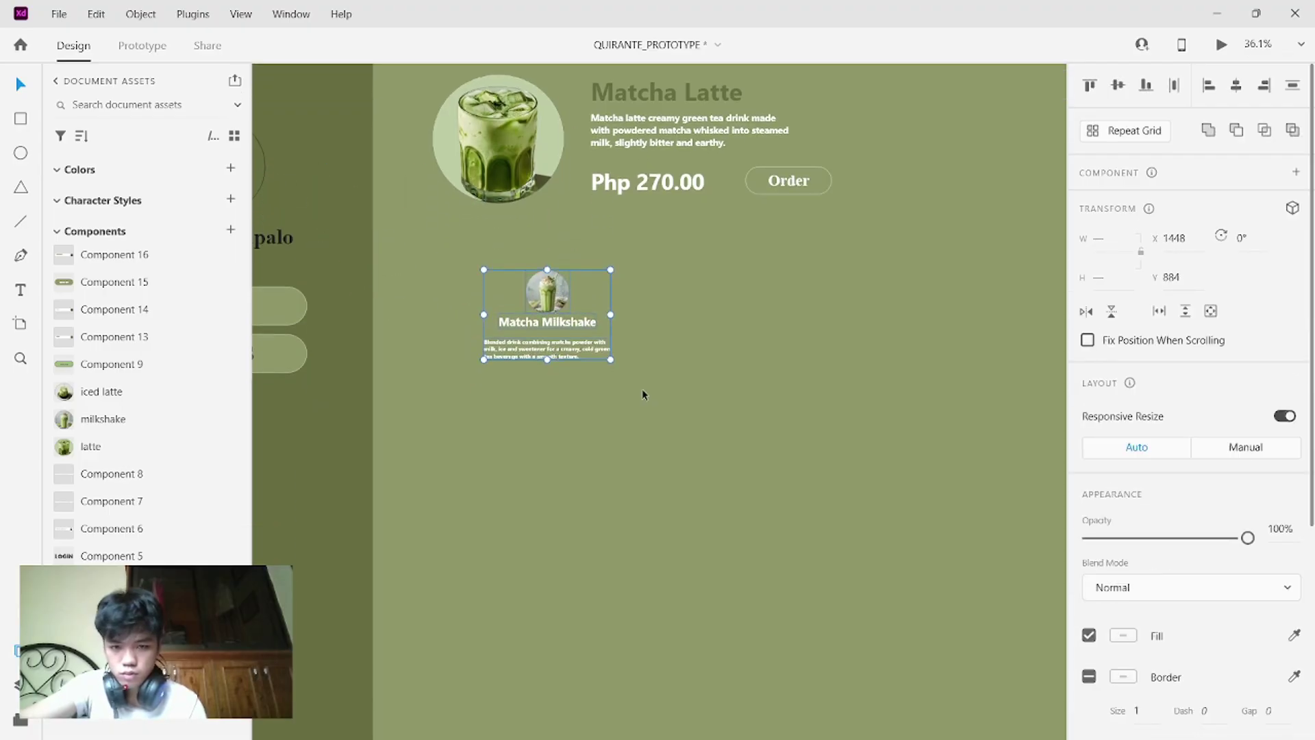
{"action": "left_click", "coordinate": [702, 419]}
{"action": "left_click_drag", "start_coordinate": [543, 333], "coordinate": [603, 313]}
{"action": "left_click", "coordinate": [601, 312]}
{"action": "left_click_drag", "start_coordinate": [527, 356], "coordinate": [717, 379]}
- Place the milkshake photo under the latte photo, enlarged to match, with the title beside it
{"action": "left_click", "coordinate": [527, 291]}
{"action": "left_click_drag", "start_coordinate": [528, 291], "coordinate": [434, 384]}
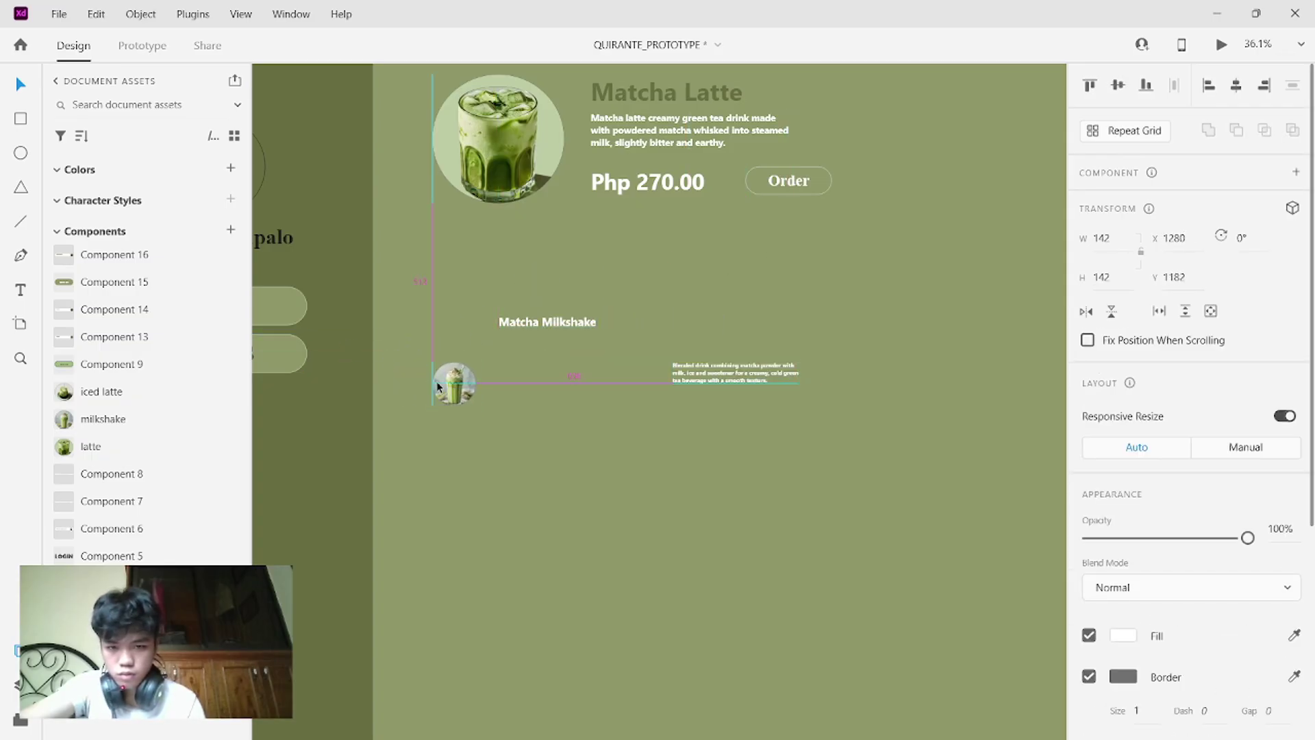
{"action": "left_click_drag", "start_coordinate": [549, 315], "coordinate": [733, 310]}
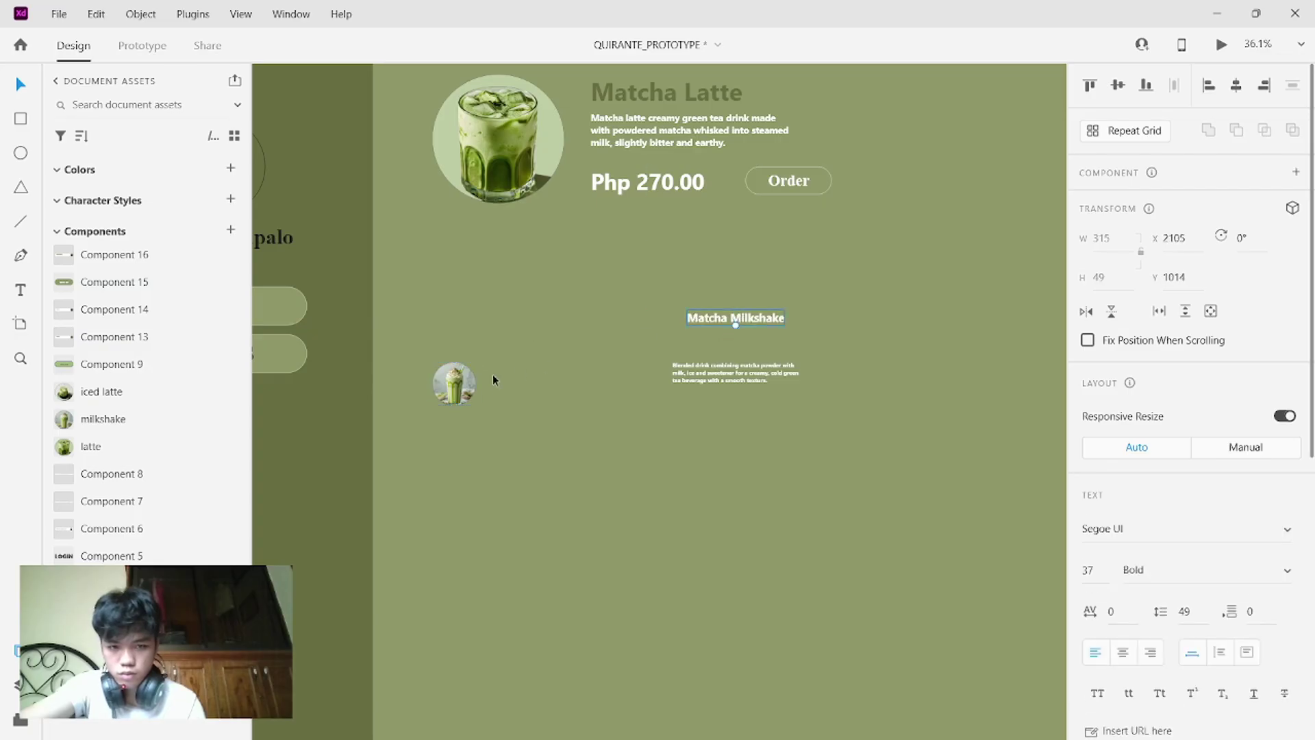
{"action": "left_click_drag", "start_coordinate": [444, 397], "coordinate": [405, 451]}
{"action": "left_click_drag", "start_coordinate": [446, 396], "coordinate": [471, 344]}
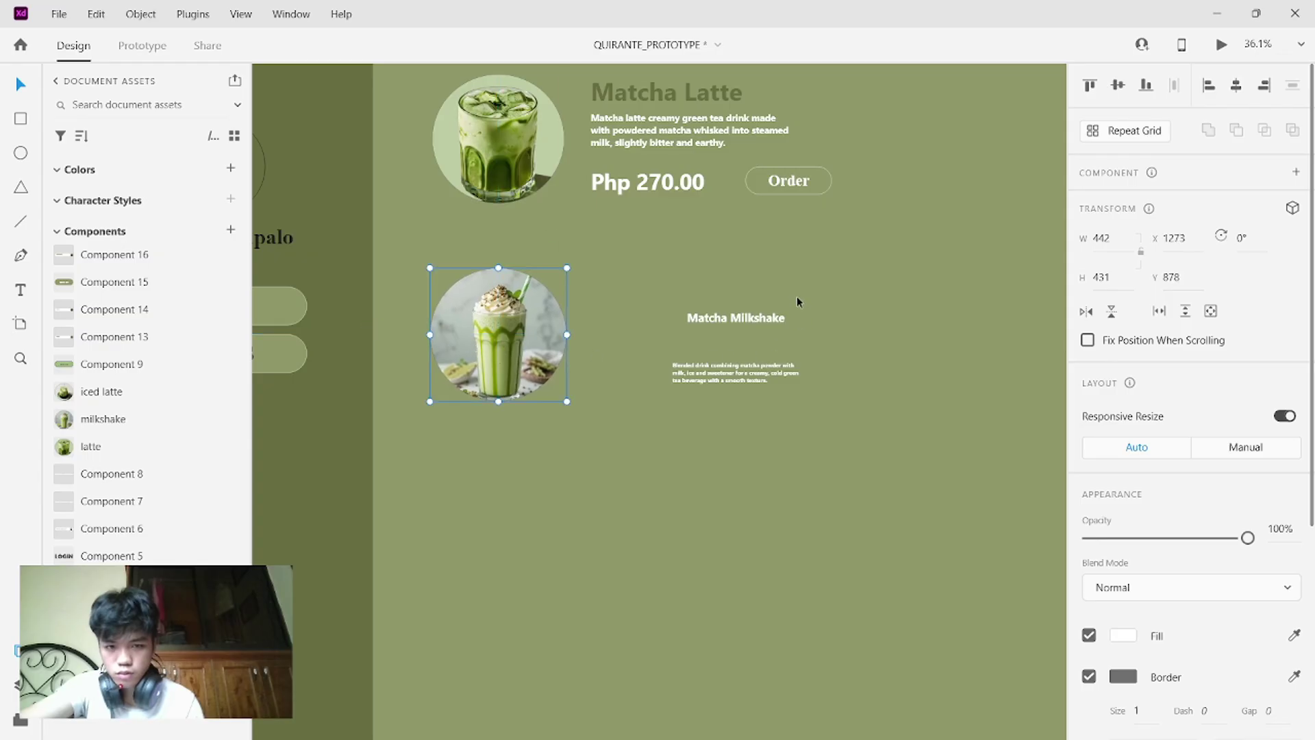
{"action": "left_click", "coordinate": [671, 89]}
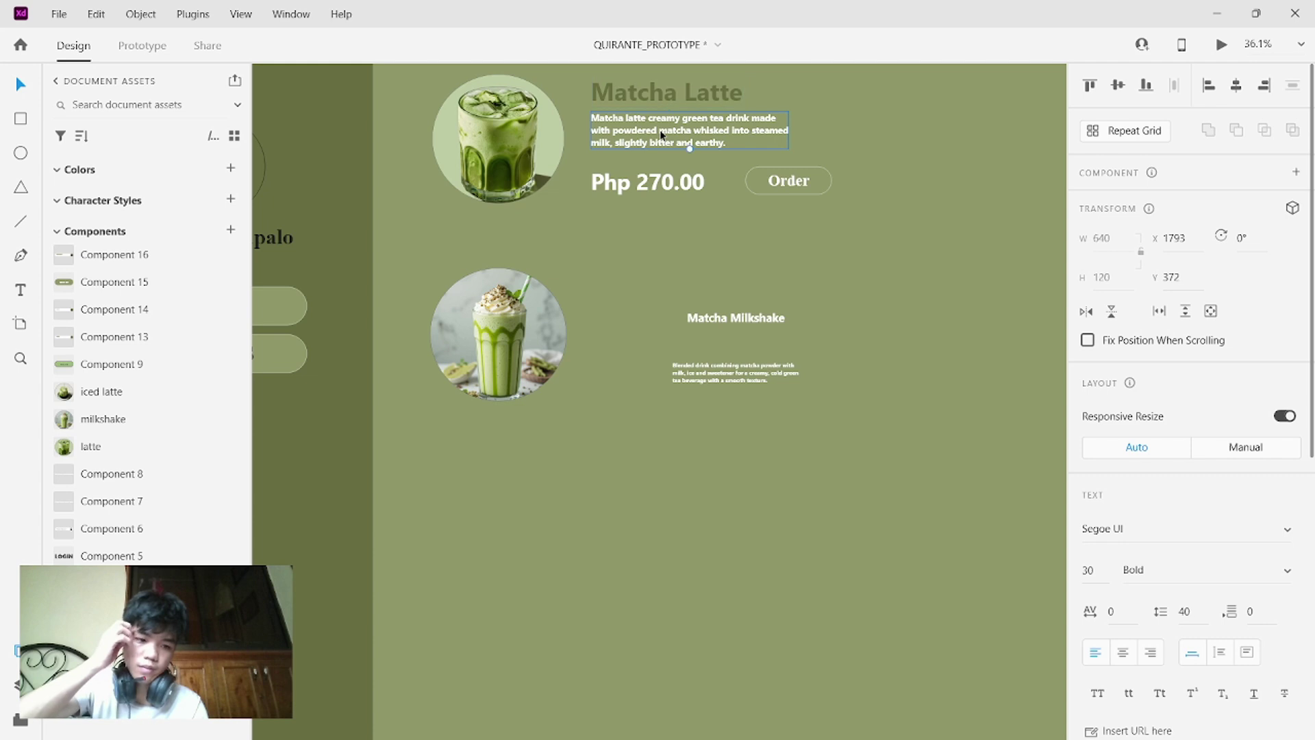
{"action": "left_click", "coordinate": [715, 326]}
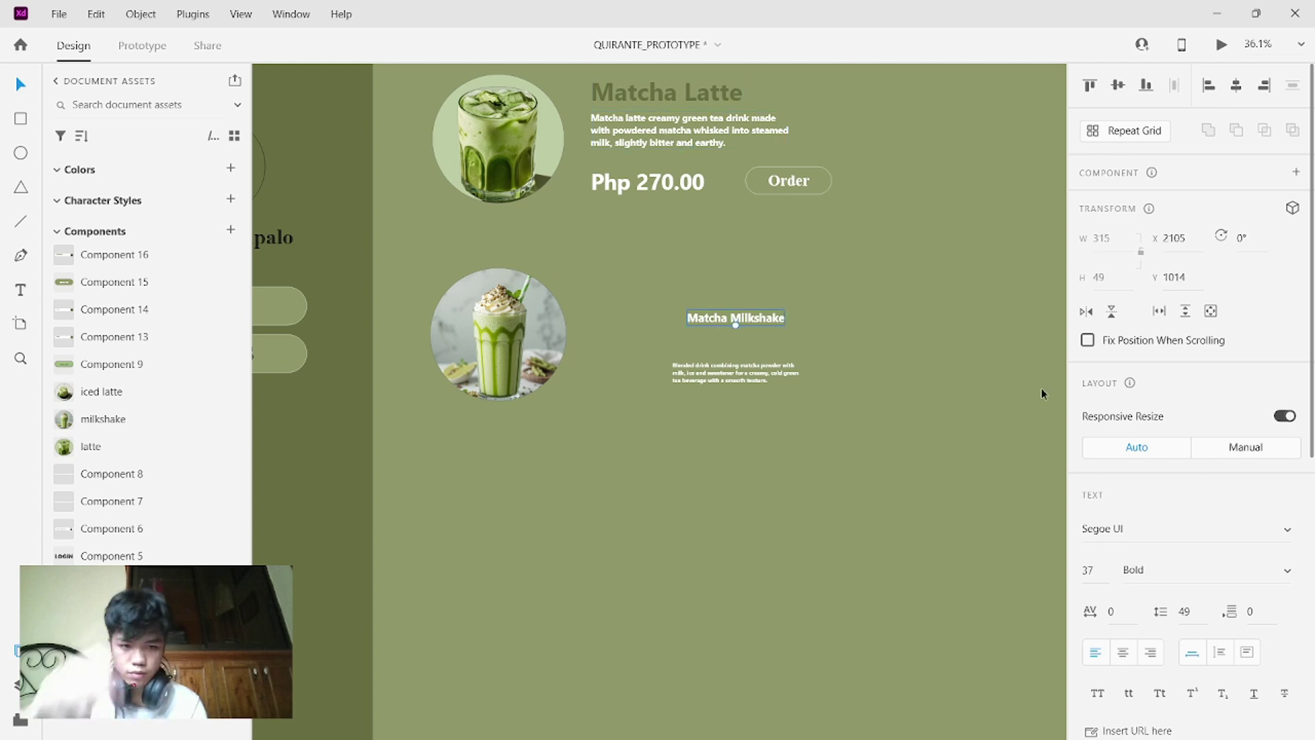
- Change the Matcha Milkshake title's font size from 37 to 80
{"action": "double_click", "coordinate": [1102, 569]}
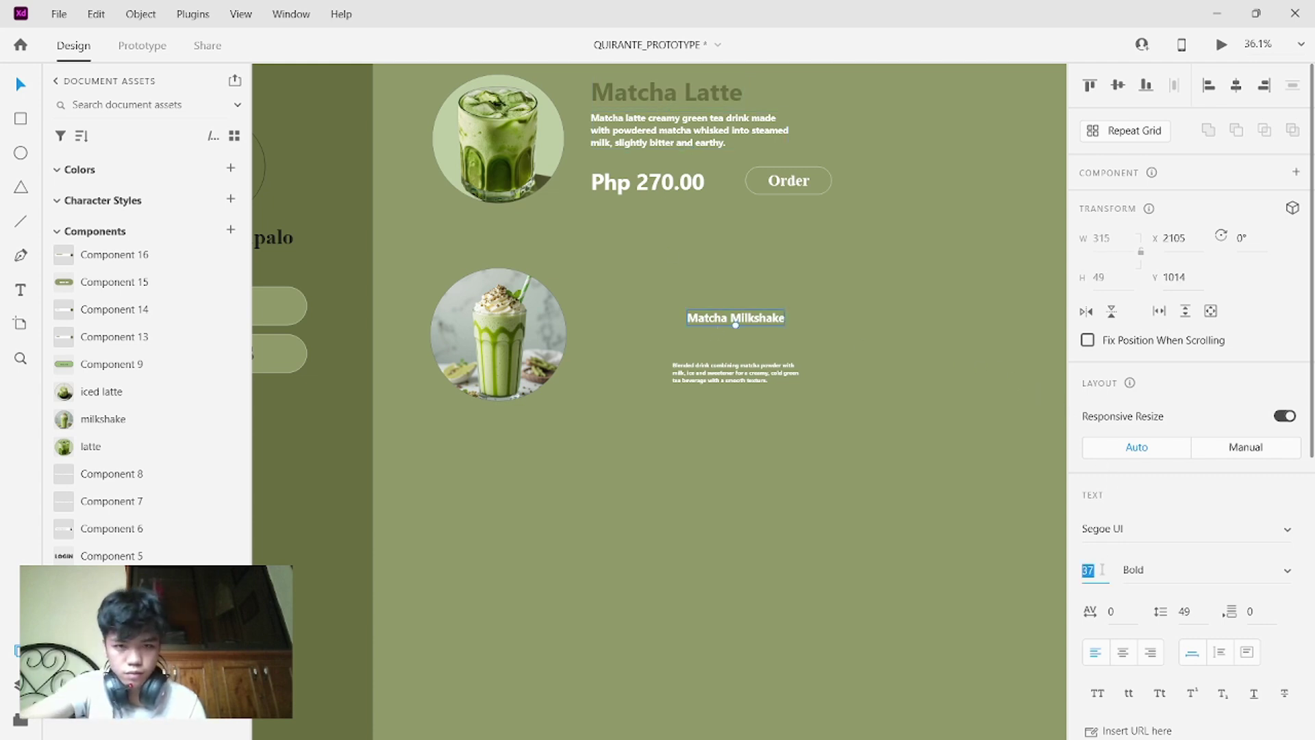
{"action": "key", "text": "BackSpace"}
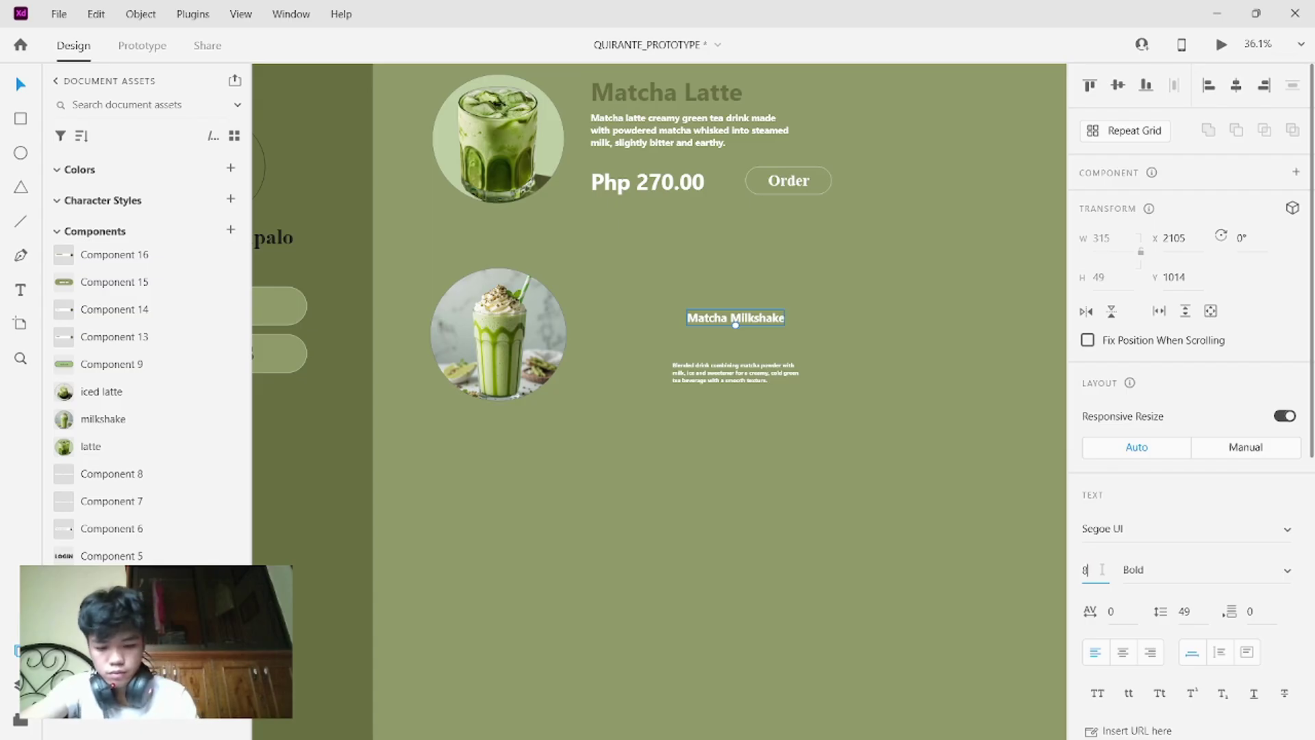
{"action": "scroll", "coordinate": [1314, 603], "scroll_direction": "down", "scroll_amount": 5}
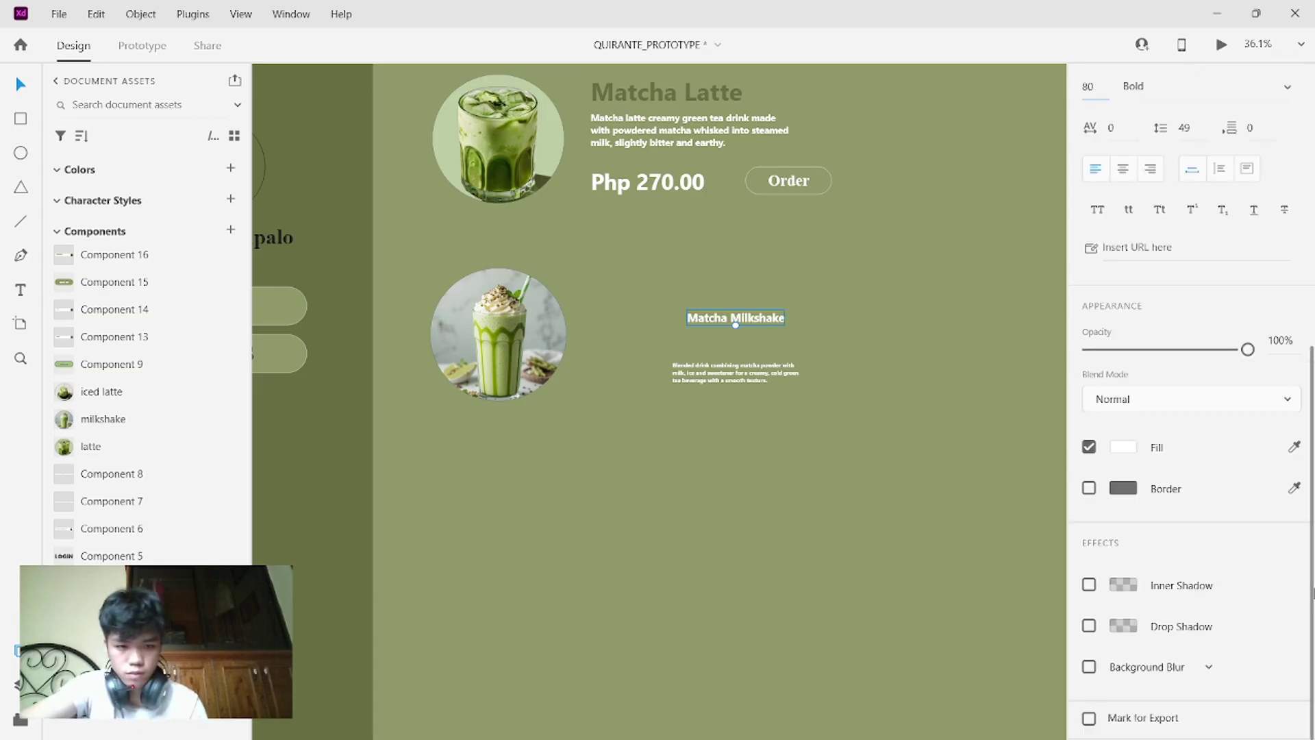
{"action": "scroll", "coordinate": [1183, 563], "scroll_direction": "down", "scroll_amount": 1}
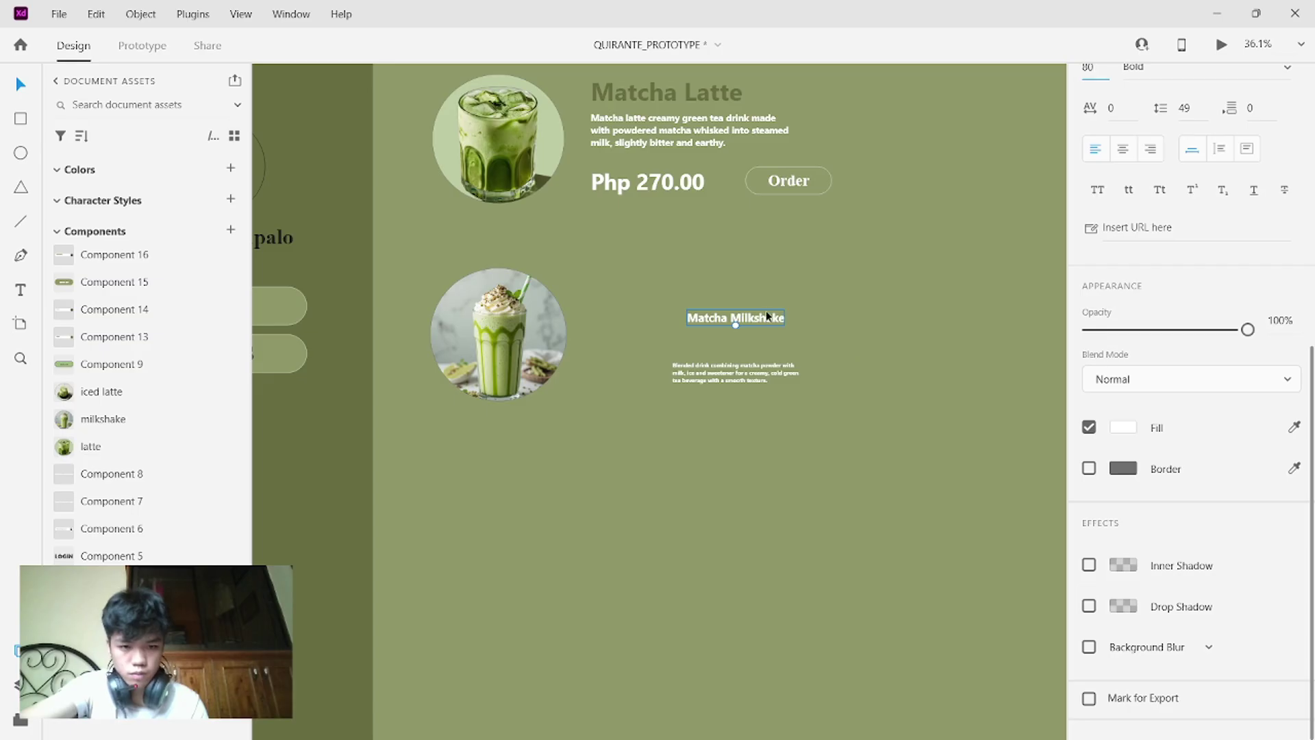
{"action": "key", "text": "Return"}
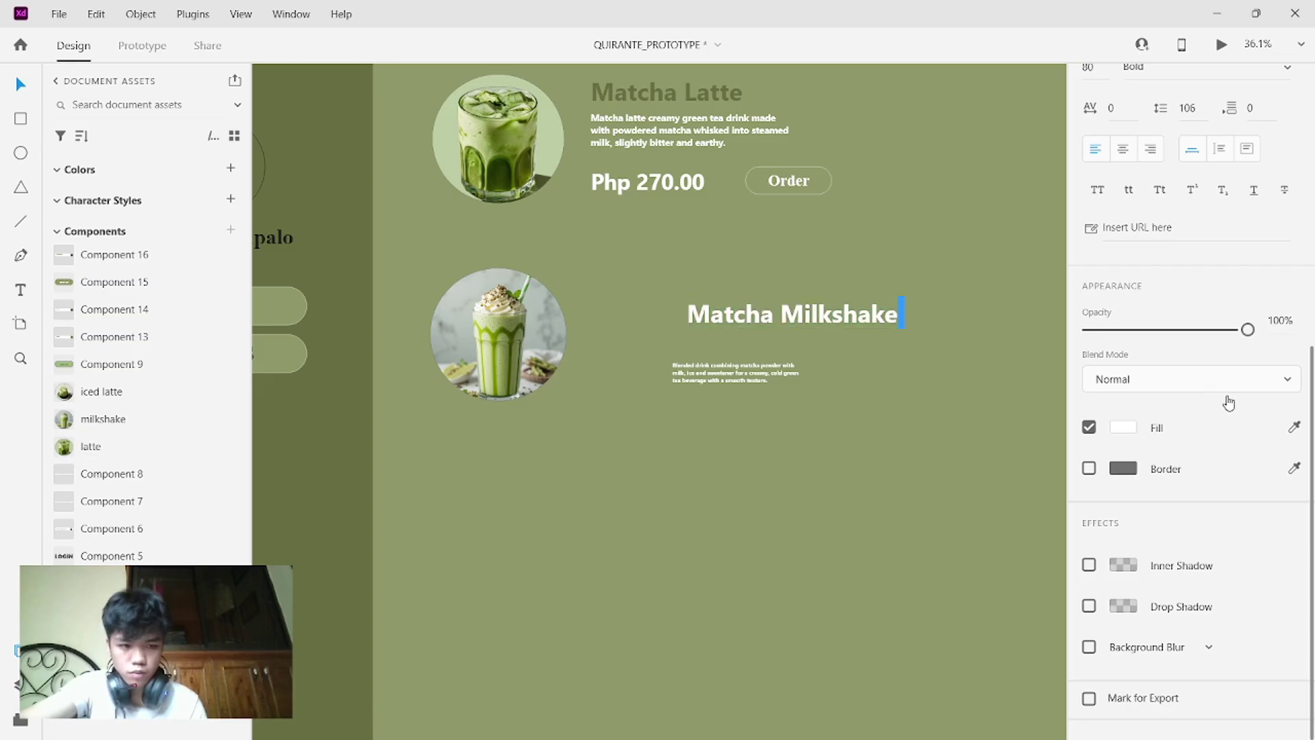
- Color the title with the sidebar's dark green and align it with the Matcha Latte heading
{"action": "triple_click", "coordinate": [847, 314]}
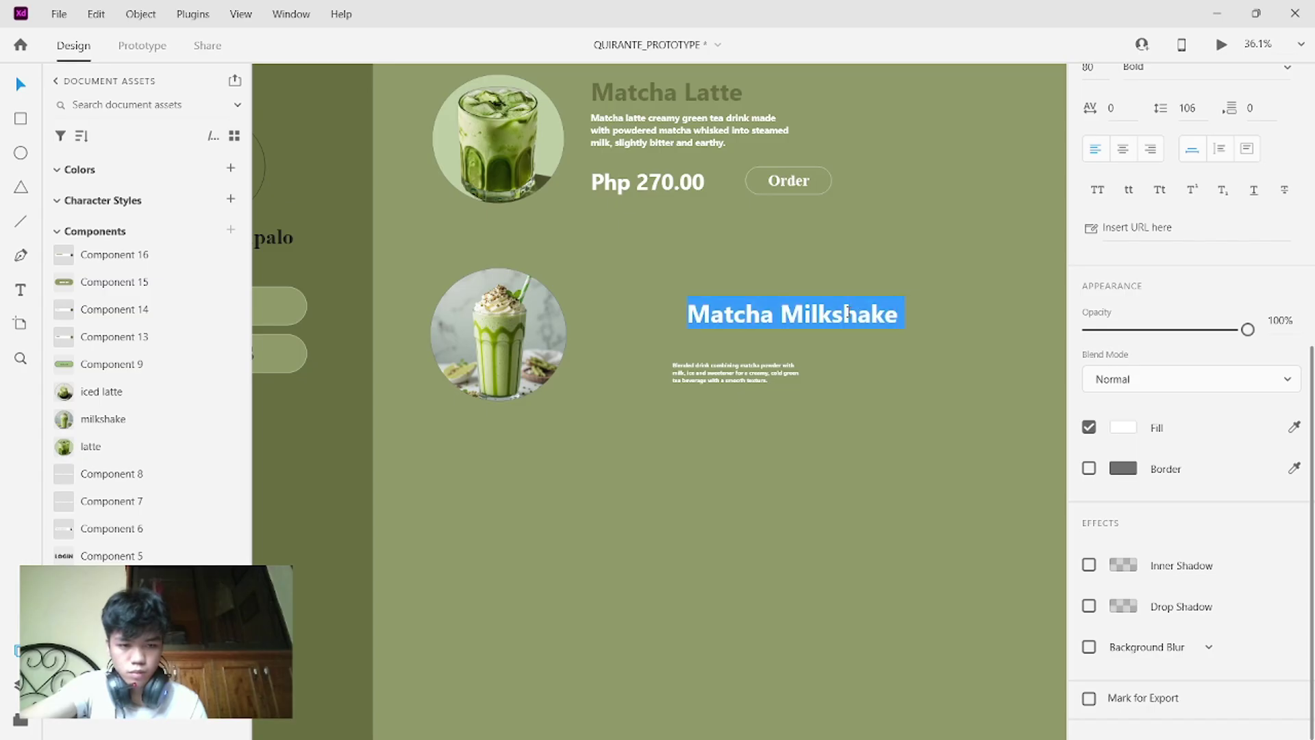
{"action": "left_click", "coordinate": [1295, 428]}
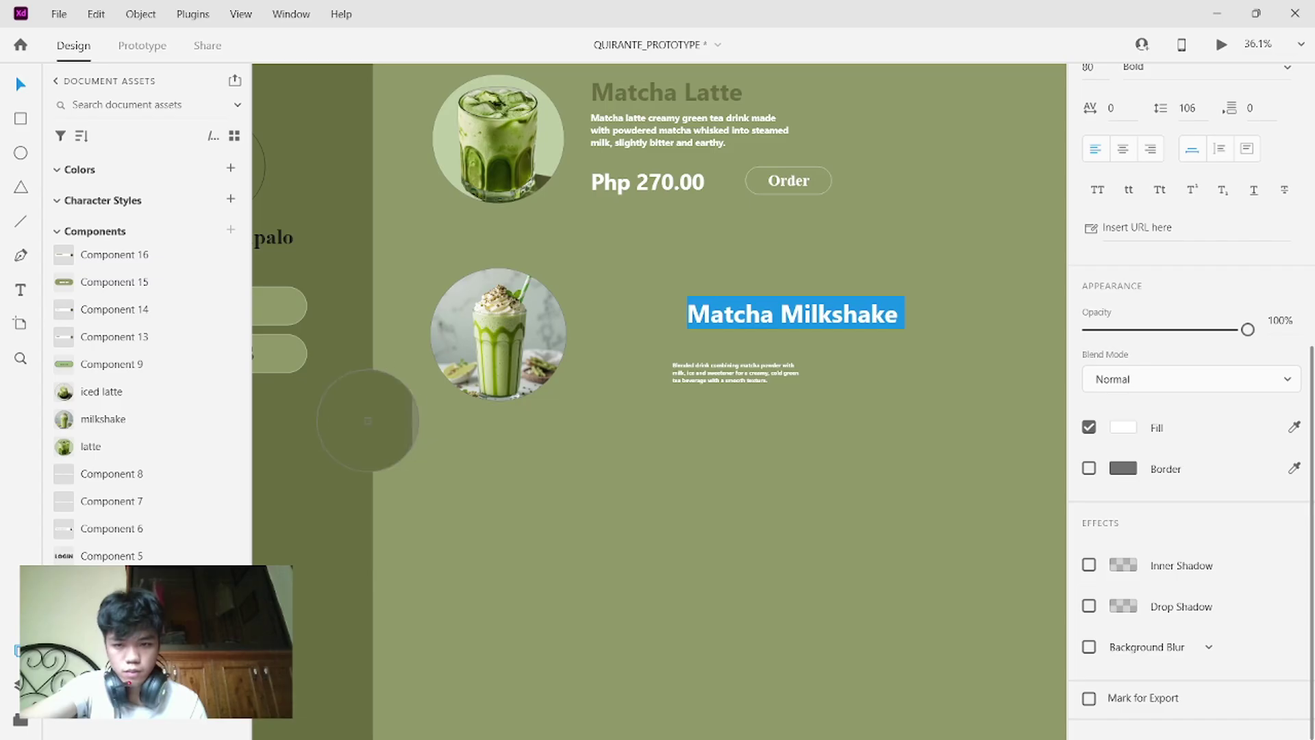
{"action": "left_click", "coordinate": [369, 427]}
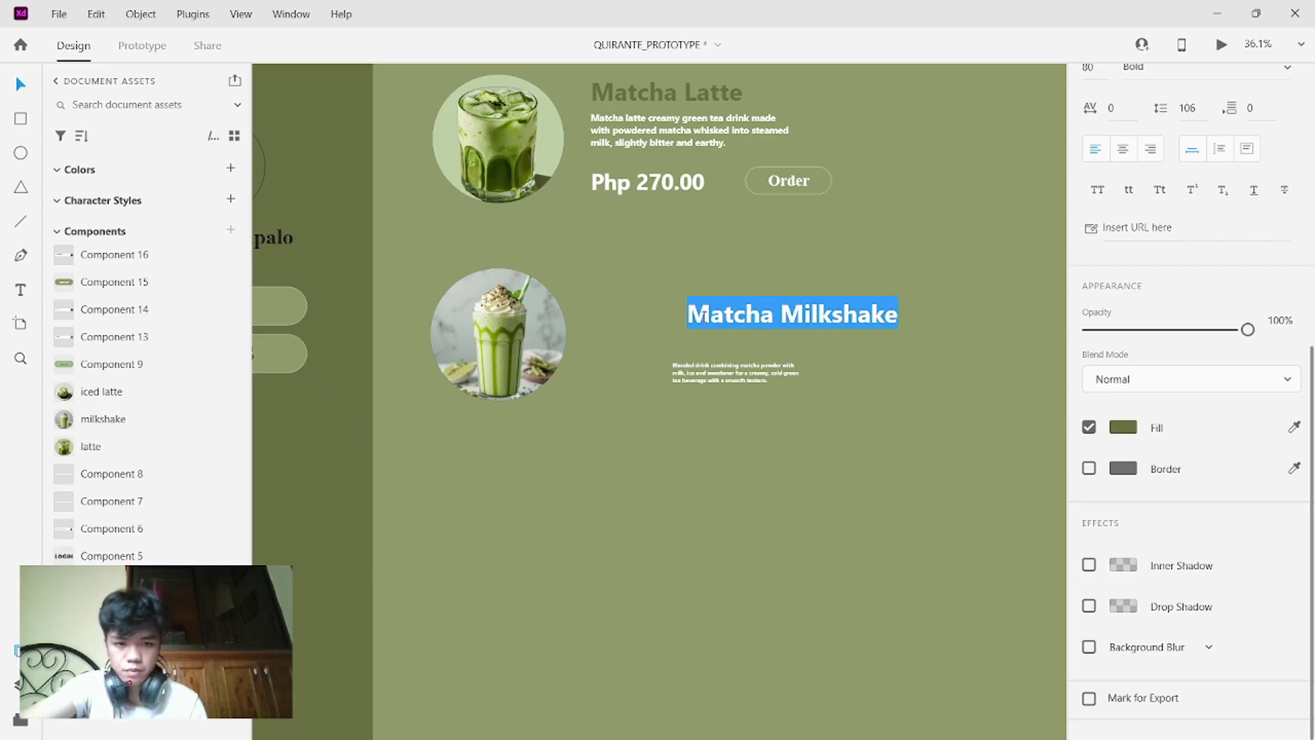
{"action": "key", "text": "Escape"}
{"action": "left_click", "coordinate": [763, 327]}
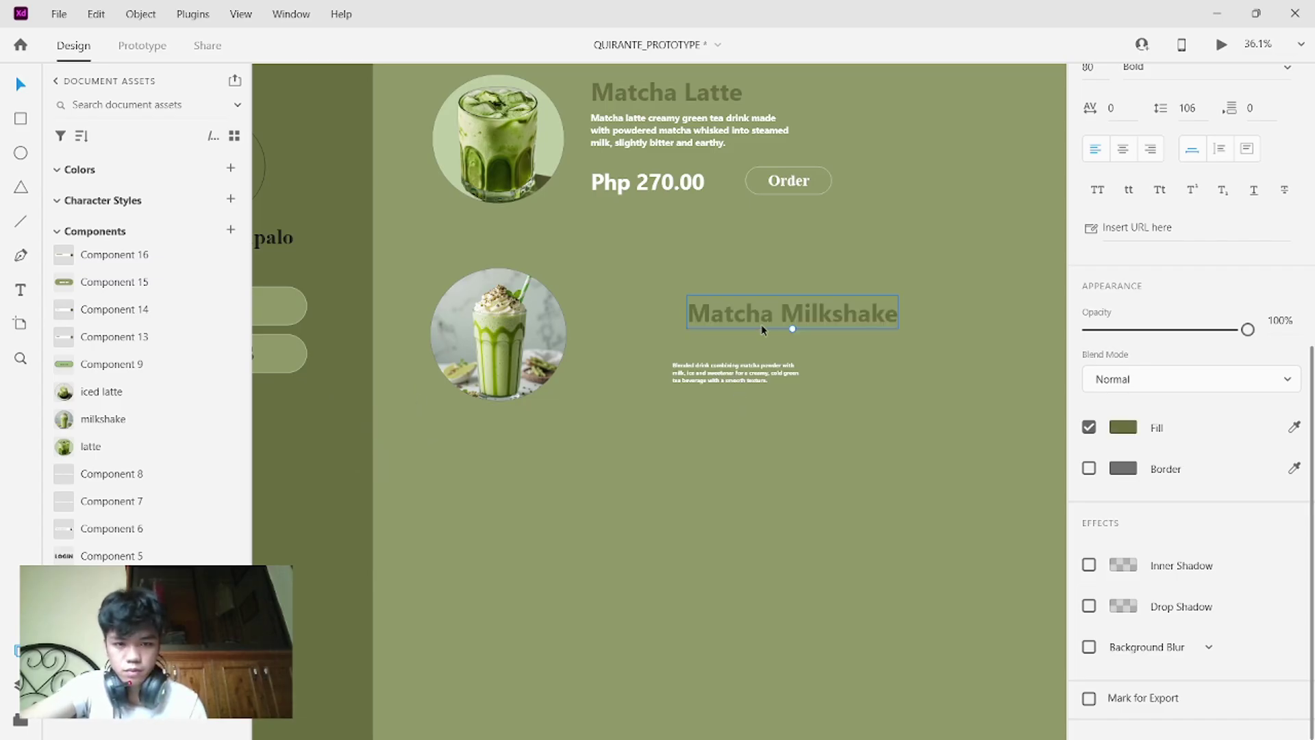
{"action": "double_click", "coordinate": [745, 315]}
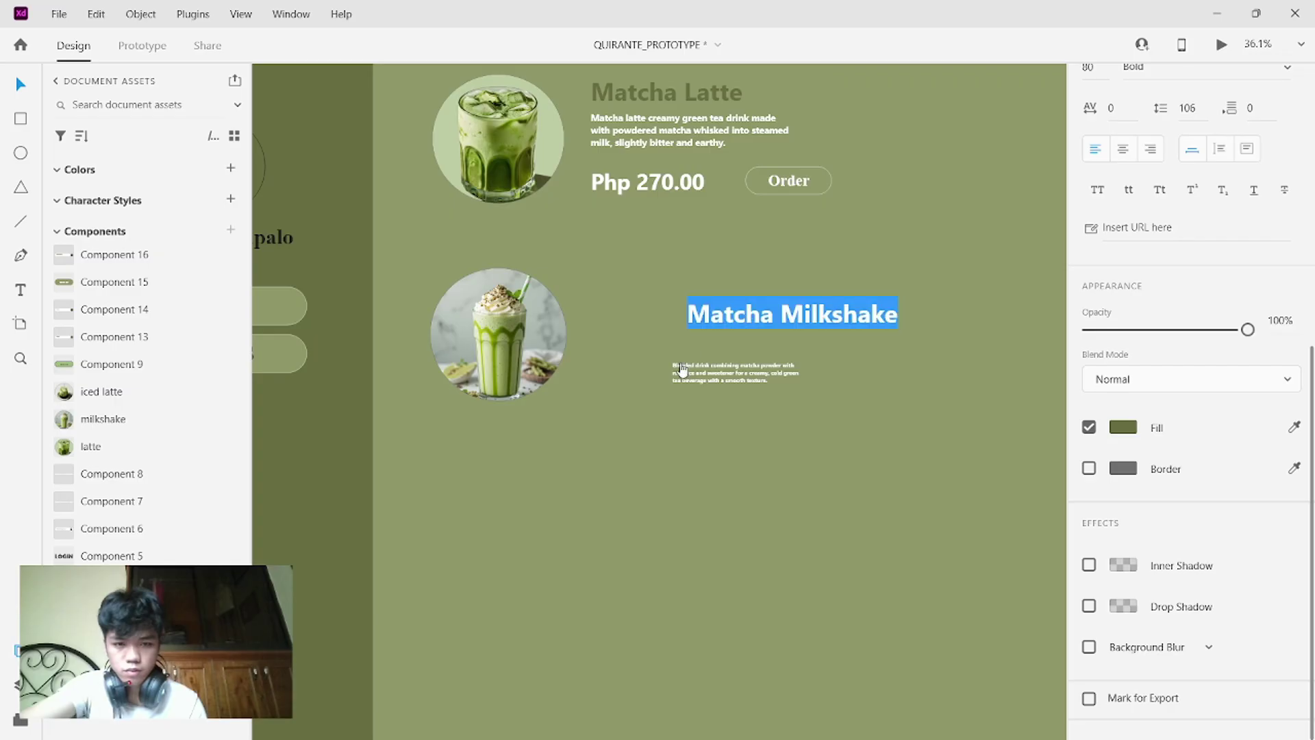
{"action": "key", "text": "Escape"}
{"action": "left_click_drag", "start_coordinate": [764, 317], "coordinate": [673, 299]}
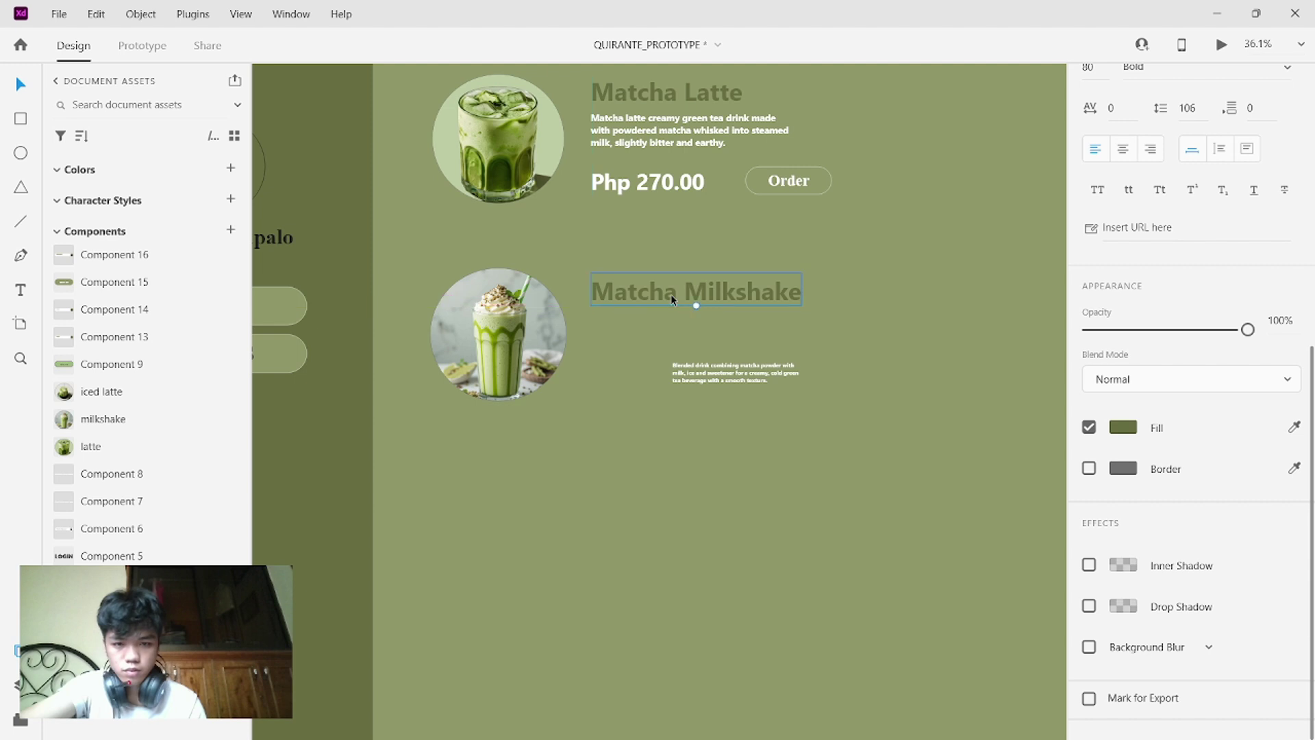
- Give the milkshake description a sampled light fill colour
{"action": "left_click", "coordinate": [713, 367]}
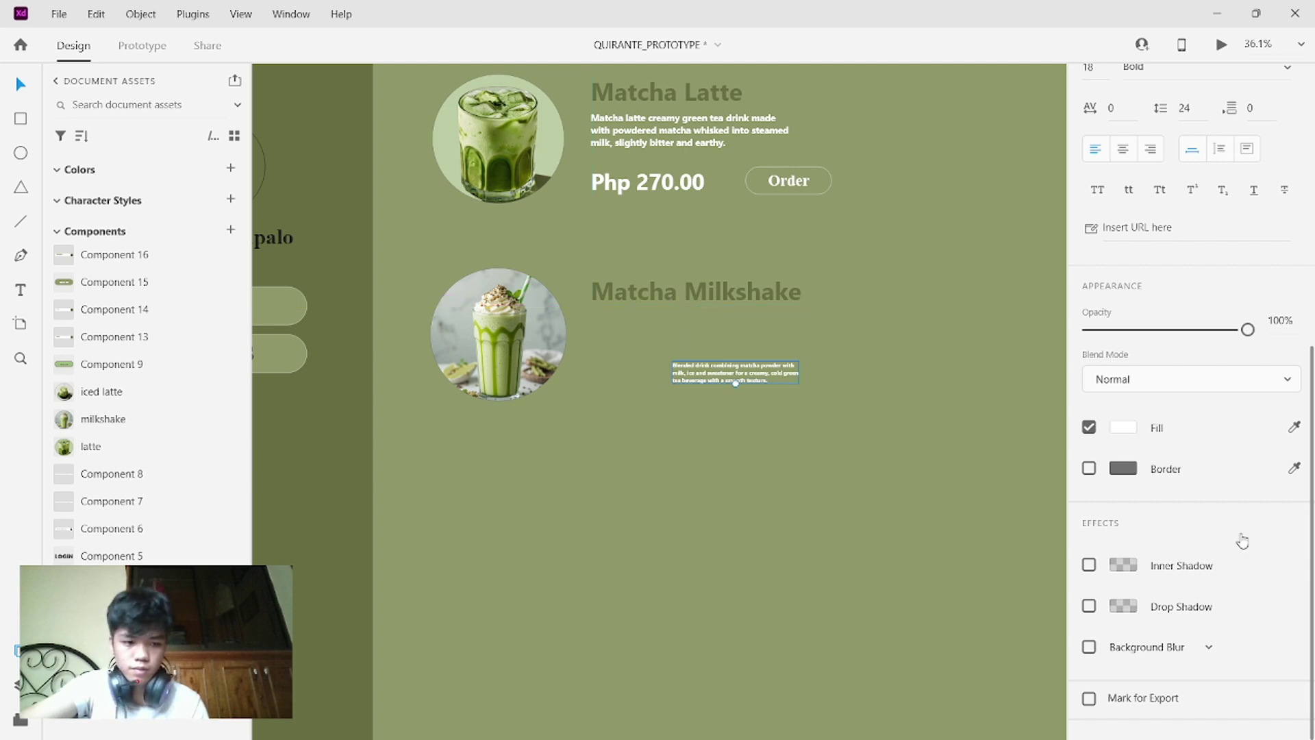
{"action": "scroll", "coordinate": [1238, 537], "scroll_direction": "up", "scroll_amount": 1}
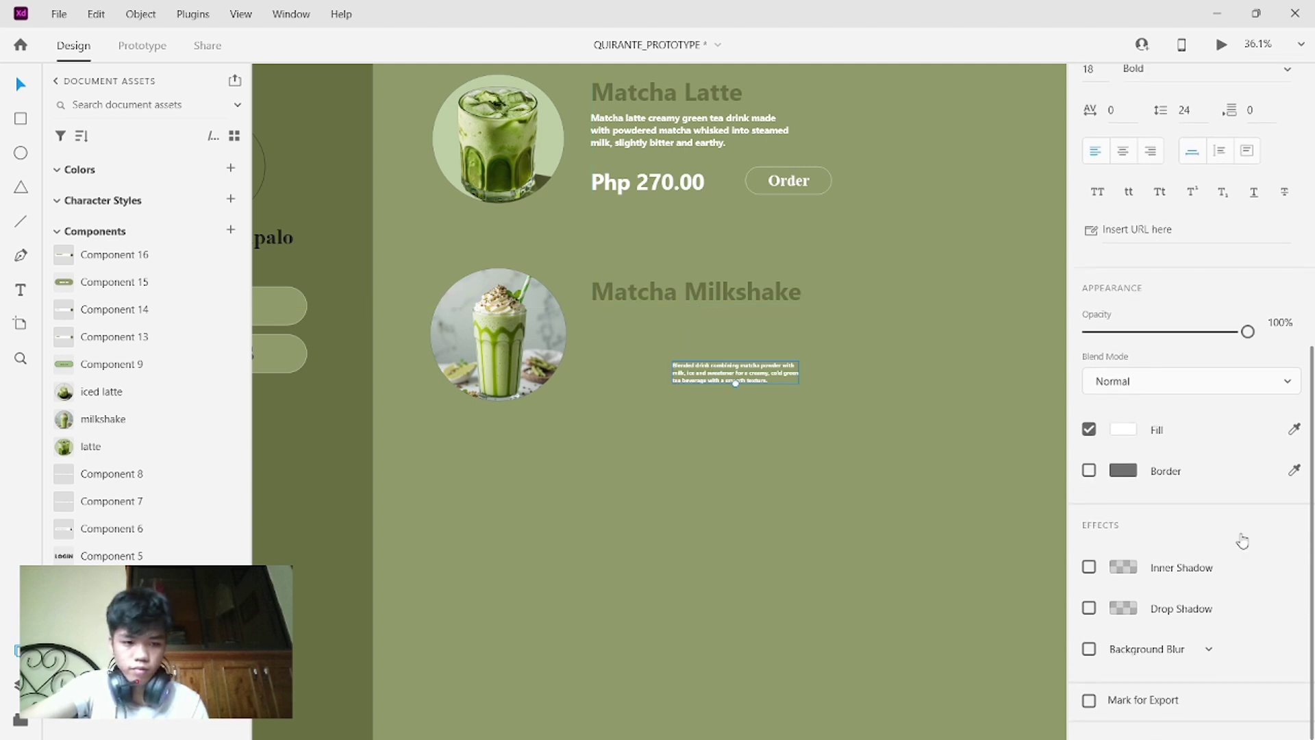
{"action": "left_click", "coordinate": [1293, 439]}
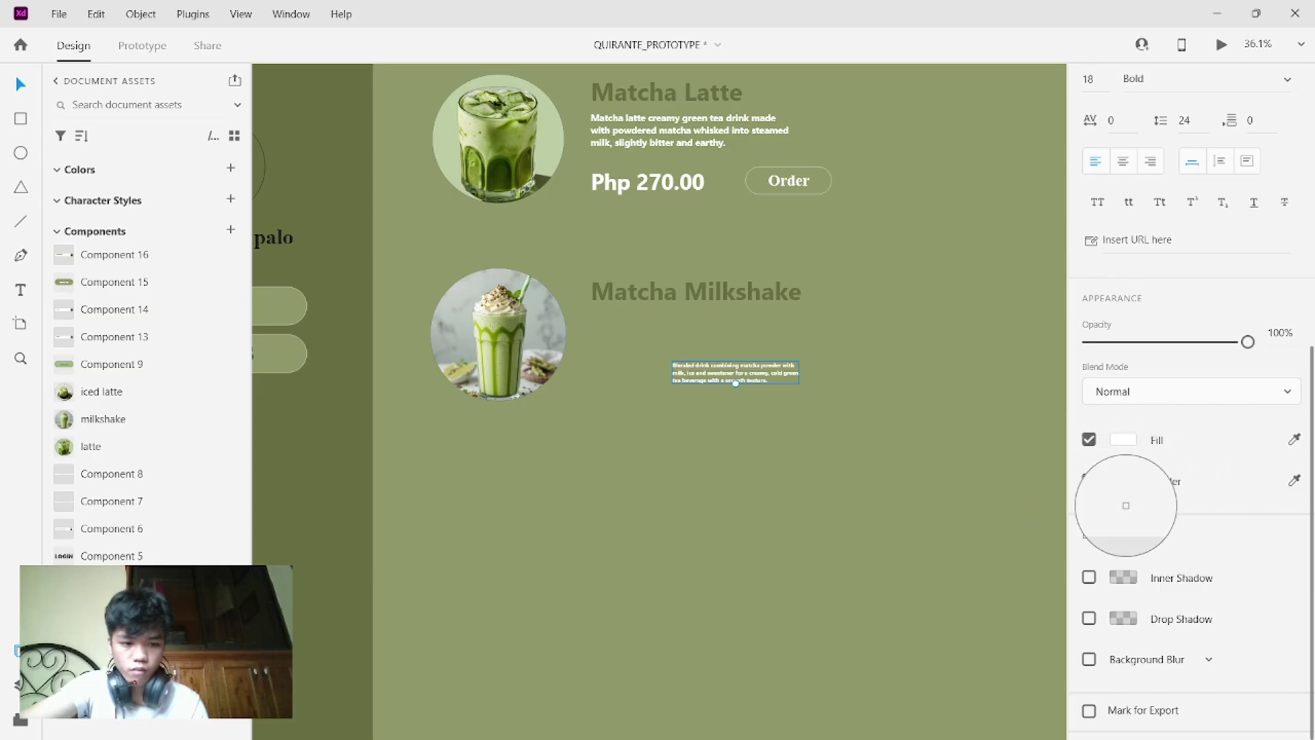
{"action": "left_click", "coordinate": [1293, 442]}
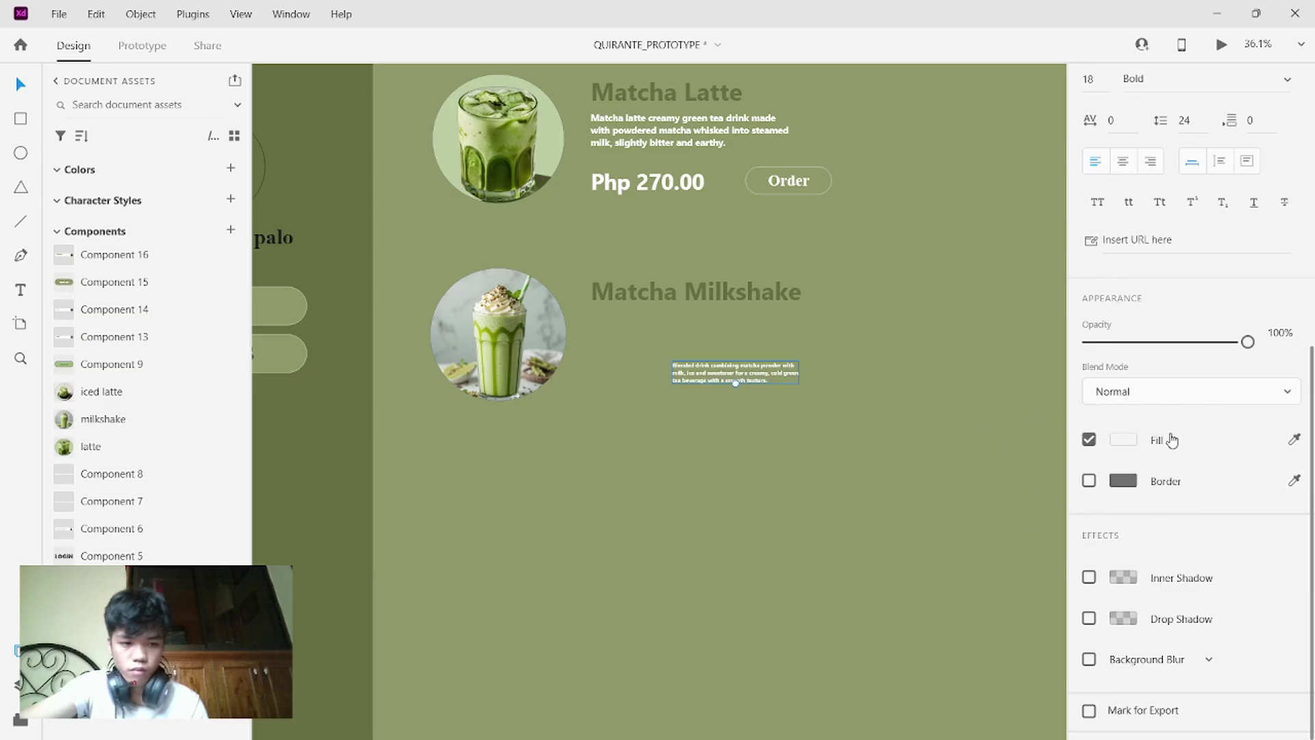
{"action": "double_click", "coordinate": [765, 373]}
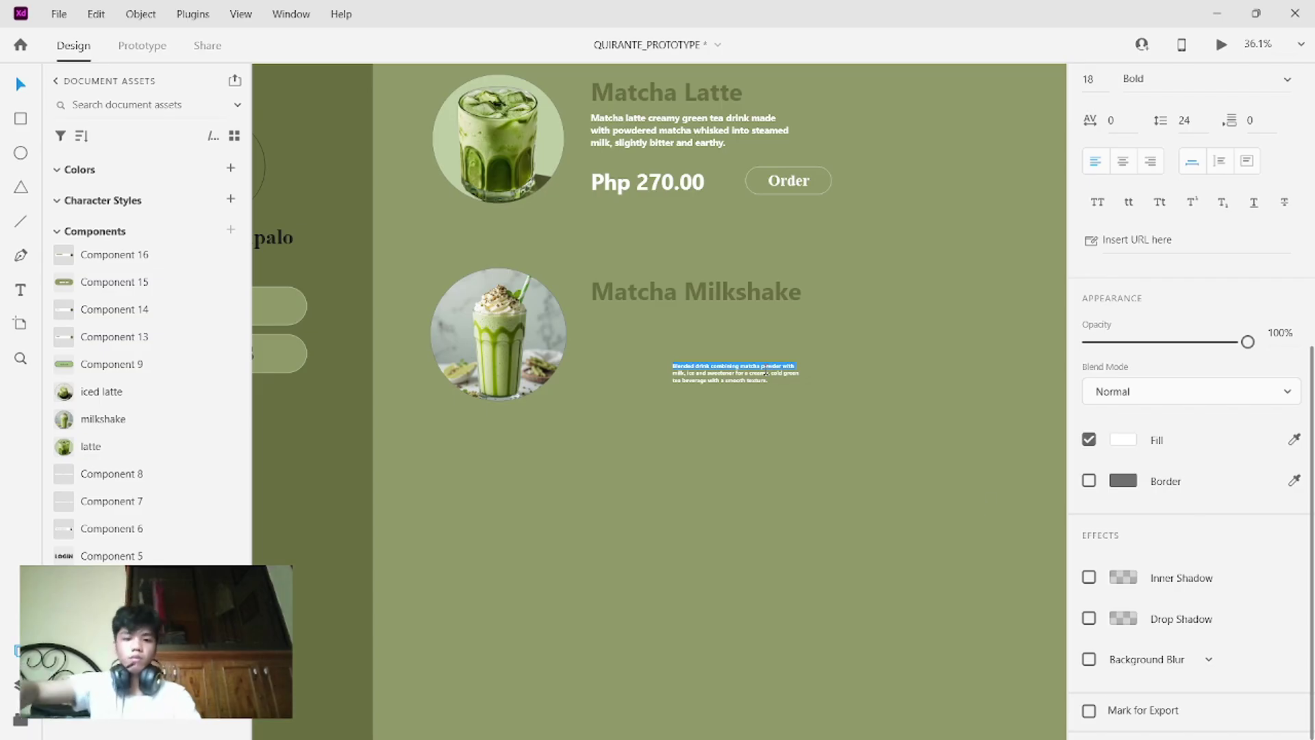
{"action": "key", "text": "Escape"}
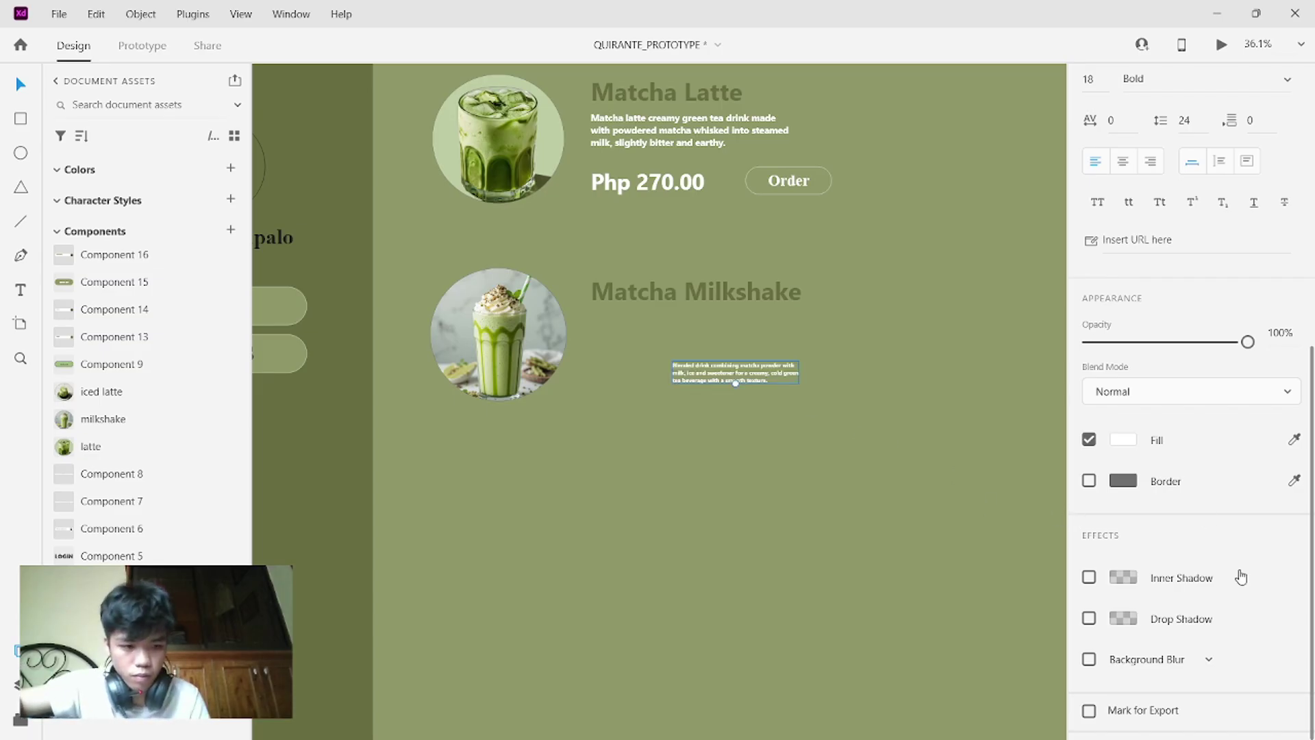
{"action": "scroll", "coordinate": [1238, 579], "scroll_direction": "down", "scroll_amount": 1}
{"action": "scroll", "coordinate": [1238, 579], "scroll_direction": "up", "scroll_amount": 4}
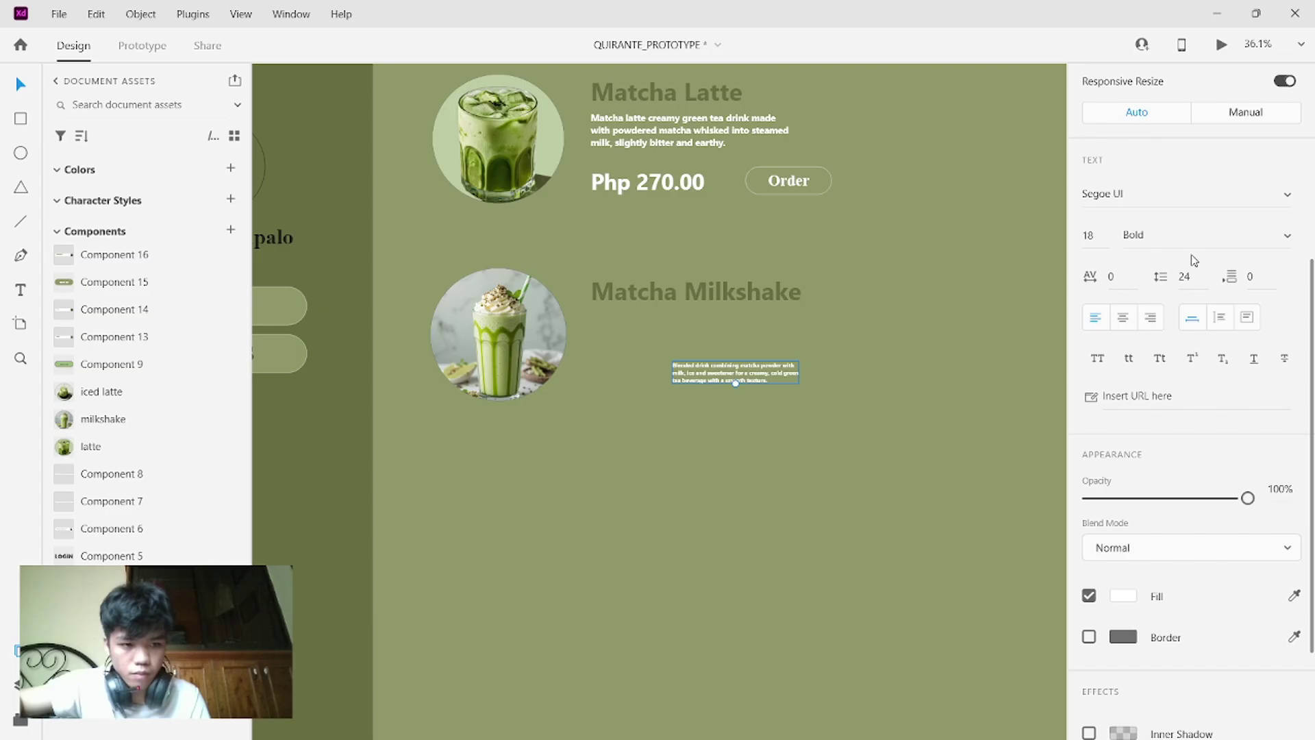
- Set the description's font size to 30 and place it under the Matcha Milkshake title
{"action": "left_click", "coordinate": [1095, 235]}
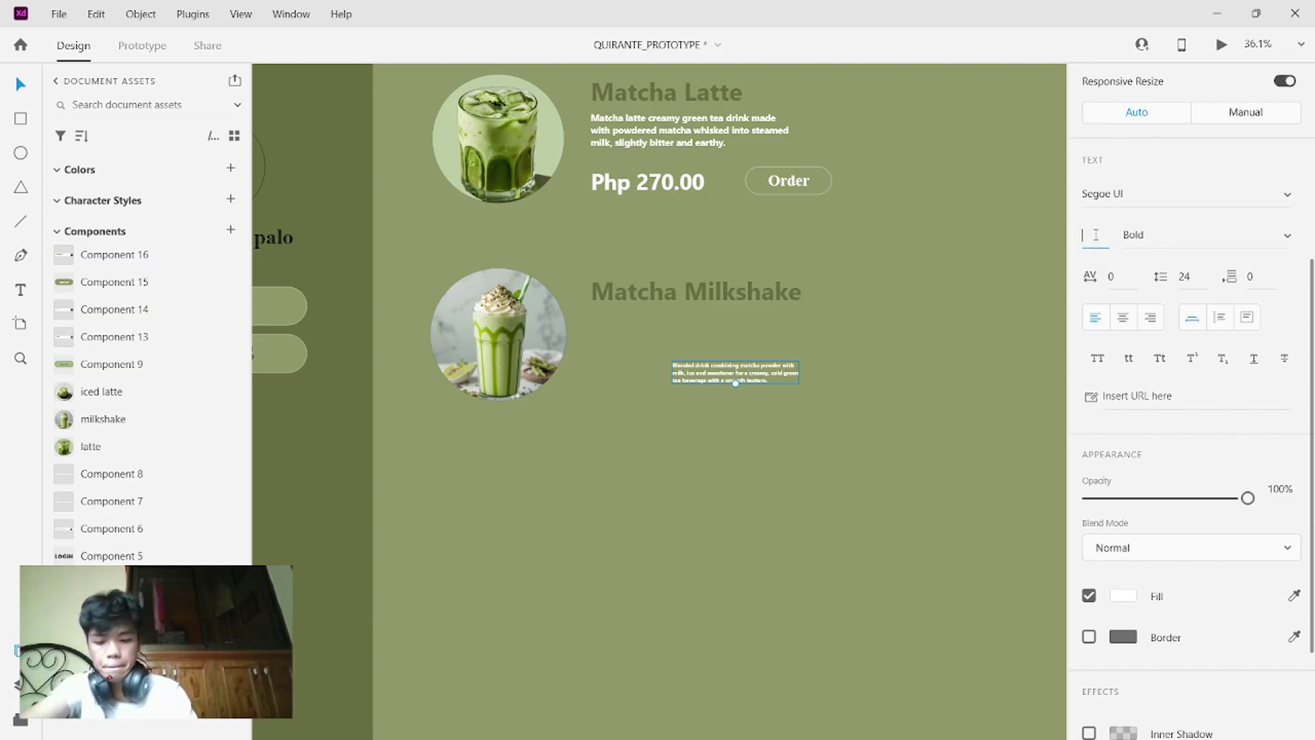
{"action": "type", "text": "30"}
{"action": "key", "text": "Return"}
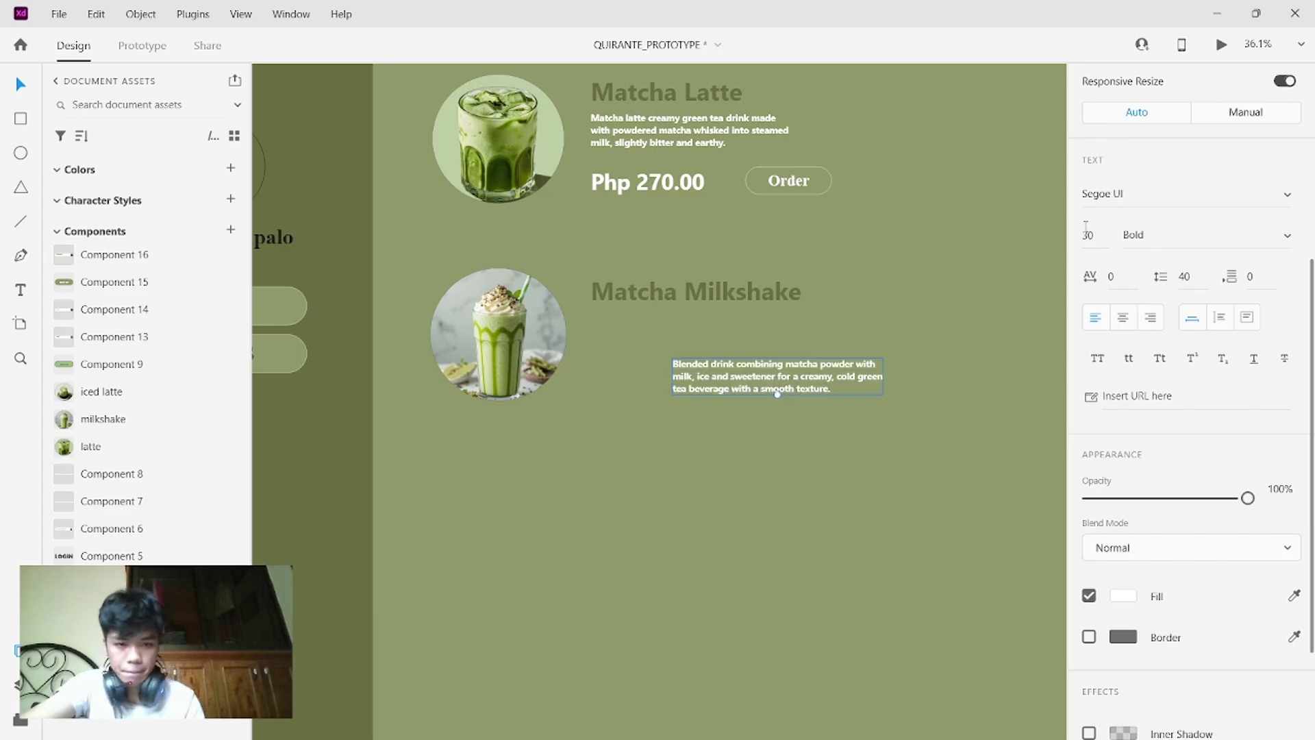
{"action": "left_click_drag", "start_coordinate": [843, 388], "coordinate": [762, 346]}
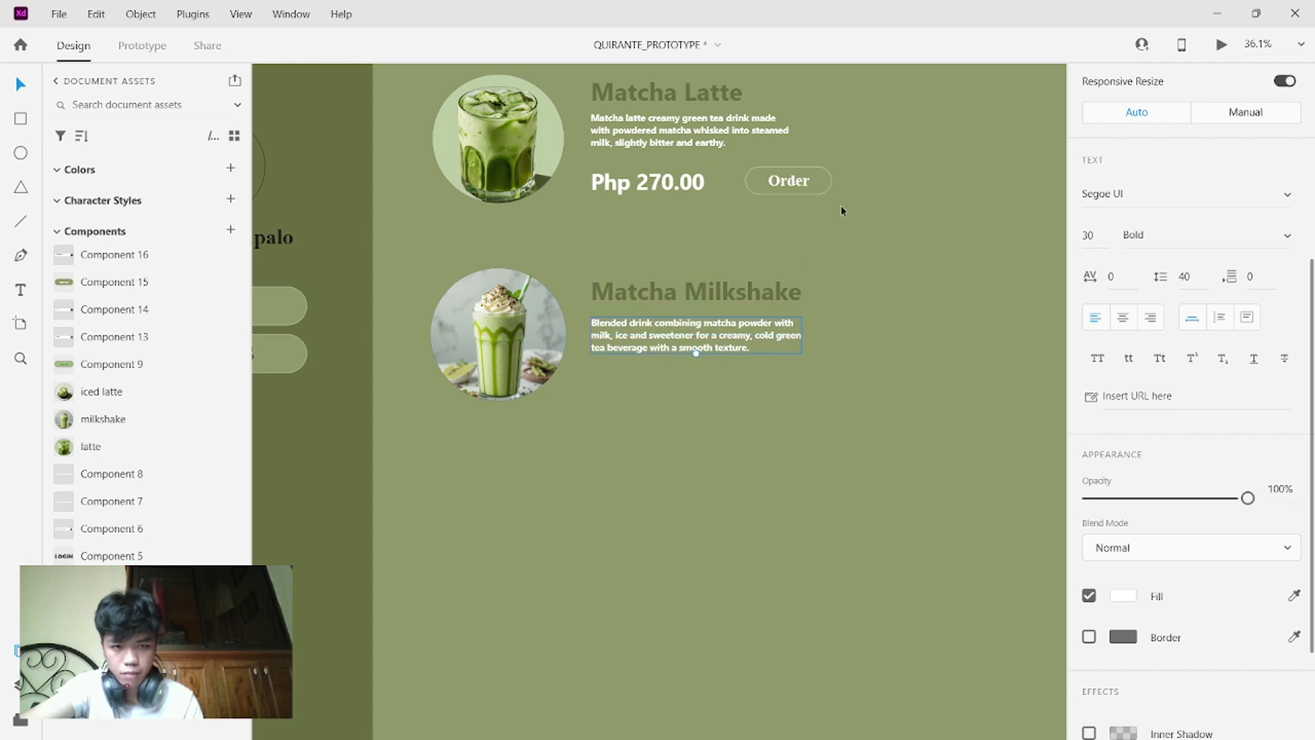
{"action": "left_click_drag", "start_coordinate": [840, 204], "coordinate": [627, 167]}
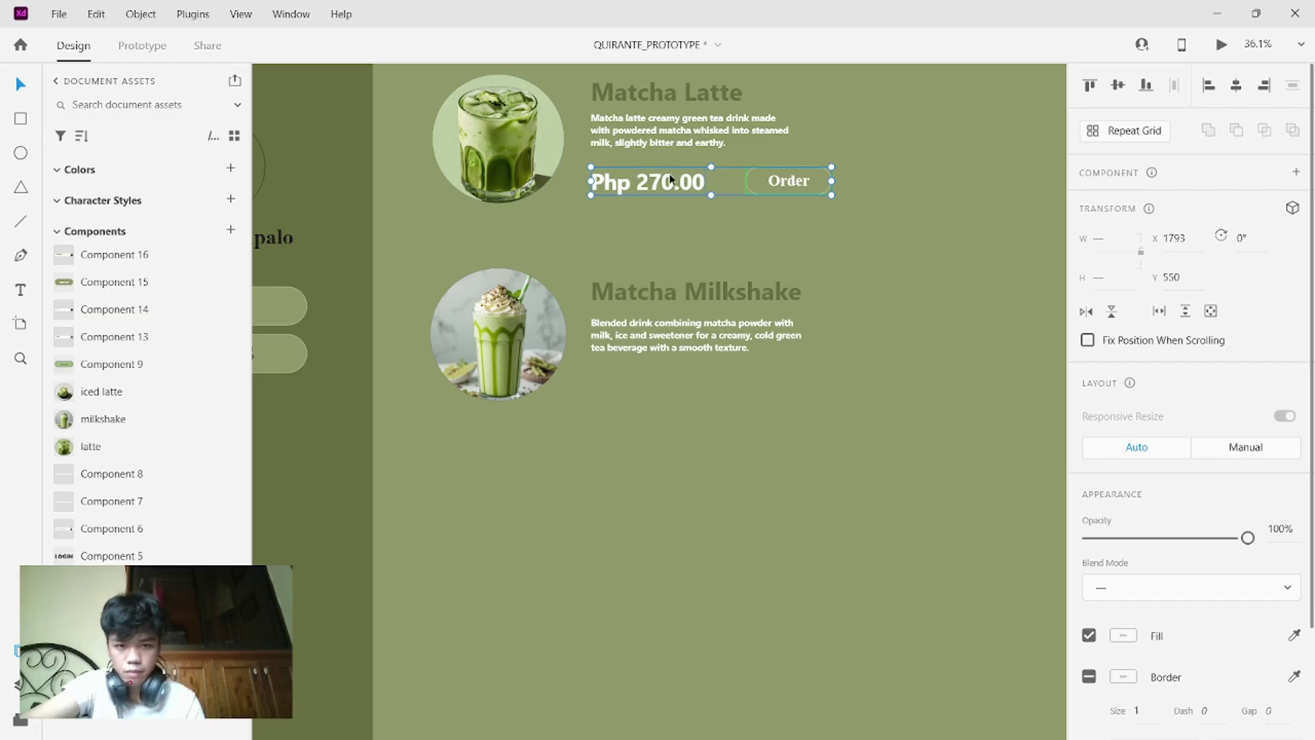
- Duplicate the Php 270.00 price and Order button beneath the milkshake item
{"action": "left_click_drag", "start_coordinate": [671, 179], "coordinate": [674, 379], "text": "alt"}
{"action": "left_click", "coordinate": [902, 285]}
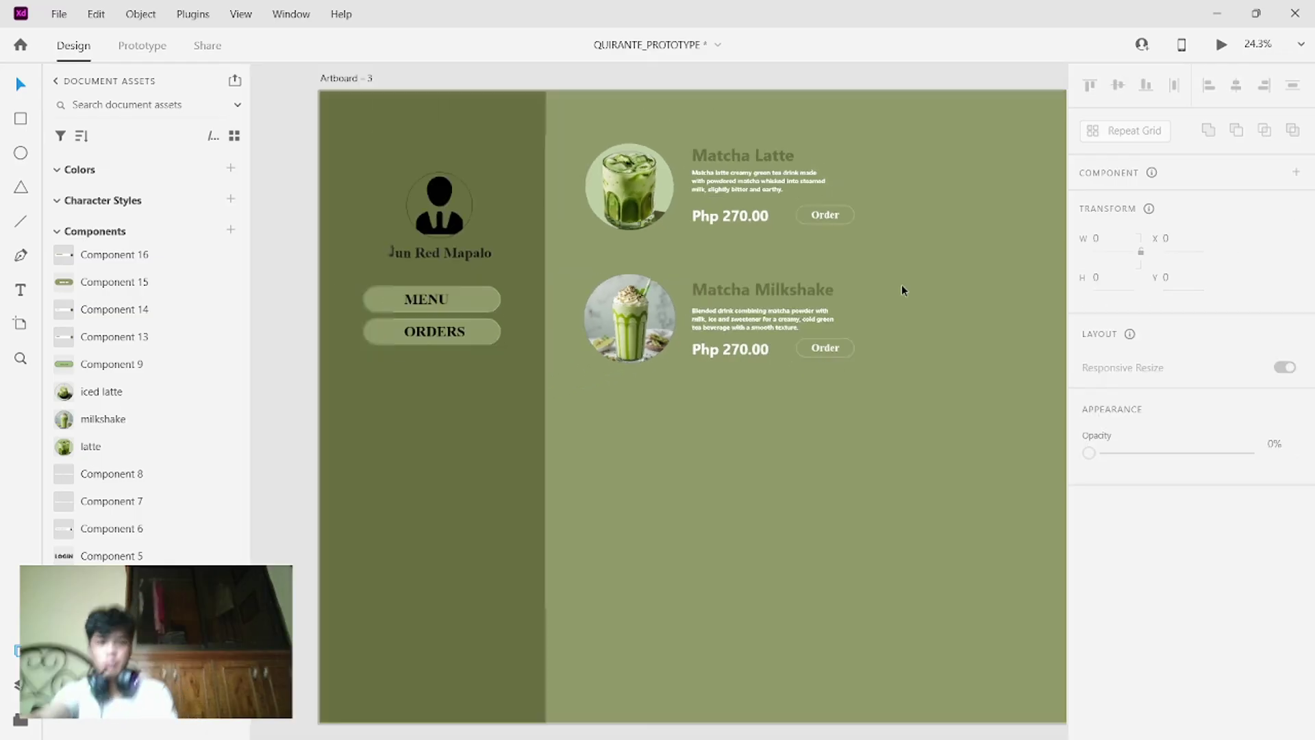
{"action": "scroll", "coordinate": [901, 284], "scroll_direction": "down", "scroll_amount": 5}
{"action": "scroll", "coordinate": [902, 290], "scroll_direction": "right", "scroll_amount": 5}
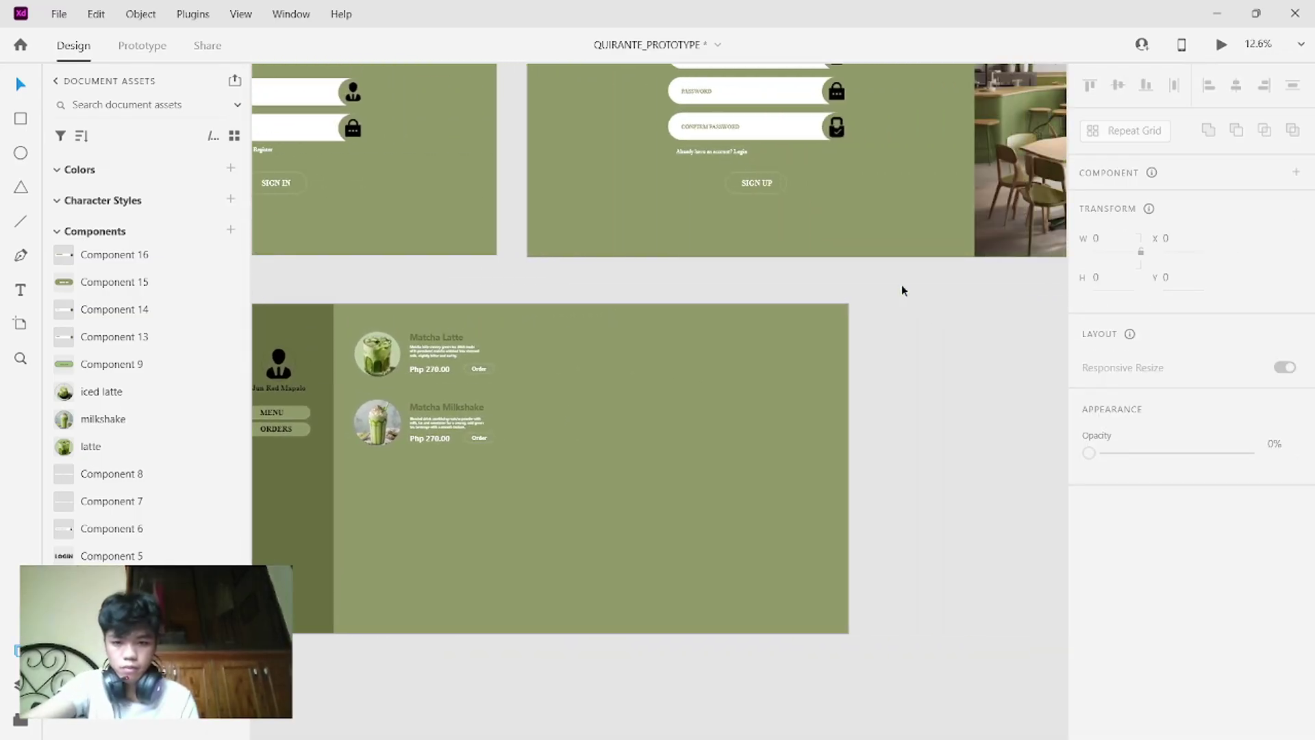
{"action": "scroll", "coordinate": [902, 290], "scroll_direction": "up", "scroll_amount": 10}
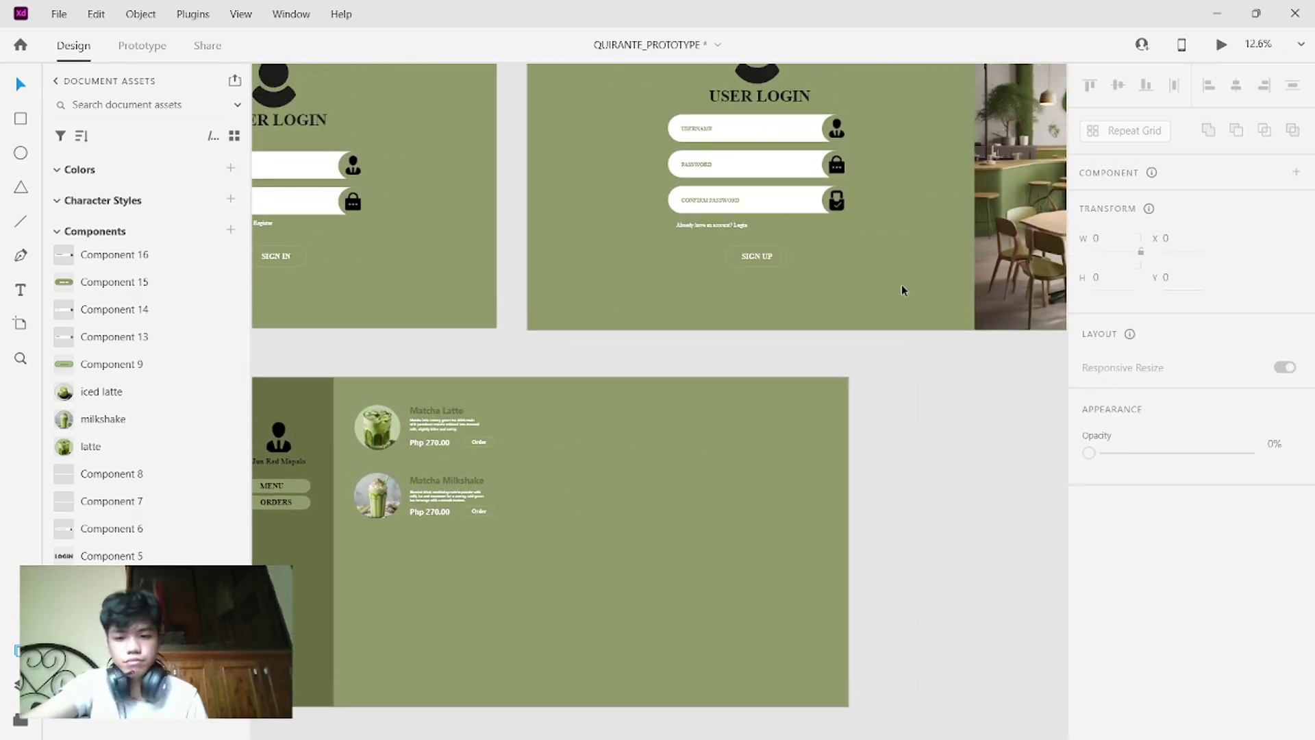
{"action": "scroll", "coordinate": [902, 290], "scroll_direction": "right", "scroll_amount": 5}
{"action": "scroll", "coordinate": [901, 290], "scroll_direction": "up", "scroll_amount": 1}
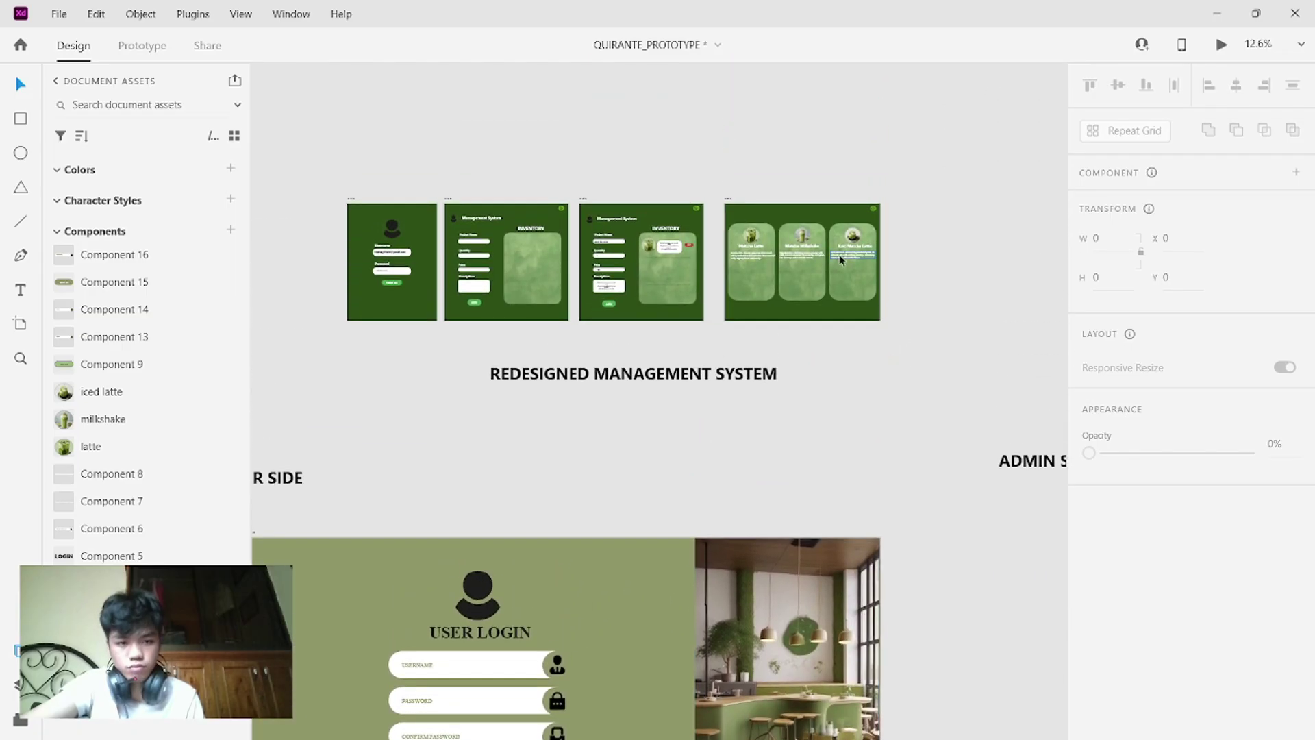
- Move the Iced Matcha Latte card, image and text toward the dashboard artboard
{"action": "left_click_drag", "start_coordinate": [856, 269], "coordinate": [862, 164]}
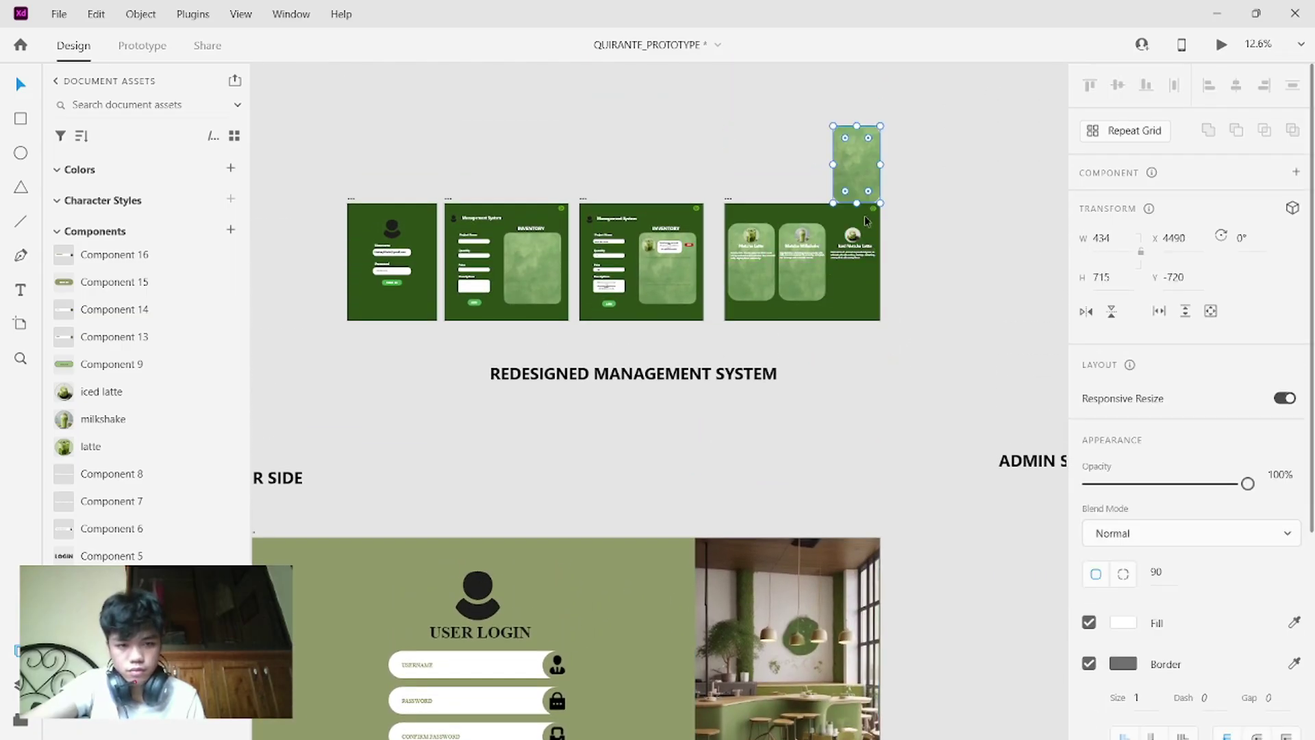
{"action": "left_click_drag", "start_coordinate": [862, 275], "coordinate": [841, 227]}
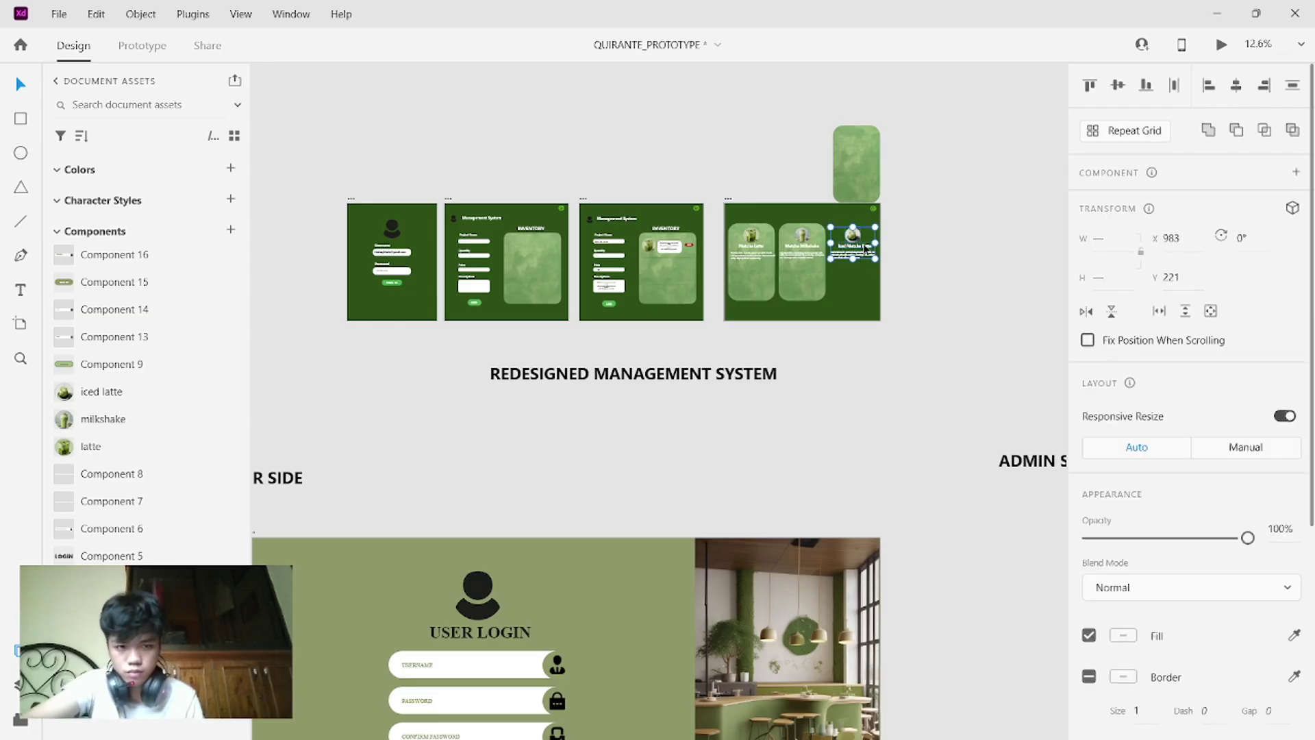
{"action": "left_click_drag", "start_coordinate": [865, 248], "coordinate": [936, 705]}
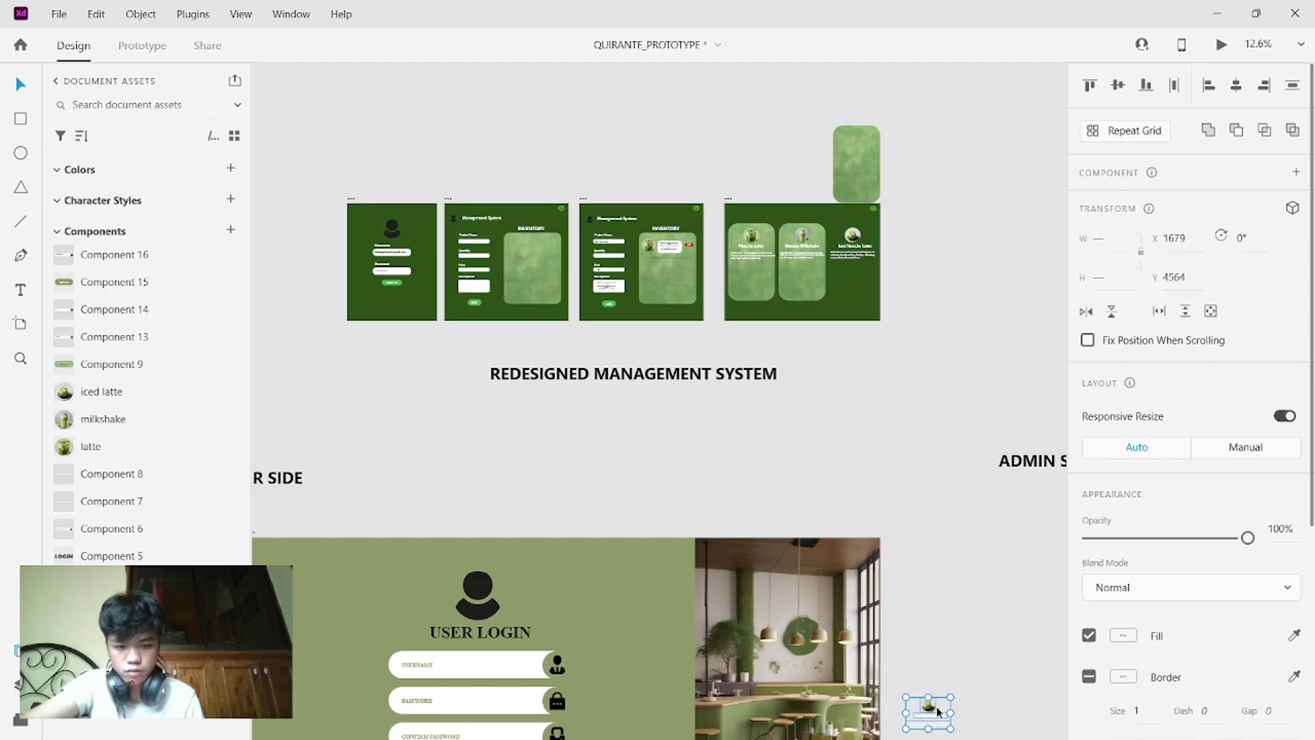
{"action": "scroll", "coordinate": [936, 705], "scroll_direction": "down", "scroll_amount": 8}
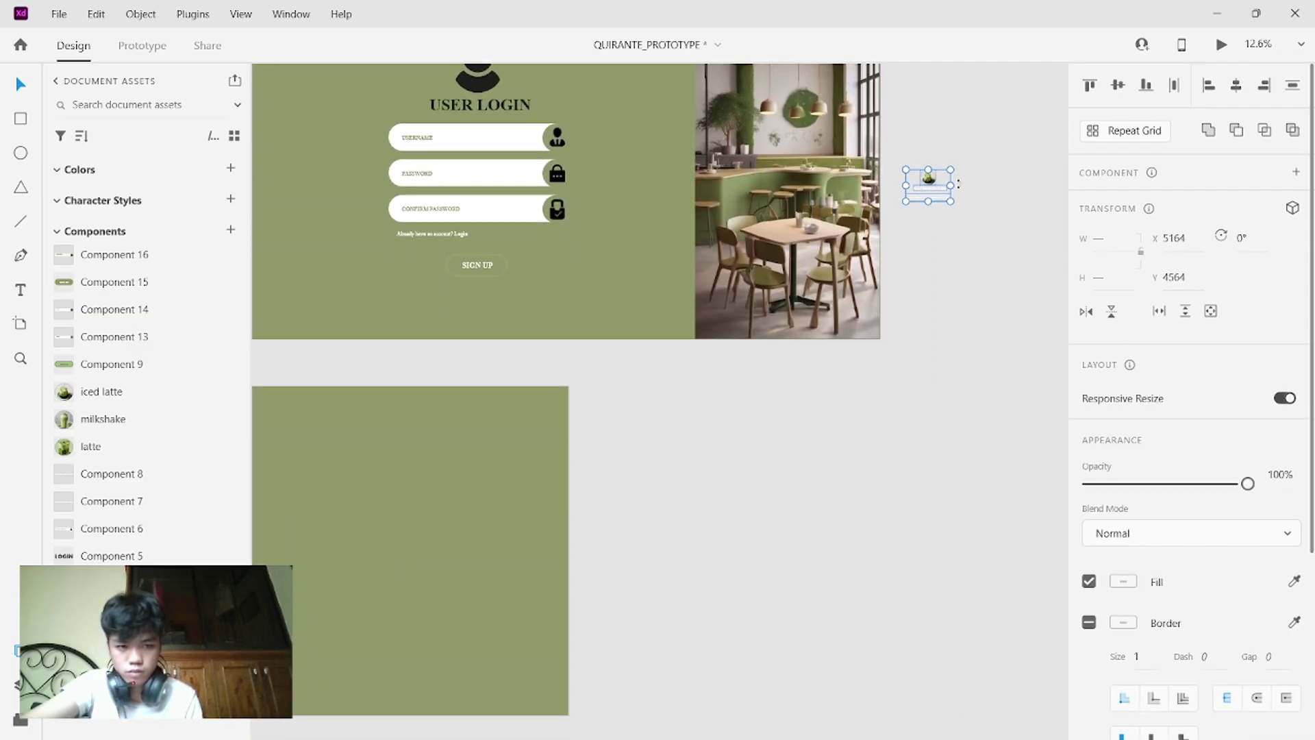
{"action": "left_click_drag", "start_coordinate": [942, 189], "coordinate": [421, 491]}
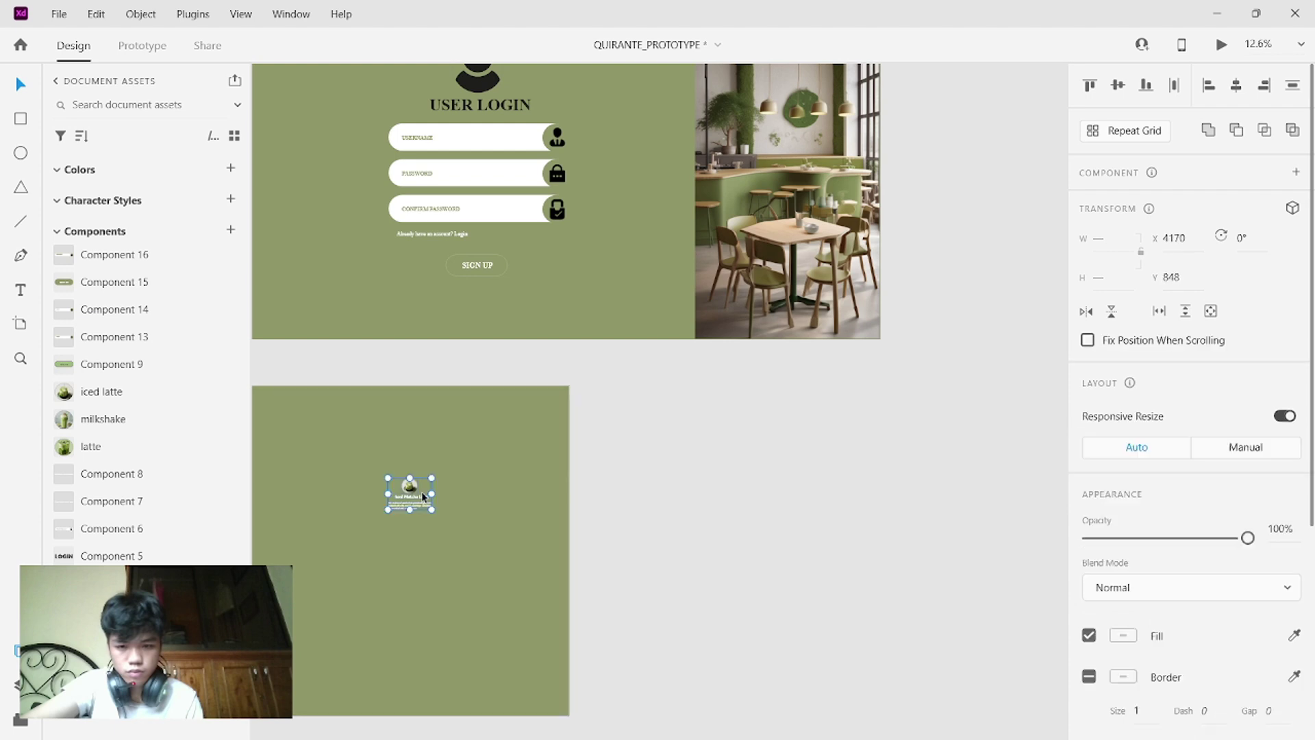
{"action": "scroll", "coordinate": [422, 491], "scroll_direction": "left", "scroll_amount": 4}
{"action": "scroll", "coordinate": [421, 491], "scroll_direction": "up", "scroll_amount": 9}
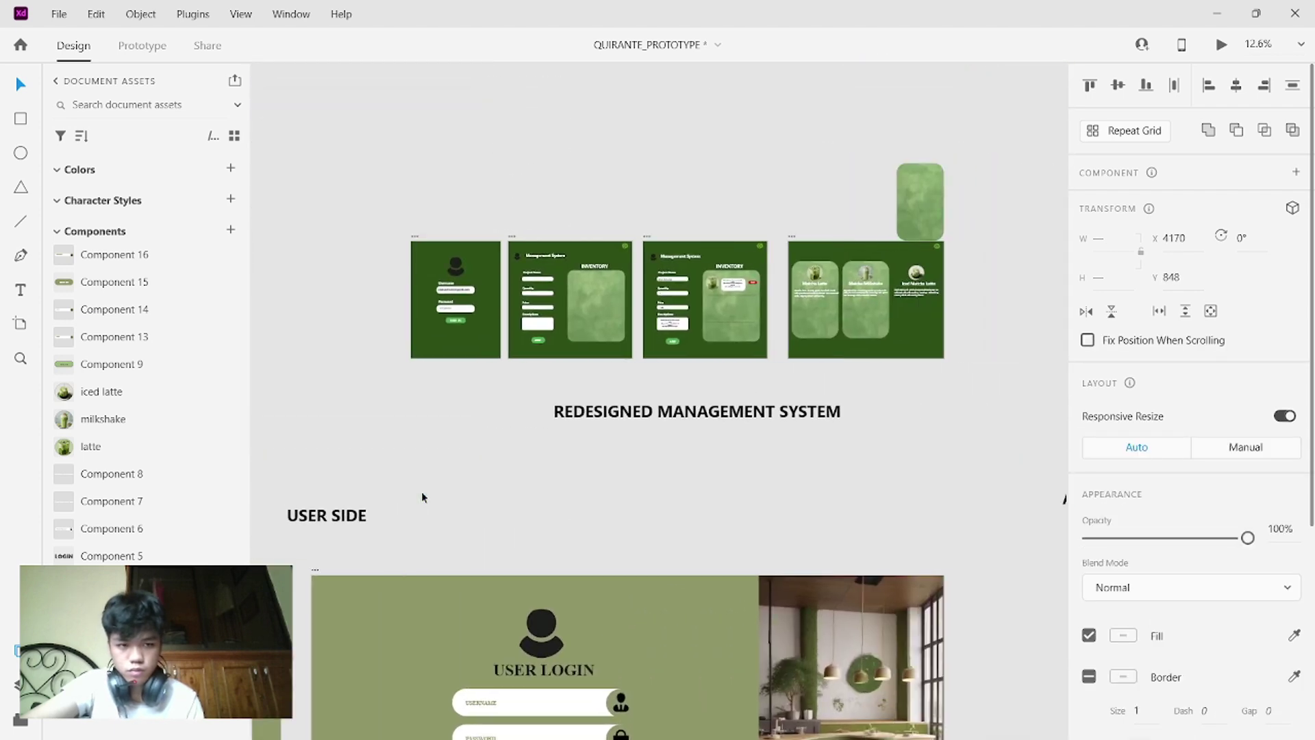
{"action": "scroll", "coordinate": [422, 491], "scroll_direction": "right", "scroll_amount": 4}
- Put the green card back in the management artboard behind its content, then switch to OBS
{"action": "left_click_drag", "start_coordinate": [627, 192], "coordinate": [622, 286]}
{"action": "right_click", "coordinate": [622, 285]}
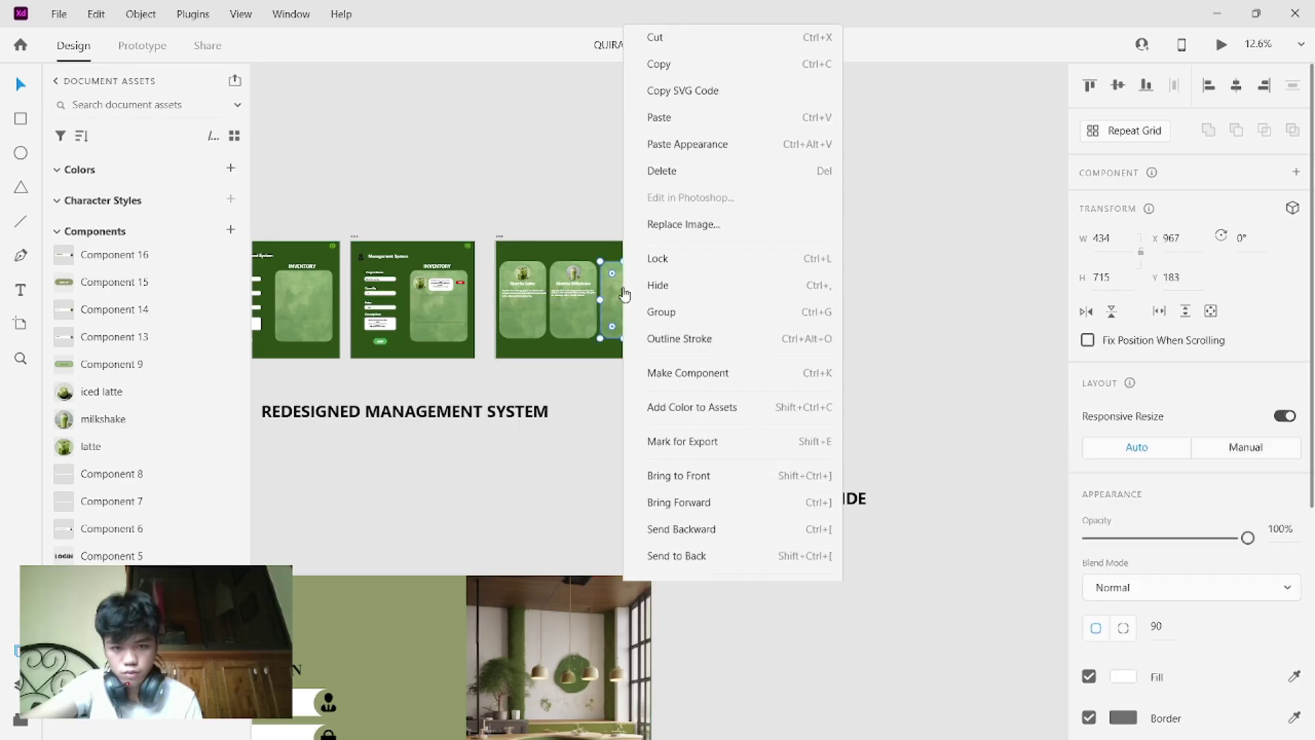
{"action": "left_click", "coordinate": [691, 533]}
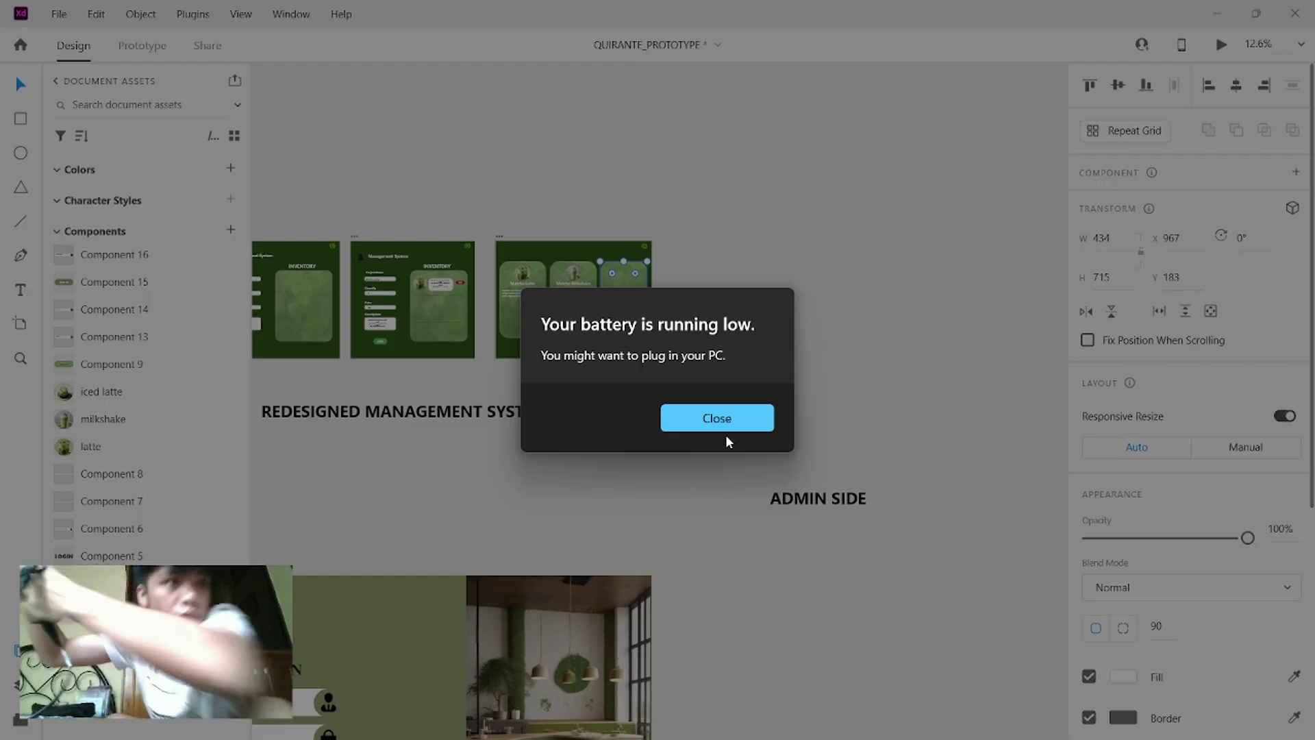
{"action": "key", "text": "Return"}
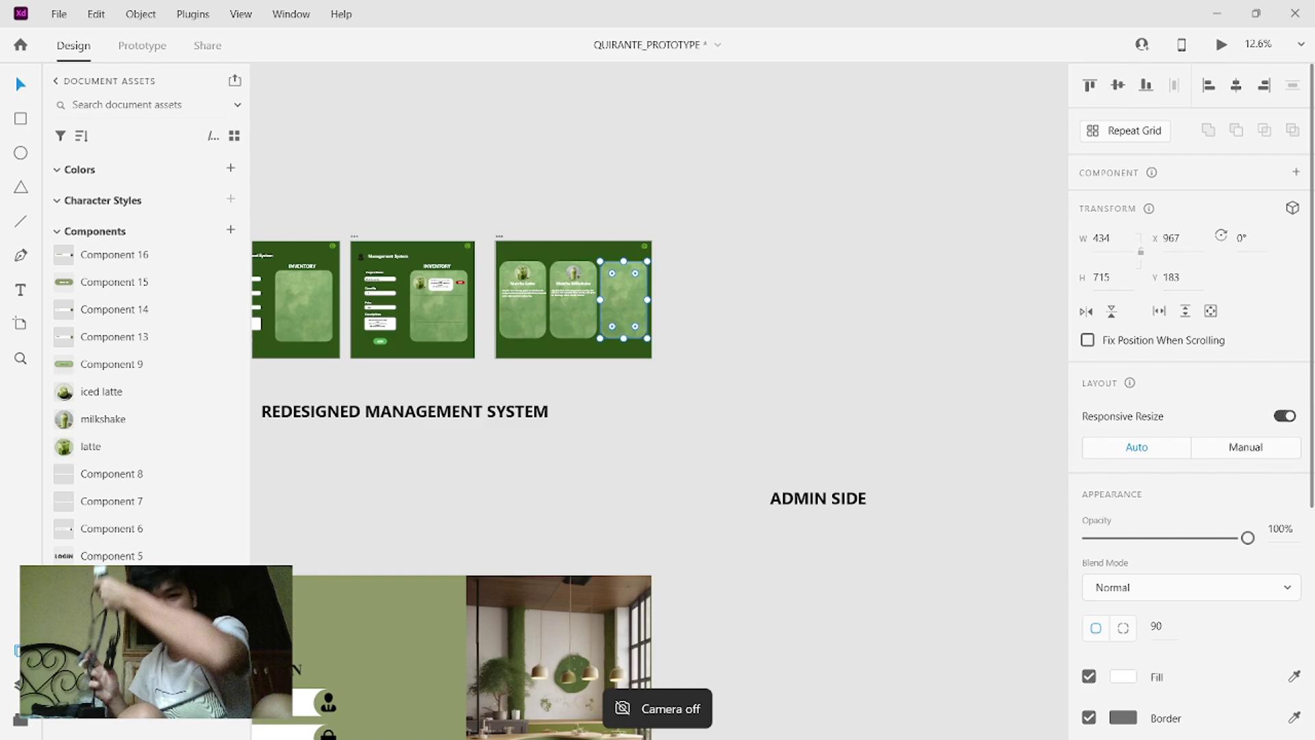
{"action": "key", "text": "alt+Tab"}
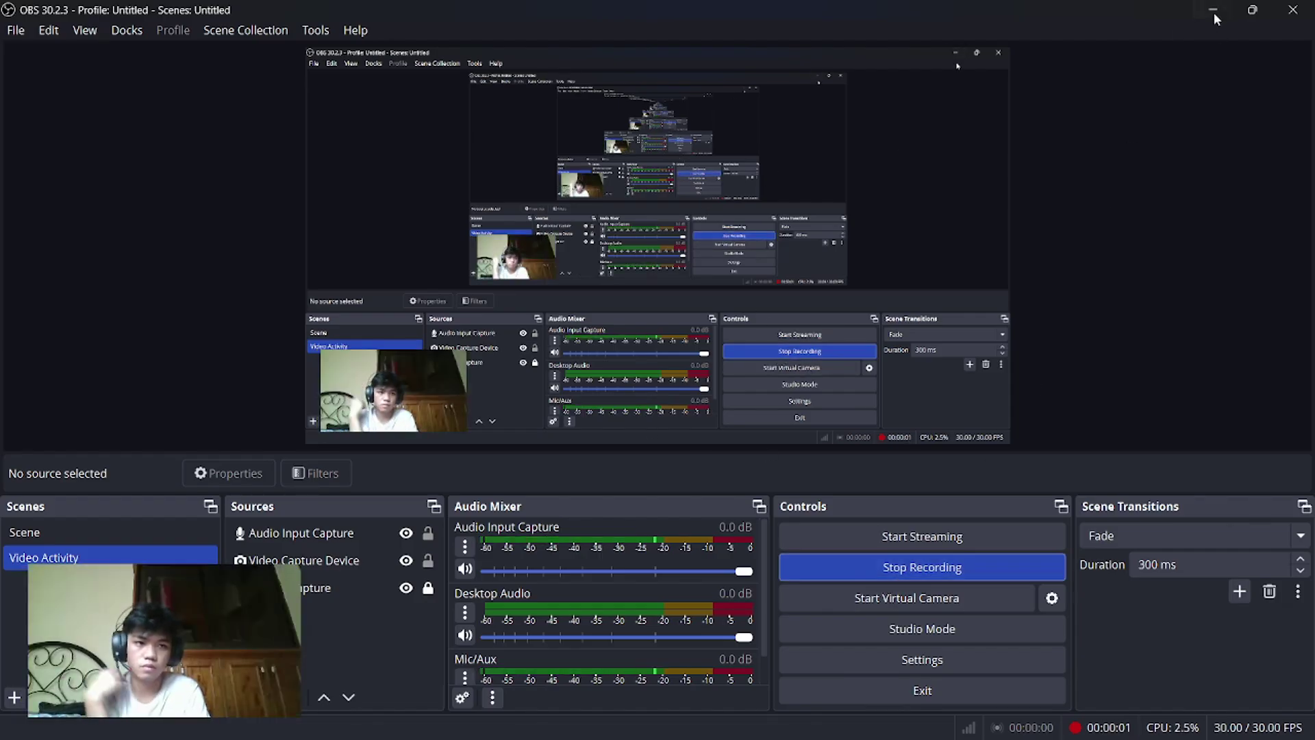
- Minimise OBS and bring the Adobe XD window back to the front
{"action": "left_click", "coordinate": [1213, 14]}
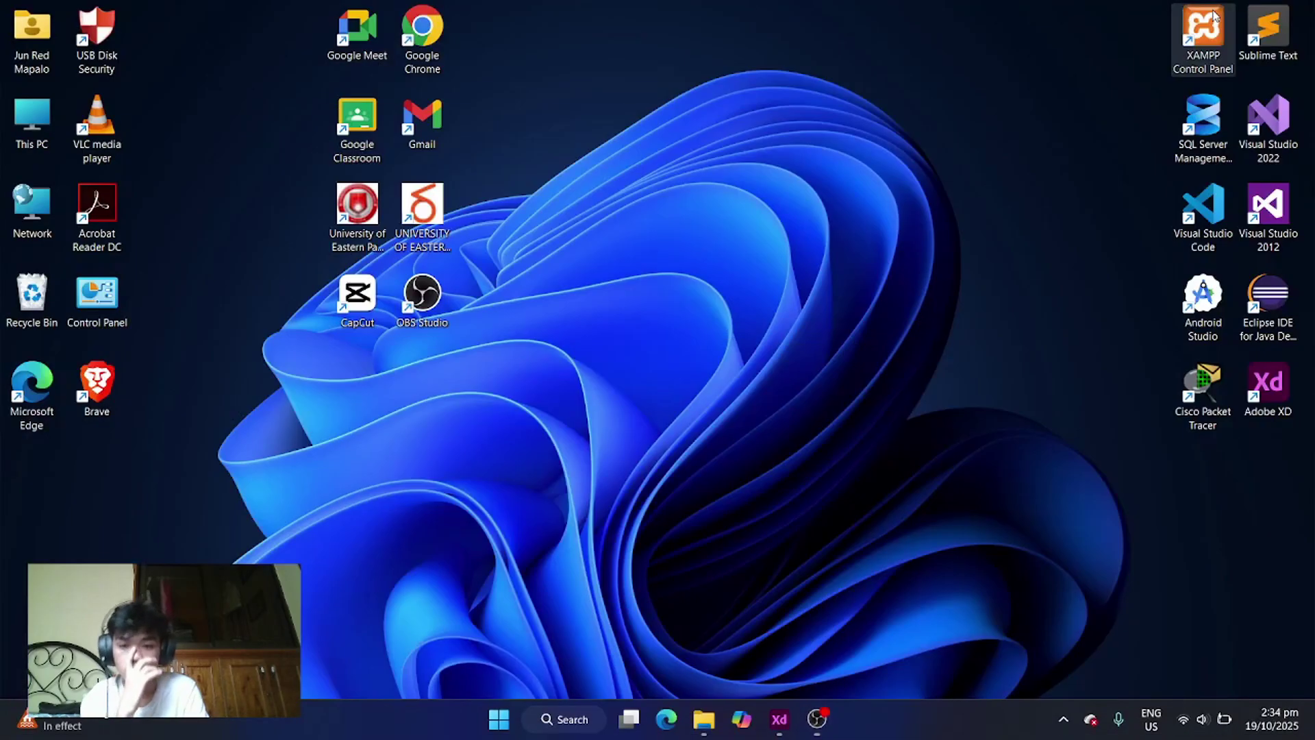
{"action": "left_click", "coordinate": [779, 719]}
{"action": "scroll", "coordinate": [893, 396], "scroll_direction": "down", "scroll_amount": 10}
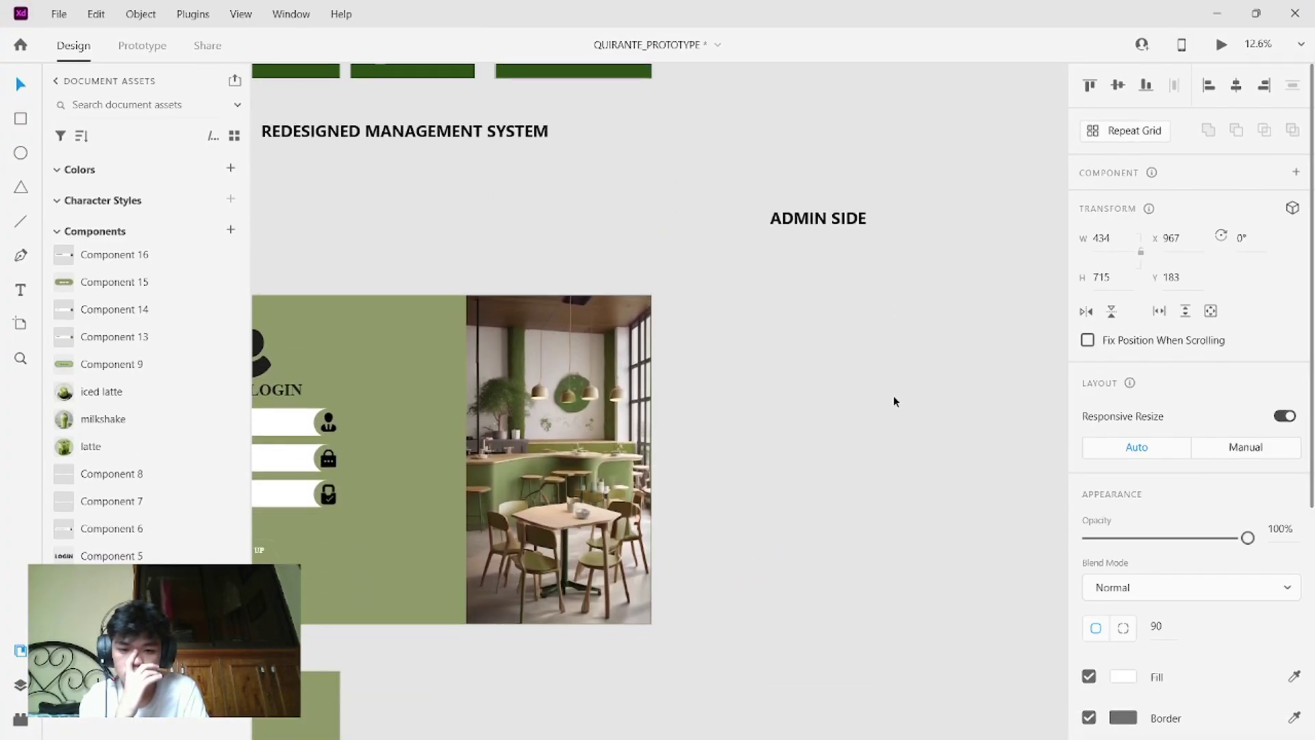
- Move the Iced Matcha circle image to the artboard's lower left and place its title text beside it
{"action": "scroll", "coordinate": [893, 396], "scroll_direction": "up", "scroll_amount": 3}
{"action": "scroll", "coordinate": [893, 396], "scroll_direction": "down", "scroll_amount": 2}
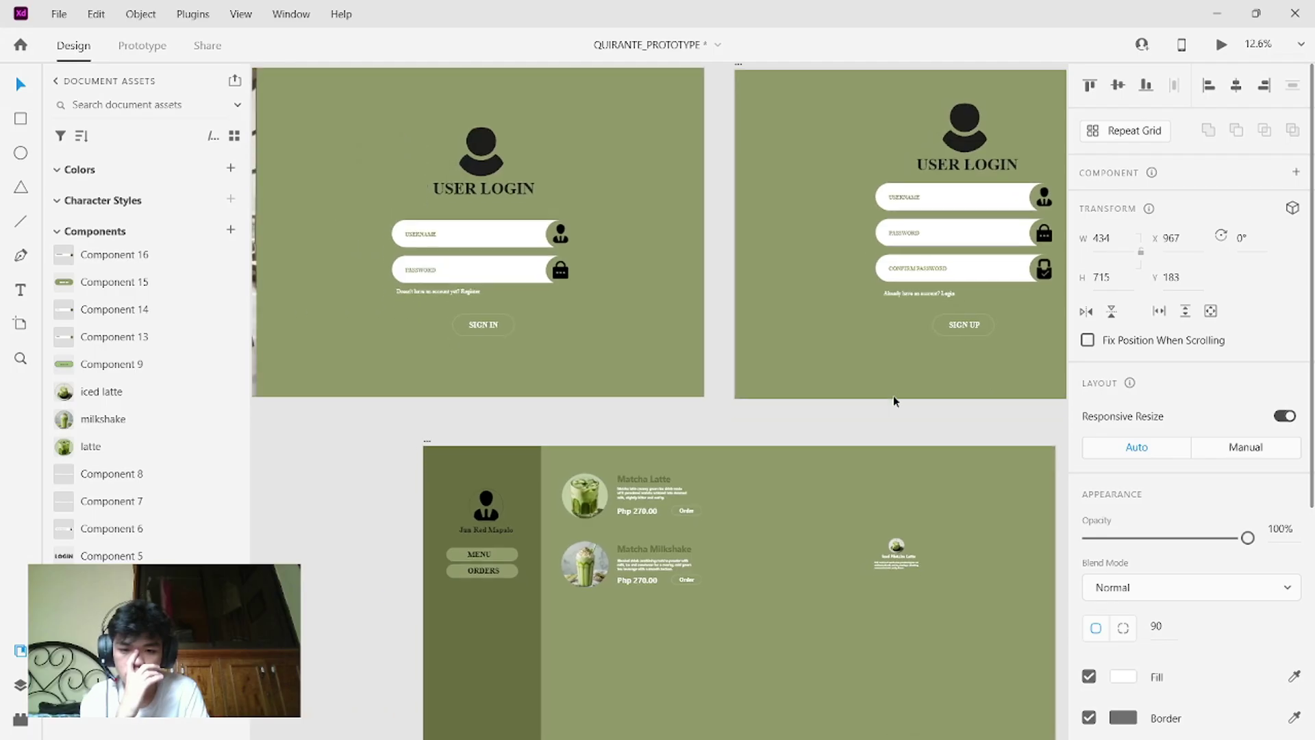
{"action": "scroll", "coordinate": [894, 396], "scroll_direction": "up", "scroll_amount": 4}
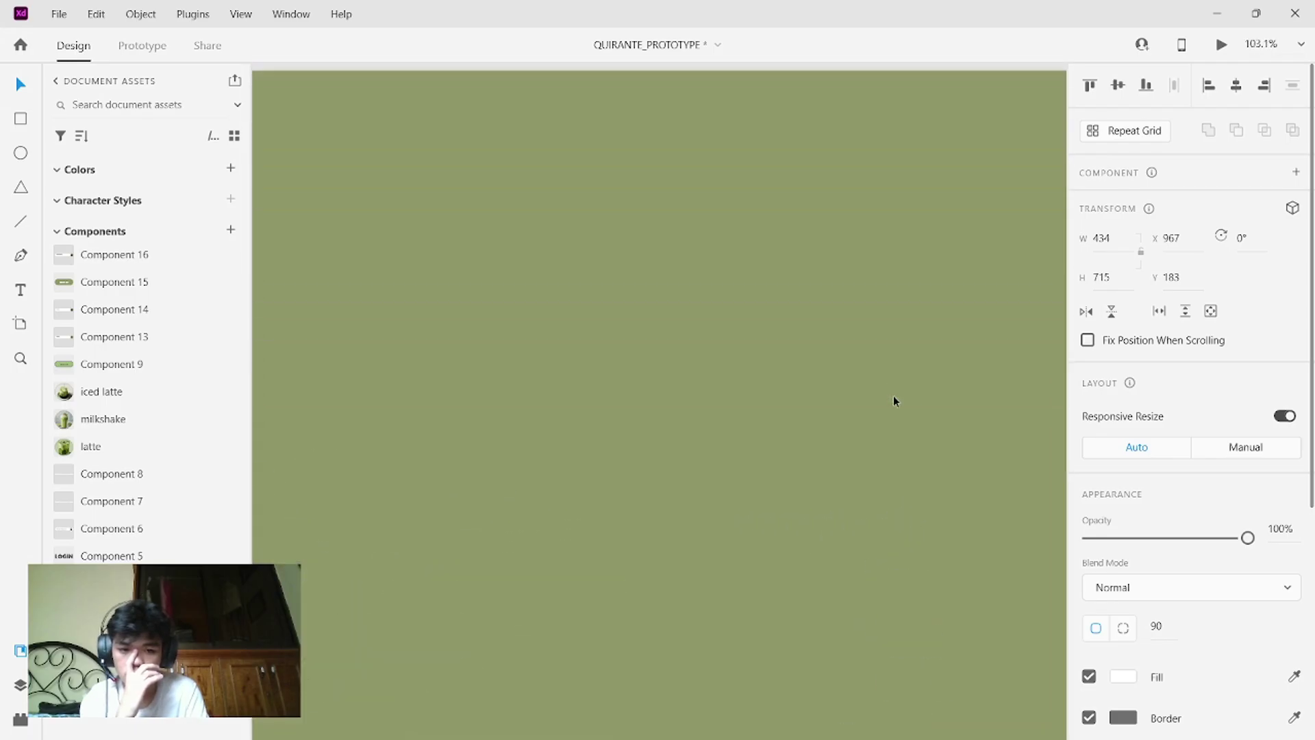
{"action": "scroll", "coordinate": [893, 396], "scroll_direction": "down", "scroll_amount": 2}
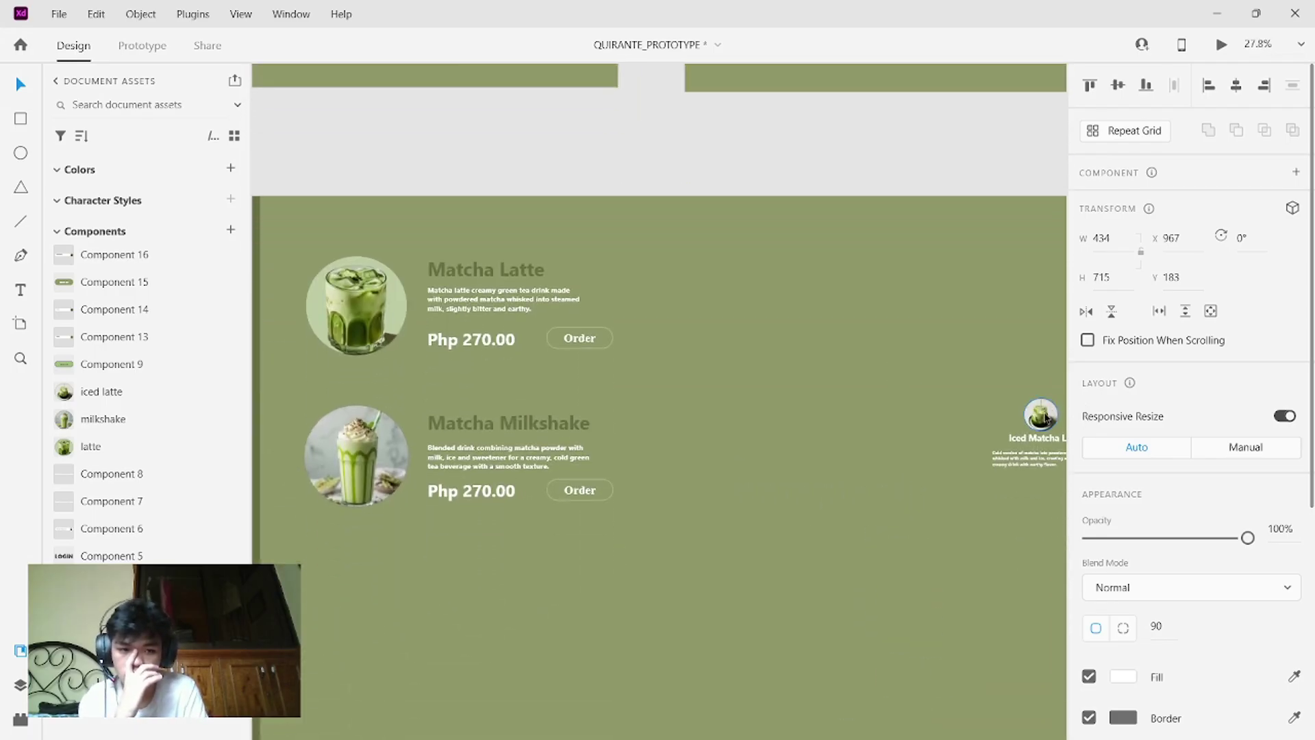
{"action": "left_click", "coordinate": [1025, 415]}
{"action": "left_click_drag", "start_coordinate": [1025, 416], "coordinate": [377, 636]}
{"action": "left_click_drag", "start_coordinate": [698, 586], "coordinate": [1034, 393]}
{"action": "left_click_drag", "start_coordinate": [1023, 453], "coordinate": [518, 584]}
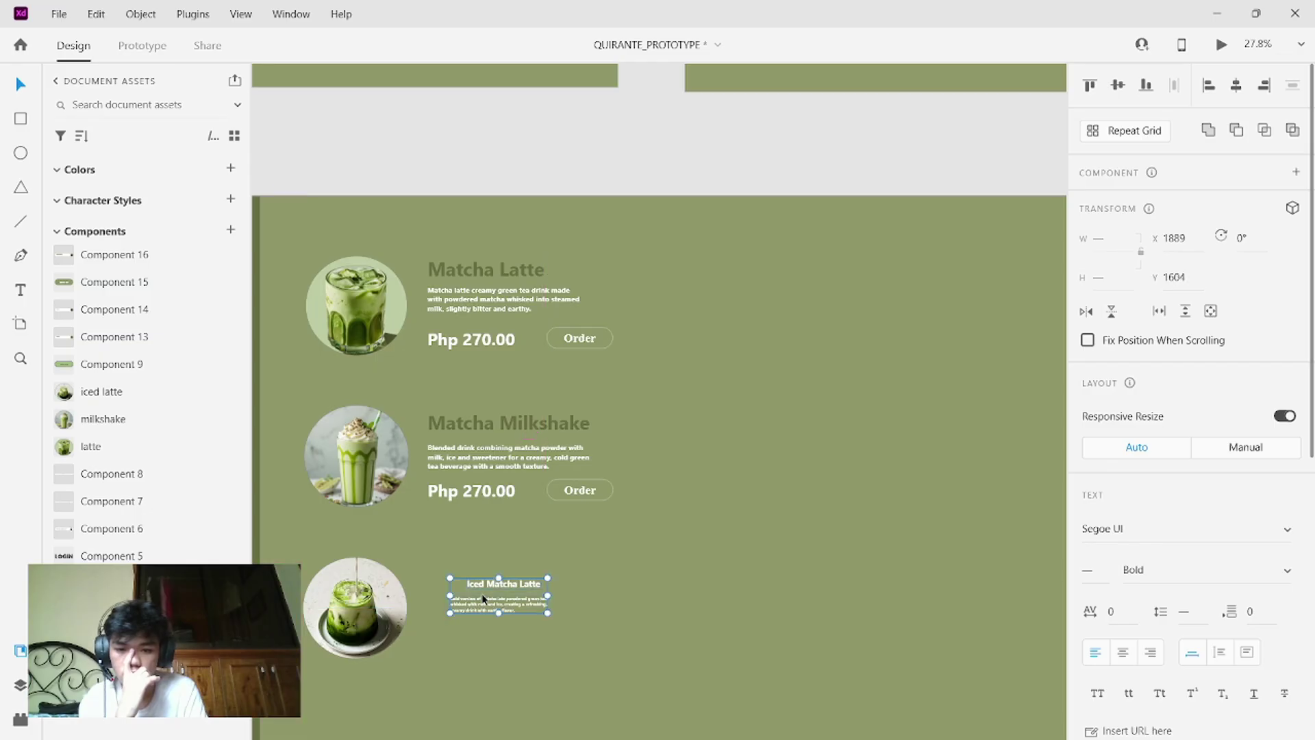
- Make the Iced Matcha Latte title a fixed-size text box, comparing with the Matcha Milkshake heading
{"action": "double_click", "coordinate": [528, 588]}
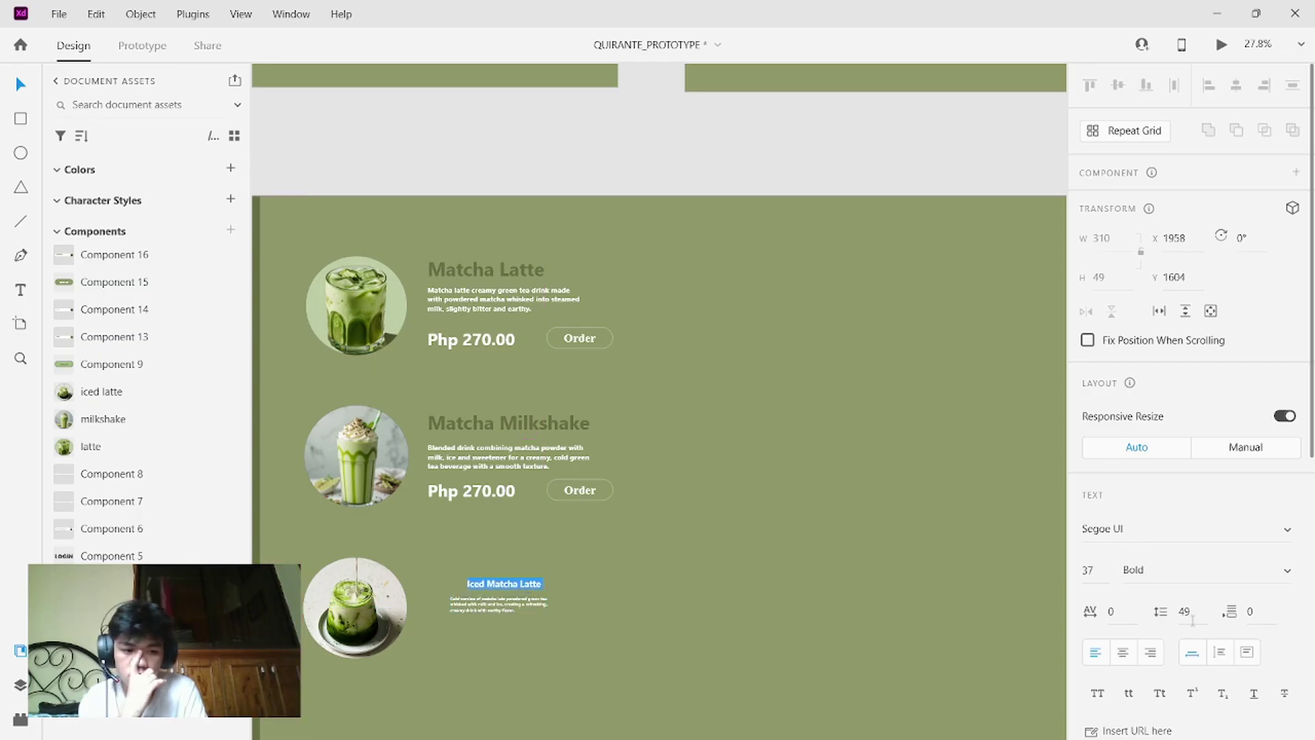
{"action": "left_click", "coordinate": [1098, 569]}
{"action": "key", "text": "BackSpace"}
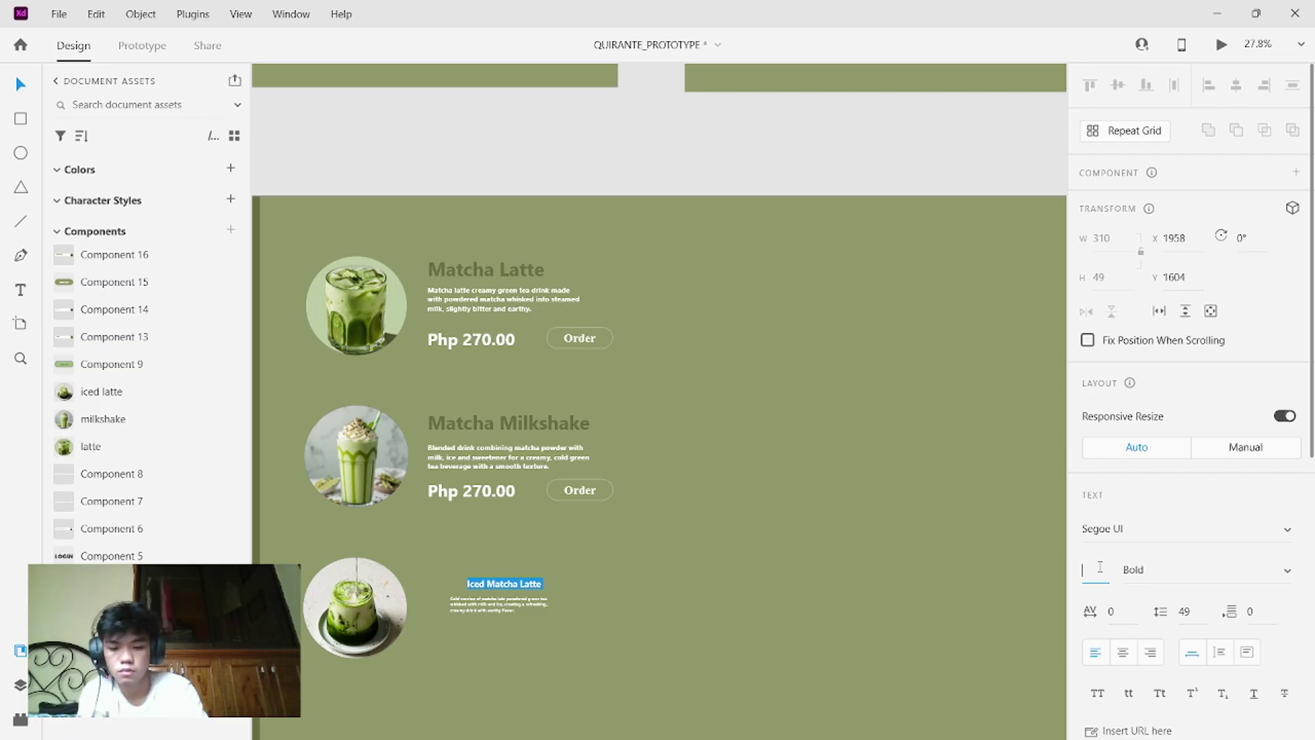
{"action": "left_click", "coordinate": [1245, 653]}
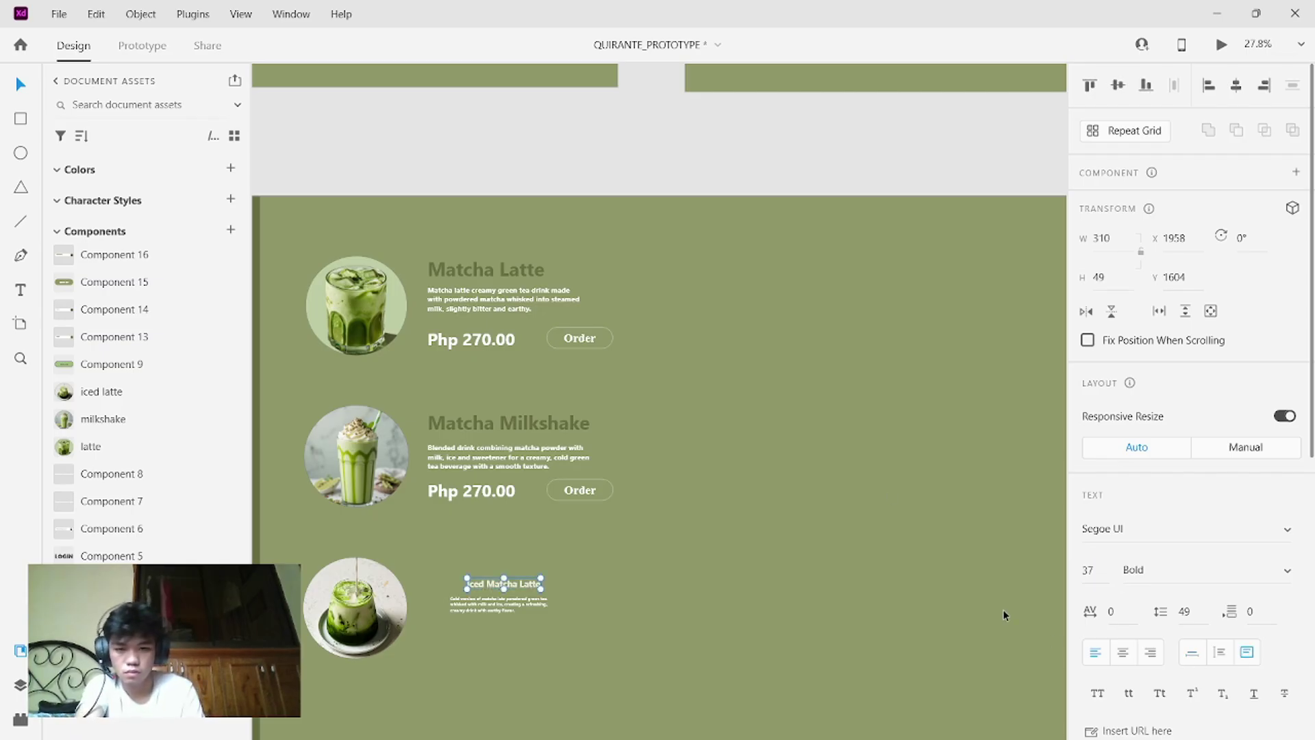
{"action": "double_click", "coordinate": [541, 423]}
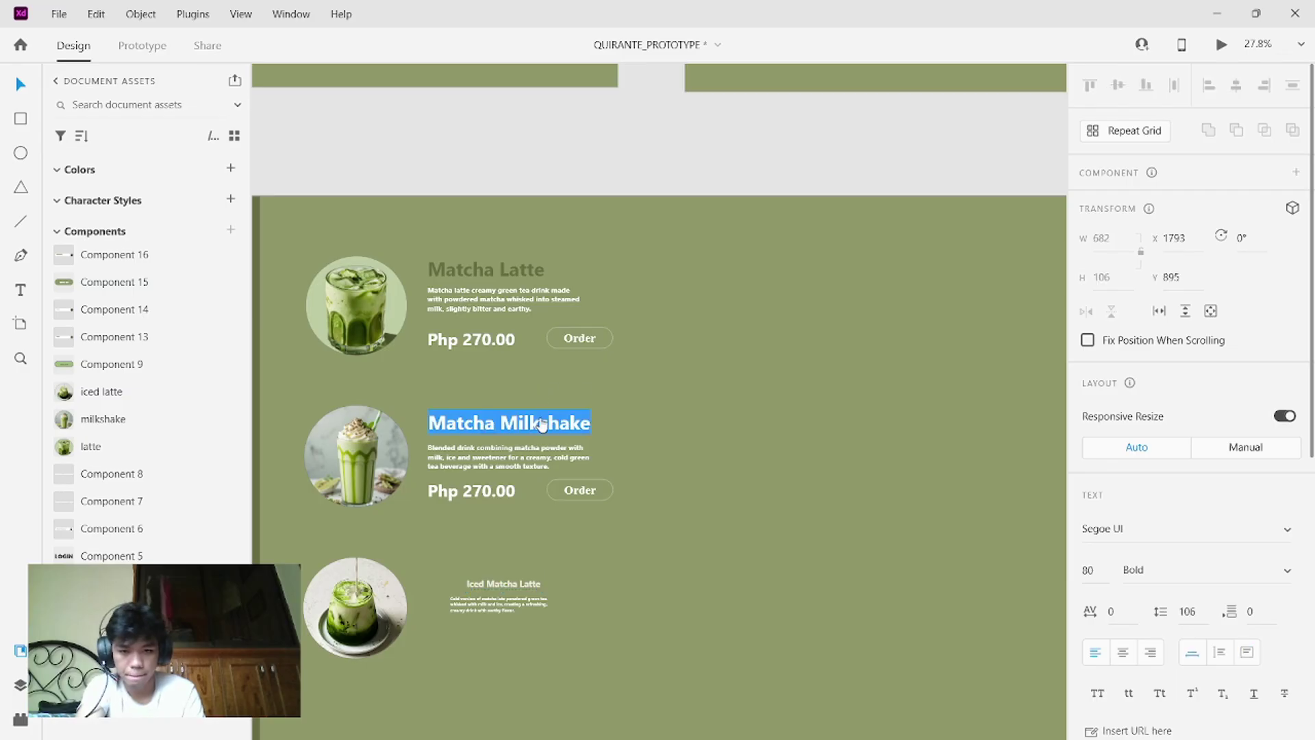
- Set the Iced Matcha Latte heading to font size 80 and widen it onto one line
{"action": "left_click", "coordinate": [503, 584]}
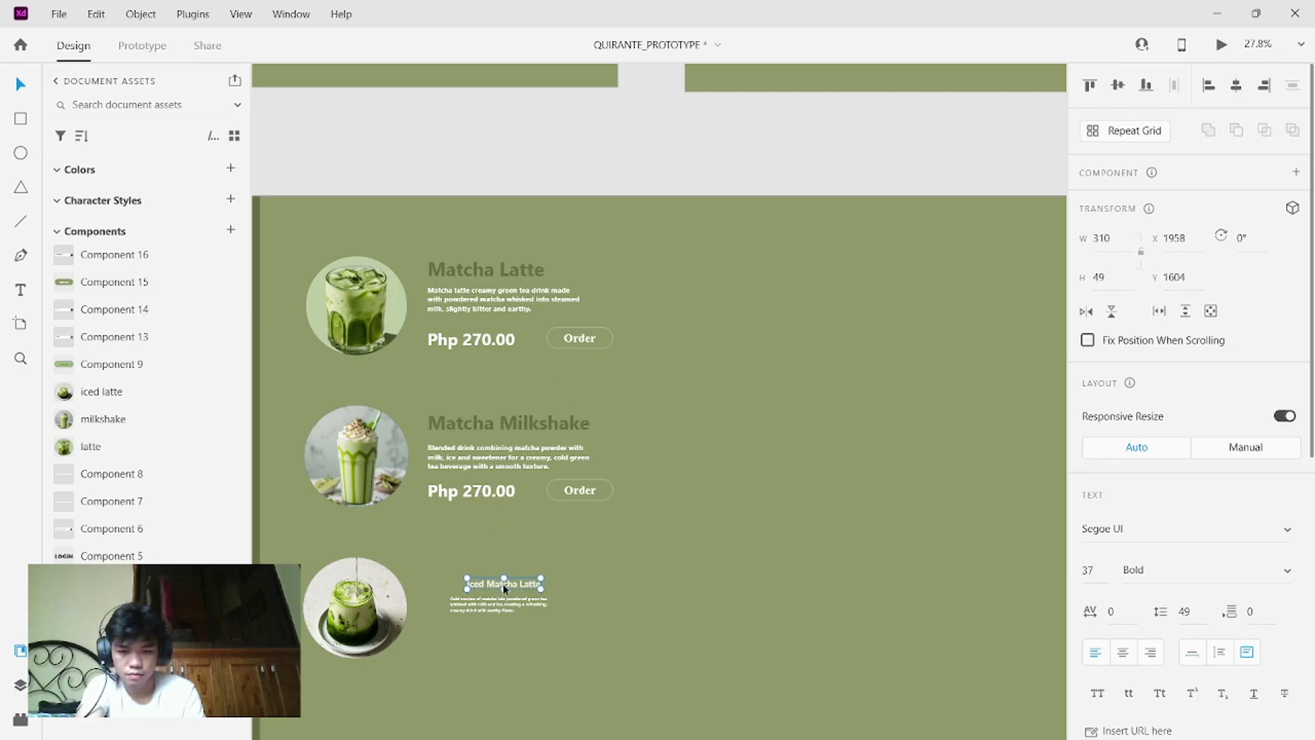
{"action": "double_click", "coordinate": [502, 584]}
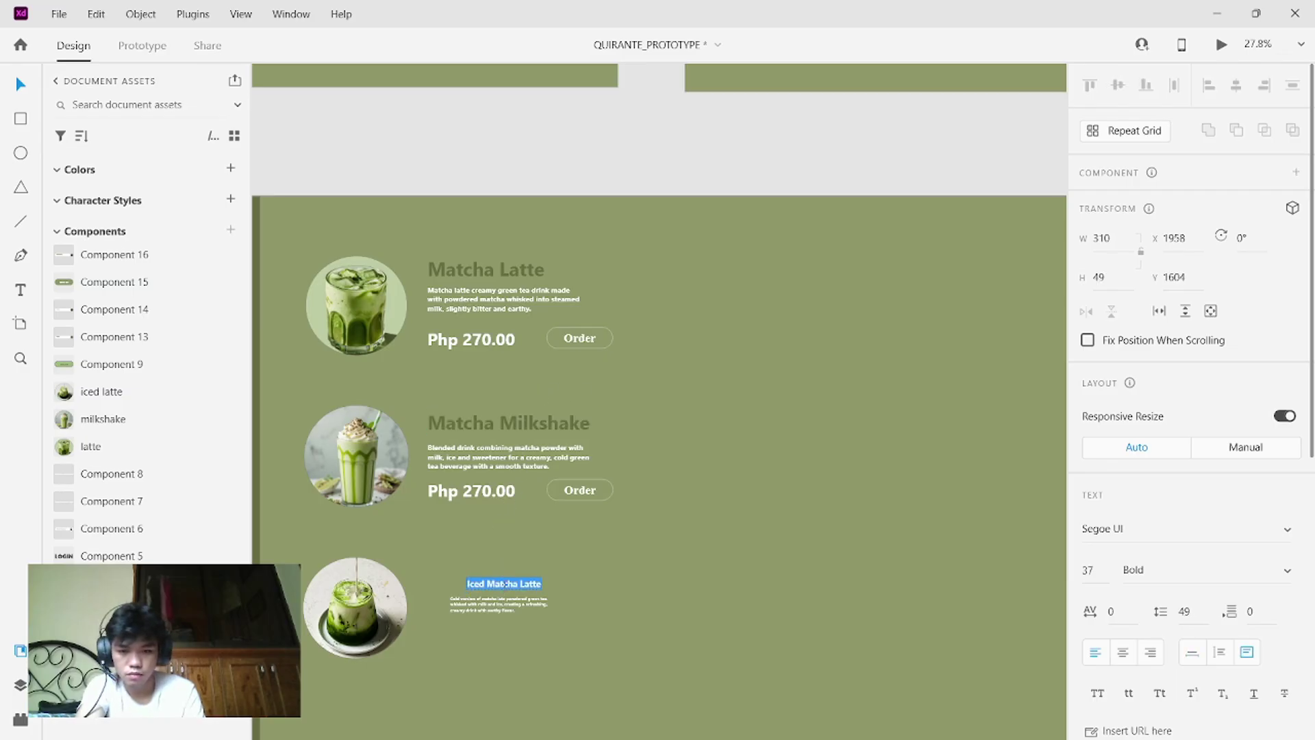
{"action": "left_click", "coordinate": [1095, 574]}
{"action": "key", "text": "BackSpace"}
{"action": "type", "text": "80"}
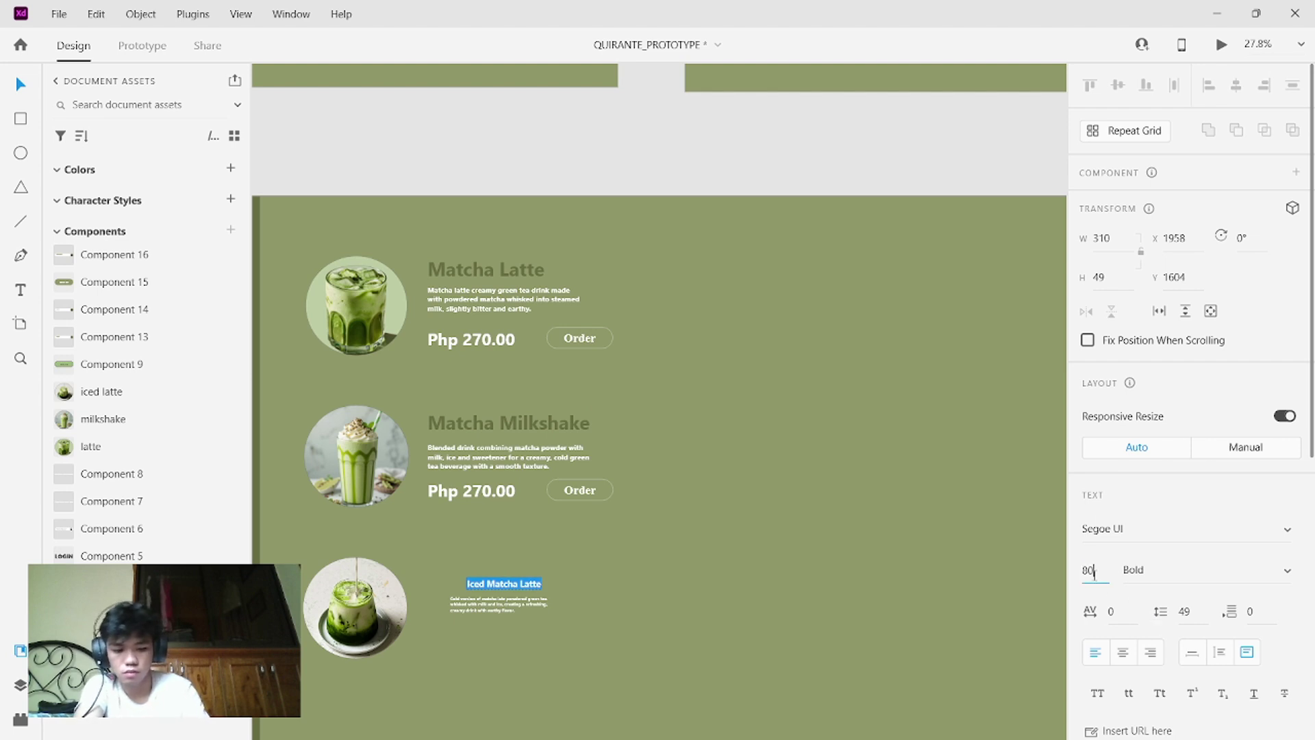
{"action": "key", "text": "Return"}
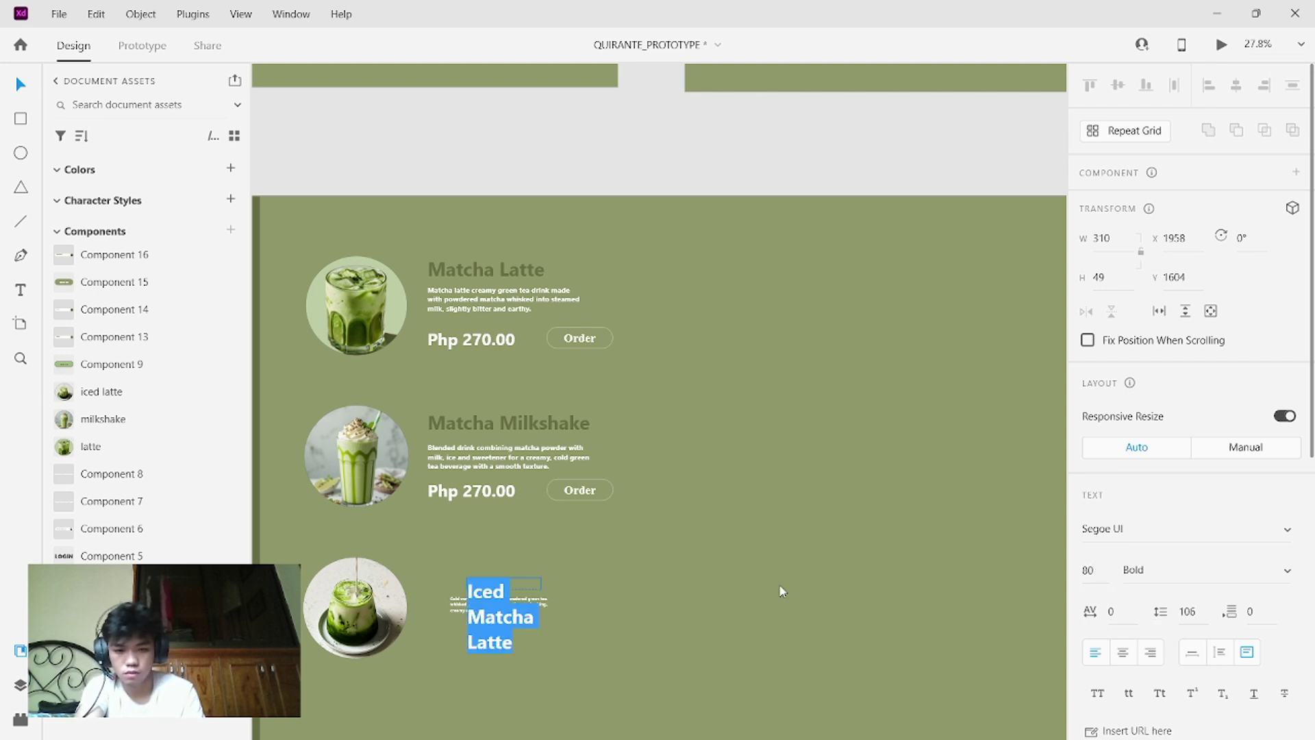
{"action": "key", "text": "Escape"}
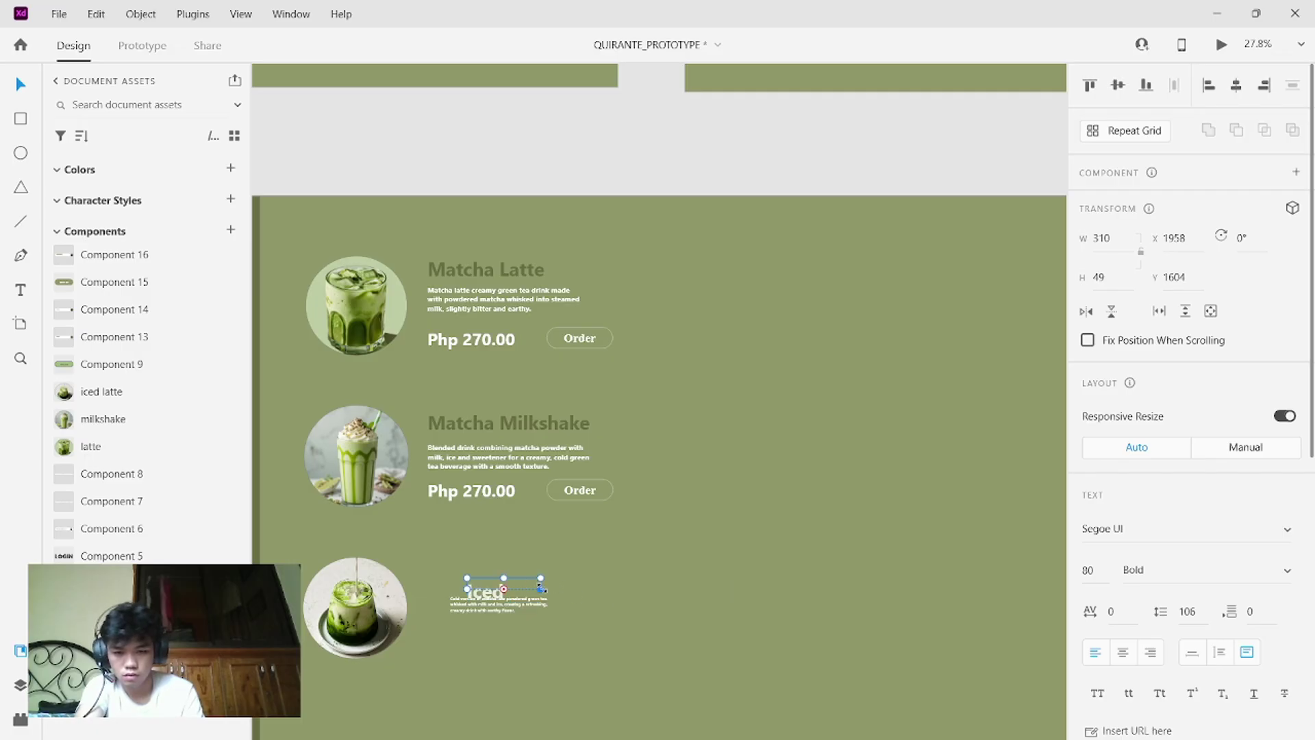
{"action": "left_click_drag", "start_coordinate": [544, 589], "coordinate": [689, 580]}
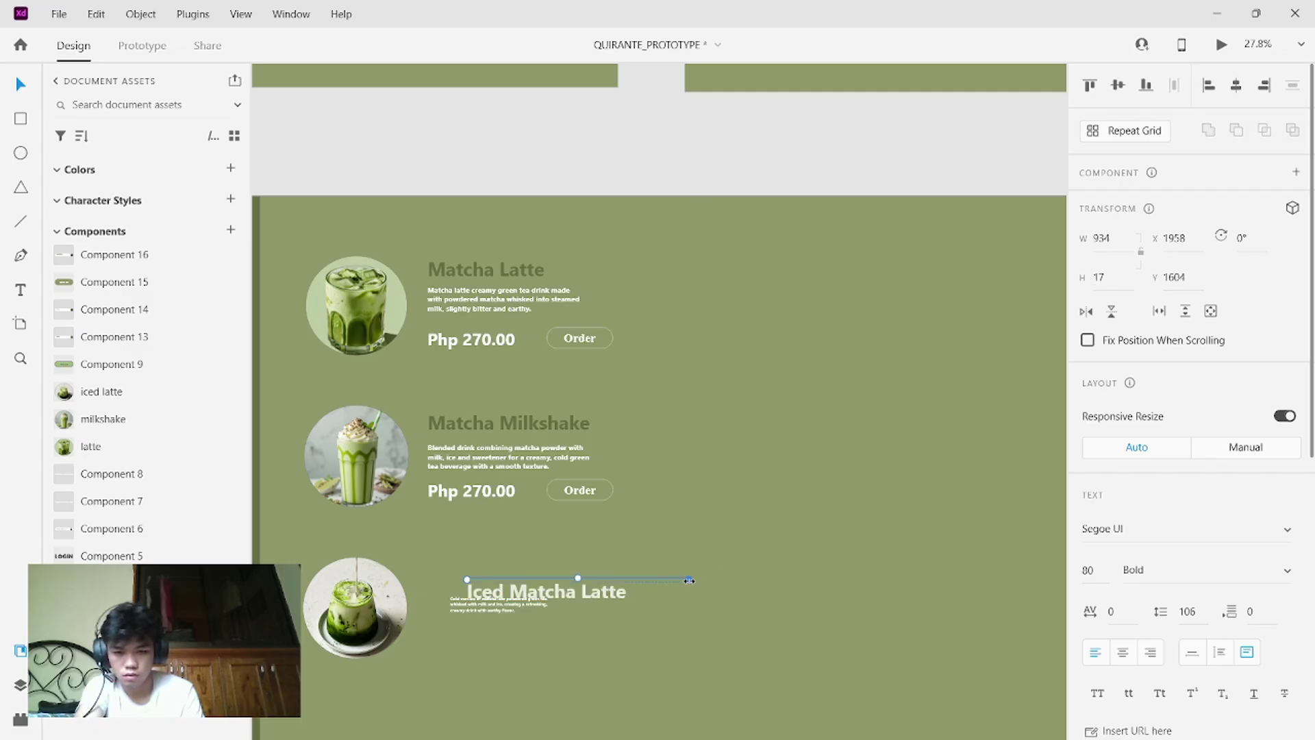
{"action": "left_click", "coordinate": [639, 585]}
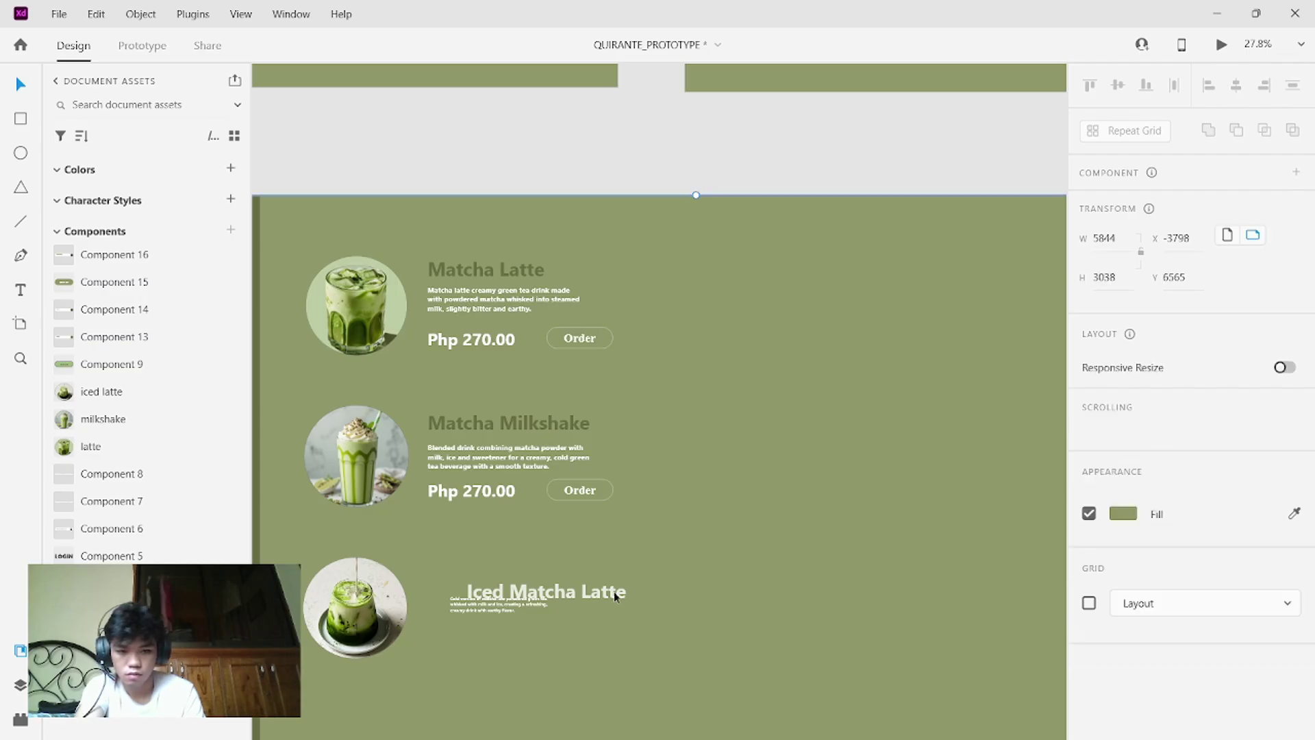
- Try lowering the description and shrinking the menu items, then undo both changes
{"action": "scroll", "coordinate": [661, 593], "scroll_direction": "down", "scroll_amount": 1}
{"action": "left_click_drag", "start_coordinate": [483, 569], "coordinate": [488, 602]}
{"action": "key", "text": "Escape"}
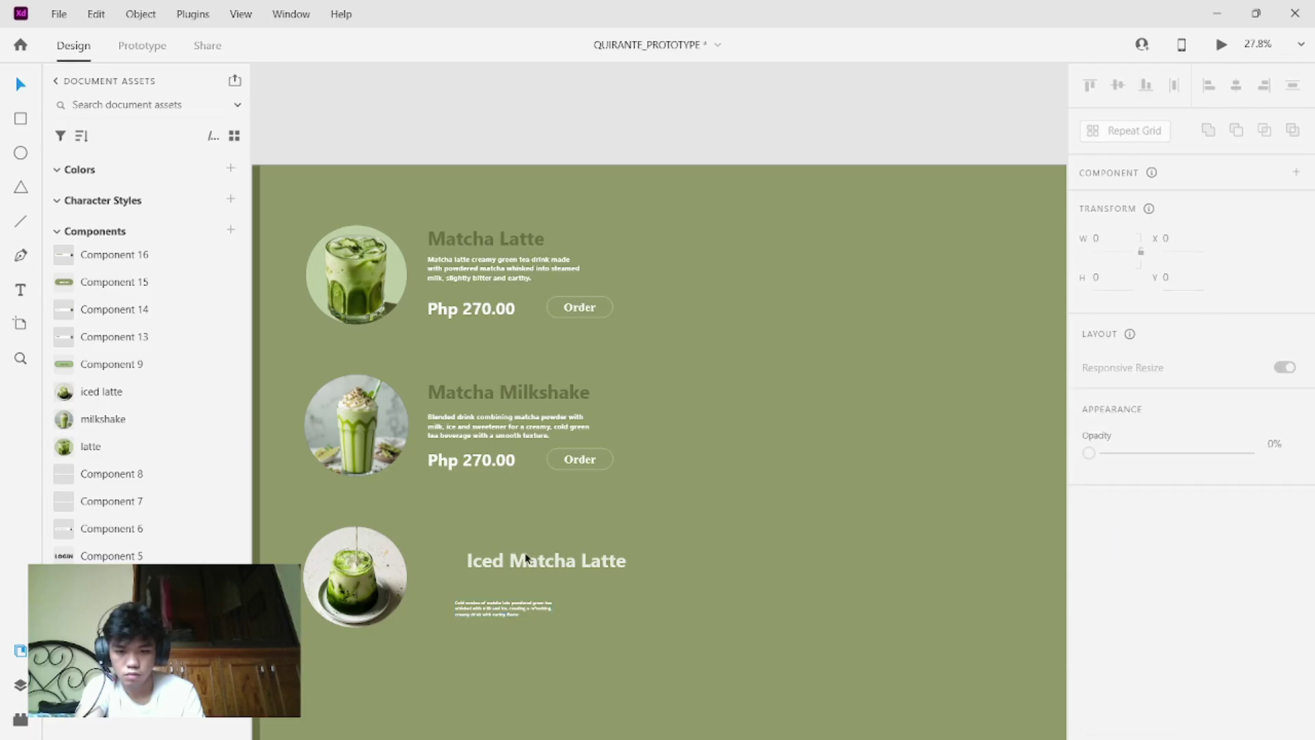
{"action": "left_click_drag", "start_coordinate": [563, 556], "coordinate": [302, 417]}
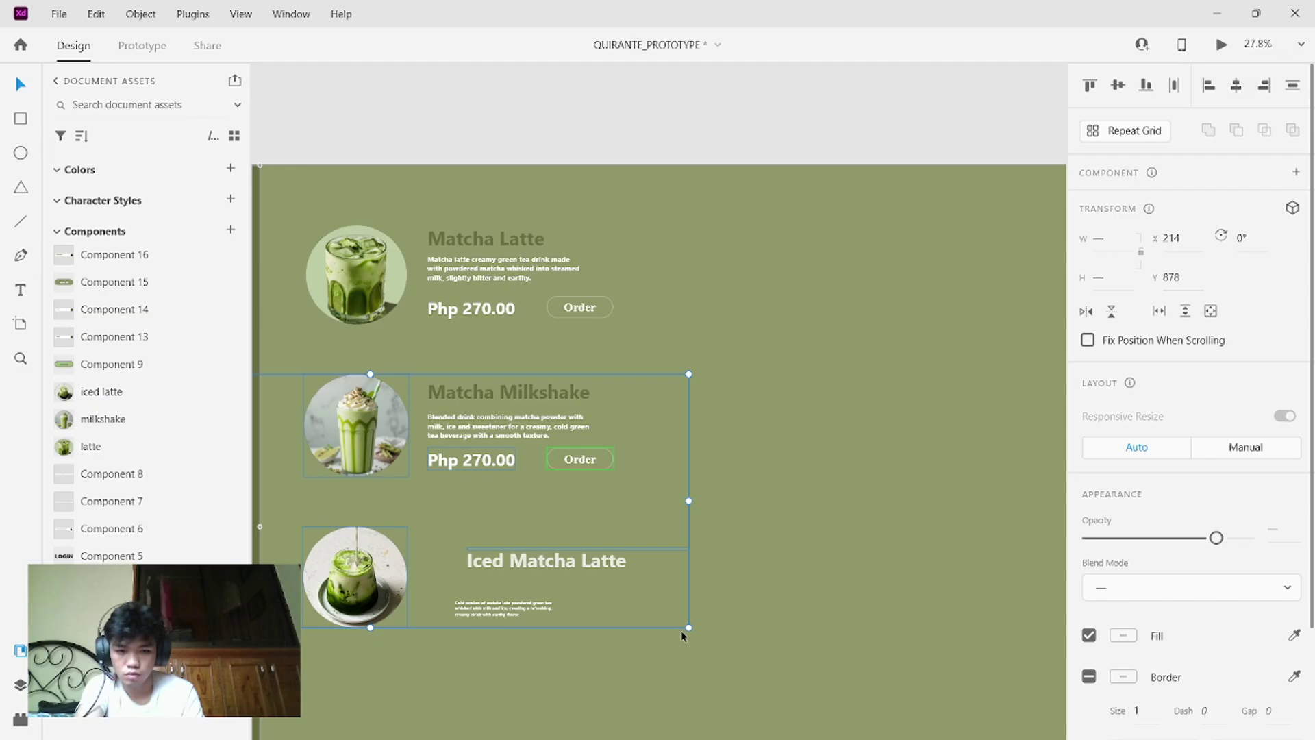
{"action": "left_click_drag", "start_coordinate": [688, 627], "coordinate": [658, 604]}
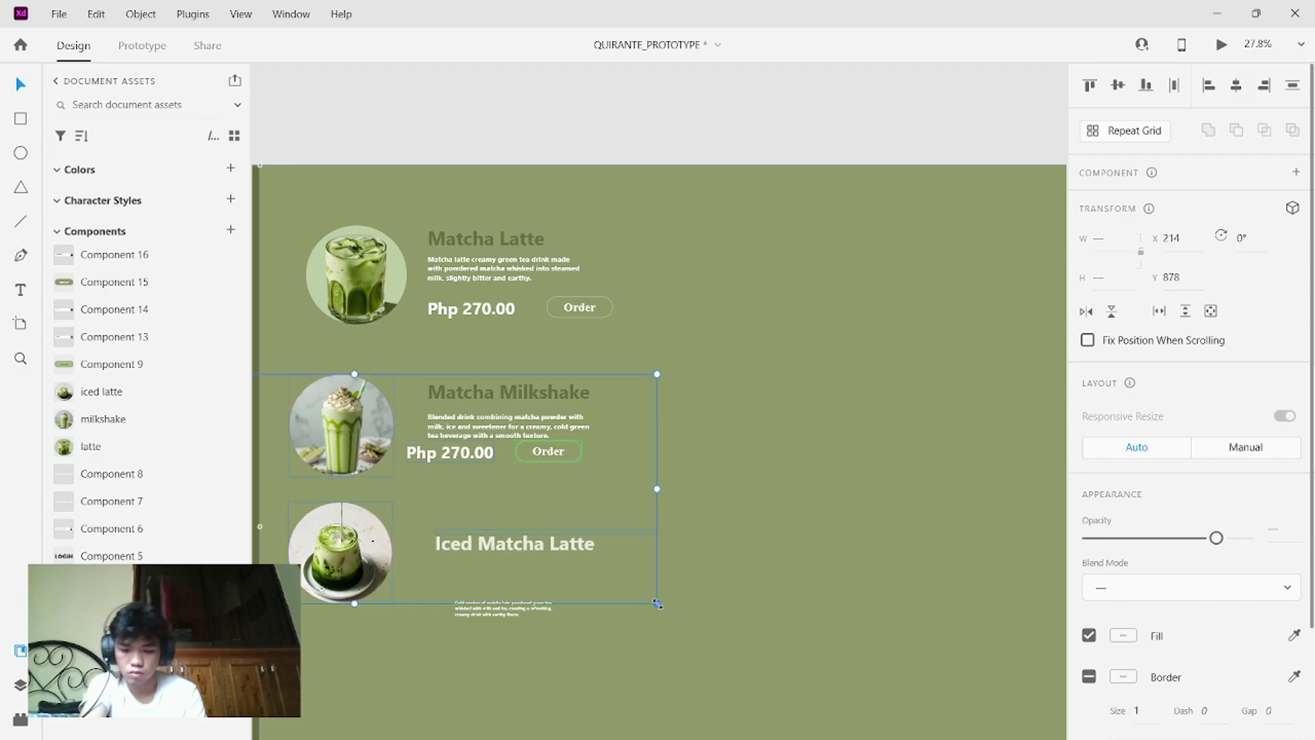
{"action": "key", "text": "ctrl+z"}
{"action": "key", "text": "ctrl+z"}
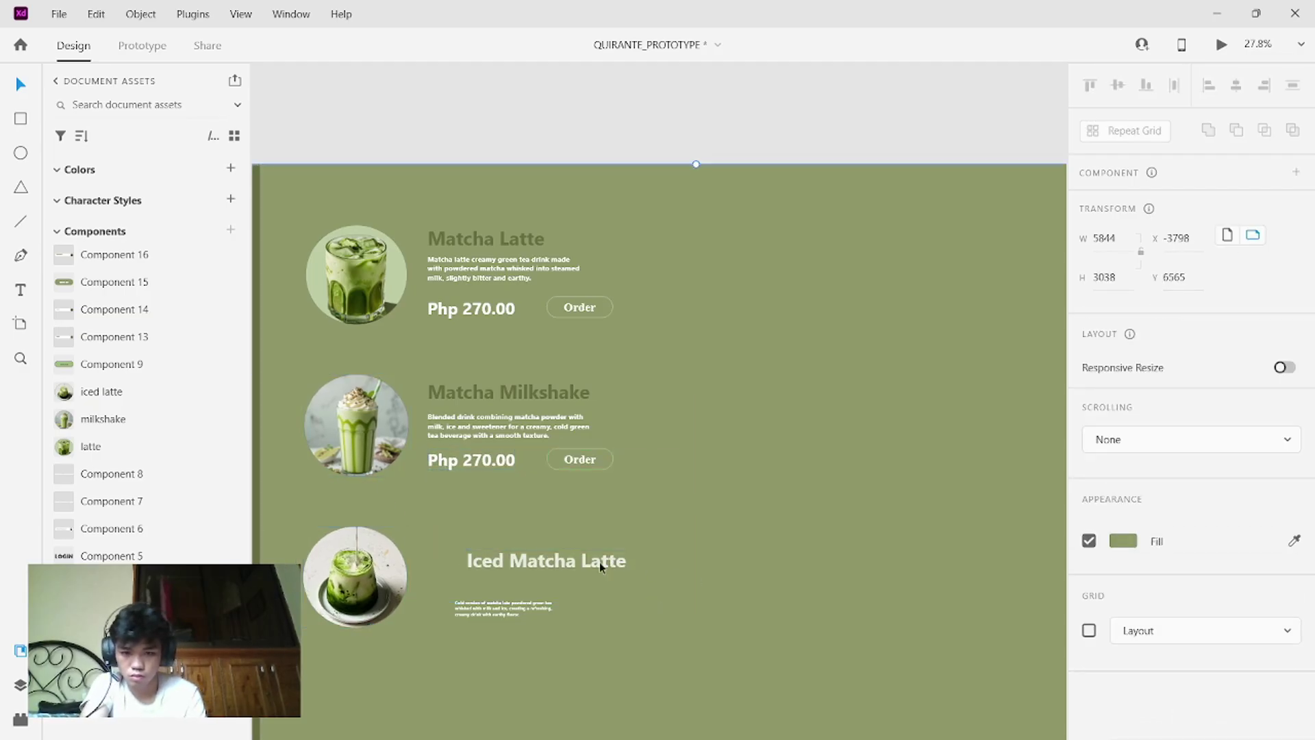
{"action": "key", "text": "ctrl+z"}
{"action": "key", "text": "ctrl+z"}
{"action": "key", "text": "ctrl+z"}
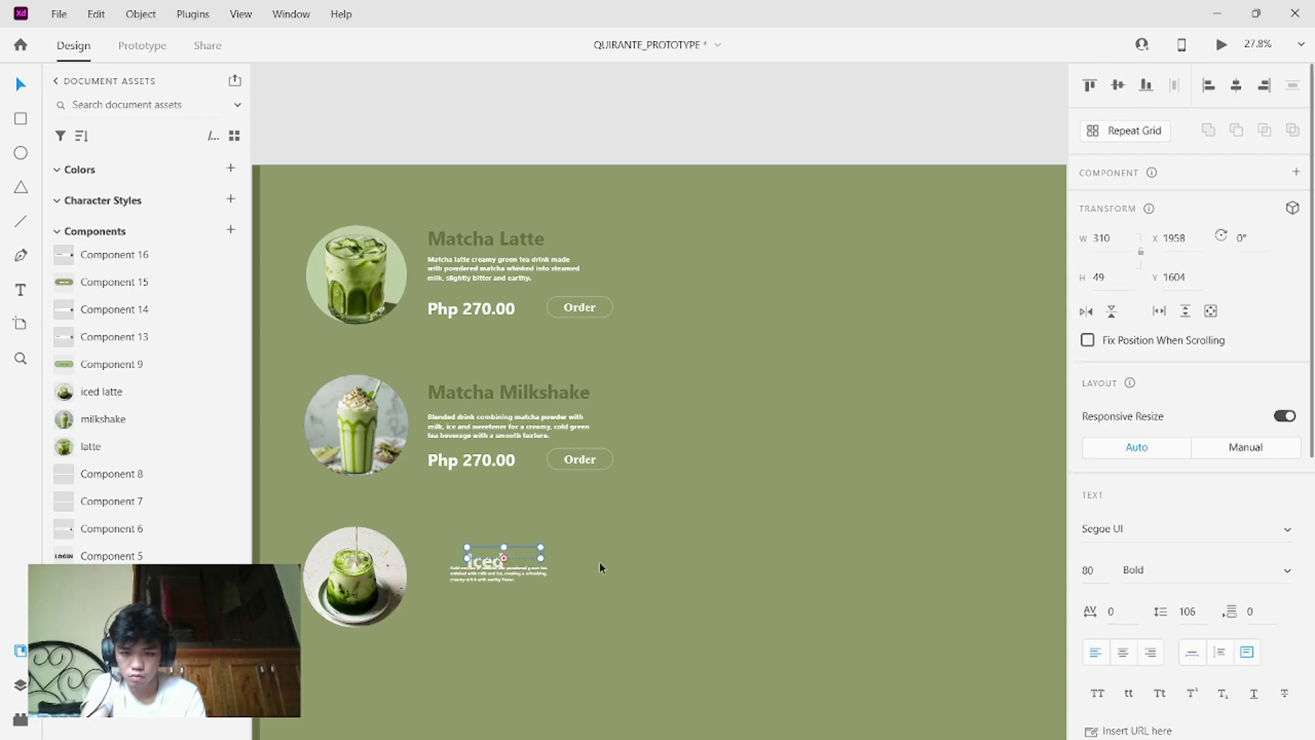
- Reapply size 80, widen the heading to show 'Iced Matcha Latte' fully, and align it with the other titles
{"action": "double_click", "coordinate": [526, 557]}
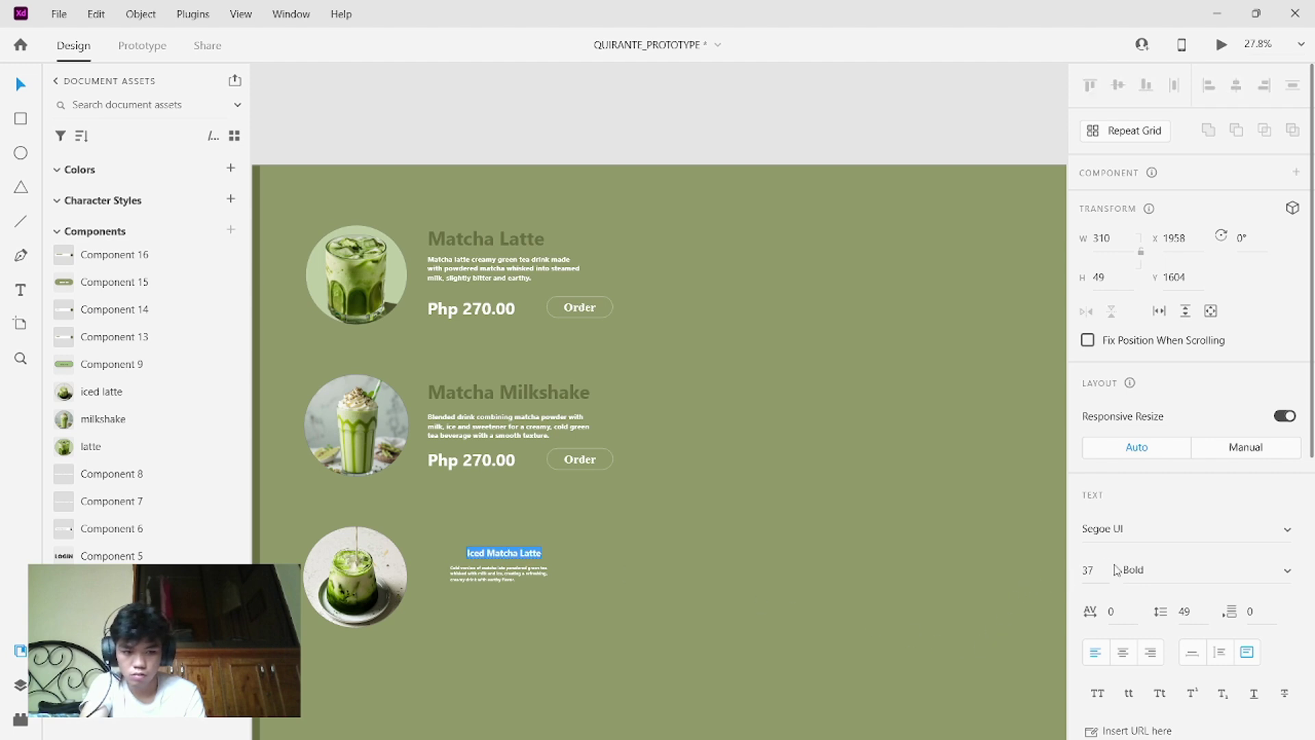
{"action": "key", "text": "Escape"}
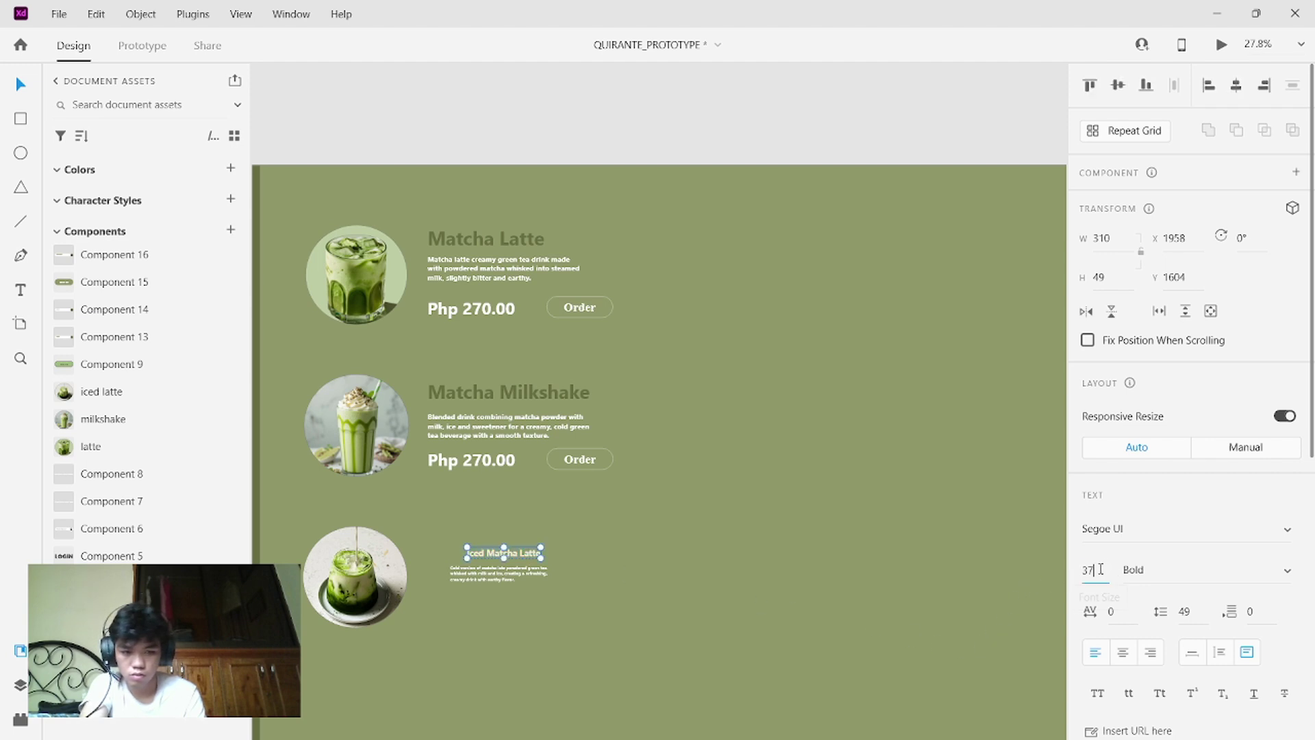
{"action": "left_click", "coordinate": [1102, 568]}
{"action": "key", "text": "BackSpace"}
{"action": "type", "text": "80"}
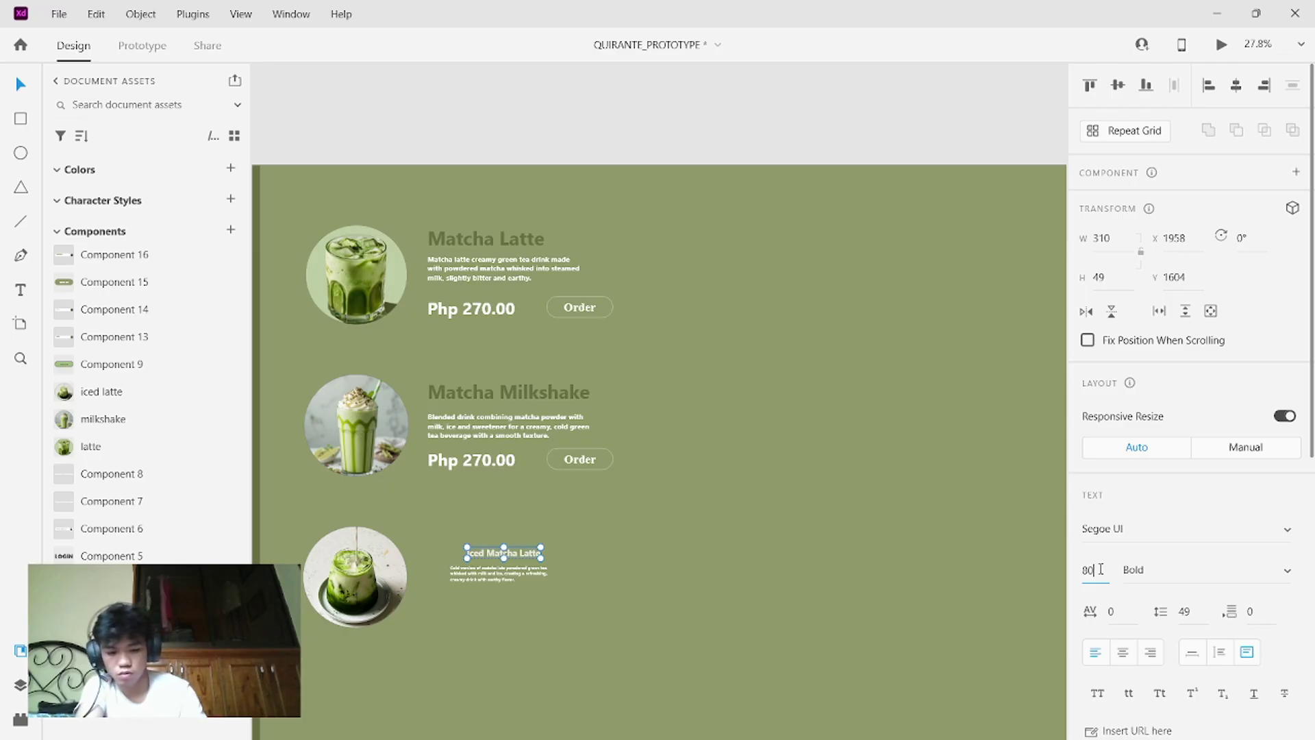
{"action": "key", "text": "Return"}
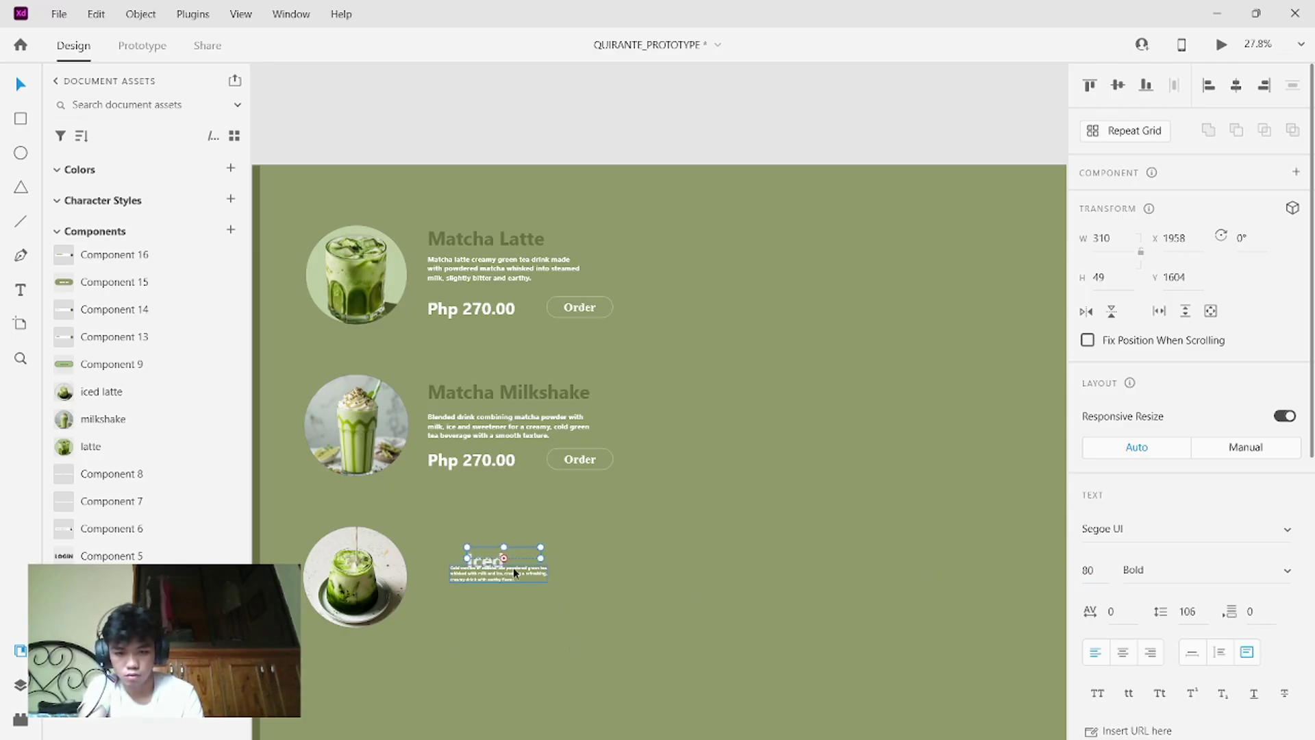
{"action": "left_click_drag", "start_coordinate": [546, 545], "coordinate": [470, 536]}
{"action": "key", "text": "ctrl+z"}
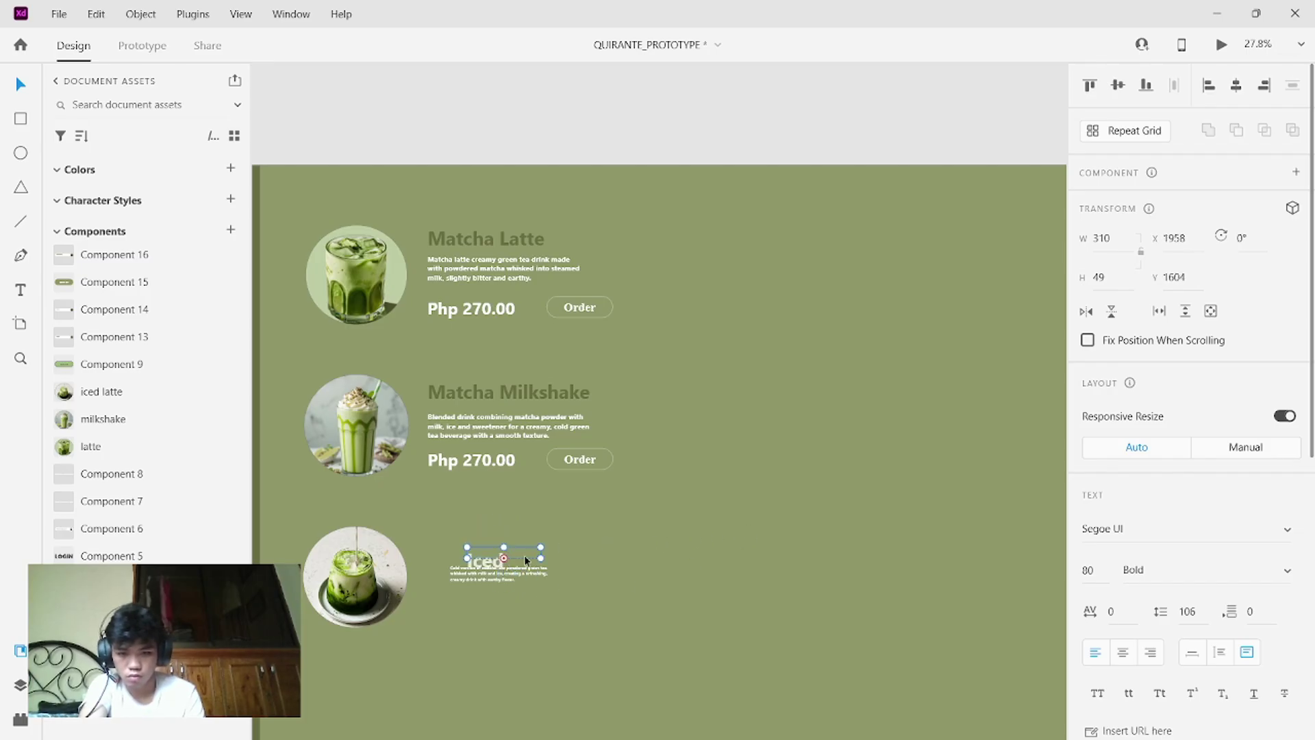
{"action": "left_click_drag", "start_coordinate": [541, 559], "coordinate": [642, 570]}
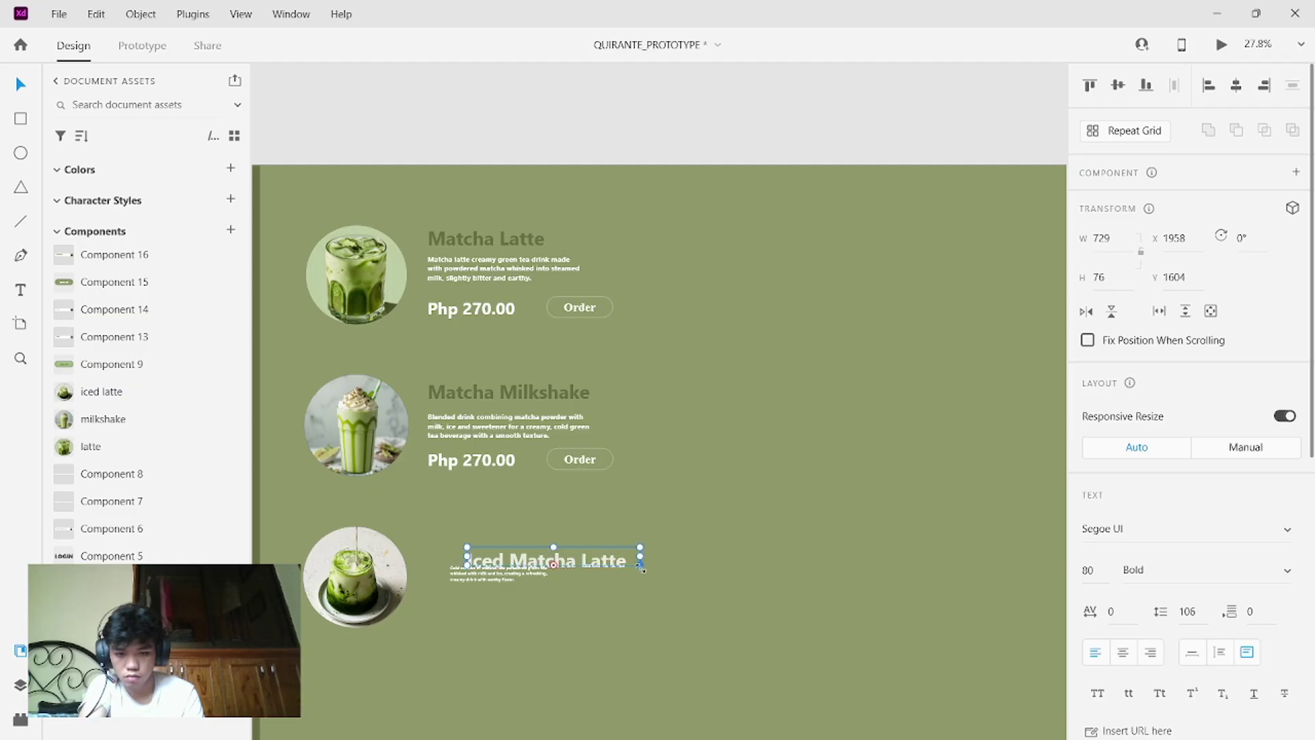
{"action": "left_click_drag", "start_coordinate": [501, 553], "coordinate": [461, 535]}
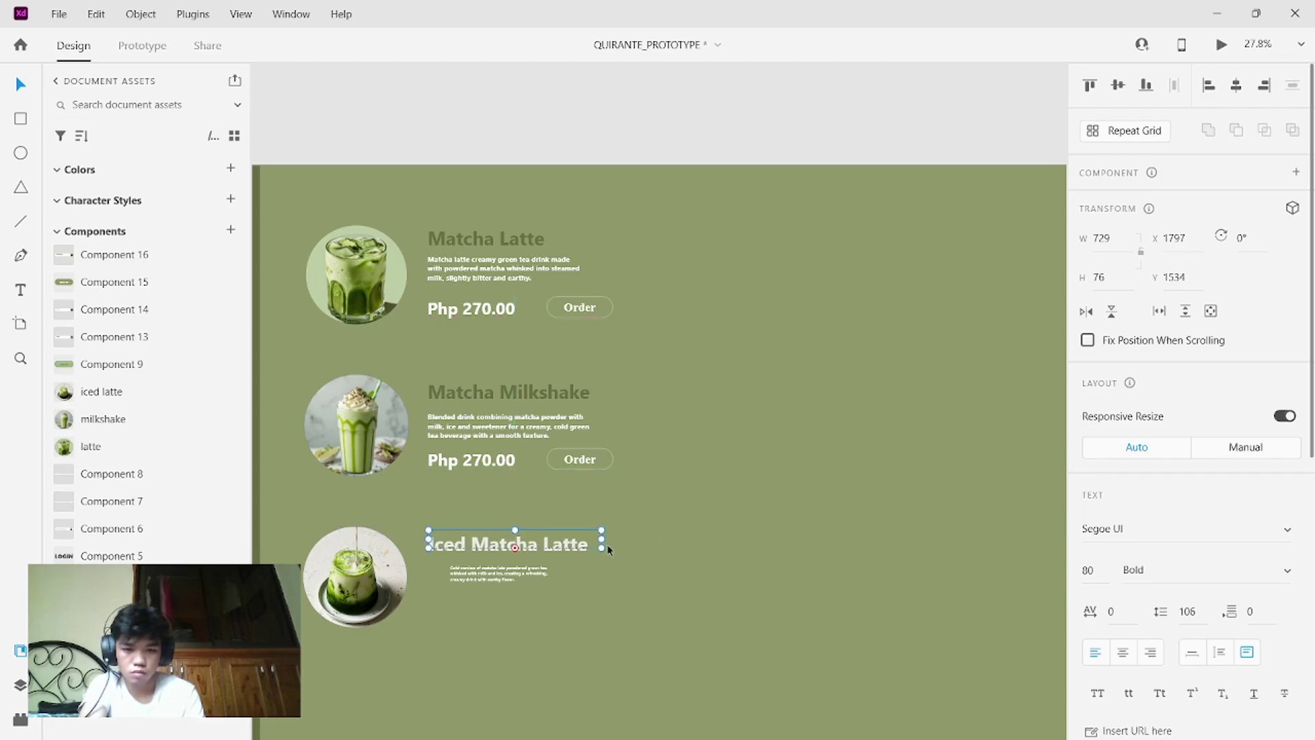
- Colour the Iced Matcha Latte heading with the dark green sampled from the other titles
{"action": "double_click", "coordinate": [586, 546]}
{"action": "key", "text": "ctrl+a"}
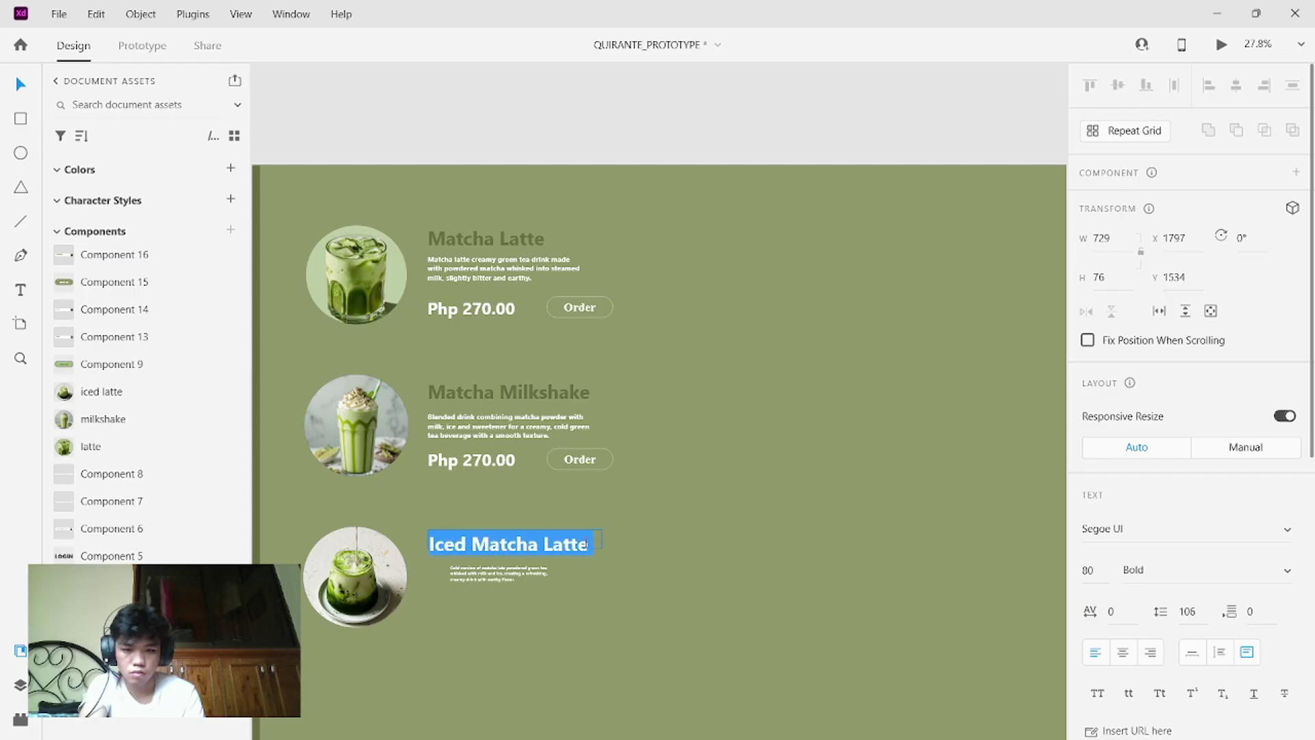
{"action": "key", "text": "Right"}
{"action": "key", "text": "ctrl+a"}
{"action": "scroll", "coordinate": [1157, 562], "scroll_direction": "down", "scroll_amount": 6}
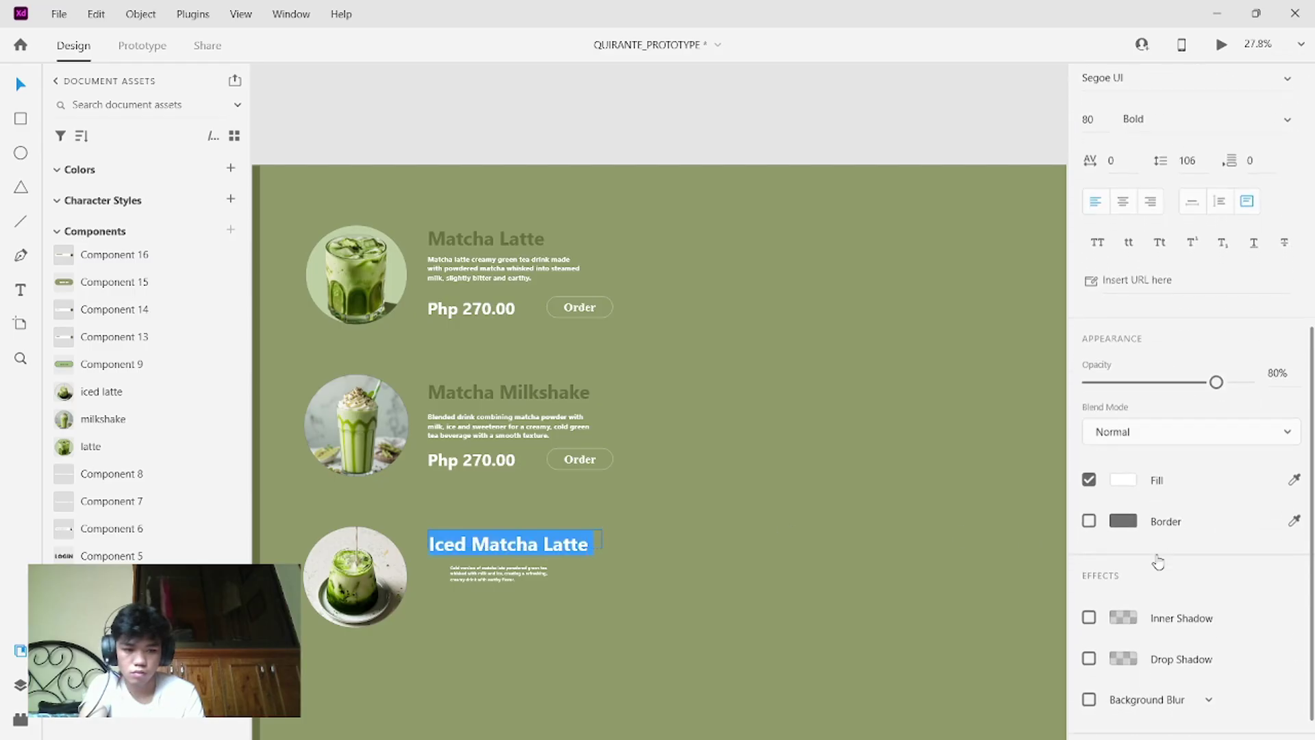
{"action": "left_click", "coordinate": [1288, 449]}
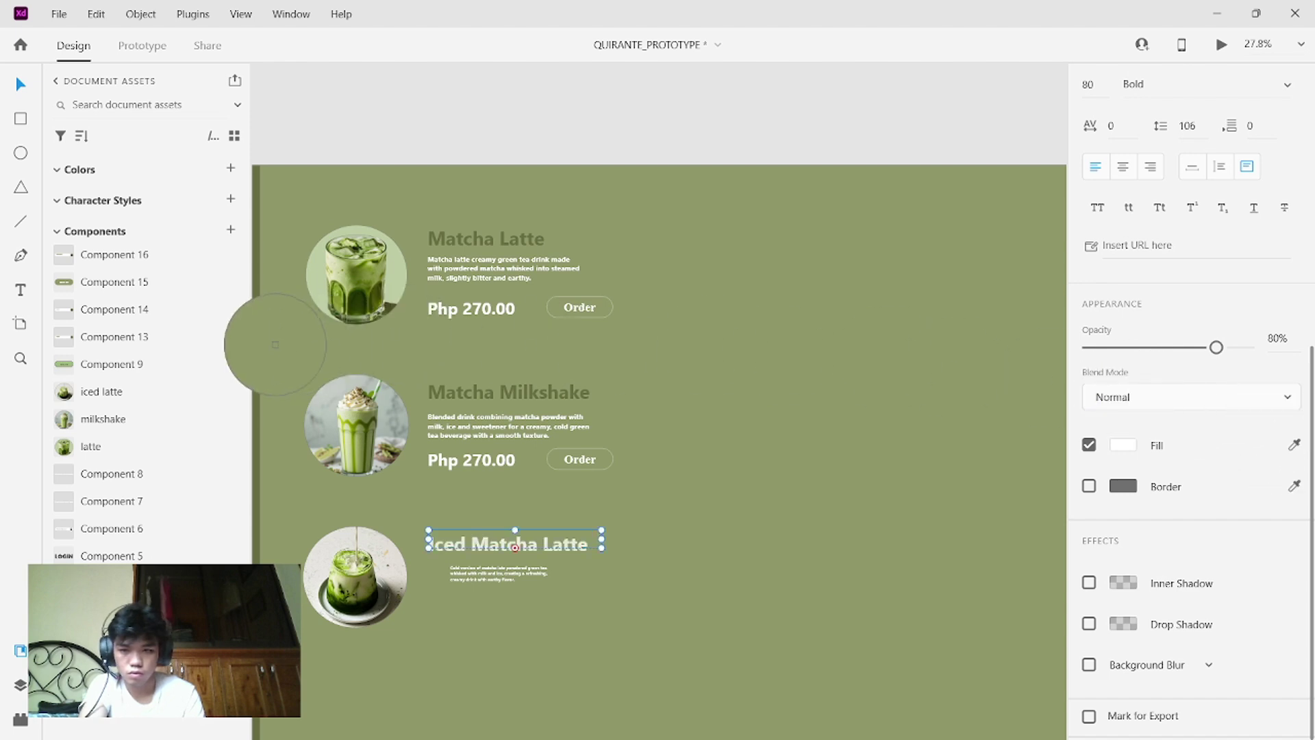
{"action": "left_click", "coordinate": [258, 340]}
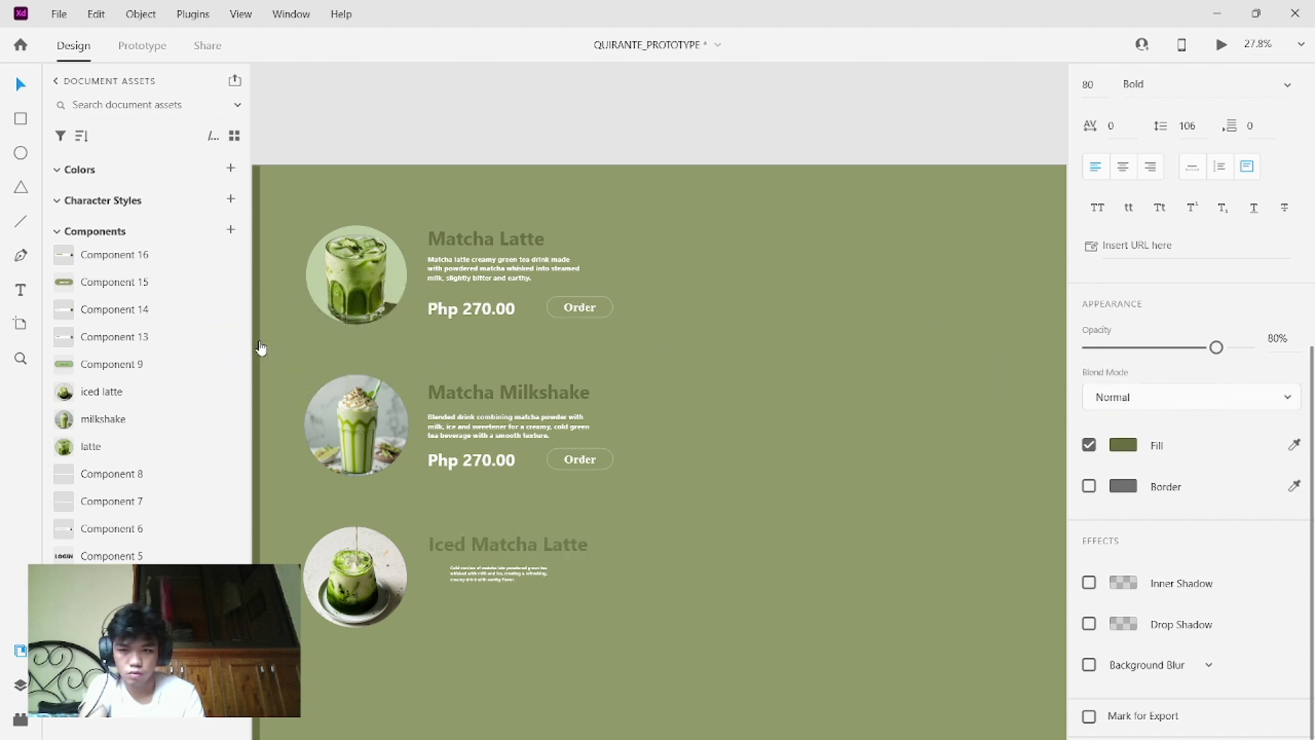
- Set the Iced Matcha Latte description to size 30 and align it left under the heading
{"action": "double_click", "coordinate": [503, 569]}
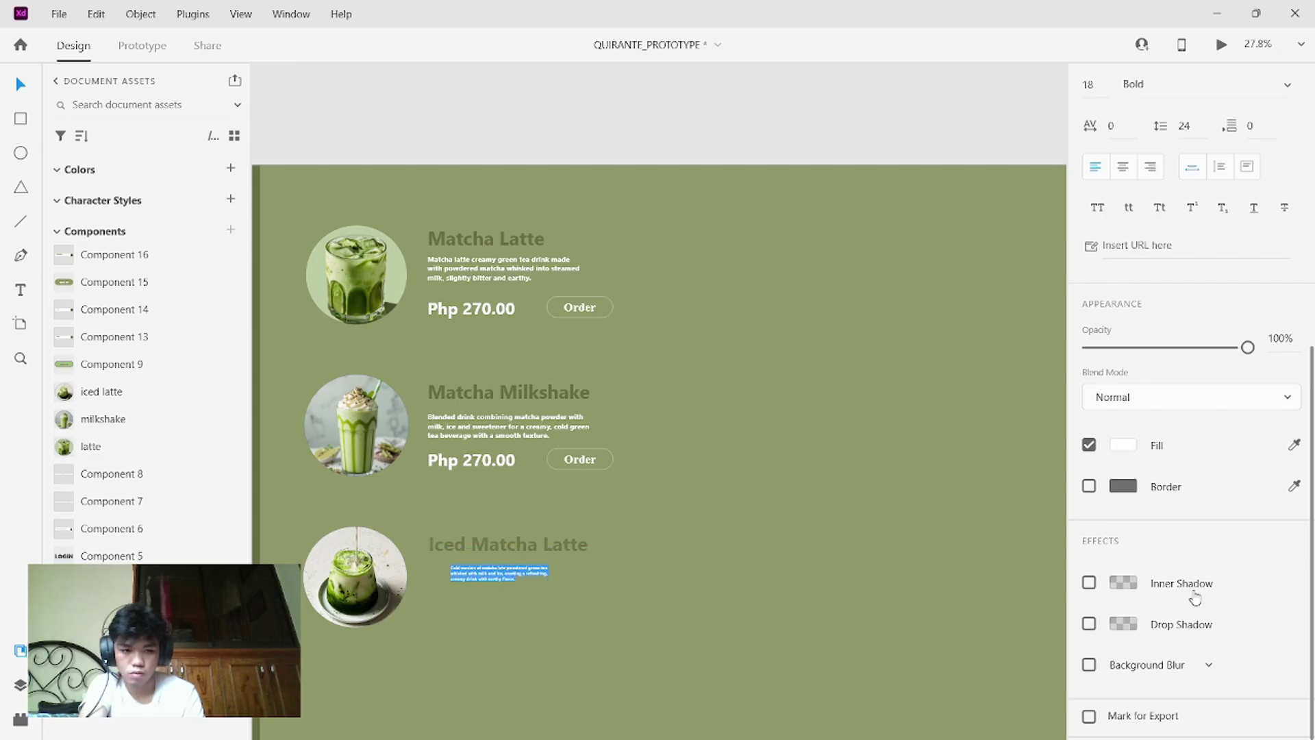
{"action": "scroll", "coordinate": [1233, 599], "scroll_direction": "up", "scroll_amount": 7}
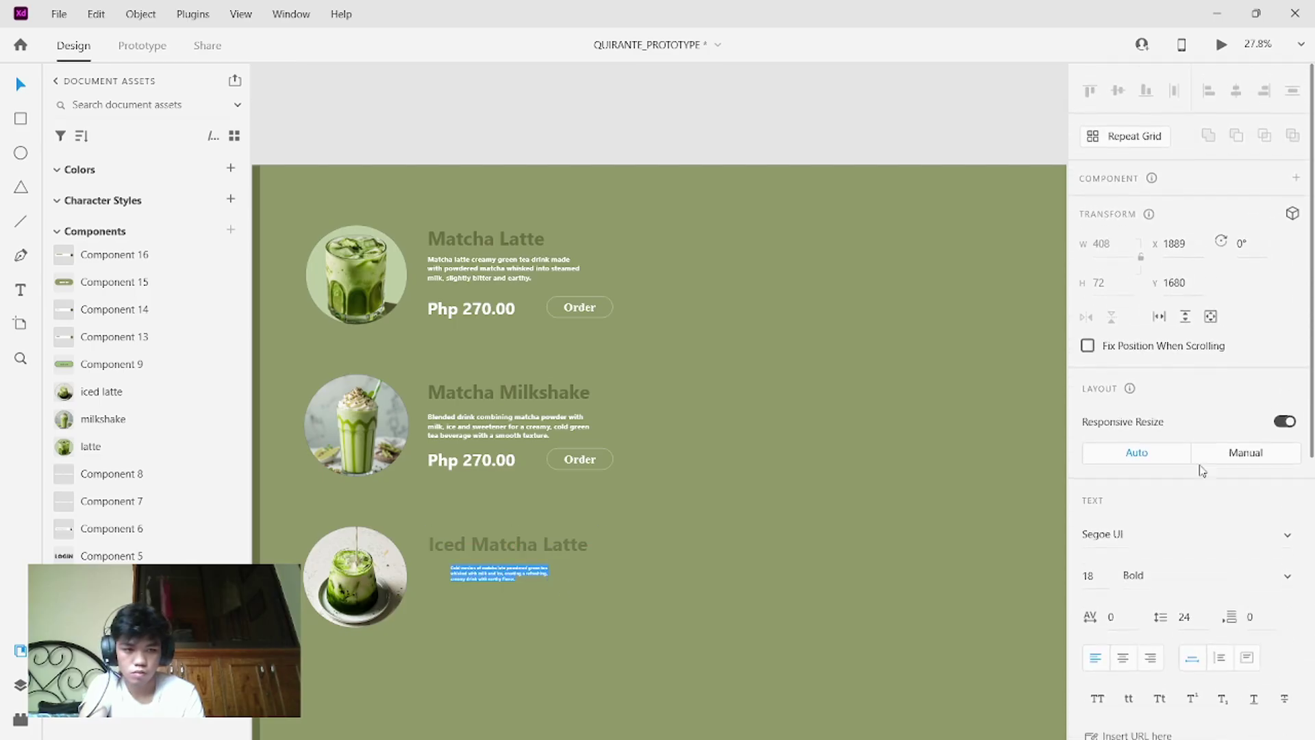
{"action": "left_click", "coordinate": [1096, 569]}
{"action": "key", "text": "BackSpace"}
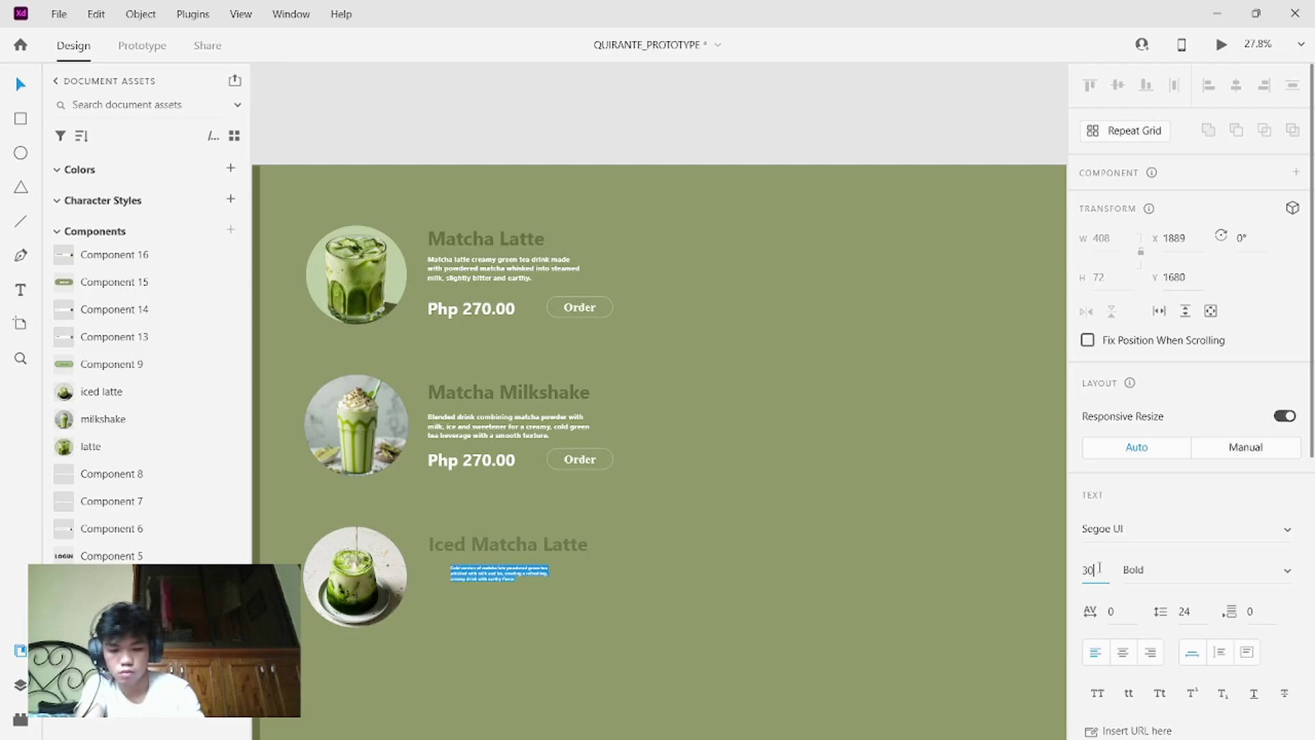
{"action": "type", "text": "30"}
{"action": "key", "text": "Return"}
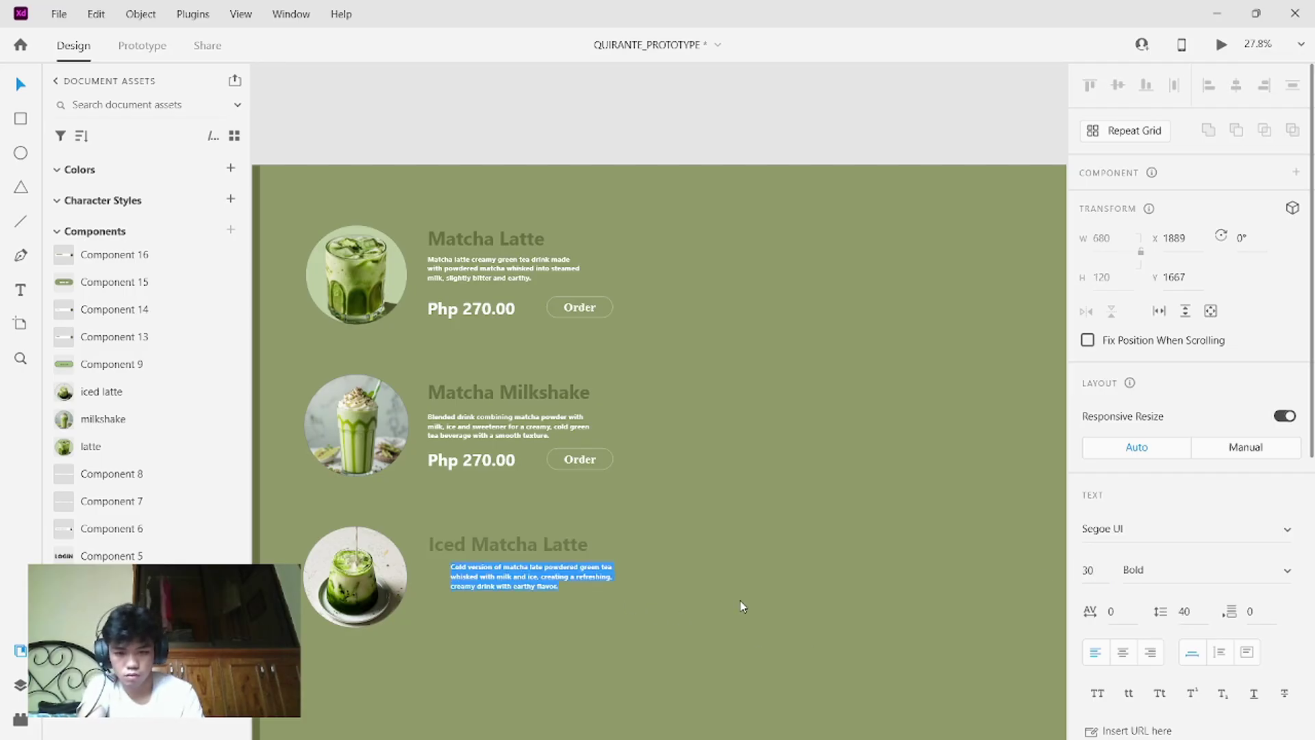
{"action": "key", "text": "Escape"}
{"action": "left_click_drag", "start_coordinate": [516, 574], "coordinate": [499, 580]}
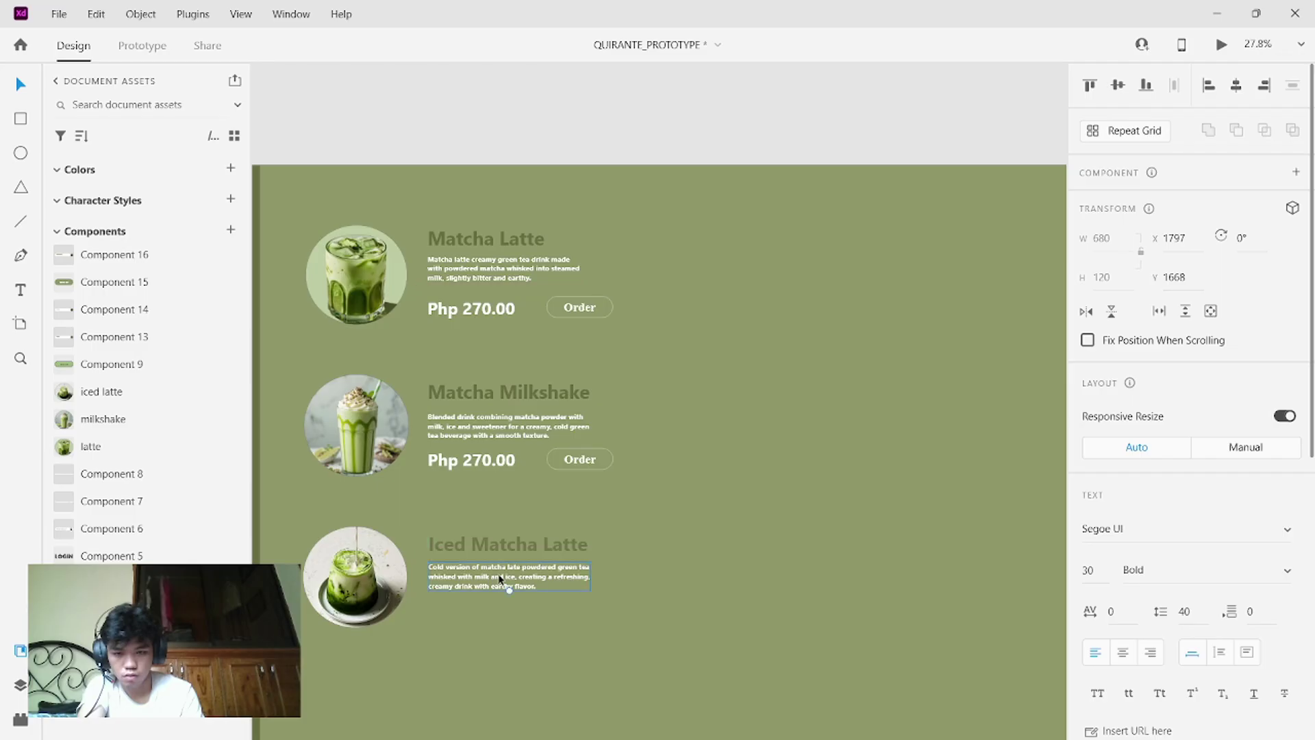
- Copy the Php 270.00 price and Order button under Iced Matcha Latte, then select all three items
{"action": "left_click_drag", "start_coordinate": [630, 478], "coordinate": [429, 445]}
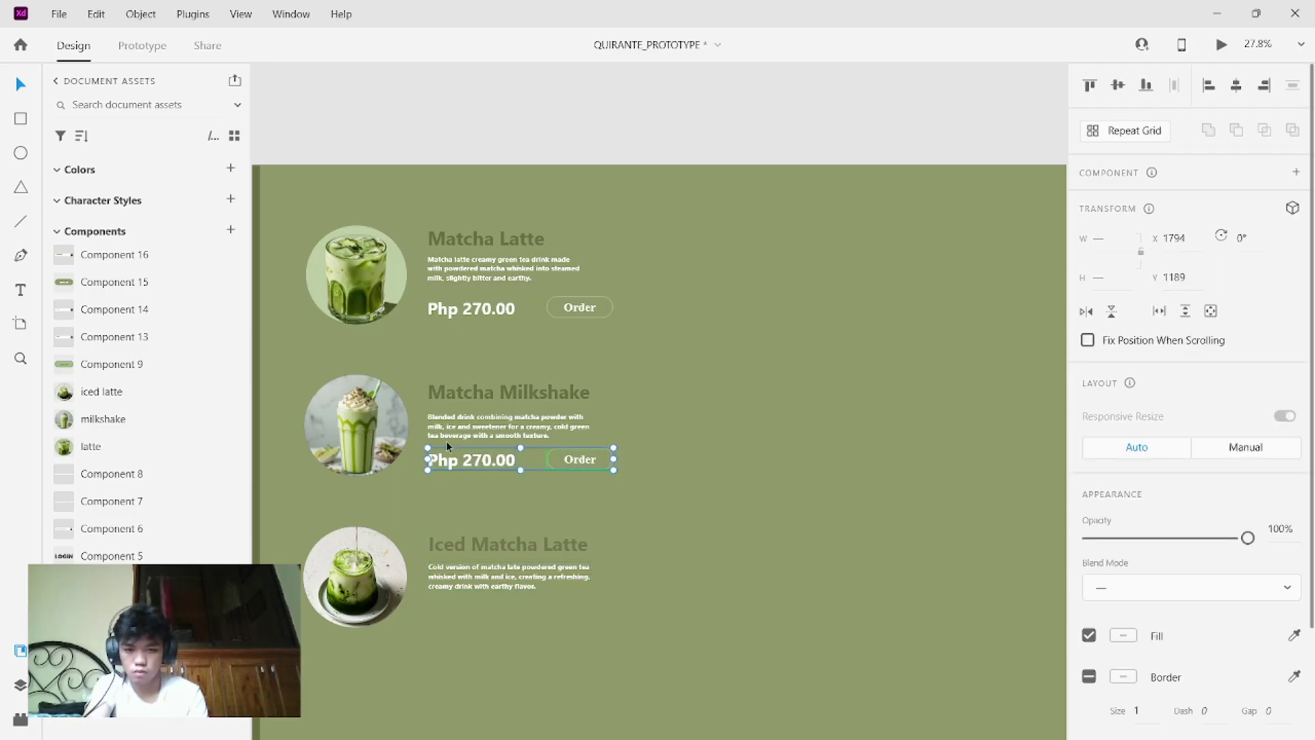
{"action": "left_click_drag", "start_coordinate": [507, 460], "coordinate": [505, 609]}
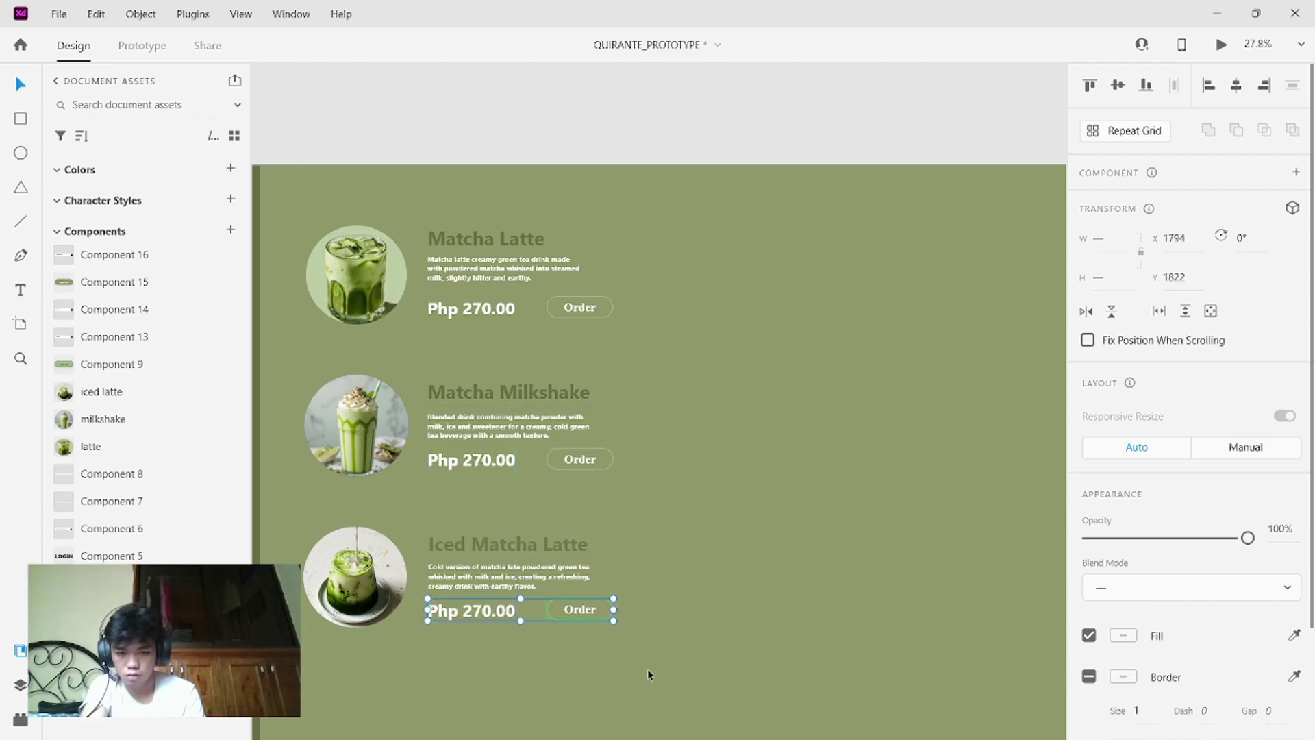
{"action": "left_click_drag", "start_coordinate": [648, 669], "coordinate": [297, 207]}
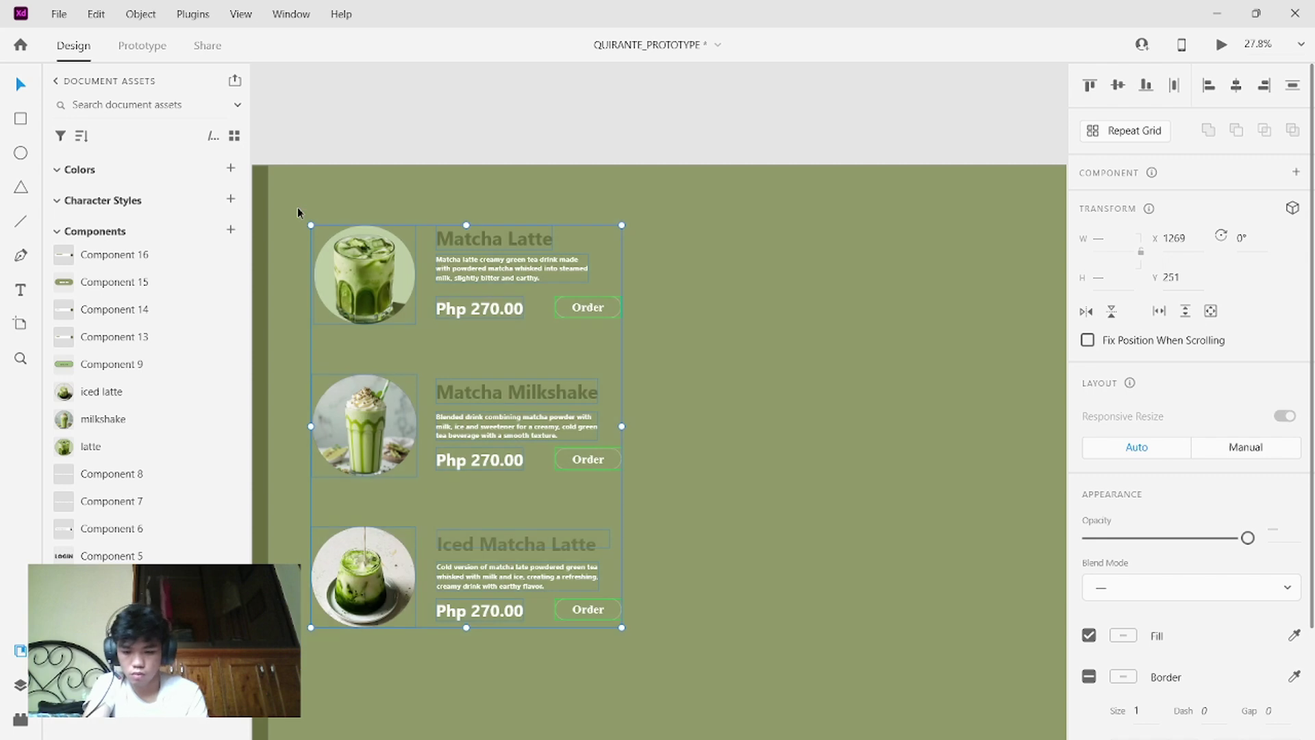
{"action": "left_click_drag", "start_coordinate": [371, 340], "coordinate": [516, 350]}
{"action": "left_click_drag", "start_coordinate": [339, 208], "coordinate": [585, 626]}
{"action": "mouse_move", "coordinate": [510, 282]}
{"action": "left_mouse_down"}
{"action": "mouse_move", "coordinate": [690, 276]}
{"action": "mouse_move", "coordinate": [504, 255]}
{"action": "mouse_move", "coordinate": [503, 270]}
{"action": "mouse_move", "coordinate": [516, 266]}
{"action": "left_mouse_up"}
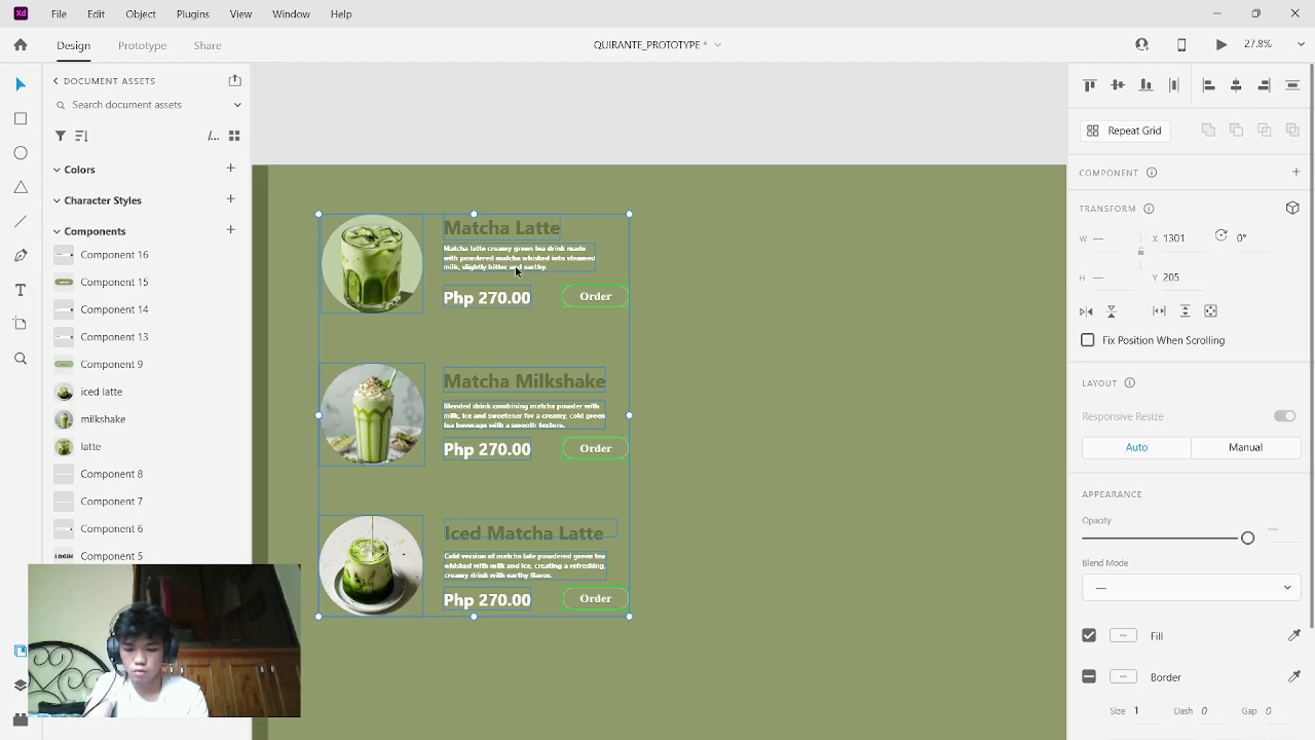
{"action": "left_click_drag", "start_coordinate": [475, 266], "coordinate": [837, 270]}
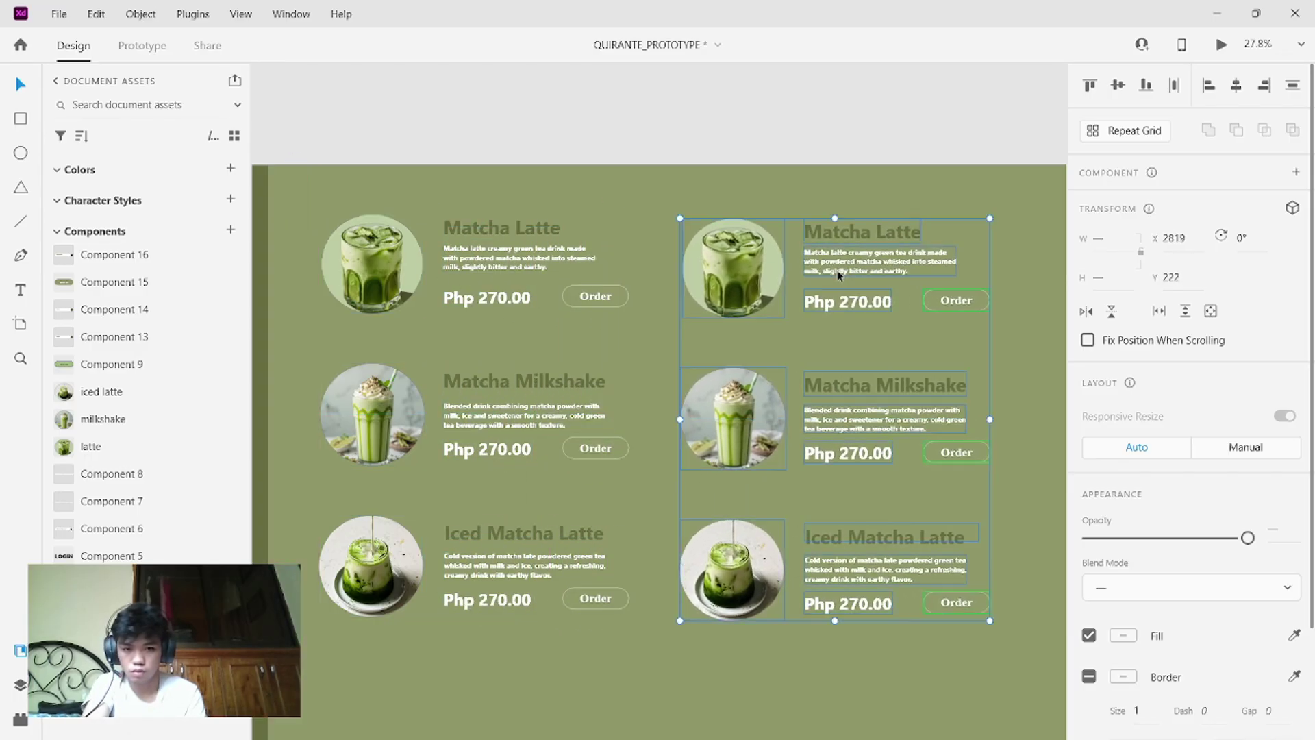
{"action": "scroll", "coordinate": [837, 270], "scroll_direction": "right", "scroll_amount": 5}
{"action": "scroll", "coordinate": [837, 270], "scroll_direction": "right", "scroll_amount": 2}
{"action": "key", "text": "ctrl+v"}
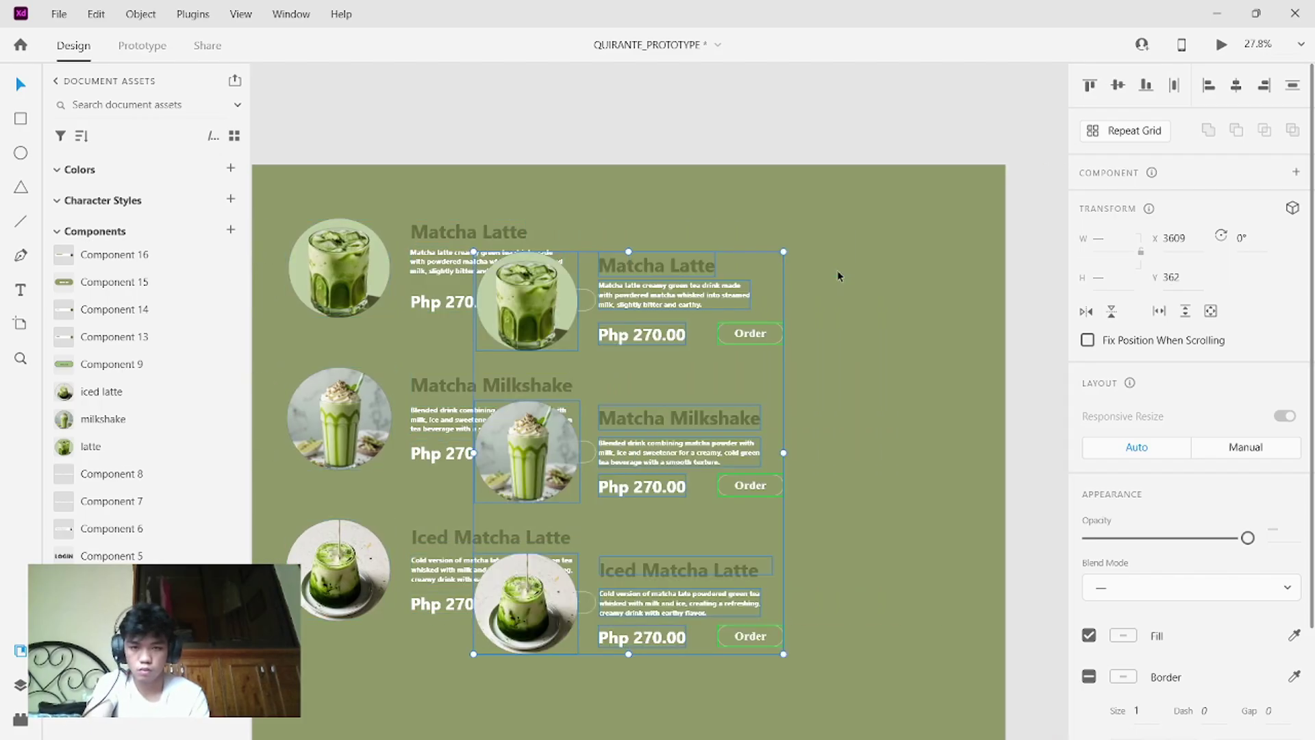
{"action": "left_click_drag", "start_coordinate": [736, 267], "coordinate": [811, 253]}
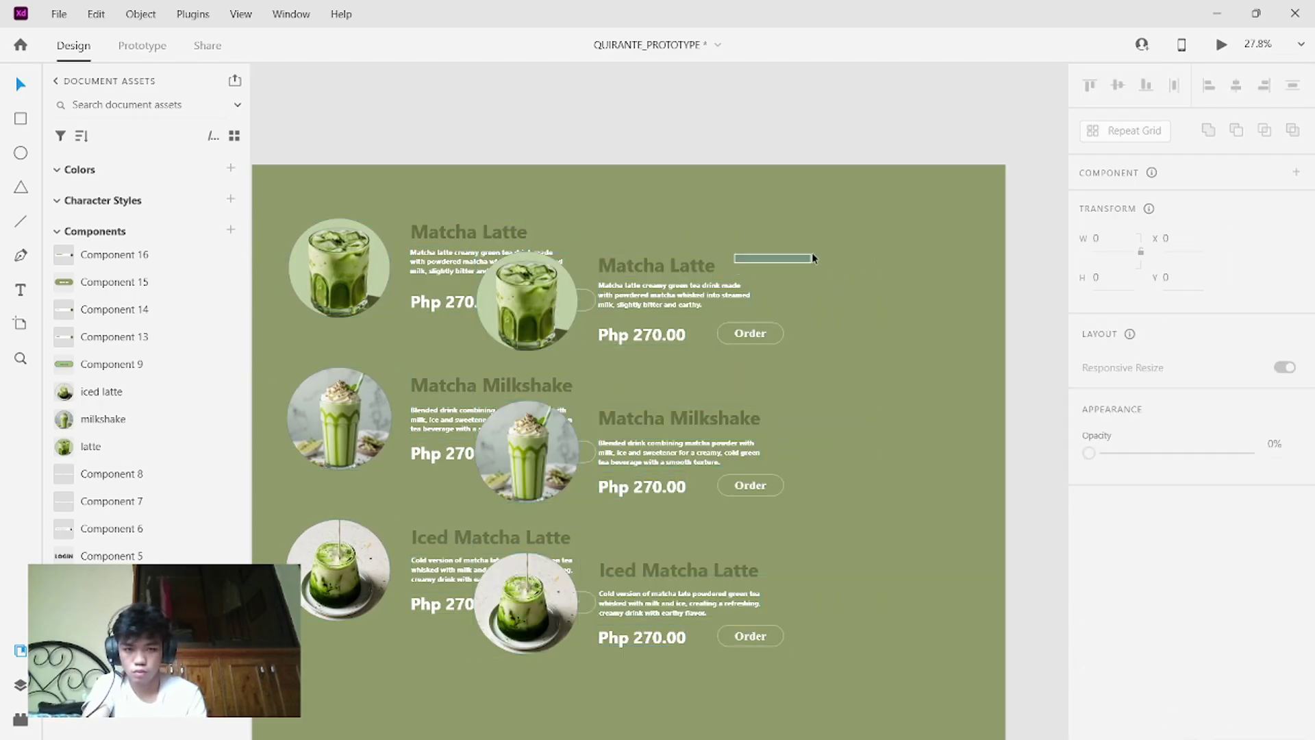
{"action": "key", "text": "ctrl+z"}
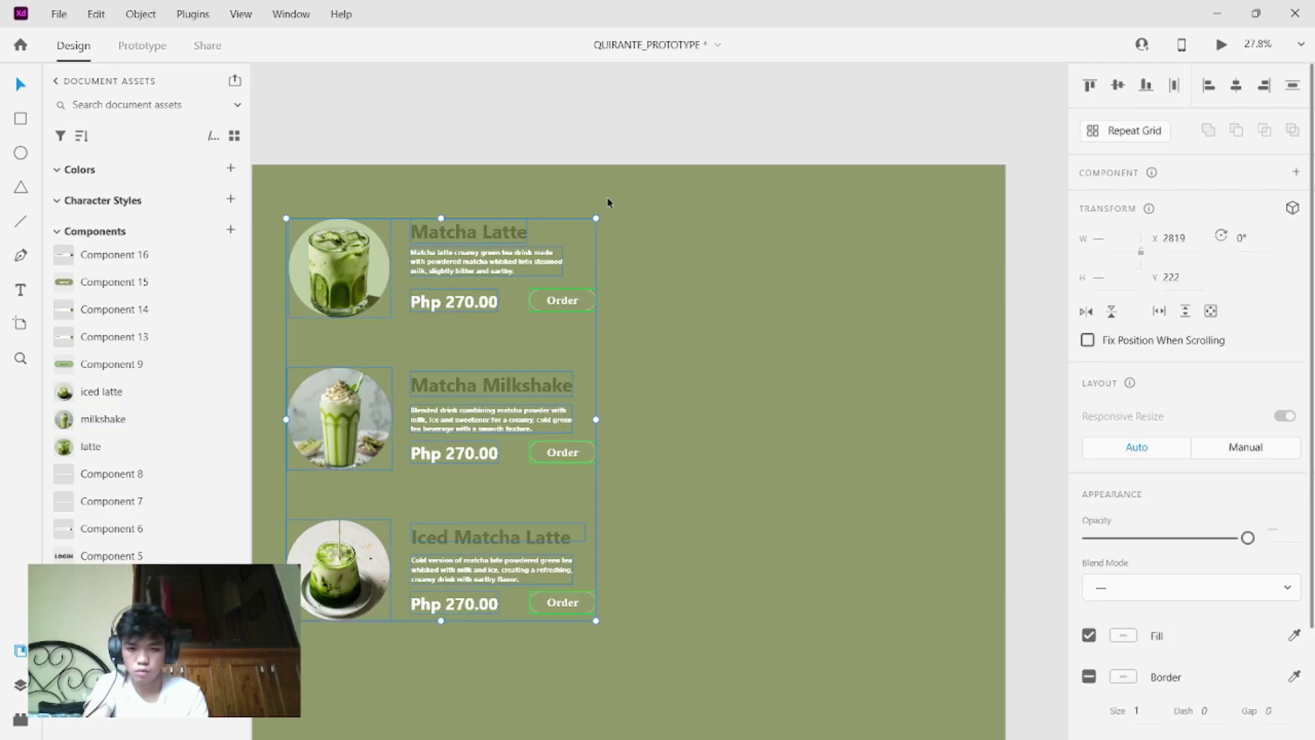
{"action": "key", "text": "ctrl+v"}
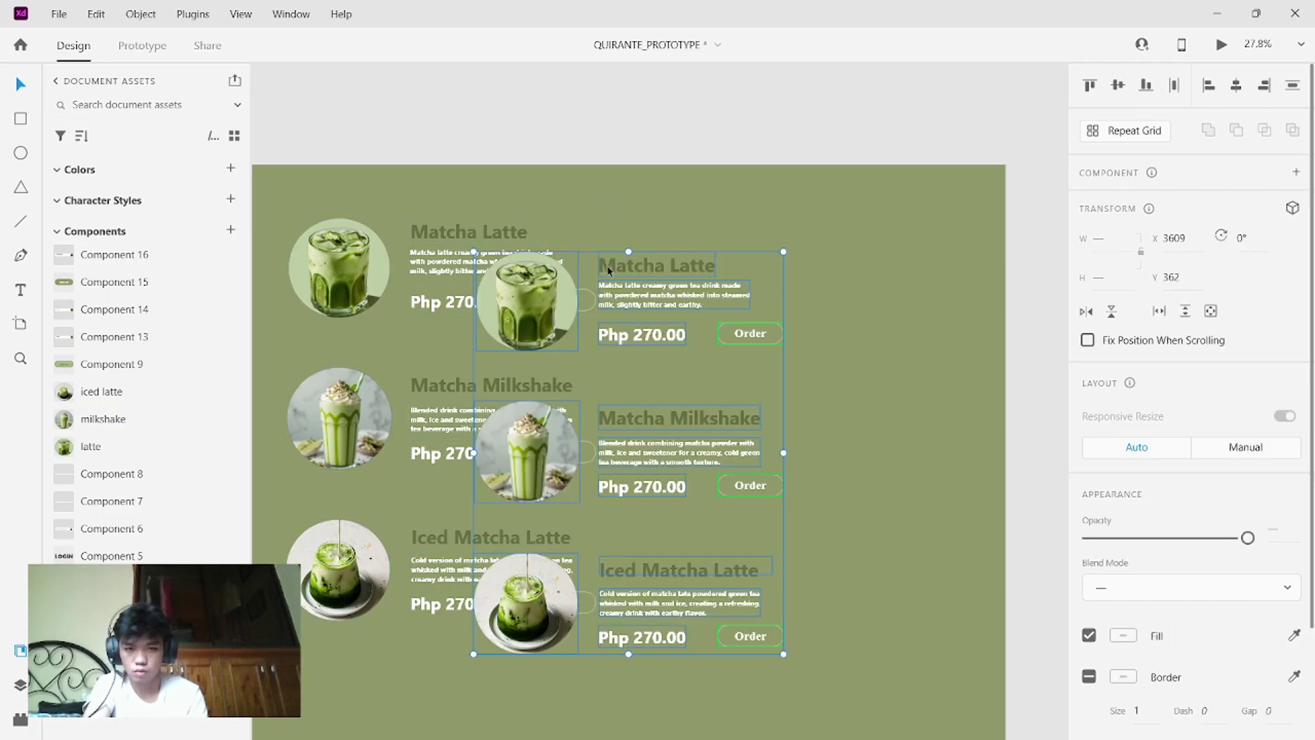
{"action": "left_click_drag", "start_coordinate": [756, 285], "coordinate": [878, 220]}
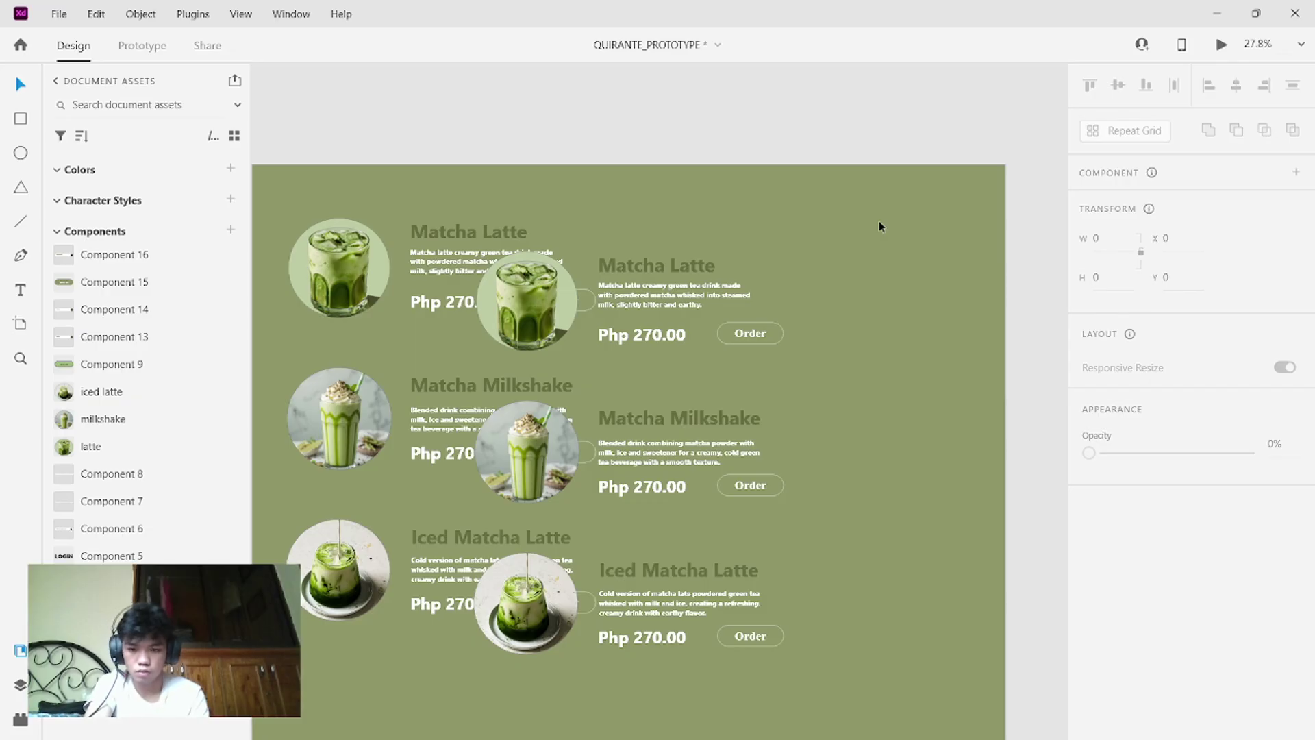
{"action": "key", "text": "ctrl+z"}
{"action": "scroll", "coordinate": [725, 334], "scroll_direction": "left", "scroll_amount": 5}
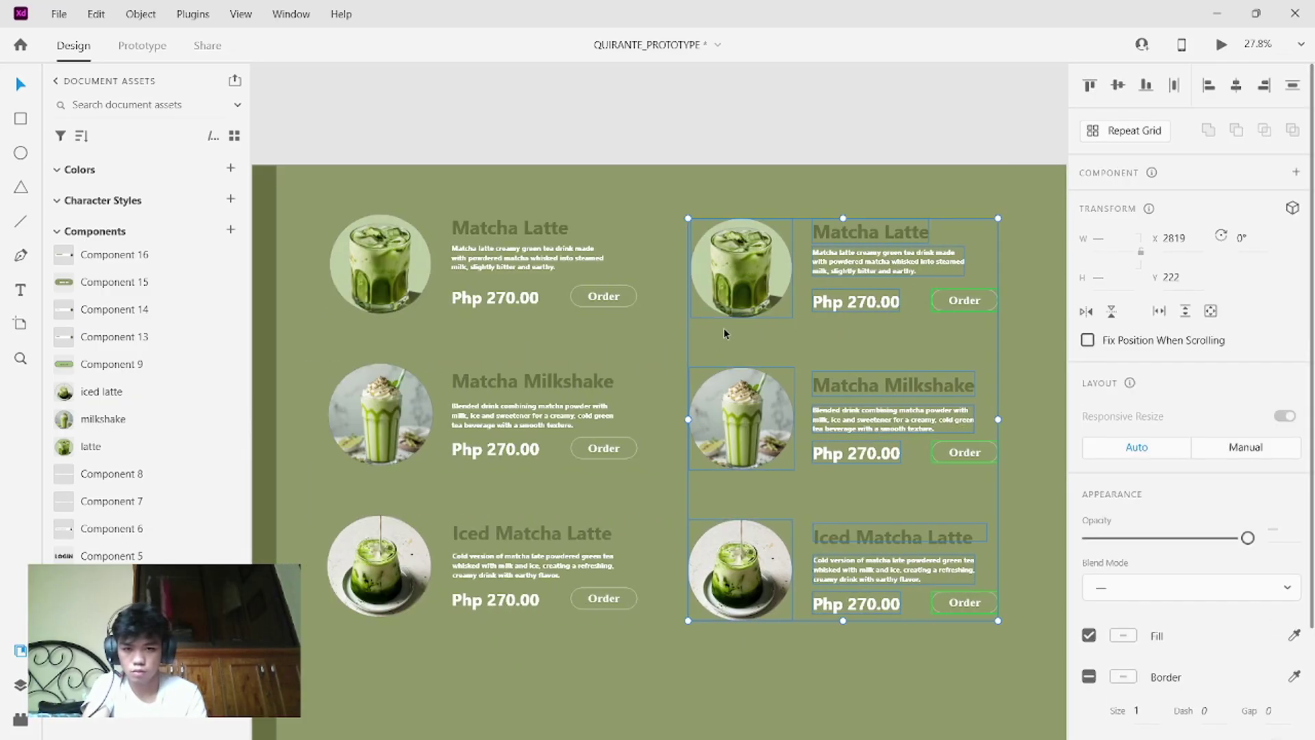
{"action": "scroll", "coordinate": [725, 333], "scroll_direction": "down", "scroll_amount": 5}
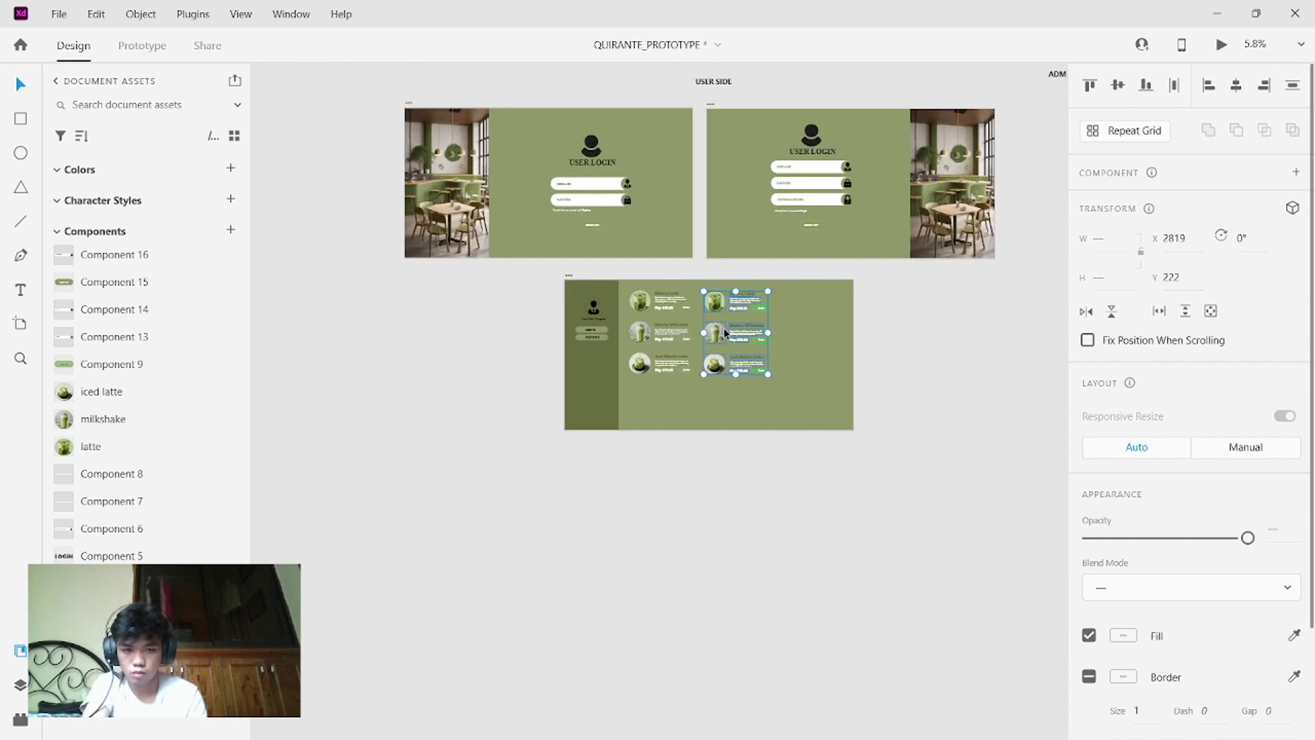
- Paste a copy of the second card column in place, checking it with undo and redo
{"action": "scroll", "coordinate": [724, 333], "scroll_direction": "up", "scroll_amount": 3}
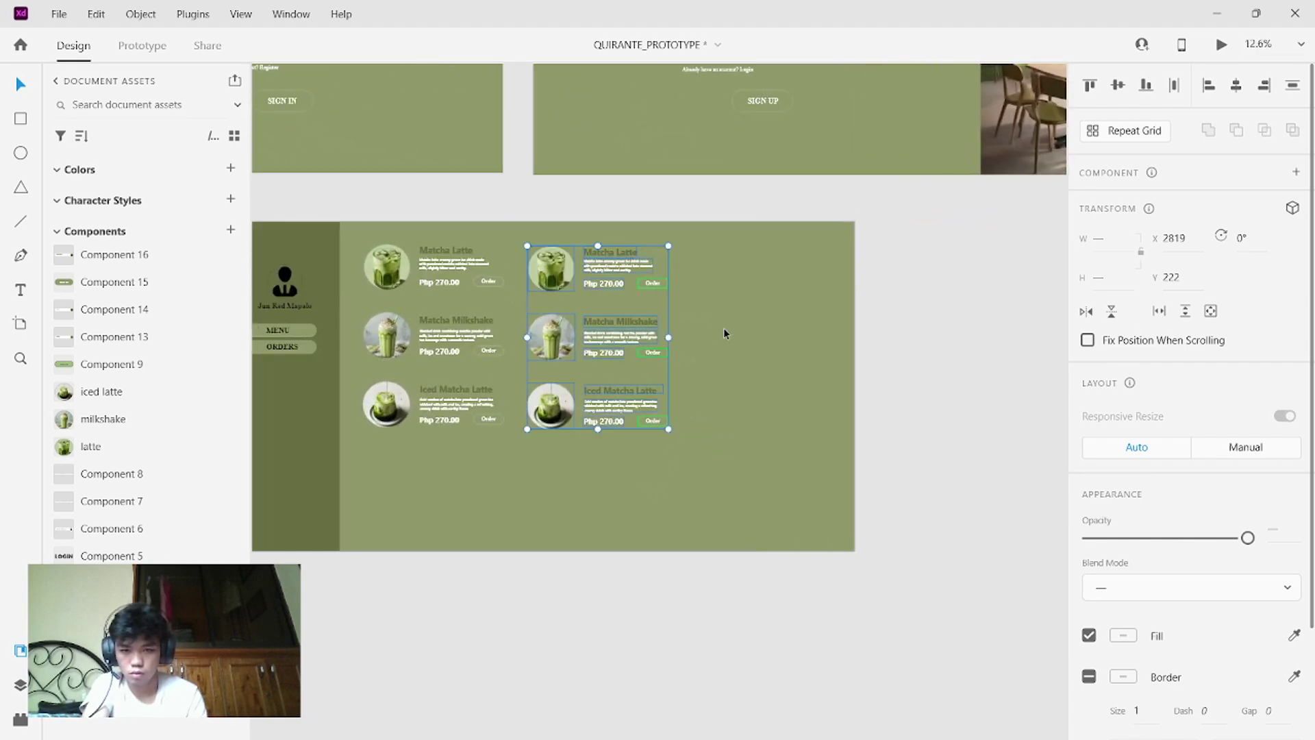
{"action": "left_click", "coordinate": [689, 462]}
{"action": "key", "text": "ctrl+v"}
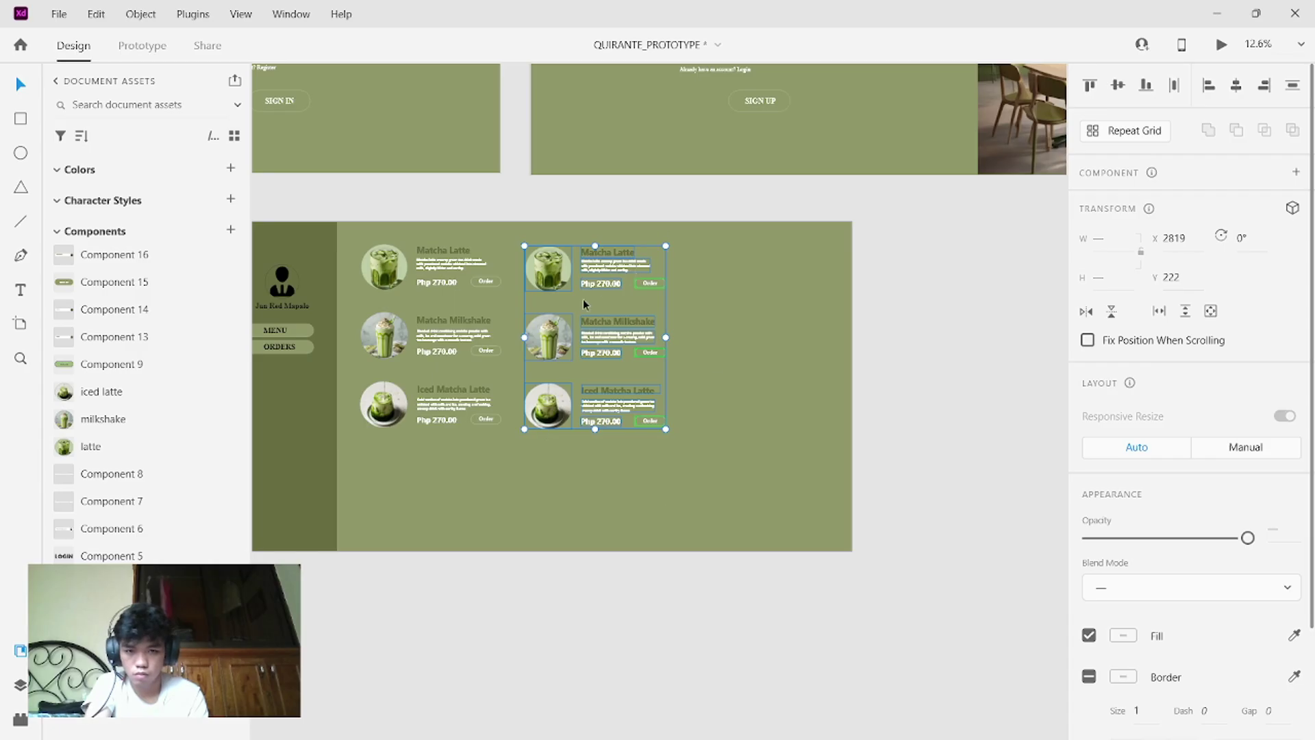
{"action": "left_click_drag", "start_coordinate": [585, 304], "coordinate": [782, 327]}
{"action": "left_click", "coordinate": [782, 327]}
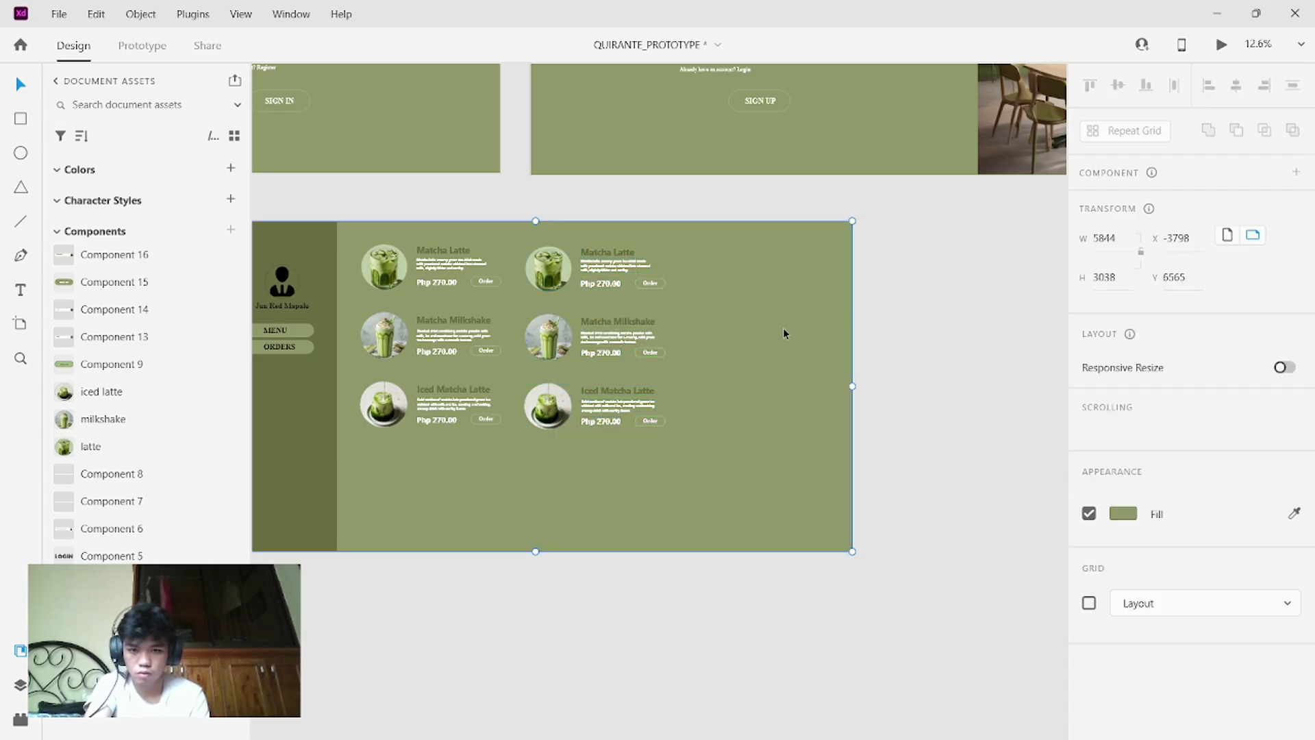
{"action": "key", "text": "ctrl+z"}
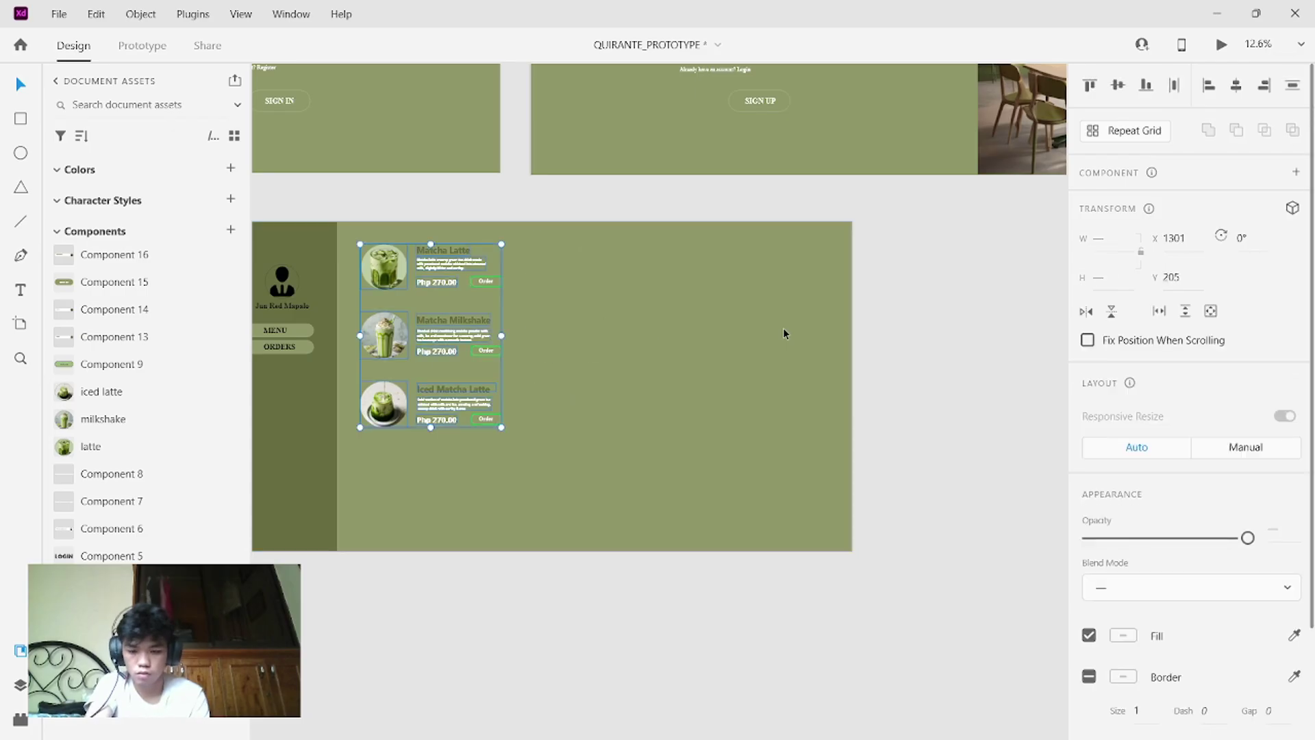
{"action": "key", "text": "ctrl+shift+z"}
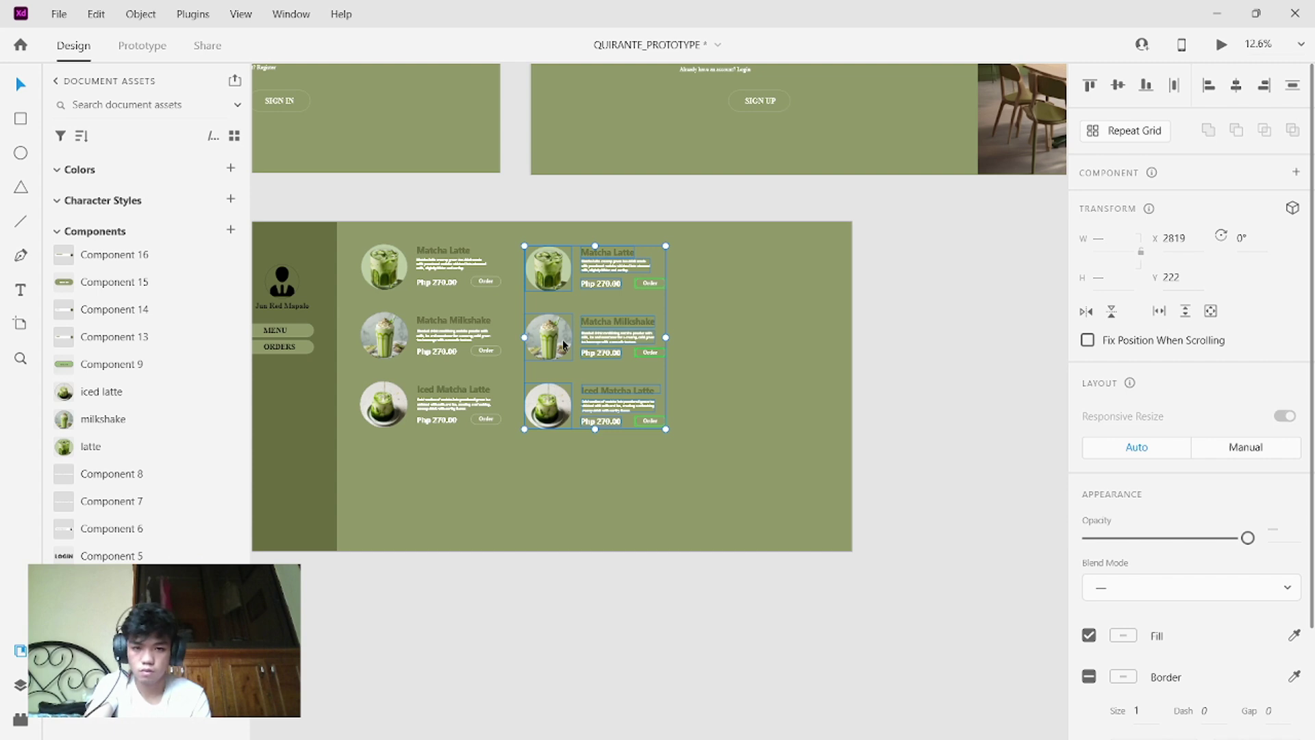
{"action": "left_click", "coordinate": [694, 308]}
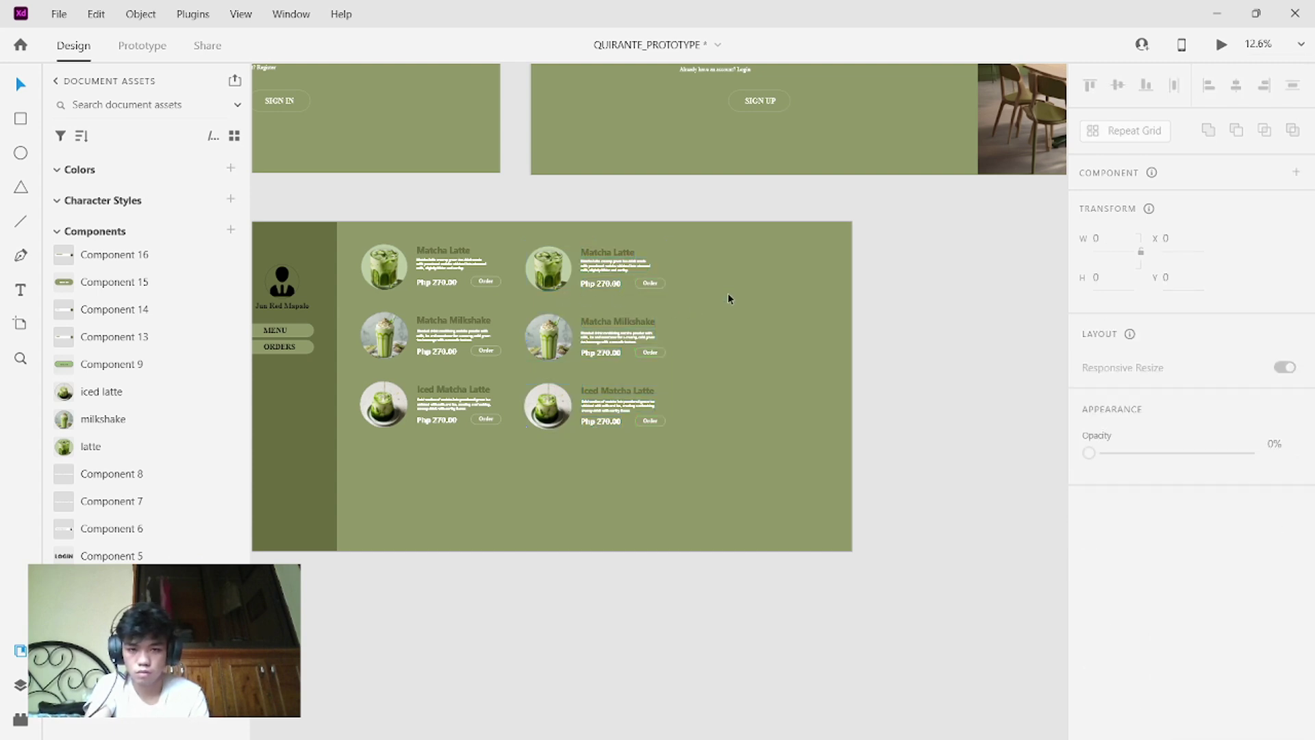
- Duplicate the second card column to the right to form a third column
{"action": "left_click", "coordinate": [663, 291]}
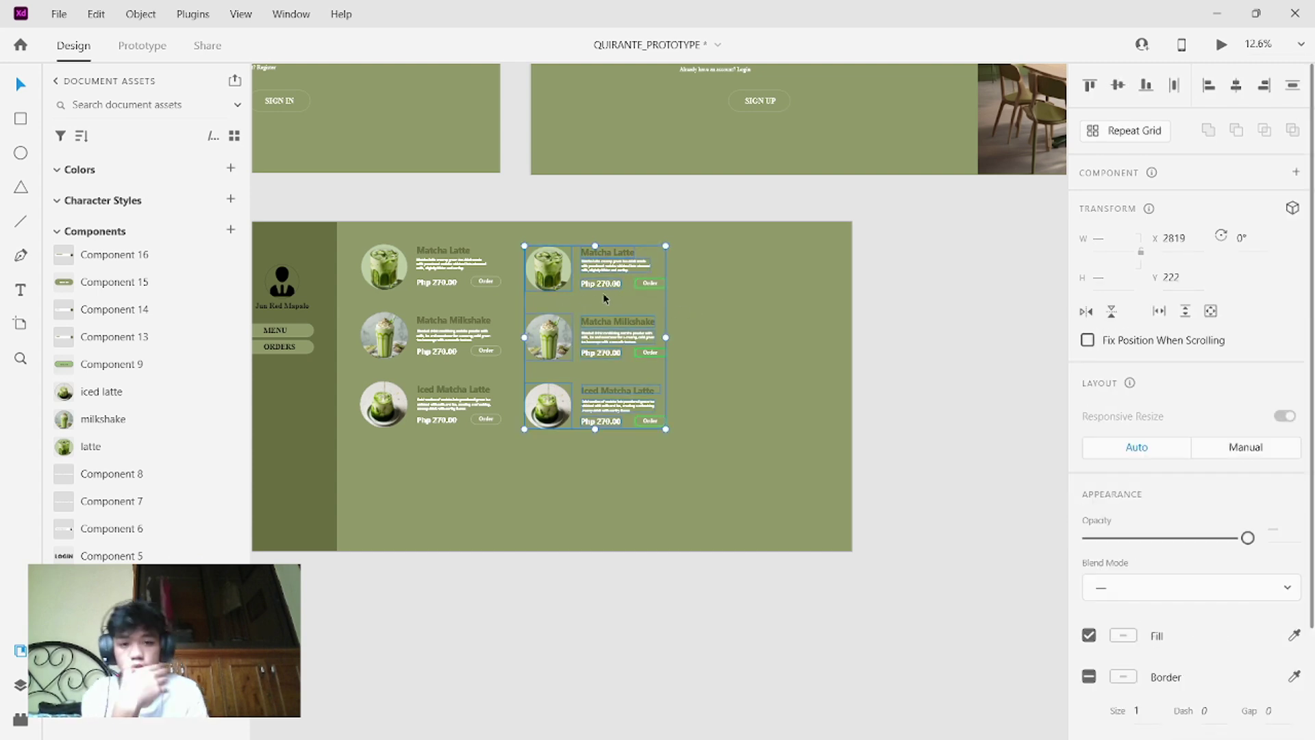
{"action": "key", "text": "ctrl+3"}
{"action": "scroll", "coordinate": [603, 299], "scroll_direction": "down", "scroll_amount": 3}
{"action": "scroll", "coordinate": [603, 299], "scroll_direction": "left", "scroll_amount": 2}
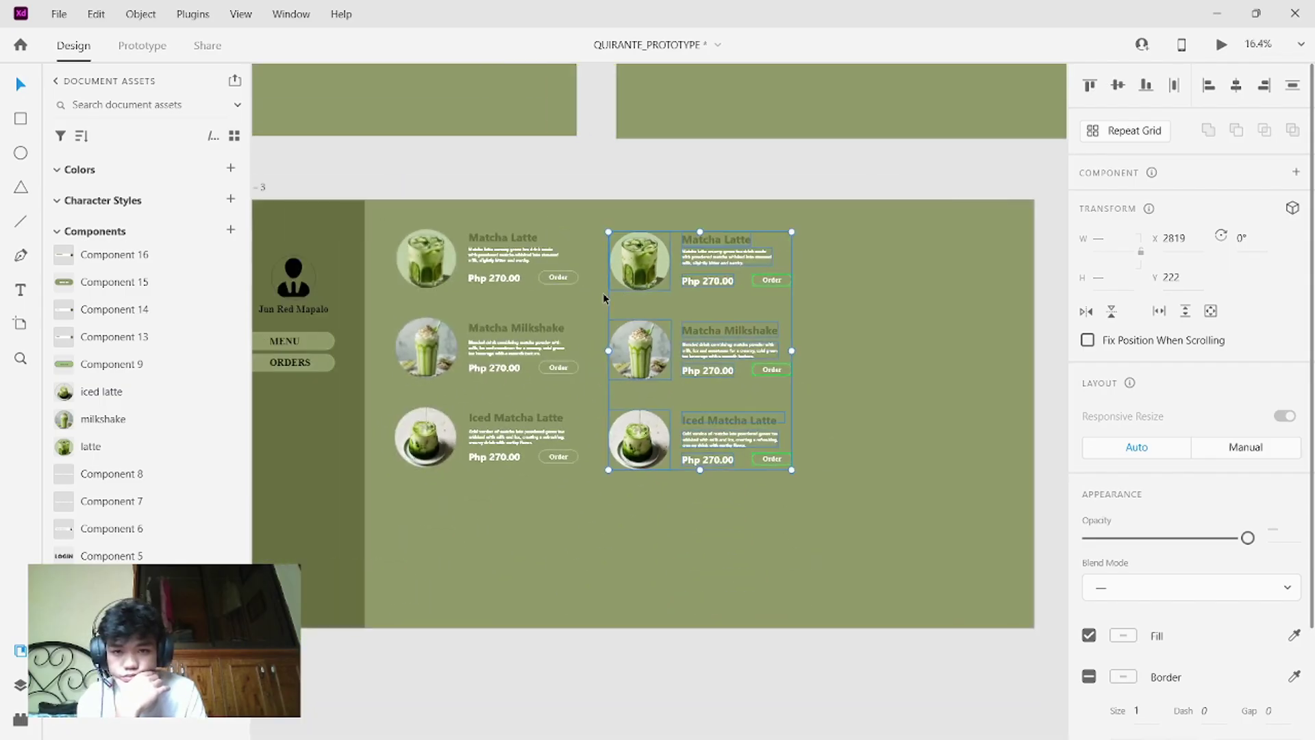
{"action": "scroll", "coordinate": [657, 384], "scroll_direction": "right", "scroll_amount": 1}
{"action": "left_click", "coordinate": [725, 490]}
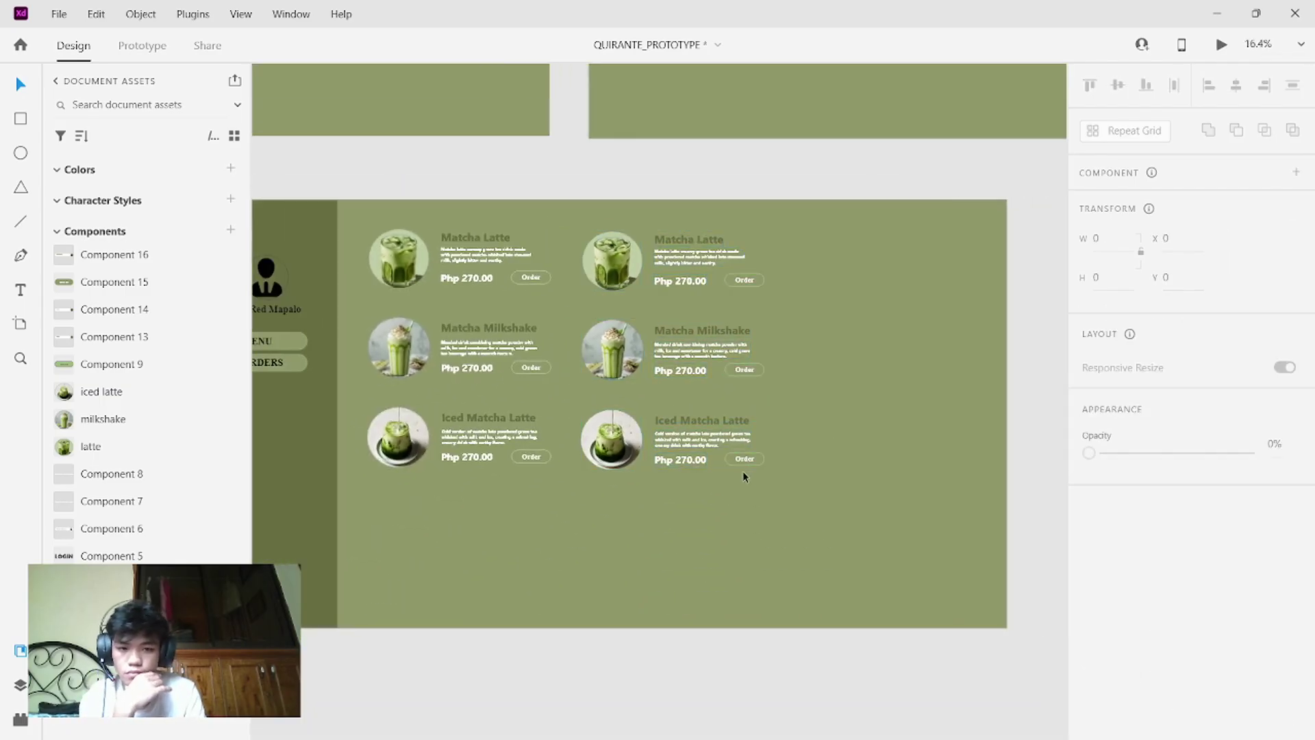
{"action": "left_click_drag", "start_coordinate": [746, 474], "coordinate": [602, 232]}
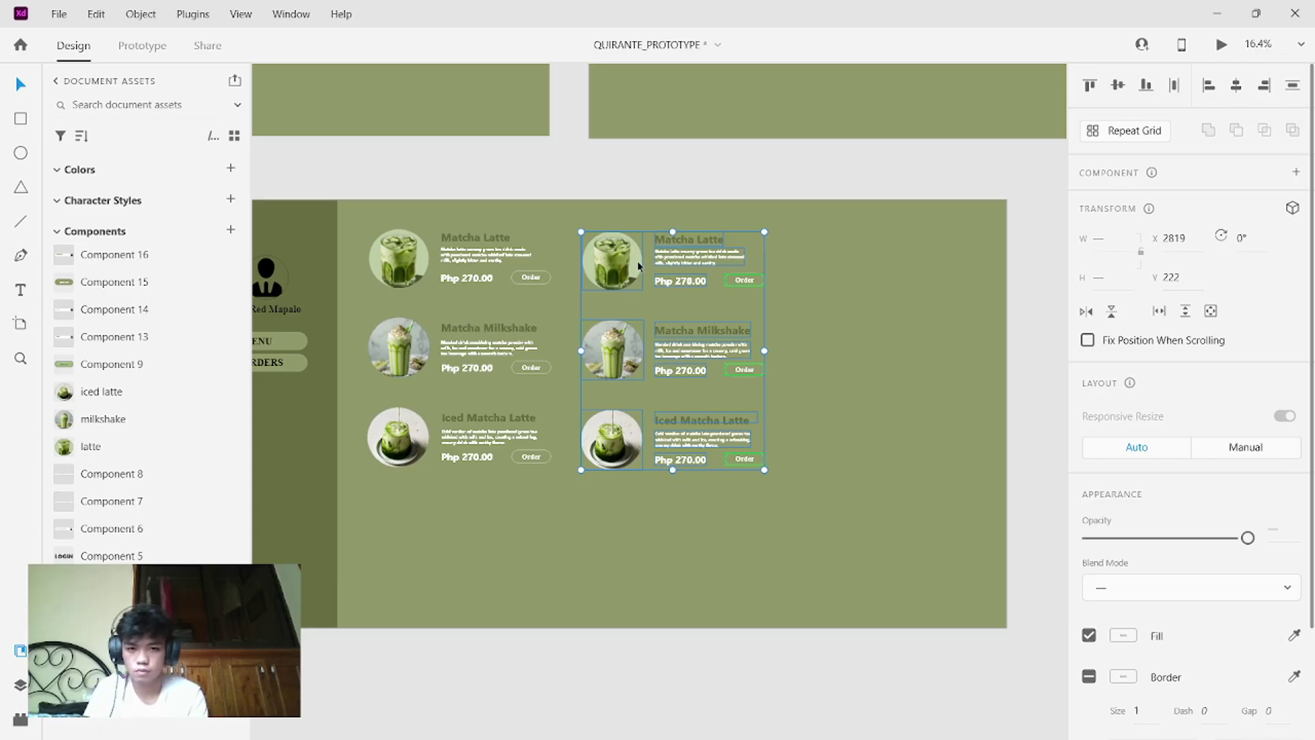
{"action": "left_click_drag", "start_coordinate": [639, 263], "coordinate": [852, 260]}
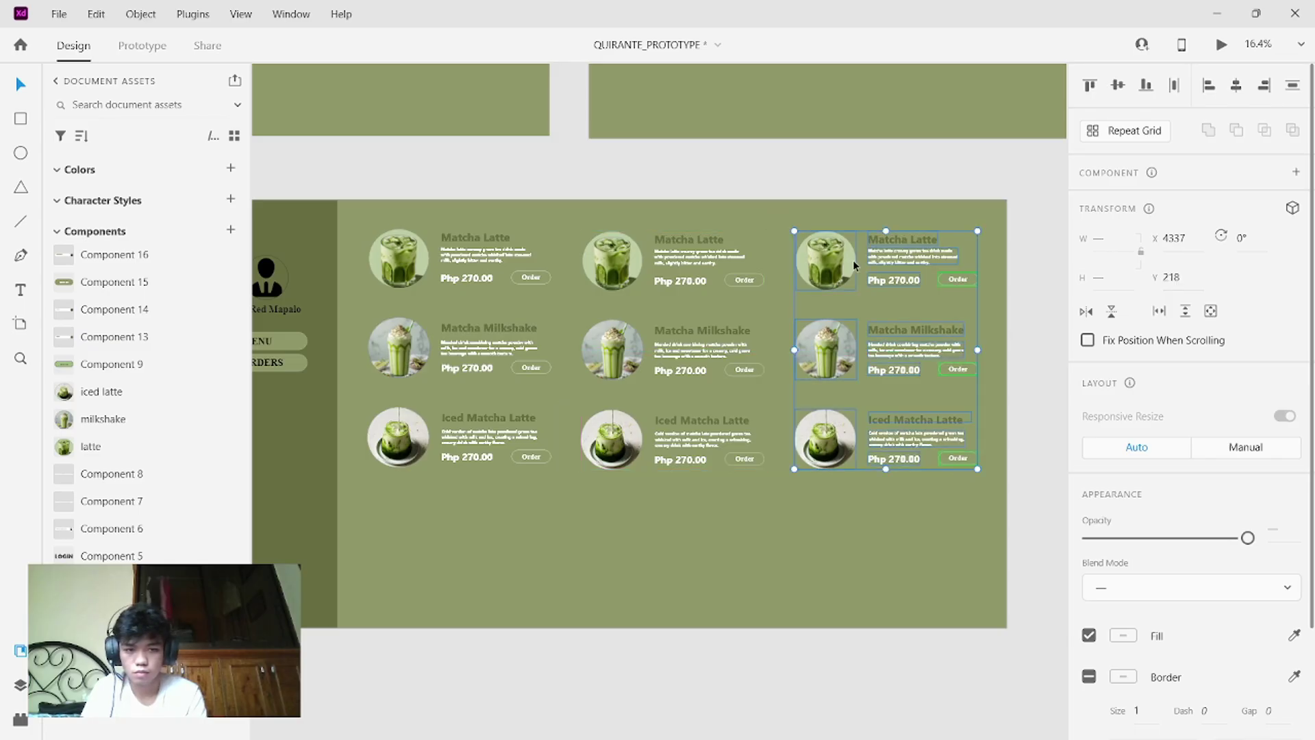
{"action": "left_click", "coordinate": [693, 505]}
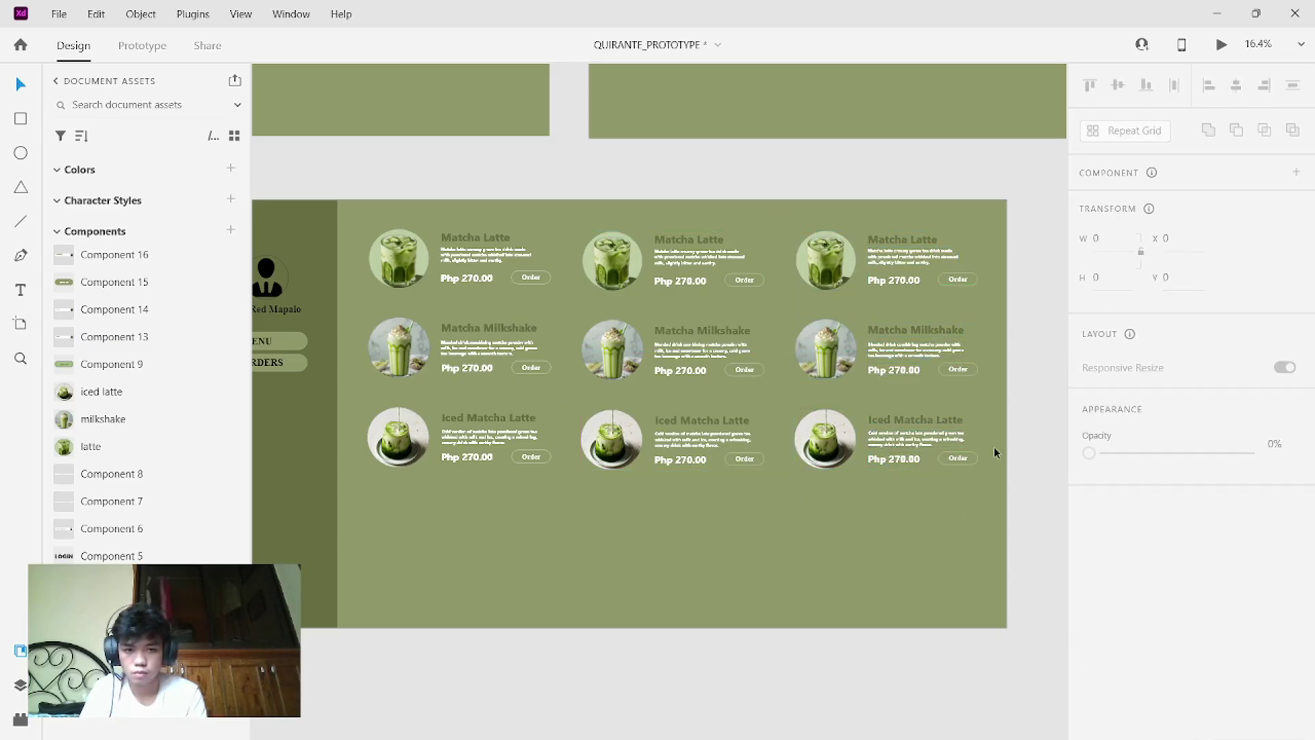
- Copy the Matcha Milkshake and Iced Matcha Latte rows below the grid
{"action": "left_click_drag", "start_coordinate": [942, 517], "coordinate": [383, 331]}
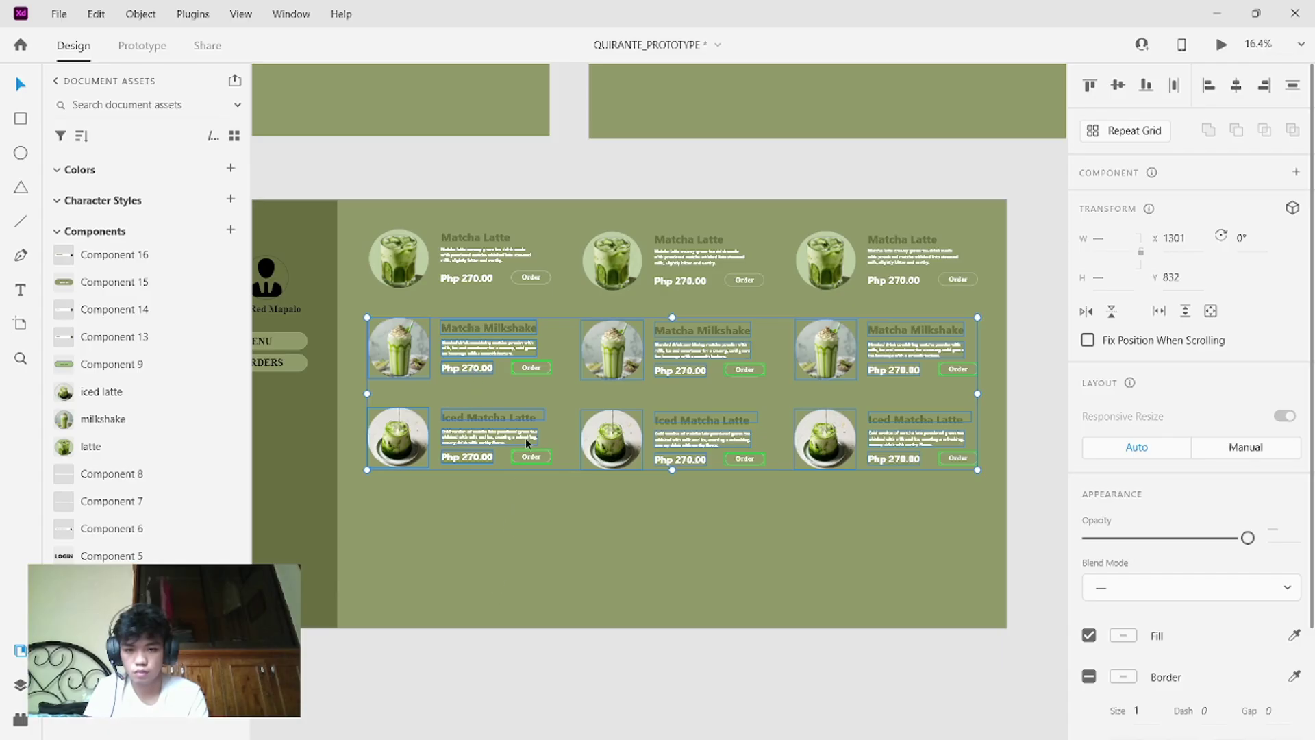
{"action": "left_click_drag", "start_coordinate": [525, 438], "coordinate": [536, 601]}
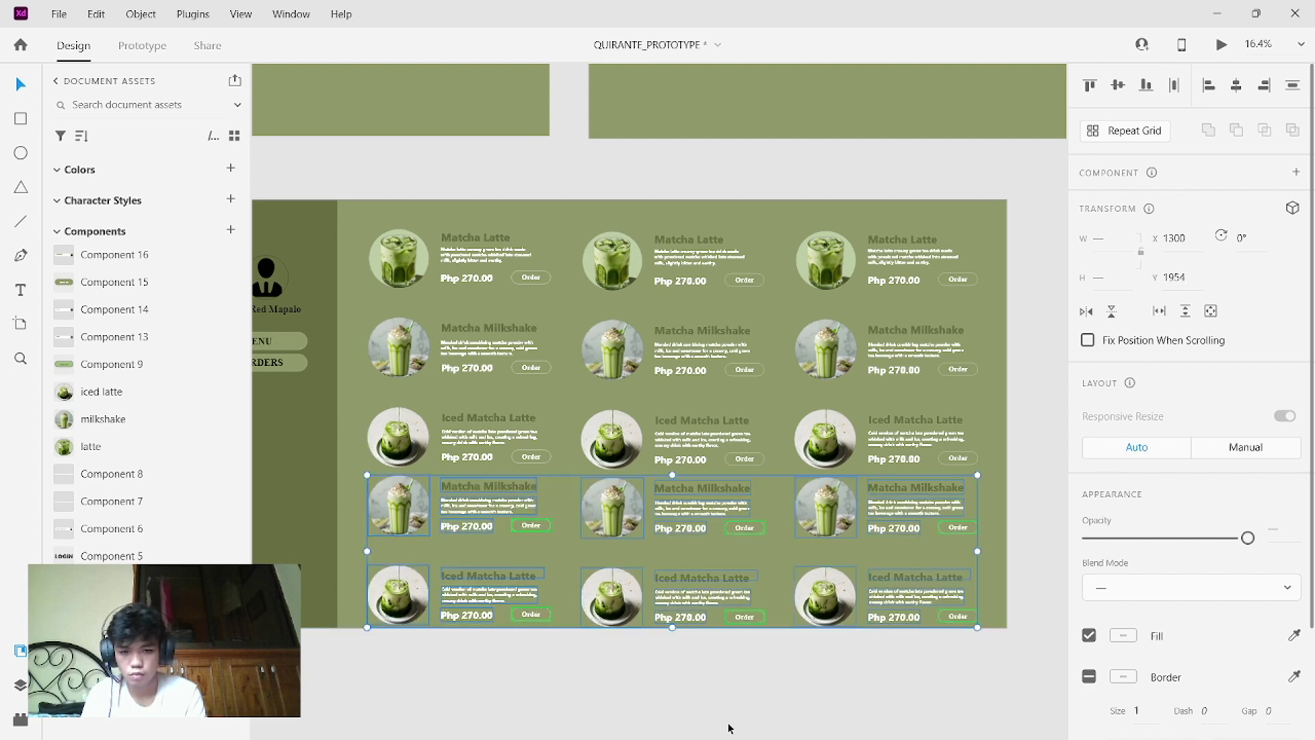
{"action": "left_click", "coordinate": [749, 712]}
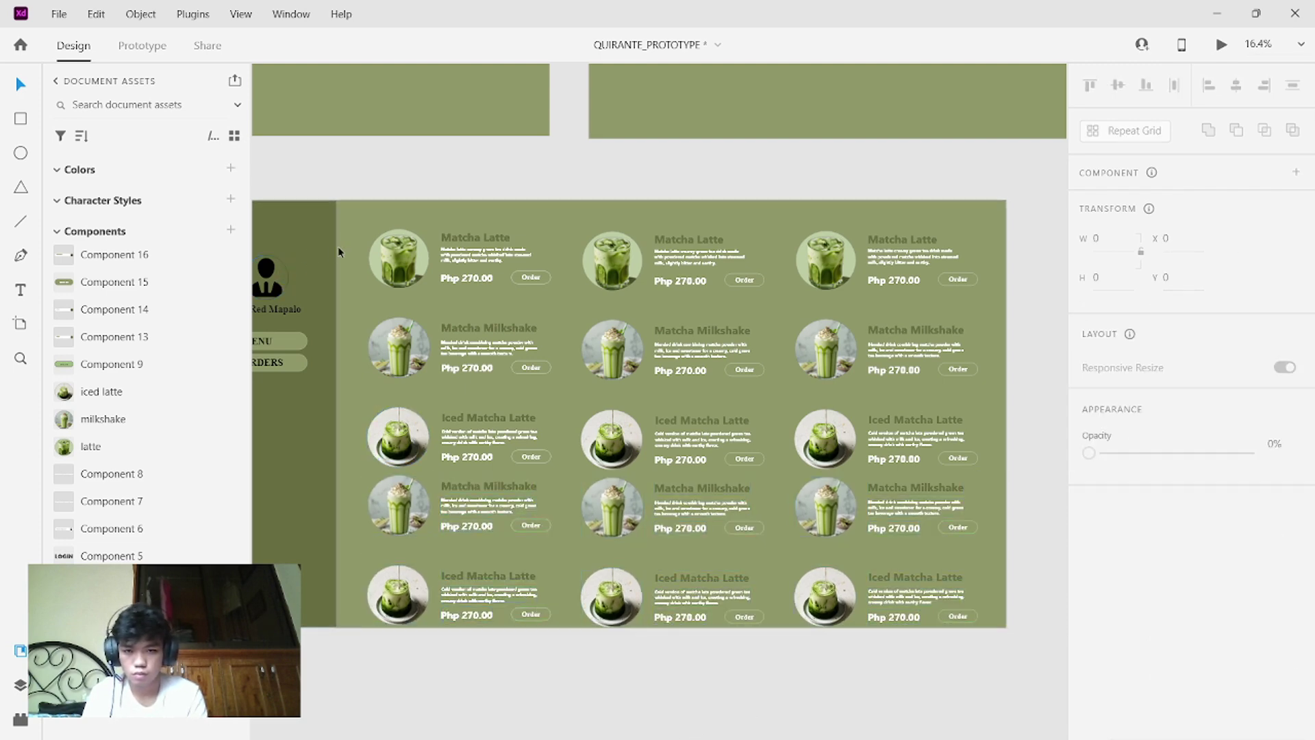
{"action": "left_click_drag", "start_coordinate": [368, 226], "coordinate": [925, 649]}
{"action": "left_click", "coordinate": [776, 425]}
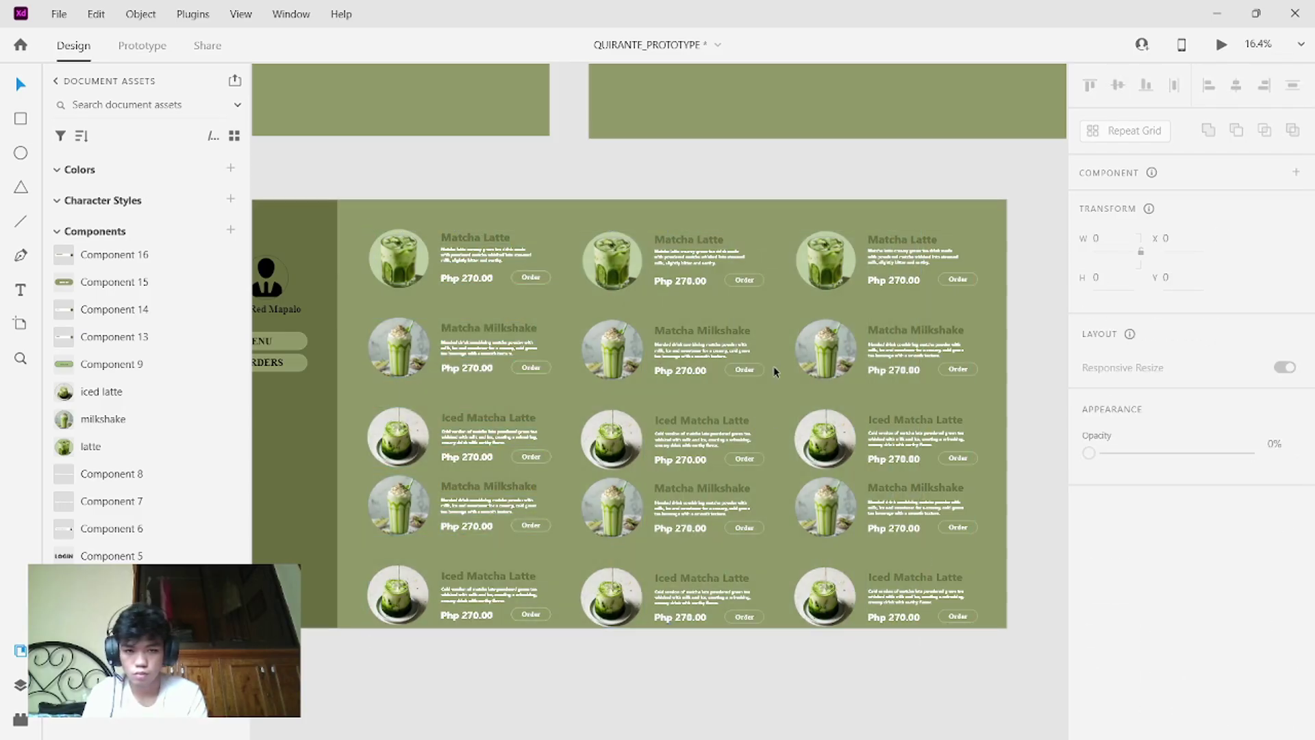
{"action": "left_click_drag", "start_coordinate": [986, 625], "coordinate": [364, 219]}
{"action": "left_click_drag", "start_coordinate": [561, 244], "coordinate": [412, 250]}
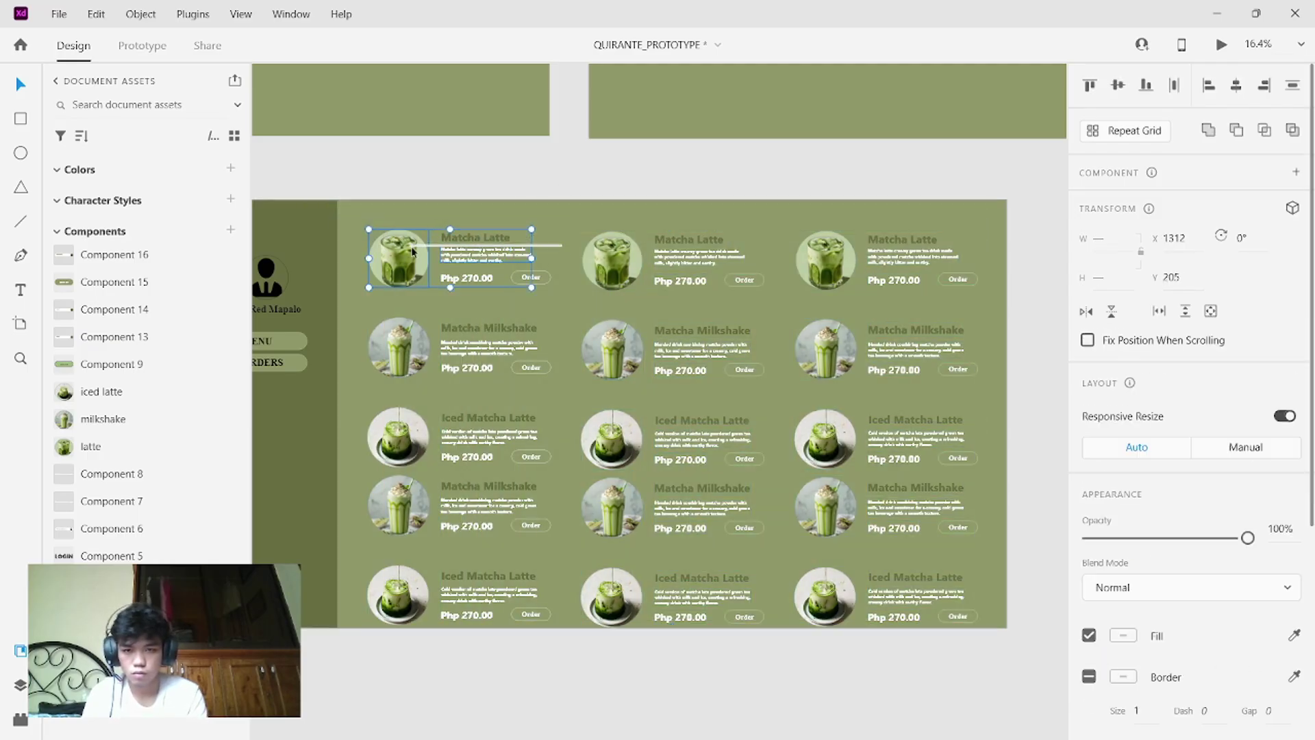
- Undo the copied rows and third column, returning to the two-column card layout
{"action": "left_click", "coordinate": [379, 203]}
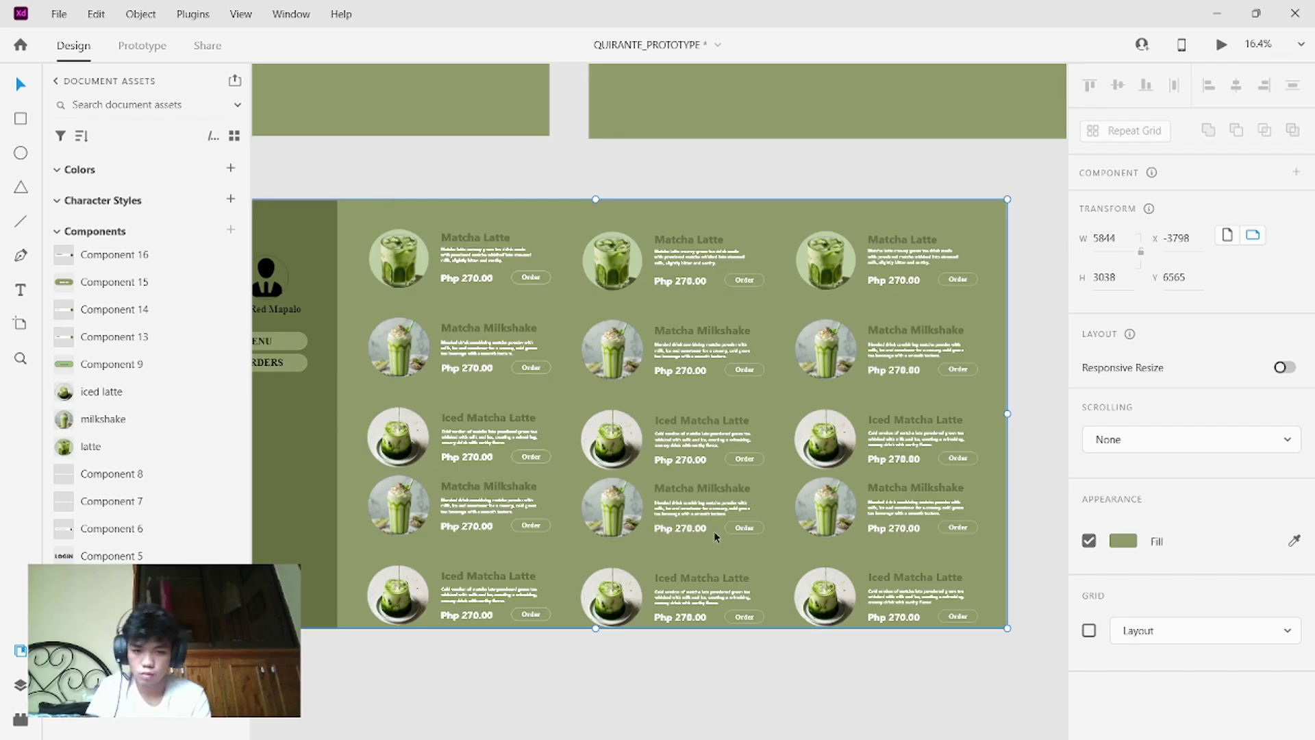
{"action": "key", "text": "ctrl+z"}
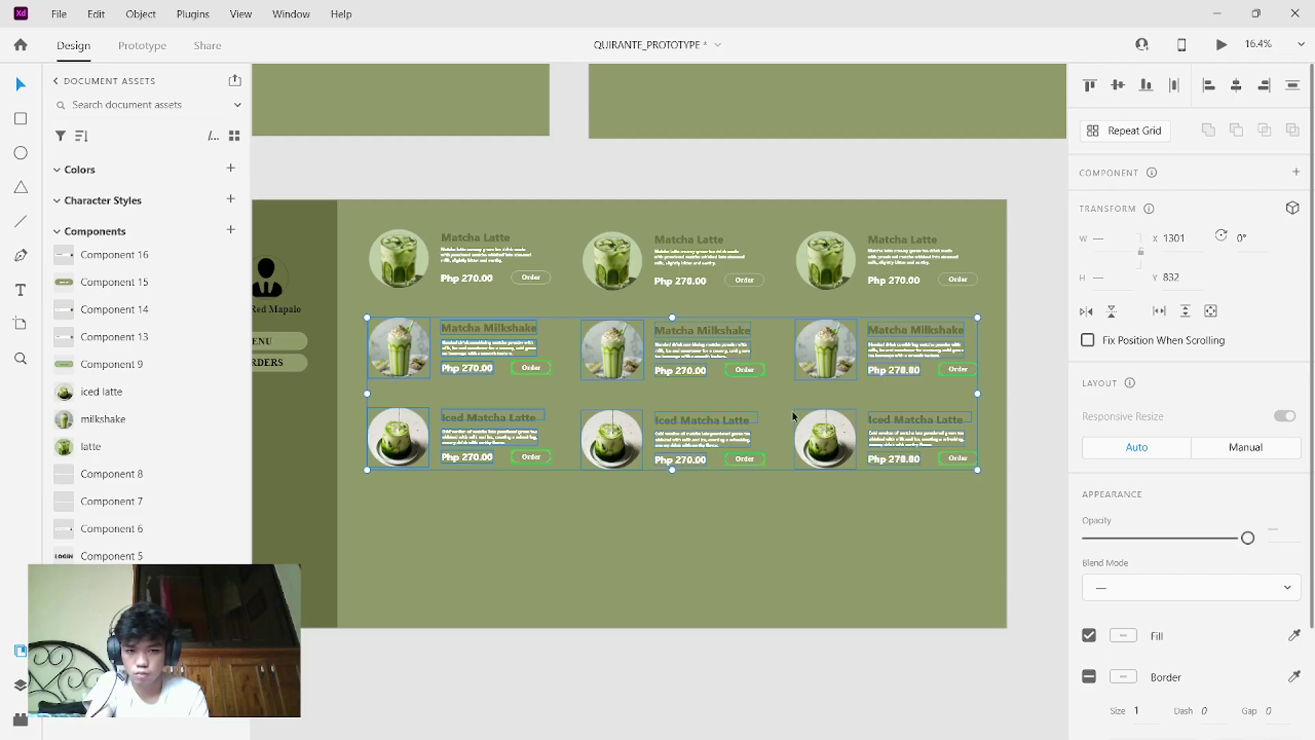
{"action": "left_click_drag", "start_coordinate": [792, 413], "coordinate": [792, 487]}
{"action": "left_click_drag", "start_coordinate": [908, 575], "coordinate": [703, 586]}
{"action": "key", "text": "ctrl+z"}
{"action": "key", "text": "ctrl+z"}
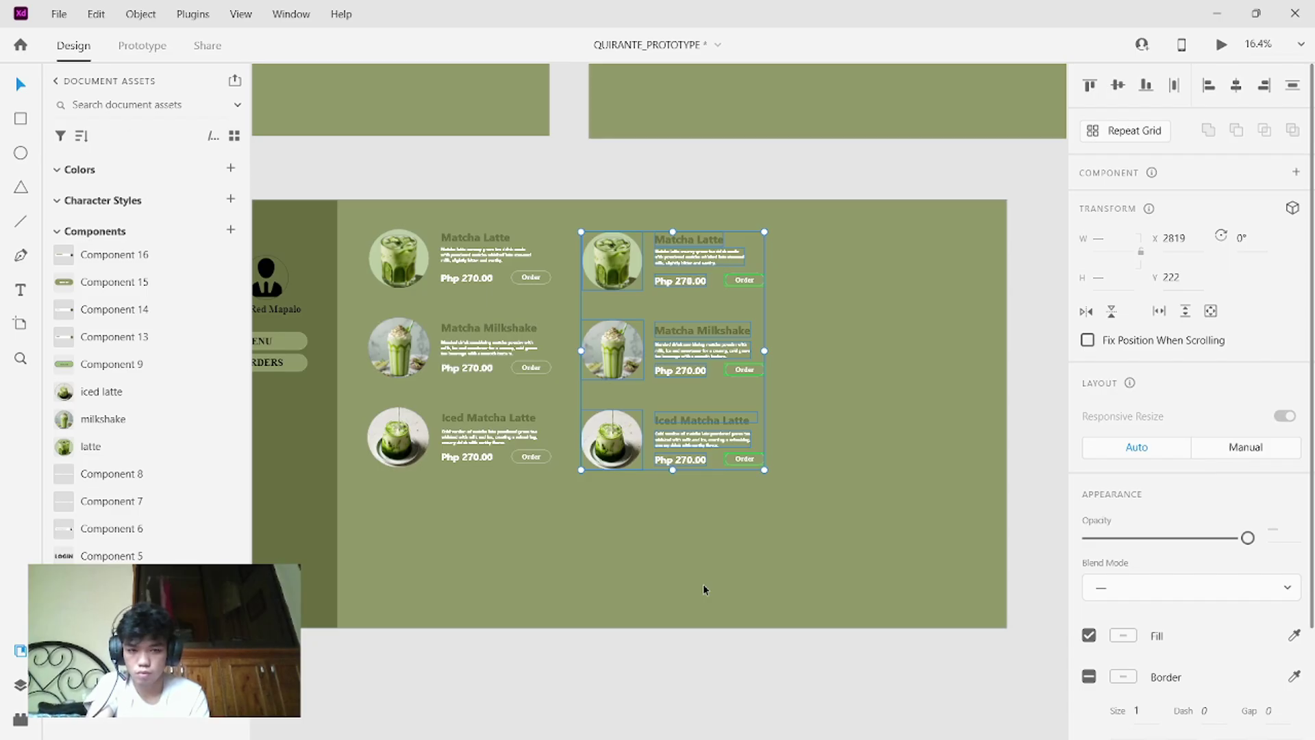
{"action": "key", "text": "ctrl+z"}
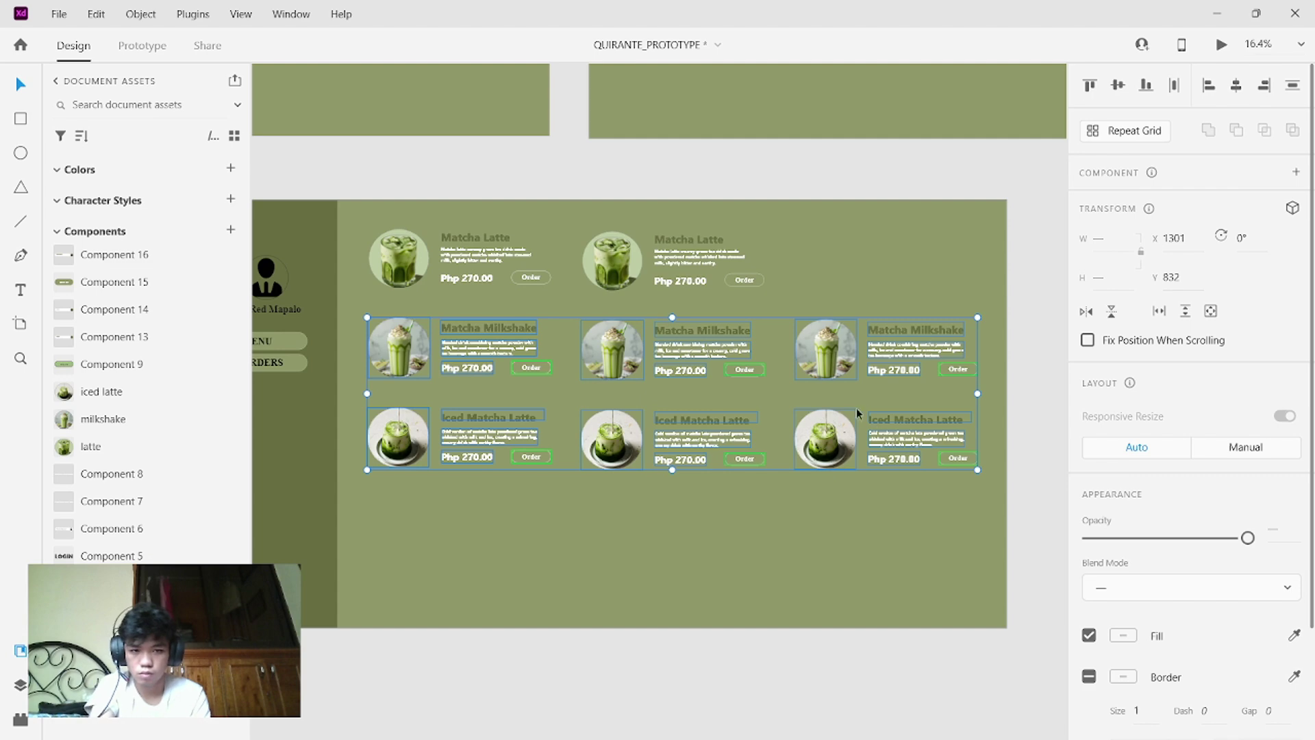
{"action": "left_click_drag", "start_coordinate": [729, 408], "coordinate": [724, 519]}
{"action": "key", "text": "ctrl+z"}
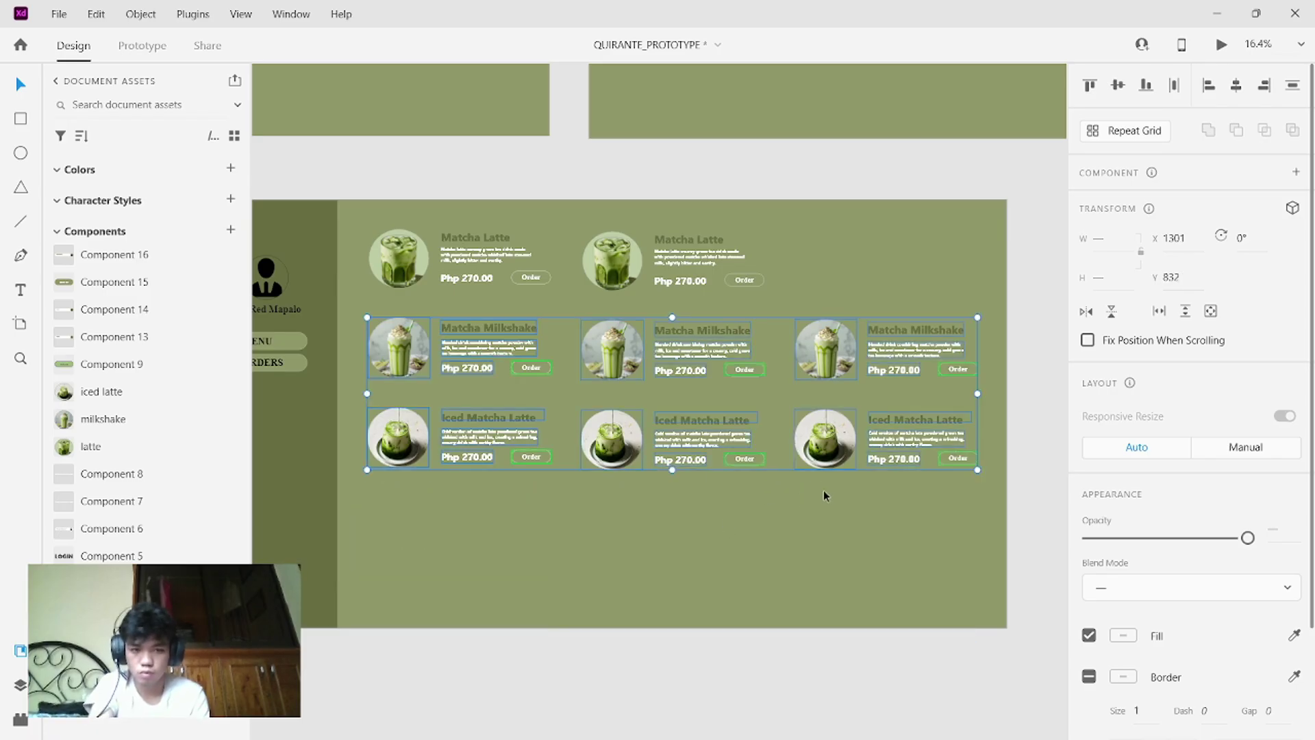
{"action": "key", "text": "ctrl+z"}
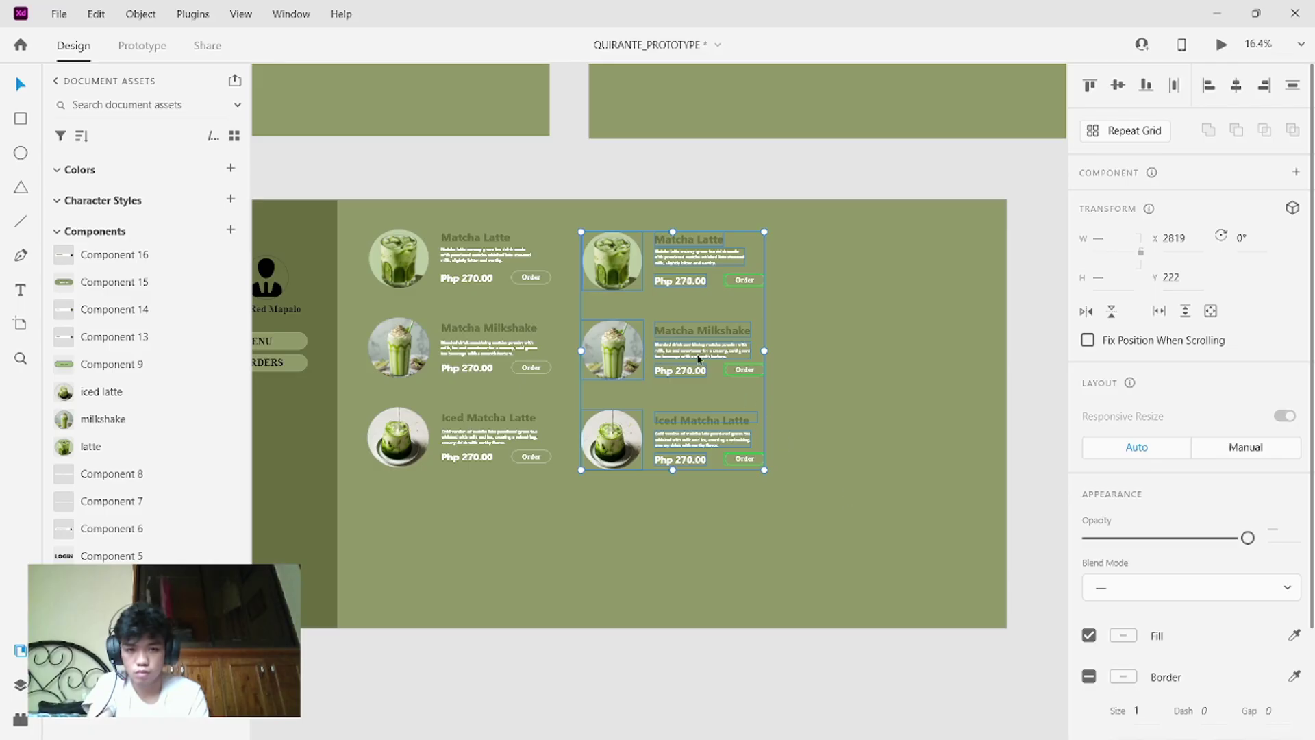
- Copy the middle column into a third column, forming a 3×3 grid of nine matcha cards
{"action": "left_click_drag", "start_coordinate": [719, 355], "coordinate": [929, 279]}
{"action": "left_click_drag", "start_coordinate": [973, 520], "coordinate": [387, 231]}
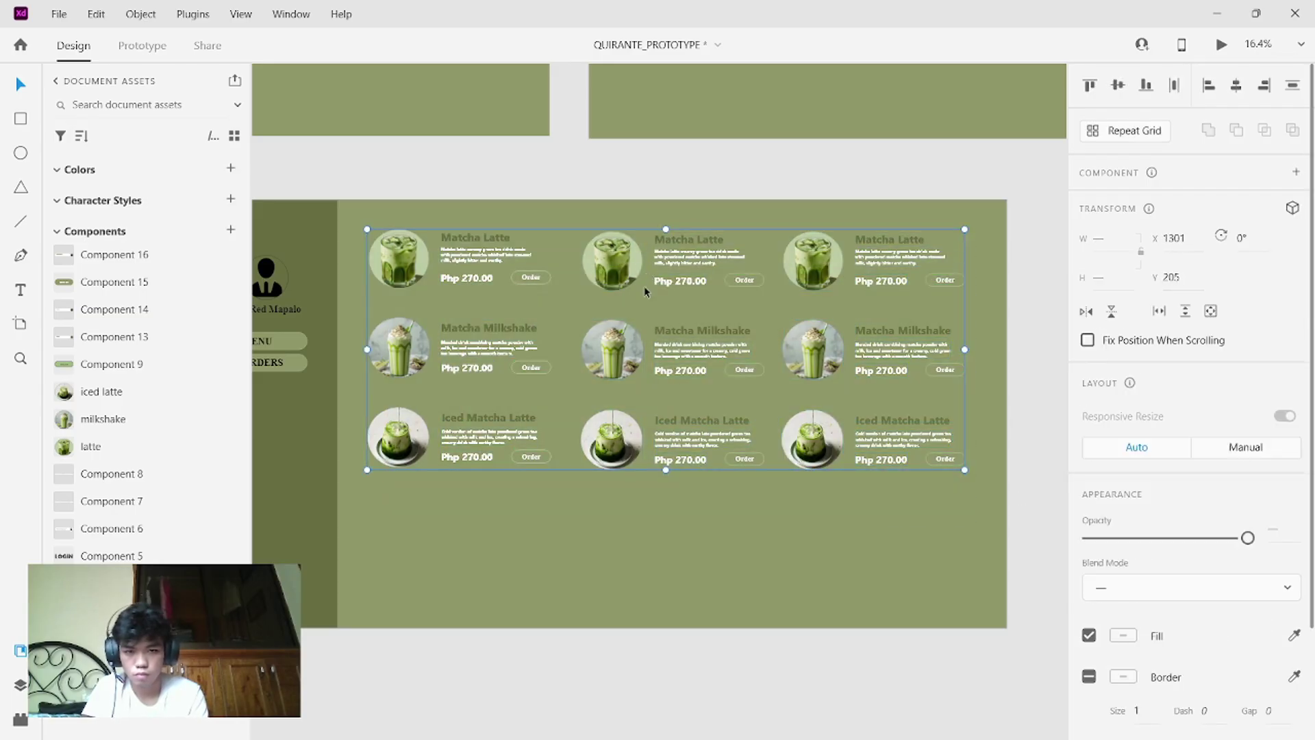
{"action": "left_click", "coordinate": [644, 285]}
{"action": "left_click_drag", "start_coordinate": [391, 223], "coordinate": [966, 450]}
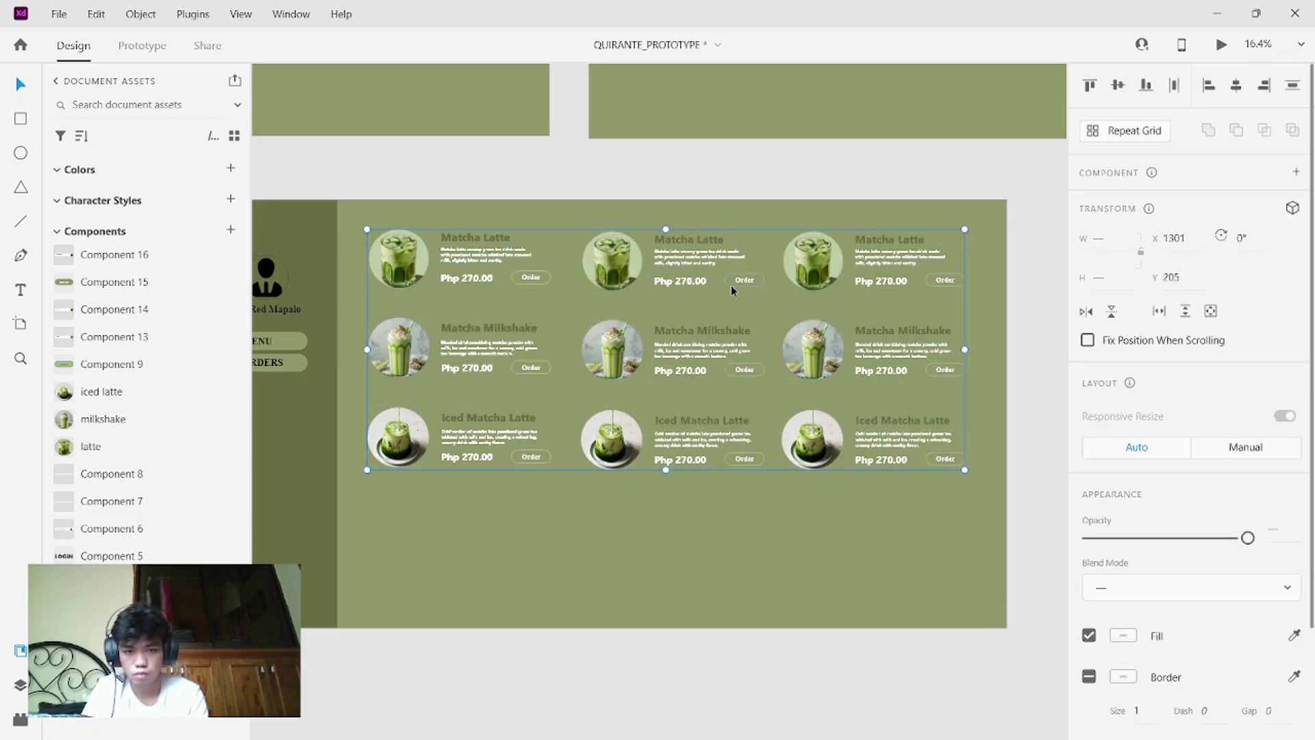
{"action": "left_click", "coordinate": [804, 278]}
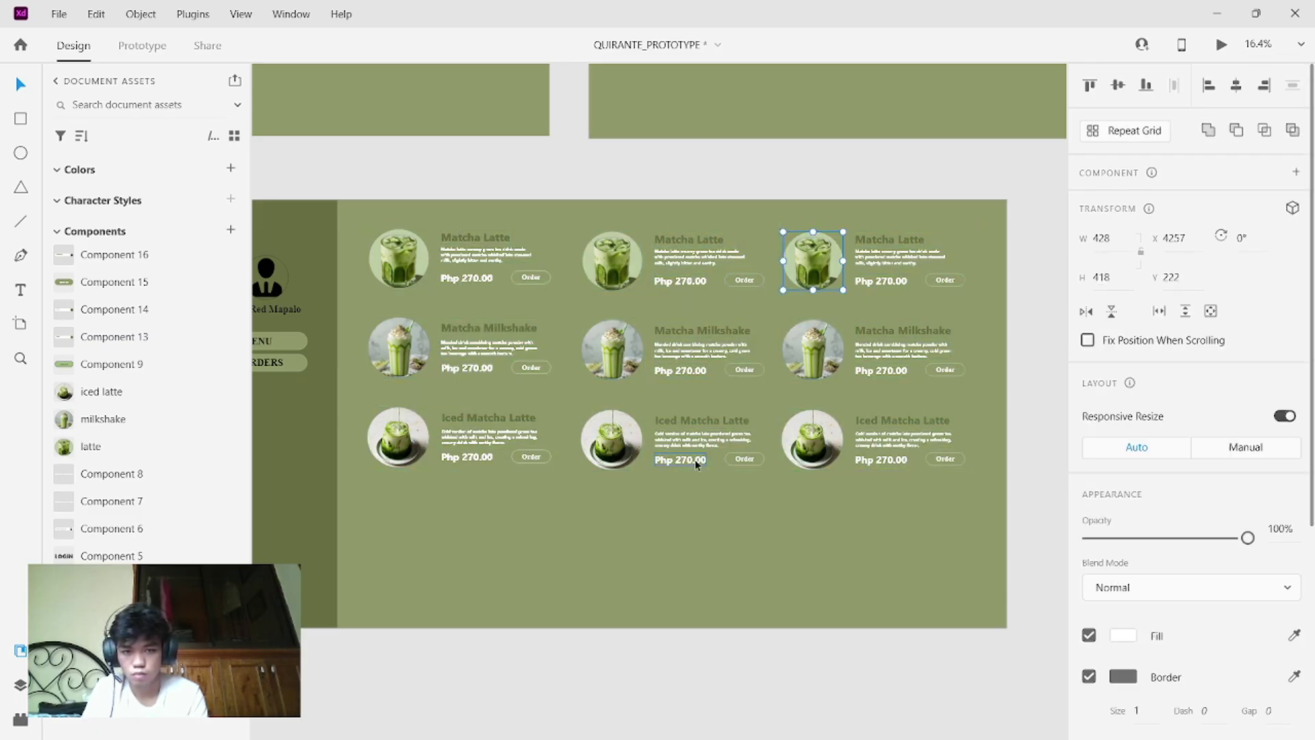
{"action": "left_click", "coordinate": [714, 474]}
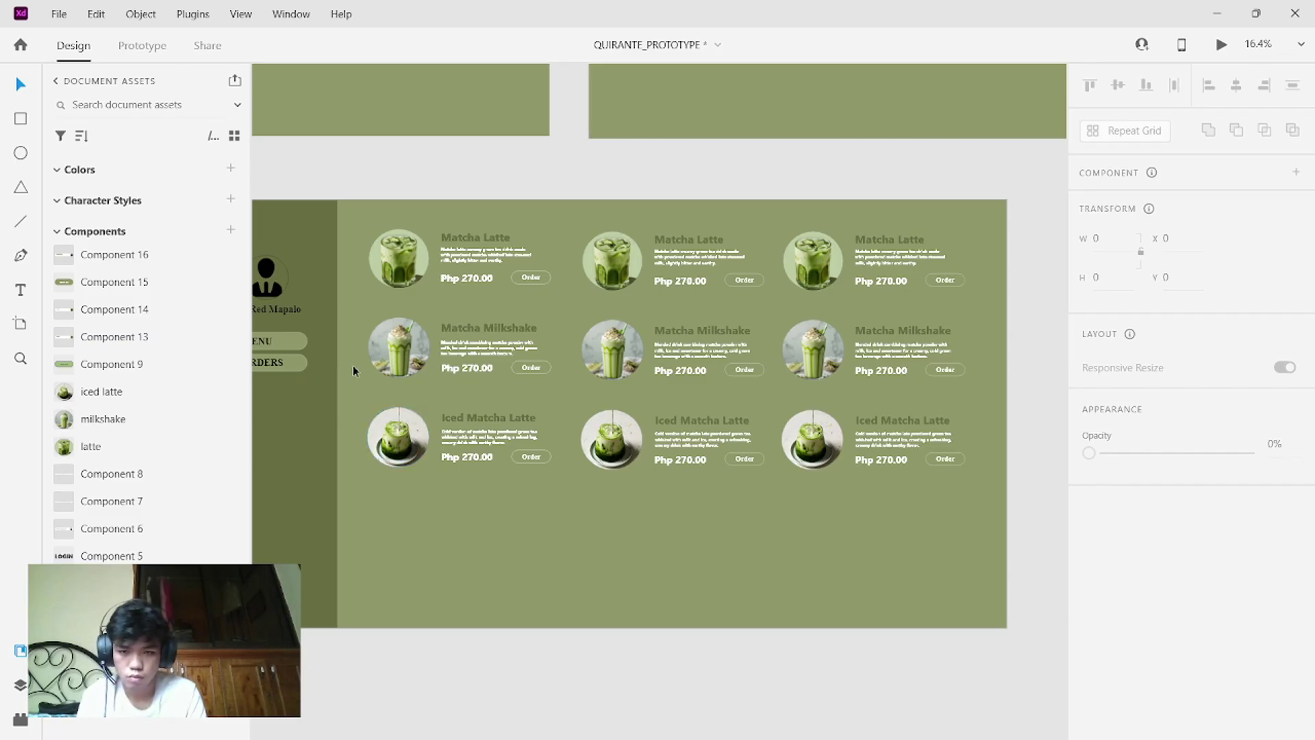
- Move the Matcha Milkshake row, then the Iced Matcha Latte row, up beneath the Matcha Latte row
{"action": "left_click_drag", "start_coordinate": [352, 316], "coordinate": [926, 388]}
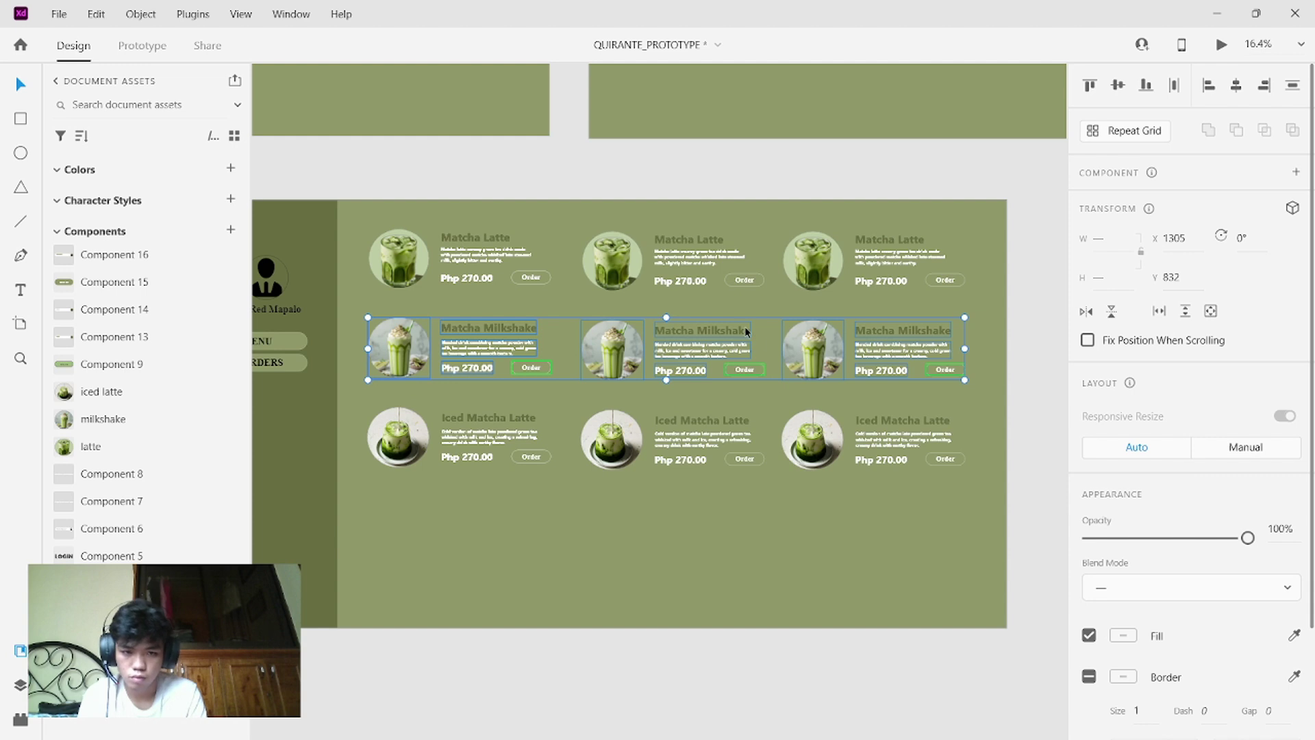
{"action": "mouse_move", "coordinate": [749, 337]}
{"action": "left_mouse_down"}
{"action": "mouse_move", "coordinate": [750, 307]}
{"action": "mouse_move", "coordinate": [747, 329]}
{"action": "left_mouse_up"}
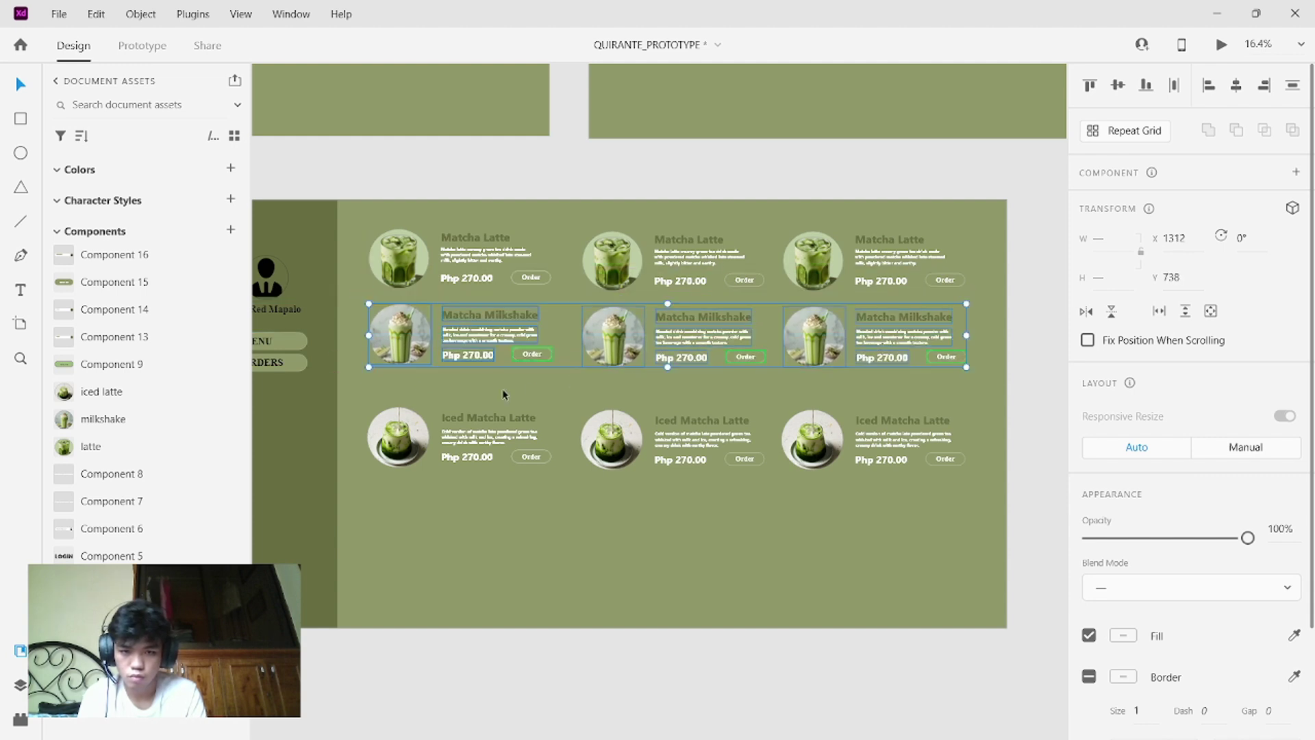
{"action": "left_click_drag", "start_coordinate": [374, 396], "coordinate": [932, 472]}
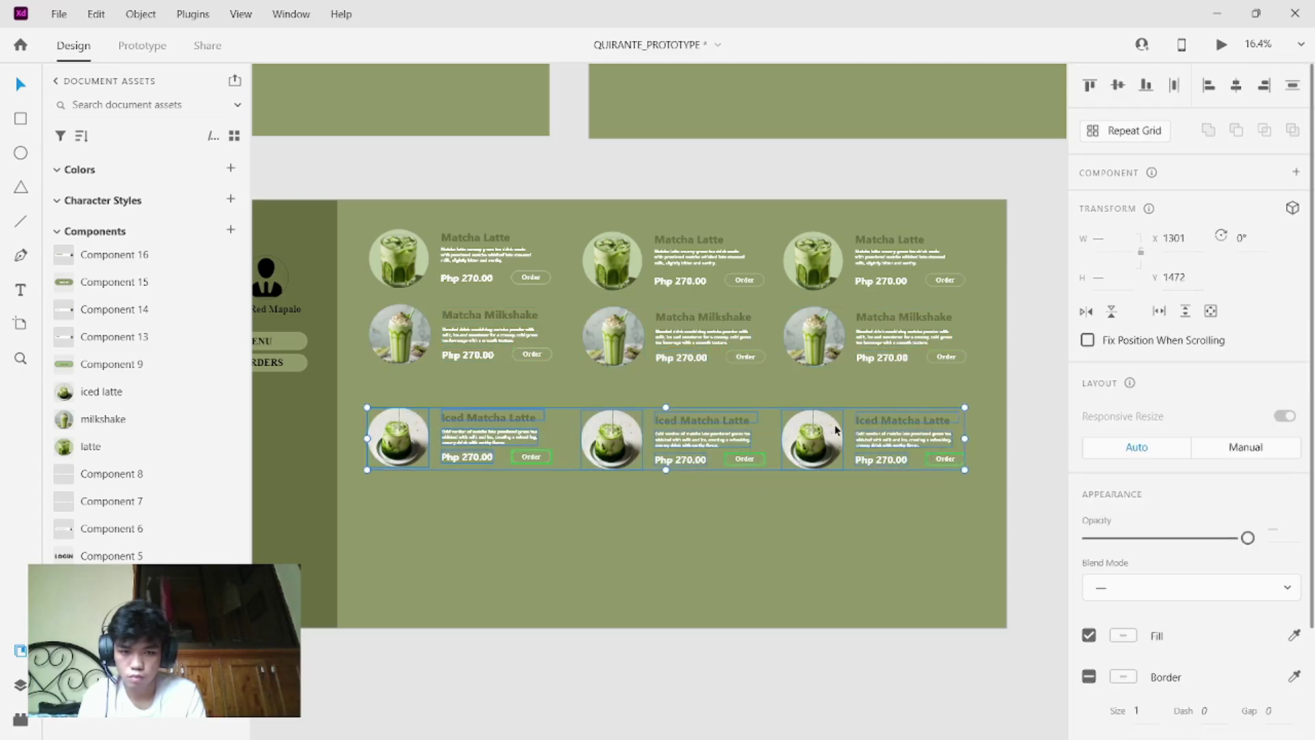
{"action": "left_click", "coordinate": [853, 393]}
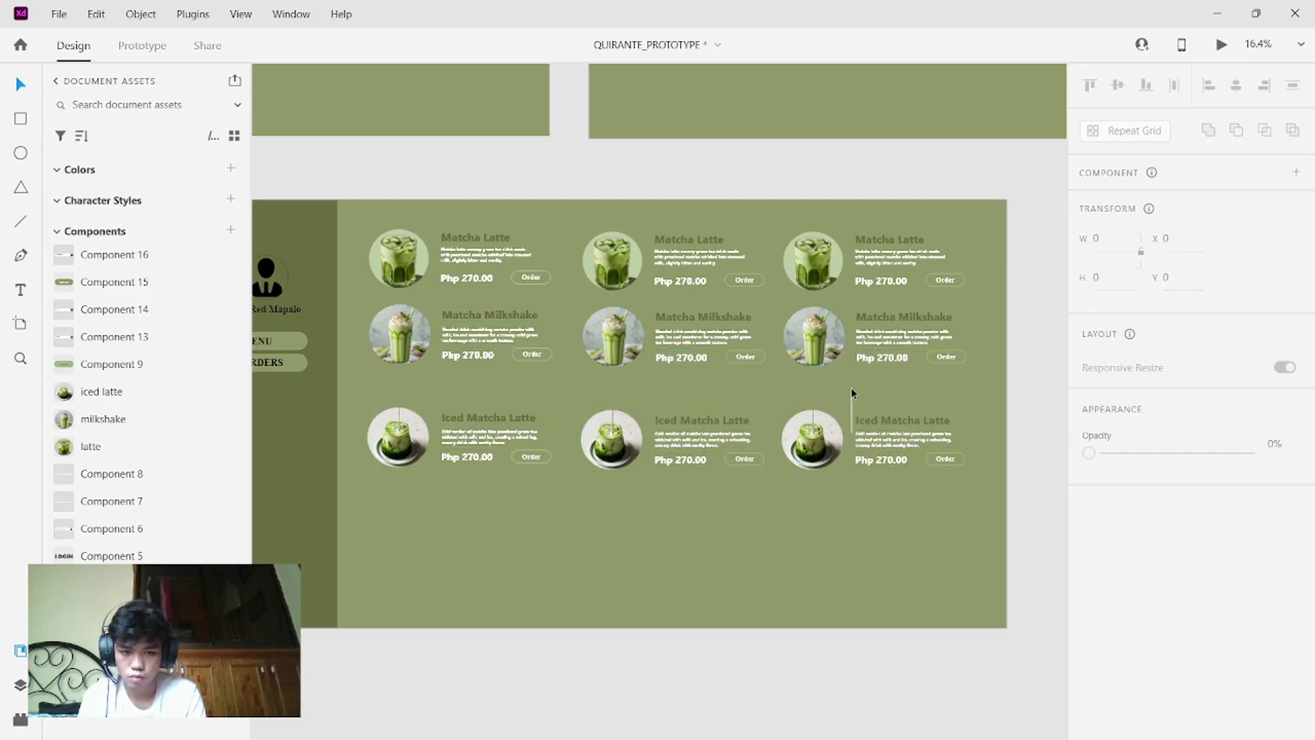
{"action": "left_click_drag", "start_coordinate": [364, 388], "coordinate": [929, 479]}
{"action": "left_click", "coordinate": [777, 404]}
{"action": "left_click_drag", "start_coordinate": [343, 400], "coordinate": [955, 482]}
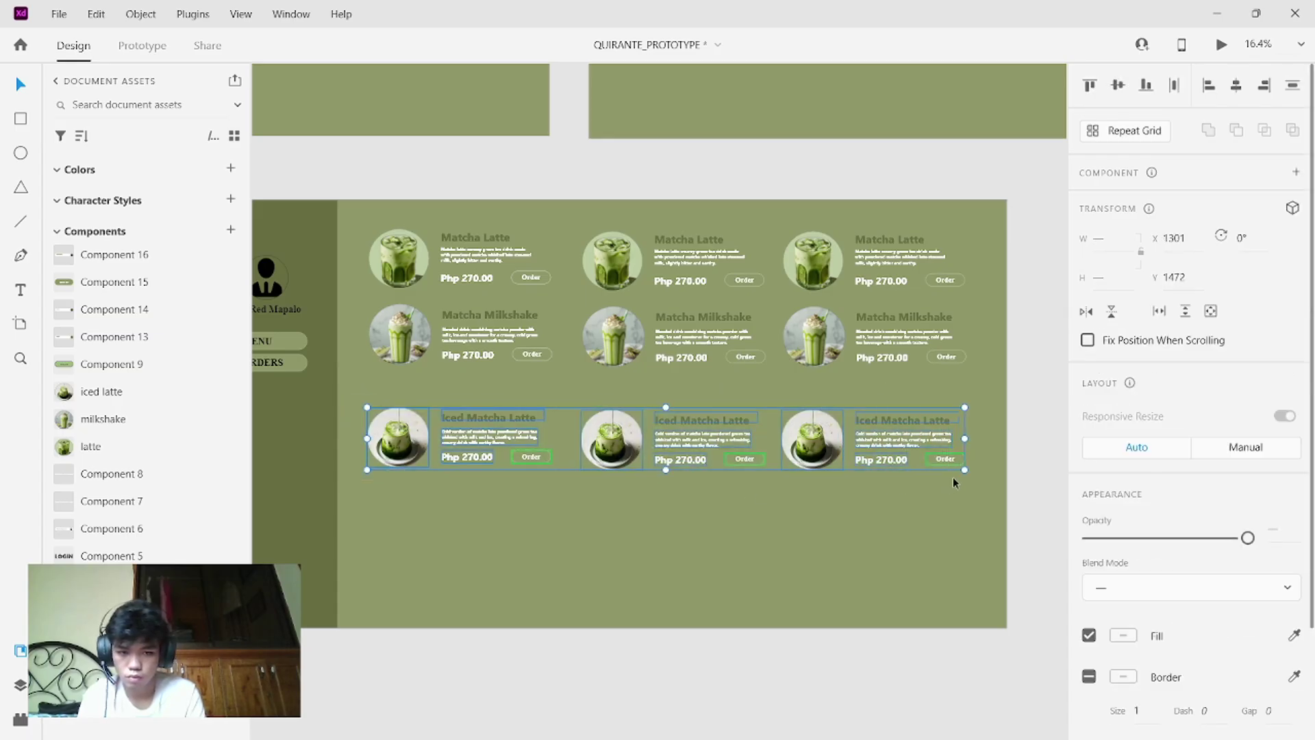
{"action": "left_click", "coordinate": [575, 442]}
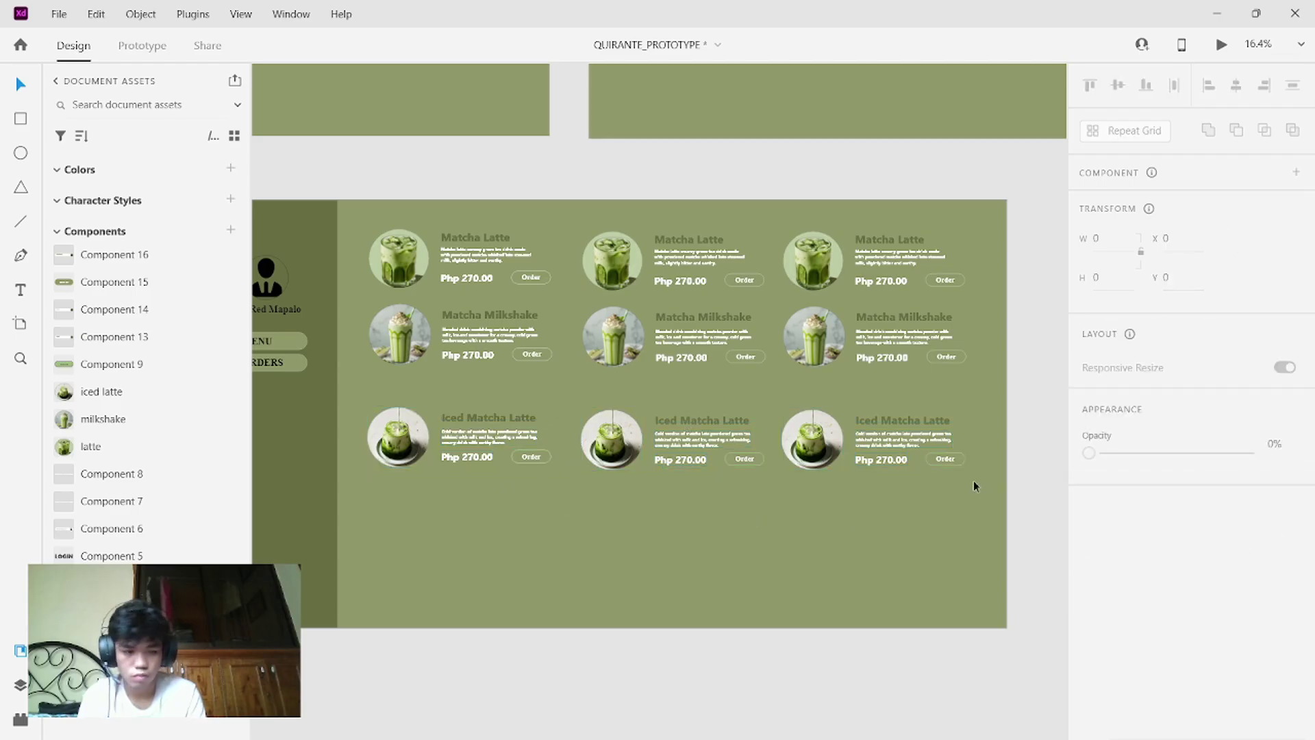
{"action": "left_click_drag", "start_coordinate": [973, 481], "coordinate": [395, 412]}
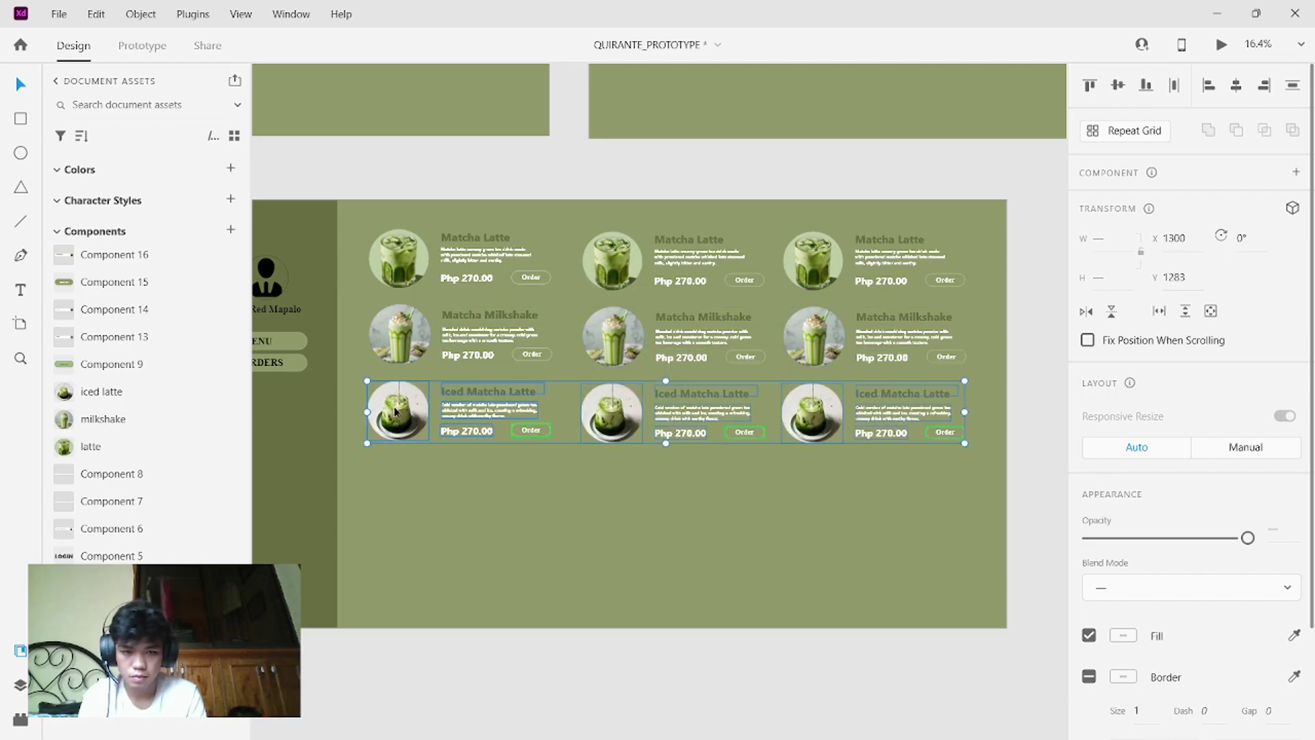
{"action": "left_click", "coordinate": [476, 502]}
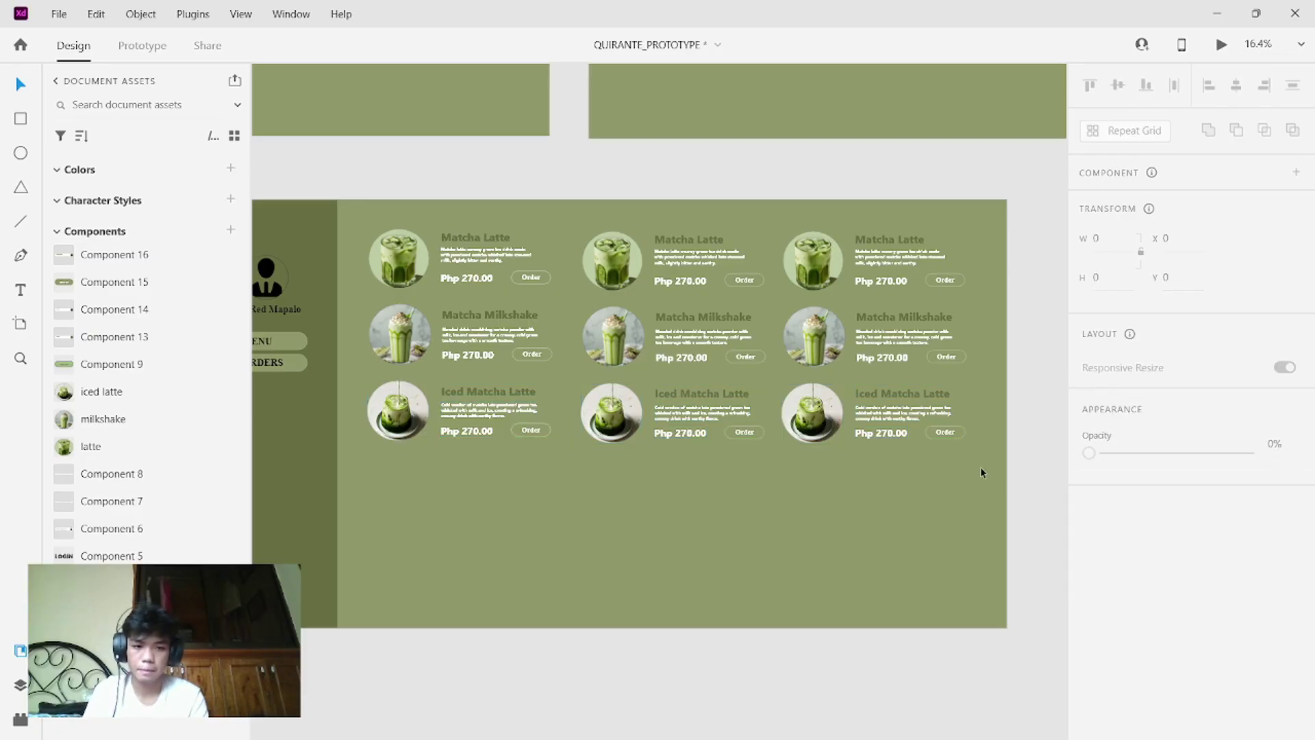
{"action": "left_click_drag", "start_coordinate": [980, 472], "coordinate": [368, 228]}
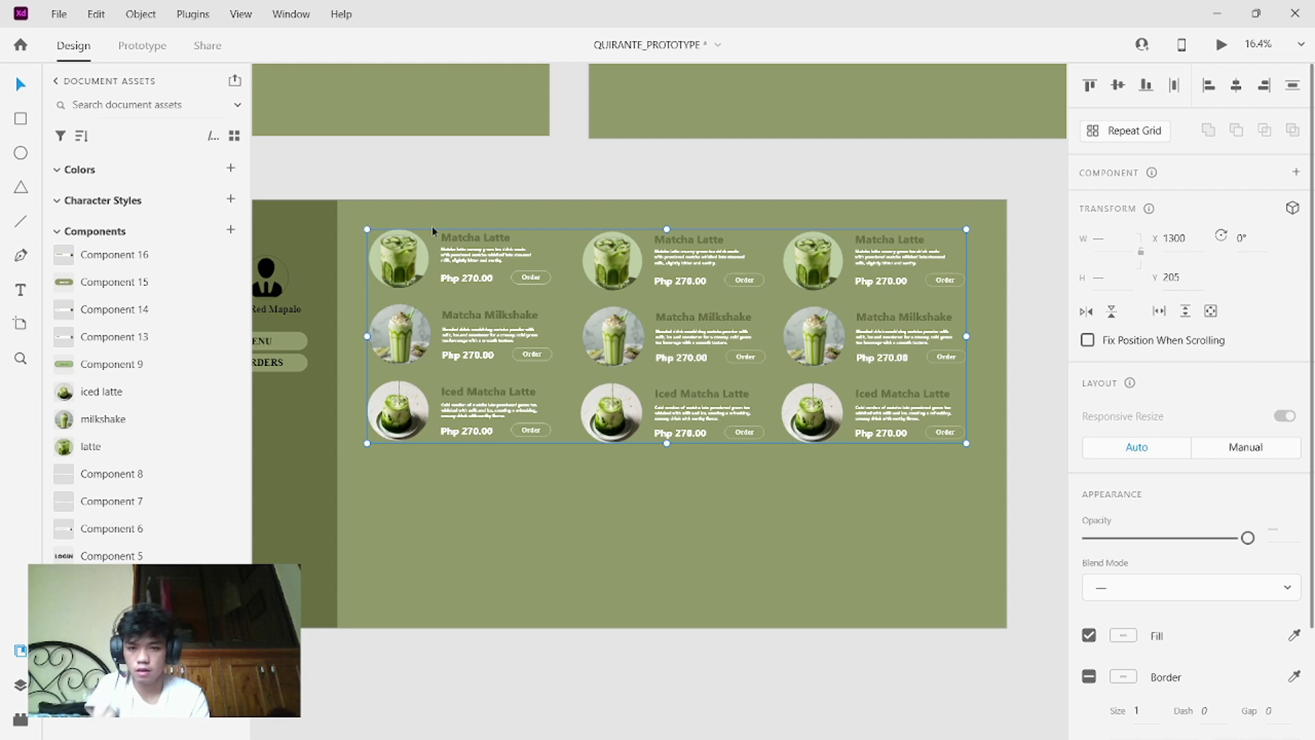
- Duplicate the card grid below and delete the copy's bottom Iced Matcha Latte row
{"action": "left_click_drag", "start_coordinate": [407, 264], "coordinate": [406, 484]}
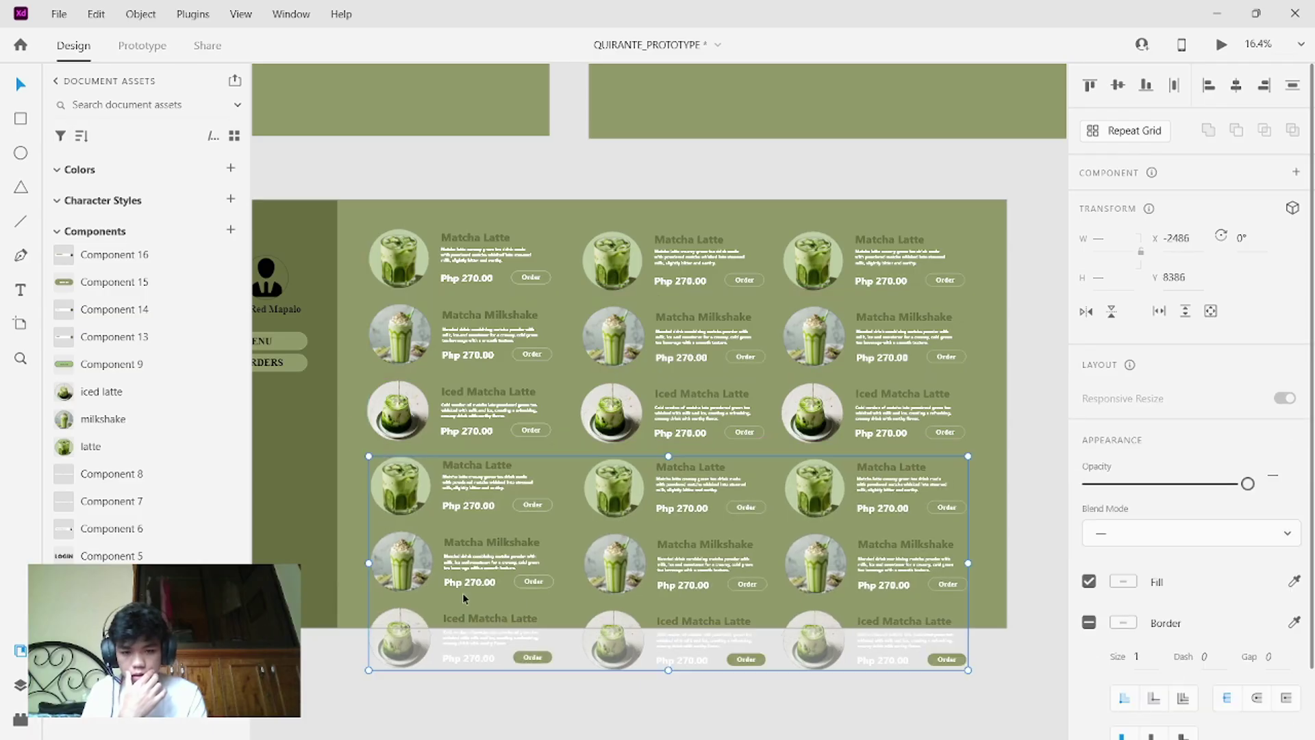
{"action": "left_click", "coordinate": [356, 624]}
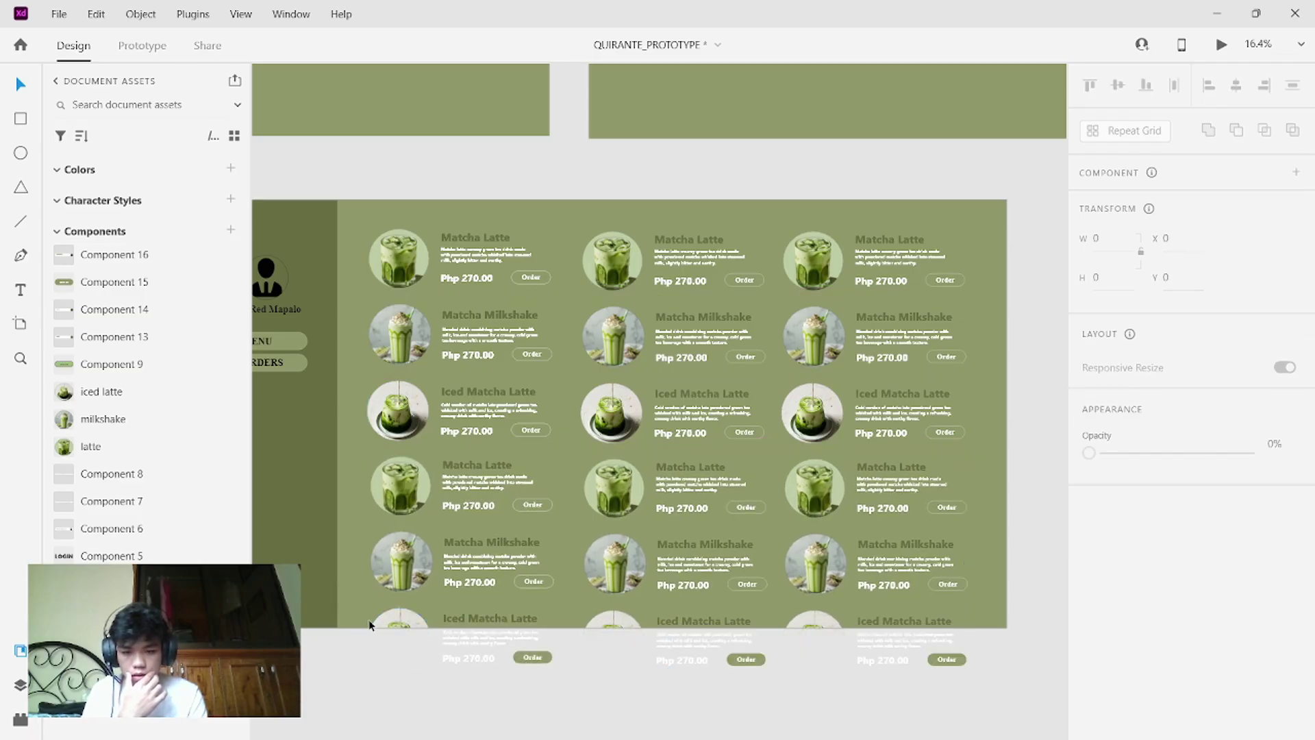
{"action": "left_click_drag", "start_coordinate": [360, 614], "coordinate": [980, 688]}
{"action": "key", "text": "Delete"}
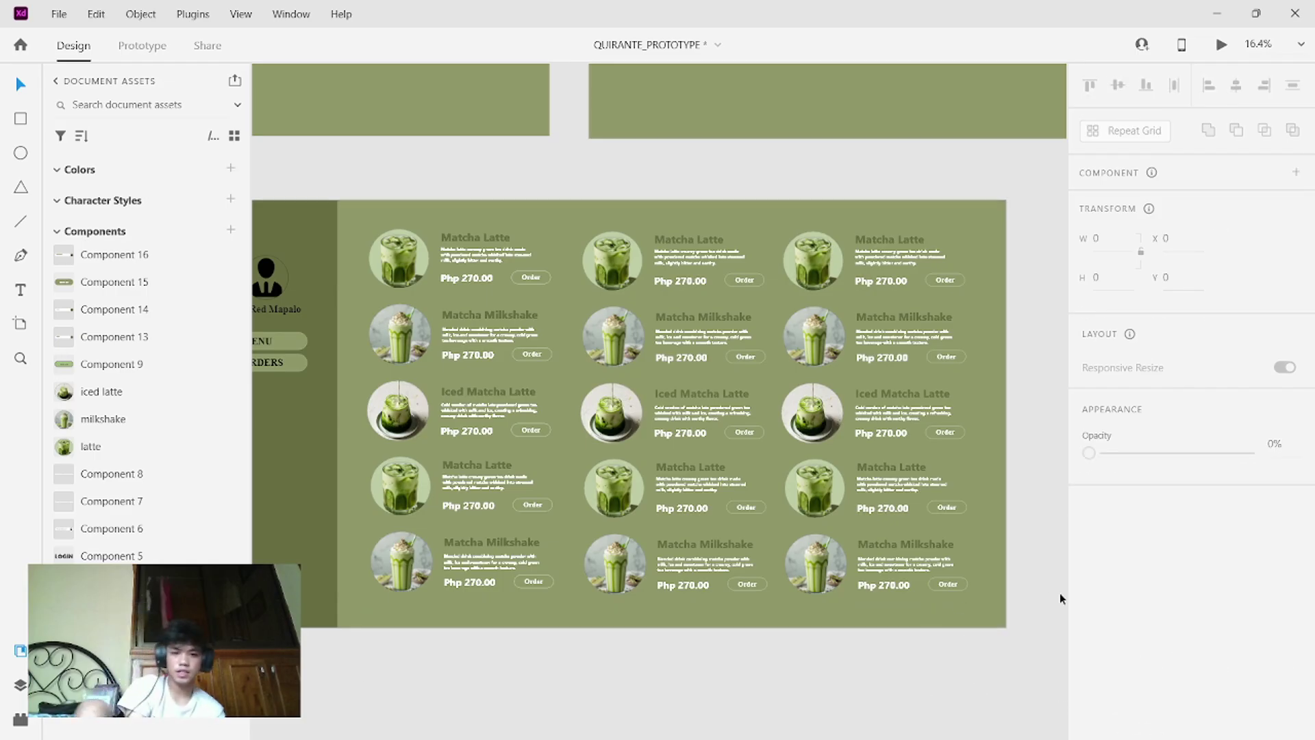
- Reposition the ORDERS button below the MENU button in the sidebar
{"action": "scroll", "coordinate": [650, 586], "scroll_direction": "left", "scroll_amount": 3}
{"action": "scroll", "coordinate": [649, 586], "scroll_direction": "right", "scroll_amount": 2}
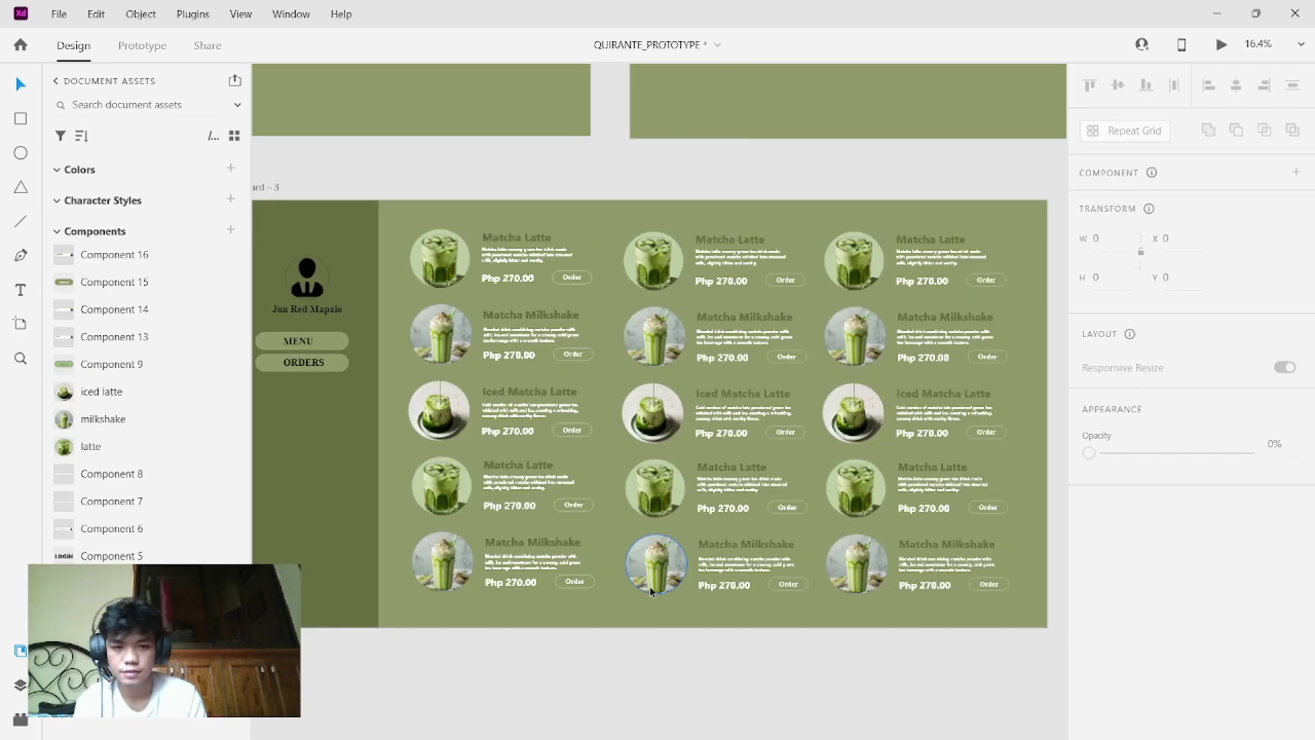
{"action": "scroll", "coordinate": [649, 586], "scroll_direction": "down", "scroll_amount": 2}
{"action": "scroll", "coordinate": [649, 585], "scroll_direction": "left", "scroll_amount": 3}
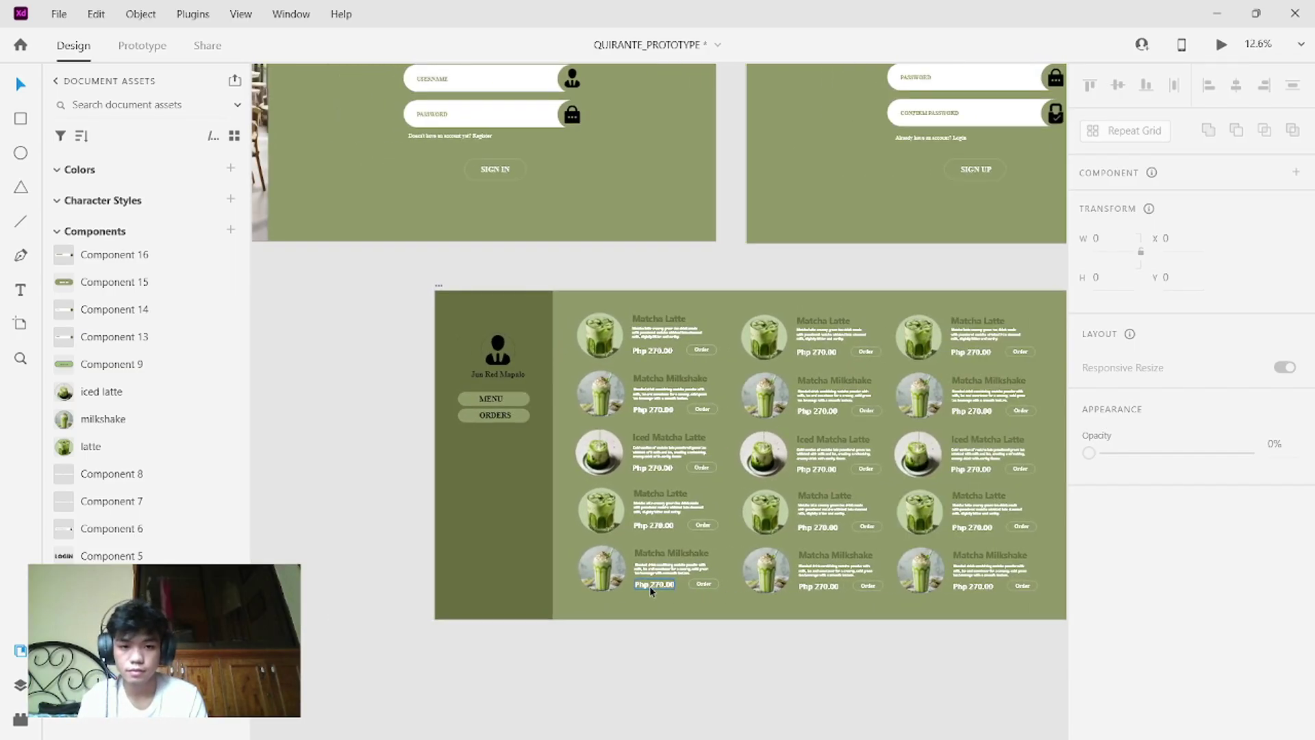
{"action": "scroll", "coordinate": [649, 585], "scroll_direction": "down", "scroll_amount": 2}
{"action": "scroll", "coordinate": [649, 585], "scroll_direction": "up", "scroll_amount": 3}
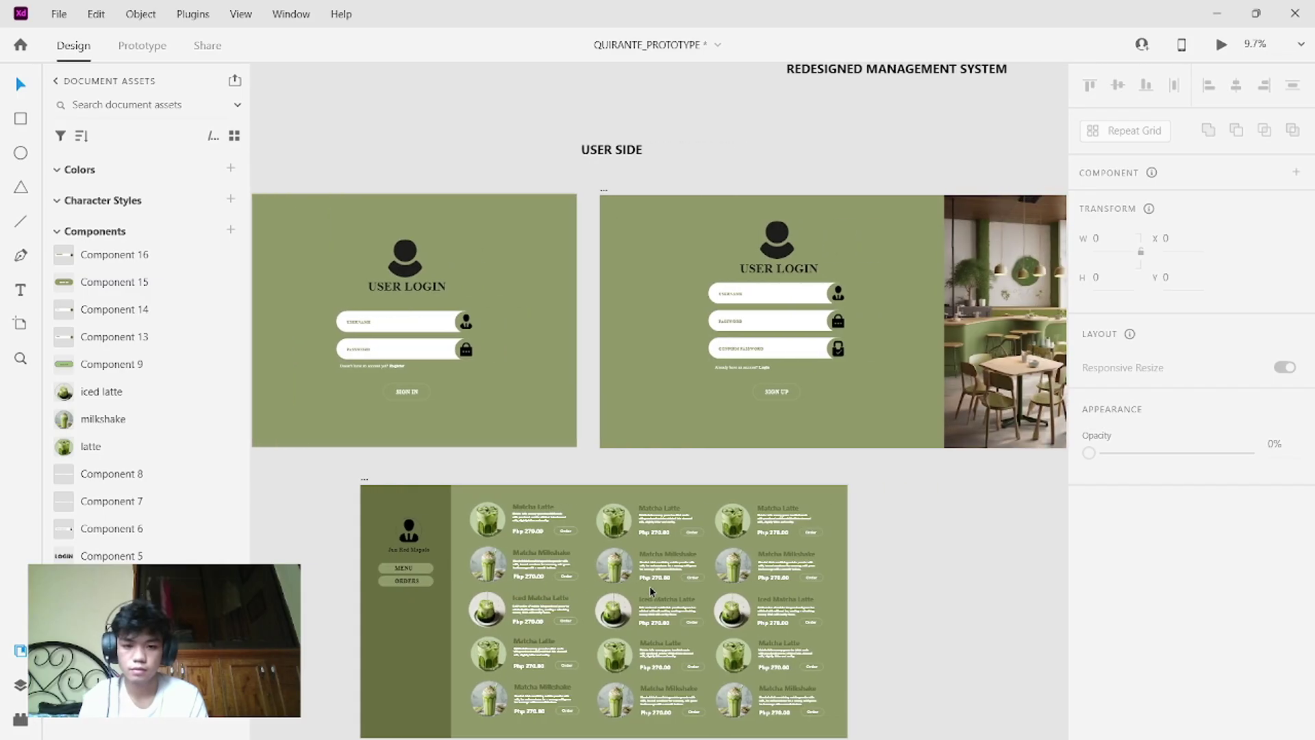
{"action": "scroll", "coordinate": [649, 586], "scroll_direction": "left", "scroll_amount": 2}
{"action": "scroll", "coordinate": [650, 586], "scroll_direction": "down", "scroll_amount": 1}
{"action": "scroll", "coordinate": [649, 586], "scroll_direction": "up", "scroll_amount": 2}
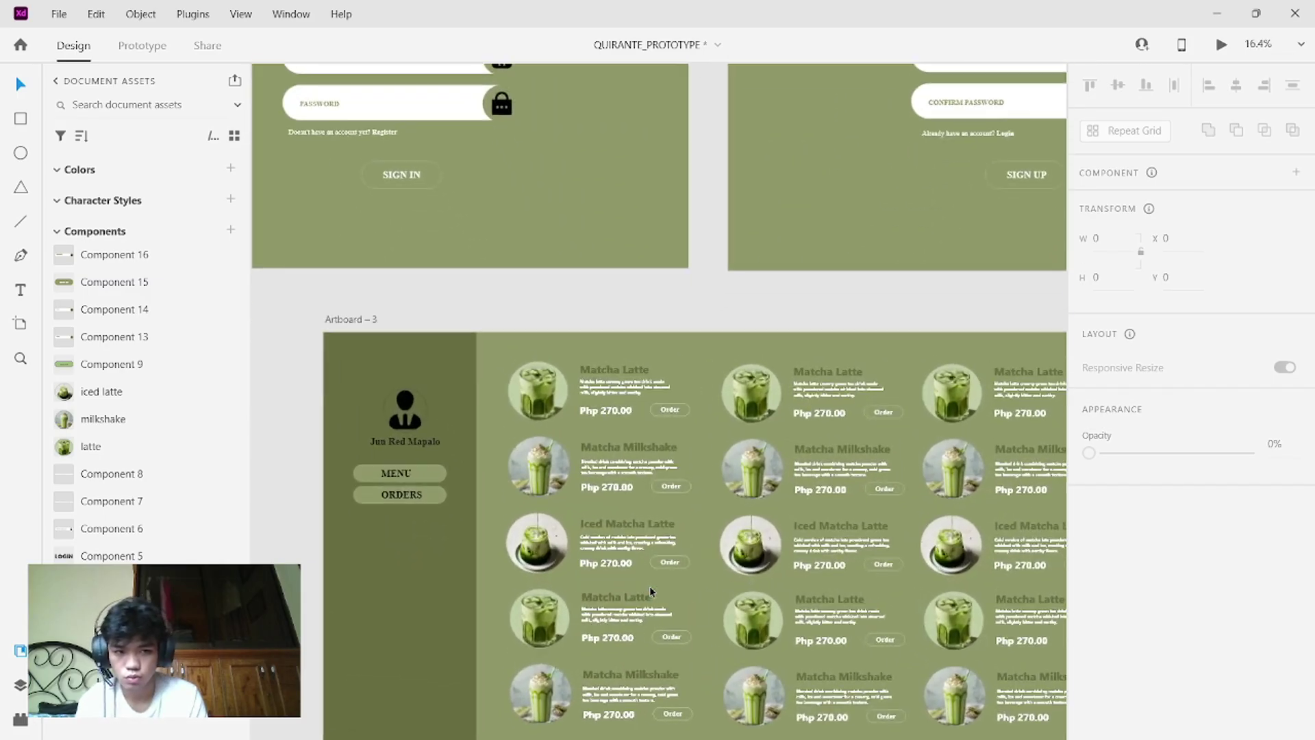
{"action": "scroll", "coordinate": [649, 585], "scroll_direction": "up", "scroll_amount": 1}
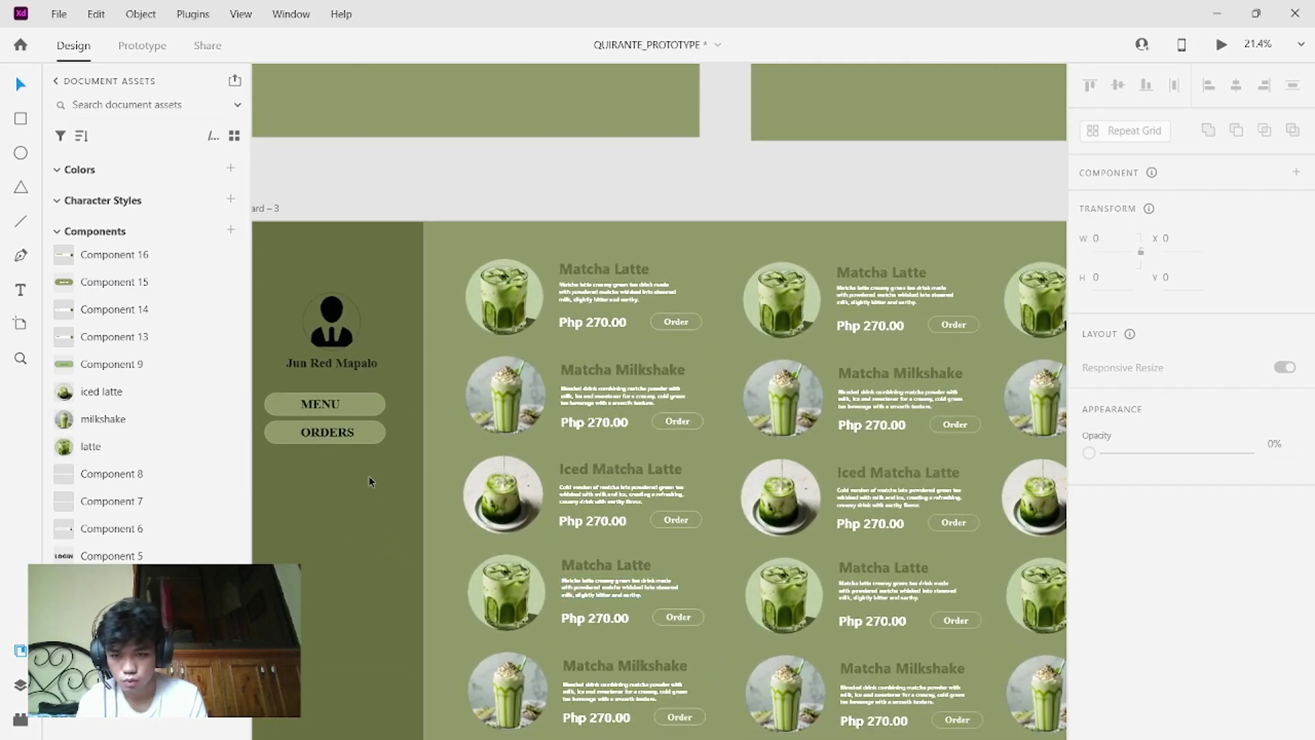
{"action": "left_click_drag", "start_coordinate": [370, 457], "coordinate": [260, 415]}
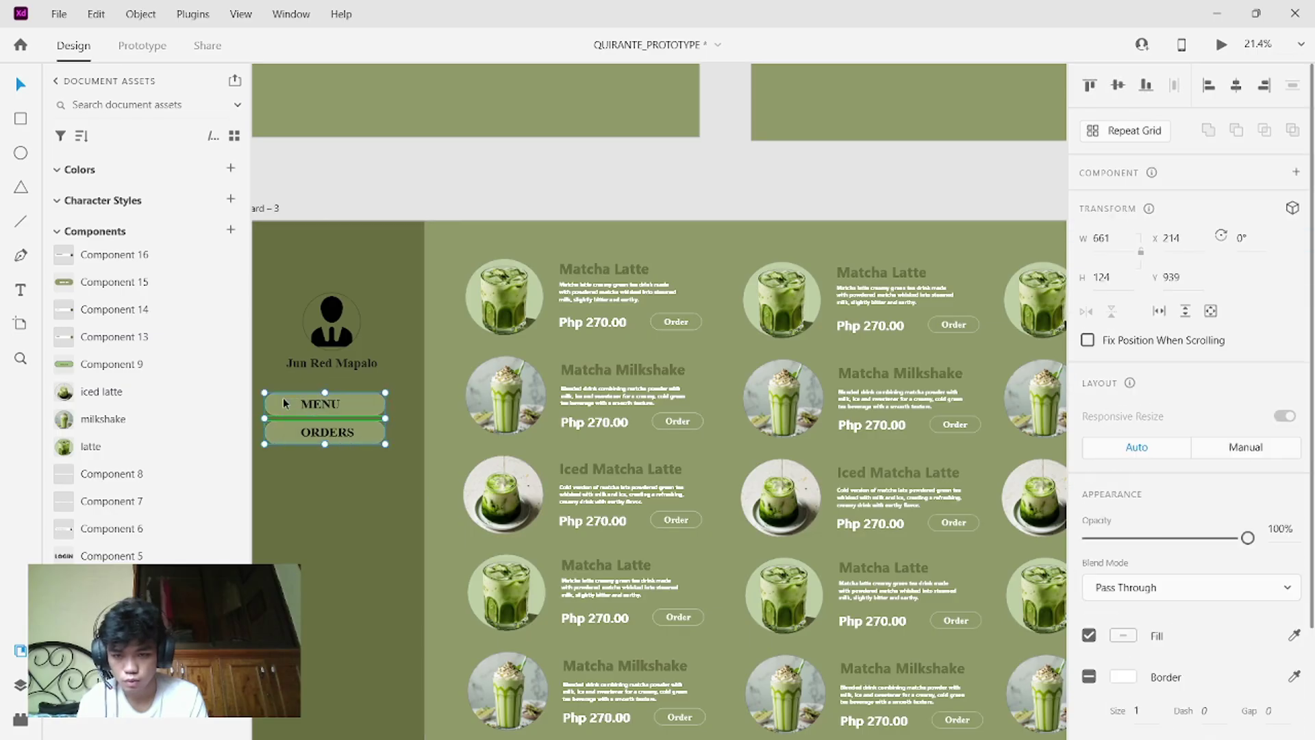
{"action": "left_click_drag", "start_coordinate": [324, 498], "coordinate": [370, 441]}
- Edit the MENU button's label text in the sidebar
{"action": "left_click", "coordinate": [373, 463]}
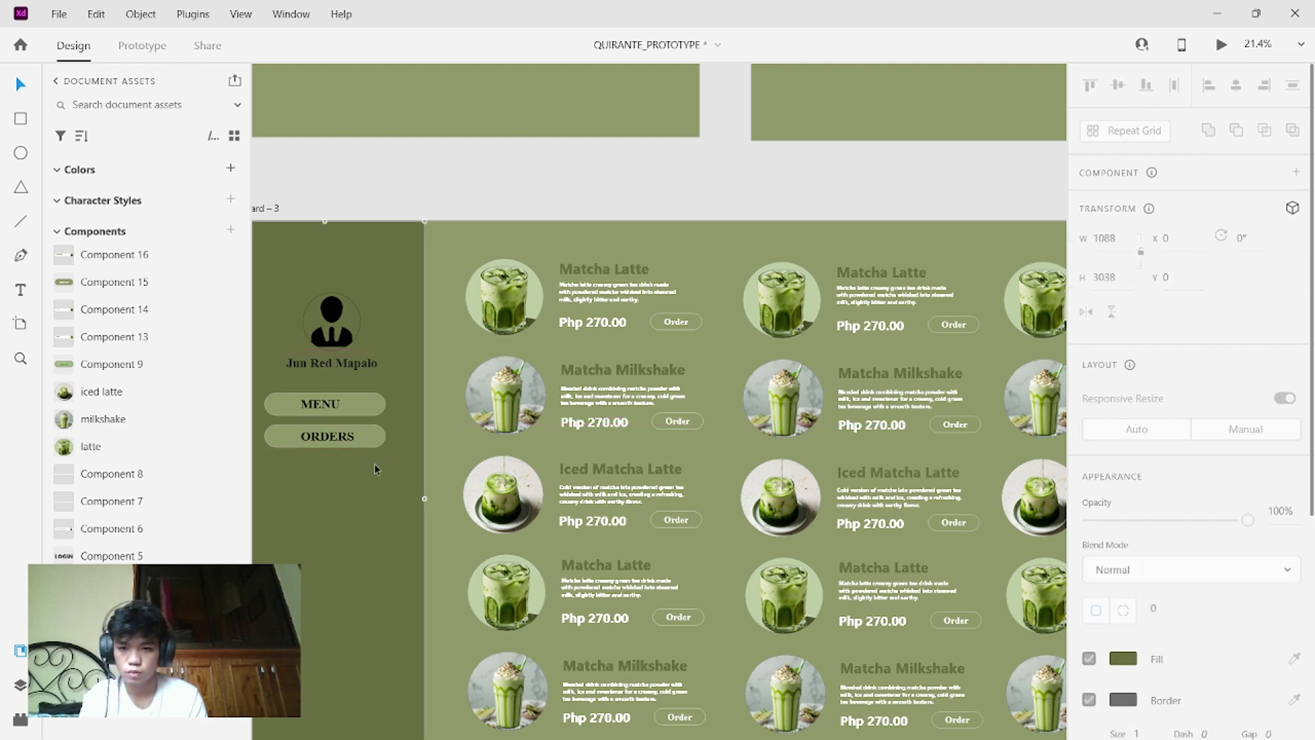
{"action": "left_click", "coordinate": [318, 409]}
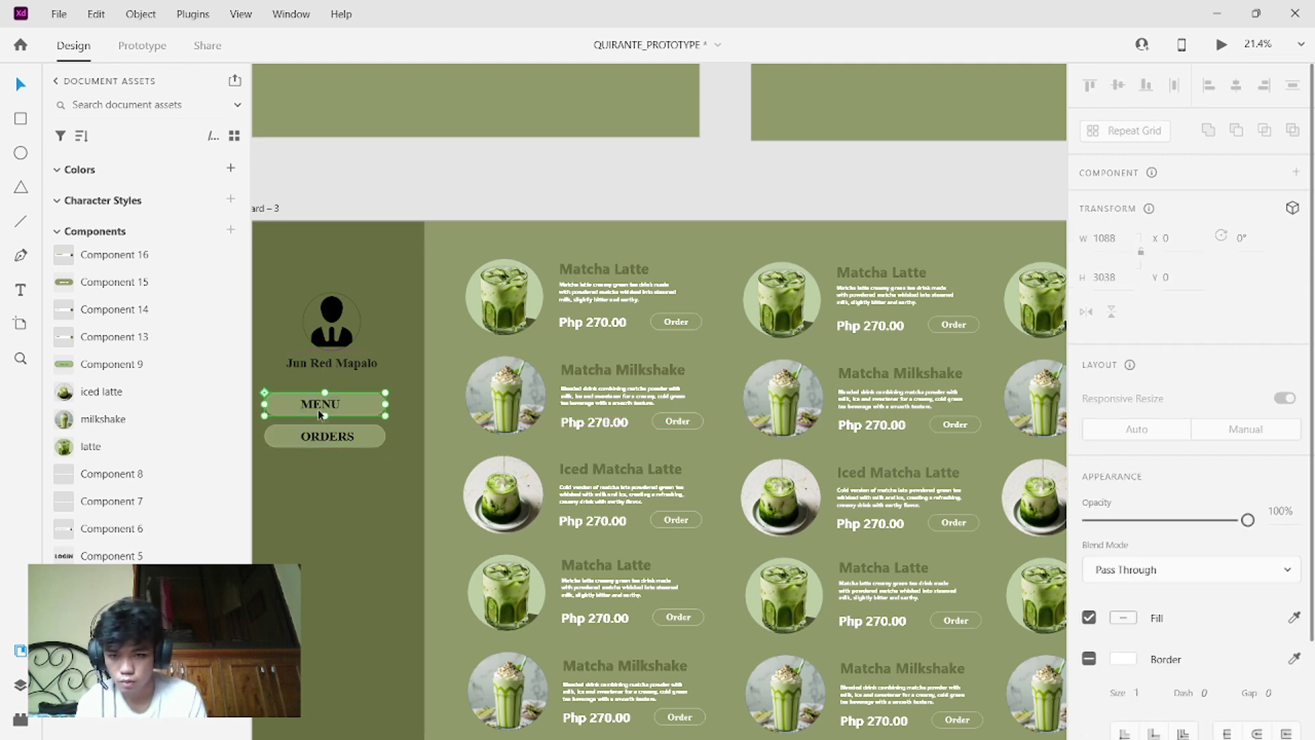
{"action": "double_click", "coordinate": [317, 409]}
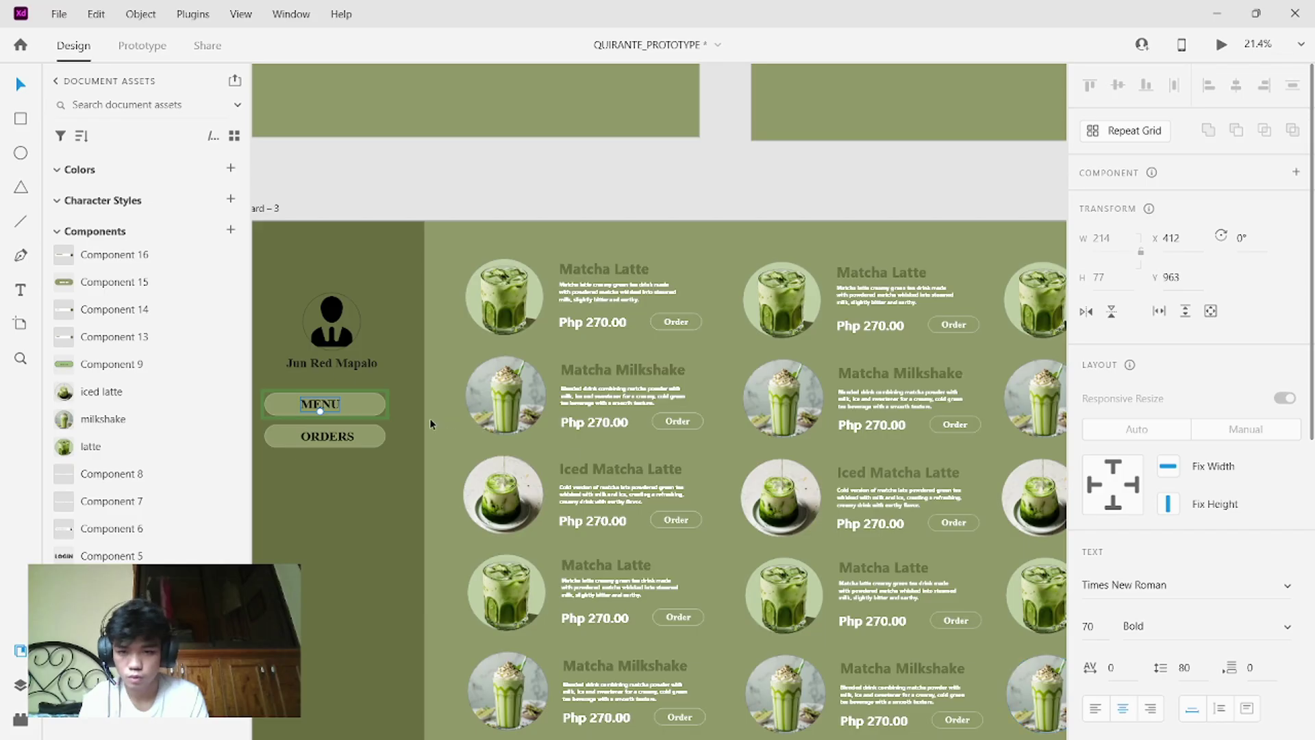
{"action": "left_click", "coordinate": [327, 440]}
- Launch Desktop Preview to view the finished matcha menu dashboard
{"action": "left_click", "coordinate": [323, 491]}
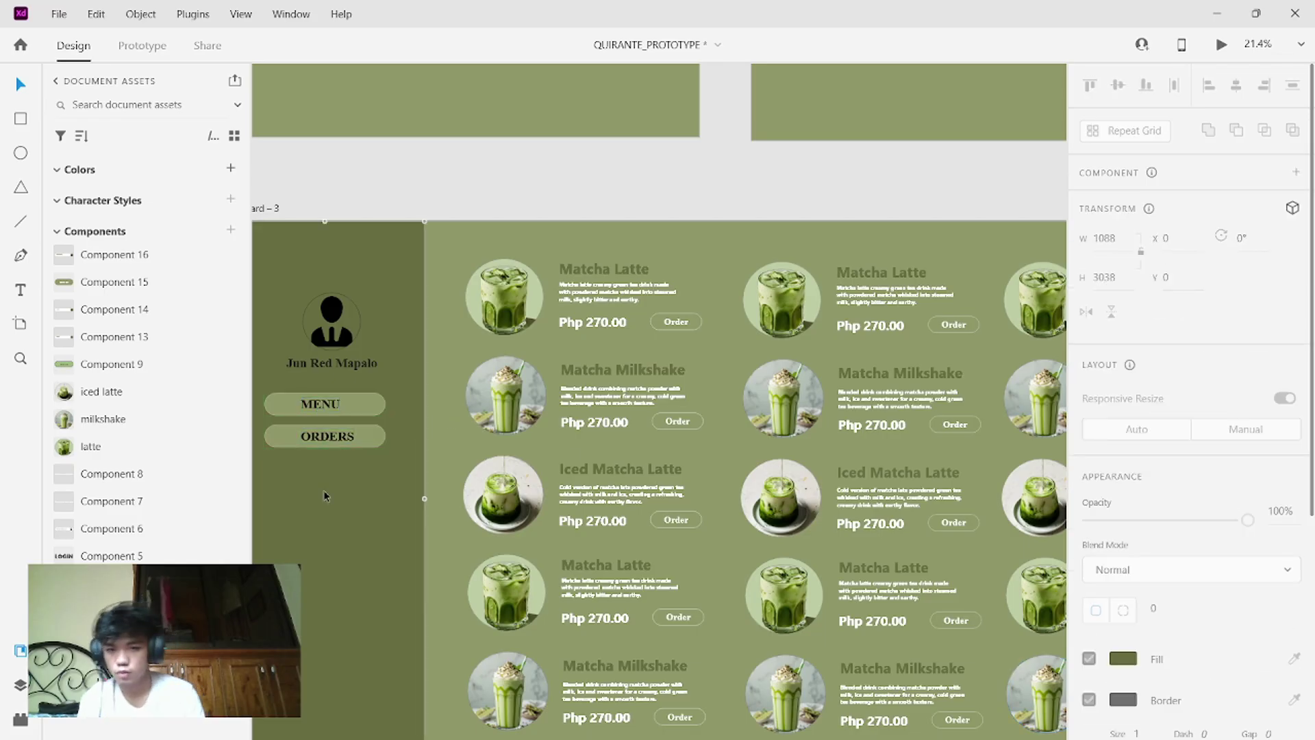
{"action": "scroll", "coordinate": [324, 490], "scroll_direction": "down", "scroll_amount": 3}
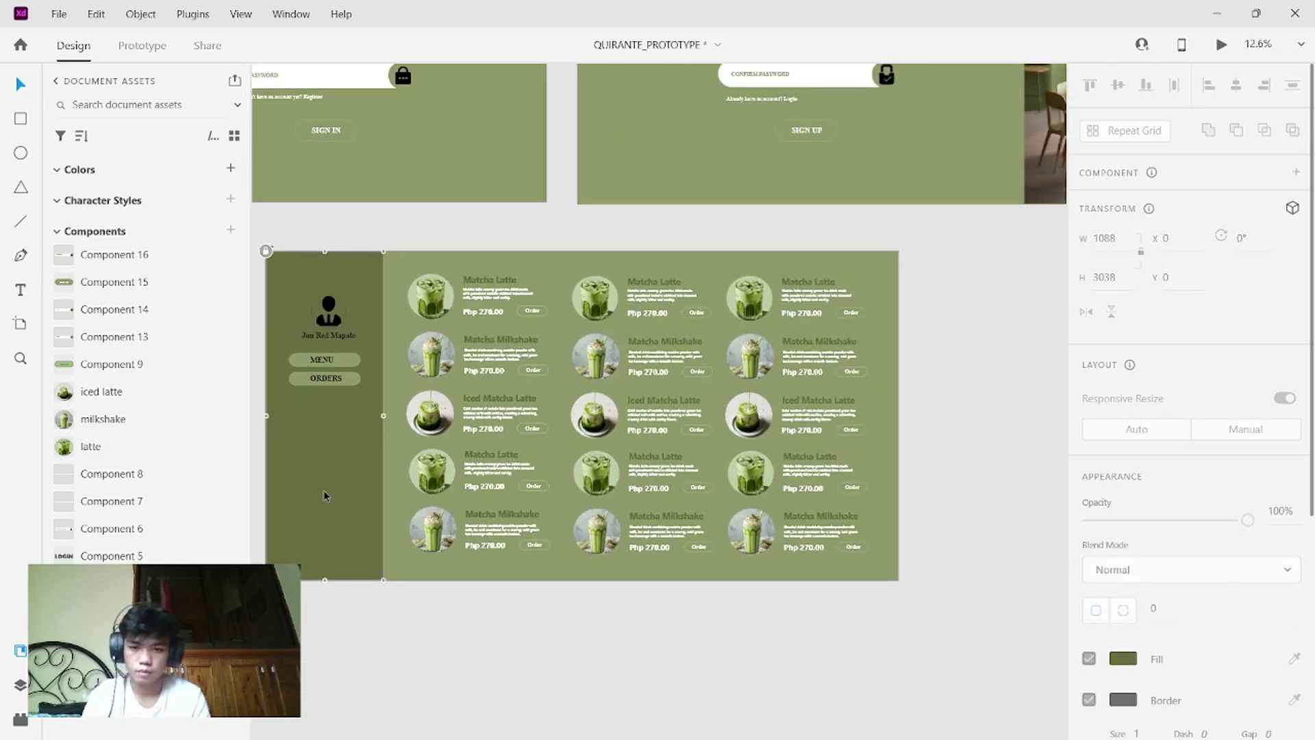
{"action": "scroll", "coordinate": [323, 491], "scroll_direction": "up", "scroll_amount": 2}
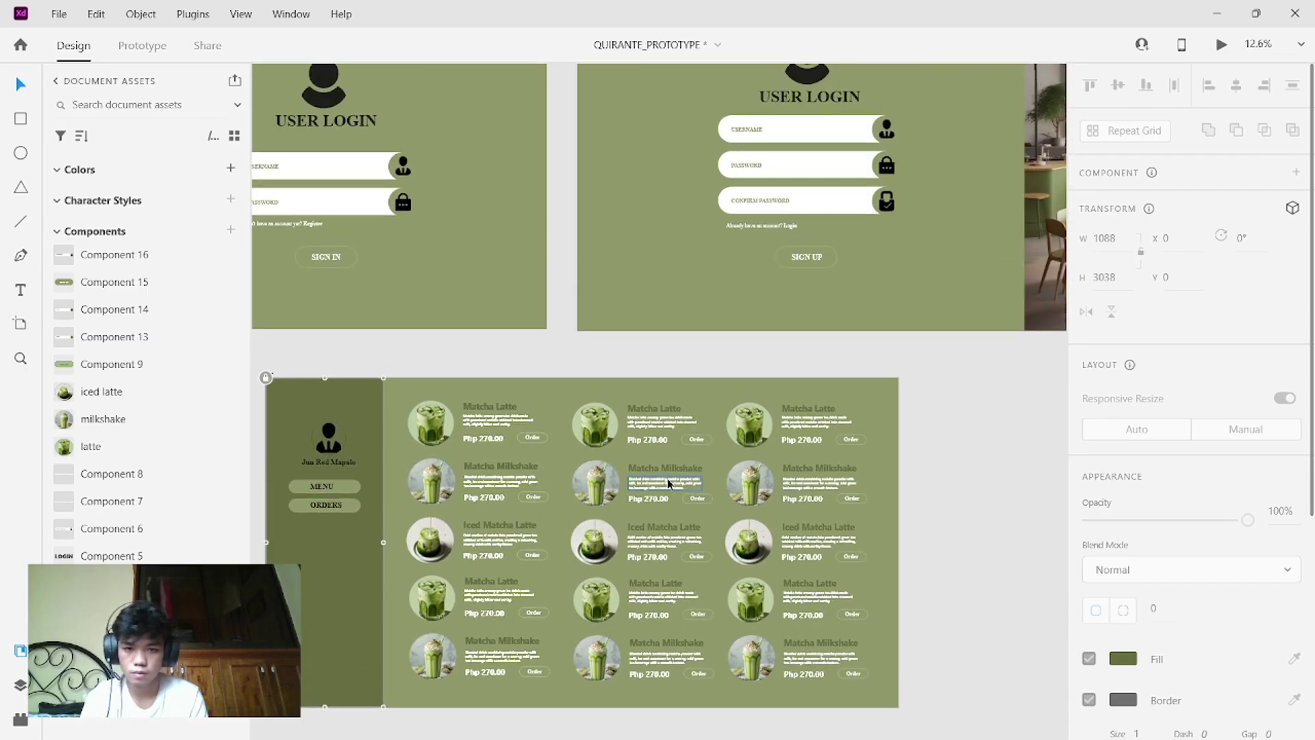
{"action": "left_click", "coordinate": [667, 478]}
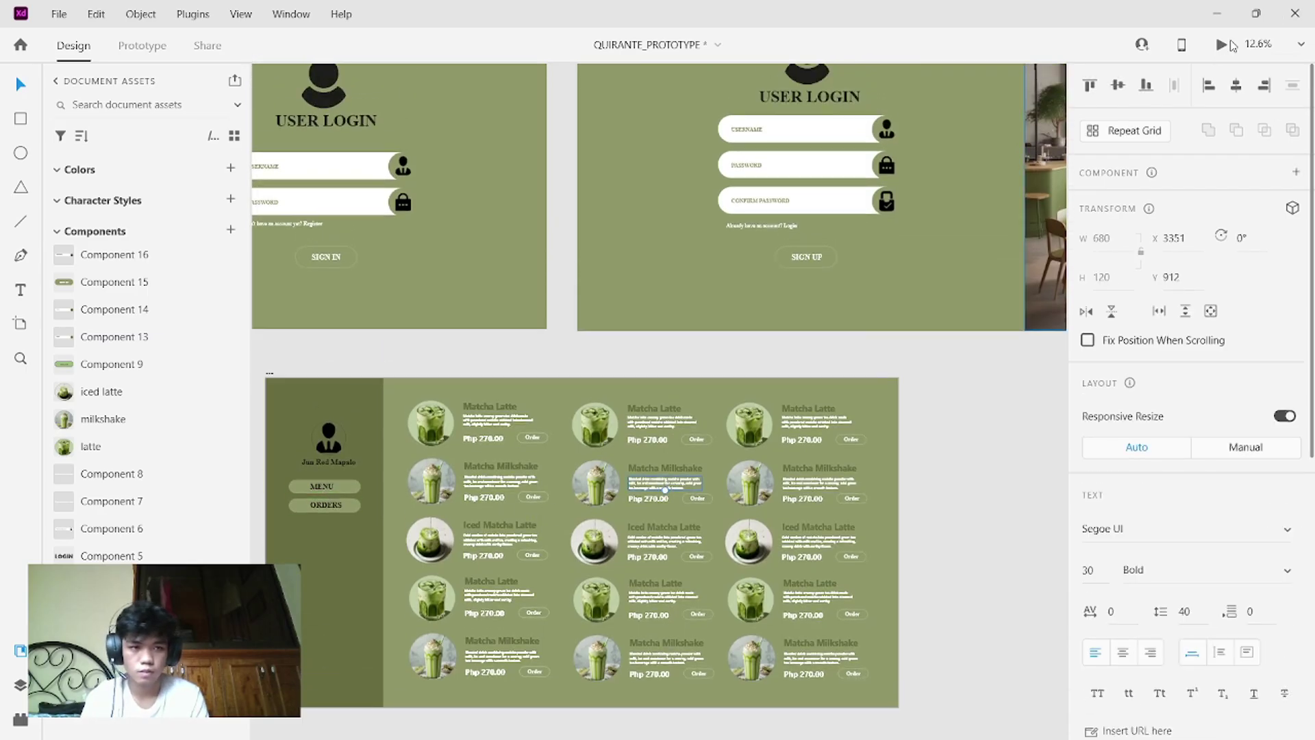
{"action": "left_click", "coordinate": [1230, 45]}
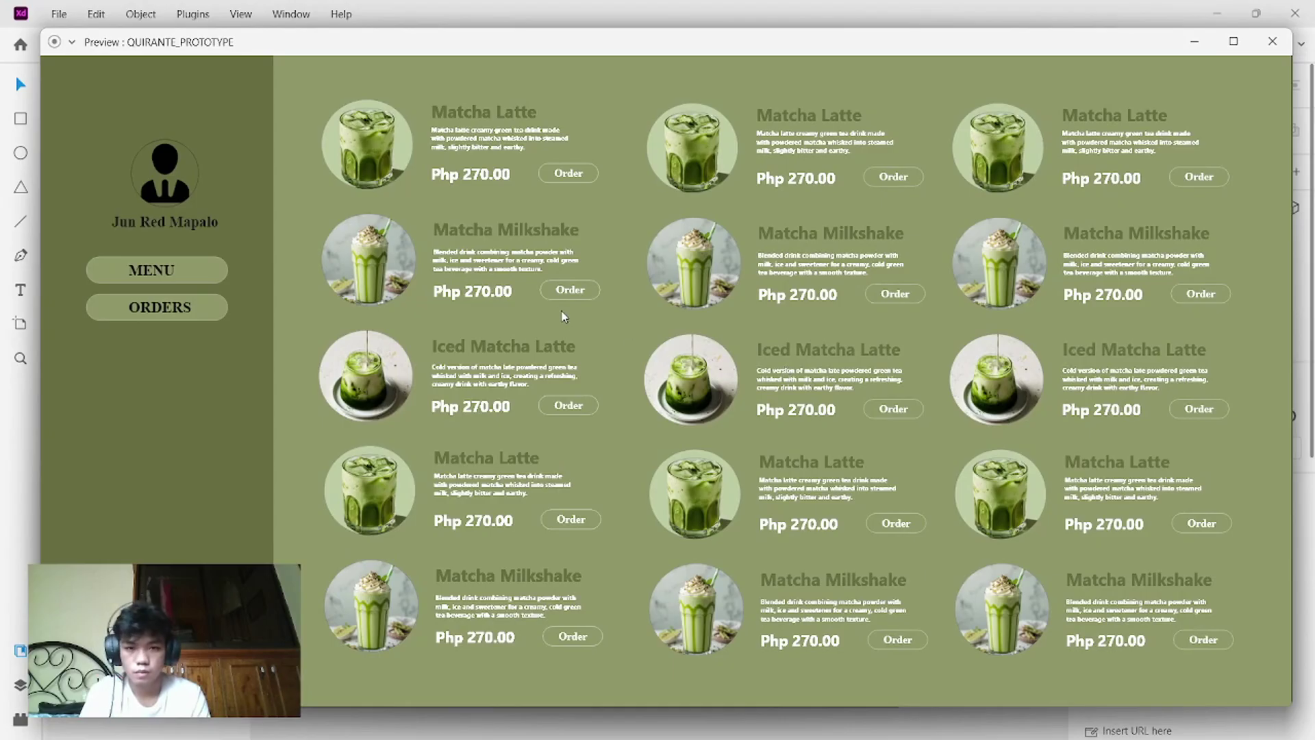
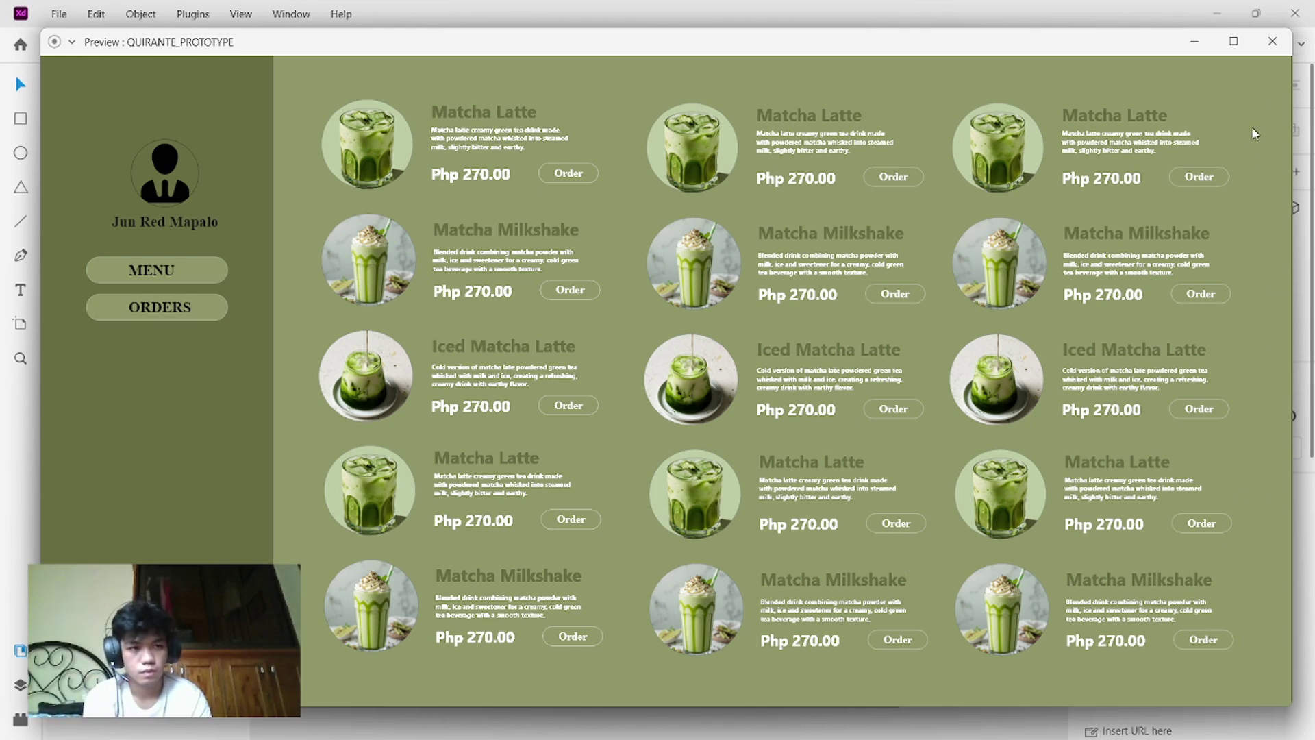
- Close the preview, zoom out and select the matcha menu artboard with its Php 270.00 drinks
{"action": "left_click", "coordinate": [1273, 42]}
{"action": "scroll", "coordinate": [815, 578], "scroll_direction": "down", "scroll_amount": 1}
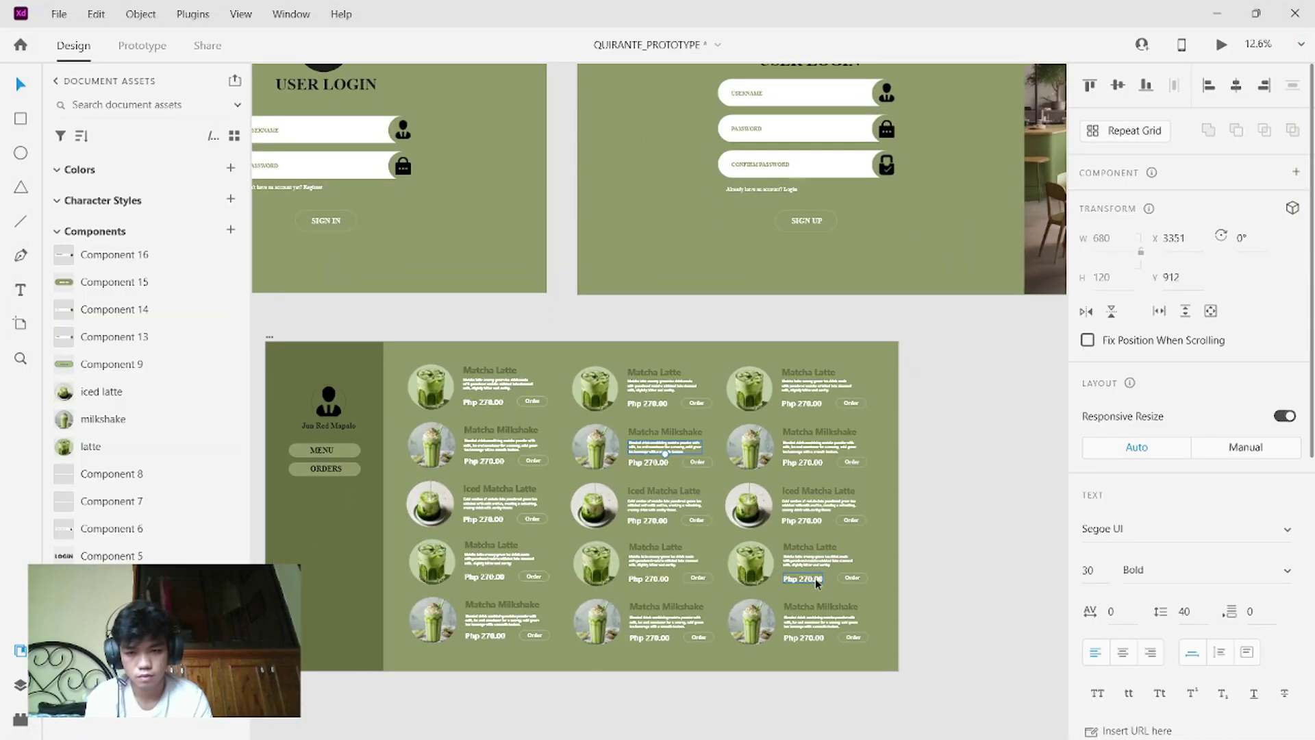
{"action": "scroll", "coordinate": [815, 578], "scroll_direction": "down", "scroll_amount": 3}
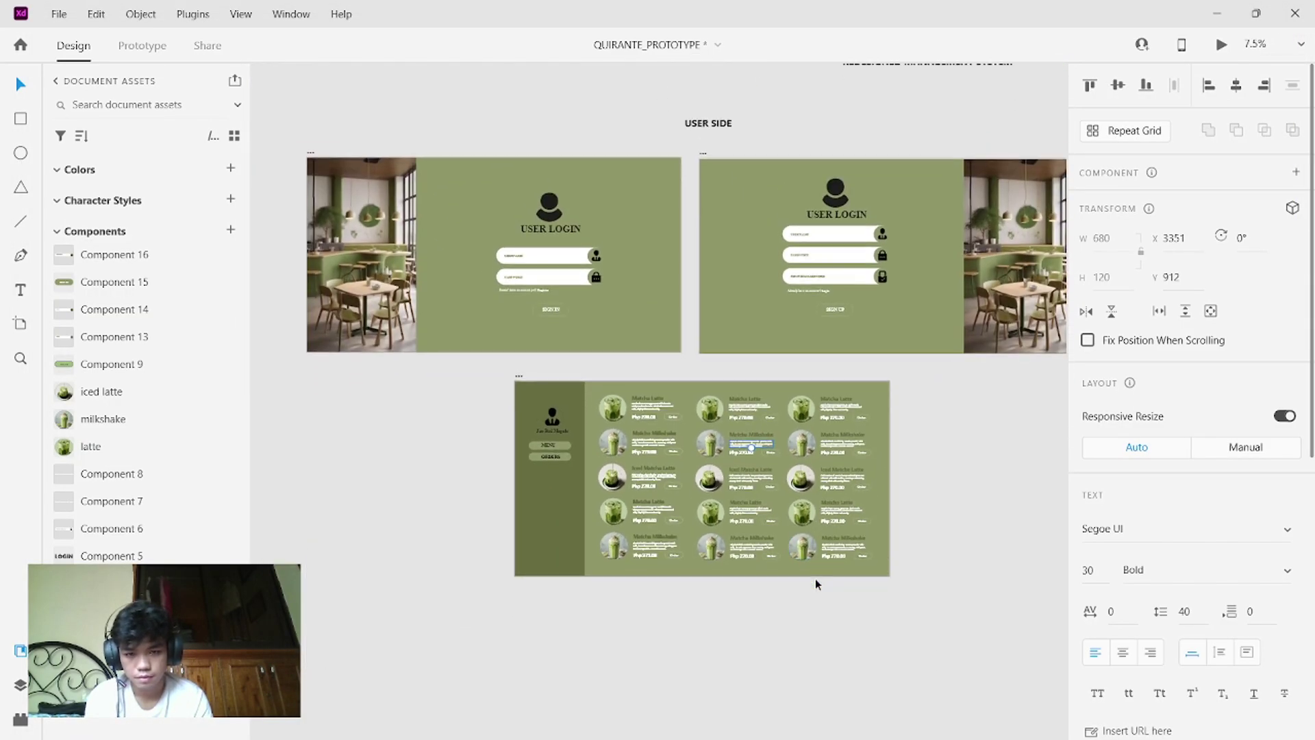
{"action": "scroll", "coordinate": [815, 580], "scroll_direction": "down", "scroll_amount": 1}
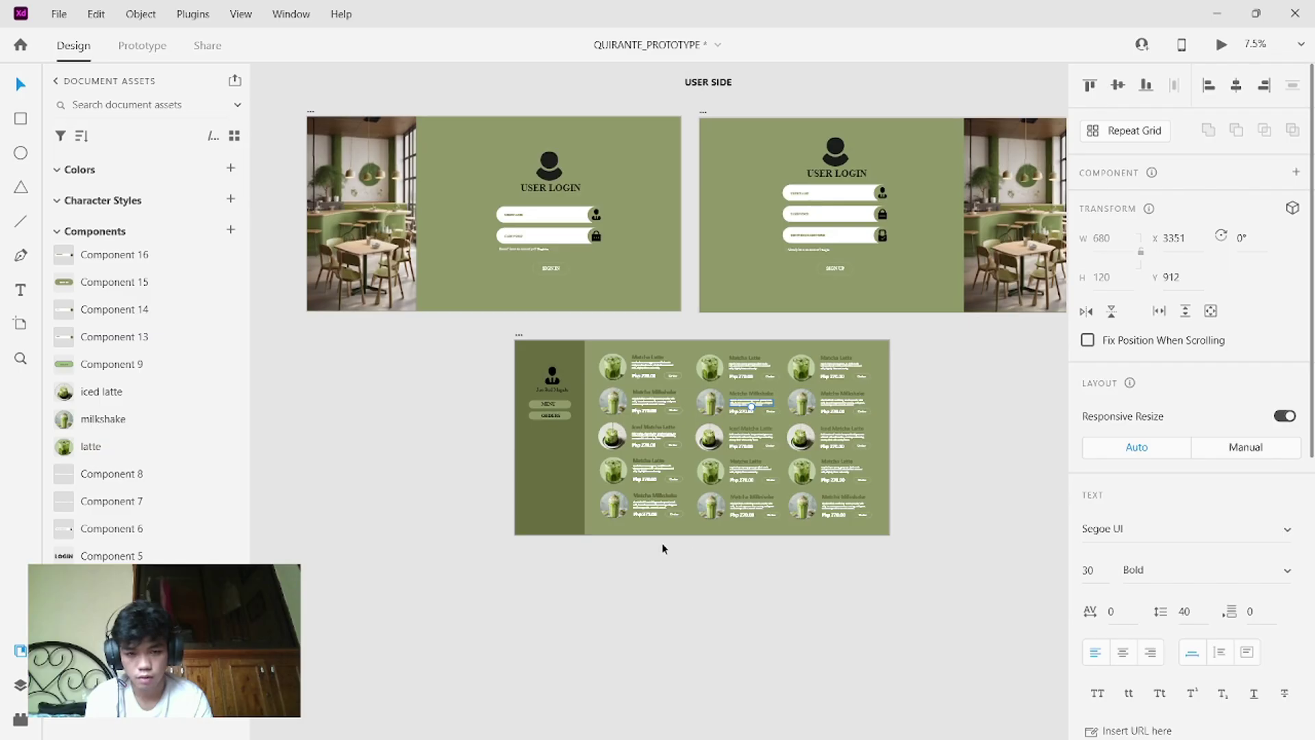
{"action": "left_click", "coordinate": [668, 521]}
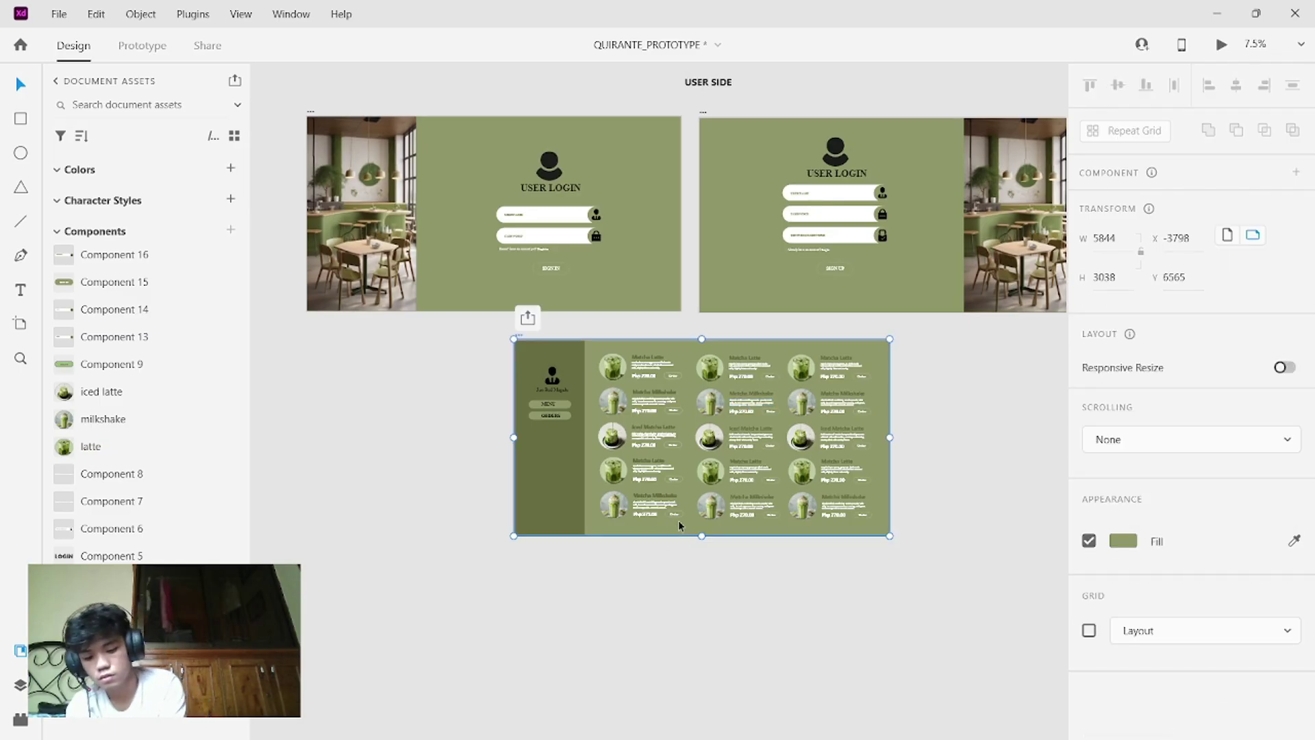
- Duplicate the matcha menu artboard and drag the copy below the original
{"action": "key", "text": "ctrl+d"}
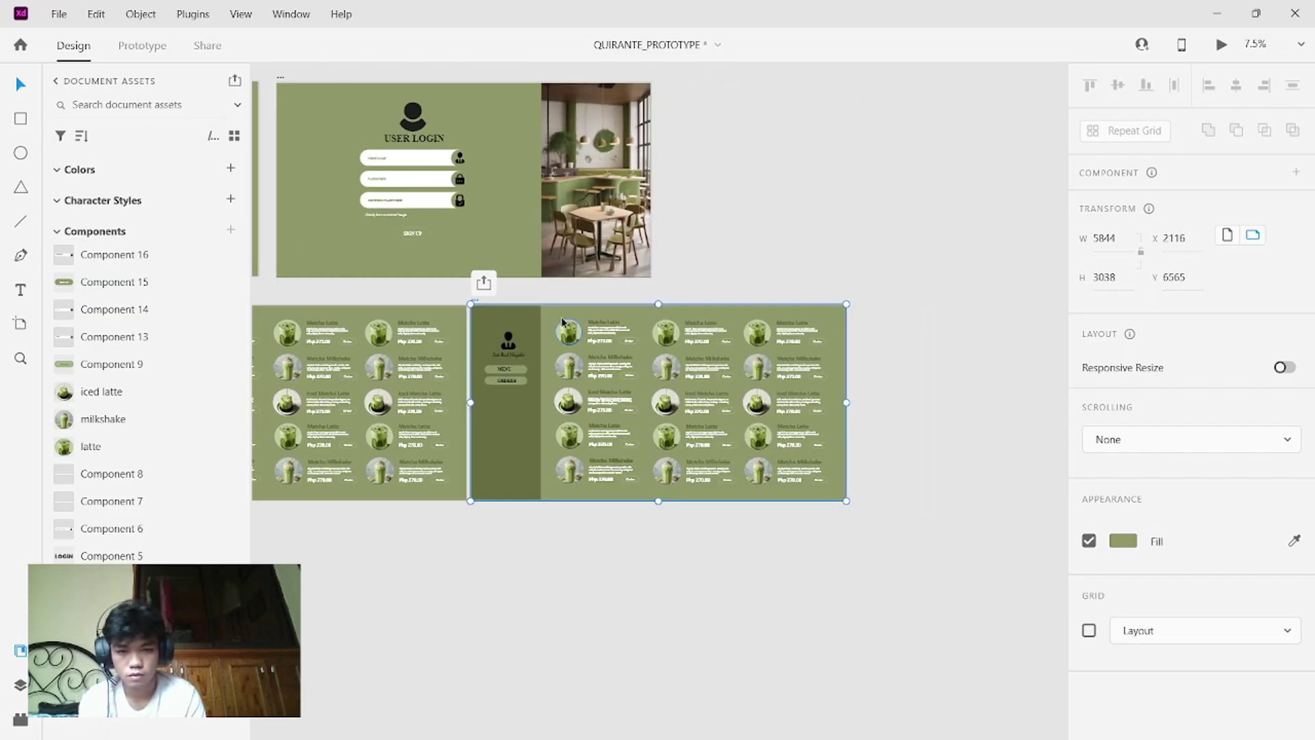
{"action": "left_click_drag", "start_coordinate": [548, 316], "coordinate": [526, 541]}
{"action": "left_click_drag", "start_coordinate": [544, 377], "coordinate": [178, 608]}
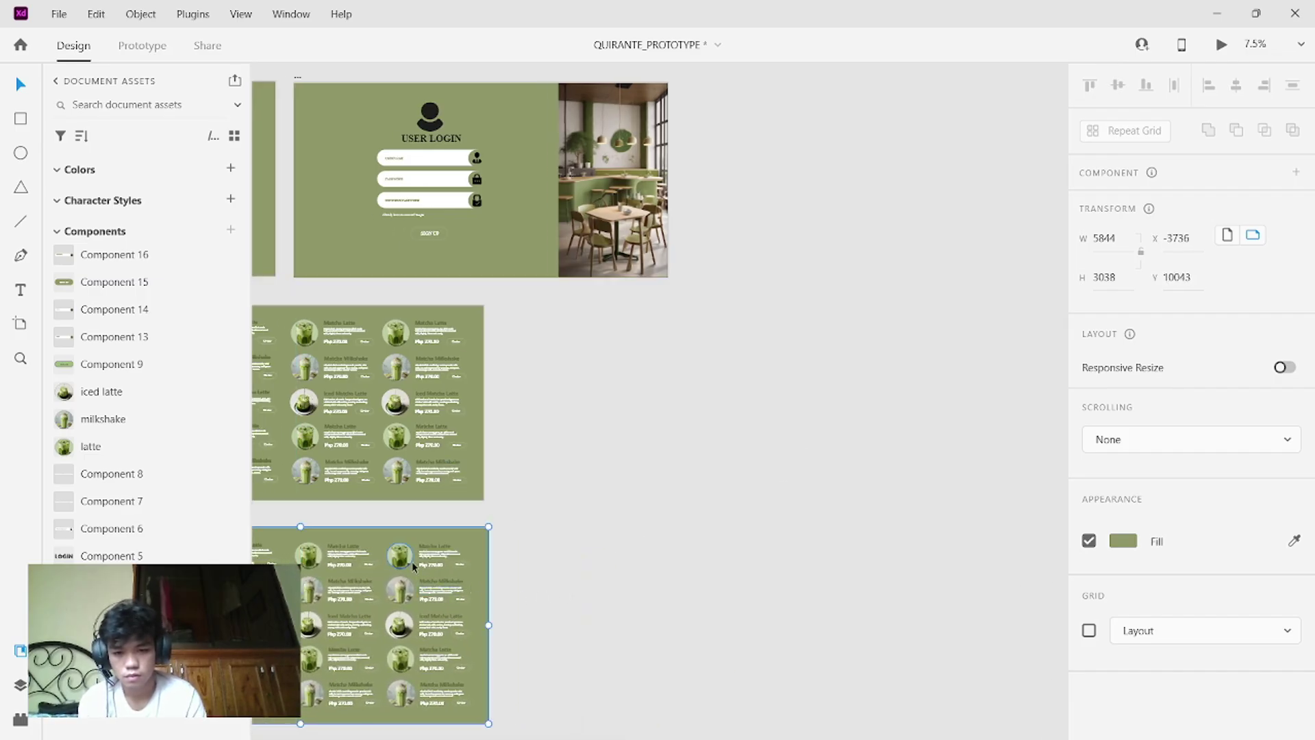
{"action": "key", "text": "Escape"}
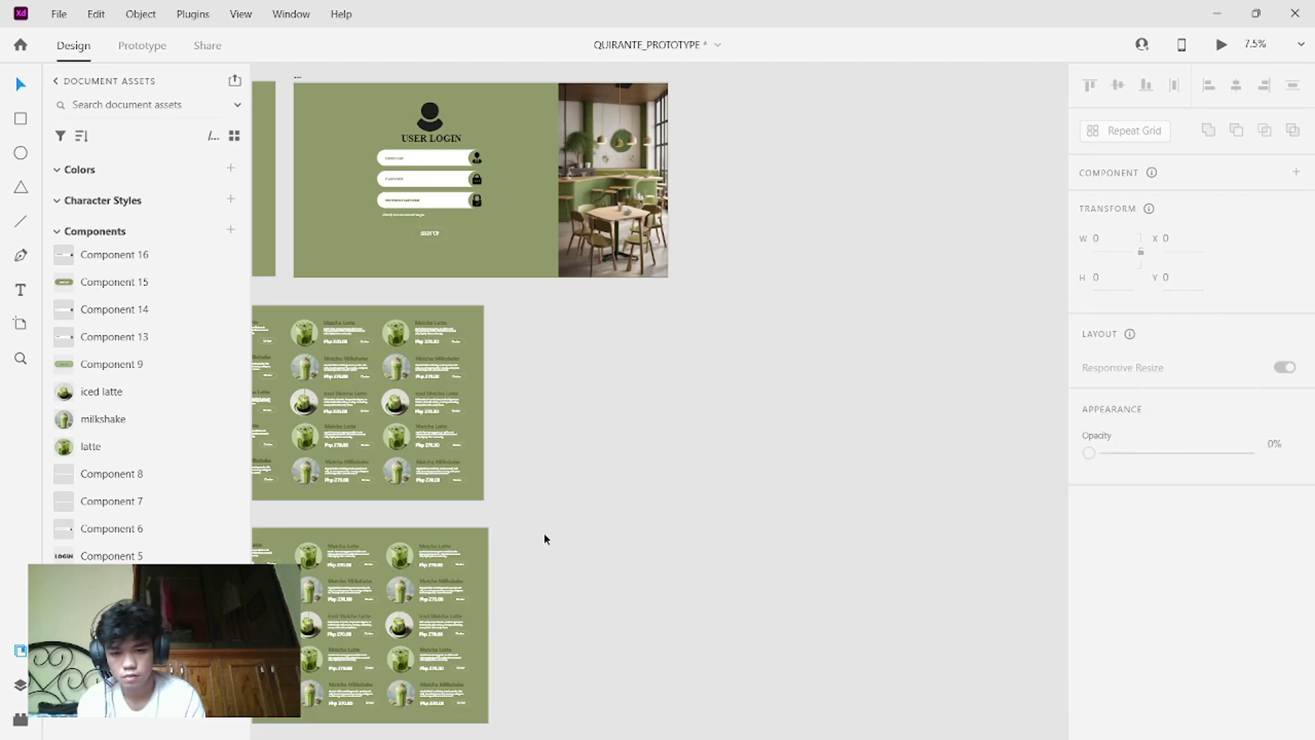
- Align the copy under the original at X -3798, Y 9980 and select its drink card grid
{"action": "scroll", "coordinate": [544, 533], "scroll_direction": "left", "scroll_amount": 5}
{"action": "scroll", "coordinate": [544, 533], "scroll_direction": "left", "scroll_amount": 2}
{"action": "scroll", "coordinate": [544, 533], "scroll_direction": "right", "scroll_amount": 2}
{"action": "left_click", "coordinate": [541, 536]}
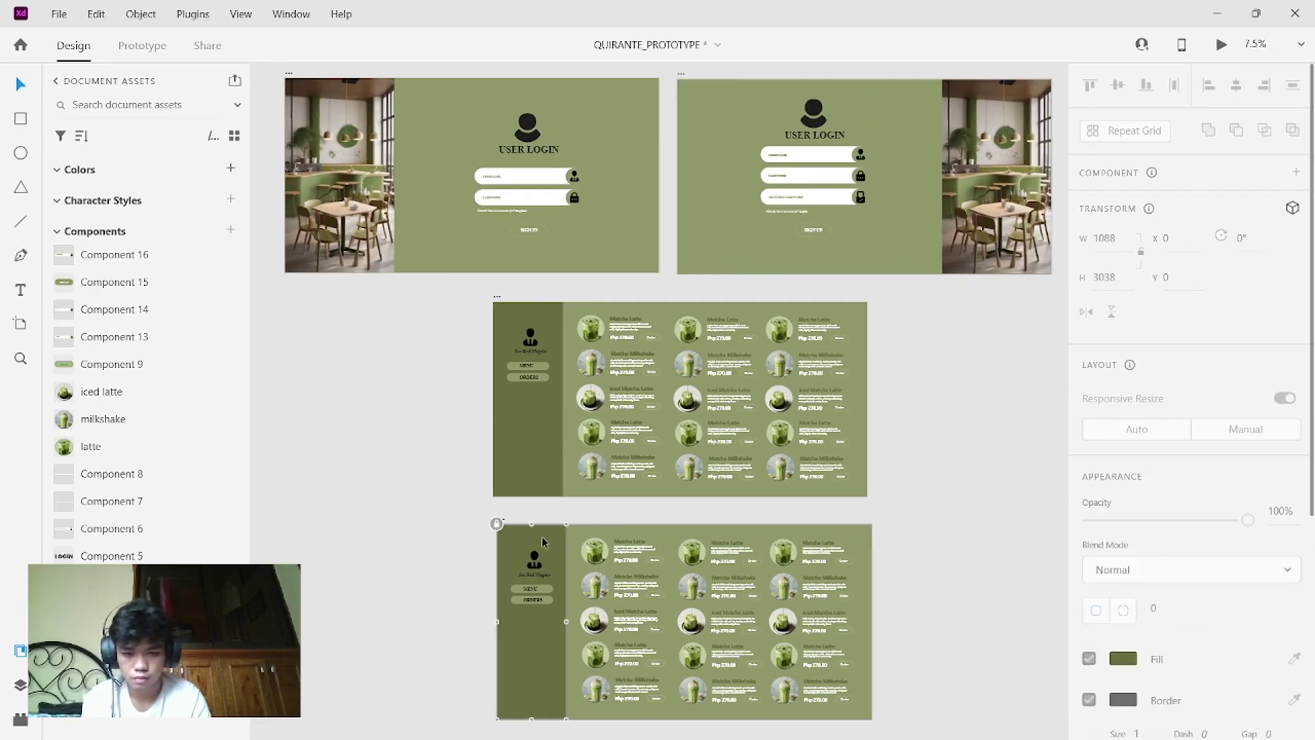
{"action": "key", "text": "Escape"}
{"action": "left_click", "coordinate": [523, 533]}
{"action": "key", "text": "Escape"}
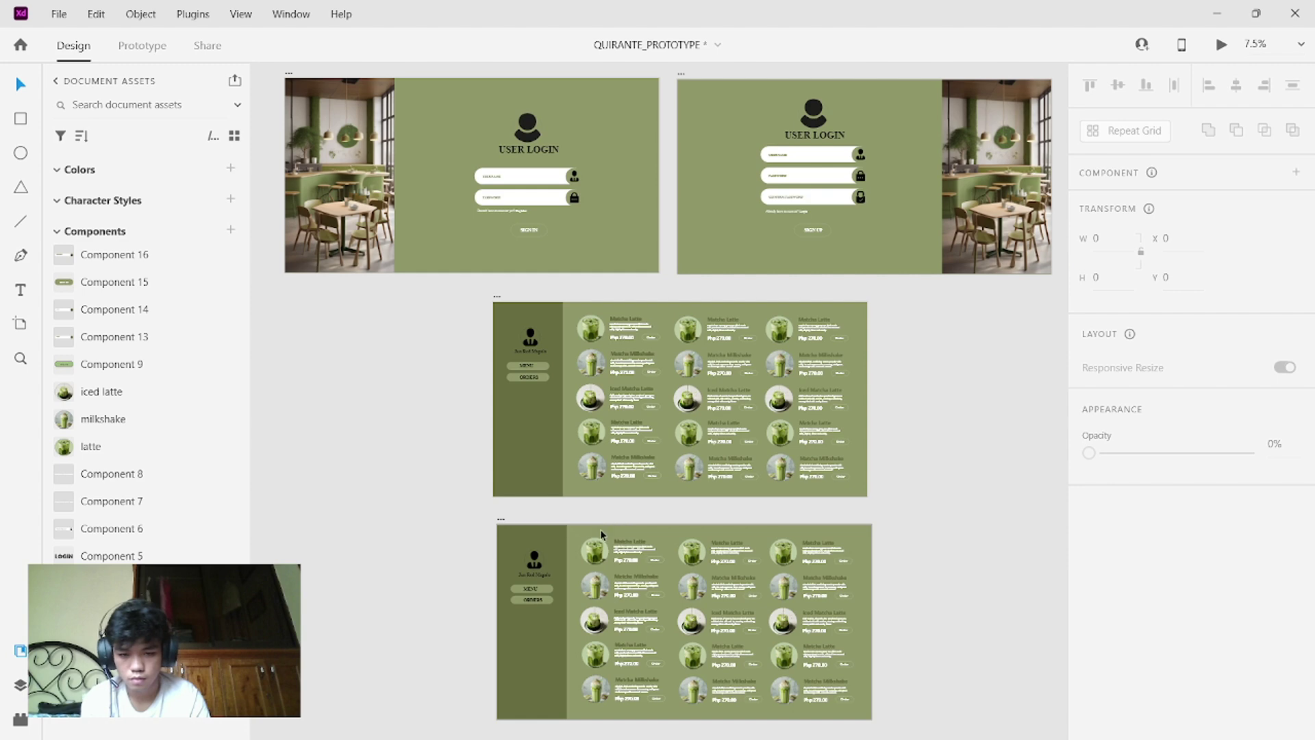
{"action": "left_click", "coordinate": [600, 529]}
{"action": "left_click_drag", "start_coordinate": [600, 529], "coordinate": [593, 529]}
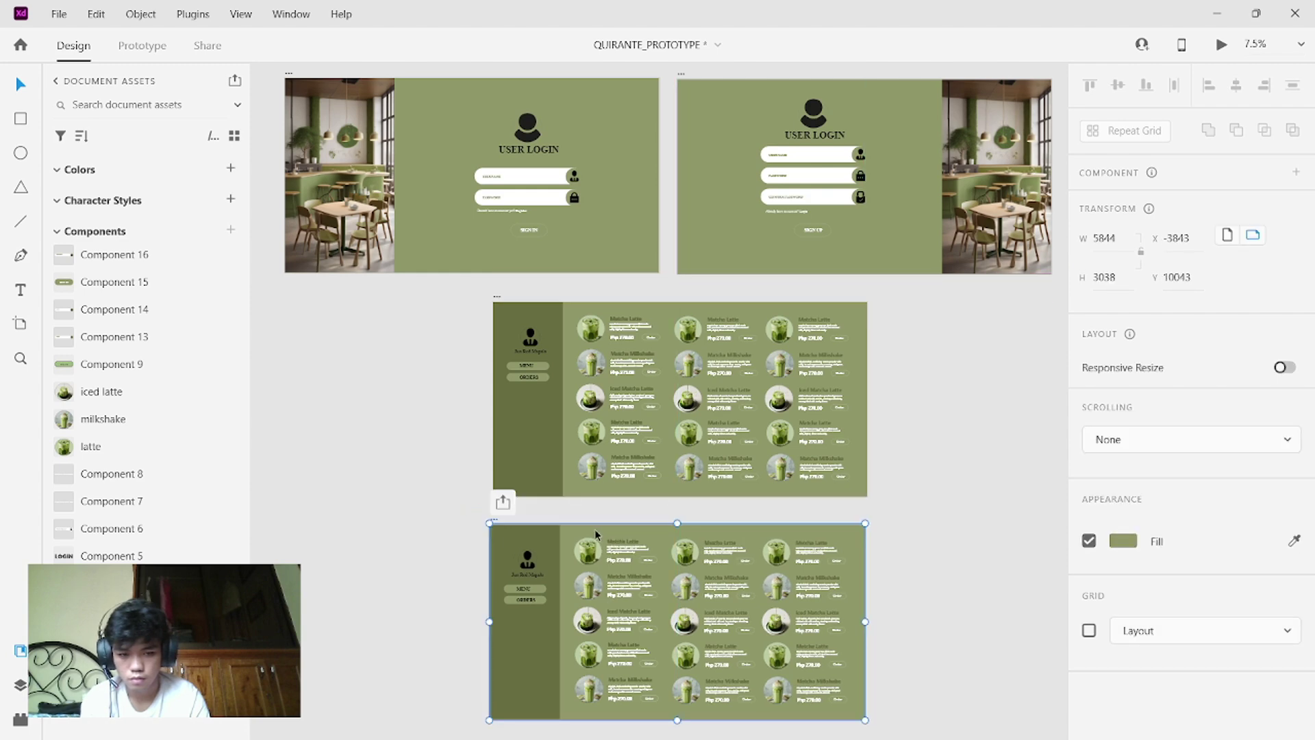
{"action": "scroll", "coordinate": [944, 555], "scroll_direction": "up", "scroll_amount": 3}
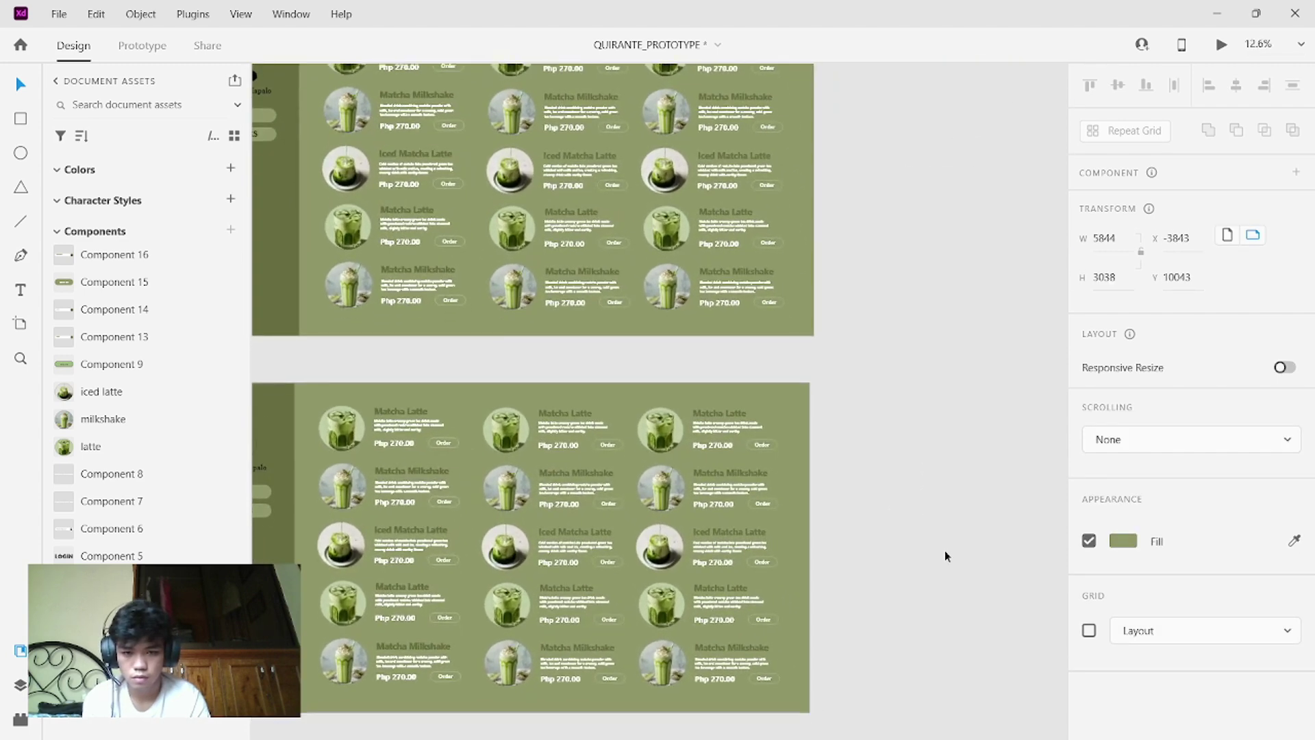
{"action": "scroll", "coordinate": [944, 555], "scroll_direction": "down", "scroll_amount": 2}
{"action": "scroll", "coordinate": [944, 550], "scroll_direction": "left", "scroll_amount": 3}
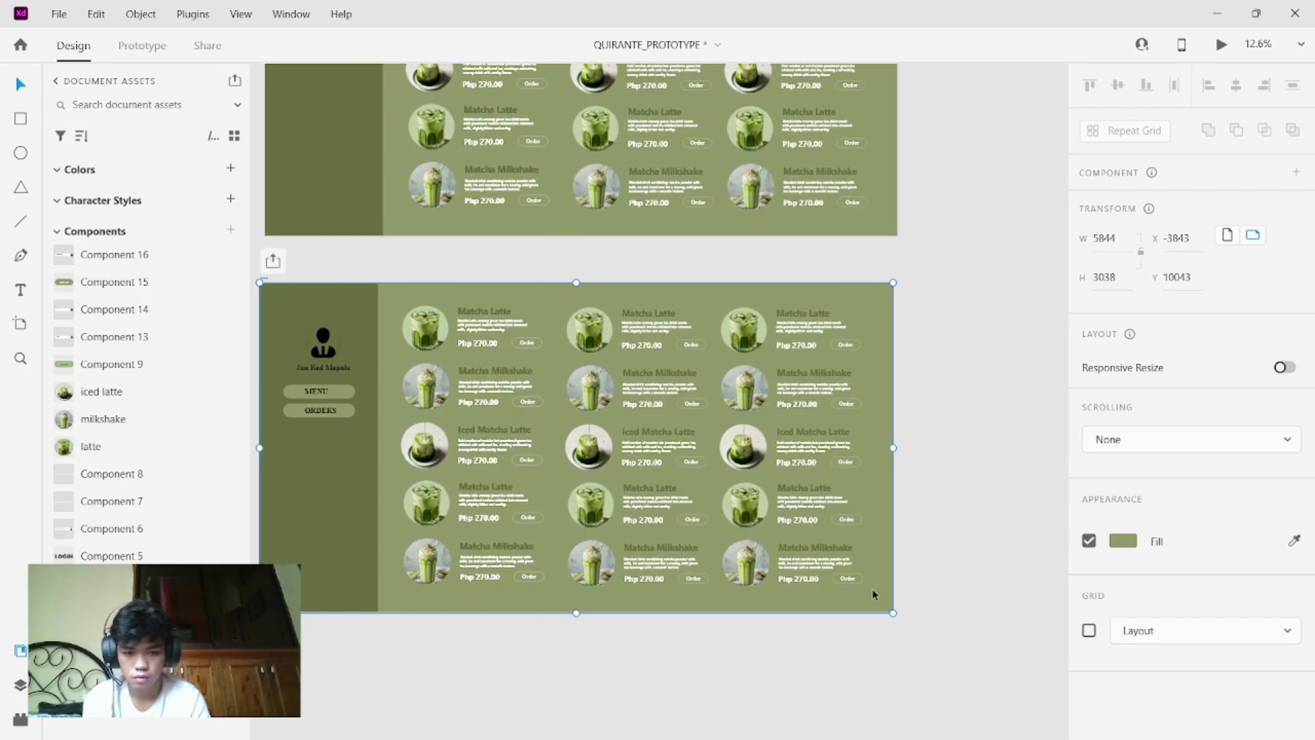
{"action": "left_click", "coordinate": [872, 589]}
{"action": "mouse_move", "coordinate": [873, 589]}
{"action": "left_mouse_down"}
{"action": "mouse_move", "coordinate": [850, 568]}
{"action": "mouse_move", "coordinate": [869, 584]}
{"action": "left_mouse_up"}
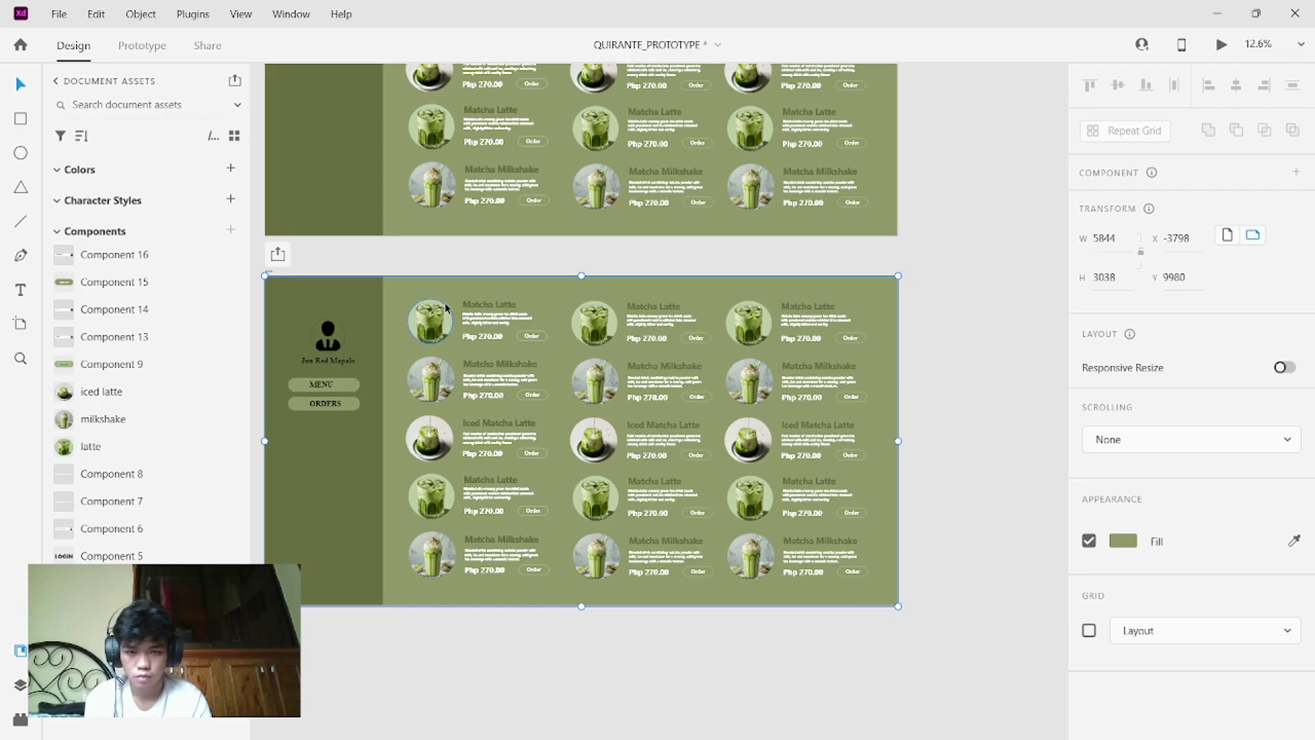
{"action": "left_click_drag", "start_coordinate": [415, 265], "coordinate": [867, 579]}
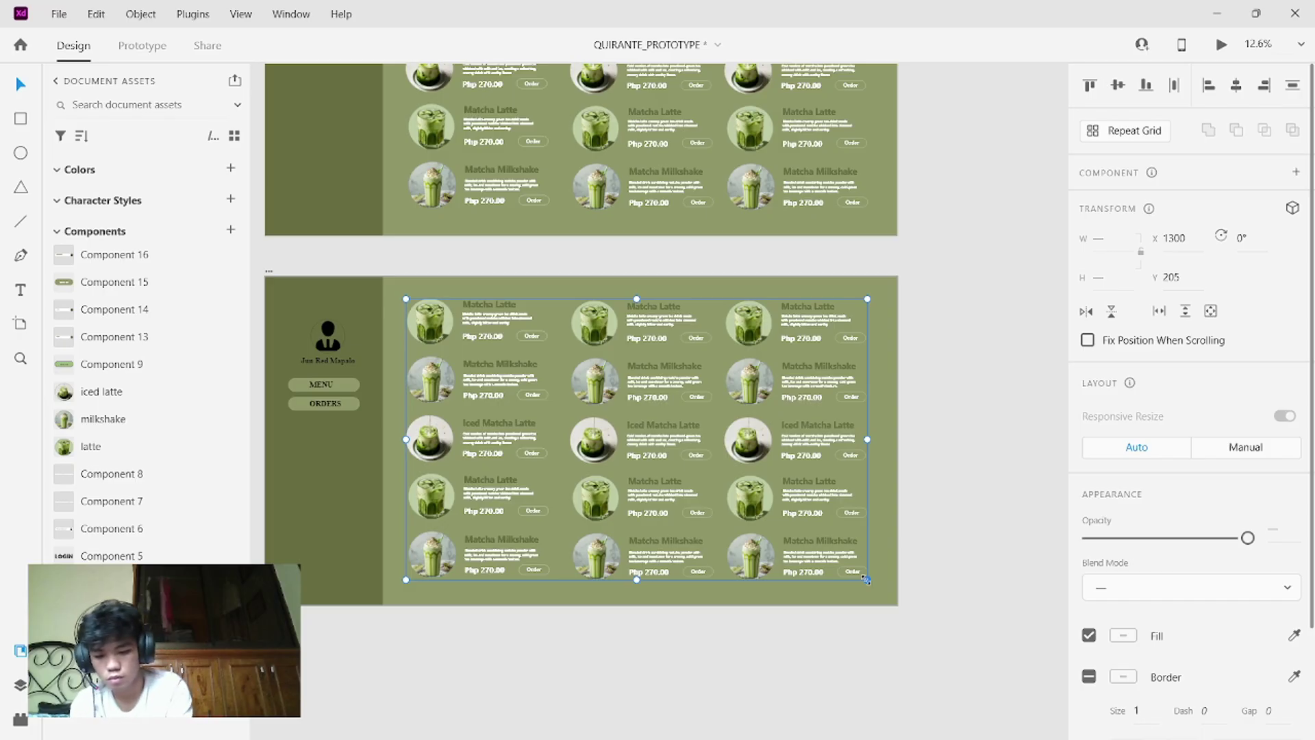
- Delete the drink card repeat grid from the copied artboard, keeping only its sidebar
{"action": "key", "text": "Delete"}
{"action": "right_click", "coordinate": [695, 470]}
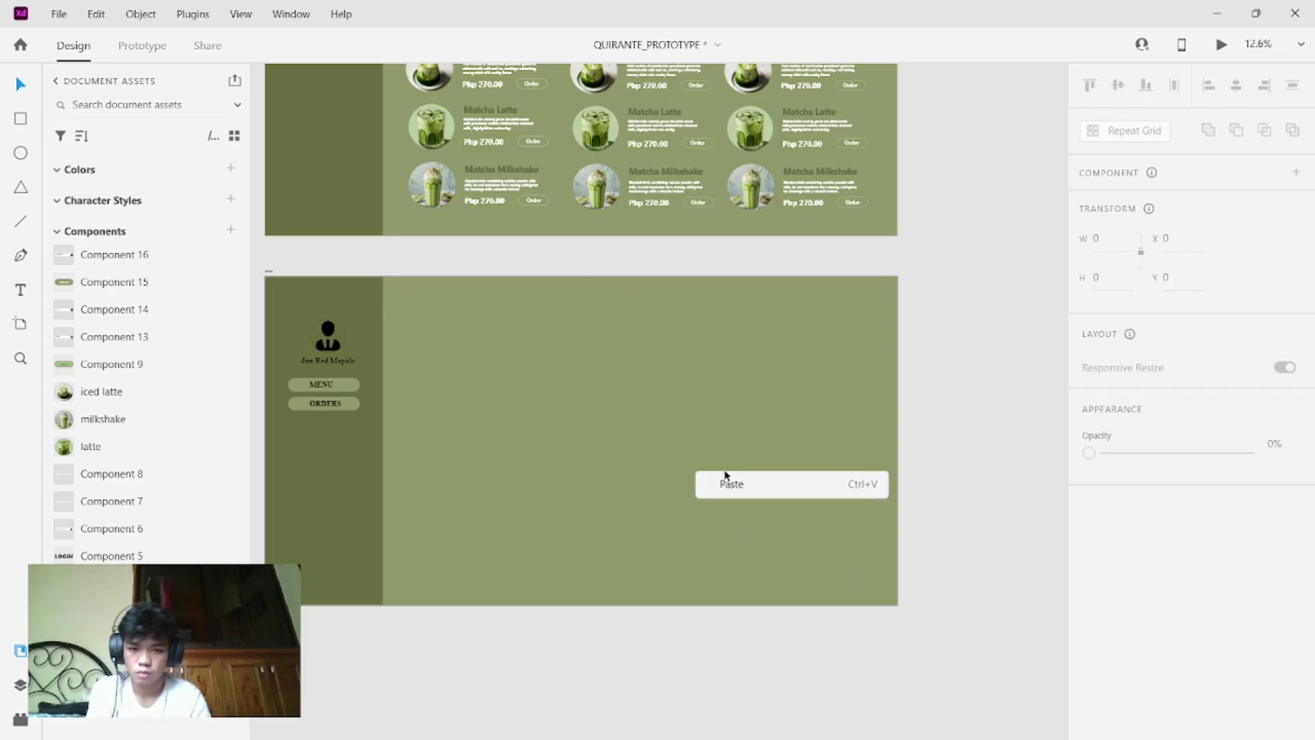
{"action": "left_click", "coordinate": [1058, 343]}
{"action": "scroll", "coordinate": [1058, 346], "scroll_direction": "down", "scroll_amount": 5}
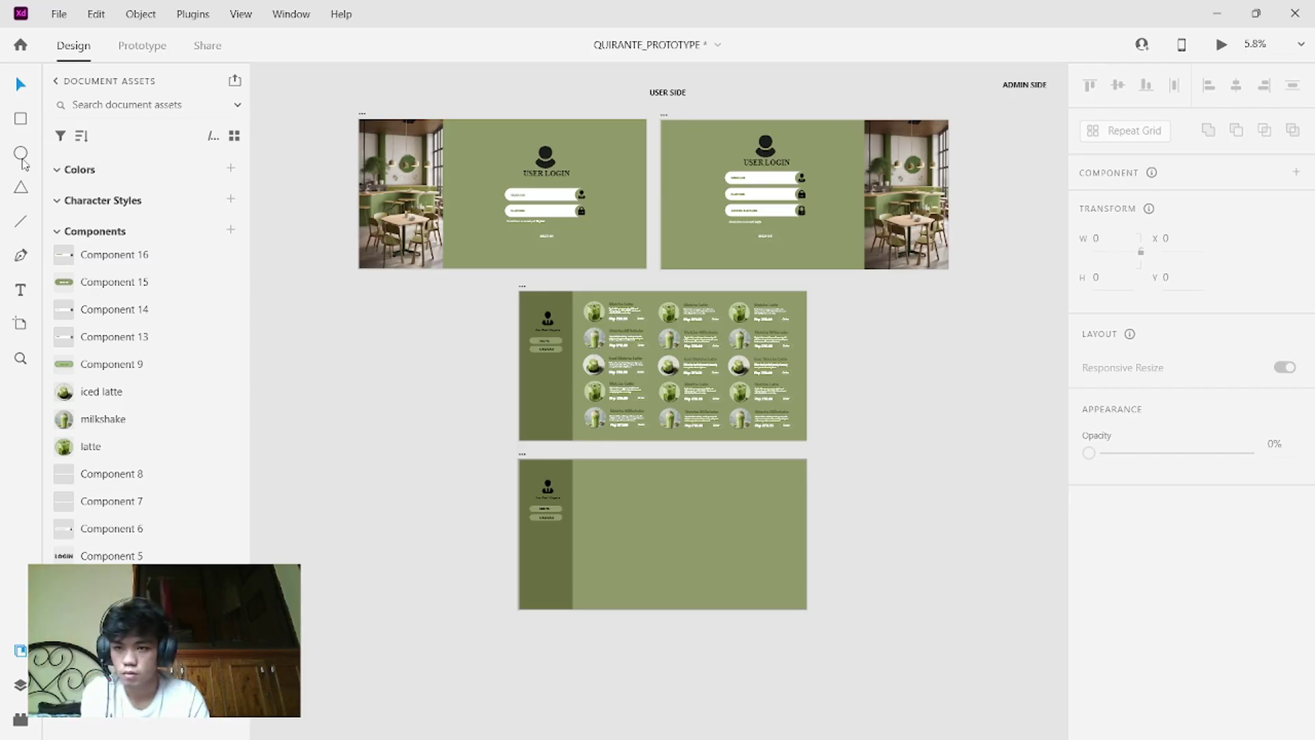
- Draw a test rectangle beside the ADMIN SIDE heading, then undo it
{"action": "left_click", "coordinate": [22, 116]}
{"action": "scroll", "coordinate": [791, 627], "scroll_direction": "right", "scroll_amount": 5}
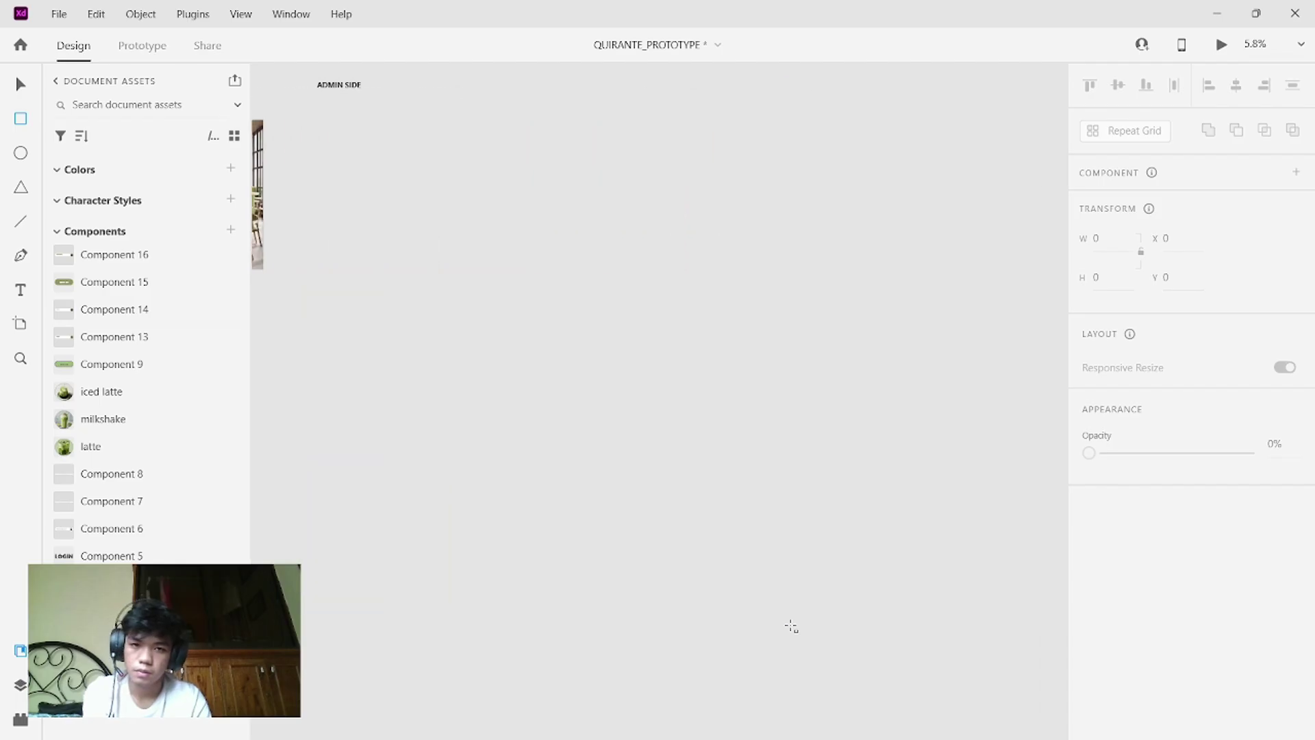
{"action": "scroll", "coordinate": [791, 626], "scroll_direction": "up", "scroll_amount": 3}
{"action": "scroll", "coordinate": [792, 627], "scroll_direction": "right", "scroll_amount": 1}
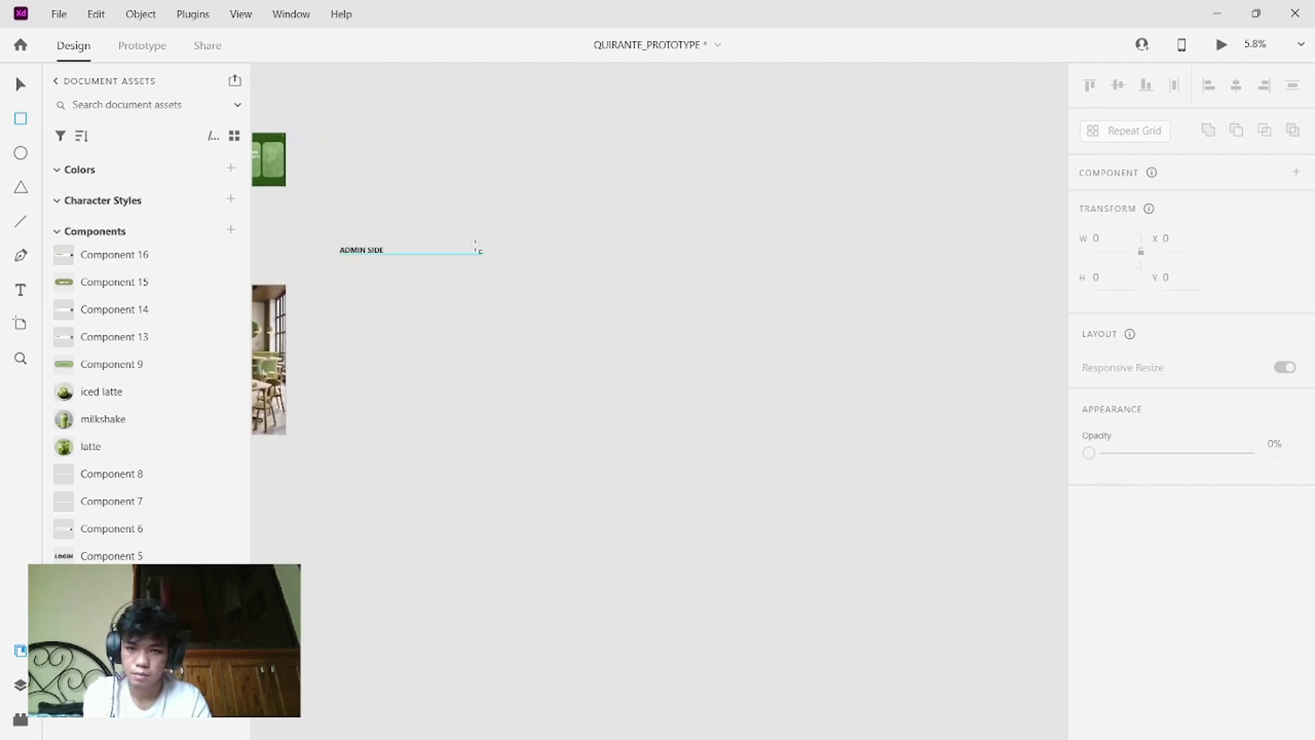
{"action": "mouse_move", "coordinate": [366, 250]}
{"action": "left_mouse_down"}
{"action": "mouse_move", "coordinate": [469, 258]}
{"action": "mouse_move", "coordinate": [442, 273]}
{"action": "left_mouse_up"}
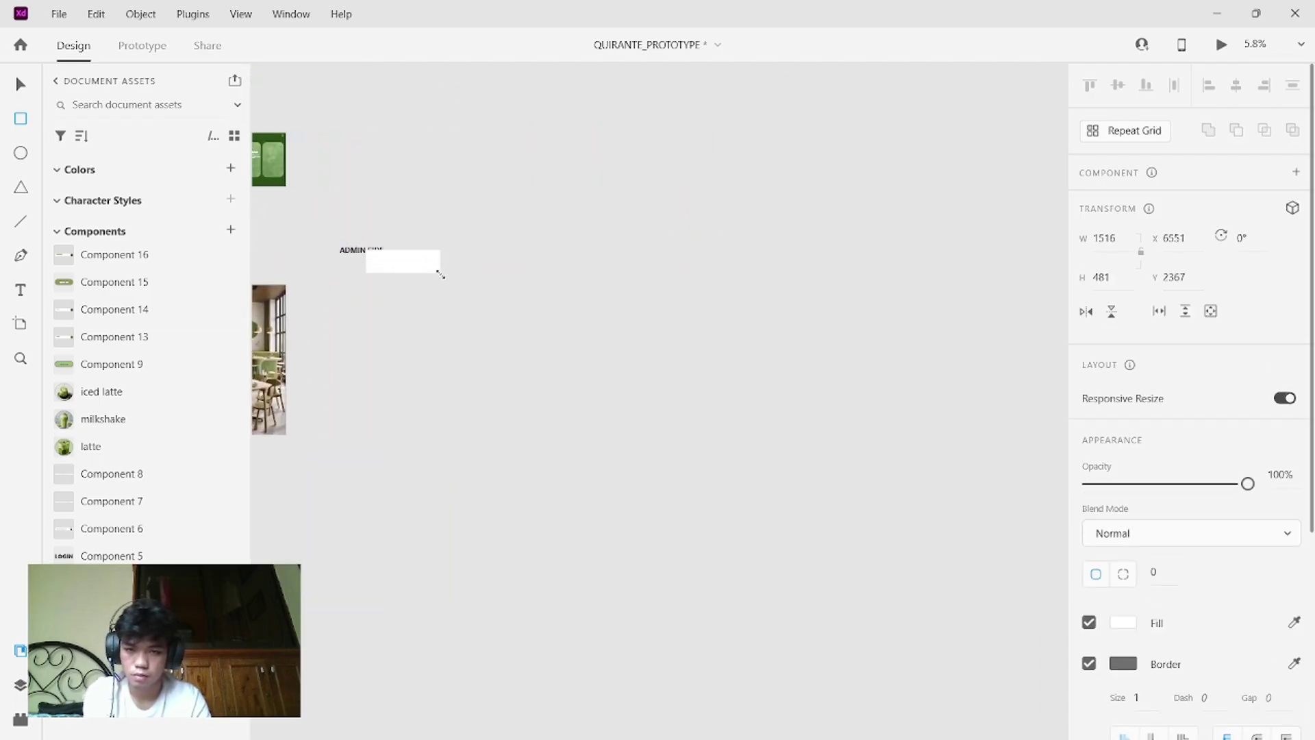
{"action": "key", "text": "ctrl+z"}
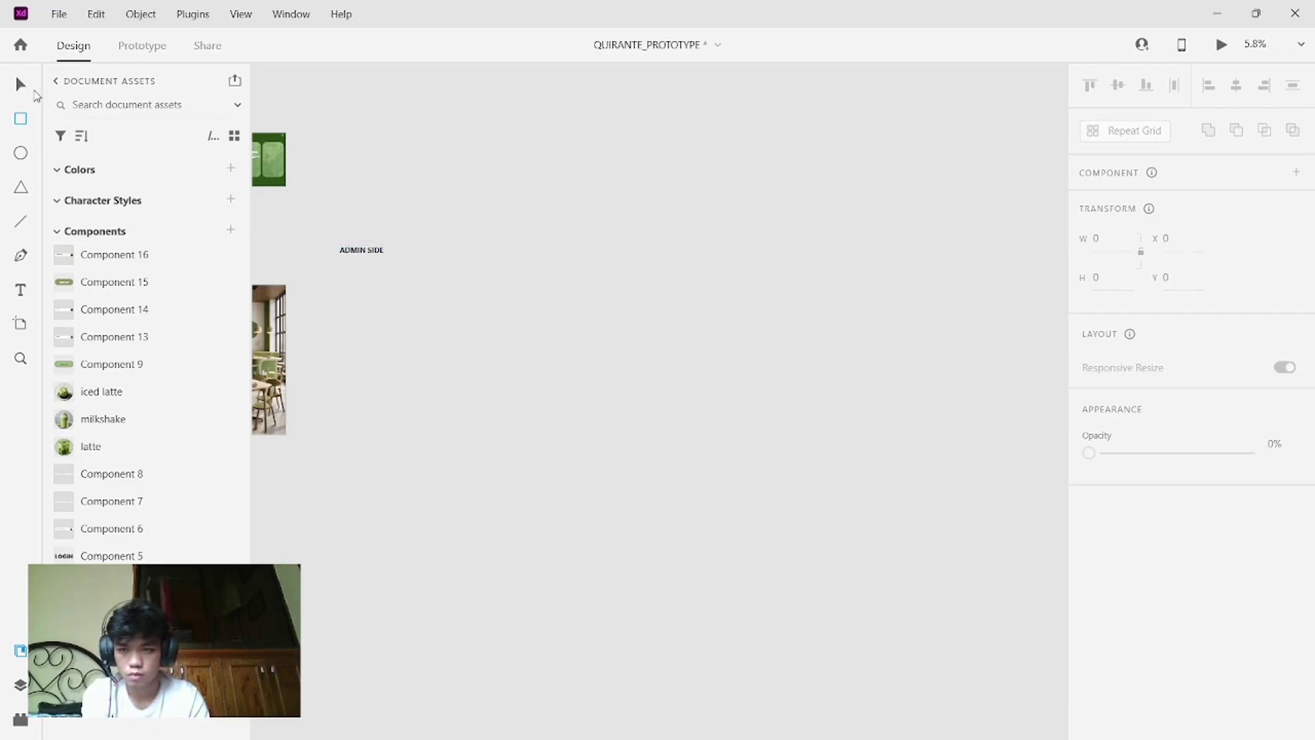
- Move the ADMIN SIDE heading to the right, then open the Videos folder in File Explorer
{"action": "left_click_drag", "start_coordinate": [352, 246], "coordinate": [624, 258]}
{"action": "left_click", "coordinate": [534, 260]}
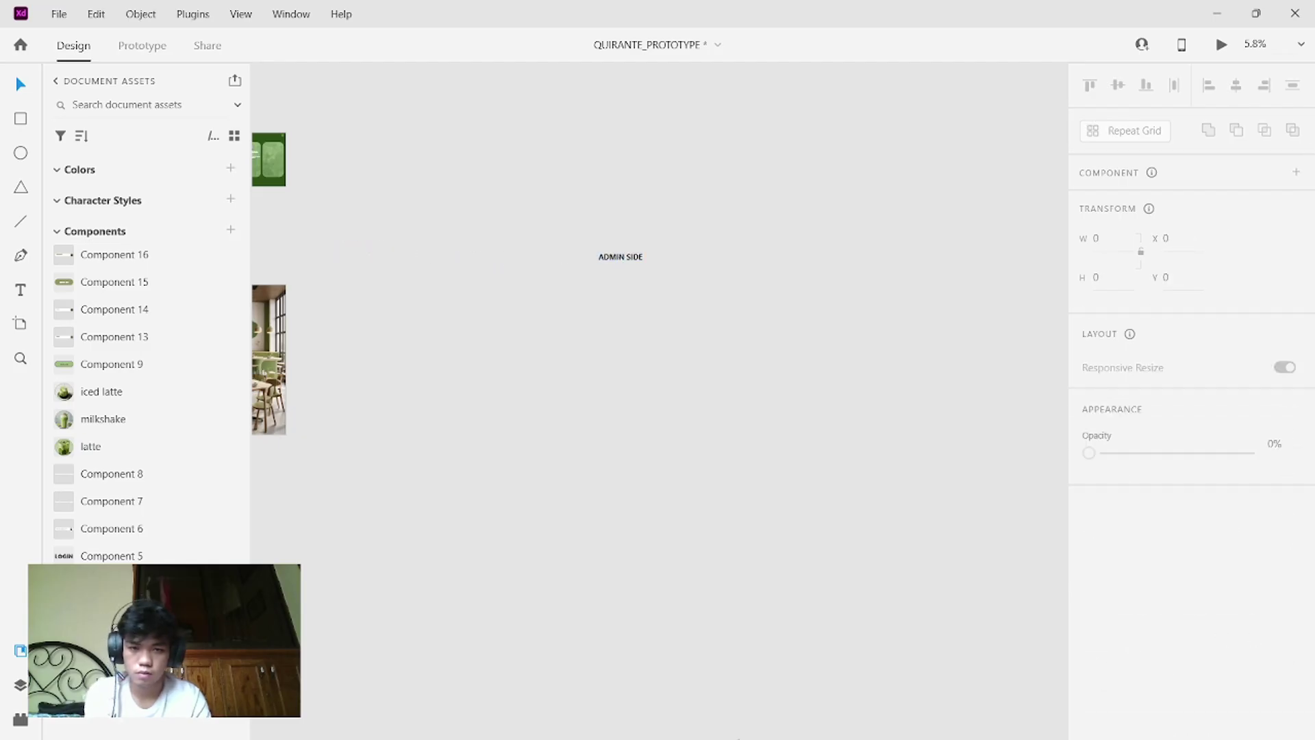
{"action": "mouse_move", "coordinate": [862, 736]}
{"action": "left_click", "coordinate": [712, 721]}
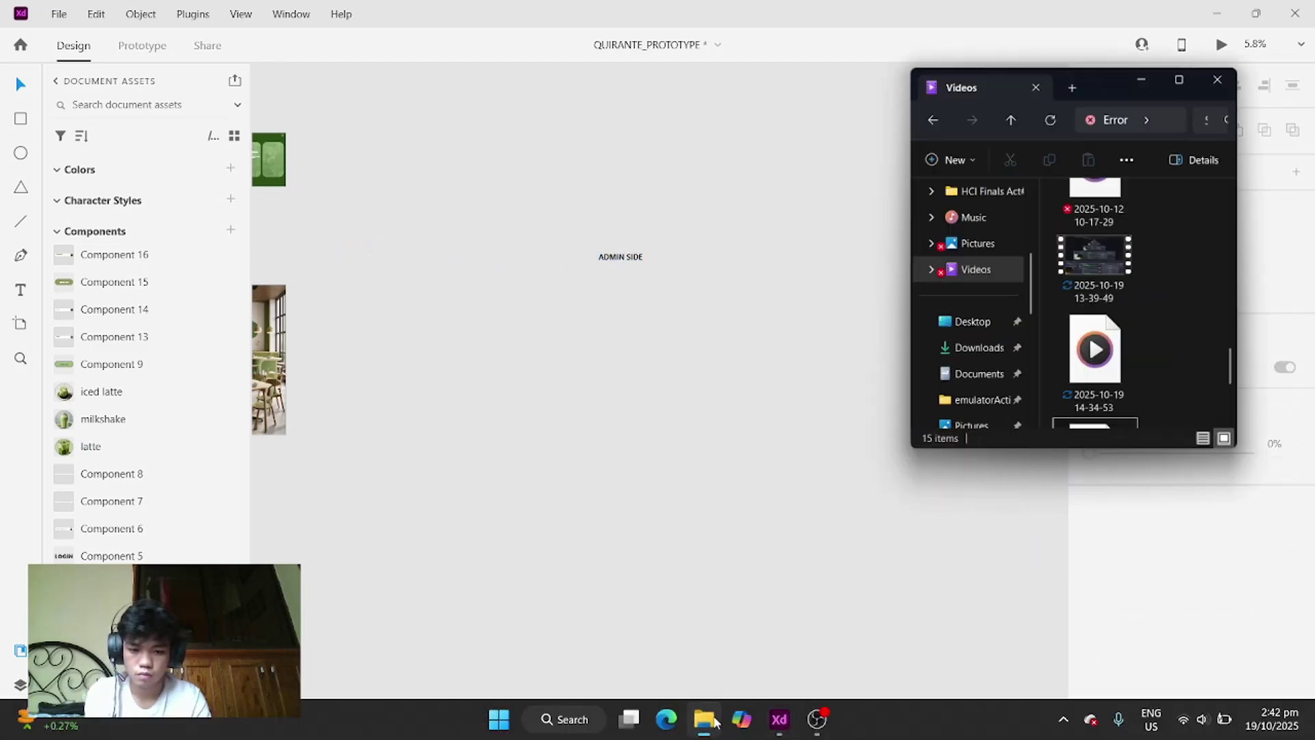
- Check the OBS recording is still running, then return to the Adobe XD canvas
{"action": "left_click", "coordinate": [813, 719]}
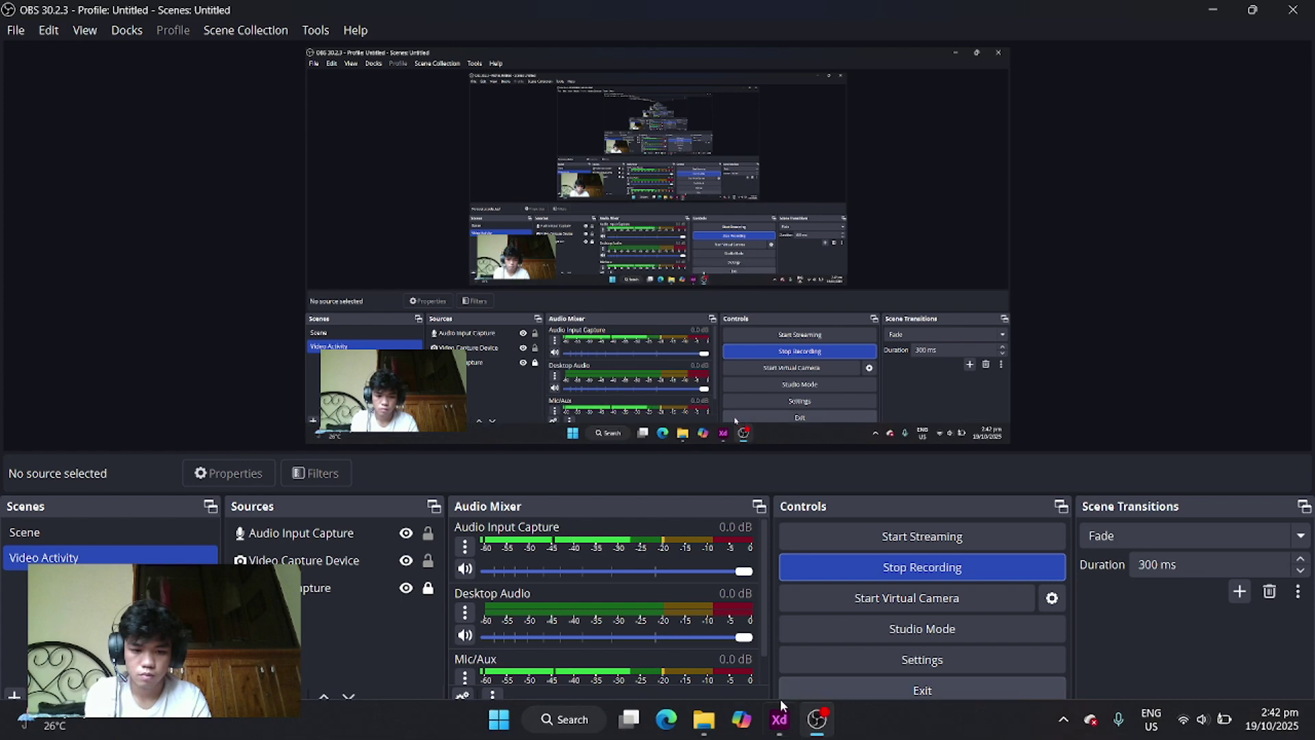
{"action": "left_click", "coordinate": [698, 720]}
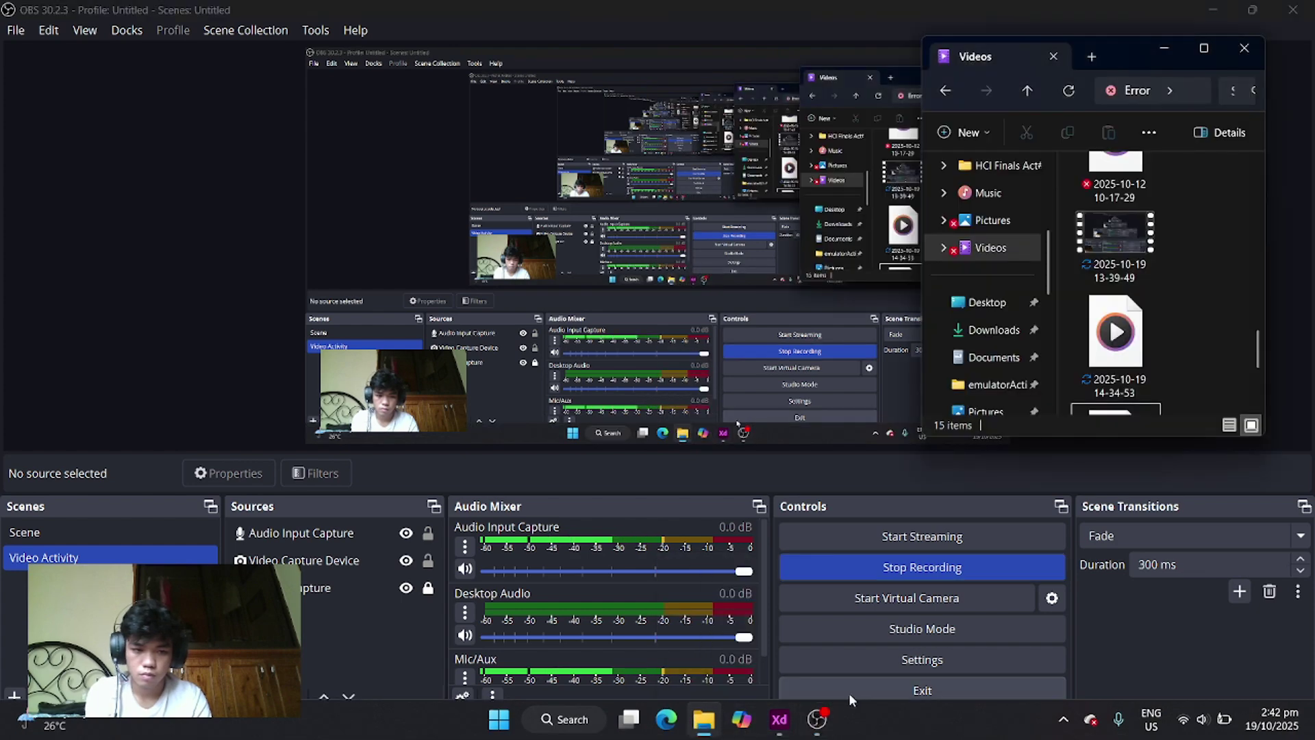
{"action": "left_click", "coordinate": [780, 720]}
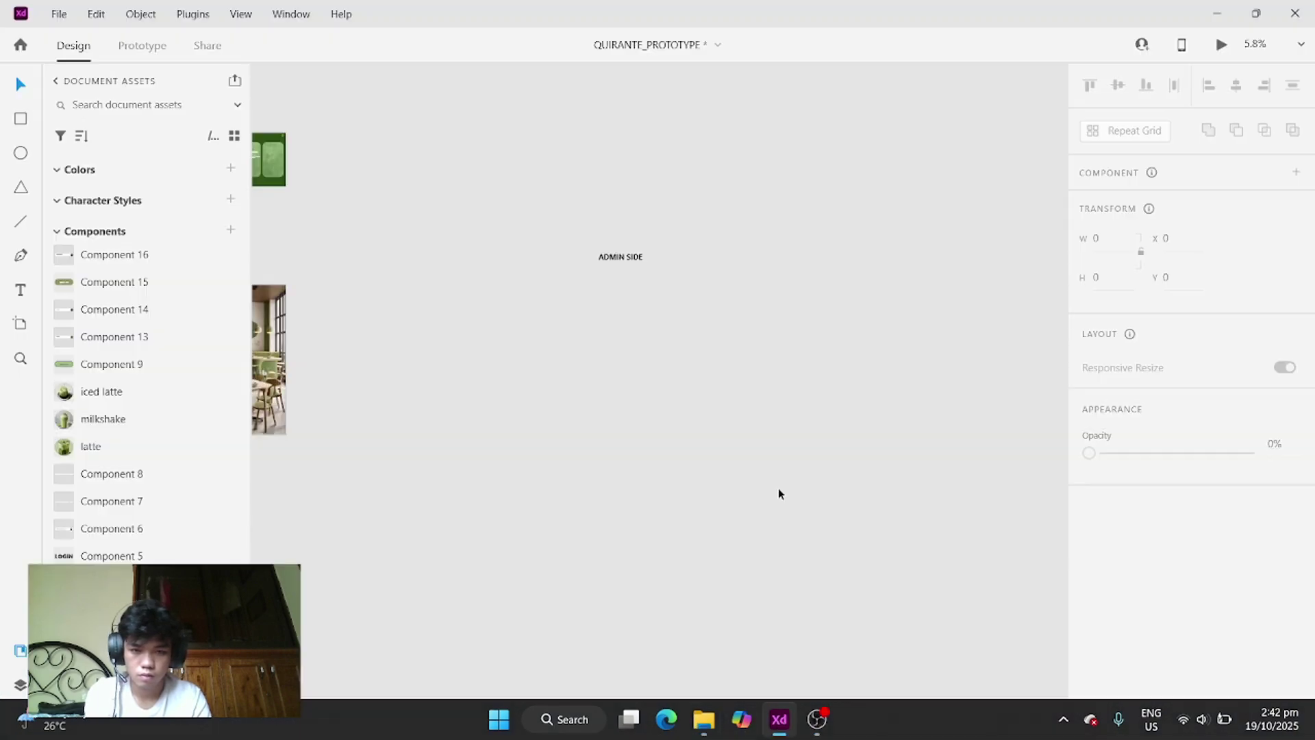
- Open the MAPALO_PROTOTYPE cloud document via File > Open and maximise its window
{"action": "left_click", "coordinate": [58, 13]}
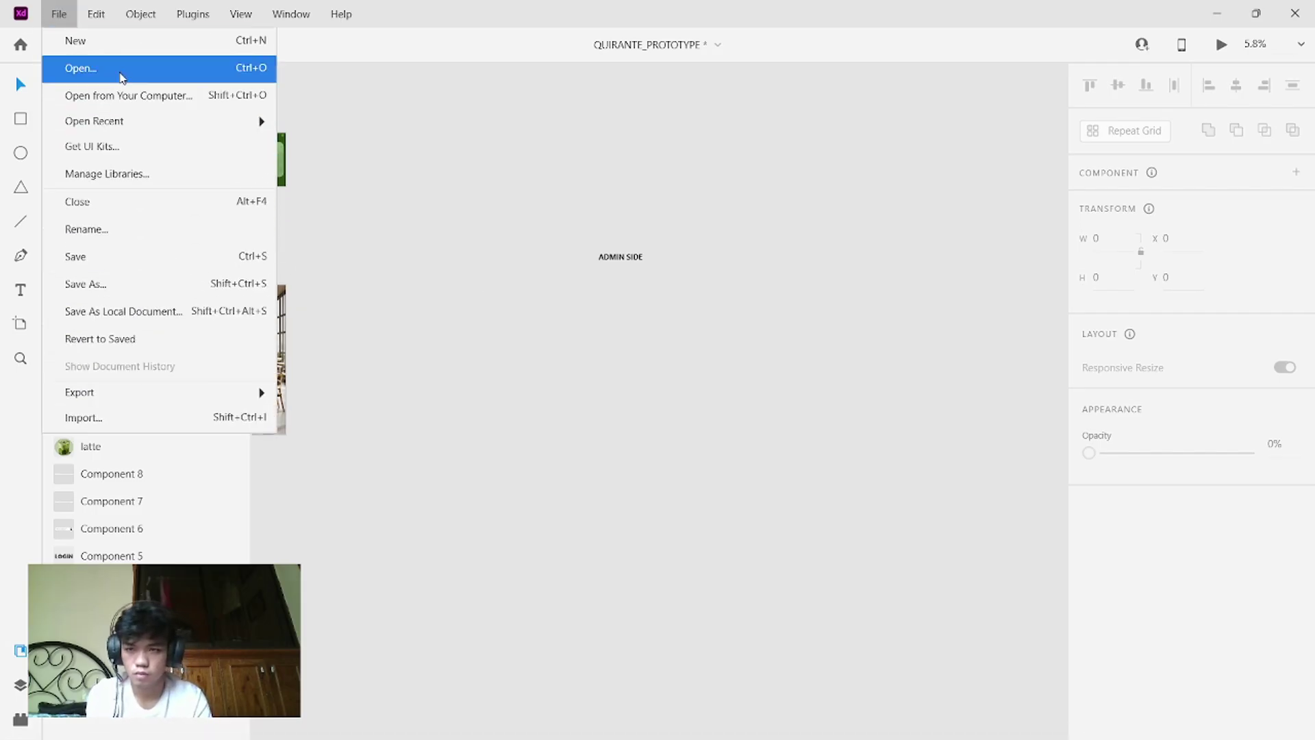
{"action": "left_click", "coordinate": [122, 71]}
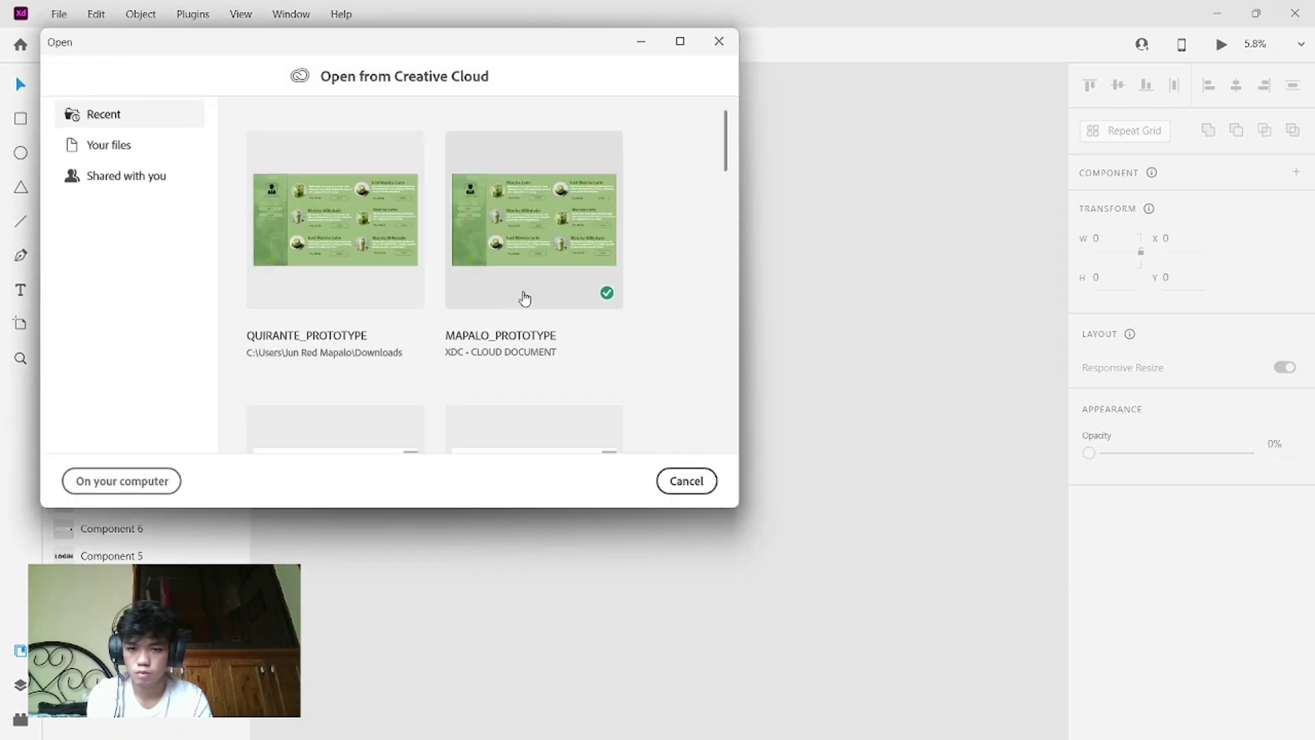
{"action": "left_click", "coordinate": [531, 287]}
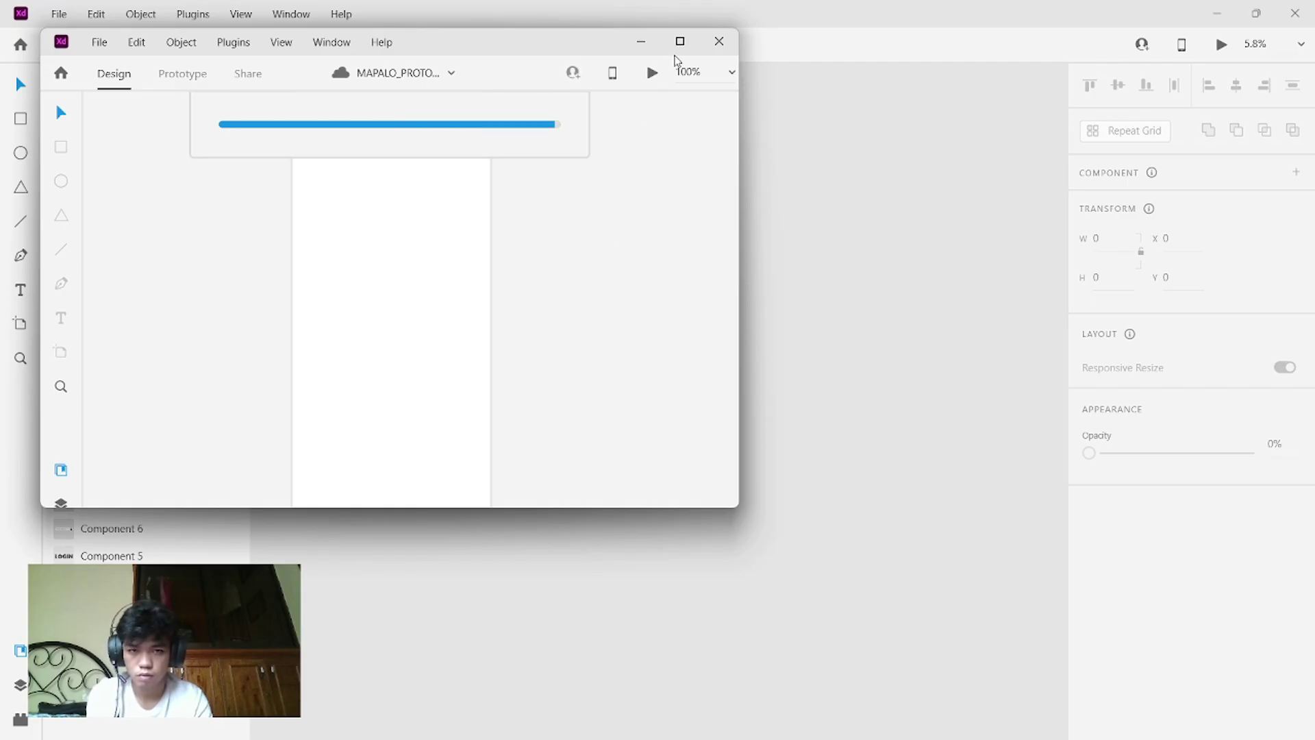
{"action": "left_click", "coordinate": [680, 41]}
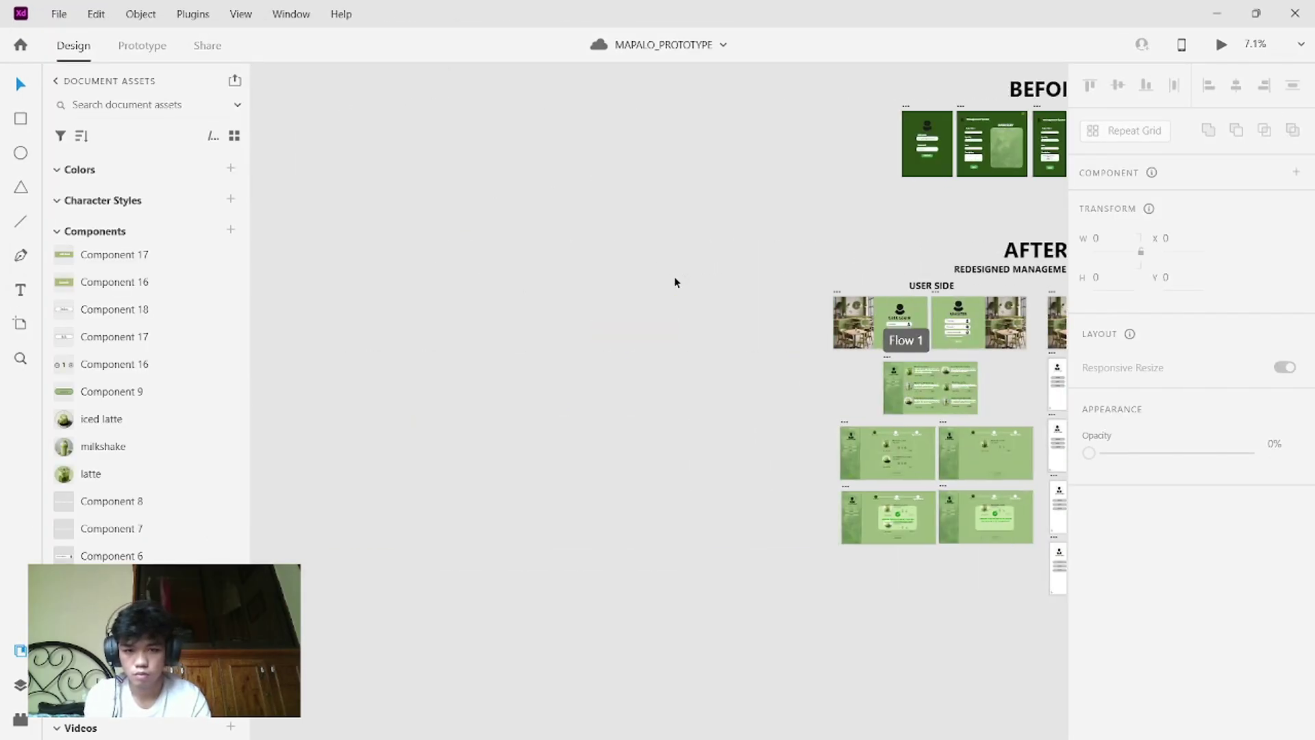
{"action": "scroll", "coordinate": [674, 277], "scroll_direction": "left", "scroll_amount": 3}
{"action": "scroll", "coordinate": [674, 277], "scroll_direction": "up", "scroll_amount": 4}
{"action": "scroll", "coordinate": [674, 277], "scroll_direction": "right", "scroll_amount": 10}
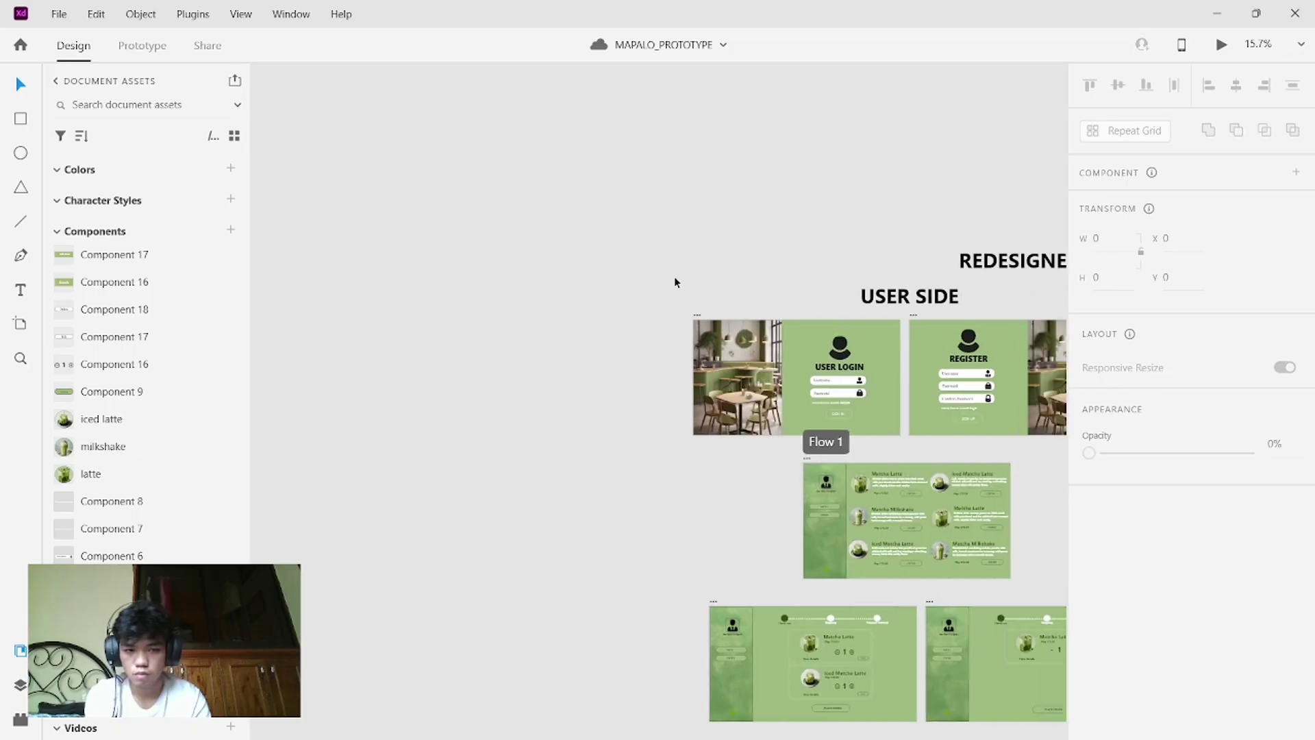
{"action": "scroll", "coordinate": [674, 276], "scroll_direction": "down", "scroll_amount": 2}
{"action": "scroll", "coordinate": [674, 276], "scroll_direction": "right", "scroll_amount": 3}
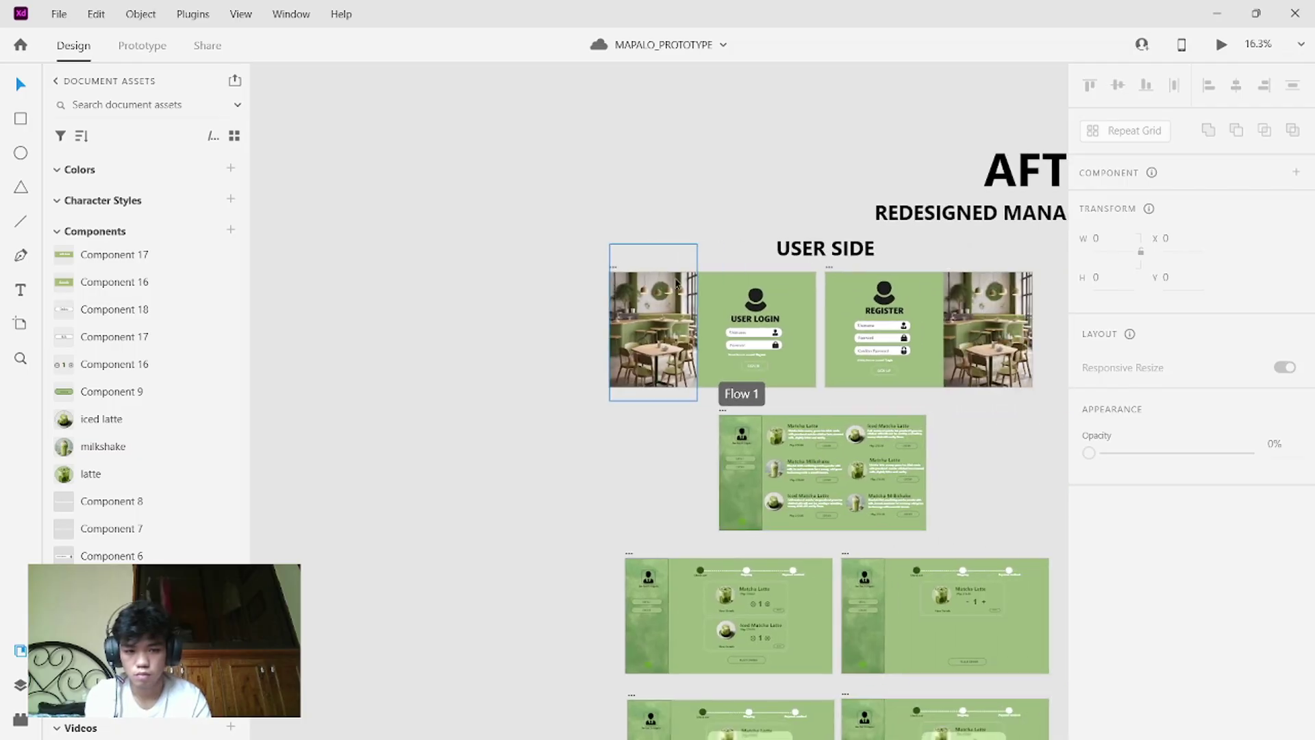
{"action": "scroll", "coordinate": [675, 278], "scroll_direction": "up", "scroll_amount": 3}
{"action": "scroll", "coordinate": [676, 277], "scroll_direction": "right", "scroll_amount": 3}
{"action": "scroll", "coordinate": [675, 277], "scroll_direction": "down", "scroll_amount": 3}
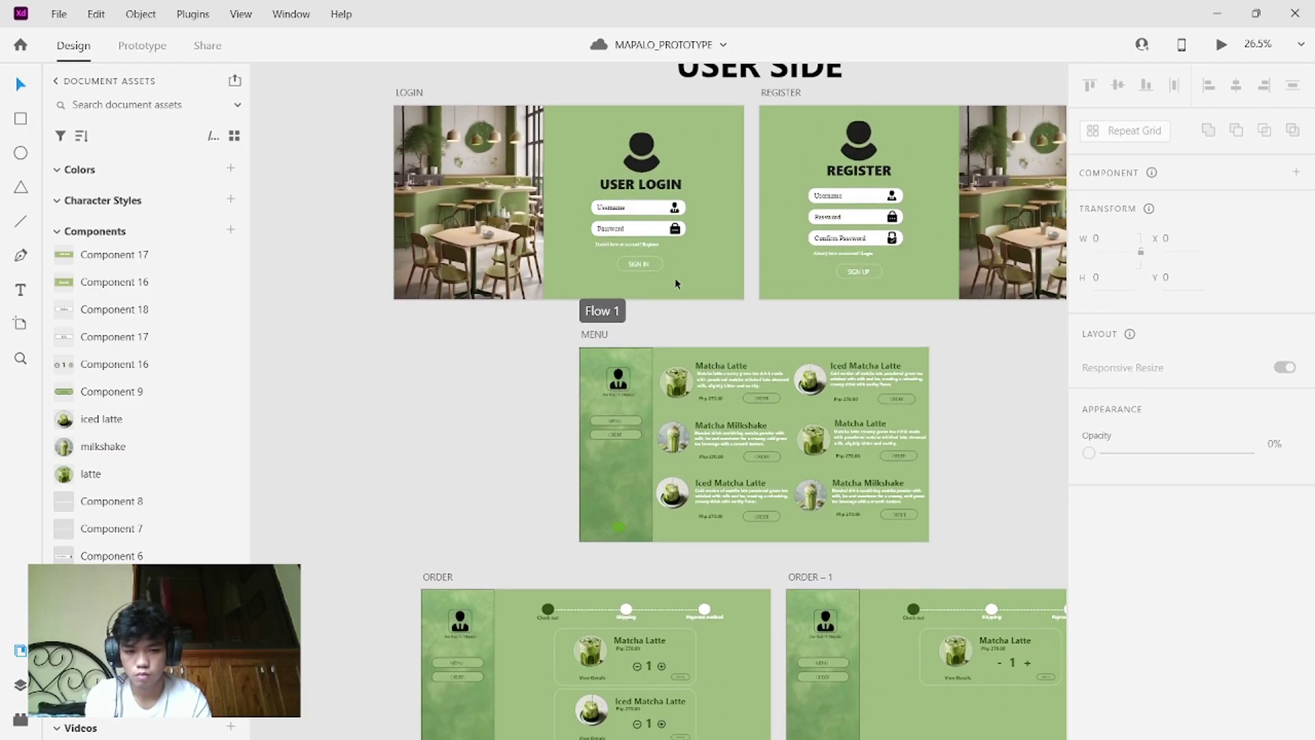
{"action": "scroll", "coordinate": [676, 278], "scroll_direction": "up", "scroll_amount": 5}
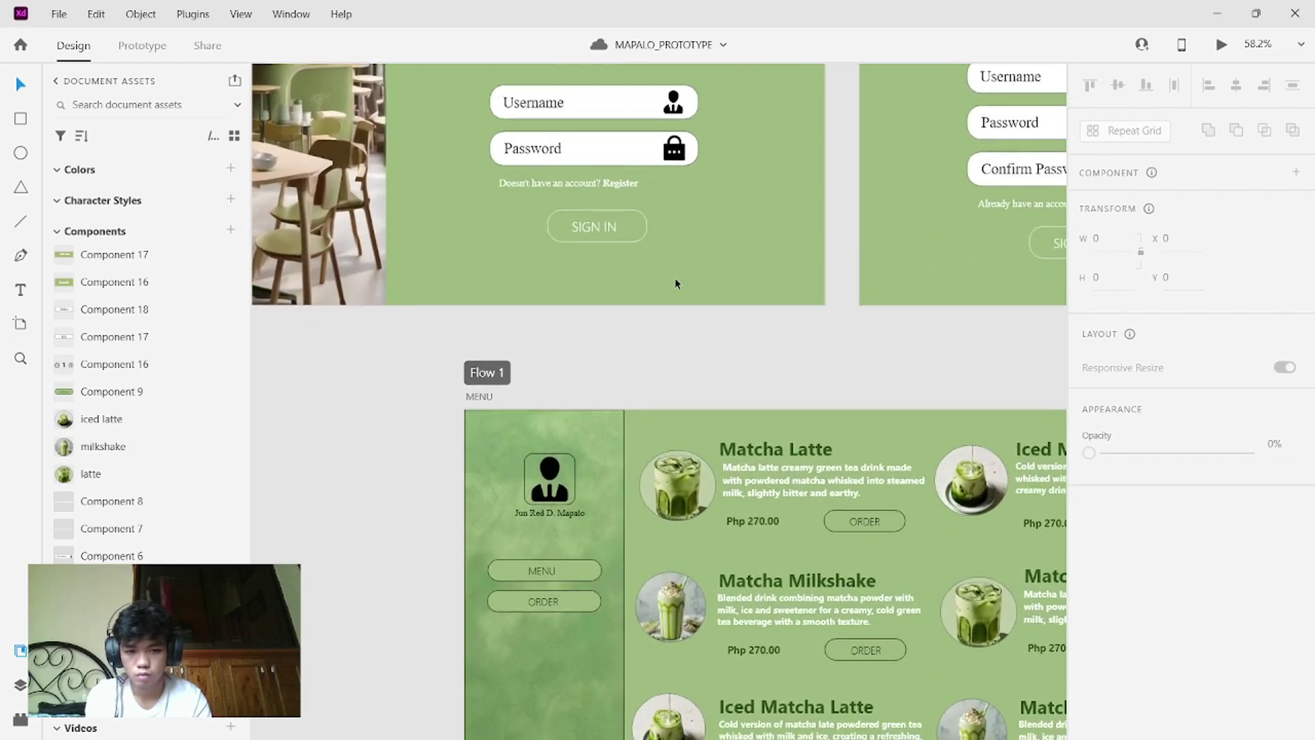
{"action": "scroll", "coordinate": [675, 278], "scroll_direction": "down", "scroll_amount": 4}
{"action": "scroll", "coordinate": [675, 277], "scroll_direction": "up", "scroll_amount": 2}
{"action": "scroll", "coordinate": [675, 277], "scroll_direction": "right", "scroll_amount": 5}
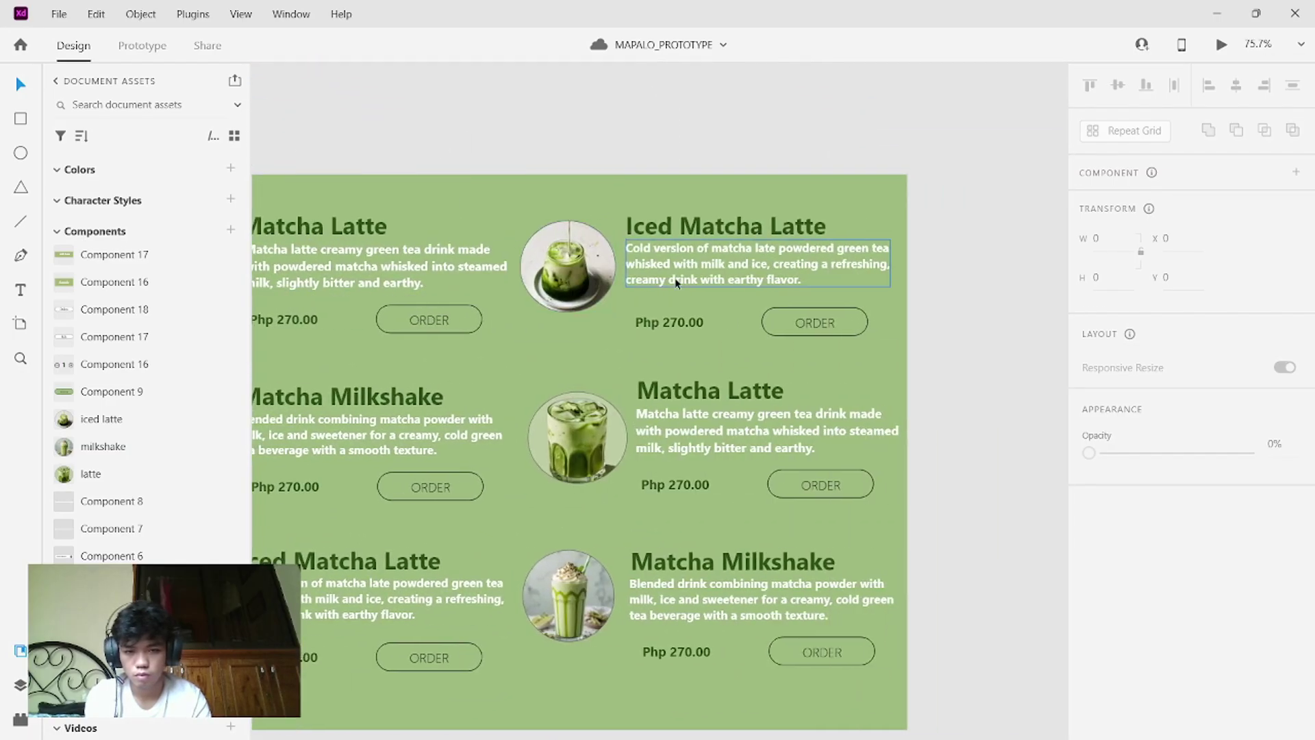
{"action": "scroll", "coordinate": [675, 281], "scroll_direction": "down", "scroll_amount": 4}
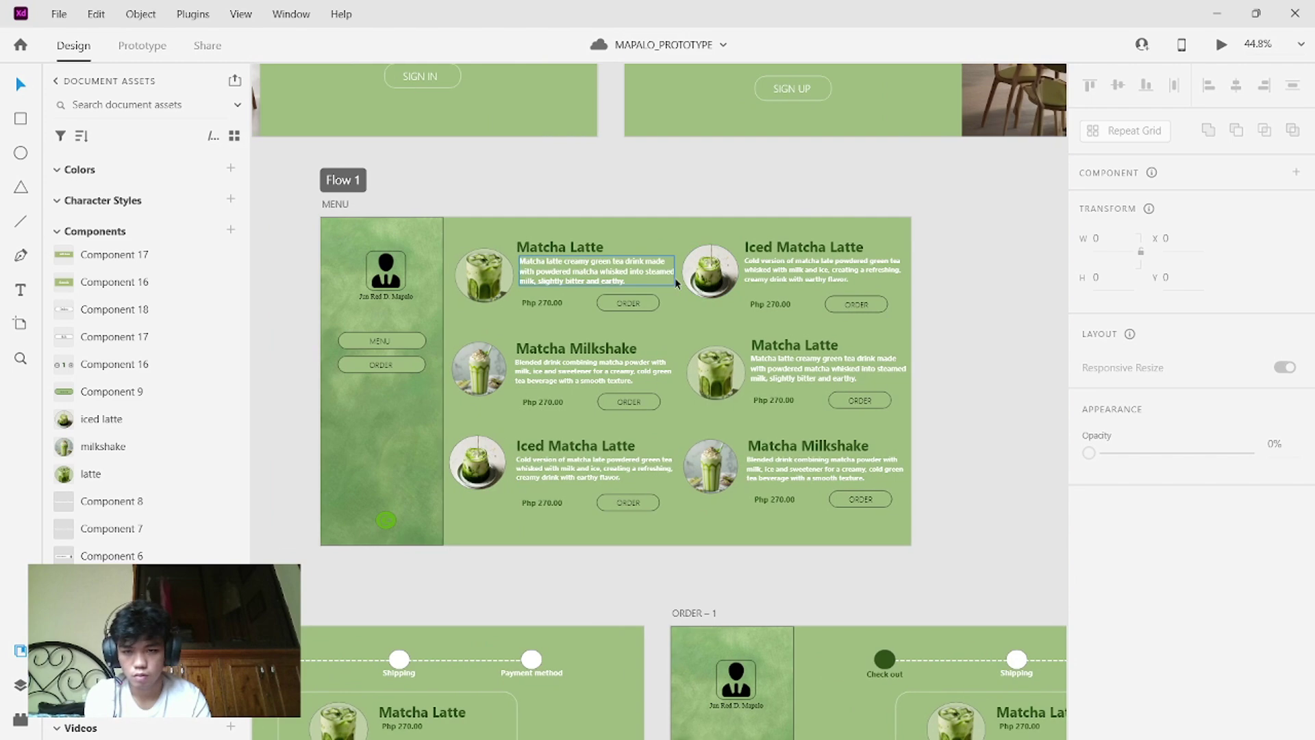
{"action": "scroll", "coordinate": [676, 283], "scroll_direction": "up", "scroll_amount": 5}
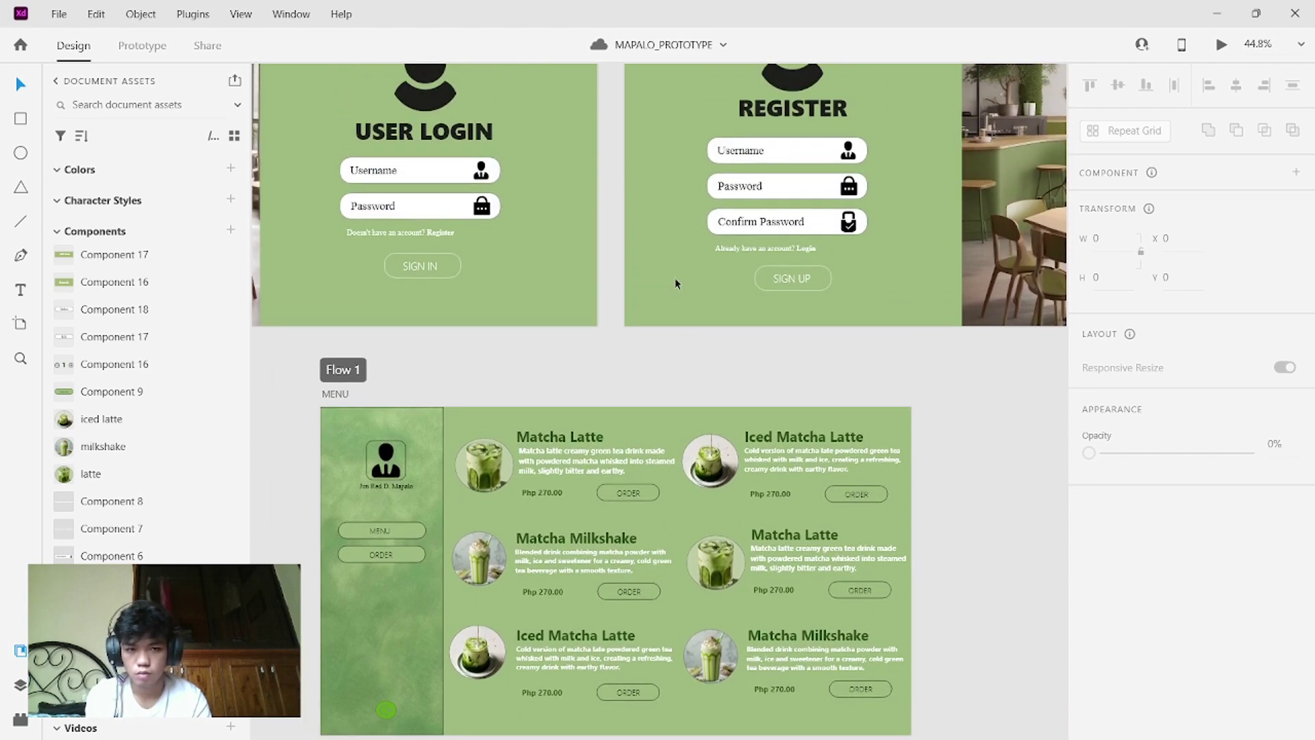
{"action": "scroll", "coordinate": [675, 277], "scroll_direction": "left", "scroll_amount": 1}
{"action": "scroll", "coordinate": [689, 121], "scroll_direction": "up", "scroll_amount": 4}
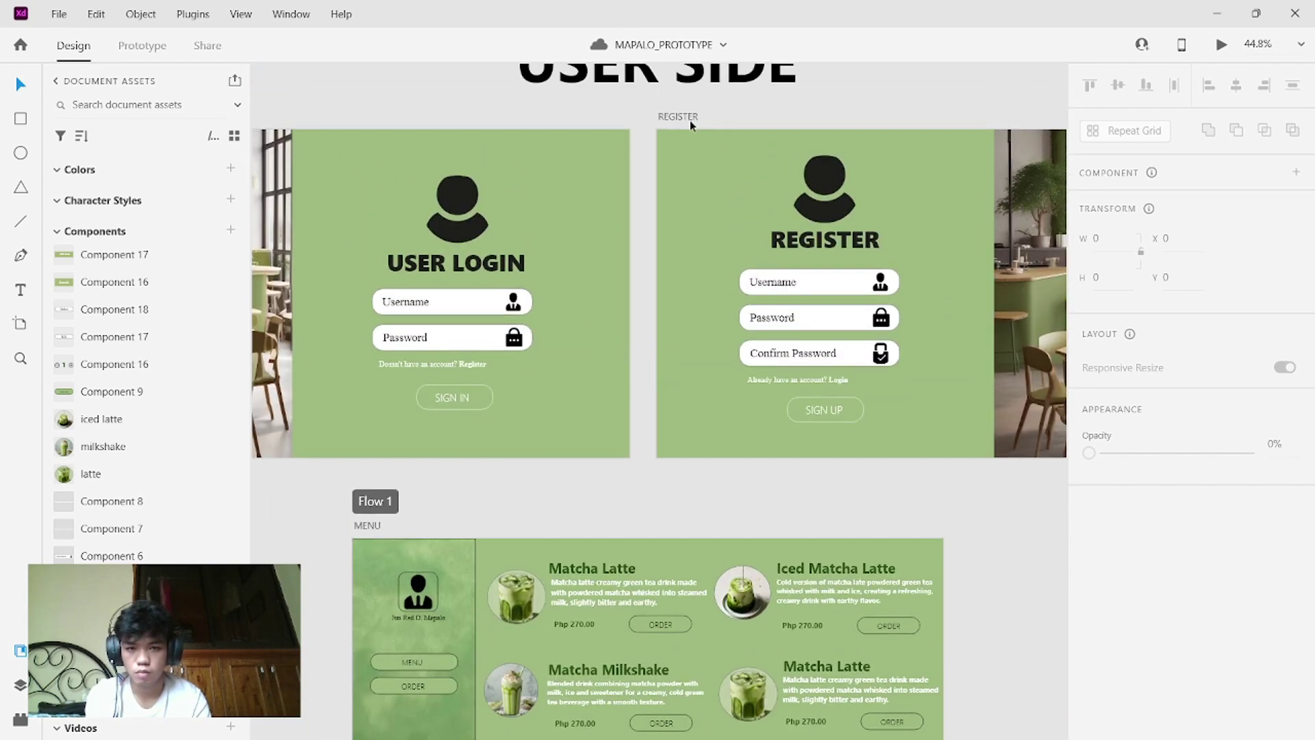
{"action": "scroll", "coordinate": [689, 121], "scroll_direction": "down", "scroll_amount": 9}
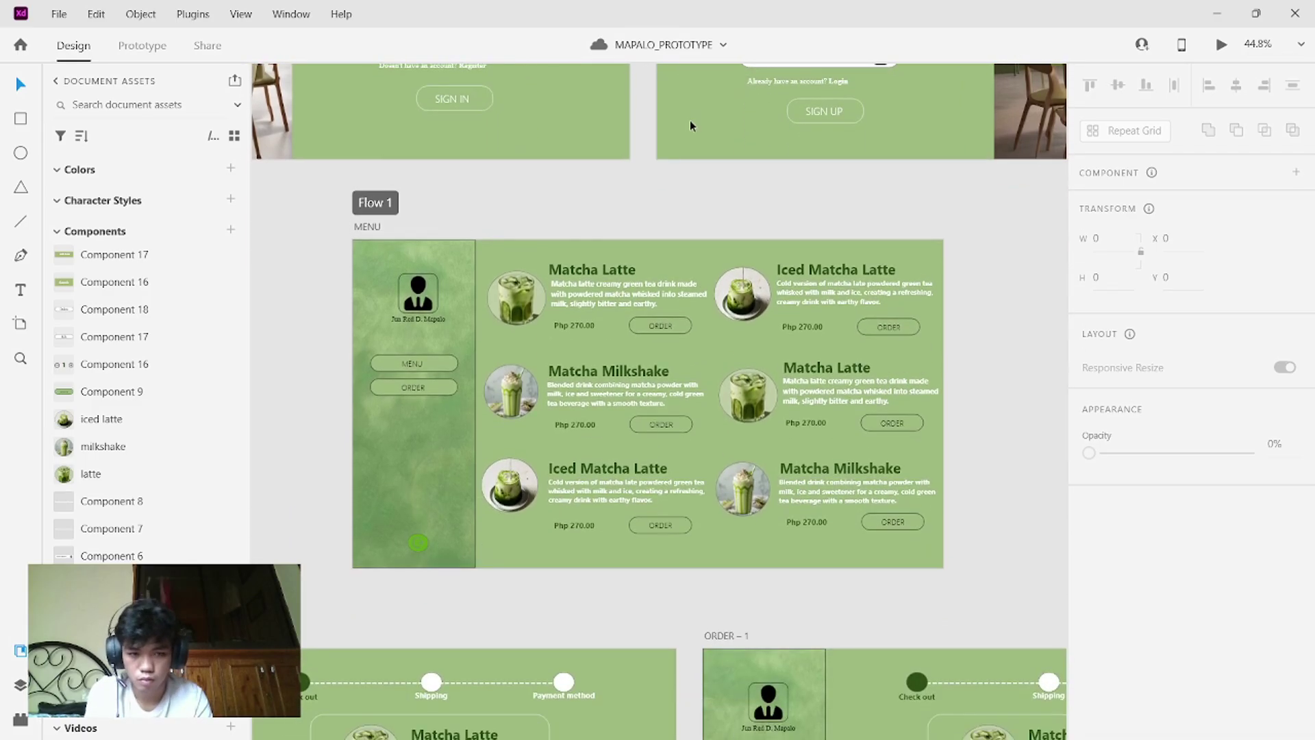
{"action": "scroll", "coordinate": [689, 120], "scroll_direction": "down", "scroll_amount": 1}
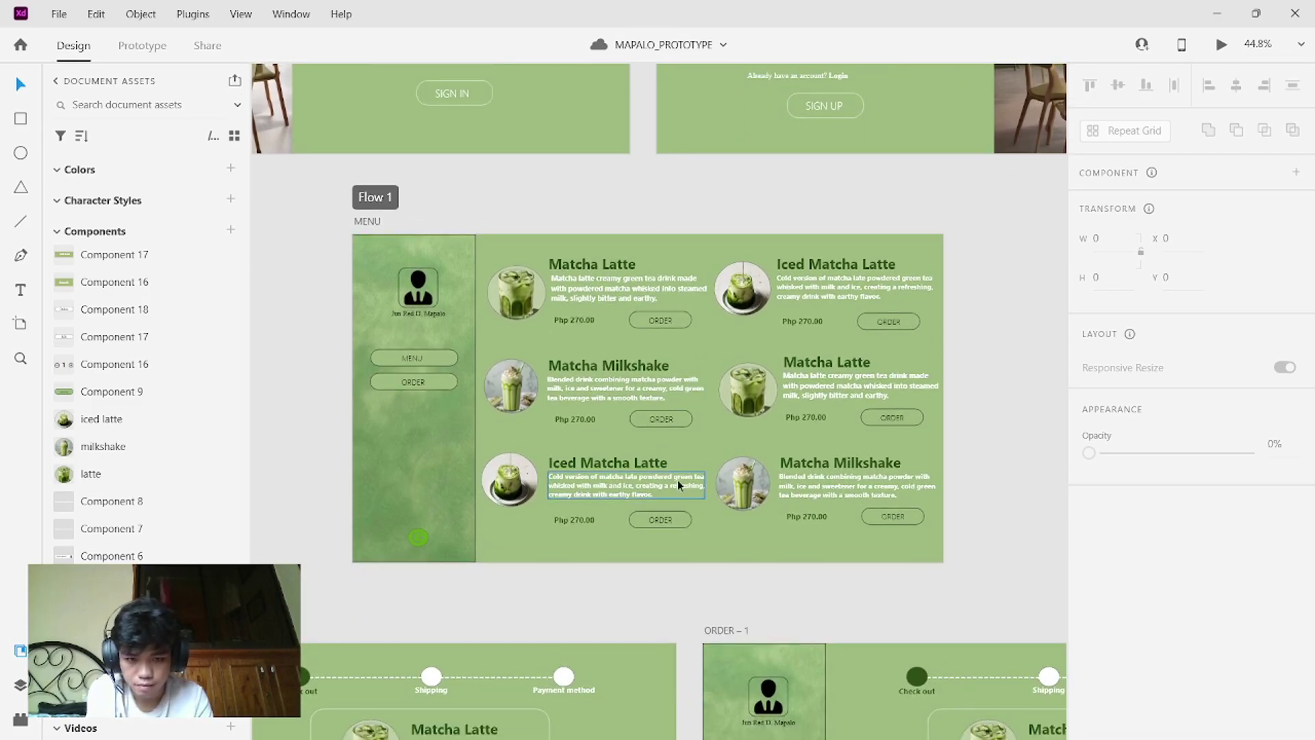
{"action": "mouse_move", "coordinate": [693, 531]}
{"action": "left_mouse_down"}
{"action": "mouse_move", "coordinate": [683, 517]}
{"action": "mouse_move", "coordinate": [694, 529]}
{"action": "left_mouse_up"}
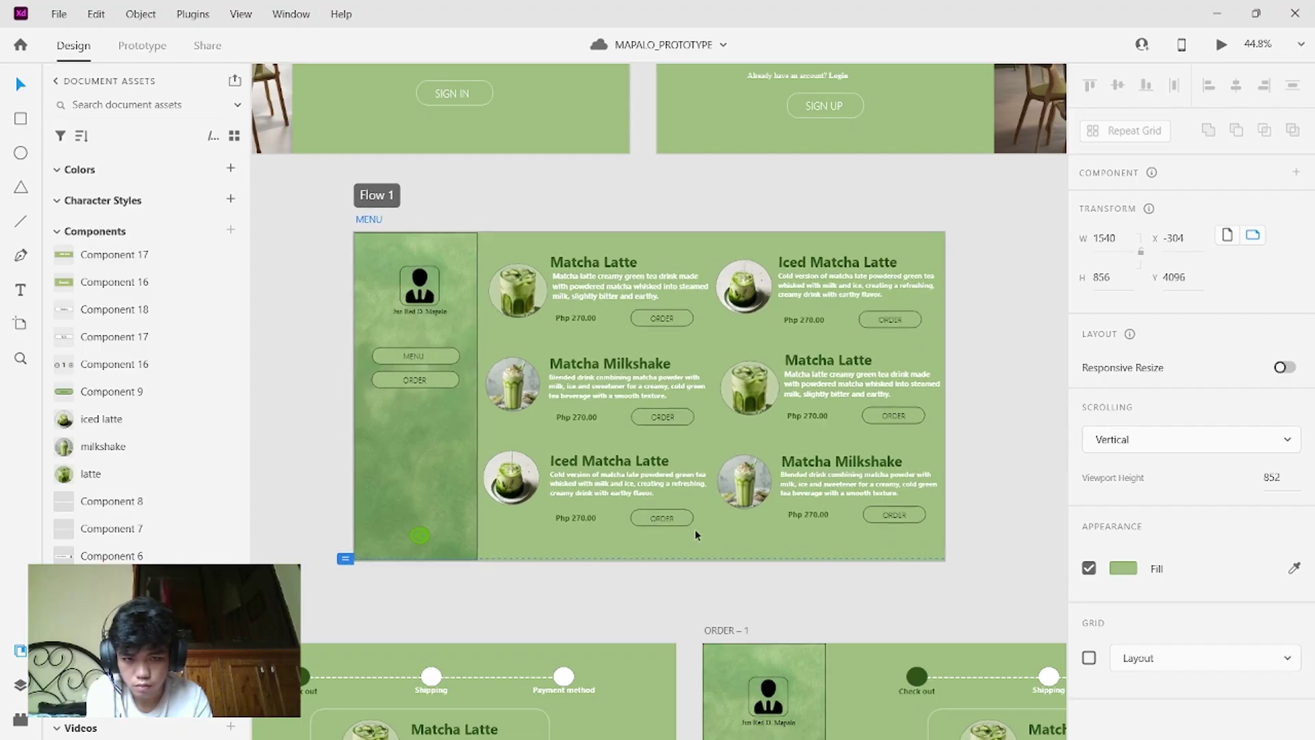
{"action": "mouse_move", "coordinate": [512, 250]}
{"action": "left_mouse_down"}
{"action": "mouse_move", "coordinate": [550, 289]}
{"action": "mouse_move", "coordinate": [512, 231]}
{"action": "left_mouse_up"}
{"action": "right_click", "coordinate": [514, 239]}
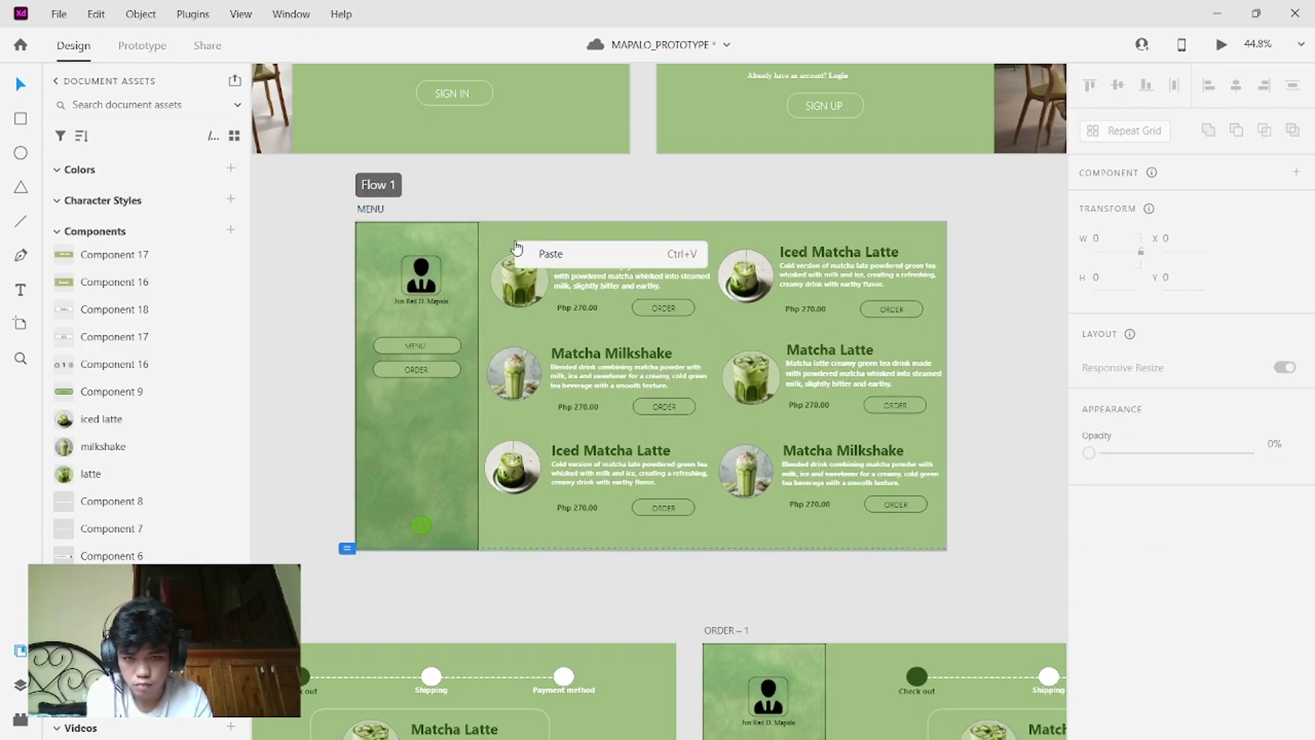
{"action": "left_click", "coordinate": [561, 548]}
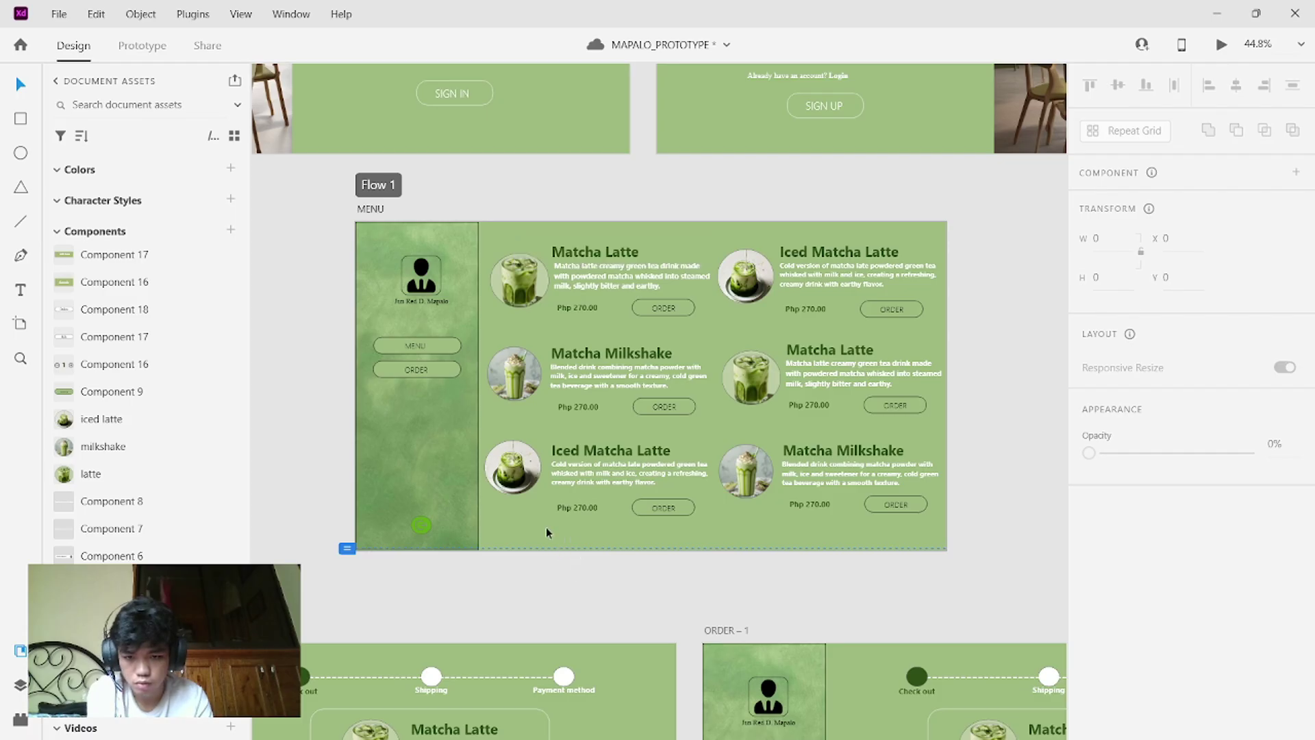
{"action": "right_click", "coordinate": [537, 519]}
{"action": "left_click", "coordinate": [486, 522]}
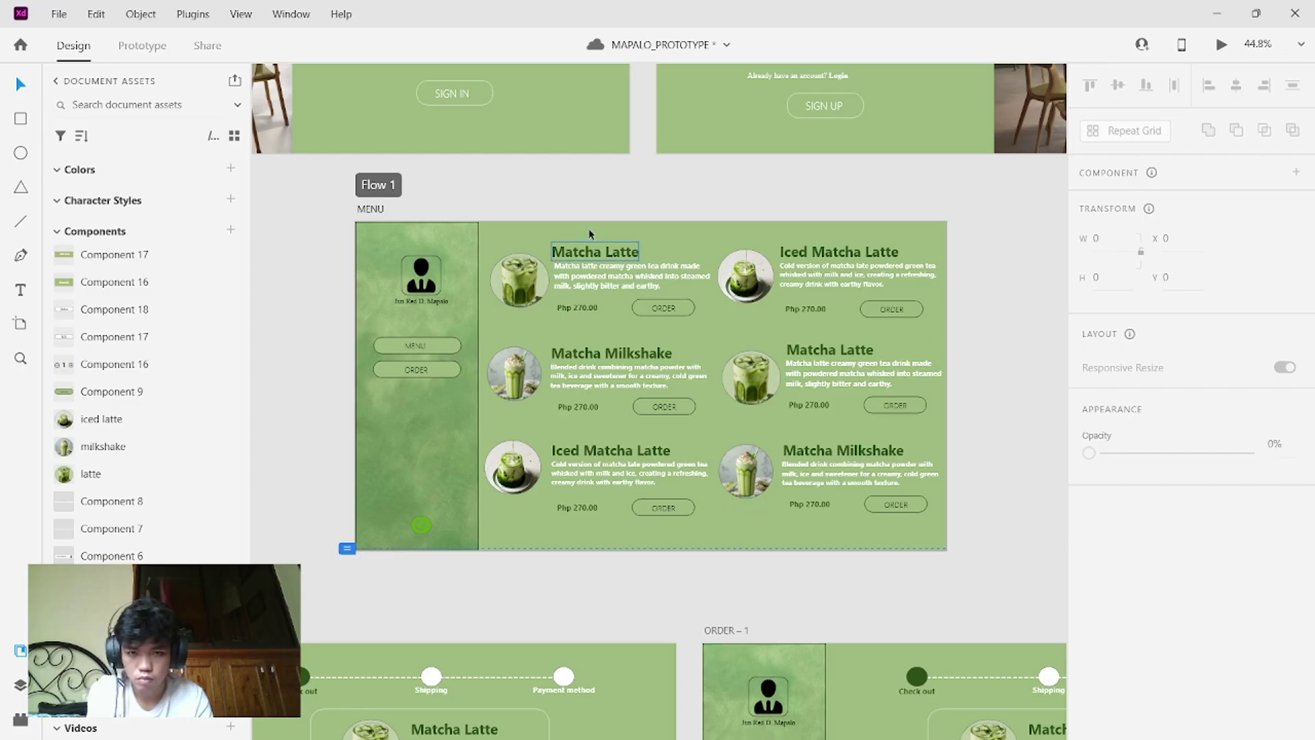
{"action": "scroll", "coordinate": [588, 224], "scroll_direction": "up", "scroll_amount": 3}
{"action": "scroll", "coordinate": [586, 221], "scroll_direction": "left", "scroll_amount": 5}
{"action": "scroll", "coordinate": [587, 221], "scroll_direction": "up", "scroll_amount": 1}
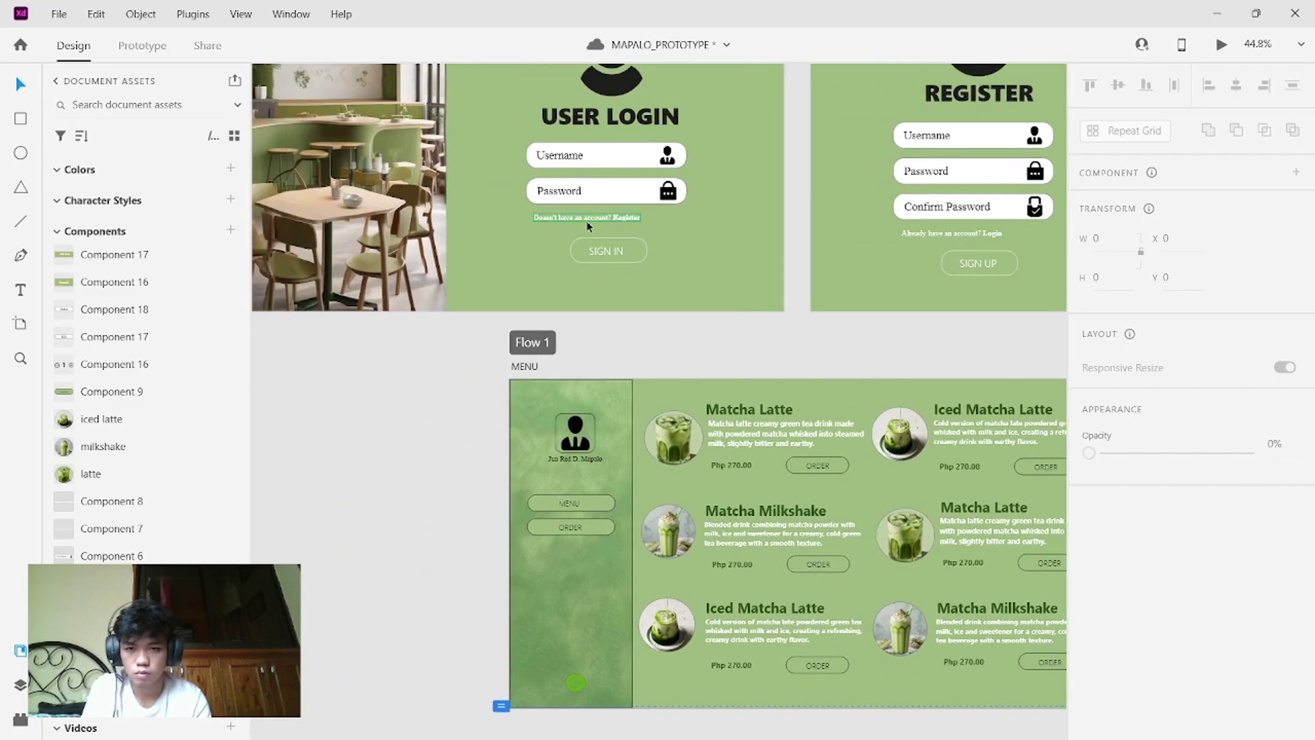
{"action": "left_click", "coordinate": [607, 278]}
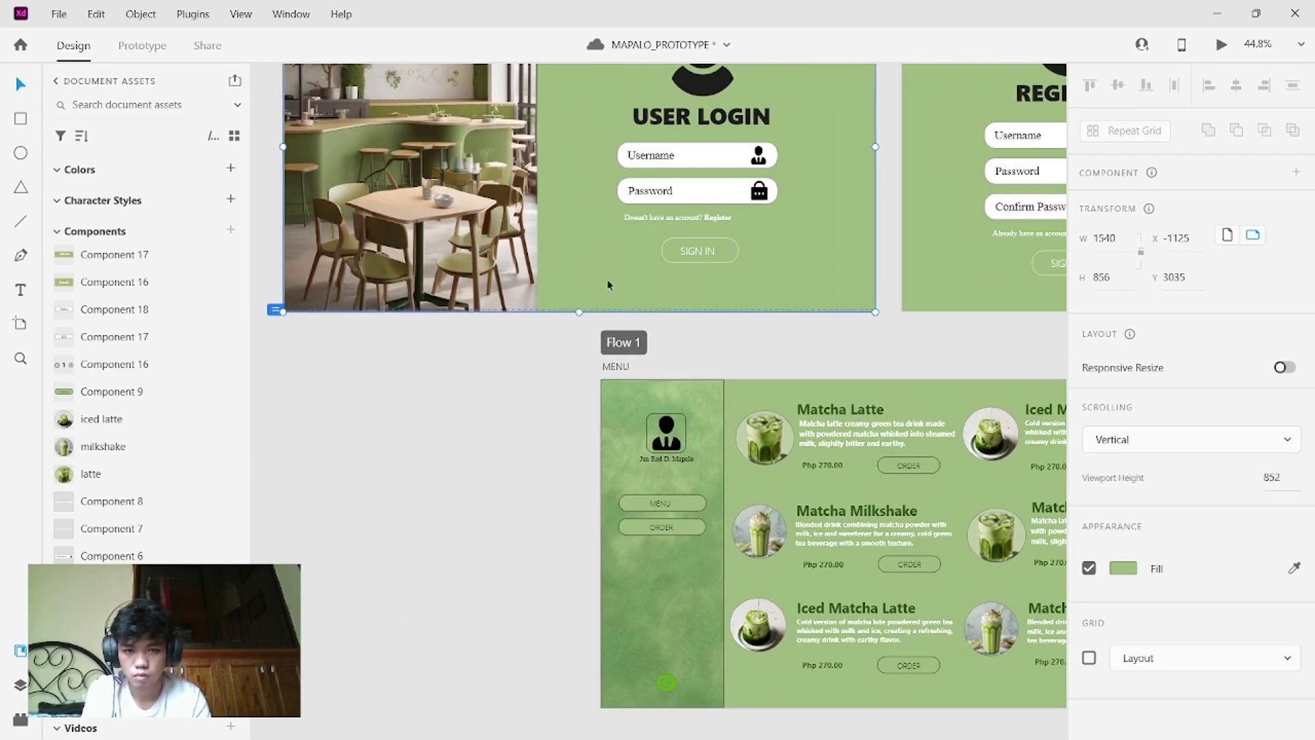
{"action": "left_click", "coordinate": [1294, 568]}
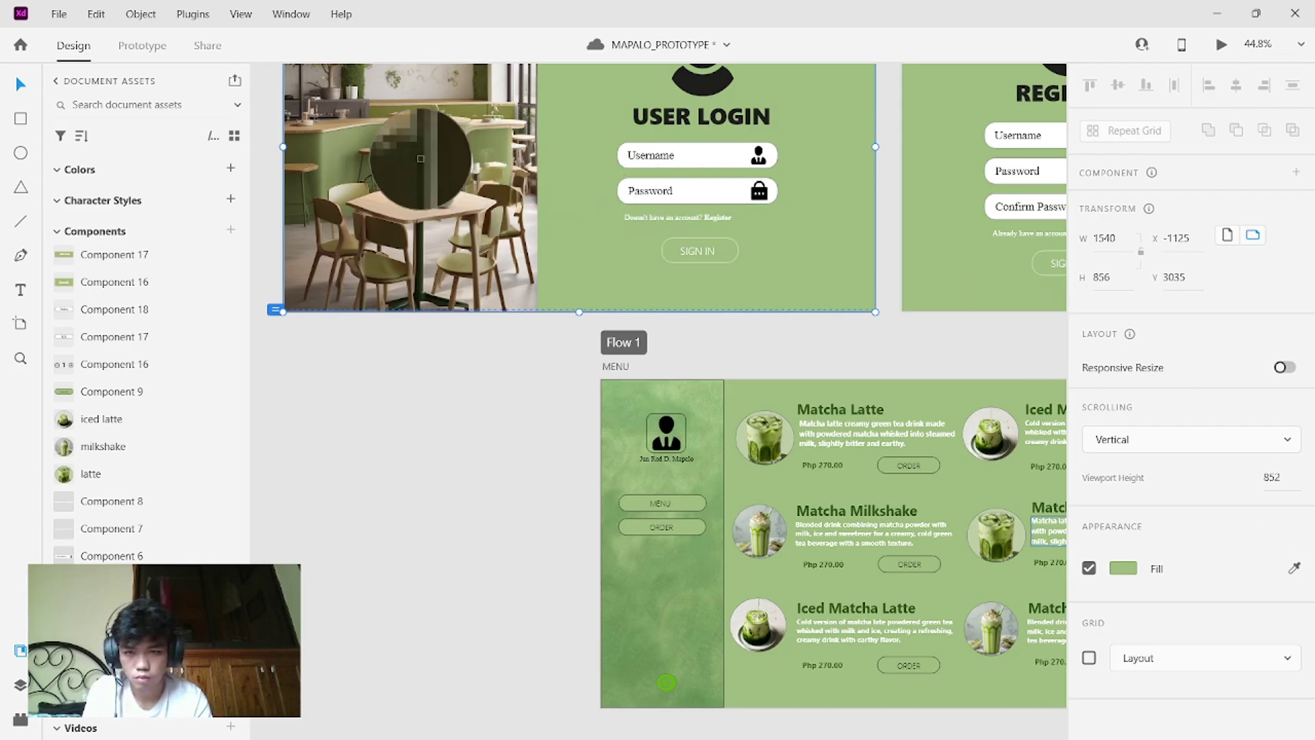
{"action": "left_click", "coordinate": [338, 145]}
{"action": "scroll", "coordinate": [737, 256], "scroll_direction": "up", "scroll_amount": 2}
{"action": "scroll", "coordinate": [737, 261], "scroll_direction": "up", "scroll_amount": 1}
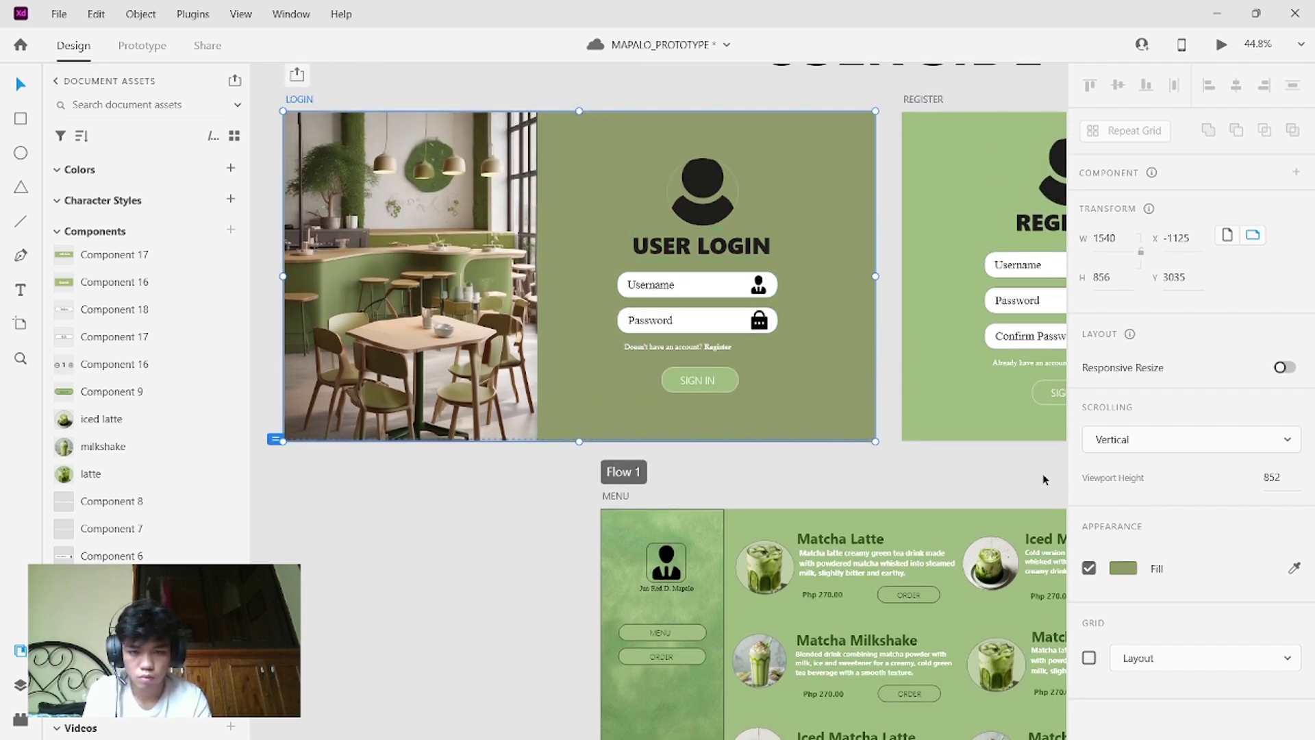
{"action": "left_click", "coordinate": [1295, 569]}
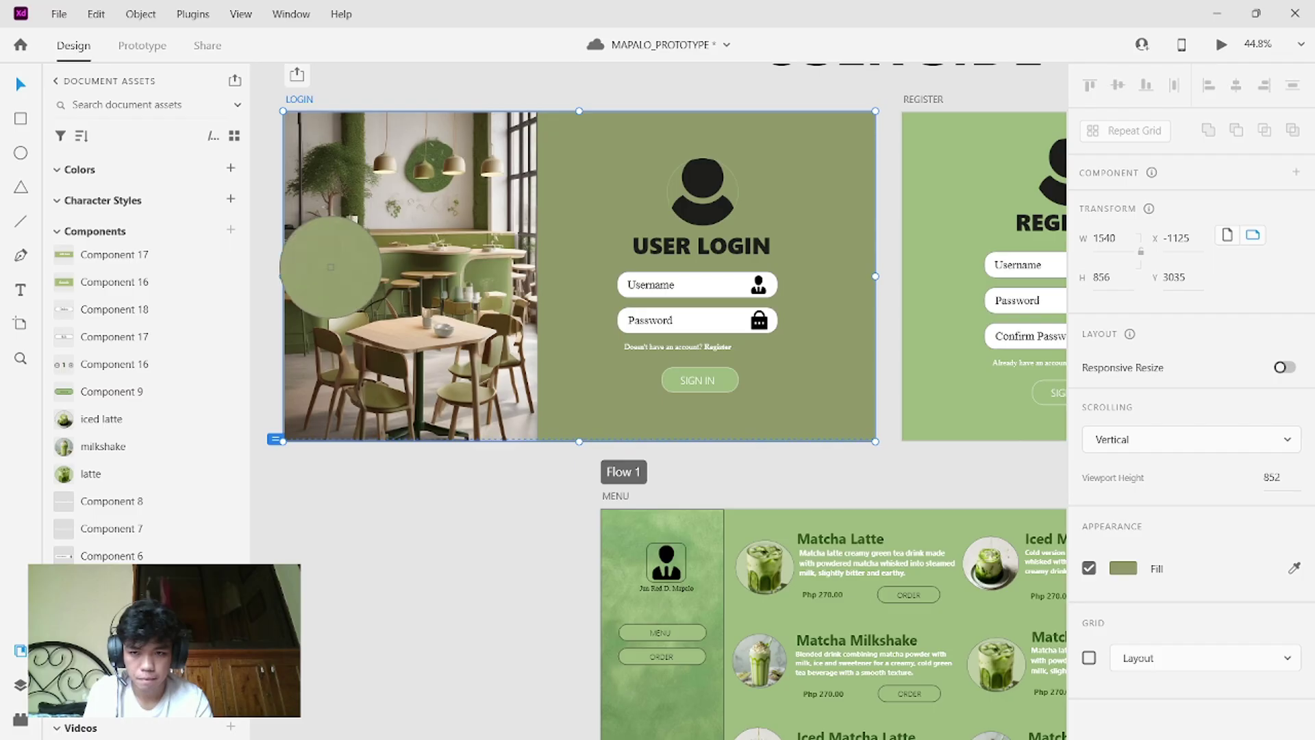
{"action": "left_click", "coordinate": [328, 273]}
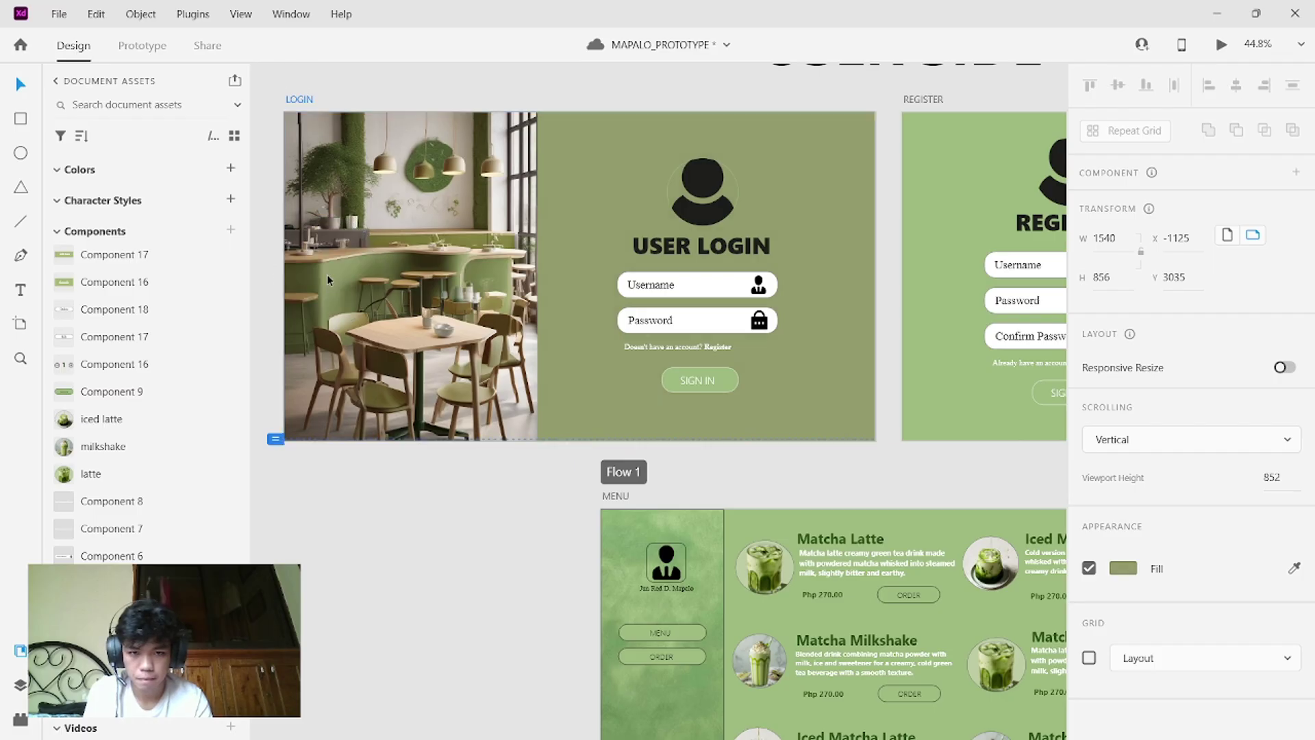
{"action": "left_click", "coordinate": [717, 380]}
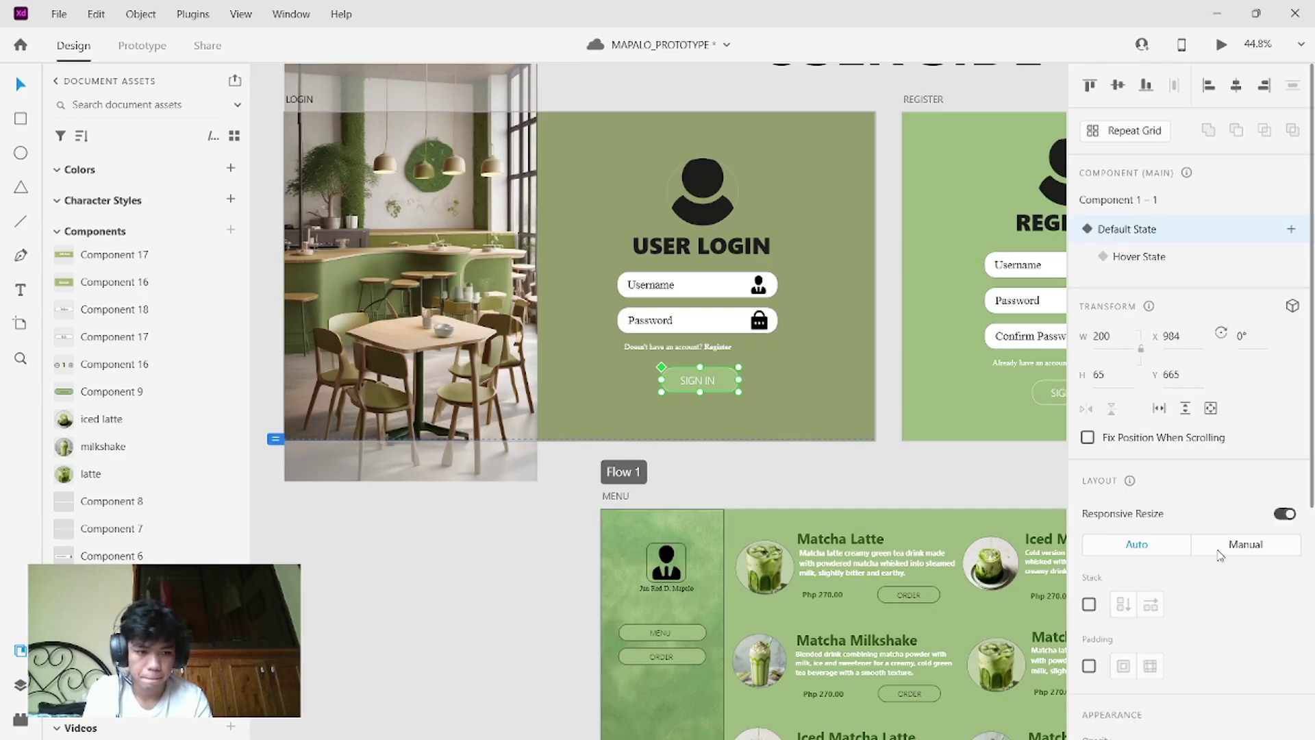
{"action": "scroll", "coordinate": [1218, 555], "scroll_direction": "down", "scroll_amount": 5}
{"action": "scroll", "coordinate": [1219, 555], "scroll_direction": "up", "scroll_amount": 5}
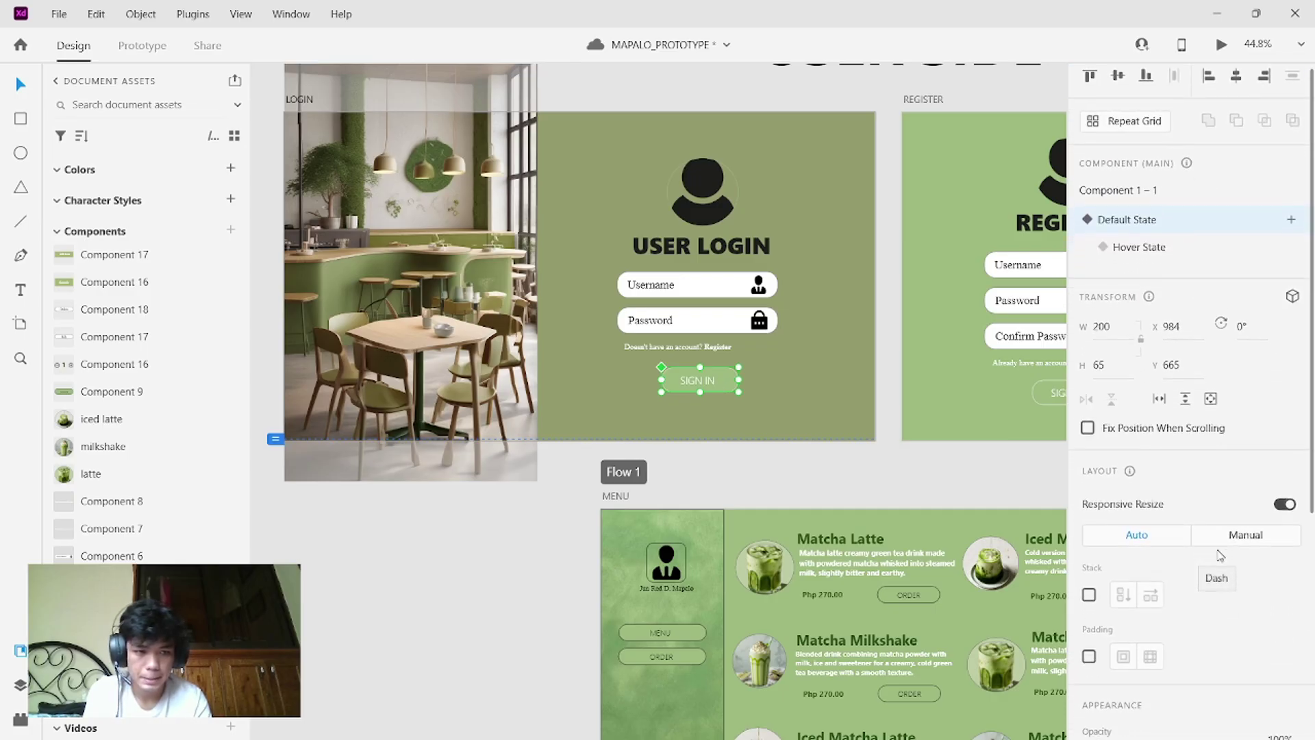
{"action": "scroll", "coordinate": [1220, 555], "scroll_direction": "down", "scroll_amount": 5}
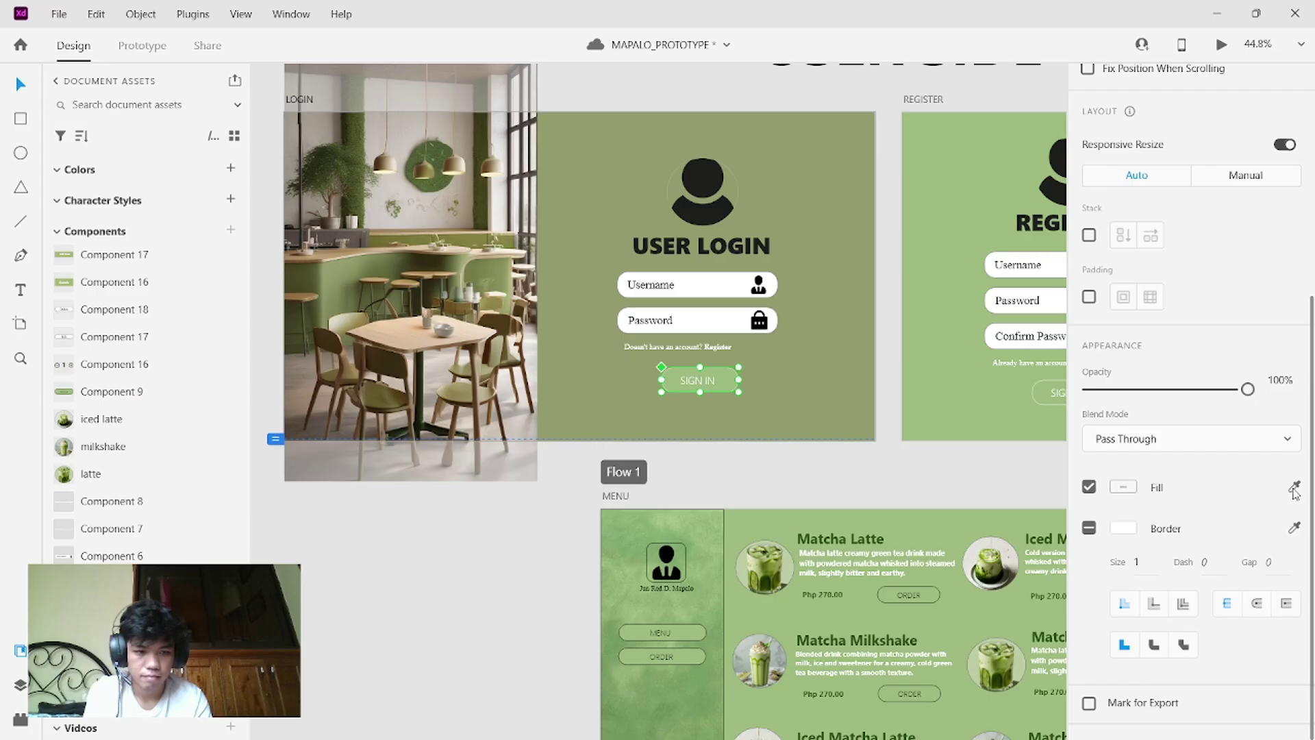
{"action": "left_click", "coordinate": [312, 294]}
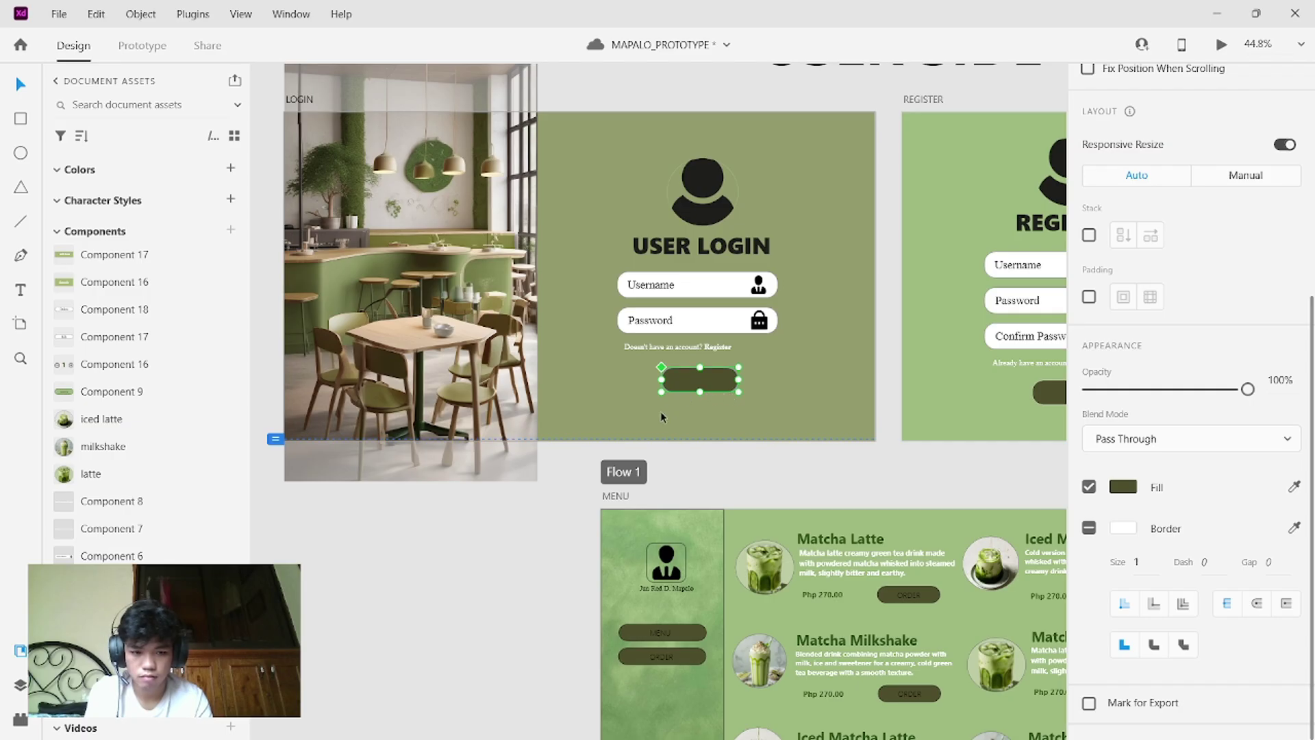
{"action": "key", "text": "ctrl+z"}
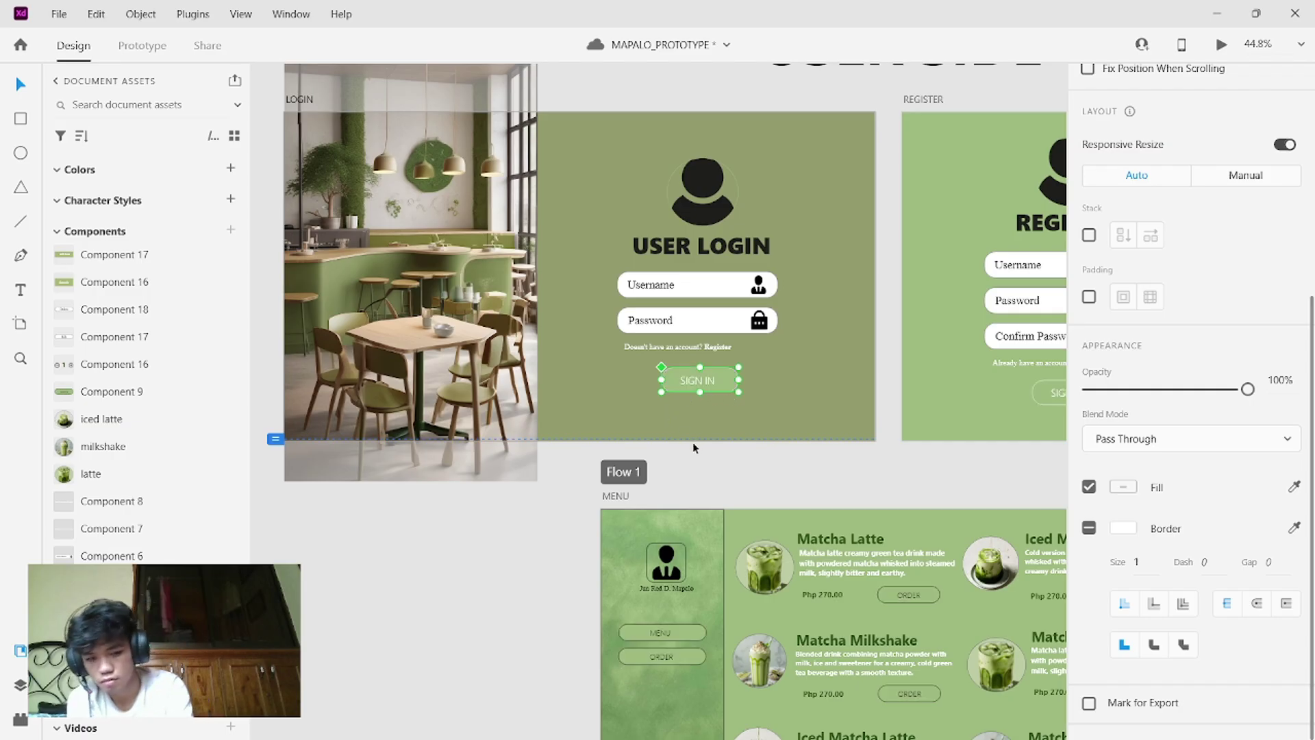
{"action": "scroll", "coordinate": [937, 441], "scroll_direction": "right", "scroll_amount": 5}
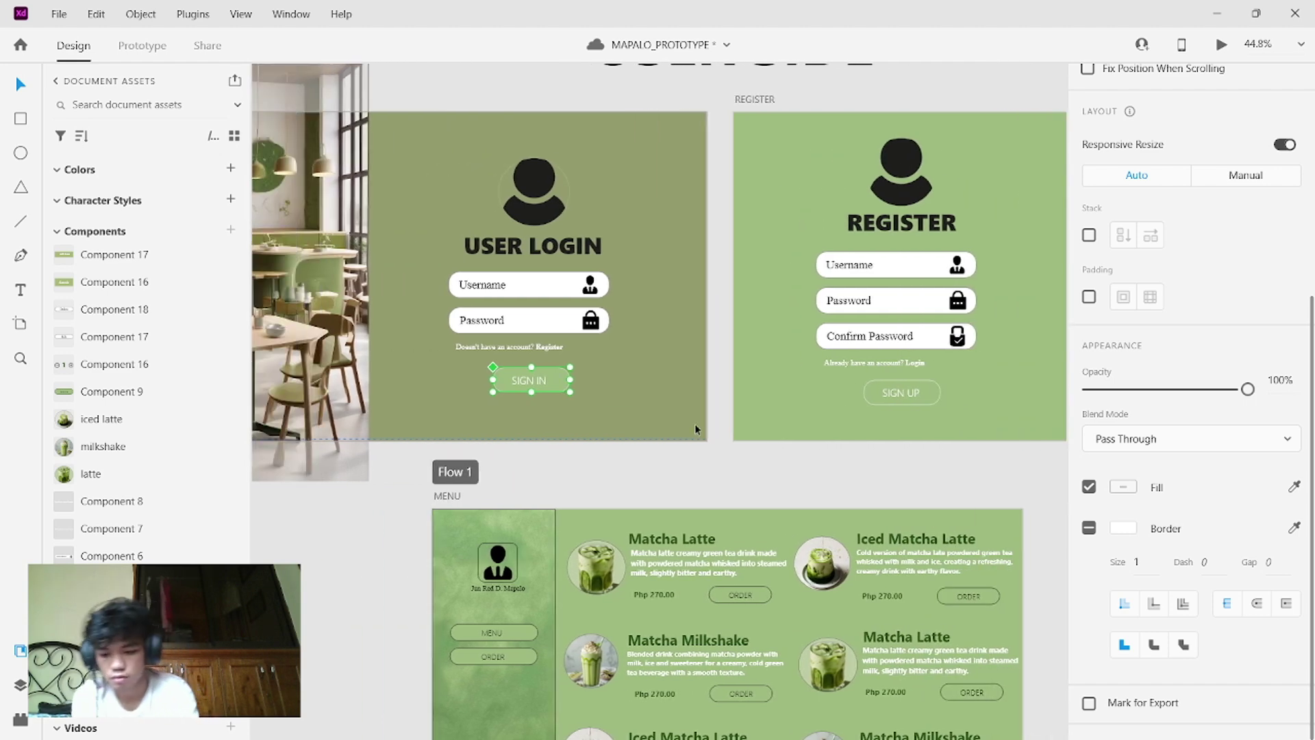
{"action": "left_click", "coordinate": [695, 429]}
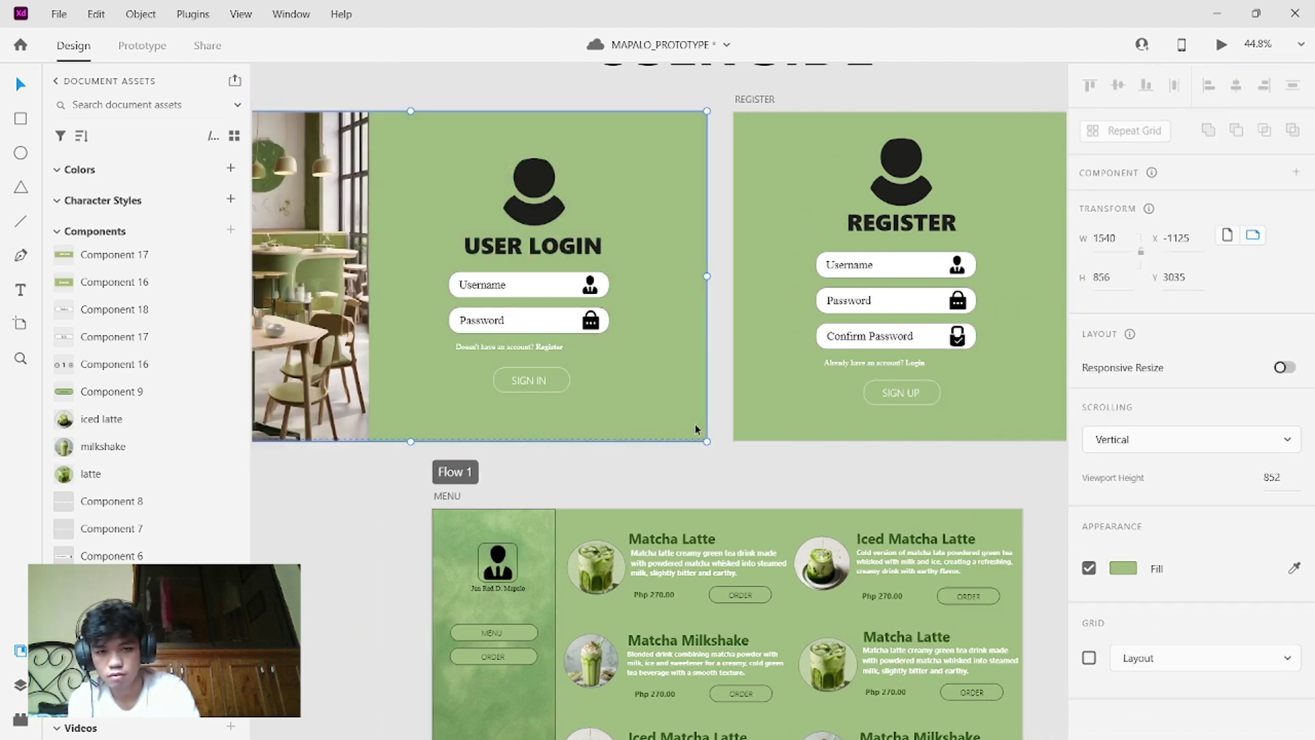
- Navigate past the admin artboards to the green USER LOGIN artboard and select it as the preview start
{"action": "scroll", "coordinate": [789, 442], "scroll_direction": "down", "scroll_amount": 5}
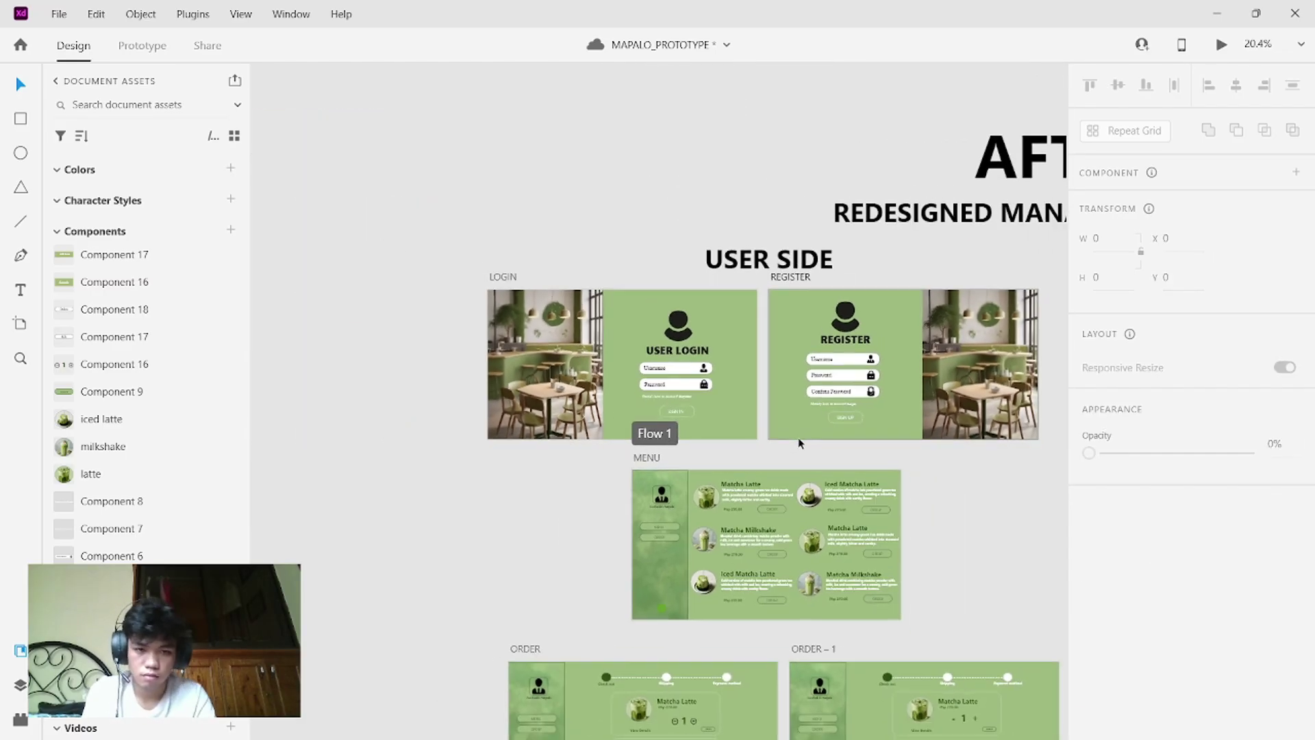
{"action": "scroll", "coordinate": [799, 442], "scroll_direction": "up", "scroll_amount": 3}
{"action": "scroll", "coordinate": [799, 441], "scroll_direction": "down", "scroll_amount": 5}
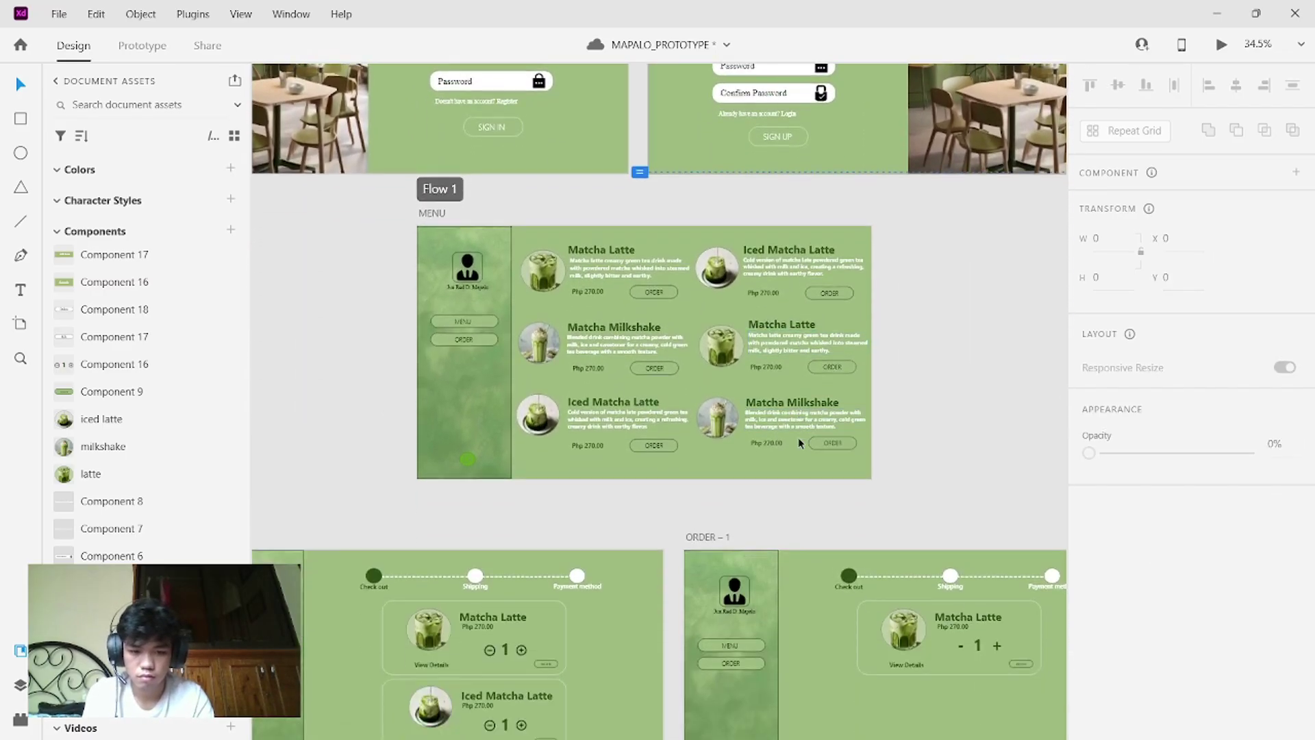
{"action": "scroll", "coordinate": [799, 443], "scroll_direction": "down", "scroll_amount": 2}
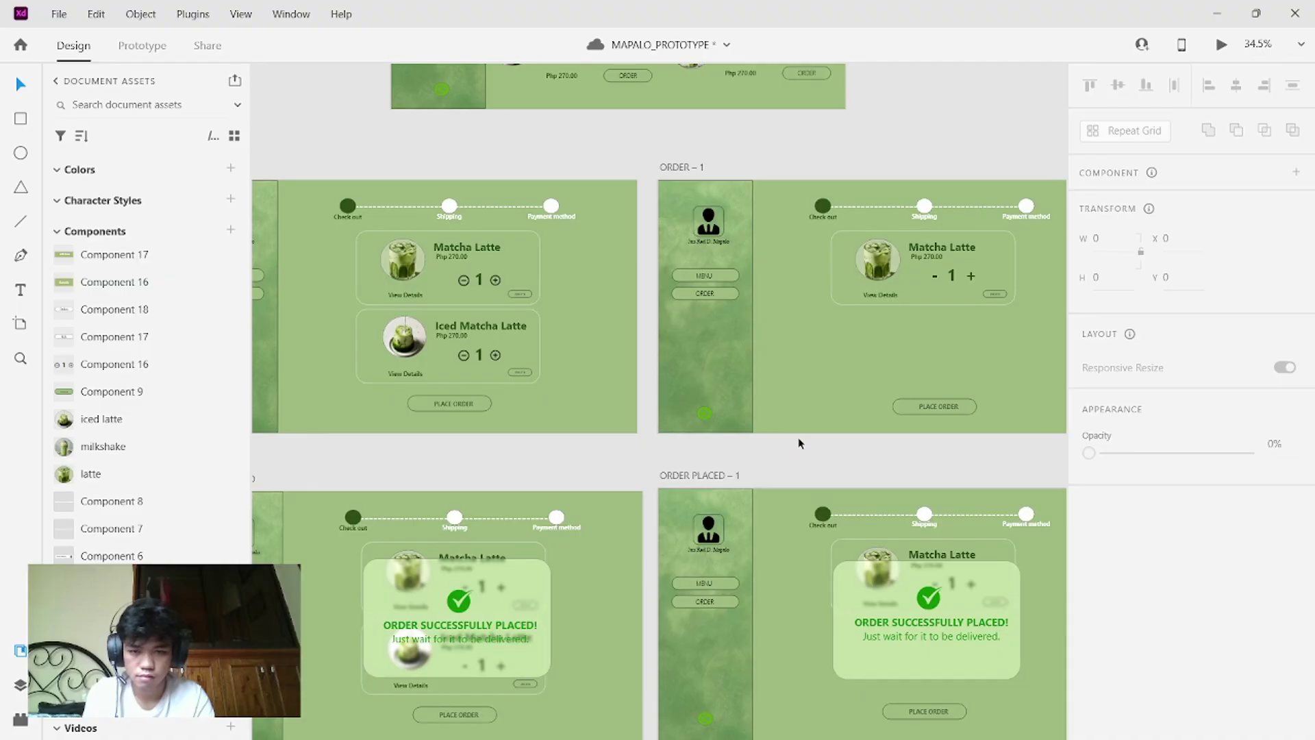
{"action": "scroll", "coordinate": [800, 443], "scroll_direction": "down", "scroll_amount": 3}
{"action": "scroll", "coordinate": [800, 443], "scroll_direction": "right", "scroll_amount": 1}
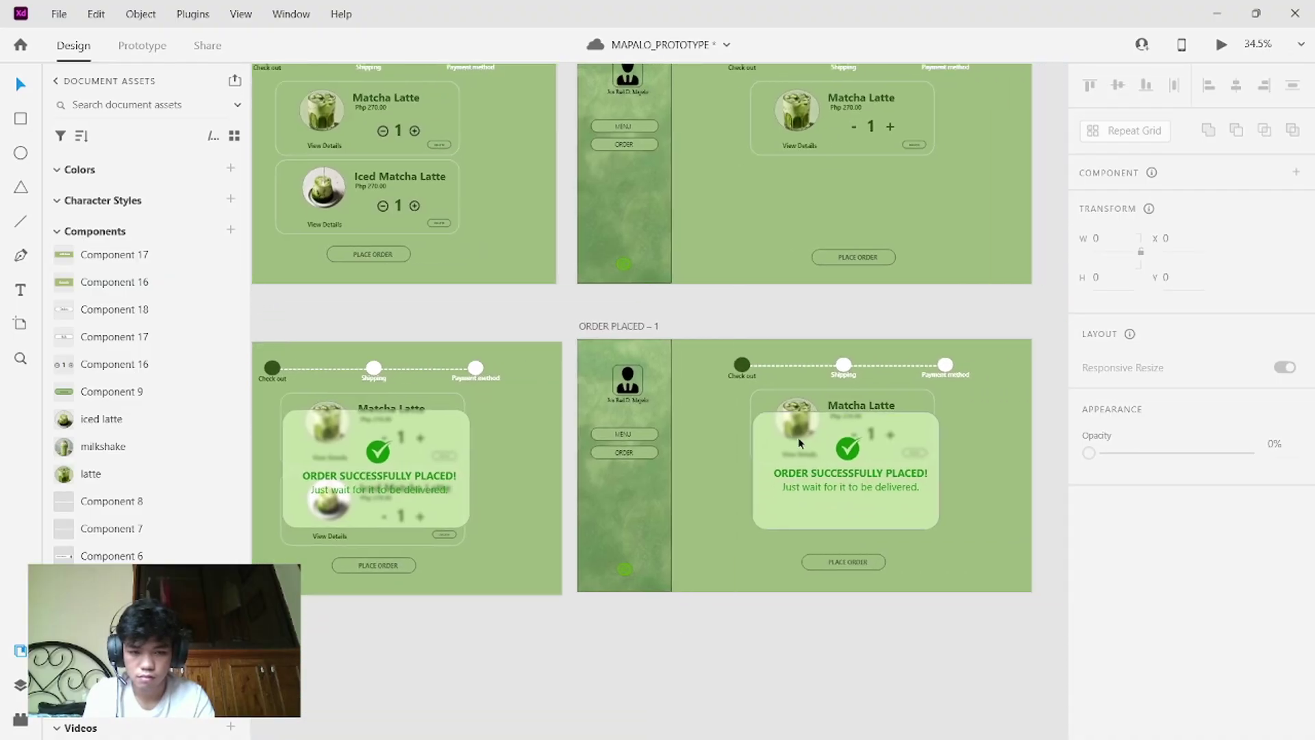
{"action": "scroll", "coordinate": [799, 443], "scroll_direction": "down", "scroll_amount": 3}
{"action": "scroll", "coordinate": [798, 443], "scroll_direction": "up", "scroll_amount": 1}
{"action": "scroll", "coordinate": [798, 444], "scroll_direction": "right", "scroll_amount": 4}
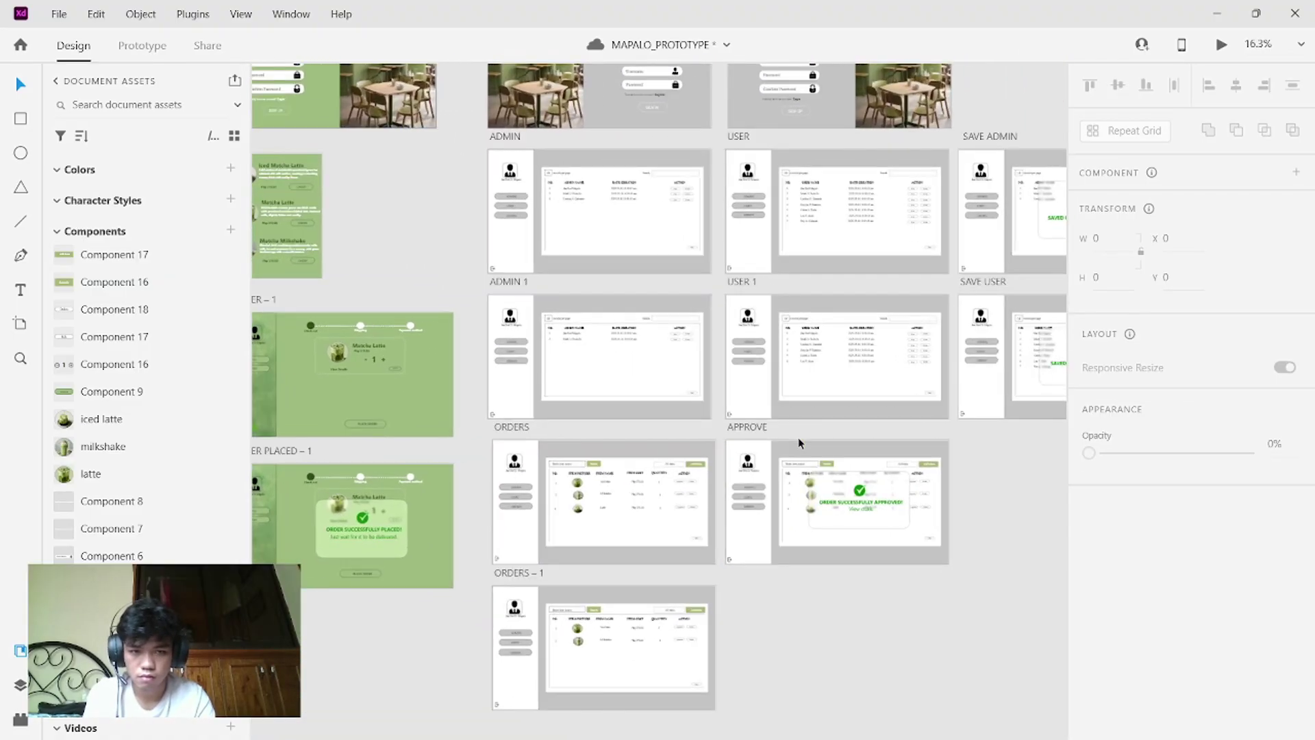
{"action": "scroll", "coordinate": [799, 443], "scroll_direction": "up", "scroll_amount": 3}
{"action": "scroll", "coordinate": [799, 443], "scroll_direction": "up", "scroll_amount": 3}
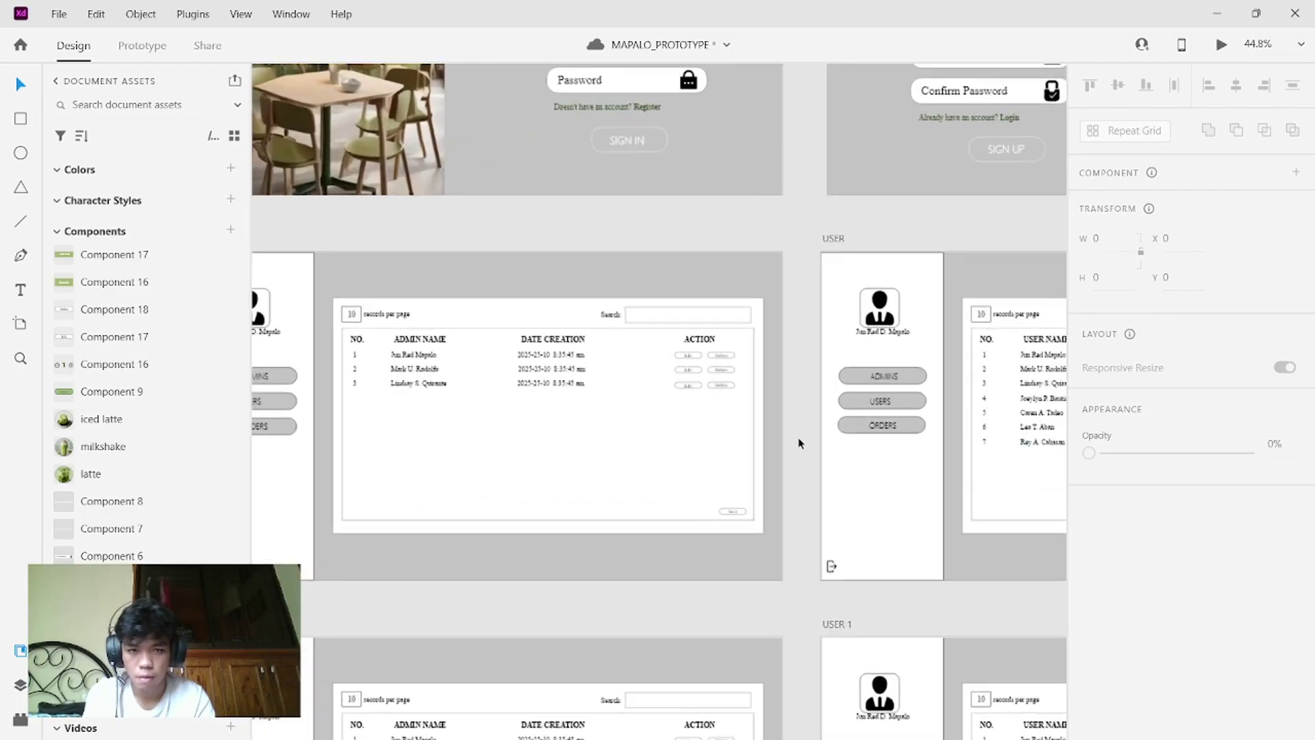
{"action": "scroll", "coordinate": [799, 443], "scroll_direction": "up", "scroll_amount": 6}
{"action": "scroll", "coordinate": [799, 443], "scroll_direction": "left", "scroll_amount": 2}
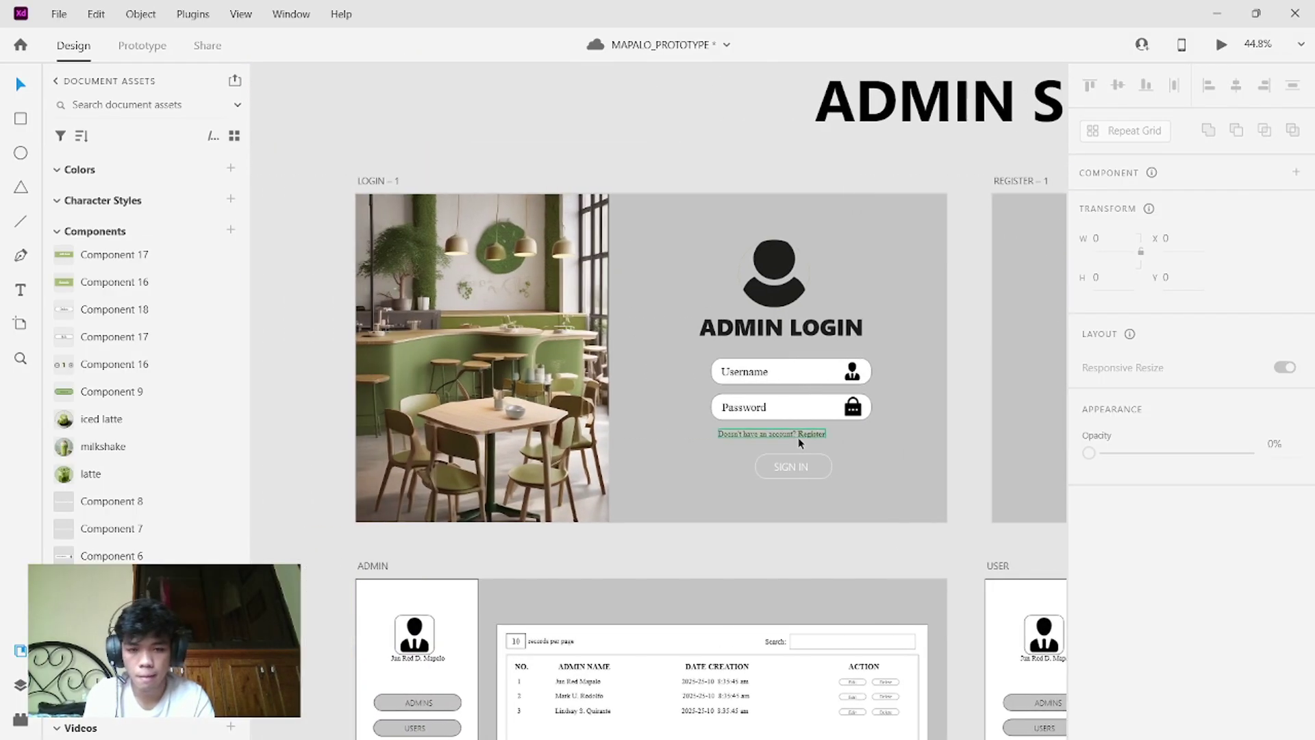
{"action": "scroll", "coordinate": [798, 443], "scroll_direction": "left", "scroll_amount": 15}
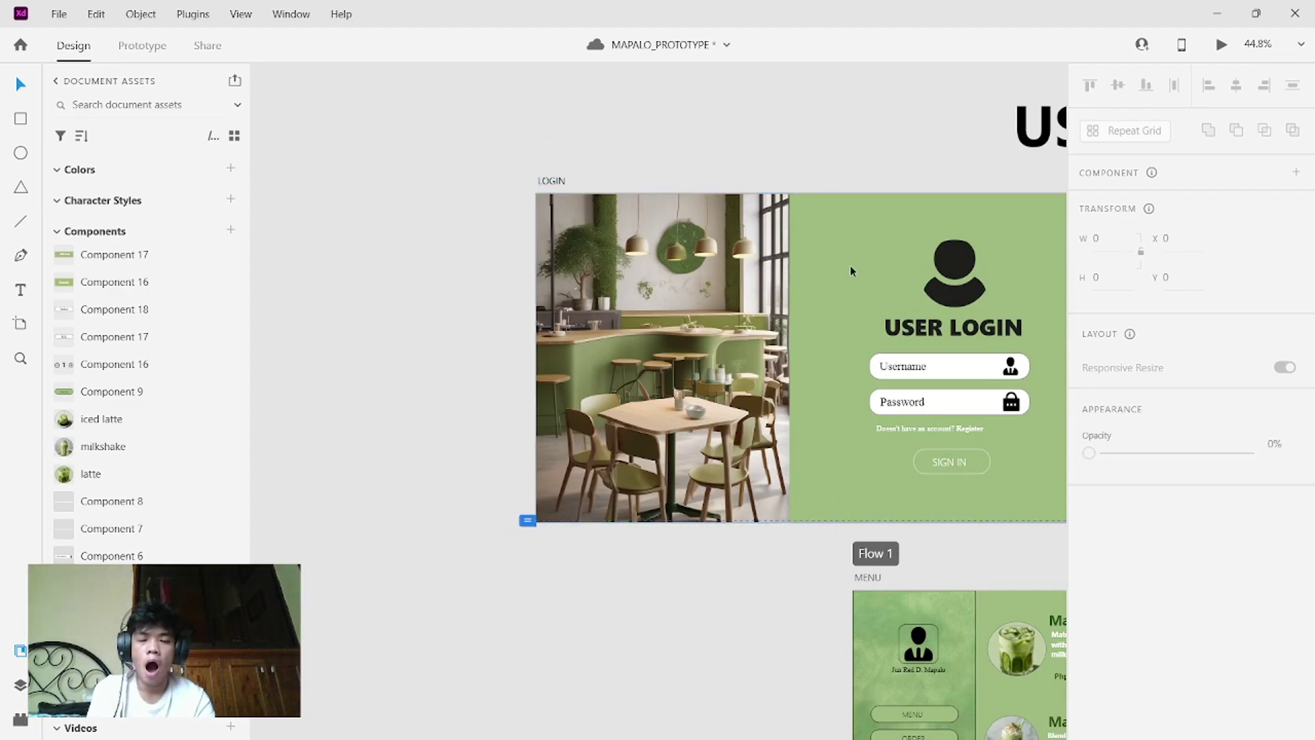
{"action": "left_click", "coordinate": [878, 233]}
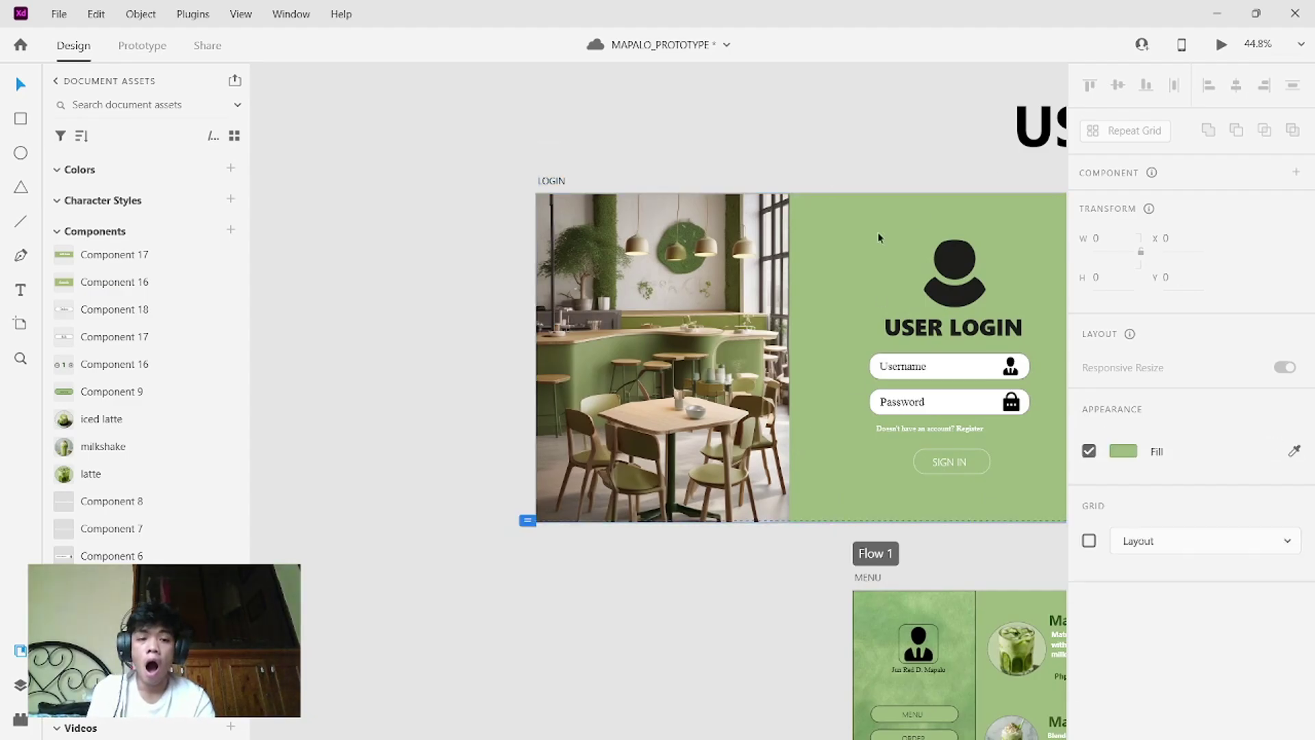
- Start the preview and go through login, registration and sign-up to reach the drink menu
{"action": "left_click", "coordinate": [1216, 47]}
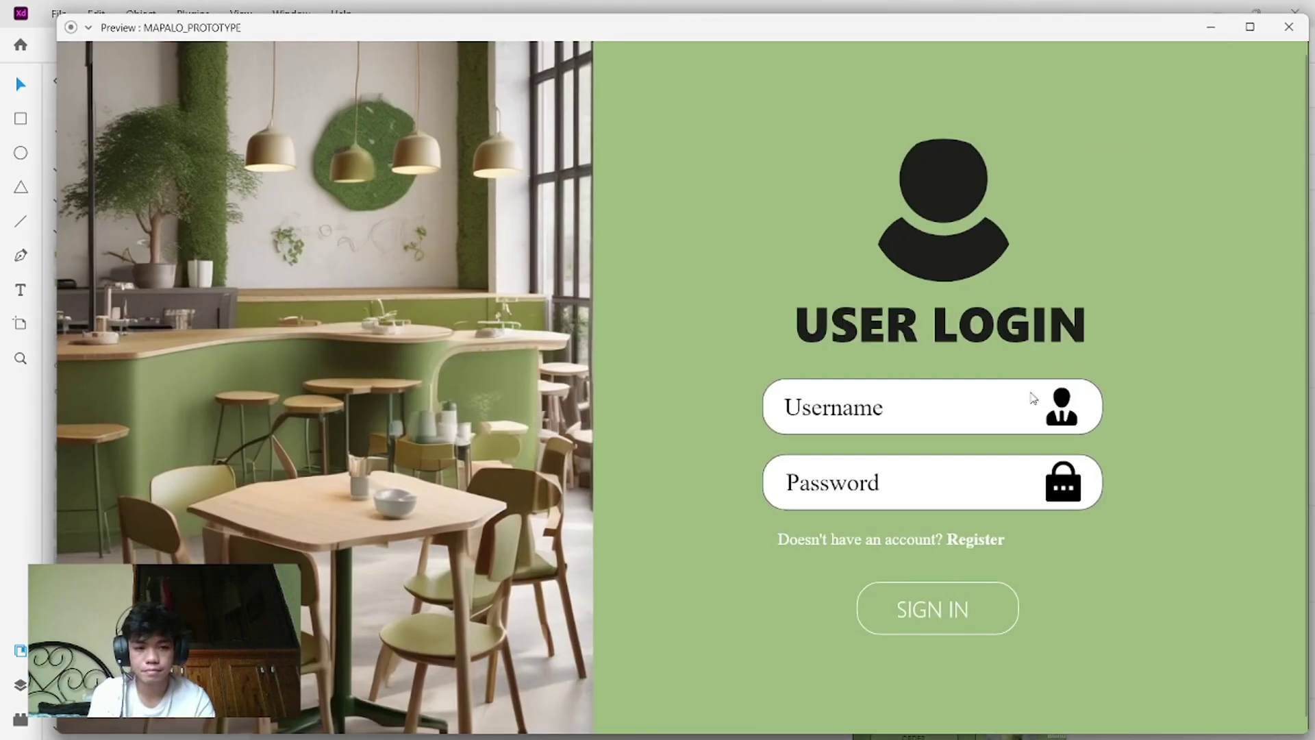
{"action": "left_click", "coordinate": [1005, 413]}
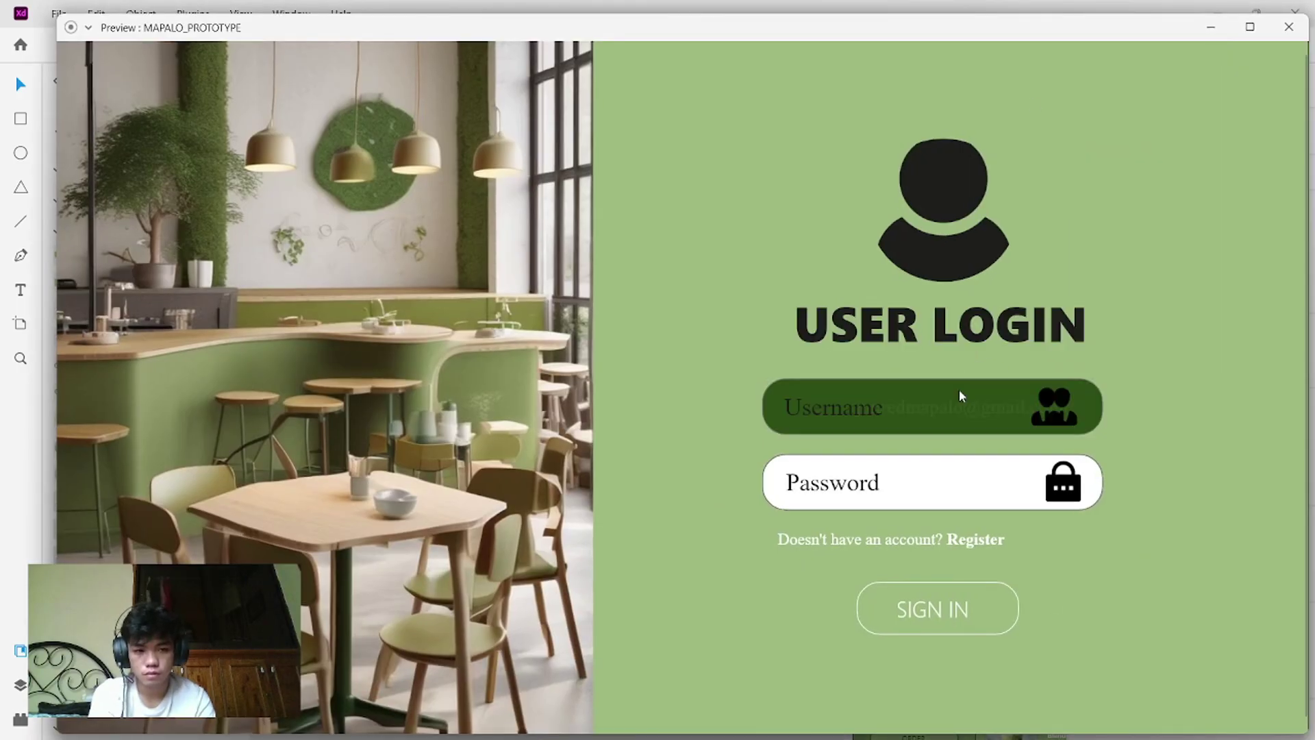
{"action": "left_click", "coordinate": [957, 411]}
{"action": "left_click", "coordinate": [943, 485]}
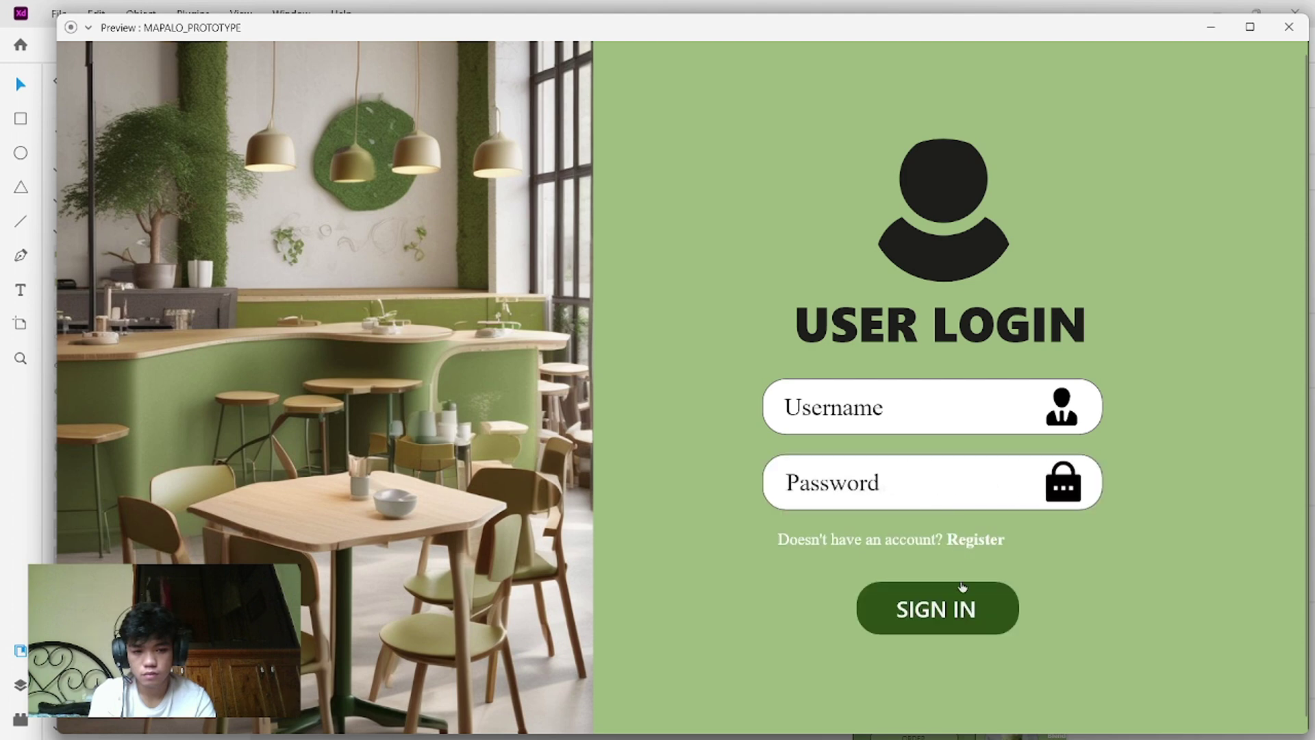
{"action": "left_click", "coordinate": [964, 542]}
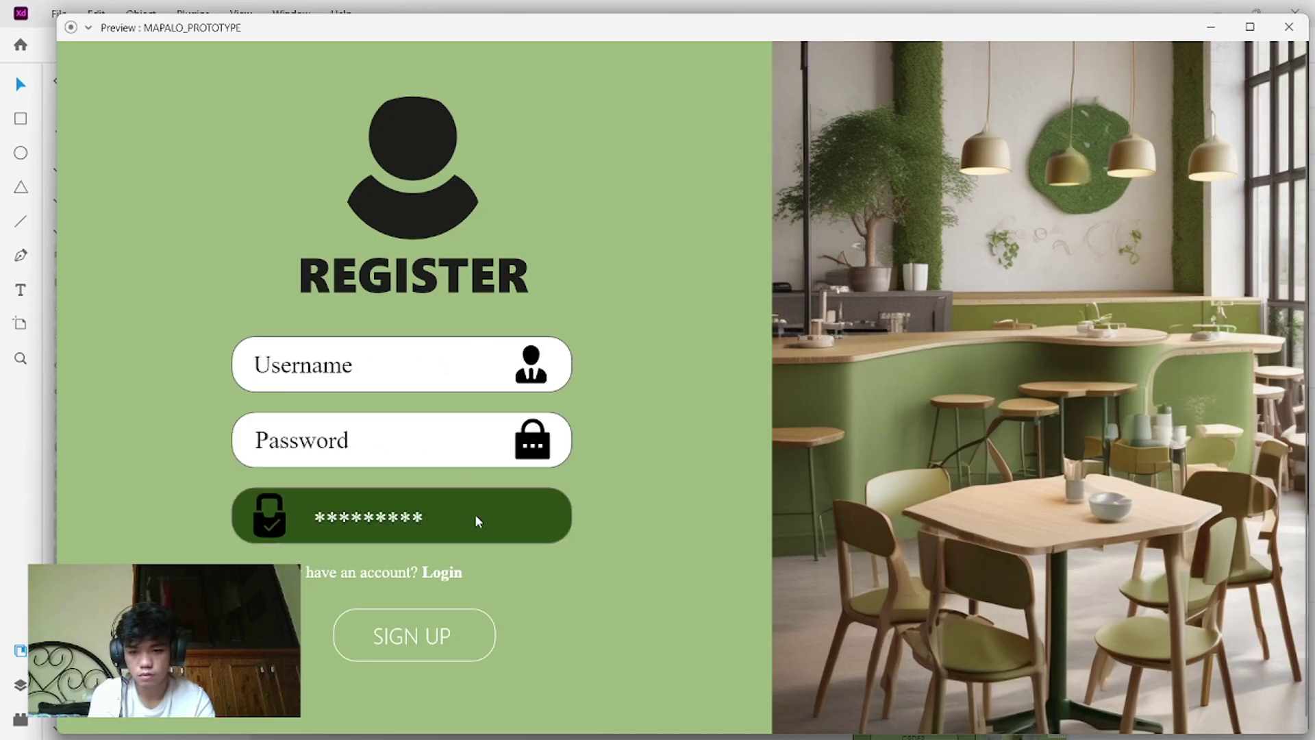
{"action": "left_click", "coordinate": [439, 647]}
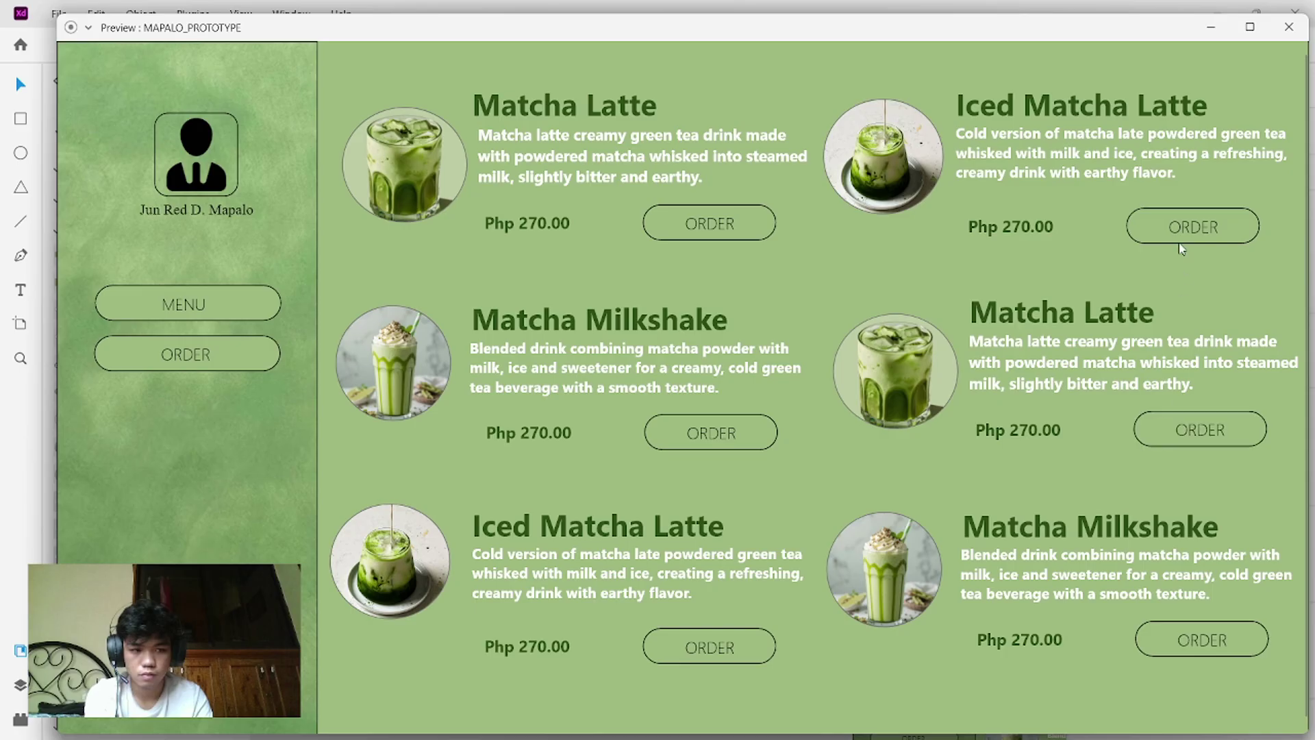
- Order a Matcha Latte, set its quantity to 2, remove the Iced Matcha Latte and place the order
{"action": "left_click", "coordinate": [692, 220]}
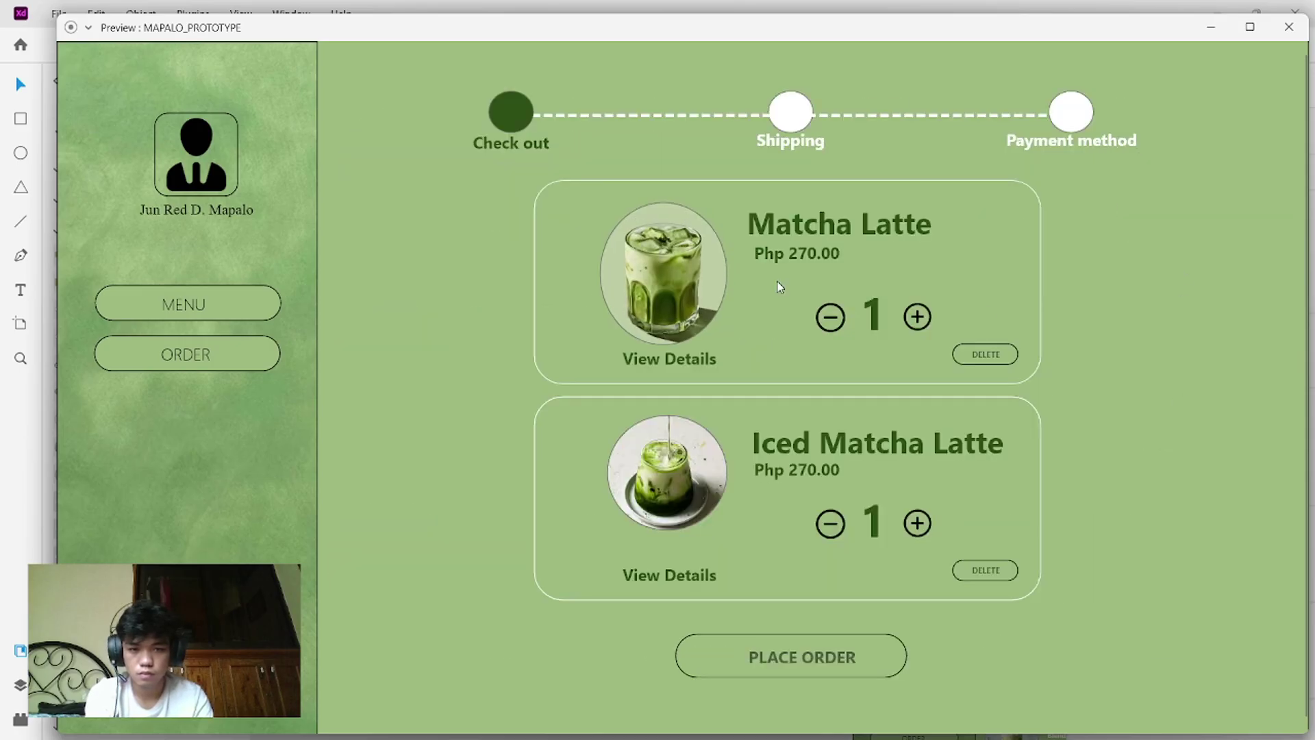
{"action": "left_click", "coordinate": [918, 315]}
{"action": "left_click", "coordinate": [918, 315]}
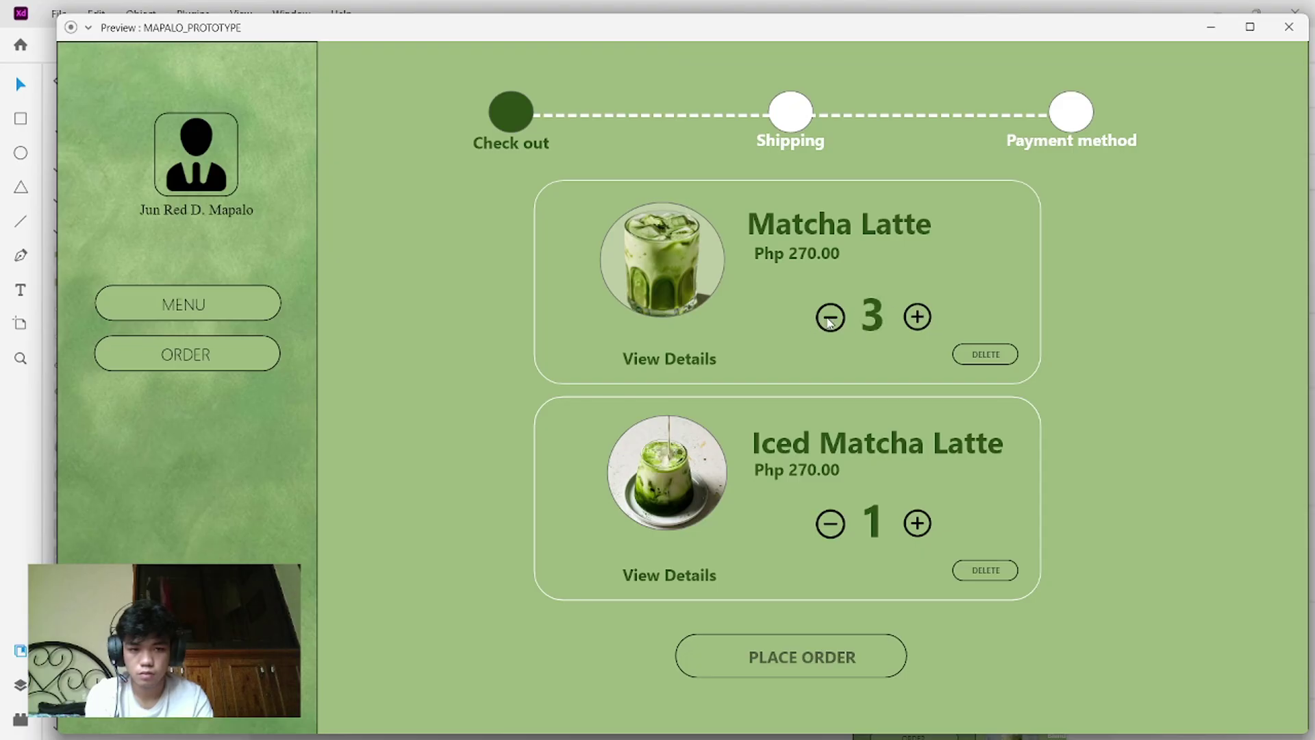
{"action": "left_click", "coordinate": [829, 319]}
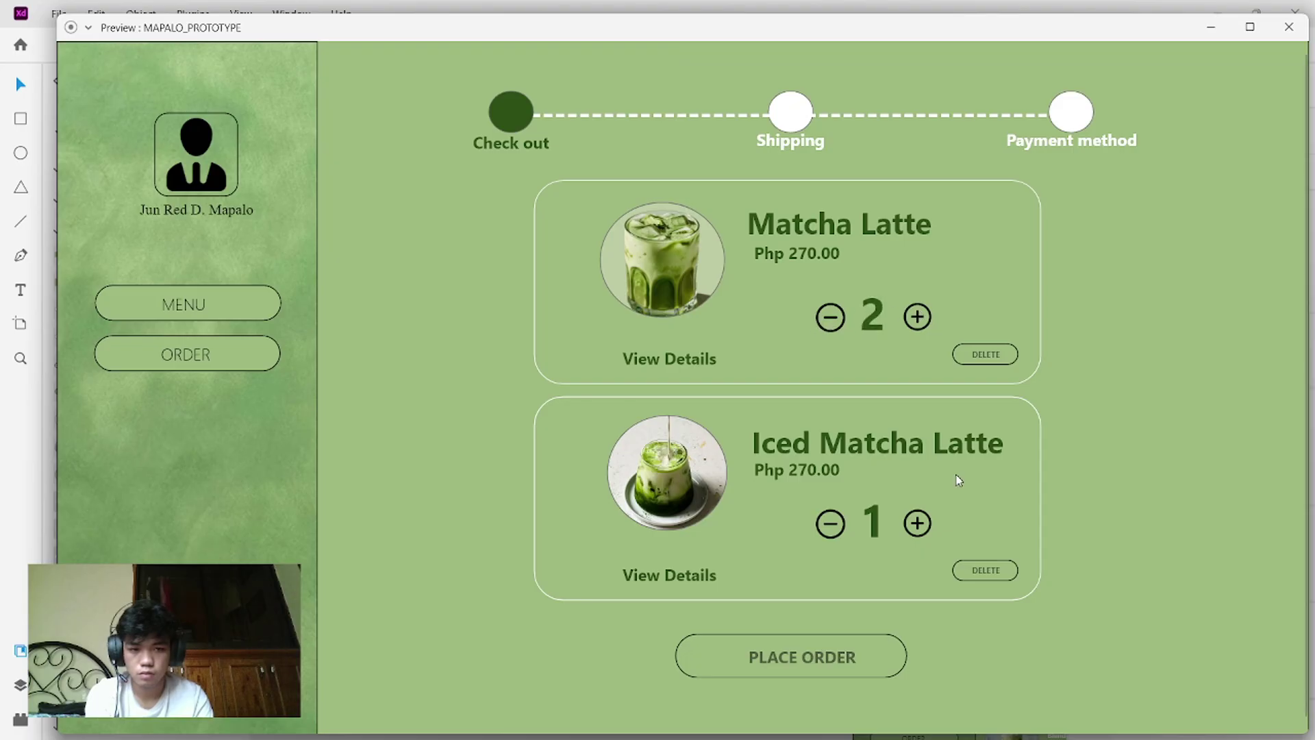
{"action": "left_click", "coordinate": [918, 523]}
{"action": "left_click", "coordinate": [917, 524]}
{"action": "left_click", "coordinate": [917, 523]}
{"action": "left_click", "coordinate": [976, 578]}
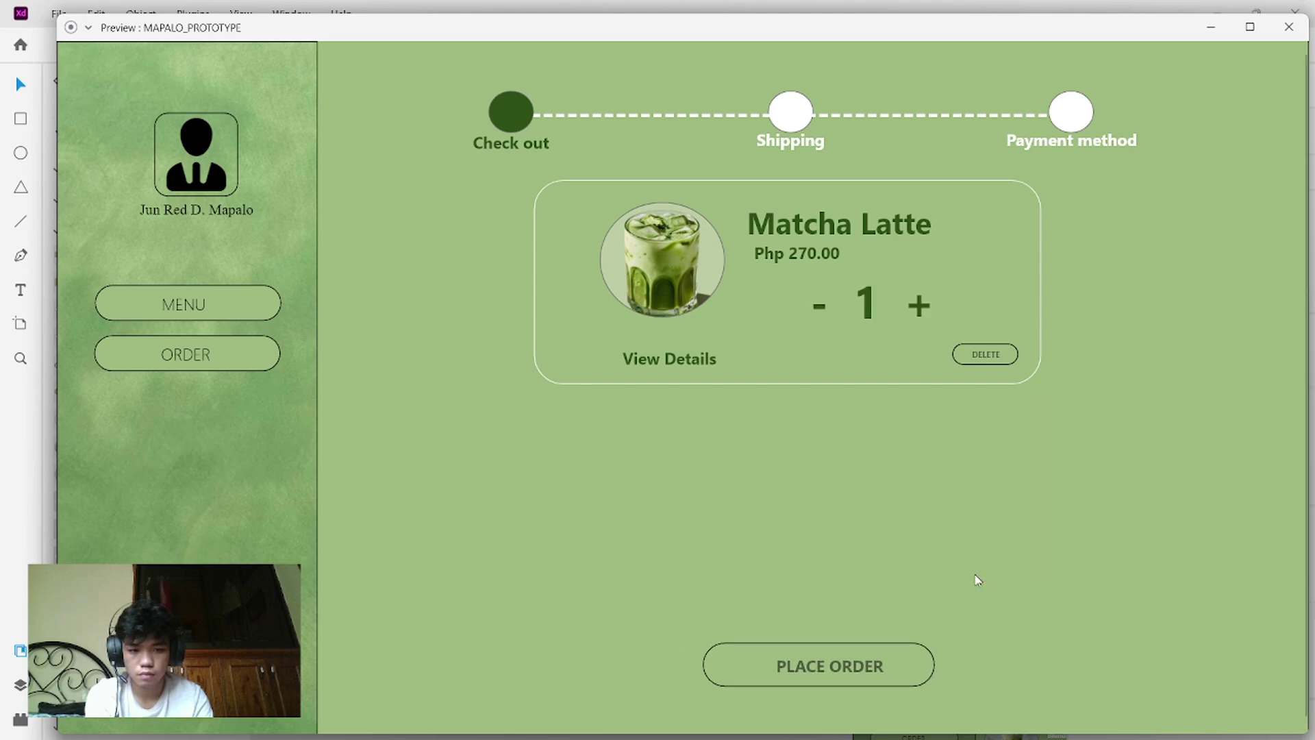
{"action": "left_click", "coordinate": [837, 675]}
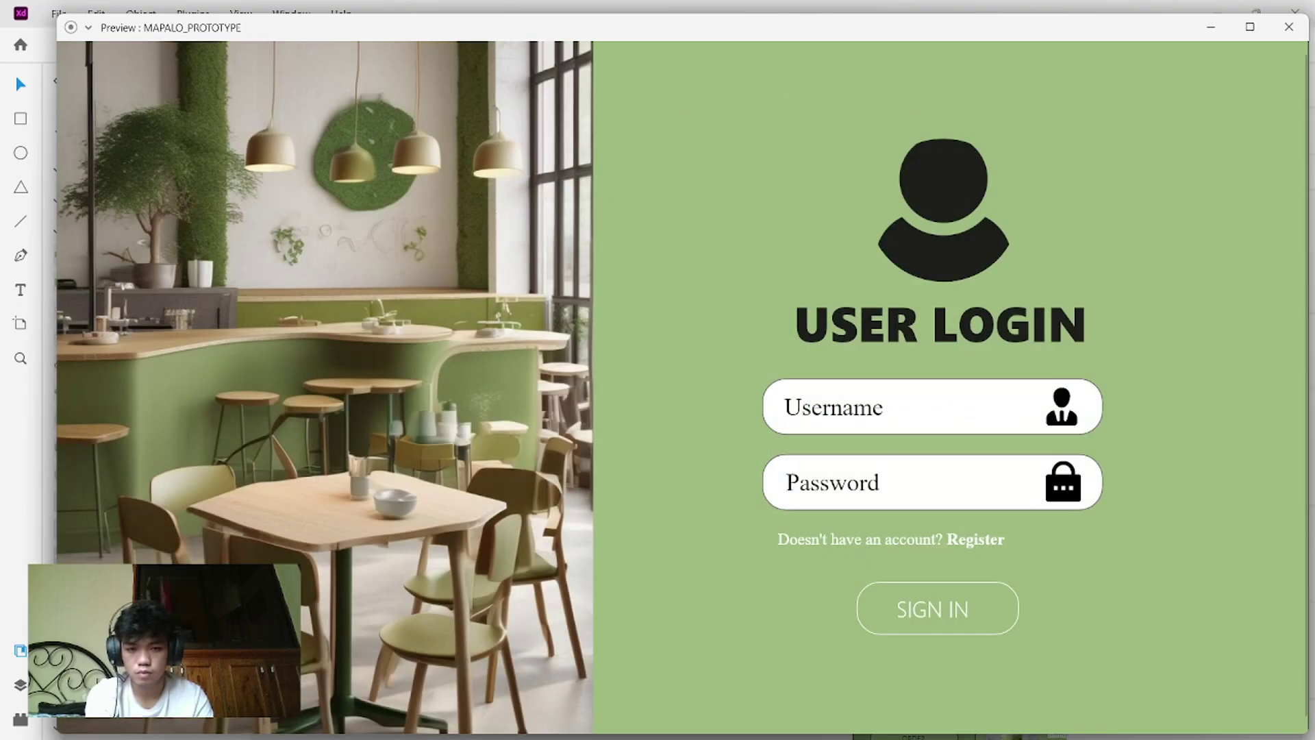
- Close the user preview, then preview from the admin login screen and sign in to the dashboard
{"action": "left_click", "coordinate": [1289, 29]}
{"action": "scroll", "coordinate": [972, 261], "scroll_direction": "right", "scroll_amount": 10}
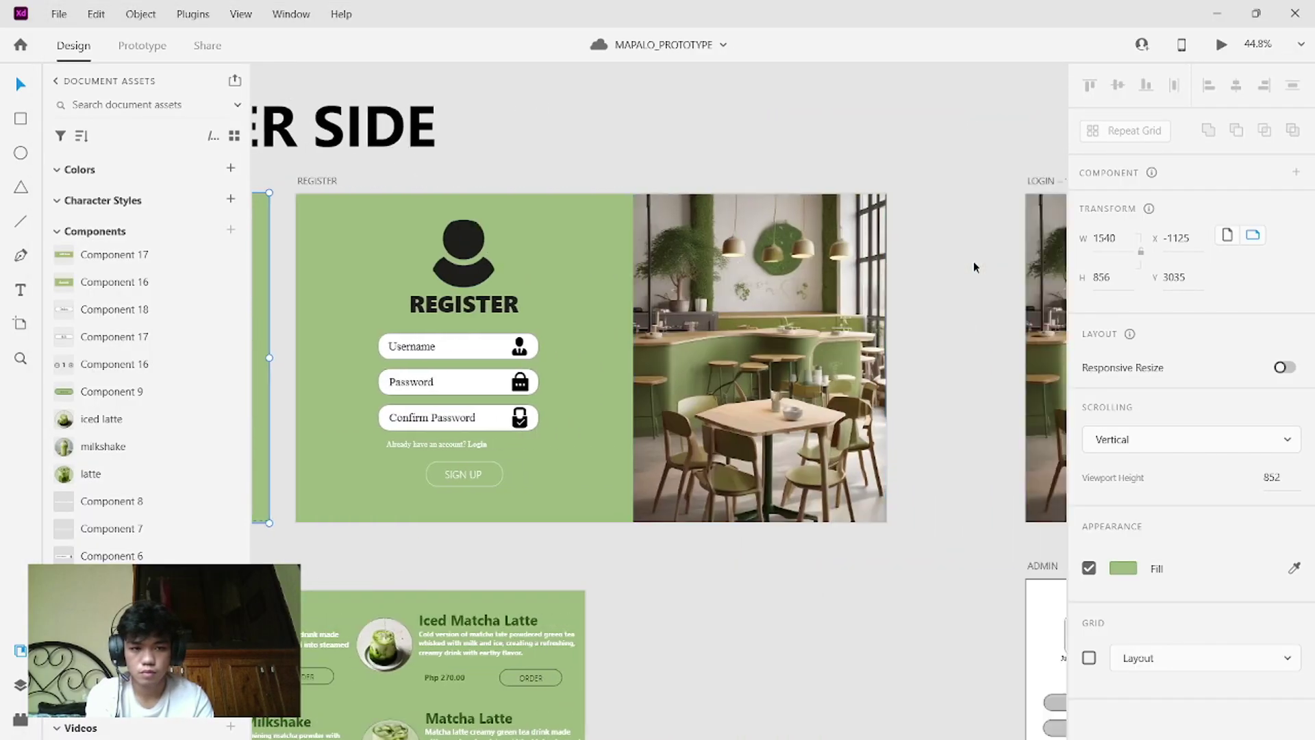
{"action": "scroll", "coordinate": [972, 261], "scroll_direction": "right", "scroll_amount": 4}
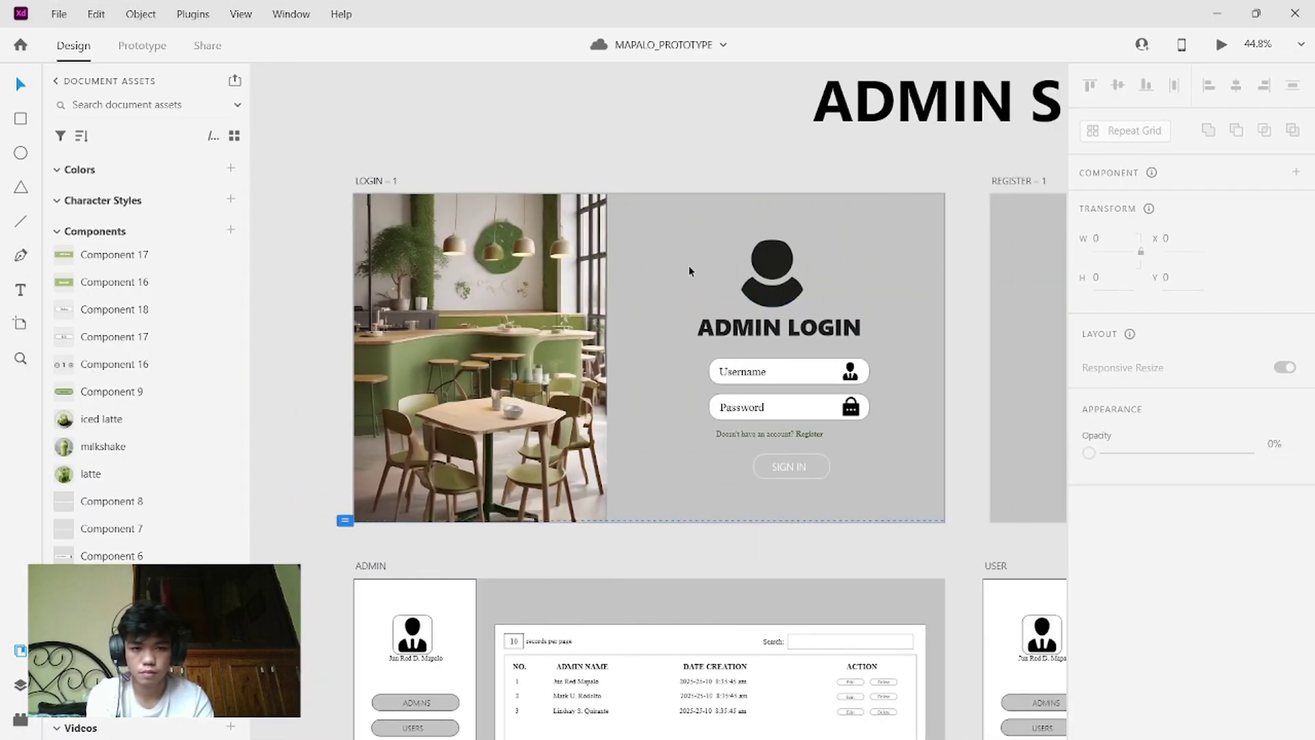
{"action": "left_click", "coordinate": [688, 270]}
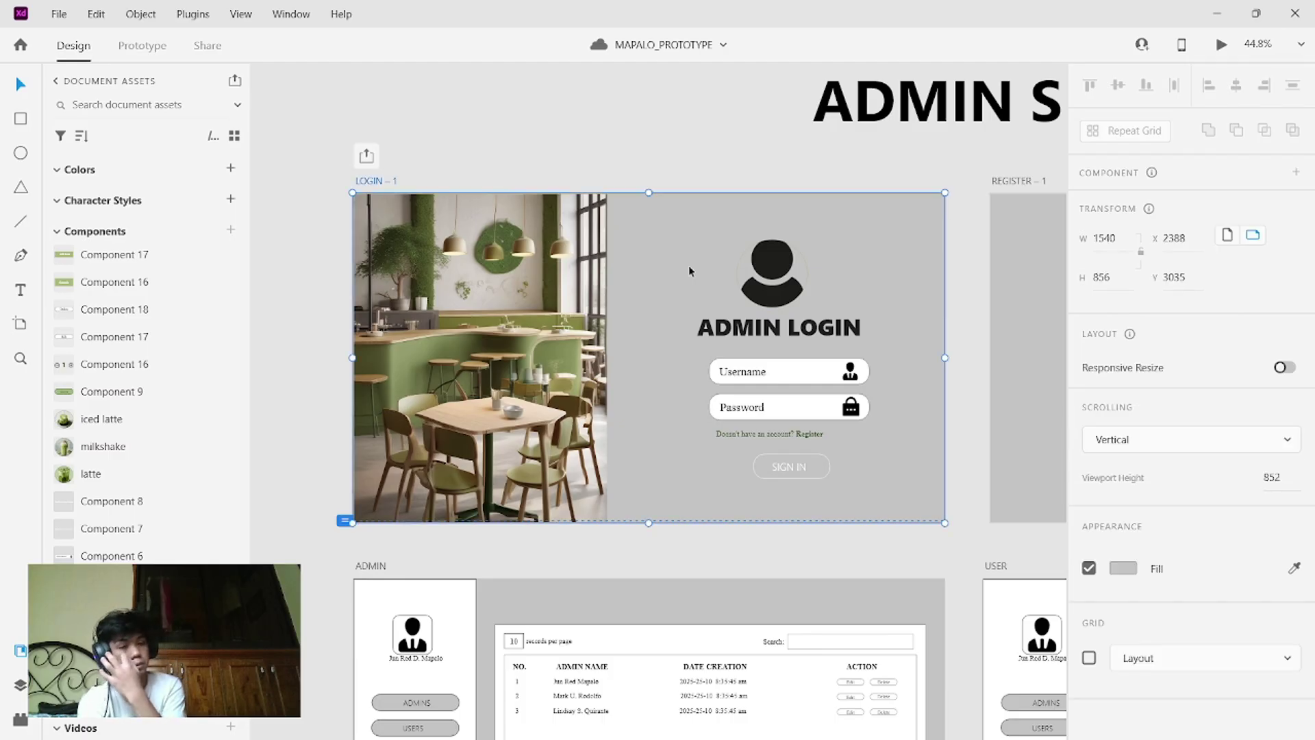
{"action": "left_click", "coordinate": [1220, 46]}
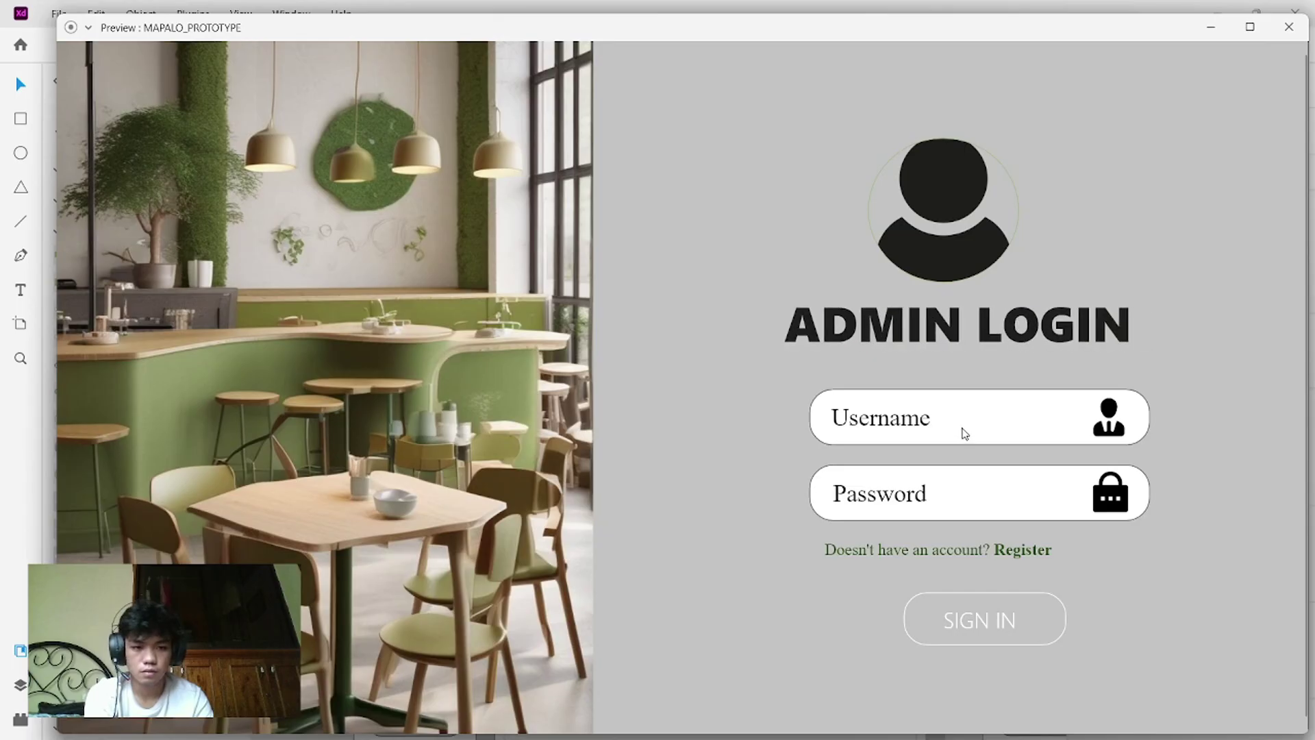
{"action": "left_click", "coordinate": [967, 419]}
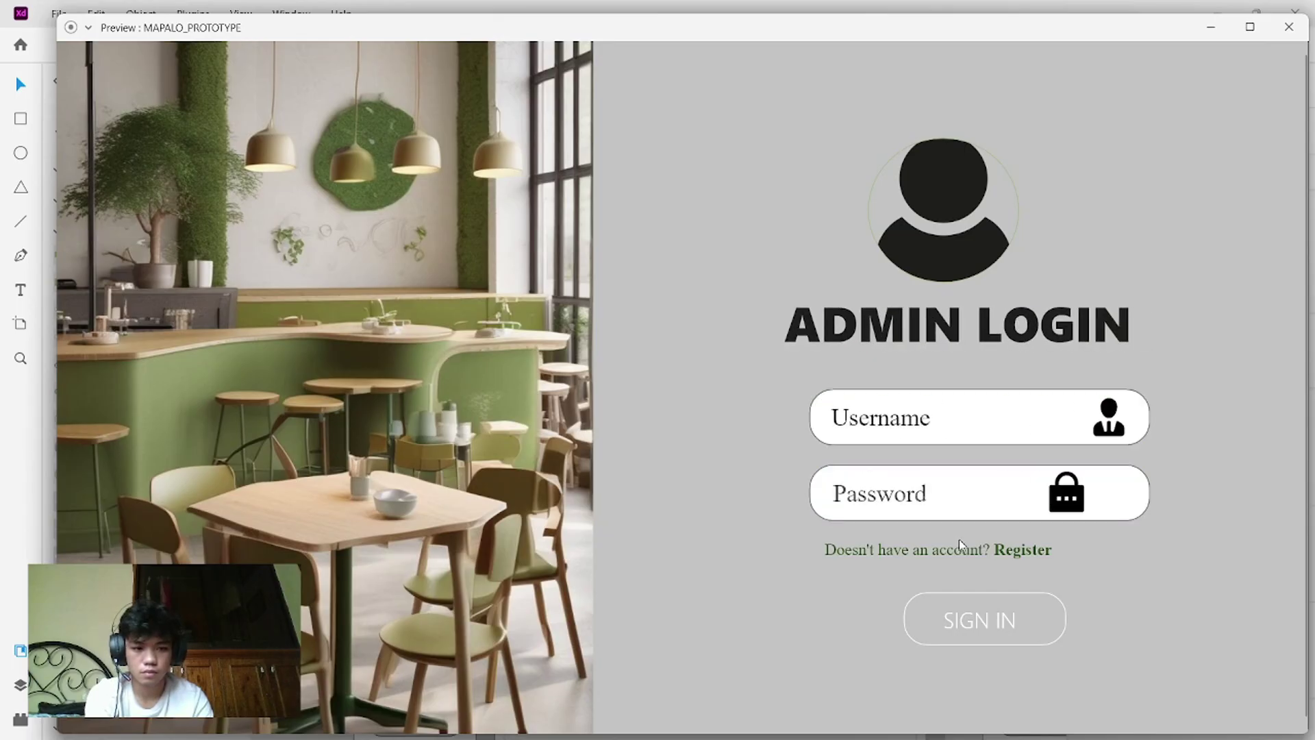
{"action": "left_click", "coordinate": [986, 634]}
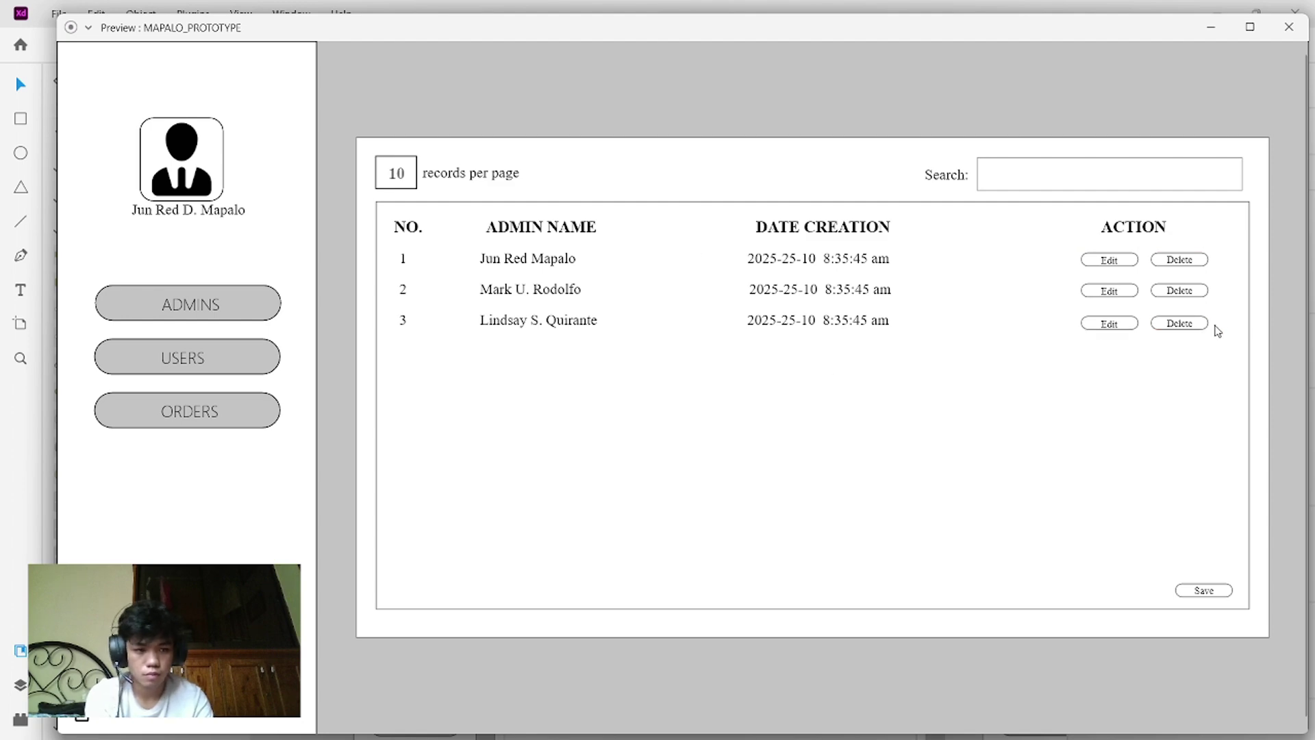
- In the admin preview, delete the third admin and seventh user, approve pending orders, and return to login
{"action": "left_click", "coordinate": [1192, 324]}
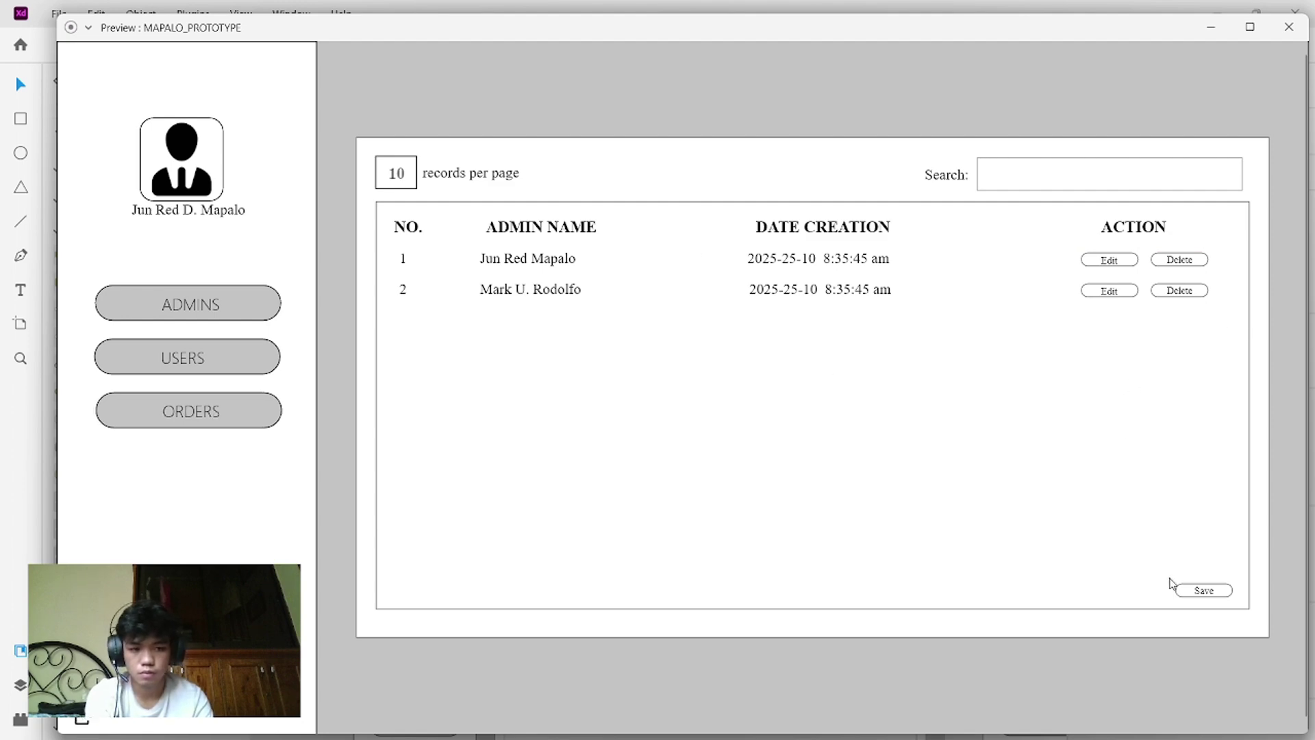
{"action": "left_click", "coordinate": [1192, 593]}
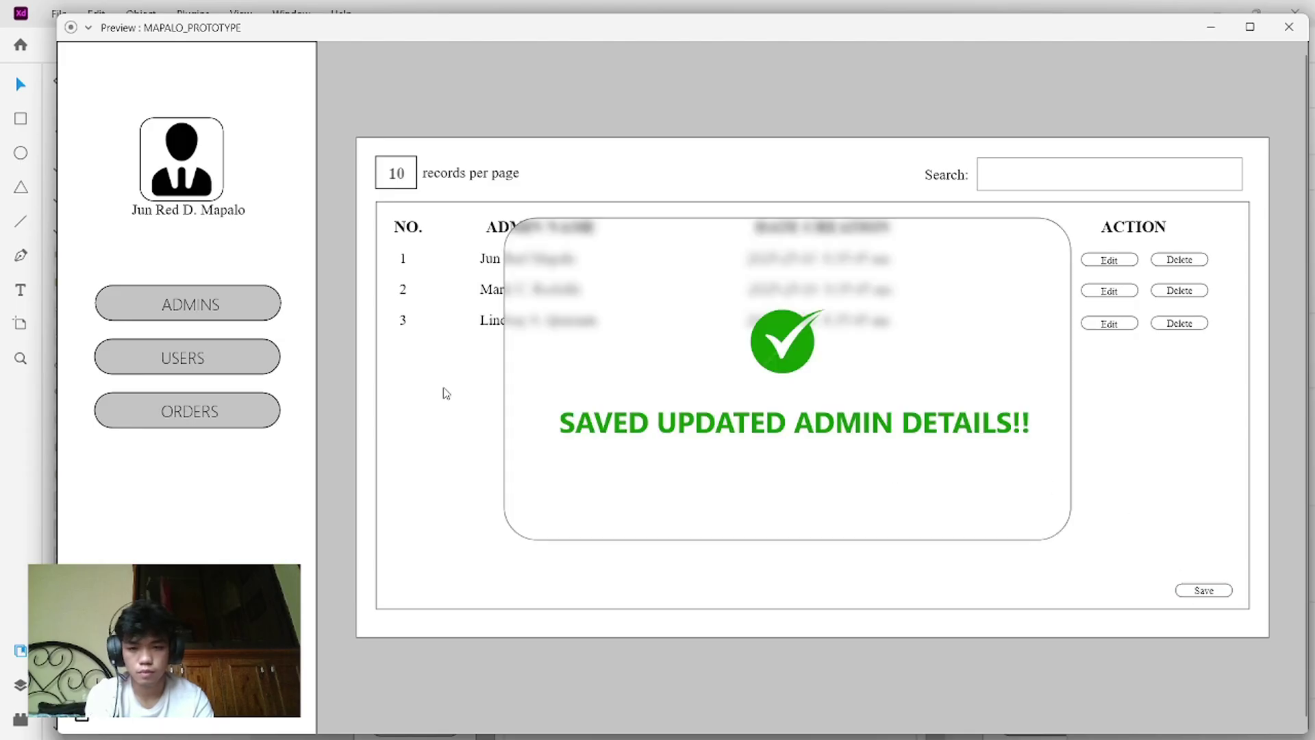
{"action": "left_click", "coordinate": [164, 356]}
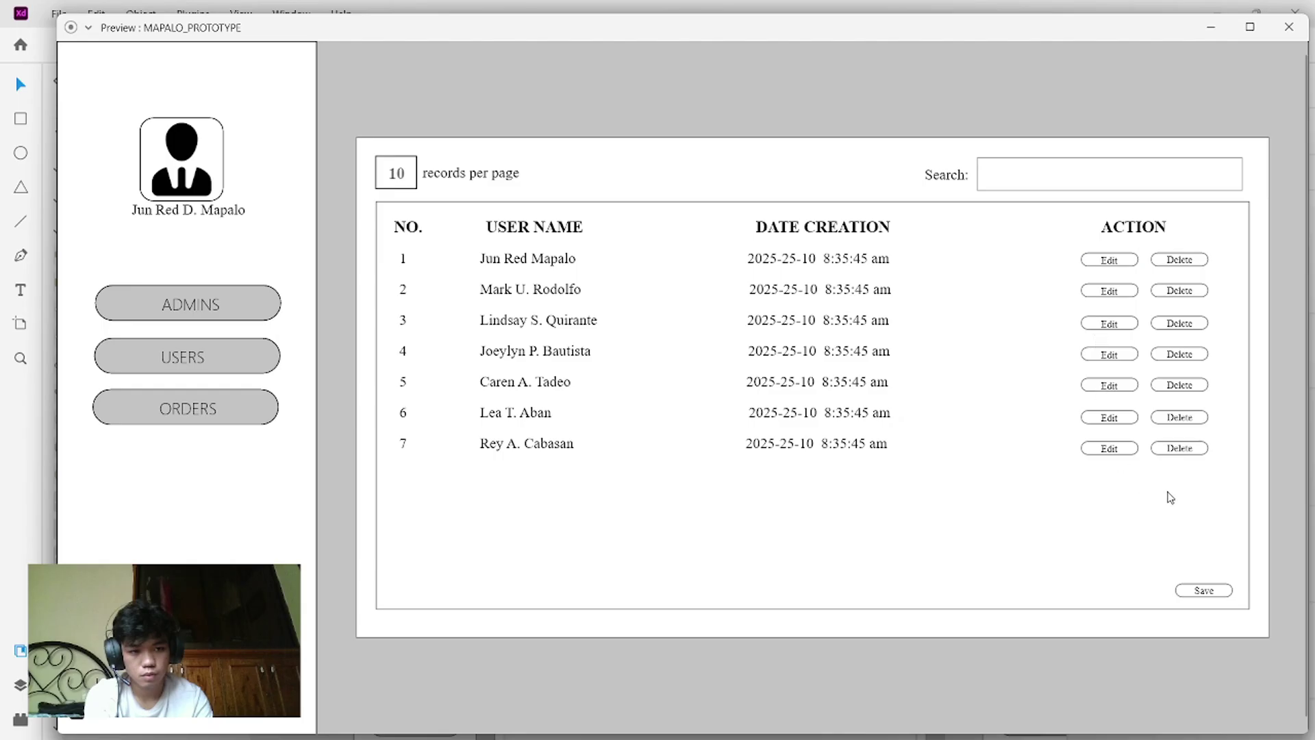
{"action": "left_click", "coordinate": [1175, 450]}
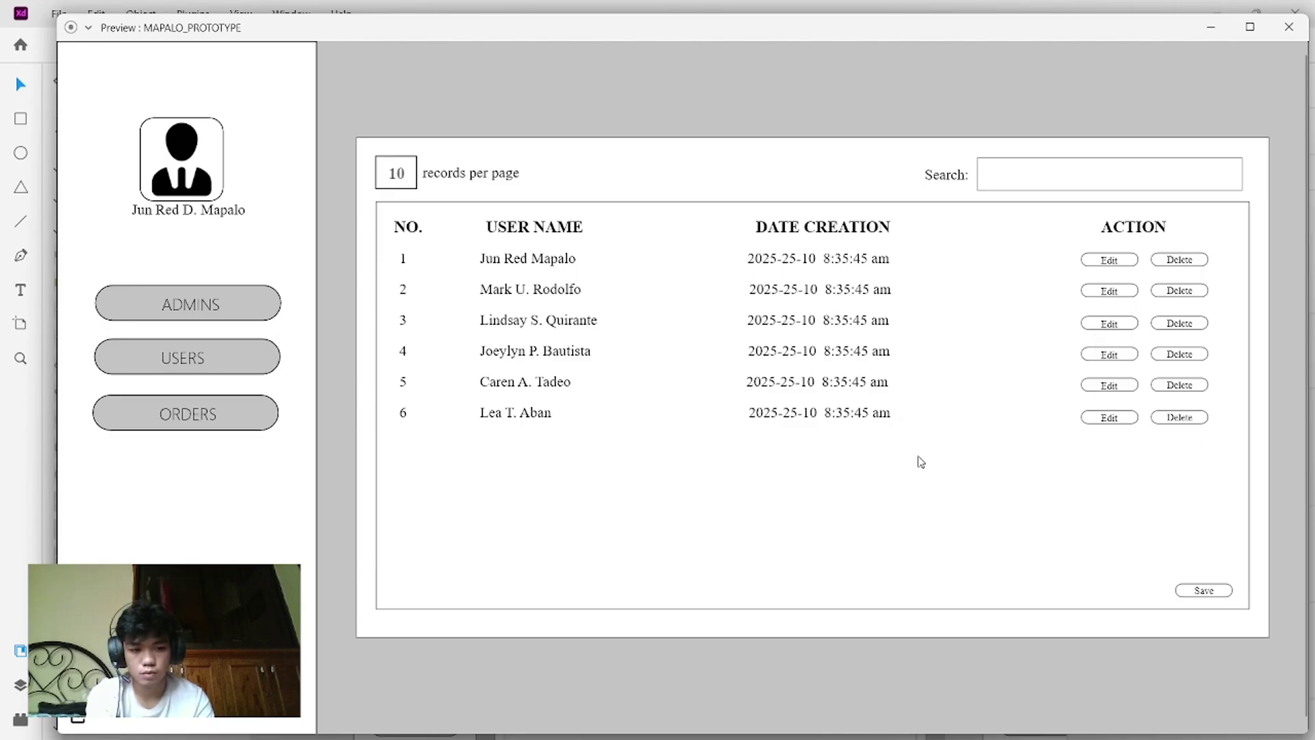
{"action": "left_click", "coordinate": [1198, 588]}
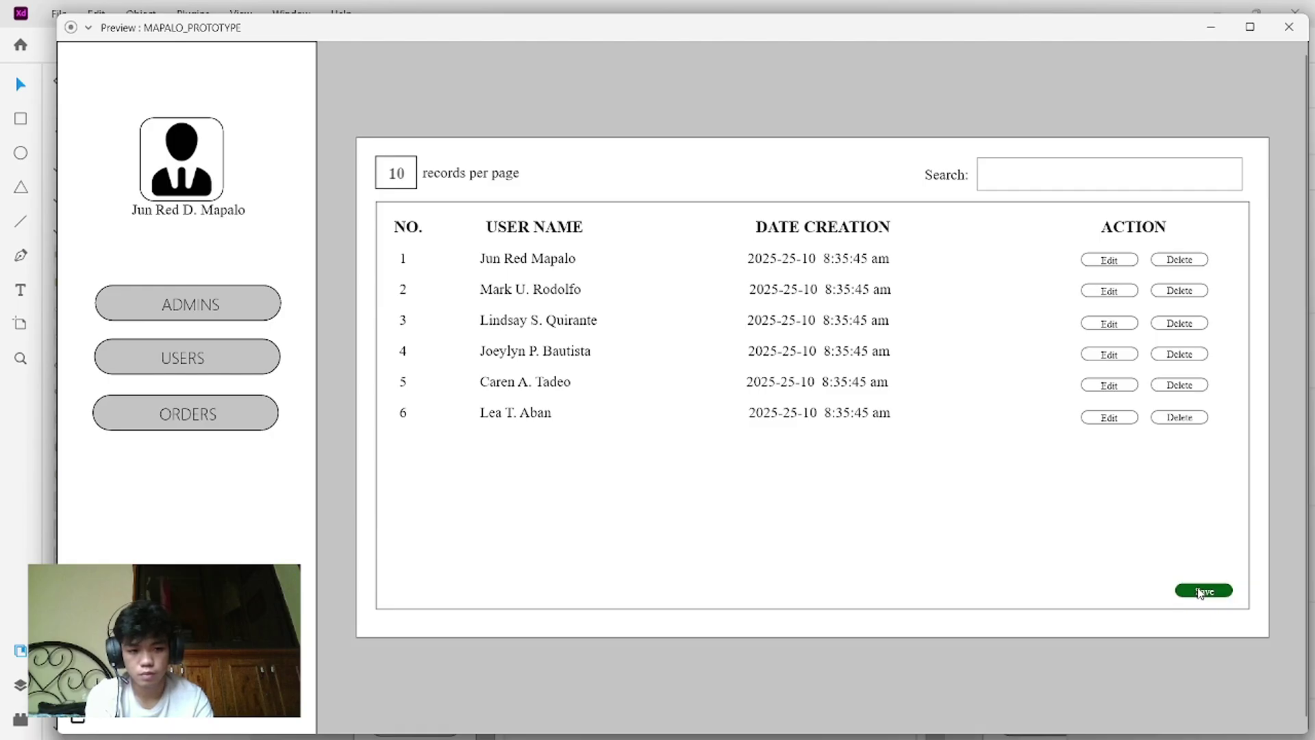
{"action": "left_click", "coordinate": [1200, 592]}
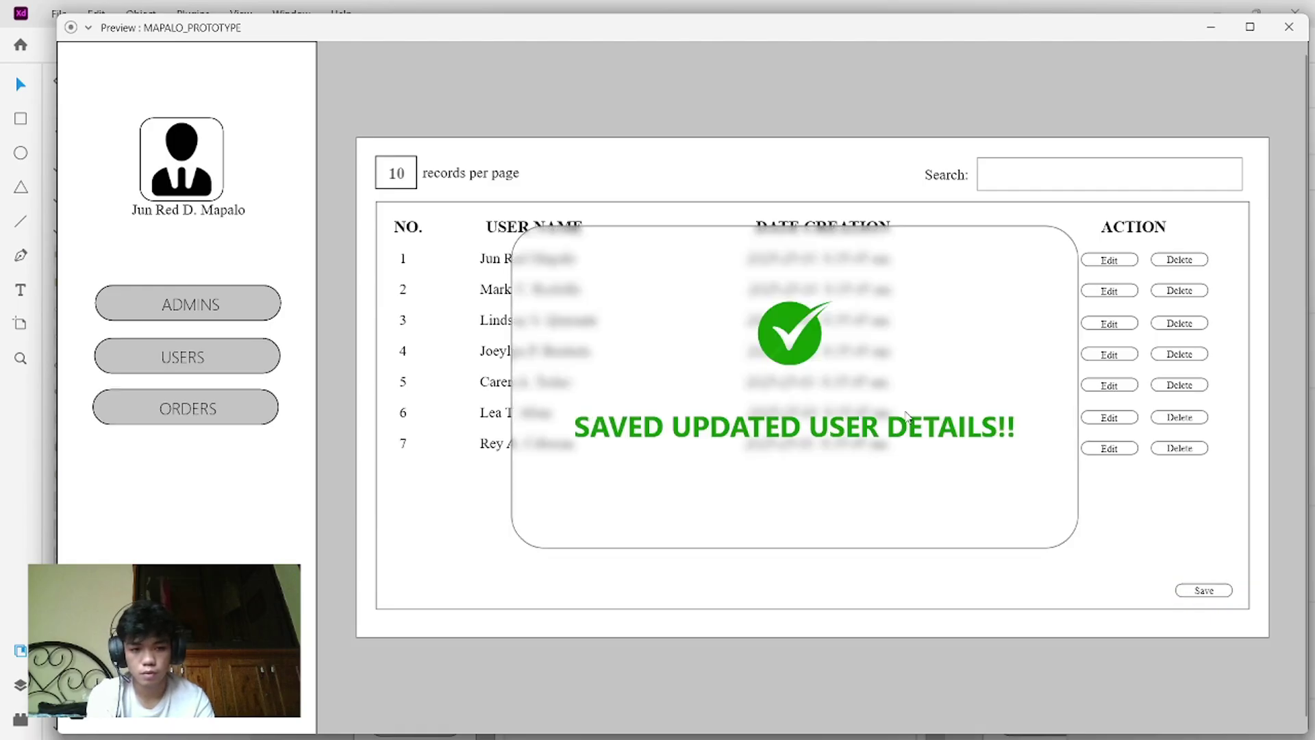
{"action": "left_click", "coordinate": [243, 419]}
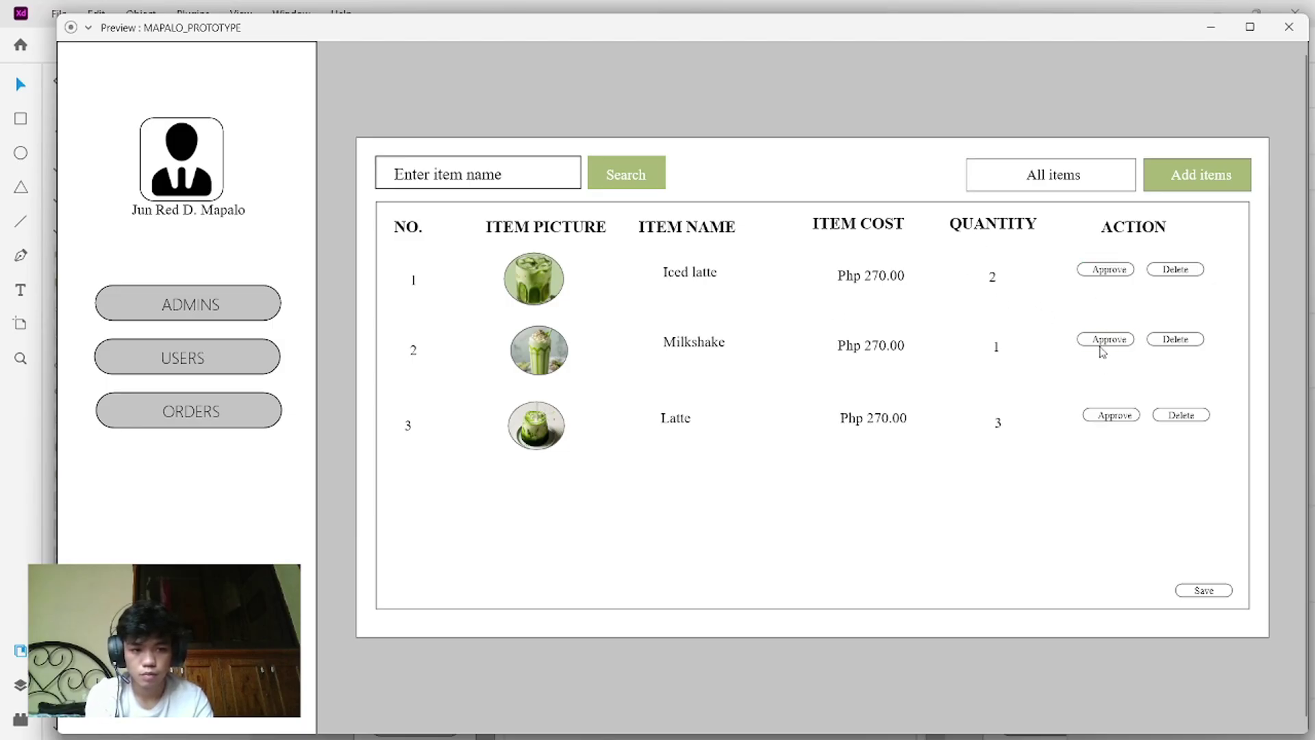
{"action": "left_click", "coordinate": [1203, 591]}
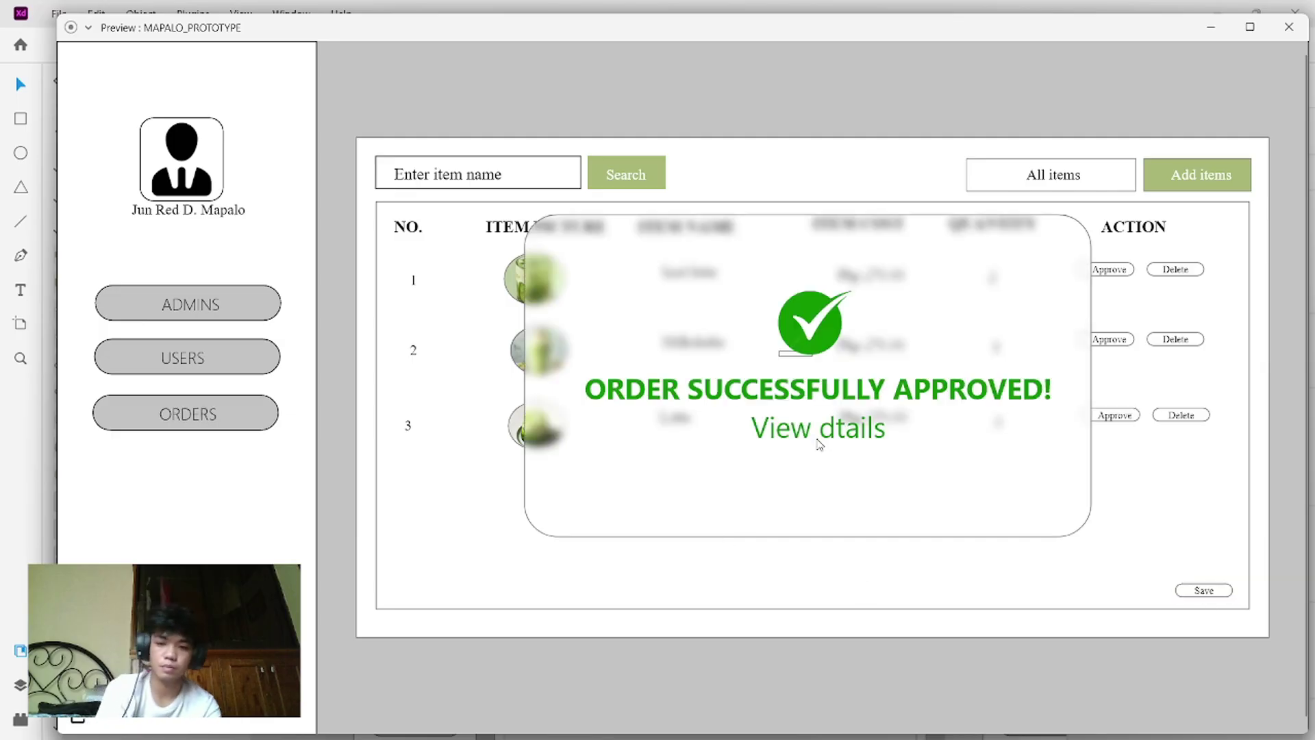
{"action": "left_click", "coordinate": [80, 712]}
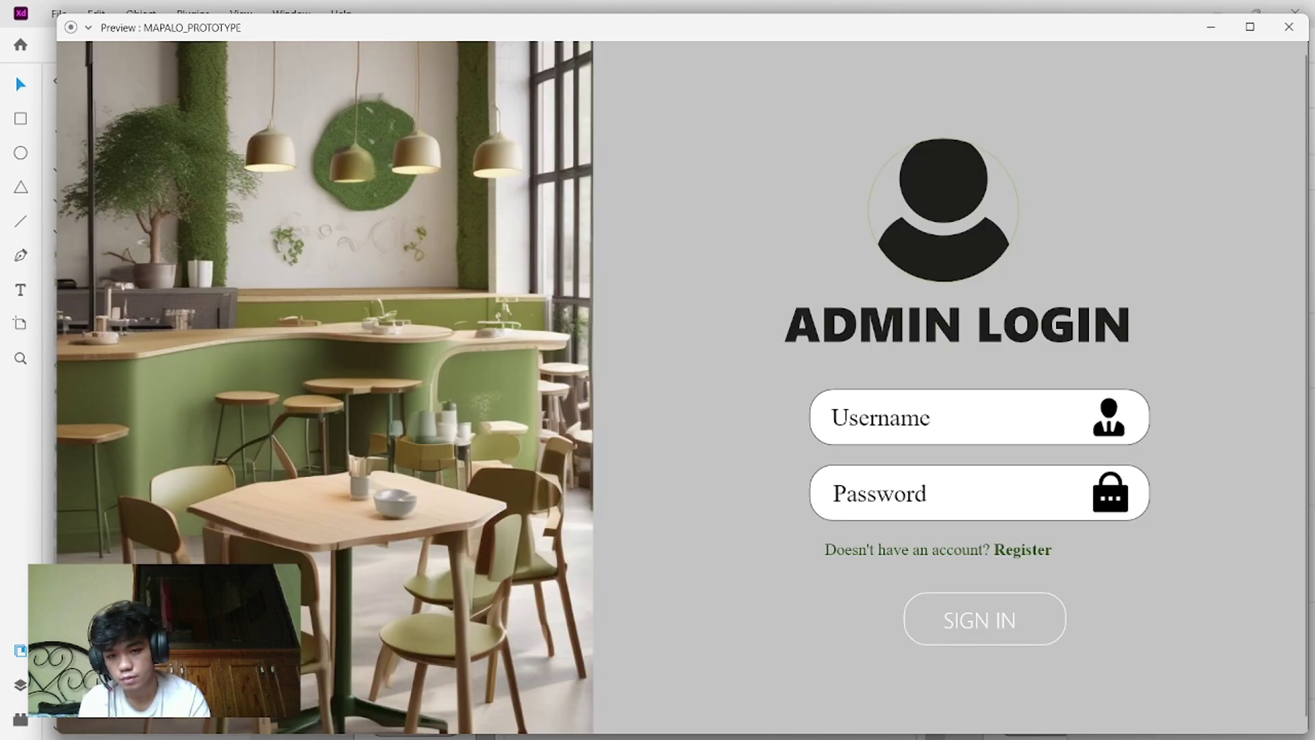
- Close the preview, stop the OBS recording and minimise OBS to show the desktop
{"action": "left_click", "coordinate": [1291, 30]}
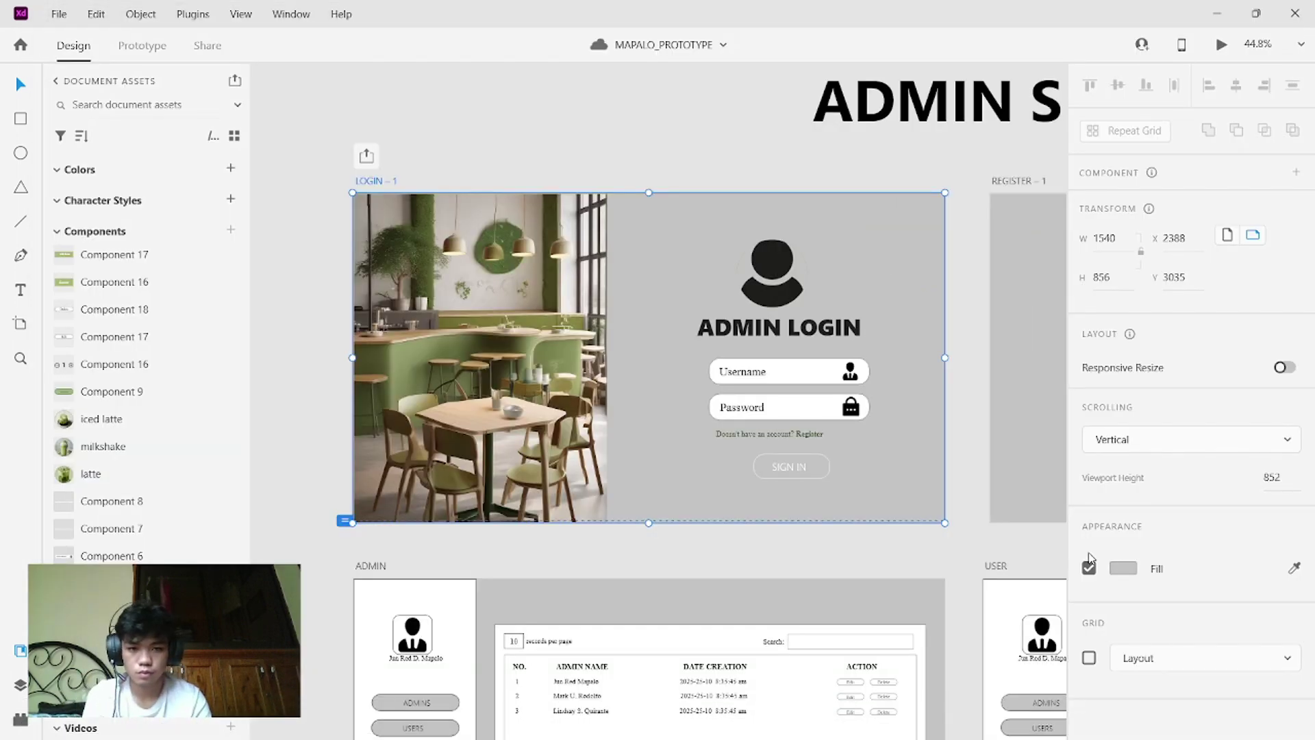
{"action": "scroll", "coordinate": [1013, 450], "scroll_direction": "down", "scroll_amount": 5}
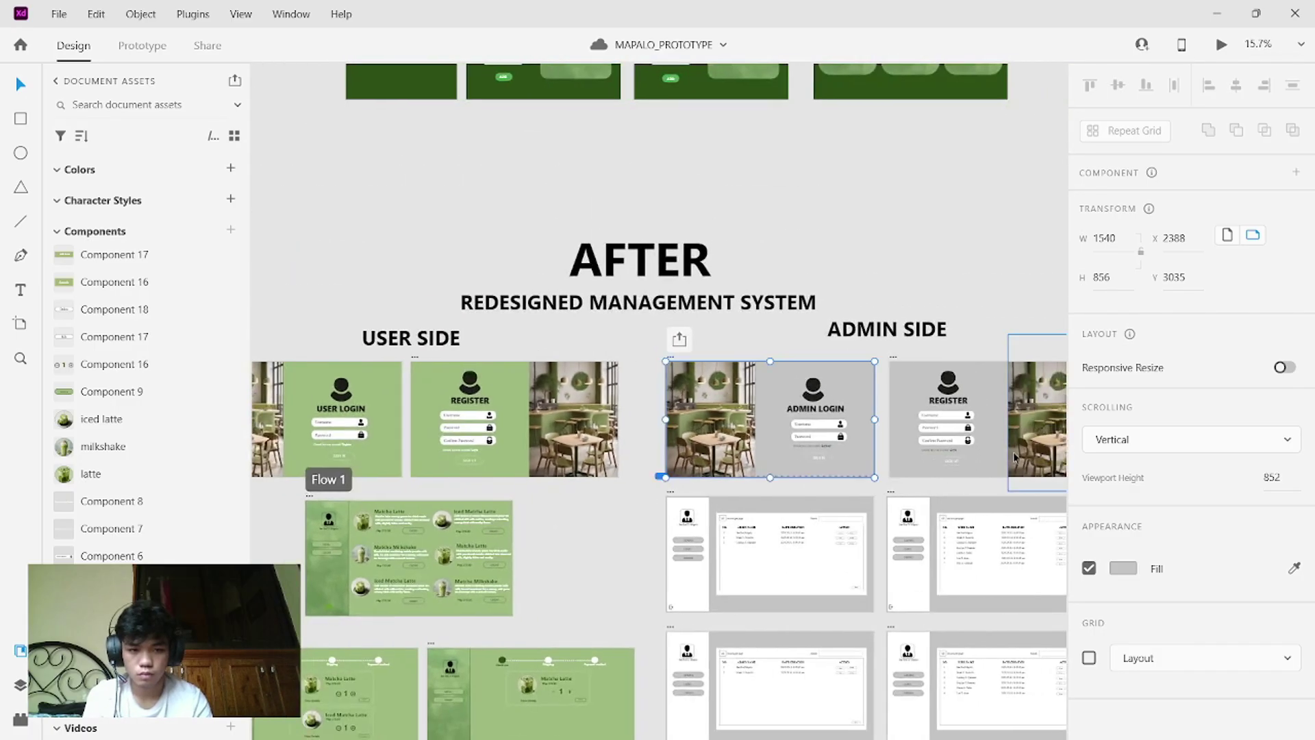
{"action": "scroll", "coordinate": [1013, 451], "scroll_direction": "down", "scroll_amount": 3}
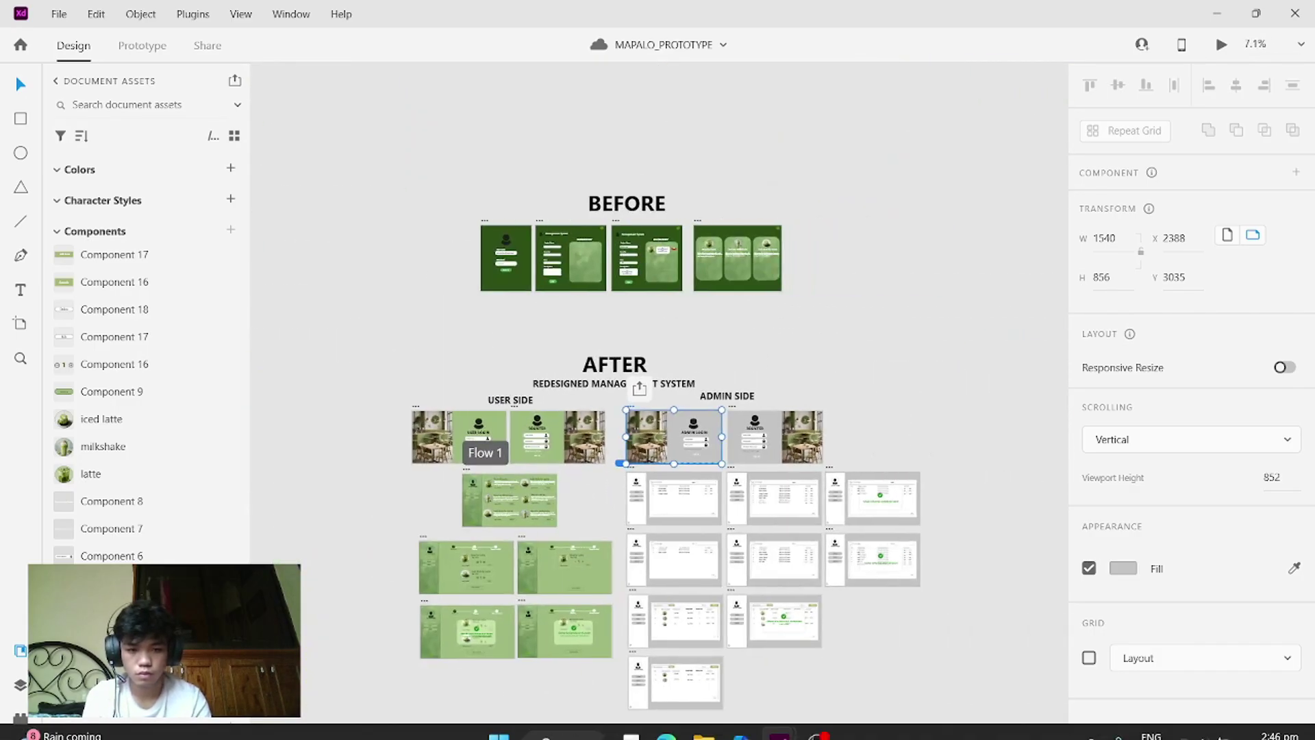
{"action": "left_click", "coordinate": [817, 719]}
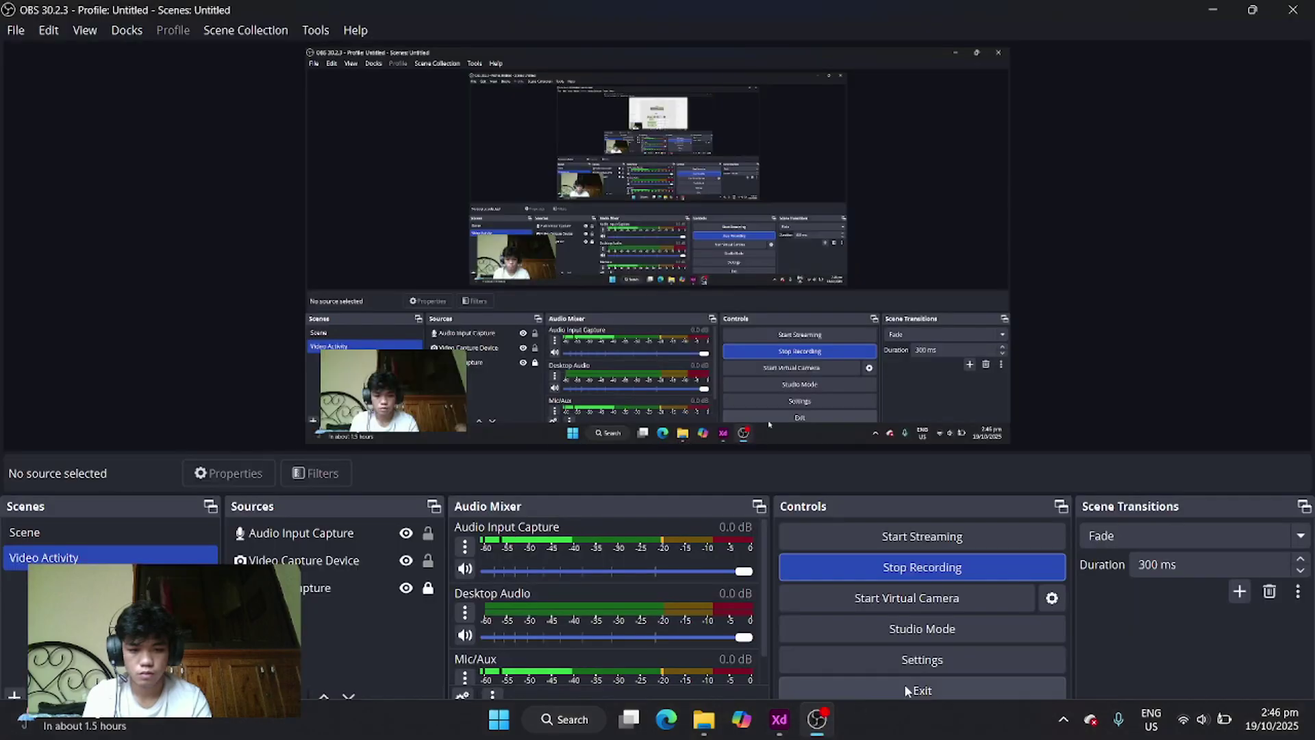
{"action": "left_click", "coordinate": [923, 569]}
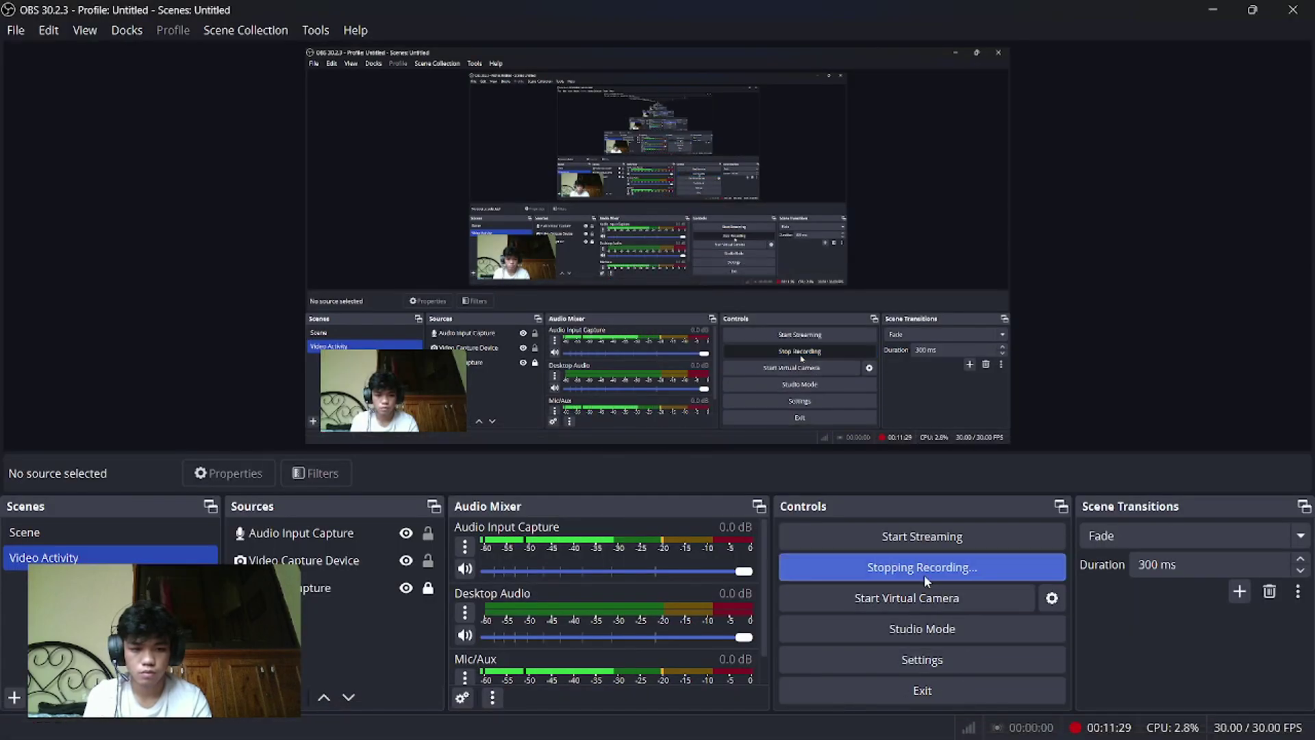
{"action": "left_click", "coordinate": [1214, 12]}
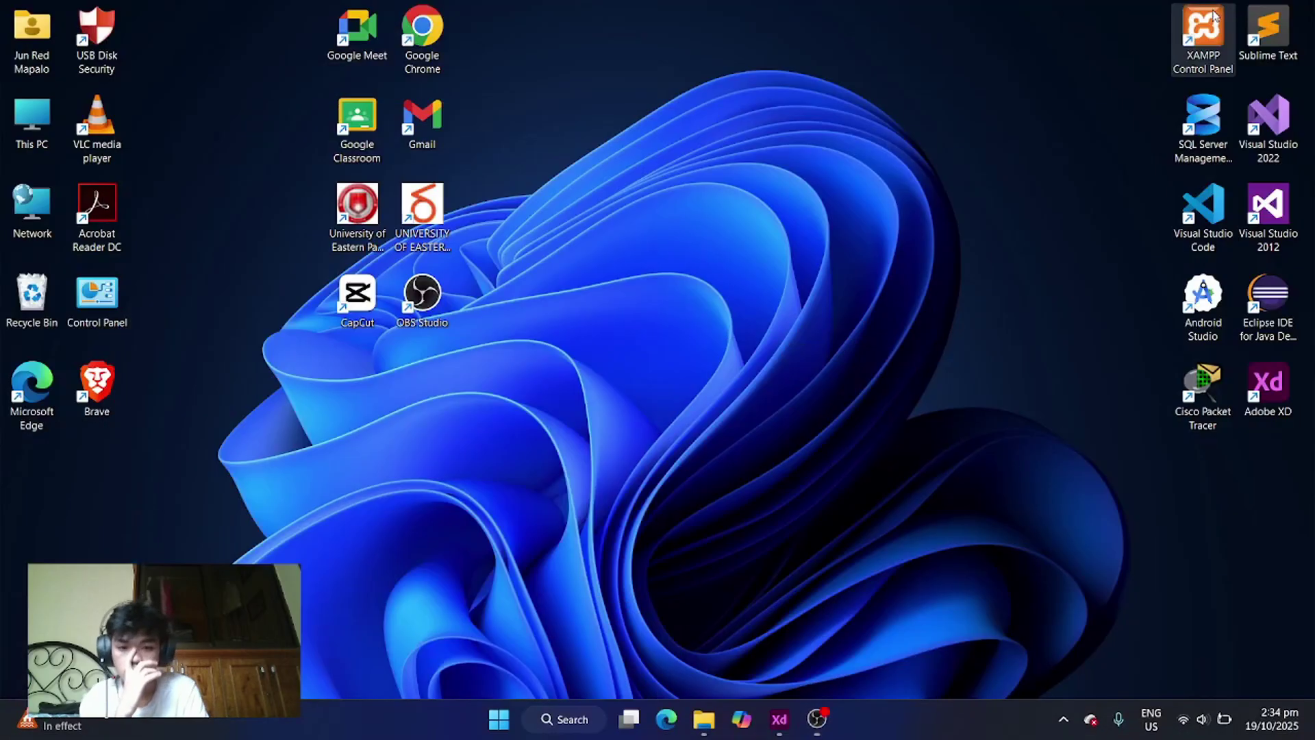
- Bring Adobe XD back and navigate to the QUIRANTE_PROTOTYPE menu artboard
{"action": "left_click", "coordinate": [780, 725]}
{"action": "scroll", "coordinate": [893, 396], "scroll_direction": "down", "scroll_amount": 10}
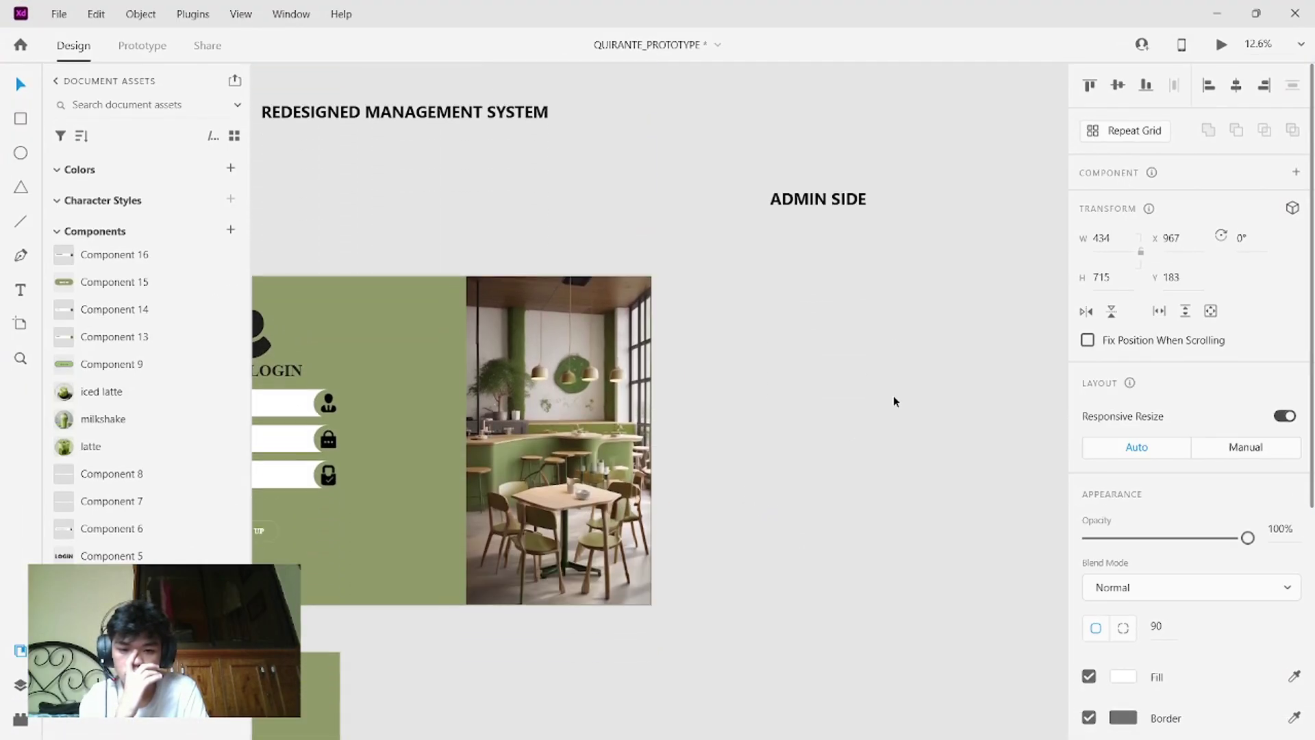
{"action": "scroll", "coordinate": [894, 396], "scroll_direction": "down", "scroll_amount": 2}
{"action": "scroll", "coordinate": [893, 396], "scroll_direction": "left", "scroll_amount": 3}
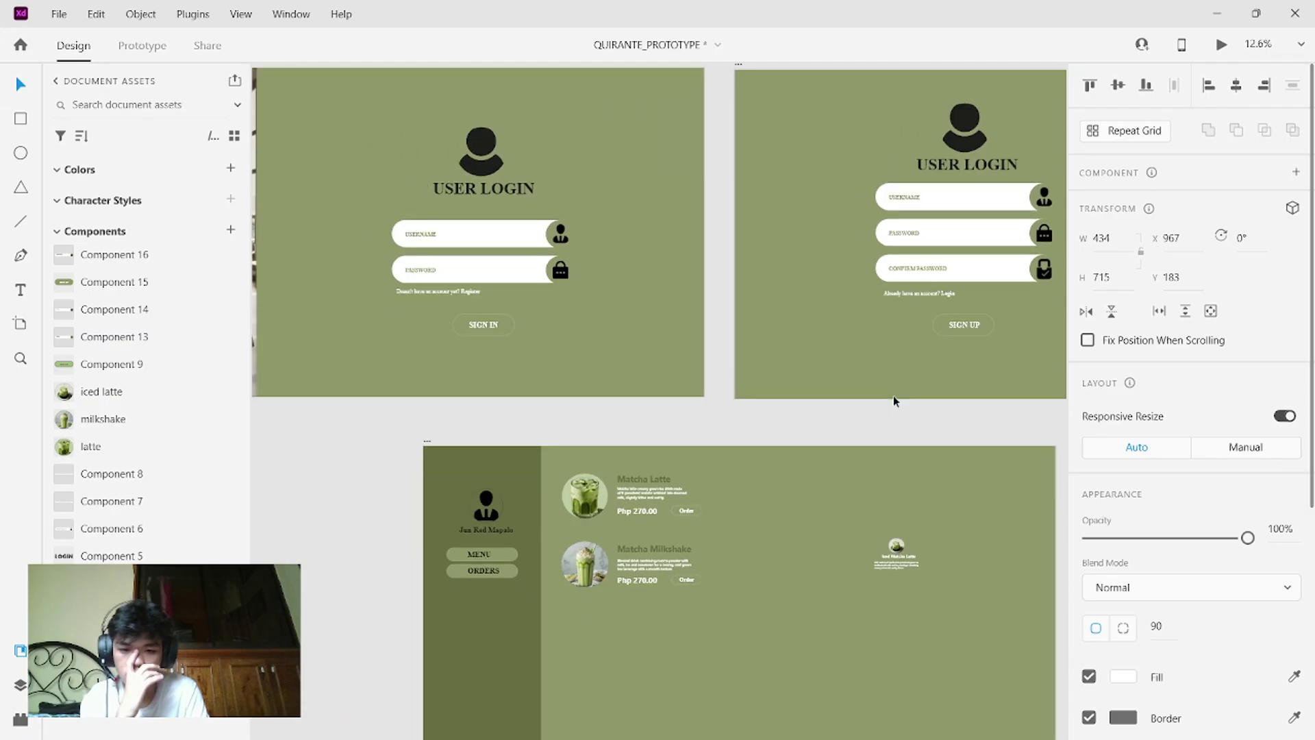
{"action": "scroll", "coordinate": [893, 396], "scroll_direction": "up", "scroll_amount": 8}
{"action": "scroll", "coordinate": [893, 395], "scroll_direction": "down", "scroll_amount": 5}
{"action": "scroll", "coordinate": [893, 395], "scroll_direction": "left", "scroll_amount": 5}
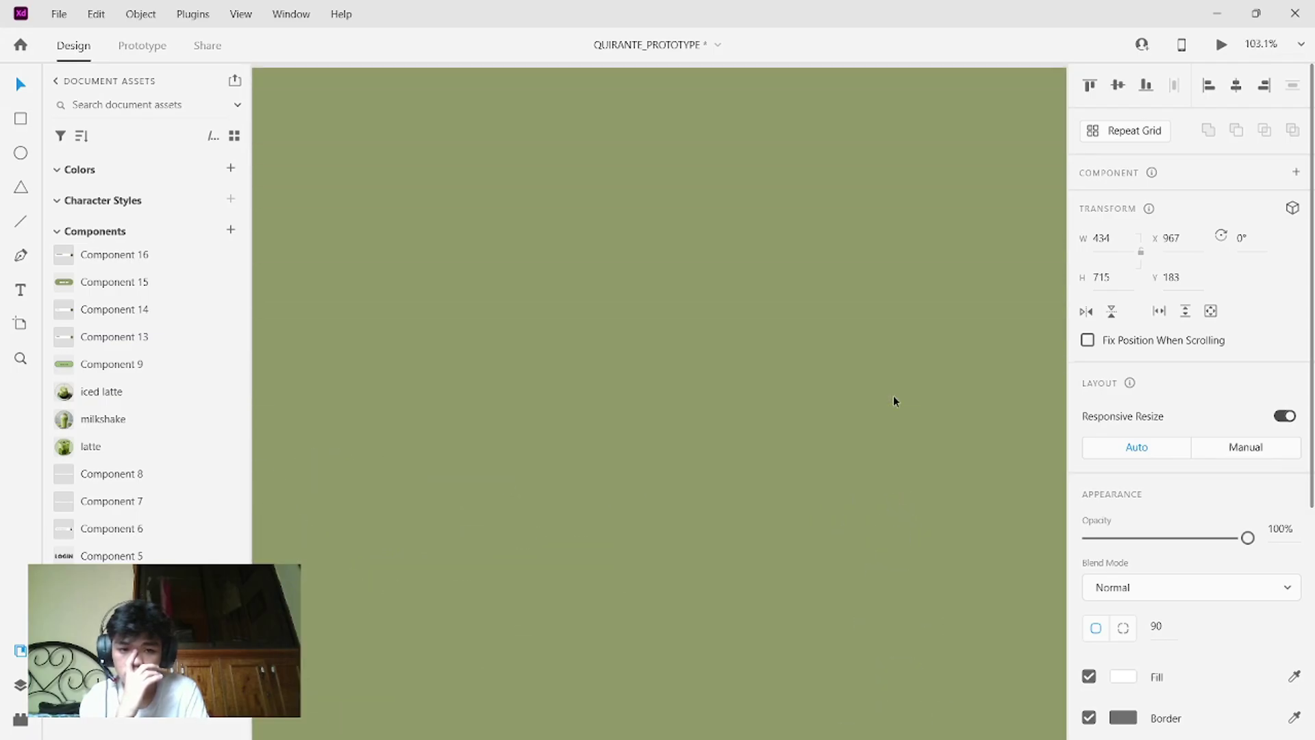
{"action": "scroll", "coordinate": [893, 396], "scroll_direction": "down", "scroll_amount": 5}
{"action": "scroll", "coordinate": [893, 396], "scroll_direction": "down", "scroll_amount": 2}
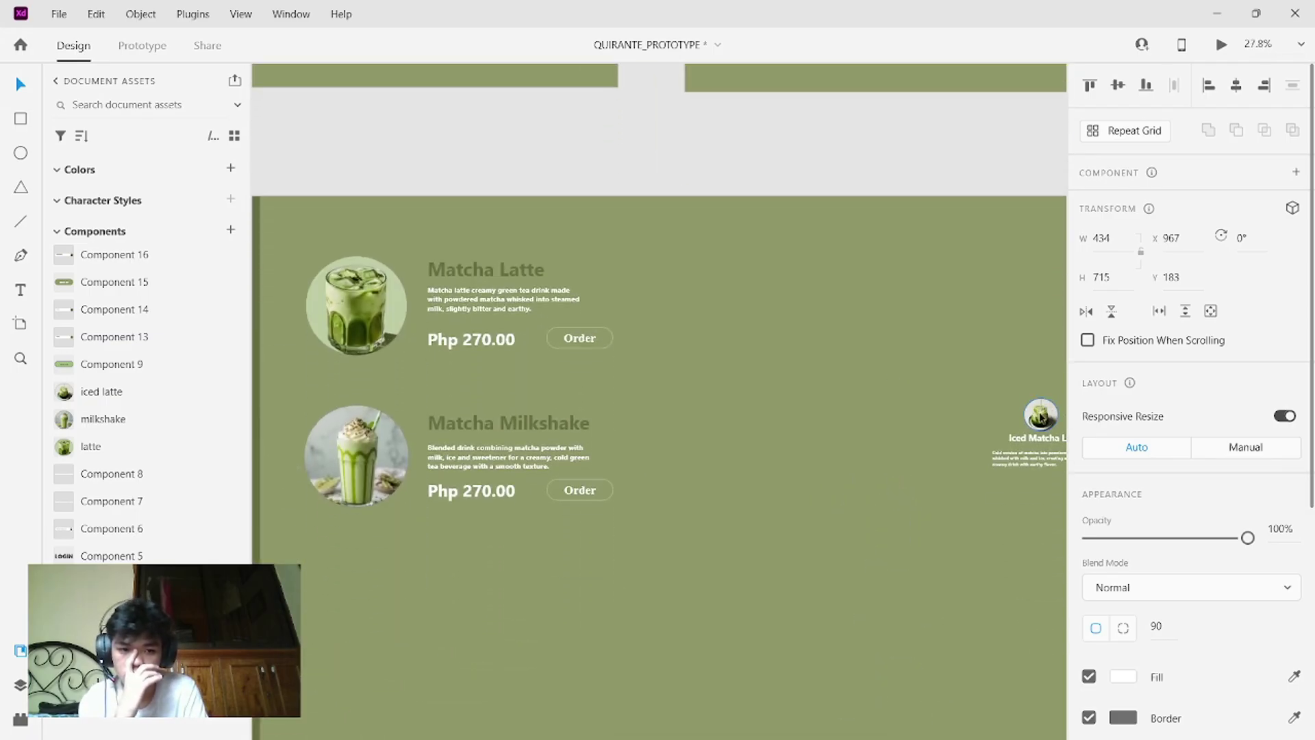
- Move the iced matcha photo below Matcha Milkshake and place the Iced Matcha Latte text beside it
{"action": "left_click", "coordinate": [1005, 413]}
{"action": "left_click_drag", "start_coordinate": [1006, 415], "coordinate": [375, 636]}
{"action": "left_click_drag", "start_coordinate": [699, 587], "coordinate": [1034, 393]}
{"action": "left_click_drag", "start_coordinate": [1021, 450], "coordinate": [478, 593]}
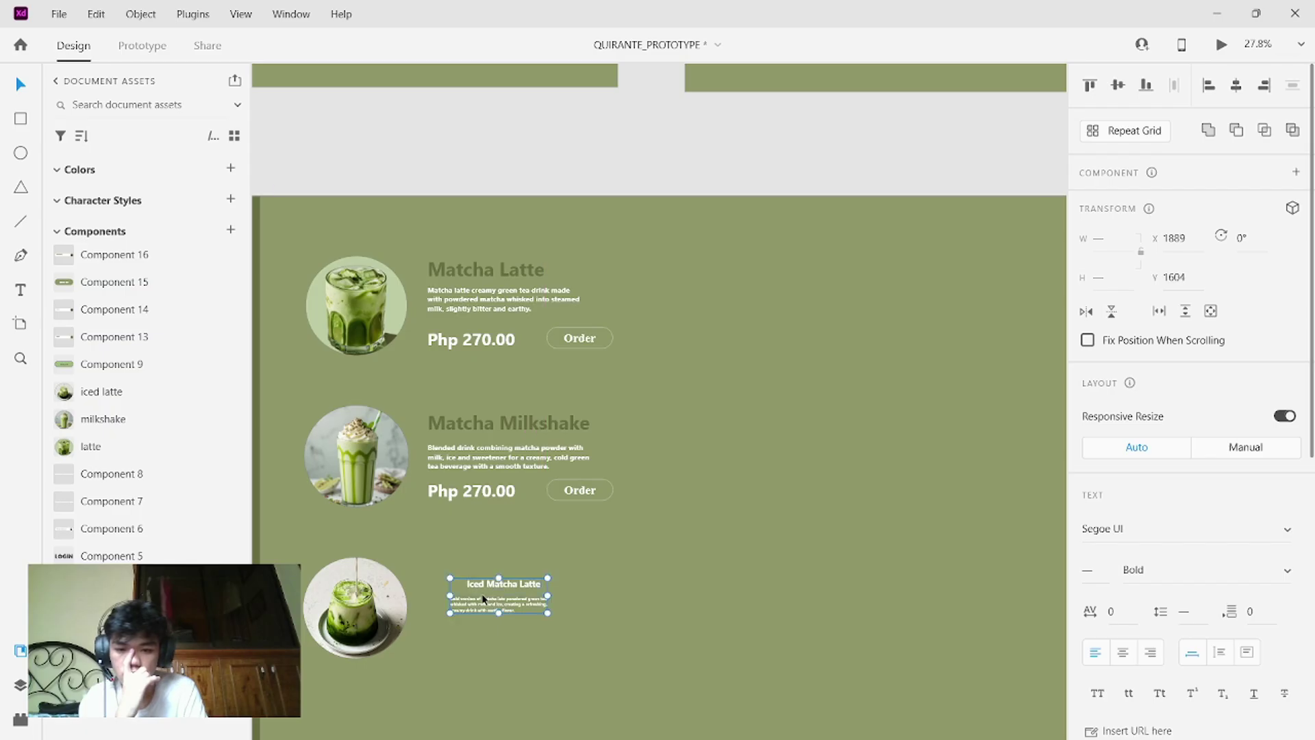
- Set the Iced Matcha Latte heading to font size 80 and widen its box to one line
{"action": "double_click", "coordinate": [529, 587]}
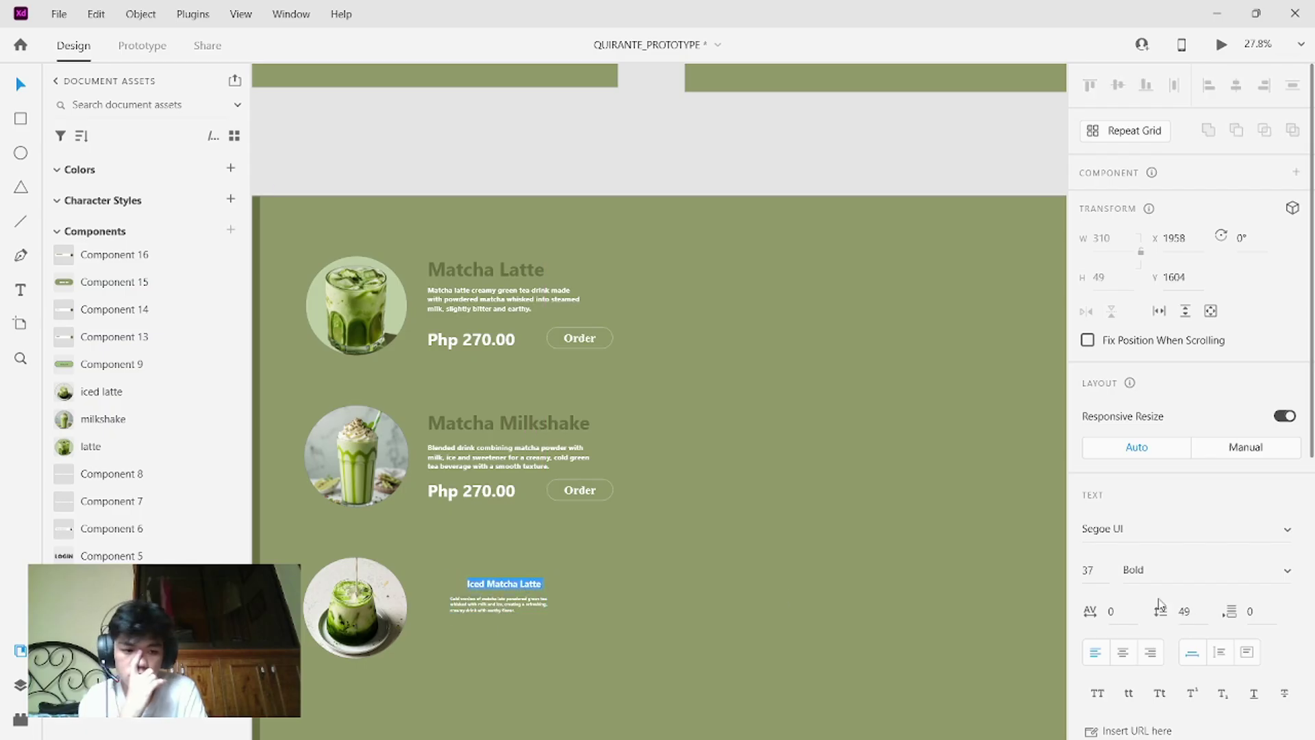
{"action": "left_click", "coordinate": [1100, 568]}
{"action": "key", "text": "BackSpace"}
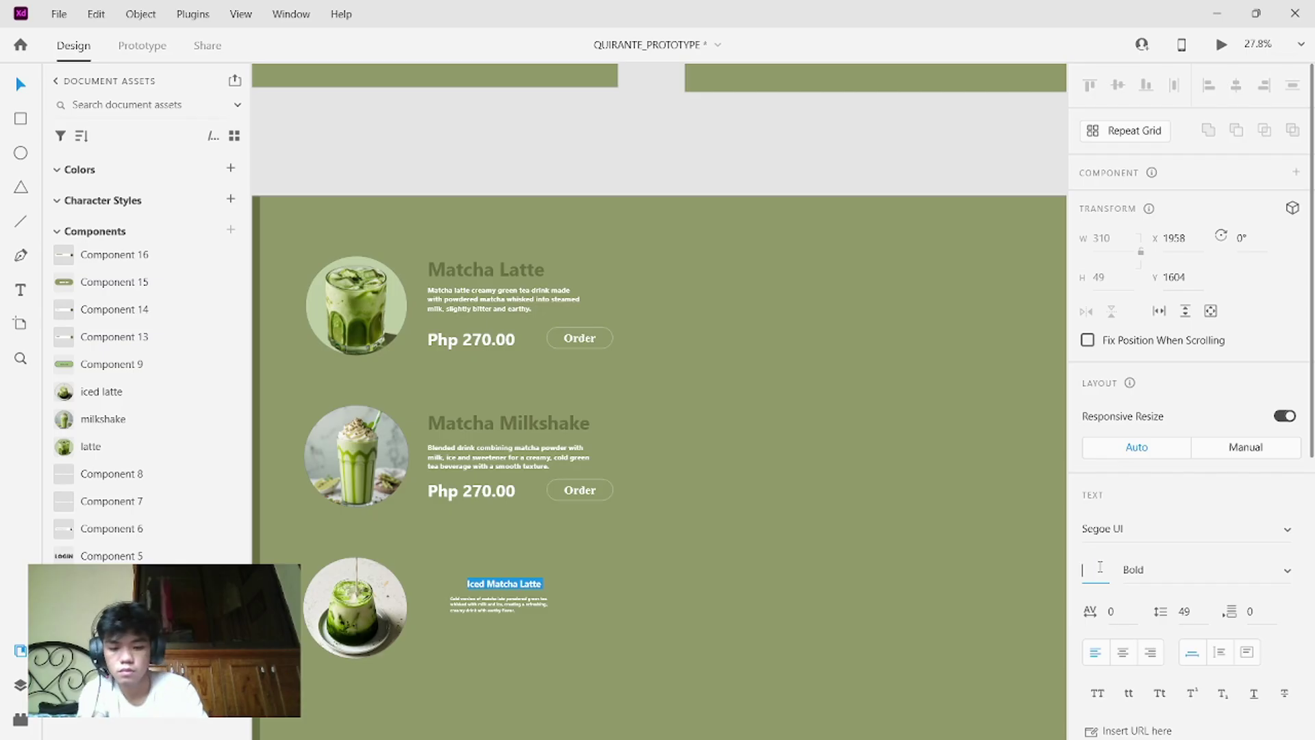
{"action": "left_click", "coordinate": [1246, 652]}
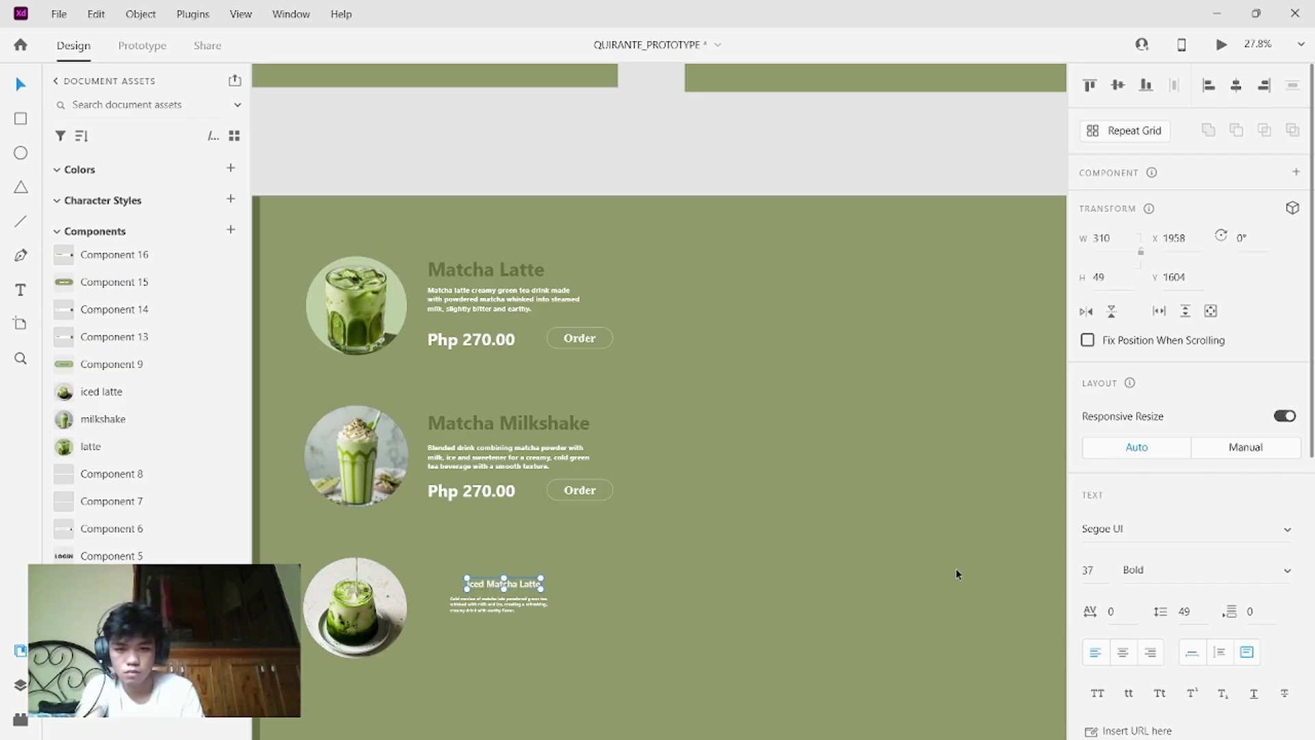
{"action": "double_click", "coordinate": [539, 422]}
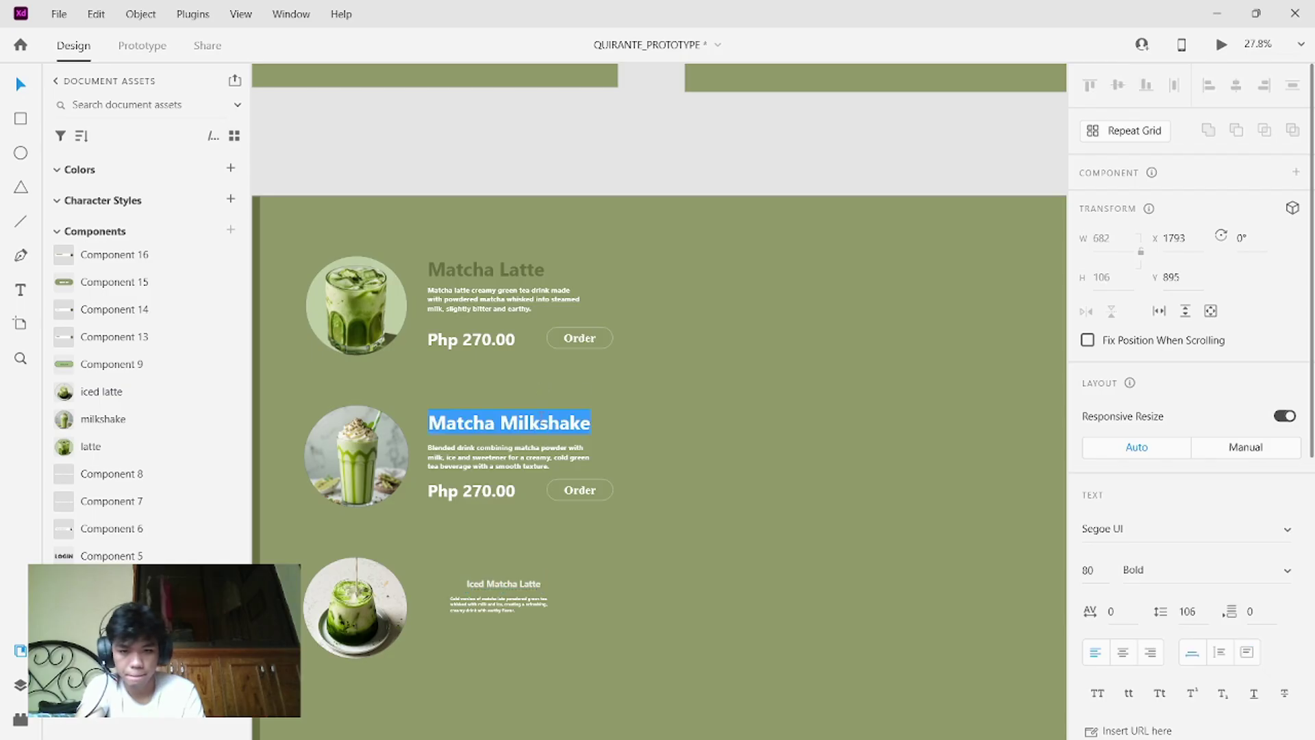
{"action": "left_click", "coordinate": [504, 585]}
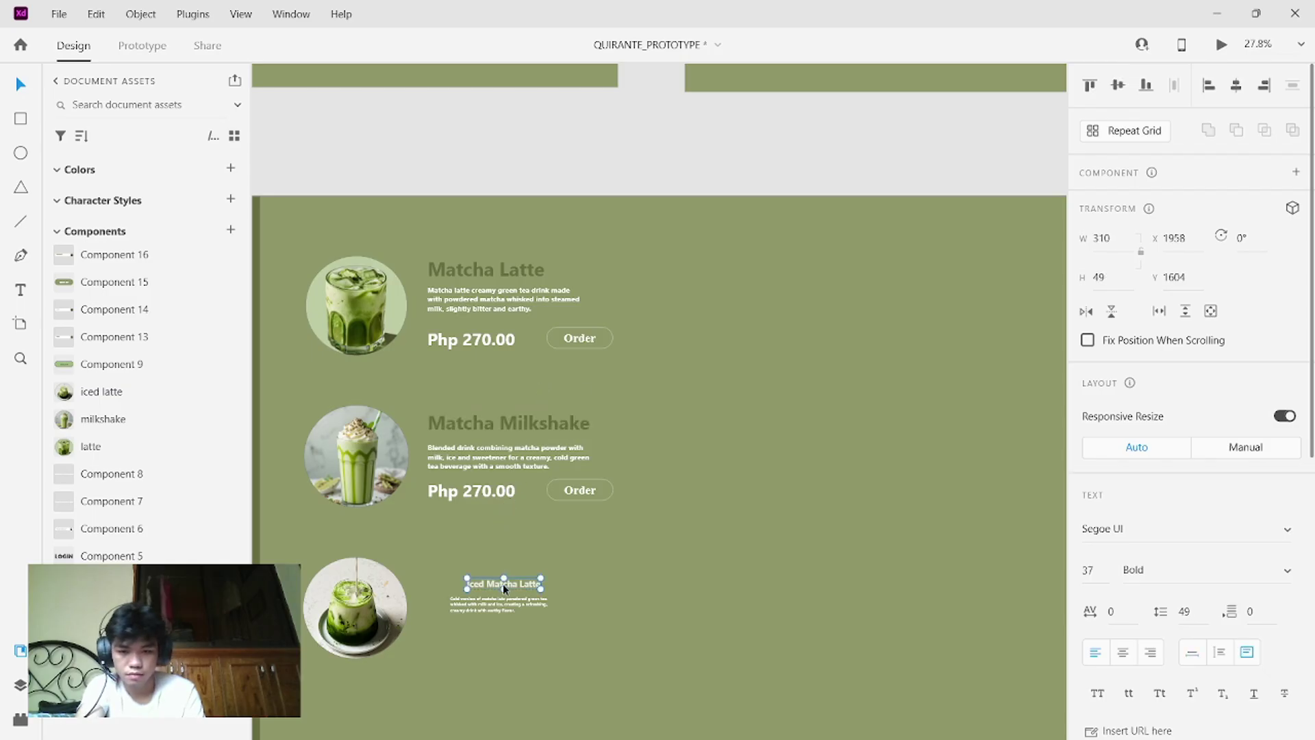
{"action": "double_click", "coordinate": [503, 584]}
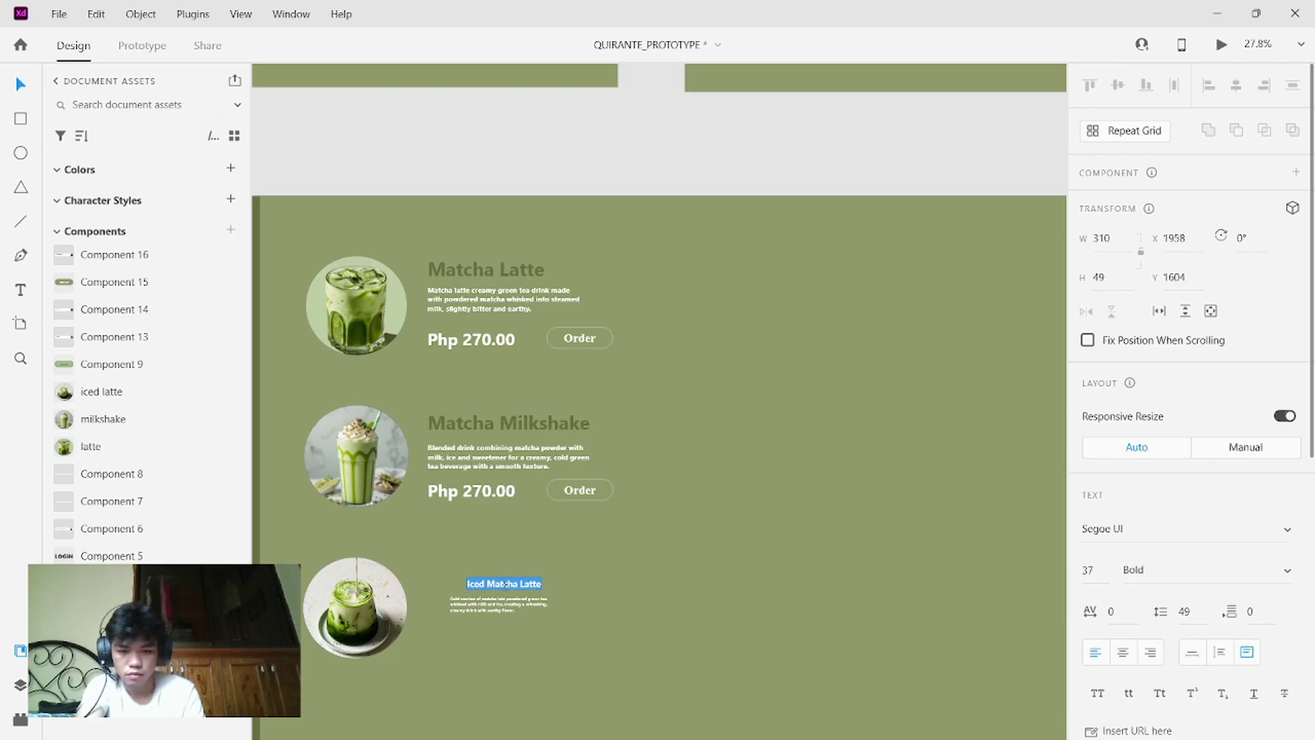
{"action": "left_click", "coordinate": [1094, 574]}
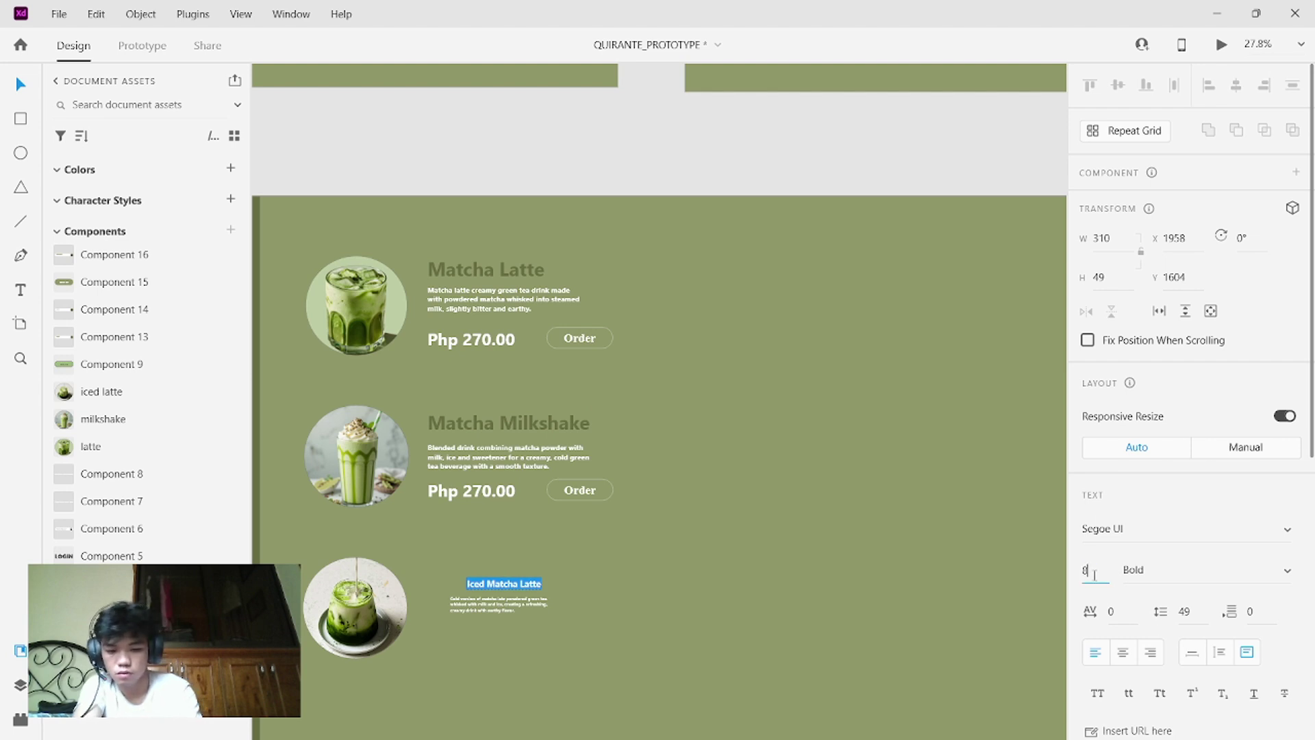
{"action": "key", "text": "Return"}
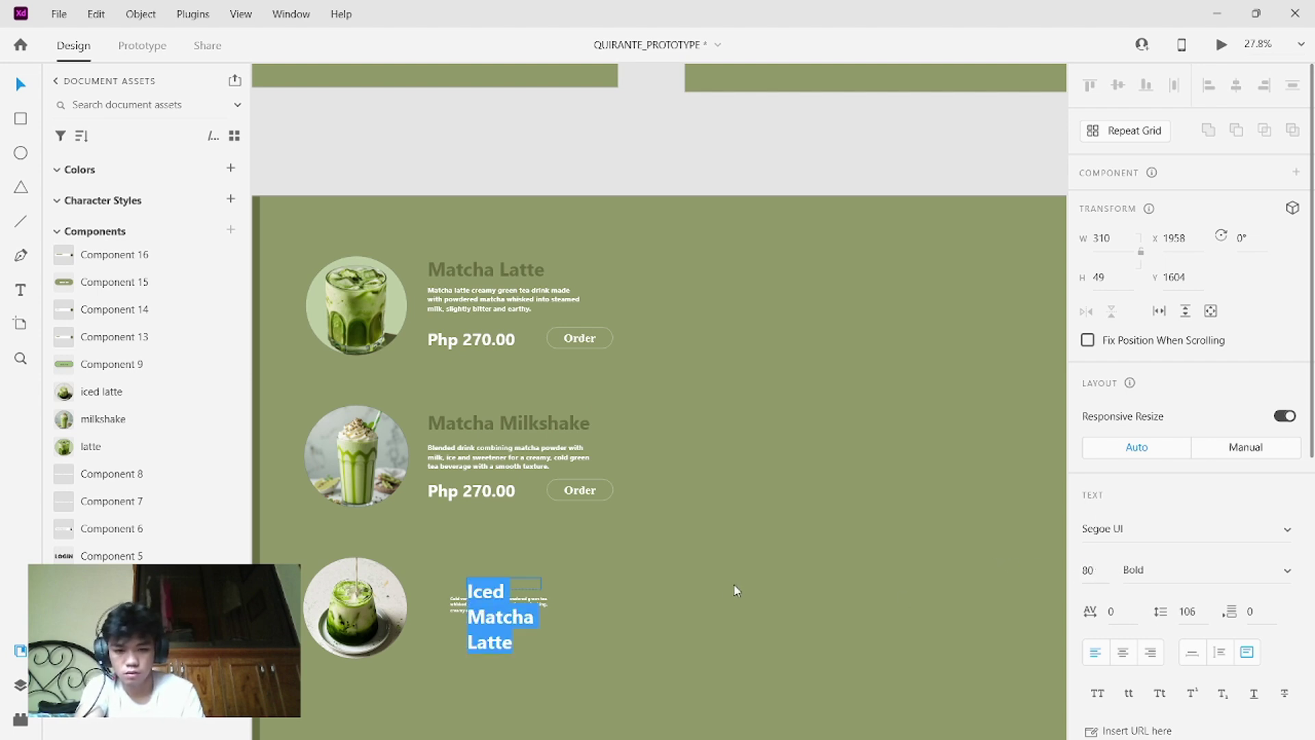
{"action": "key", "text": "Escape"}
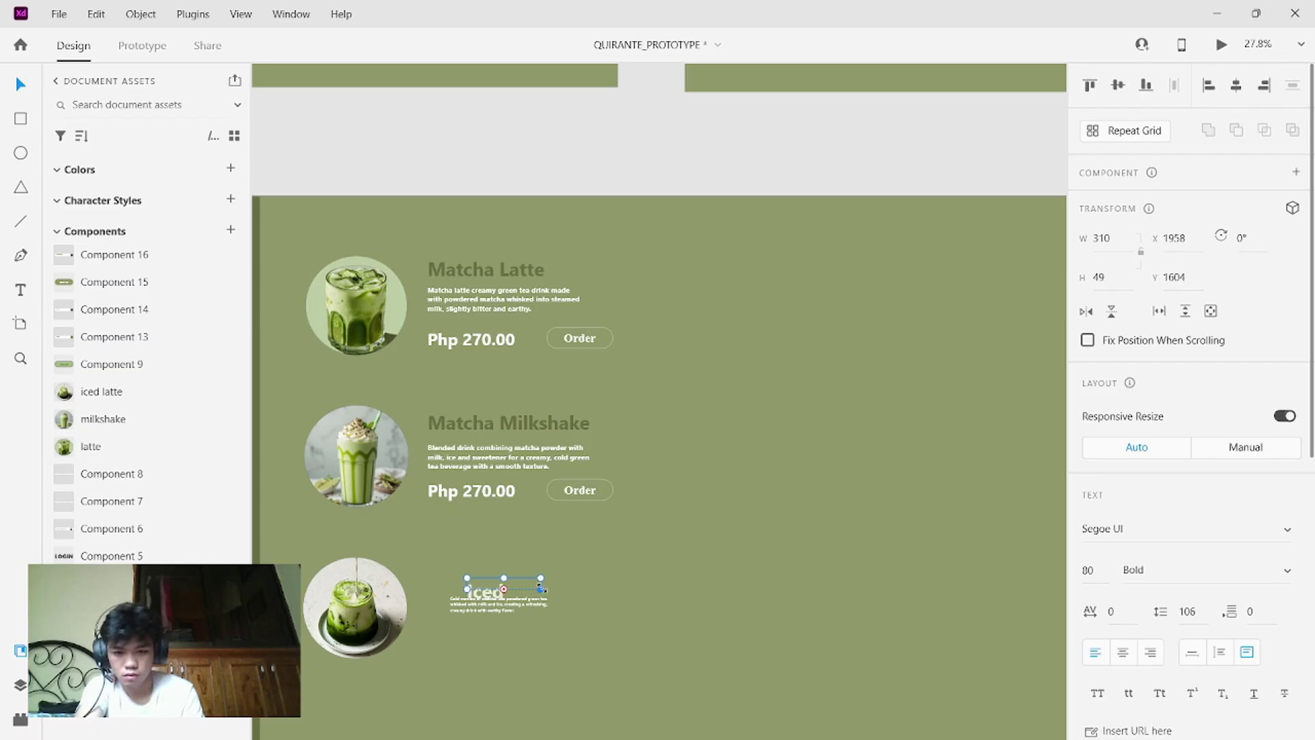
{"action": "left_click_drag", "start_coordinate": [543, 589], "coordinate": [700, 581]}
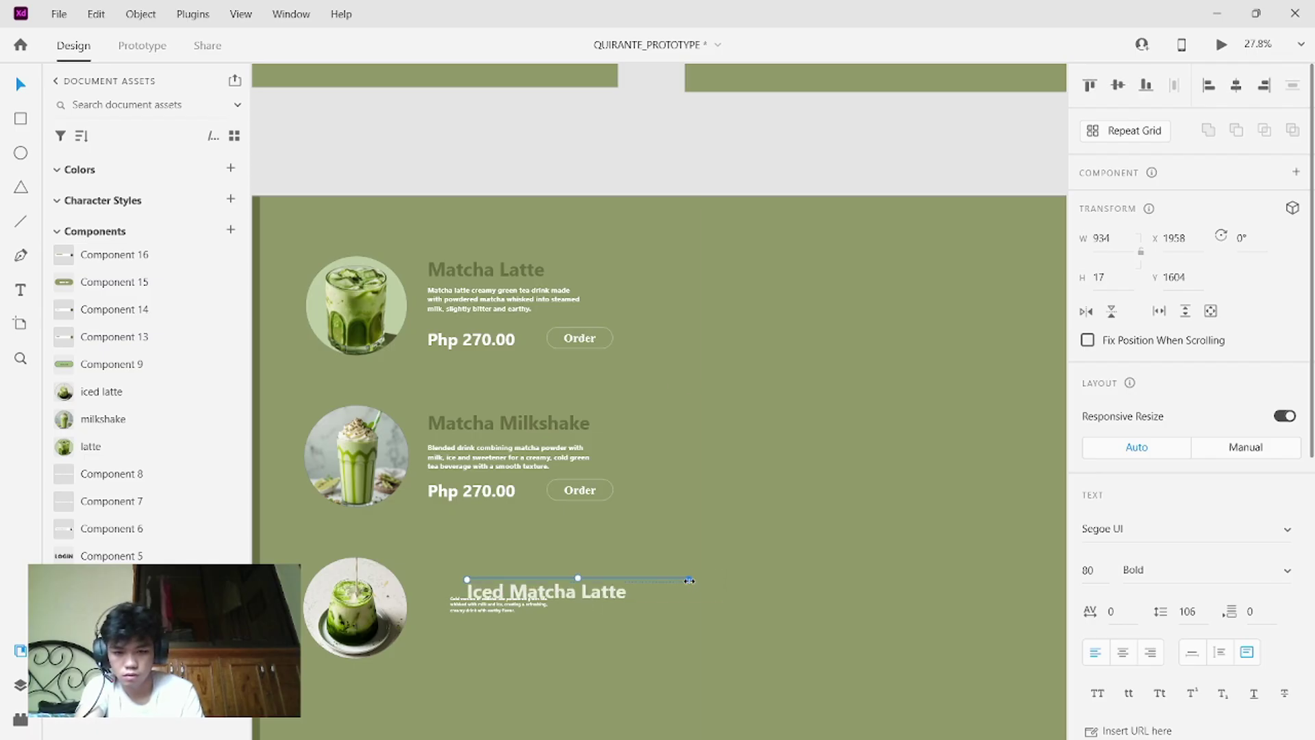
{"action": "key", "text": "Escape"}
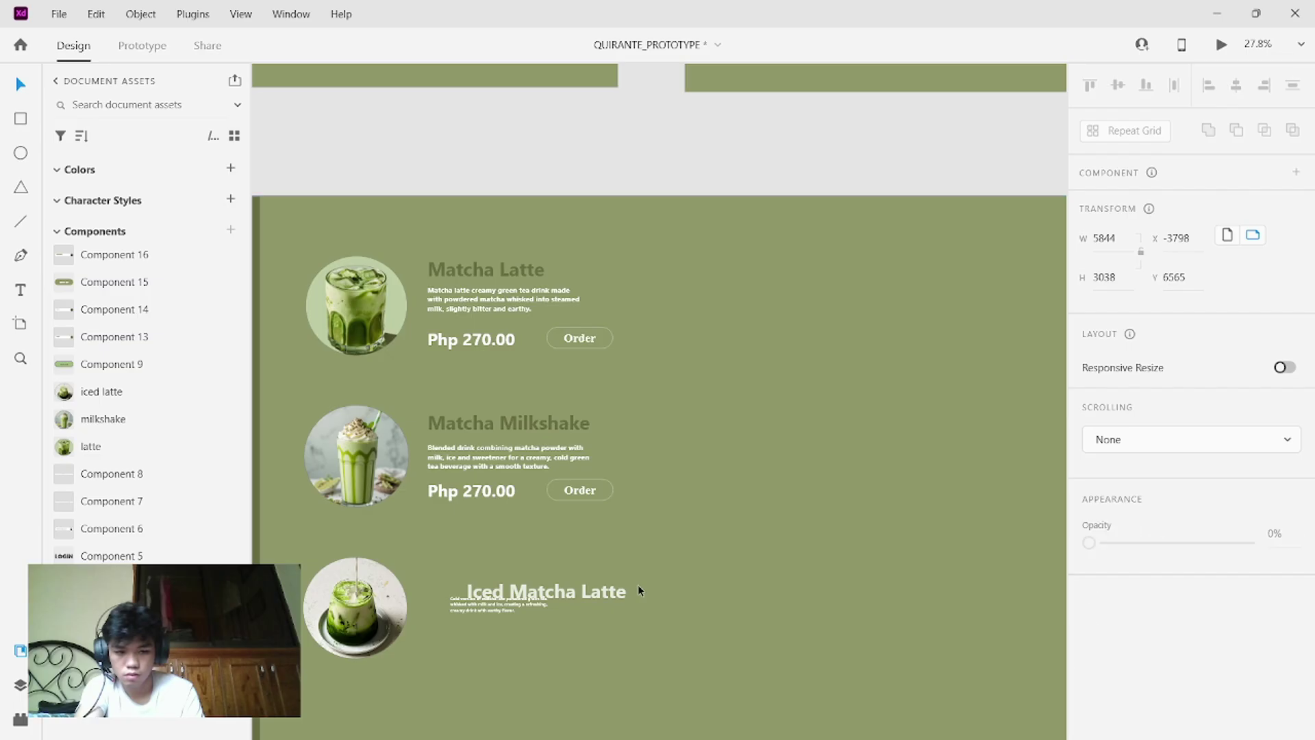
- Move the description below the heading, then undo an accidental shrink of the menu items
{"action": "left_click", "coordinate": [614, 590]}
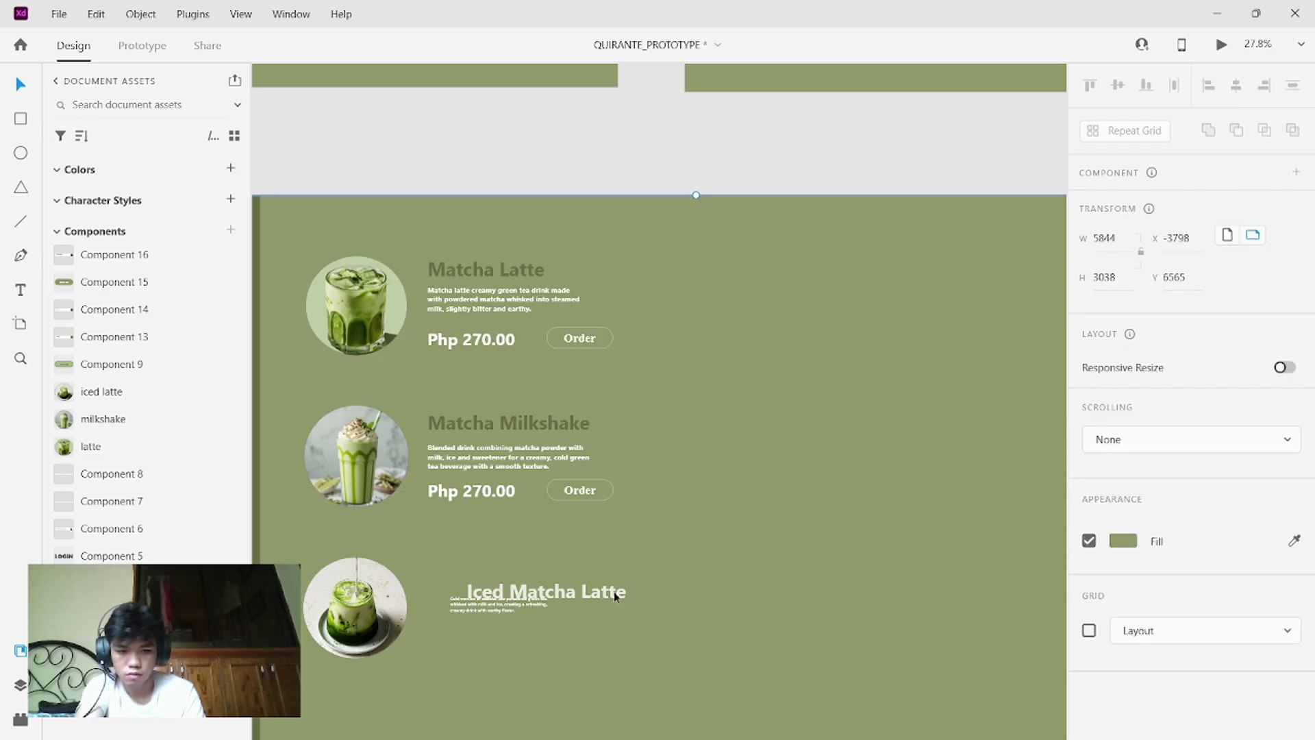
{"action": "scroll", "coordinate": [660, 586], "scroll_direction": "down", "scroll_amount": 1}
{"action": "left_click_drag", "start_coordinate": [479, 574], "coordinate": [488, 601]}
{"action": "double_click", "coordinate": [525, 558]}
{"action": "left_click", "coordinate": [525, 558]}
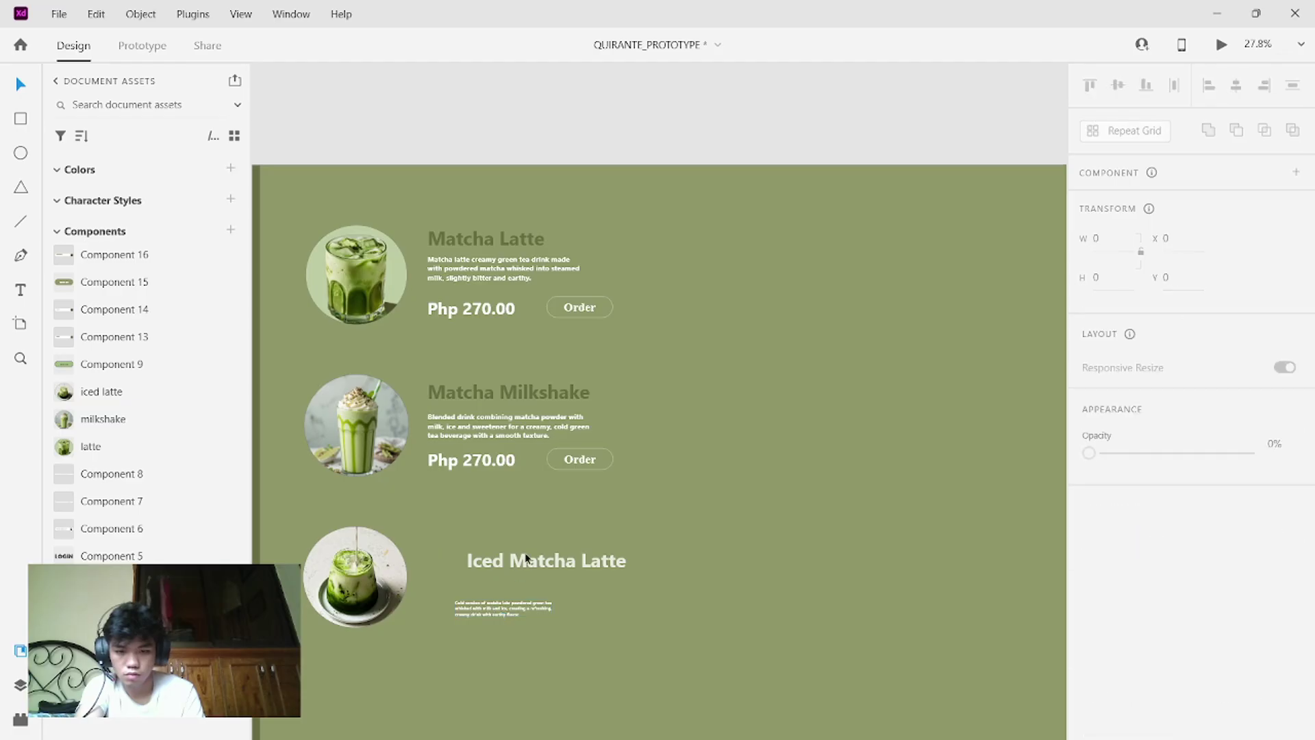
{"action": "double_click", "coordinate": [563, 555]}
{"action": "left_click", "coordinate": [565, 555]}
{"action": "left_click_drag", "start_coordinate": [564, 555], "coordinate": [254, 455]}
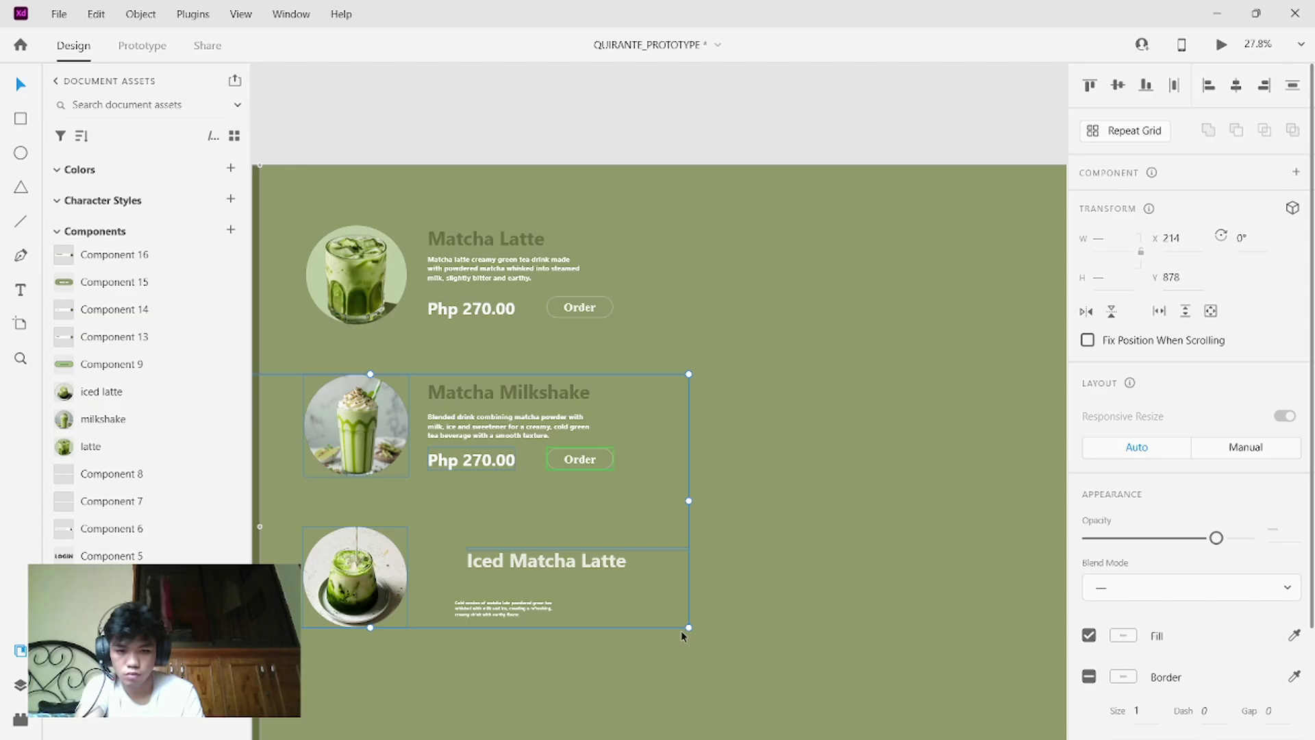
{"action": "left_click_drag", "start_coordinate": [687, 628], "coordinate": [658, 604]}
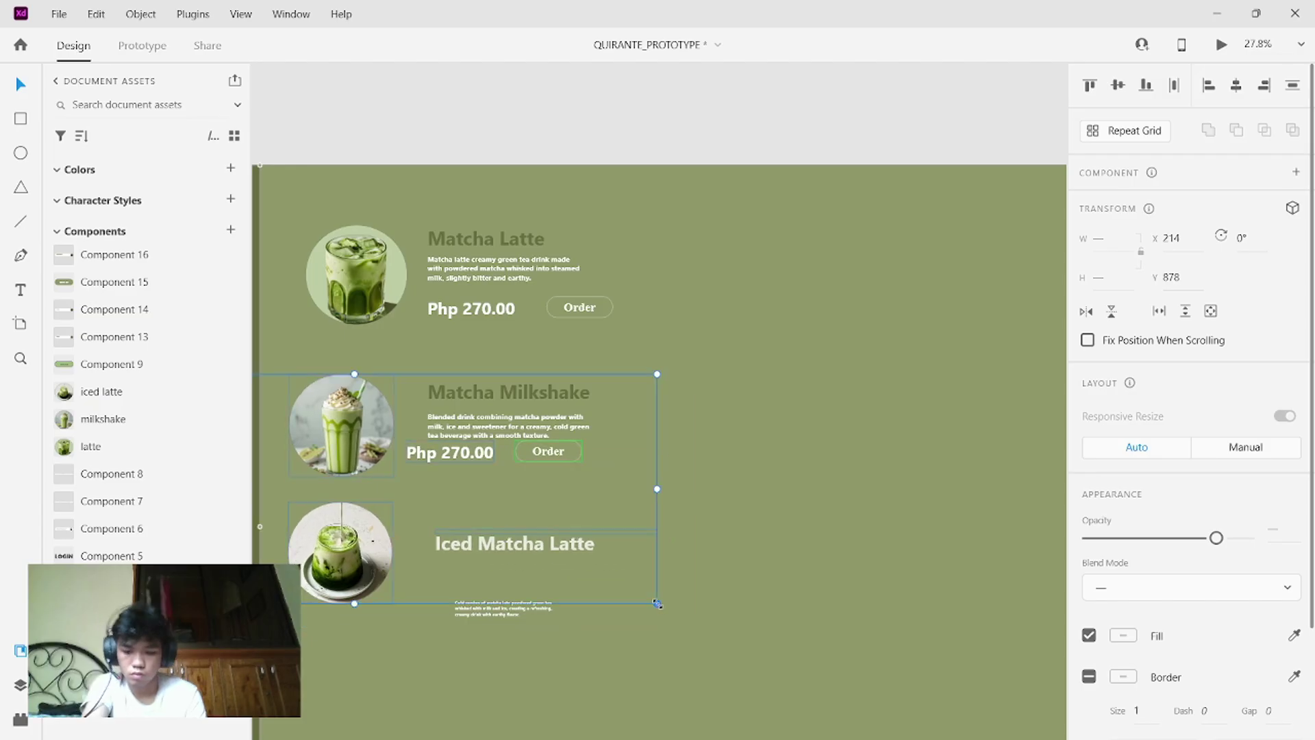
{"action": "key", "text": "ctrl+z"}
{"action": "key", "text": "ctrl+z"}
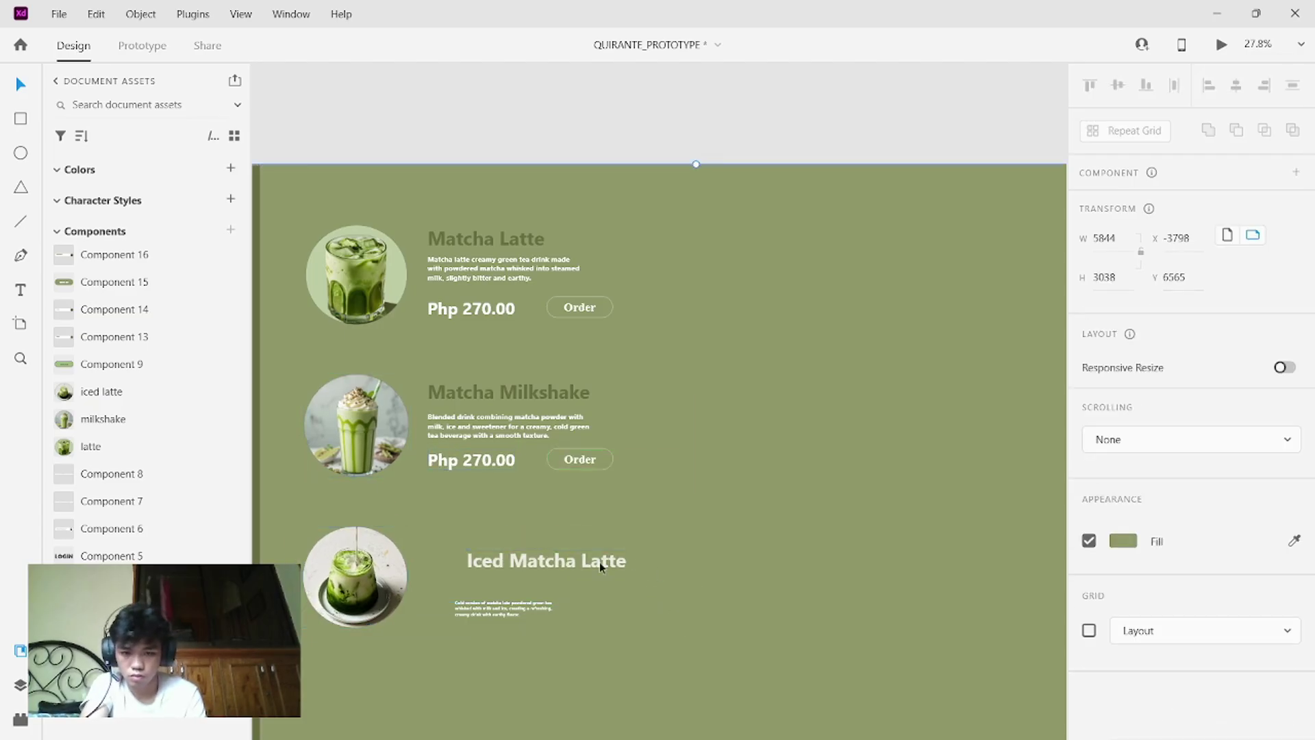
- Undo the description move and set the Iced Matcha Latte heading to font size 80
{"action": "key", "text": "ctrl+z"}
{"action": "key", "text": "ctrl+z"}
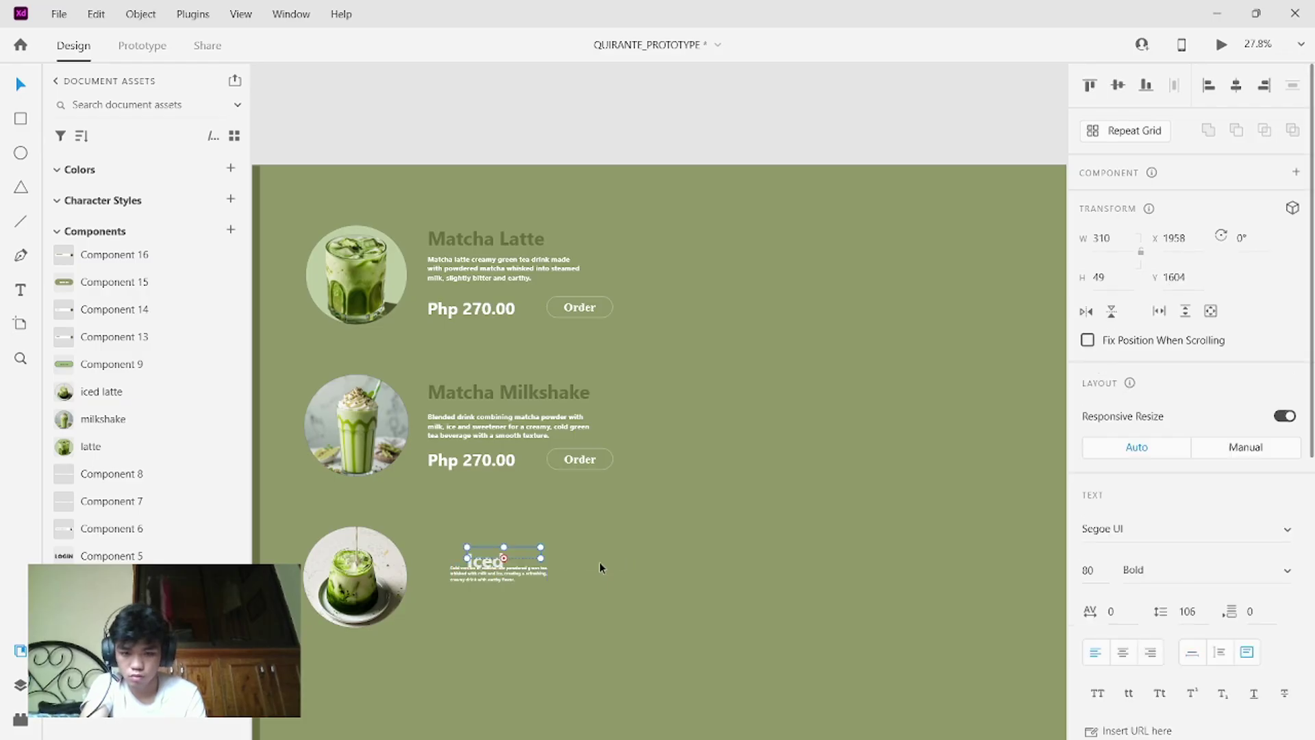
{"action": "key", "text": "ctrl+z"}
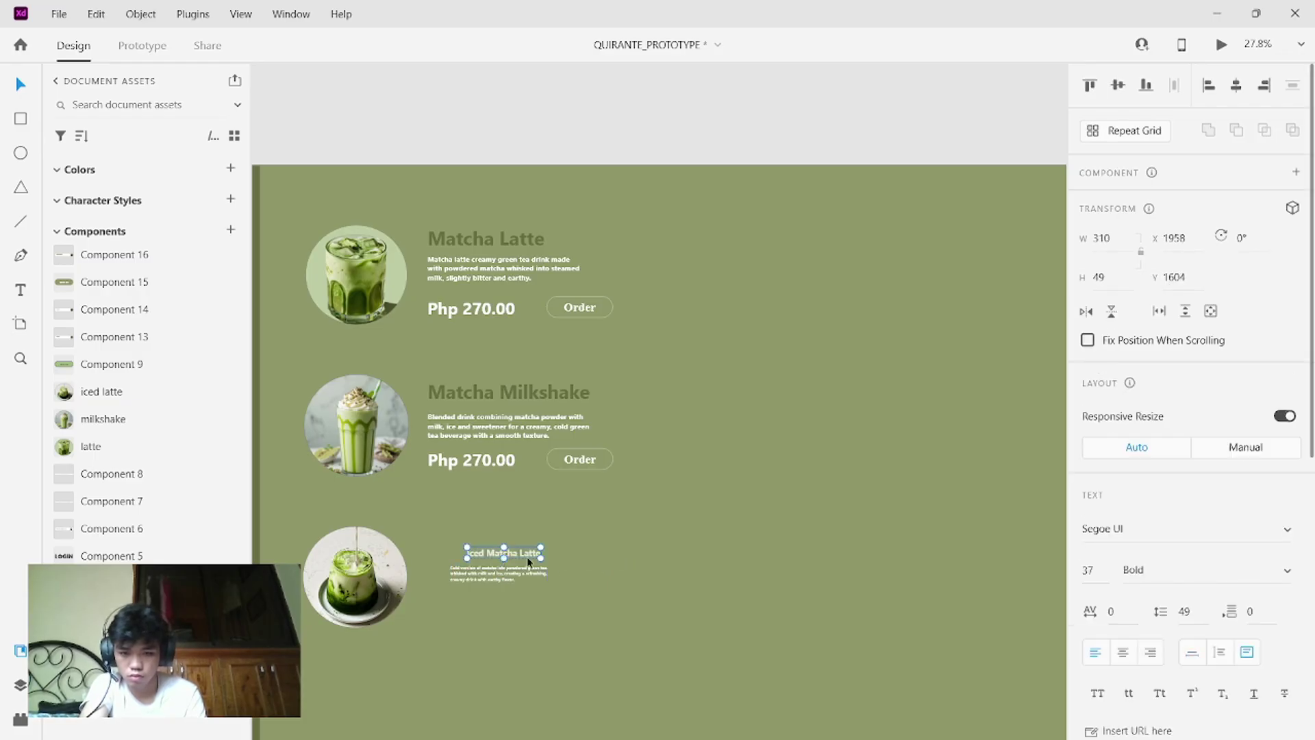
{"action": "double_click", "coordinate": [524, 554]}
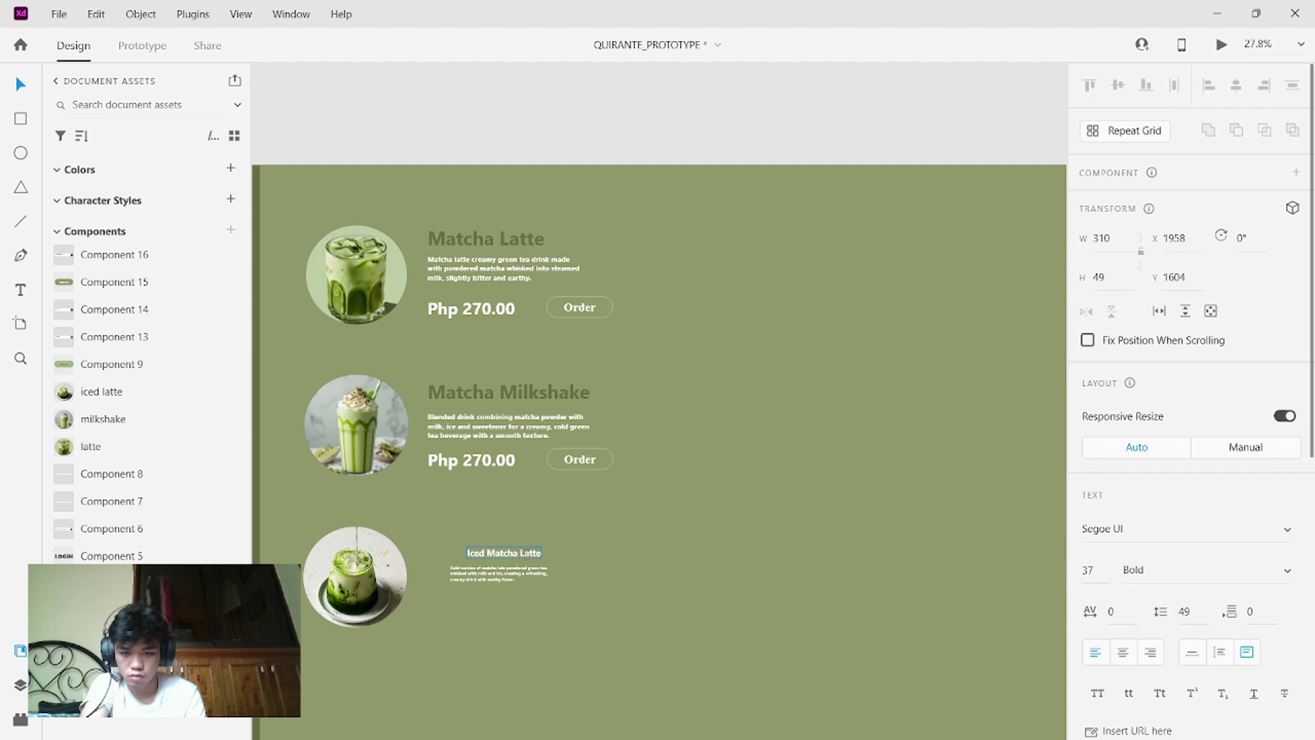
{"action": "key", "text": "Escape"}
{"action": "left_click", "coordinate": [1101, 569]}
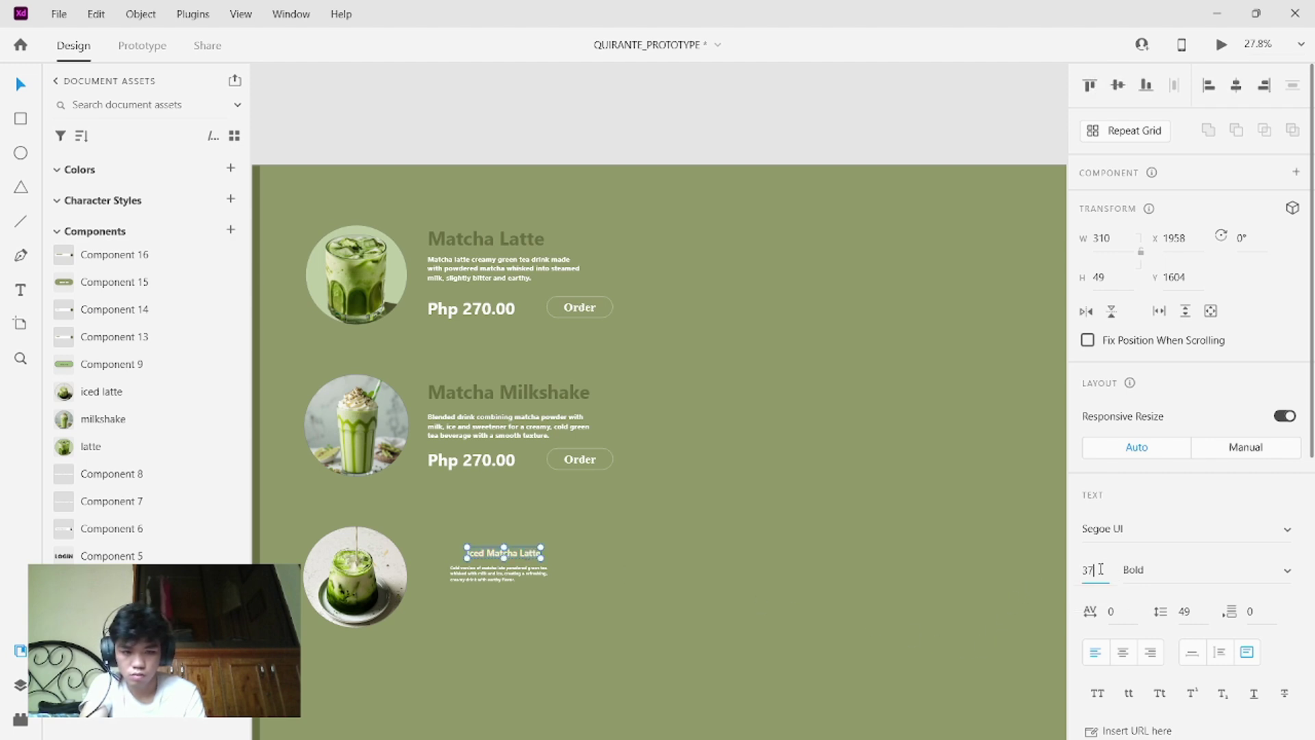
{"action": "key", "text": "BackSpace"}
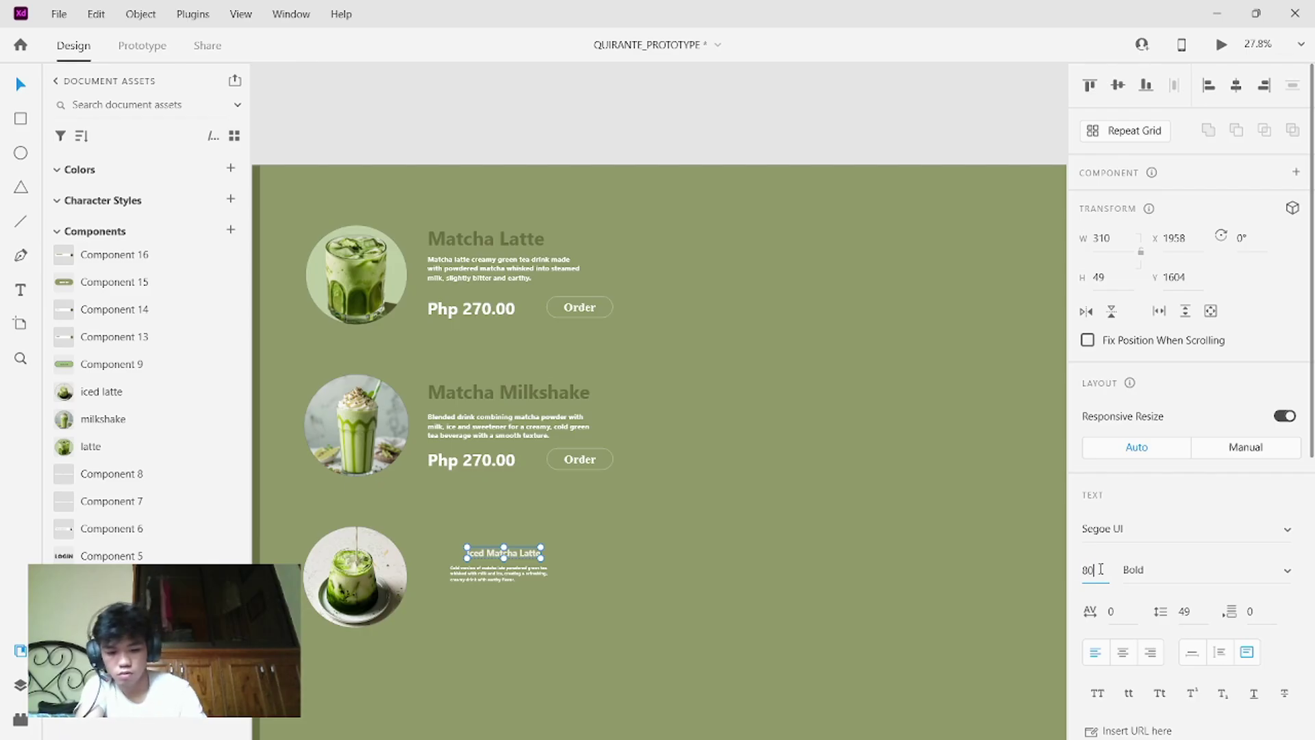
{"action": "key", "text": "Return"}
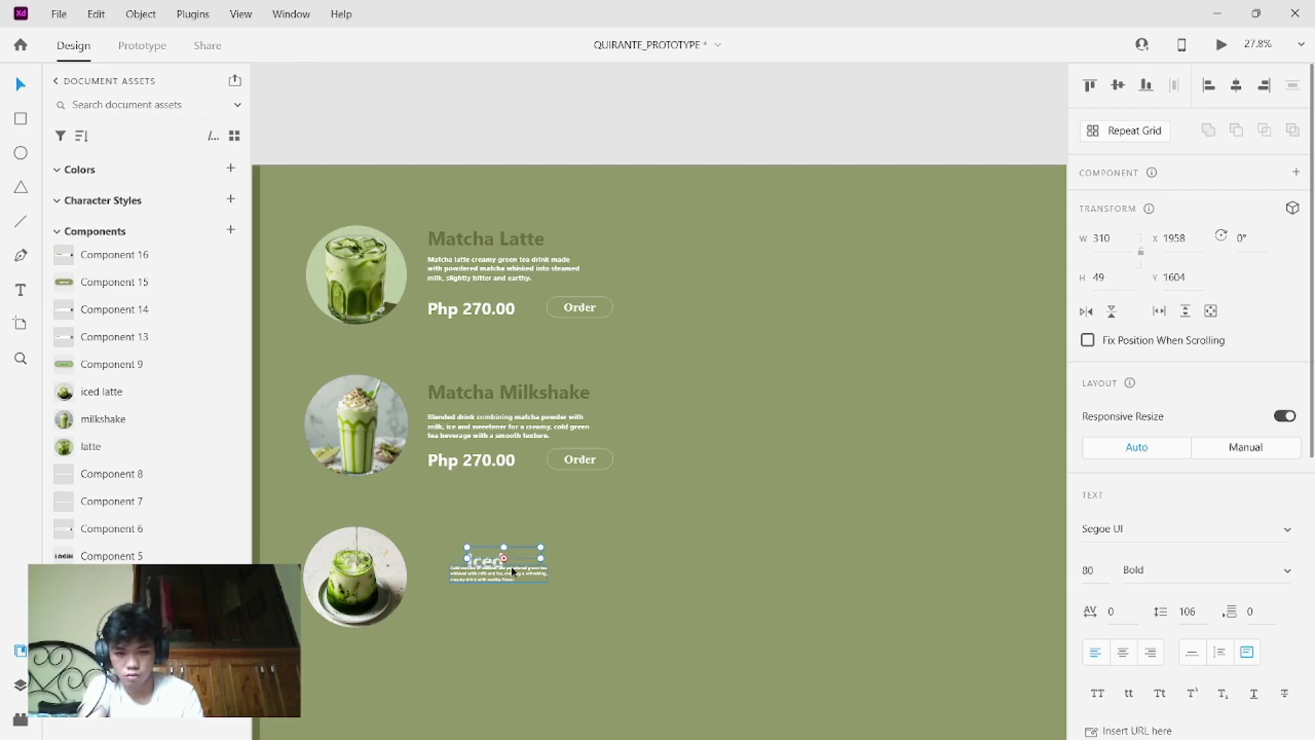
{"action": "left_click_drag", "start_coordinate": [479, 587], "coordinate": [749, 534]}
{"action": "key", "text": "ctrl+z"}
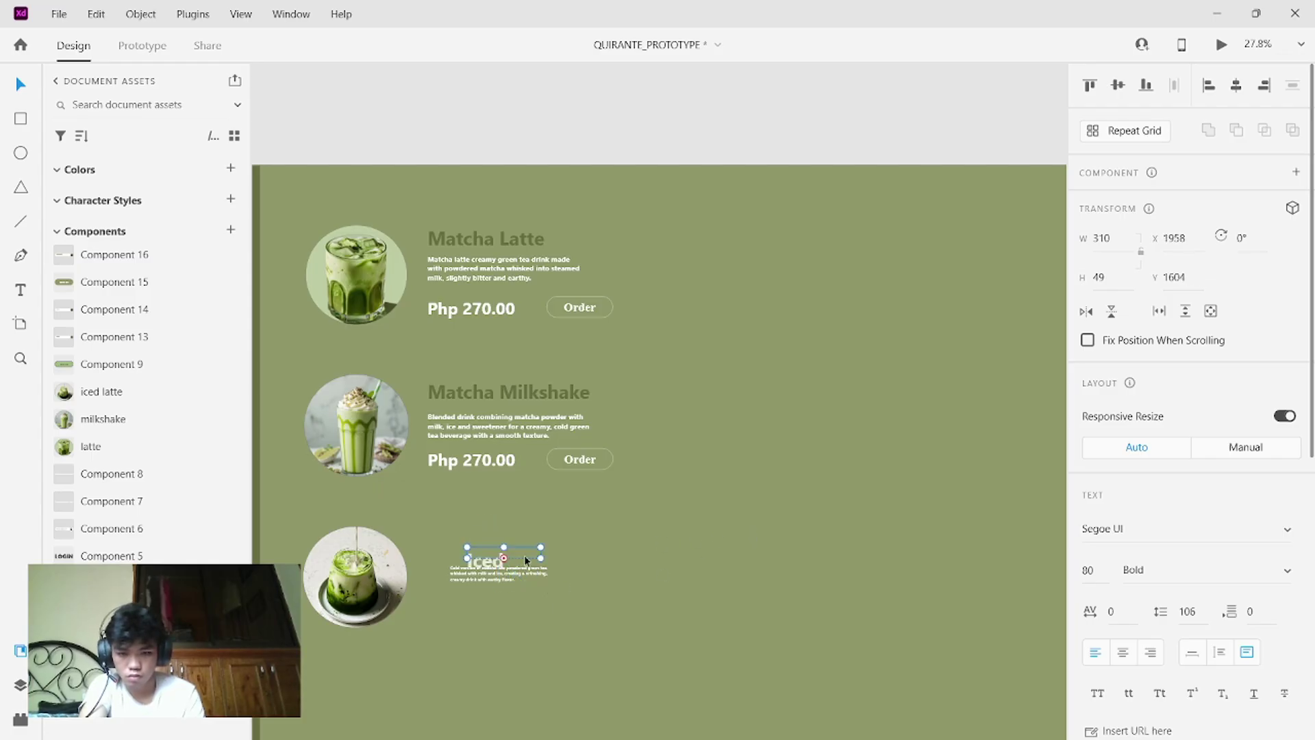
- Widen the heading to one line and align it up-left with the other product titles
{"action": "left_click_drag", "start_coordinate": [542, 558], "coordinate": [642, 569]}
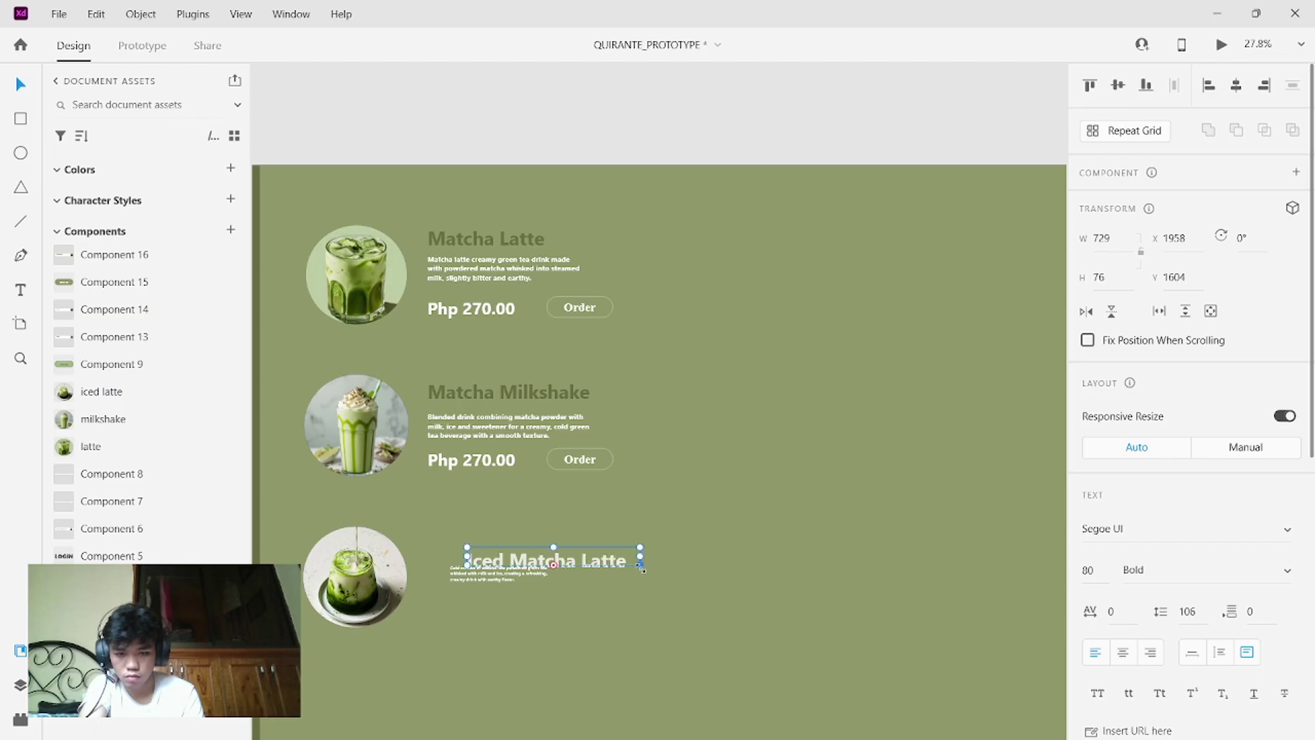
{"action": "left_click_drag", "start_coordinate": [502, 556], "coordinate": [462, 535]}
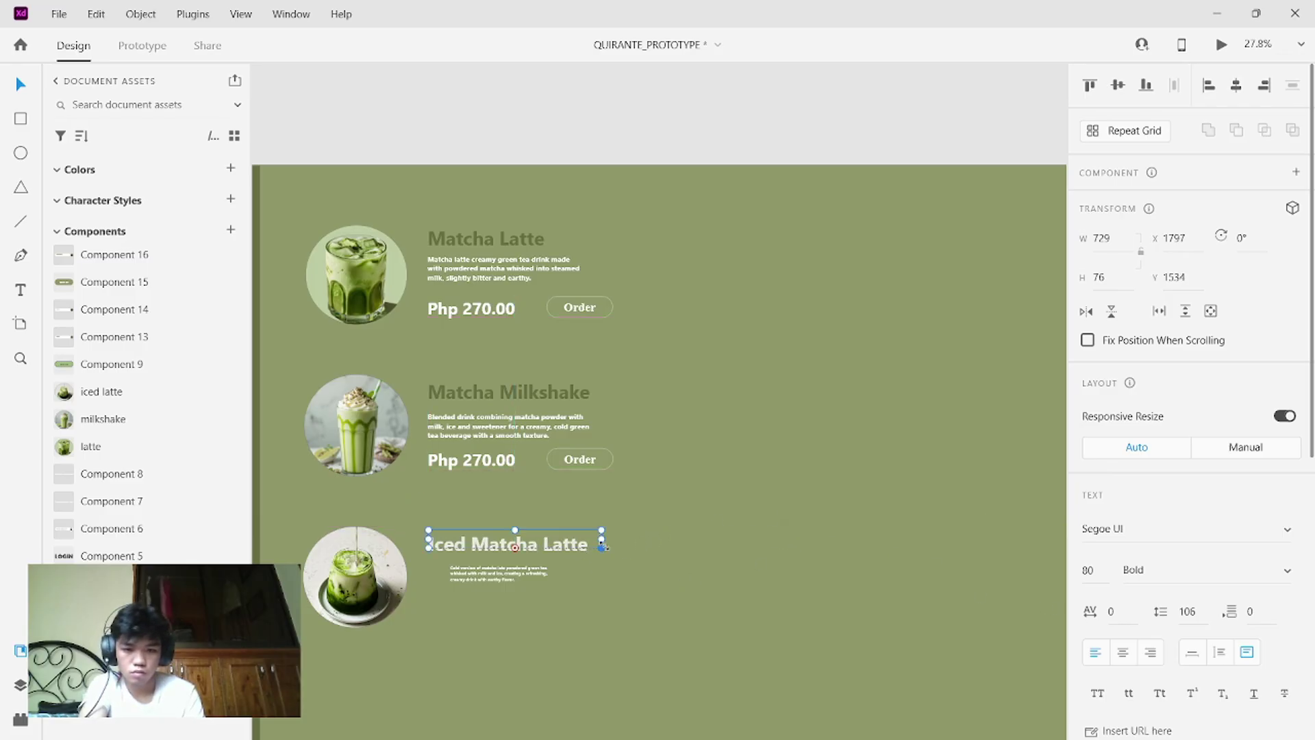
{"action": "double_click", "coordinate": [585, 546]}
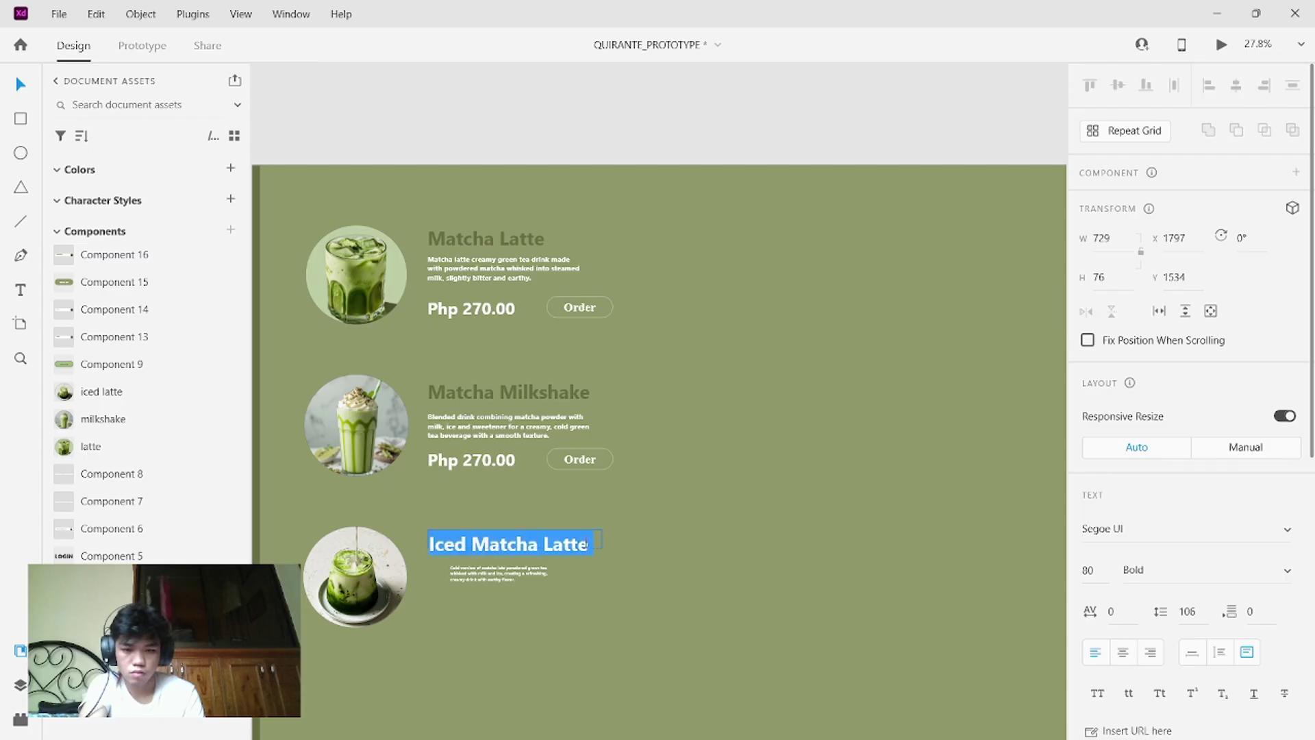
{"action": "scroll", "coordinate": [1158, 560], "scroll_direction": "down", "scroll_amount": 5}
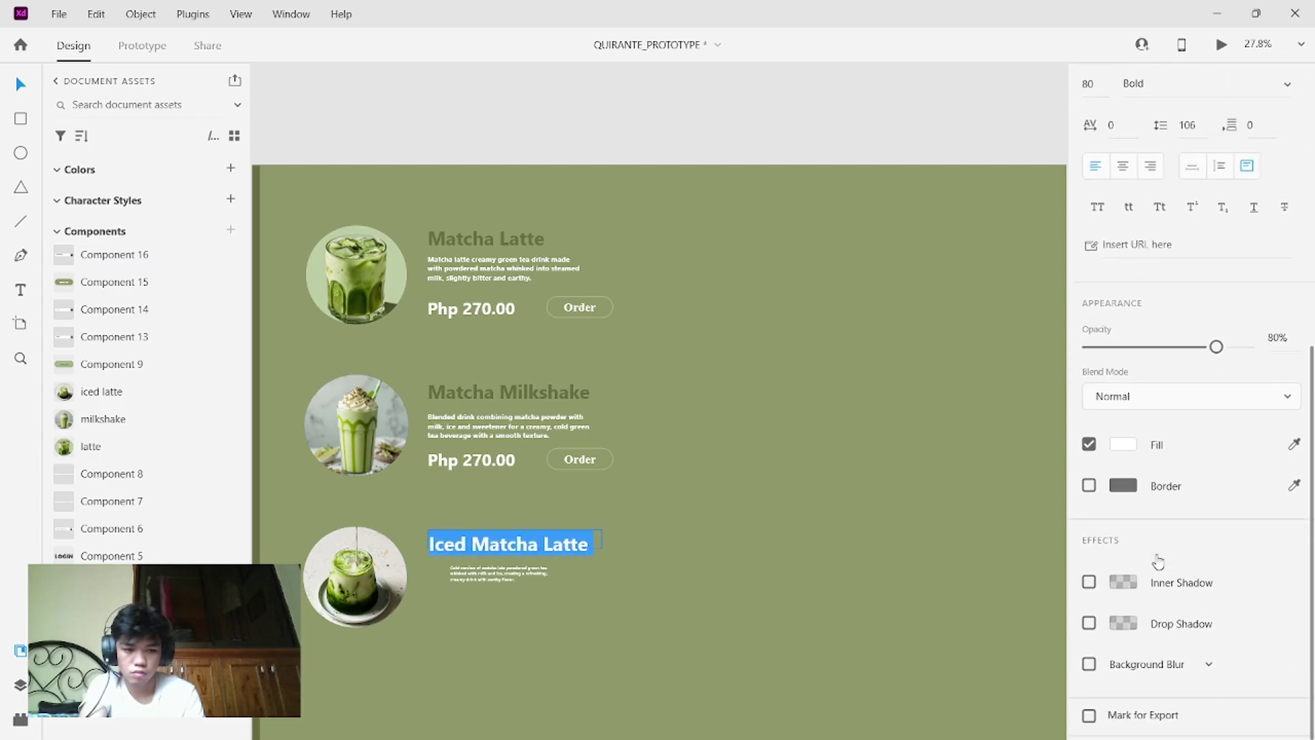
- Sample dark olive for the heading, set the description to size 30, and align it under the heading
{"action": "left_click", "coordinate": [1294, 444]}
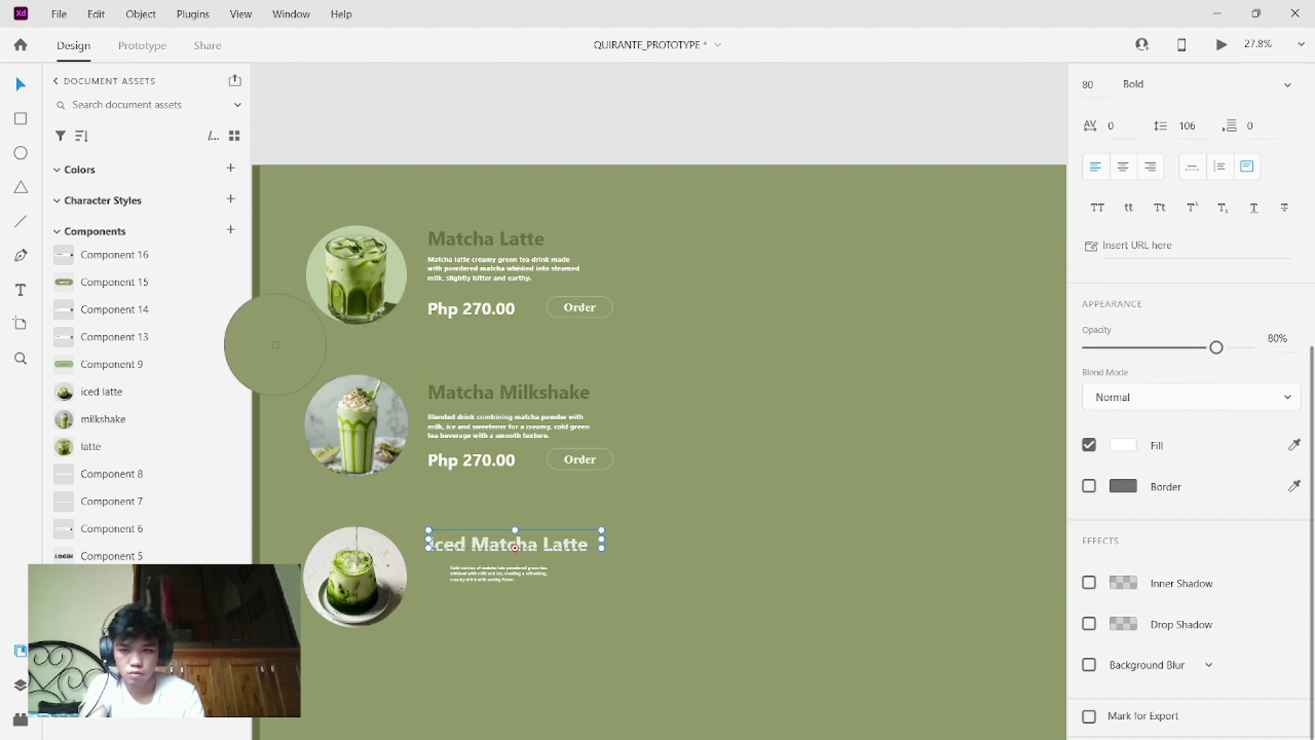
{"action": "left_click", "coordinate": [256, 338]}
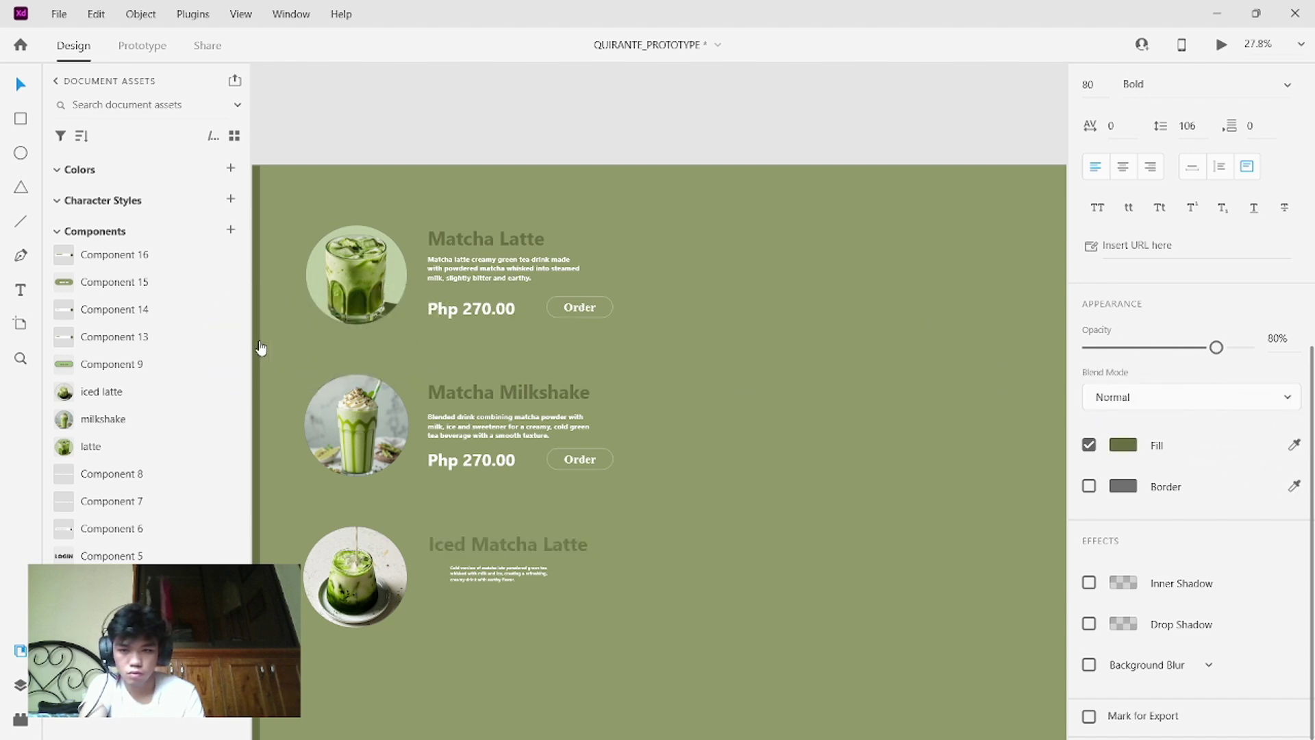
{"action": "double_click", "coordinate": [506, 576]}
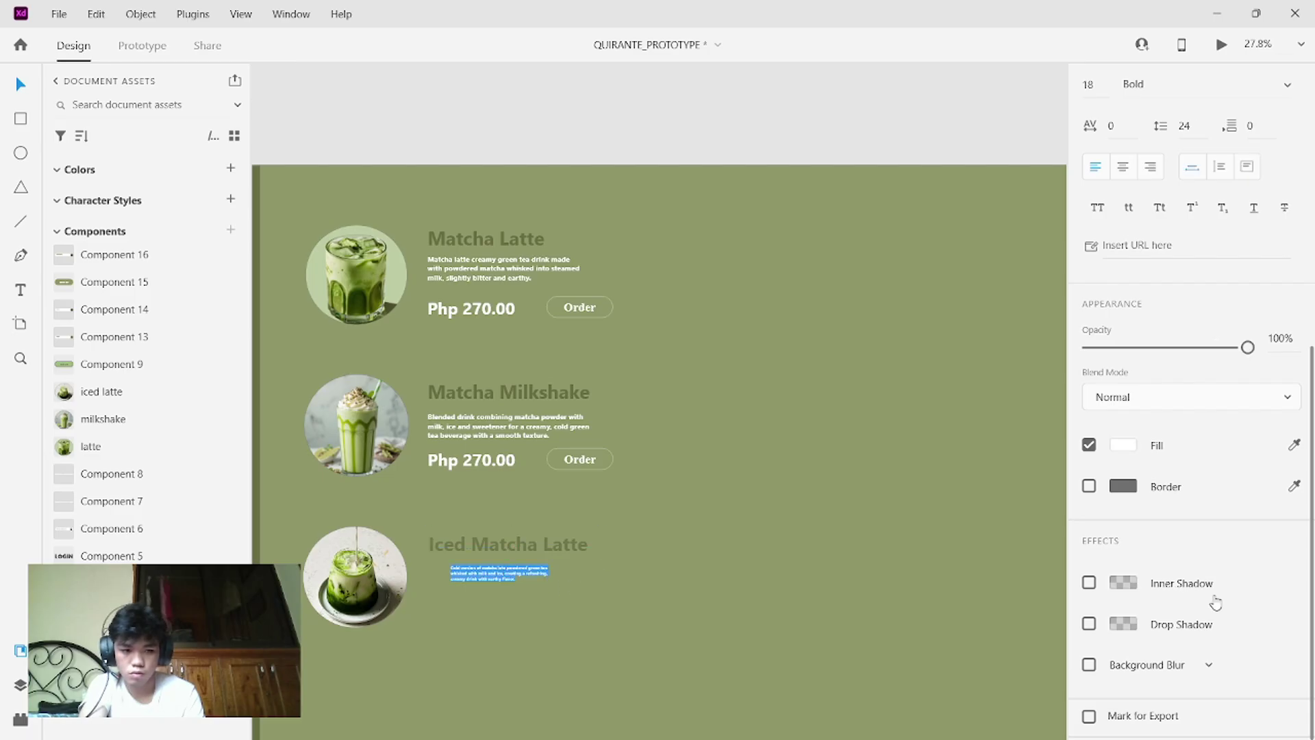
{"action": "scroll", "coordinate": [1235, 605], "scroll_direction": "down", "scroll_amount": 1}
{"action": "scroll", "coordinate": [1235, 605], "scroll_direction": "up", "scroll_amount": 8}
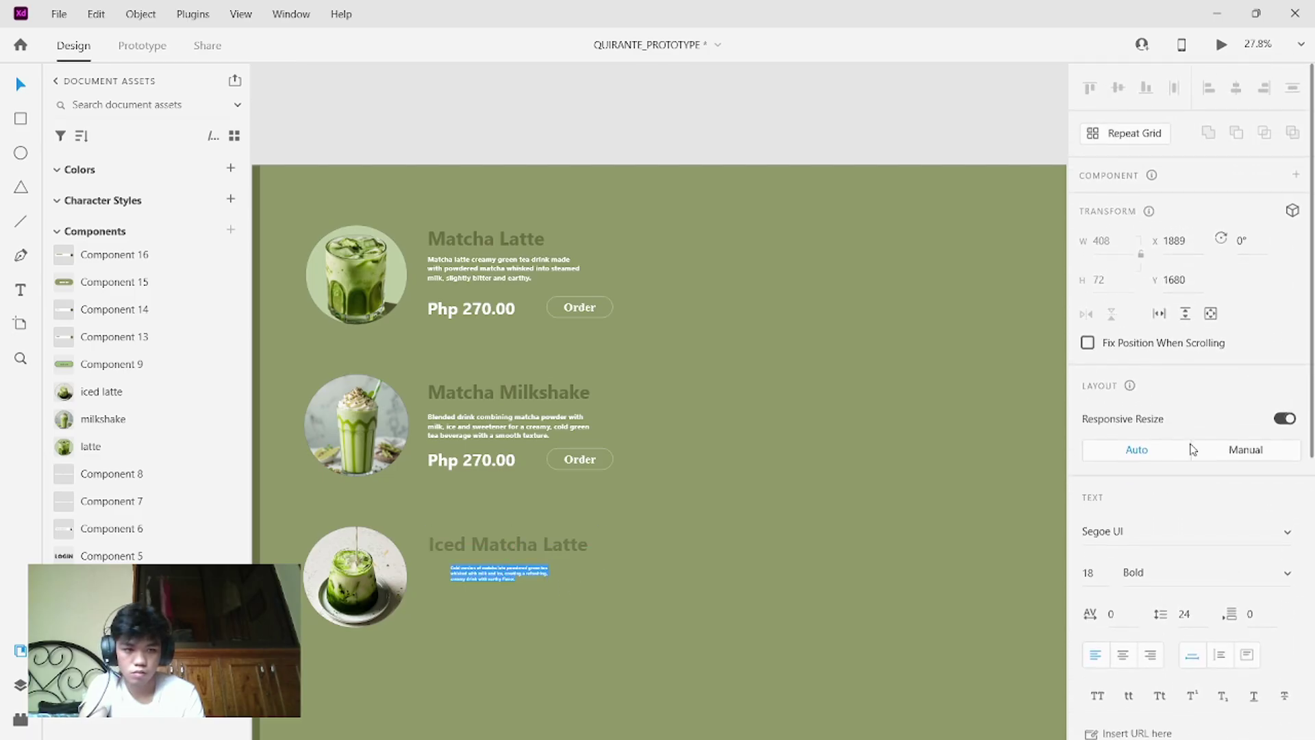
{"action": "left_click", "coordinate": [1097, 567]}
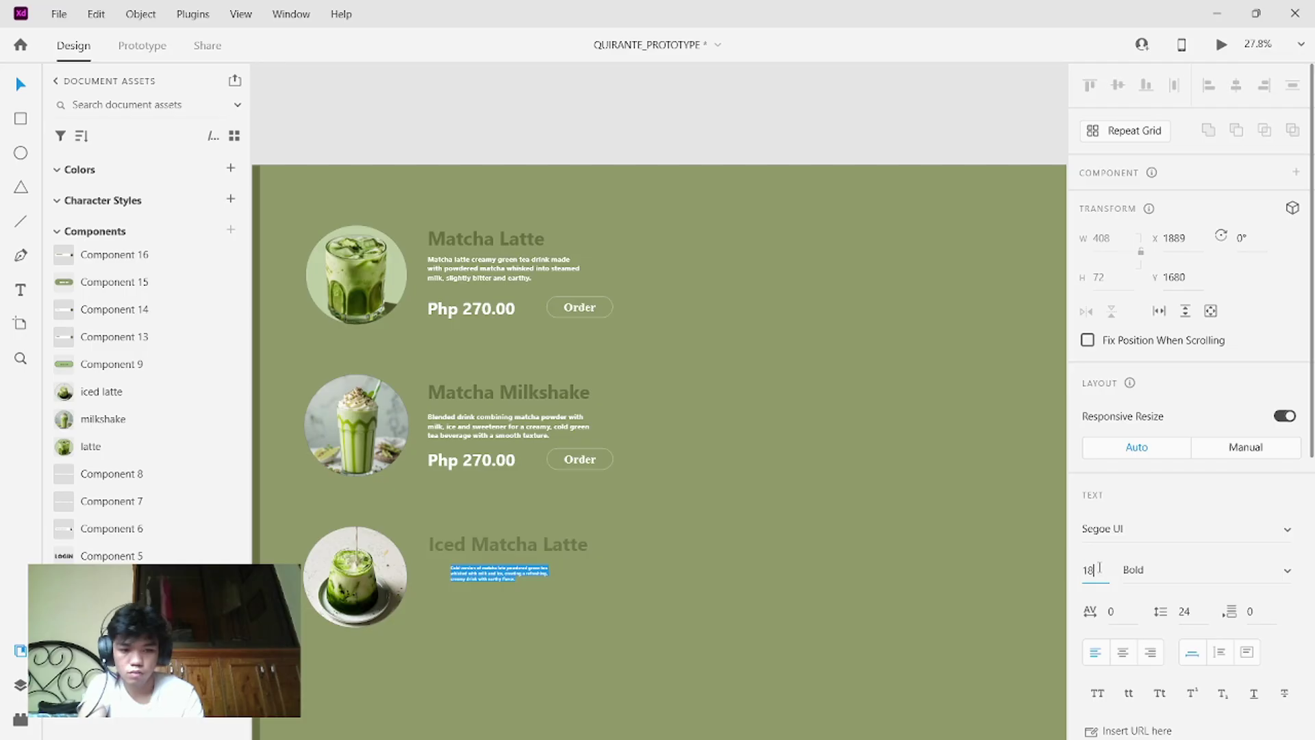
{"action": "key", "text": "BackSpace"}
{"action": "type", "text": "30"}
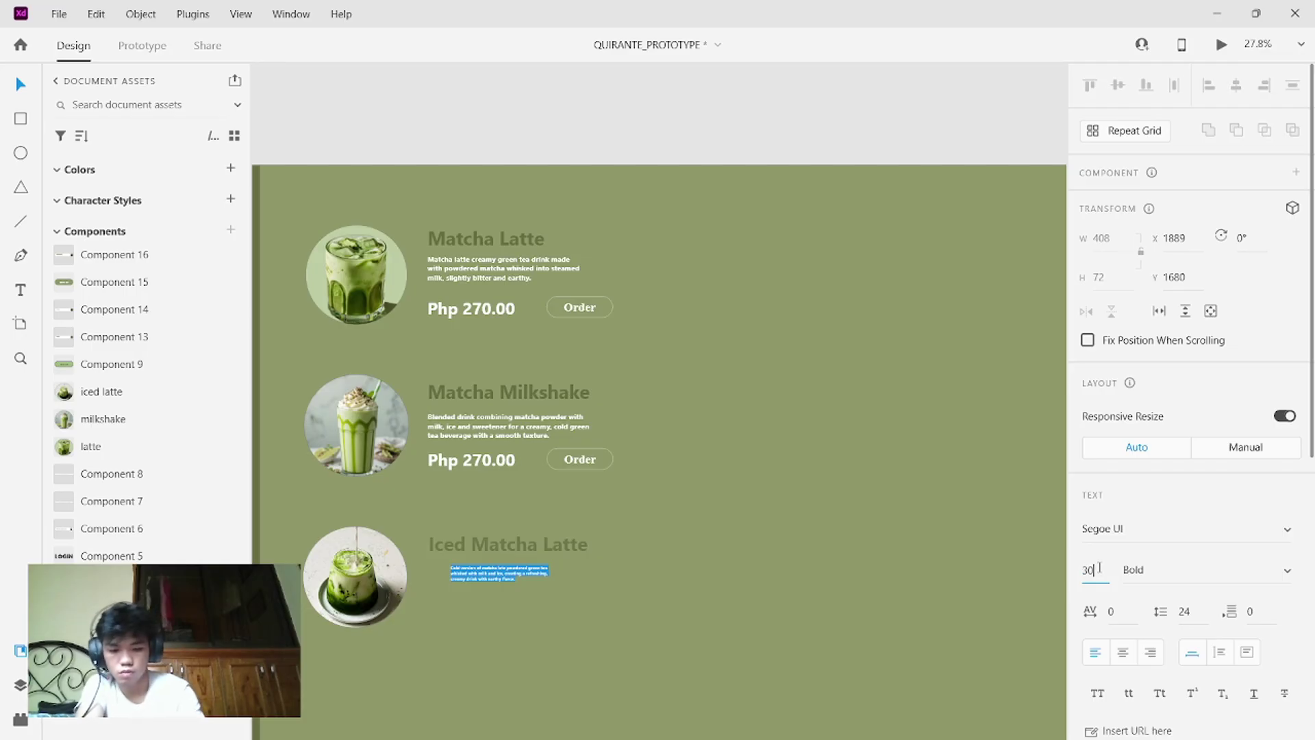
{"action": "key", "text": "Return"}
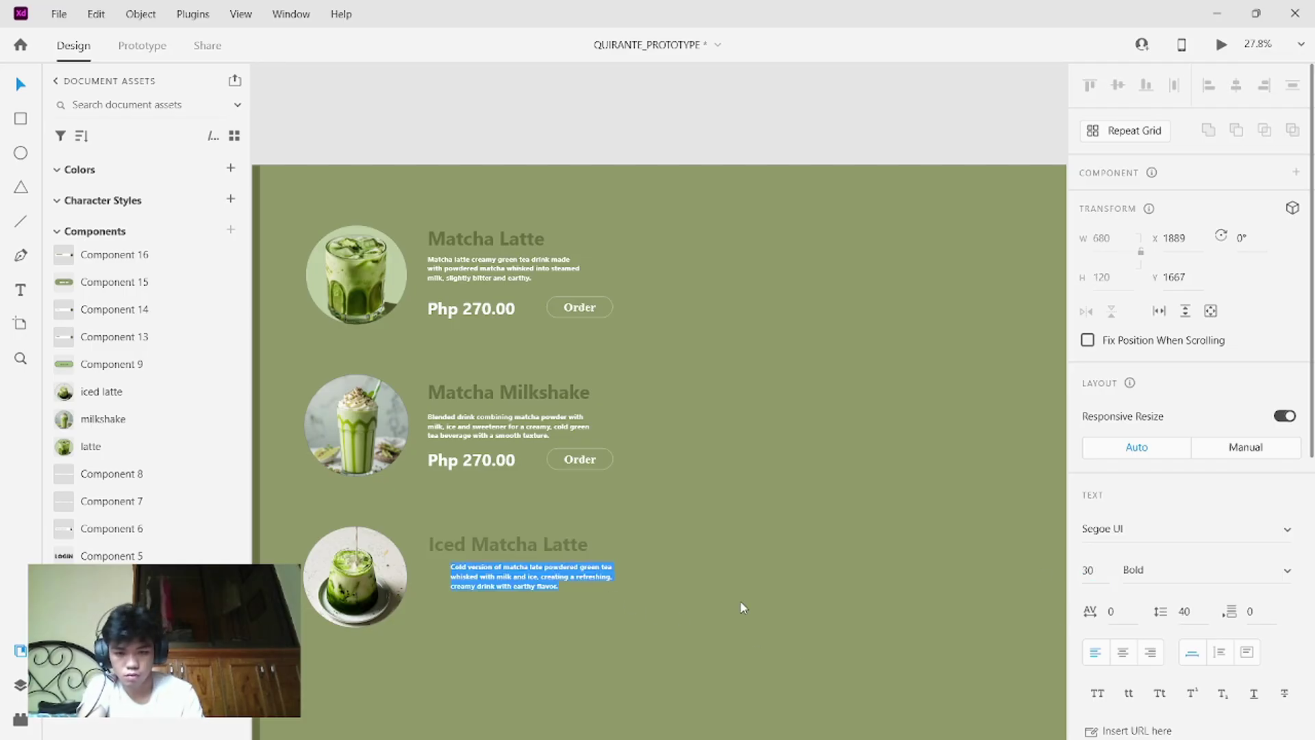
{"action": "key", "text": "Escape"}
{"action": "left_click_drag", "start_coordinate": [517, 574], "coordinate": [501, 580]}
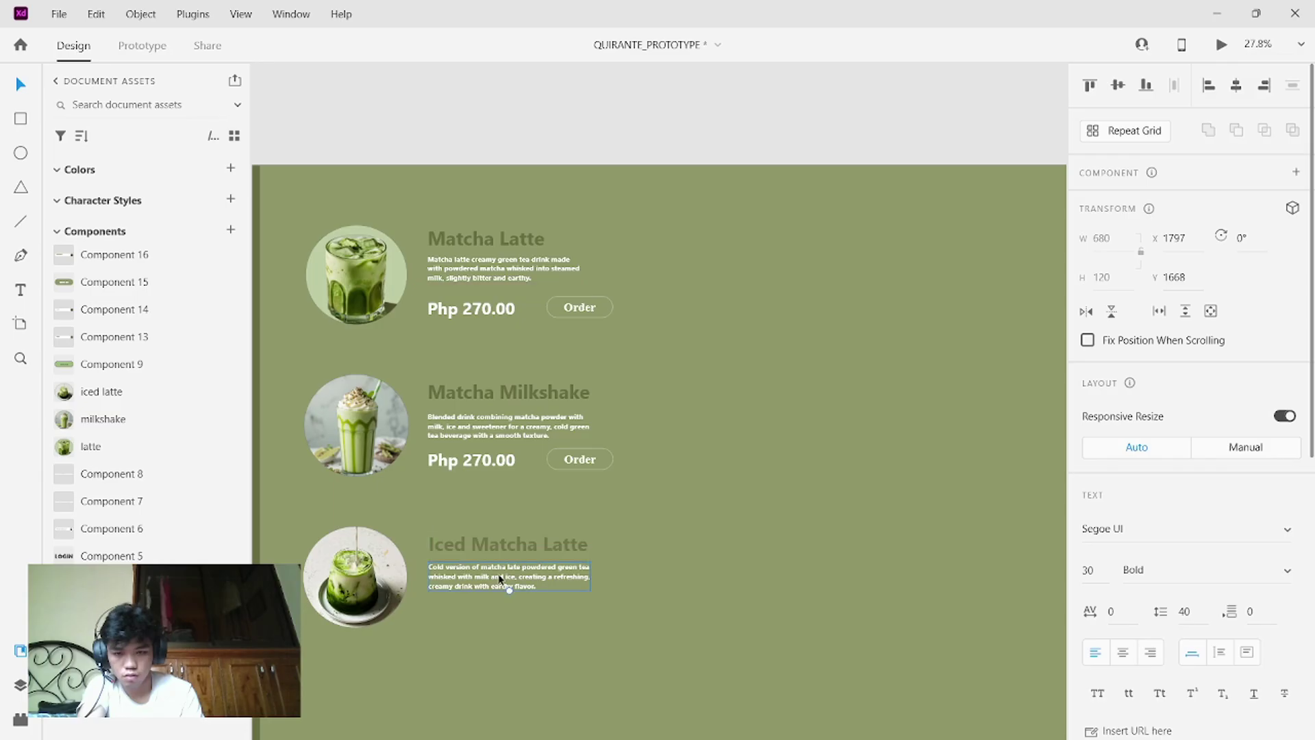
- Copy the milkshake row's Php 270.00 price and Order button under the Iced Matcha Latte description
{"action": "left_click", "coordinate": [630, 478]}
{"action": "left_click_drag", "start_coordinate": [630, 478], "coordinate": [428, 447]}
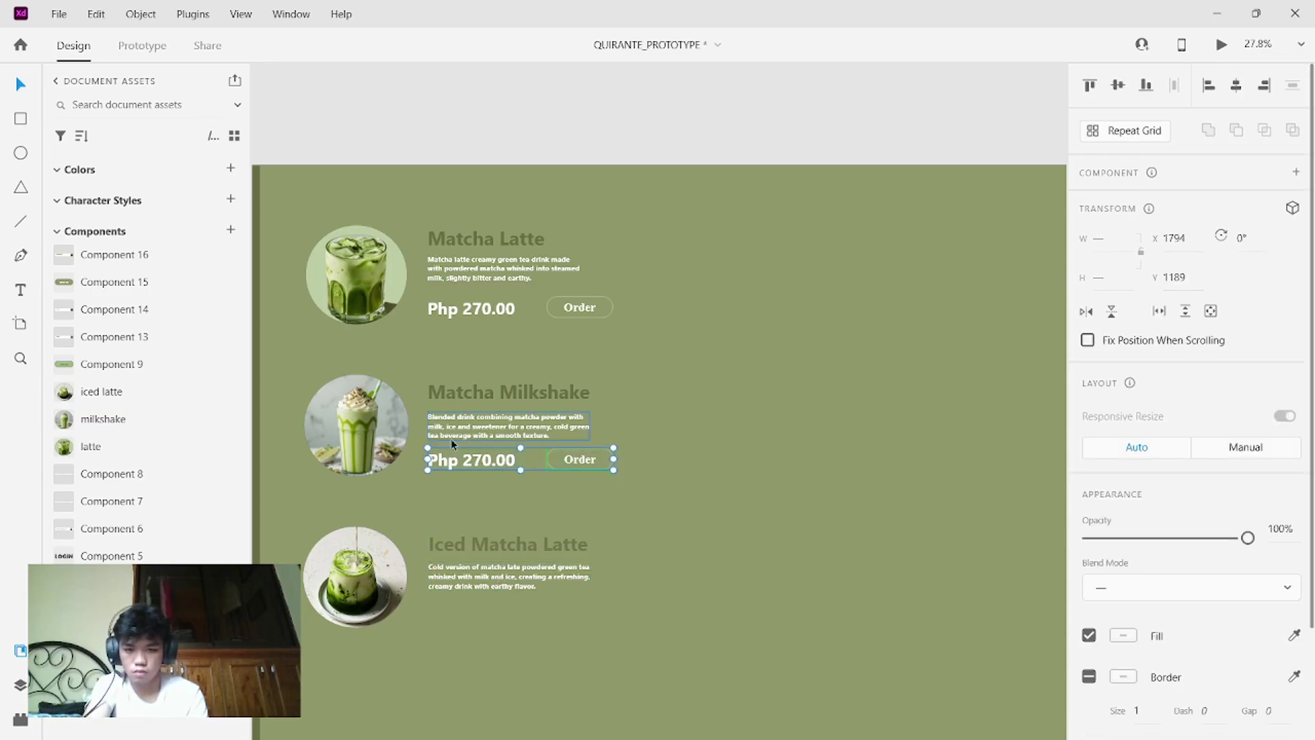
{"action": "left_click_drag", "start_coordinate": [512, 458], "coordinate": [505, 610]}
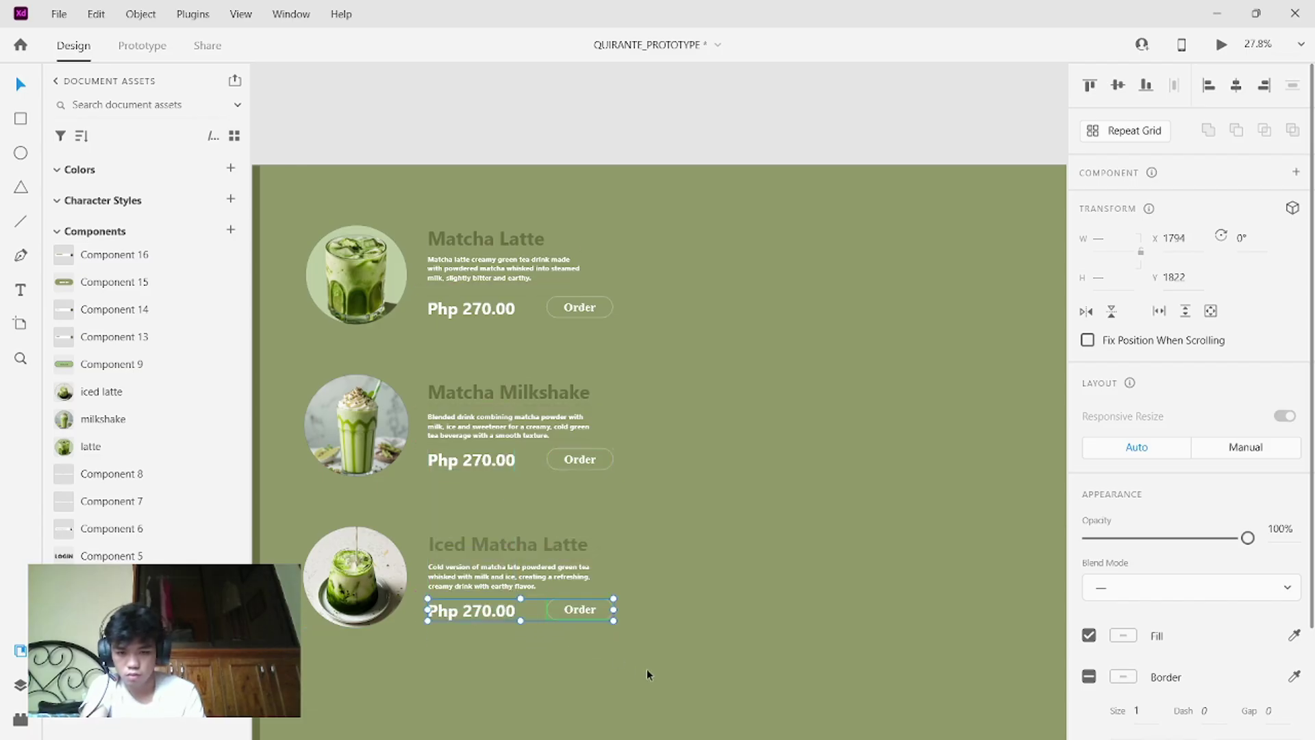
{"action": "left_click_drag", "start_coordinate": [647, 669], "coordinate": [292, 203]}
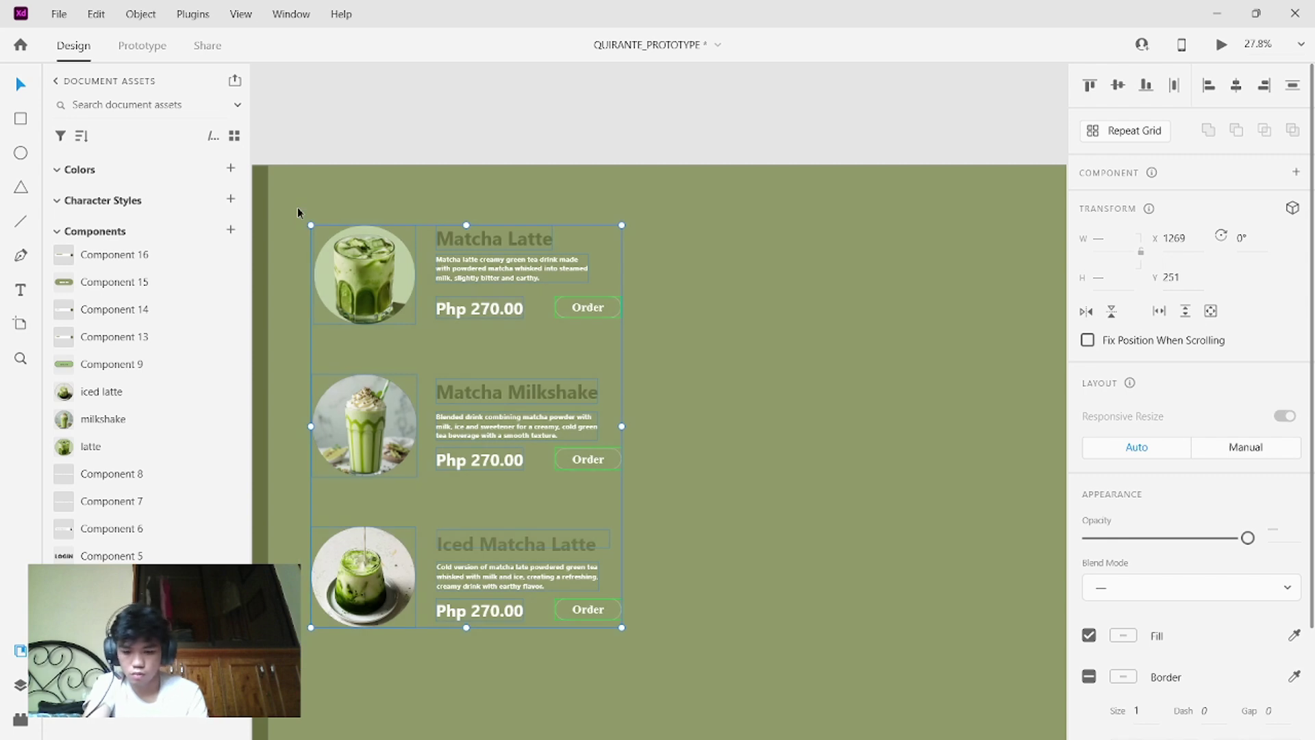
- Alt-drag a copy of the three product rows to the right of the original column
{"action": "left_click_drag", "start_coordinate": [366, 340], "coordinate": [519, 356]}
{"action": "left_click_drag", "start_coordinate": [339, 205], "coordinate": [586, 627]}
{"action": "mouse_move", "coordinate": [509, 280]}
{"action": "left_mouse_down"}
{"action": "mouse_move", "coordinate": [694, 275]}
{"action": "mouse_move", "coordinate": [503, 274]}
{"action": "mouse_move", "coordinate": [515, 266]}
{"action": "left_mouse_up"}
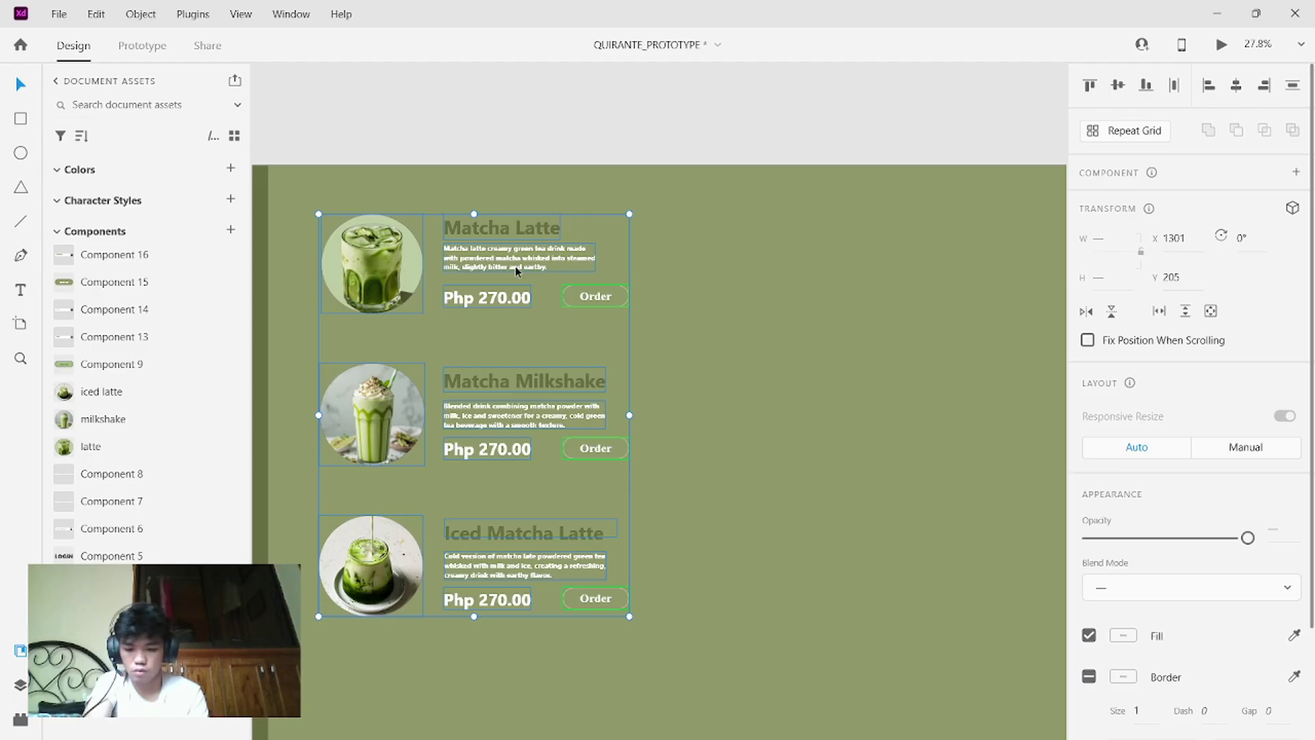
{"action": "left_click_drag", "start_coordinate": [481, 267], "coordinate": [837, 274]}
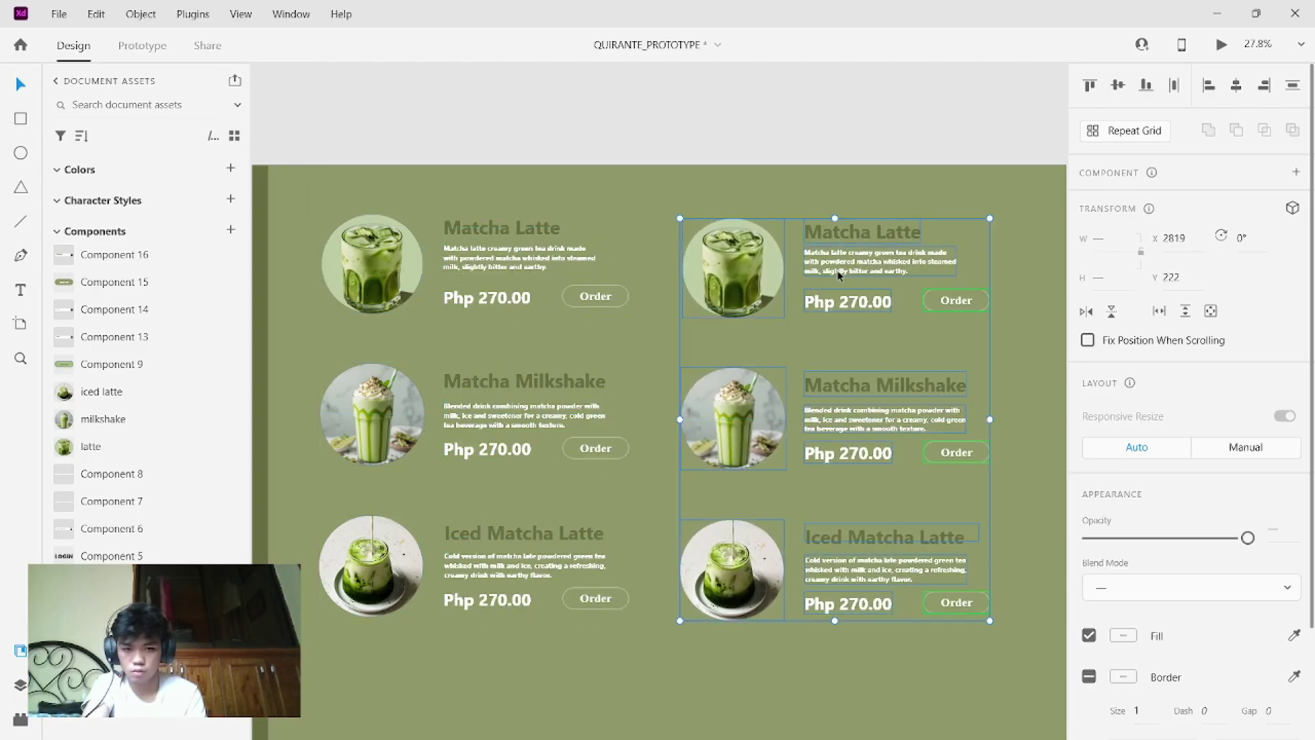
- Paste an extra copy of the rows, then undo it to keep just two columns
{"action": "scroll", "coordinate": [838, 275], "scroll_direction": "right", "scroll_amount": 2}
{"action": "scroll", "coordinate": [839, 275], "scroll_direction": "right", "scroll_amount": 5}
{"action": "key", "text": "ctrl+v"}
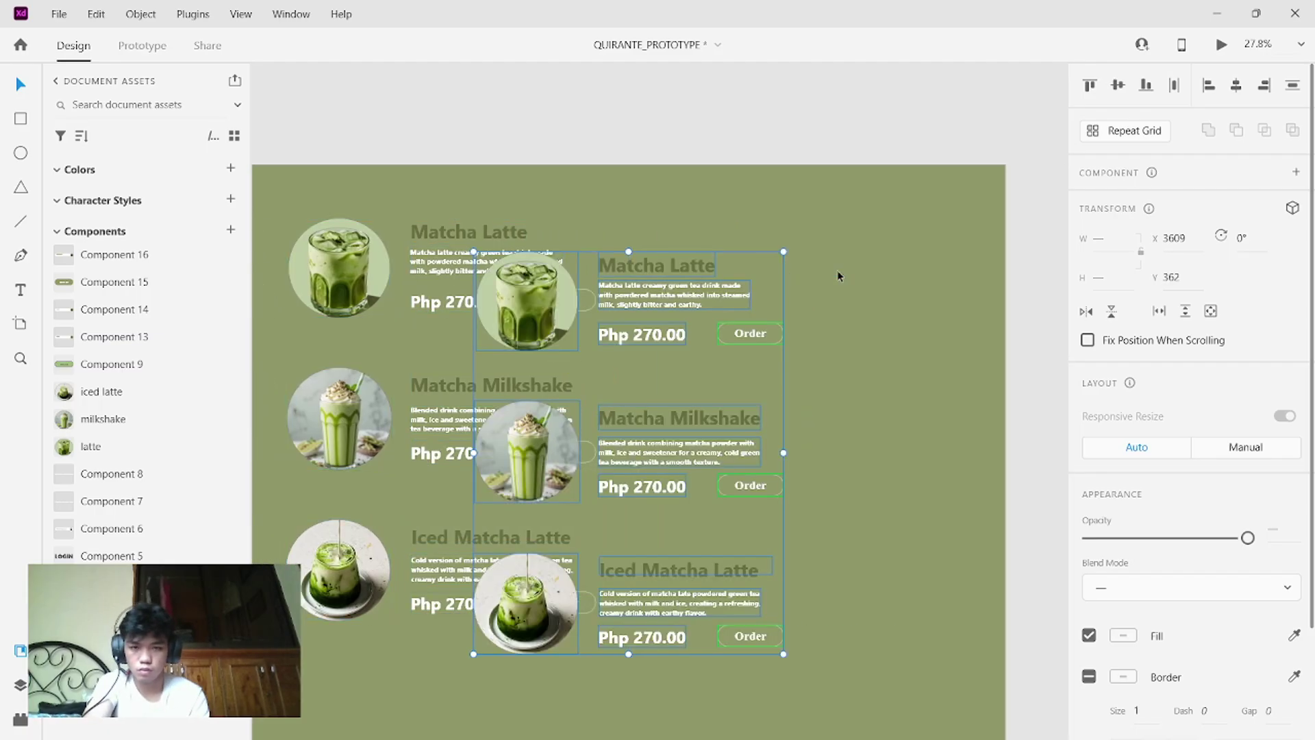
{"action": "left_click_drag", "start_coordinate": [734, 262], "coordinate": [813, 253]}
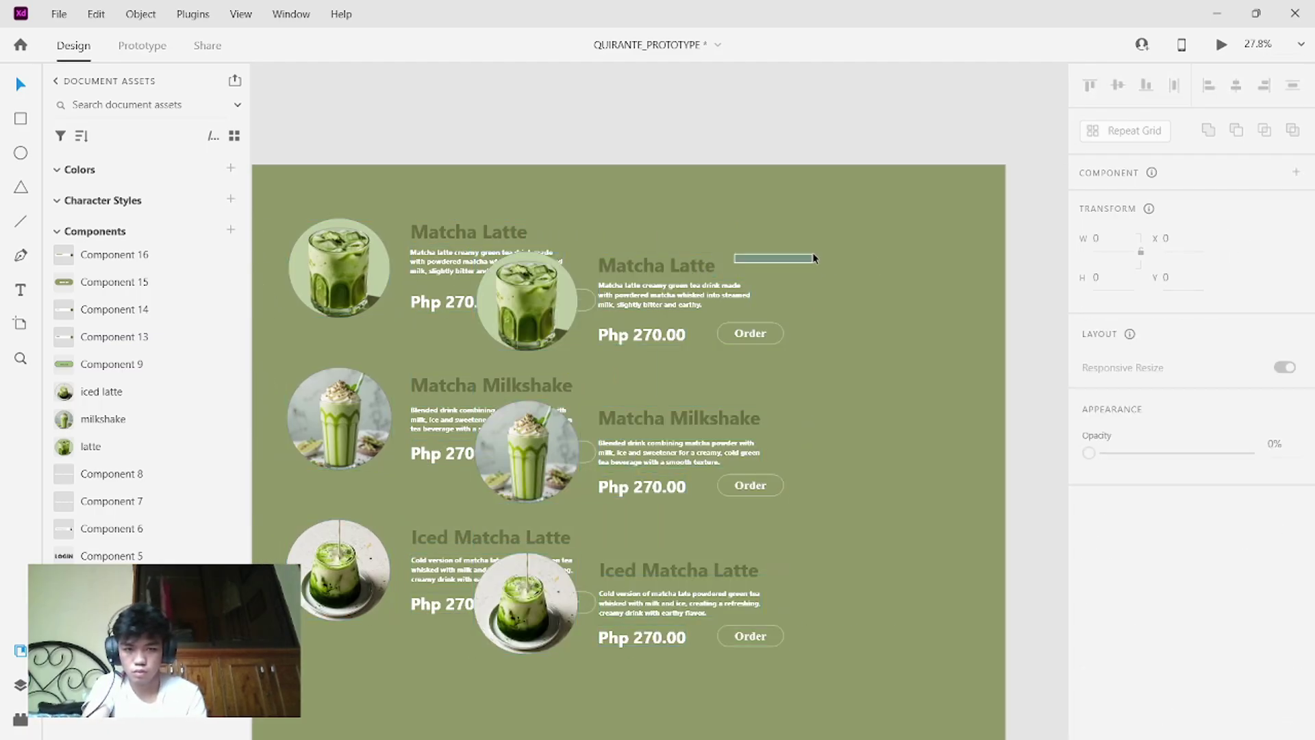
{"action": "key", "text": "ctrl+z"}
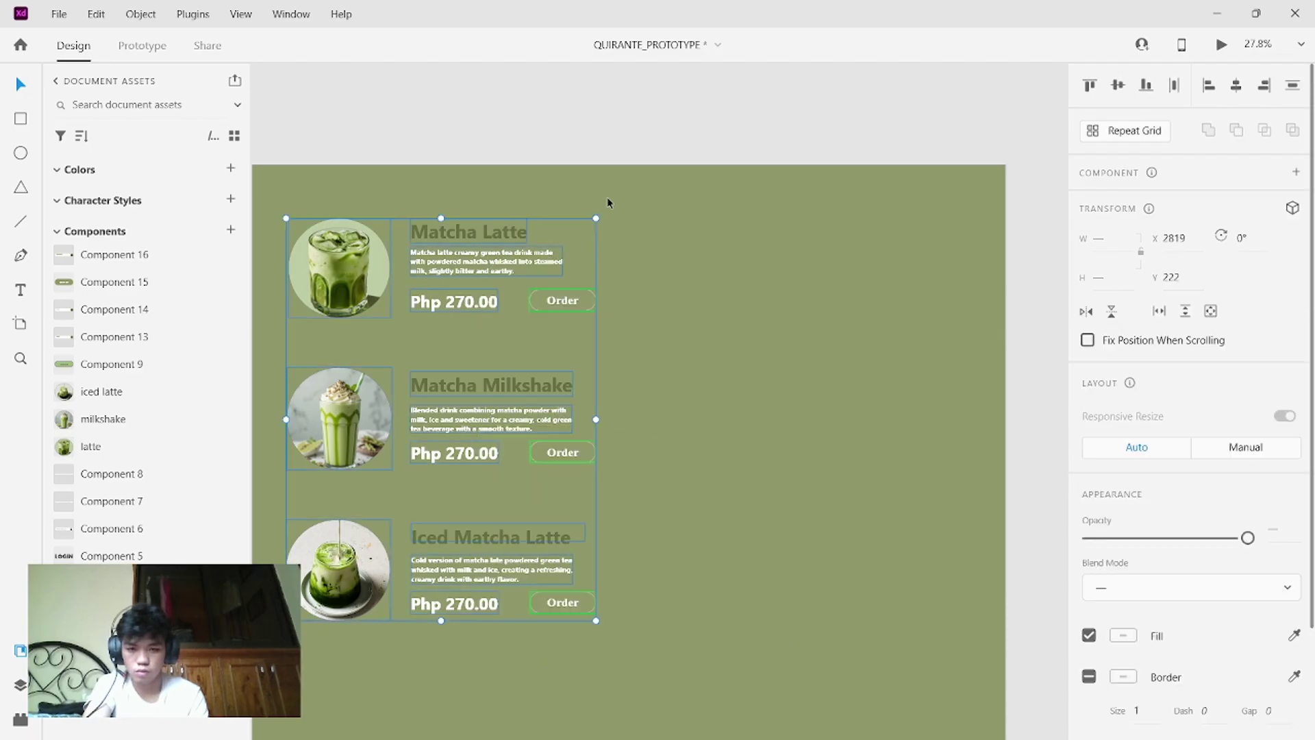
{"action": "key", "text": "ctrl+shift+z"}
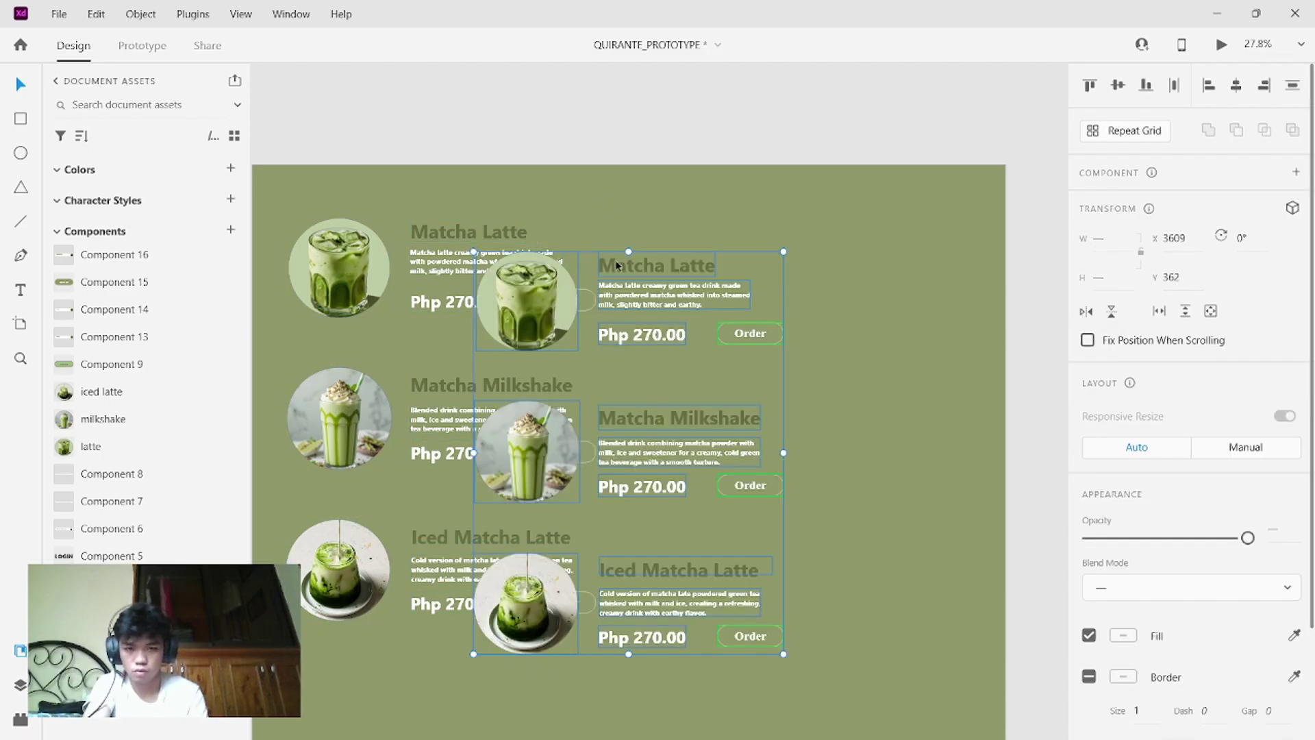
{"action": "left_click_drag", "start_coordinate": [756, 286], "coordinate": [878, 221]}
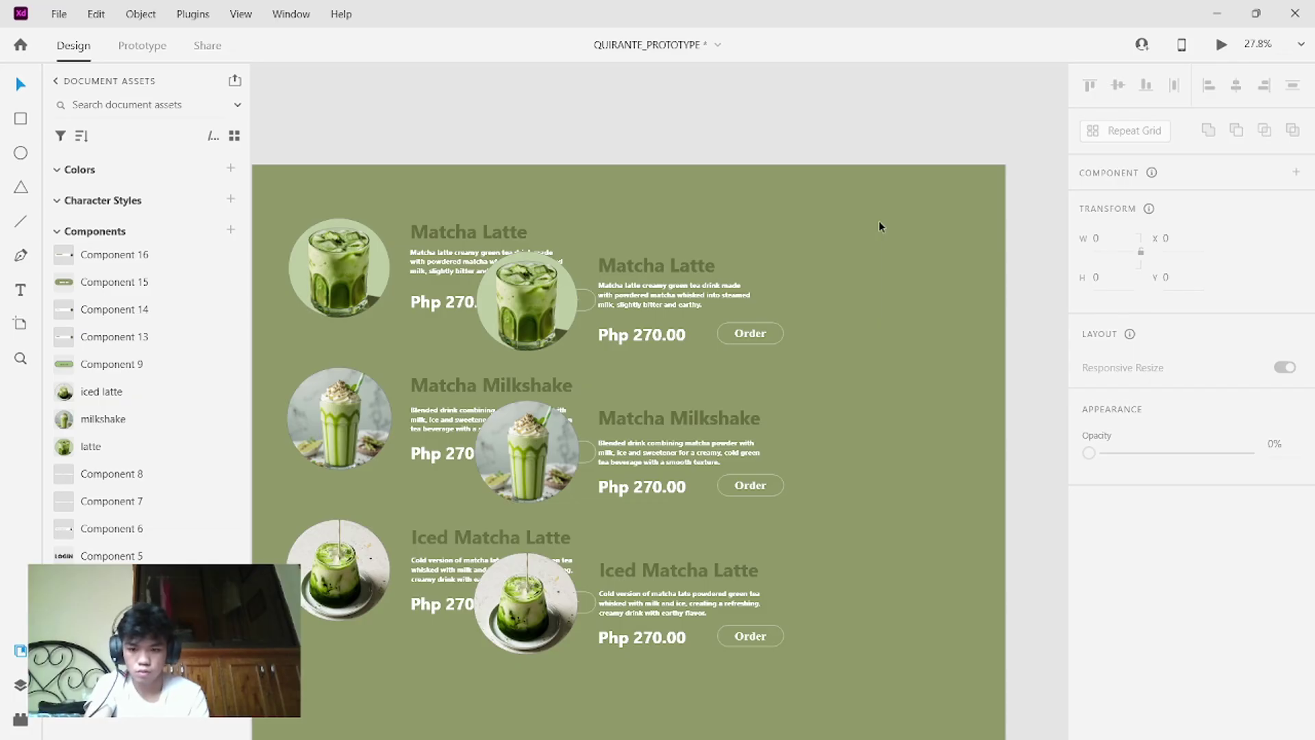
{"action": "key", "text": "ctrl+z"}
- Paste the copied product column, then undo back to the single original column
{"action": "scroll", "coordinate": [728, 328], "scroll_direction": "left", "scroll_amount": 5}
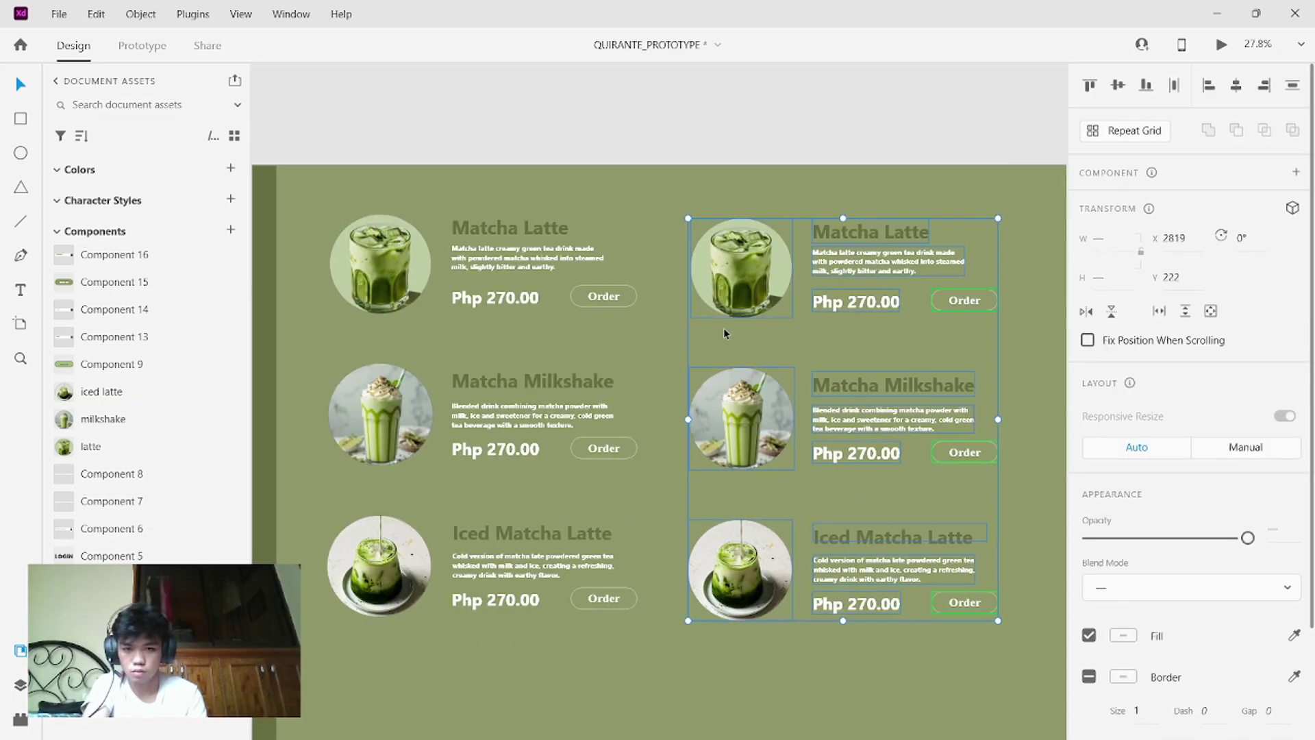
{"action": "scroll", "coordinate": [724, 333], "scroll_direction": "down", "scroll_amount": 6}
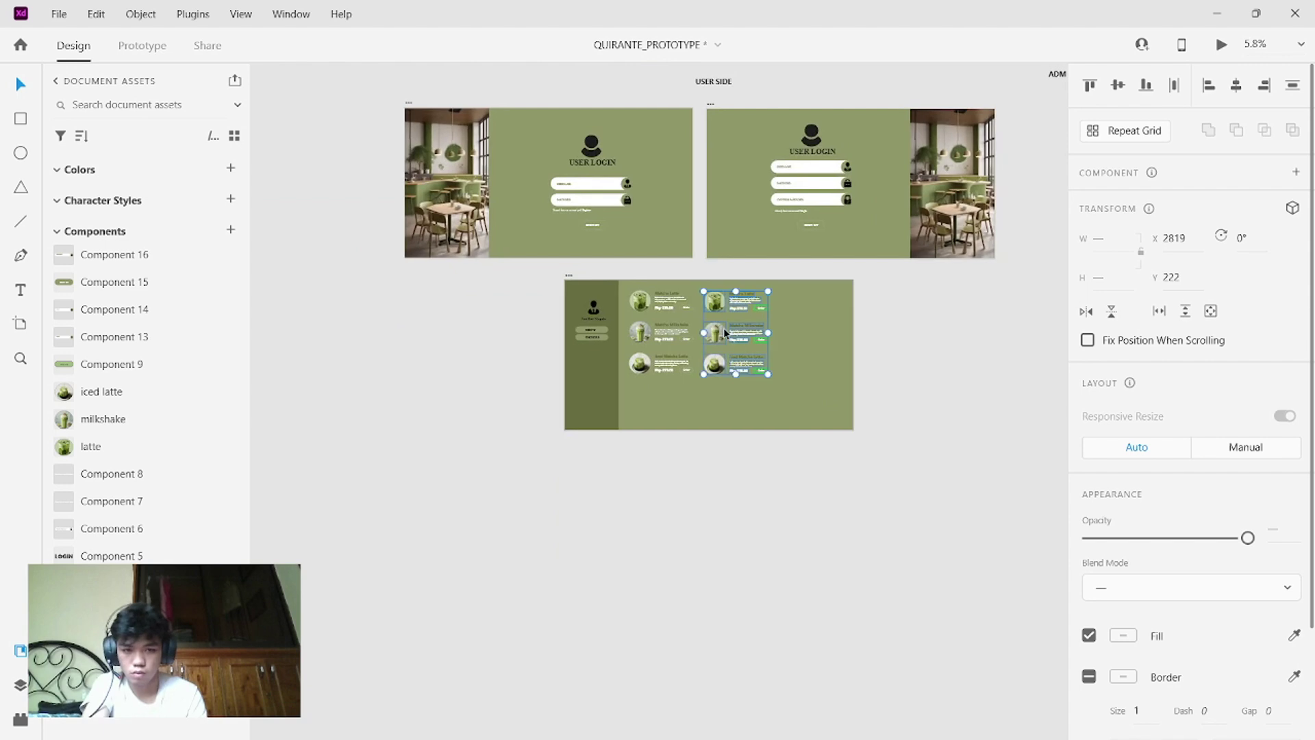
{"action": "scroll", "coordinate": [724, 334], "scroll_direction": "up", "scroll_amount": 4}
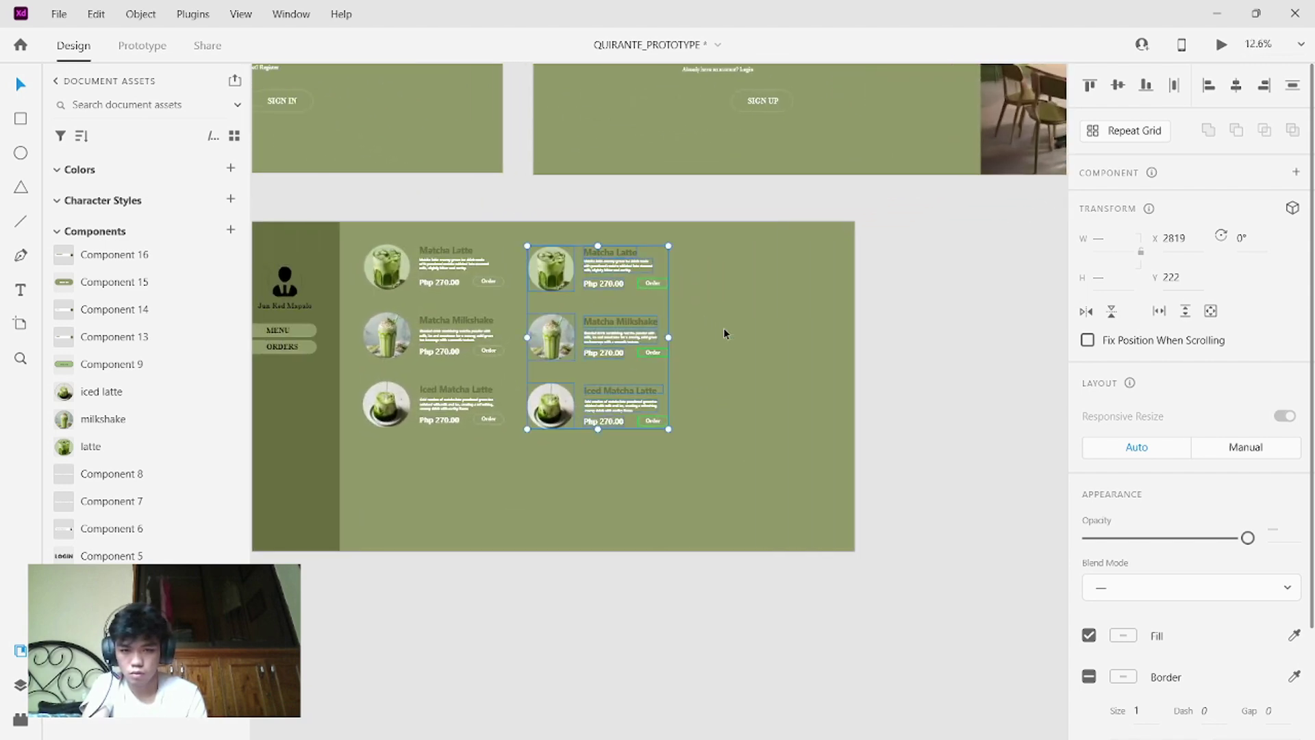
{"action": "scroll", "coordinate": [726, 333], "scroll_direction": "right", "scroll_amount": 1}
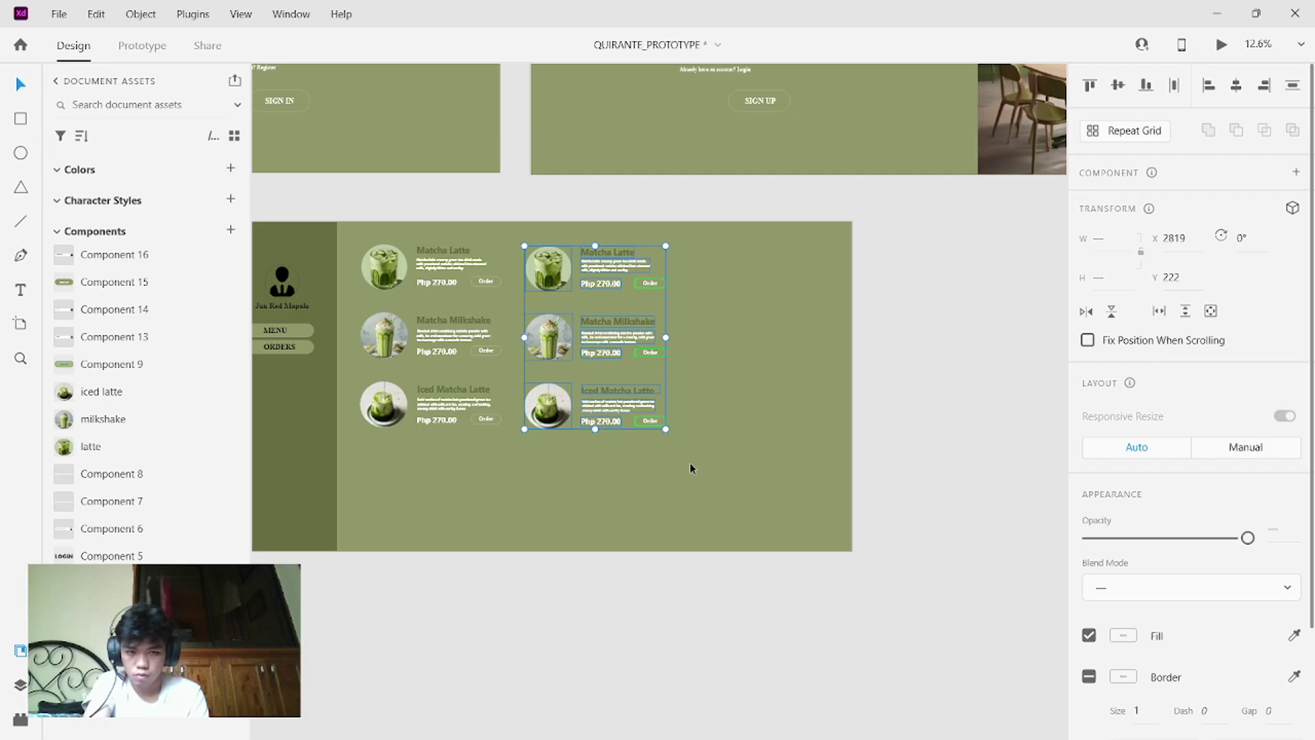
{"action": "key", "text": "ctrl+v"}
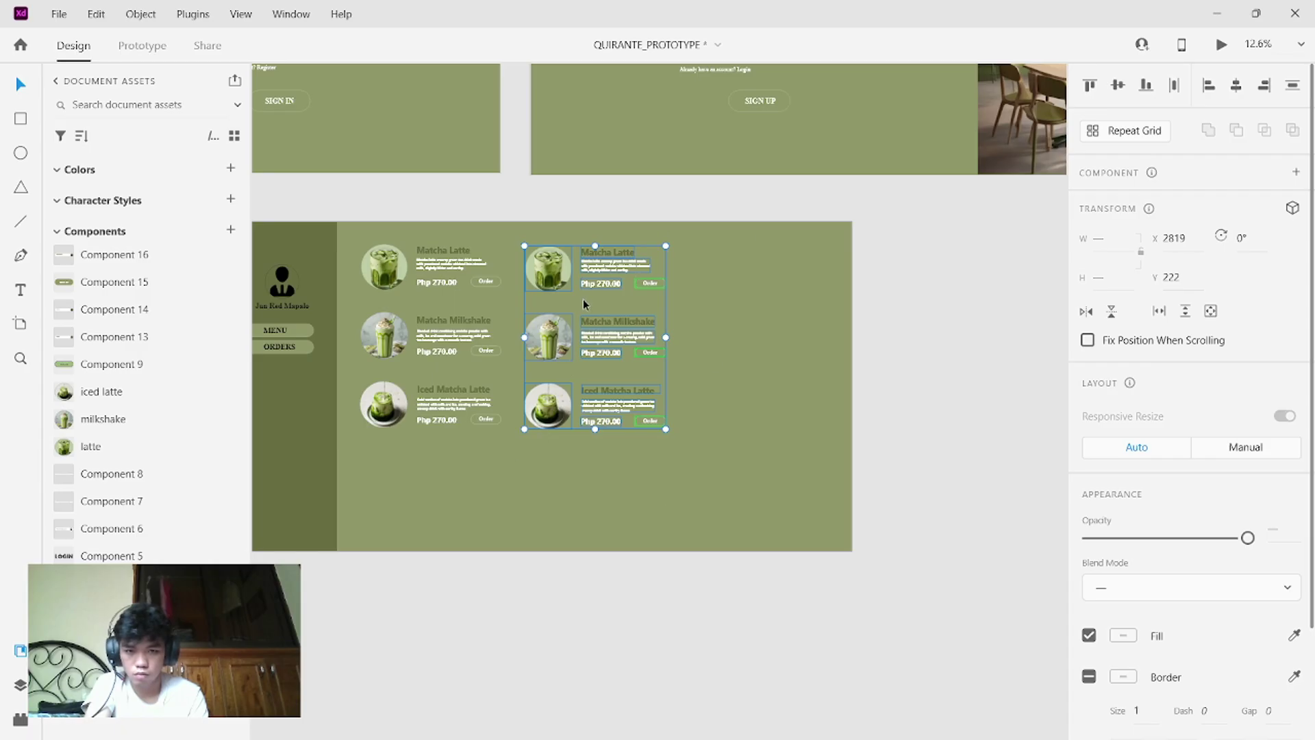
{"action": "left_click_drag", "start_coordinate": [582, 302], "coordinate": [783, 329]}
{"action": "key", "text": "Escape"}
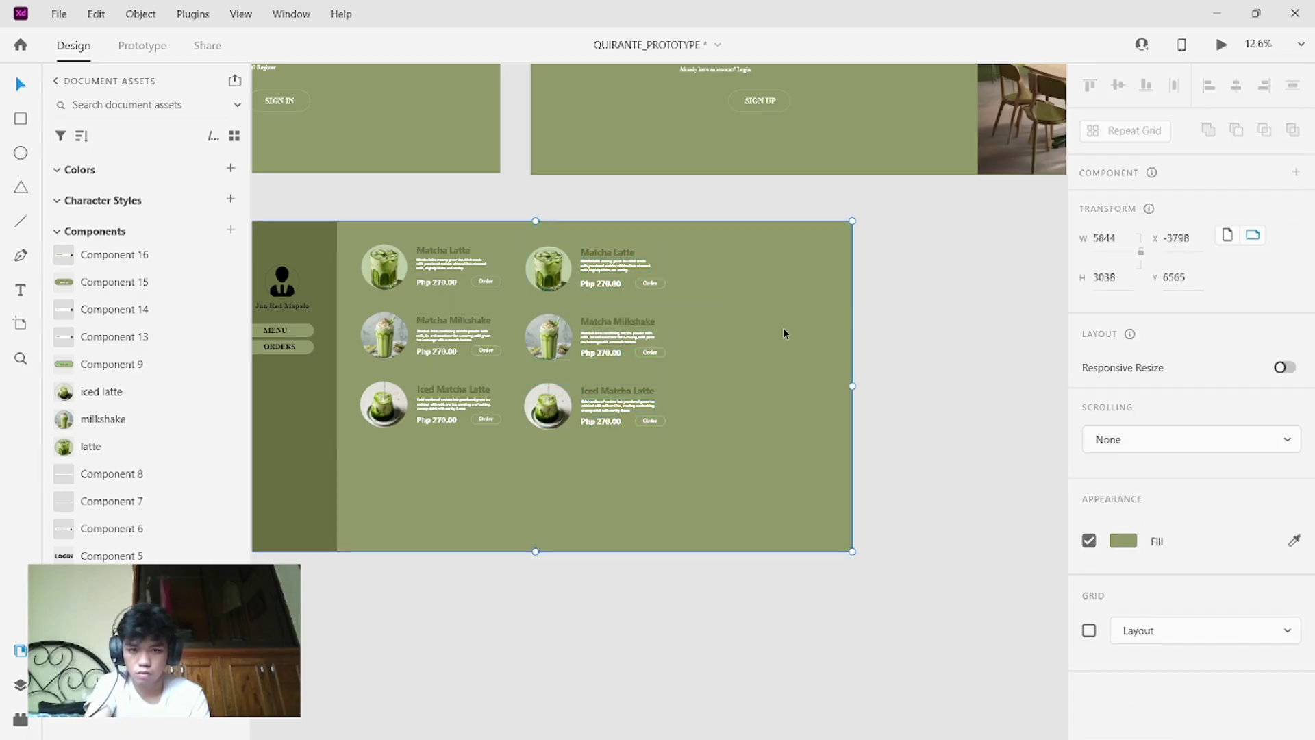
{"action": "key", "text": "ctrl+z"}
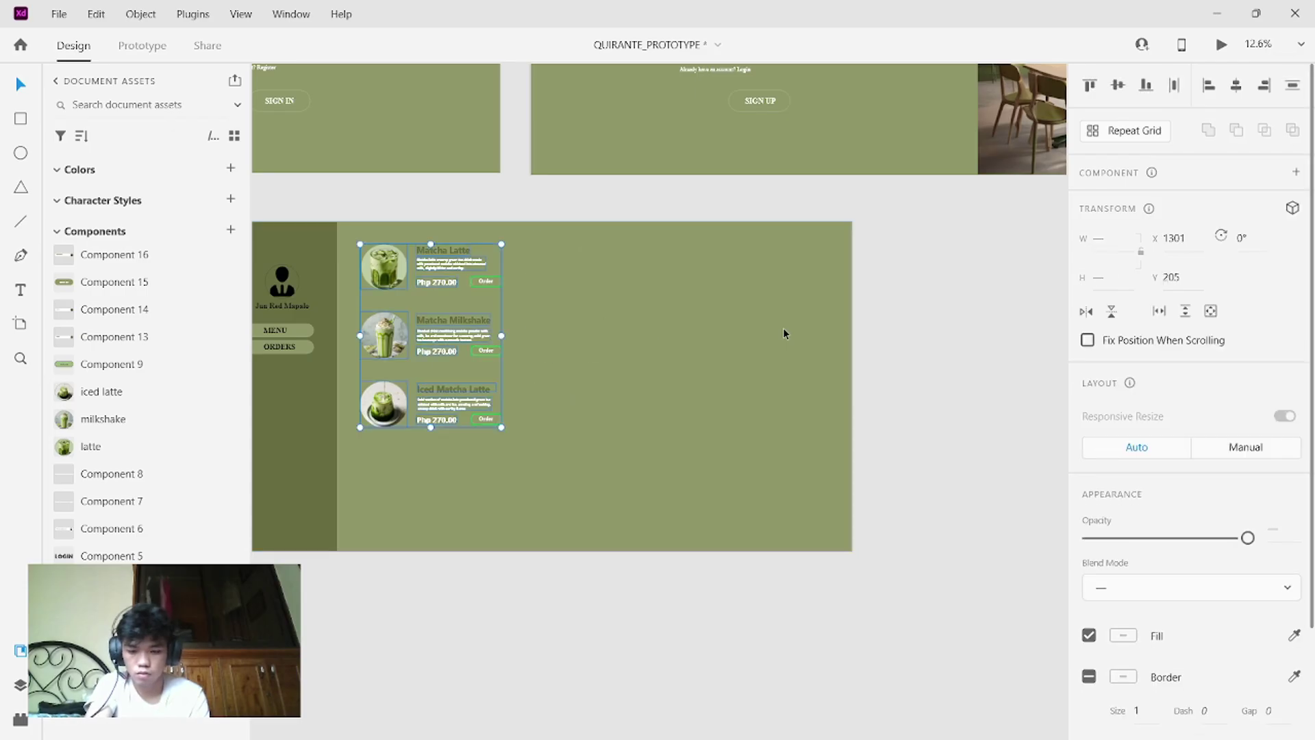
- Paste the column again and keep the duplicate beside the original as the second column
{"action": "key", "text": "ctrl+v"}
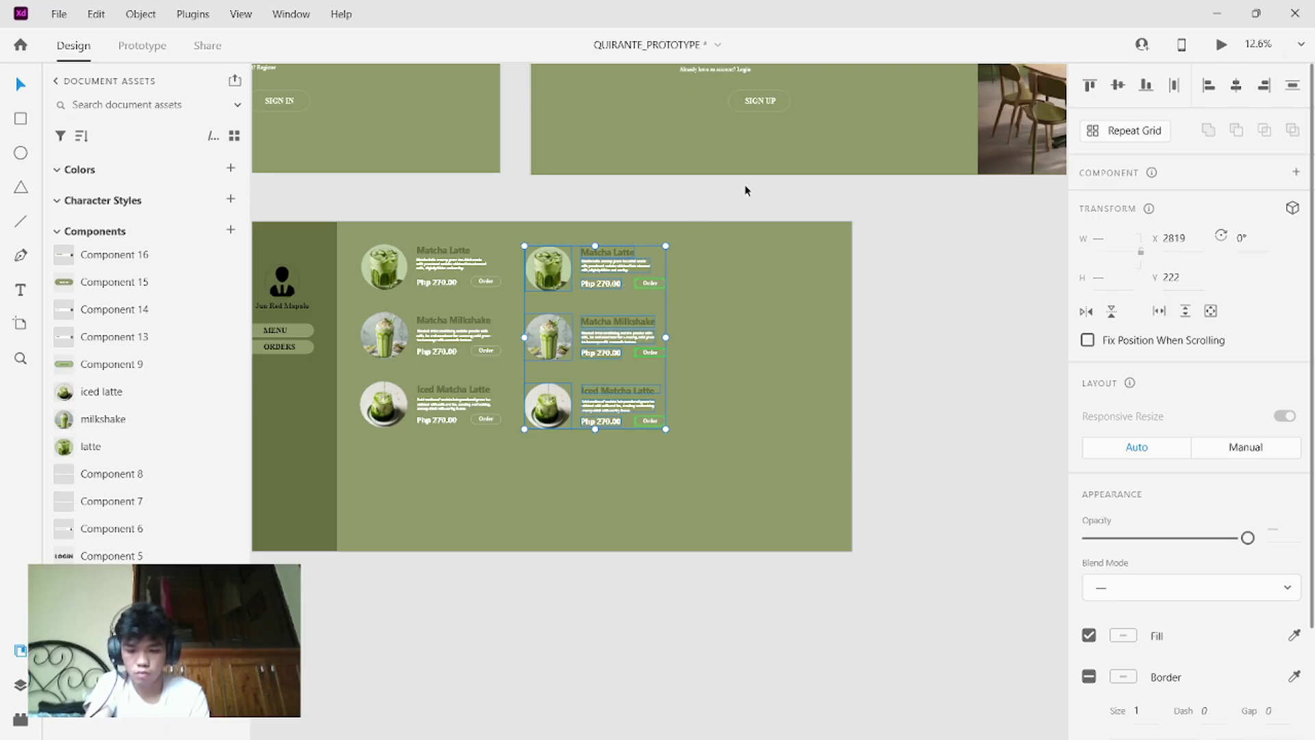
{"action": "key", "text": "ctrl+z"}
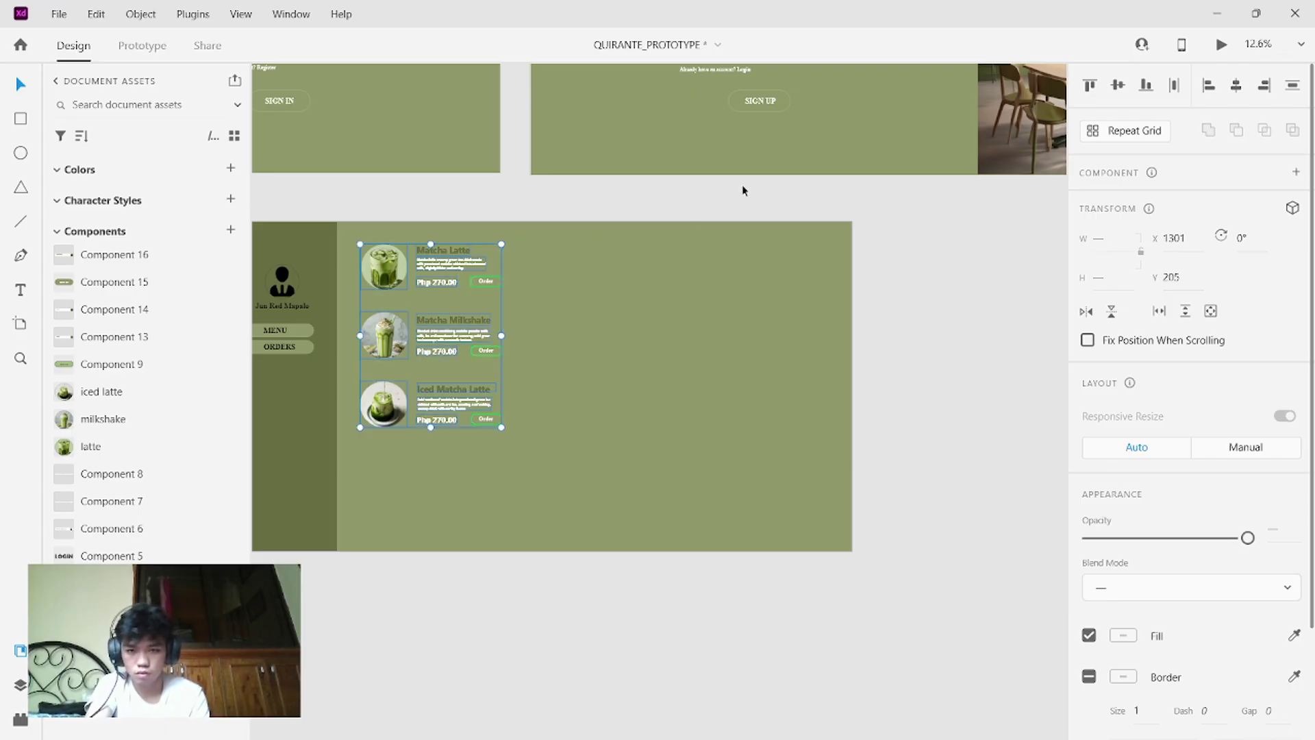
{"action": "key", "text": "ctrl+shift+z"}
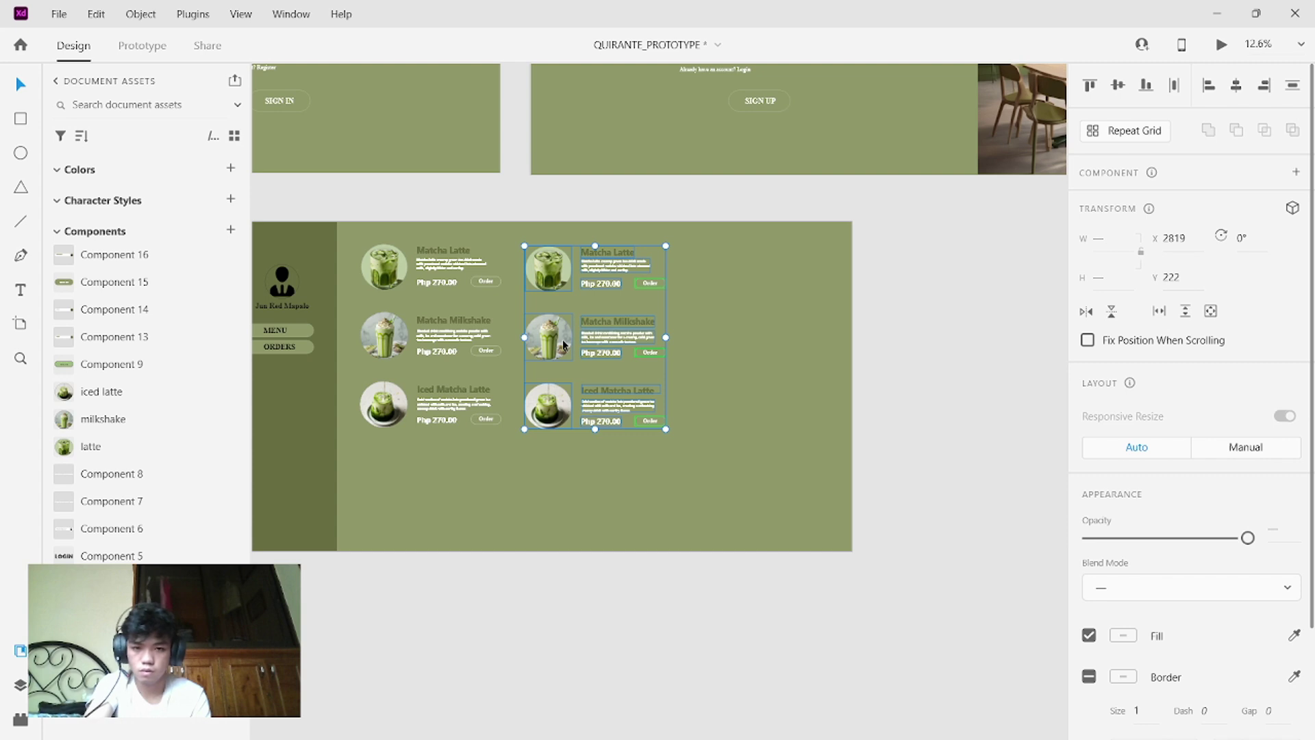
{"action": "left_click", "coordinate": [687, 306]}
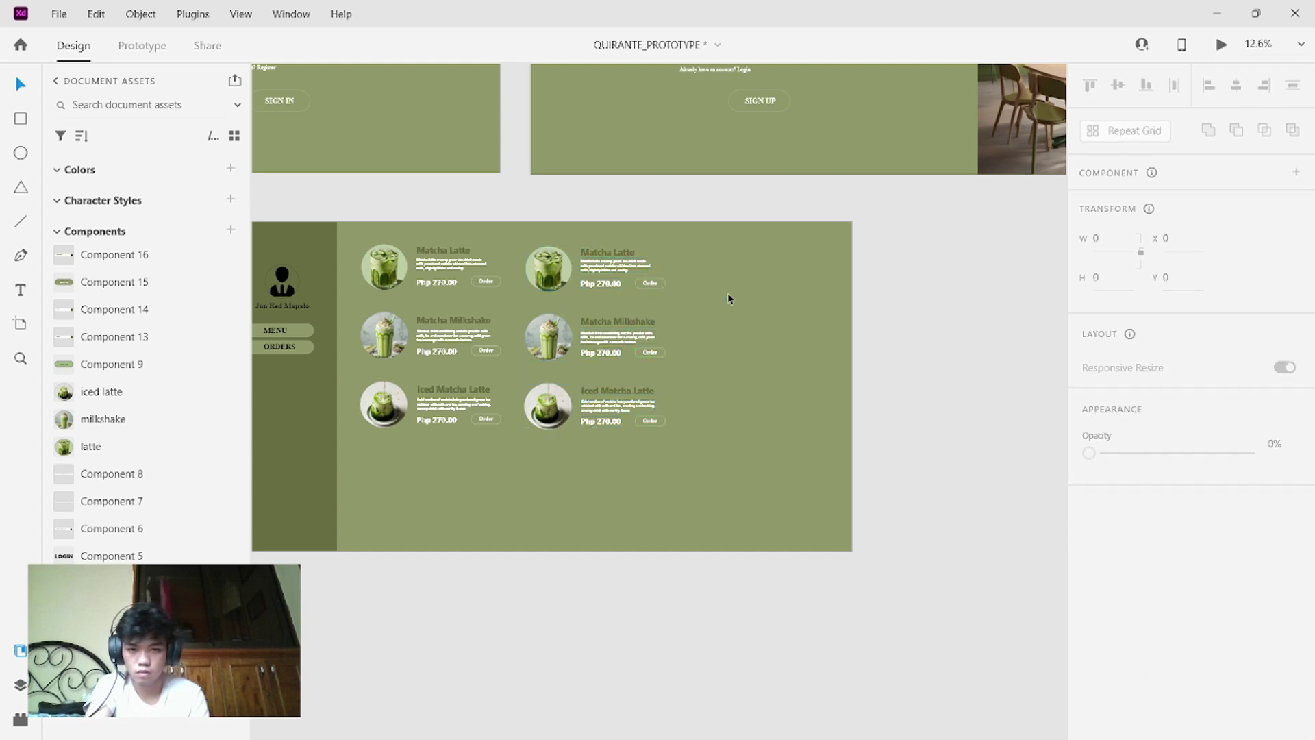
{"action": "left_click", "coordinate": [649, 298]}
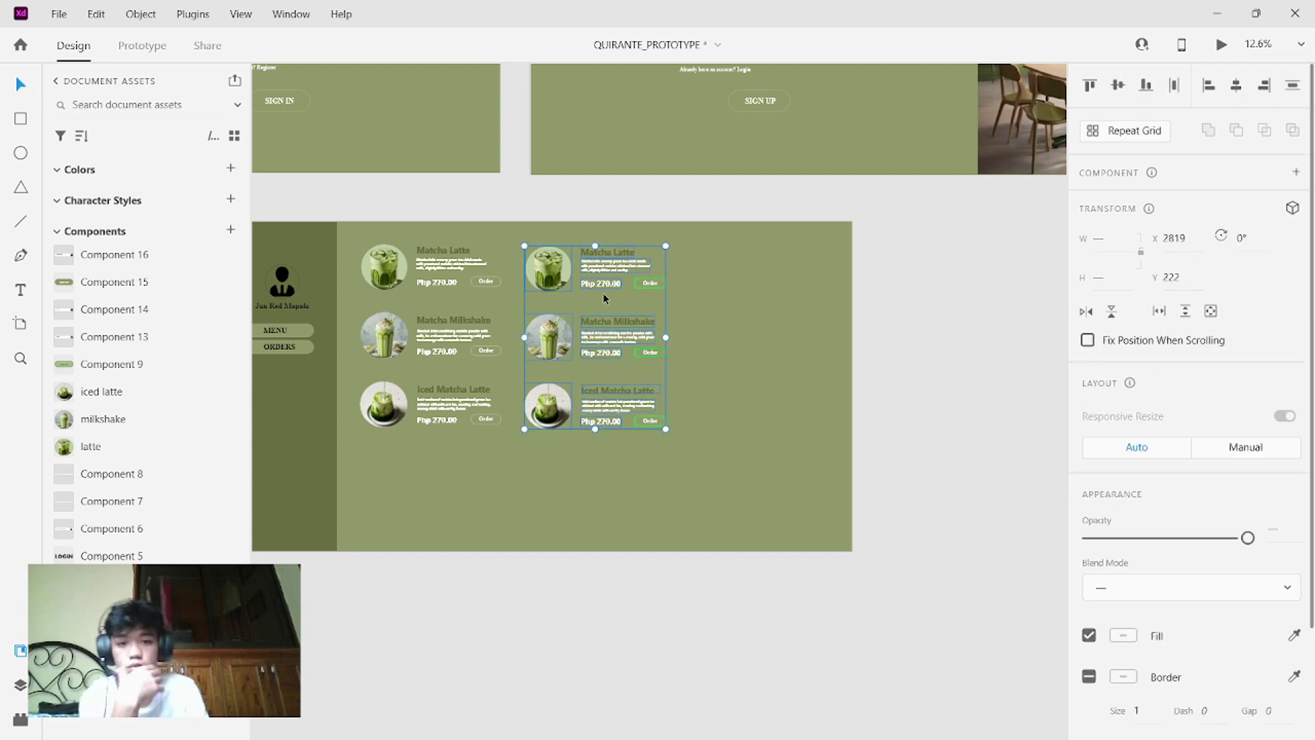
{"action": "scroll", "coordinate": [603, 294], "scroll_direction": "up", "scroll_amount": 4}
{"action": "scroll", "coordinate": [605, 299], "scroll_direction": "down", "scroll_amount": 3}
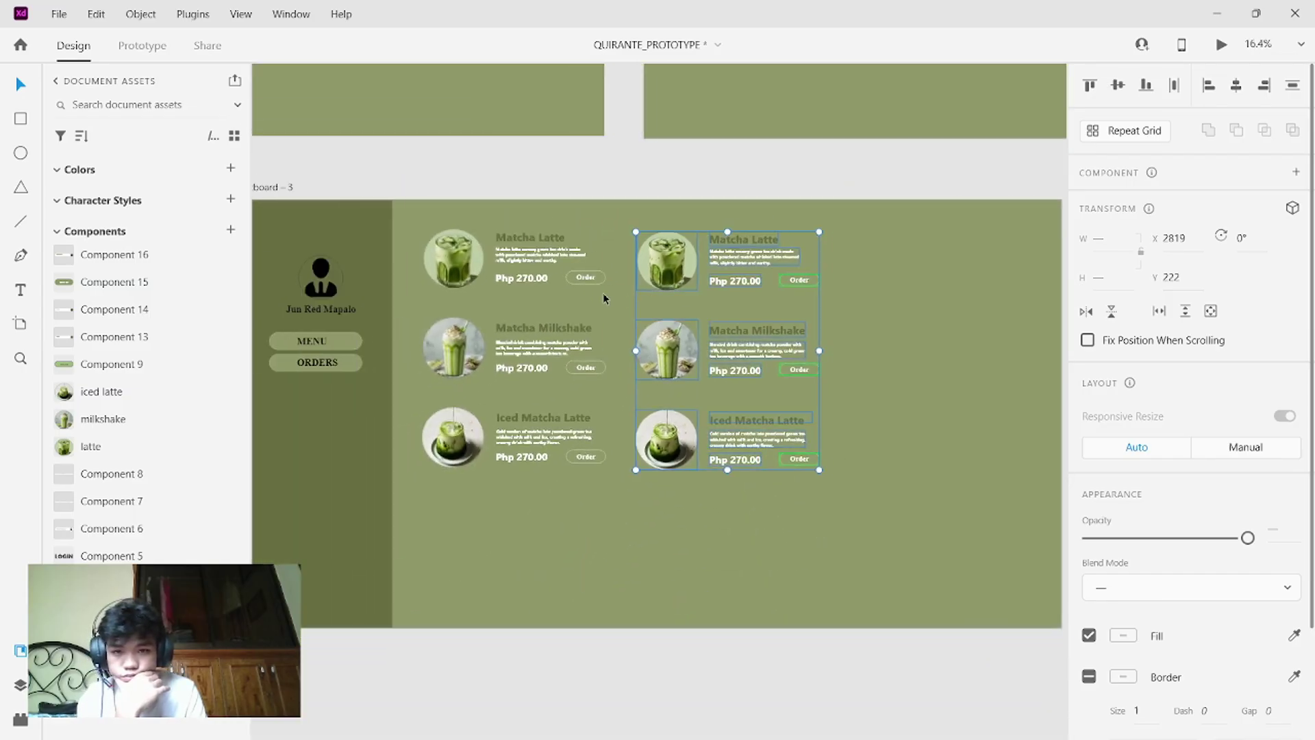
- Alt-drag a copy of the second column to the right to form a third column
{"action": "left_click", "coordinate": [726, 496]}
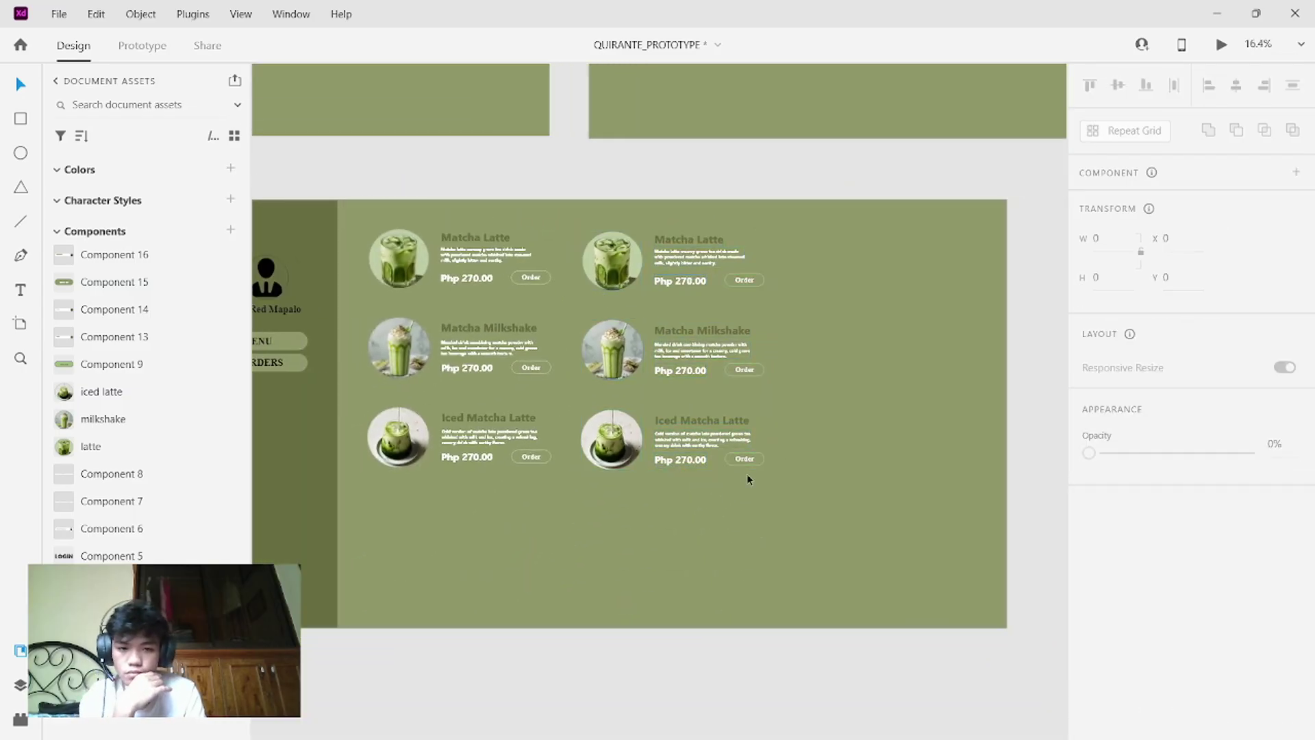
{"action": "left_click_drag", "start_coordinate": [747, 479], "coordinate": [603, 233]}
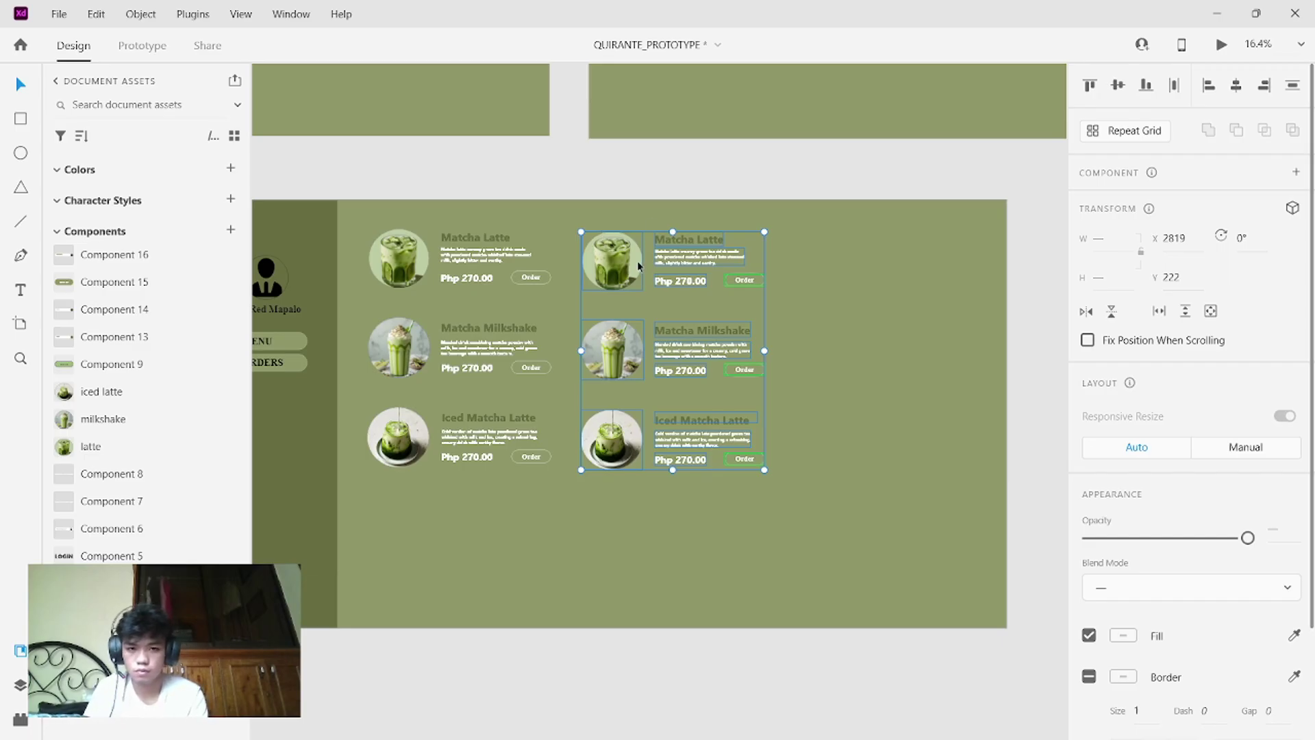
{"action": "left_click_drag", "start_coordinate": [637, 266], "coordinate": [852, 260]}
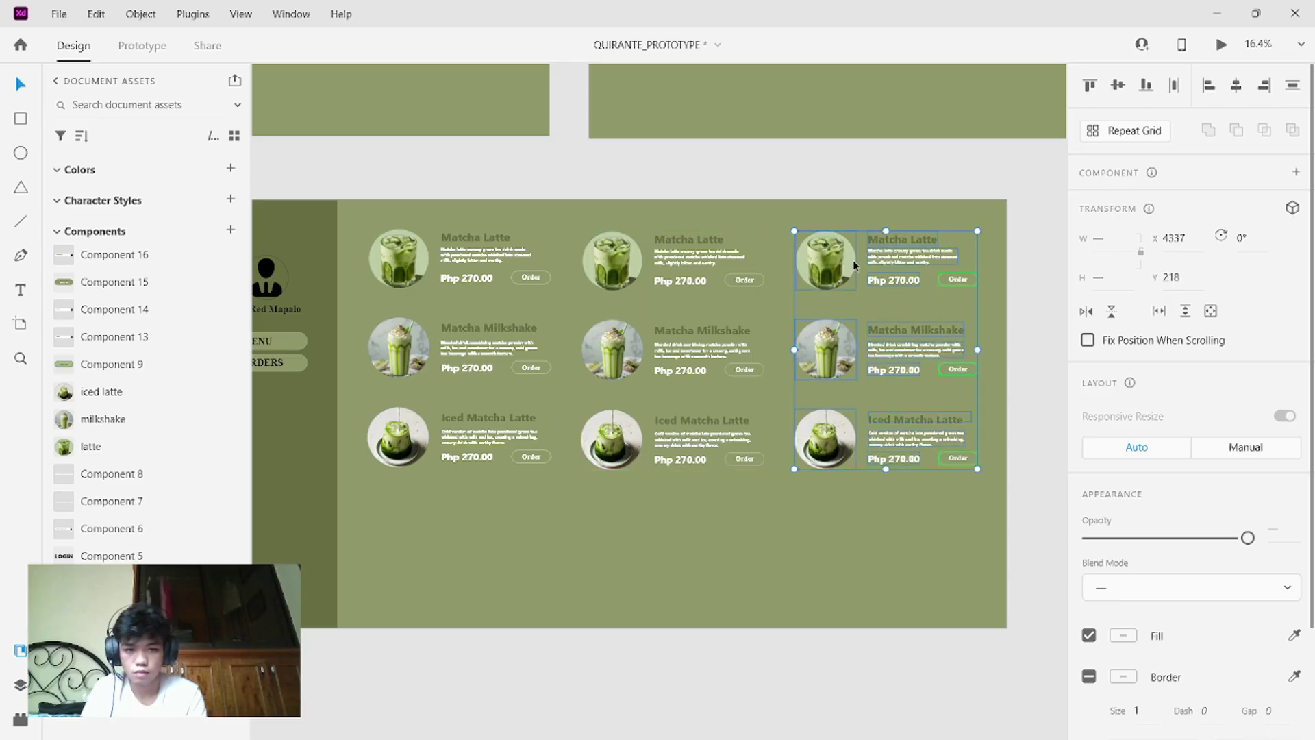
{"action": "left_click", "coordinate": [693, 505]}
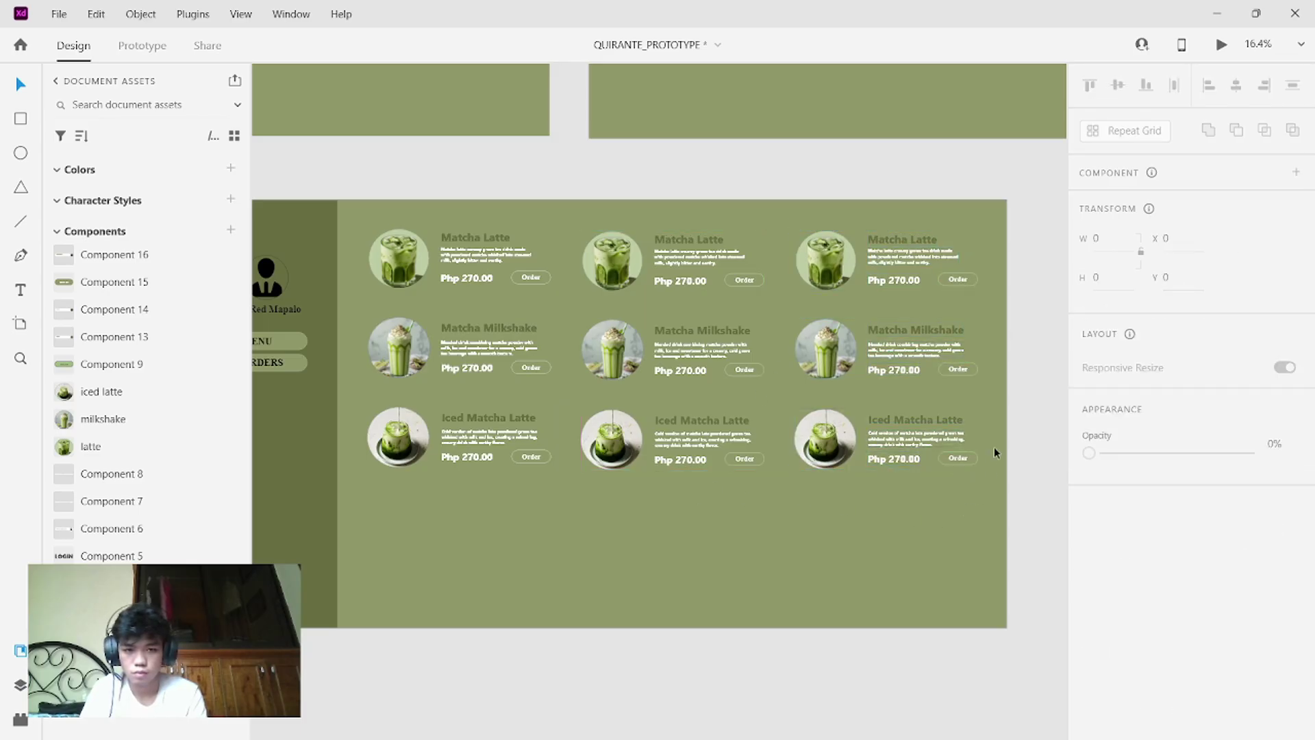
- Copy the Milkshake and Iced Matcha Latte rows below the grid and check the selection
{"action": "left_click_drag", "start_coordinate": [941, 516], "coordinate": [383, 332]}
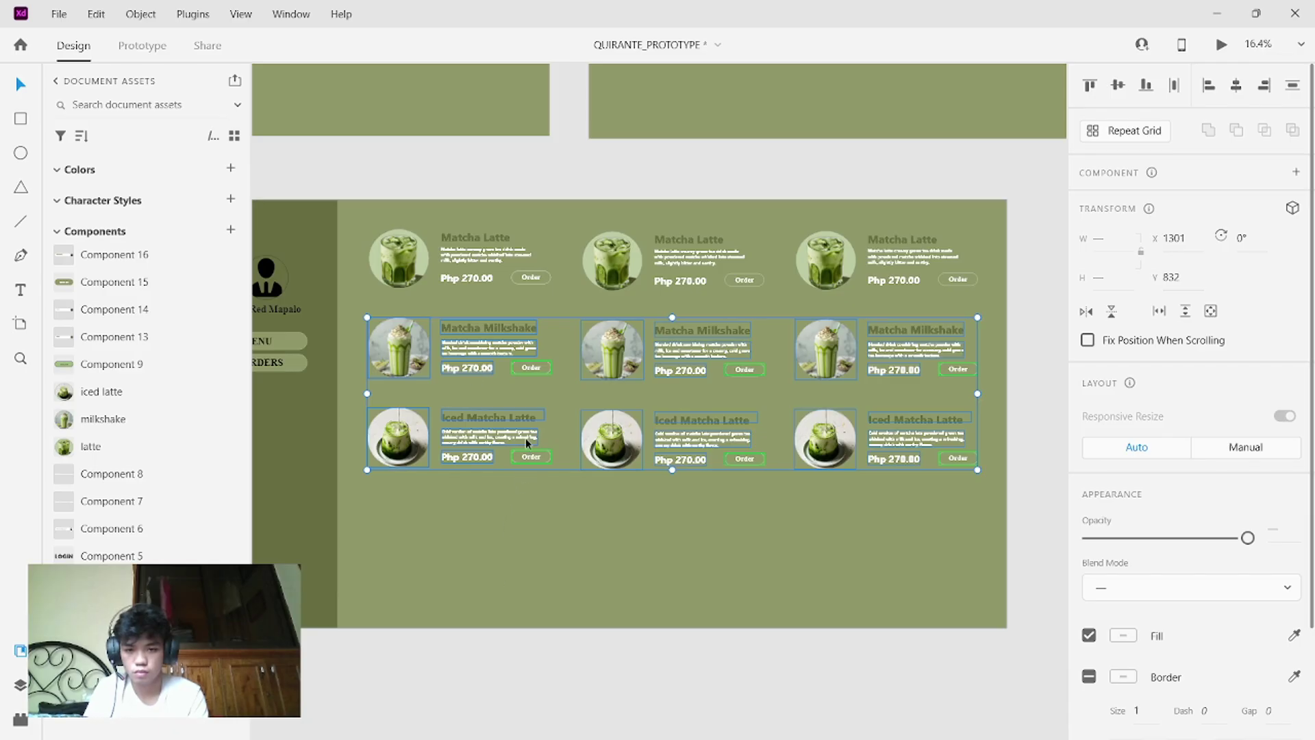
{"action": "left_click_drag", "start_coordinate": [525, 438], "coordinate": [526, 602]}
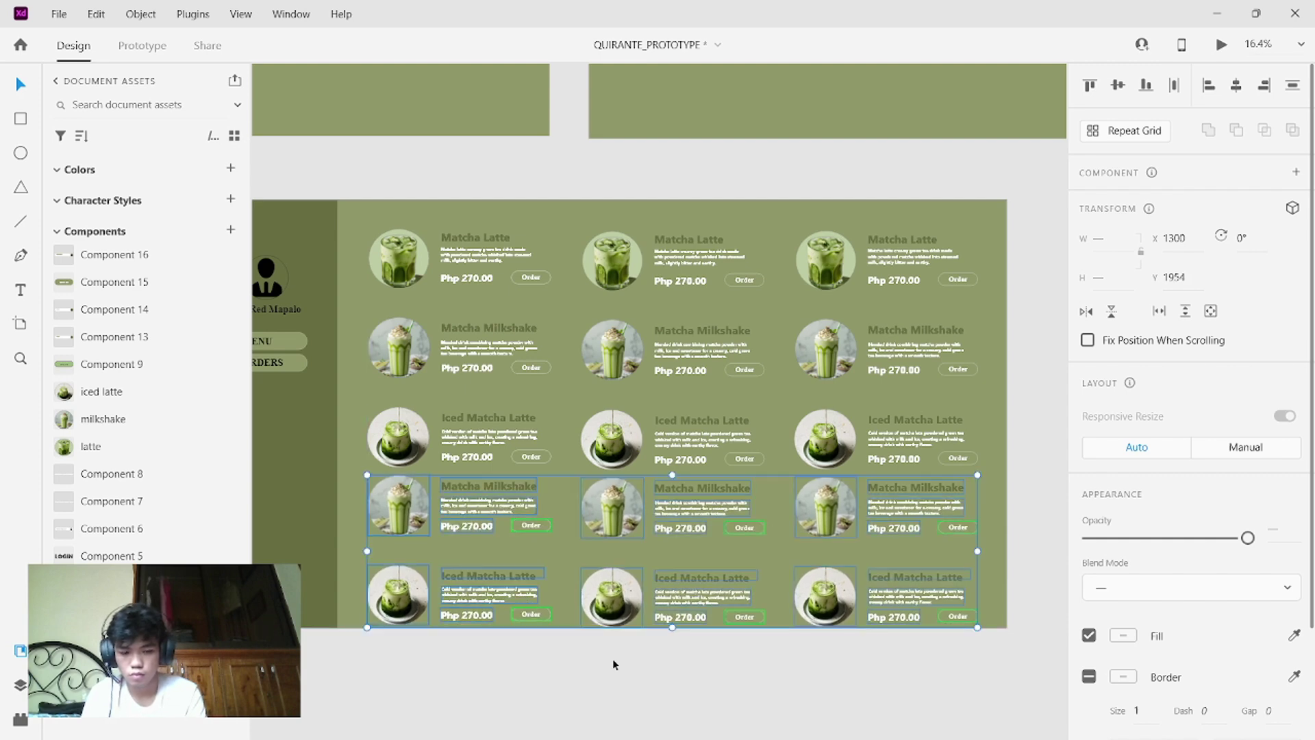
{"action": "left_click", "coordinate": [749, 711]}
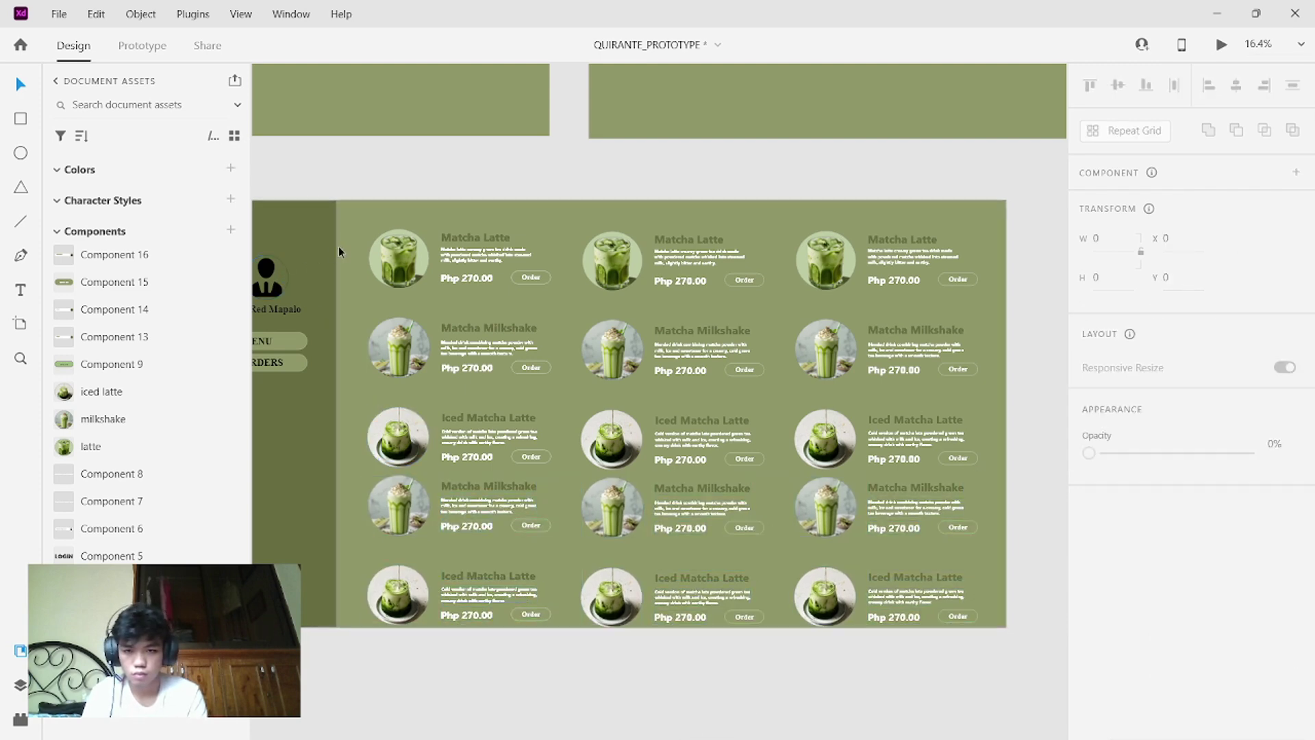
{"action": "left_click_drag", "start_coordinate": [368, 229], "coordinate": [918, 647]}
{"action": "left_click", "coordinate": [776, 426]}
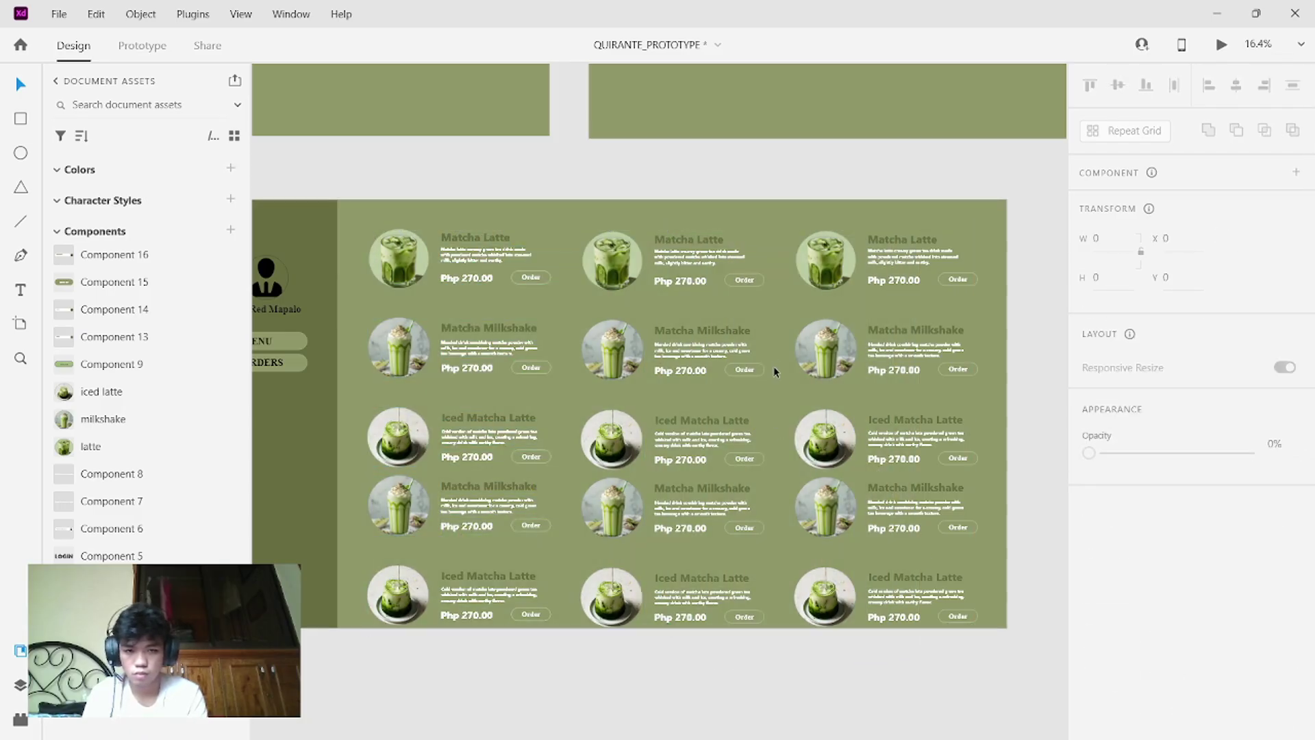
{"action": "left_click_drag", "start_coordinate": [987, 625], "coordinate": [380, 218]}
{"action": "left_click", "coordinate": [561, 244]}
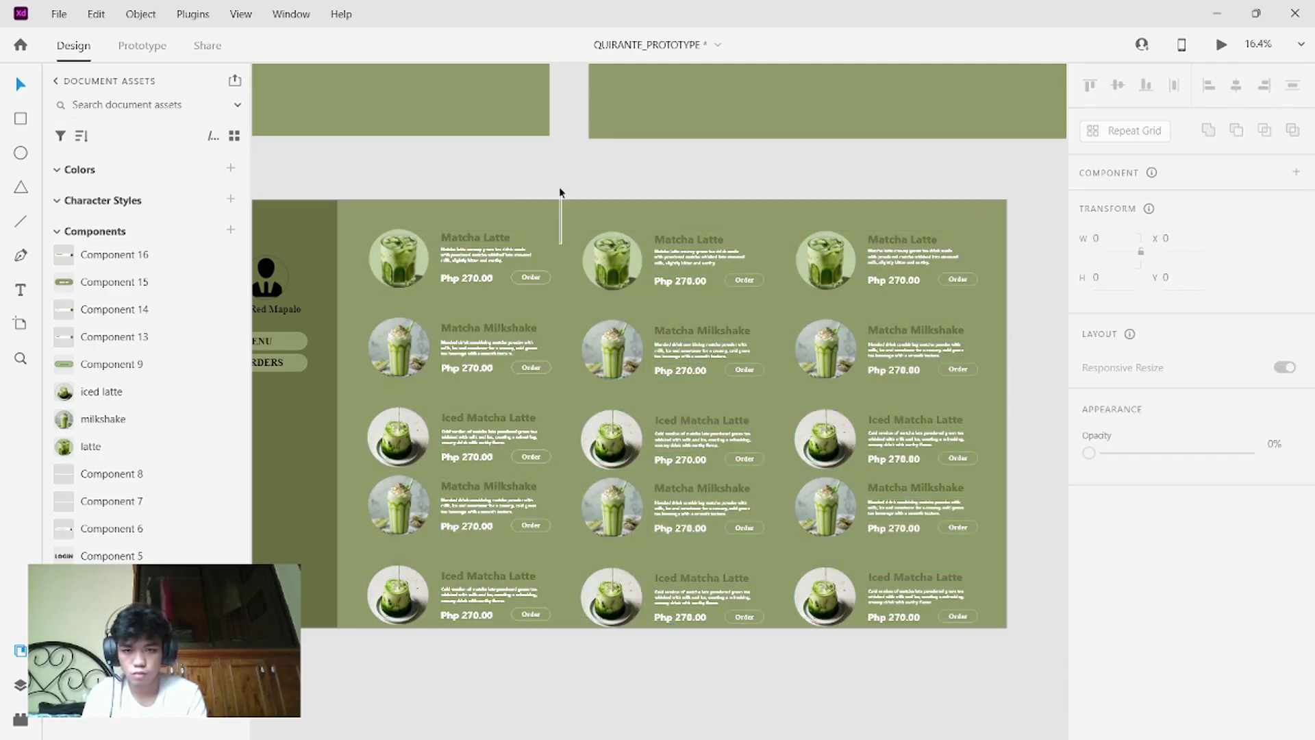
{"action": "left_click_drag", "start_coordinate": [559, 187], "coordinate": [399, 222]}
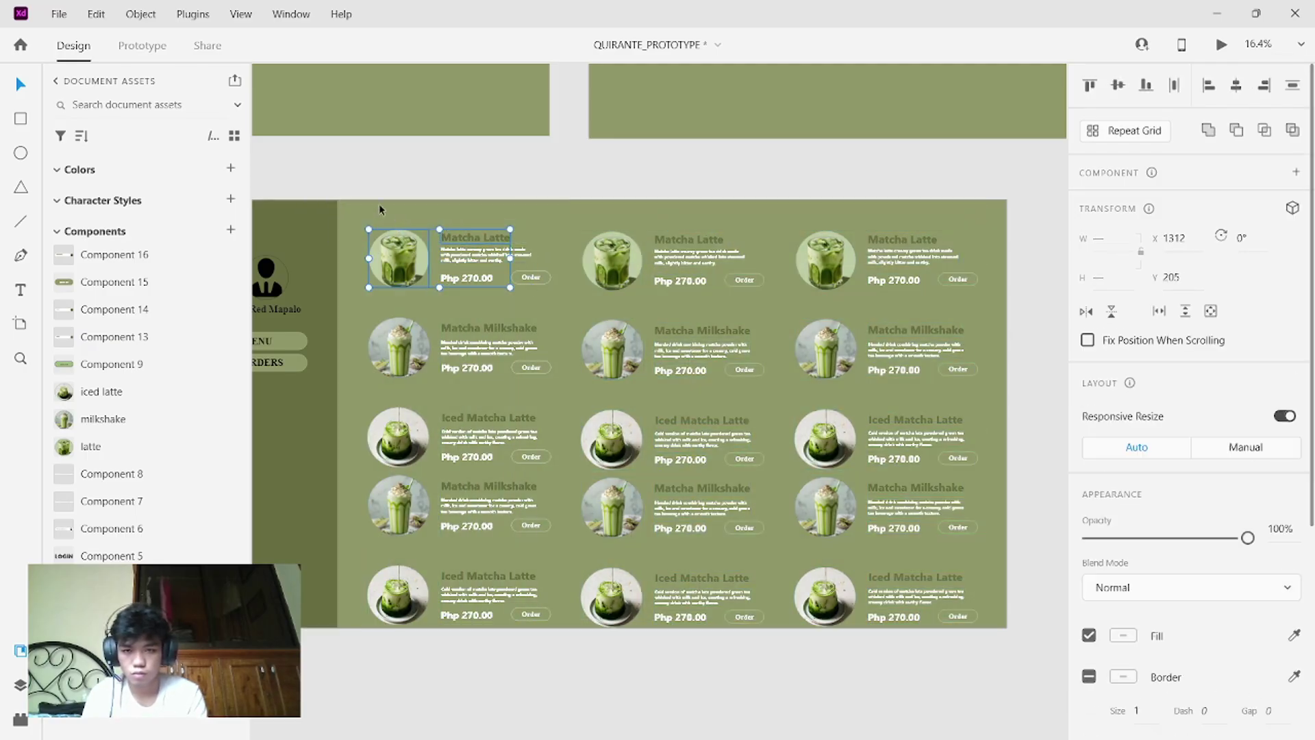
{"action": "left_click", "coordinate": [379, 203]}
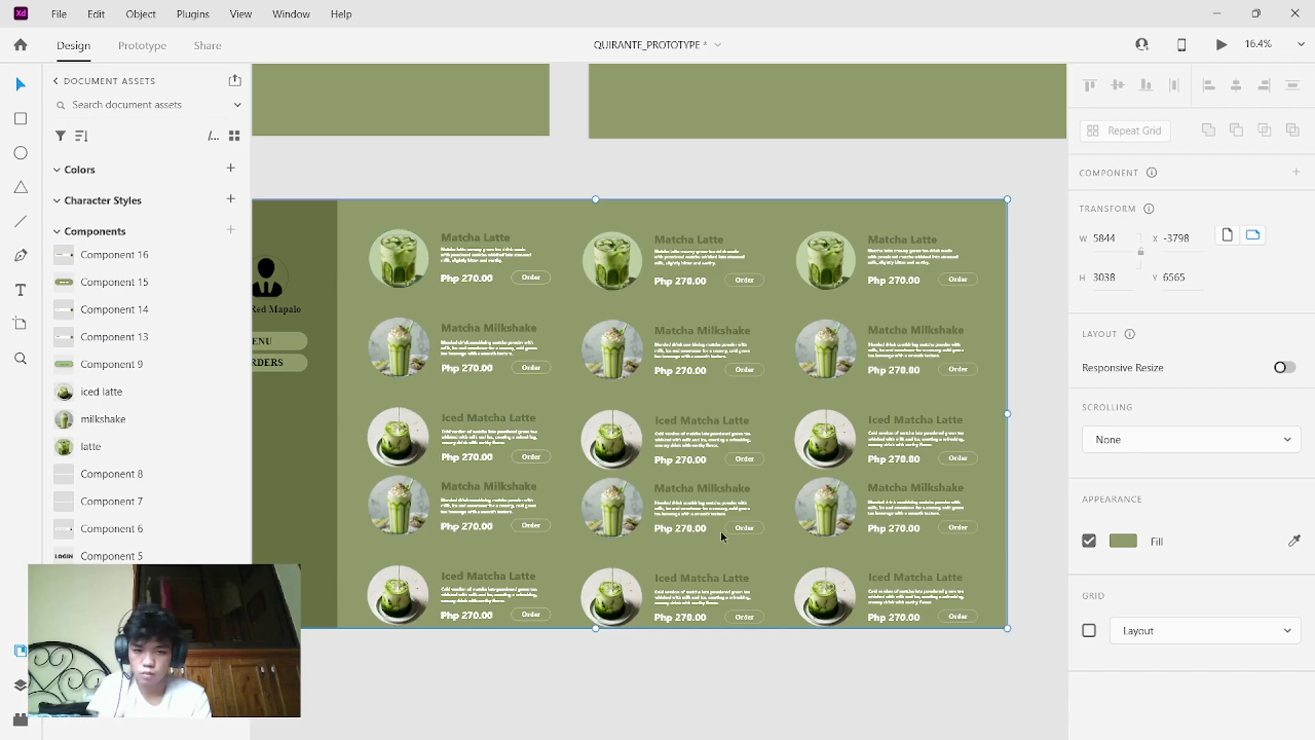
- Undo the extra copied rows and remove the third column again
{"action": "key", "text": "ctrl+z"}
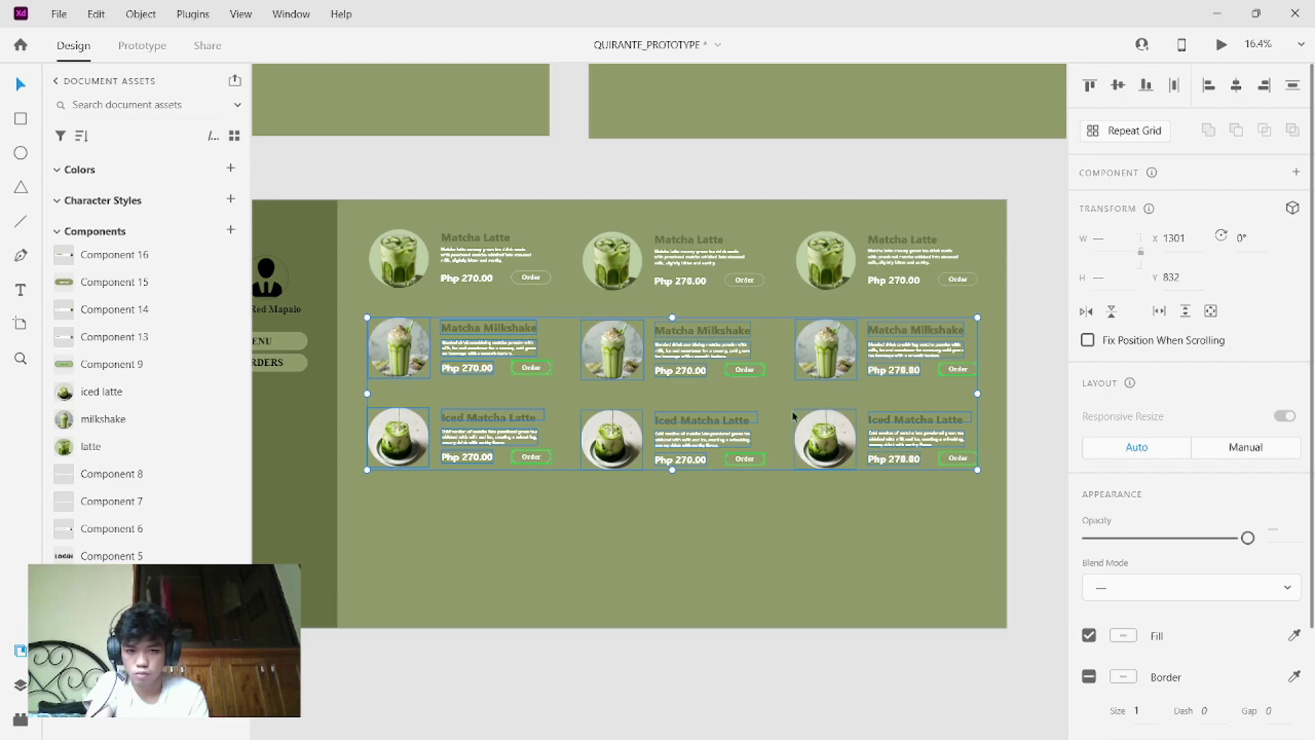
{"action": "left_click_drag", "start_coordinate": [793, 413], "coordinate": [792, 491]}
{"action": "left_click_drag", "start_coordinate": [908, 572], "coordinate": [703, 586]}
{"action": "key", "text": "ctrl+z"}
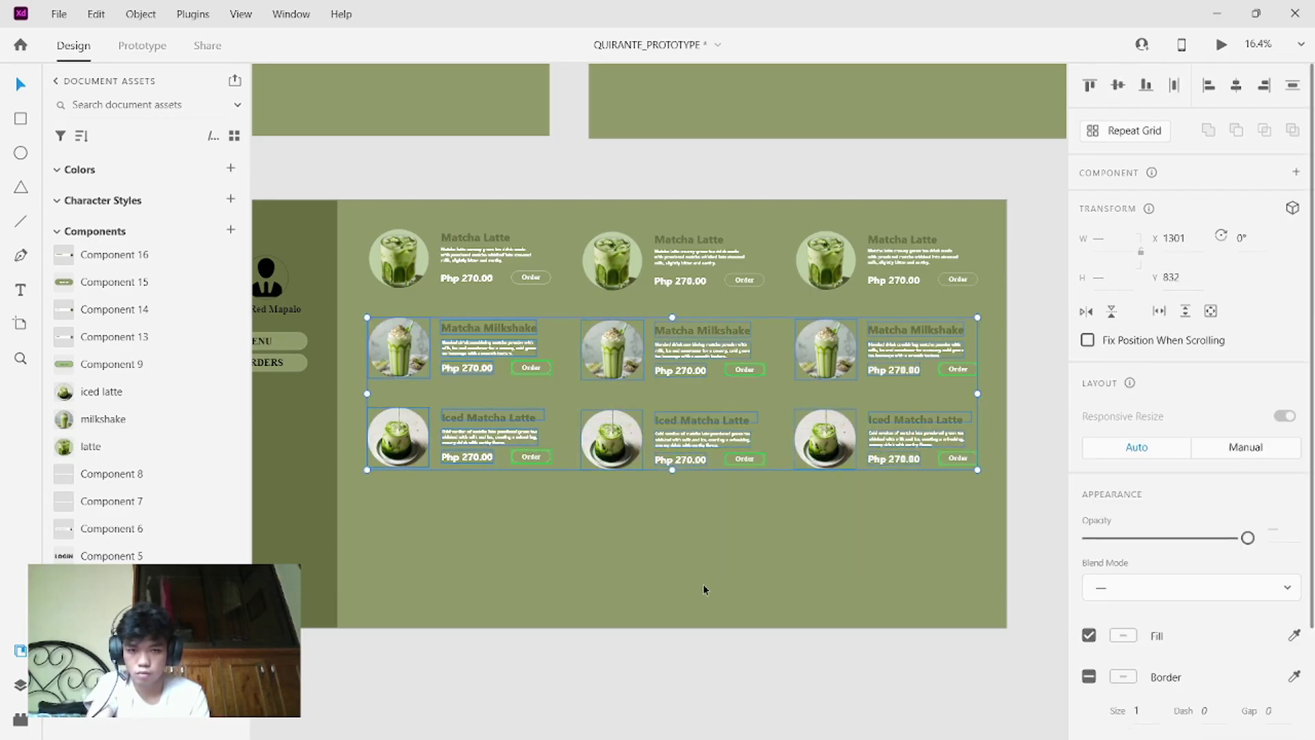
{"action": "key", "text": "ctrl+z"}
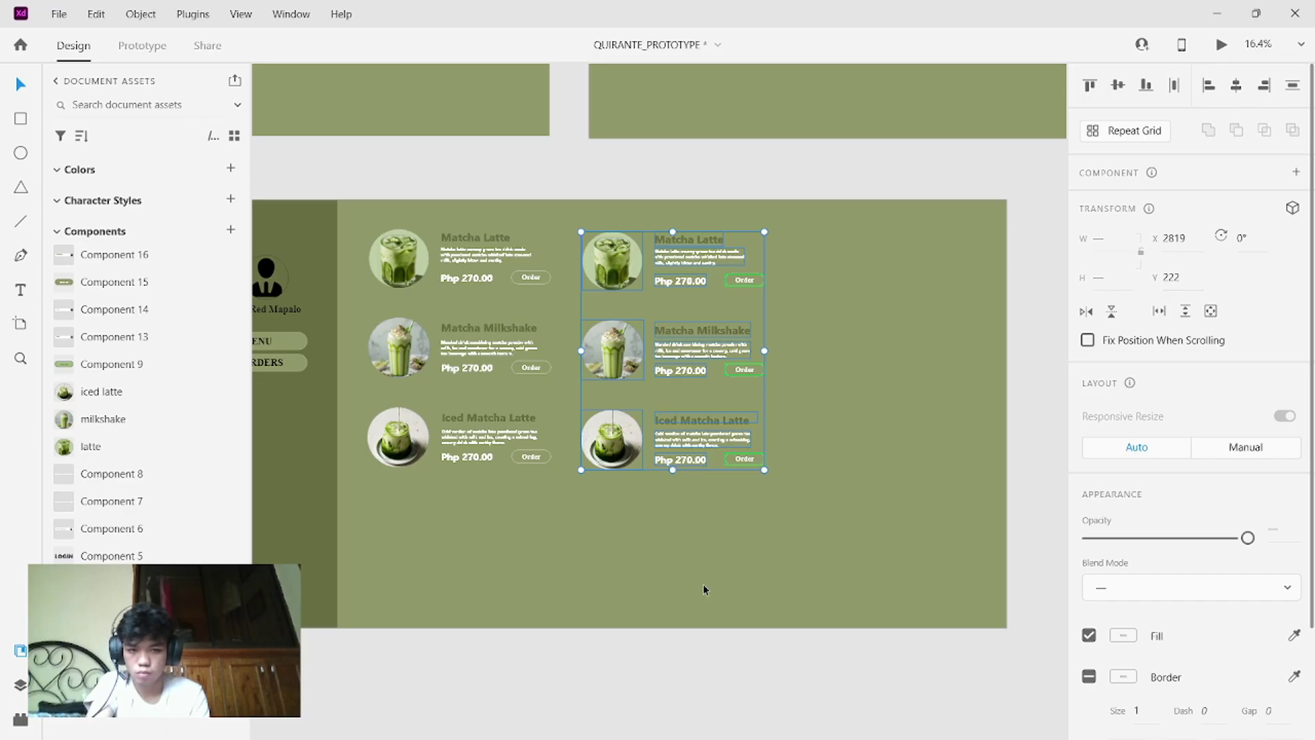
{"action": "key", "text": "ctrl+shift+z"}
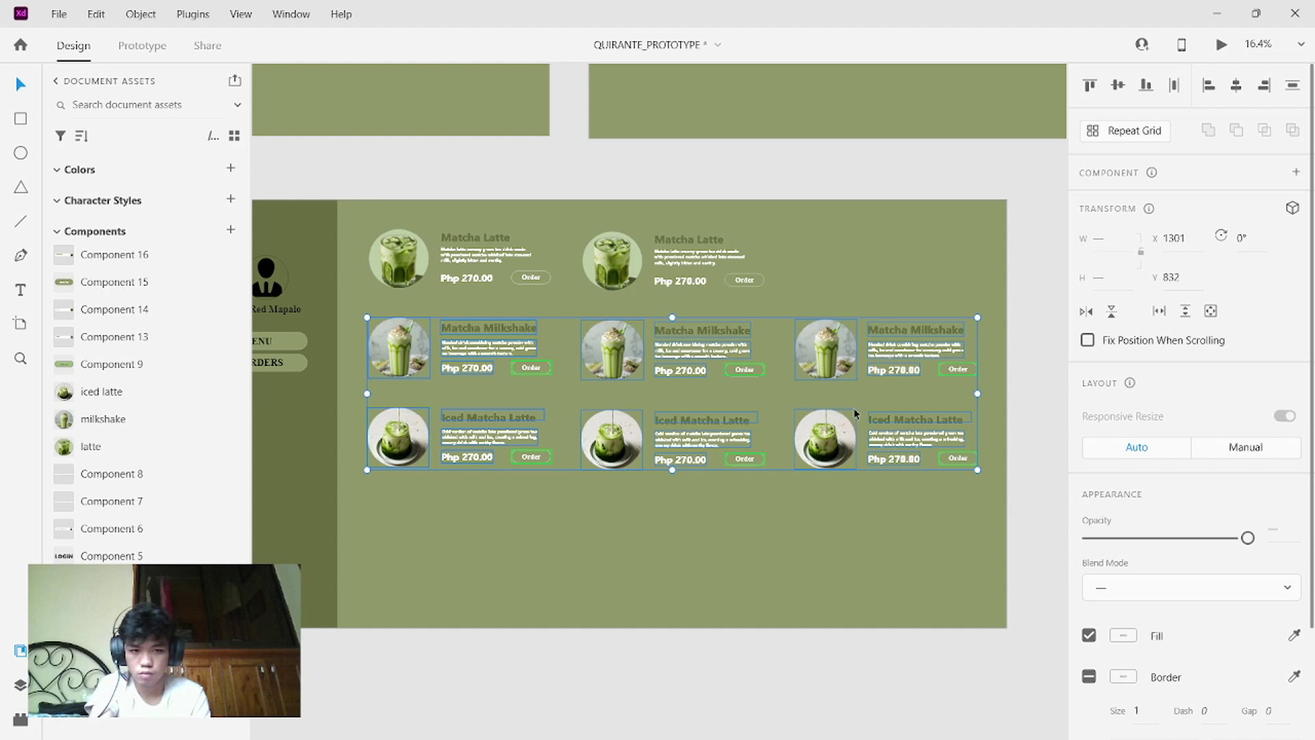
{"action": "left_click_drag", "start_coordinate": [732, 351], "coordinate": [724, 519]}
{"action": "key", "text": "ctrl+z"}
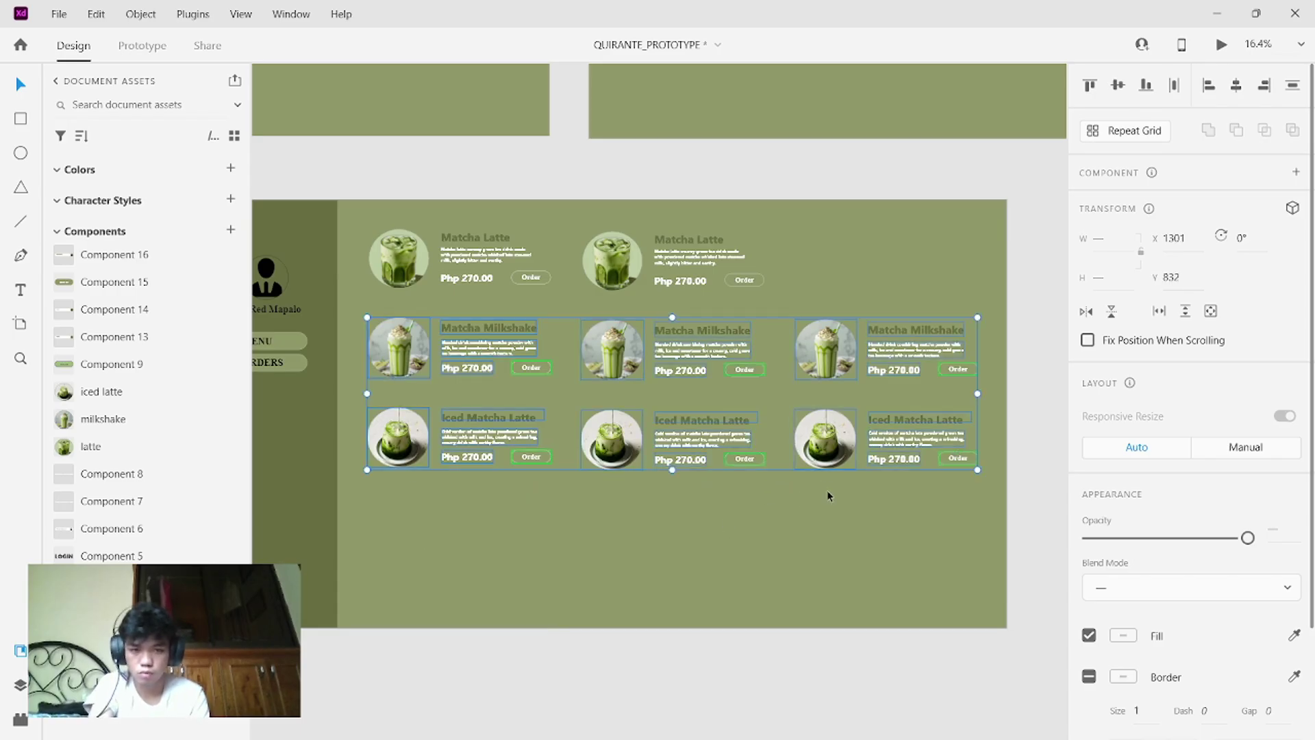
{"action": "key", "text": "ctrl+z"}
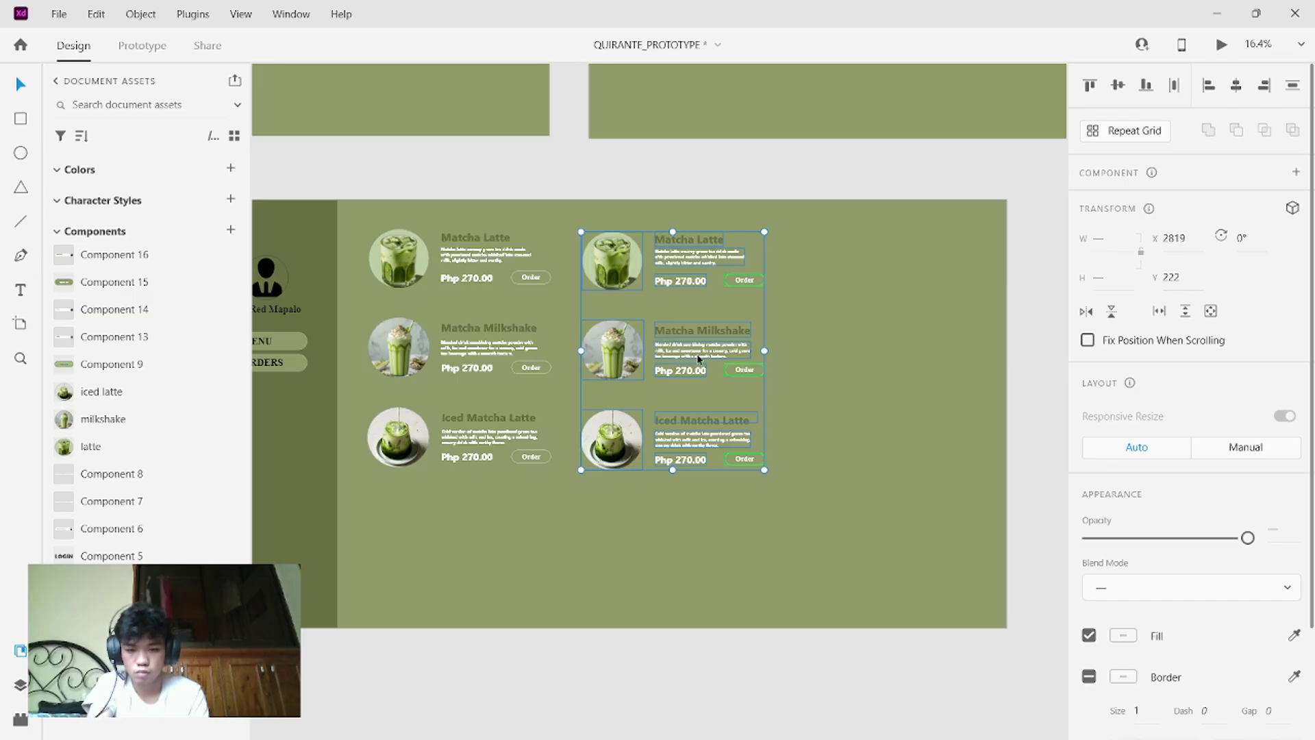
- Rebuild the third column by Alt-dragging the middle column right, then select all nine cards
{"action": "left_click_drag", "start_coordinate": [729, 281], "coordinate": [927, 273]}
{"action": "left_click_drag", "start_coordinate": [972, 521], "coordinate": [384, 233]}
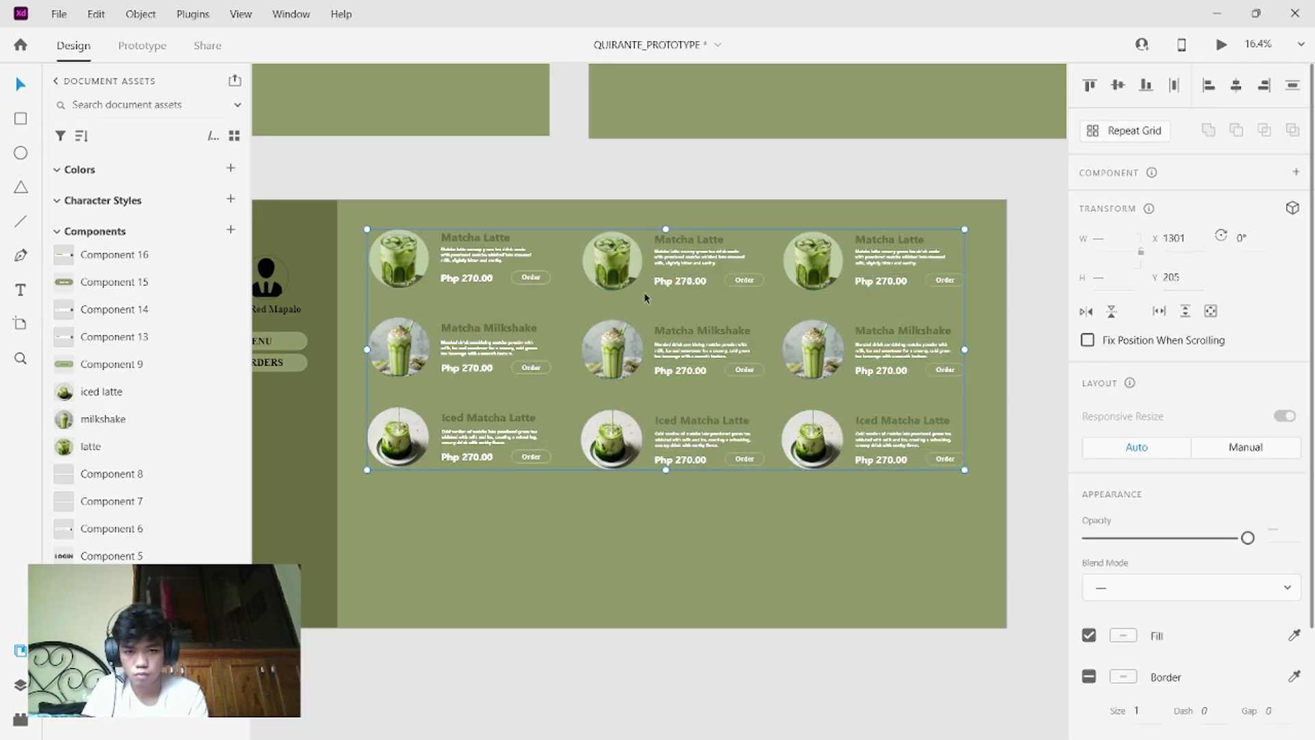
{"action": "left_click", "coordinate": [645, 297]}
{"action": "left_click_drag", "start_coordinate": [393, 227], "coordinate": [967, 456]}
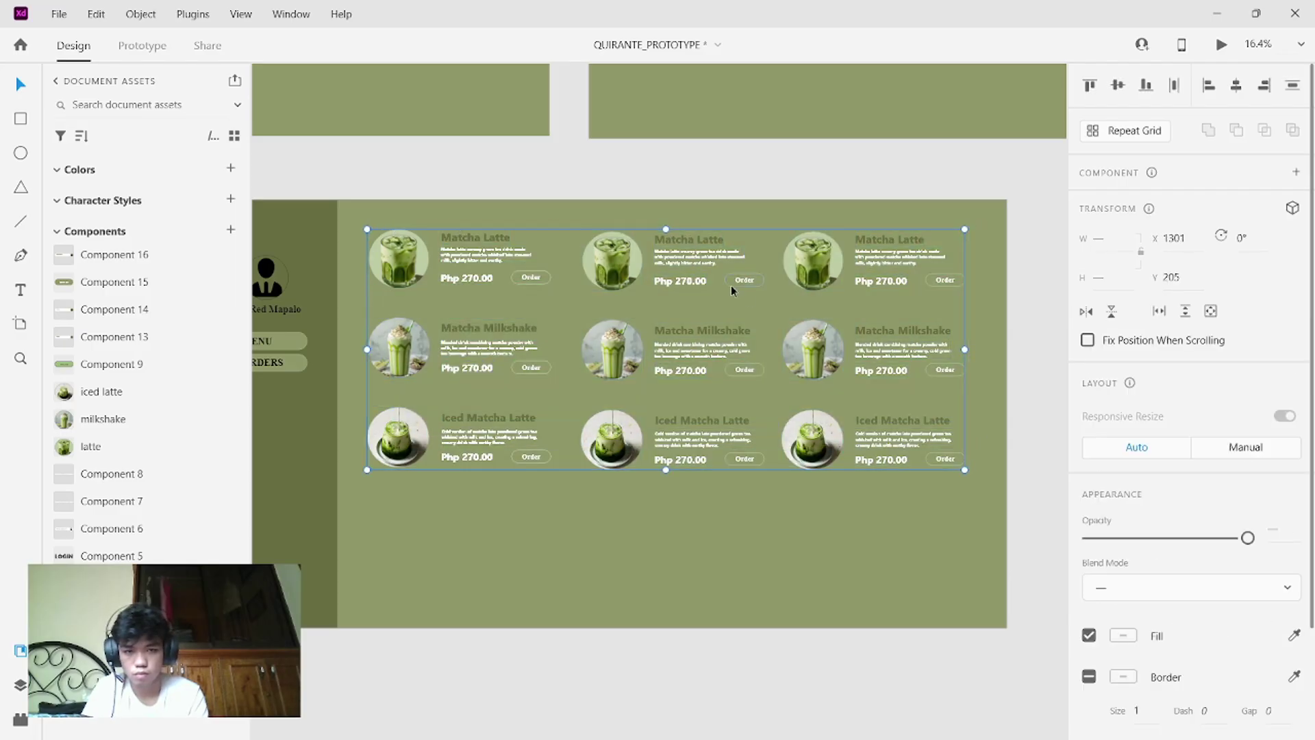
{"action": "left_click", "coordinate": [787, 284]}
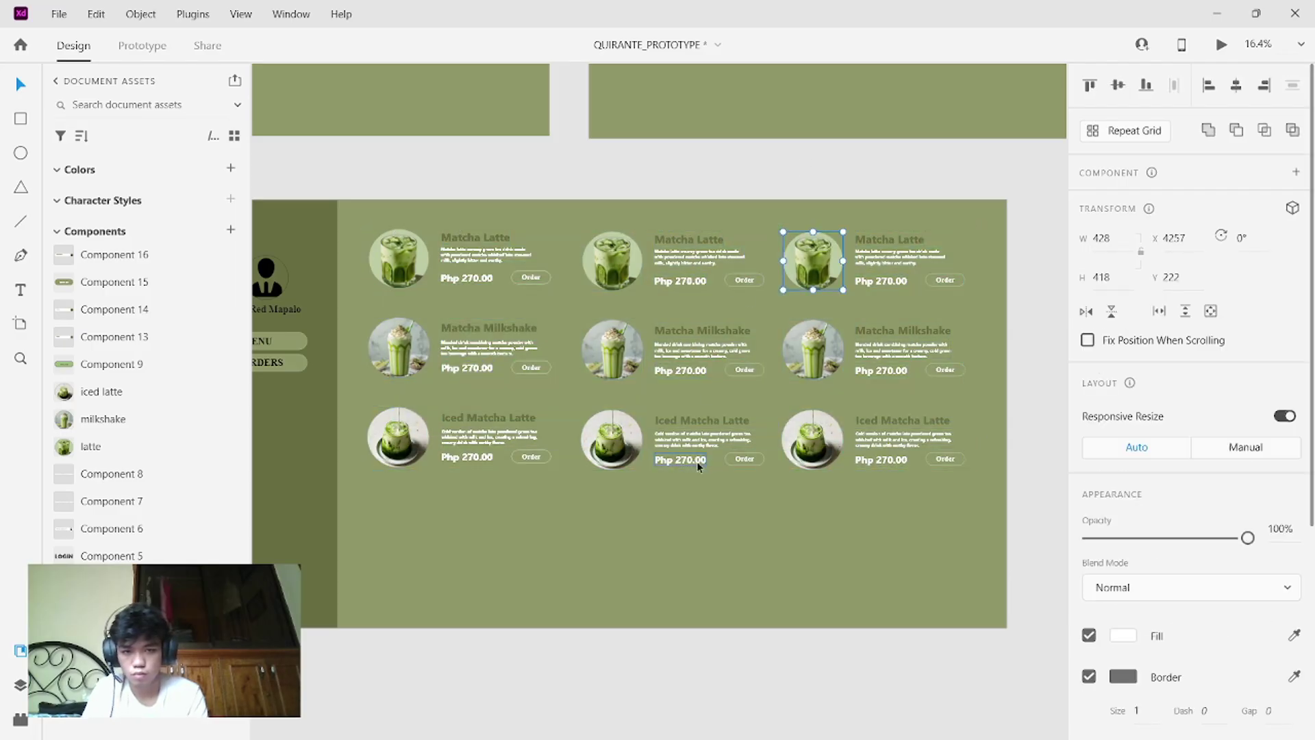
- Move the three Matcha Milkshake items up closer to the Matcha Latte row
{"action": "left_click", "coordinate": [714, 479]}
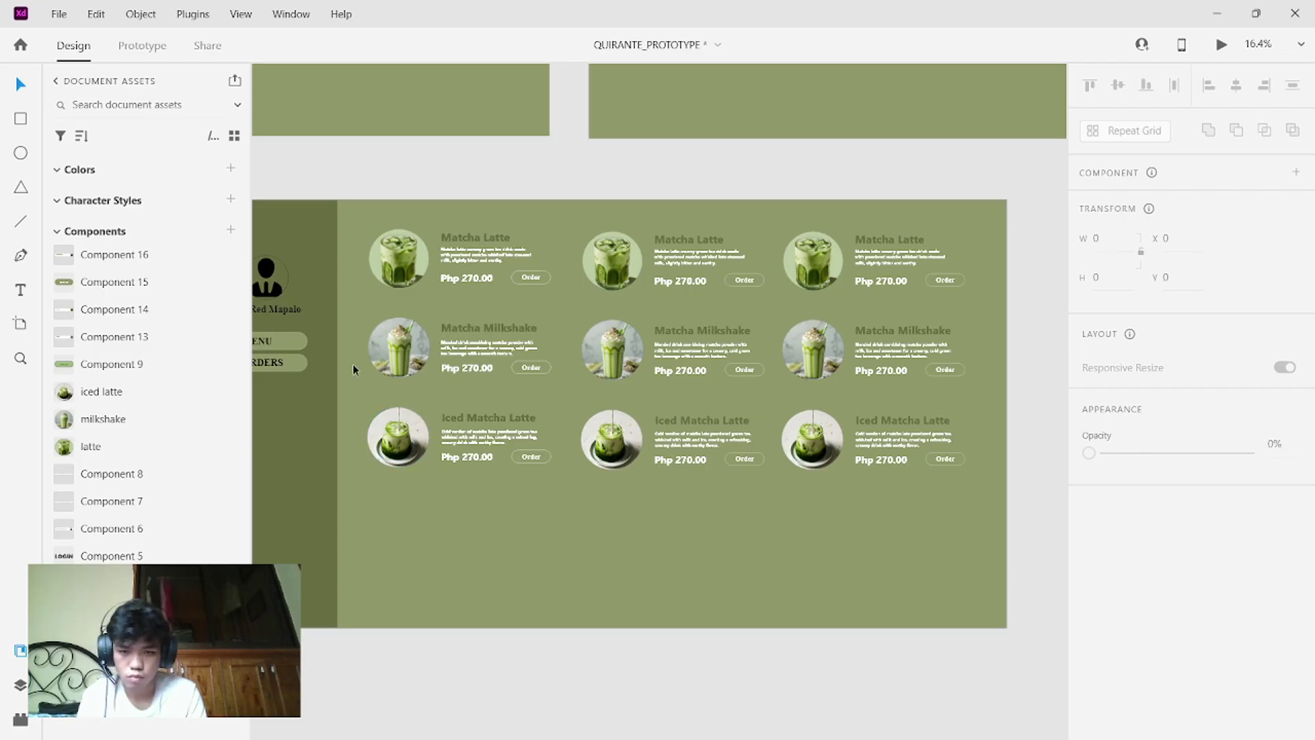
{"action": "left_click_drag", "start_coordinate": [352, 316], "coordinate": [921, 398]}
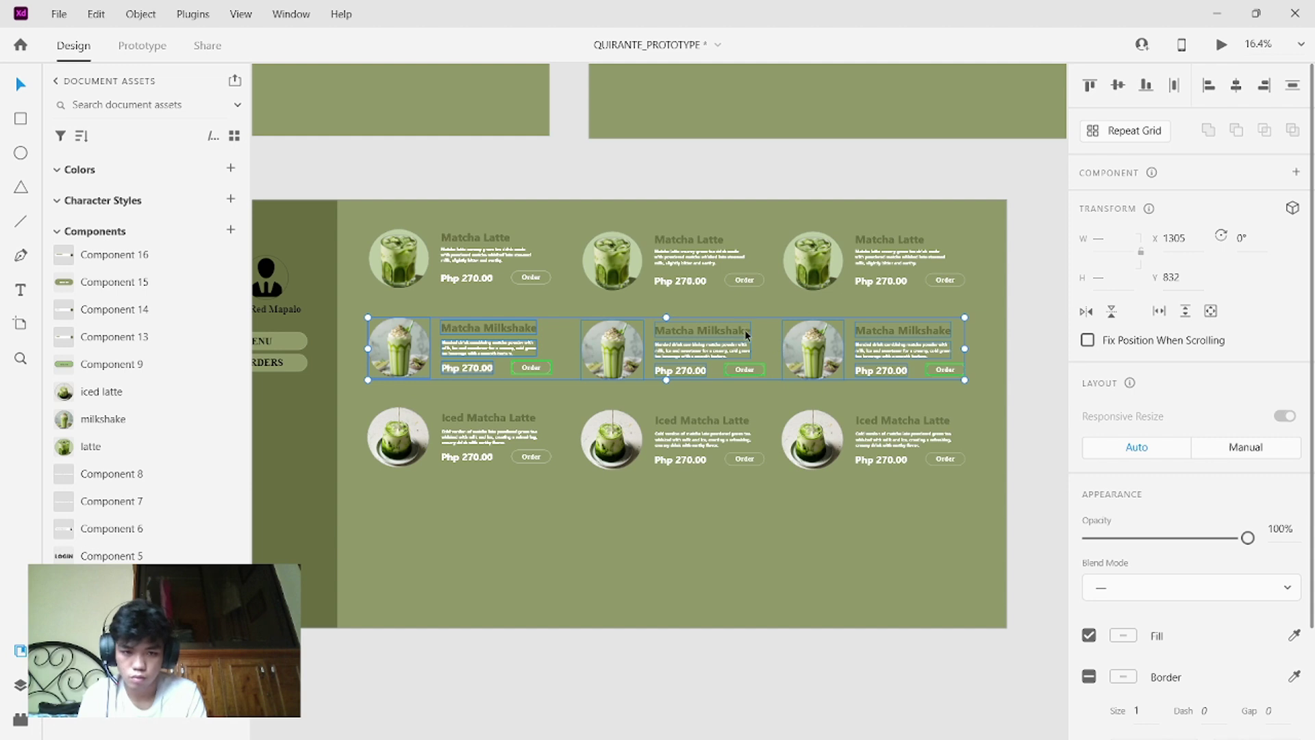
{"action": "mouse_move", "coordinate": [749, 336]}
{"action": "left_mouse_down"}
{"action": "mouse_move", "coordinate": [750, 307]}
{"action": "mouse_move", "coordinate": [747, 320]}
{"action": "left_mouse_up"}
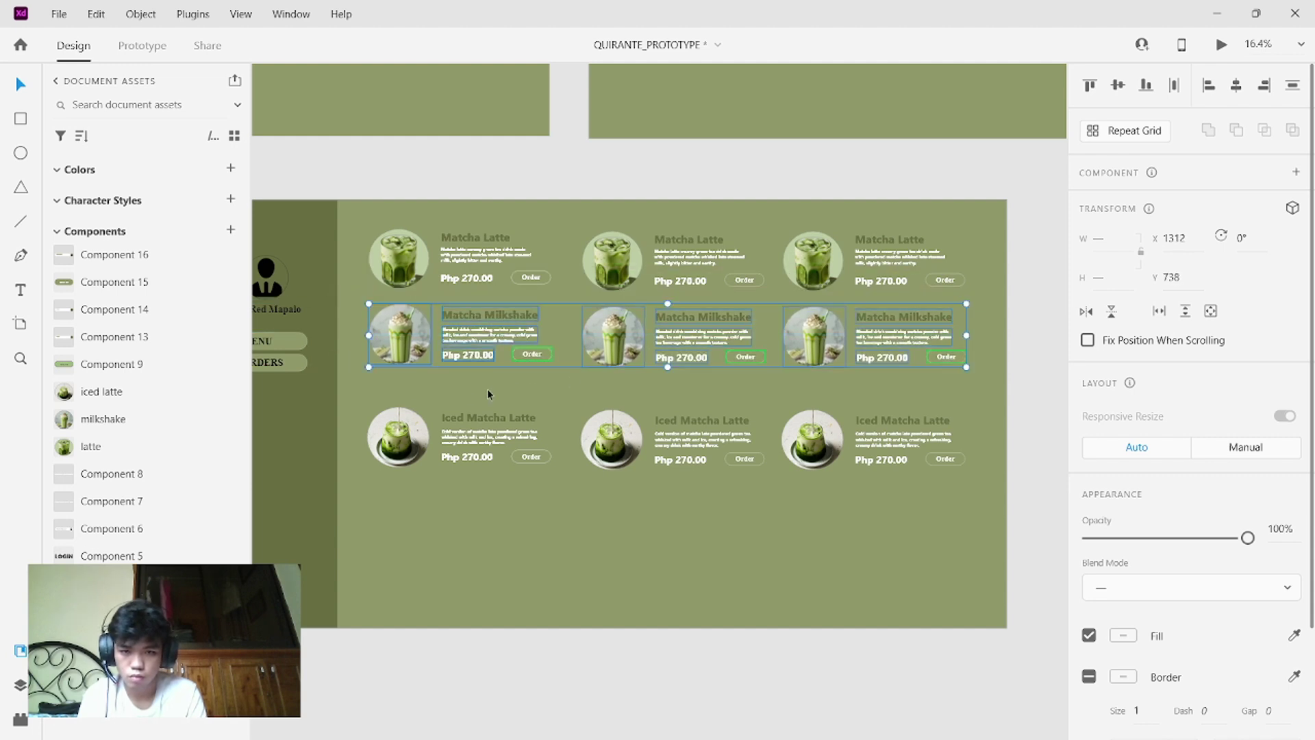
- Move the Iced Matcha Latte row up under Matcha Milkshake, then select all nine items
{"action": "left_click_drag", "start_coordinate": [374, 396], "coordinate": [932, 472]}
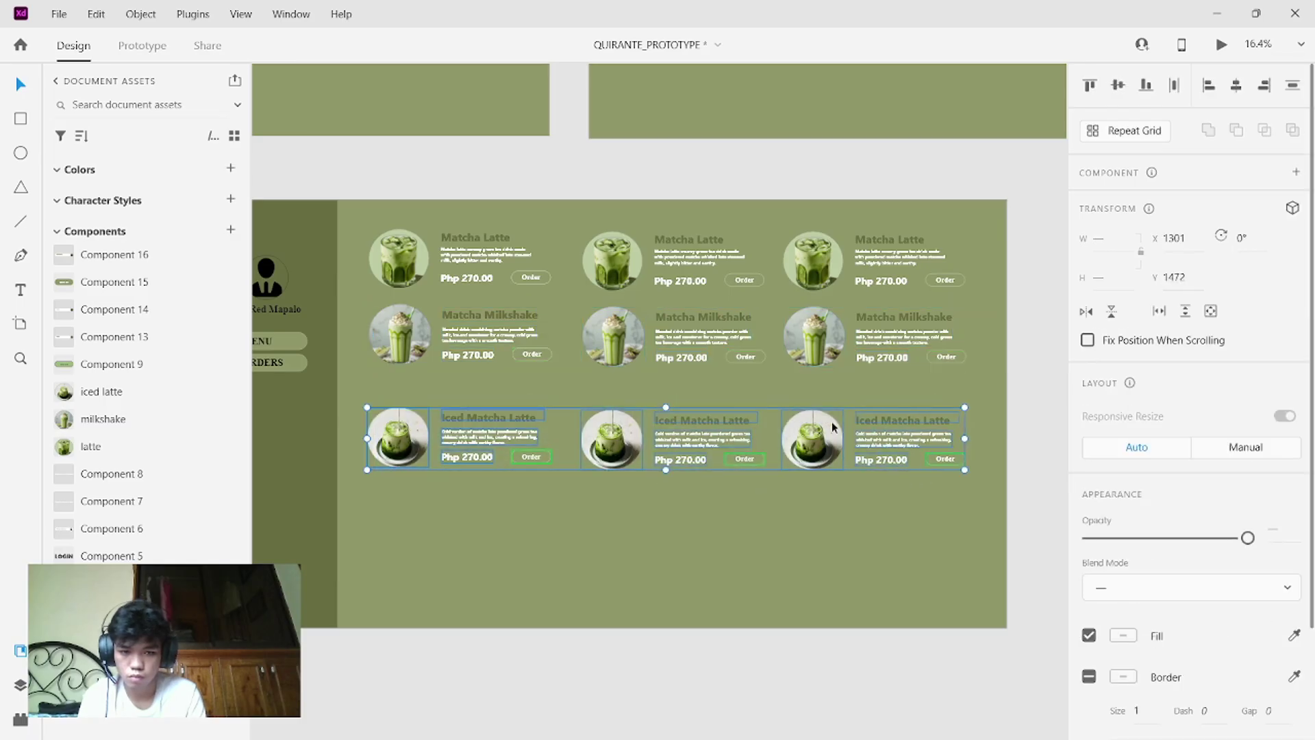
{"action": "left_click", "coordinate": [853, 411]}
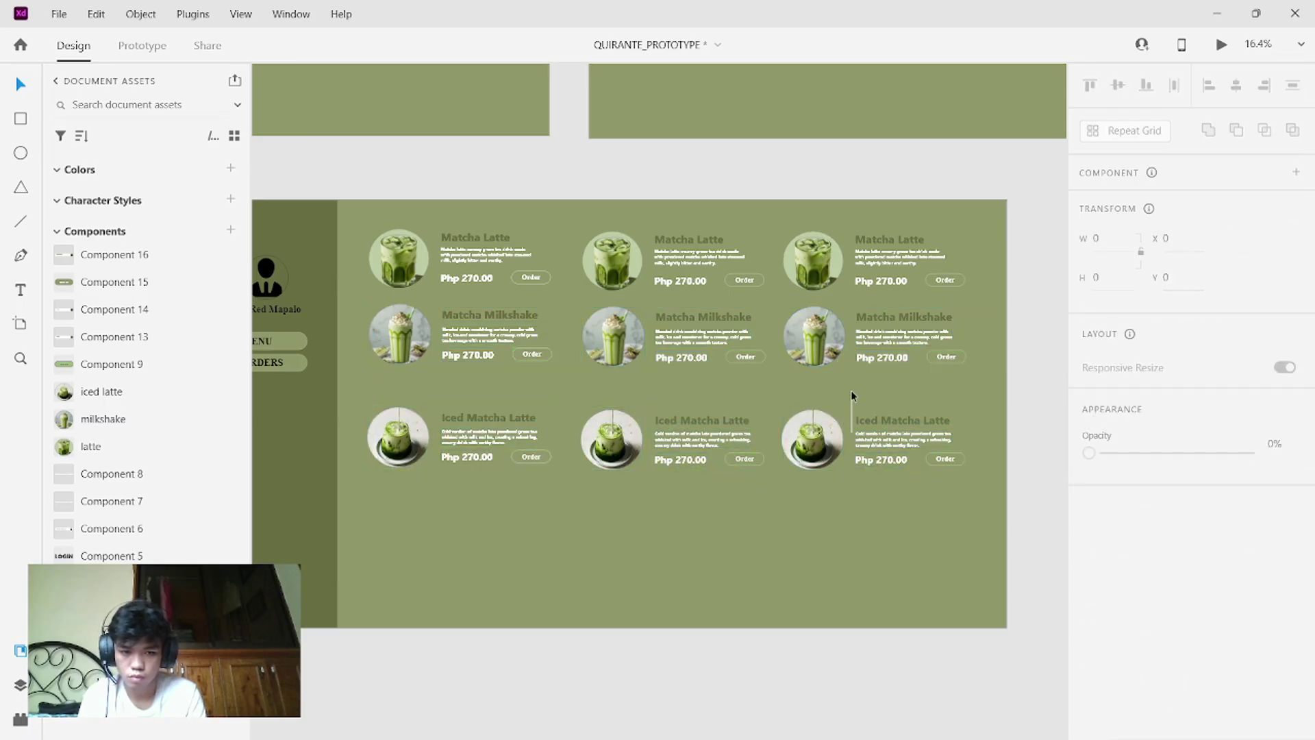
{"action": "left_click_drag", "start_coordinate": [365, 387], "coordinate": [936, 478]}
{"action": "left_click", "coordinate": [777, 404]}
{"action": "left_click_drag", "start_coordinate": [348, 396], "coordinate": [952, 476]}
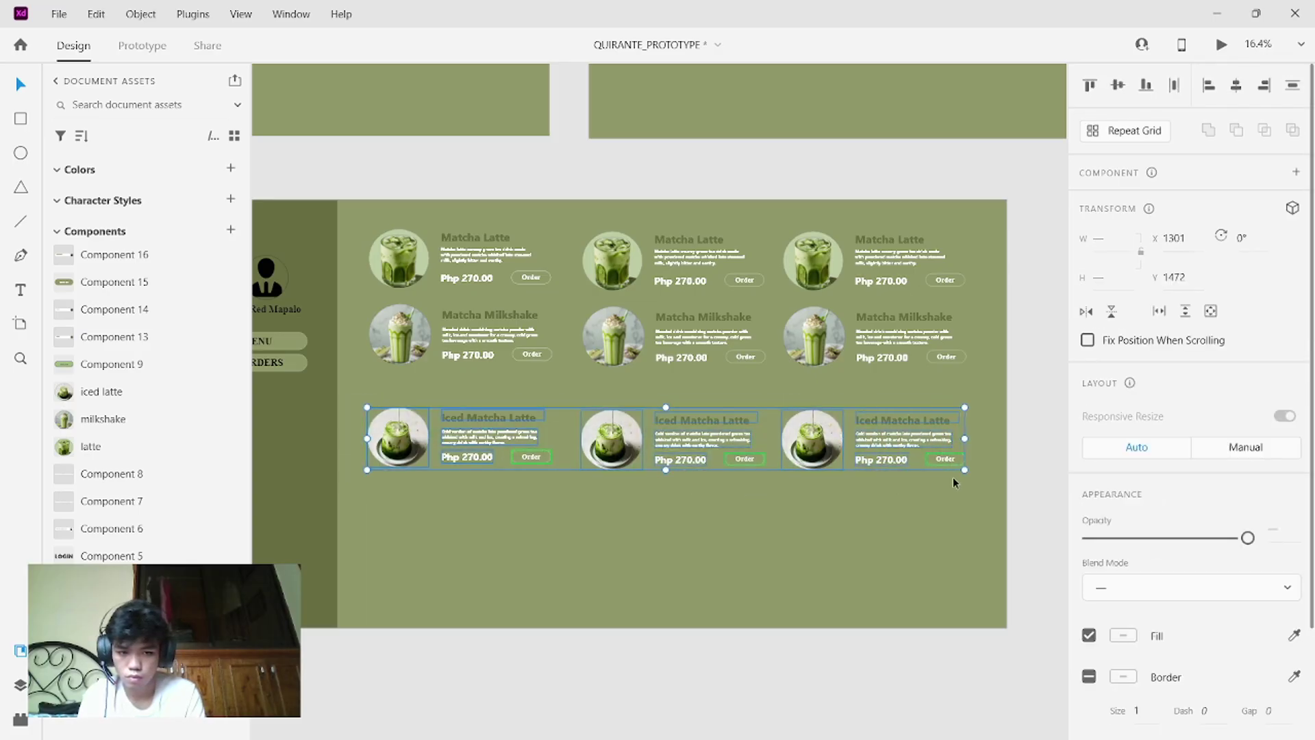
{"action": "left_click", "coordinate": [576, 437]}
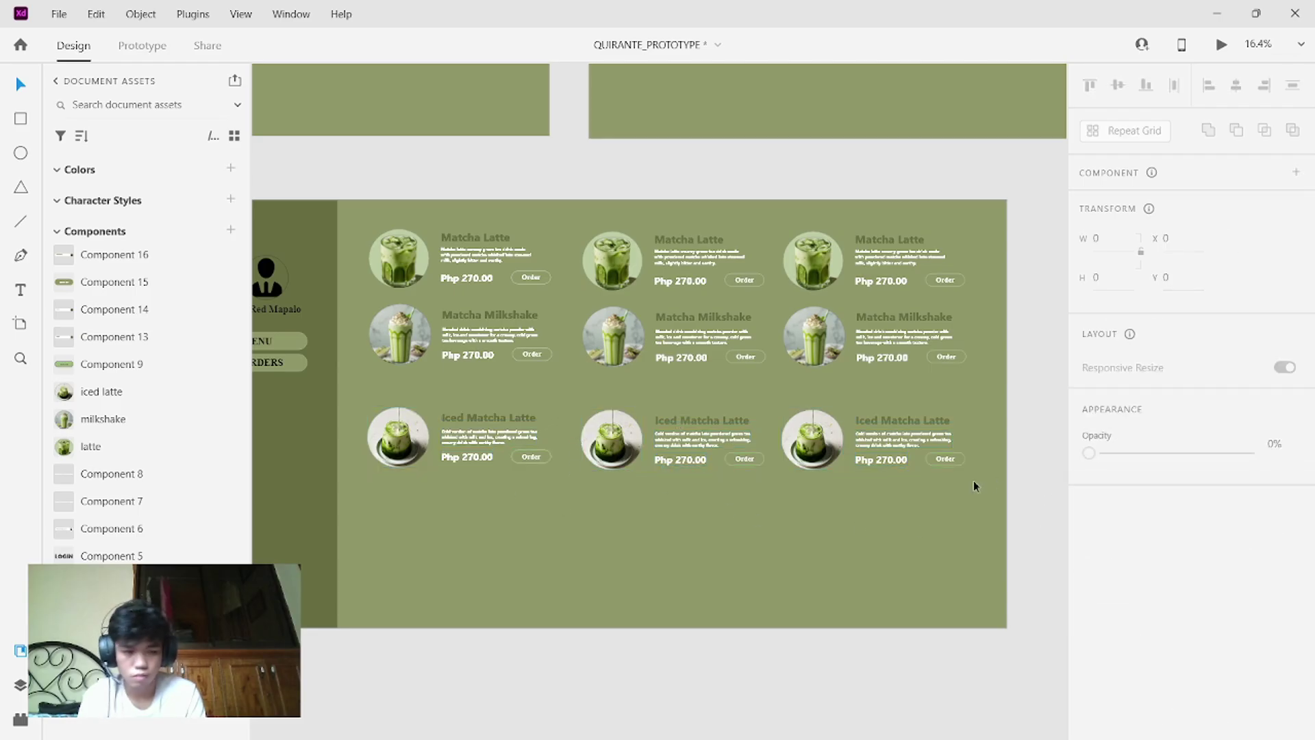
{"action": "left_click_drag", "start_coordinate": [973, 481], "coordinate": [395, 411]}
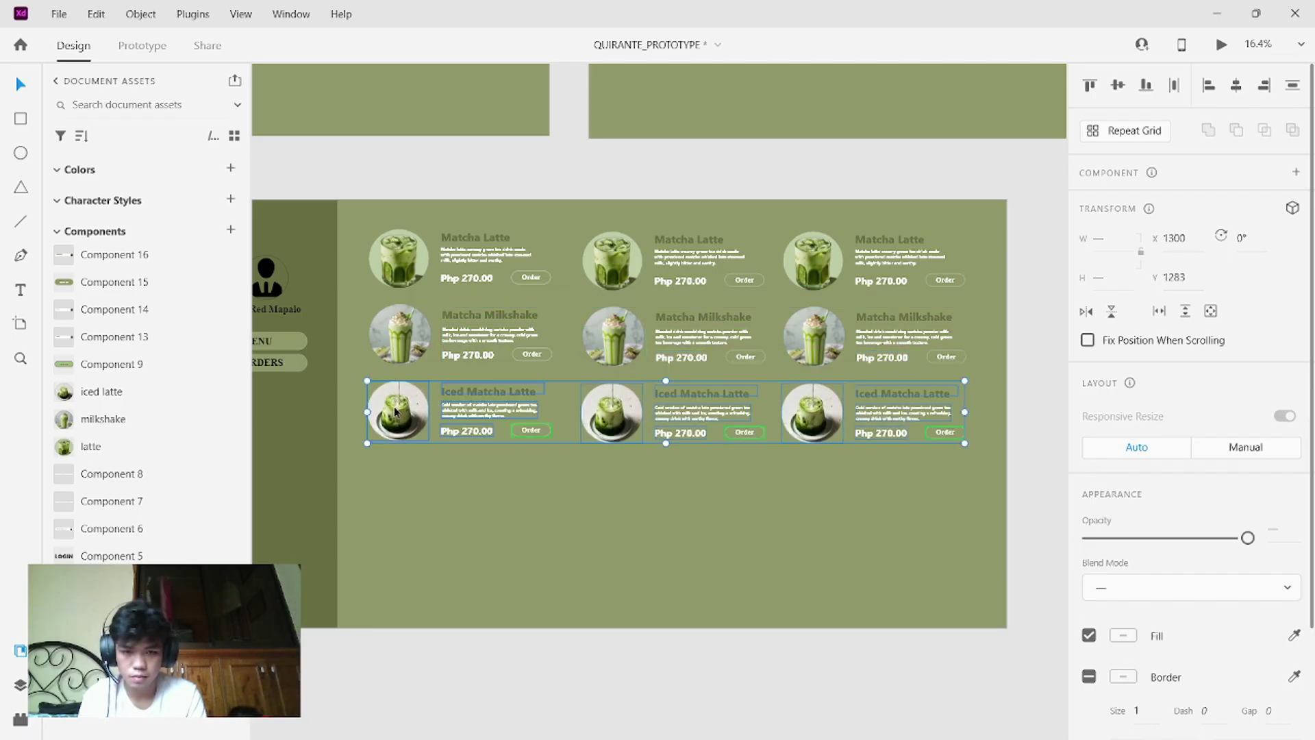
{"action": "left_click", "coordinate": [476, 500]}
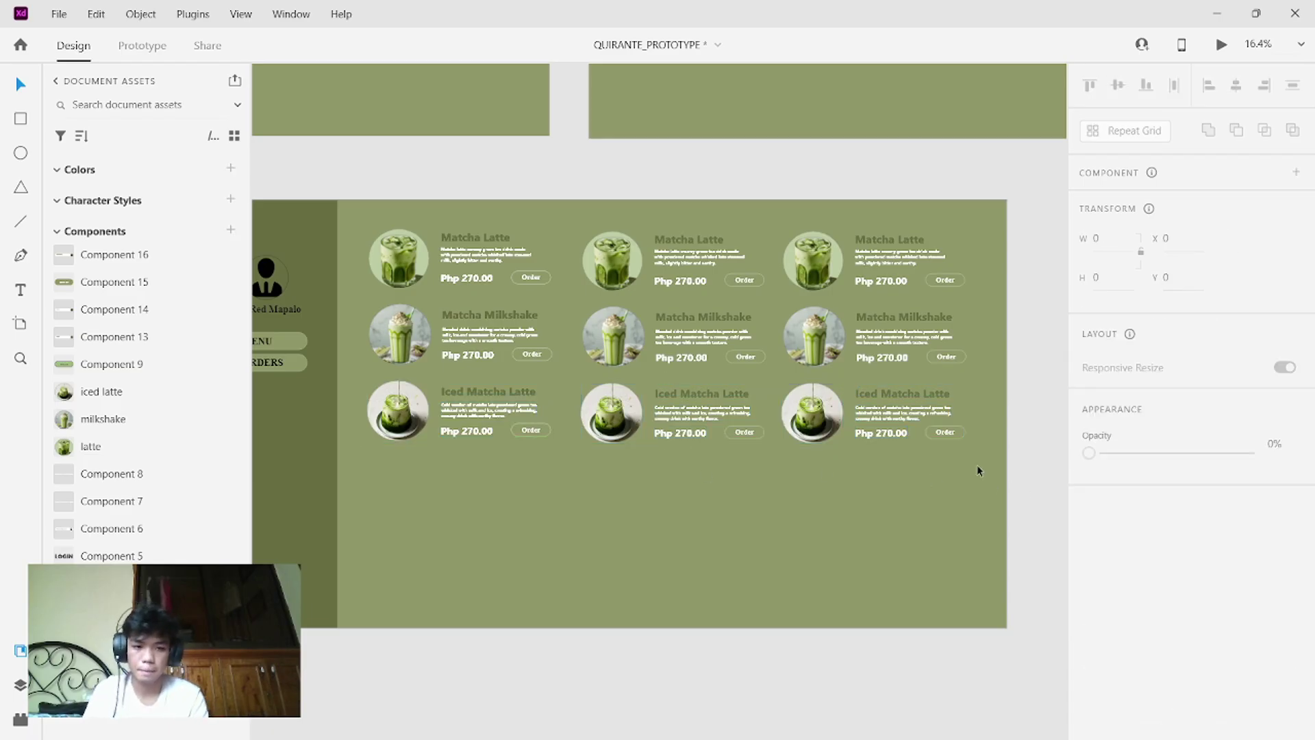
{"action": "left_click_drag", "start_coordinate": [977, 470], "coordinate": [366, 228]}
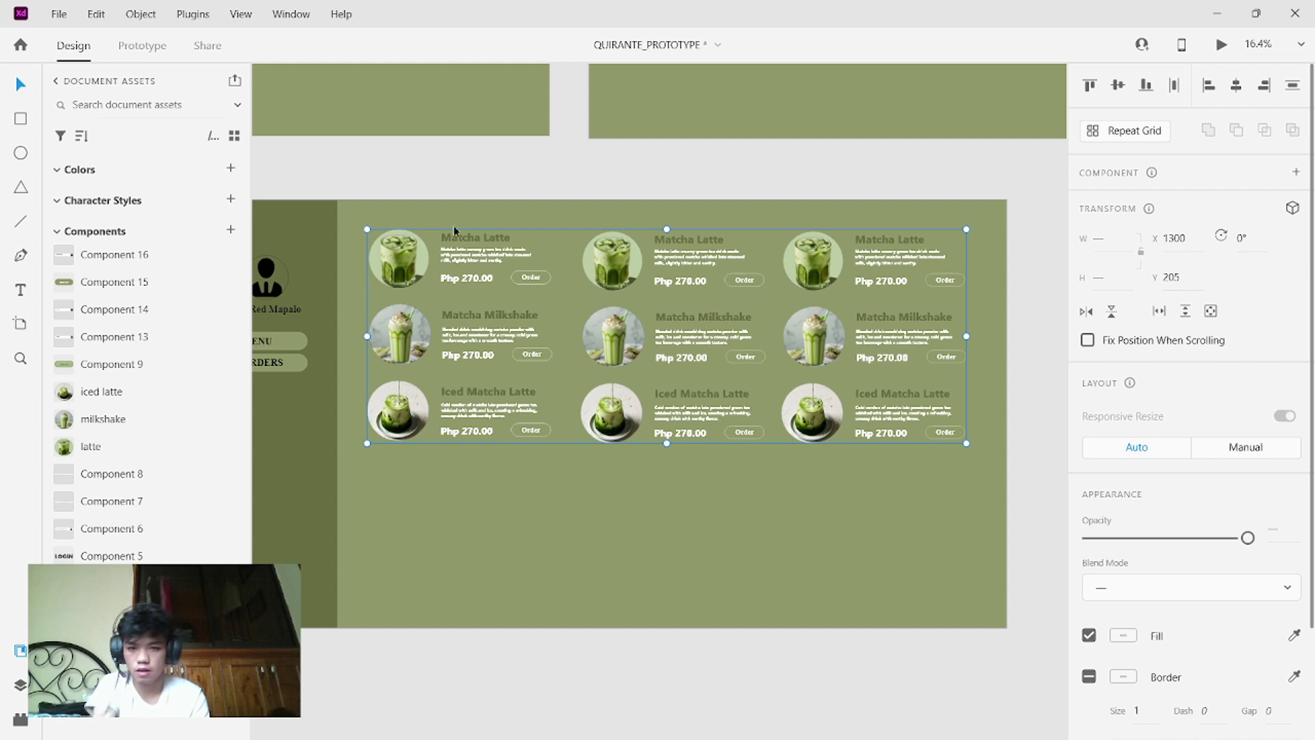
- Duplicate the nine cards below and delete the extra Iced Matcha Latte row, leaving five rows
{"action": "left_click_drag", "start_coordinate": [409, 259], "coordinate": [407, 487]}
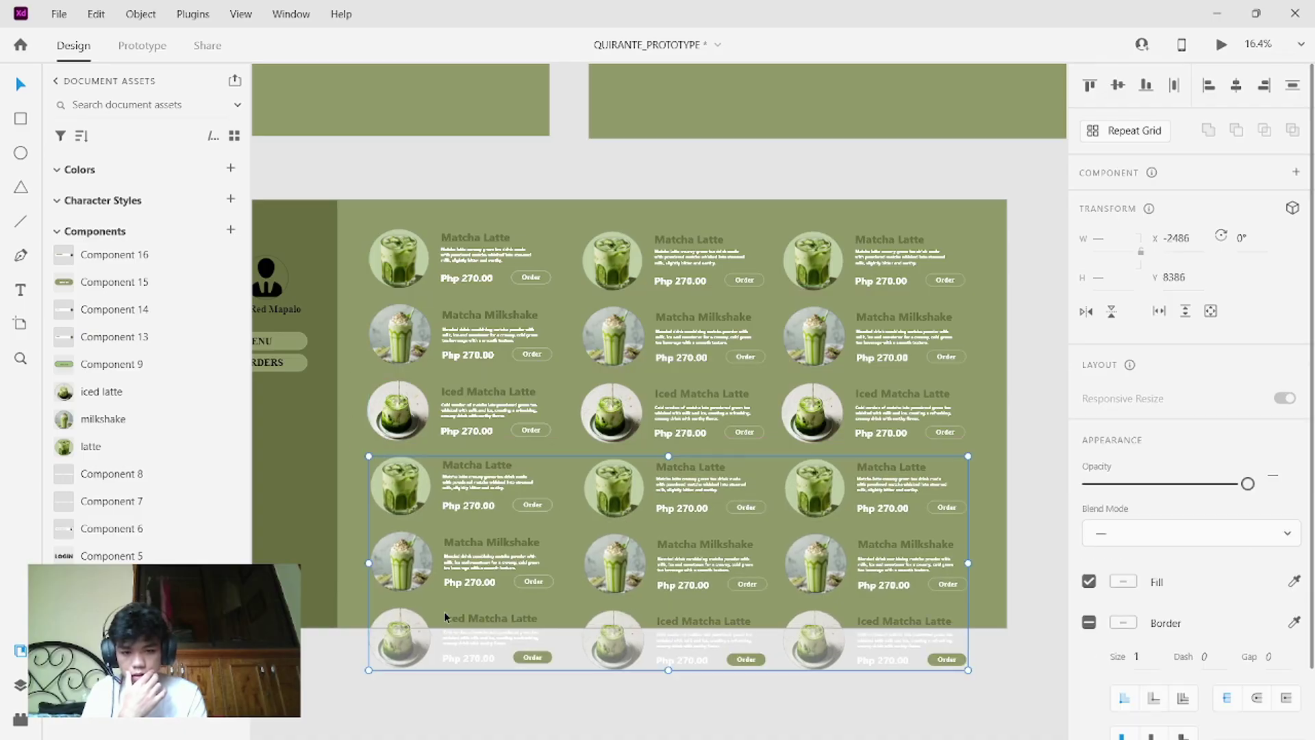
{"action": "left_click", "coordinate": [356, 625]}
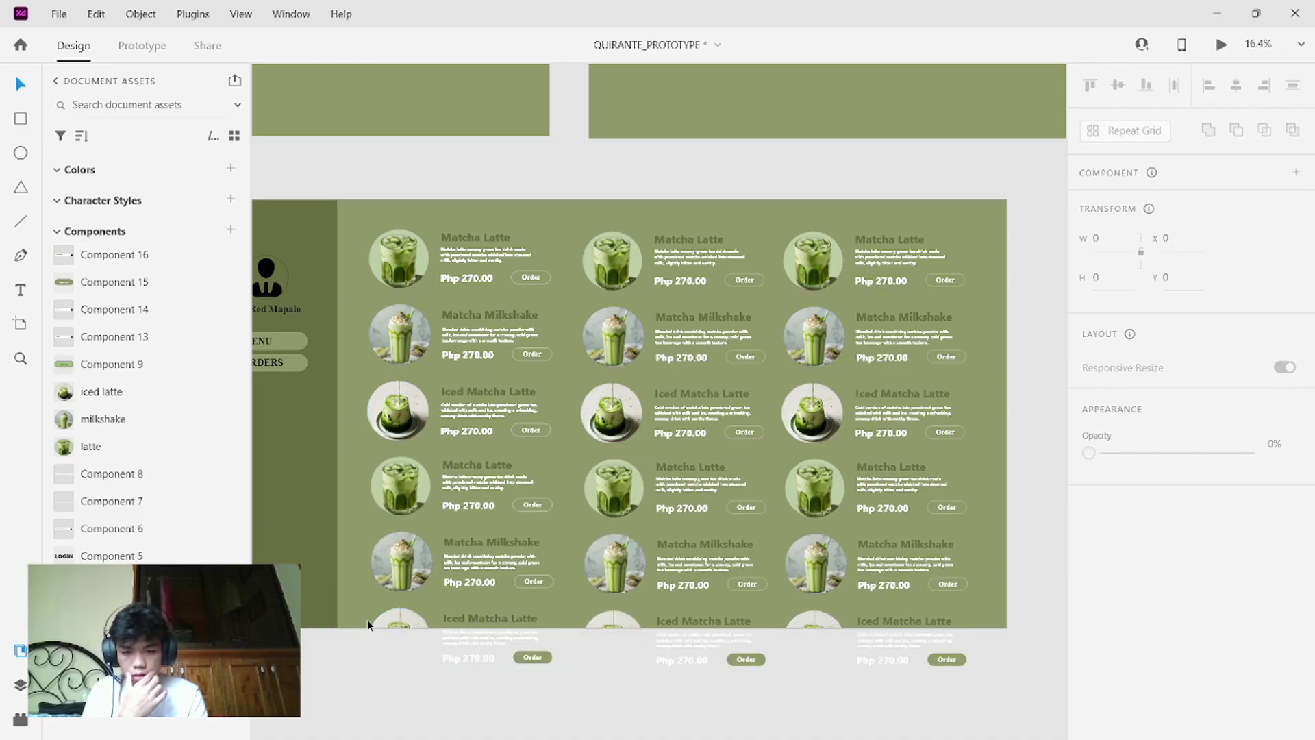
{"action": "left_click_drag", "start_coordinate": [360, 613], "coordinate": [979, 687]}
{"action": "key", "text": "Delete"}
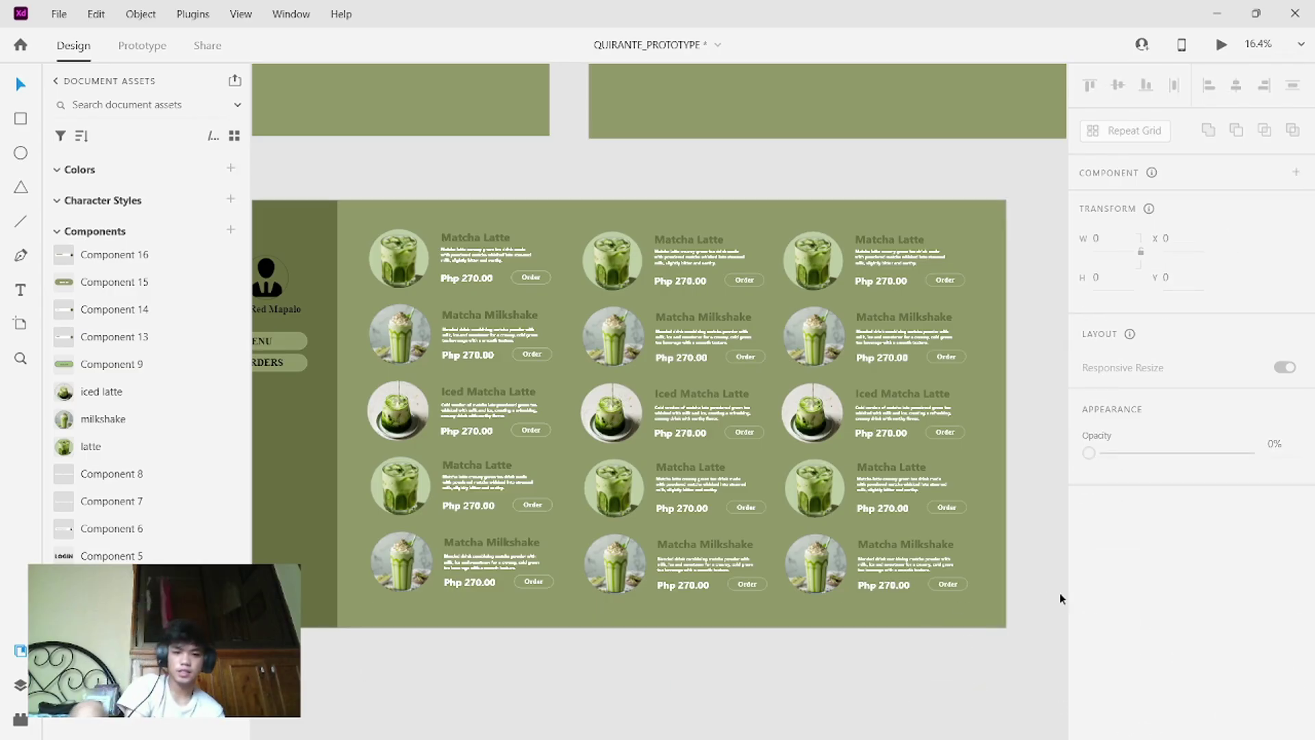
{"action": "scroll", "coordinate": [650, 585], "scroll_direction": "left", "scroll_amount": 4}
- Zoom into the sidebar and drag the ORDERS button a little lower beneath MENU
{"action": "scroll", "coordinate": [650, 586], "scroll_direction": "right", "scroll_amount": 3}
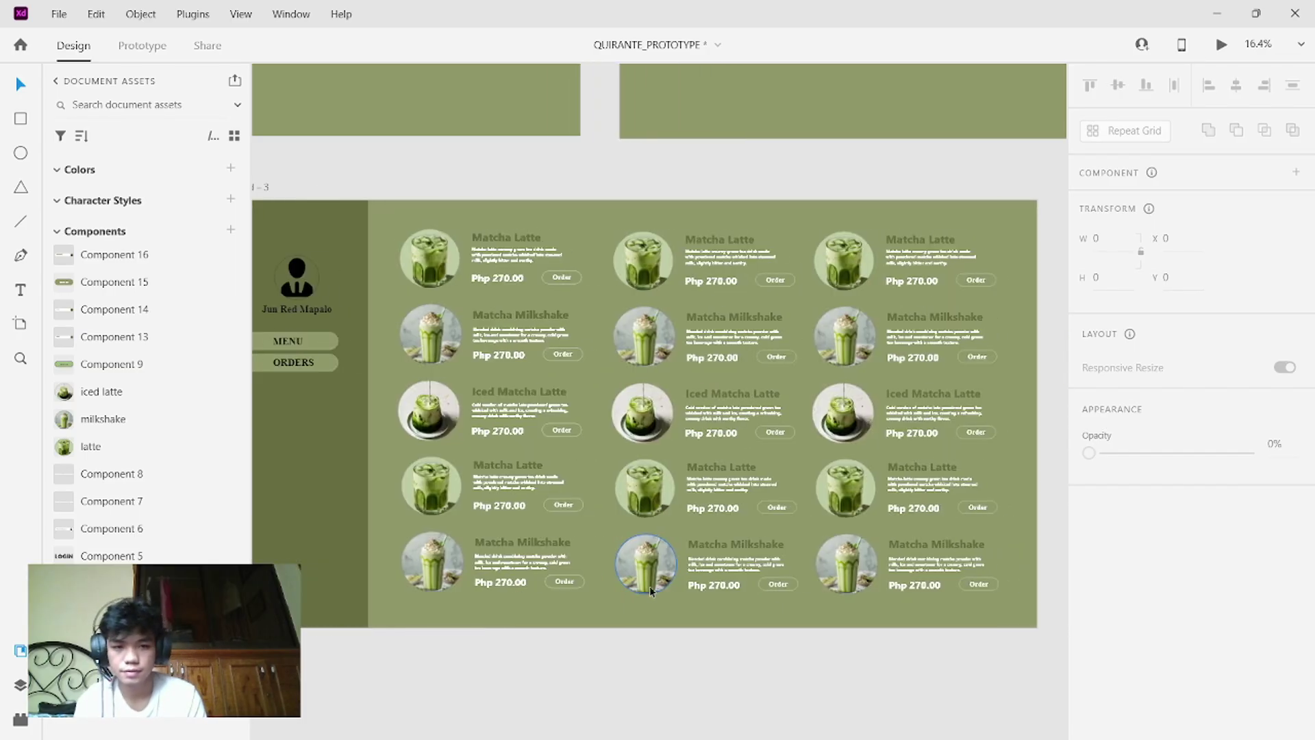
{"action": "scroll", "coordinate": [650, 585], "scroll_direction": "down", "scroll_amount": 3}
{"action": "scroll", "coordinate": [650, 586], "scroll_direction": "left", "scroll_amount": 3}
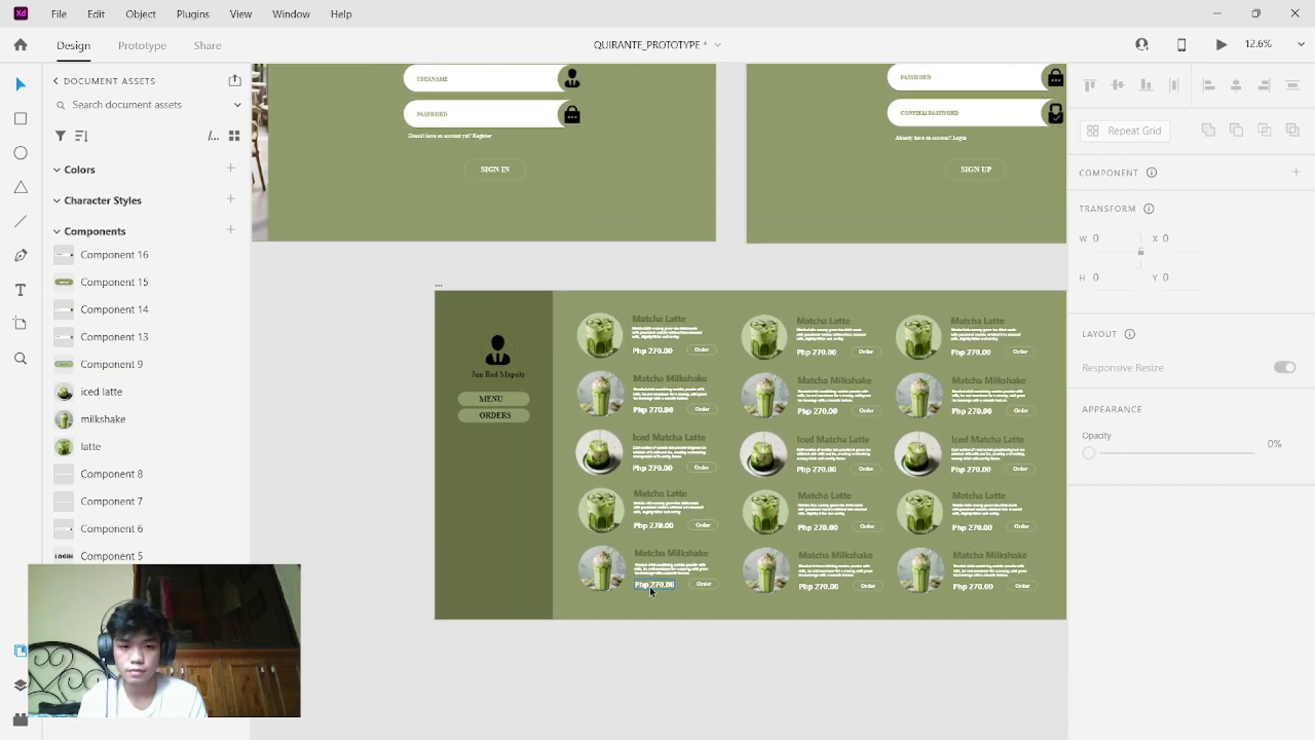
{"action": "scroll", "coordinate": [649, 586], "scroll_direction": "down", "scroll_amount": 2}
{"action": "scroll", "coordinate": [649, 585], "scroll_direction": "up", "scroll_amount": 4}
{"action": "scroll", "coordinate": [649, 586], "scroll_direction": "right", "scroll_amount": 3}
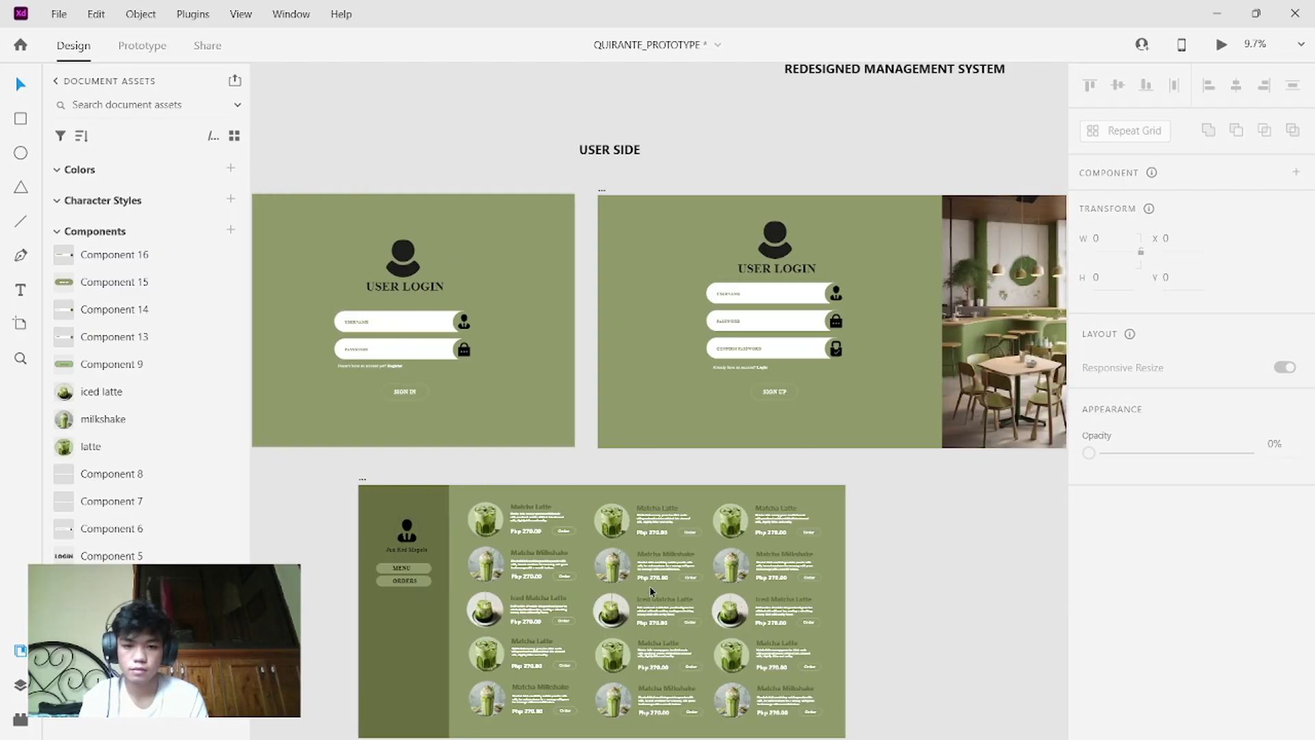
{"action": "scroll", "coordinate": [649, 586], "scroll_direction": "left", "scroll_amount": 2}
{"action": "scroll", "coordinate": [649, 585], "scroll_direction": "down", "scroll_amount": 1}
{"action": "scroll", "coordinate": [649, 585], "scroll_direction": "up", "scroll_amount": 2}
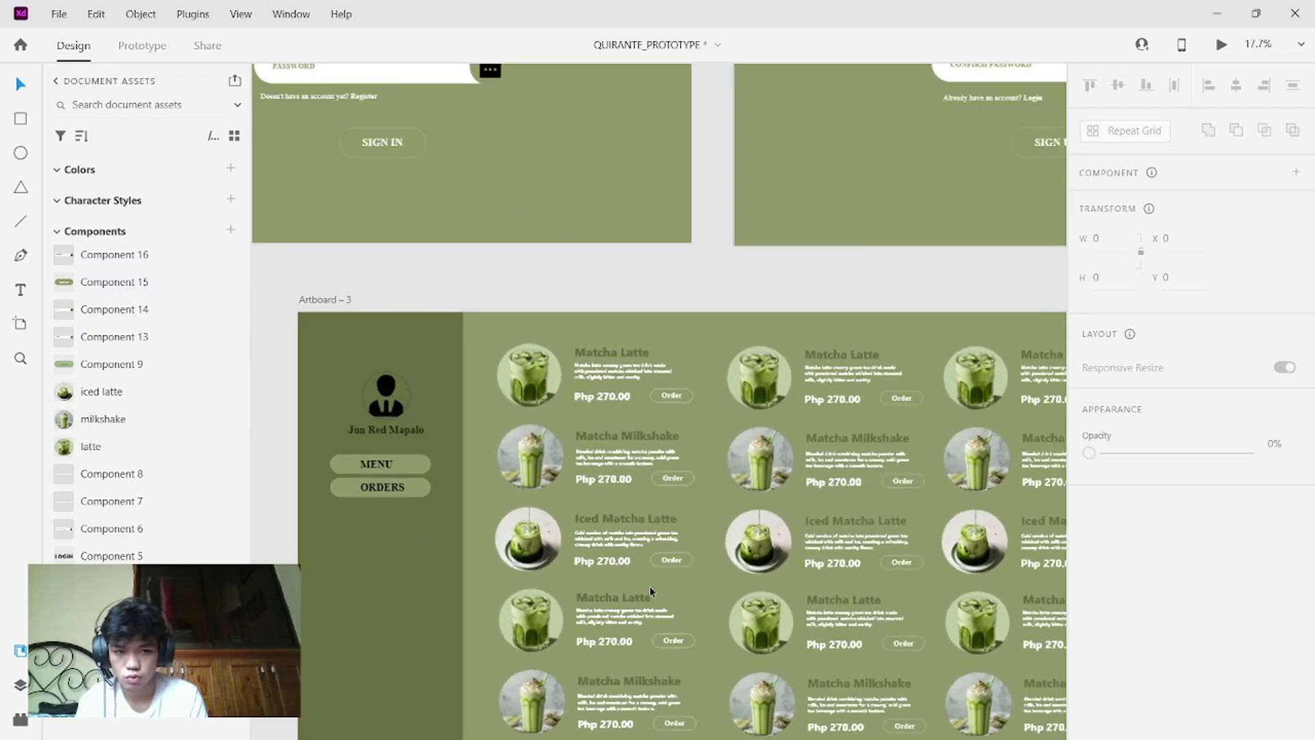
{"action": "scroll", "coordinate": [650, 586], "scroll_direction": "up", "scroll_amount": 1}
{"action": "scroll", "coordinate": [649, 586], "scroll_direction": "down", "scroll_amount": 1}
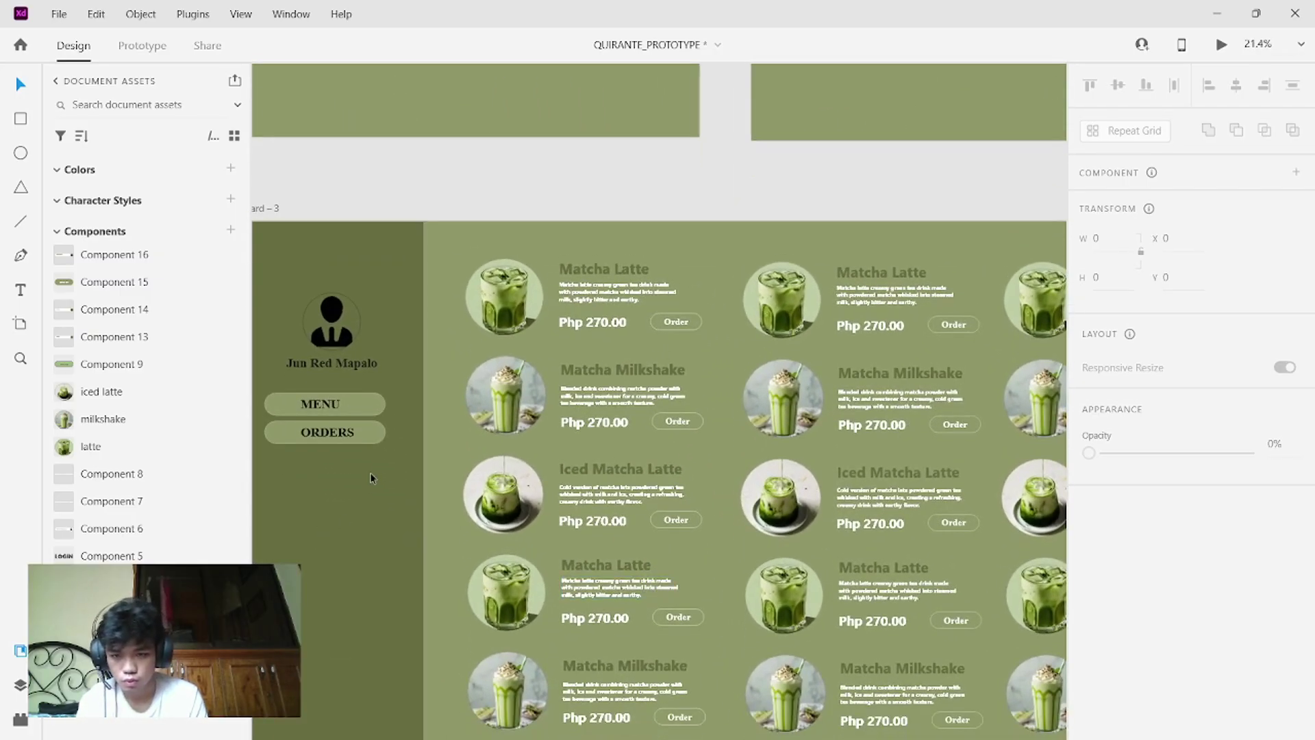
{"action": "left_click_drag", "start_coordinate": [388, 461], "coordinate": [286, 403]}
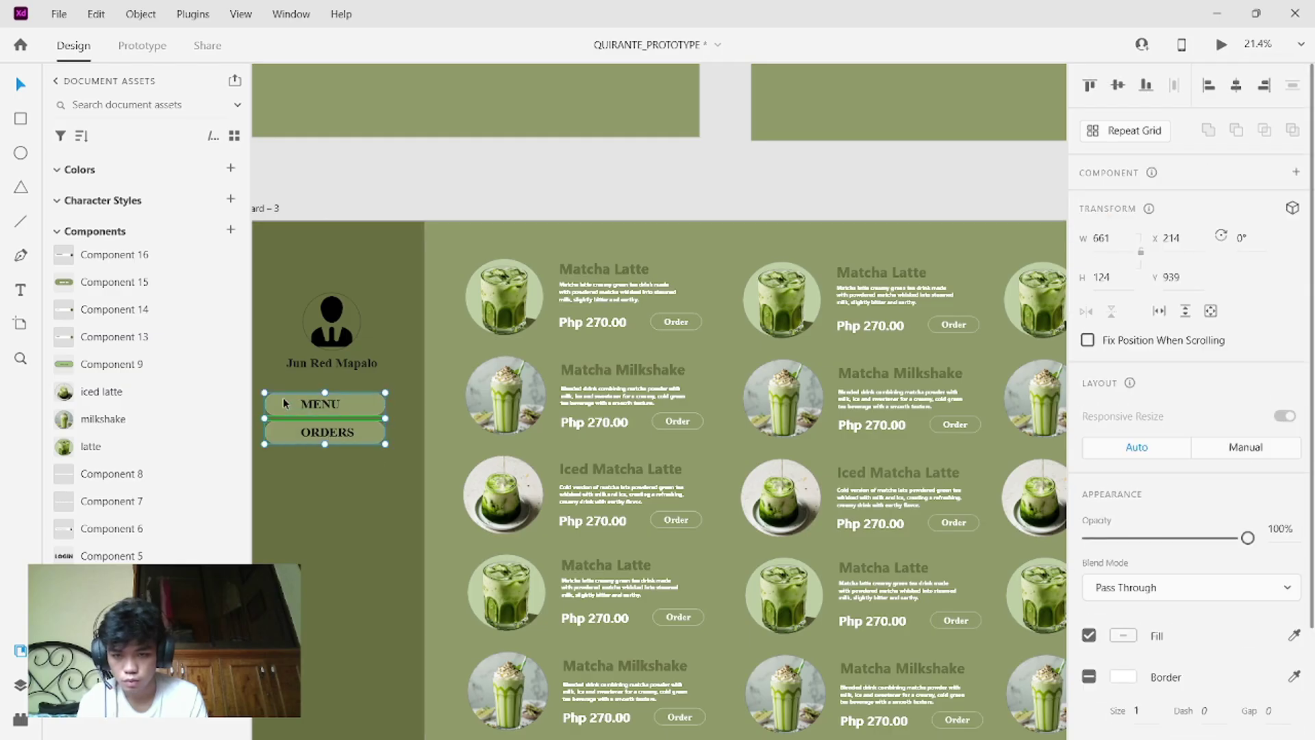
{"action": "left_click", "coordinate": [323, 494]}
{"action": "left_click", "coordinate": [360, 435]}
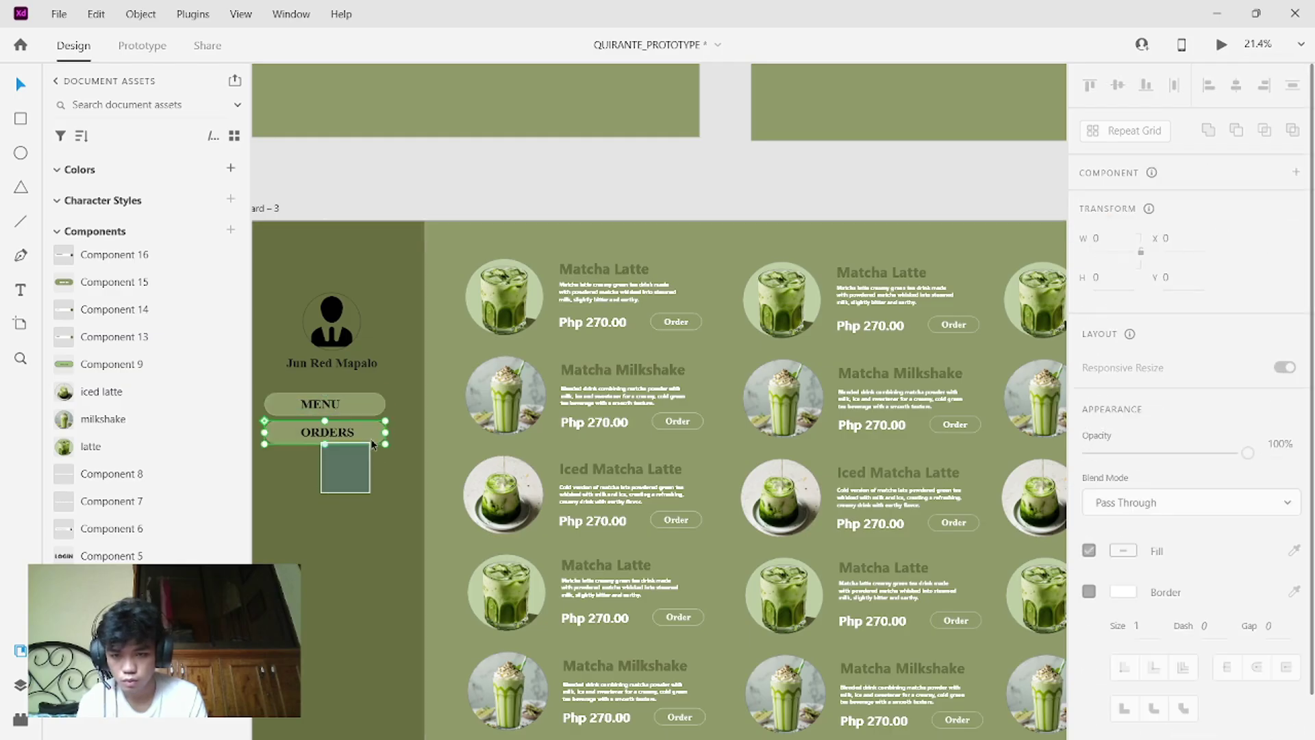
{"action": "left_click_drag", "start_coordinate": [369, 435], "coordinate": [370, 442]}
{"action": "left_click", "coordinate": [374, 463]}
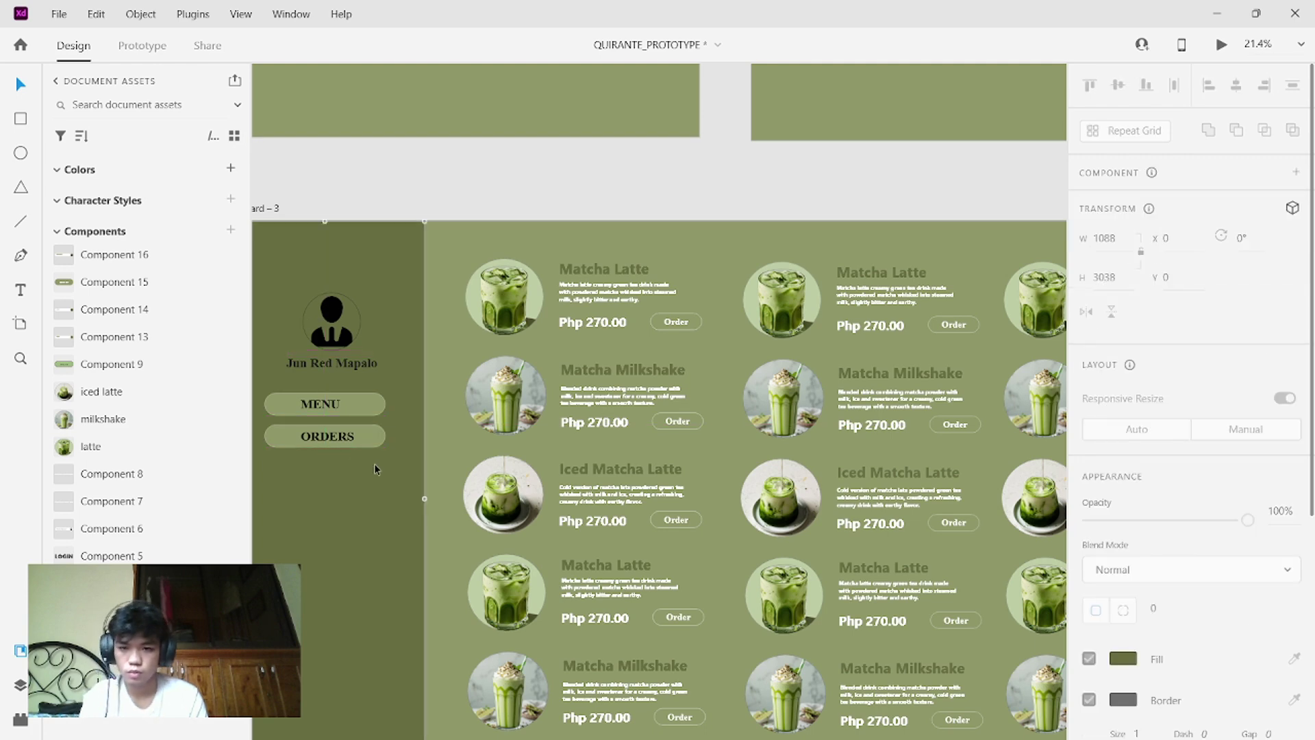
- Select the MENU and ORDERS label texts inside their buttons, then a Matcha Milkshake description
{"action": "left_click", "coordinate": [318, 409]}
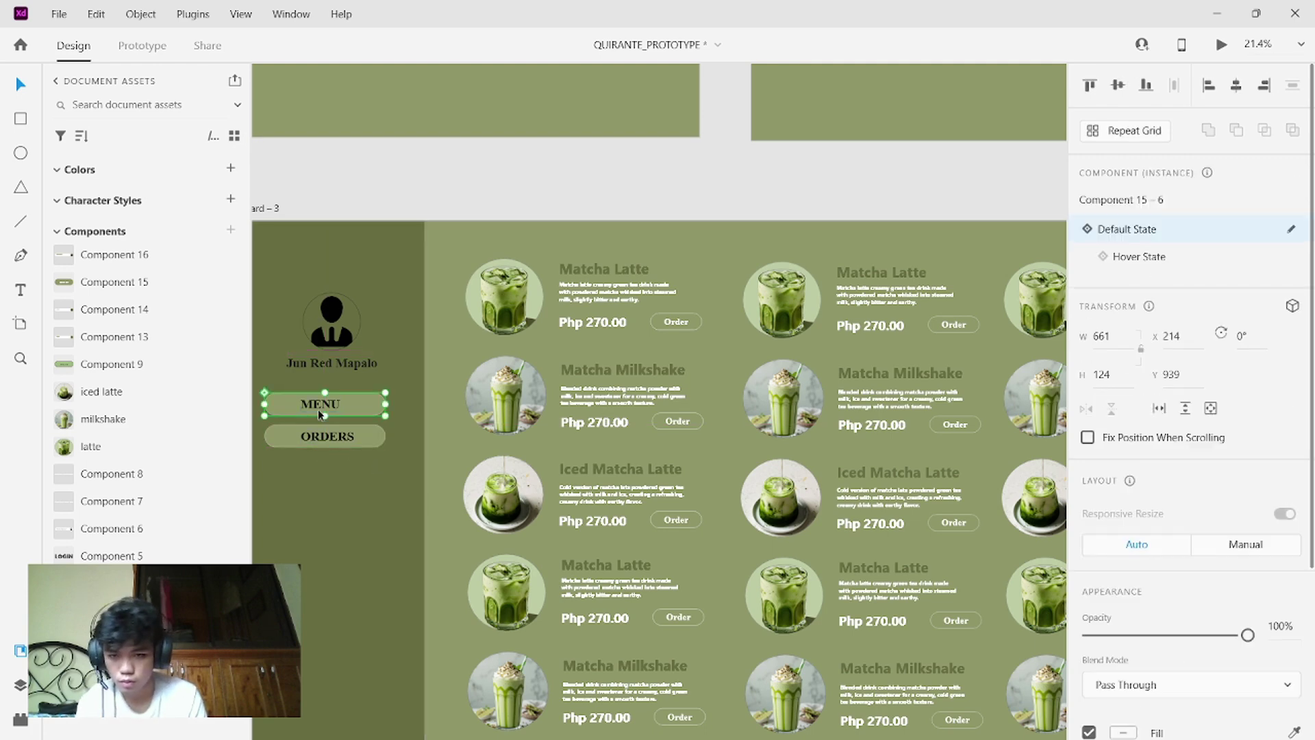
{"action": "double_click", "coordinate": [318, 409]}
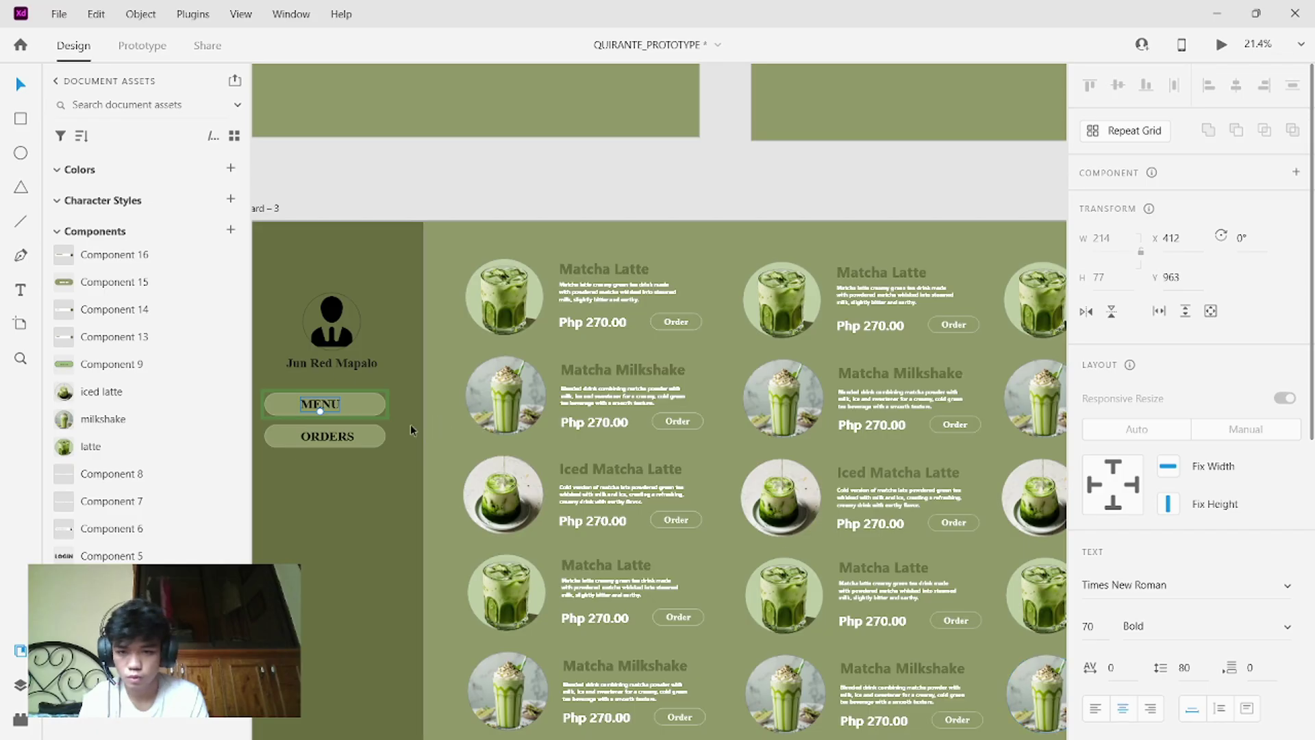
{"action": "double_click", "coordinate": [327, 437]}
{"action": "left_click", "coordinate": [323, 490]}
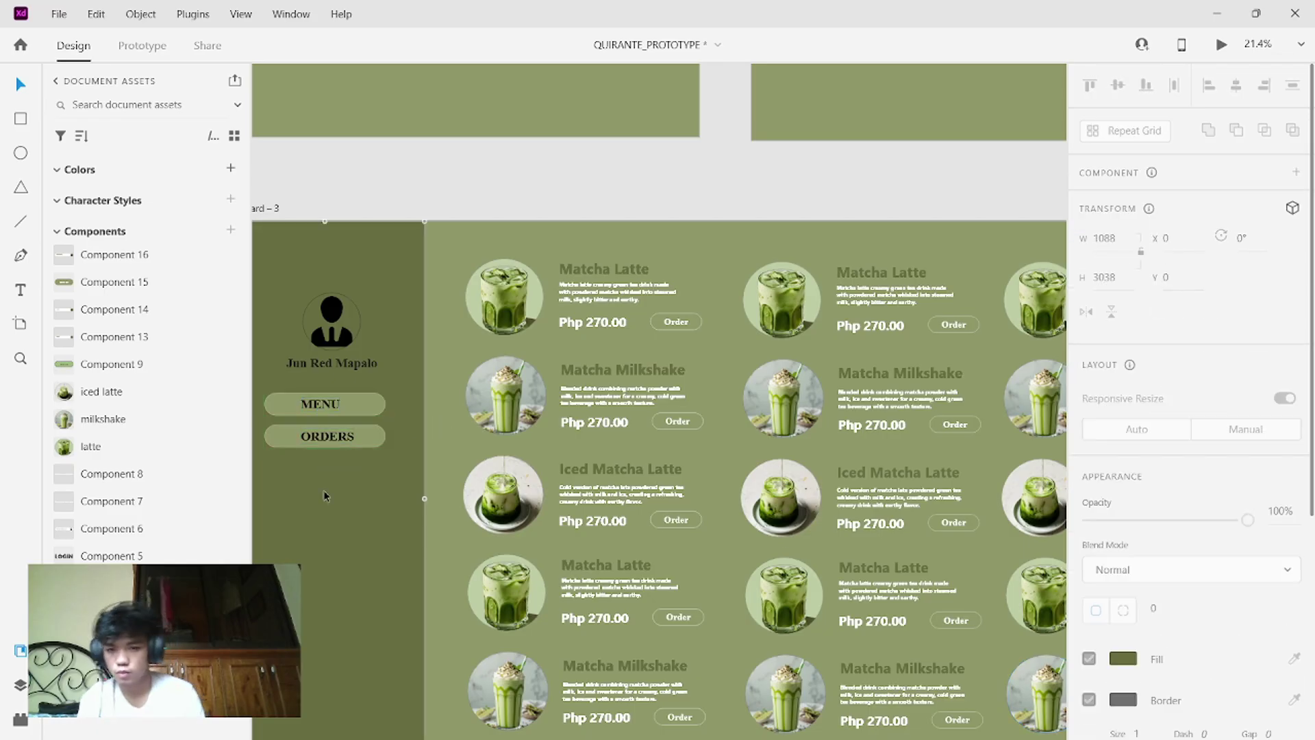
{"action": "scroll", "coordinate": [323, 491], "scroll_direction": "down", "scroll_amount": 3}
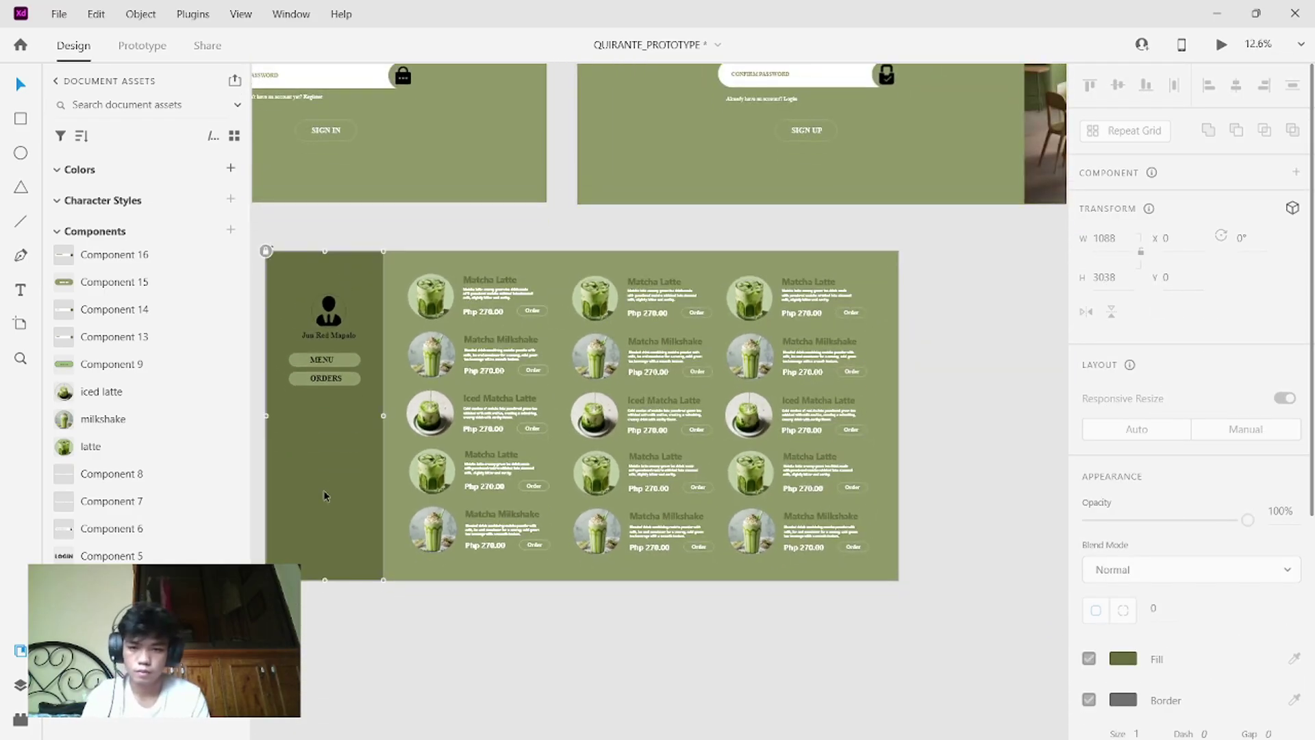
{"action": "scroll", "coordinate": [324, 491], "scroll_direction": "up", "scroll_amount": 3}
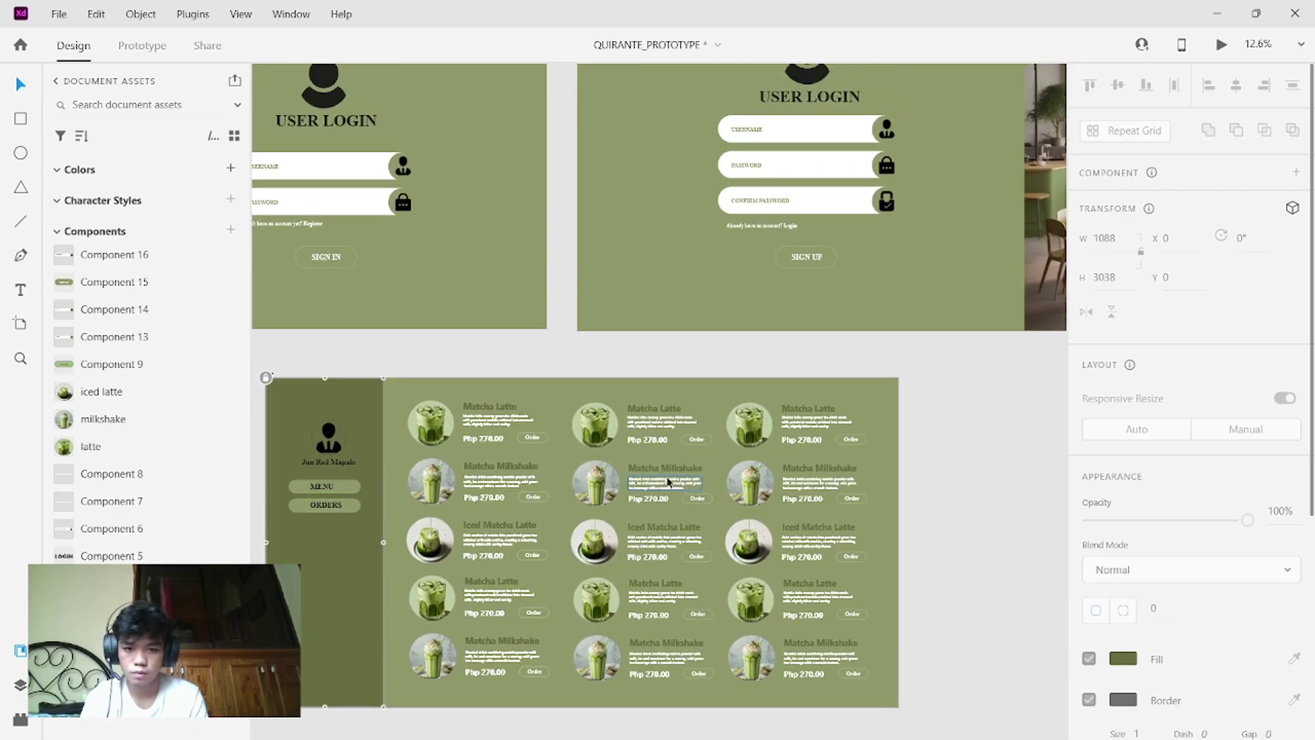
{"action": "left_click", "coordinate": [668, 481]}
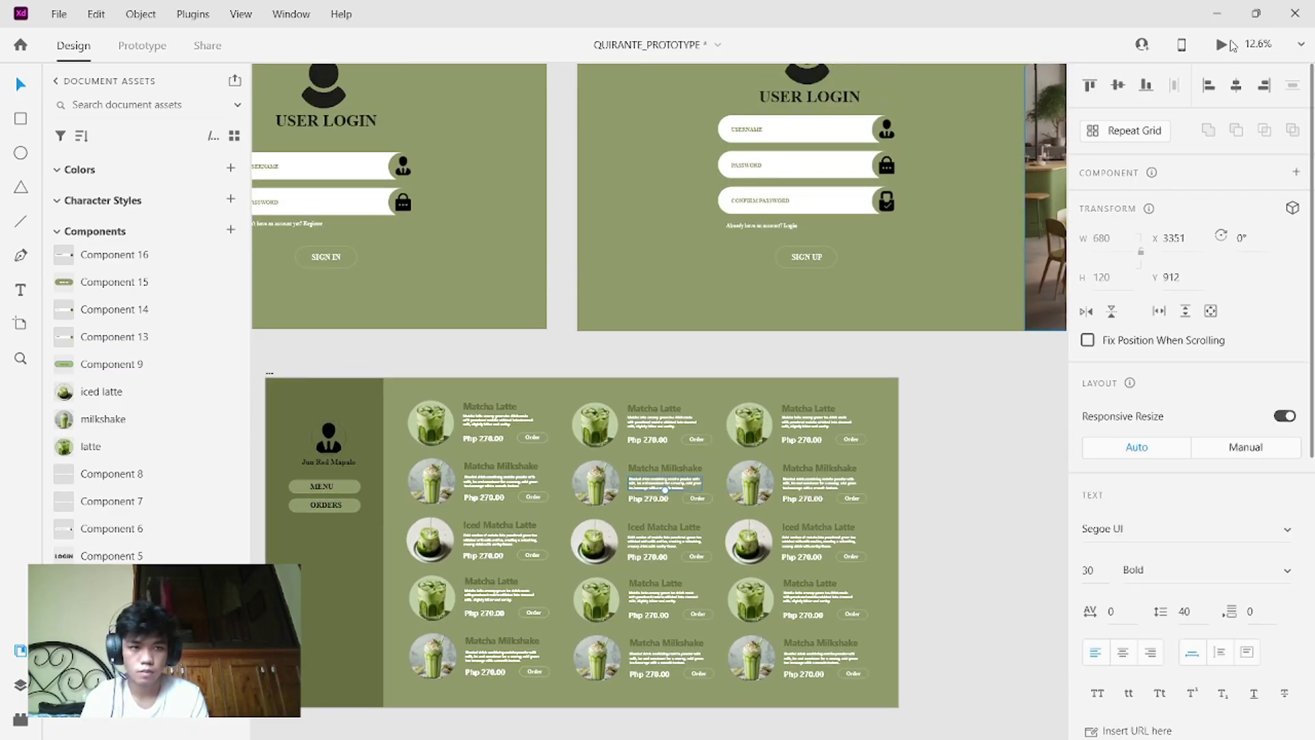
{"action": "left_click", "coordinate": [1231, 44]}
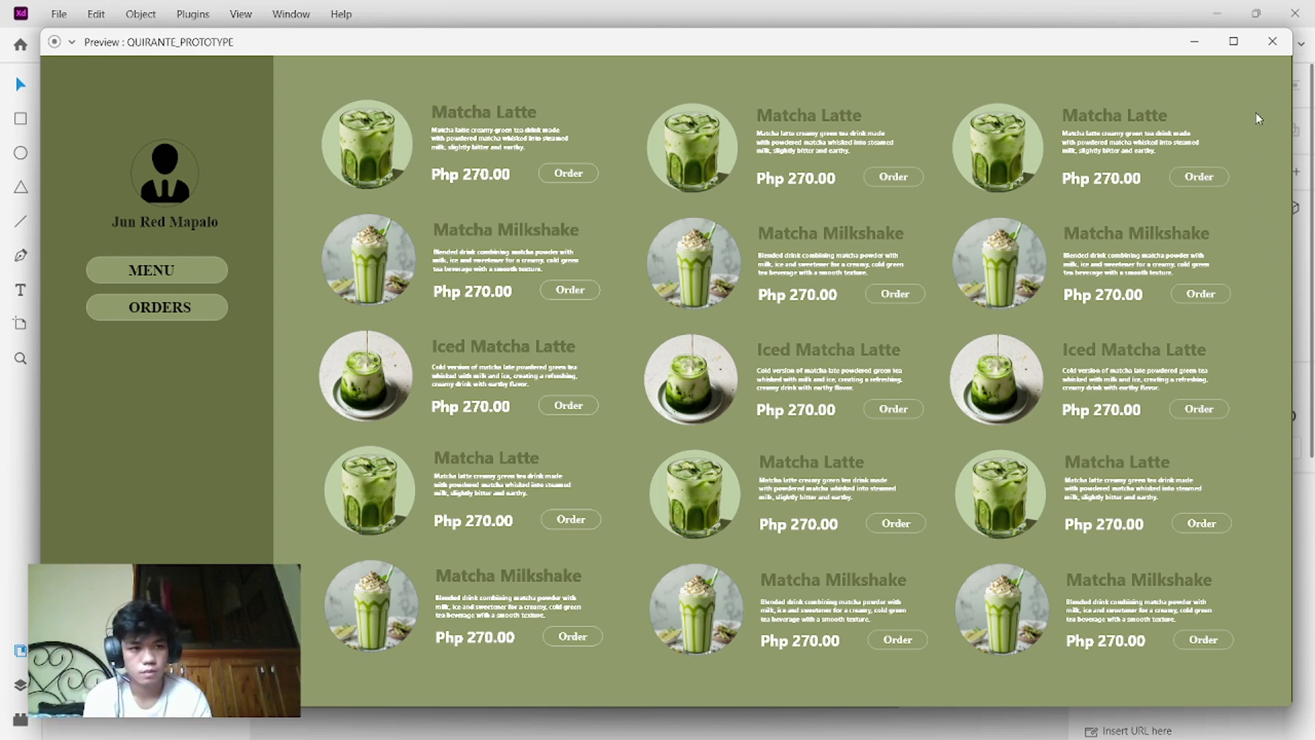
{"action": "left_click", "coordinate": [1272, 41]}
- Duplicate the menu artboard with Ctrl+D and drag the copy below the original
{"action": "scroll", "coordinate": [815, 578], "scroll_direction": "down", "scroll_amount": 1}
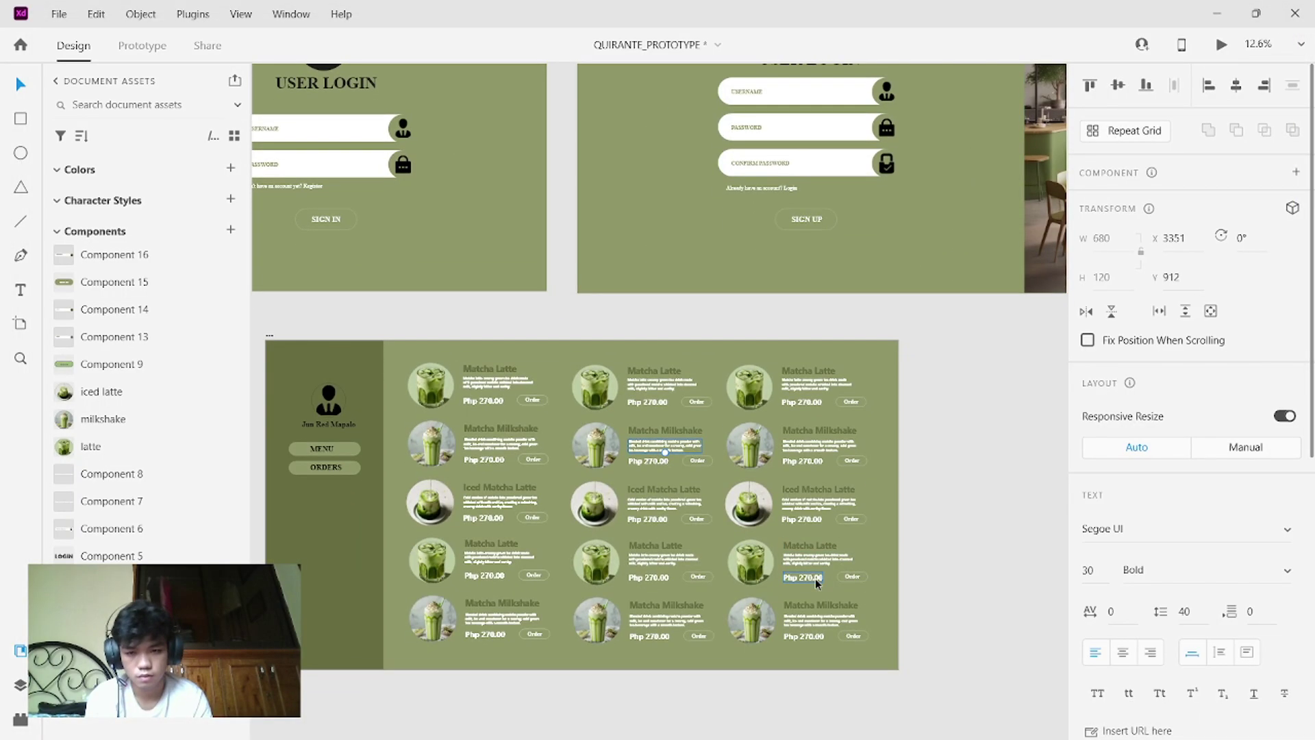
{"action": "scroll", "coordinate": [815, 578], "scroll_direction": "down", "scroll_amount": 5}
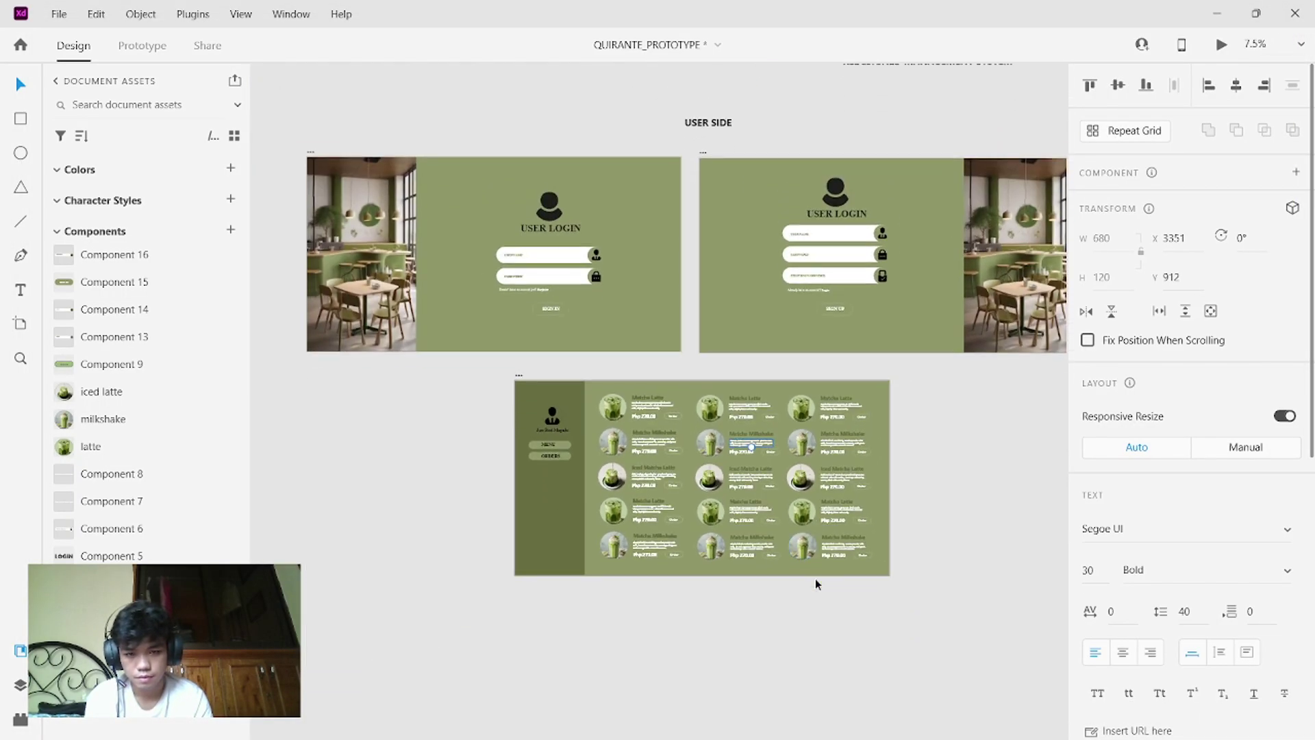
{"action": "scroll", "coordinate": [815, 579], "scroll_direction": "down", "scroll_amount": 2}
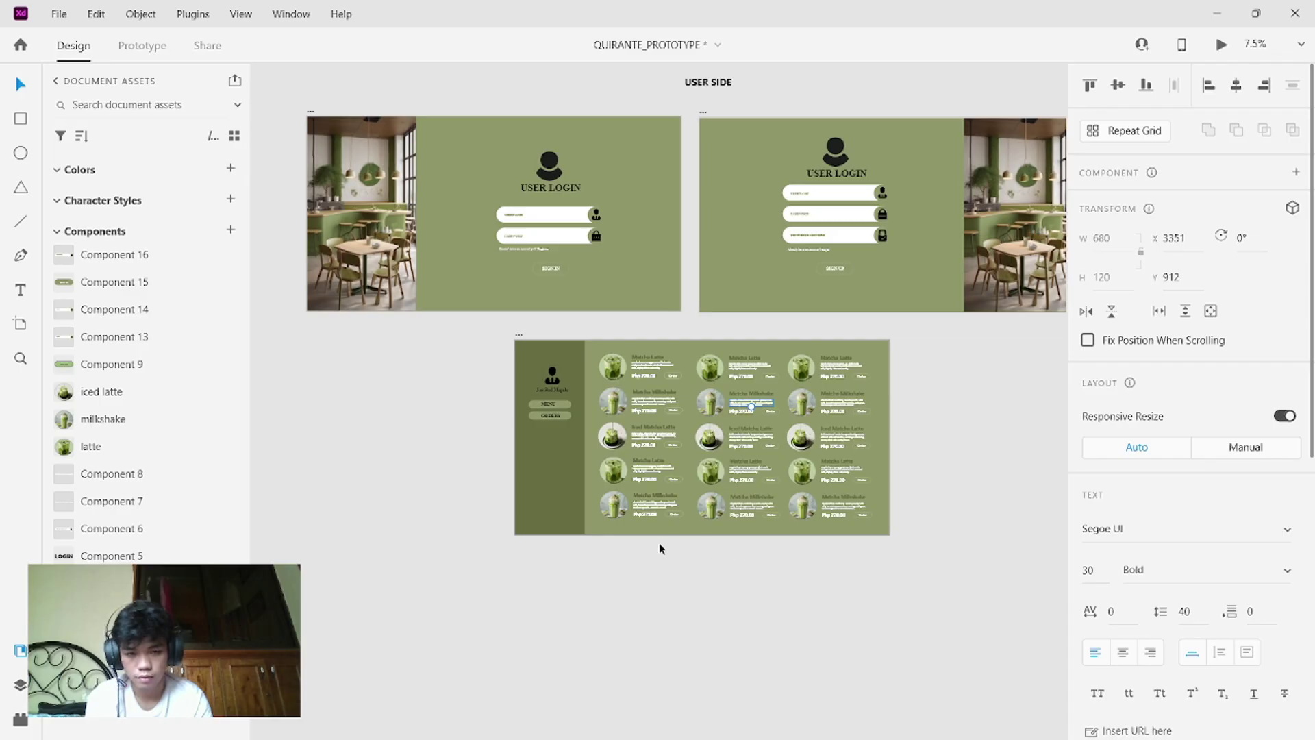
{"action": "key", "text": "Escape"}
{"action": "left_click", "coordinate": [668, 520]}
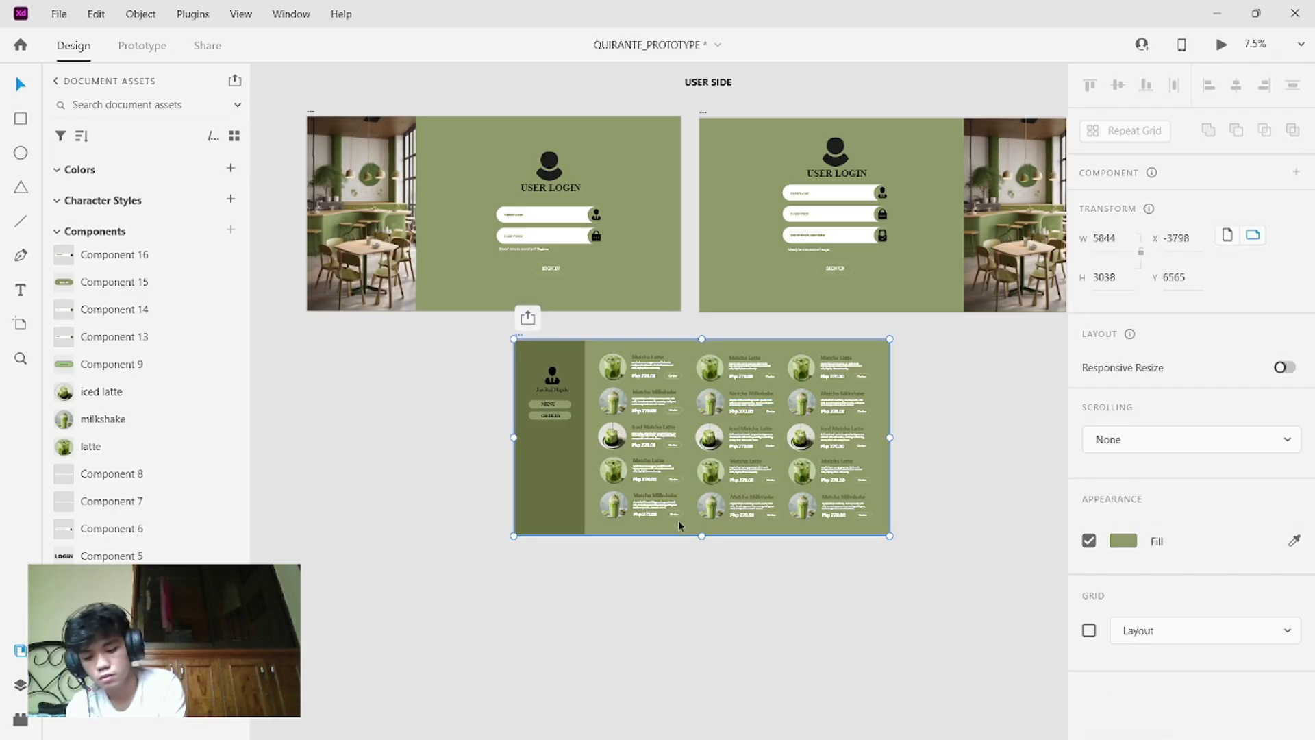
{"action": "key", "text": "ctrl+d"}
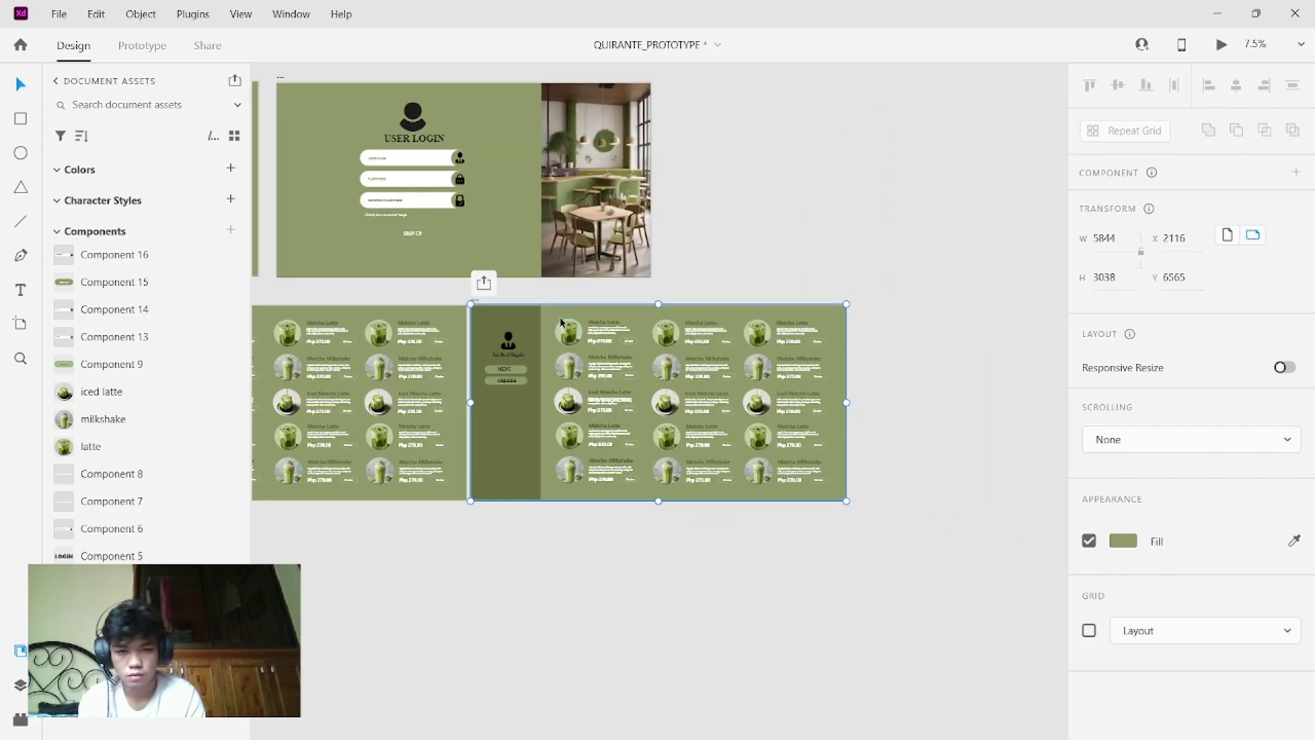
{"action": "left_click_drag", "start_coordinate": [548, 314], "coordinate": [190, 598]}
{"action": "left_click", "coordinate": [544, 379]}
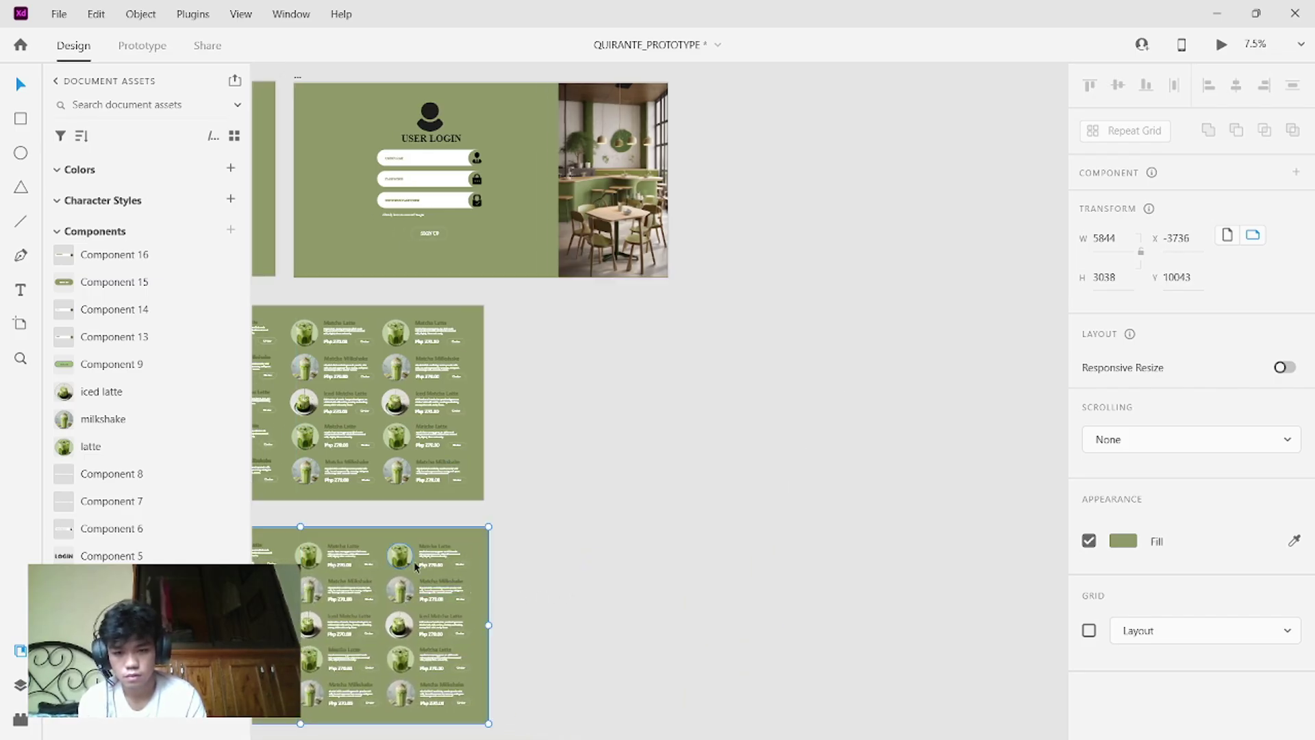
{"action": "left_click", "coordinate": [471, 546]}
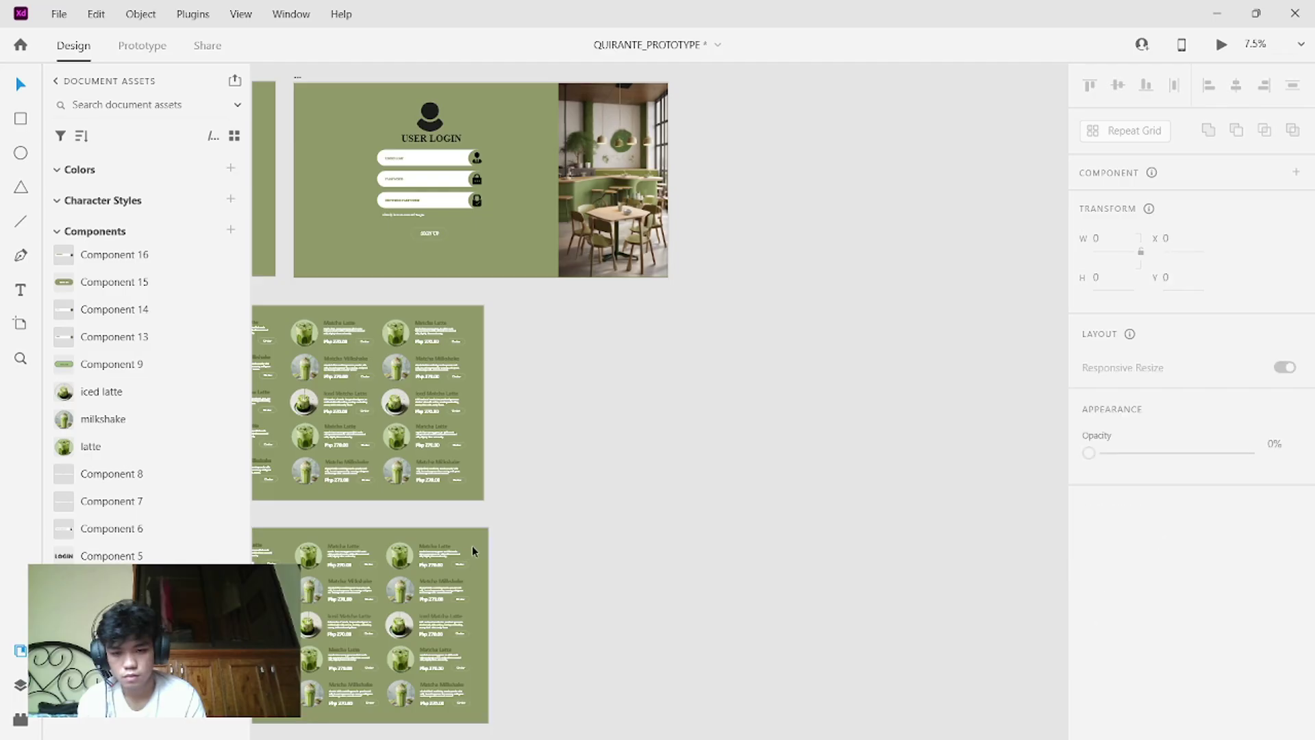
{"action": "scroll", "coordinate": [544, 533], "scroll_direction": "left", "scroll_amount": 5}
{"action": "scroll", "coordinate": [544, 535], "scroll_direction": "right", "scroll_amount": 1}
- Snap the copied menu artboard into alignment directly under the original
{"action": "left_click", "coordinate": [541, 536]}
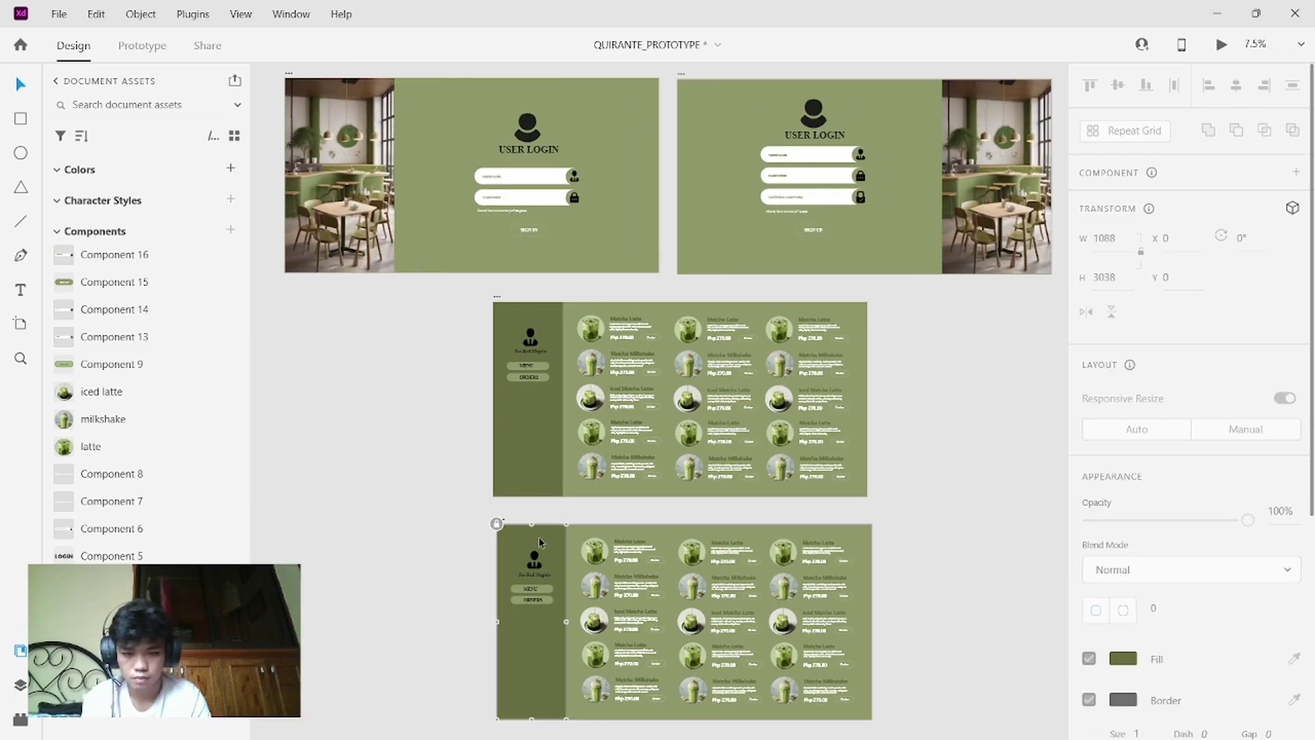
{"action": "left_click", "coordinate": [540, 536]}
{"action": "left_click", "coordinate": [523, 532]}
{"action": "left_click_drag", "start_coordinate": [524, 532], "coordinate": [591, 529]}
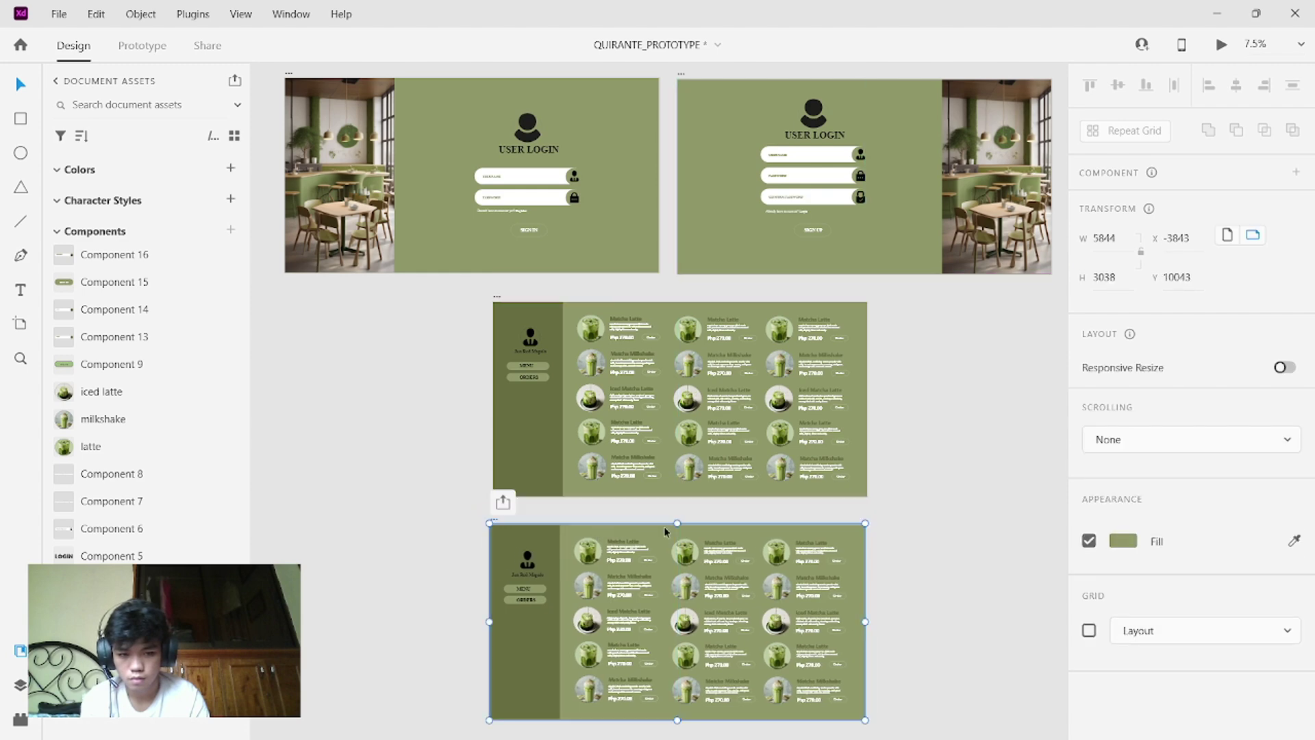
{"action": "scroll", "coordinate": [944, 550], "scroll_direction": "down", "scroll_amount": 1}
{"action": "scroll", "coordinate": [944, 550], "scroll_direction": "up", "scroll_amount": 3}
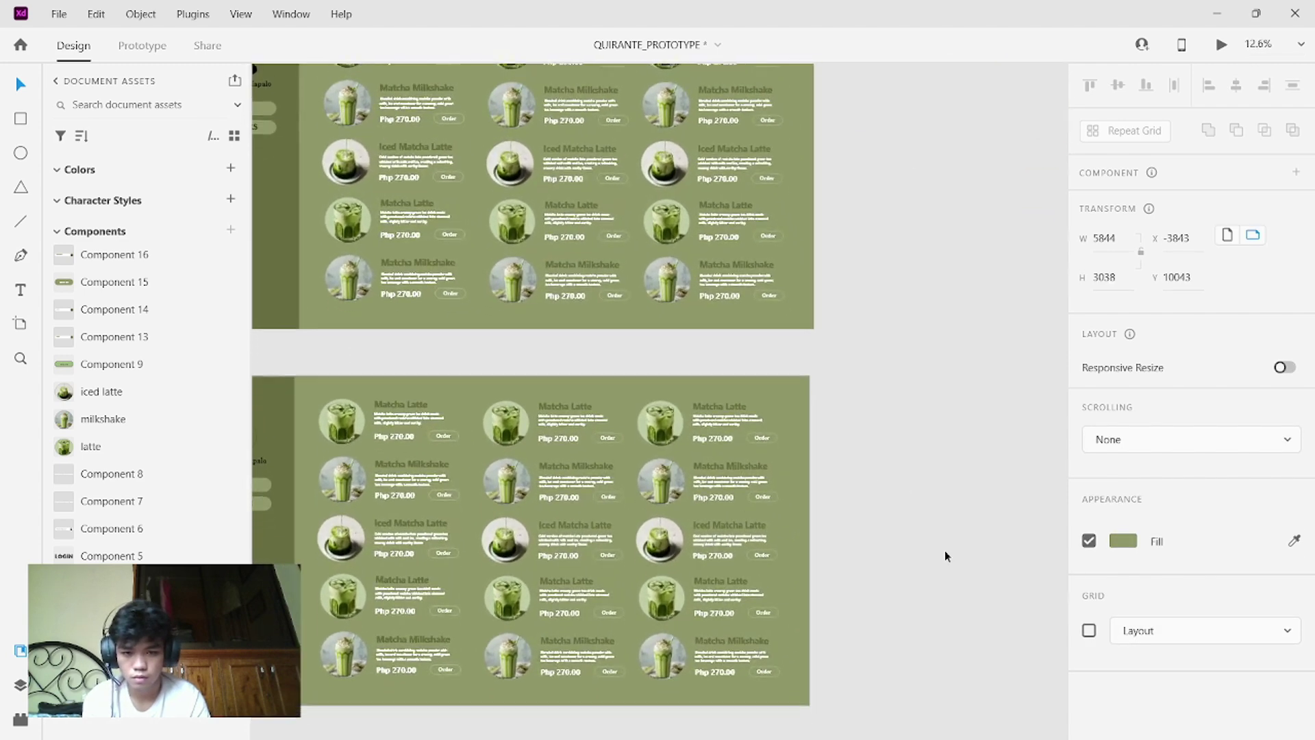
{"action": "scroll", "coordinate": [945, 556], "scroll_direction": "left", "scroll_amount": 2}
{"action": "left_click", "coordinate": [873, 591]}
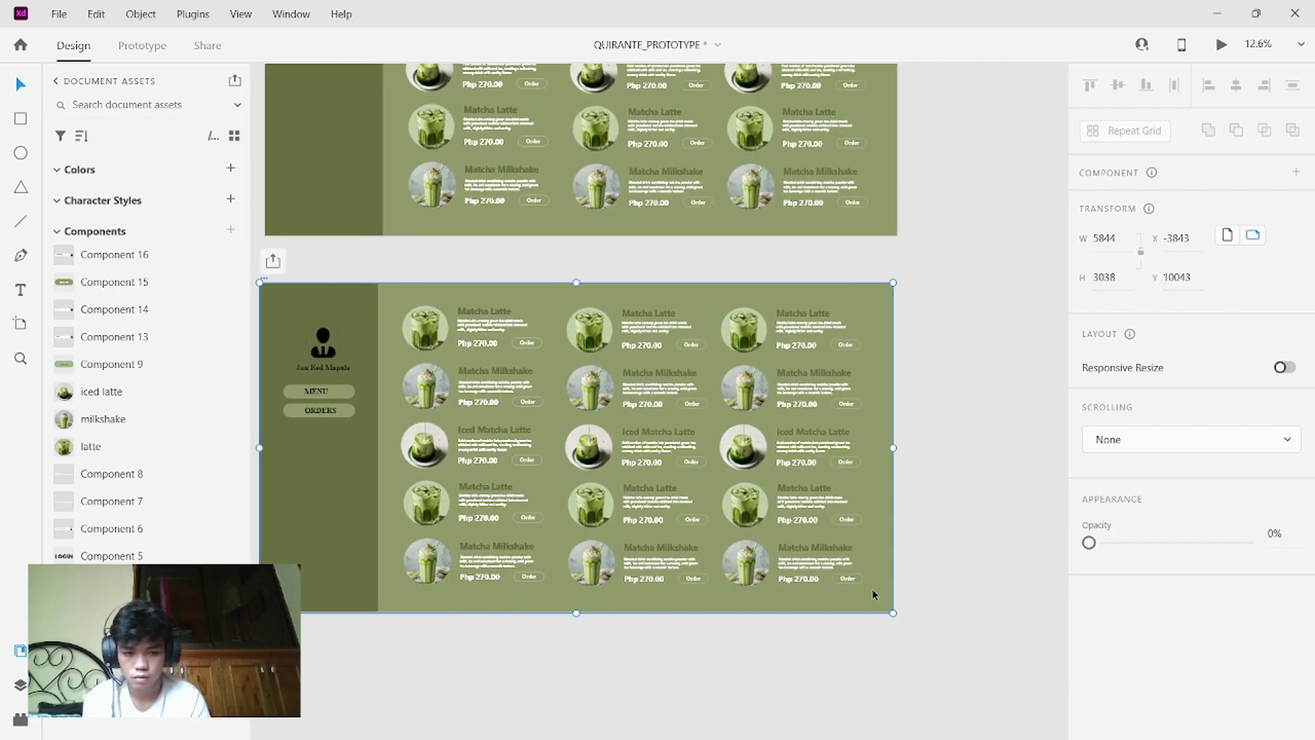
{"action": "mouse_move", "coordinate": [872, 589]}
{"action": "left_mouse_down"}
{"action": "mouse_move", "coordinate": [855, 572]}
{"action": "mouse_move", "coordinate": [875, 587]}
{"action": "mouse_move", "coordinate": [854, 591]}
{"action": "left_mouse_up"}
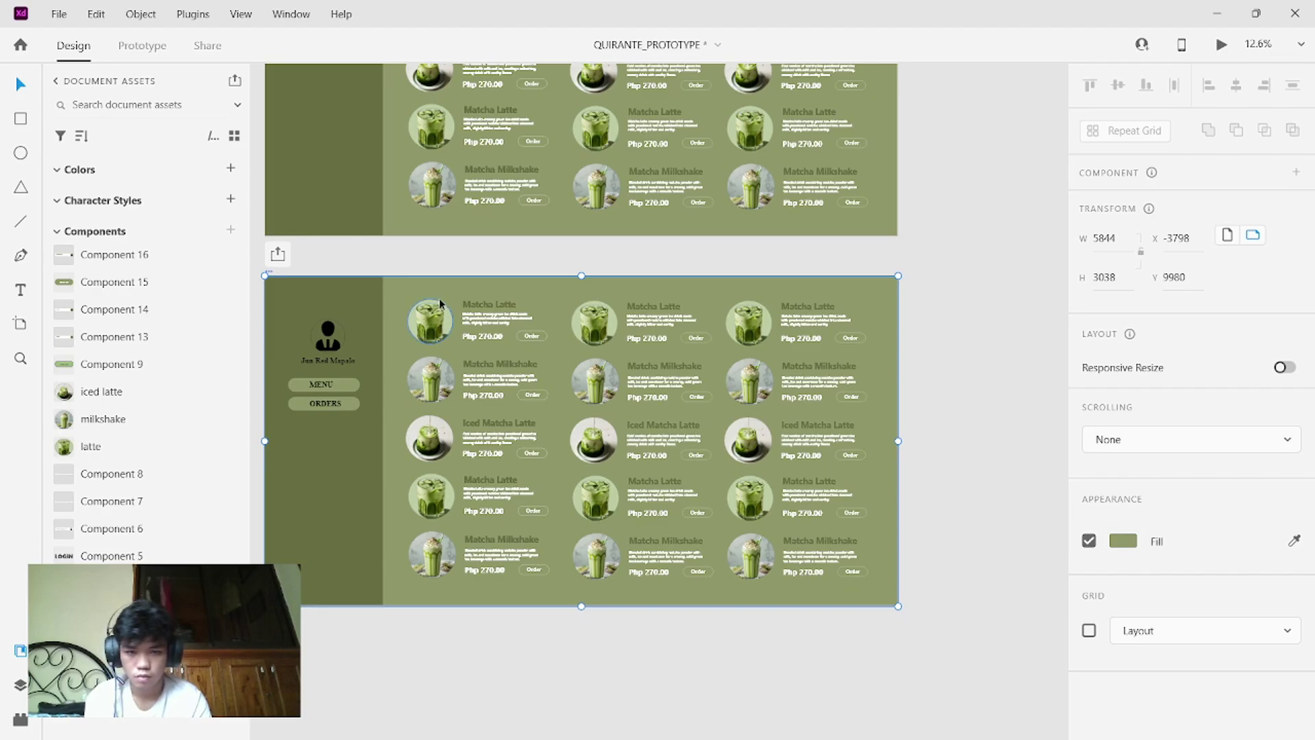
- Delete the fifteen-card drink grid from the copy, leaving only the MENU/ORDERS sidebar
{"action": "left_click_drag", "start_coordinate": [414, 265], "coordinate": [866, 580]}
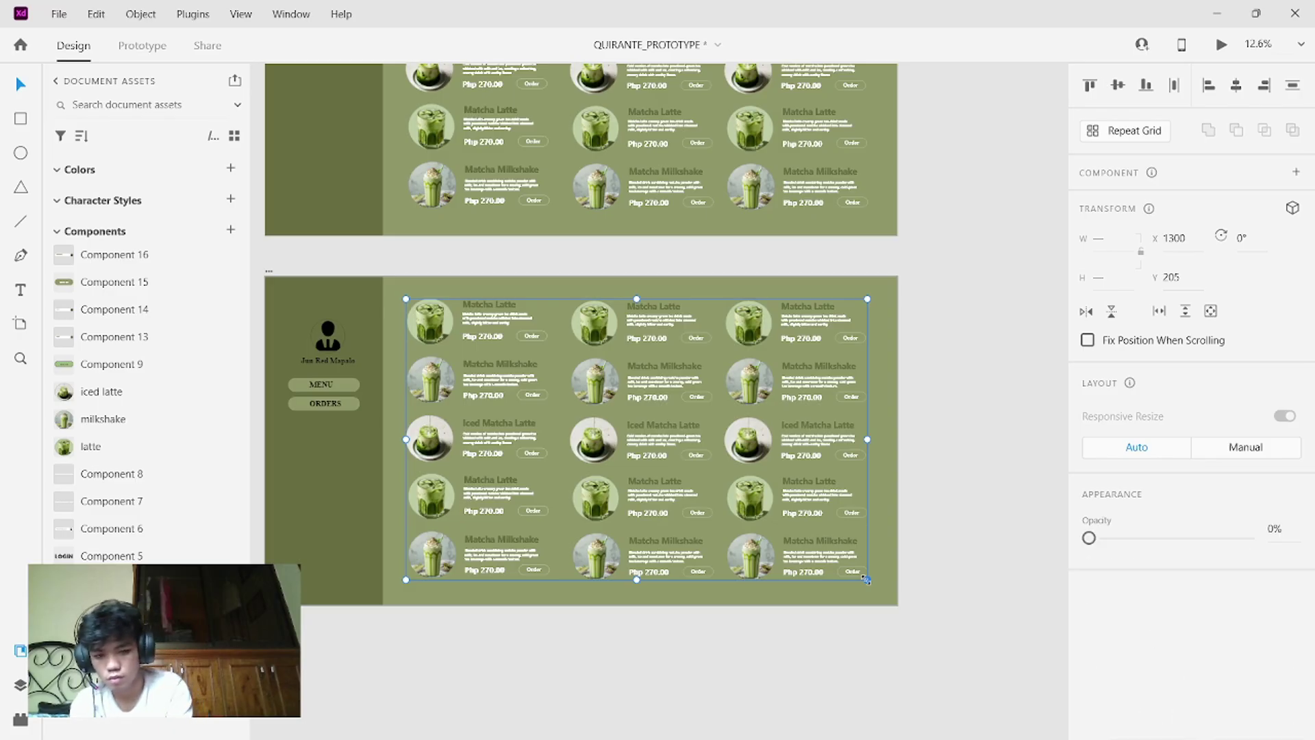
{"action": "key", "text": "Delete"}
{"action": "right_click", "coordinate": [696, 472]}
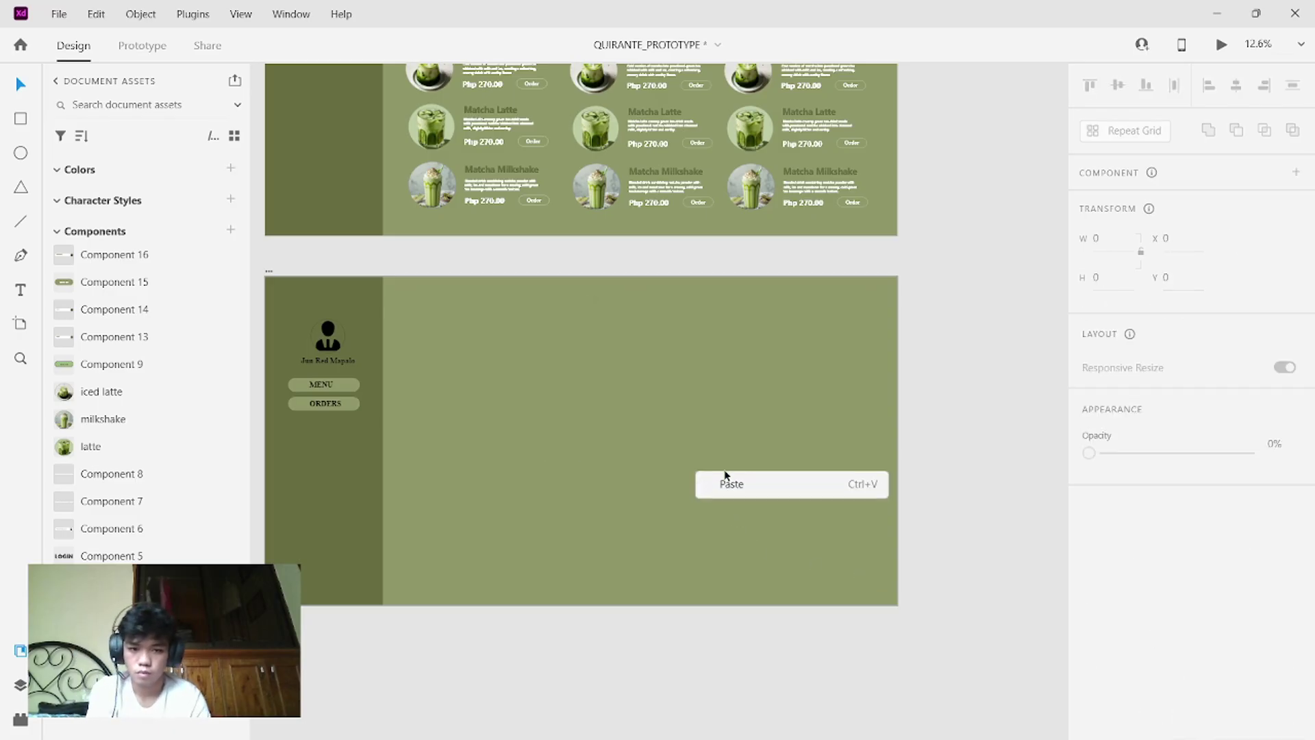
{"action": "left_click", "coordinate": [1057, 343]}
{"action": "scroll", "coordinate": [1058, 345], "scroll_direction": "down", "scroll_amount": 5}
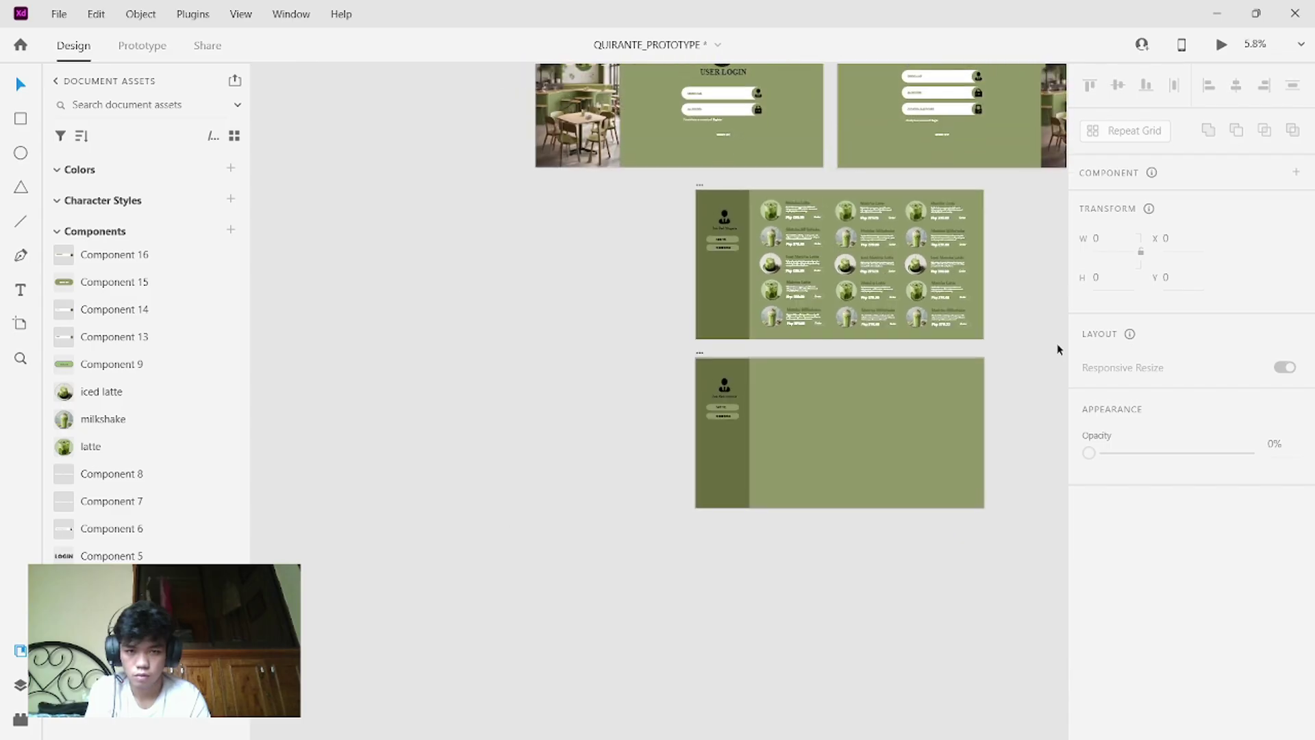
- Pan to the ADMIN SIDE heading and draw, then undo, a test rectangle beside it
{"action": "scroll", "coordinate": [1057, 349], "scroll_direction": "up", "scroll_amount": 3}
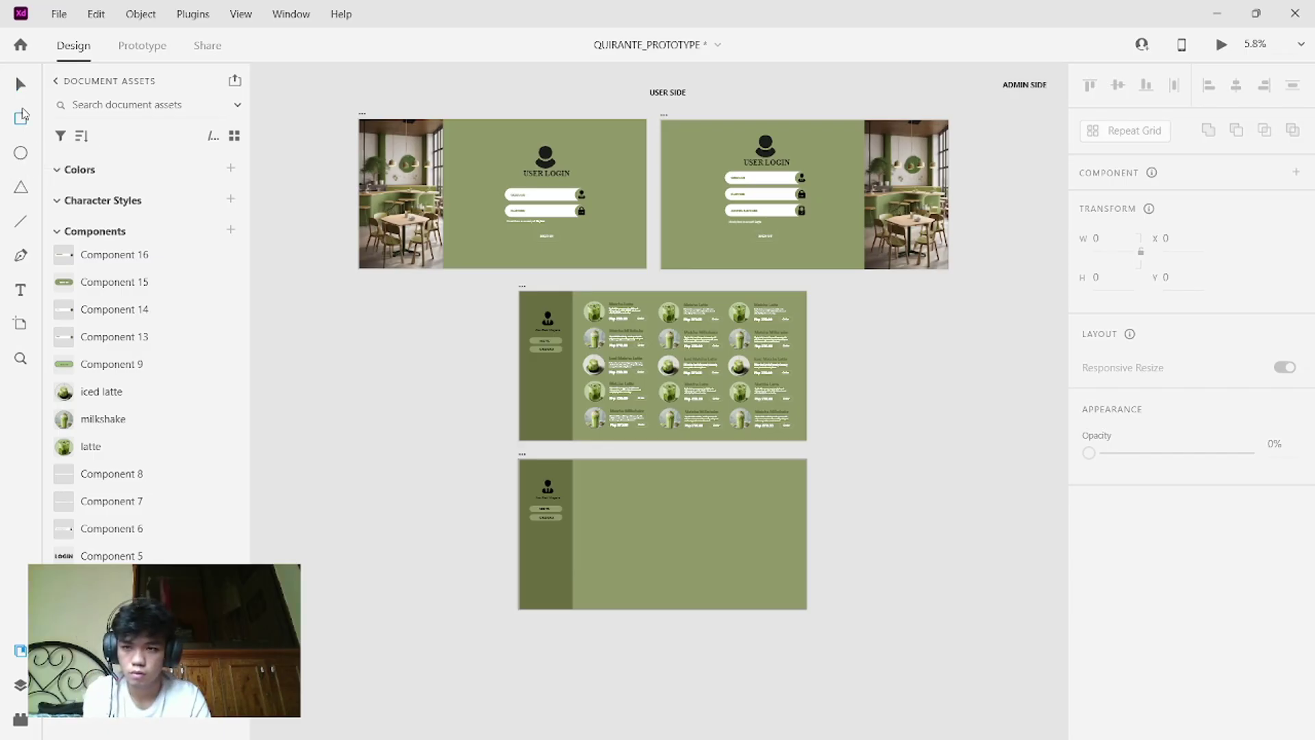
{"action": "scroll", "coordinate": [787, 626], "scroll_direction": "right", "scroll_amount": 10}
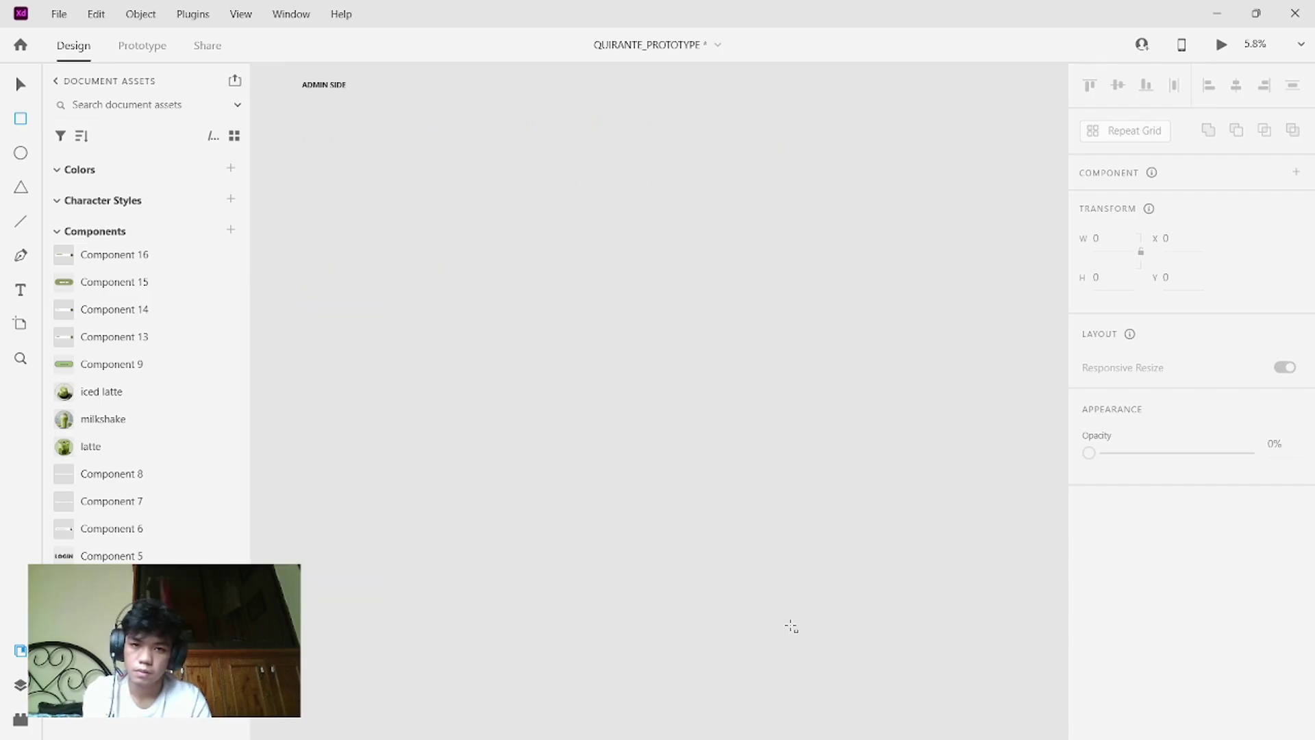
{"action": "scroll", "coordinate": [788, 626], "scroll_direction": "up", "scroll_amount": 3}
{"action": "scroll", "coordinate": [791, 626], "scroll_direction": "left", "scroll_amount": 2}
{"action": "scroll", "coordinate": [792, 626], "scroll_direction": "right", "scroll_amount": 3}
{"action": "scroll", "coordinate": [791, 626], "scroll_direction": "up", "scroll_amount": 2}
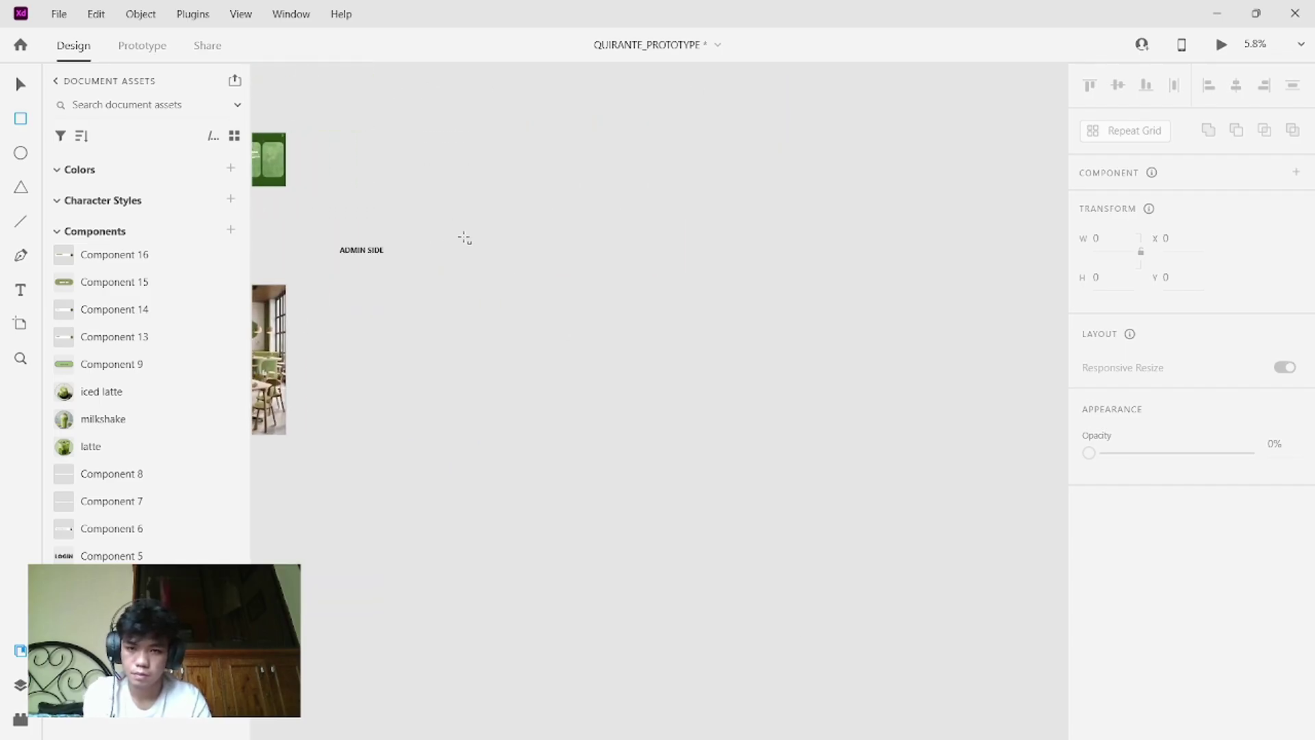
{"action": "left_click_drag", "start_coordinate": [367, 249], "coordinate": [444, 271]}
{"action": "key", "text": "ctrl+z"}
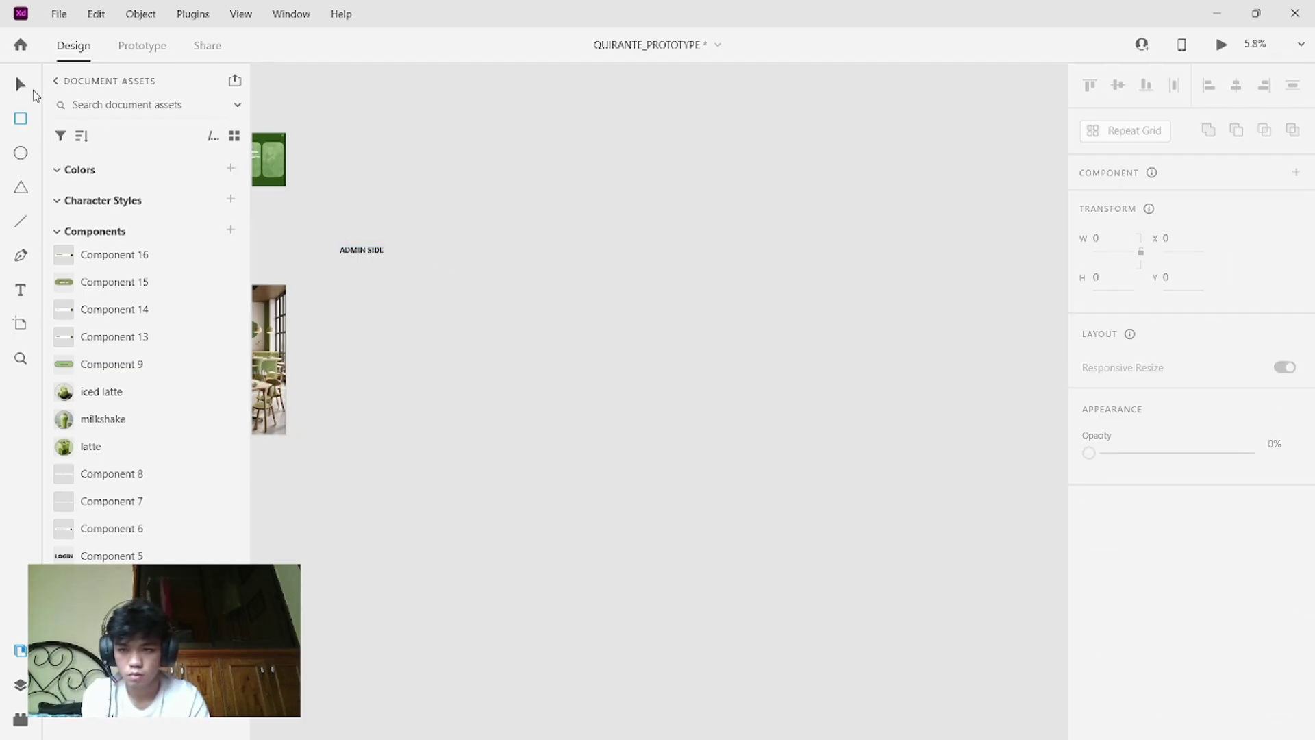
- Drag the ADMIN SIDE heading further right, then bring up File Explorer's Videos folder
{"action": "left_click_drag", "start_coordinate": [360, 250], "coordinate": [618, 258]}
{"action": "left_click", "coordinate": [534, 260]}
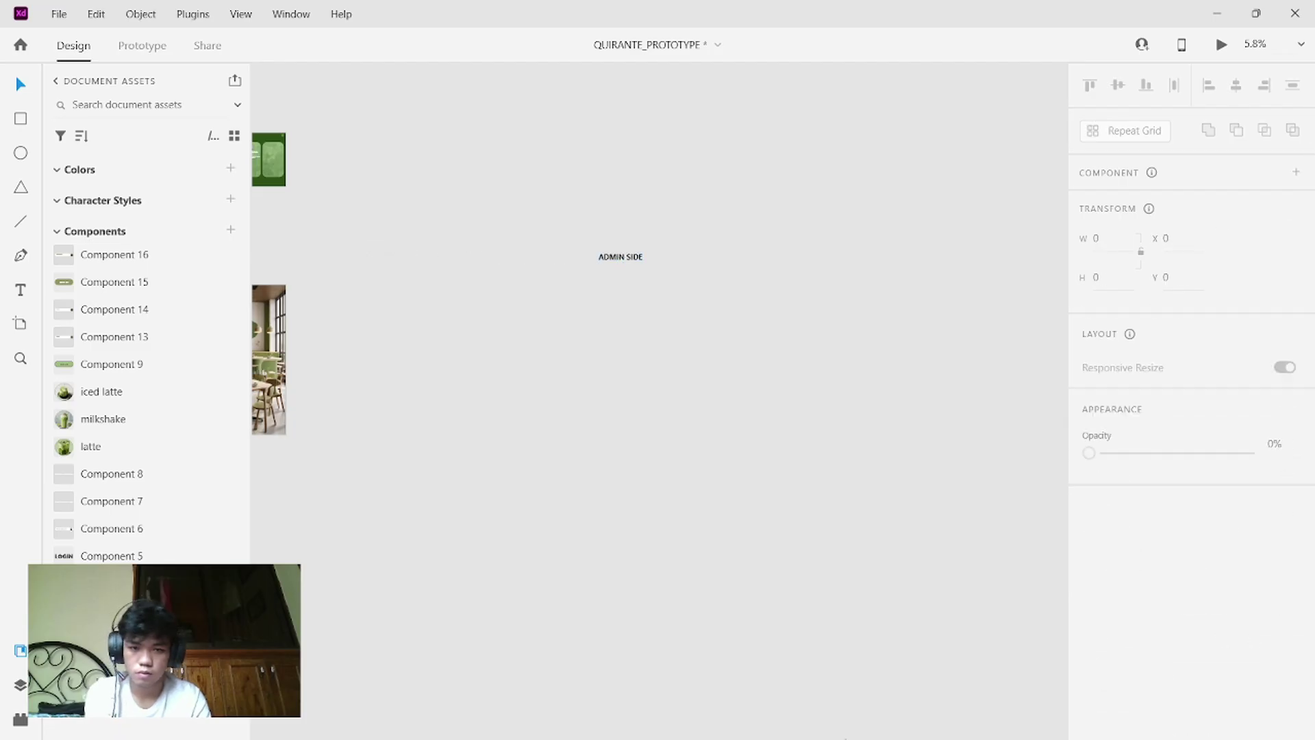
{"action": "left_click", "coordinate": [703, 719]}
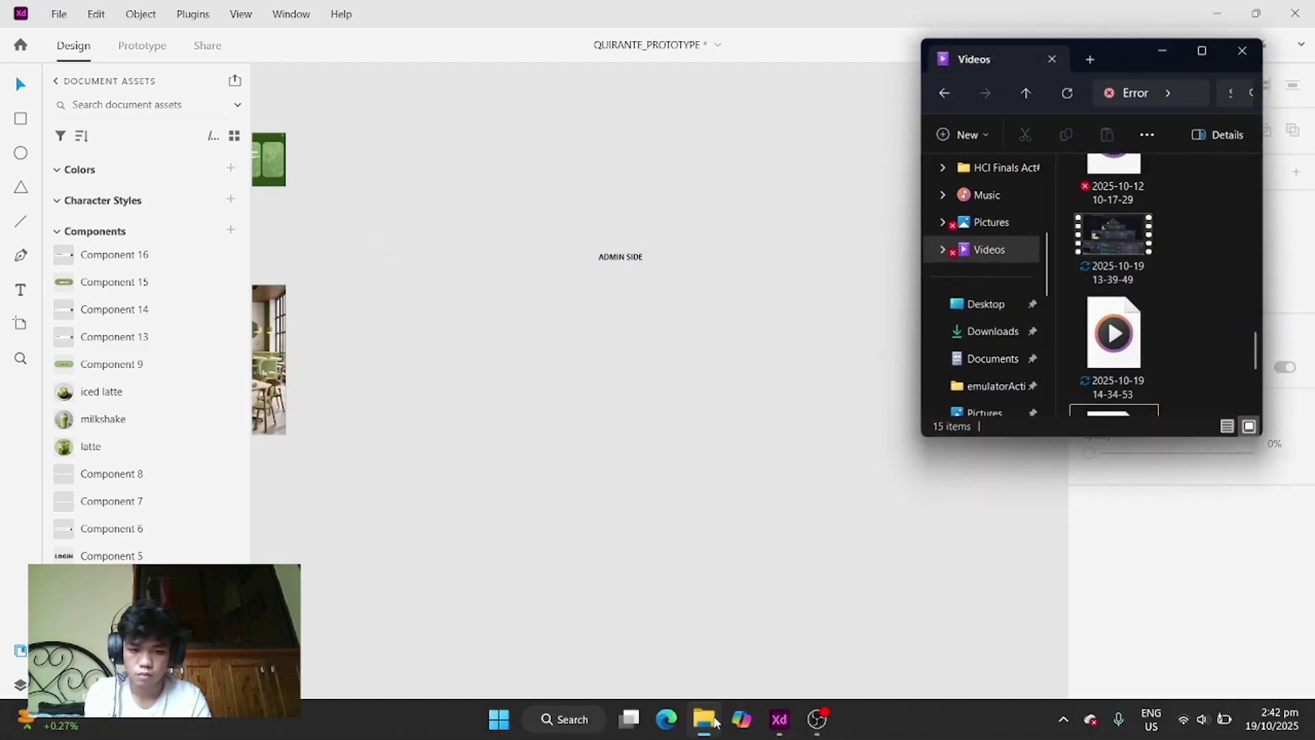
- Check that OBS Studio is still recording, then switch back to Adobe XD
{"action": "left_click", "coordinate": [815, 719]}
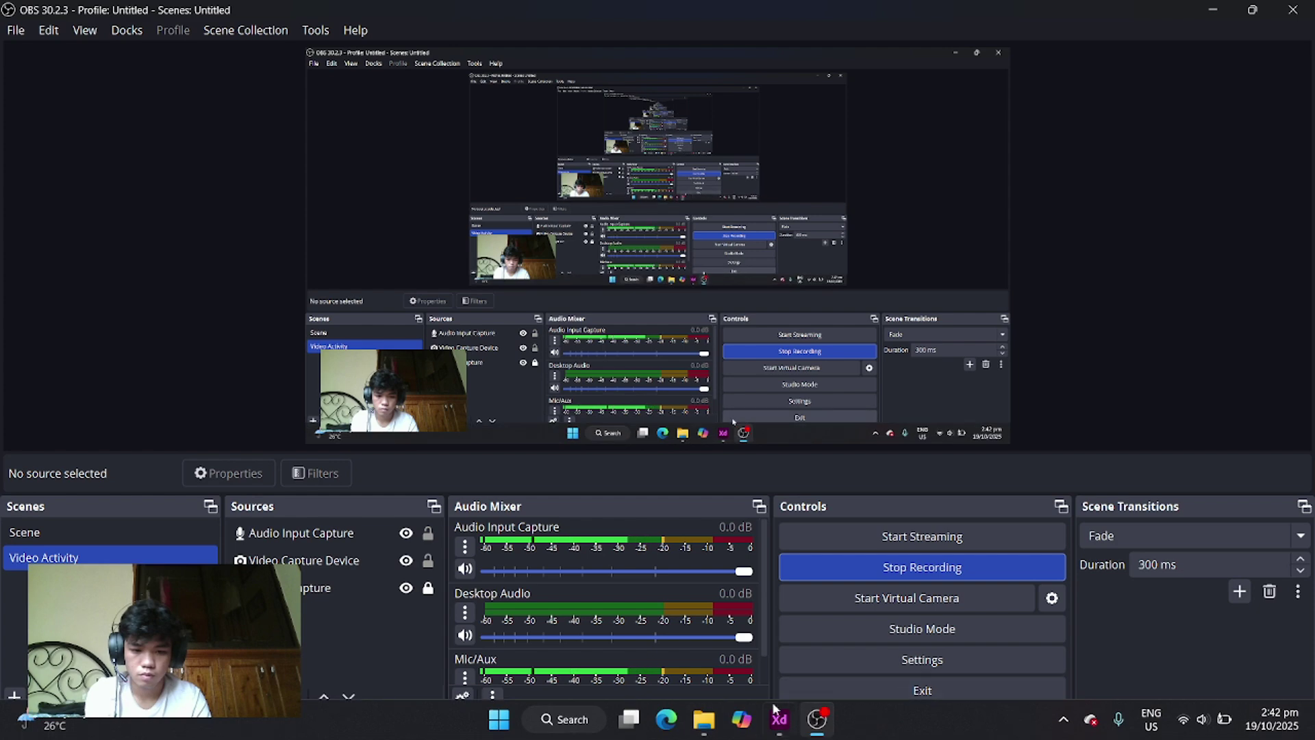
{"action": "left_click", "coordinate": [693, 724]}
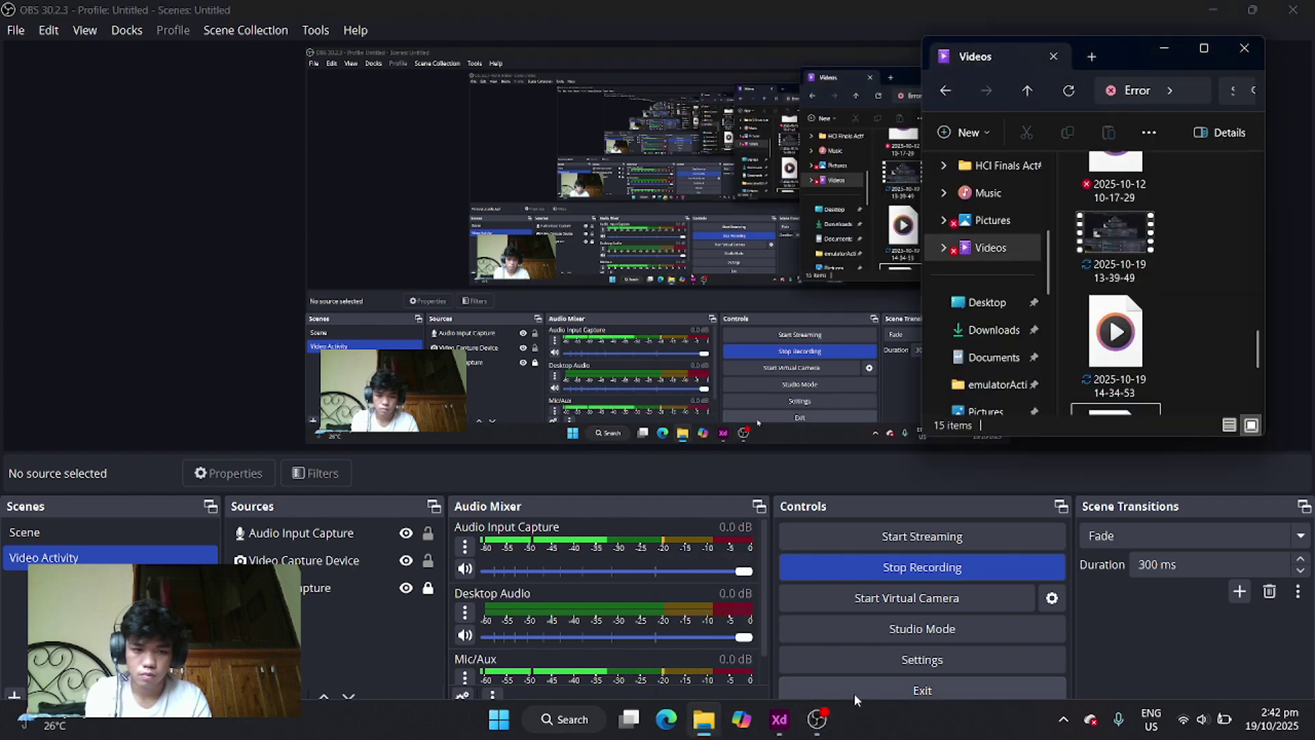
{"action": "left_click", "coordinate": [779, 721]}
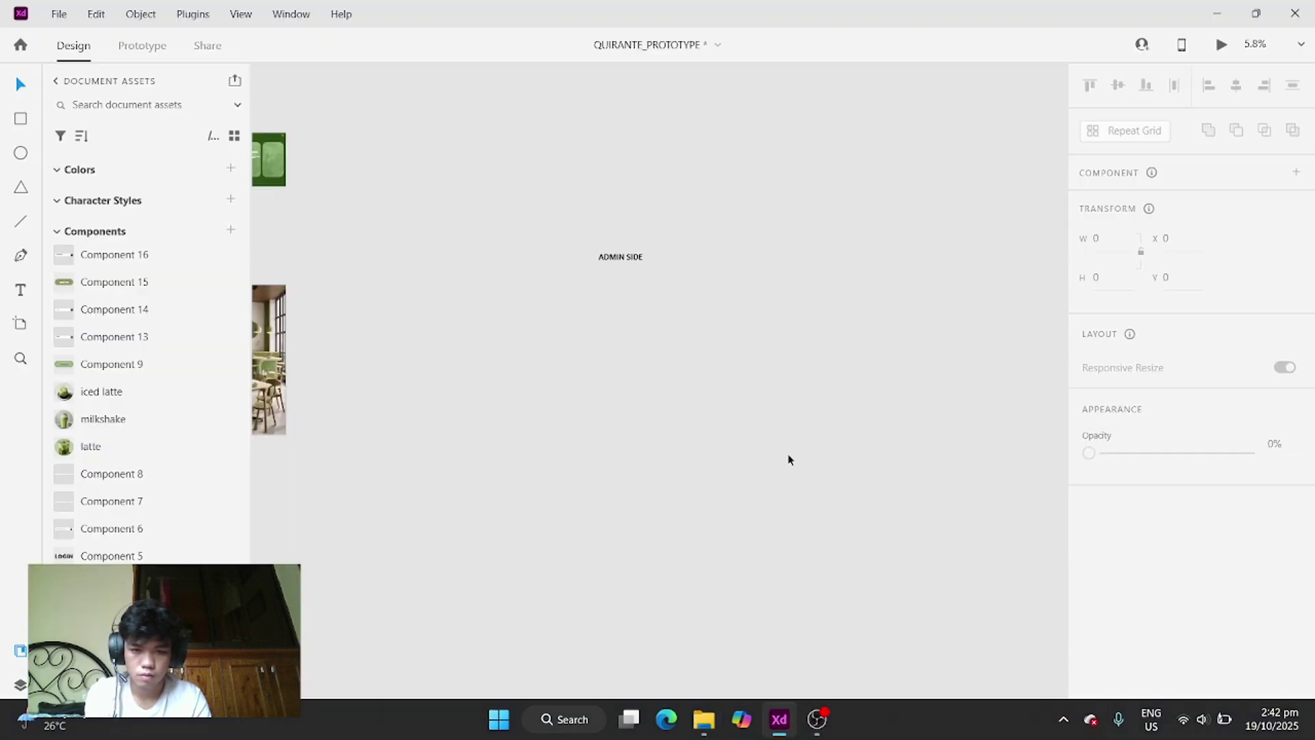
- Open the MAPALO_PROTOTYPE cloud document from File > Open's Recent list and maximize its window
{"action": "left_click", "coordinate": [56, 14]}
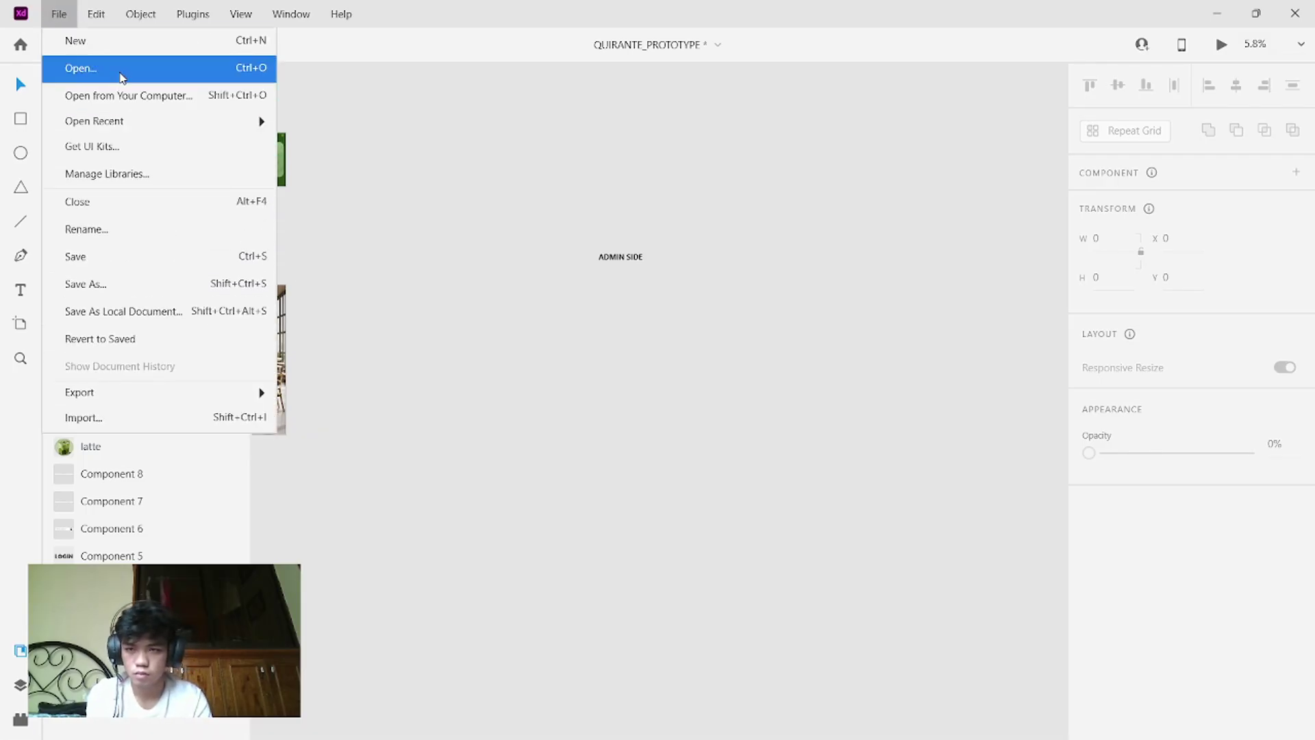
{"action": "left_click", "coordinate": [121, 74]}
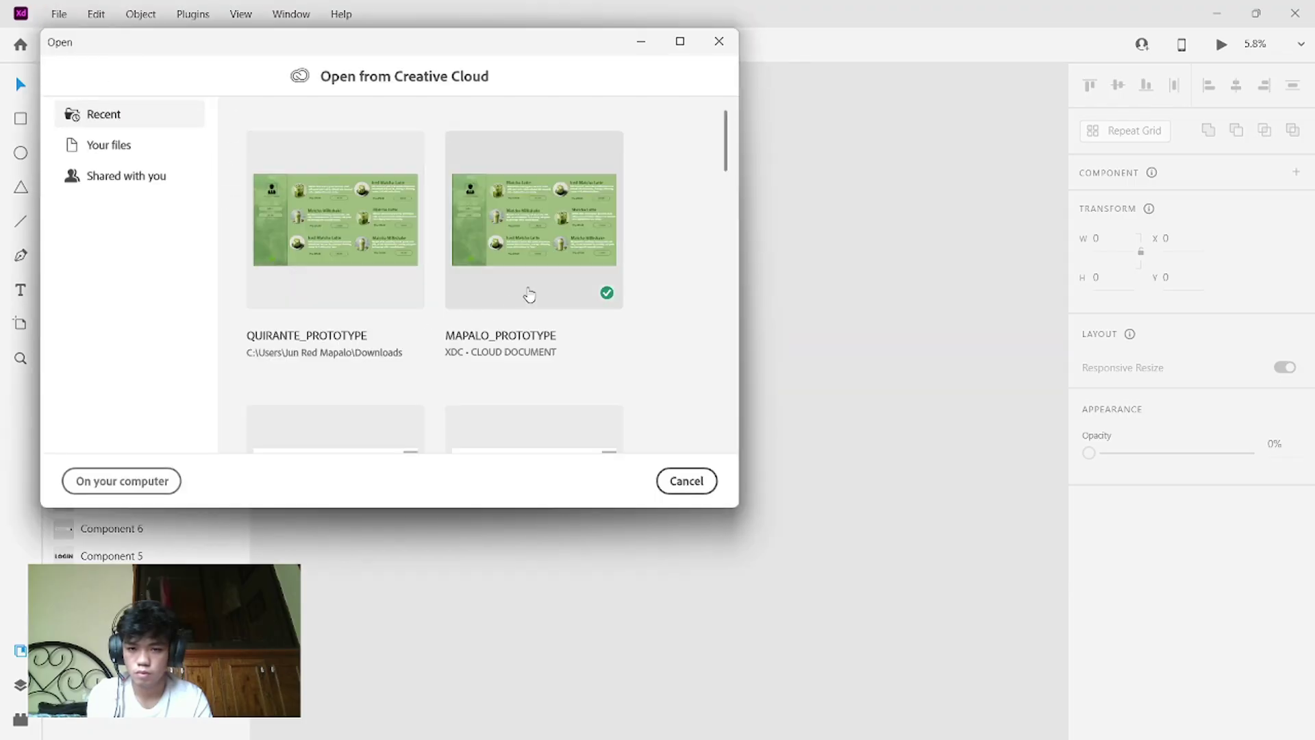
{"action": "left_click", "coordinate": [532, 287]}
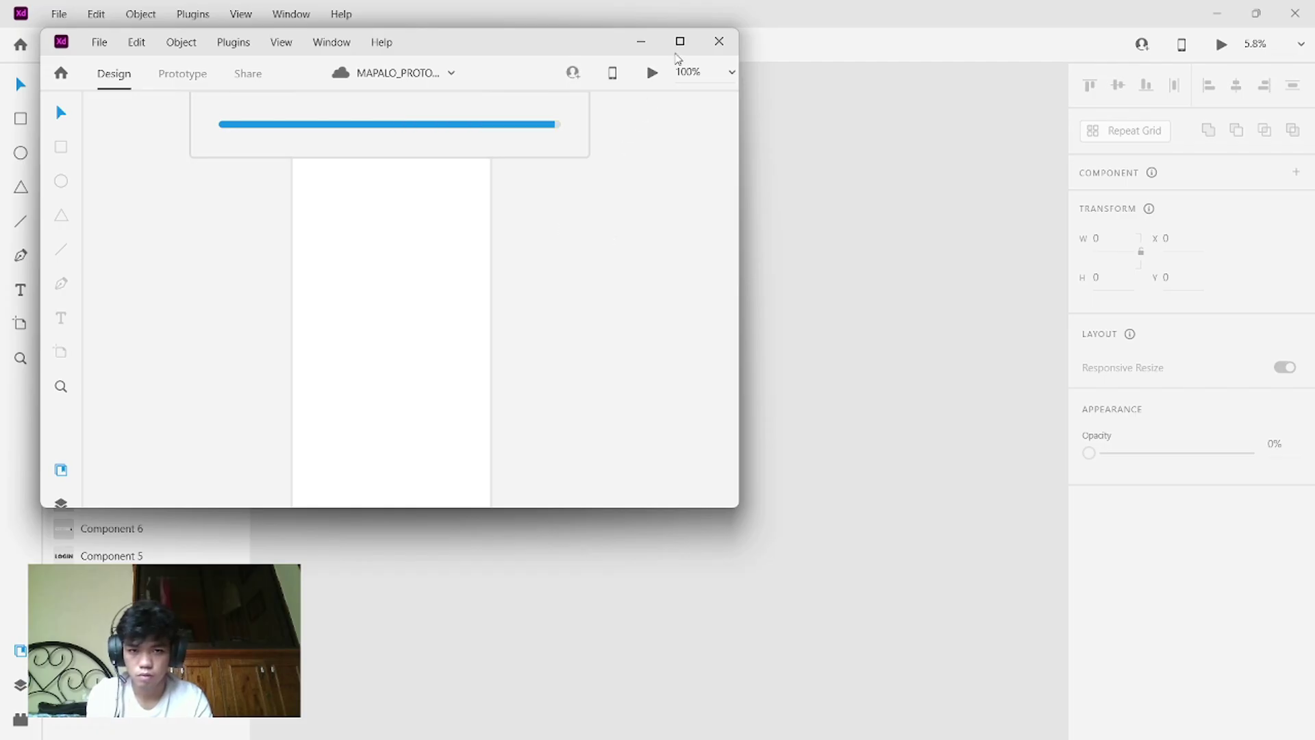
{"action": "left_click", "coordinate": [680, 41]}
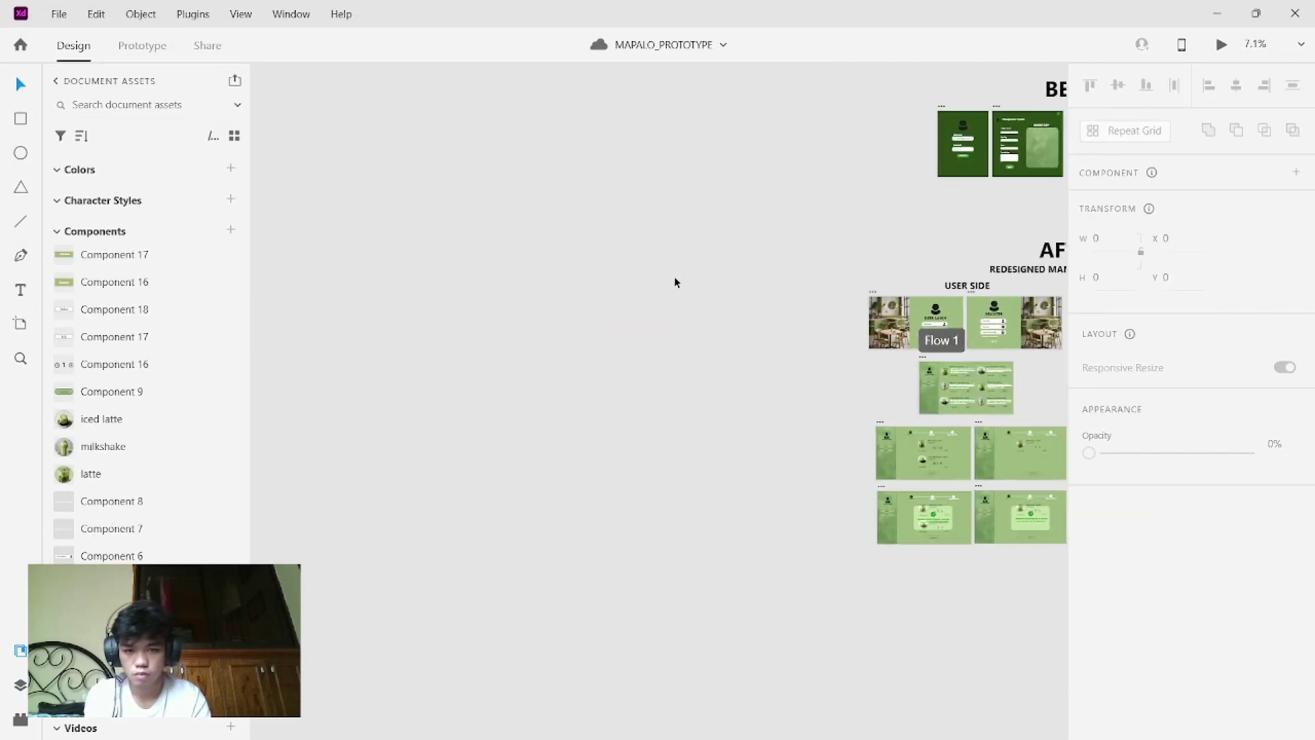
- Locate the MENU artboard and drag it by its name label a few pixels higher
{"action": "scroll", "coordinate": [674, 277], "scroll_direction": "up", "scroll_amount": 4}
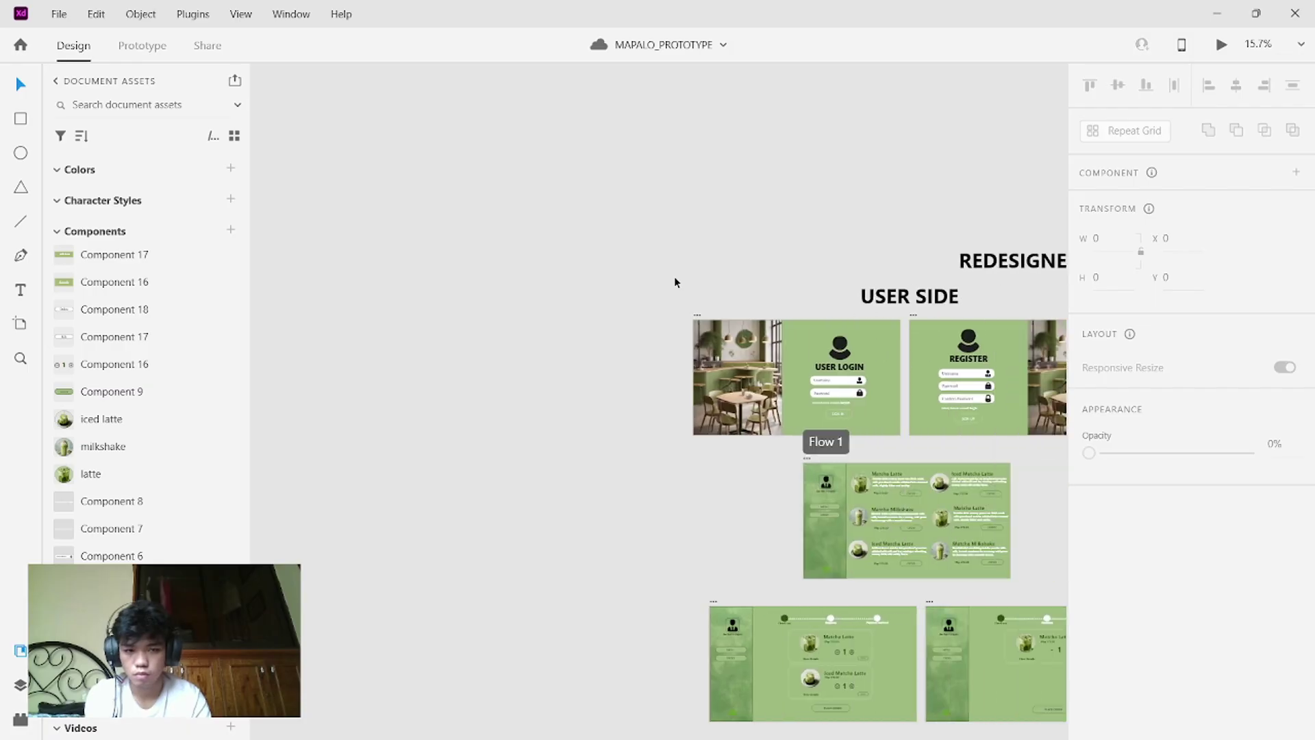
{"action": "scroll", "coordinate": [674, 277], "scroll_direction": "down", "scroll_amount": 1}
{"action": "scroll", "coordinate": [674, 277], "scroll_direction": "right", "scroll_amount": 1}
{"action": "scroll", "coordinate": [674, 277], "scroll_direction": "up", "scroll_amount": 1}
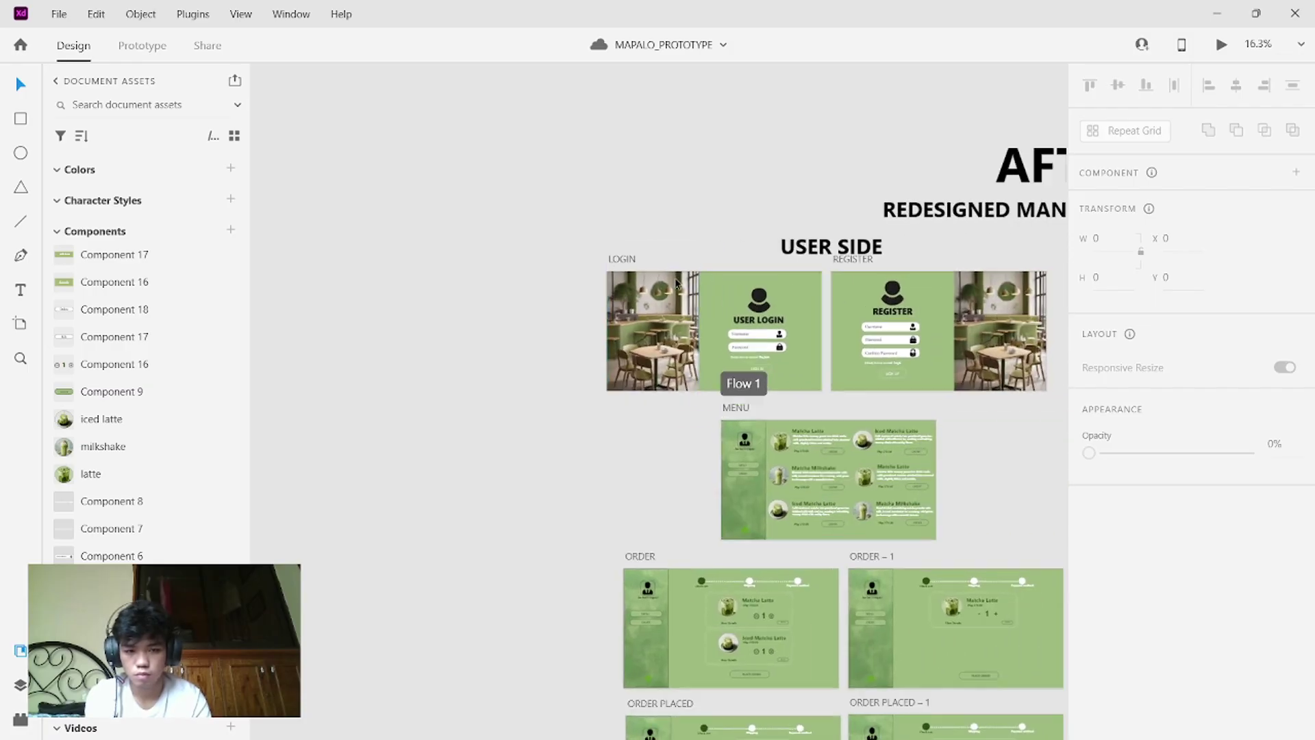
{"action": "scroll", "coordinate": [675, 281], "scroll_direction": "up", "scroll_amount": 3}
{"action": "scroll", "coordinate": [675, 281], "scroll_direction": "down", "scroll_amount": 3}
{"action": "scroll", "coordinate": [675, 281], "scroll_direction": "right", "scroll_amount": 2}
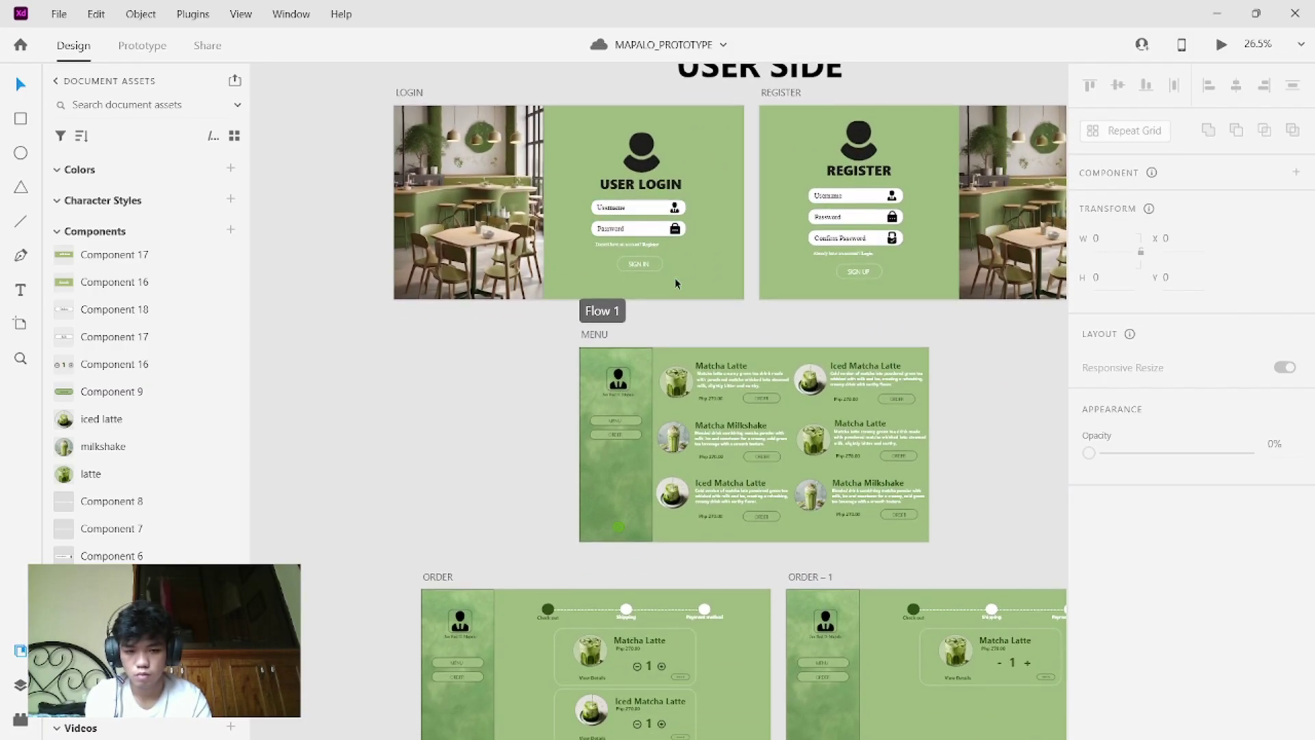
{"action": "scroll", "coordinate": [675, 281], "scroll_direction": "up", "scroll_amount": 5}
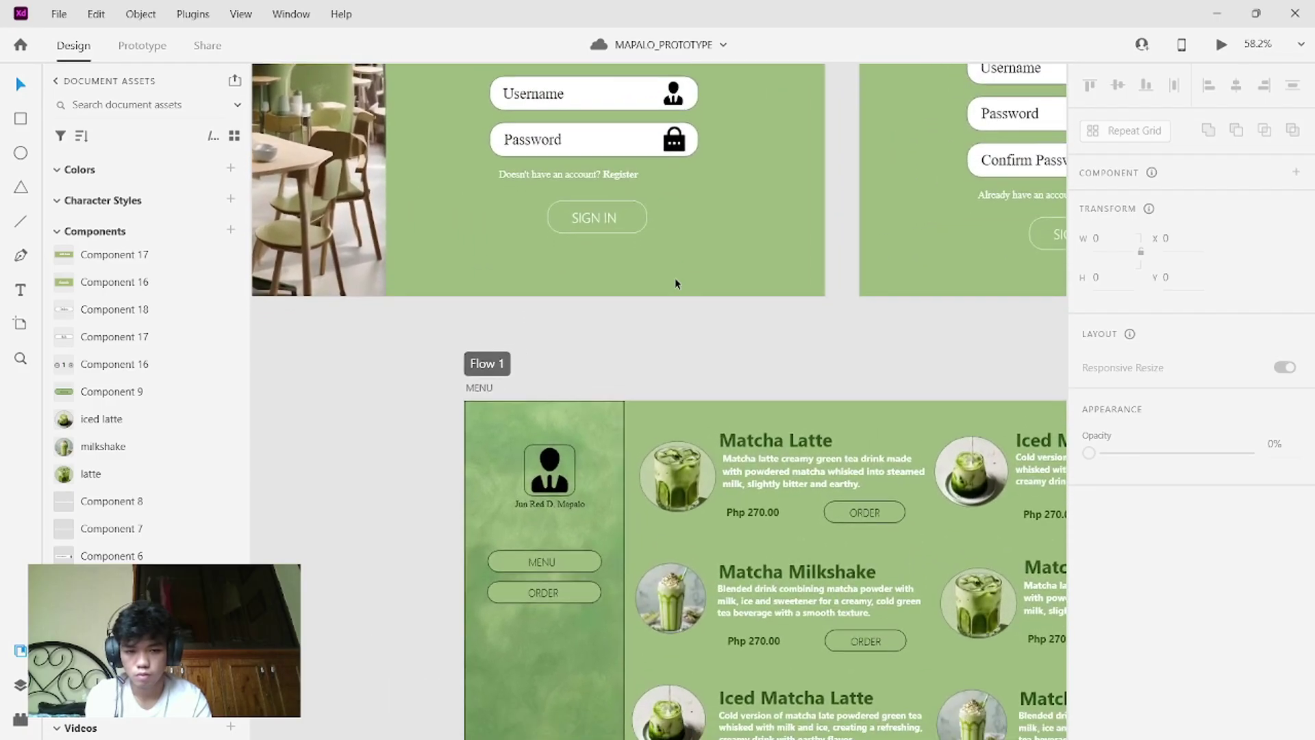
{"action": "scroll", "coordinate": [676, 277], "scroll_direction": "down", "scroll_amount": 3}
{"action": "scroll", "coordinate": [675, 277], "scroll_direction": "up", "scroll_amount": 2}
{"action": "scroll", "coordinate": [676, 278], "scroll_direction": "right", "scroll_amount": 2}
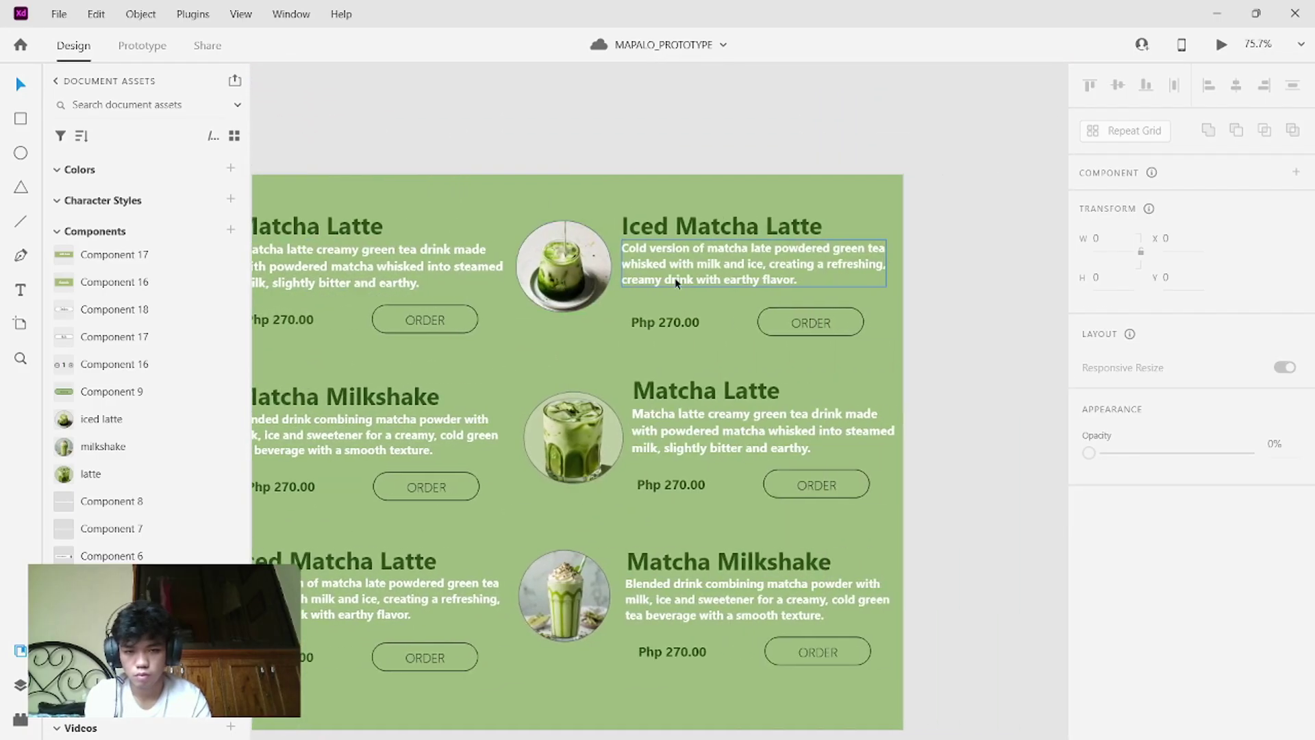
{"action": "scroll", "coordinate": [676, 281], "scroll_direction": "down", "scroll_amount": 2}
{"action": "scroll", "coordinate": [676, 281], "scroll_direction": "down", "scroll_amount": 3}
{"action": "scroll", "coordinate": [675, 281], "scroll_direction": "left", "scroll_amount": 2}
{"action": "scroll", "coordinate": [676, 281], "scroll_direction": "up", "scroll_amount": 2}
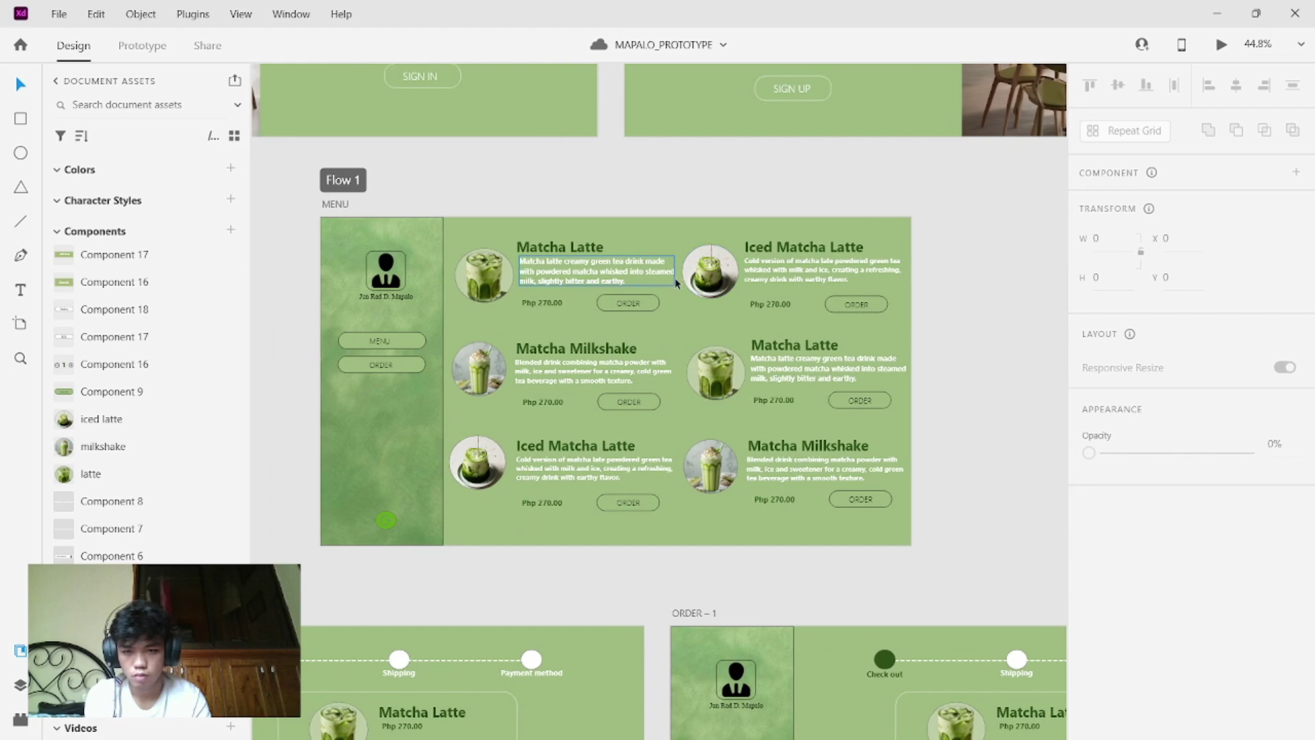
{"action": "scroll", "coordinate": [675, 282], "scroll_direction": "up", "scroll_amount": 5}
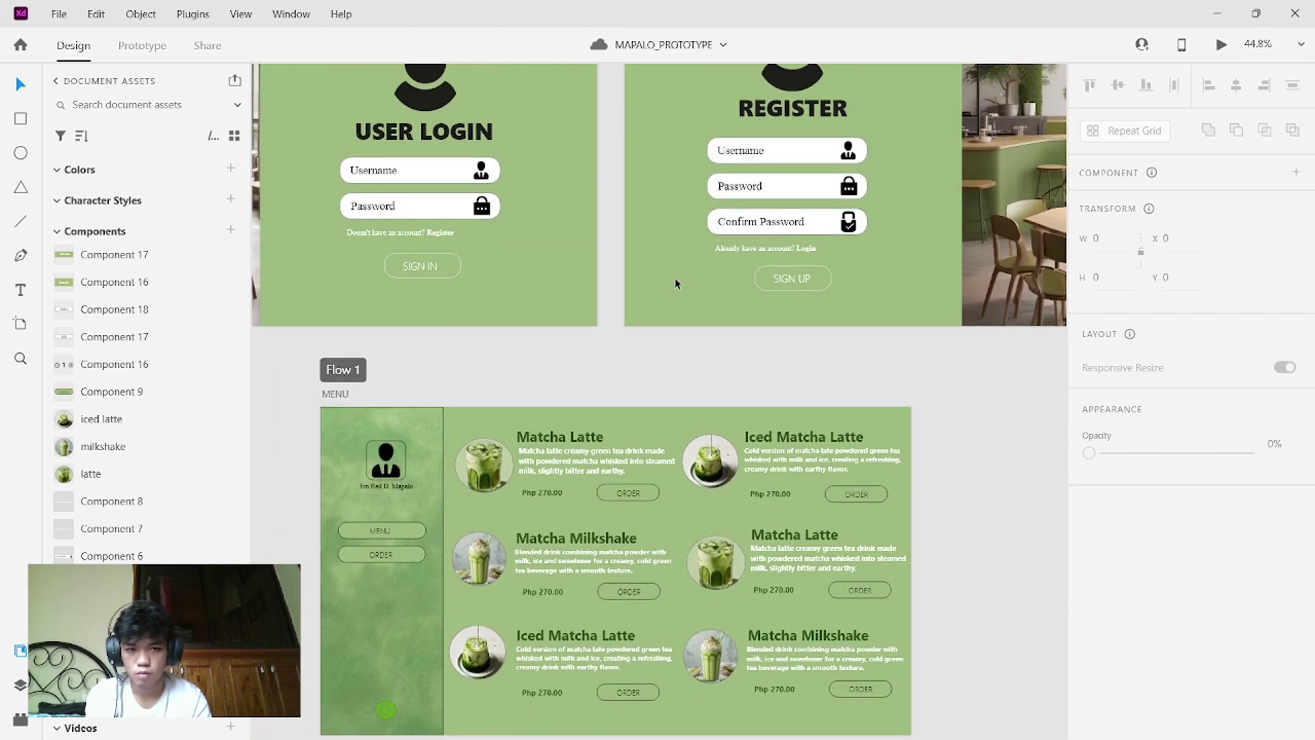
{"action": "scroll", "coordinate": [675, 277], "scroll_direction": "left", "scroll_amount": 1}
{"action": "scroll", "coordinate": [689, 121], "scroll_direction": "up", "scroll_amount": 4}
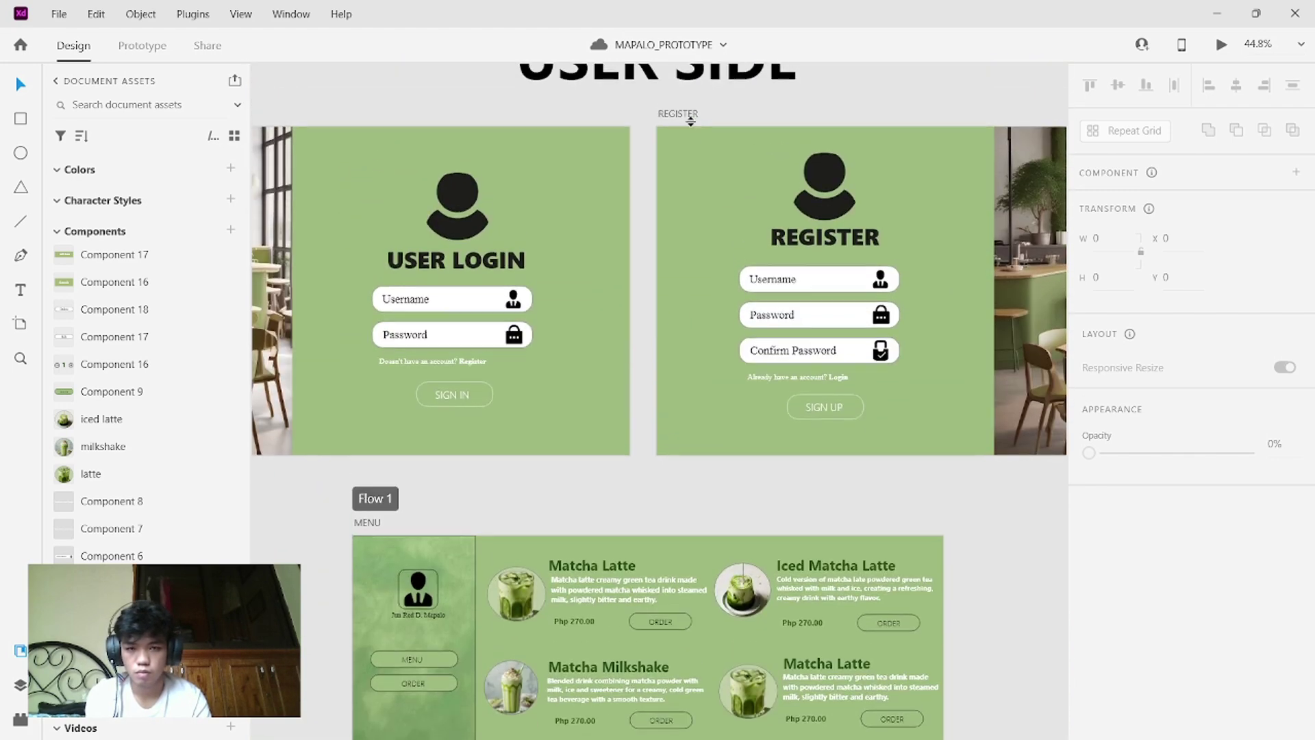
{"action": "scroll", "coordinate": [690, 121], "scroll_direction": "down", "scroll_amount": 8}
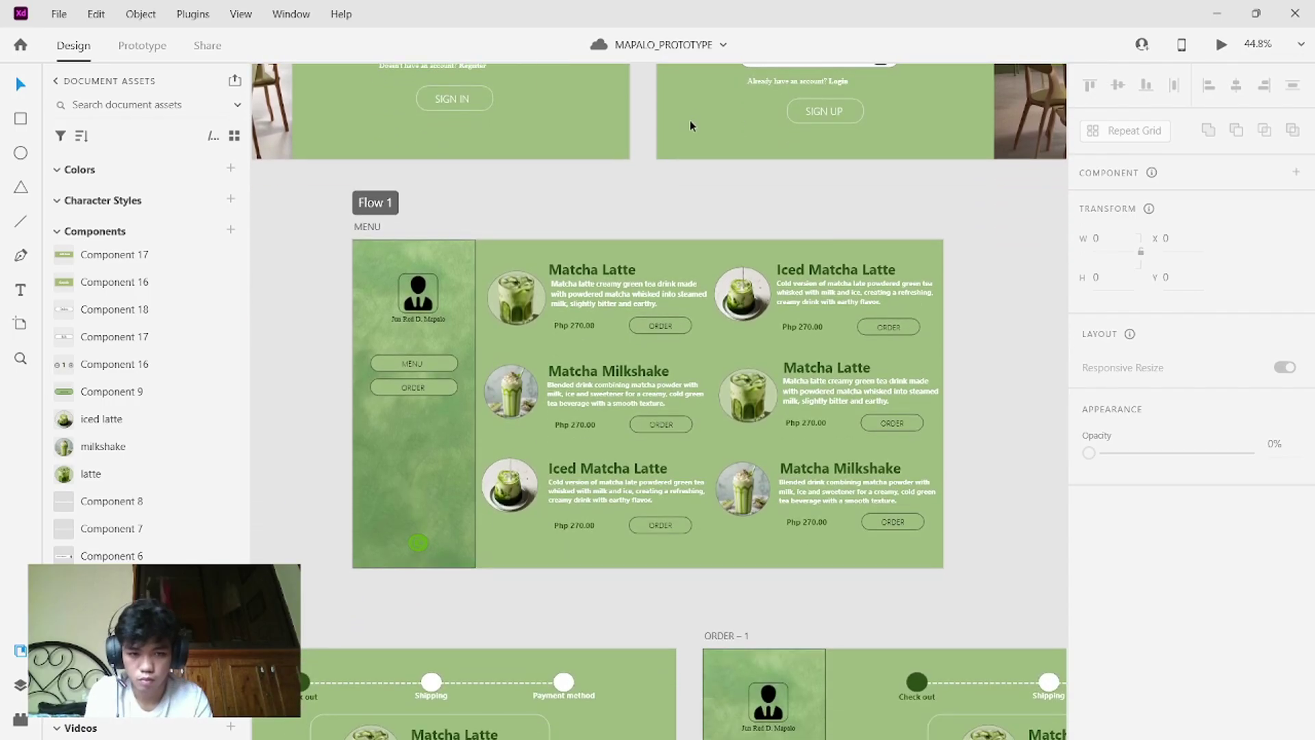
{"action": "scroll", "coordinate": [689, 121], "scroll_direction": "down", "scroll_amount": 1}
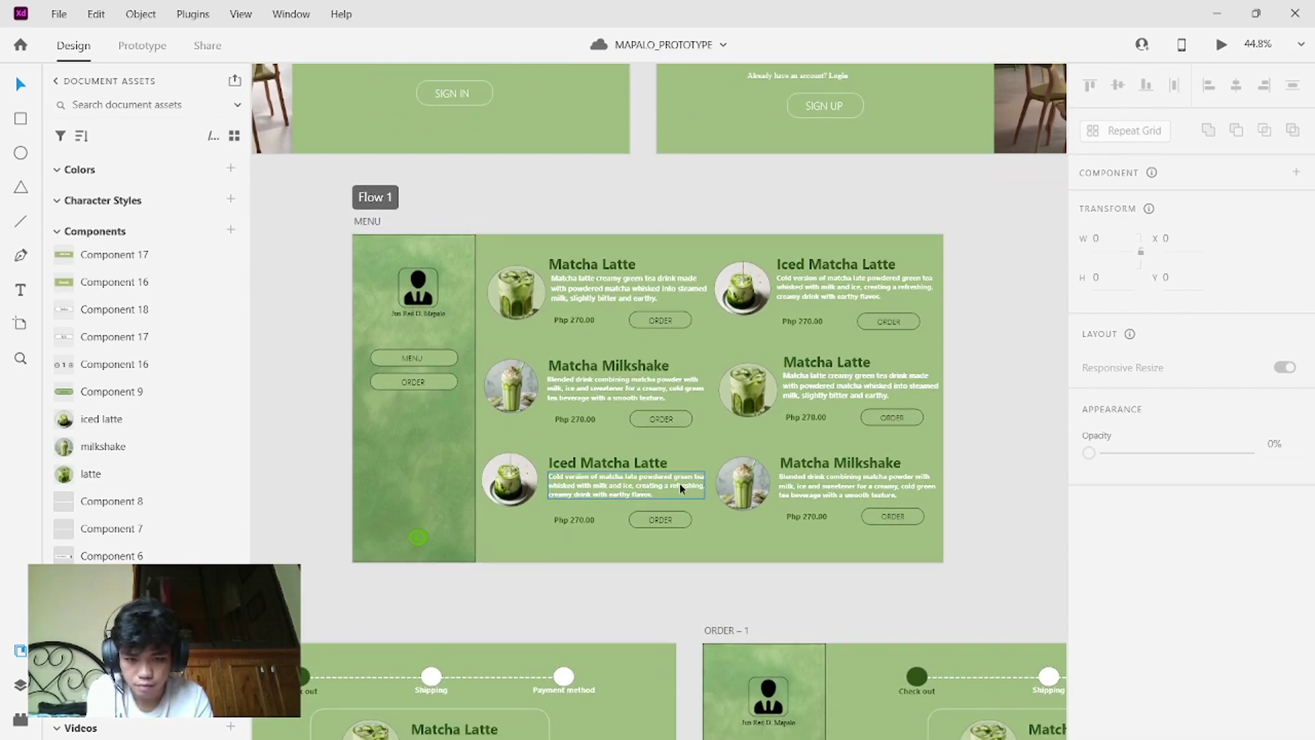
{"action": "left_click", "coordinate": [692, 530]}
{"action": "left_click_drag", "start_coordinate": [694, 531], "coordinate": [694, 528]}
{"action": "left_click", "coordinate": [512, 249]}
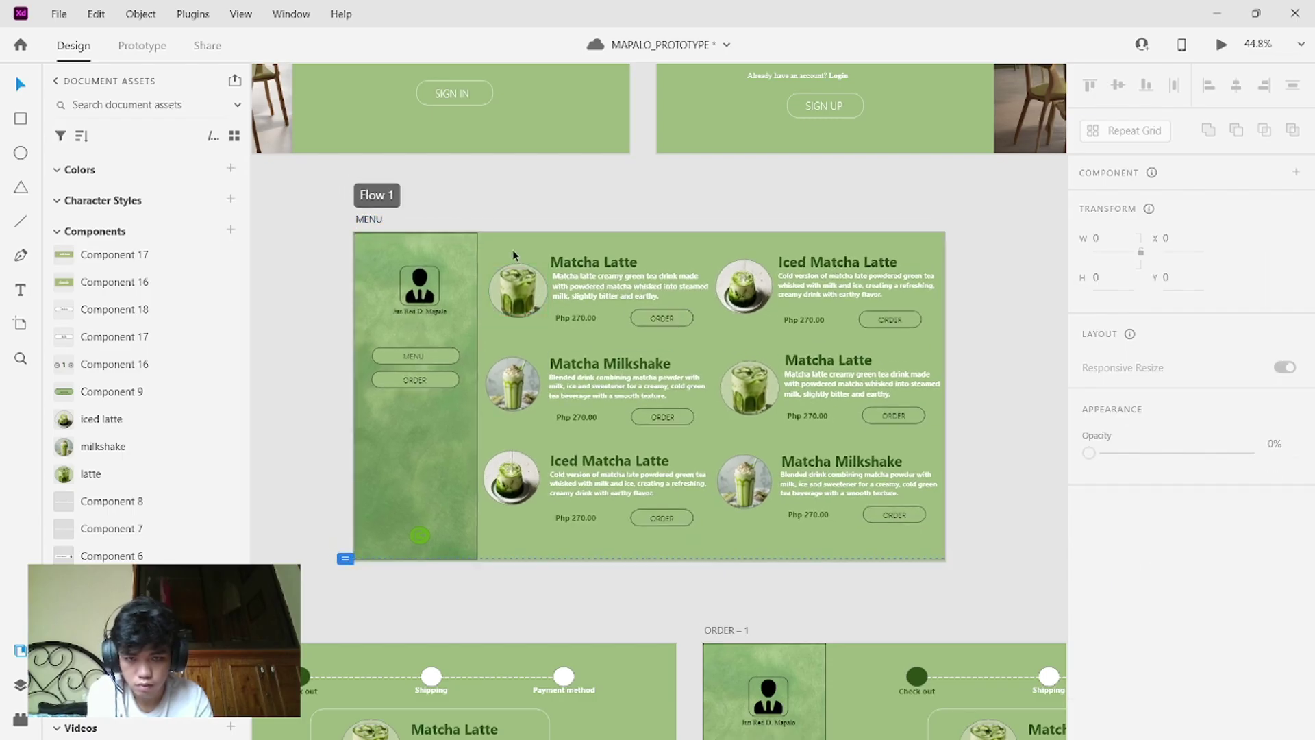
{"action": "mouse_move", "coordinate": [514, 255]}
{"action": "left_mouse_down"}
{"action": "mouse_move", "coordinate": [550, 286]}
{"action": "mouse_move", "coordinate": [512, 232]}
{"action": "mouse_move", "coordinate": [515, 244]}
{"action": "left_mouse_up"}
- Open and dismiss the canvas Paste menu twice, then select the USER LOGIN artboard
{"action": "right_click", "coordinate": [516, 245]}
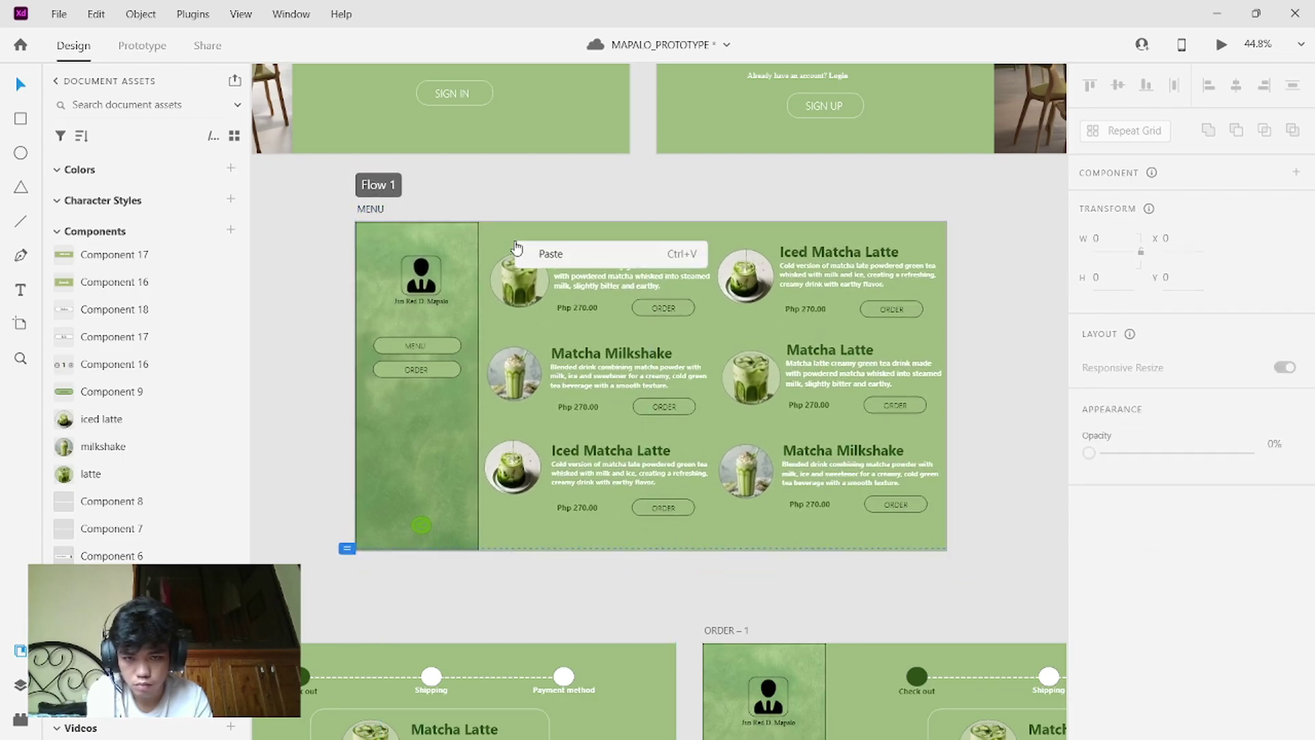
{"action": "left_click", "coordinate": [560, 548]}
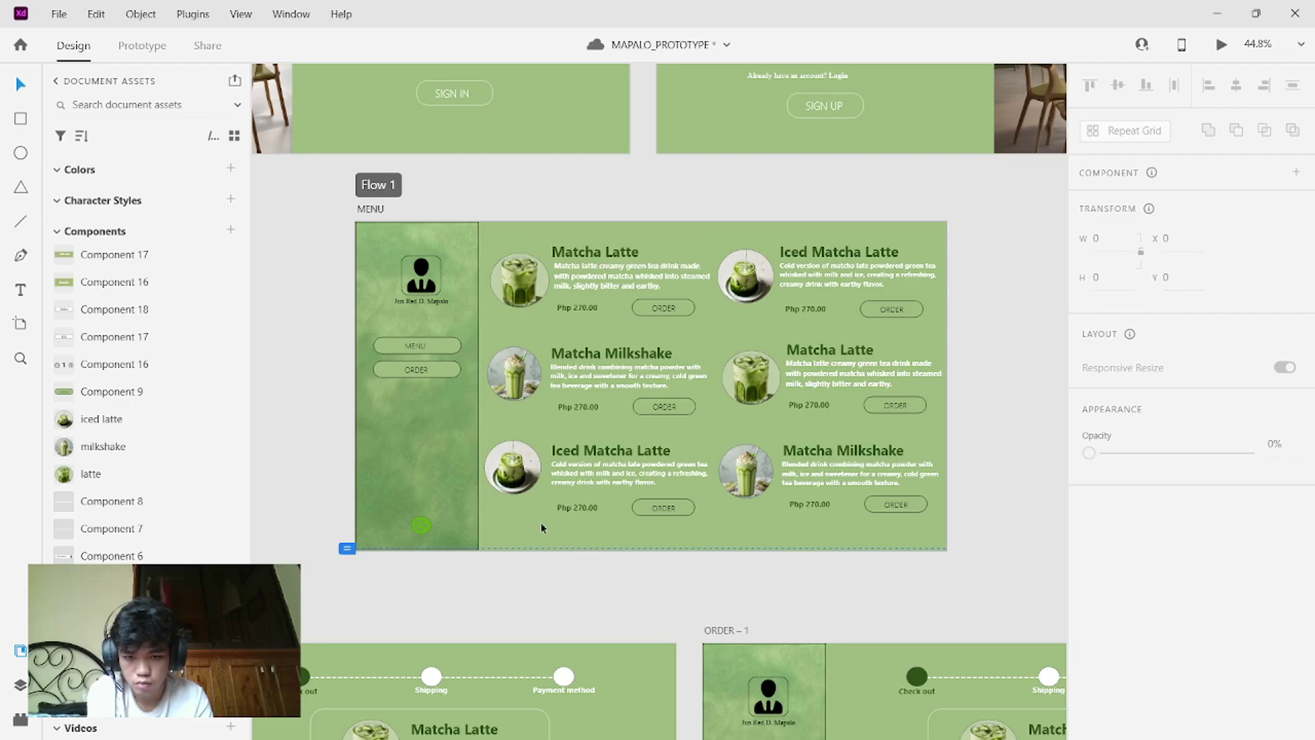
{"action": "right_click", "coordinate": [537, 520]}
{"action": "left_click", "coordinate": [486, 522]}
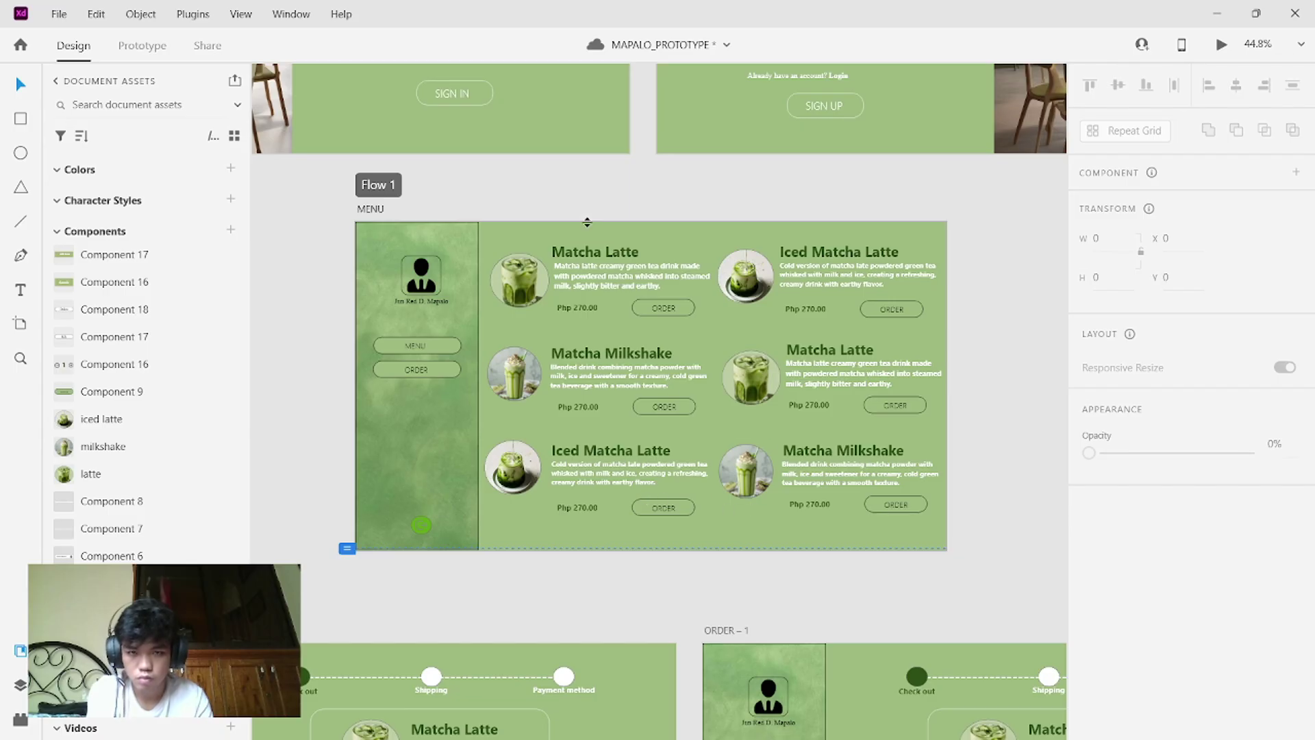
{"action": "scroll", "coordinate": [587, 222], "scroll_direction": "up", "scroll_amount": 5}
{"action": "scroll", "coordinate": [587, 222], "scroll_direction": "left", "scroll_amount": 5}
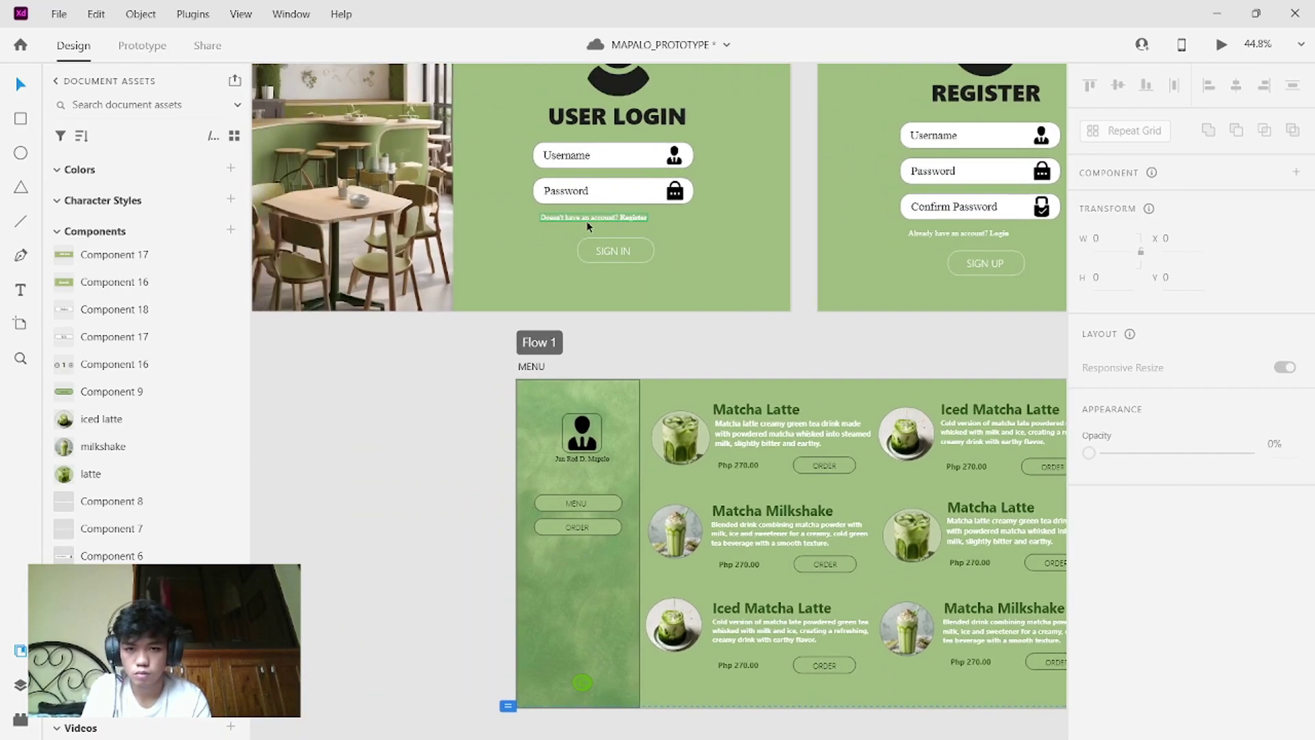
{"action": "scroll", "coordinate": [586, 220], "scroll_direction": "left", "scroll_amount": 3}
{"action": "left_click", "coordinate": [607, 278]}
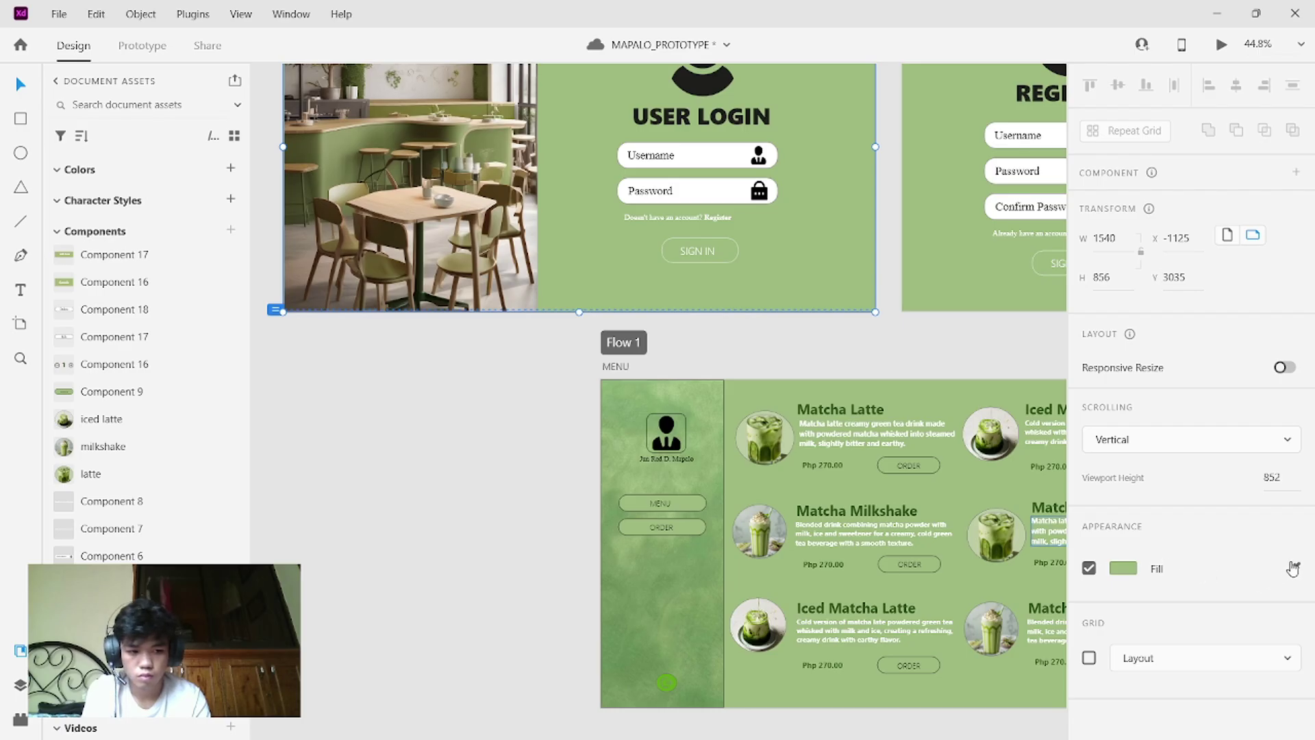
{"action": "left_click", "coordinate": [1292, 569]}
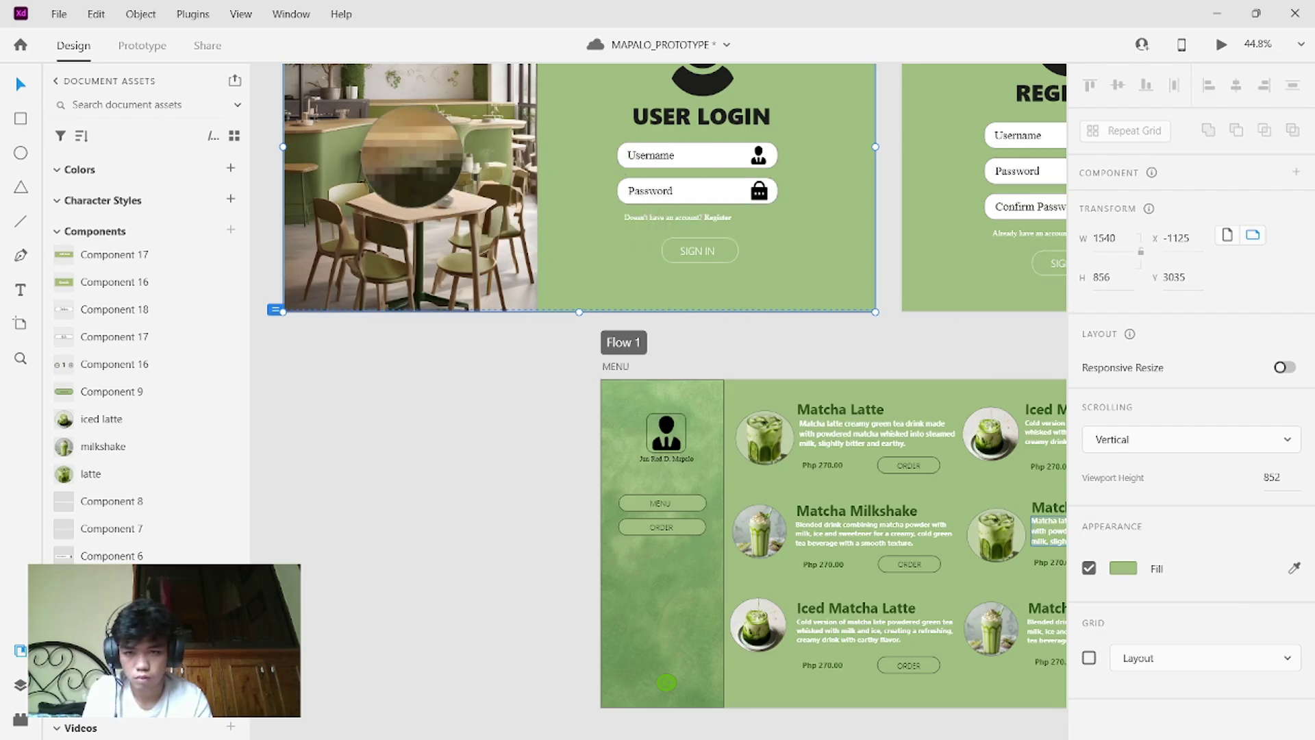
{"action": "left_click", "coordinate": [338, 145]}
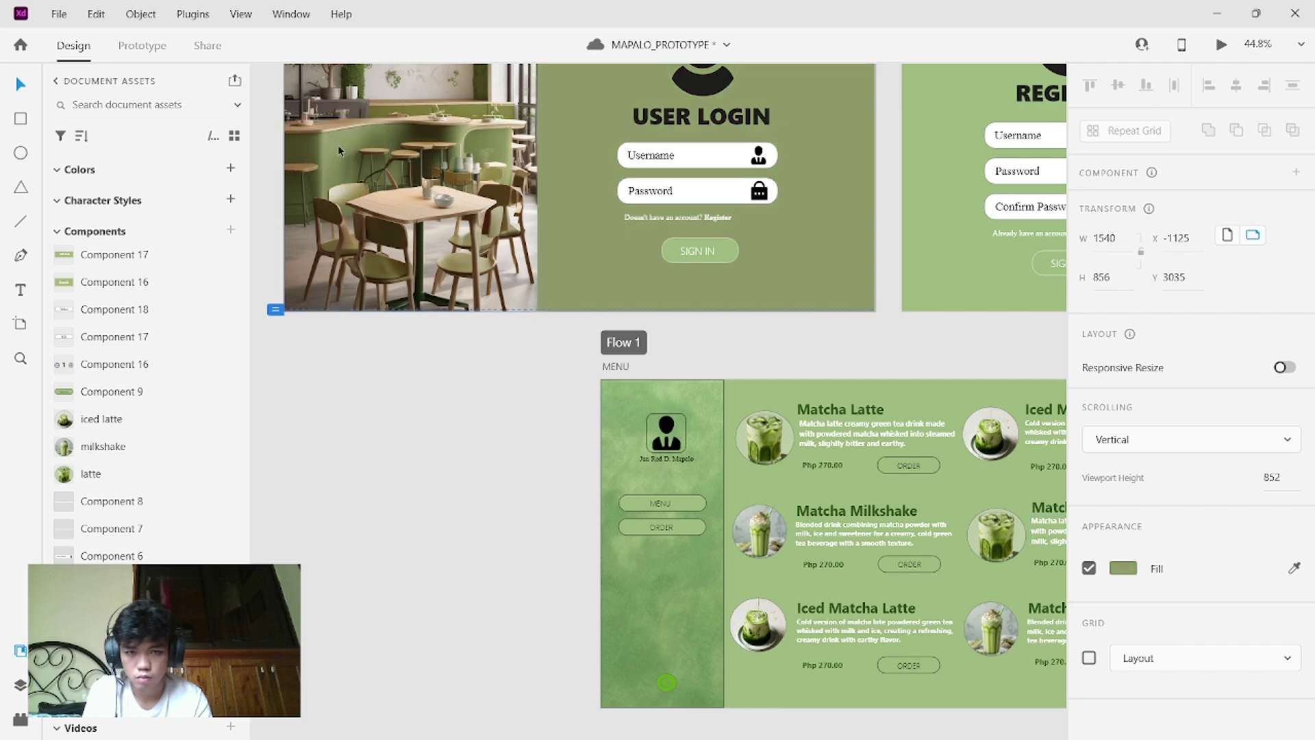
{"action": "scroll", "coordinate": [737, 257], "scroll_direction": "up", "scroll_amount": 3}
{"action": "scroll", "coordinate": [737, 261], "scroll_direction": "up", "scroll_amount": 1}
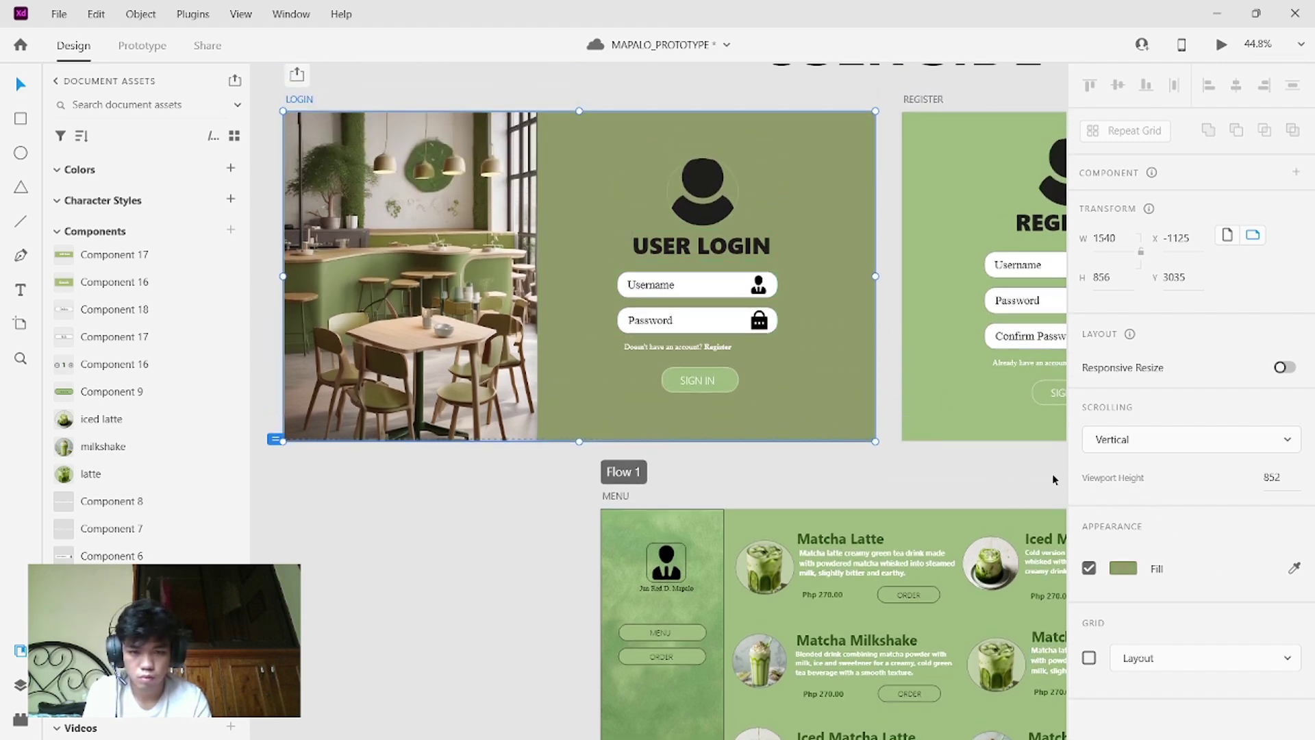
{"action": "left_click", "coordinate": [1294, 570]}
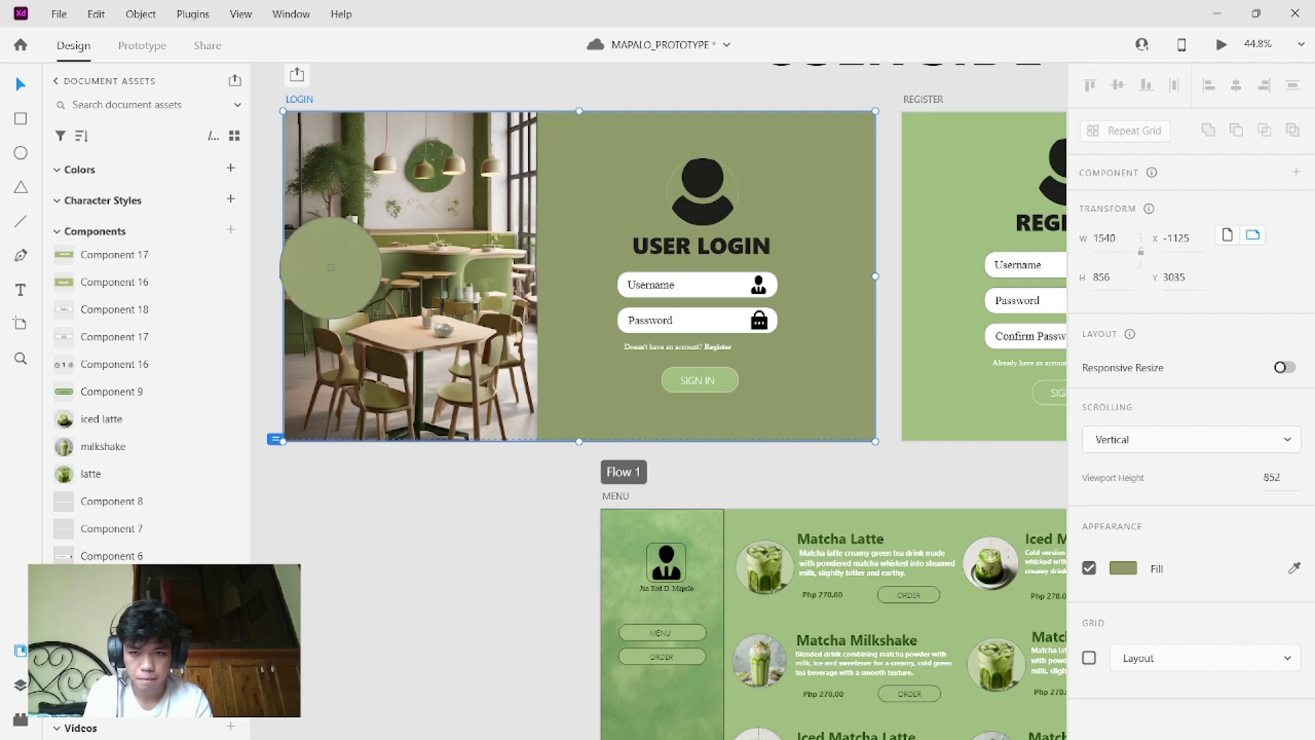
{"action": "left_click", "coordinate": [328, 271]}
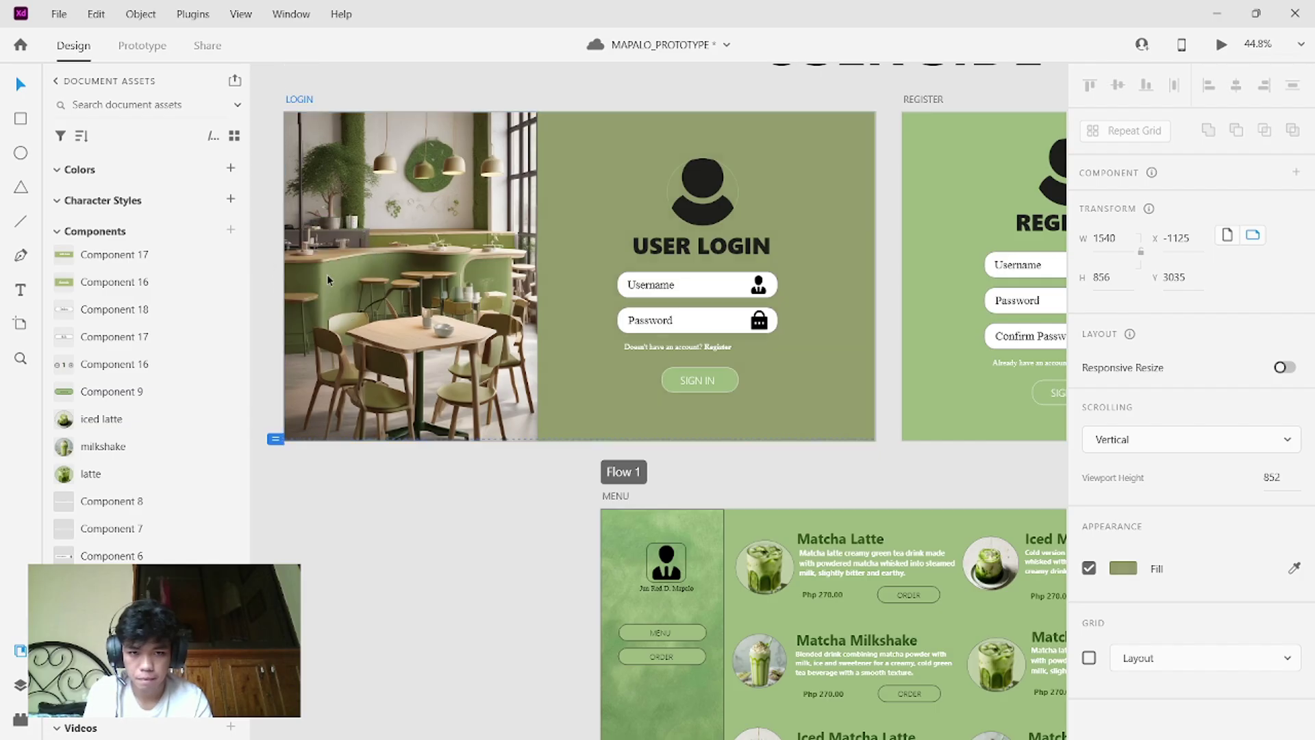
{"action": "left_click", "coordinate": [327, 274]}
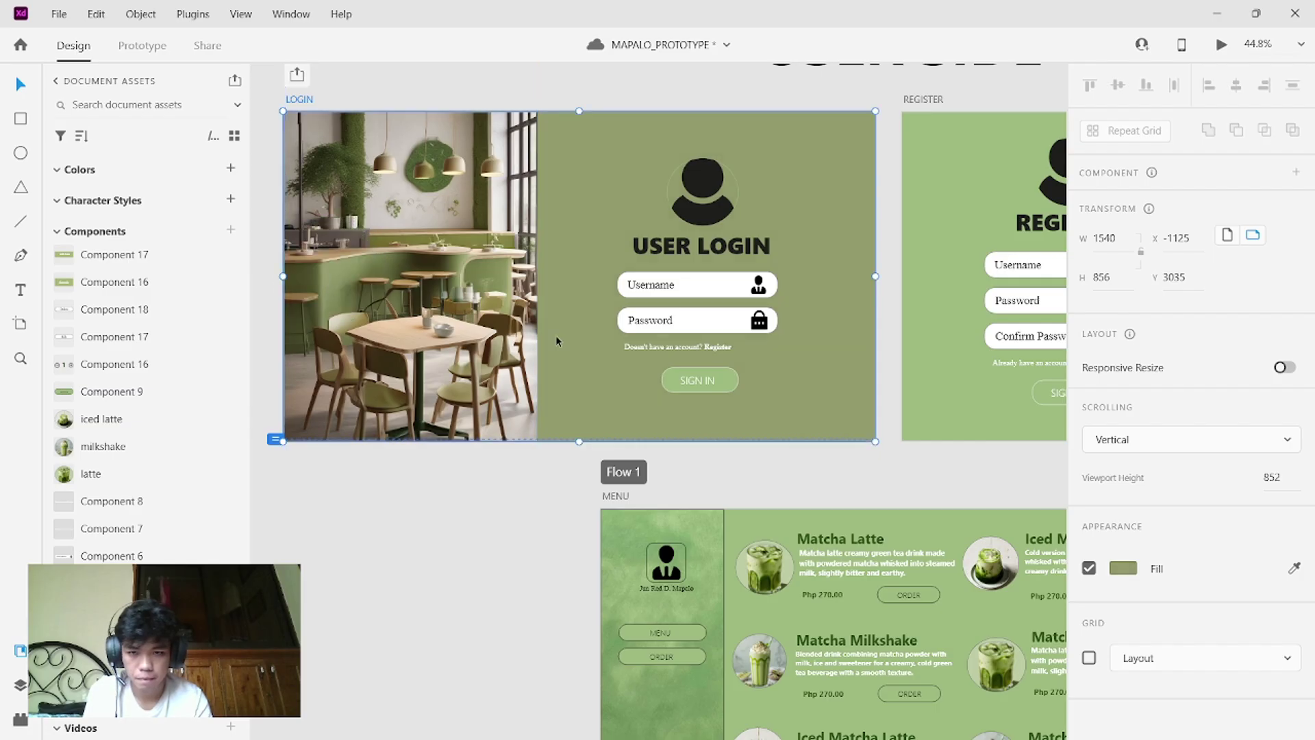
{"action": "left_click", "coordinate": [719, 381]}
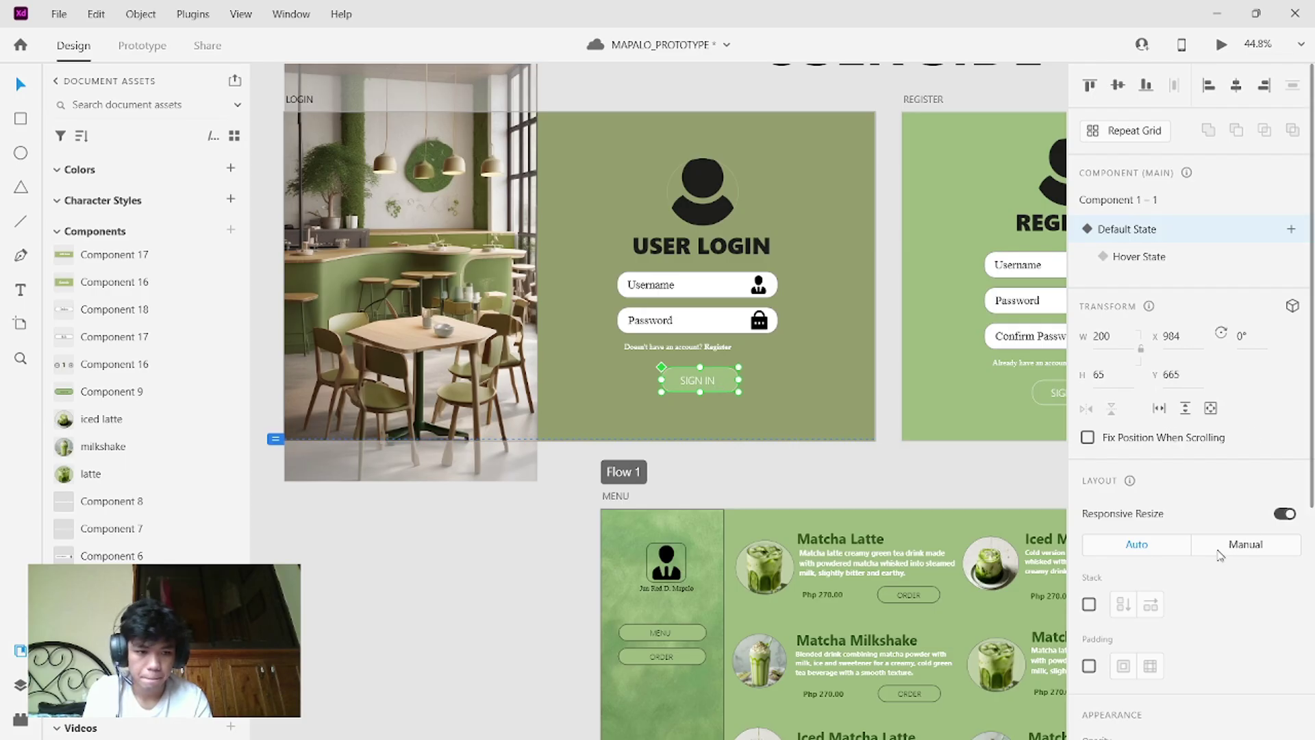
{"action": "scroll", "coordinate": [1219, 554], "scroll_direction": "down", "scroll_amount": 5}
{"action": "scroll", "coordinate": [1219, 555], "scroll_direction": "up", "scroll_amount": 5}
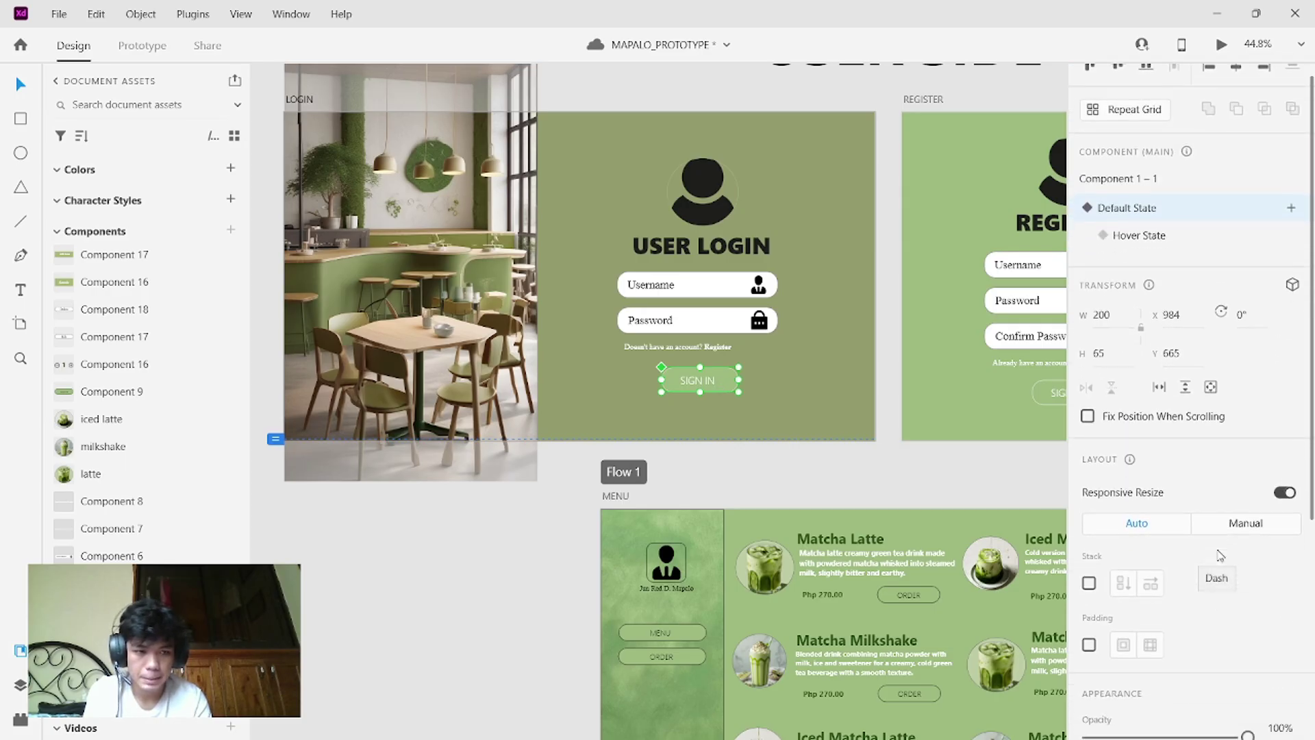
{"action": "scroll", "coordinate": [1219, 555], "scroll_direction": "down", "scroll_amount": 5}
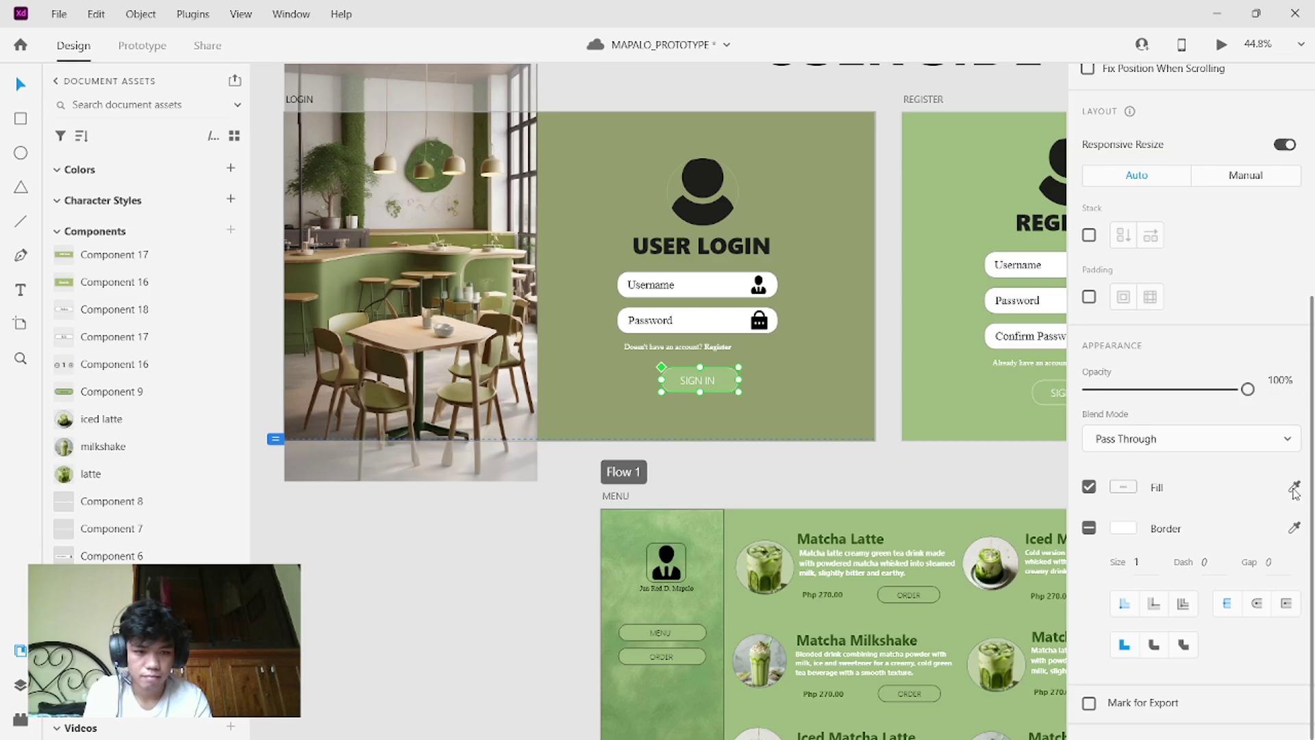
{"action": "left_click", "coordinate": [1294, 488]}
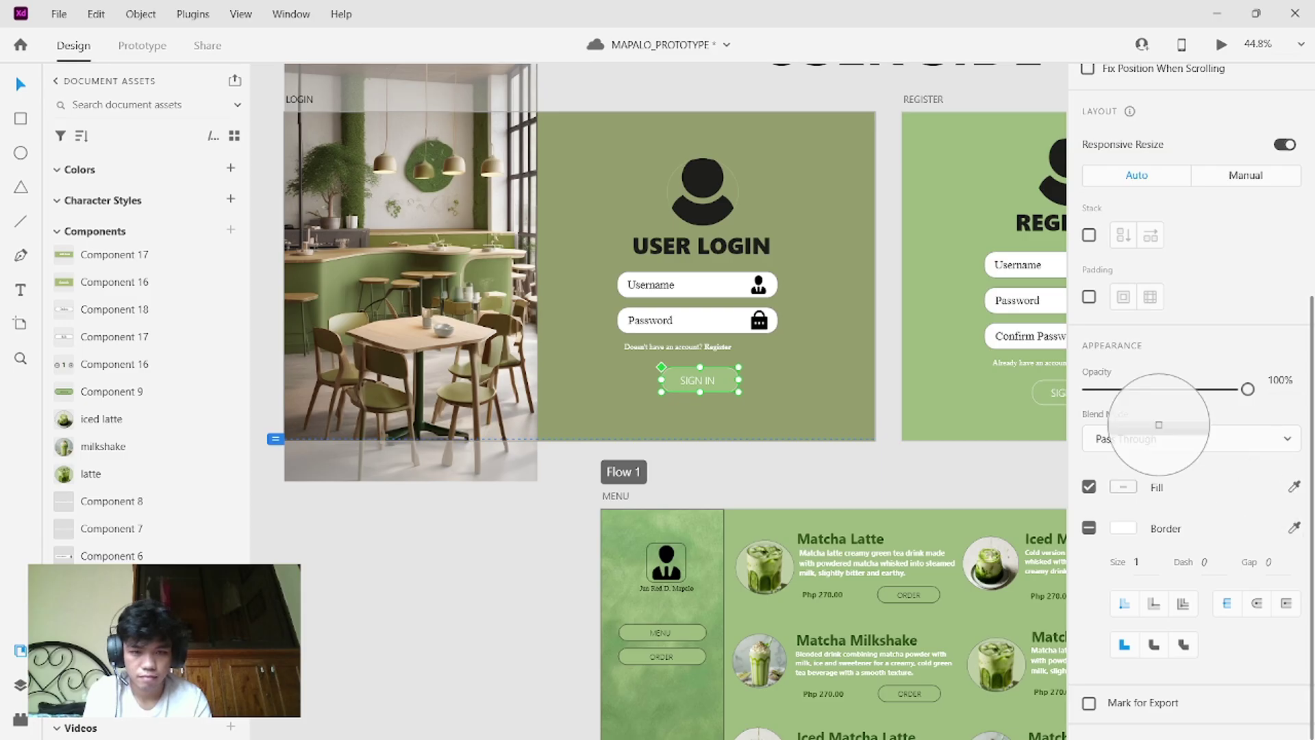
{"action": "left_click", "coordinate": [310, 288]}
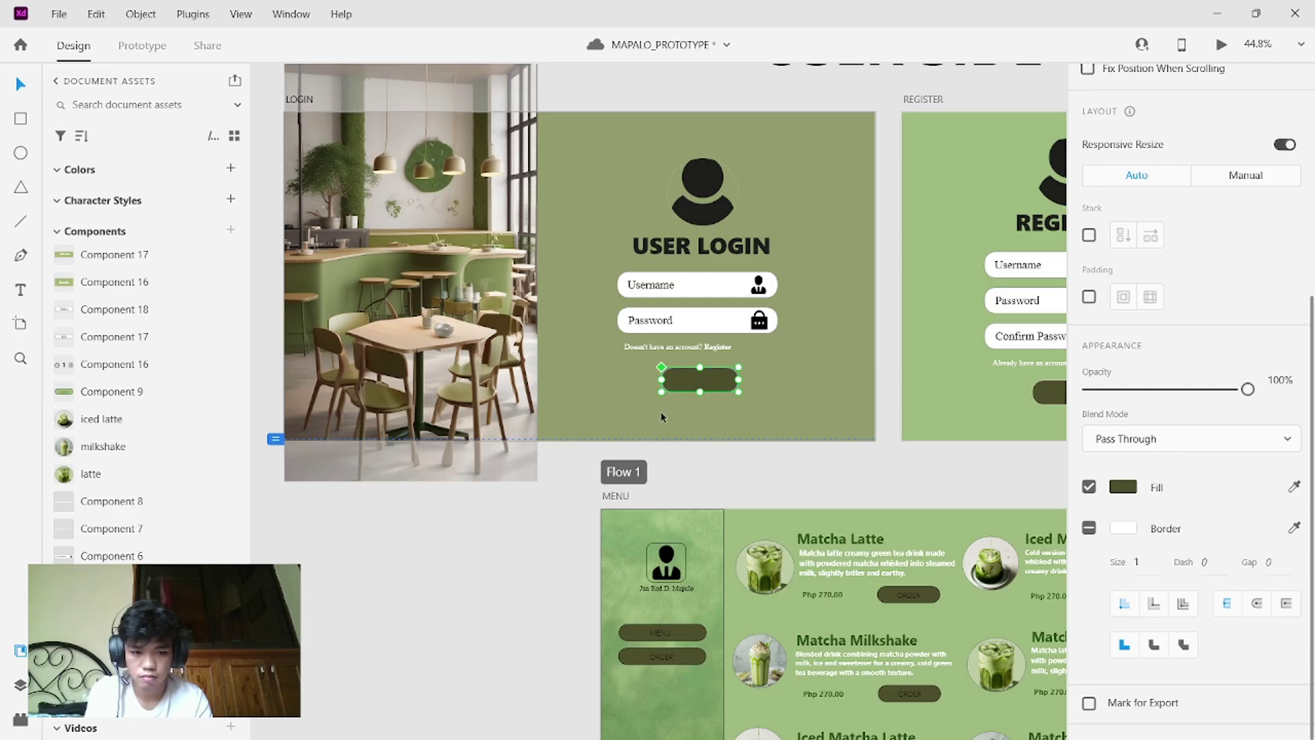
{"action": "key", "text": "ctrl+z"}
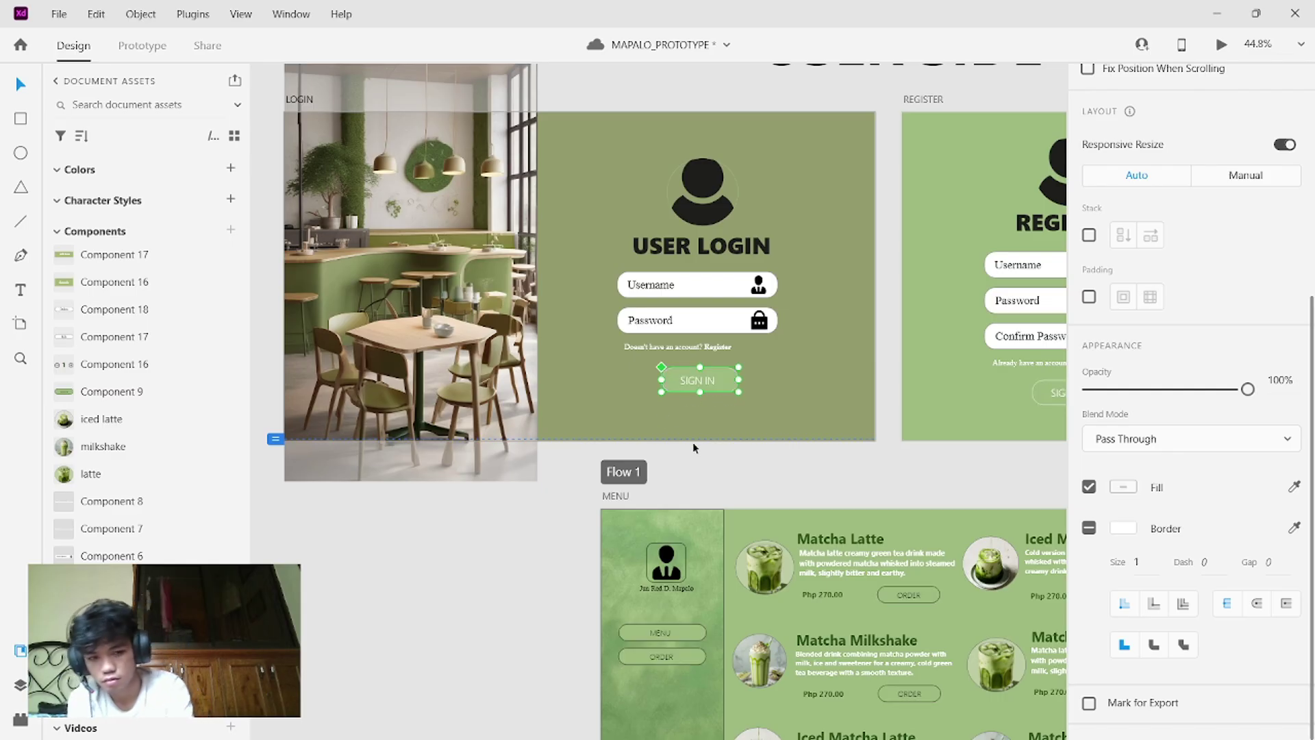
{"action": "scroll", "coordinate": [937, 447], "scroll_direction": "right", "scroll_amount": 5}
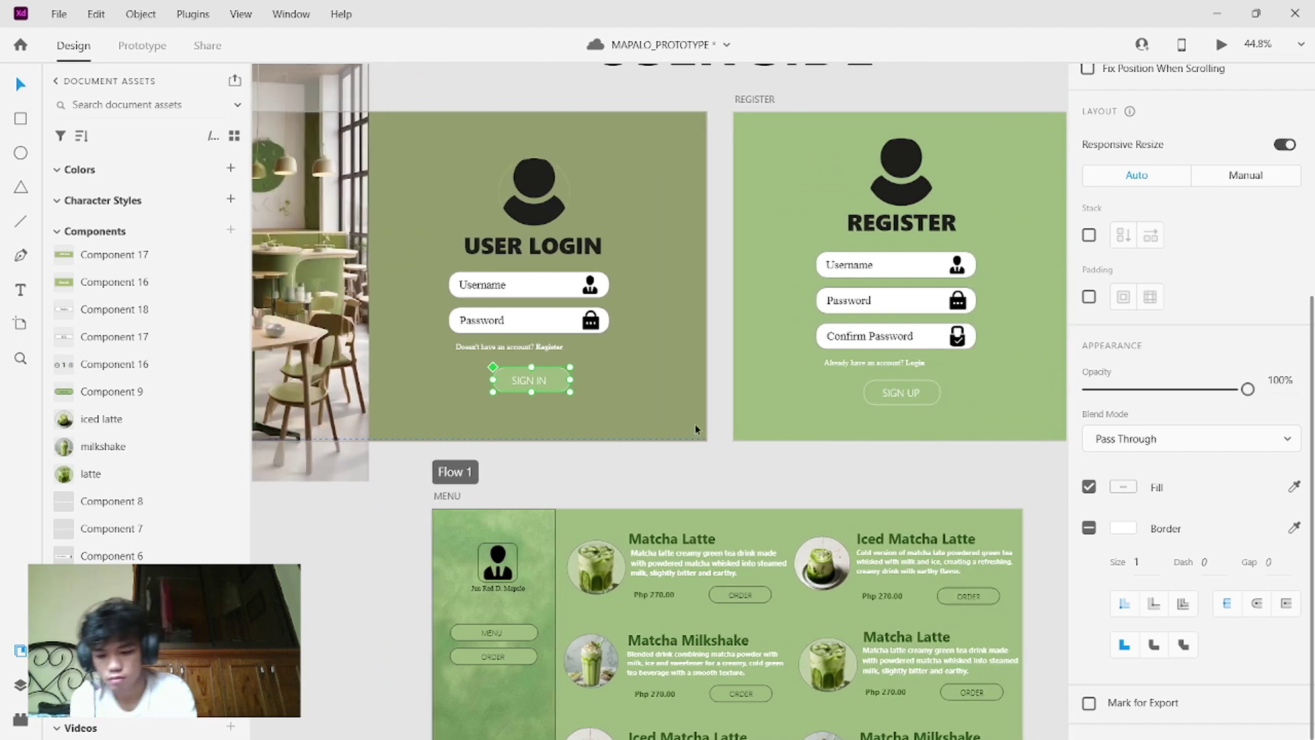
{"action": "left_click", "coordinate": [696, 428]}
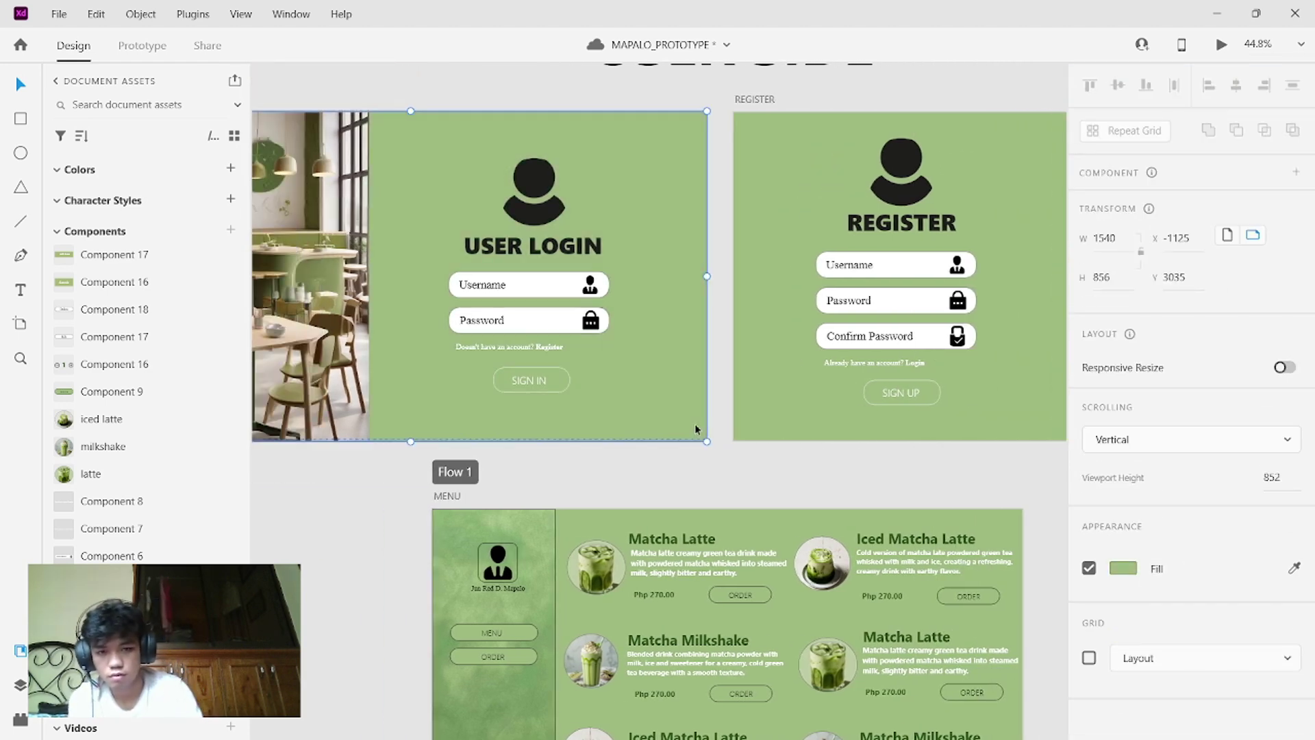
- Deselect USER LOGIN, zoom in, and pan past ADMIN LOGIN to centre the USER LOGIN artboard
{"action": "left_click", "coordinate": [799, 441]}
{"action": "scroll", "coordinate": [798, 441], "scroll_direction": "down", "scroll_amount": 2}
{"action": "scroll", "coordinate": [799, 442], "scroll_direction": "down", "scroll_amount": 7}
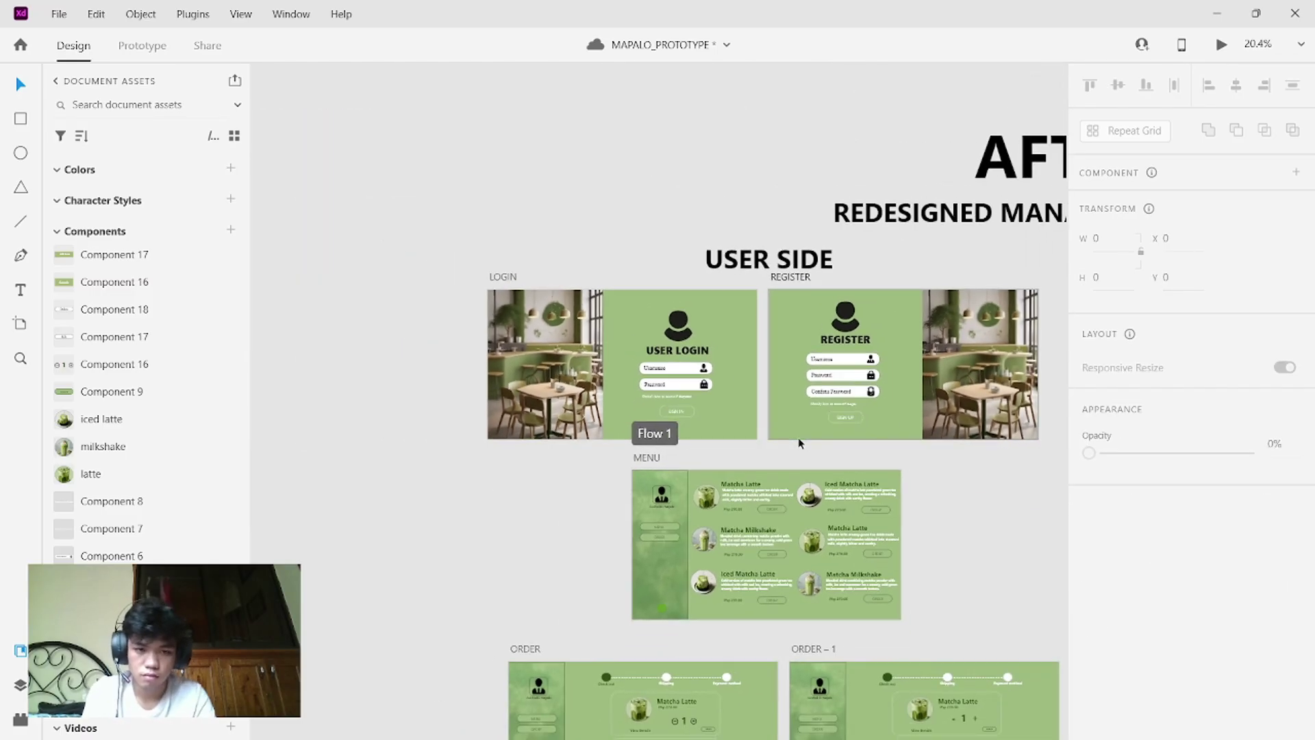
{"action": "scroll", "coordinate": [799, 442], "scroll_direction": "right", "scroll_amount": 2}
{"action": "scroll", "coordinate": [799, 442], "scroll_direction": "up", "scroll_amount": 6}
{"action": "scroll", "coordinate": [798, 442], "scroll_direction": "down", "scroll_amount": 10}
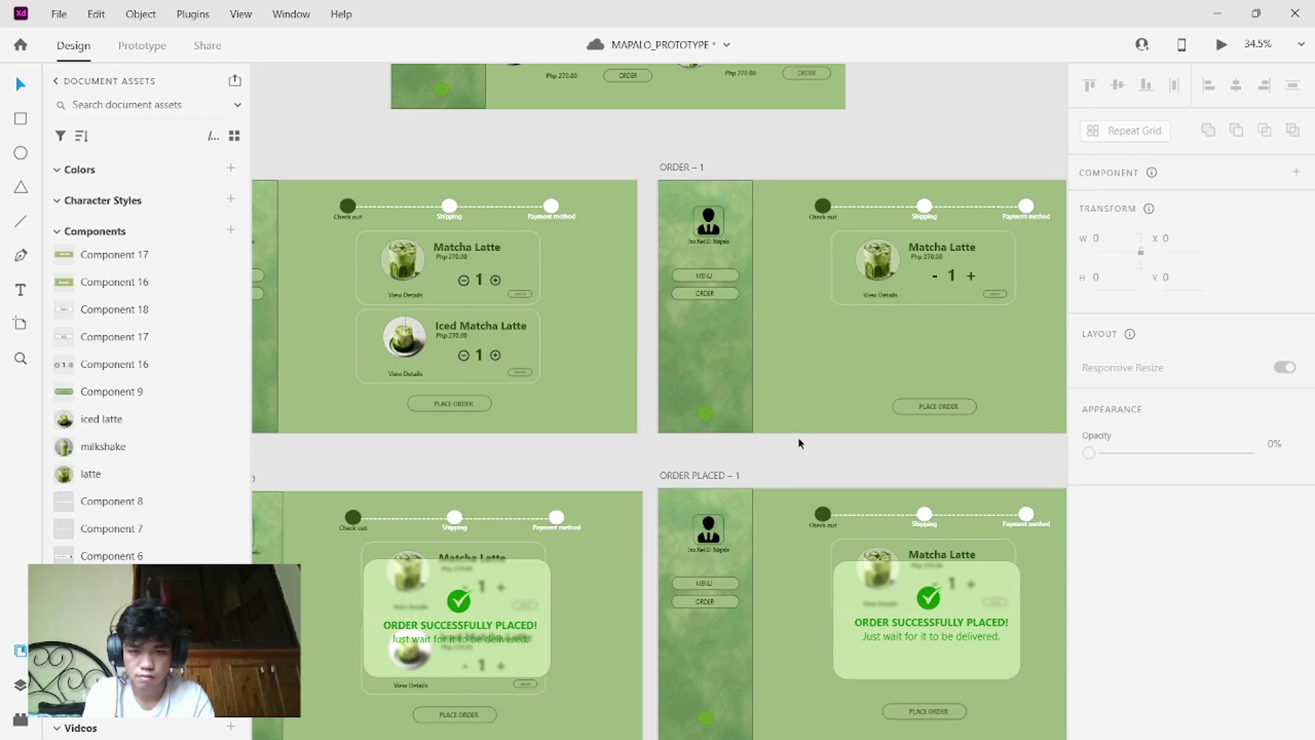
{"action": "scroll", "coordinate": [799, 443], "scroll_direction": "down", "scroll_amount": 4}
{"action": "scroll", "coordinate": [799, 442], "scroll_direction": "right", "scroll_amount": 2}
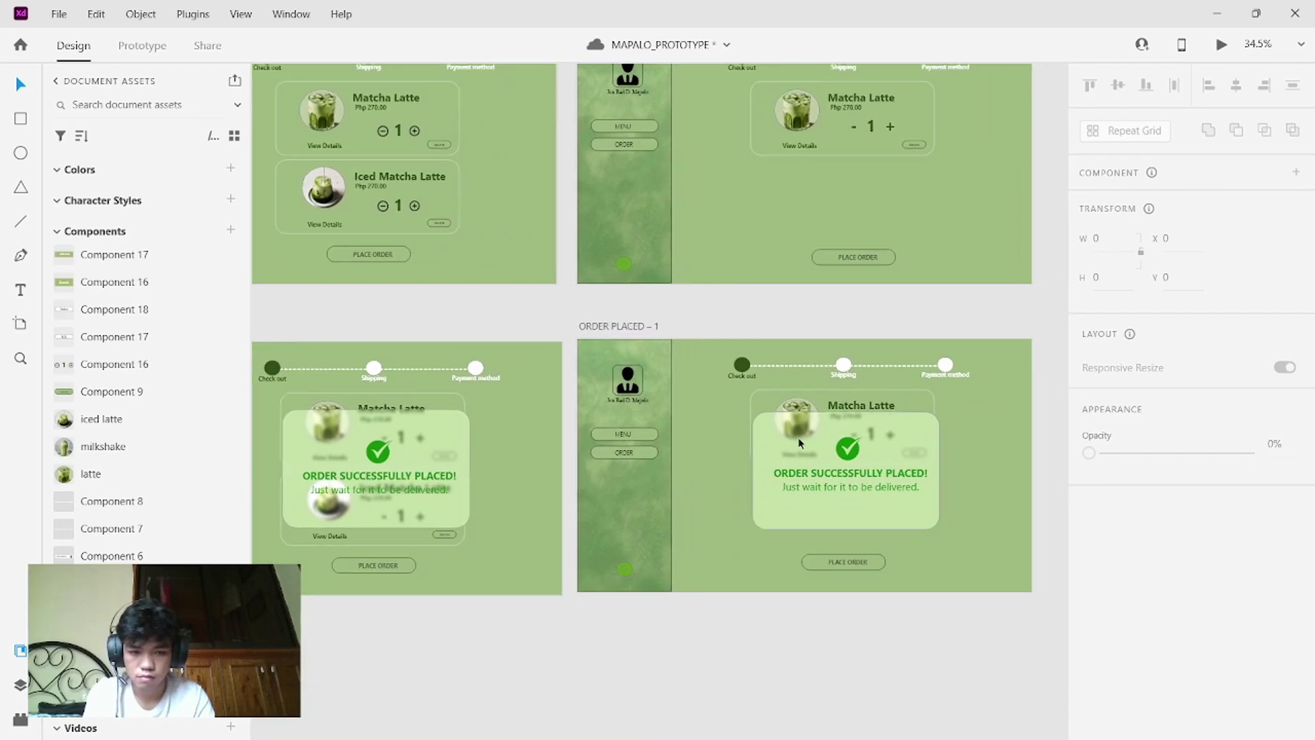
{"action": "scroll", "coordinate": [799, 442], "scroll_direction": "down", "scroll_amount": 5}
{"action": "scroll", "coordinate": [799, 442], "scroll_direction": "right", "scroll_amount": 5}
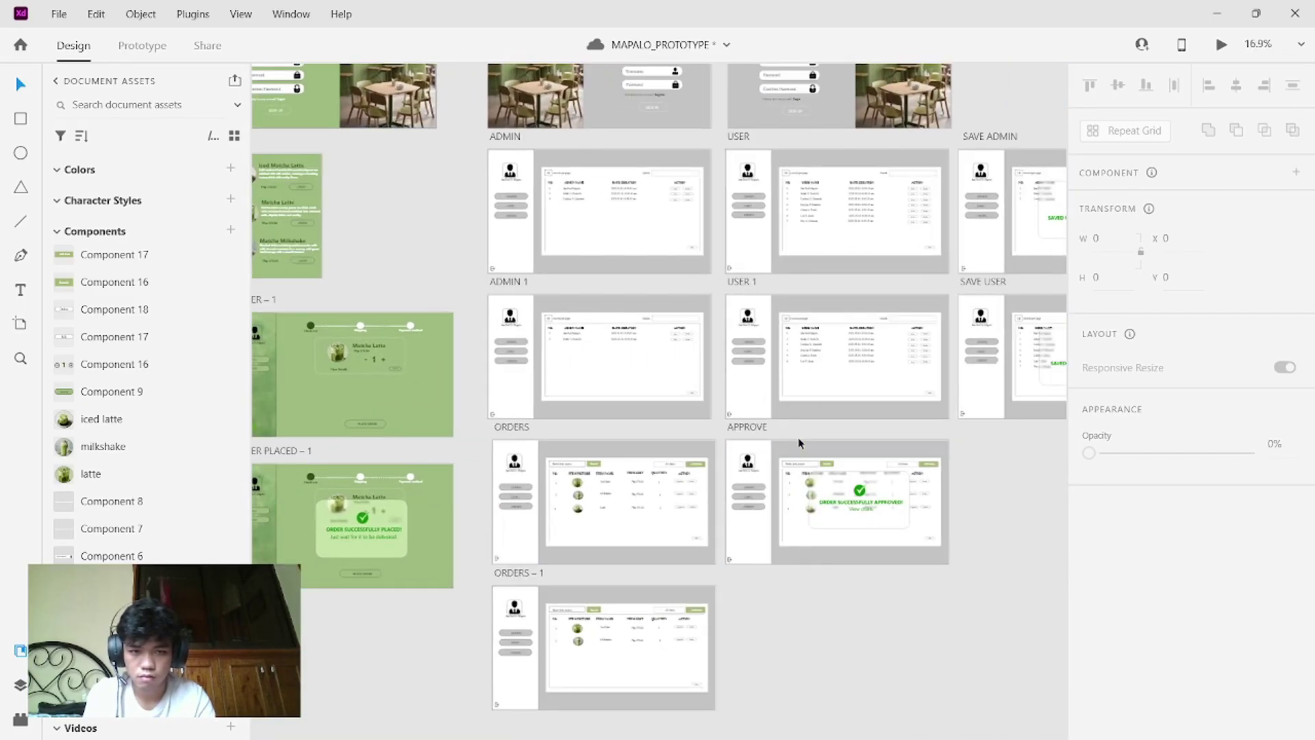
{"action": "scroll", "coordinate": [799, 442], "scroll_direction": "up", "scroll_amount": 5}
{"action": "scroll", "coordinate": [798, 442], "scroll_direction": "up", "scroll_amount": 4}
{"action": "scroll", "coordinate": [798, 442], "scroll_direction": "up", "scroll_amount": 4}
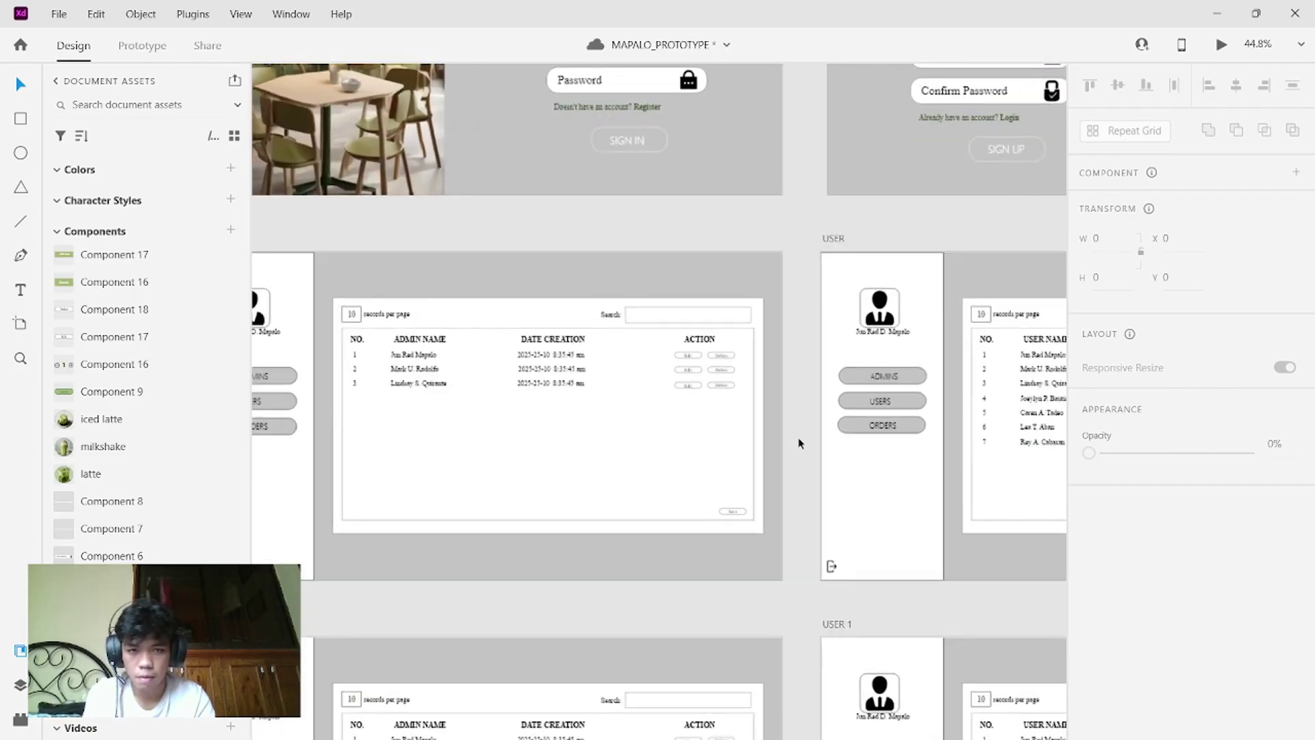
{"action": "scroll", "coordinate": [798, 443], "scroll_direction": "up", "scroll_amount": 5}
{"action": "scroll", "coordinate": [798, 443], "scroll_direction": "left", "scroll_amount": 3}
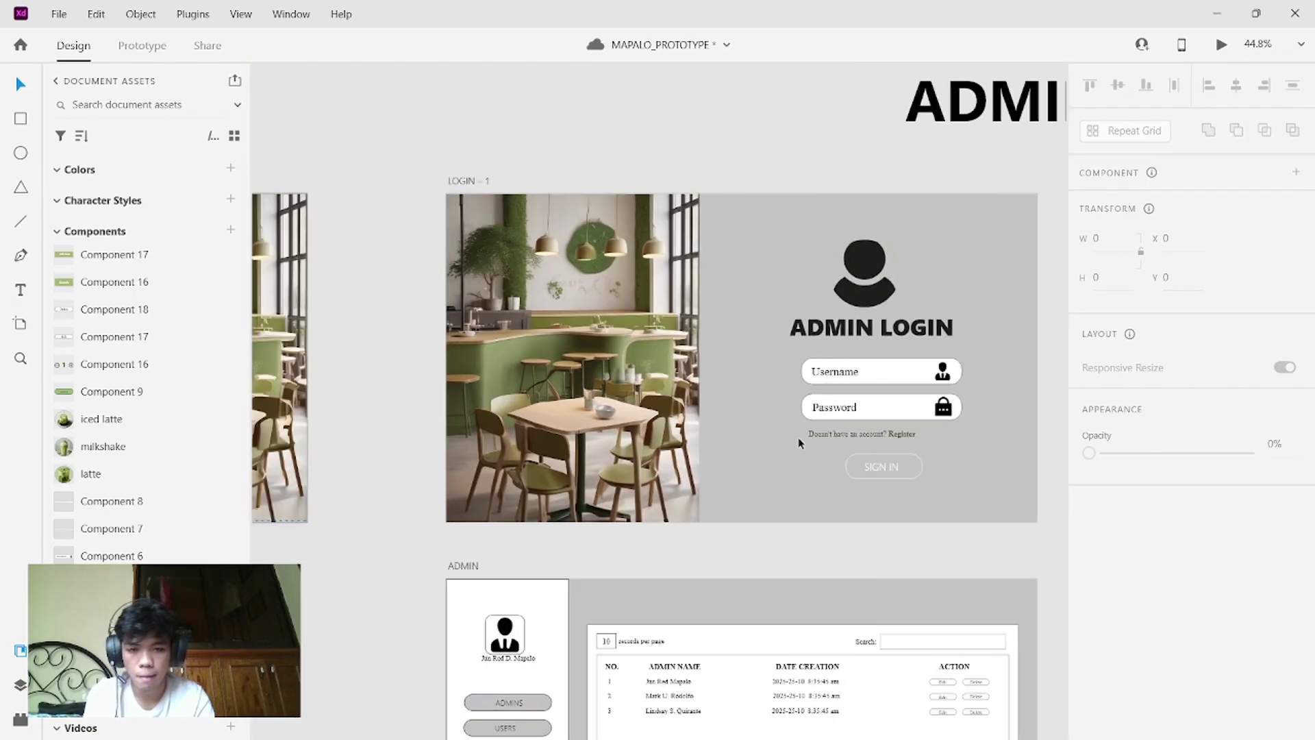
{"action": "scroll", "coordinate": [799, 442], "scroll_direction": "down", "scroll_amount": 5}
{"action": "scroll", "coordinate": [799, 438], "scroll_direction": "left", "scroll_amount": 5}
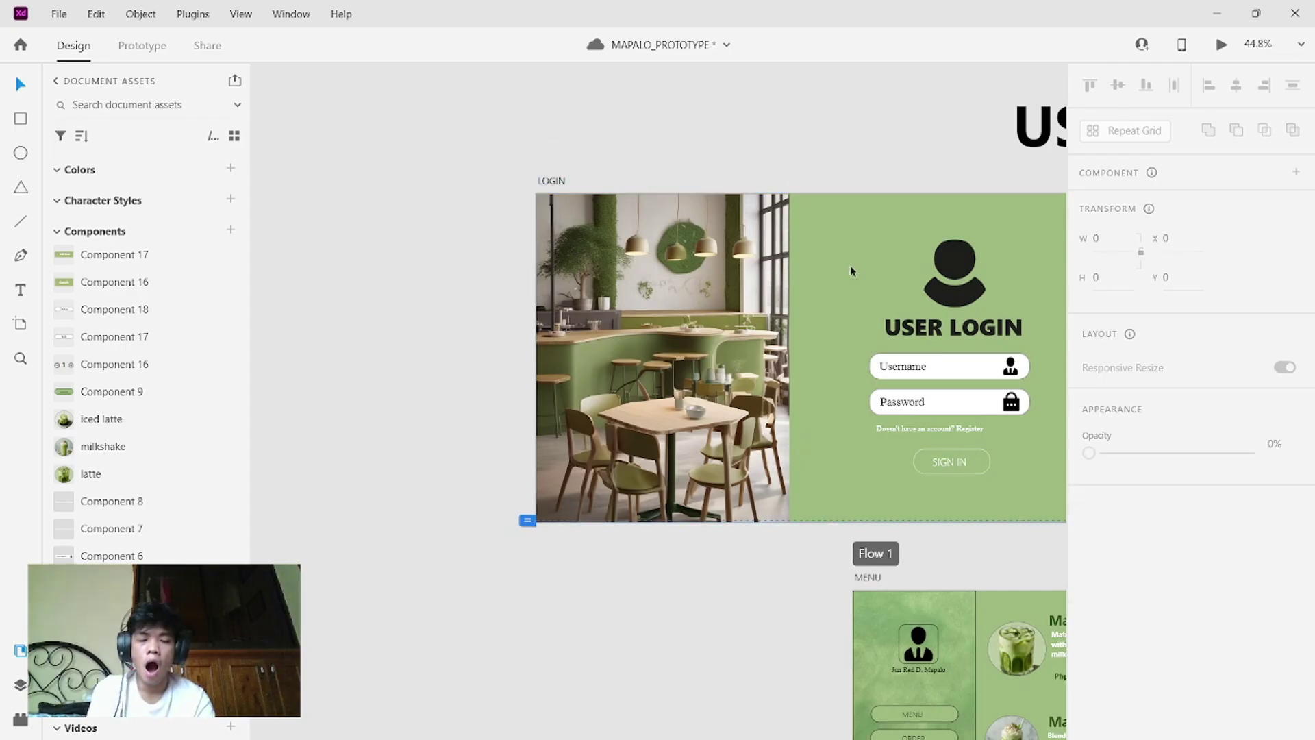
- Preview from the LOGIN artboard, going through Register and SIGN UP to order a Matcha Latte
{"action": "left_click", "coordinate": [877, 232]}
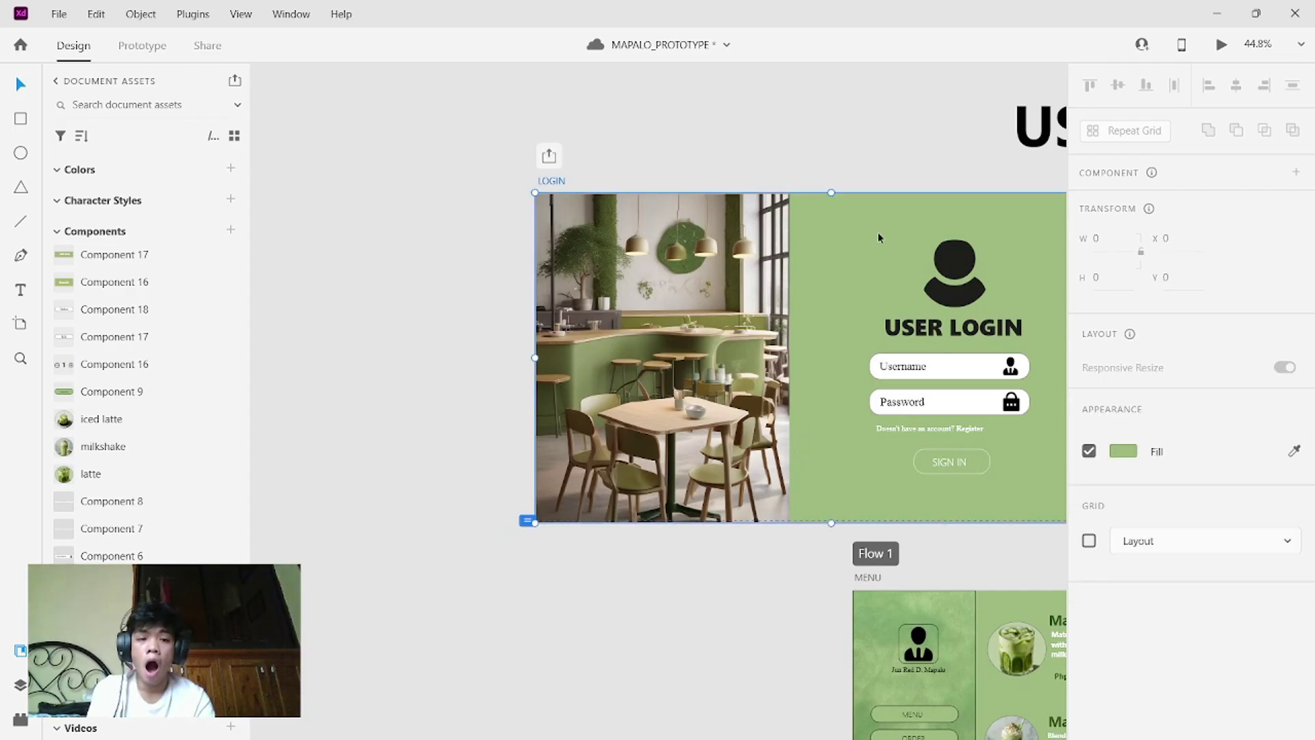
{"action": "left_click", "coordinate": [1221, 44]}
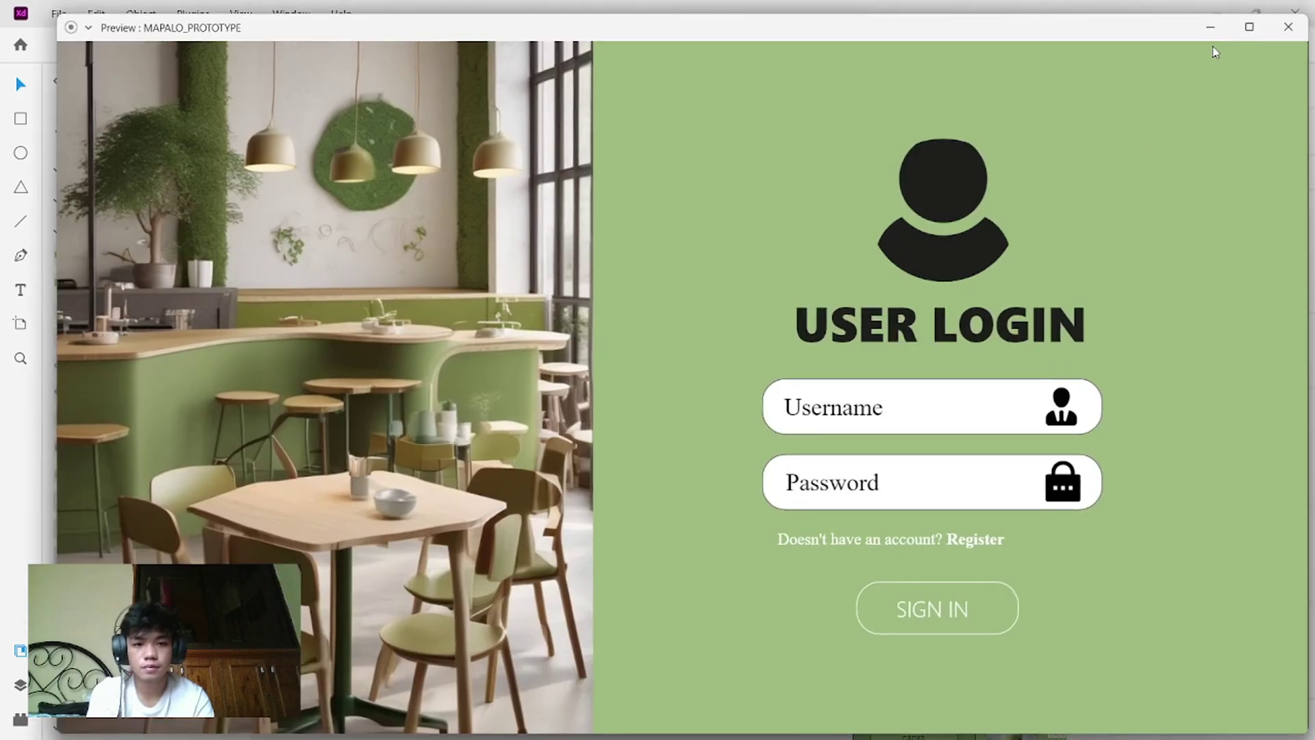
{"action": "left_click", "coordinate": [1021, 405]}
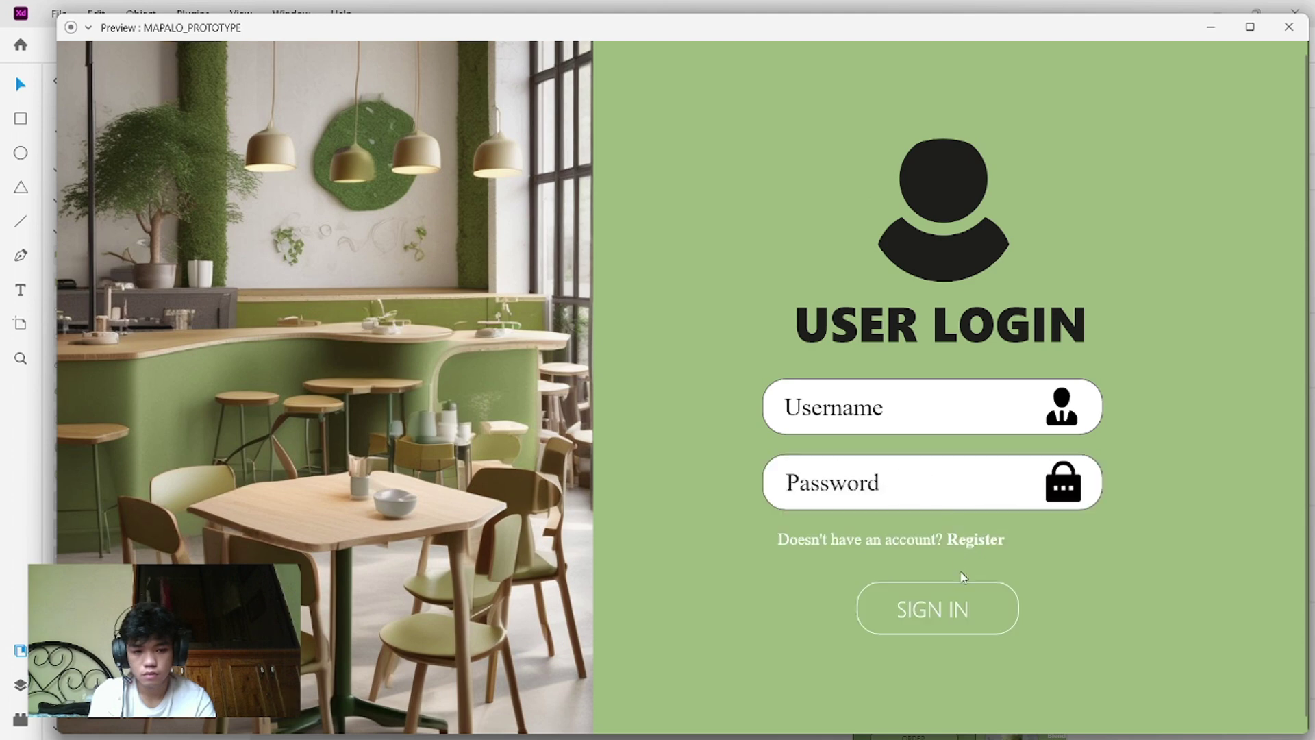
{"action": "left_click", "coordinate": [964, 543]}
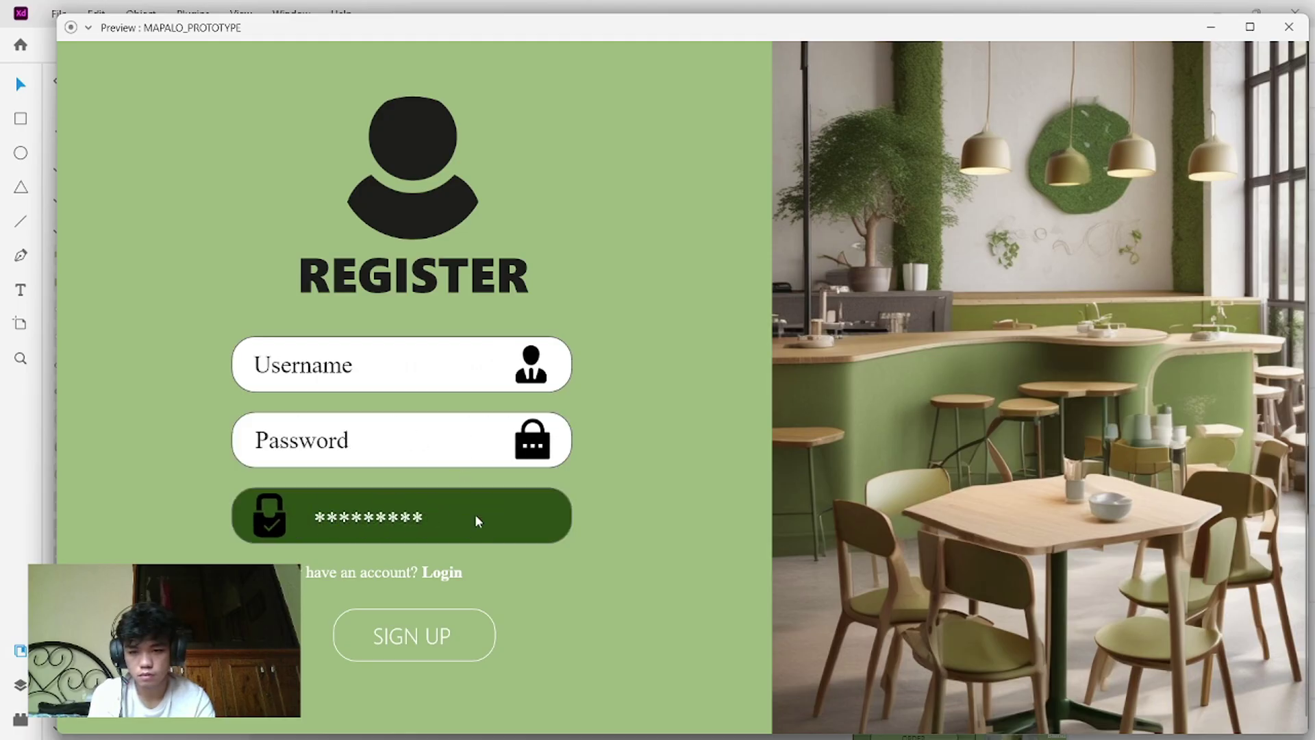
{"action": "left_click", "coordinate": [440, 646]}
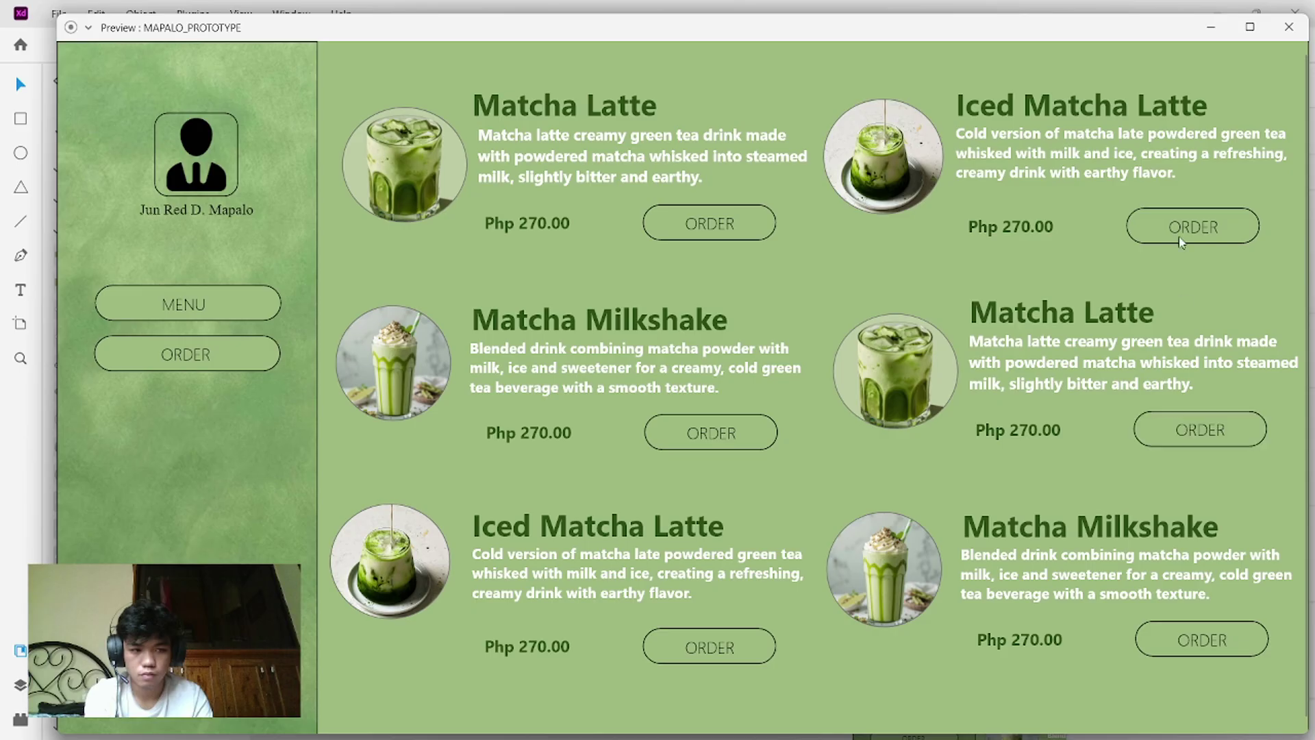
{"action": "left_click", "coordinate": [687, 212]}
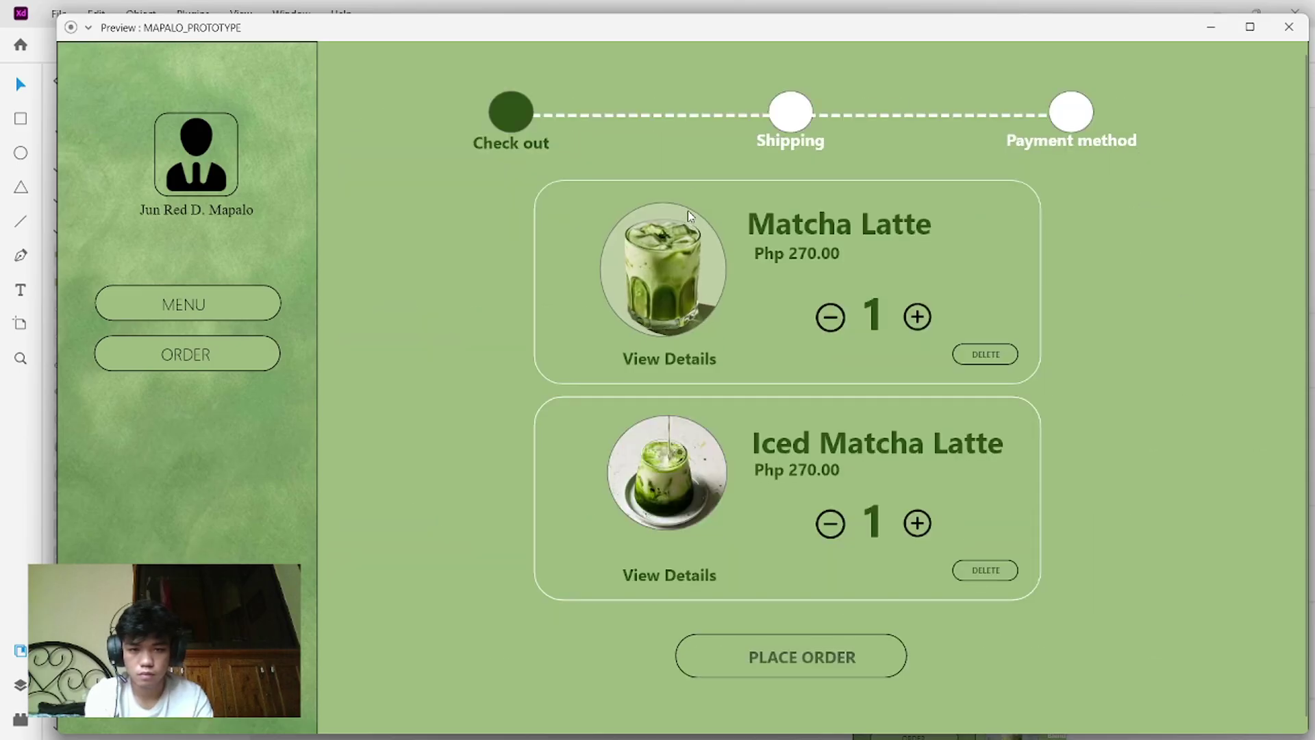
- Raise the Matcha Latte quantity by three, delete the Iced Matcha Latte, and place the order
{"action": "left_click", "coordinate": [918, 315]}
{"action": "left_click", "coordinate": [917, 316]}
{"action": "left_click", "coordinate": [918, 316]}
{"action": "left_click", "coordinate": [917, 316]}
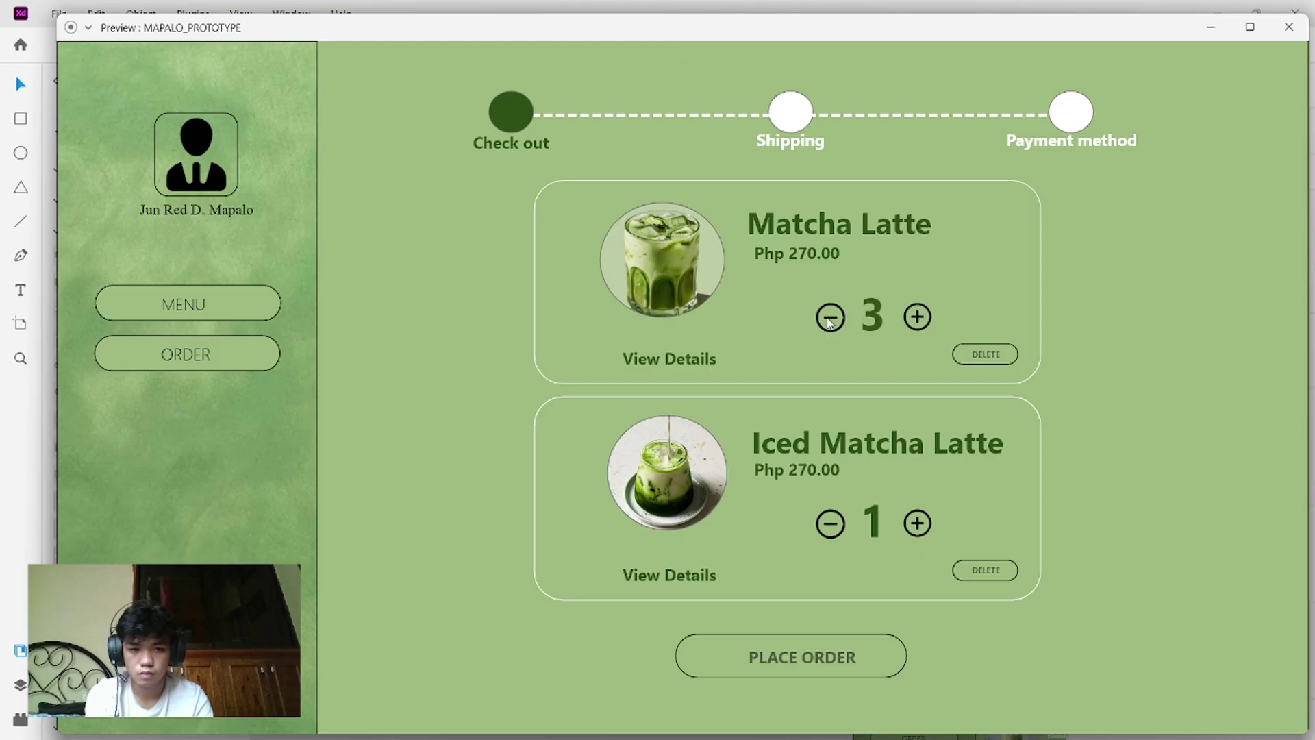
{"action": "left_click", "coordinate": [829, 319]}
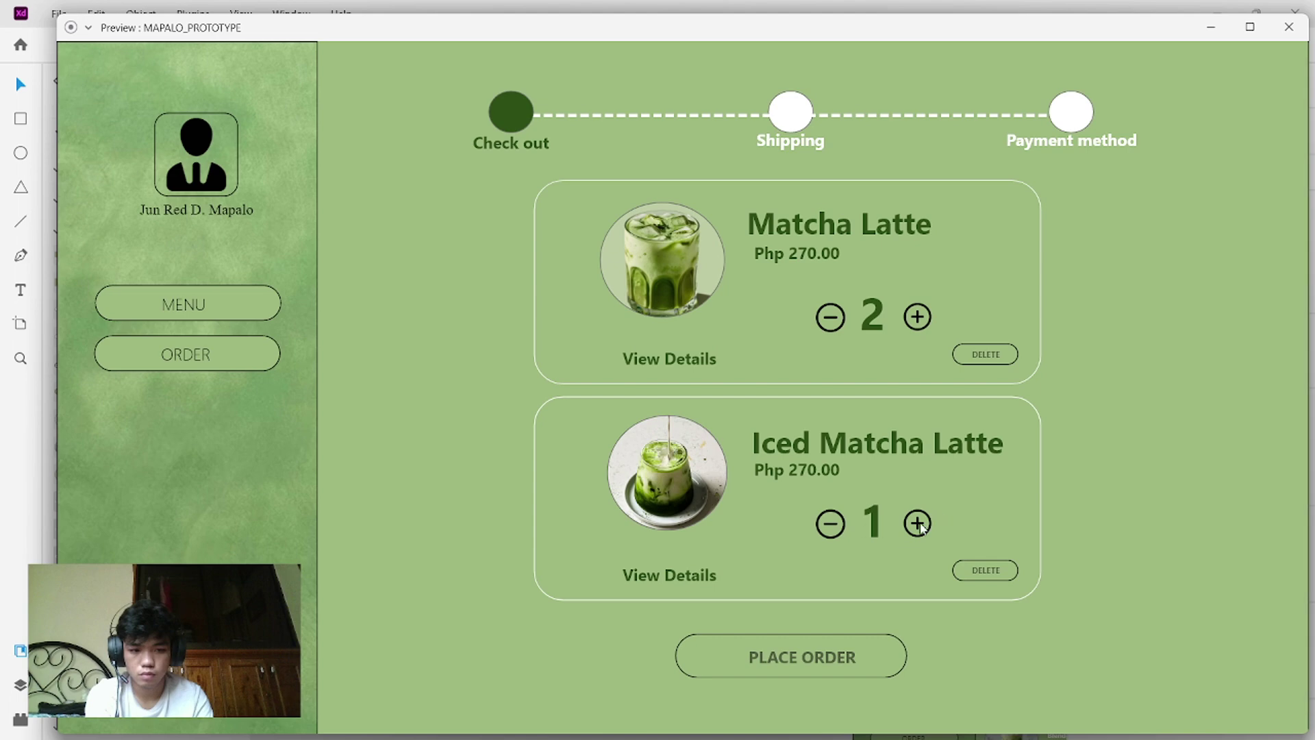
{"action": "left_click", "coordinate": [919, 524]}
{"action": "left_click", "coordinate": [918, 523]}
{"action": "left_click", "coordinate": [919, 524]}
{"action": "left_click", "coordinate": [984, 571]}
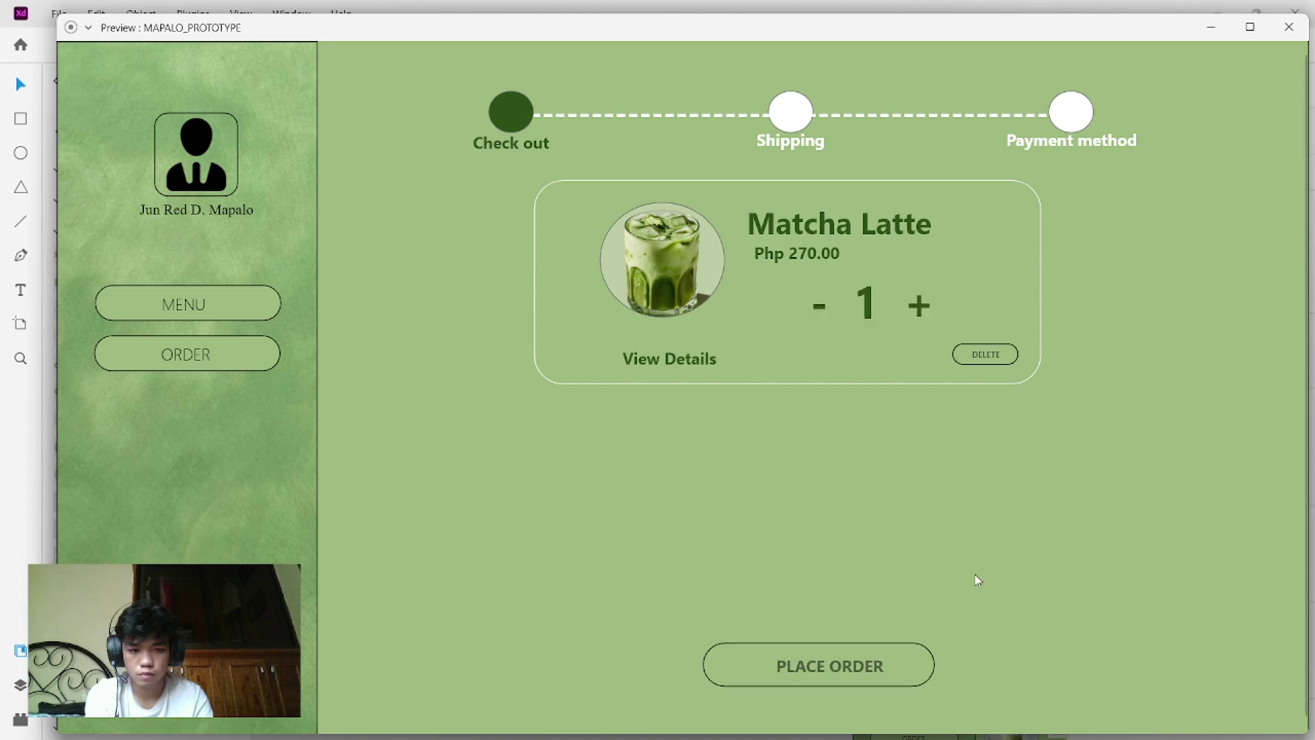
{"action": "left_click", "coordinate": [836, 674]}
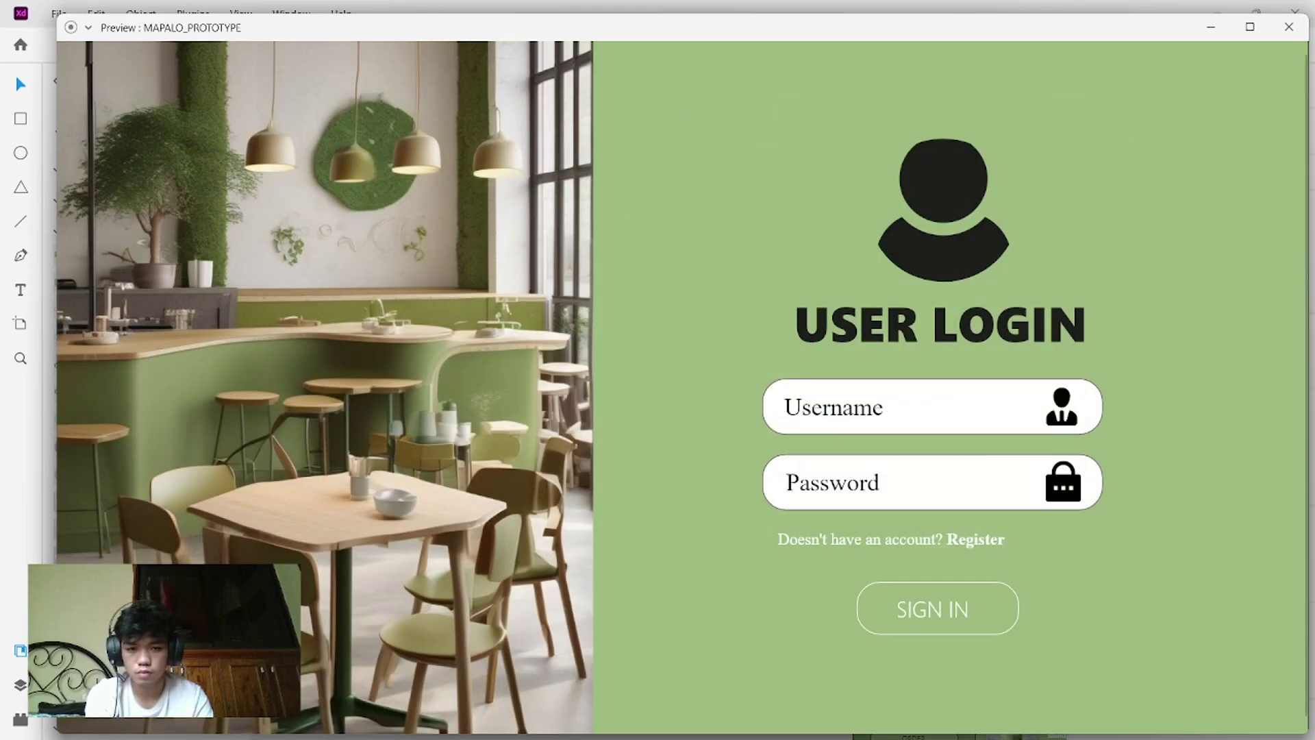
- Close the preview and start Desktop Preview from the LOGIN - 1 admin artboard
{"action": "left_click", "coordinate": [1293, 34]}
{"action": "scroll", "coordinate": [972, 261], "scroll_direction": "right", "scroll_amount": 10}
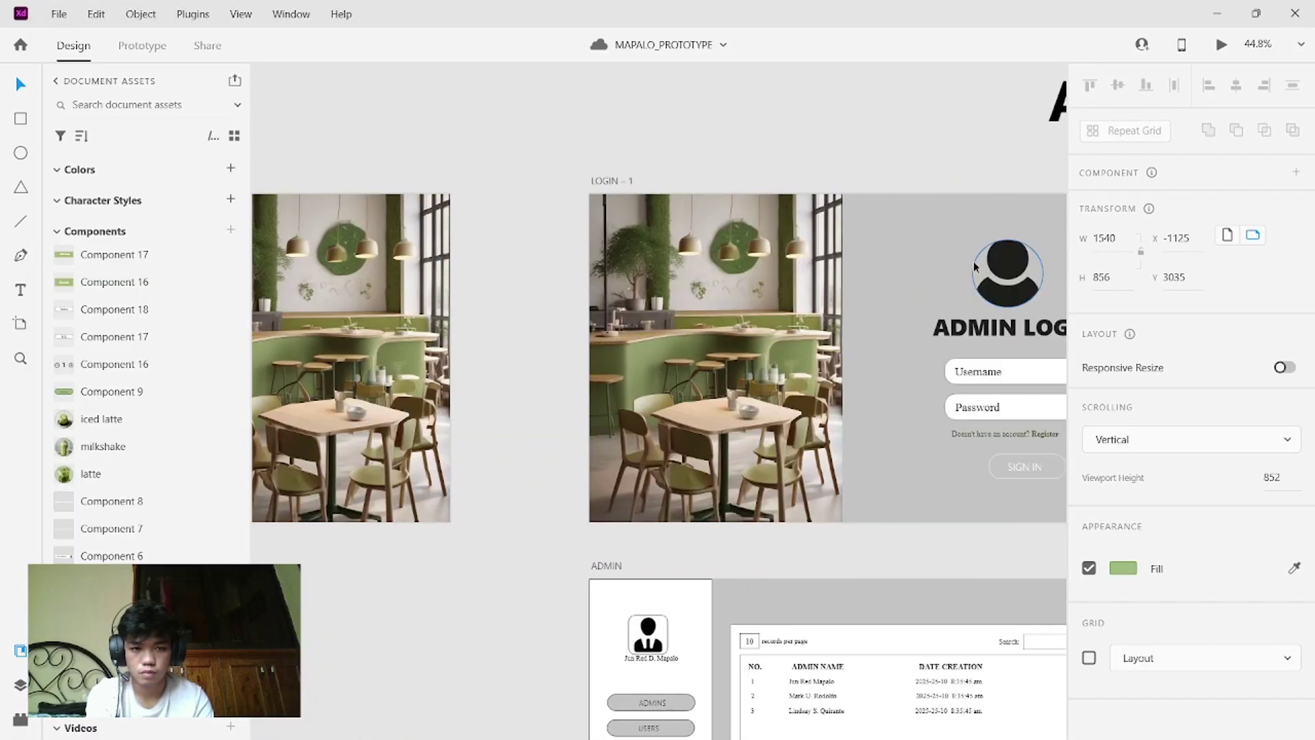
{"action": "scroll", "coordinate": [972, 261], "scroll_direction": "right", "scroll_amount": 5}
{"action": "left_click", "coordinate": [688, 265]}
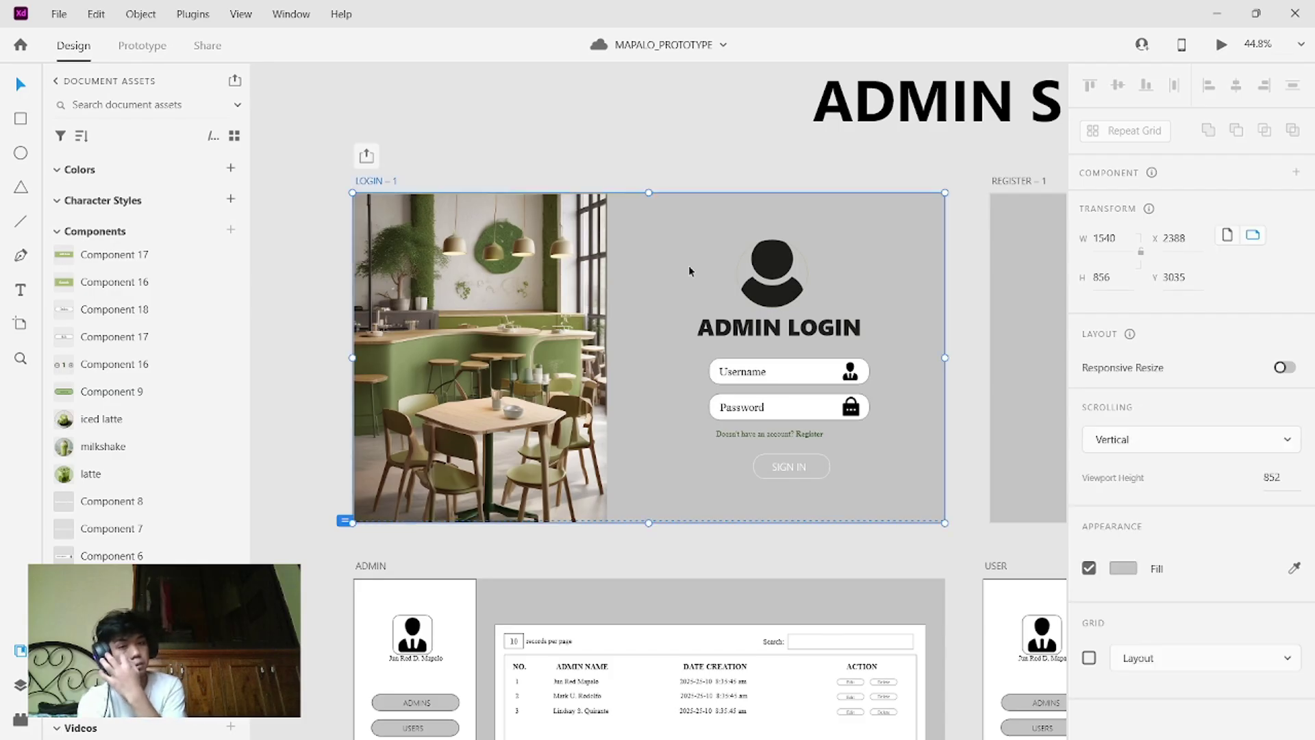
{"action": "left_click", "coordinate": [1220, 58]}
{"action": "mouse_move", "coordinate": [963, 425]}
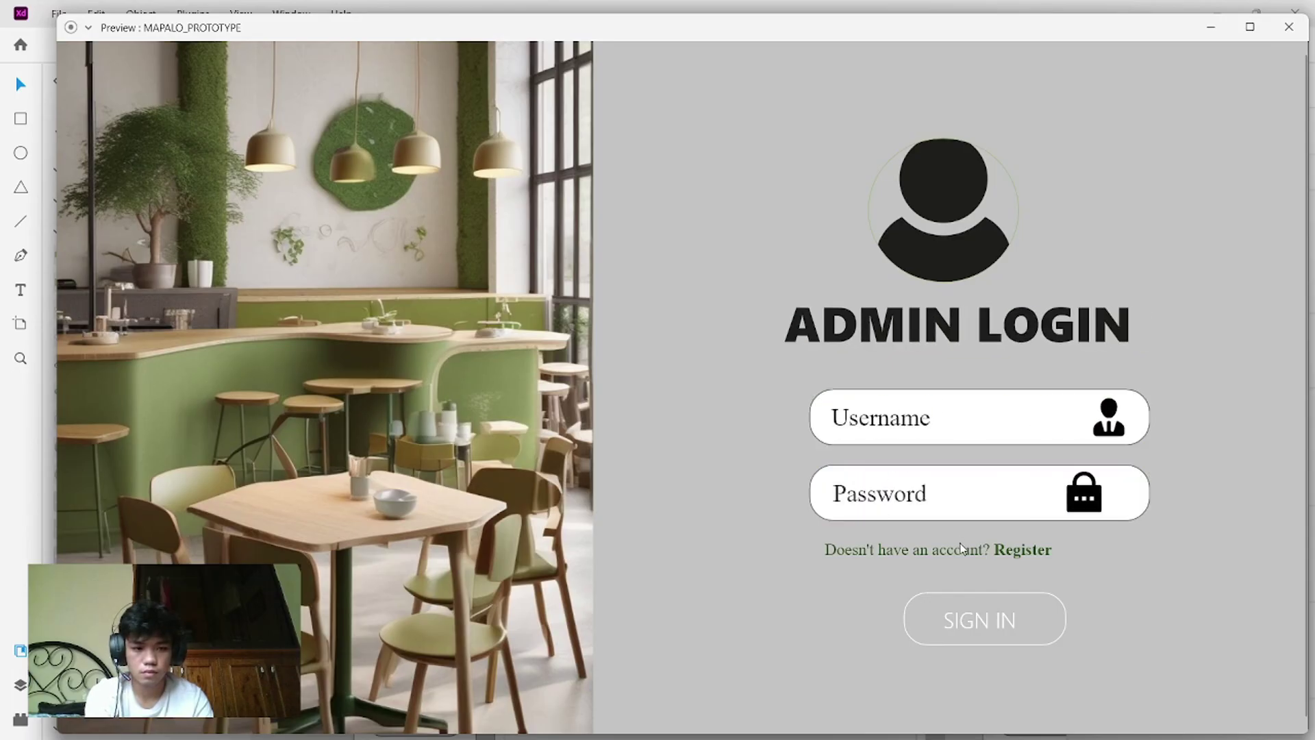
- Sign in to the admin preview, delete the third admin and seventh user, saving each list
{"action": "left_click", "coordinate": [986, 634]}
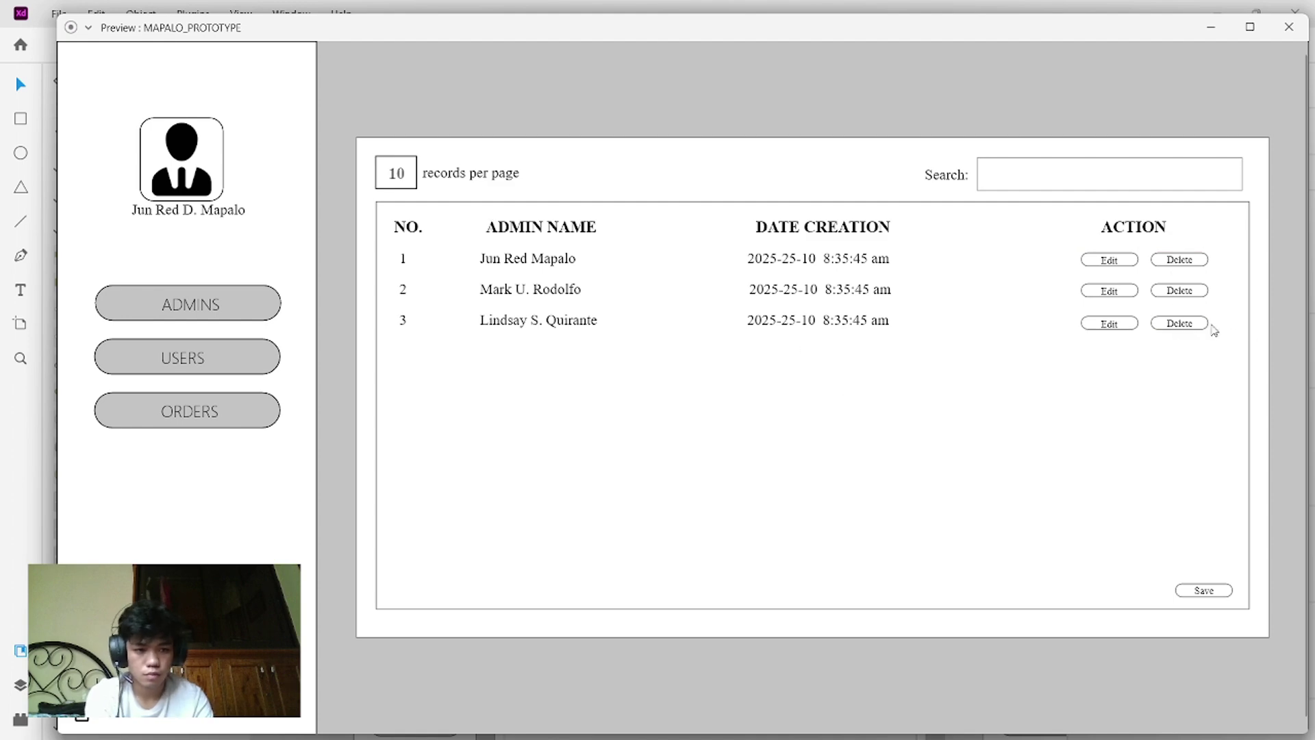
{"action": "left_click", "coordinate": [1192, 324]}
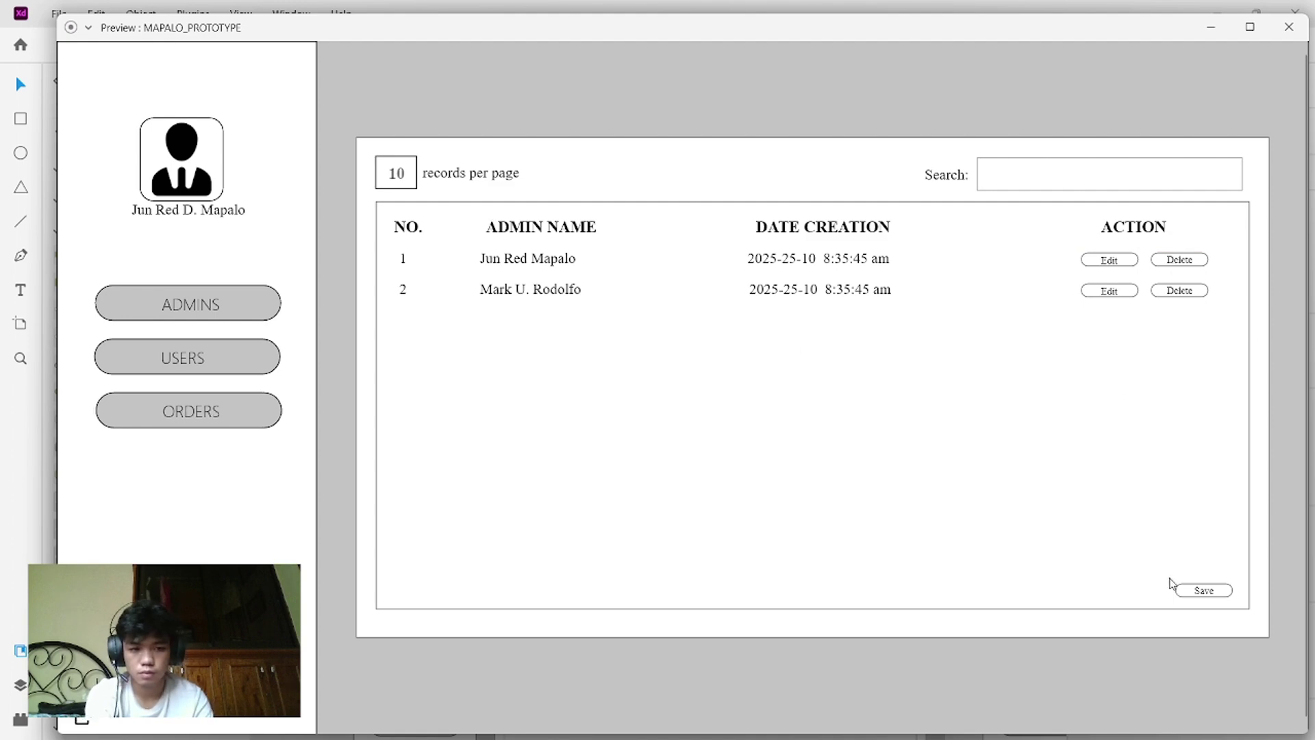
{"action": "left_click", "coordinate": [1192, 590]}
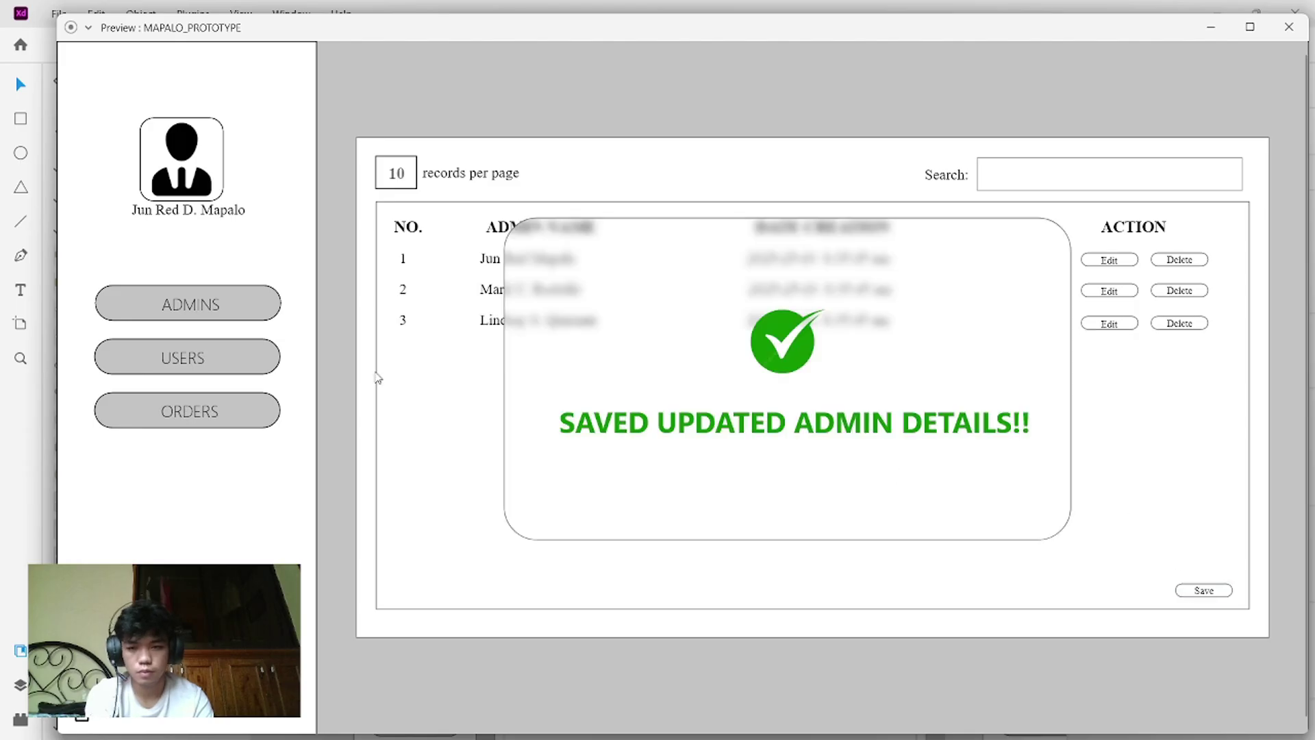
{"action": "left_click", "coordinate": [164, 356]}
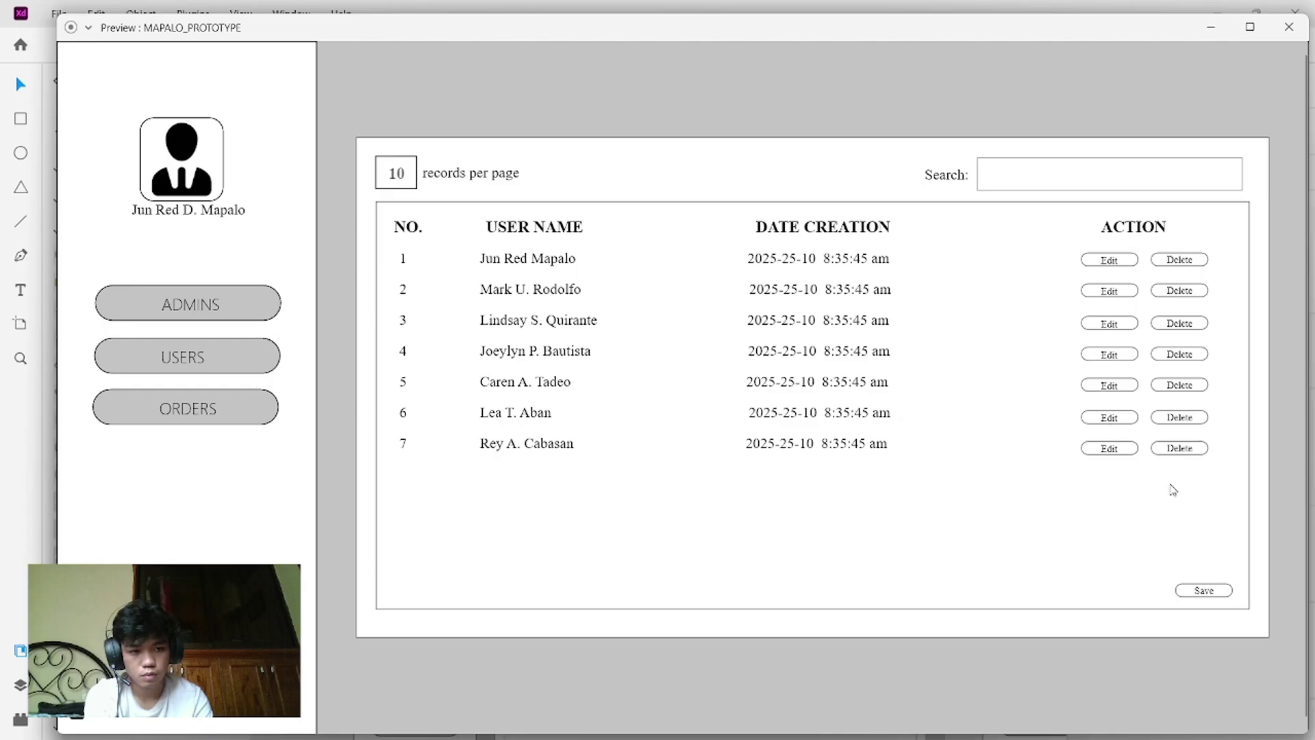
{"action": "left_click", "coordinate": [1173, 449]}
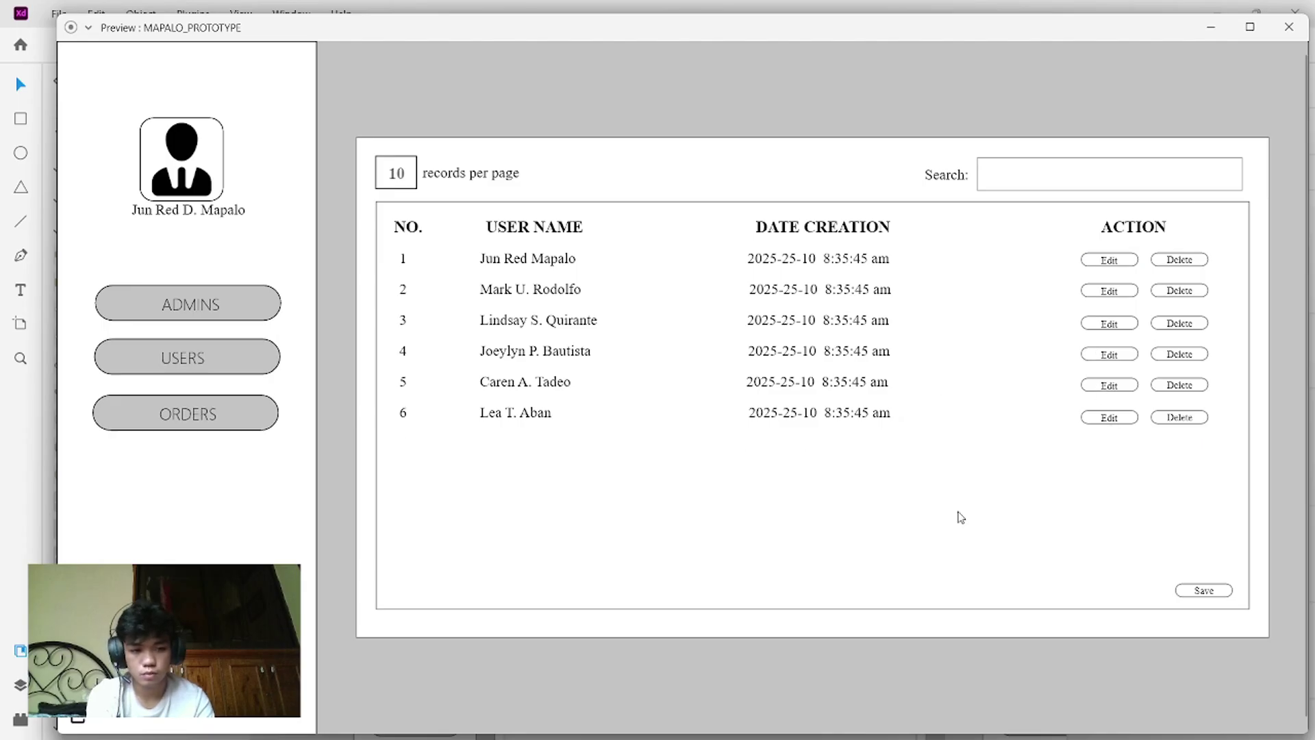
{"action": "left_click", "coordinate": [1200, 593]}
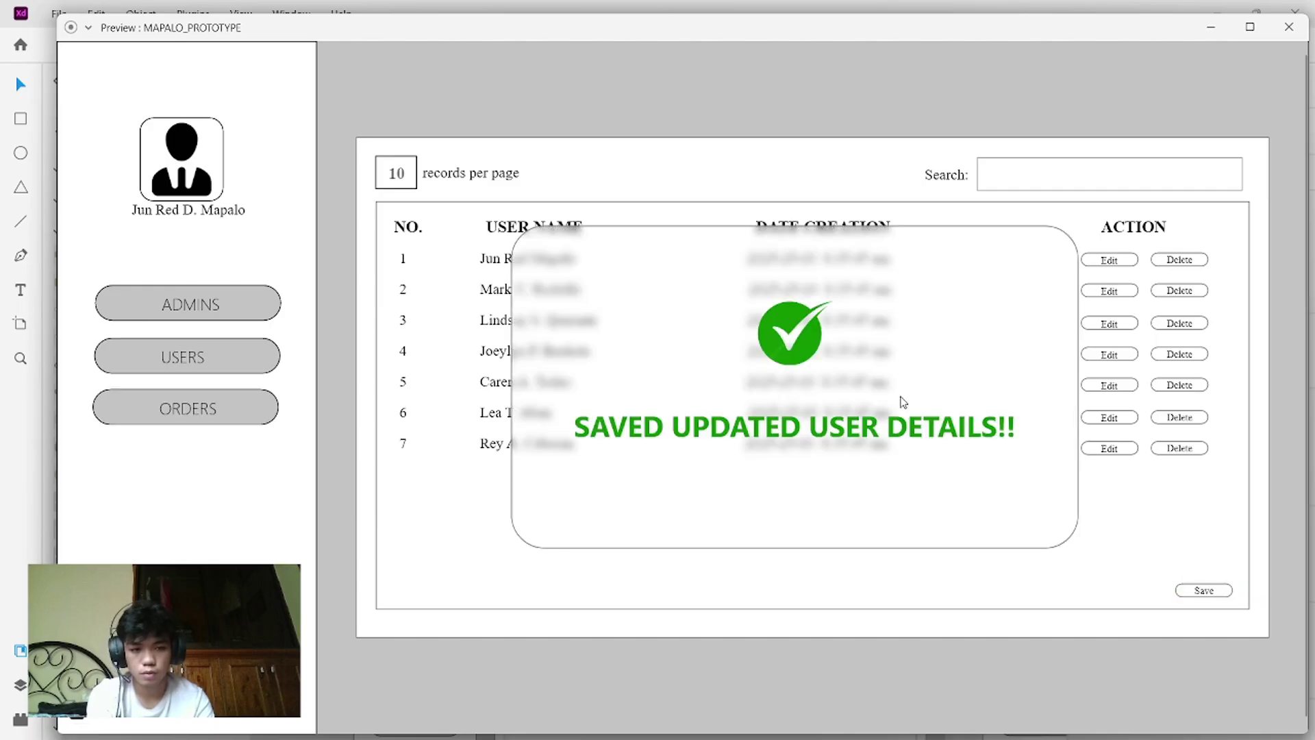
- Save and approve the orders until ORDER SUCCESSFULLY APPROVED!, then return to the admin login screen
{"action": "left_click", "coordinate": [239, 418]}
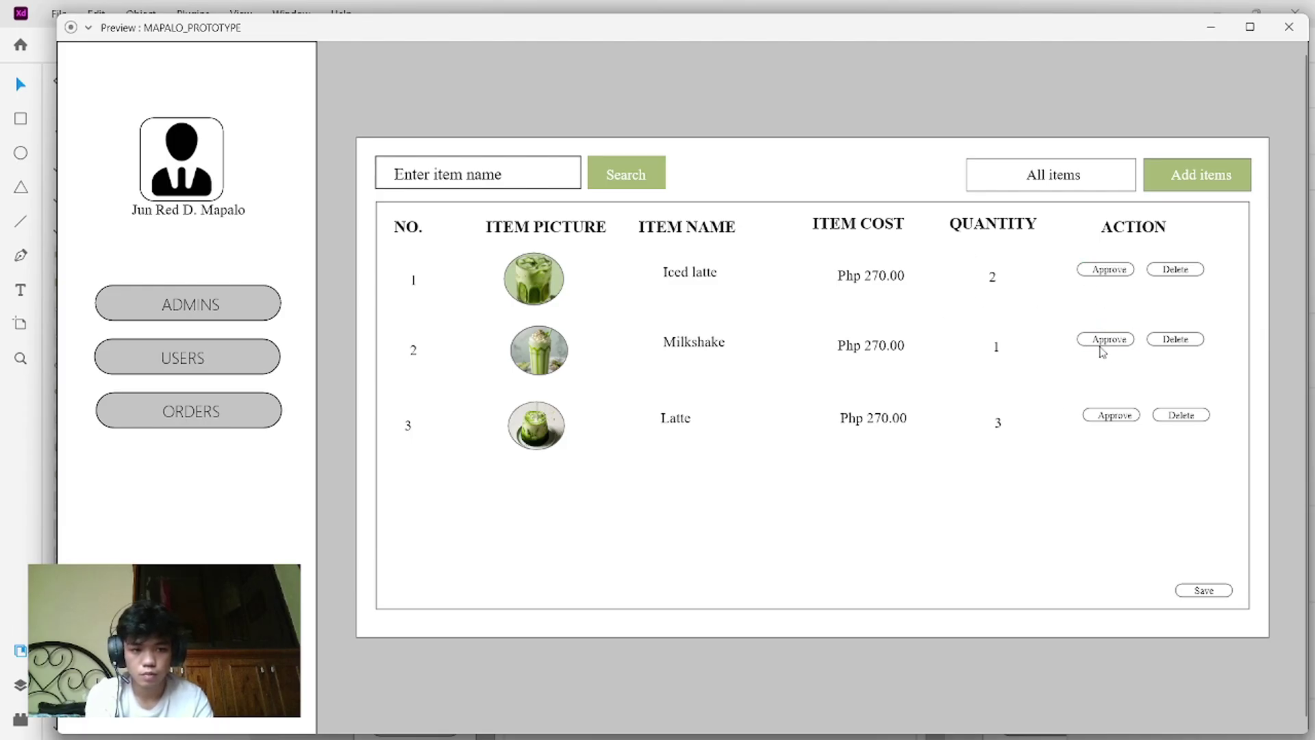
{"action": "left_click", "coordinate": [1200, 591]}
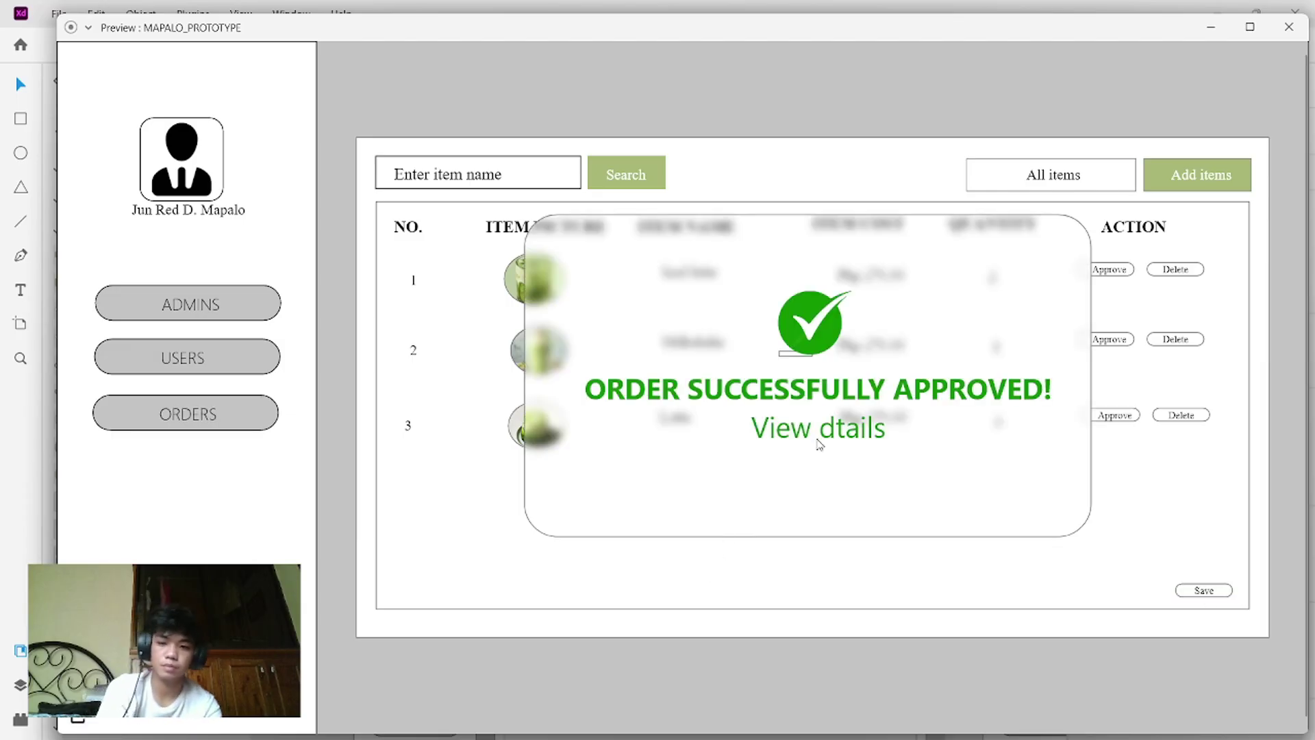
{"action": "left_click", "coordinate": [80, 713]}
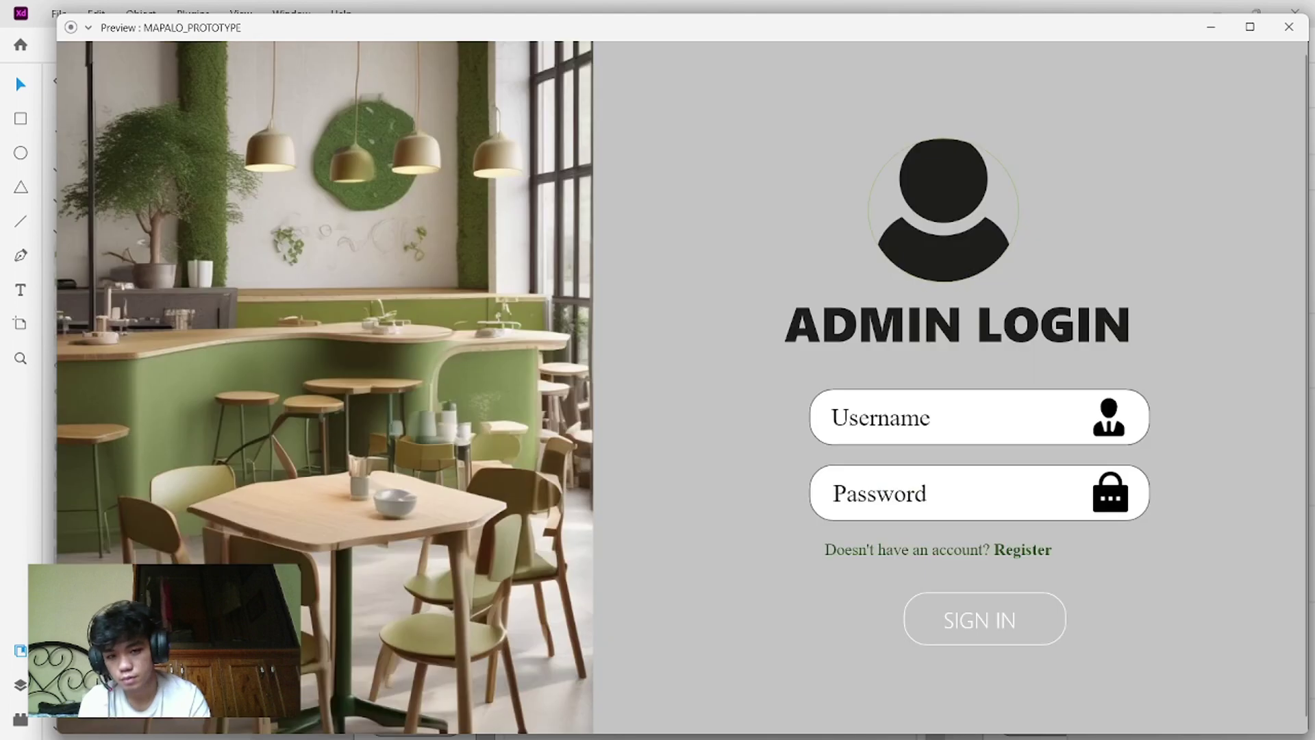
- Close the prototype preview, zoom out on the artboards, and bring OBS Studio to the front
{"action": "left_click", "coordinate": [1289, 27]}
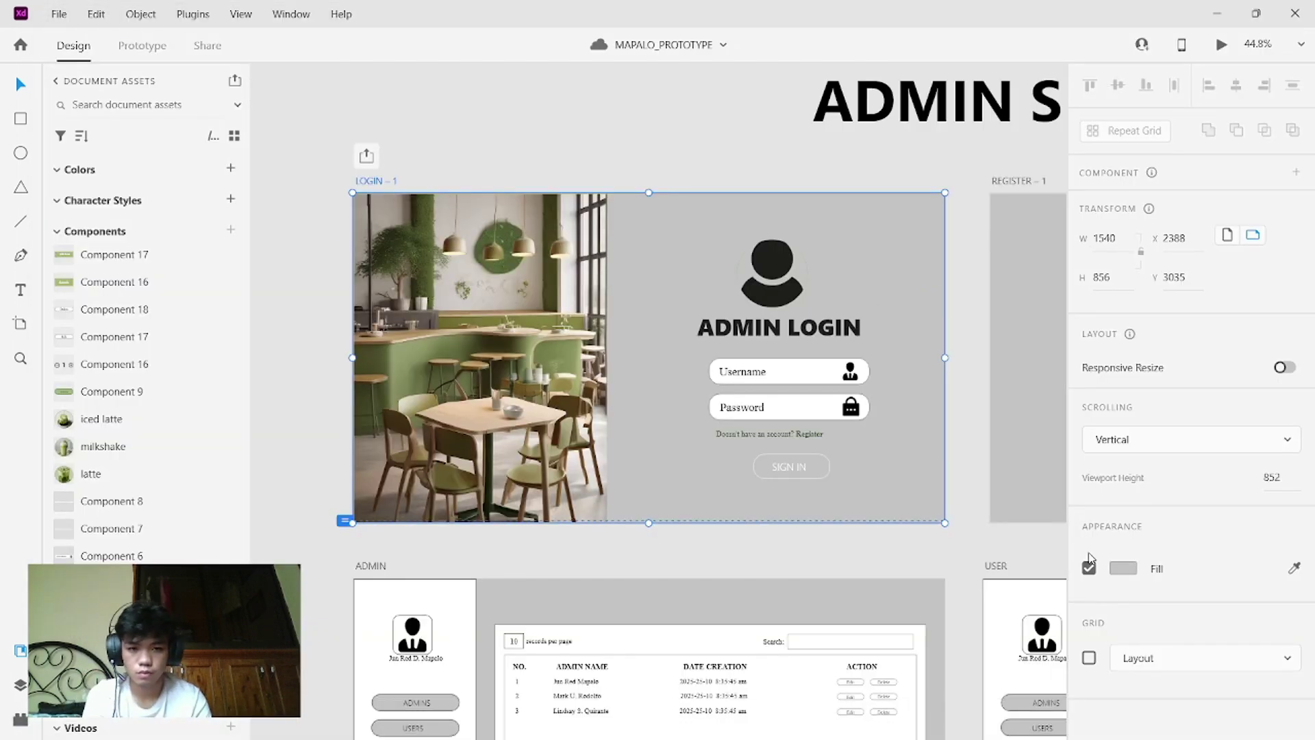
{"action": "scroll", "coordinate": [1013, 450], "scroll_direction": "down", "scroll_amount": 6}
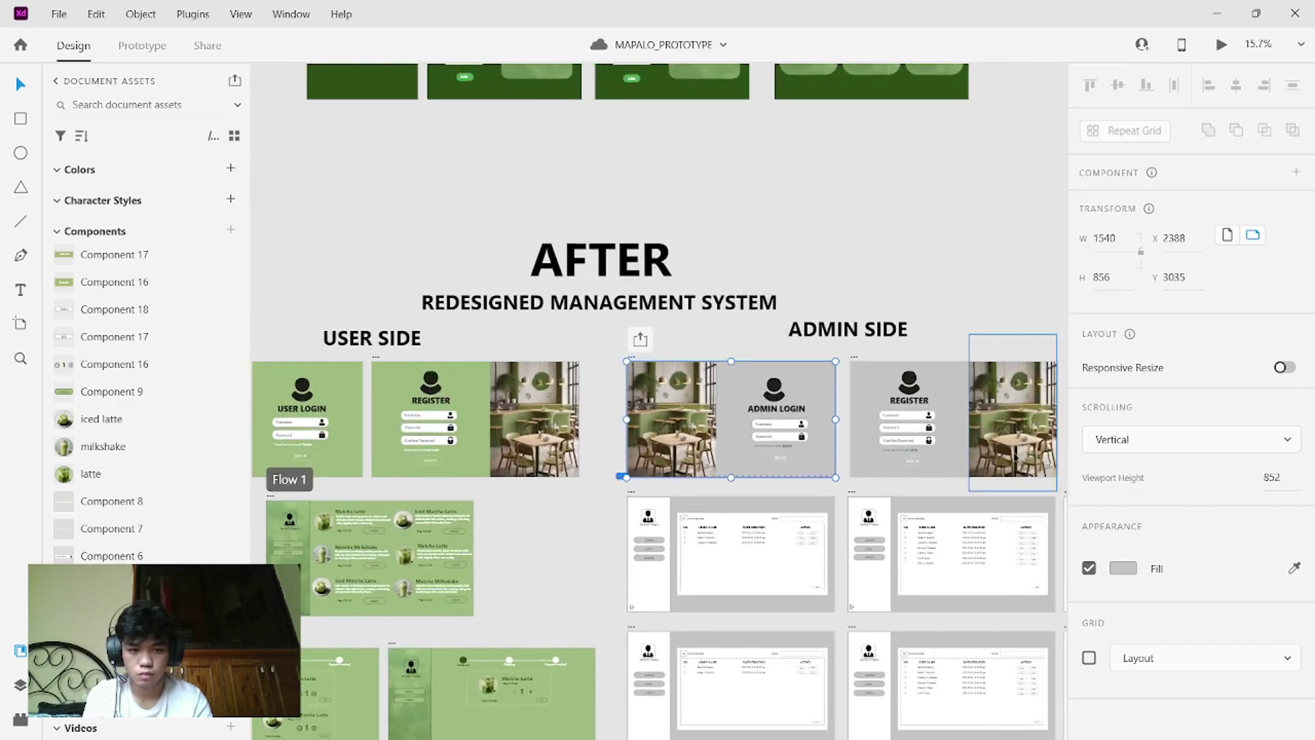
{"action": "scroll", "coordinate": [1013, 451], "scroll_direction": "down", "scroll_amount": 3}
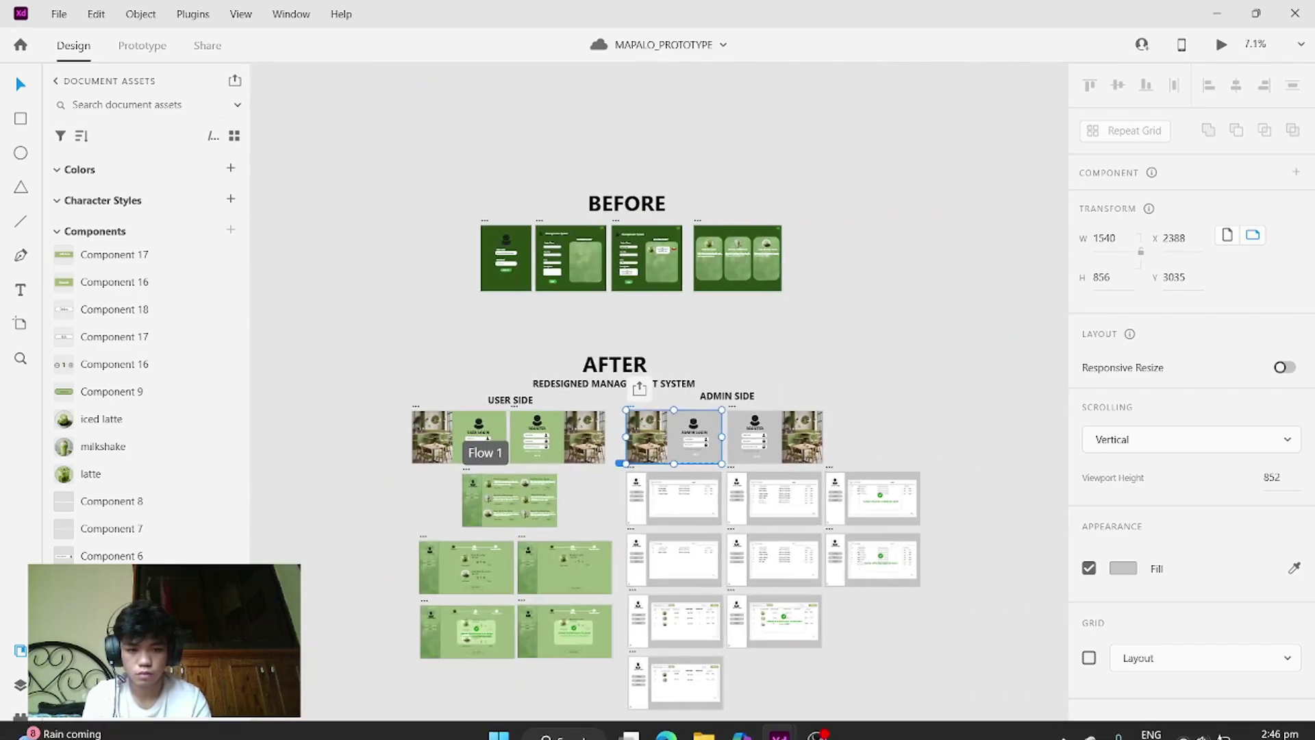
{"action": "left_click", "coordinate": [817, 719]}
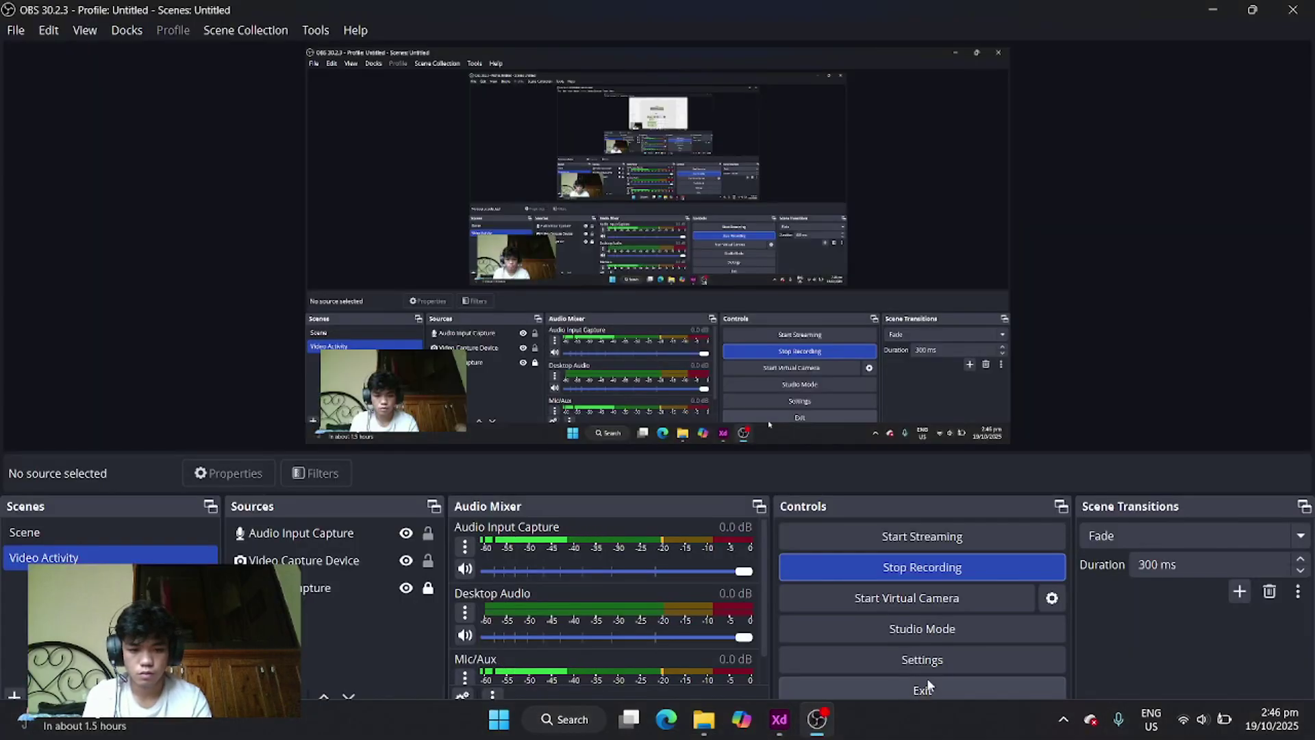